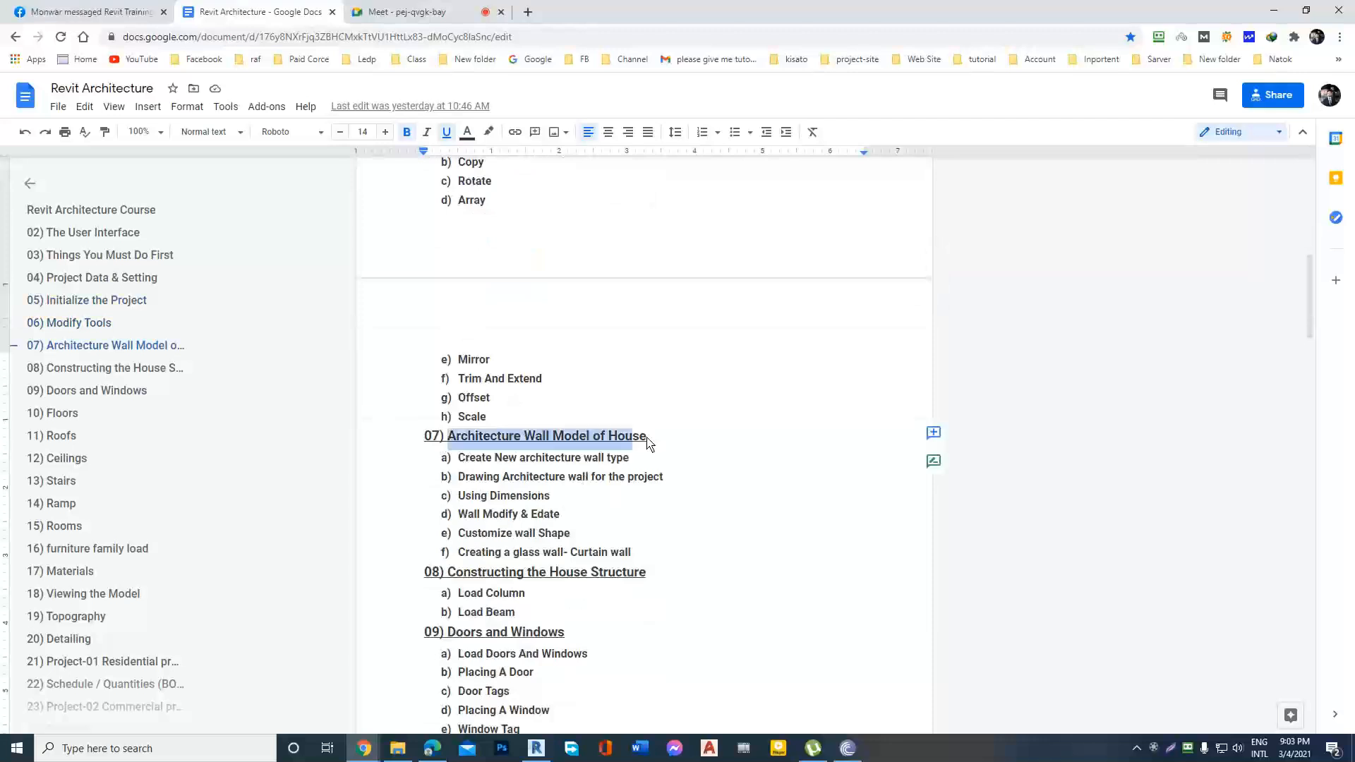
# Review the topics listed under section 07, Architecture Wall Model of House, in the course outline.
pyautogui.click(688, 447)
pyautogui.scroll(-2, 689, 453)
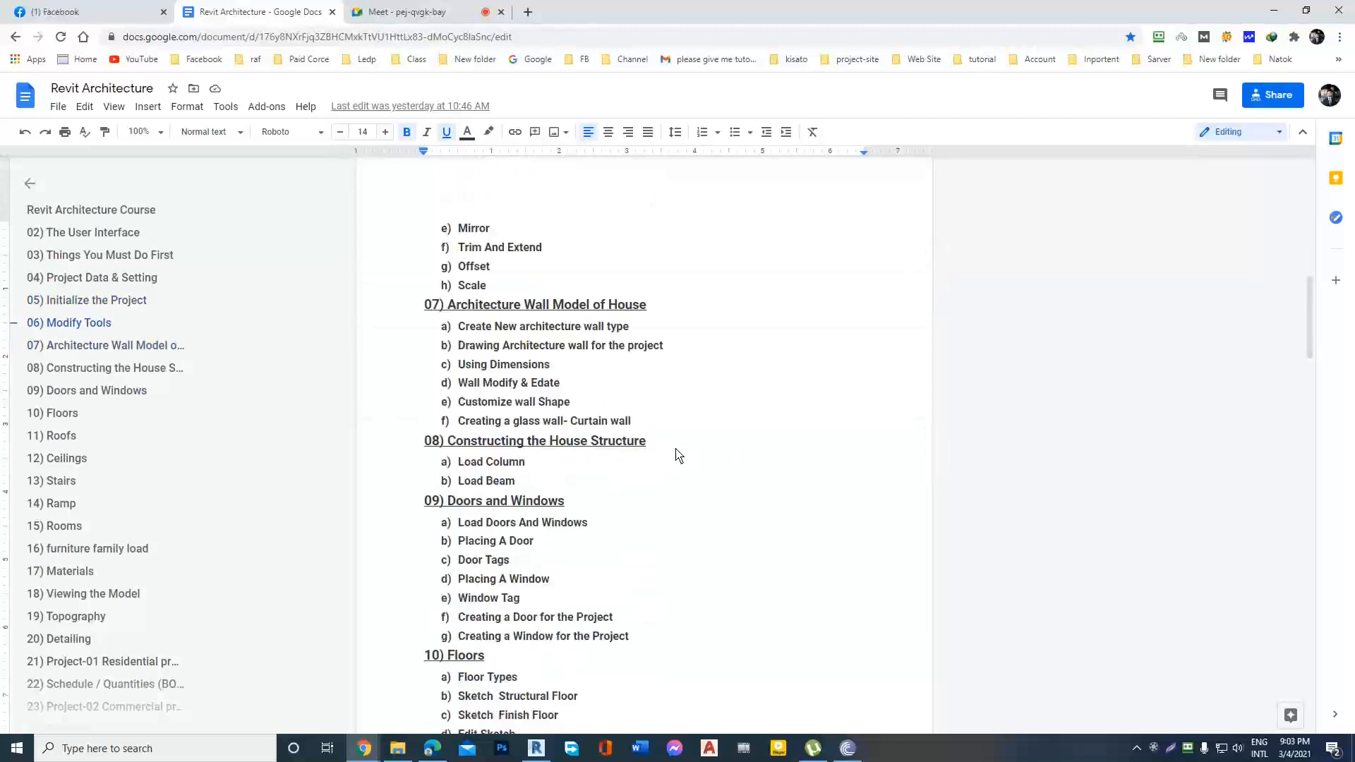
pyautogui.moveTo(458, 319); pyautogui.dragTo(702, 396)
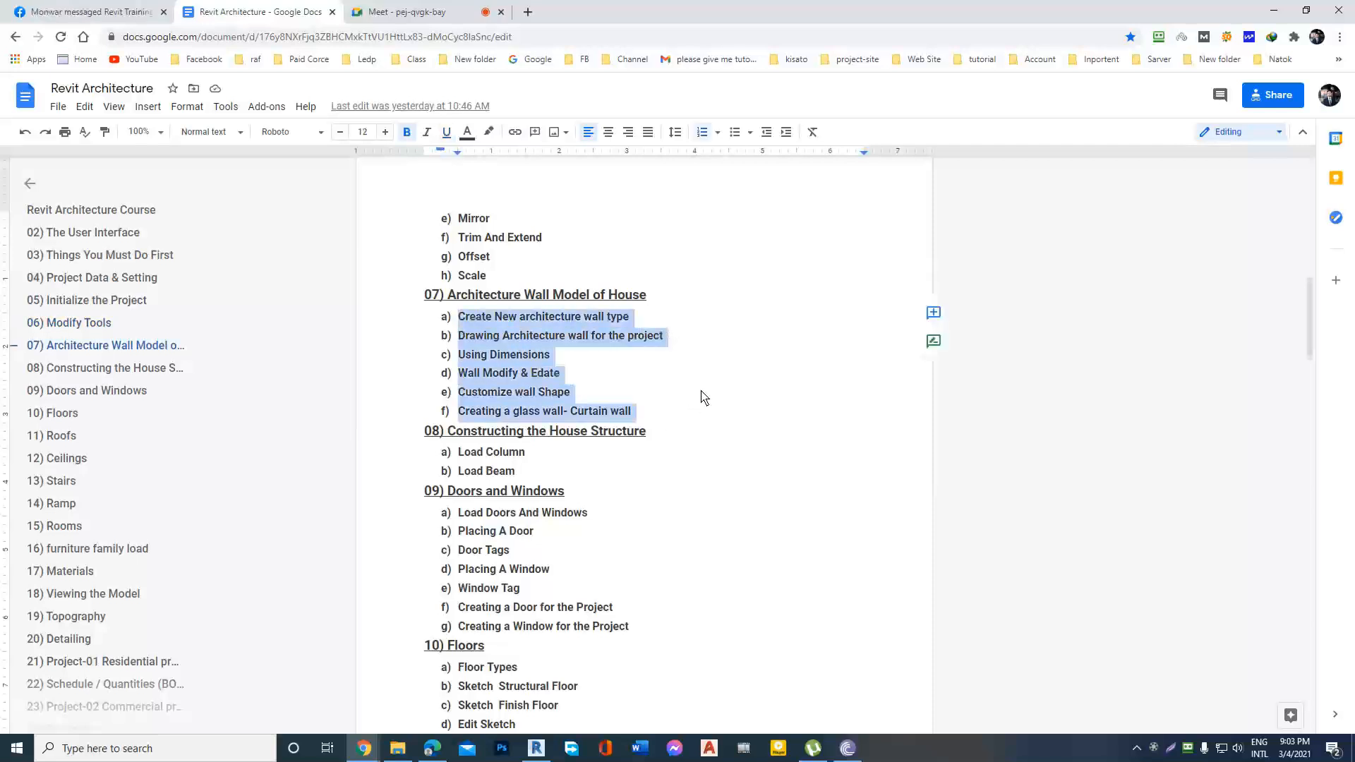
pyautogui.click(696, 390)
pyautogui.scroll(1, 663, 349)
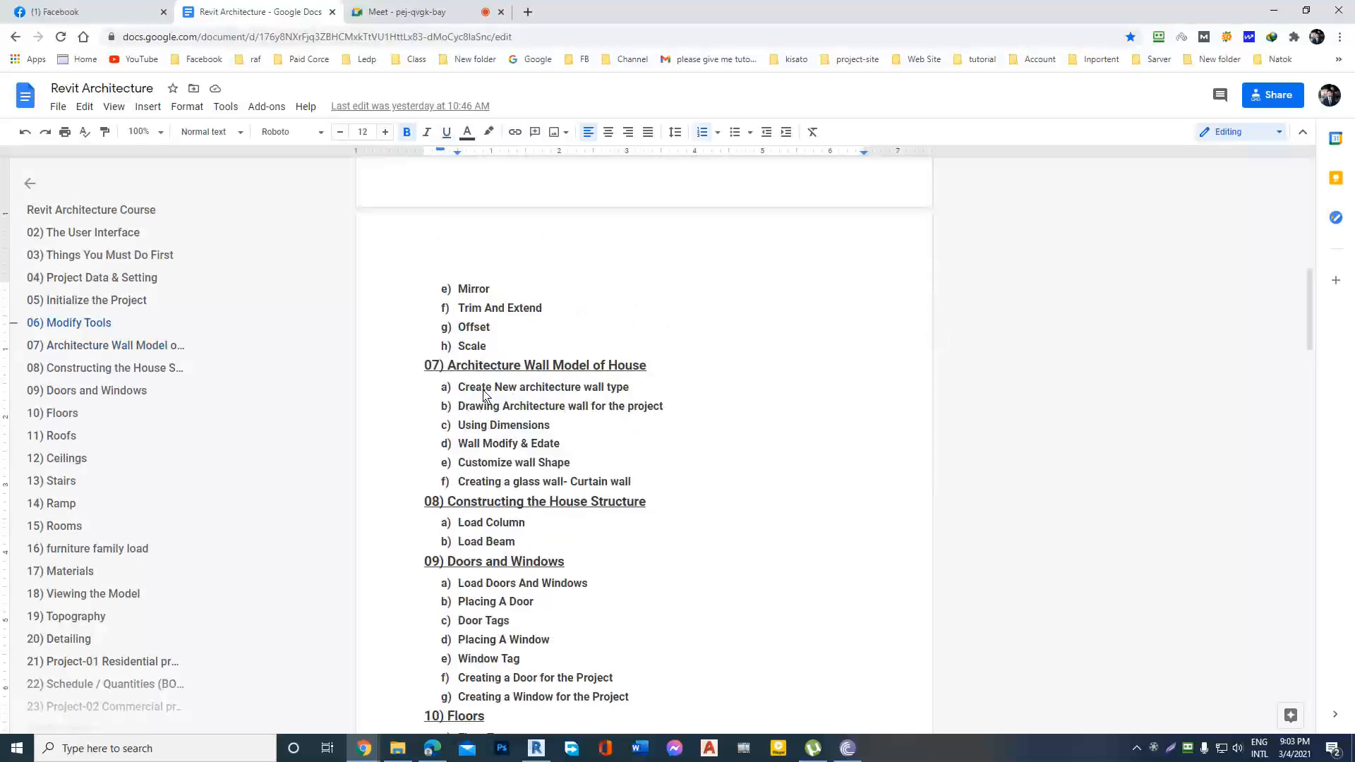
pyautogui.moveTo(675, 393); pyautogui.dragTo(459, 392)
pyautogui.click(665, 406)
pyautogui.moveTo(631, 391); pyautogui.dragTo(472, 391)
pyautogui.click(721, 406)
pyautogui.moveTo(664, 408); pyautogui.dragTo(470, 413)
pyautogui.click(698, 409)
# Switch to the Google Meet call, admit the waiting participant and return to the course outline.
pyautogui.click(393, 9)
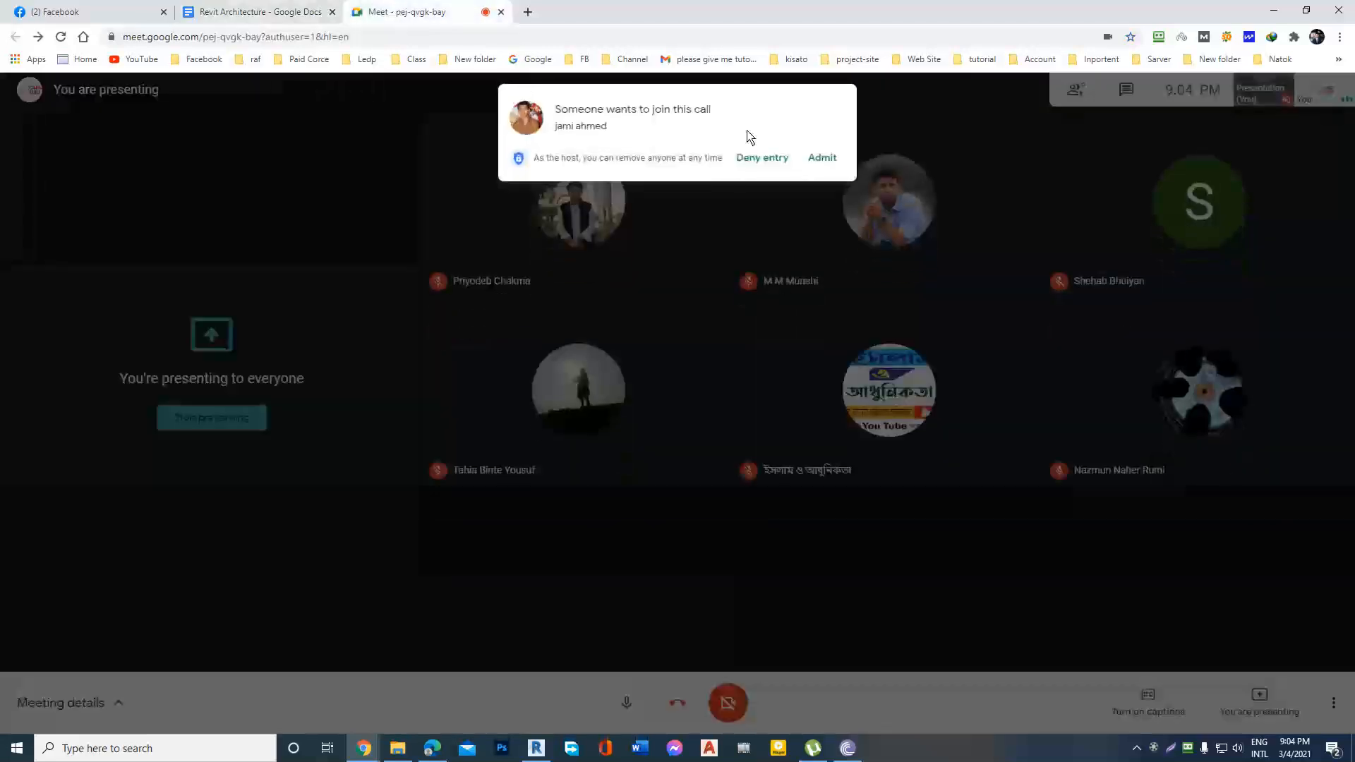
pyautogui.click(820, 155)
pyautogui.click(260, 14)
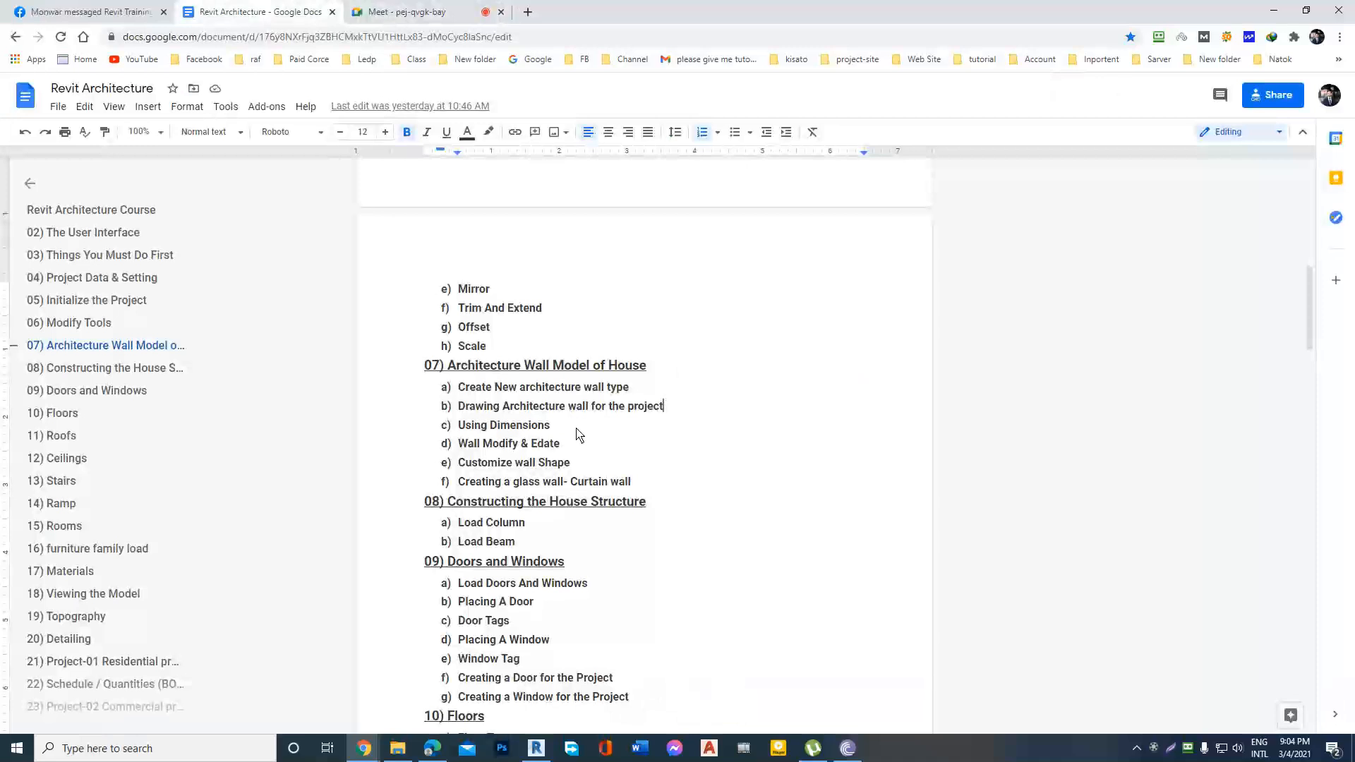
# Review the remaining section 07 topics from Using Dimensions through Creating a glass wall- Curtain wall.
pyautogui.moveTo(568, 430)
pyautogui.mouseDown()
pyautogui.moveTo(453, 431)
pyautogui.moveTo(564, 429)
pyautogui.mouseUp()
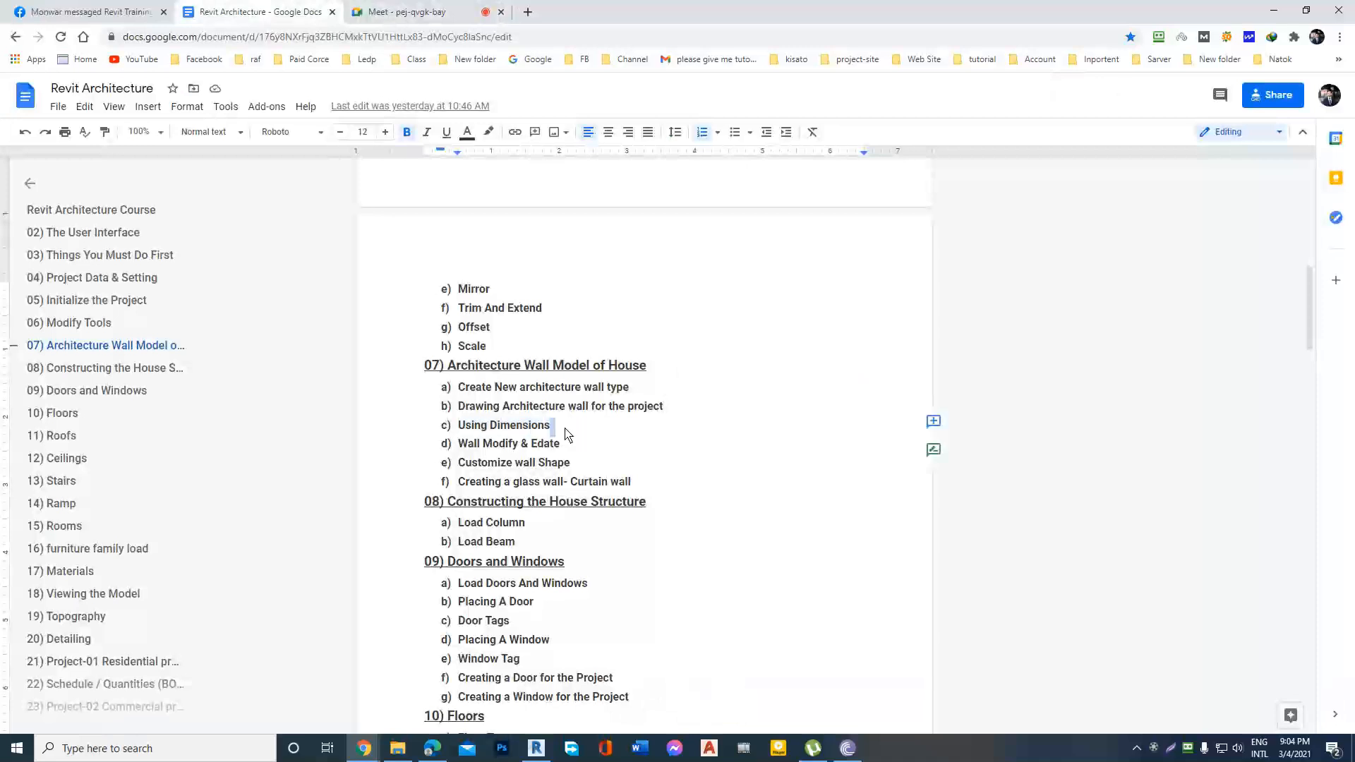
pyautogui.click(619, 438)
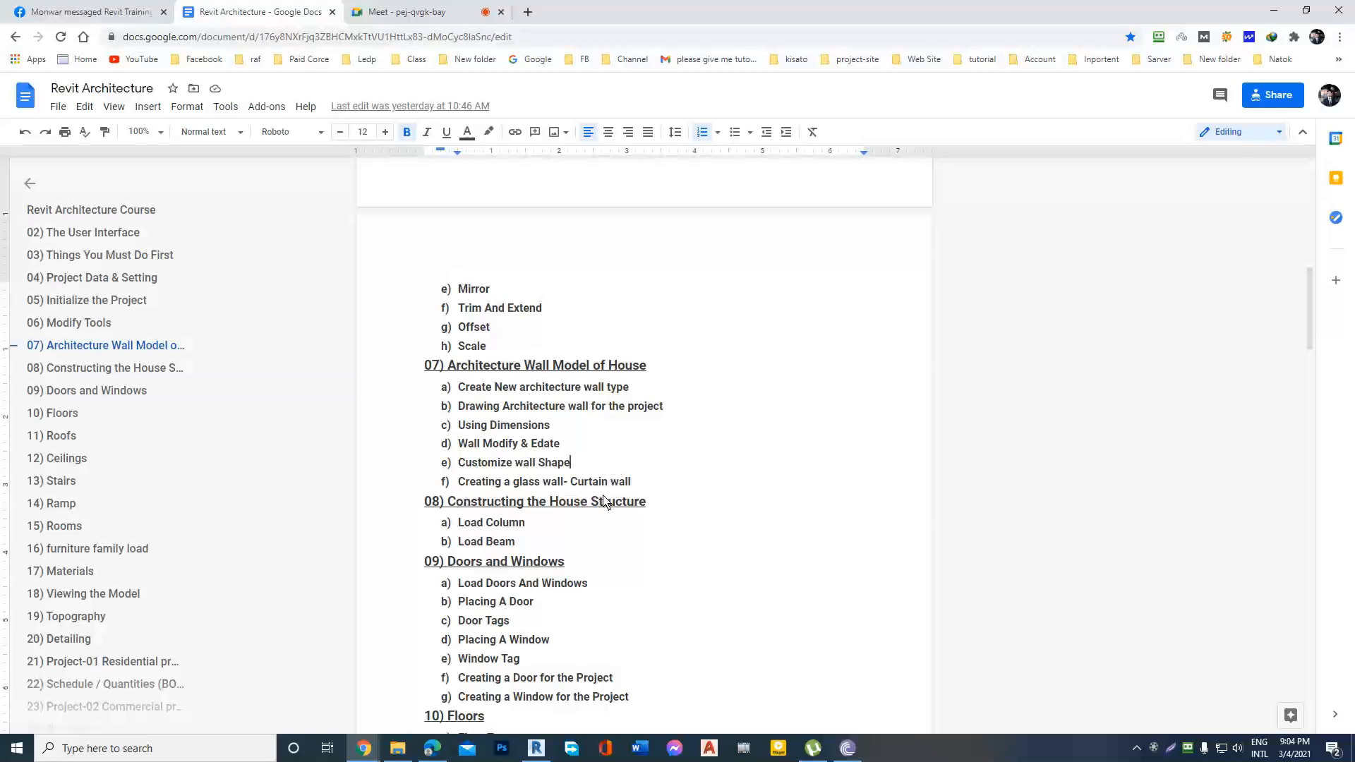
pyautogui.moveTo(633, 483); pyautogui.dragTo(455, 488)
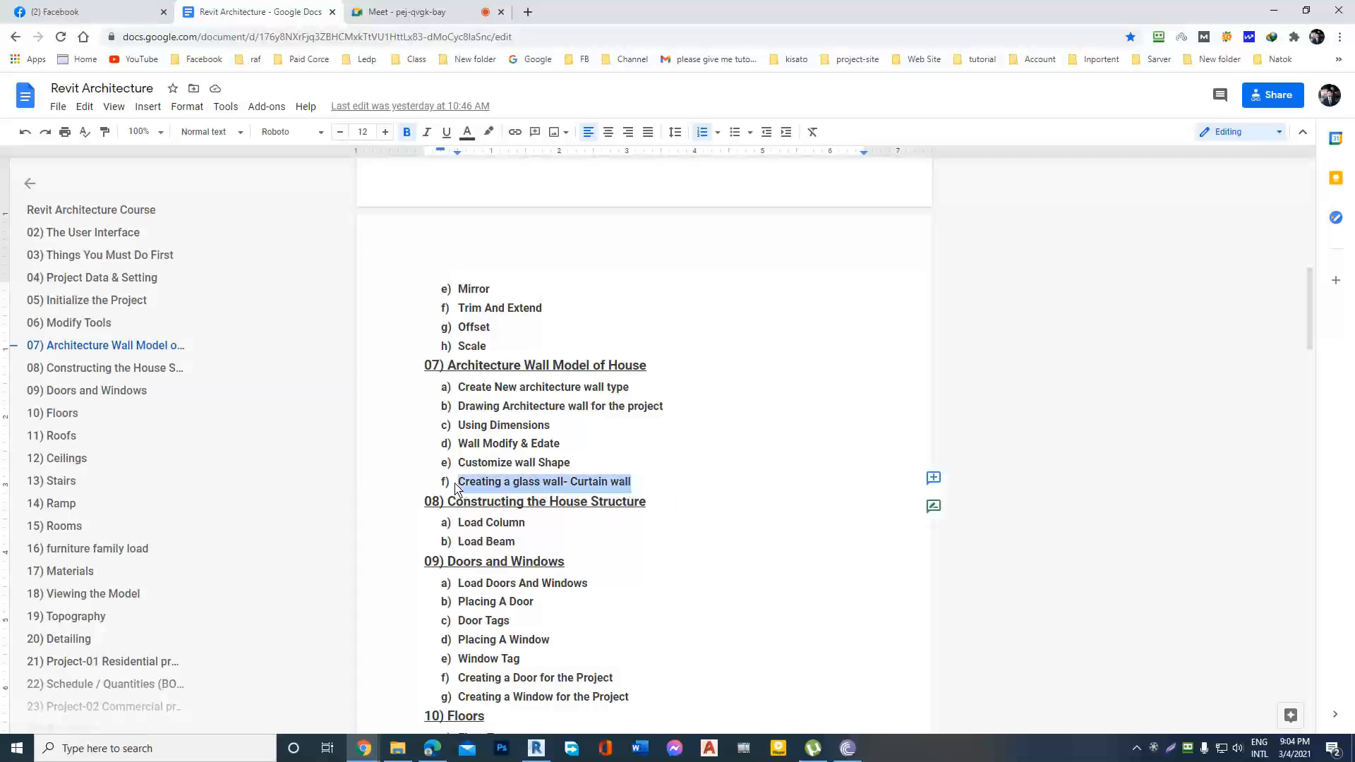
pyautogui.click(644, 484)
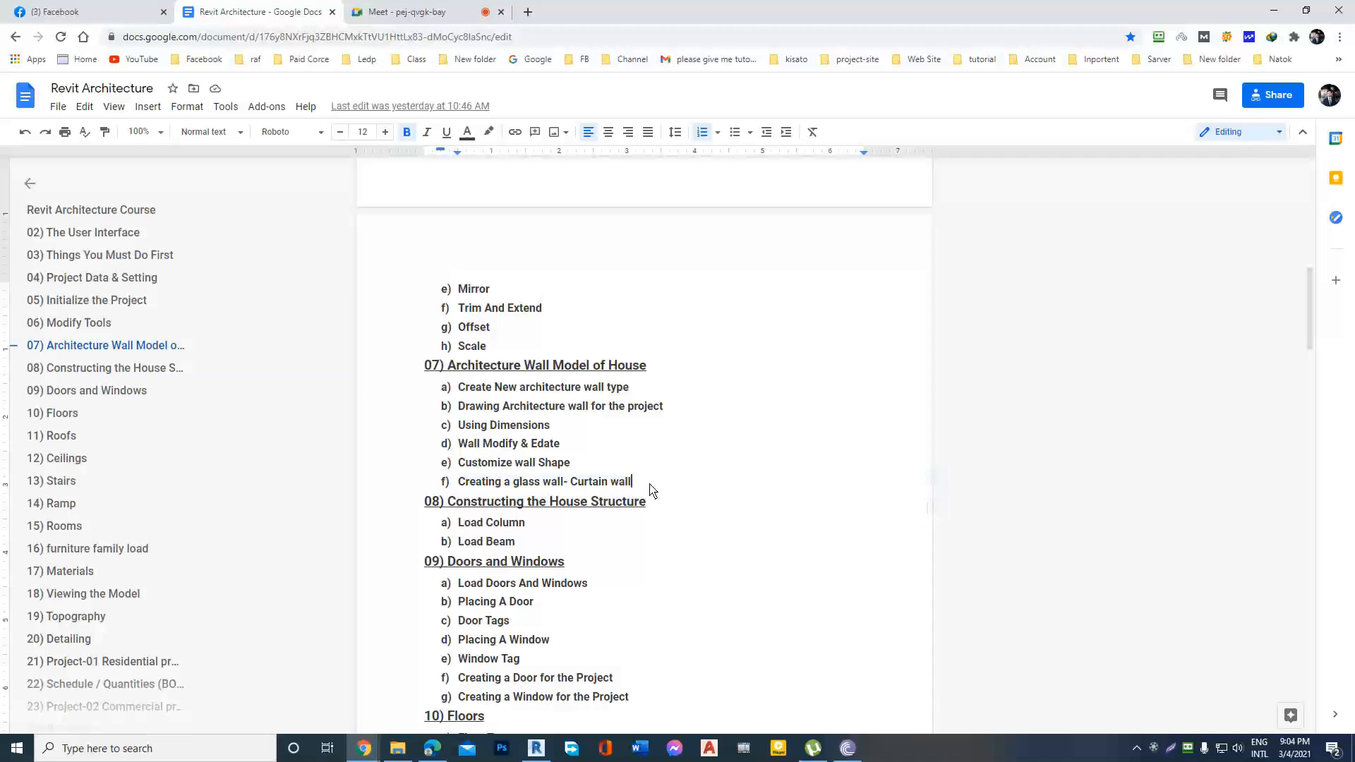
# Switch to Revit and create a new project from the Architectural Template.
pyautogui.click(536, 750)
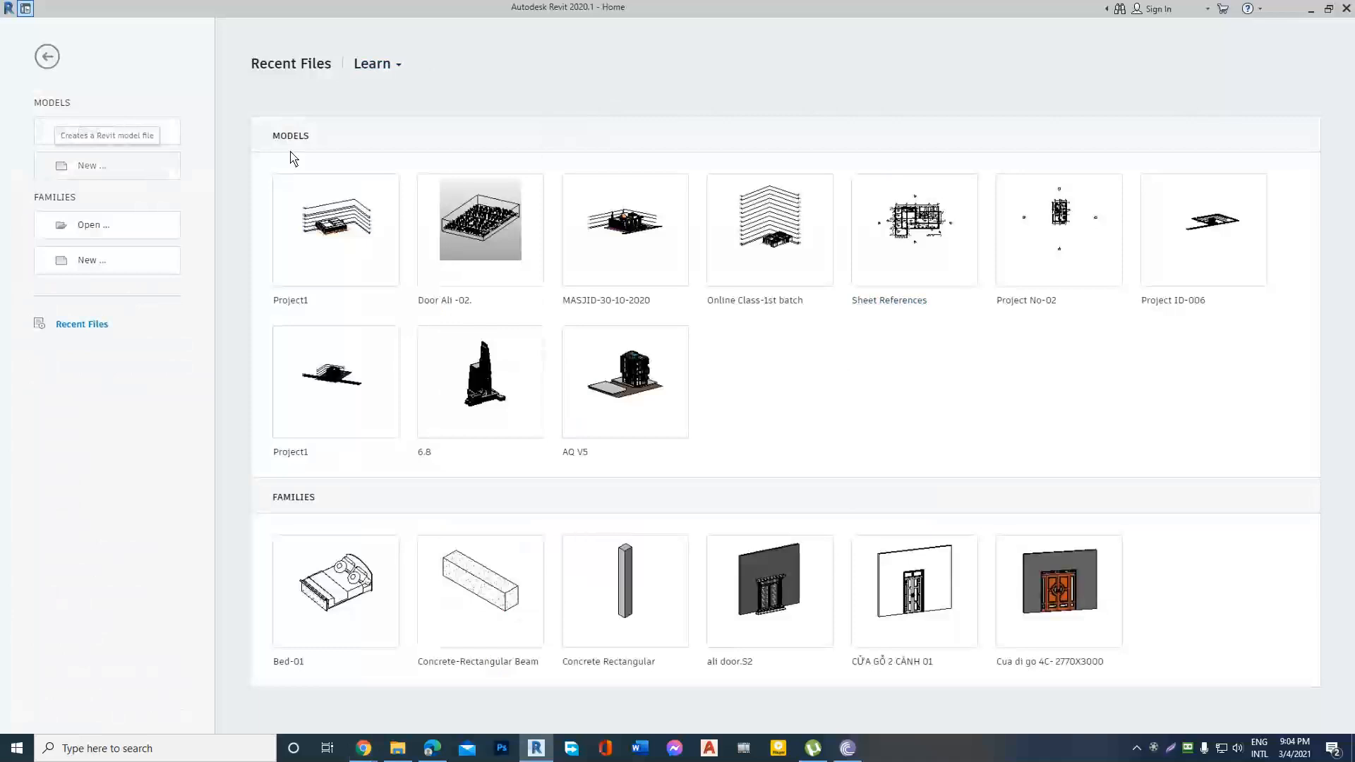
pyautogui.click(99, 170)
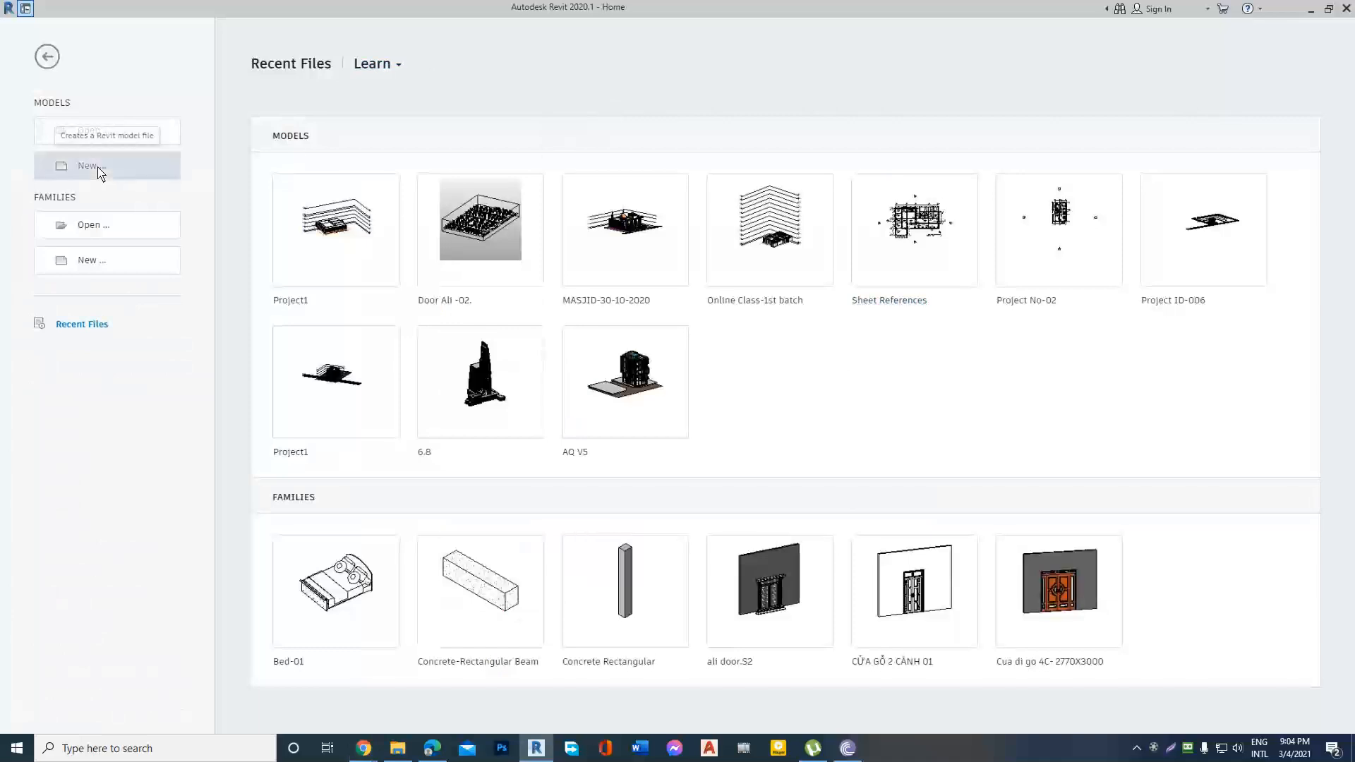
pyautogui.moveTo(643, 80); pyautogui.dragTo(651, 72)
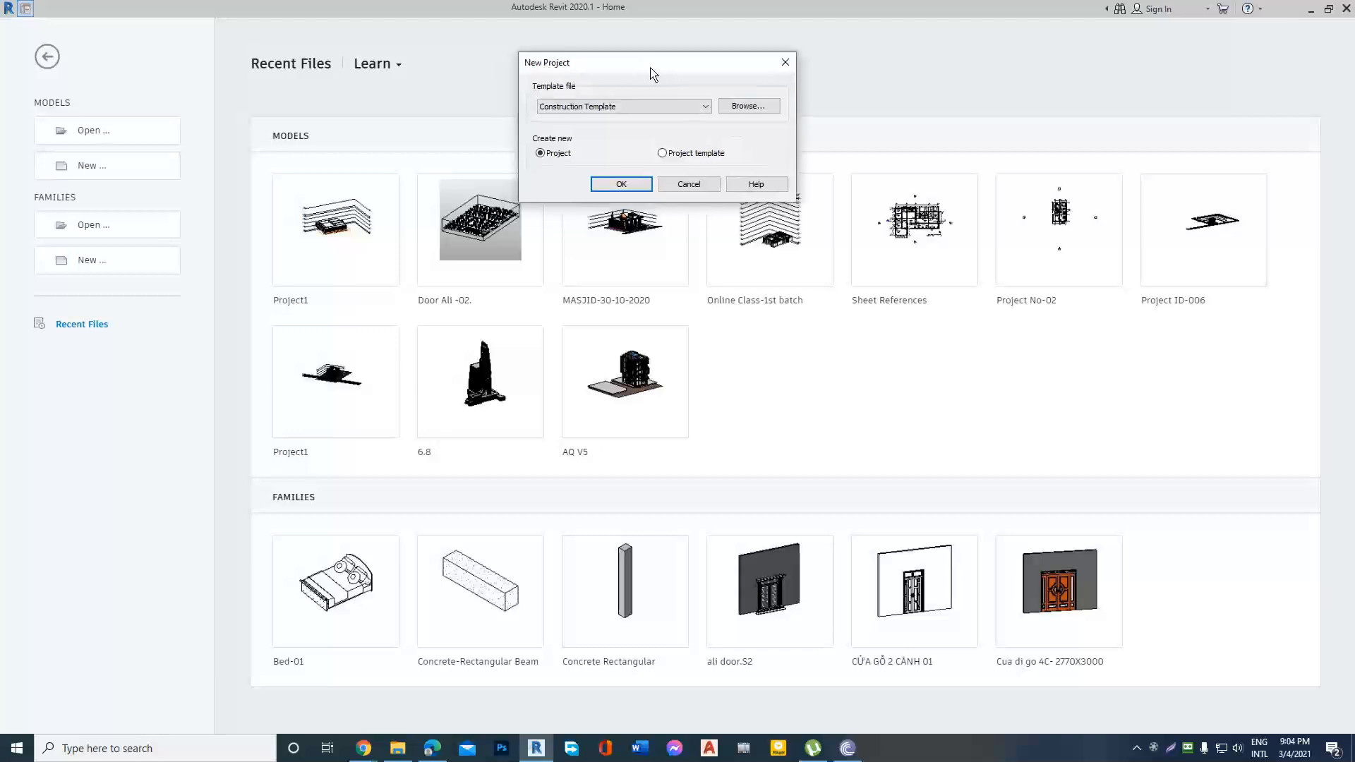
pyautogui.click(679, 106)
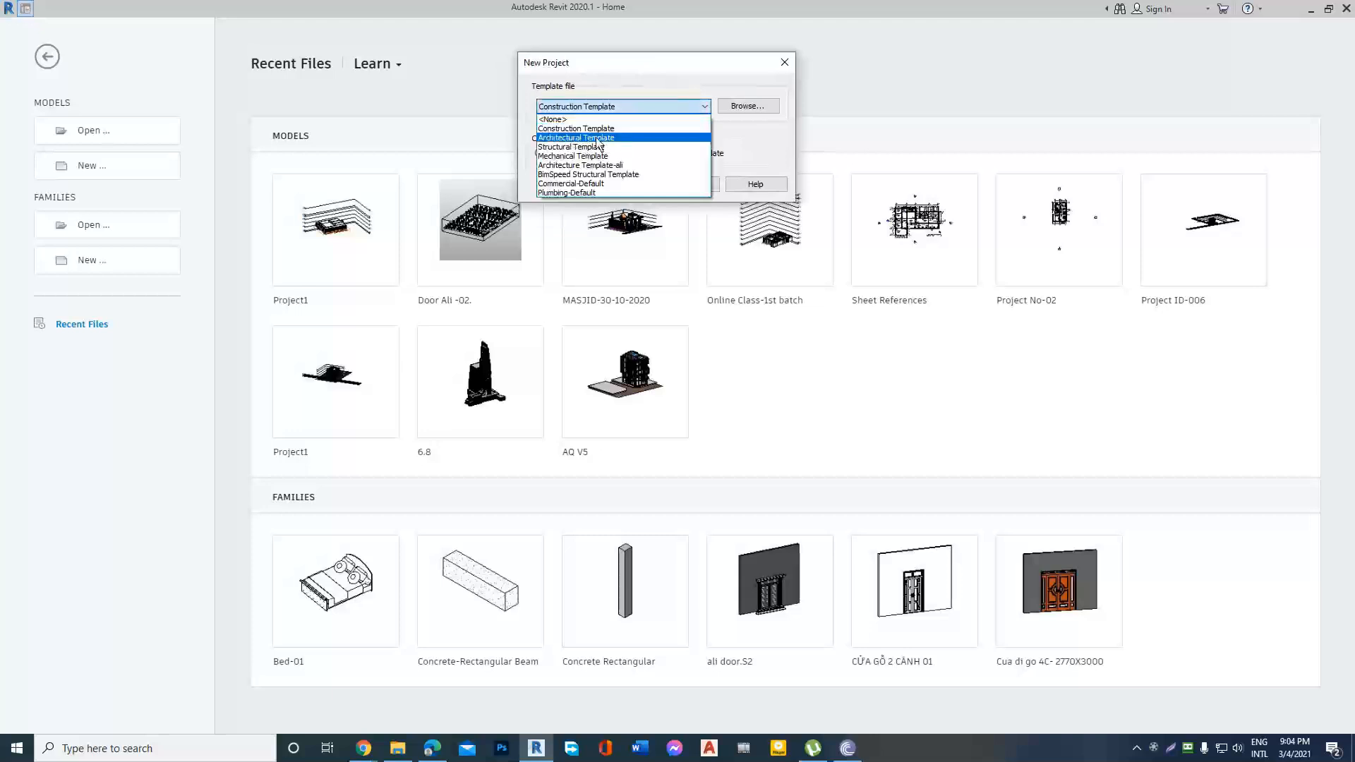
pyautogui.click(566, 138)
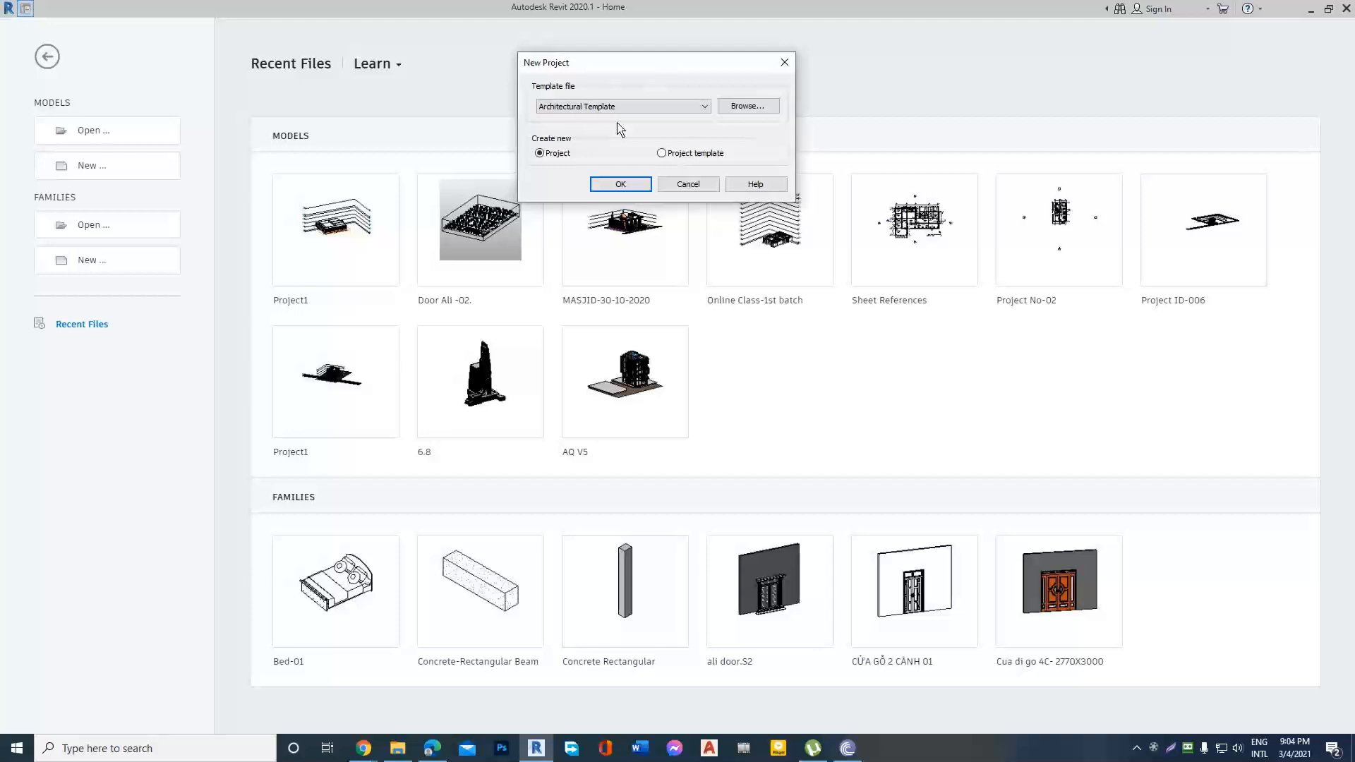
pyautogui.click(627, 184)
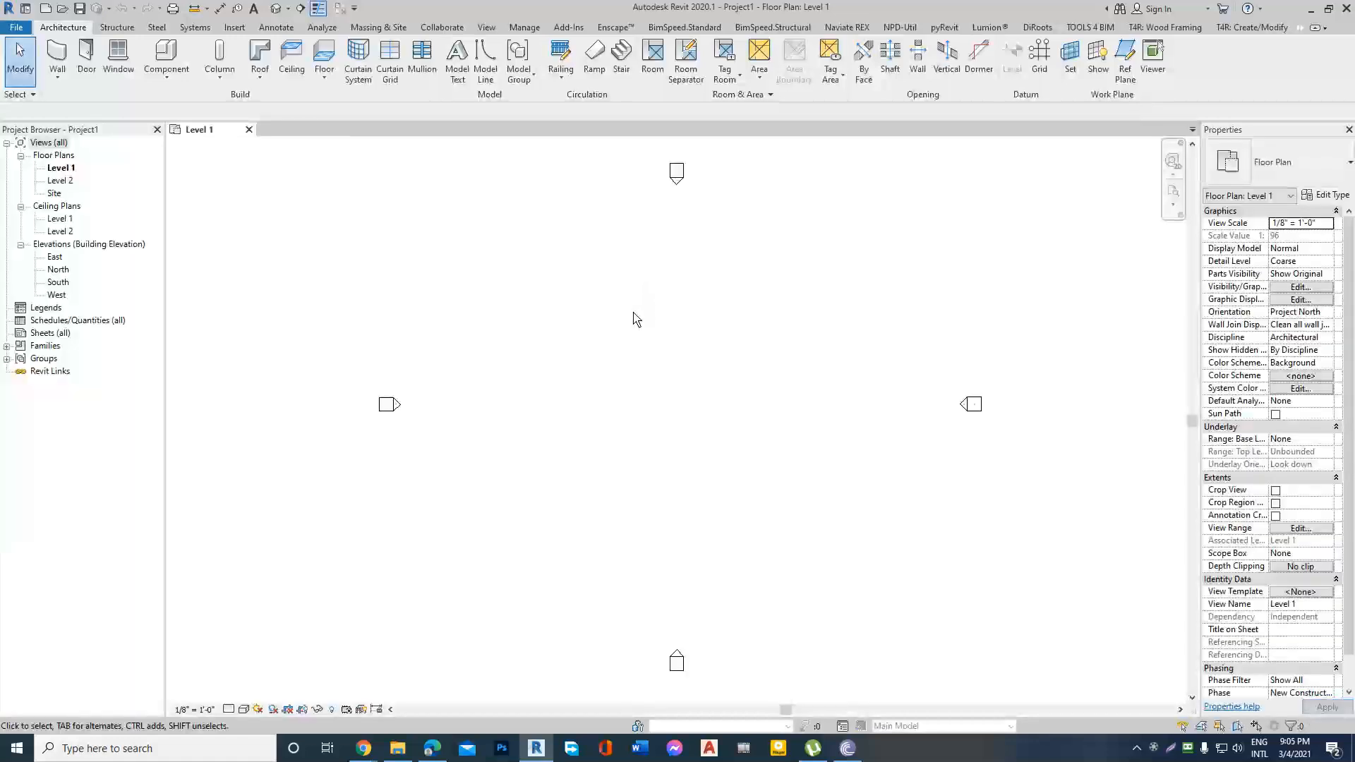
pyautogui.scroll(-2, 662, 308)
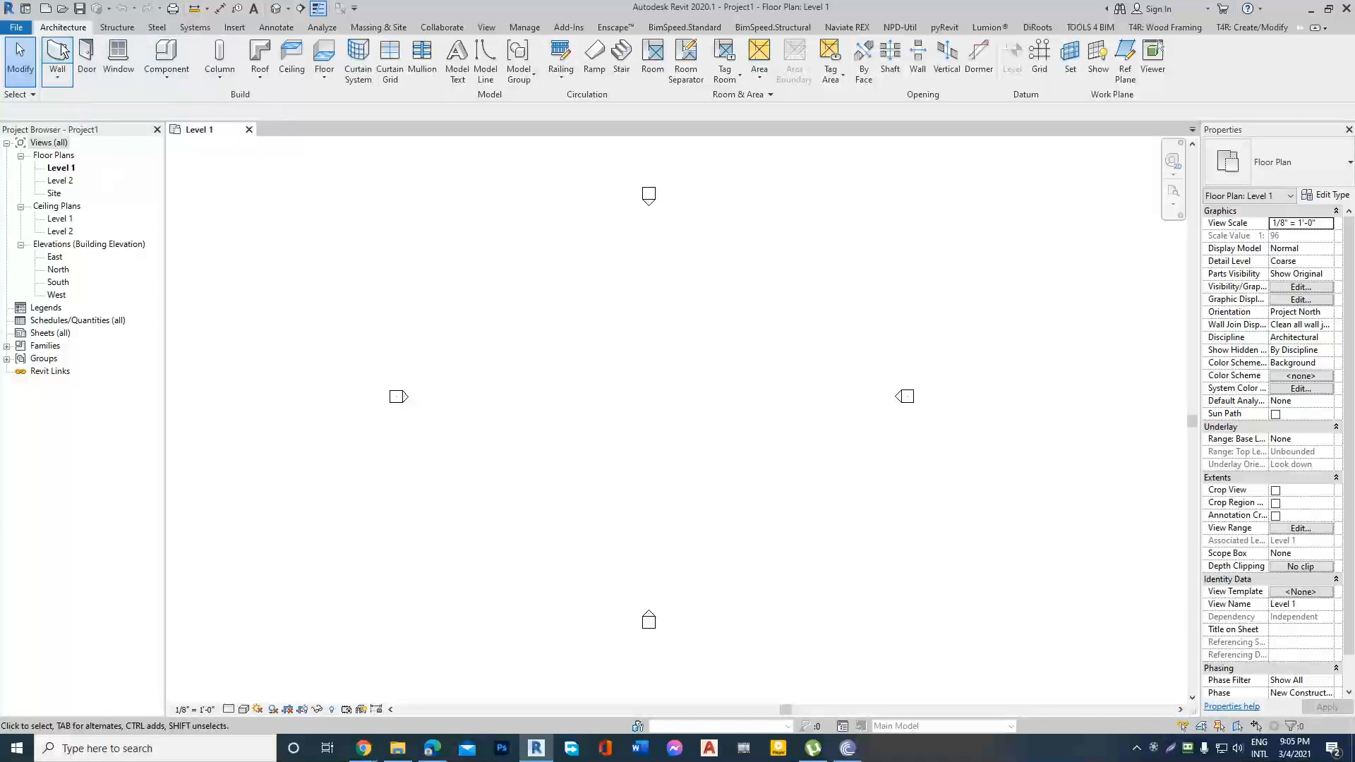
pyautogui.click(59, 83)
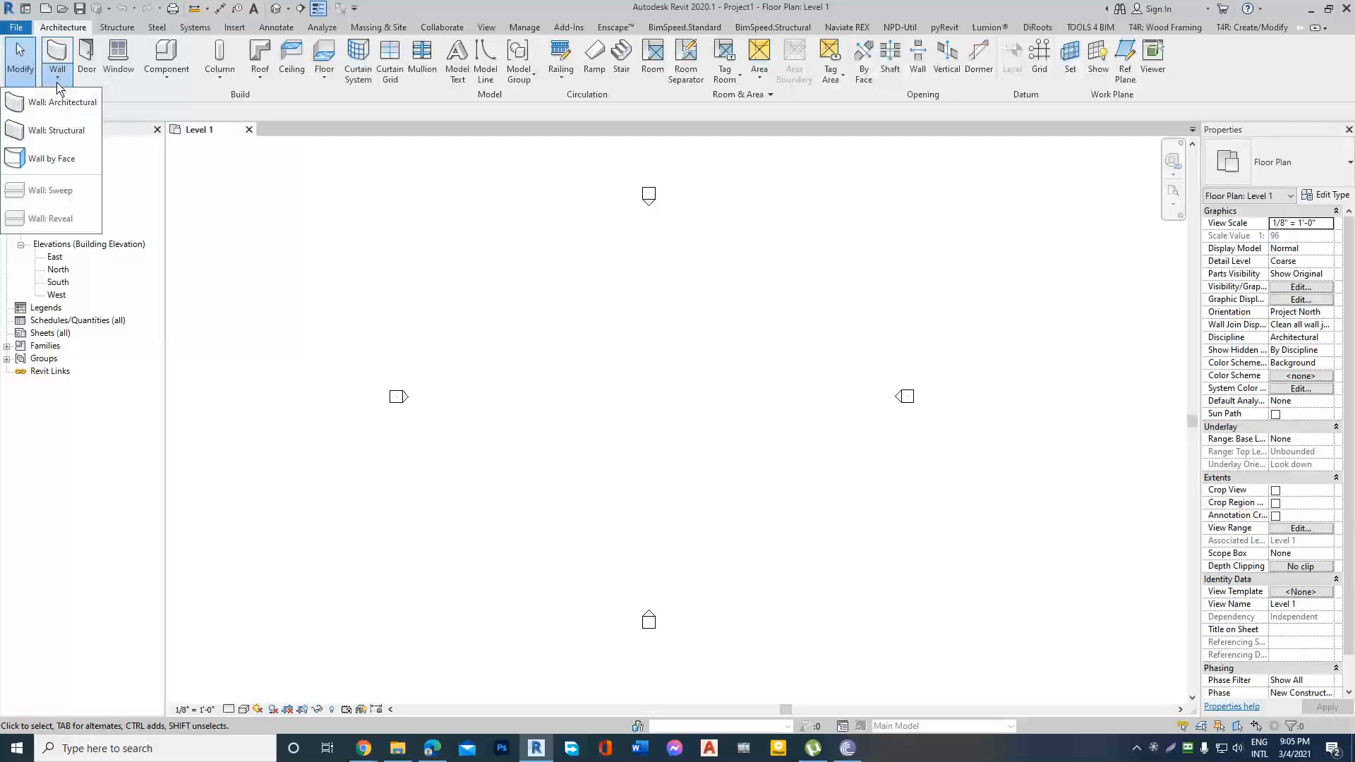
pyautogui.click(59, 83)
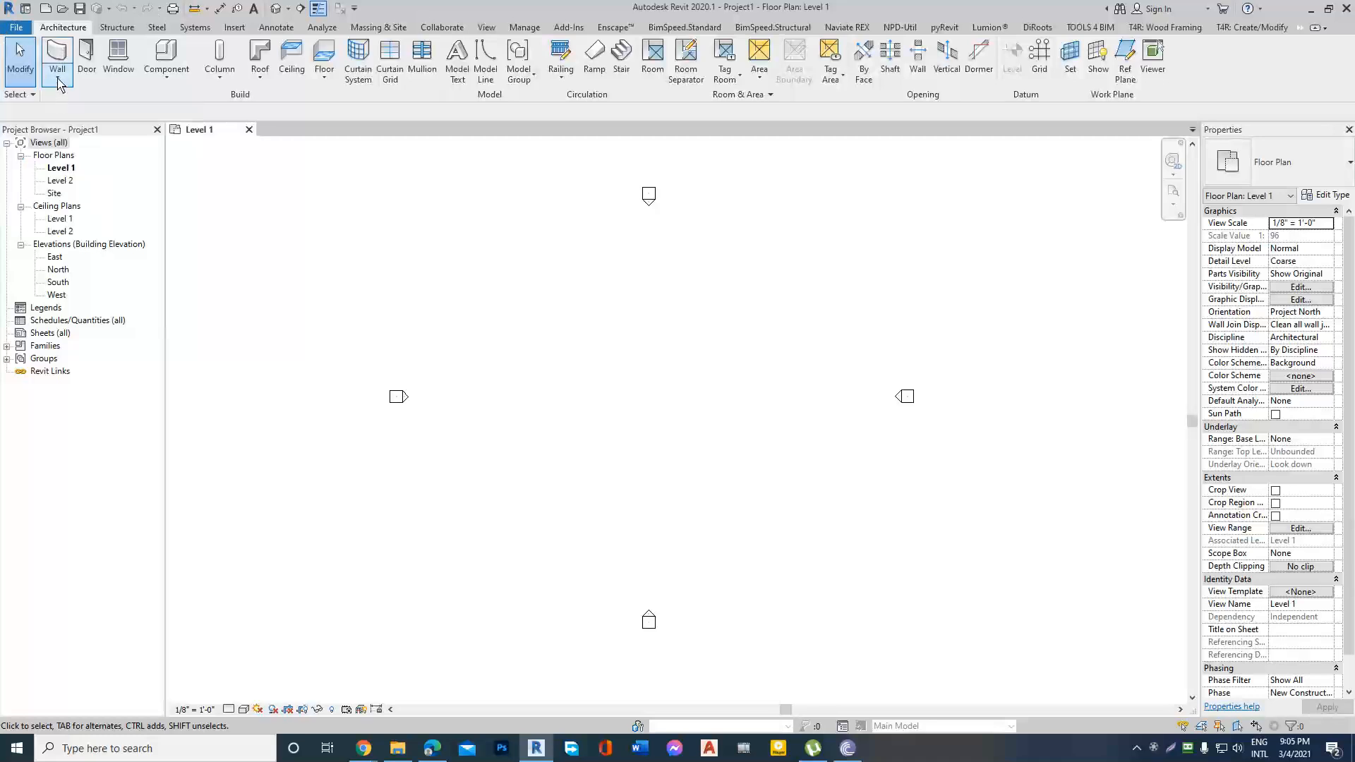
pyautogui.click(59, 83)
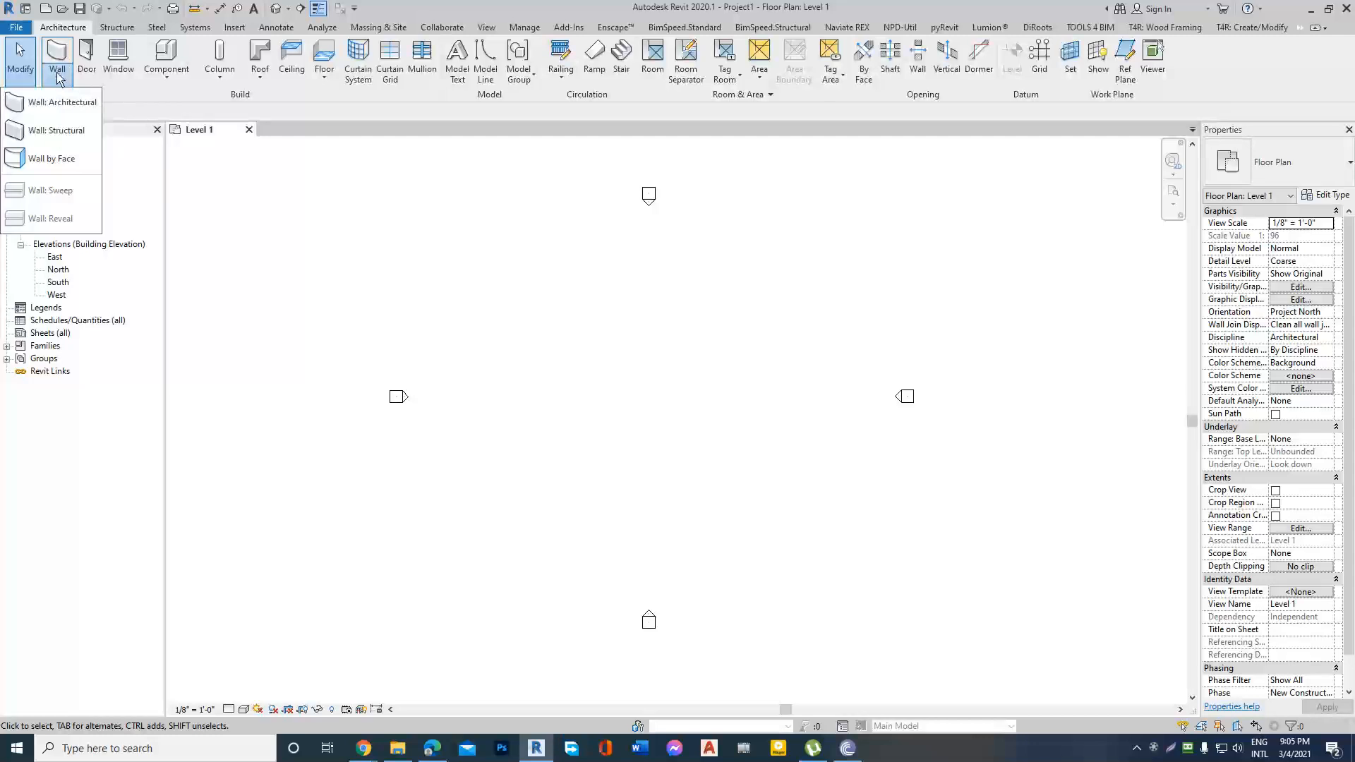
pyautogui.click(60, 83)
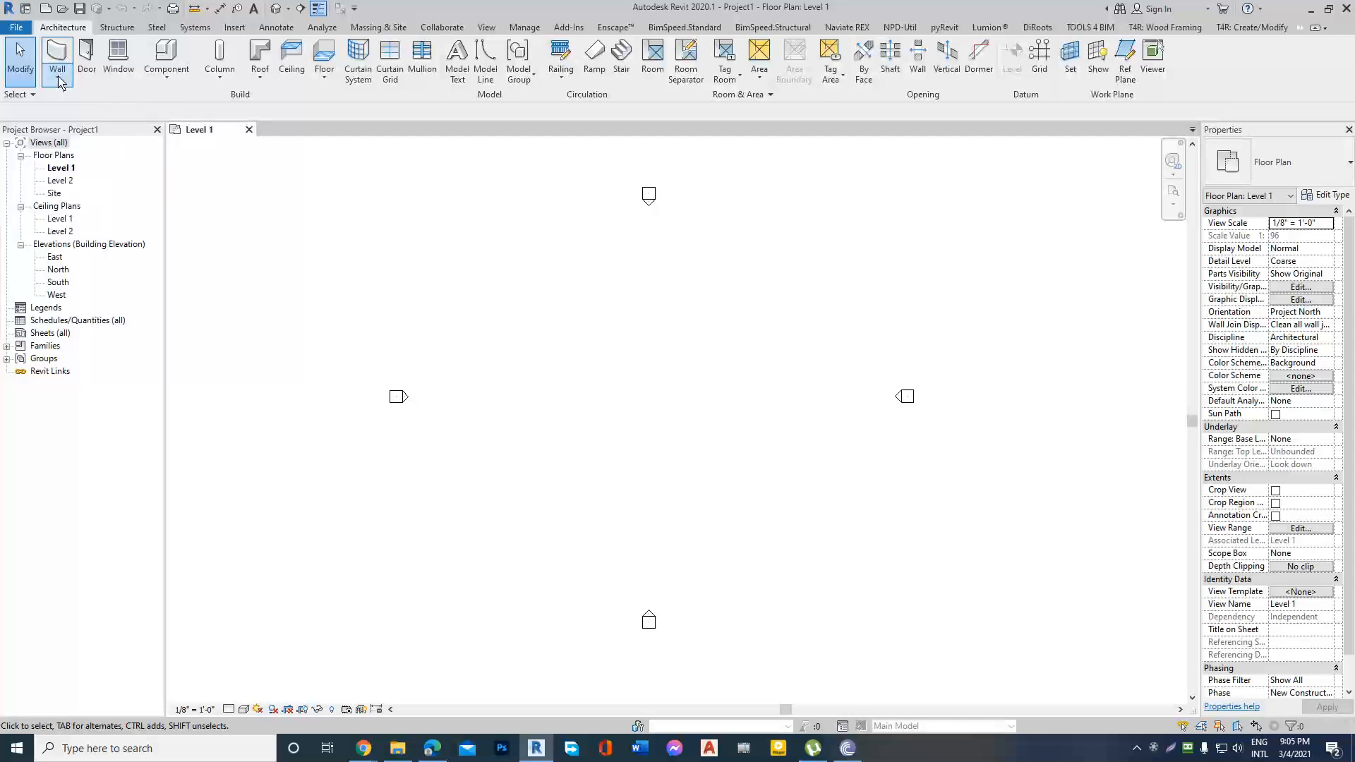
pyautogui.click(60, 83)
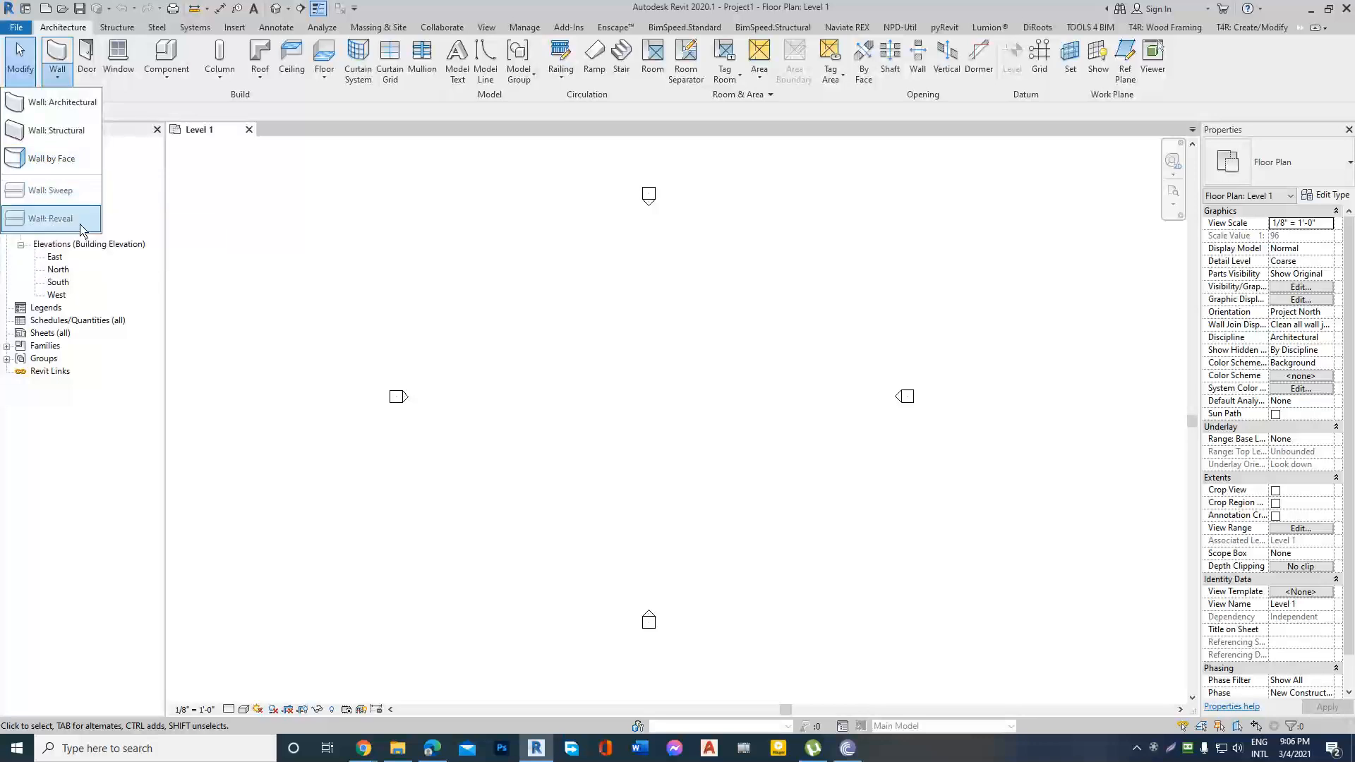
pyautogui.click(59, 79)
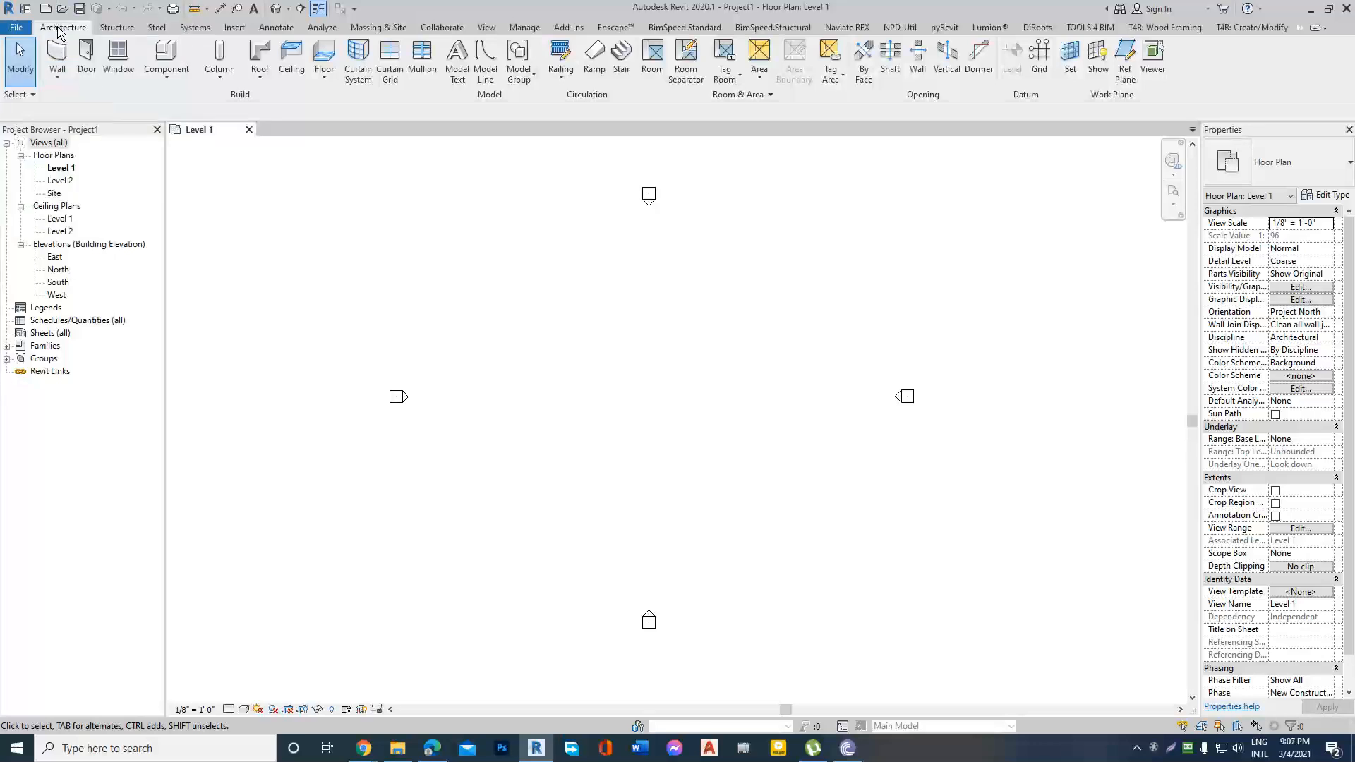
# Start the architectural wall tool in the Level 1 floor plan.
pyautogui.click(59, 80)
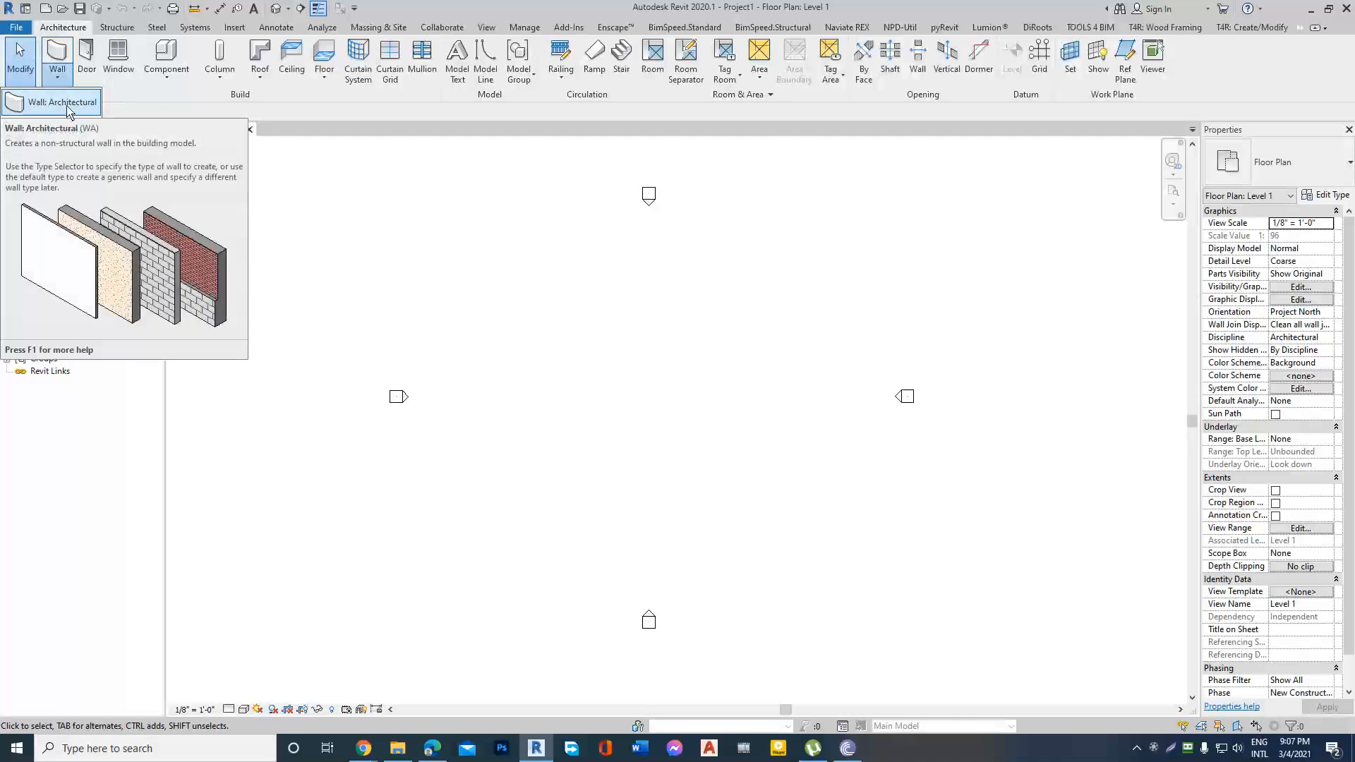
pyautogui.click(31, 106)
# Switch to the Google Meet call, admit the person asking to join and return to Revit.
pyautogui.moveTo(365, 754)
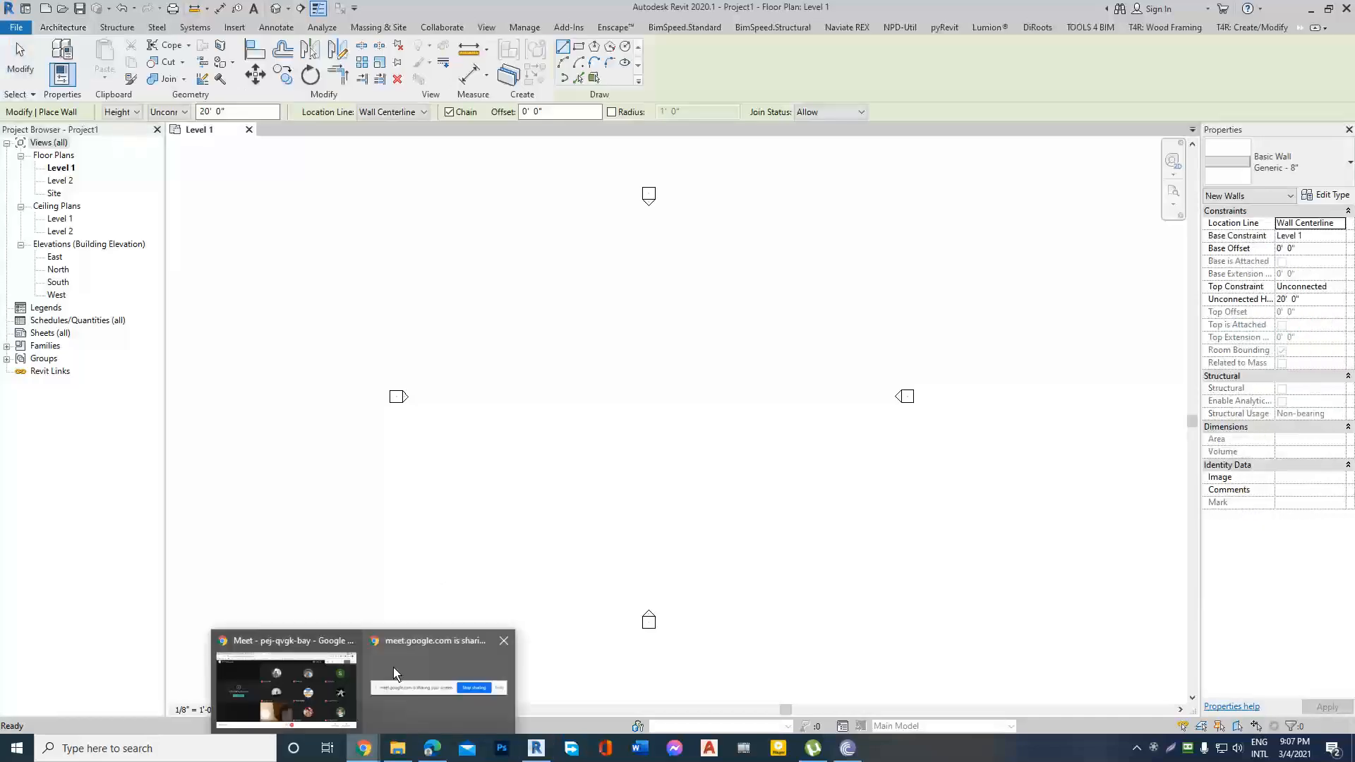
pyautogui.click(322, 644)
pyautogui.click(819, 158)
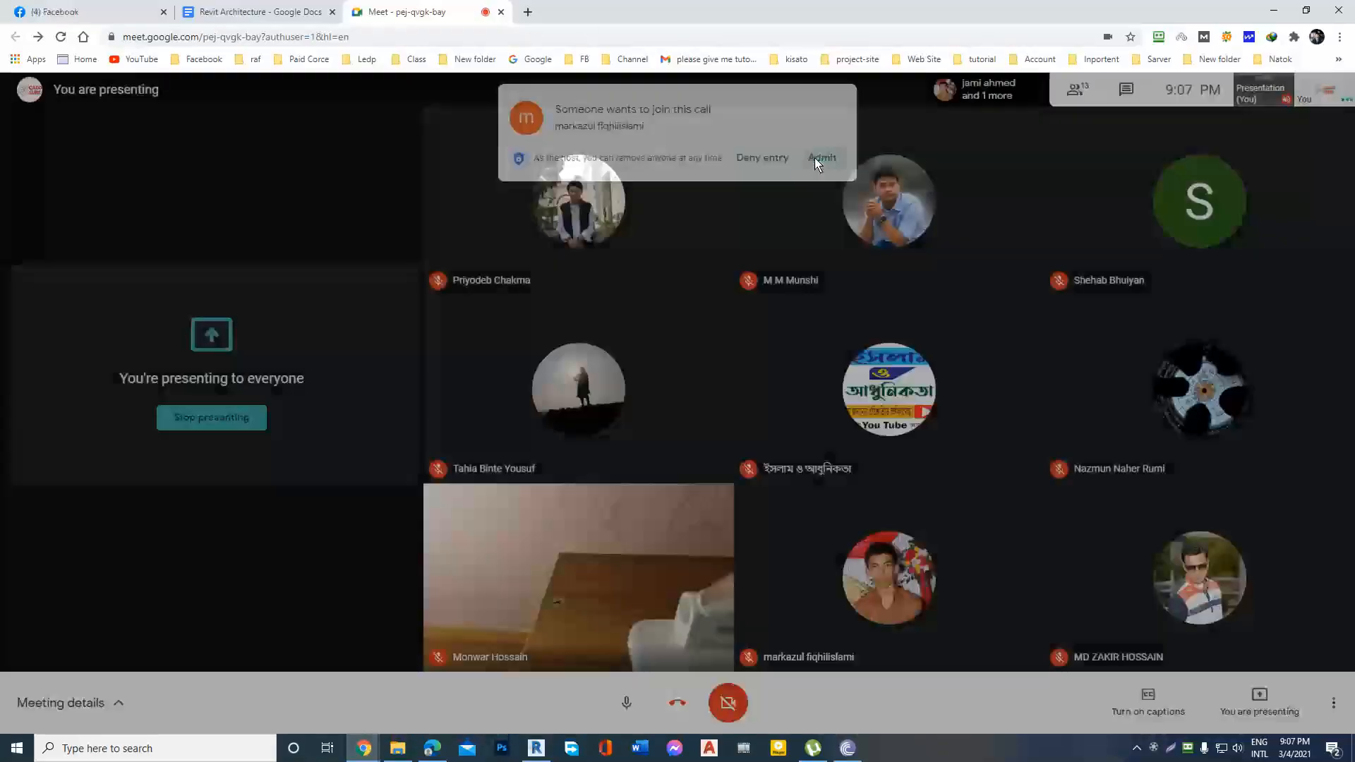
pyautogui.click(1275, 12)
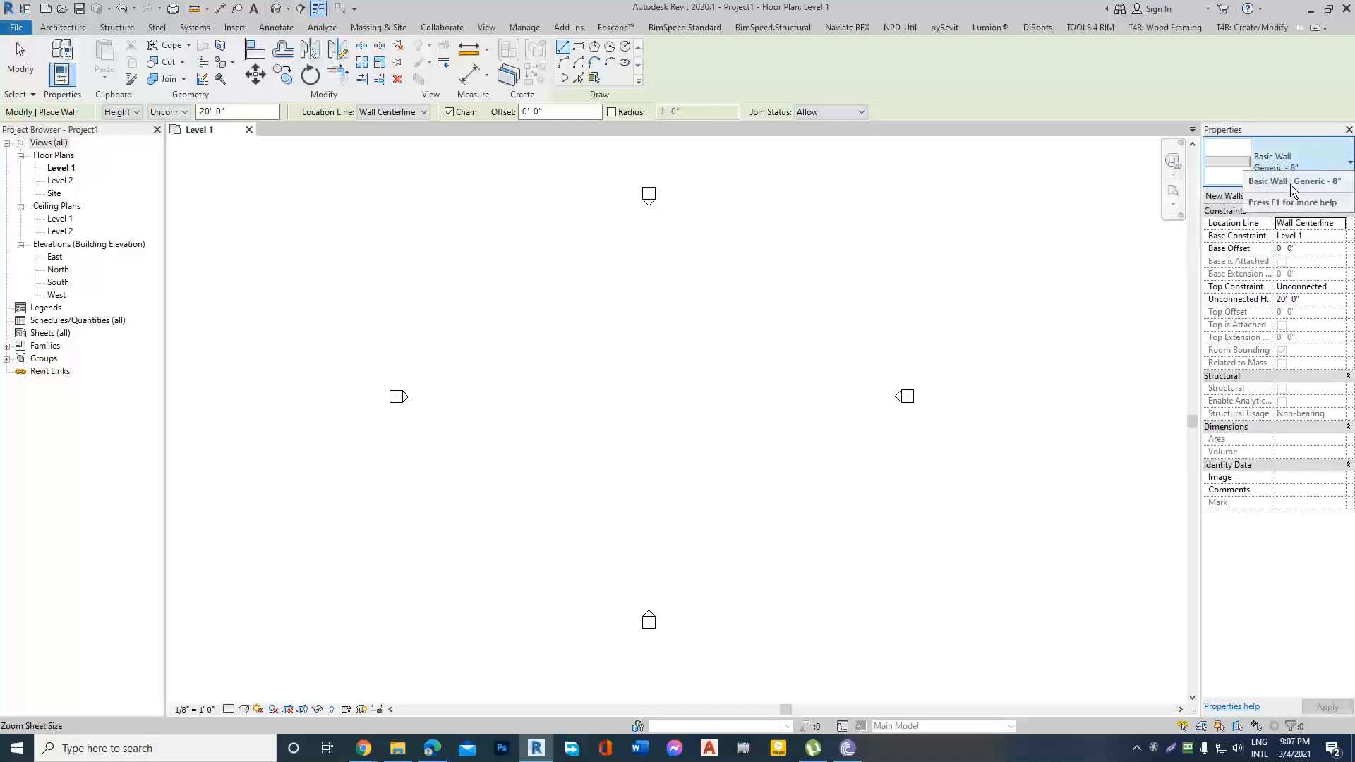
# Examine the basic, curtain and stacked wall types available for the new wall.
pyautogui.click(1351, 166)
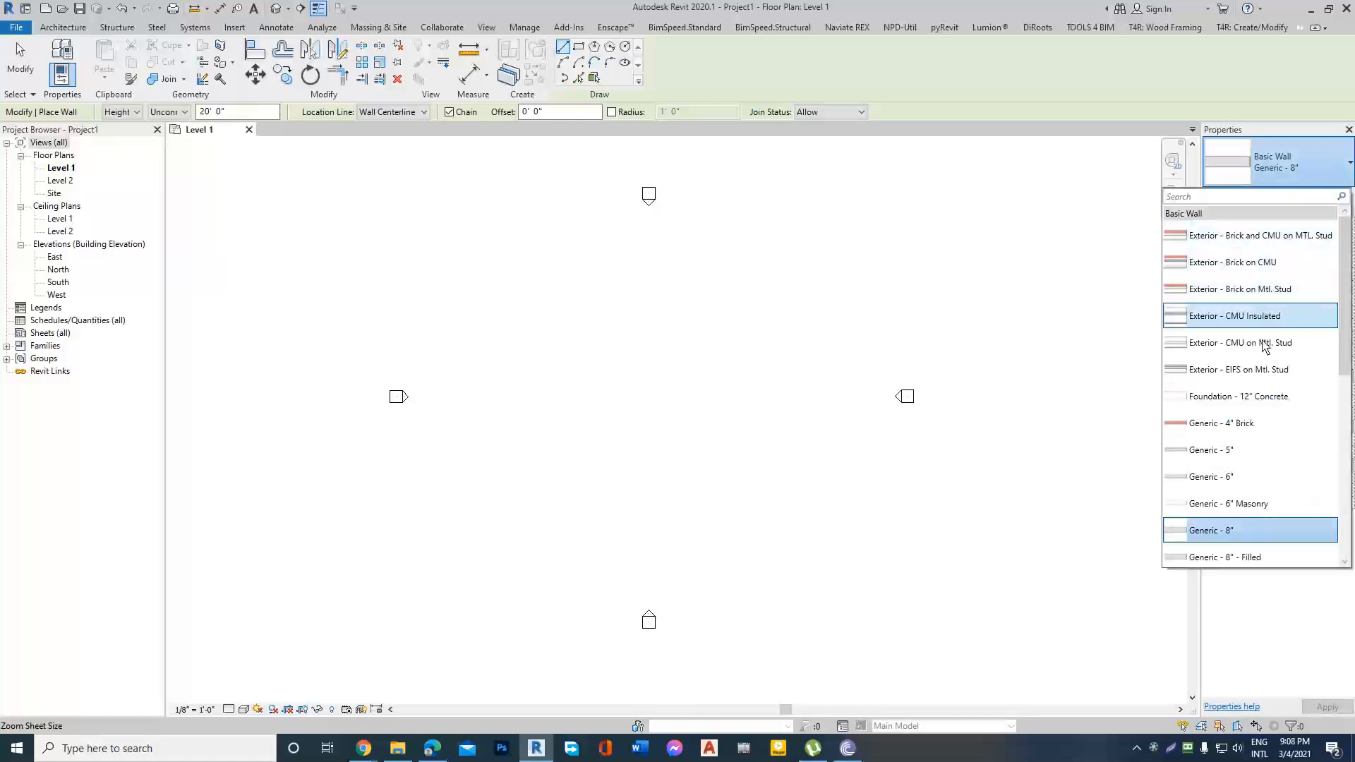
pyautogui.scroll(-4, 1253, 392)
pyautogui.scroll(-3, 1257, 393)
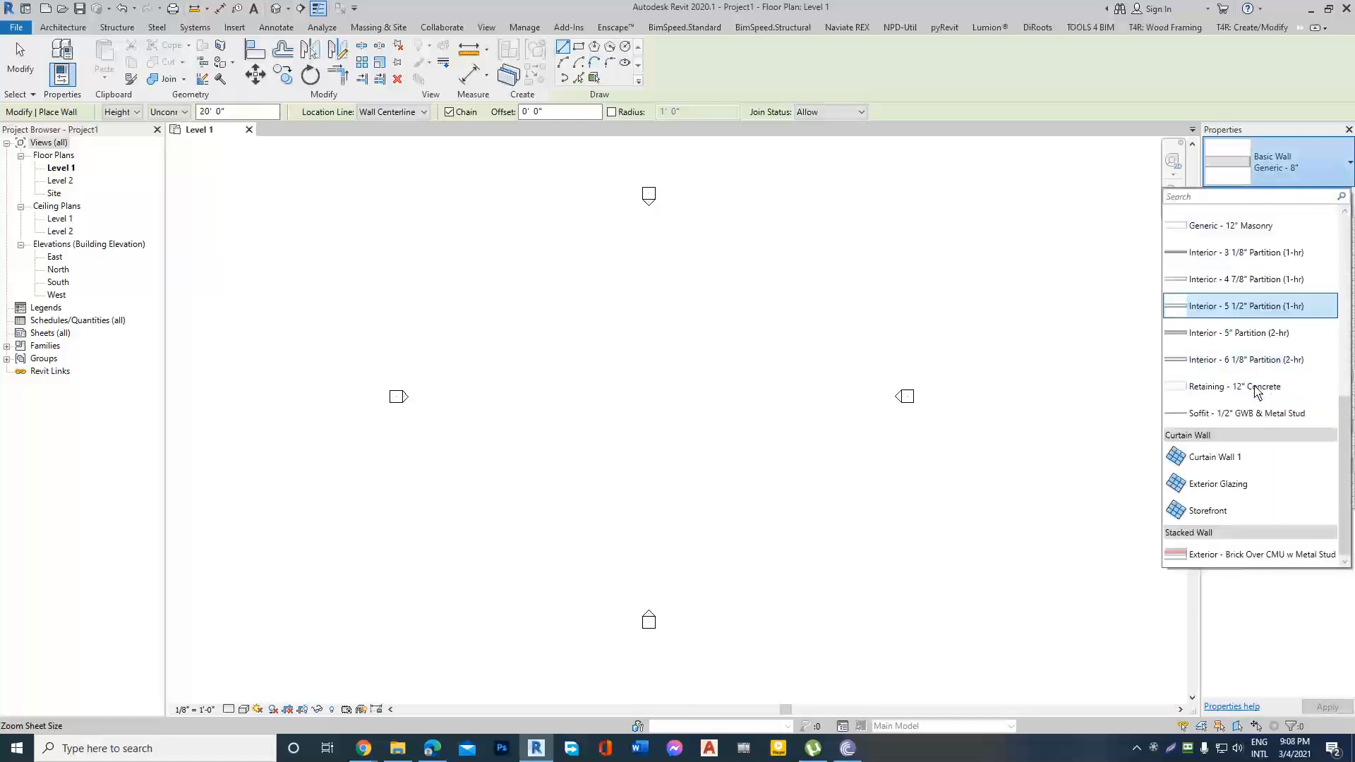
pyautogui.scroll(8, 1255, 318)
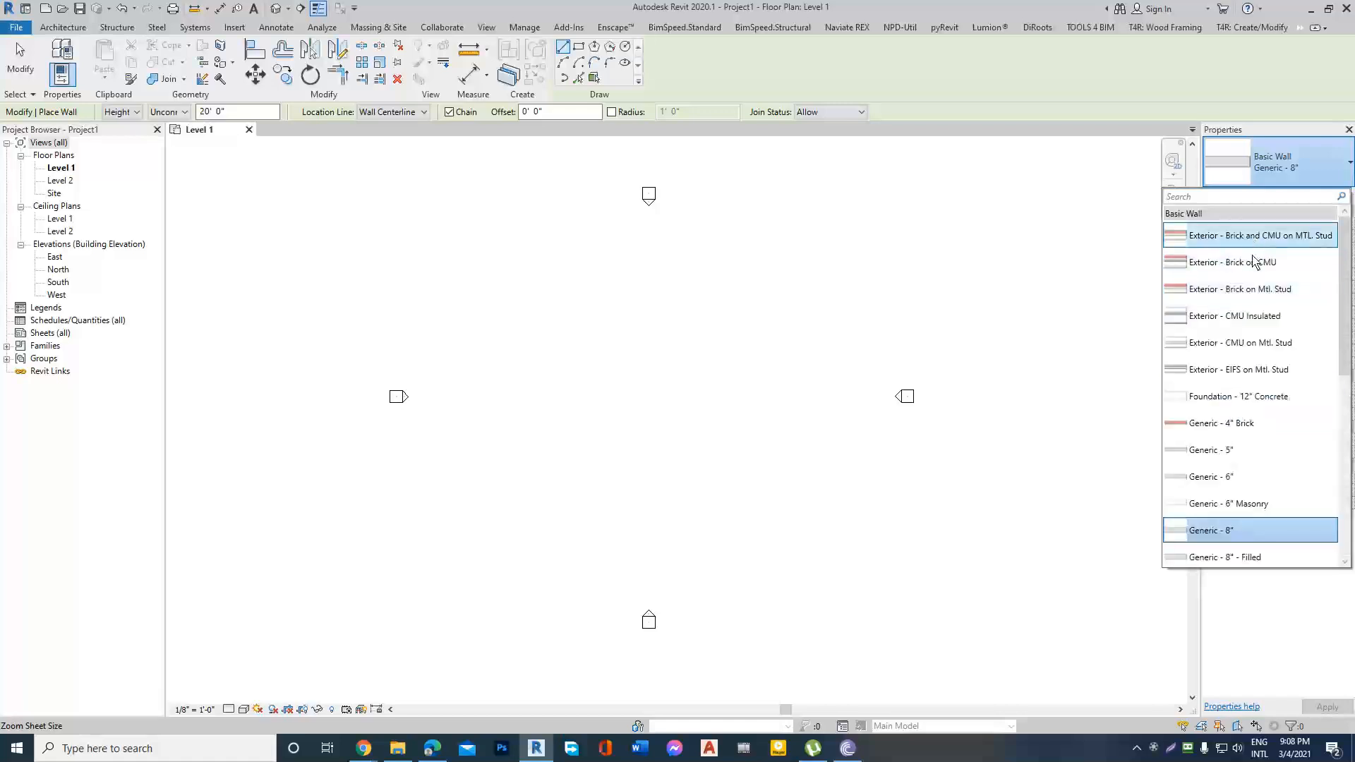
pyautogui.scroll(-3, 1240, 416)
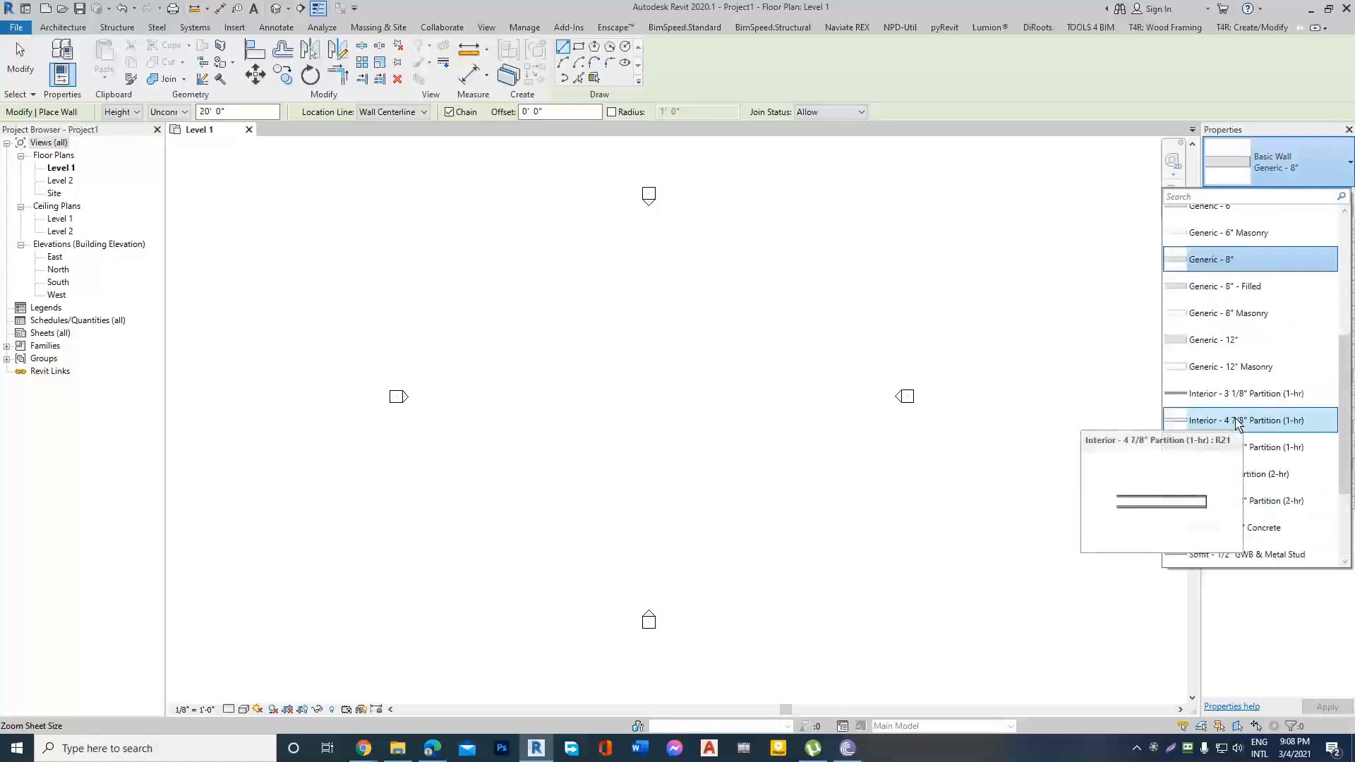
pyautogui.scroll(3, 1243, 416)
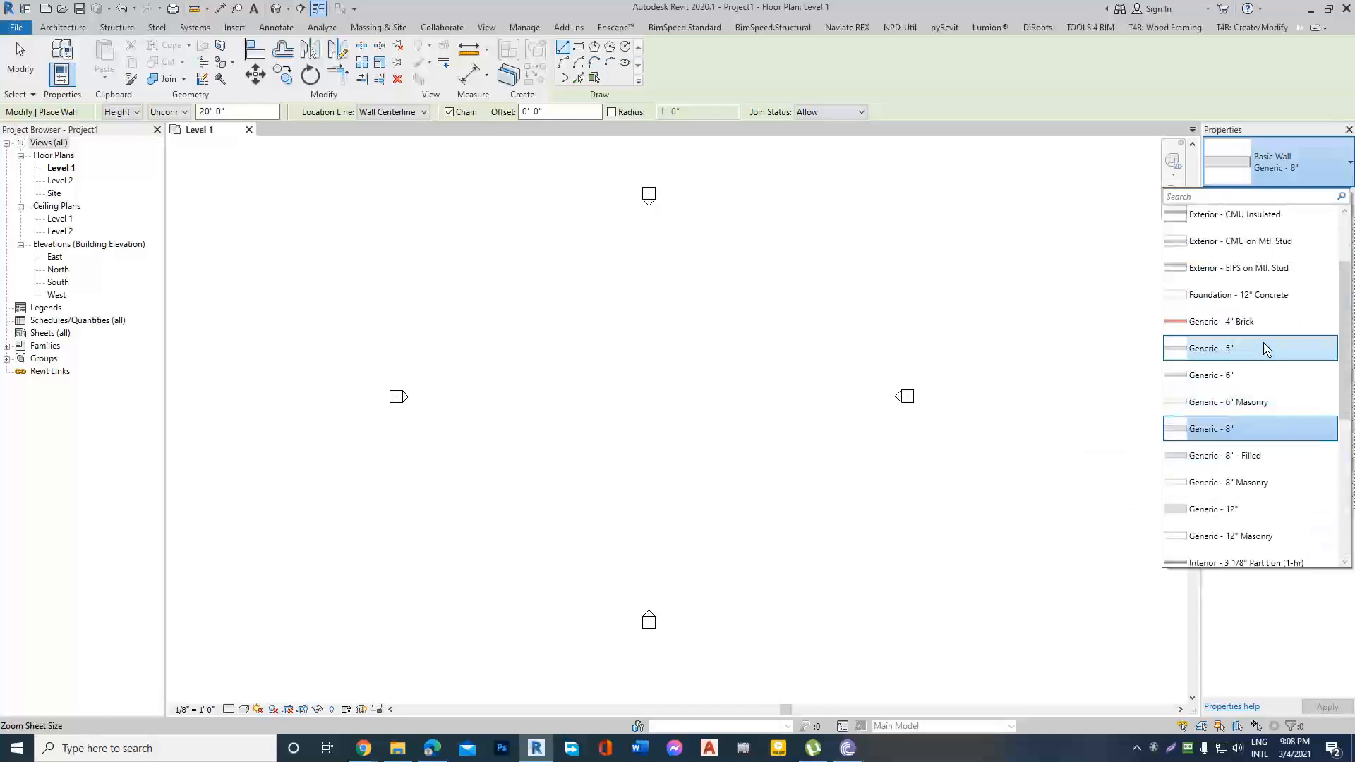
pyautogui.scroll(-3, 1264, 349)
pyautogui.scroll(-3, 1264, 351)
pyautogui.scroll(6, 1263, 353)
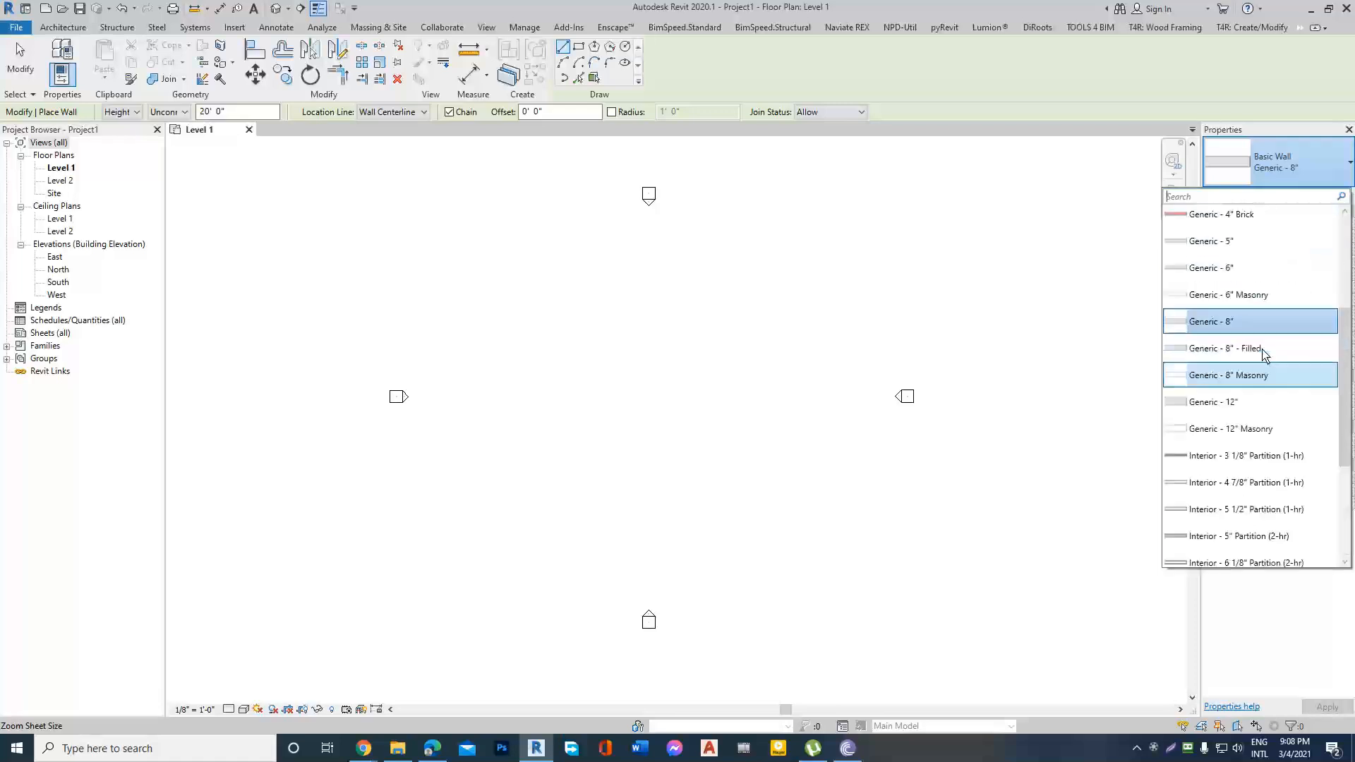
pyautogui.scroll(1, 1263, 353)
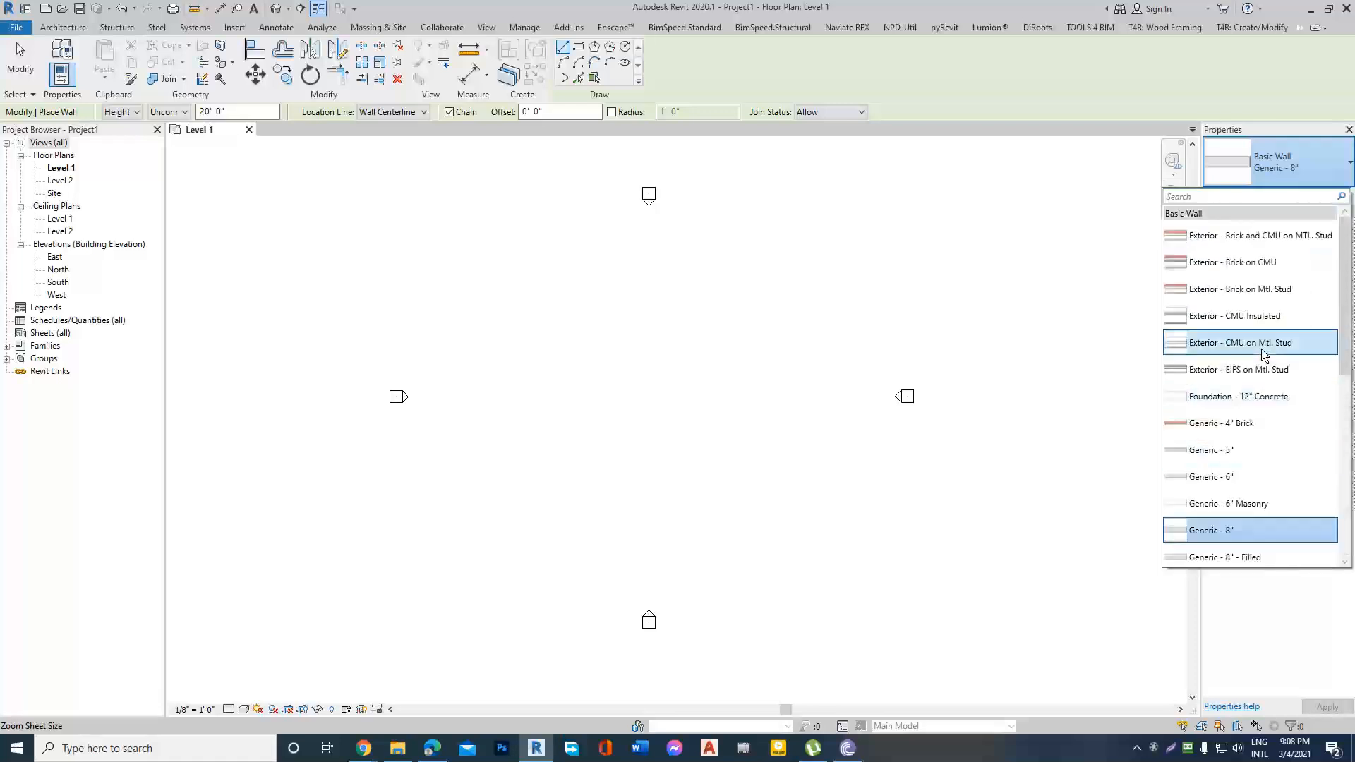
pyautogui.scroll(-6, 1263, 351)
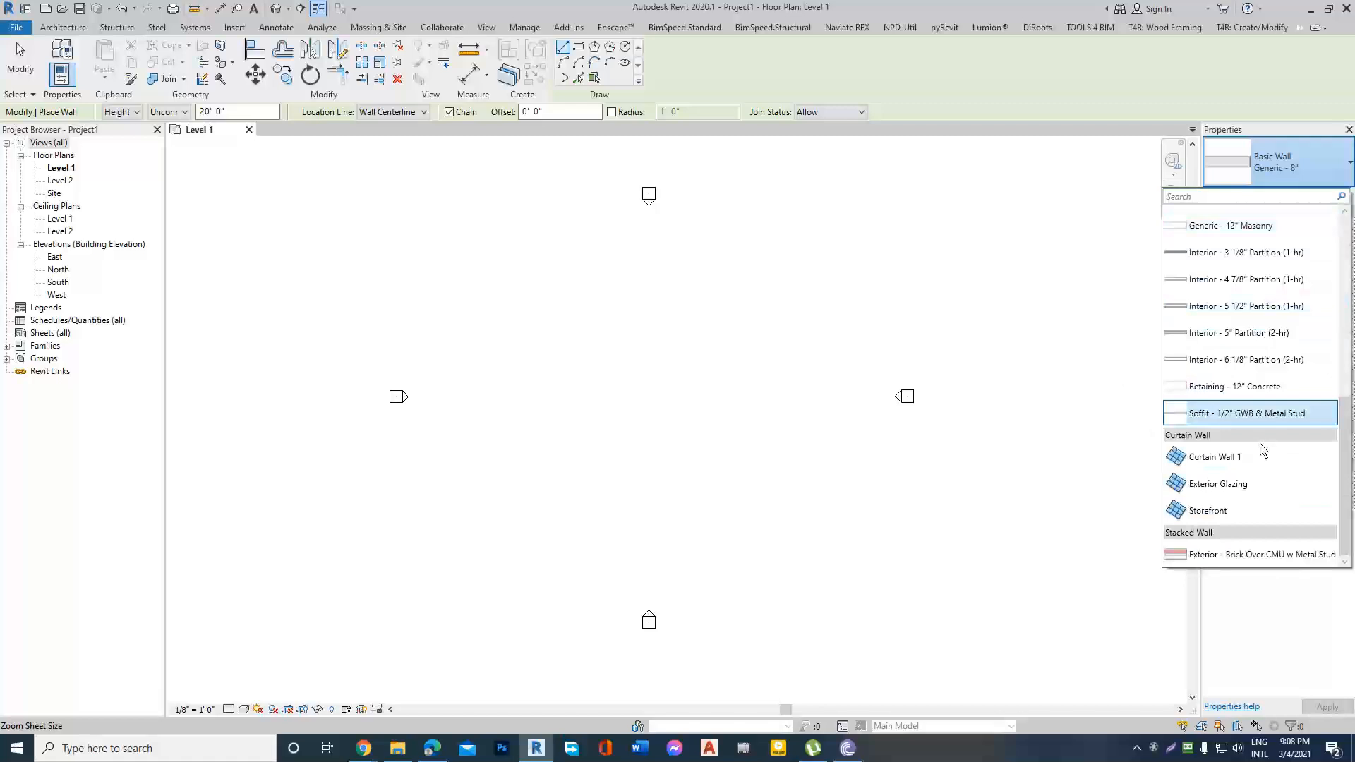
pyautogui.scroll(6, 1257, 332)
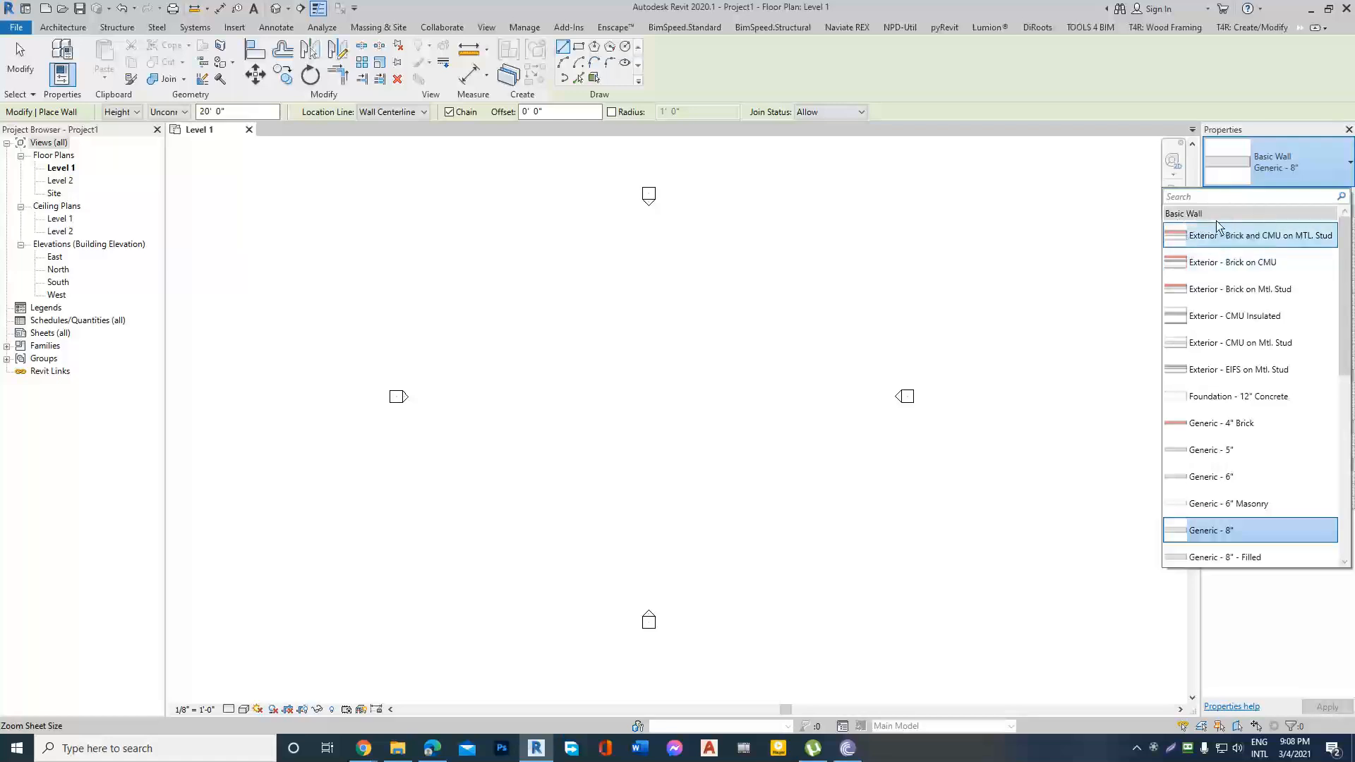
# Draw a horizontal Exterior - Brick on CMU wall about 32' long near the middle of the Level 1 plan.
pyautogui.scroll(-6, 1250, 353)
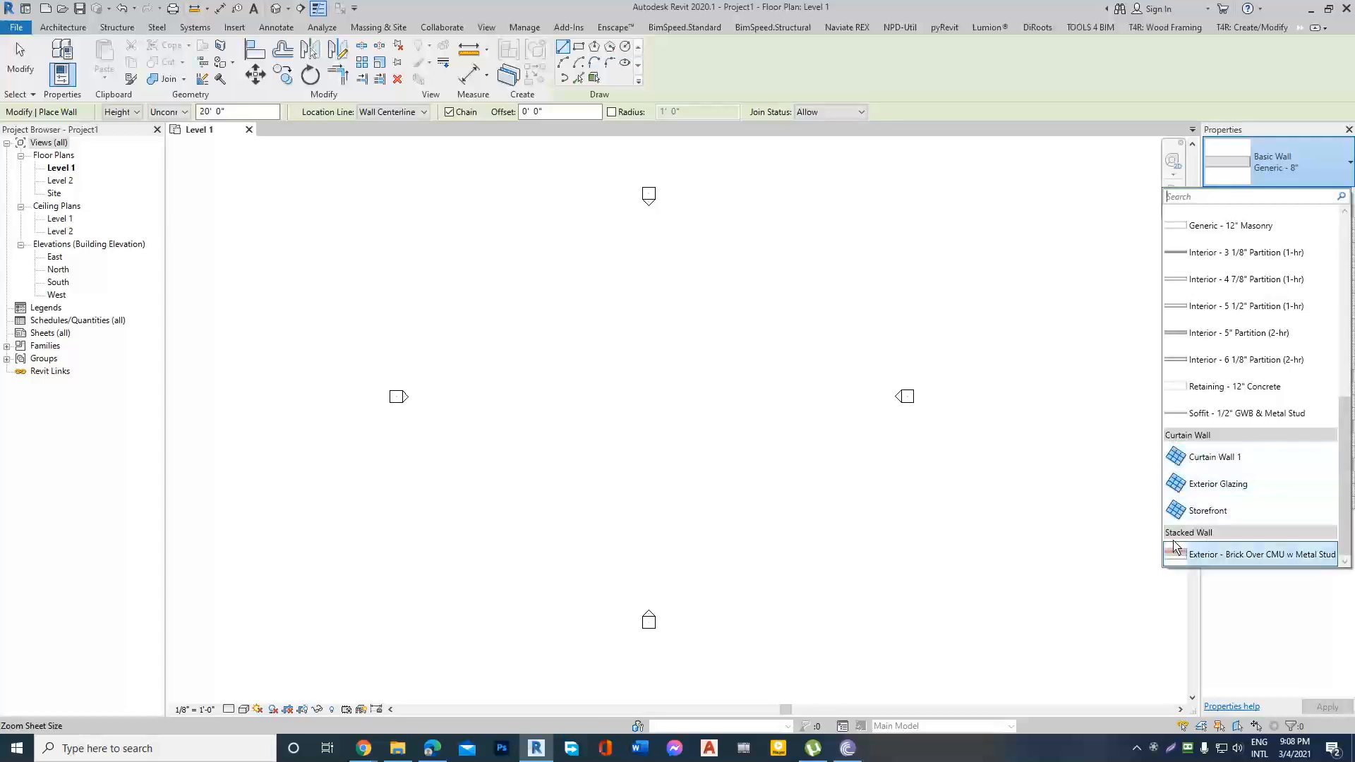
pyautogui.scroll(6, 1217, 452)
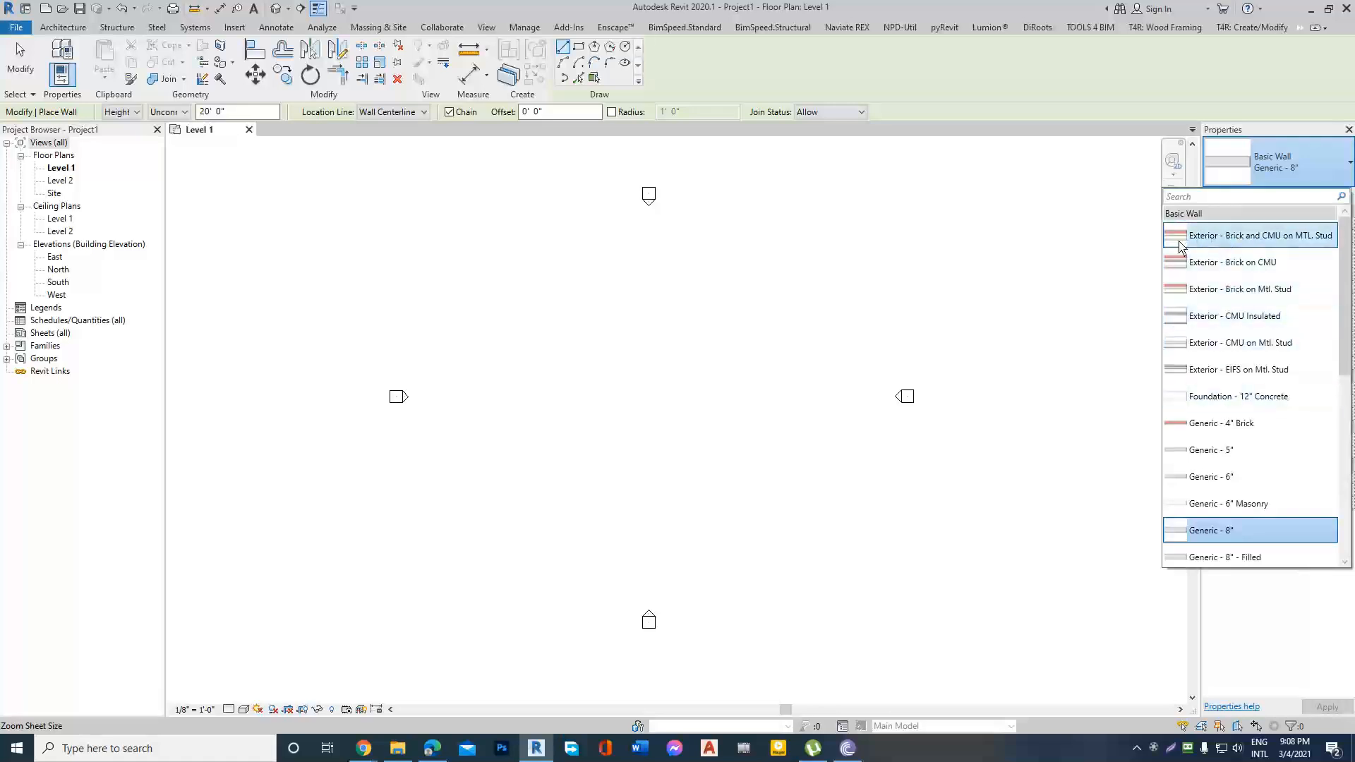
pyautogui.click(1202, 263)
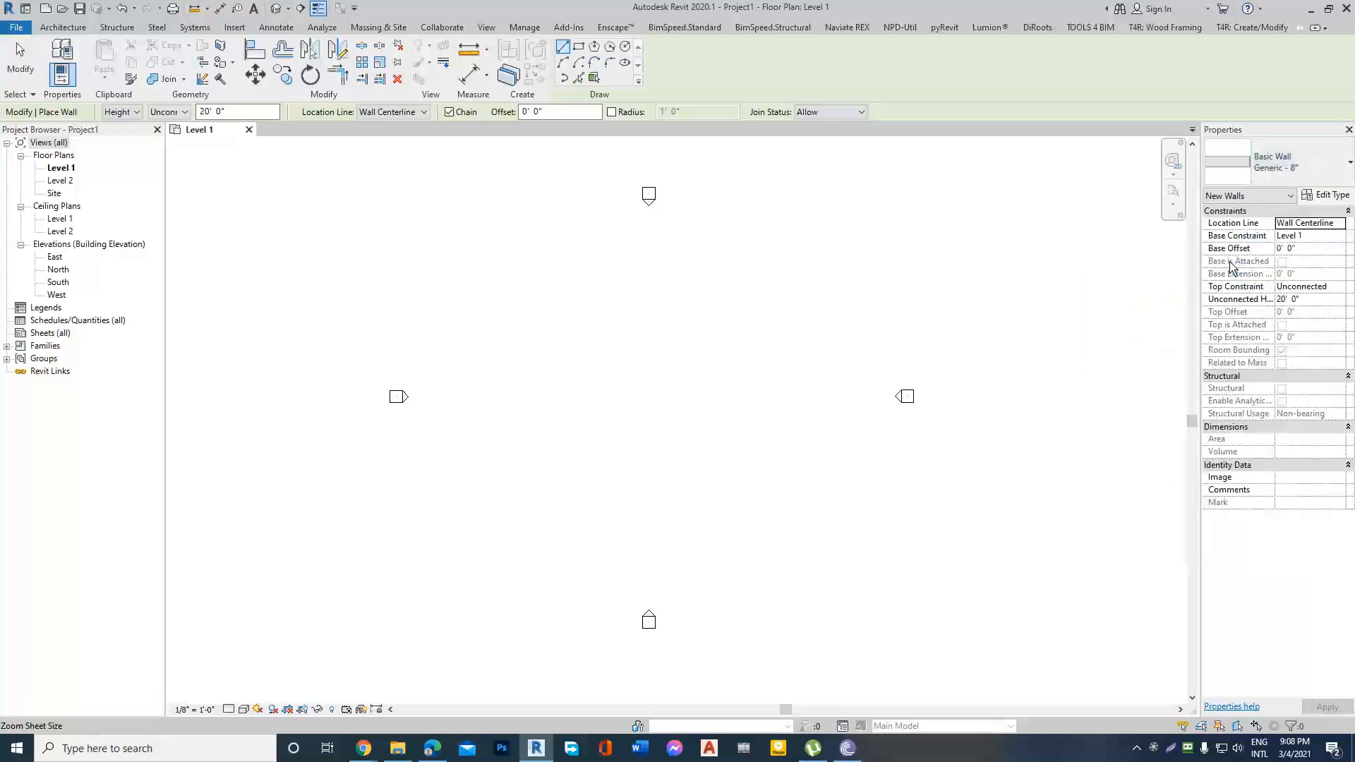
pyautogui.scroll(3, 578, 395)
pyautogui.click(590, 379)
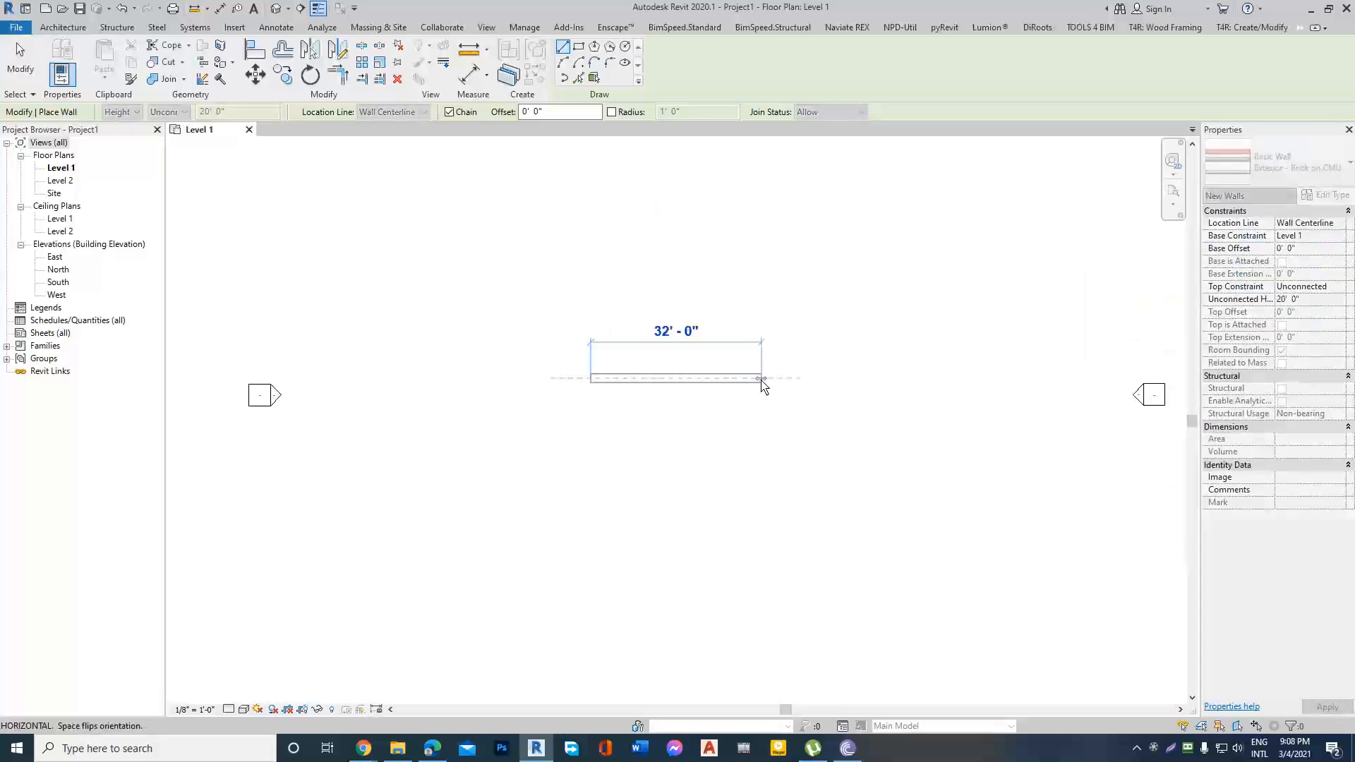
pyautogui.click(762, 378)
pyautogui.press('Escape')
pyautogui.press('Escape')
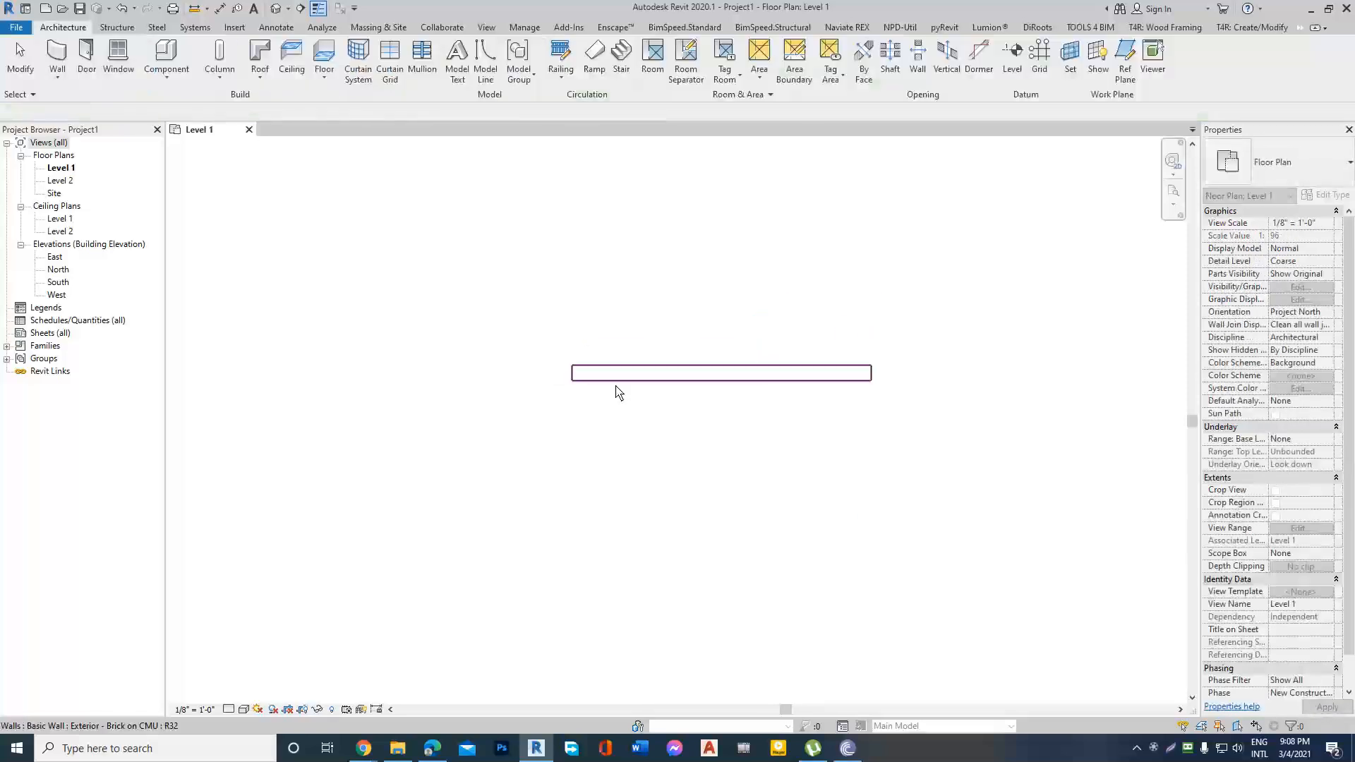
# Set the detail level of the Level 1 floor plan to Medium.
pyautogui.scroll(-1, 618, 386)
pyautogui.scroll(1, 641, 397)
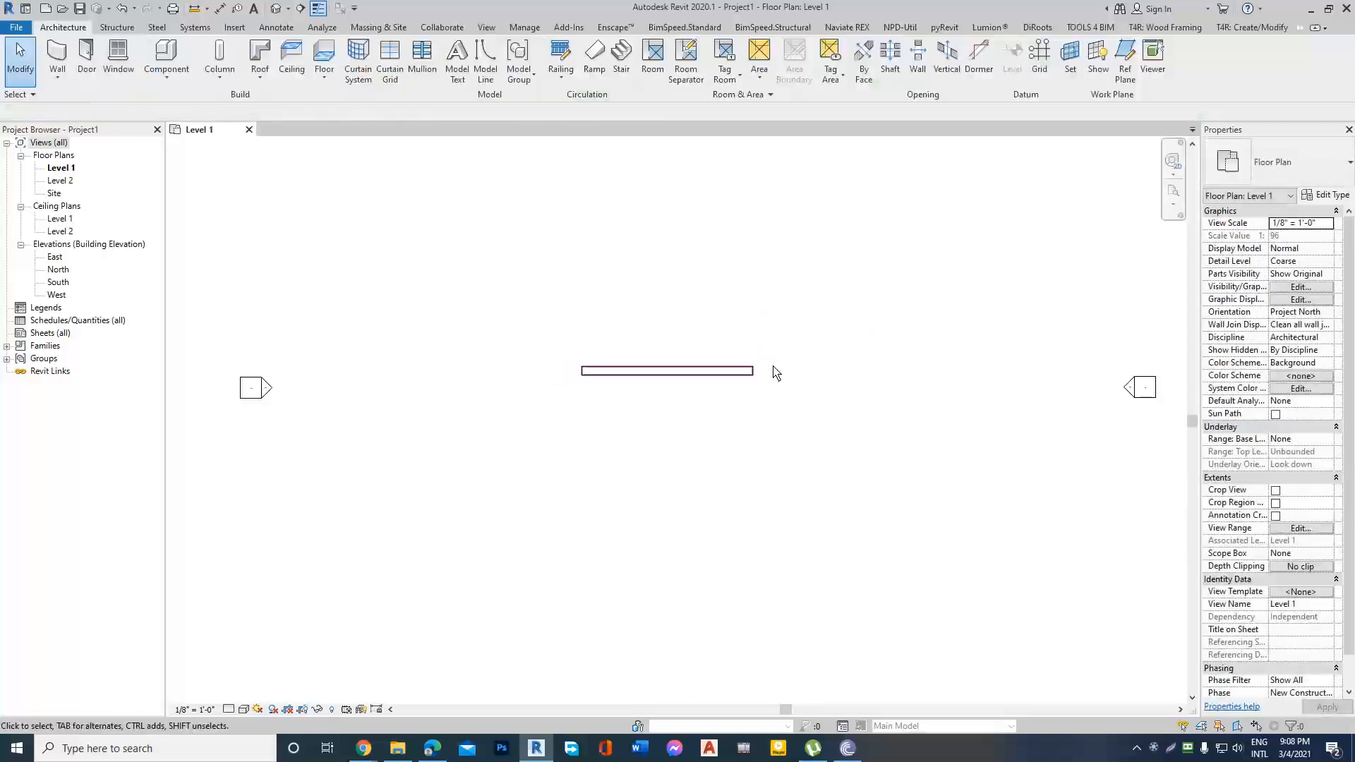
pyautogui.scroll(1, 657, 387)
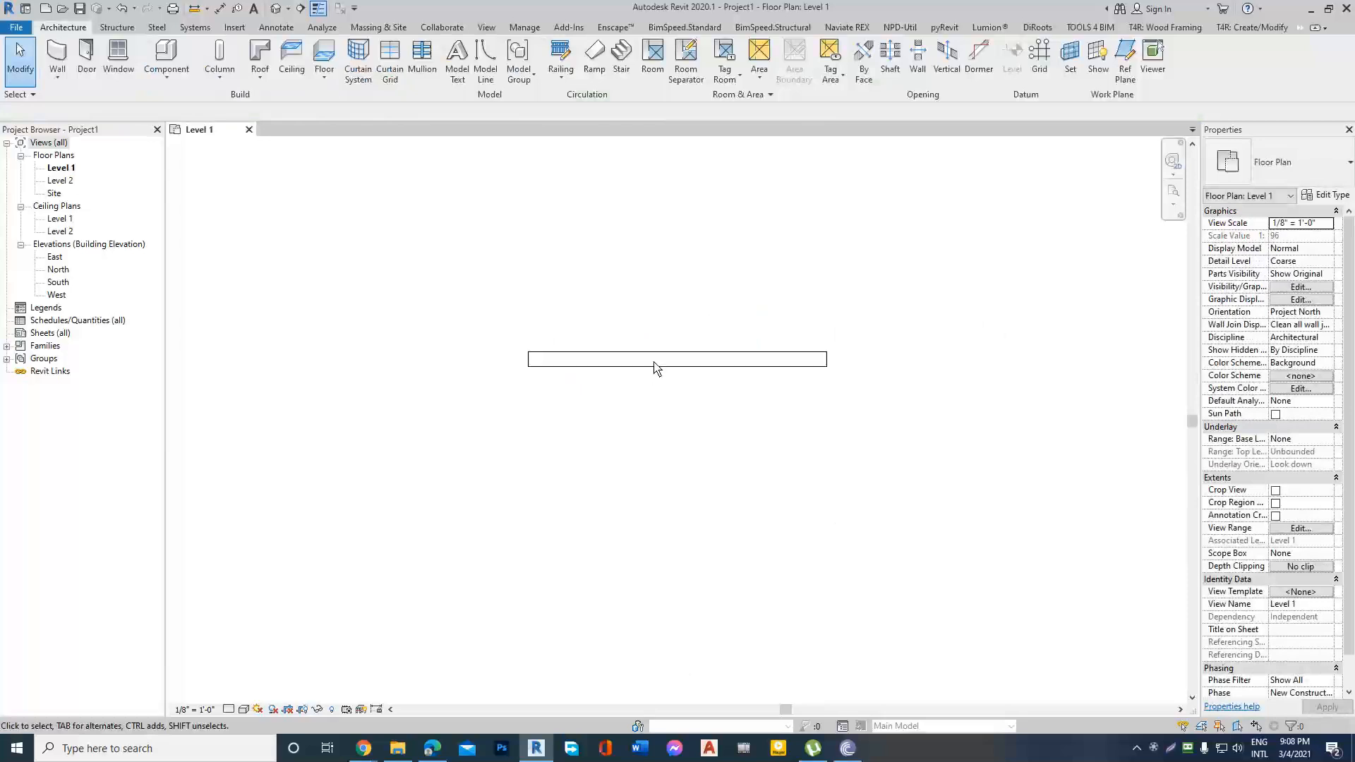
pyautogui.scroll(-1, 579, 386)
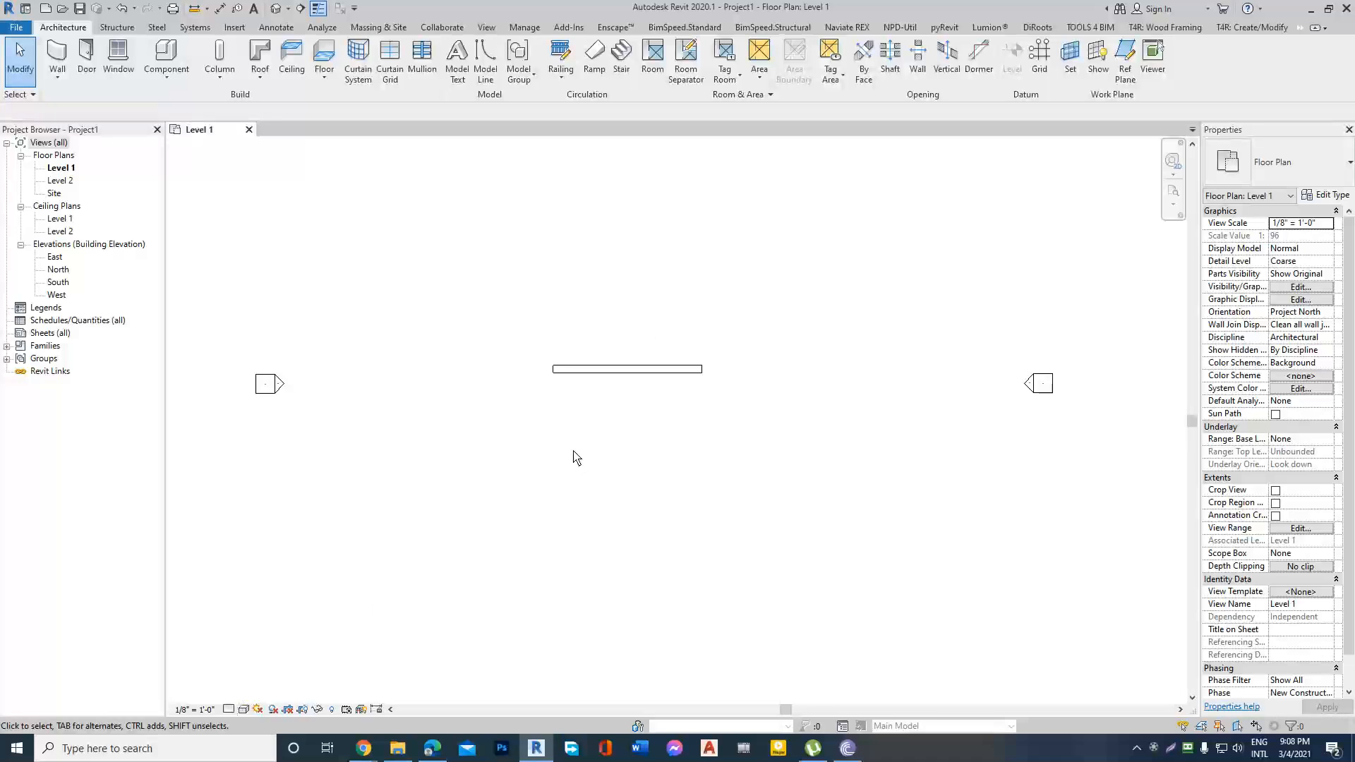
pyautogui.click(228, 710)
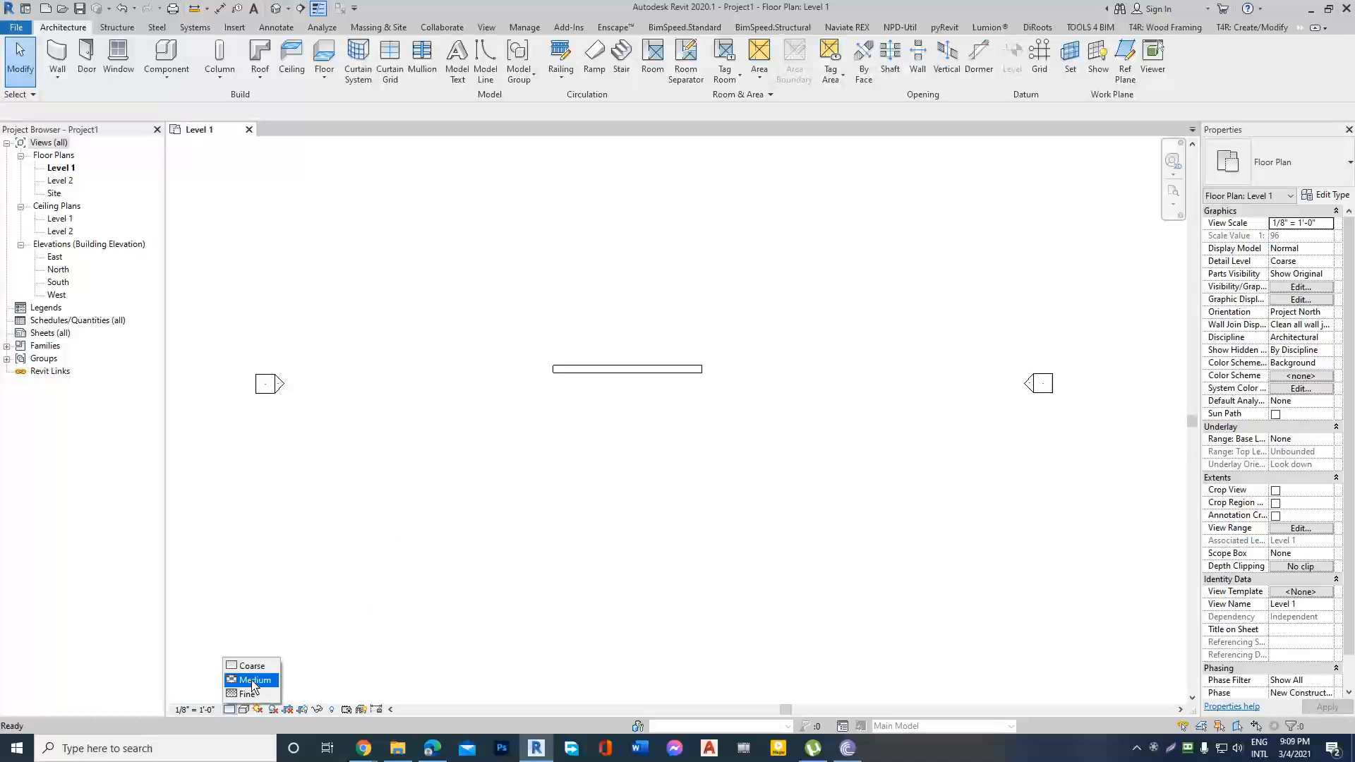
pyautogui.click(345, 549)
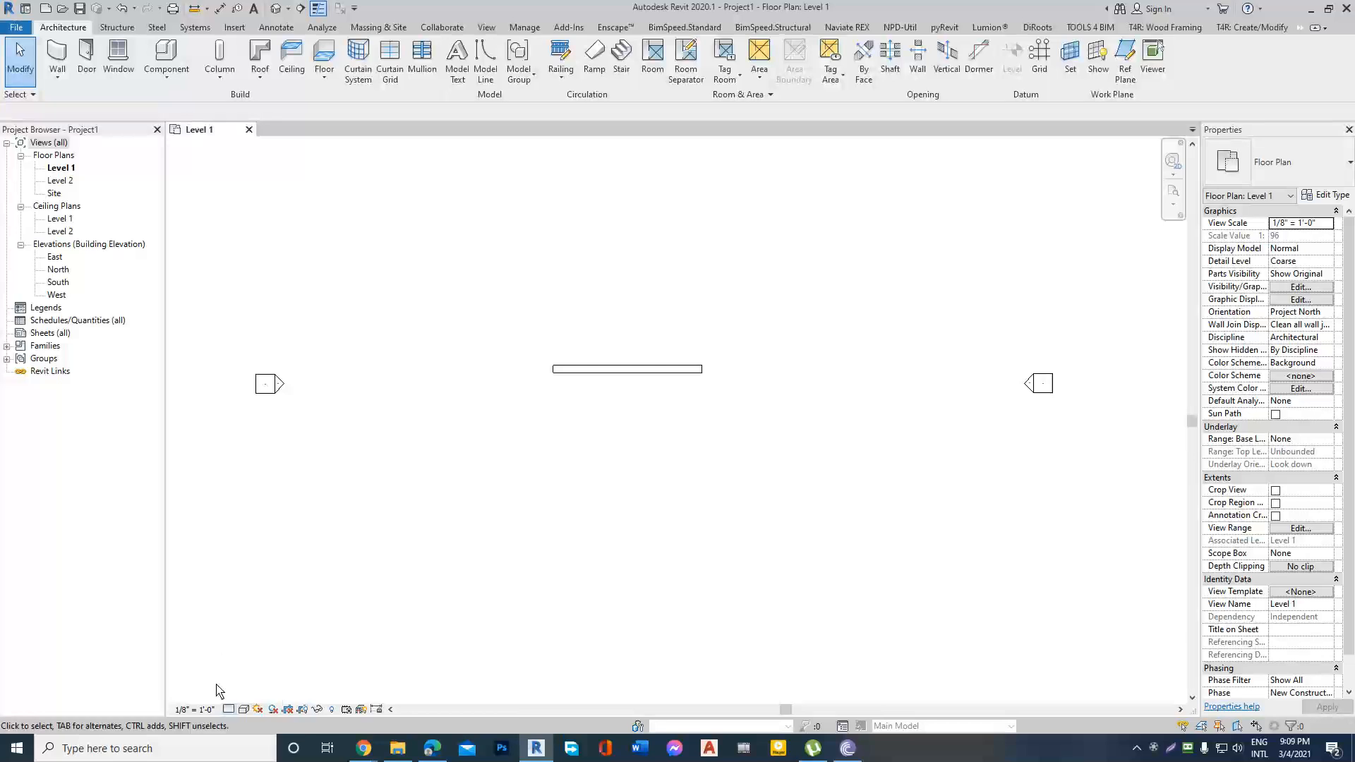
pyautogui.click(228, 710)
pyautogui.click(248, 681)
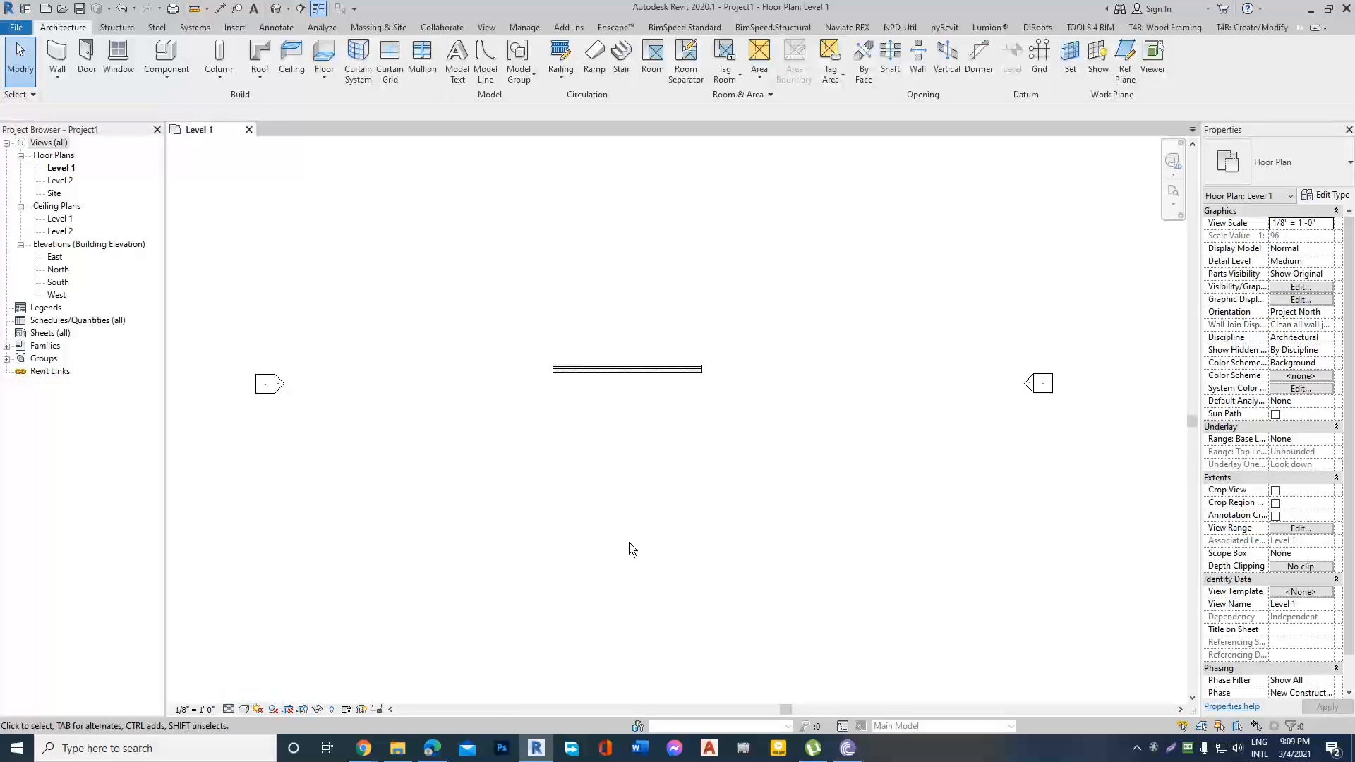
# Examine the material layers and hatch patterns of the Brick on CMU wall along its length.
pyautogui.scroll(3, 581, 372)
pyautogui.scroll(3, 710, 381)
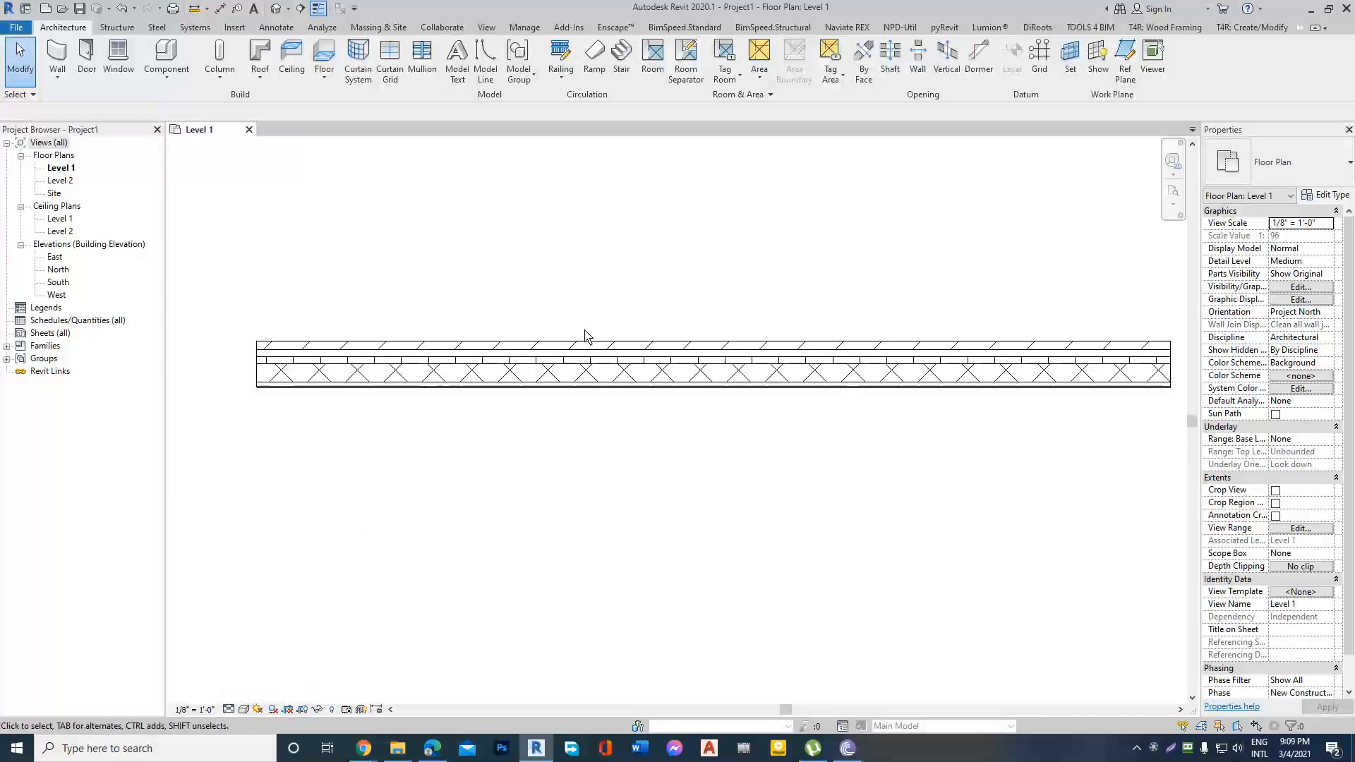
pyautogui.scroll(-2, 505, 378)
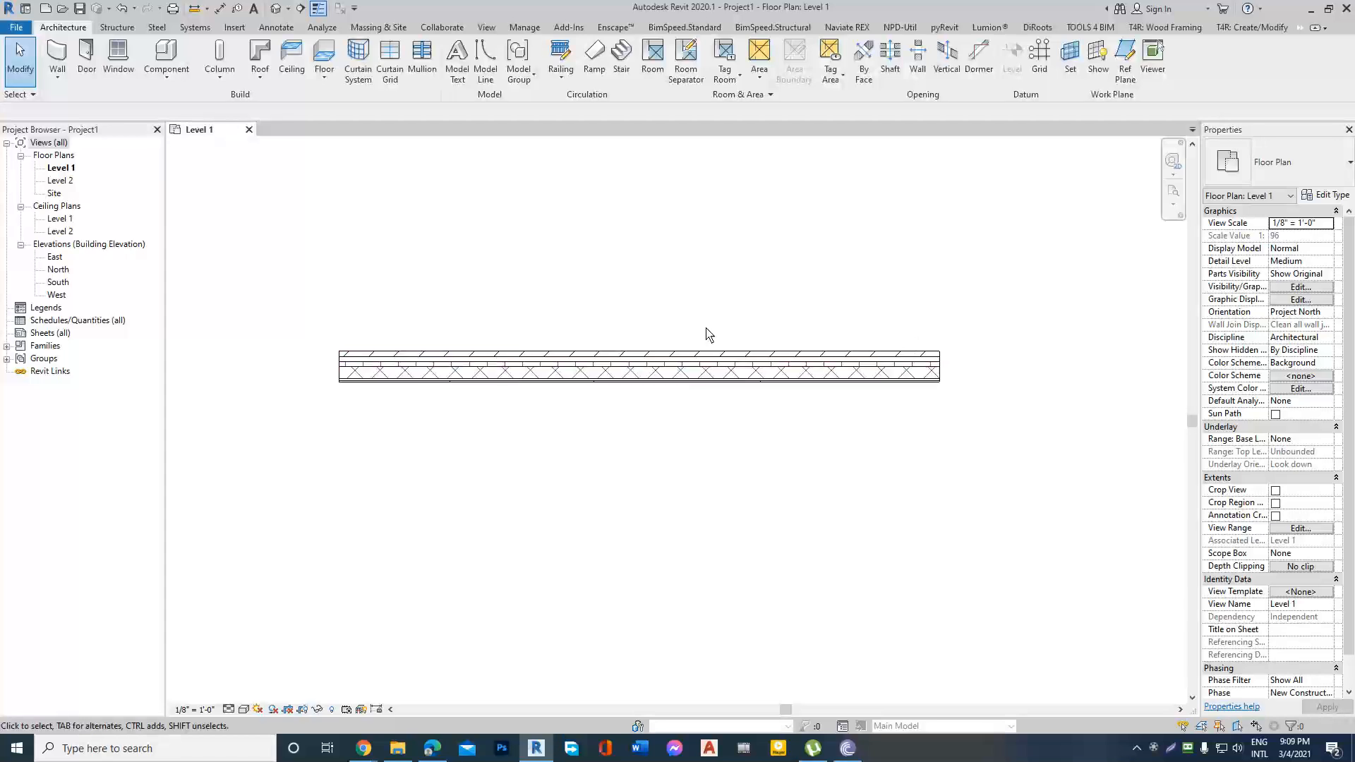
pyautogui.scroll(2, 395, 378)
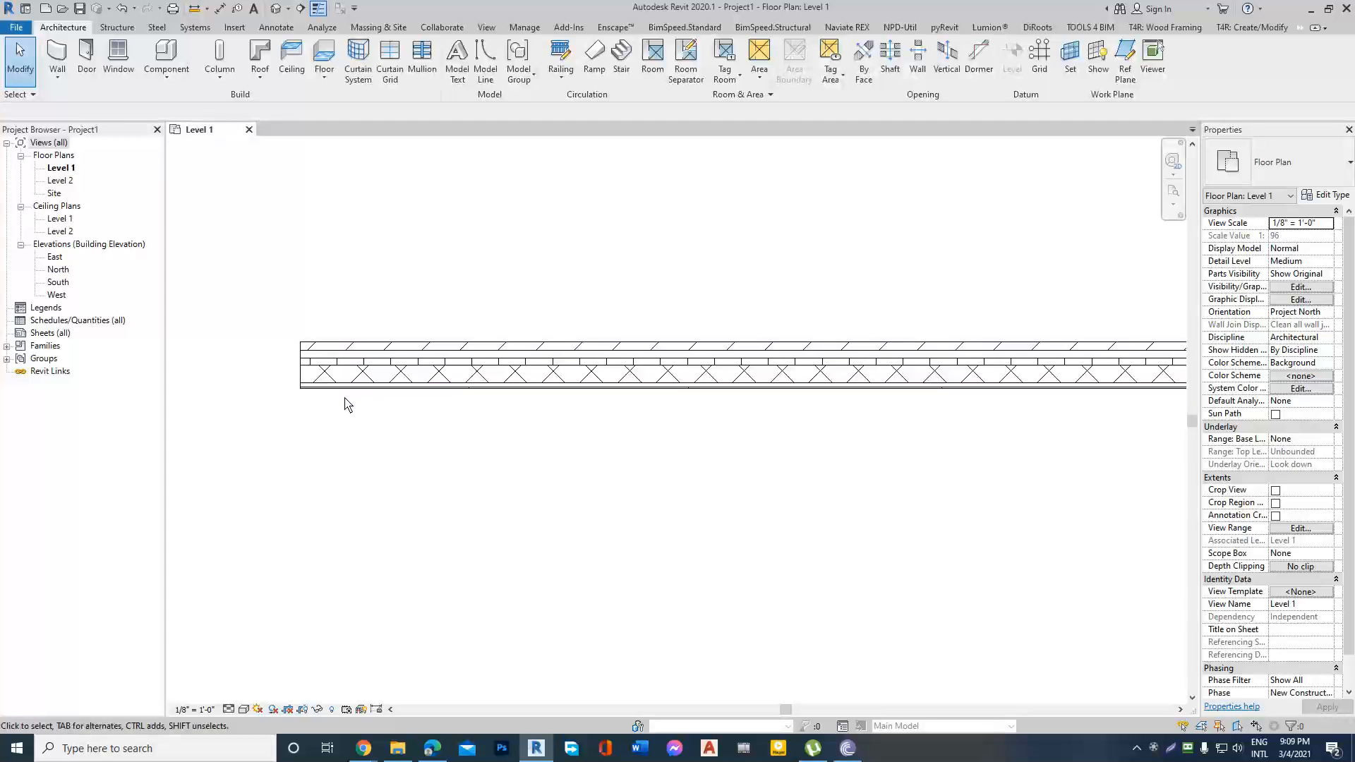
pyautogui.scroll(-2, 357, 400)
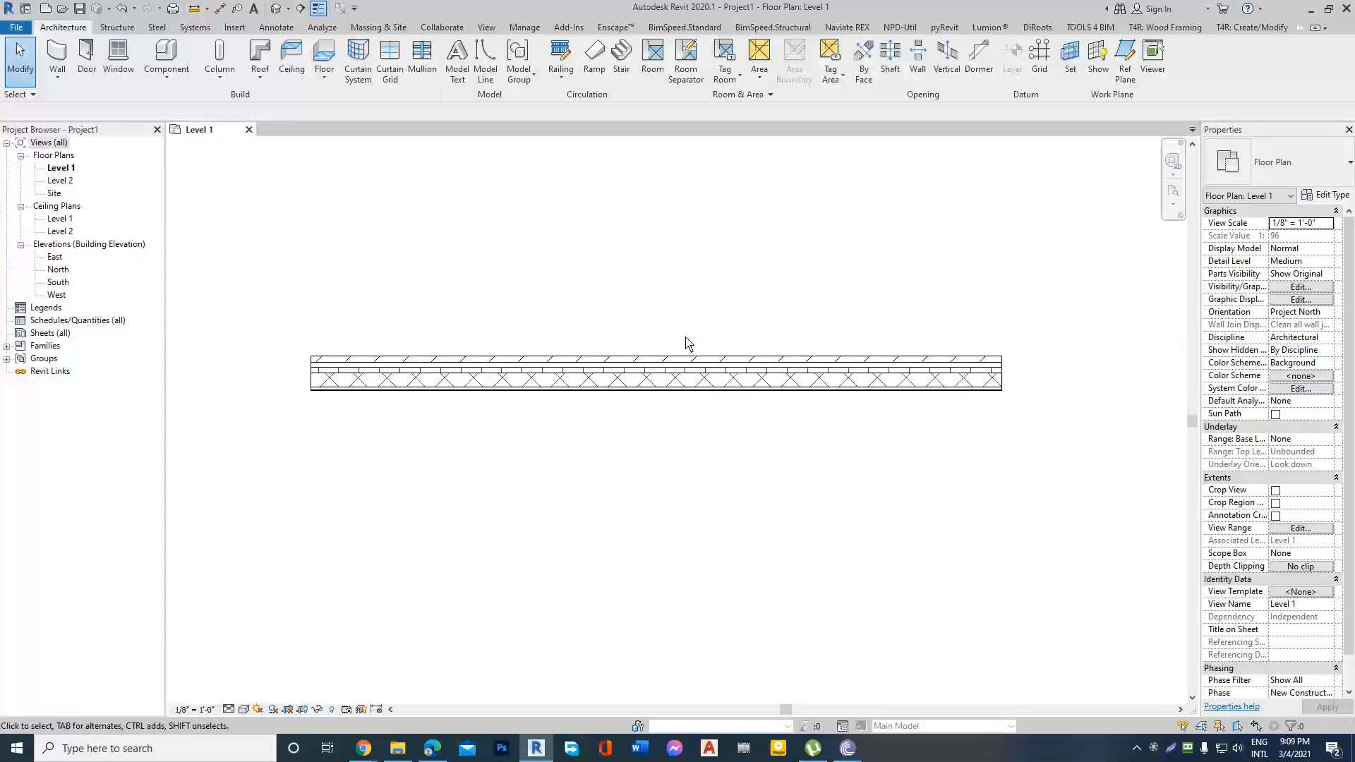
pyautogui.scroll(2, 508, 364)
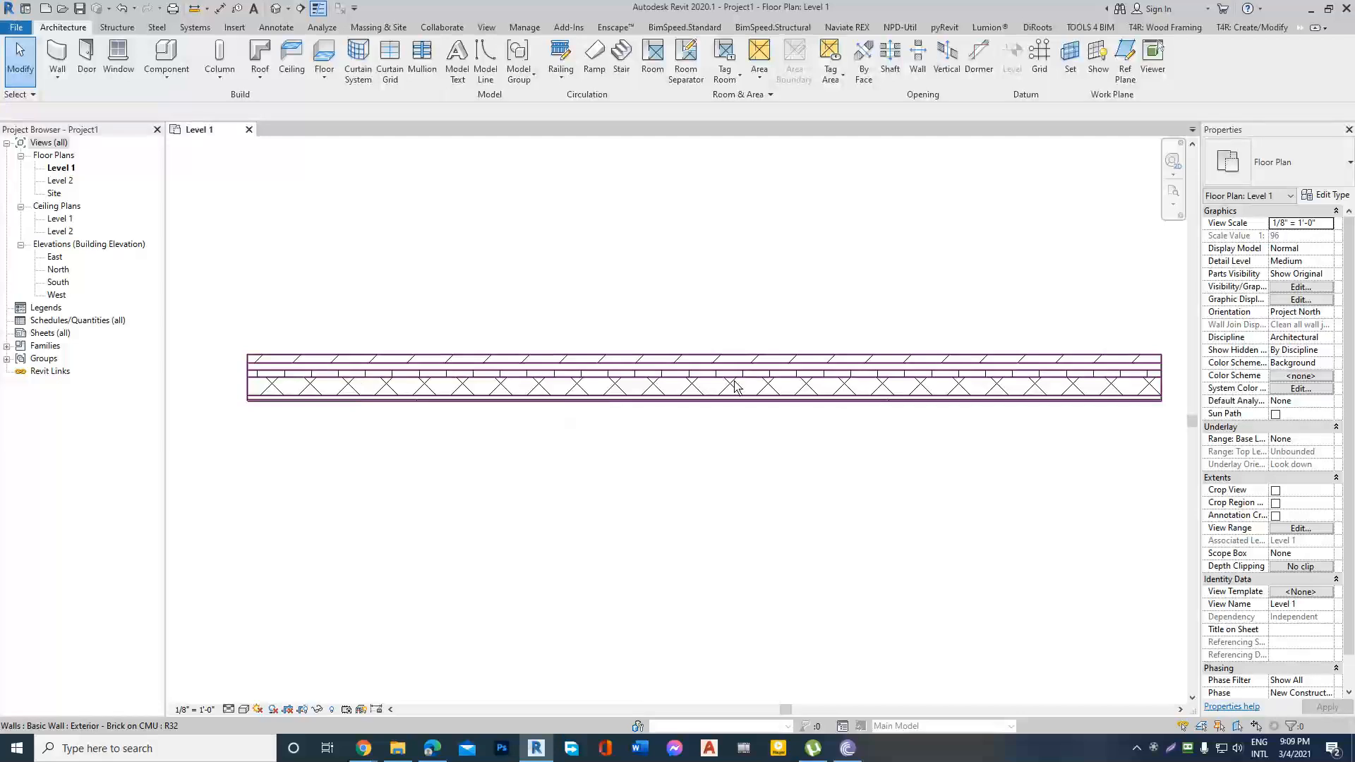
pyautogui.scroll(1, 215, 449)
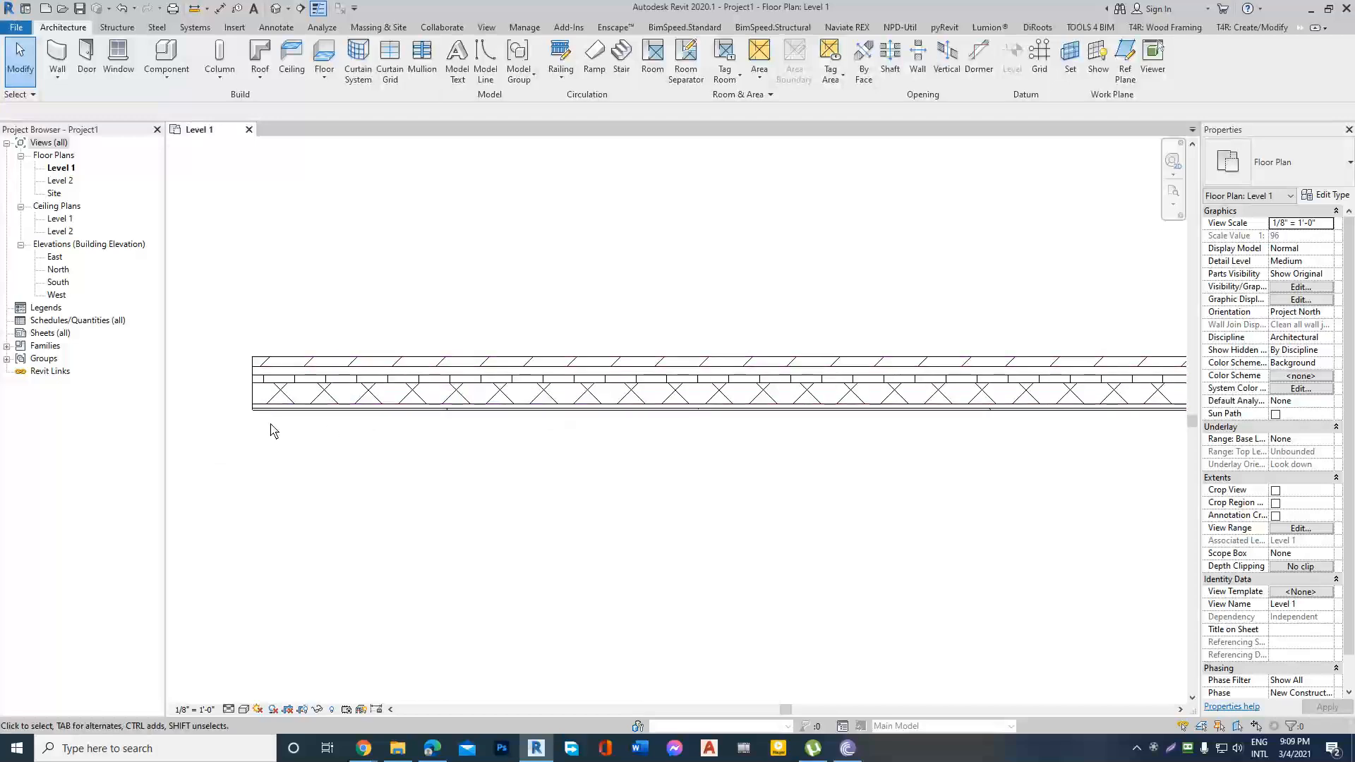
pyautogui.scroll(-2, 301, 424)
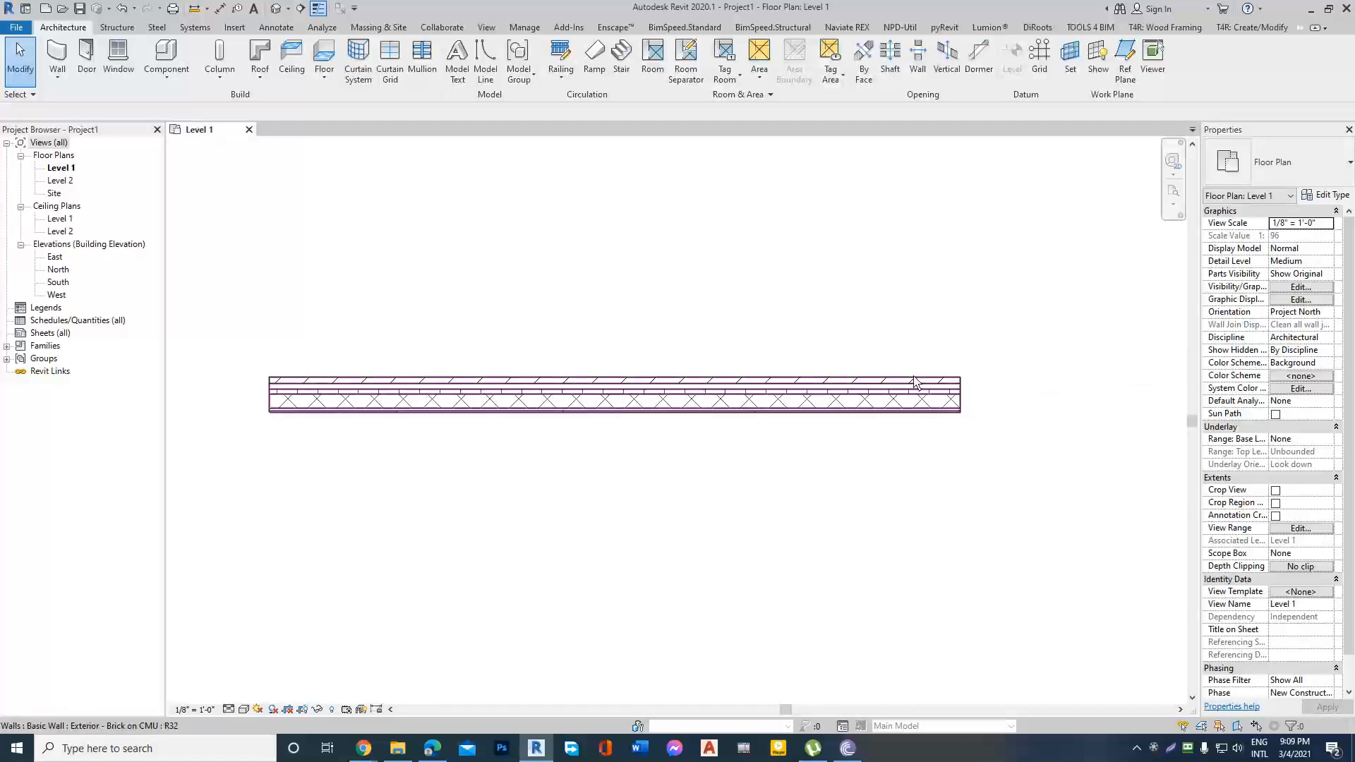
pyautogui.scroll(-1, 916, 382)
pyautogui.scroll(2, 643, 396)
pyautogui.scroll(-2, 587, 398)
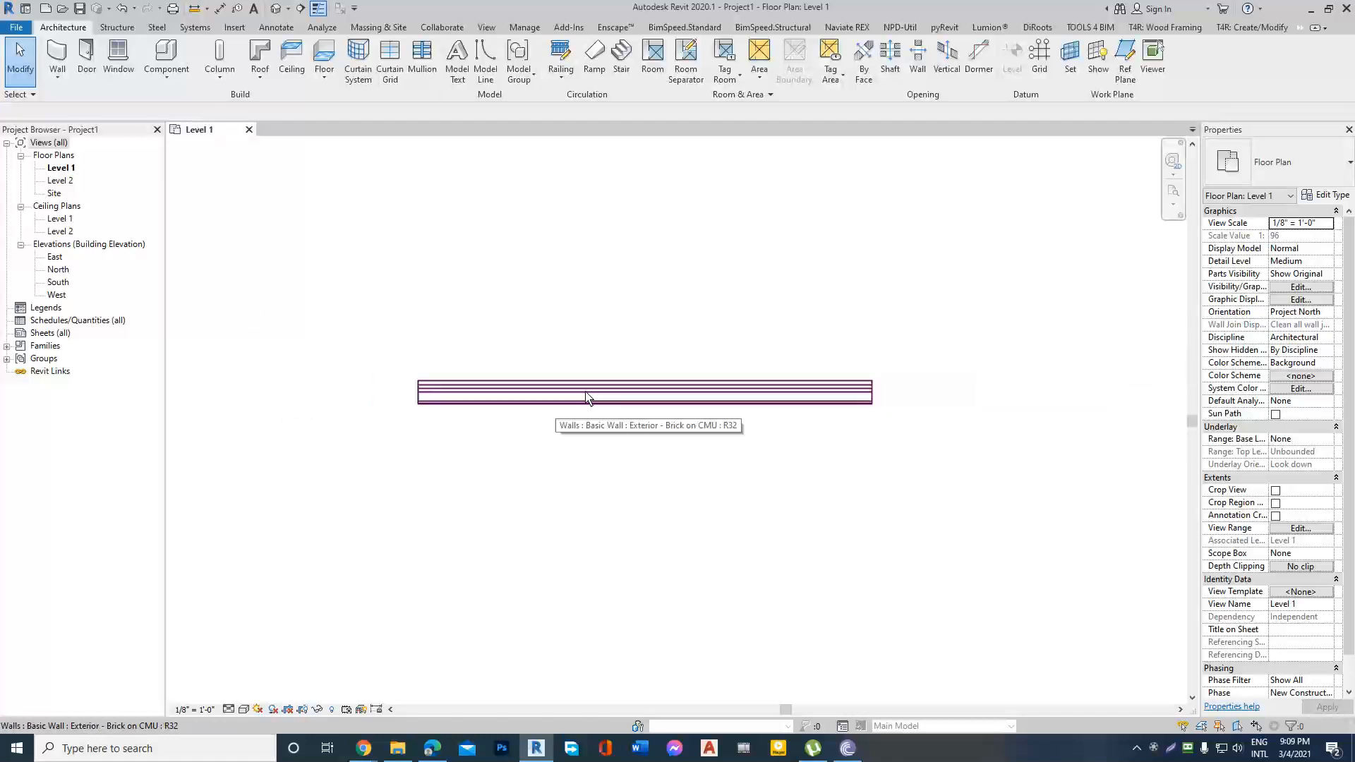
# Delete the Brick on CMU wall from the Level 1 plan.
pyautogui.scroll(-2, 845, 360)
pyautogui.scroll(-1, 669, 396)
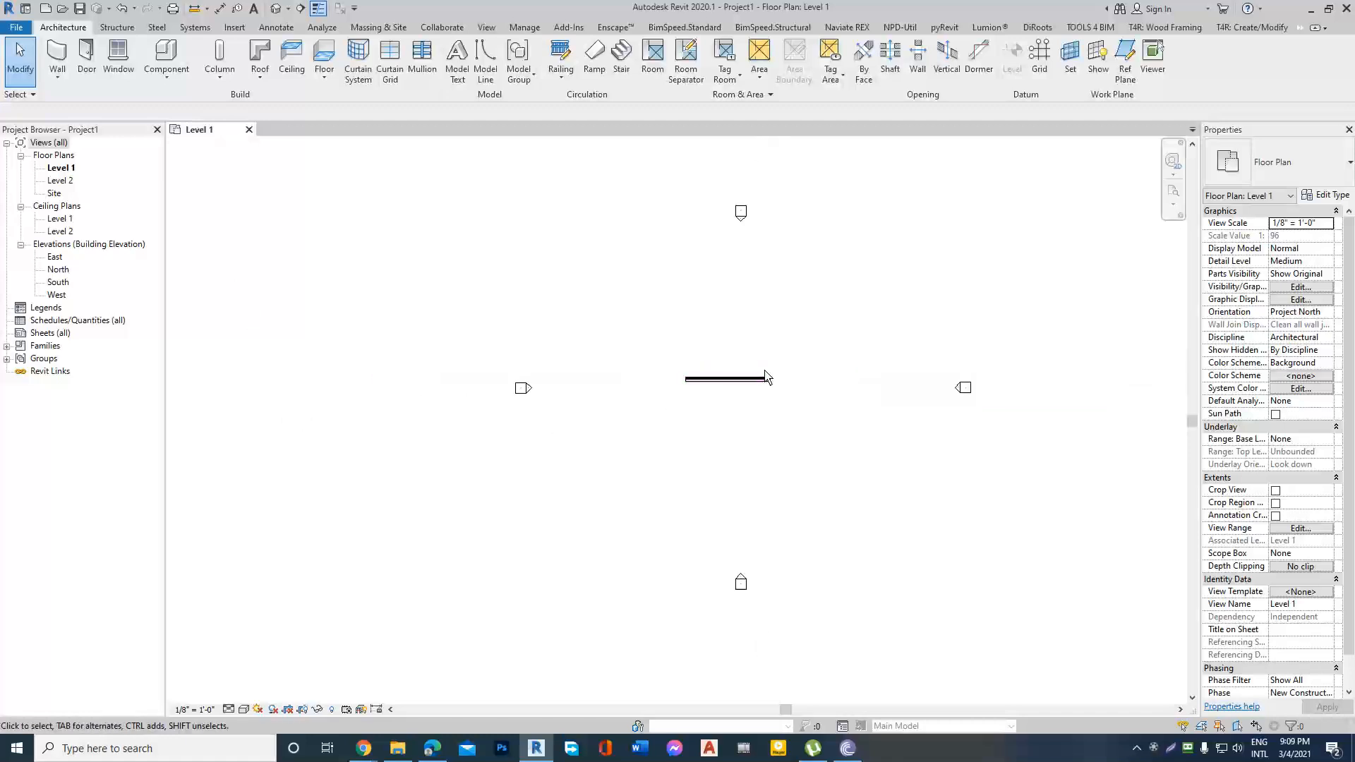
pyautogui.scroll(1, 758, 385)
pyautogui.click(754, 387)
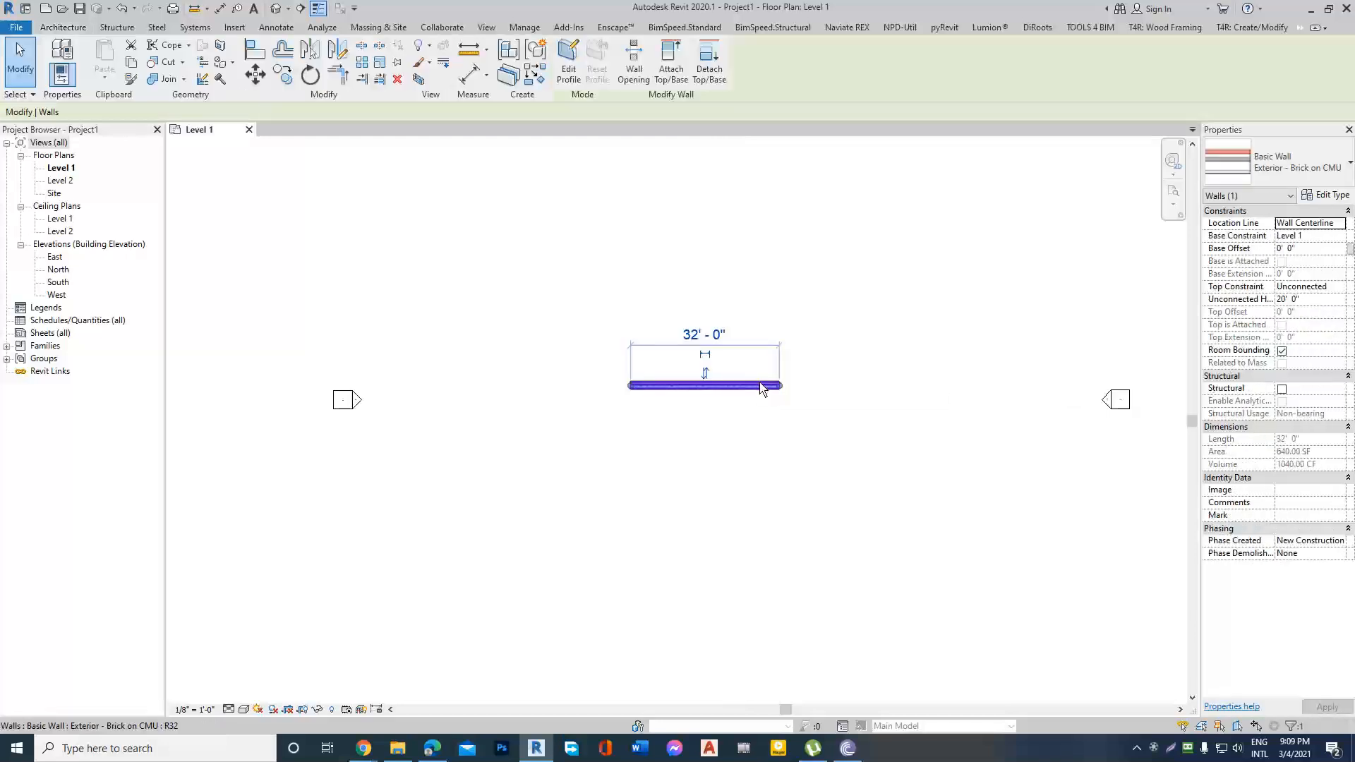
pyautogui.press('Delete')
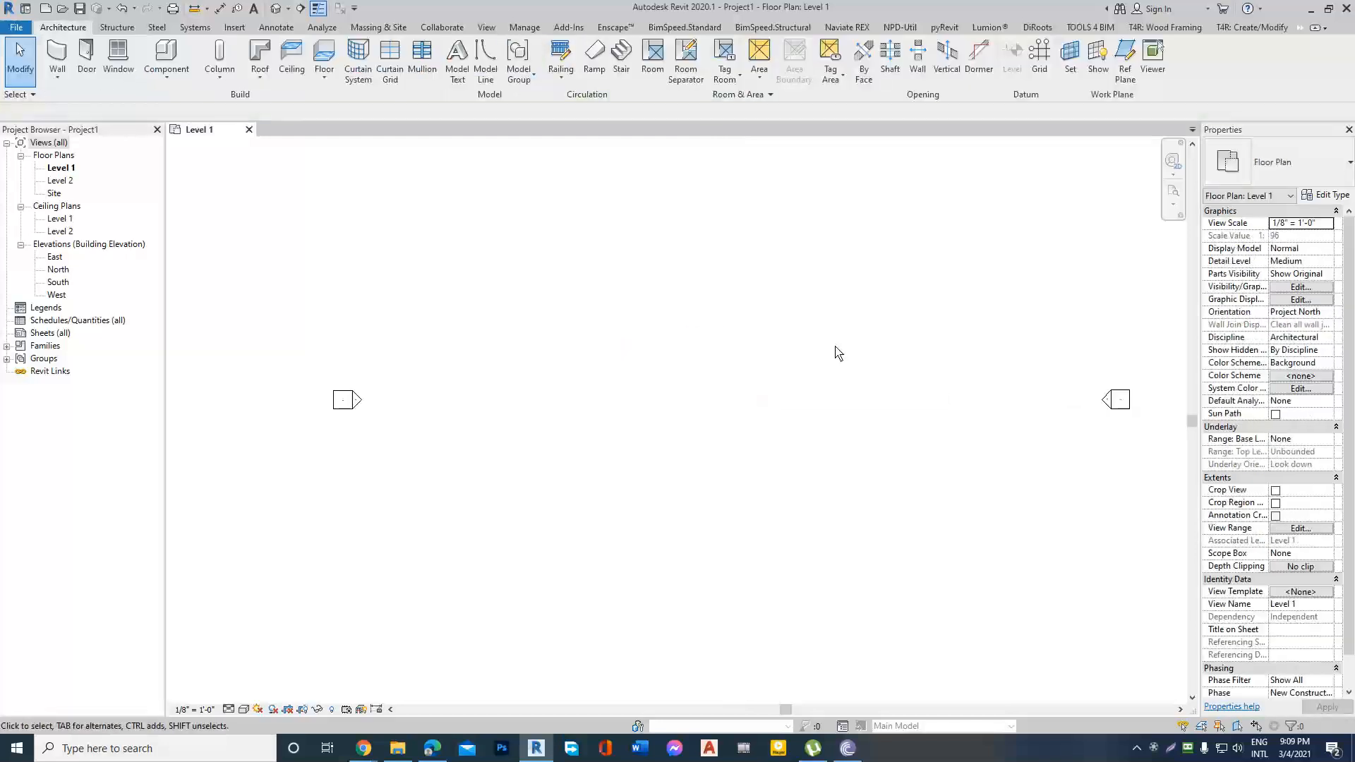
# Draw a closed rectangle of Generic - 5" architectural walls about 37' by 30' between the elevation markers on Level 1.
pyautogui.click(59, 83)
pyautogui.click(58, 101)
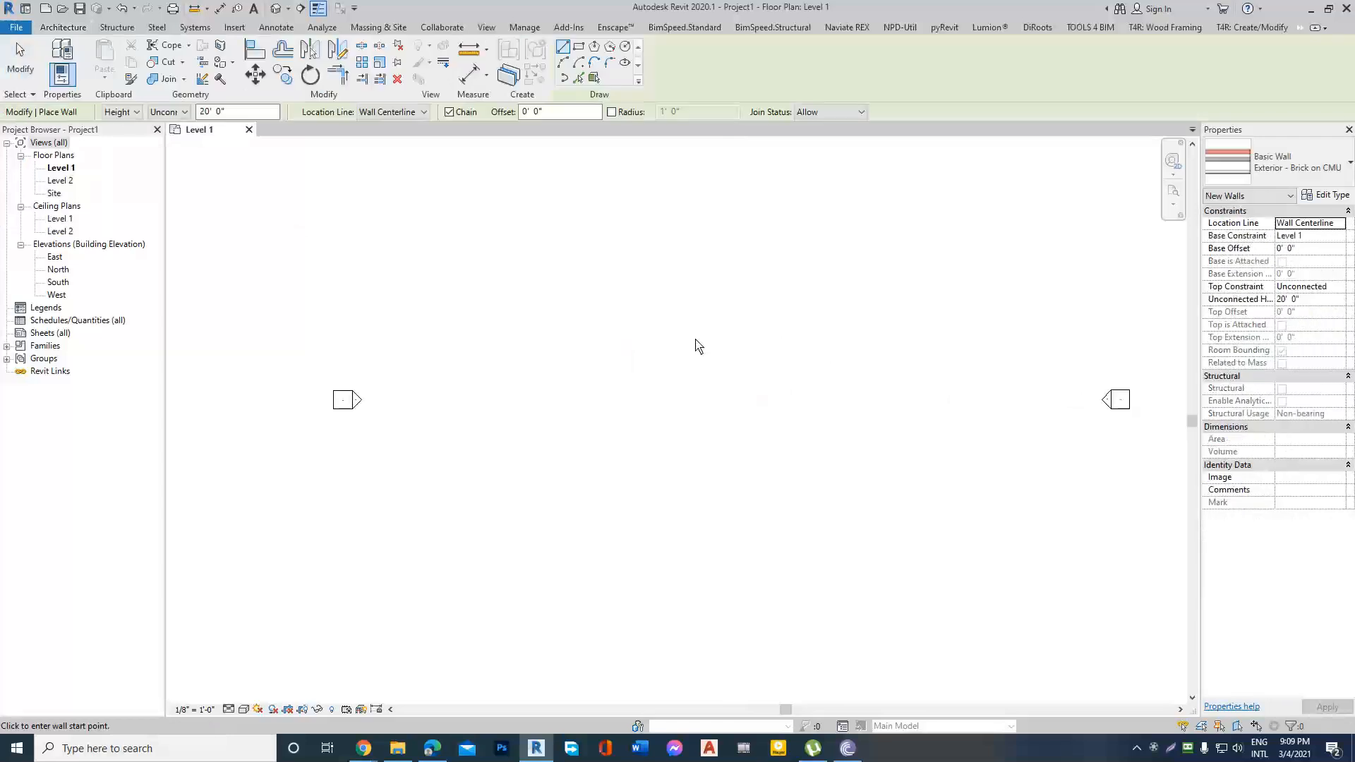
pyautogui.click(1350, 167)
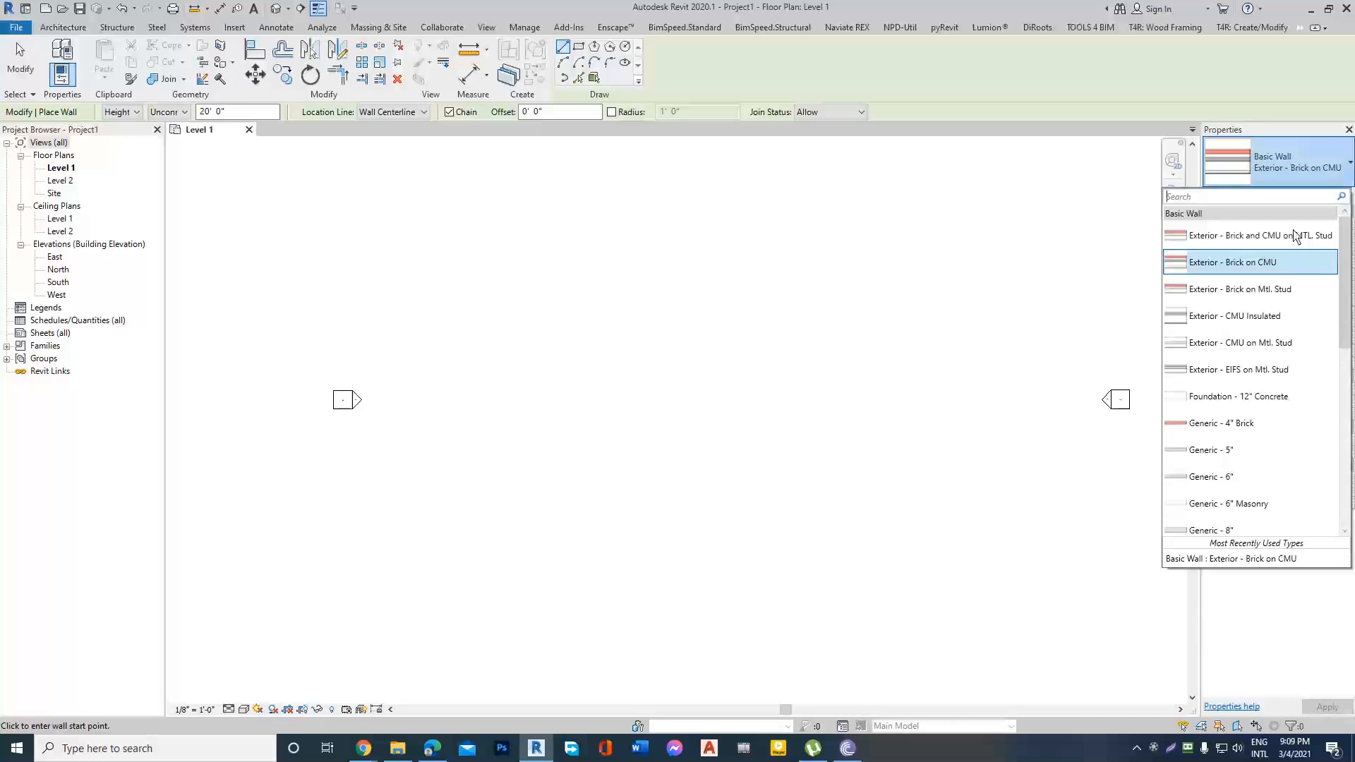
pyautogui.click(1229, 455)
pyautogui.scroll(-2, 691, 408)
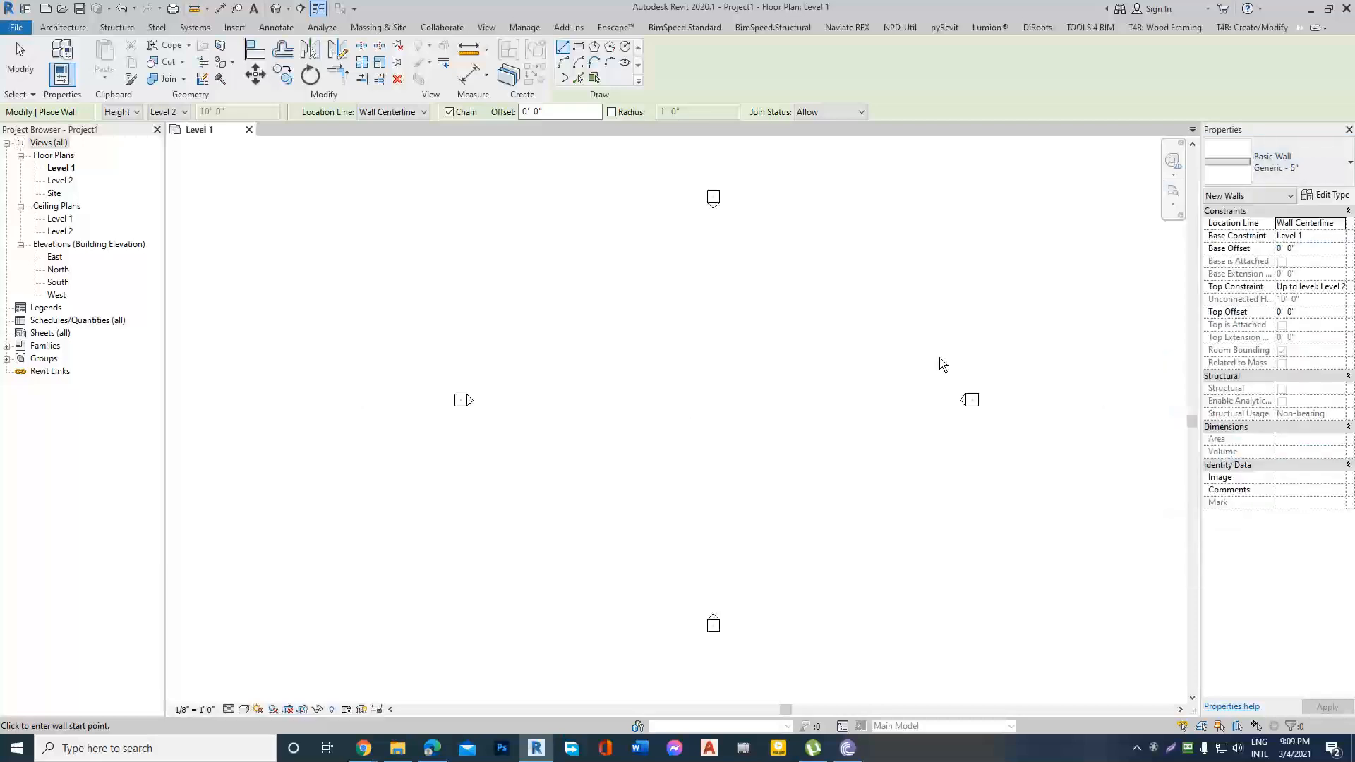
pyautogui.scroll(1, 942, 364)
pyautogui.scroll(-1, 614, 402)
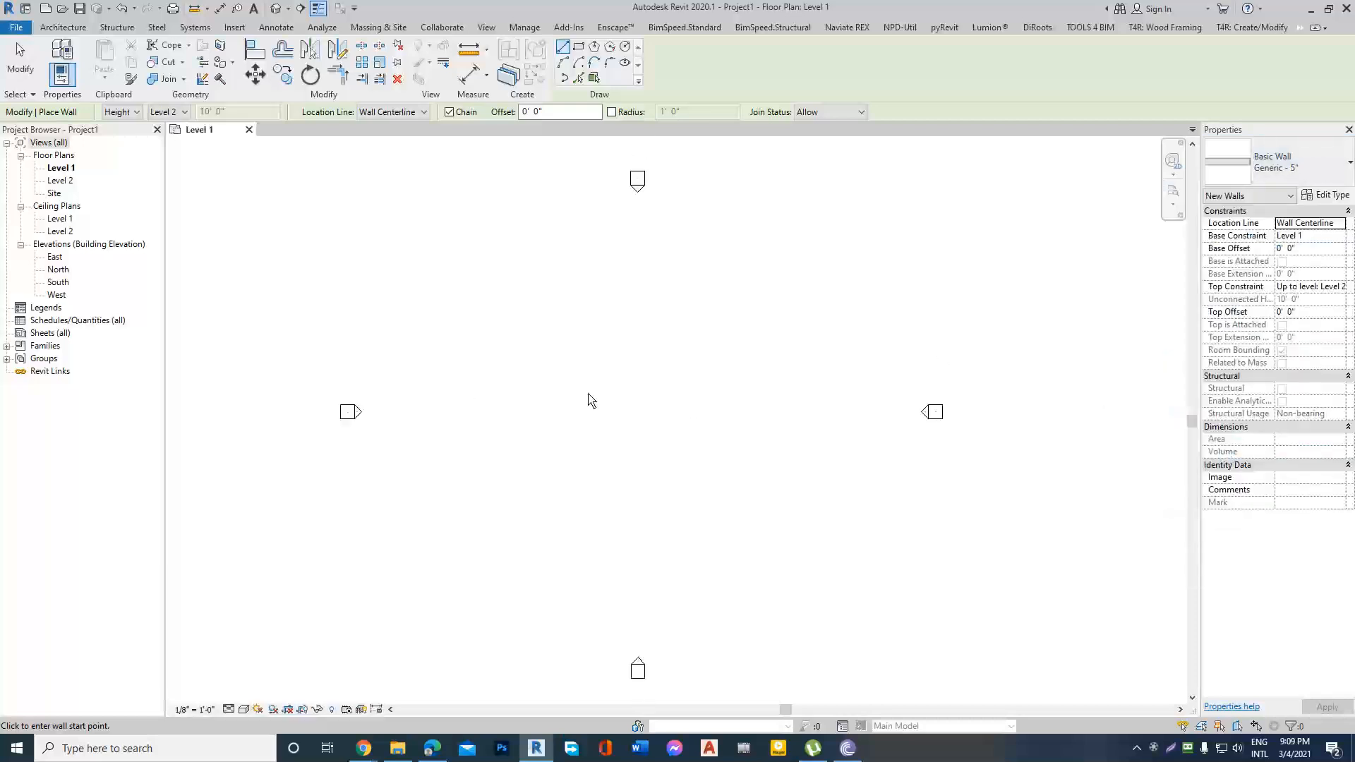
pyautogui.click(578, 48)
pyautogui.click(575, 350)
pyautogui.click(704, 455)
pyautogui.rightClick(774, 328)
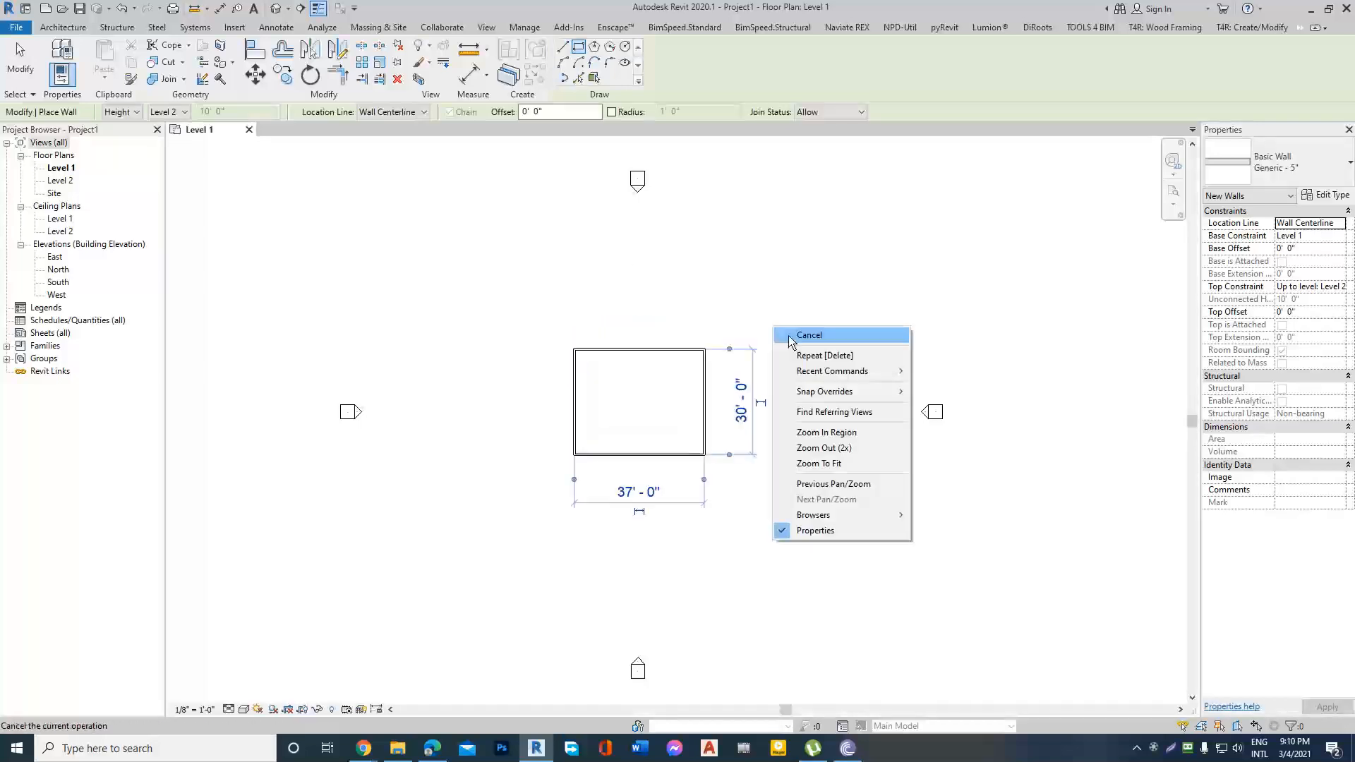
pyautogui.click(789, 337)
pyautogui.rightClick(795, 339)
pyautogui.click(821, 347)
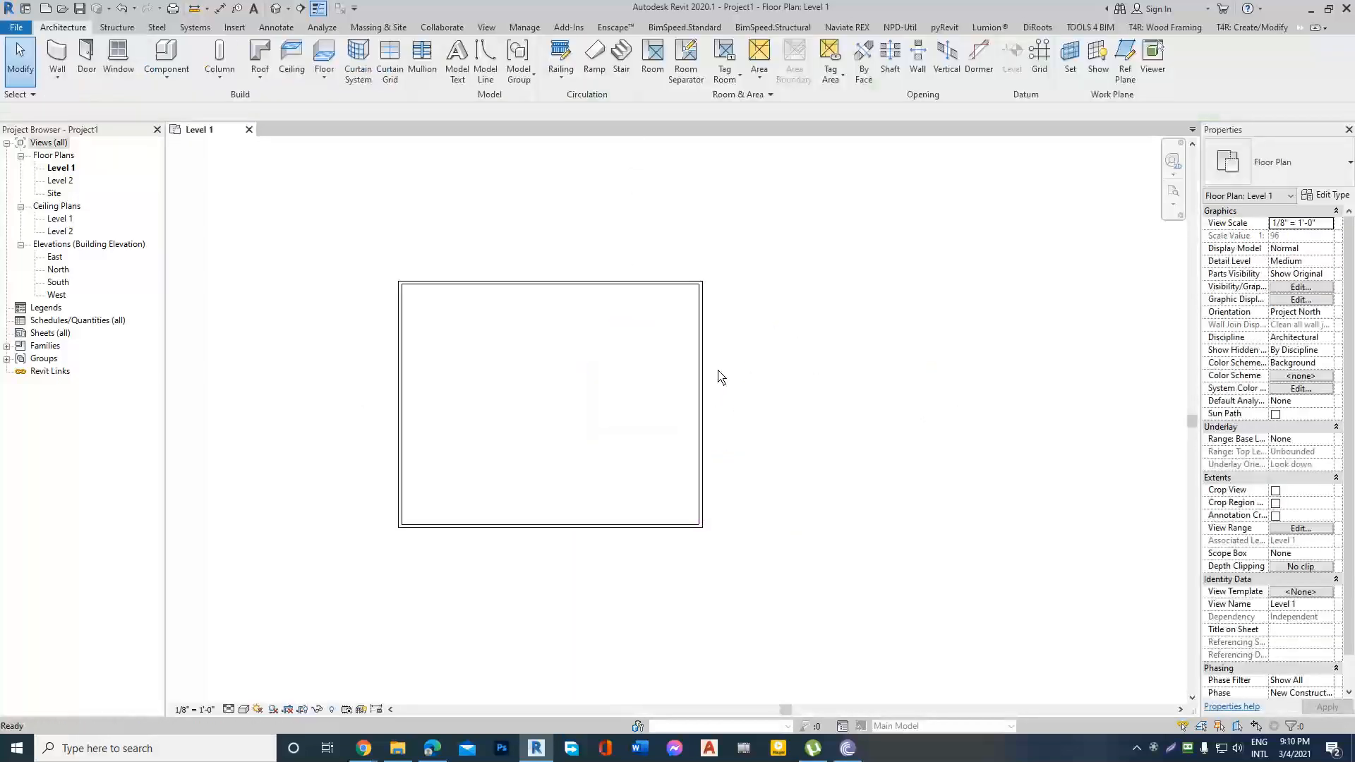
pyautogui.scroll(-2, 708, 339)
pyautogui.scroll(2, 709, 346)
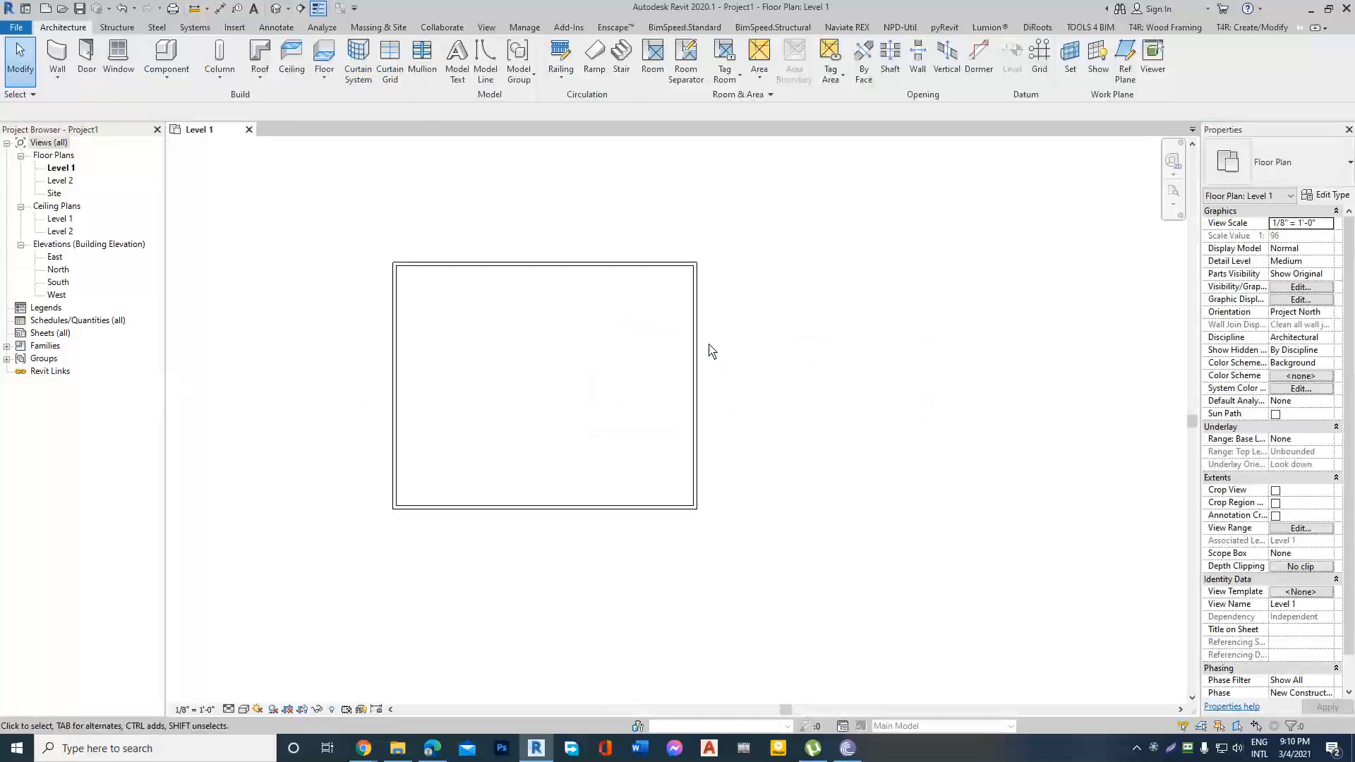
# Switch to the Revit Architecture outline in Google Docs, highlight the "Wall Modify & Edate" topic and return to Revit.
pyautogui.moveTo(364, 736)
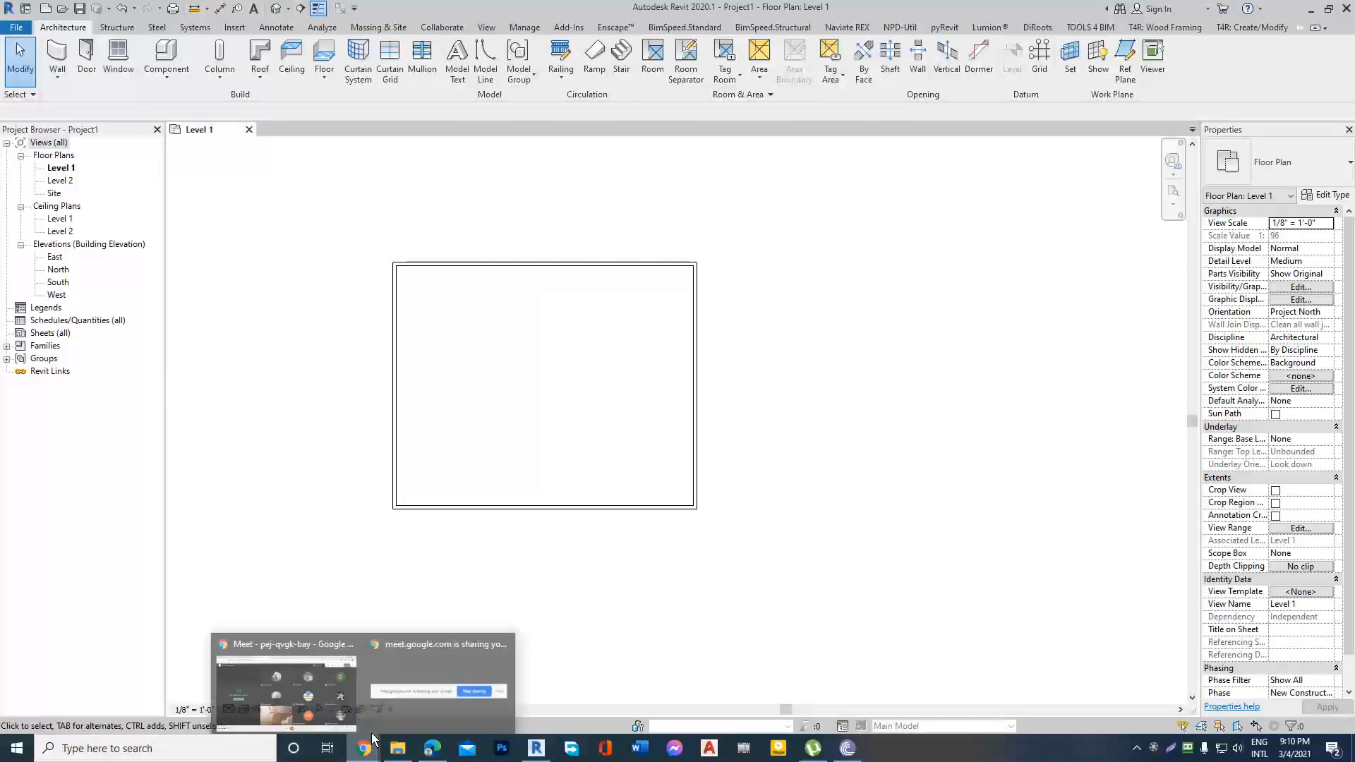
pyautogui.click(298, 696)
pyautogui.click(272, 12)
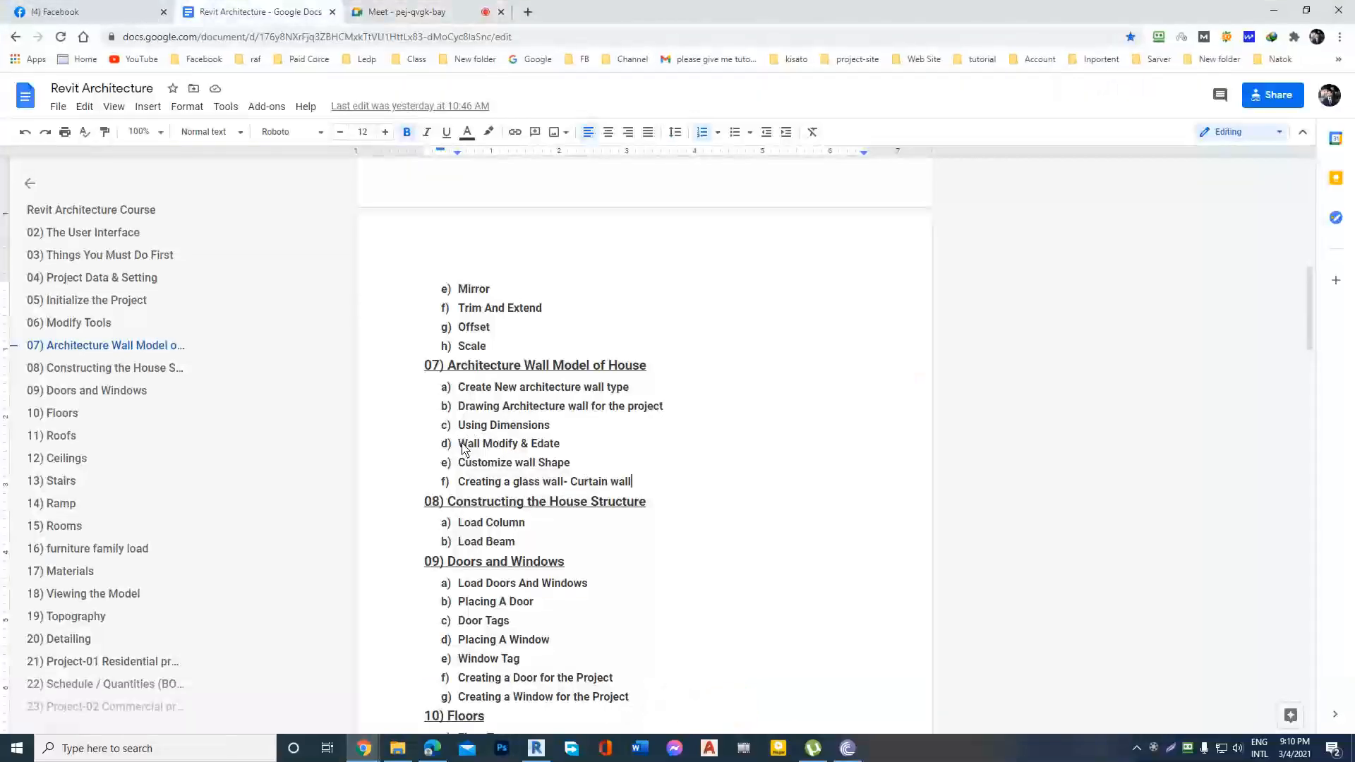
pyautogui.moveTo(458, 444); pyautogui.dragTo(556, 450)
pyautogui.click(625, 453)
pyautogui.click(1276, 10)
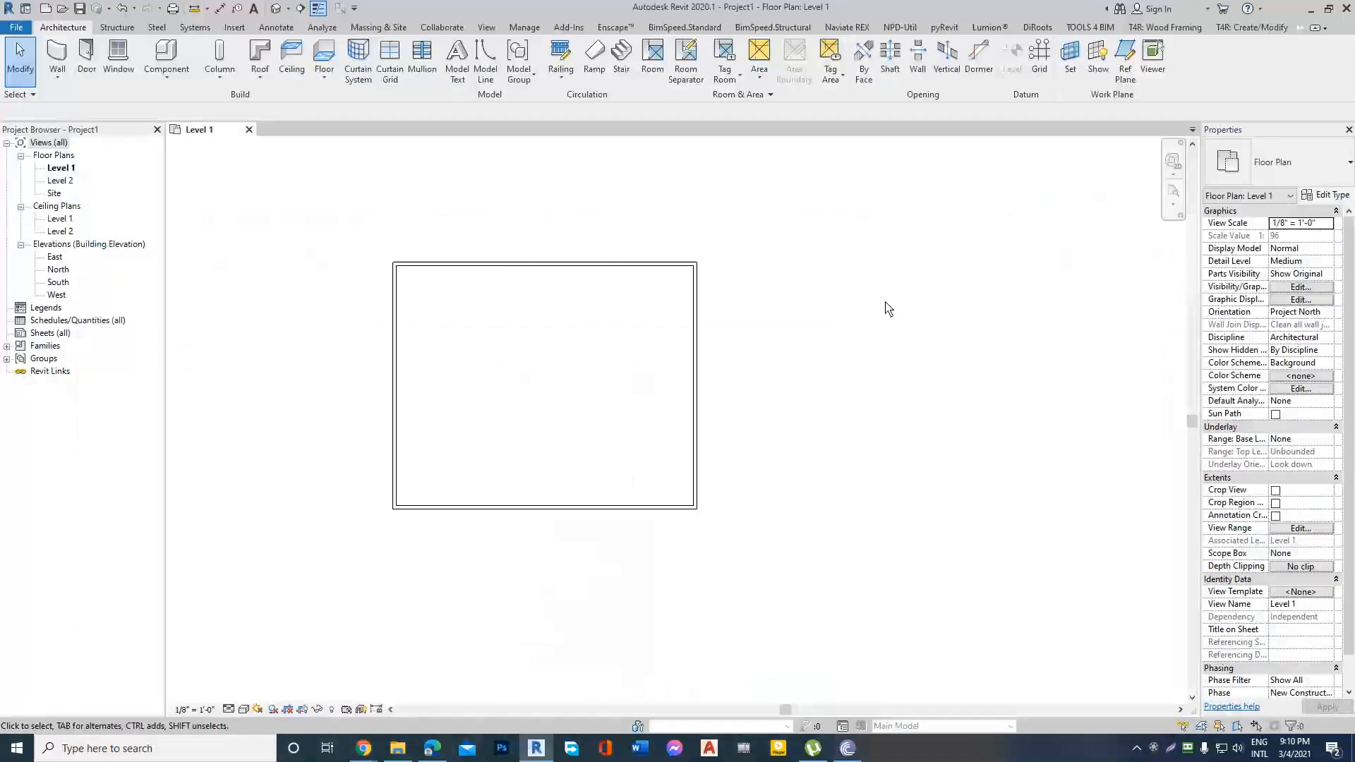
# Select the east wall of the rectangle, and highlight the "Using Dimensions" topic in the Google Docs course outline.
pyautogui.scroll(-2, 708, 318)
pyautogui.click(699, 322)
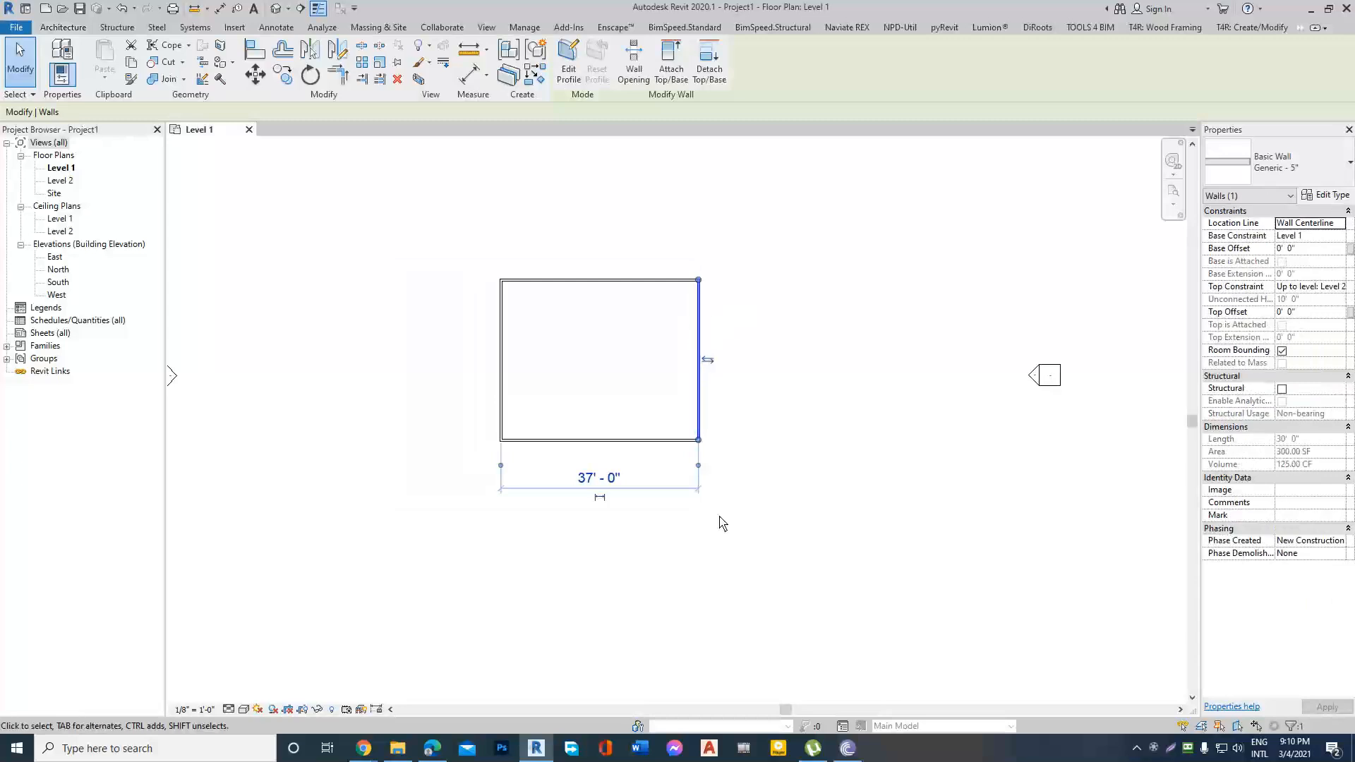
pyautogui.moveTo(363, 748)
pyautogui.click(287, 674)
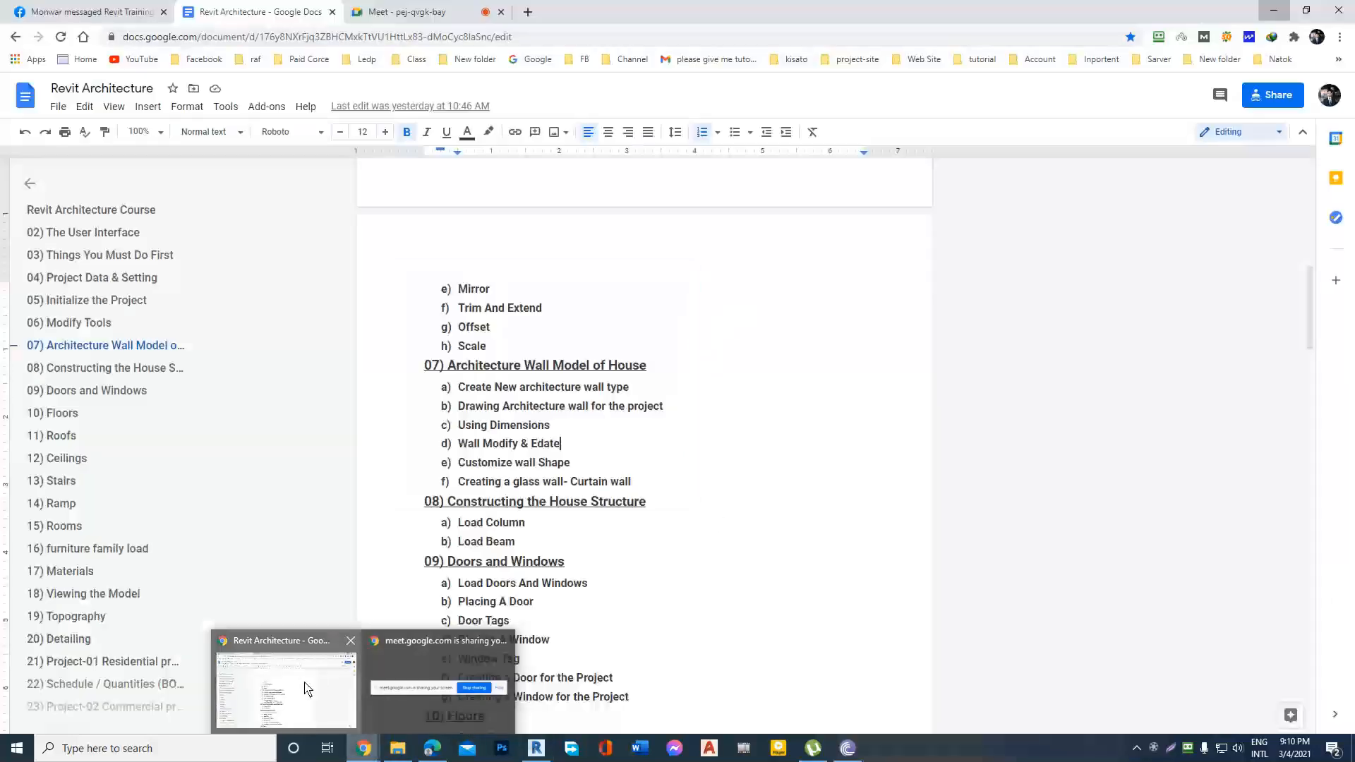
pyautogui.moveTo(462, 432)
pyautogui.mouseDown()
pyautogui.moveTo(605, 426)
pyautogui.moveTo(459, 429)
pyautogui.mouseUp()
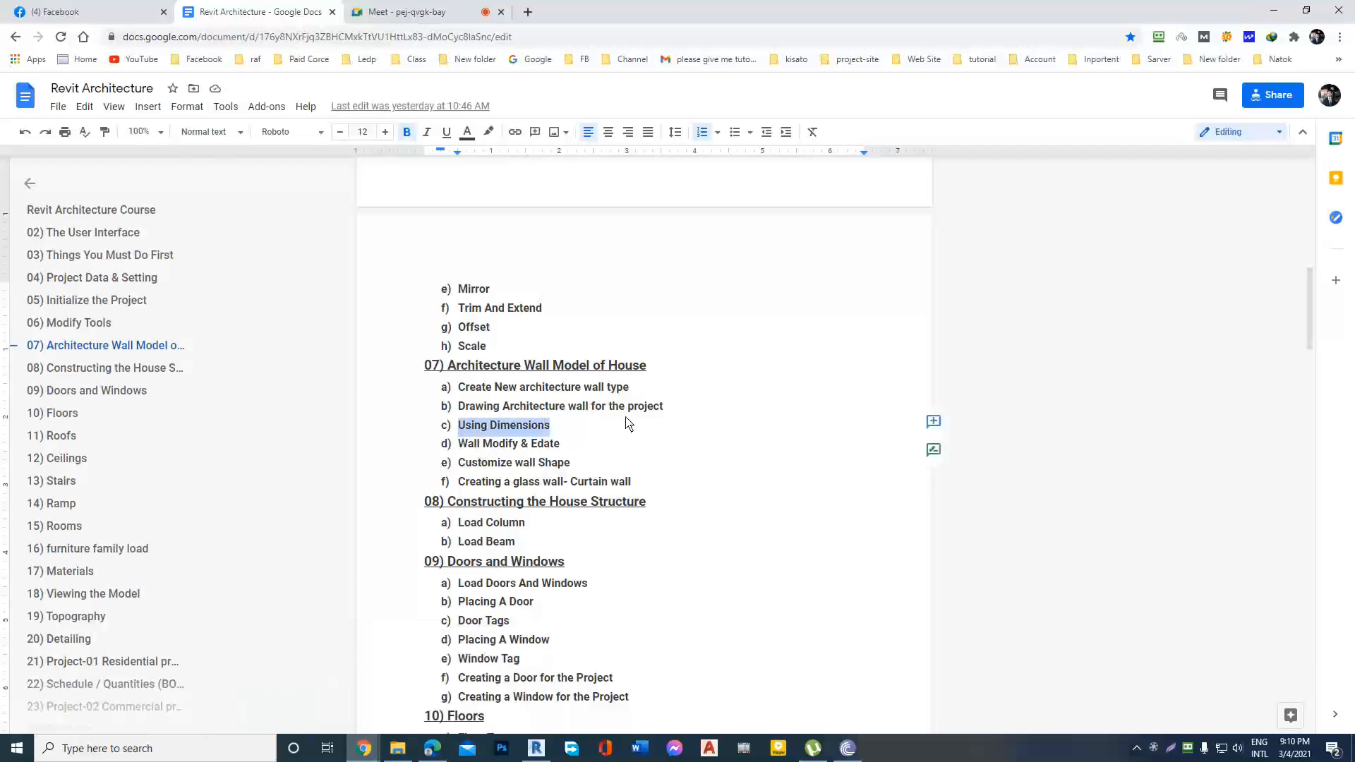
# Return to Revit and draw a north-south Generic - 5" partition between the north and south walls, about 11' 6" from the west wall.
pyautogui.click(627, 424)
pyautogui.click(1275, 11)
pyautogui.click(826, 267)
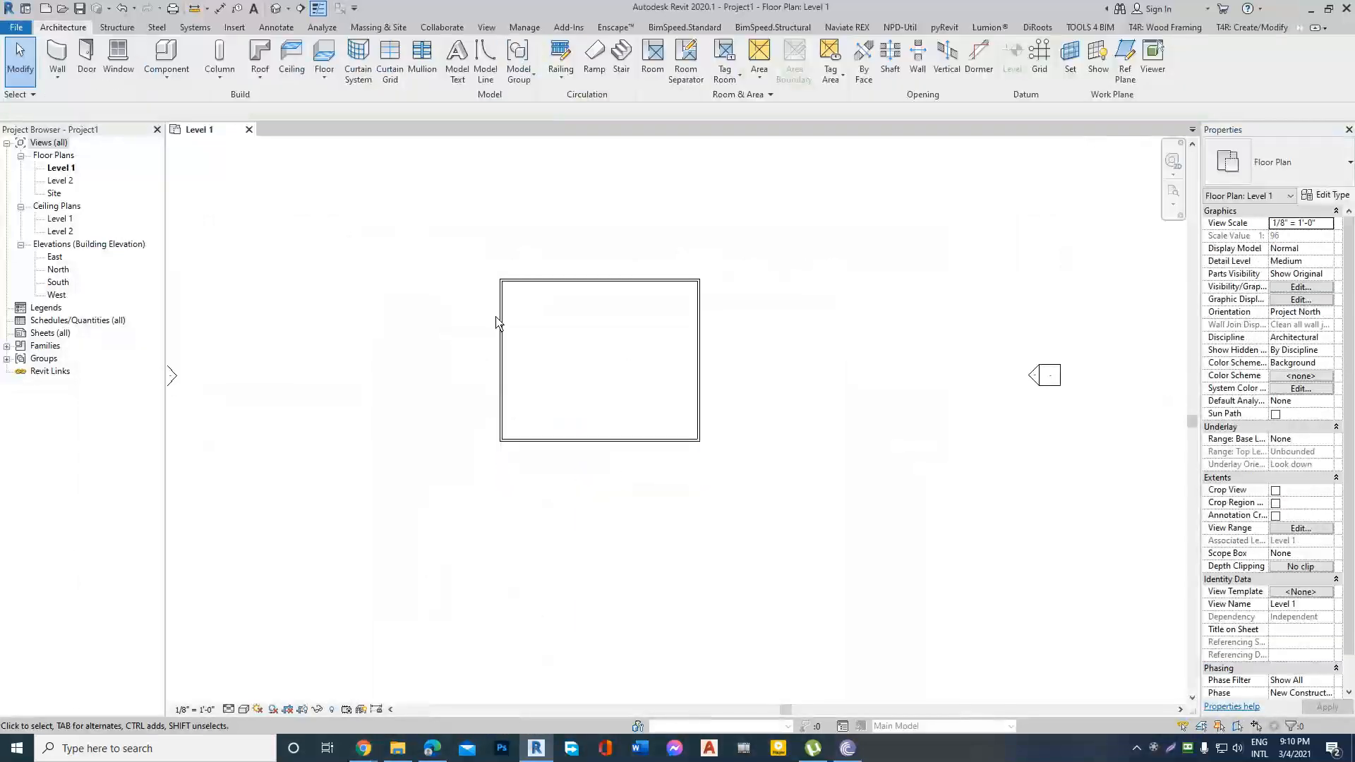
pyautogui.scroll(3, 506, 319)
pyautogui.rightClick(507, 314)
pyautogui.click(558, 452)
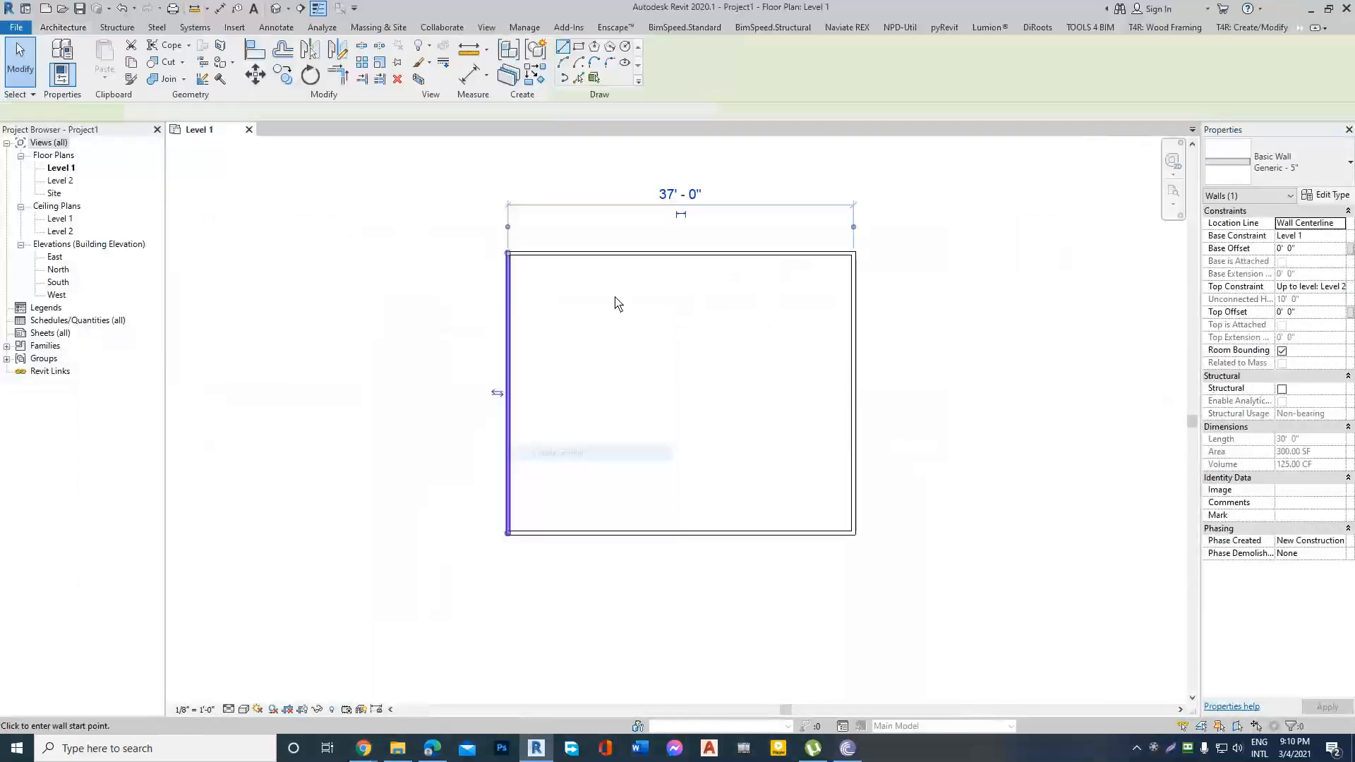
pyautogui.click(615, 254)
pyautogui.click(614, 530)
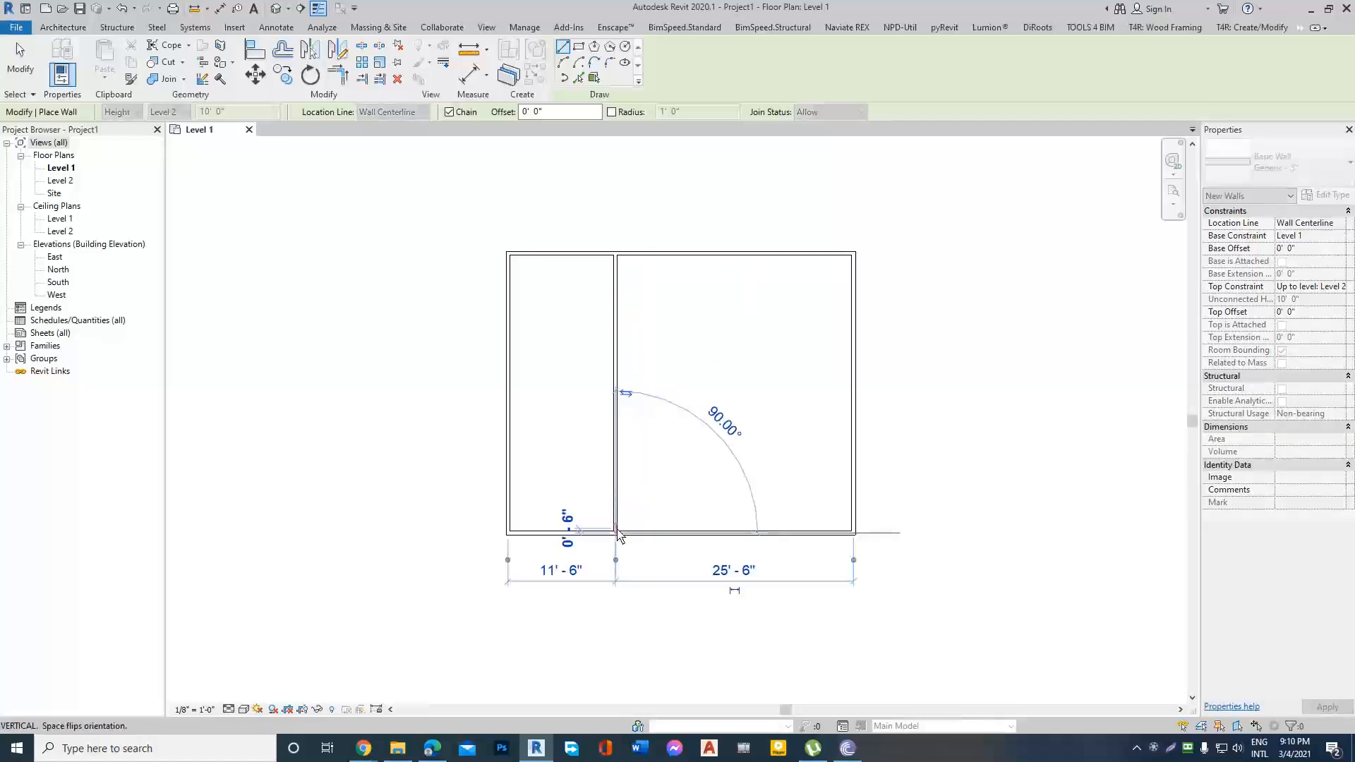
pyautogui.press('Escape')
# Draw an east-west partition across the middle of the rectangle, plus a 15' partition from the north wall down to it.
pyautogui.click(509, 394)
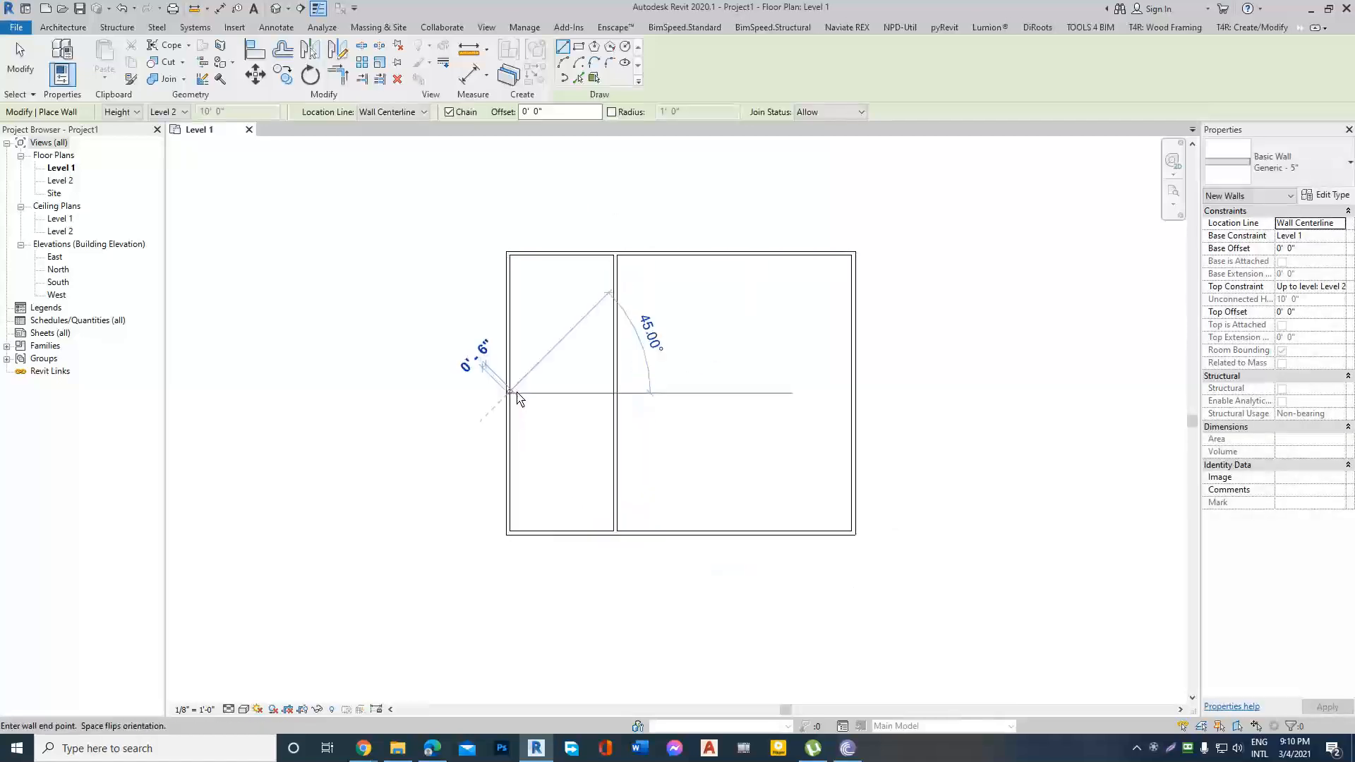
pyautogui.click(854, 393)
pyautogui.press('Escape')
pyautogui.click(727, 253)
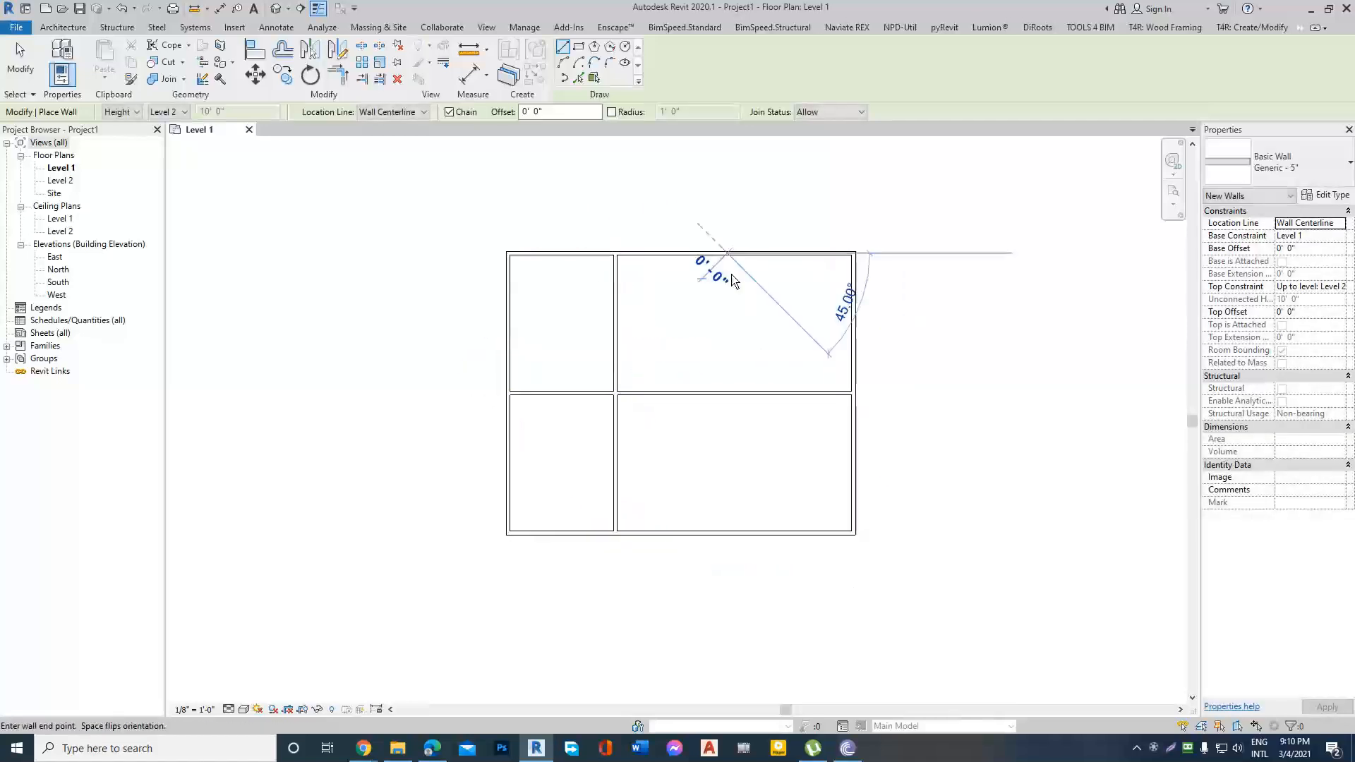
pyautogui.click(727, 394)
pyautogui.press('Escape')
pyautogui.scroll(3, 782, 293)
pyautogui.press('Escape')
pyautogui.scroll(-4, 789, 318)
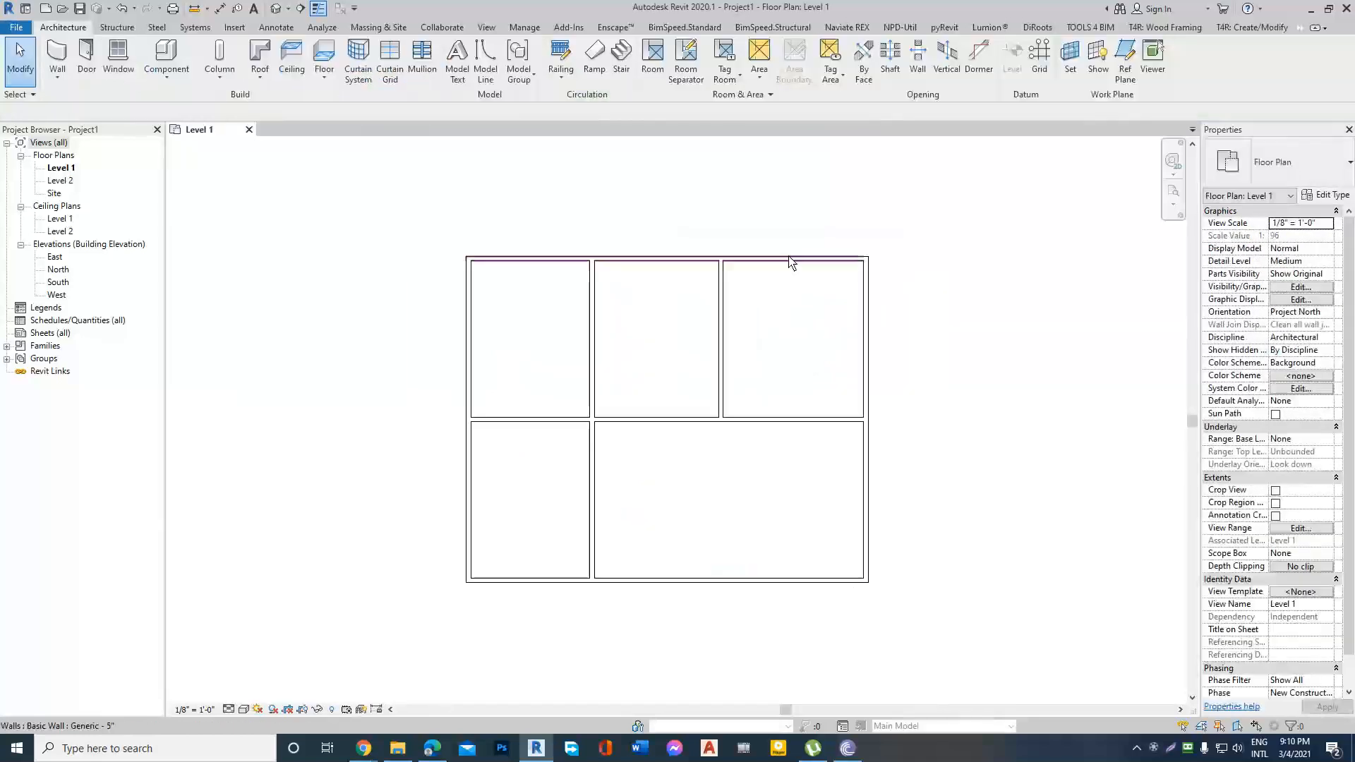
pyautogui.scroll(2, 559, 303)
pyautogui.scroll(-2, 453, 315)
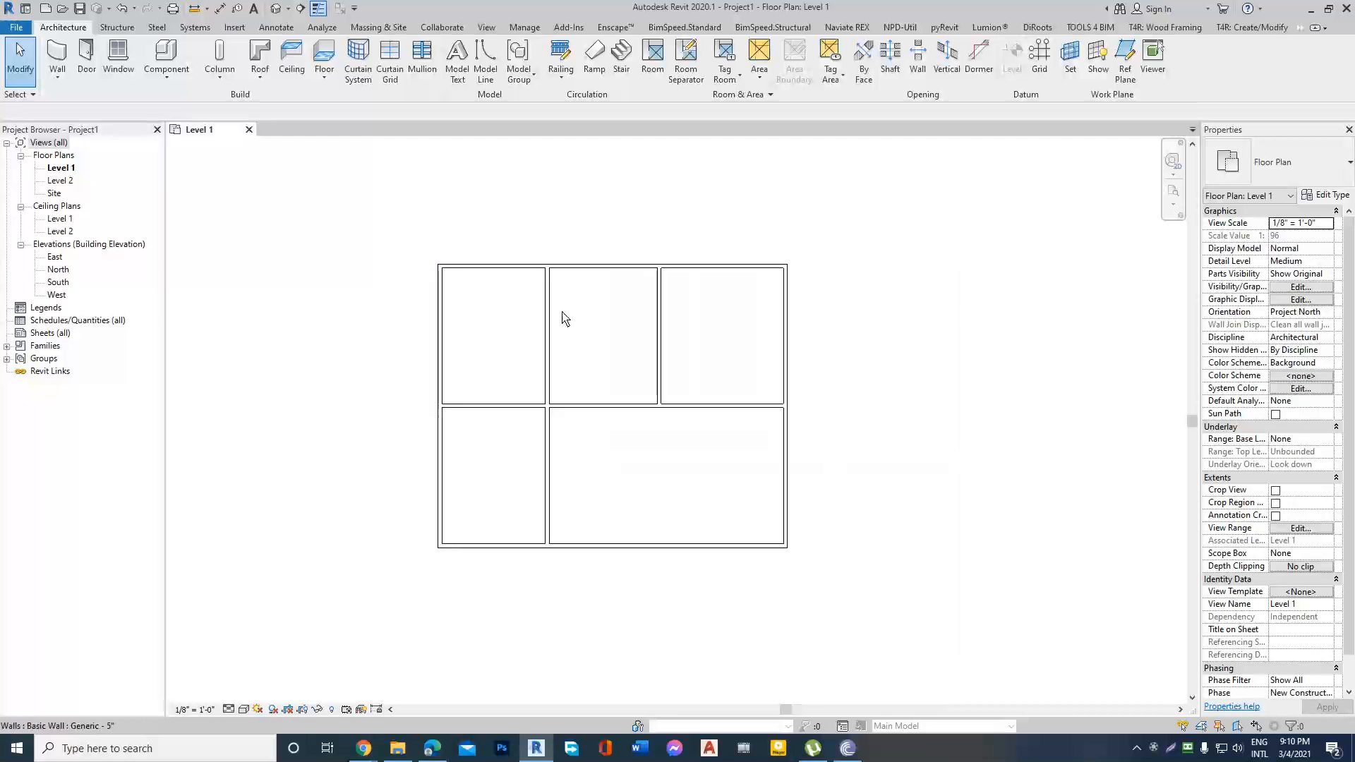
pyautogui.scroll(1, 494, 329)
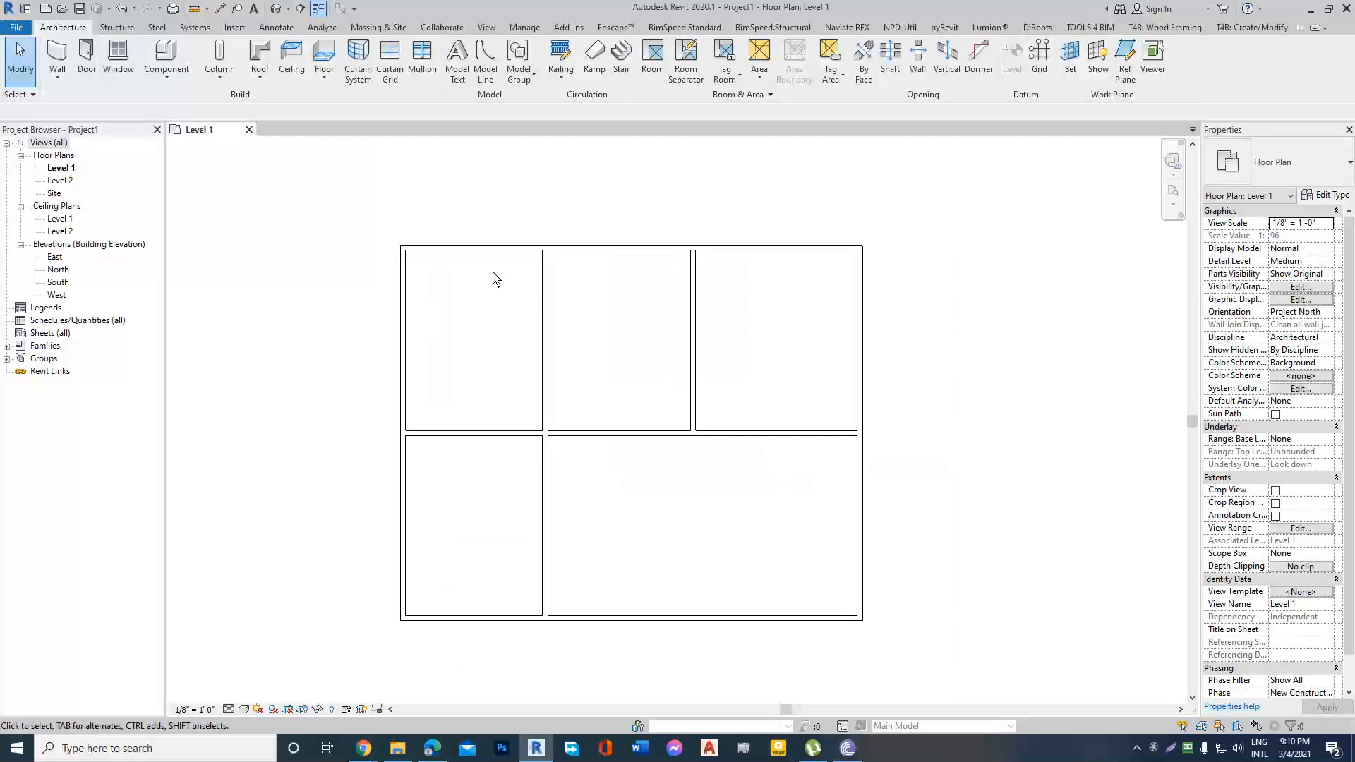
pyautogui.scroll(-2, 687, 302)
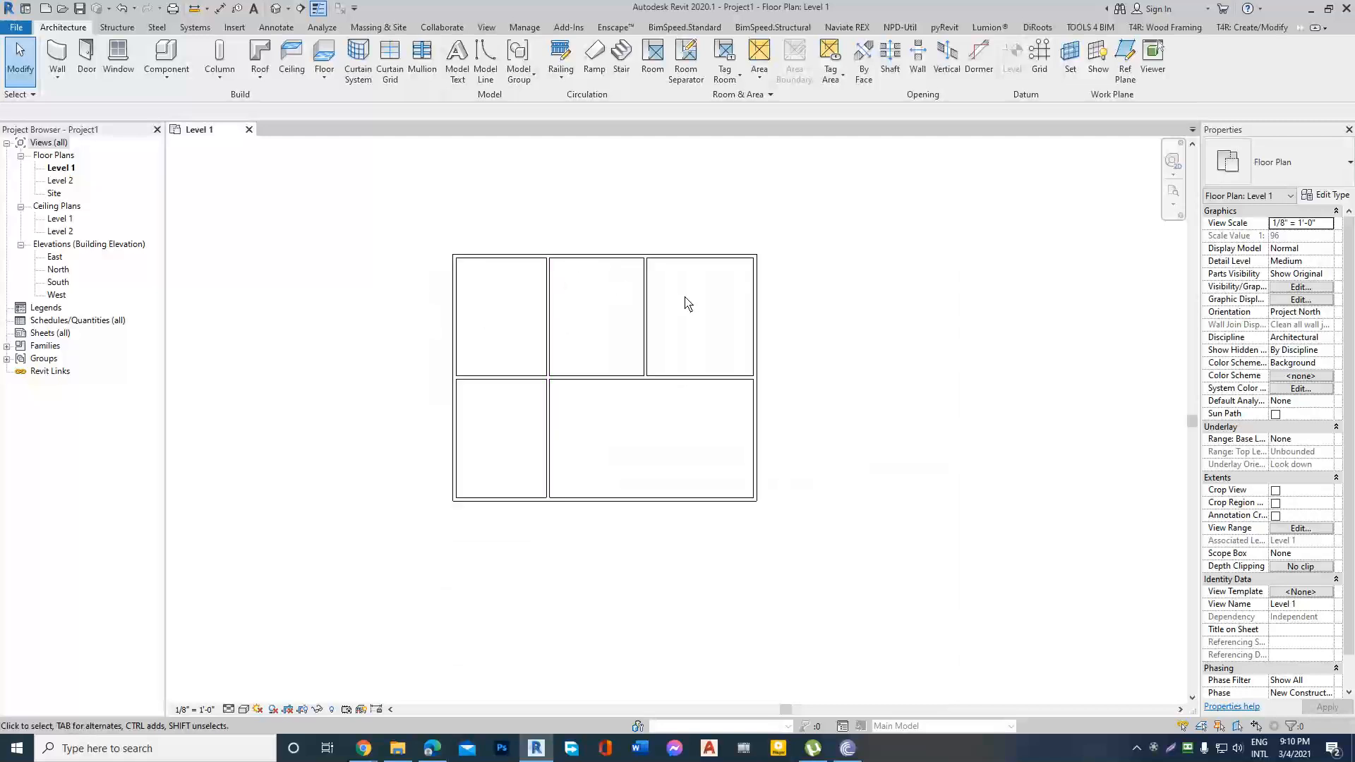
pyautogui.scroll(1, 497, 302)
pyautogui.scroll(-2, 558, 292)
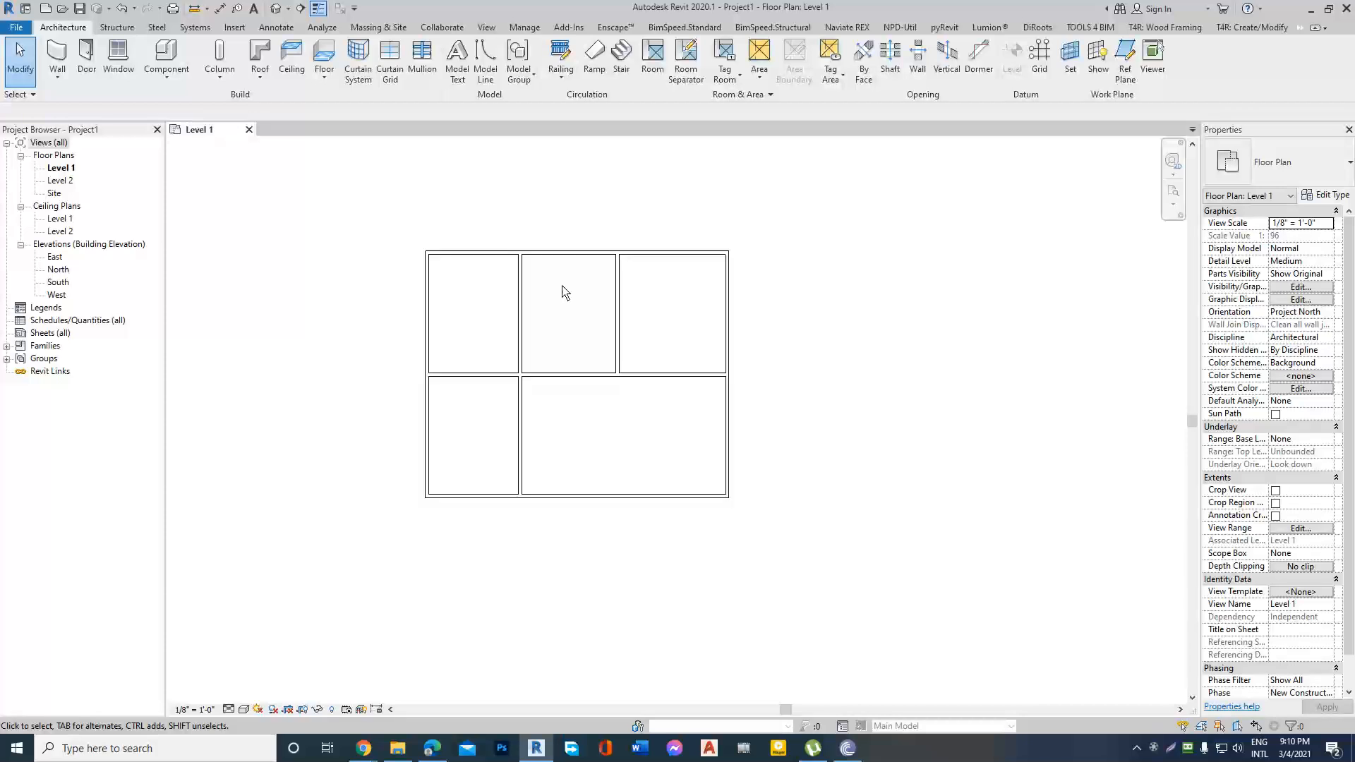
pyautogui.scroll(2, 562, 290)
# Start an aligned dimension with Faces of core as the wall reference.
pyautogui.click(388, 304)
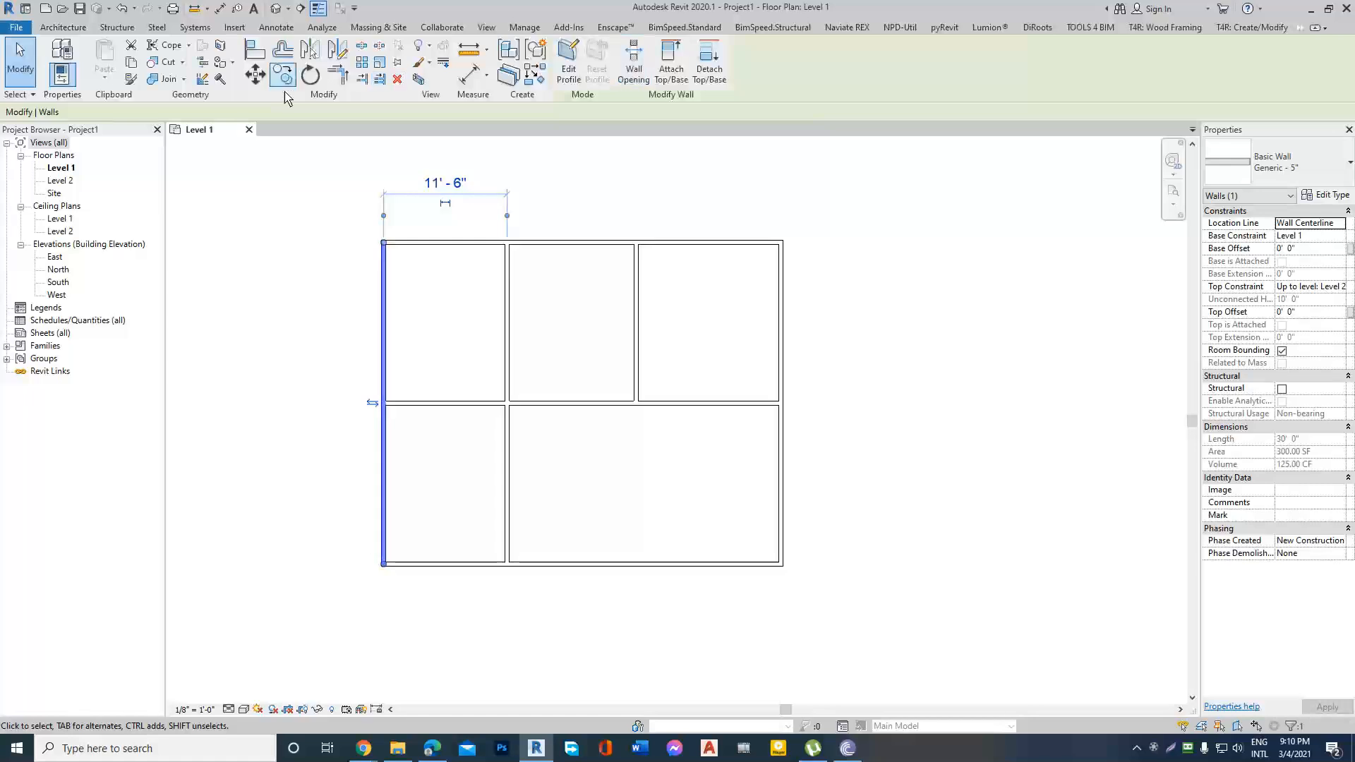
pyautogui.click(469, 74)
pyautogui.scroll(3, 387, 261)
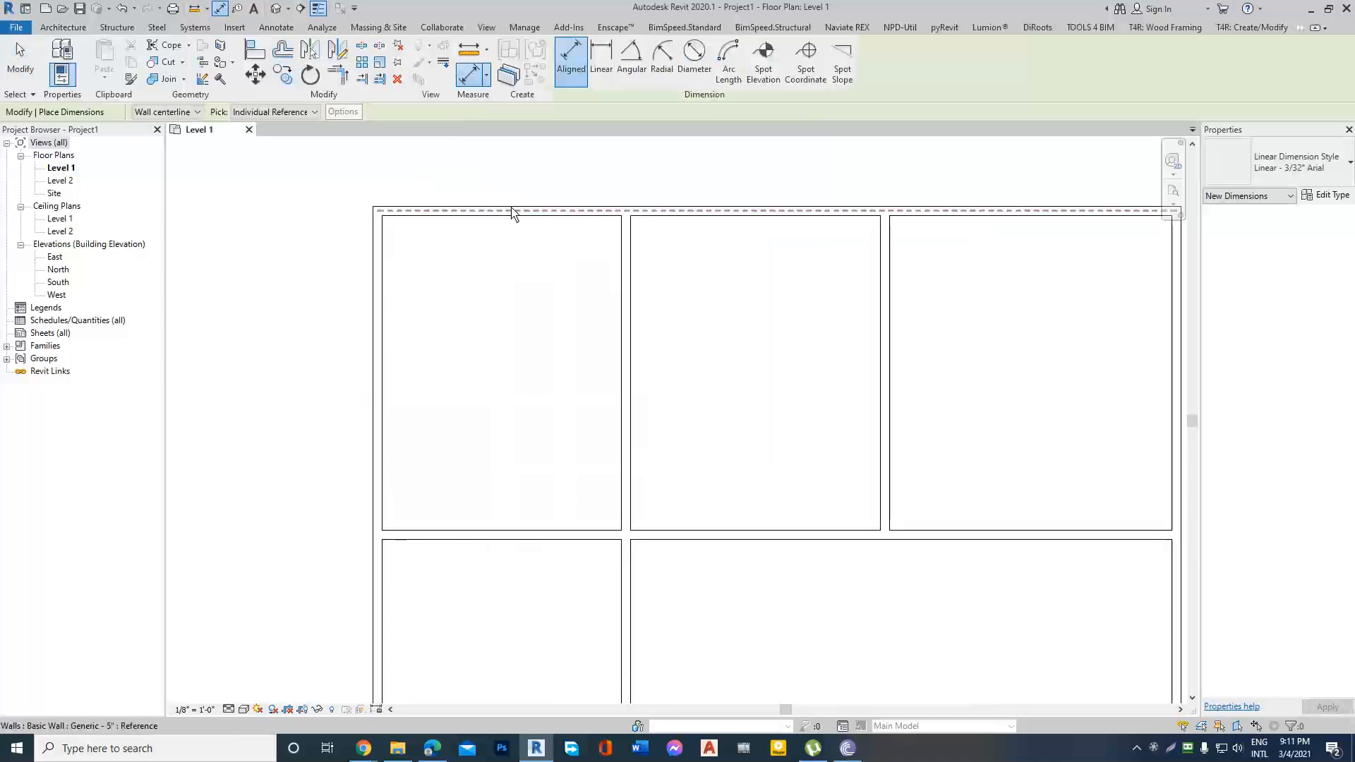
pyautogui.scroll(-3, 564, 226)
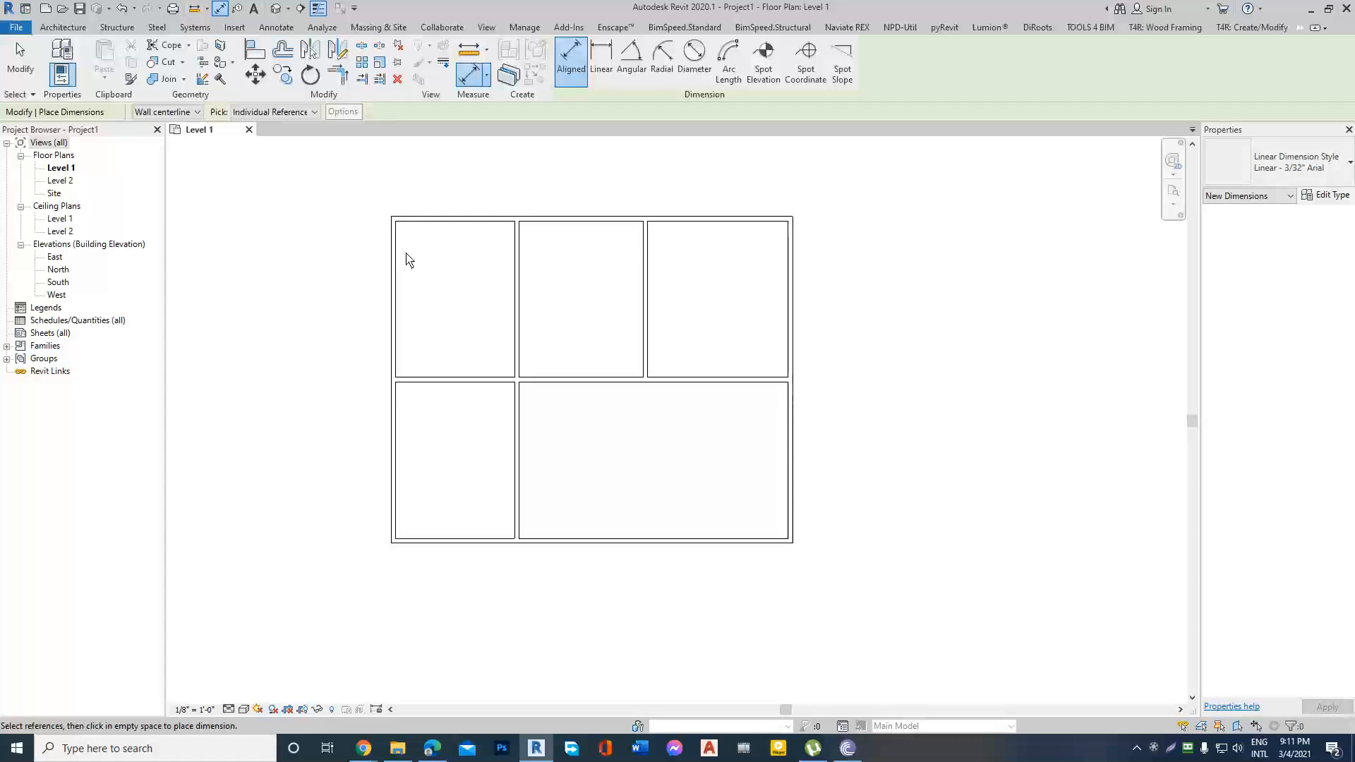
pyautogui.scroll(2, 406, 256)
pyautogui.scroll(2, 382, 286)
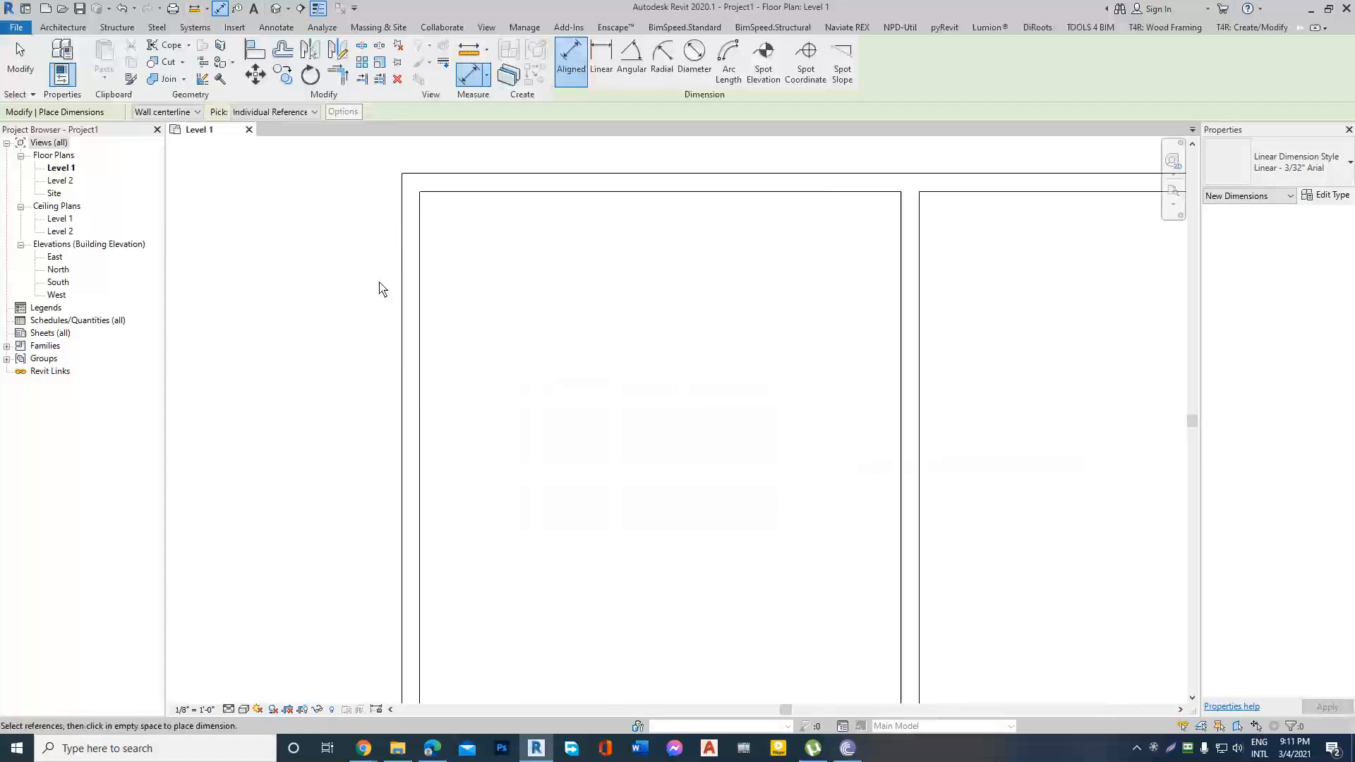
pyautogui.scroll(-1, 363, 296)
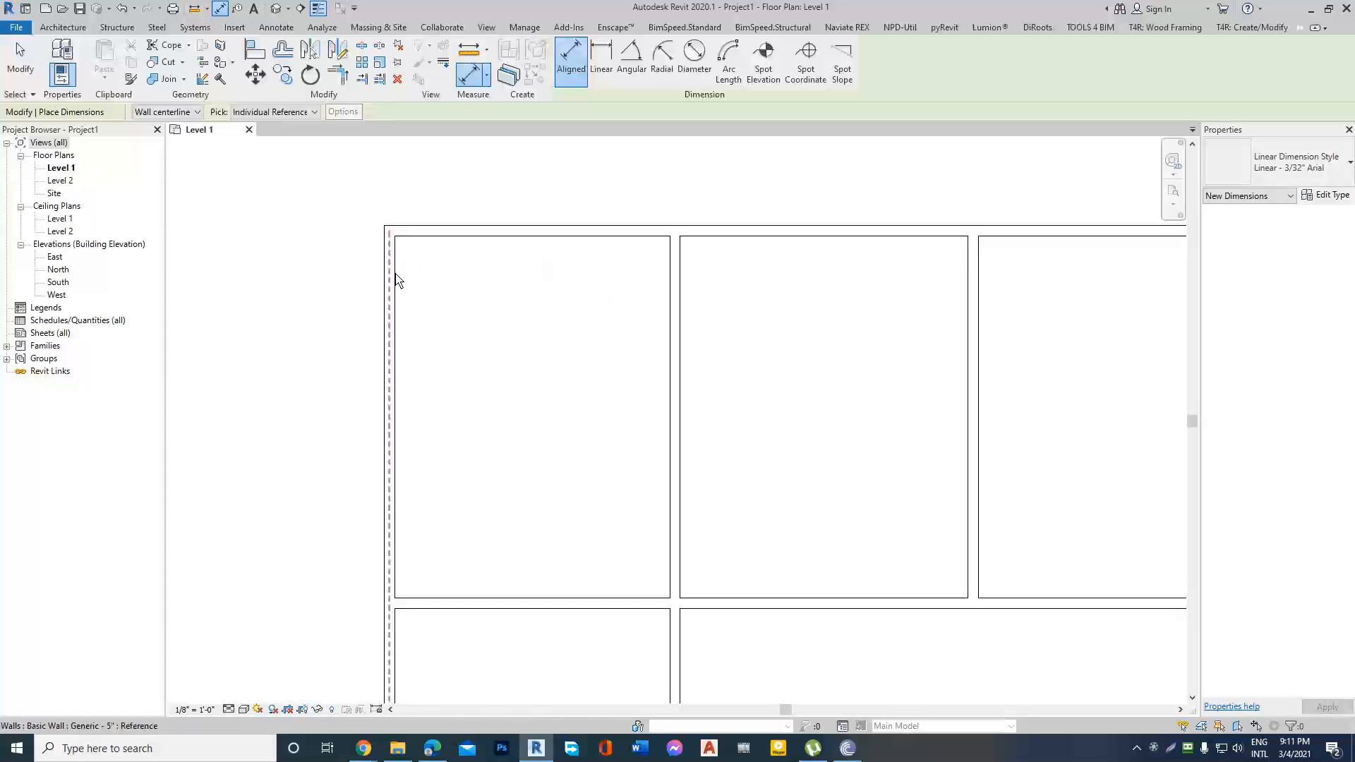
pyautogui.scroll(-2, 392, 289)
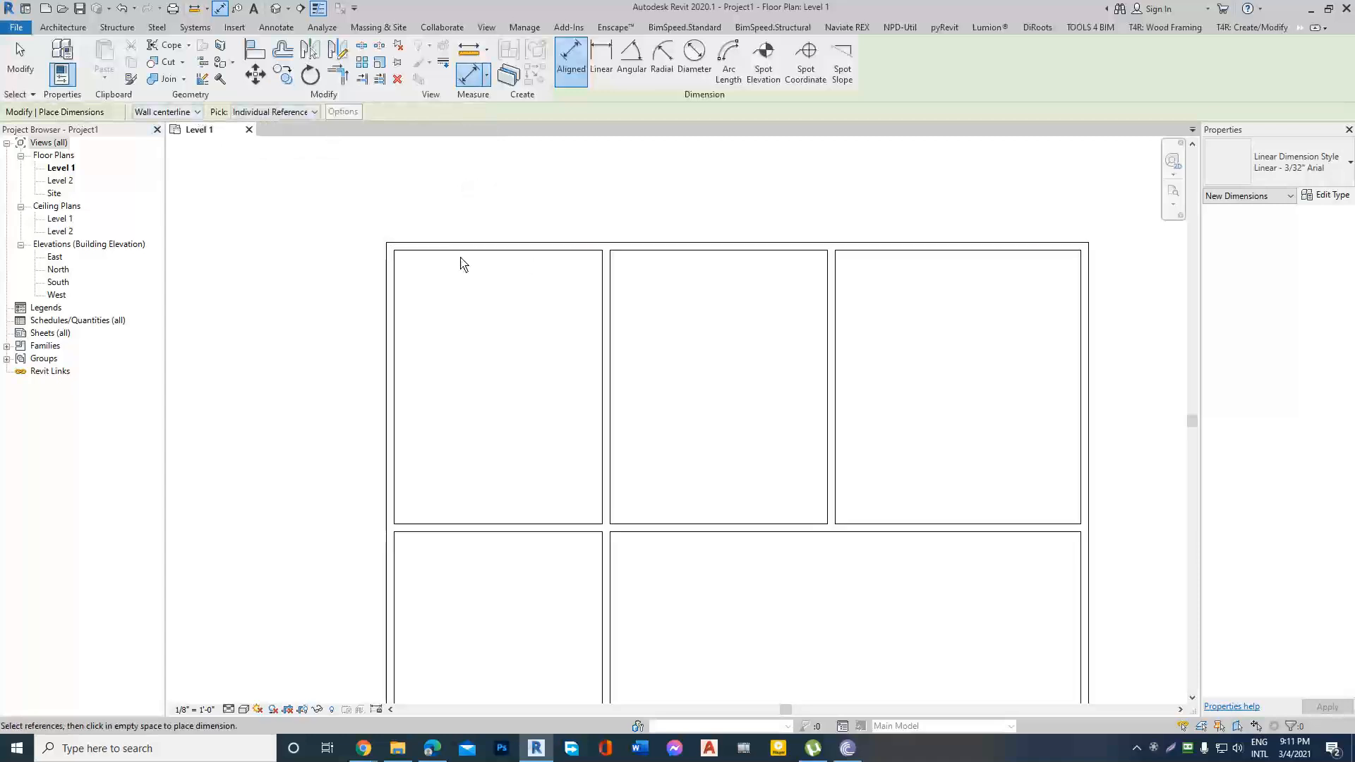
pyautogui.click(197, 113)
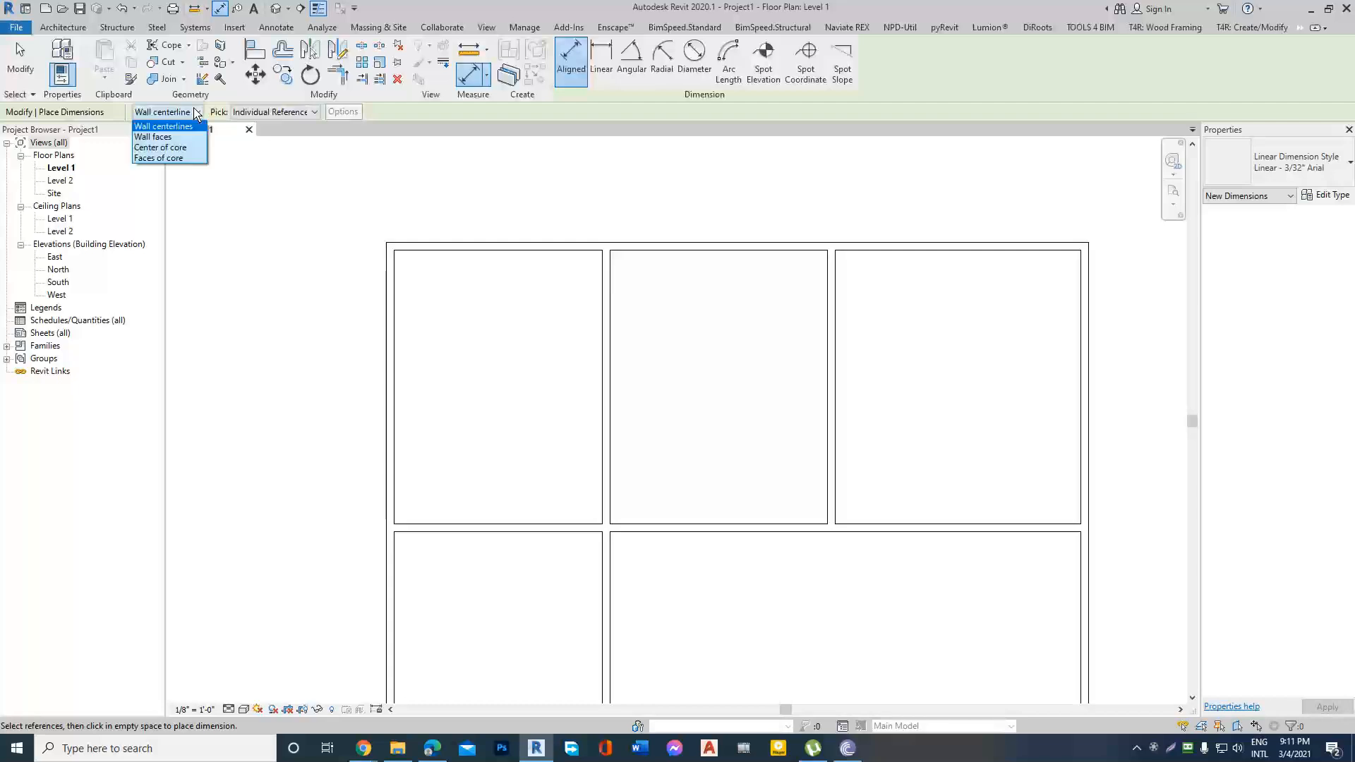
pyautogui.click(178, 160)
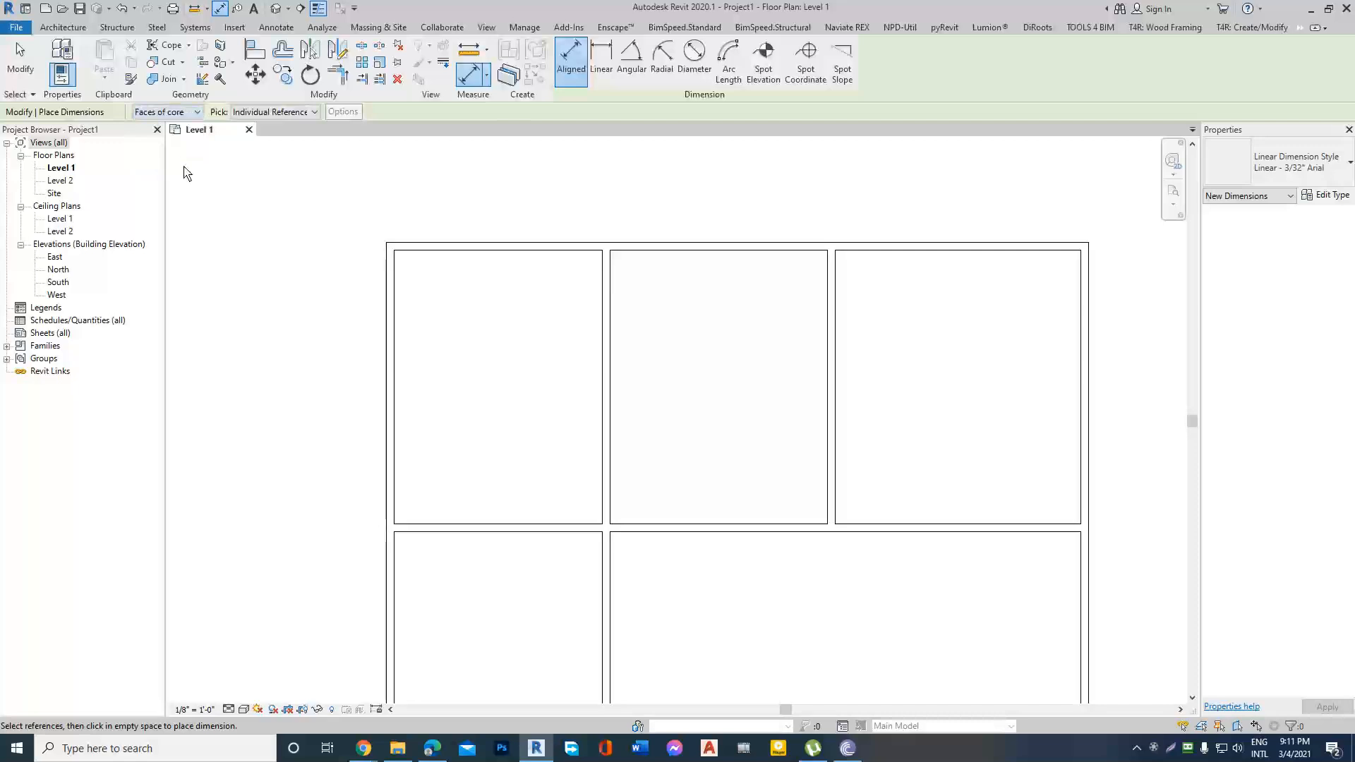
# Dimension the north-west room's width to the outer west wall face above the plan, and between its inner wall faces inside the room.
pyautogui.click(386, 305)
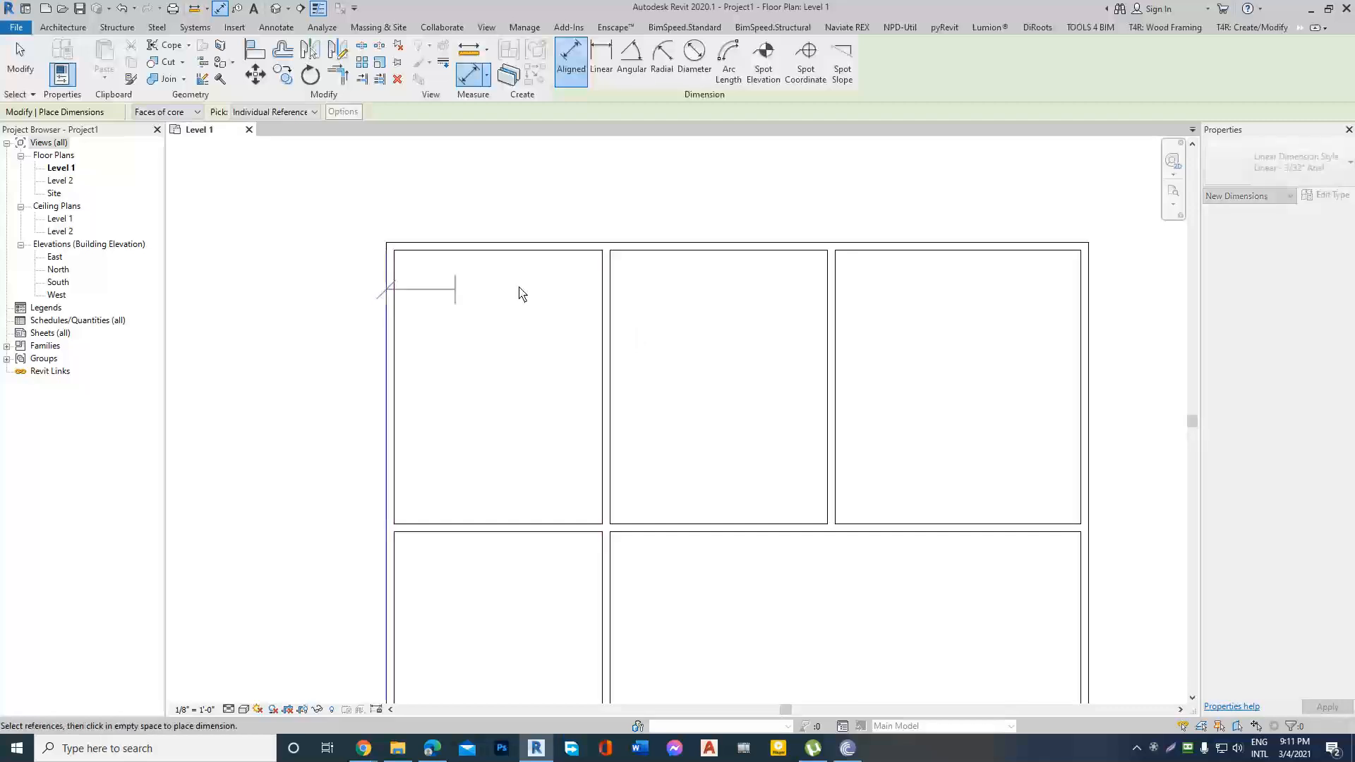
pyautogui.scroll(1, 620, 275)
pyautogui.click(611, 284)
pyautogui.click(494, 191)
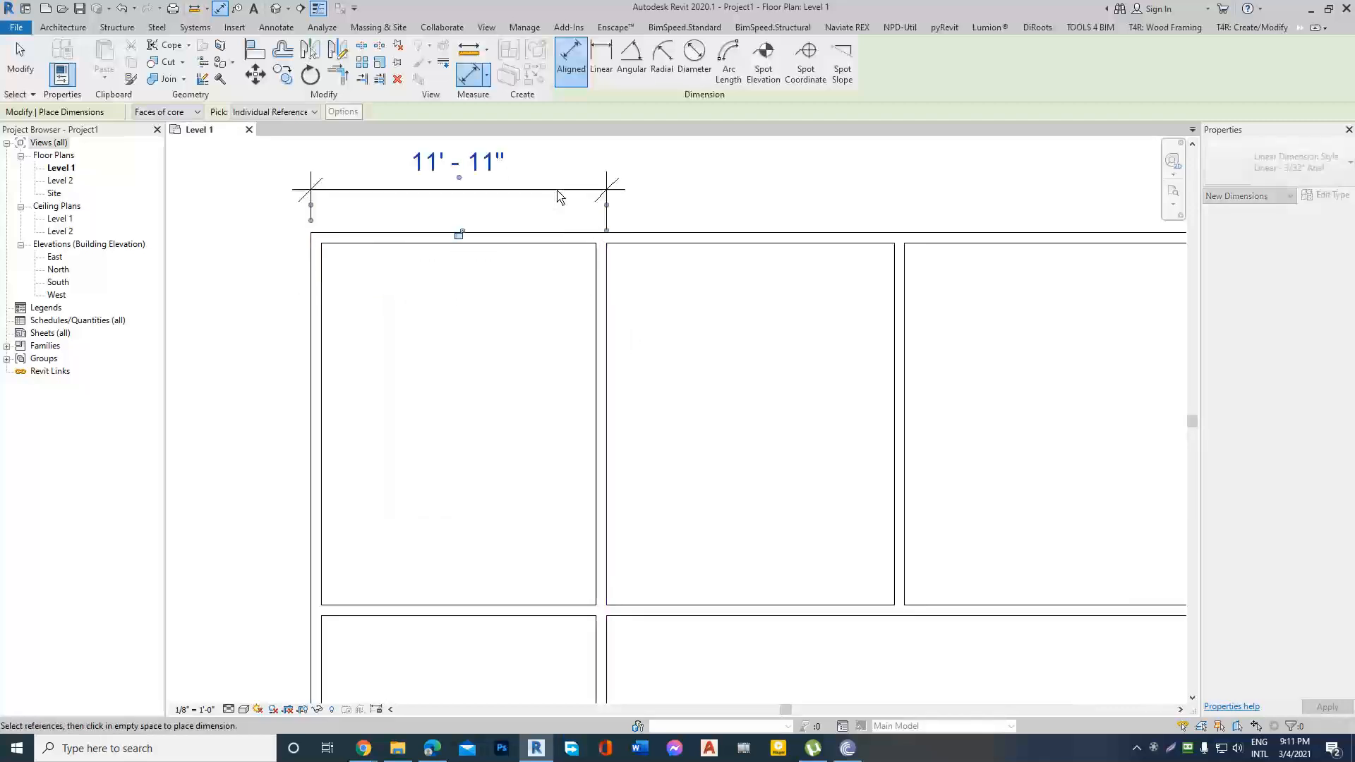
pyautogui.click(327, 302)
pyautogui.click(594, 336)
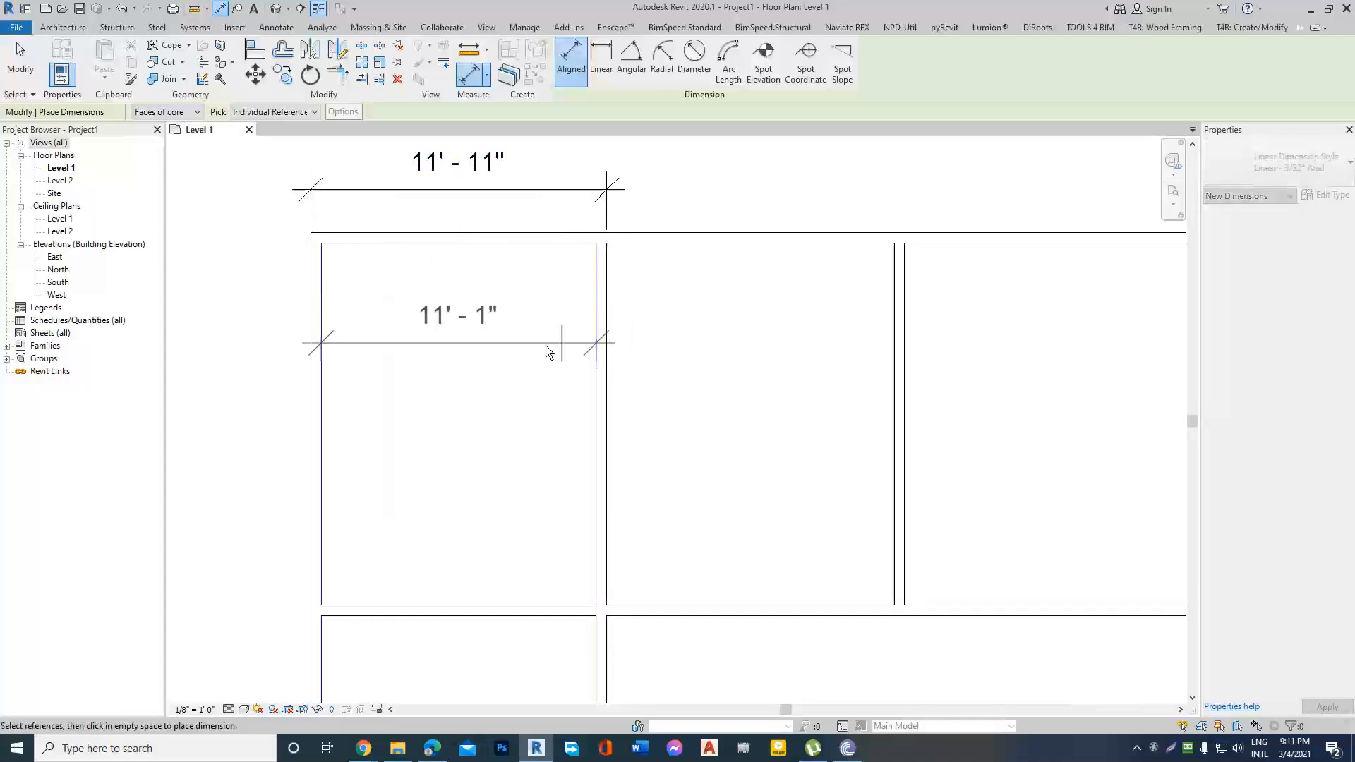
pyautogui.click(474, 324)
pyautogui.scroll(-2, 454, 346)
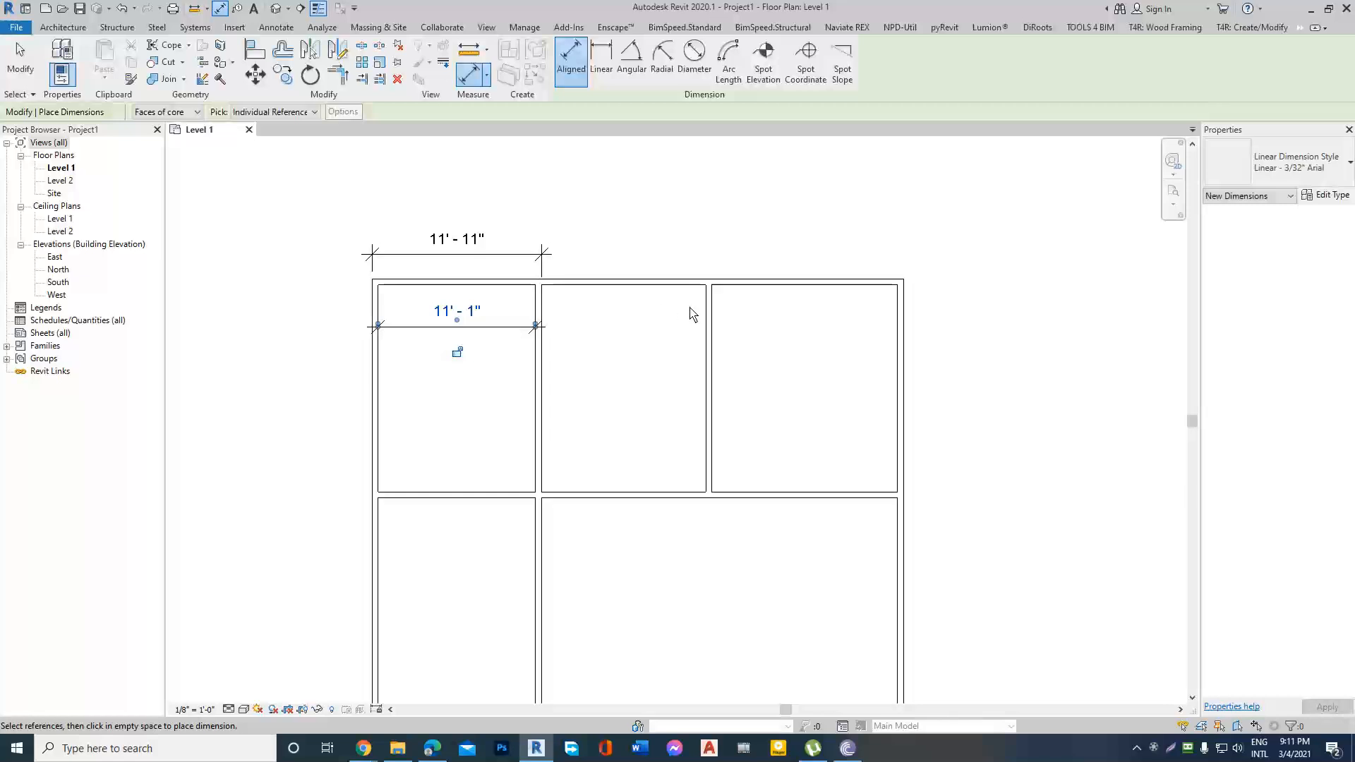
# Dimension the middle north room's depth and width between its inner wall faces, and end the dimensioning.
pyautogui.scroll(1, 692, 315)
pyautogui.scroll(-1, 620, 292)
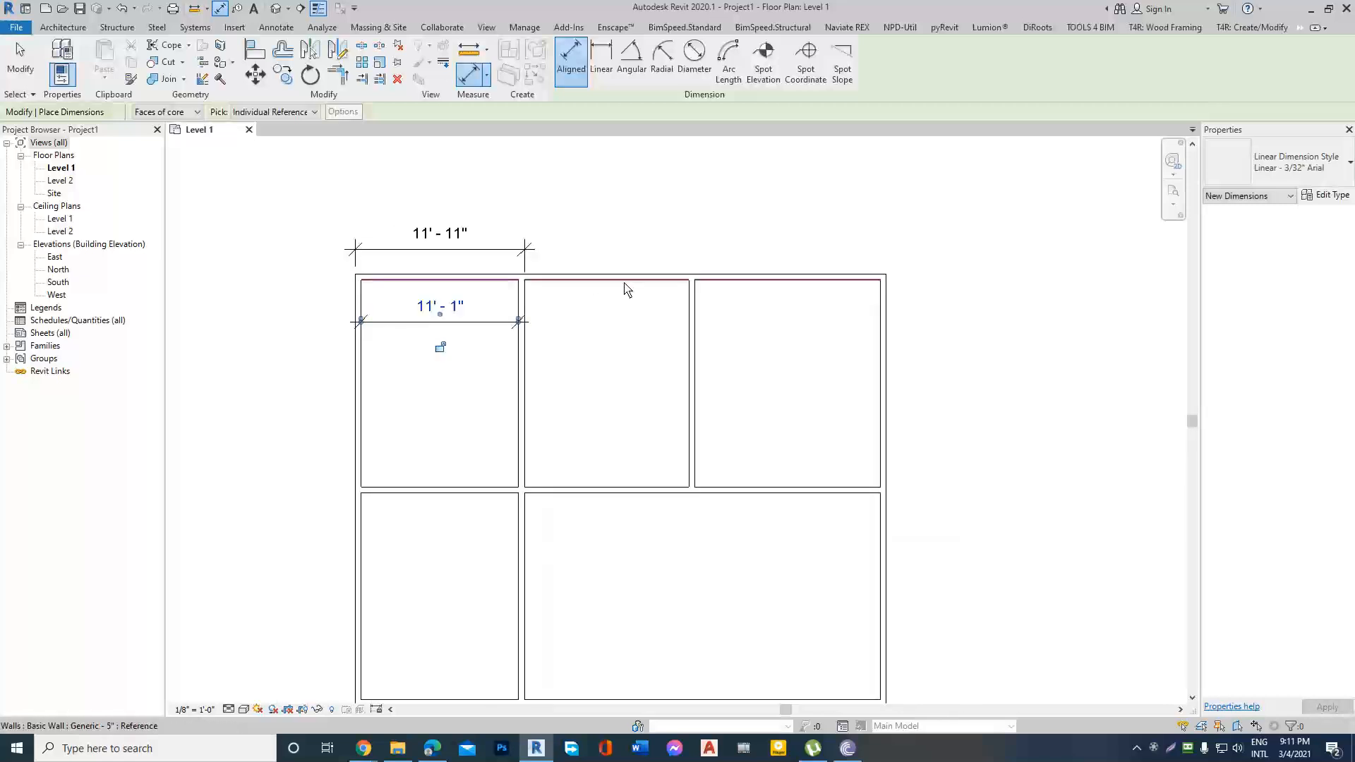
pyautogui.click(625, 283)
pyautogui.click(638, 486)
pyautogui.click(603, 427)
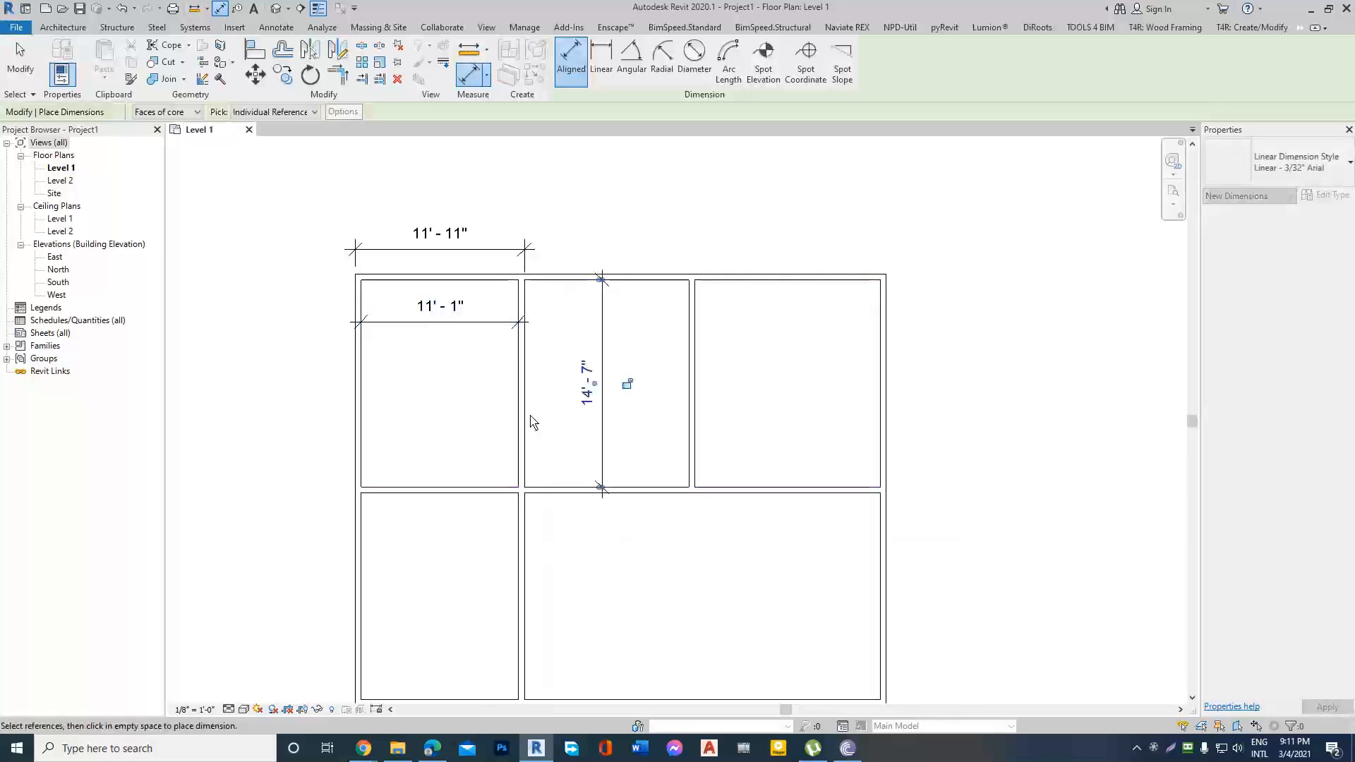
pyautogui.click(529, 423)
pyautogui.click(689, 425)
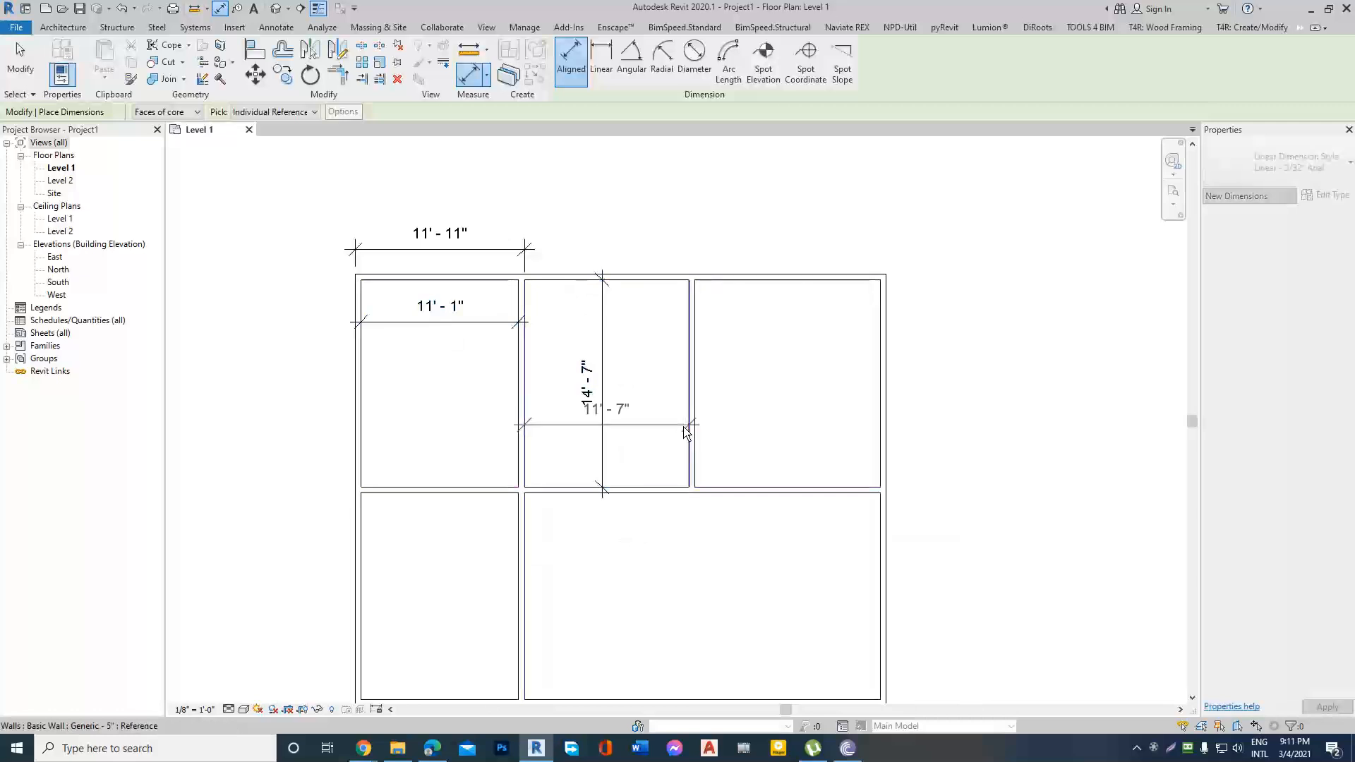
pyautogui.click(634, 454)
pyautogui.press('Escape')
pyautogui.press('Escape')
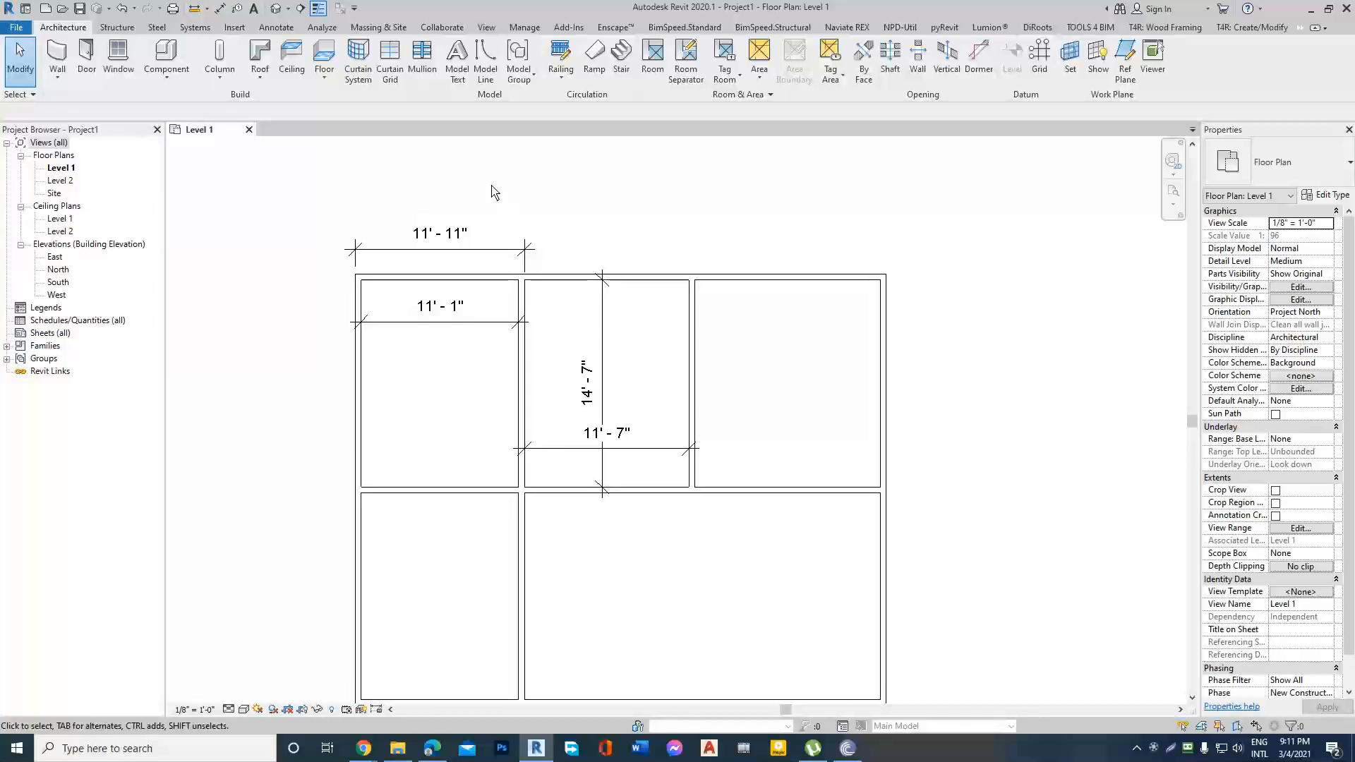
# Place a 1/4" Arial text note reading "bed" in the north-west room.
pyautogui.click(457, 57)
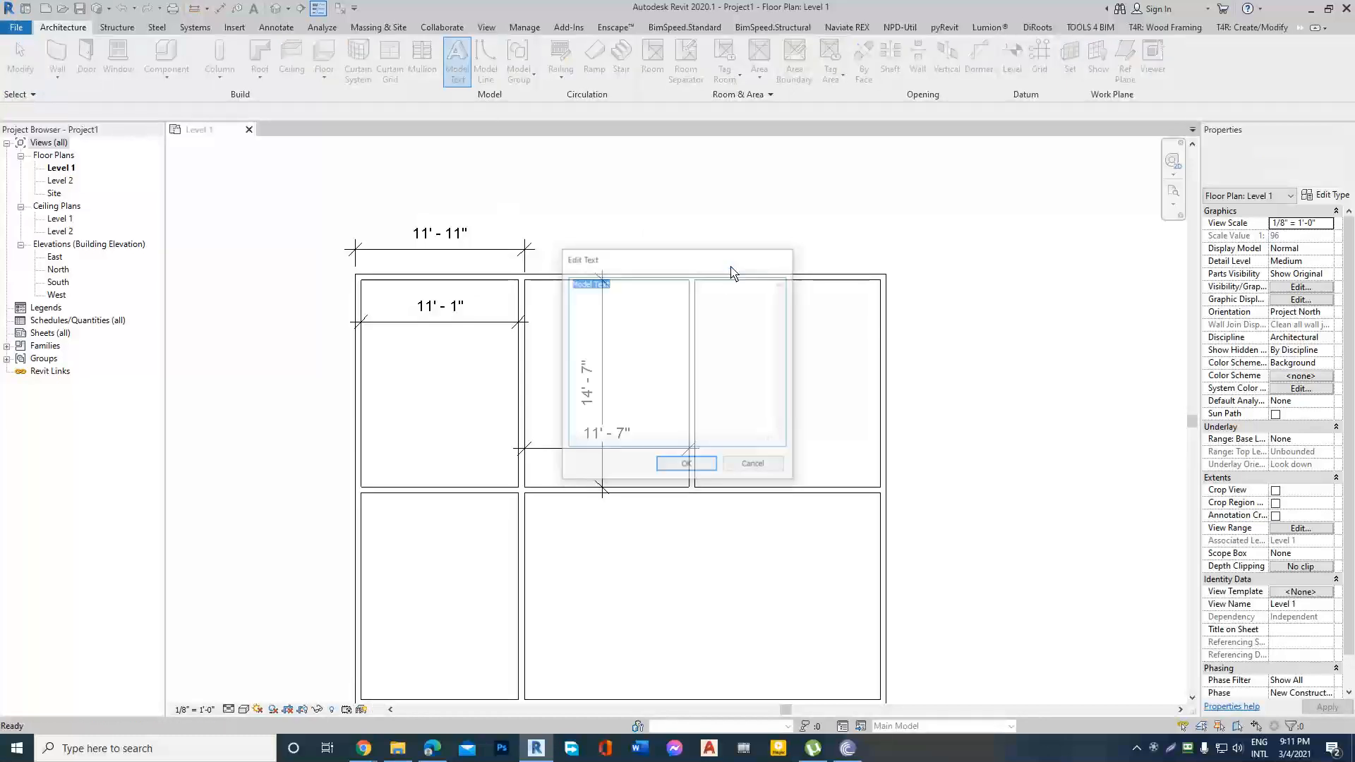
pyautogui.press('Escape')
pyautogui.click(270, 30)
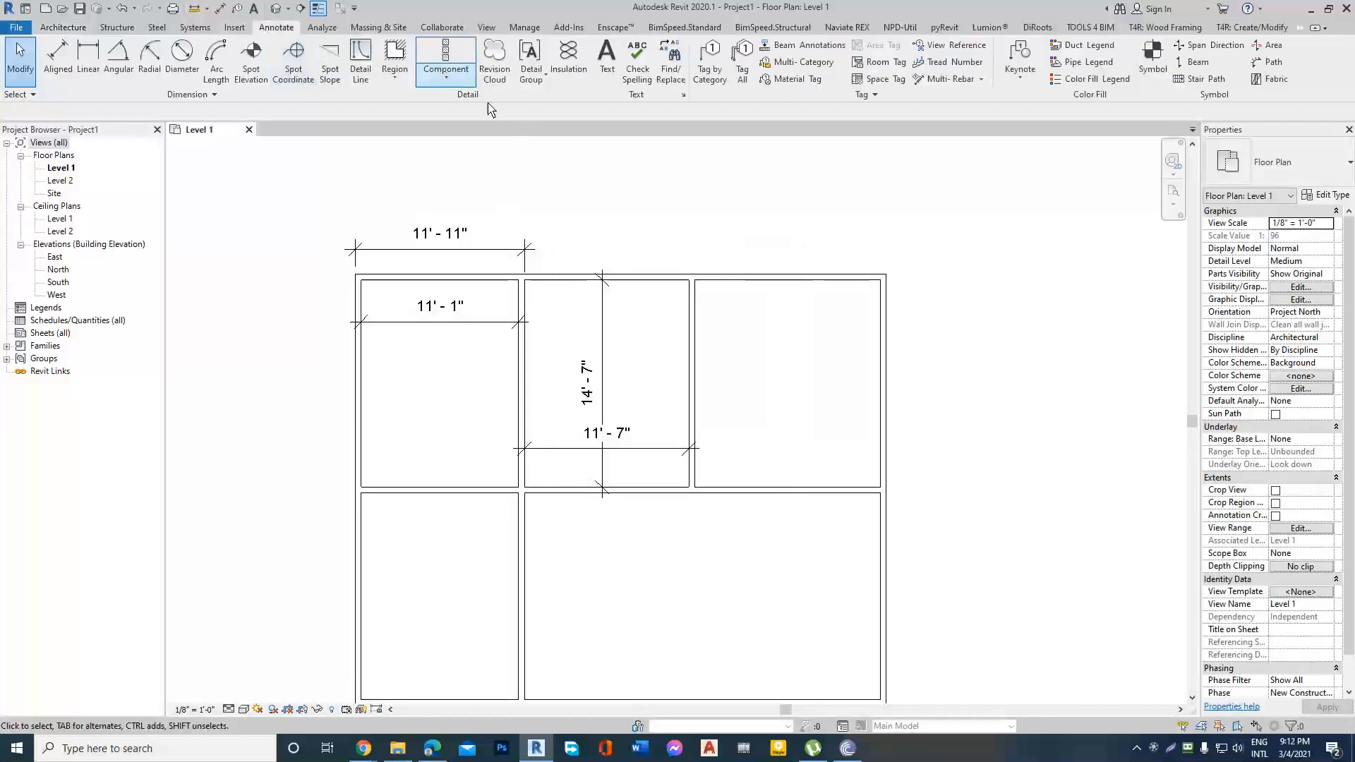
pyautogui.click(607, 57)
pyautogui.scroll(2, 367, 444)
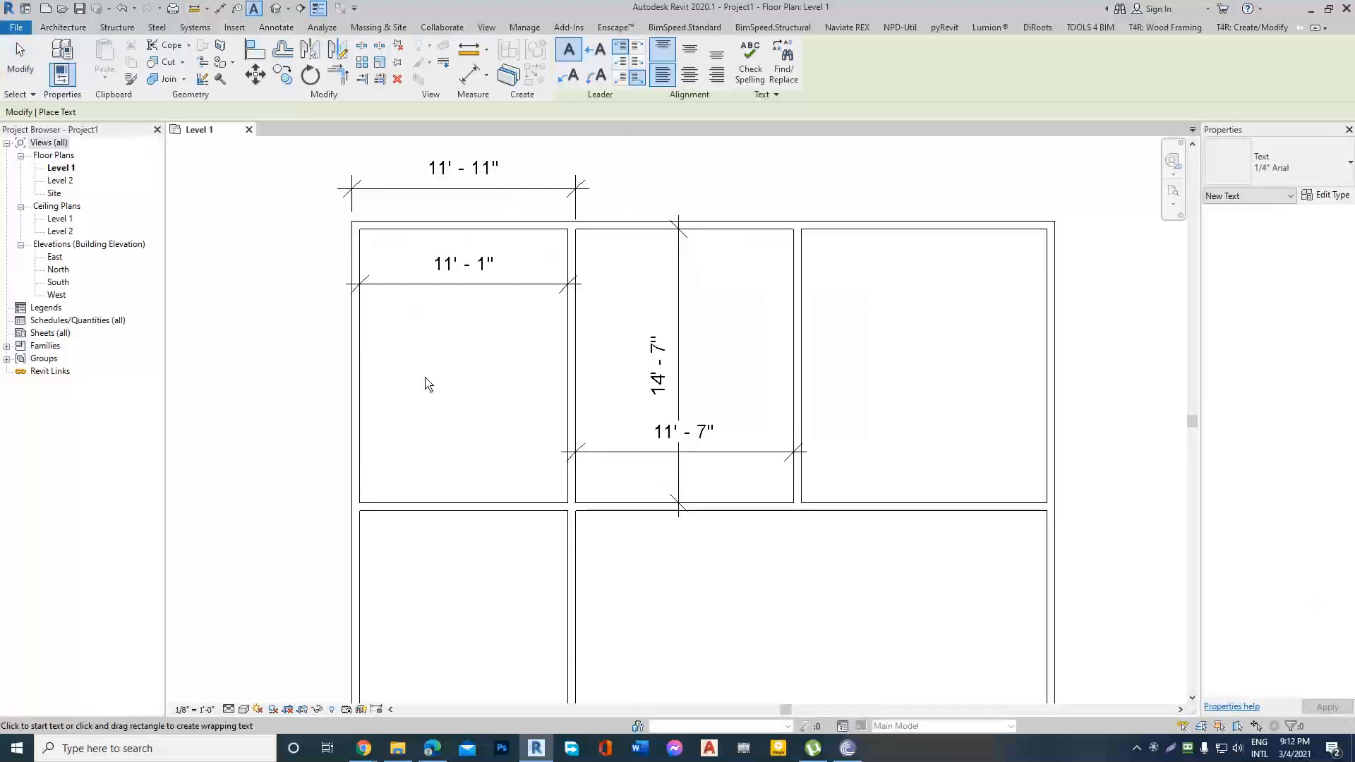
pyautogui.click(426, 379)
pyautogui.write('bed')
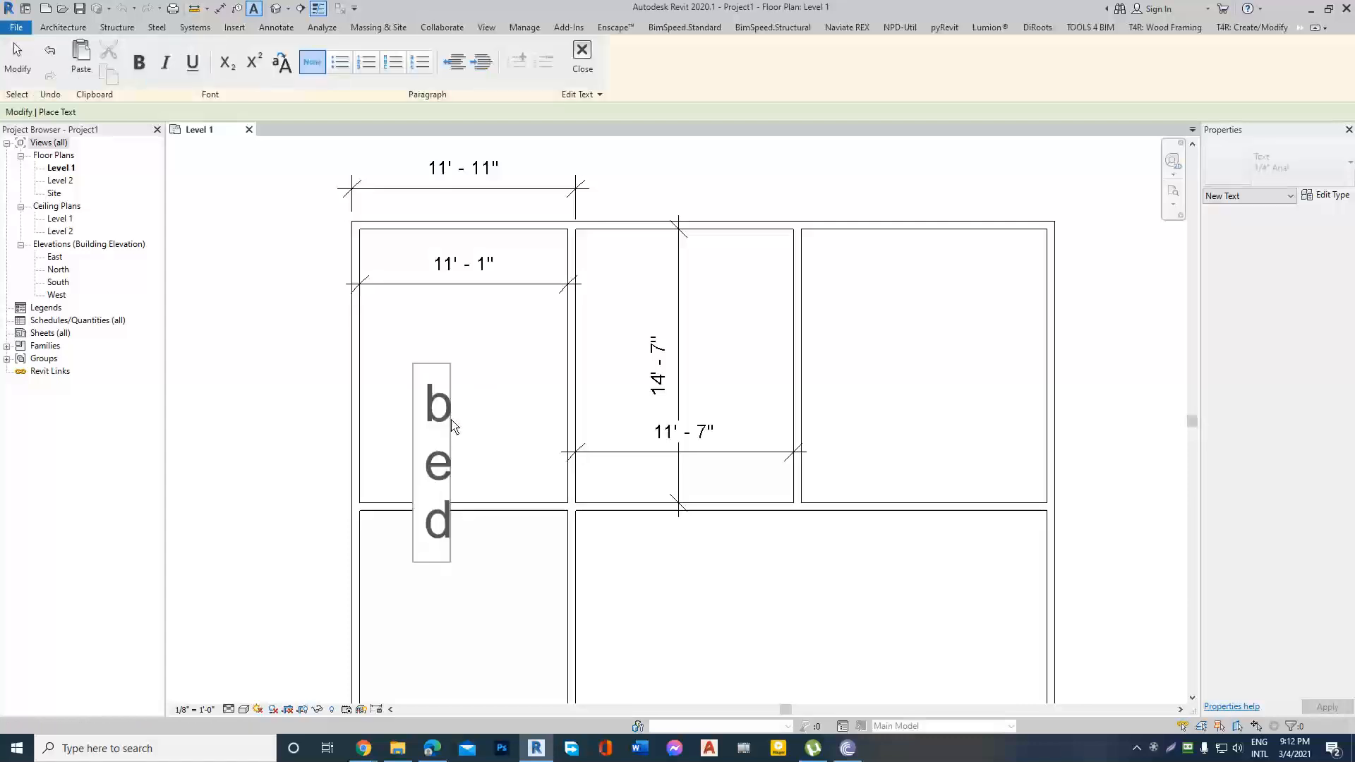
pyautogui.press('Escape')
pyautogui.click(652, 375)
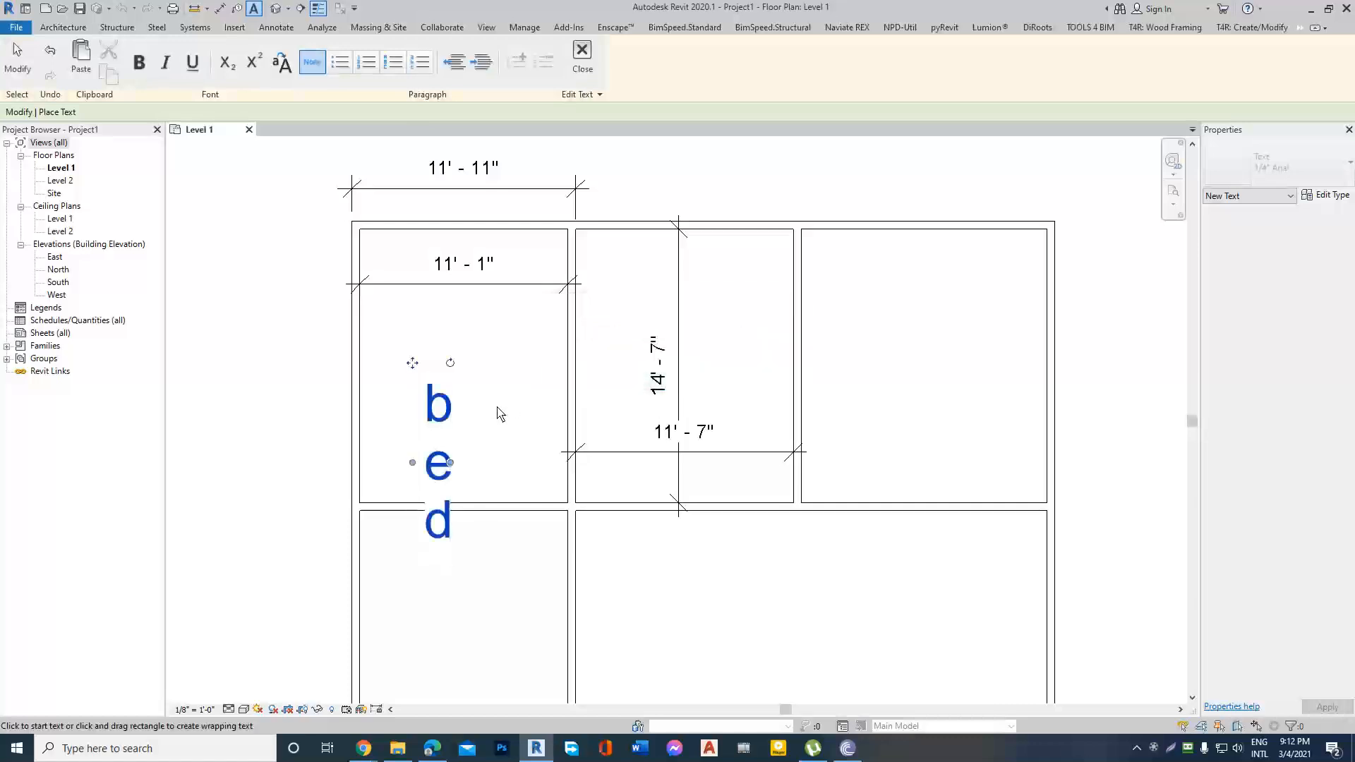
pyautogui.click(498, 390)
pyautogui.press('Escape')
pyautogui.press('Escape')
pyautogui.press('Escape')
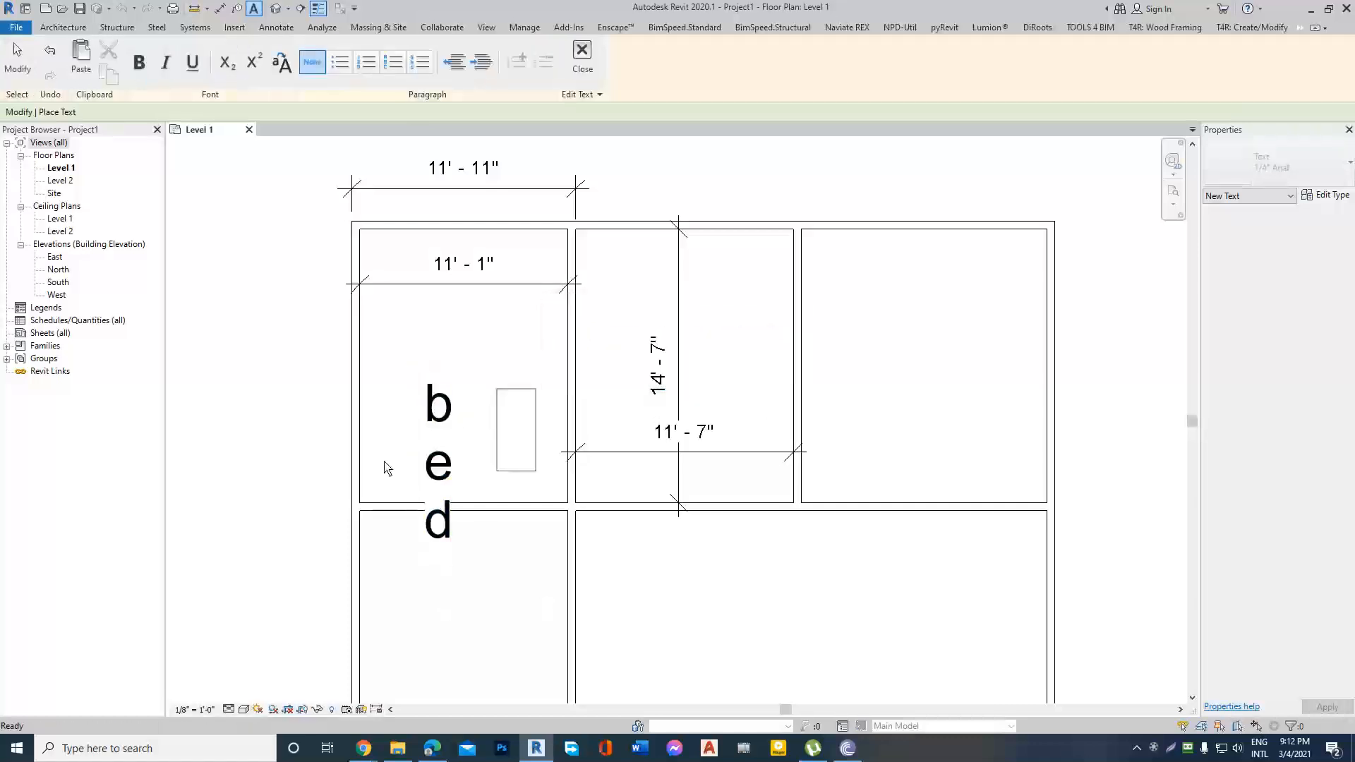
pyautogui.click(646, 375)
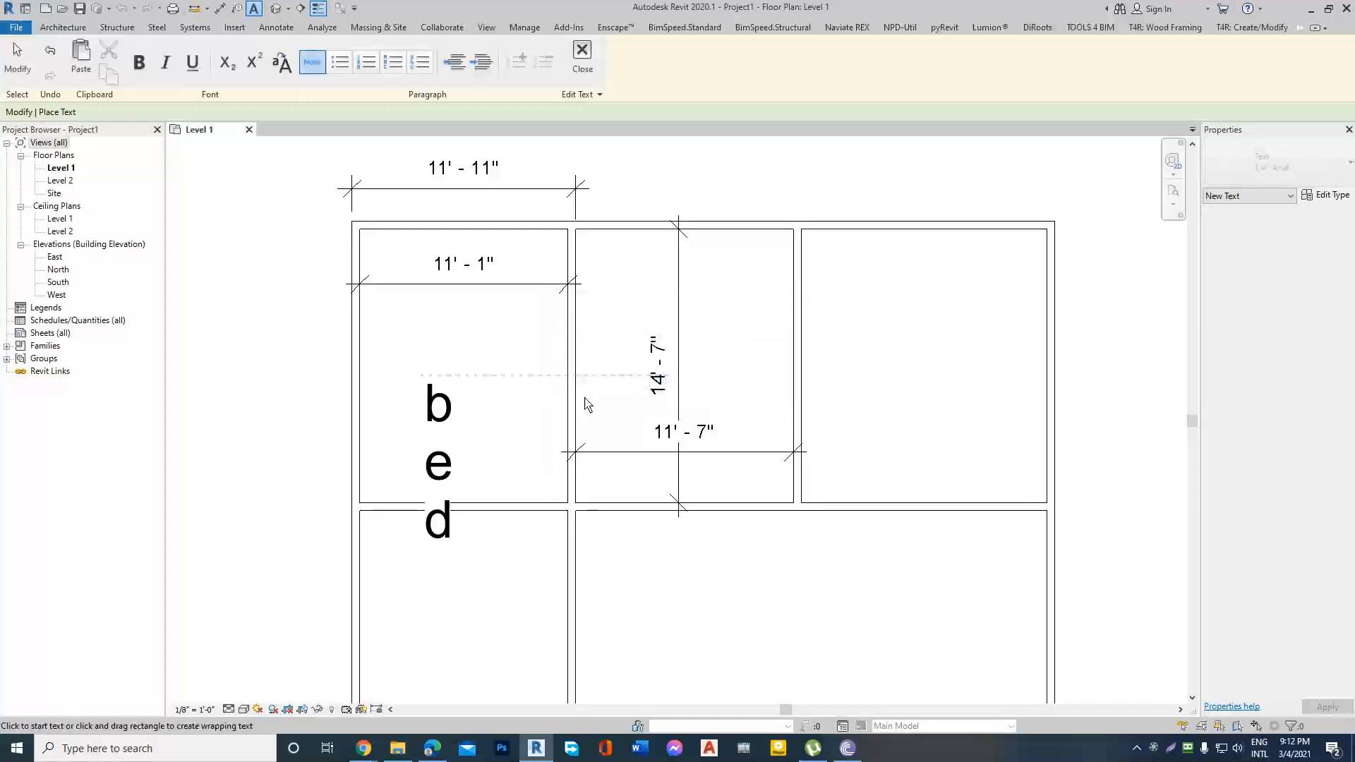
pyautogui.press('Escape')
# Switch to the Google Meet call in the Chrome browser.
pyautogui.moveTo(363, 748)
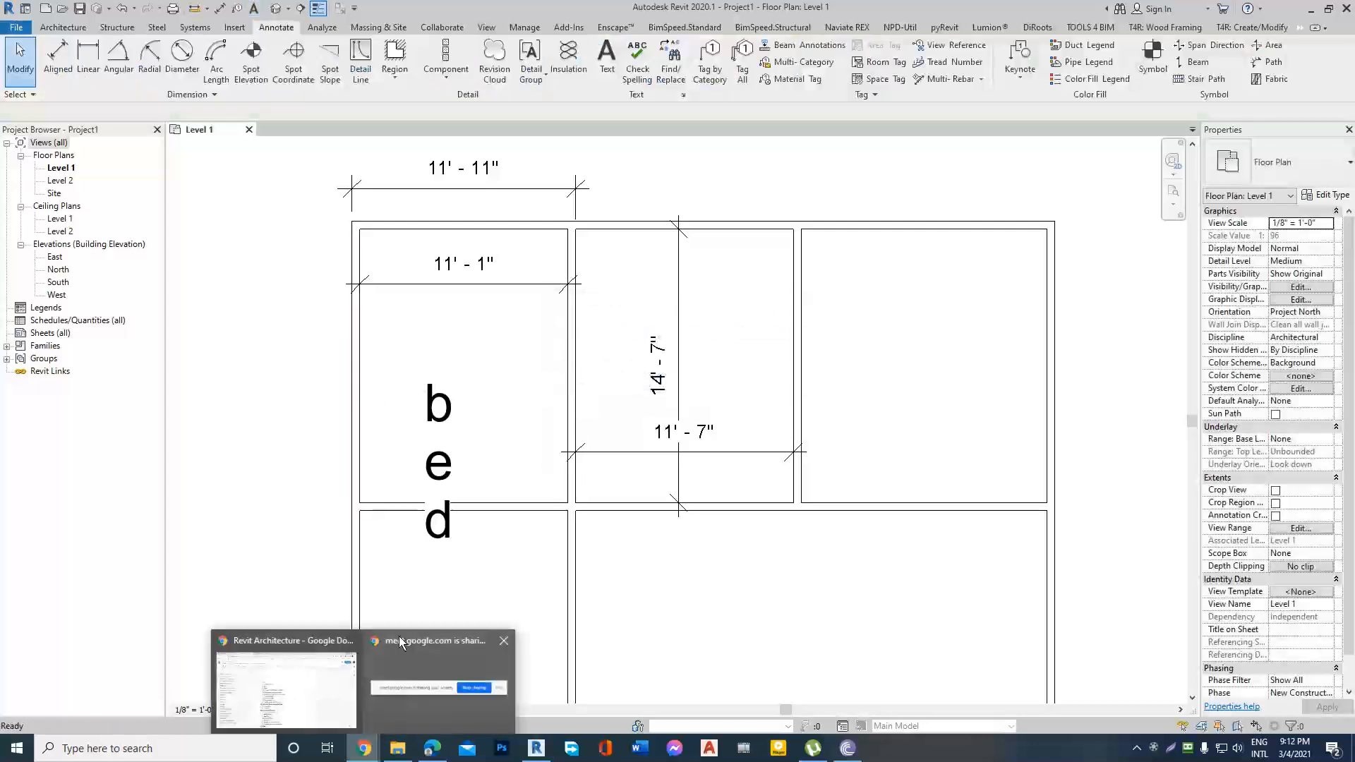
pyautogui.click(400, 637)
pyautogui.click(372, 13)
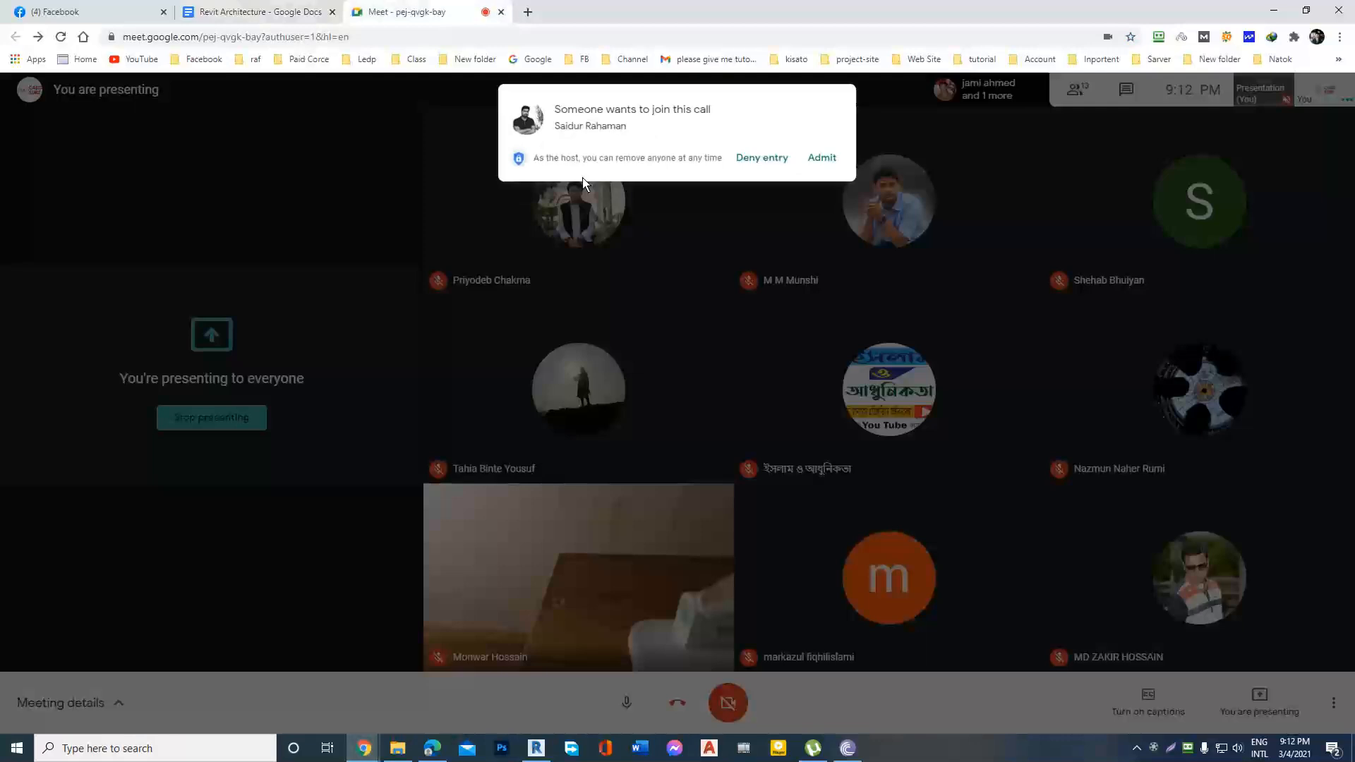
# Admit the waiting participant to the Google Meet call and switch back to Revit.
pyautogui.click(821, 158)
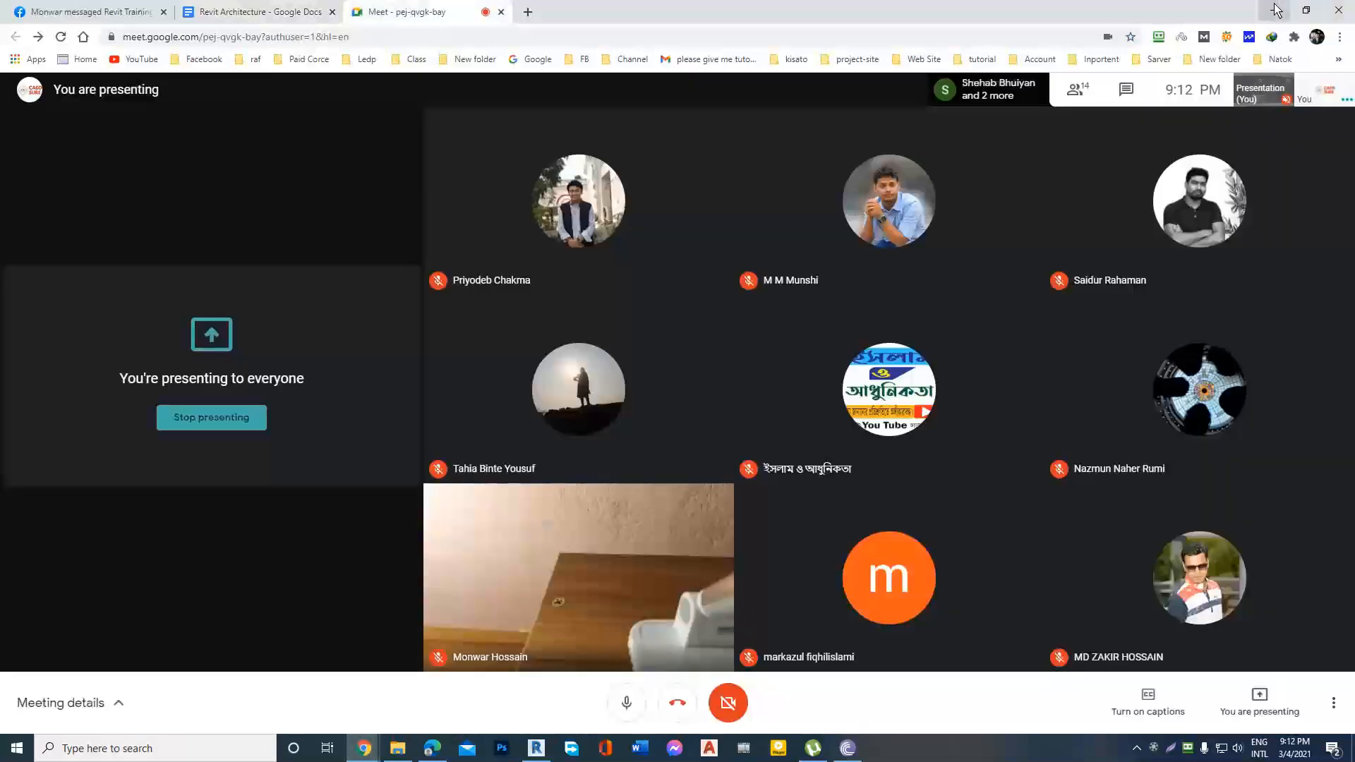
pyautogui.hotkey('alt', 'Tab')
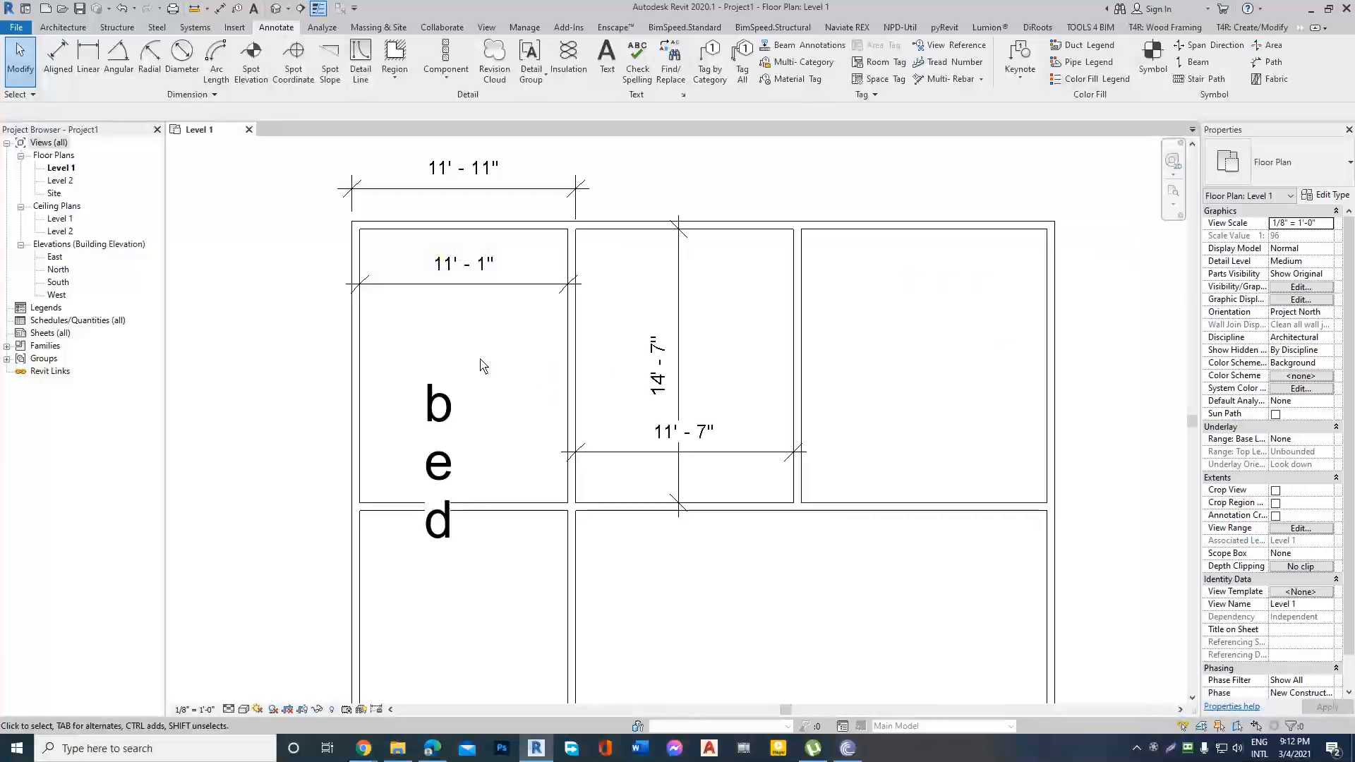
# Widen the text note in the north-west room so that "bed" fits on one line.
pyautogui.click(439, 406)
pyautogui.moveTo(450, 462); pyautogui.dragTo(588, 459)
pyautogui.click(608, 454)
# Add the room width 11'-1" on a new line below "bed" in the north-west room's text note.
pyautogui.click(516, 405)
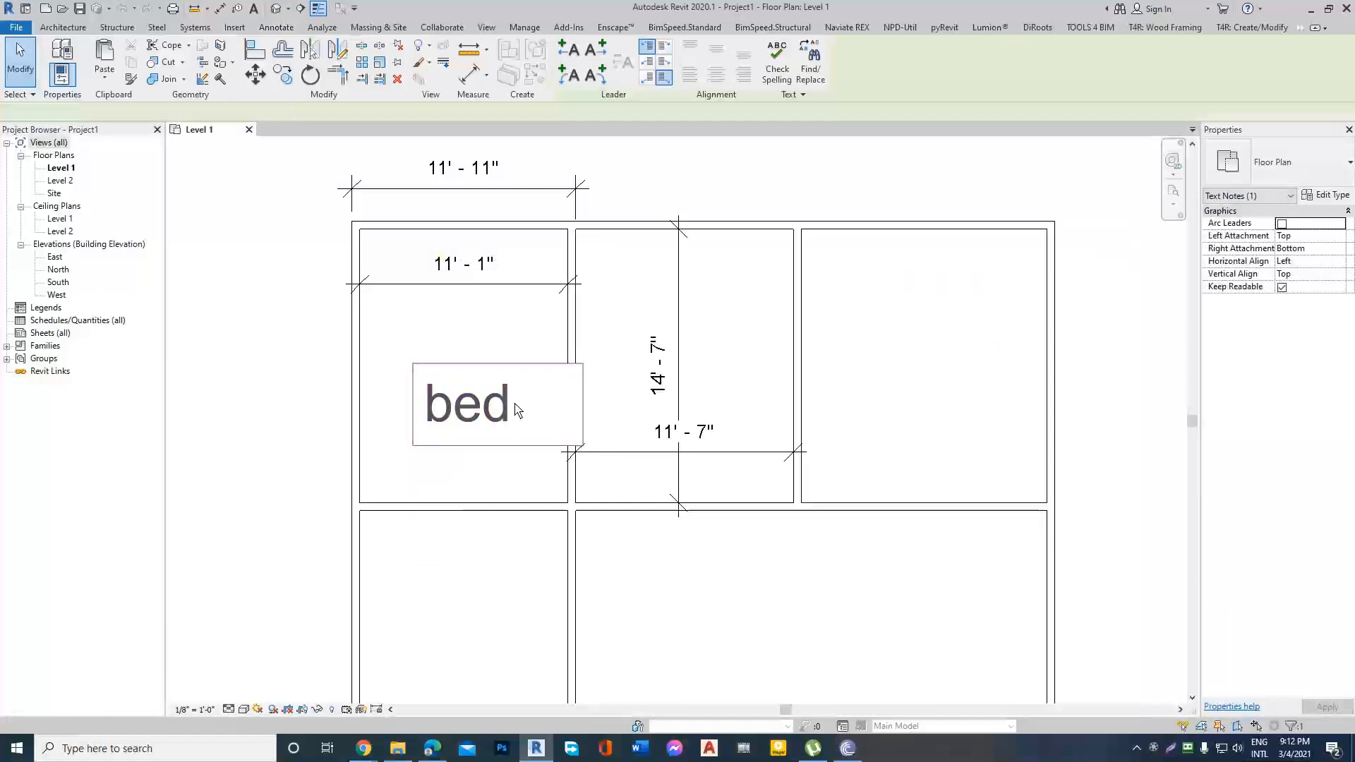
pyautogui.click(511, 397)
pyautogui.doubleClick(526, 407)
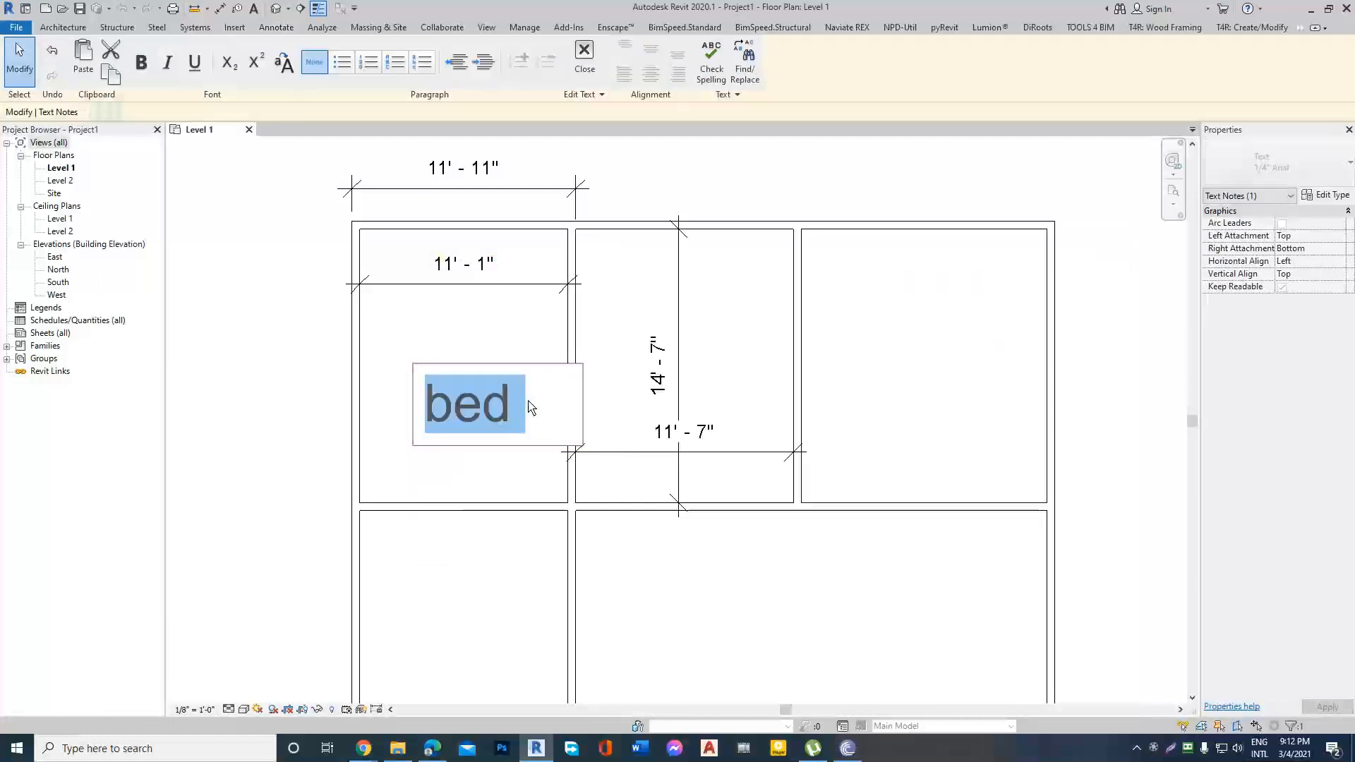
pyautogui.click(527, 408)
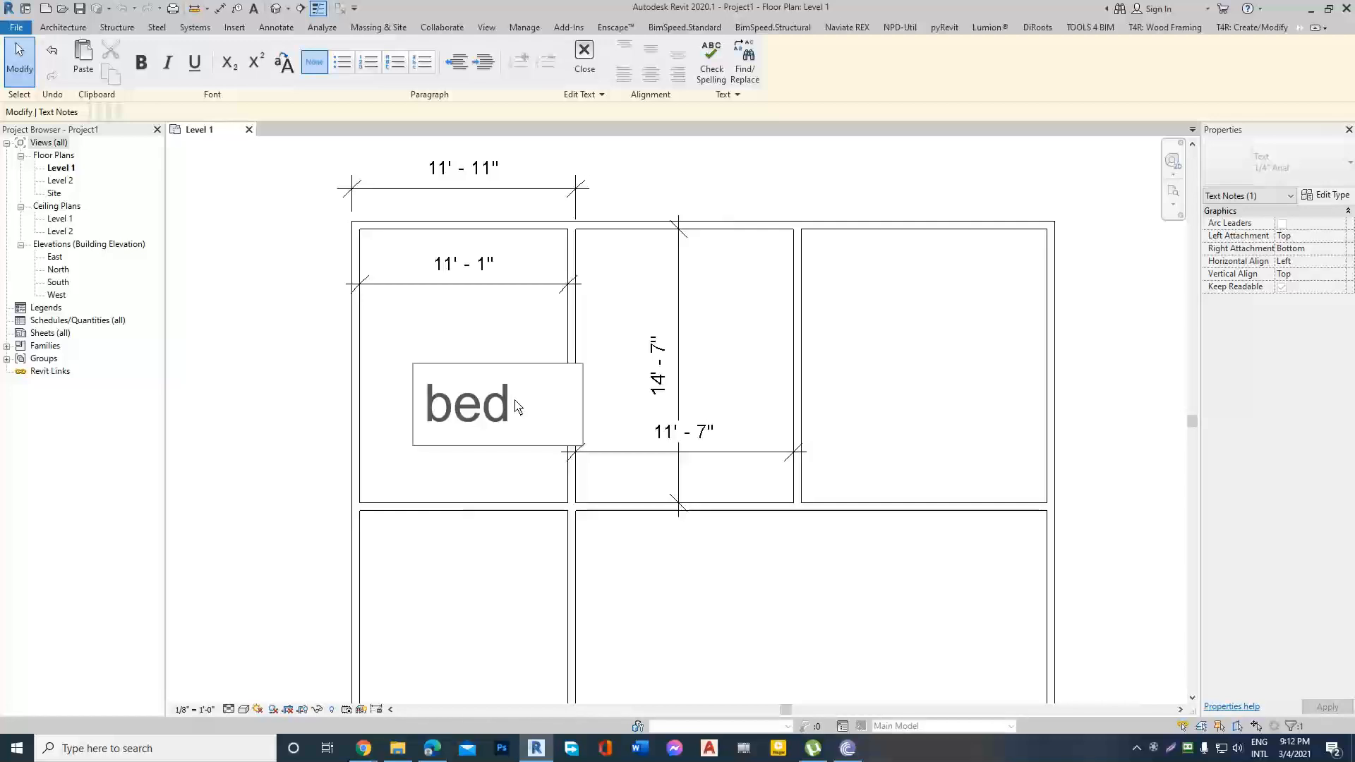
pyautogui.press('Return')
pyautogui.write('10')
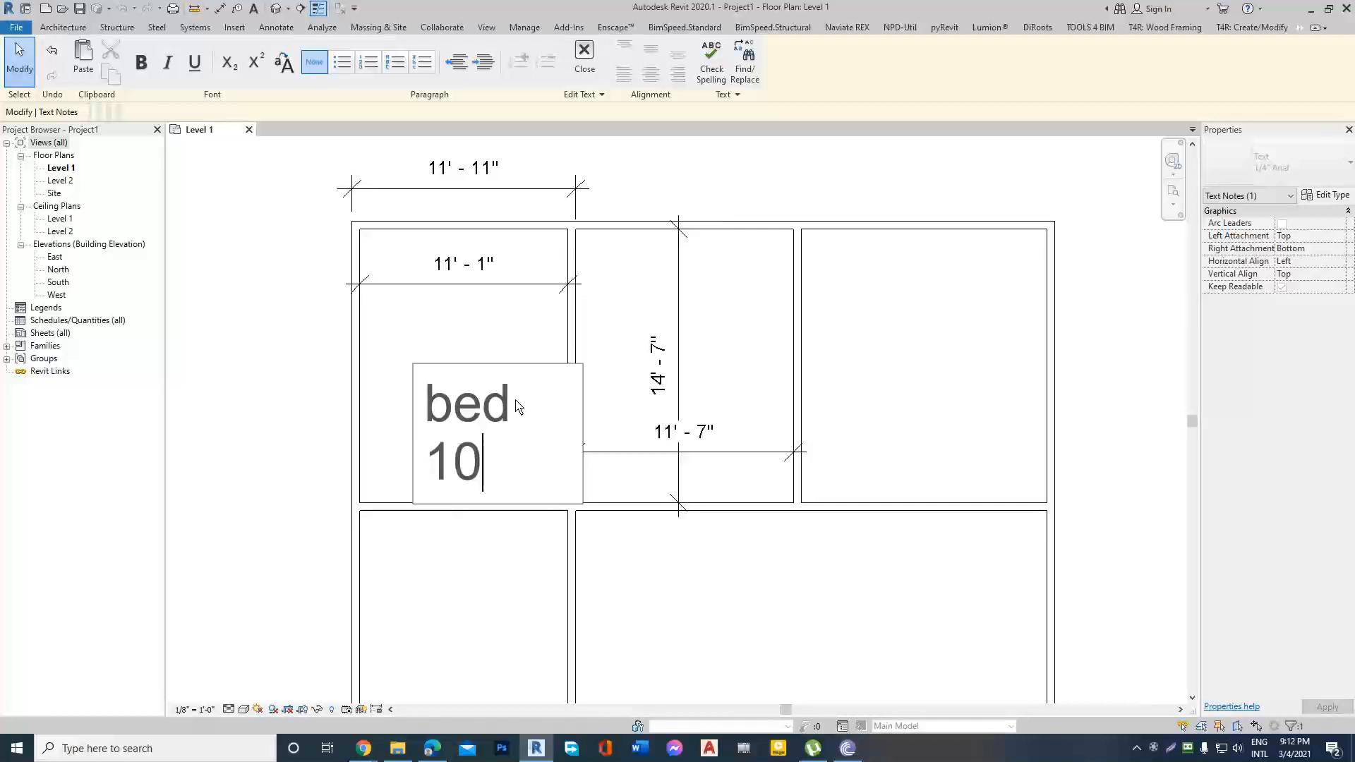
pyautogui.press('BackSpace')
pyautogui.write("1'-")
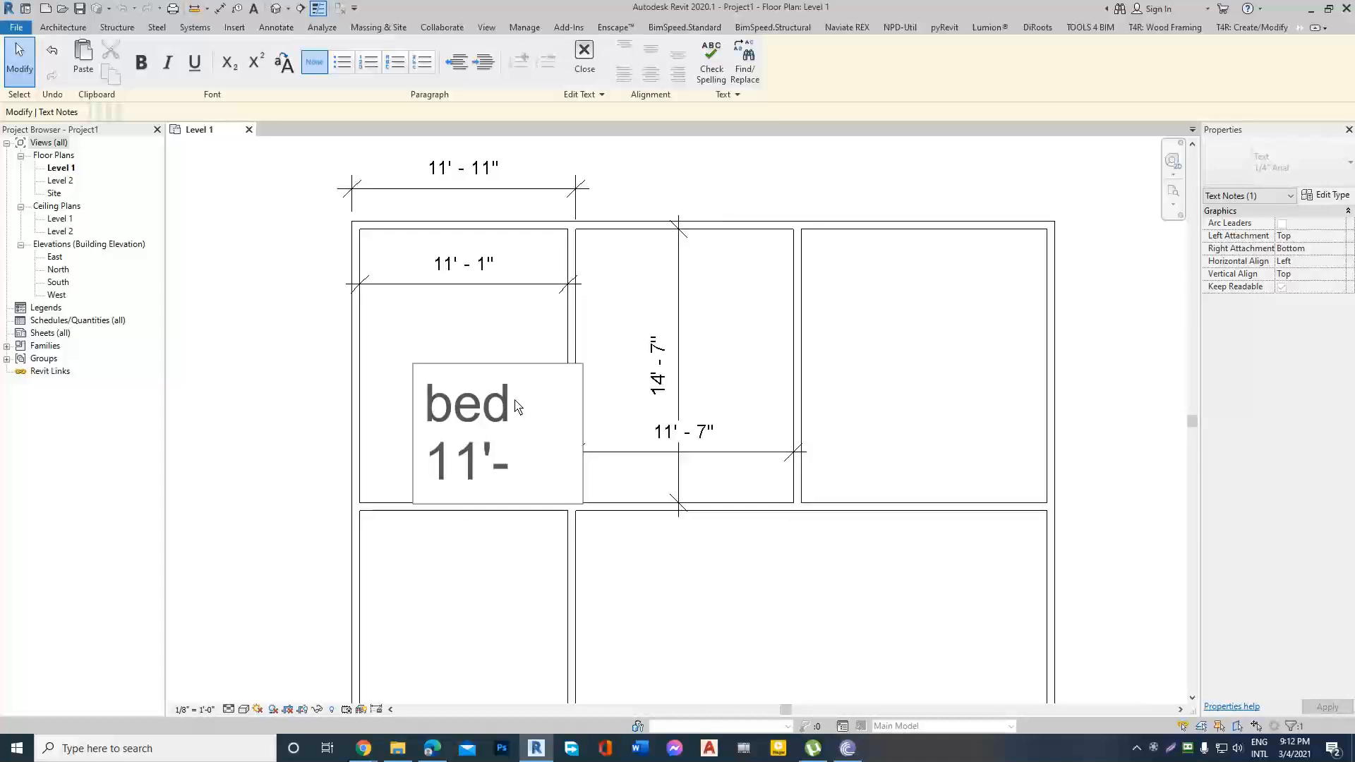
pyautogui.write('1"')
# Add the room depth as x14'-7" after the width in the text note, and finish editing.
pyautogui.press('Return')
pyautogui.write('x')
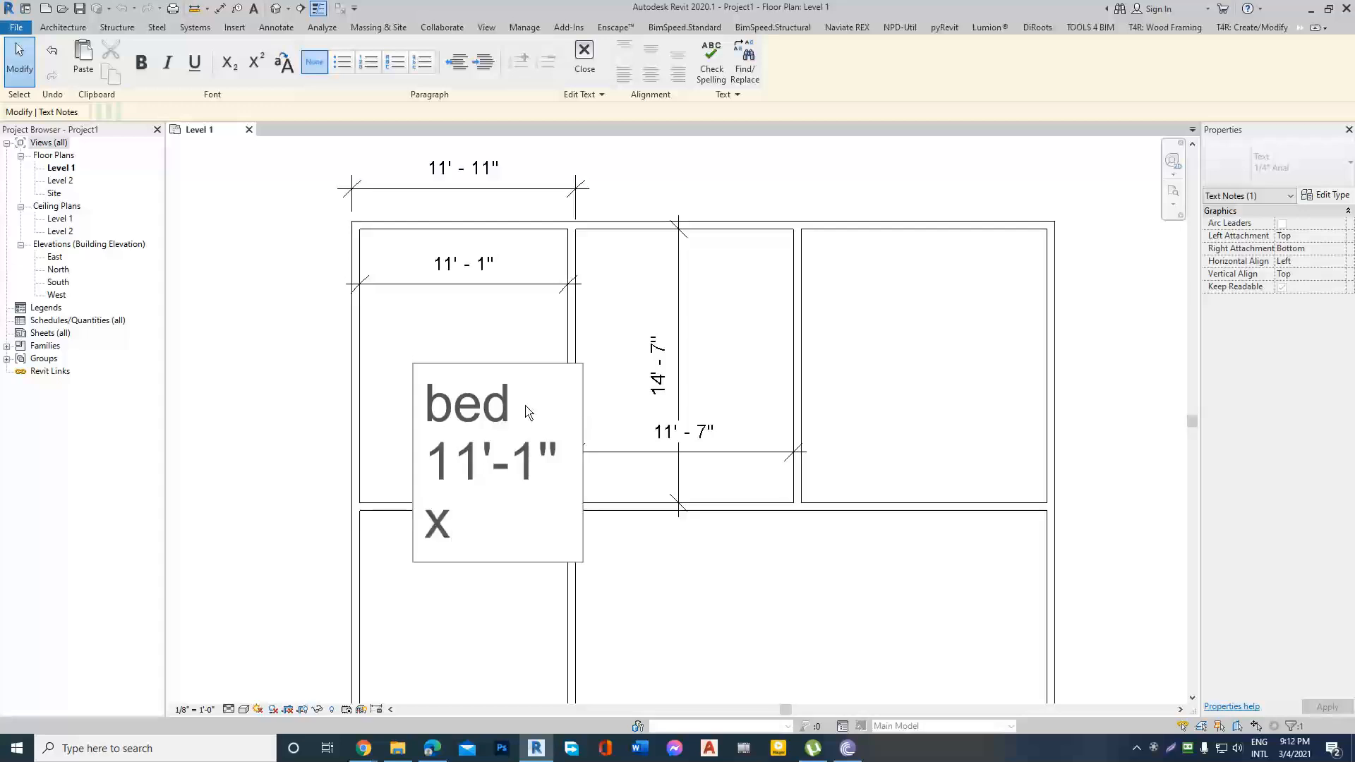
pyautogui.write('17')
pyautogui.press('BackSpace')
pyautogui.write('4')
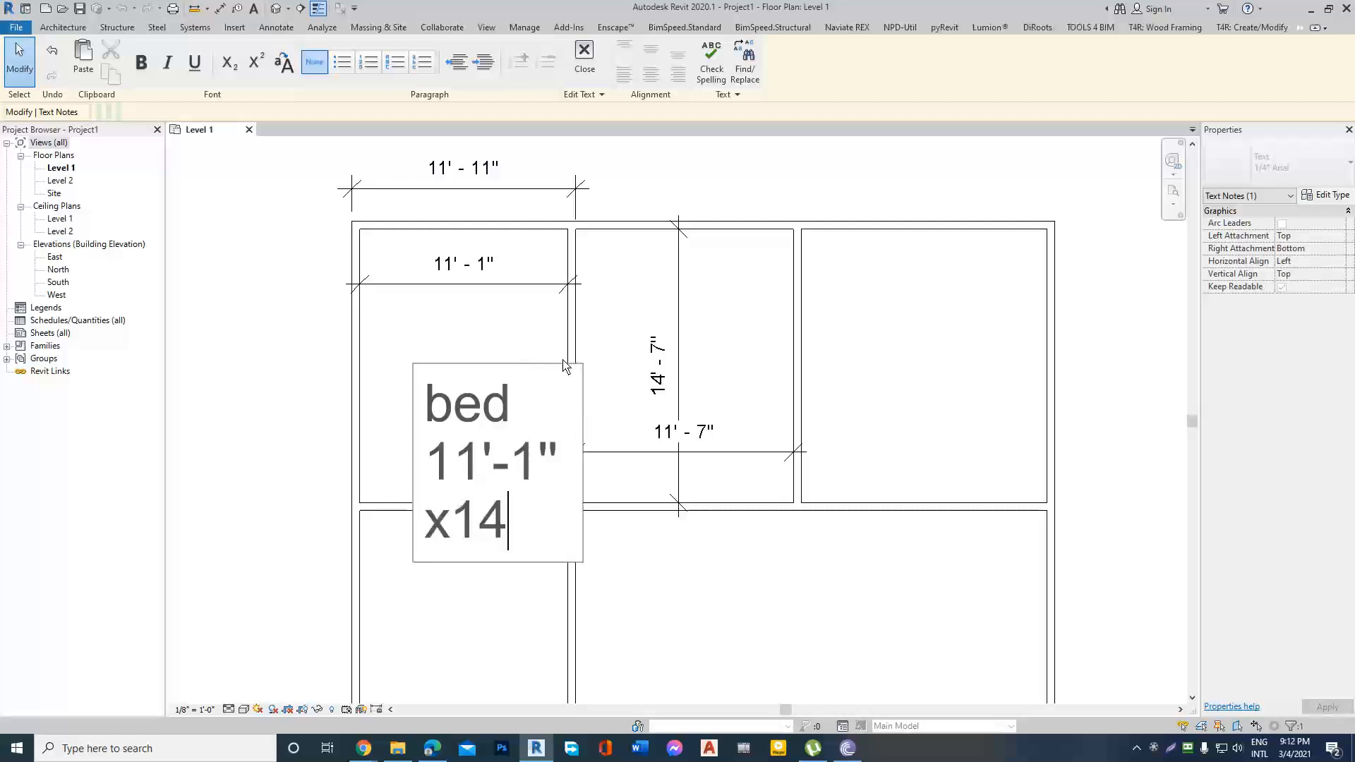
pyautogui.write("'-7")
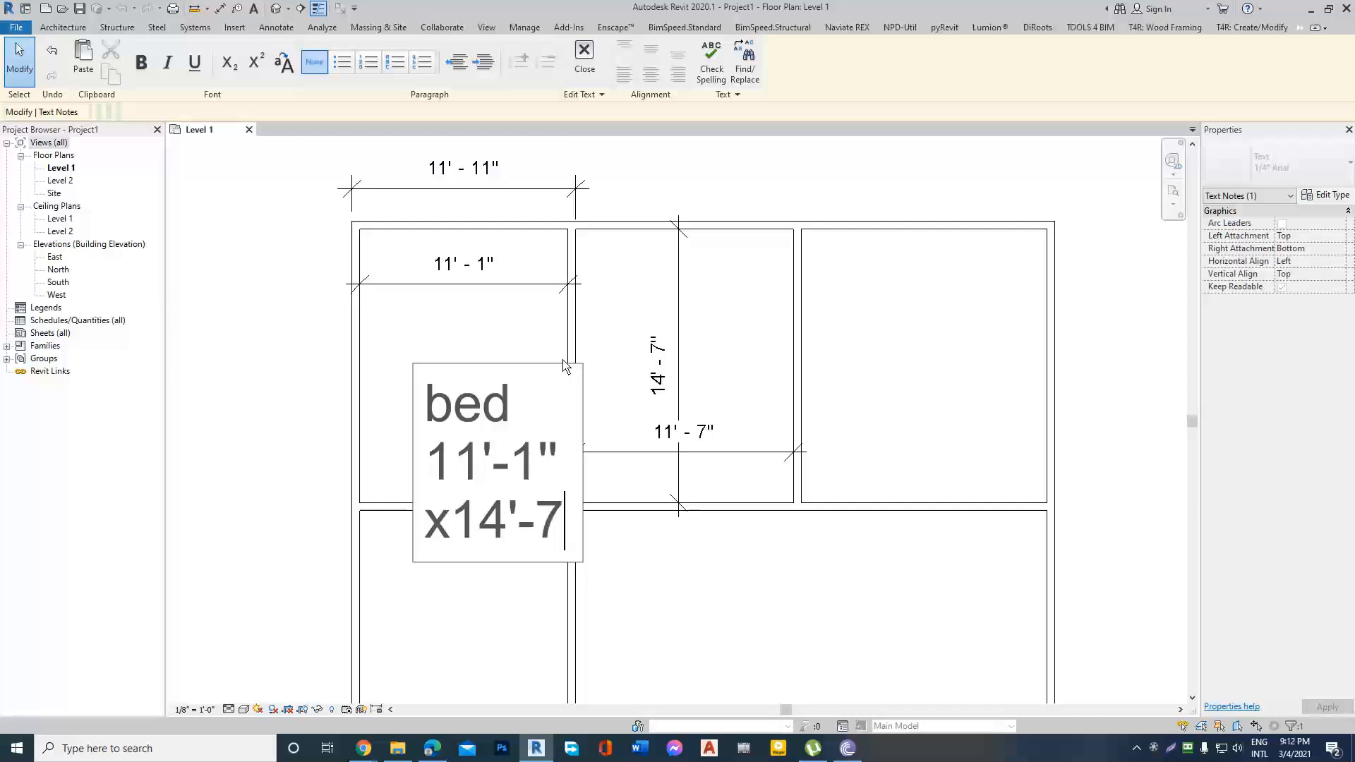
pyautogui.write('"')
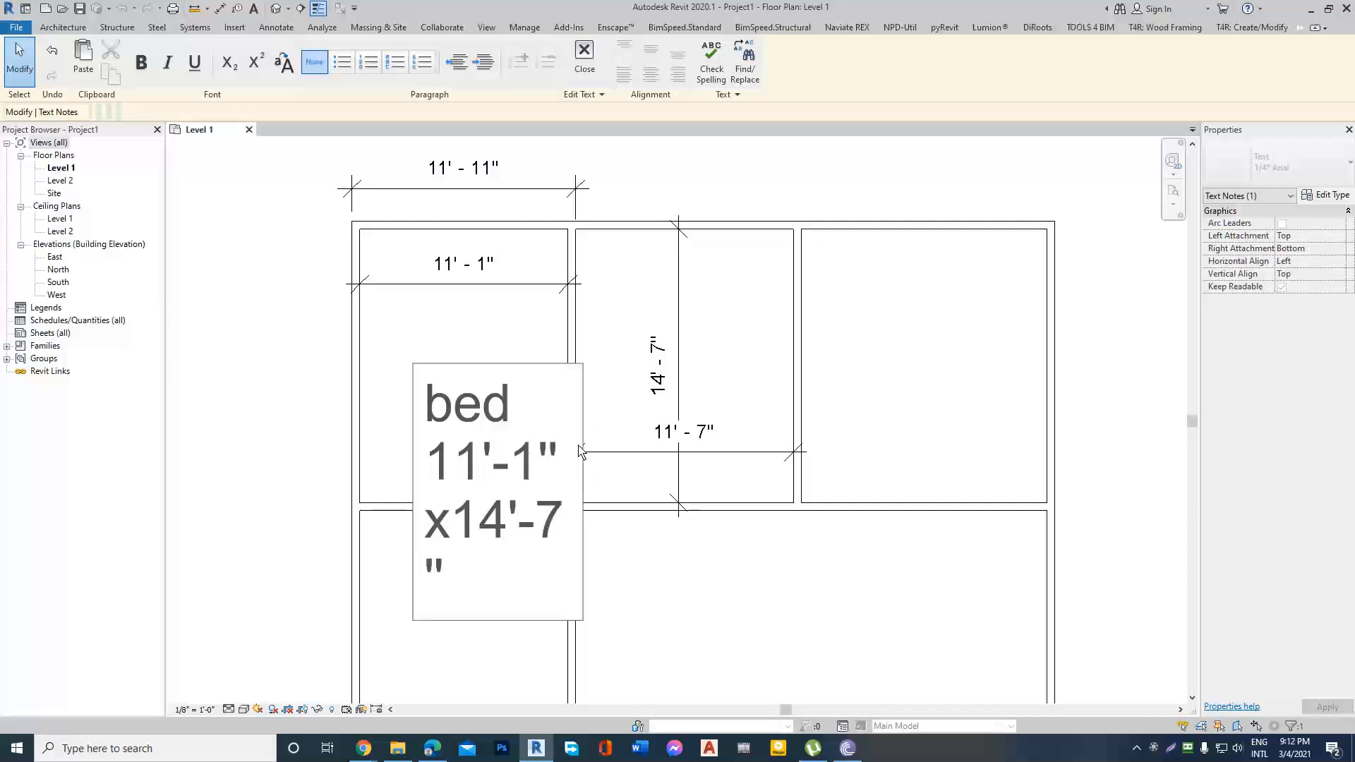
pyautogui.click(310, 427)
pyautogui.press('Escape')
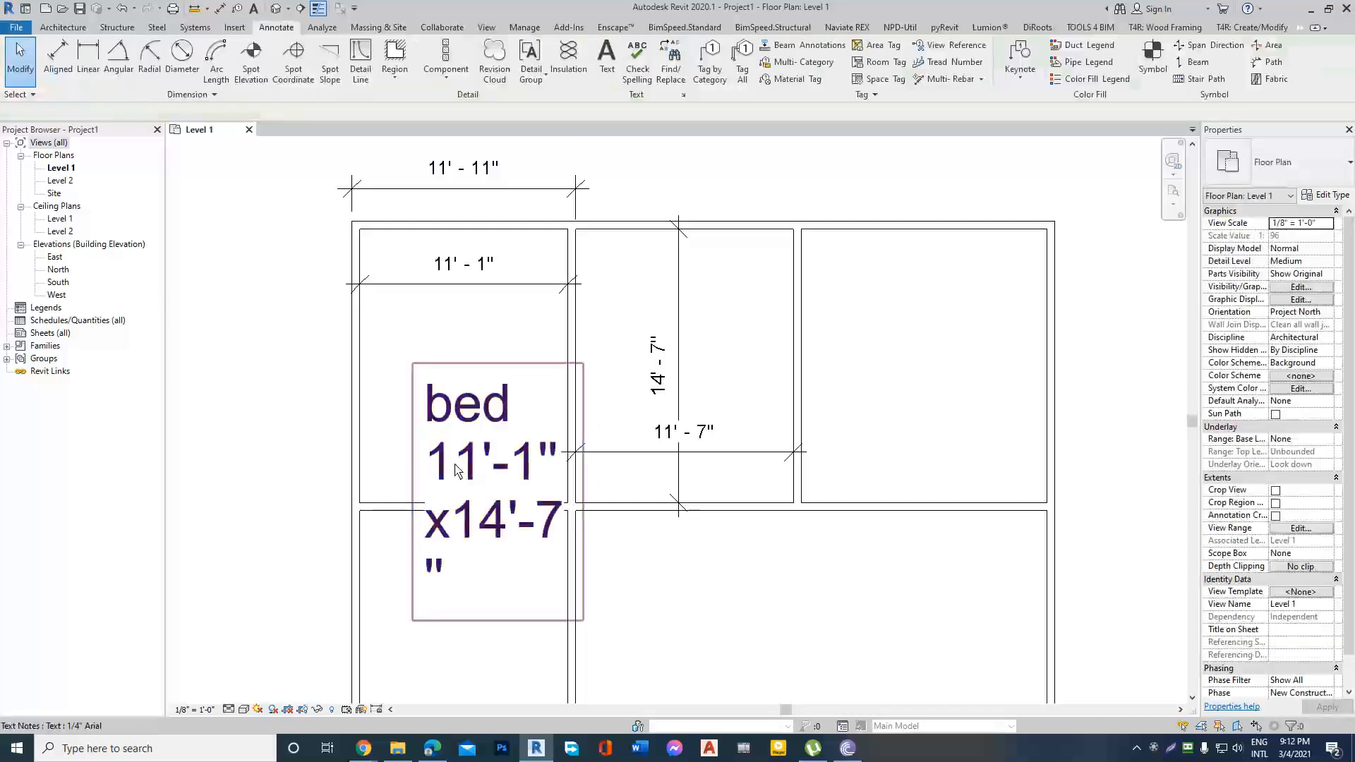
# Change the north-west room's text note to the 3/32" Arial type.
pyautogui.click(485, 426)
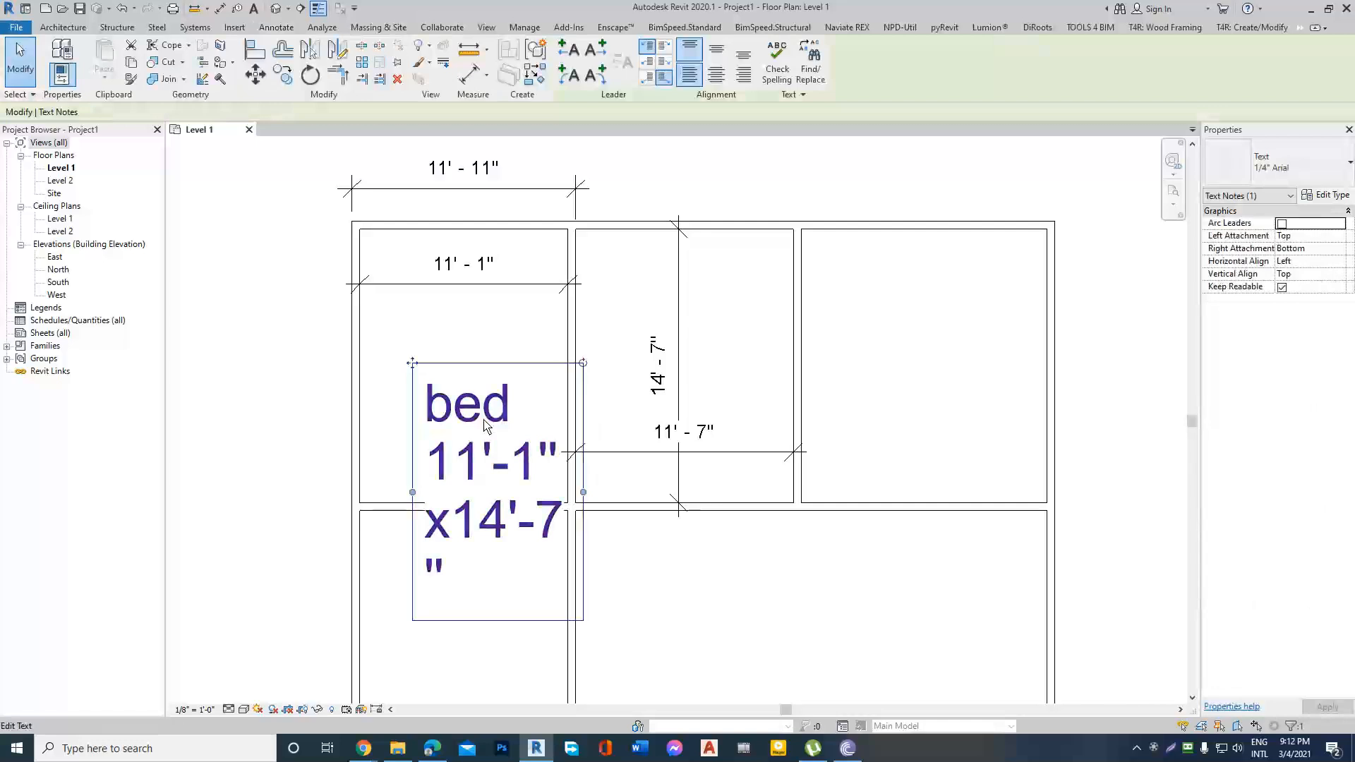
pyautogui.click(1348, 167)
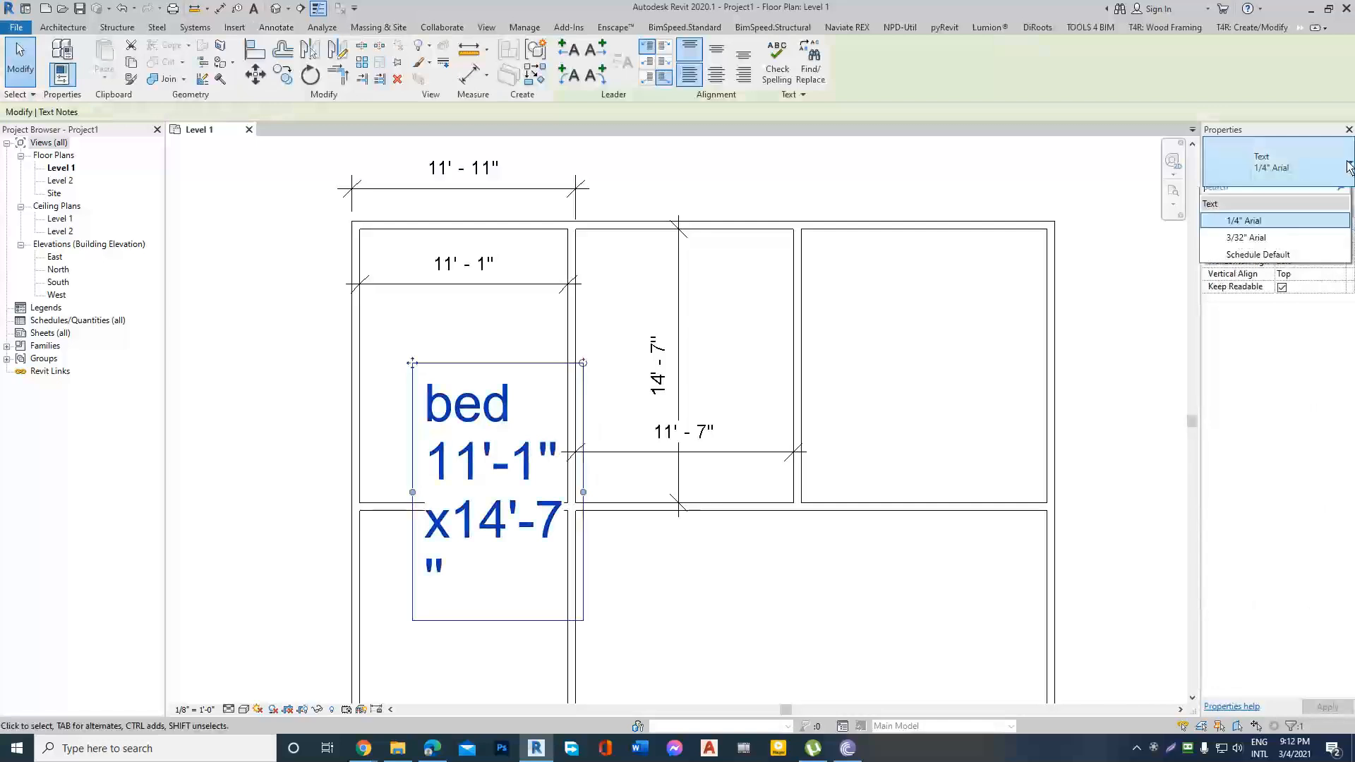
pyautogui.click(1257, 240)
# Open the north-west room's note for text editing at the start of the word "bed".
pyautogui.doubleClick(534, 402)
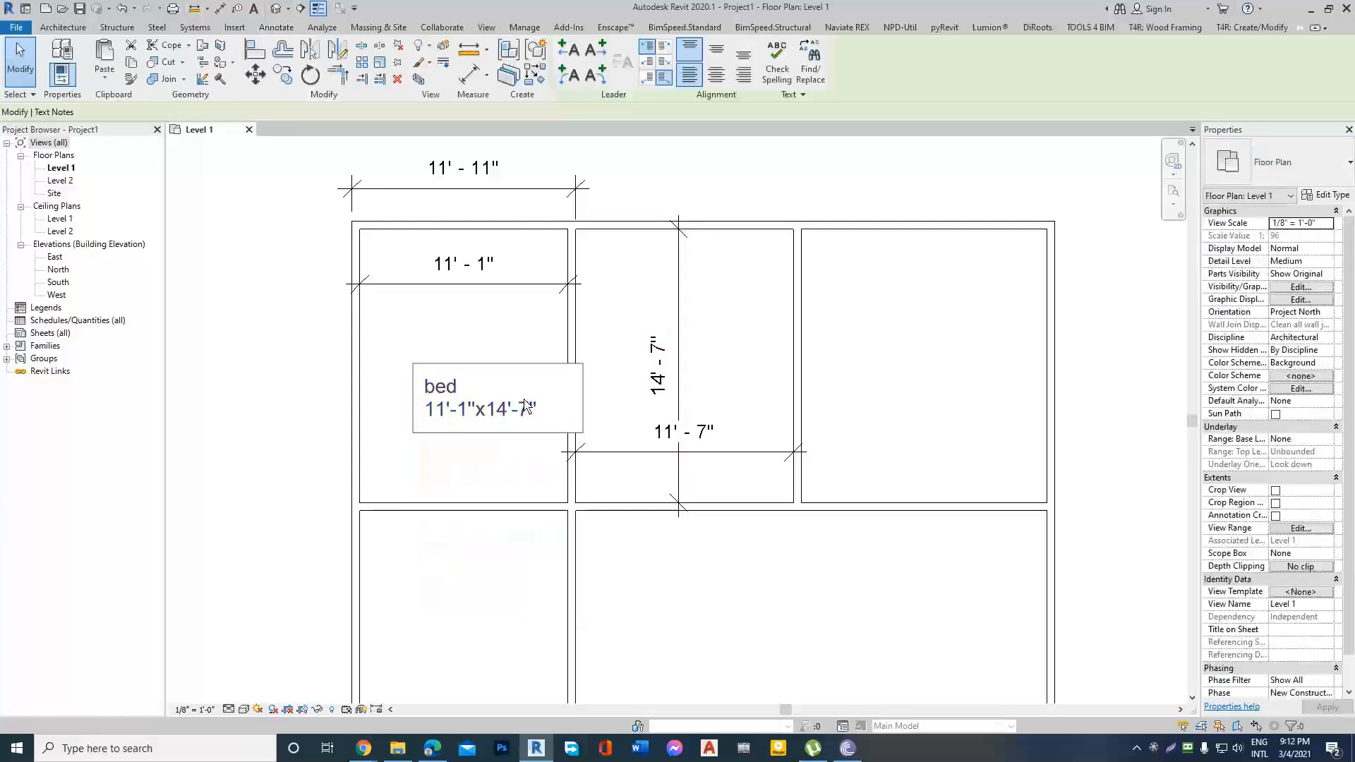
pyautogui.doubleClick(430, 388)
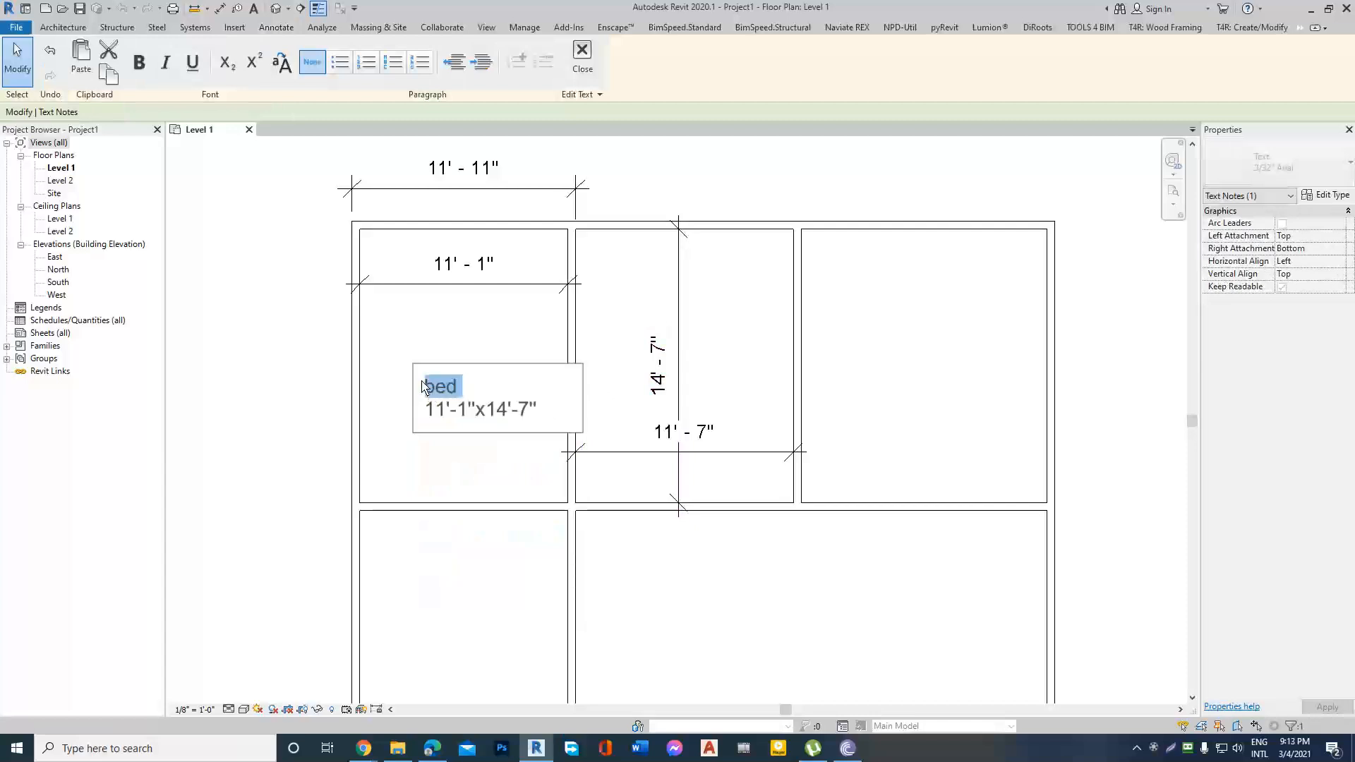
pyautogui.click(453, 389)
# Switch to the Google Meet call, admit the waiting participant, and return to Revit.
pyautogui.moveTo(375, 739)
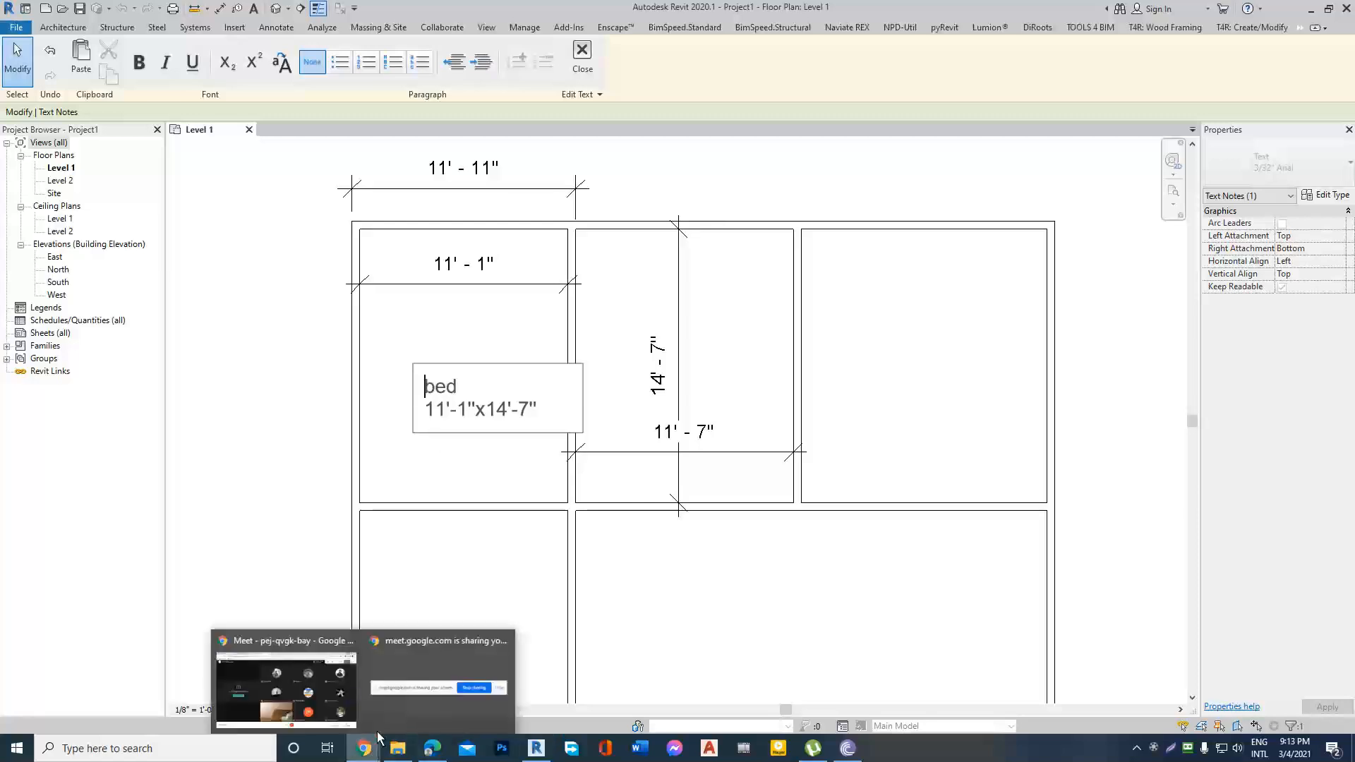
pyautogui.click(319, 700)
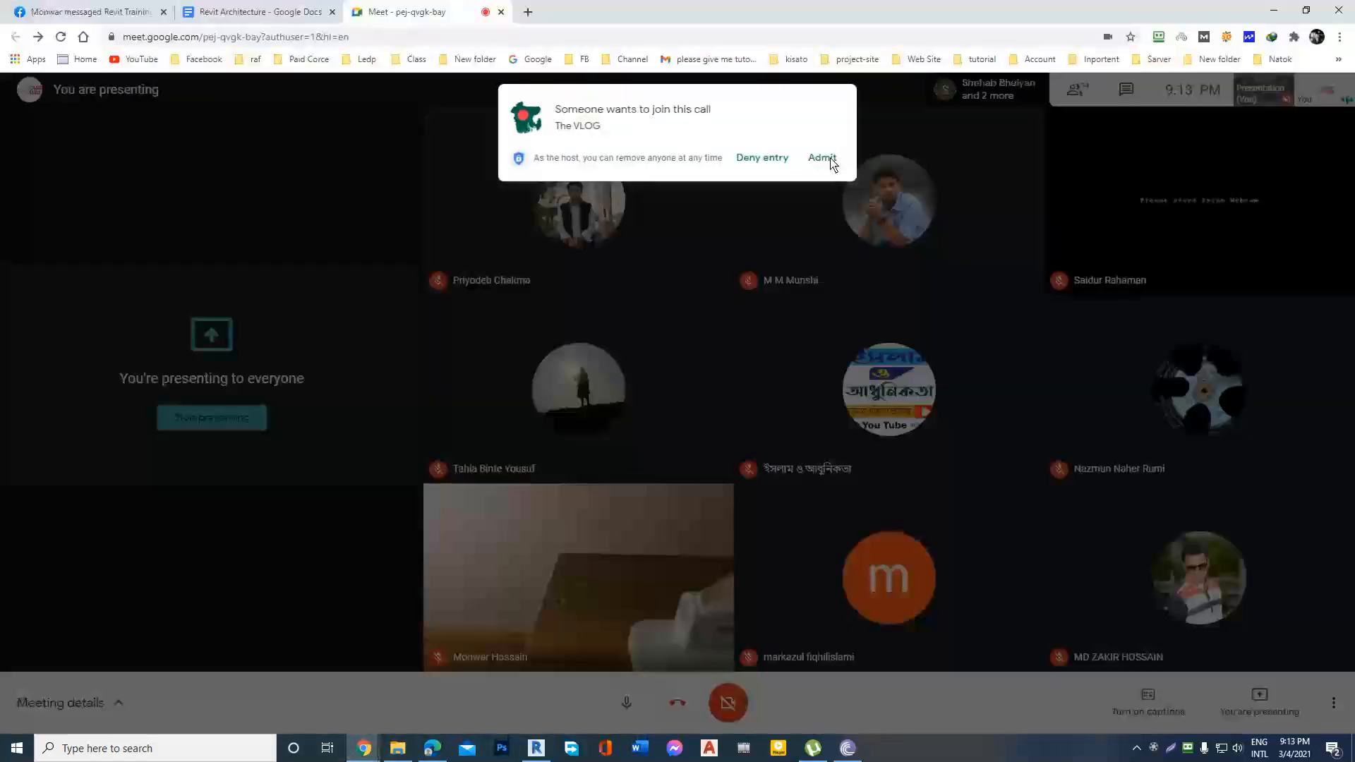
pyautogui.click(822, 157)
pyautogui.click(1274, 11)
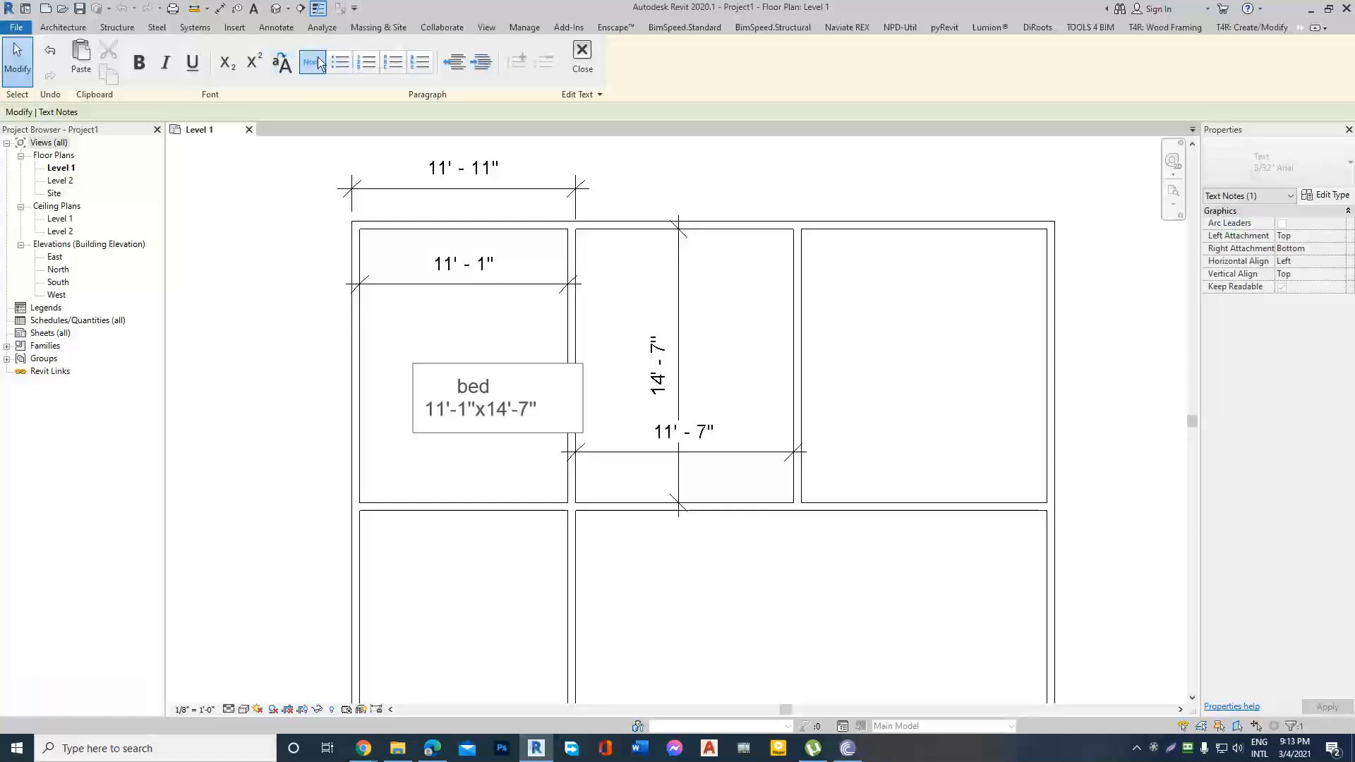
# Indent "bed" with leading spaces to centre it above the room size, and finish editing the note.
pyautogui.click(282, 402)
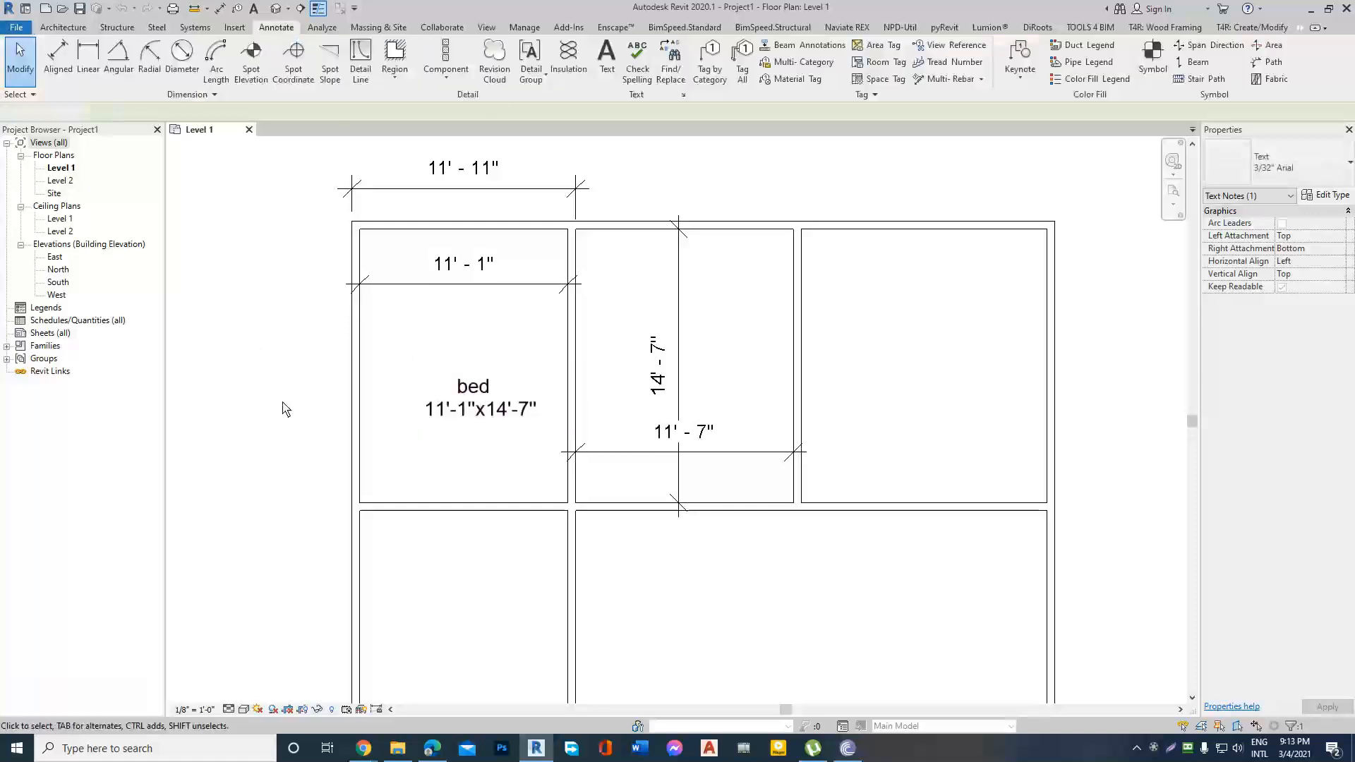
pyautogui.doubleClick(468, 402)
pyautogui.moveTo(492, 387); pyautogui.dragTo(444, 368)
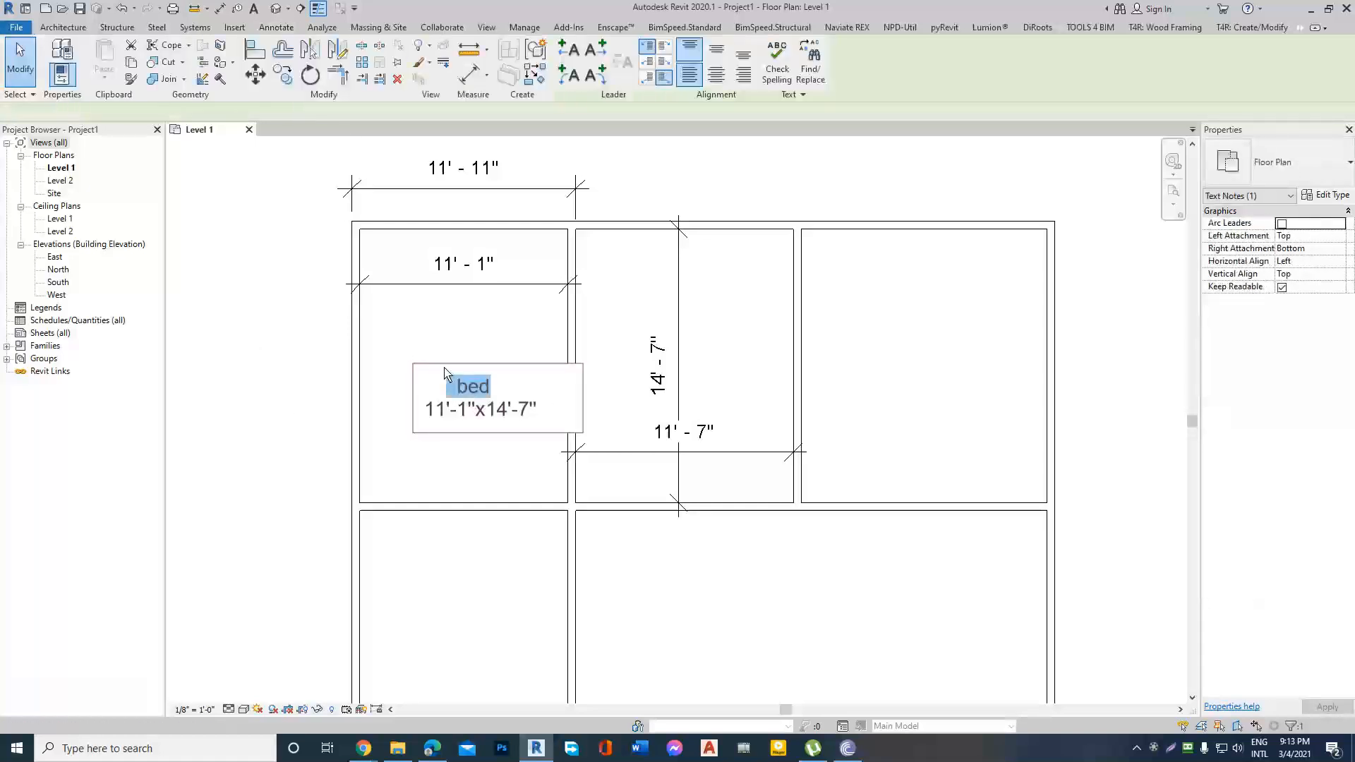
pyautogui.click(252, 387)
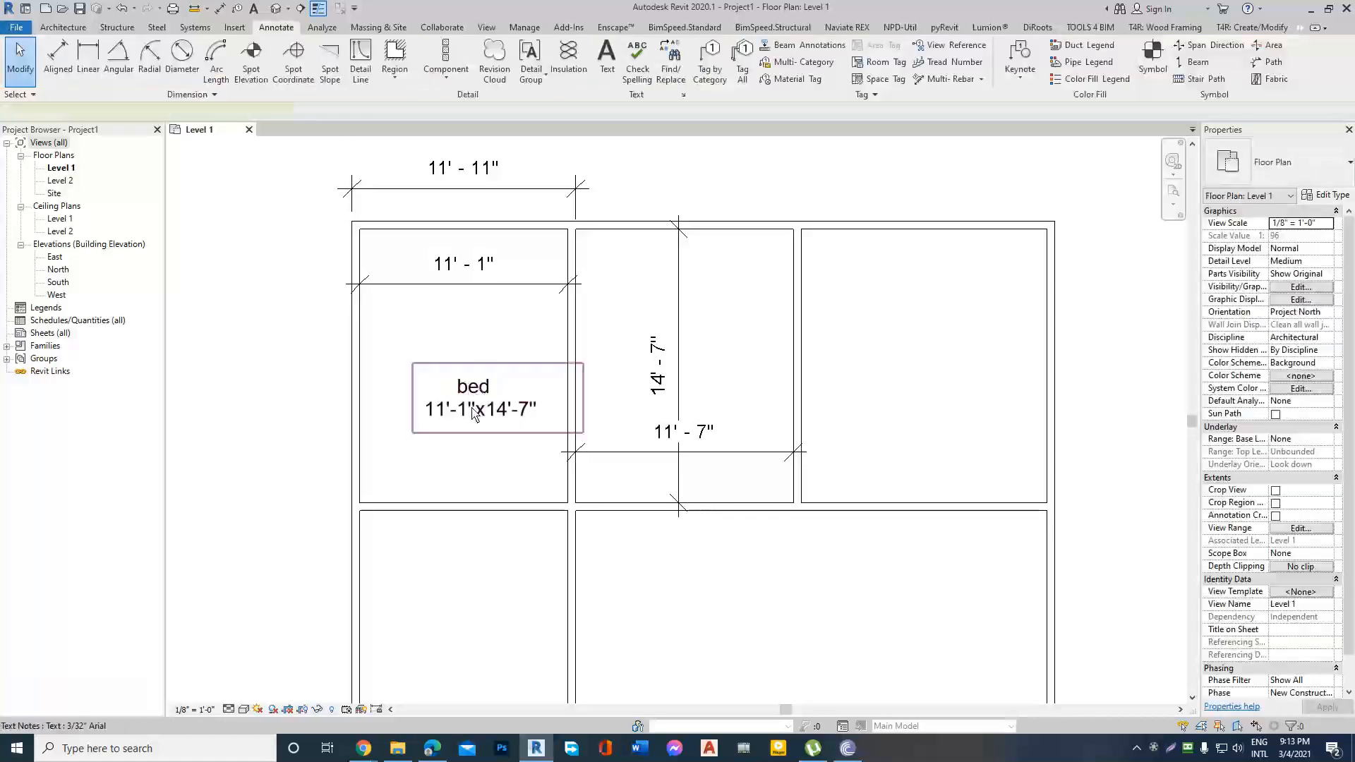
pyautogui.click(477, 410)
pyautogui.click(497, 411)
pyautogui.click(265, 368)
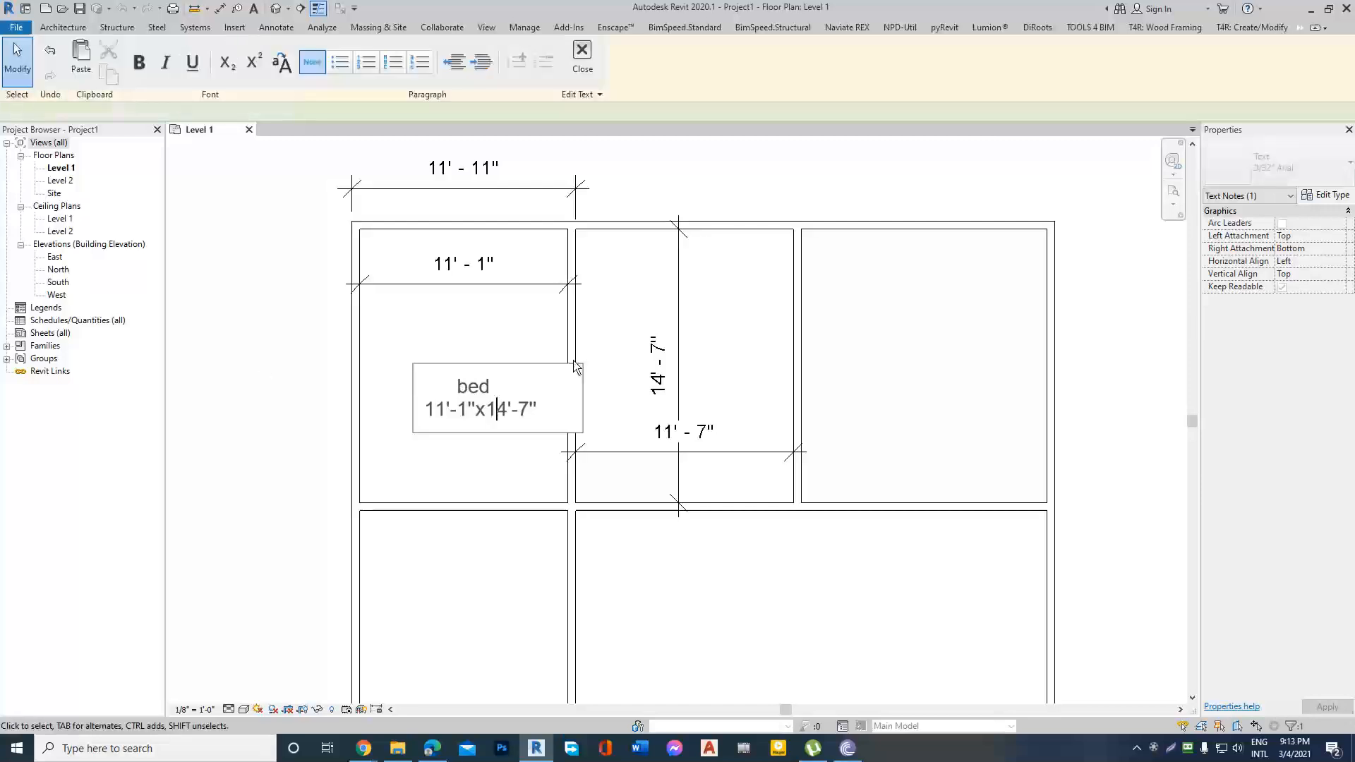
# Move the "bed" note up and westward so it sits fully inside the north-west room, below its inner width dimension.
pyautogui.scroll(-2, 610, 370)
pyautogui.click(552, 393)
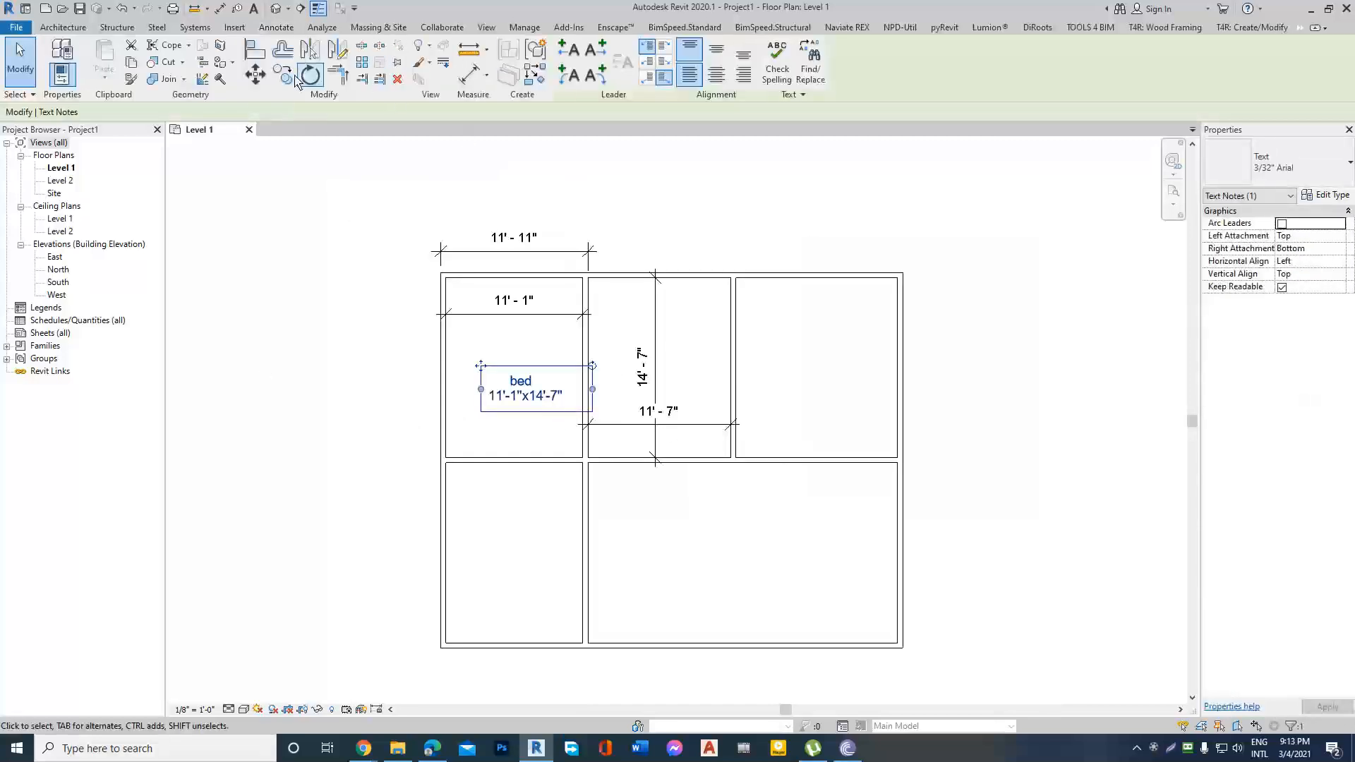
pyautogui.click(256, 74)
pyautogui.scroll(2, 545, 391)
pyautogui.click(517, 384)
pyautogui.click(489, 338)
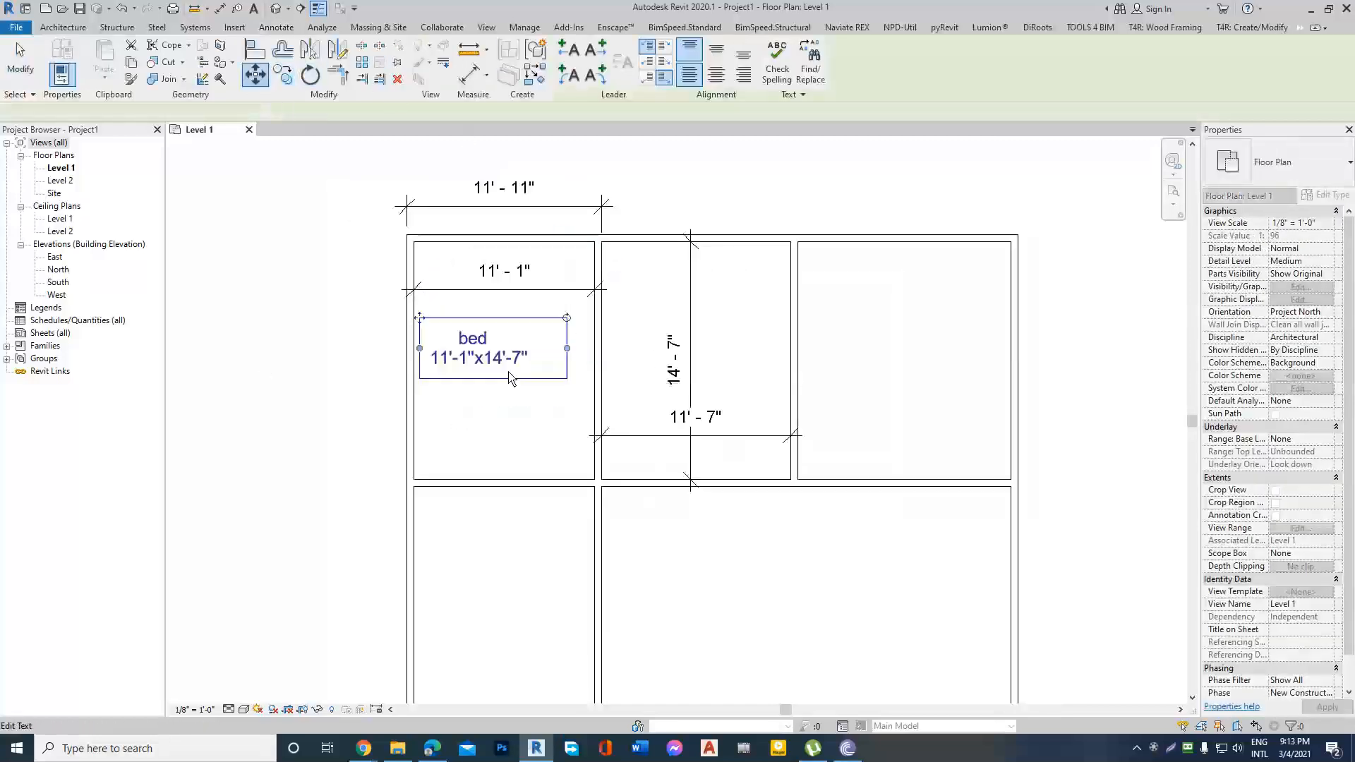
pyautogui.press('Escape')
# Select and examine the width dimension above the north-west room, including its witness lines and properties.
pyautogui.scroll(2, 371, 408)
pyautogui.scroll(-3, 374, 417)
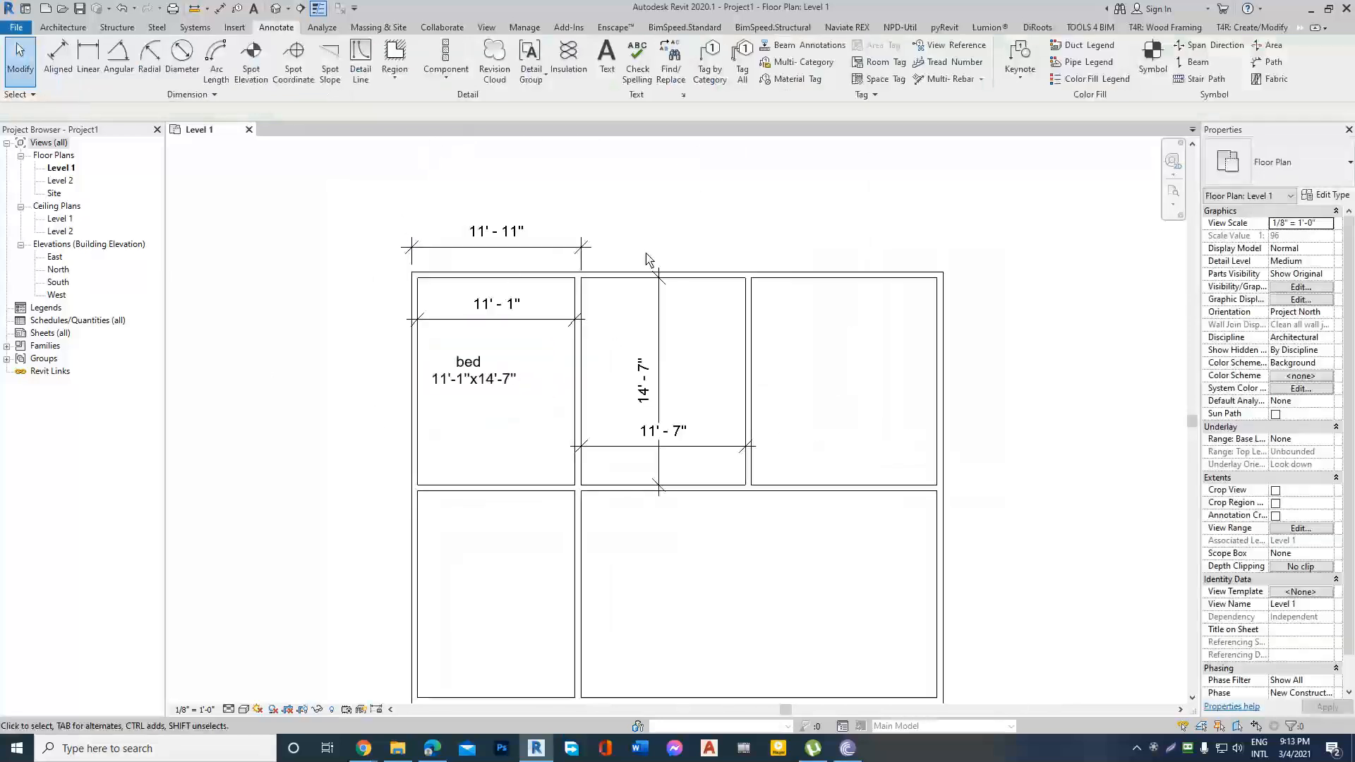
pyautogui.scroll(-2, 476, 308)
pyautogui.scroll(3, 382, 265)
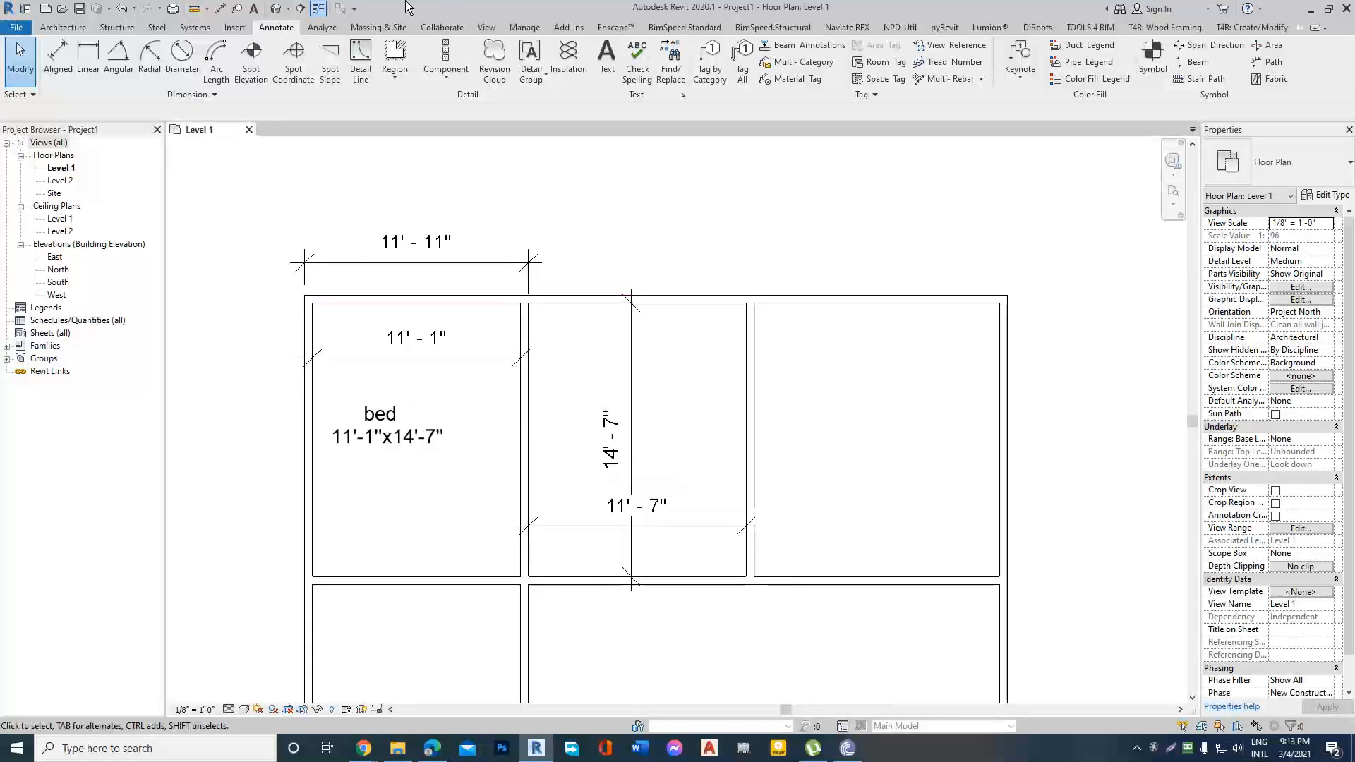
pyautogui.click(381, 262)
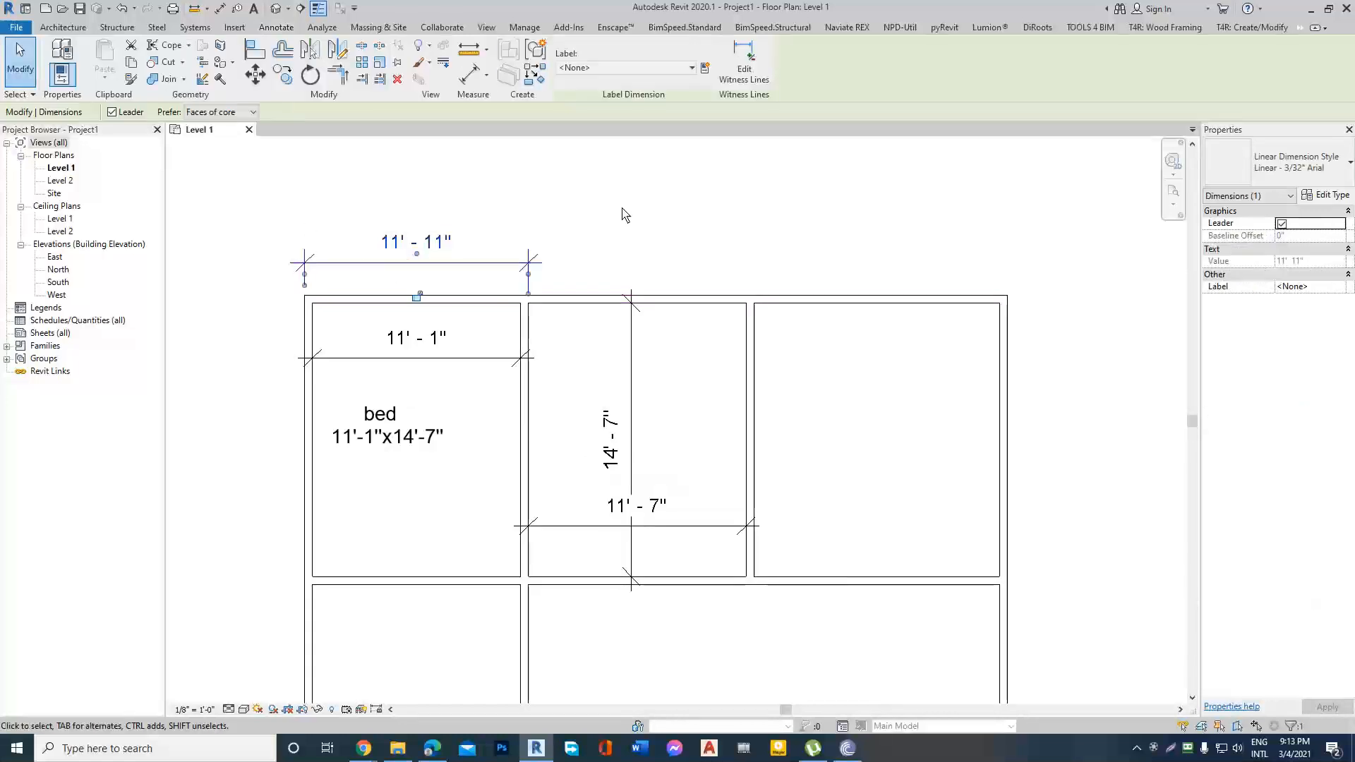
pyautogui.scroll(-1, 622, 208)
pyautogui.scroll(1, 606, 213)
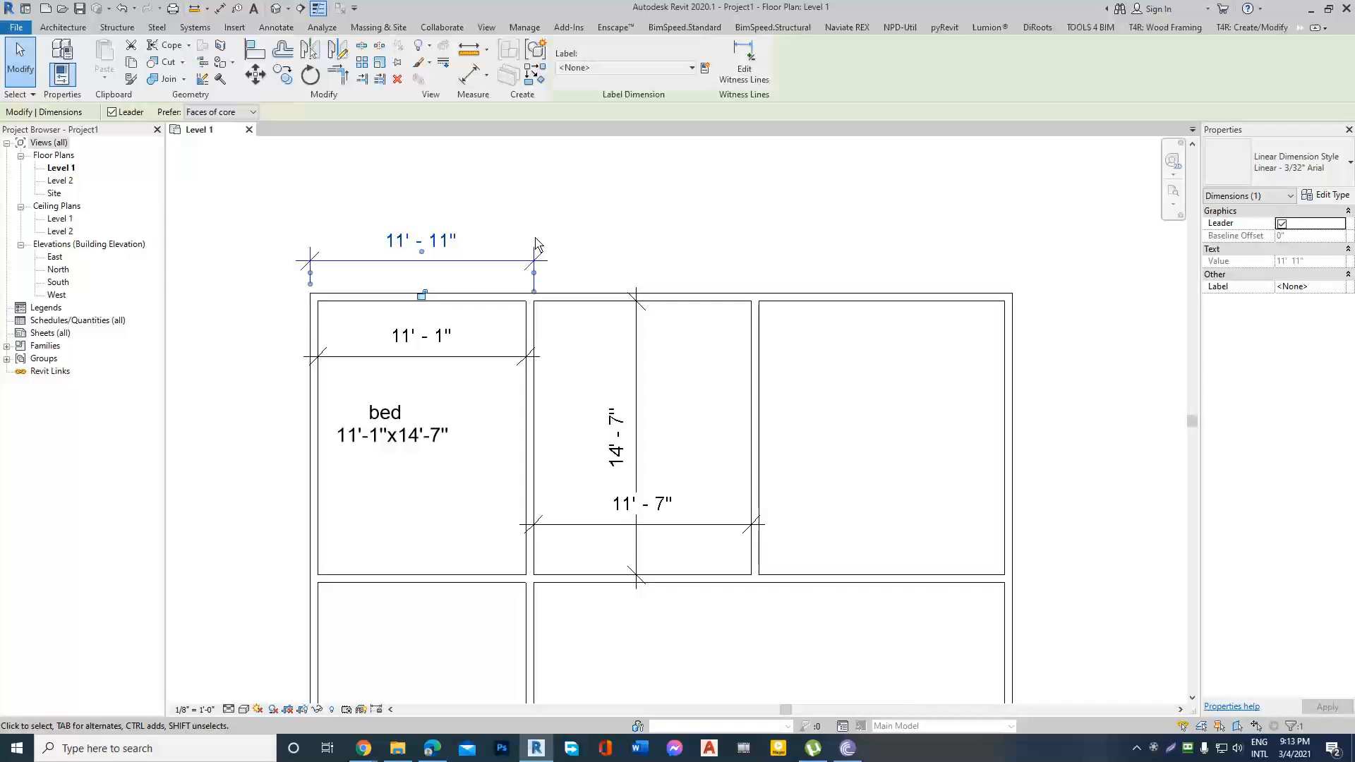
pyautogui.click(519, 254)
pyautogui.click(501, 259)
pyautogui.click(634, 231)
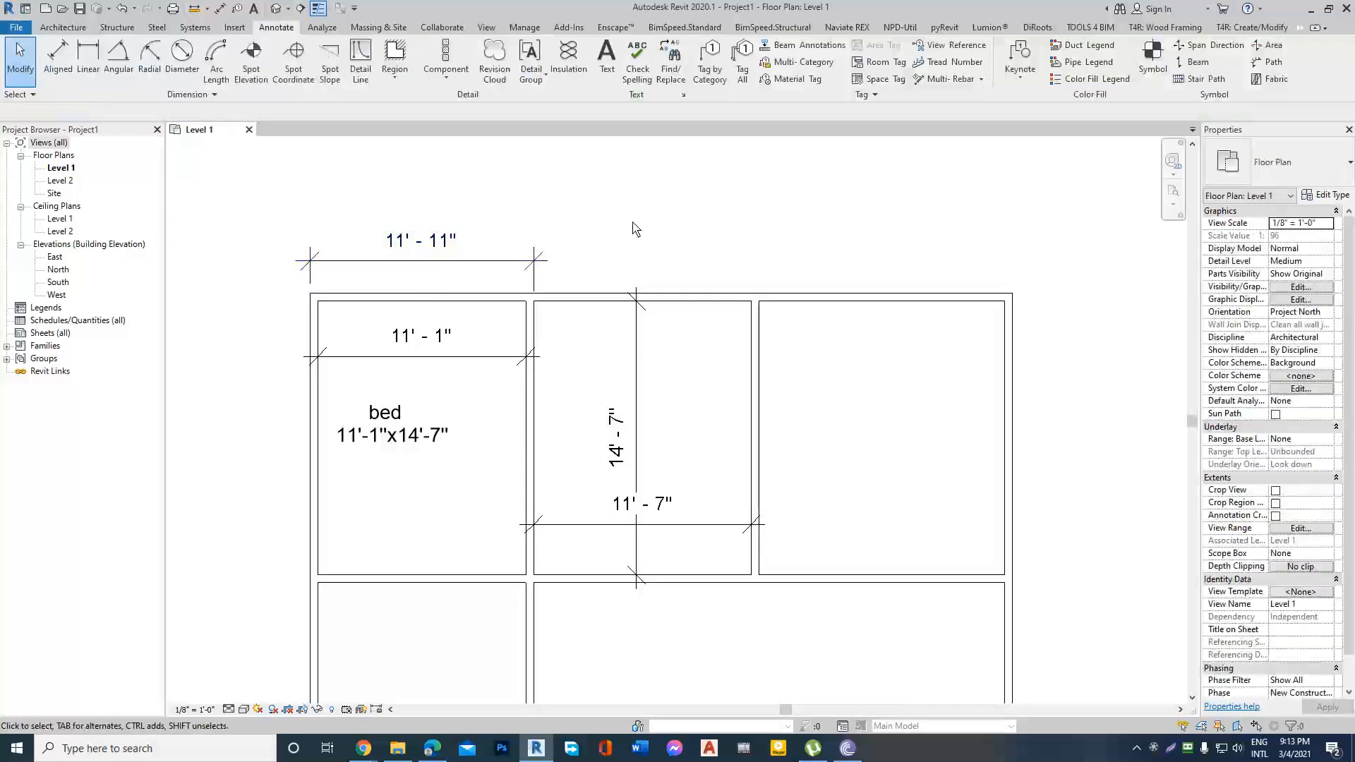
pyautogui.click(472, 262)
pyautogui.click(574, 257)
pyautogui.click(538, 267)
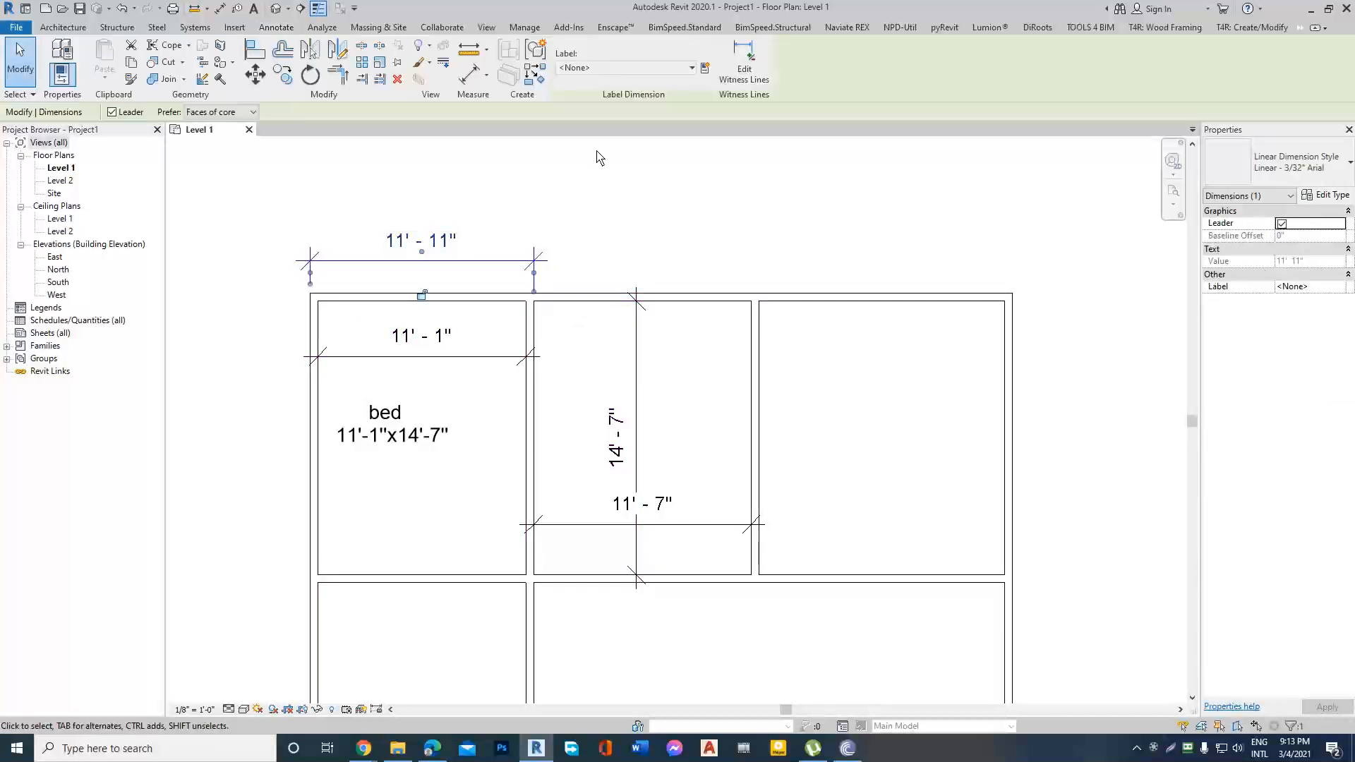
pyautogui.press('Escape')
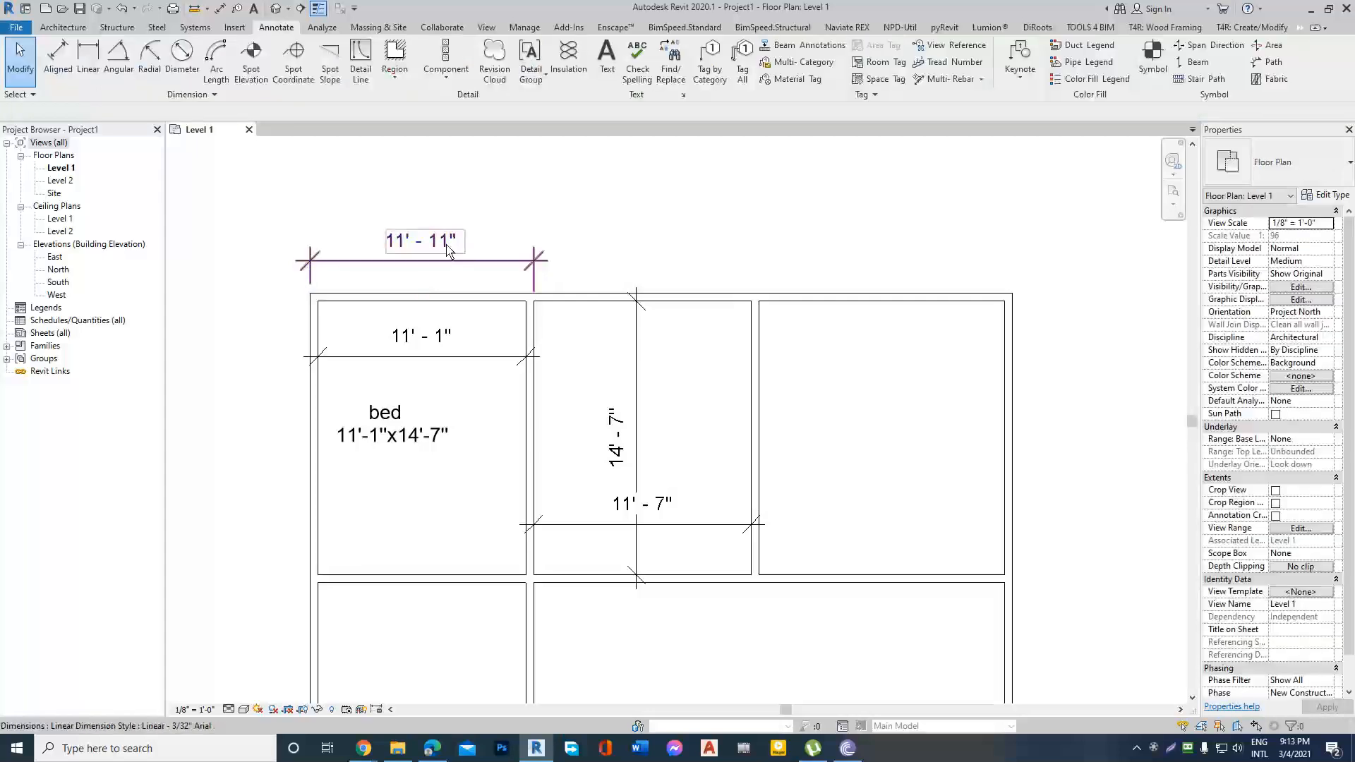
# Start an aligned dimension using faces of core and individual references.
pyautogui.click(543, 296)
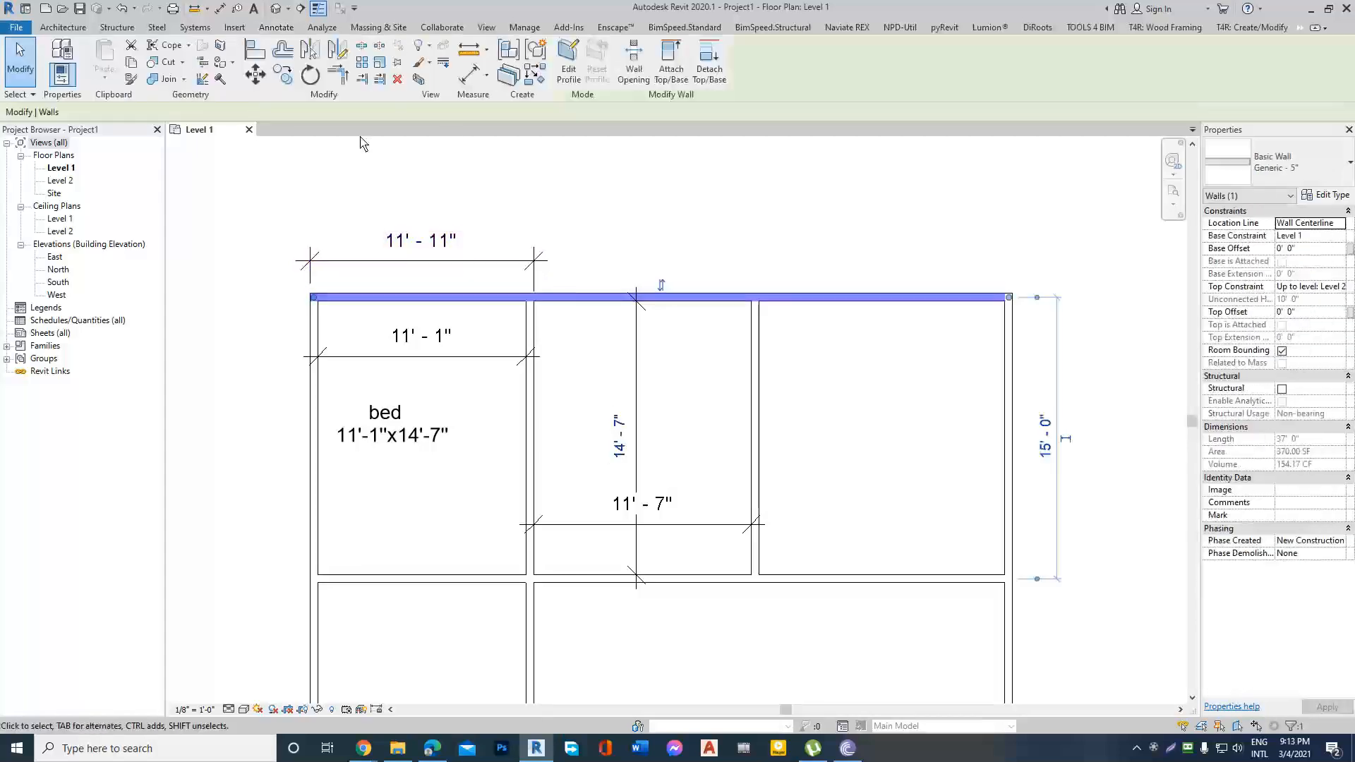
pyautogui.click(471, 73)
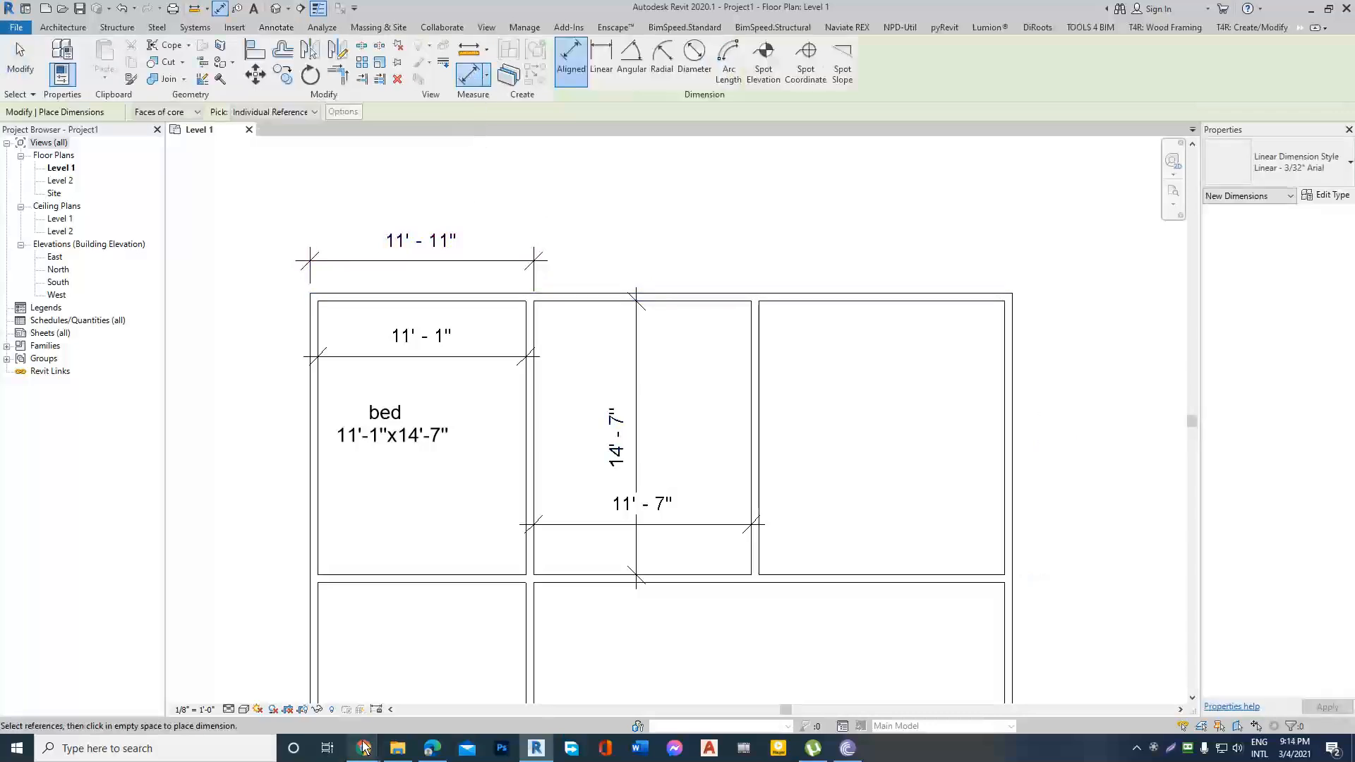
# Switch to the Google Meet call, let the next waiting participant in, and return to the Revit plan.
pyautogui.moveTo(364, 747)
pyautogui.click(341, 699)
pyautogui.click(820, 158)
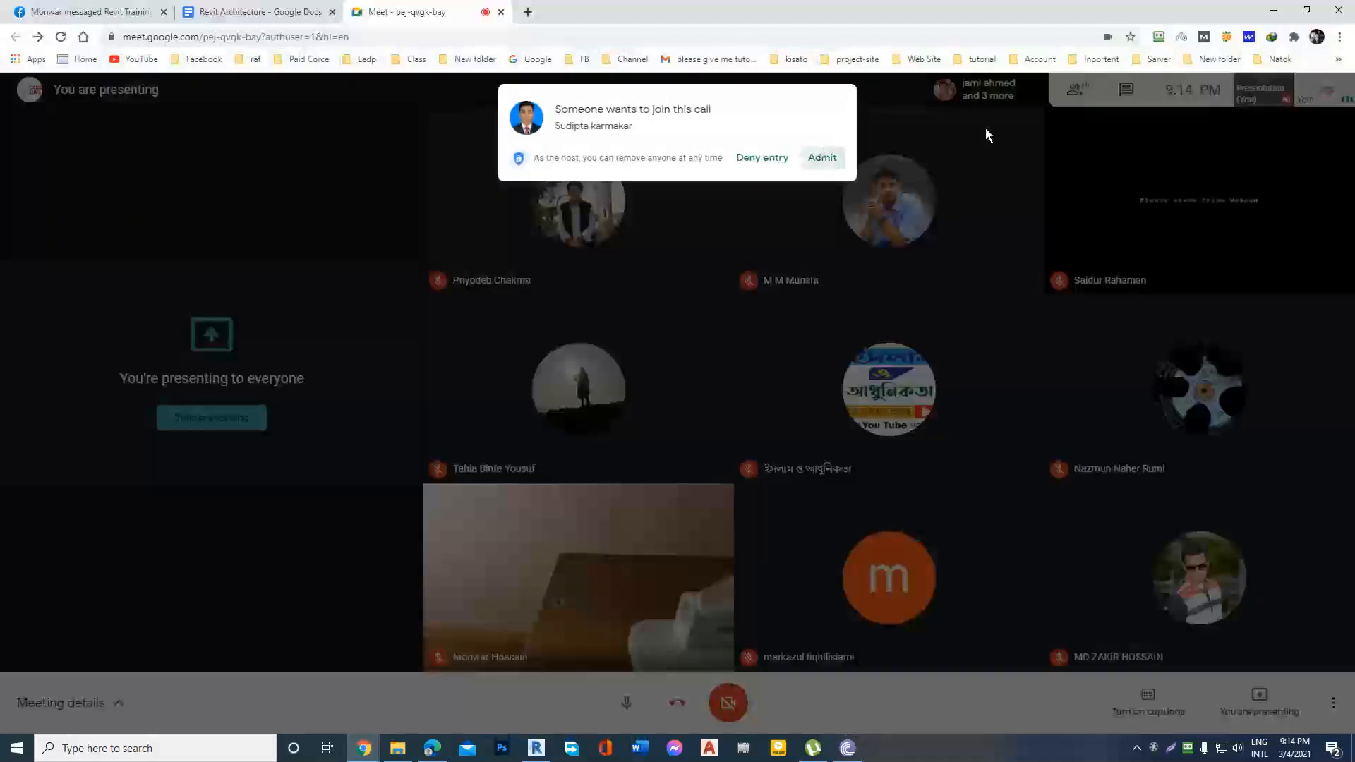
pyautogui.click(1274, 11)
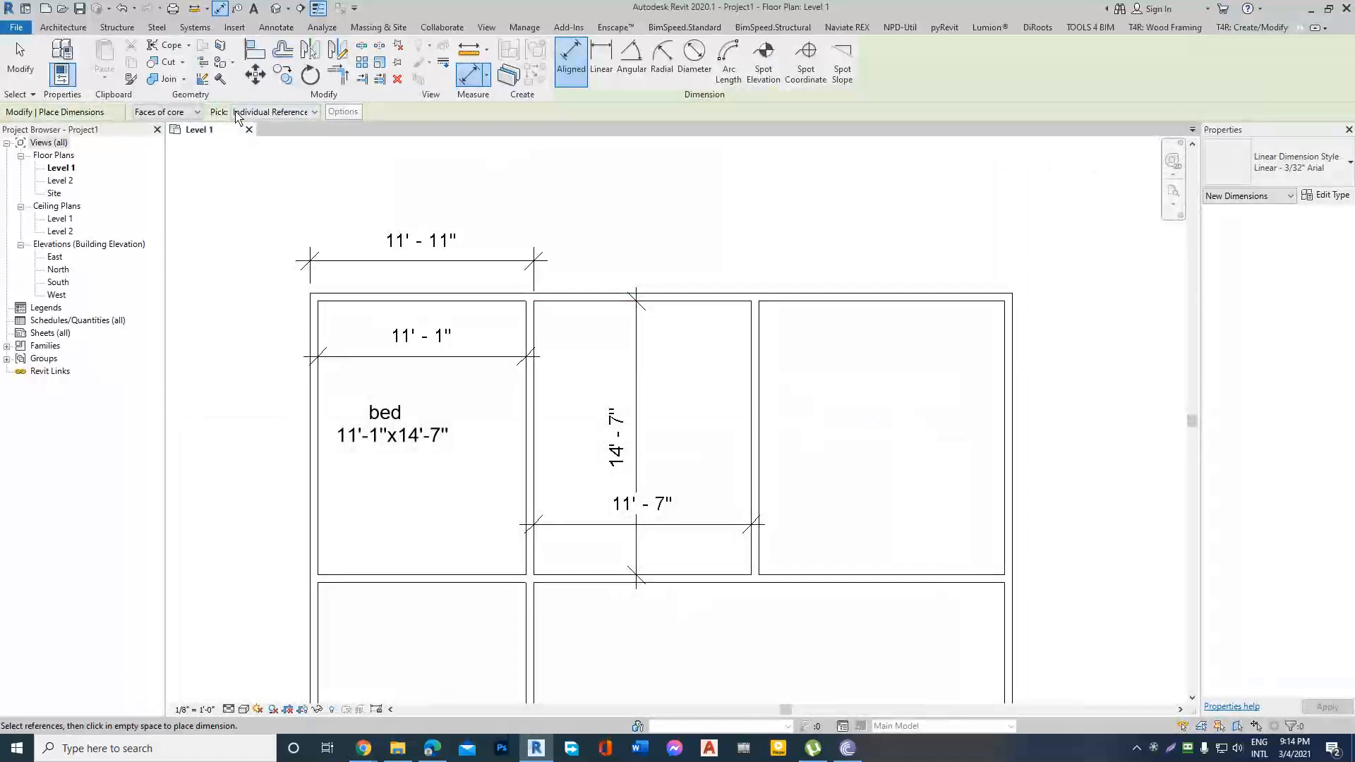
# Set the aligned dimension to pick entire walls, automatically referencing opening widths, intersecting walls and intersecting grids.
pyautogui.click(314, 115)
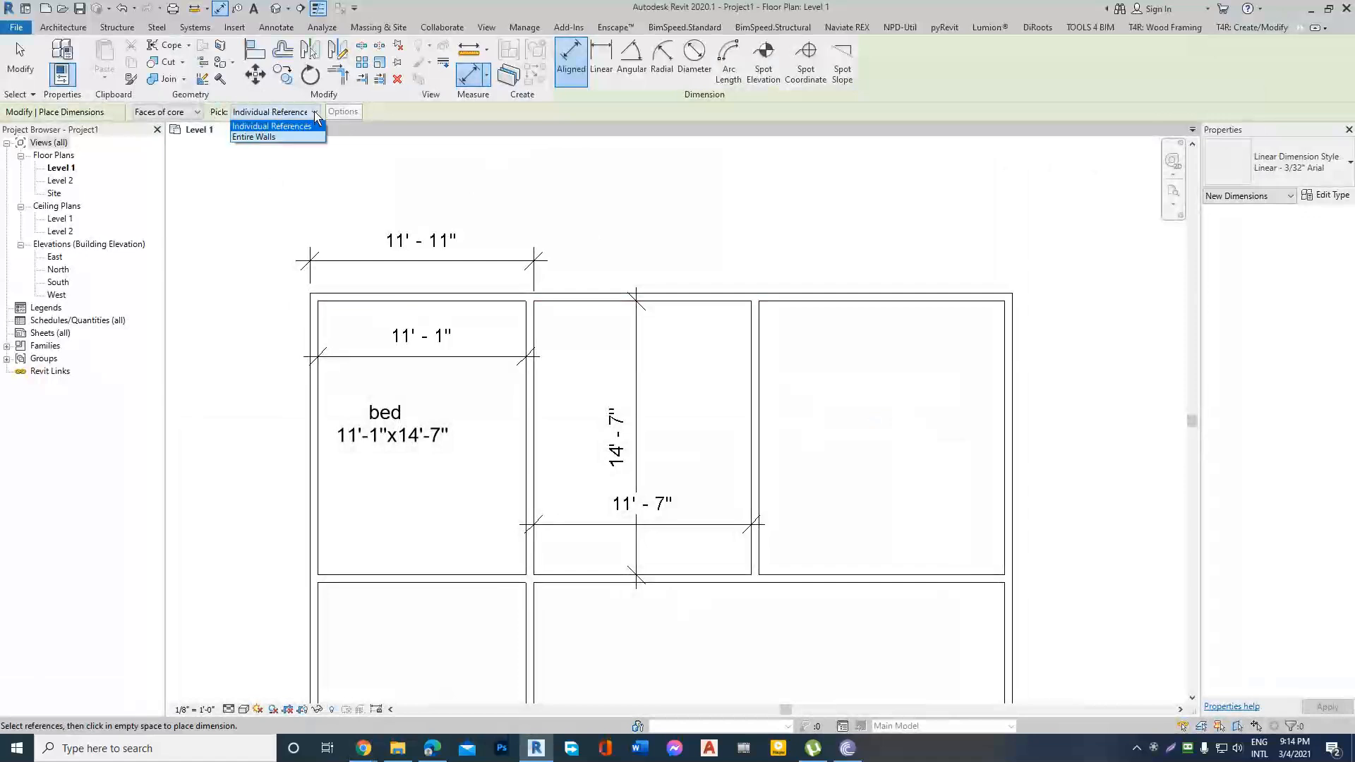
pyautogui.click(276, 139)
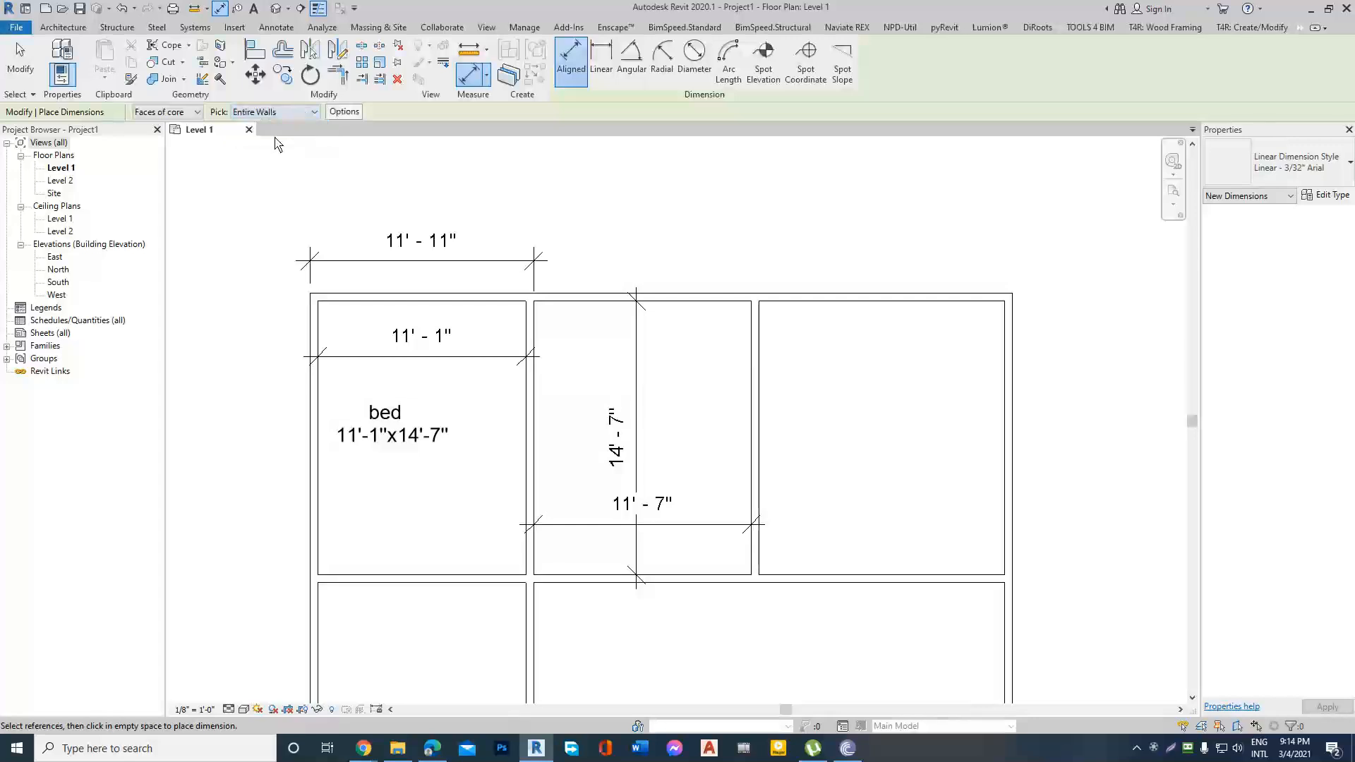
pyautogui.click(344, 113)
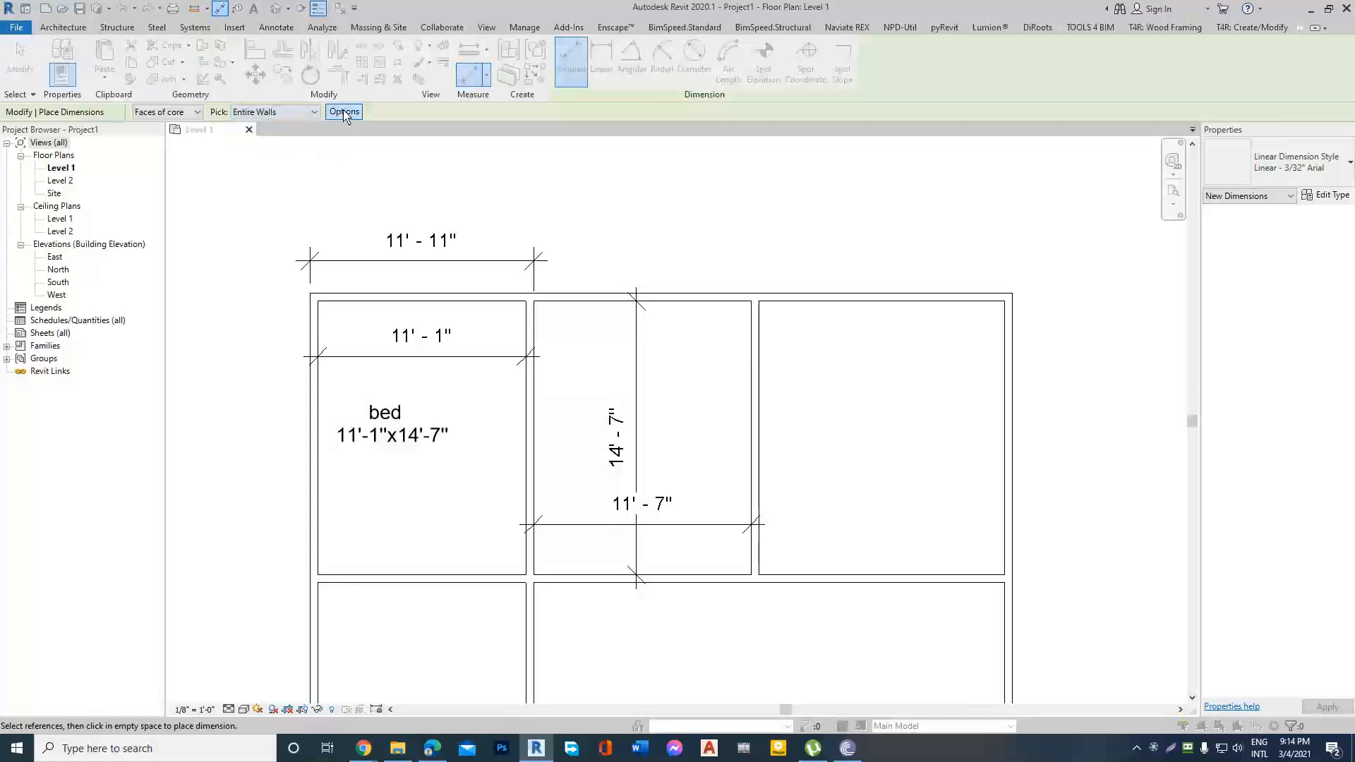
pyautogui.moveTo(689, 286); pyautogui.dragTo(860, 168)
pyautogui.click(772, 208)
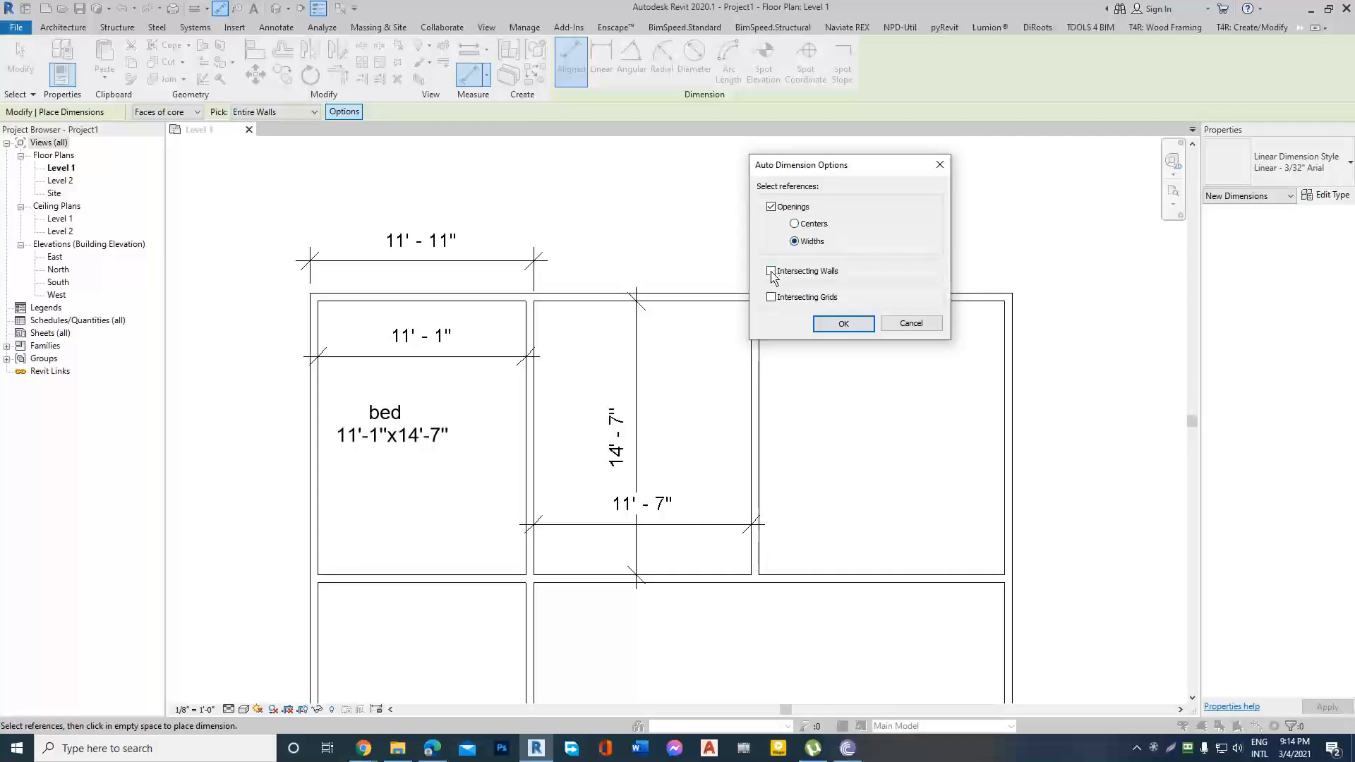
pyautogui.click(772, 298)
pyautogui.click(843, 324)
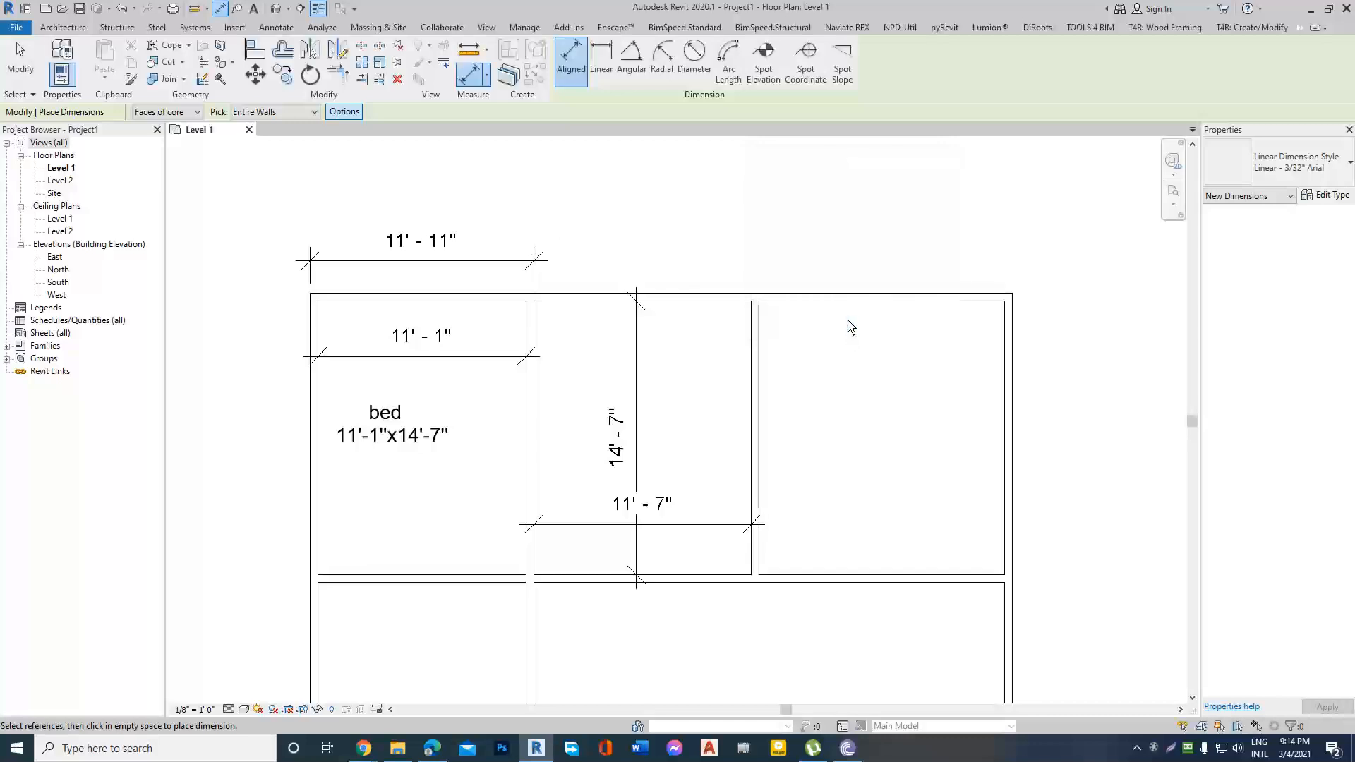
# Dimension the entire north exterior wall, placing the string outside the building above the existing 11' - 11" dimension.
pyautogui.click(696, 302)
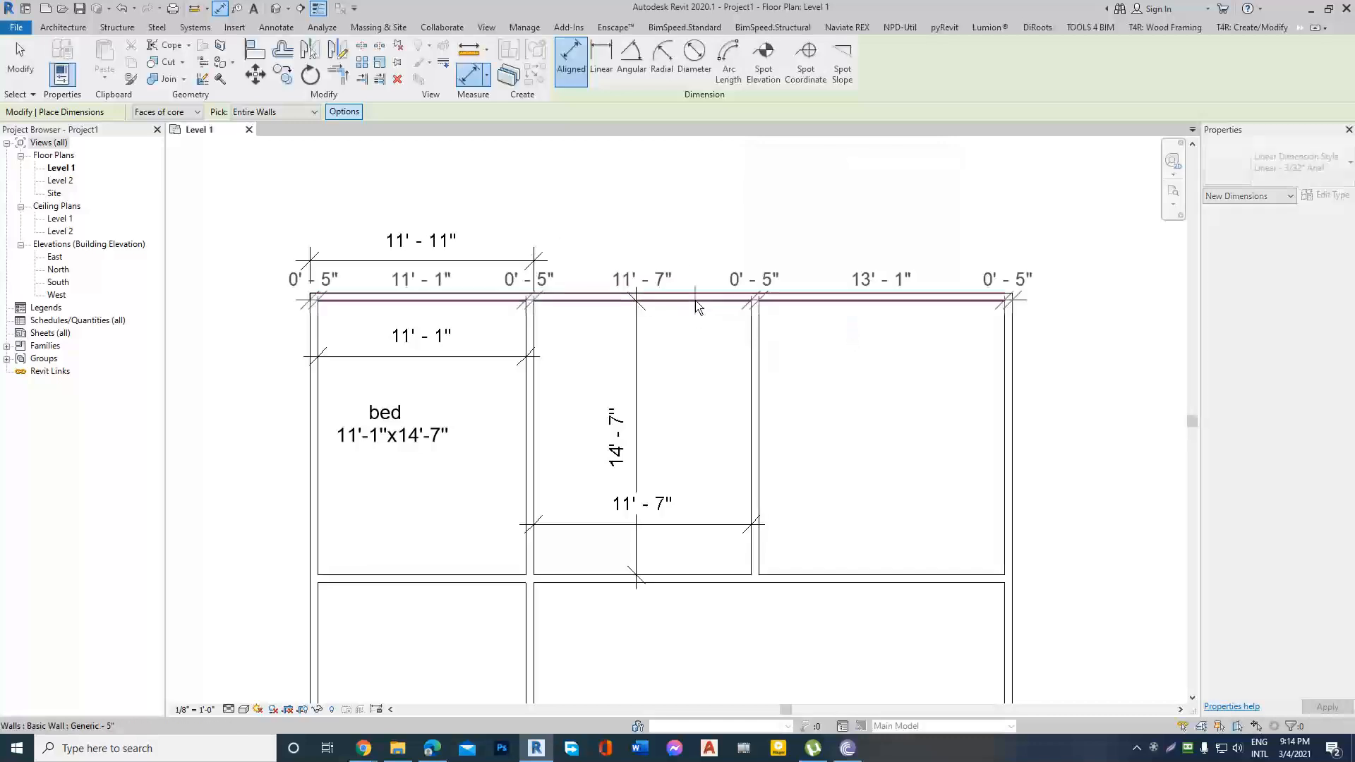
pyautogui.scroll(-2, 692, 330)
pyautogui.scroll(1, 675, 226)
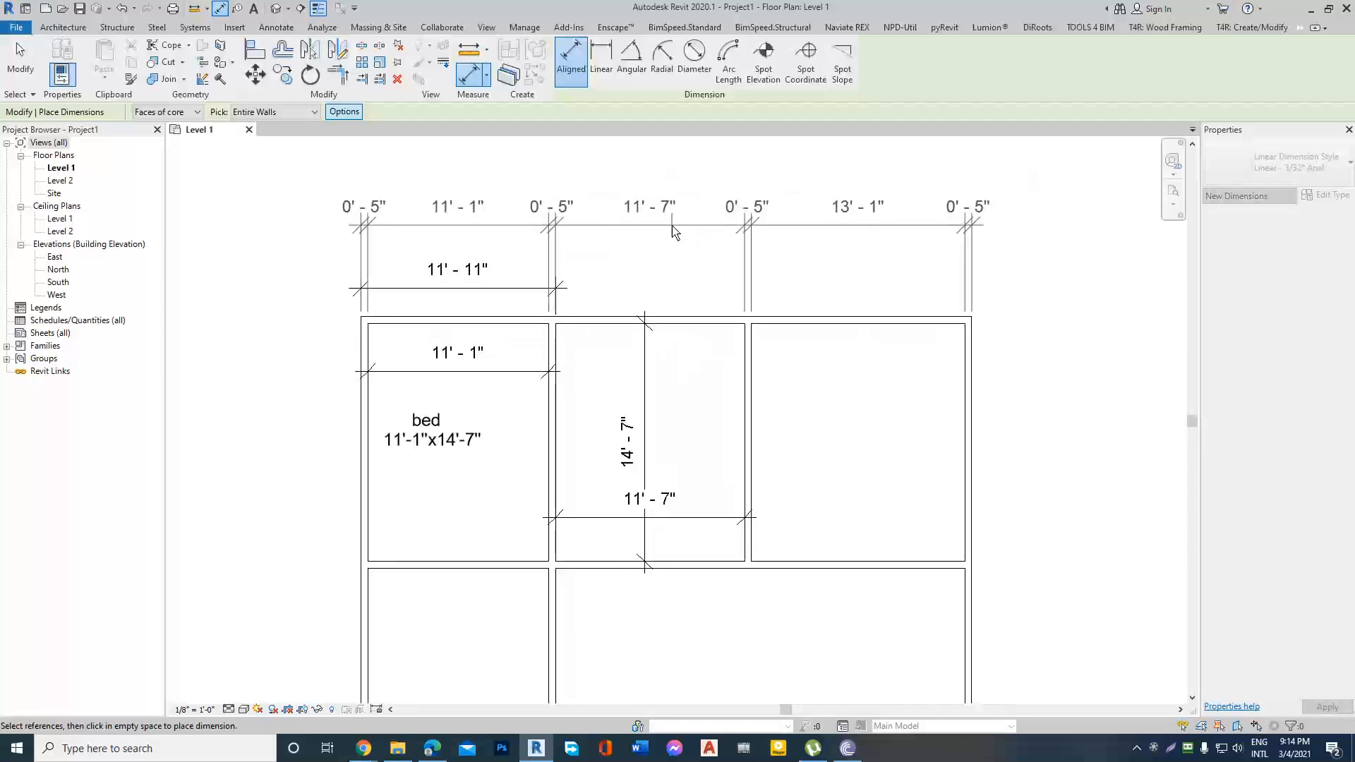
pyautogui.click(674, 225)
pyautogui.press('Escape')
# Delete the single 11' - 11" dimension above the north-west room and check the remaining string along the north wall.
pyautogui.click(484, 289)
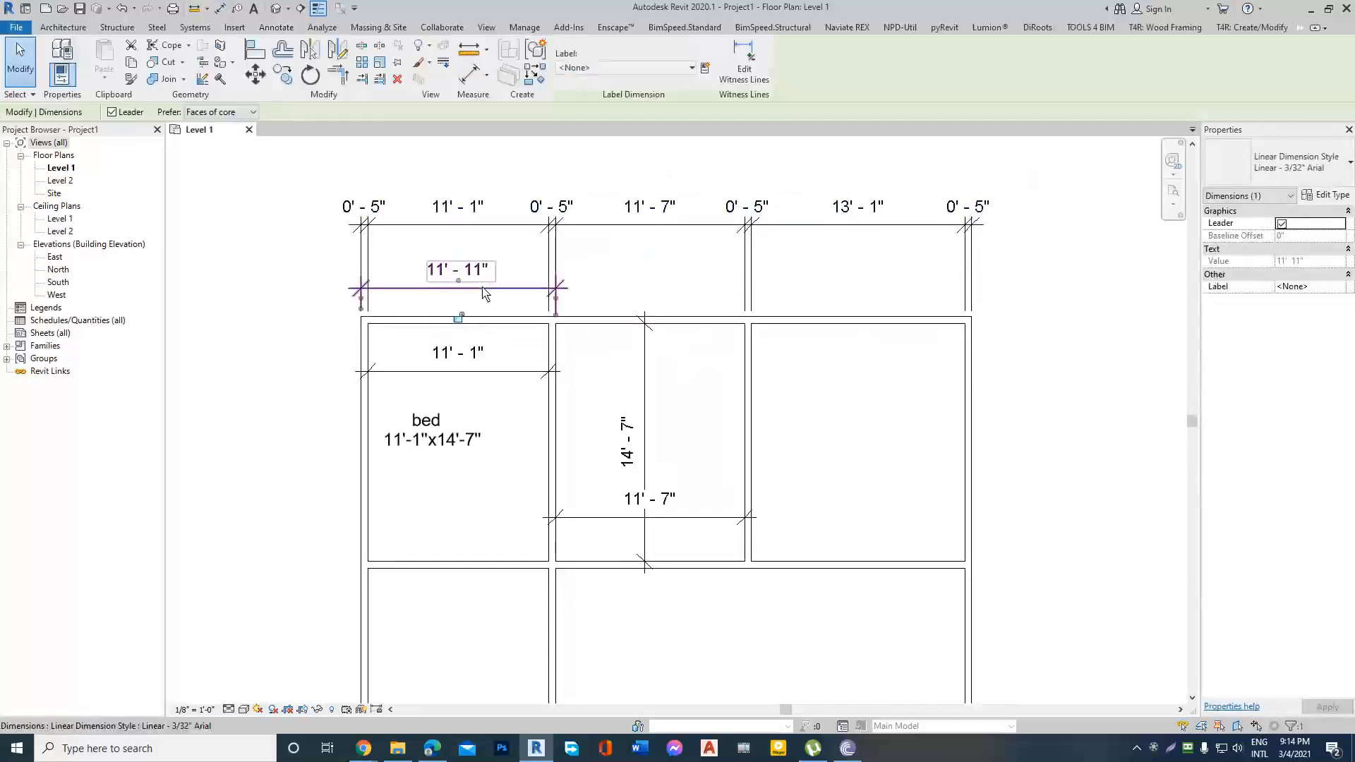
pyautogui.press('Delete')
pyautogui.scroll(-2, 521, 329)
pyautogui.scroll(2, 526, 308)
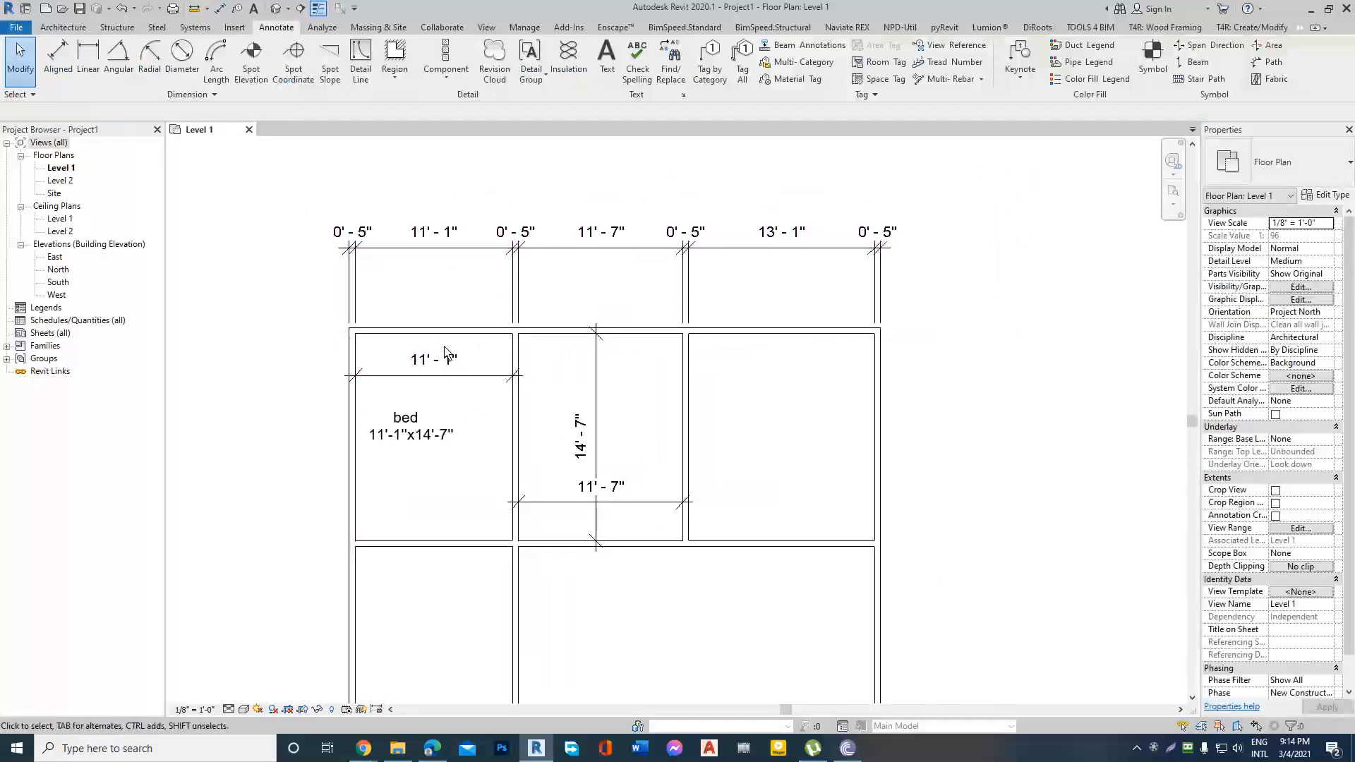
pyautogui.click(430, 248)
pyautogui.scroll(-2, 706, 475)
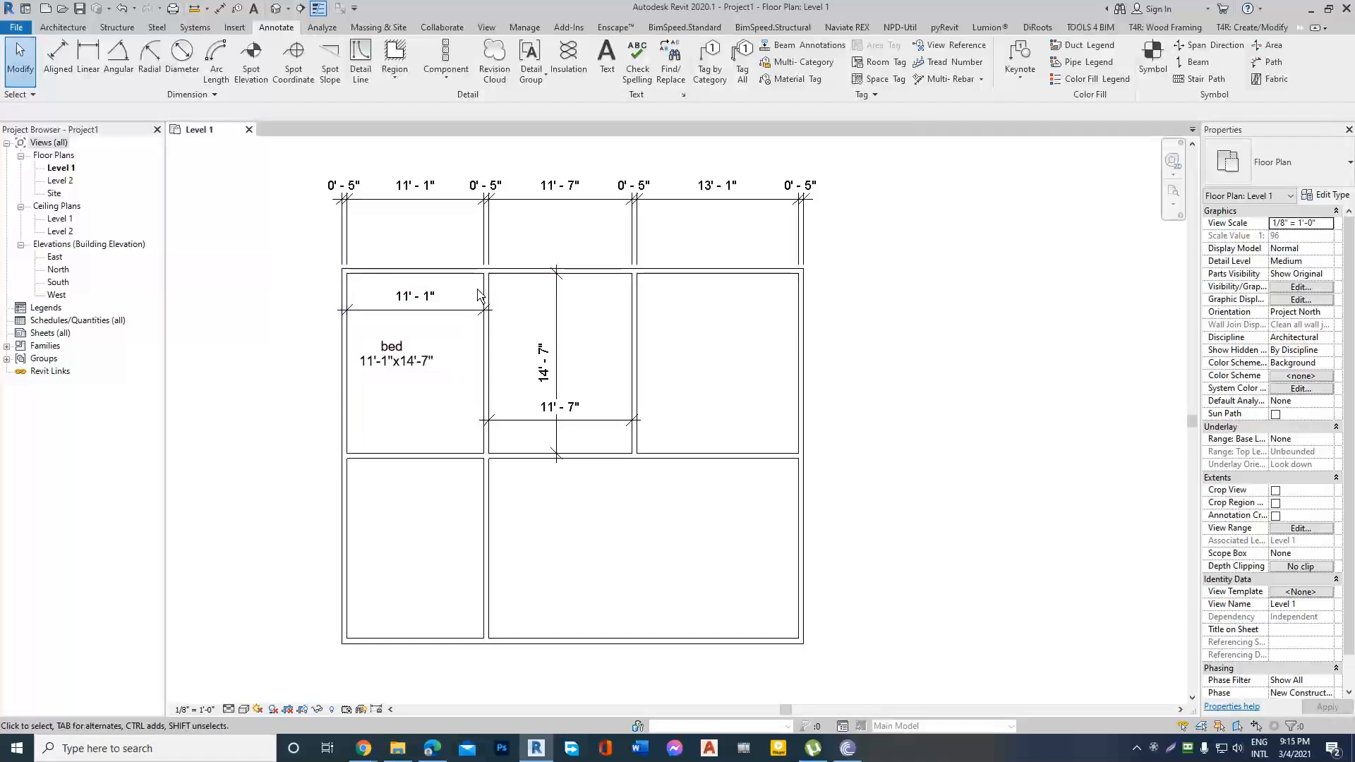
pyautogui.scroll(-1, 597, 314)
pyautogui.scroll(1, 382, 334)
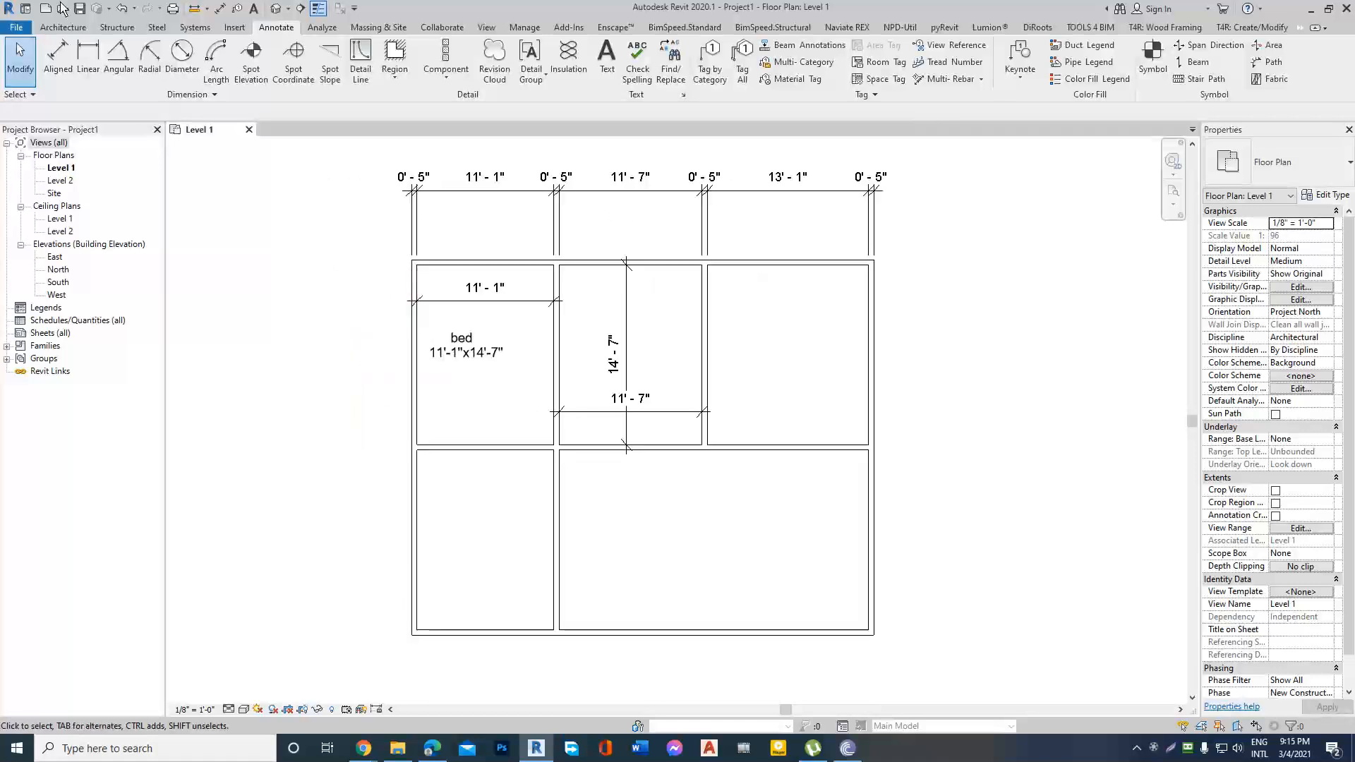
# Place a Fixed 36" x 48" window in the west exterior wall of the "bed" room.
pyautogui.click(63, 27)
pyautogui.click(118, 63)
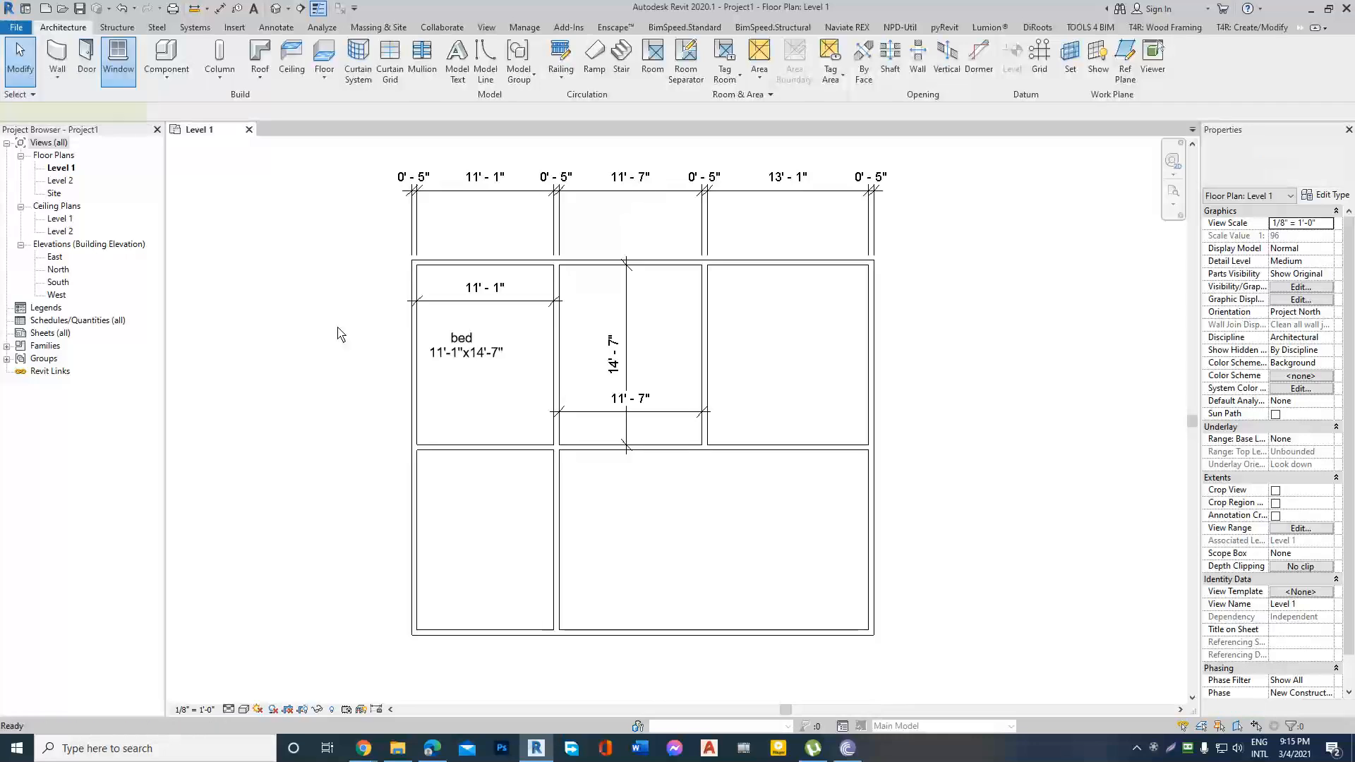
pyautogui.click(414, 361)
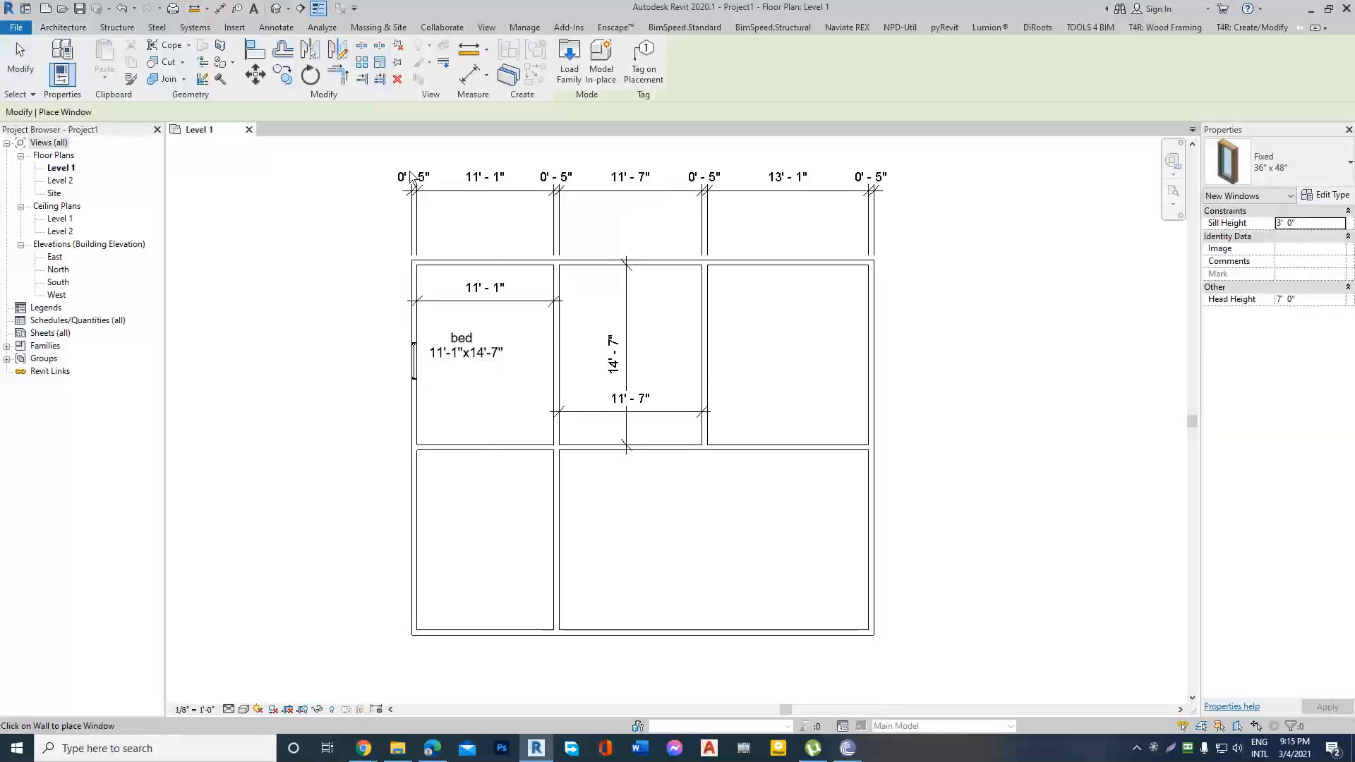
pyautogui.press('Escape')
pyautogui.press('Escape')
# Dimension the entire west exterior wall, including its window opening and intersecting walls, with the string placed outside the building.
pyautogui.click(460, 263)
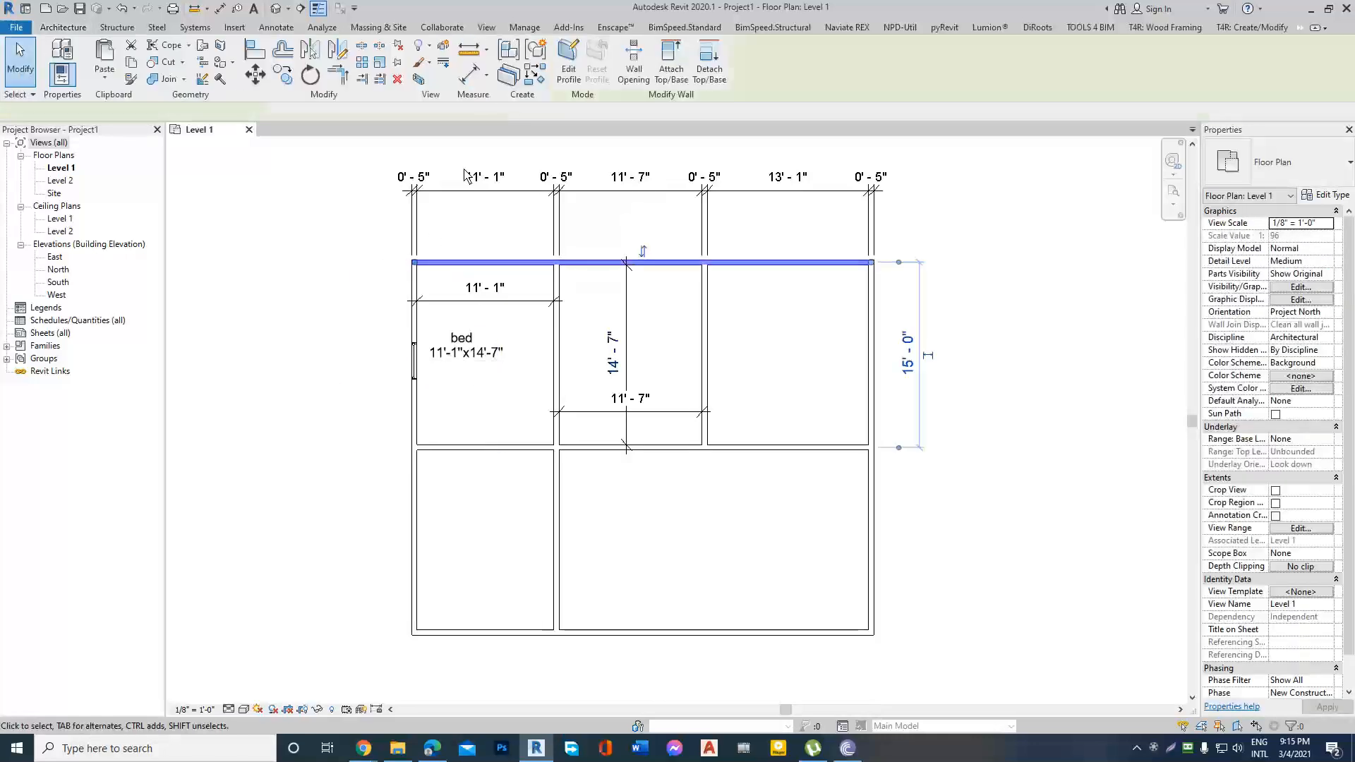
pyautogui.click(469, 77)
pyautogui.click(414, 325)
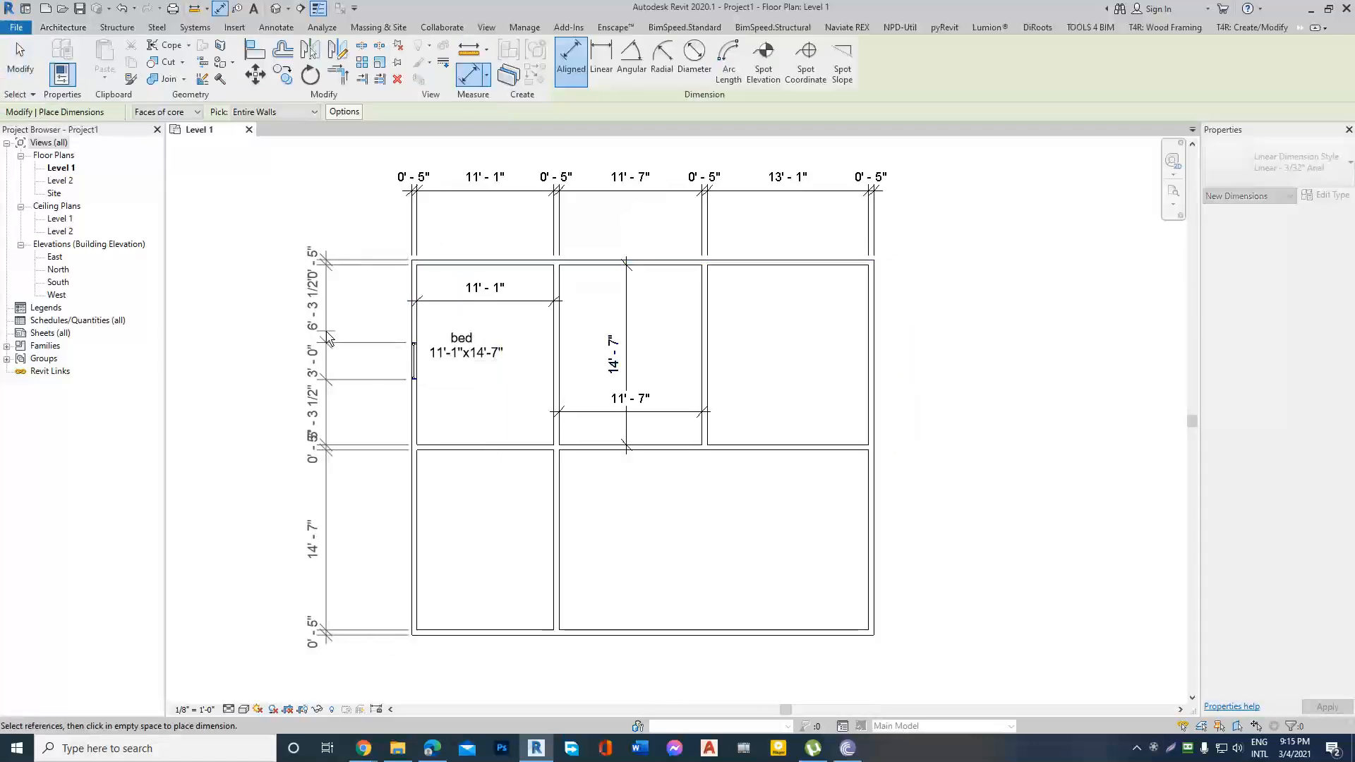
pyautogui.scroll(5, 377, 338)
pyautogui.click(370, 342)
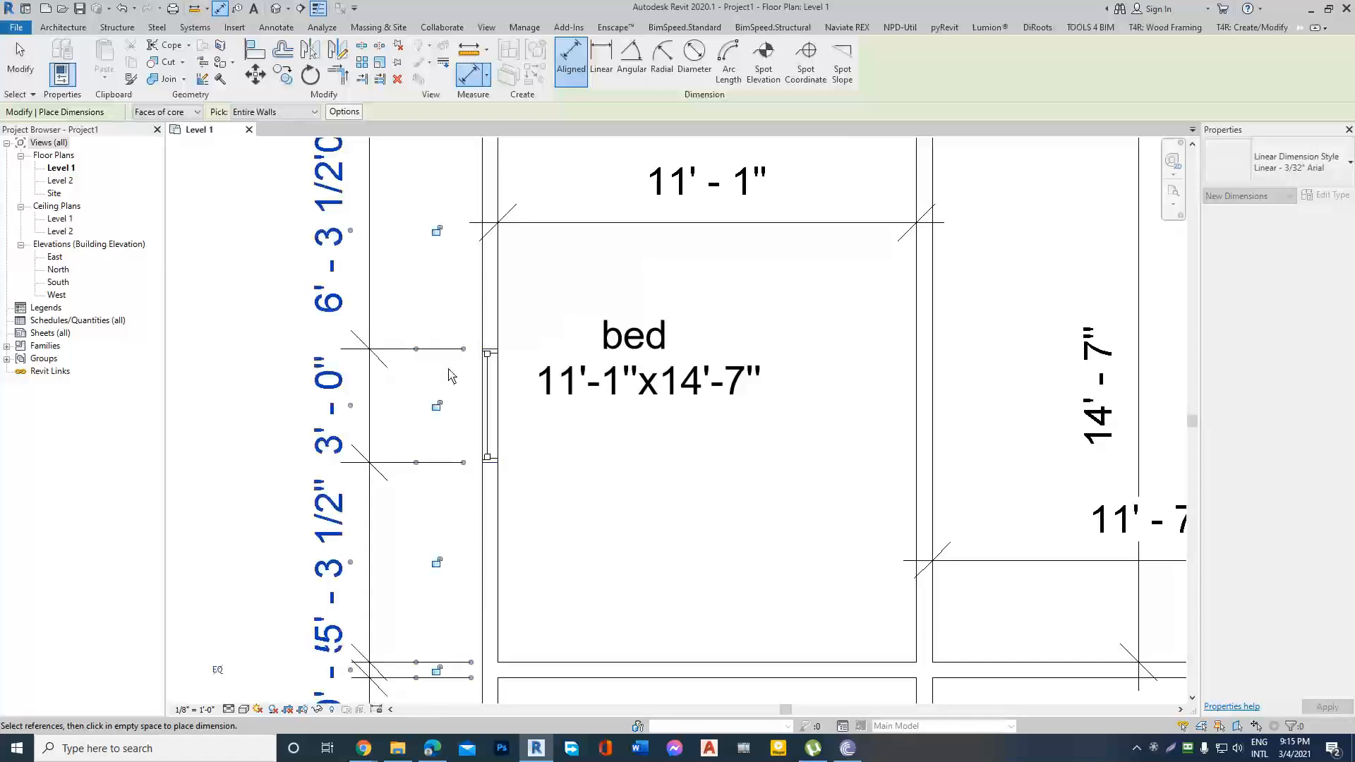
pyautogui.scroll(2, 465, 426)
pyautogui.scroll(-3, 490, 328)
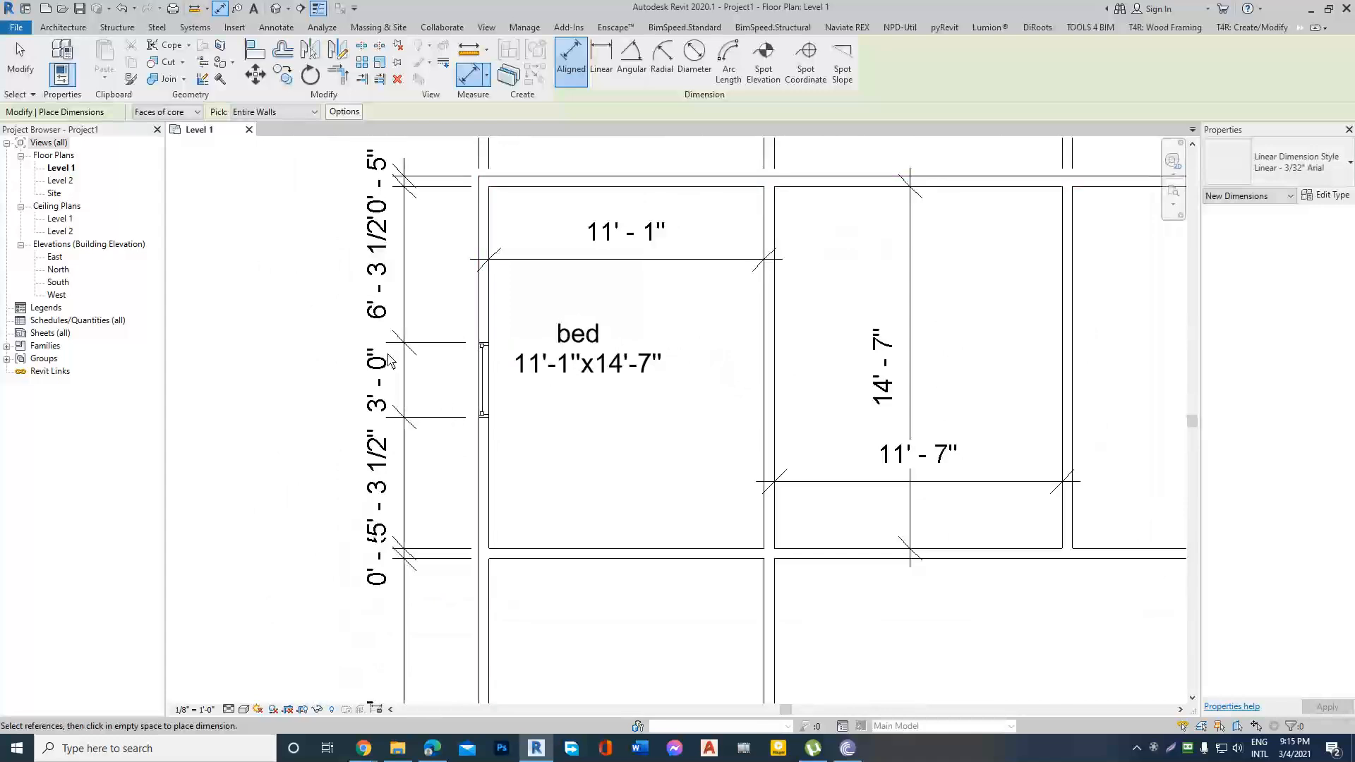
pyautogui.scroll(-2, 377, 413)
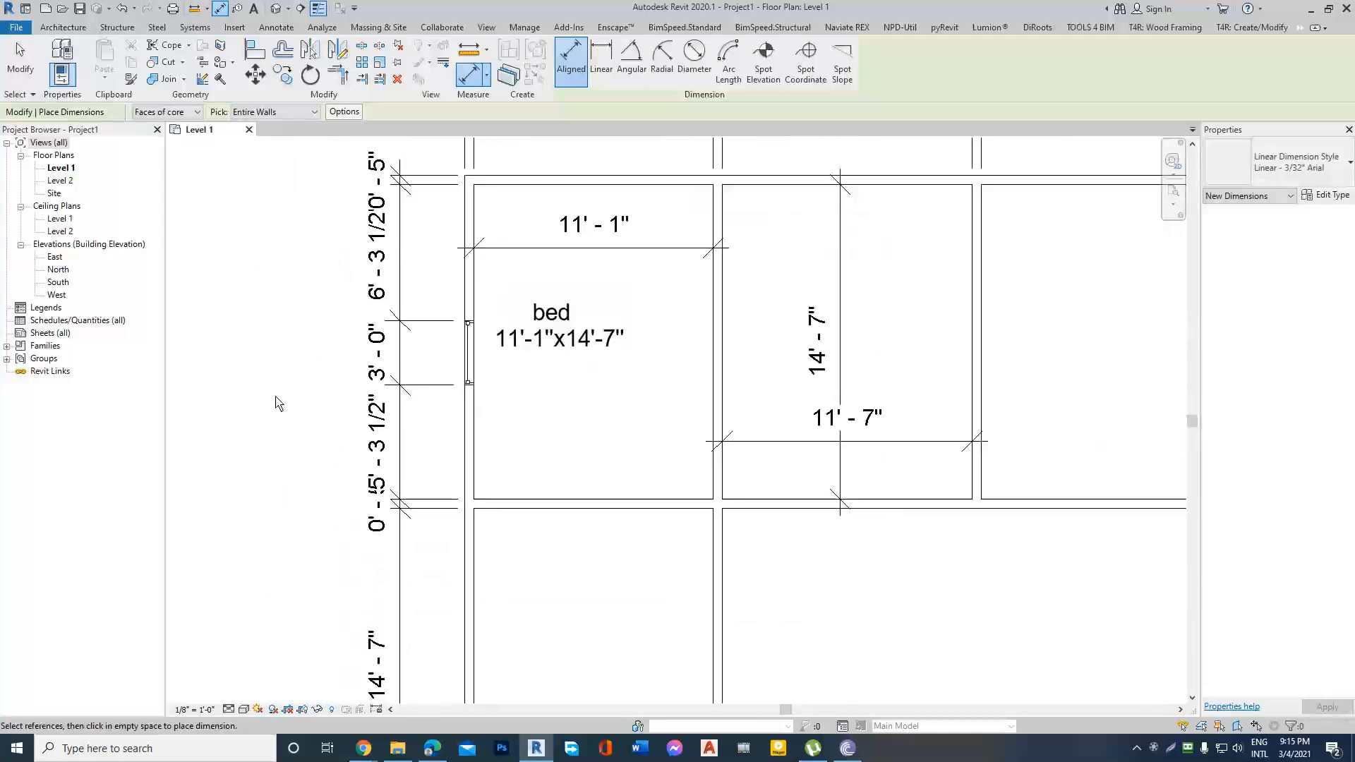
pyautogui.scroll(-2, 276, 403)
pyautogui.press('Escape')
pyautogui.scroll(-1, 311, 434)
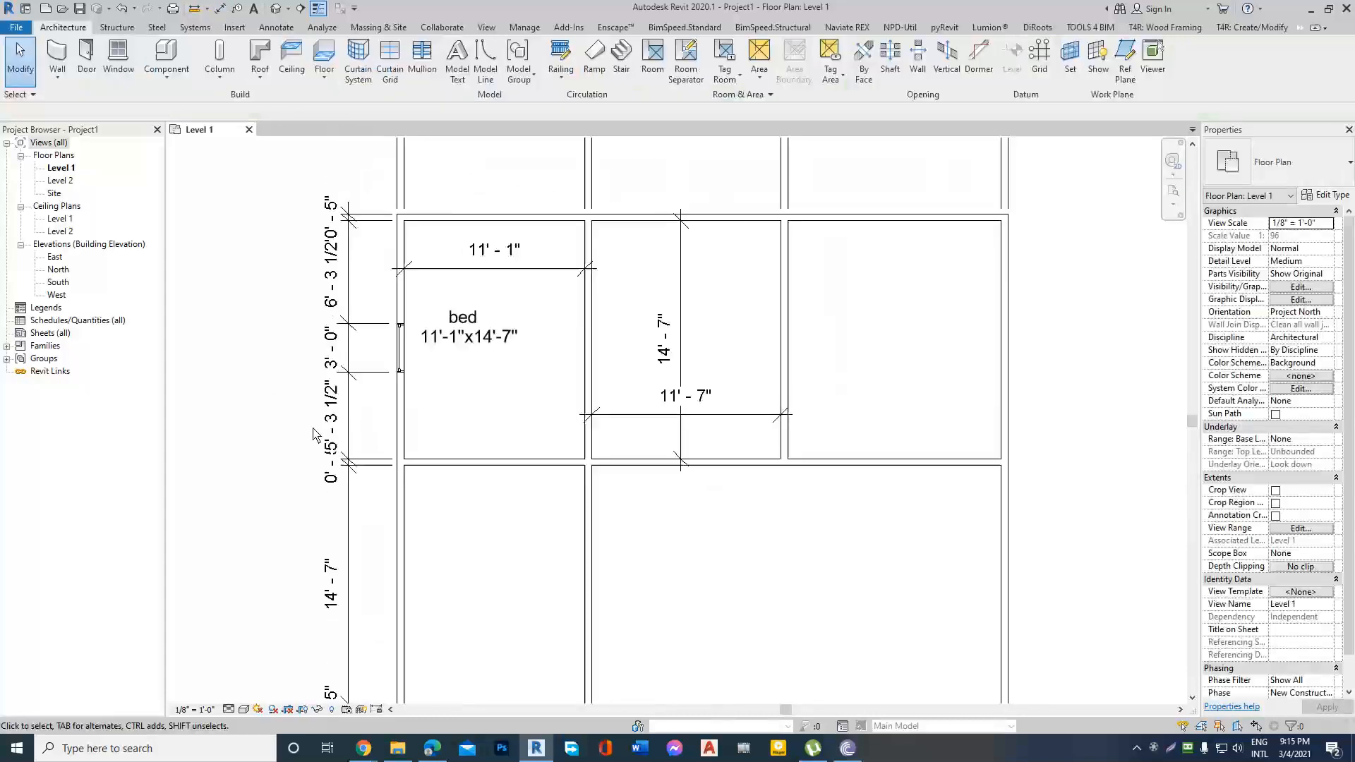
# Examine the dimension strings along the west and north exterior walls, including the window's position.
pyautogui.scroll(-1, 314, 434)
pyautogui.scroll(-1, 681, 384)
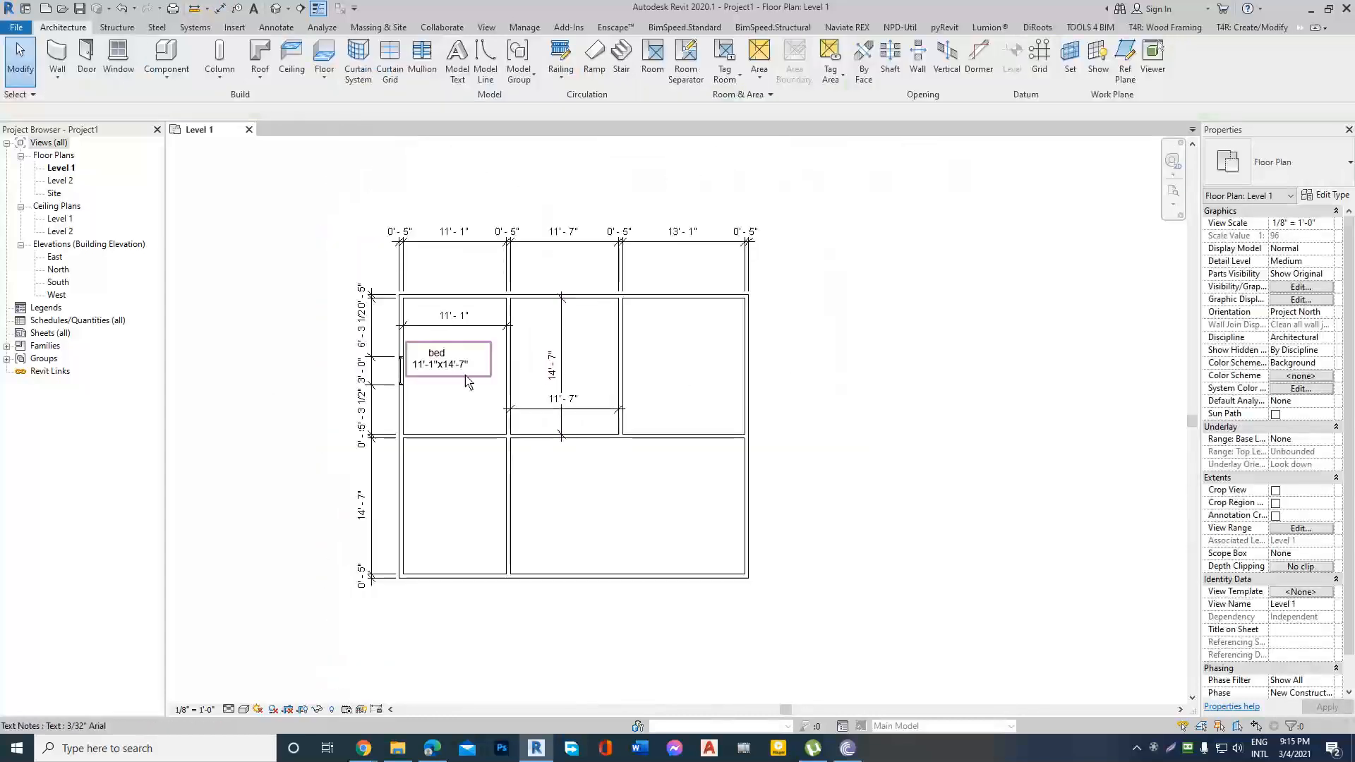
pyautogui.scroll(-1, 469, 385)
pyautogui.scroll(1, 746, 349)
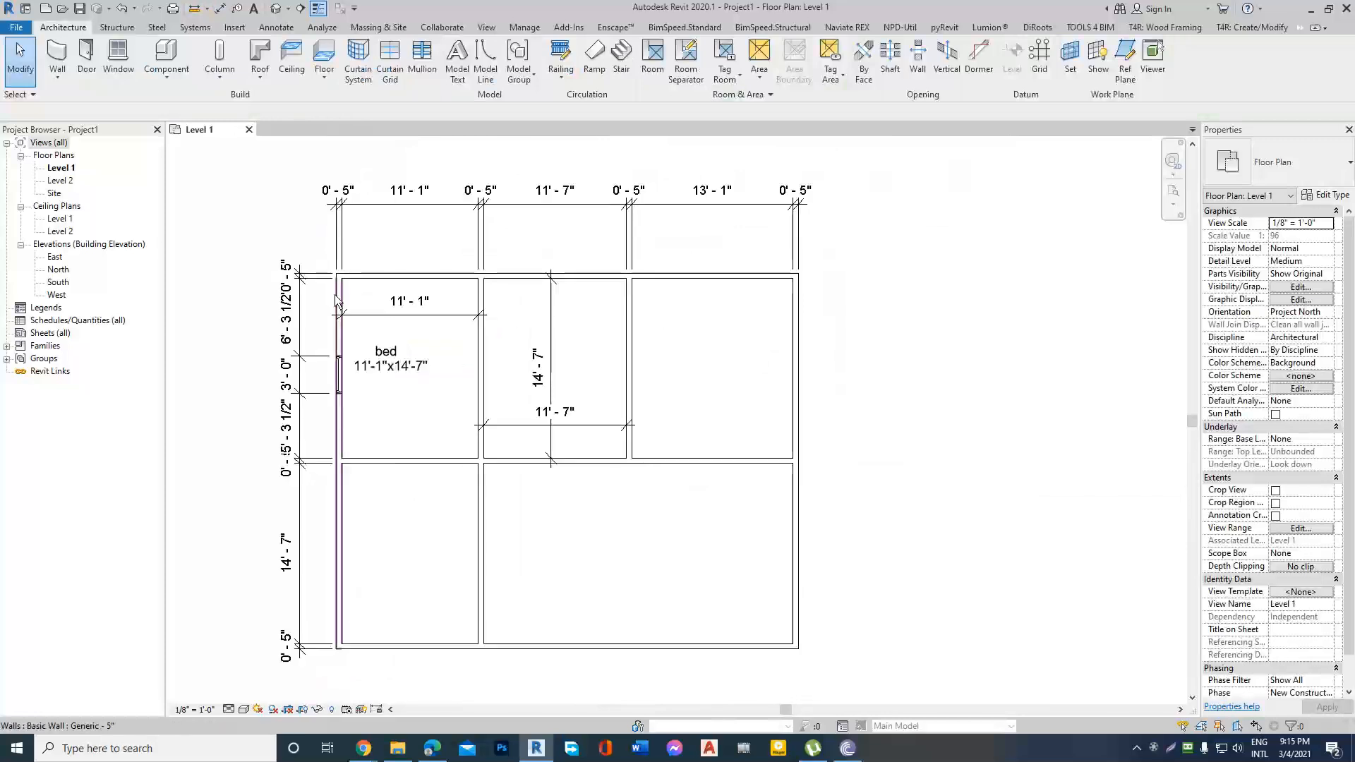
pyautogui.click(305, 283)
pyautogui.press('Escape')
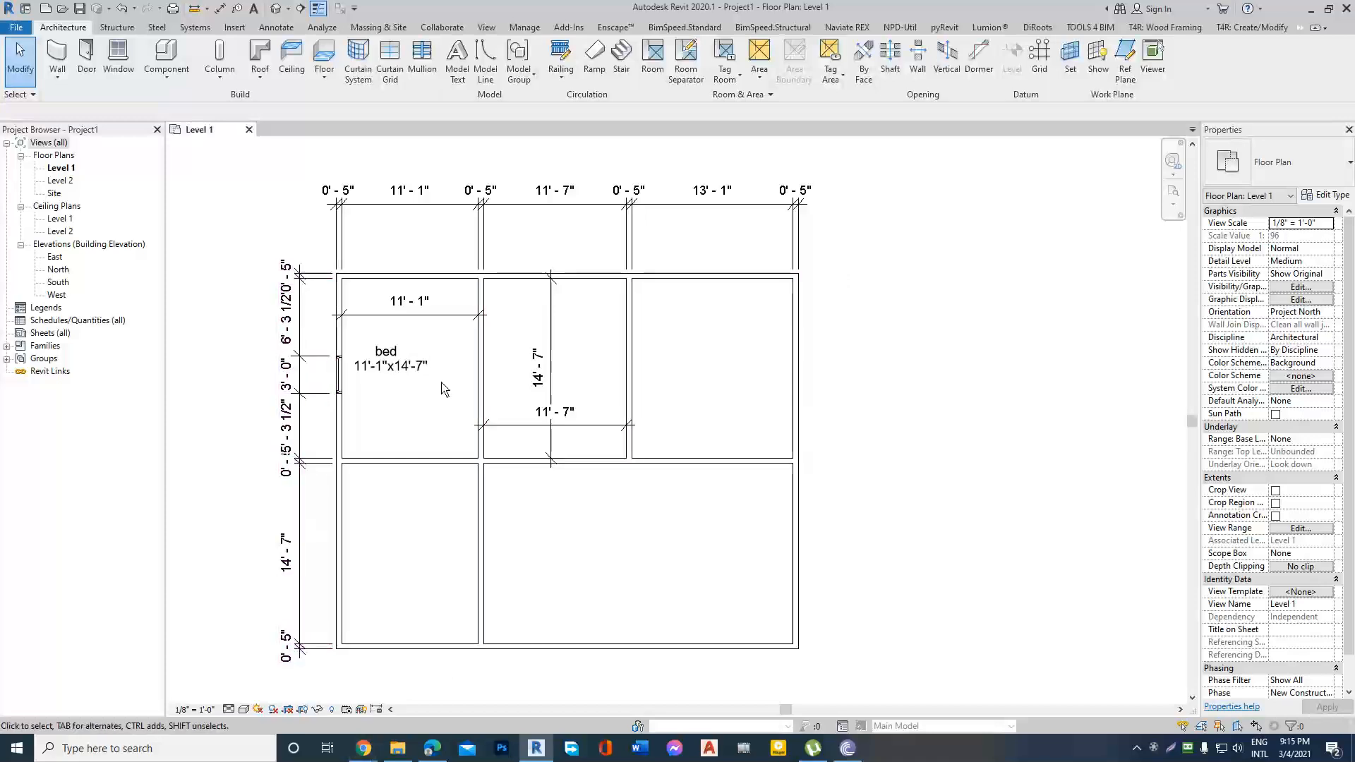
pyautogui.scroll(-2, 587, 371)
pyautogui.scroll(2, 553, 248)
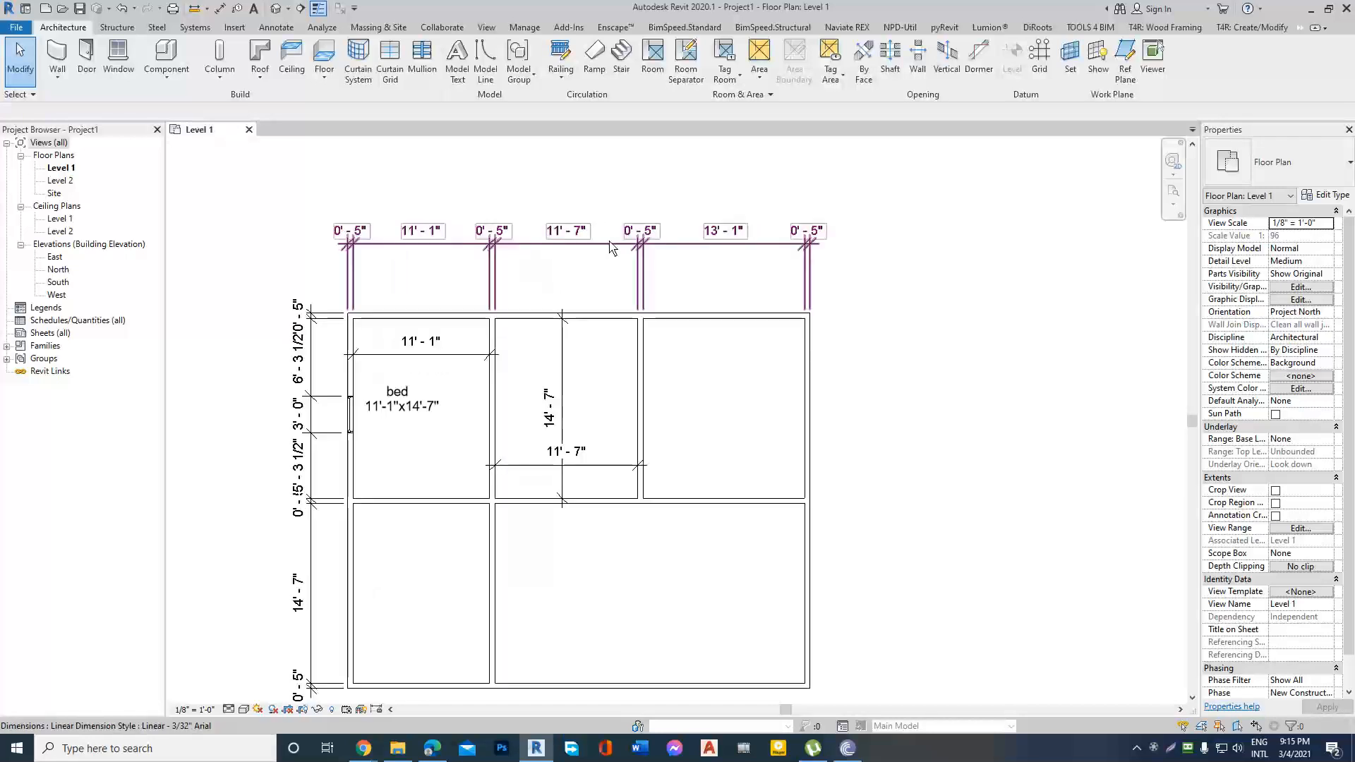
# Delete the dimension string above the north exterior wall and leave nothing selected.
pyautogui.click(710, 245)
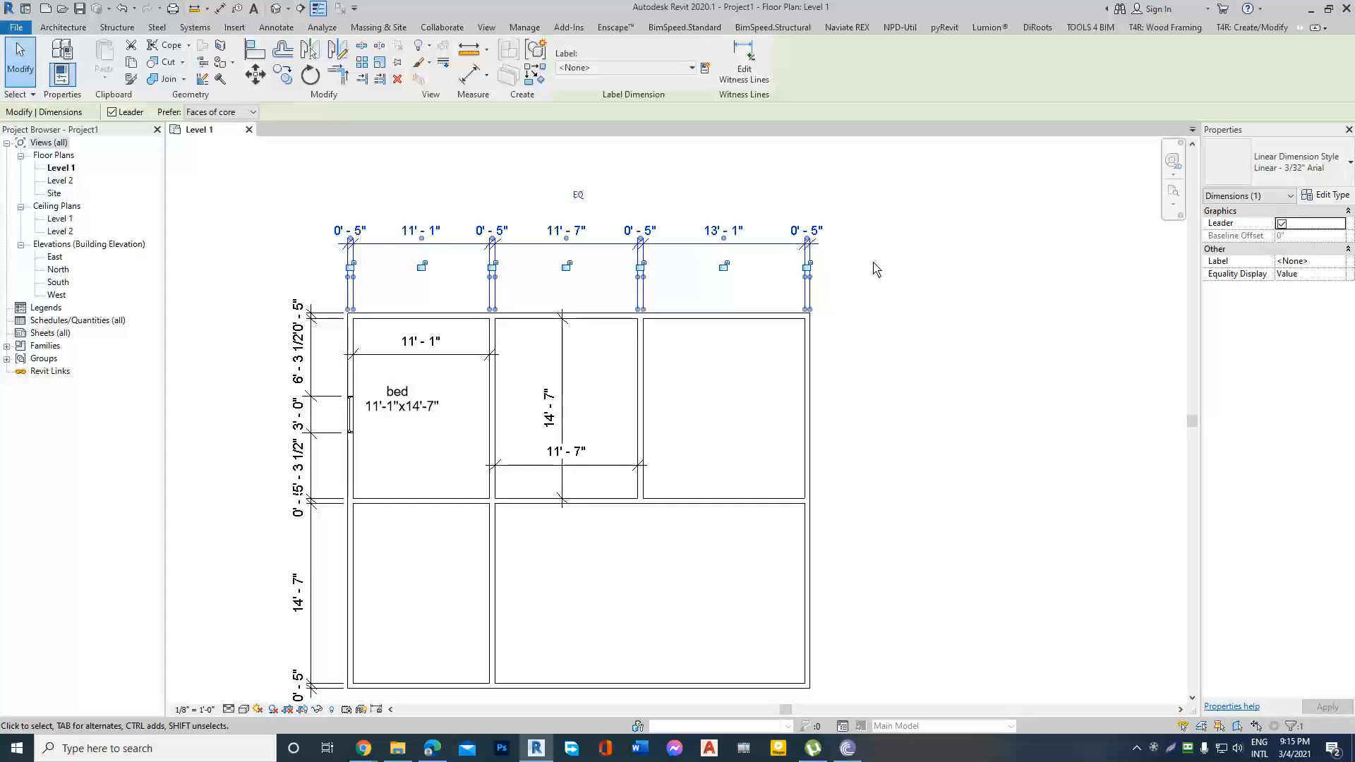
pyautogui.press('Delete')
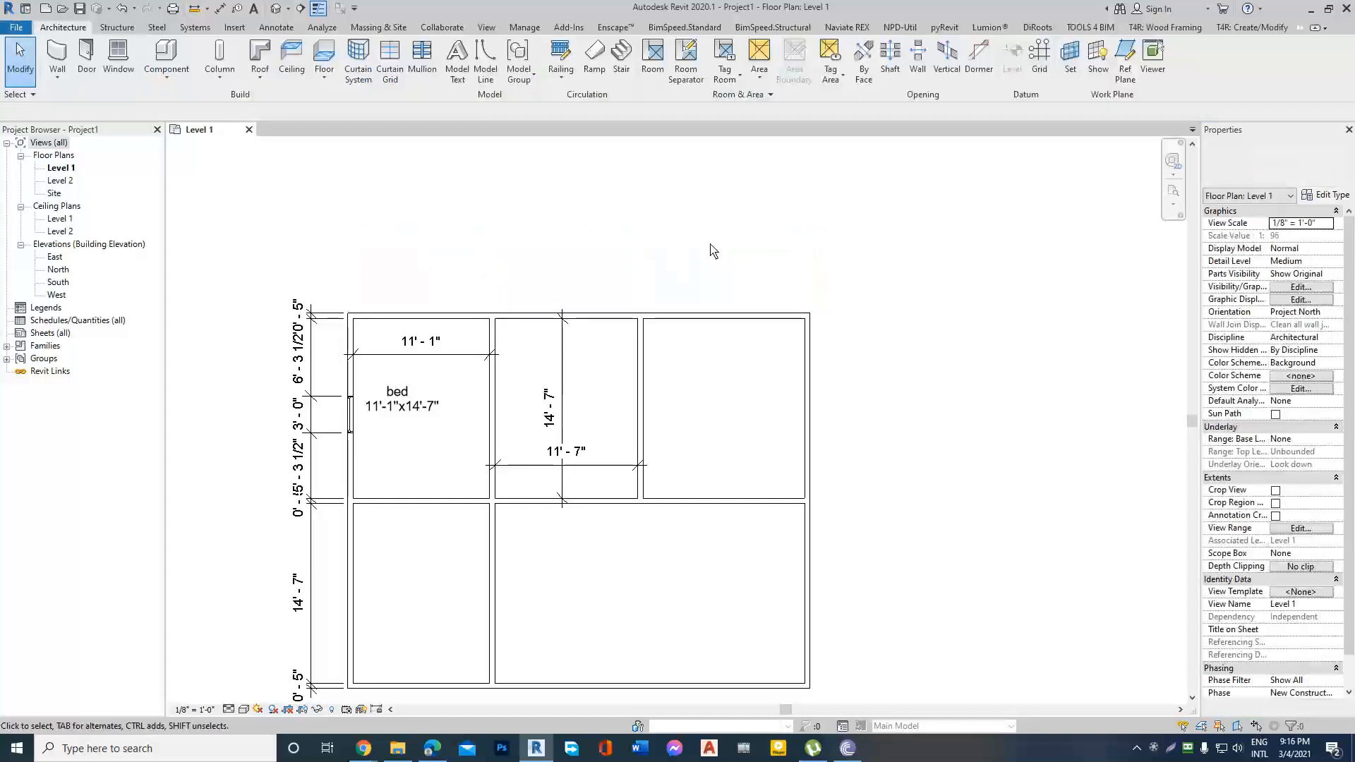
pyautogui.click(364, 317)
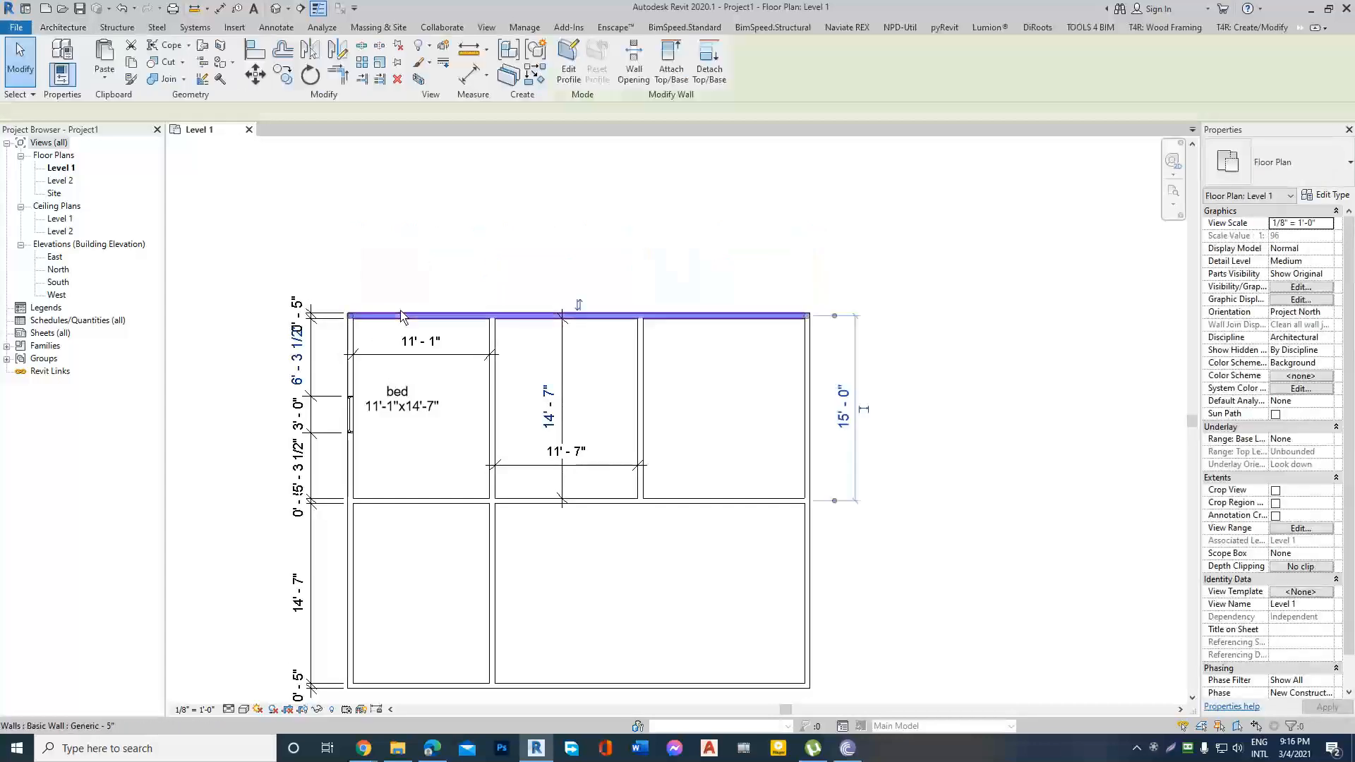
pyautogui.click(768, 225)
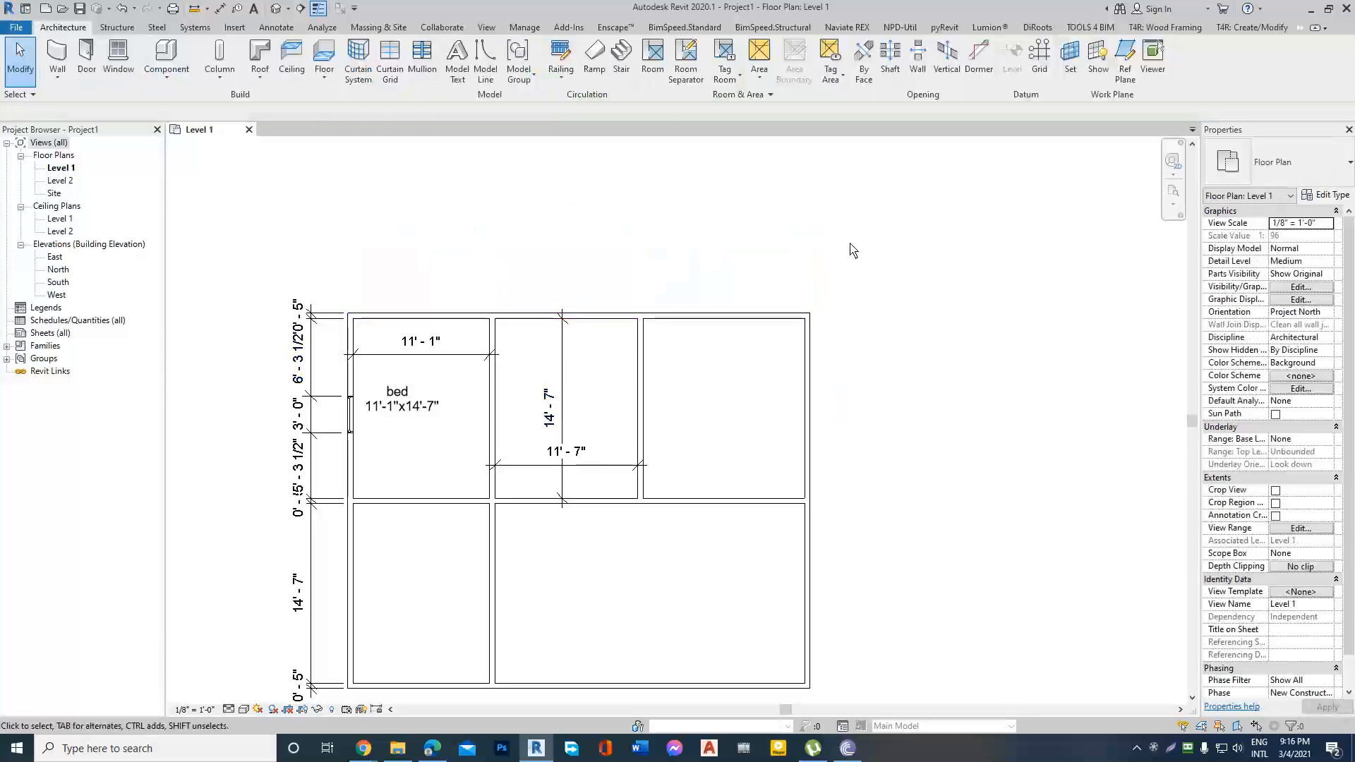
# Compare the "bed" note with the dimension string along the west exterior wall.
pyautogui.scroll(-2, 851, 244)
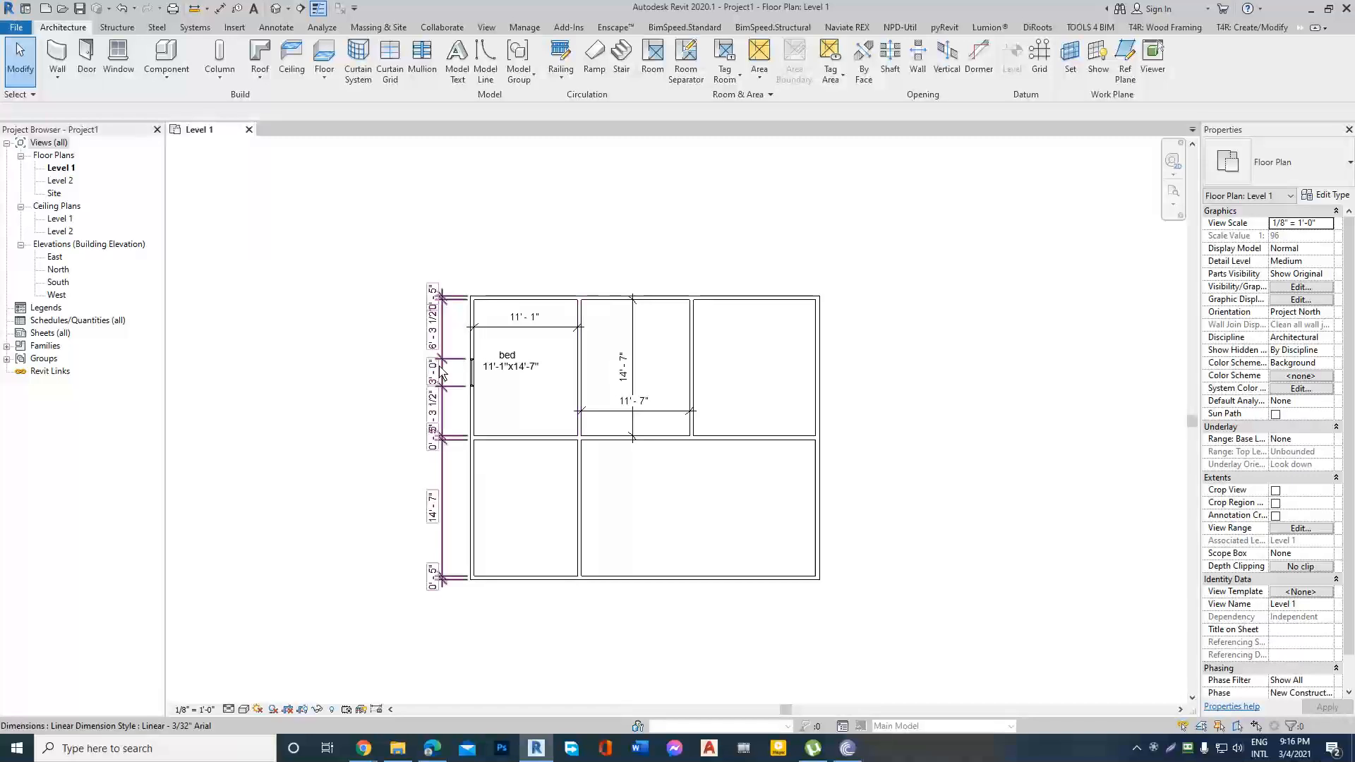
pyautogui.scroll(3, 439, 363)
pyautogui.scroll(-2, 400, 335)
pyautogui.scroll(1, 400, 339)
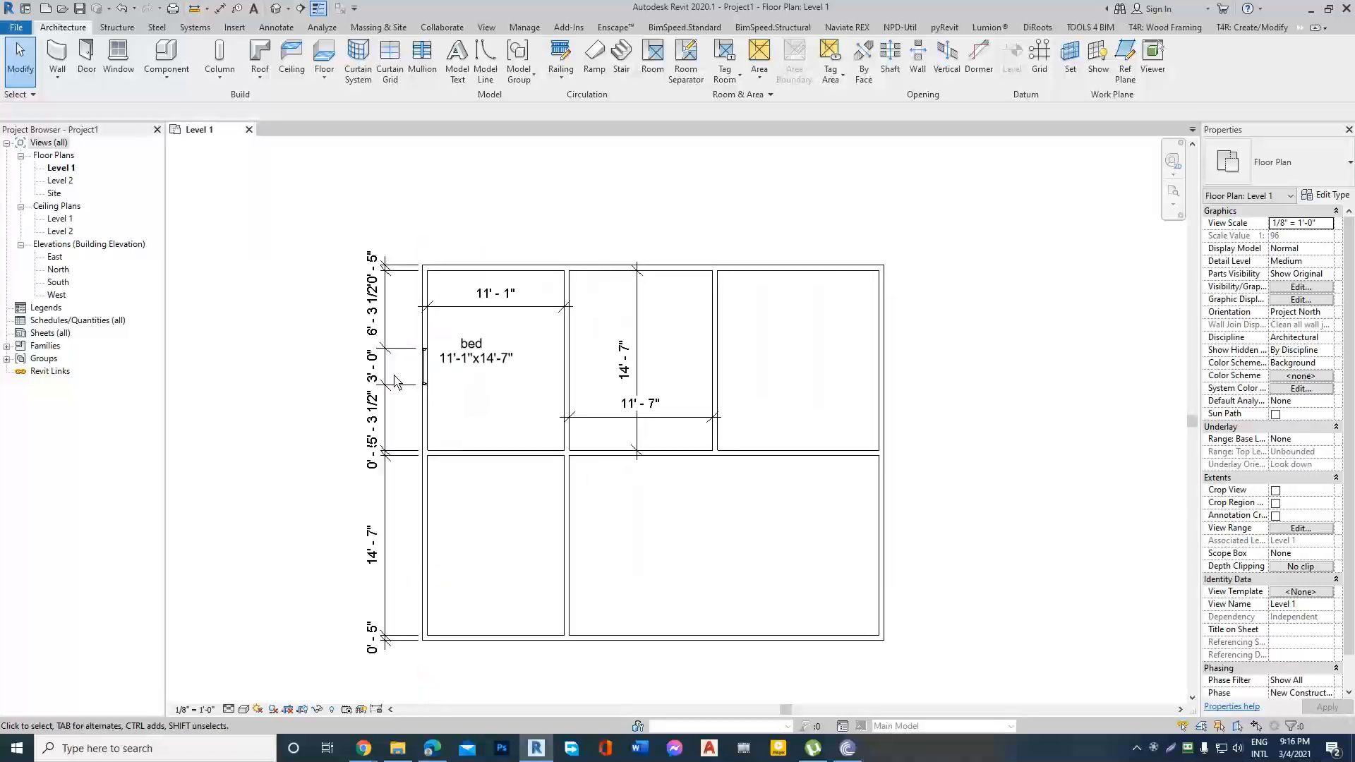
pyautogui.doubleClick(469, 359)
pyautogui.click(375, 357)
pyautogui.click(375, 358)
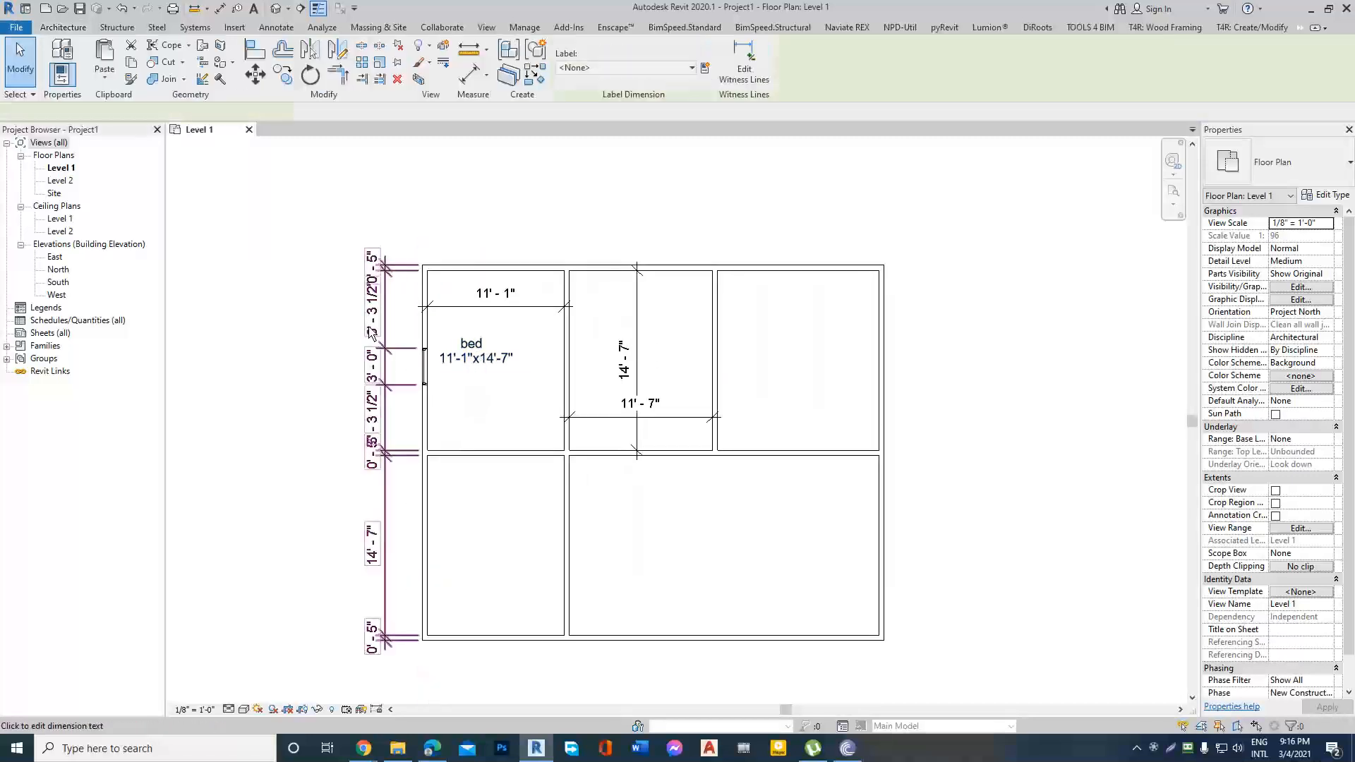
pyautogui.click(318, 353)
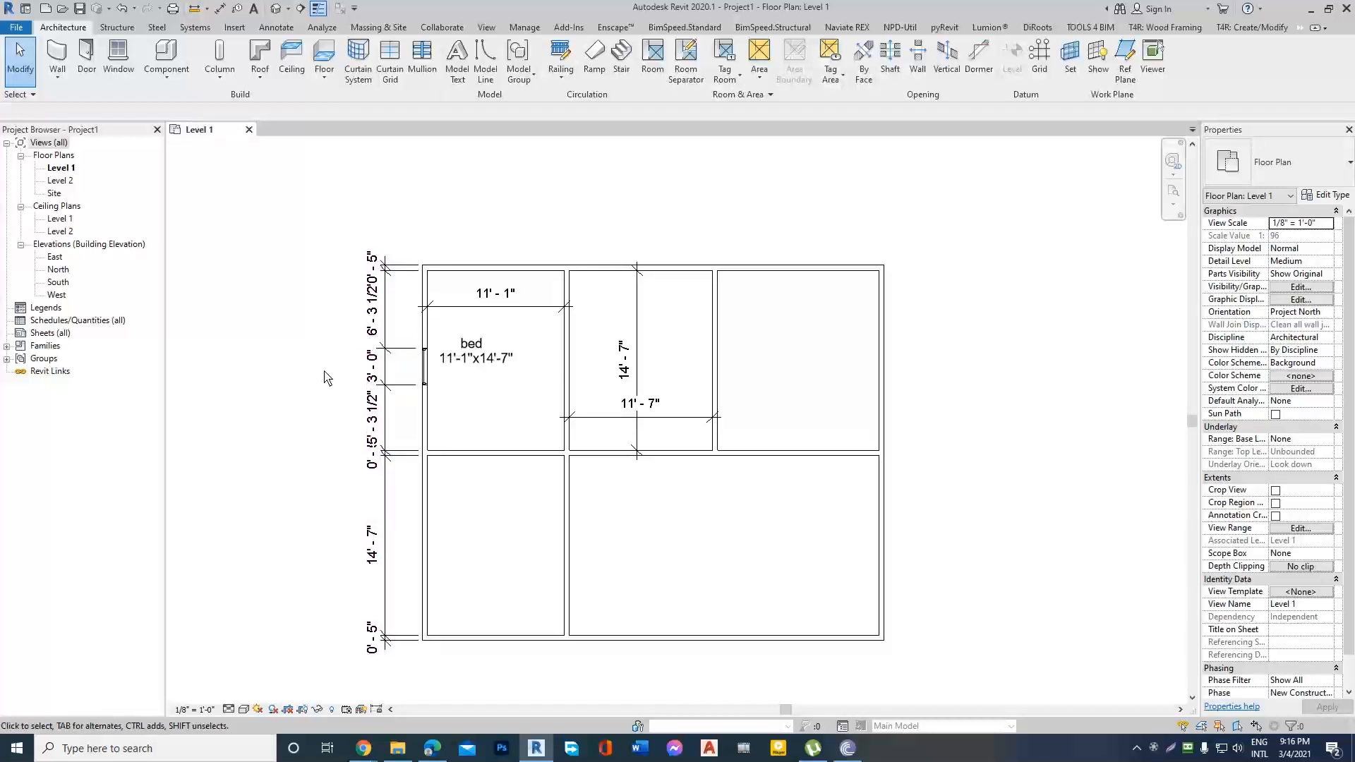
pyautogui.click(1153, 748)
pyautogui.click(1276, 672)
pyautogui.scroll(1, 780, 418)
pyautogui.scroll(-2, 780, 415)
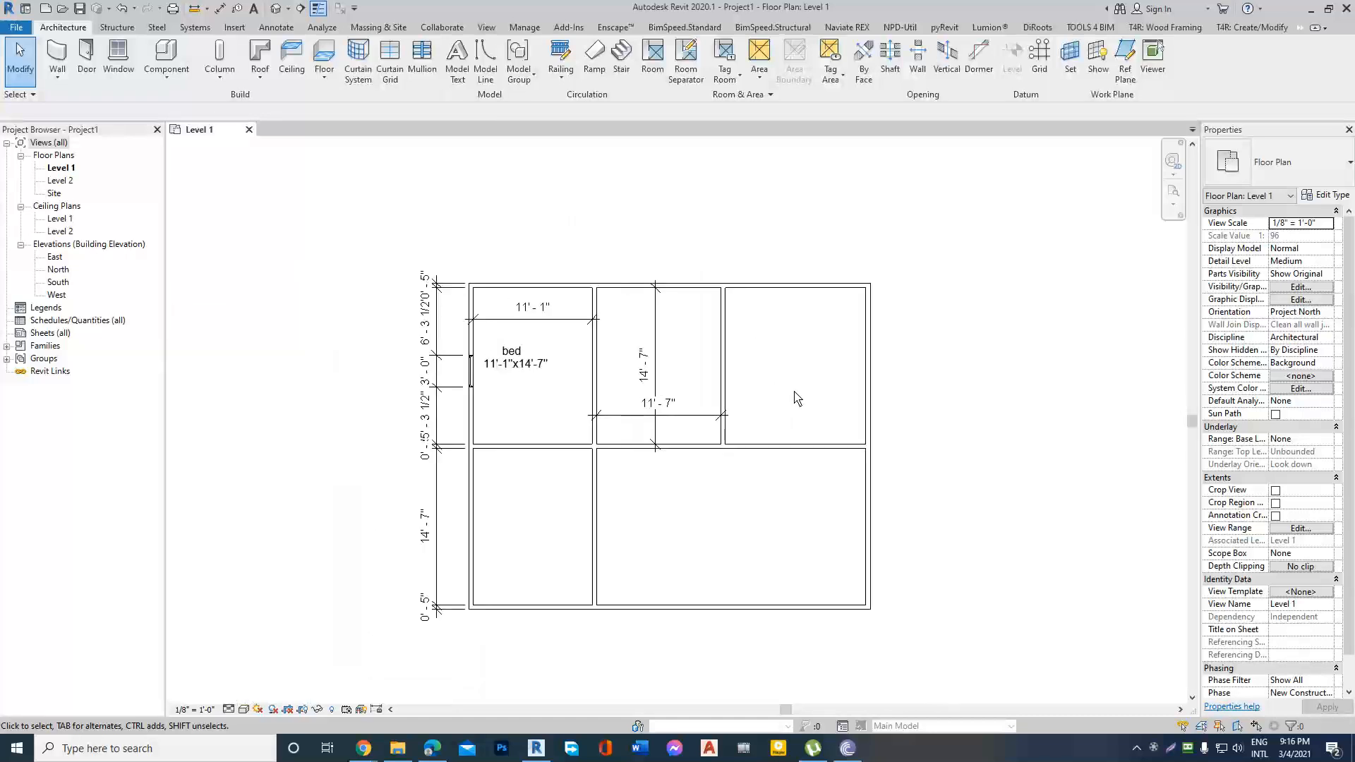
pyautogui.scroll(2, 694, 418)
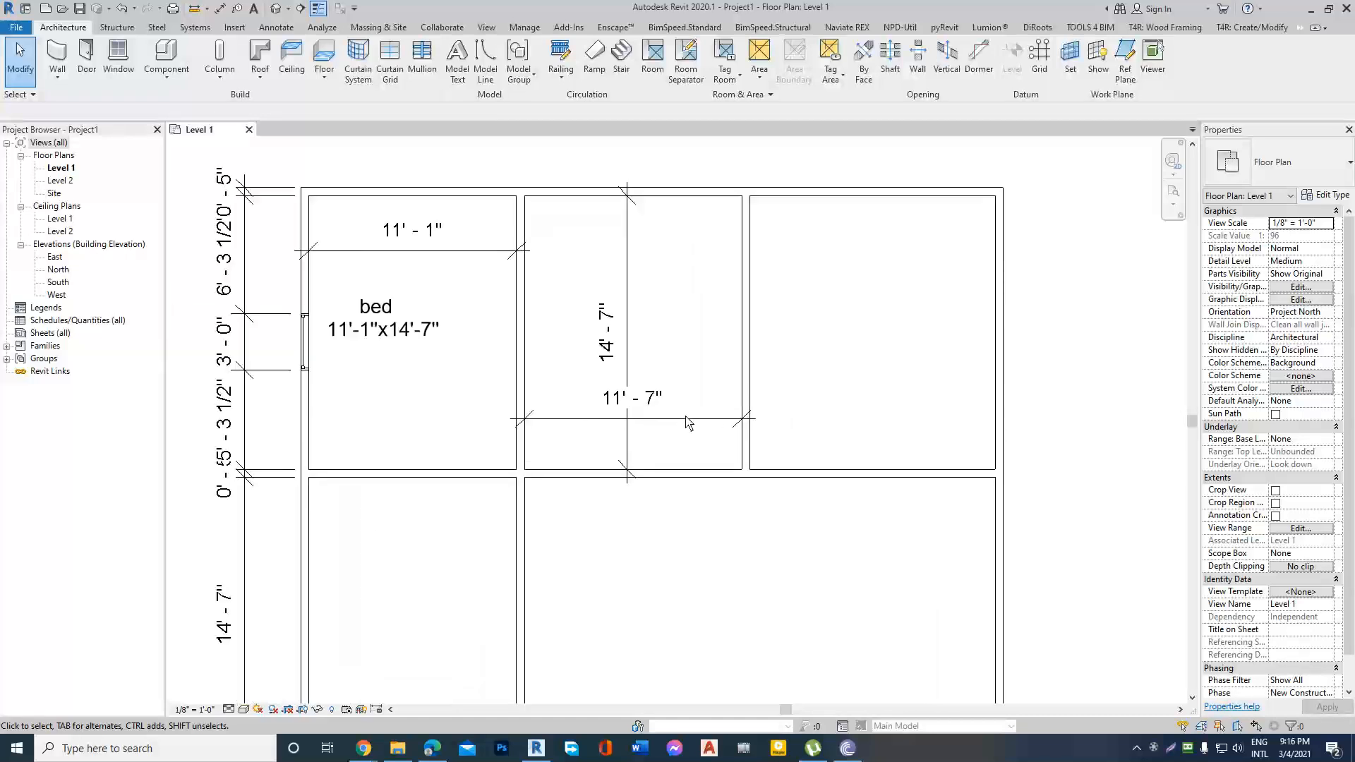
pyautogui.scroll(-2, 679, 424)
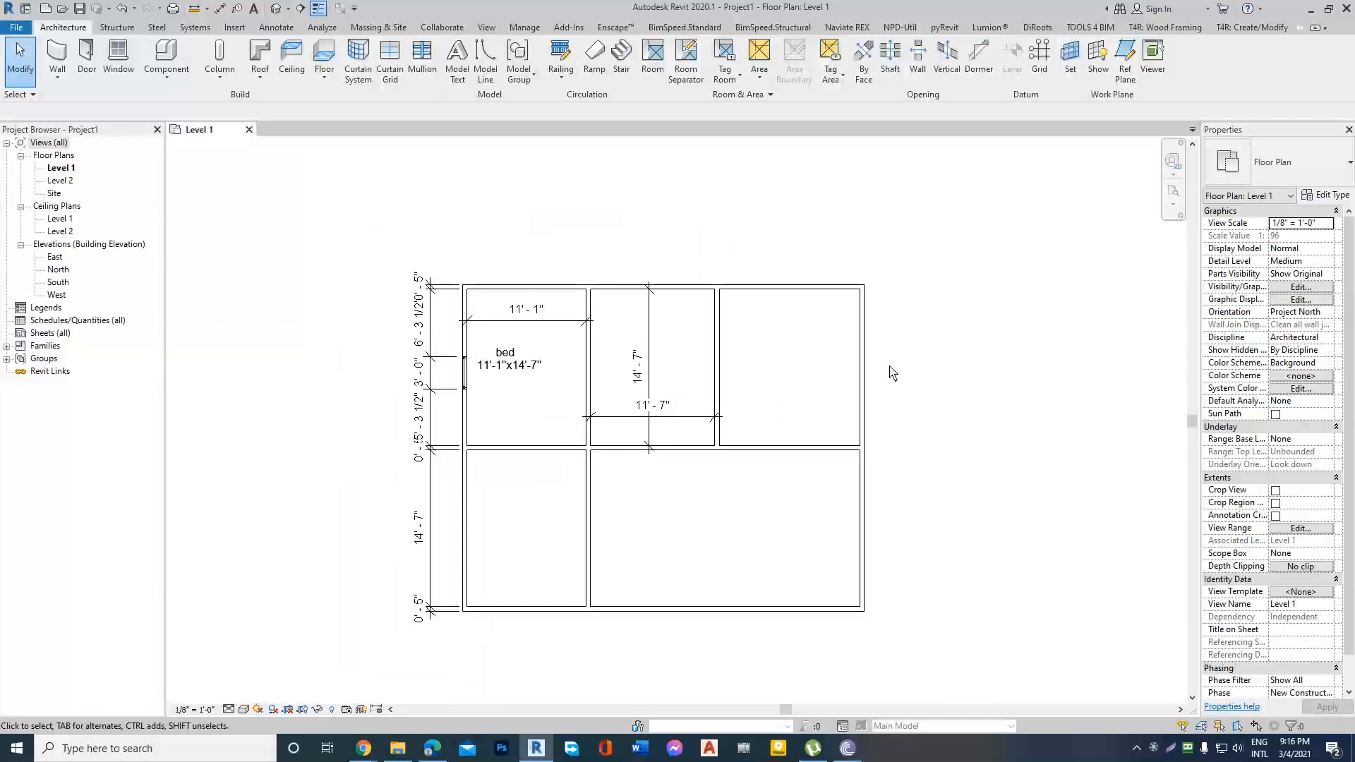
# Examine the width dimension of the north middle room and leave nothing selected.
pyautogui.click(620, 417)
pyautogui.scroll(2, 656, 422)
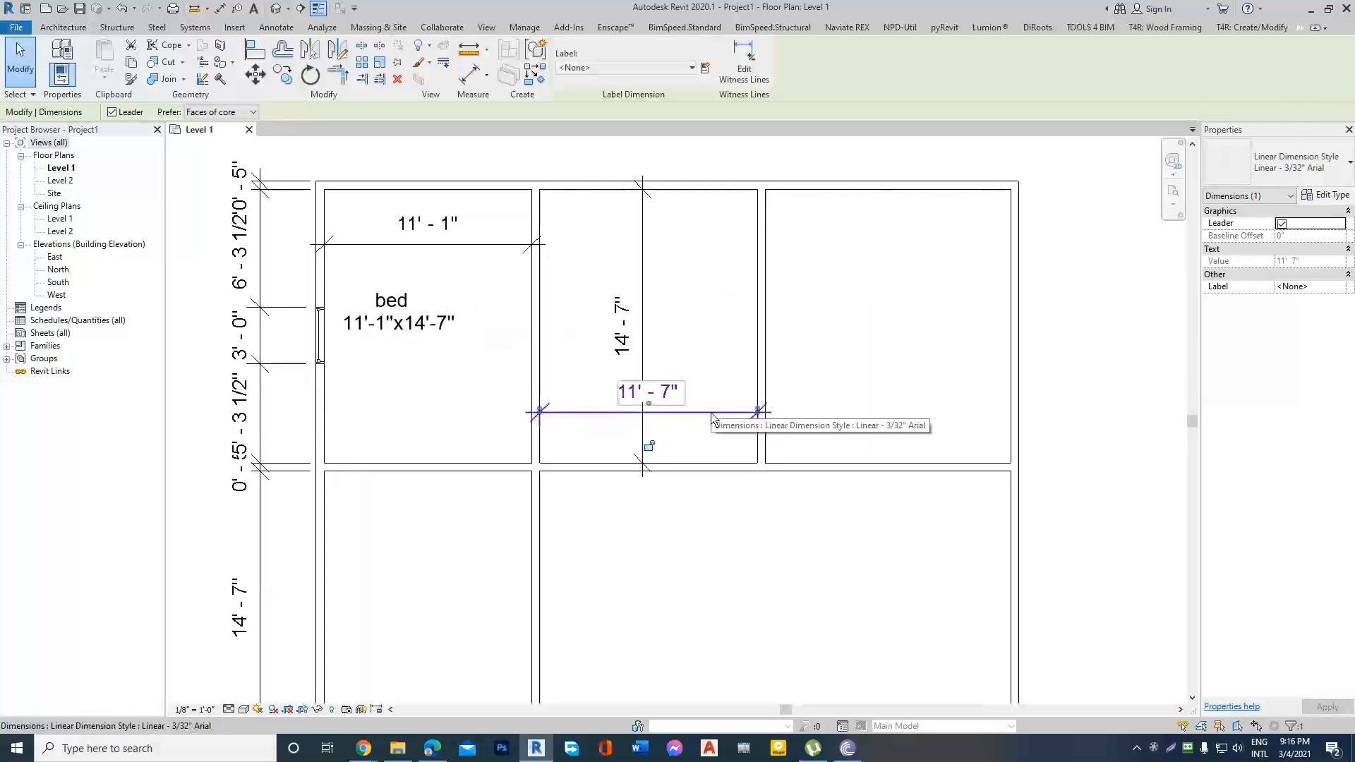
pyautogui.click(806, 405)
pyautogui.scroll(-2, 919, 361)
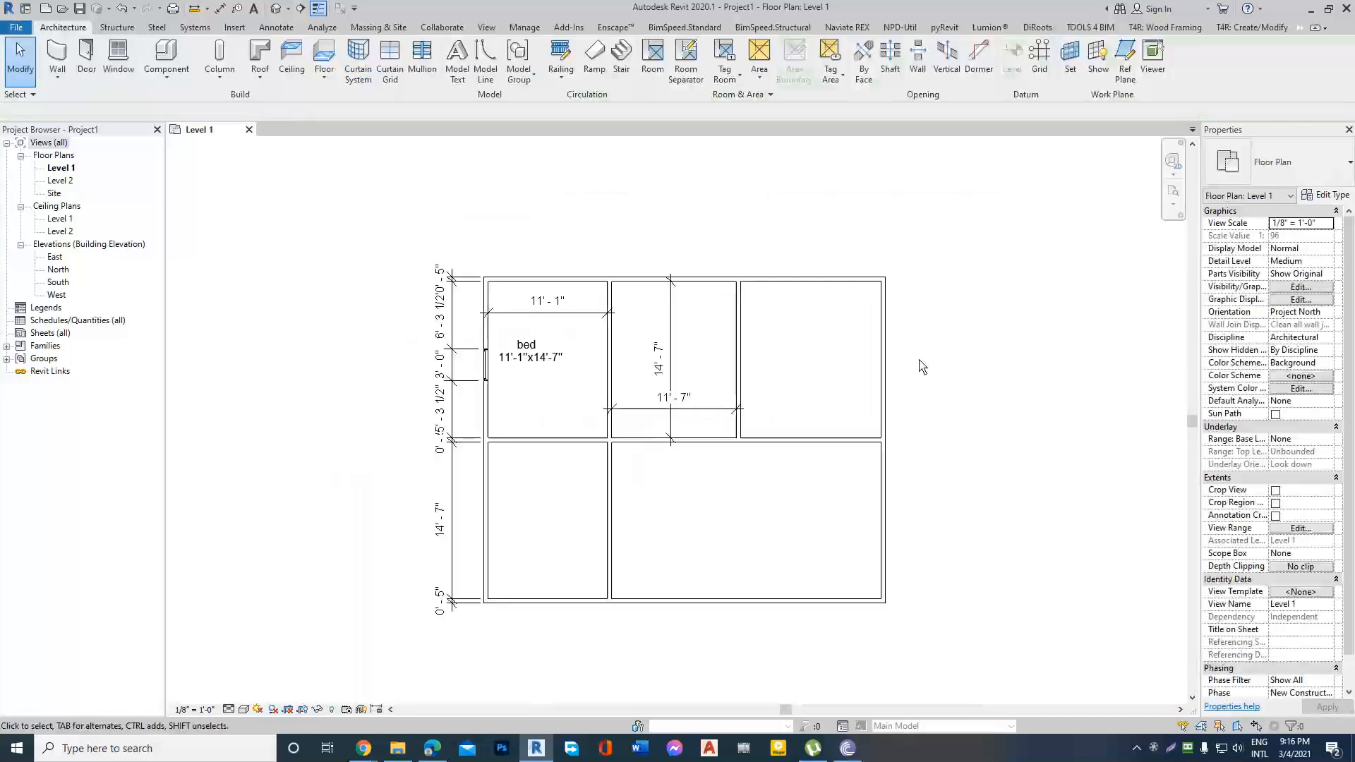
pyautogui.scroll(2, 693, 413)
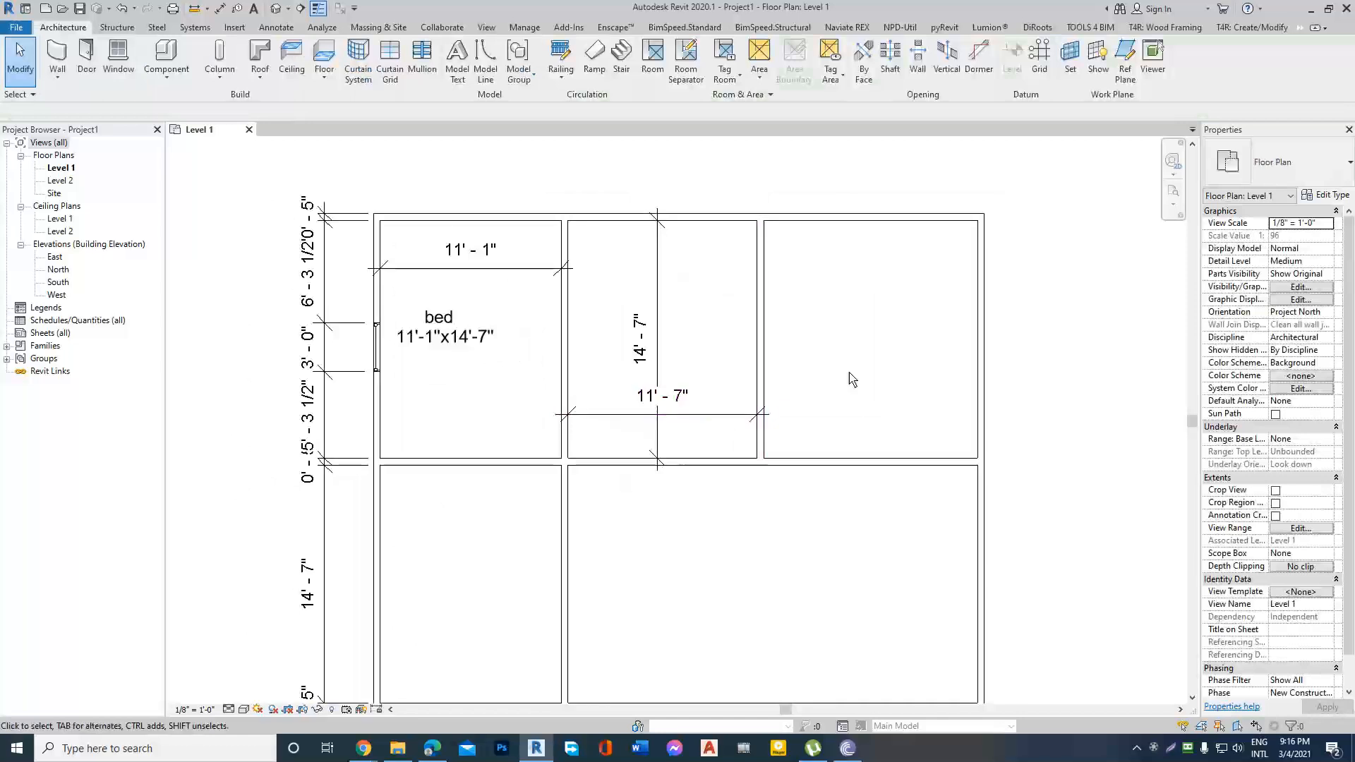
pyautogui.scroll(-2, 854, 375)
pyautogui.scroll(1, 761, 404)
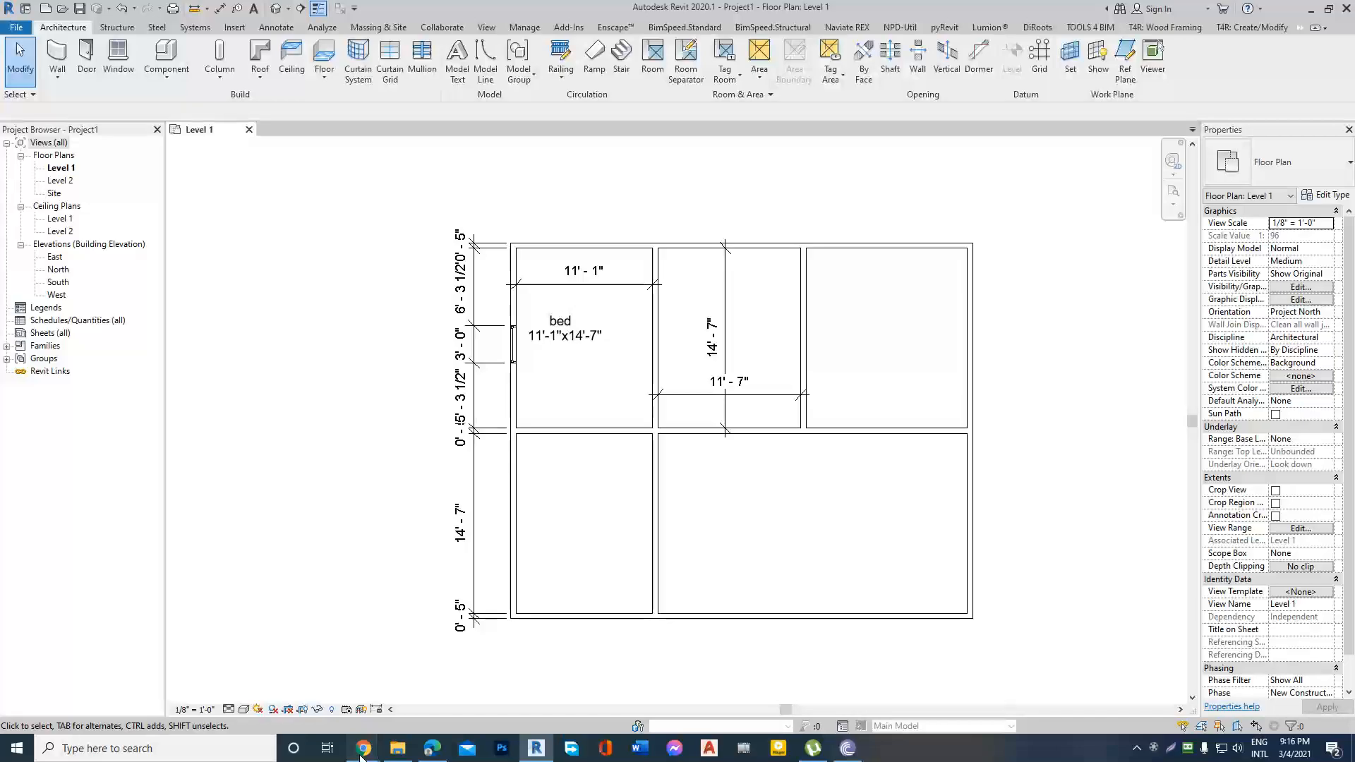
# Check the Google Meet call in Chrome and return to the Level 1 plan in Revit.
pyautogui.moveTo(362, 752)
pyautogui.click(332, 653)
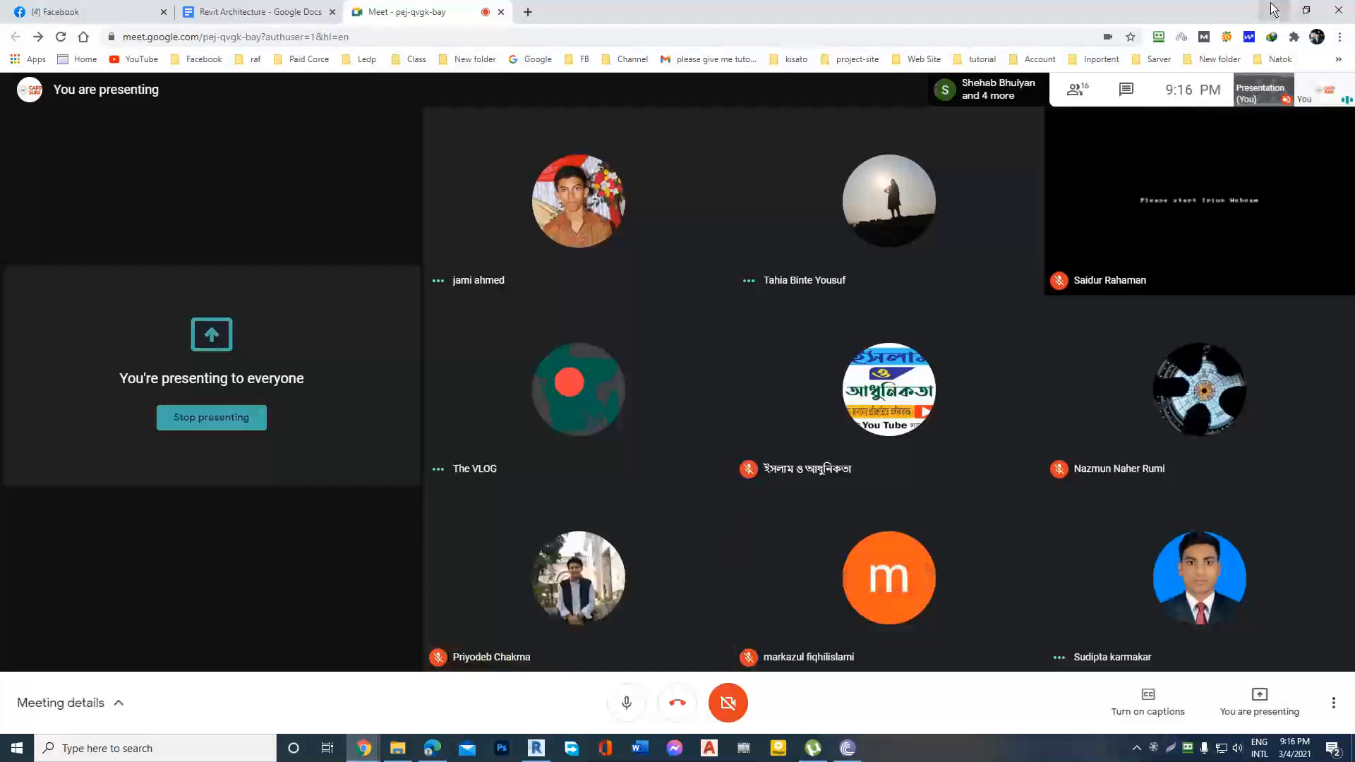
pyautogui.hotkey('alt', 'Tab')
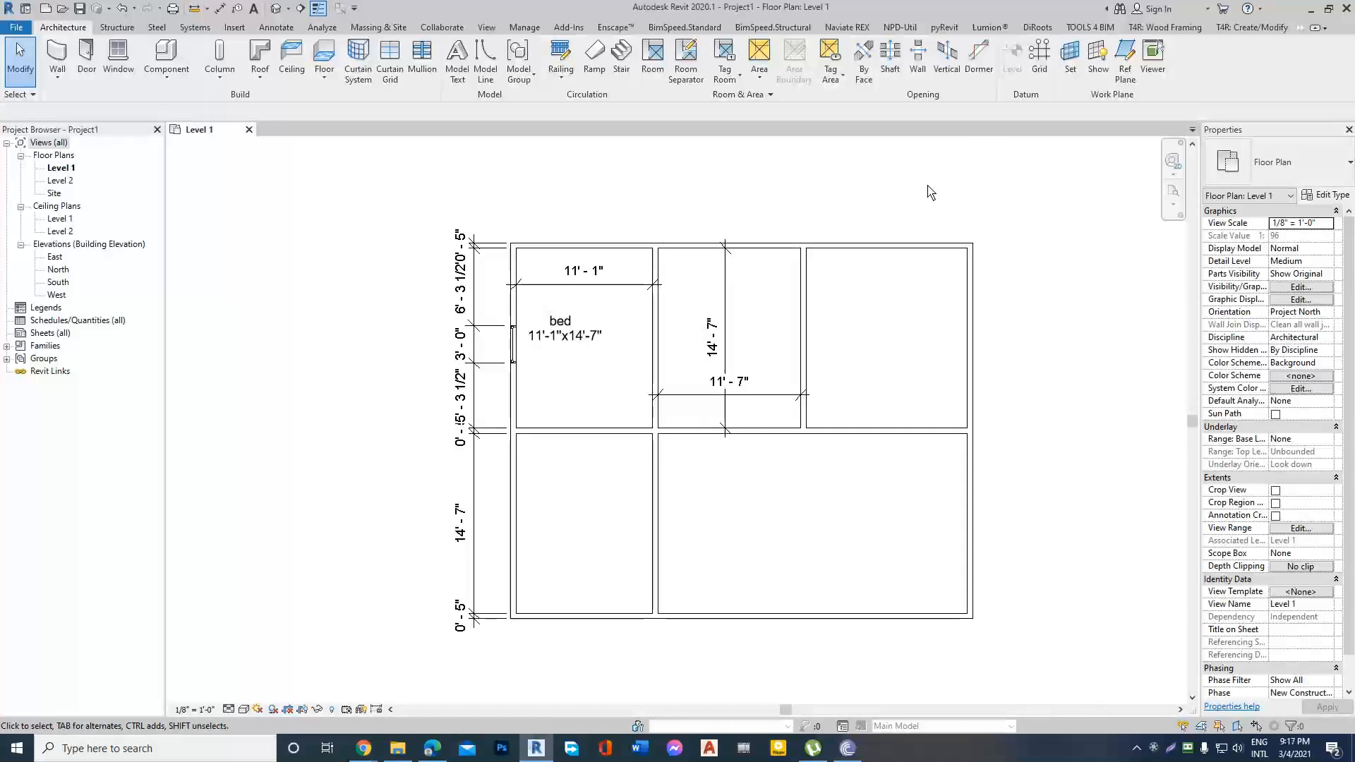
# Examine the partition on the east side of the "bed" room and its distances to the neighbouring walls.
pyautogui.scroll(3, 742, 317)
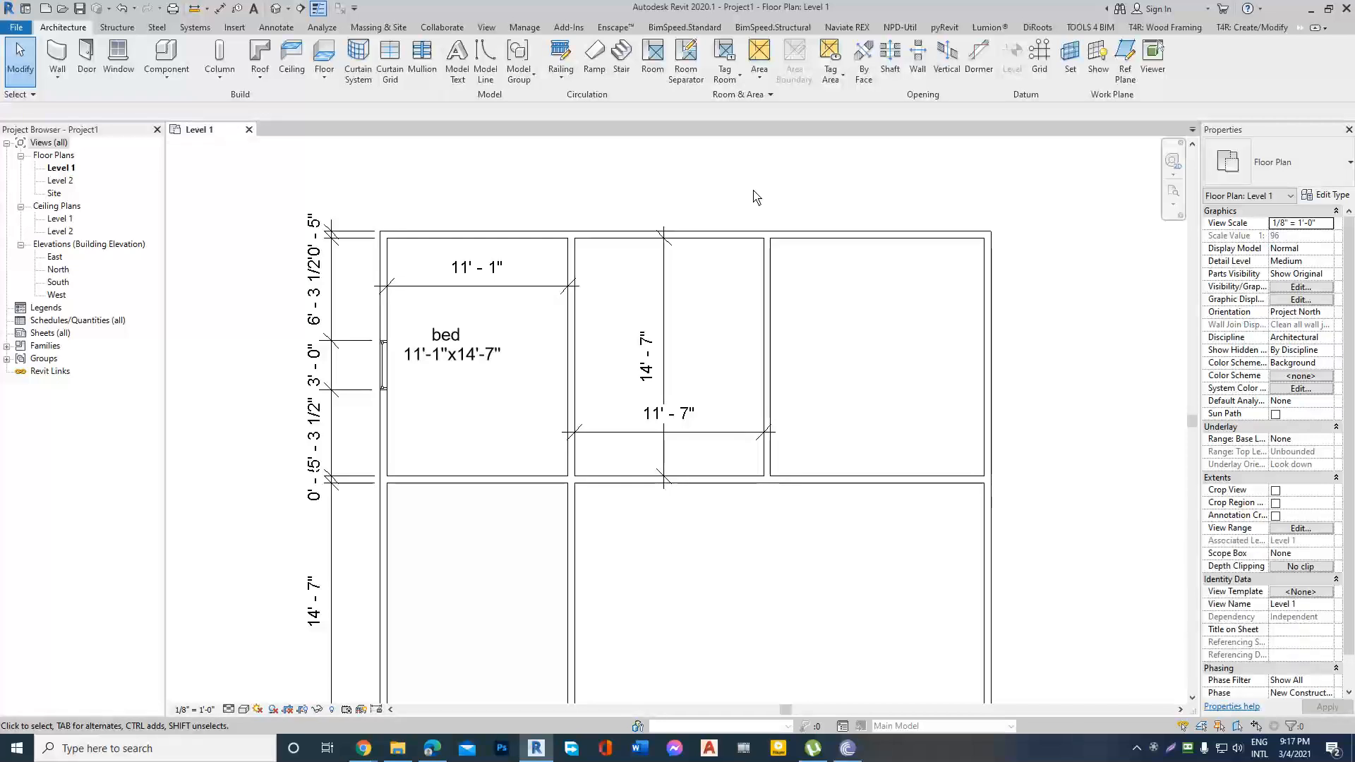
pyautogui.click(569, 325)
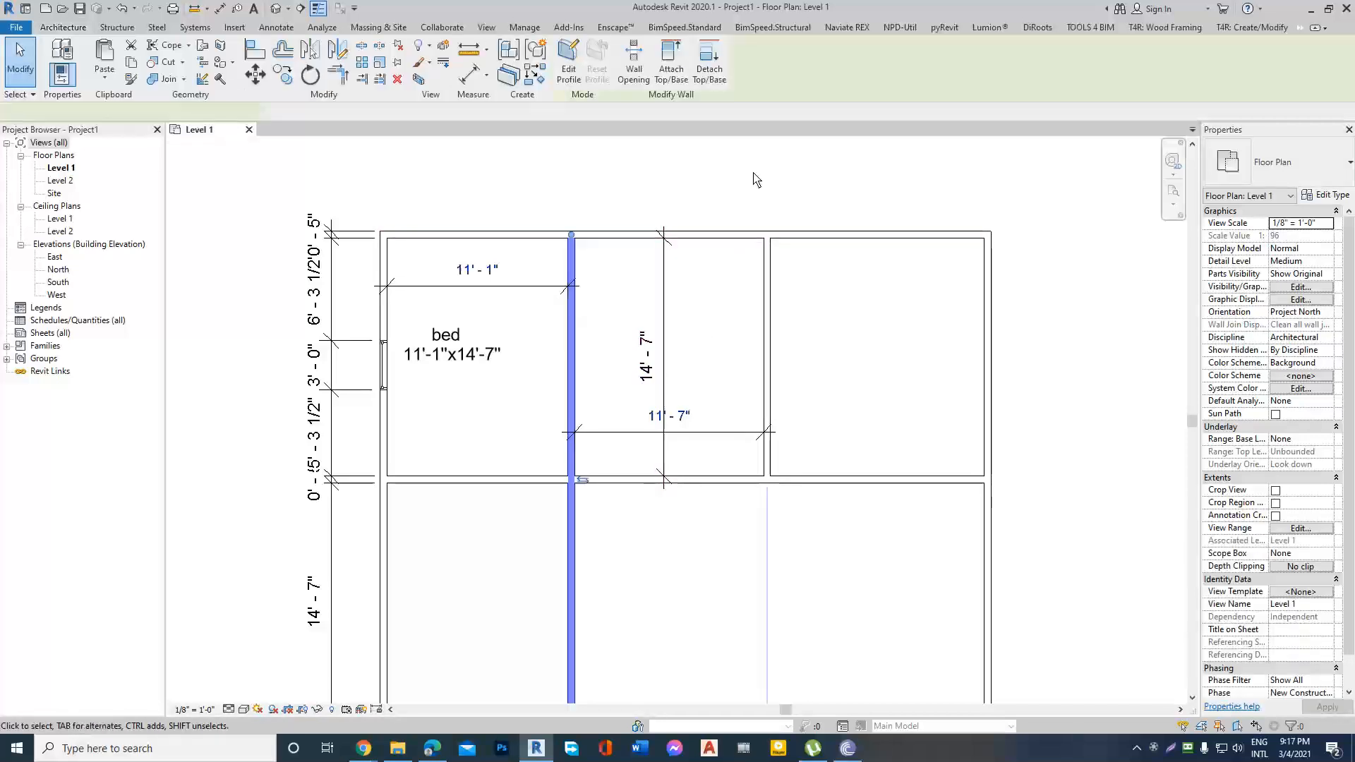
pyautogui.click(756, 175)
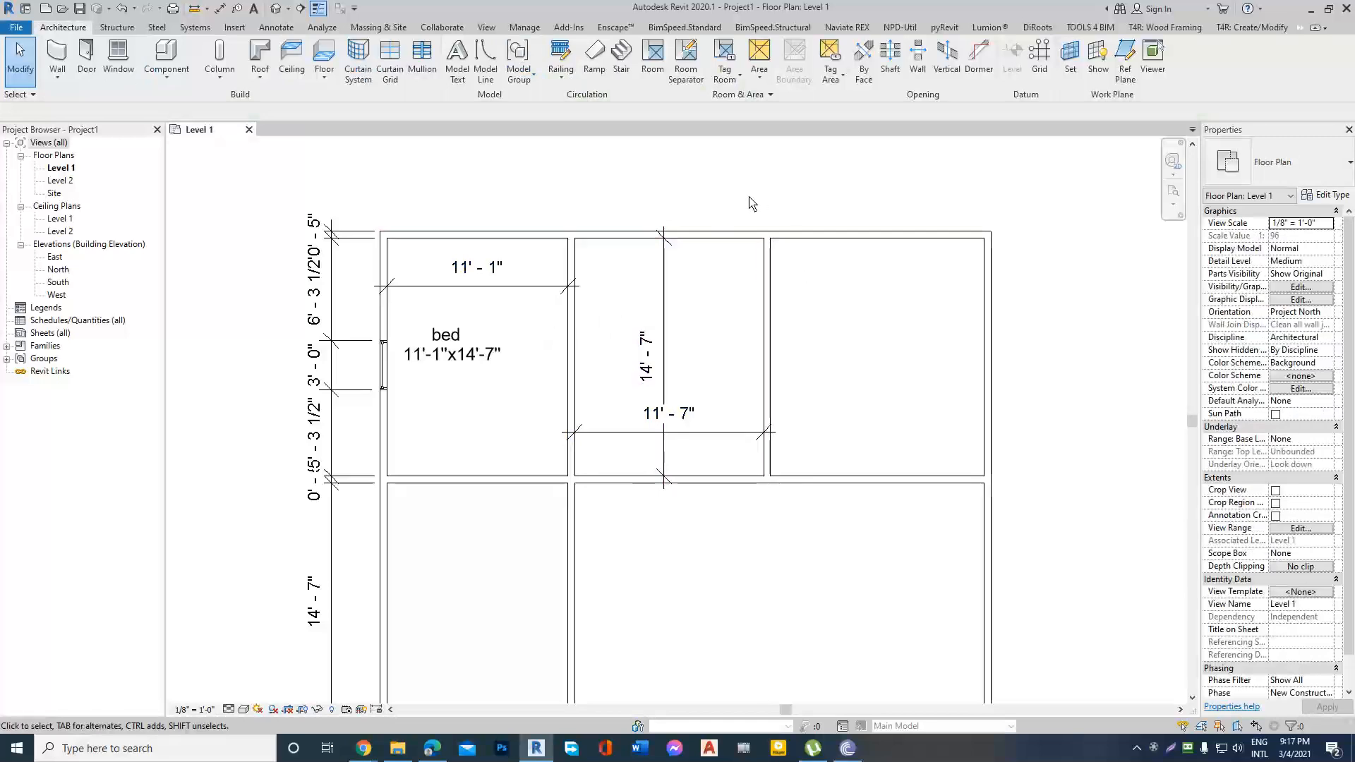
pyautogui.click(570, 328)
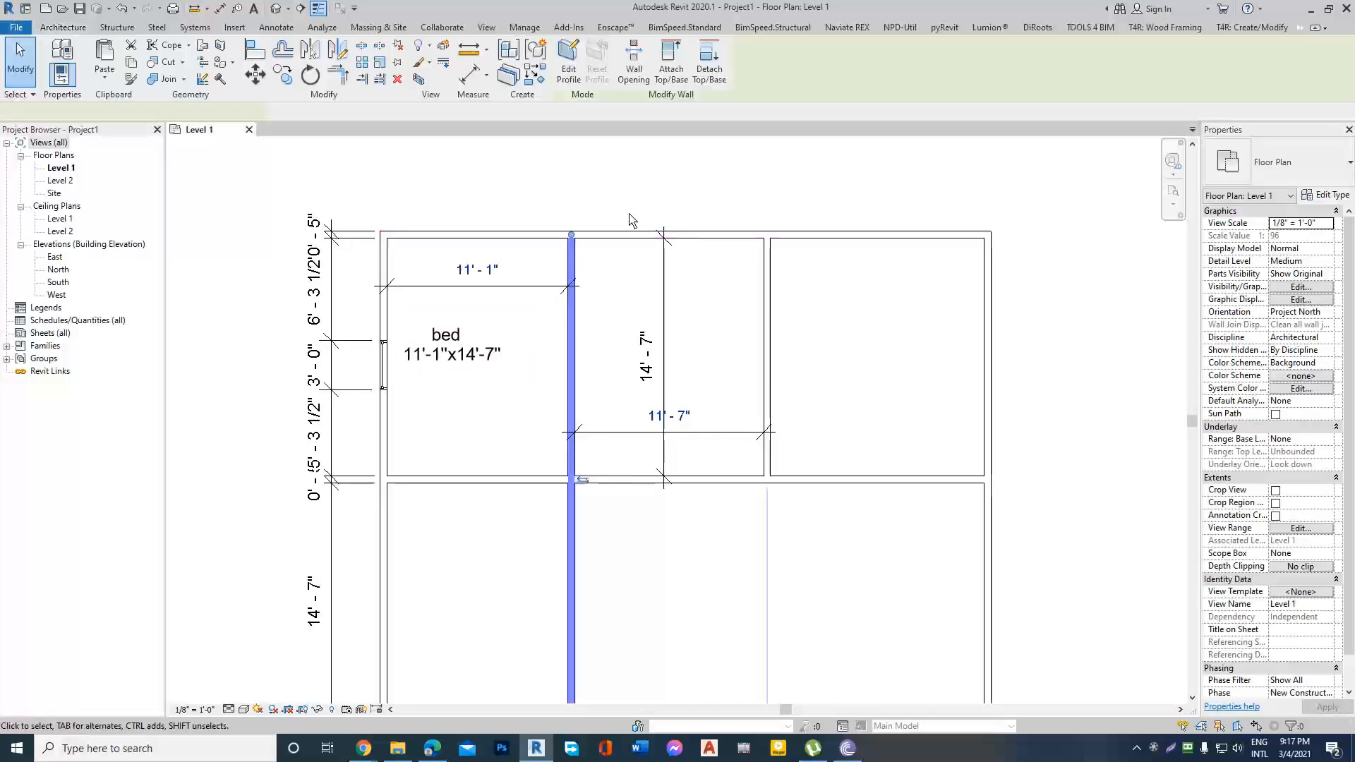
pyautogui.click(636, 215)
pyautogui.scroll(-2, 551, 269)
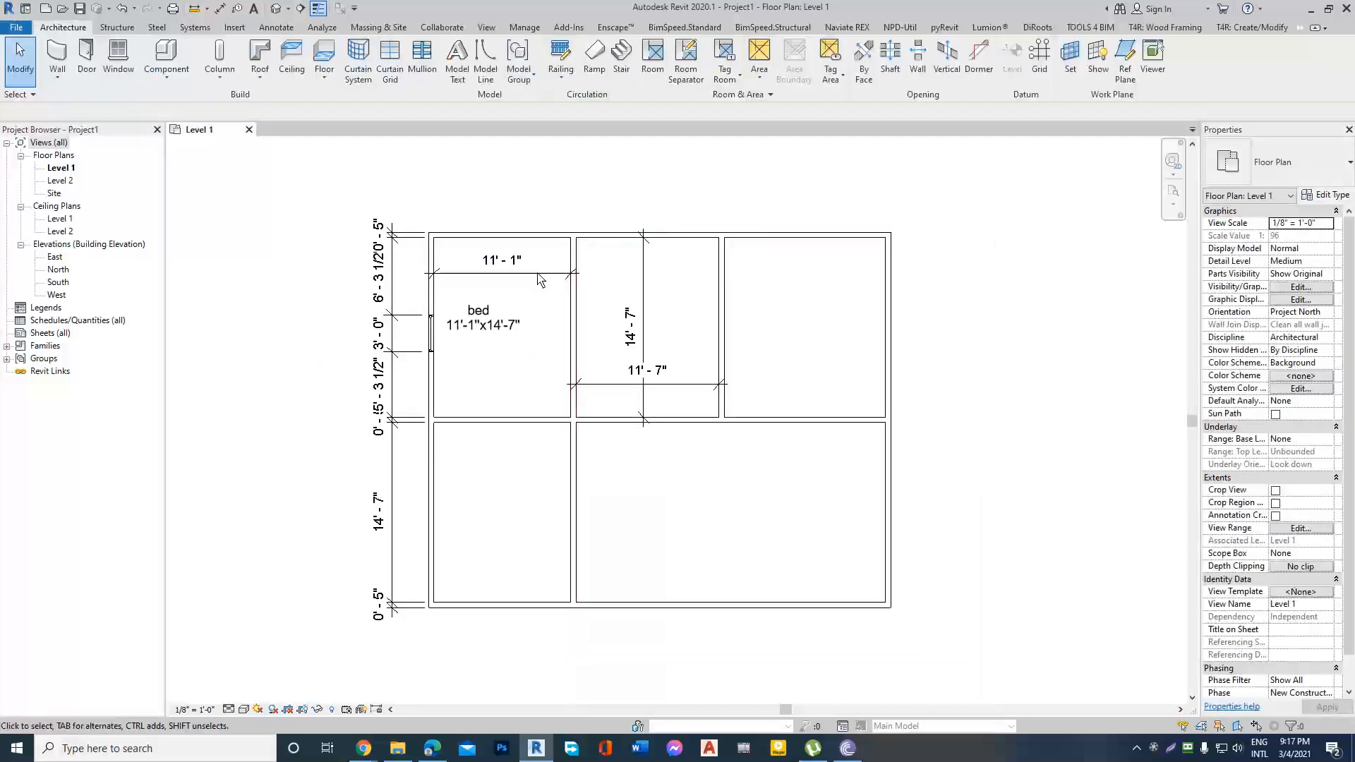
pyautogui.scroll(1, 487, 328)
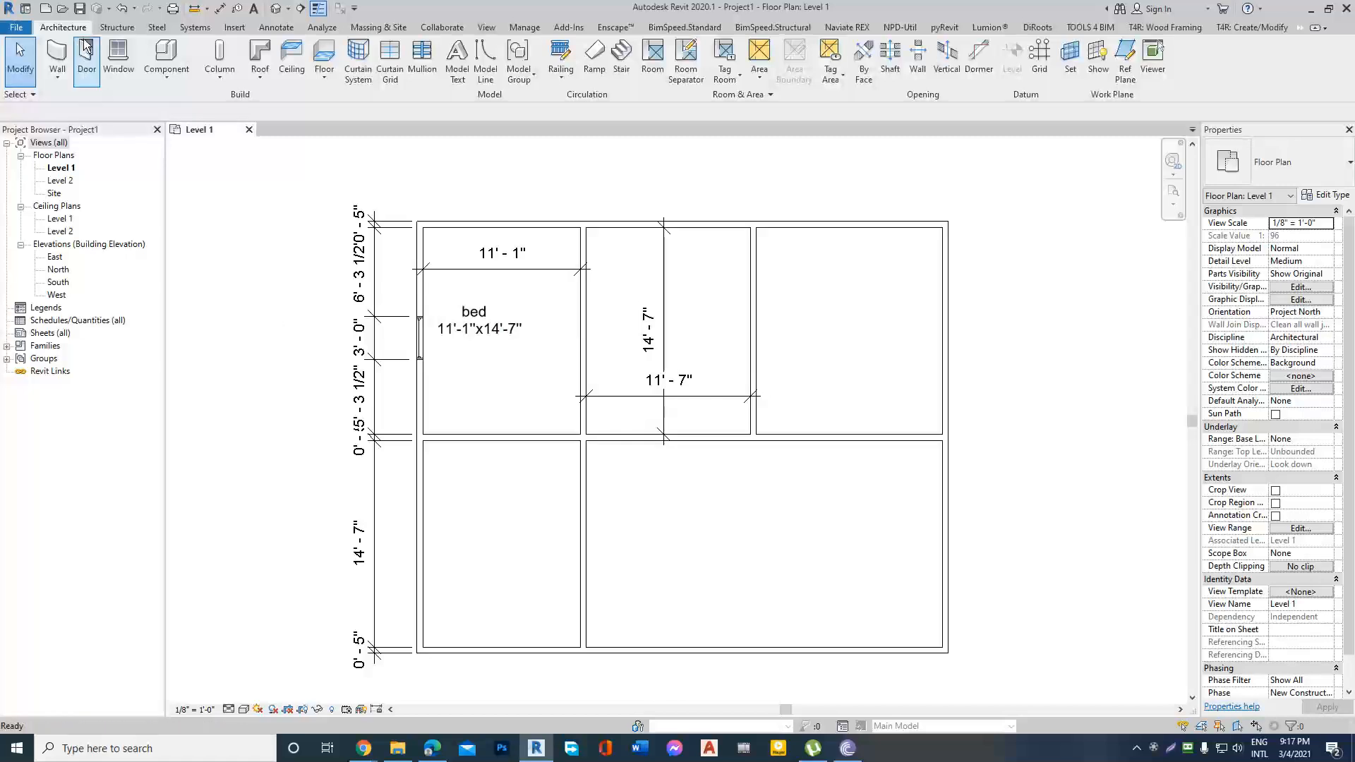
# Place a text note in the northeast room reading "bed" on one line and "12x10" below it.
pyautogui.click(276, 29)
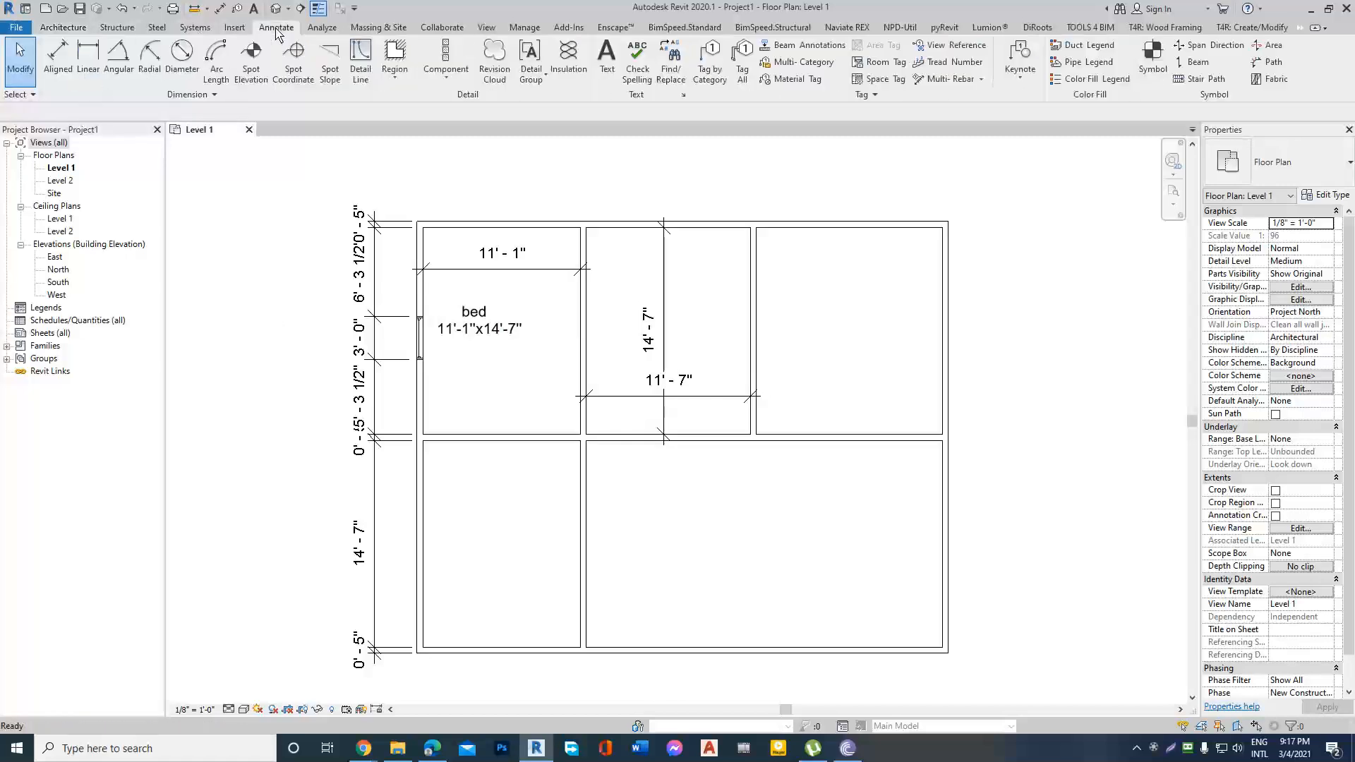
pyautogui.click(607, 58)
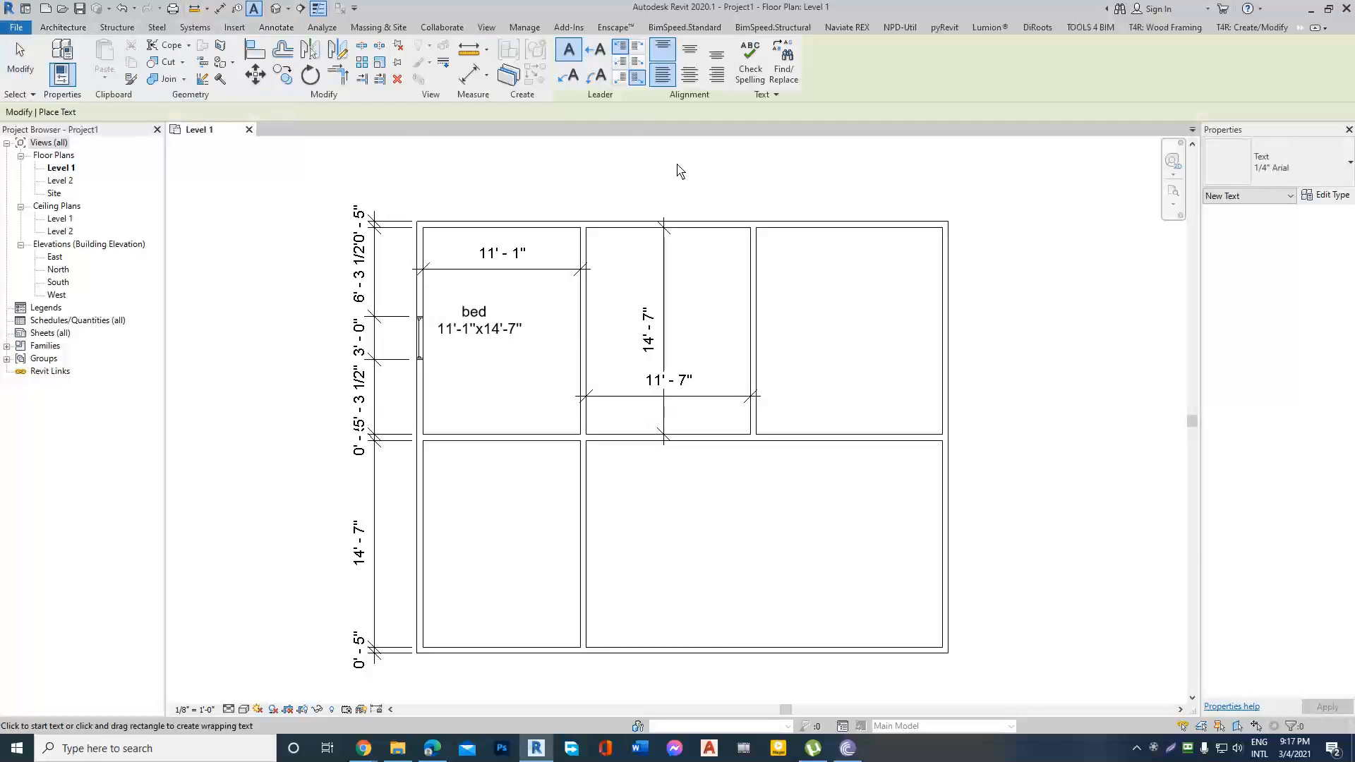
pyautogui.click(568, 75)
pyautogui.scroll(3, 917, 349)
pyautogui.click(742, 287)
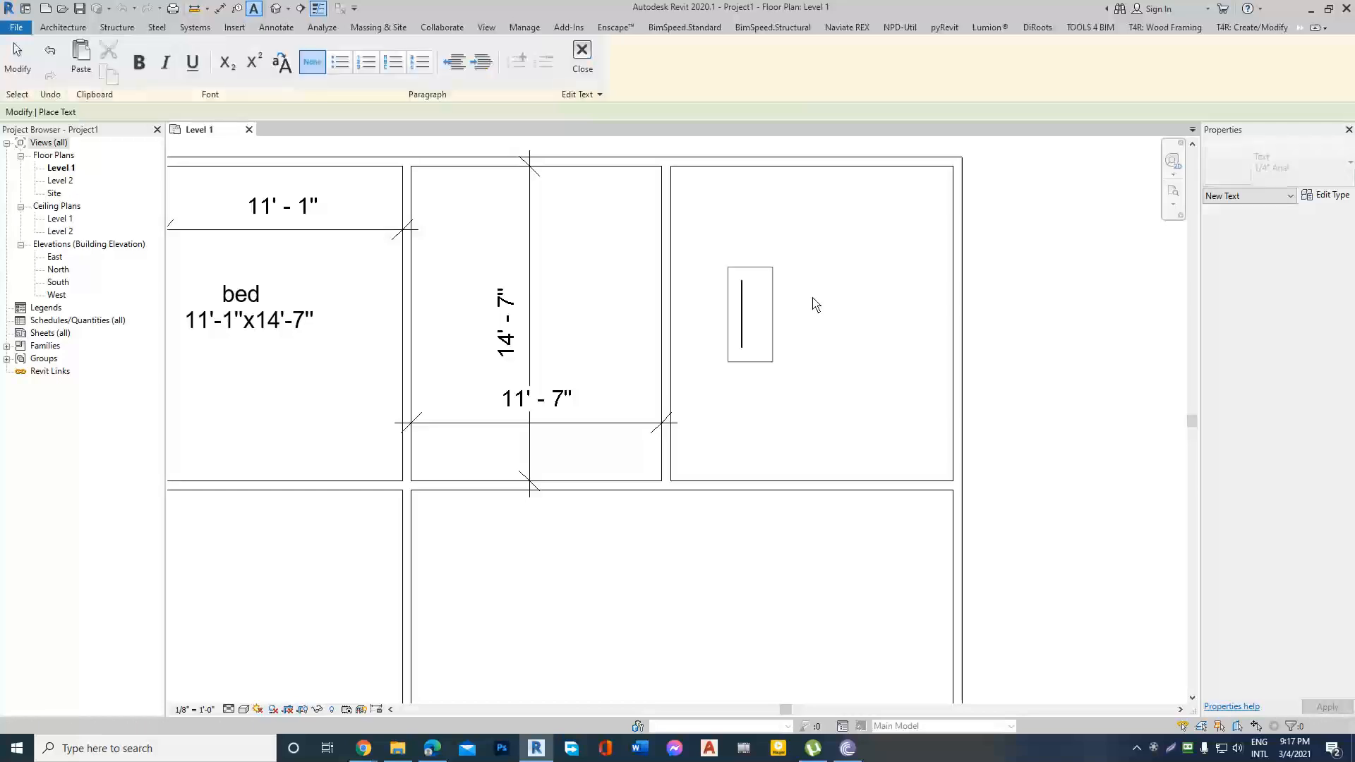
pyautogui.write('bed')
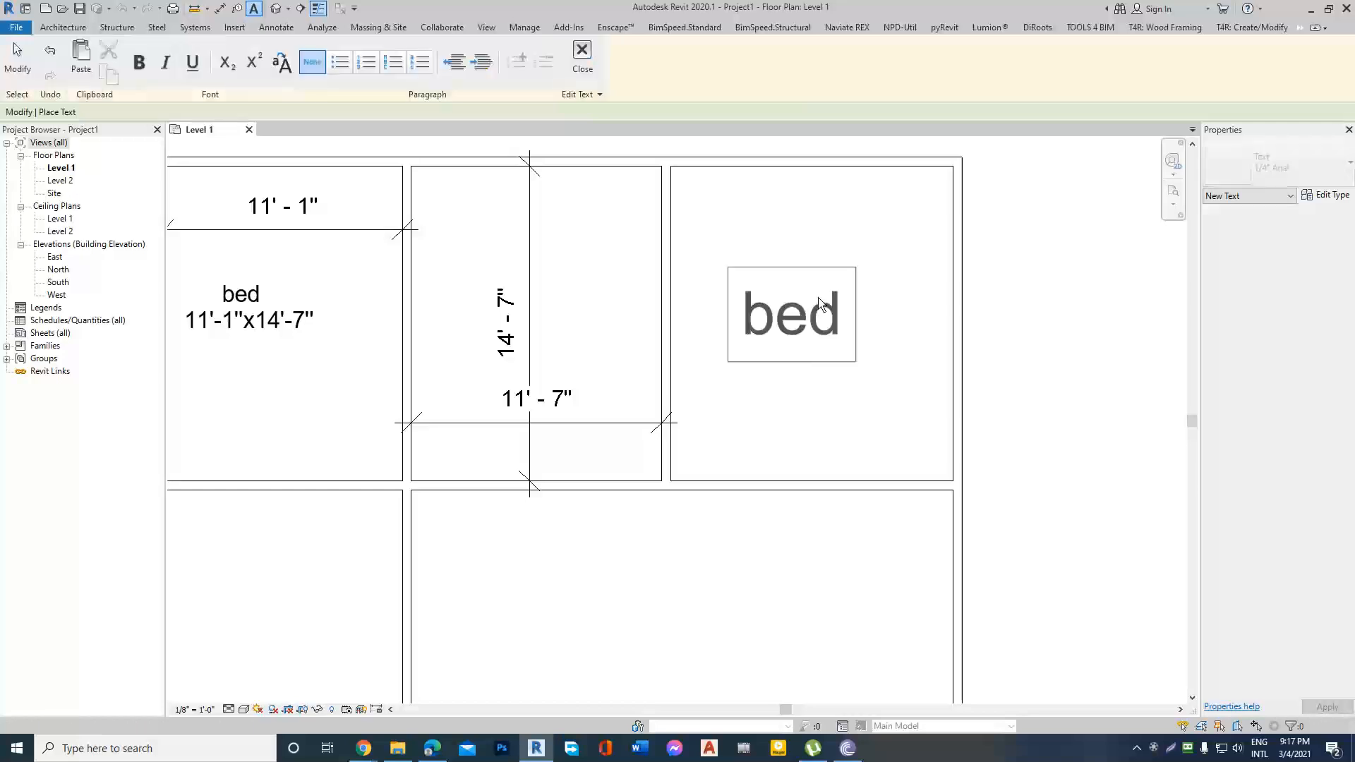
pyautogui.press('Return')
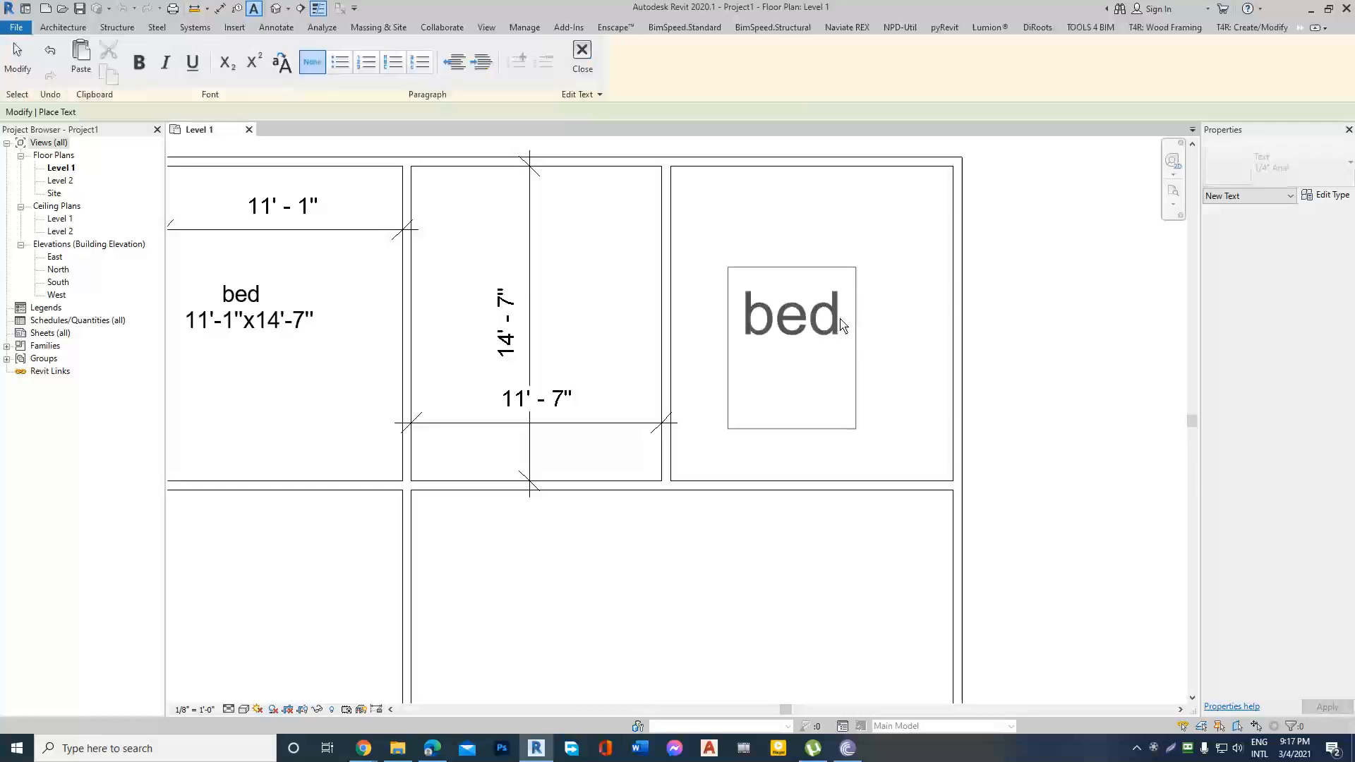
pyautogui.write('12x10')
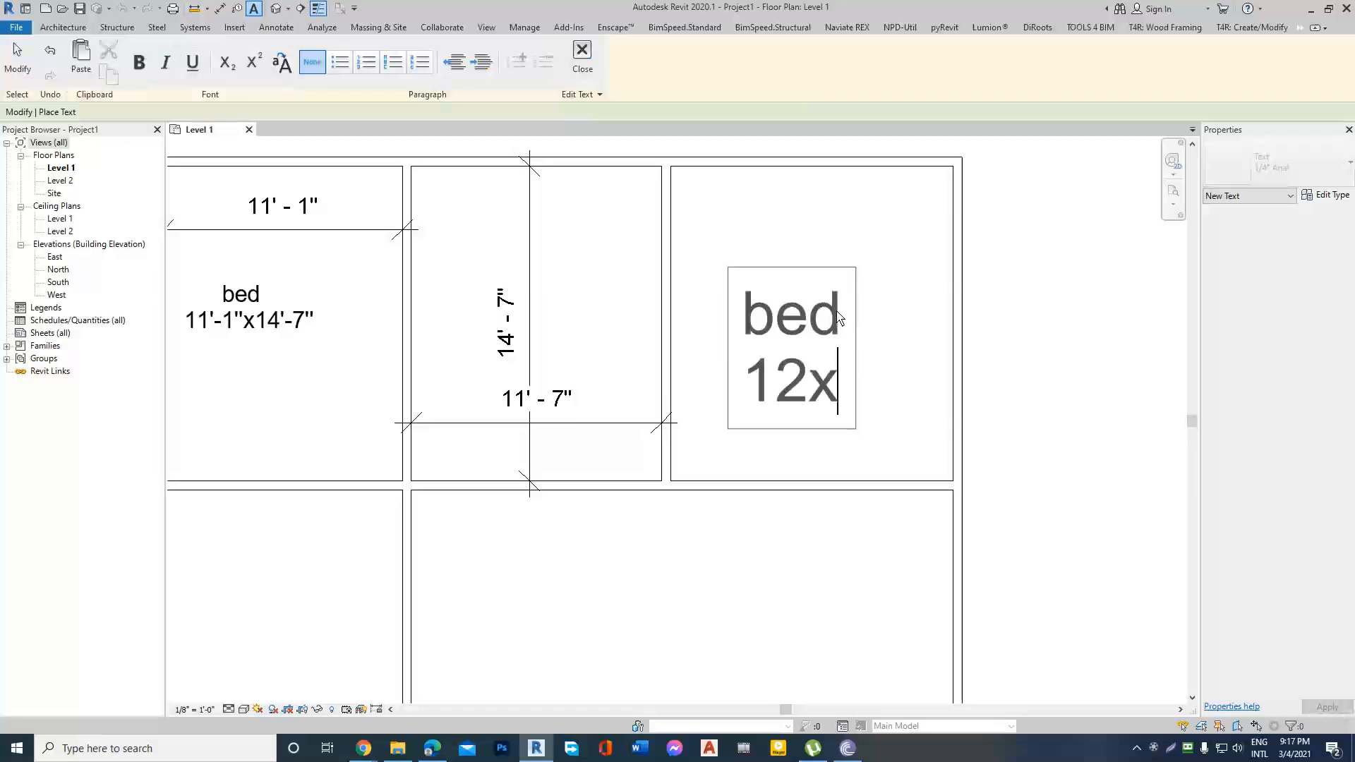
pyautogui.click(989, 309)
pyautogui.scroll(-2, 852, 335)
pyautogui.press('Escape')
pyautogui.press('Escape')
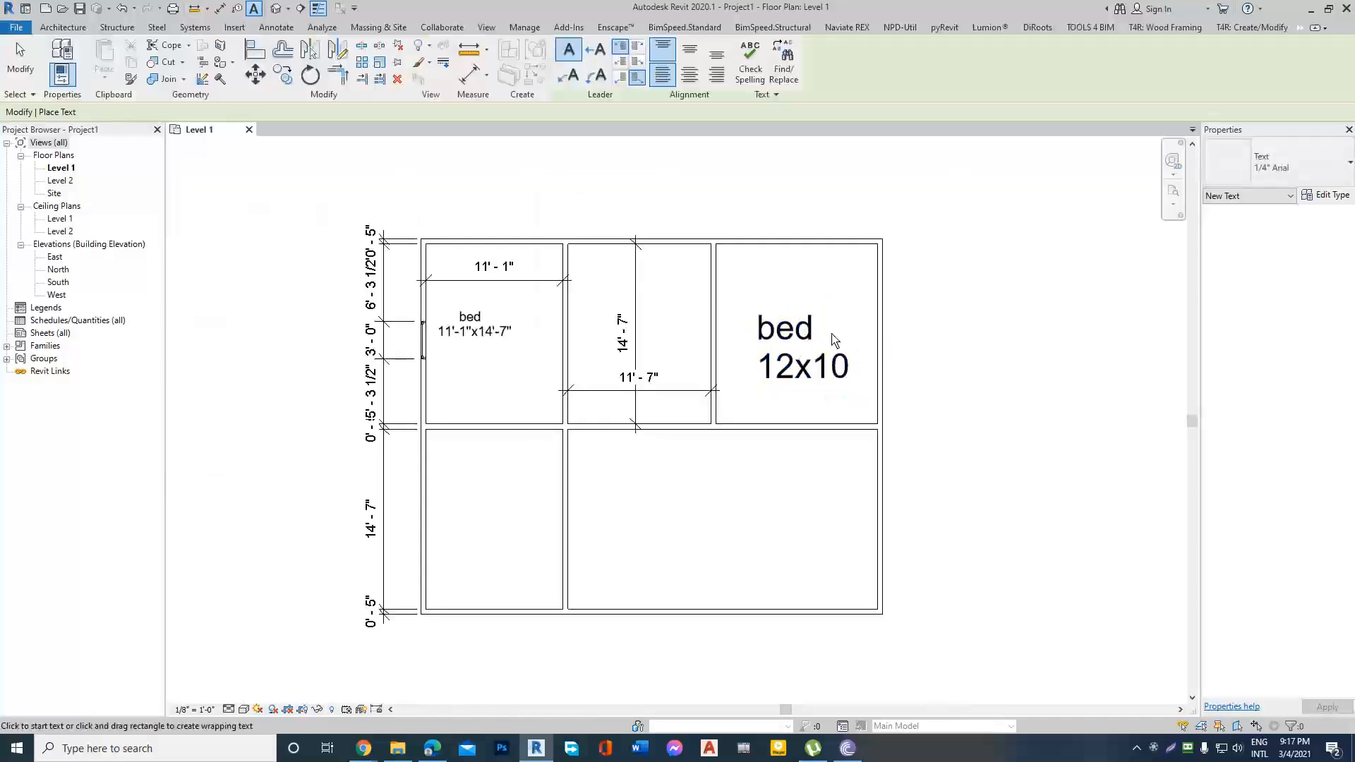
# Select the "bed 12x10" note and inspect its type properties, particularly the text size, without changing them.
pyautogui.click(802, 329)
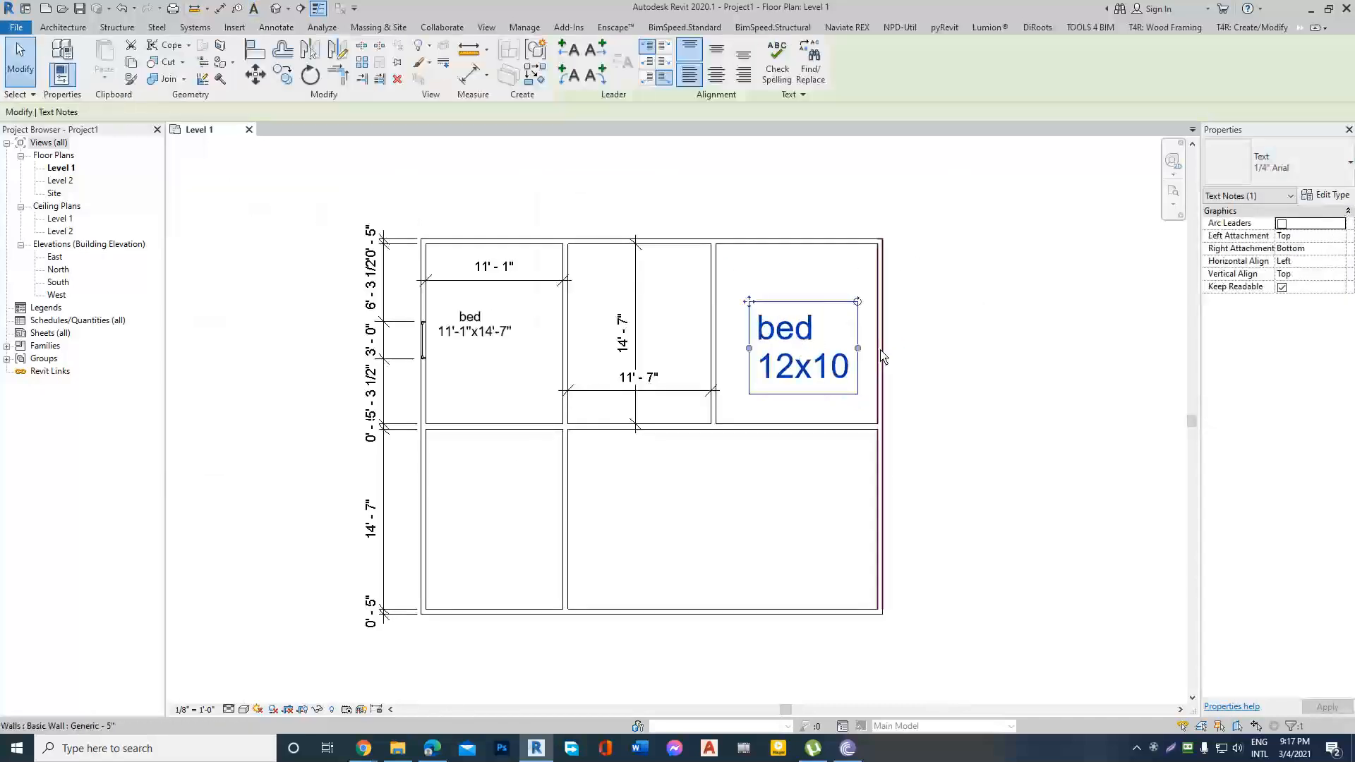
pyautogui.scroll(2, 884, 358)
pyautogui.click(1326, 195)
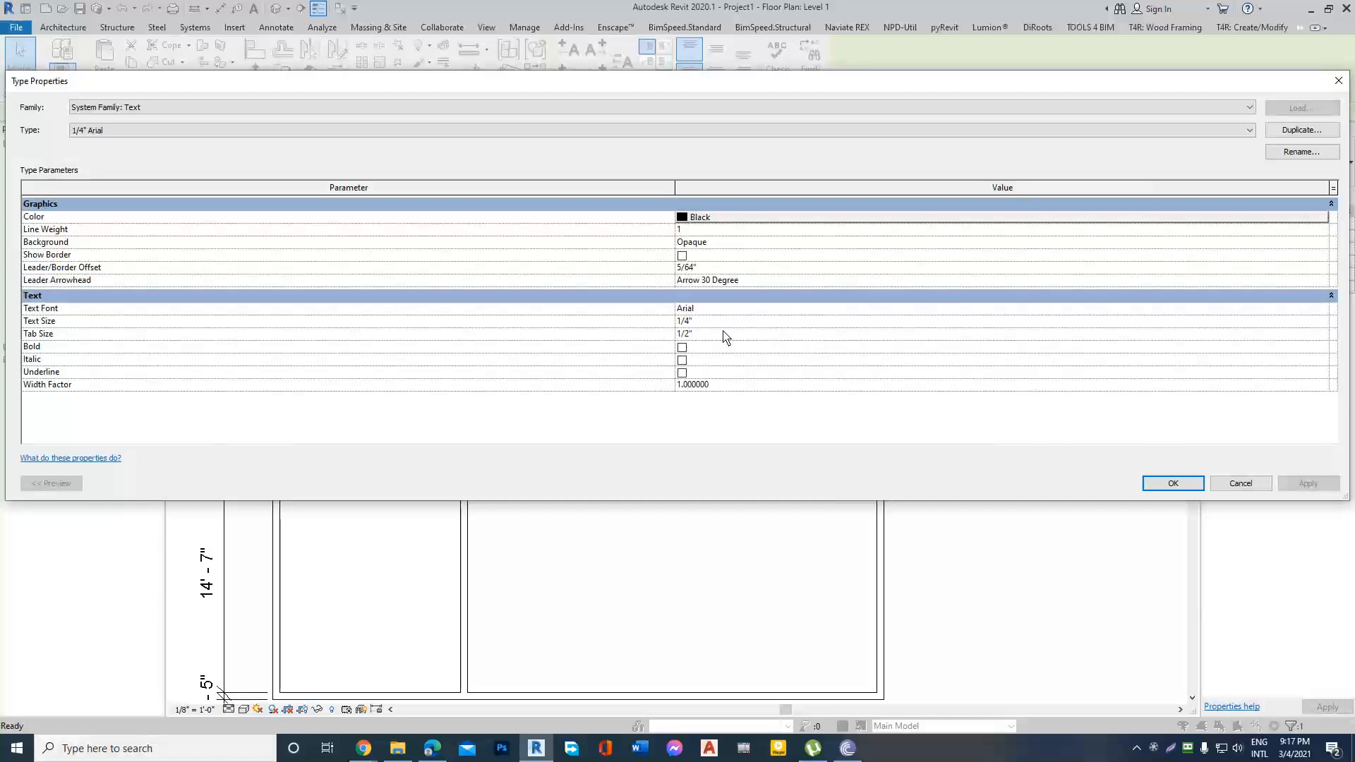
pyautogui.click(730, 326)
pyautogui.click(1338, 80)
# Change the "bed 12x10" note's text type to 3/32" Arial and deselect it.
pyautogui.click(1337, 162)
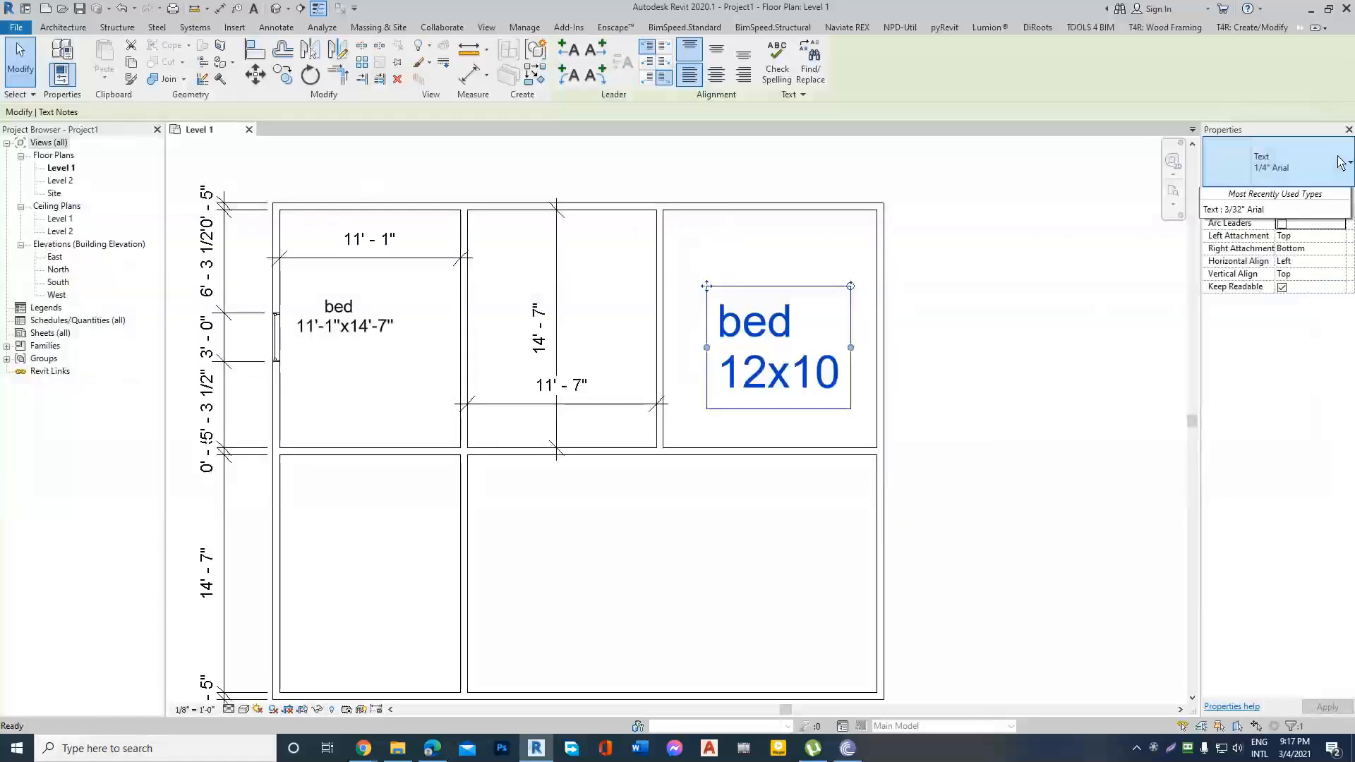
pyautogui.click(1344, 155)
pyautogui.click(1344, 155)
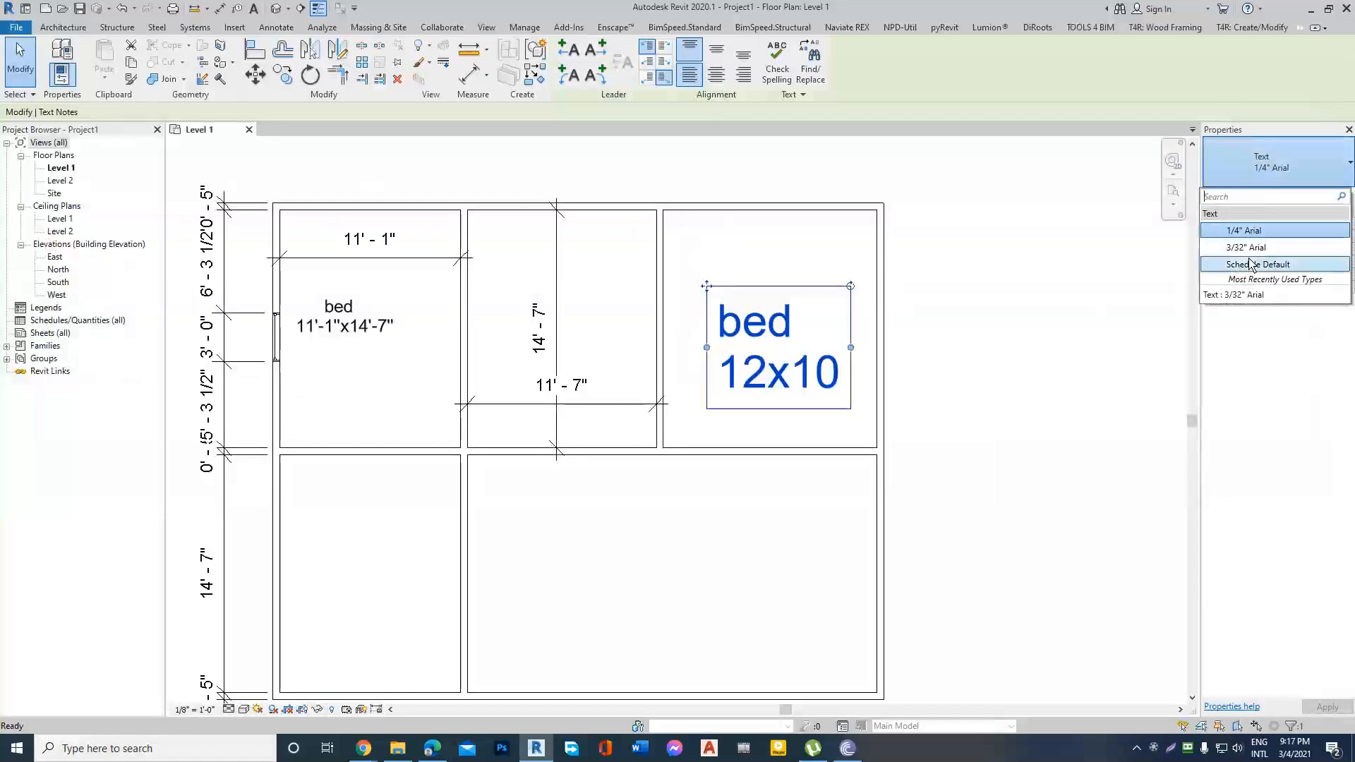
pyautogui.click(1246, 247)
pyautogui.click(925, 293)
pyautogui.scroll(-2, 924, 293)
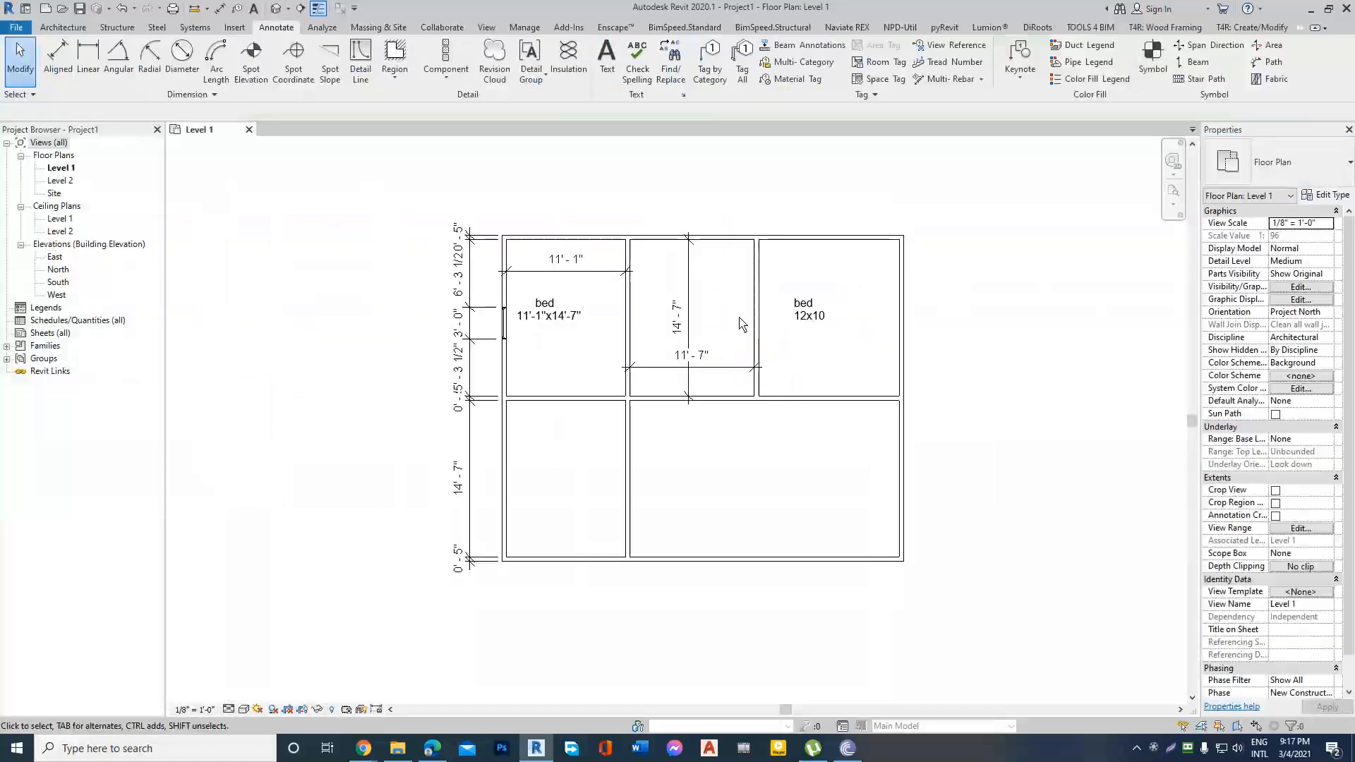
# Try the plan at view scales of 1 1/2", 3/4", 3/8" and 1/4" = 1'-0" in turn.
pyautogui.scroll(2, 513, 319)
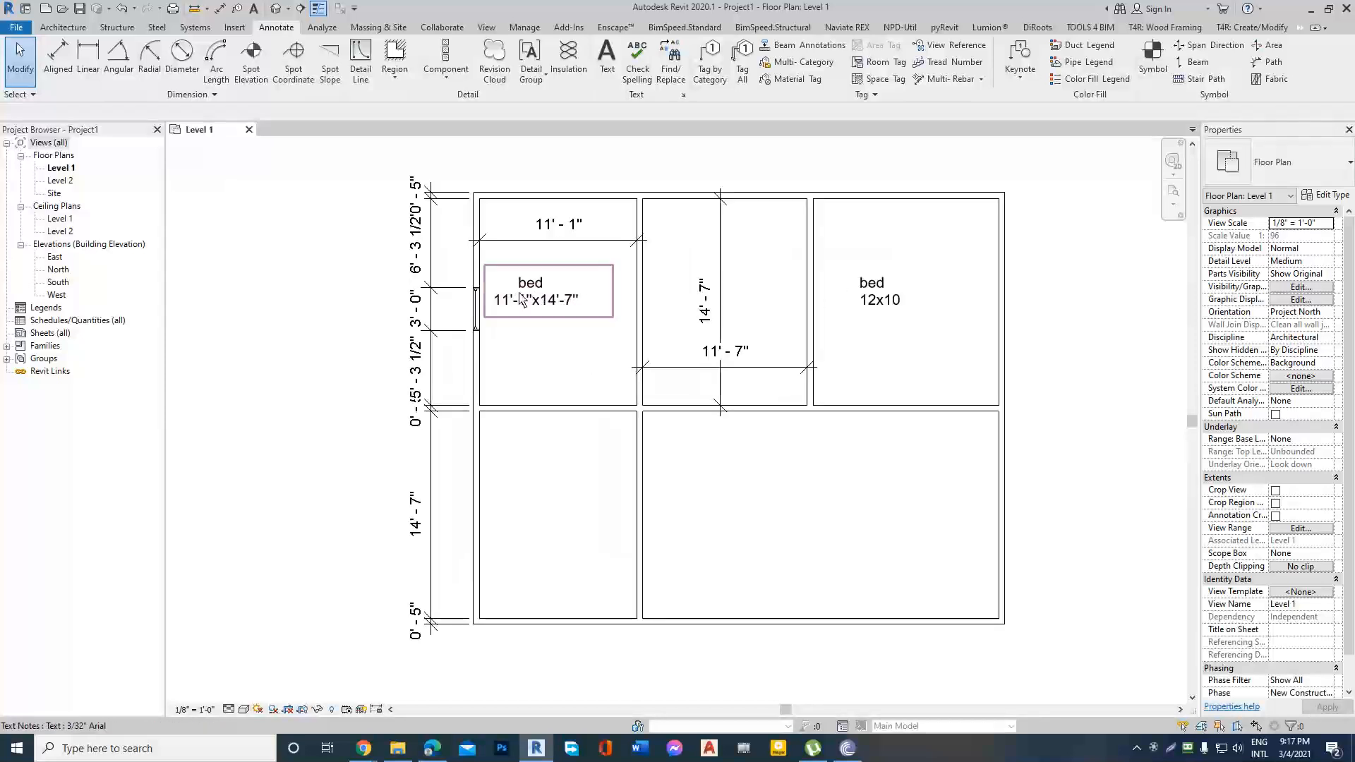
pyautogui.scroll(-1, 565, 302)
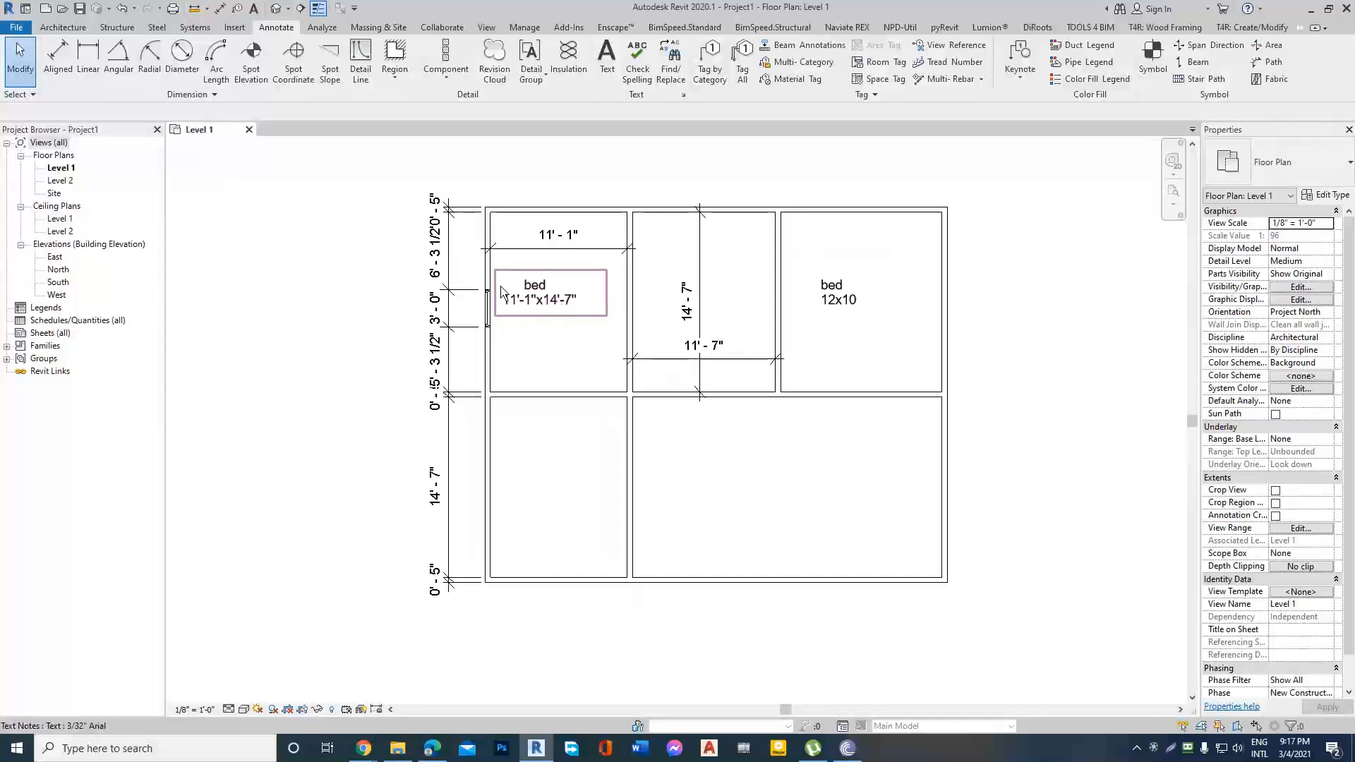
pyautogui.scroll(1, 507, 302)
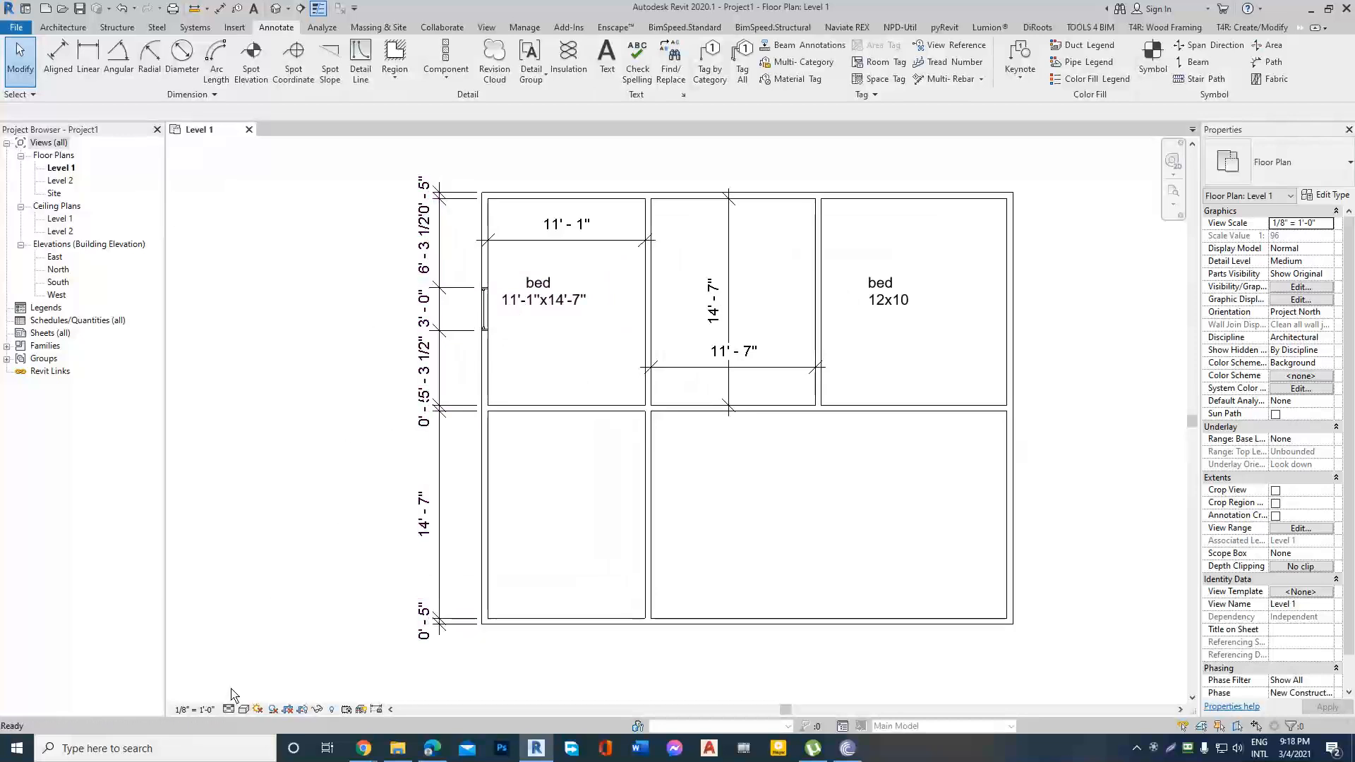
pyautogui.click(194, 710)
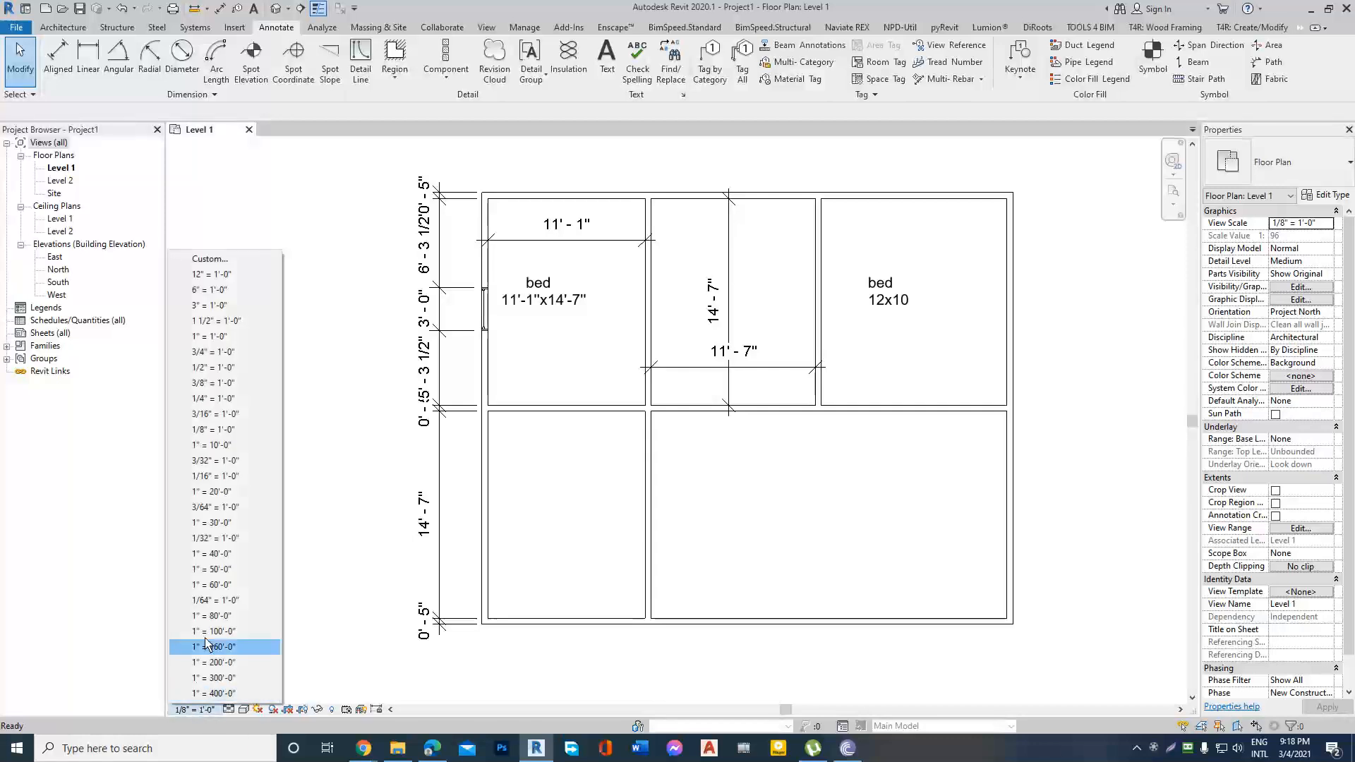
pyautogui.click(226, 322)
pyautogui.click(204, 710)
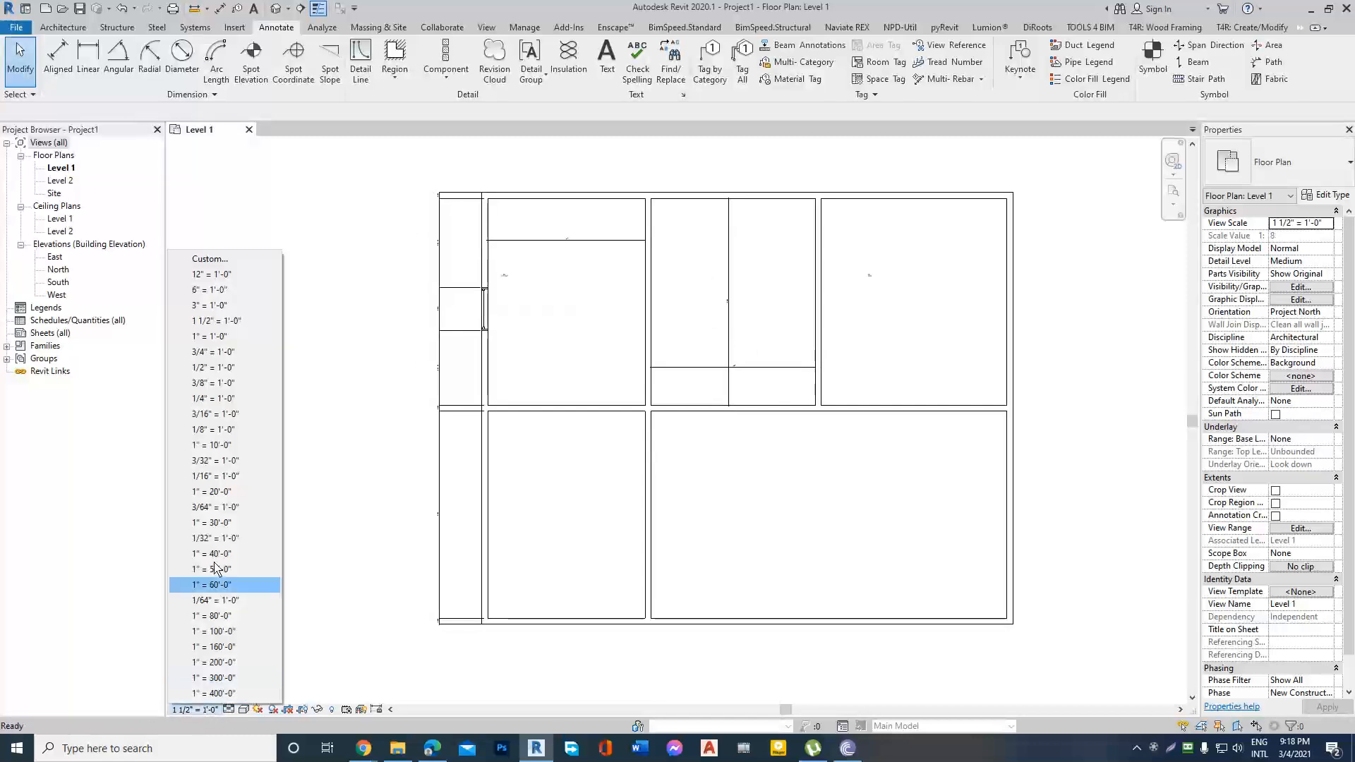
pyautogui.click(218, 351)
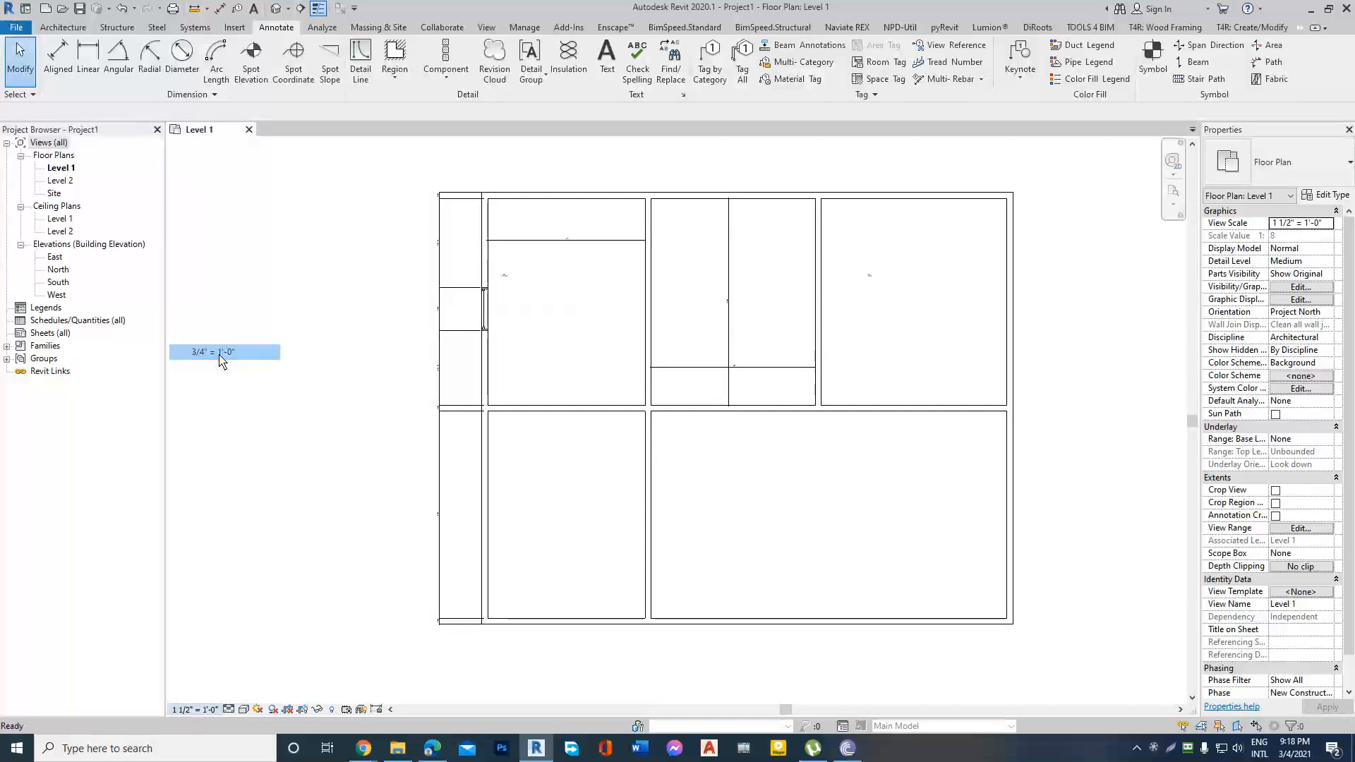
pyautogui.click(198, 710)
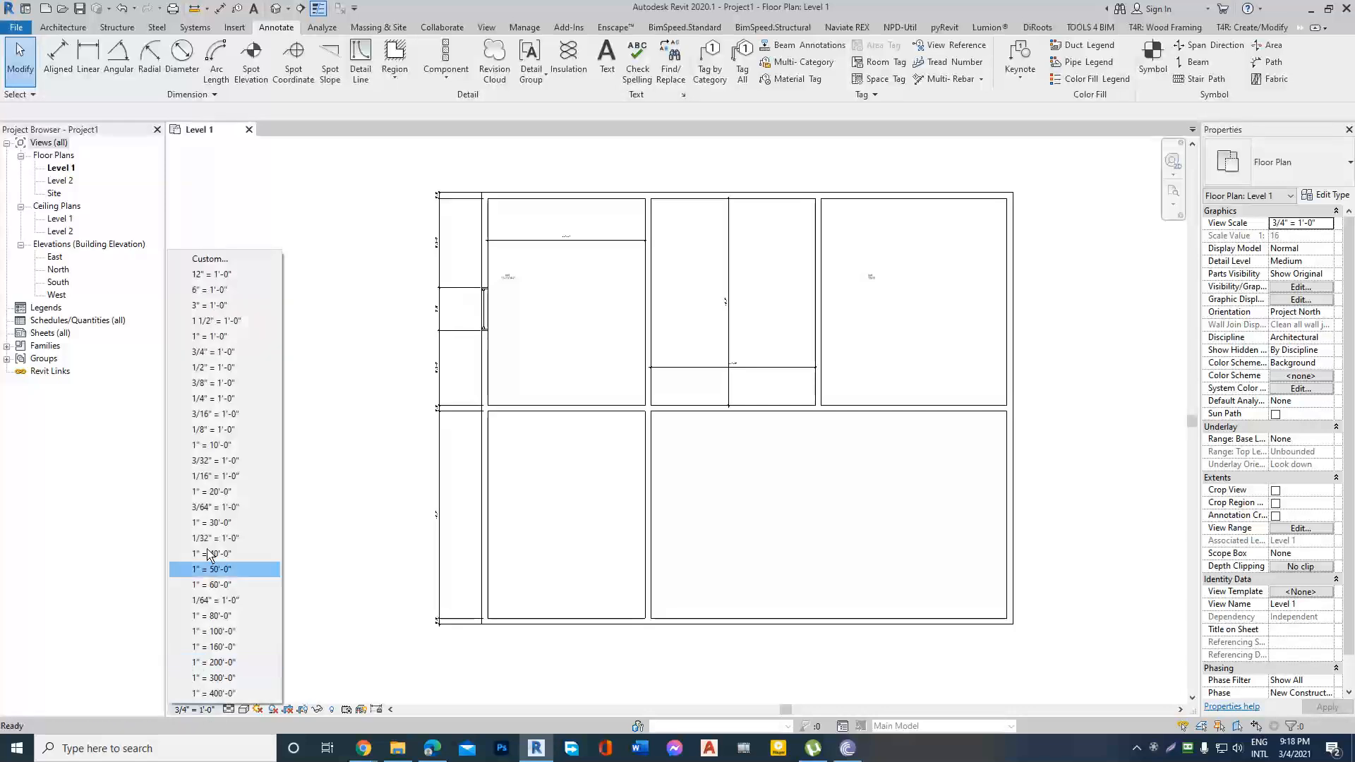
pyautogui.click(220, 383)
pyautogui.click(202, 711)
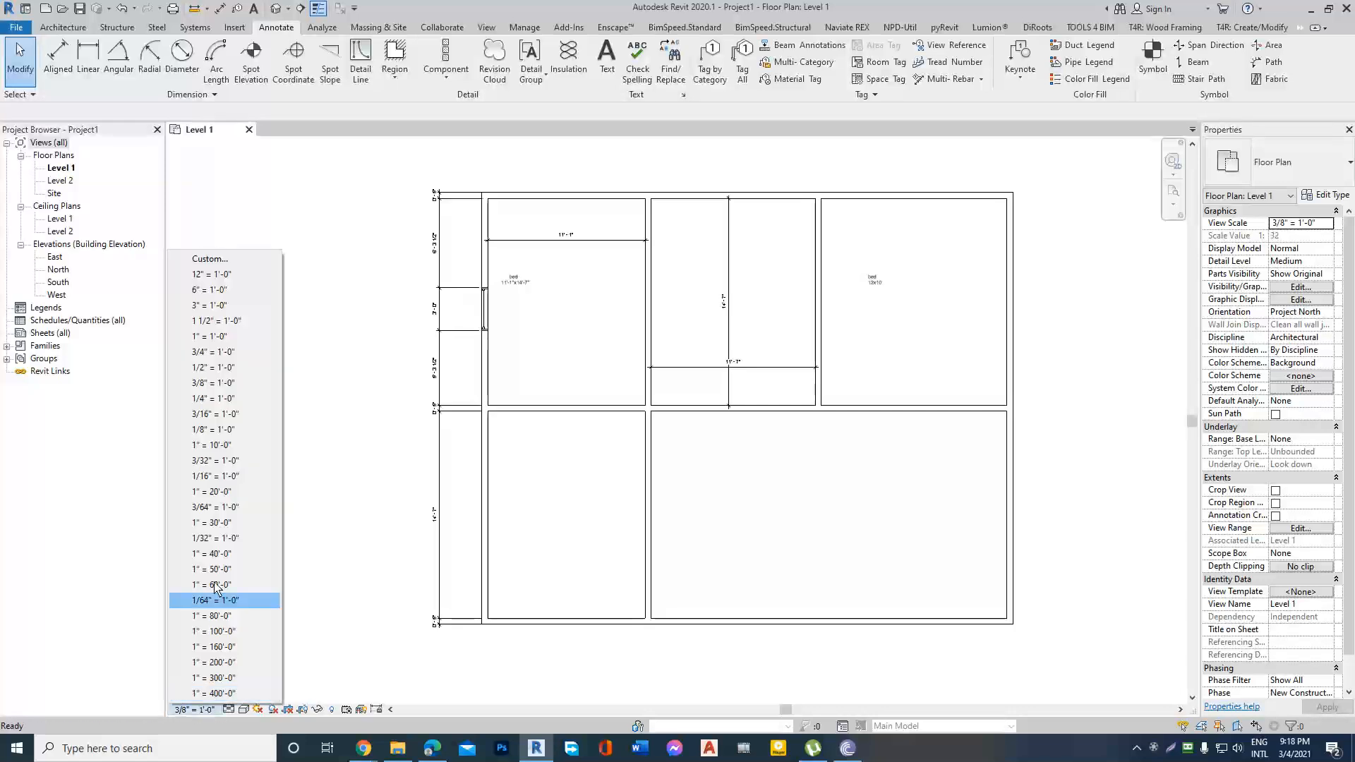
pyautogui.click(225, 406)
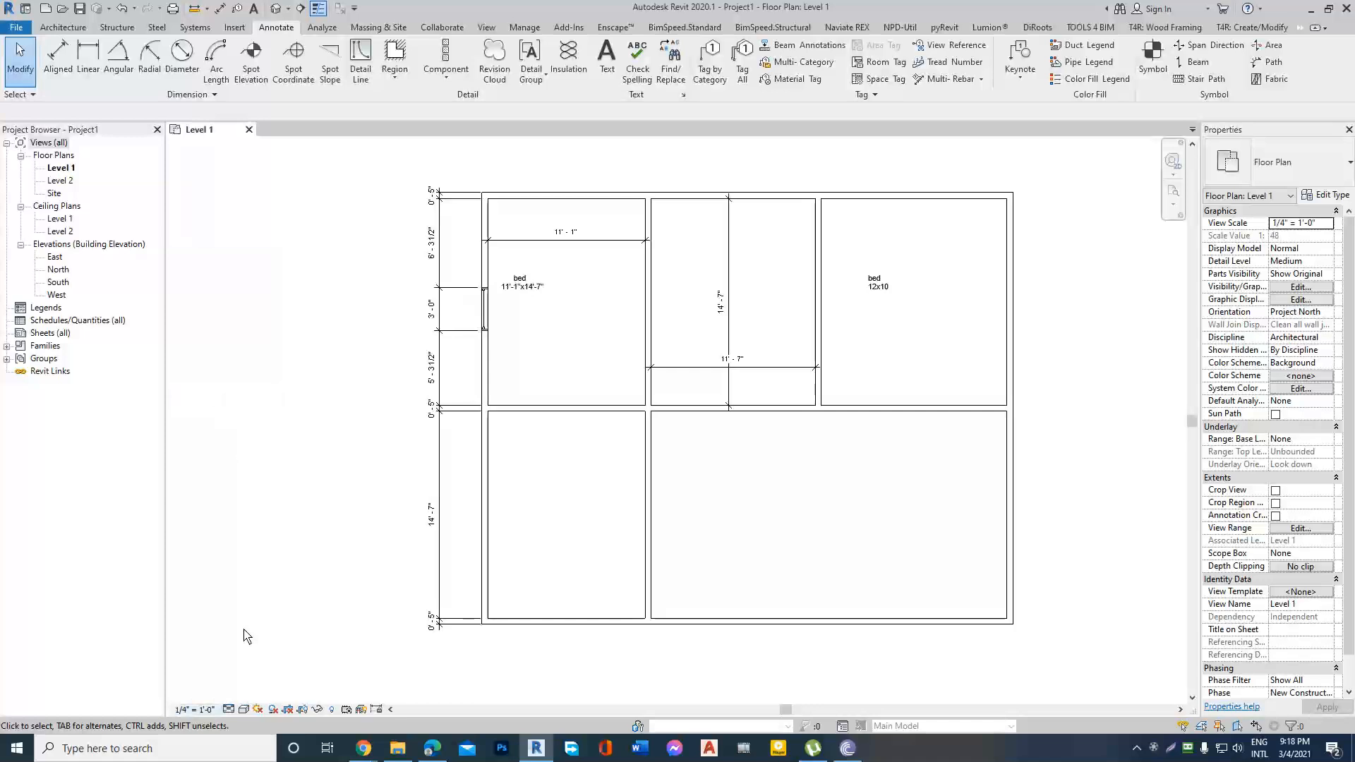
# Set the Level 1 plan's view scale to 3/16" = 1'-0".
pyautogui.click(200, 710)
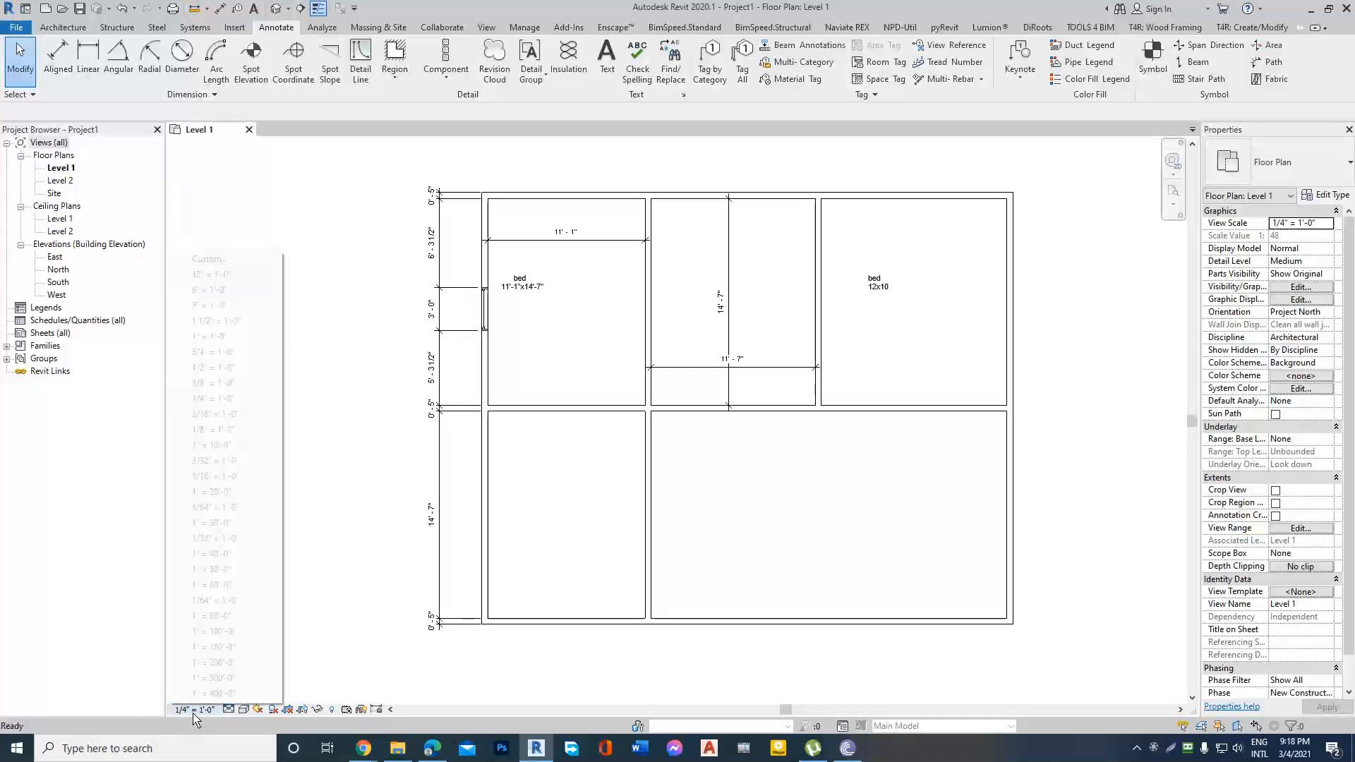
pyautogui.click(219, 417)
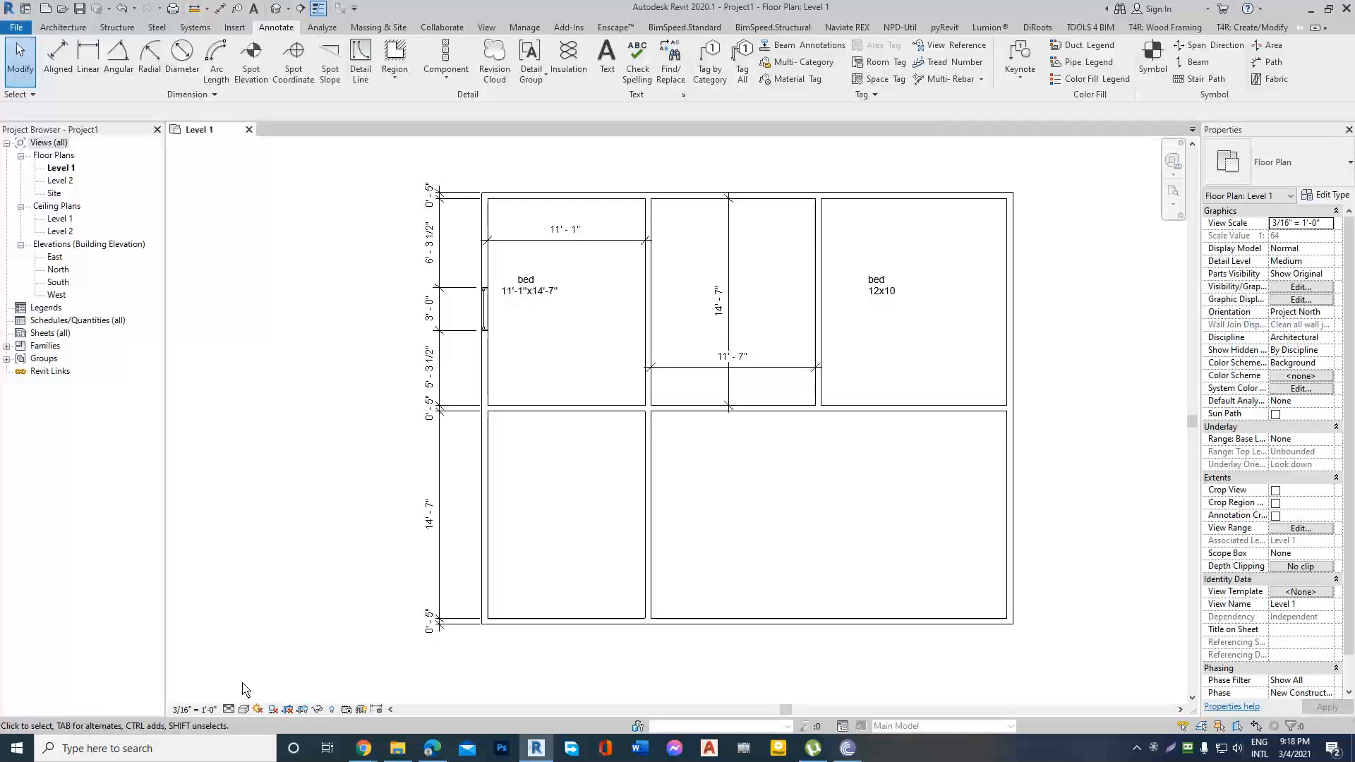
# Set the Level 1 plan's view scale to 1/8" = 1'-0".
pyautogui.scroll(-3, 335, 436)
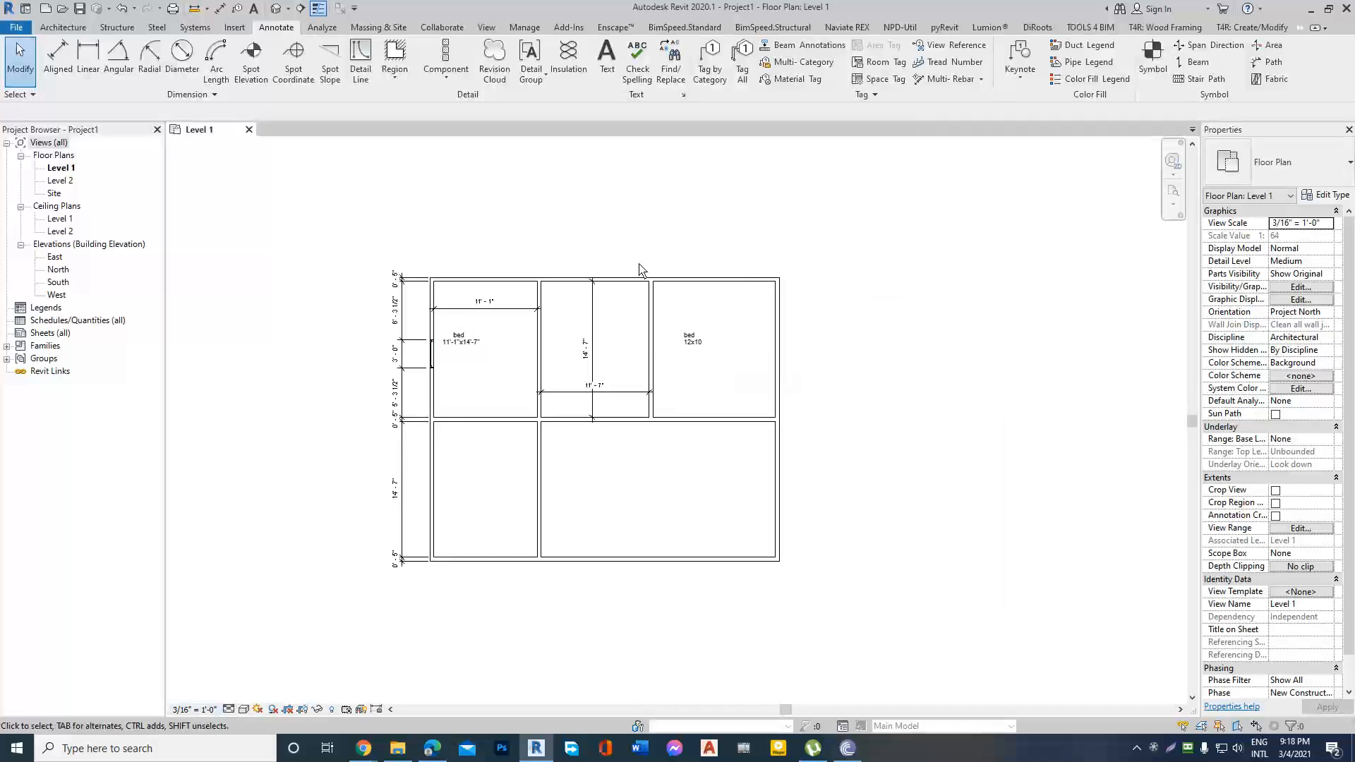
pyautogui.scroll(4, 637, 263)
pyautogui.scroll(-3, 661, 261)
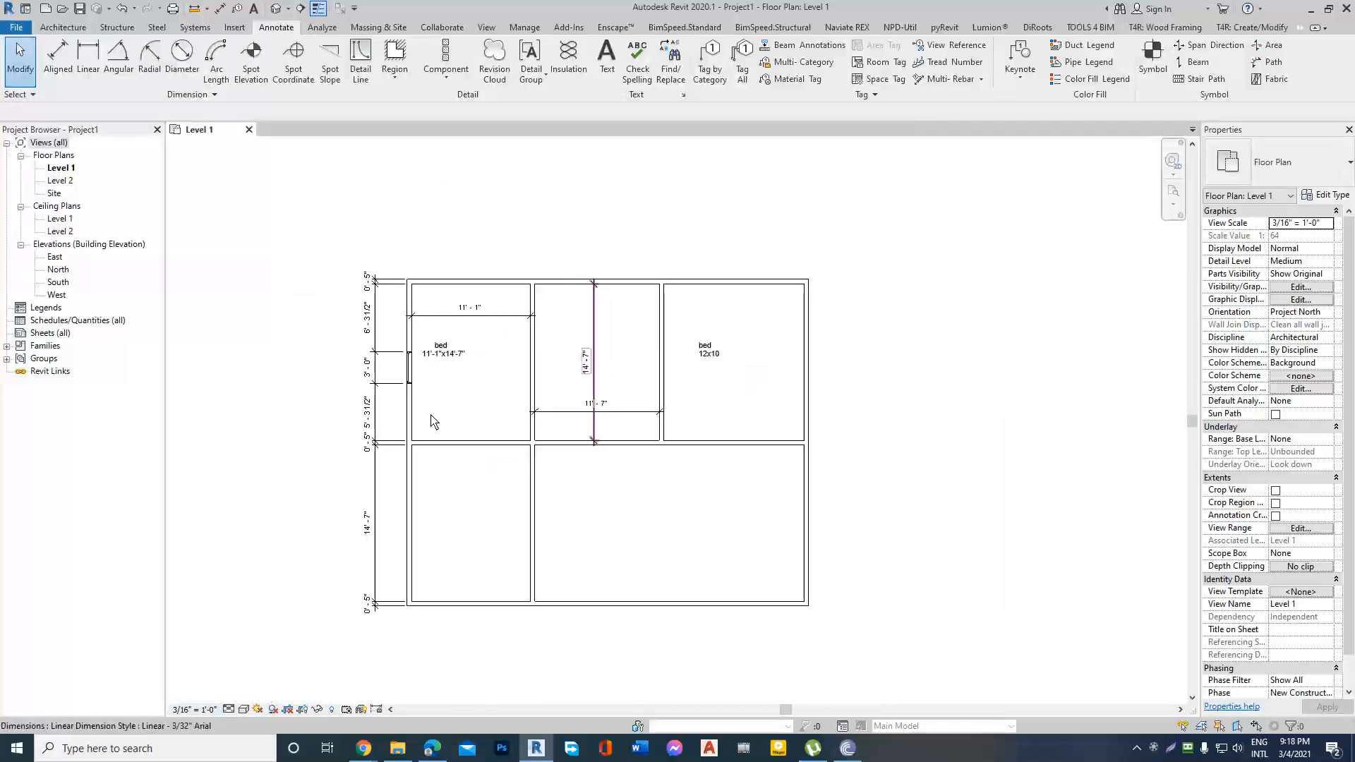
pyautogui.click(196, 709)
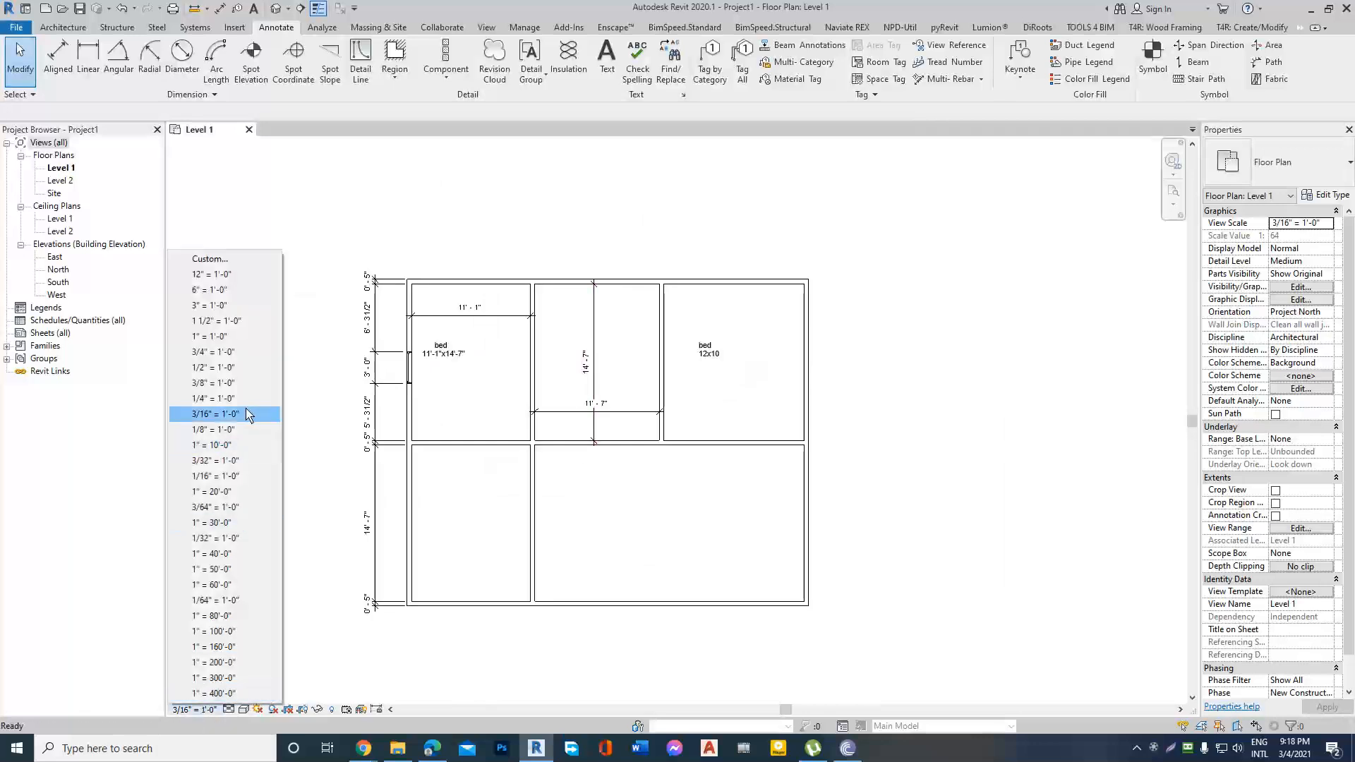
pyautogui.click(240, 429)
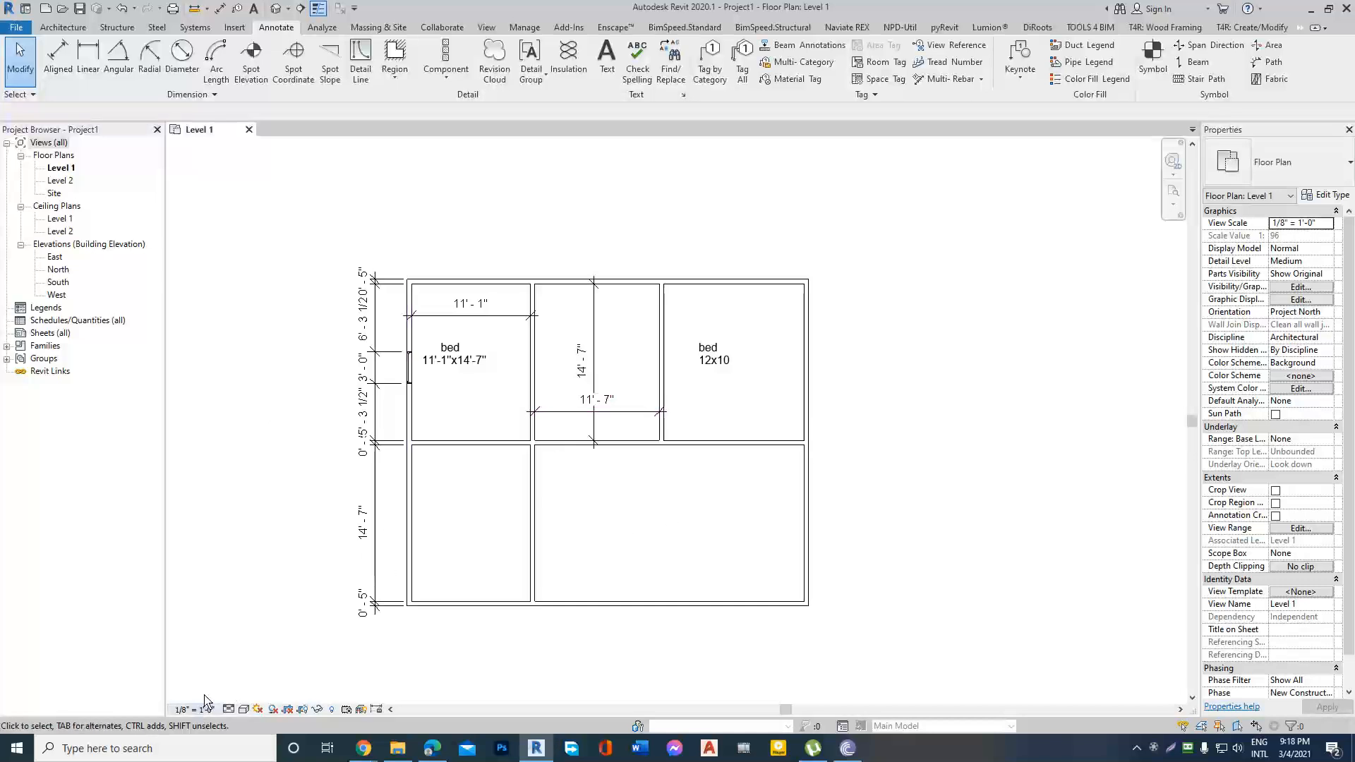
# Examine how large the dimension text and room notes appear against the walls at the 1/8" scale.
pyautogui.scroll(-2, 873, 436)
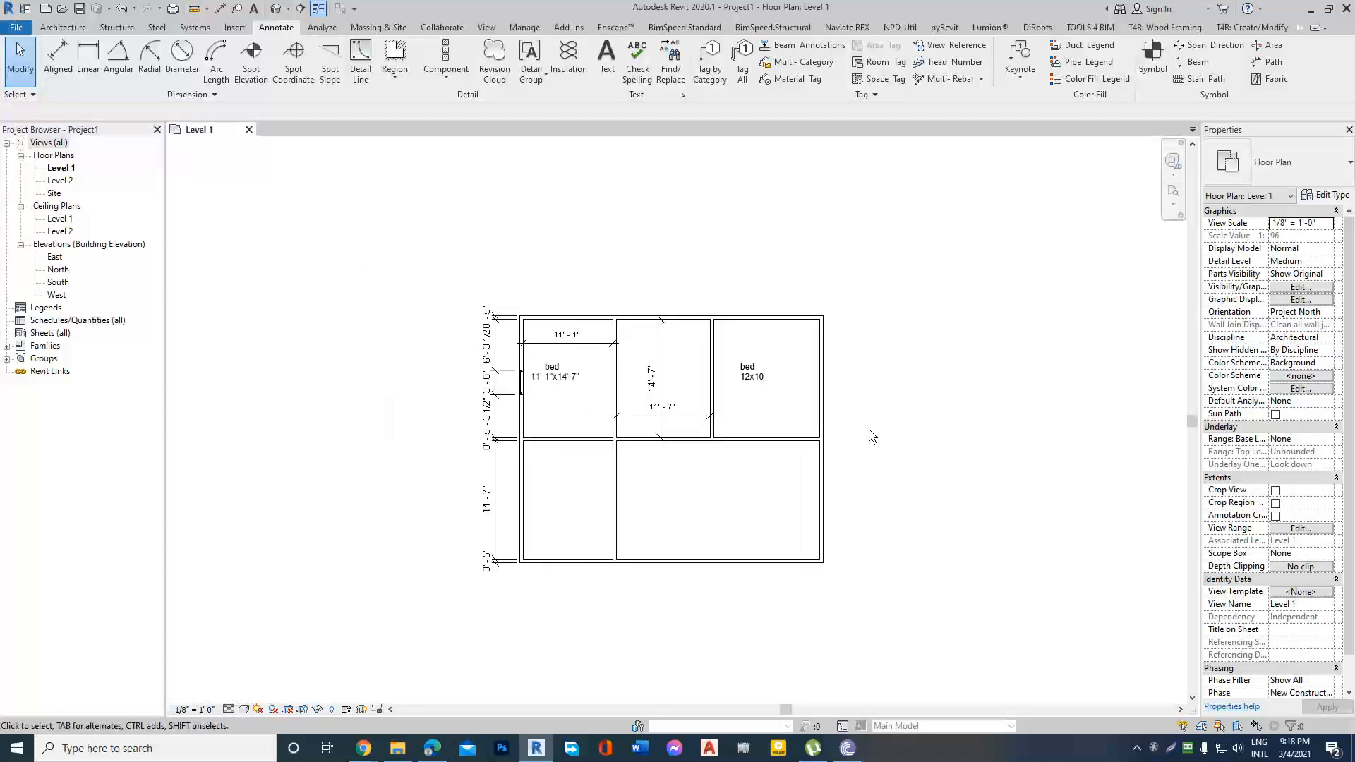
pyautogui.scroll(2, 720, 446)
pyautogui.scroll(-1, 527, 336)
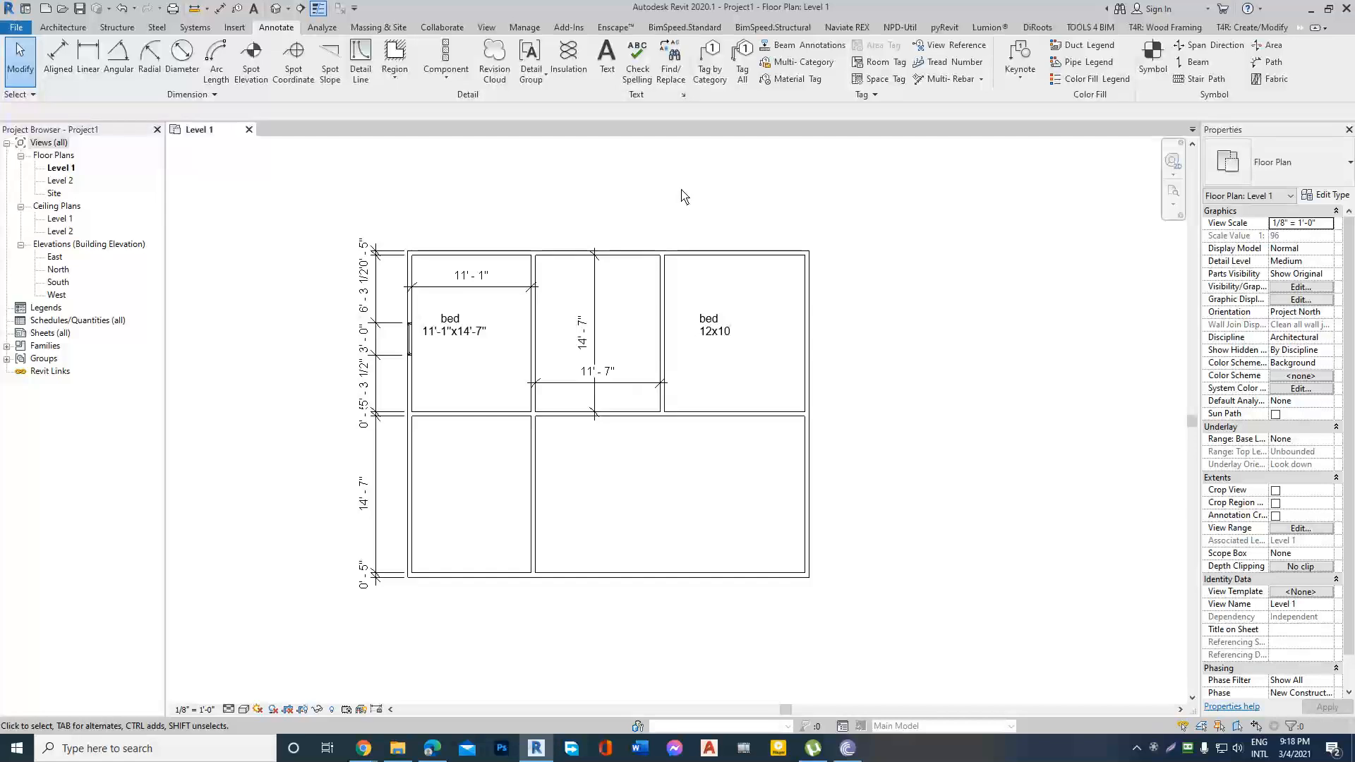
pyautogui.scroll(2, 487, 236)
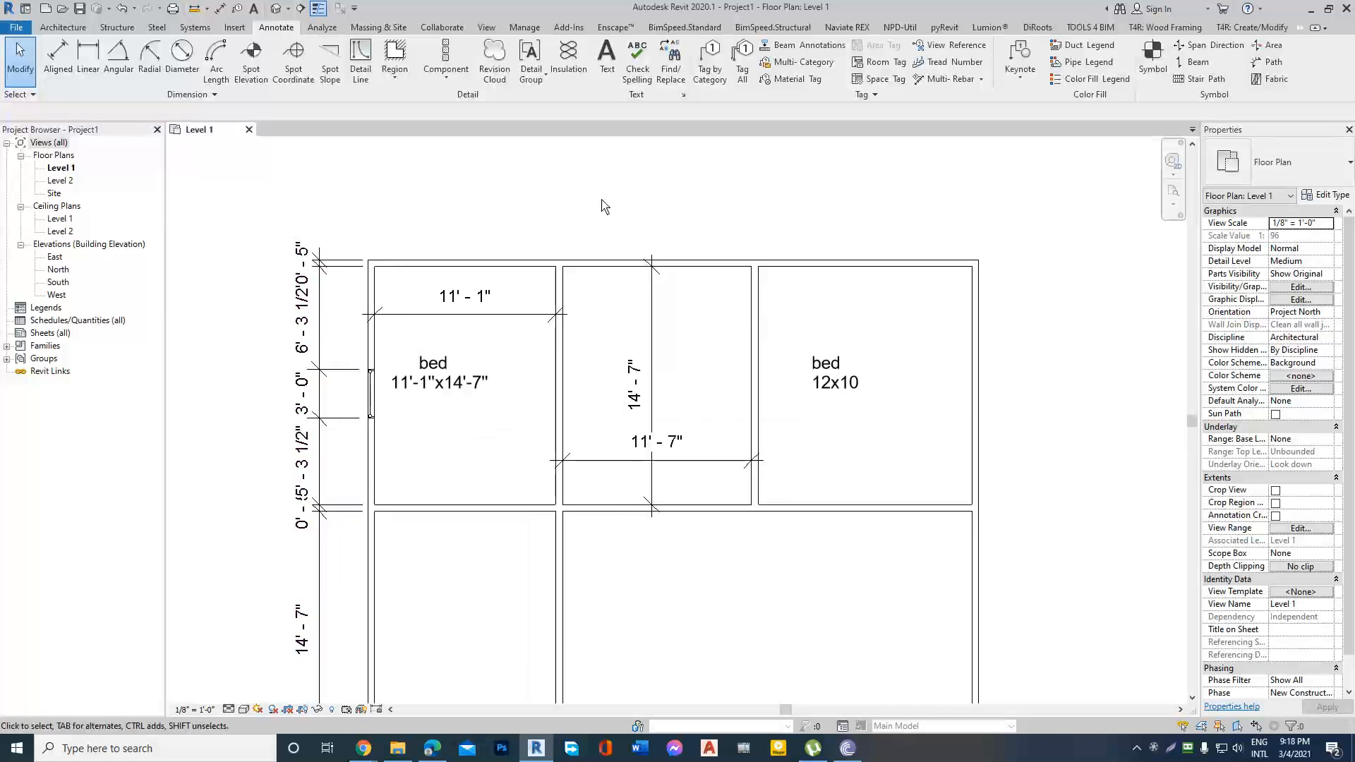
pyautogui.scroll(-1, 511, 223)
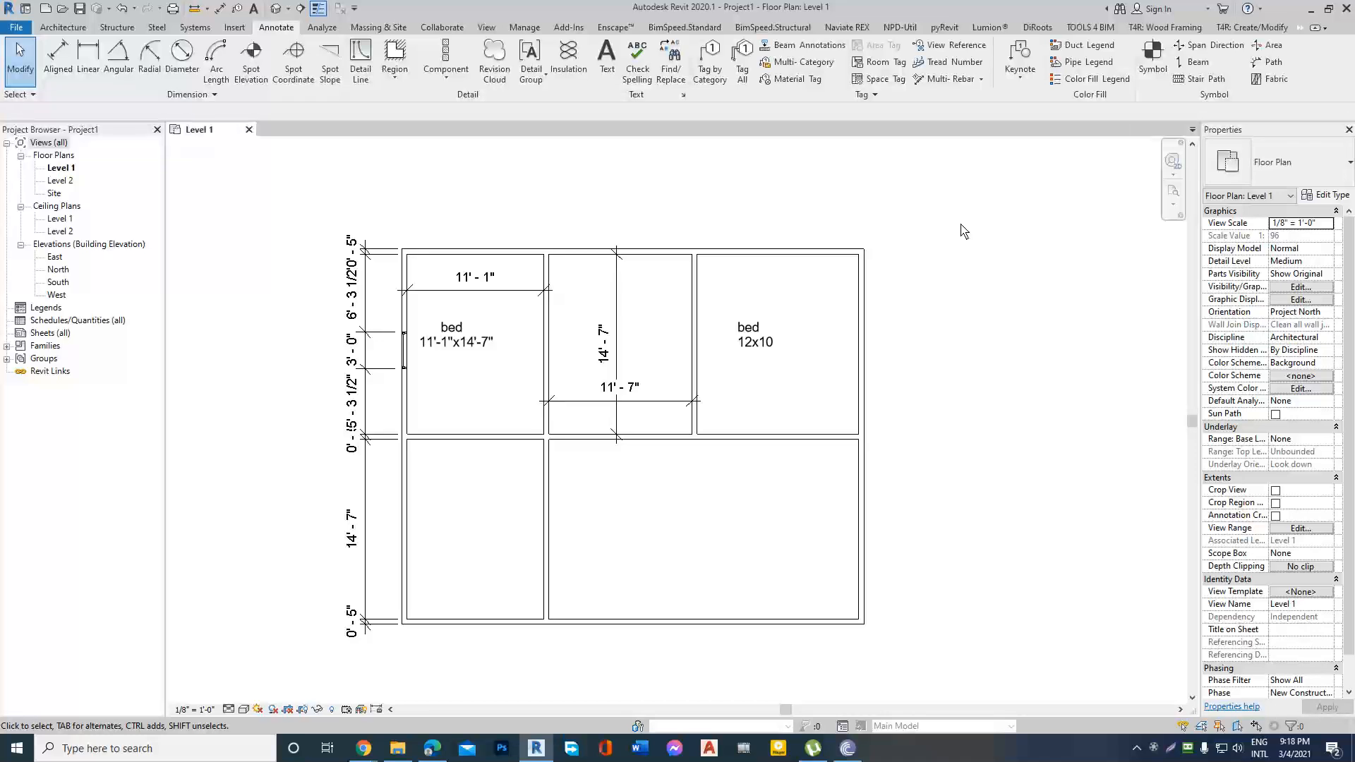
pyautogui.scroll(2, 650, 257)
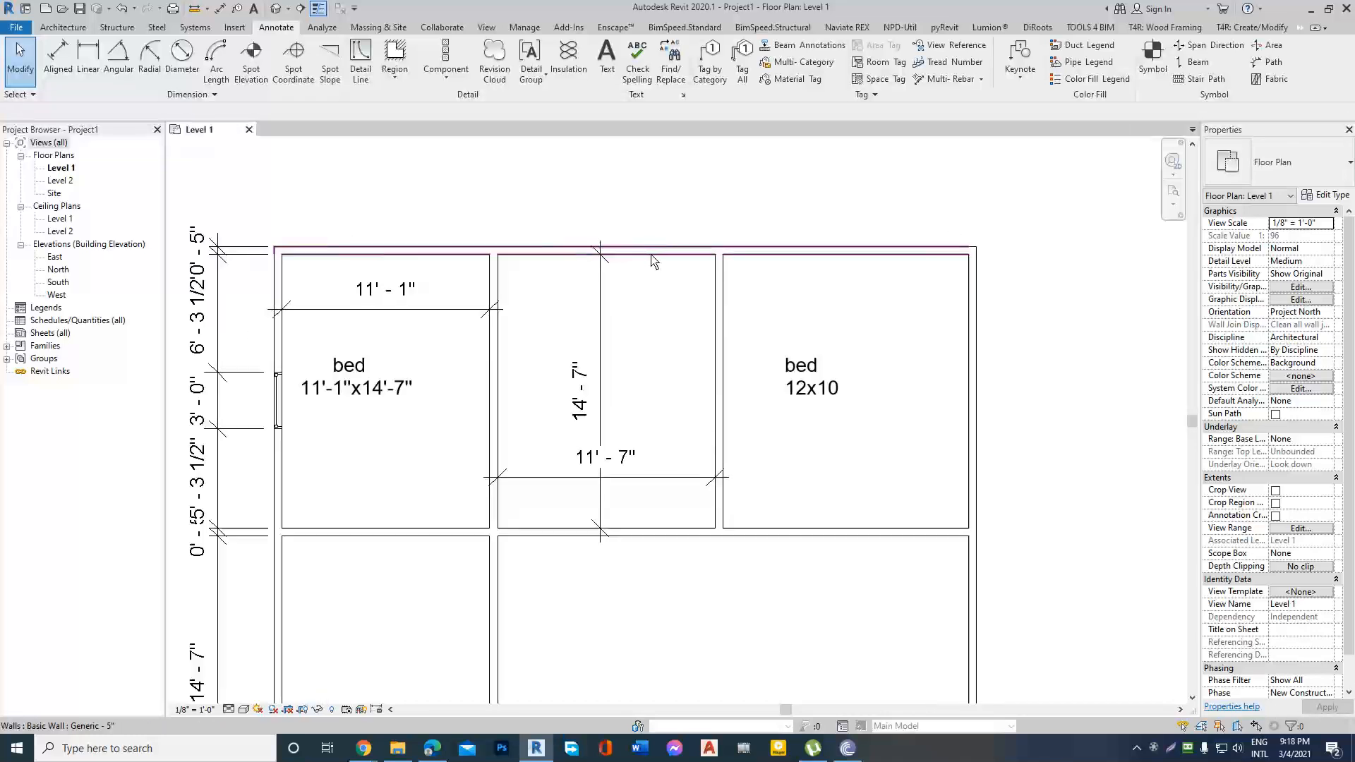
pyautogui.scroll(-1, 833, 238)
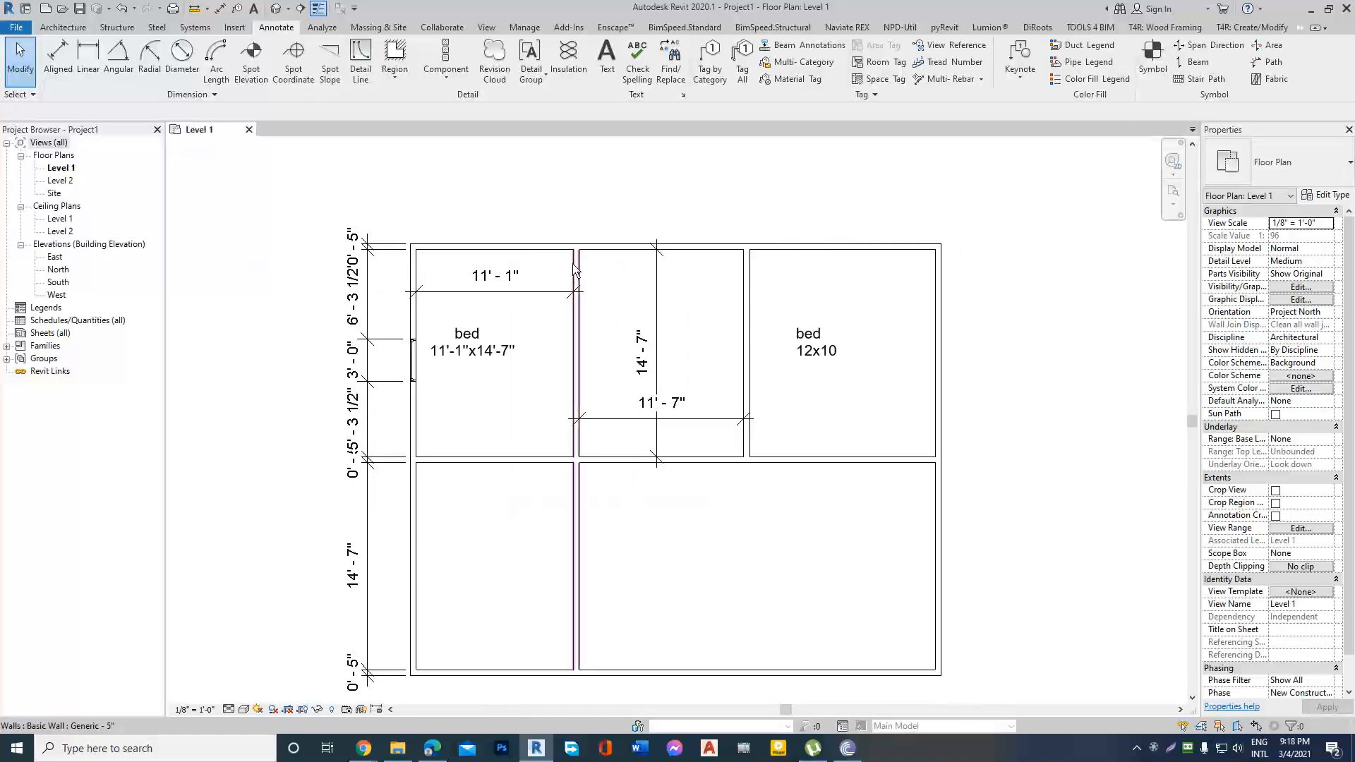
# Inspect the full-height partition beside the 11'-1"x14'-7" bedroom and the dimension string outside the west wall, leaving everything deselected.
pyautogui.click(577, 310)
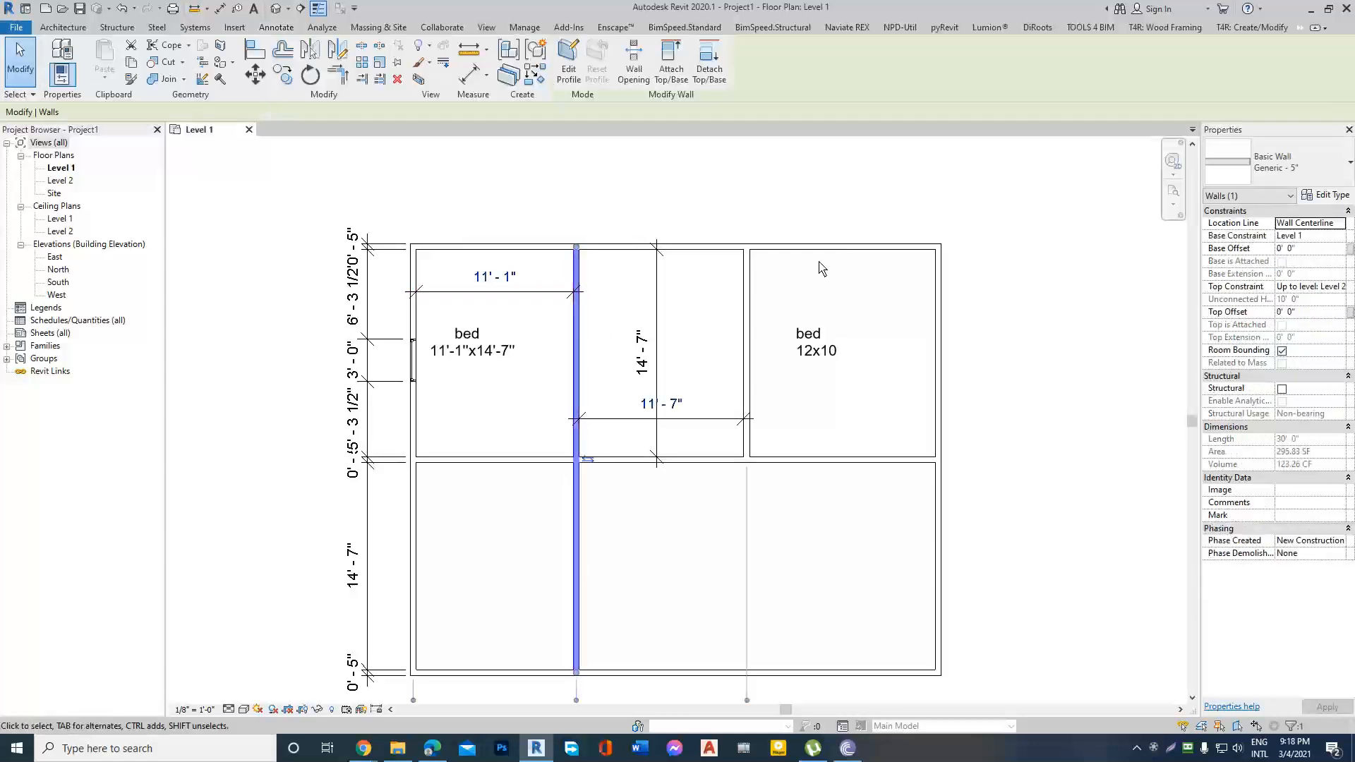
pyautogui.click(857, 260)
pyautogui.click(576, 346)
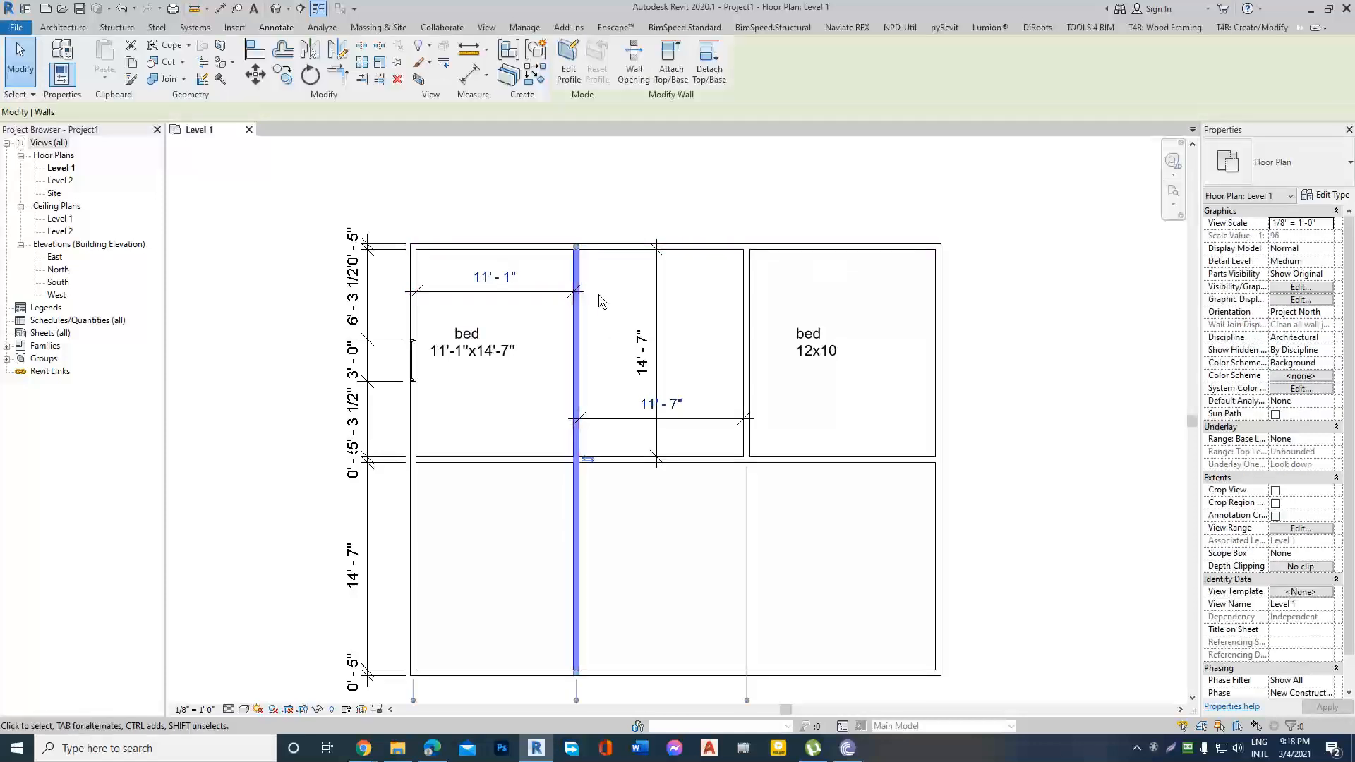
pyautogui.click(414, 310)
pyautogui.click(570, 233)
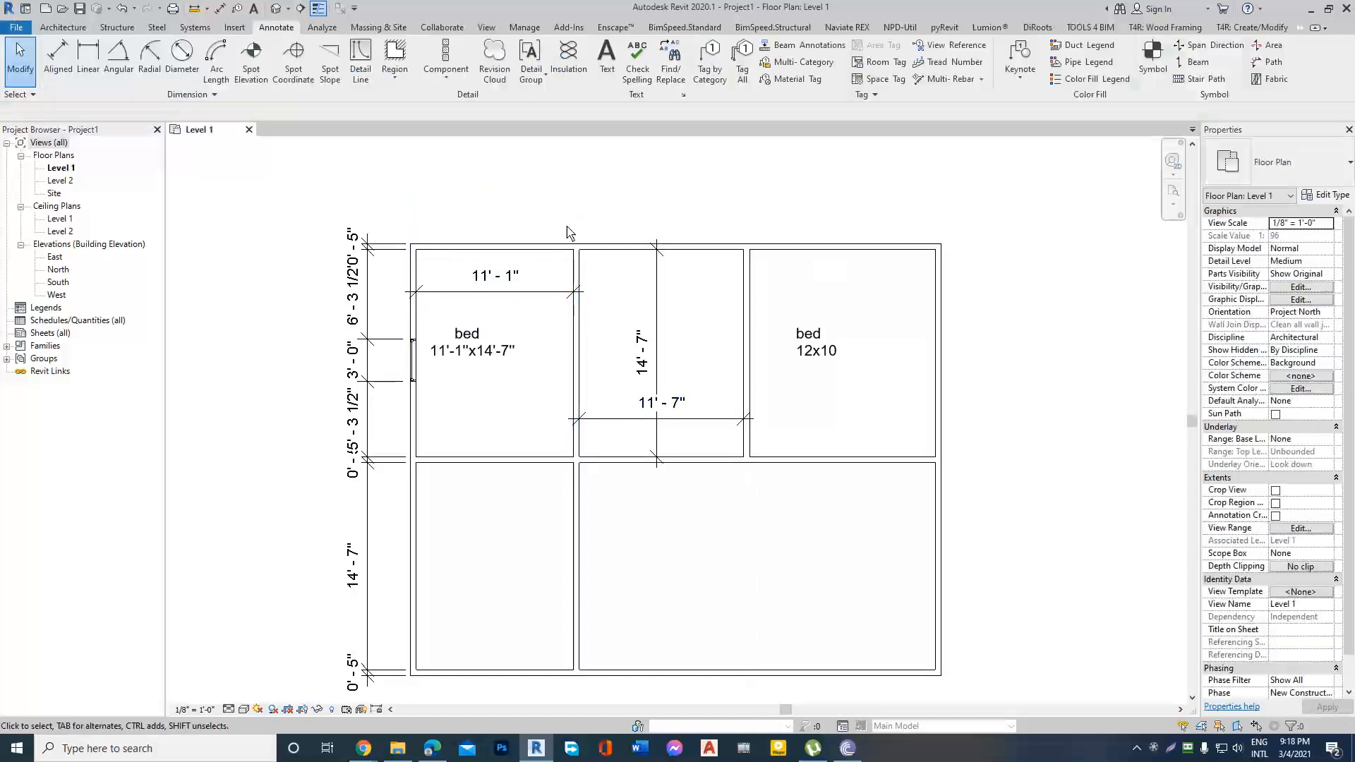
pyautogui.scroll(-1, 525, 259)
pyautogui.scroll(1, 411, 335)
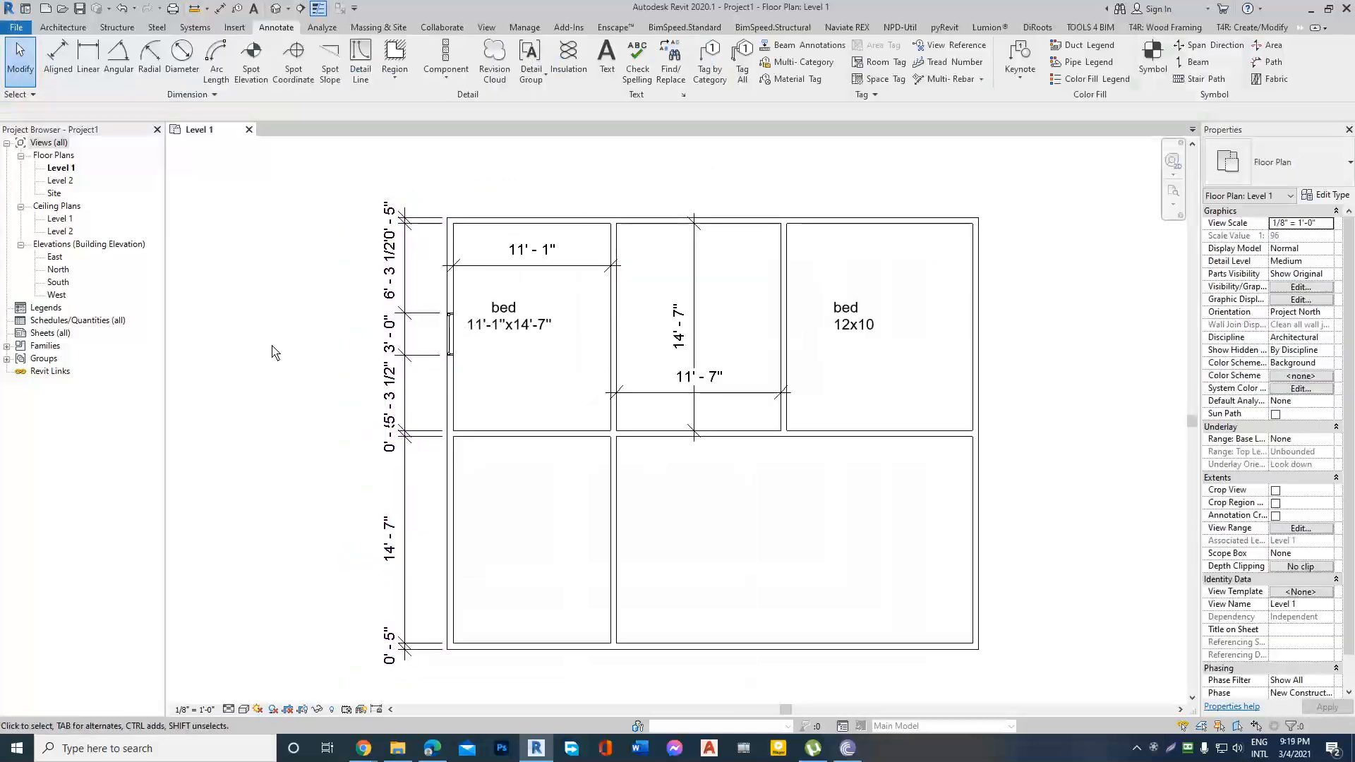
pyautogui.scroll(-1, 273, 345)
pyautogui.scroll(1, 419, 298)
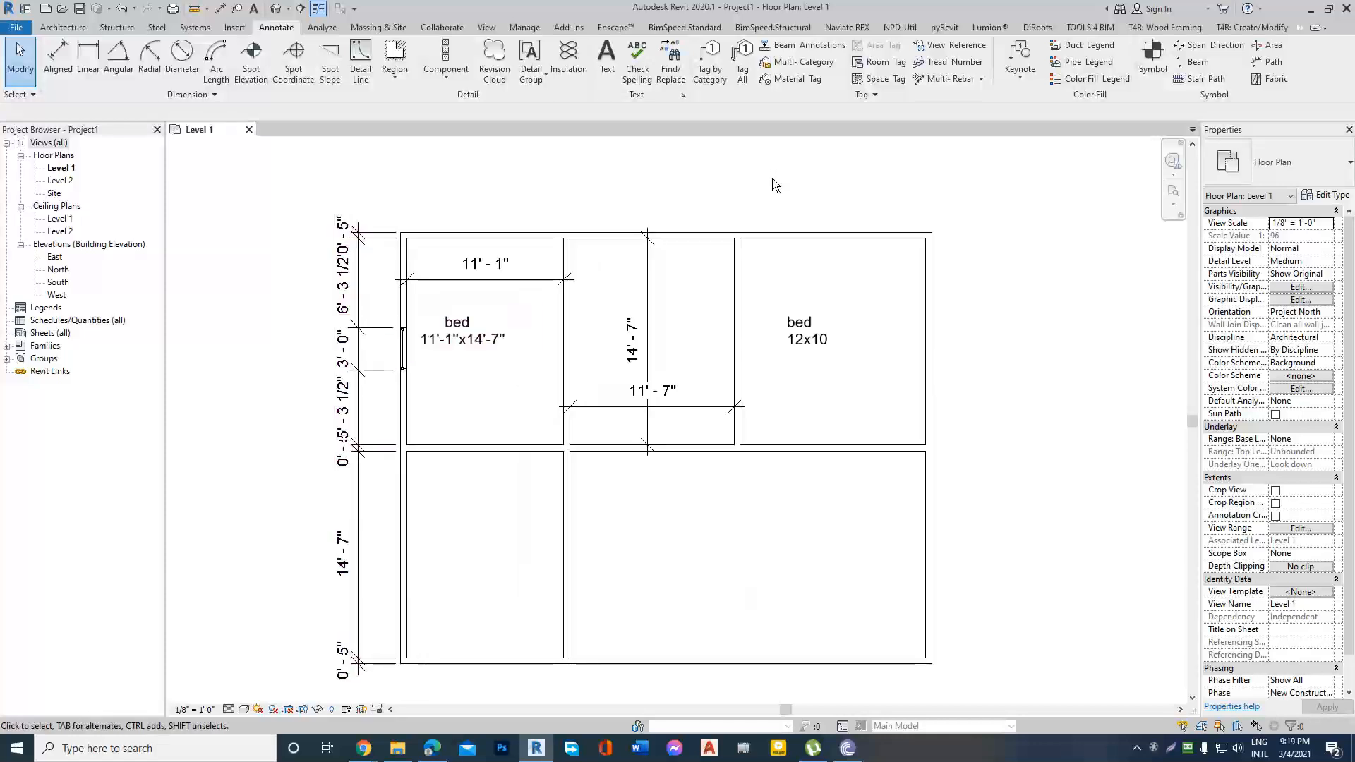
pyautogui.scroll(-1, 775, 185)
pyautogui.scroll(1, 953, 236)
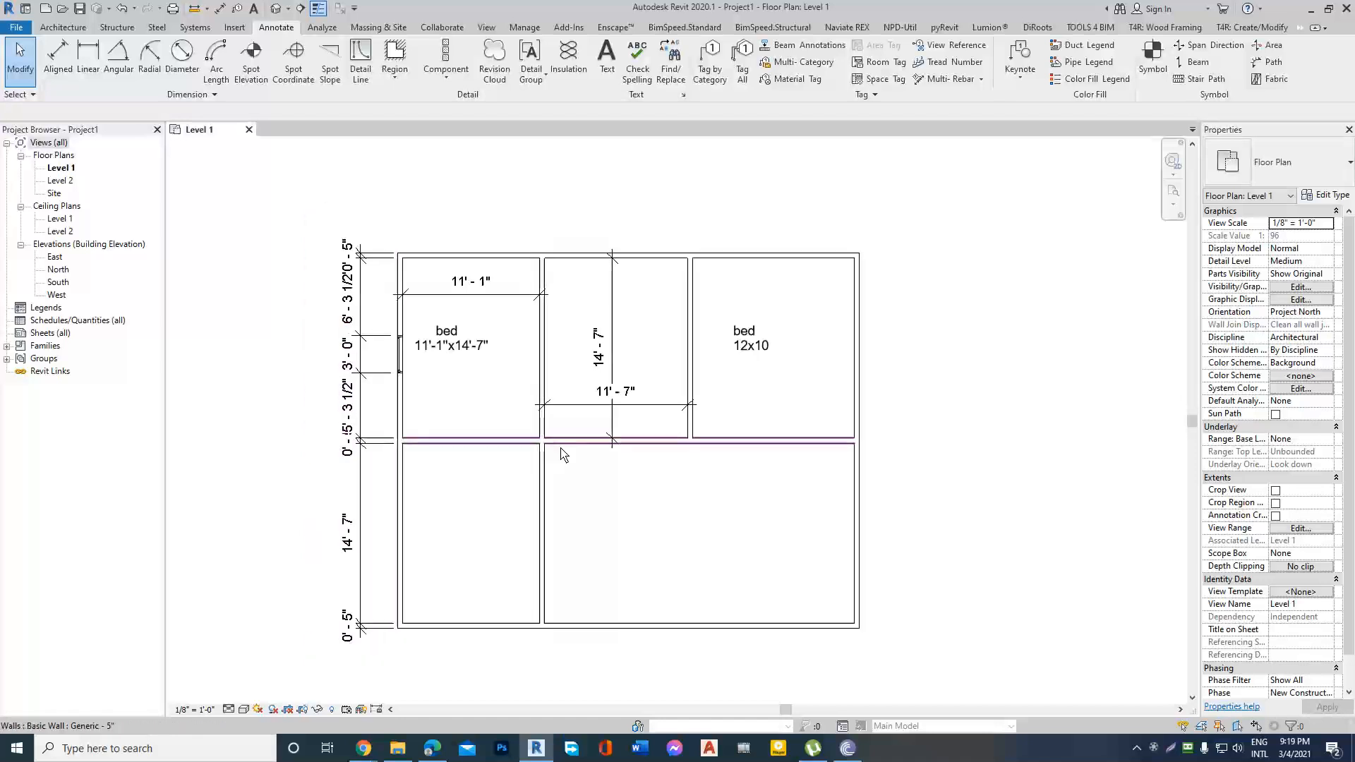
pyautogui.moveTo(345, 271); pyautogui.dragTo(372, 295, button='middle')
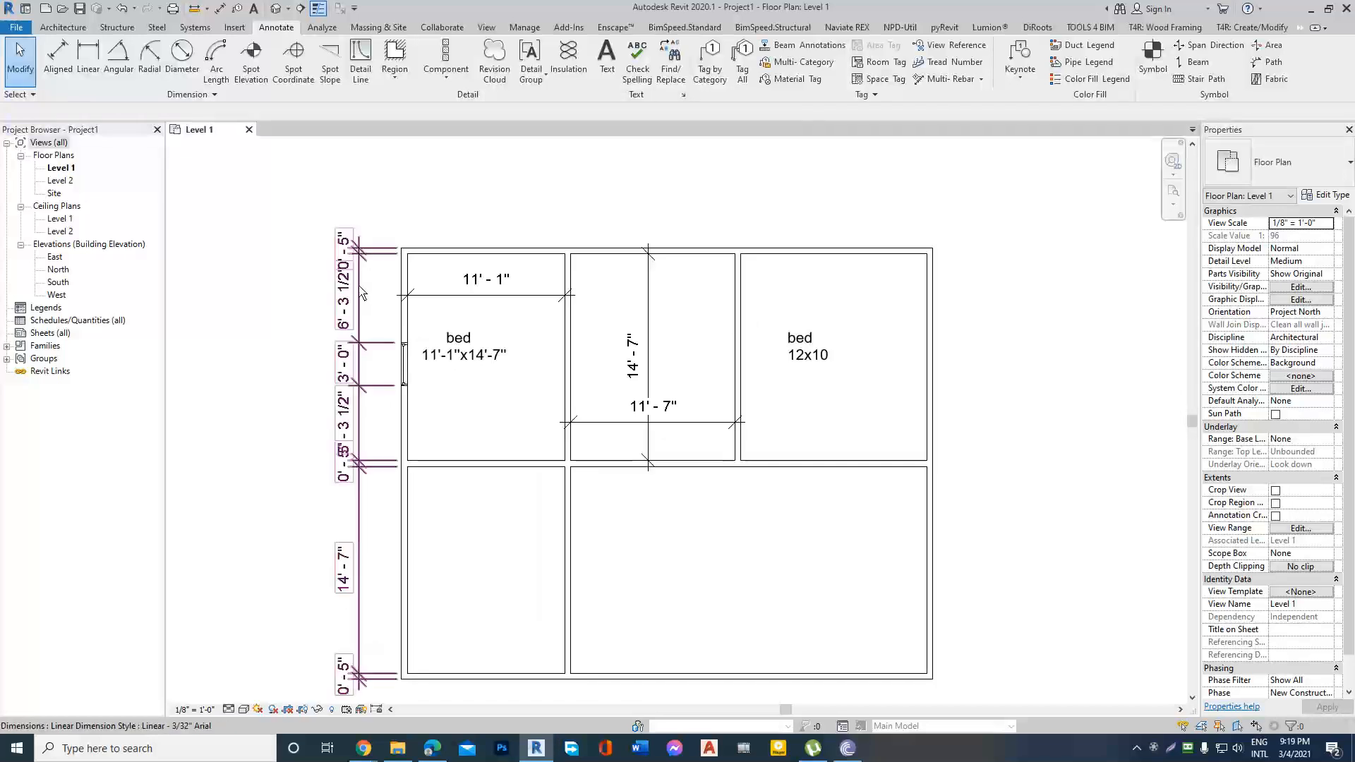
pyautogui.scroll(-2, 404, 276)
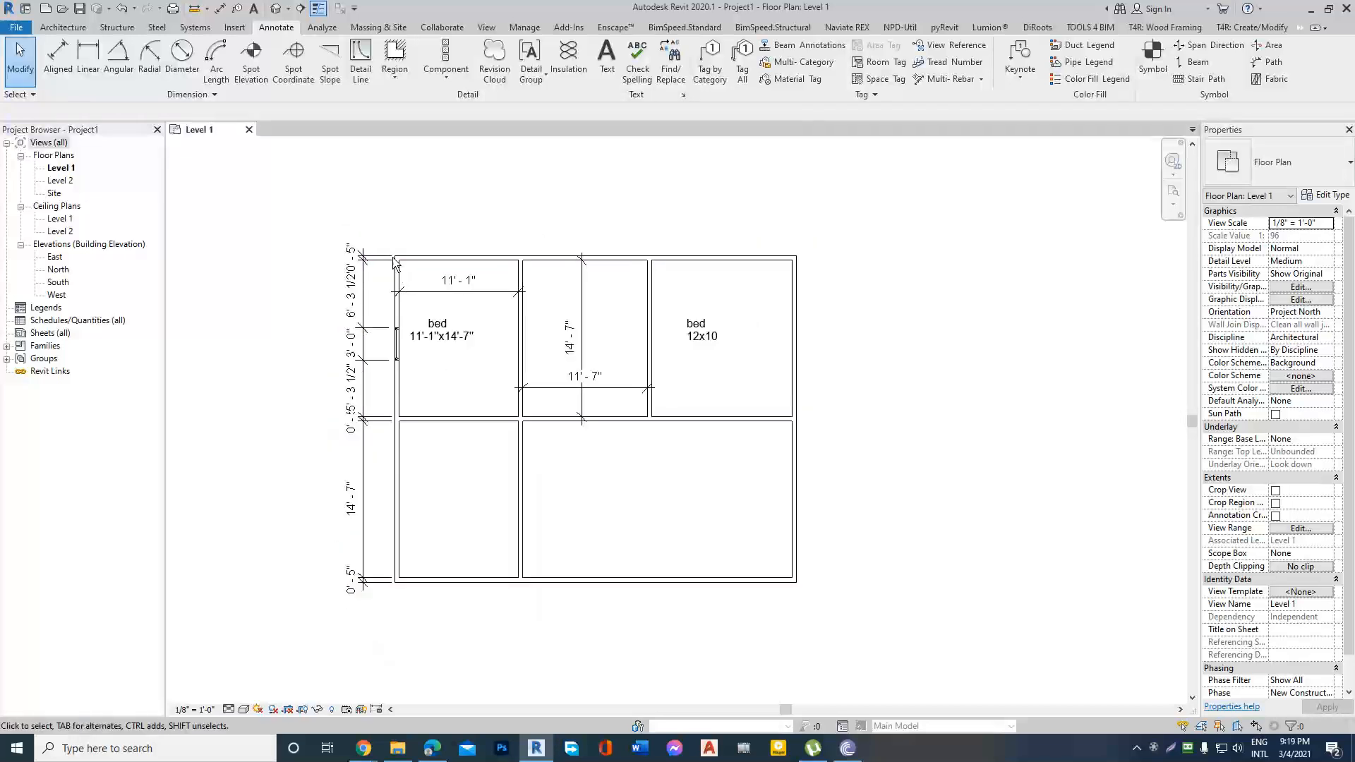
pyautogui.scroll(2, 395, 265)
pyautogui.click(361, 268)
pyautogui.click(443, 222)
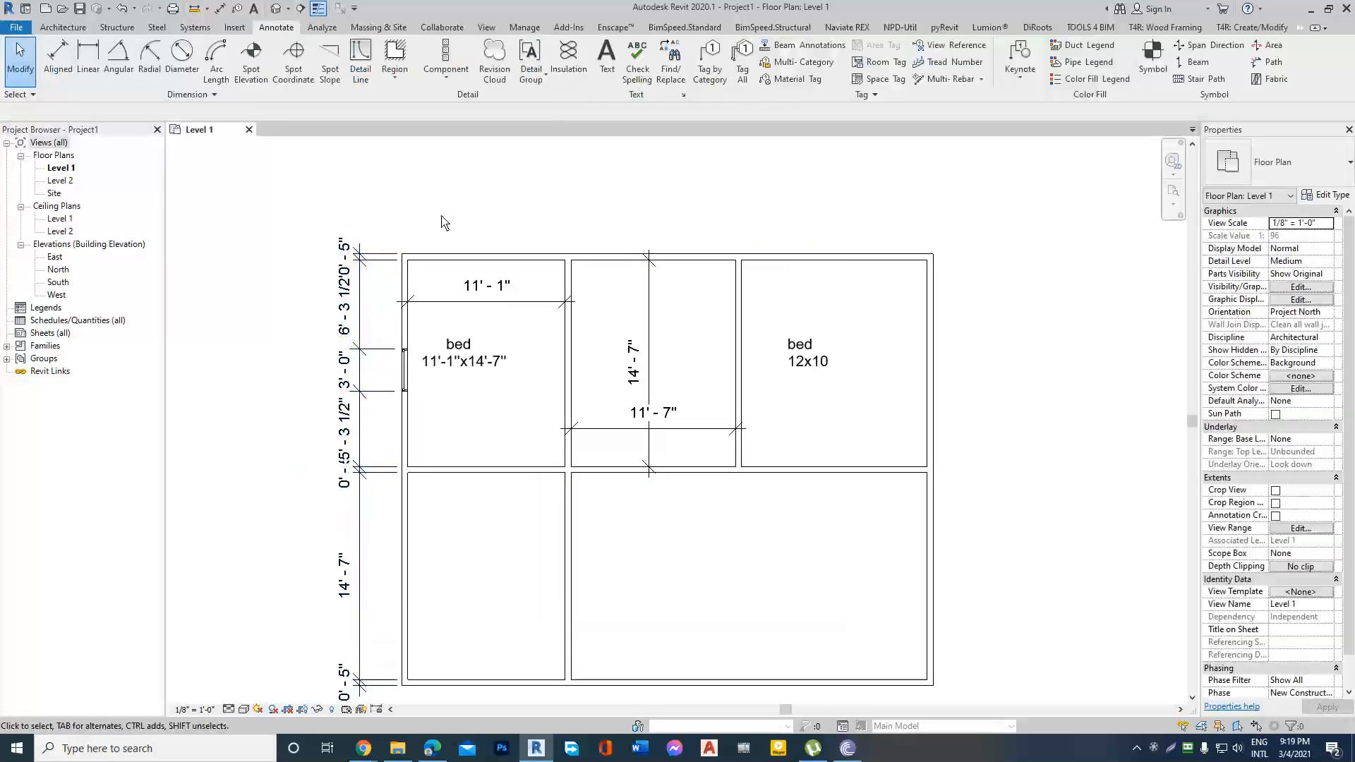
# Add an aligned dimension across the large lower-right room's inside width, picking individual references at the wall faces.
pyautogui.click(525, 256)
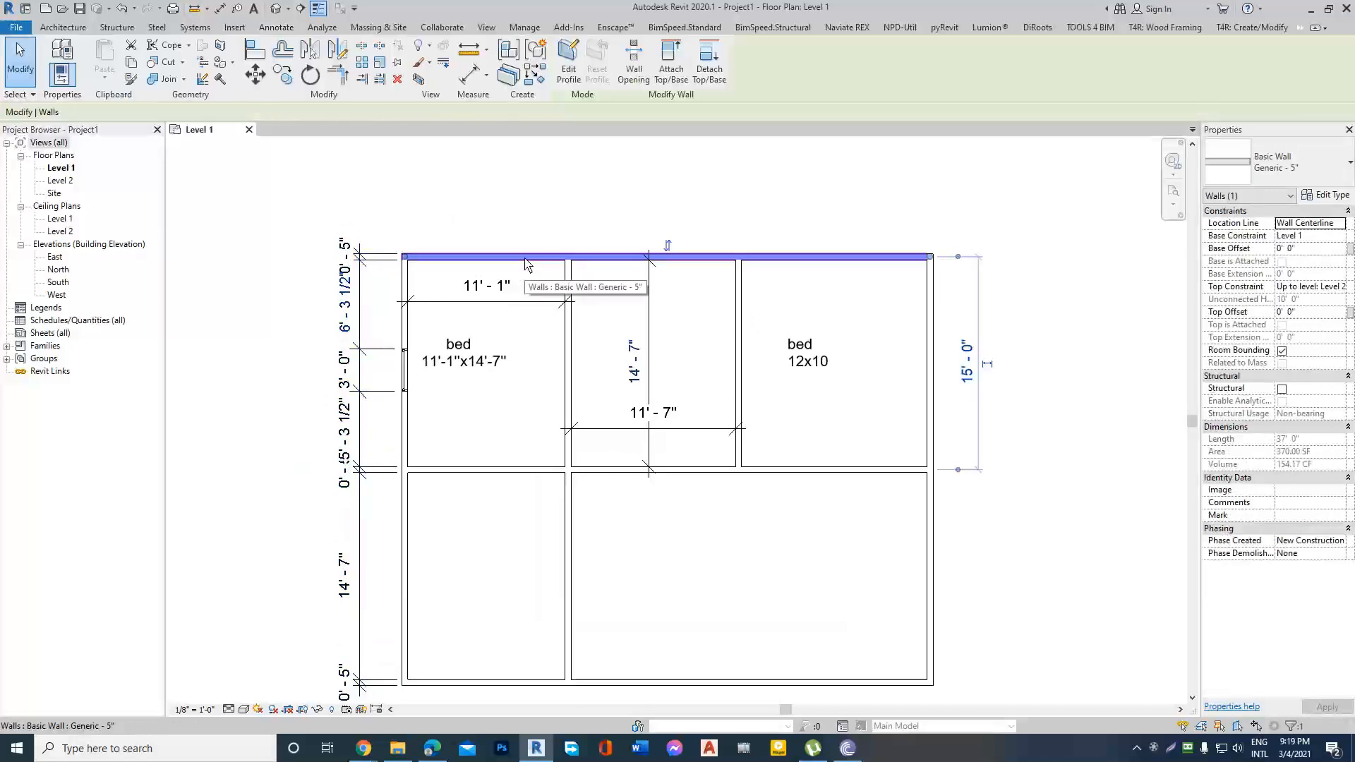
pyautogui.click(467, 80)
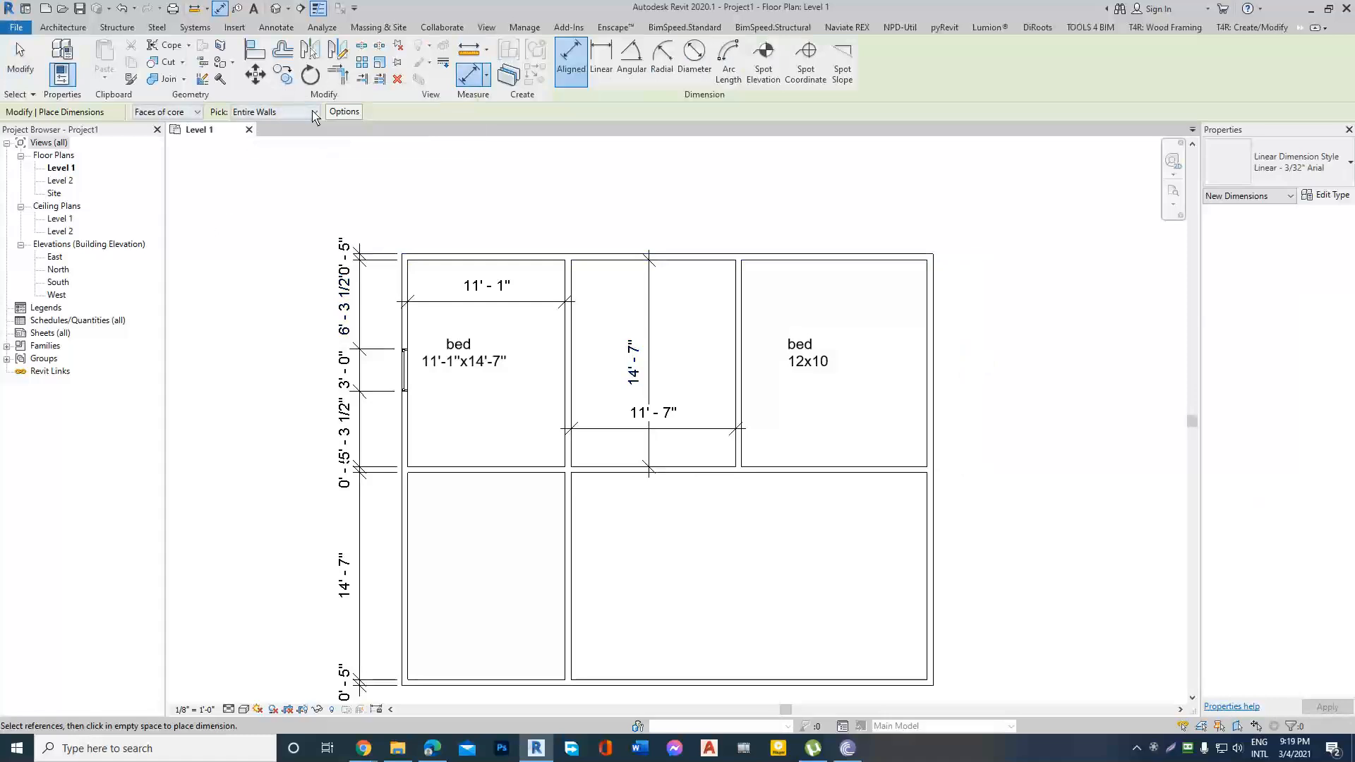
pyautogui.click(275, 112)
pyautogui.click(283, 134)
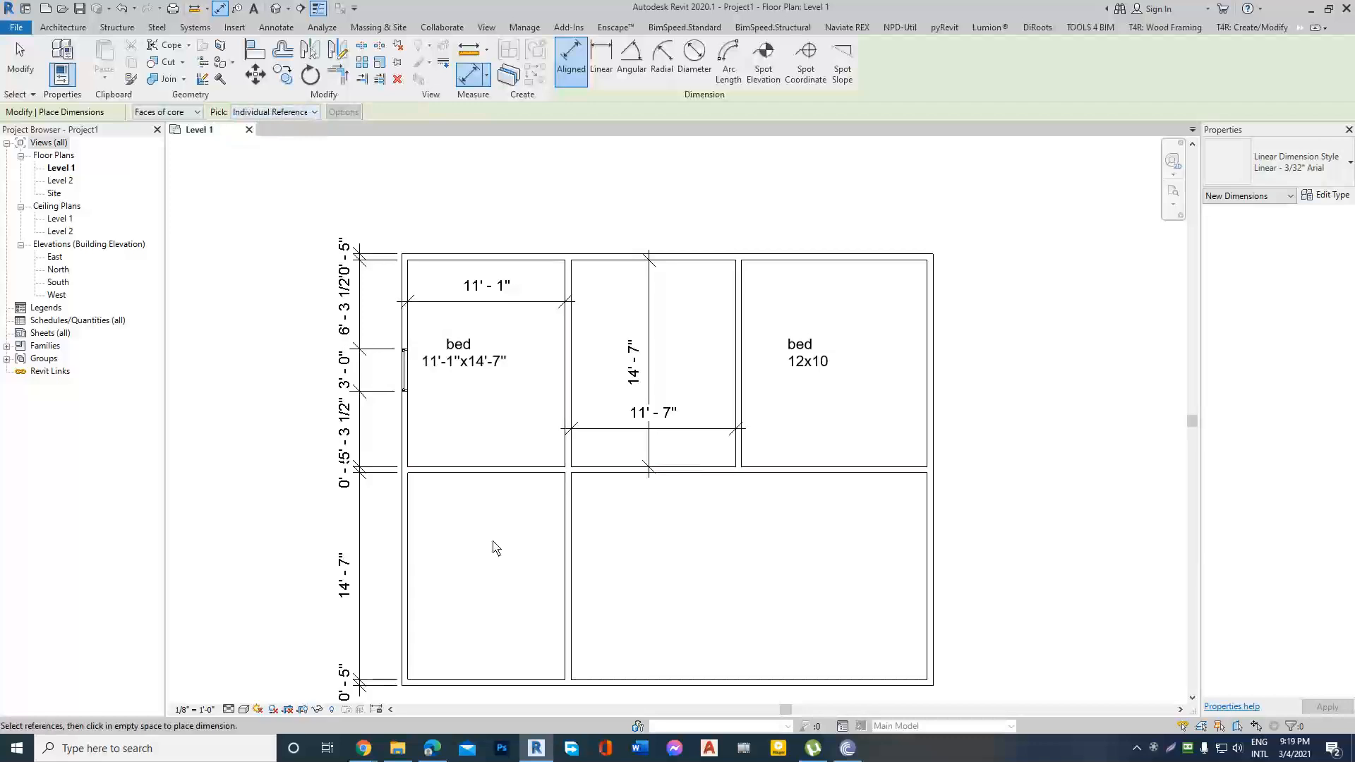
pyautogui.scroll(1, 575, 530)
pyautogui.click(573, 531)
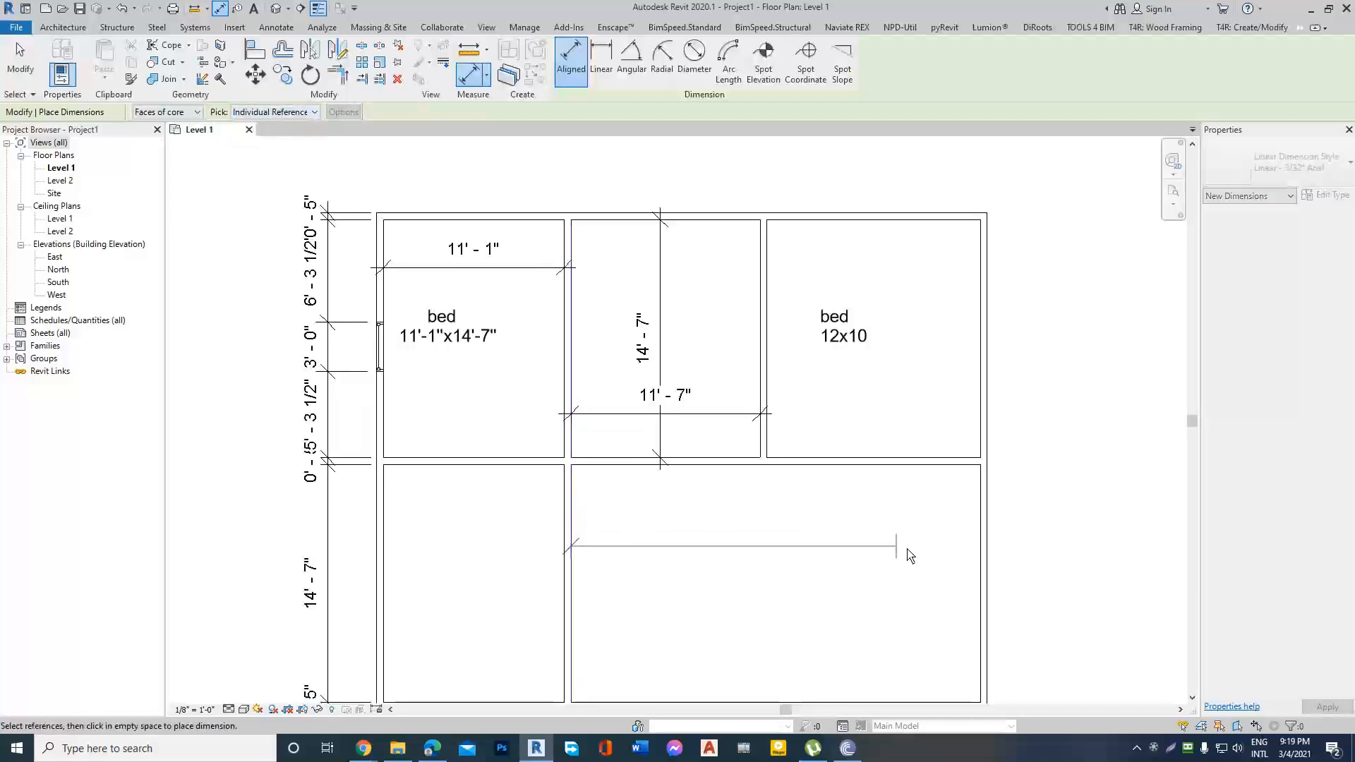
pyautogui.click(978, 576)
pyautogui.click(781, 570)
pyautogui.scroll(-1, 713, 305)
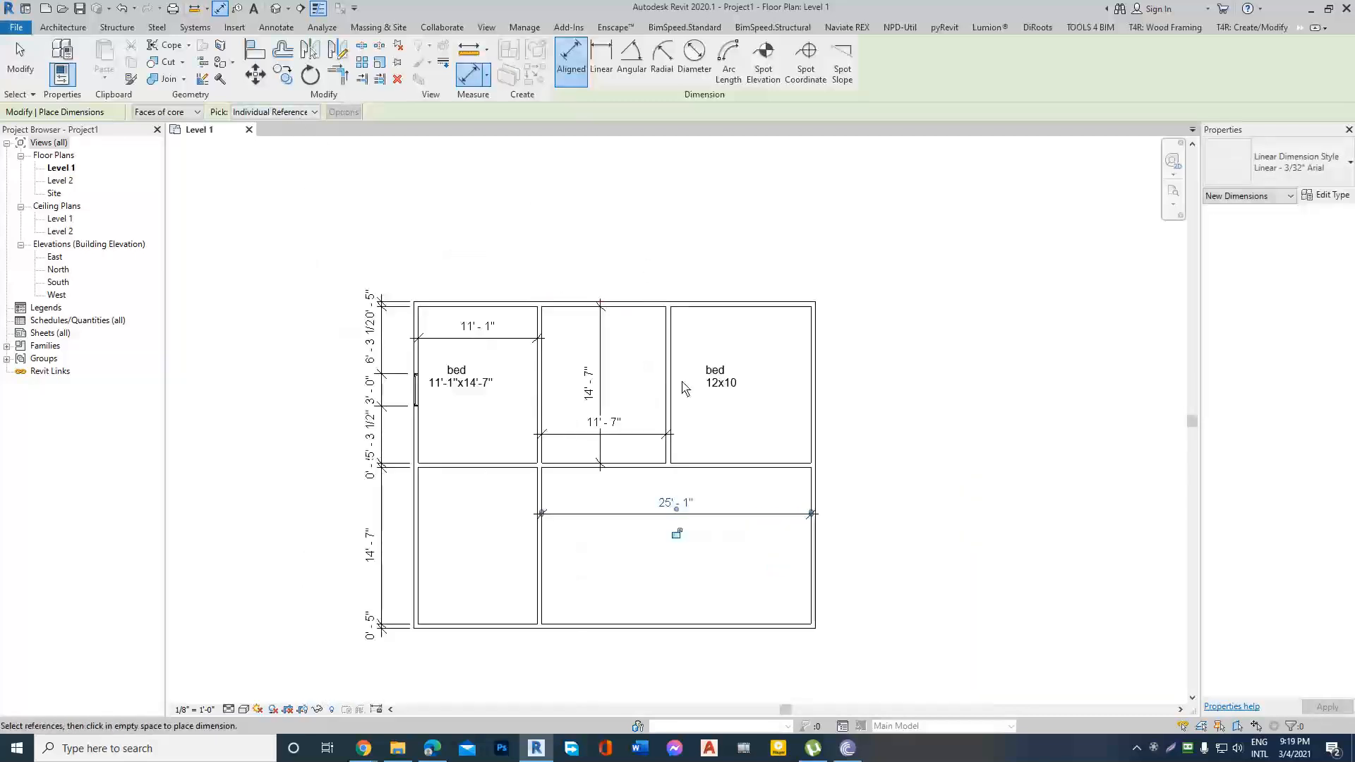
pyautogui.scroll(3, 426, 474)
pyautogui.scroll(-2, 407, 415)
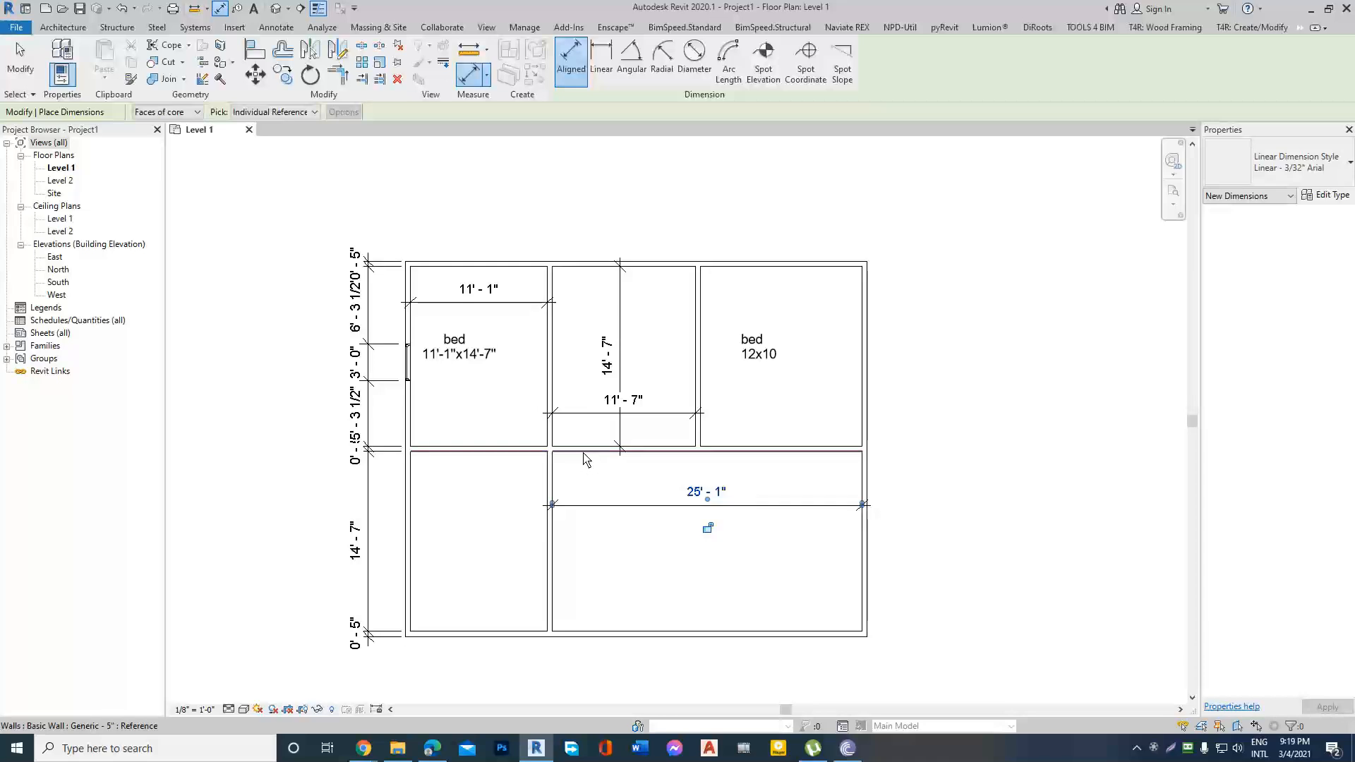
# Dimension the top exterior wall by picking entire walls, with opening widths and intersecting walls as references, placing the string above the plan.
pyautogui.scroll(-1, 583, 460)
pyautogui.click(313, 113)
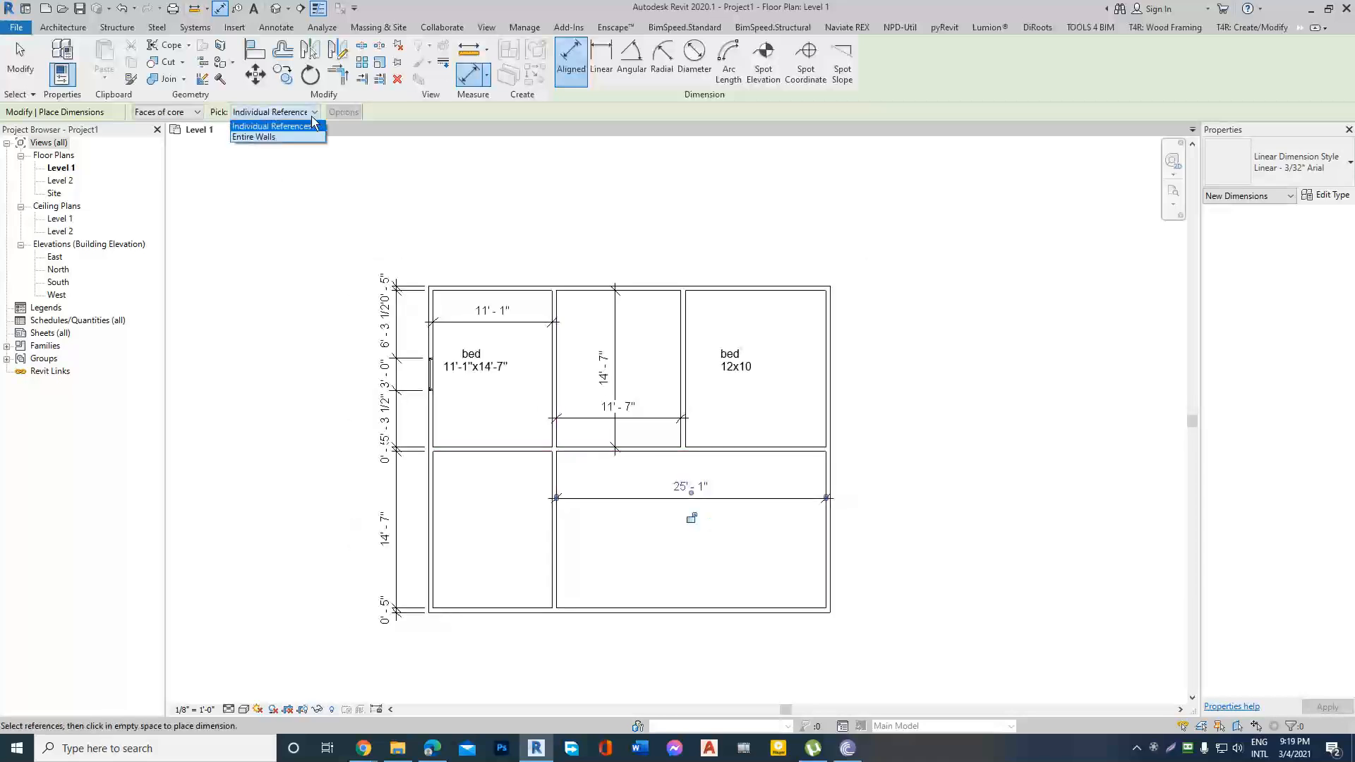
pyautogui.click(275, 138)
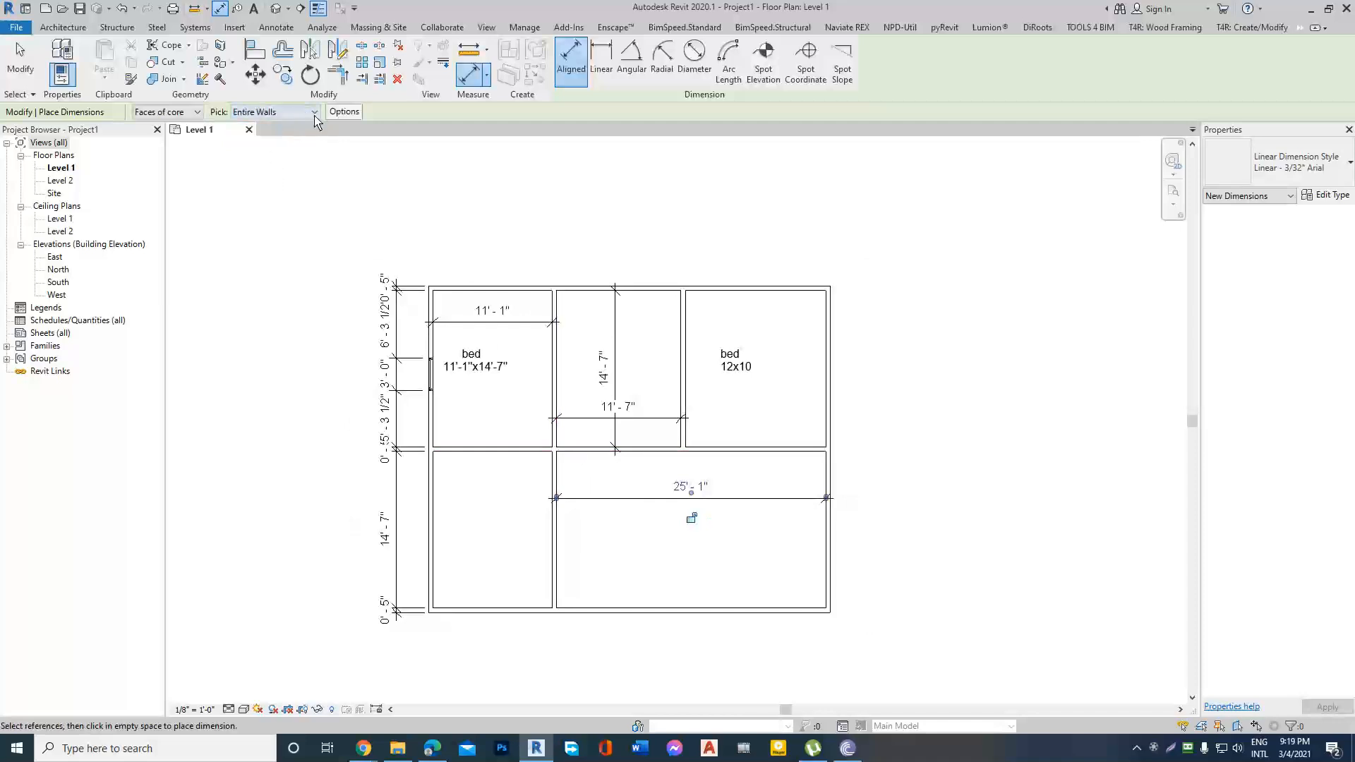
pyautogui.click(343, 112)
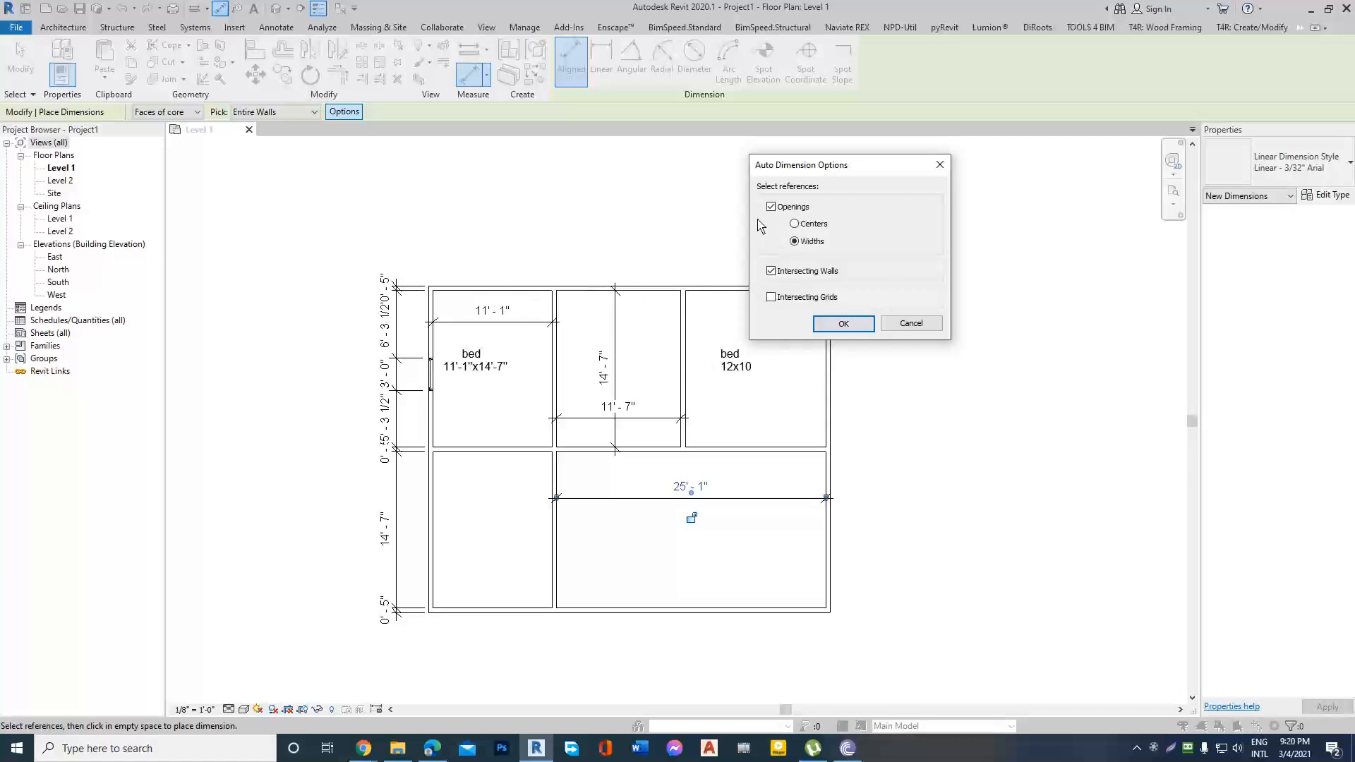
pyautogui.click(854, 327)
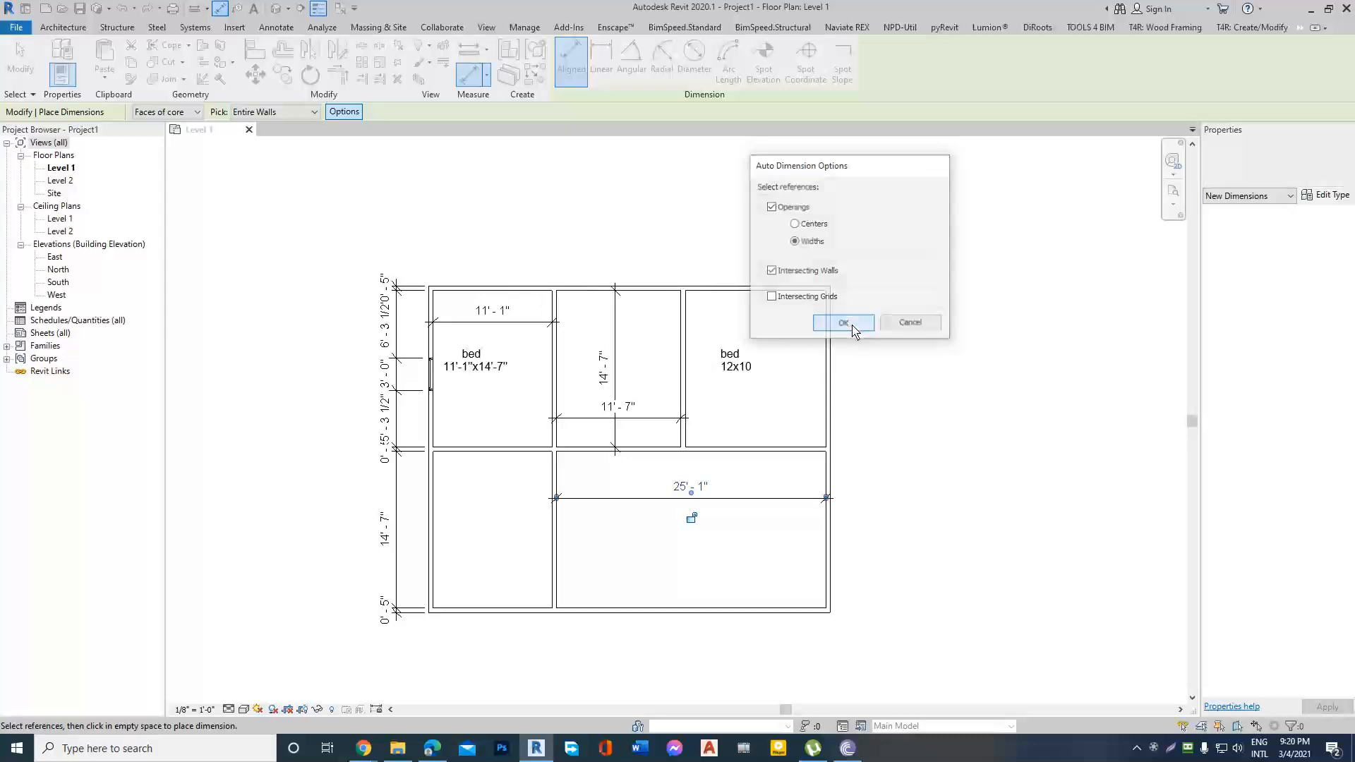
pyautogui.scroll(1, 648, 293)
pyautogui.click(648, 293)
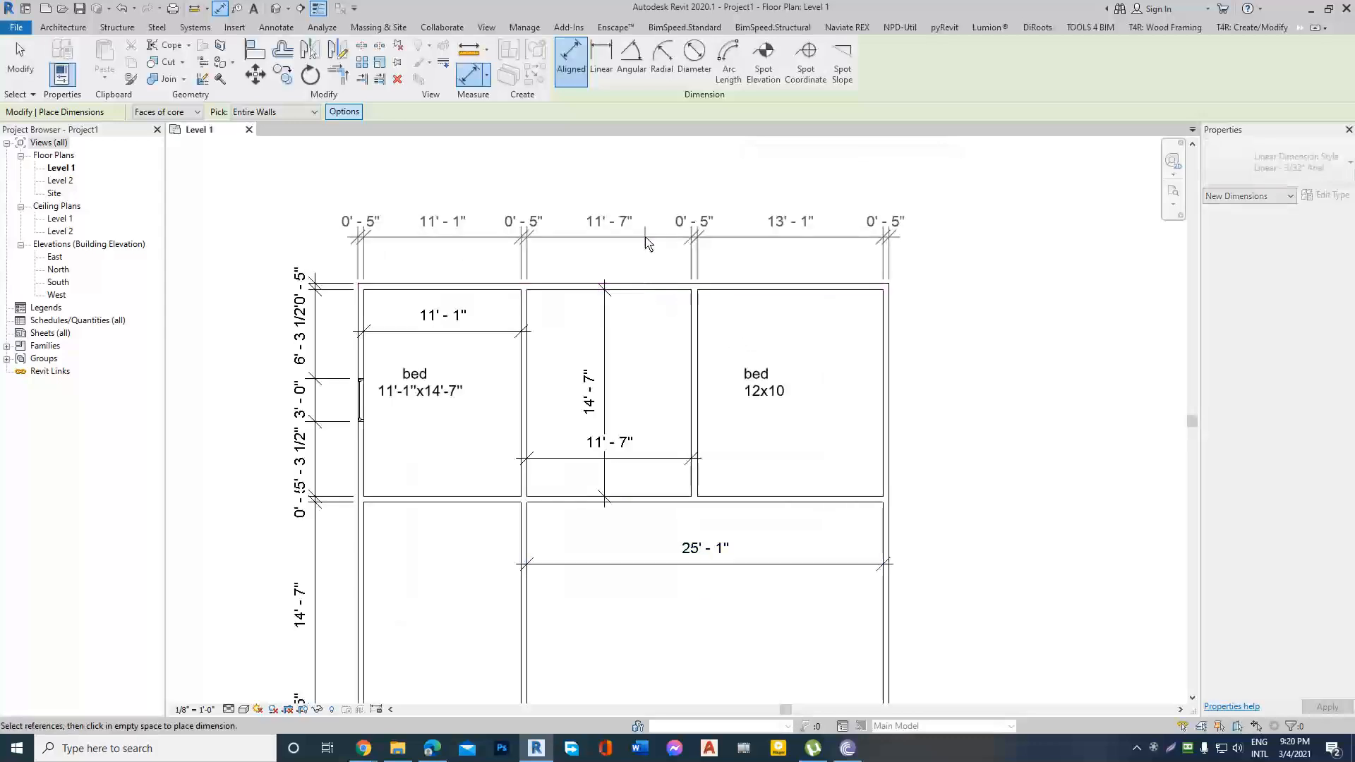
pyautogui.click(565, 240)
pyautogui.scroll(-3, 564, 234)
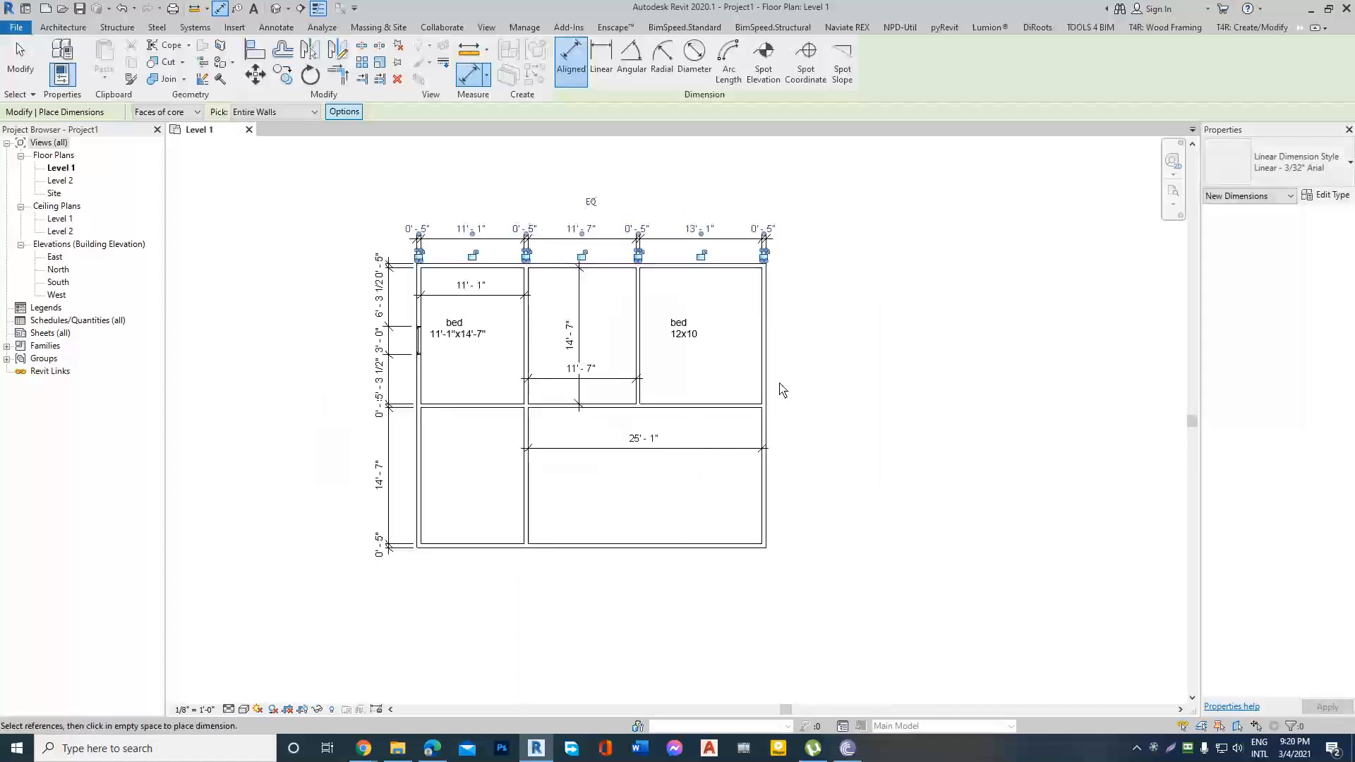
# Add entire-wall dimension strings outside the right and bottom exterior walls, and end the dimension command.
pyautogui.click(767, 377)
pyautogui.scroll(4, 807, 380)
pyautogui.click(791, 378)
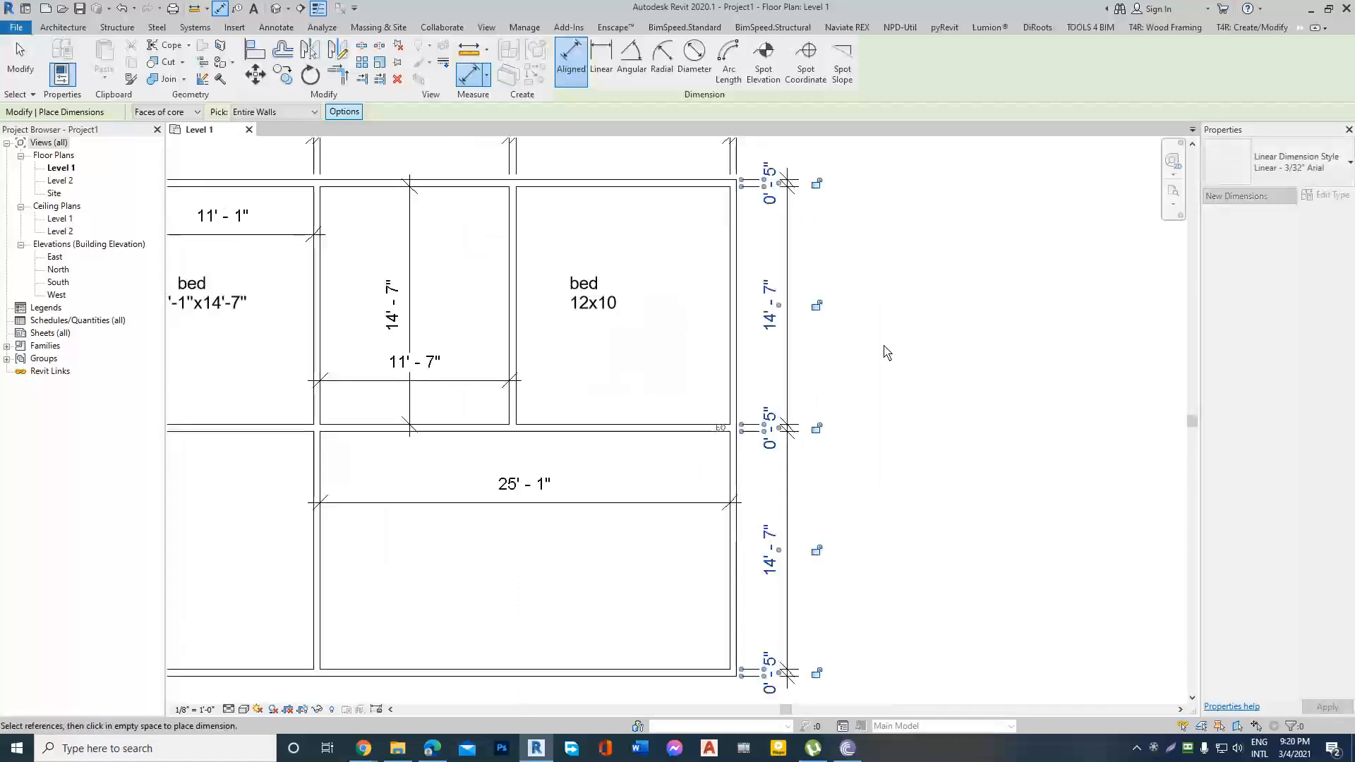
pyautogui.scroll(-3, 886, 351)
pyautogui.click(589, 561)
pyautogui.click(584, 610)
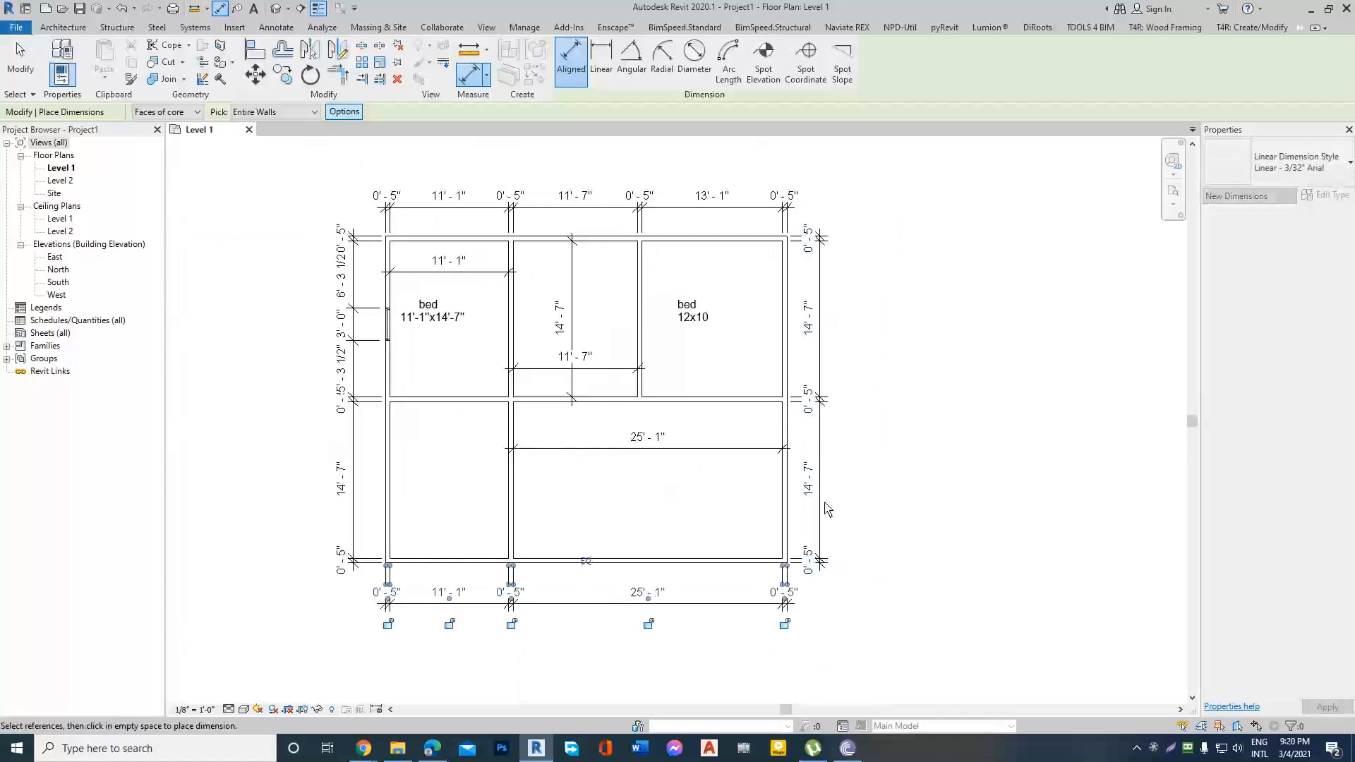
pyautogui.press('Escape')
pyautogui.press('Escape')
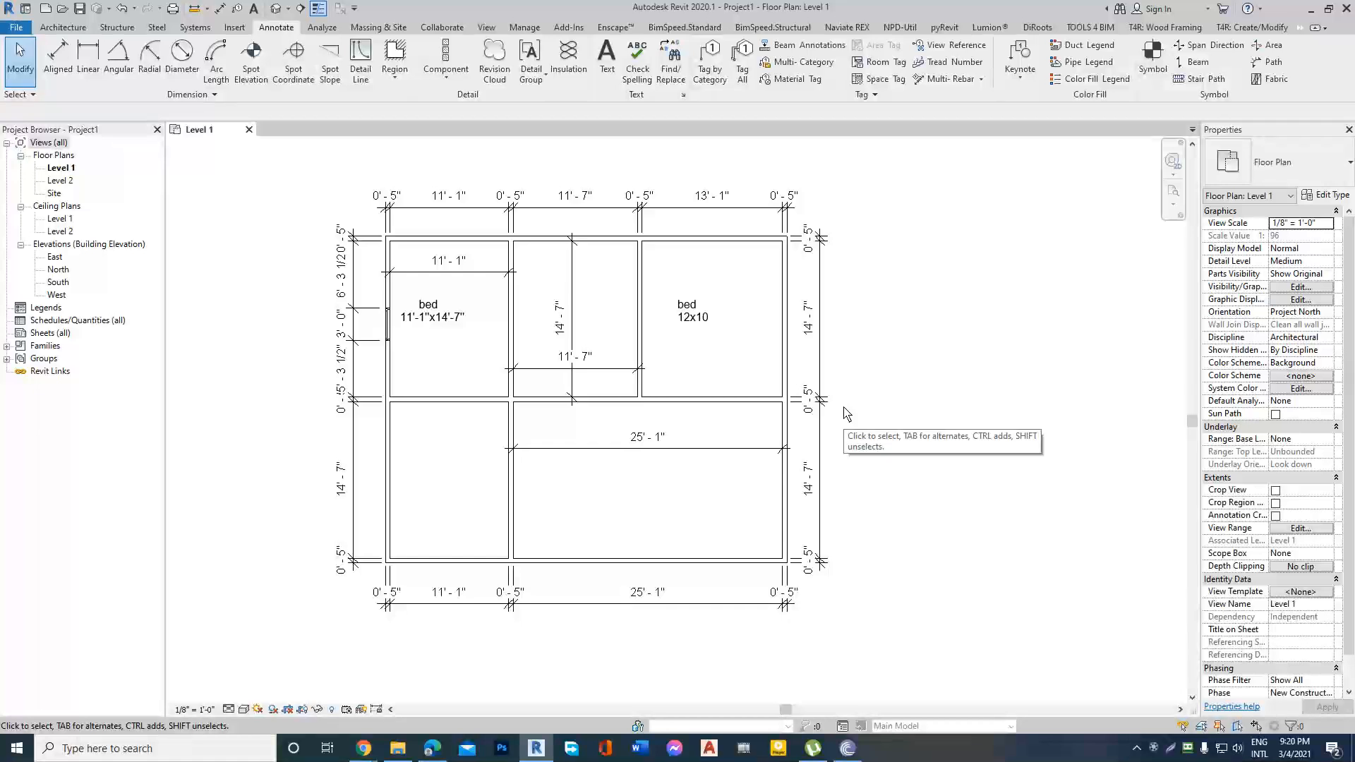
pyautogui.scroll(-2, 846, 415)
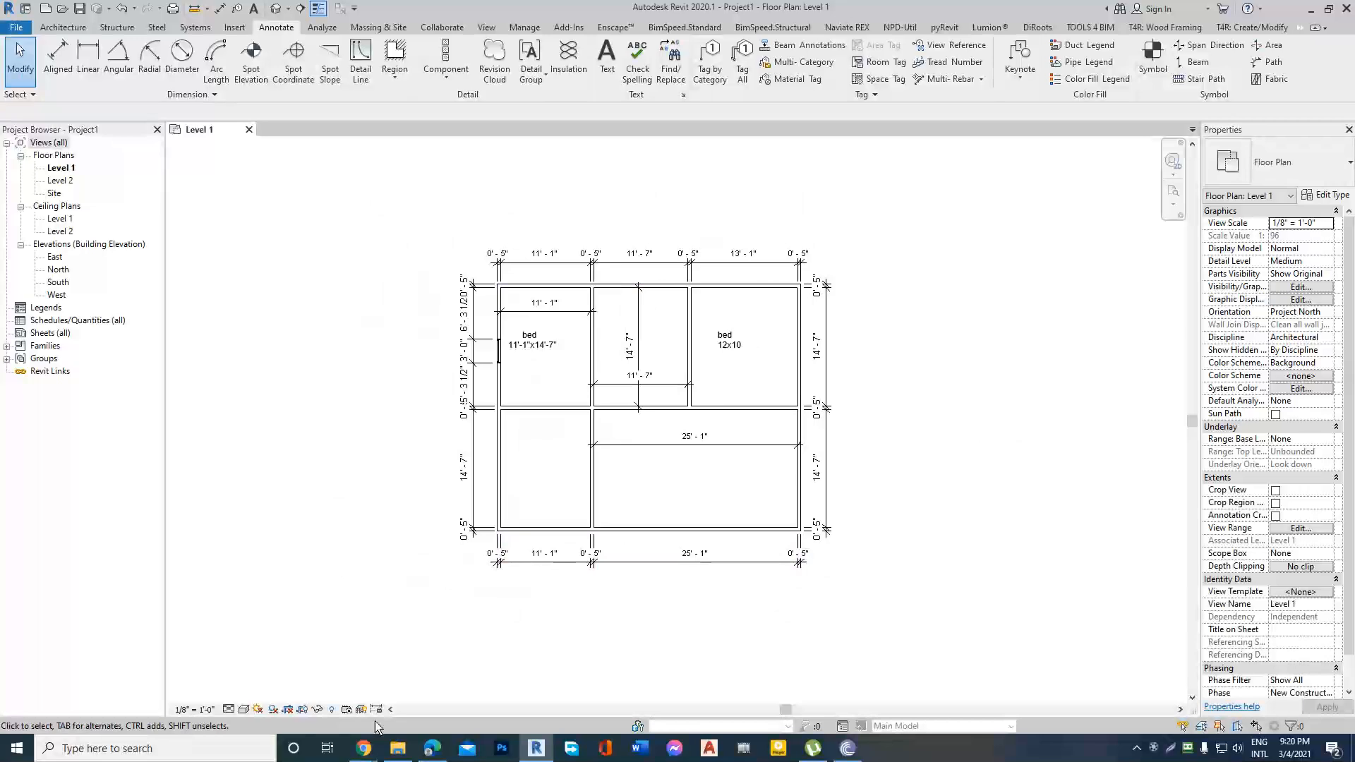
# Switch to the Google Docs course outline in Chrome, highlight the "Wall Modify & Edate" topic, and return to Revit.
pyautogui.moveTo(364, 747)
pyautogui.click(305, 688)
pyautogui.click(243, 11)
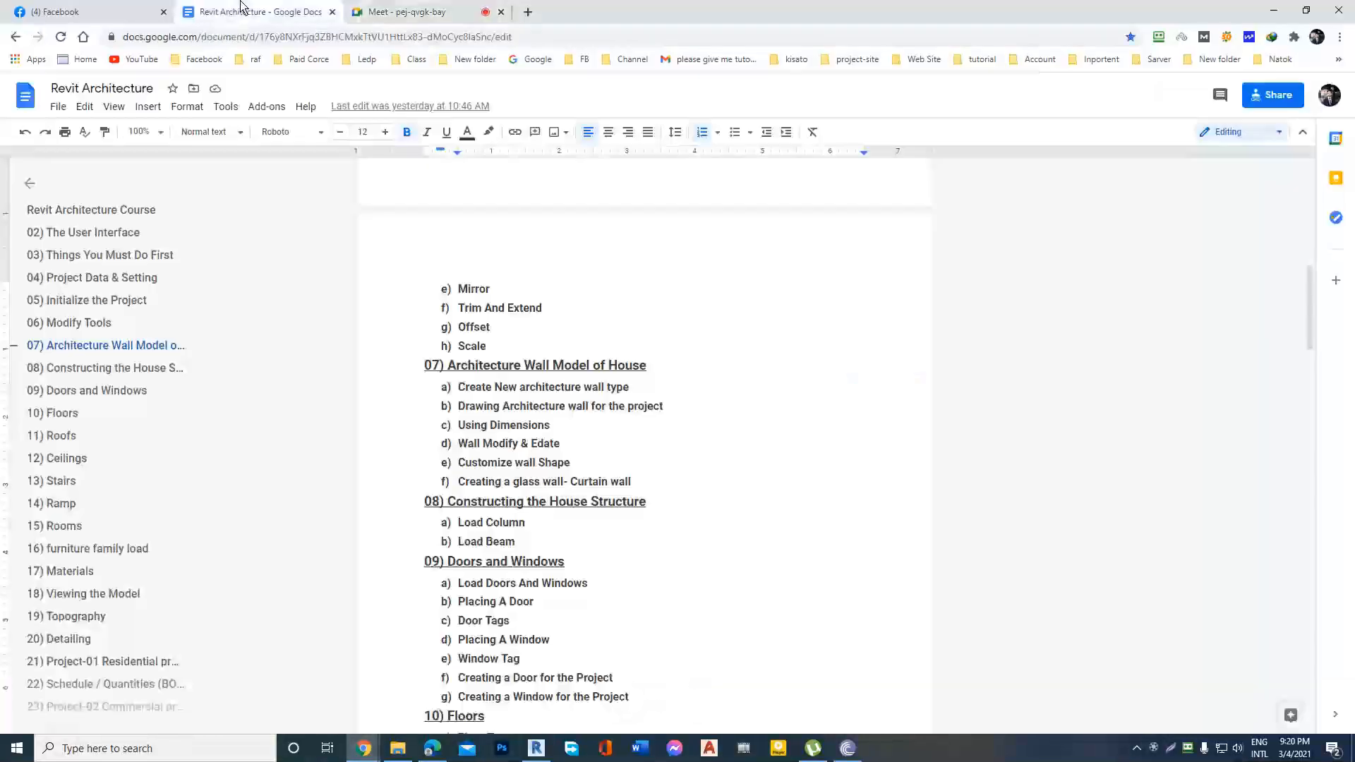
pyautogui.moveTo(459, 445); pyautogui.dragTo(599, 448)
pyautogui.click(599, 450)
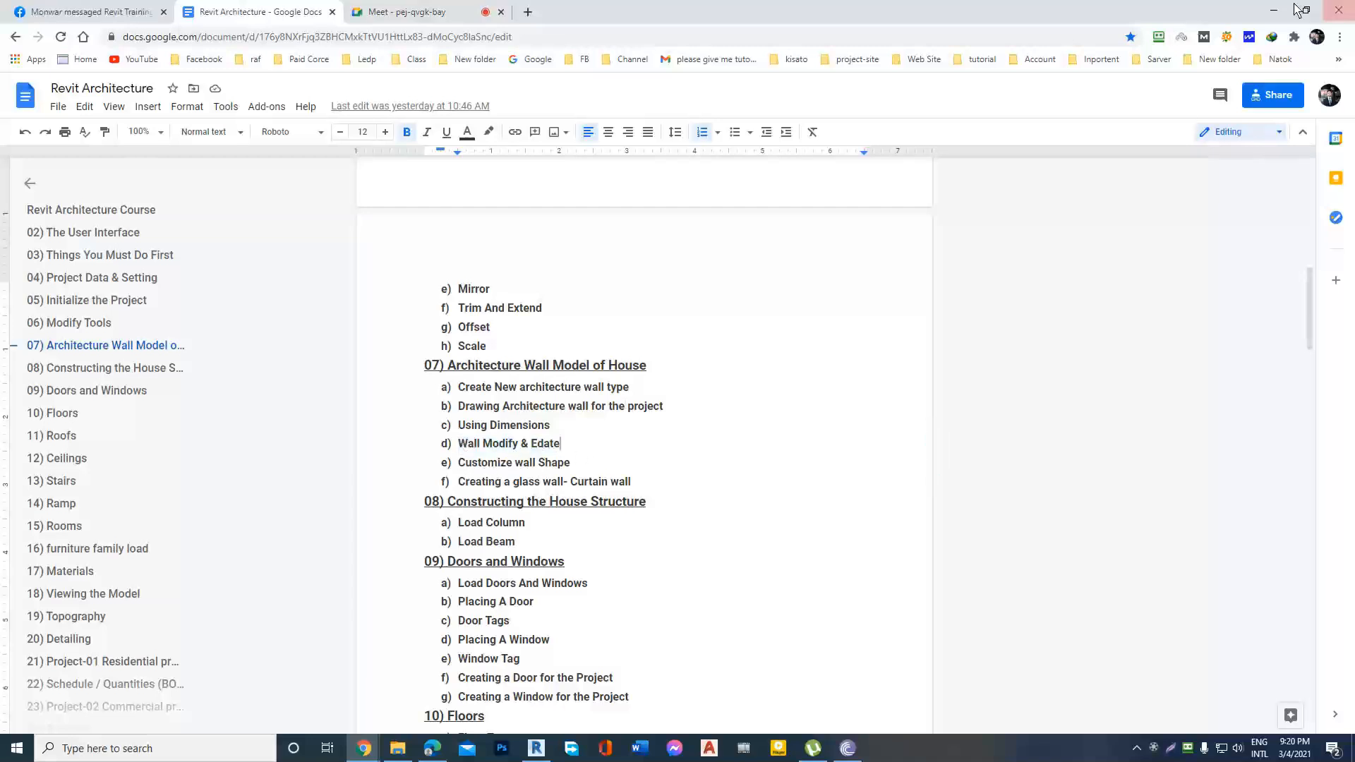
pyautogui.click(1274, 10)
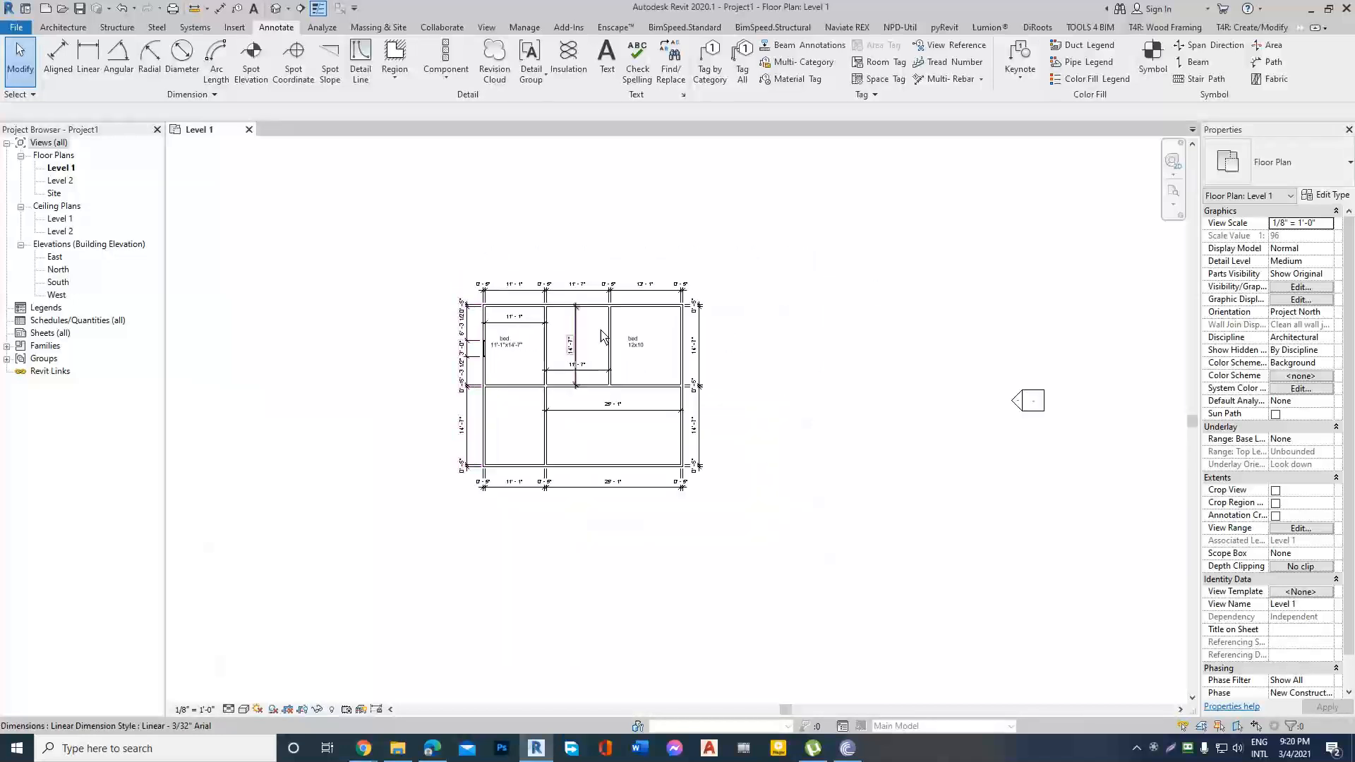
# Review the wall types available for the top exterior wall, choose Generic - 5", and deselect the wall.
pyautogui.scroll(1, 833, 307)
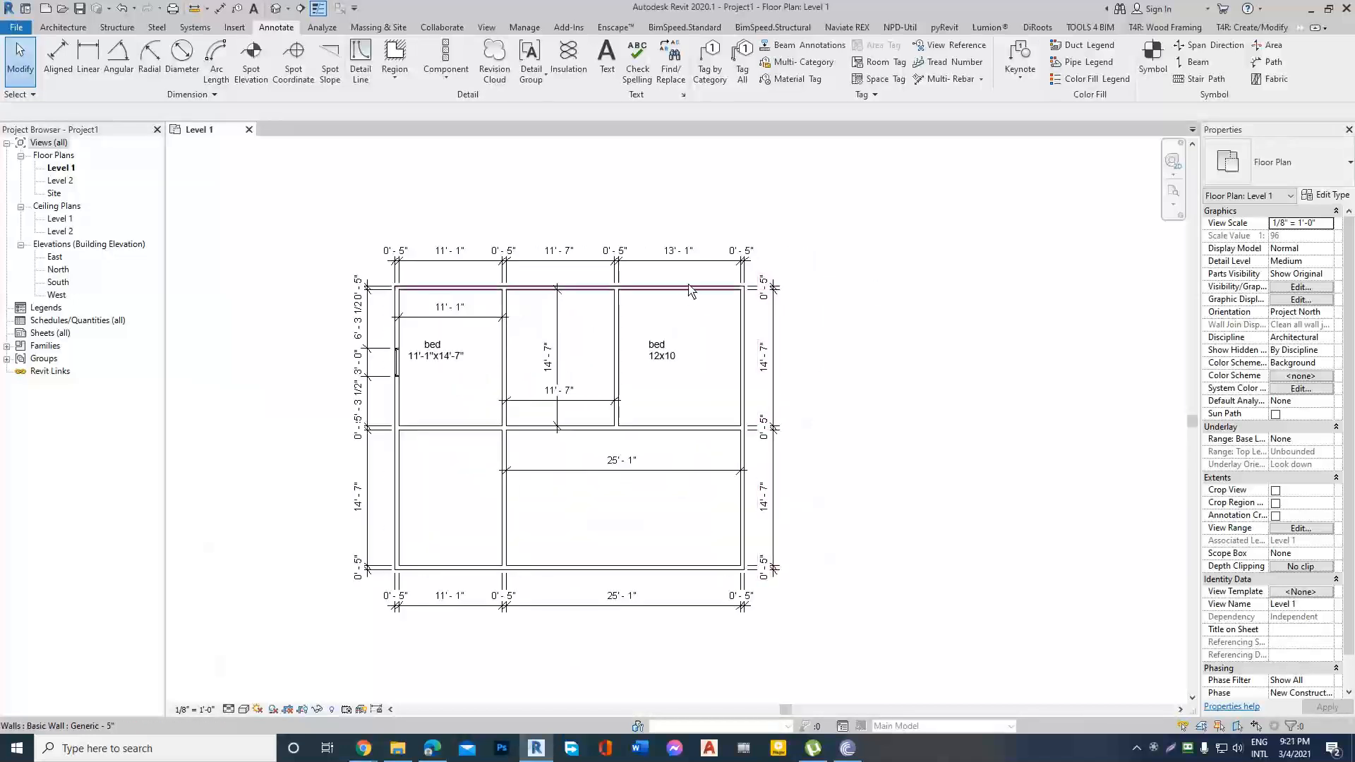
pyautogui.scroll(2, 699, 293)
pyautogui.scroll(-2, 891, 296)
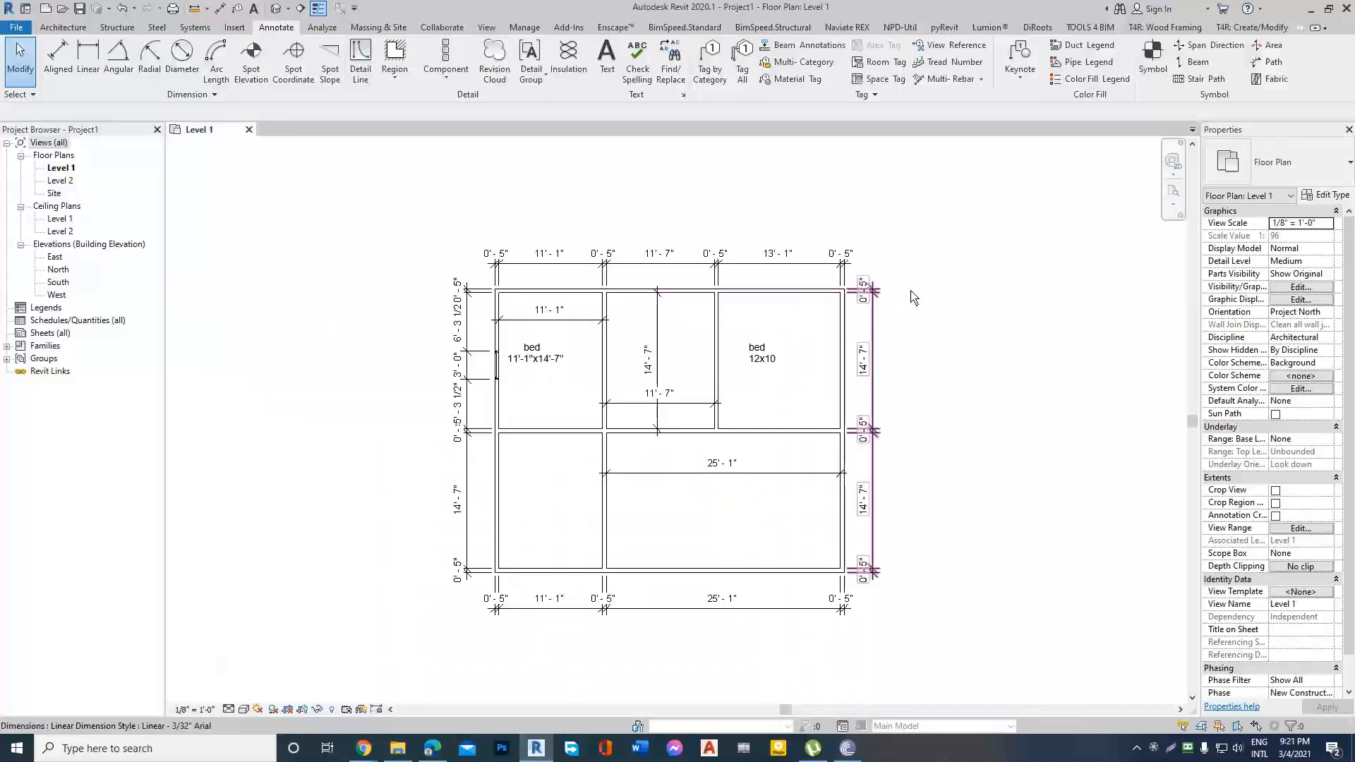
pyautogui.scroll(1, 870, 293)
pyautogui.click(761, 300)
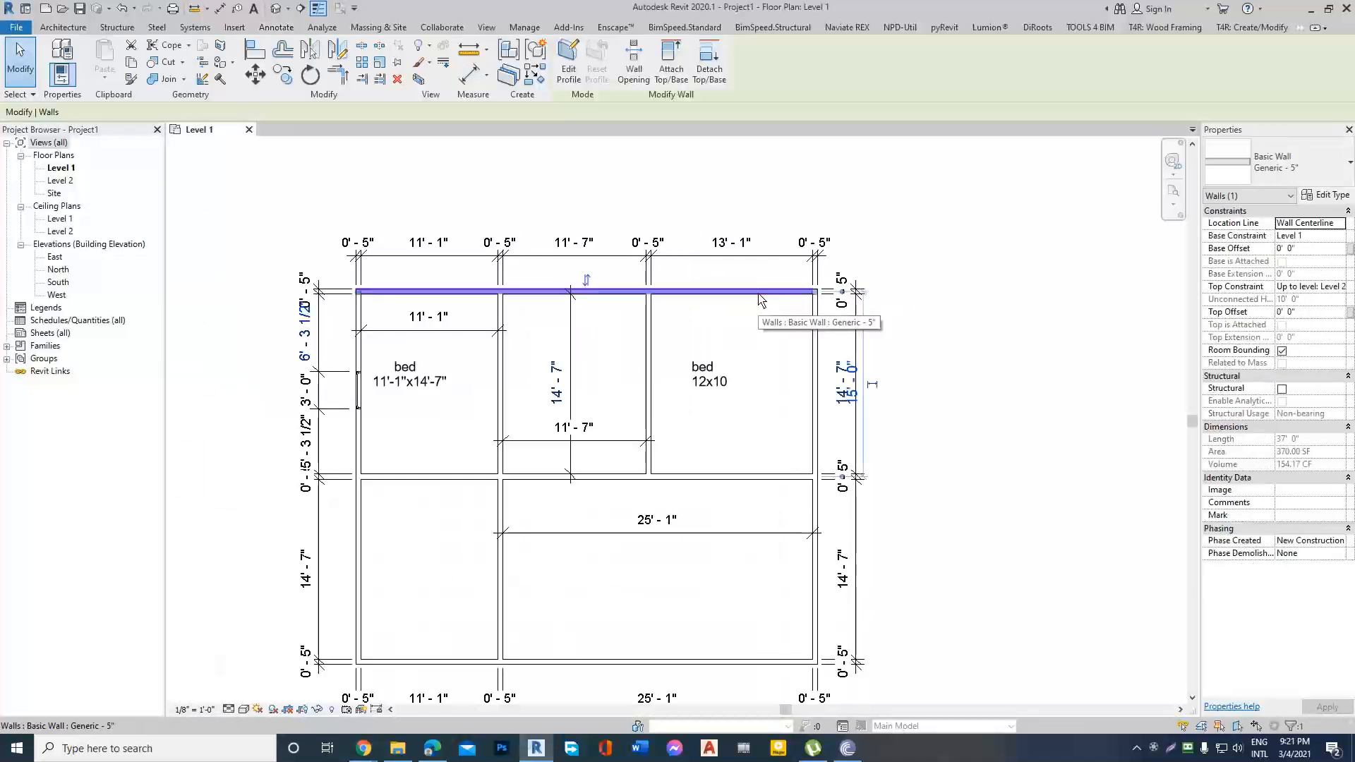
pyautogui.click(1347, 164)
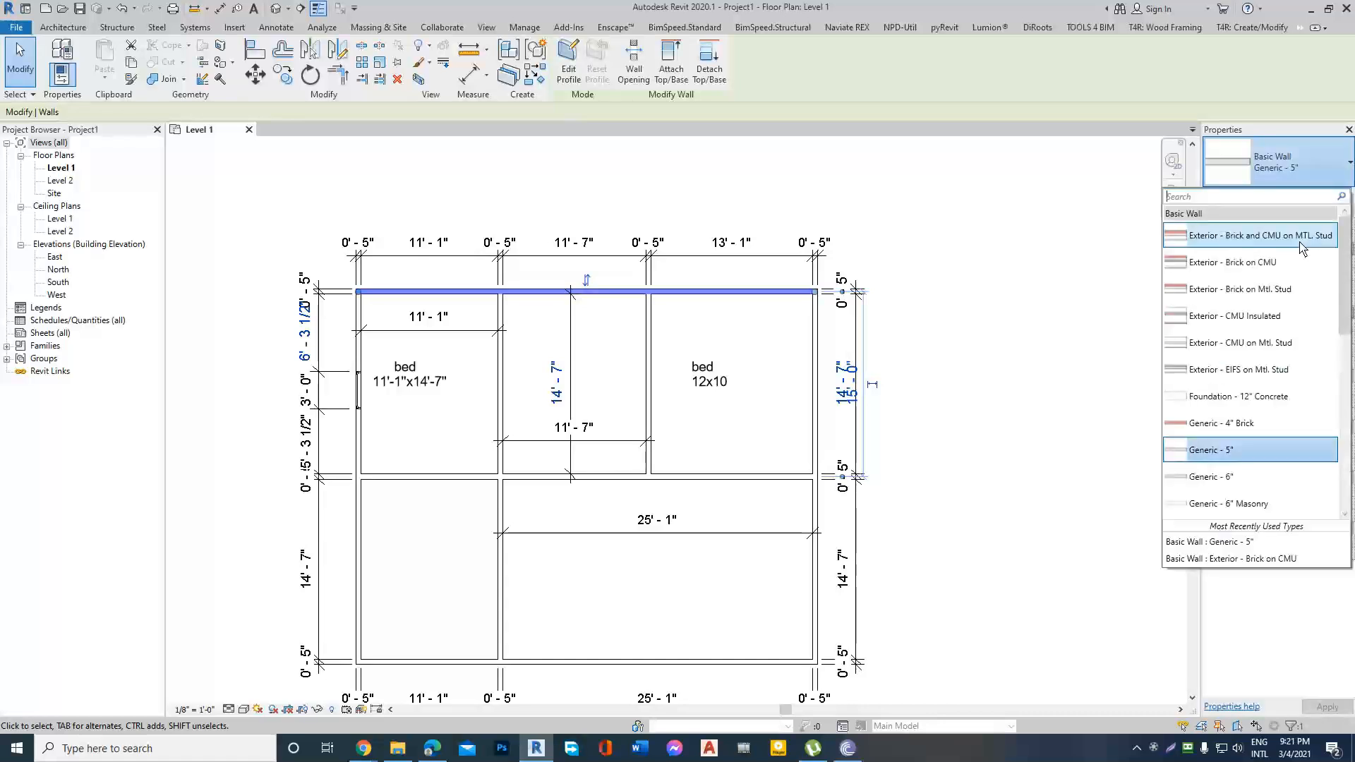
pyautogui.click(1350, 165)
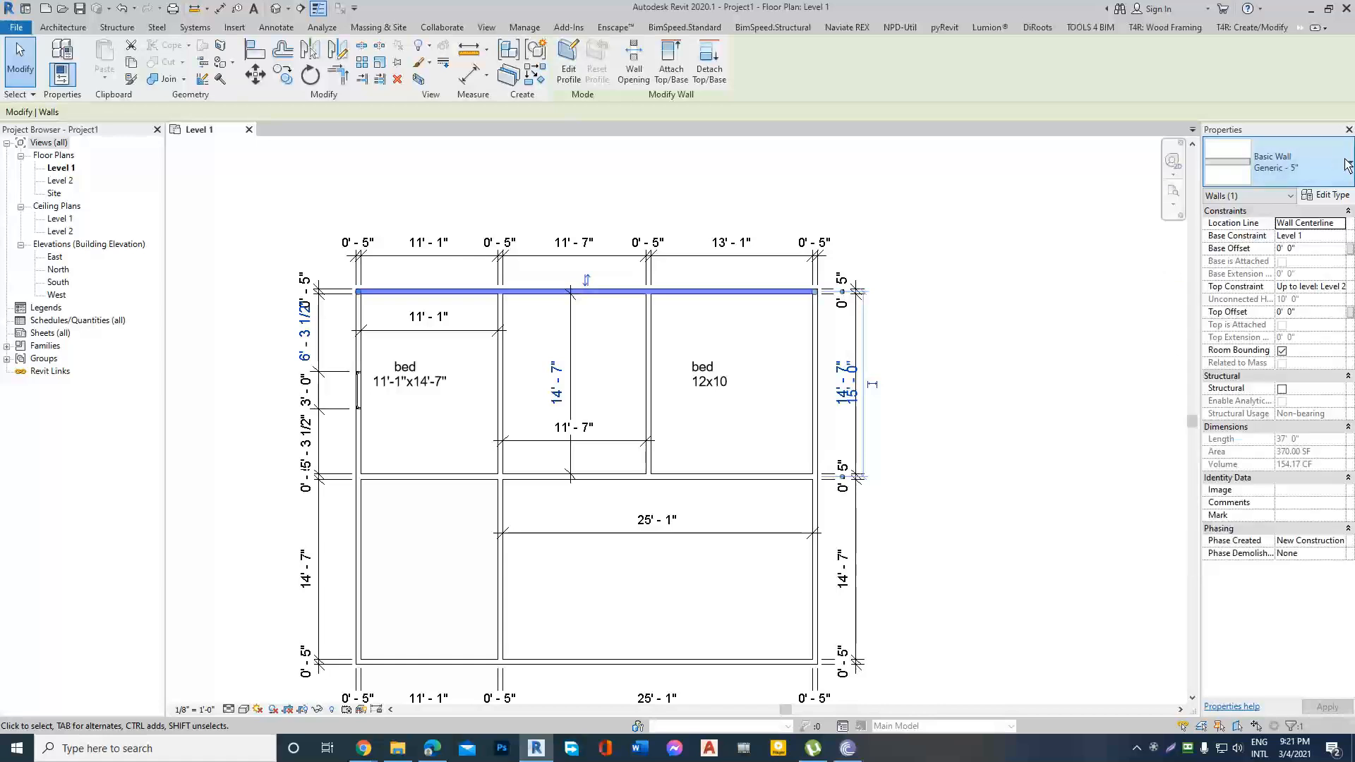
pyautogui.click(1348, 165)
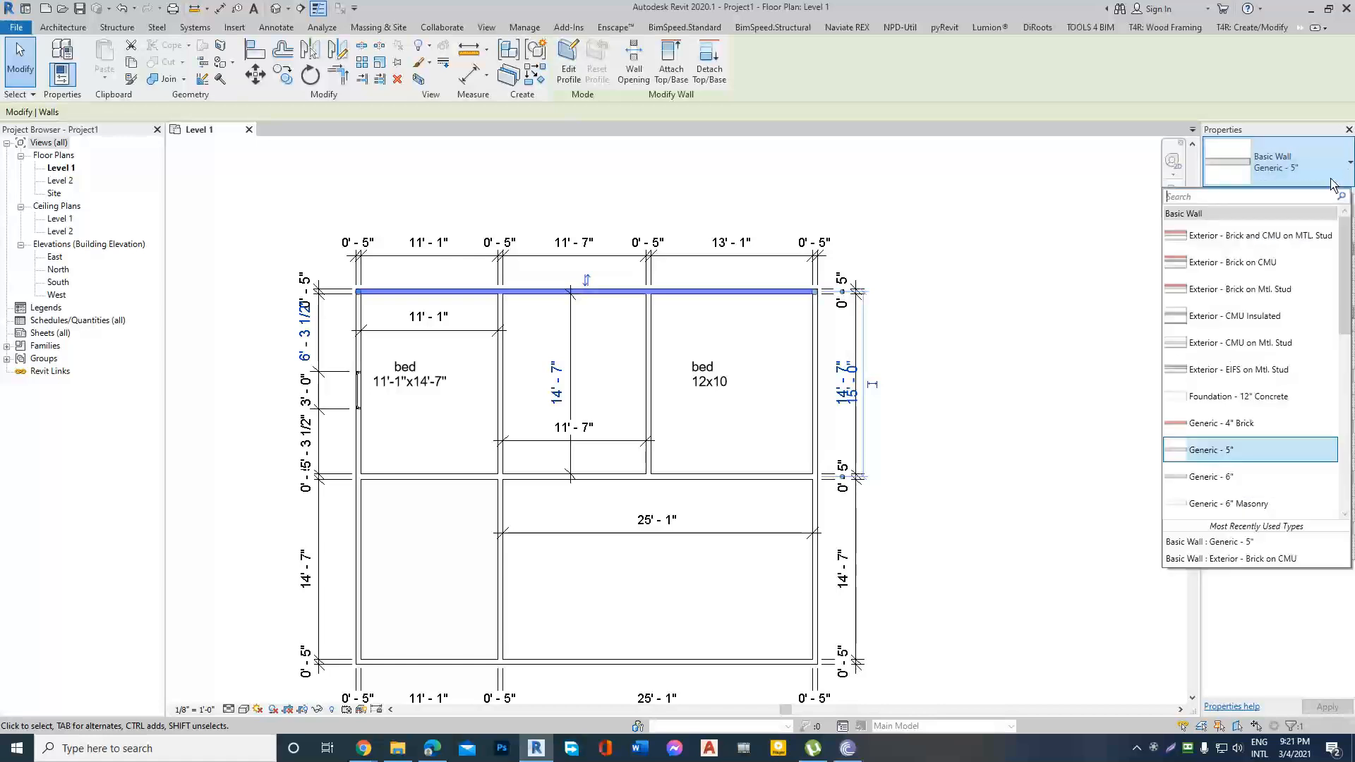
pyautogui.click(1244, 453)
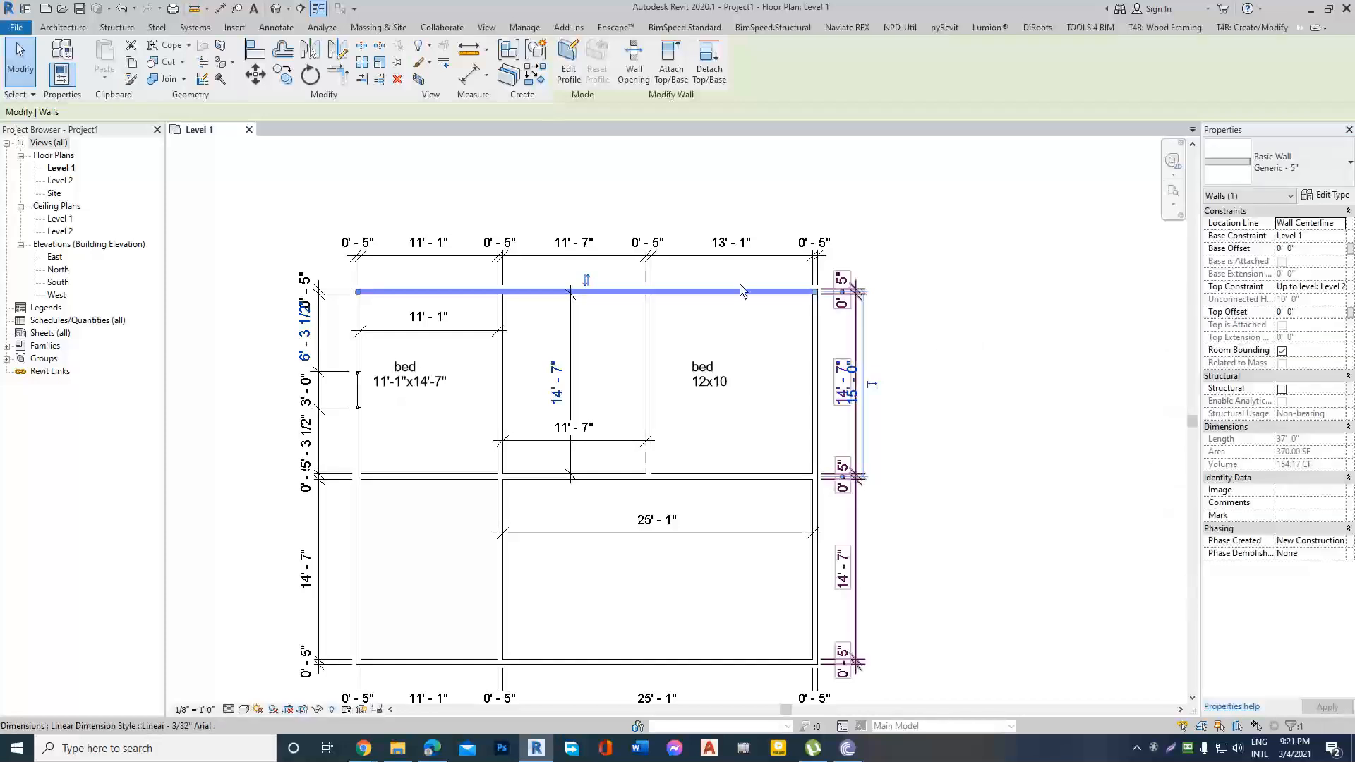
pyautogui.scroll(-2, 936, 274)
pyautogui.click(936, 273)
pyautogui.scroll(2, 714, 295)
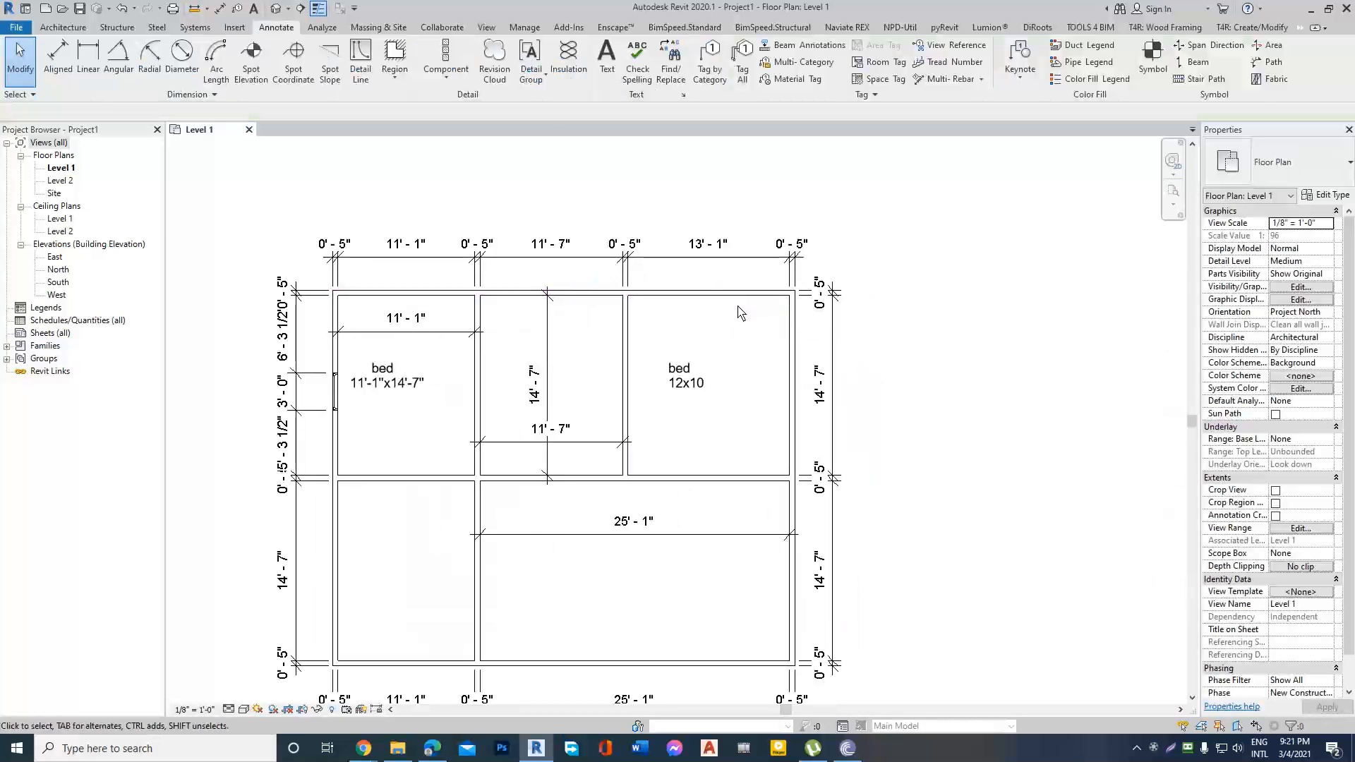
# Open the type properties of the top exterior wall and start duplicating its Generic - 5" type.
pyautogui.click(735, 293)
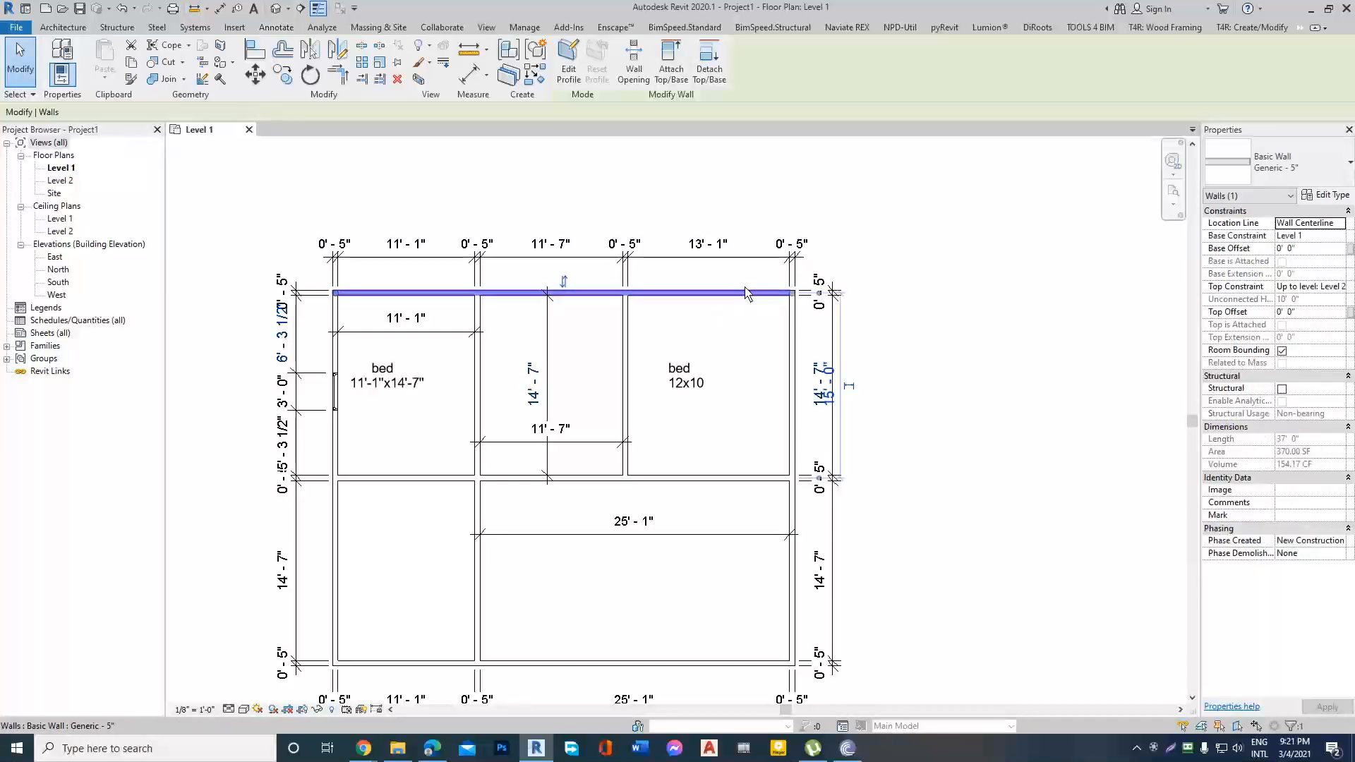
pyautogui.scroll(-1, 748, 299)
pyautogui.scroll(2, 810, 299)
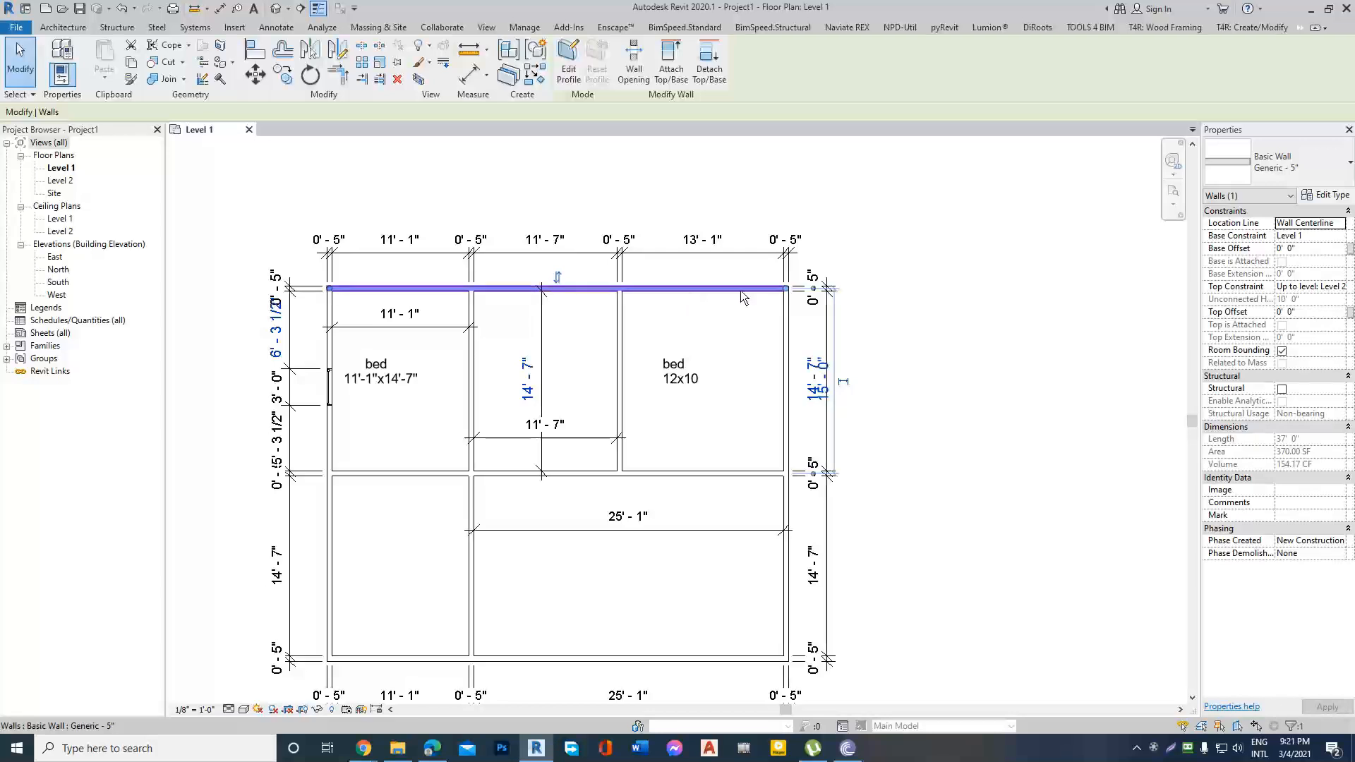
pyautogui.click(1335, 197)
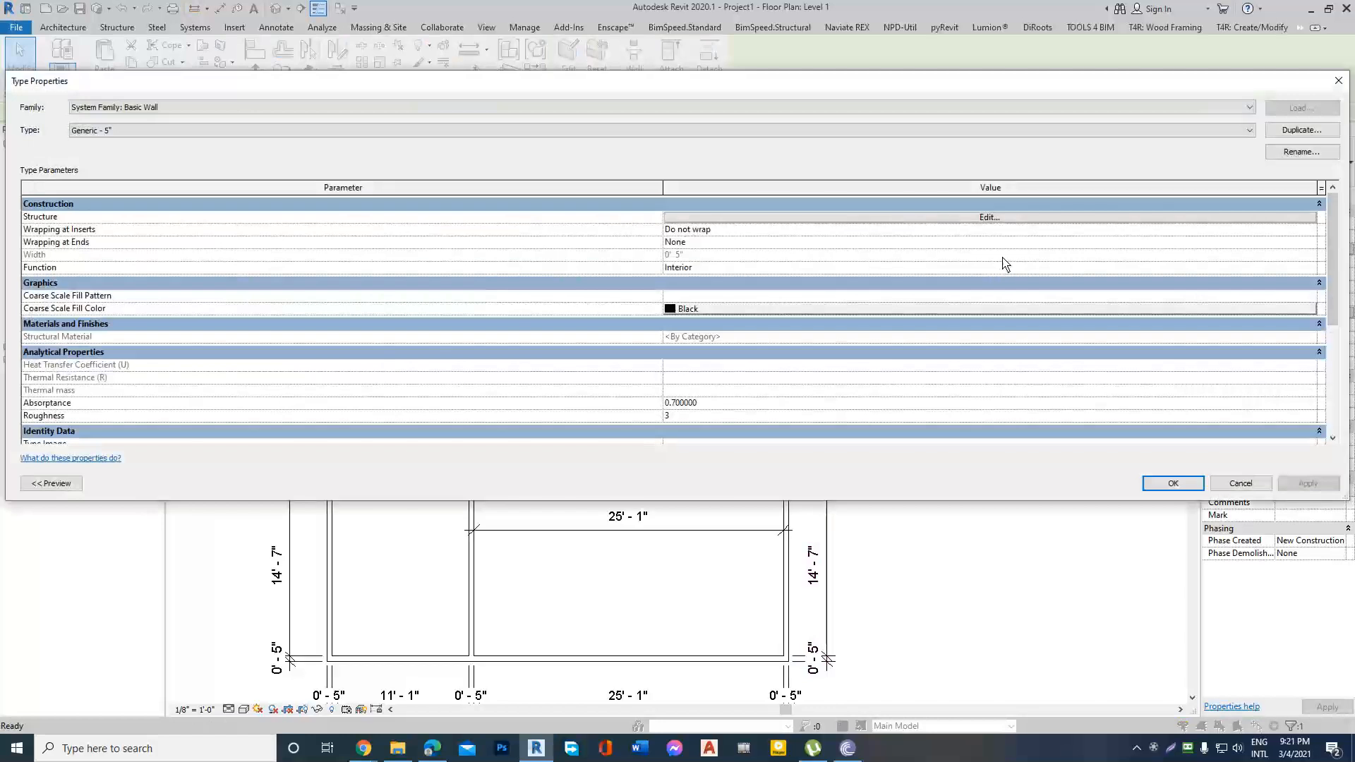
pyautogui.click(1303, 131)
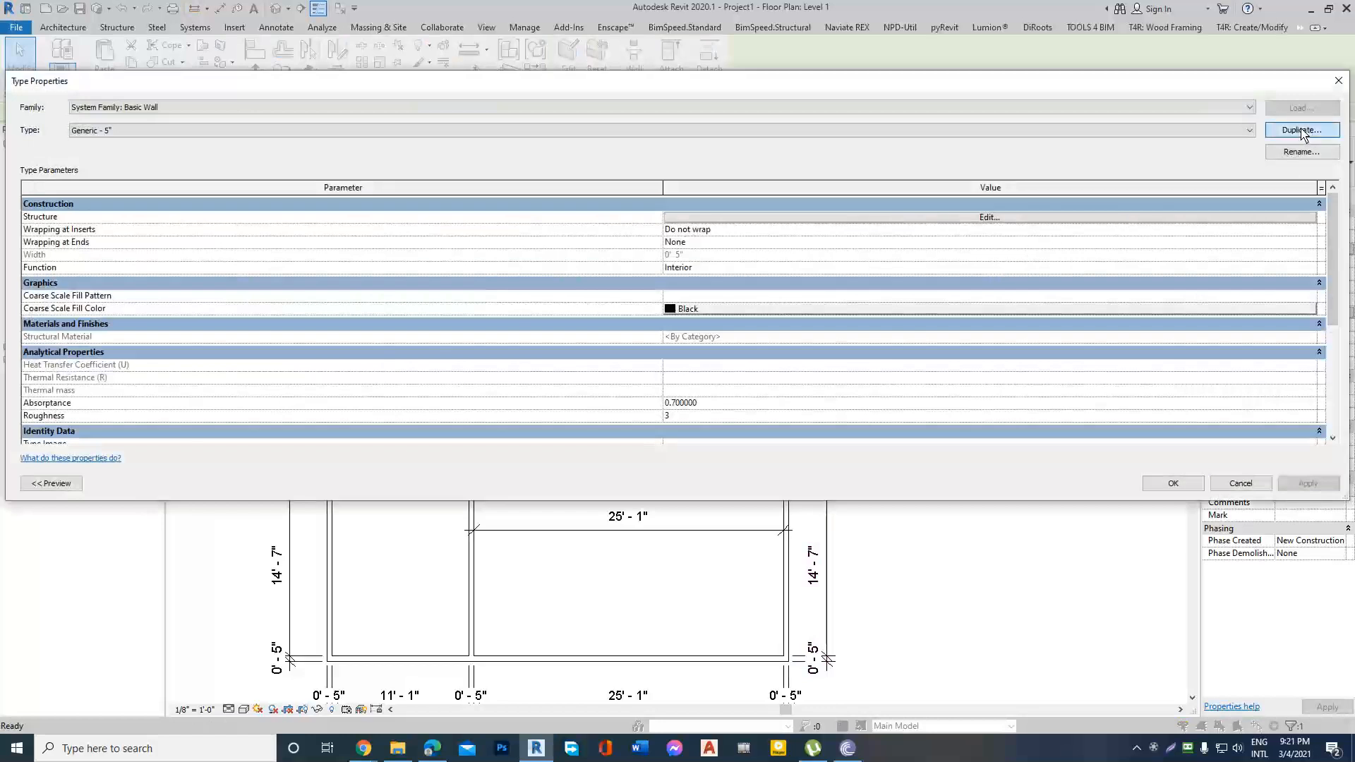
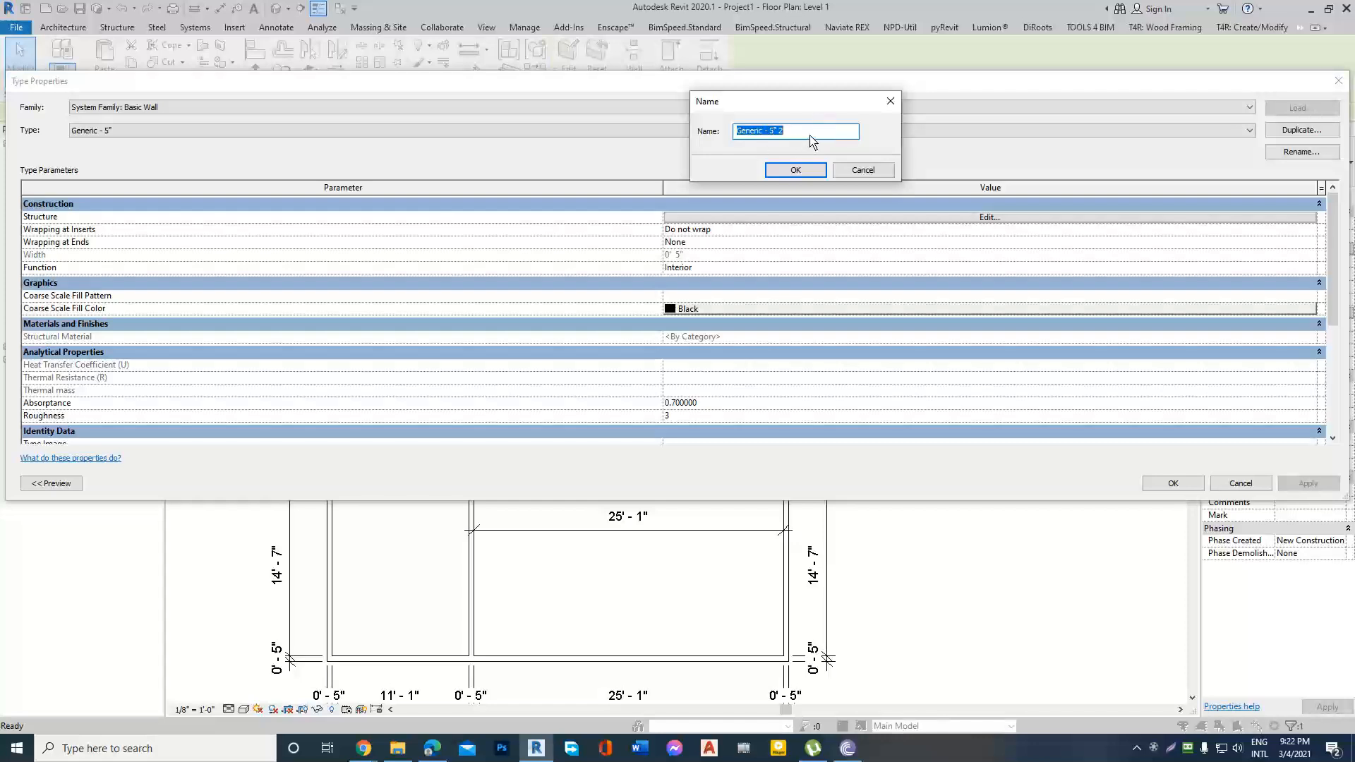
# Name the duplicated wall type Ex.Wall=5" and confirm the name.
pyautogui.moveTo(822, 104); pyautogui.dragTo(749, 136)
pyautogui.click(813, 132)
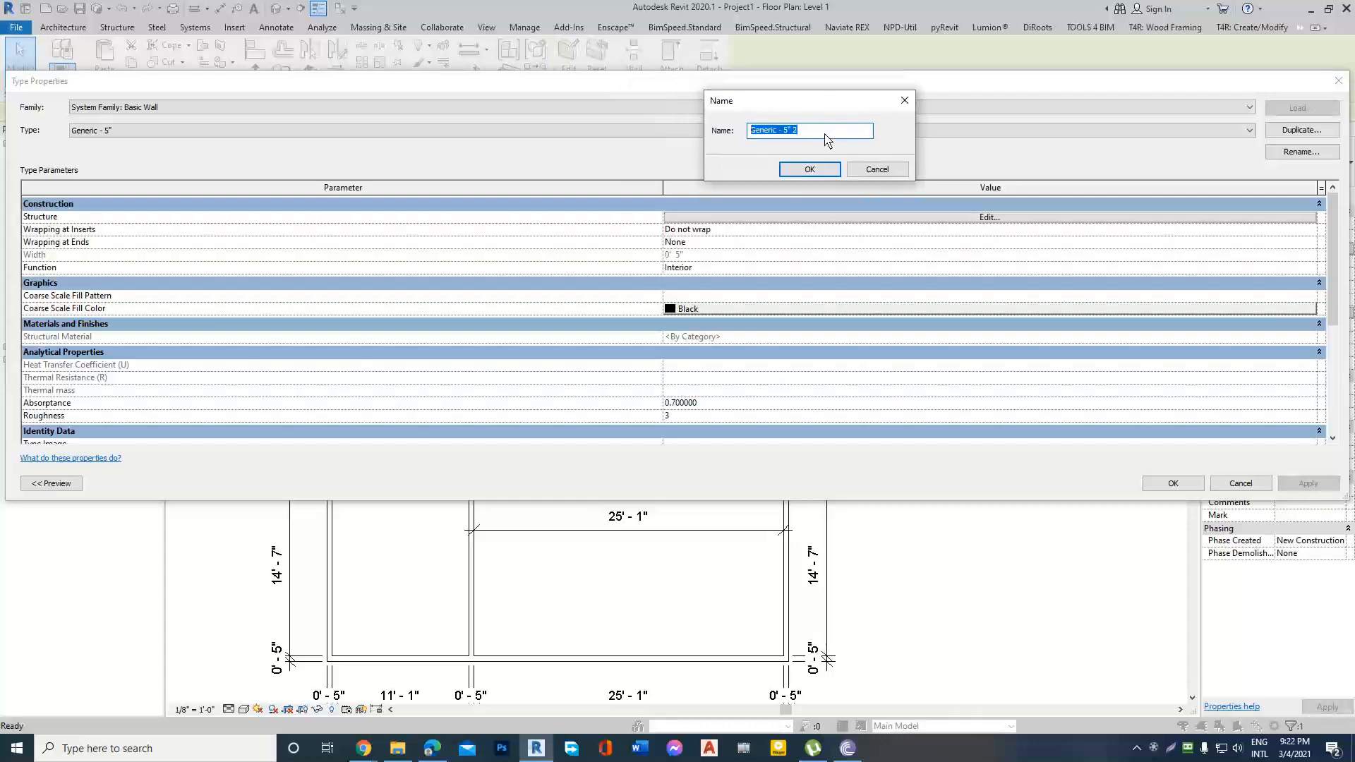
pyautogui.write('Ex.Wall=5')
pyautogui.click(809, 171)
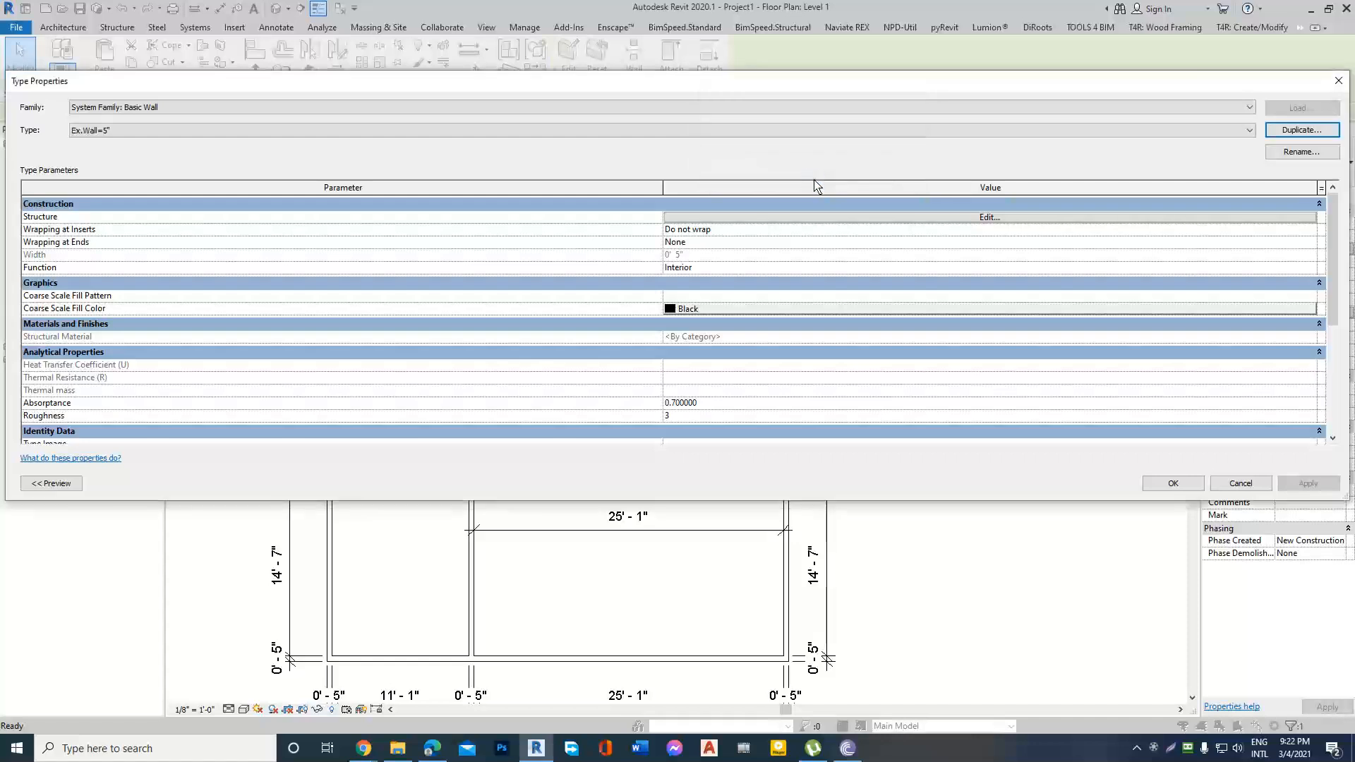
# Open the structure of the new wall type, insert two layers, and move the existing 5" structure layer between them.
pyautogui.click(989, 219)
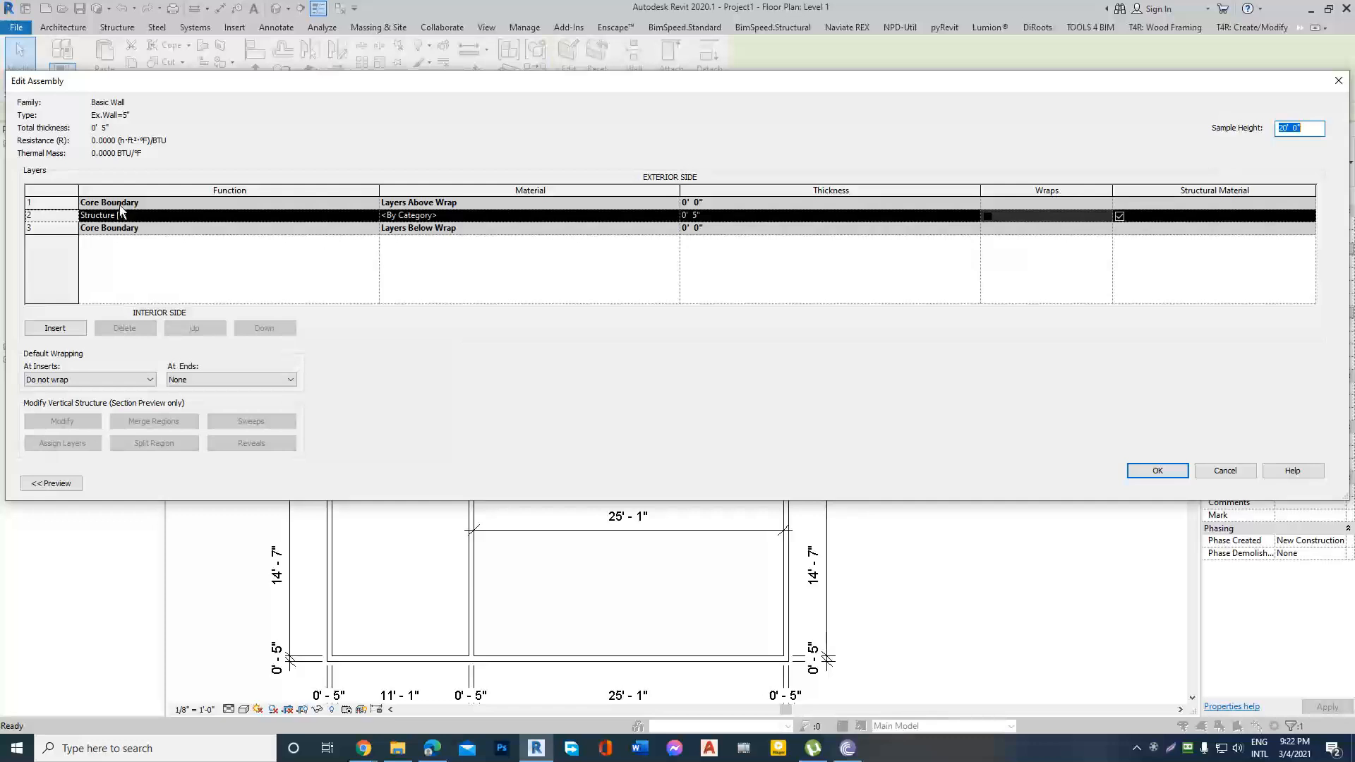
pyautogui.click(472, 282)
pyautogui.click(56, 329)
pyautogui.click(56, 329)
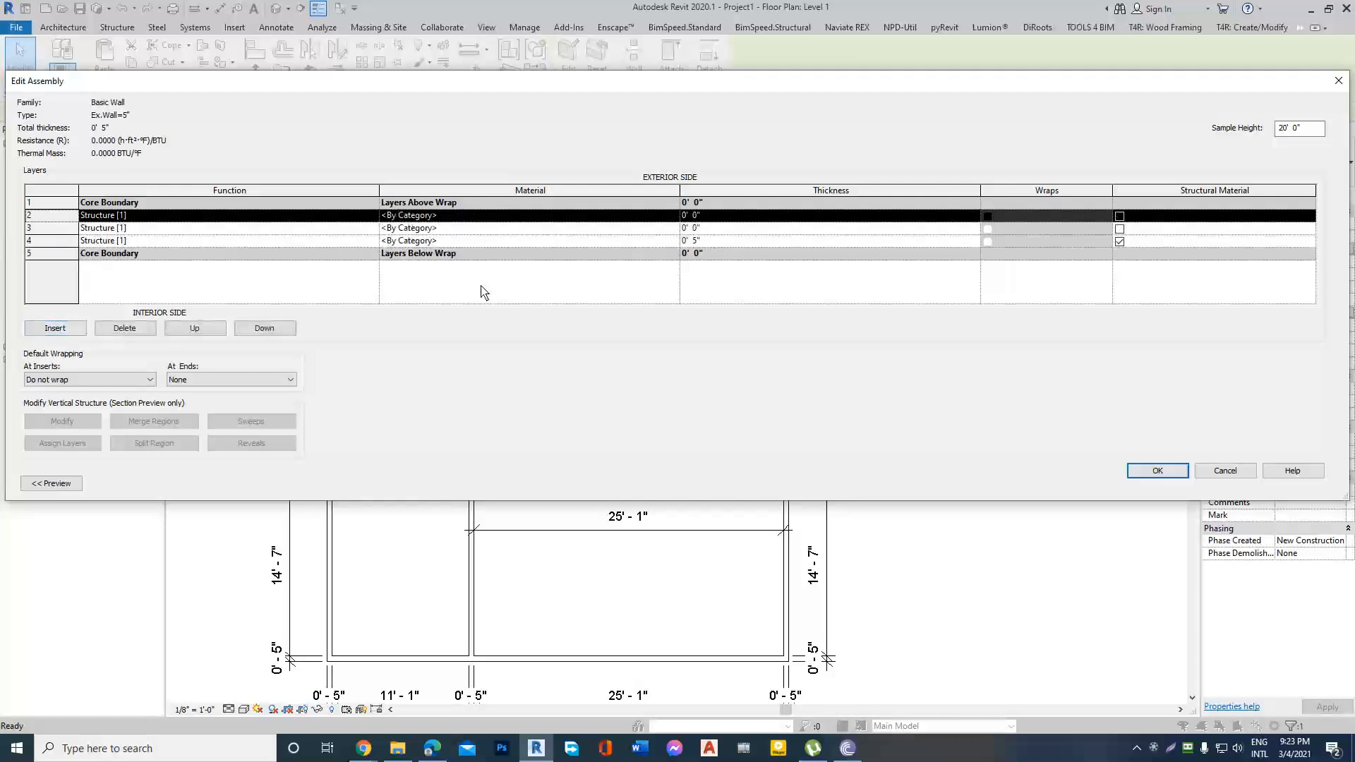
pyautogui.click(37, 244)
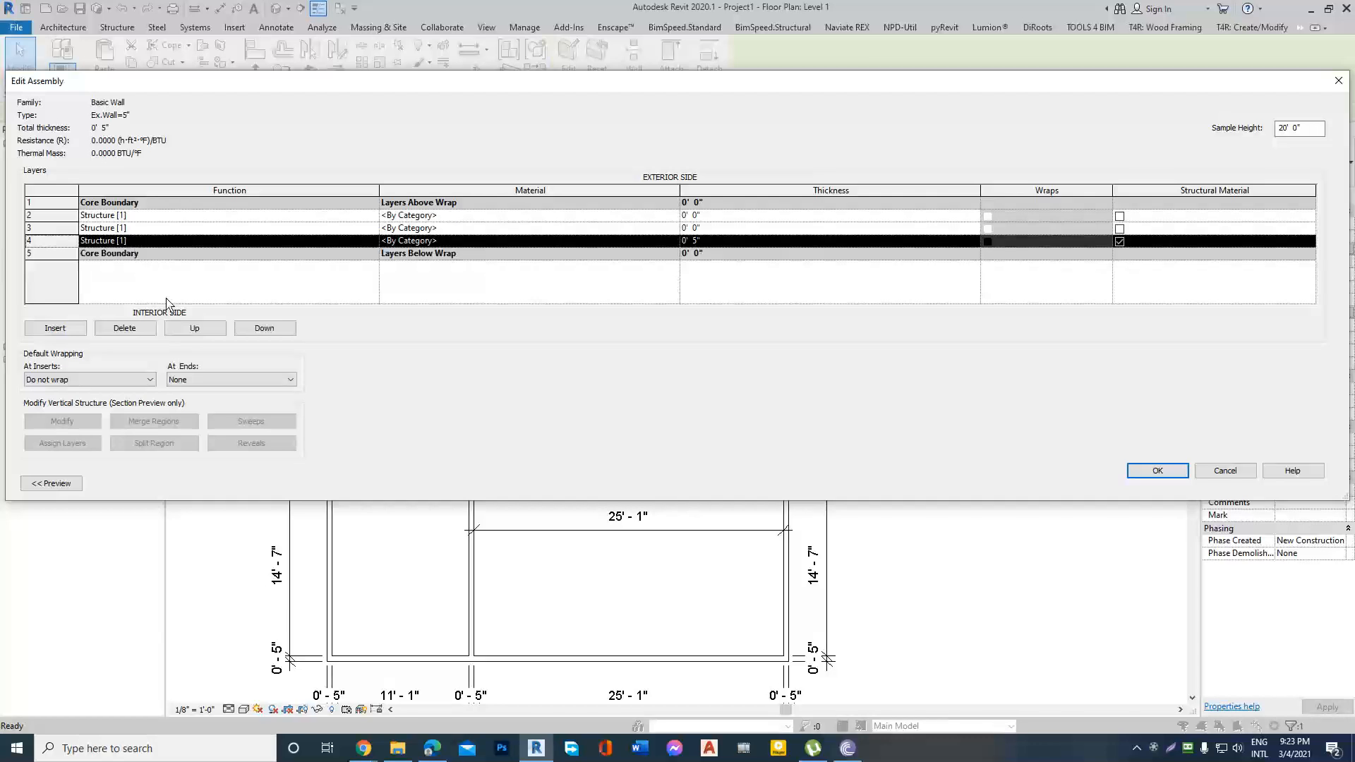
pyautogui.click(195, 328)
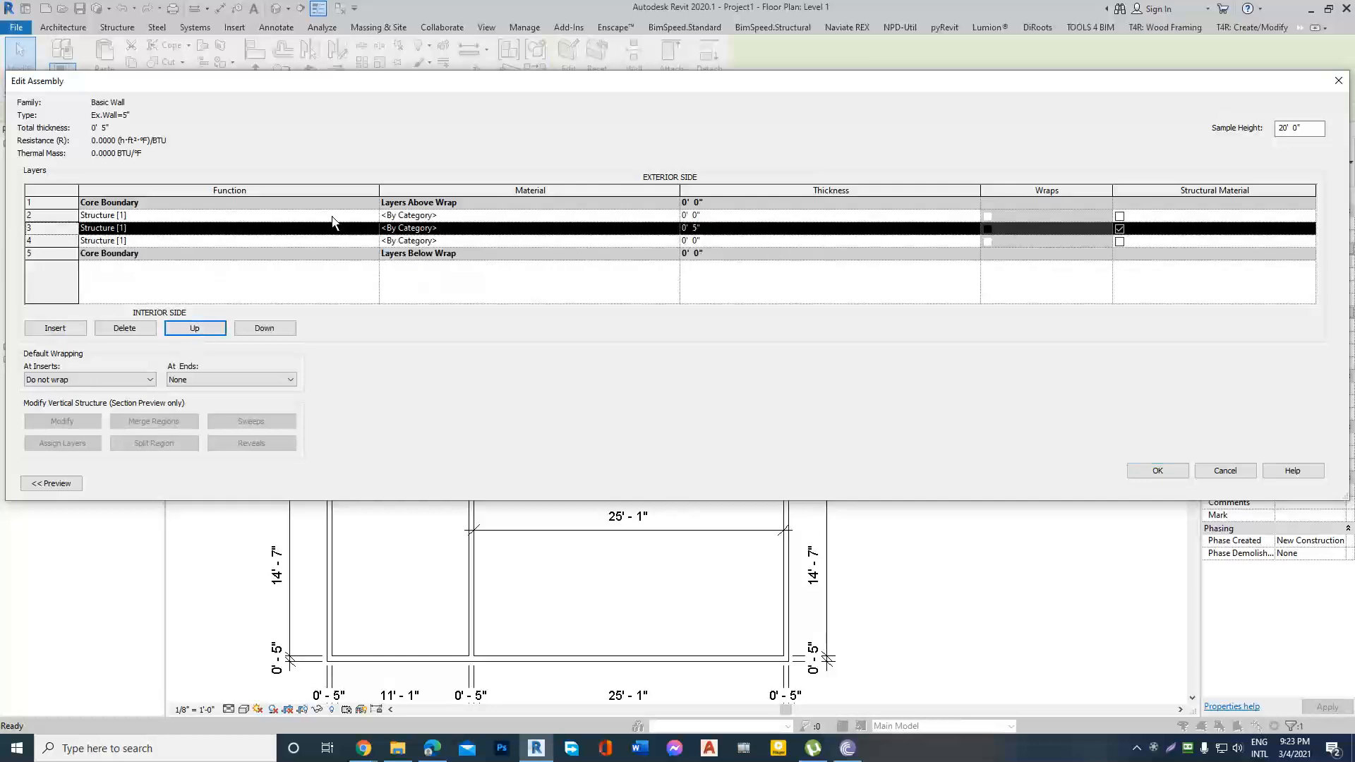
# Set the thickness of the middle structure layer to 4.5".
pyautogui.click(728, 228)
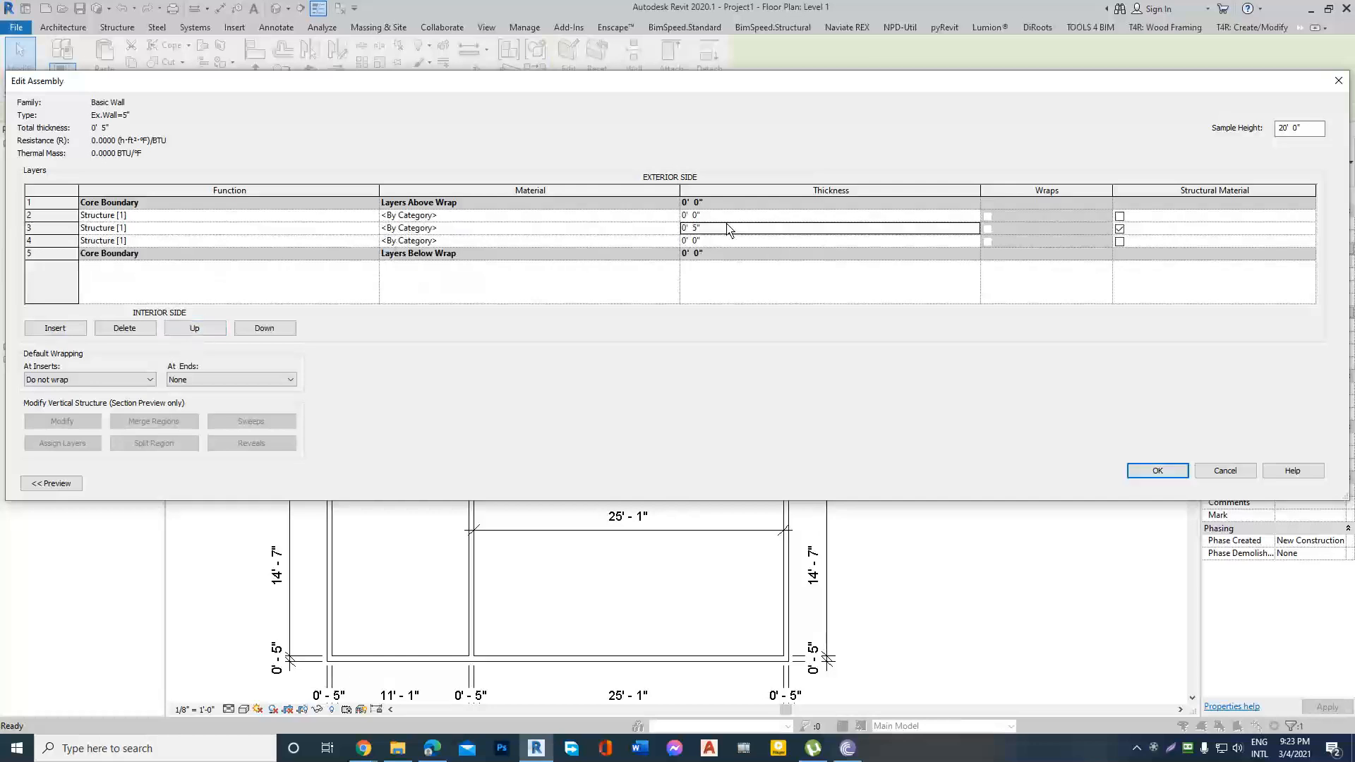
pyautogui.click(727, 228)
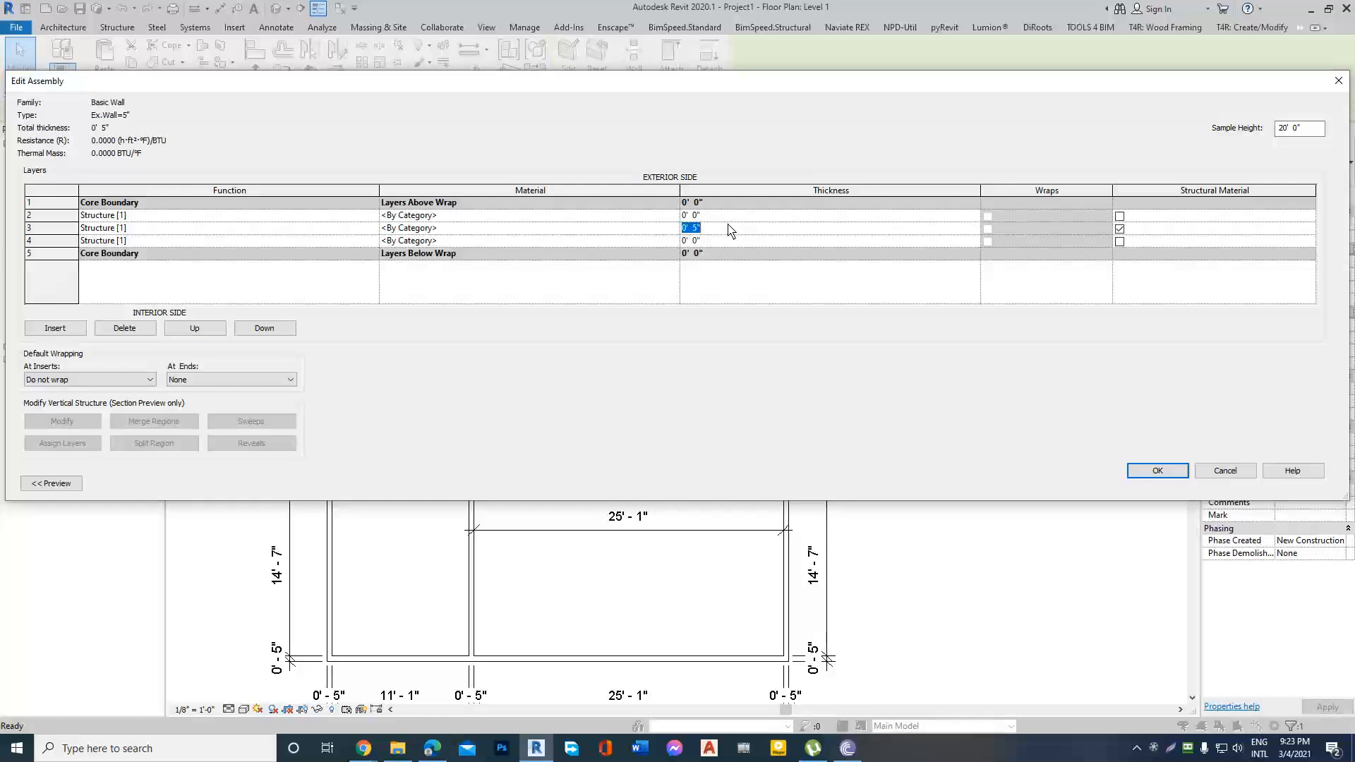
pyautogui.write("4.5''")
pyautogui.click(740, 241)
pyautogui.click(735, 228)
pyautogui.click(756, 215)
pyautogui.click(729, 228)
# Set the thickness of both outer layers of the wall assembly to 0.25" each.
pyautogui.click(723, 215)
pyautogui.press('BackSpace')
pyautogui.write('.25"')
pyautogui.click(723, 241)
pyautogui.press('BackSpace')
pyautogui.write('.25"')
pyautogui.click(732, 227)
pyautogui.click(737, 232)
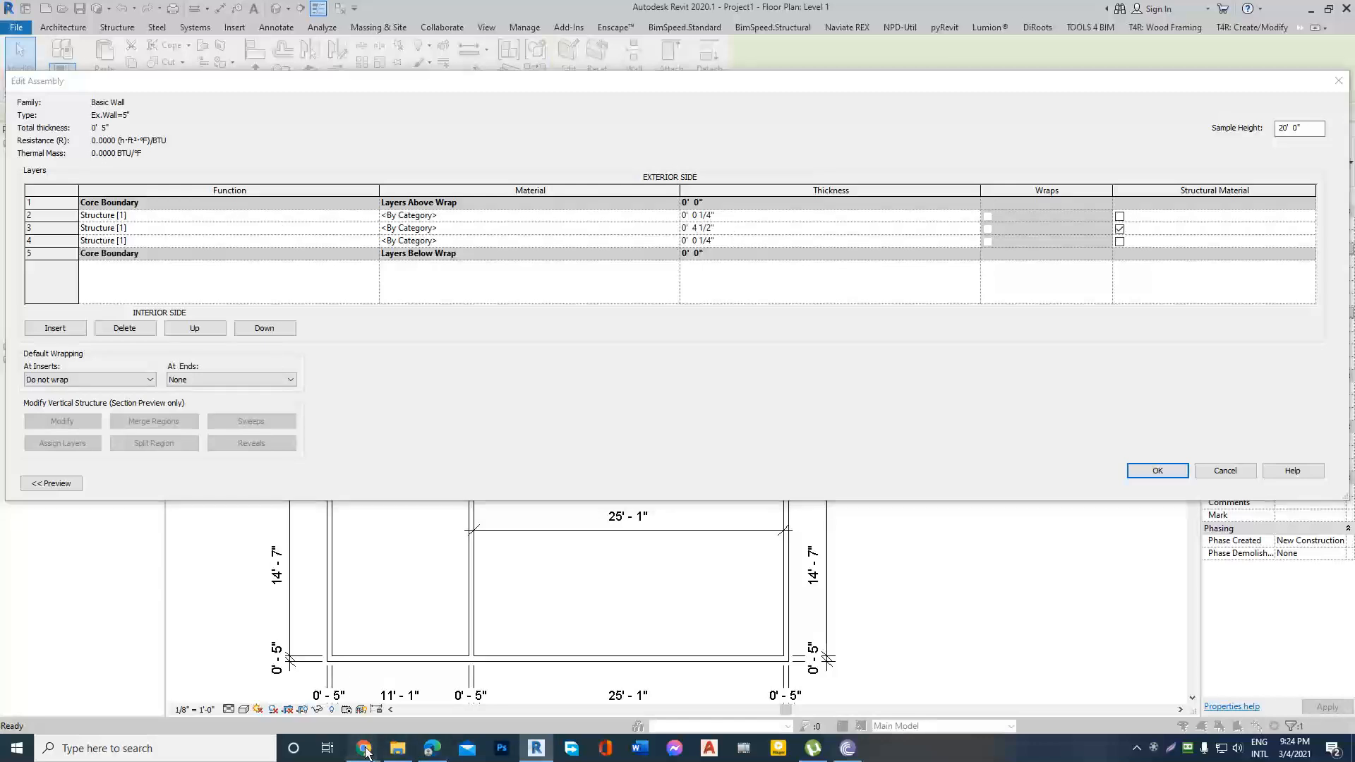
# Switch to the Google Meet call in Chrome, admit the waiting participant, and return to Revit.
pyautogui.moveTo(363, 748)
pyautogui.click(300, 703)
pyautogui.click(399, 12)
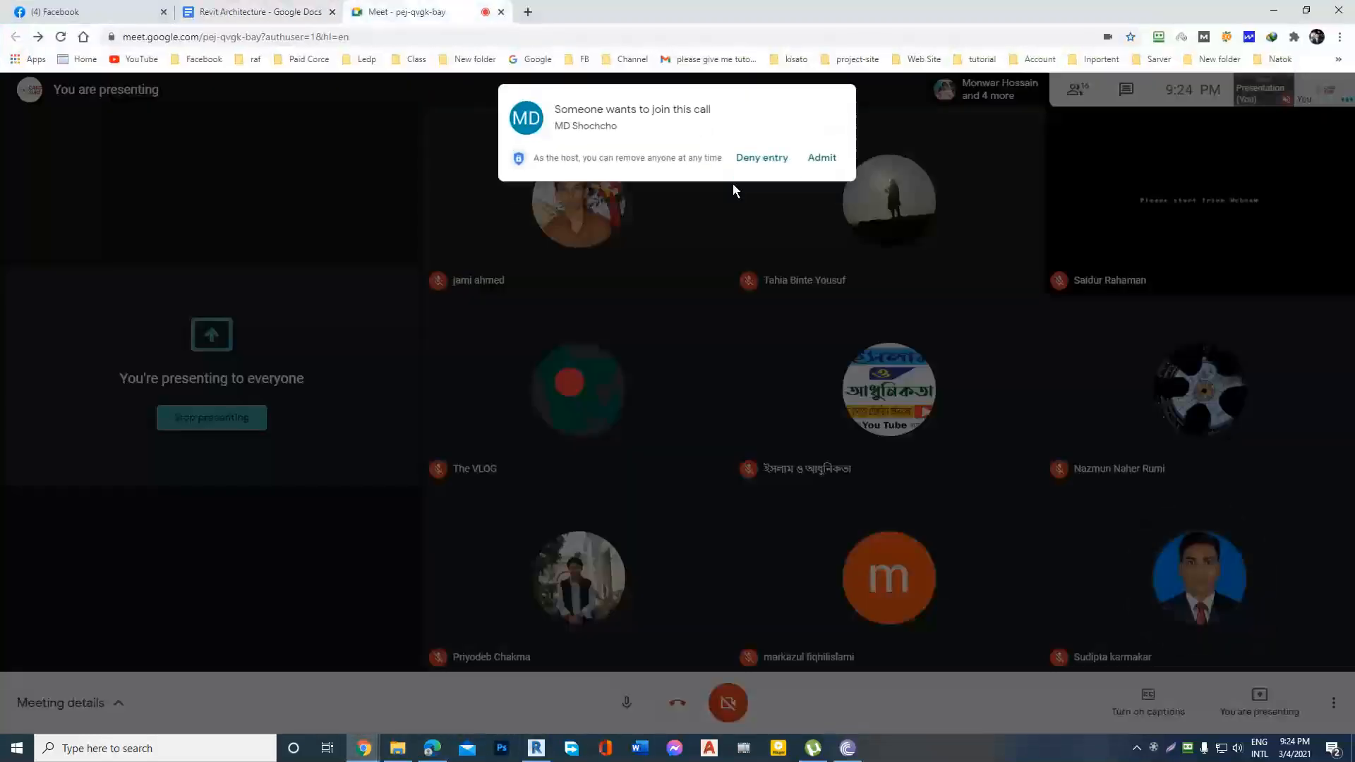
pyautogui.click(819, 158)
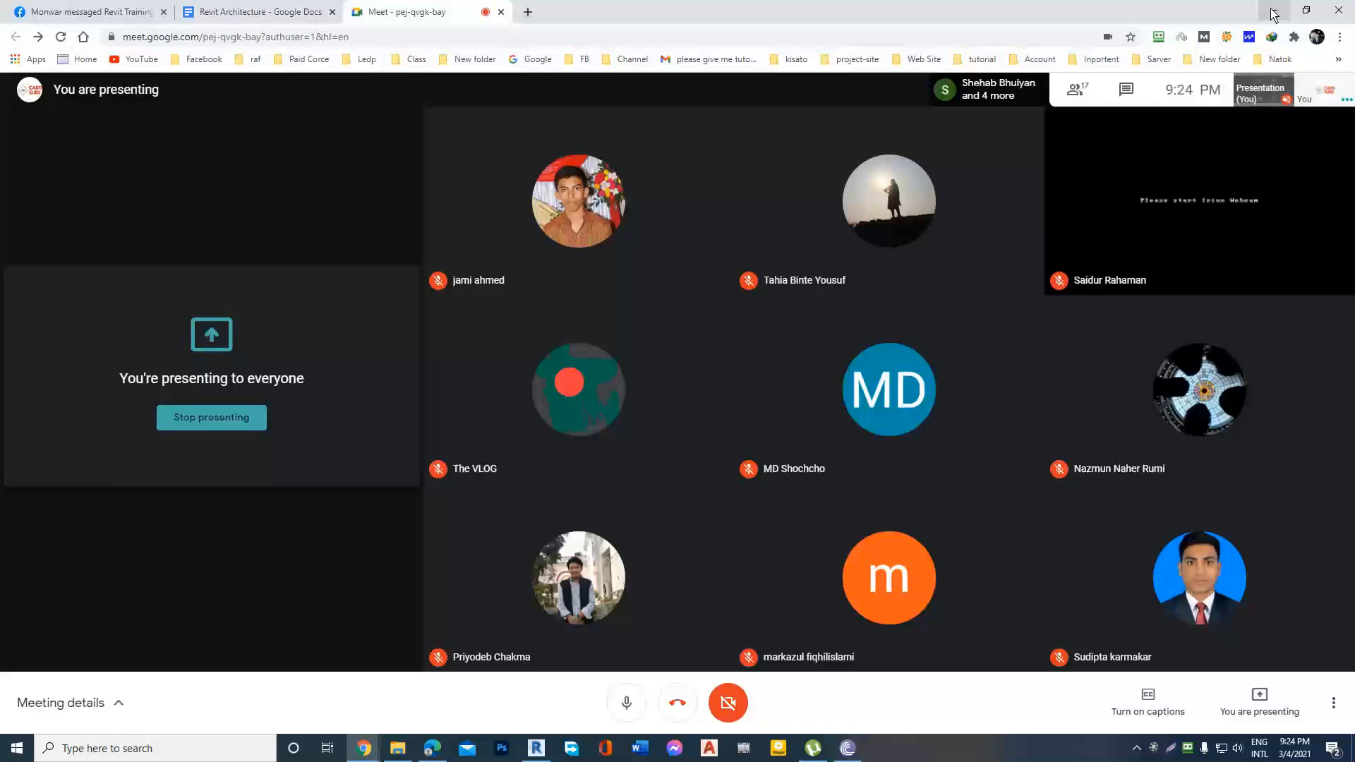
pyautogui.click(1272, 11)
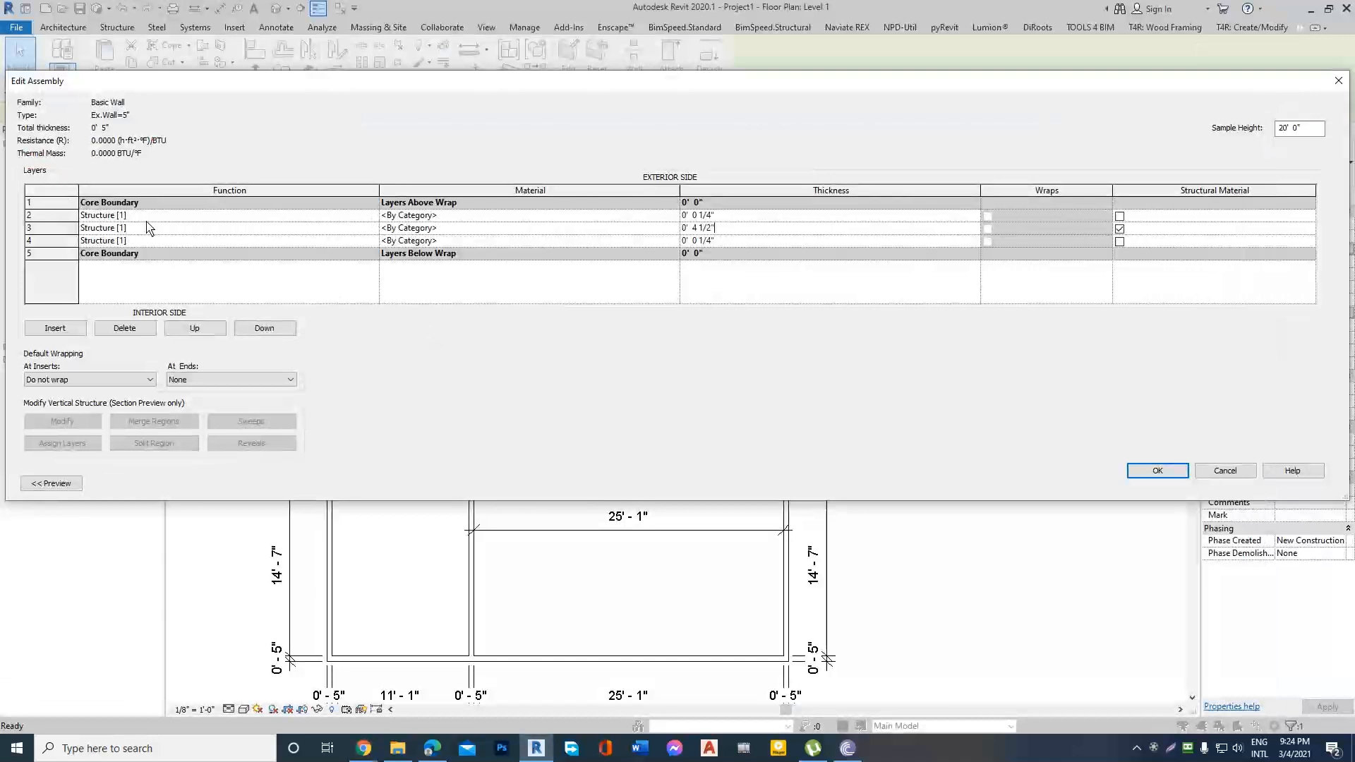
# Set the function of the first and last inner layers, on either side of the structure layer, to Finish 1 [4].
pyautogui.click(370, 215)
pyautogui.click(372, 215)
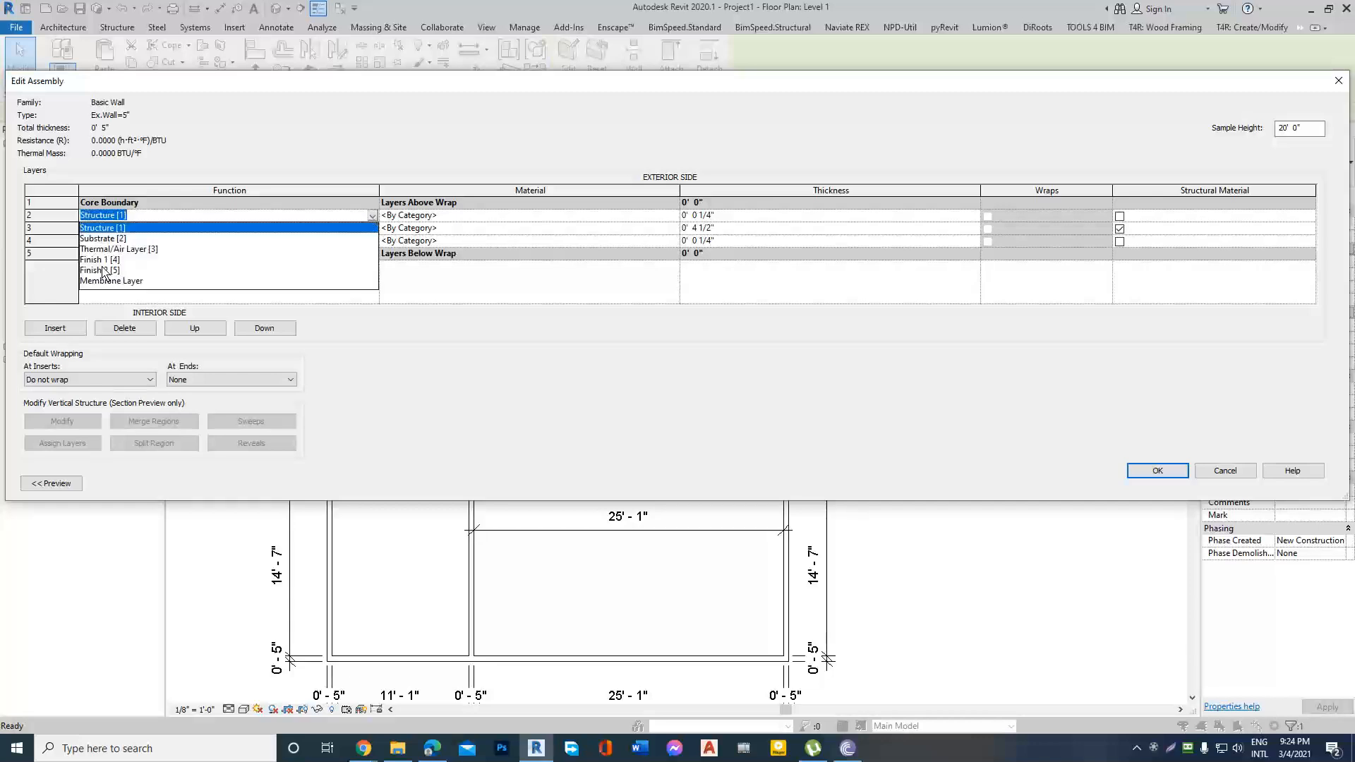
pyautogui.click(134, 257)
pyautogui.click(368, 241)
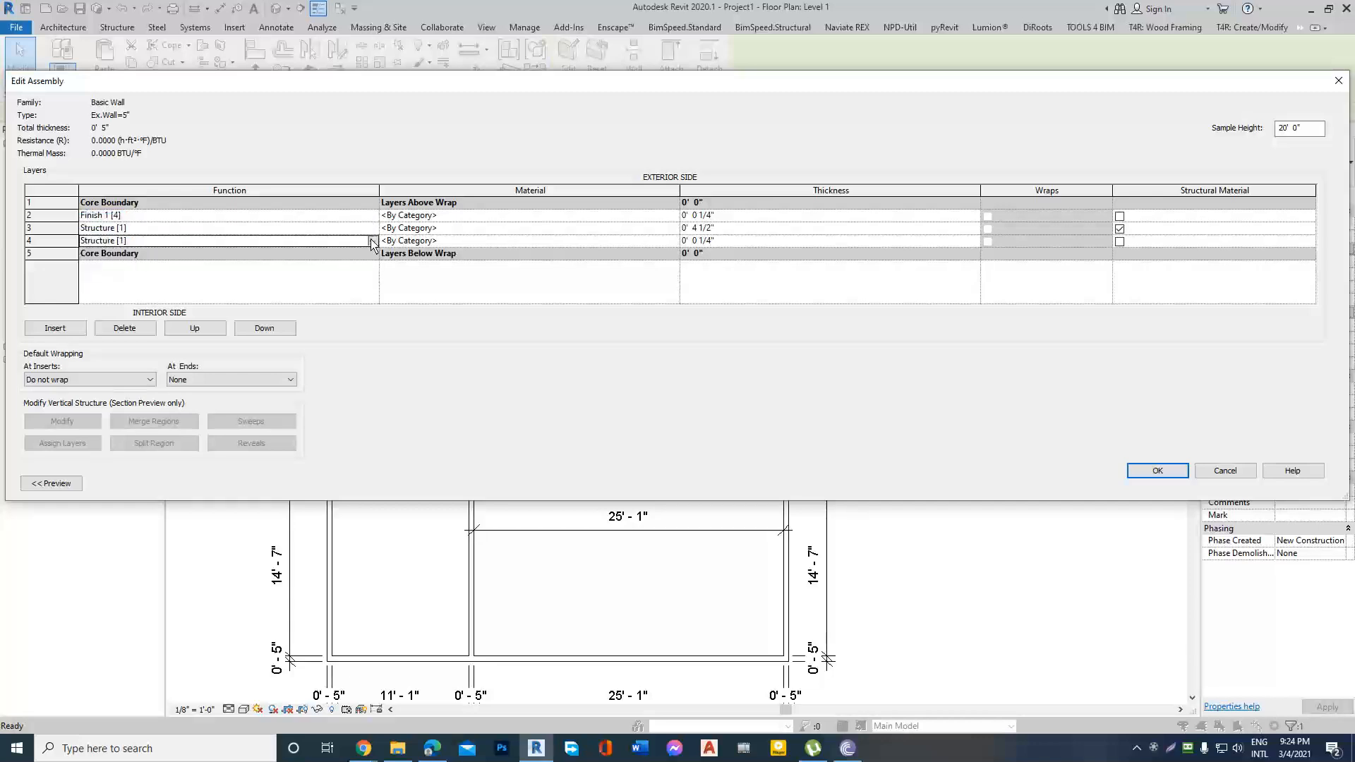
pyautogui.click(371, 241)
pyautogui.click(111, 286)
# Search the material browser for Brick and select Brick, Common for the middle structure layer.
pyautogui.click(672, 228)
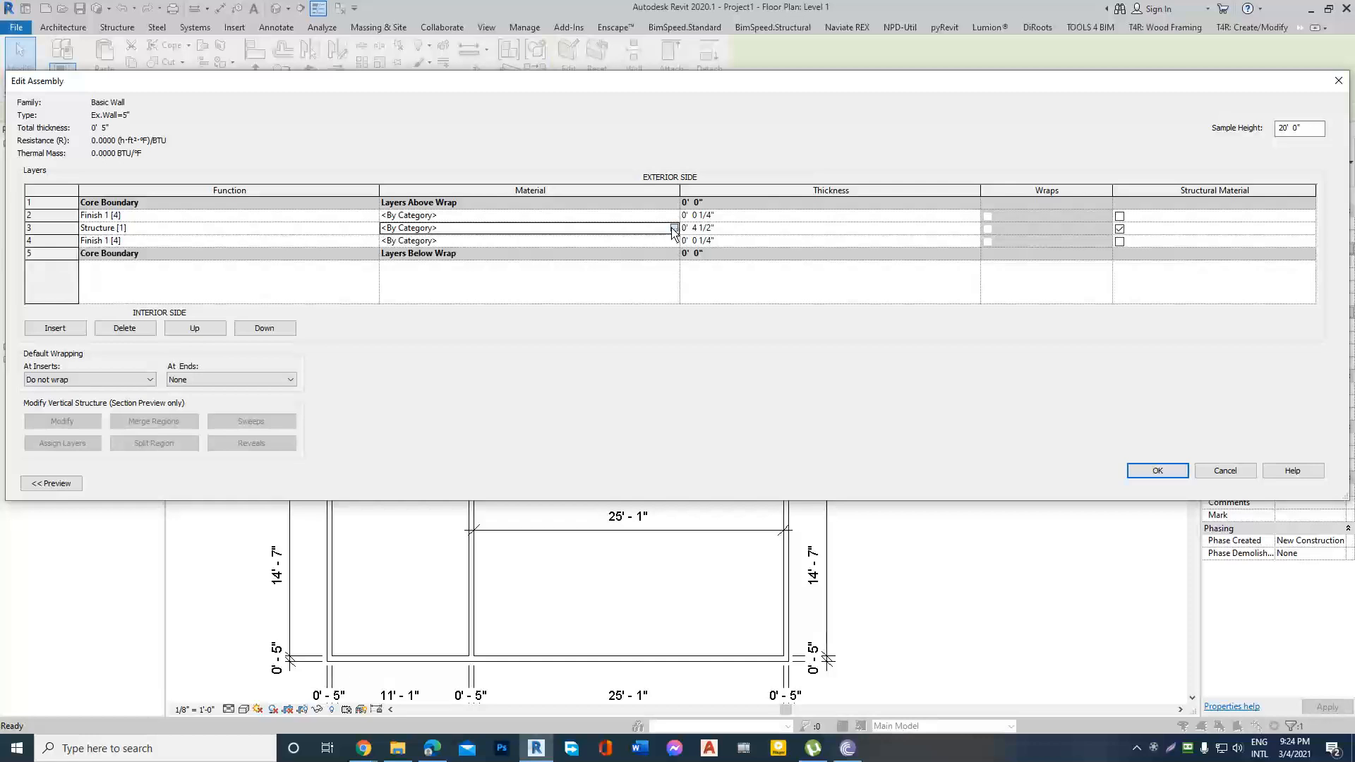
pyautogui.click(674, 228)
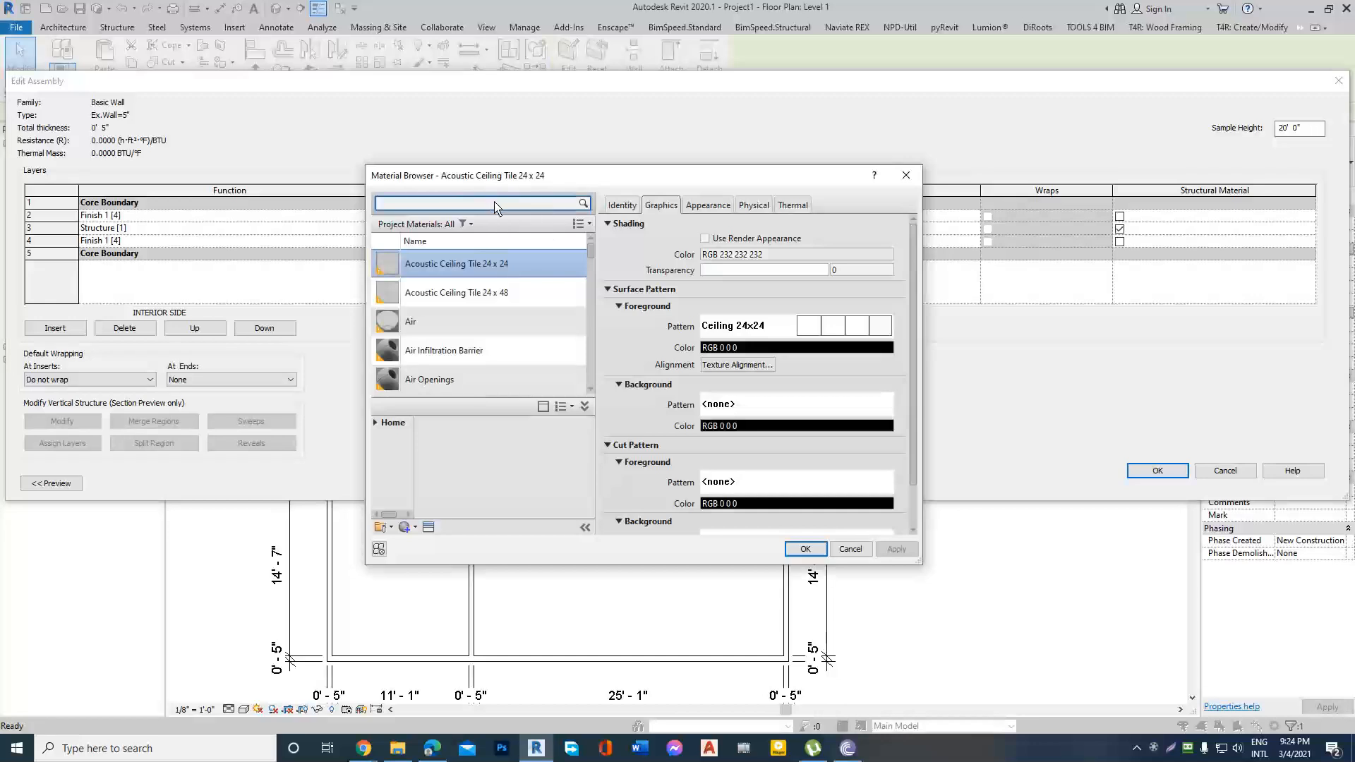
pyautogui.write('Brick')
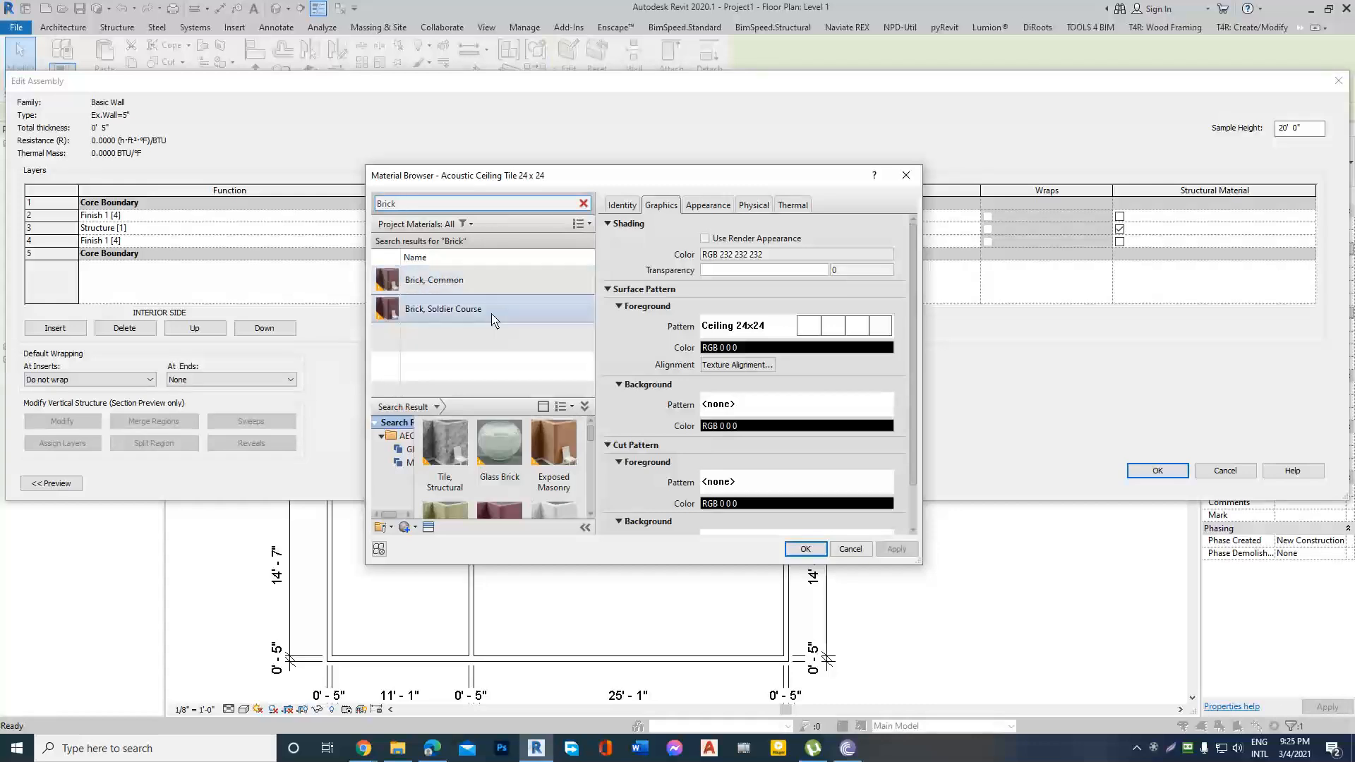
pyautogui.scroll(-2, 487, 466)
pyautogui.scroll(-3, 483, 480)
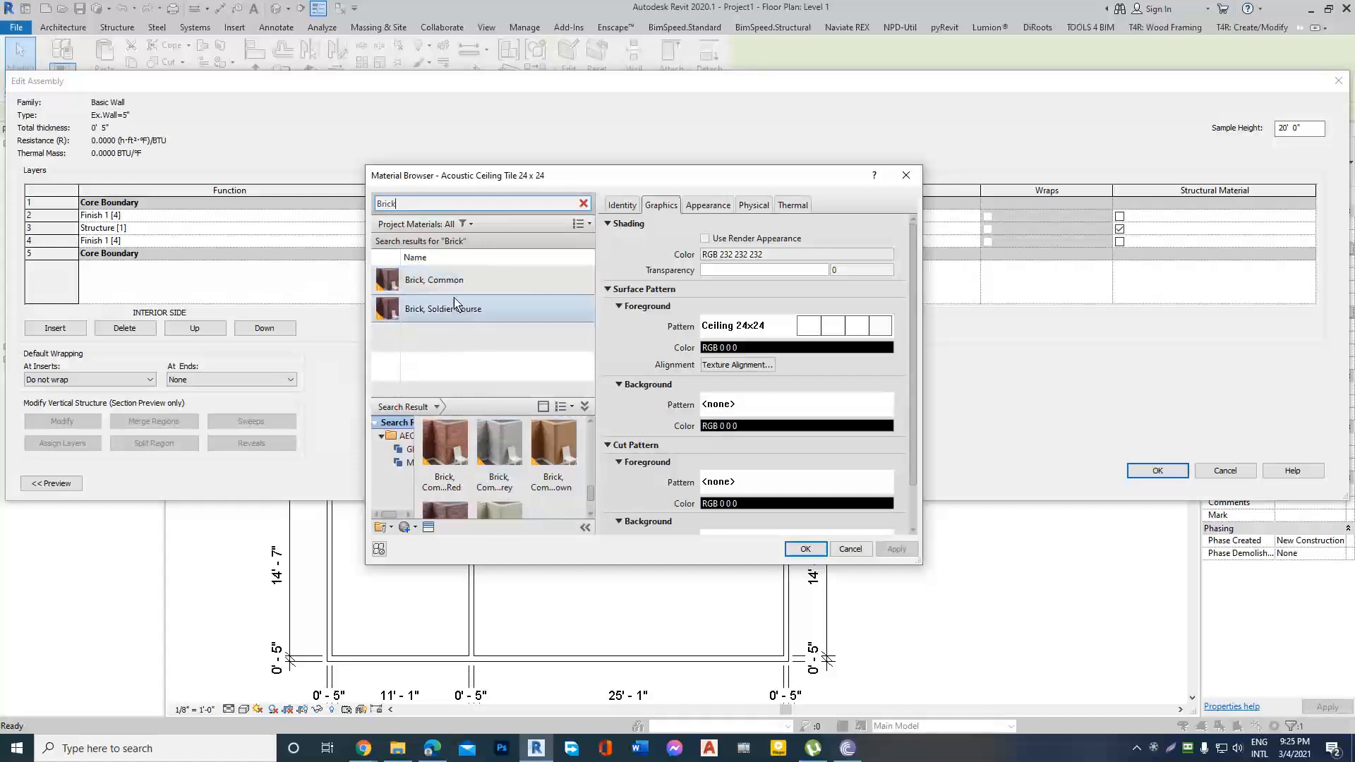
pyautogui.click(437, 285)
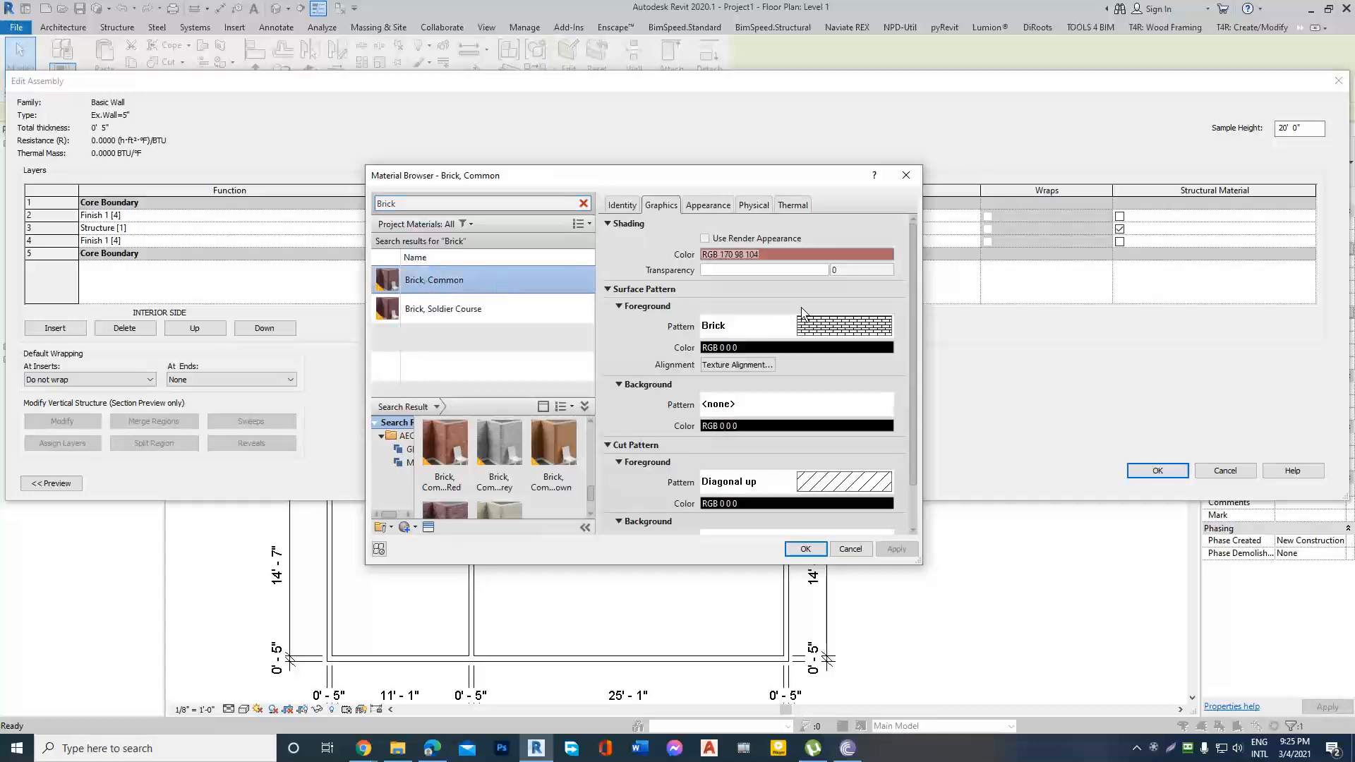
# Review the fill patterns offered for the brick's cut foreground, close the list, and assign Brick, Common to the structure layer.
pyautogui.scroll(-2, 916, 365)
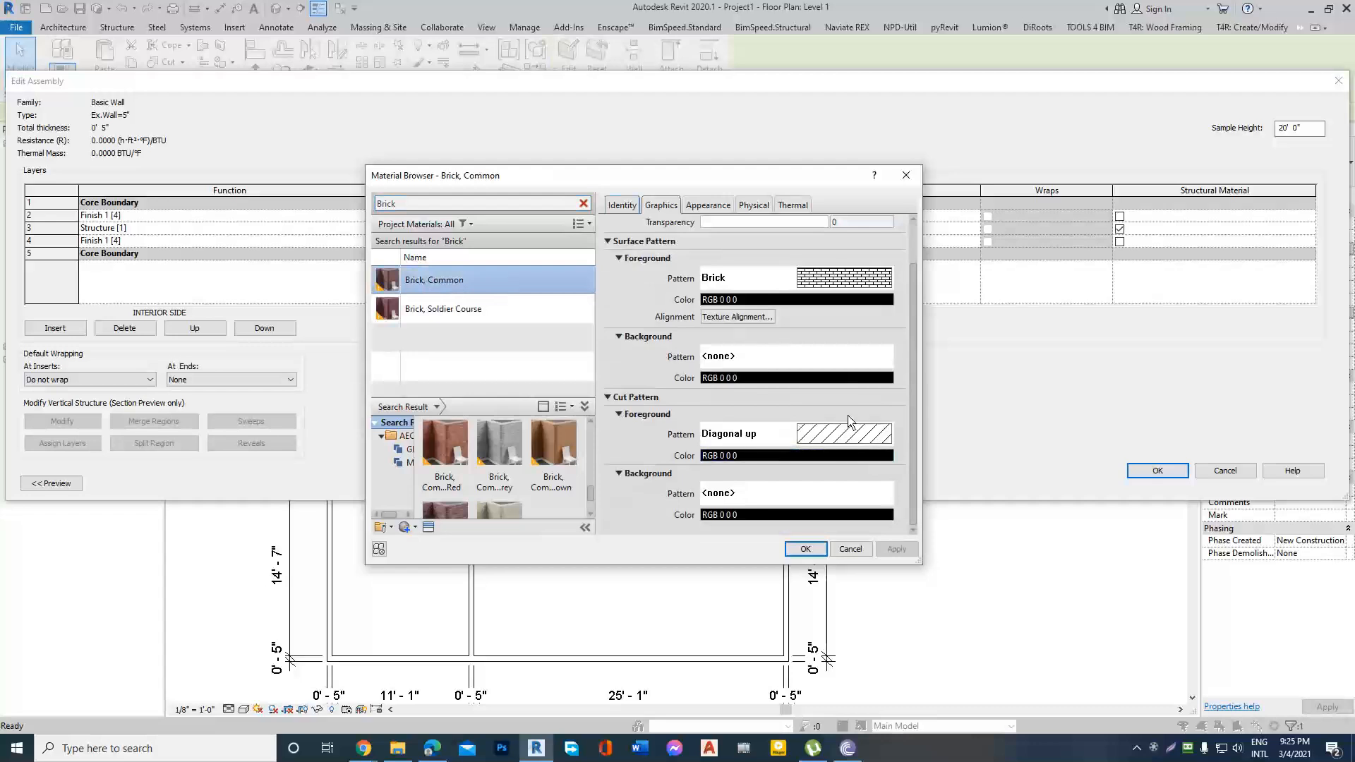
pyautogui.click(825, 437)
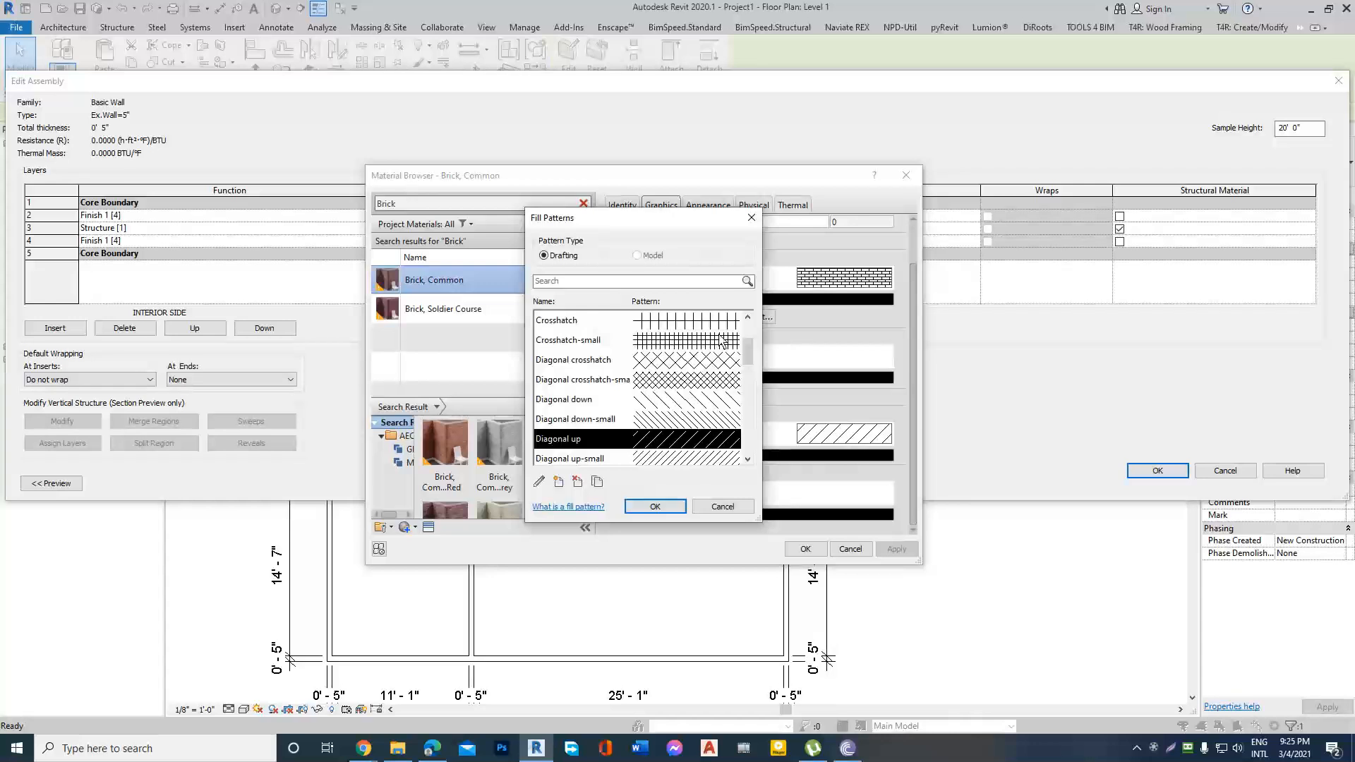
pyautogui.moveTo(748, 349); pyautogui.dragTo(757, 252)
pyautogui.click(752, 217)
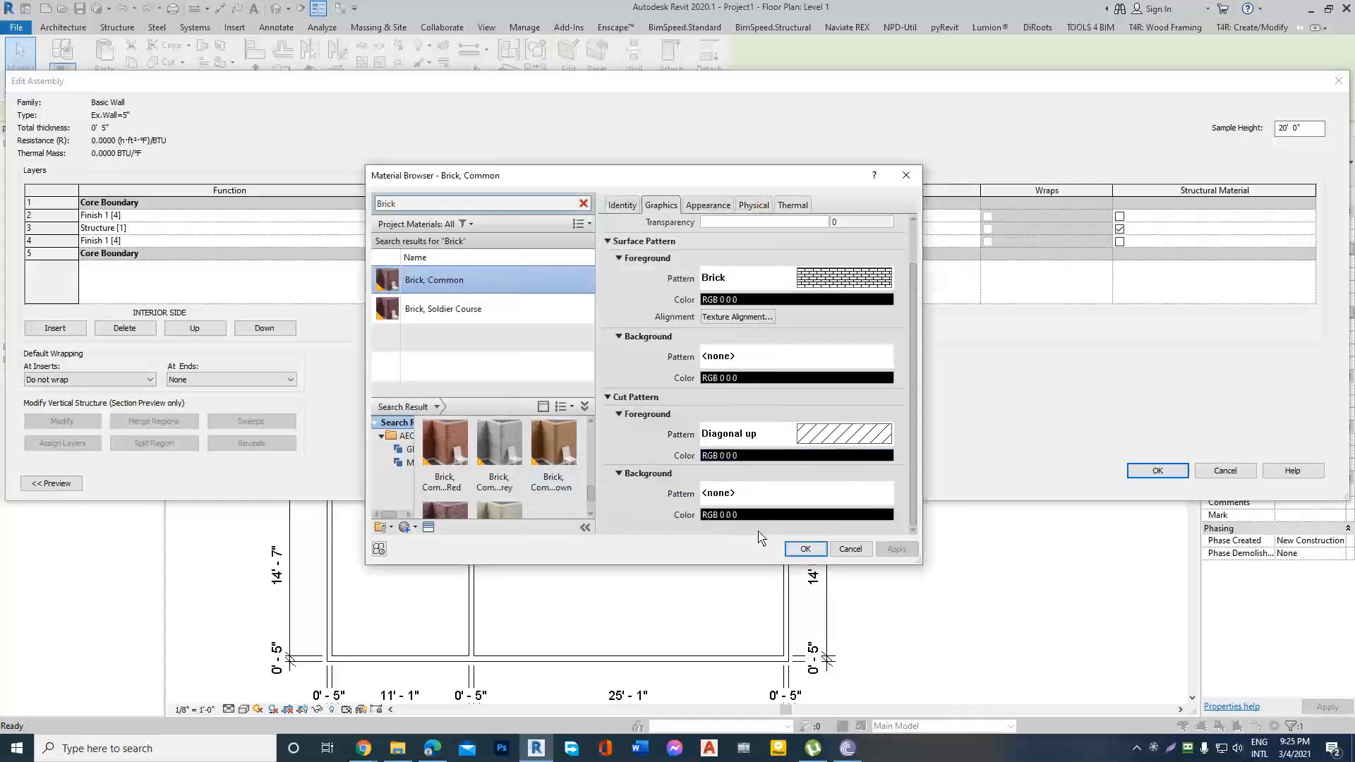
pyautogui.click(802, 555)
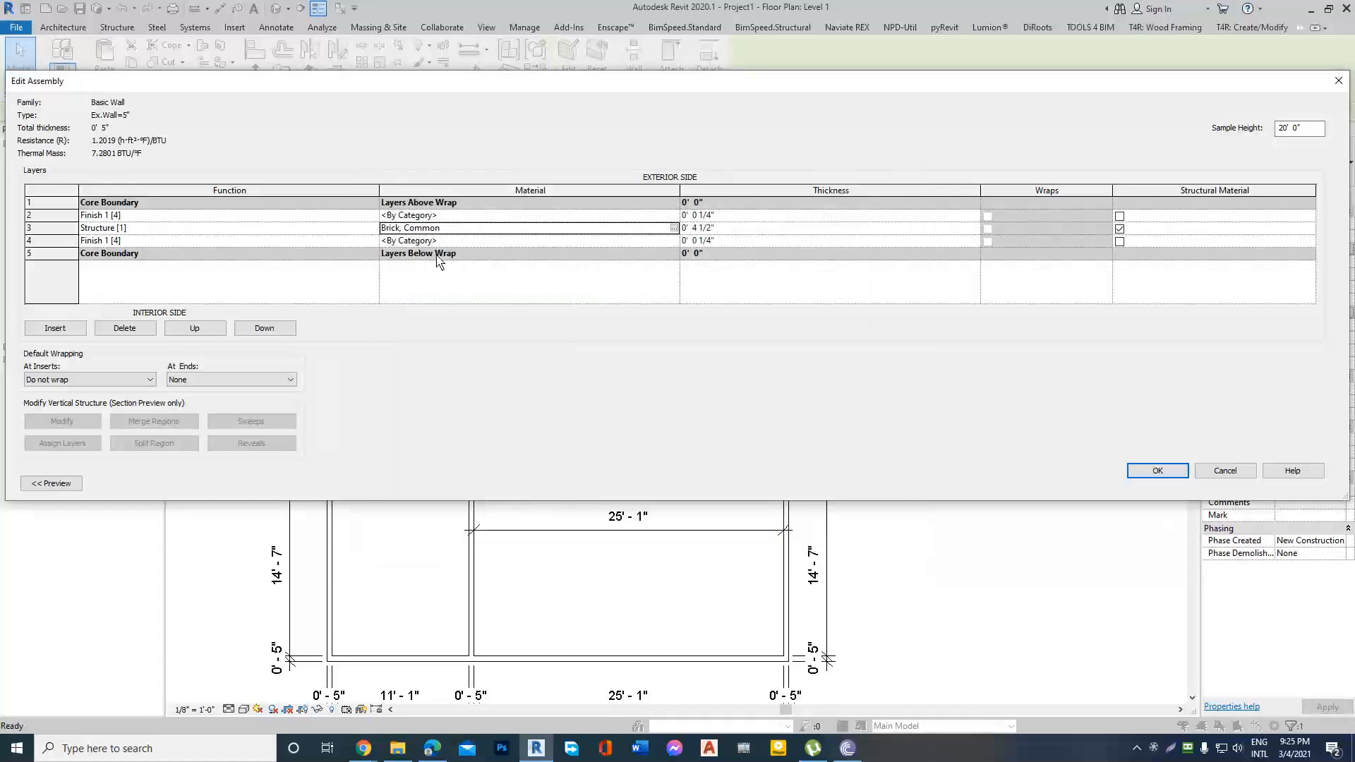
# Open the material browser for the exterior-side finish layer, search it for Wall, and clear the search.
pyautogui.doubleClick(676, 215)
pyautogui.click(907, 176)
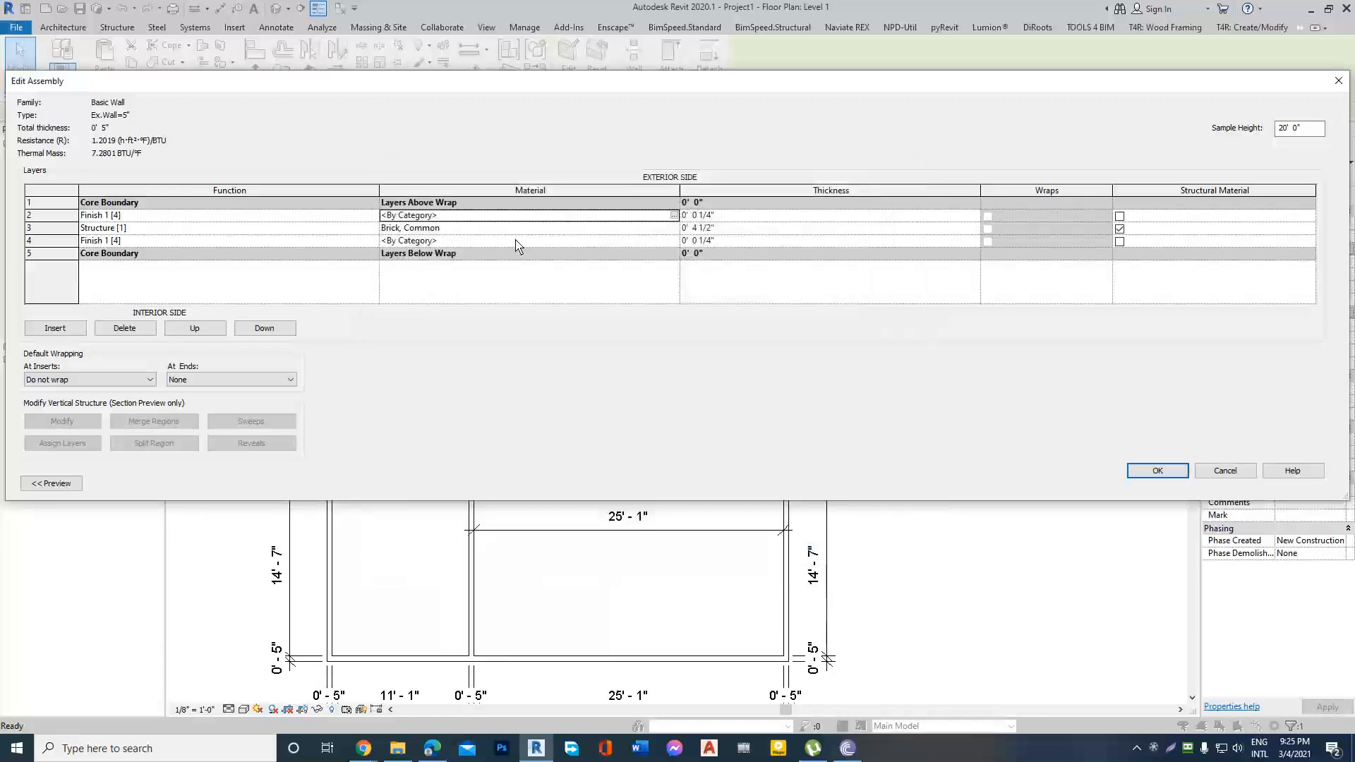
pyautogui.click(674, 216)
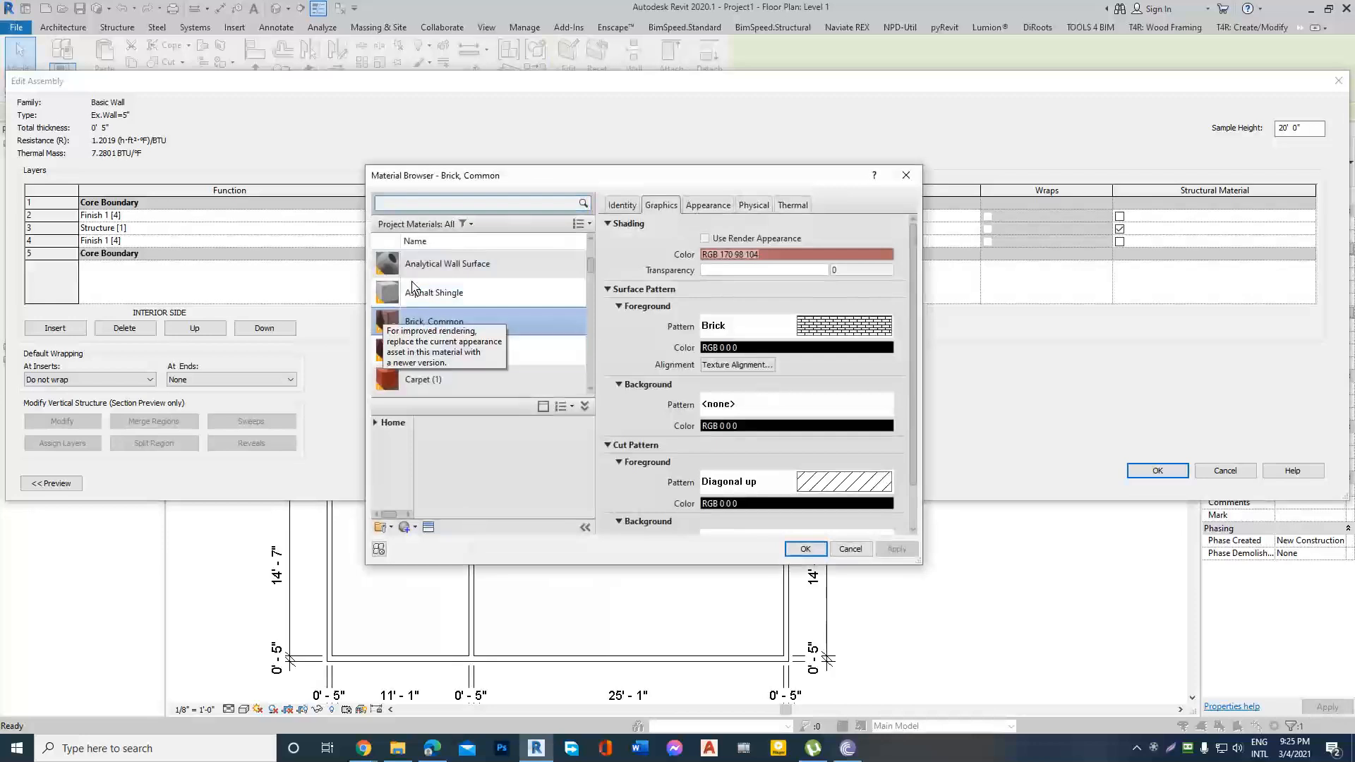
pyautogui.click(496, 205)
pyautogui.write('Wall')
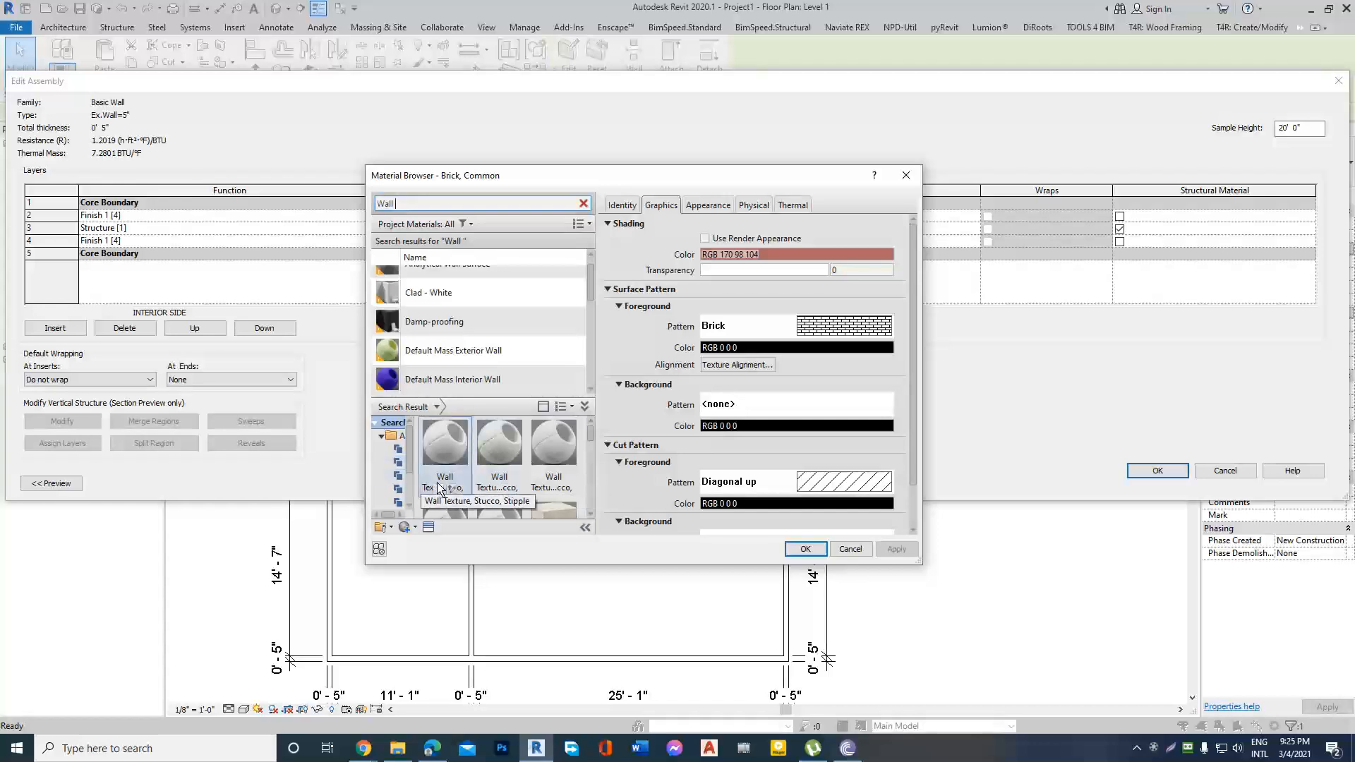
pyautogui.click(583, 203)
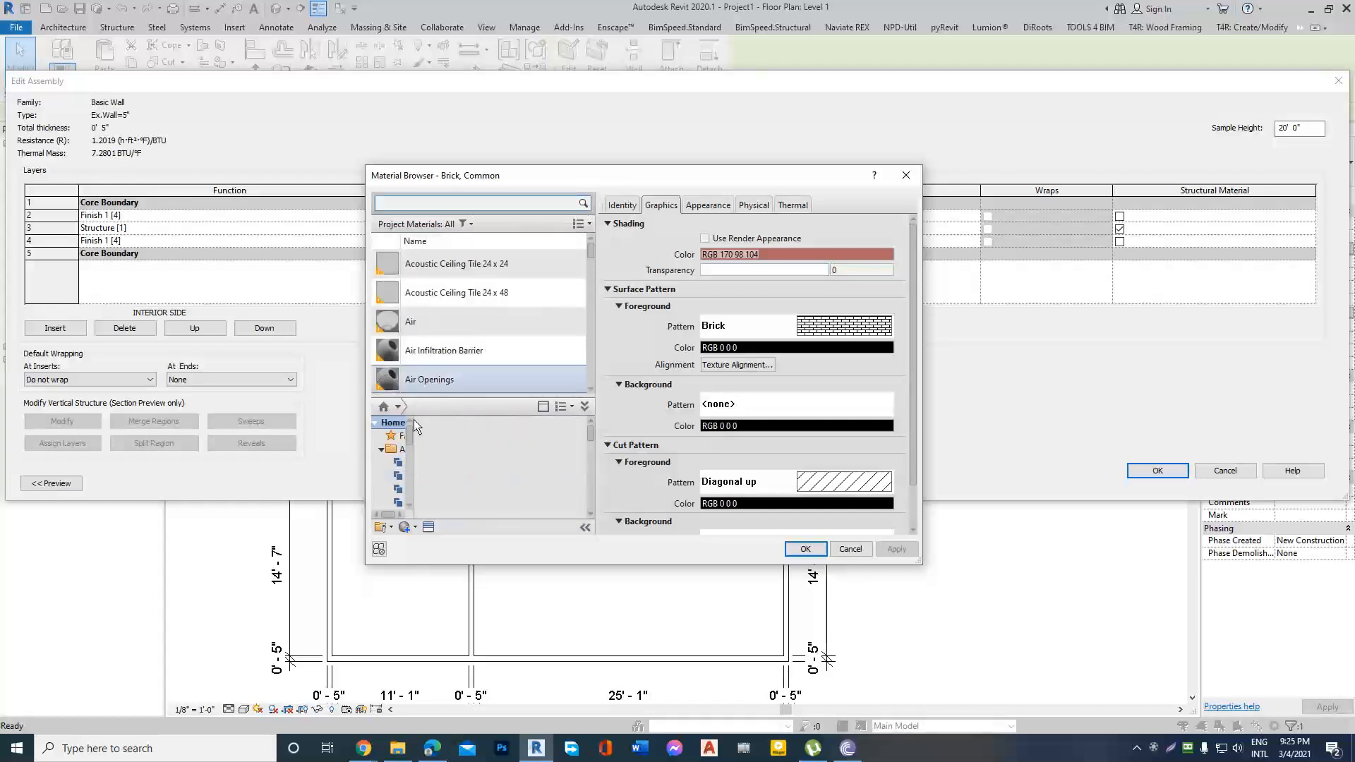
# Create a new material for the exterior-side finish layer and name it Ex.Plaster.
pyautogui.click(416, 530)
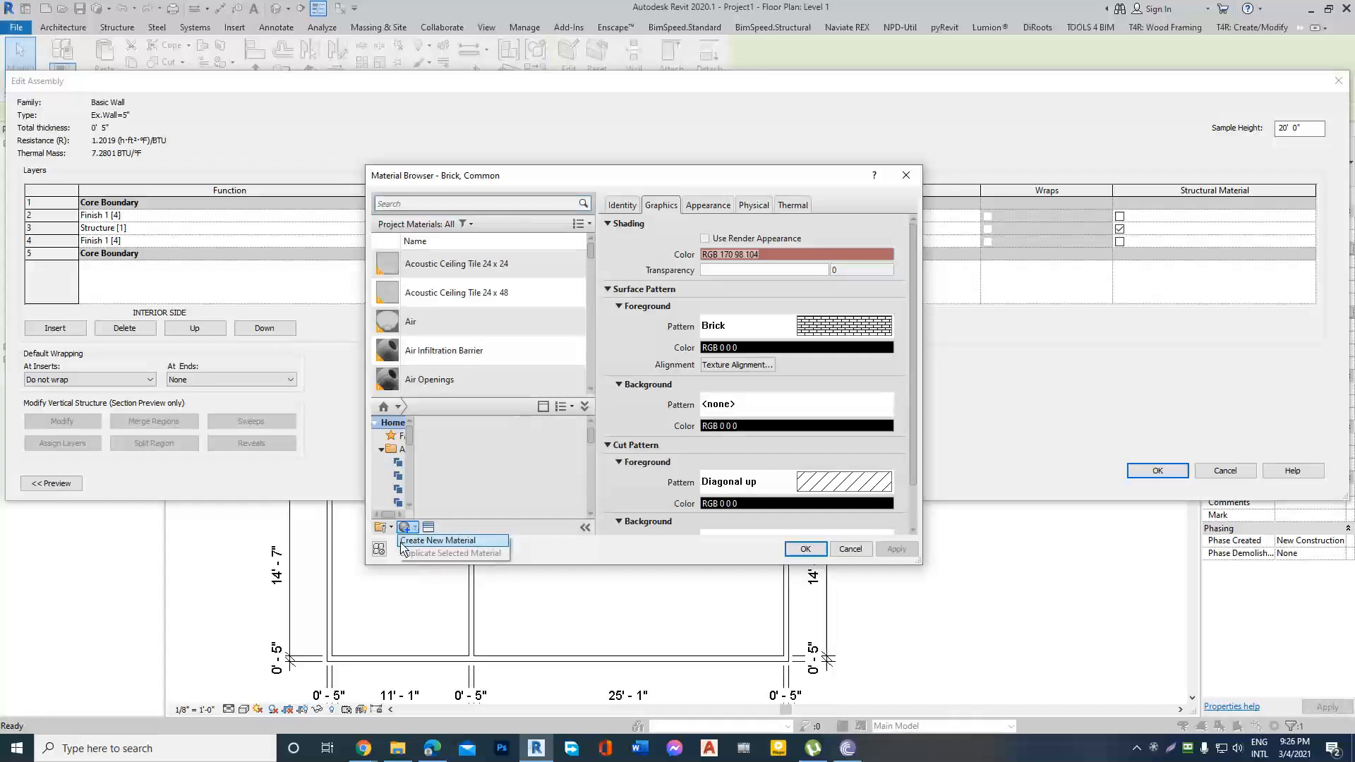
pyautogui.click(448, 541)
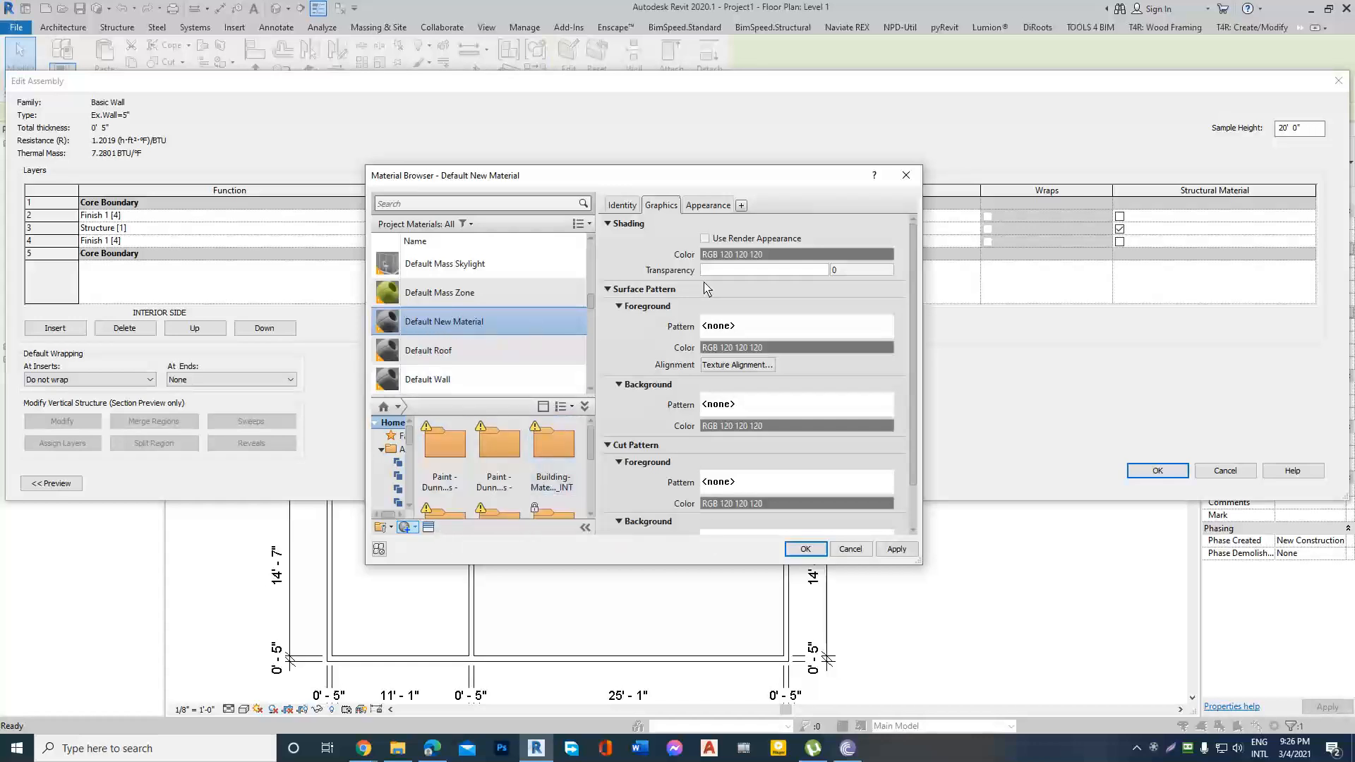
pyautogui.click(630, 204)
pyautogui.doubleClick(802, 226)
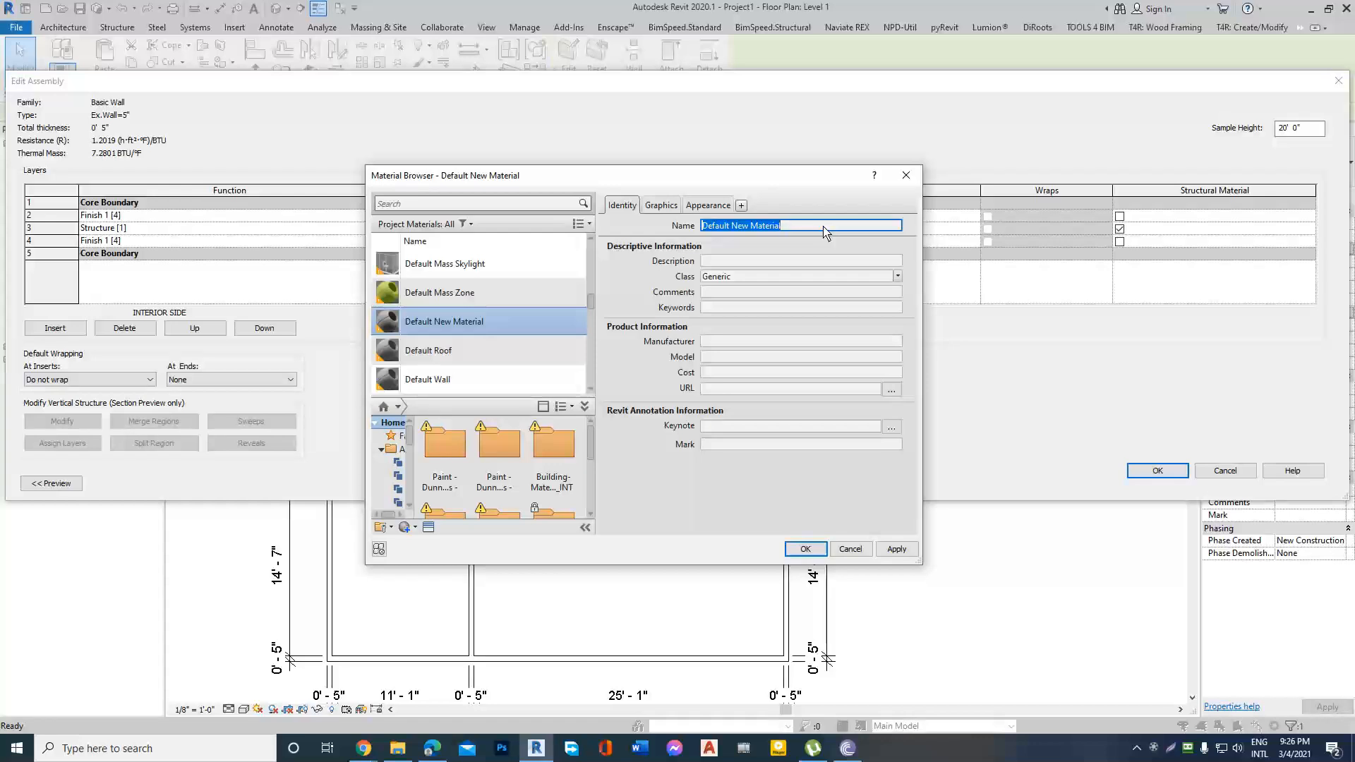
pyautogui.write('Plaster')
# Enable Use Render Appearance for the Ex.Plaster material and set its appearance color to dark red, RGB 128 0 0.
pyautogui.click(662, 206)
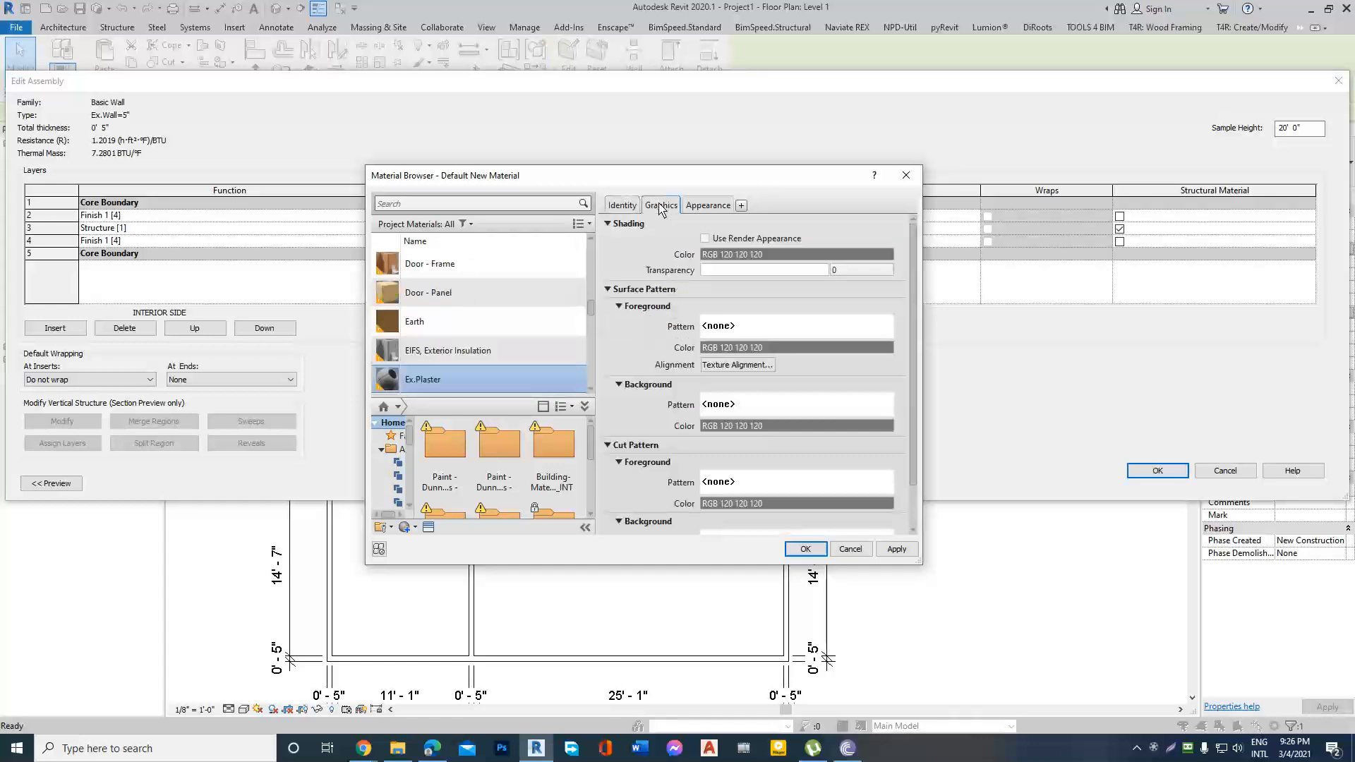
pyautogui.click(705, 239)
pyautogui.click(708, 206)
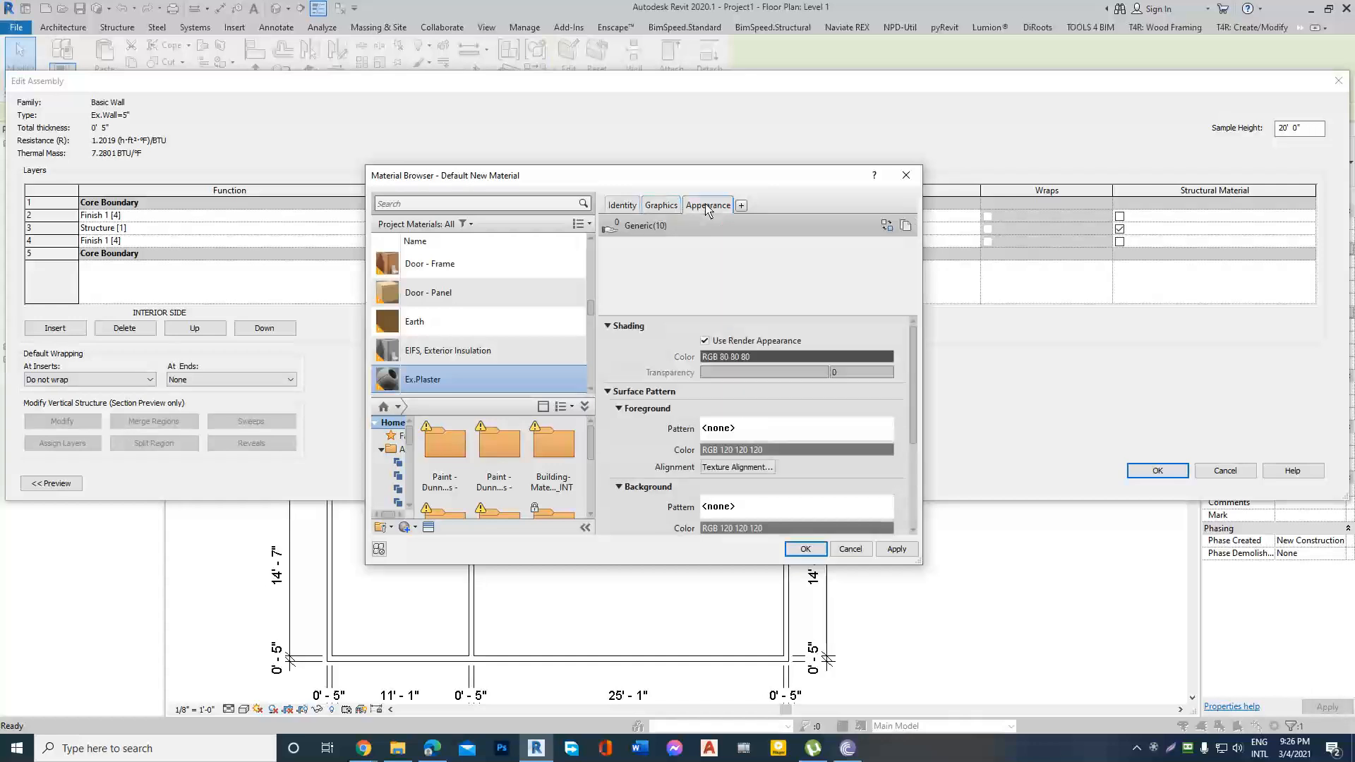
pyautogui.click(775, 357)
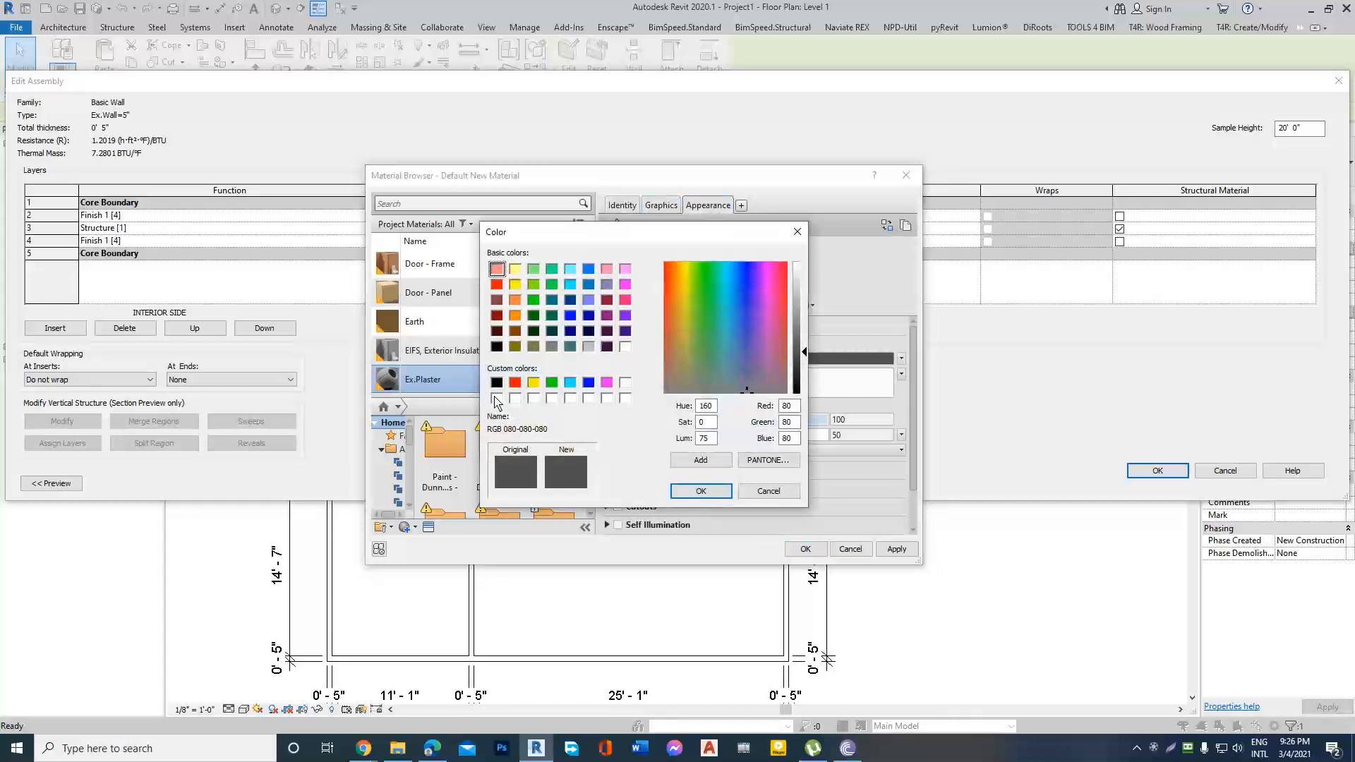
pyautogui.click(497, 316)
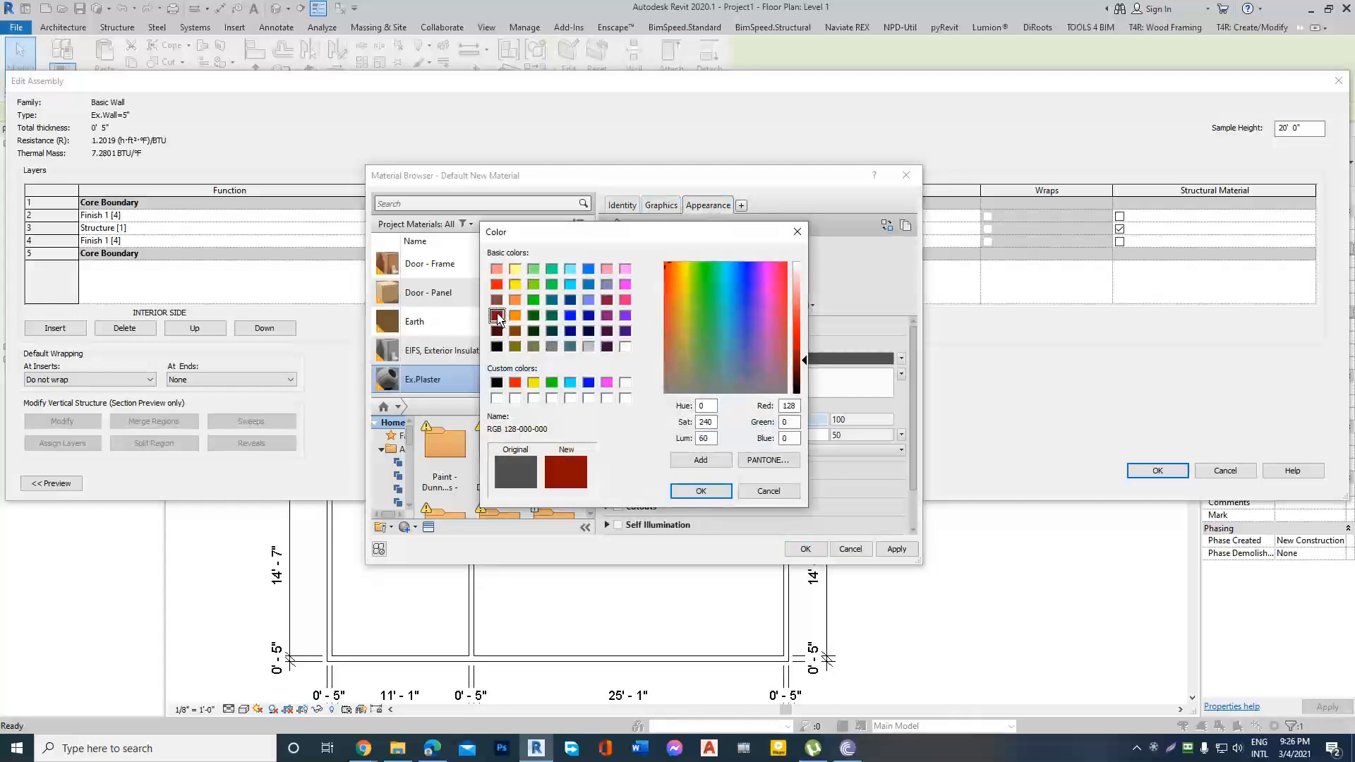
pyautogui.click(710, 497)
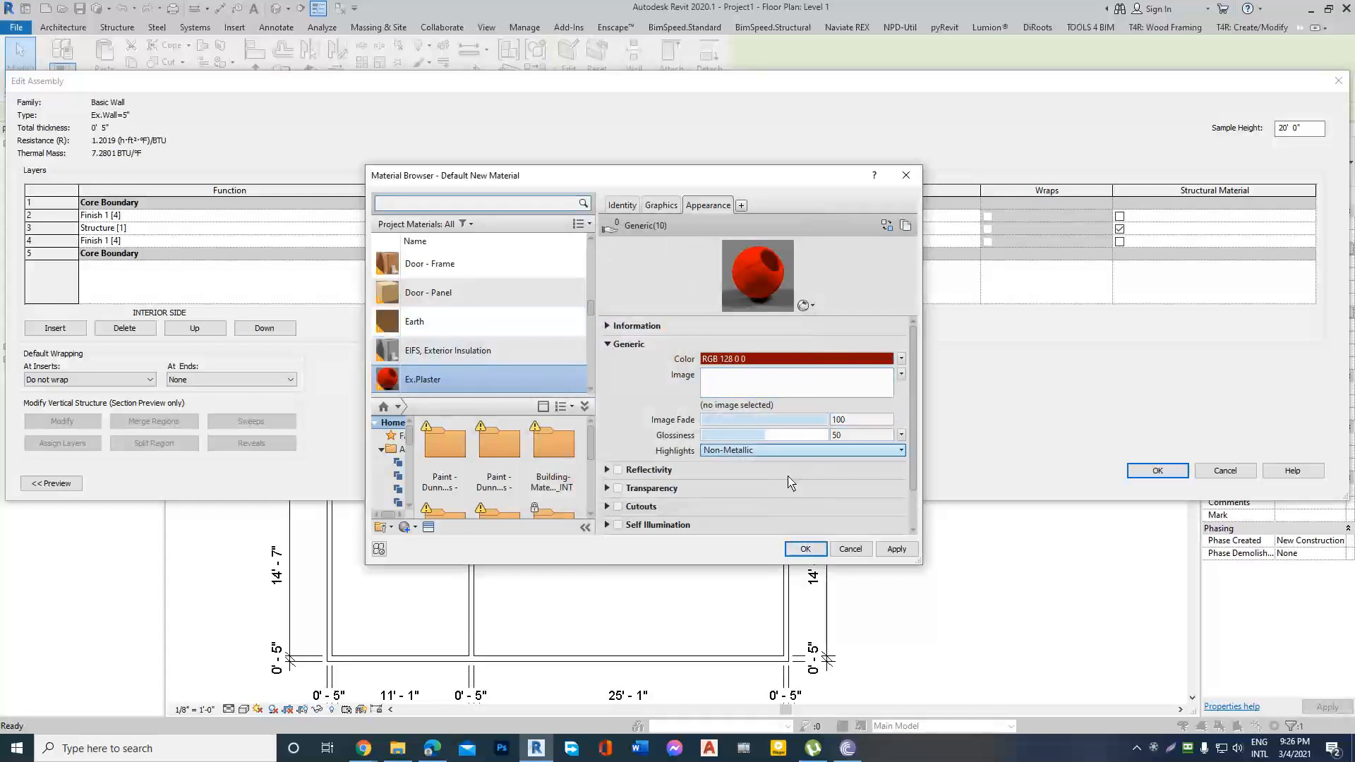
# Apply the material changes and assign Ex.Plaster to the exterior-side finish layer.
pyautogui.click(896, 549)
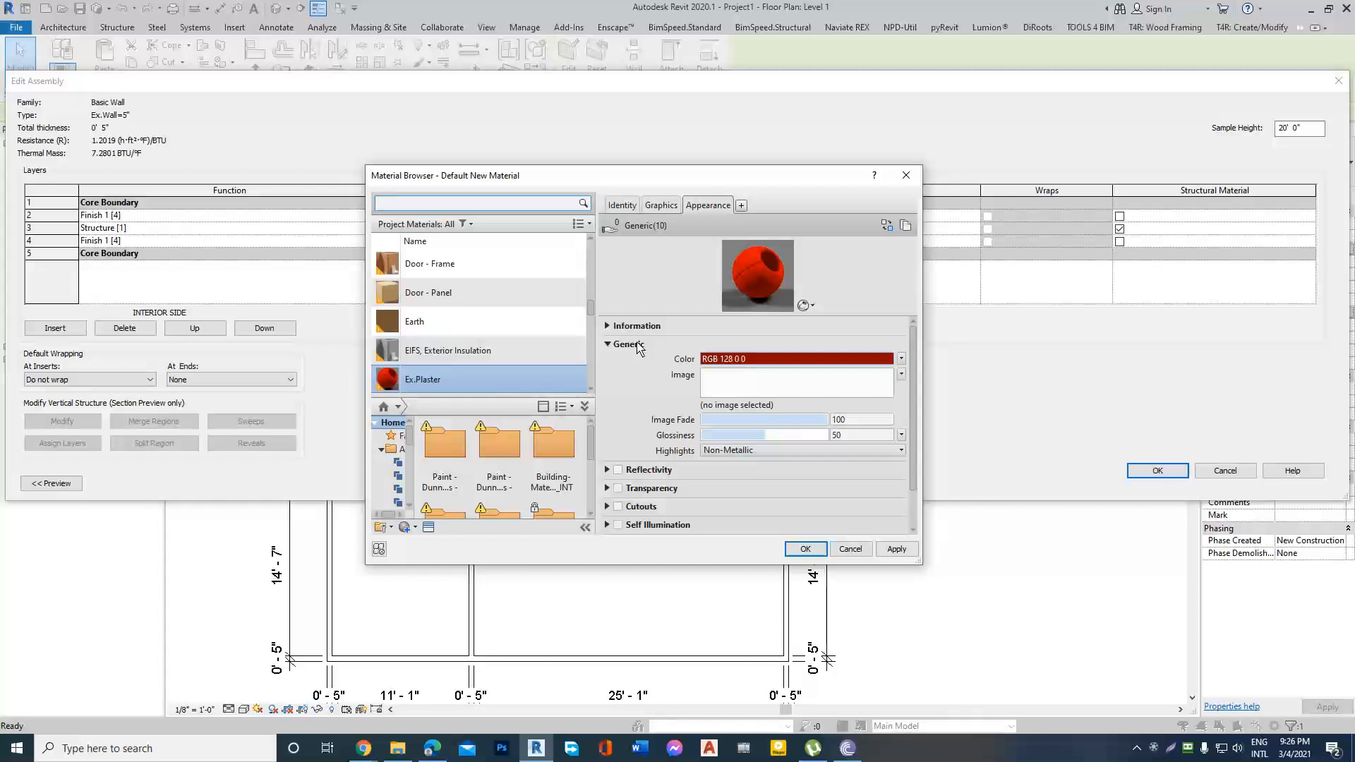
pyautogui.click(898, 550)
pyautogui.click(806, 549)
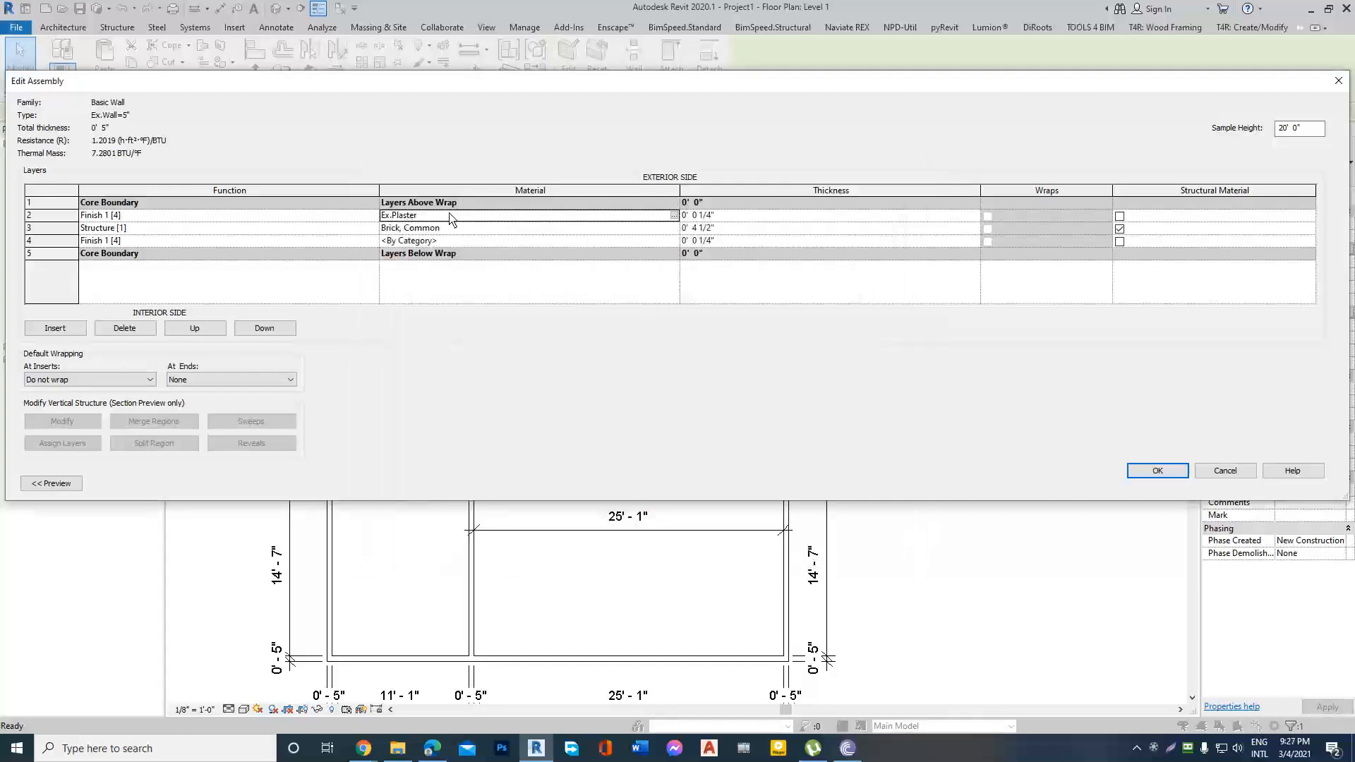
# Copy the Ex.Plaster material name into the interior-side finish layer and accept the Ex.Wall=5" structure and type properties.
pyautogui.click(509, 222)
pyautogui.hotkey('ctrl', 'c')
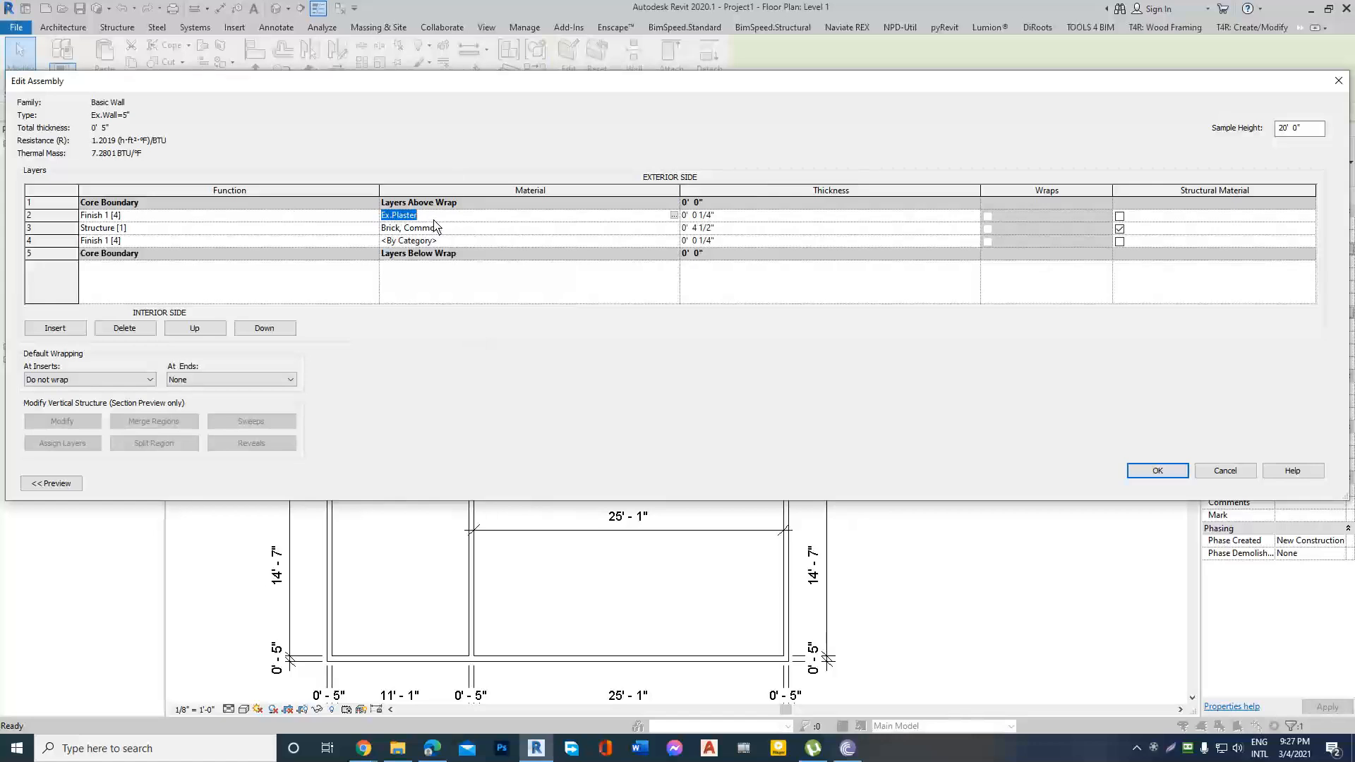
pyautogui.click(466, 241)
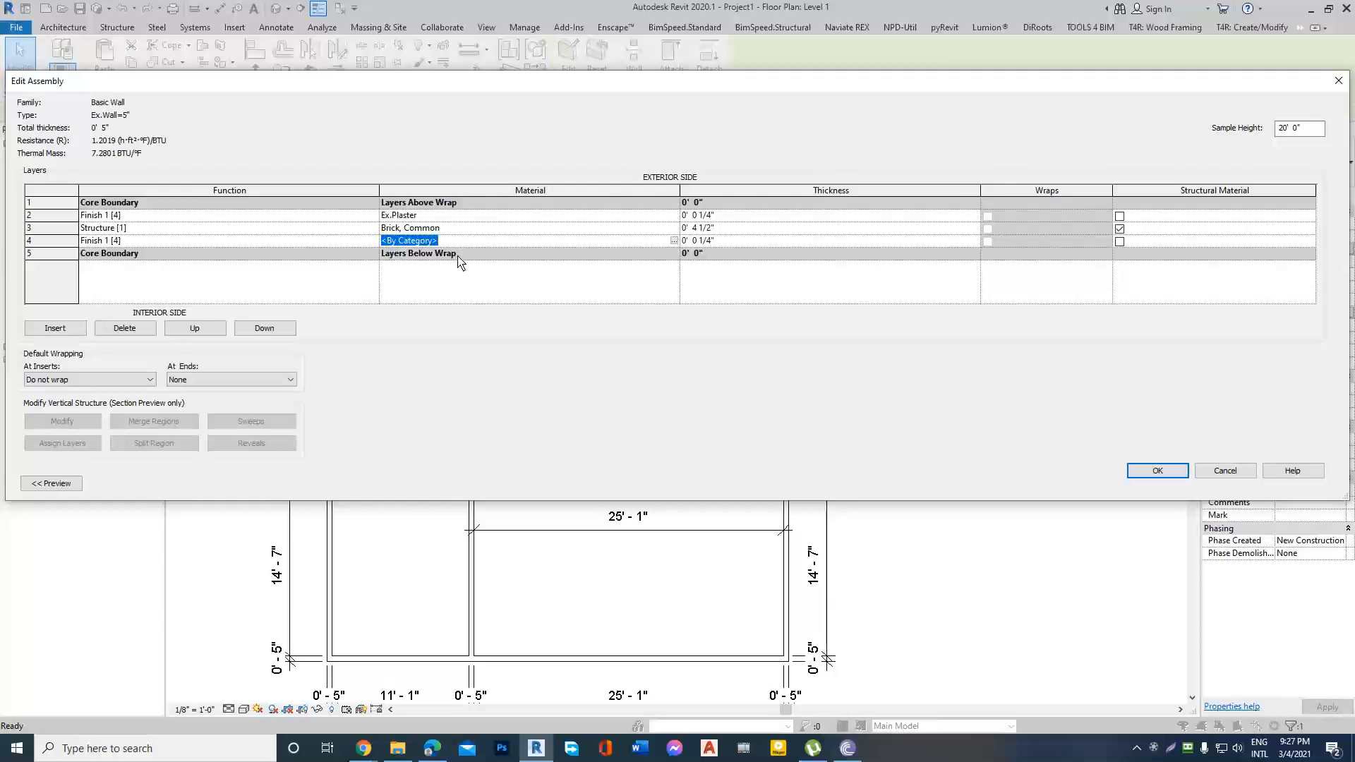
pyautogui.hotkey('ctrl', 'v')
pyautogui.click(1163, 473)
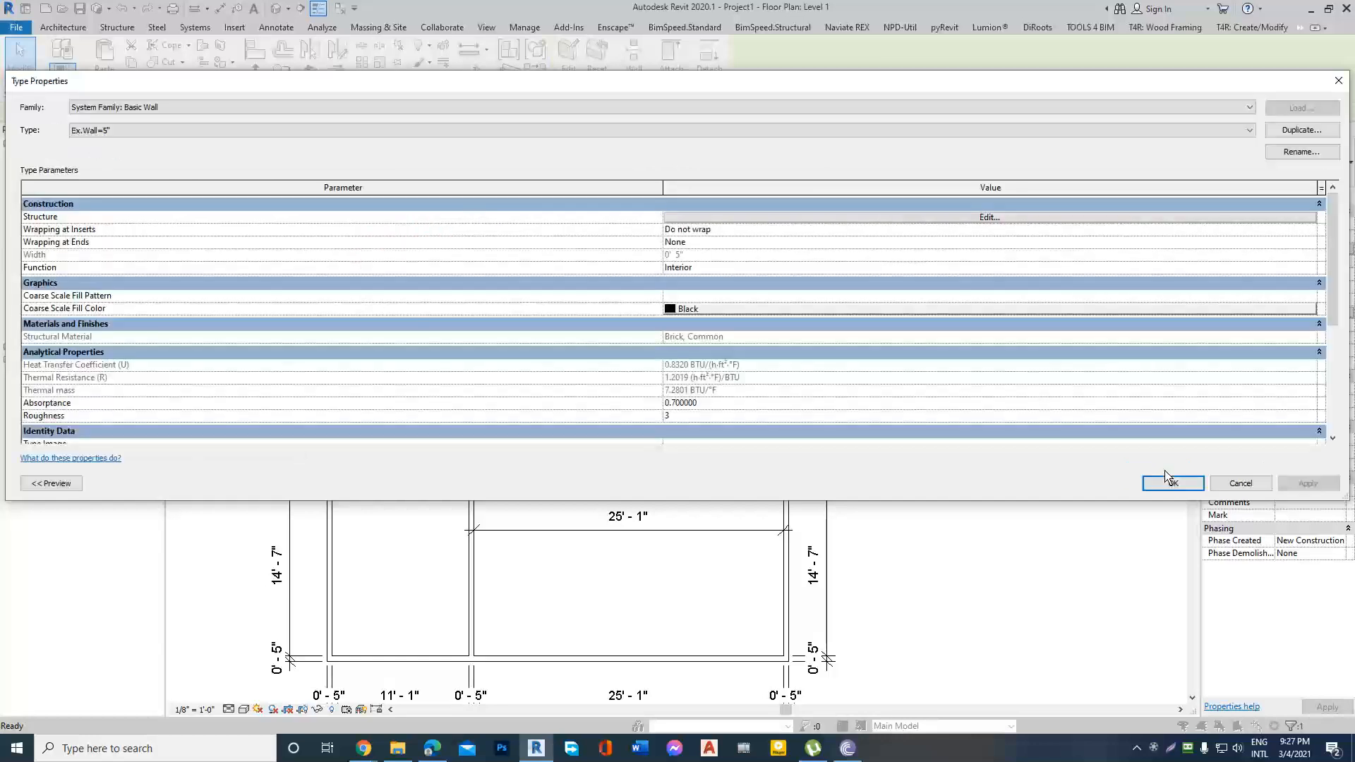
pyautogui.click(1170, 483)
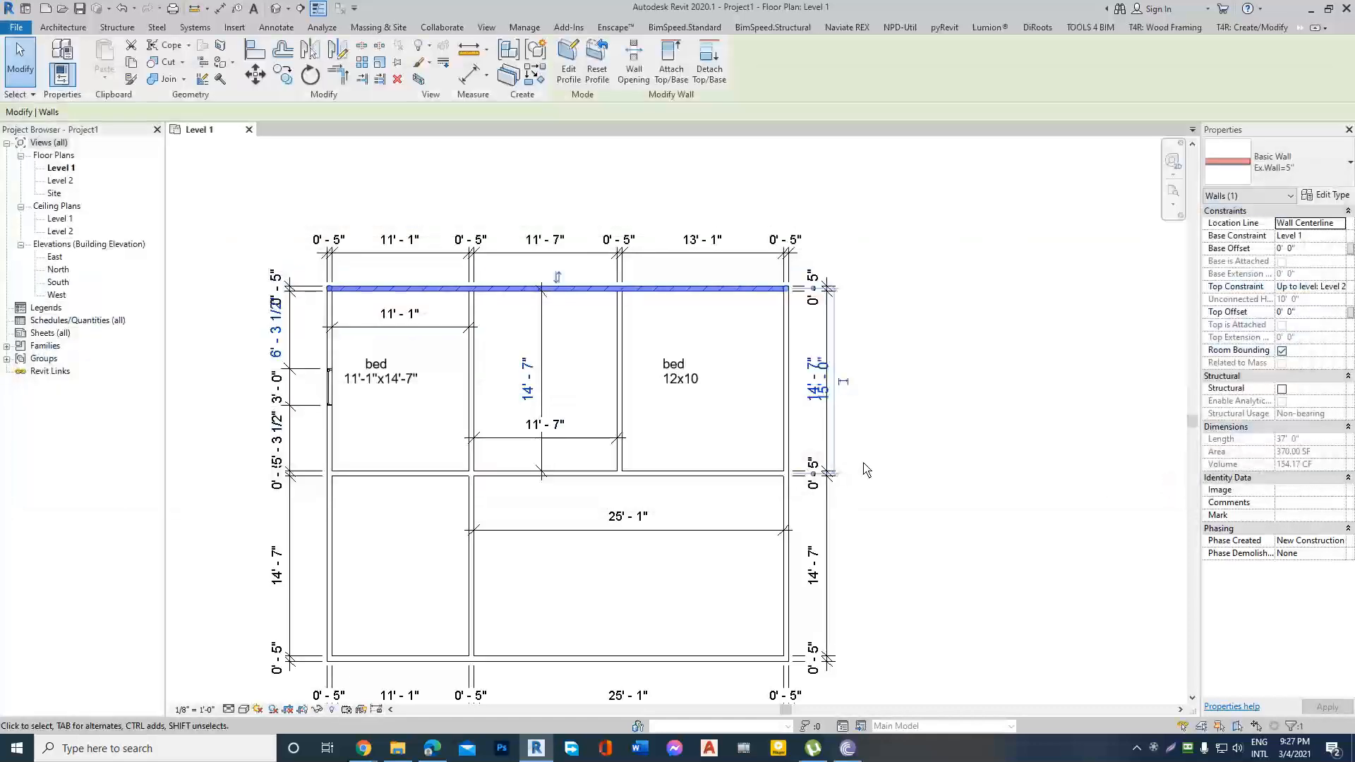
# Dismiss the save reminder and examine the layers and brick hatch of the plan's upper wall with thin lines toggled off and on.
pyautogui.click(867, 470)
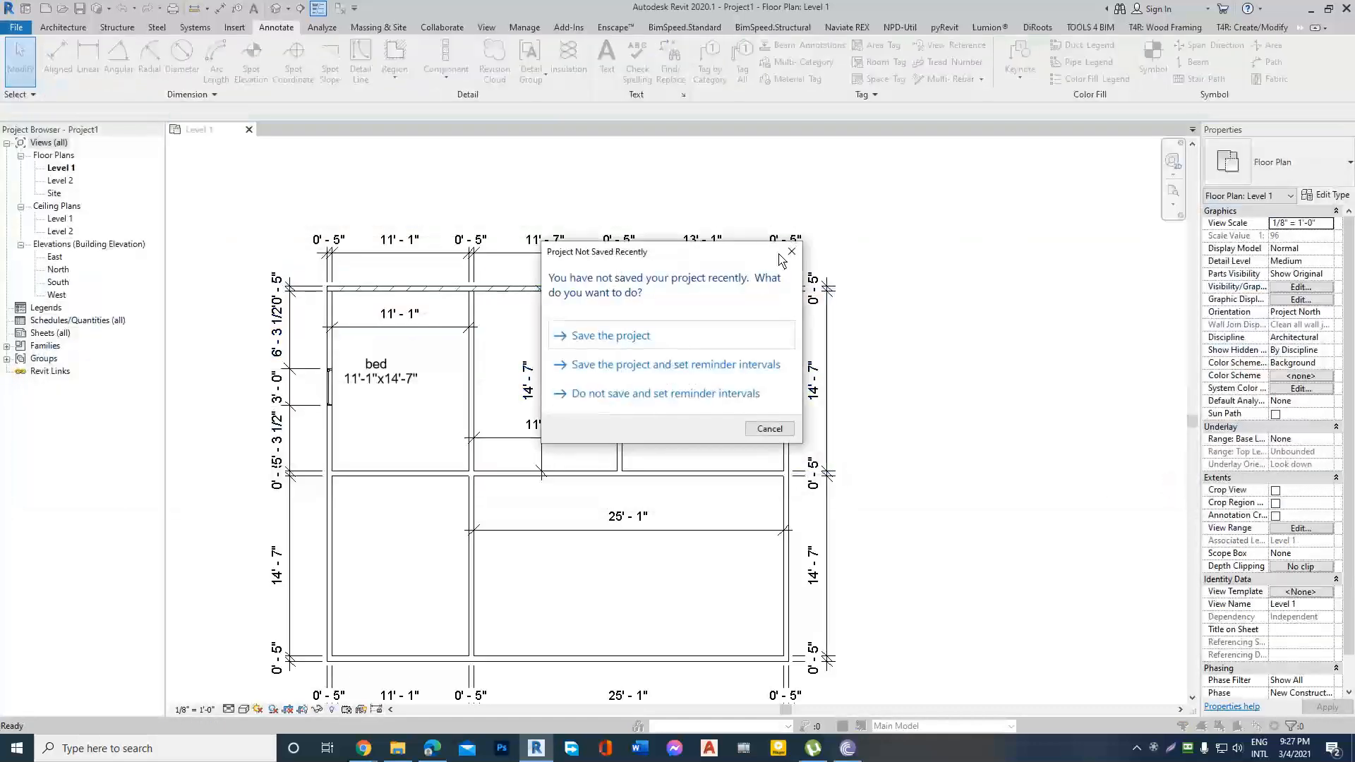
pyautogui.click(790, 252)
pyautogui.scroll(6, 638, 316)
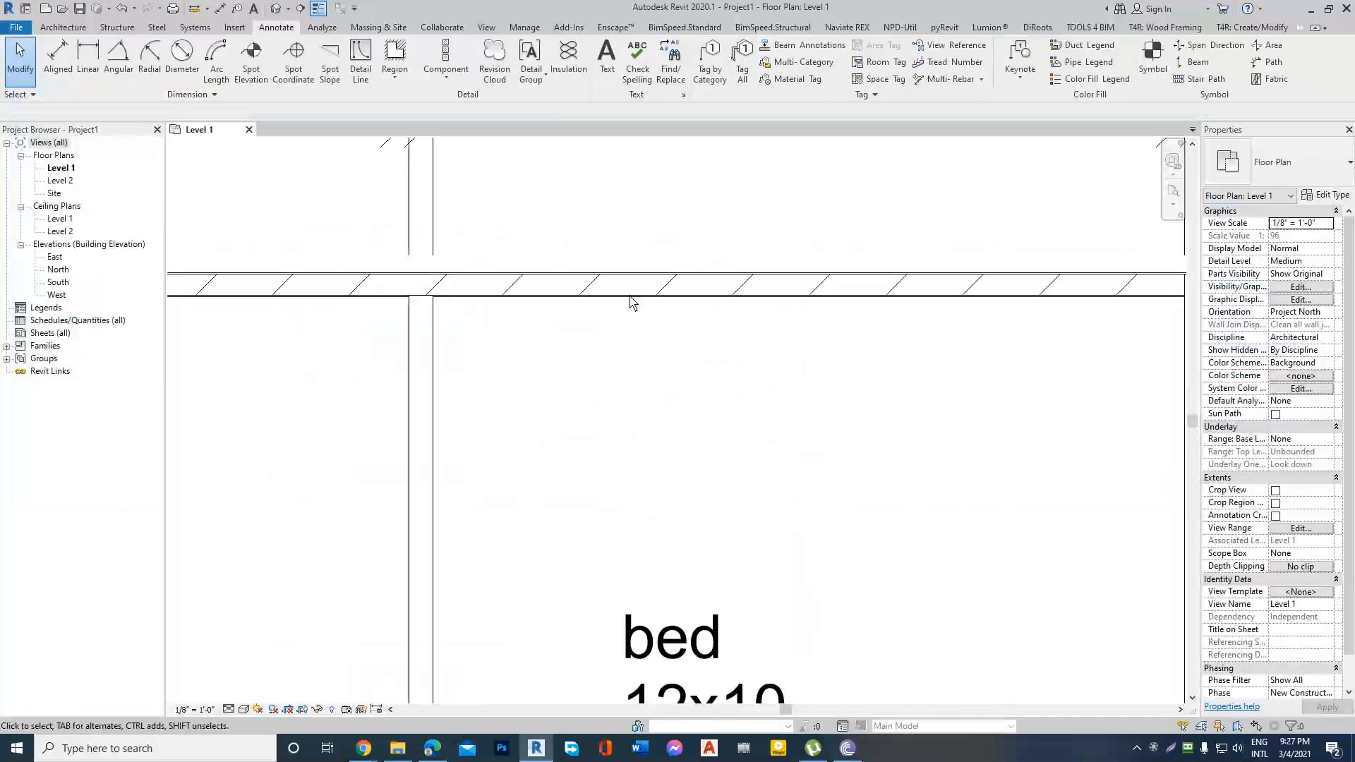
pyautogui.scroll(3, 621, 297)
pyautogui.scroll(2, 565, 238)
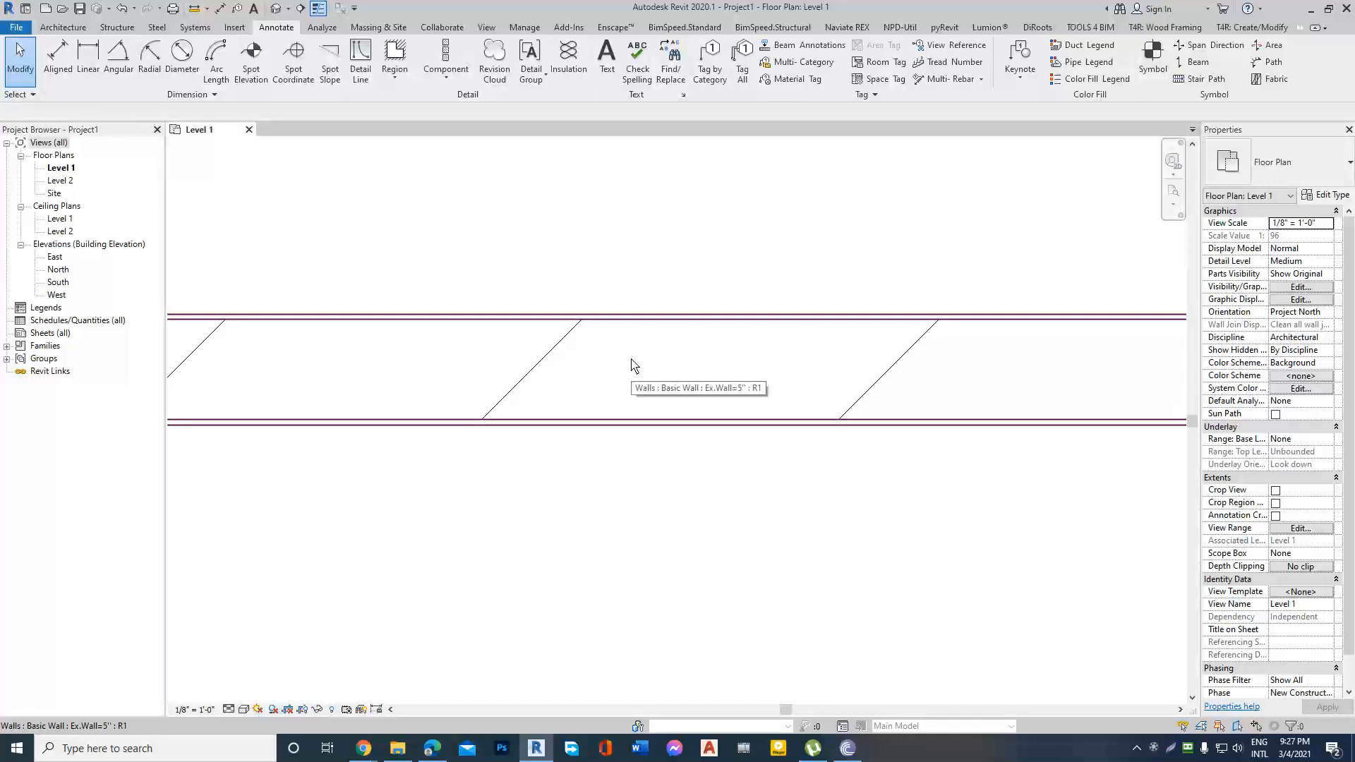
pyautogui.click(318, 8)
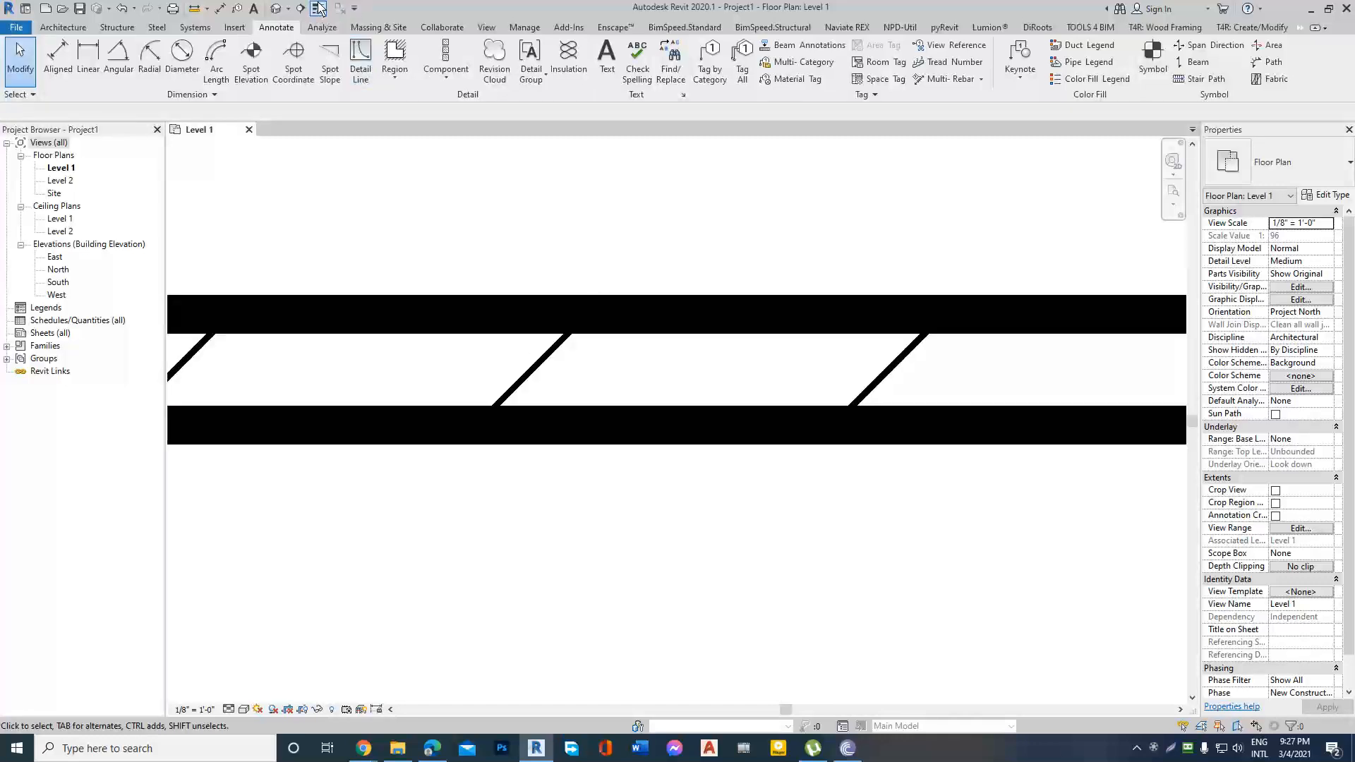
pyautogui.click(319, 8)
pyautogui.scroll(2, 614, 343)
pyautogui.scroll(-5, 605, 297)
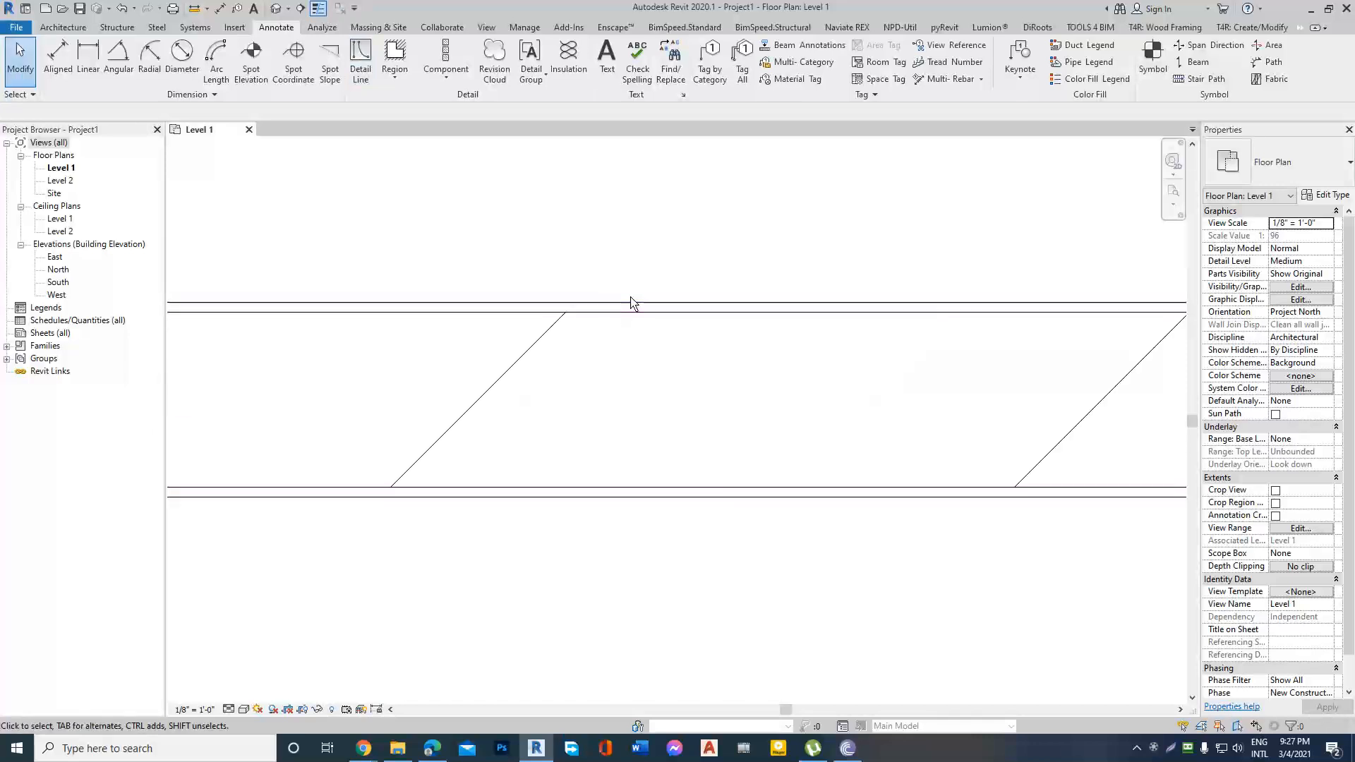
pyautogui.scroll(-2, 723, 295)
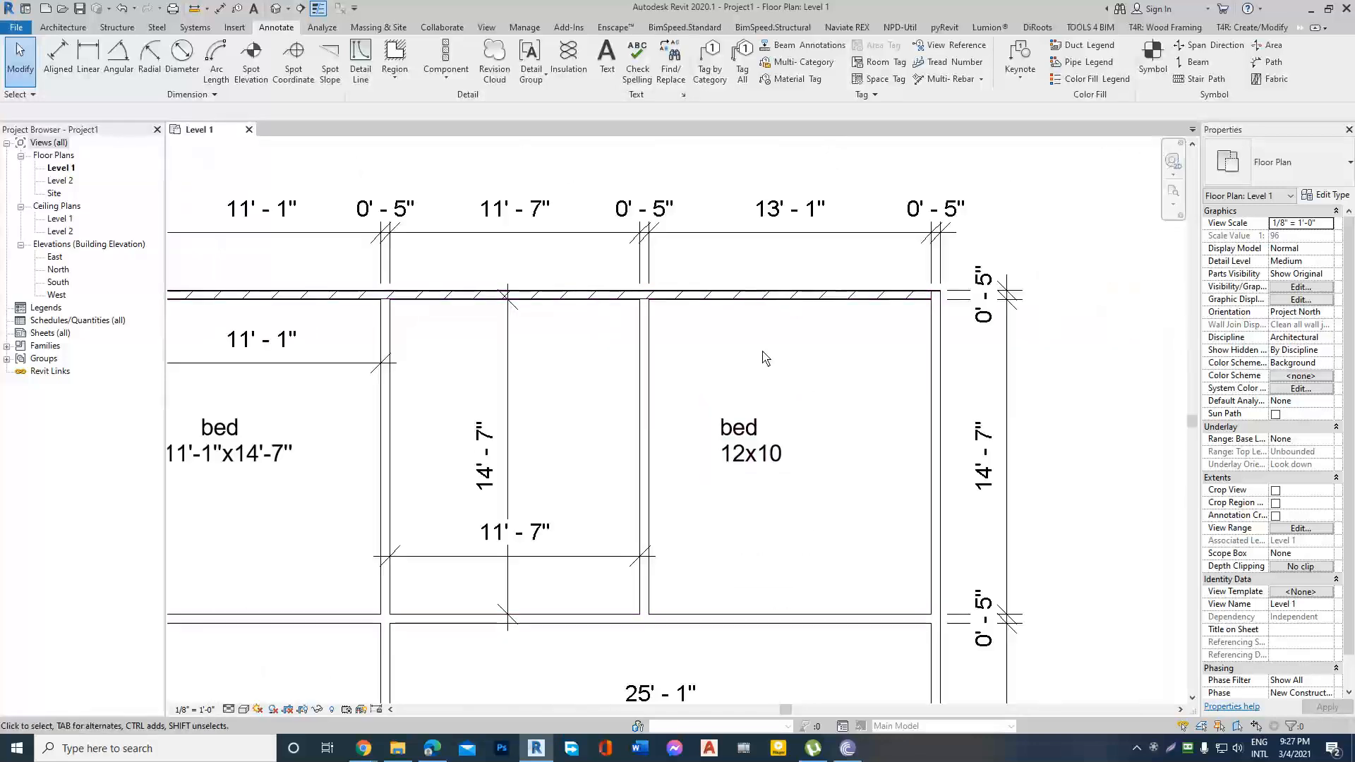
pyautogui.scroll(1, 750, 333)
pyautogui.scroll(-4, 765, 339)
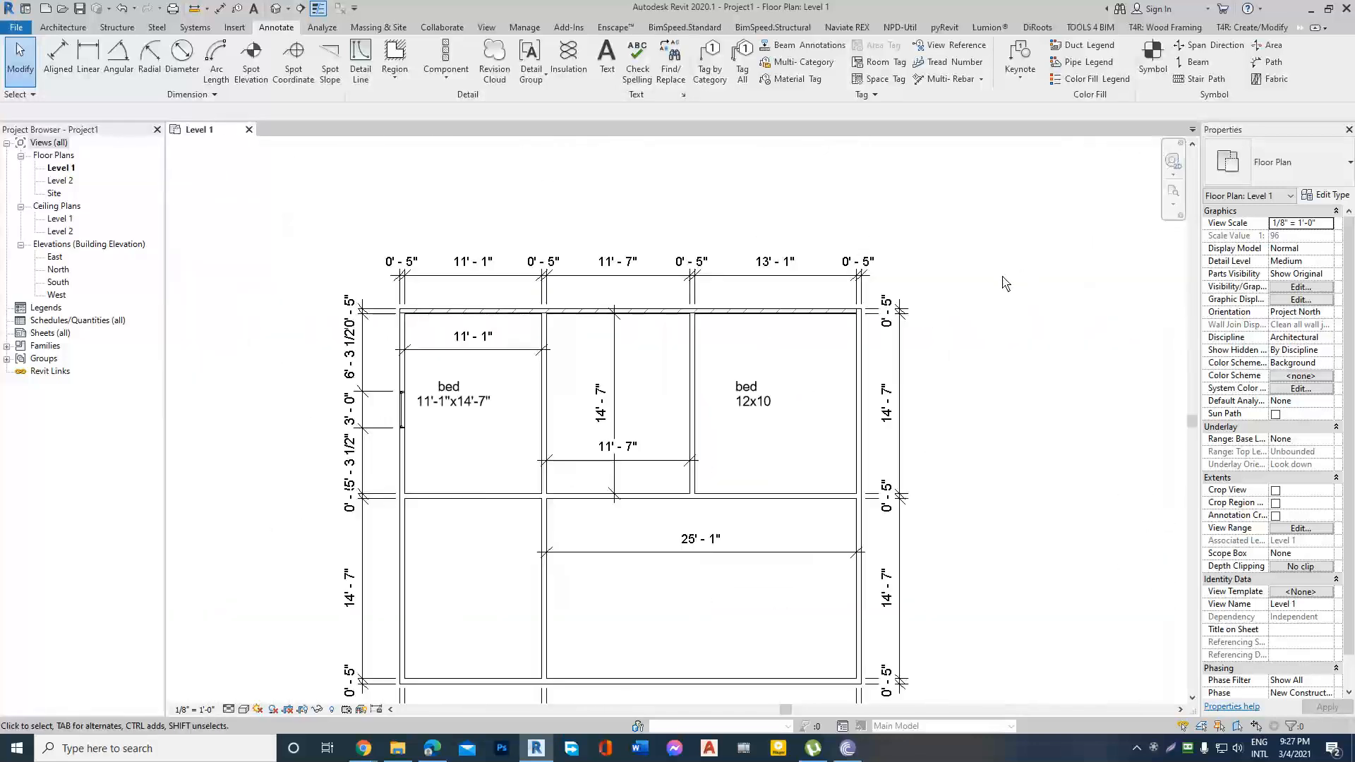
# Compare the layered upper wall with the plain adjoining walls around the 12x10 bedroom's outer corner.
pyautogui.click(738, 309)
pyautogui.click(966, 283)
pyautogui.scroll(6, 758, 346)
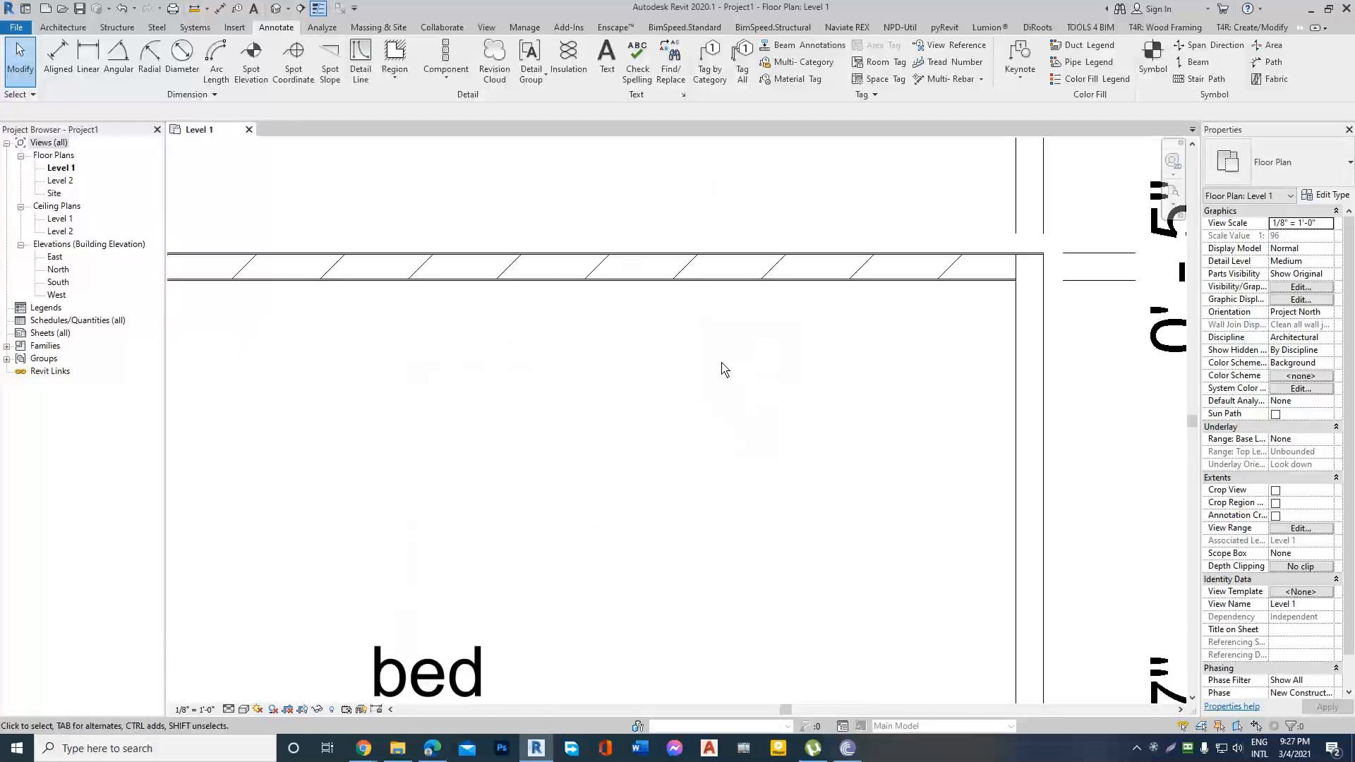
pyautogui.scroll(-2, 674, 403)
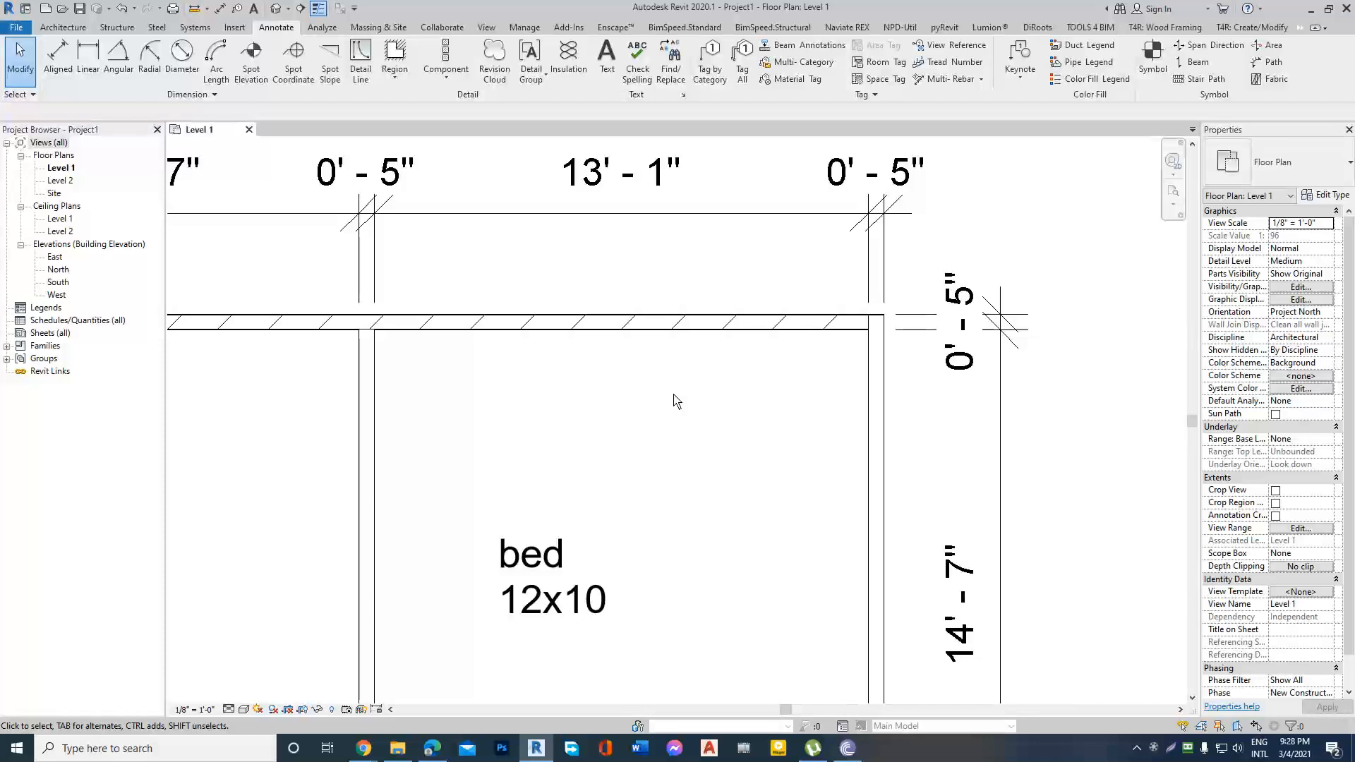
pyautogui.scroll(1, 845, 324)
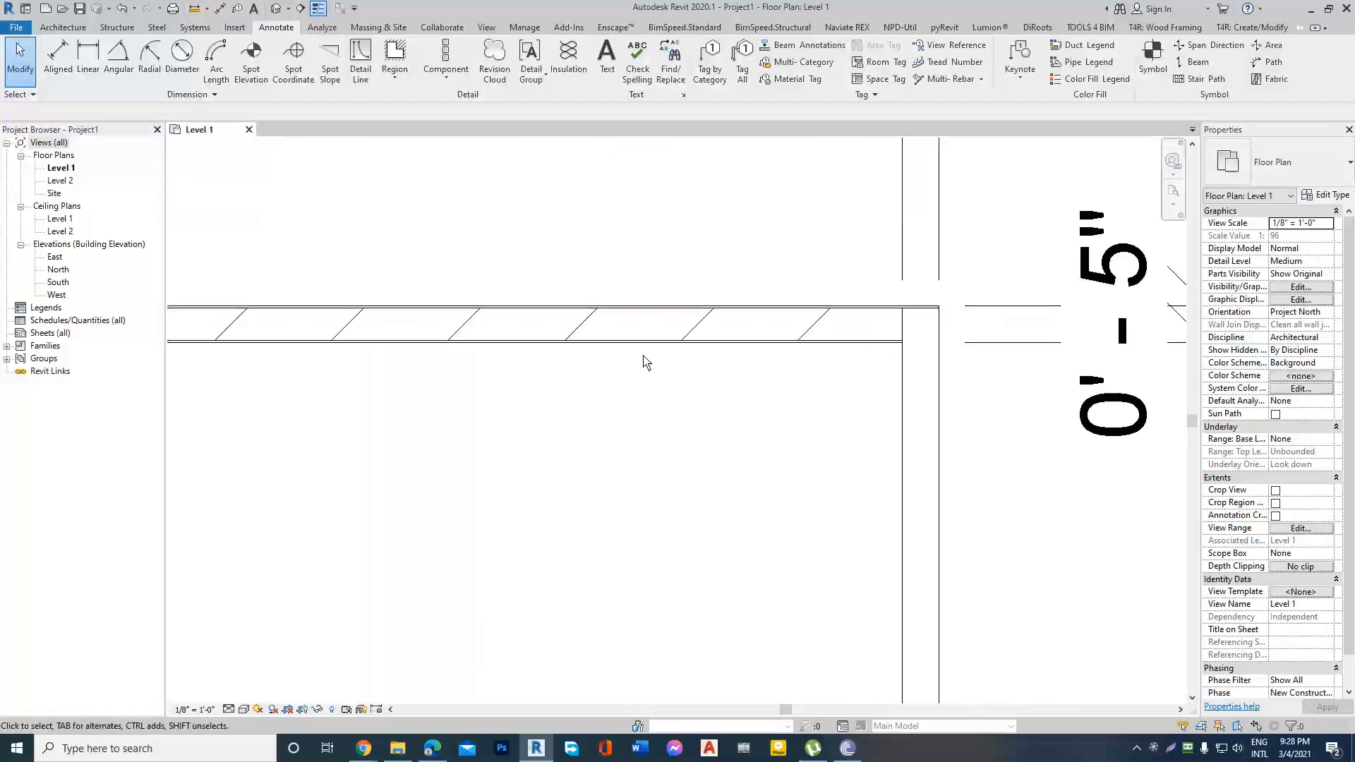
pyautogui.scroll(2, 646, 364)
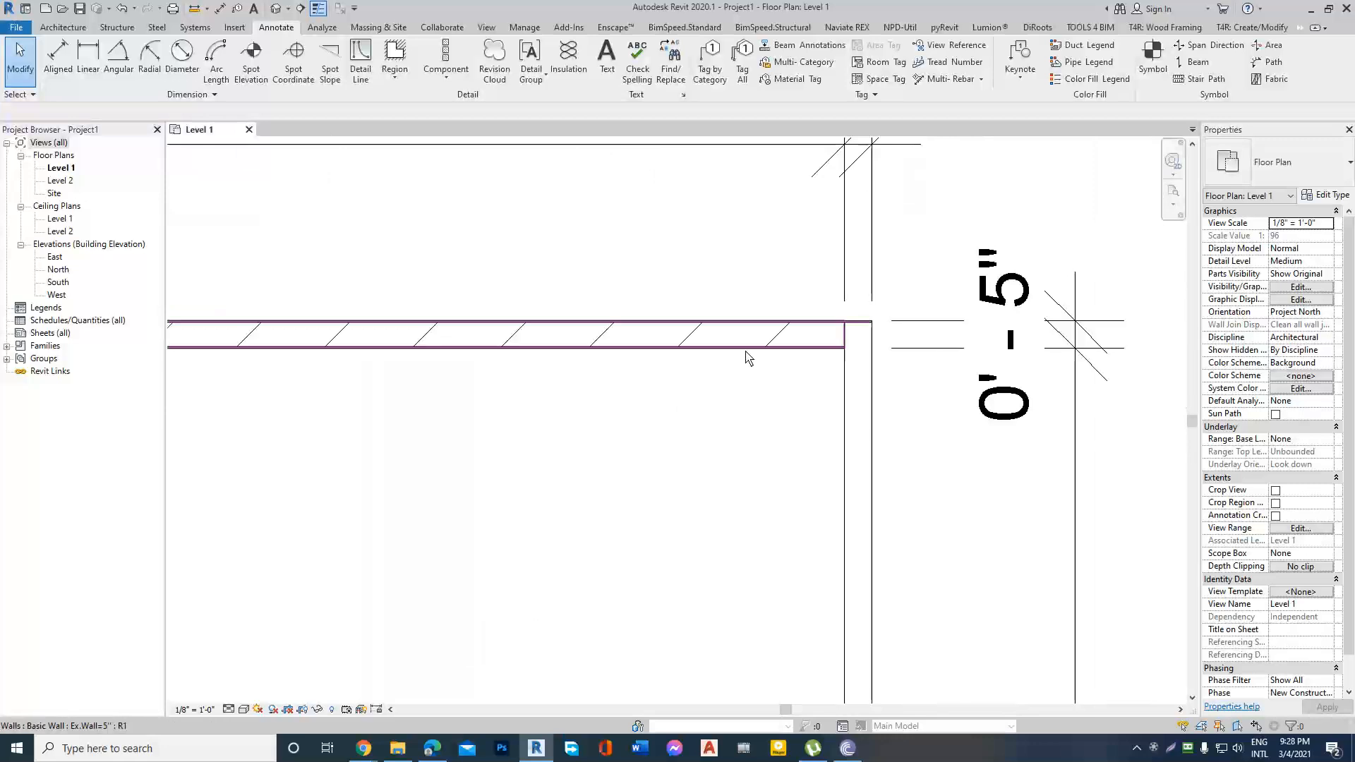
pyautogui.scroll(1, 730, 362)
pyautogui.scroll(-1, 729, 363)
pyautogui.scroll(-1, 730, 362)
pyautogui.scroll(3, 754, 329)
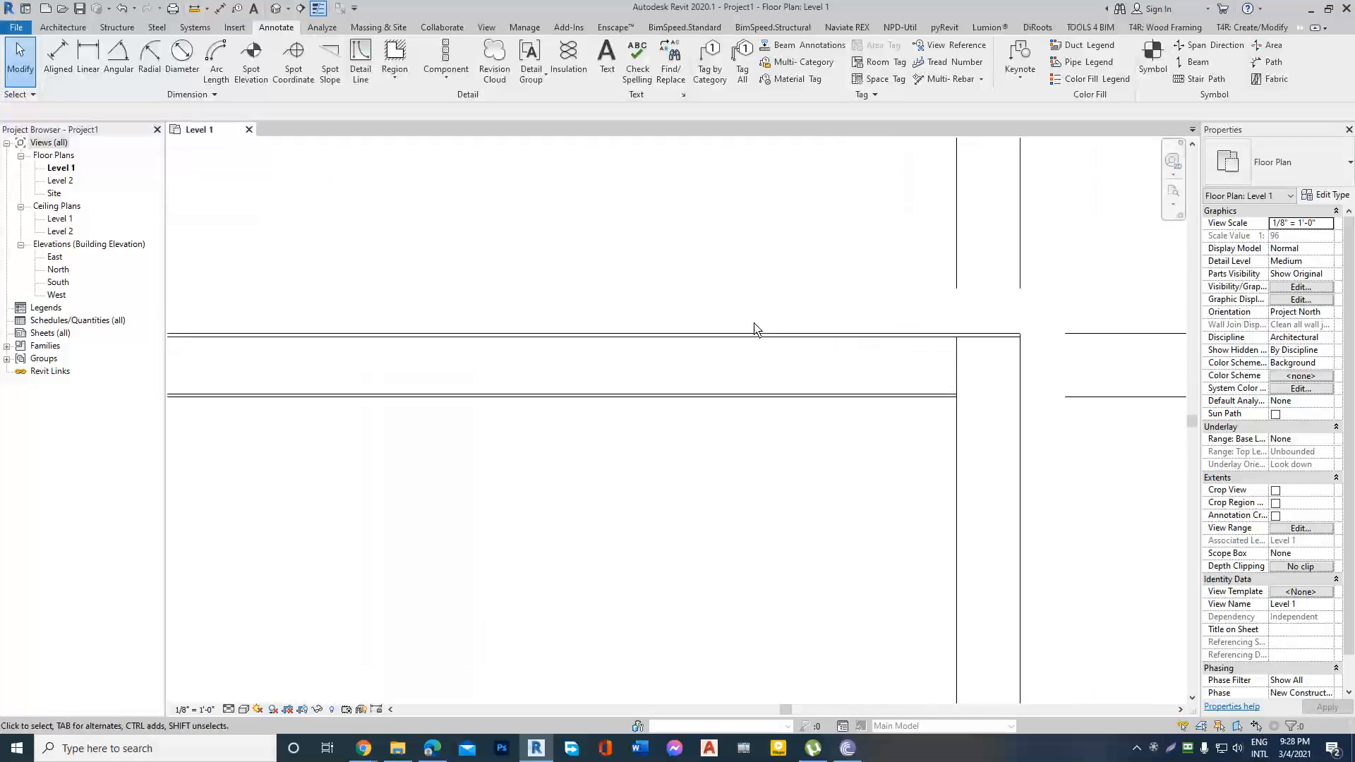
pyautogui.scroll(-7, 754, 336)
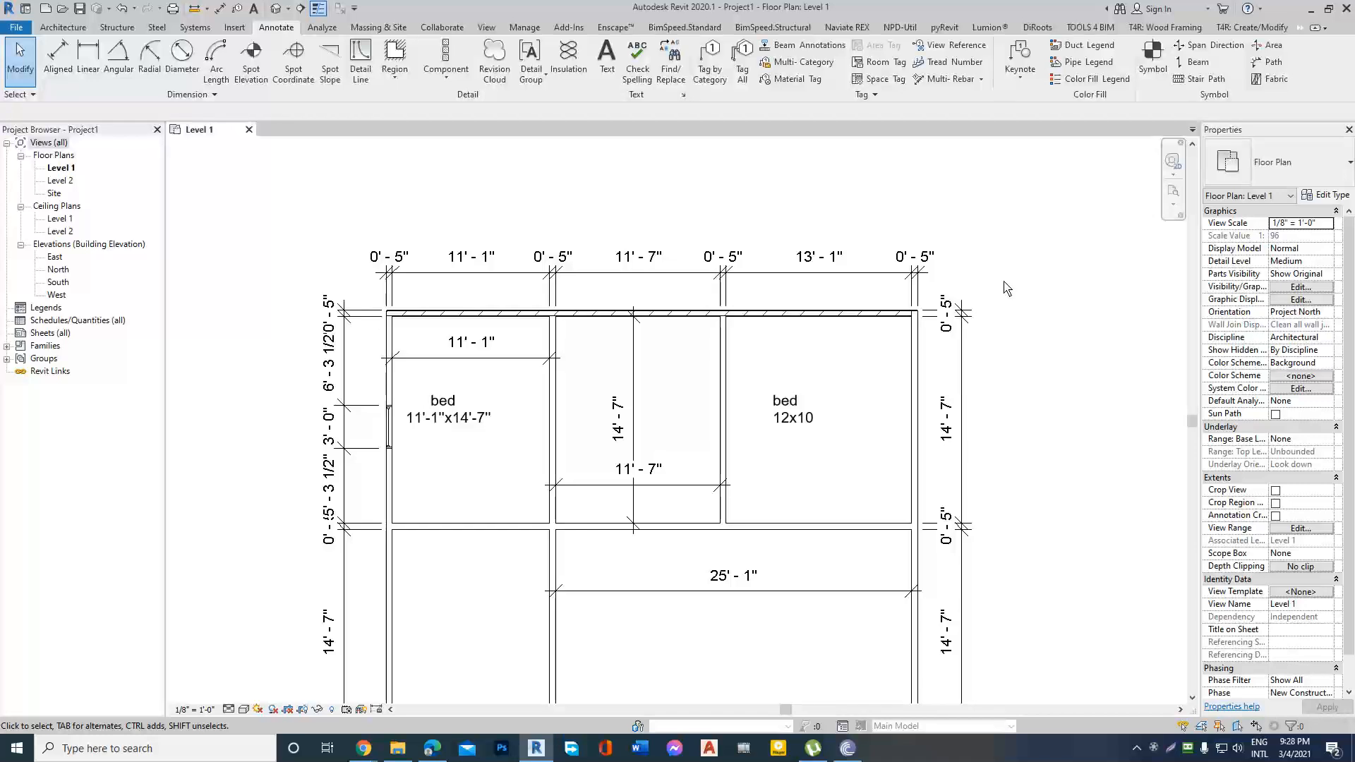
# Open the default 3D view and change its visual style to one that shows the material colors.
pyautogui.click(276, 8)
pyautogui.click(242, 710)
pyautogui.click(268, 682)
# Examine the red plaster finish on both faces of the Ex.Wall=5" wall against the generic walls in 3D.
pyautogui.scroll(2, 632, 409)
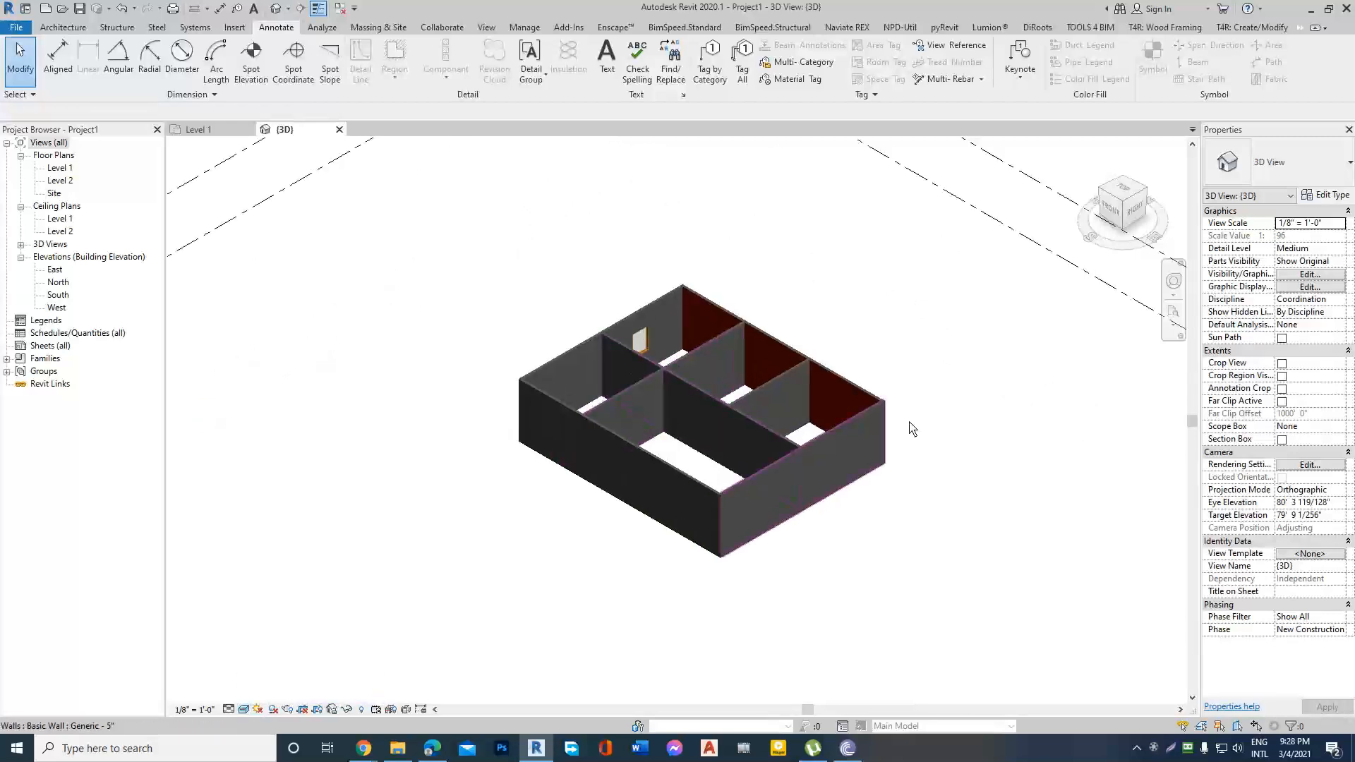
pyautogui.keyDown('shift'); pyautogui.moveTo(912, 428); pyautogui.dragTo(667, 409, button='middle'); pyautogui.keyUp('shift')
pyautogui.scroll(3, 790, 540)
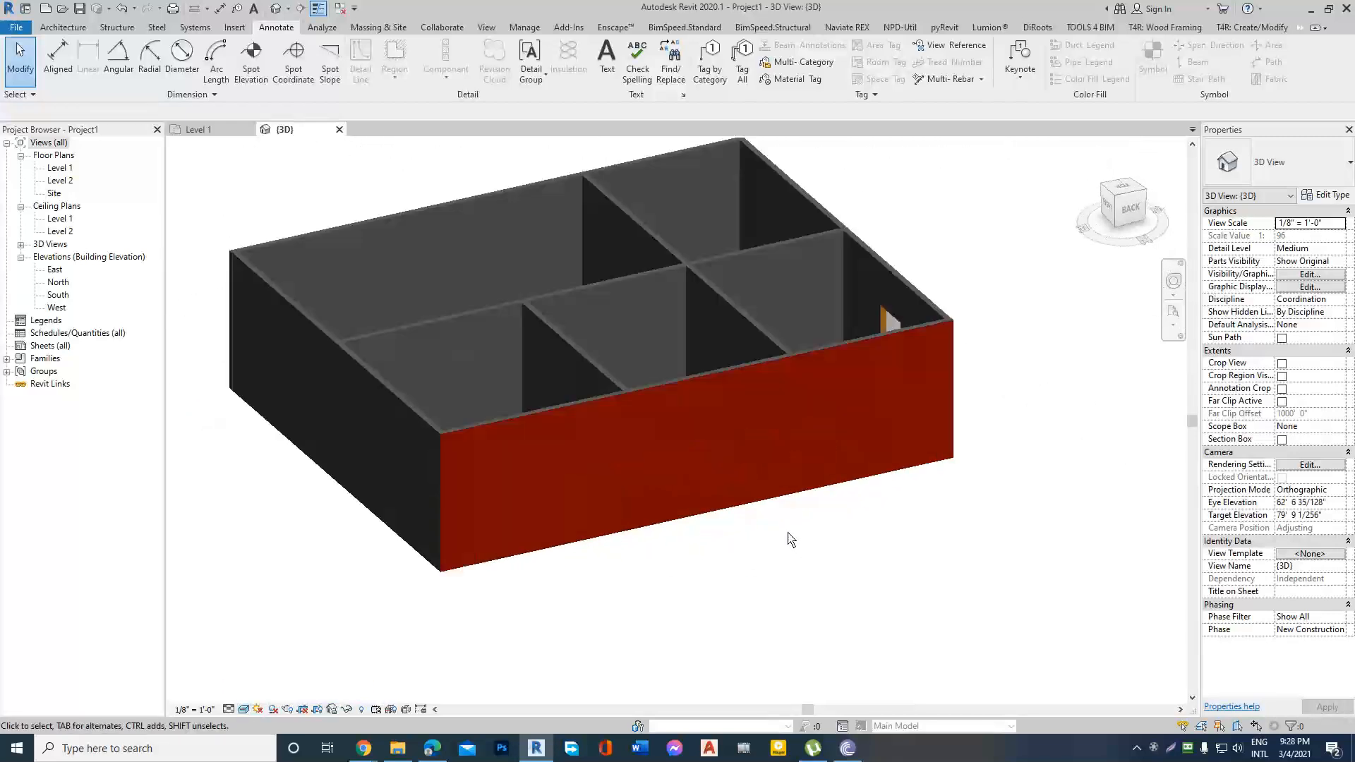
pyautogui.keyDown('shift'); pyautogui.moveTo(817, 533); pyautogui.dragTo(922, 535, button='middle'); pyautogui.keyUp('shift')
pyautogui.scroll(4, 869, 414)
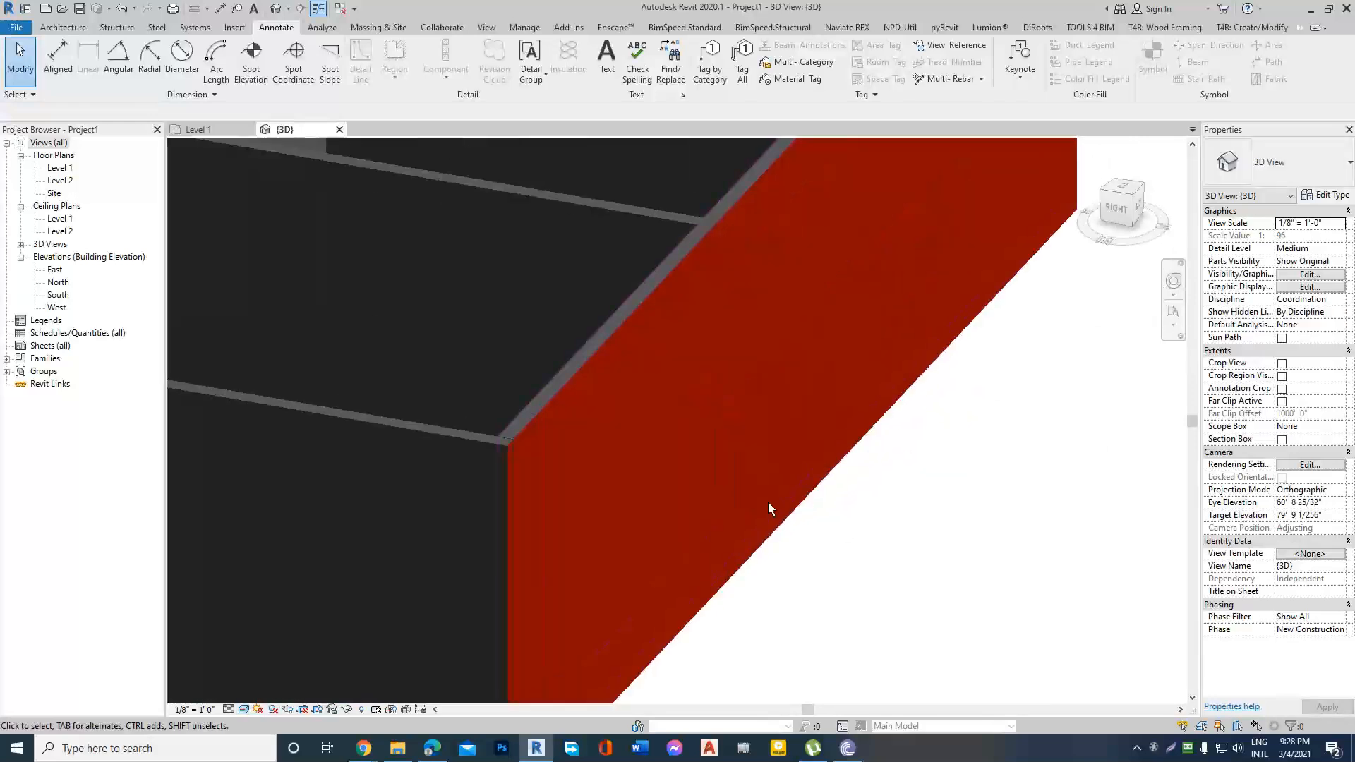
pyautogui.scroll(-4, 768, 502)
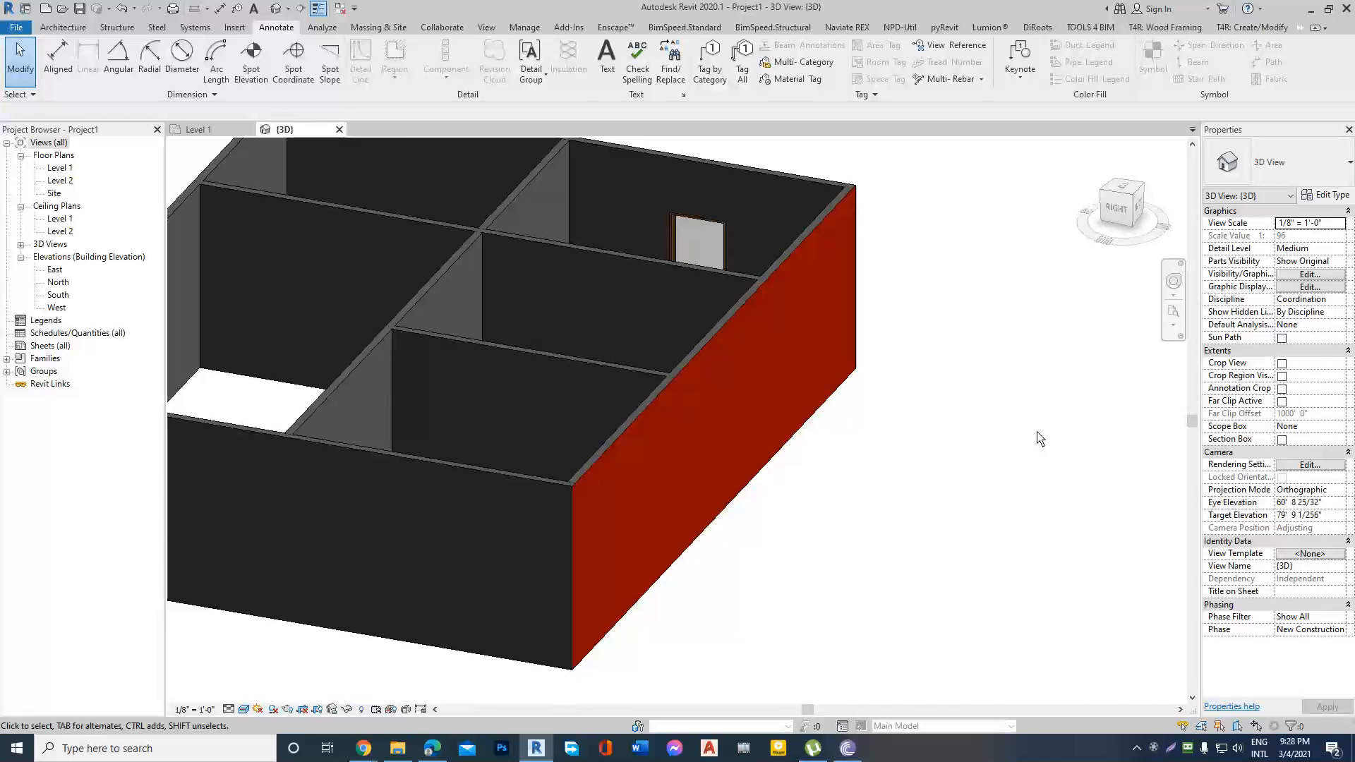
pyautogui.scroll(2, 696, 475)
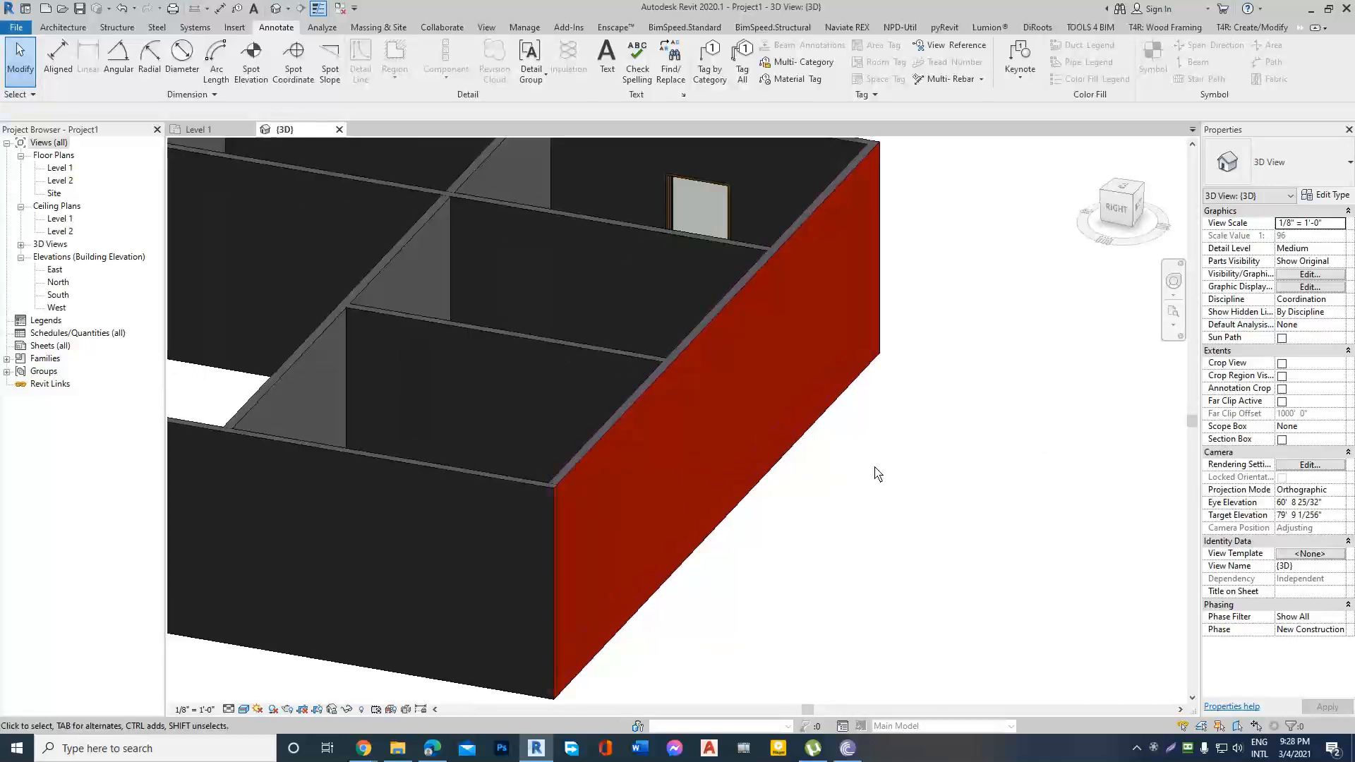
pyautogui.scroll(-2, 637, 452)
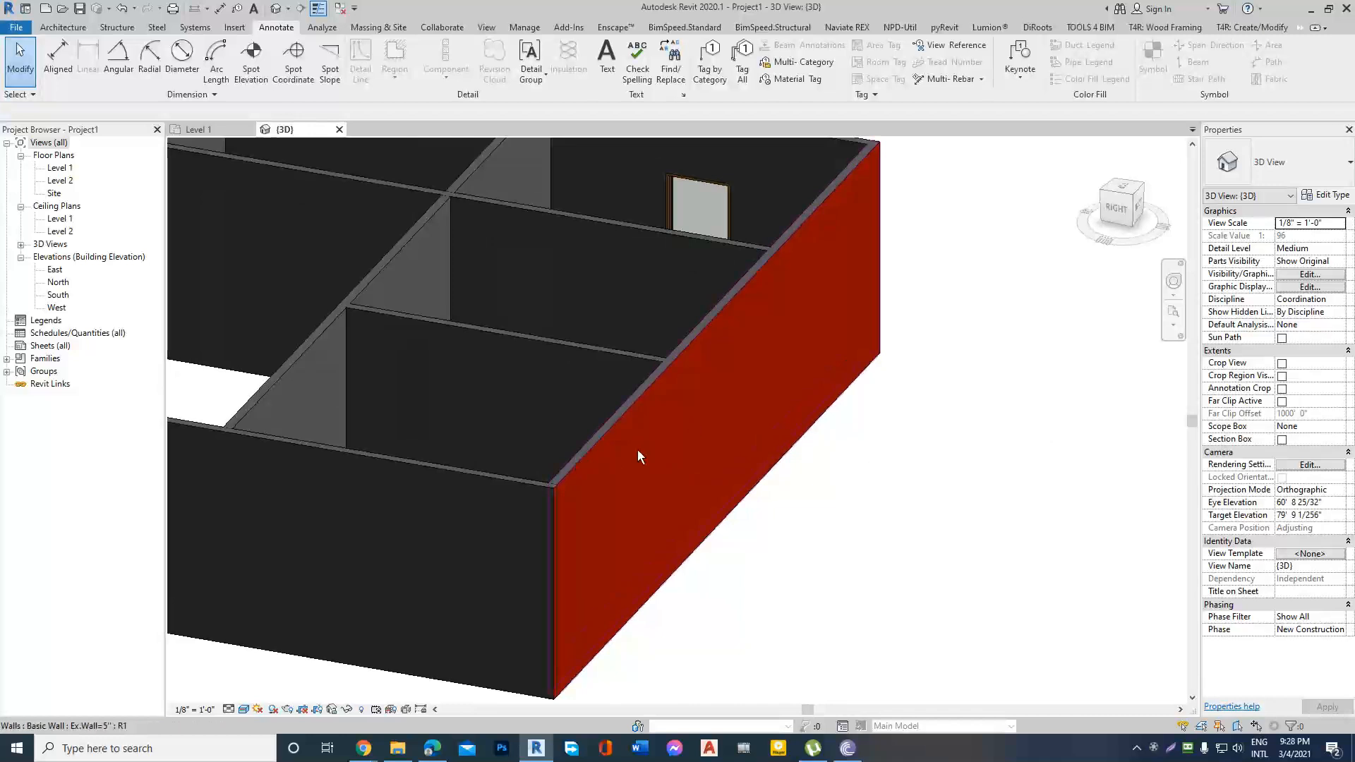
pyautogui.scroll(3, 680, 452)
pyautogui.scroll(-2, 699, 455)
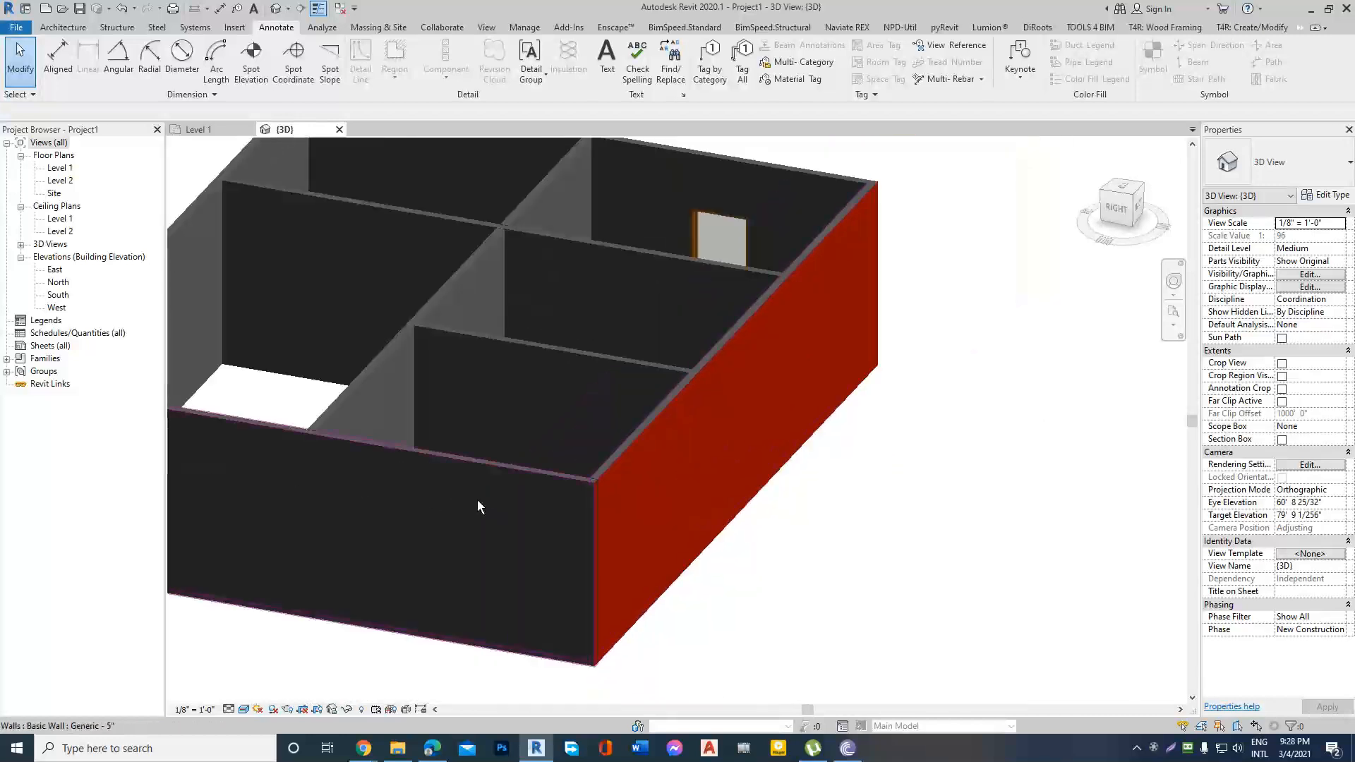
pyautogui.scroll(3, 584, 487)
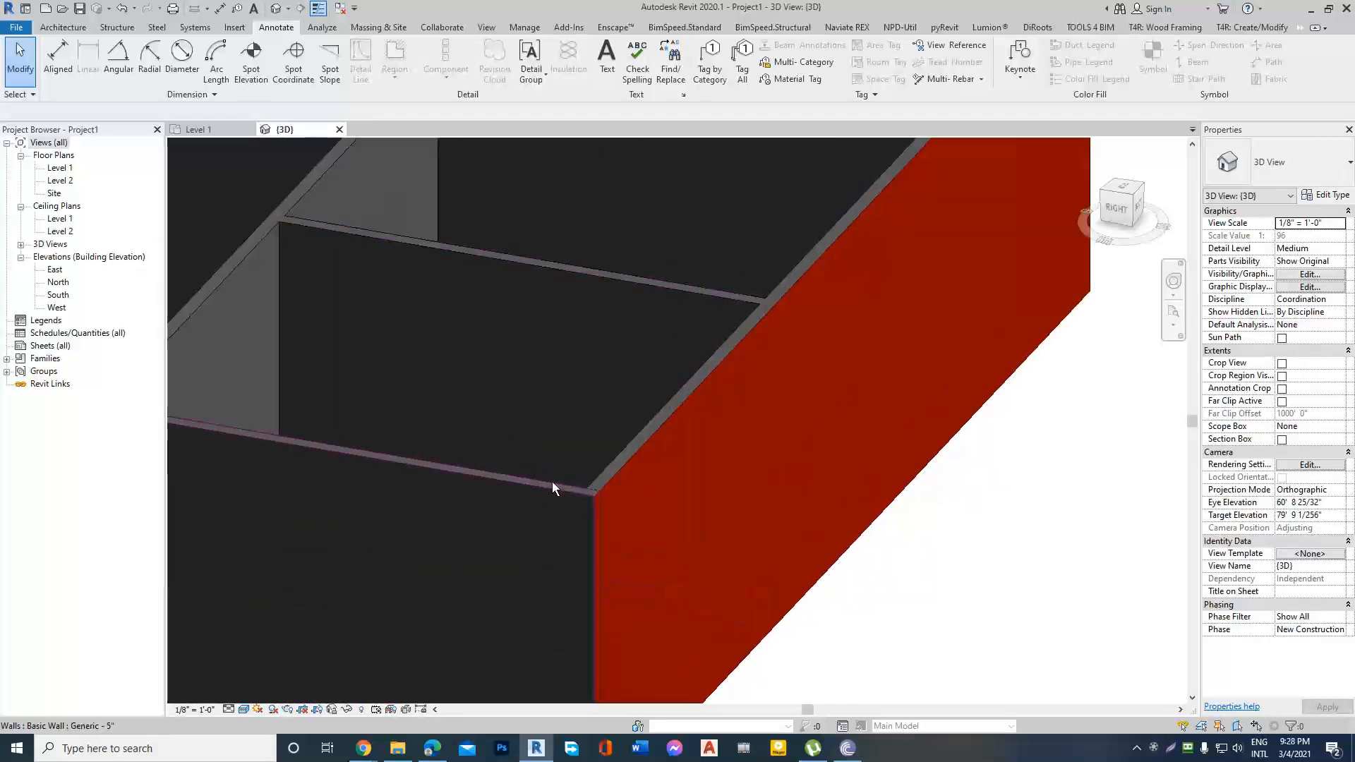
pyautogui.scroll(-3, 552, 487)
pyautogui.keyDown('shift'); pyautogui.moveTo(438, 522); pyautogui.dragTo(825, 392, button='middle'); pyautogui.keyUp('shift')
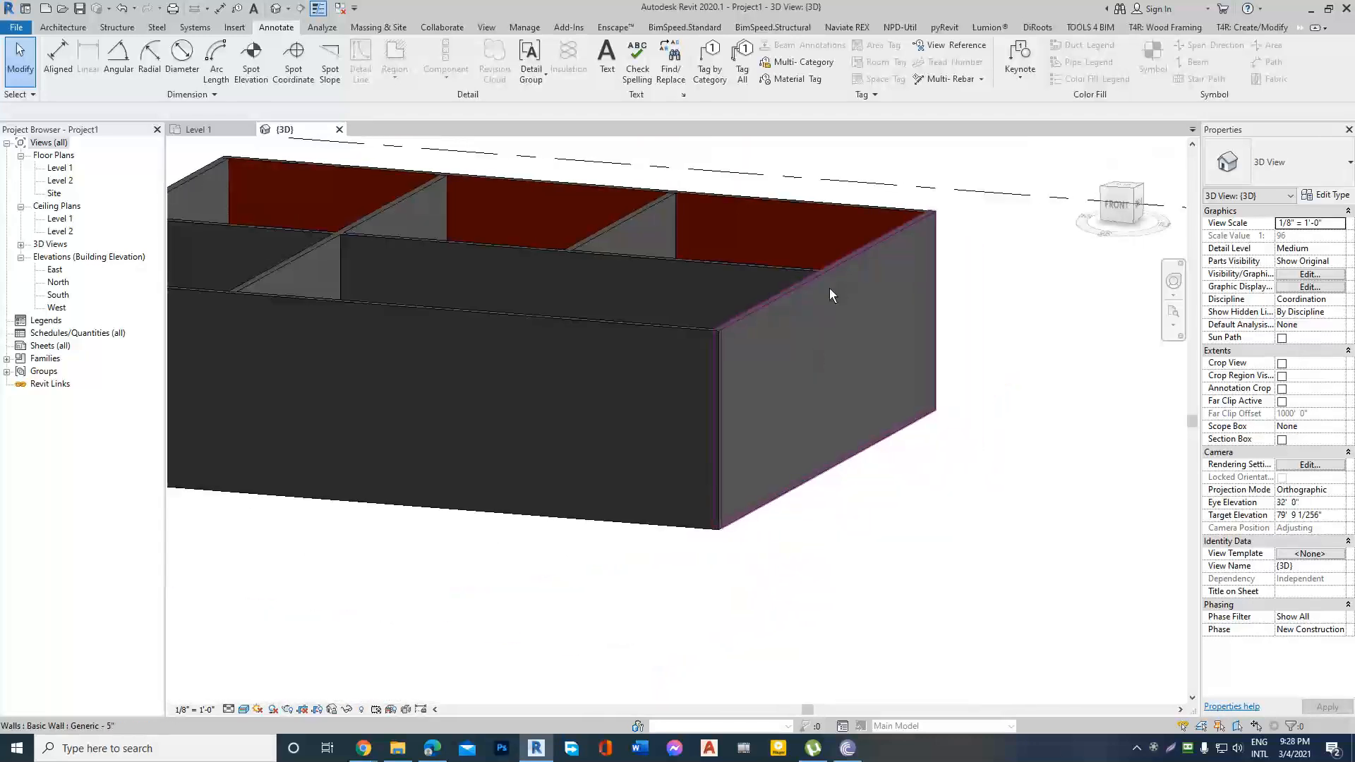
# Inspect the whole house model from all sides in 3D, including the window wall, the red exterior wall and the plain generic walls.
pyautogui.scroll(-2, 795, 541)
pyautogui.keyDown('shift'); pyautogui.moveTo(795, 541); pyautogui.dragTo(756, 452, button='middle'); pyautogui.keyUp('shift')
pyautogui.scroll(3, 850, 438)
pyautogui.scroll(-3, 902, 433)
pyautogui.keyDown('shift'); pyautogui.moveTo(903, 433); pyautogui.dragTo(777, 430, button='middle'); pyautogui.keyUp('shift')
pyautogui.scroll(-1, 1035, 388)
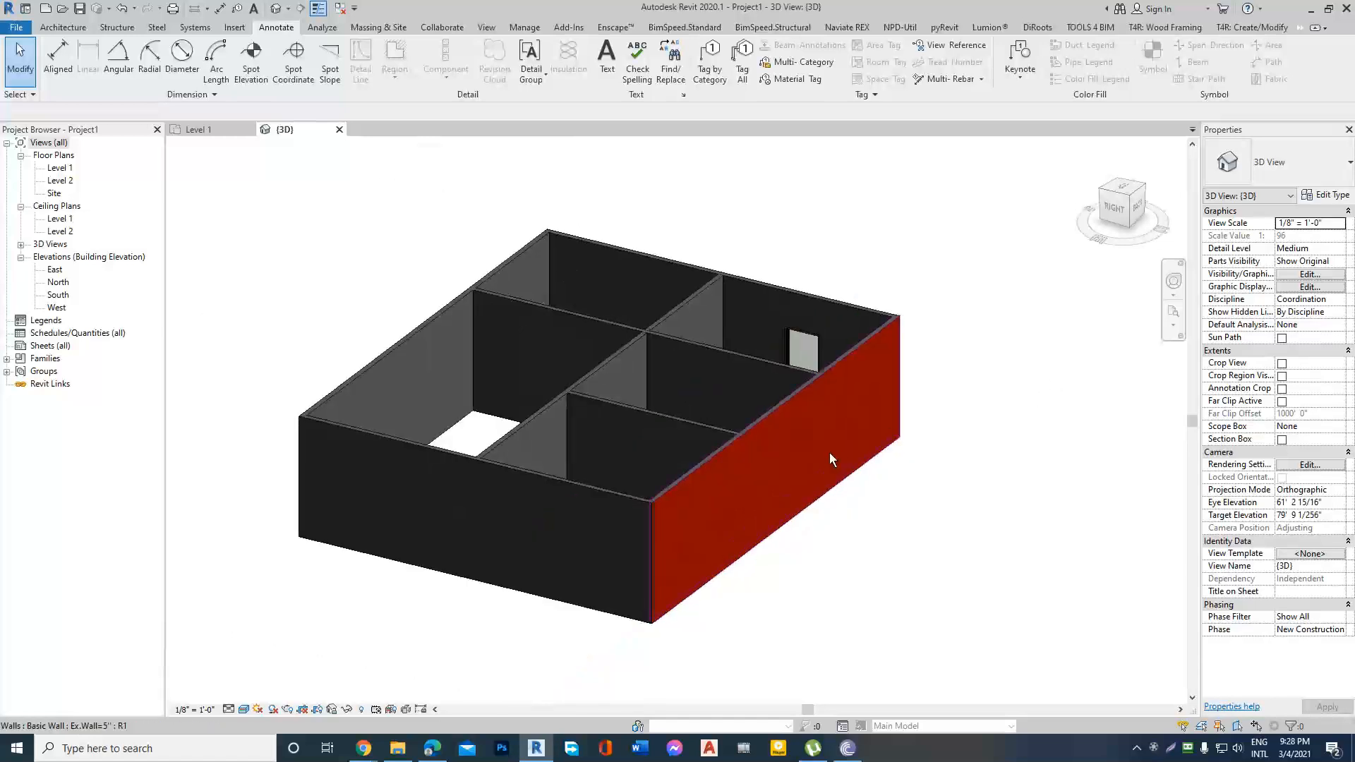
pyautogui.scroll(3, 829, 452)
pyautogui.scroll(-2, 877, 430)
pyautogui.keyDown('shift'); pyautogui.moveTo(1029, 392); pyautogui.dragTo(560, 409, button='middle'); pyautogui.keyUp('shift')
pyautogui.scroll(3, 738, 406)
pyautogui.scroll(-3, 738, 408)
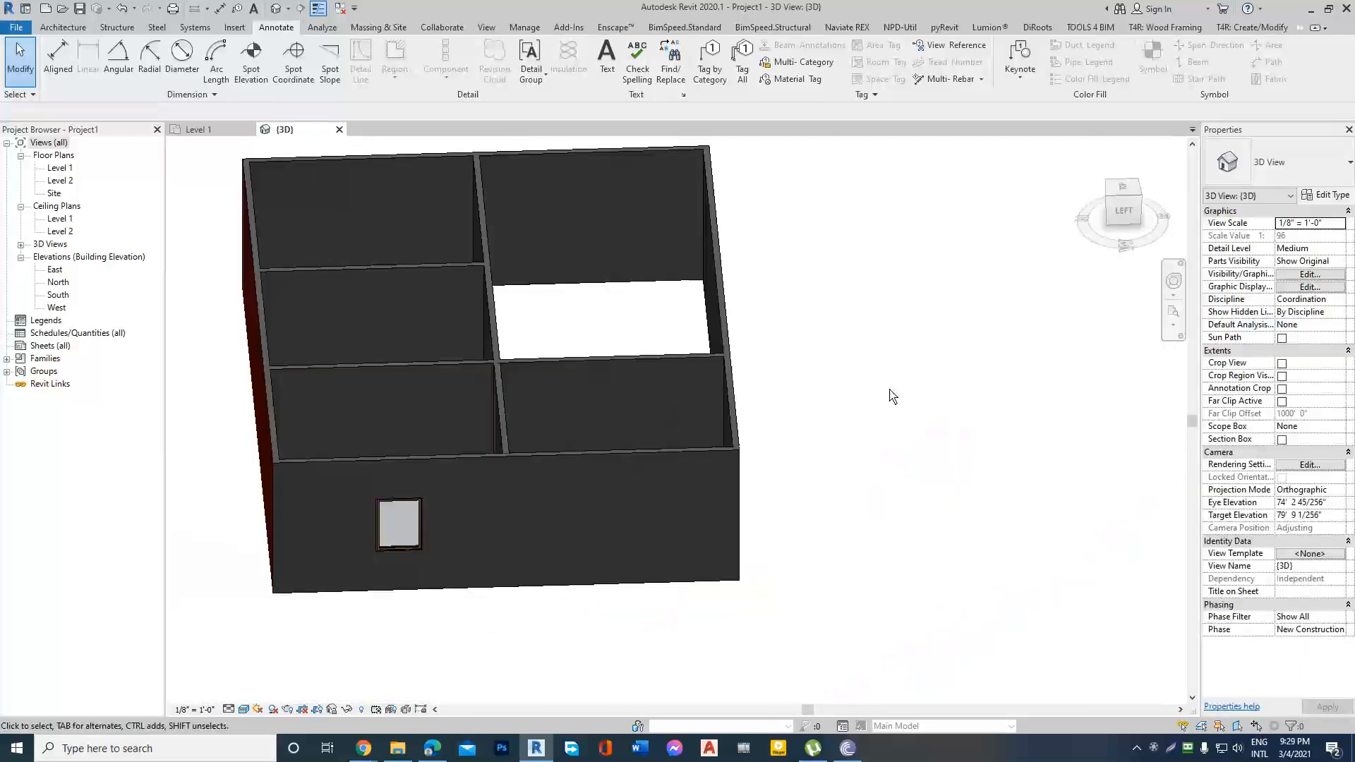
pyautogui.scroll(-3, 893, 397)
pyautogui.keyDown('shift'); pyautogui.moveTo(893, 396); pyautogui.dragTo(950, 448, button='middle'); pyautogui.keyUp('shift')
pyautogui.scroll(3, 893, 397)
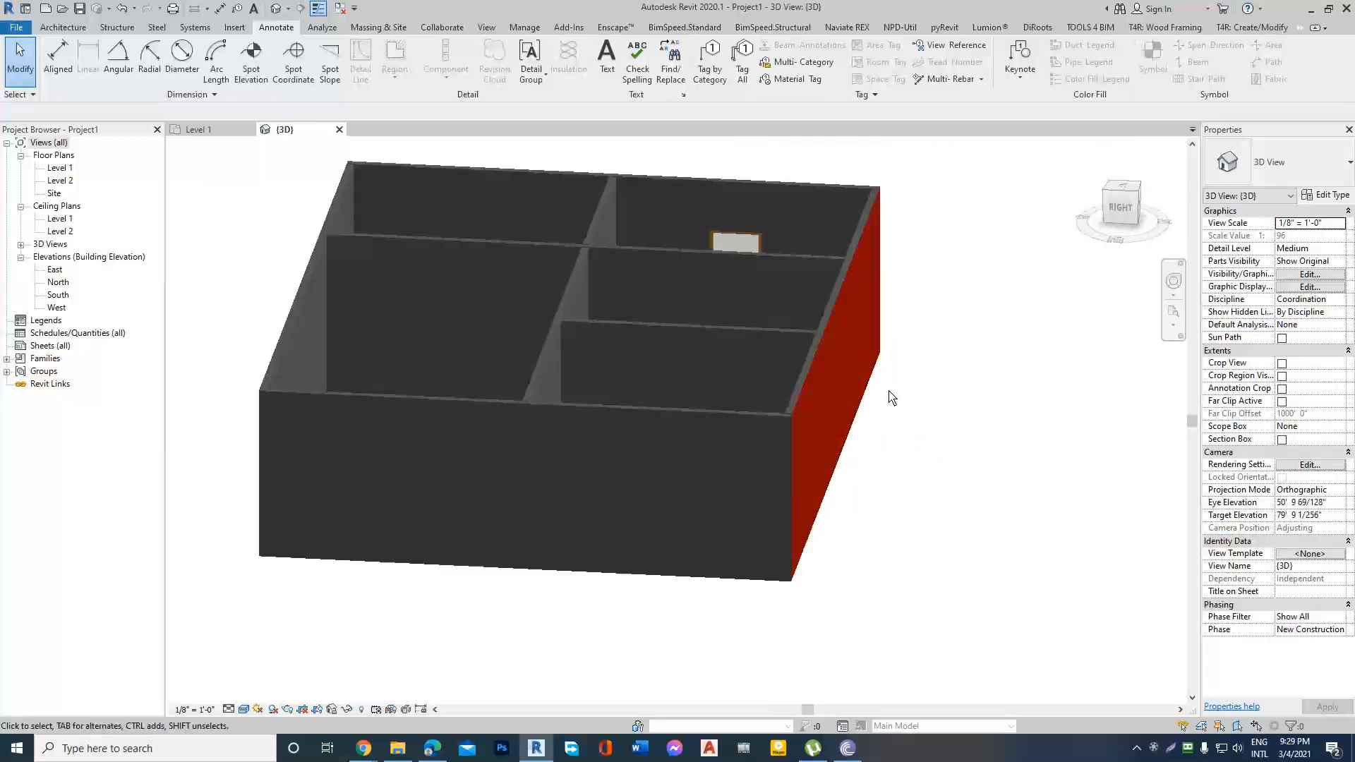
pyautogui.scroll(-2, 893, 399)
pyautogui.keyDown('shift'); pyautogui.moveTo(895, 402); pyautogui.dragTo(753, 532, button='middle'); pyautogui.keyUp('shift')
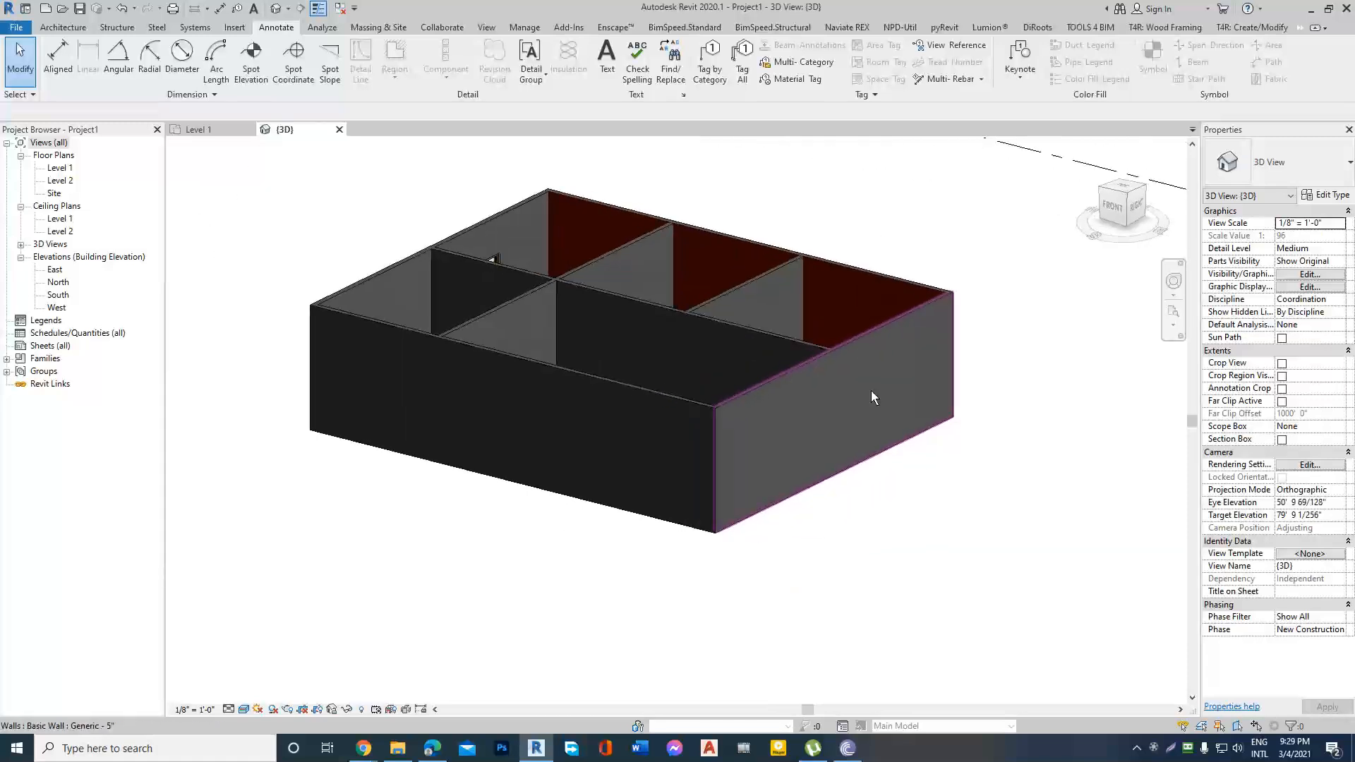
pyautogui.scroll(4, 871, 391)
pyautogui.scroll(-3, 719, 509)
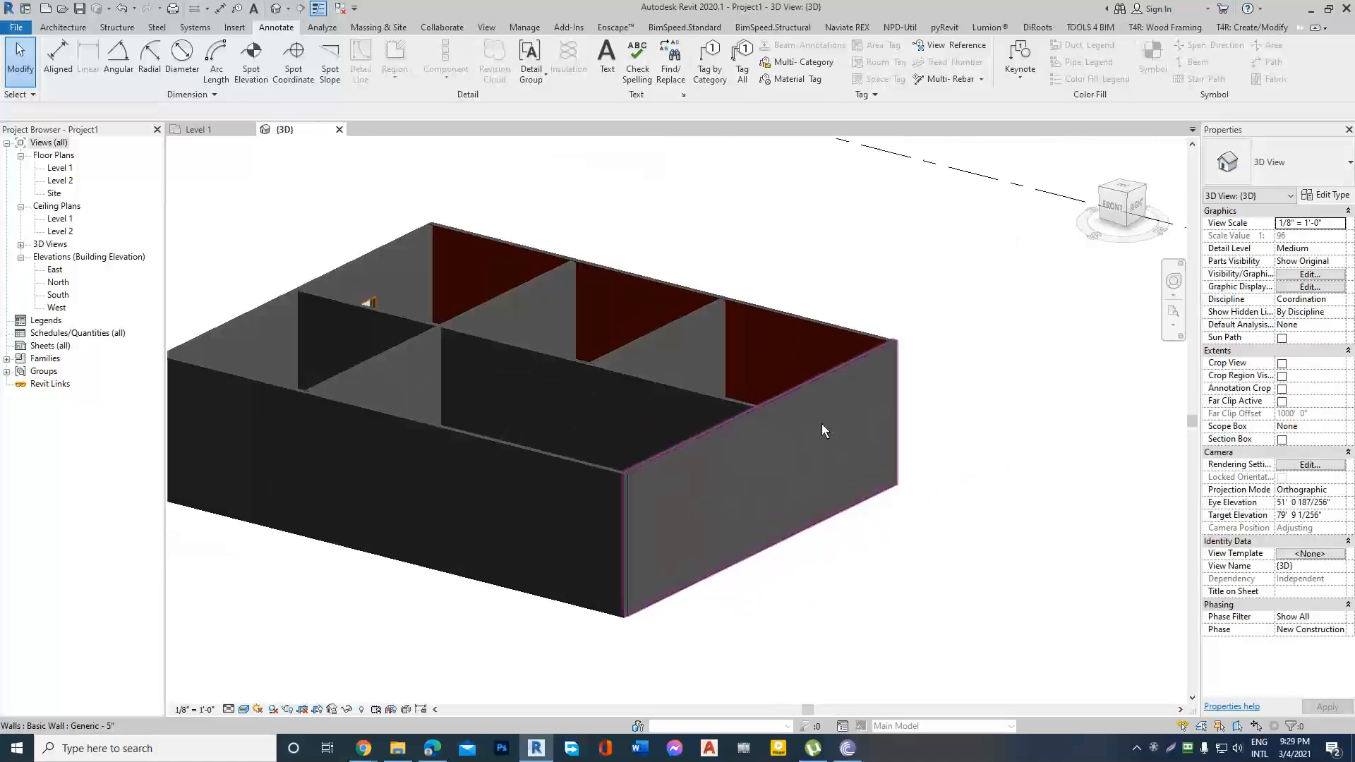
# Paint the outer face of the Generic - 5" end wall adjoining the red wall with the Door - Panel material.
pyautogui.scroll(1, 821, 429)
pyautogui.click(770, 433)
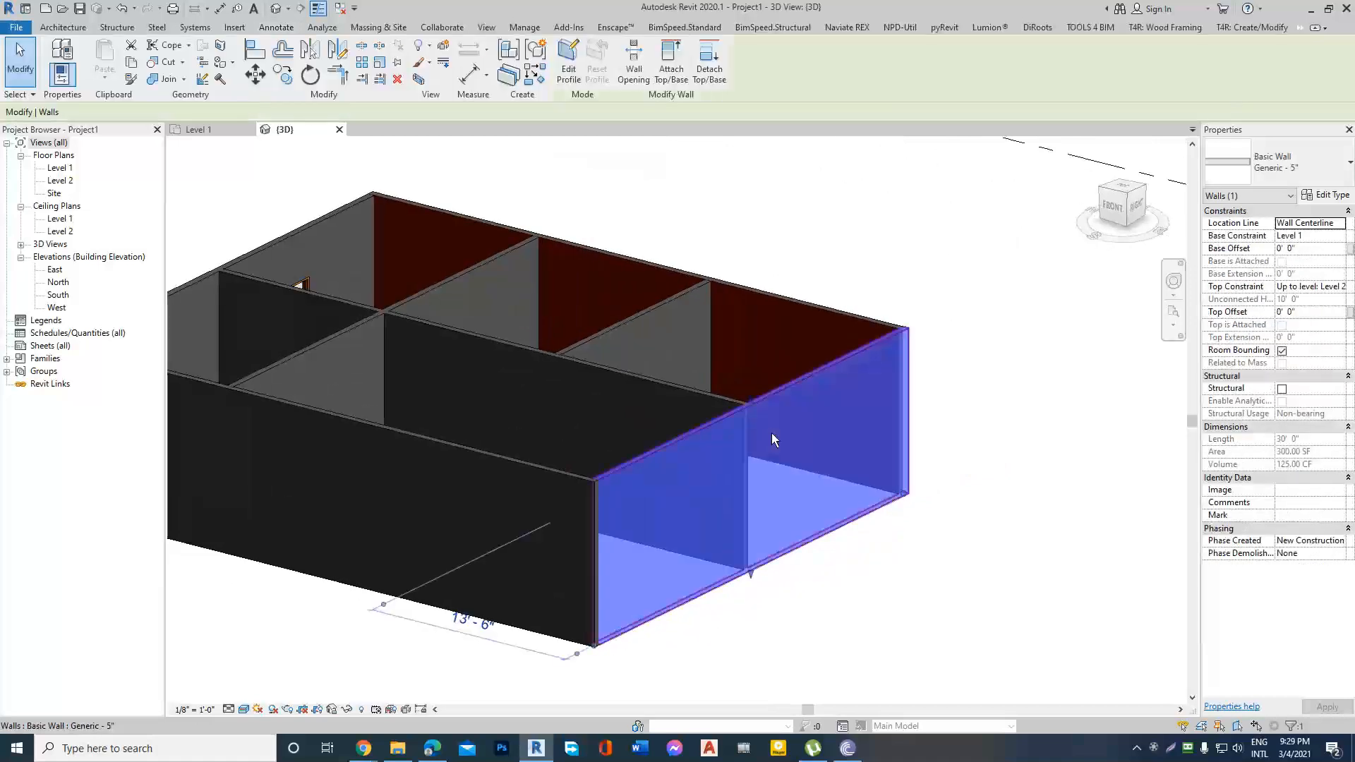
pyautogui.click(233, 65)
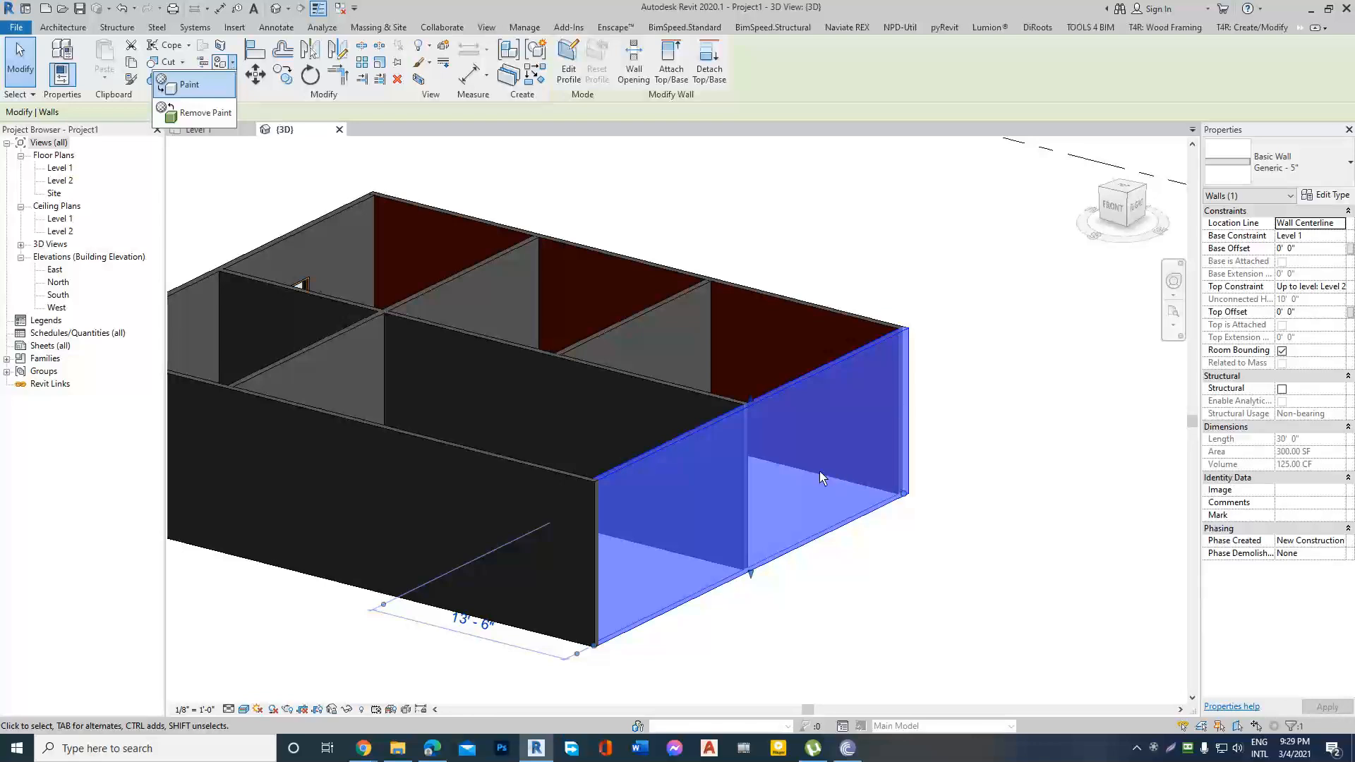
pyautogui.click(1041, 338)
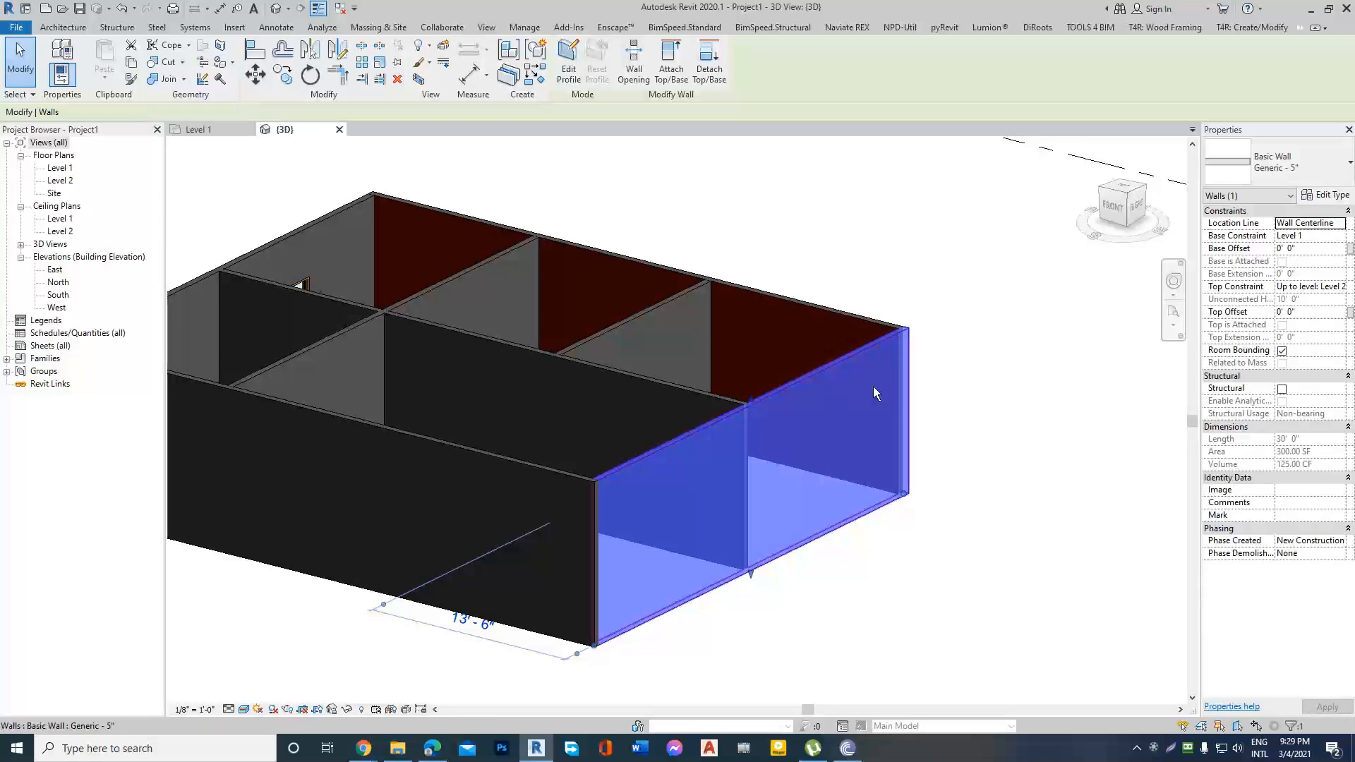
pyautogui.click(233, 62)
pyautogui.click(210, 86)
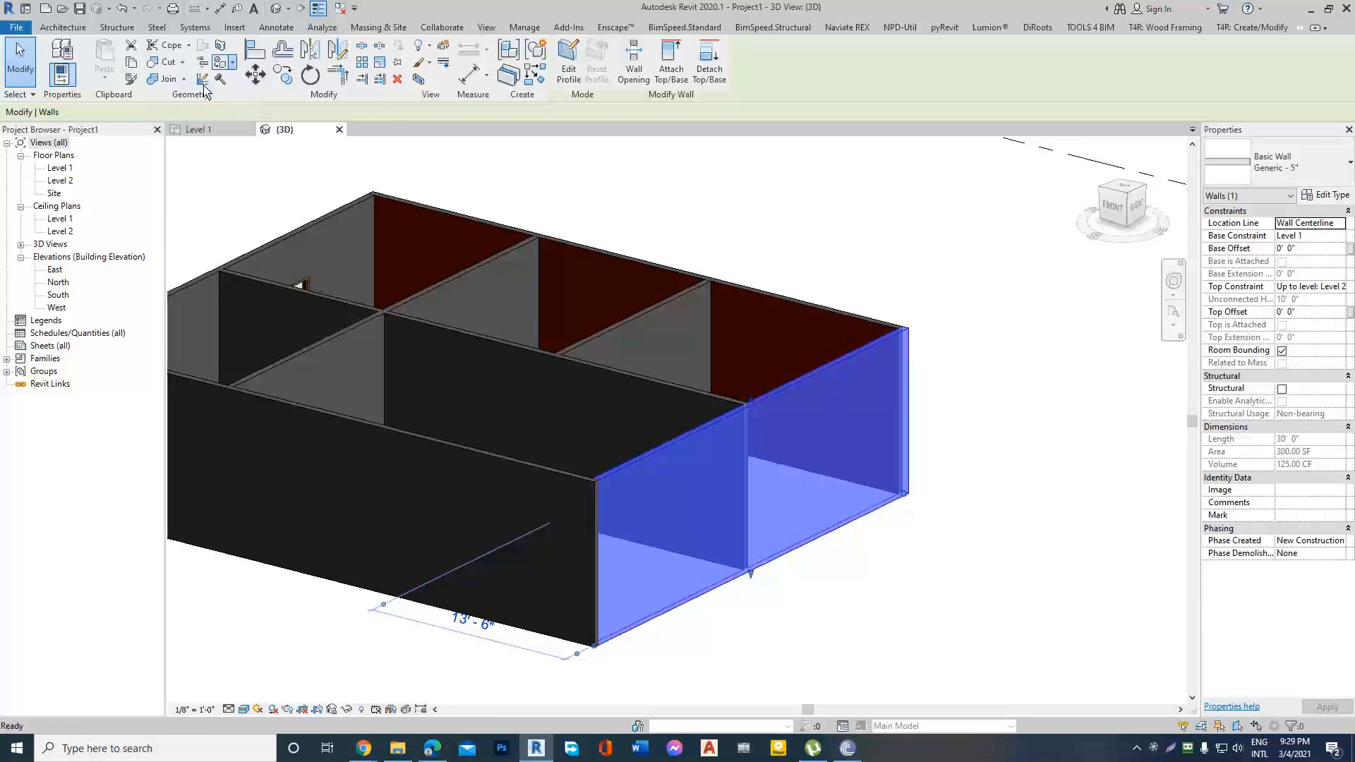
pyautogui.scroll(1, 109, 438)
pyautogui.click(109, 437)
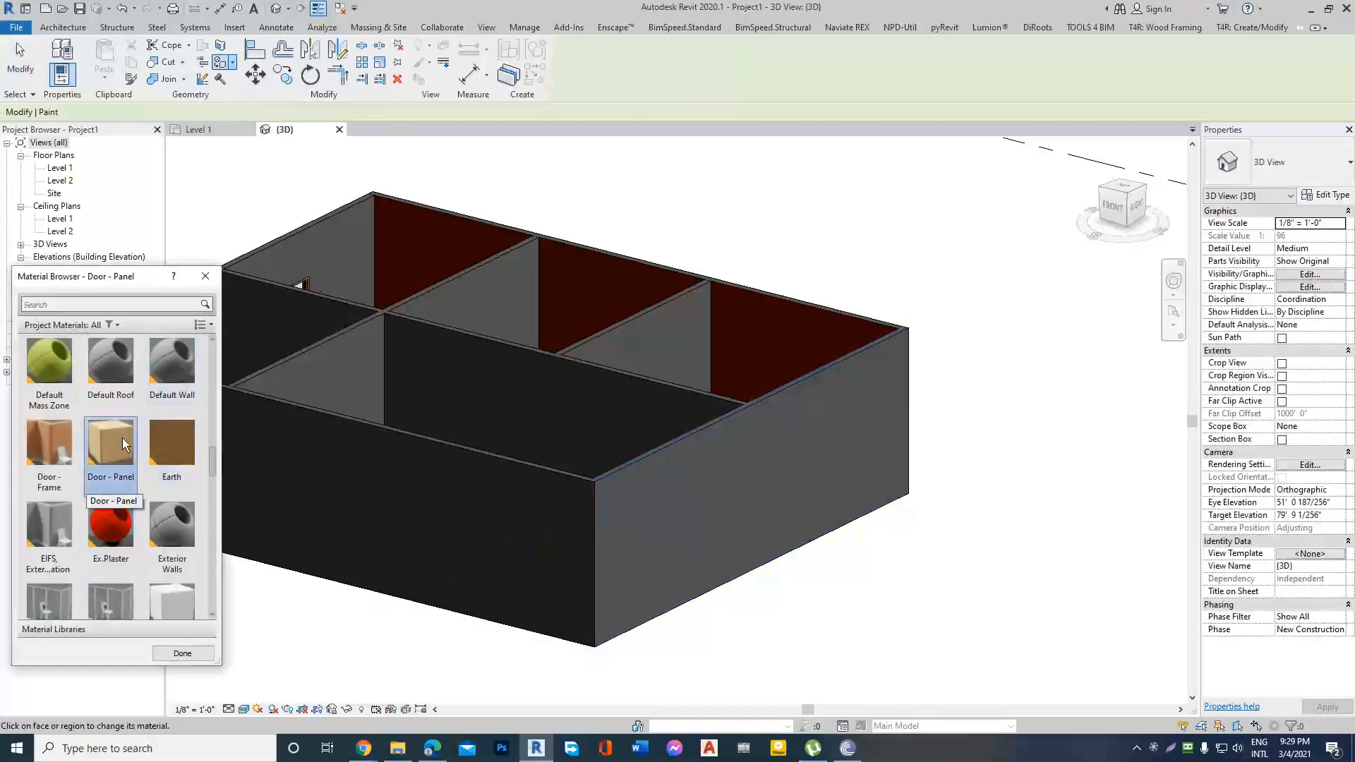
pyautogui.click(695, 524)
# Examine the Door - Panel finish on the painted end wall up close and end the Paint command.
pyautogui.scroll(6, 876, 506)
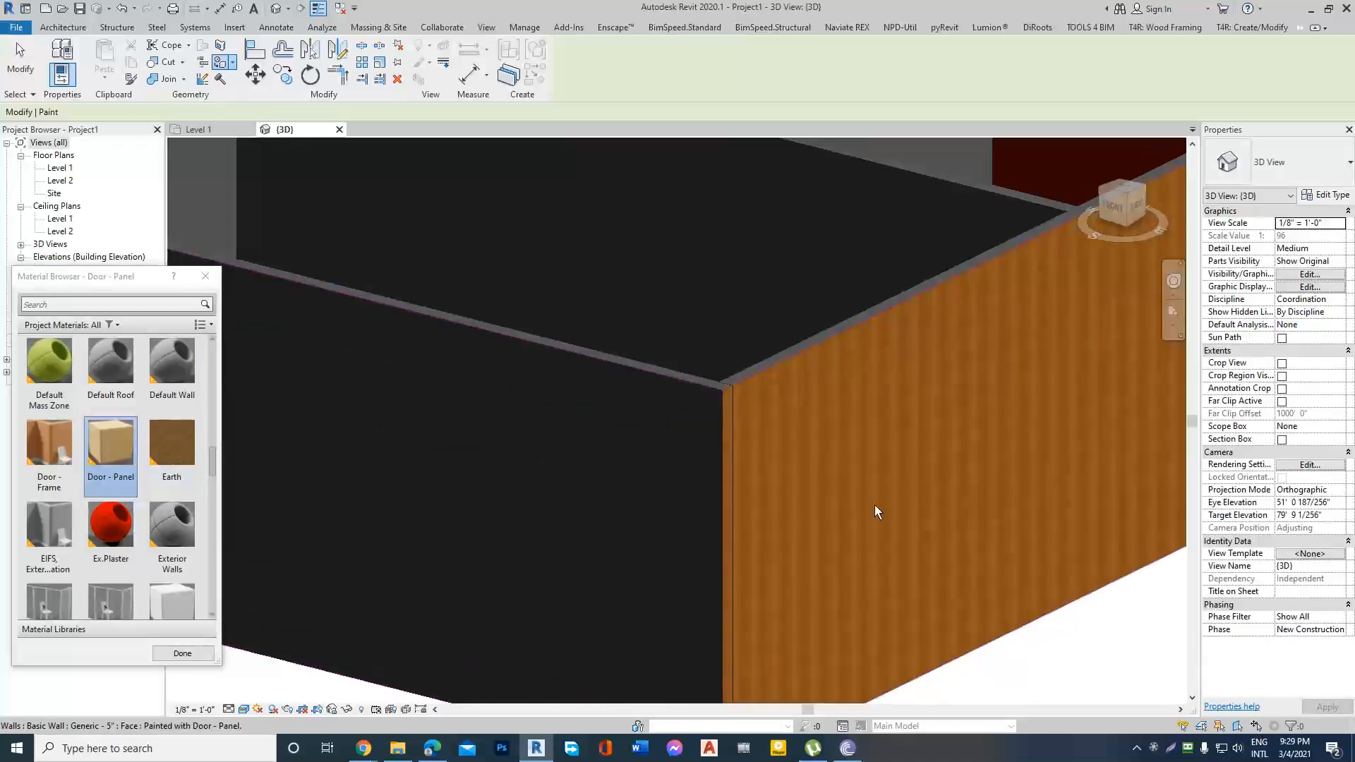
pyautogui.scroll(-3, 607, 429)
pyautogui.scroll(-2, 691, 404)
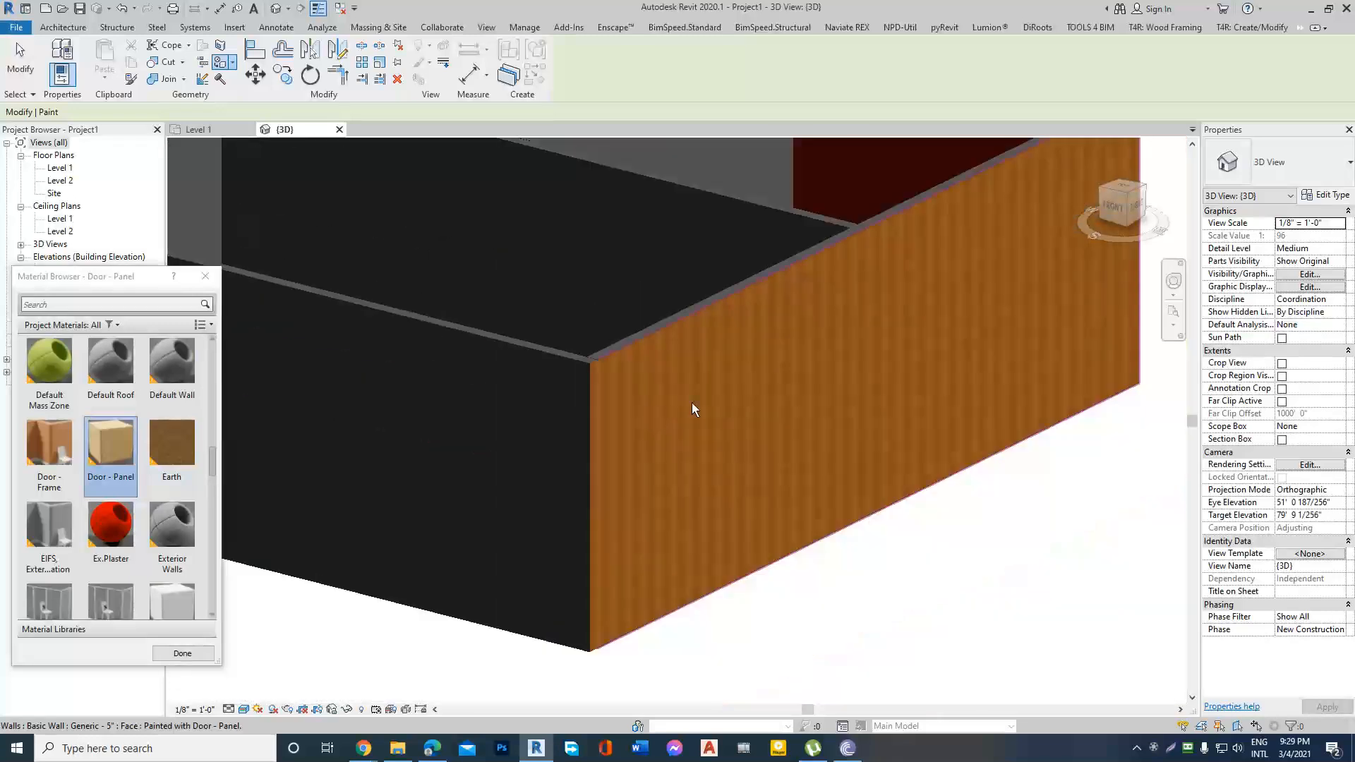
pyautogui.scroll(3, 1053, 304)
pyautogui.scroll(2, 831, 353)
pyautogui.scroll(-1, 979, 355)
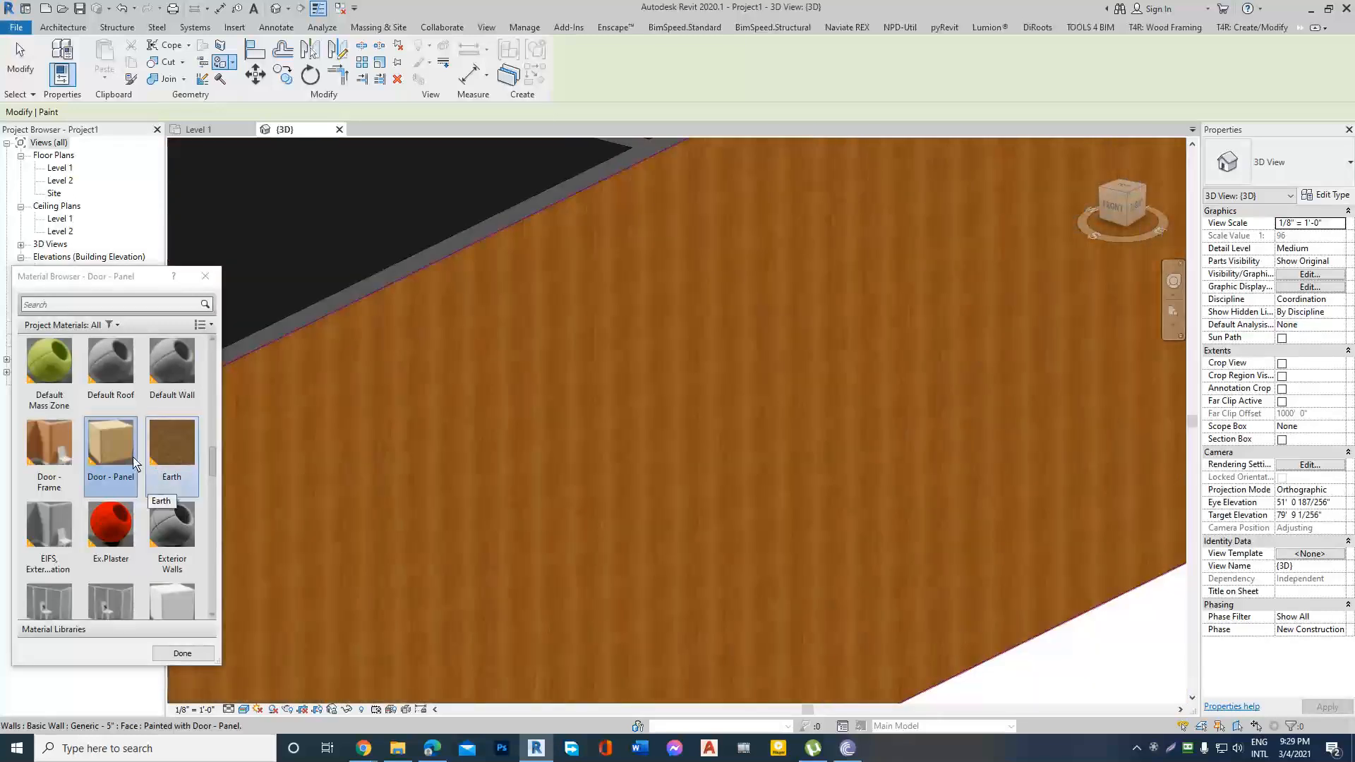
pyautogui.scroll(-8, 955, 361)
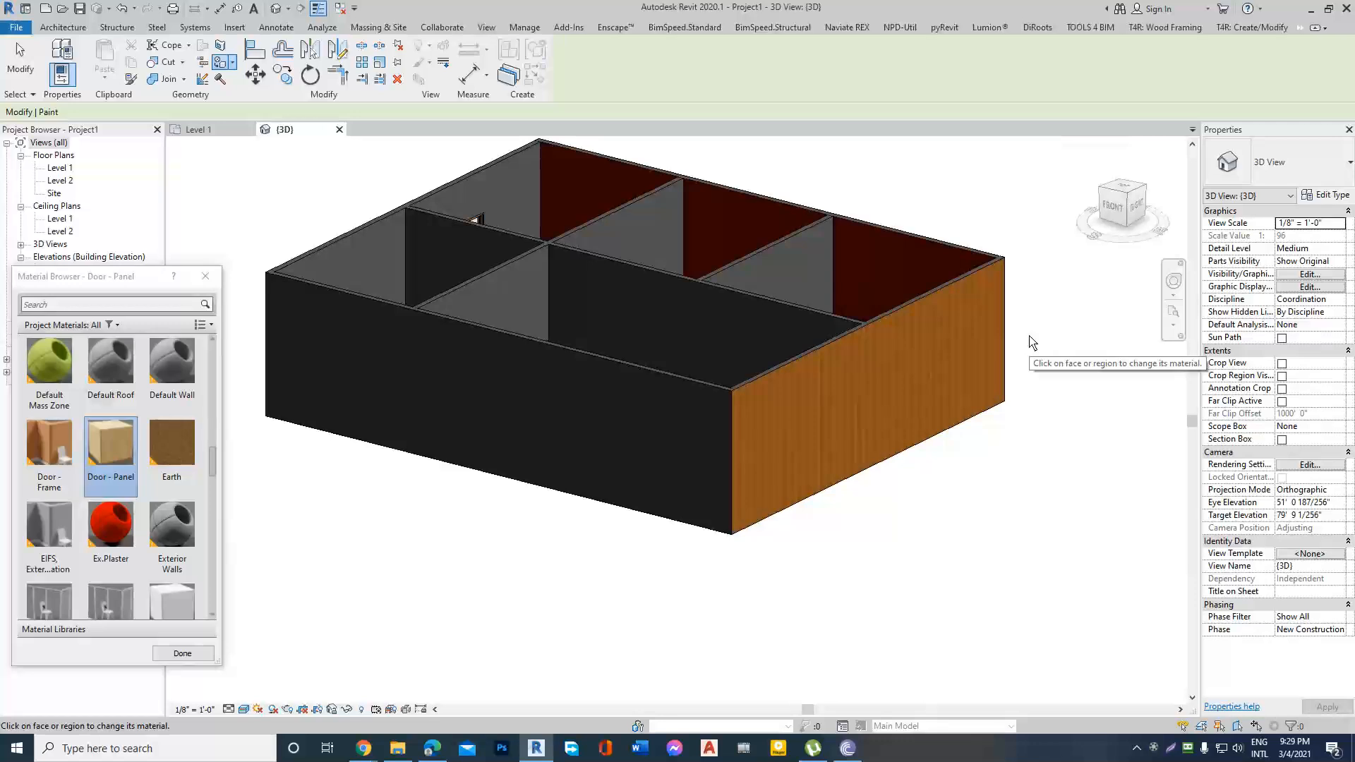
pyautogui.press('Escape')
pyautogui.scroll(2, 969, 322)
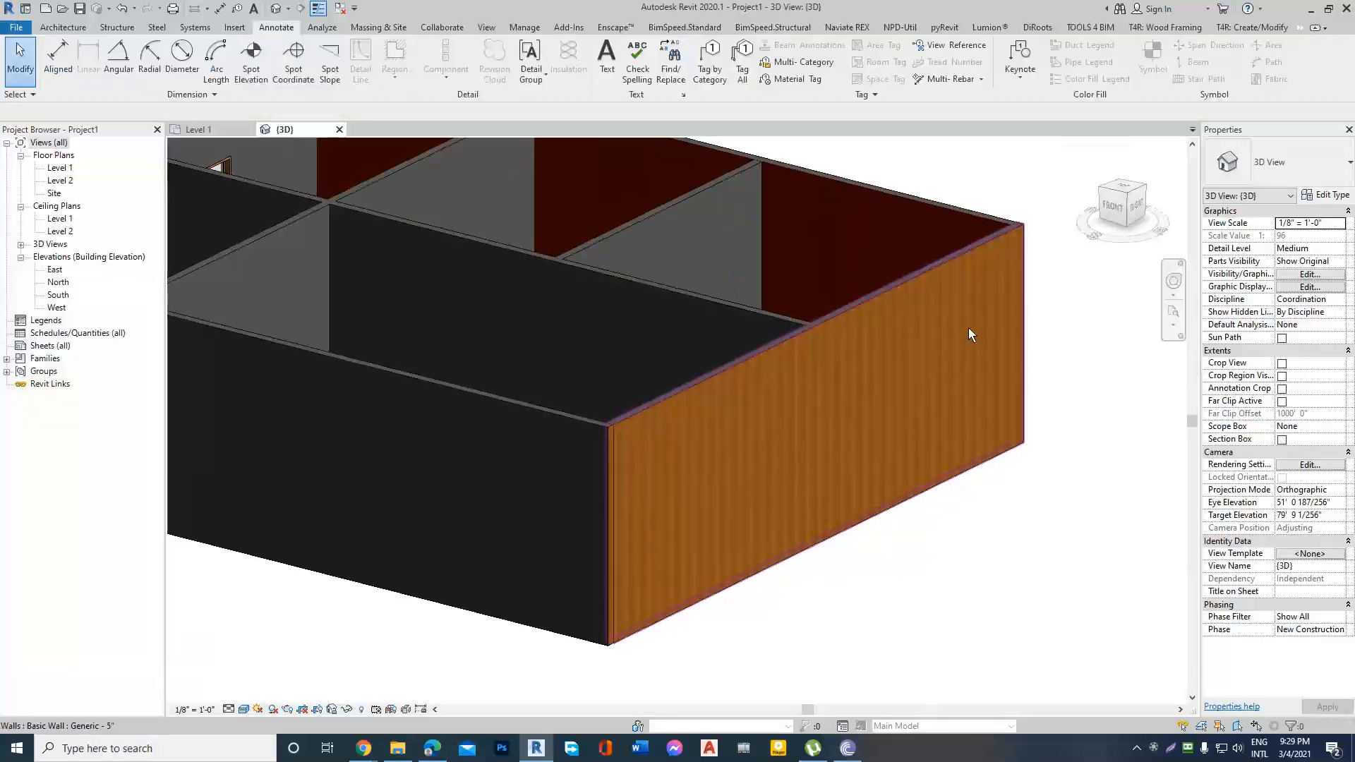
pyautogui.scroll(-3, 921, 352)
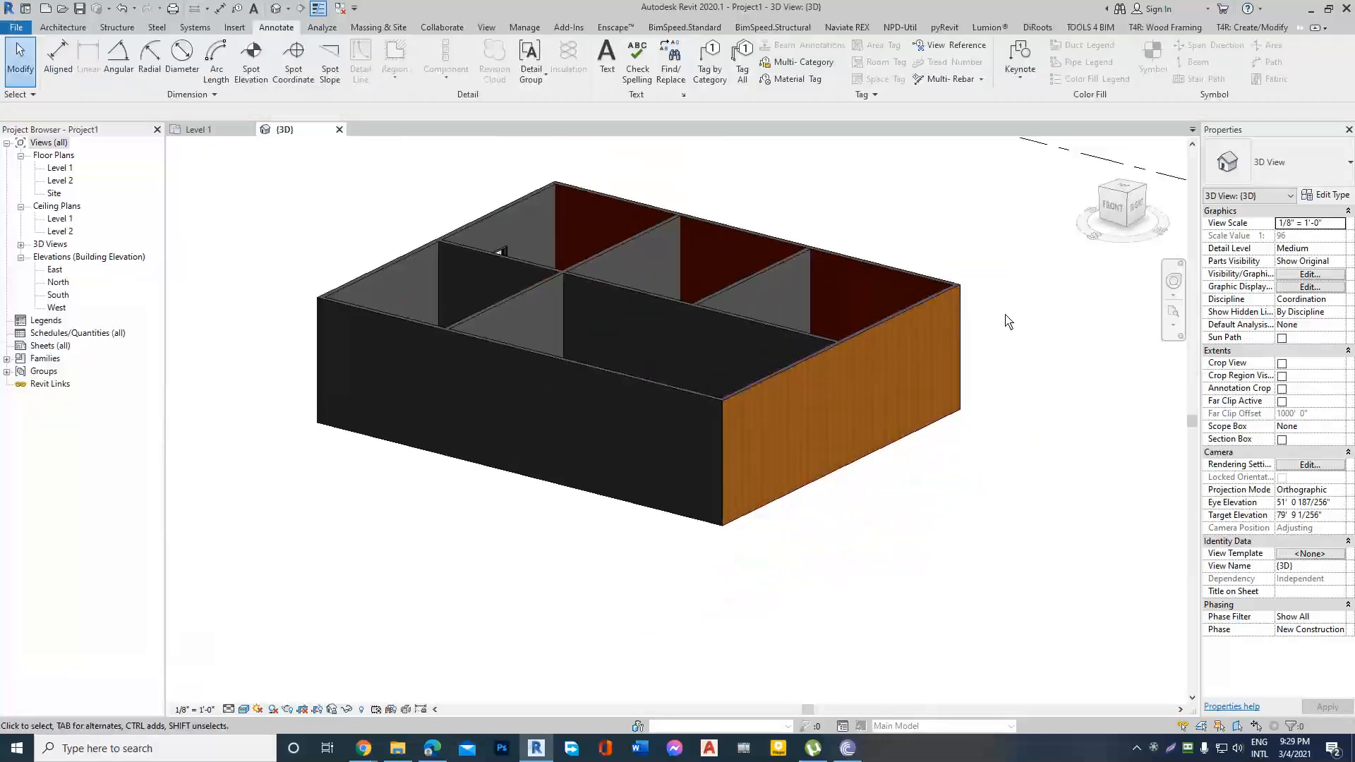
# Review the layer assembly of the red Ex.Wall=5" wall in its type properties, close it without changes and deselect the wall.
pyautogui.keyDown('shift'); pyautogui.moveTo(979, 322); pyautogui.dragTo(598, 403, button='middle'); pyautogui.keyUp('shift')
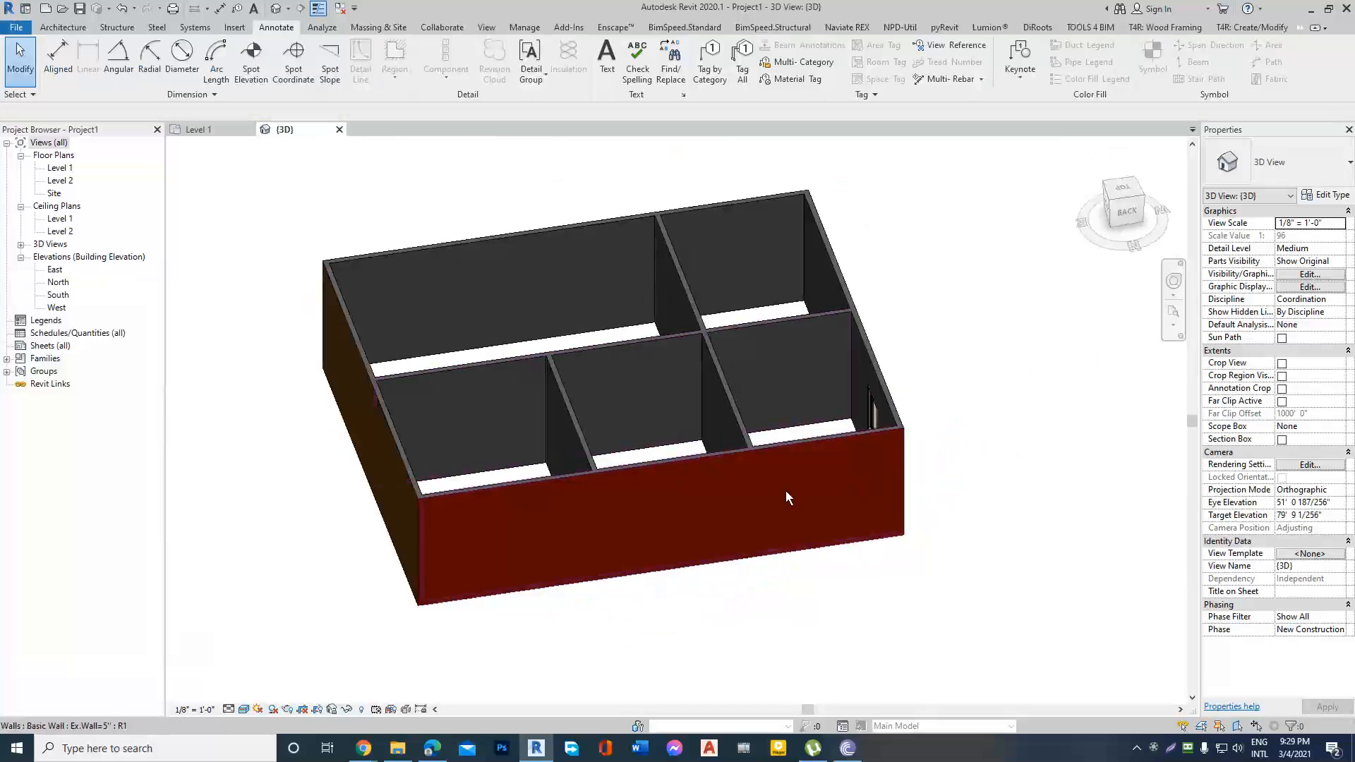
pyautogui.keyDown('shift'); pyautogui.moveTo(787, 492); pyautogui.dragTo(1004, 409, button='middle'); pyautogui.keyUp('shift')
pyautogui.scroll(2, 1095, 337)
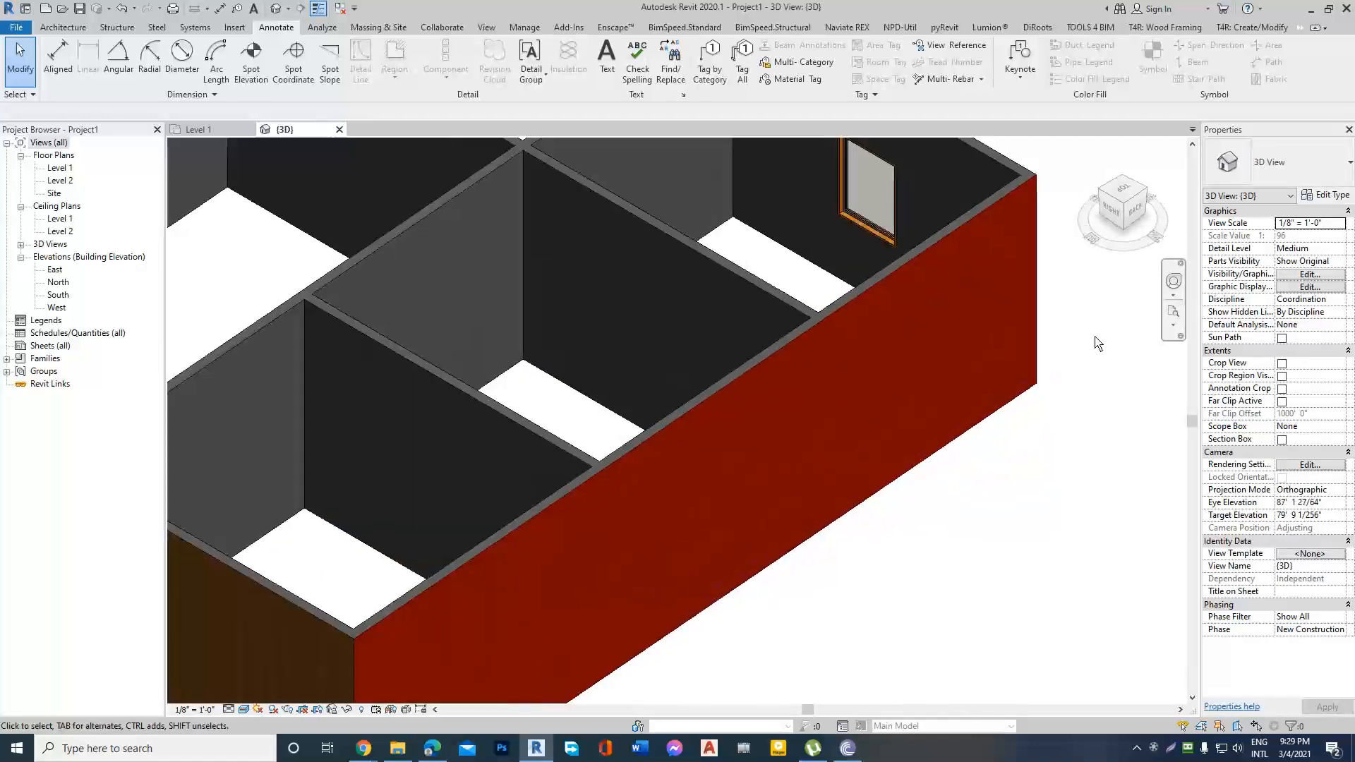
pyautogui.click(846, 388)
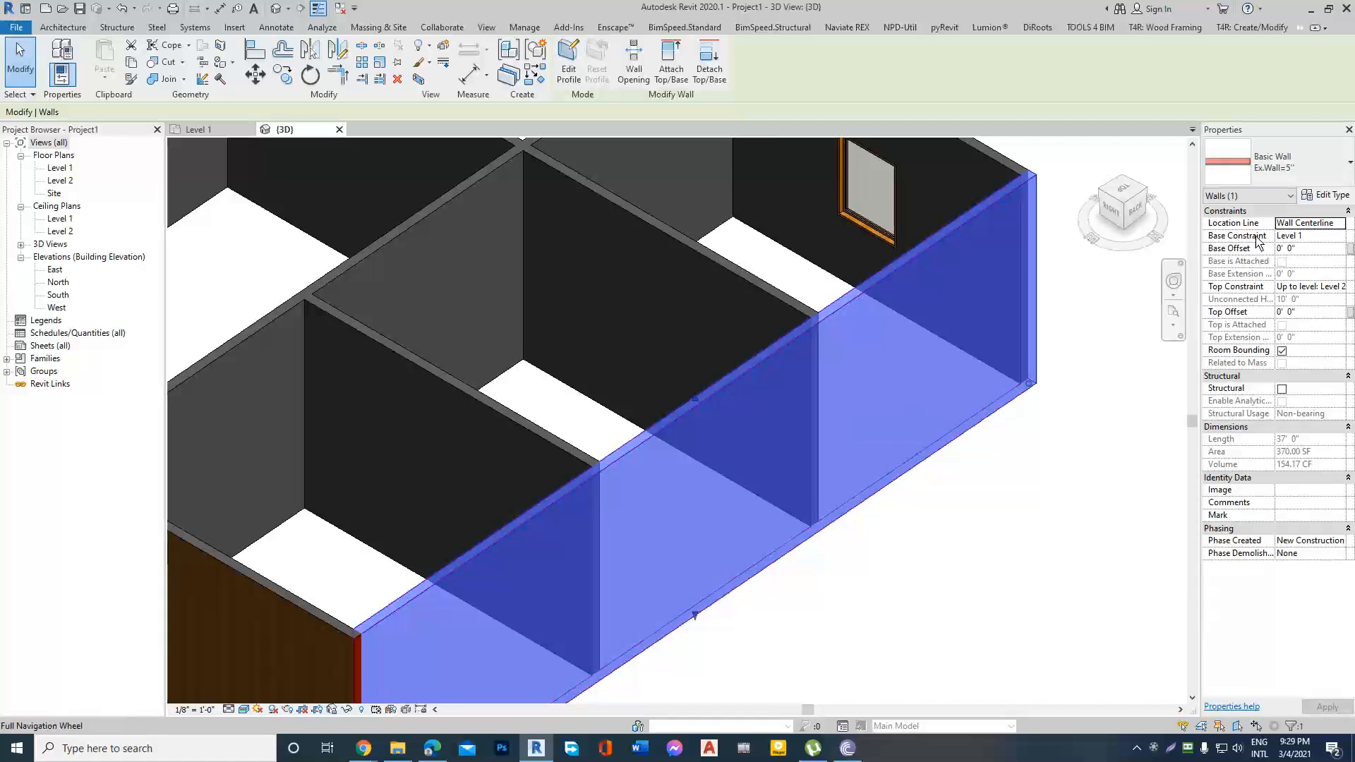
pyautogui.click(1329, 199)
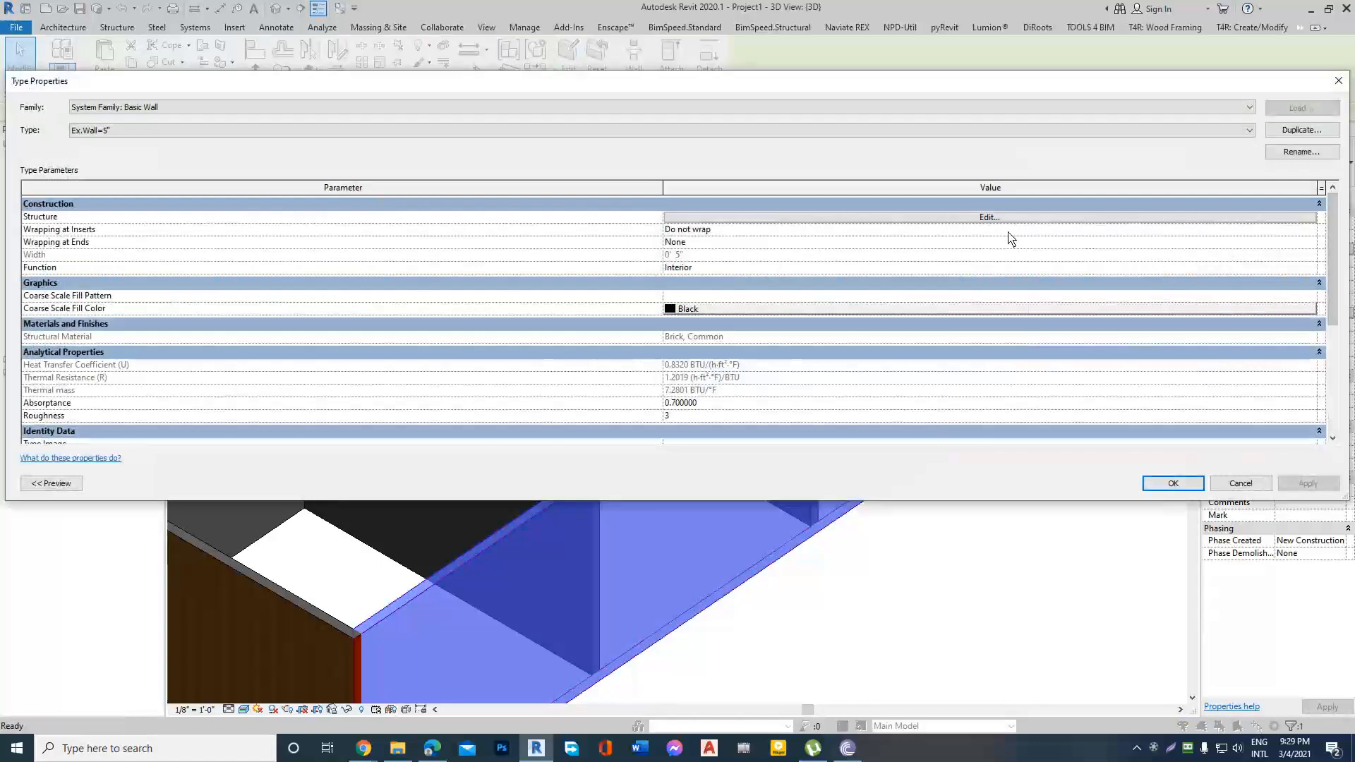
pyautogui.click(990, 218)
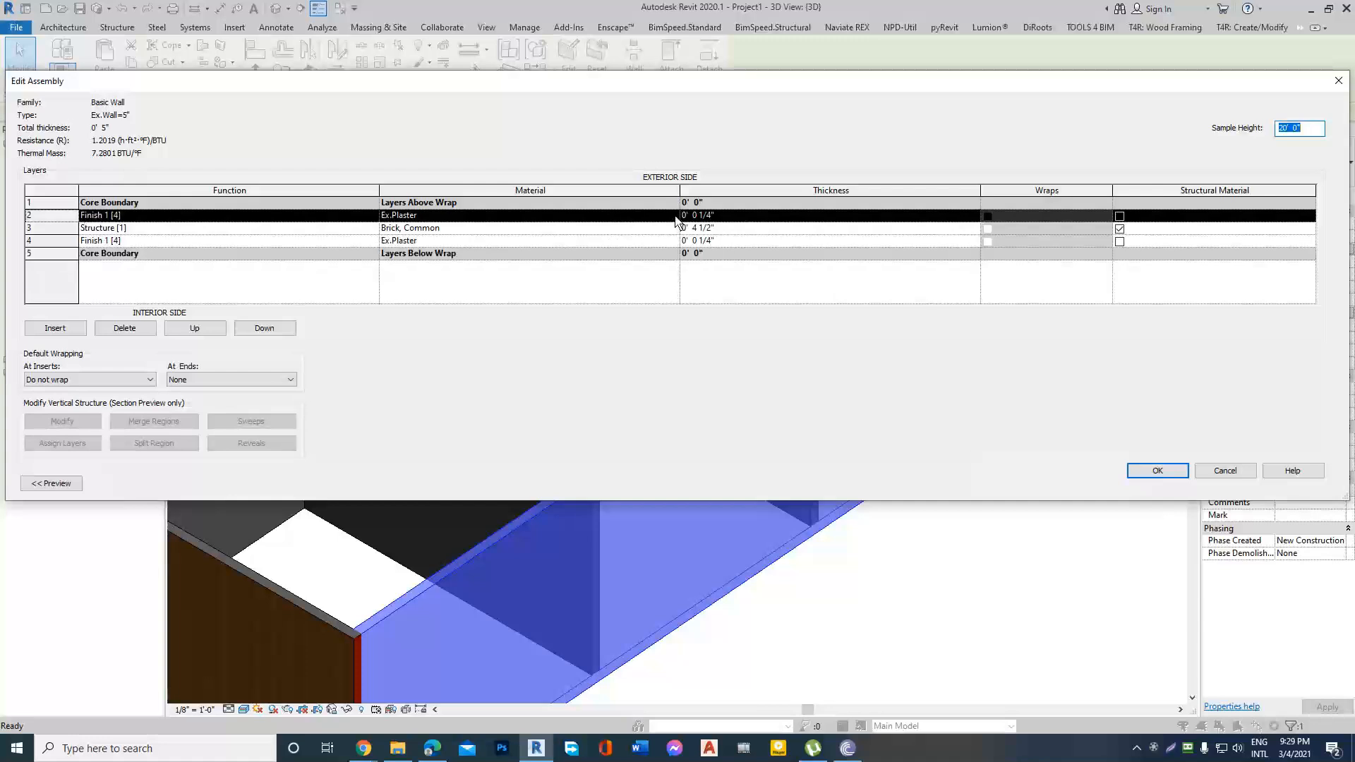
pyautogui.click(1337, 80)
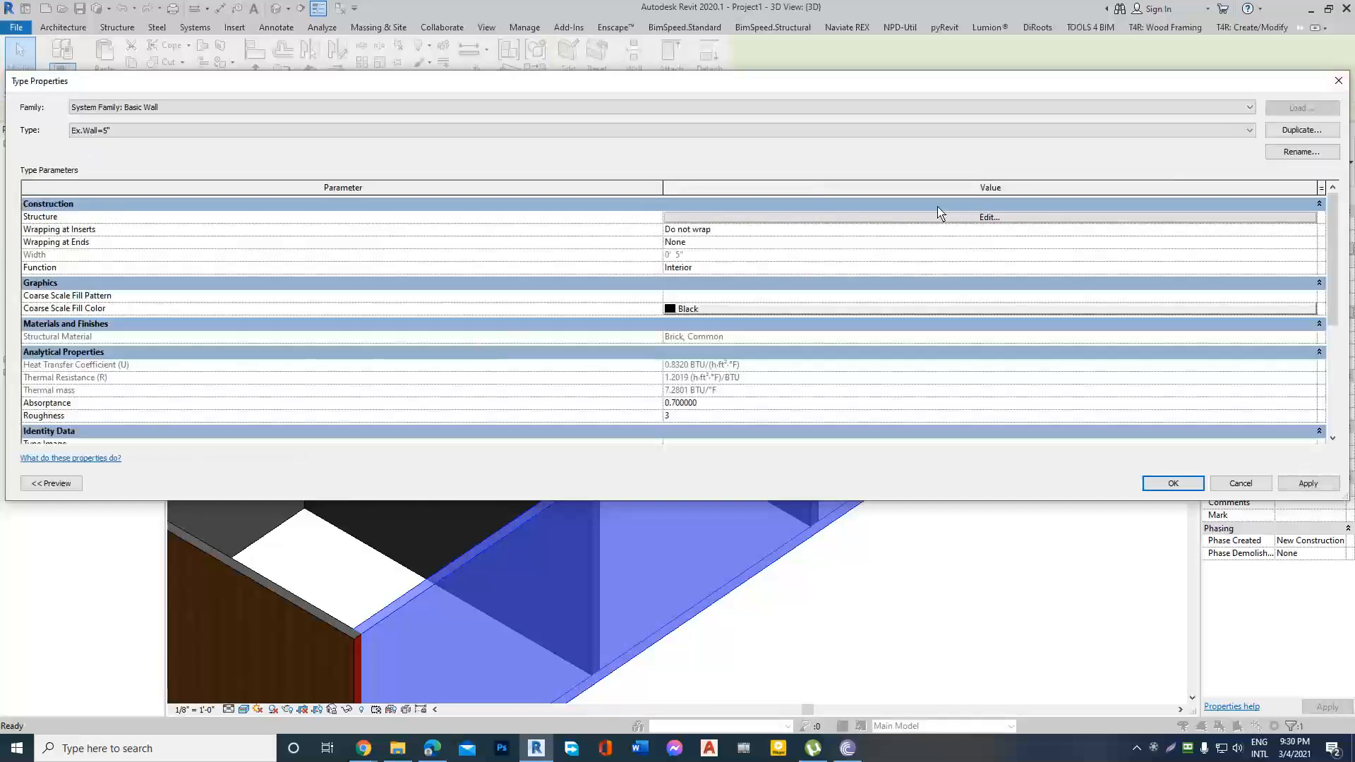
pyautogui.click(992, 218)
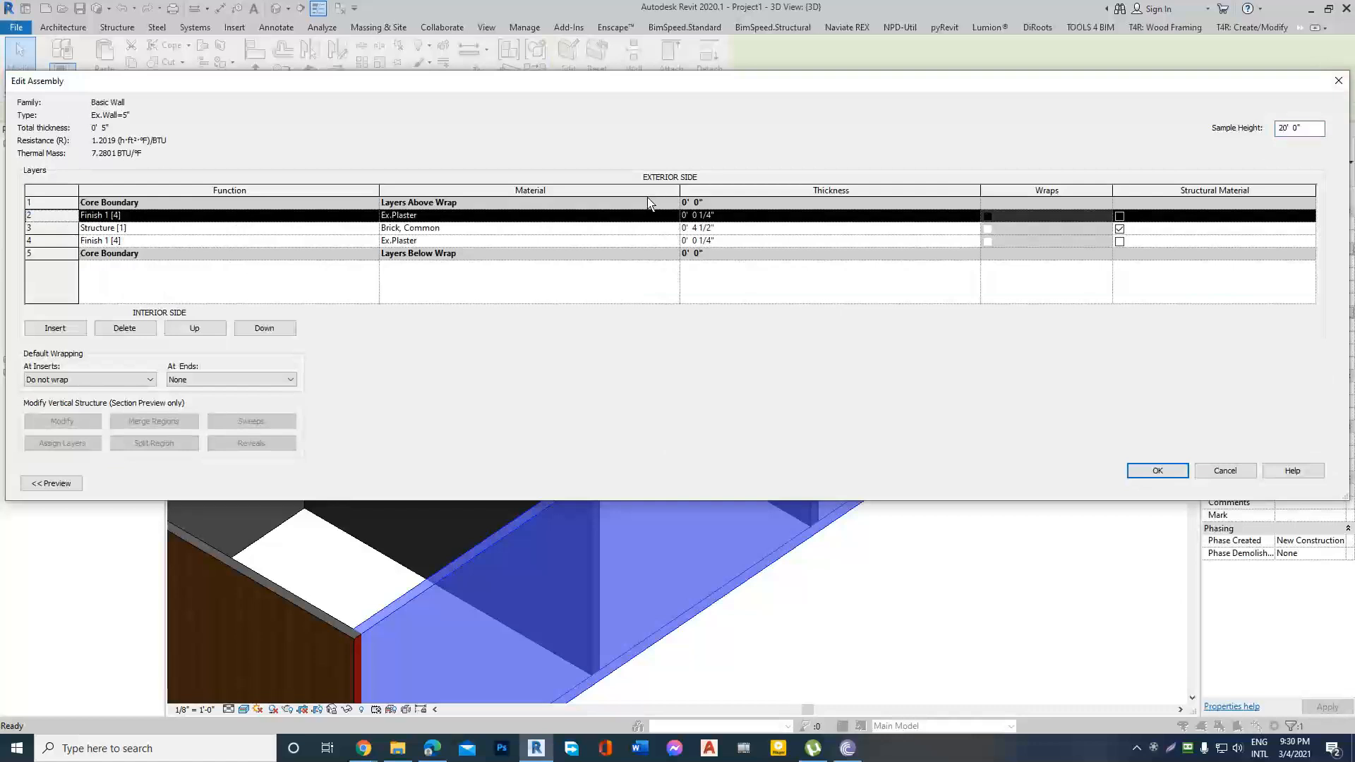
pyautogui.click(1338, 80)
pyautogui.click(1336, 79)
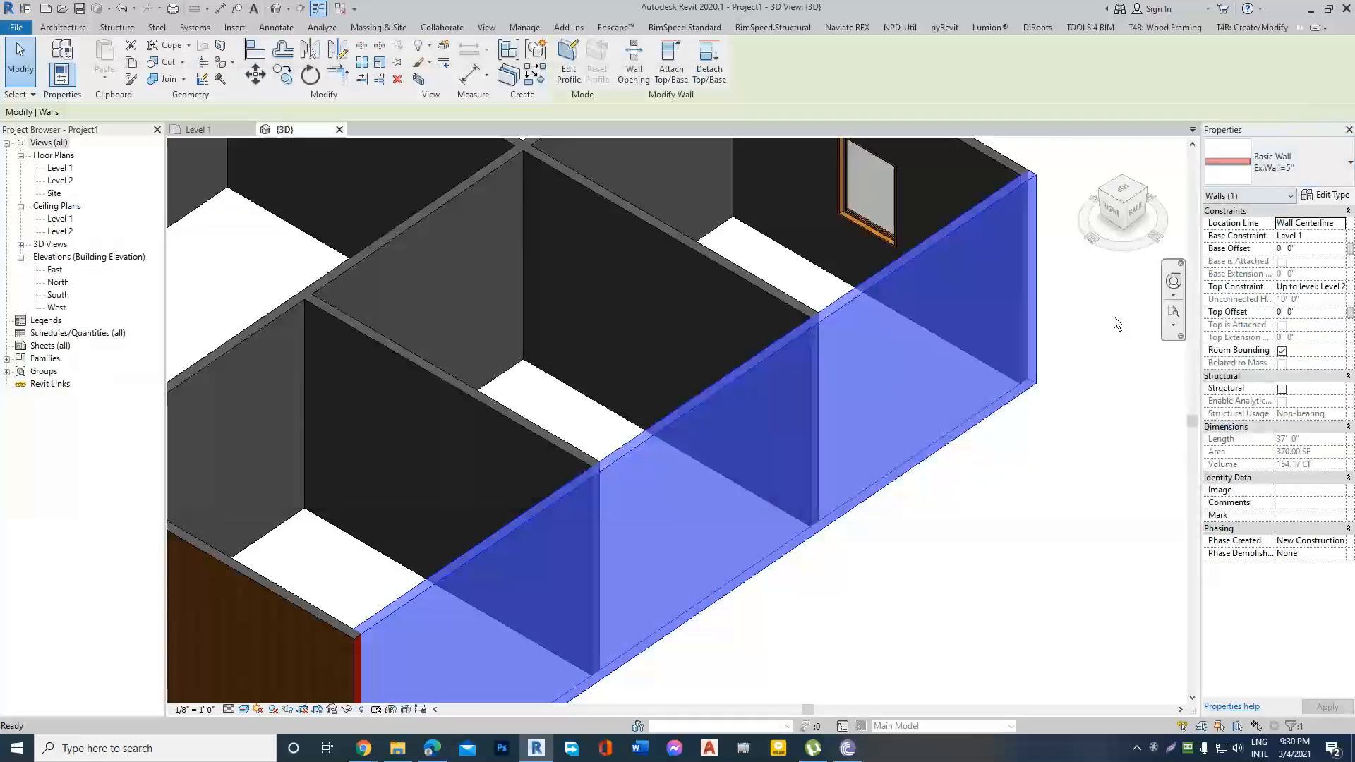
pyautogui.click(1116, 319)
# Switch to the Revit Architecture outline in Google Docs, check the 07) Architecture Wall Model of House topics, and return to Revit.
pyautogui.scroll(-2, 726, 492)
pyautogui.scroll(-2, 726, 492)
pyautogui.keyDown('shift'); pyautogui.moveTo(722, 464); pyautogui.dragTo(1029, 349, button='middle'); pyautogui.keyUp('shift')
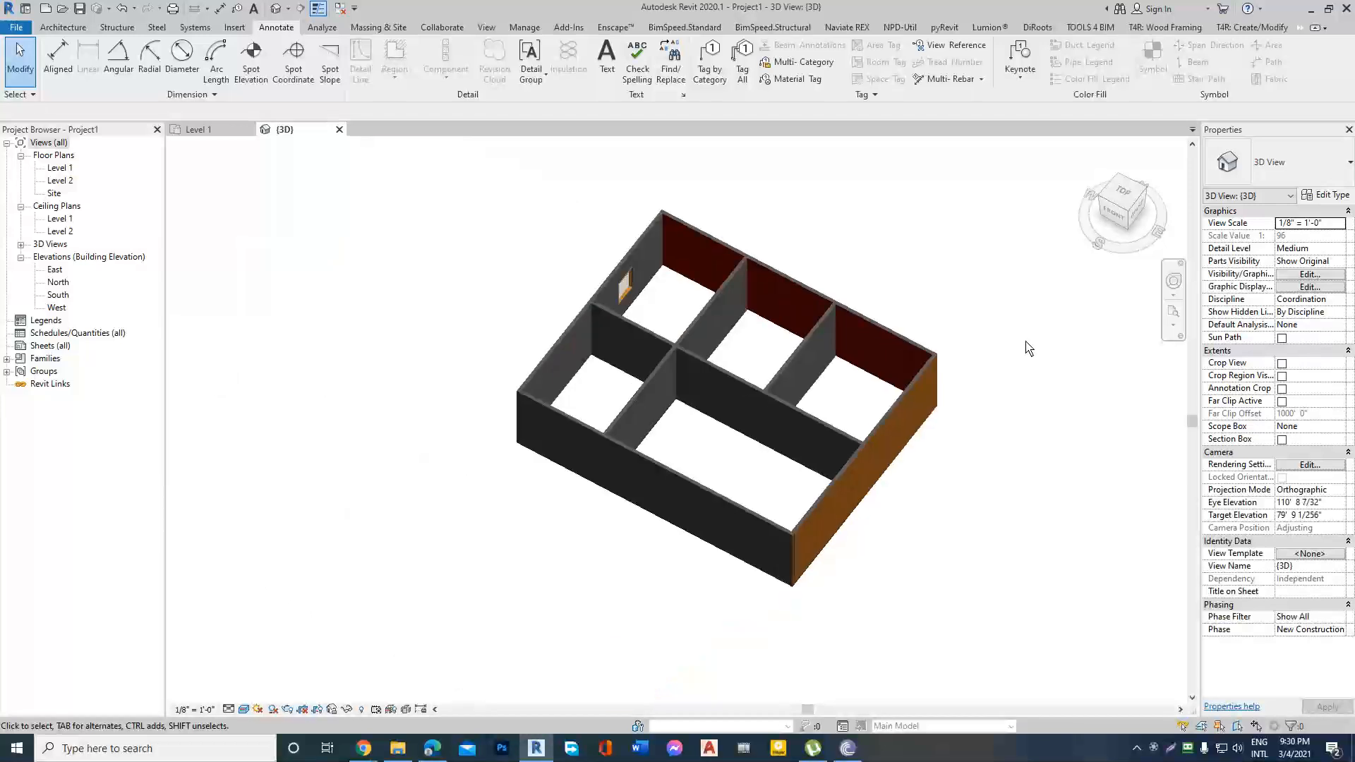
pyautogui.scroll(2, 959, 402)
pyautogui.click(367, 747)
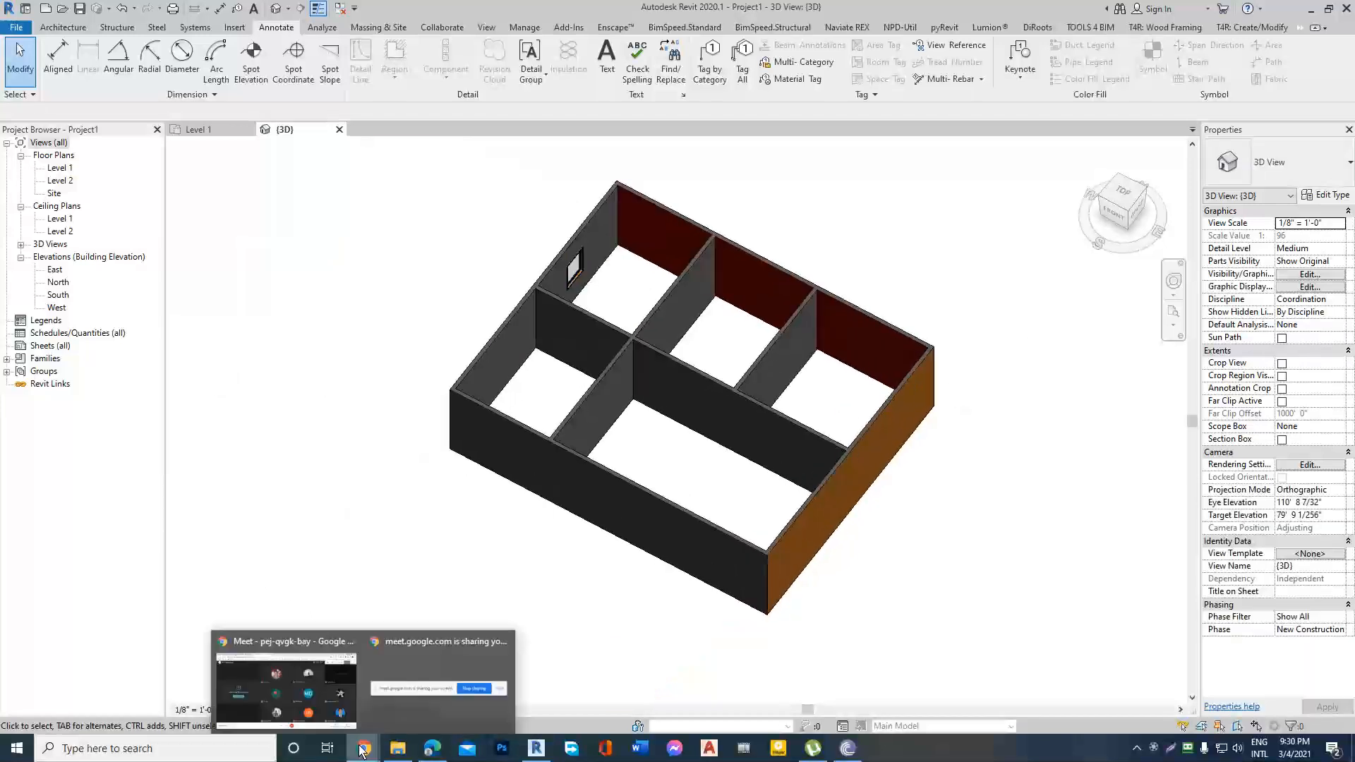
pyautogui.click(267, 693)
pyautogui.click(192, 9)
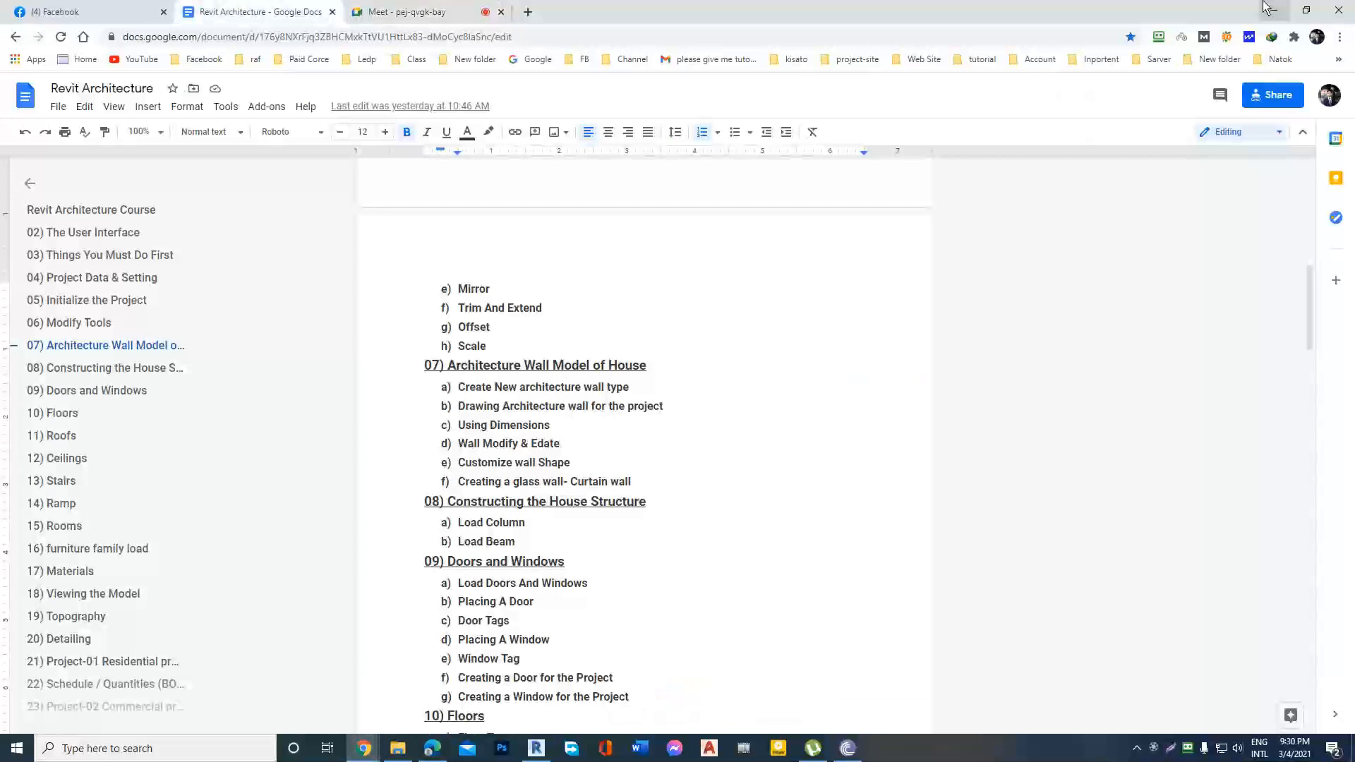
pyautogui.click(1274, 10)
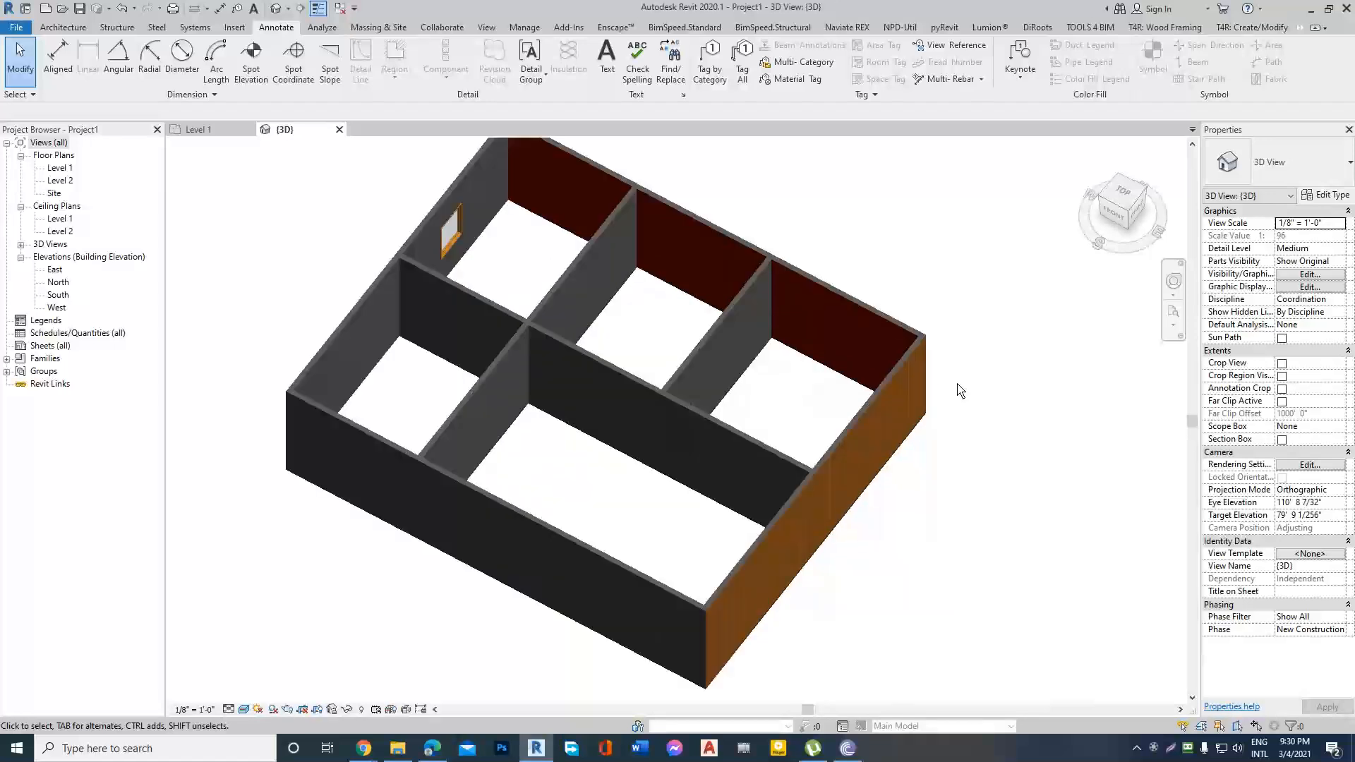
# Compare the wood-painted end wall with the red Ex.Wall=5" wall around their shared corner in 3D.
pyautogui.scroll(3, 987, 363)
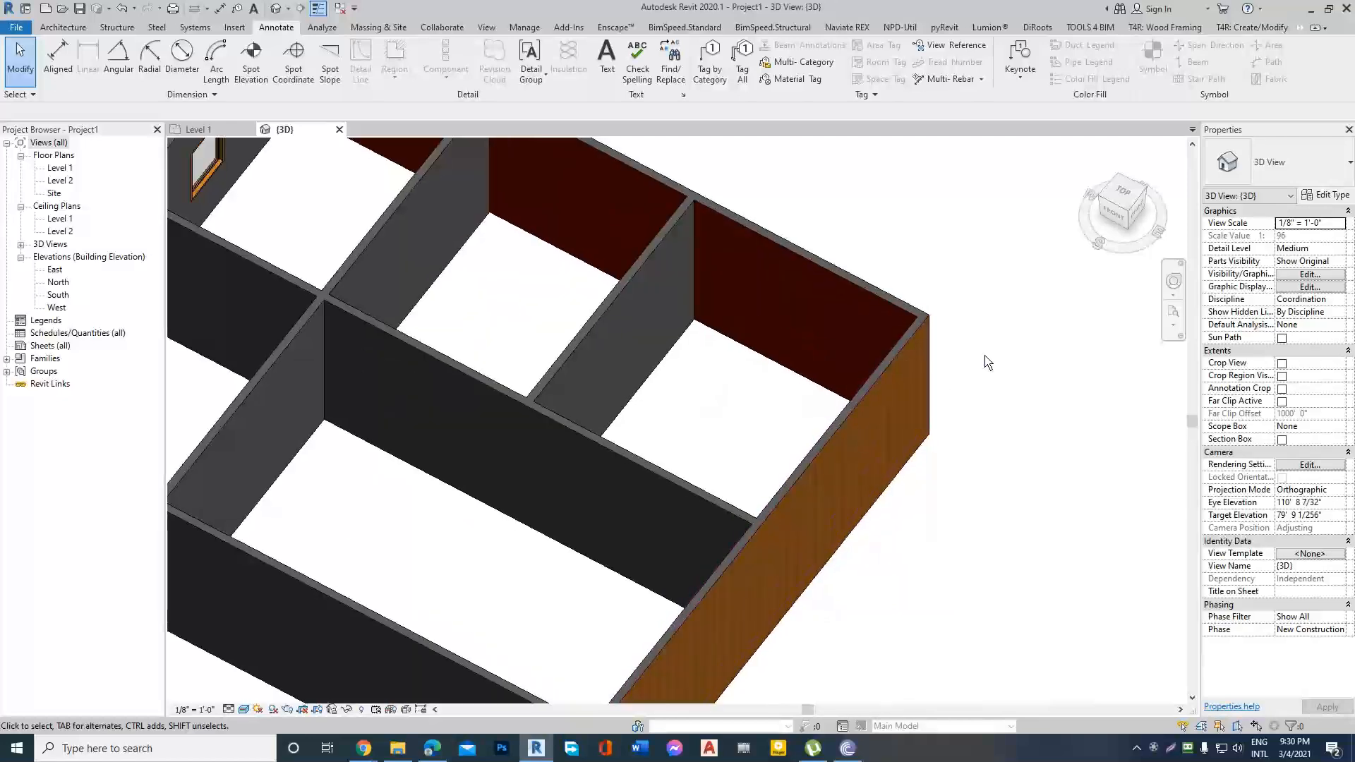
pyautogui.scroll(-3, 985, 360)
pyautogui.scroll(-2, 801, 465)
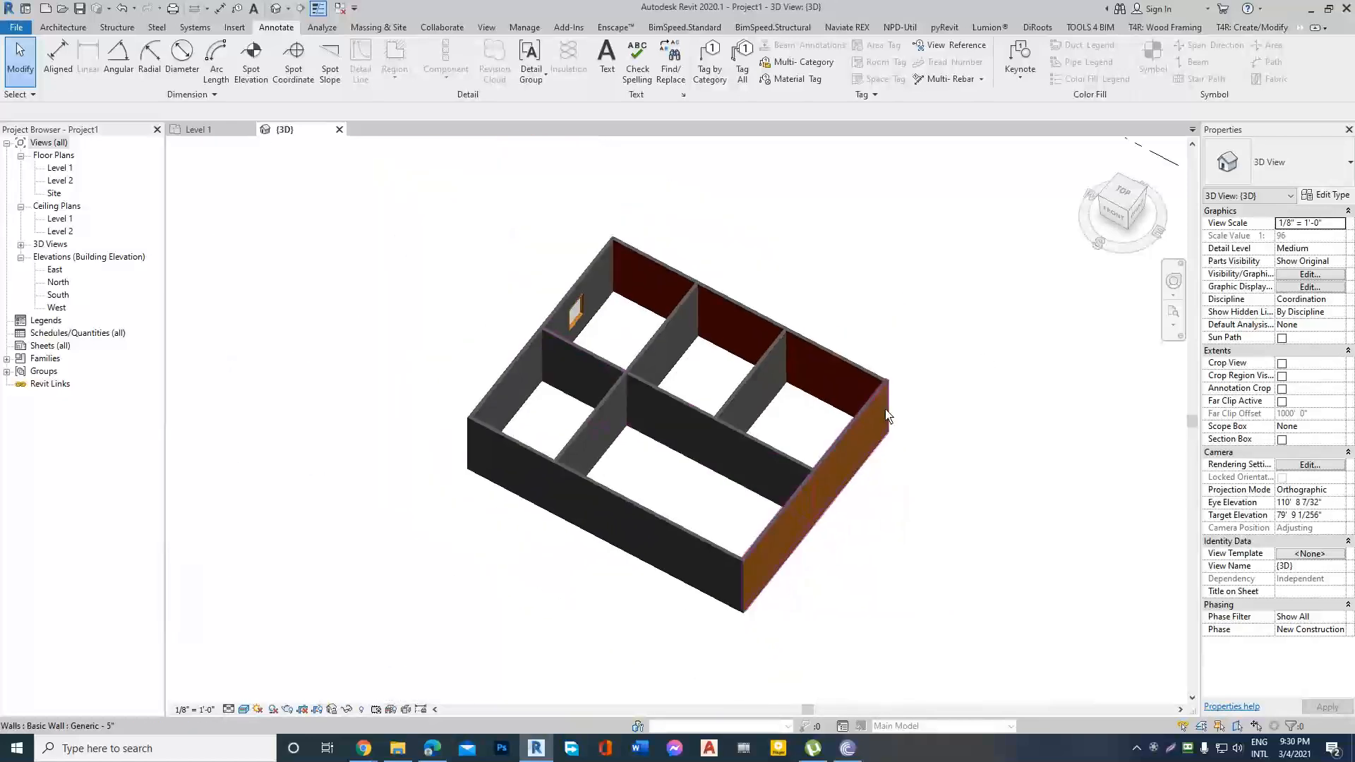
pyautogui.scroll(3, 987, 387)
pyautogui.keyDown('shift'); pyautogui.moveTo(986, 387); pyautogui.dragTo(671, 283, button='middle'); pyautogui.keyUp('shift')
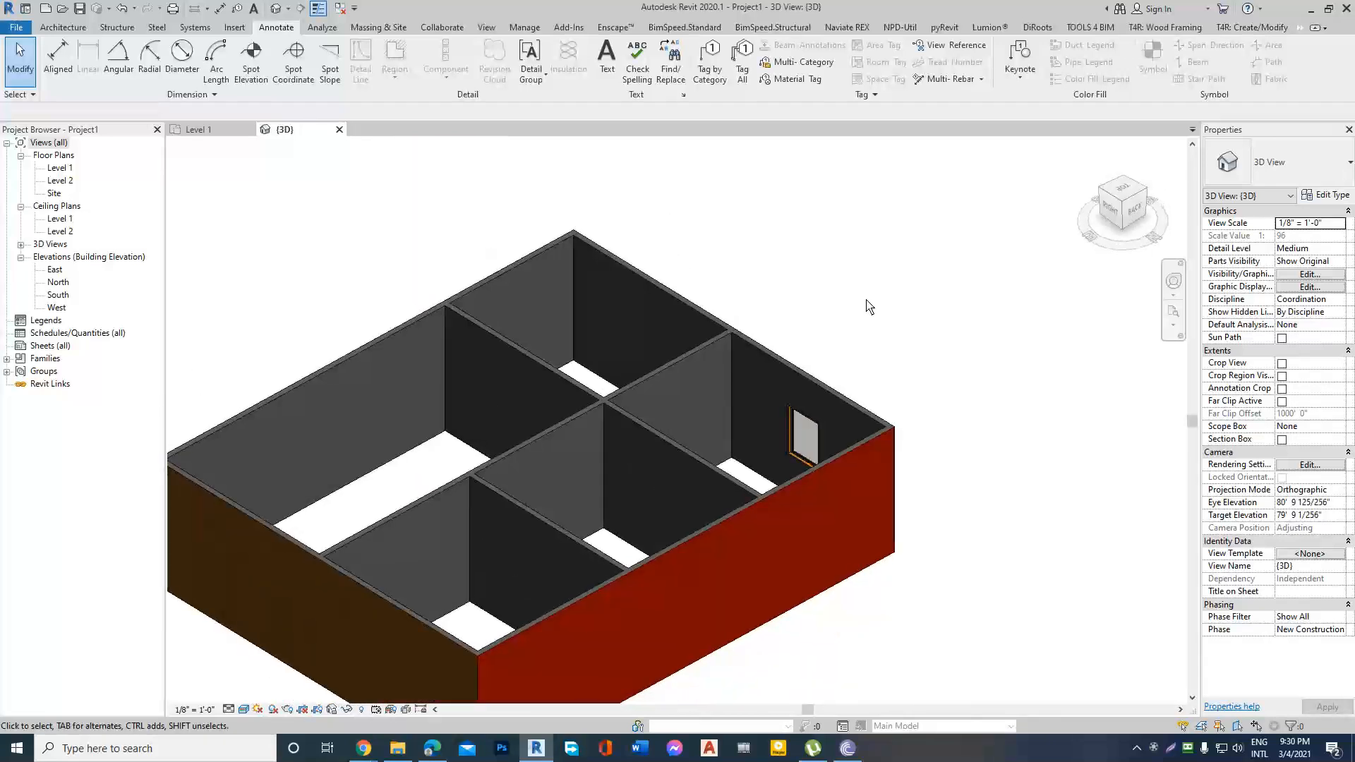
pyautogui.scroll(-1, 733, 544)
pyautogui.scroll(3, 731, 530)
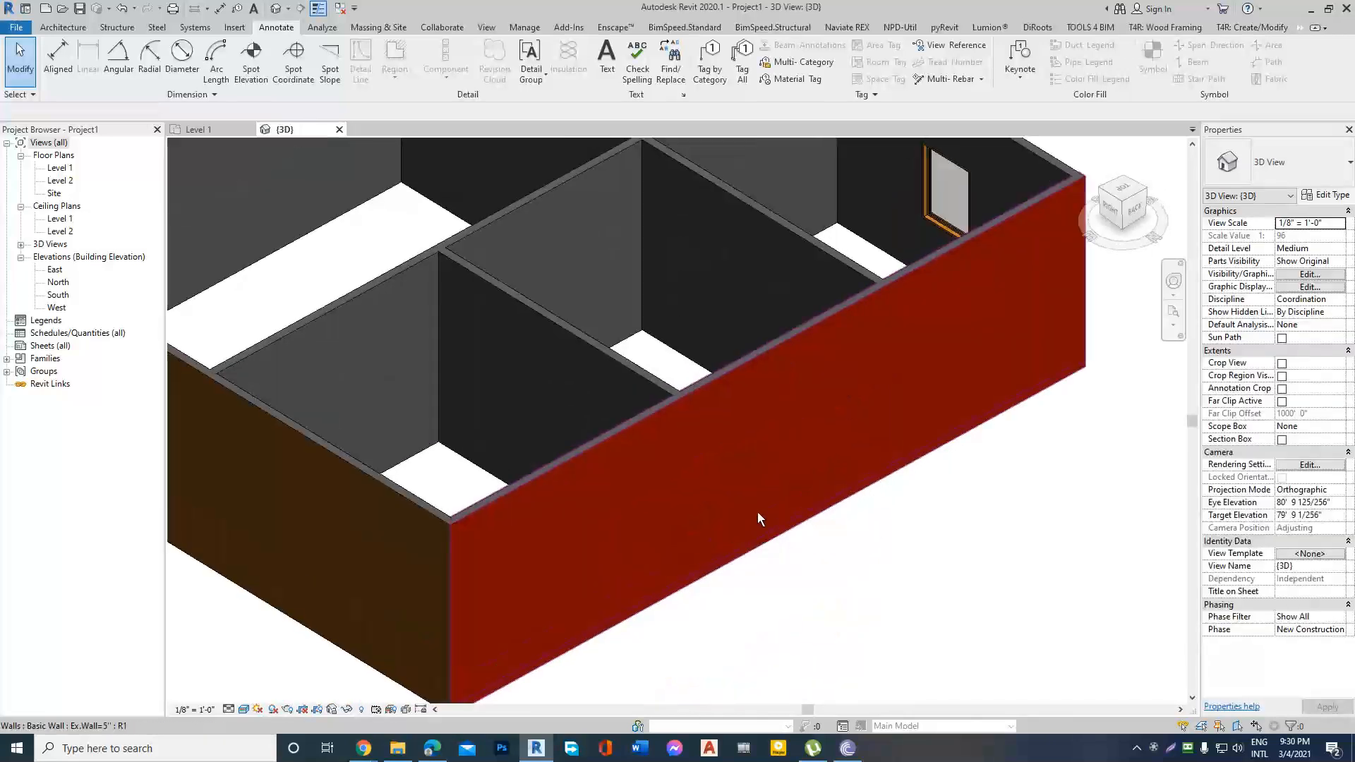
pyautogui.scroll(-3, 786, 494)
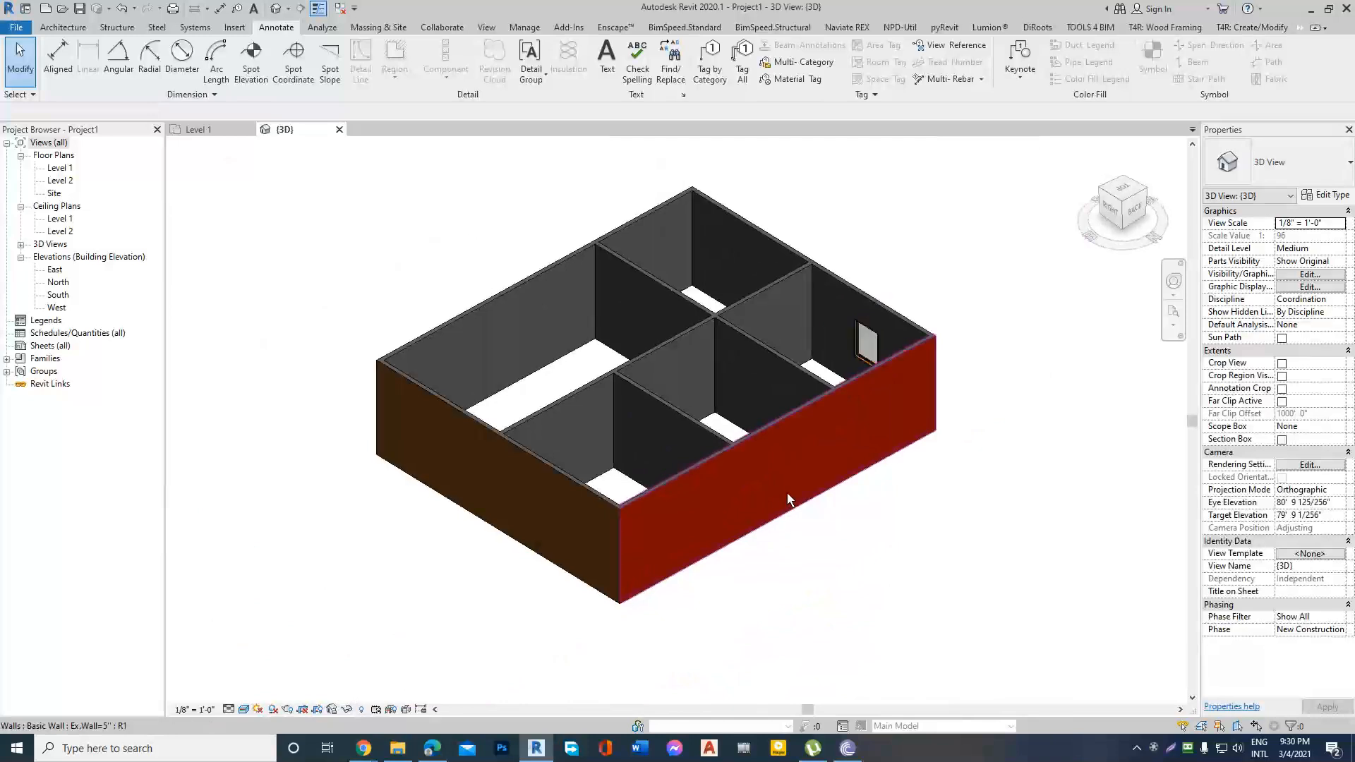
pyautogui.scroll(2, 547, 510)
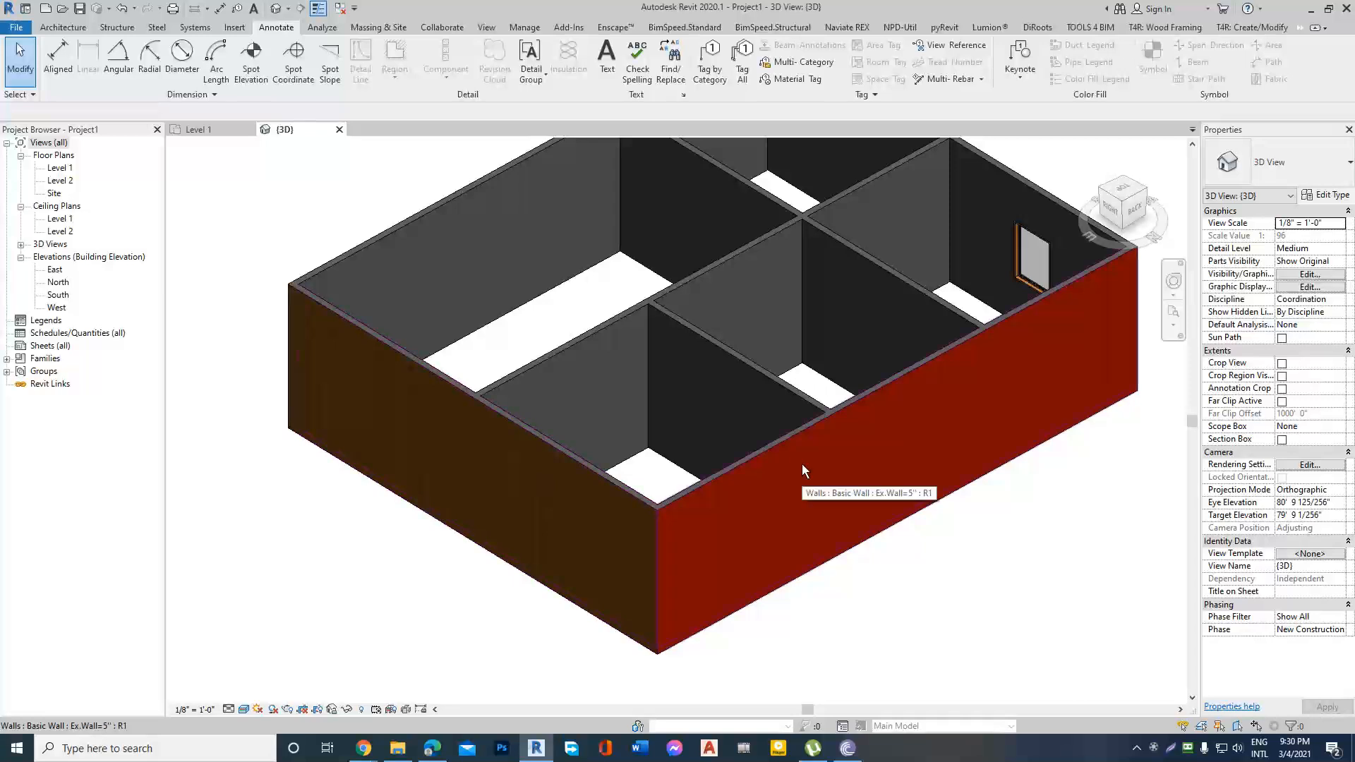
pyautogui.scroll(-2, 733, 477)
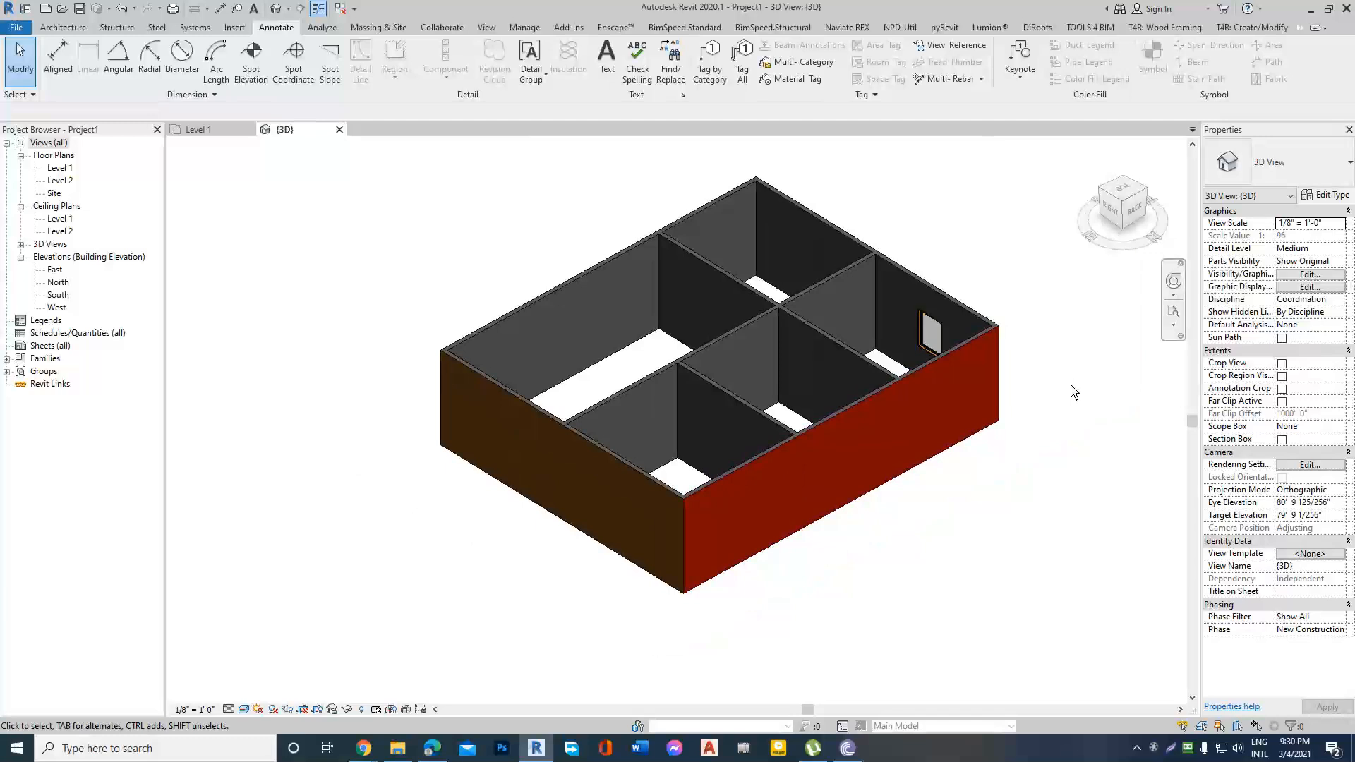
# Examine the exterior faces of the wood-painted end wall and the red wall from several directions in 3D.
pyautogui.scroll(3, 1066, 400)
pyautogui.scroll(-3, 667, 428)
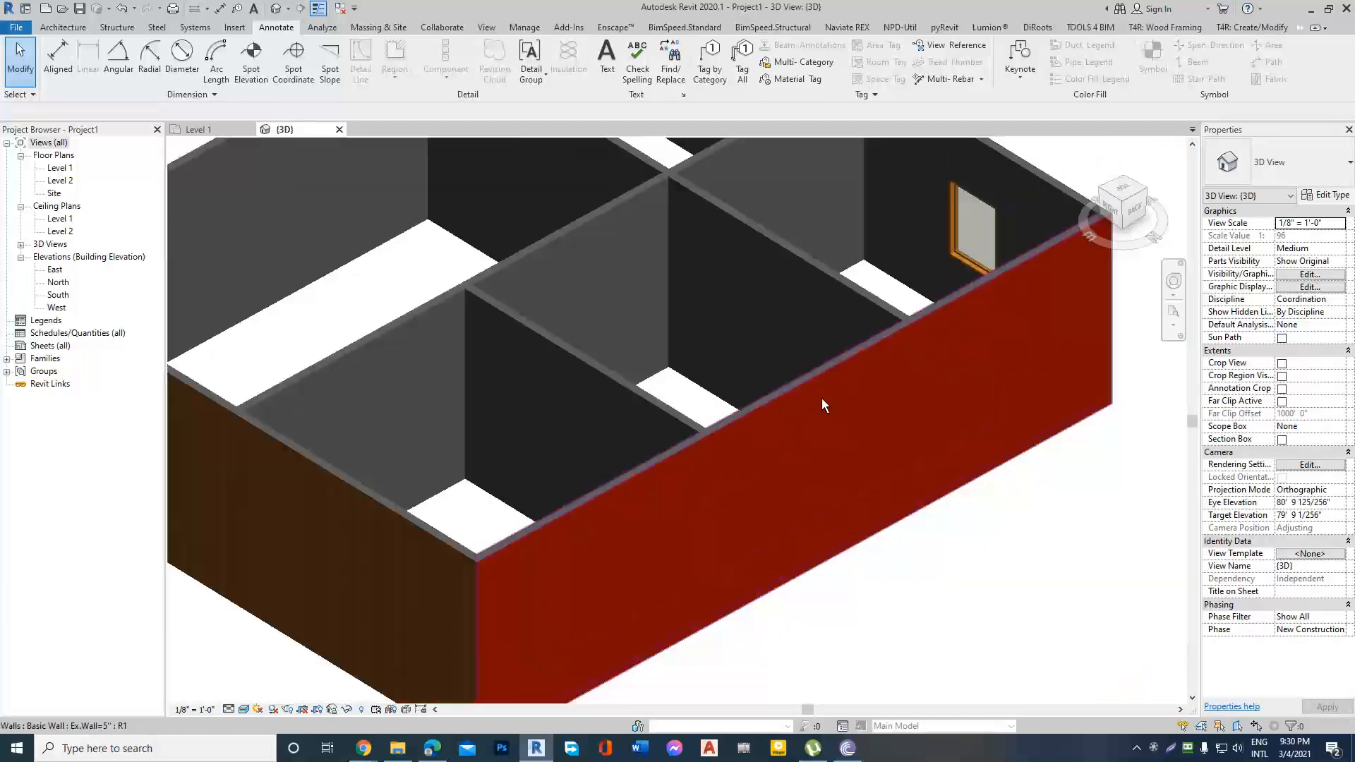
pyautogui.moveTo(964, 411)
pyautogui.keyDown('shift'); pyautogui.mouseDown(button='middle')
pyautogui.moveTo(877, 484)
pyautogui.moveTo(907, 463)
pyautogui.moveTo(880, 454)
pyautogui.moveTo(963, 429)
pyautogui.mouseUp(button='middle'); pyautogui.keyUp('shift')
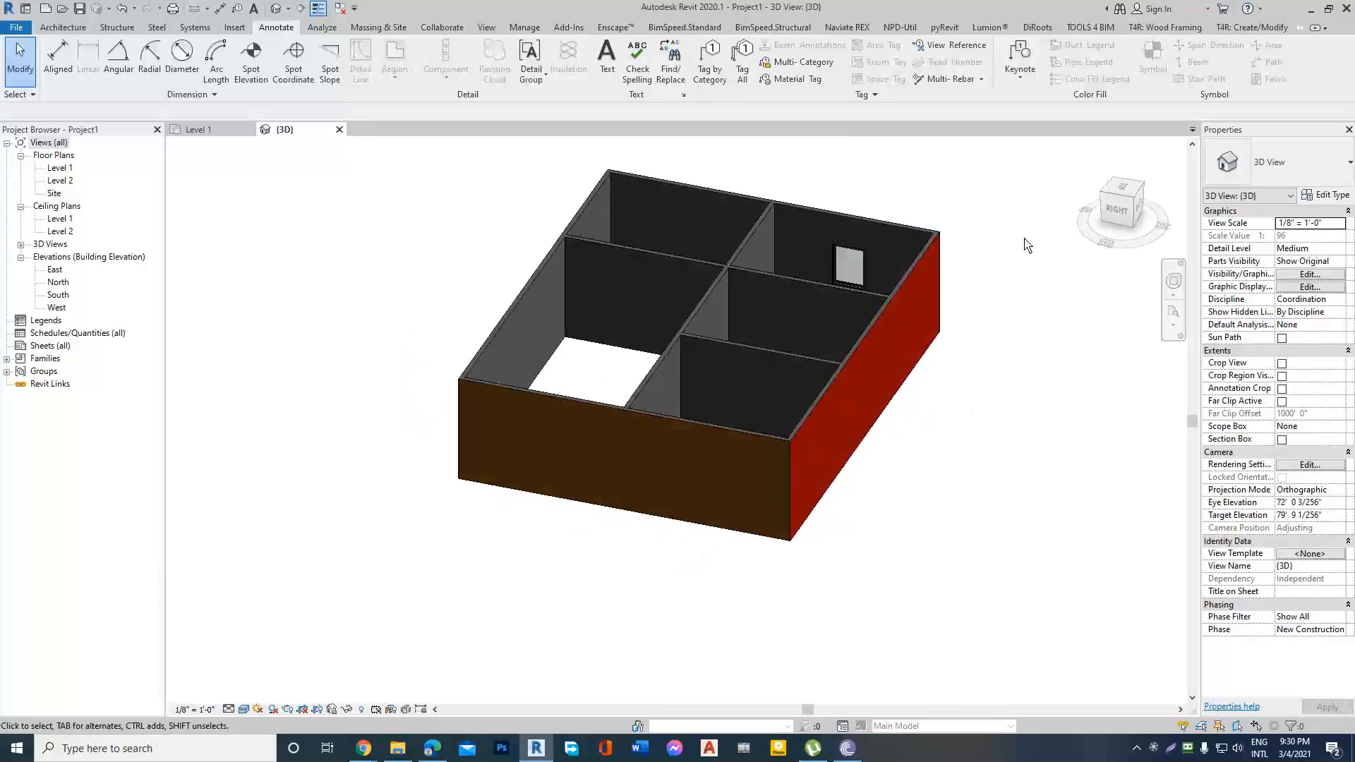
pyautogui.scroll(3, 1024, 246)
pyautogui.scroll(-2, 1013, 271)
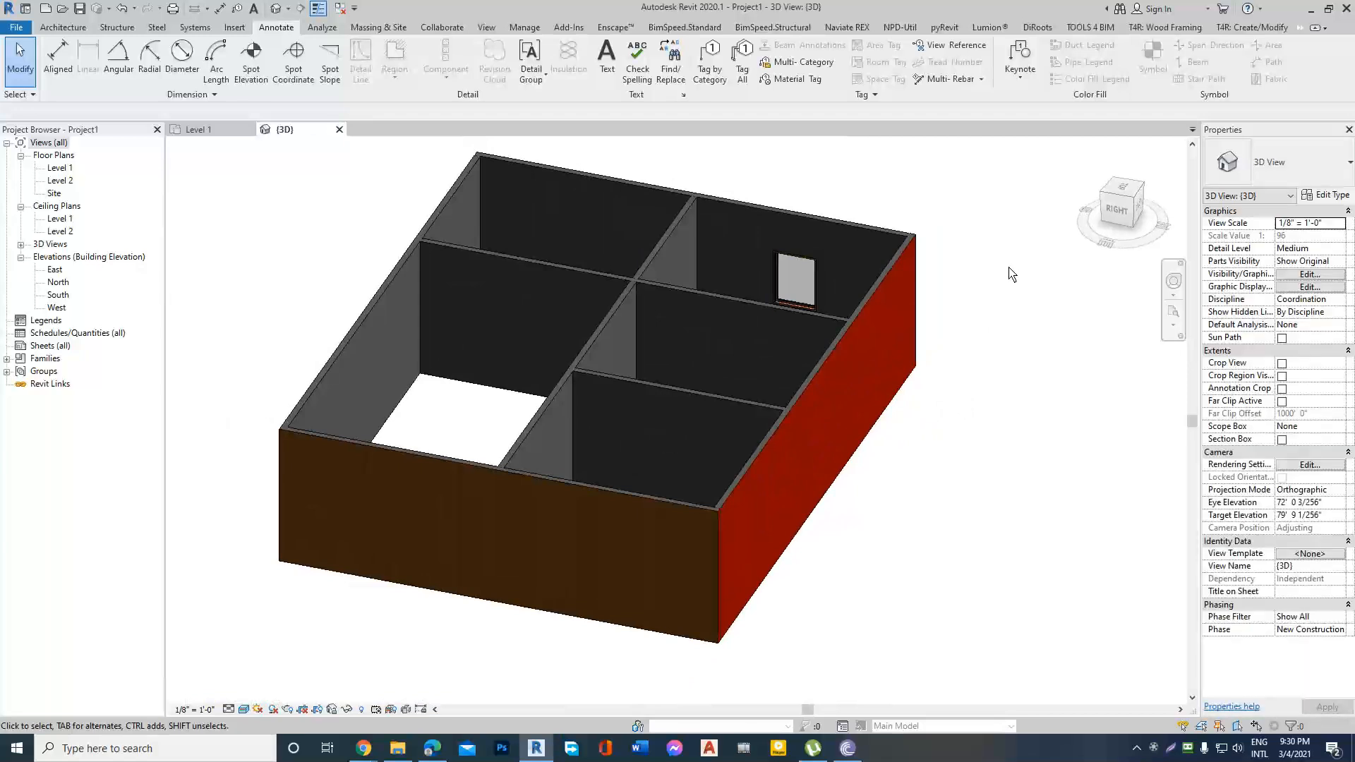
pyautogui.keyDown('shift'); pyautogui.moveTo(777, 397); pyautogui.dragTo(929, 451, button='middle'); pyautogui.keyUp('shift')
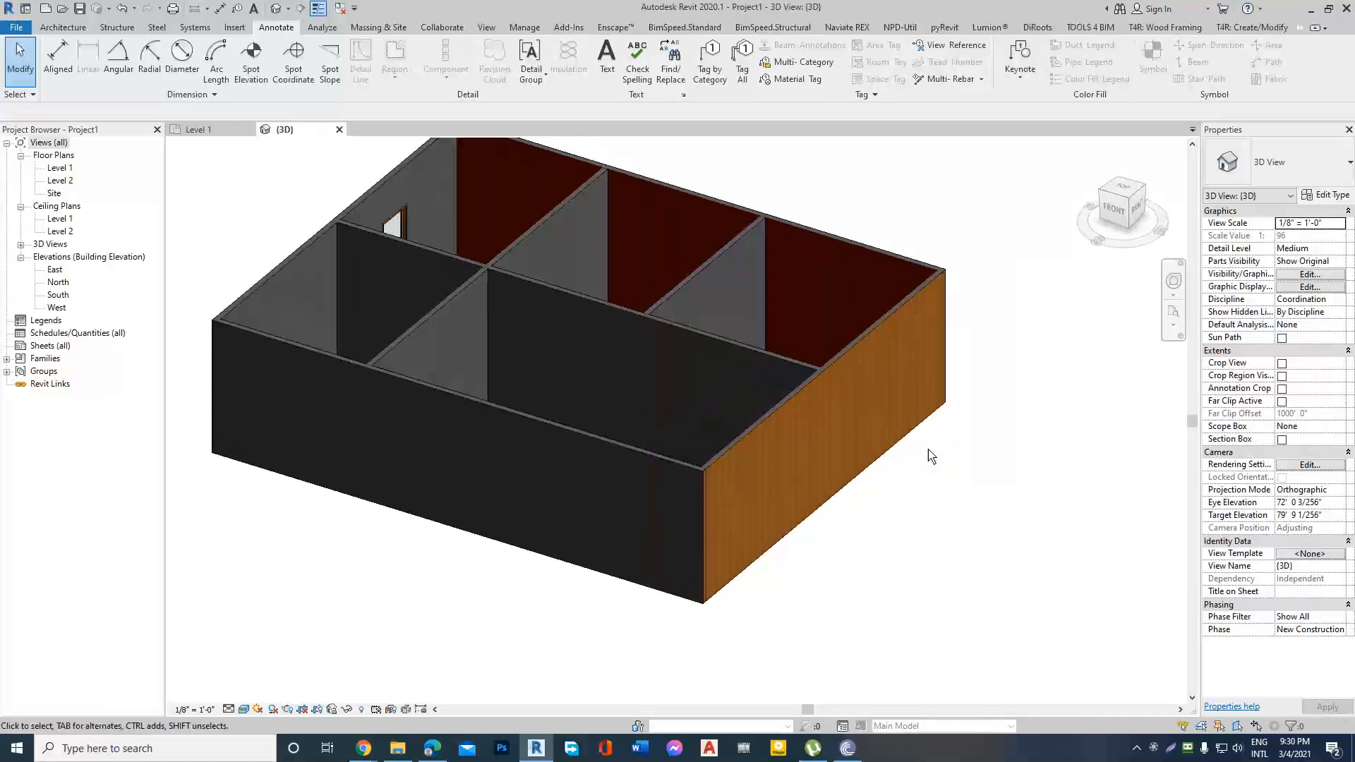
# Inspect the interior side of the red Ex.Wall=5" wall across its three adjoining rooms and view the model from all around.
pyautogui.scroll(-2, 899, 391)
pyautogui.scroll(3, 899, 385)
pyautogui.keyDown('shift'); pyautogui.moveTo(856, 315); pyautogui.dragTo(855, 375, button='middle'); pyautogui.keyUp('shift')
pyautogui.scroll(-3, 882, 422)
pyautogui.scroll(5, 757, 325)
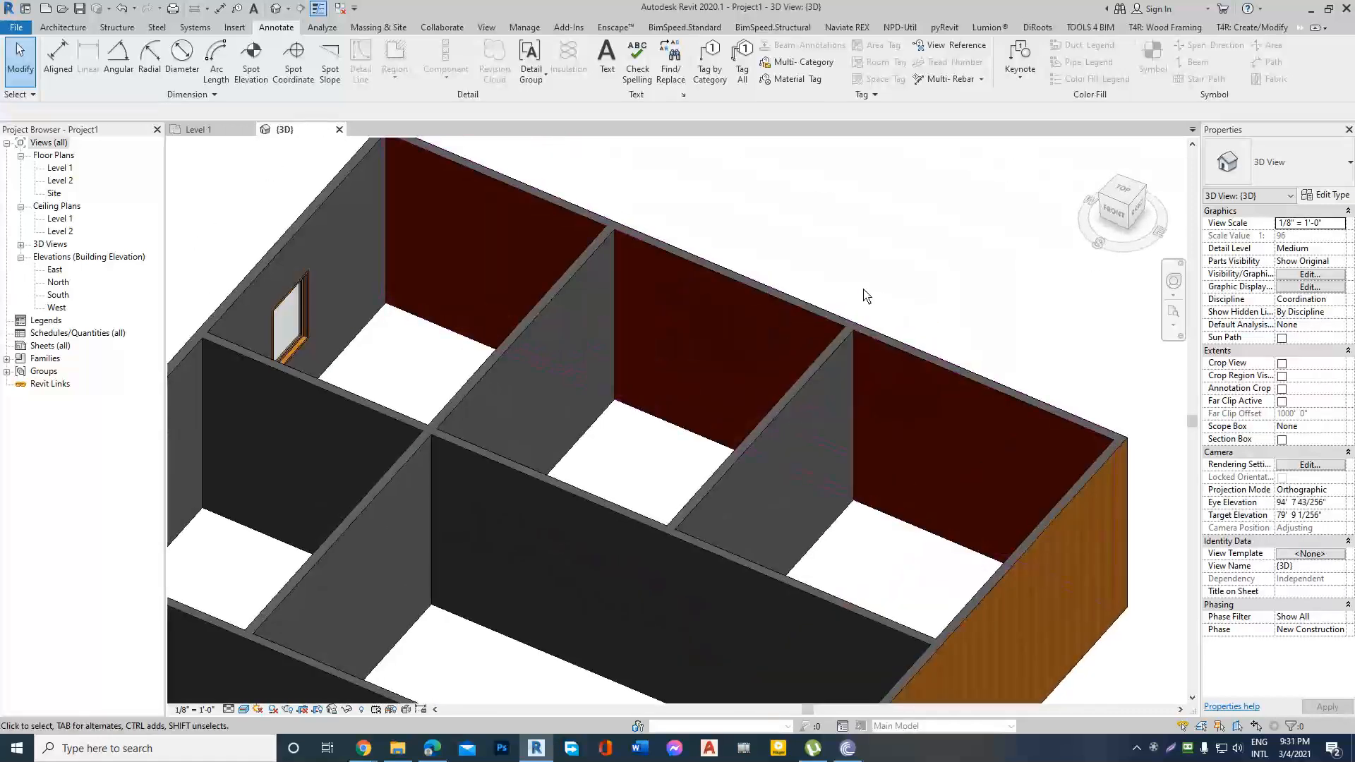
pyautogui.scroll(-1, 870, 289)
pyautogui.scroll(-2, 872, 296)
pyautogui.scroll(4, 877, 297)
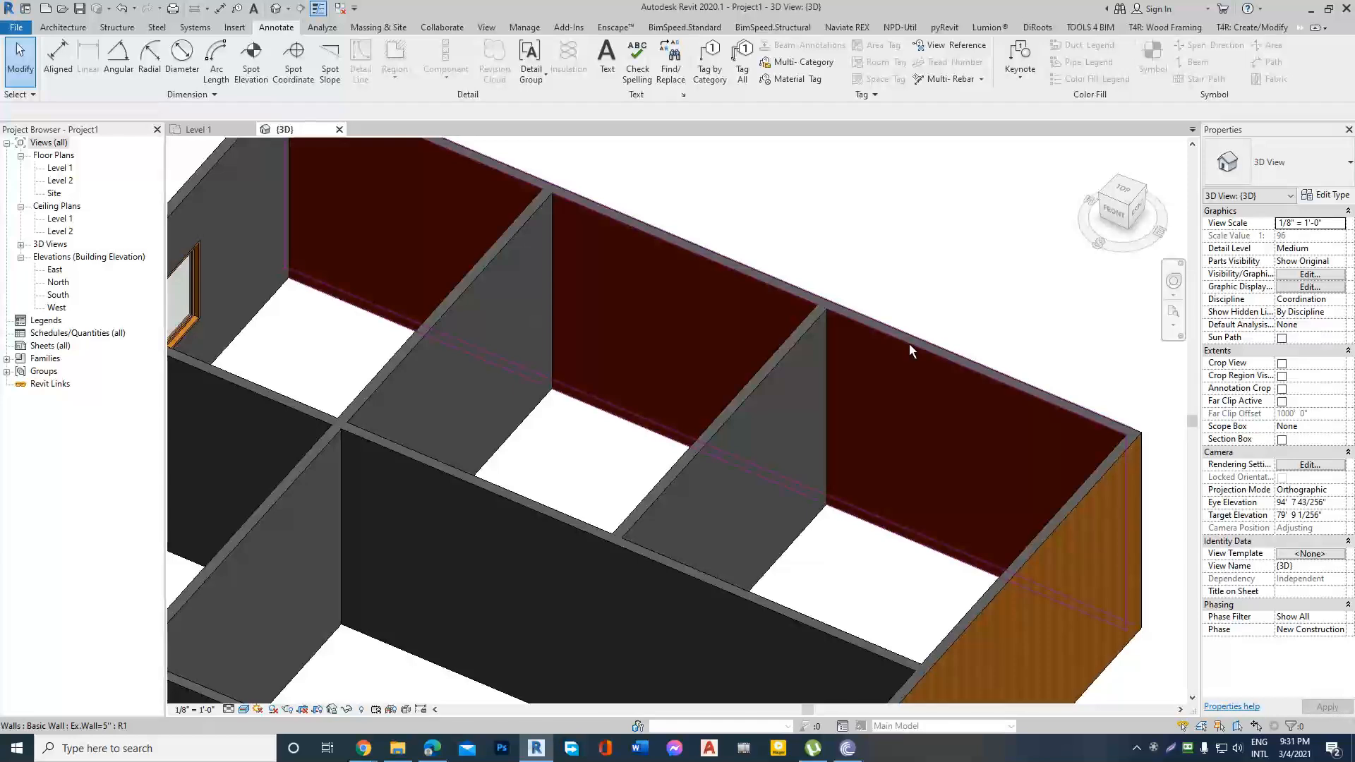
pyautogui.scroll(-3, 910, 343)
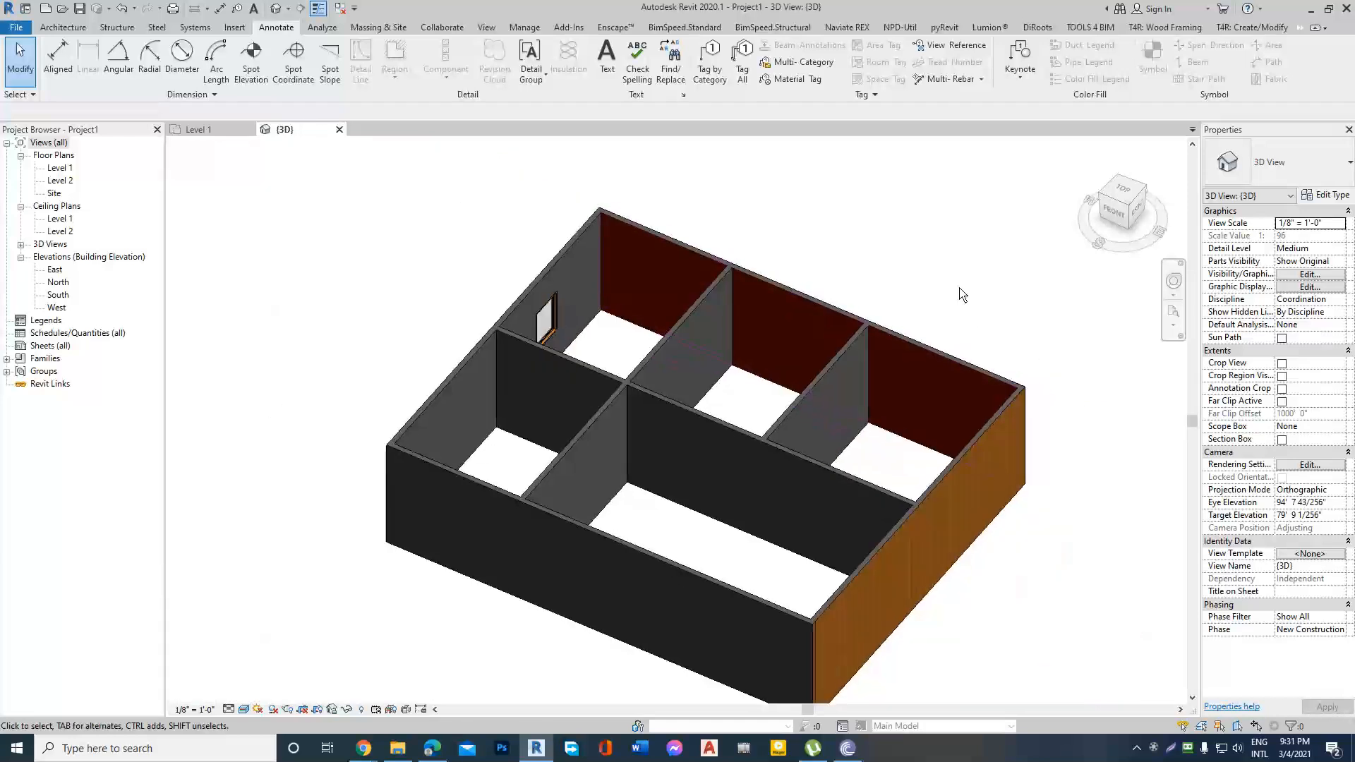
pyautogui.keyDown('shift'); pyautogui.moveTo(961, 287); pyautogui.dragTo(907, 279, button='middle'); pyautogui.keyUp('shift')
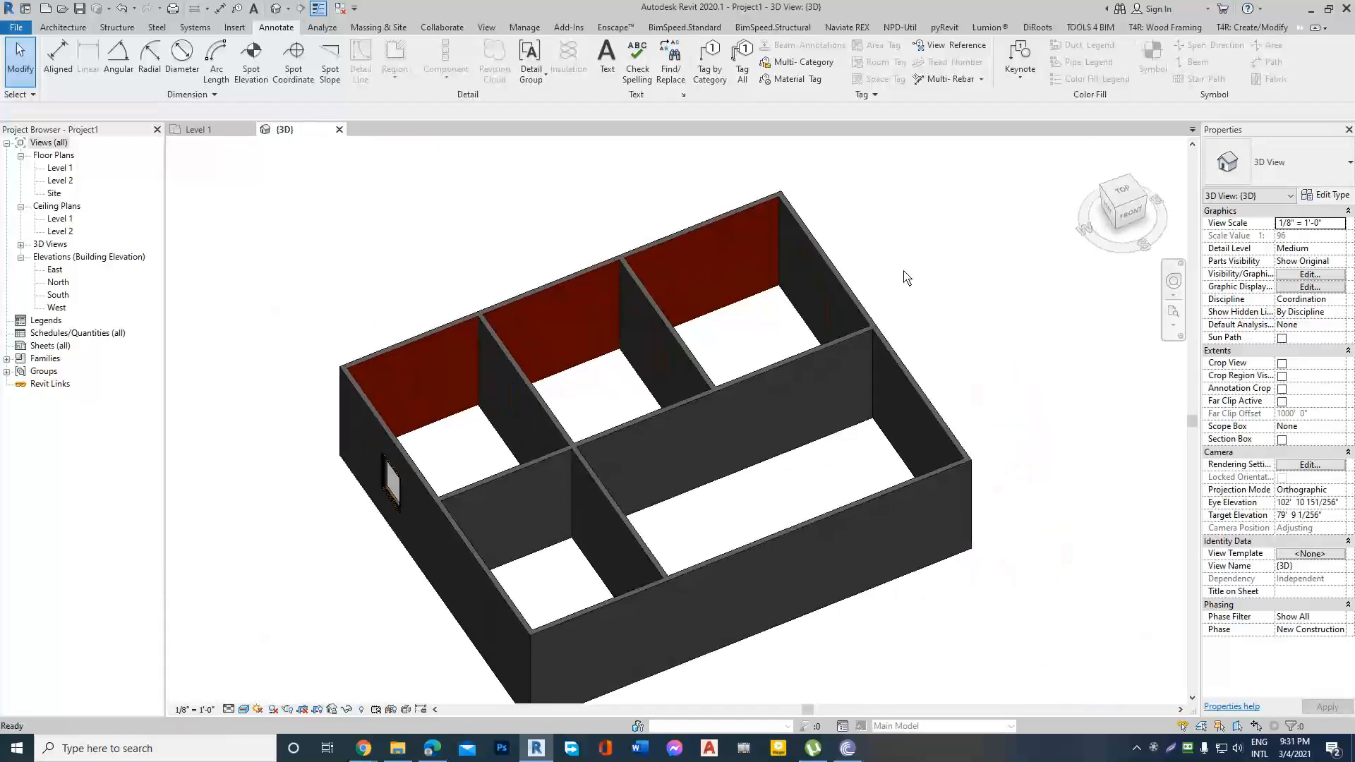
pyautogui.keyDown('shift'); pyautogui.moveTo(779, 273); pyautogui.dragTo(738, 384, button='middle'); pyautogui.keyUp('shift')
pyautogui.keyDown('shift'); pyautogui.moveTo(902, 579); pyautogui.dragTo(939, 487, button='middle'); pyautogui.keyUp('shift')
pyautogui.click(62, 27)
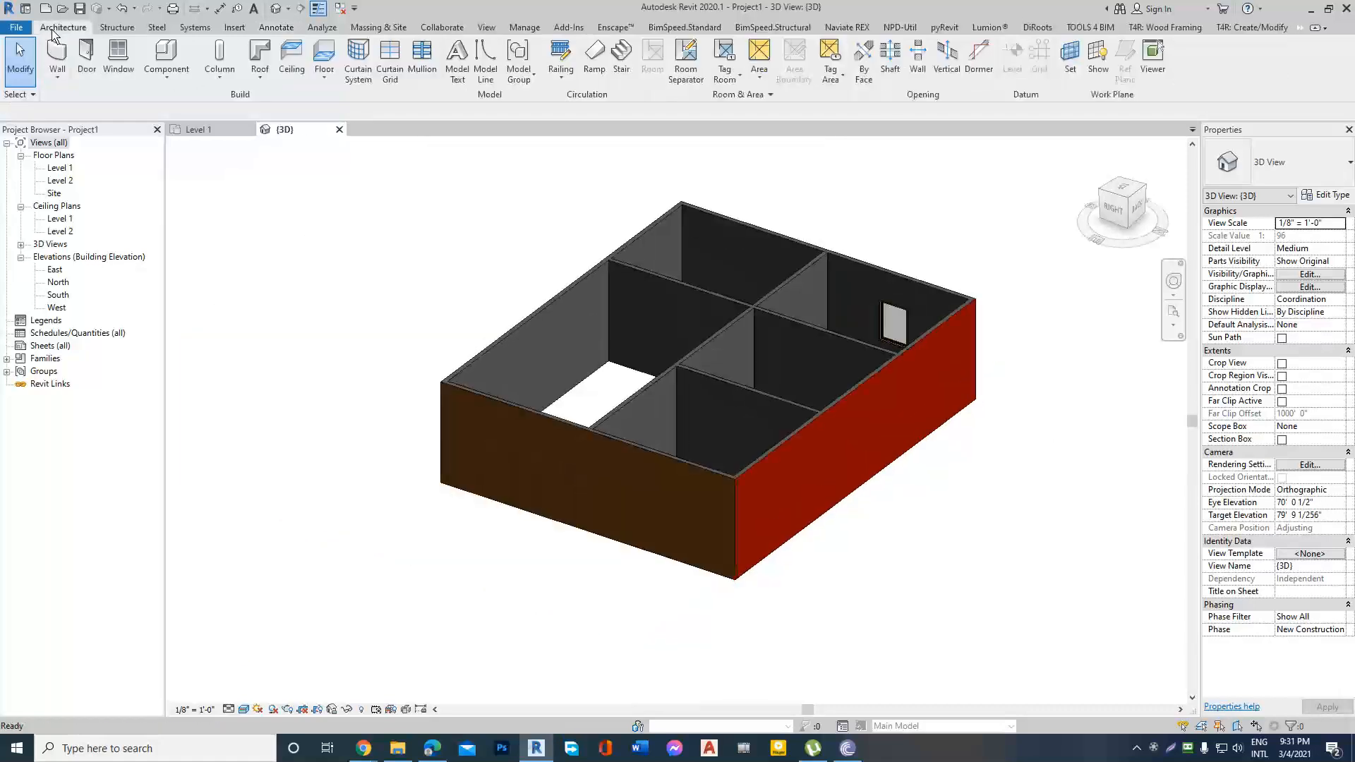
pyautogui.click(57, 74)
pyautogui.click(60, 103)
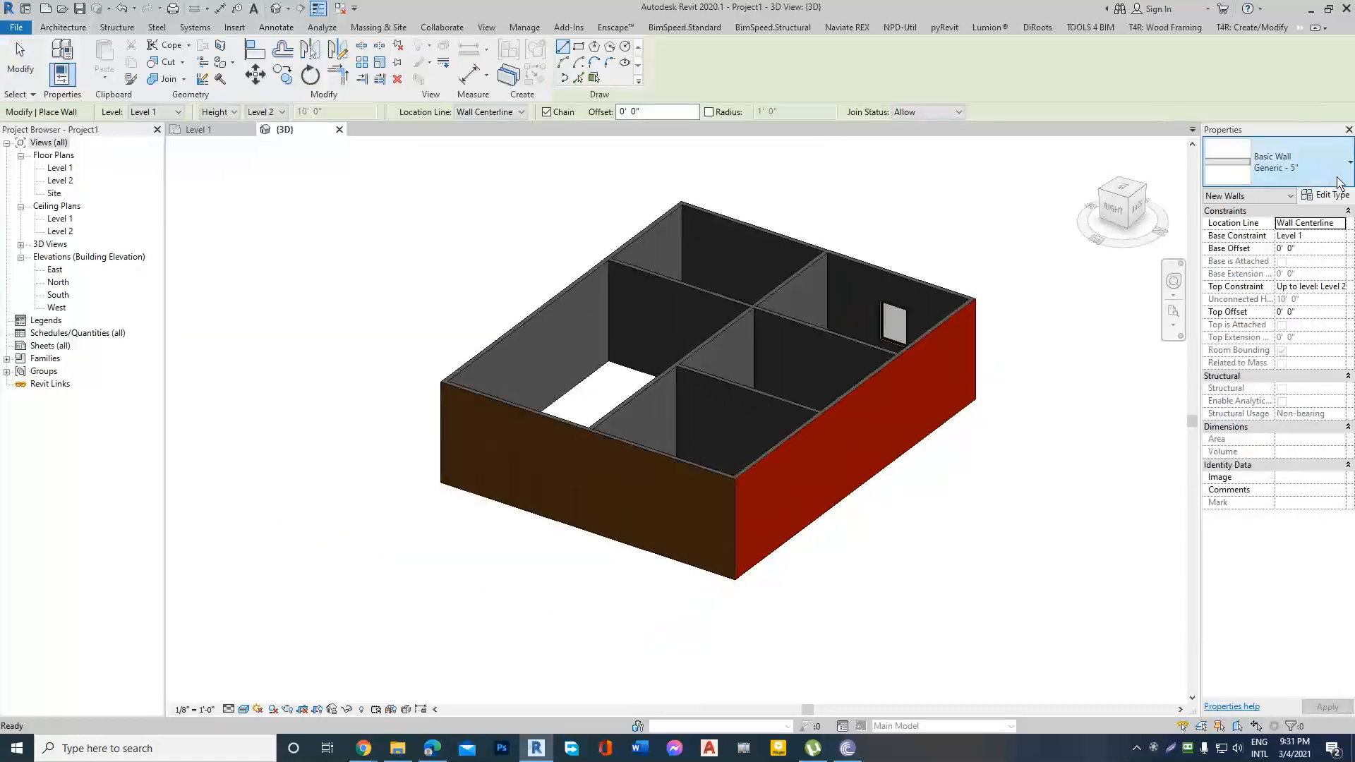
pyautogui.scroll(3, 1041, 267)
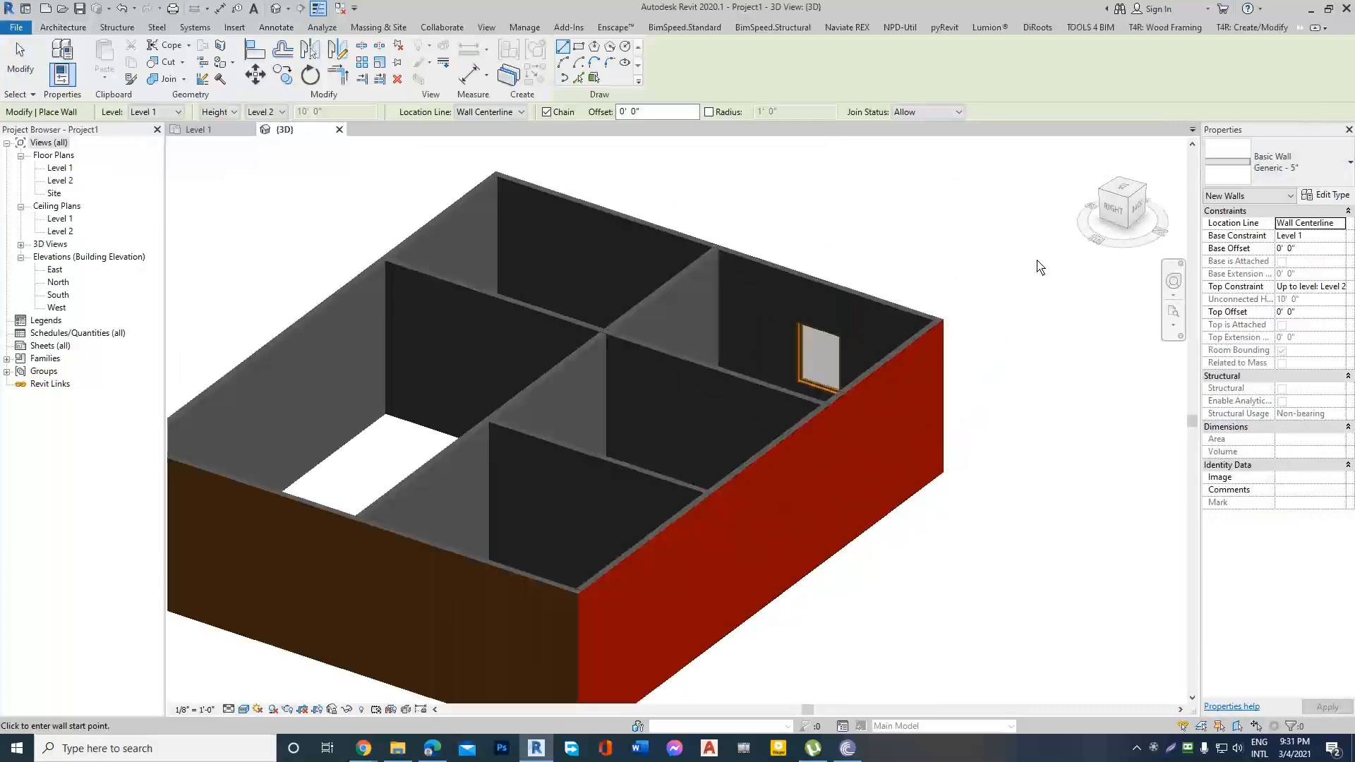
pyautogui.scroll(-2, 747, 276)
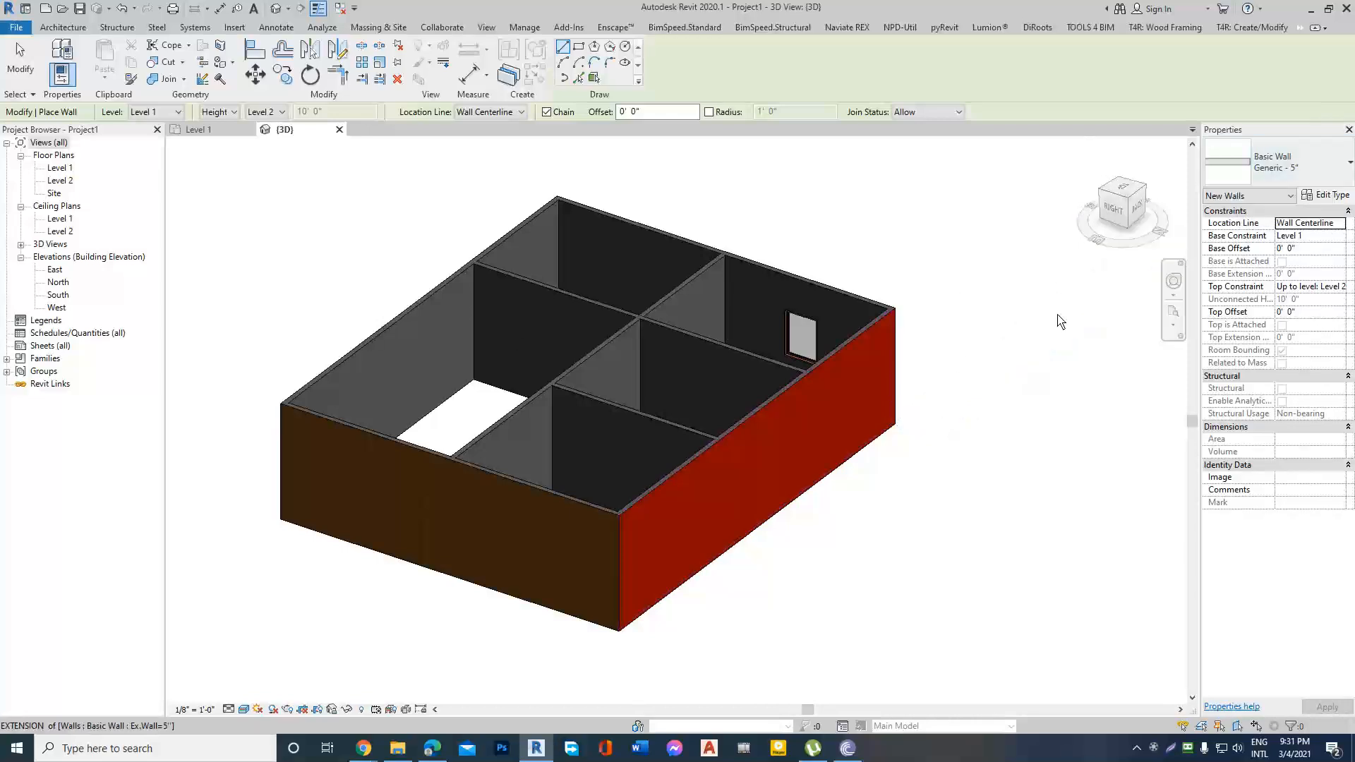
pyautogui.press('Escape')
pyautogui.press('Escape')
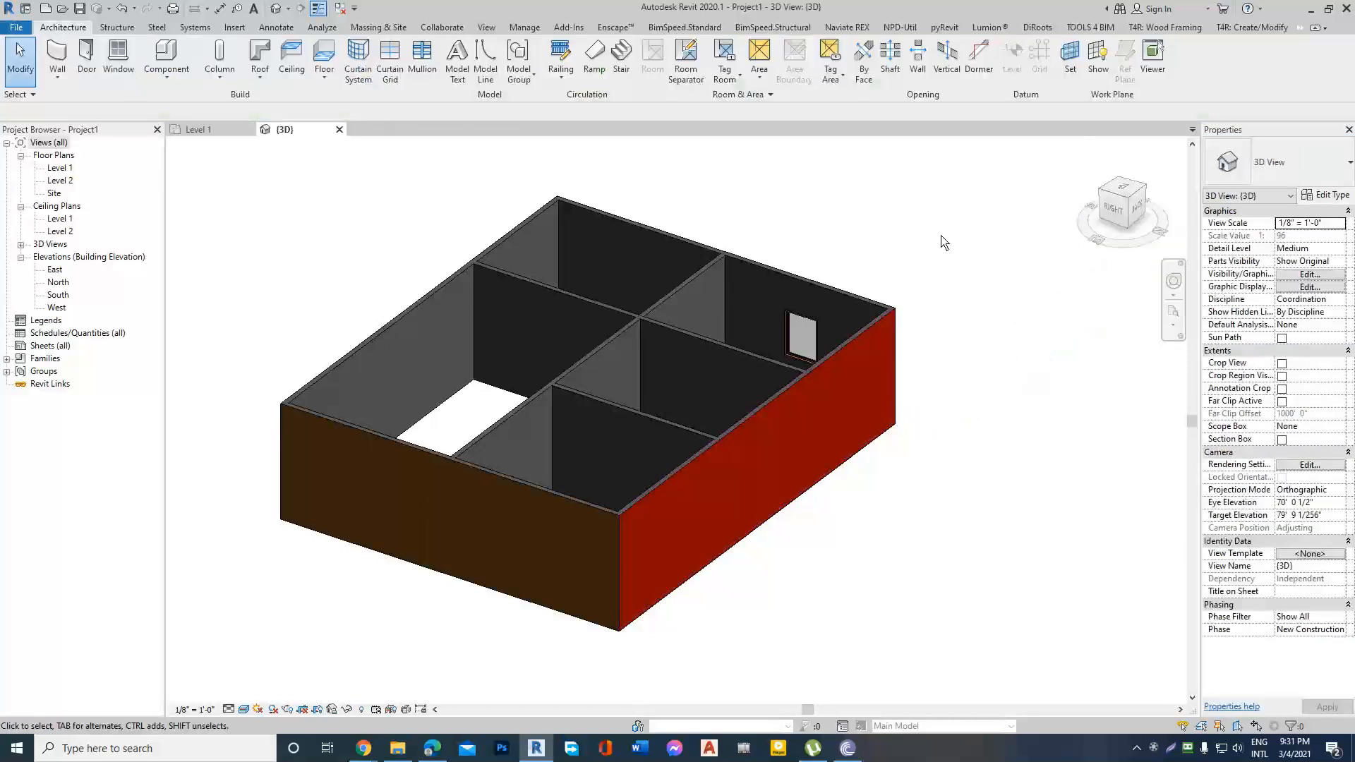
# Open the Level 1 floor plan and examine the hatching and layer lines of the Ex.Wall=5" wall up close.
pyautogui.doubleClick(59, 172)
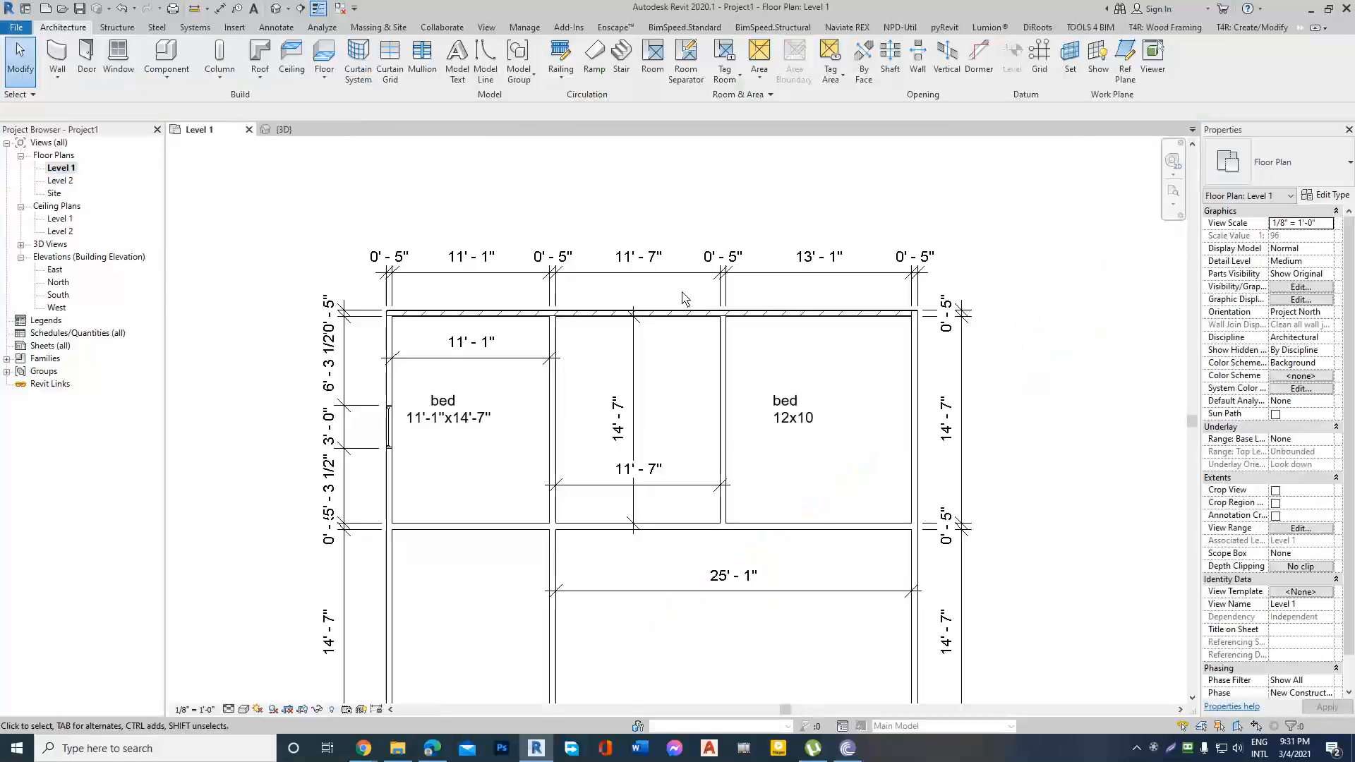
pyautogui.scroll(6, 690, 348)
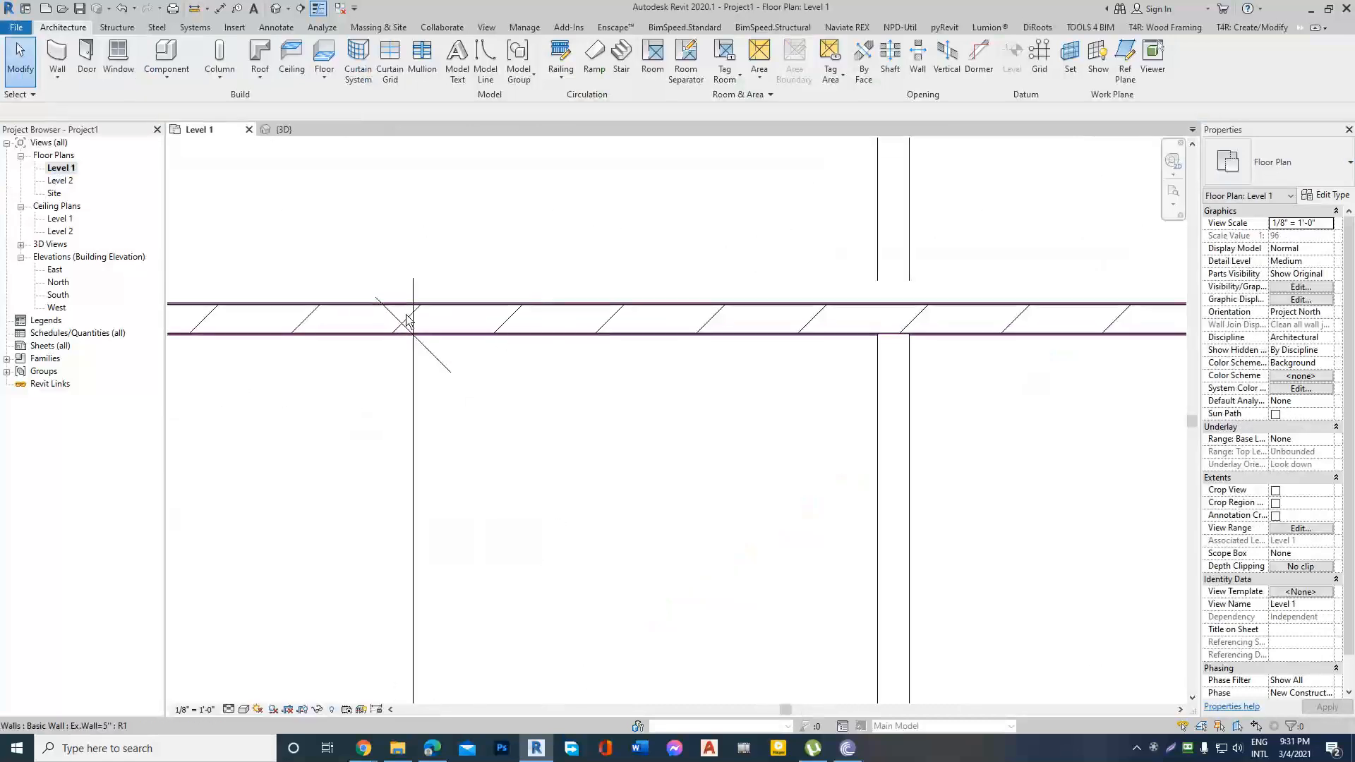
pyautogui.scroll(3, 545, 321)
pyautogui.scroll(-3, 644, 311)
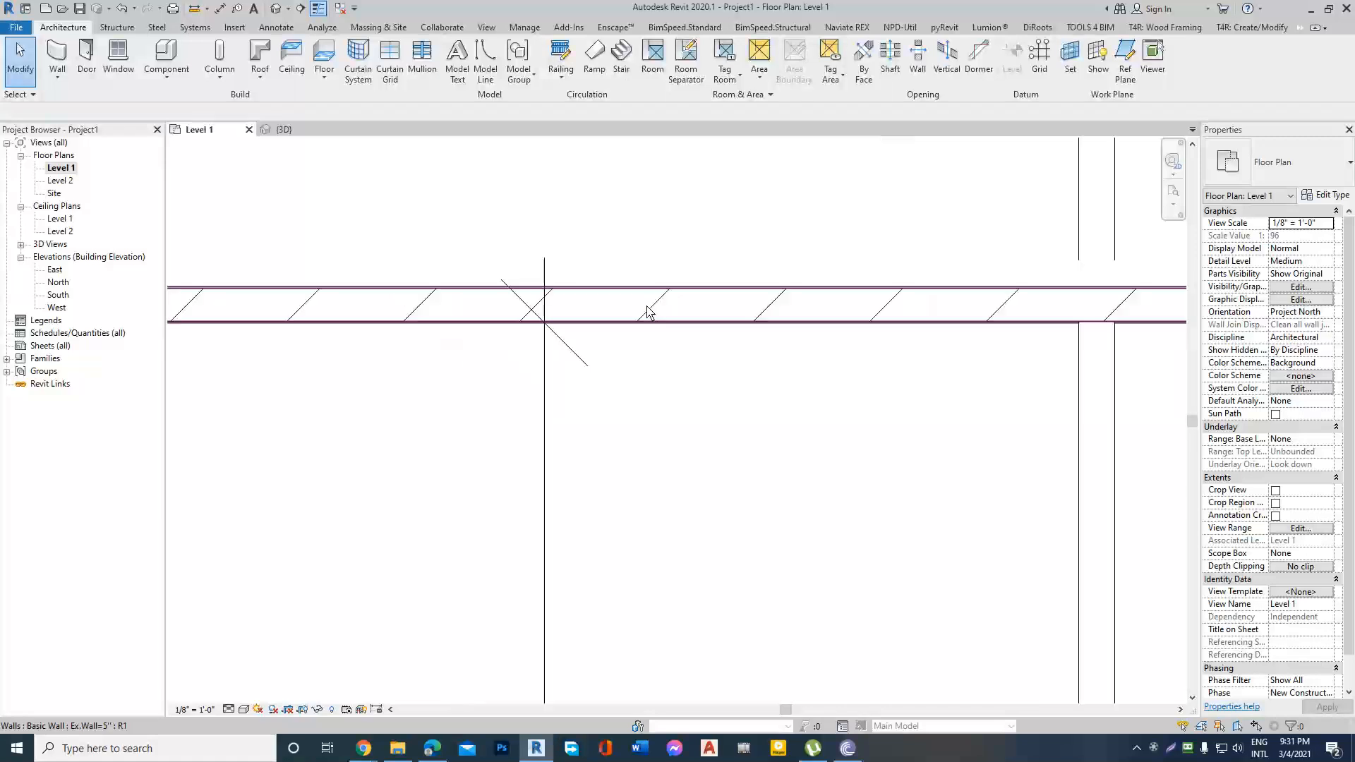
pyautogui.scroll(4, 637, 308)
pyautogui.scroll(-6, 635, 305)
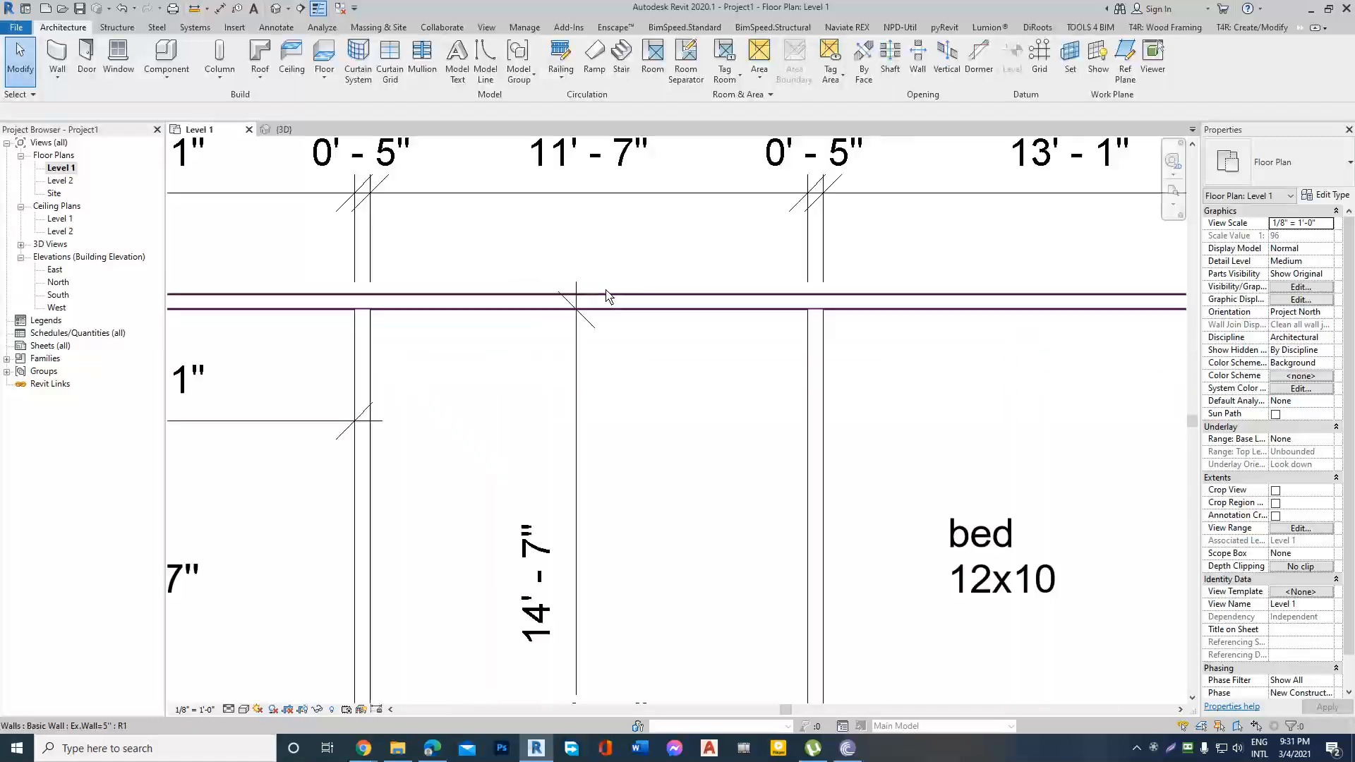
pyautogui.scroll(-2, 802, 248)
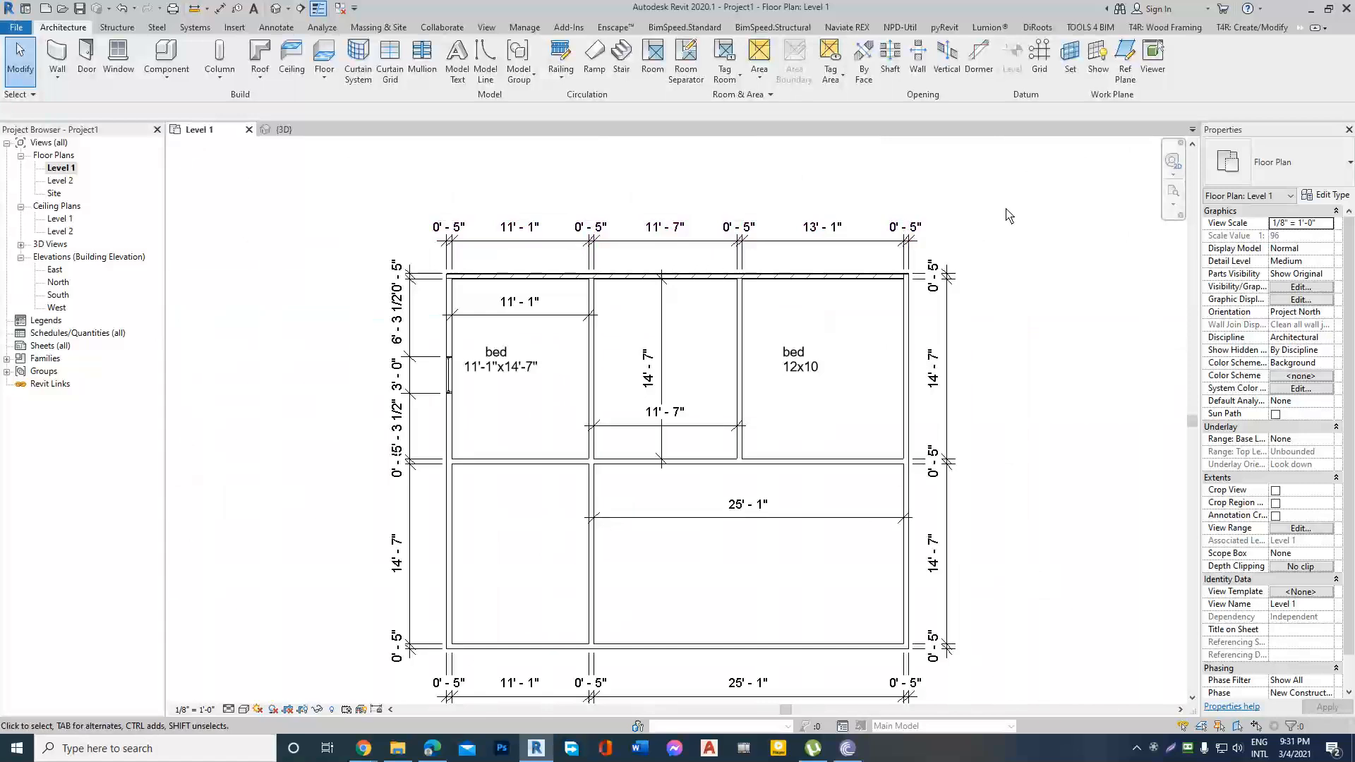
# Select the hatched wall along the bedrooms' upper side to check its type and properties, and deselect it.
pyautogui.click(861, 277)
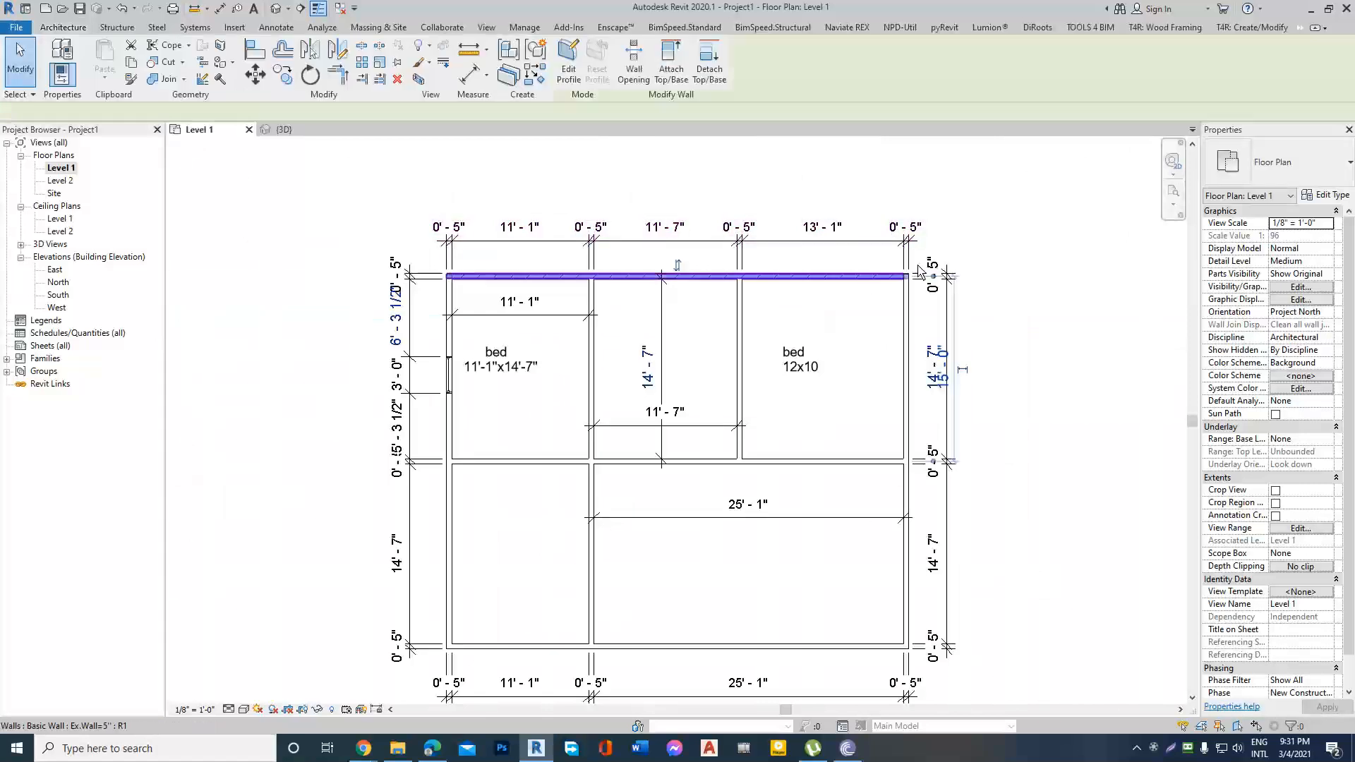
pyautogui.click(1010, 252)
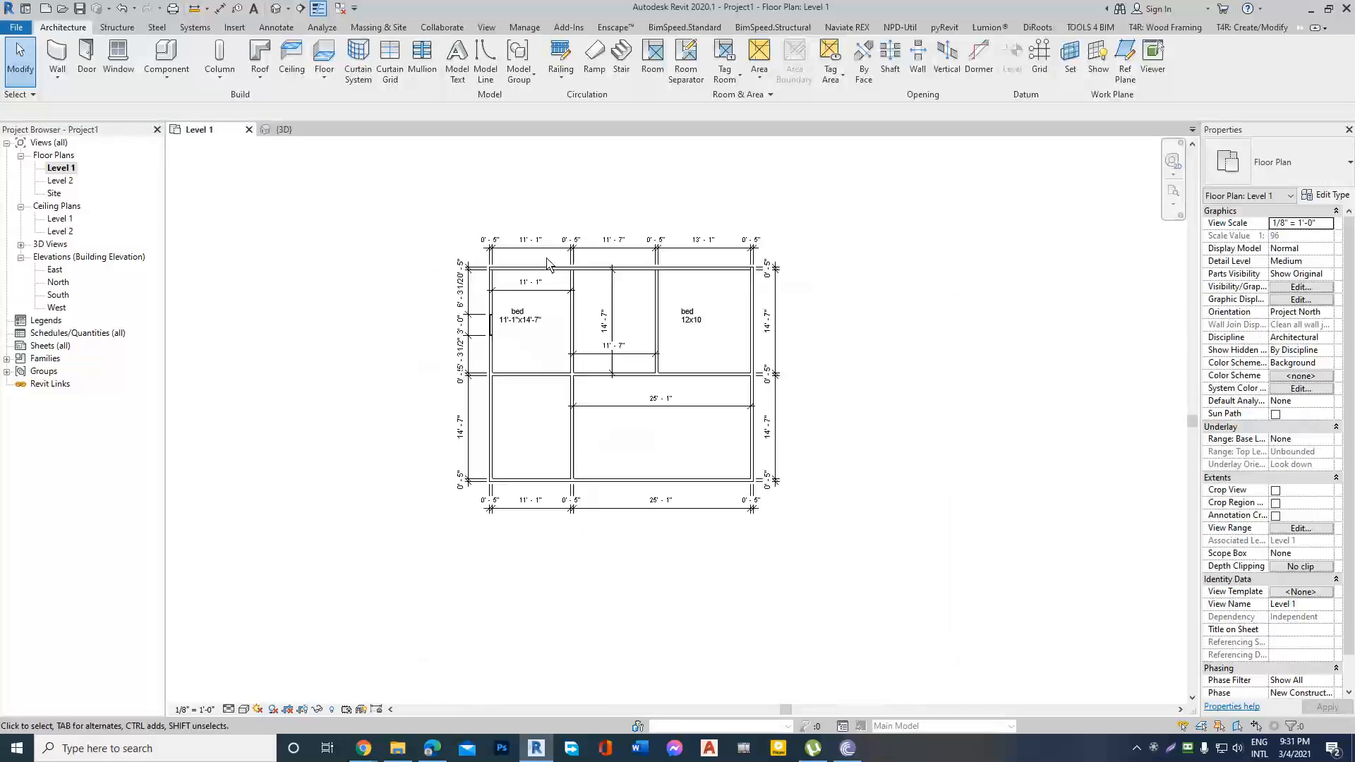
pyautogui.scroll(2, 974, 251)
pyautogui.scroll(-1, 920, 244)
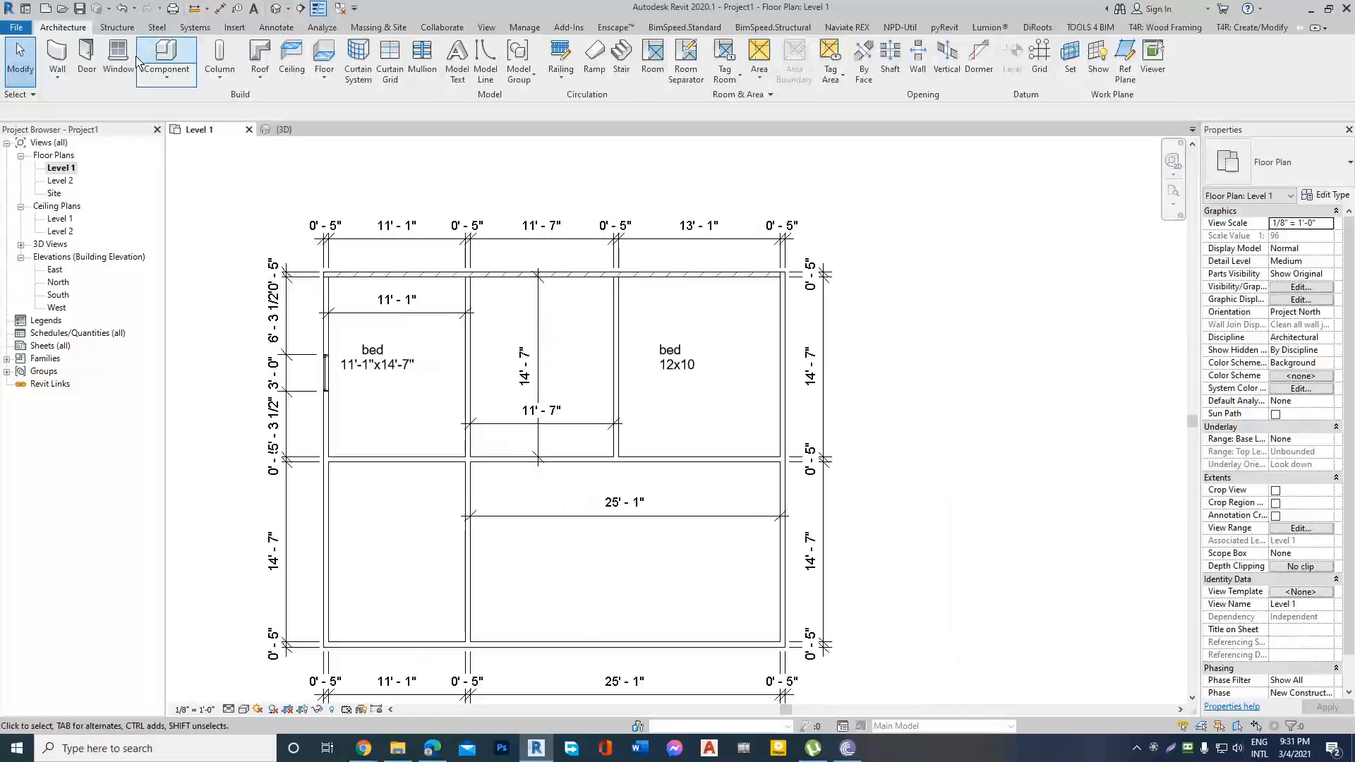
# Start an architectural wall, browse the available Basic Wall types, and leave the command without placing a wall.
pyautogui.click(58, 74)
pyautogui.click(64, 104)
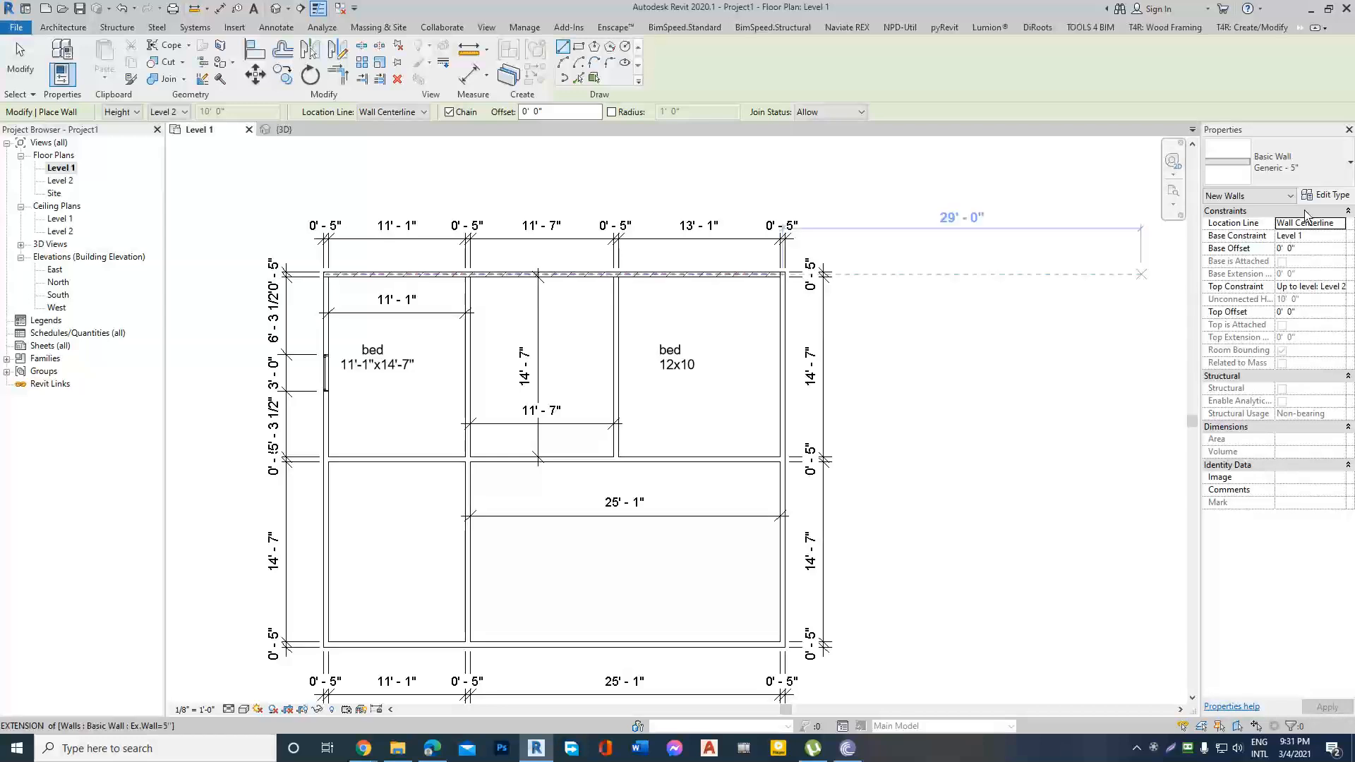
pyautogui.click(1341, 171)
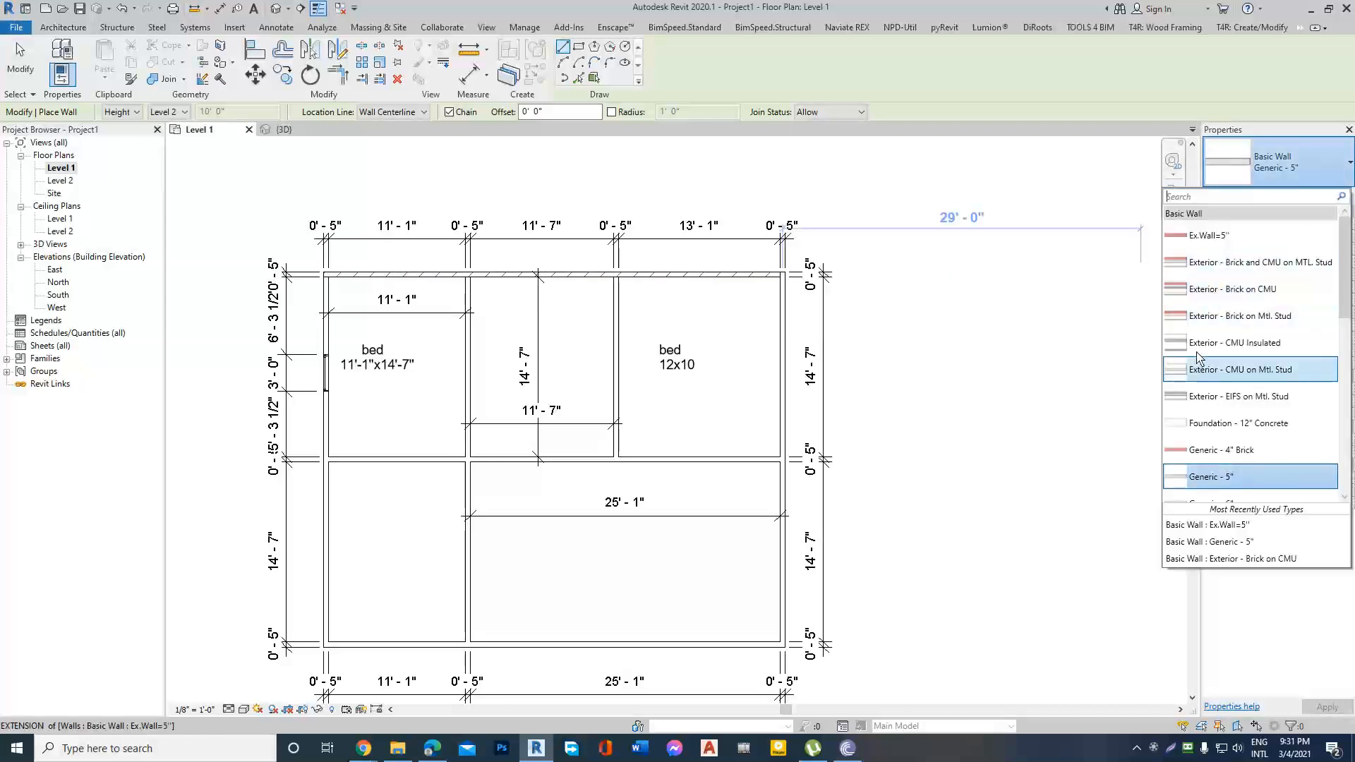
pyautogui.scroll(-3, 1205, 372)
pyautogui.scroll(2, 1217, 346)
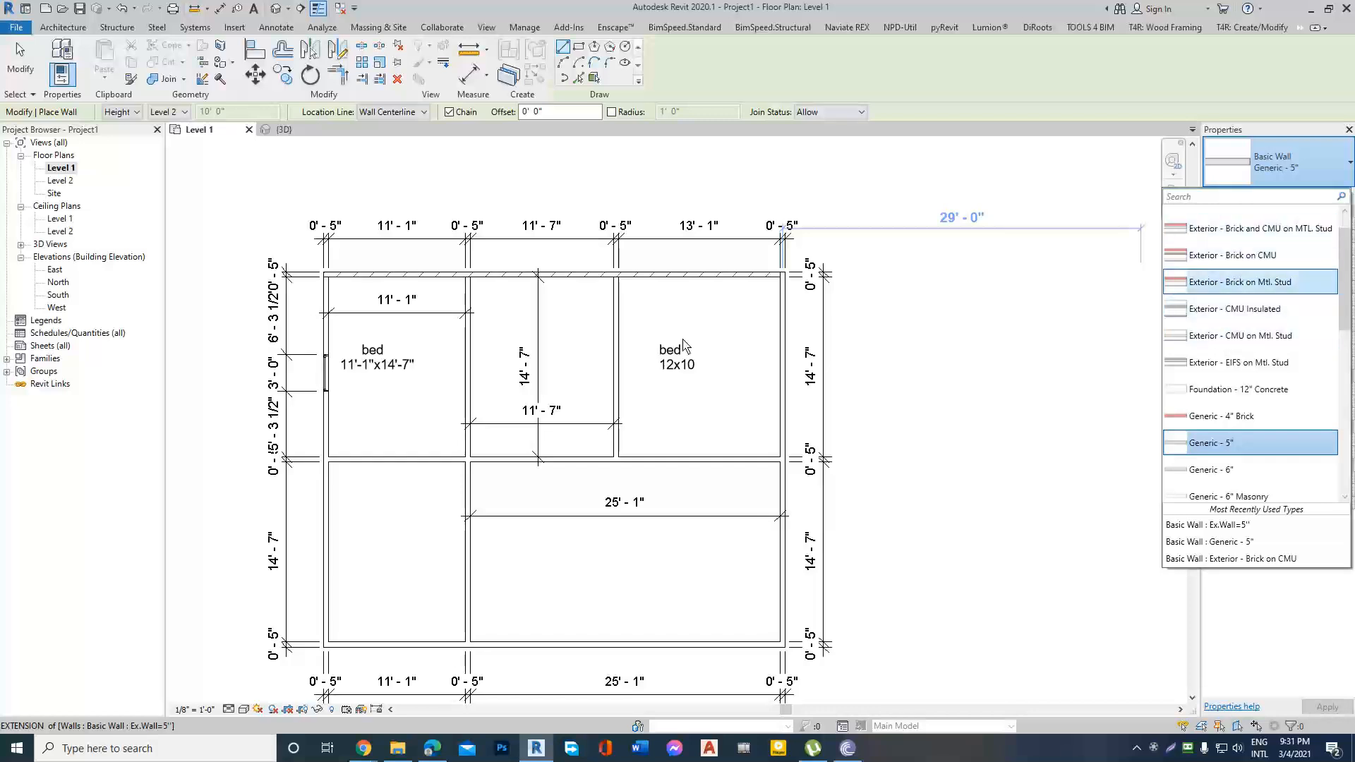
pyautogui.scroll(5, 803, 314)
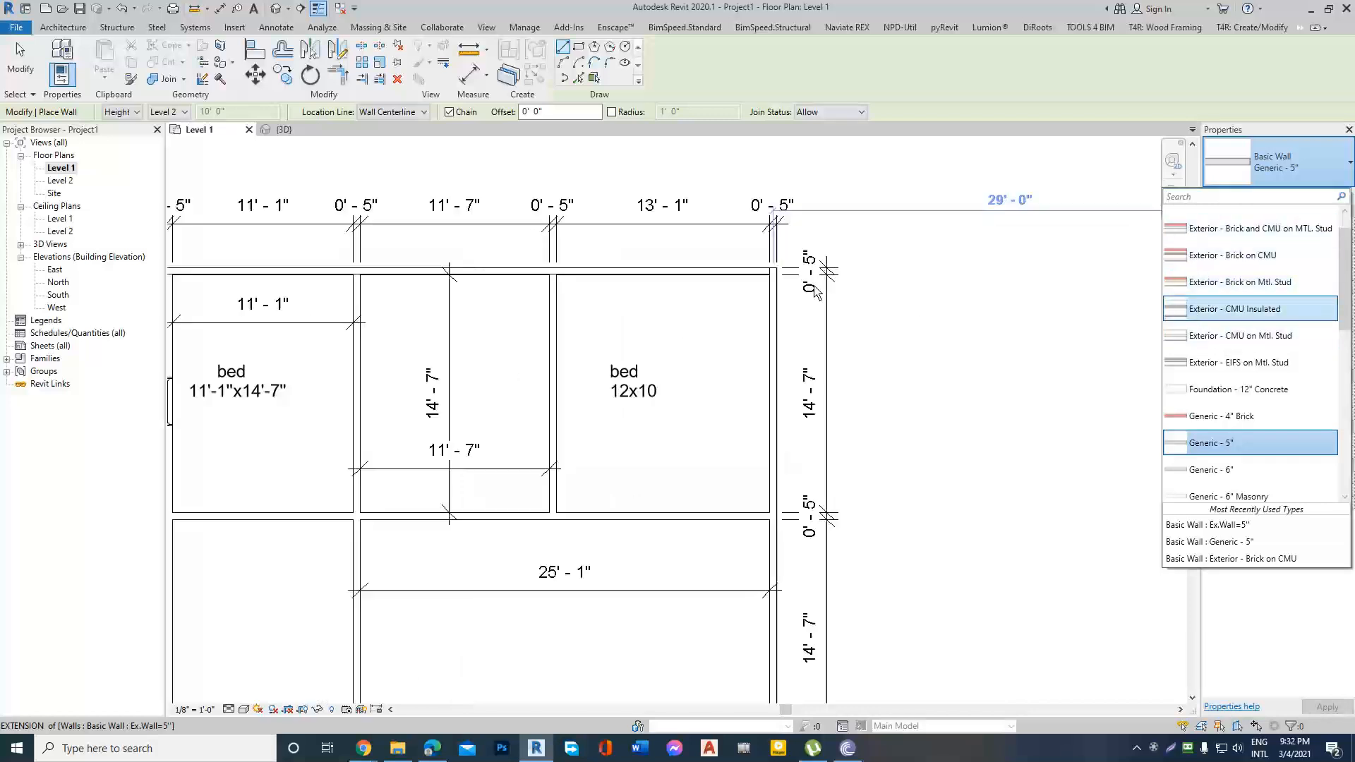
pyautogui.click(847, 299)
pyautogui.scroll(5, 847, 298)
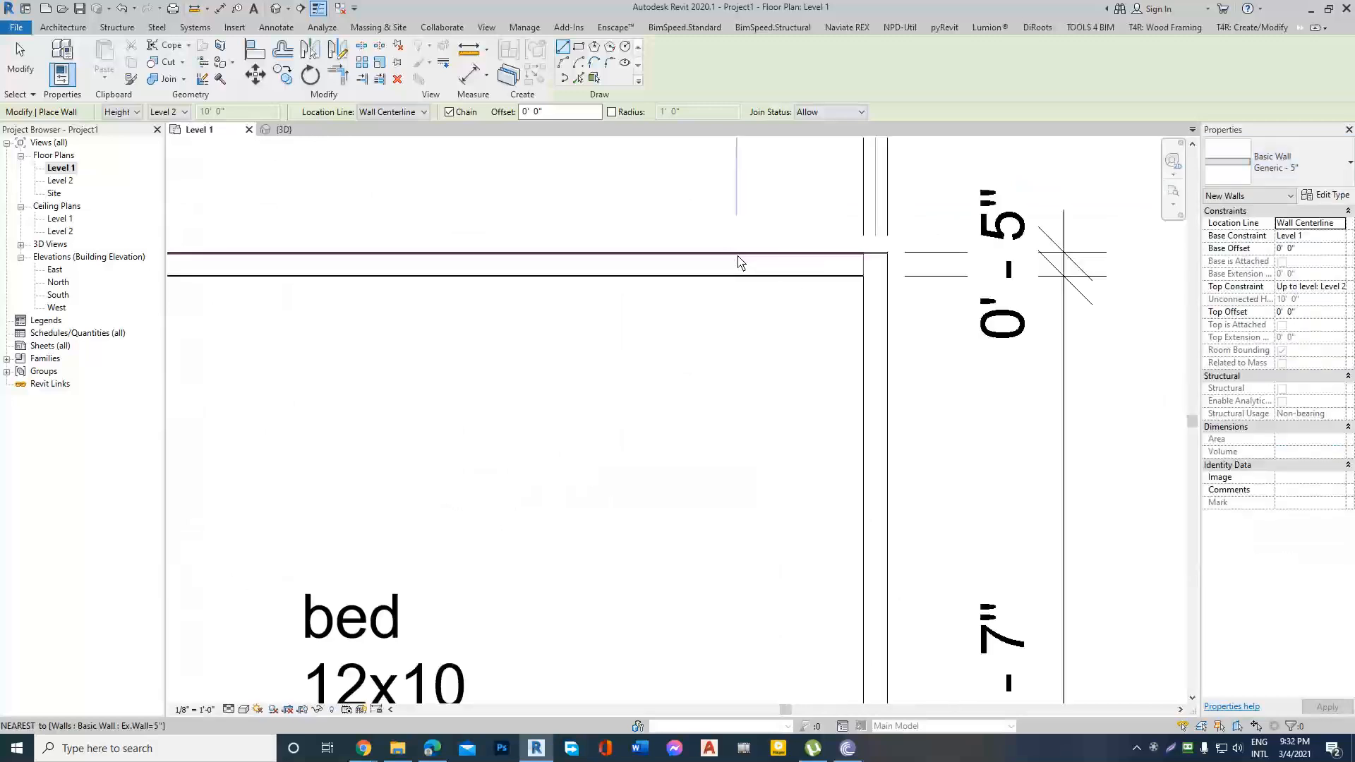
pyautogui.press('Escape')
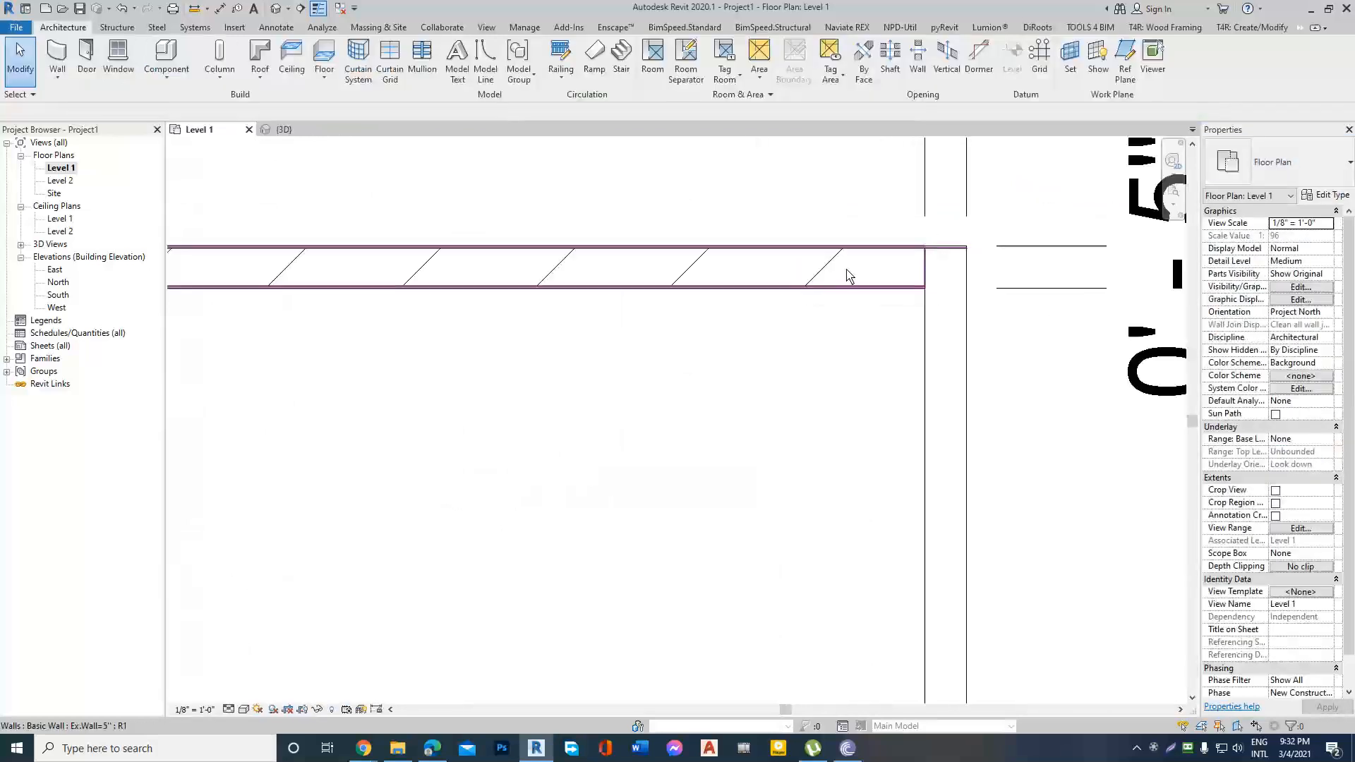
# Examine the Ex.Wall=5" wall and its corner with the side wall in the Level 1 plan, and return to the 3D view.
pyautogui.scroll(-5, 939, 274)
pyautogui.scroll(3, 951, 273)
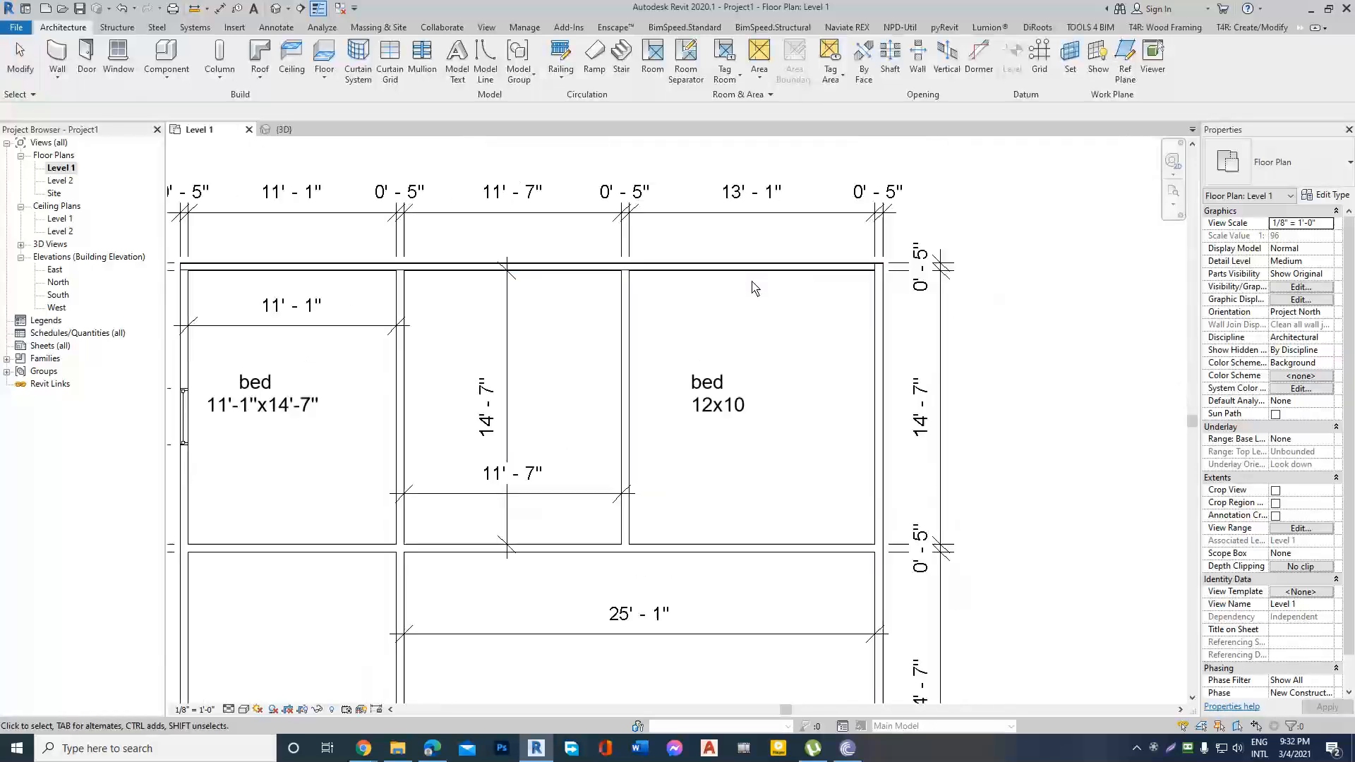
pyautogui.scroll(-4, 954, 268)
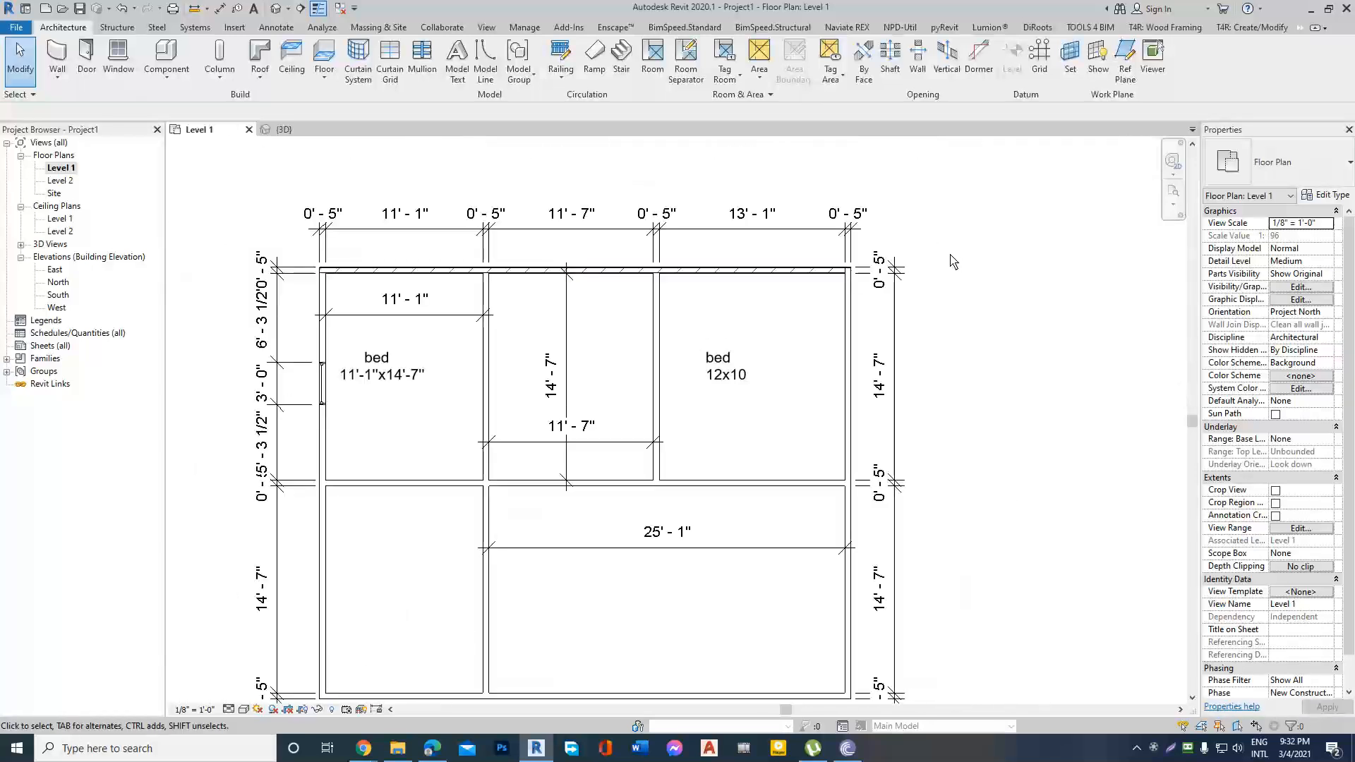
pyautogui.scroll(3, 608, 299)
pyautogui.scroll(-4, 938, 273)
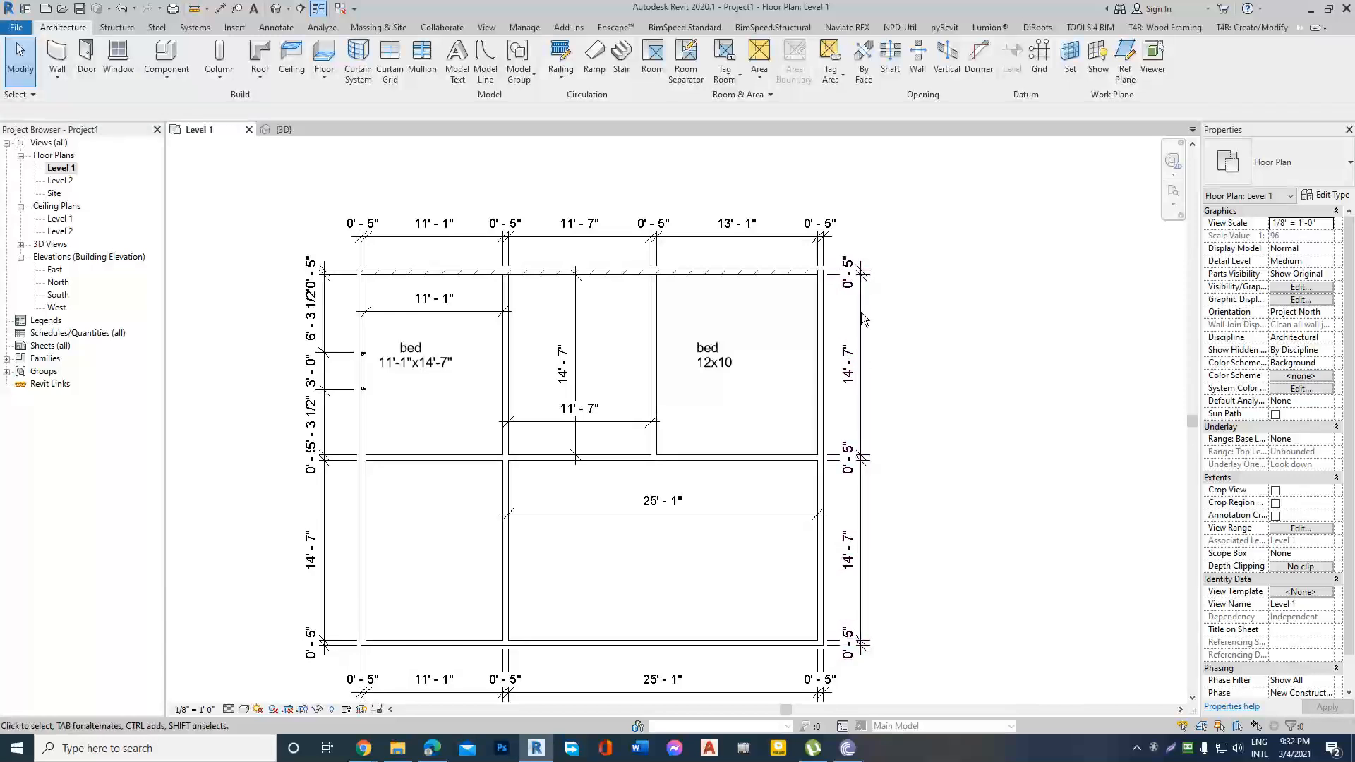
pyautogui.scroll(2, 861, 257)
pyautogui.scroll(3, 756, 251)
pyautogui.scroll(-3, 752, 244)
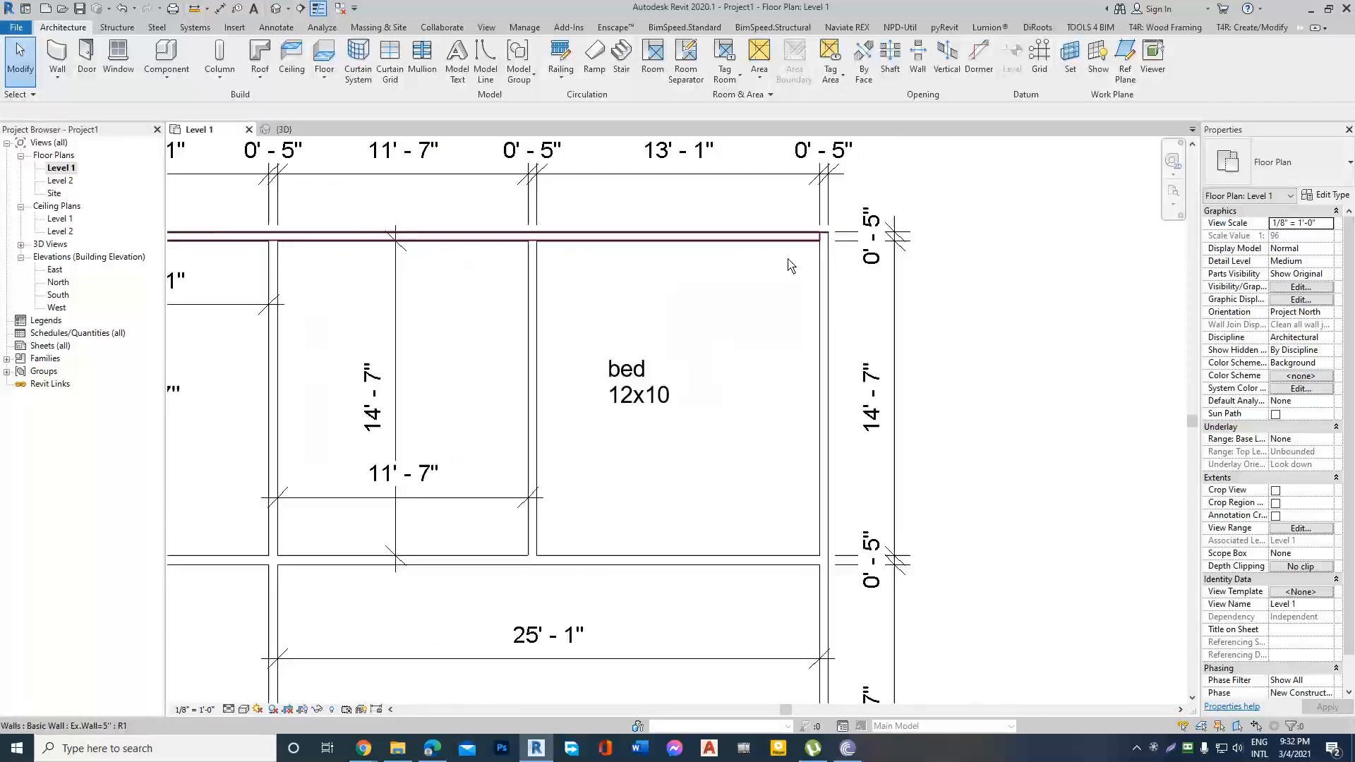
pyautogui.scroll(-2, 1006, 286)
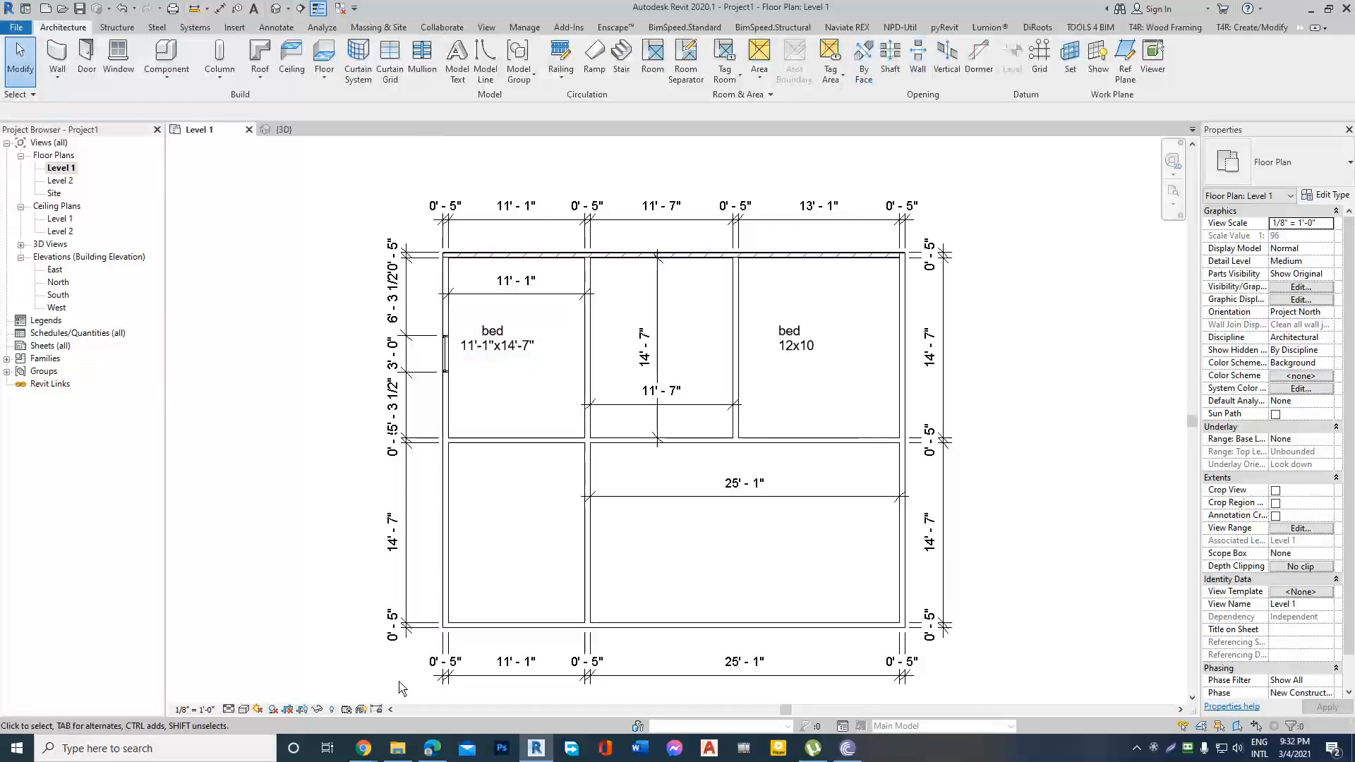
pyautogui.scroll(-2, 624, 378)
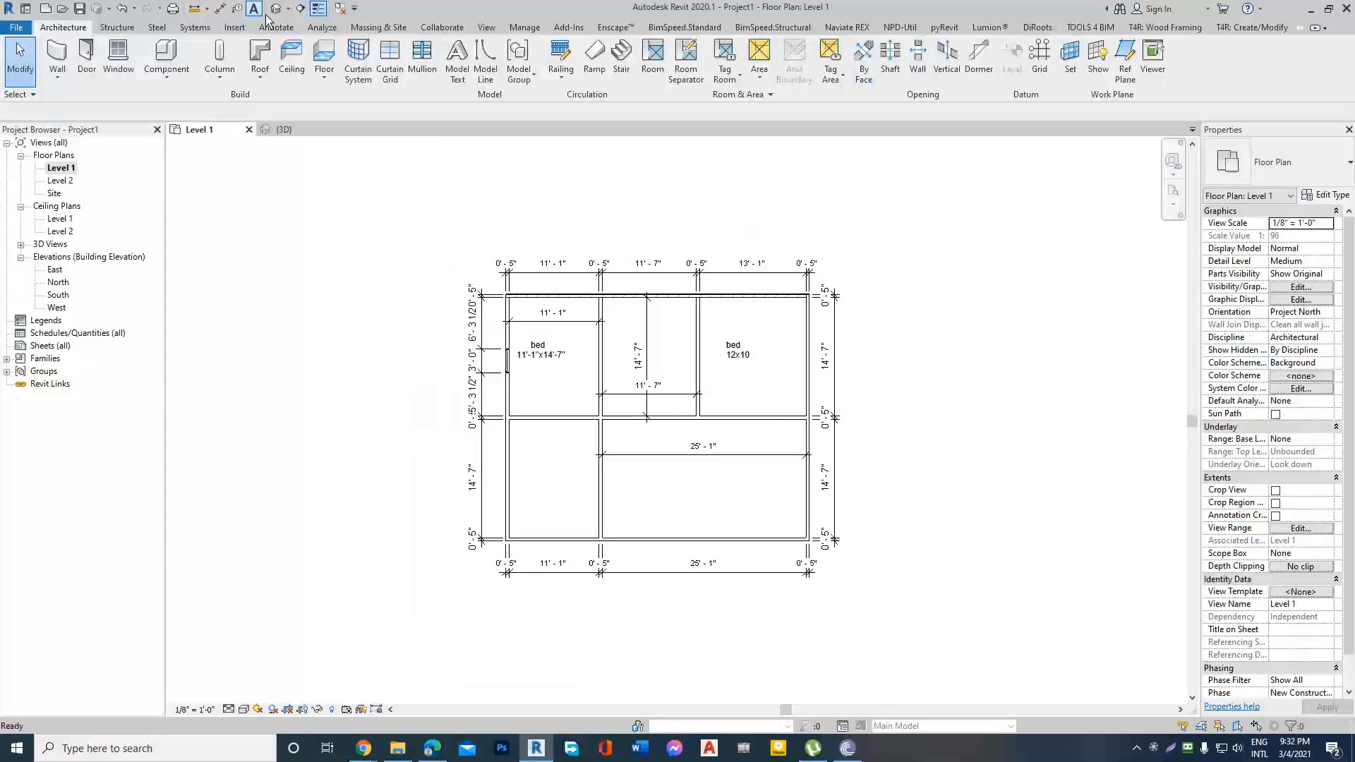
pyautogui.scroll(-1, 632, 402)
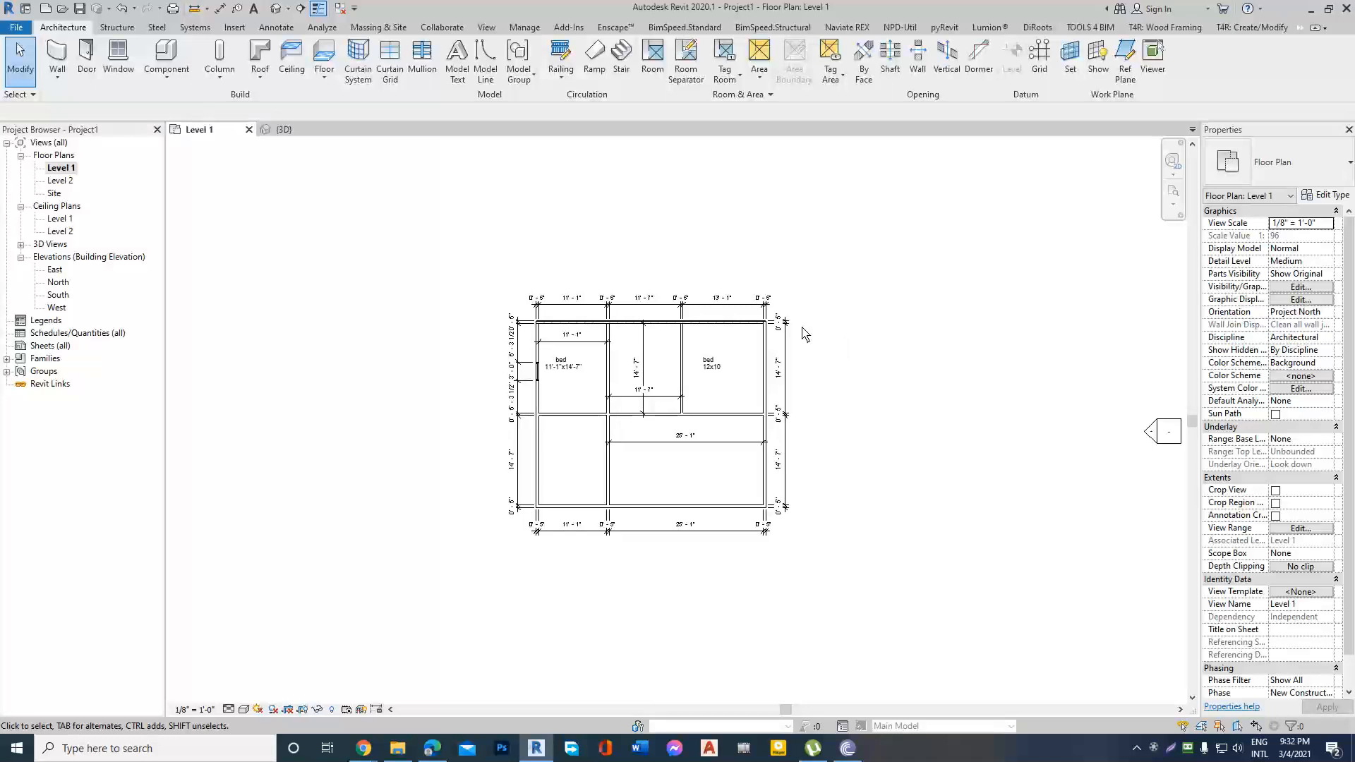
pyautogui.click(273, 9)
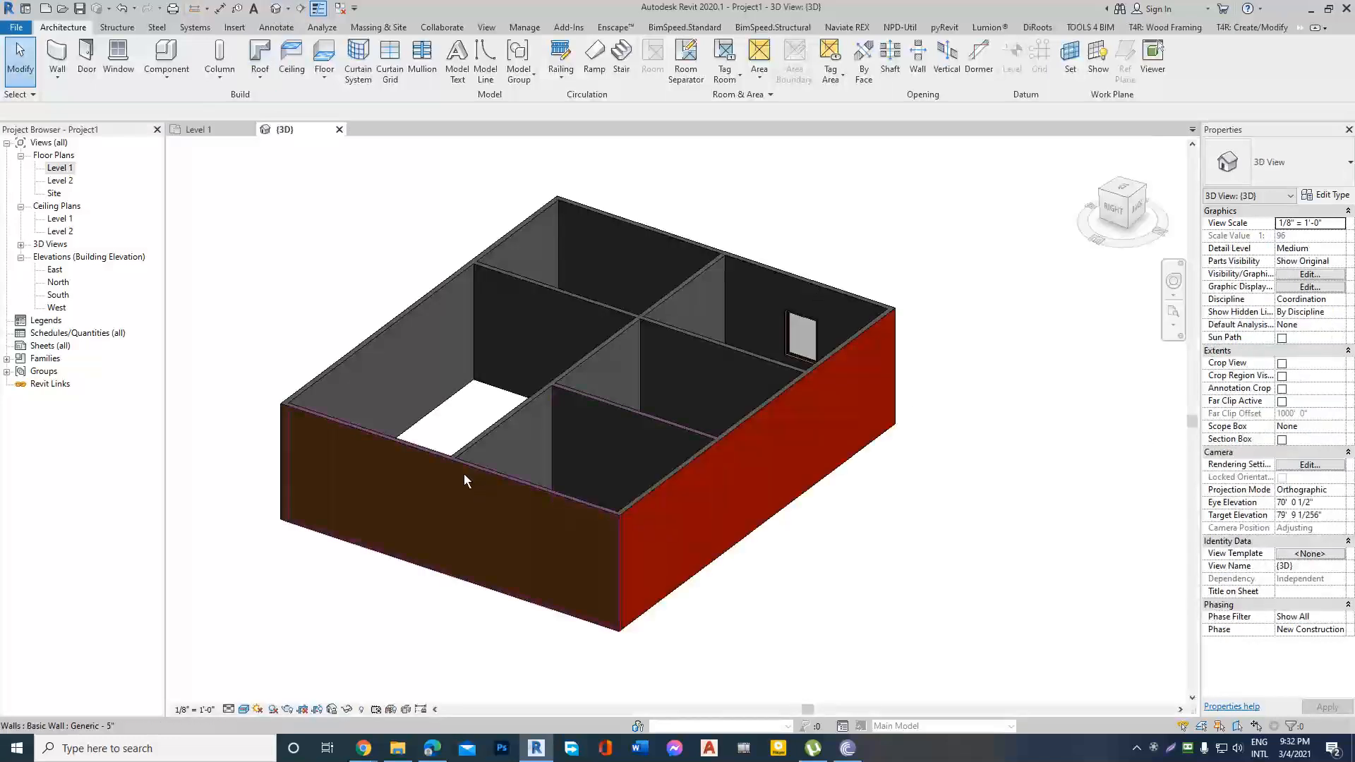
# Examine the building's painted and plain exterior walls from several sides in the 3D view.
pyautogui.keyDown('shift'); pyautogui.moveTo(464, 473); pyautogui.dragTo(778, 461, button='middle'); pyautogui.keyUp('shift')
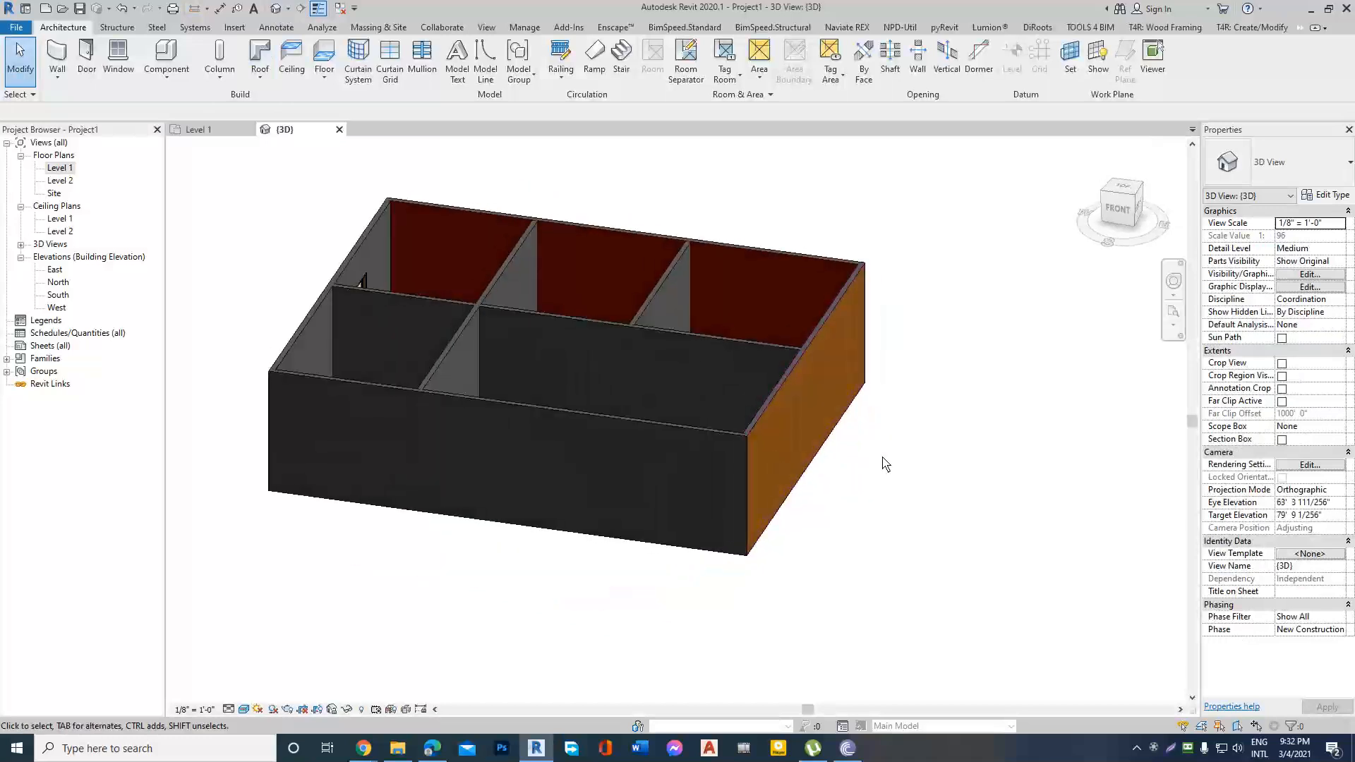
pyautogui.scroll(-1, 882, 454)
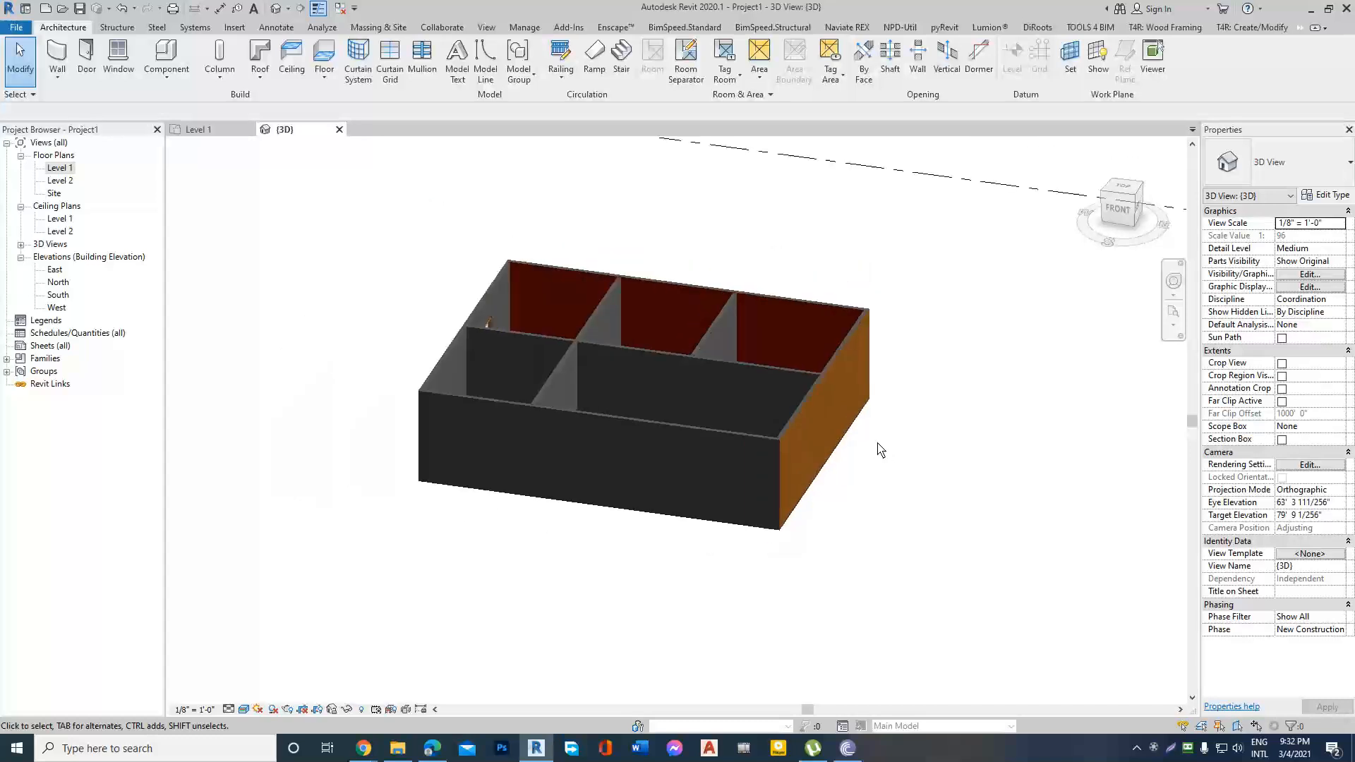
pyautogui.scroll(2, 833, 312)
pyautogui.keyDown('shift'); pyautogui.moveTo(908, 281); pyautogui.dragTo(874, 297, button='middle'); pyautogui.keyUp('shift')
pyautogui.scroll(2, 874, 387)
pyautogui.scroll(-3, 887, 356)
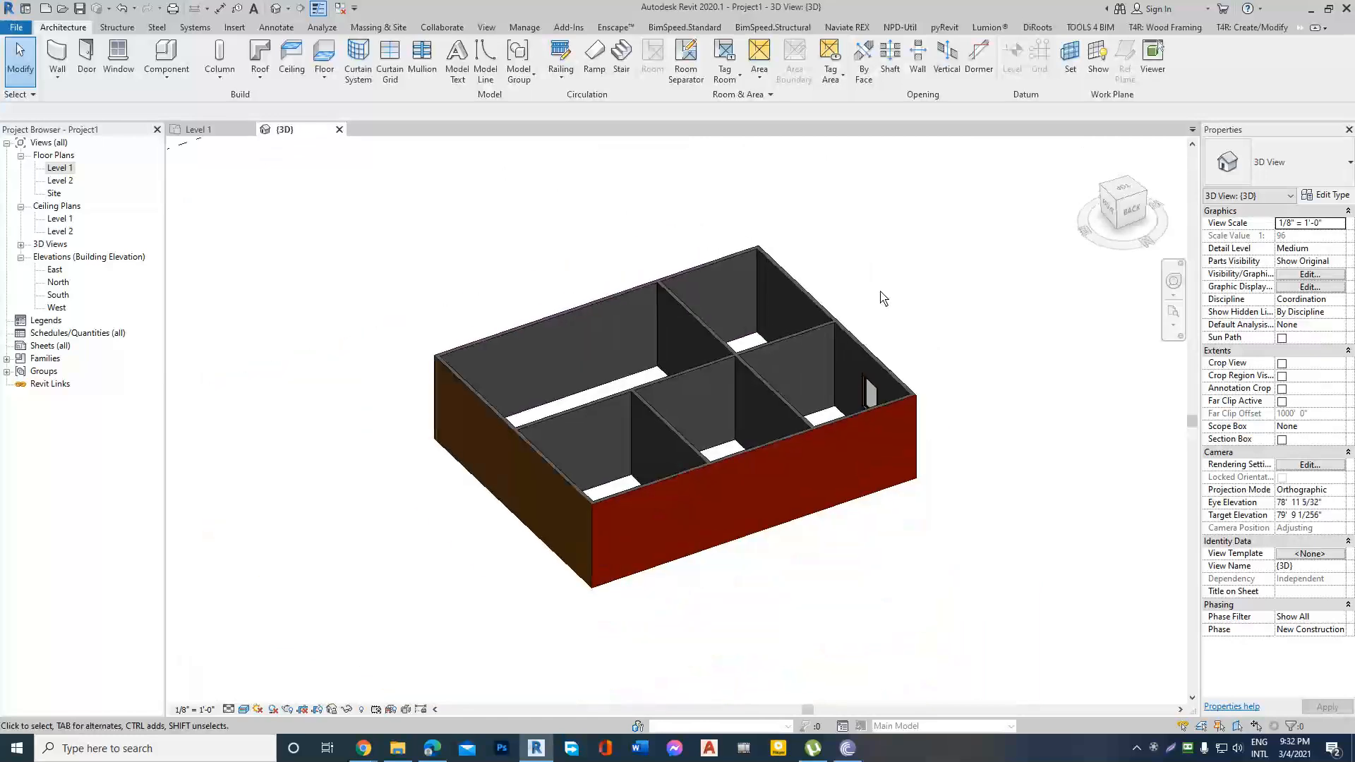
# Switch to the Google Meet call in Chrome, admit the waiting participant, and return to Revit.
pyautogui.moveTo(353, 750)
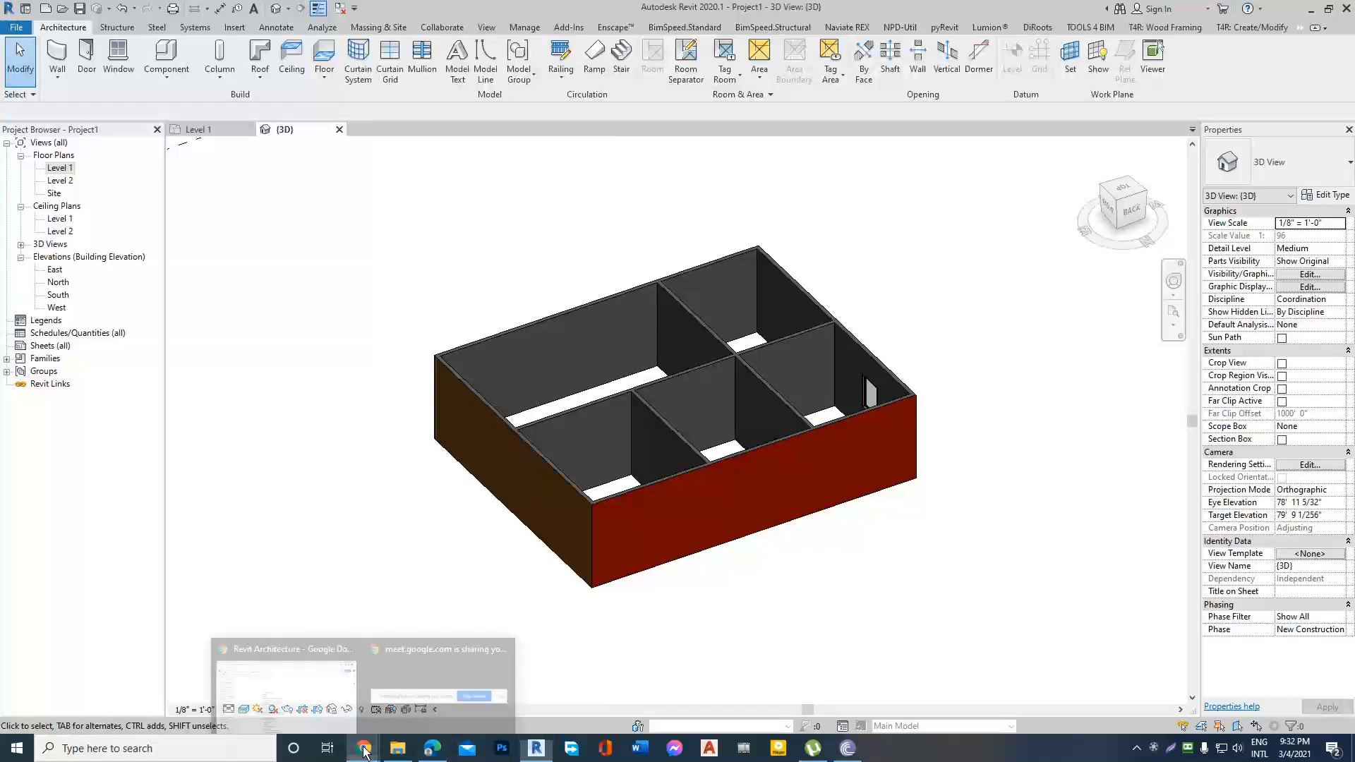
pyautogui.click(297, 696)
pyautogui.click(416, 12)
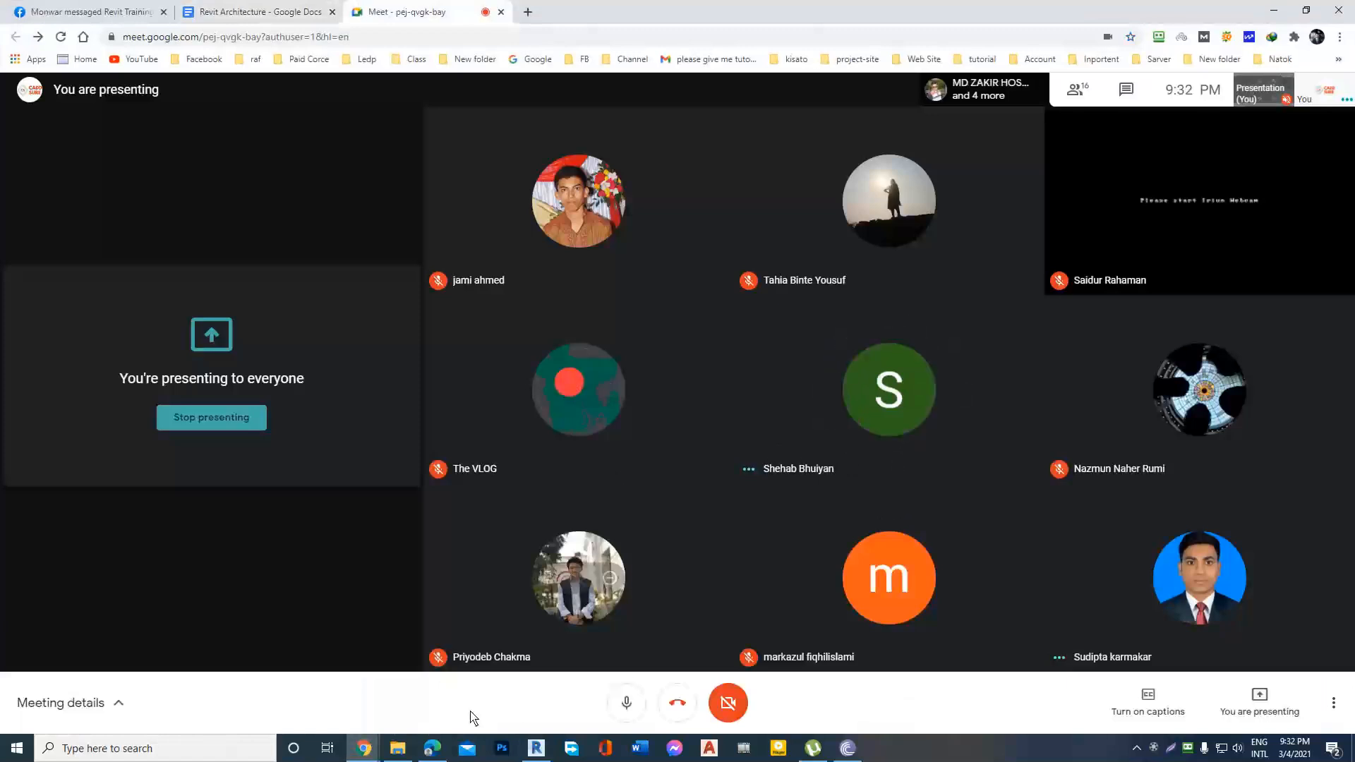
pyautogui.moveTo(536, 751)
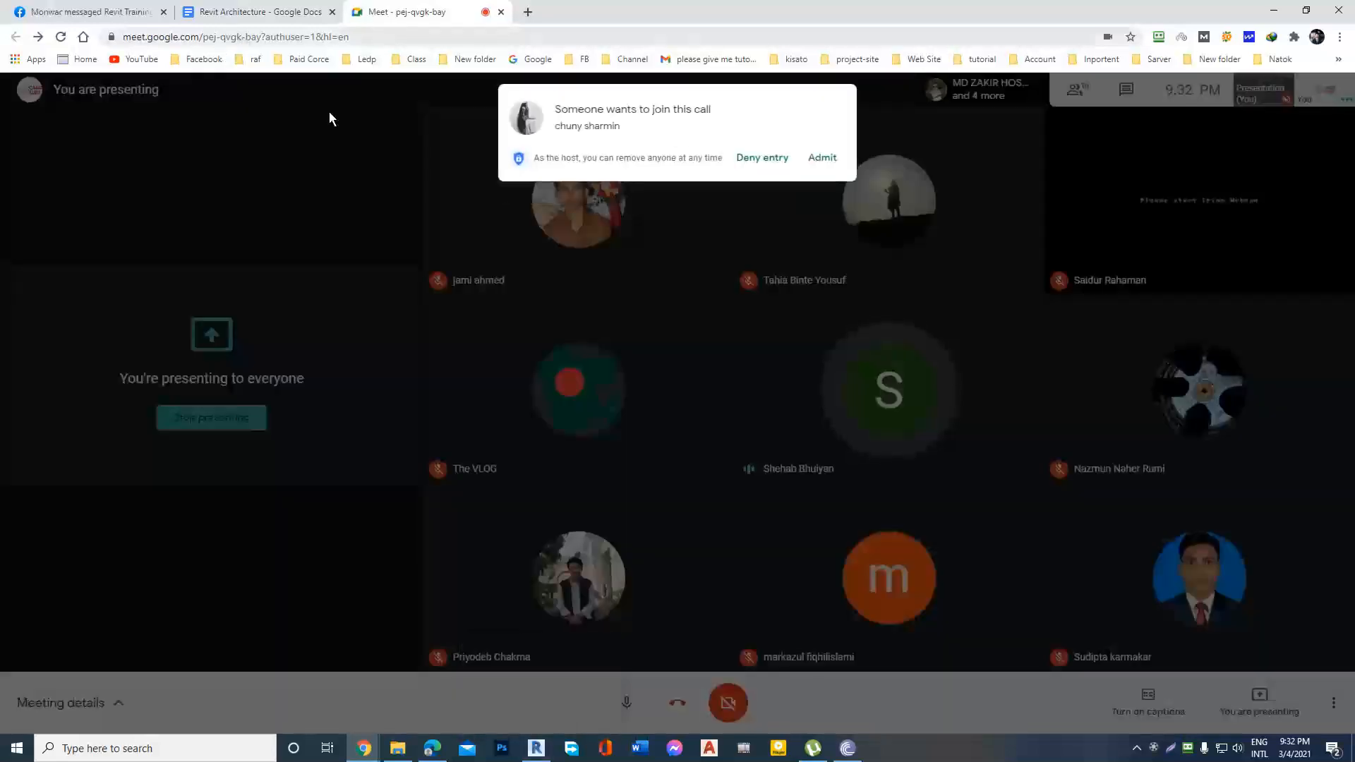
pyautogui.click(823, 157)
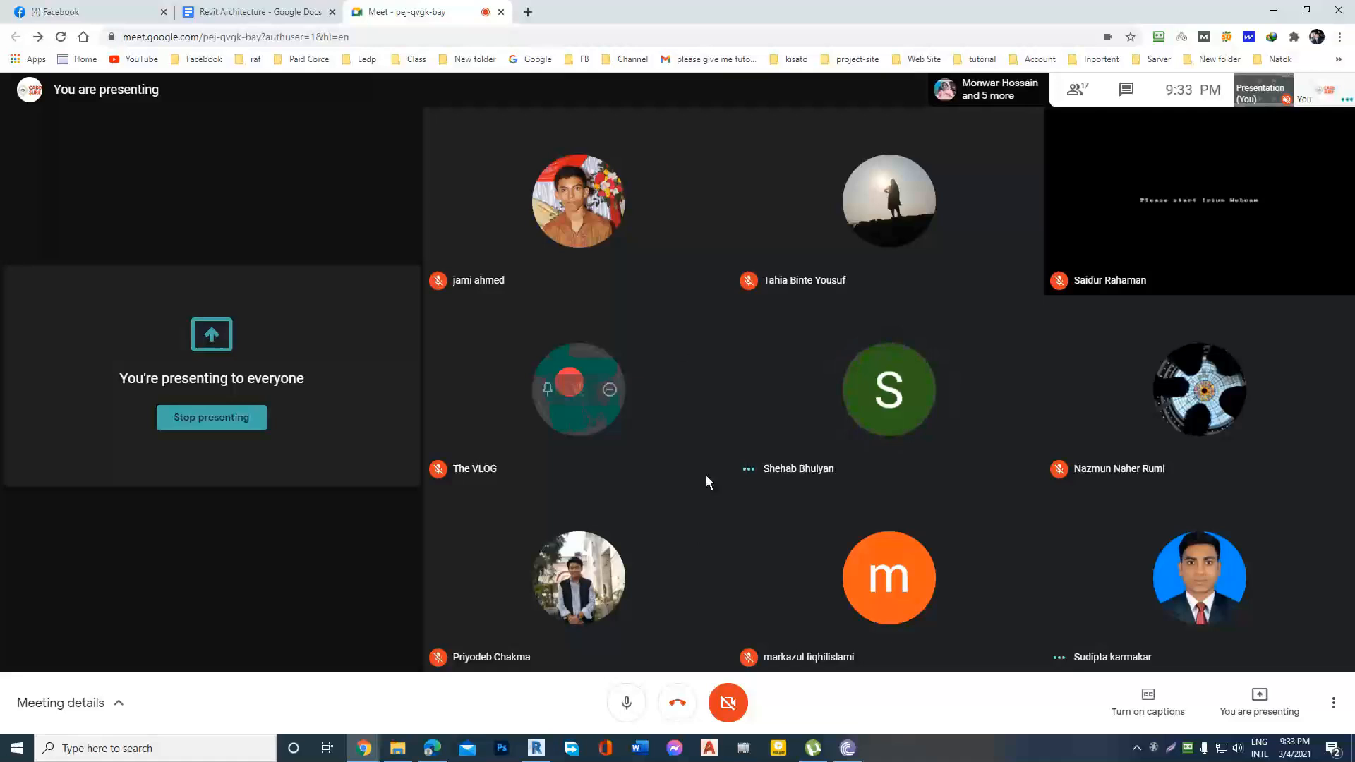
pyautogui.click(1276, 9)
# Switch to the Revit Architecture outline in Google Docs, point out the "Customize wall Shape" topic, and return to Revit.
pyautogui.moveTo(363, 747)
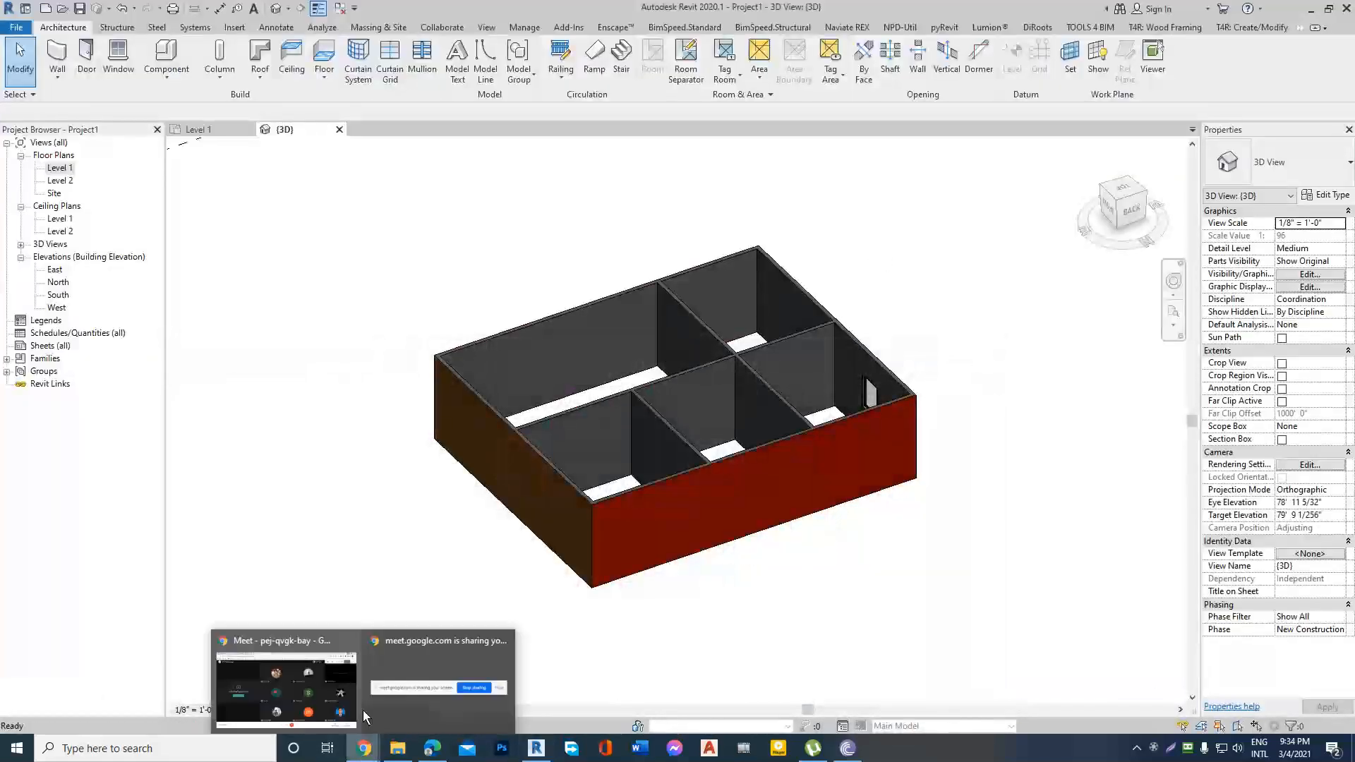
pyautogui.click(273, 662)
pyautogui.click(248, 12)
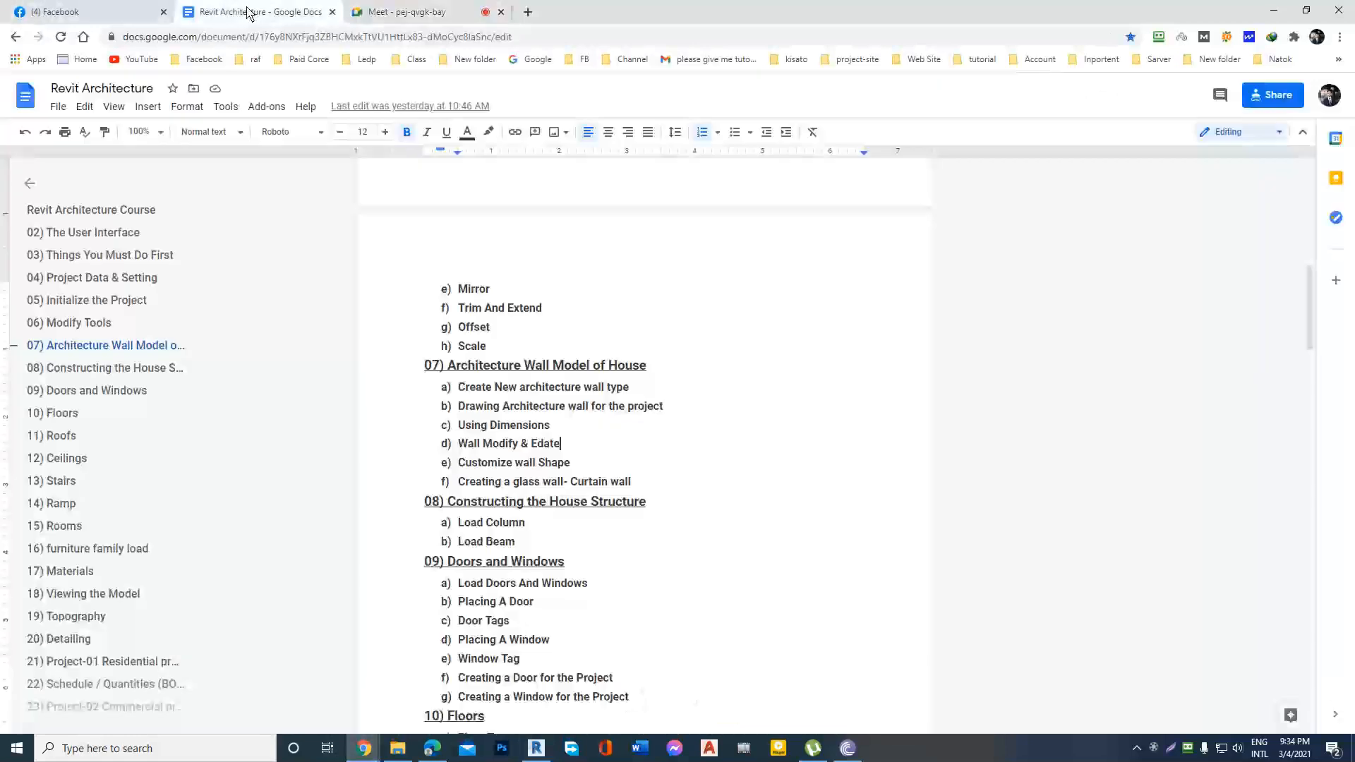
pyautogui.moveTo(458, 467); pyautogui.dragTo(599, 463)
pyautogui.click(614, 463)
pyautogui.click(1274, 5)
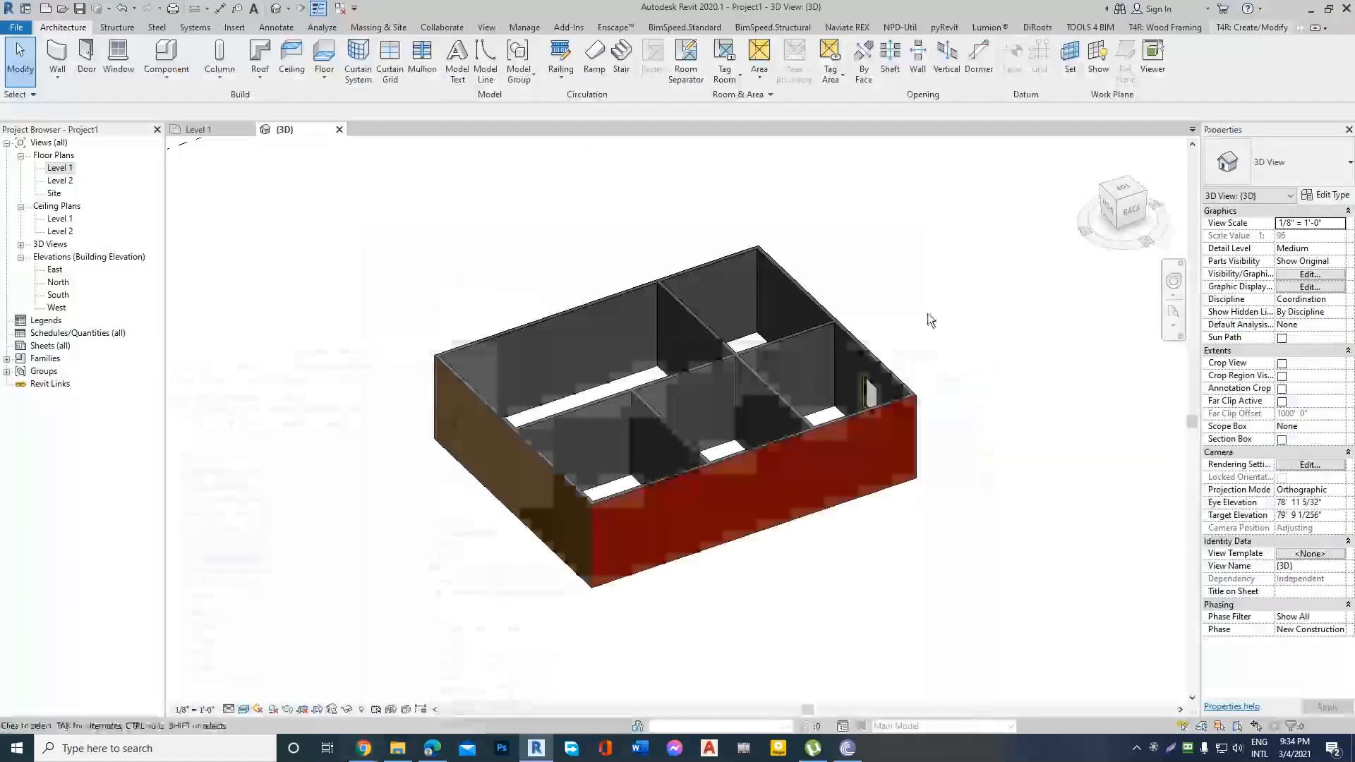
# Examine the building from the back and front in the 3D view, and briefly select the plain front wall.
pyautogui.scroll(2, 841, 463)
pyautogui.scroll(-3, 746, 475)
pyautogui.scroll(-2, 706, 385)
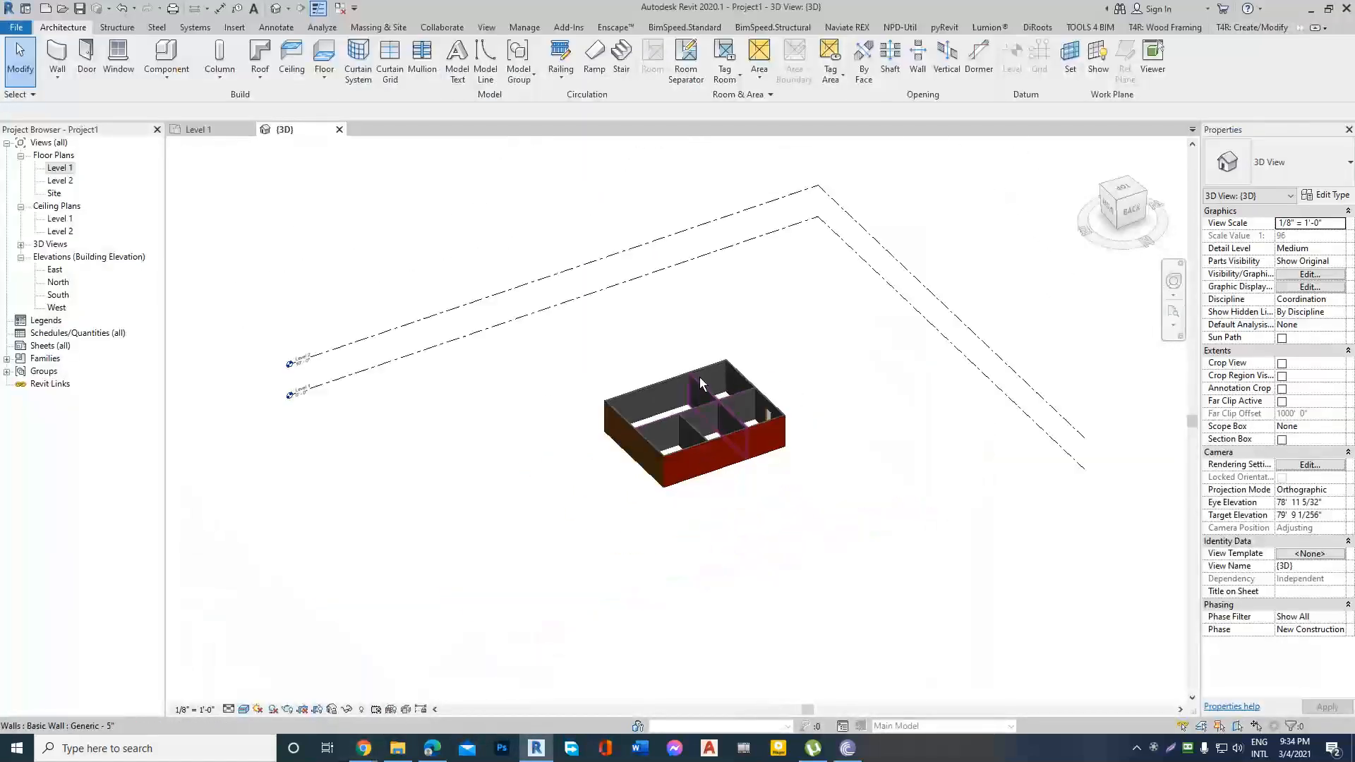
pyautogui.scroll(4, 721, 426)
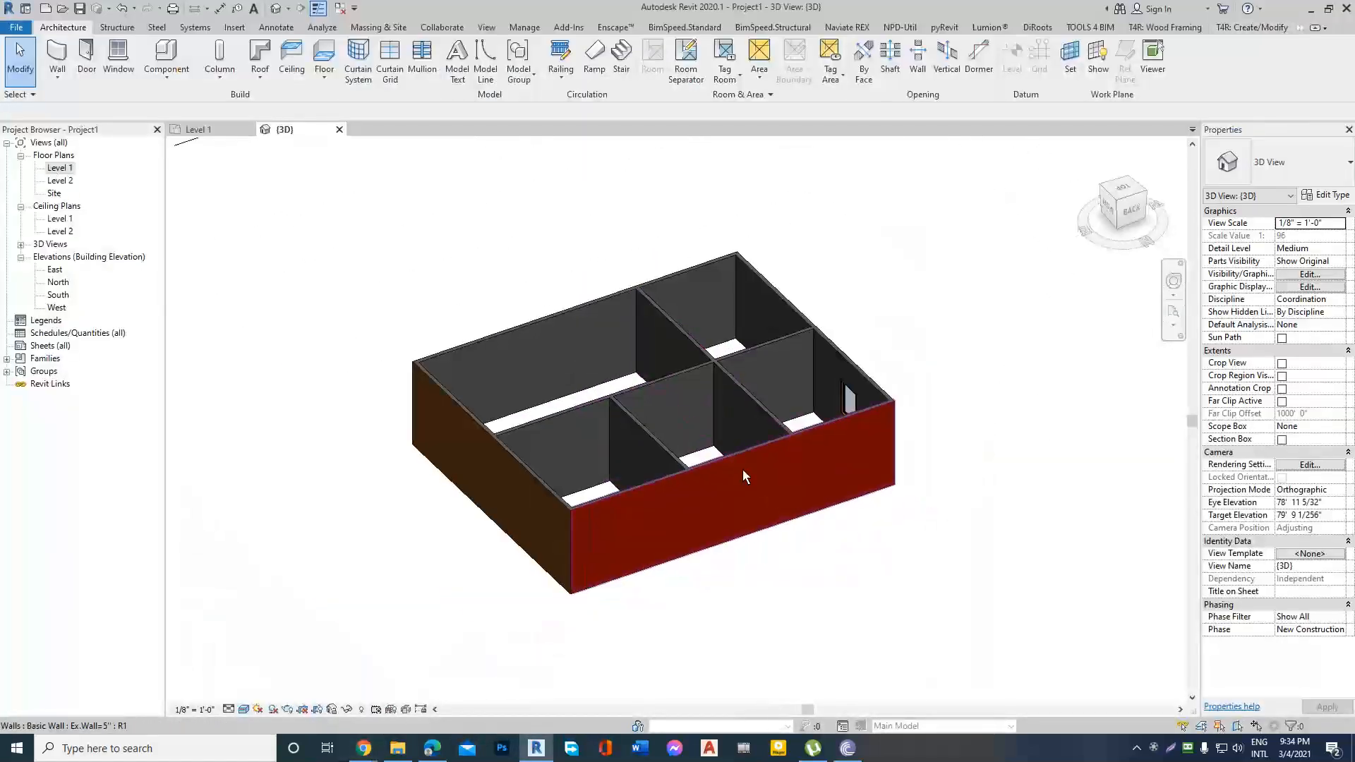
pyautogui.scroll(-3, 557, 410)
pyautogui.keyDown('shift'); pyautogui.moveTo(566, 400); pyautogui.dragTo(746, 403, button='middle'); pyautogui.keyUp('shift')
pyautogui.scroll(2, 758, 443)
pyautogui.scroll(-1, 758, 443)
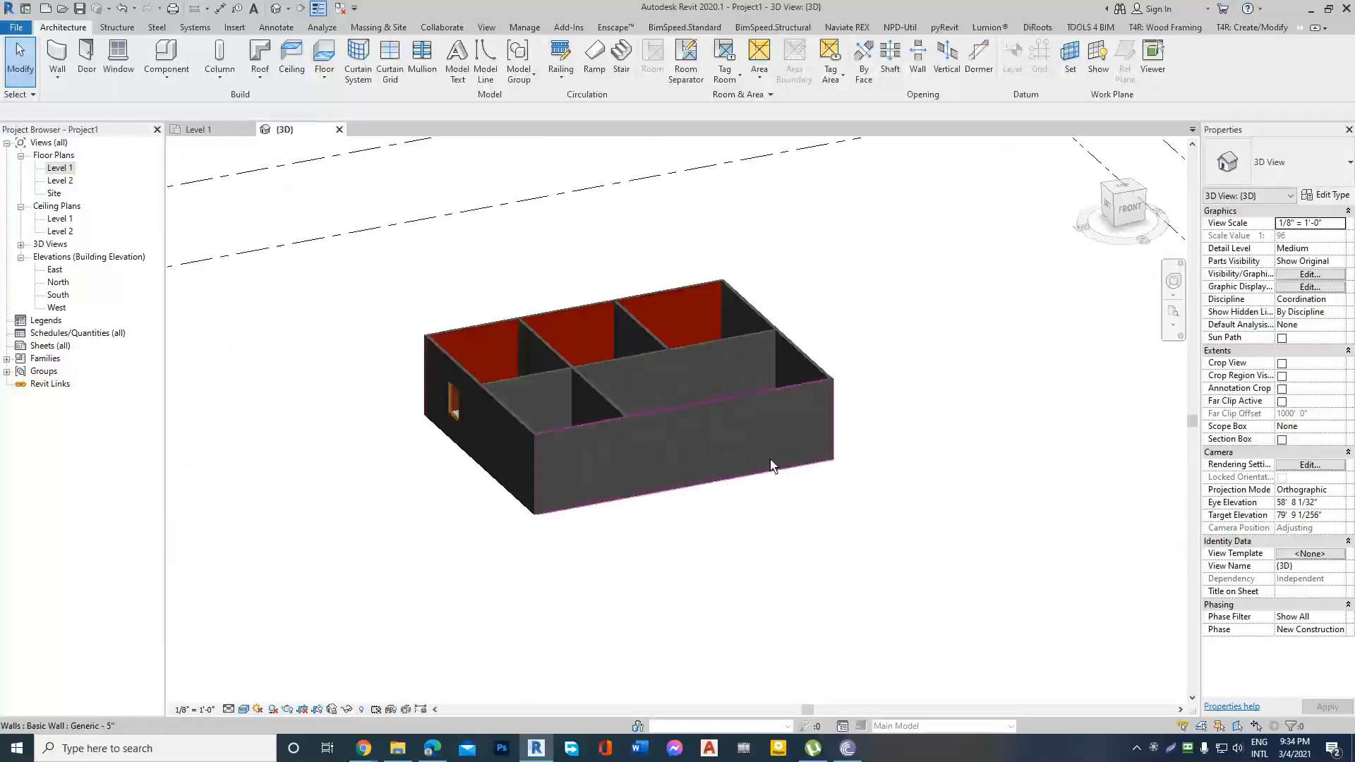
pyautogui.click(739, 435)
pyautogui.scroll(3, 729, 411)
pyautogui.press('Escape')
pyautogui.scroll(-3, 802, 404)
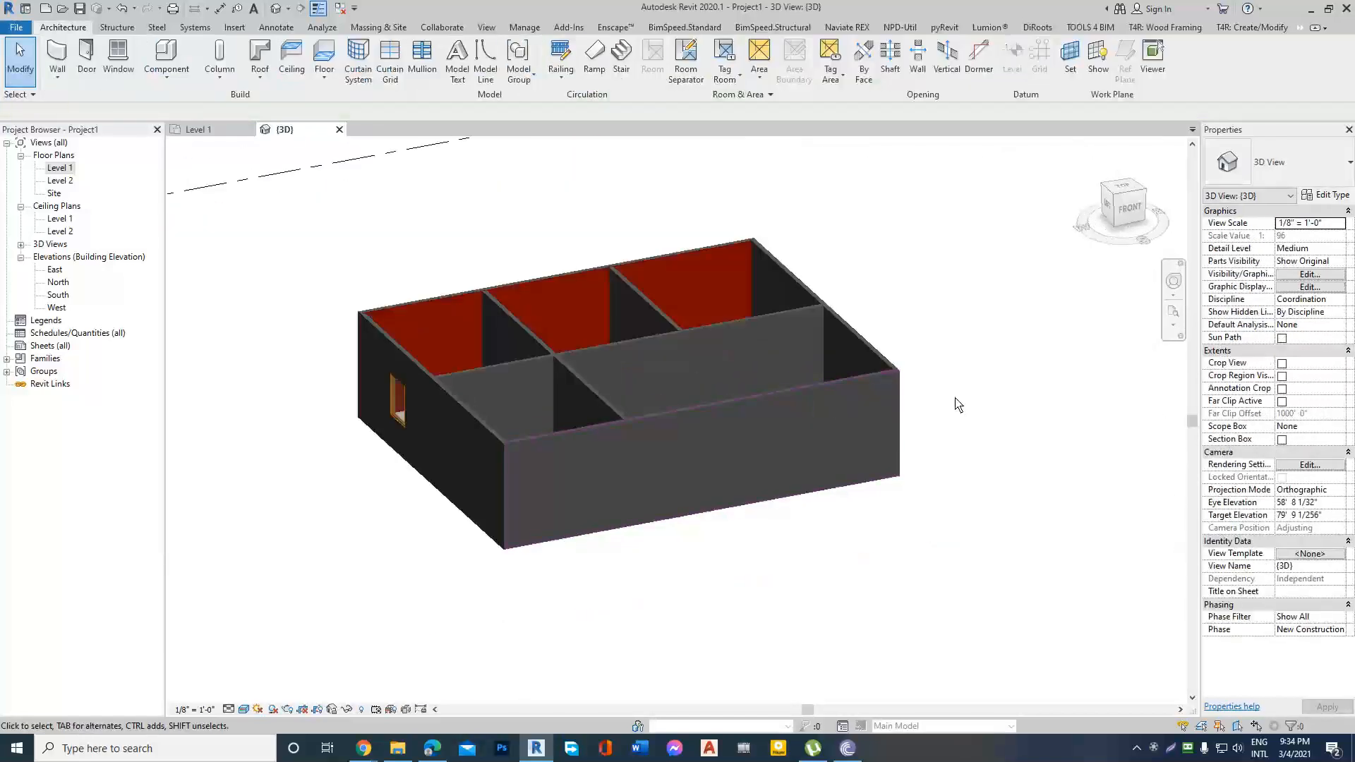
# Select the front Generic - 5" wall and open its profile for editing in the South elevation.
pyautogui.keyDown('shift'); pyautogui.moveTo(956, 404); pyautogui.dragTo(899, 384, button='middle'); pyautogui.keyUp('shift')
pyautogui.scroll(3, 761, 398)
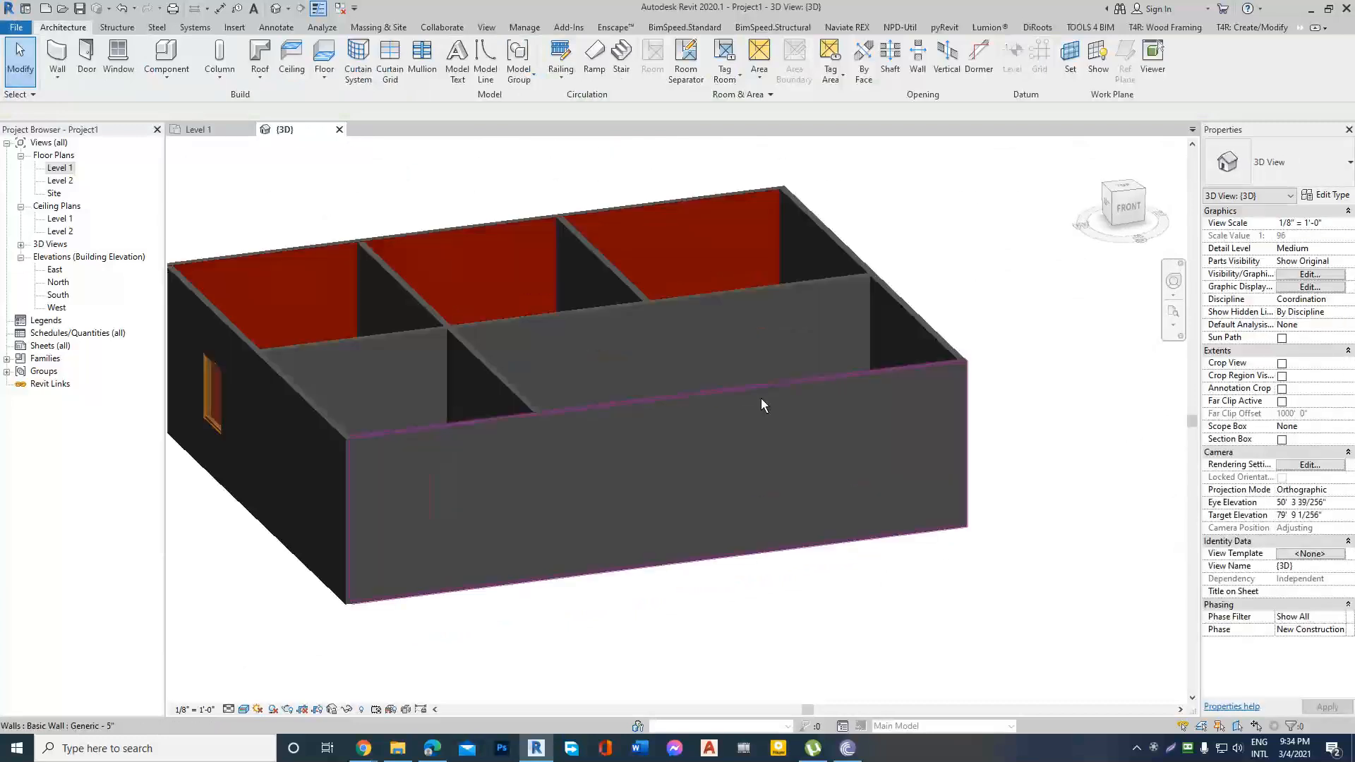
pyautogui.click(759, 400)
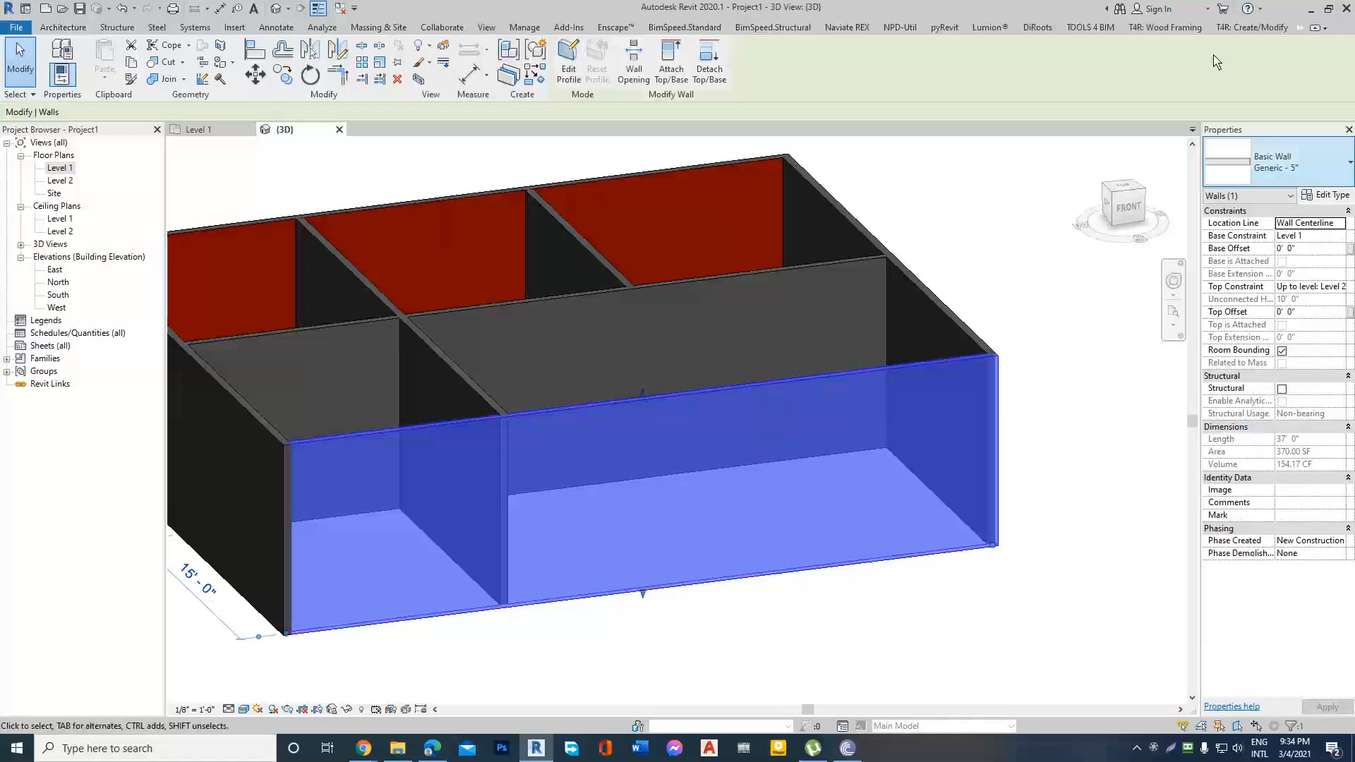
pyautogui.click(1127, 201)
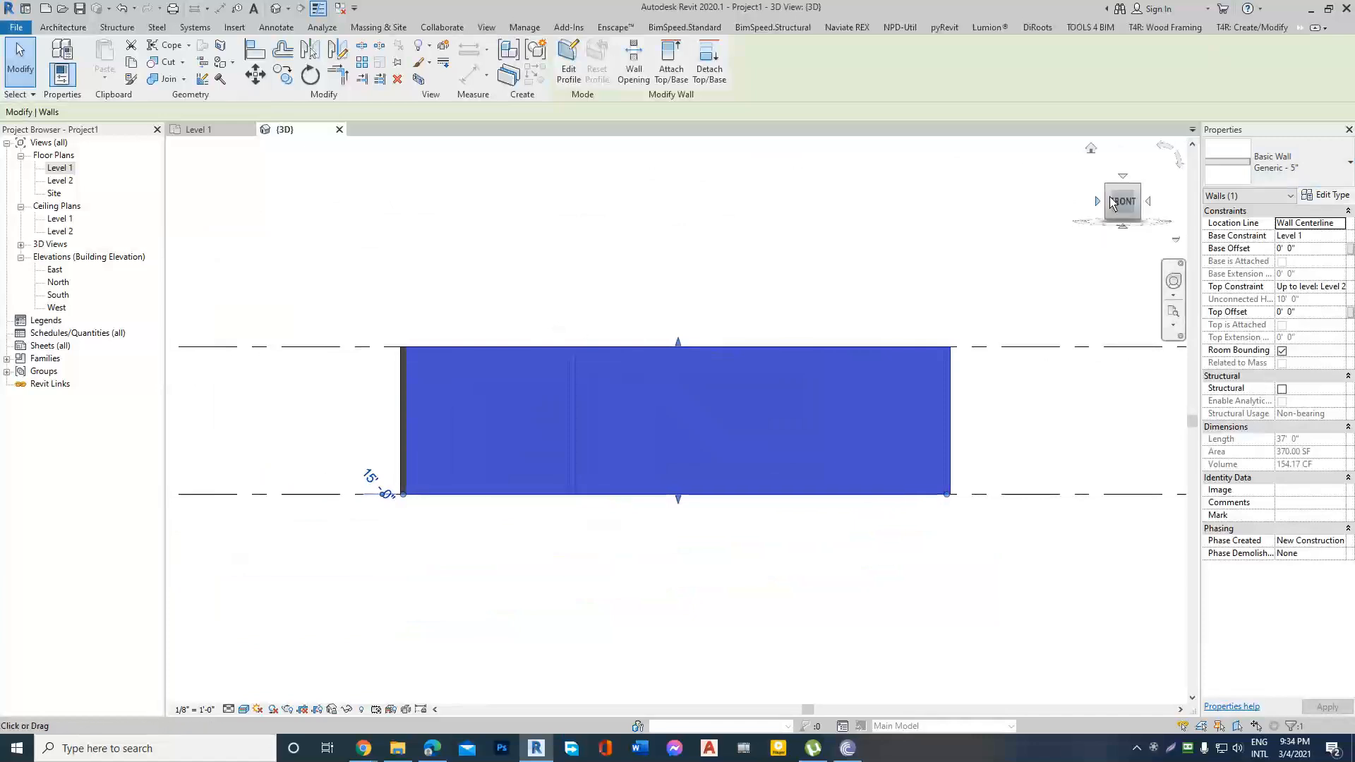
pyautogui.doubleClick(56, 295)
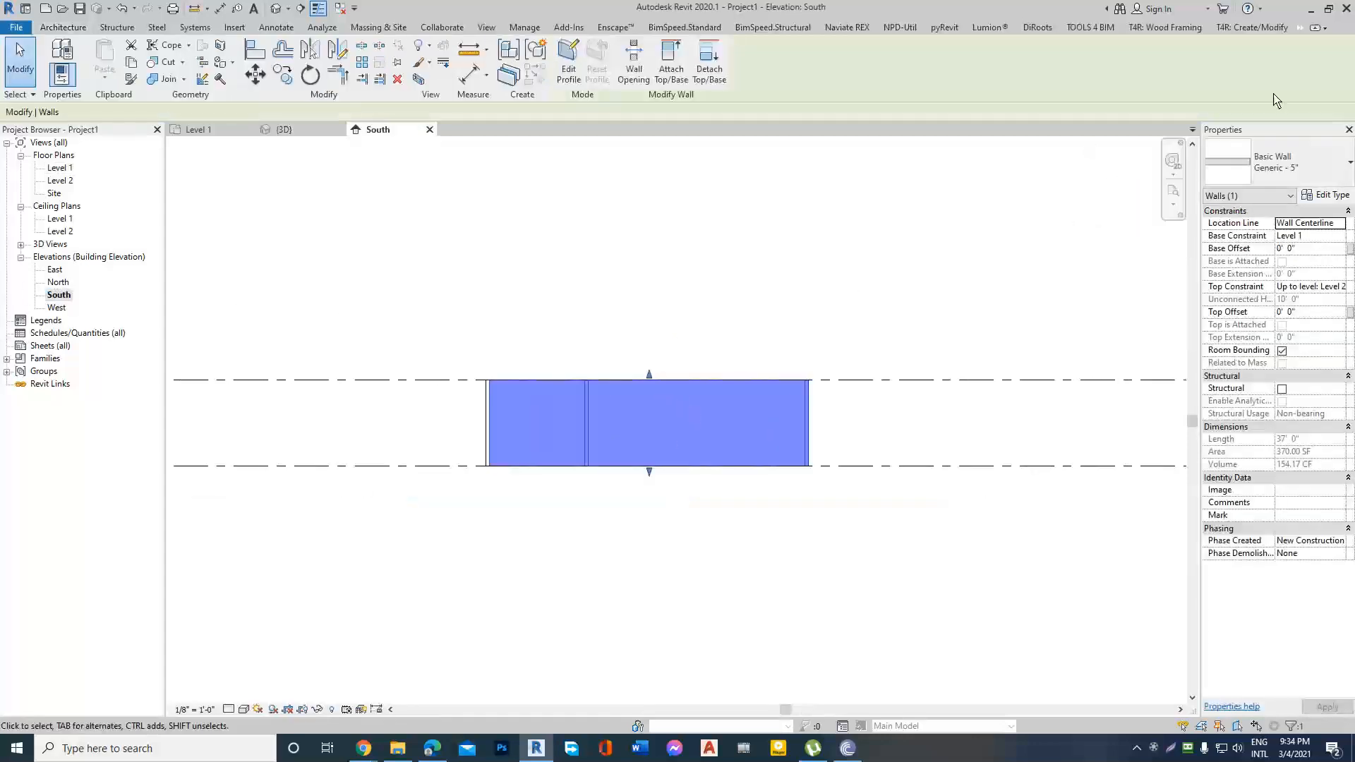
pyautogui.scroll(2, 718, 378)
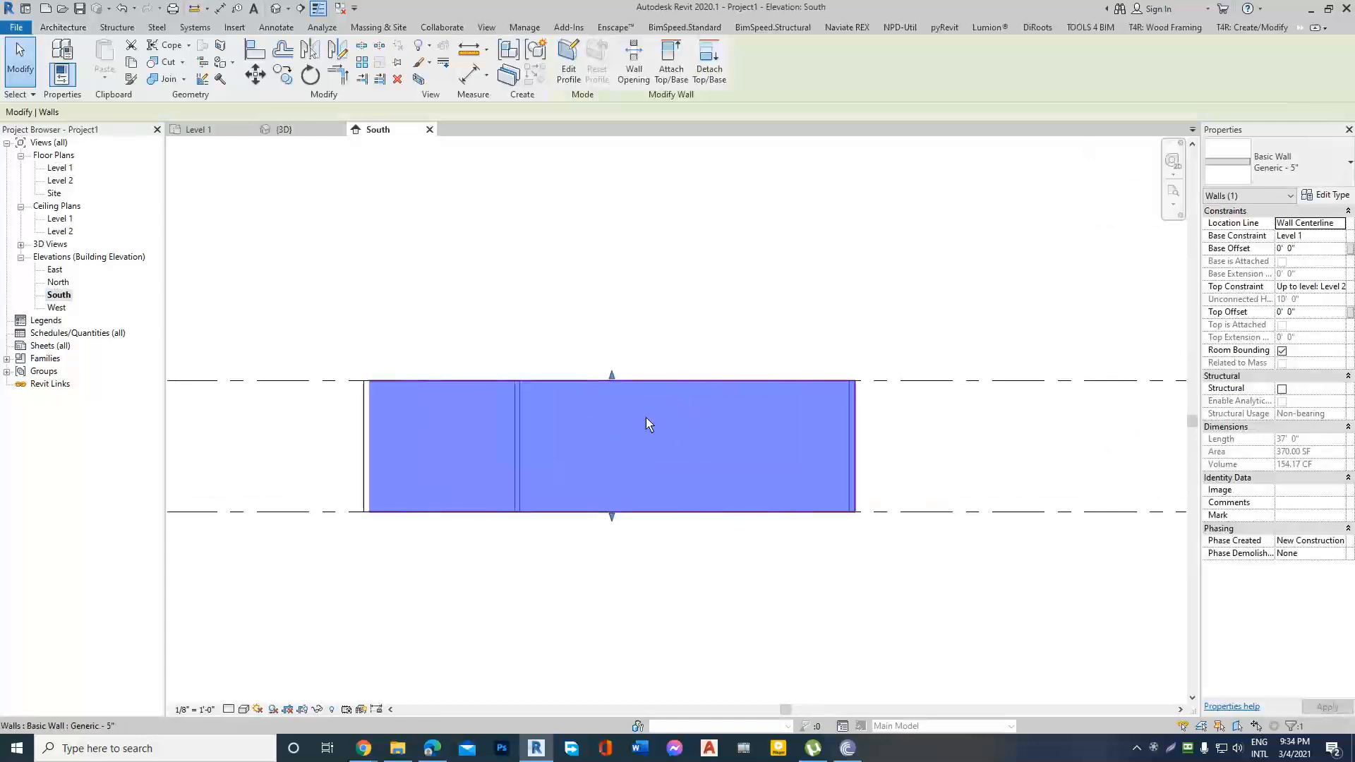
pyautogui.scroll(1, 688, 432)
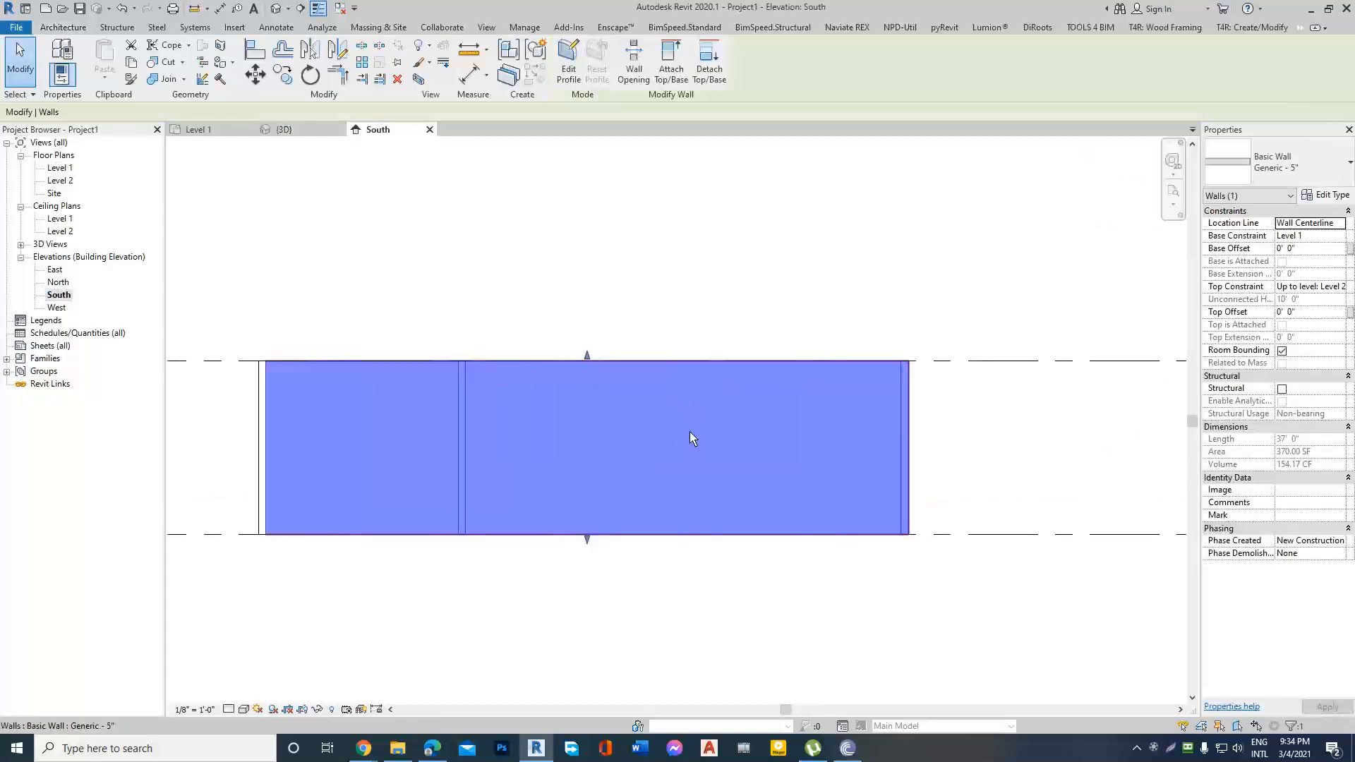
pyautogui.click(569, 62)
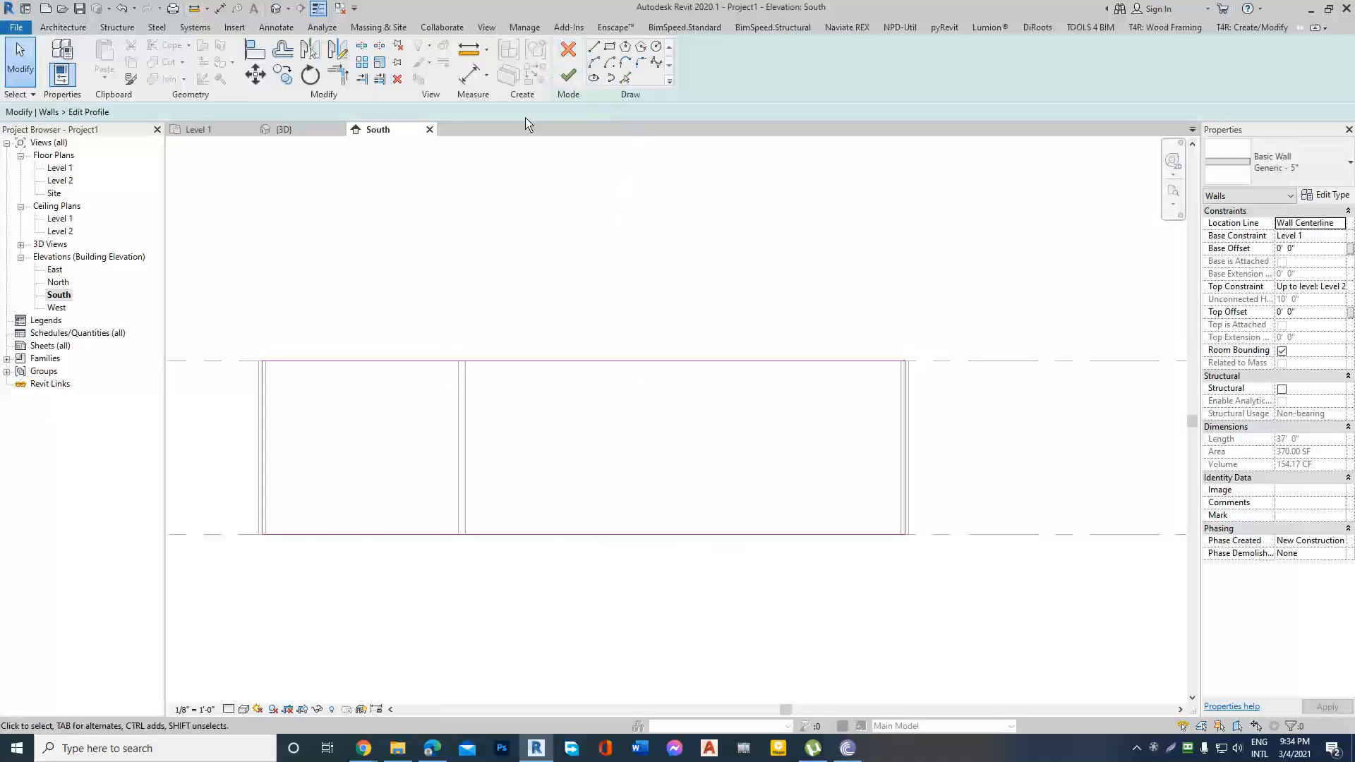
# Sketch a start-end-radius arc of about 5'-3" radius rounding the upper-left corner of the wall profile.
pyautogui.click(597, 62)
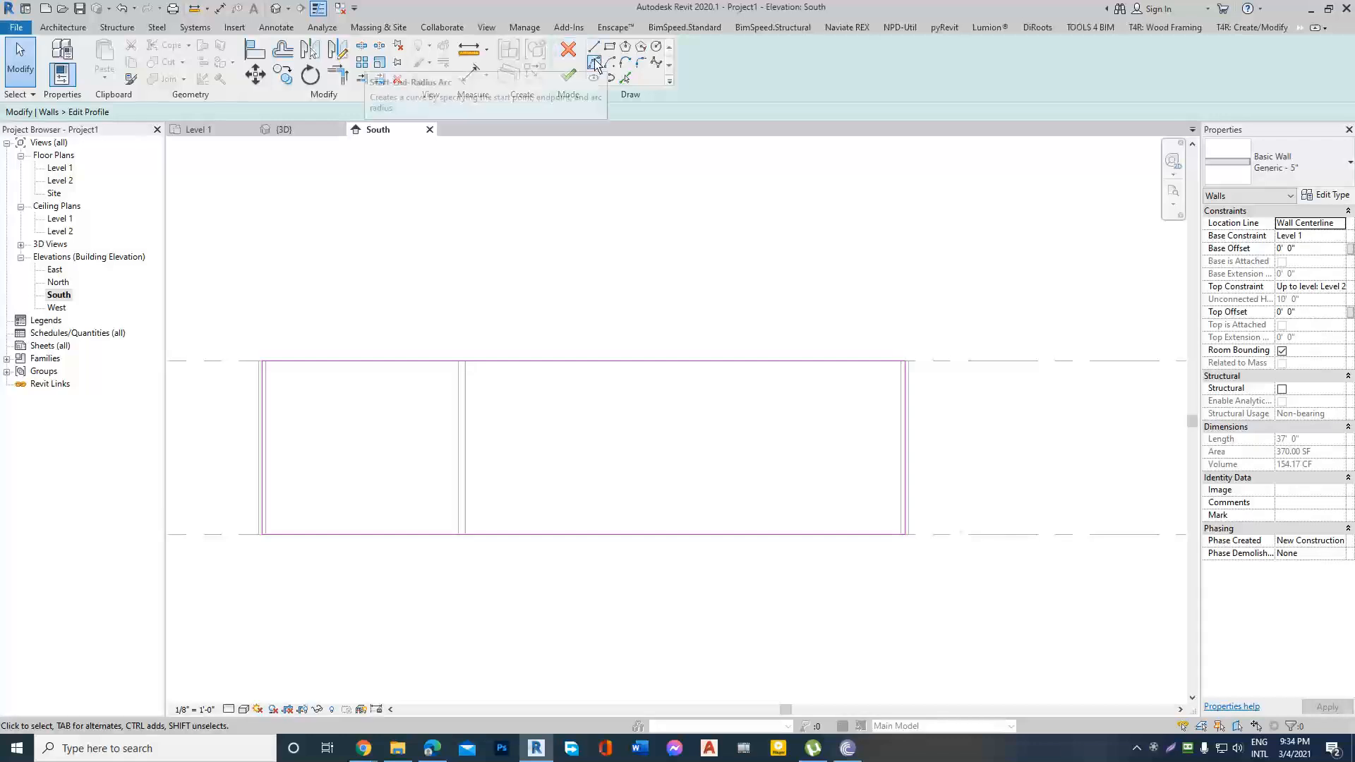
pyautogui.scroll(4, 281, 438)
pyautogui.click(252, 441)
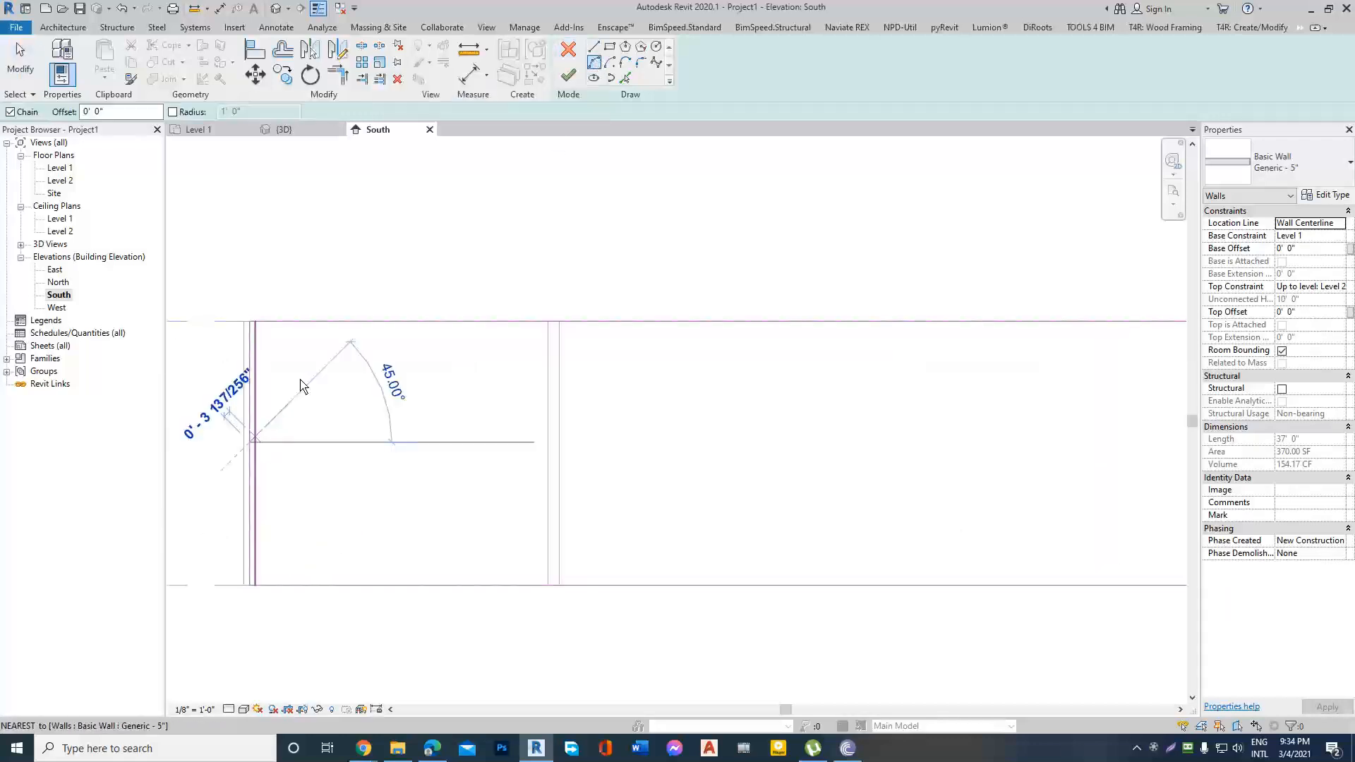
pyautogui.click(386, 321)
pyautogui.scroll(2, 296, 363)
pyautogui.click(295, 361)
pyautogui.scroll(-3, 304, 346)
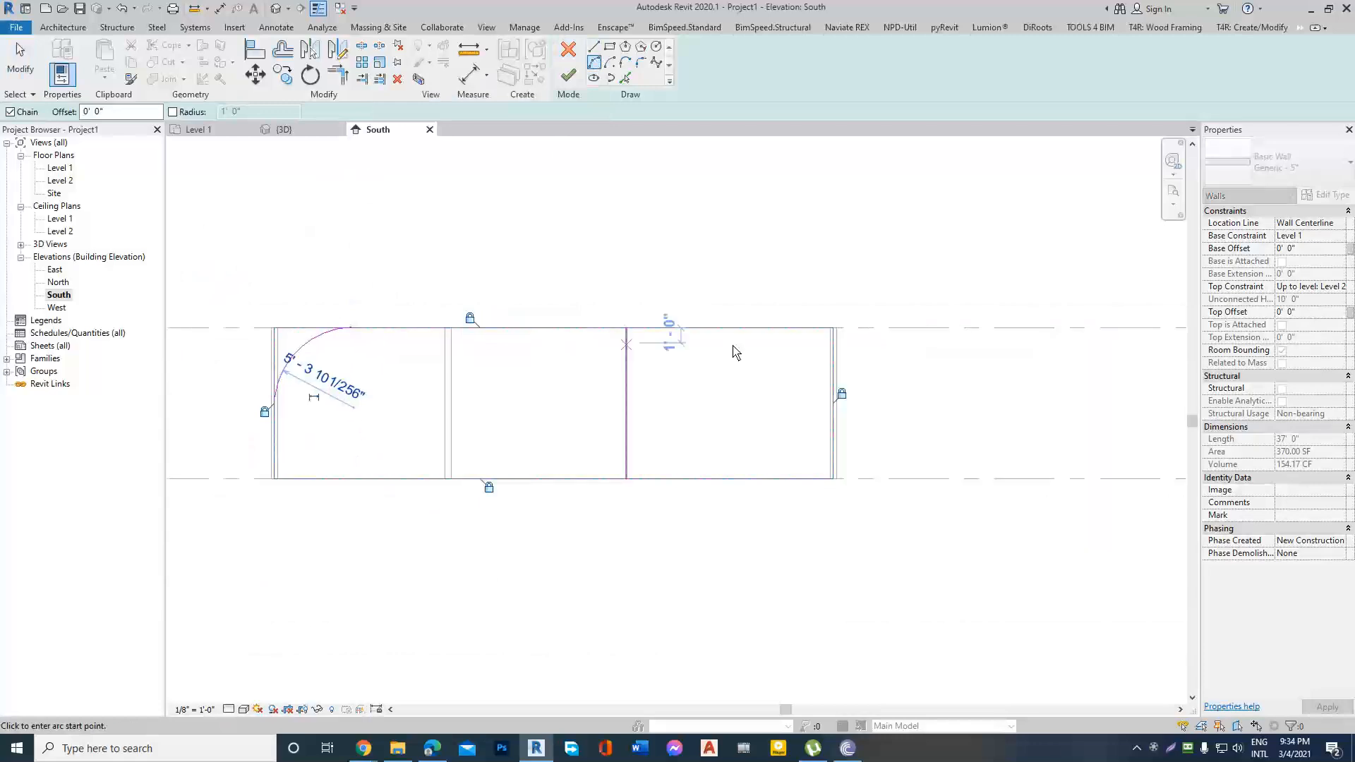
# Sketch an inward-curving arc of about 9'-6" radius across the upper-right corner of the wall profile.
pyautogui.click(691, 328)
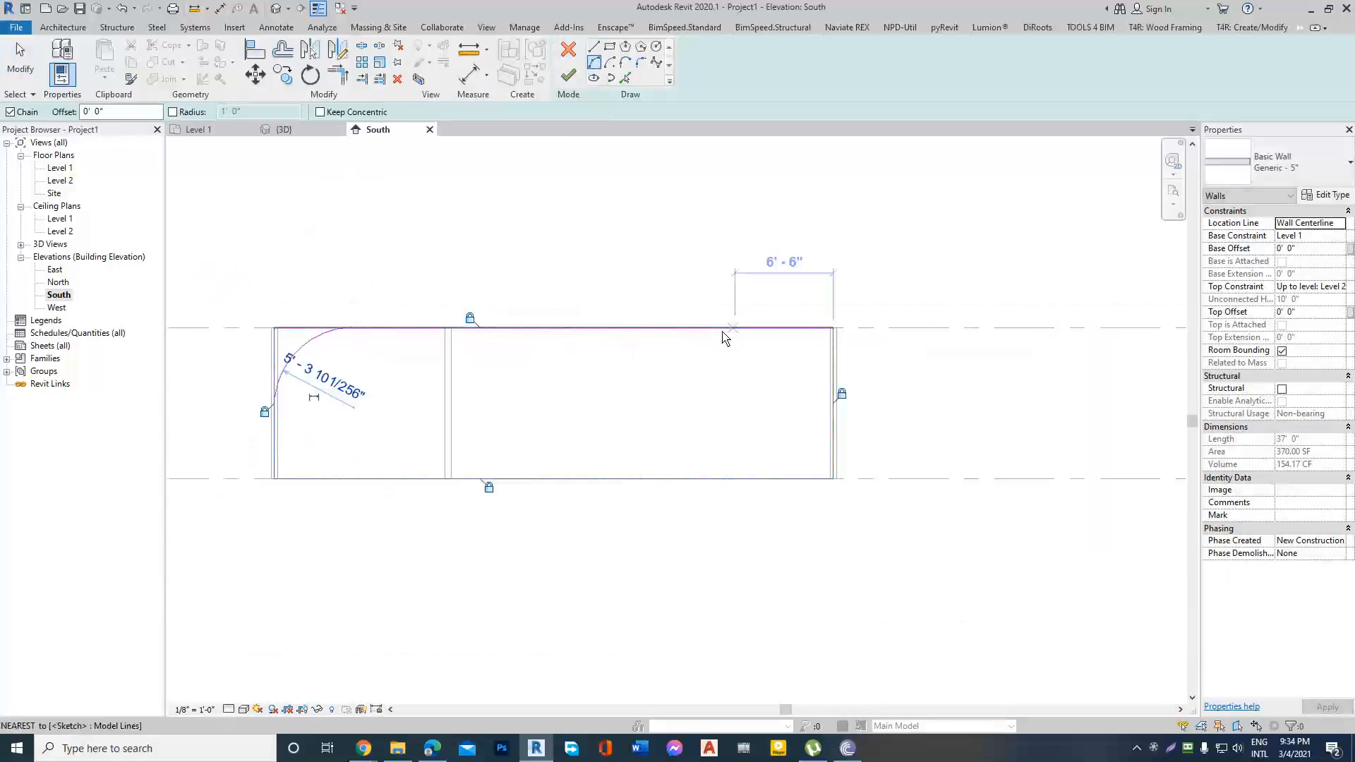
pyautogui.click(832, 417)
pyautogui.scroll(2, 802, 414)
pyautogui.click(751, 409)
pyautogui.scroll(-3, 847, 351)
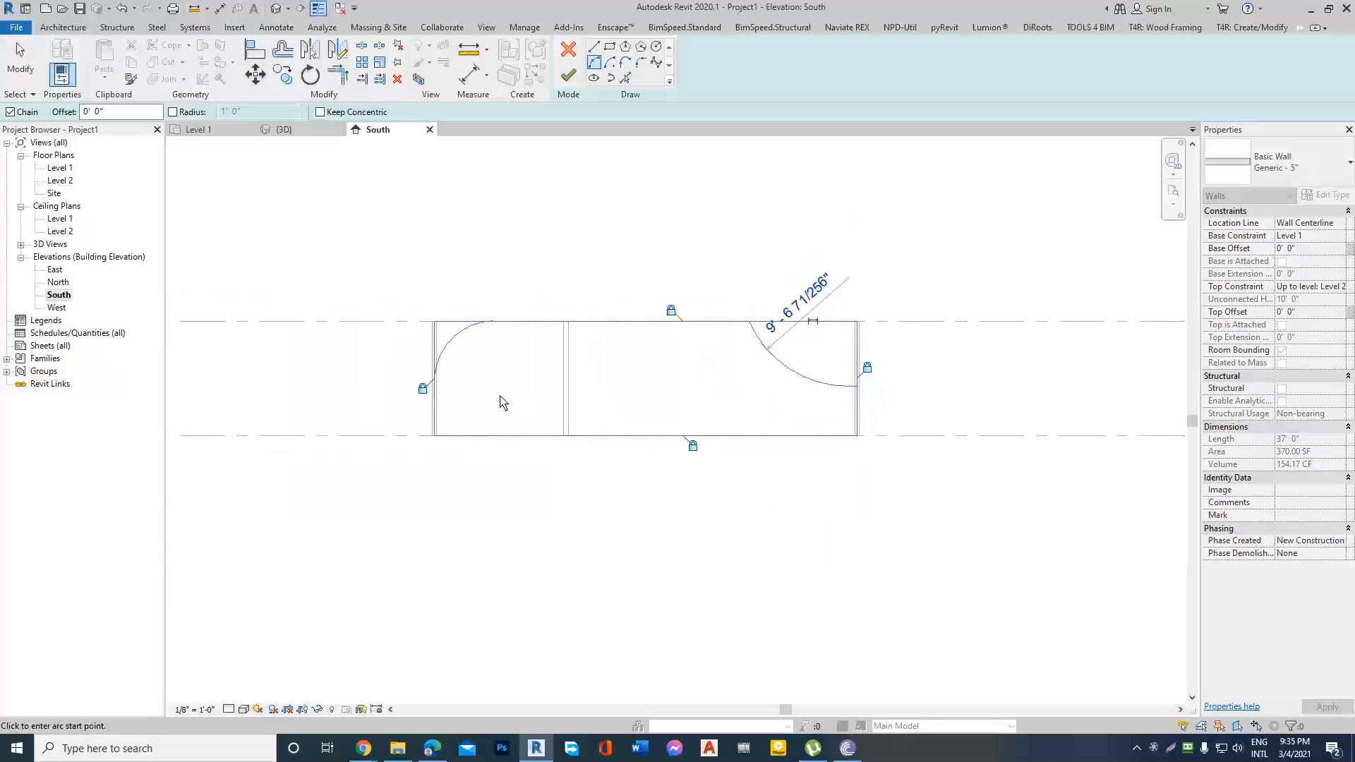
# Sketch a circular opening inside the wall profile, between the partition wall and the upper-right arc.
pyautogui.scroll(1, 649, 377)
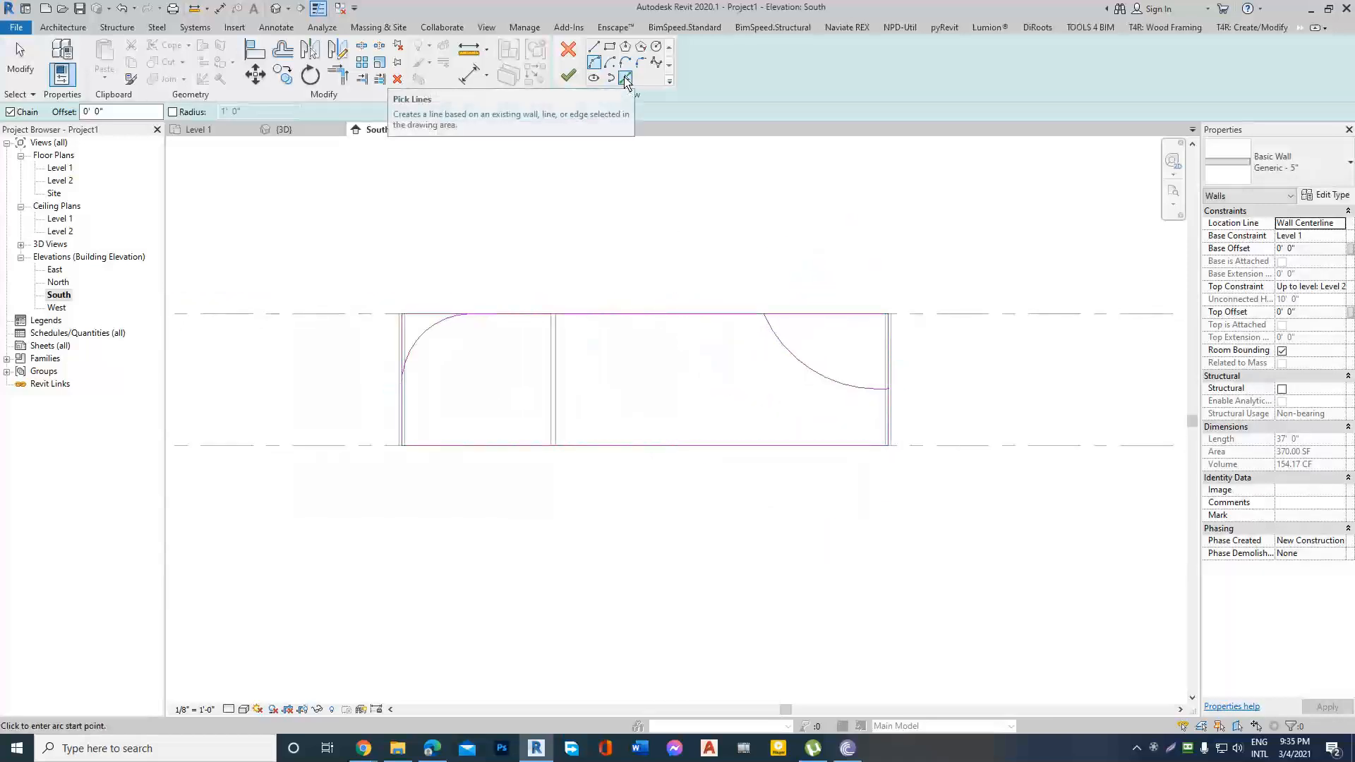
pyautogui.click(625, 80)
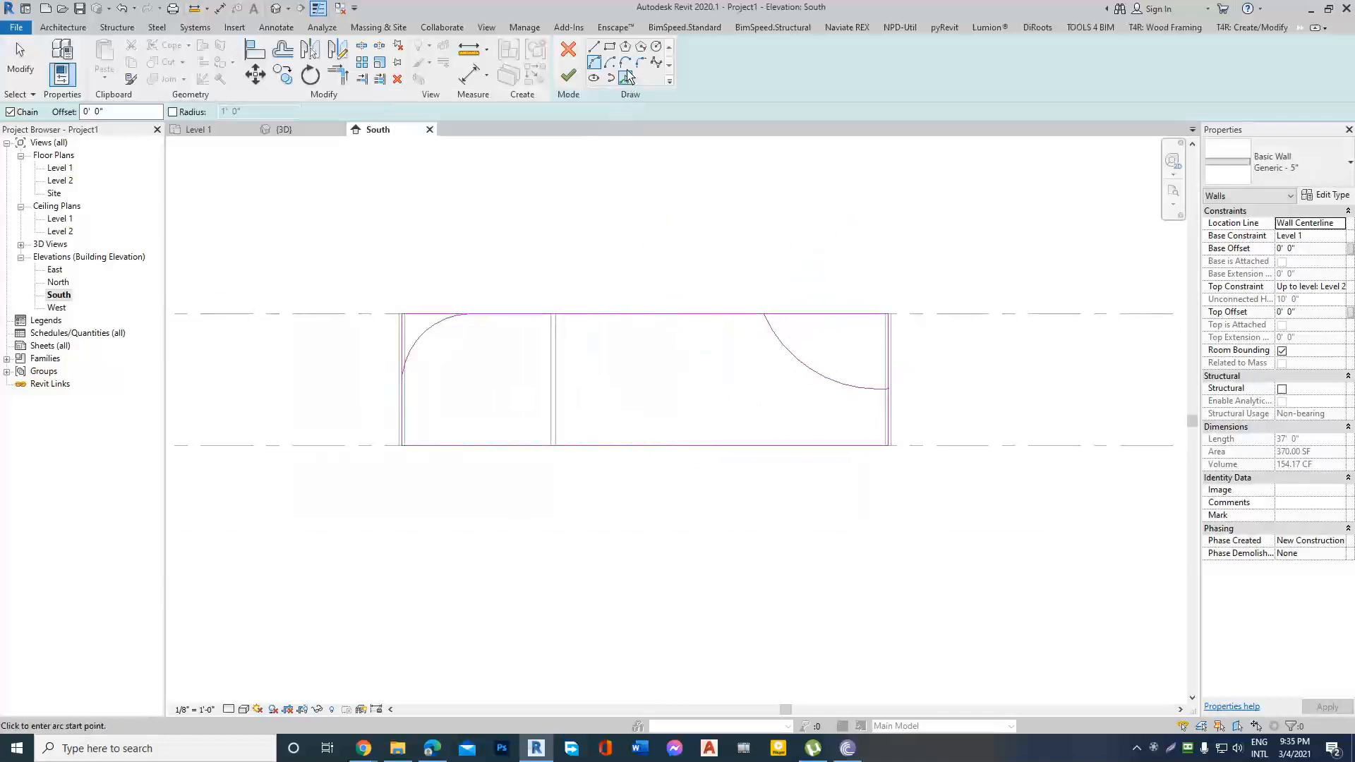
pyautogui.click(656, 50)
pyautogui.scroll(1, 591, 369)
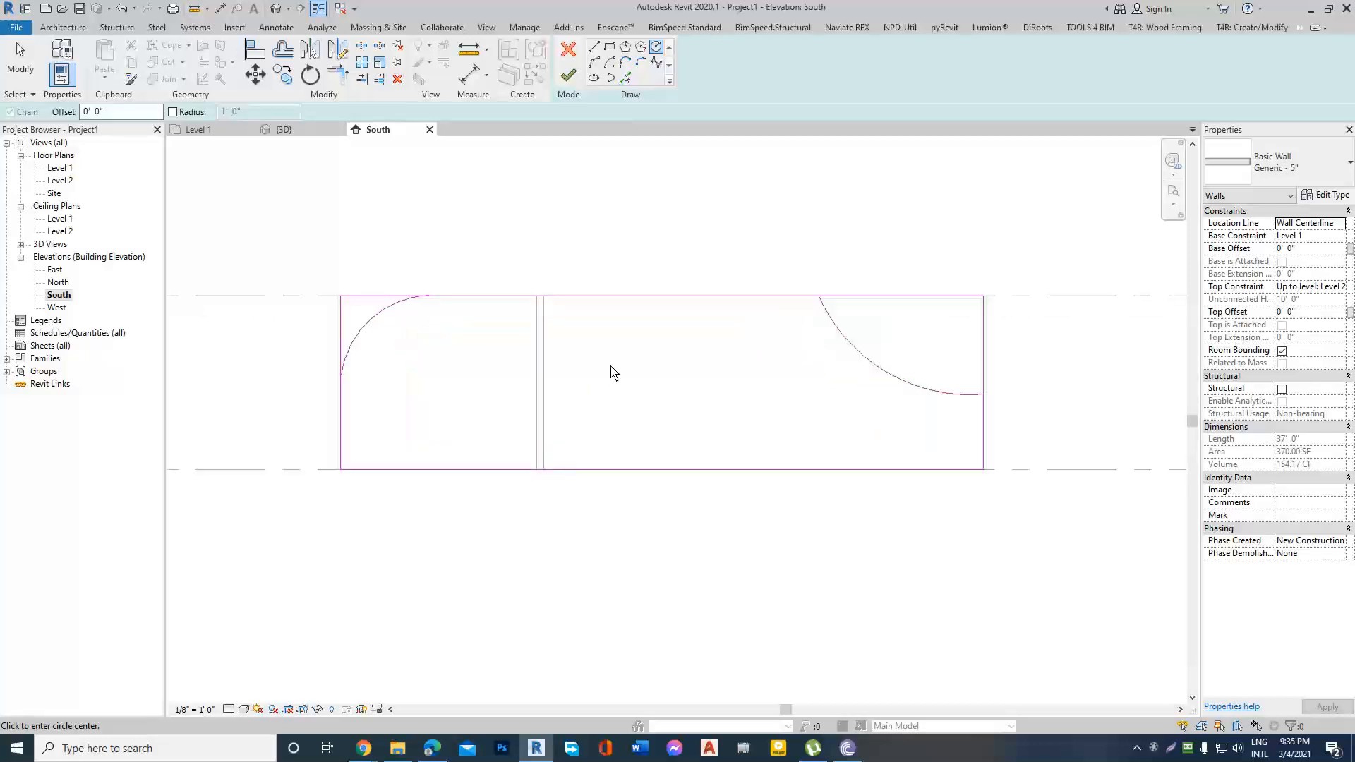
pyautogui.scroll(1, 745, 345)
pyautogui.click(745, 345)
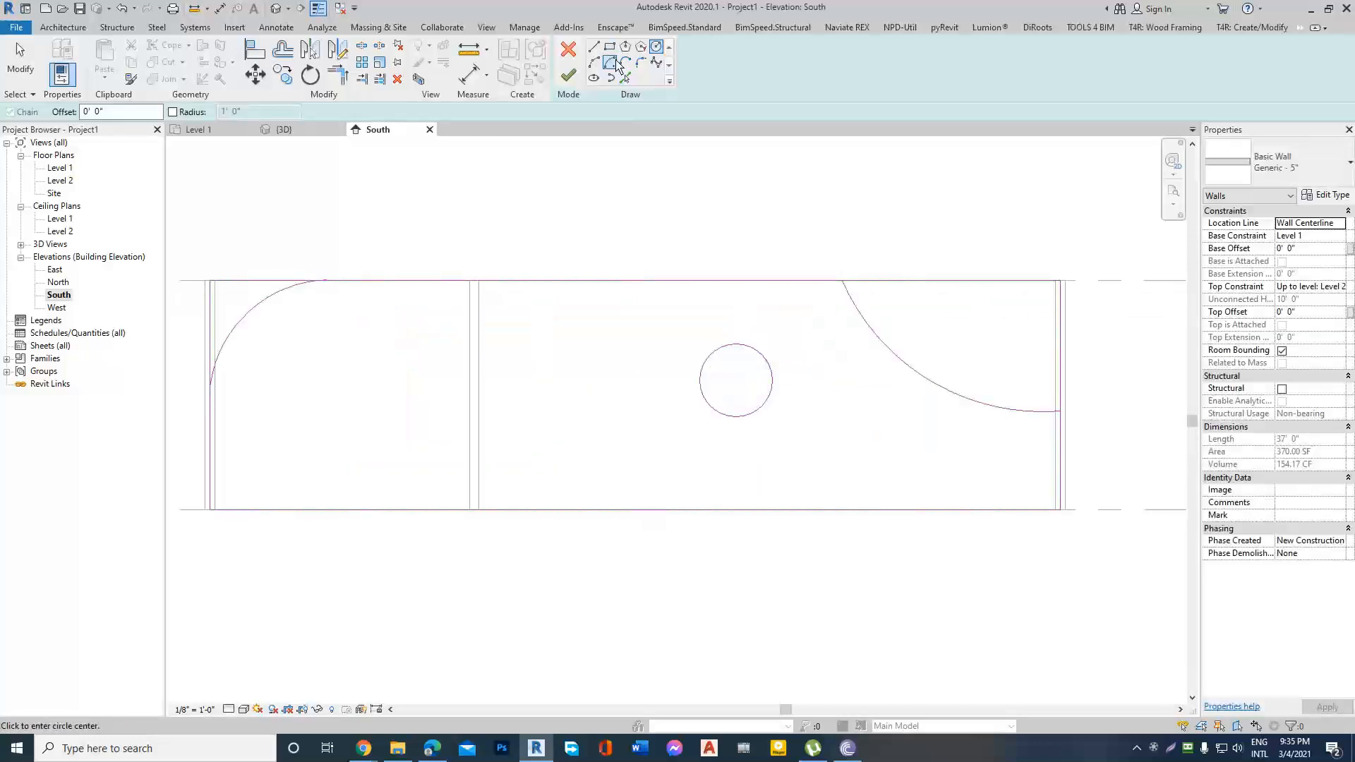
# Sketch a small, wide rectangular opening in the wall profile between the partition wall and the circle.
pyautogui.click(611, 49)
pyautogui.click(496, 359)
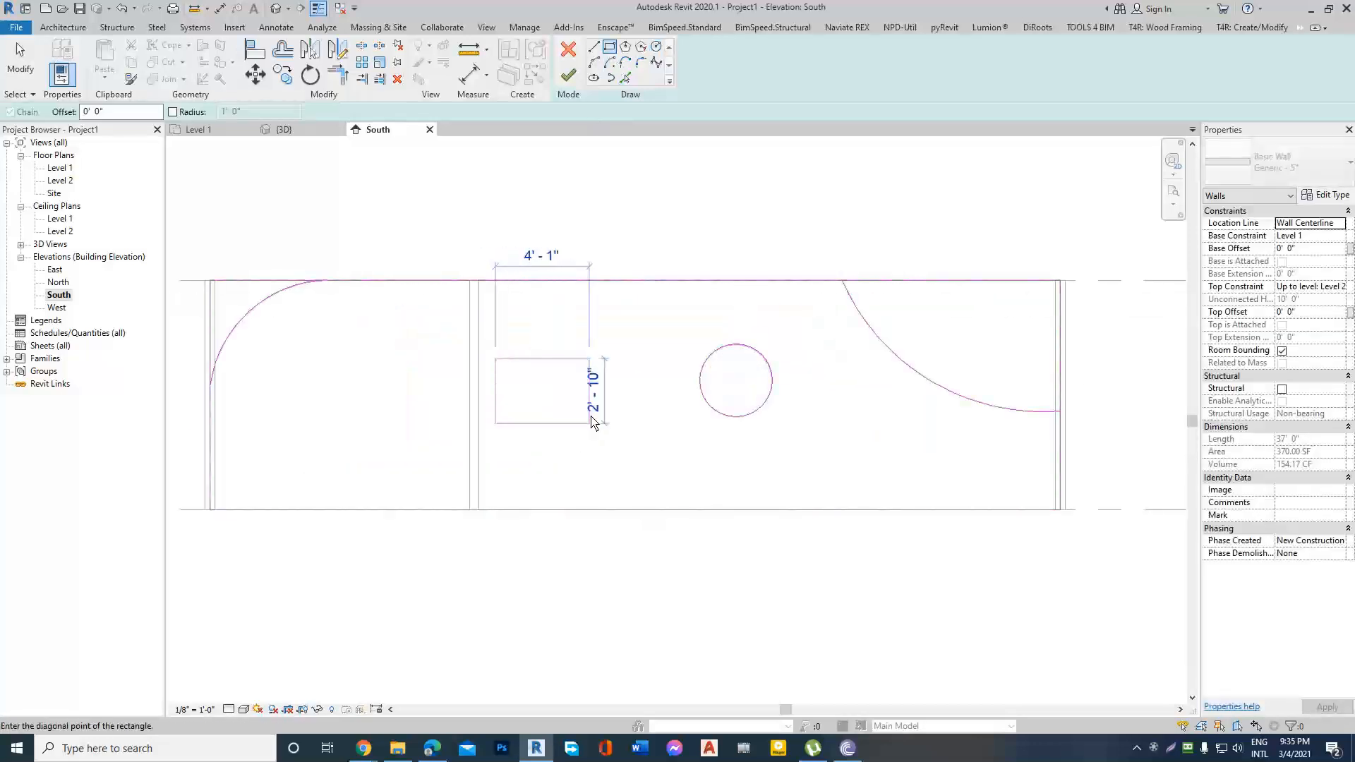
pyautogui.click(601, 387)
pyautogui.press('Escape')
pyautogui.moveTo(414, 319); pyautogui.dragTo(646, 449)
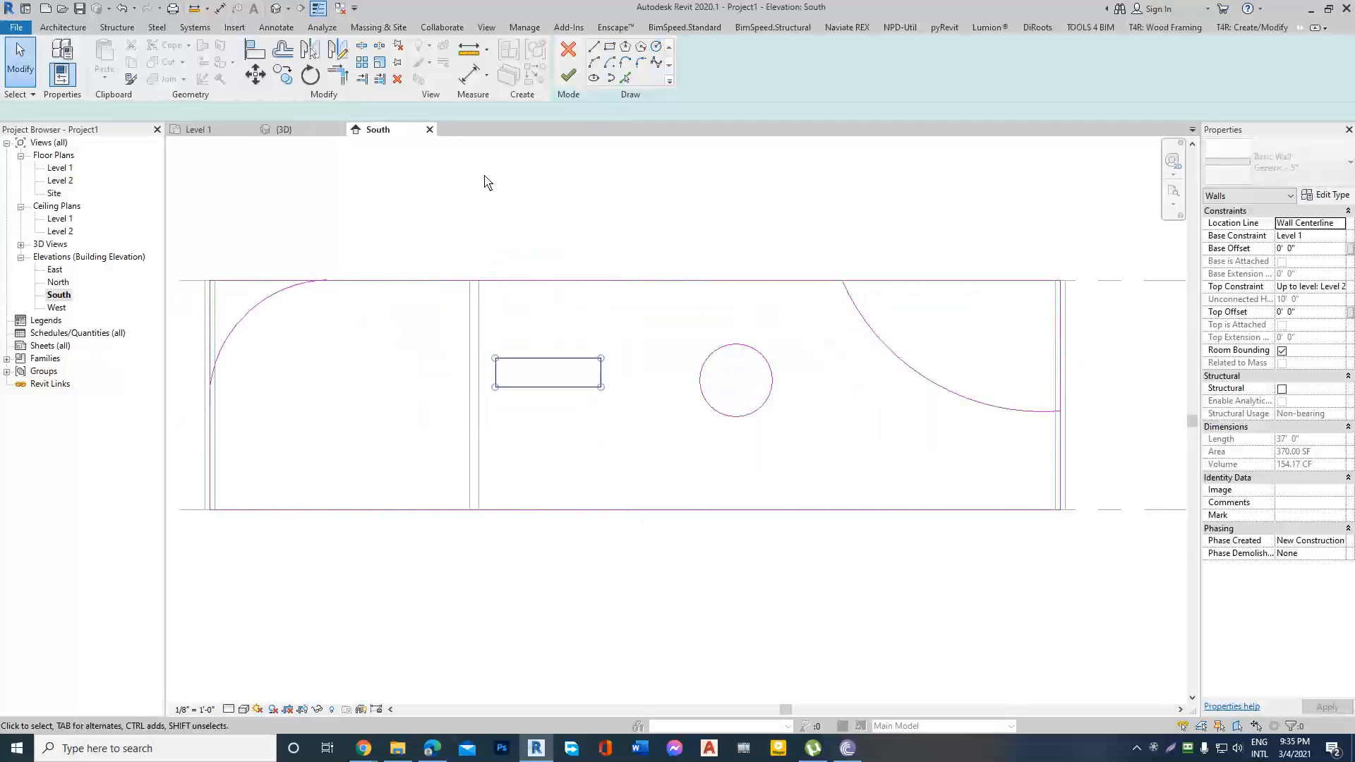
pyautogui.click(311, 76)
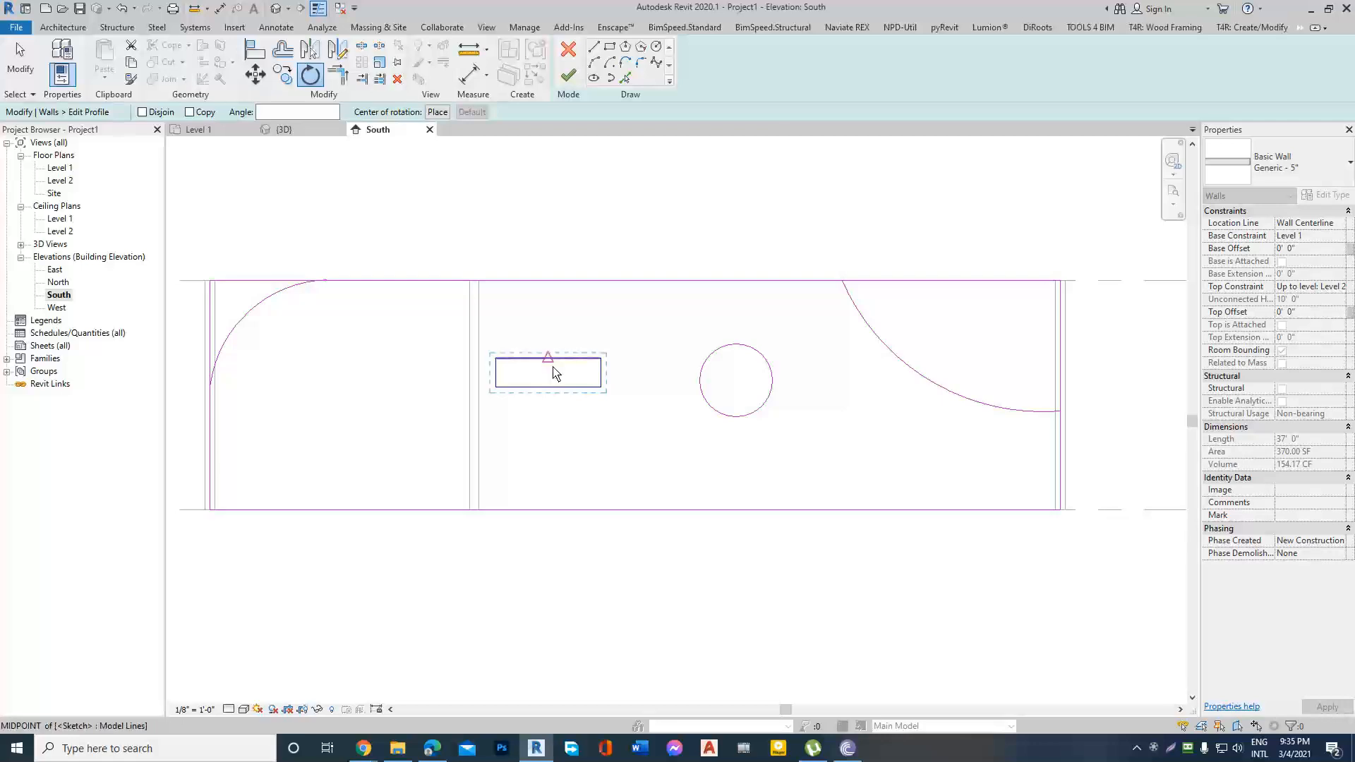
pyautogui.scroll(-2, 600, 445)
pyautogui.press('Escape')
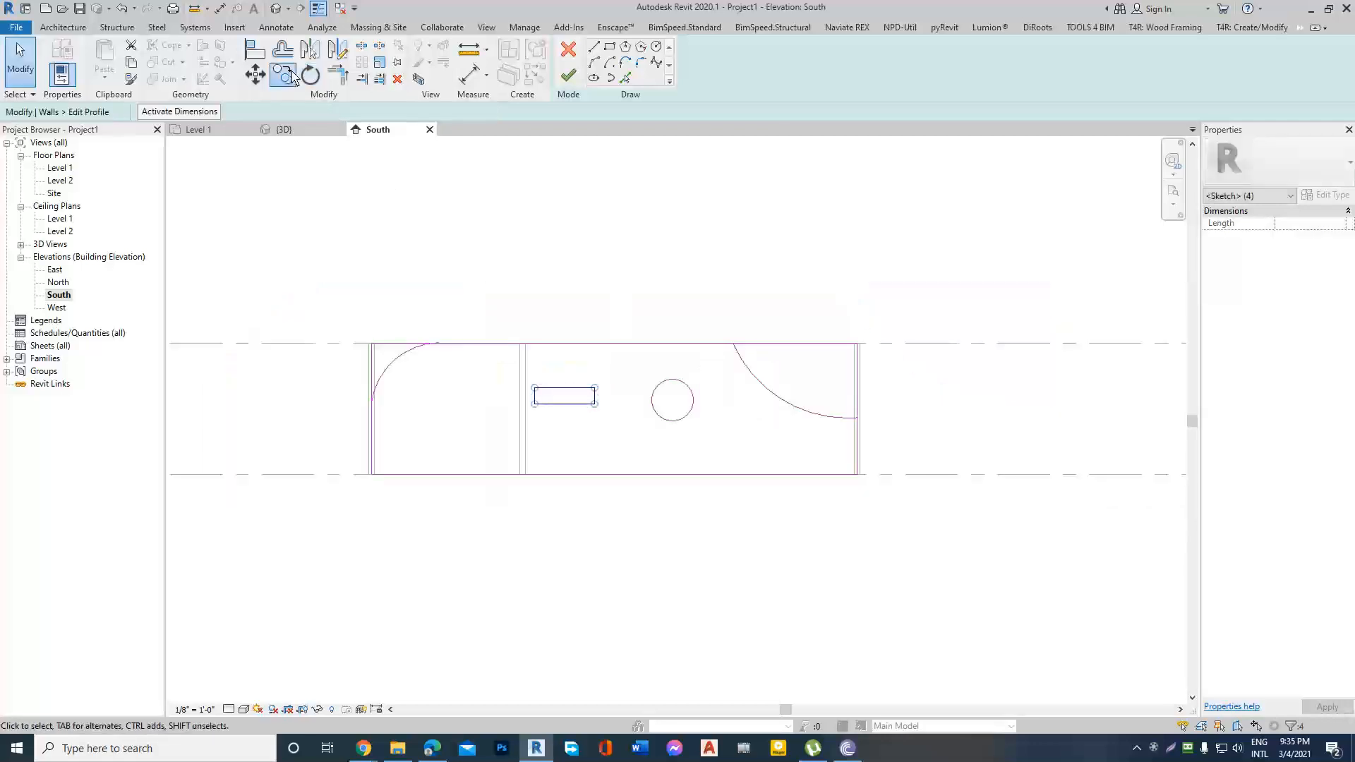
pyautogui.click(285, 76)
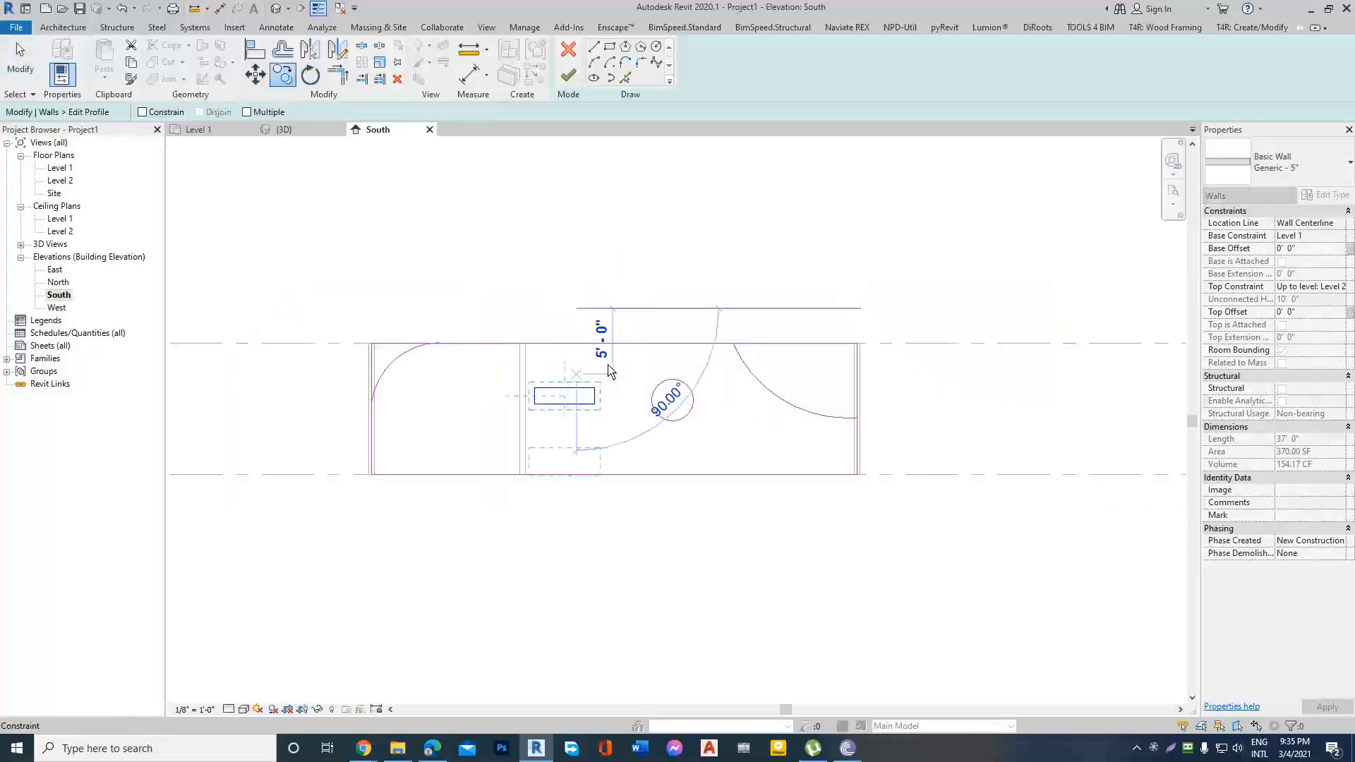
pyautogui.press('Escape')
pyautogui.press('Escape')
# Rotate the small rectangular opening clockwise about its center so it slants, and nudge it slightly downward.
pyautogui.scroll(2, 561, 404)
pyautogui.moveTo(433, 339); pyautogui.dragTo(650, 466)
pyautogui.press('r')
pyautogui.press('o')
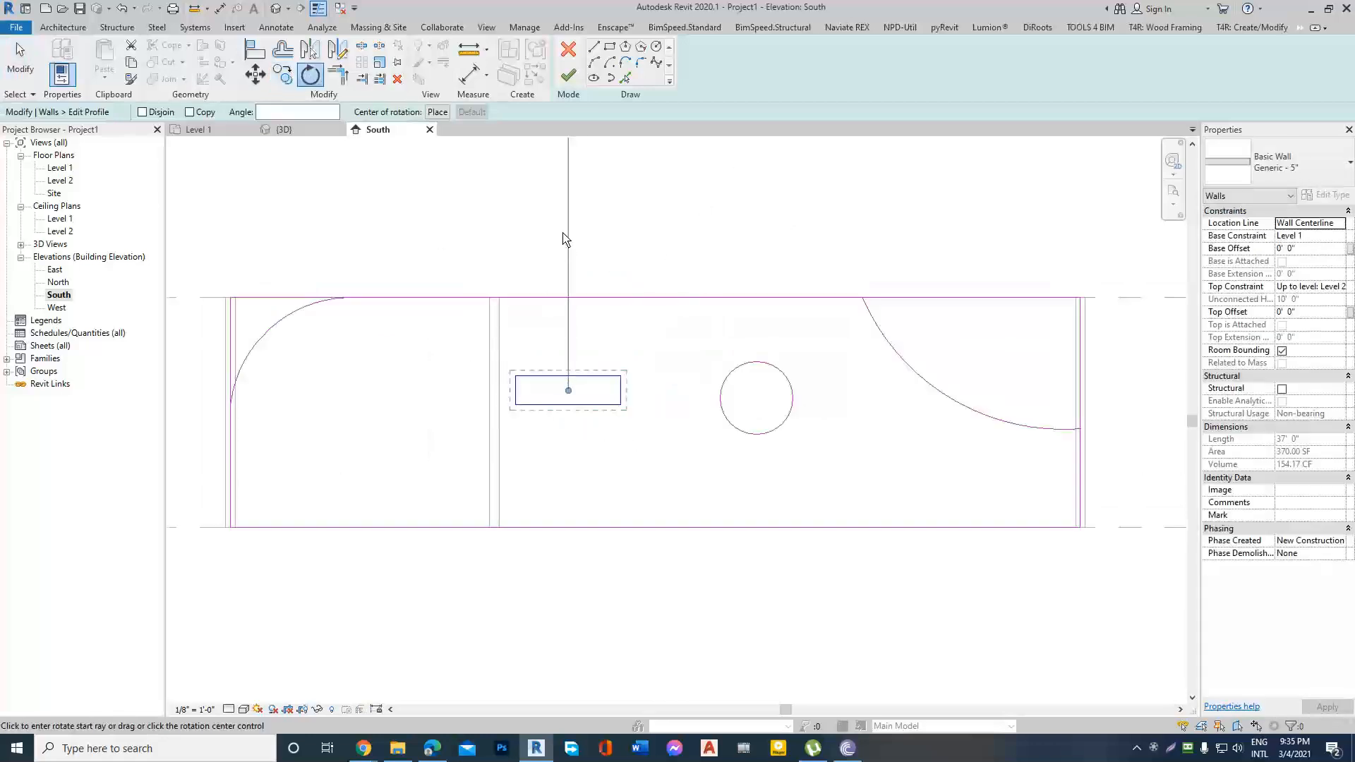
pyautogui.click(569, 229)
pyautogui.click(651, 225)
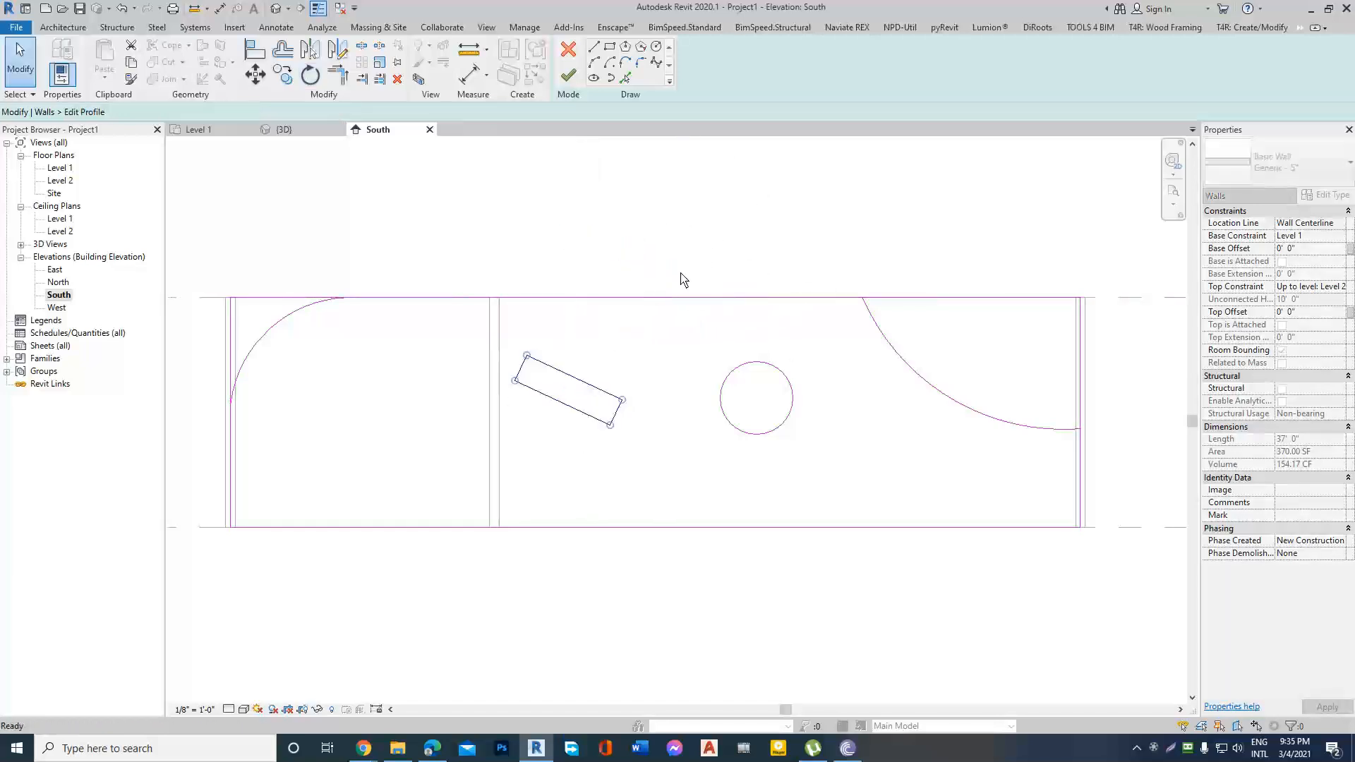
pyautogui.scroll(-2, 673, 362)
pyautogui.moveTo(536, 343); pyautogui.dragTo(690, 446)
pyautogui.press('Down')
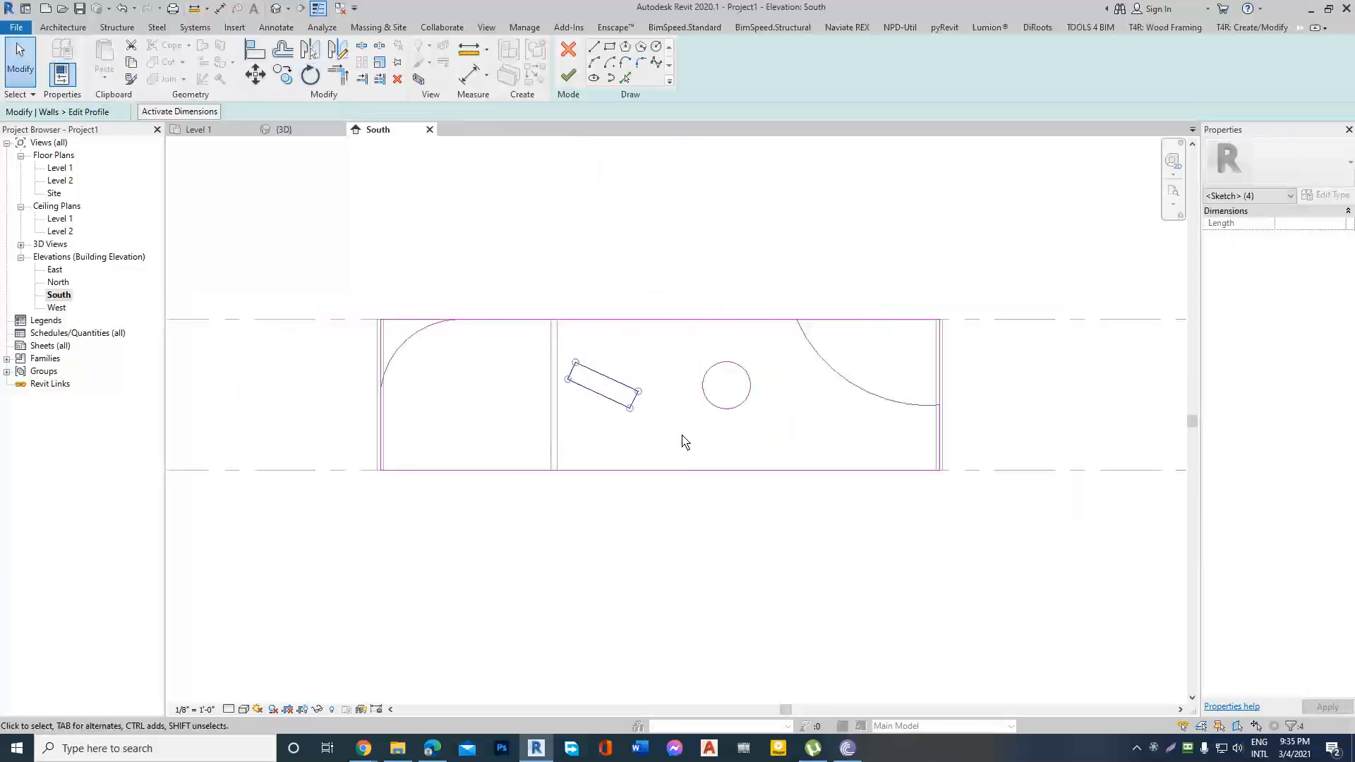
pyautogui.click(536, 242)
# Trim the profile's left and top edges to the upper-left arc, removing the square corner.
pyautogui.scroll(2, 403, 366)
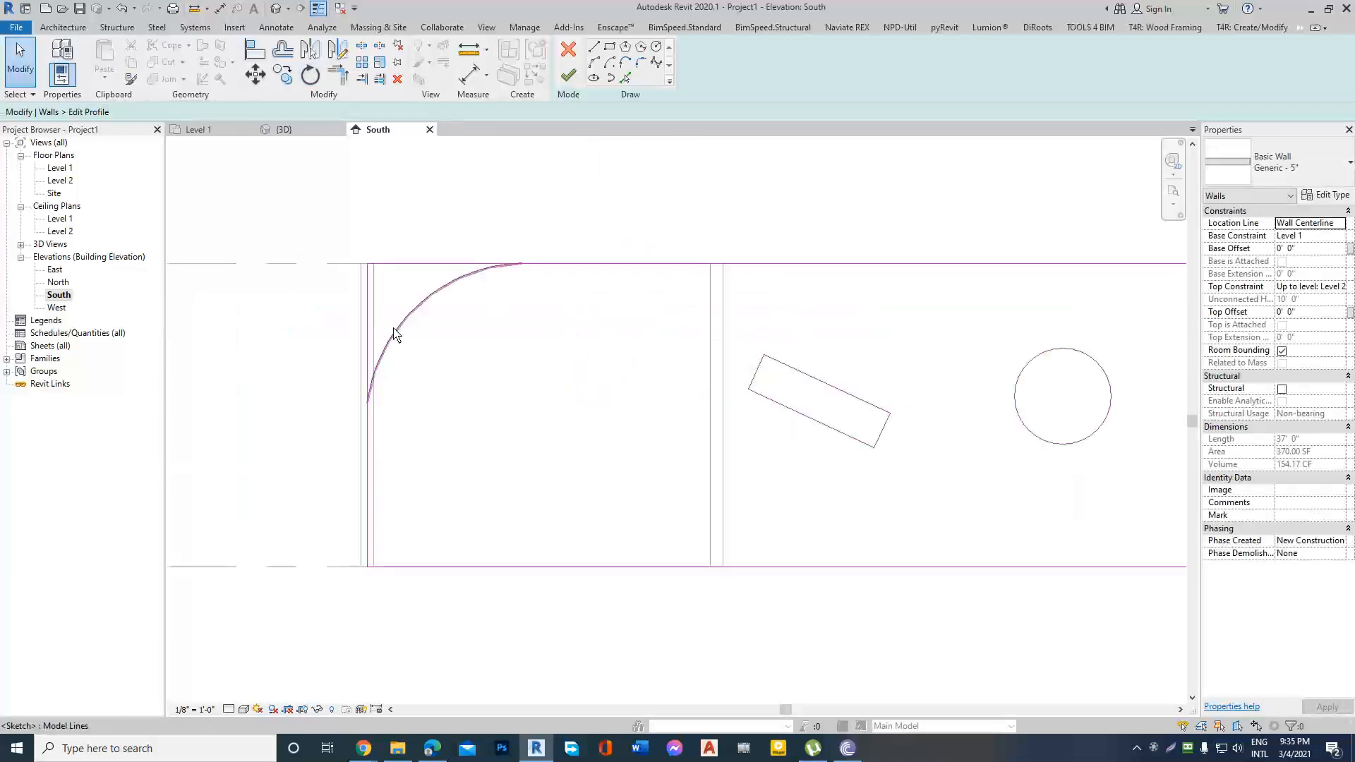
pyautogui.click(397, 333)
pyautogui.scroll(-1, 268, 381)
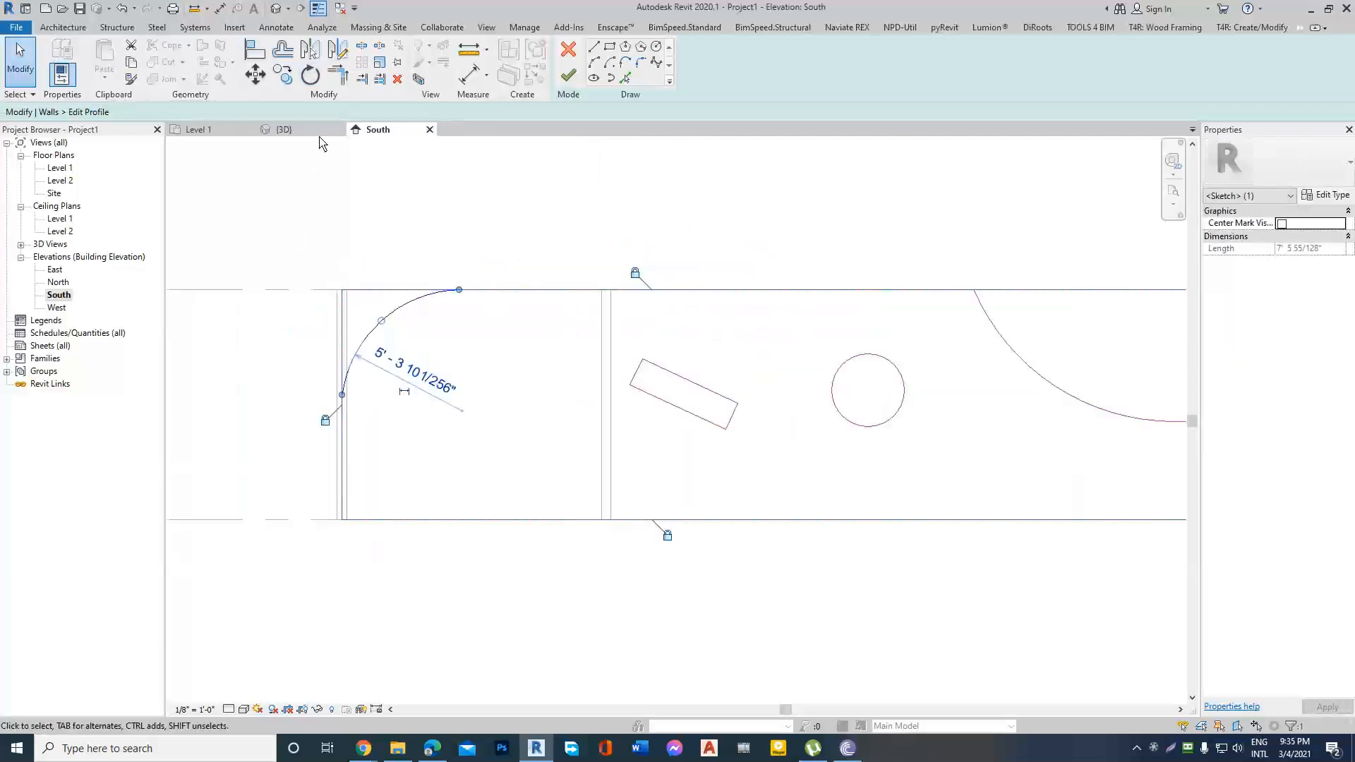
pyautogui.click(339, 77)
pyautogui.click(341, 450)
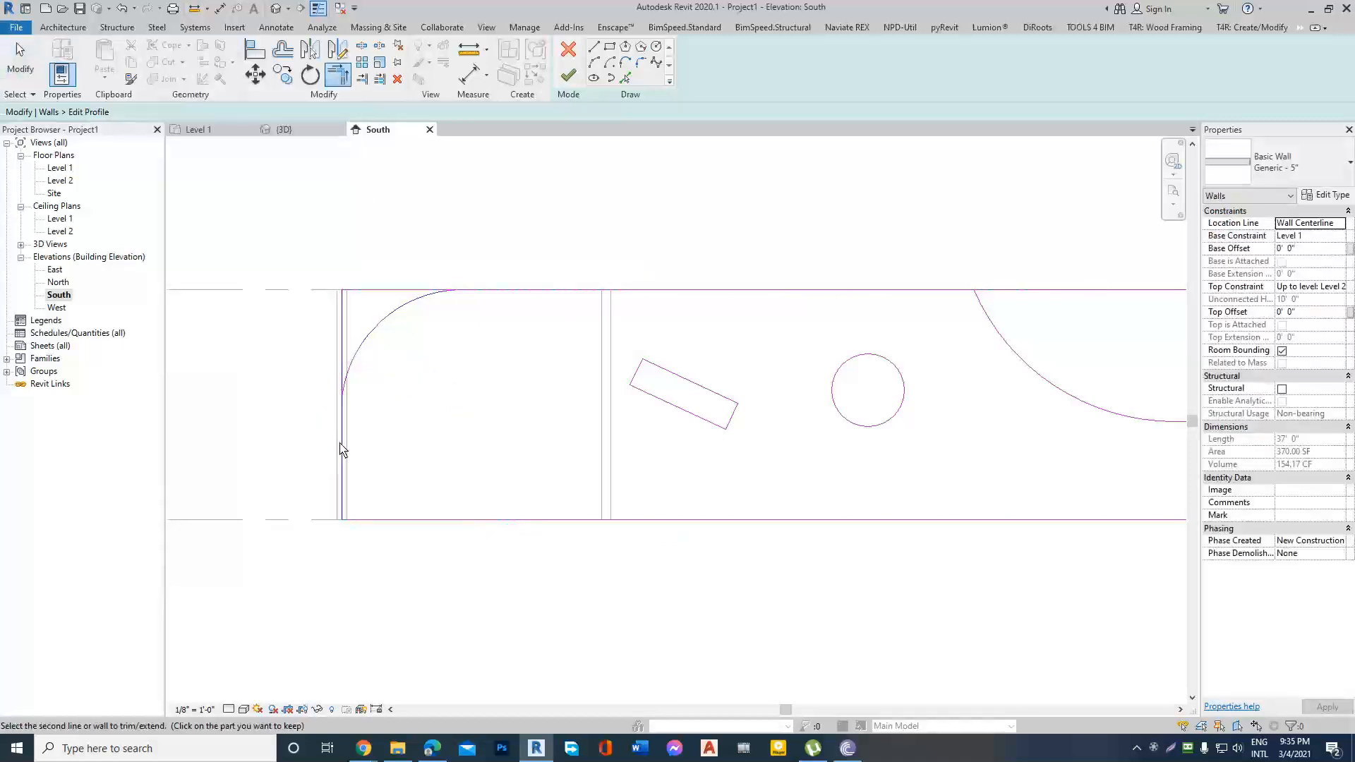
pyautogui.click(350, 377)
pyautogui.scroll(-3, 326, 337)
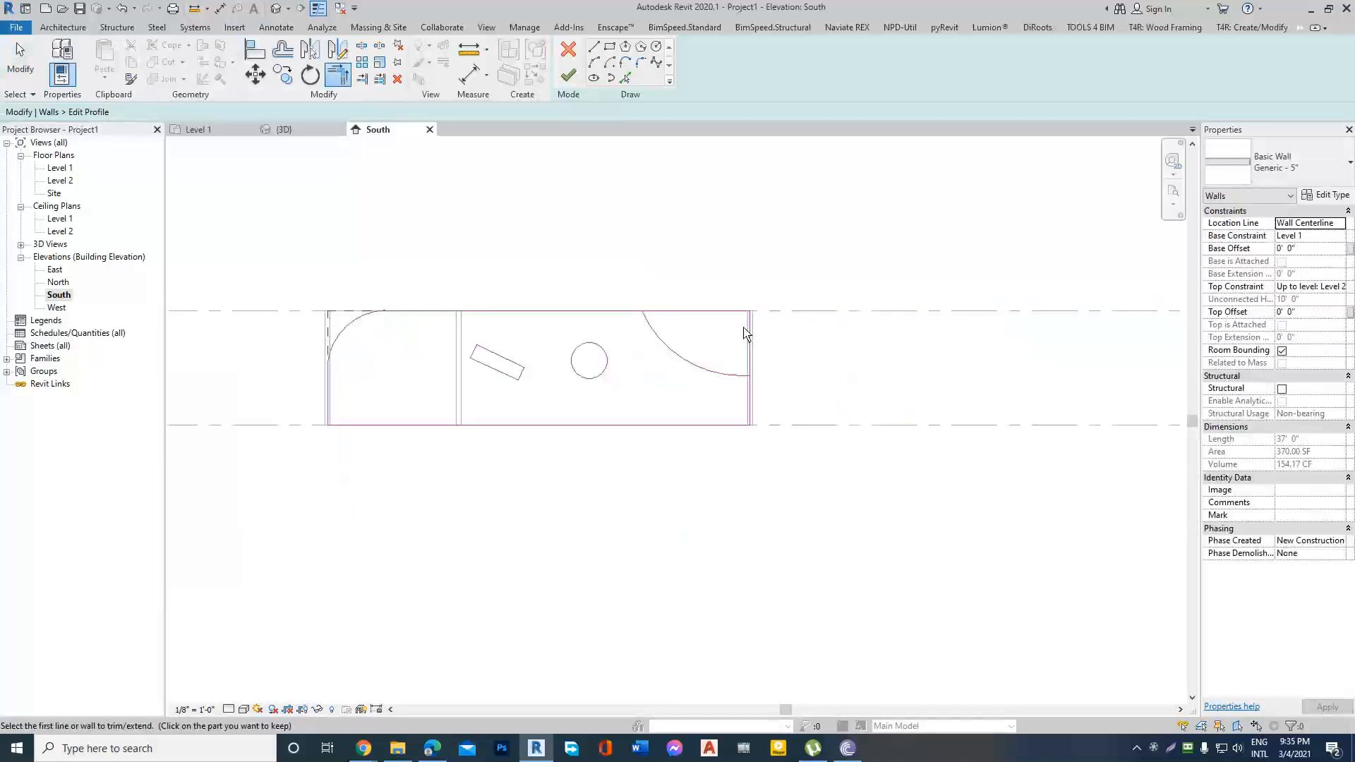
# Trim the profile's top and right edges to the upper-right arc and finish the wall profile edit.
pyautogui.scroll(1, 741, 328)
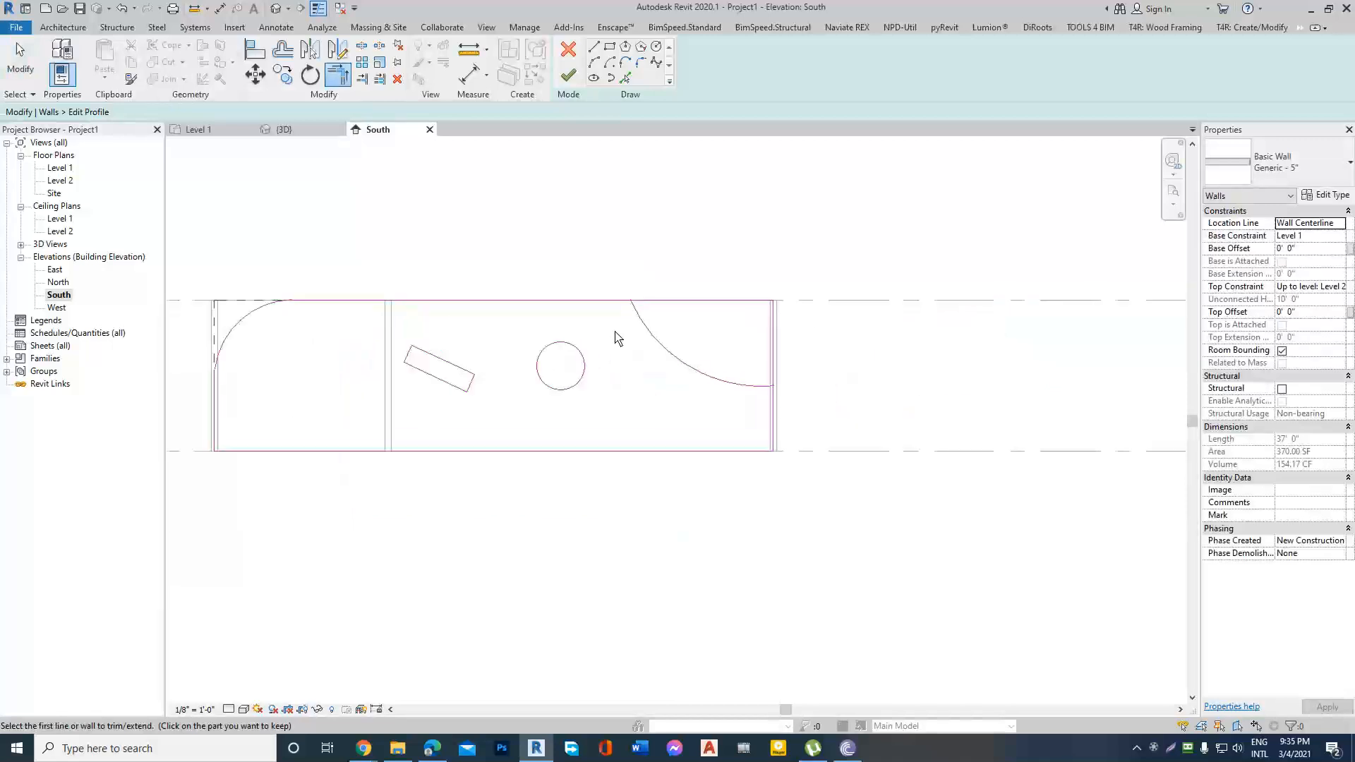
pyautogui.click(759, 386)
pyautogui.click(772, 407)
pyautogui.scroll(-3, 853, 401)
pyautogui.press('Escape')
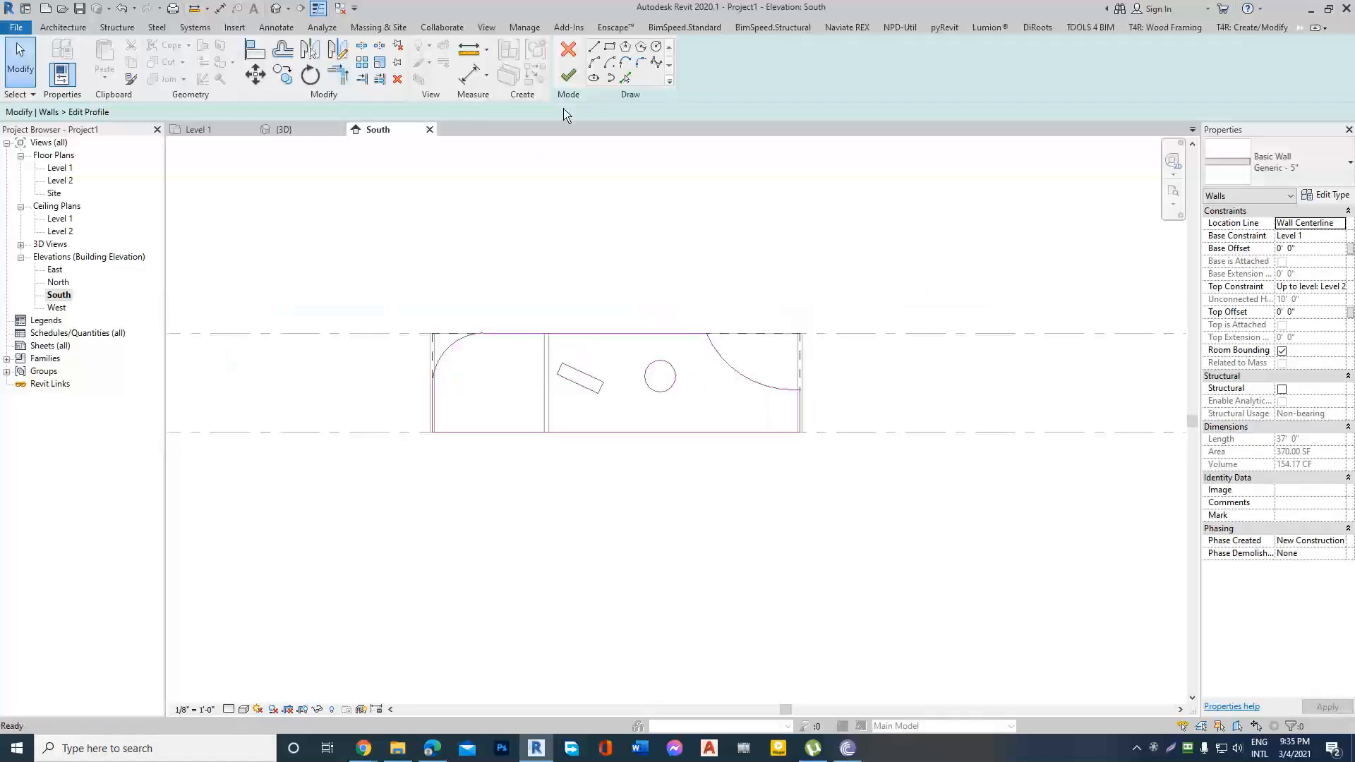
pyautogui.click(569, 76)
pyautogui.press('Escape')
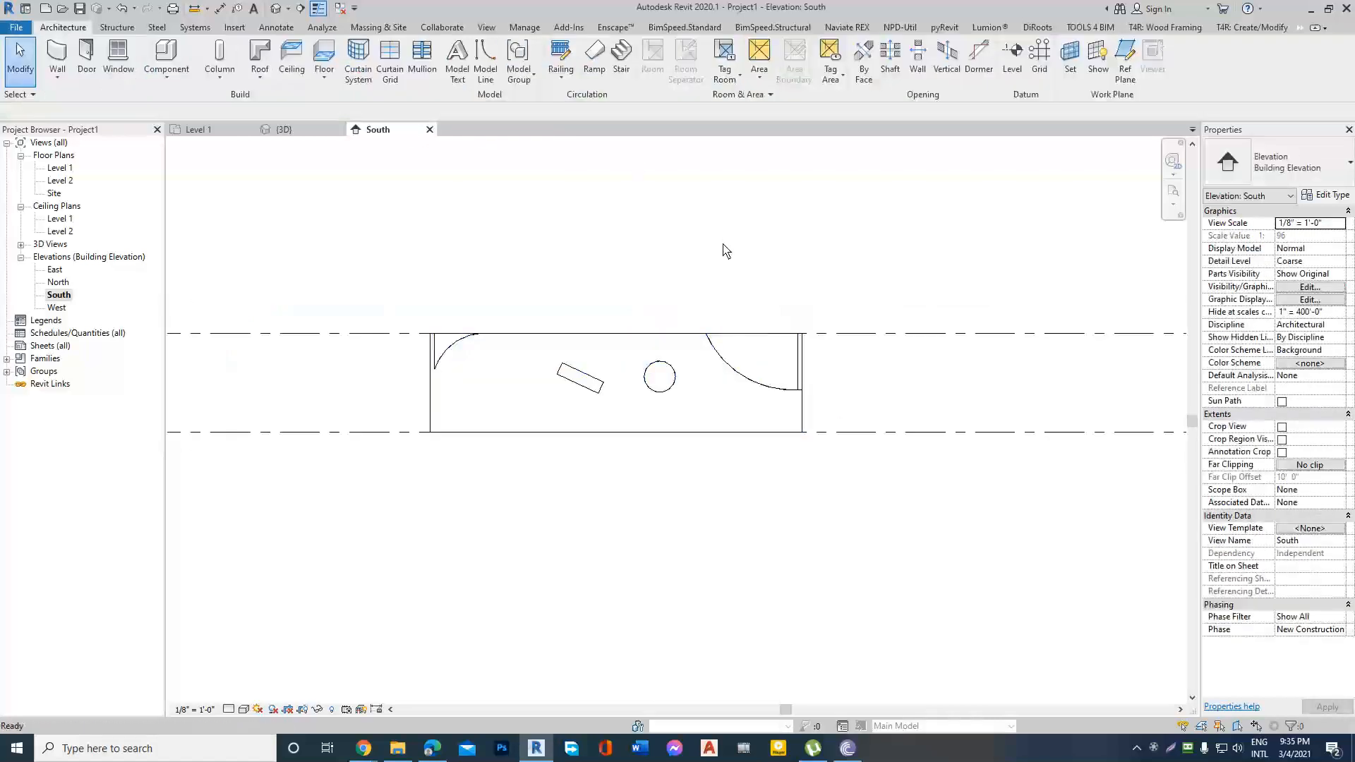
# Examine the reshaped front wall and its openings from several angles in the 3D view.
pyautogui.click(275, 10)
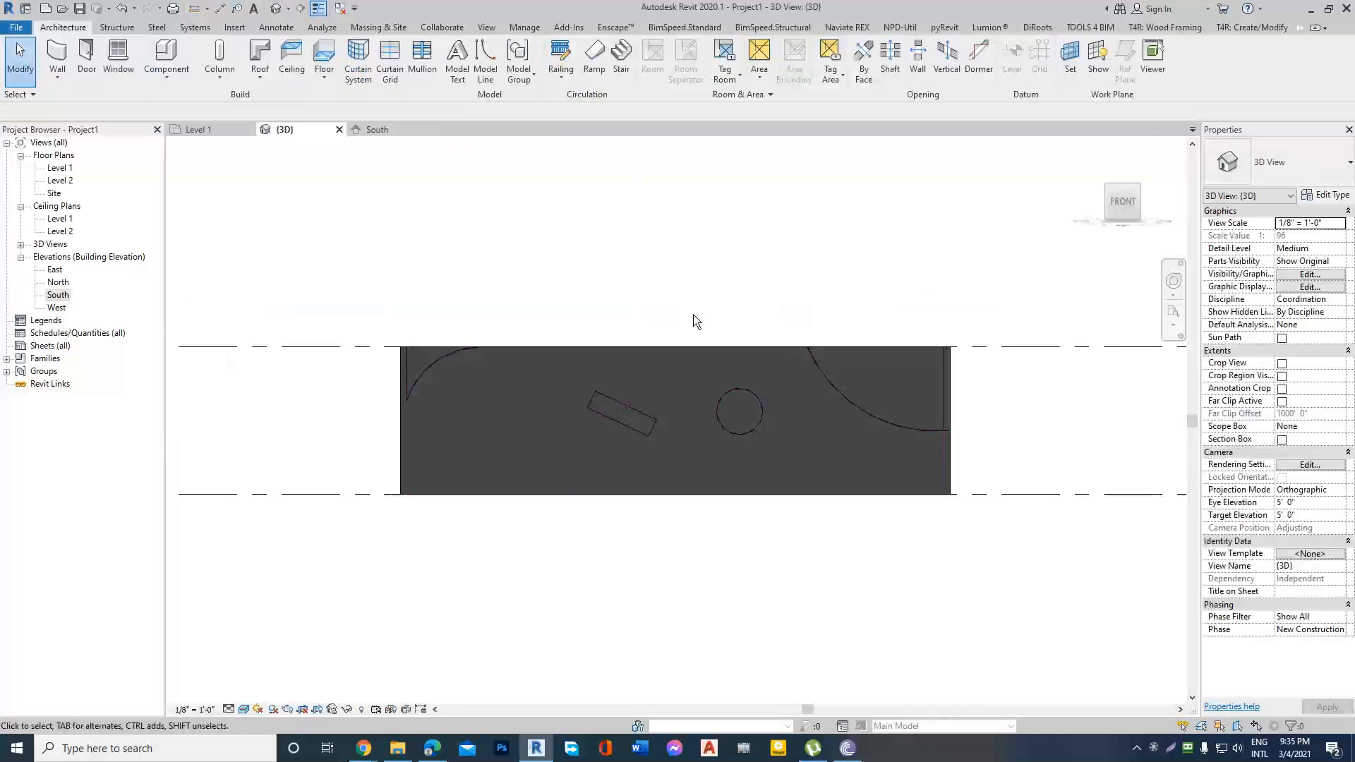
pyautogui.keyDown('shift'); pyautogui.moveTo(823, 425); pyautogui.dragTo(817, 427, button='middle'); pyautogui.keyUp('shift')
pyautogui.scroll(4, 706, 395)
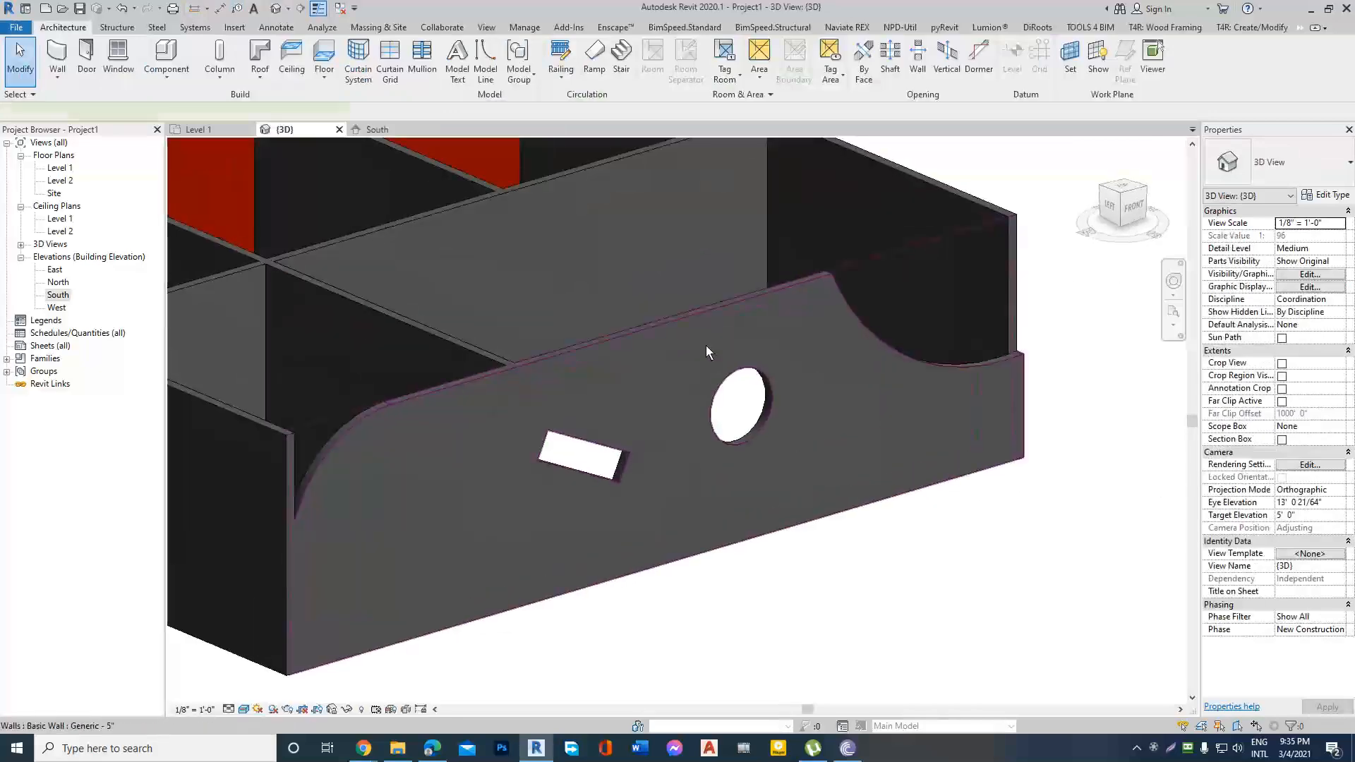
pyautogui.click(706, 345)
pyautogui.press('Escape')
pyautogui.scroll(-3, 840, 404)
pyautogui.scroll(3, 786, 432)
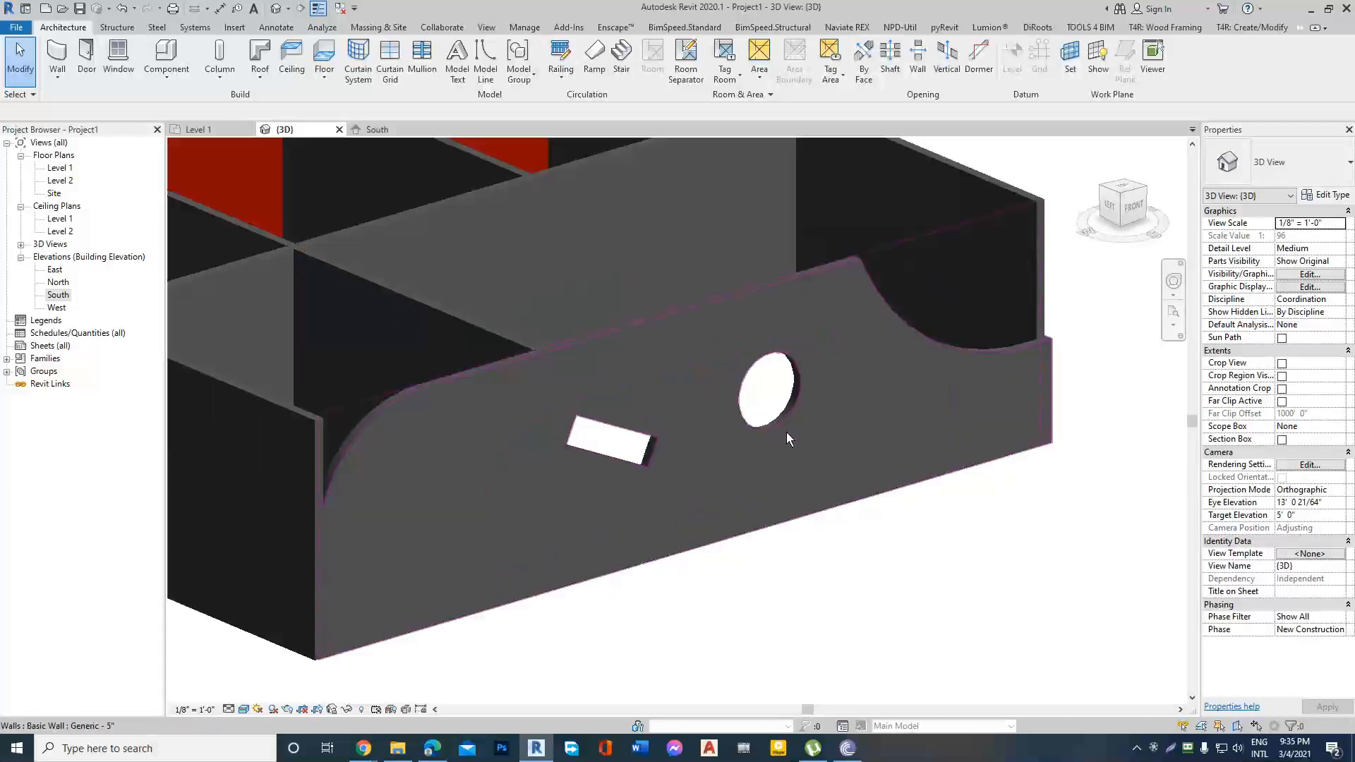
pyautogui.scroll(-3, 786, 432)
pyautogui.keyDown('shift'); pyautogui.moveTo(820, 432); pyautogui.dragTo(989, 424, button='middle'); pyautogui.keyUp('shift')
pyautogui.scroll(2, 929, 430)
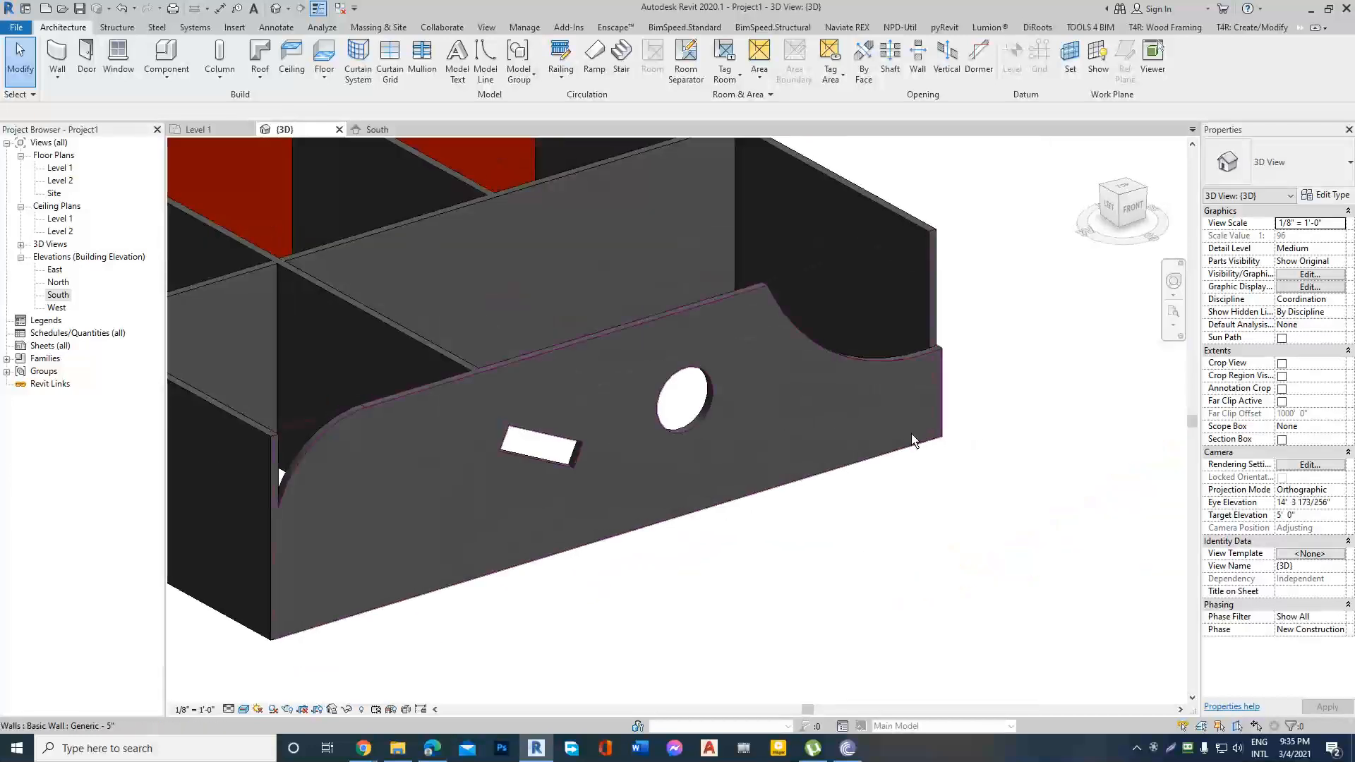
pyautogui.scroll(-3, 768, 452)
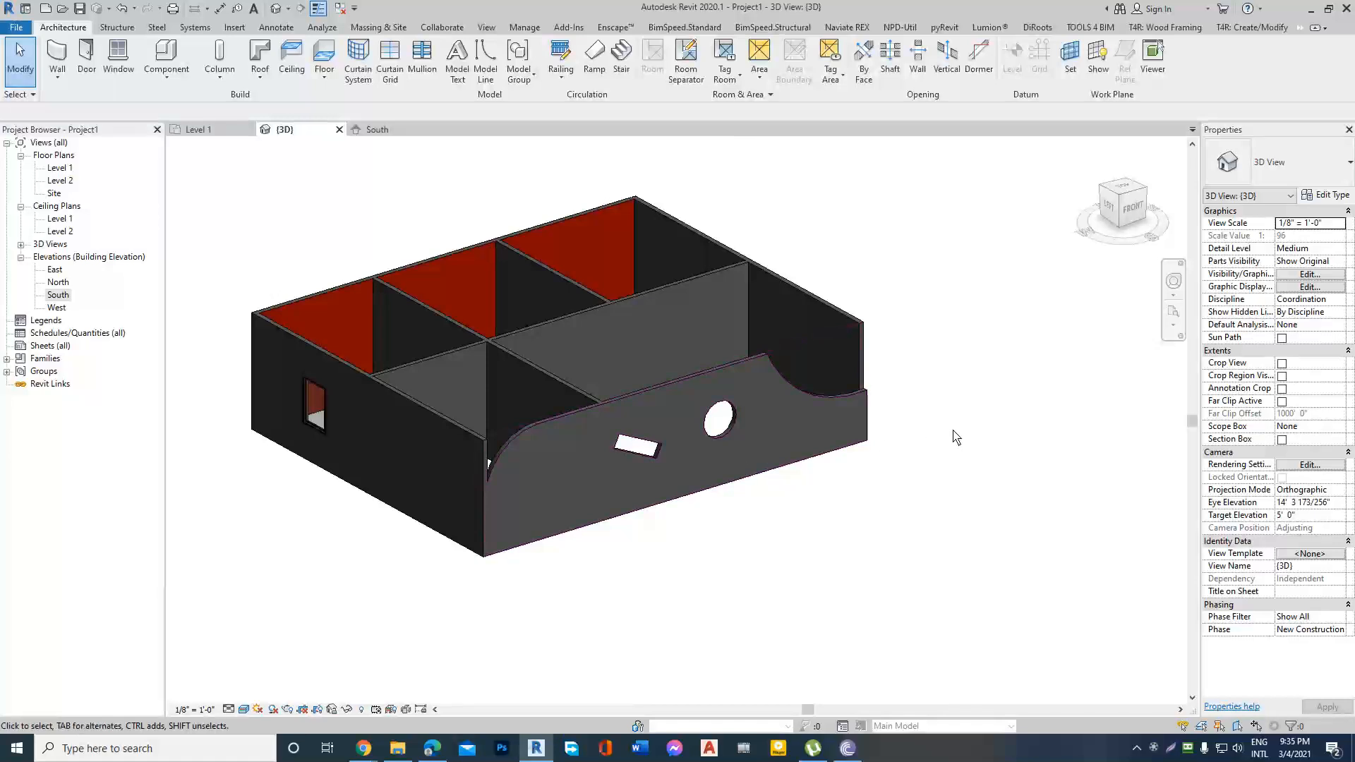
pyautogui.keyDown('shift'); pyautogui.moveTo(960, 437); pyautogui.dragTo(783, 444, button='middle'); pyautogui.keyUp('shift')
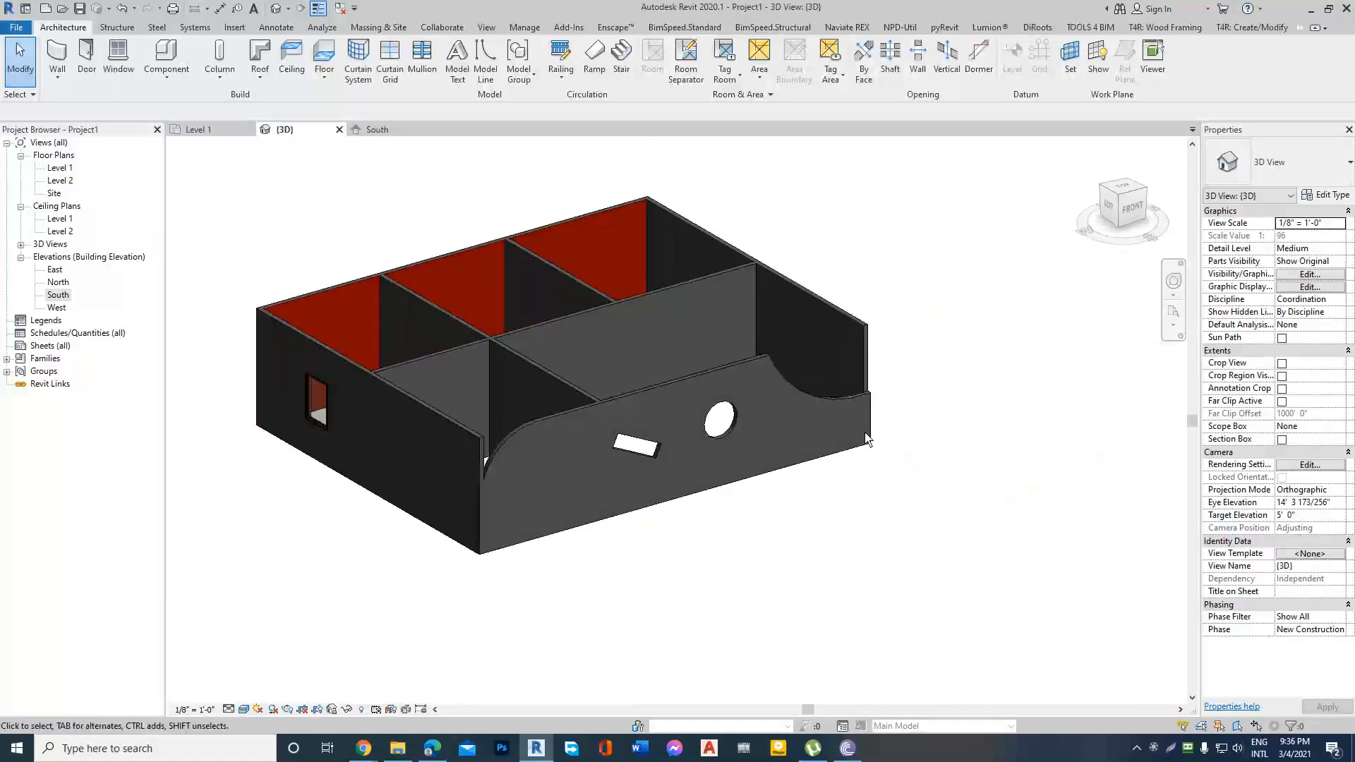
pyautogui.scroll(3, 783, 443)
pyautogui.scroll(-3, 783, 445)
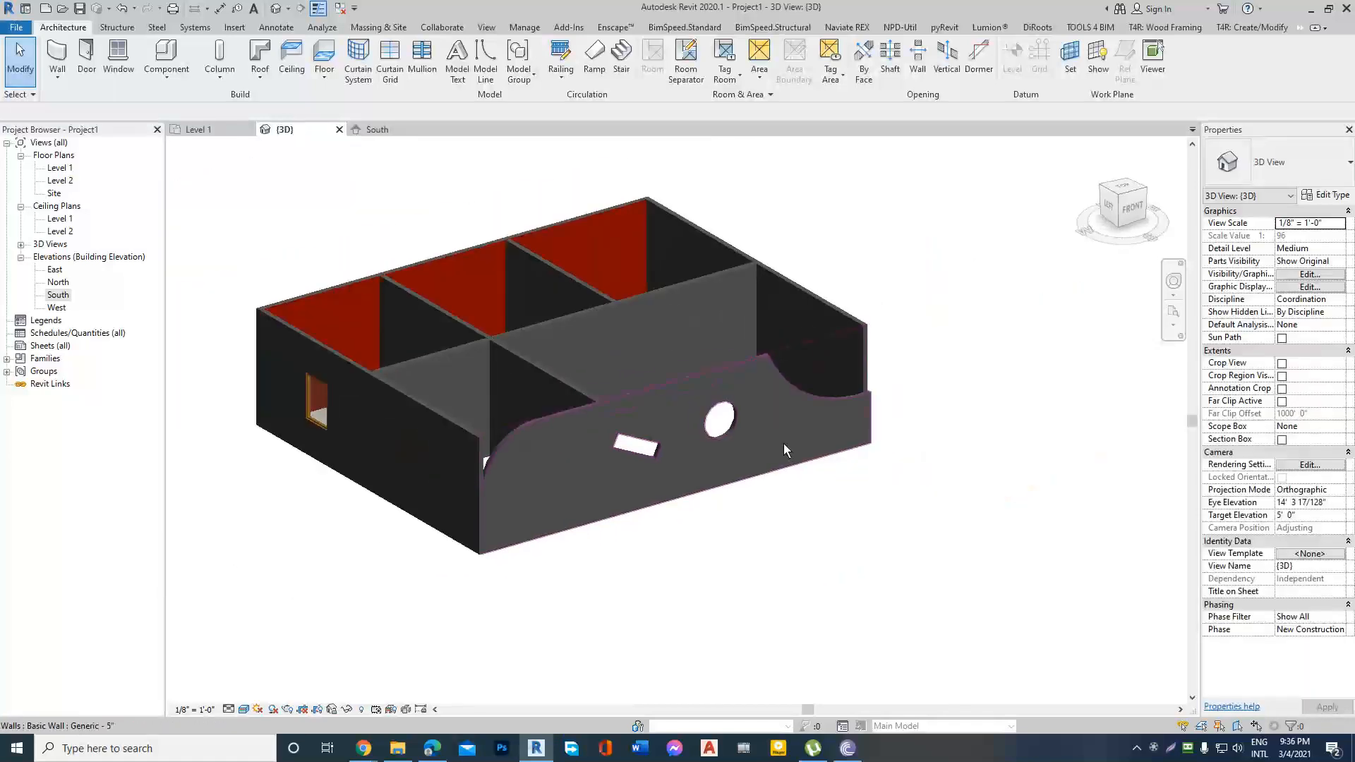
pyautogui.scroll(-2, 793, 444)
pyautogui.keyDown('shift'); pyautogui.moveTo(794, 443); pyautogui.dragTo(731, 445, button='middle'); pyautogui.keyUp('shift')
pyautogui.scroll(2, 732, 444)
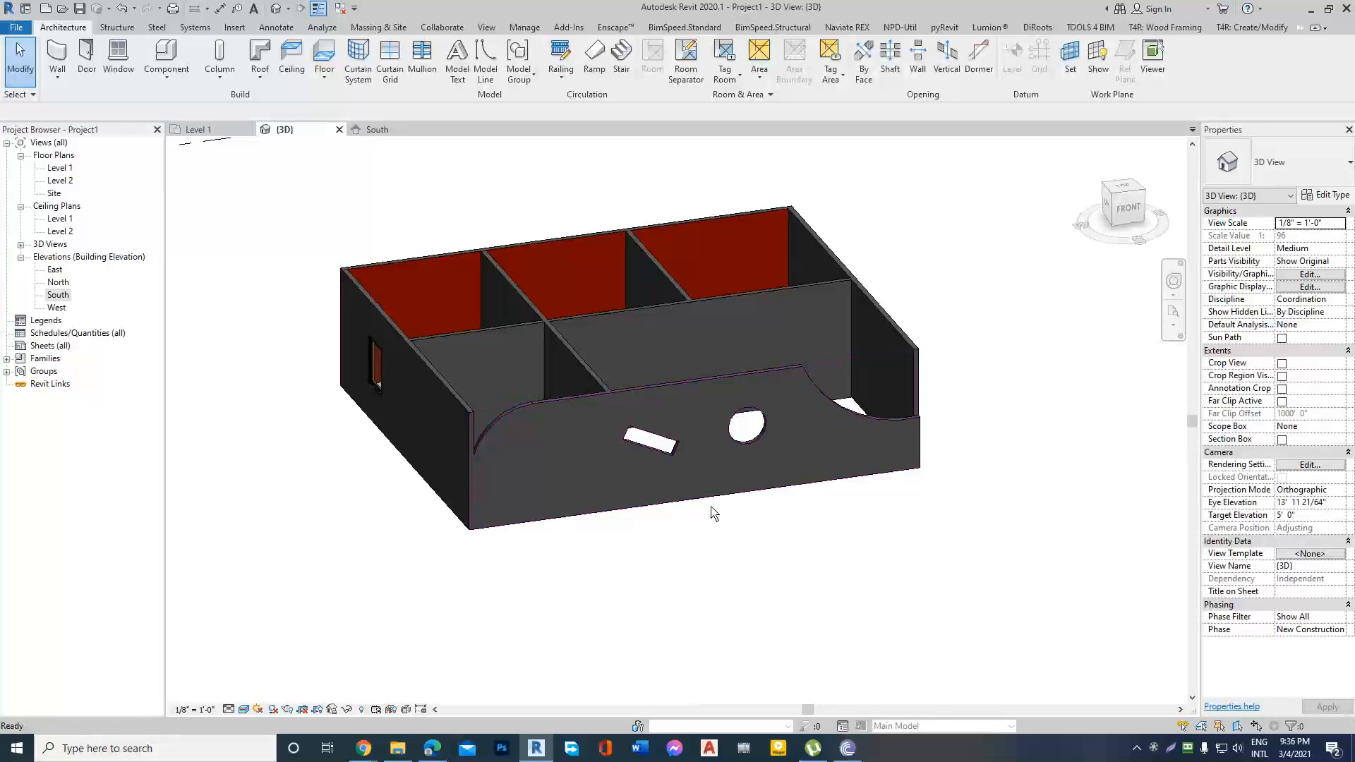
# Switch to the browser to check the Revit Architecture course outline, and return to Revit.
pyautogui.click(364, 750)
pyautogui.click(282, 678)
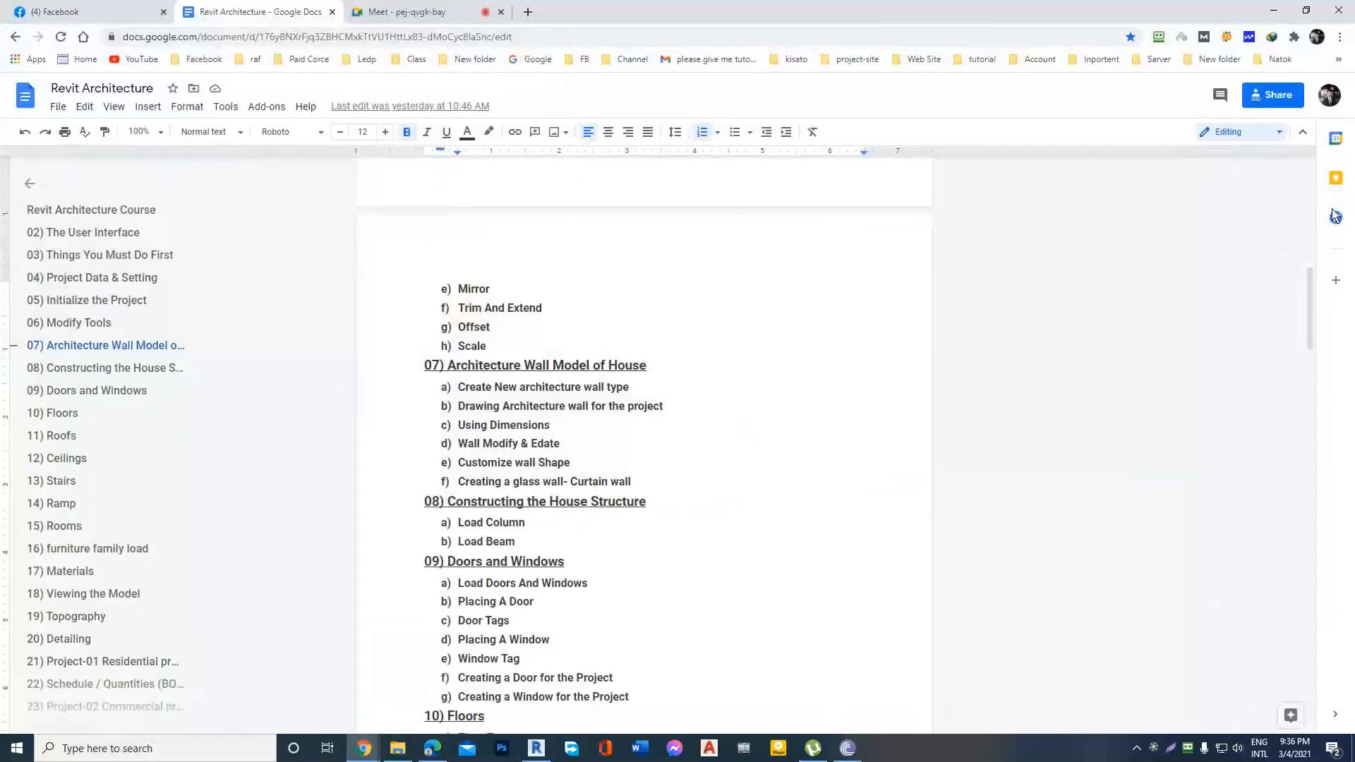
pyautogui.click(1274, 11)
# Start editing the profile of the wood-finished side wall, seen straight on from the right.
pyautogui.scroll(-2, 730, 459)
pyautogui.keyDown('shift'); pyautogui.moveTo(904, 408); pyautogui.dragTo(803, 415, button='middle'); pyautogui.keyUp('shift')
pyautogui.scroll(-3, 627, 469)
pyautogui.scroll(3, 958, 428)
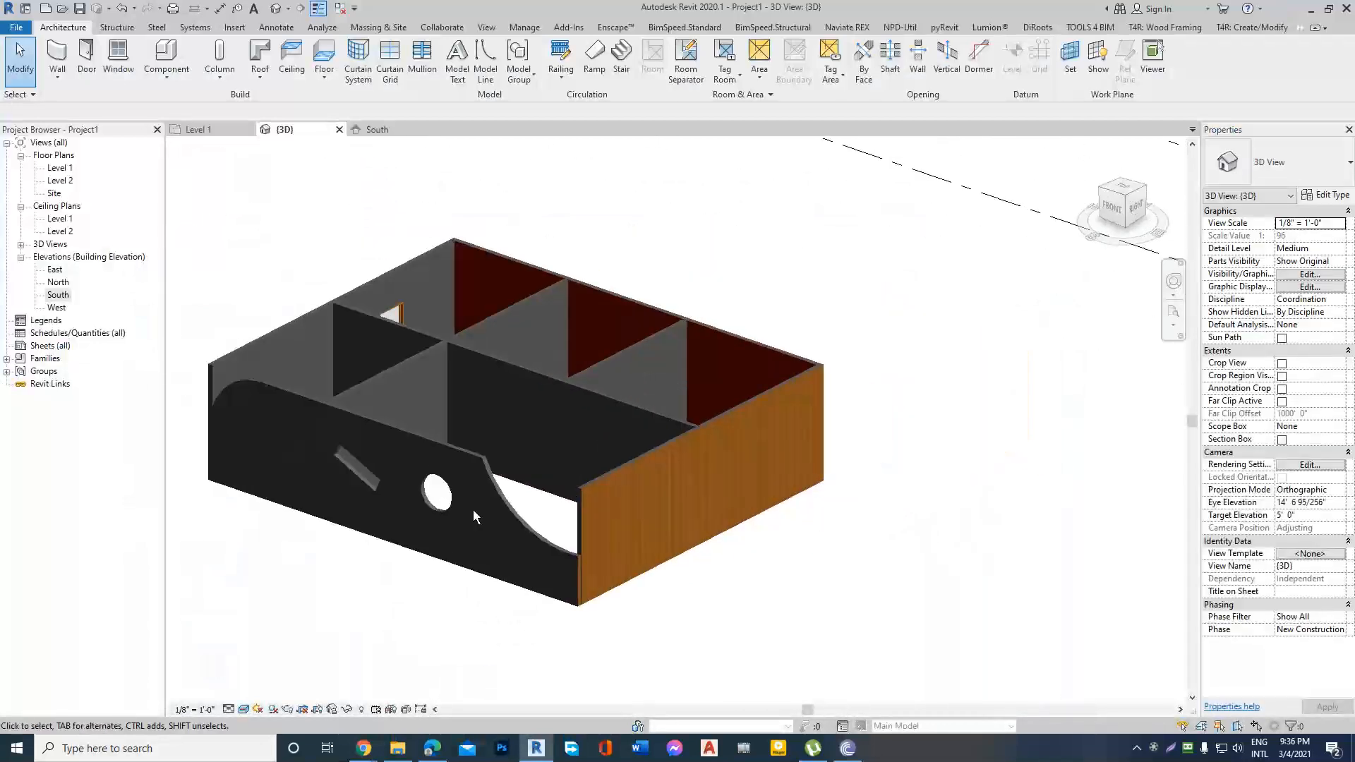
pyautogui.click(607, 485)
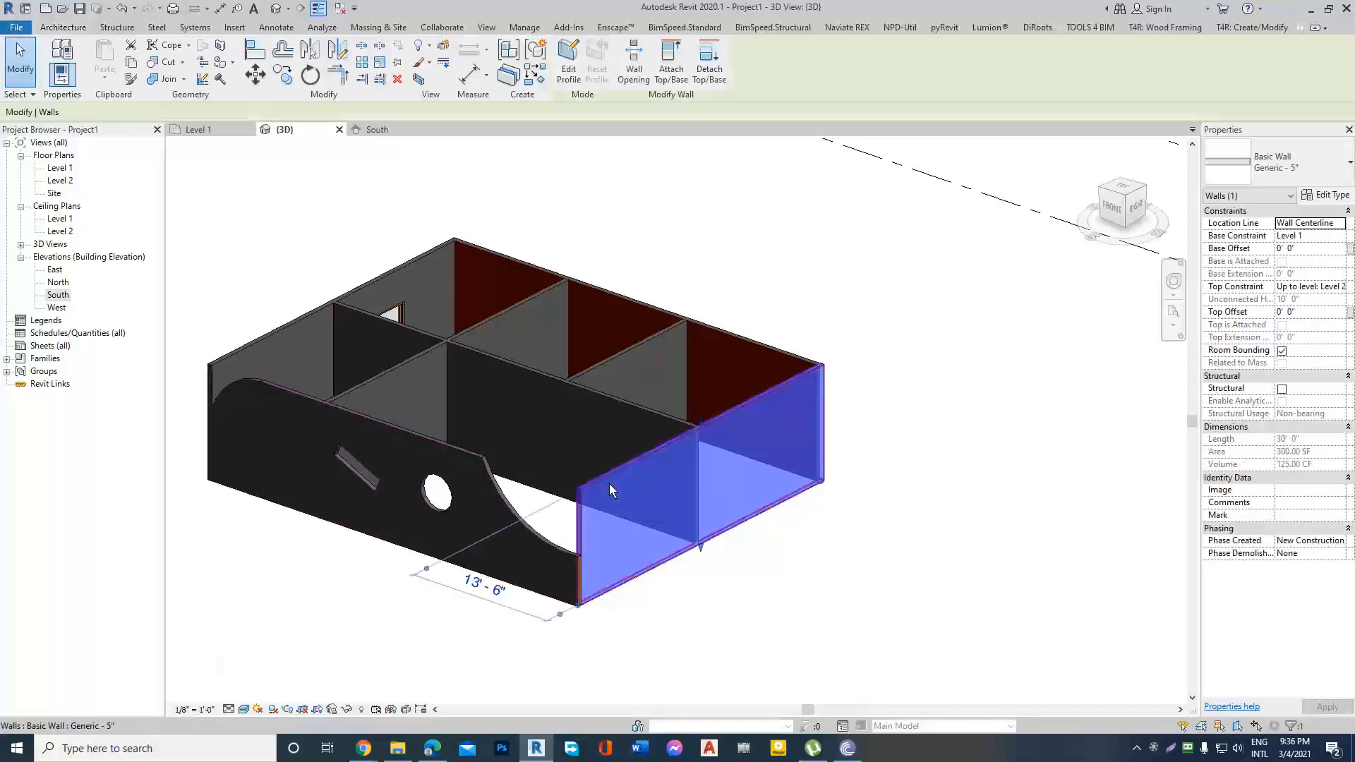
pyautogui.click(1135, 208)
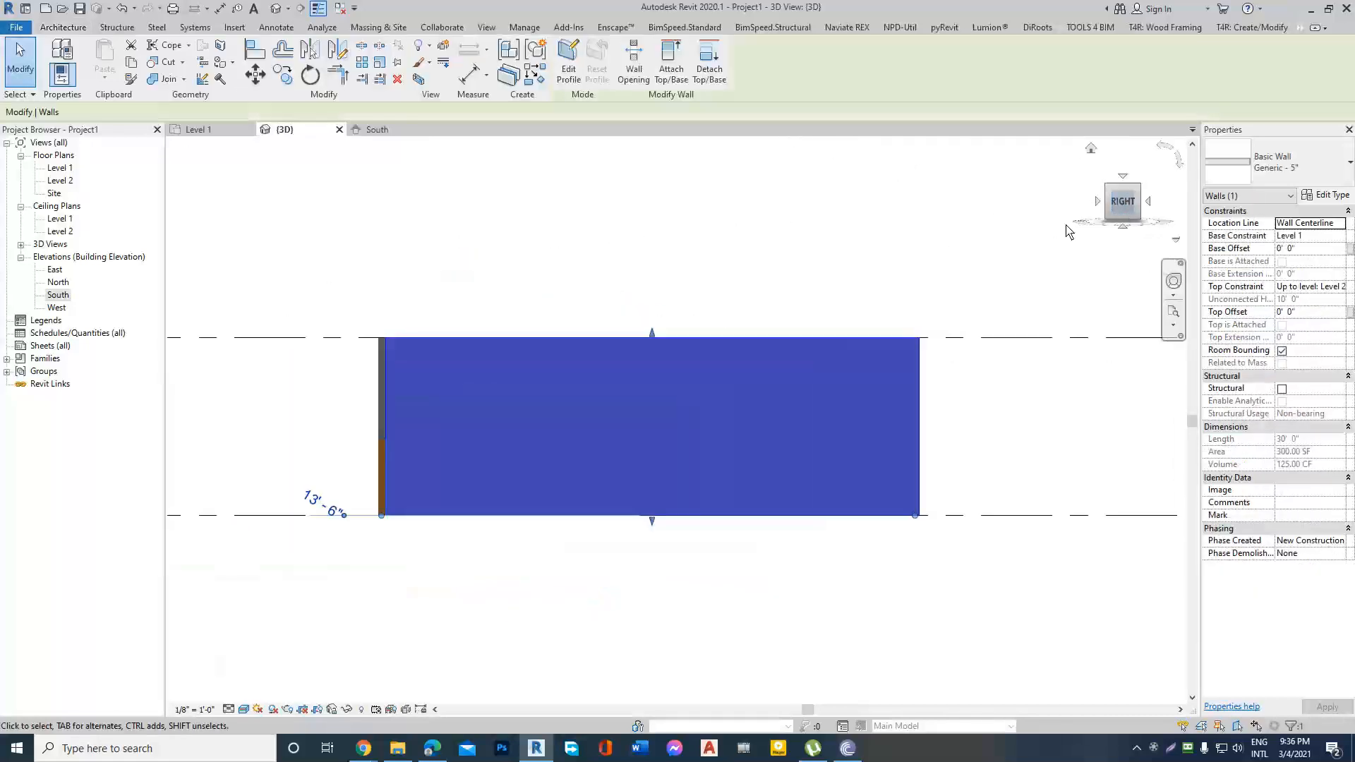
pyautogui.click(565, 62)
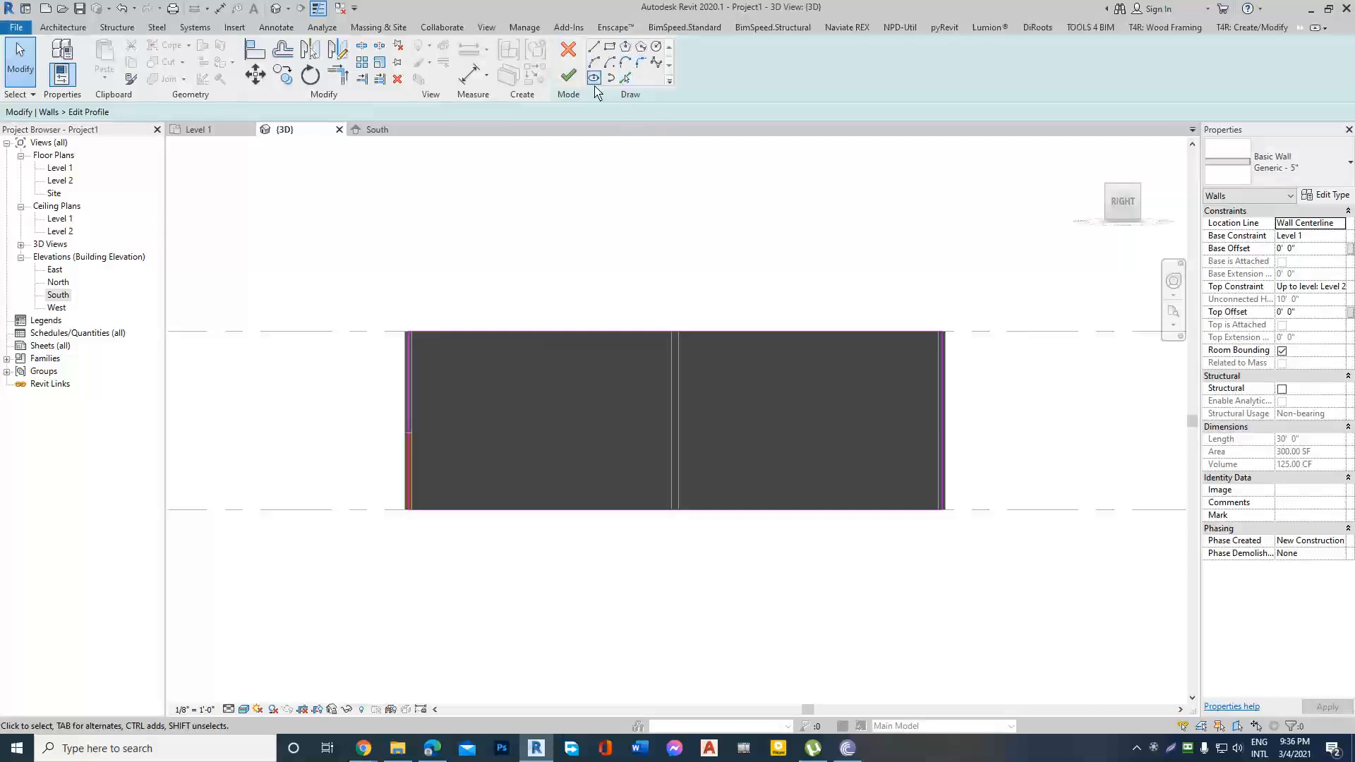
# Sketch a wide rectangular opening in the middle of the wood-finished wall and finish the profile edit.
pyautogui.click(611, 46)
pyautogui.click(577, 380)
pyautogui.click(763, 441)
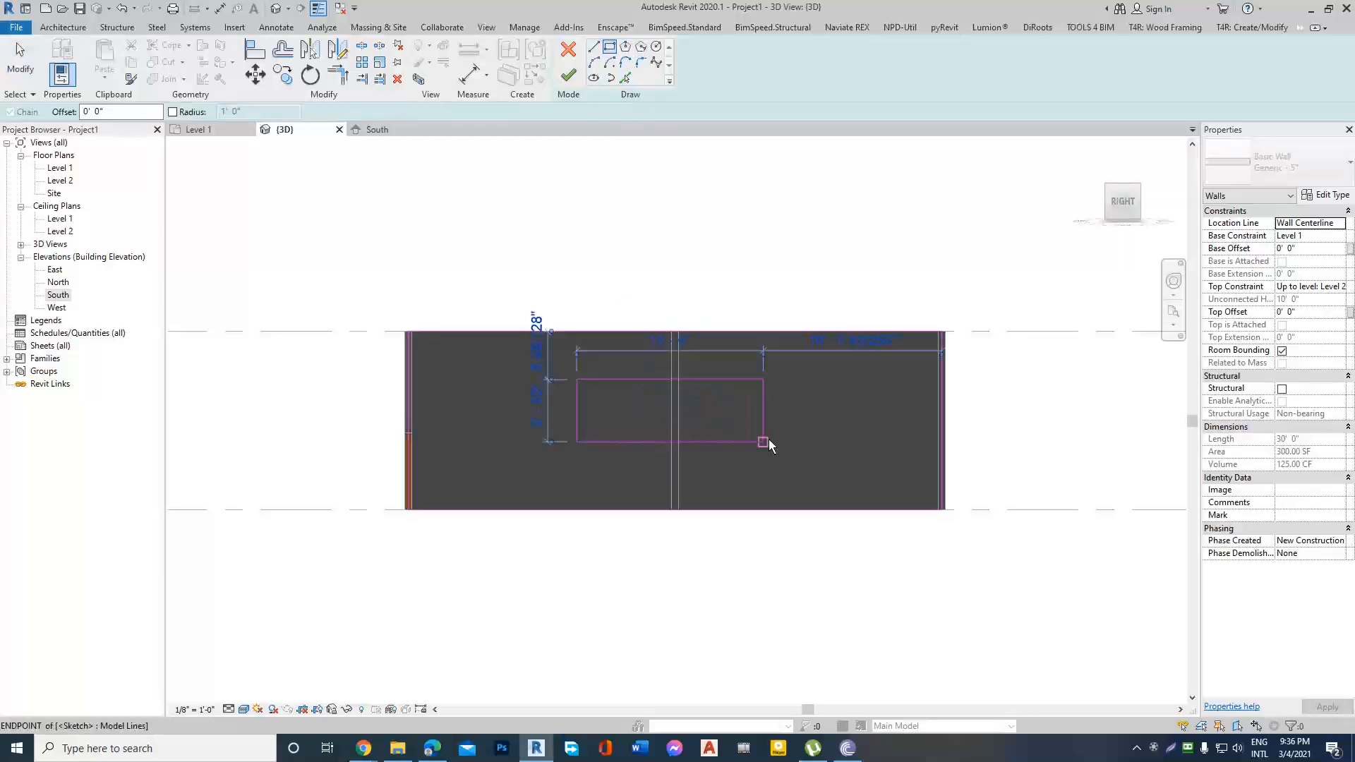
pyautogui.click(569, 75)
pyautogui.click(743, 270)
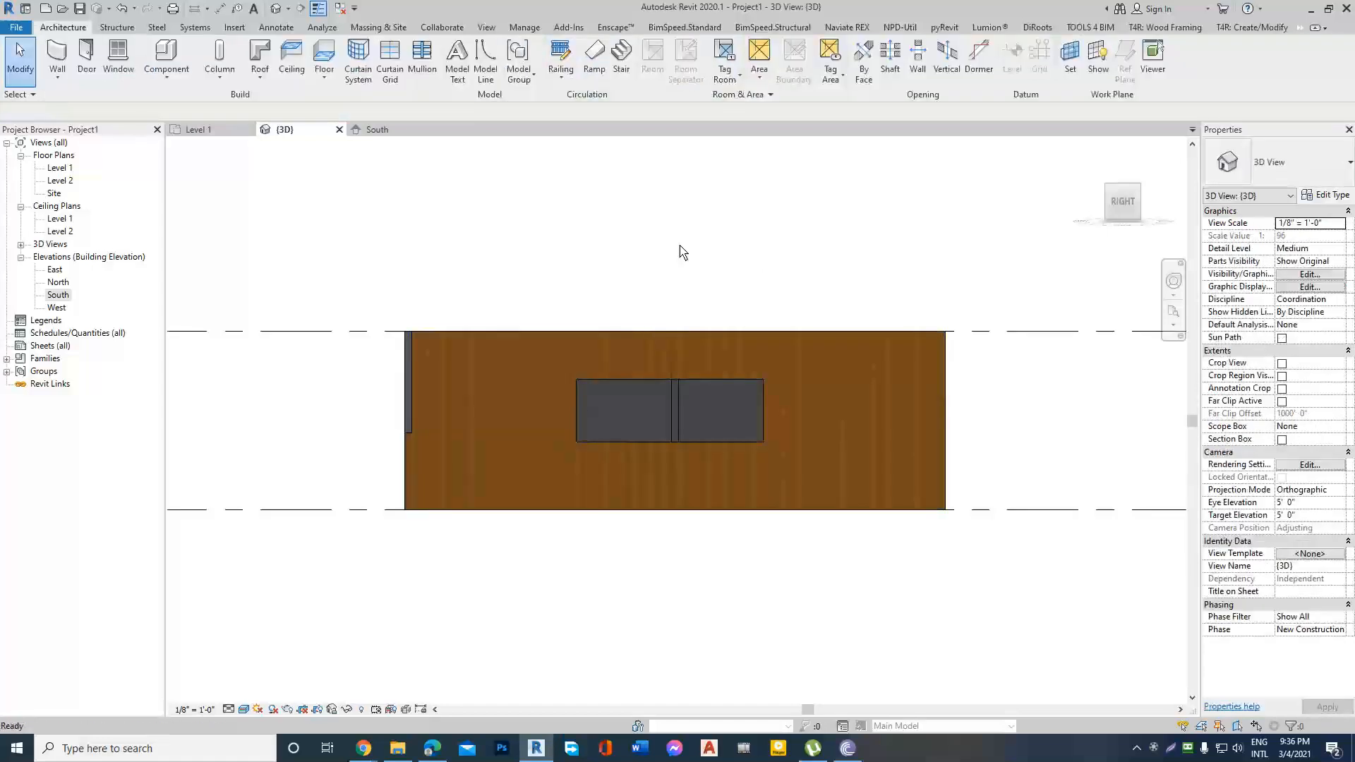
pyautogui.keyDown('shift'); pyautogui.moveTo(680, 250); pyautogui.dragTo(895, 367, button='middle'); pyautogui.keyUp('shift')
pyautogui.scroll(-3, 941, 428)
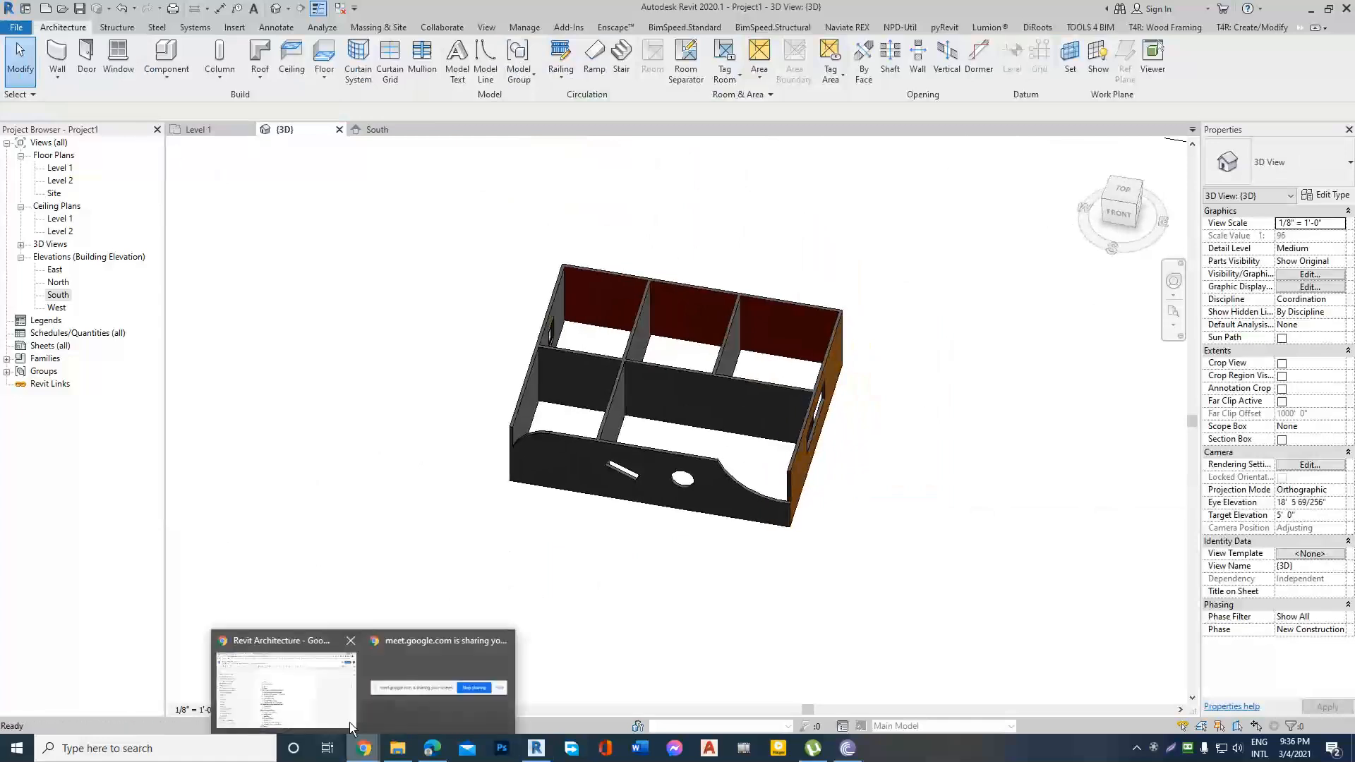
# Switch to the browser and highlight the "Creating a glass wall- Curtain wall" topic in the course outline.
pyautogui.click(312, 696)
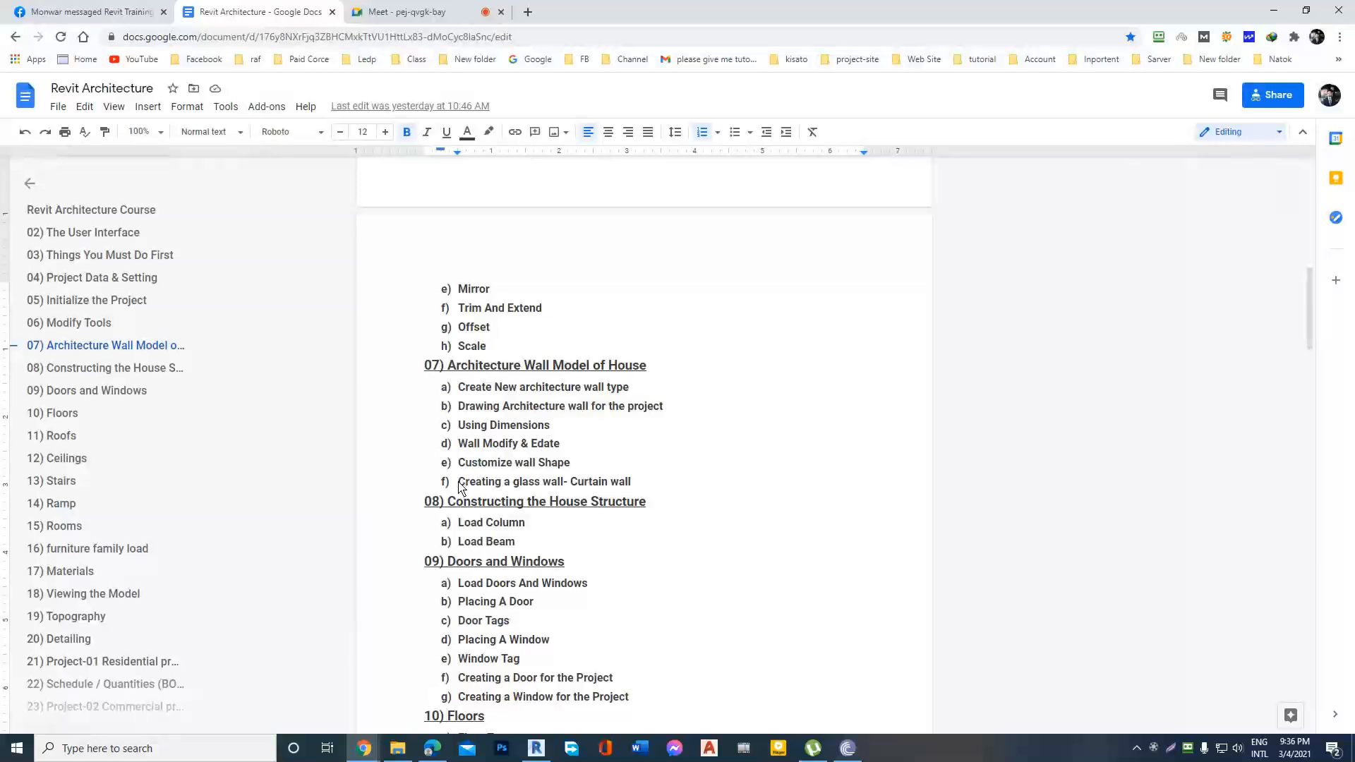
pyautogui.moveTo(459, 487); pyautogui.dragTo(664, 487)
pyautogui.click(668, 486)
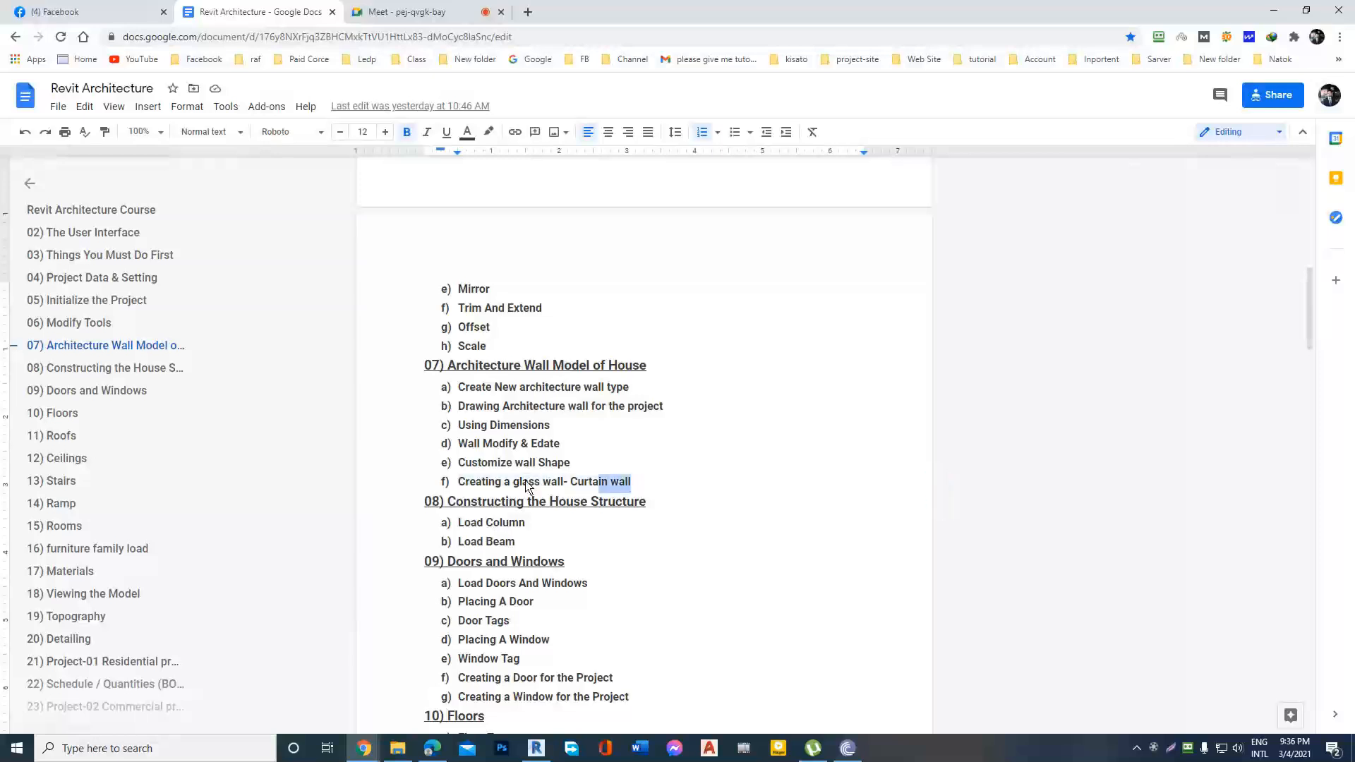
pyautogui.moveTo(525, 487); pyautogui.dragTo(454, 485)
pyautogui.click(670, 488)
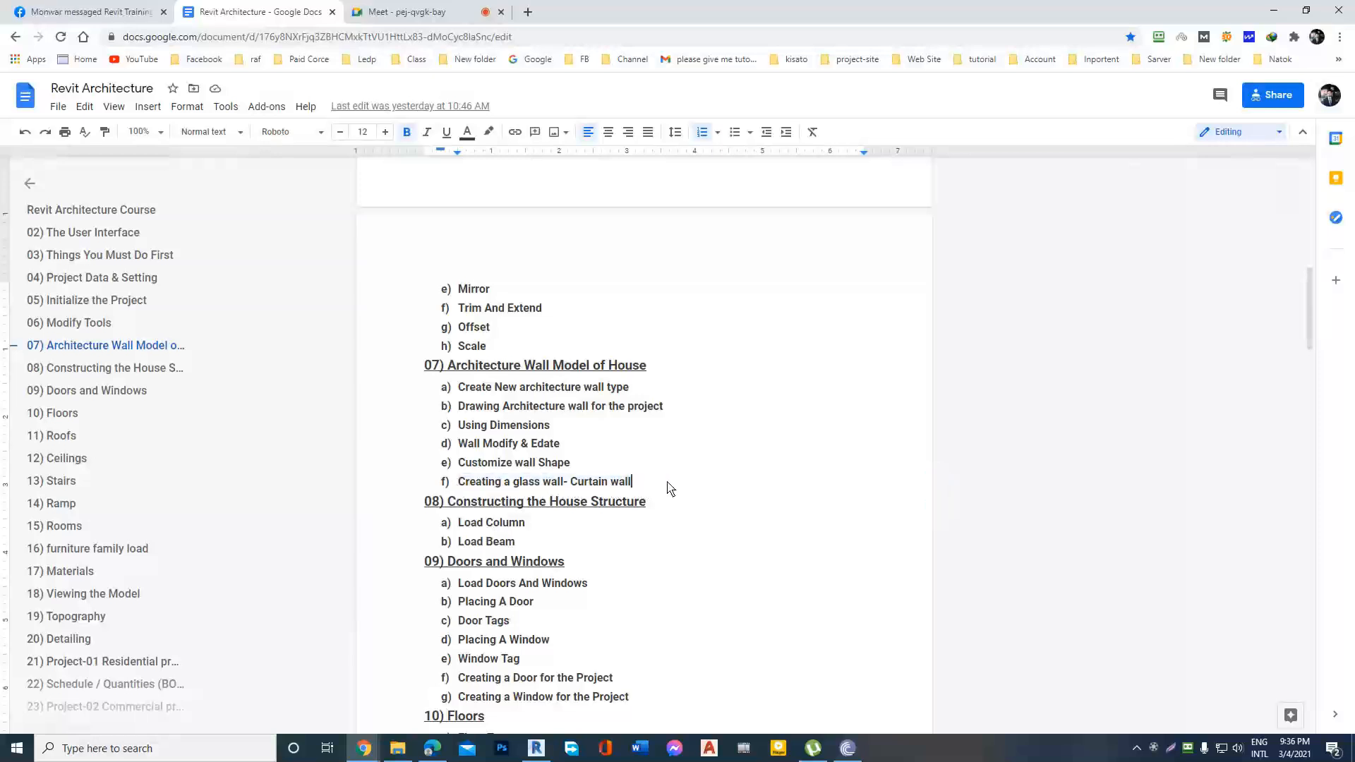
# Return to Revit and close the 3D view.
pyautogui.click(1278, 12)
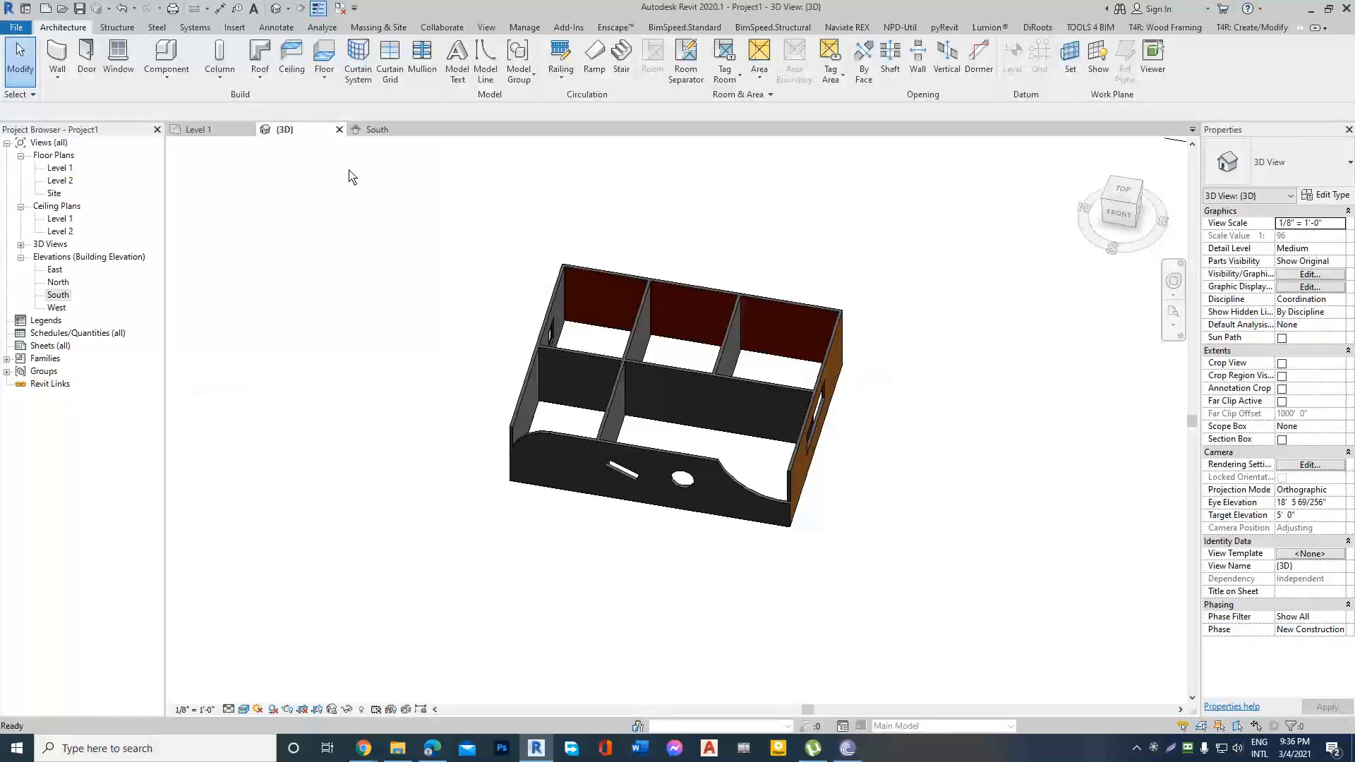
pyautogui.click(338, 129)
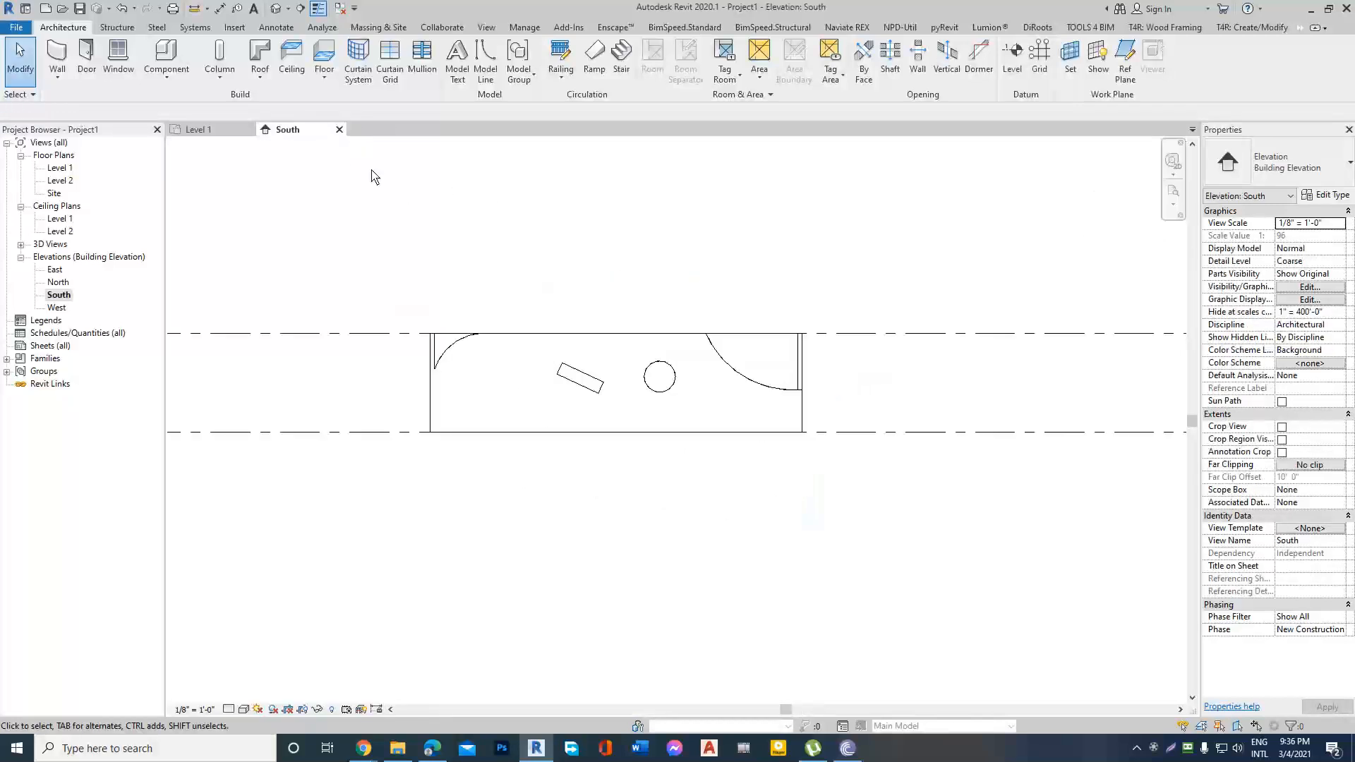
# Switch from the South elevation to the Level 1 floor plan for placing an architectural wall.
pyautogui.click(58, 77)
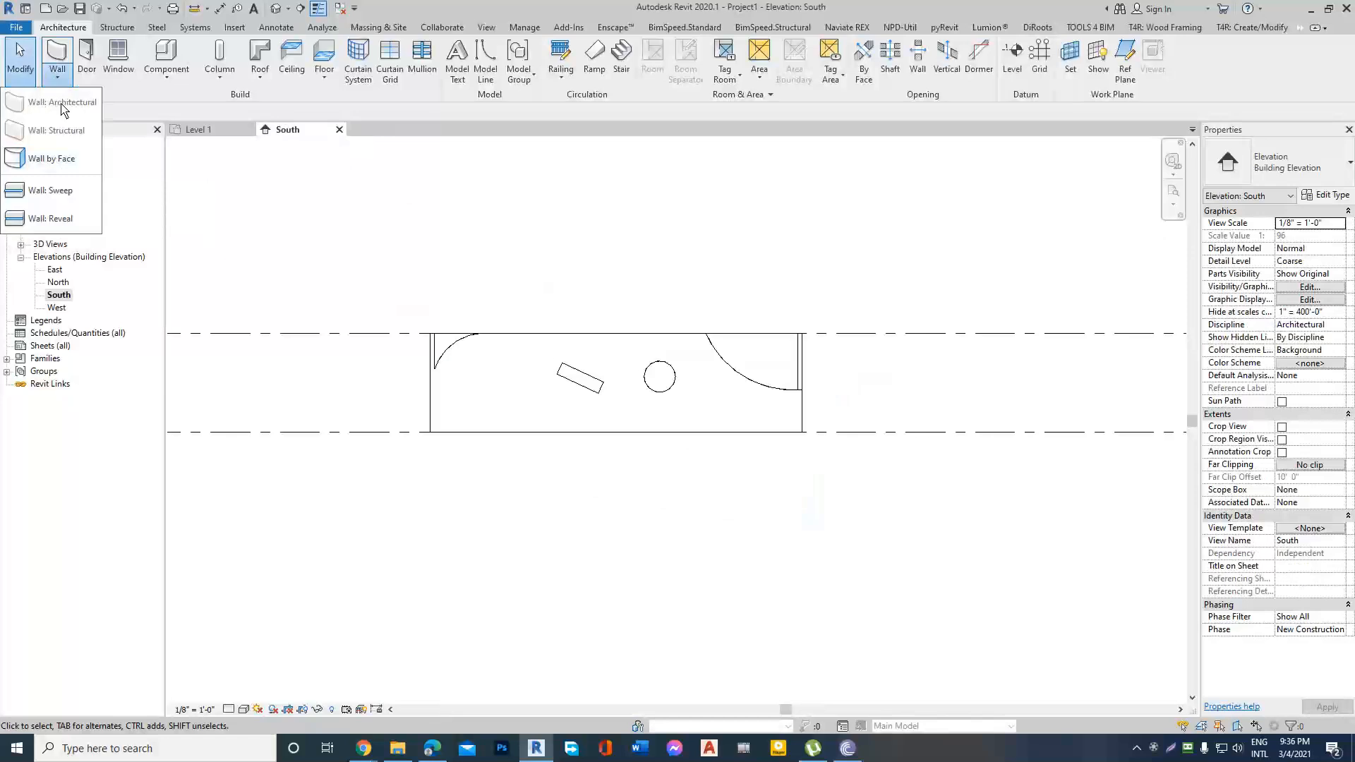
pyautogui.click(332, 181)
pyautogui.click(212, 130)
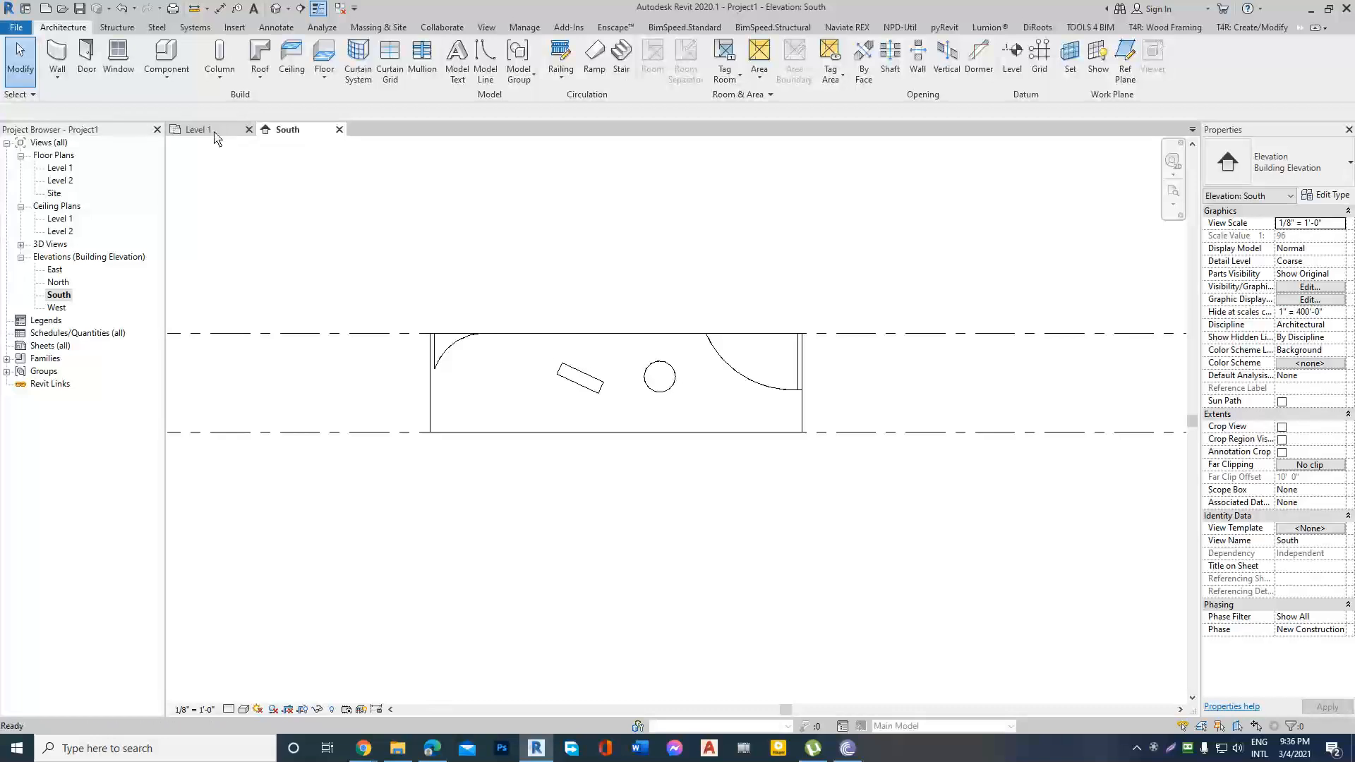
# Start an architectural wall and look through the available Basic, Curtain and Stacked Wall types without placing one.
pyautogui.click(69, 83)
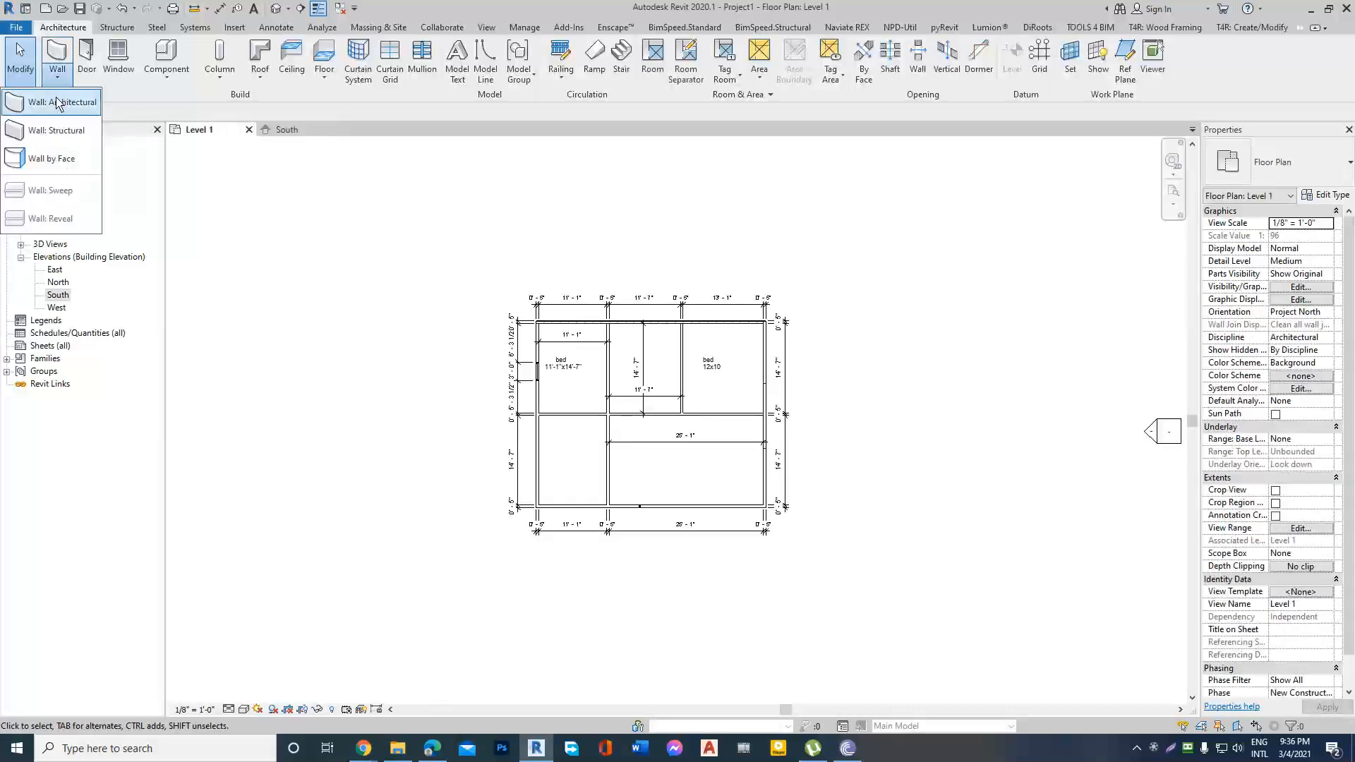
pyautogui.click(62, 100)
pyautogui.click(1350, 170)
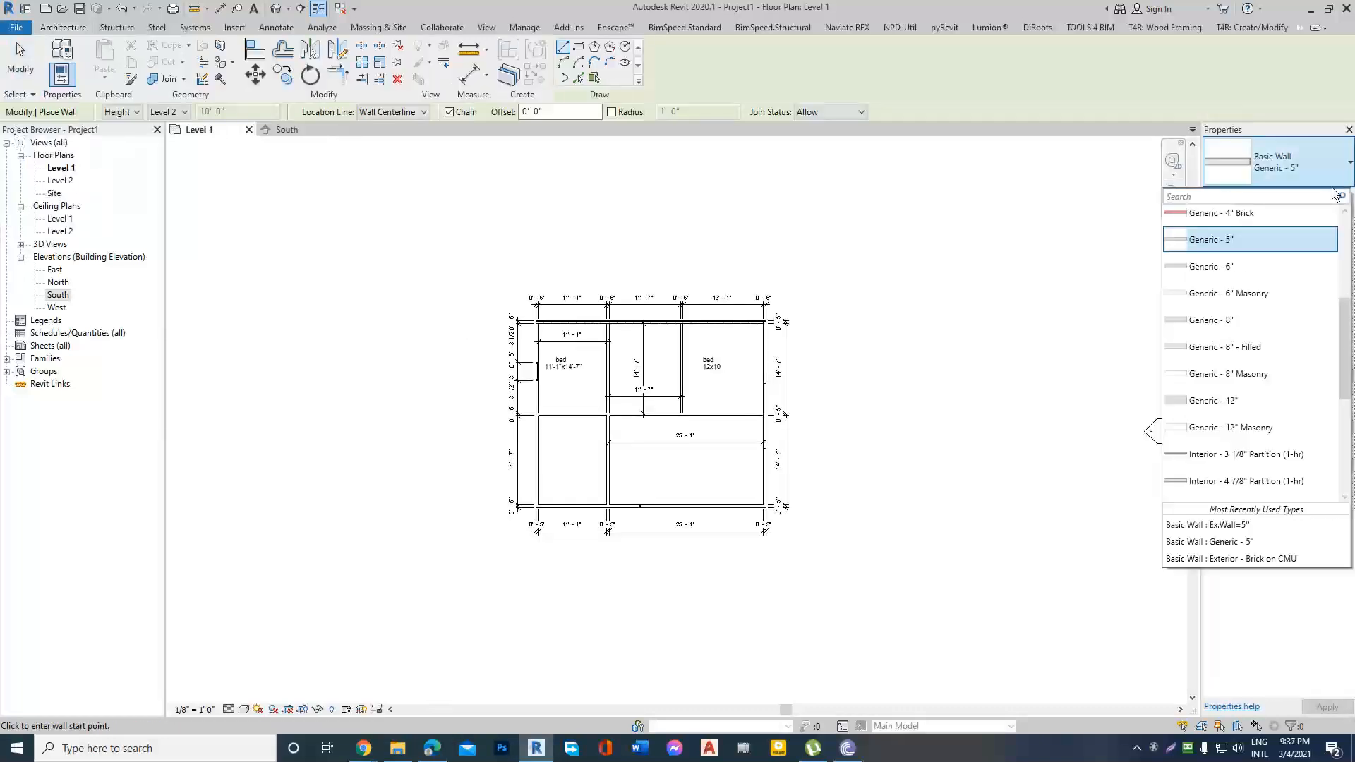
pyautogui.scroll(3, 1249, 338)
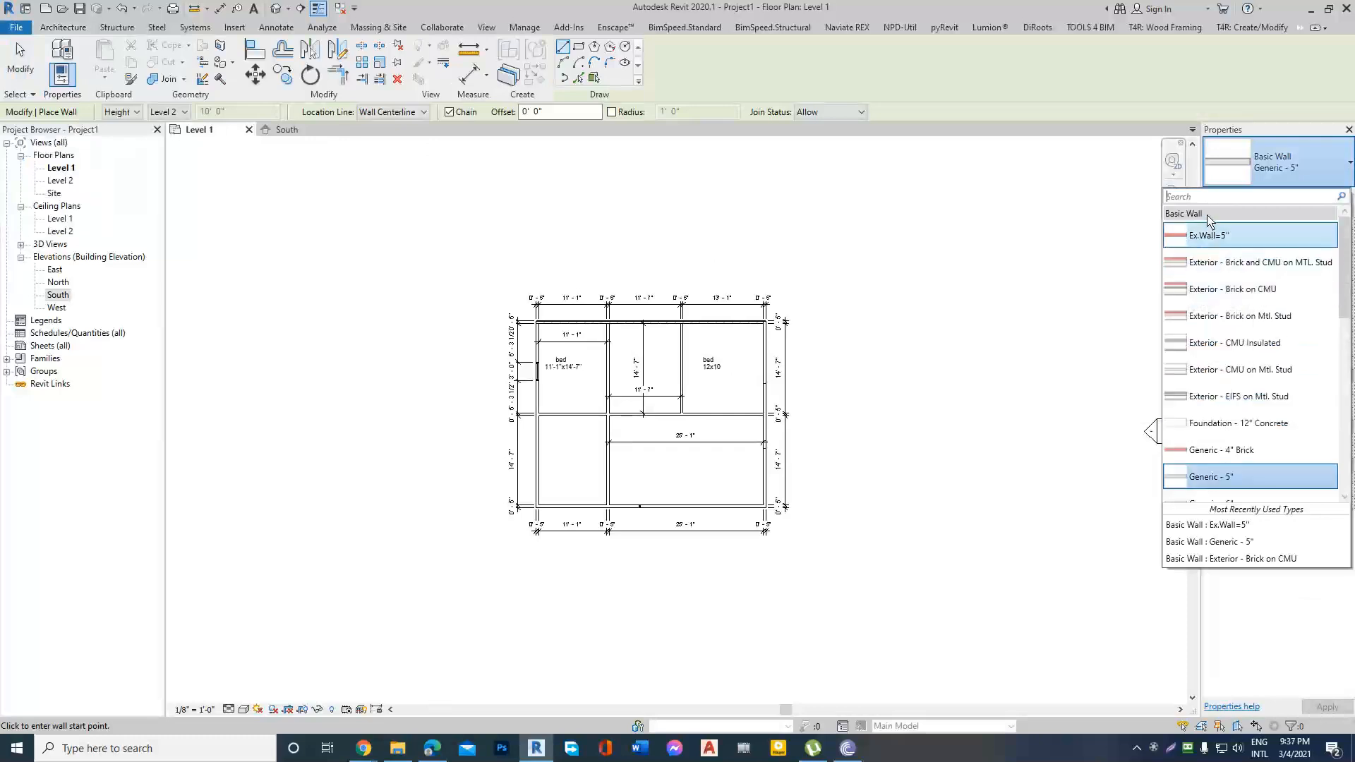
pyautogui.scroll(-3, 1212, 243)
pyautogui.scroll(-4, 1213, 243)
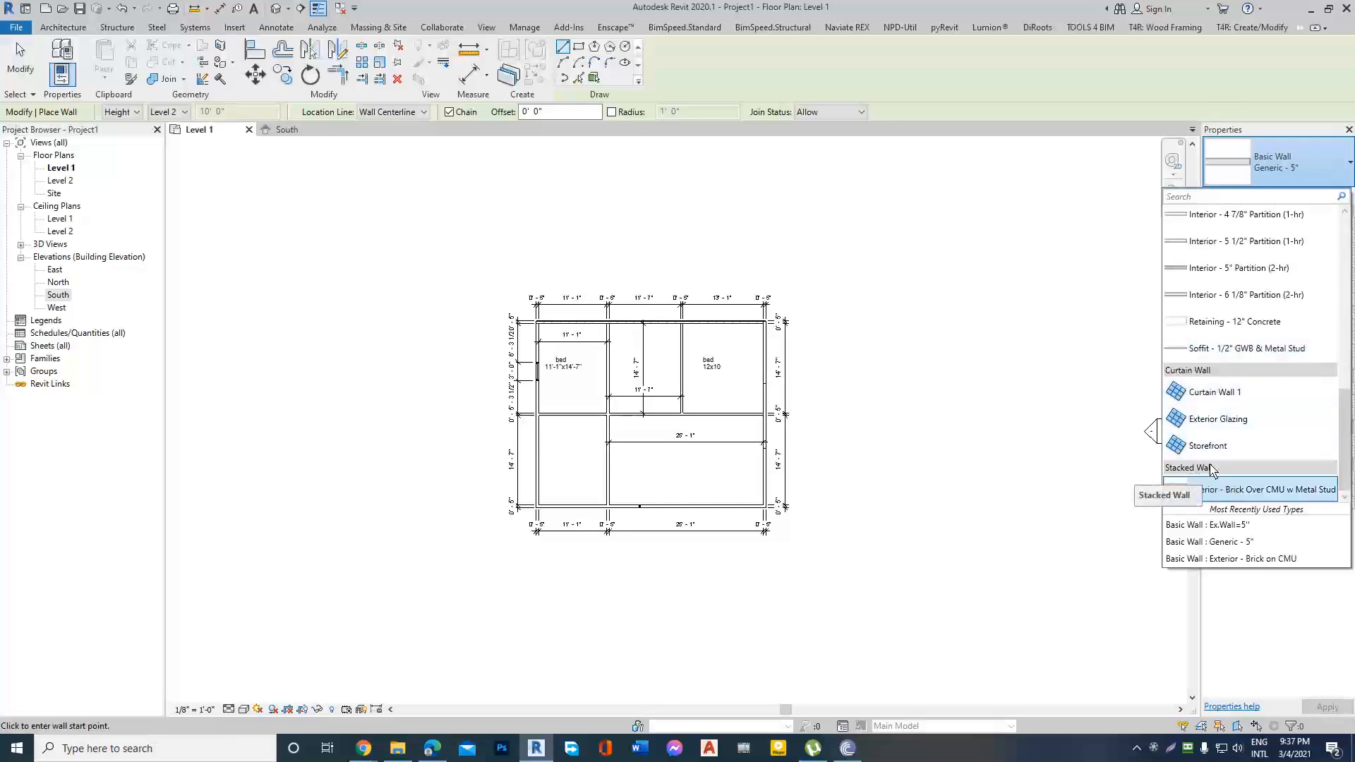
pyautogui.scroll(3, 1211, 393)
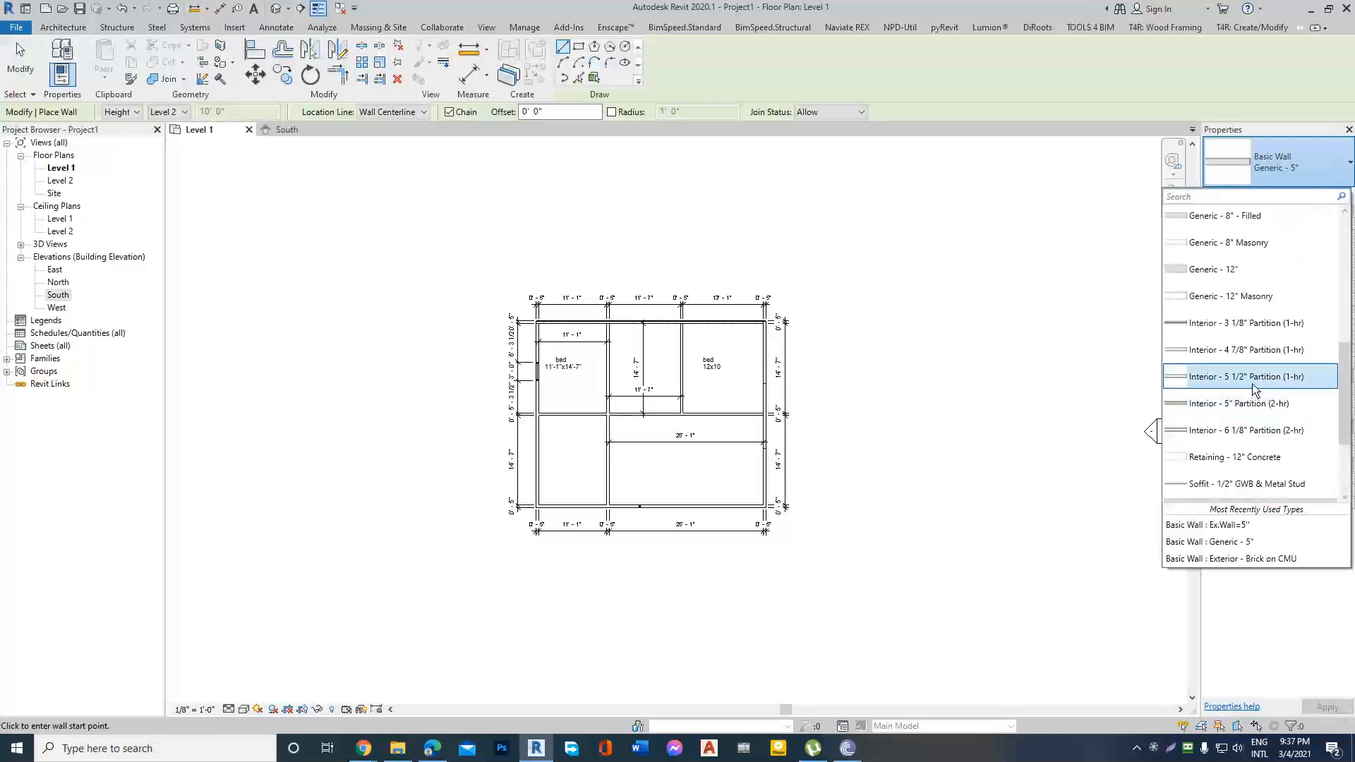
pyautogui.scroll(-2, 1253, 387)
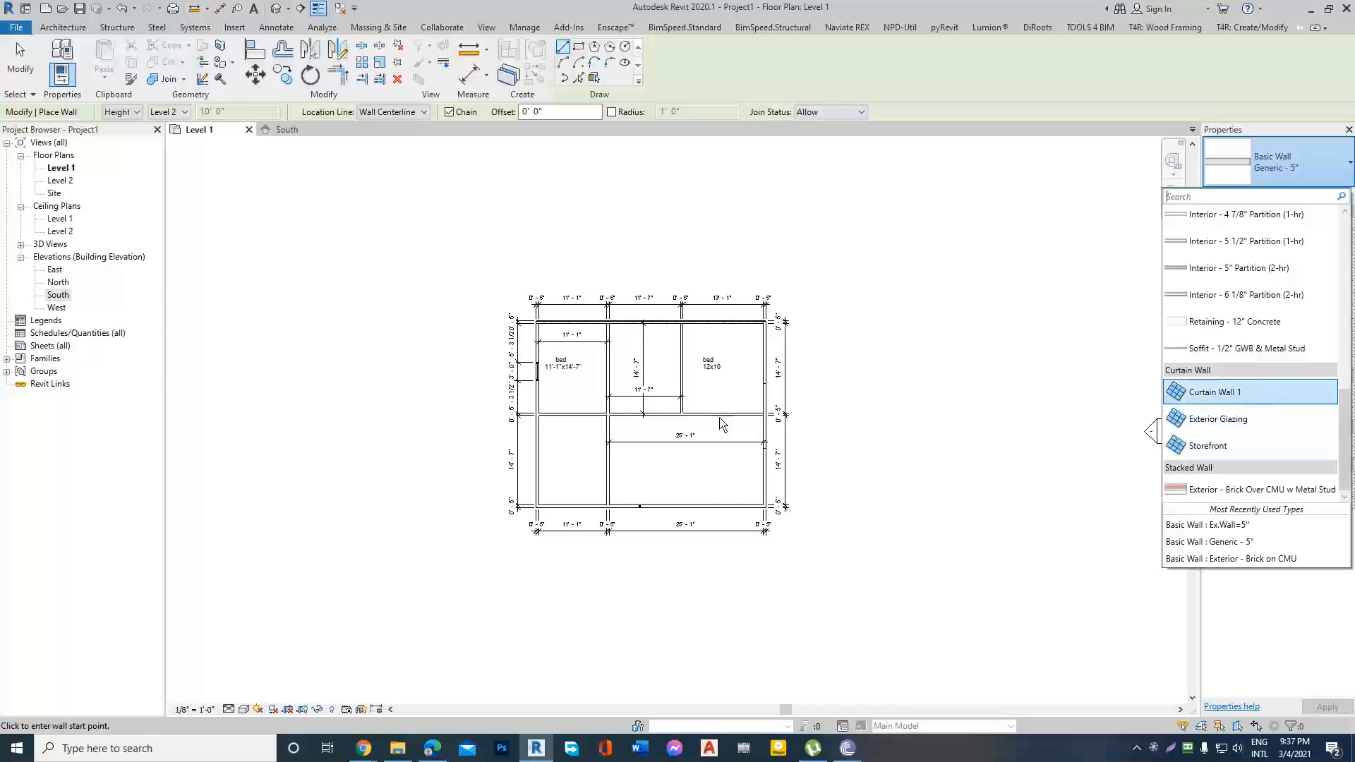
pyautogui.scroll(-3, 722, 419)
pyautogui.scroll(2, 795, 412)
pyautogui.press('Escape')
# Delete the entire existing layout from the Level 1 plan, including its walls, dimensions and room labels.
pyautogui.press('Escape')
pyautogui.moveTo(412, 284); pyautogui.dragTo(796, 568)
pyautogui.press('Escape')
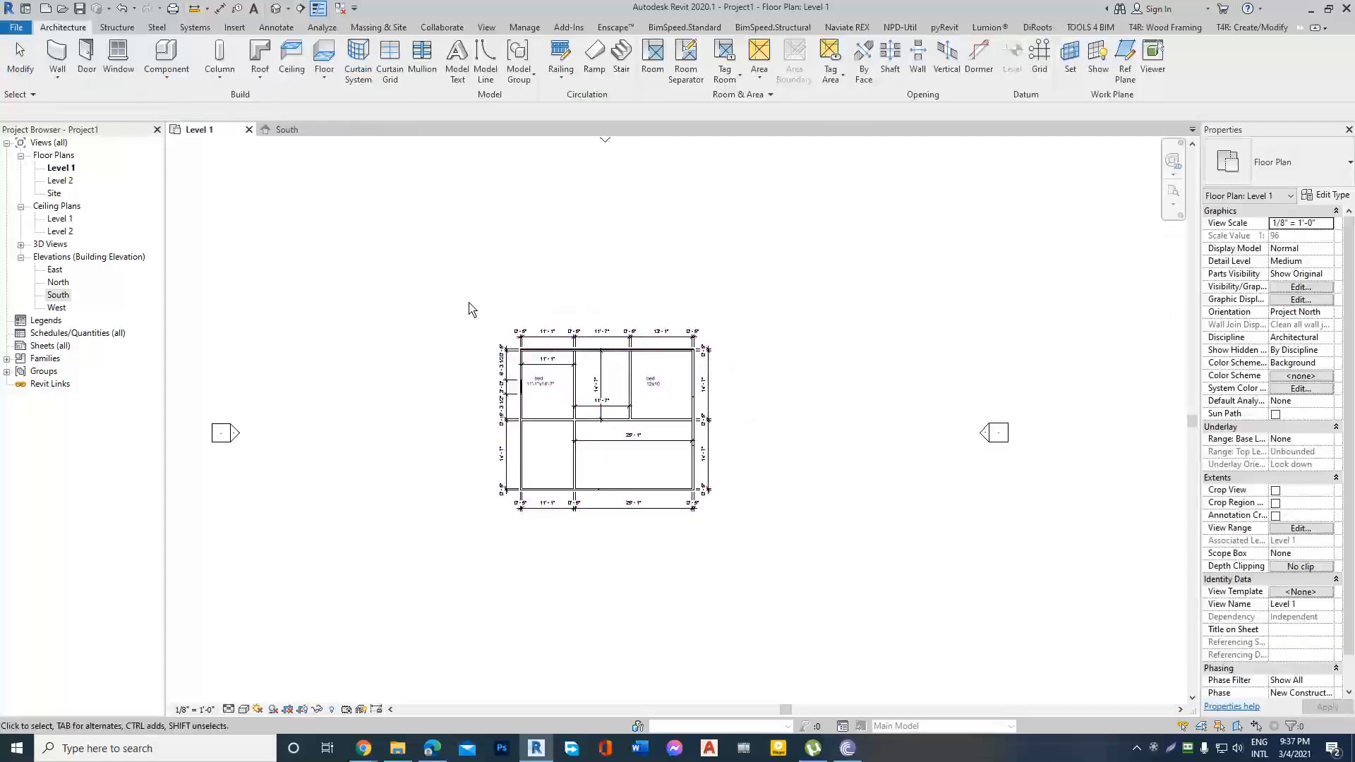
pyautogui.moveTo(470, 309); pyautogui.dragTo(736, 553)
pyautogui.press('Delete')
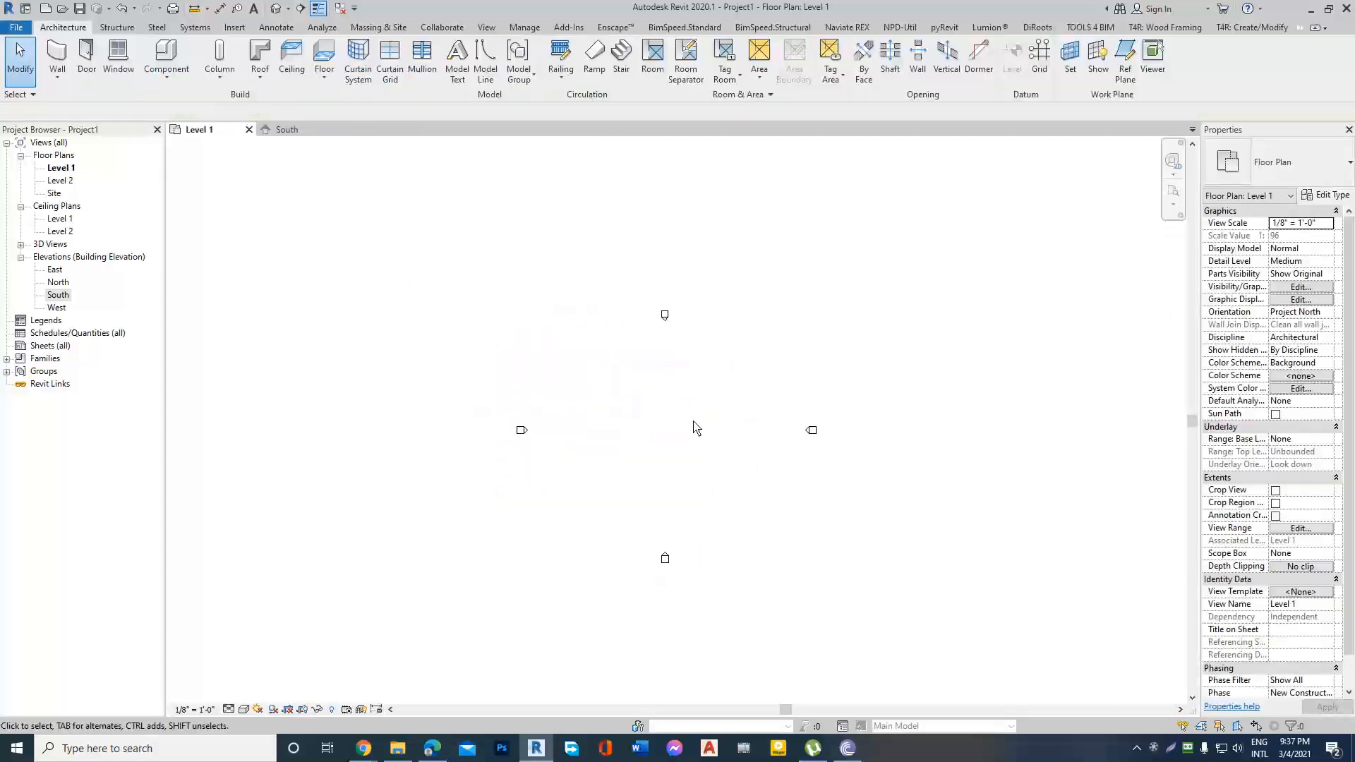
# Draw a straight horizontal wall of type Curtain Wall 1, about 35' long, between the elevation markers on Level 1.
pyautogui.click(57, 78)
pyautogui.click(61, 99)
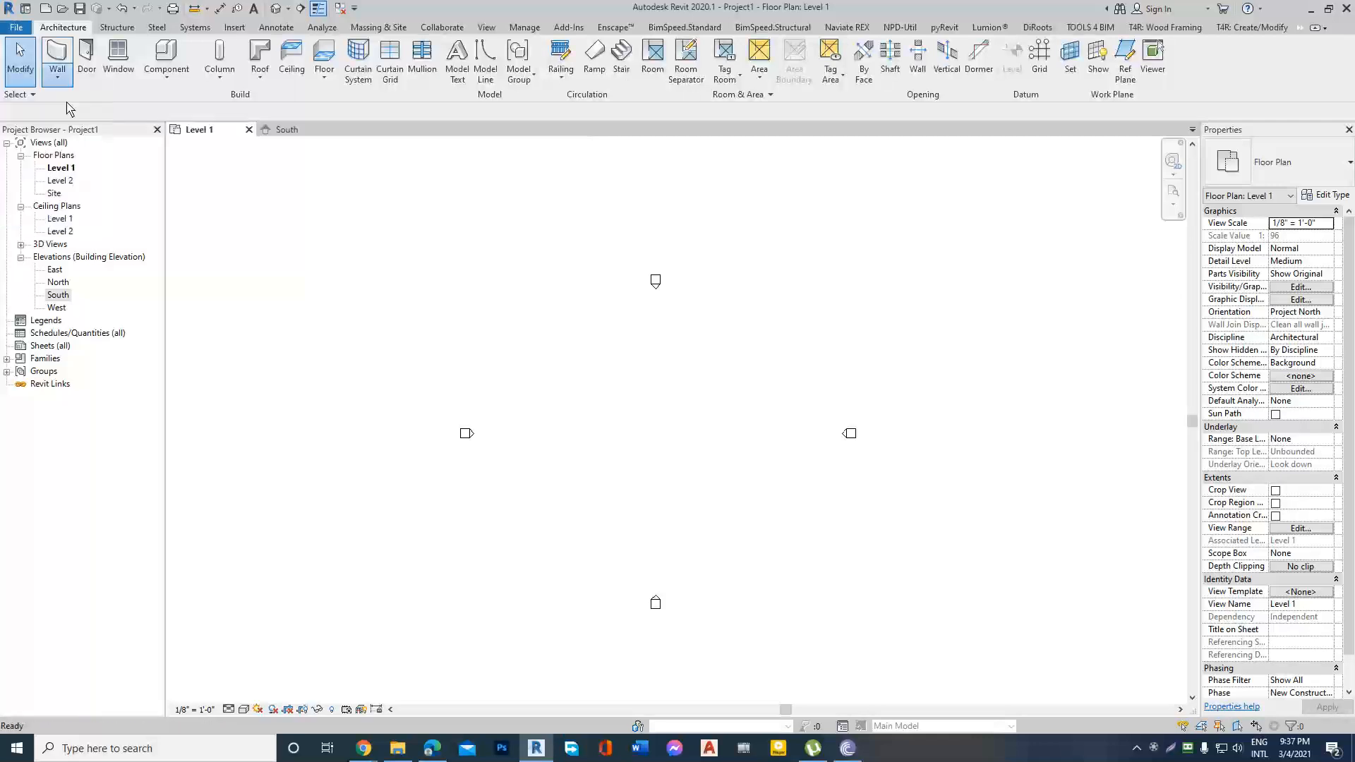
pyautogui.click(1277, 162)
pyautogui.scroll(-5, 1224, 408)
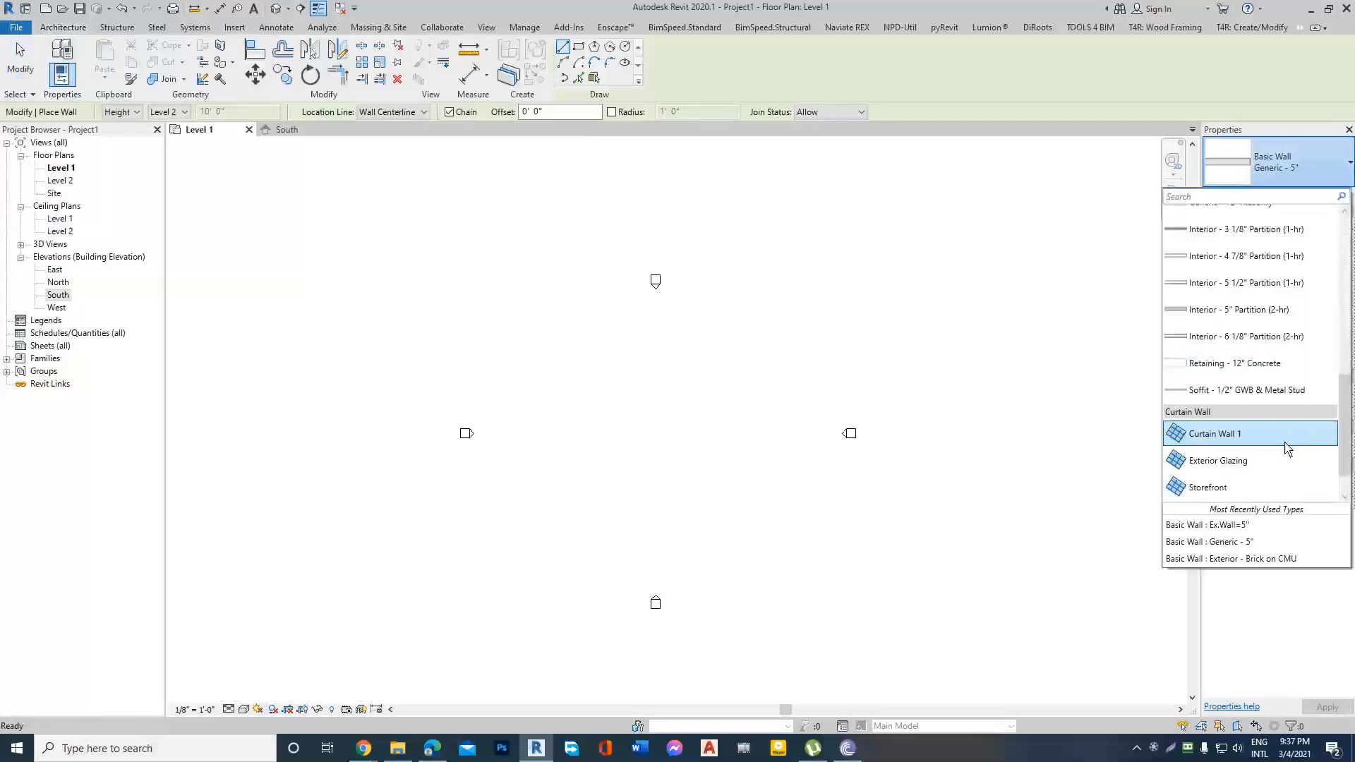
pyautogui.moveTo(1234, 399); pyautogui.dragTo(1195, 401)
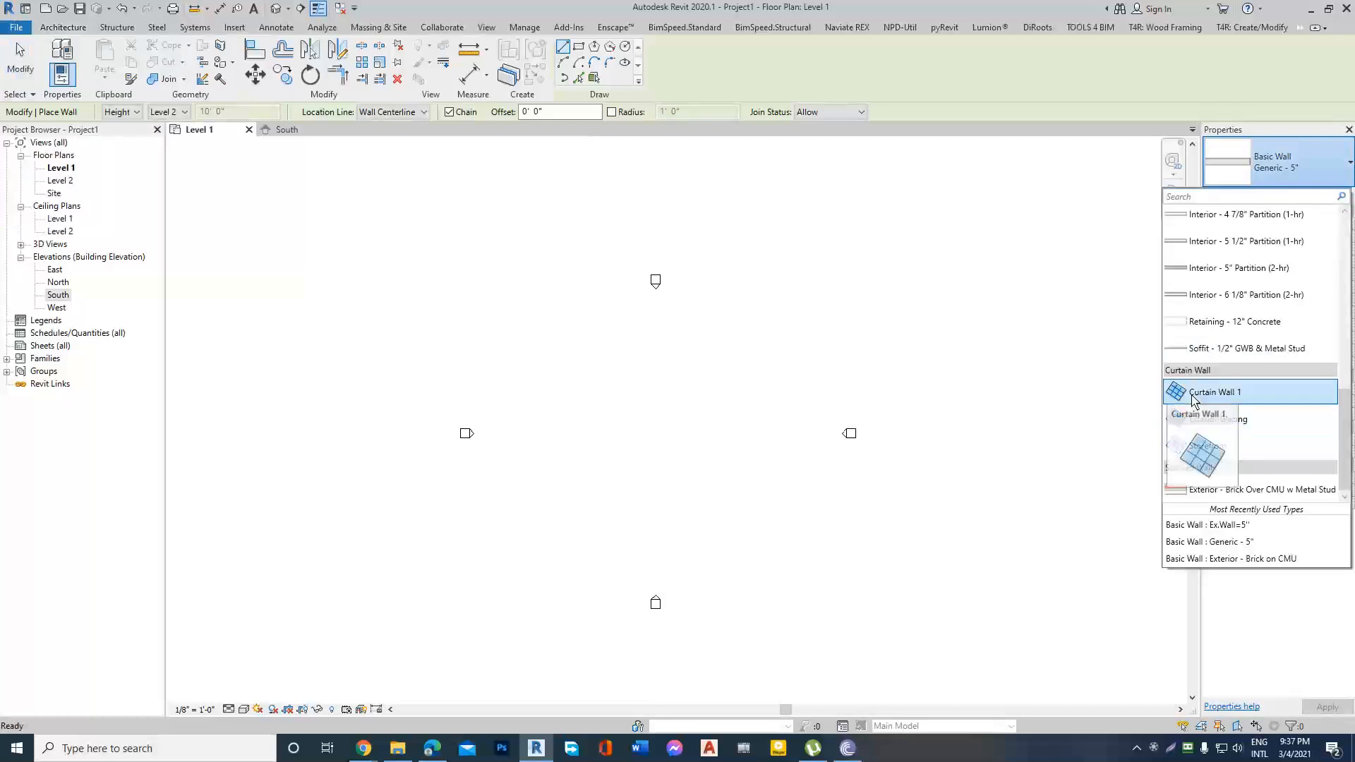
pyautogui.click(1217, 400)
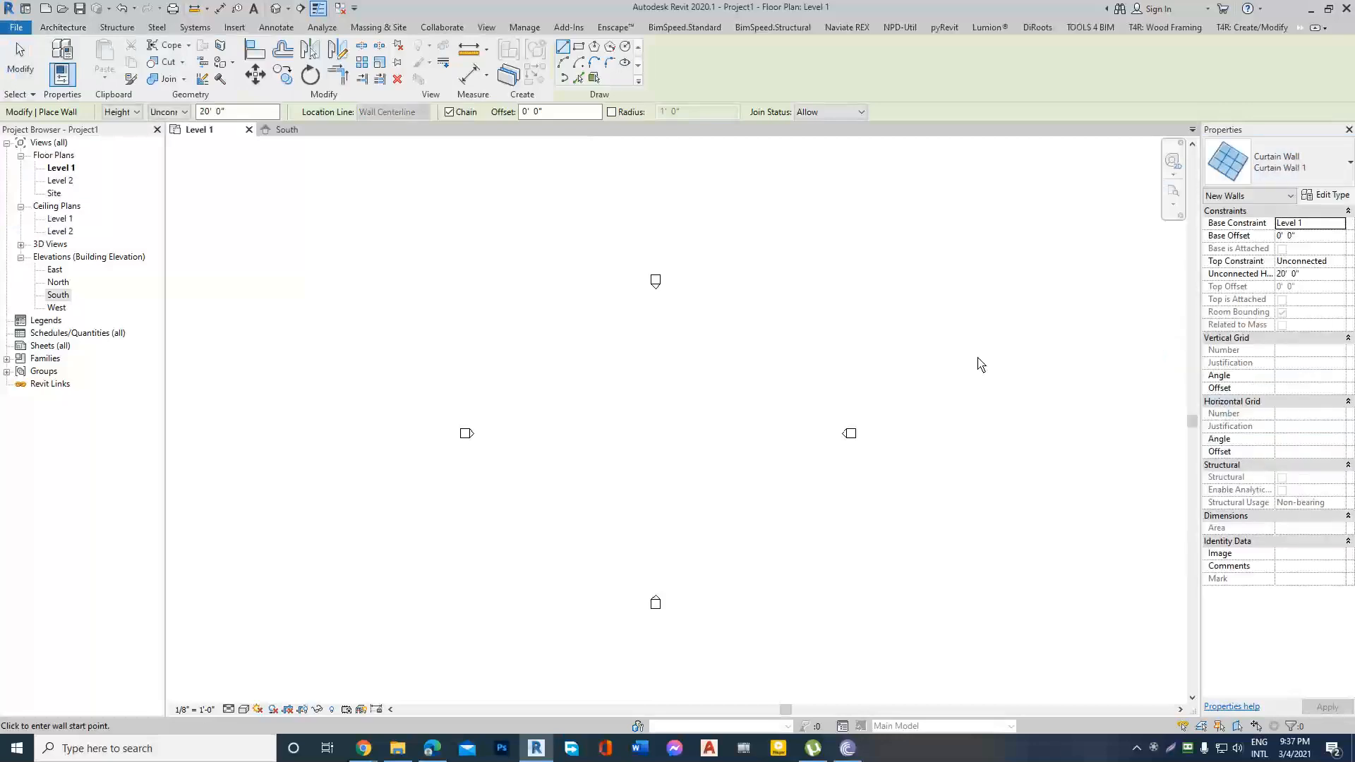
pyautogui.scroll(2, 655, 460)
pyautogui.click(595, 401)
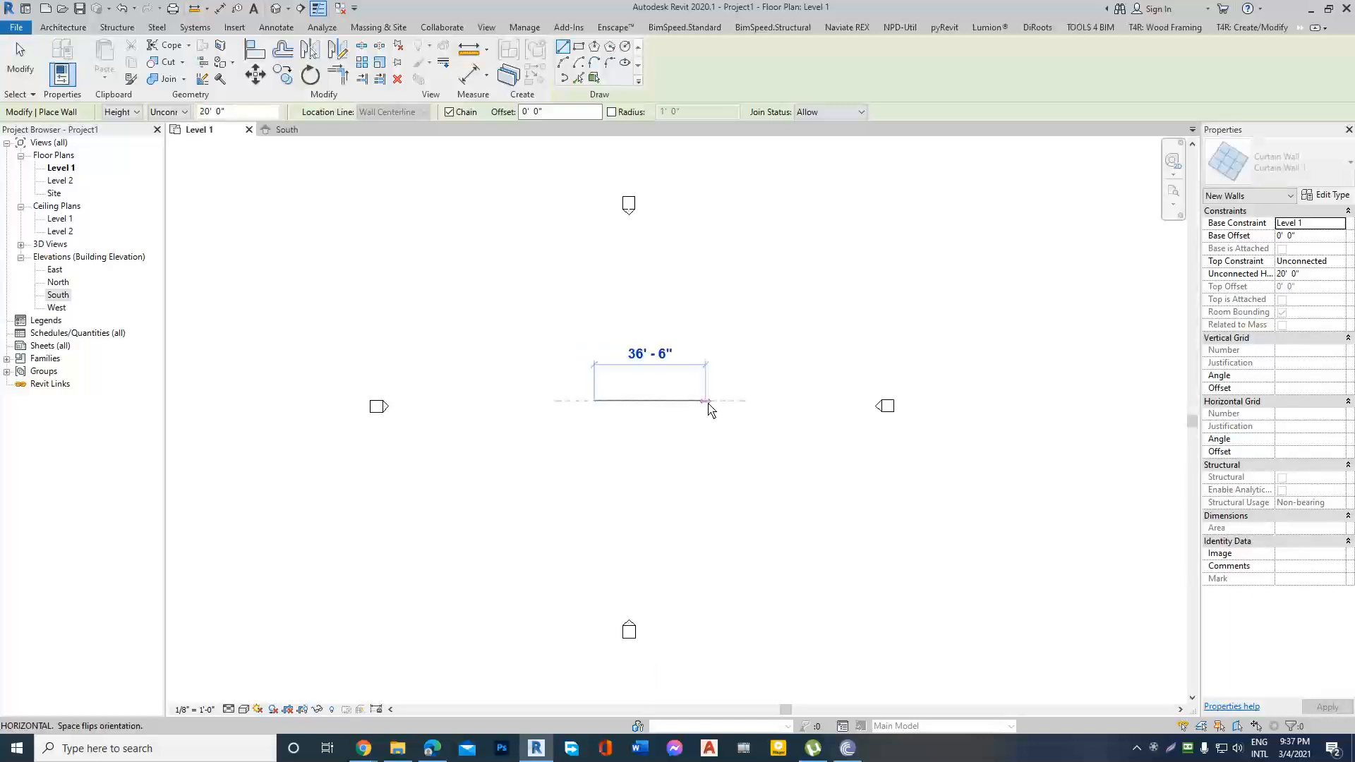
pyautogui.click(700, 402)
pyautogui.scroll(2, 720, 401)
pyautogui.press('Escape')
pyautogui.press('Escape')
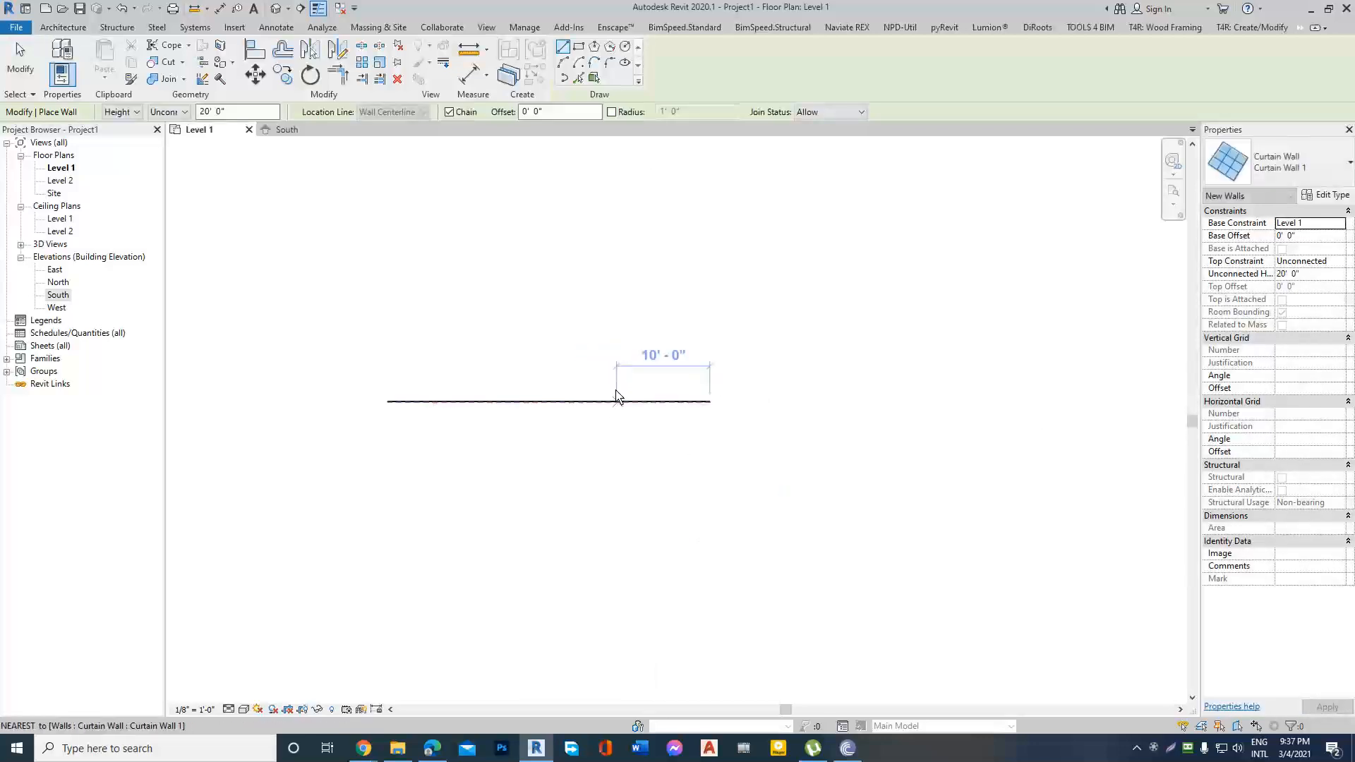
# Close the South elevation and tile the Level 1 plan side by side with the default 3D view.
pyautogui.click(275, 8)
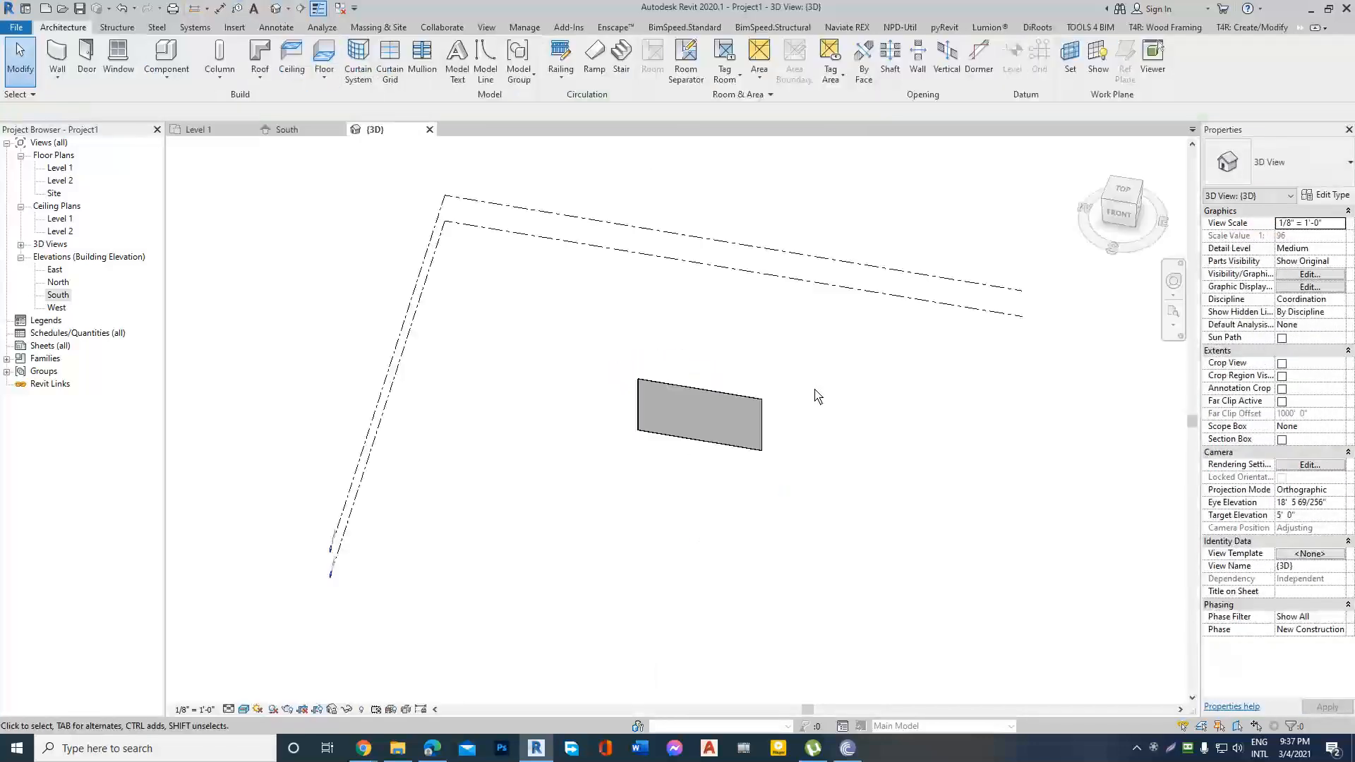
pyautogui.click(200, 130)
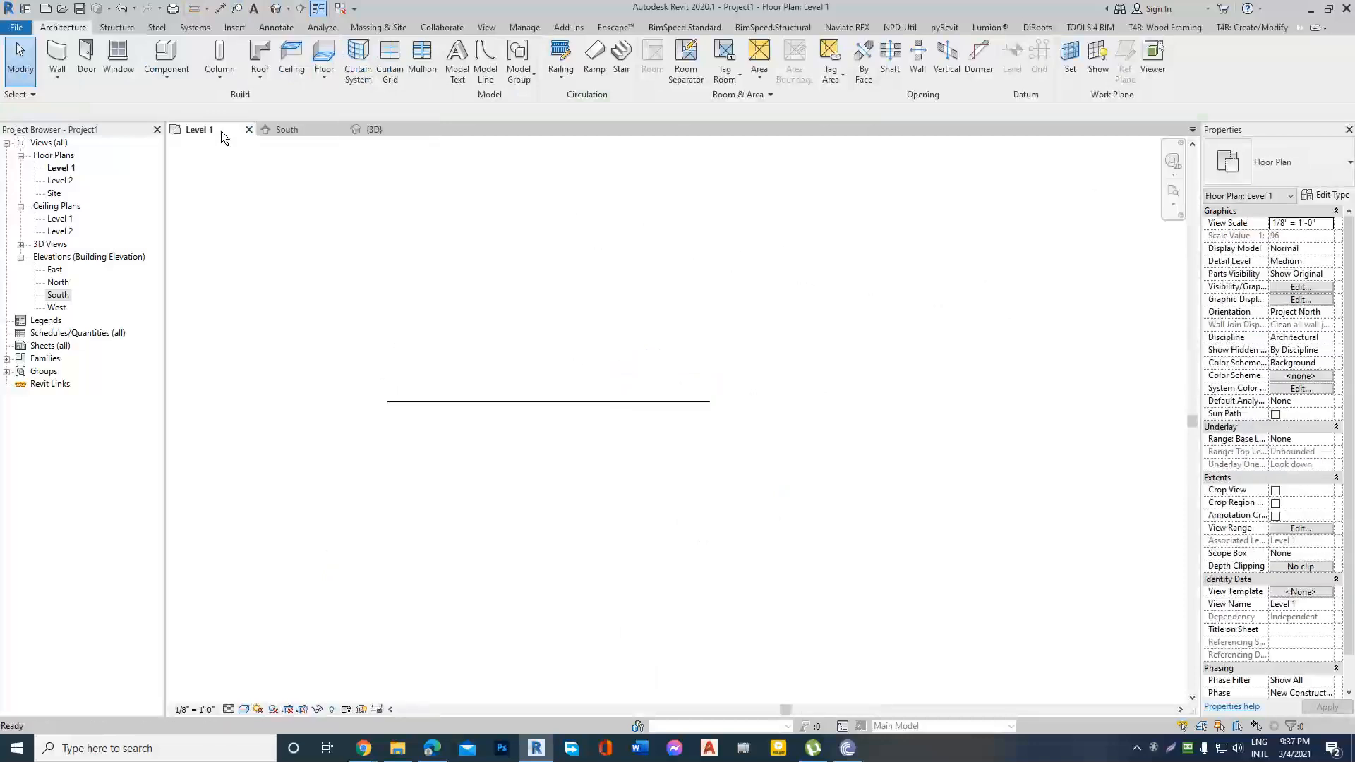
pyautogui.click(289, 130)
pyautogui.click(339, 130)
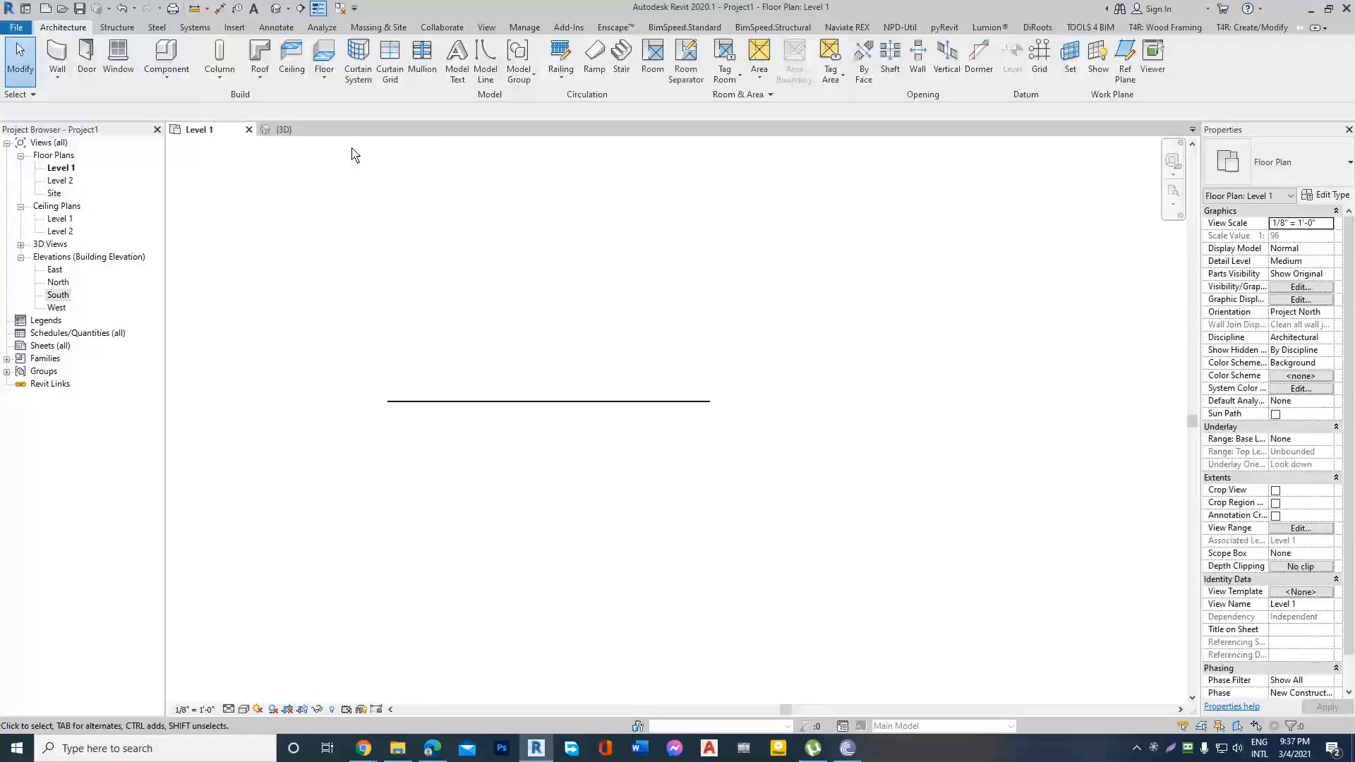
pyautogui.click(486, 27)
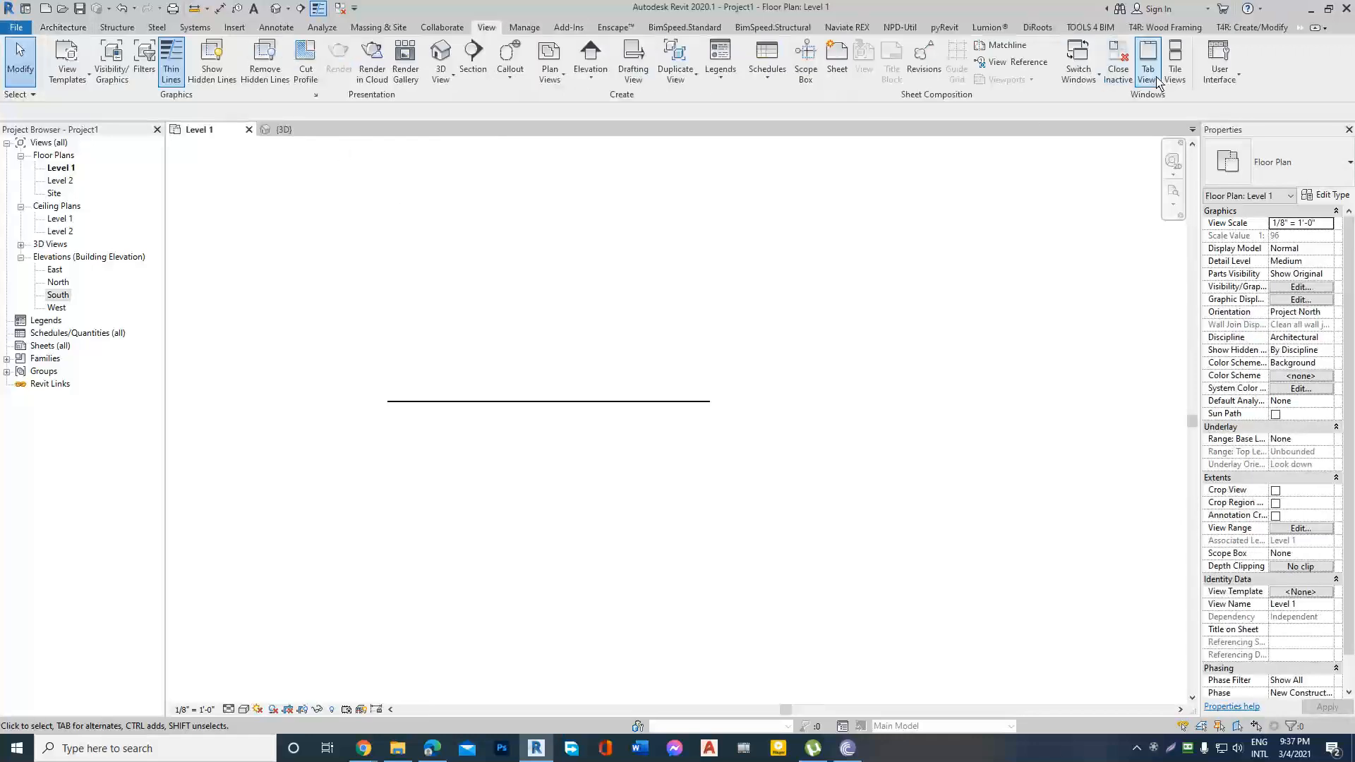
pyautogui.click(1175, 60)
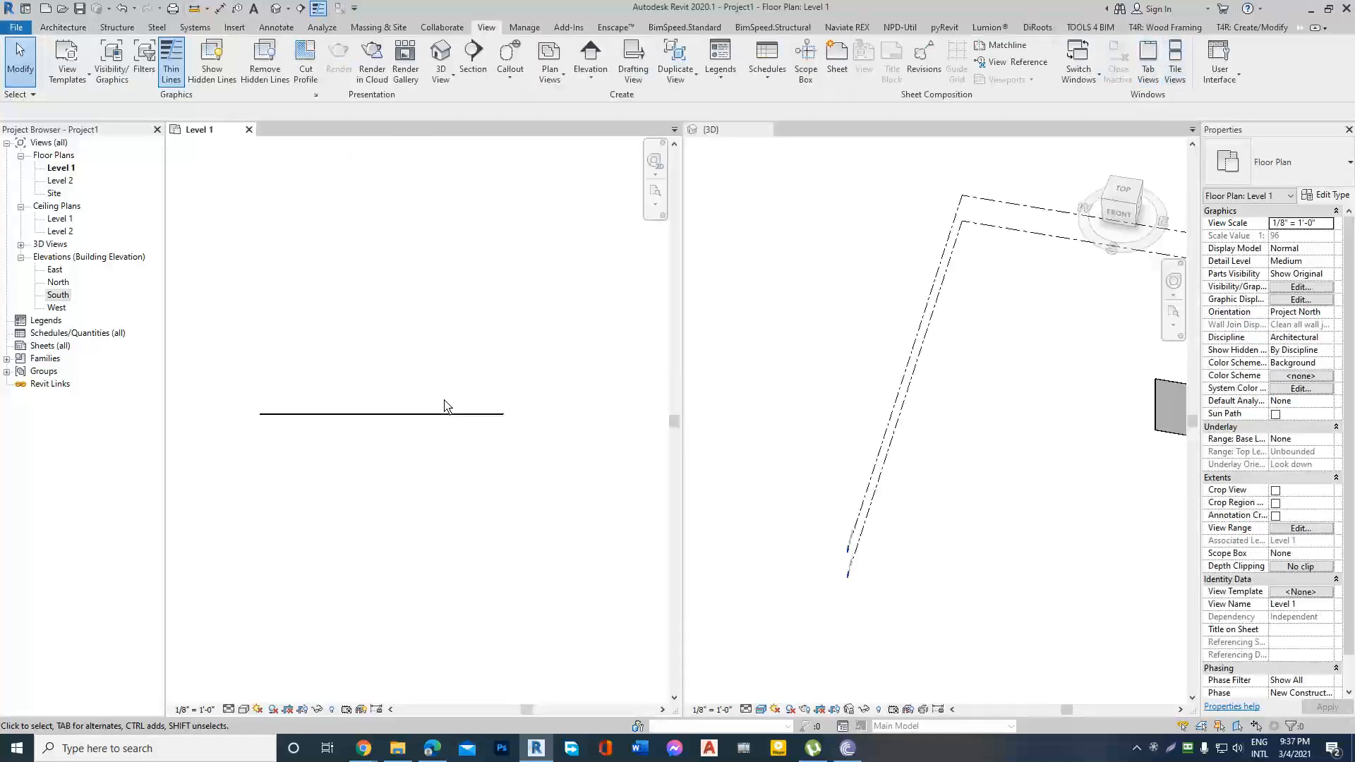
# Examine the Curtain Wall 1 glass panel from different angles in the 3D view.
pyautogui.scroll(-2, 943, 347)
pyautogui.scroll(3, 1083, 365)
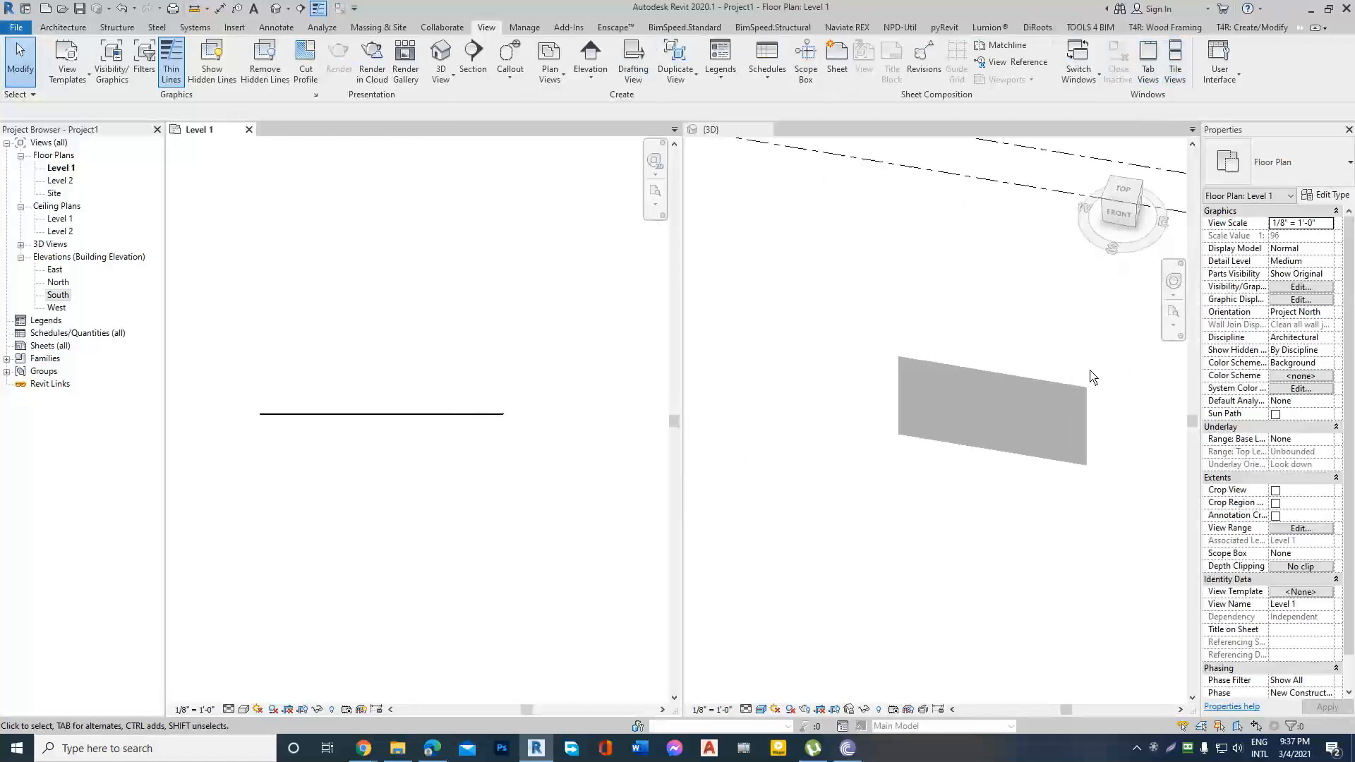
pyautogui.scroll(1, 1036, 387)
pyautogui.scroll(-1, 1079, 376)
pyautogui.moveTo(1079, 377); pyautogui.dragTo(1014, 392, button='middle')
pyautogui.scroll(2, 1031, 396)
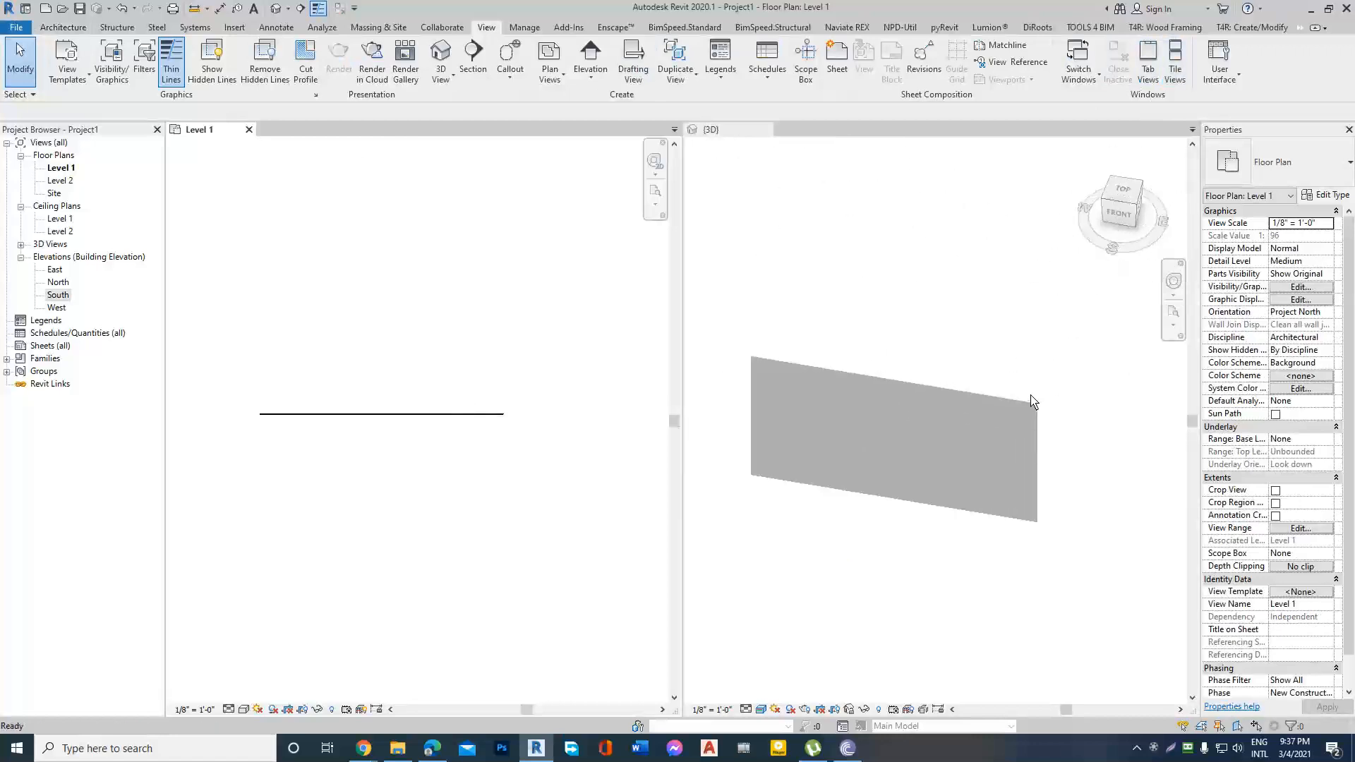
pyautogui.click(859, 448)
pyautogui.keyDown('shift'); pyautogui.moveTo(972, 337); pyautogui.dragTo(879, 388, button='middle'); pyautogui.keyUp('shift')
pyautogui.scroll(1, 1062, 363)
pyautogui.scroll(-2, 1062, 363)
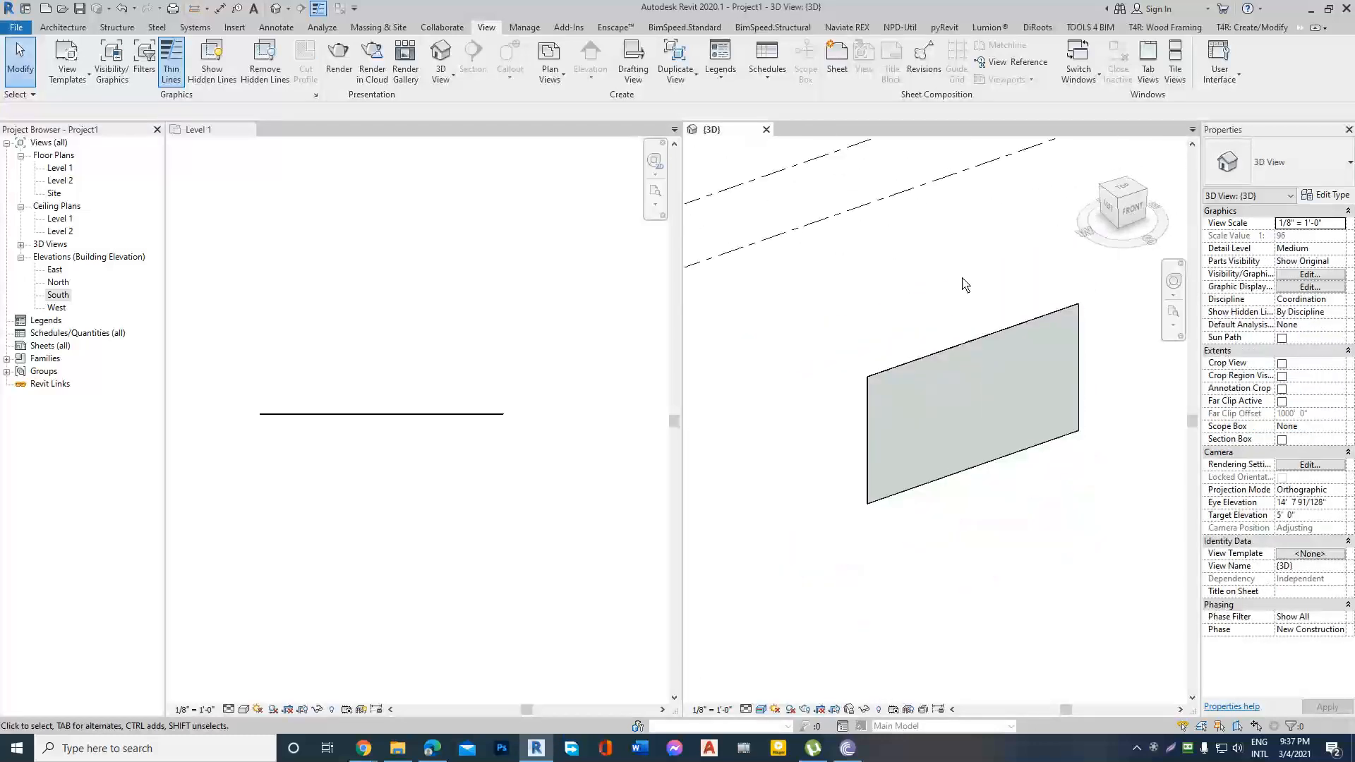
pyautogui.scroll(3, 1087, 351)
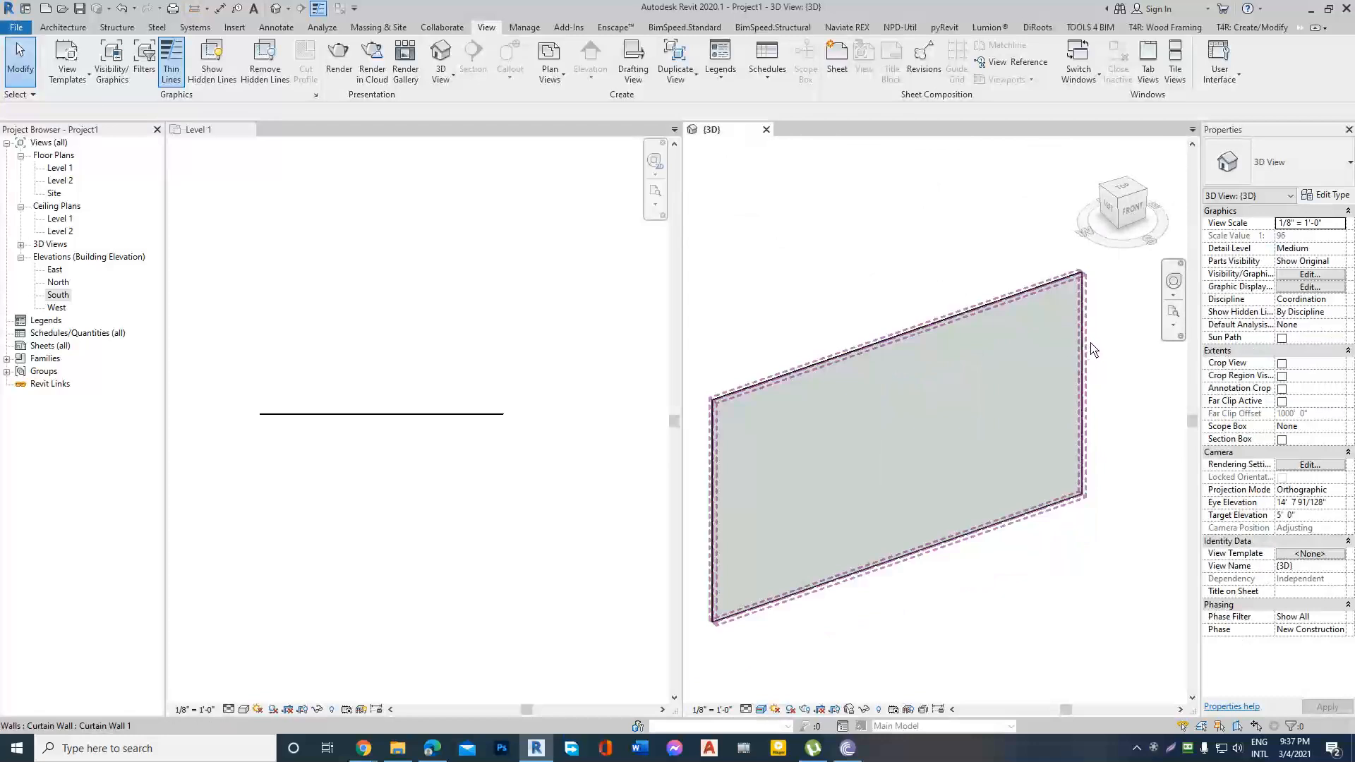
pyautogui.scroll(-1, 1094, 348)
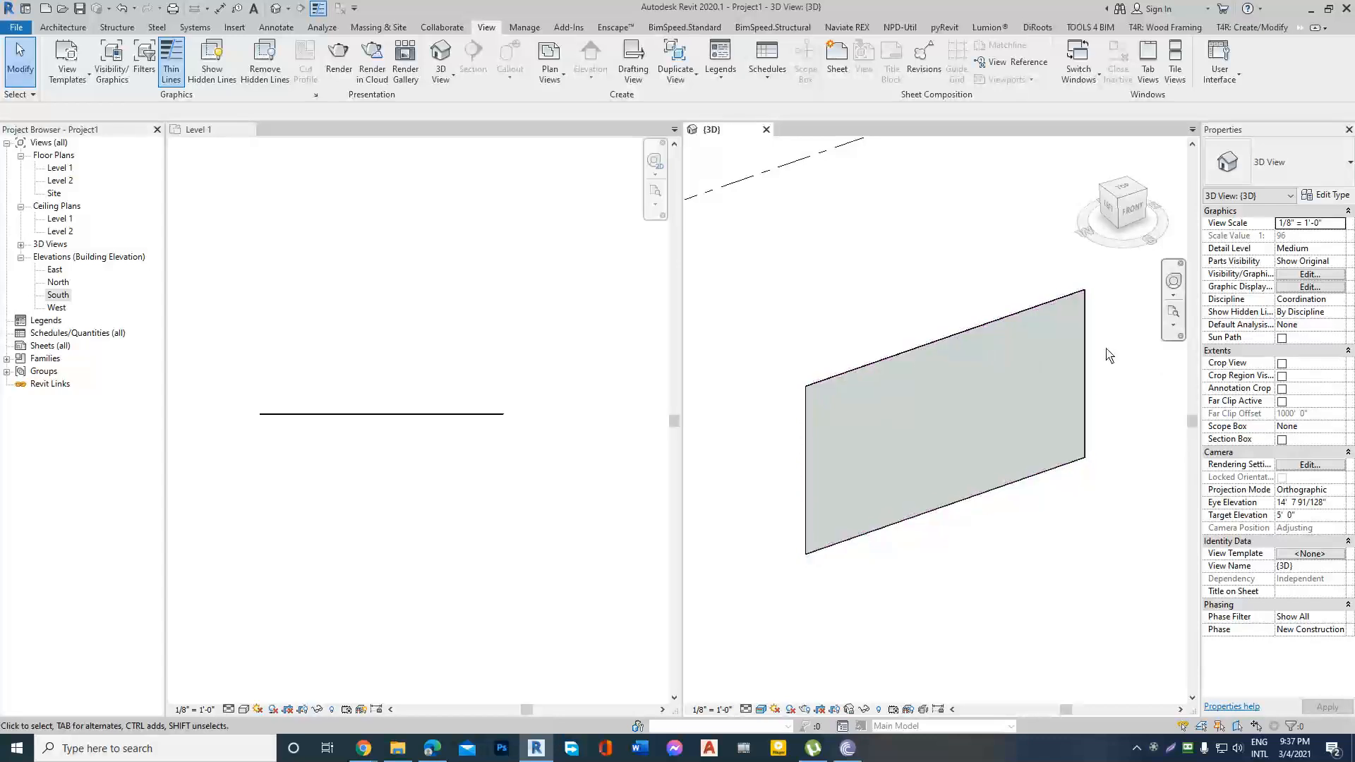
pyautogui.scroll(1, 1107, 353)
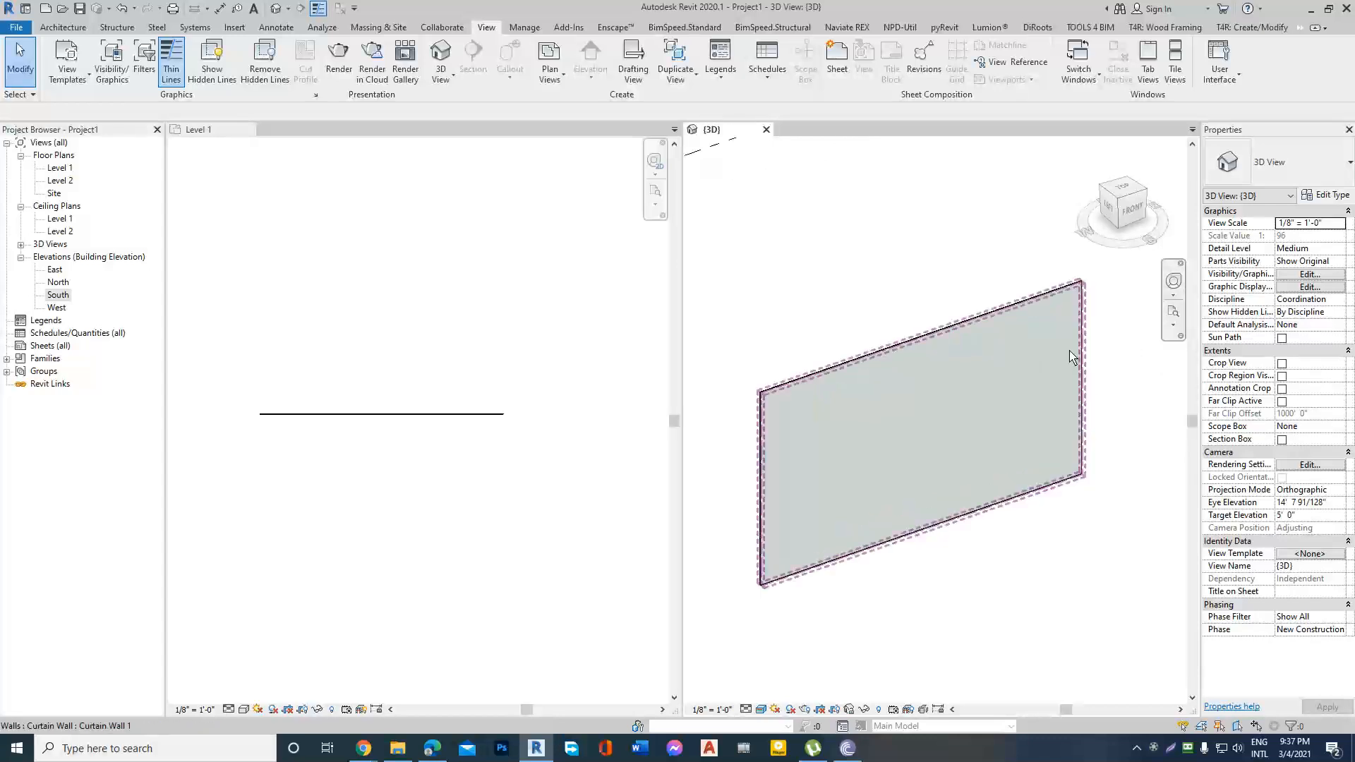
pyautogui.keyDown('shift'); pyautogui.moveTo(1122, 376); pyautogui.dragTo(1086, 368, button='middle'); pyautogui.keyUp('shift')
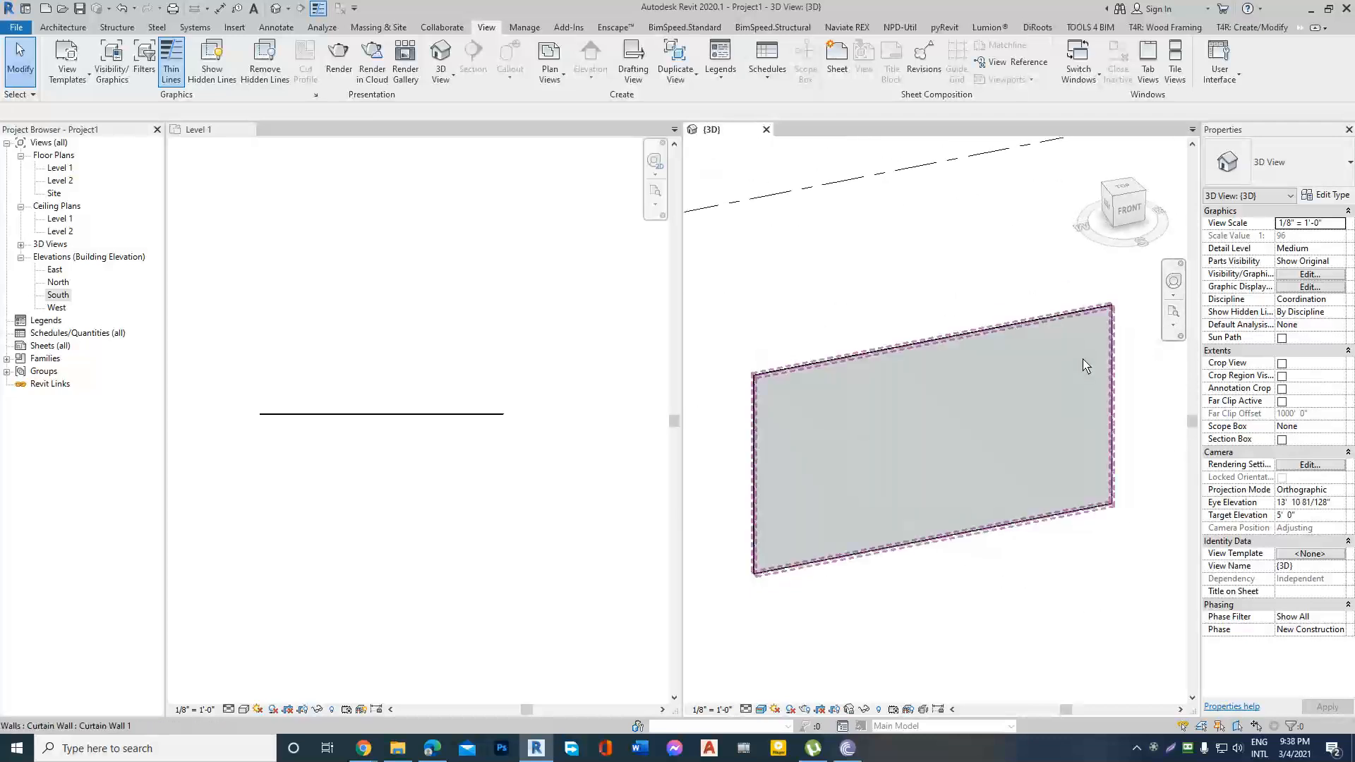
# Draw an Exterior Glazing curtain wall about 45' long, parallel to and below the first curtain wall in the Level 1 plan.
pyautogui.click(597, 360)
pyautogui.scroll(-3, 597, 360)
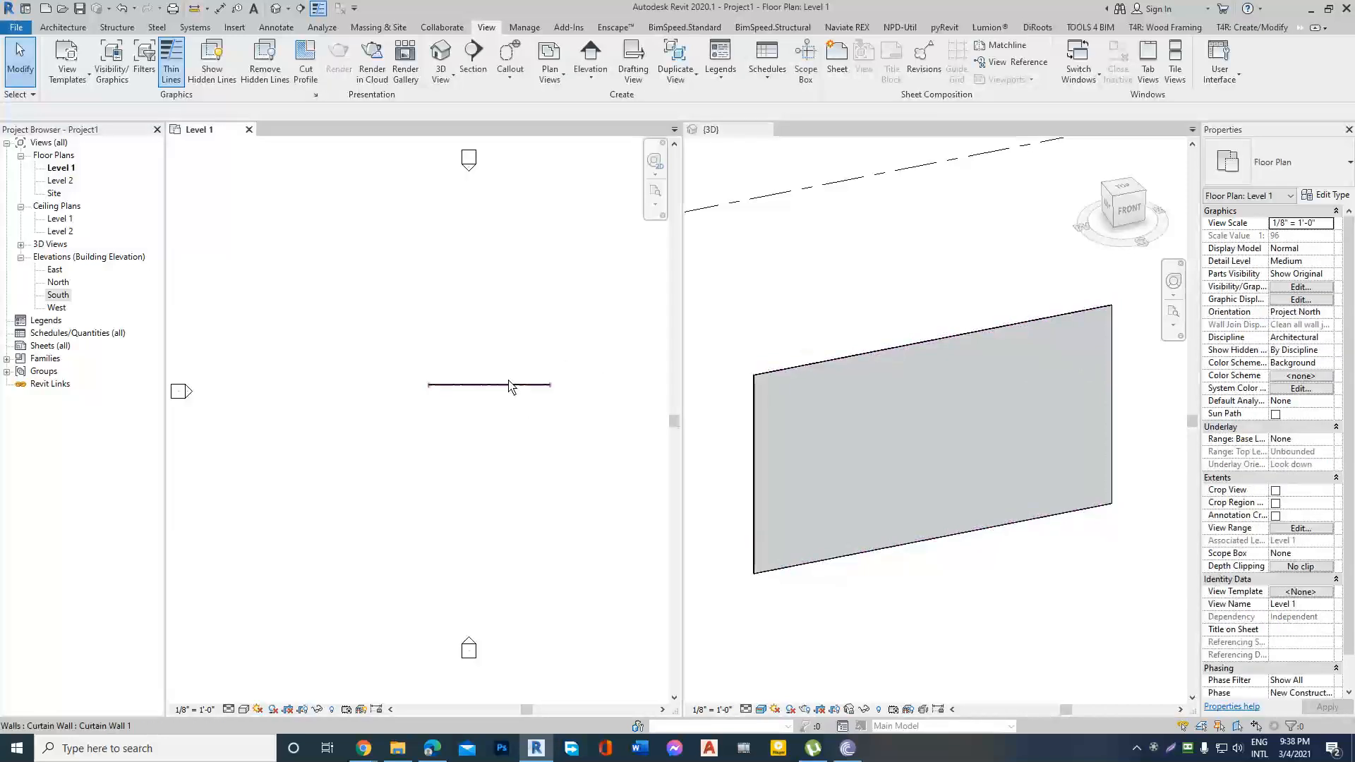
pyautogui.click(63, 26)
pyautogui.click(54, 79)
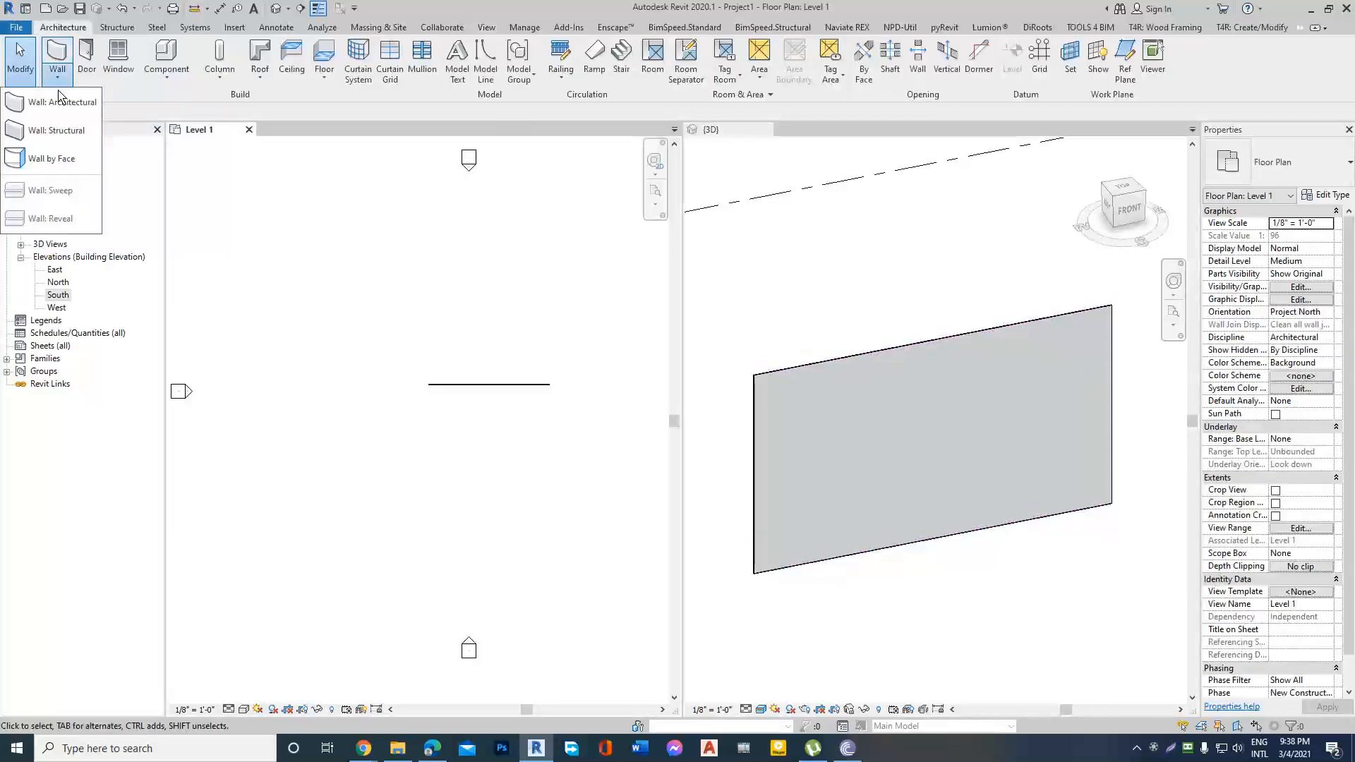
pyautogui.click(53, 100)
pyautogui.click(1345, 169)
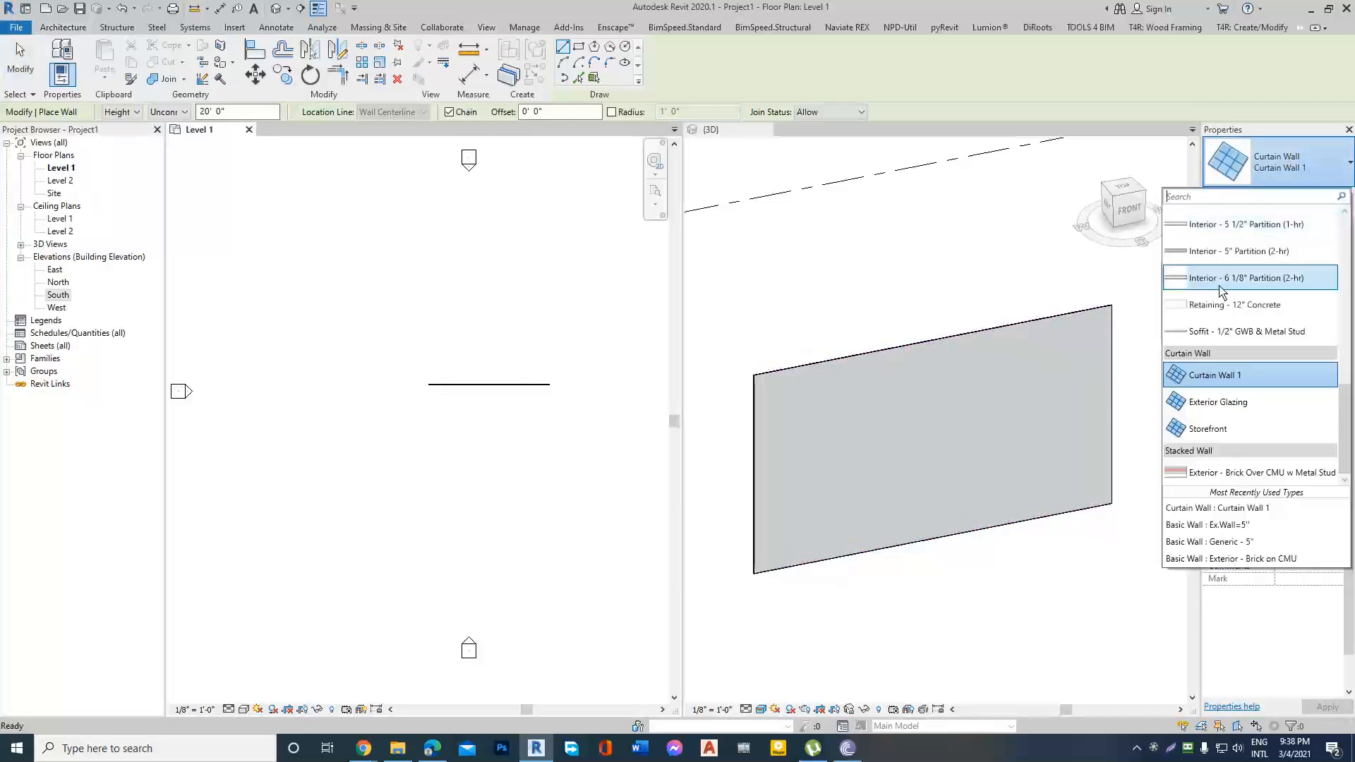
pyautogui.click(1214, 399)
pyautogui.click(392, 451)
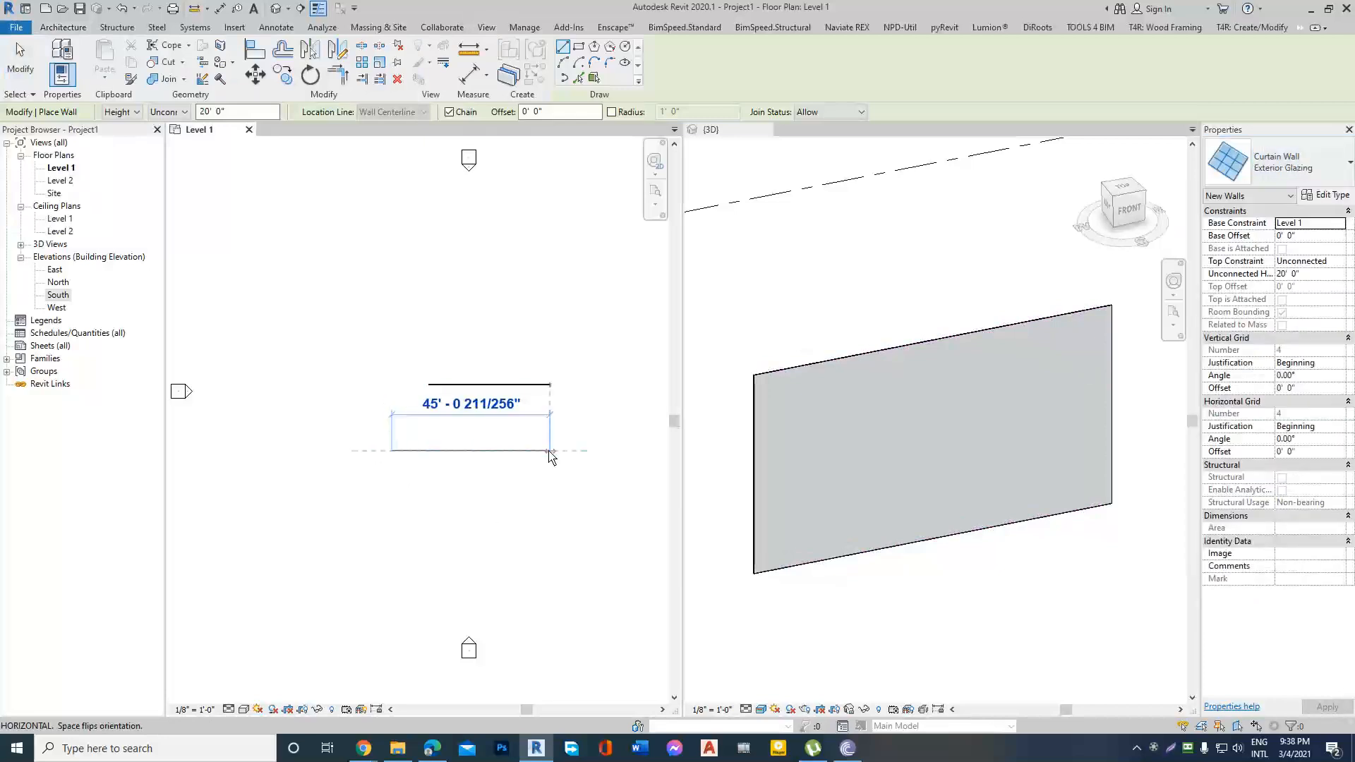
pyautogui.click(550, 451)
pyautogui.scroll(-5, 791, 393)
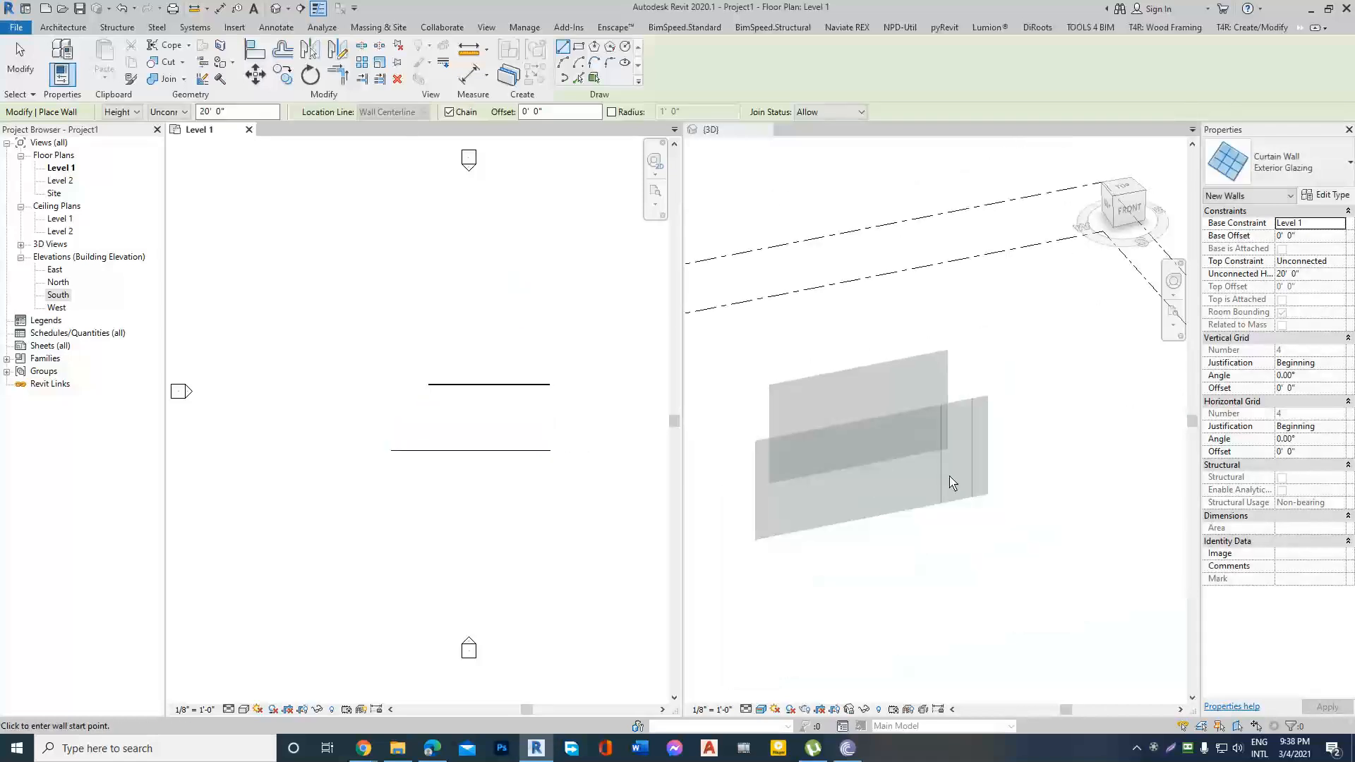
pyautogui.scroll(4, 943, 484)
pyautogui.press('Escape')
pyautogui.scroll(-2, 1034, 466)
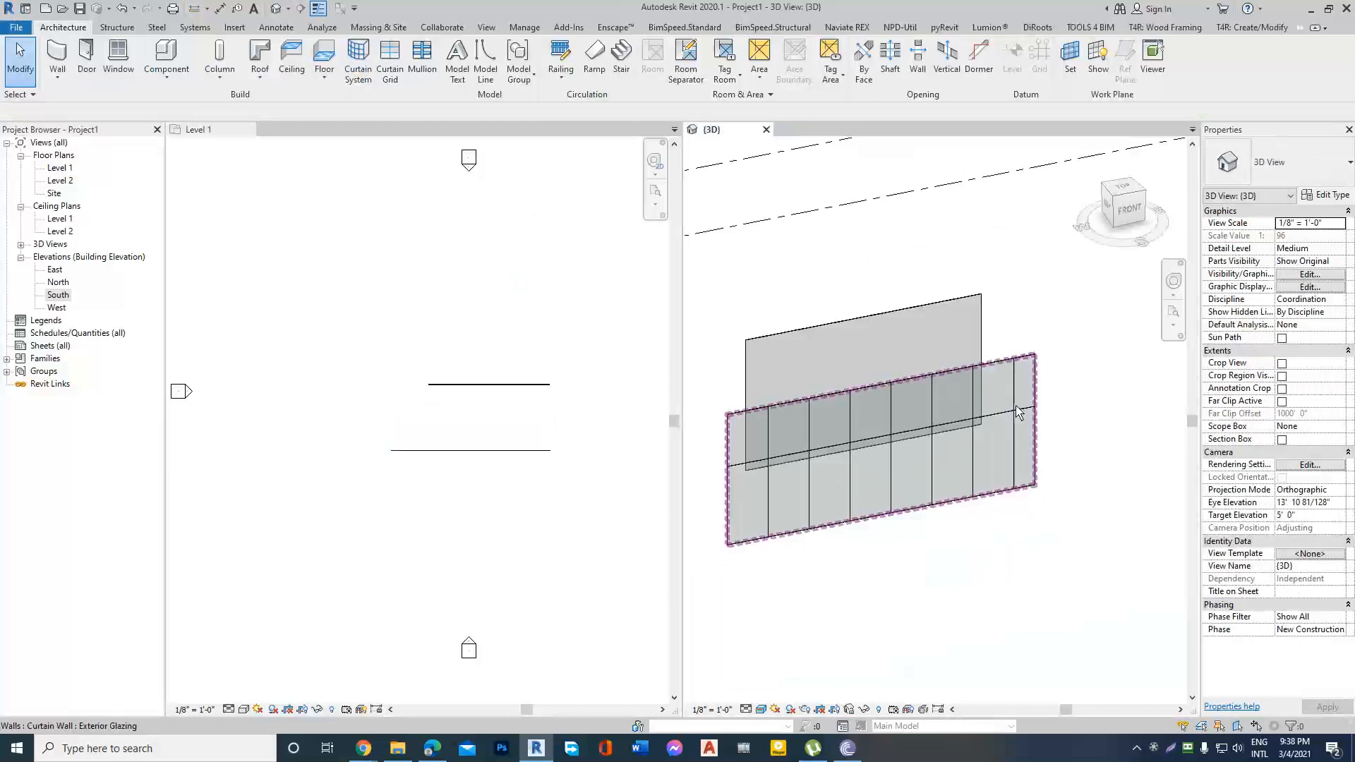
pyautogui.scroll(3, 773, 513)
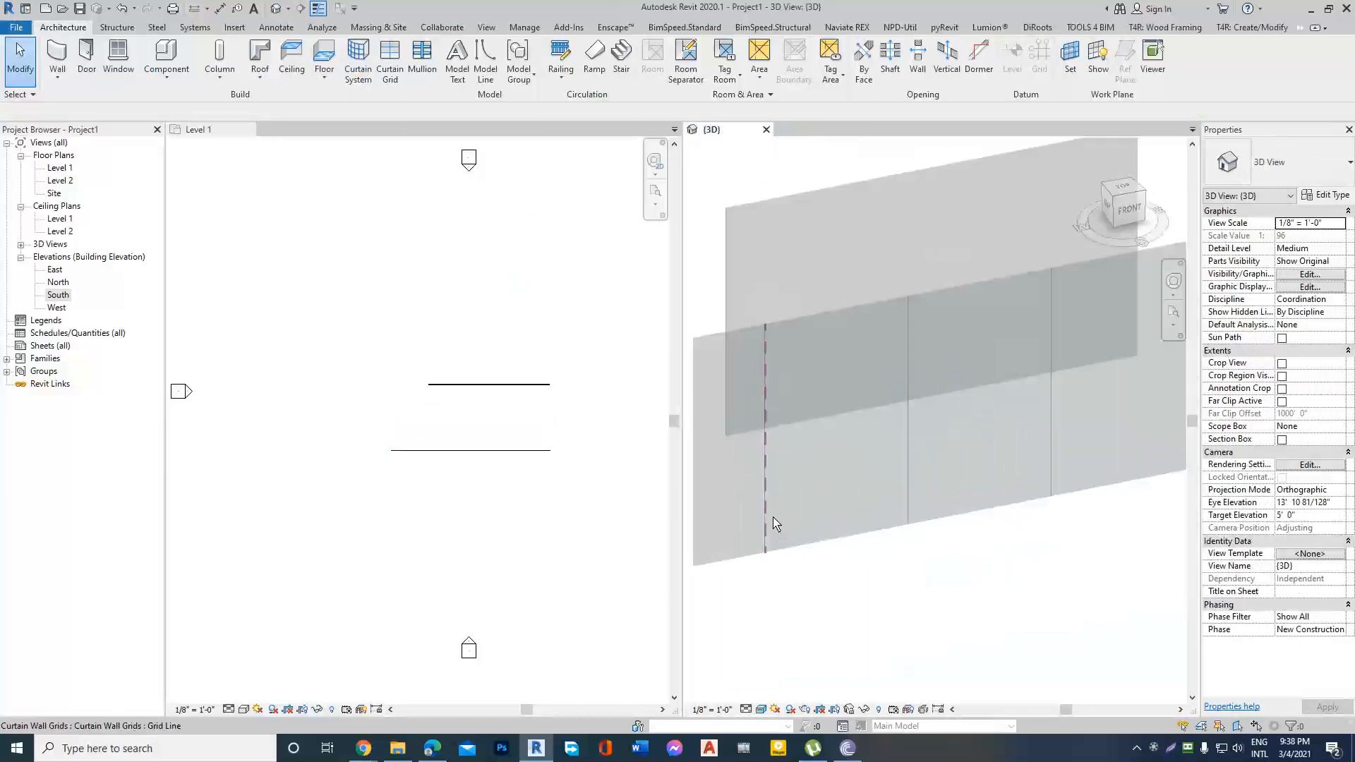
# Draw a horizontal Storefront curtain wall about 62' long, parallel to and below the Exterior Glazing wall in the Level 1 plan.
pyautogui.scroll(-3, 896, 438)
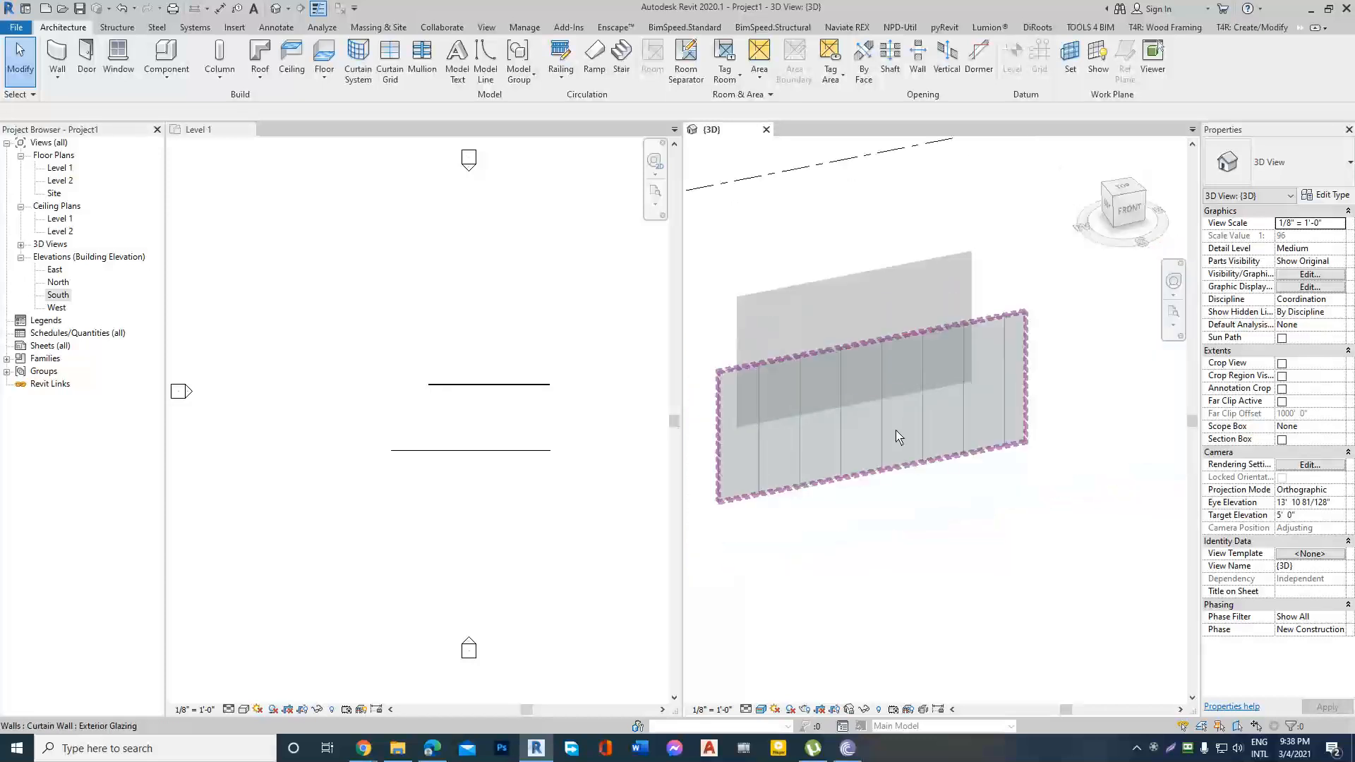
pyautogui.click(60, 87)
pyautogui.click(67, 106)
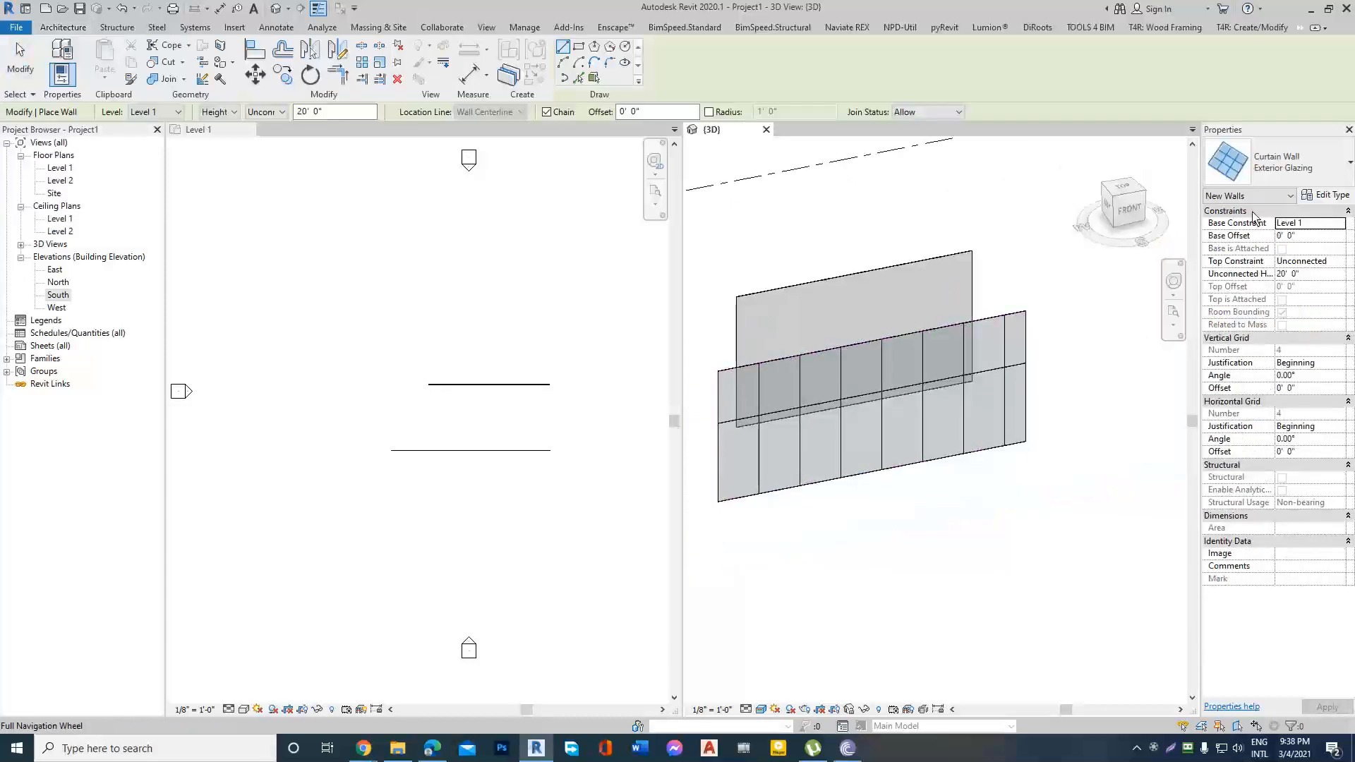
pyautogui.click(1278, 167)
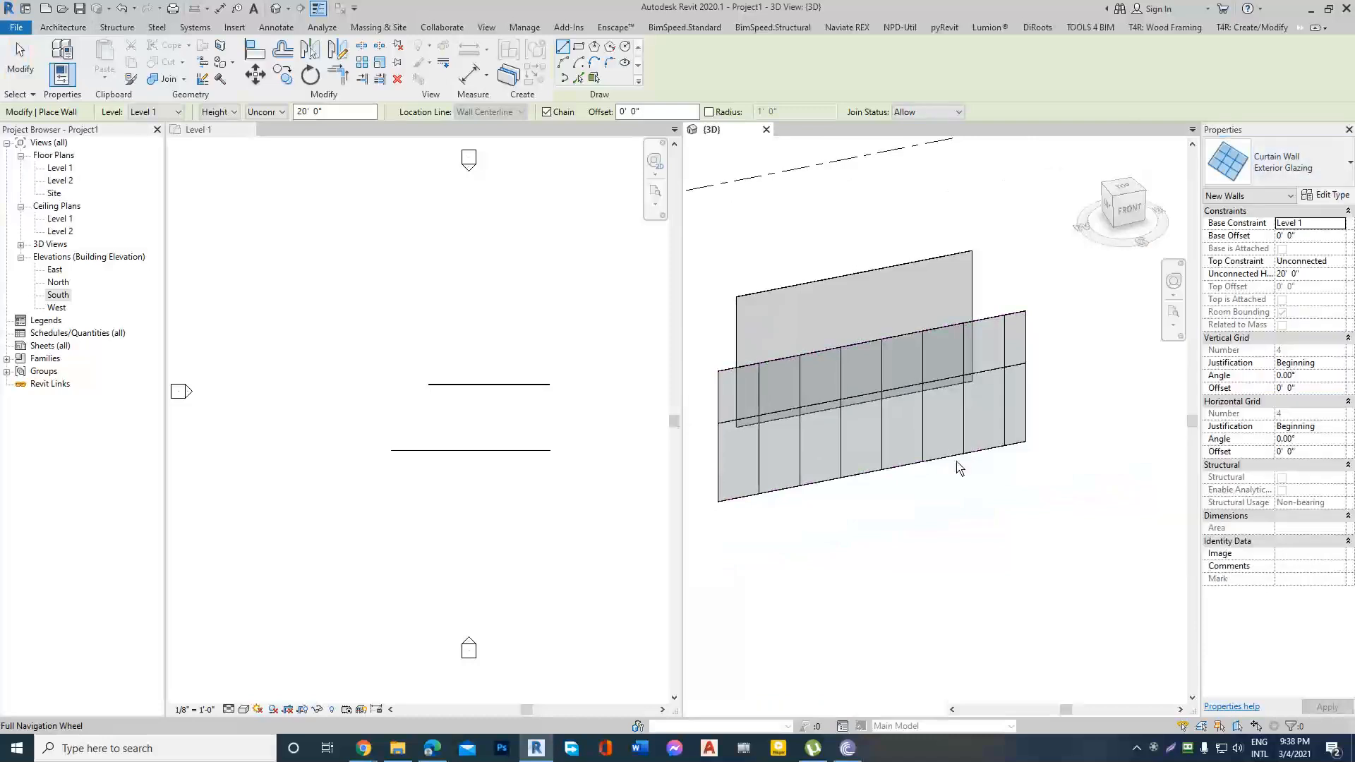
pyautogui.scroll(-2, 504, 350)
pyautogui.click(396, 413)
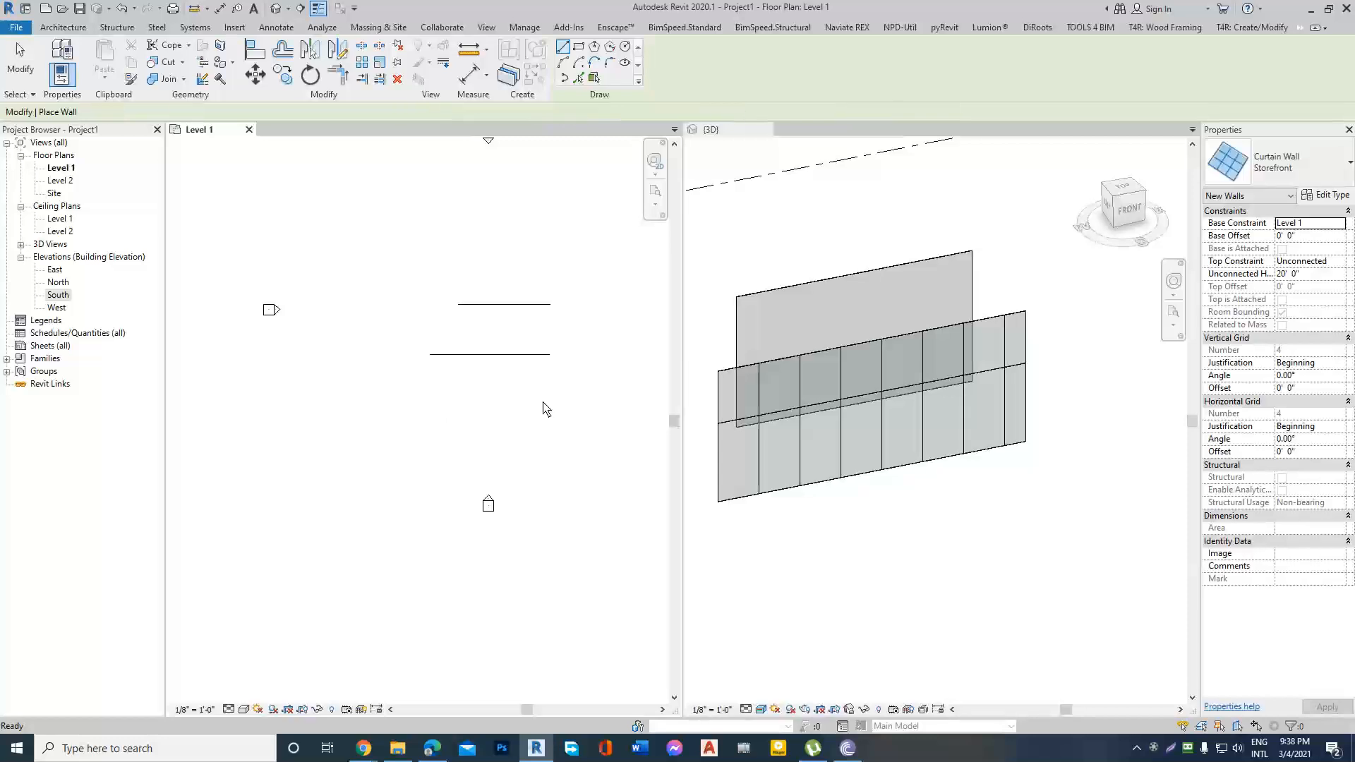
pyautogui.click(385, 387)
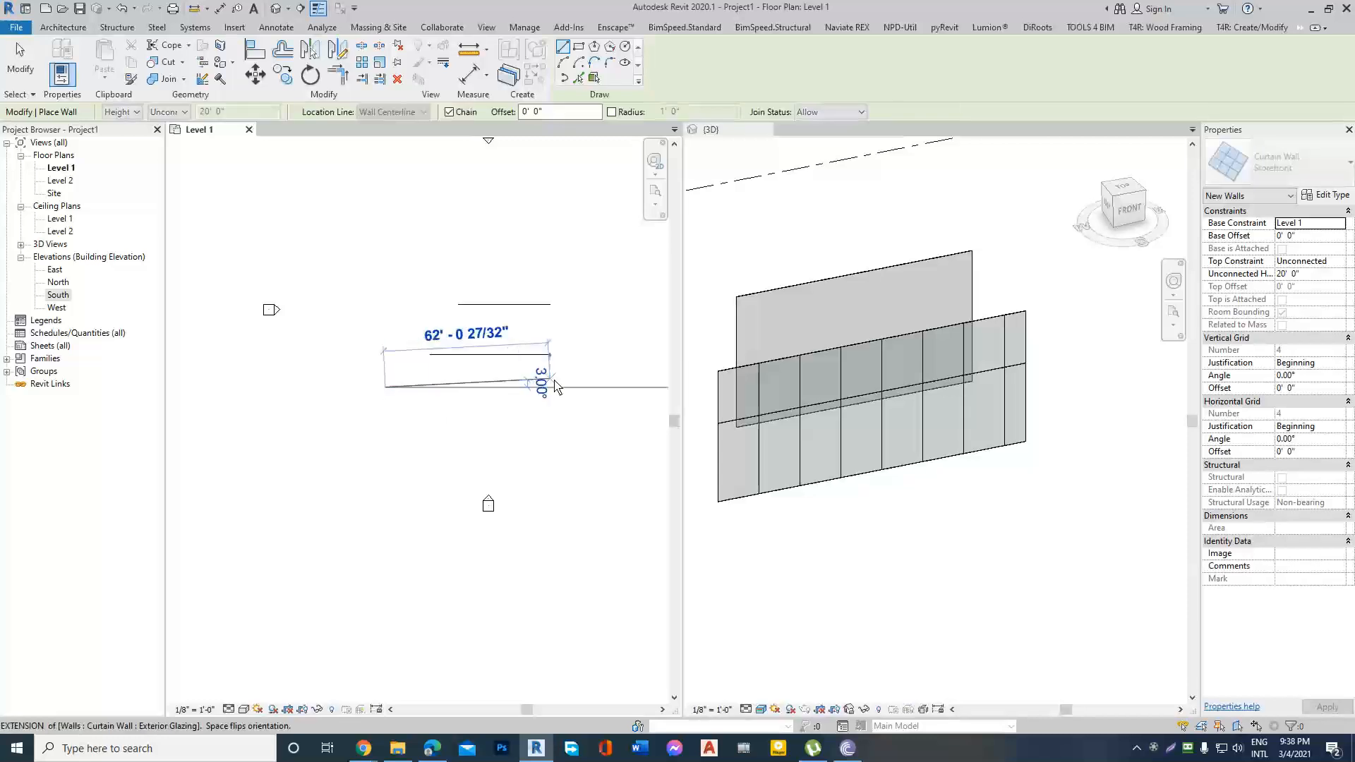
pyautogui.click(590, 385)
pyautogui.press('Escape')
pyautogui.press('Escape')
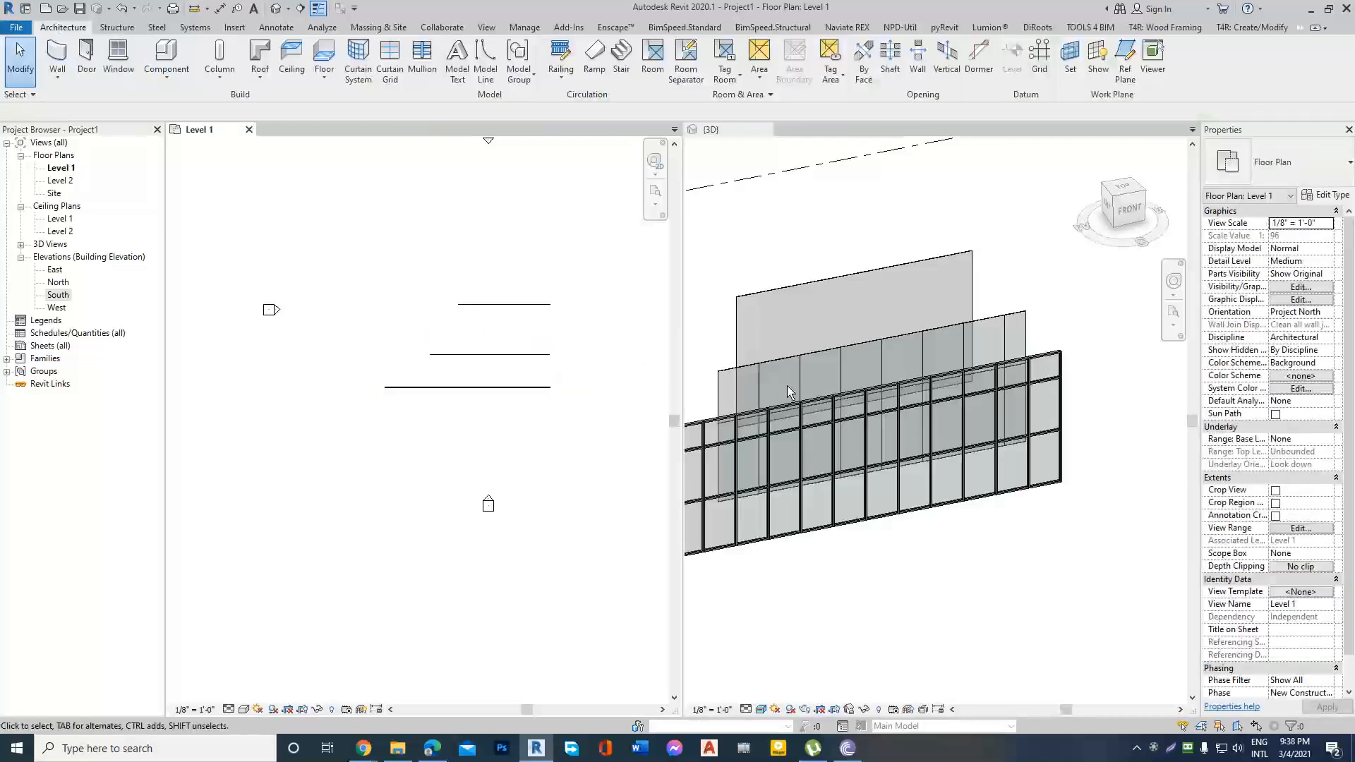
# Examine the Storefront wall's mullions and glass panels in the 3D view and compare them with the other two curtain walls.
pyautogui.scroll(-3, 1045, 431)
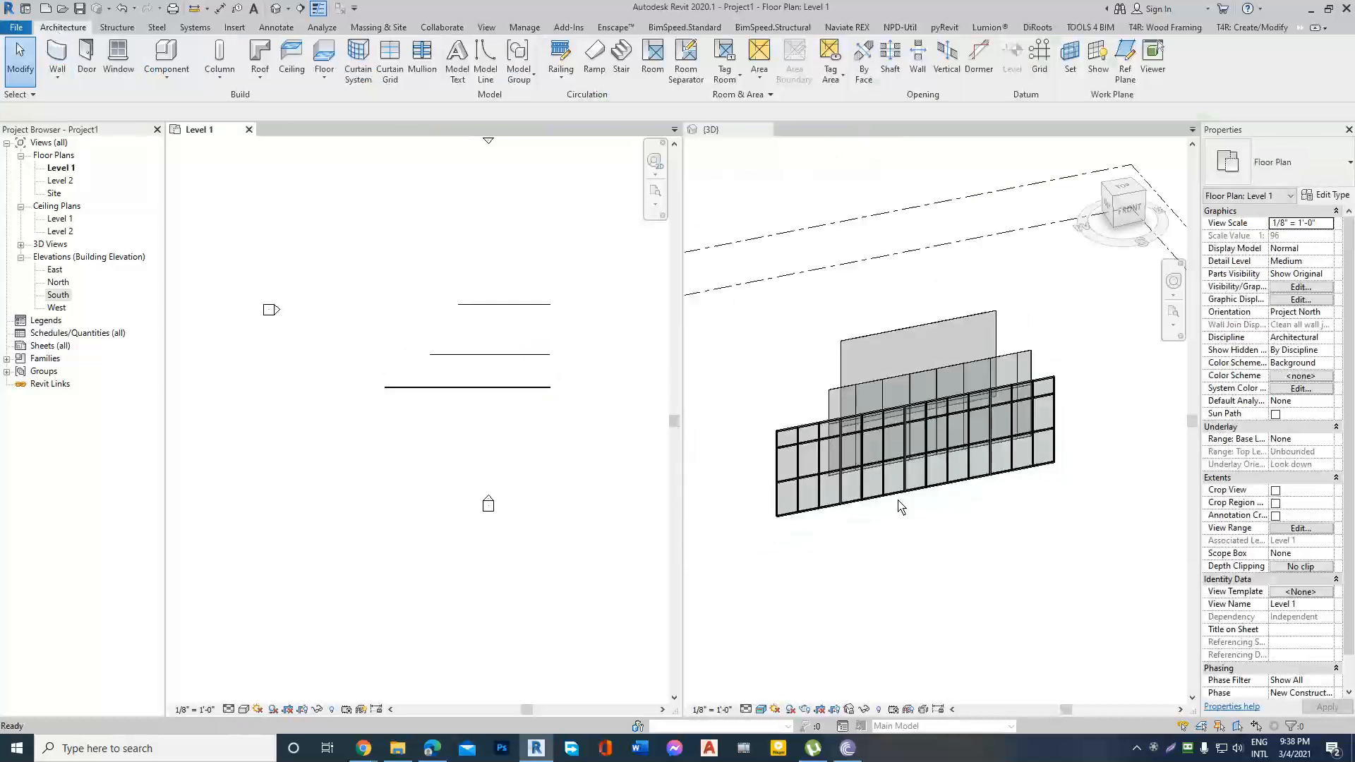
pyautogui.scroll(5, 898, 502)
pyautogui.scroll(-4, 967, 457)
pyautogui.click(991, 482)
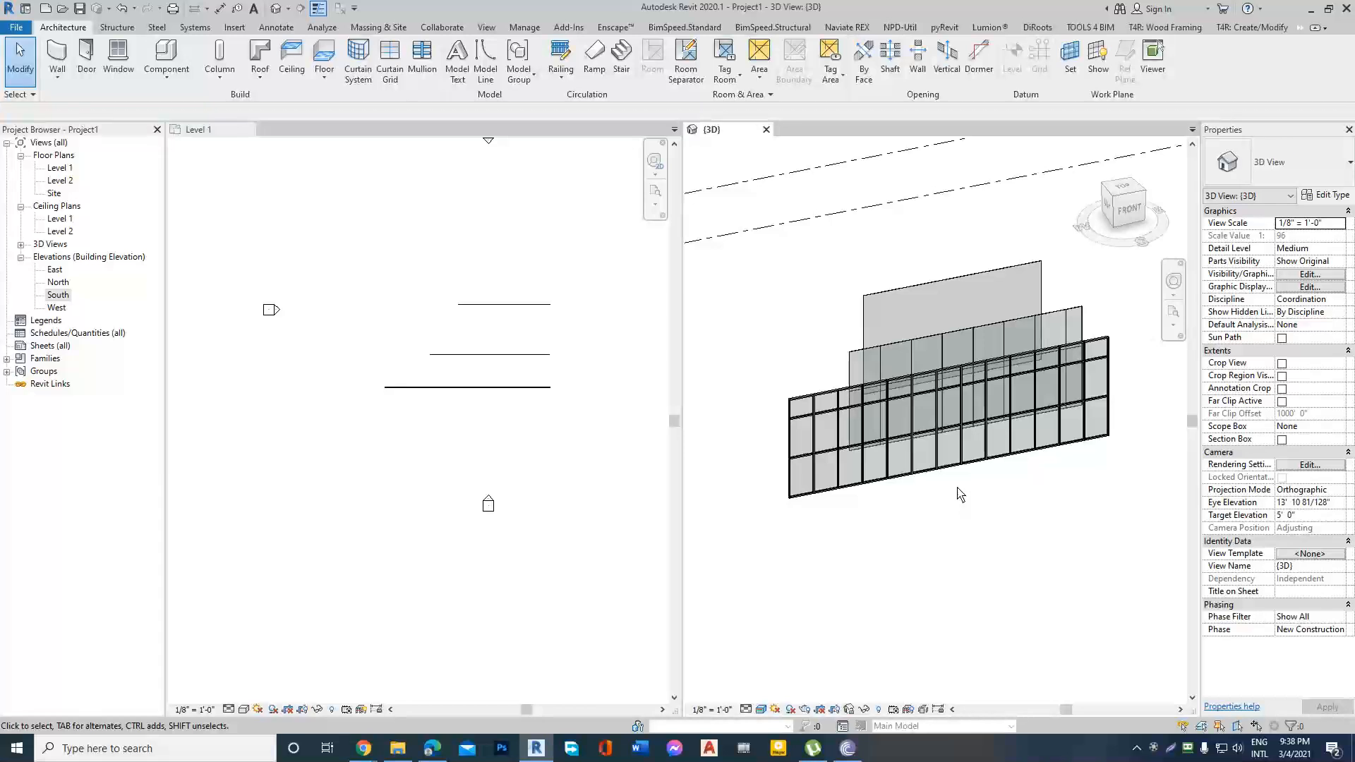
pyautogui.keyDown('shift'); pyautogui.moveTo(991, 483); pyautogui.dragTo(1033, 491, button='middle'); pyautogui.keyUp('shift')
pyautogui.scroll(8, 1052, 494)
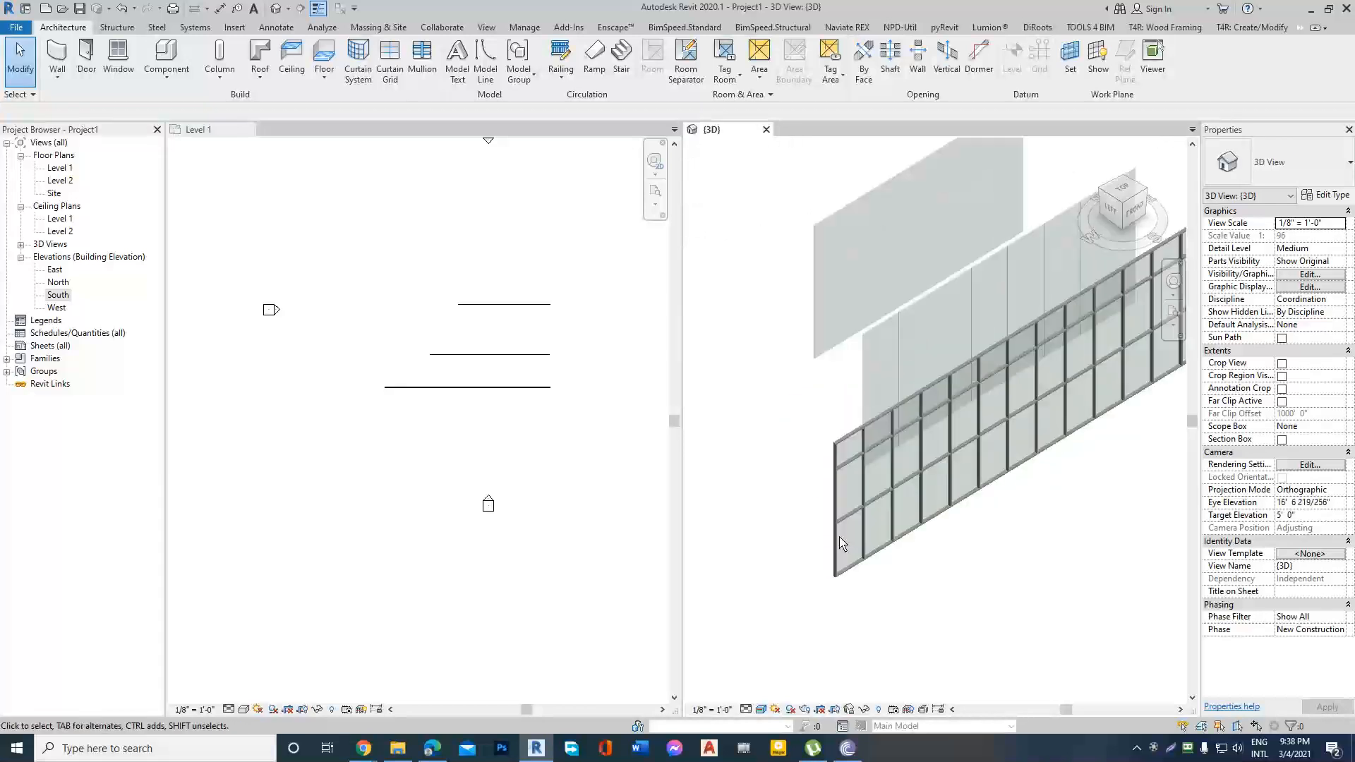
pyautogui.scroll(-6, 882, 523)
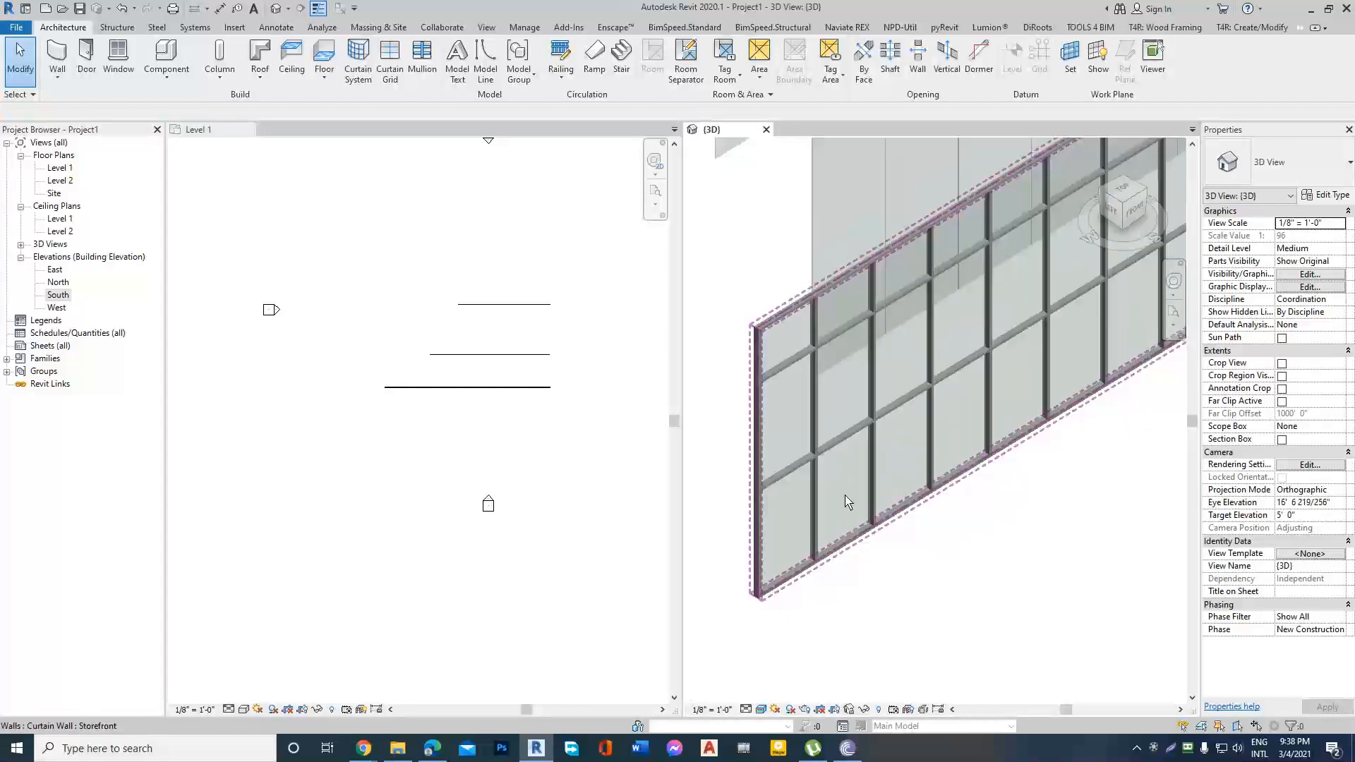
pyautogui.scroll(-3, 863, 535)
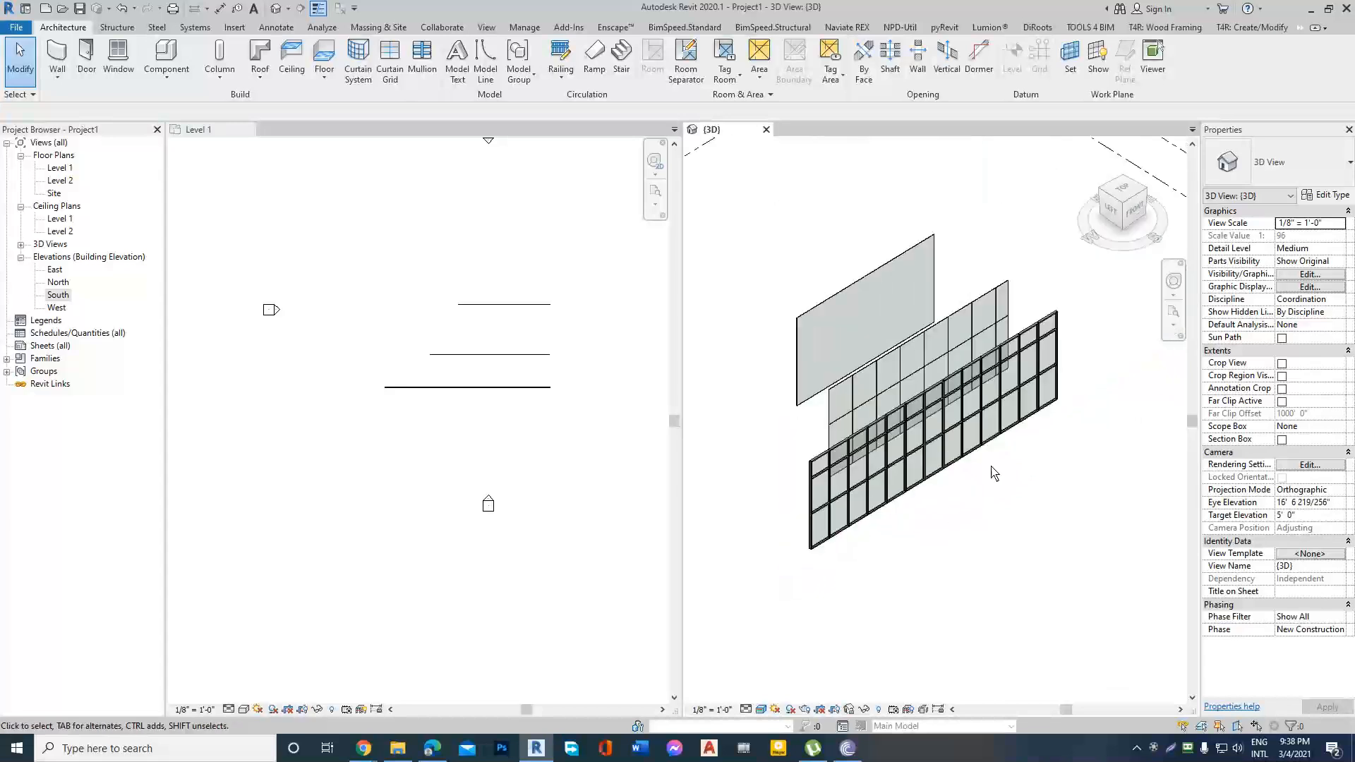
# Delete the Storefront and Exterior Glazing curtain walls together, keeping only the Curtain Wall 1 wall.
pyautogui.moveTo(1079, 446); pyautogui.dragTo(981, 260)
pyautogui.press('Delete')
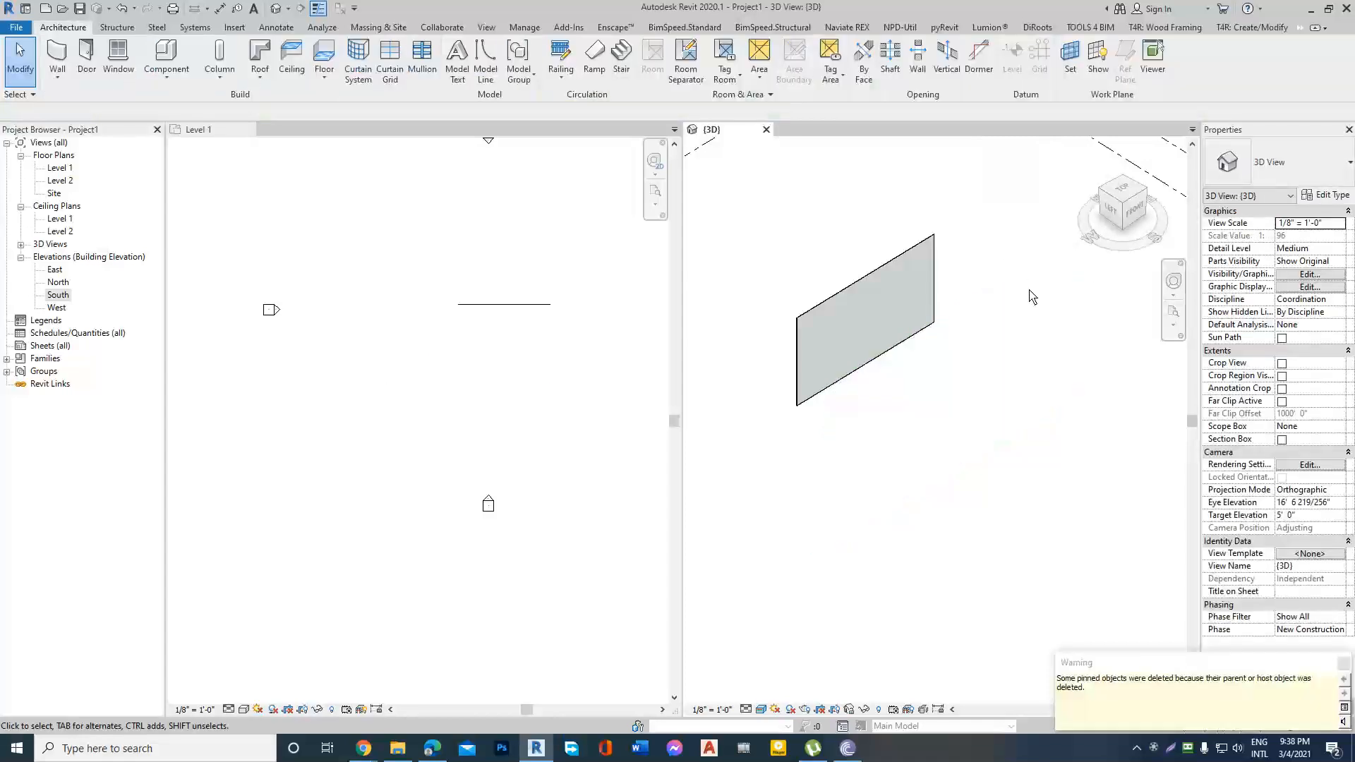
# Orient the 3D view to the front so that it faces the Curtain Wall 1 panel straight on.
pyautogui.scroll(-2, 1094, 296)
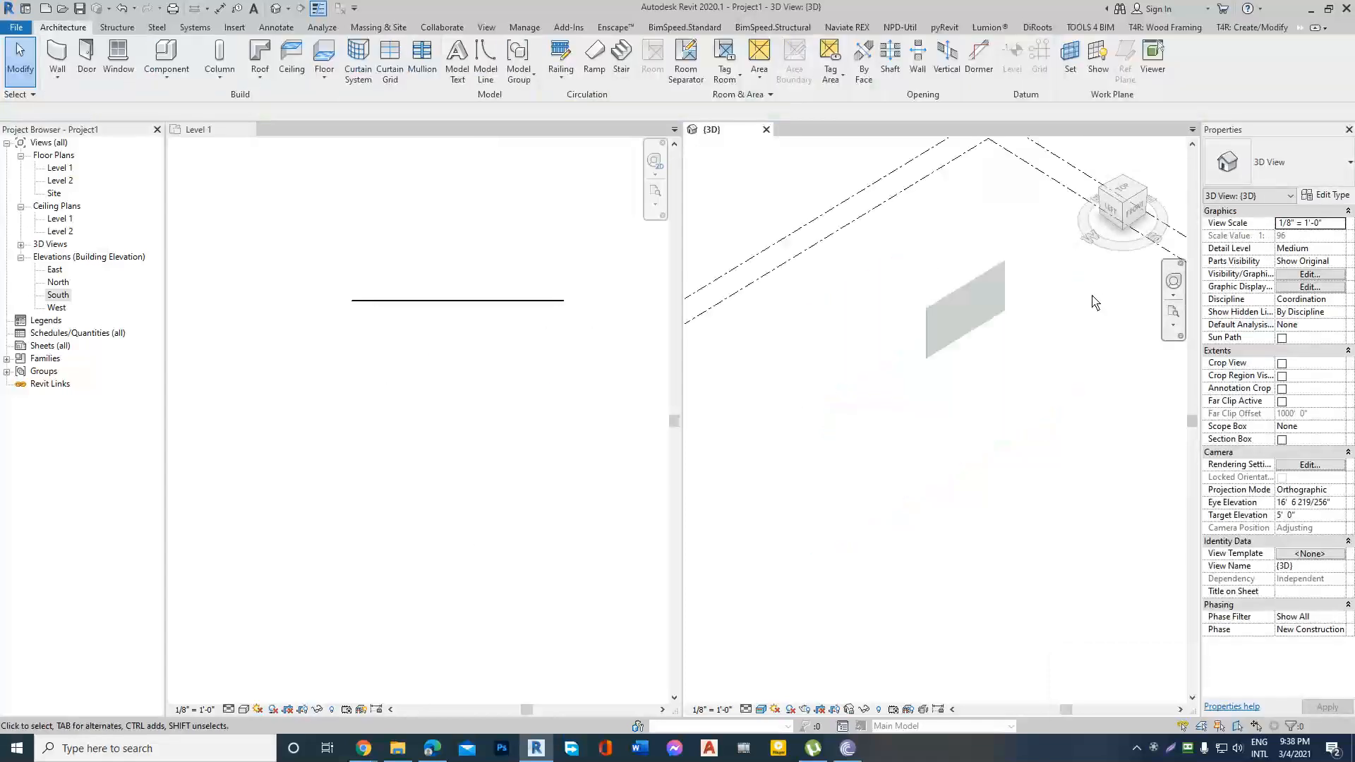
pyautogui.scroll(2, 1008, 293)
pyautogui.scroll(1, 895, 265)
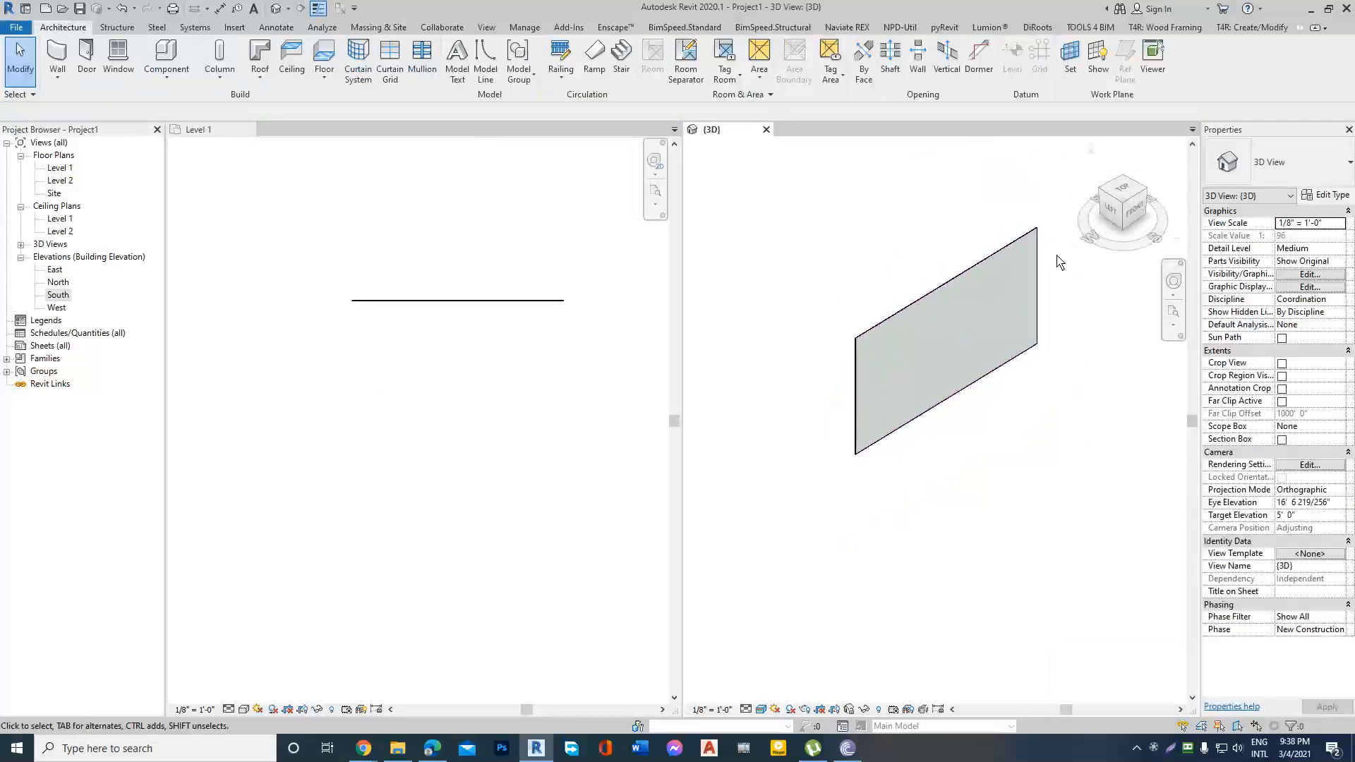
pyautogui.scroll(1, 1058, 257)
pyautogui.scroll(6, 437, 299)
pyautogui.scroll(-2, 445, 318)
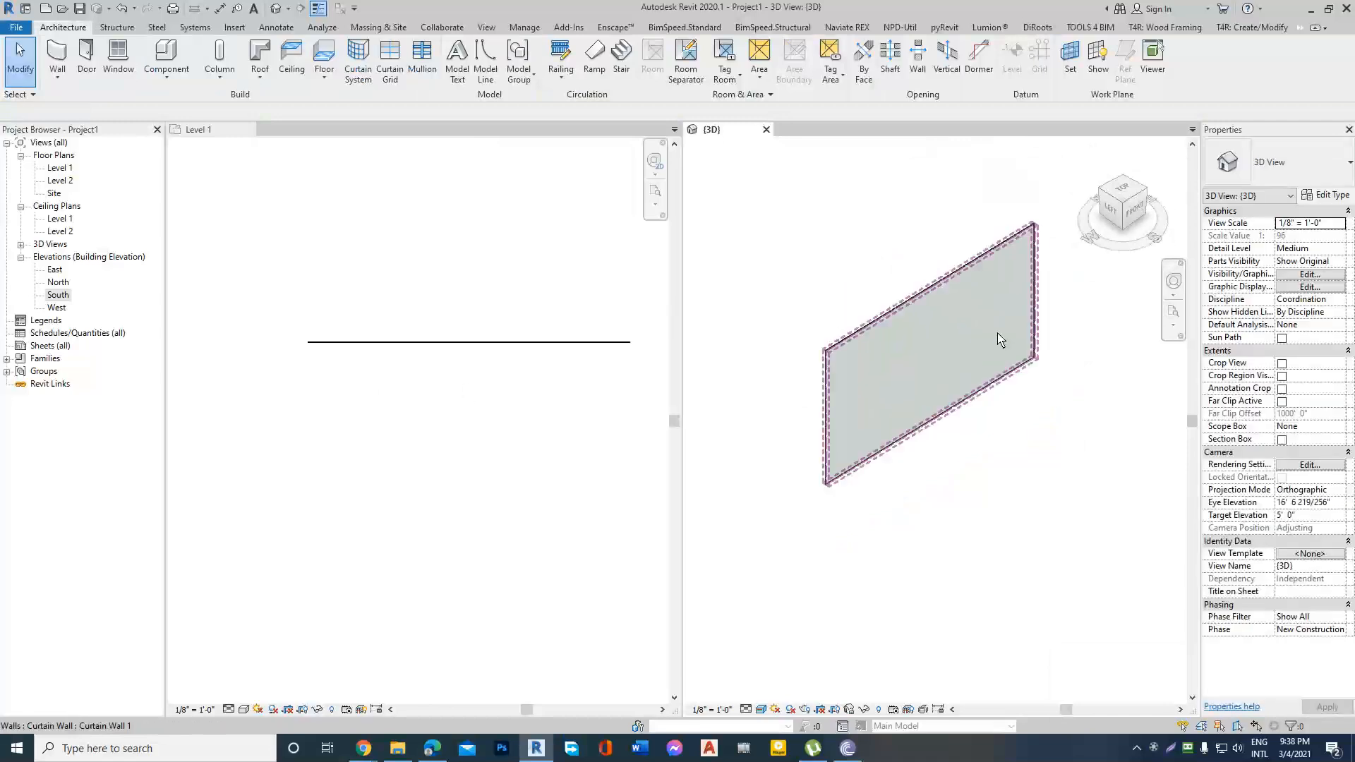
pyautogui.keyDown('shift'); pyautogui.moveTo(998, 339); pyautogui.dragTo(1032, 296, button='middle'); pyautogui.keyUp('shift')
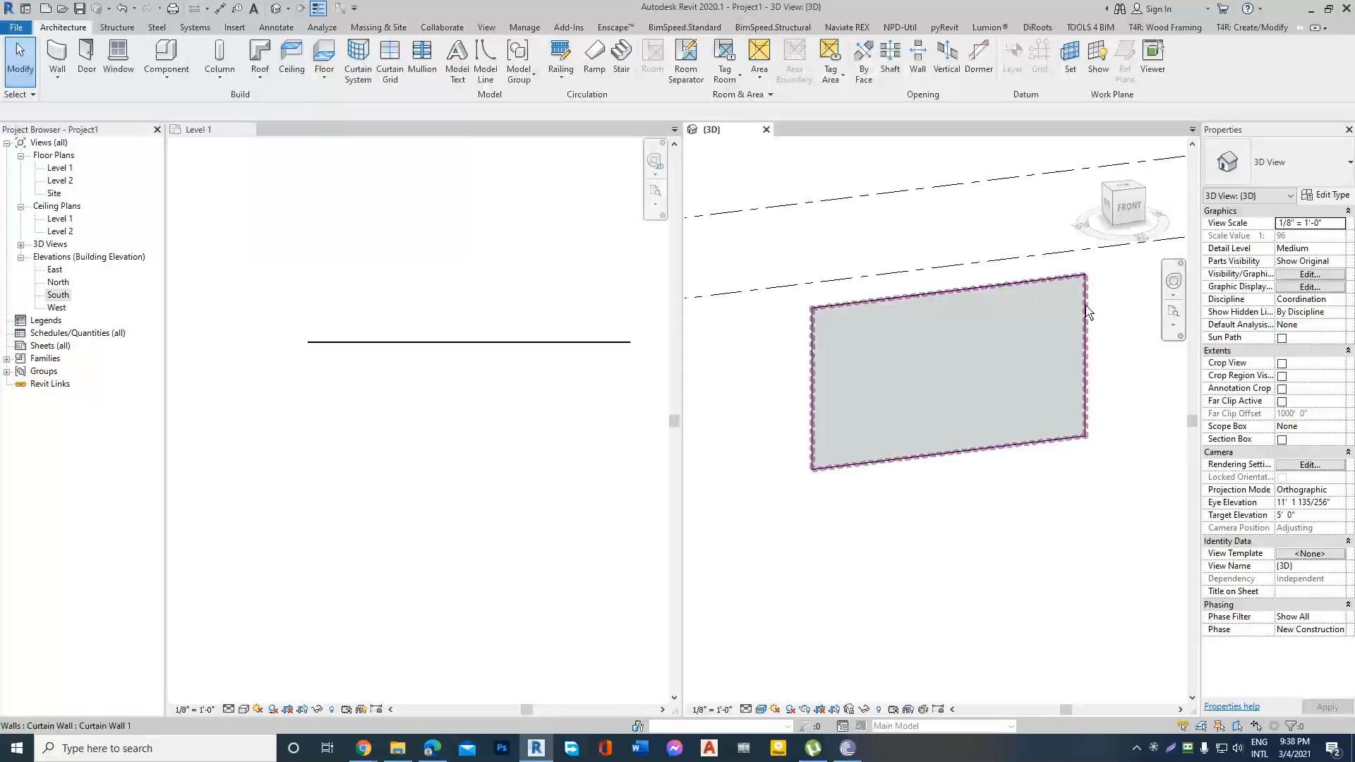
pyautogui.click(1131, 212)
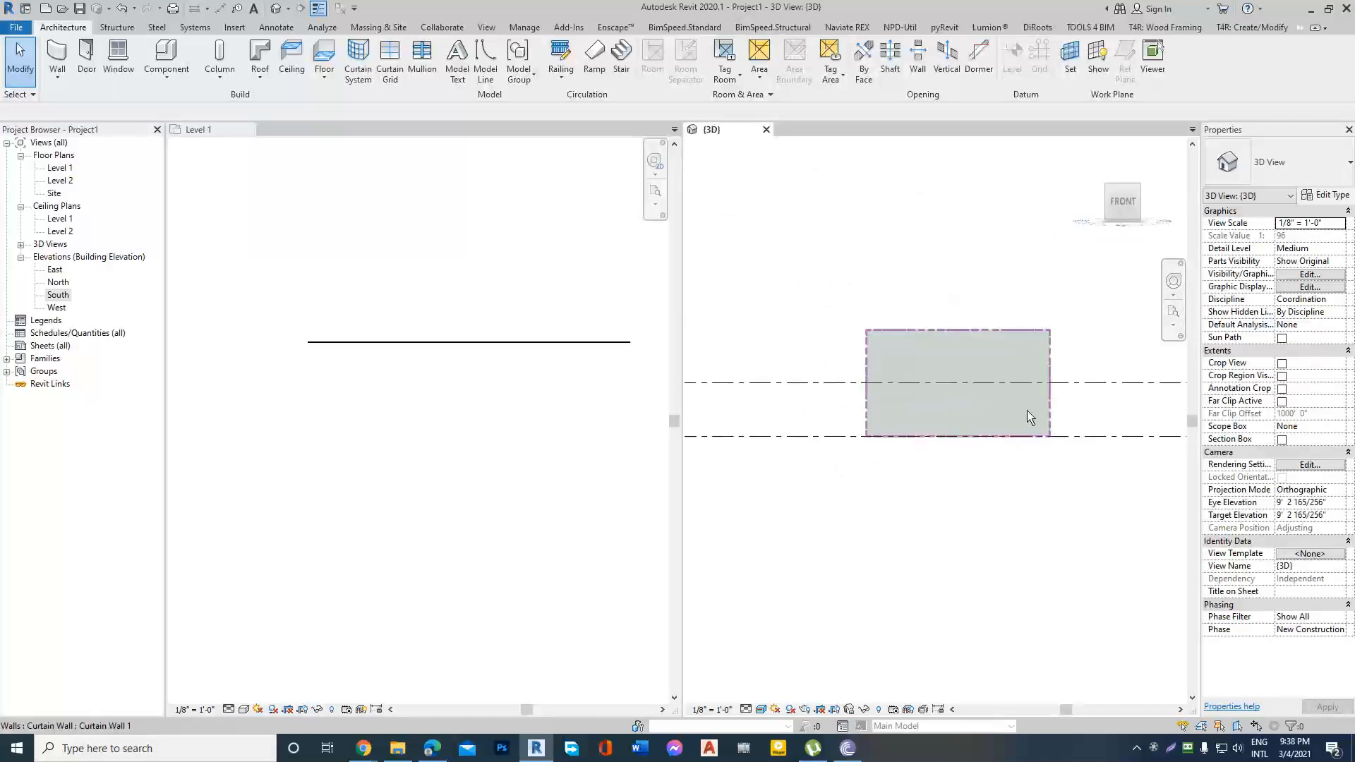
pyautogui.scroll(3, 1031, 417)
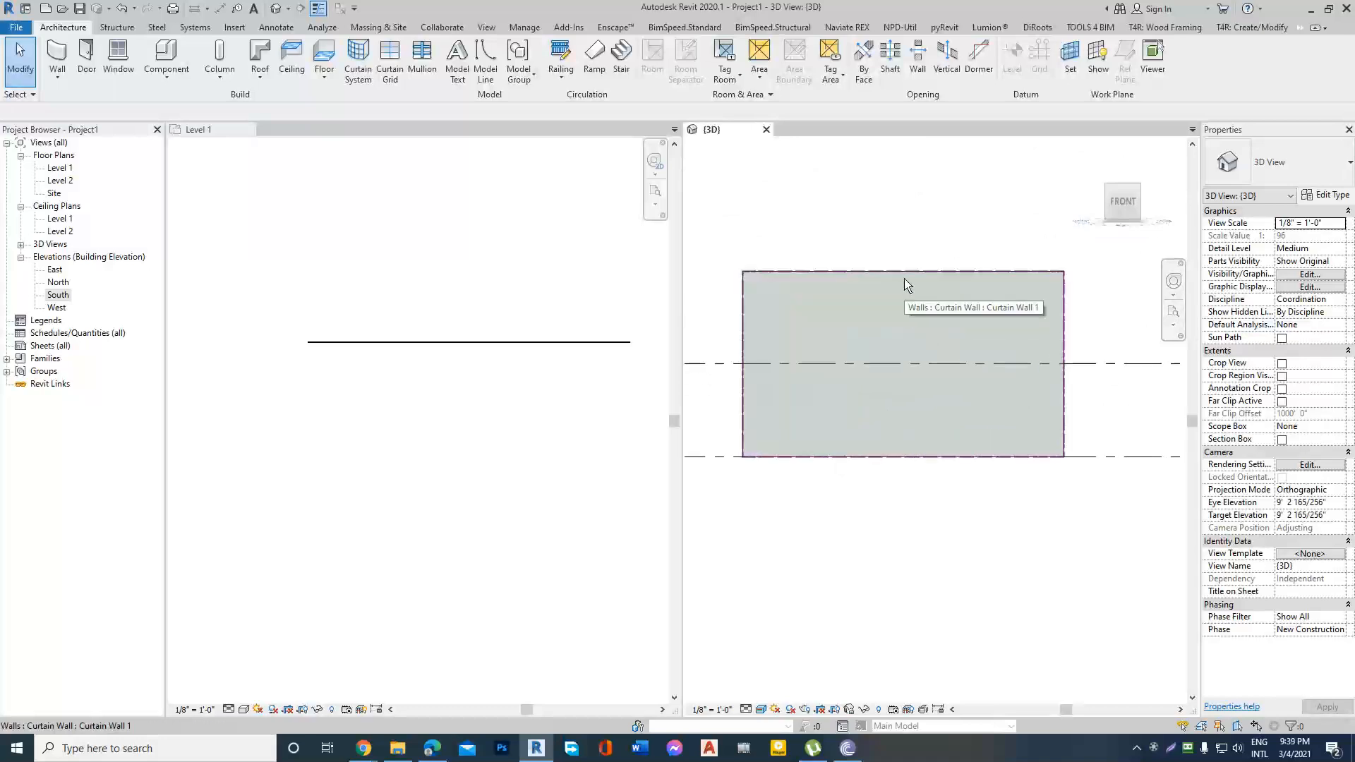
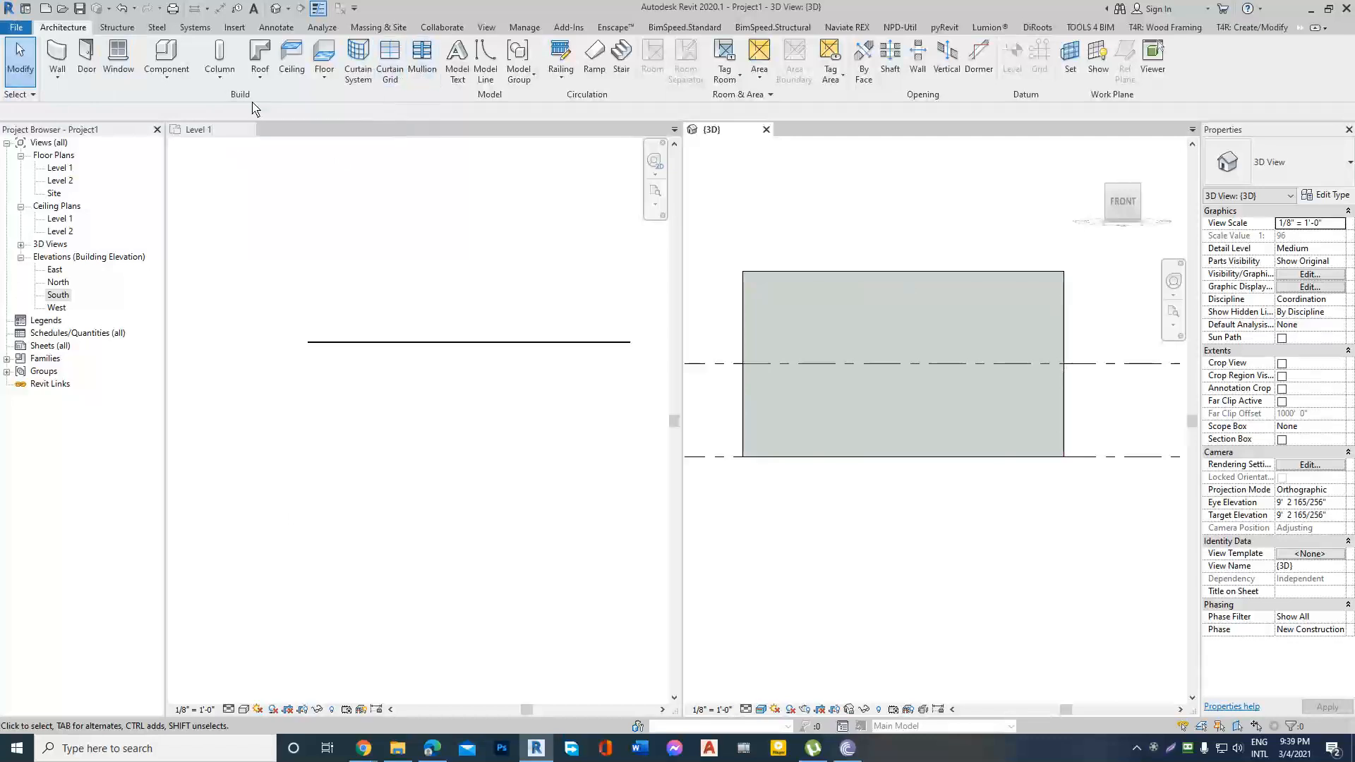
# Add four full-height vertical curtain grid lines to the wall, spaced about 5'-6", 6'-6", 6'-6", 8' and 8' from left to right.
pyautogui.click(393, 67)
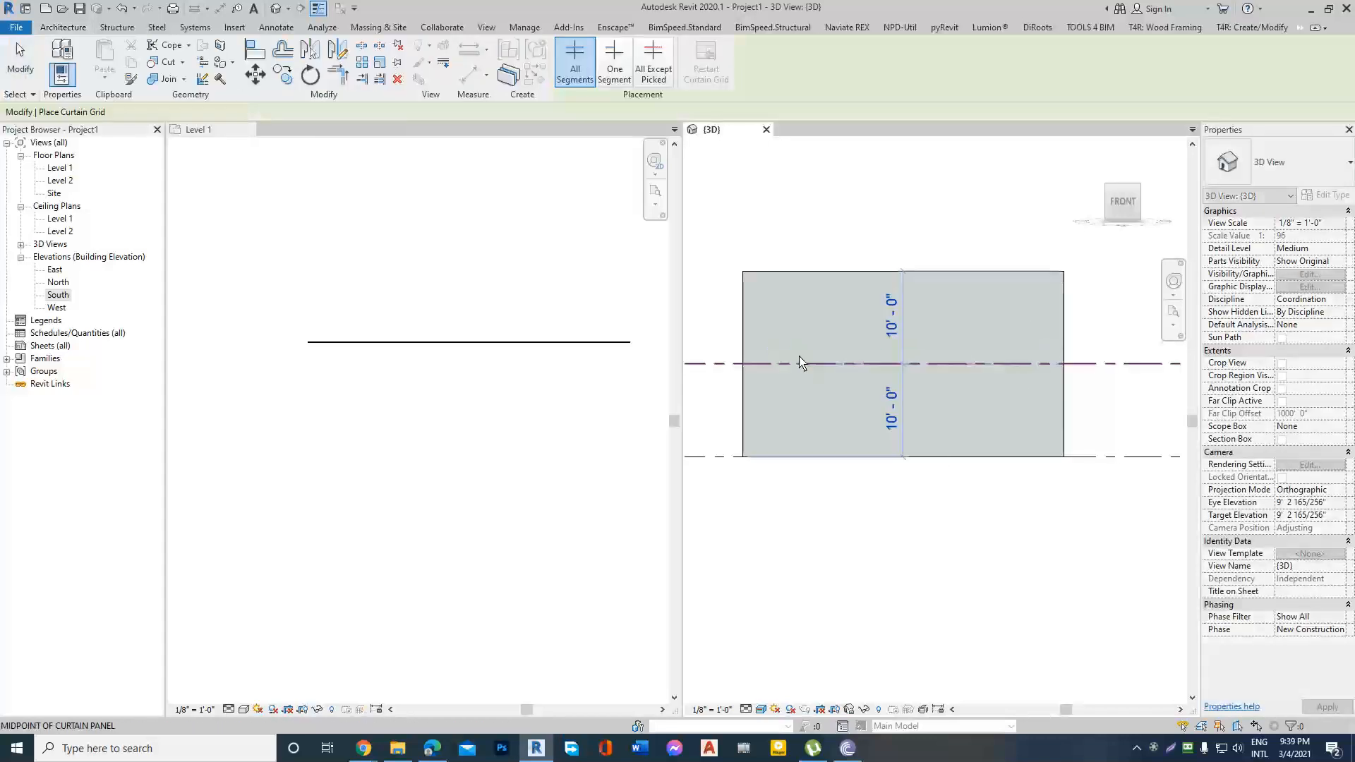
pyautogui.scroll(1, 801, 364)
pyautogui.click(793, 310)
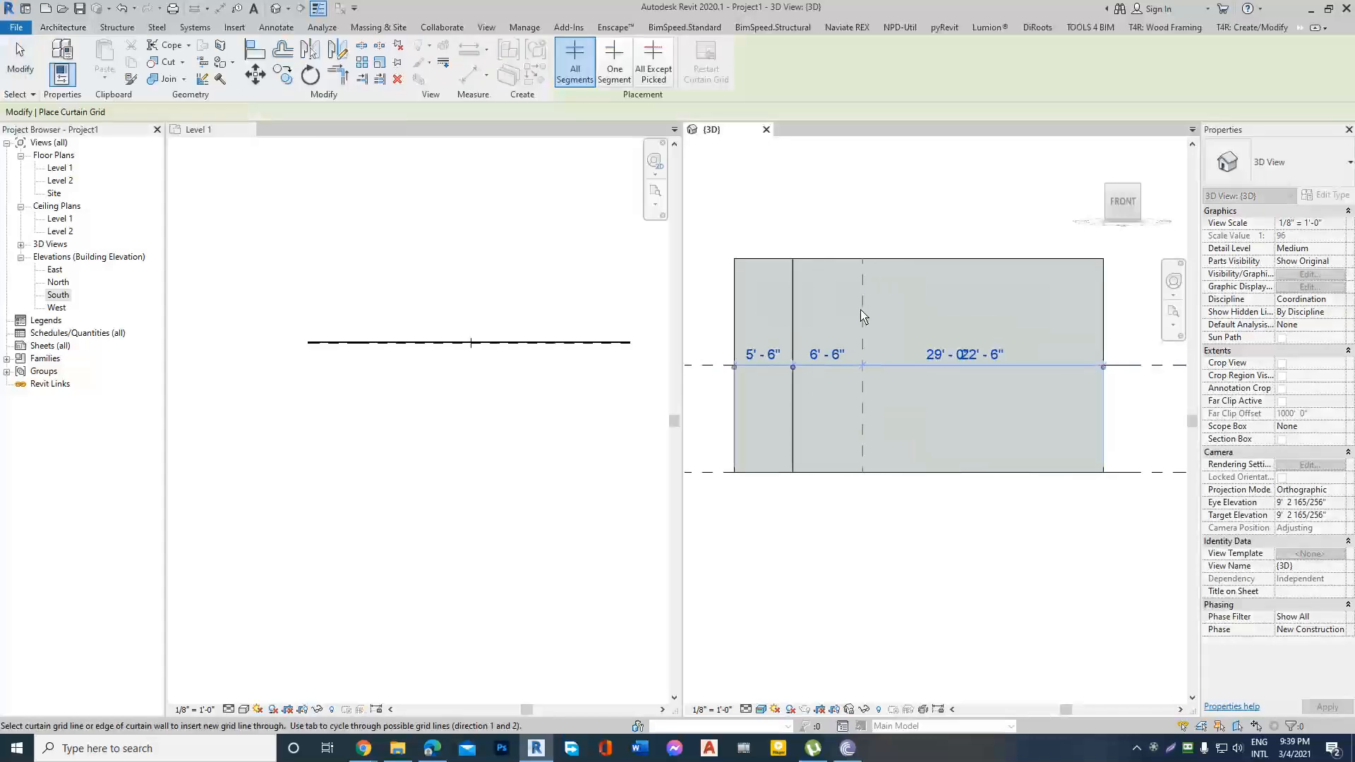
pyautogui.click(862, 315)
pyautogui.click(932, 312)
pyautogui.click(1018, 314)
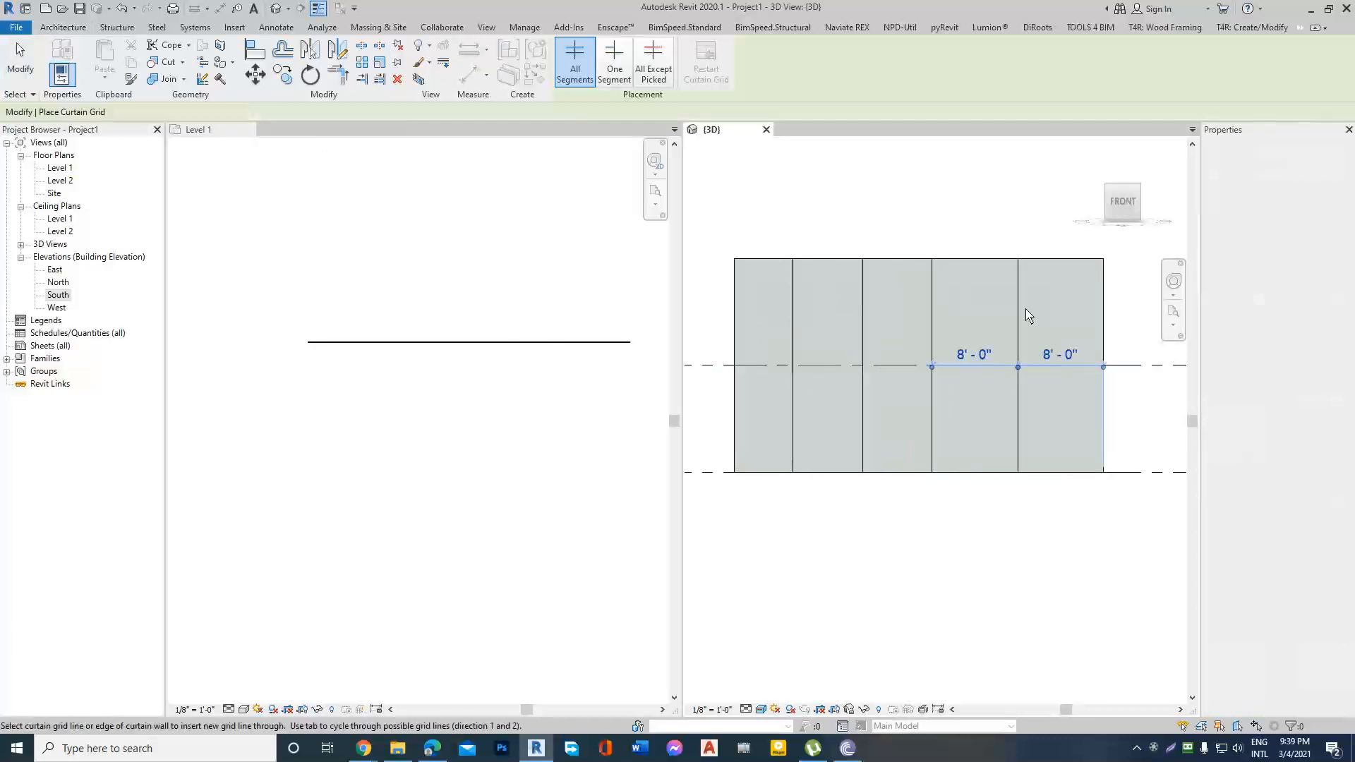
# Add three full-width horizontal curtain grid lines, one about 4' below the top, one about 6'-6" above the base and one midway between.
pyautogui.scroll(-1, 701, 316)
pyautogui.scroll(1, 838, 311)
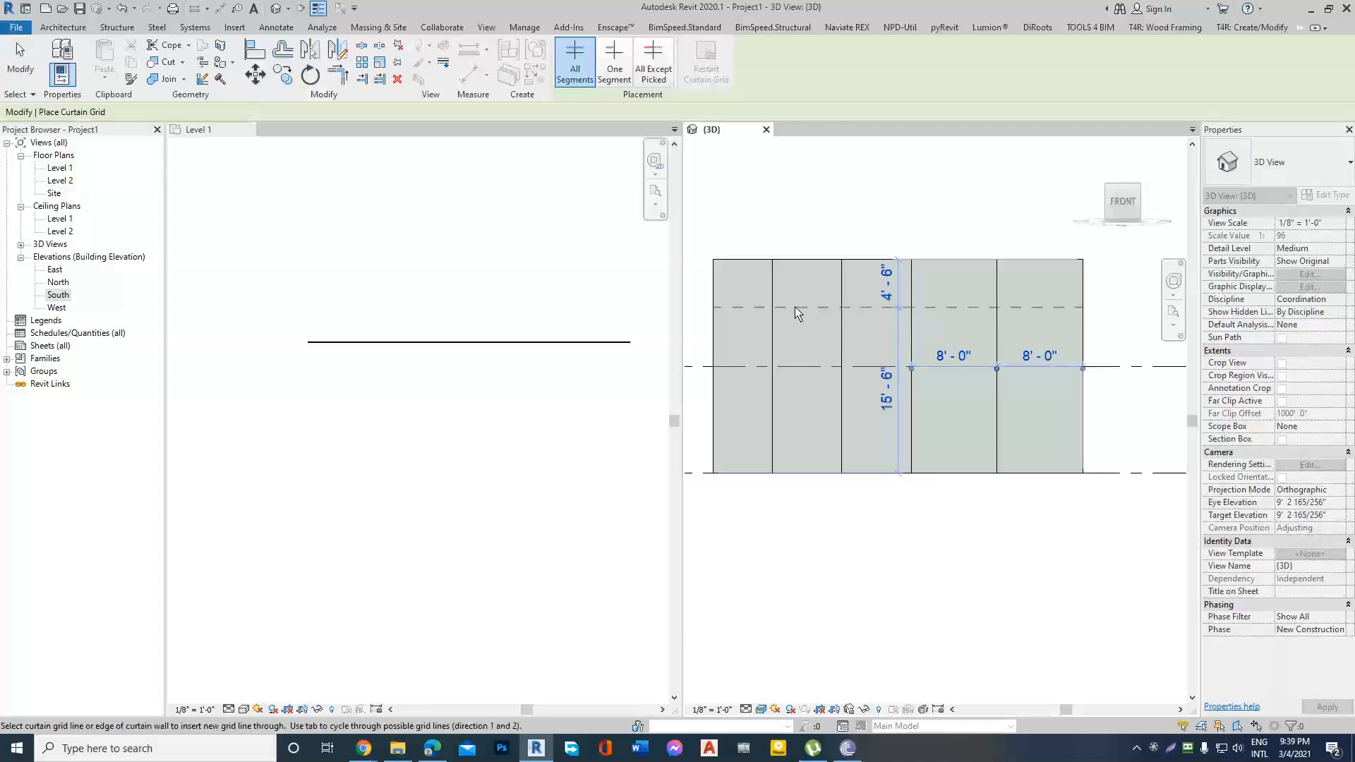
pyautogui.click(799, 307)
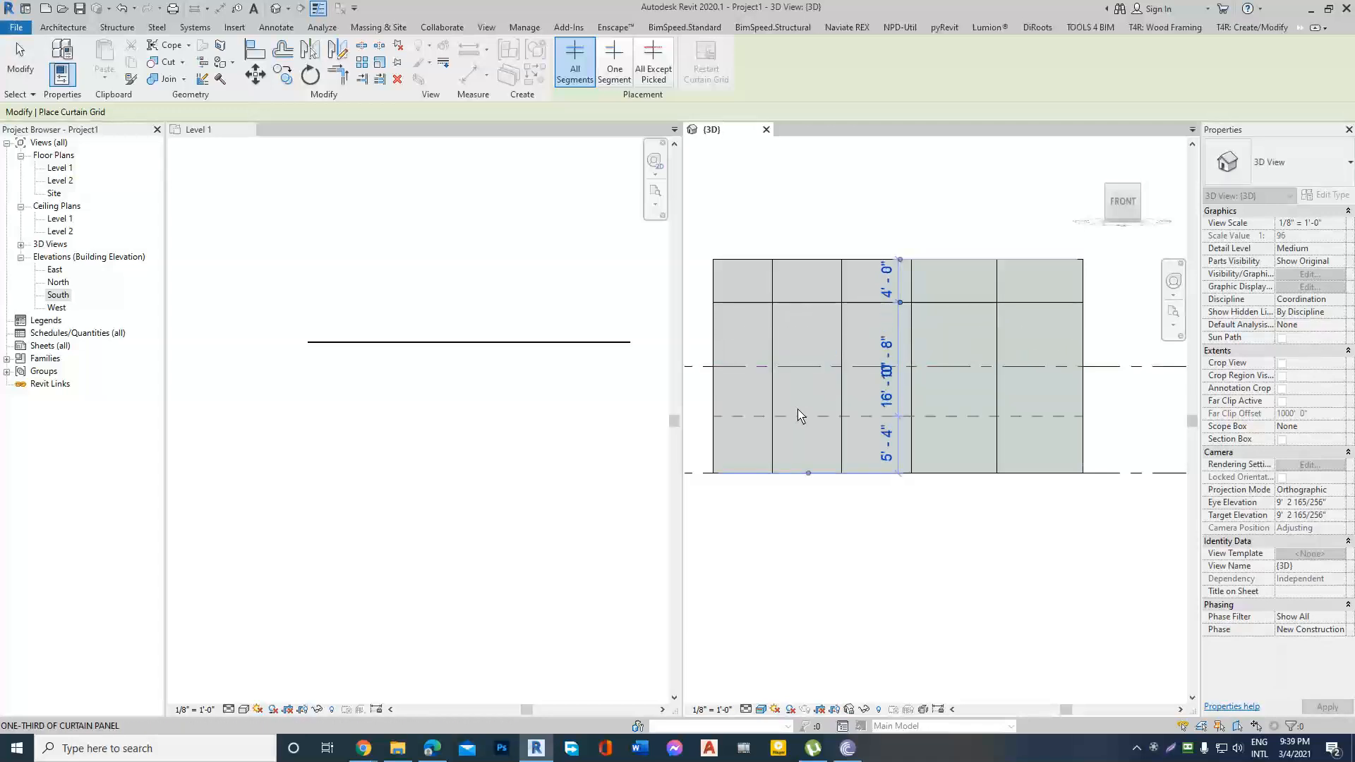
pyautogui.click(798, 408)
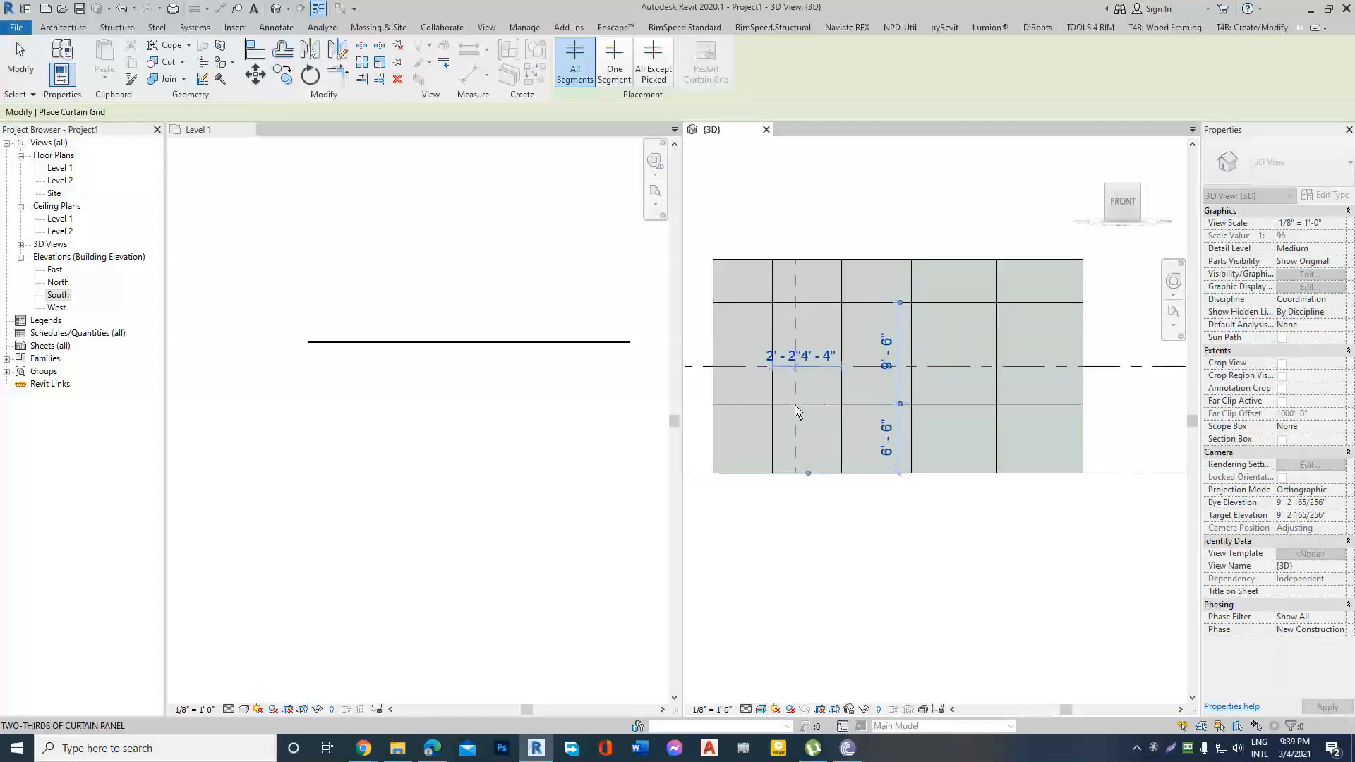
pyautogui.click(807, 351)
pyautogui.press('Escape')
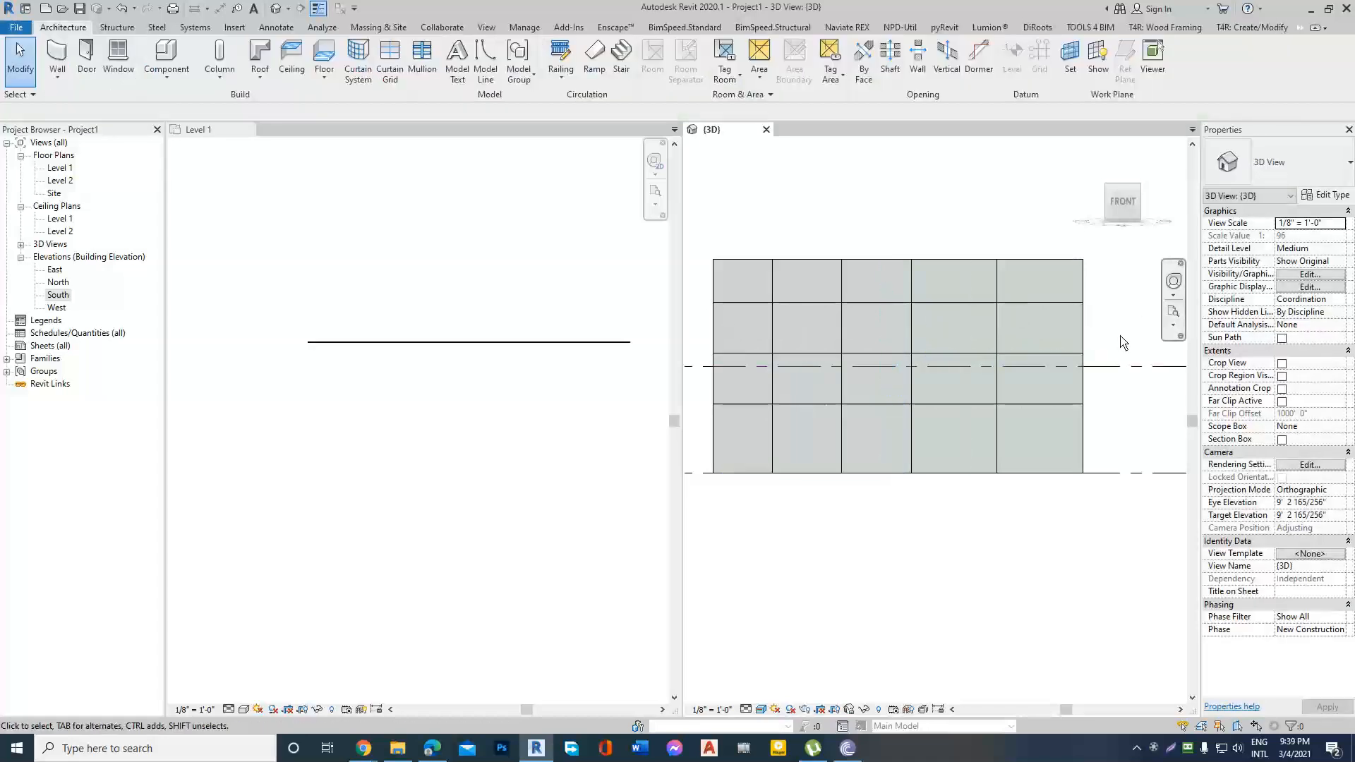
# Open the South elevation view to work on the curtain wall grid.
pyautogui.scroll(1, 971, 423)
pyautogui.scroll(-2, 1074, 381)
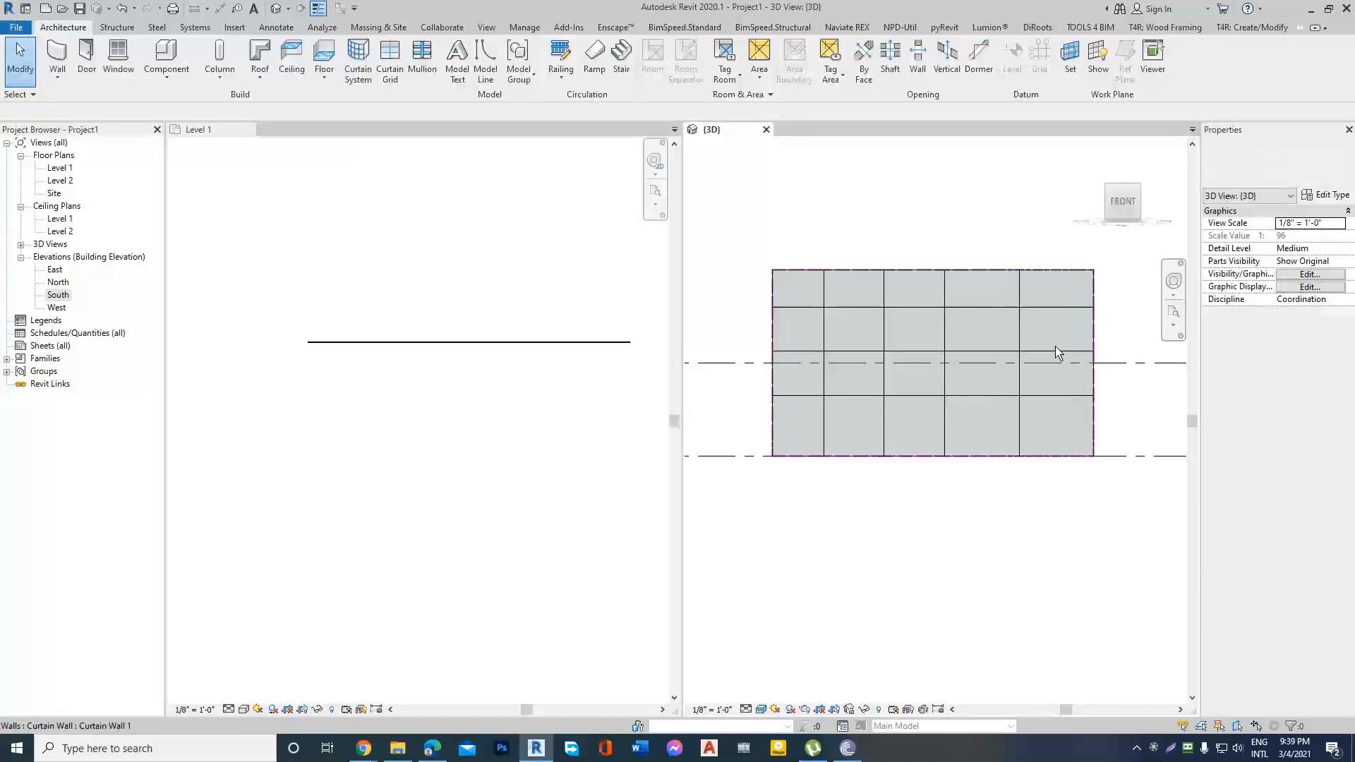
pyautogui.click(944, 289)
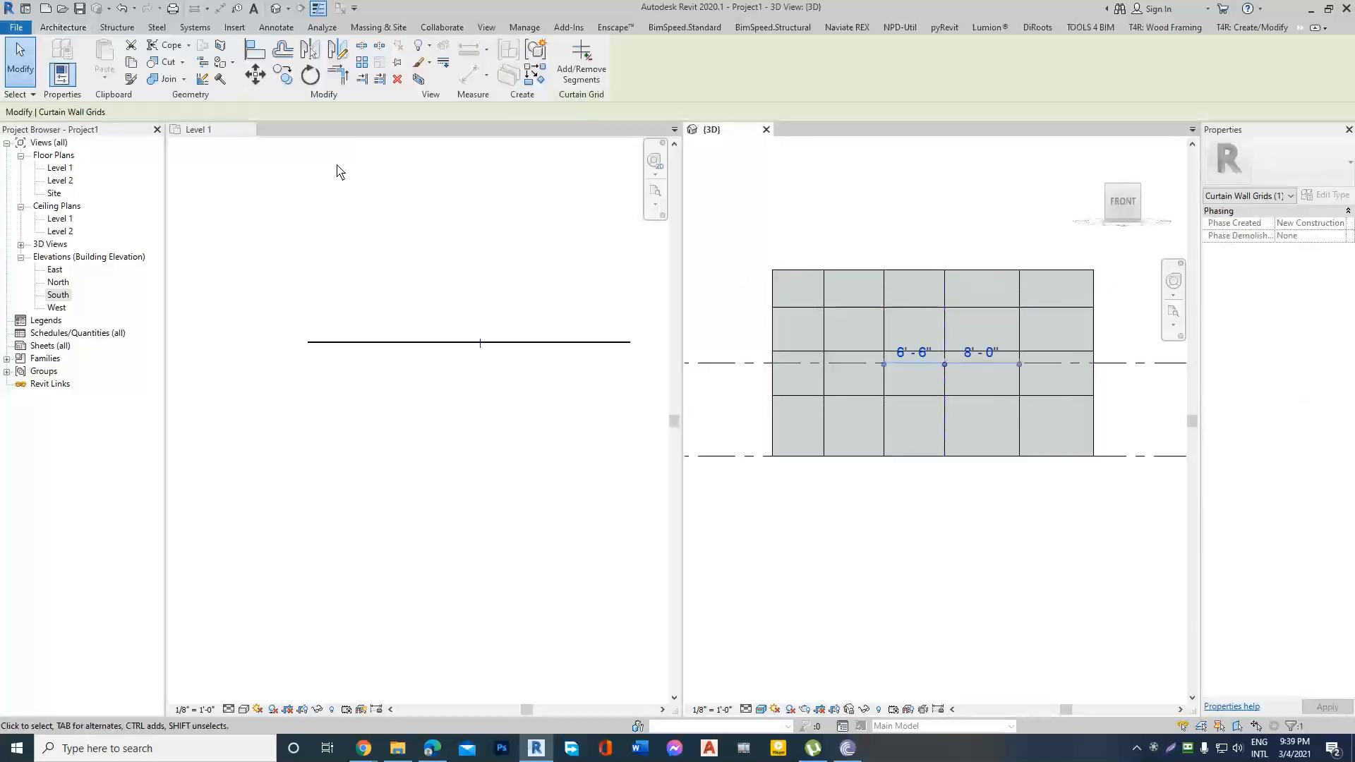
pyautogui.click(830, 242)
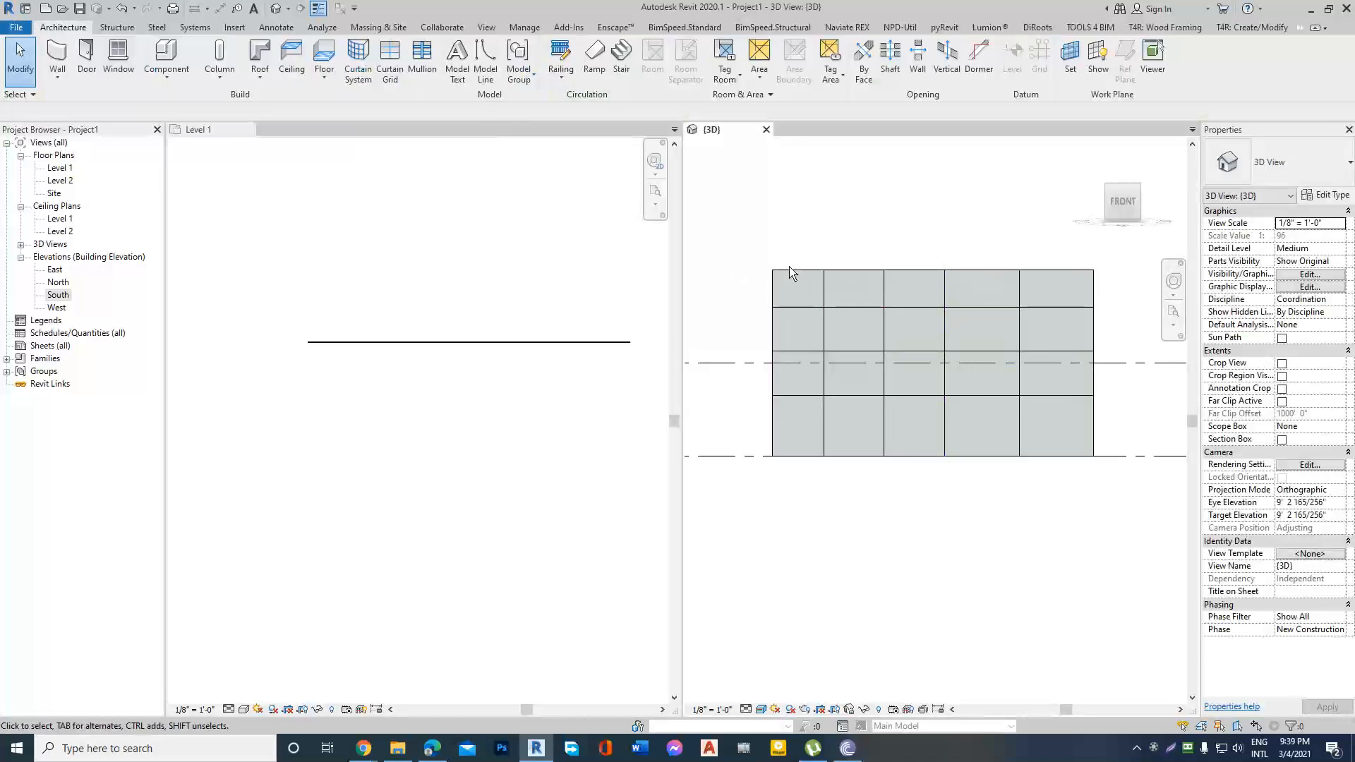
pyautogui.click(793, 295)
pyautogui.click(56, 295)
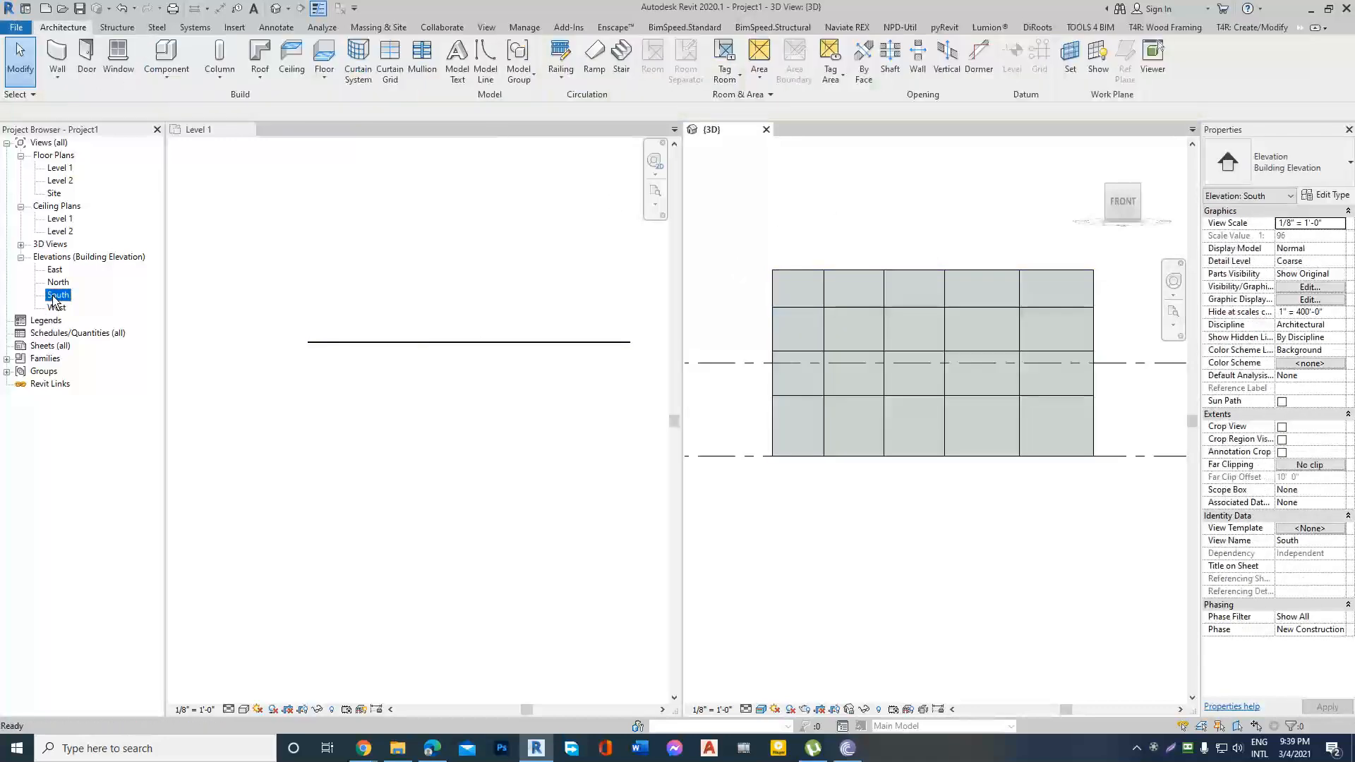
pyautogui.doubleClick(55, 296)
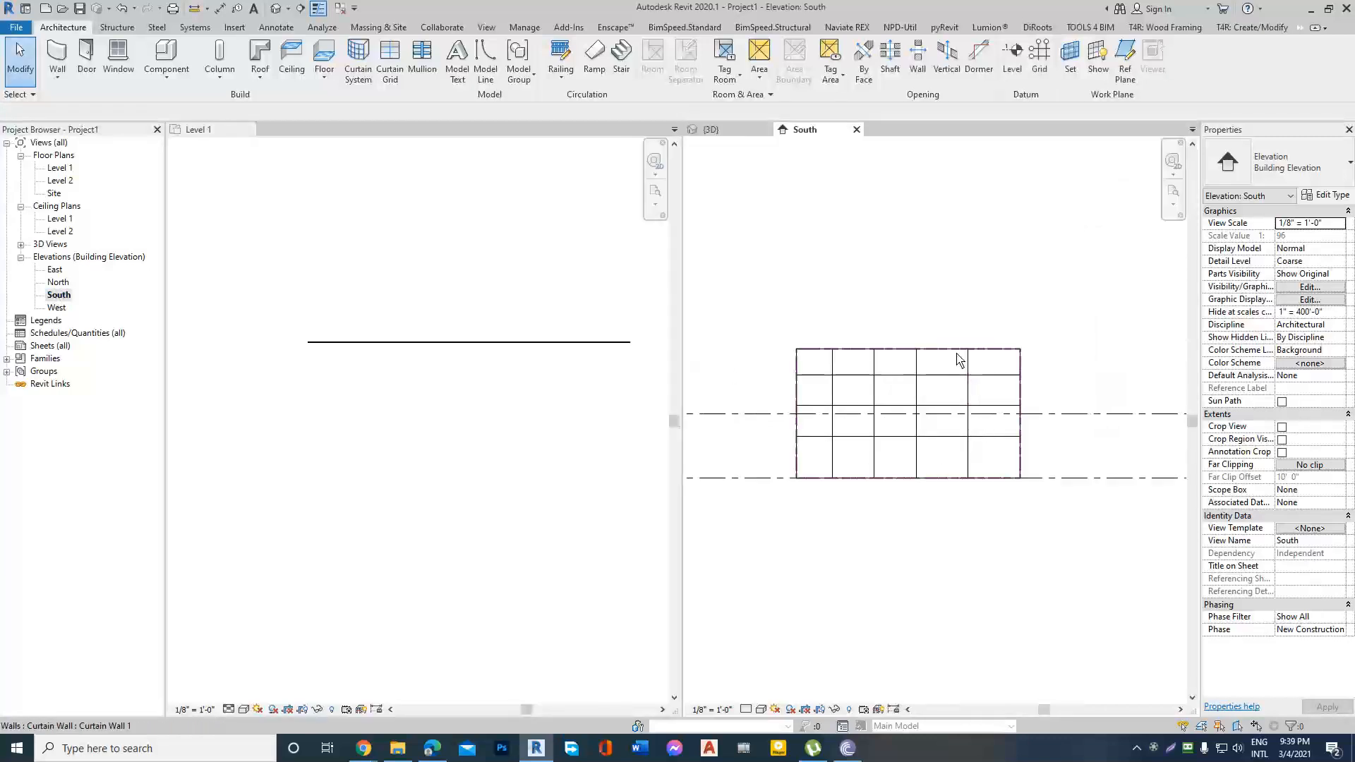
pyautogui.scroll(2, 876, 402)
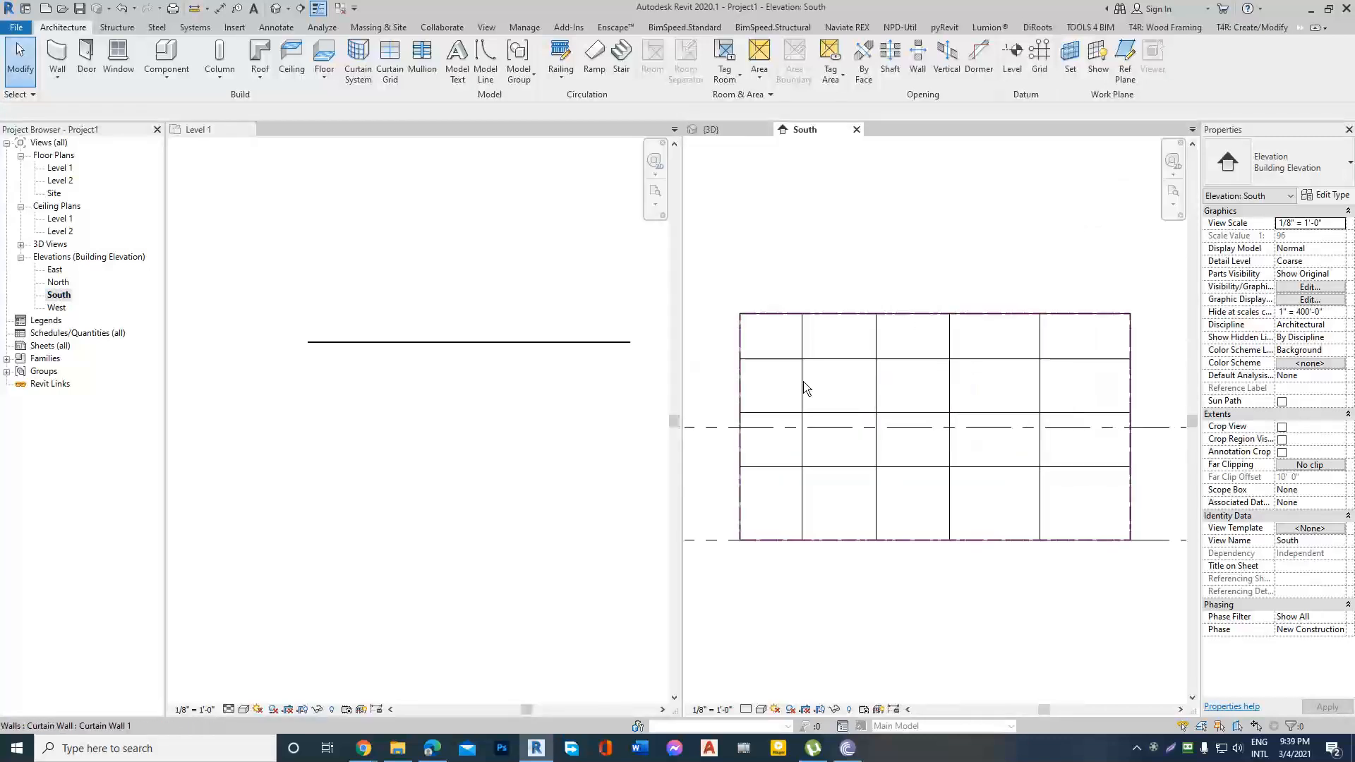
# Place an aligned dimension string above the wall, spanning both end edges and all four vertical grid lines.
pyautogui.click(802, 387)
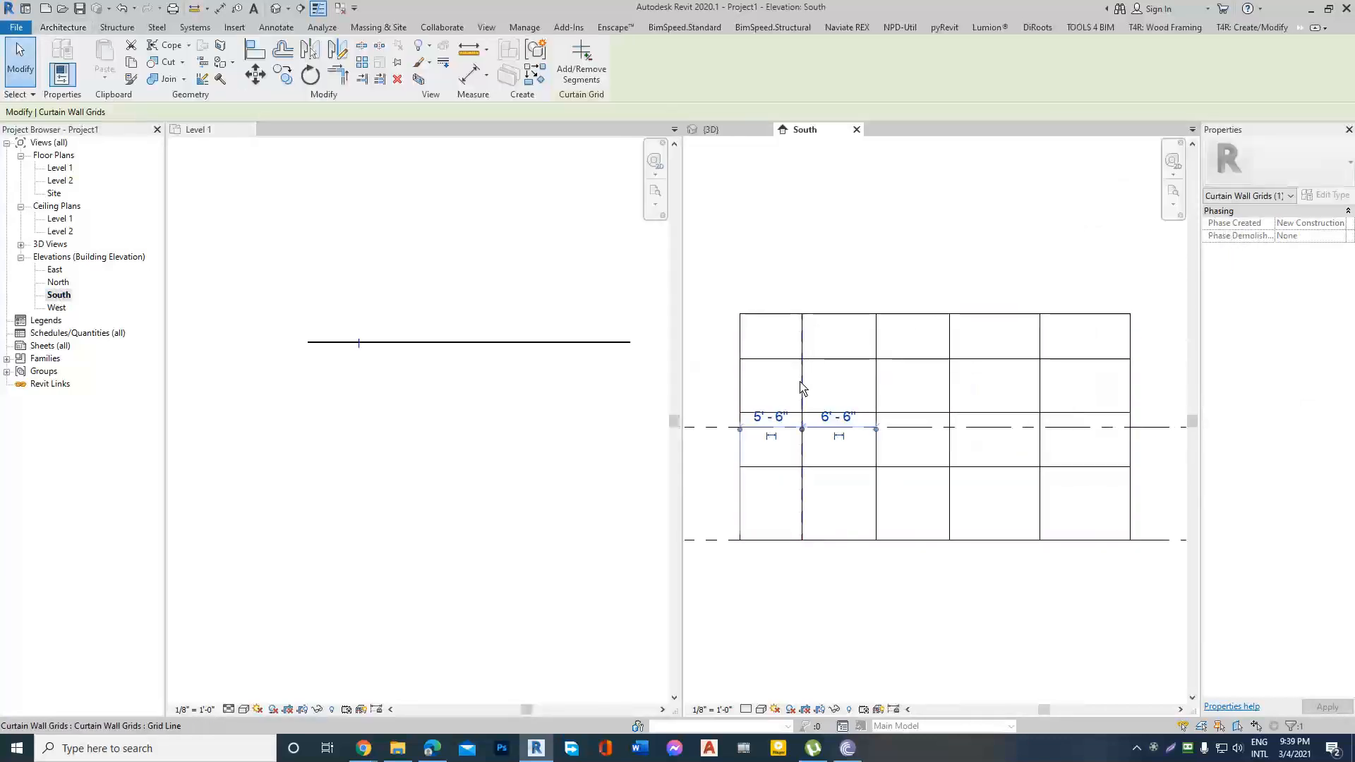
pyautogui.click(472, 78)
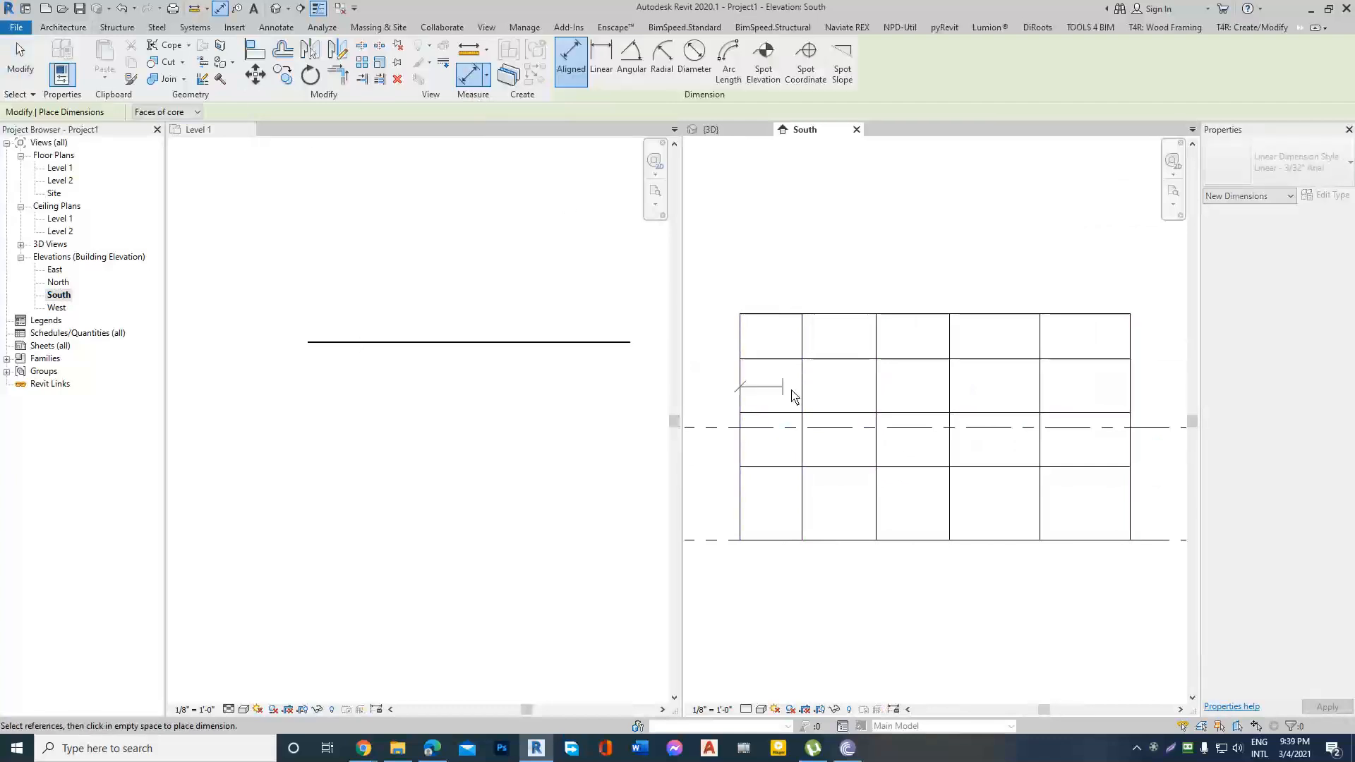
pyautogui.click(802, 393)
pyautogui.click(876, 394)
pyautogui.click(949, 395)
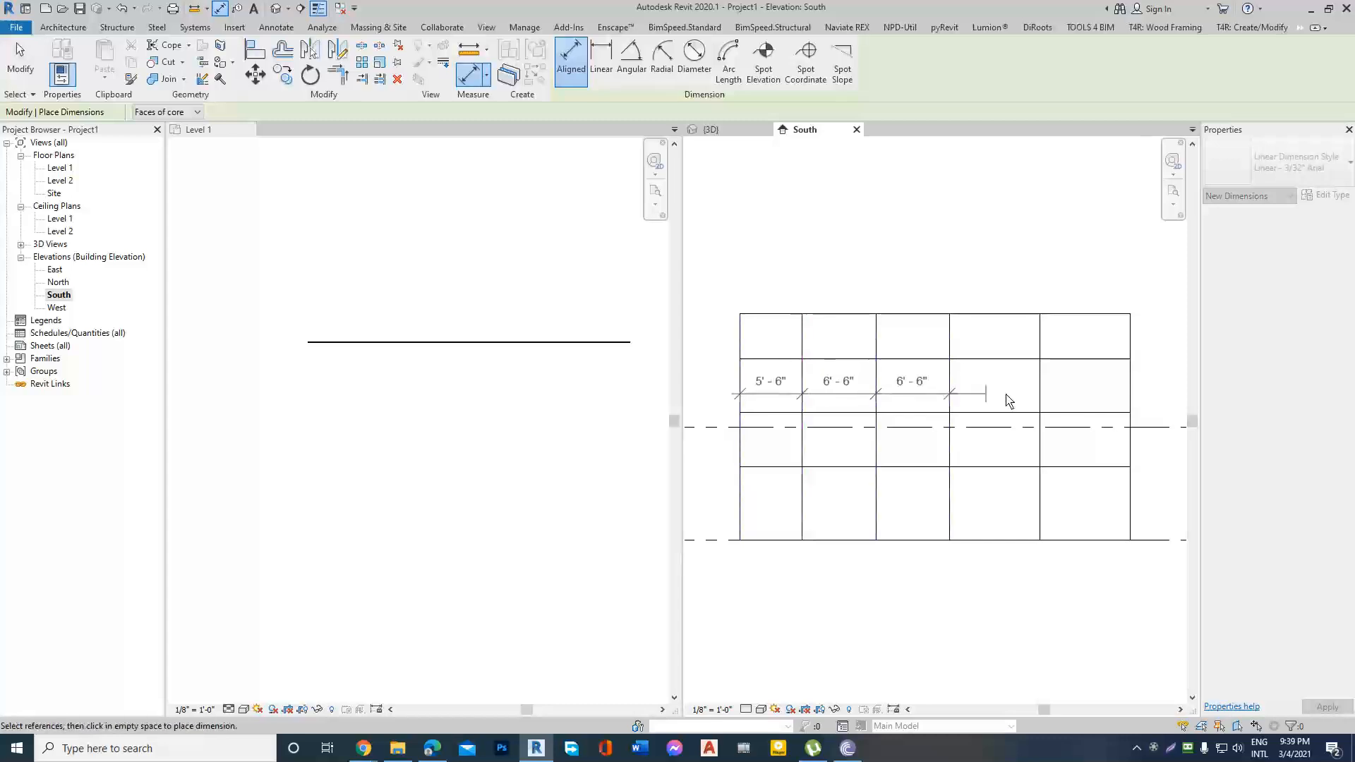
pyautogui.click(1040, 396)
pyautogui.click(1130, 397)
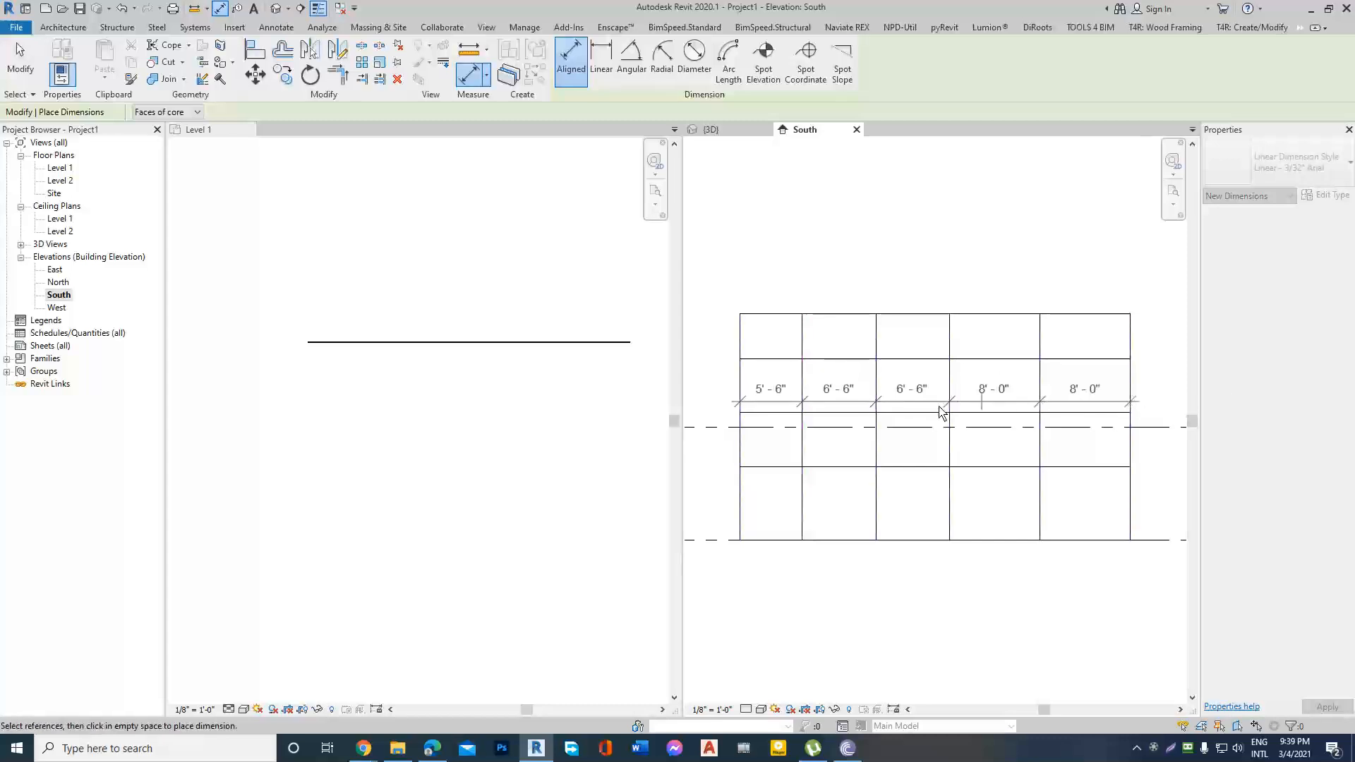
pyautogui.scroll(-3, 989, 303)
pyautogui.scroll(3, 989, 303)
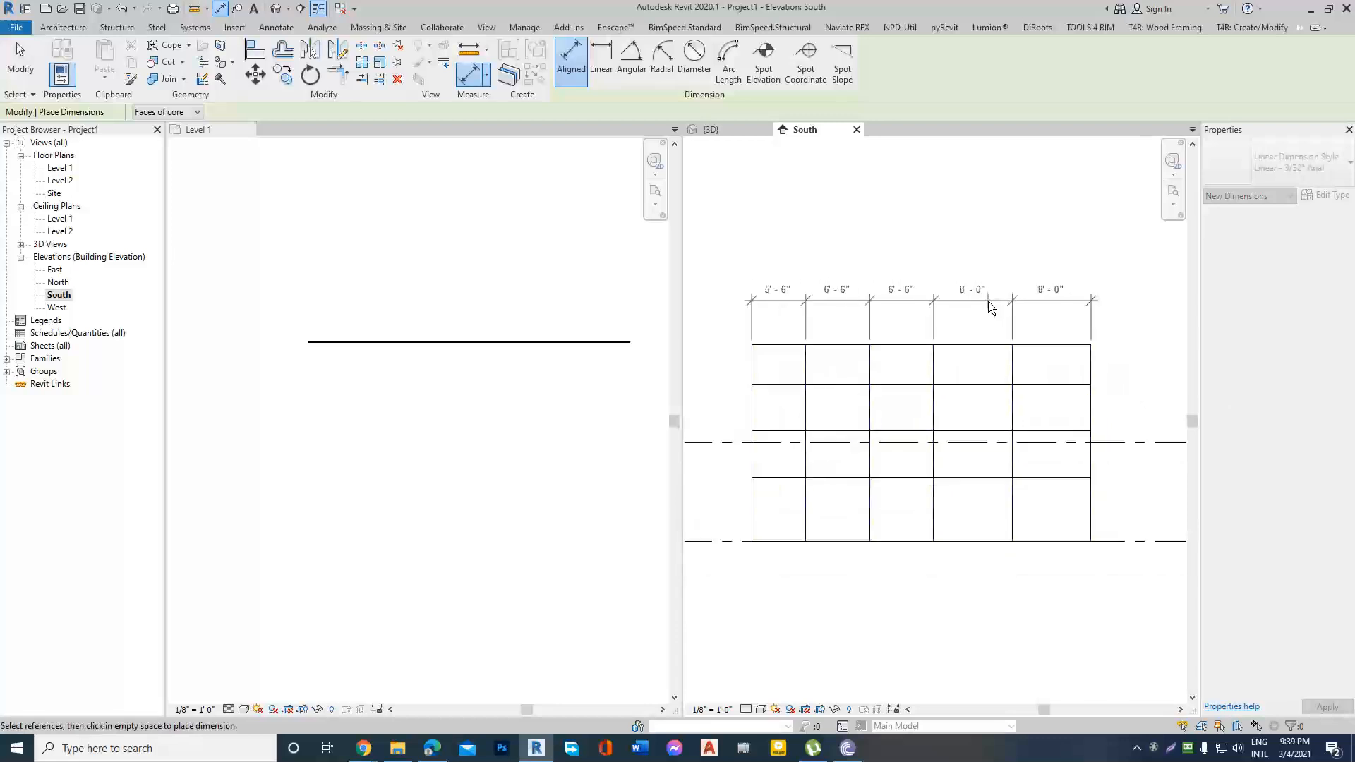
pyautogui.scroll(-1, 989, 305)
pyautogui.click(976, 310)
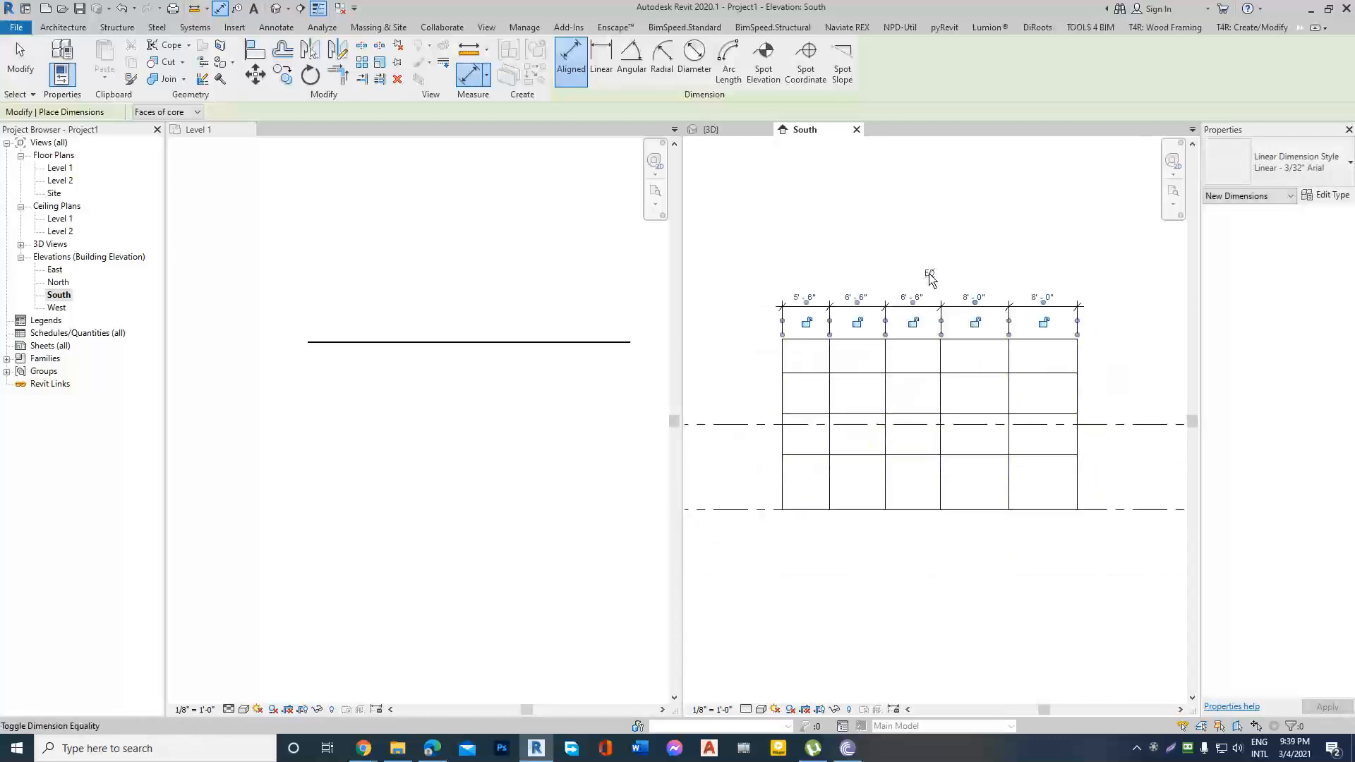
# Set the dimension string to equal spacing for the vertical grid lines, and delete the string while keeping the equality constraint.
pyautogui.click(929, 274)
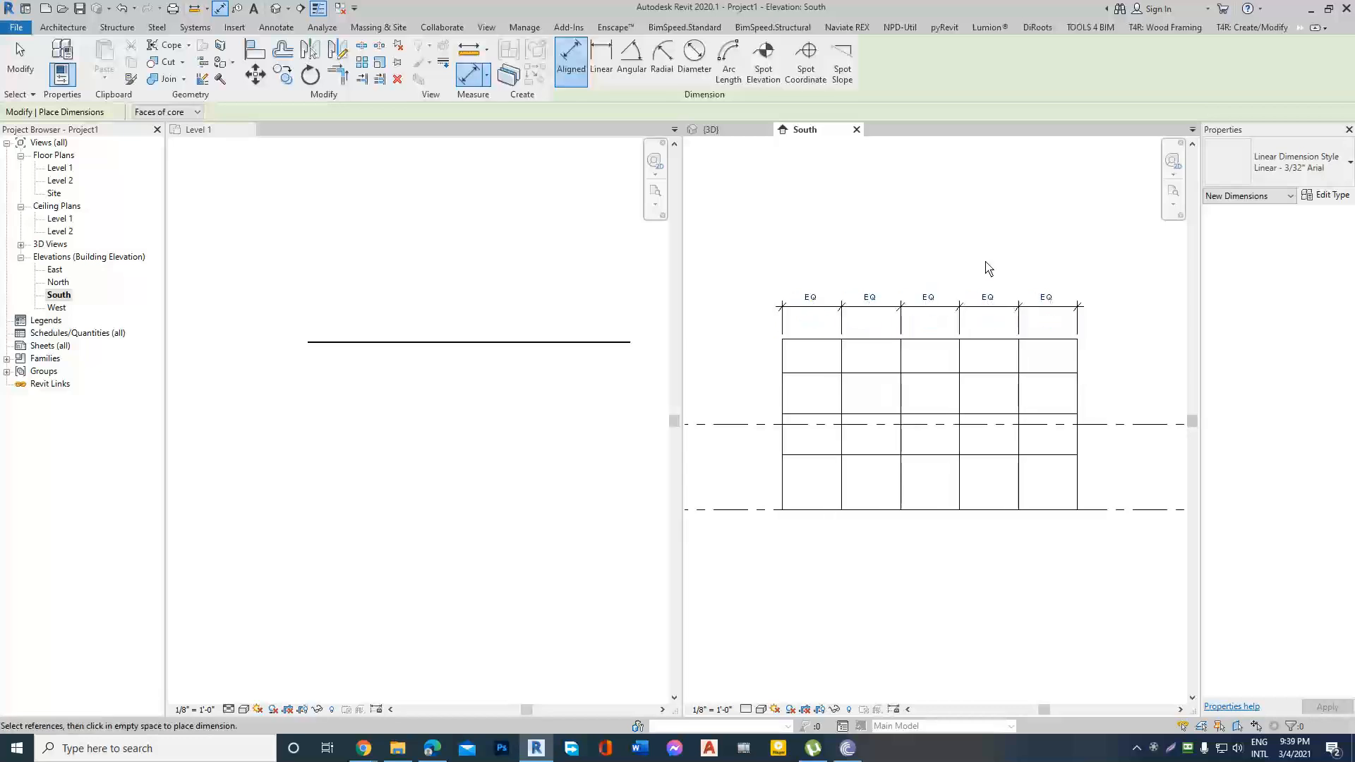
pyautogui.press('Escape')
pyautogui.click(1006, 305)
pyautogui.press('Delete')
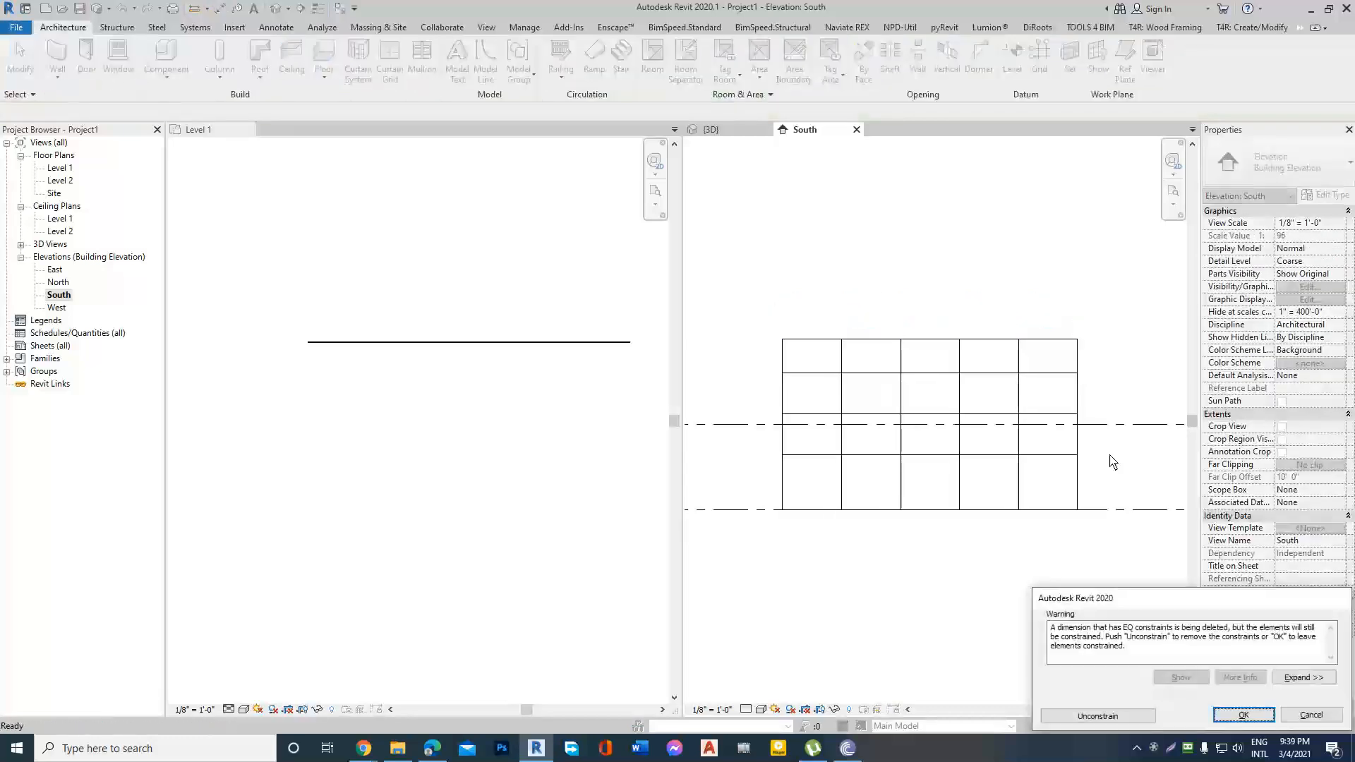
pyautogui.click(1244, 716)
pyautogui.scroll(1, 964, 377)
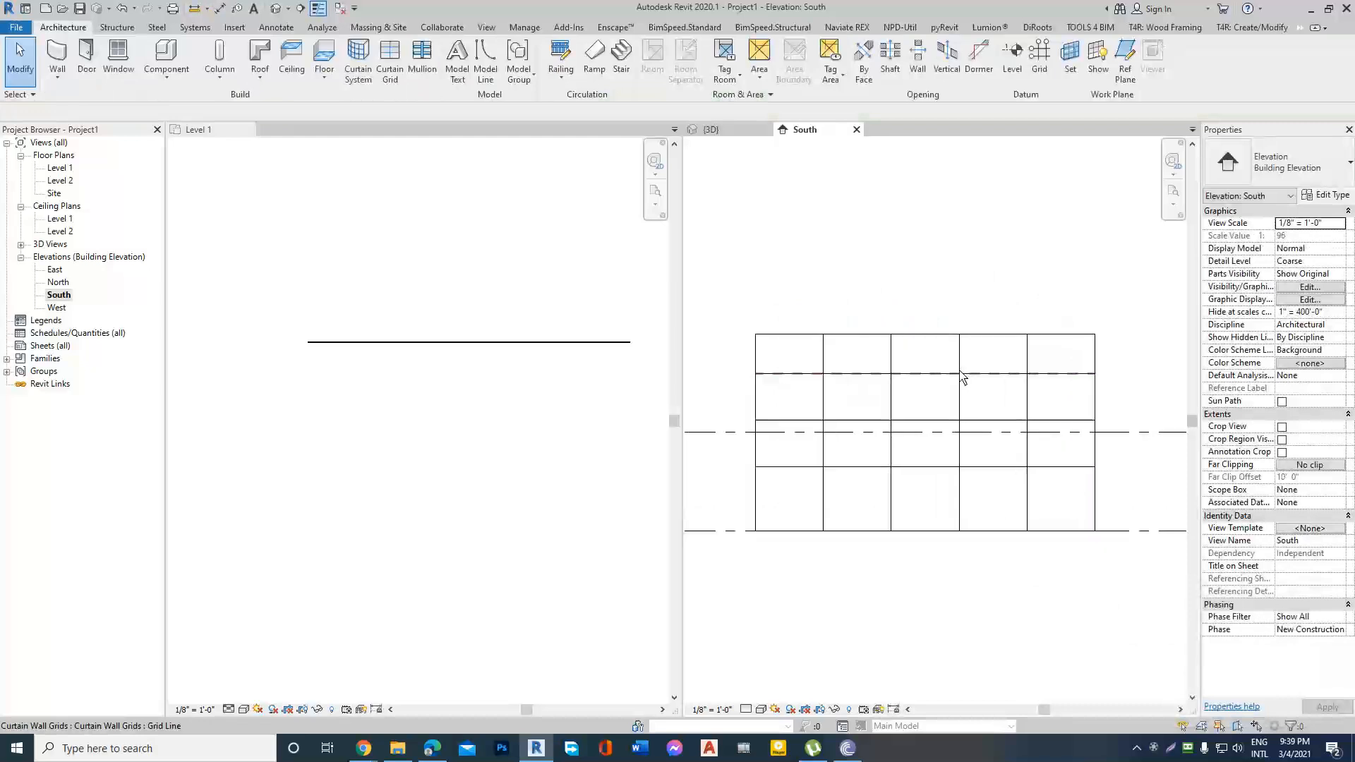
pyautogui.scroll(1, 960, 371)
pyautogui.scroll(-2, 926, 286)
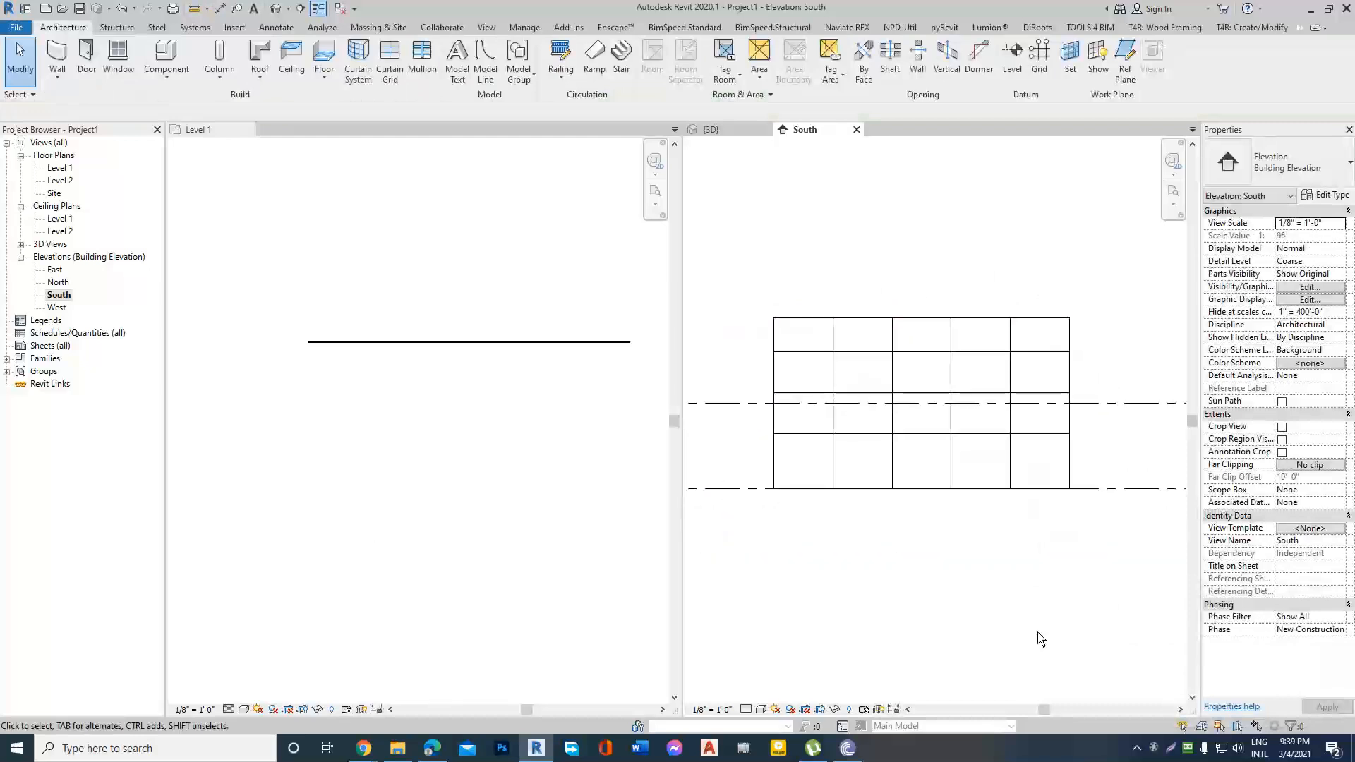
# Return to the 3D view and orbit it to an angled view of the gridded curtain wall.
pyautogui.click(276, 9)
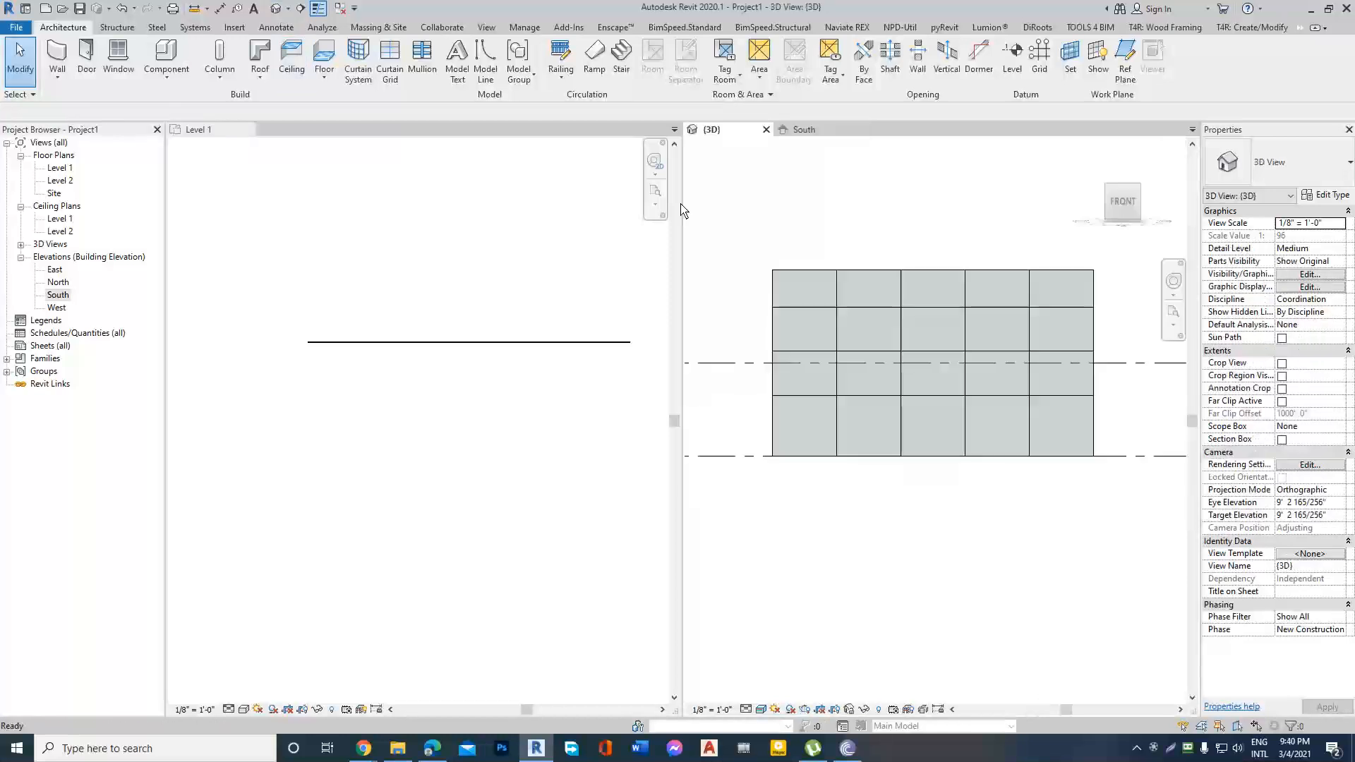
pyautogui.keyDown('shift'); pyautogui.moveTo(1036, 426); pyautogui.dragTo(1152, 448, button='middle'); pyautogui.keyUp('shift')
pyautogui.scroll(5, 935, 413)
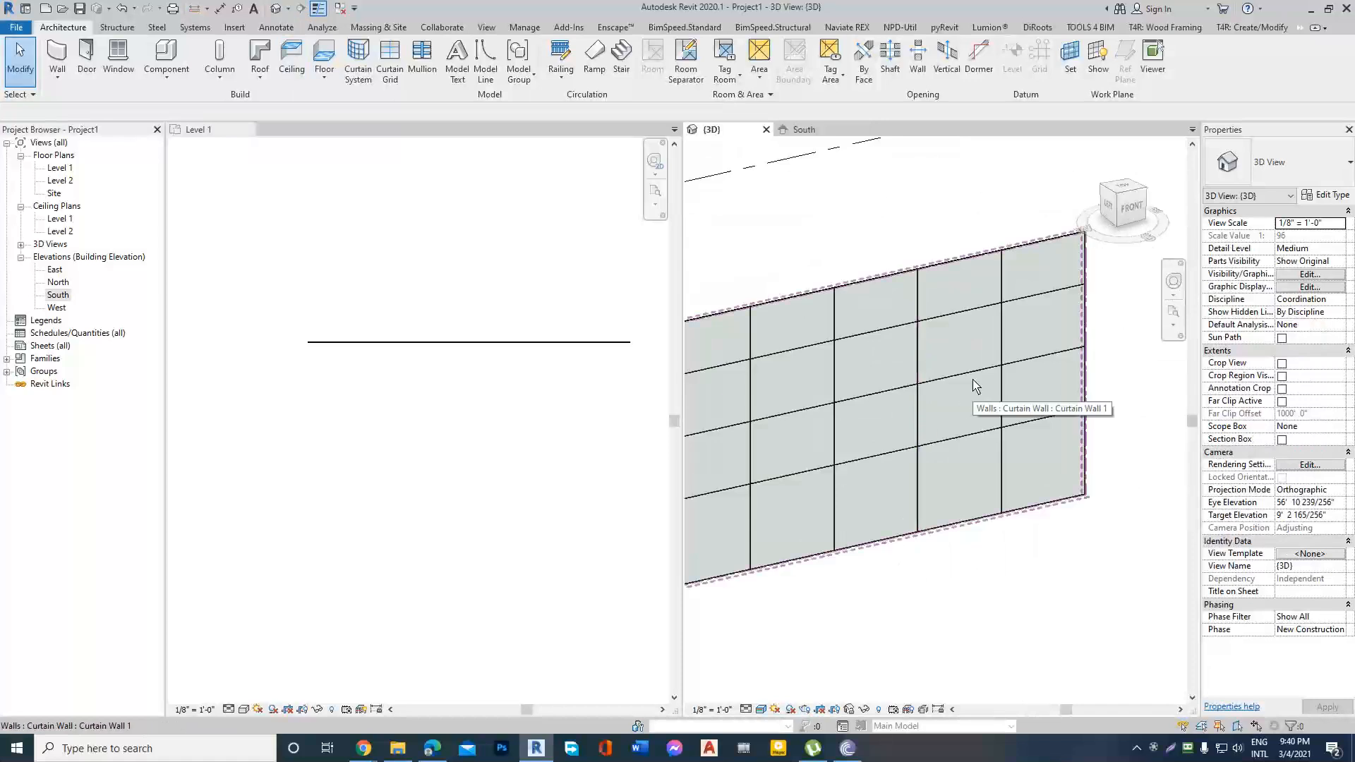
pyautogui.scroll(-3, 996, 407)
pyautogui.scroll(2, 948, 391)
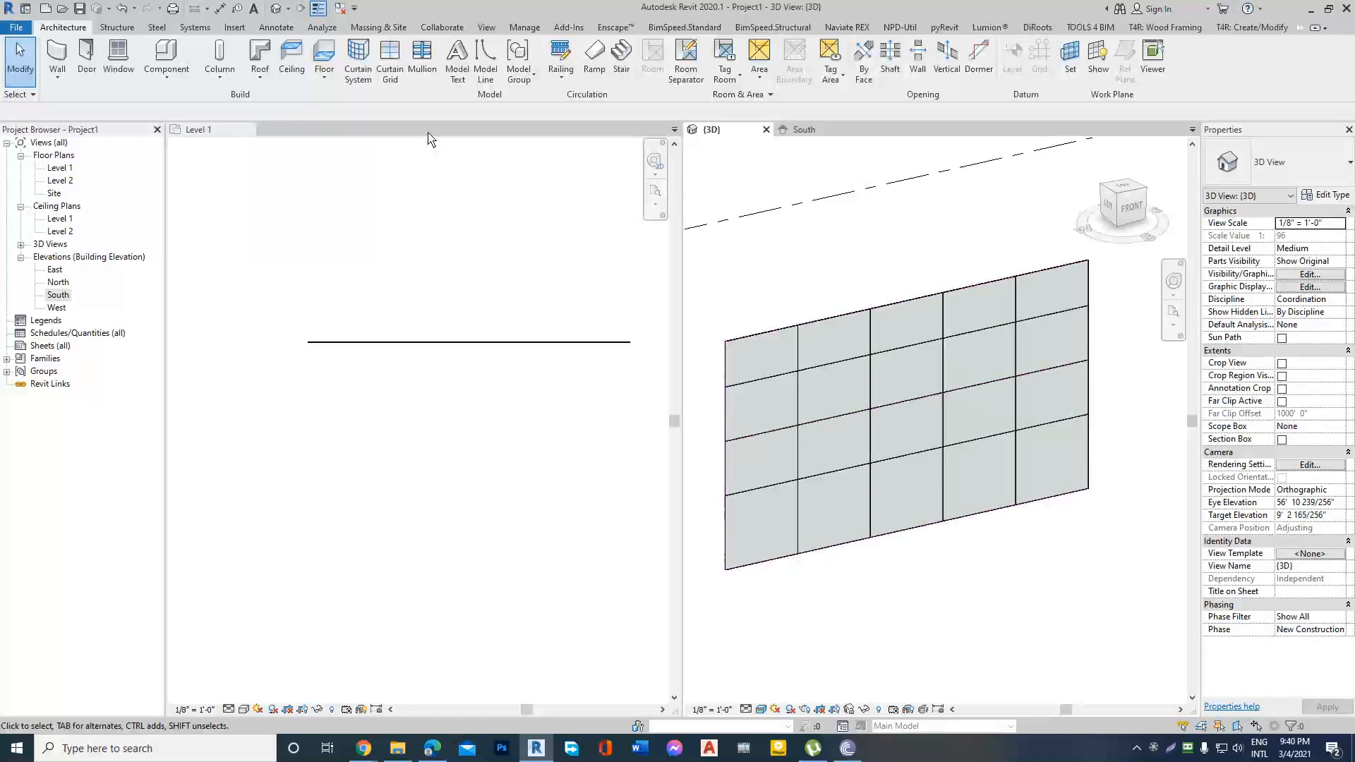
# Place 2.5" x 5" rectangular mullions along the entire leftmost interior vertical grid line and the entire uppermost interior horizontal grid line.
pyautogui.click(419, 79)
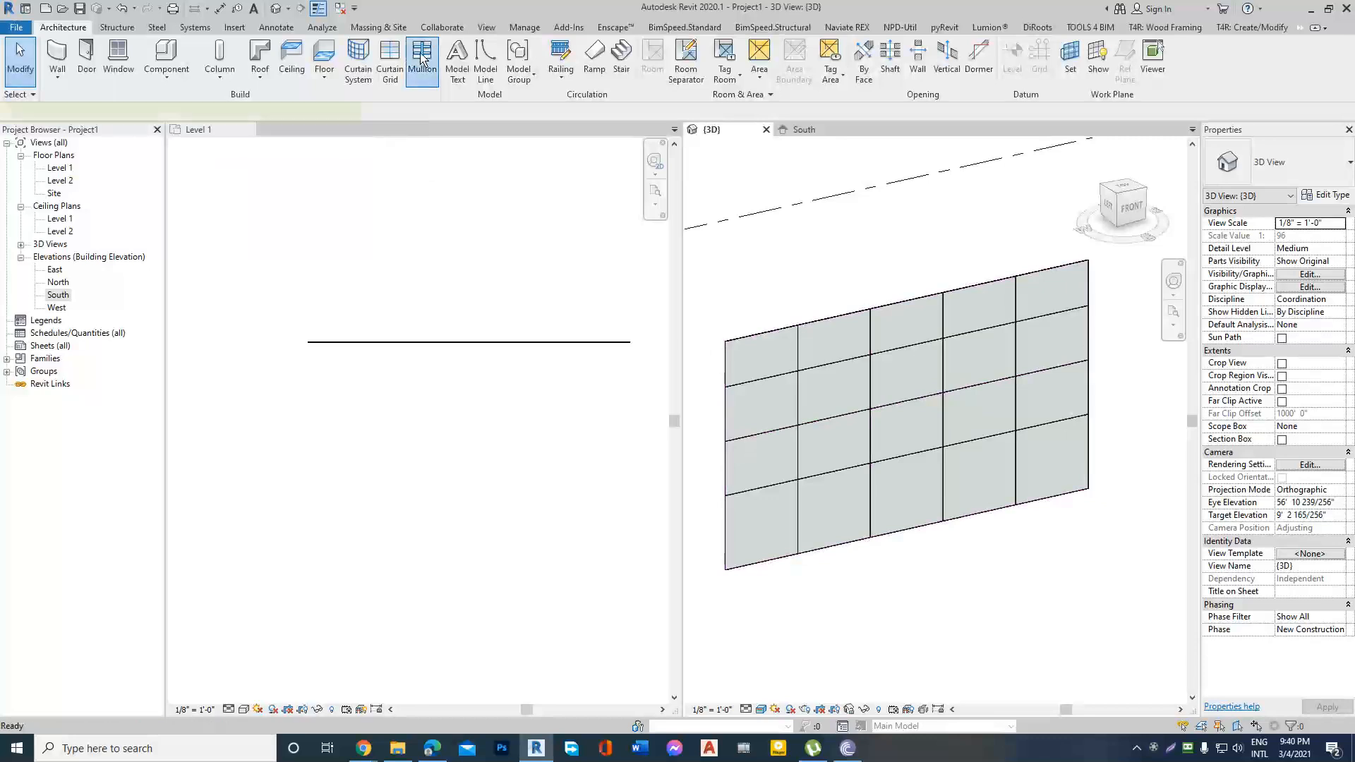
pyautogui.scroll(4, 832, 423)
pyautogui.scroll(-2, 832, 424)
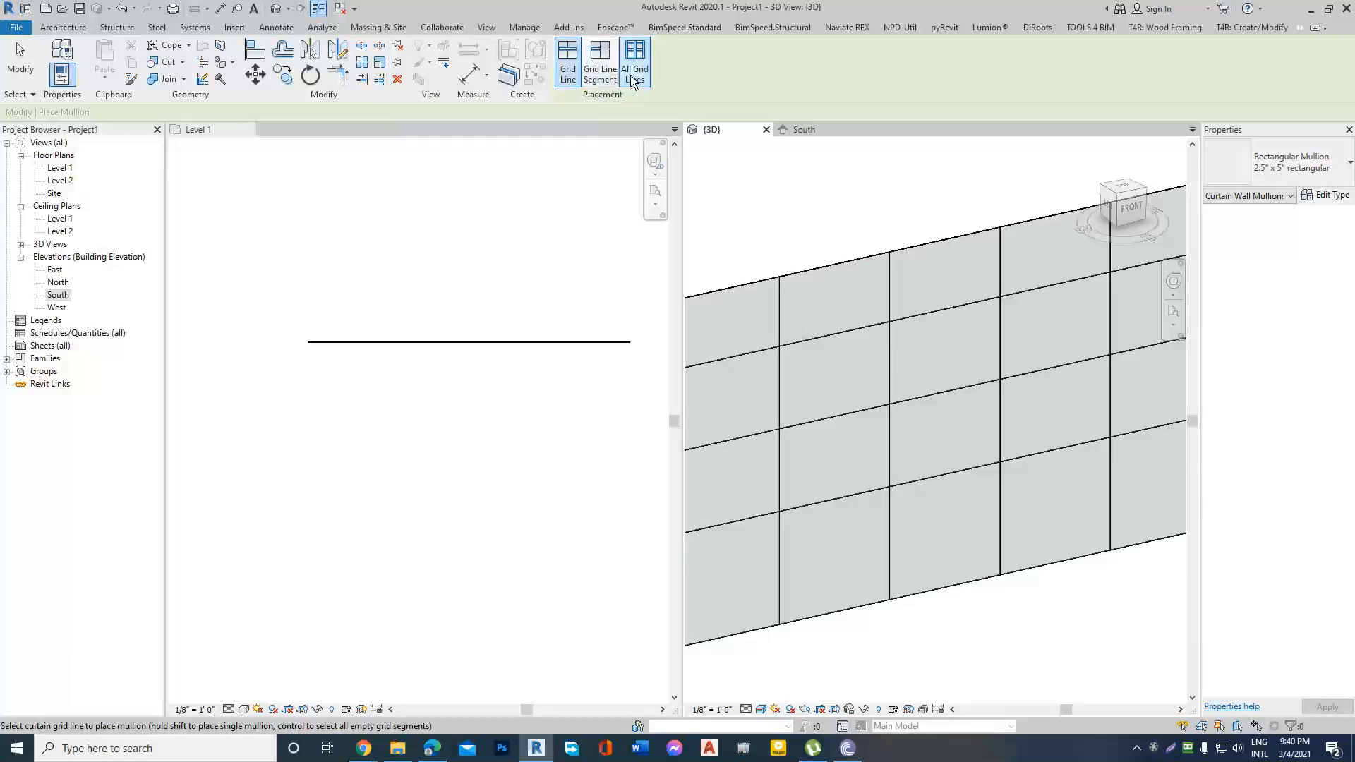
pyautogui.scroll(-3, 903, 306)
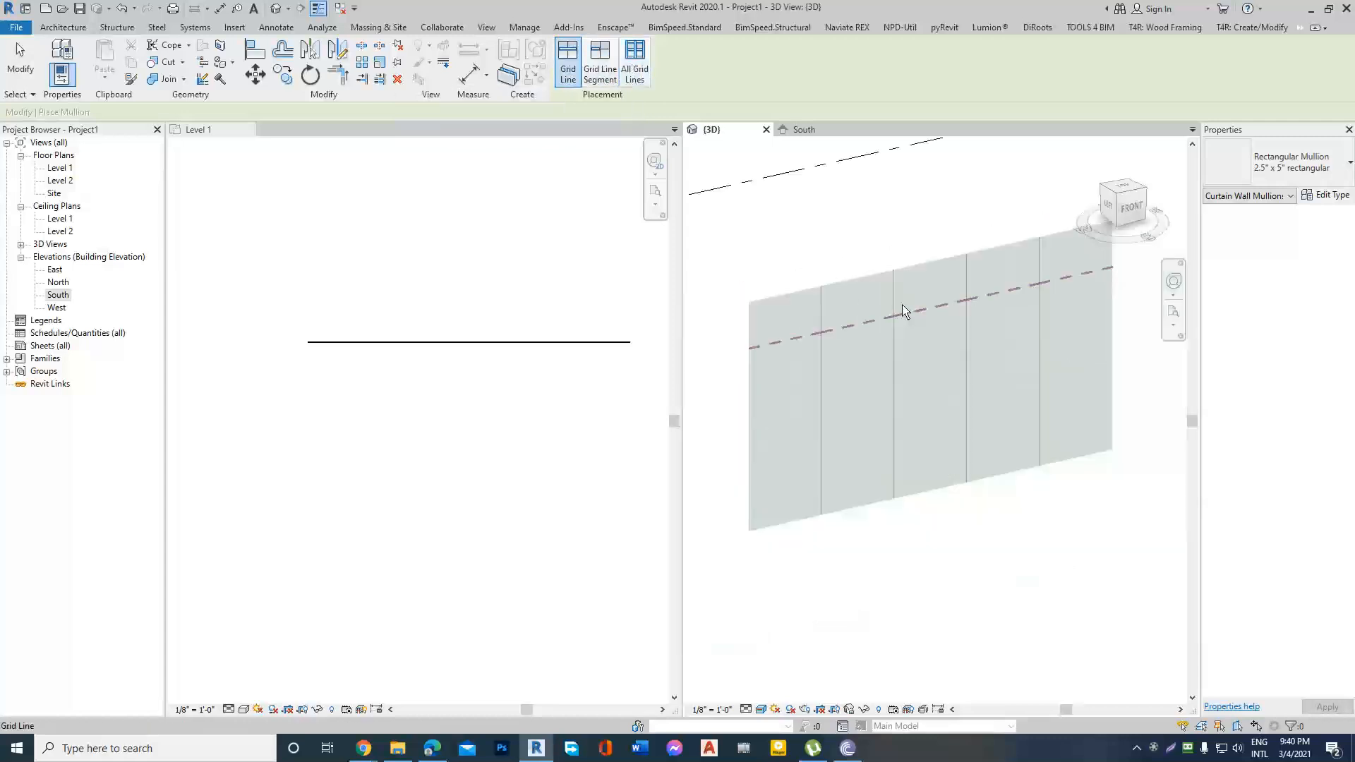
pyautogui.scroll(1, 806, 327)
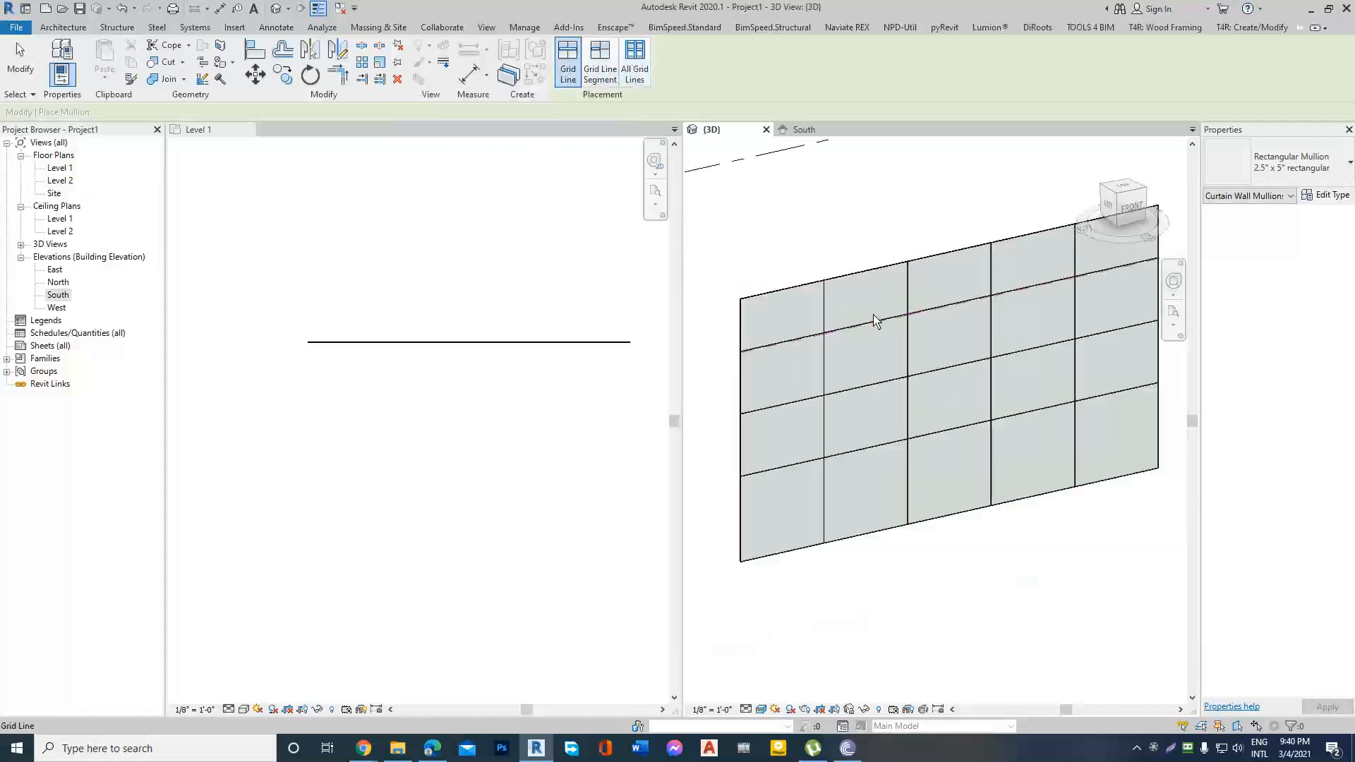
pyautogui.scroll(-1, 895, 268)
pyautogui.scroll(1, 938, 351)
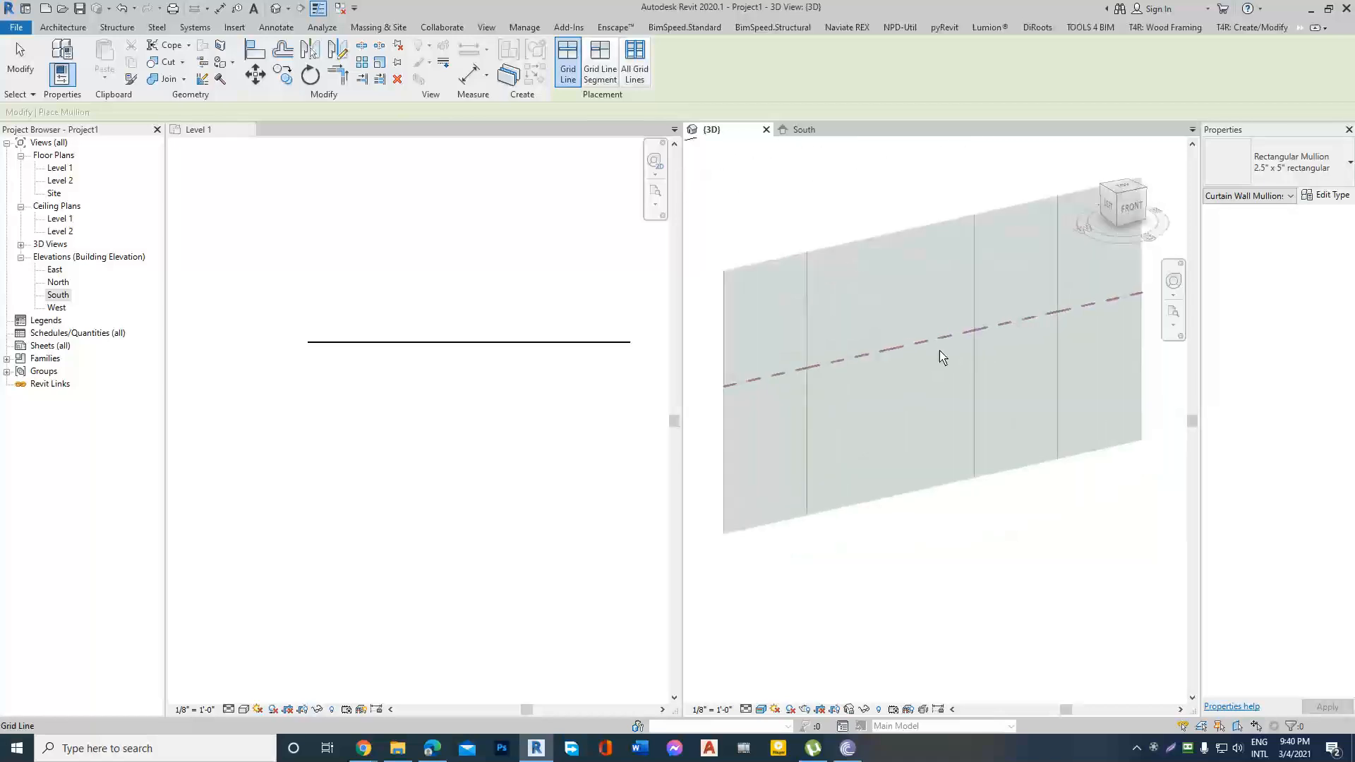
pyautogui.click(810, 362)
pyautogui.click(877, 297)
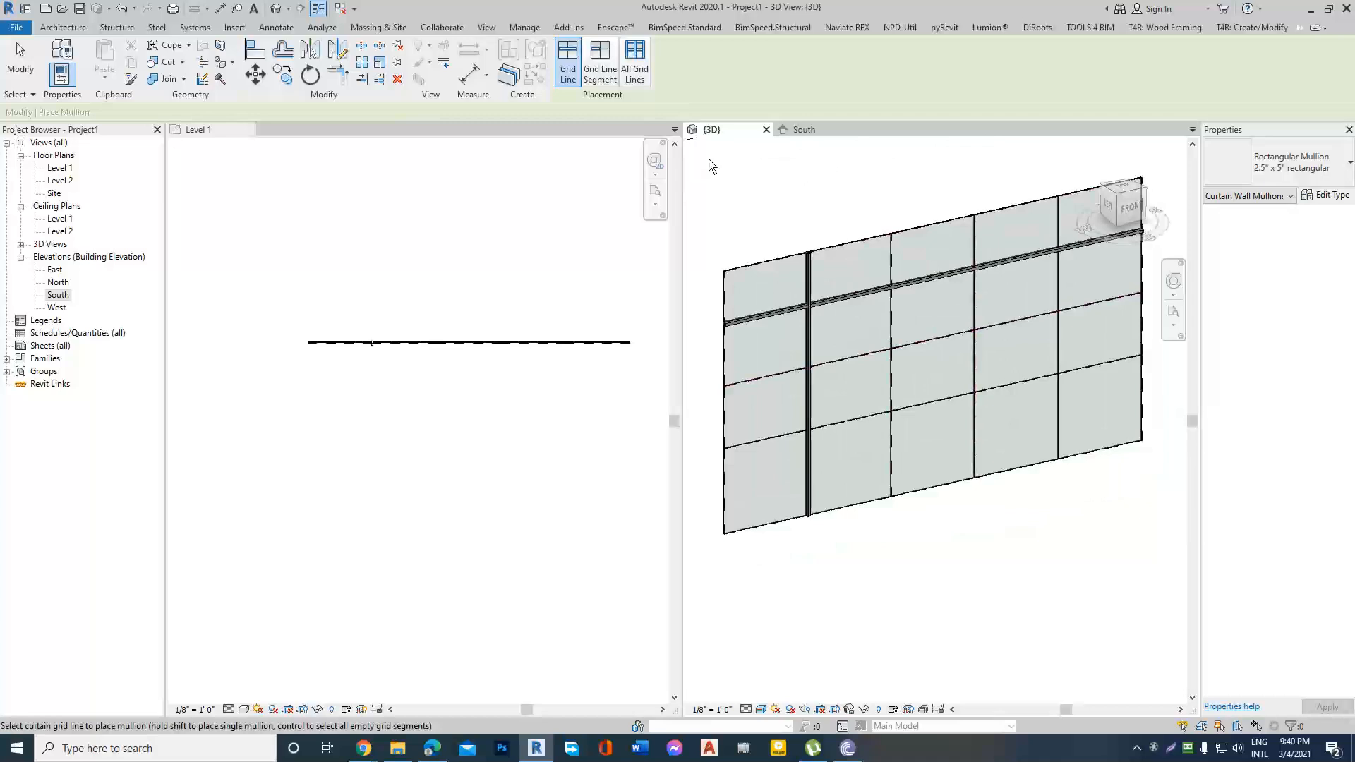
# Place mullions on single grid segments in the second row: below the second panel and along the right sides of the second and third panels.
pyautogui.click(600, 63)
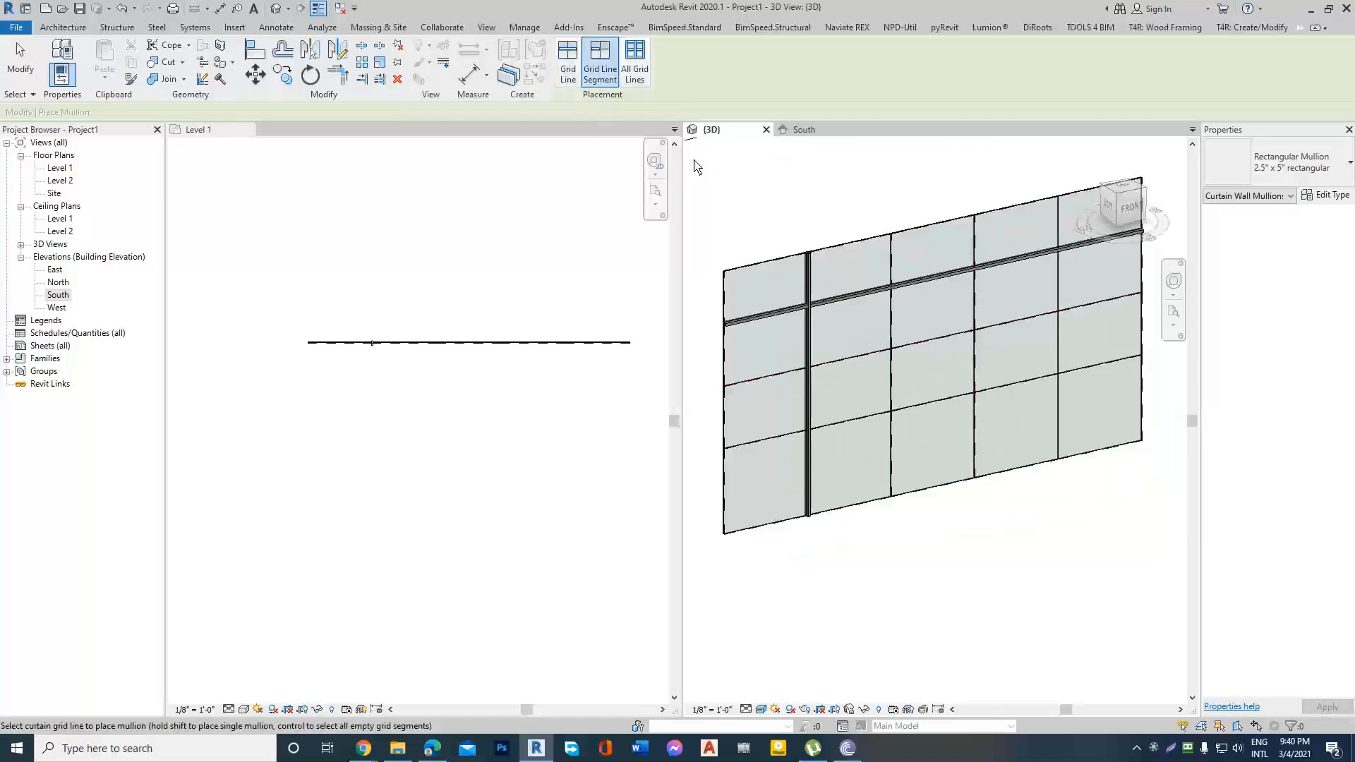
pyautogui.scroll(2, 877, 368)
pyautogui.scroll(-3, 878, 368)
pyautogui.click(858, 341)
pyautogui.click(894, 300)
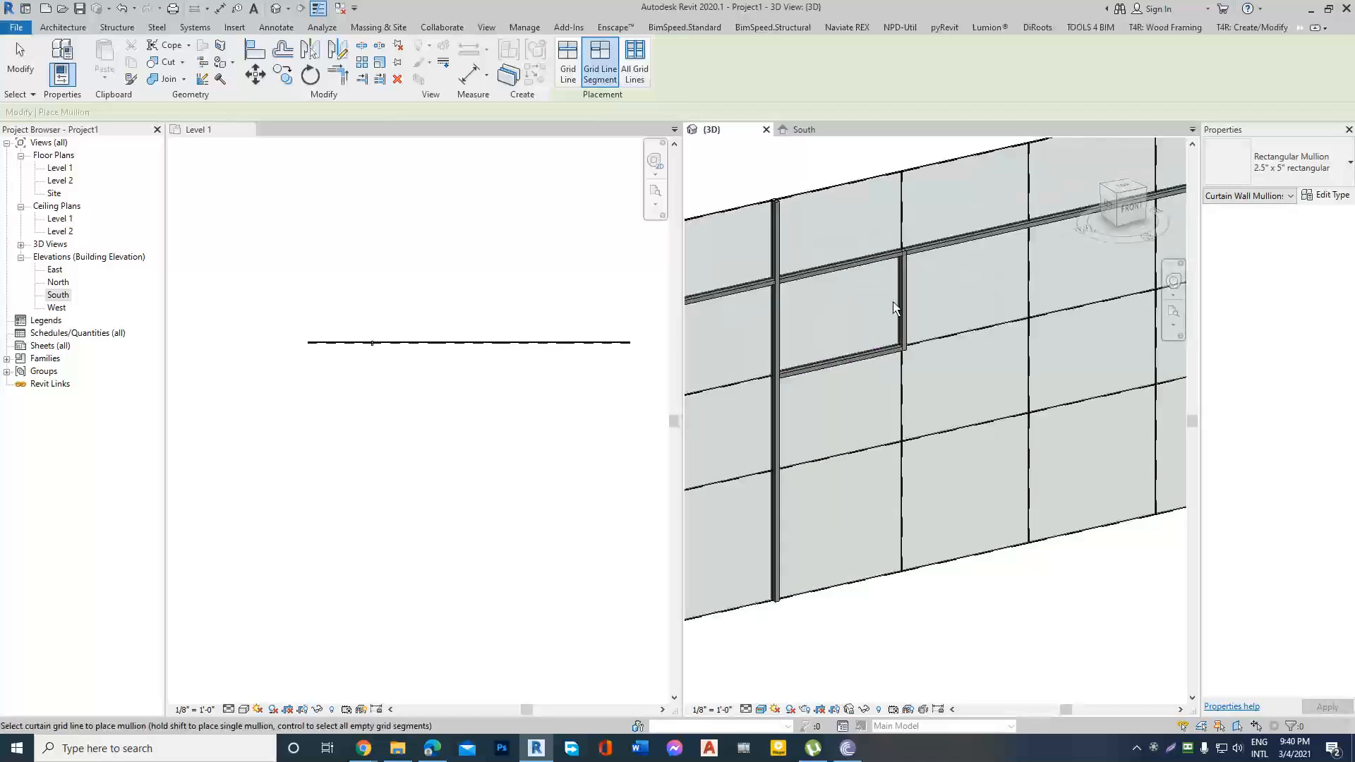
pyautogui.click(980, 290)
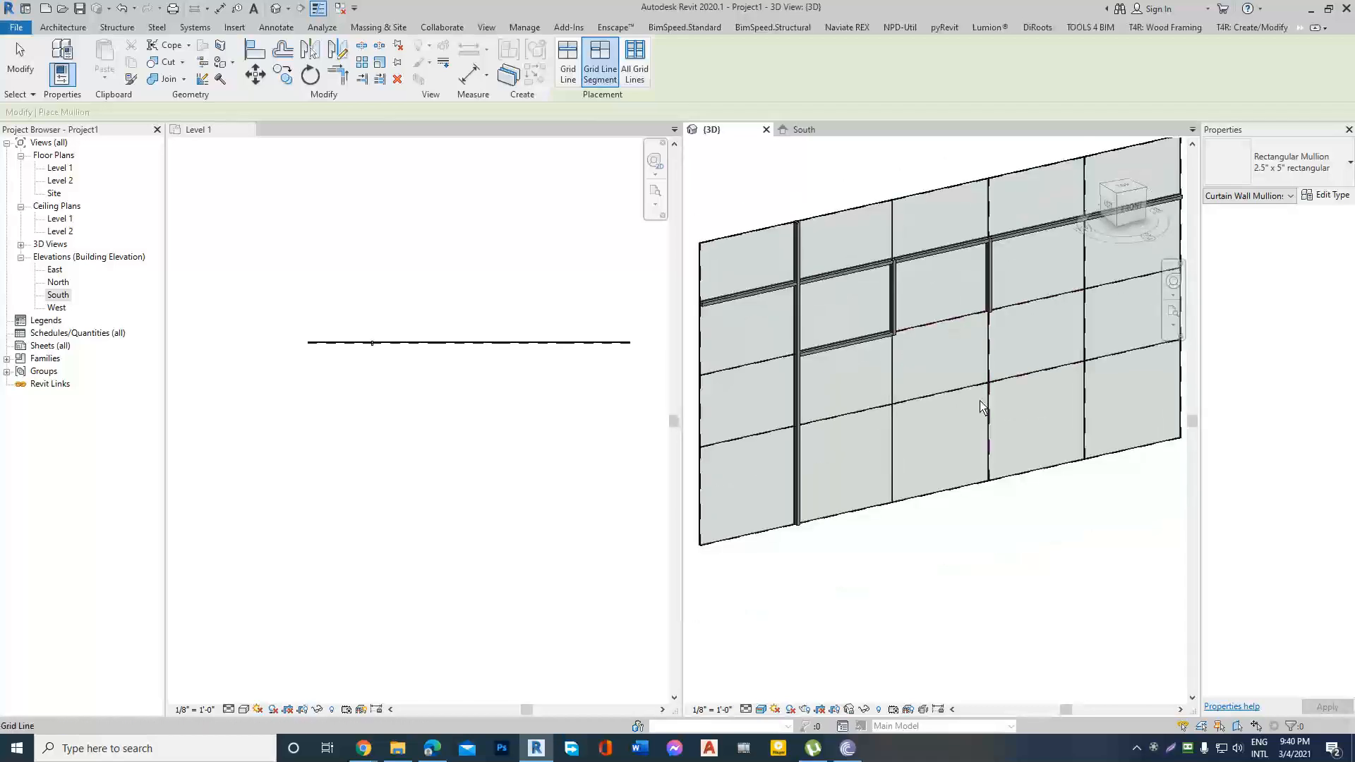
# Place a mullion on the segment below the third-row middle panel, and add mullions to all remaining grid lines of the curtain wall.
pyautogui.click(948, 396)
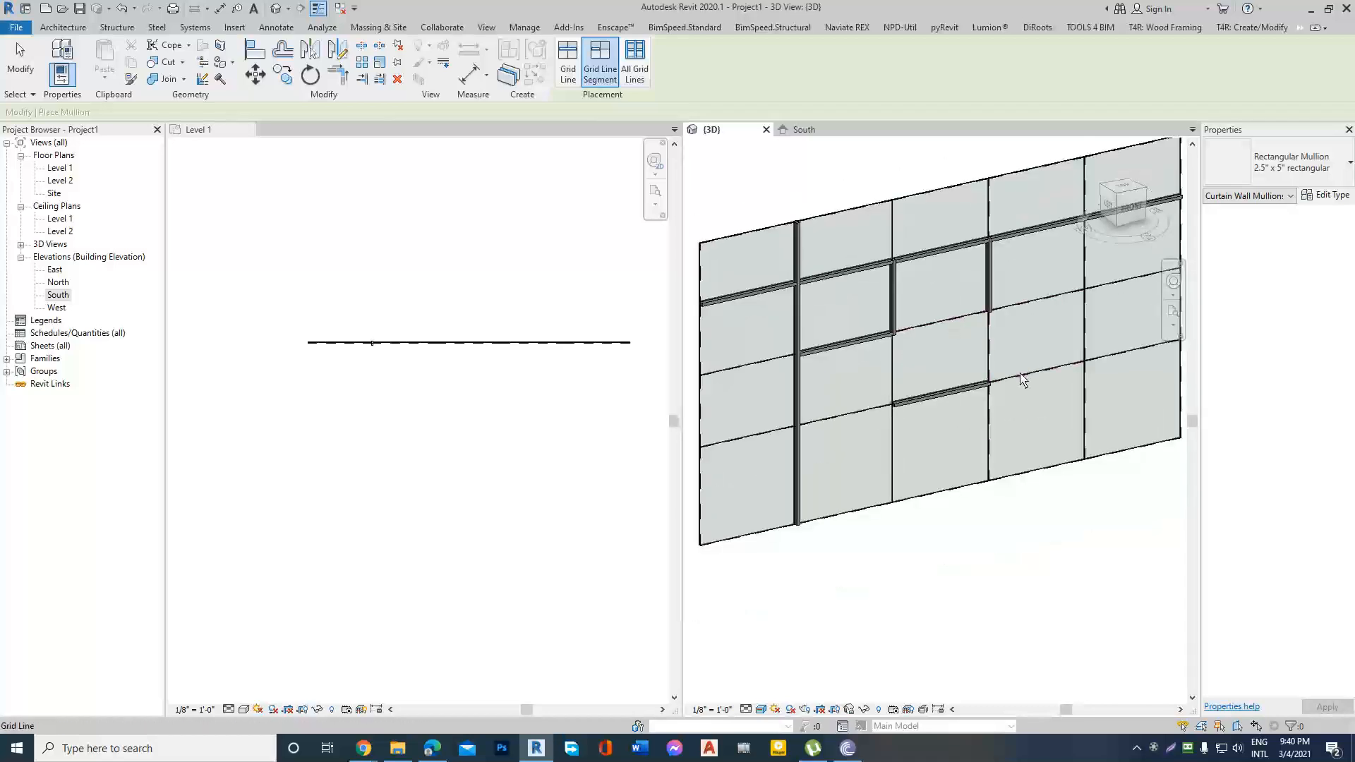
pyautogui.click(632, 68)
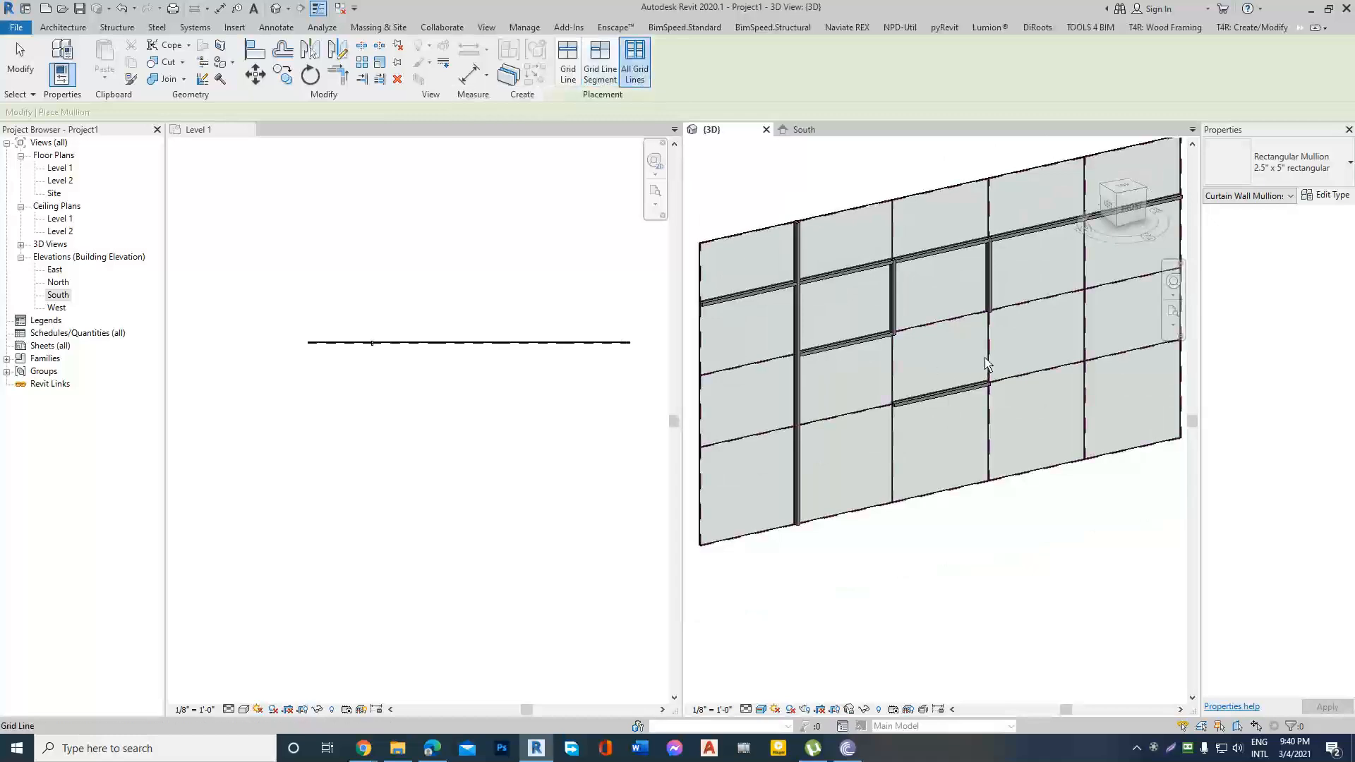
pyautogui.click(987, 362)
pyautogui.scroll(-3, 828, 375)
pyautogui.press('Escape')
# Change the profile of the 2.5" x 5" rectangular mullion type to C Shapes-Profile : C9X15.
pyautogui.scroll(4, 893, 355)
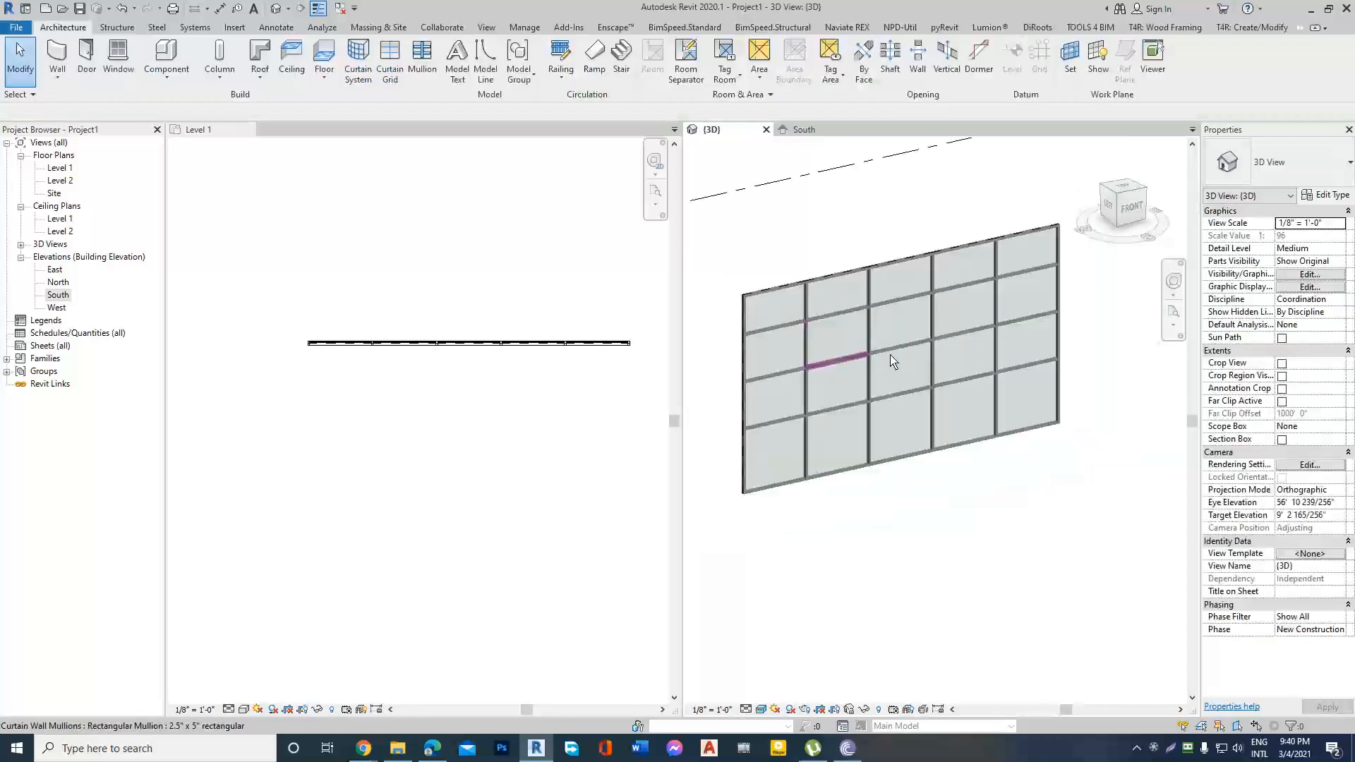
pyautogui.scroll(5, 891, 349)
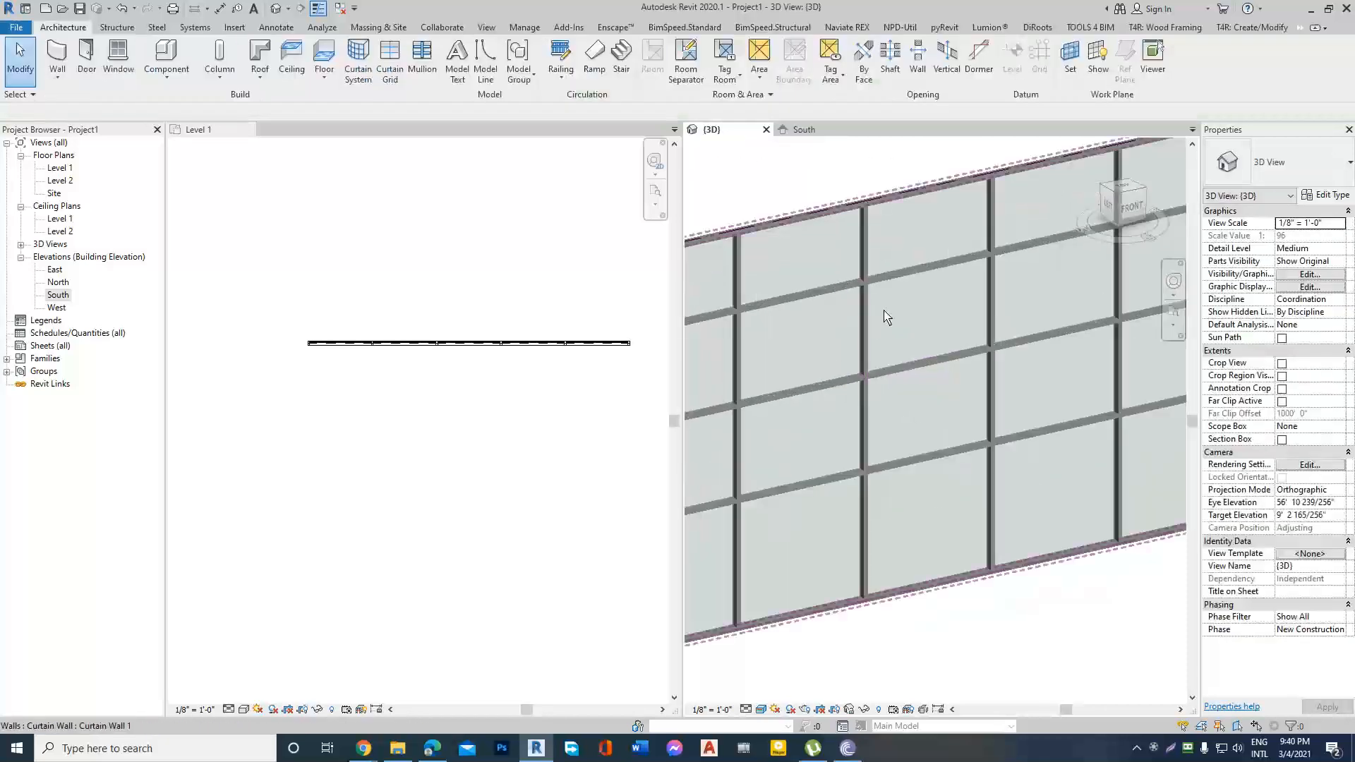
pyautogui.scroll(-4, 883, 338)
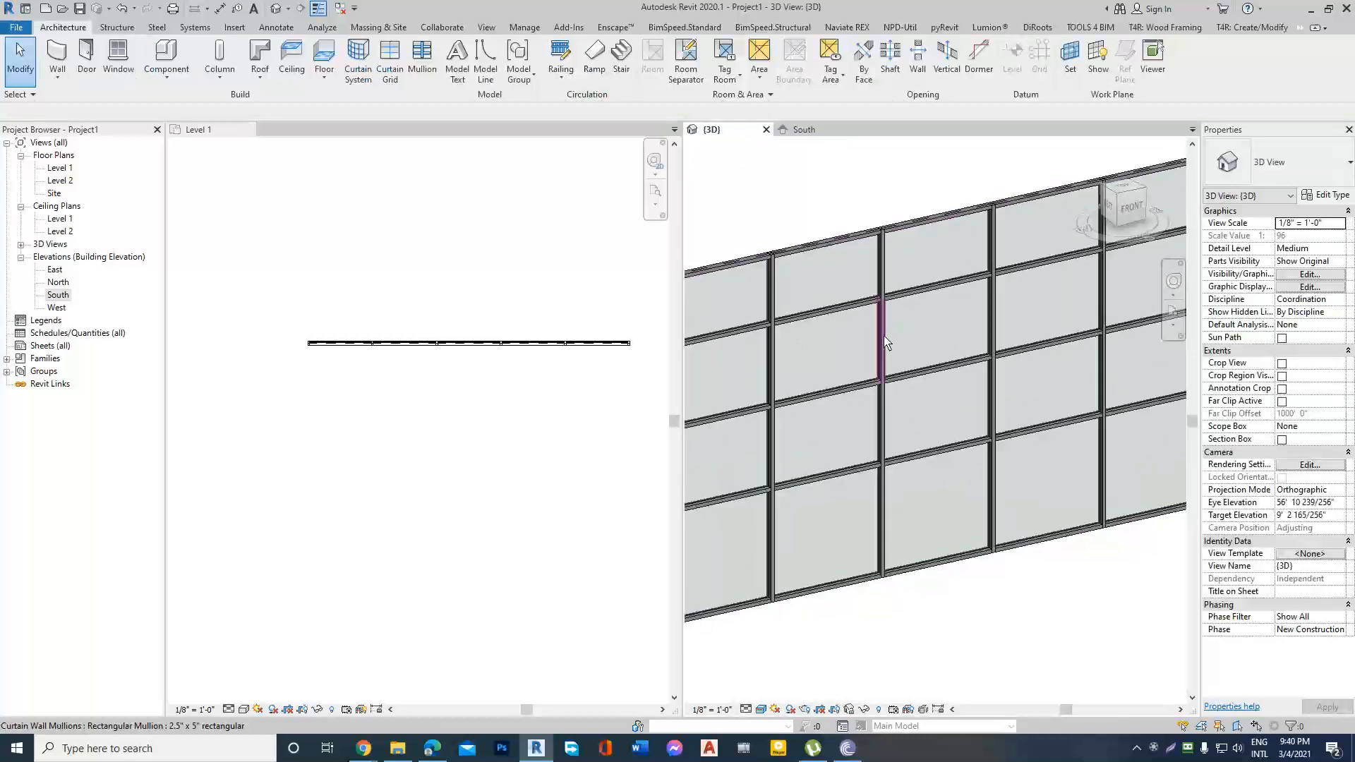
pyautogui.scroll(4, 895, 332)
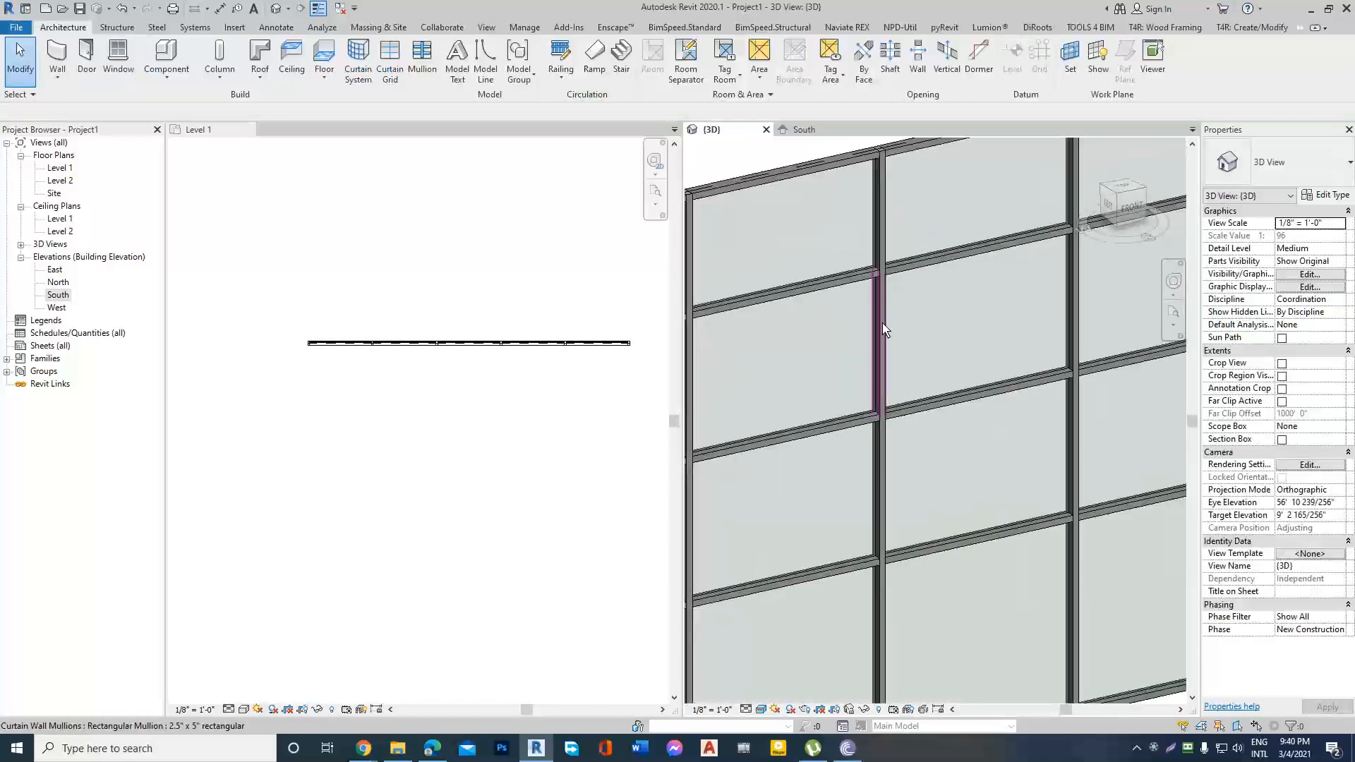
pyautogui.click(885, 332)
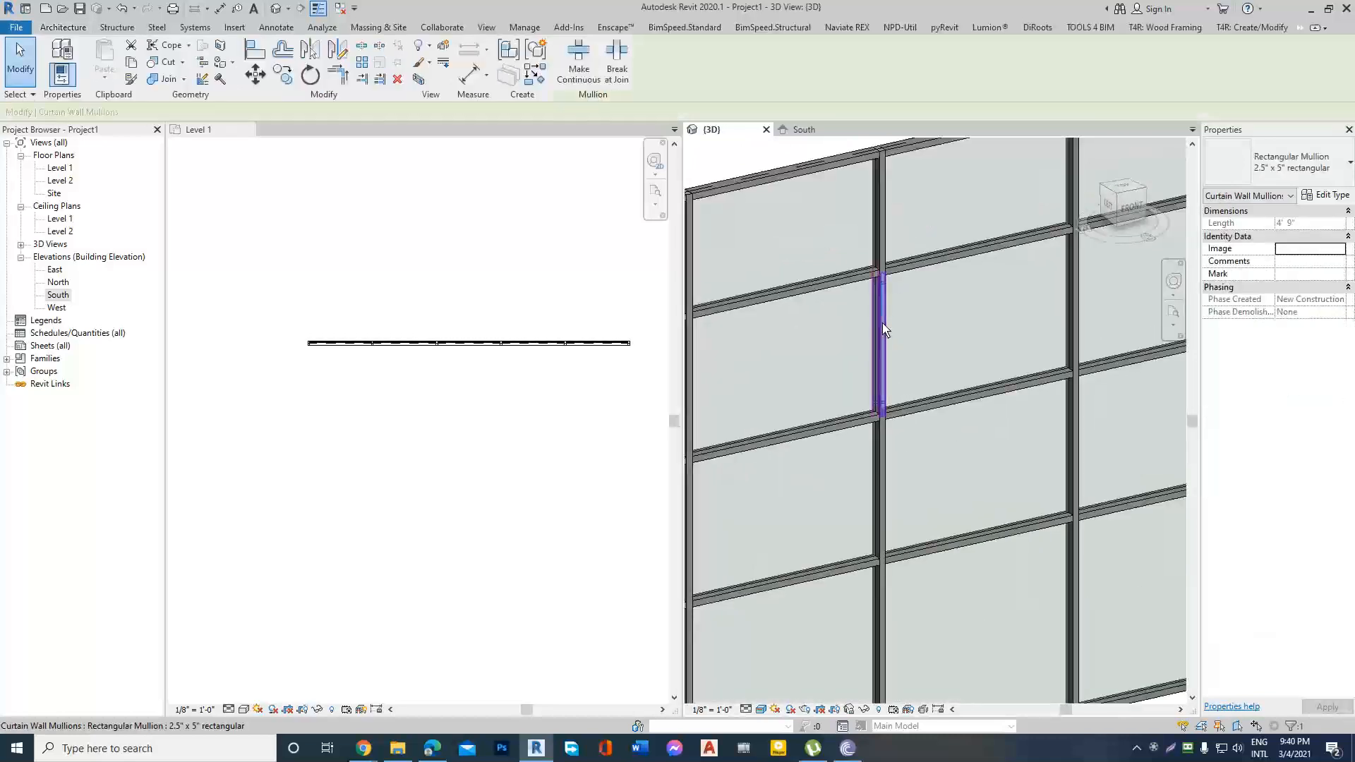
pyautogui.click(1333, 196)
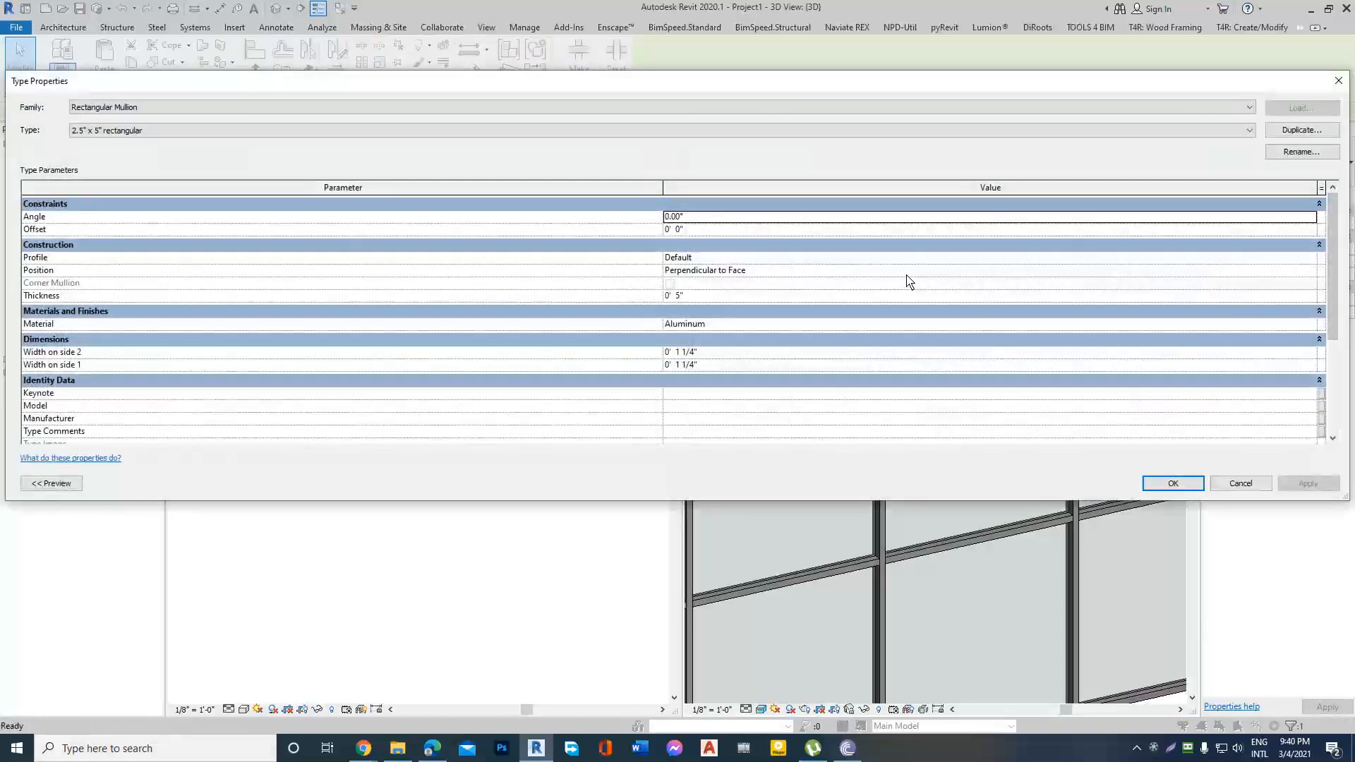
pyautogui.click(1310, 258)
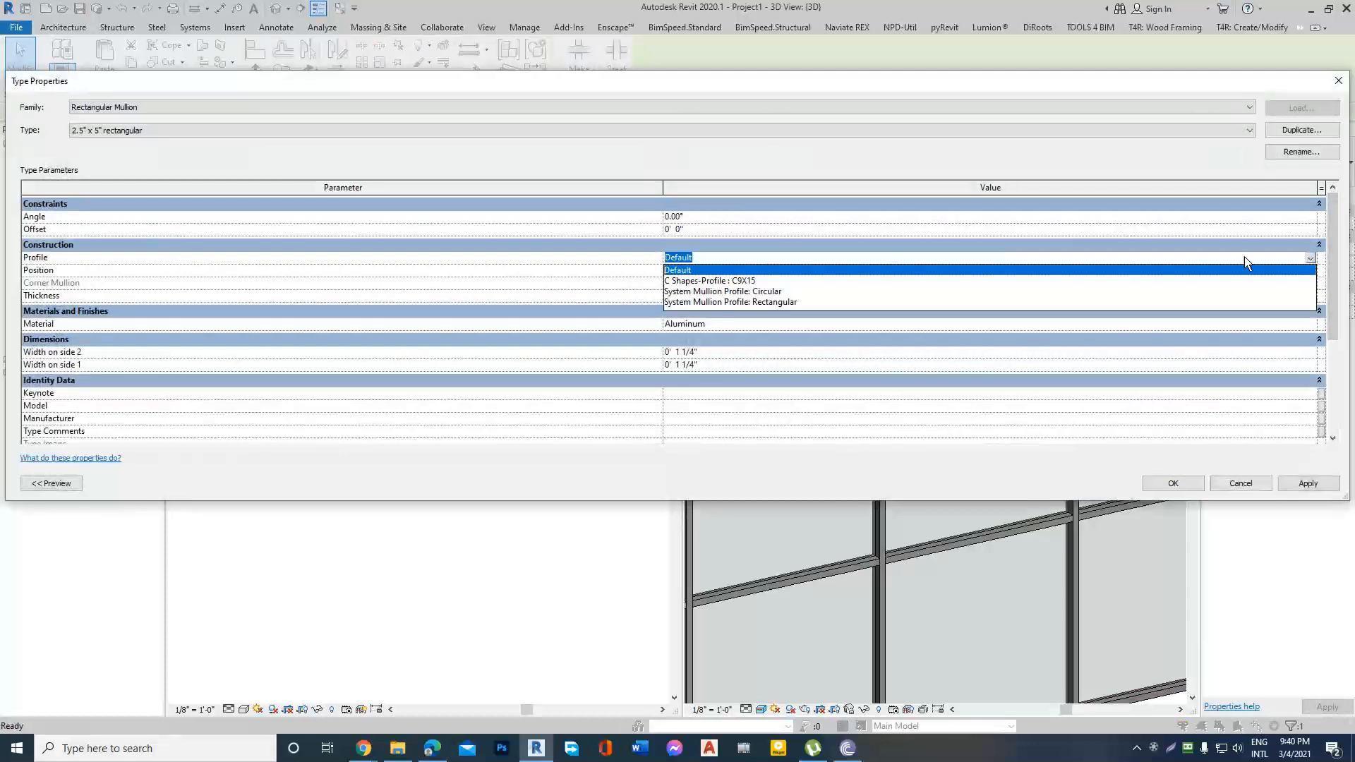
pyautogui.click(748, 281)
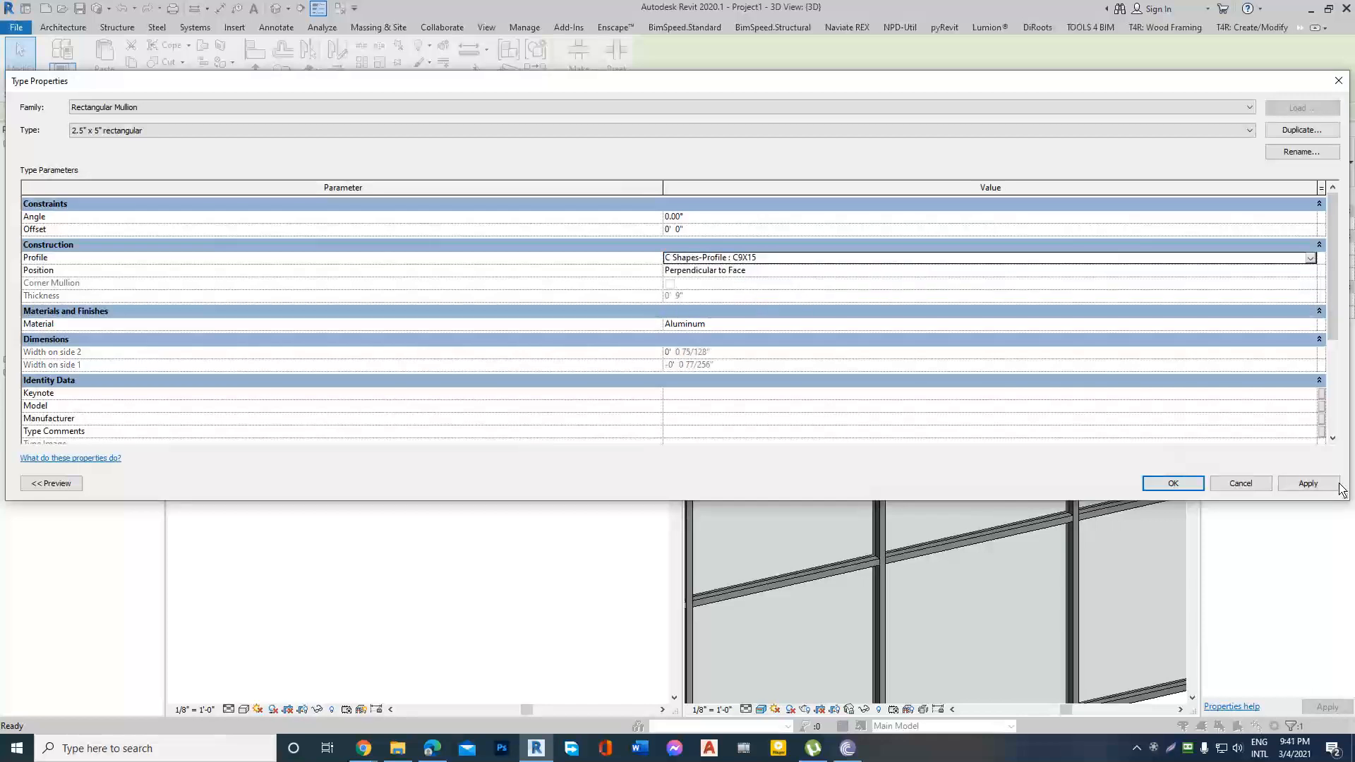
pyautogui.click(1307, 484)
pyautogui.click(1173, 483)
pyautogui.press('Escape')
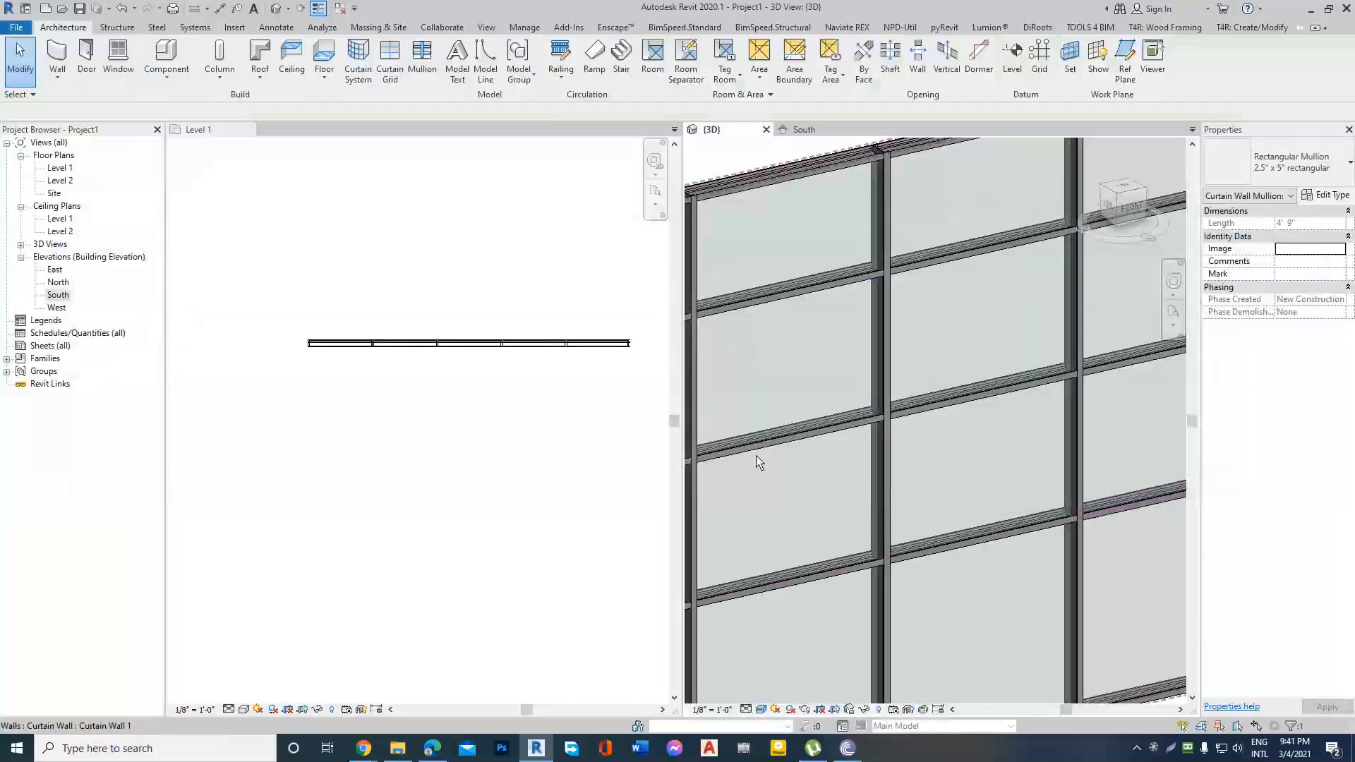
# Examine the reshaped mullions up close and across the whole curtain wall in the 3D view.
pyautogui.scroll(-5, 1039, 342)
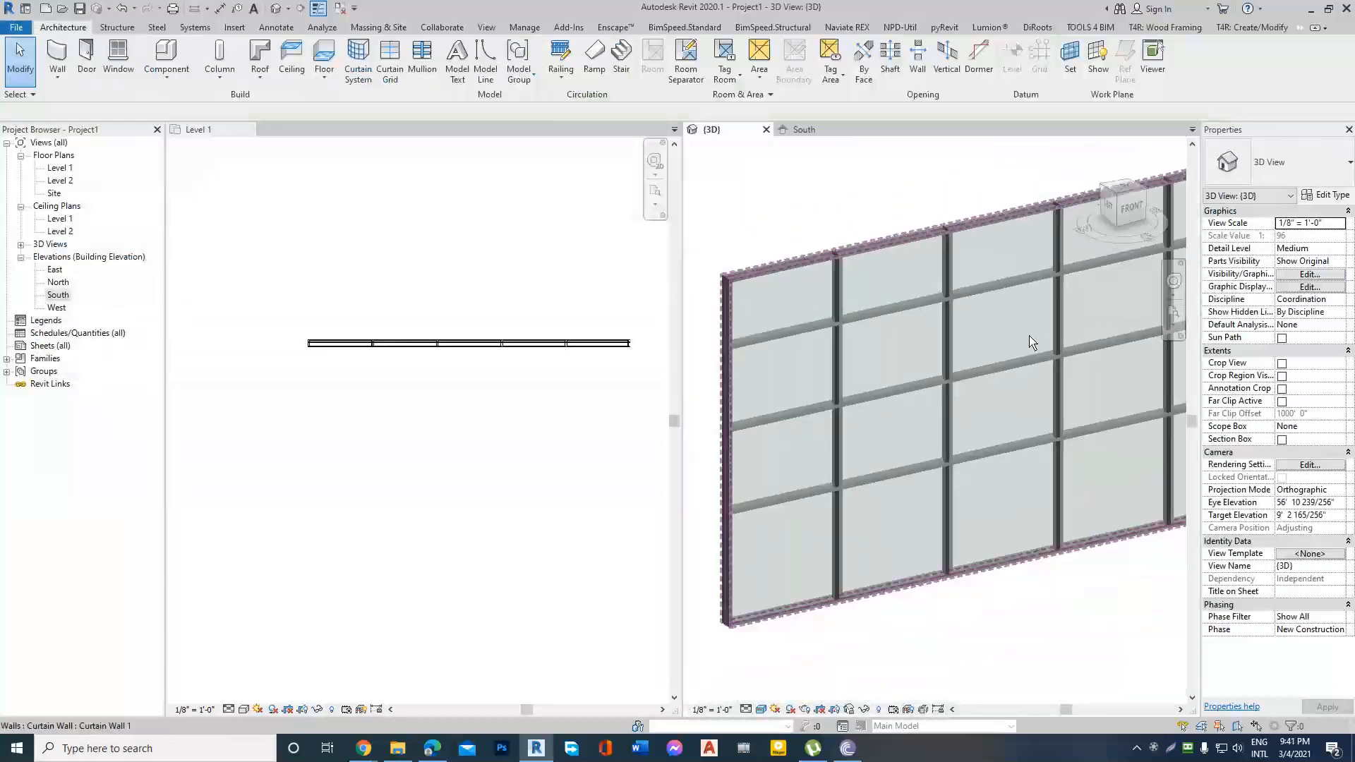
pyautogui.scroll(4, 989, 385)
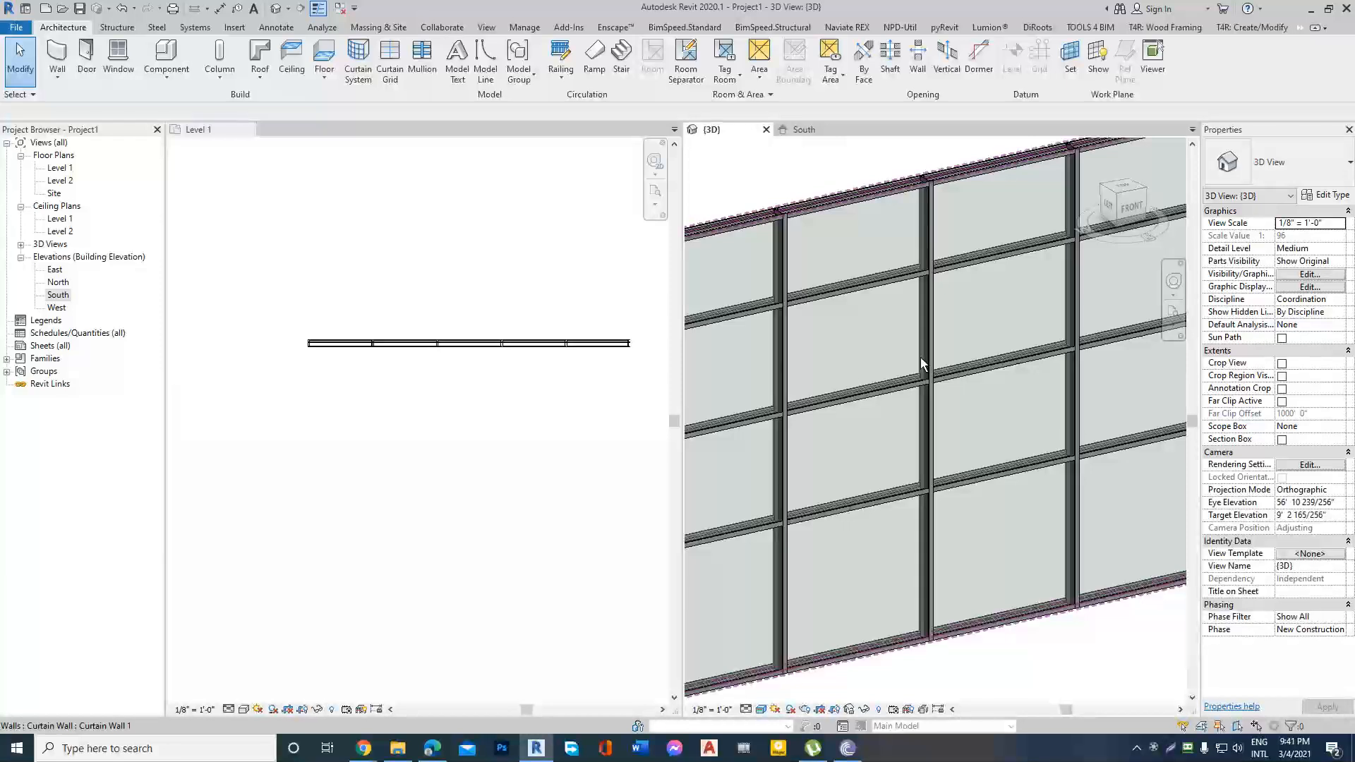
pyautogui.scroll(4, 921, 357)
pyautogui.scroll(-5, 938, 366)
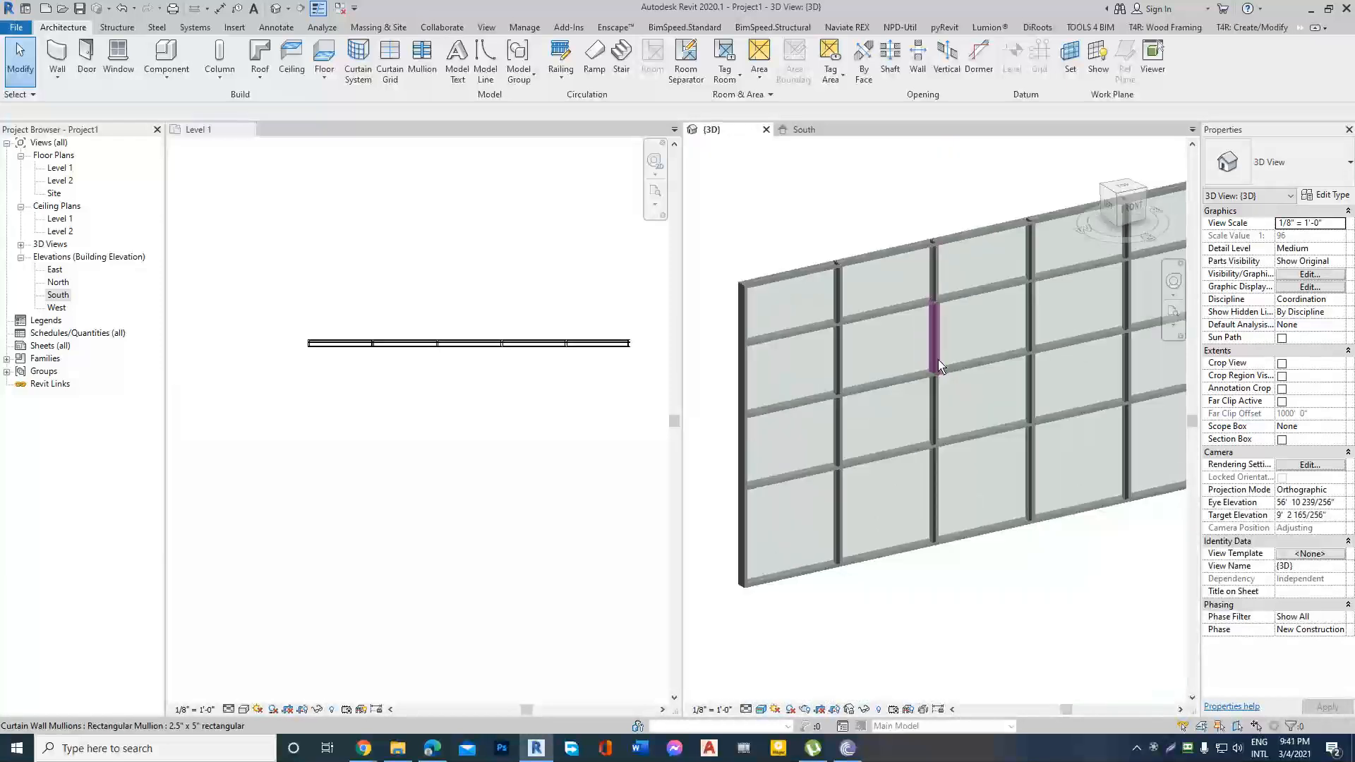
pyautogui.click(1350, 164)
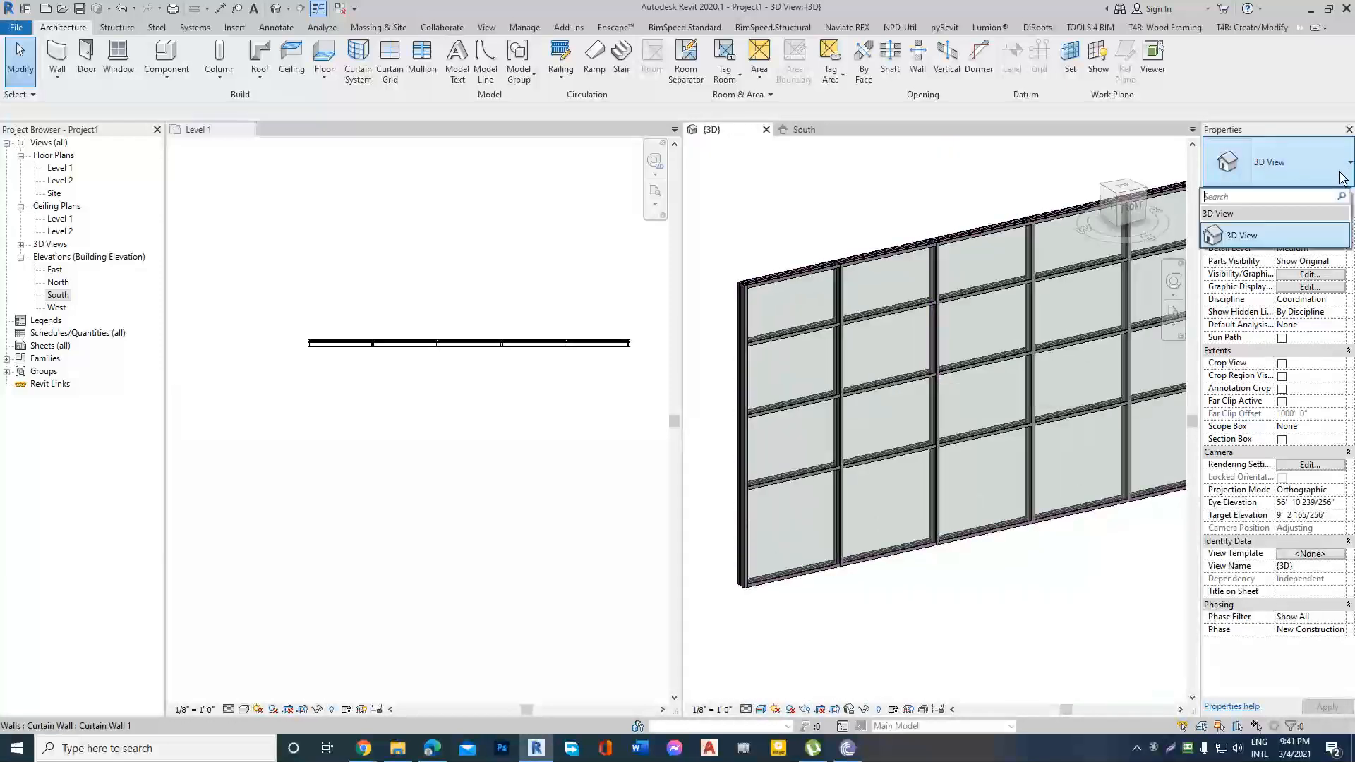
pyautogui.scroll(-2, 958, 243)
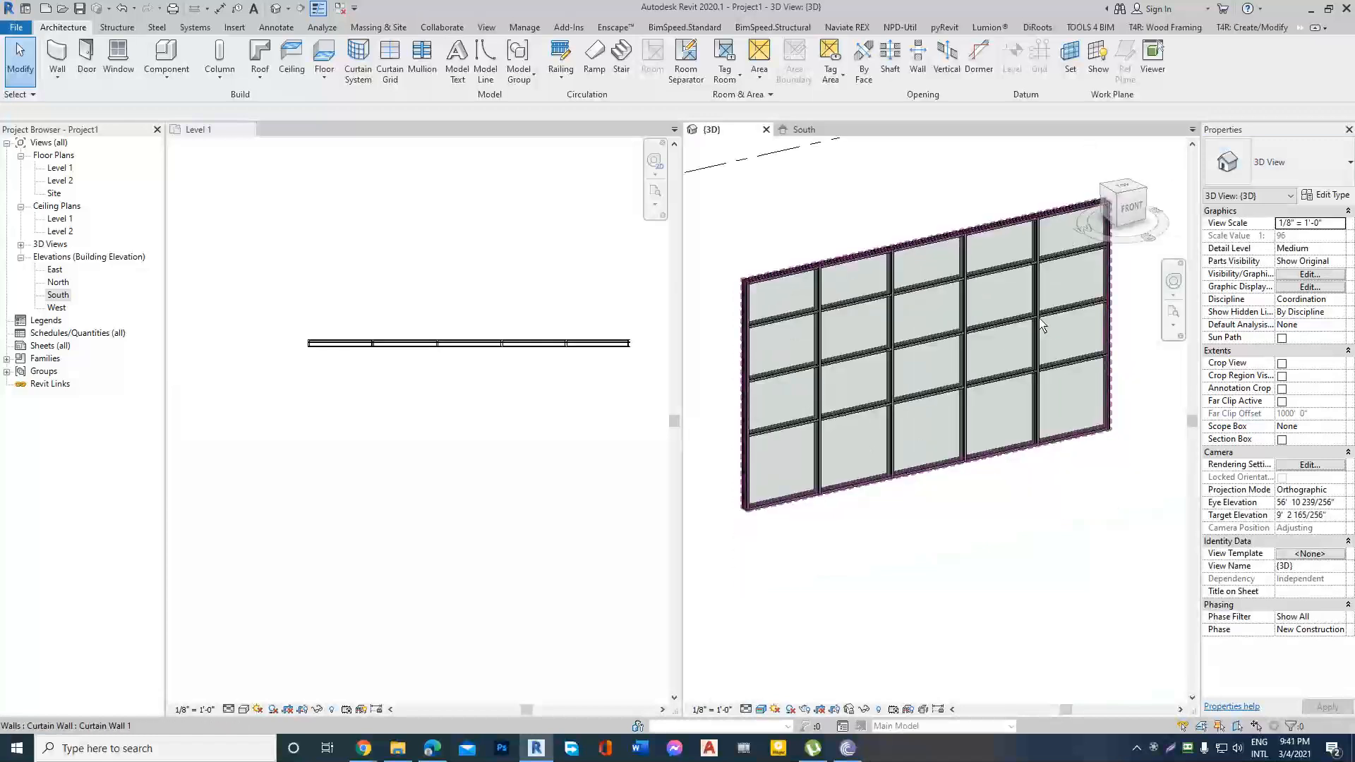
pyautogui.scroll(-1, 935, 387)
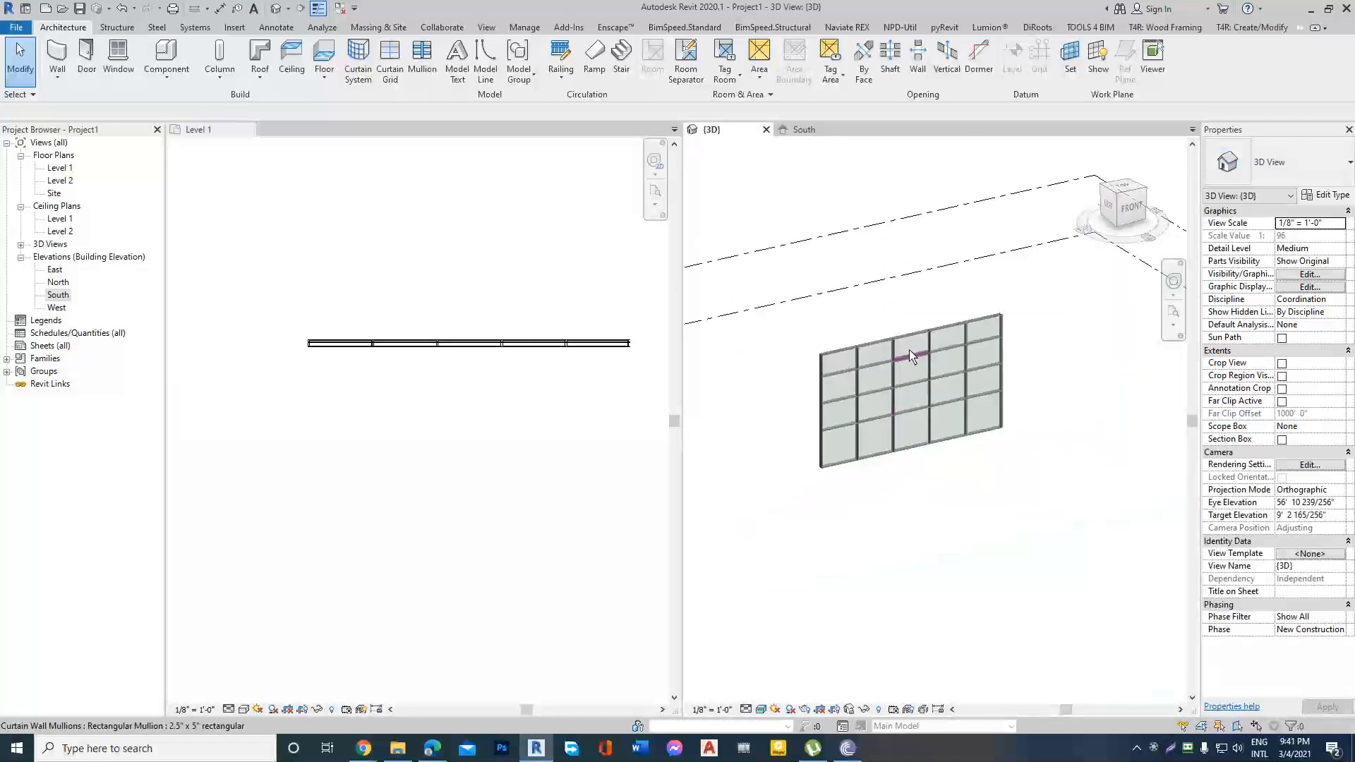
pyautogui.moveTo(813, 254); pyautogui.dragTo(798, 317, button='middle')
pyautogui.scroll(-2, 443, 401)
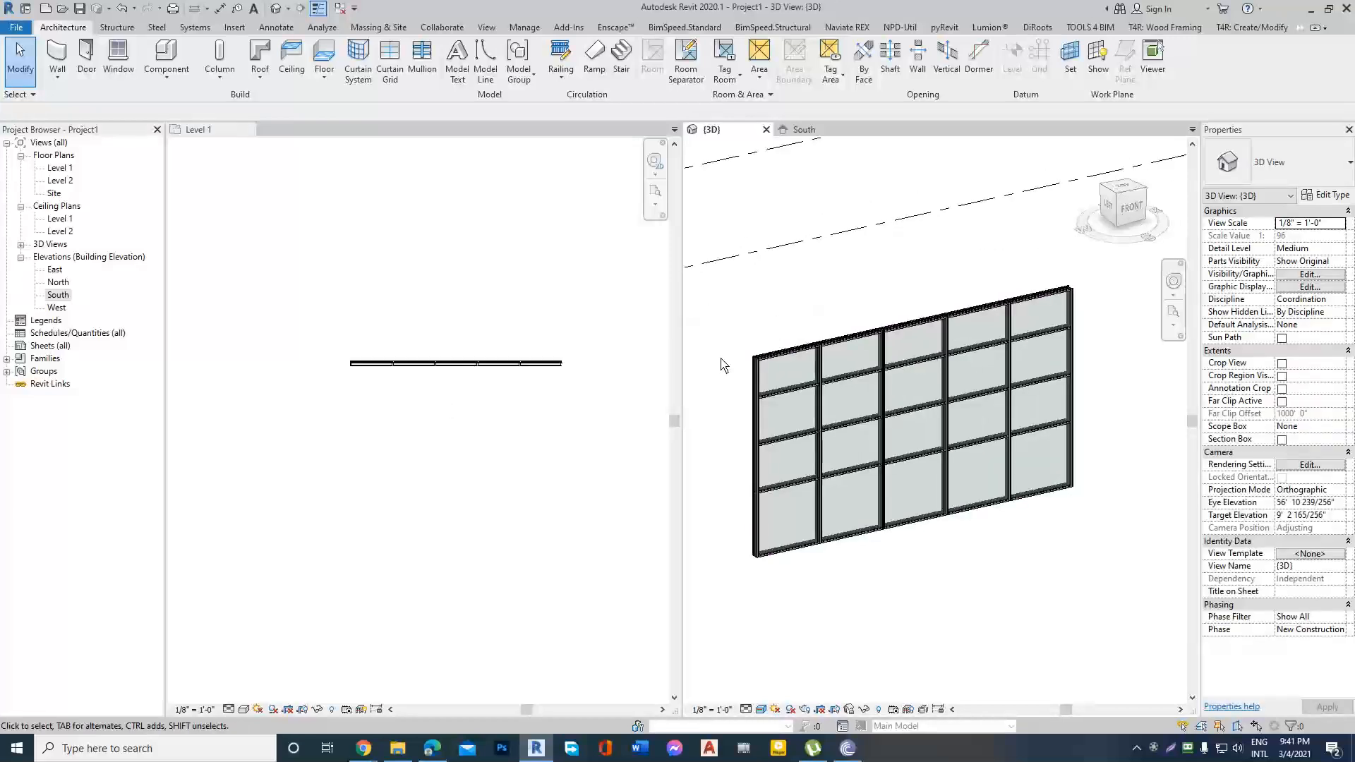
pyautogui.click(774, 358)
pyautogui.scroll(2, 841, 387)
pyautogui.press('Escape')
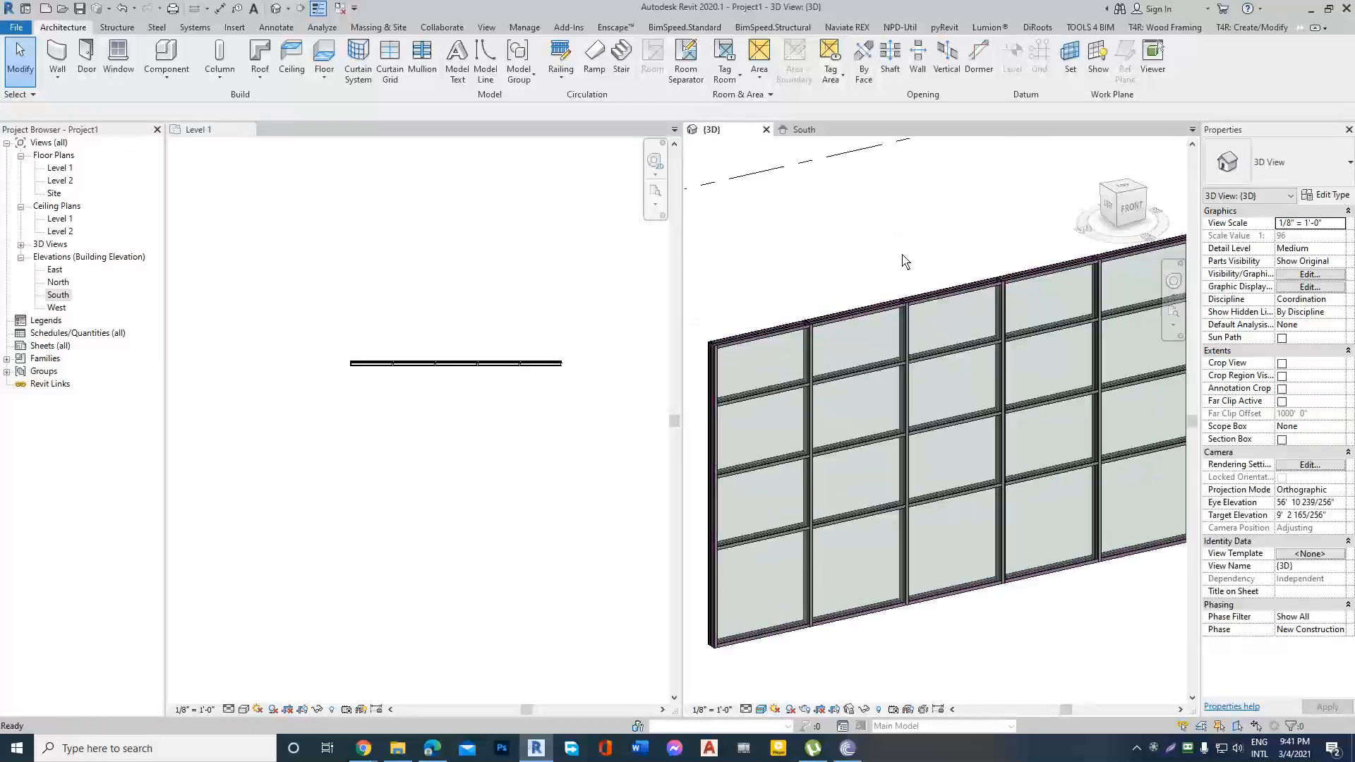
pyautogui.scroll(-2, 1097, 340)
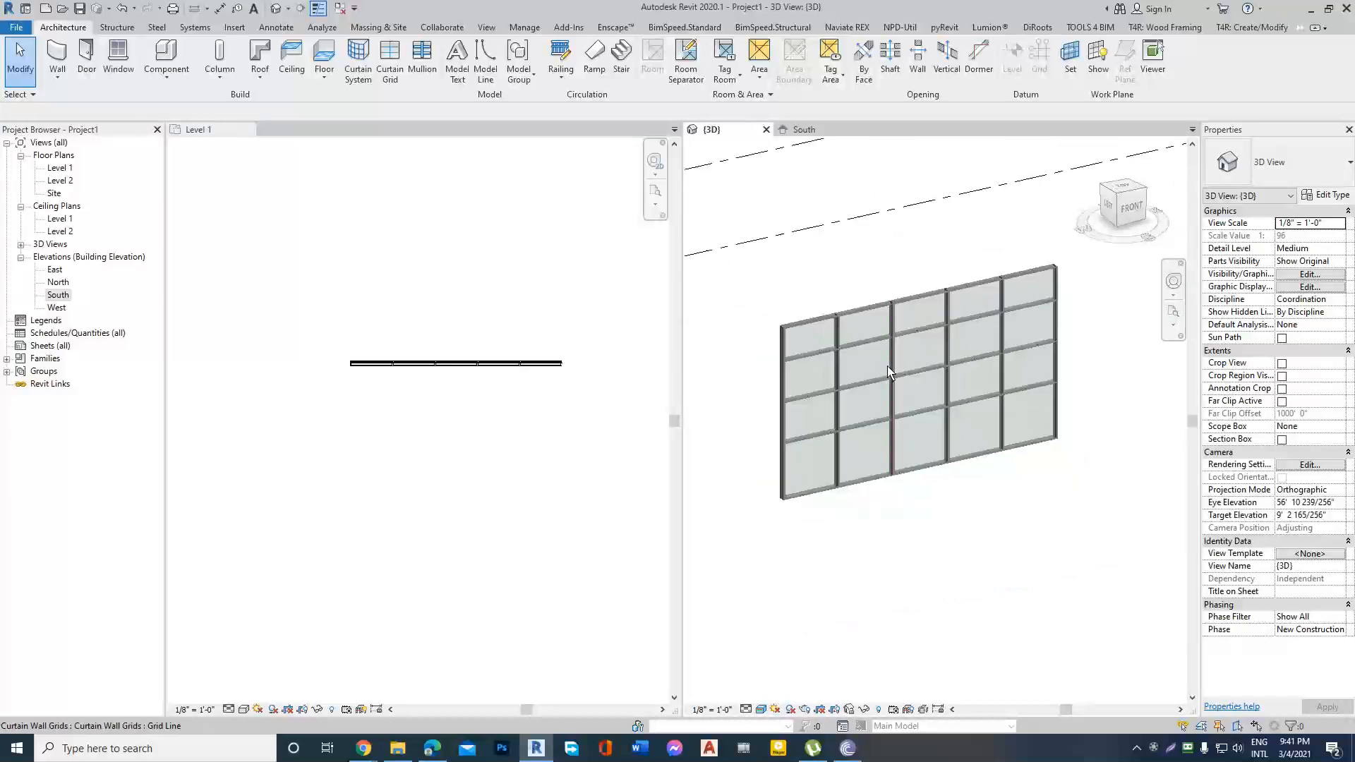
pyautogui.scroll(-2, 889, 357)
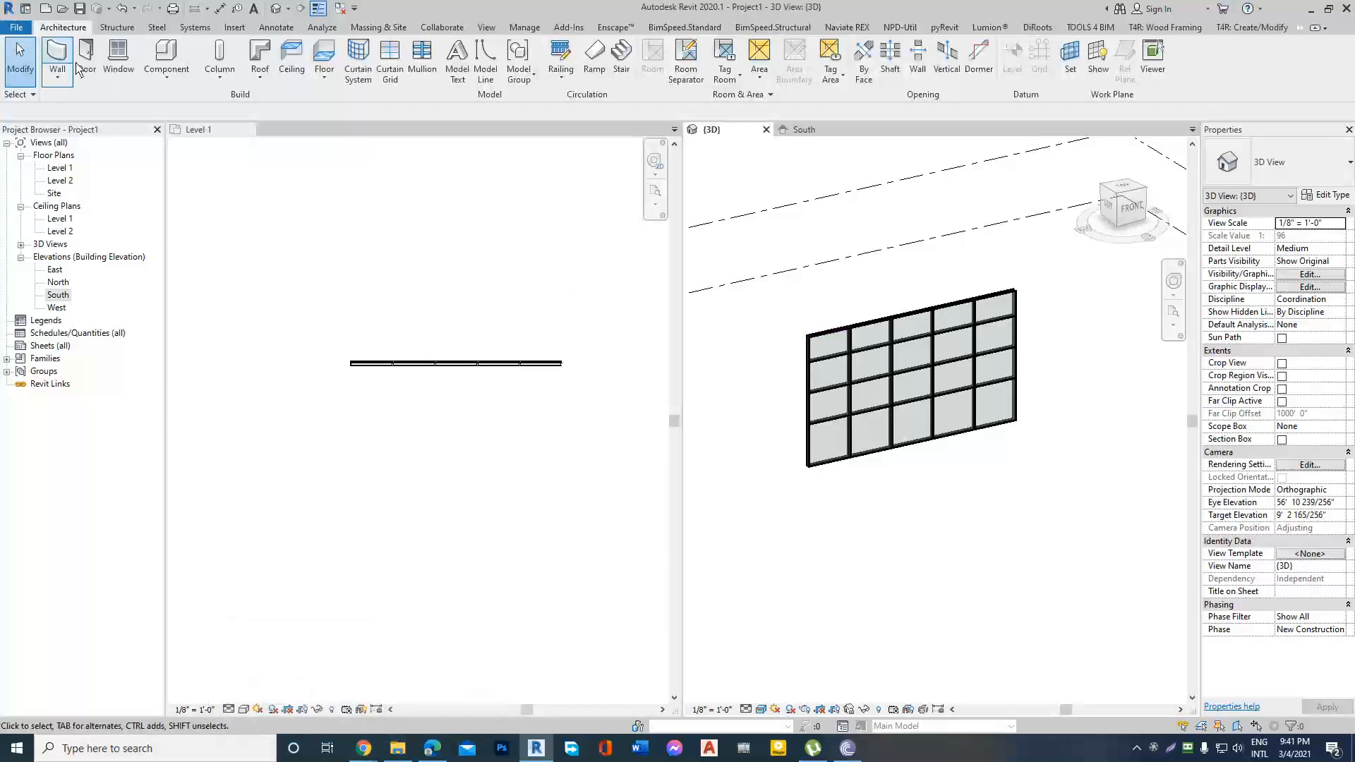
# Draw an Exterior - Brick Over CMU w Metal Stud stacked wall, about 31' long, horizontally below the curtain wall in the Level 1 plan.
pyautogui.click(68, 82)
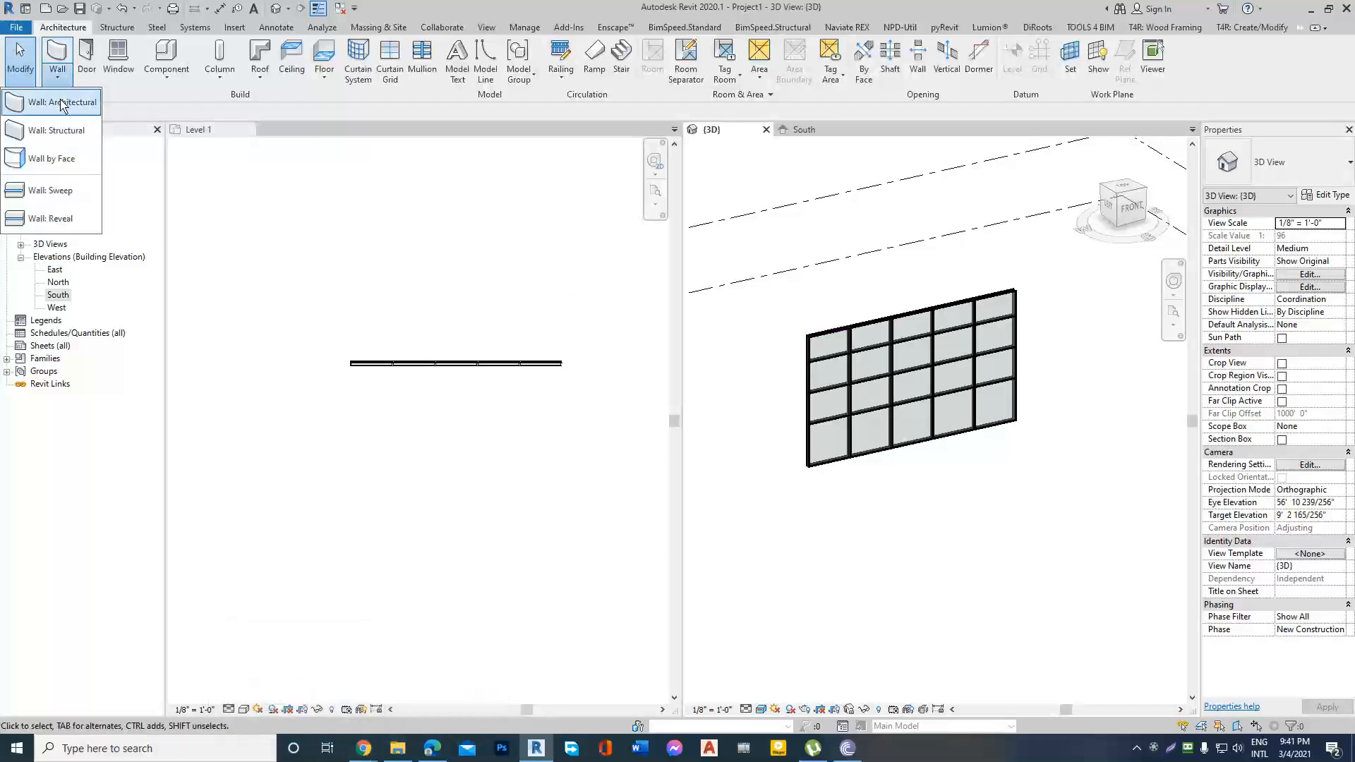
pyautogui.click(1349, 162)
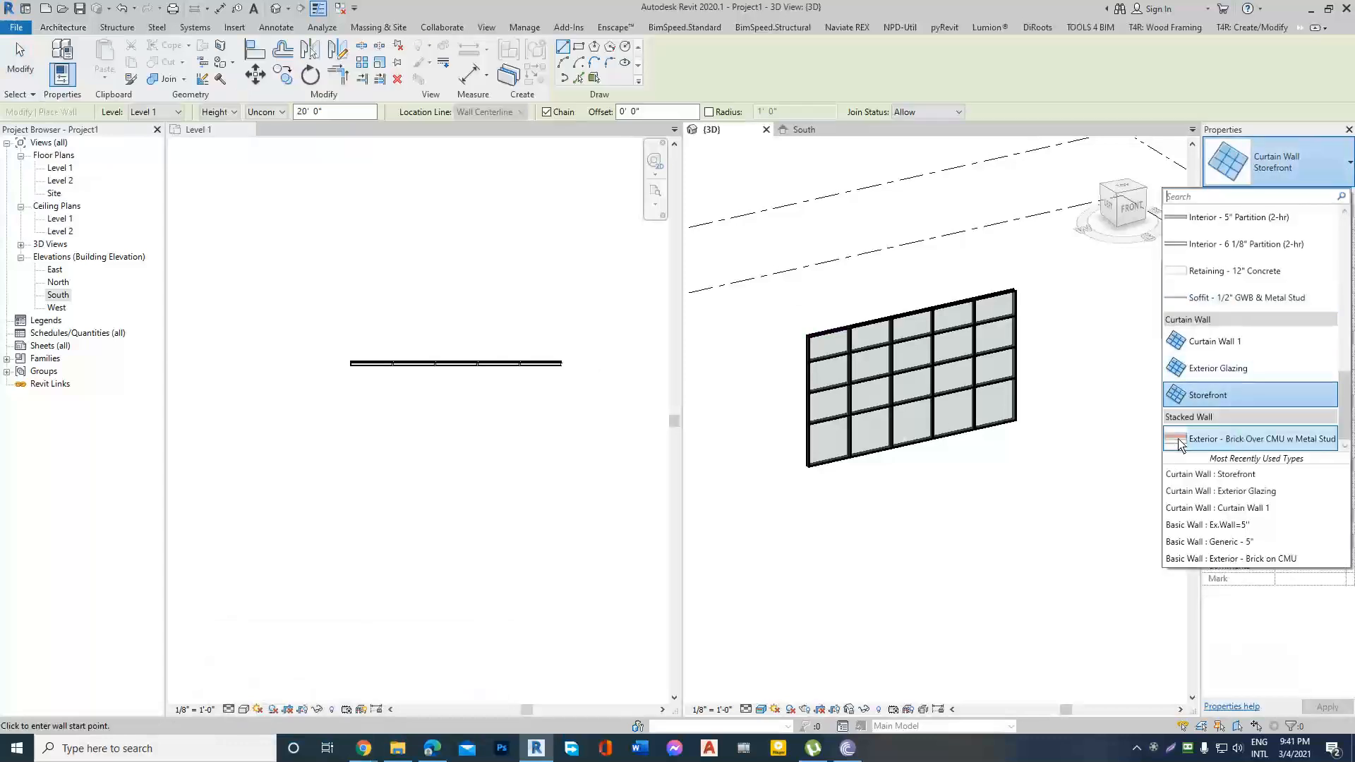
pyautogui.click(1249, 439)
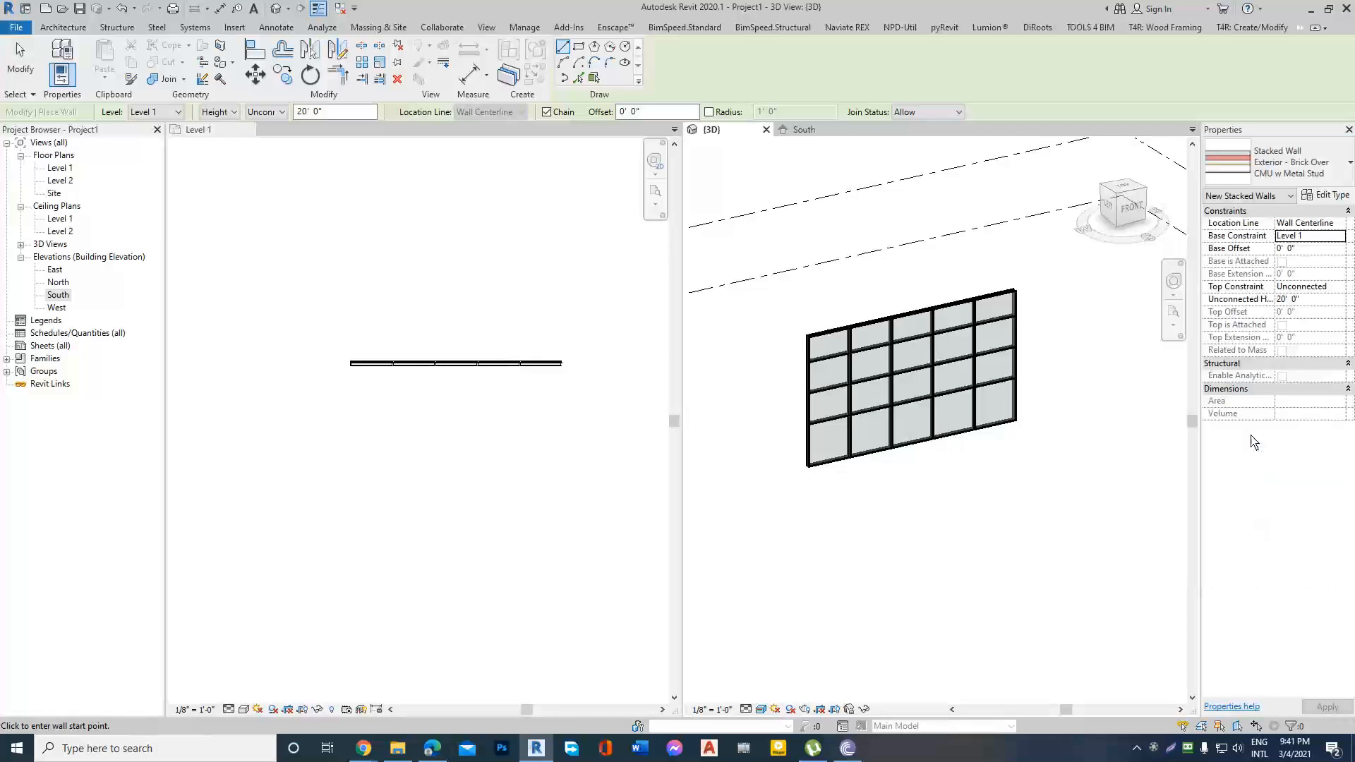
pyautogui.scroll(-2, 641, 407)
pyautogui.scroll(2, 466, 423)
pyautogui.scroll(-2, 405, 434)
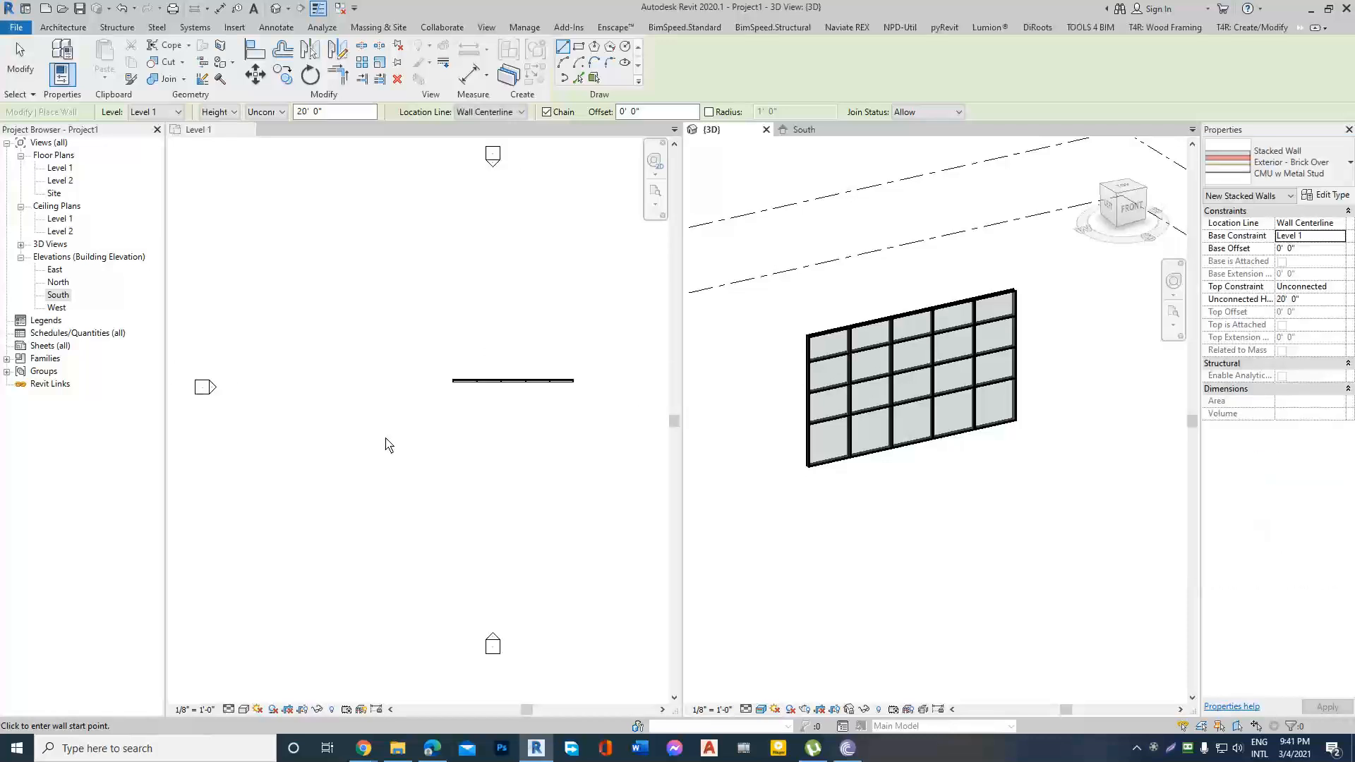
pyautogui.click(388, 437)
pyautogui.click(423, 436)
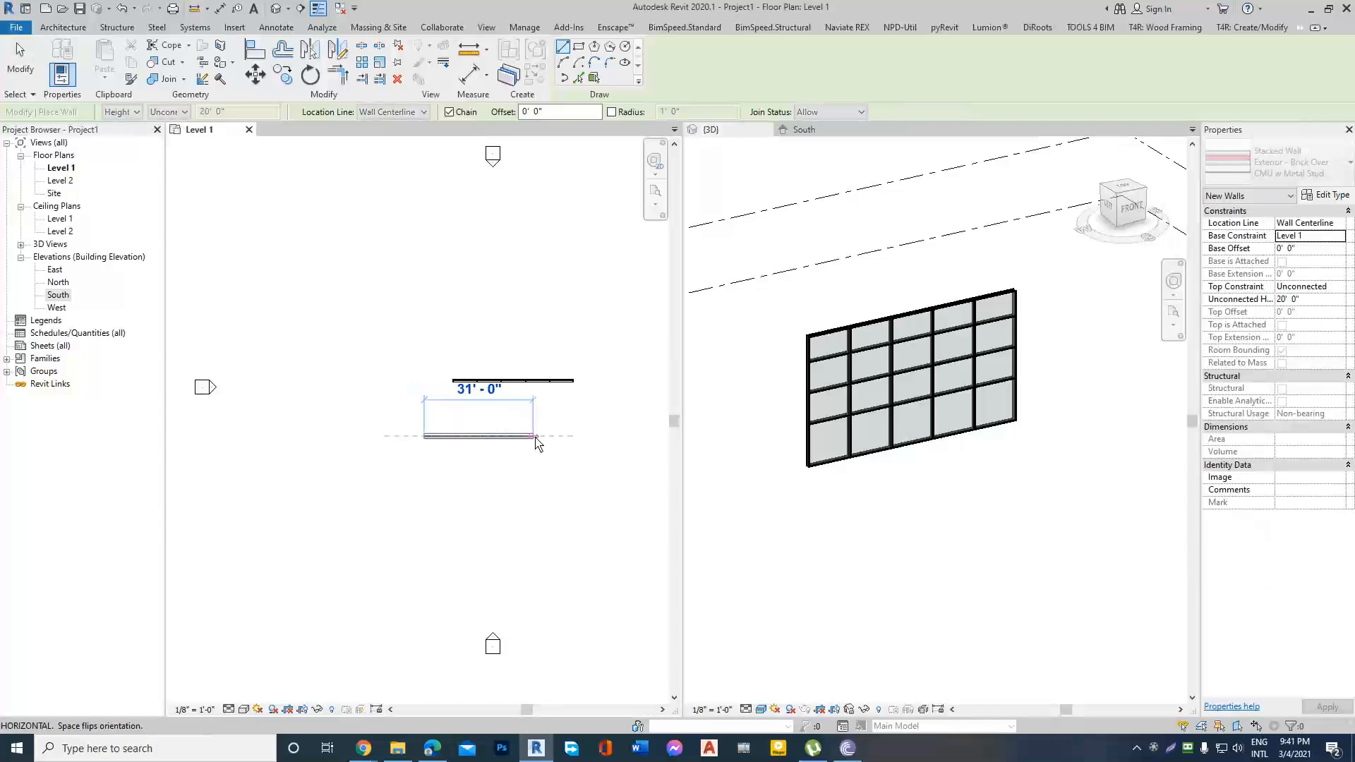
pyautogui.click(537, 435)
pyautogui.press('Escape')
pyautogui.press('Escape')
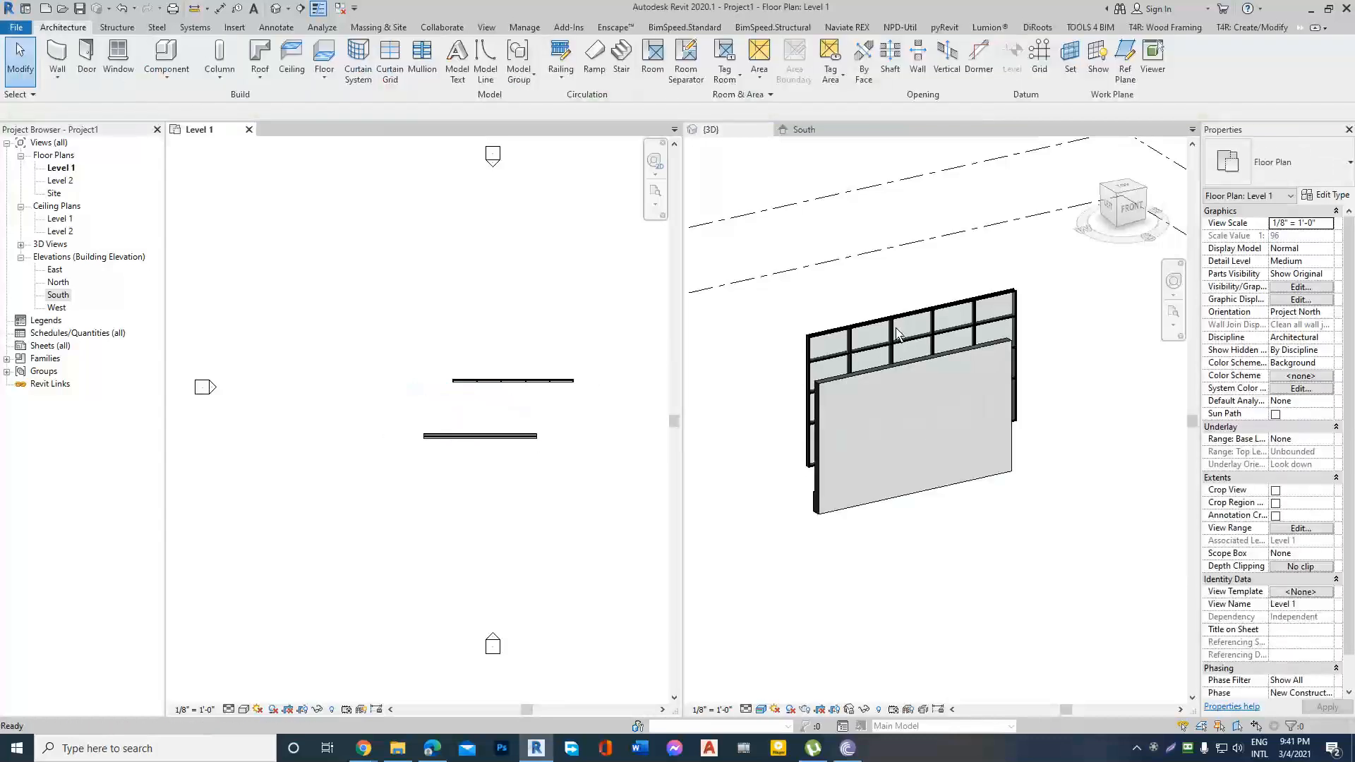
# Delete the curtain wall with all its mullions from the Level 1 plan, keeping the stacked wall.
pyautogui.click(883, 323)
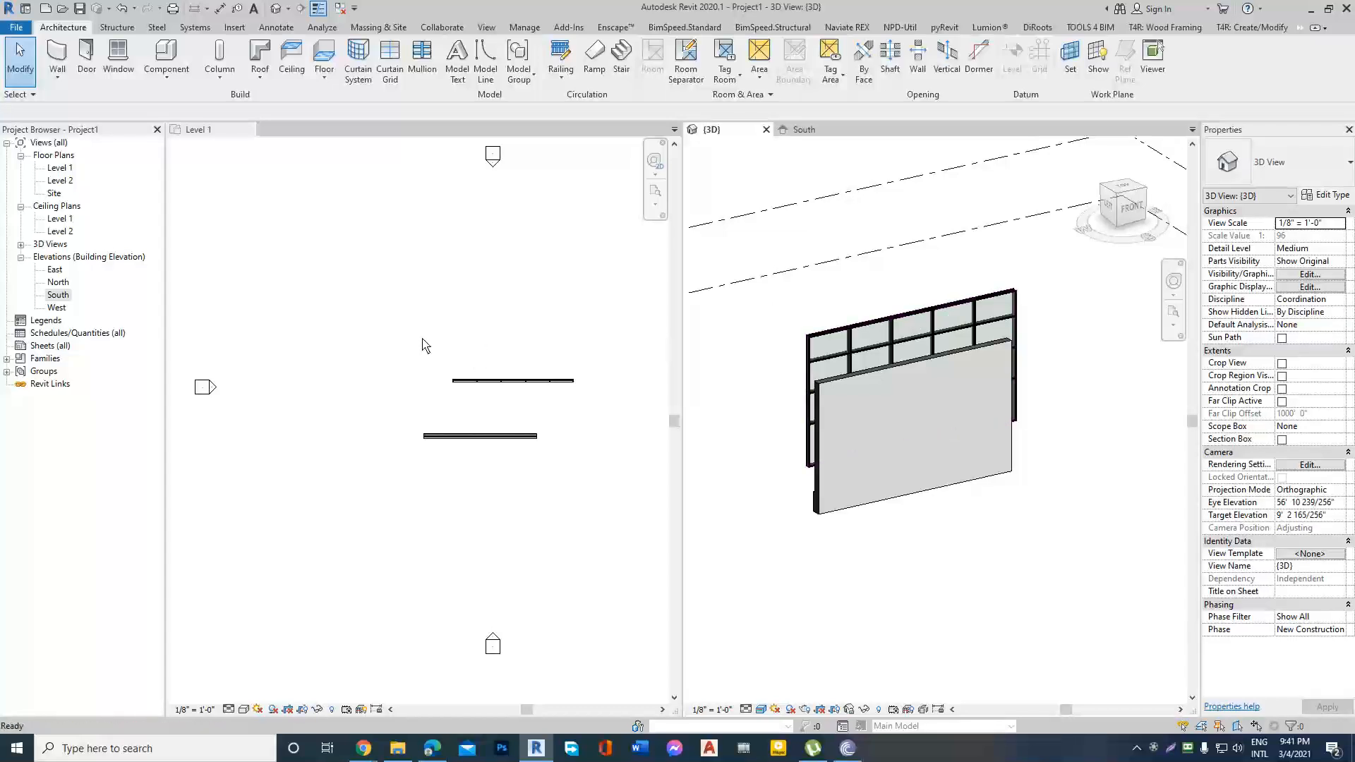
pyautogui.click(612, 399)
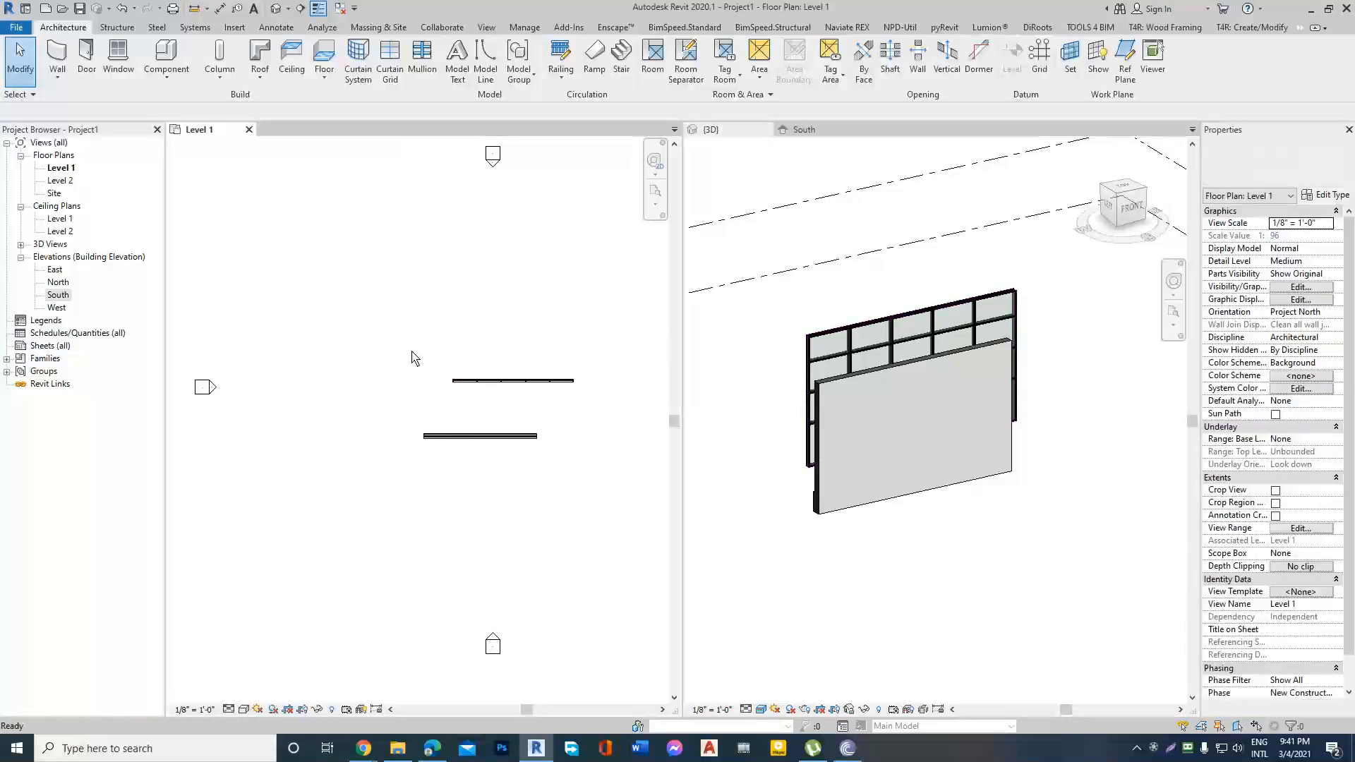
pyautogui.moveTo(400, 348); pyautogui.dragTo(608, 408)
pyautogui.press('Delete')
# Examine the stacked wall's exterior face and end in the 3D view, especially where the upper wall meets the base.
pyautogui.click(802, 332)
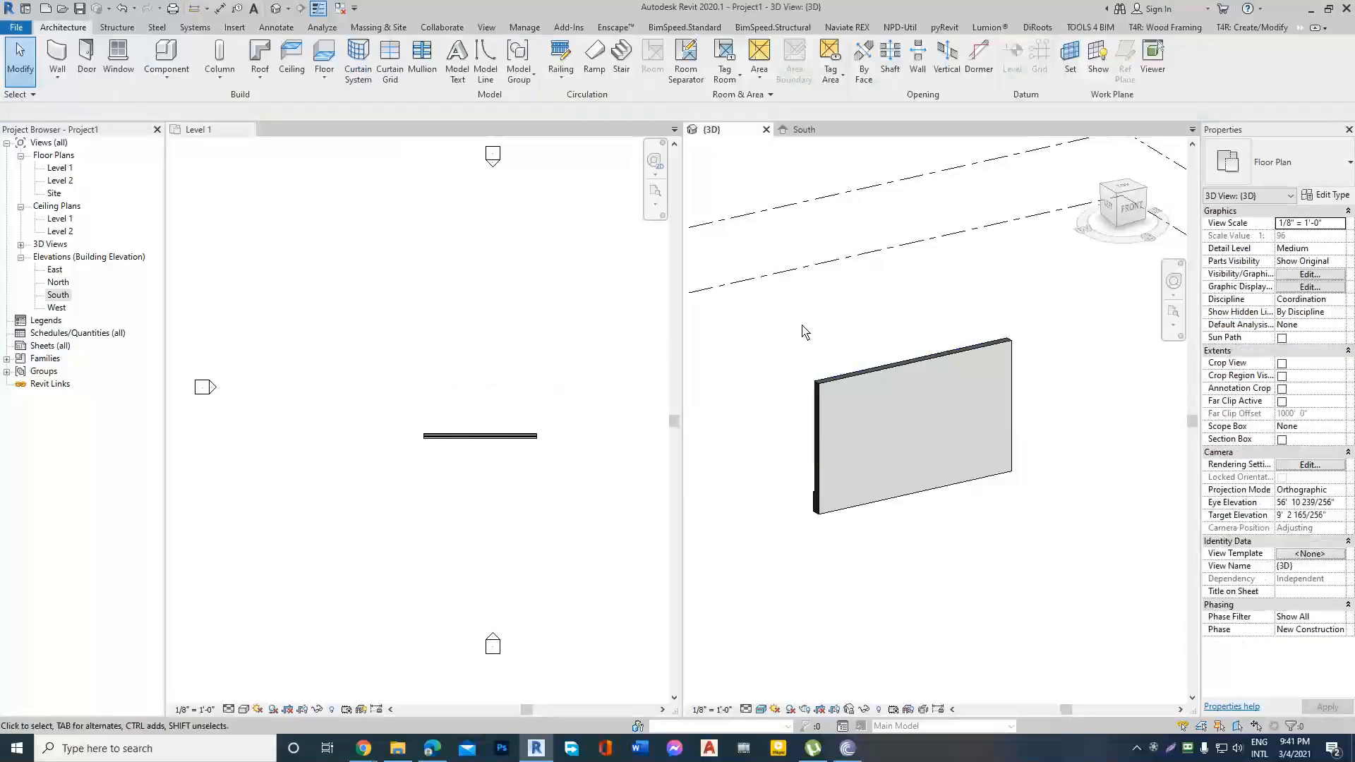
pyautogui.keyDown('shift'); pyautogui.moveTo(826, 371); pyautogui.dragTo(998, 460, button='middle'); pyautogui.keyUp('shift')
pyautogui.scroll(2, 793, 446)
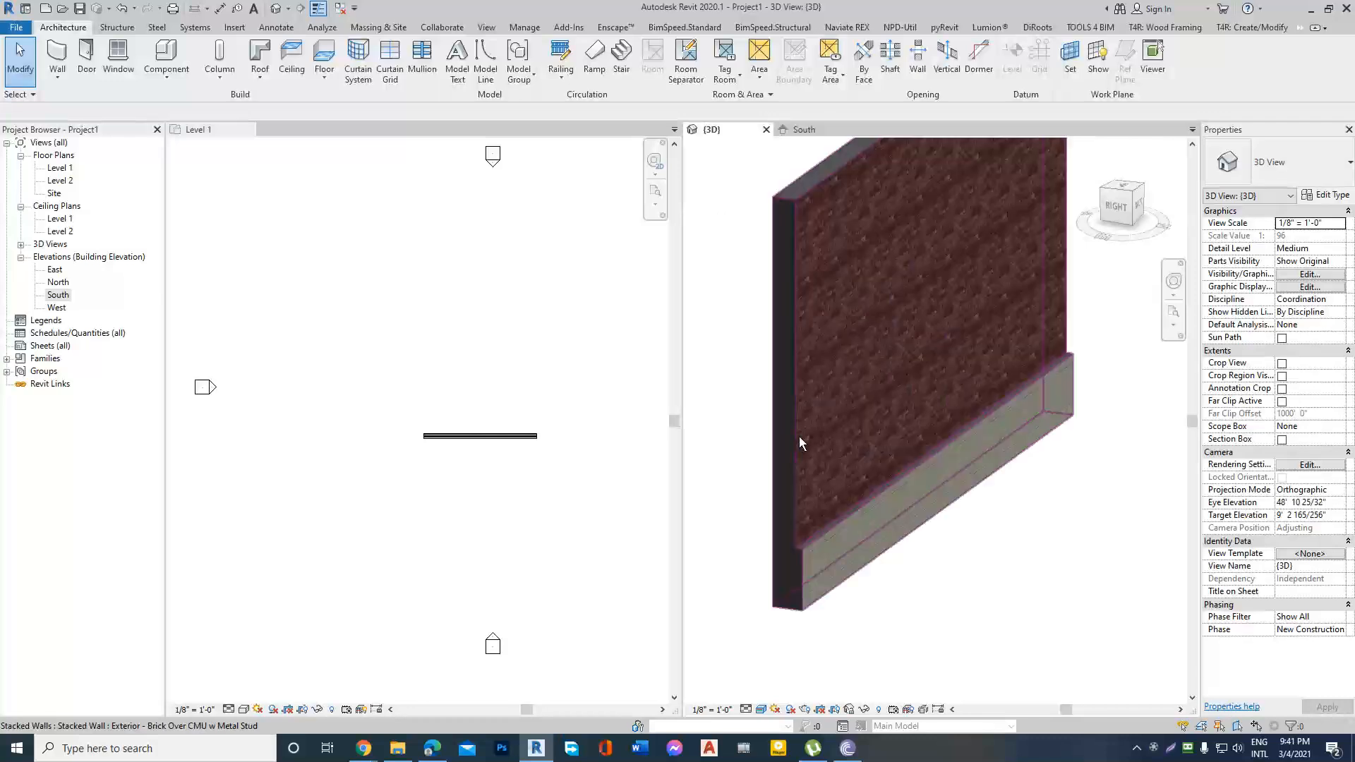
pyautogui.click(797, 435)
pyautogui.press('Escape')
pyautogui.scroll(-2, 801, 453)
pyautogui.scroll(2, 951, 429)
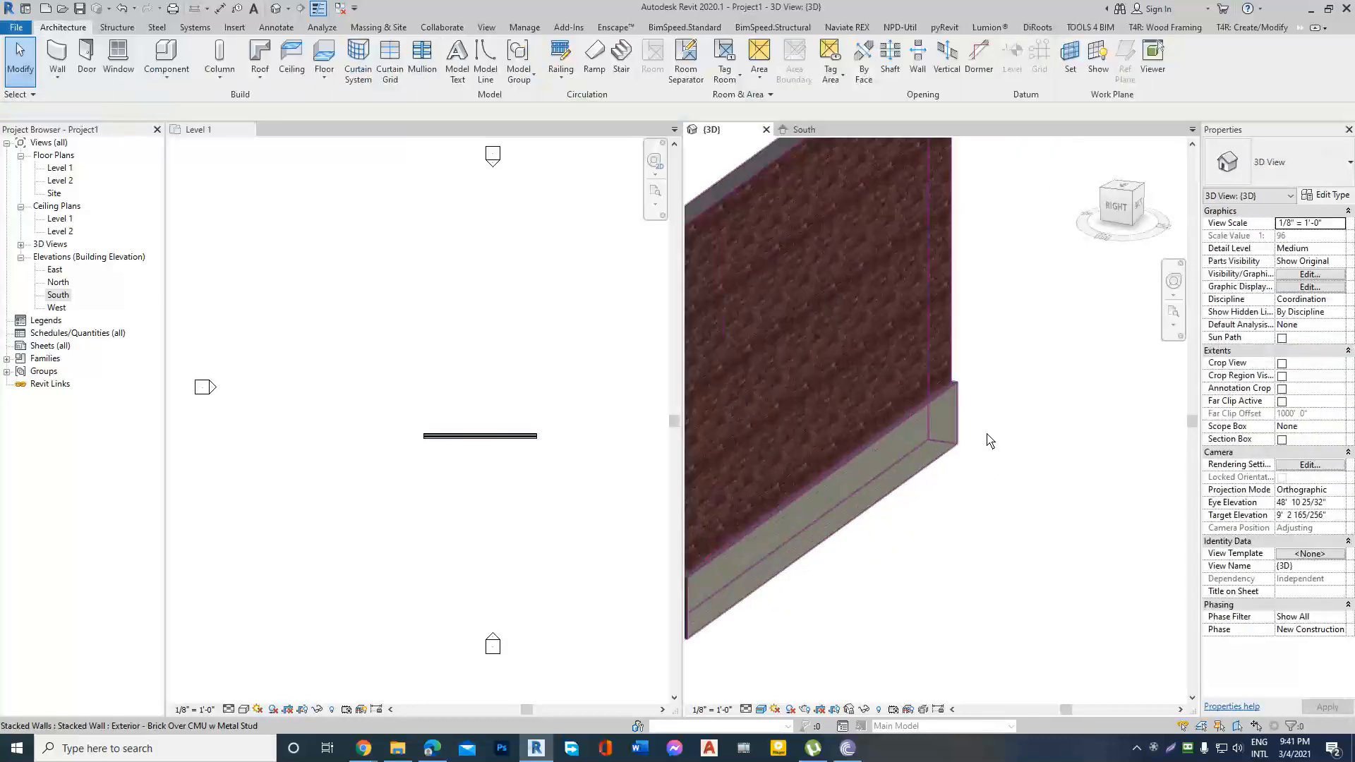
pyautogui.scroll(-2, 1038, 452)
pyautogui.scroll(2, 794, 516)
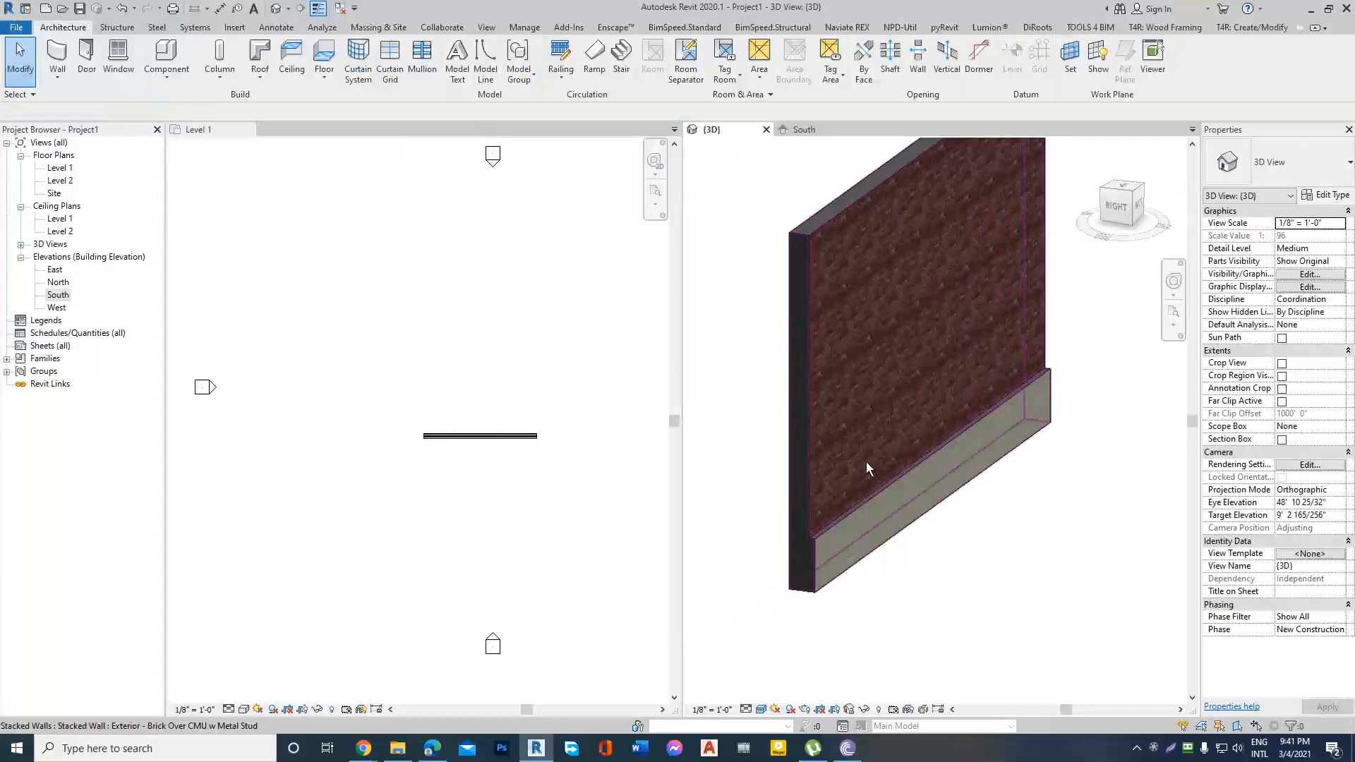
pyautogui.scroll(2, 809, 558)
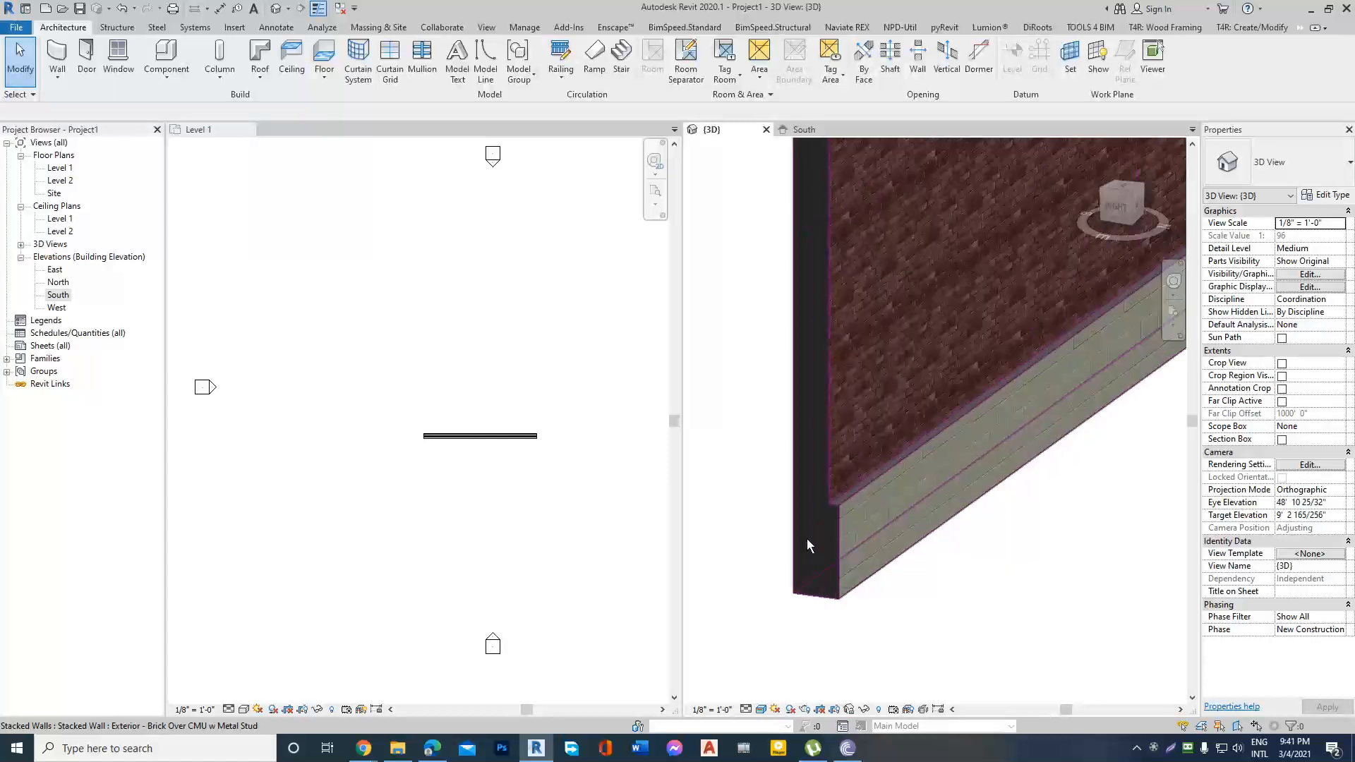
pyautogui.scroll(-3, 807, 539)
pyautogui.scroll(2, 837, 526)
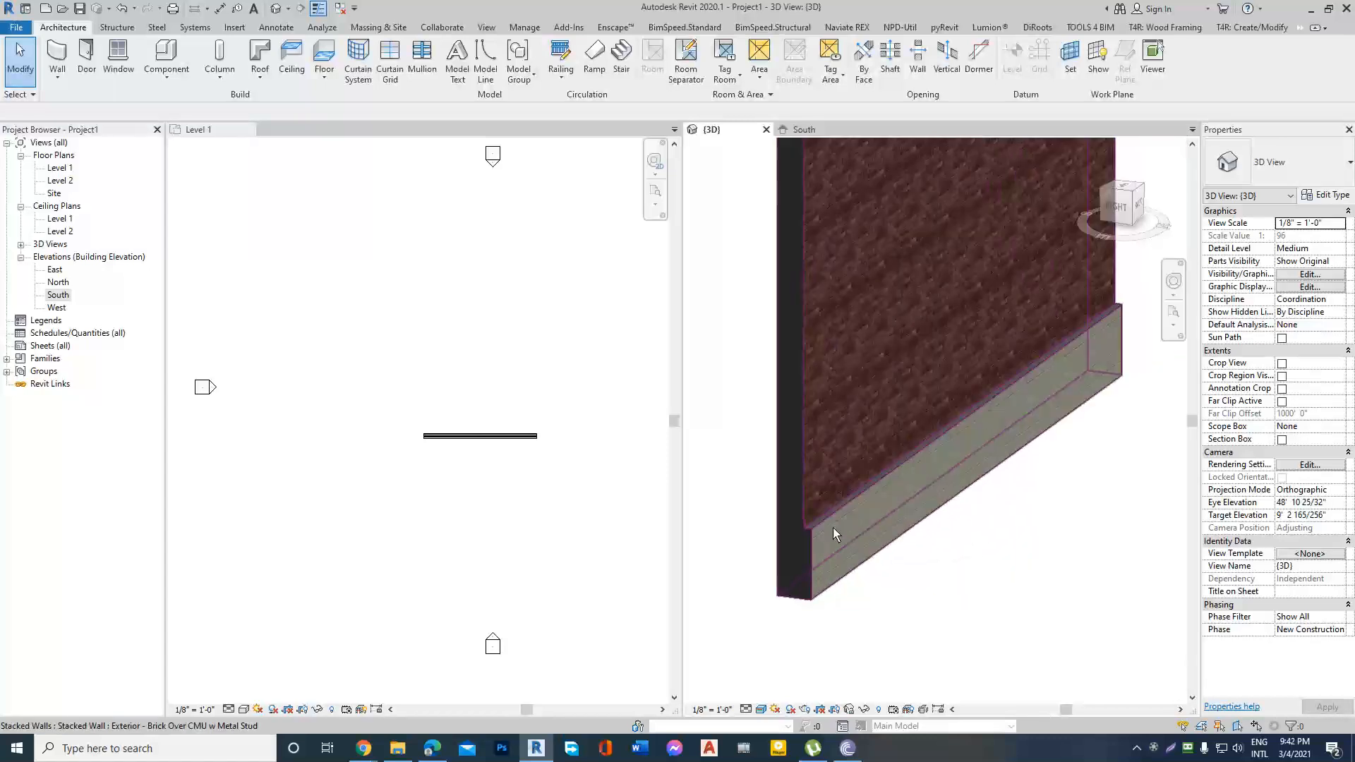
# Open the assembly structure of the Exterior - Brick Over CMU w Metal Stud stacked wall type for editing.
pyautogui.scroll(-2, 835, 523)
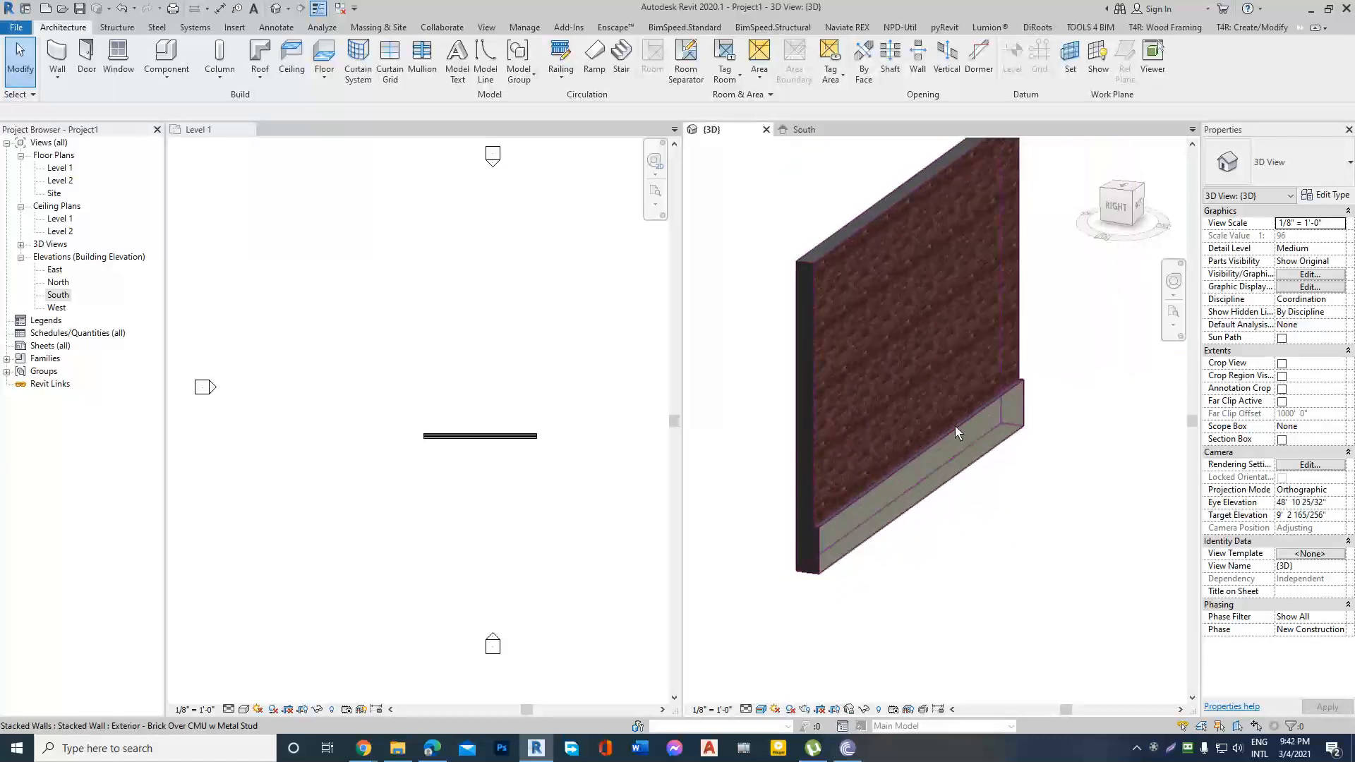
pyautogui.scroll(-1, 924, 286)
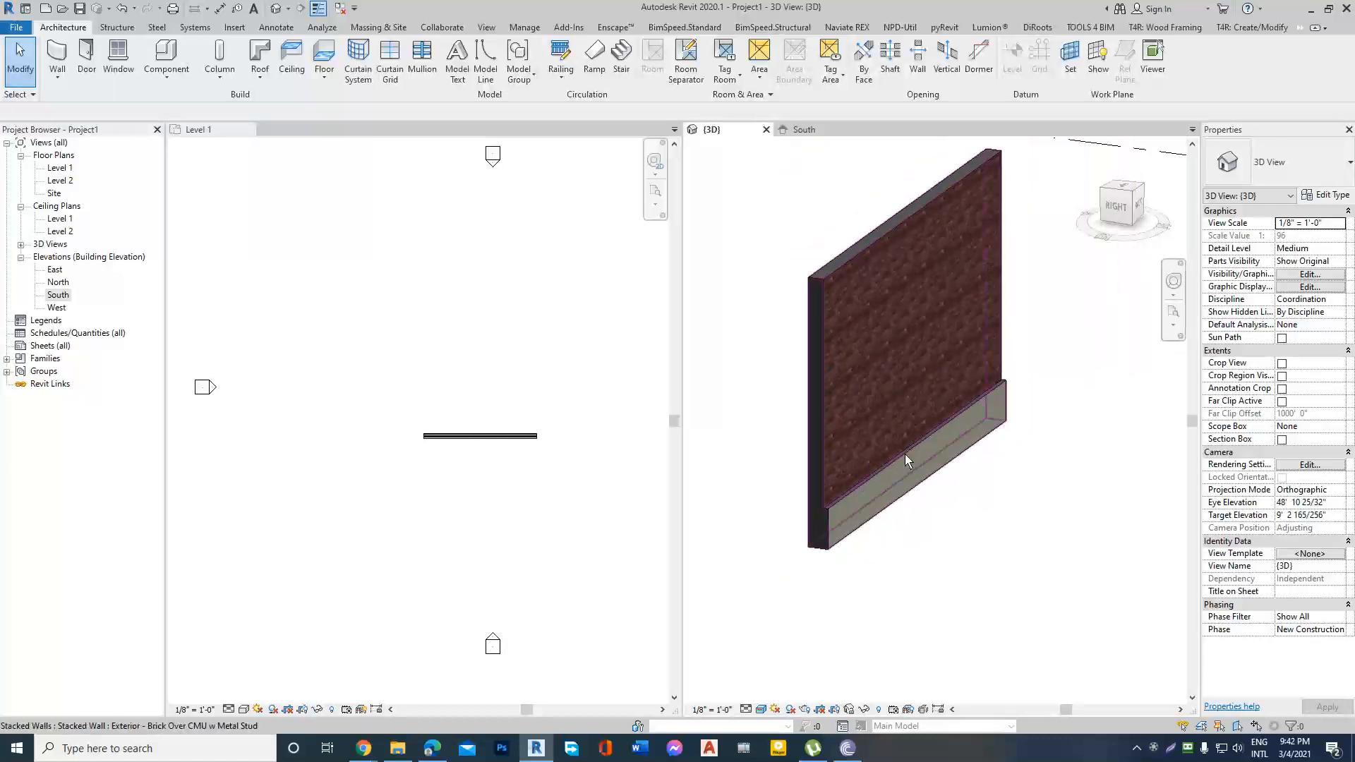
pyautogui.scroll(1, 903, 462)
pyautogui.scroll(2, 875, 508)
pyautogui.scroll(-2, 900, 522)
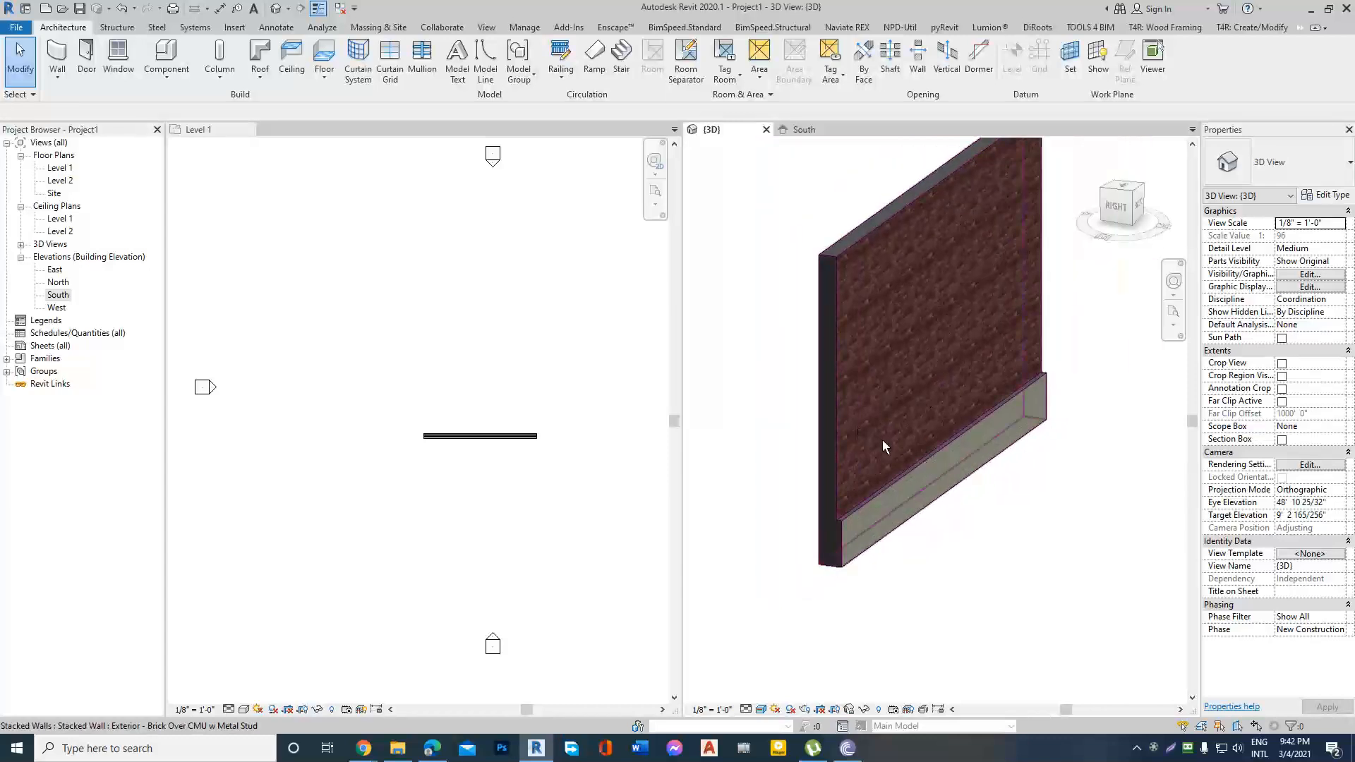
pyautogui.click(834, 330)
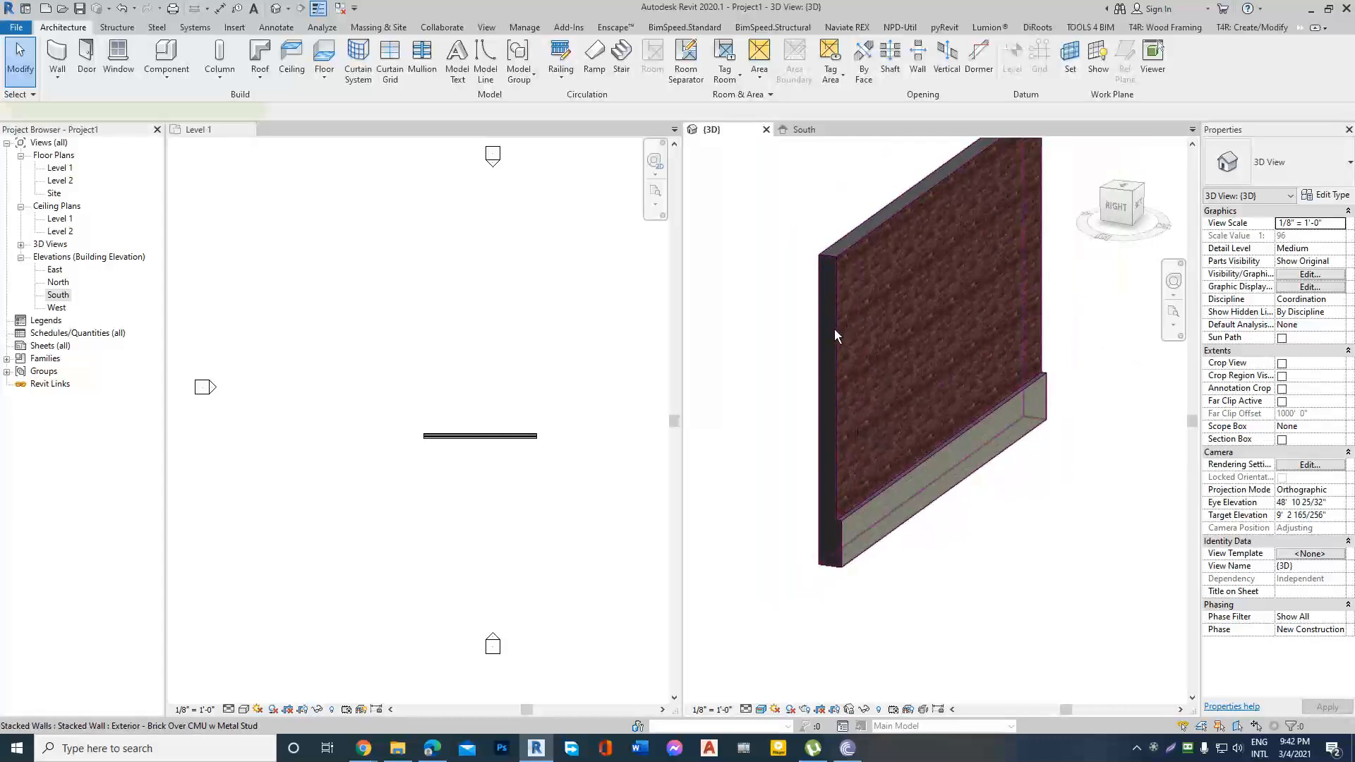
pyautogui.click(1326, 194)
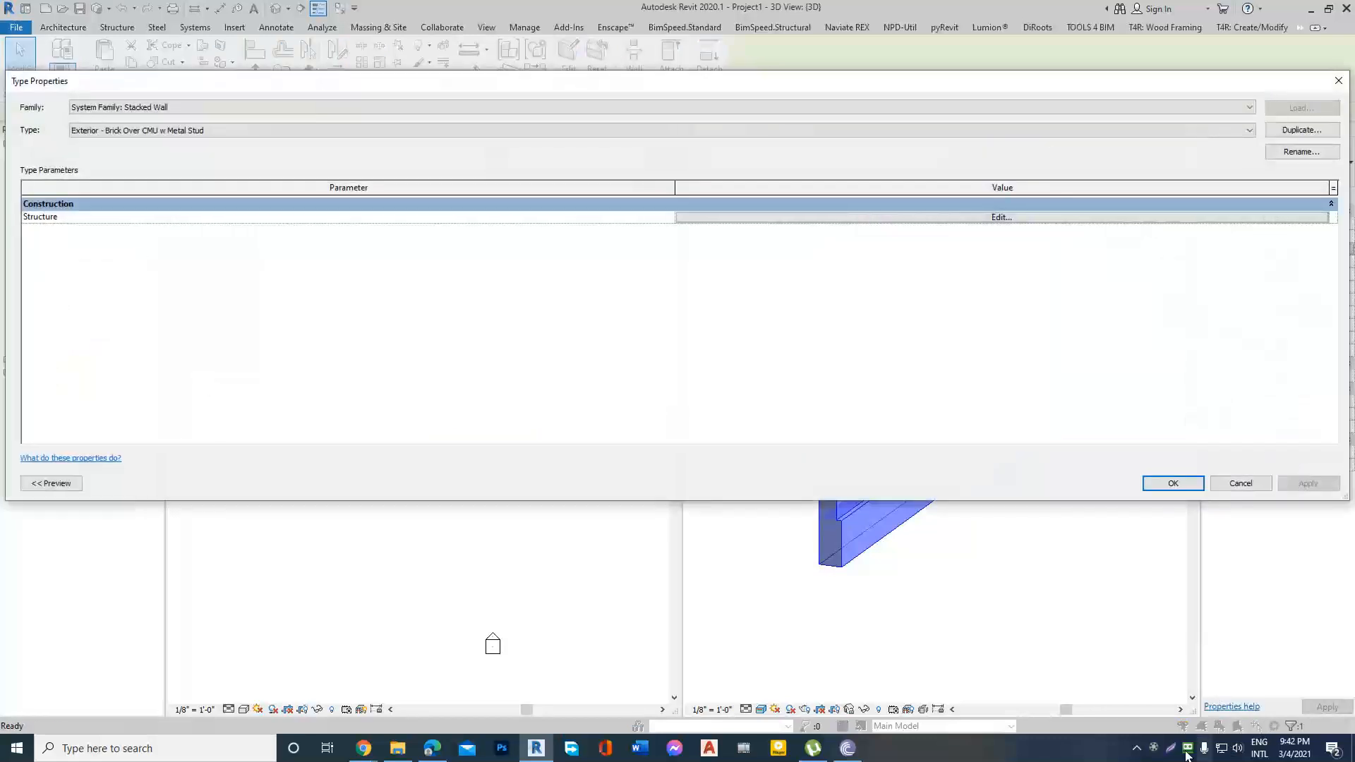
pyautogui.click(1155, 749)
pyautogui.click(1273, 673)
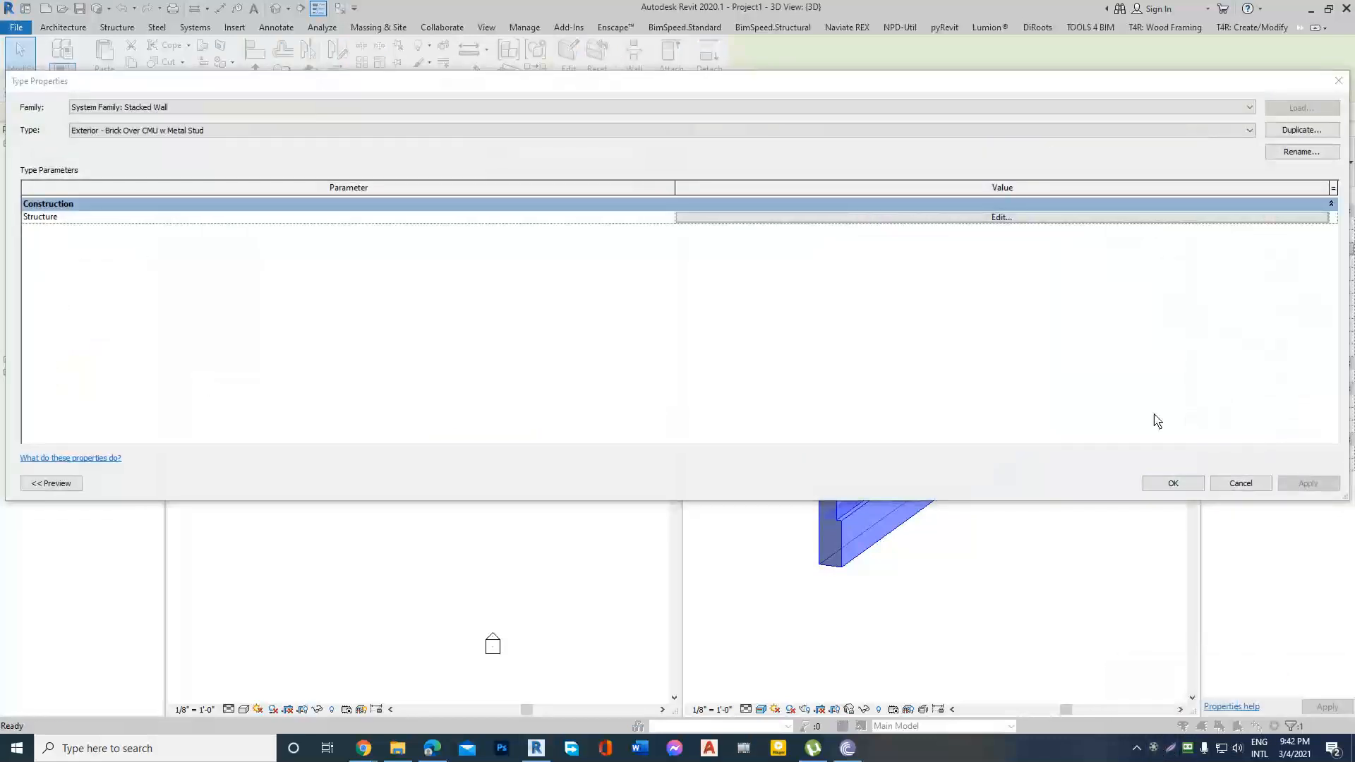
pyautogui.click(1001, 218)
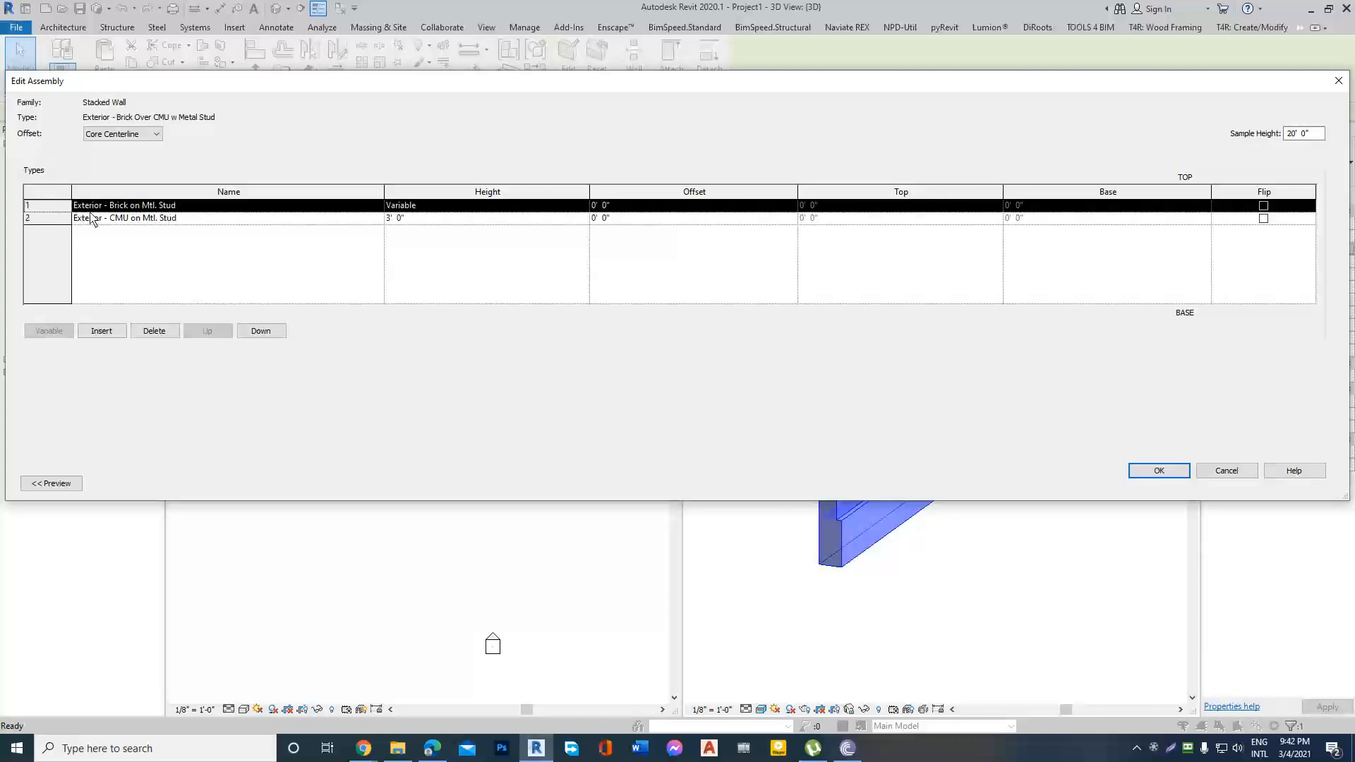
# Change the stacked wall's upper part to Exterior - CMU Insulated and its 3' base part to Generic - 8" - Filled.
pyautogui.click(378, 206)
pyautogui.click(142, 240)
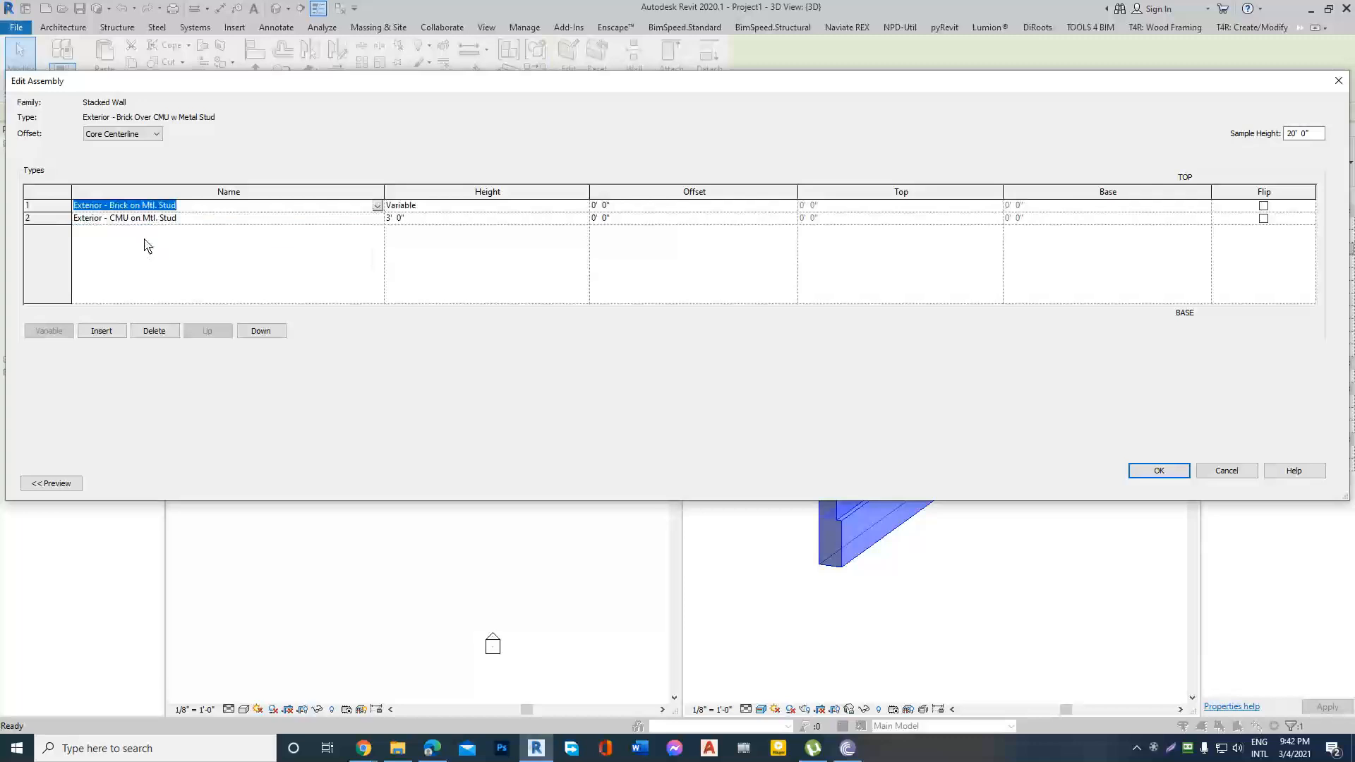
pyautogui.click(357, 218)
pyautogui.click(378, 218)
pyautogui.scroll(-5, 159, 272)
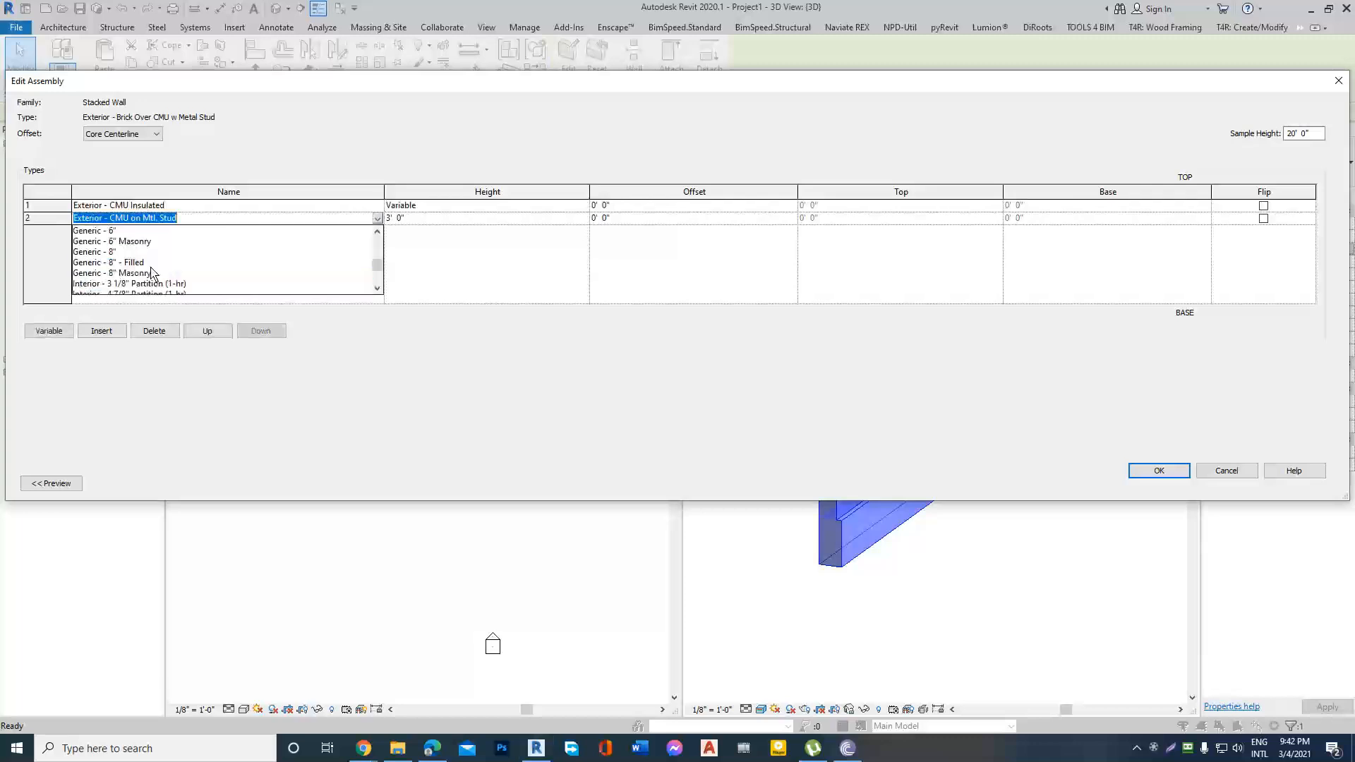
pyautogui.click(131, 273)
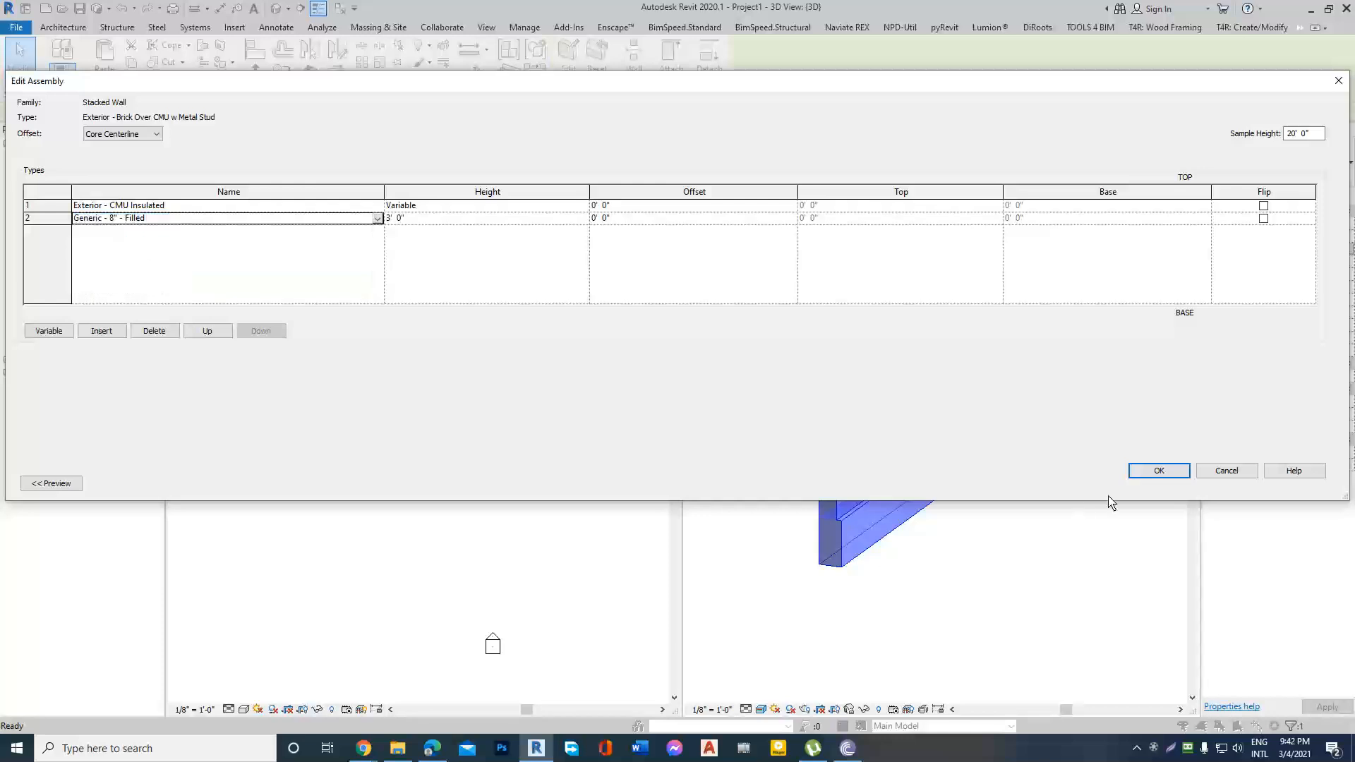
pyautogui.click(1159, 471)
pyautogui.click(1160, 481)
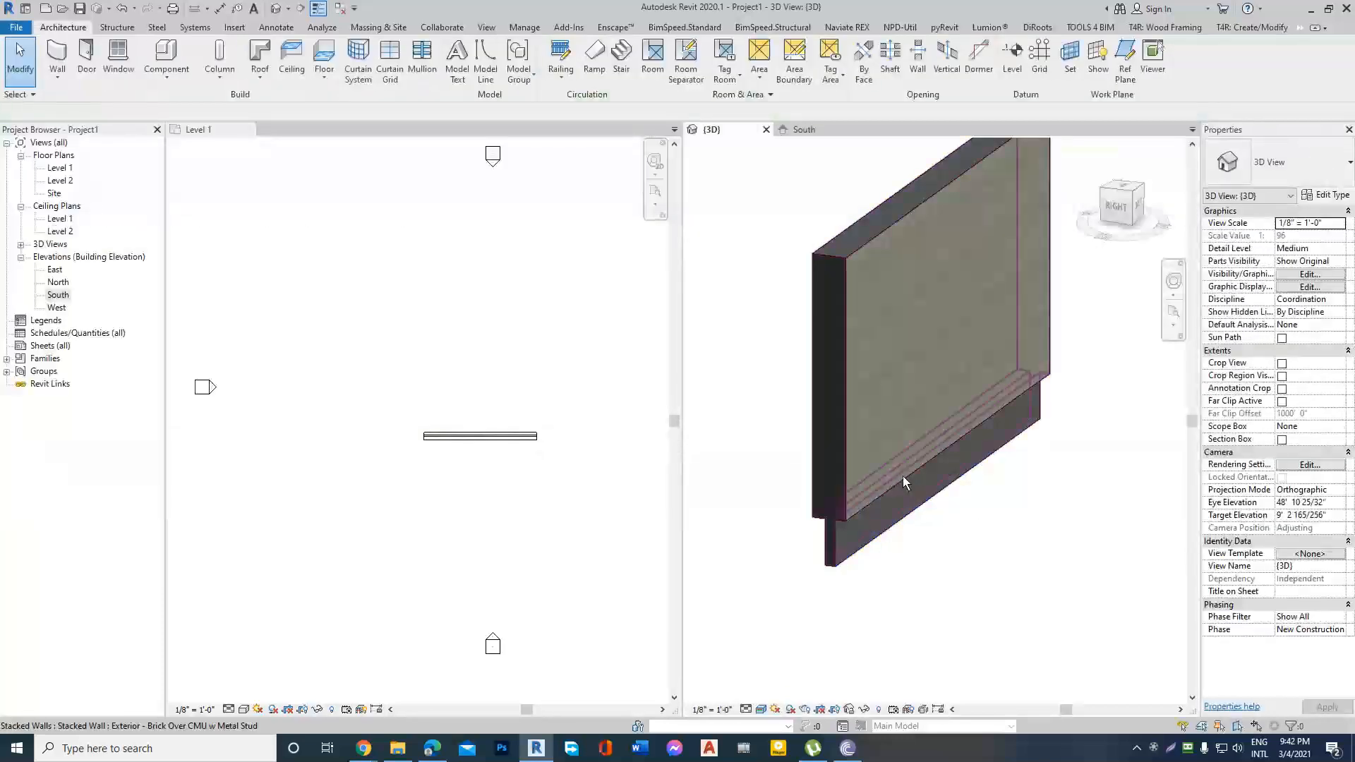
# Examine the changed stacked wall in 3D, and undo its type changes and the earlier curtain wall deletion.
pyautogui.scroll(-1, 881, 514)
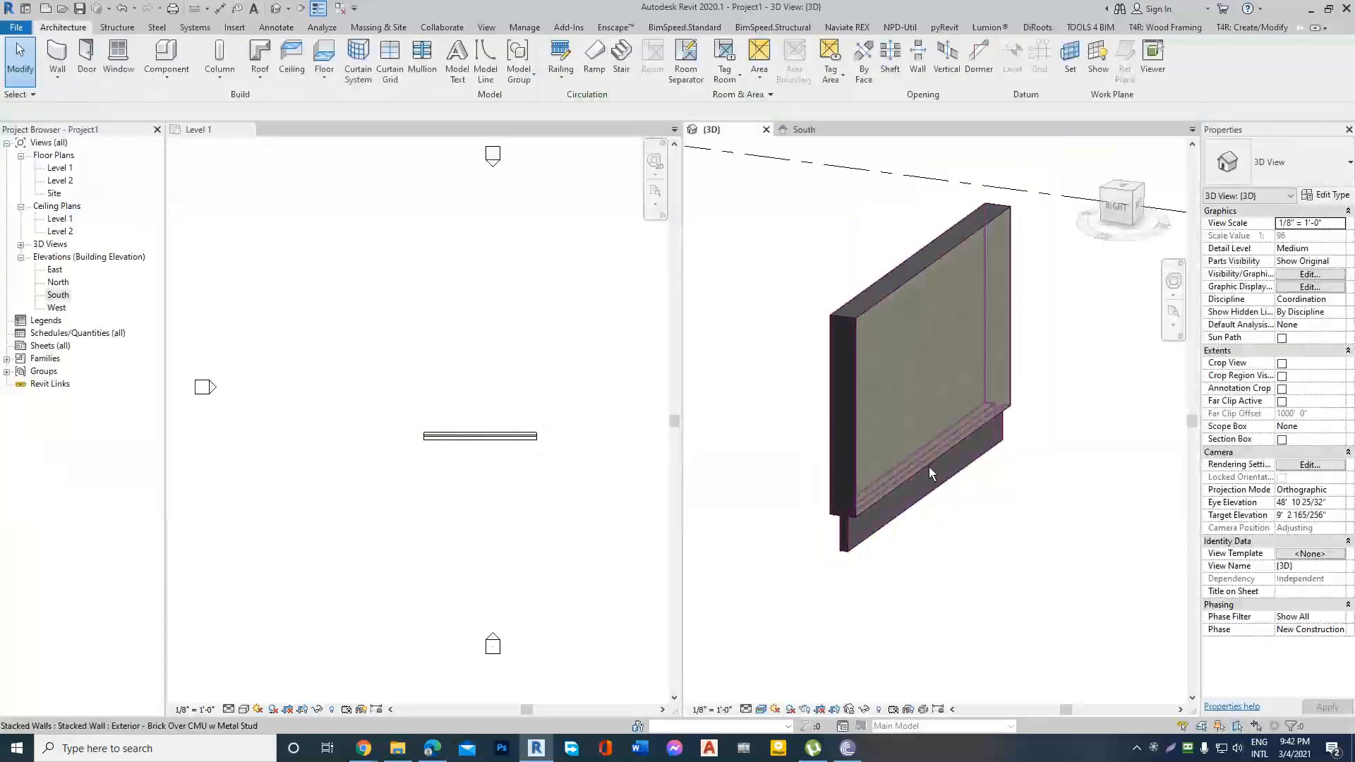
pyautogui.scroll(1, 929, 468)
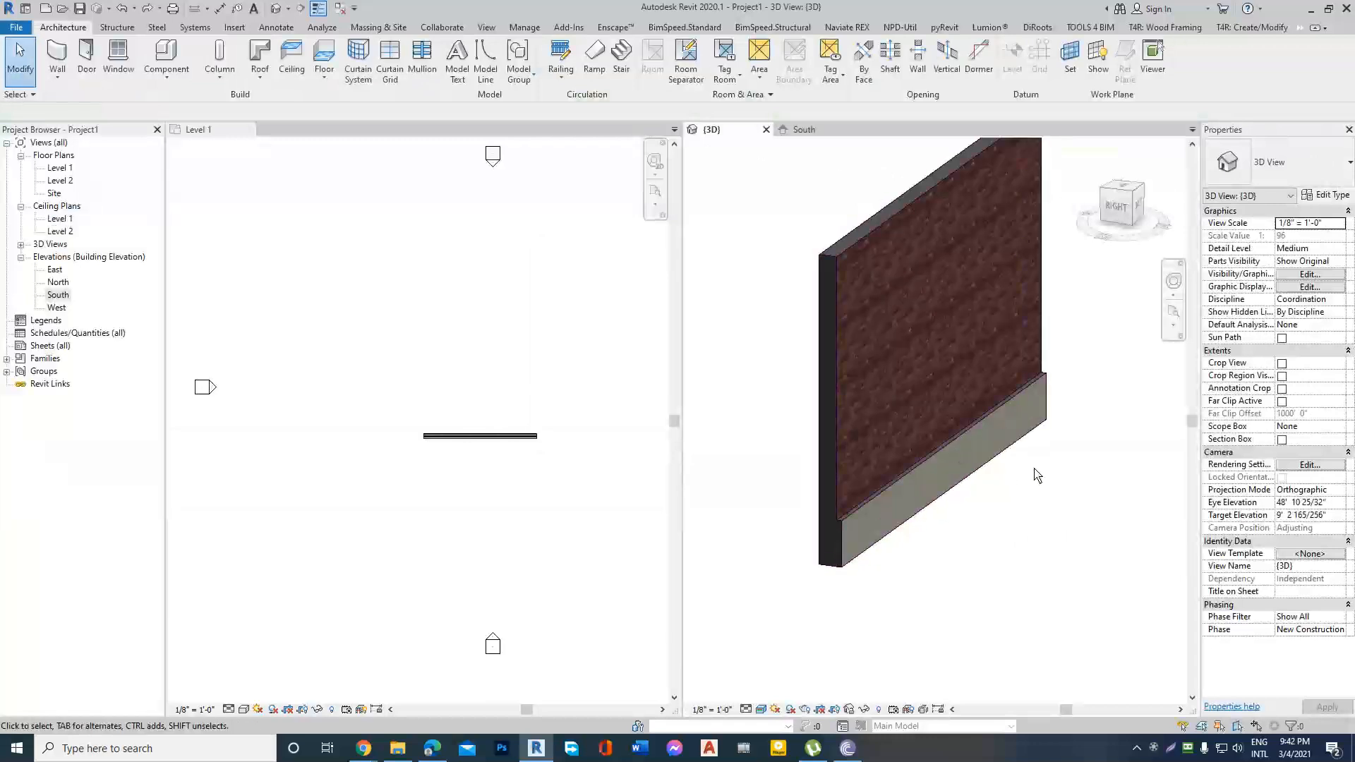
pyautogui.hotkey('ctrl', 'z')
pyautogui.scroll(-3, 889, 506)
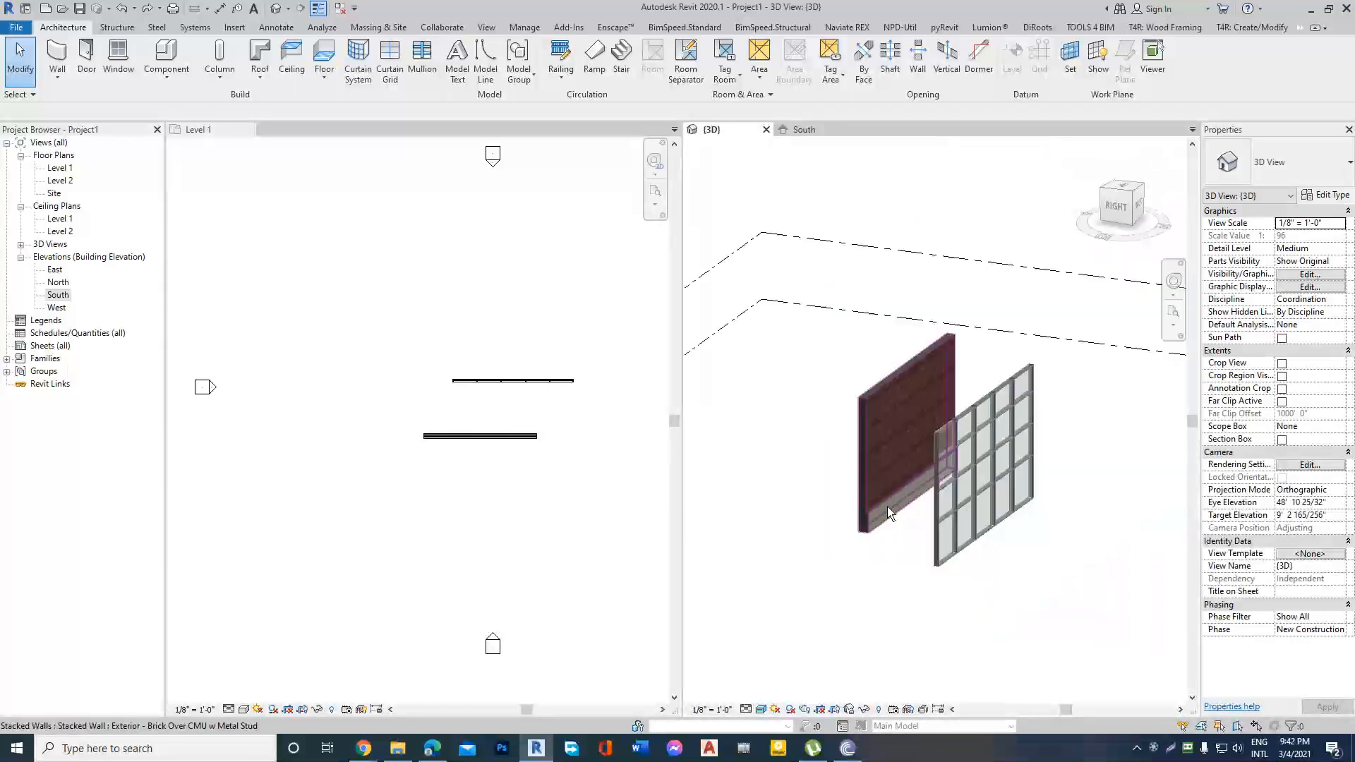
# Delete both the curtain wall and the stacked wall from the Level 1 plan.
pyautogui.click(489, 399)
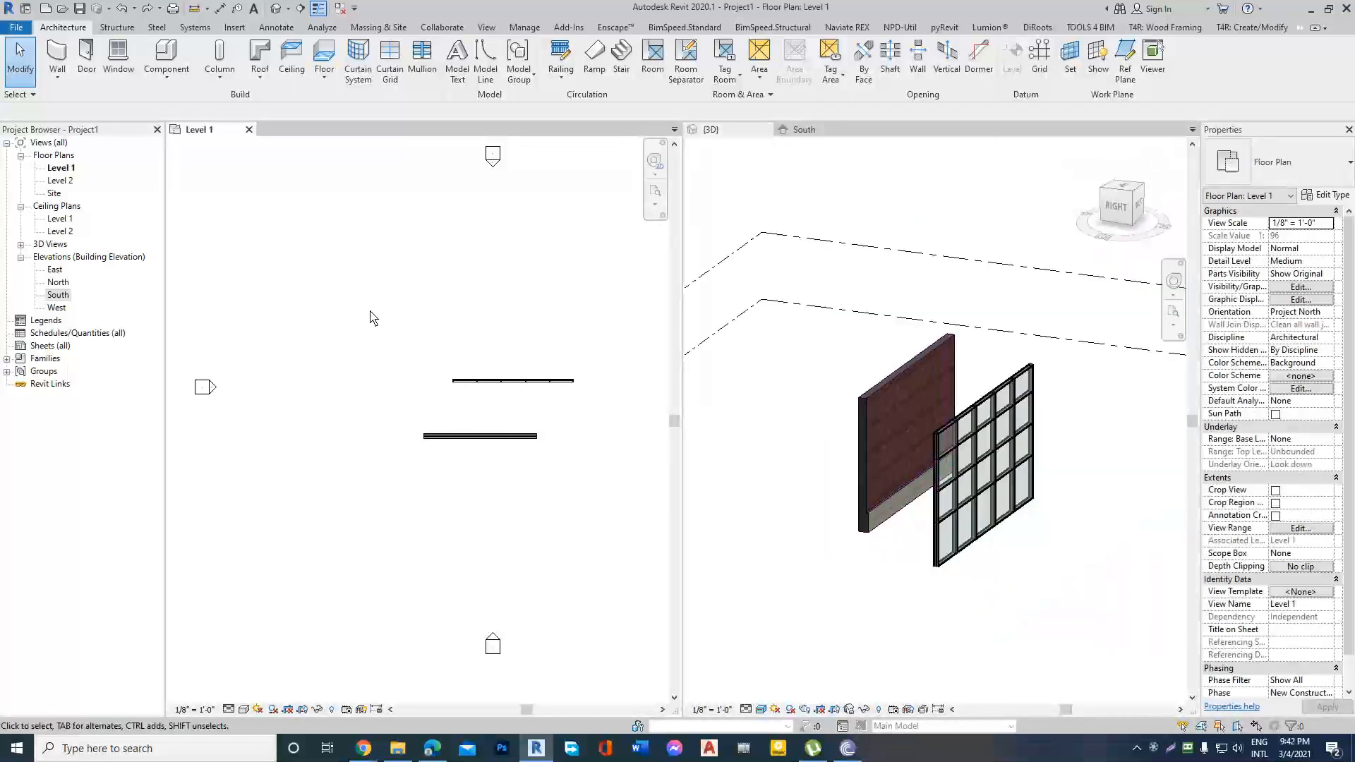
pyautogui.moveTo(369, 311); pyautogui.dragTo(595, 524)
pyautogui.press('Delete')
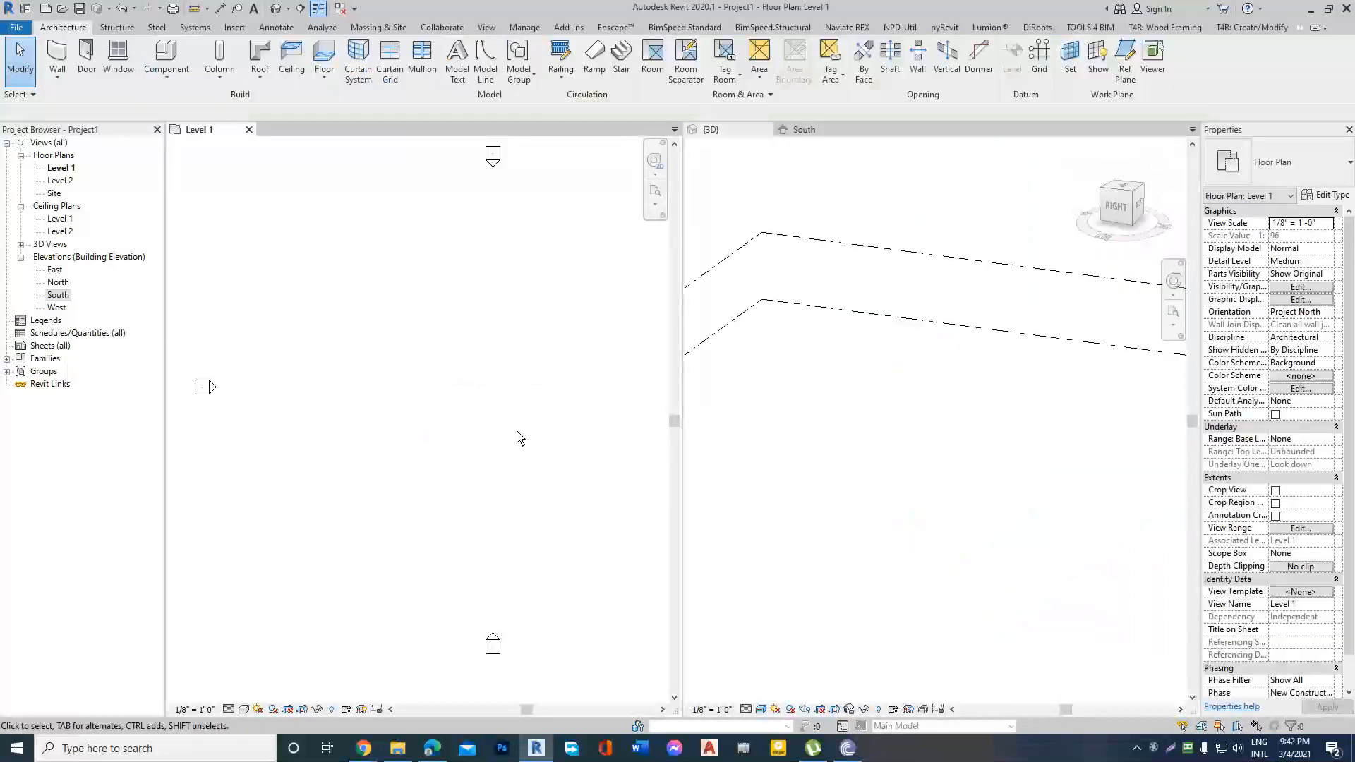
# Close the 3D and South elevation views, leaving only the Level 1 floor plan open.
pyautogui.scroll(-1, 654, 387)
pyautogui.scroll(-4, 508, 391)
pyautogui.scroll(3, 620, 381)
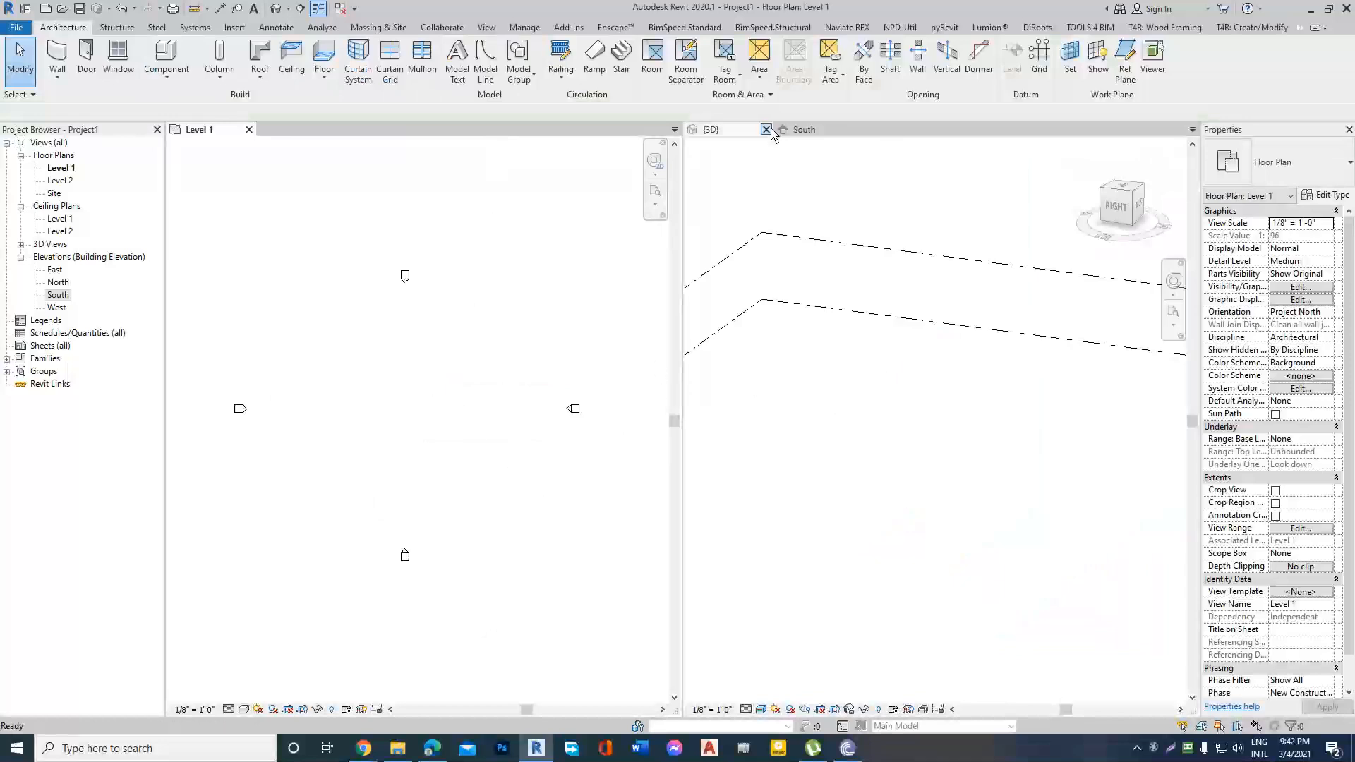
pyautogui.click(766, 129)
pyautogui.click(767, 129)
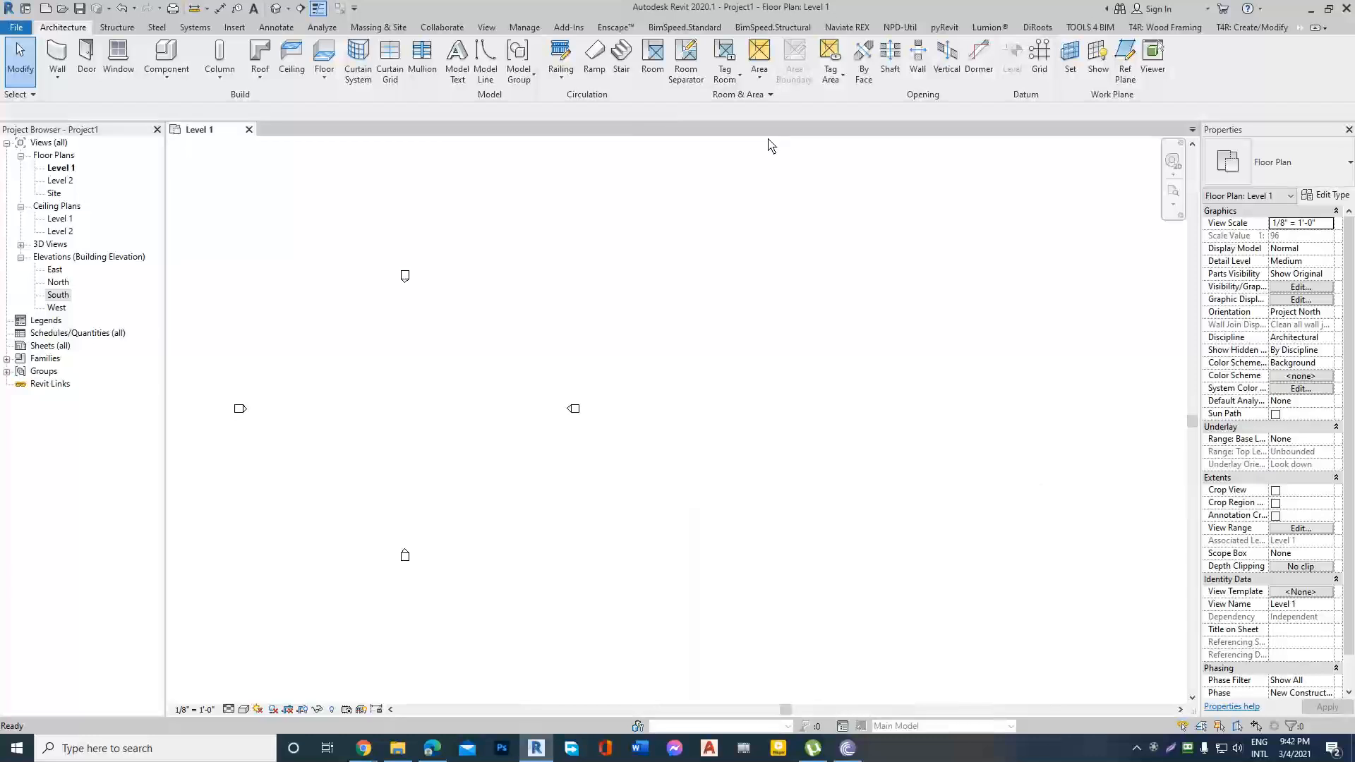
# Switch to the Revit Architecture outline in Google Docs, review the topic "Drawing Architecture wall for the project", and return to Revit.
pyautogui.moveTo(363, 748)
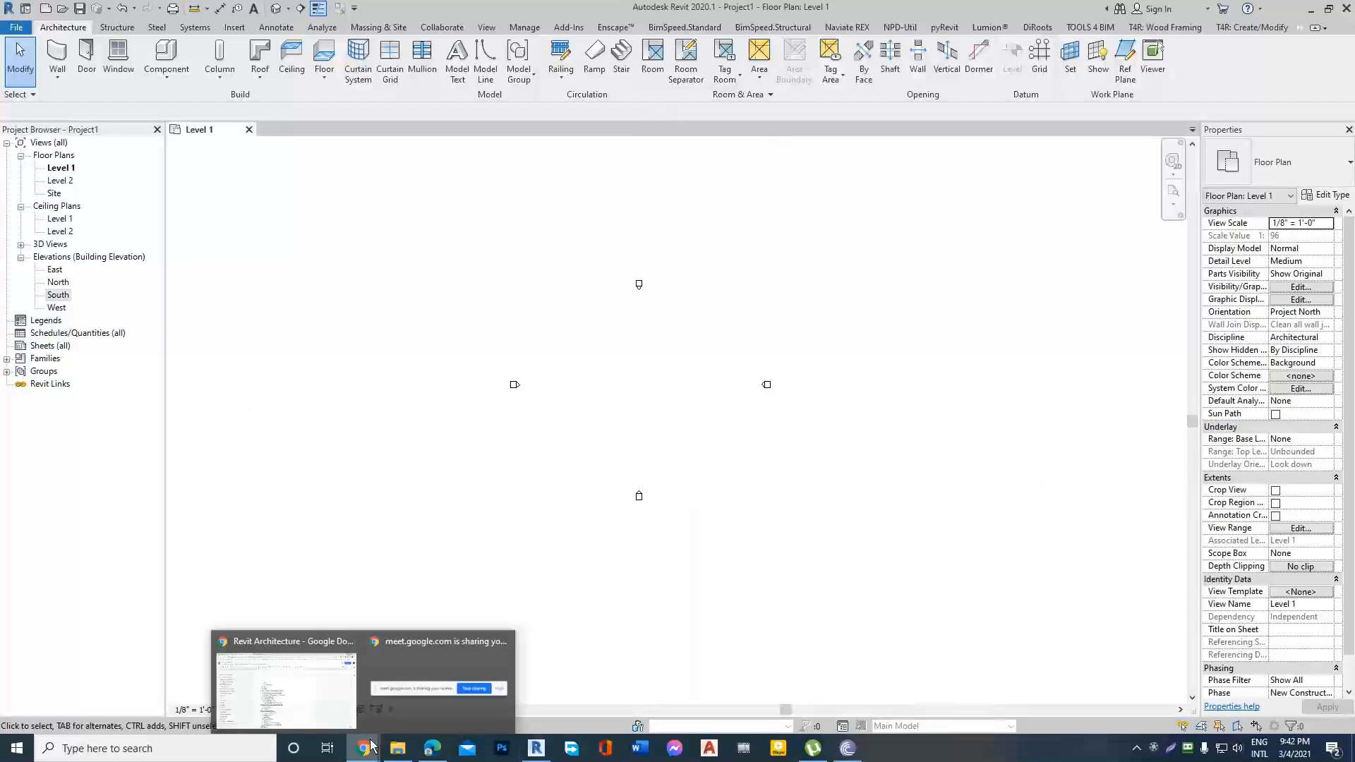
pyautogui.click(315, 644)
pyautogui.moveTo(457, 407)
pyautogui.mouseDown()
pyautogui.moveTo(694, 415)
pyautogui.moveTo(457, 422)
pyautogui.mouseUp()
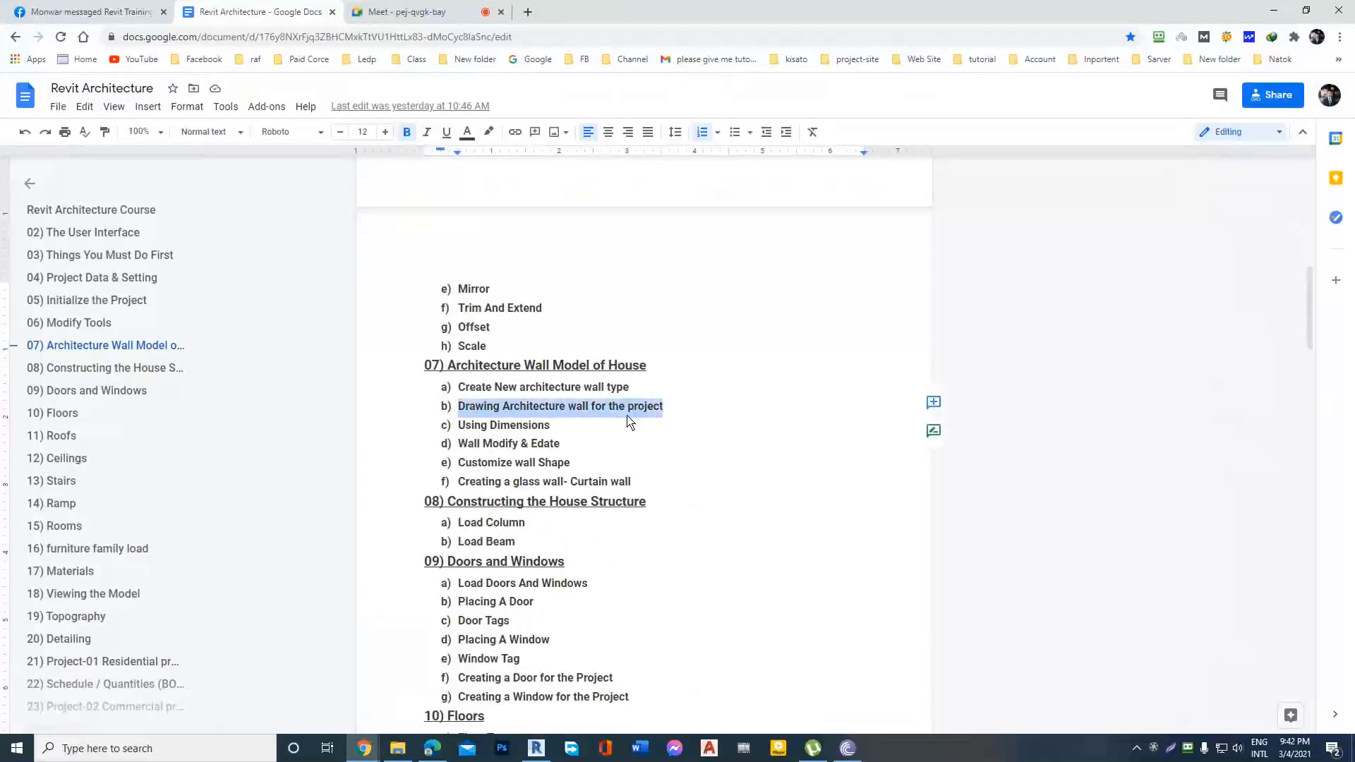
pyautogui.click(704, 418)
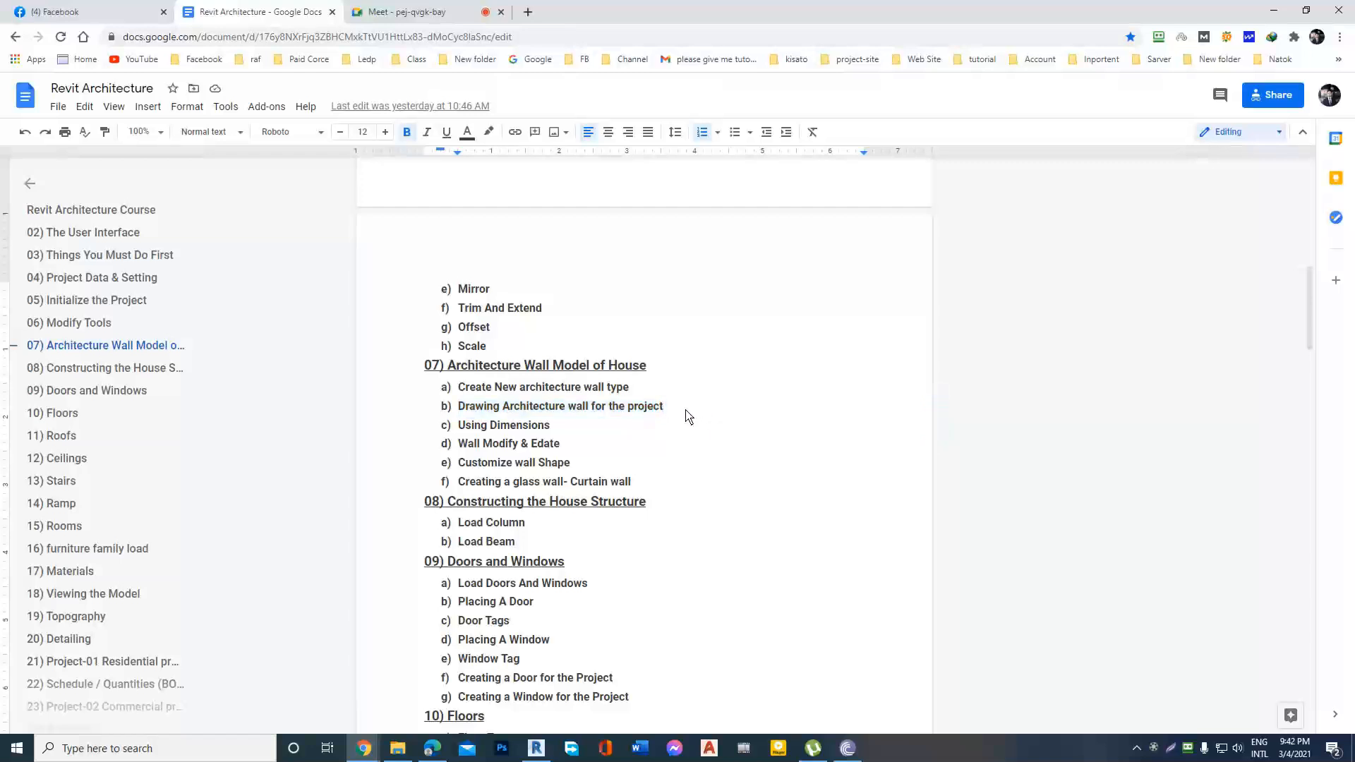
pyautogui.moveTo(683, 416); pyautogui.dragTo(455, 415)
pyautogui.click(702, 414)
pyautogui.click(1282, 12)
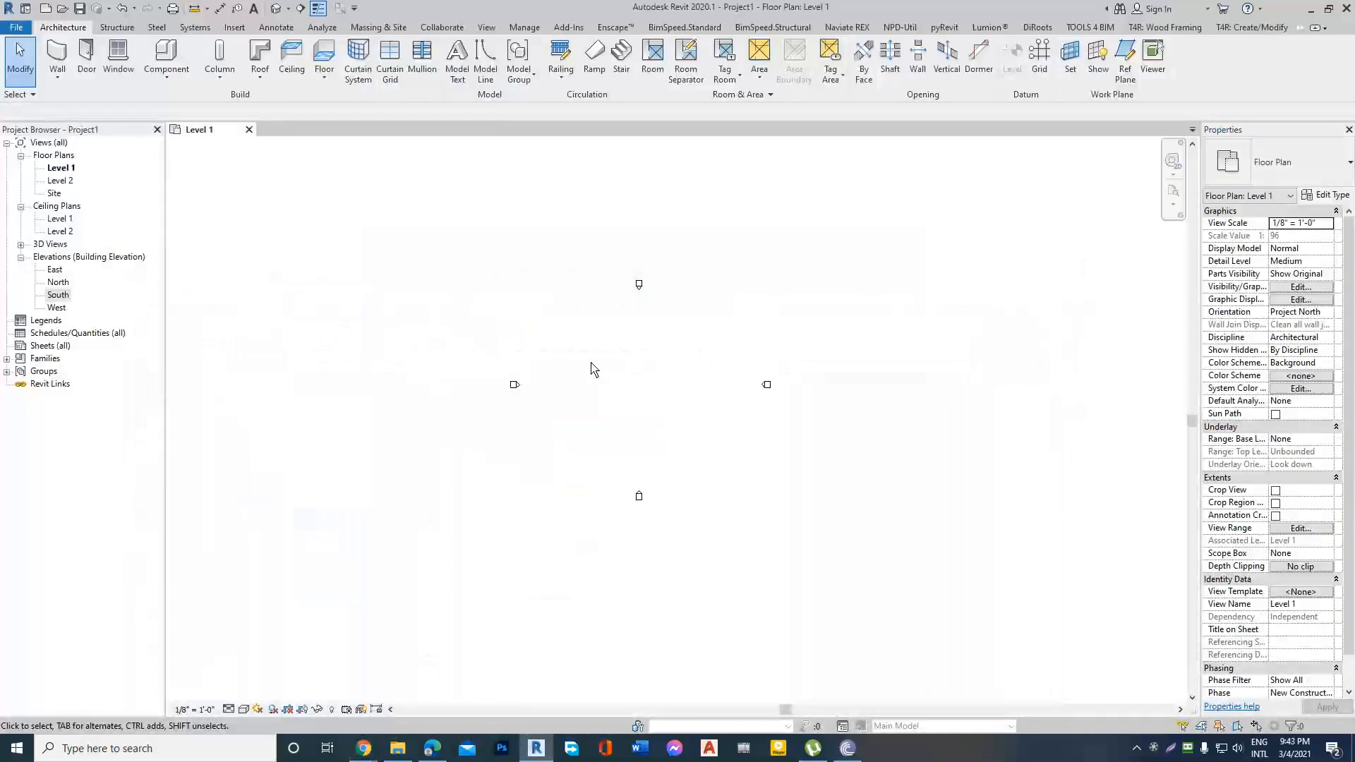
pyautogui.scroll(2, 593, 369)
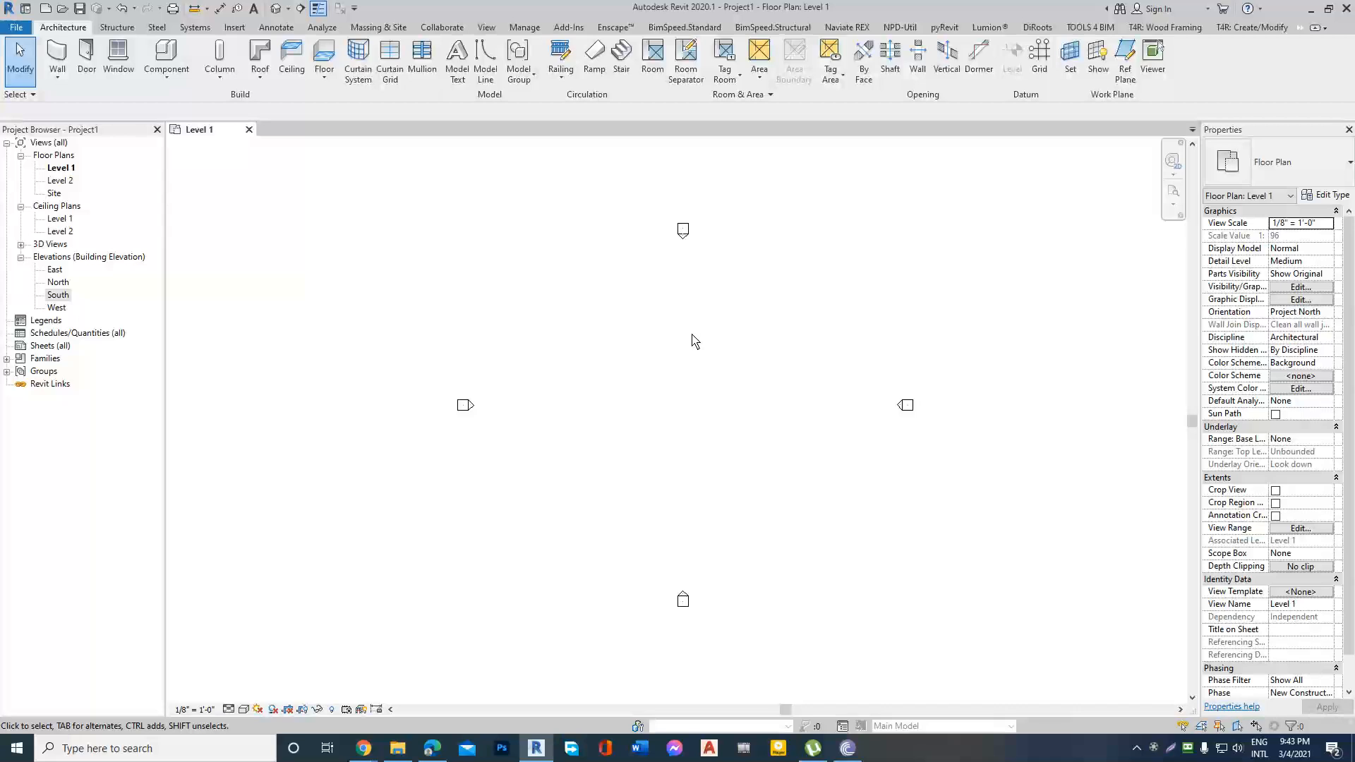
pyautogui.press('XF86AudioLowerVolume')
pyautogui.scroll(1, 638, 351)
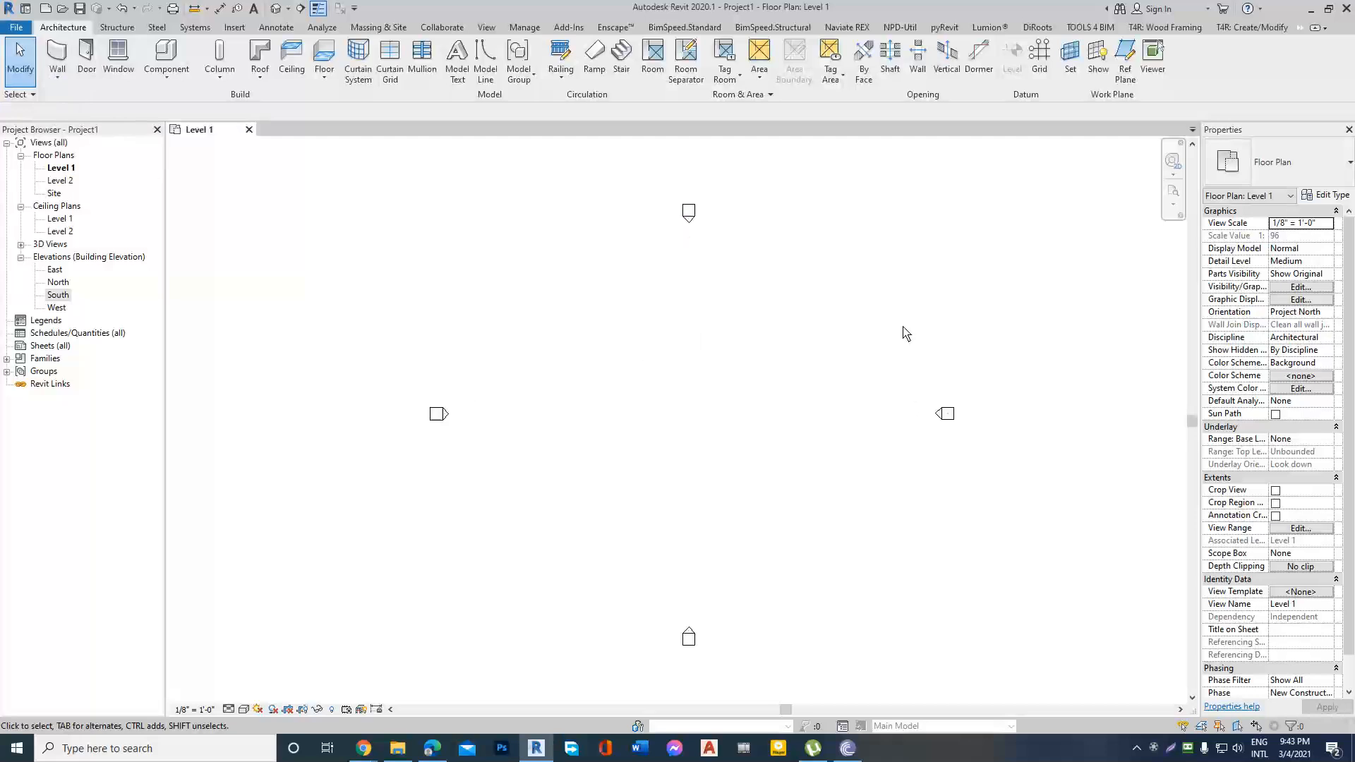
pyautogui.scroll(-1, 844, 336)
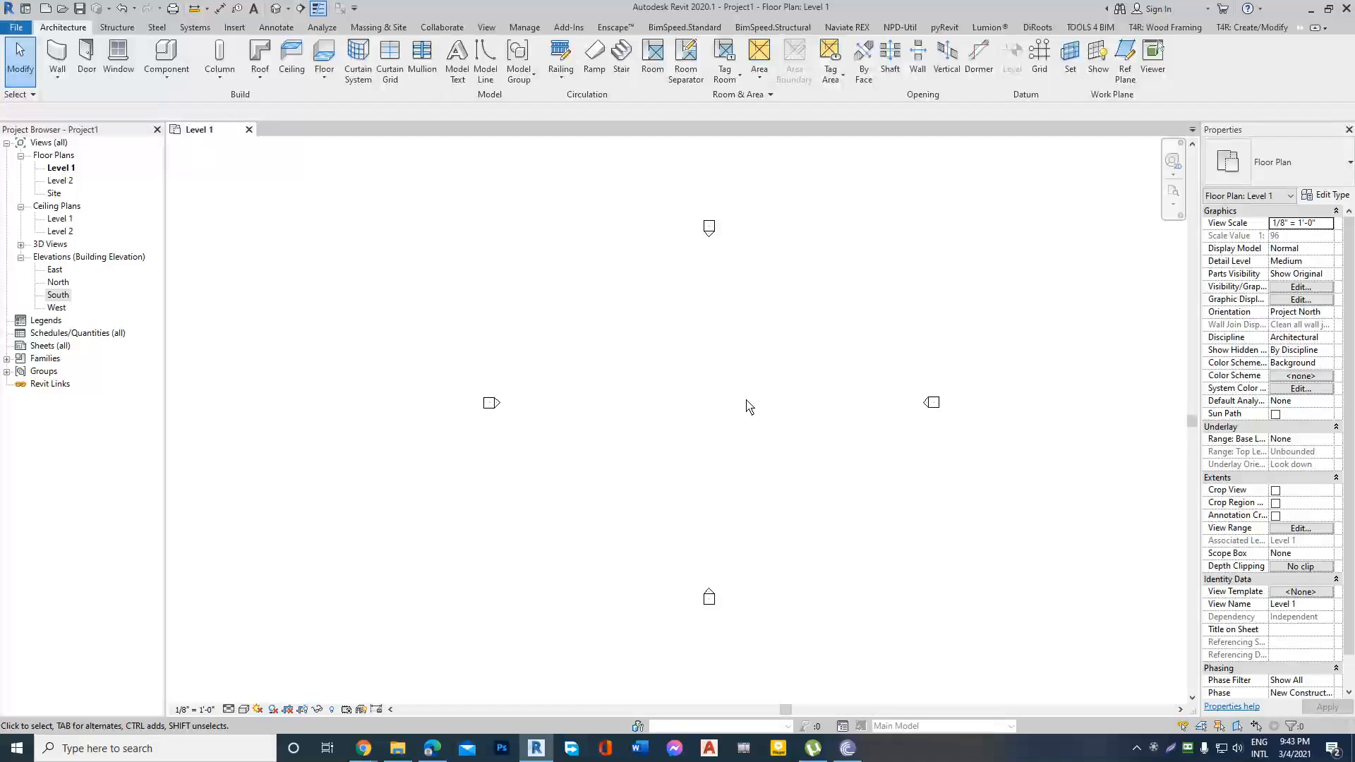
pyautogui.hotkey('alt', 'Tab')
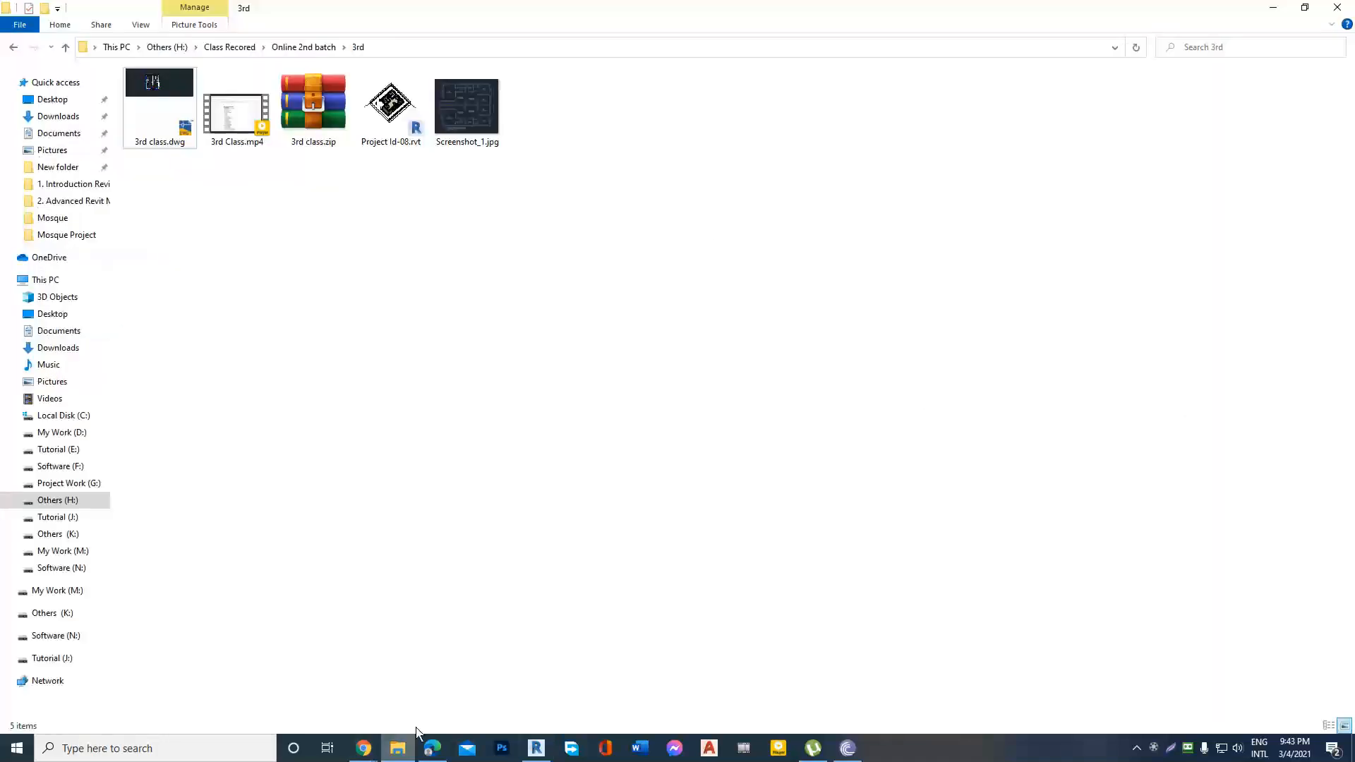
pyautogui.click(146, 81)
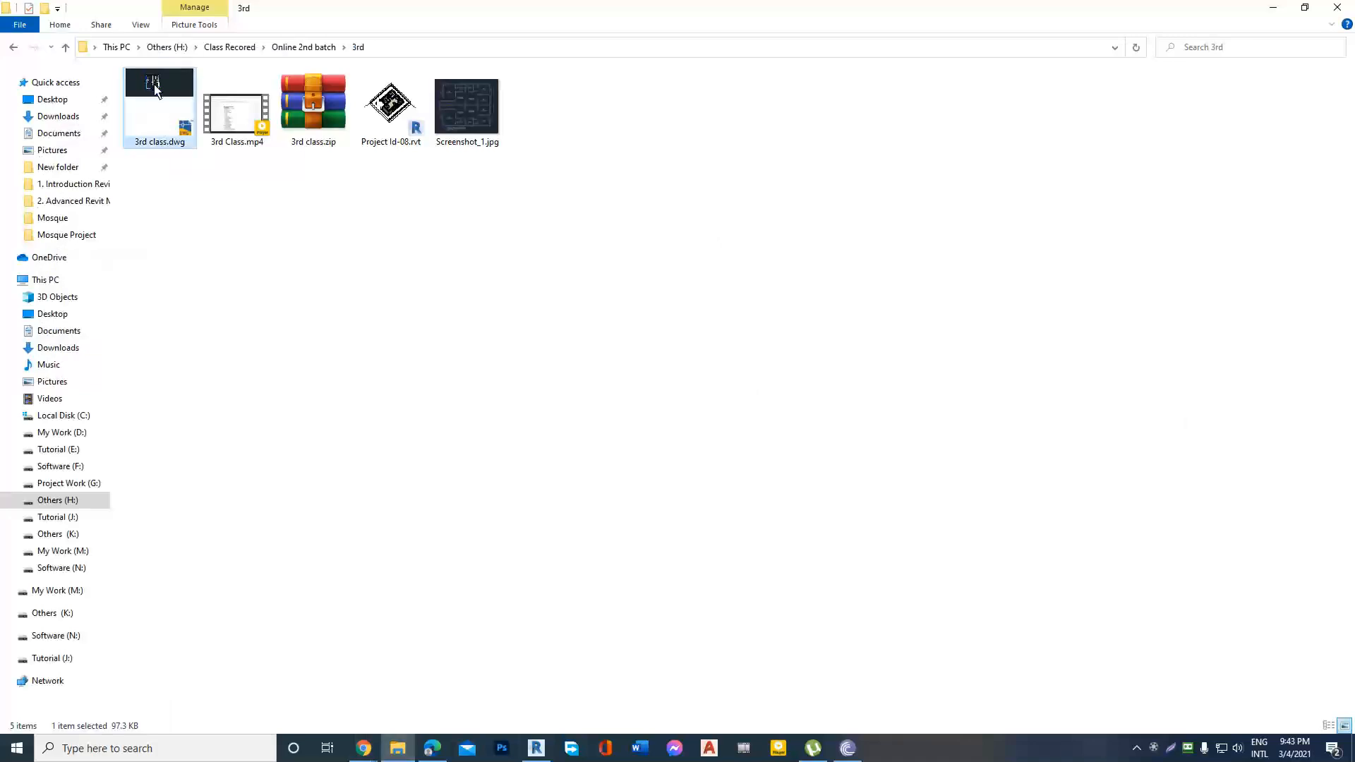
pyautogui.moveTo(155, 87); pyautogui.dragTo(706, 432)
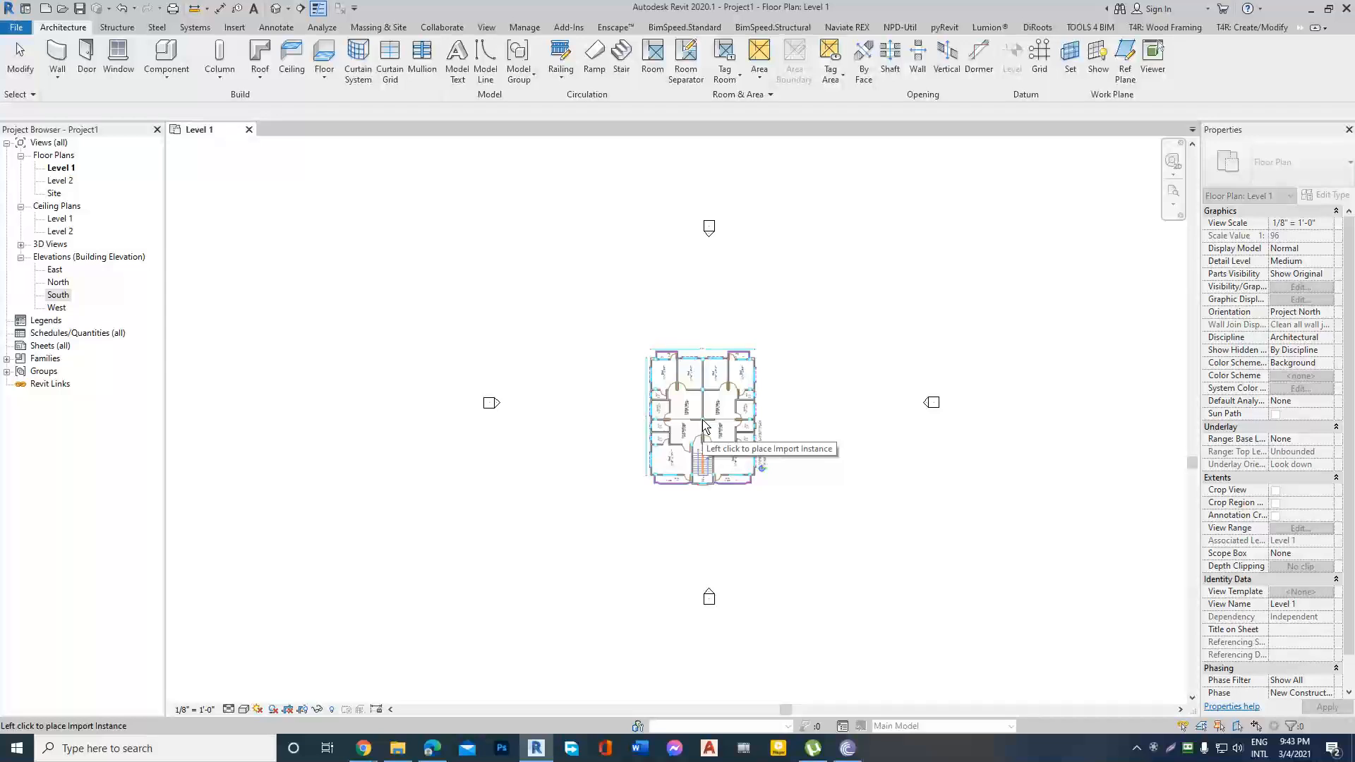
pyautogui.press('Escape')
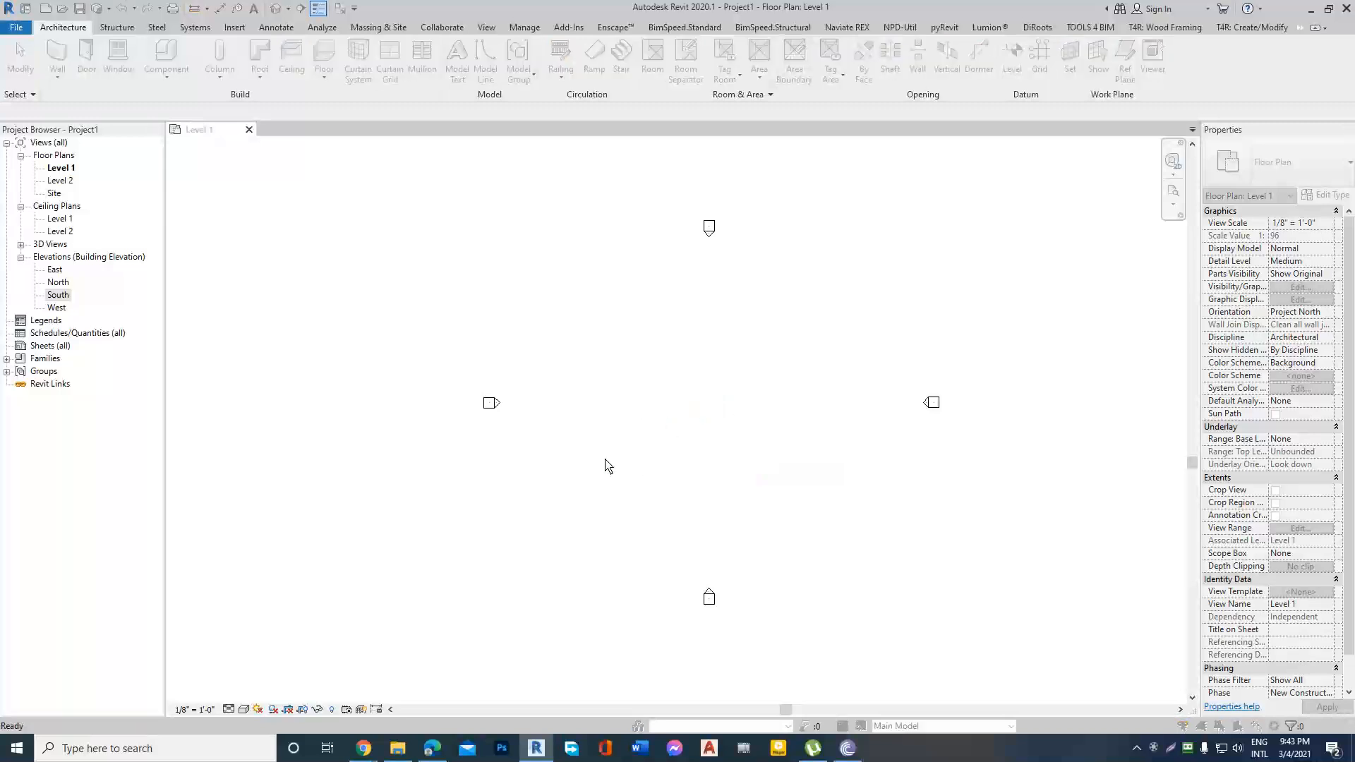
pyautogui.click(934, 173)
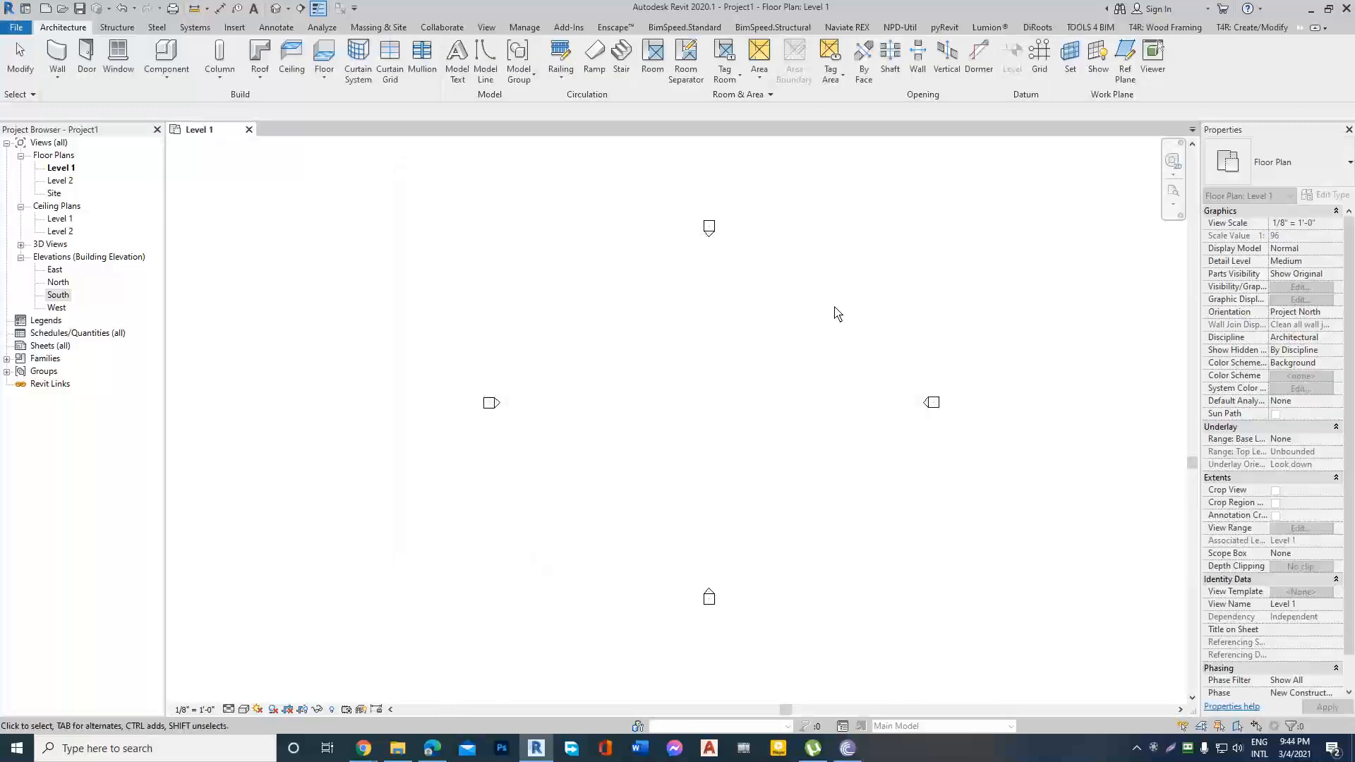
# Import 3rd class.dwg from the 3rd folder in File Explorer into the Level 1 plan, placing it centrally between the elevation markers.
pyautogui.click(398, 748)
pyautogui.moveTo(154, 102); pyautogui.dragTo(761, 428)
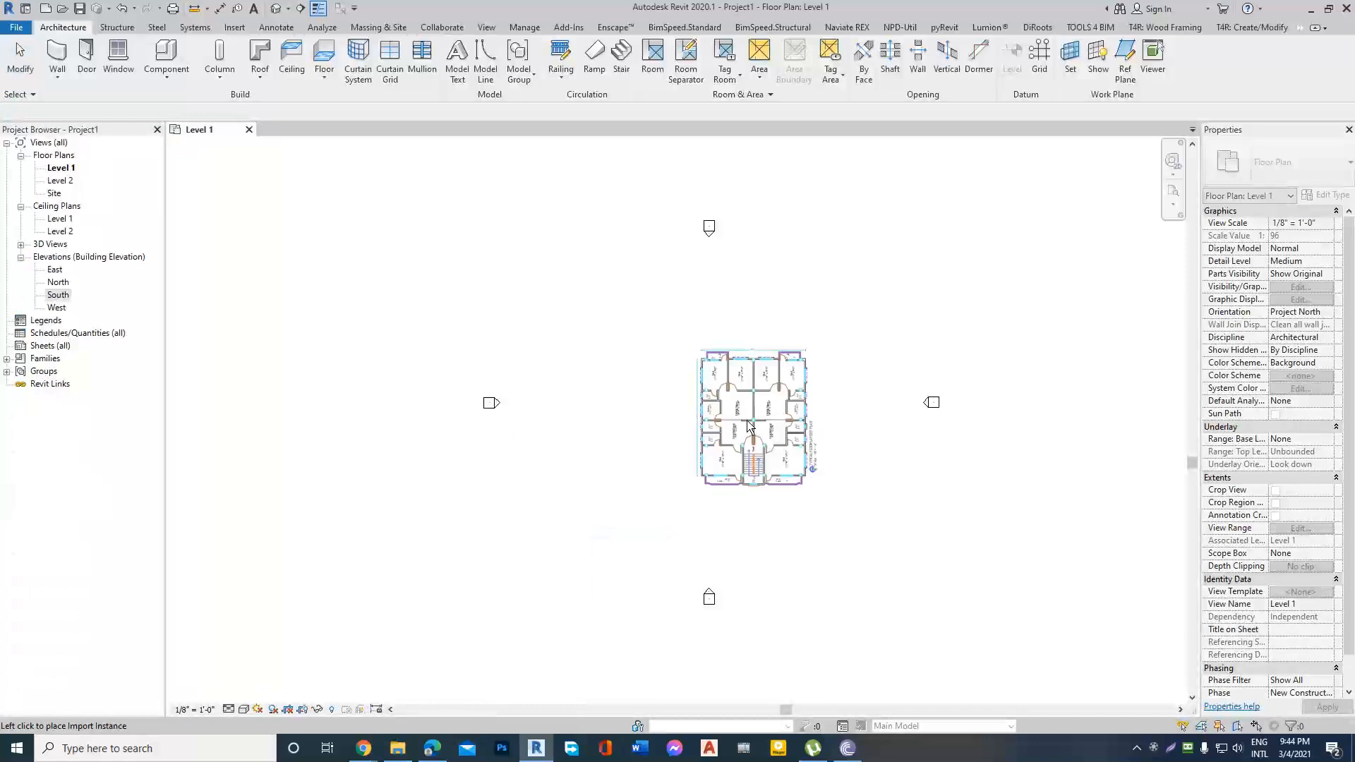
pyautogui.click(719, 415)
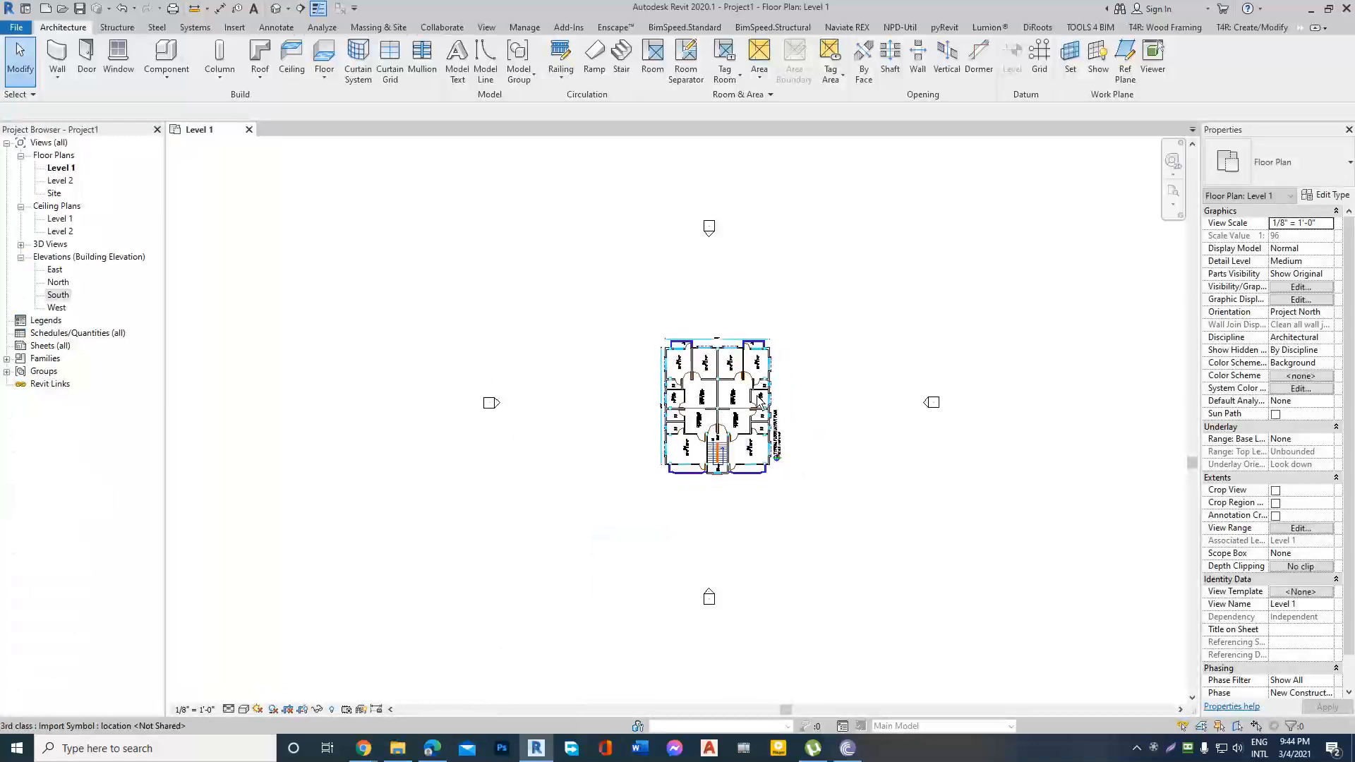
pyautogui.scroll(1, 840, 381)
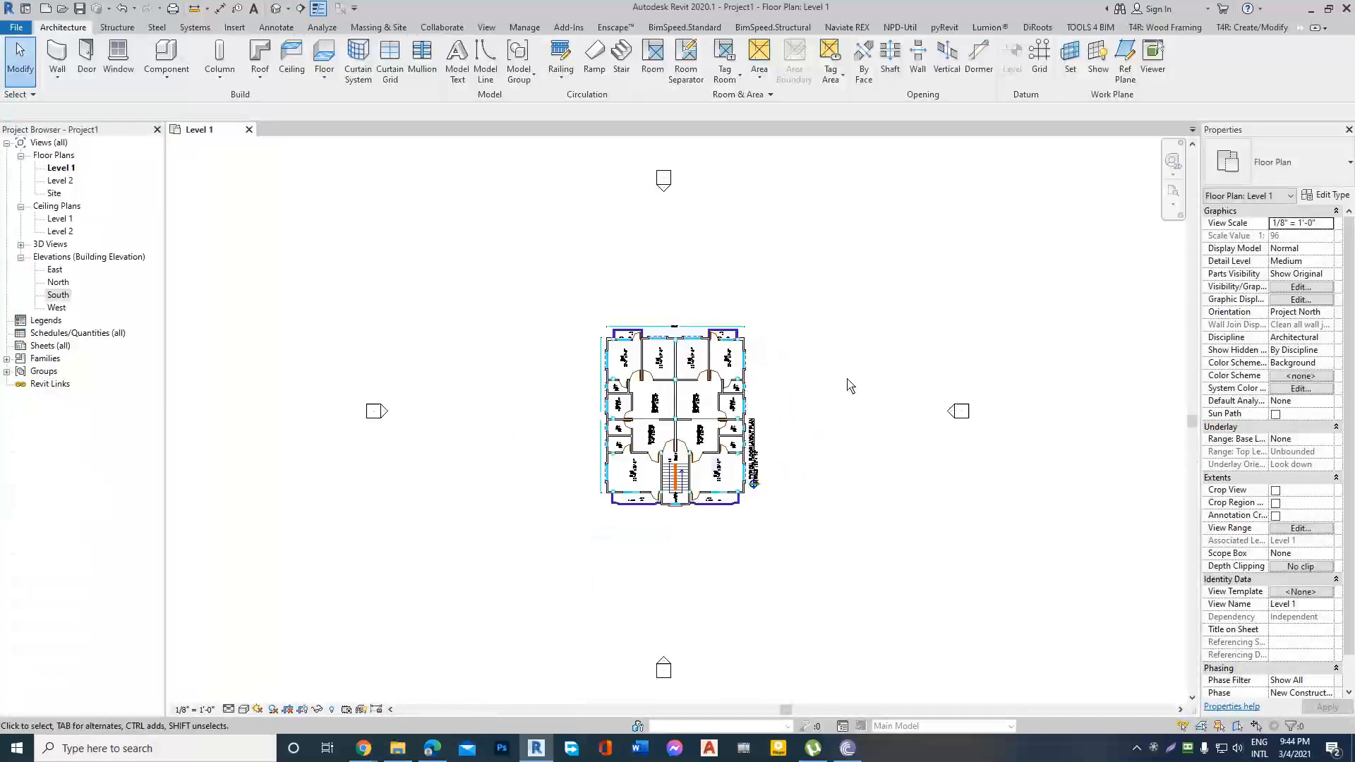
# Switch to Chrome to check the Google Meet call, and view the Facebook page with the Revit training group chat.
pyautogui.click(364, 748)
pyautogui.click(279, 671)
pyautogui.click(388, 10)
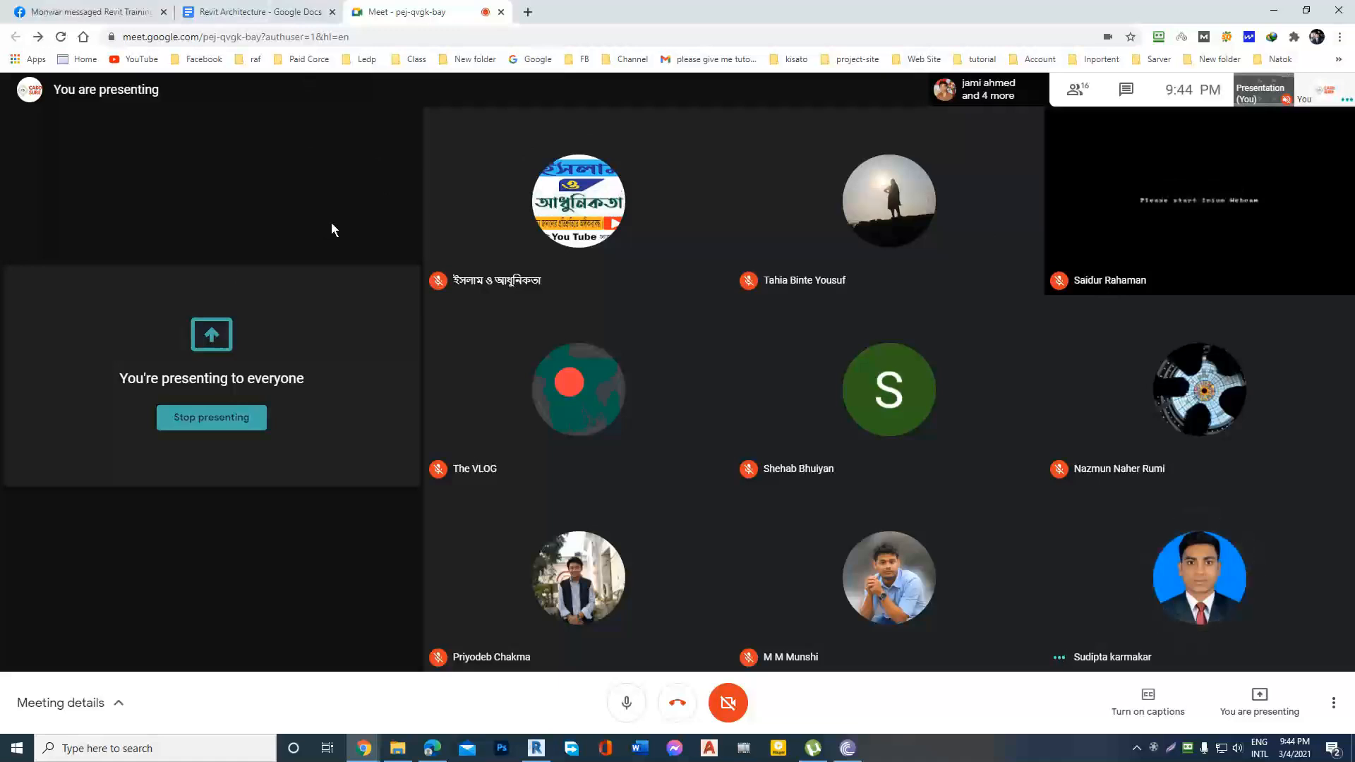
pyautogui.click(81, 12)
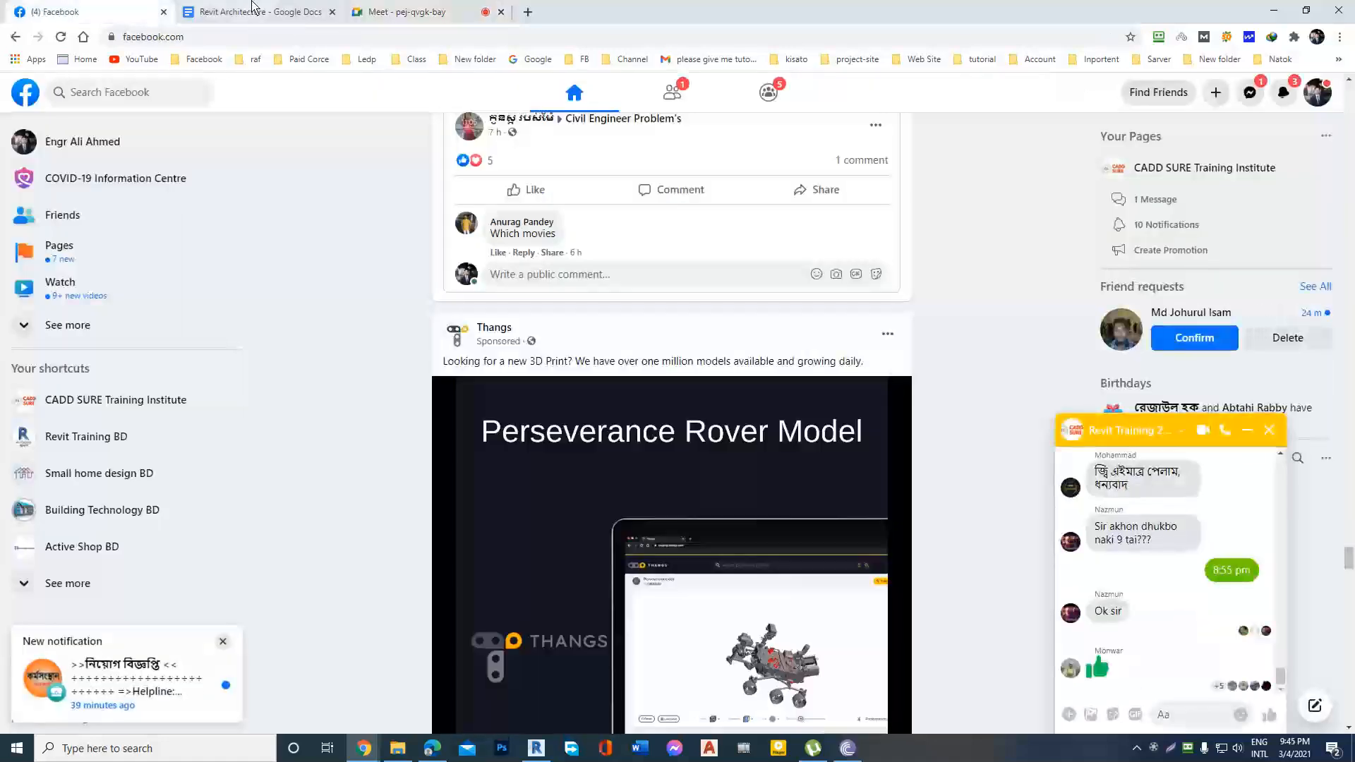
# Review the Revit Architecture outline in Google Docs, return to Revit, and examine the imported floor plan's room layout.
pyautogui.click(252, 7)
pyautogui.click(392, 11)
pyautogui.click(267, 10)
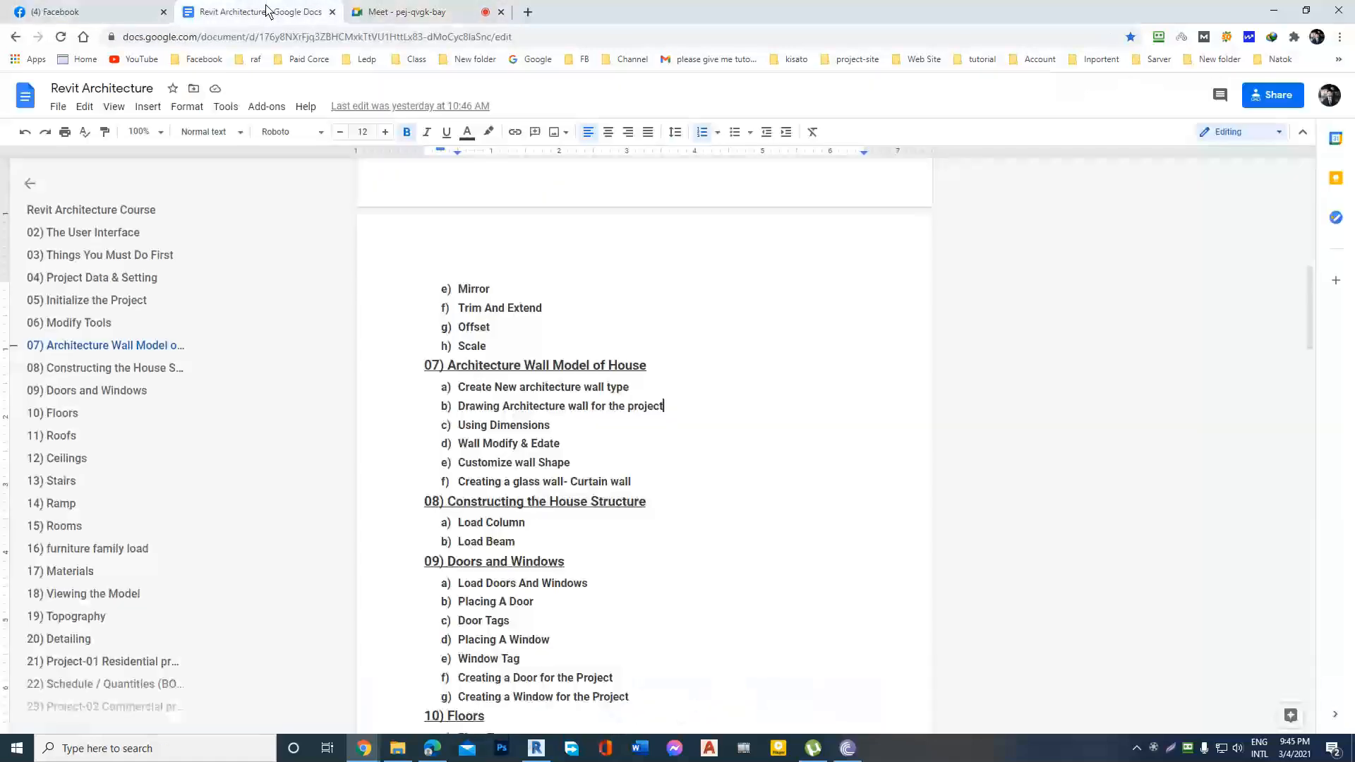
pyautogui.click(1274, 11)
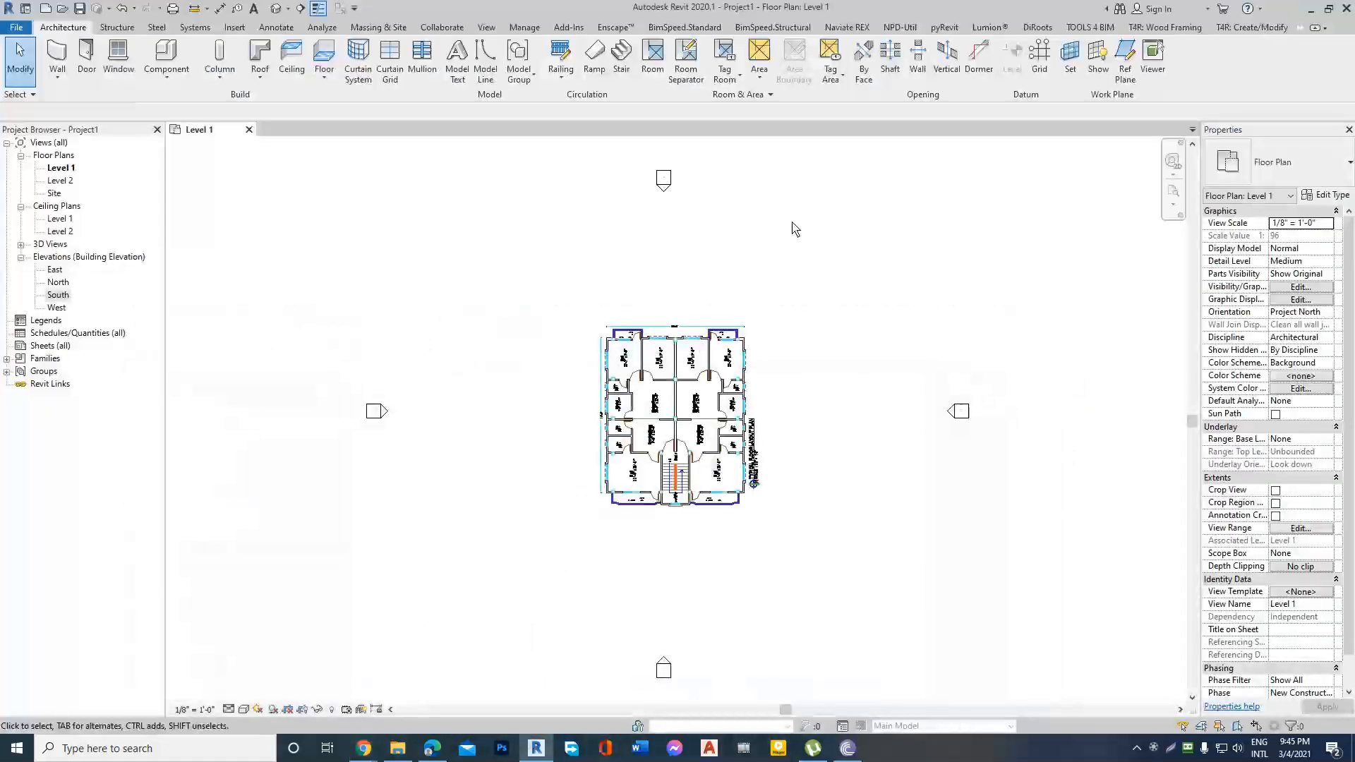
pyautogui.scroll(3, 796, 425)
pyautogui.scroll(3, 498, 422)
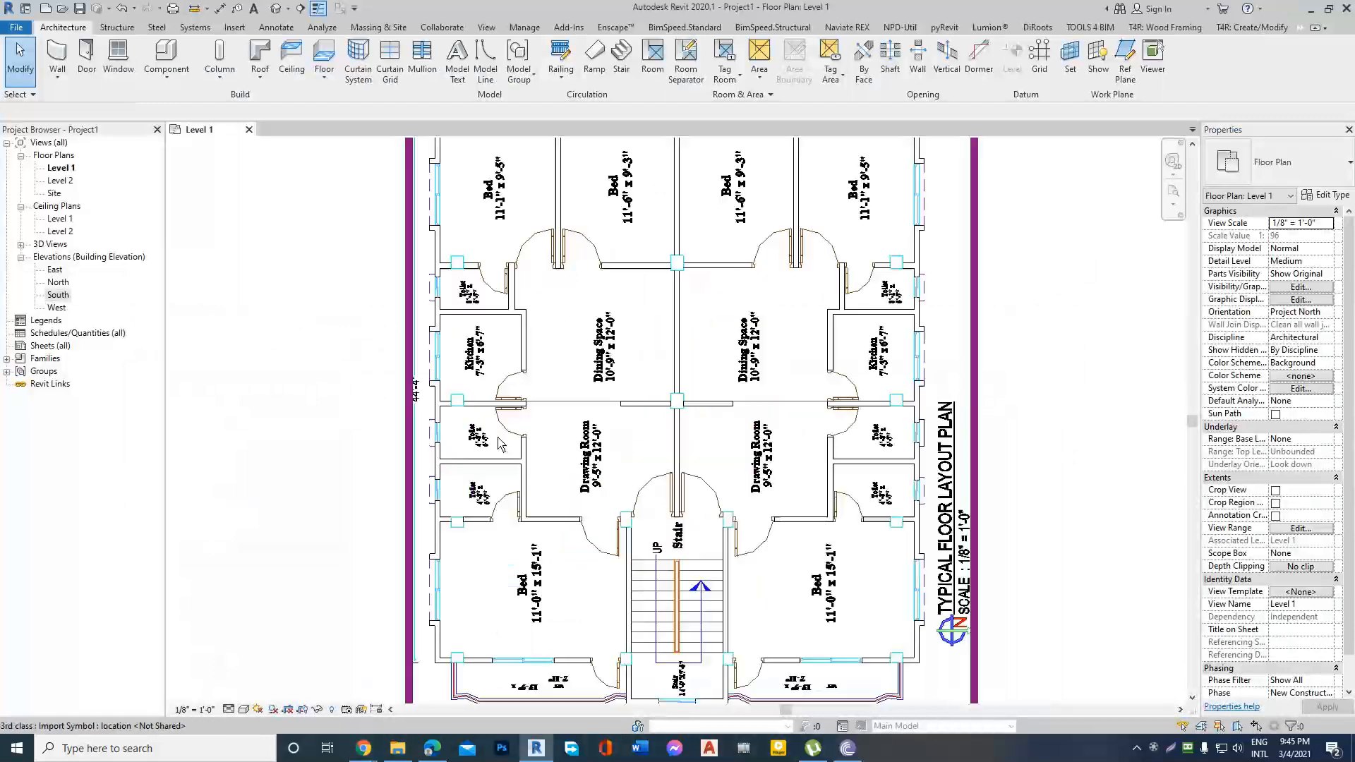
pyautogui.scroll(-2, 496, 418)
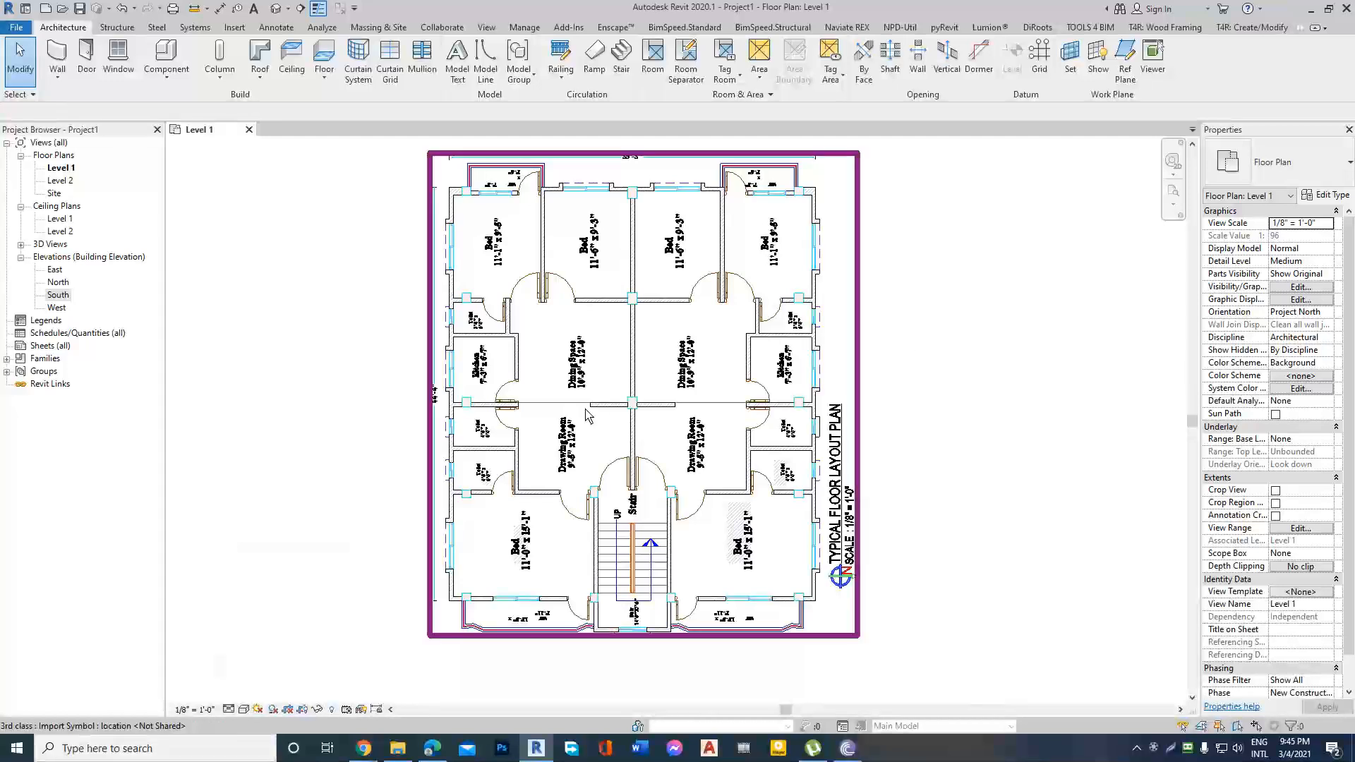
pyautogui.scroll(1, 585, 410)
pyautogui.scroll(-2, 584, 413)
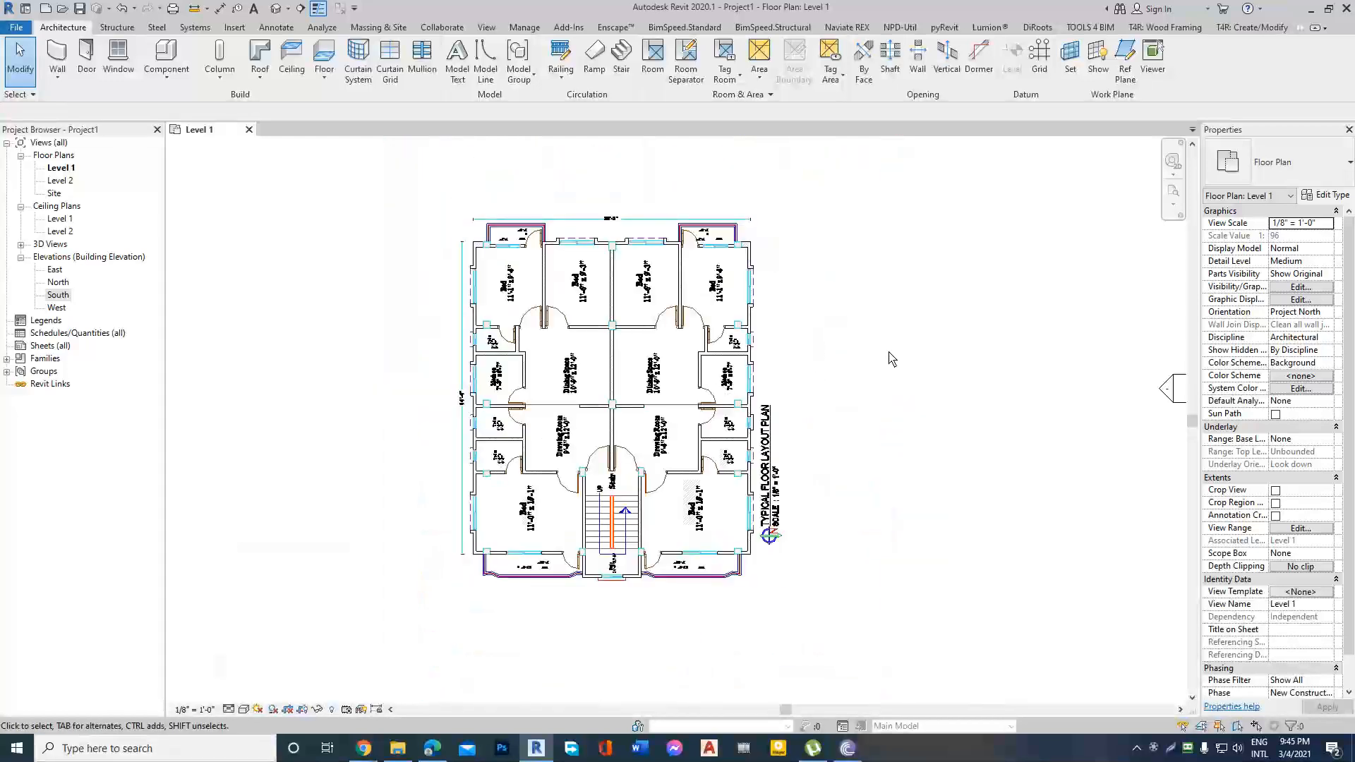
pyautogui.scroll(1, 571, 337)
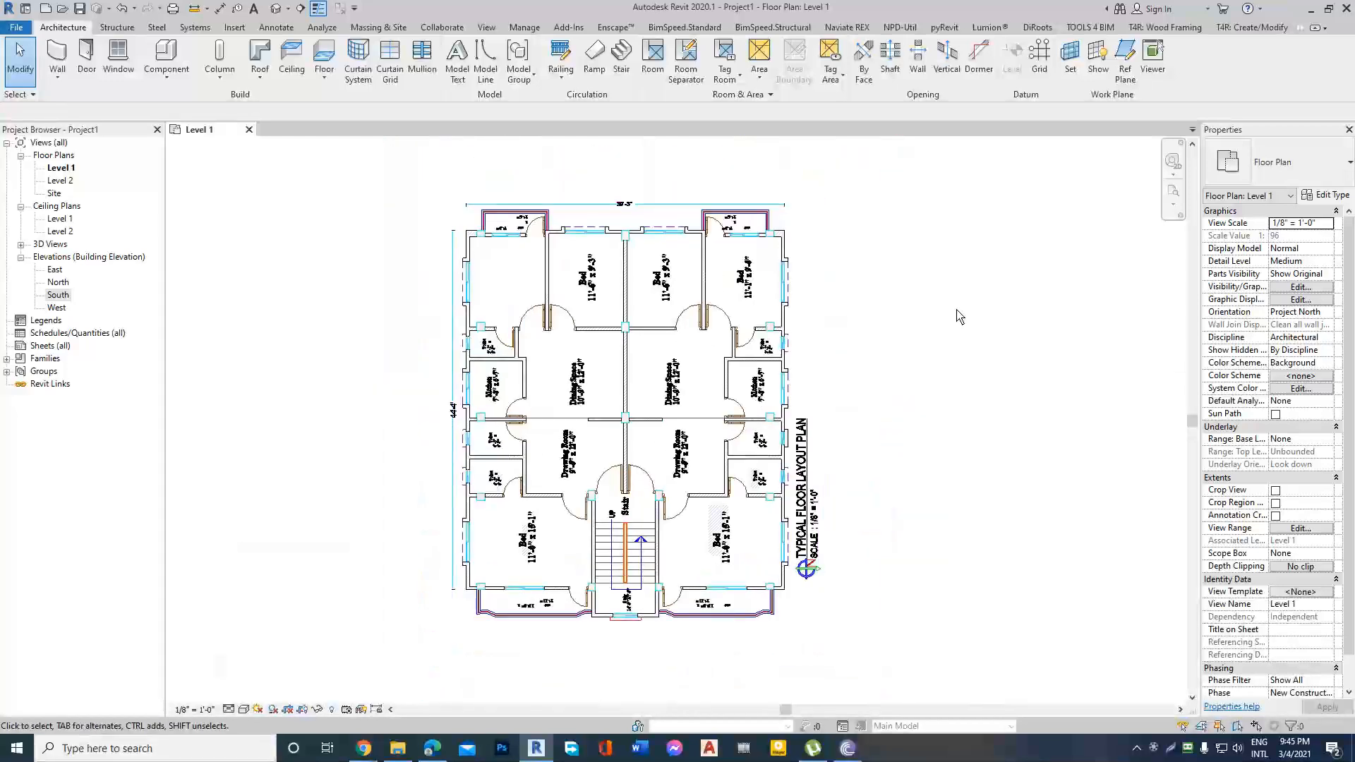
# Start an architectural wall and browse the available wall types for a generic wall.
pyautogui.click(58, 81)
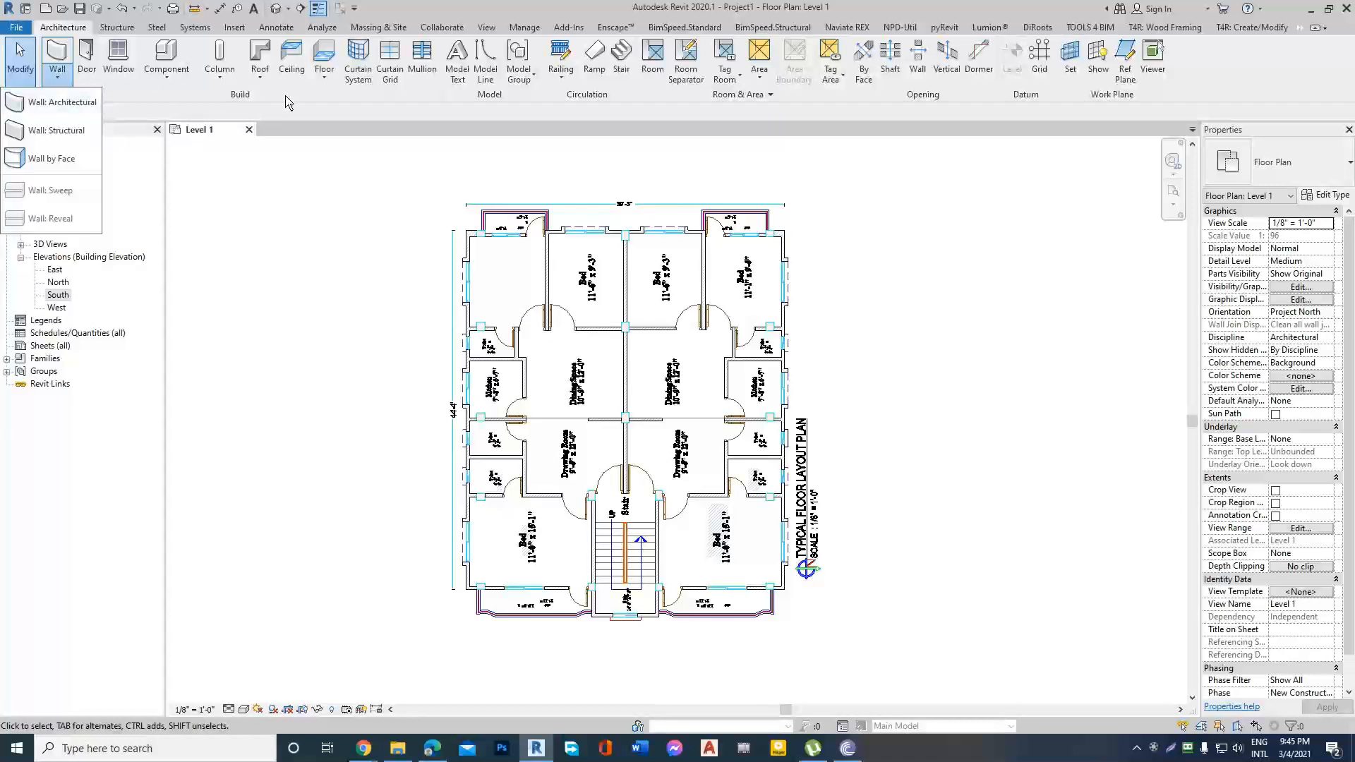
pyautogui.click(74, 103)
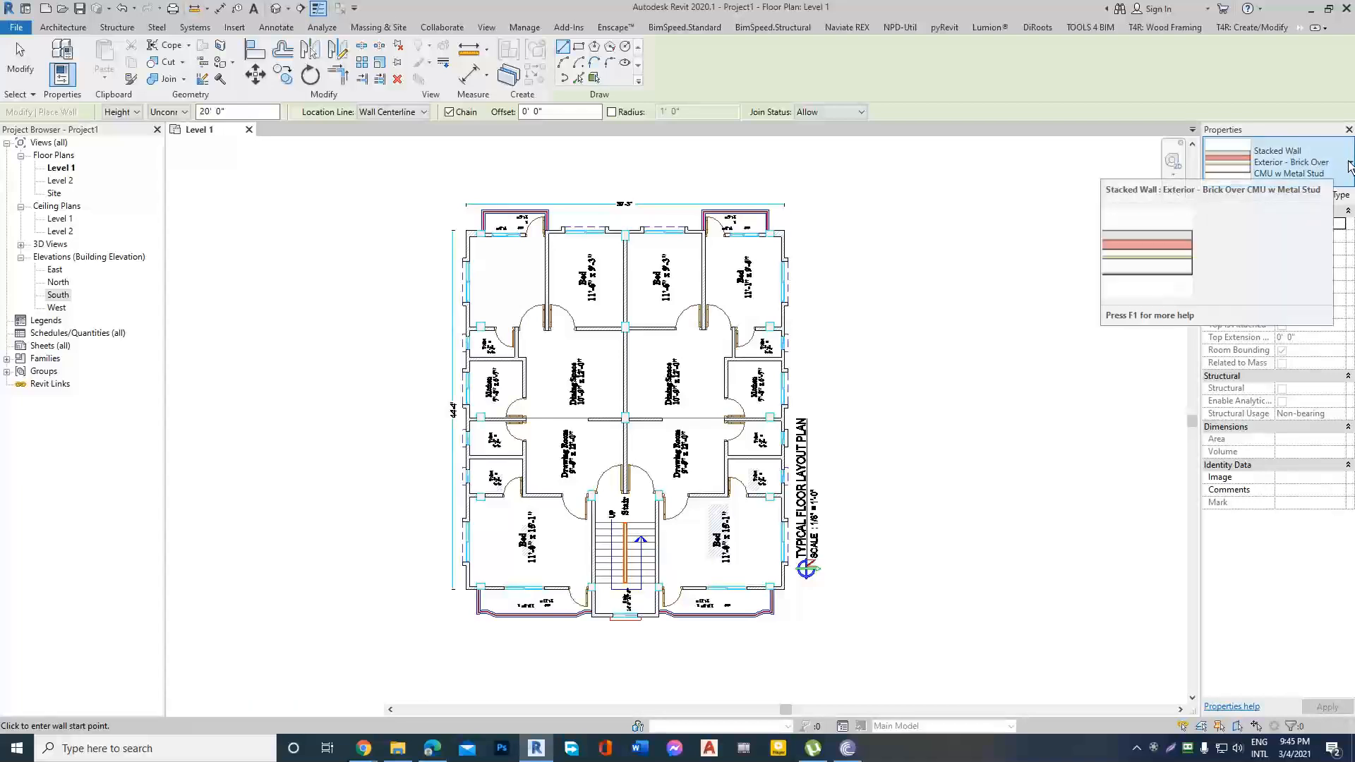
pyautogui.click(1293, 159)
pyautogui.scroll(3, 1226, 304)
pyautogui.scroll(2, 1226, 303)
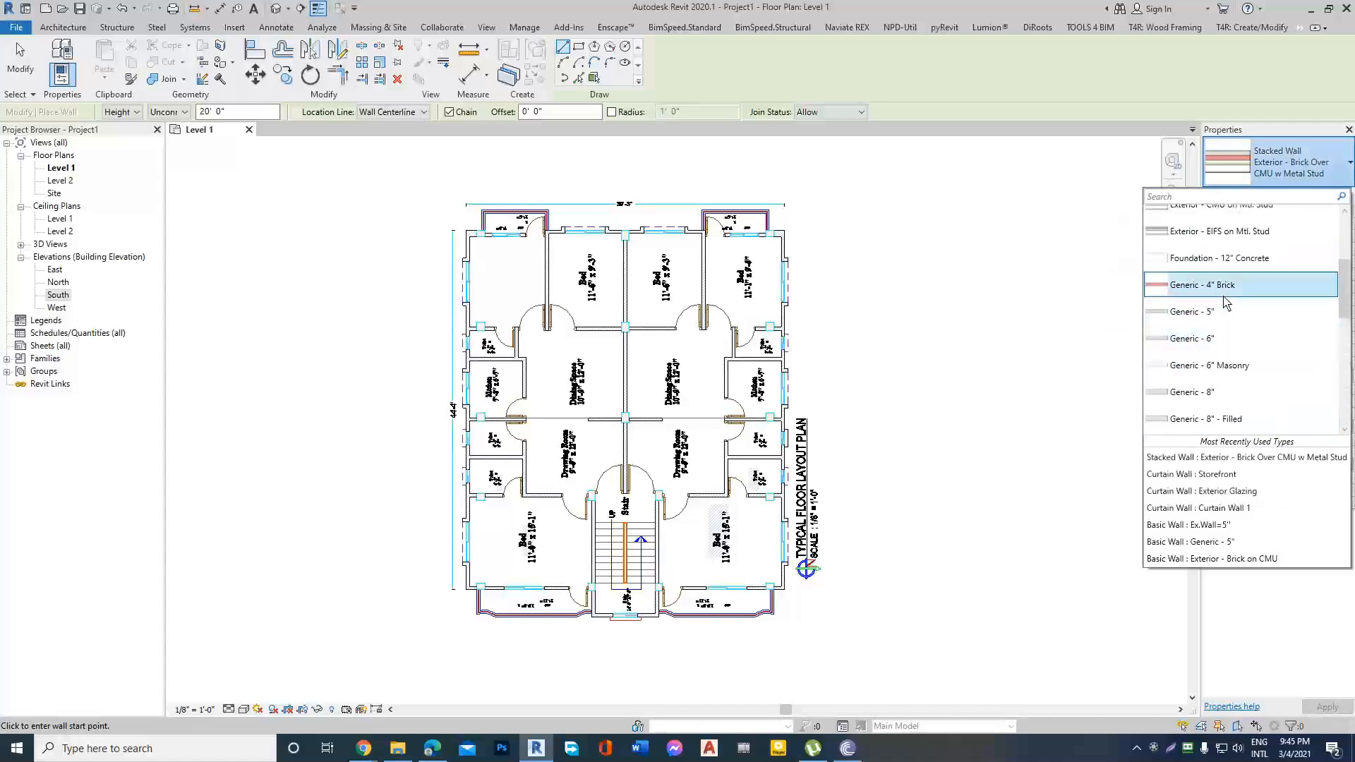
# Switch to the Google Meet call in Chrome, admit the waiting participant, and return to Revit.
pyautogui.moveTo(363, 749)
pyautogui.click(323, 662)
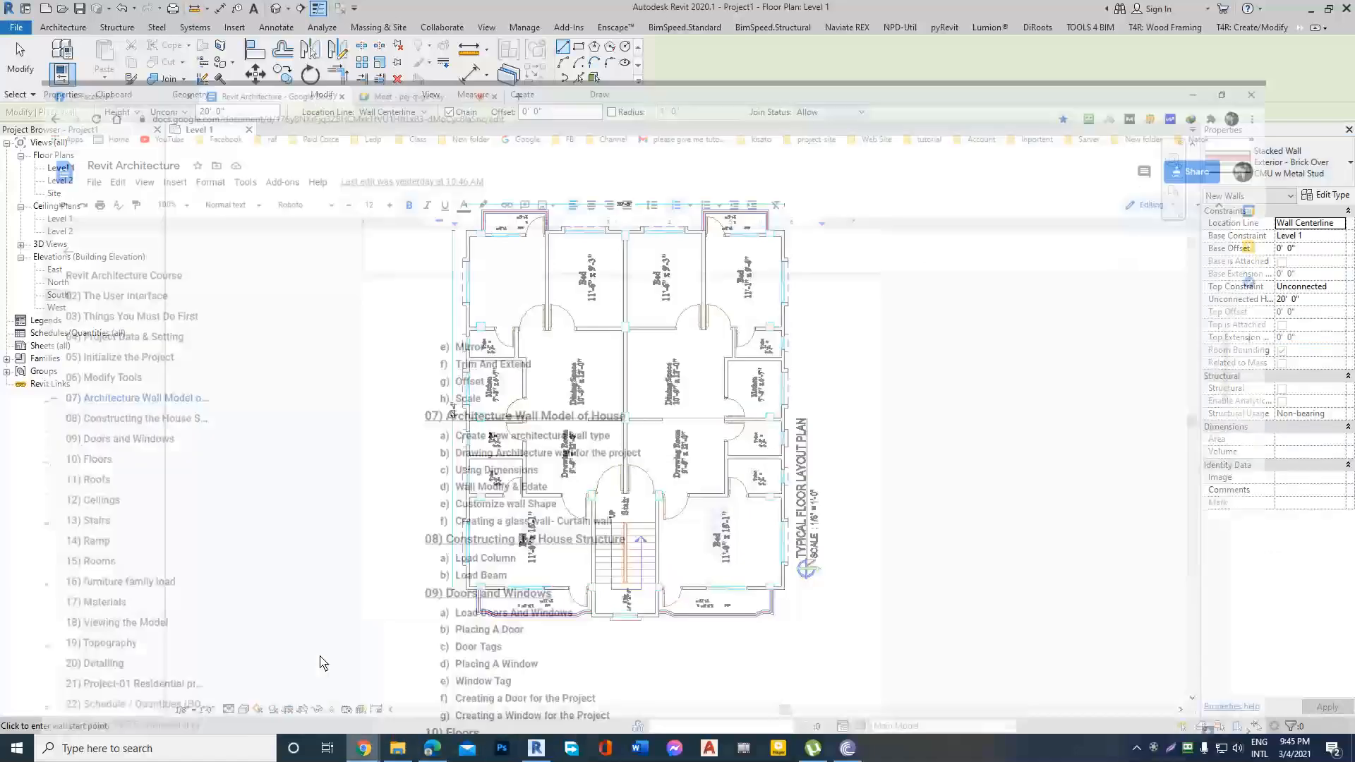
pyautogui.click(385, 10)
pyautogui.click(819, 157)
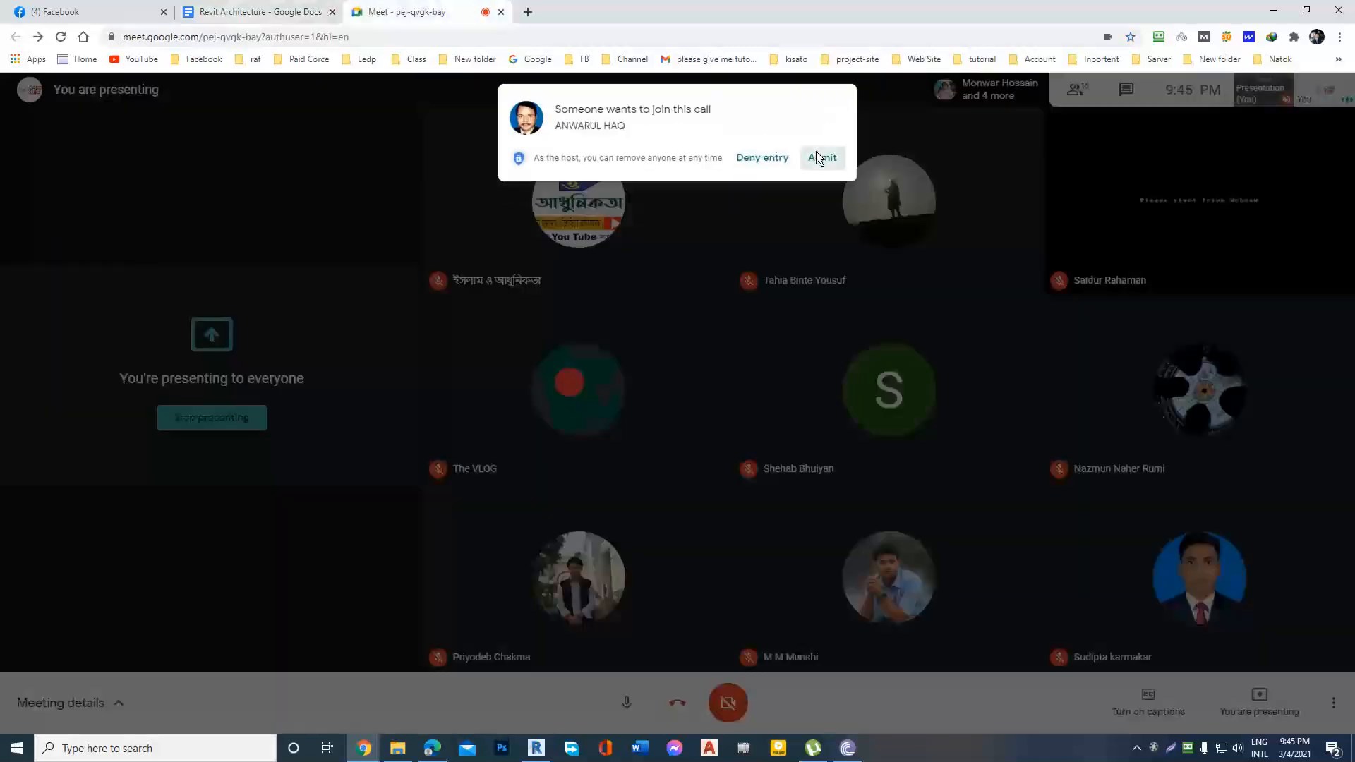
pyautogui.click(1277, 10)
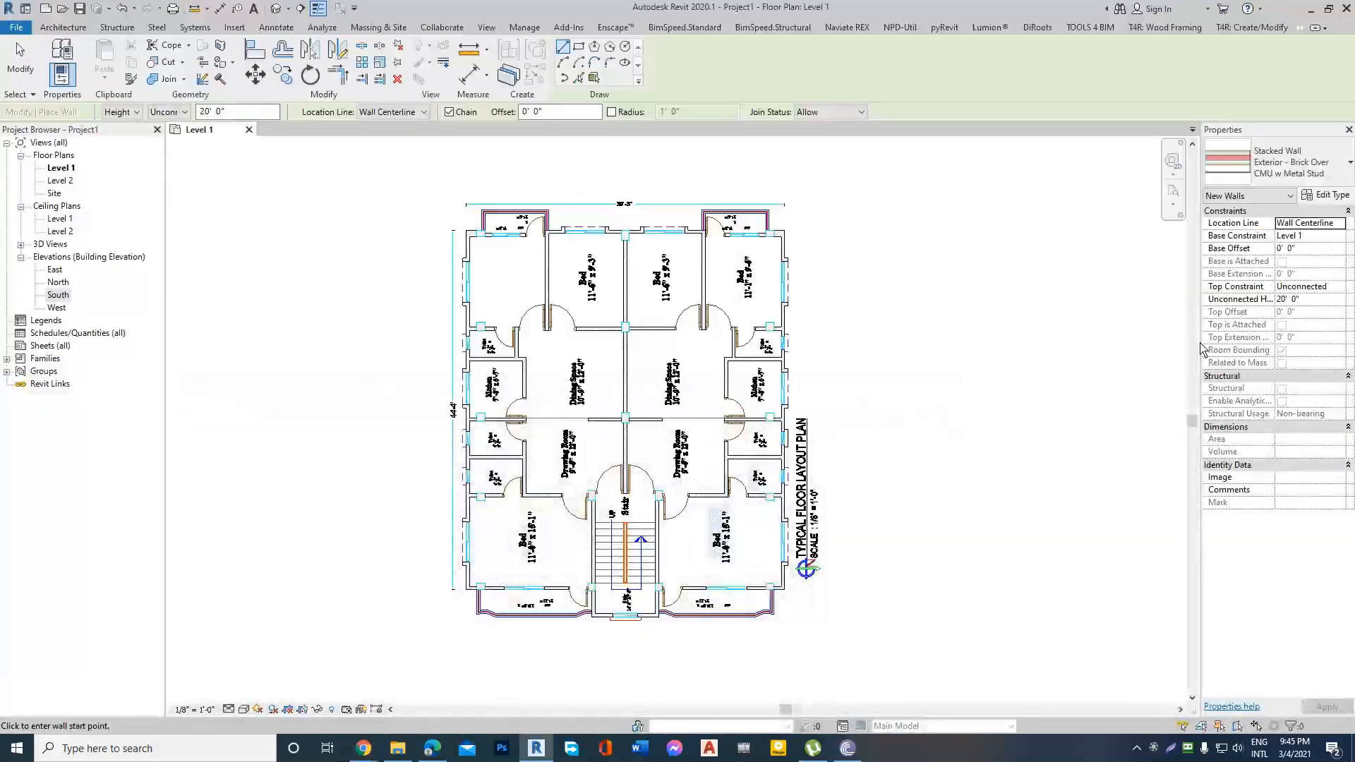
# Set the wall type to Basic Wall Generic - 5".
pyautogui.click(1343, 167)
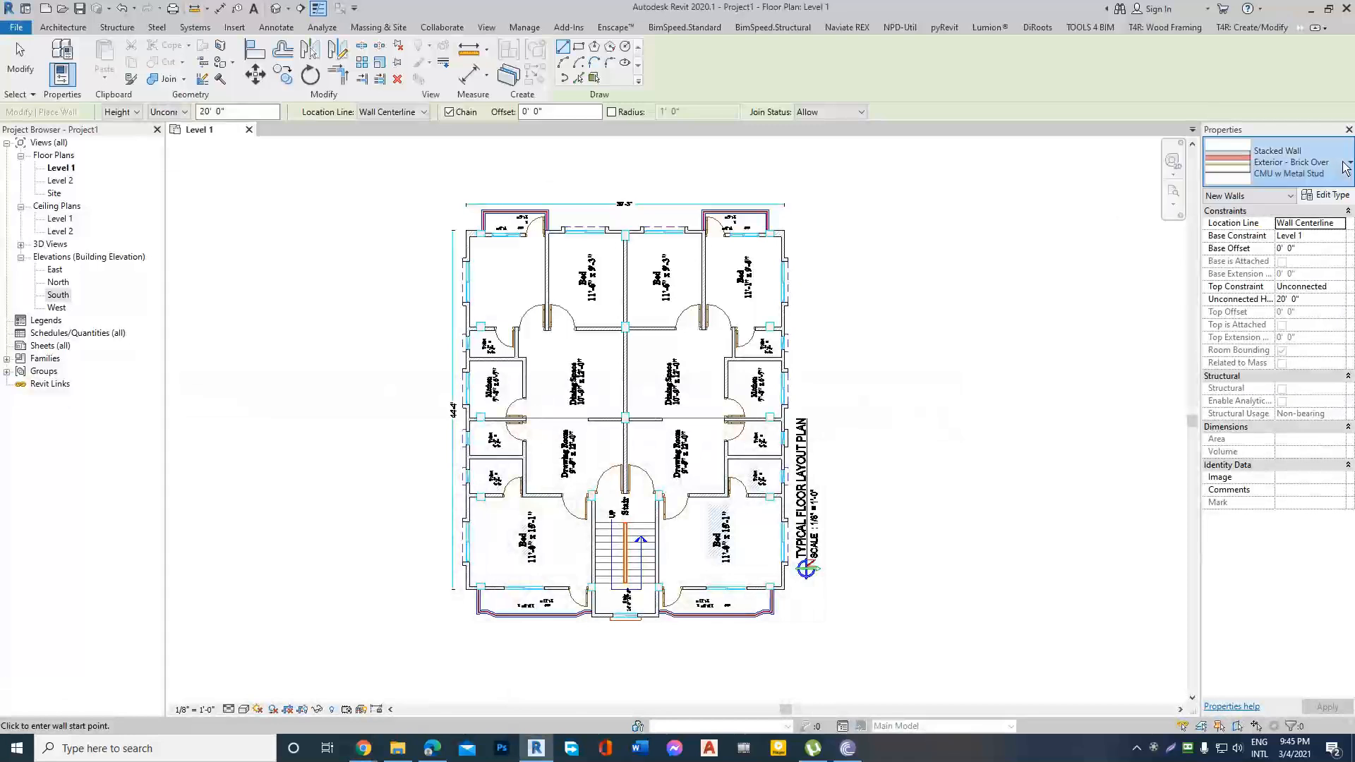
pyautogui.scroll(5, 1249, 309)
pyautogui.scroll(3, 1246, 303)
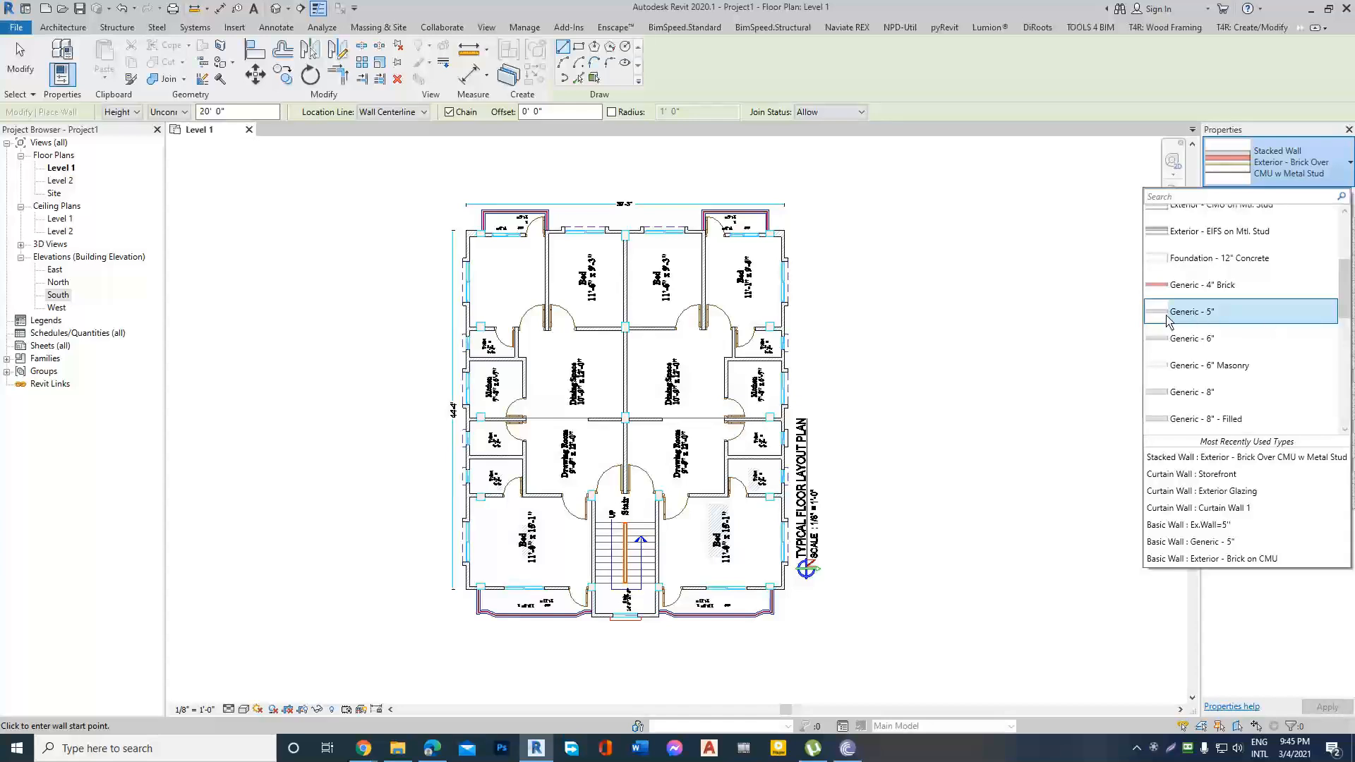
pyautogui.click(1229, 318)
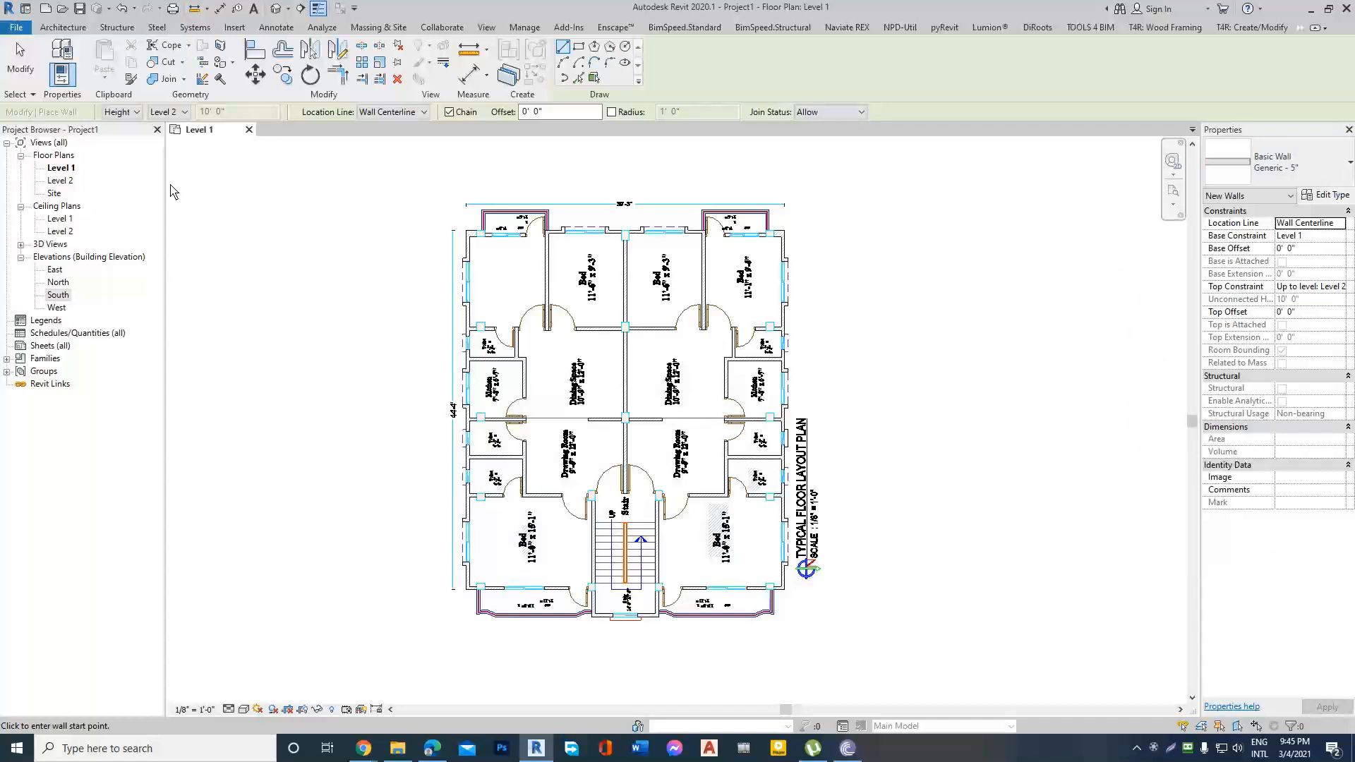
# Draw the plan's left exterior wall along its centerline, from the lower-left bedroom corner up to the upper-left bedroom corner.
pyautogui.scroll(6, 498, 235)
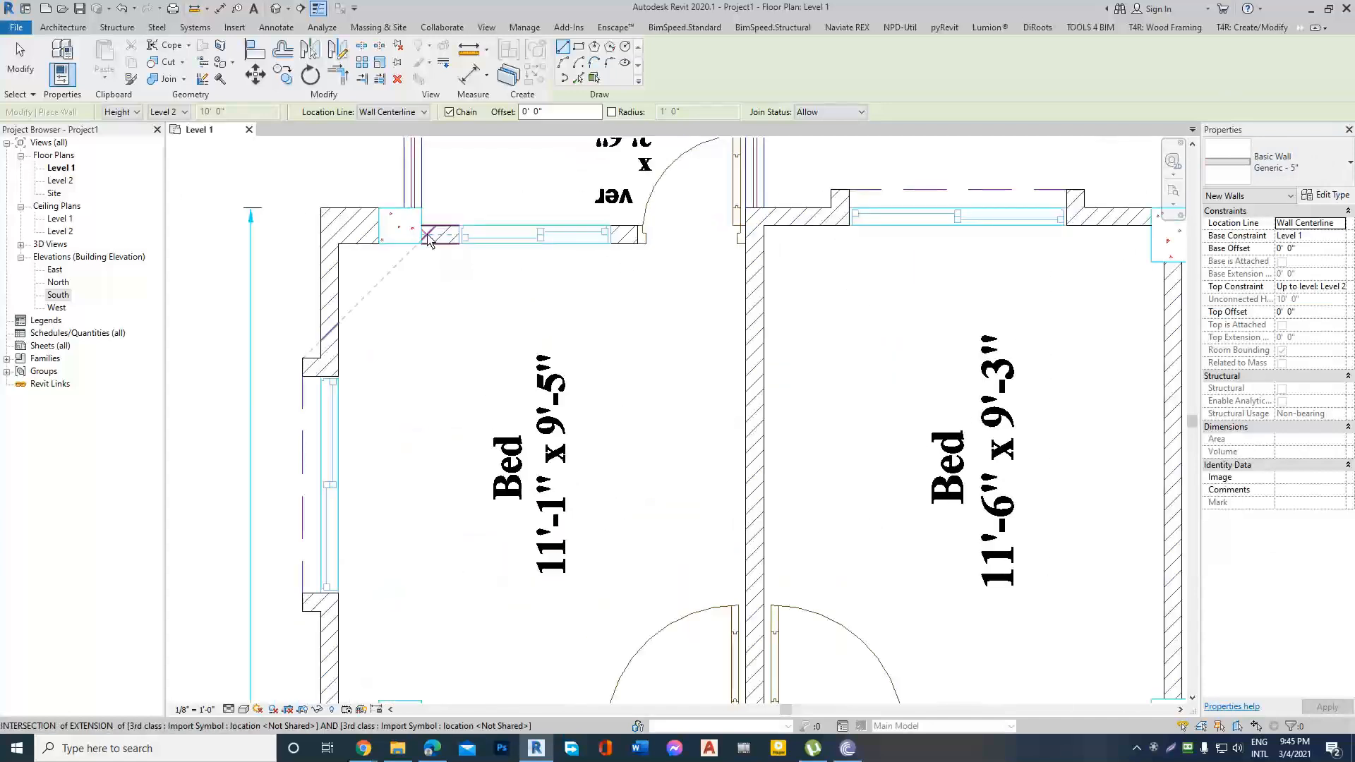
pyautogui.scroll(-8, 429, 240)
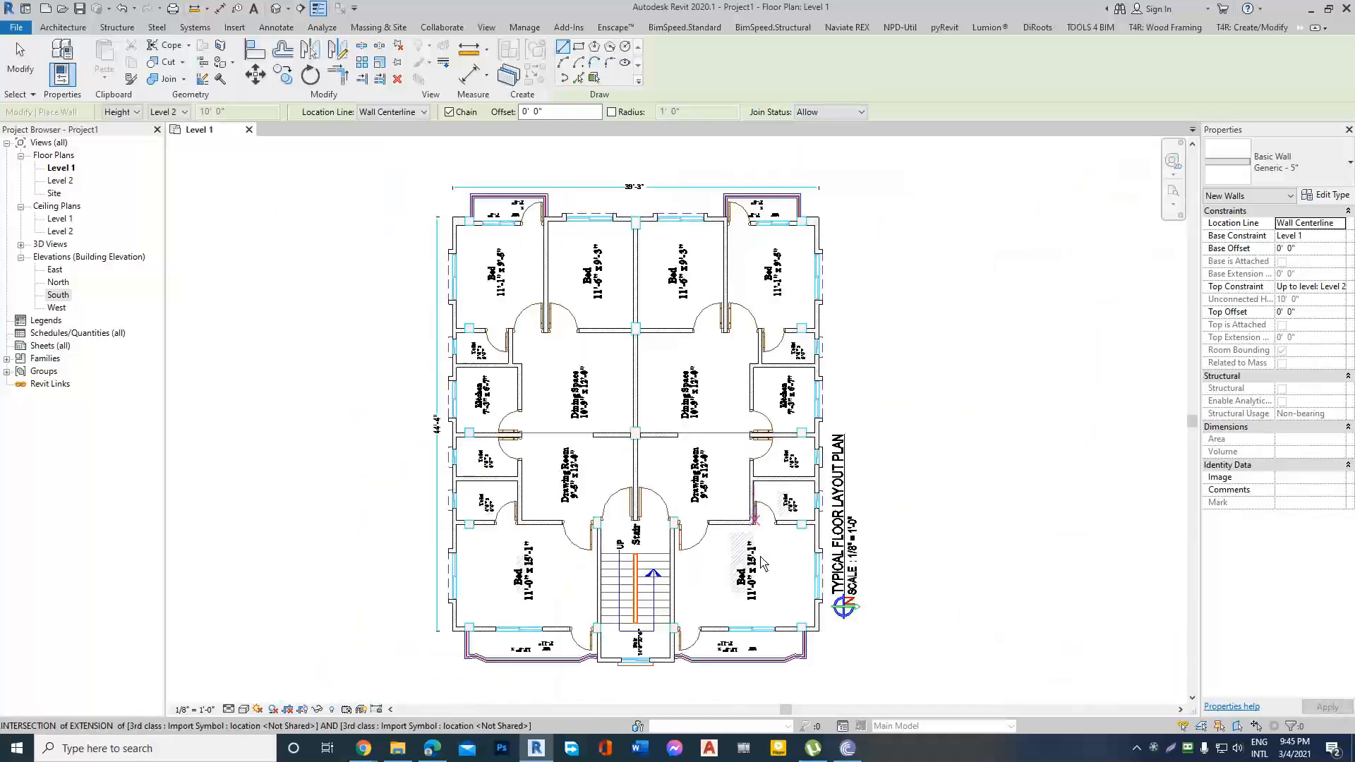
pyautogui.scroll(8, 585, 635)
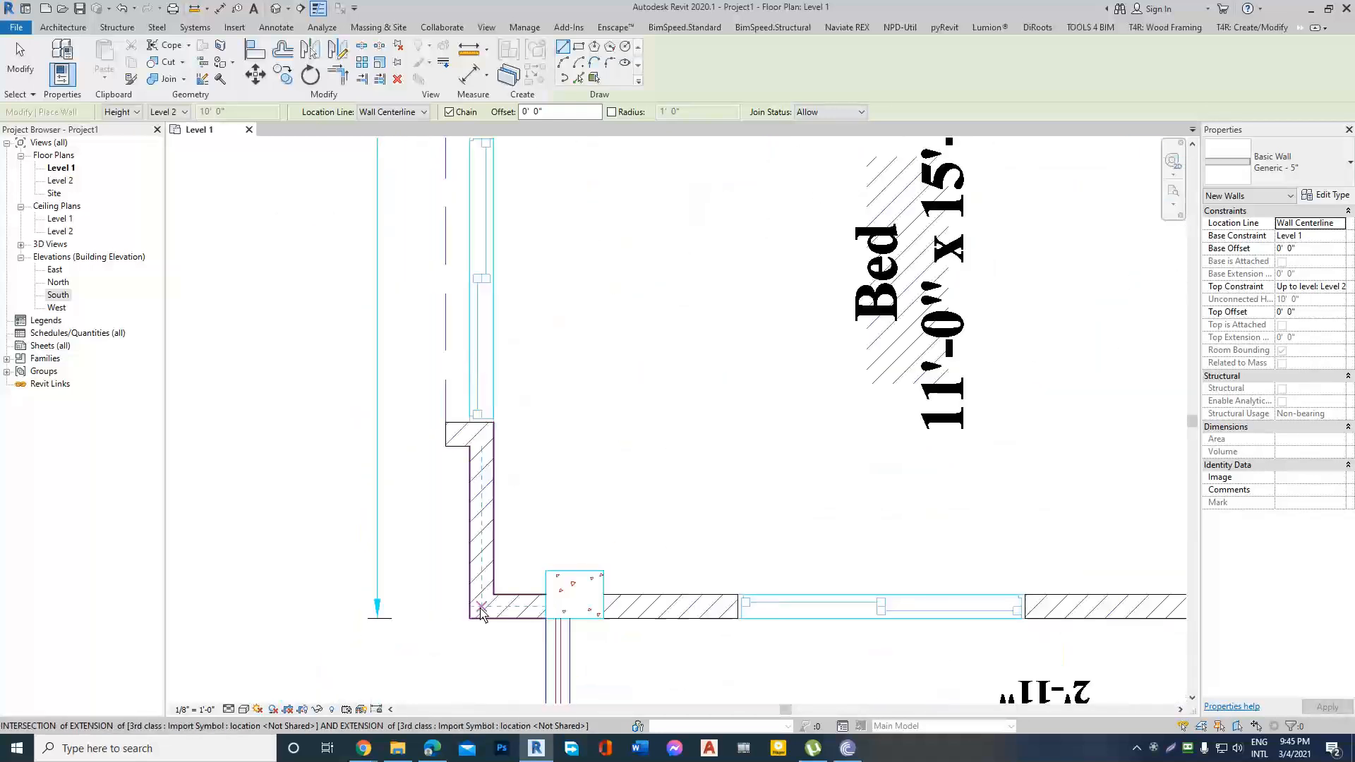
pyautogui.scroll(-2, 483, 608)
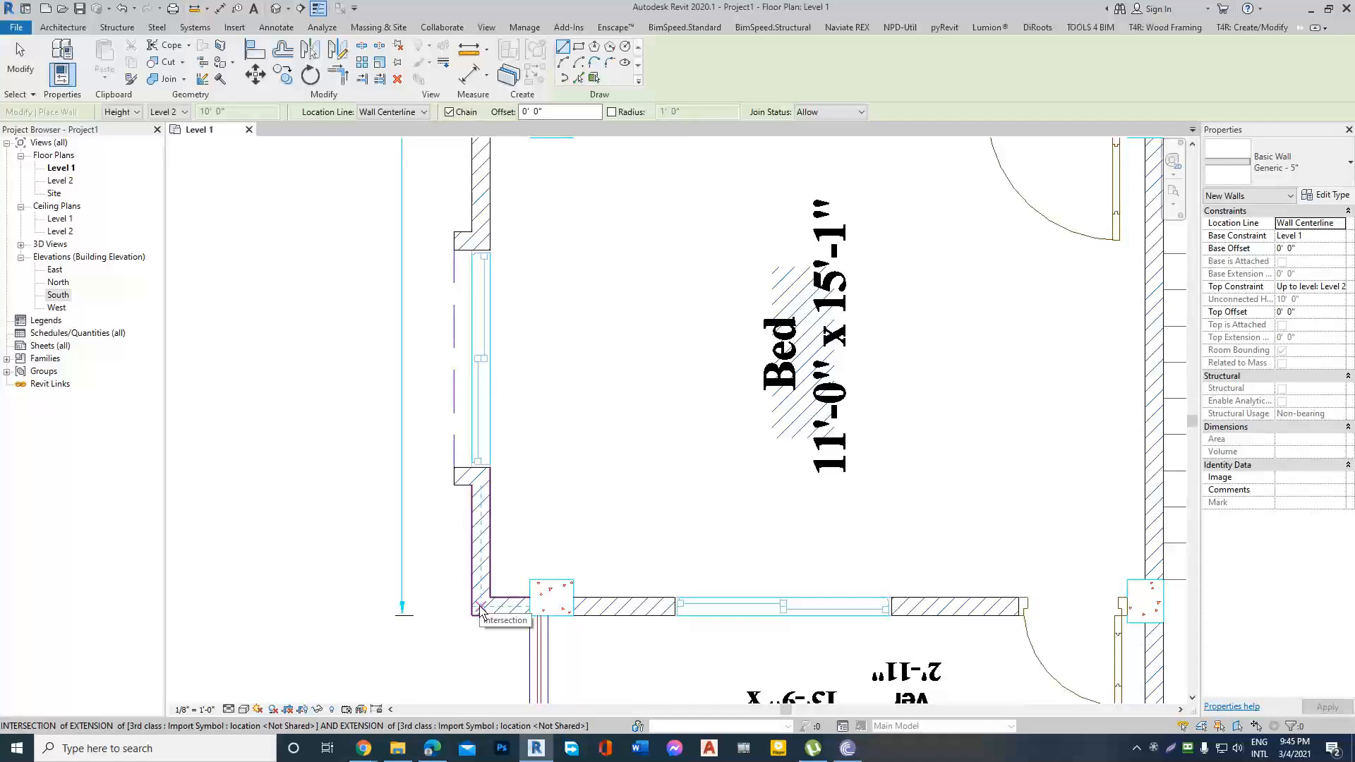
pyautogui.click(482, 611)
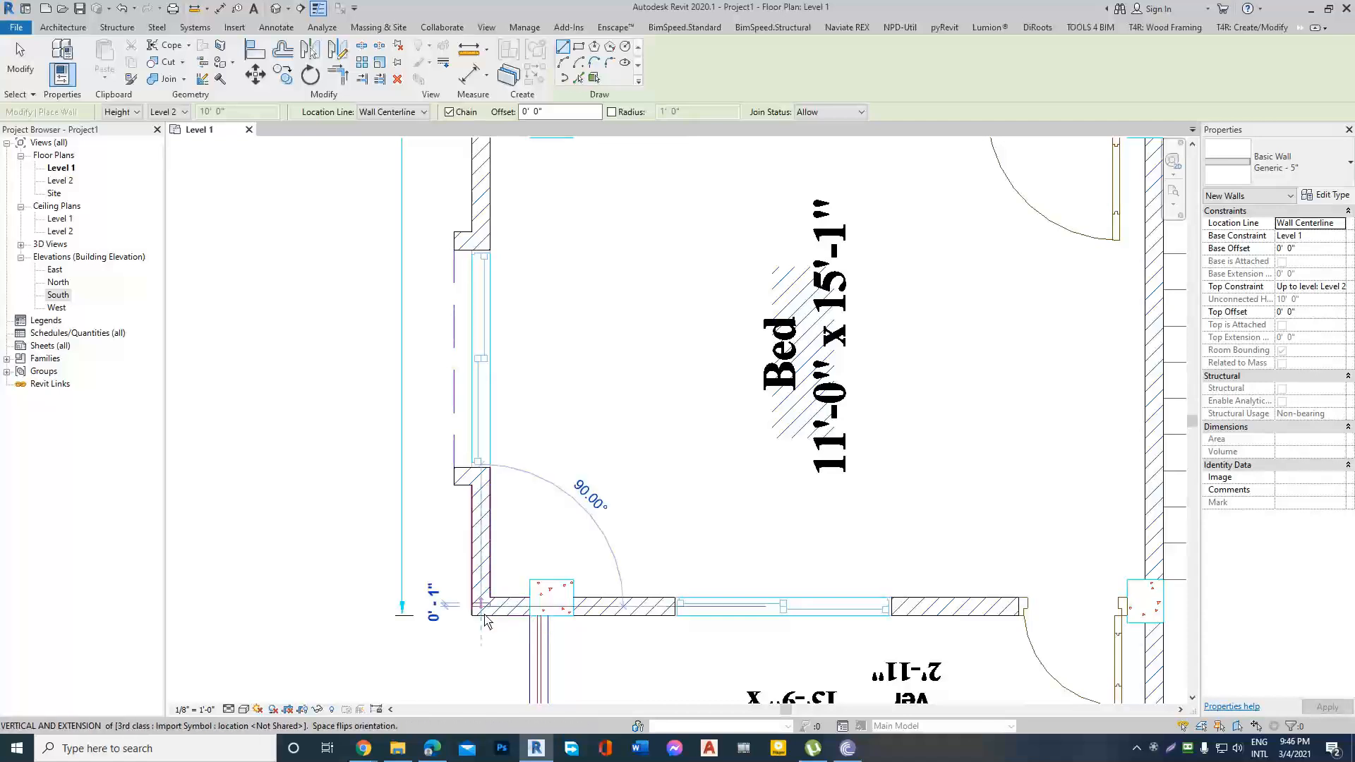
pyautogui.scroll(-3, 482, 614)
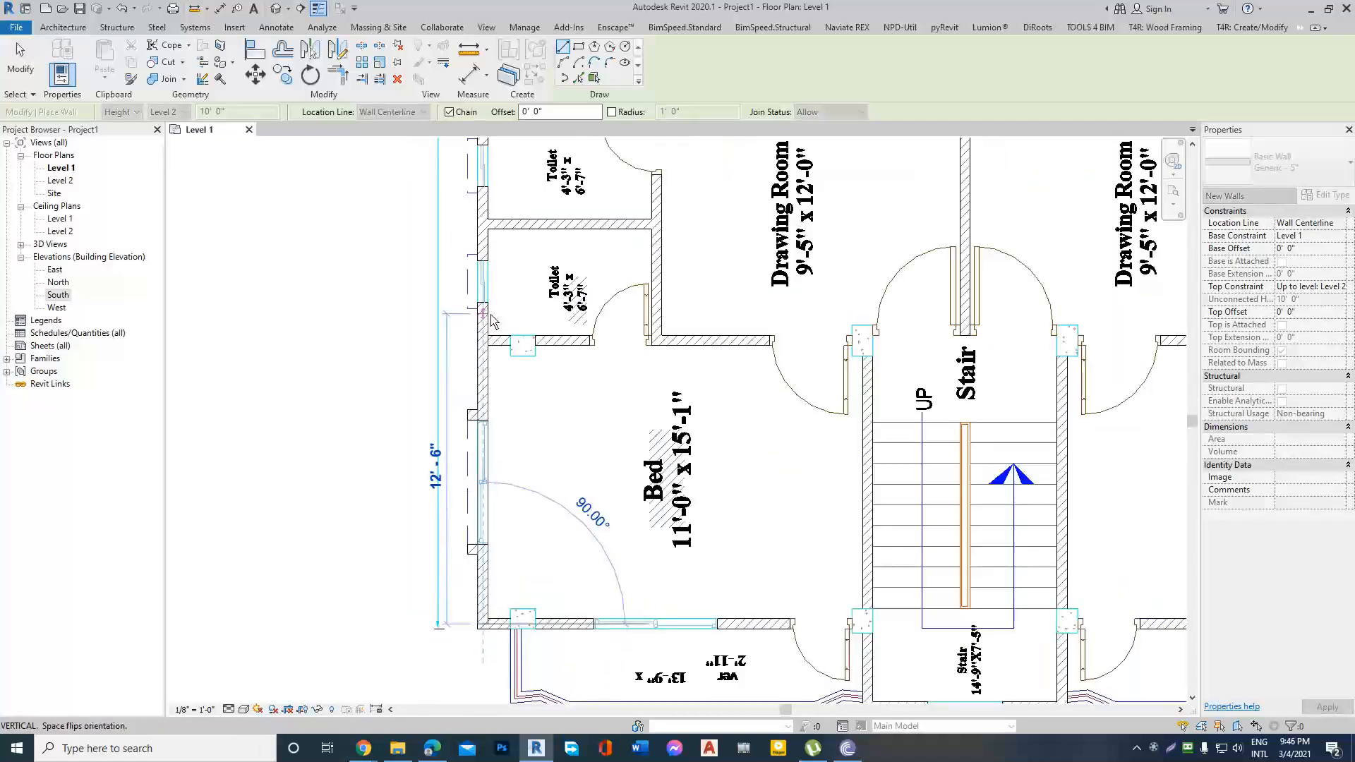
pyautogui.scroll(-2, 459, 586)
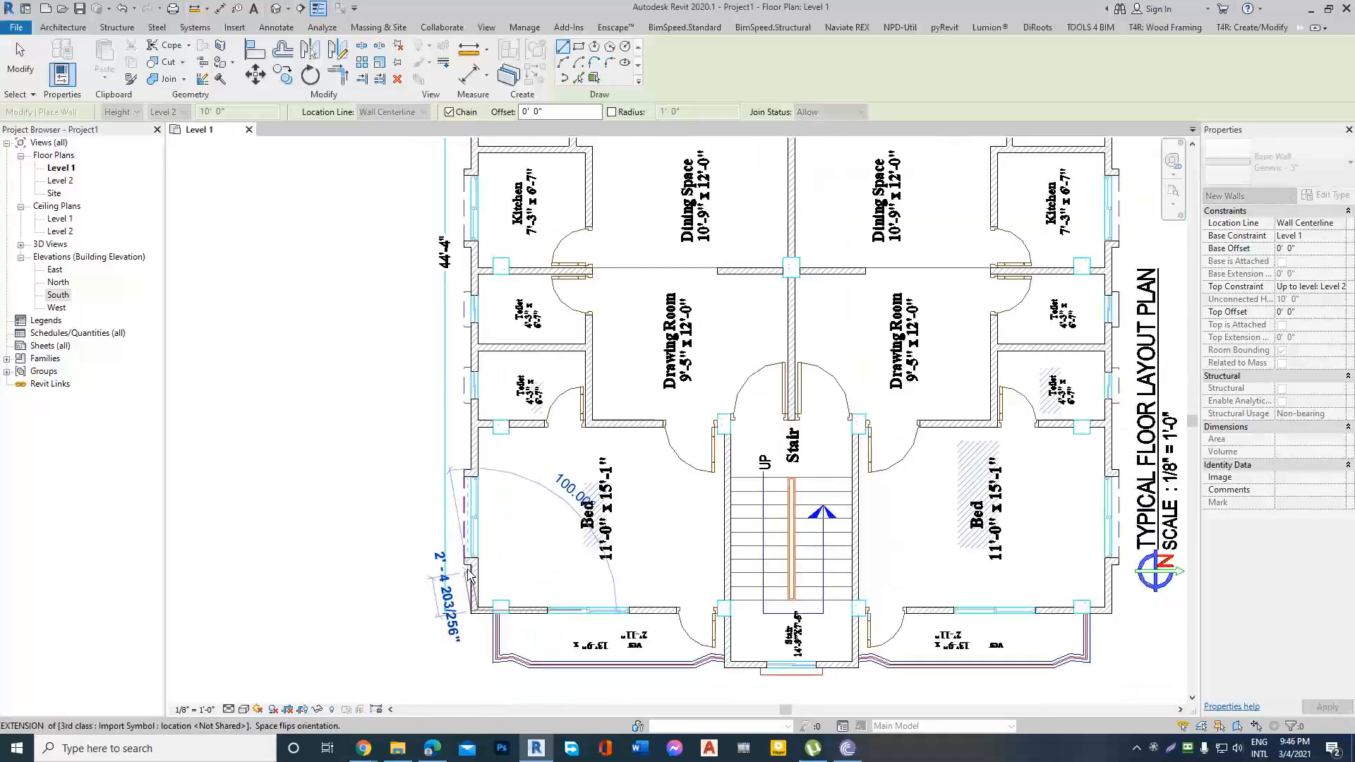
pyautogui.scroll(-2, 465, 590)
pyautogui.scroll(2, 467, 586)
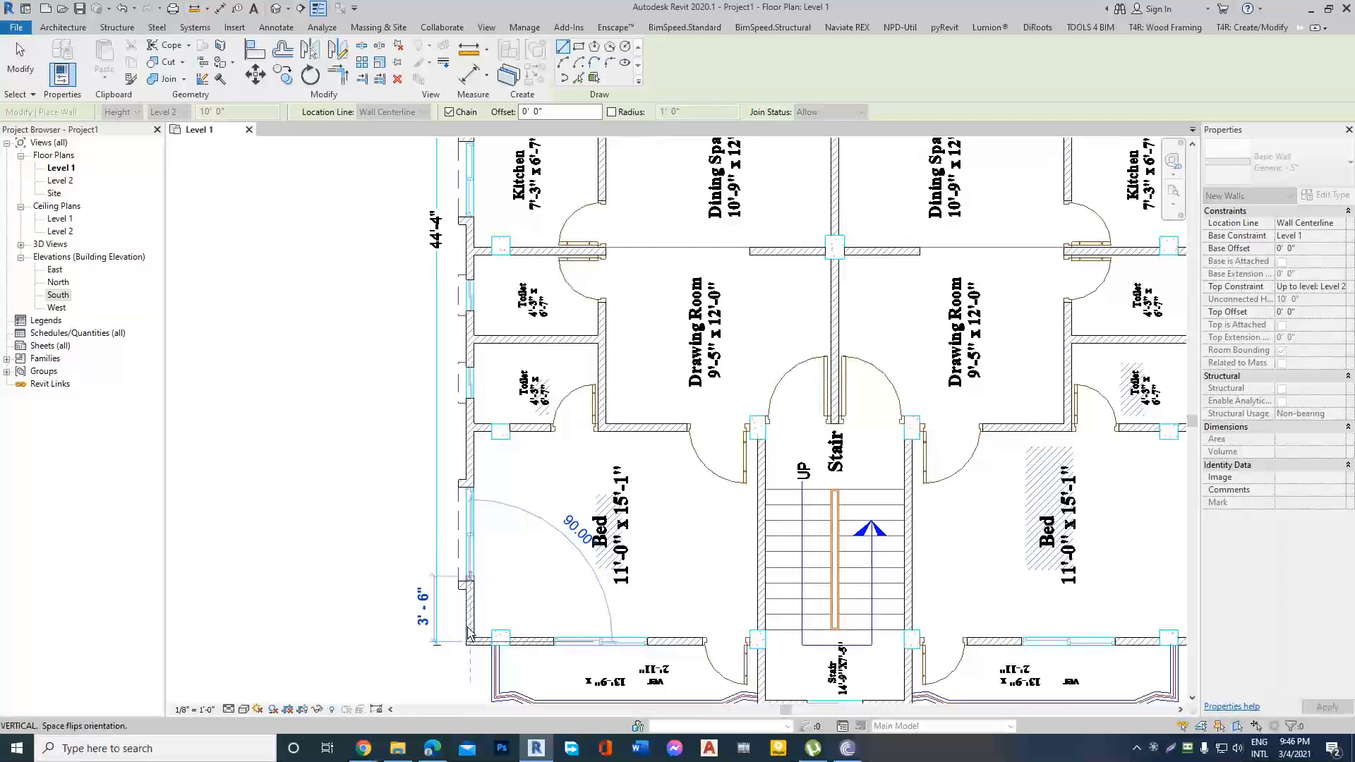
pyautogui.scroll(-2, 477, 584)
pyautogui.scroll(2, 470, 498)
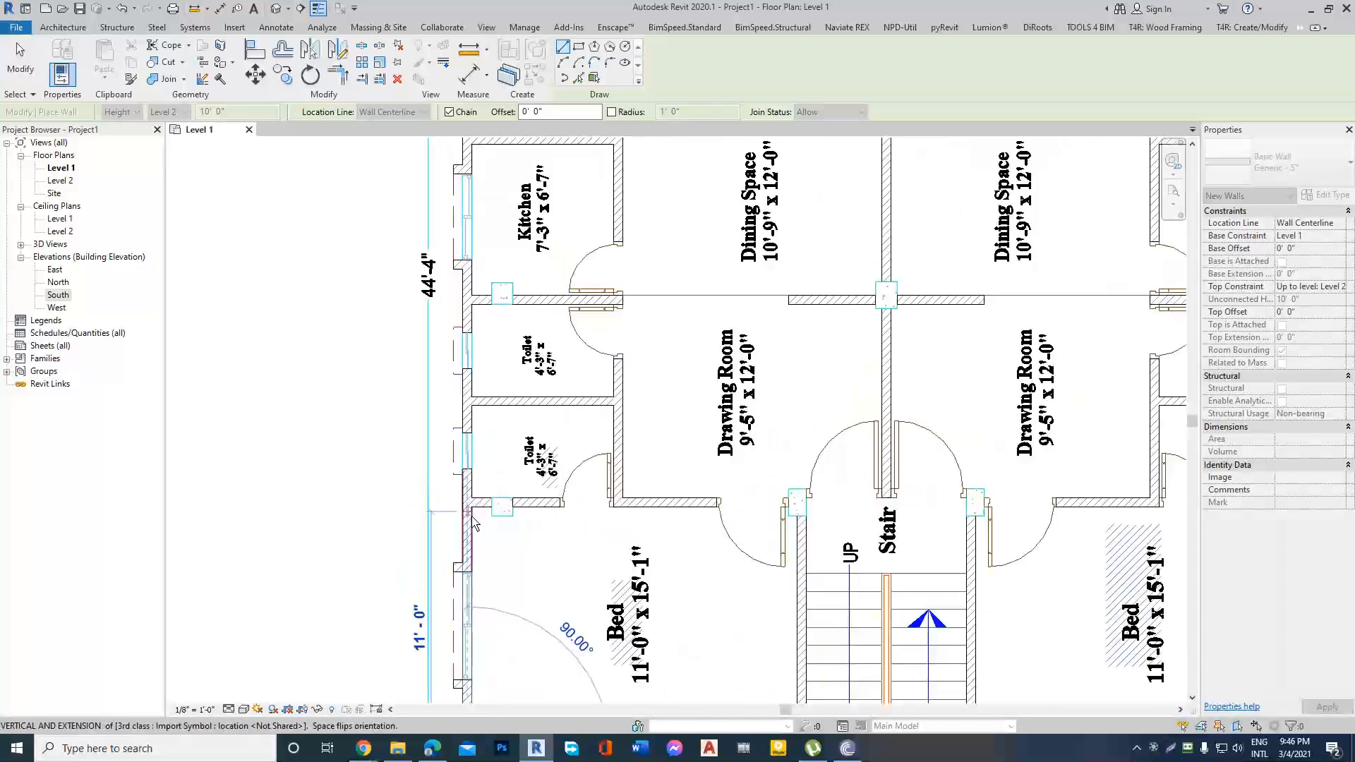
pyautogui.scroll(1, 473, 524)
pyautogui.scroll(-3, 473, 523)
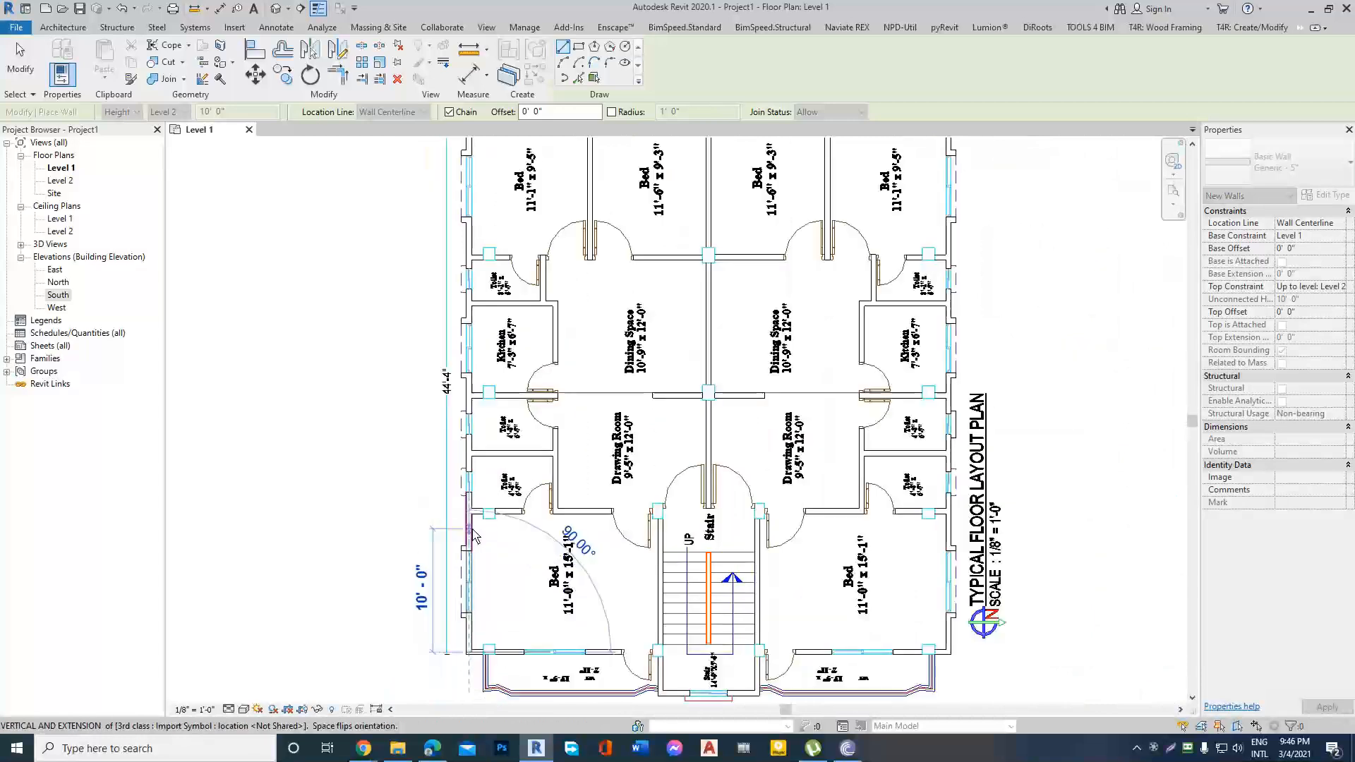
pyautogui.scroll(-1, 471, 526)
pyautogui.scroll(-2, 469, 558)
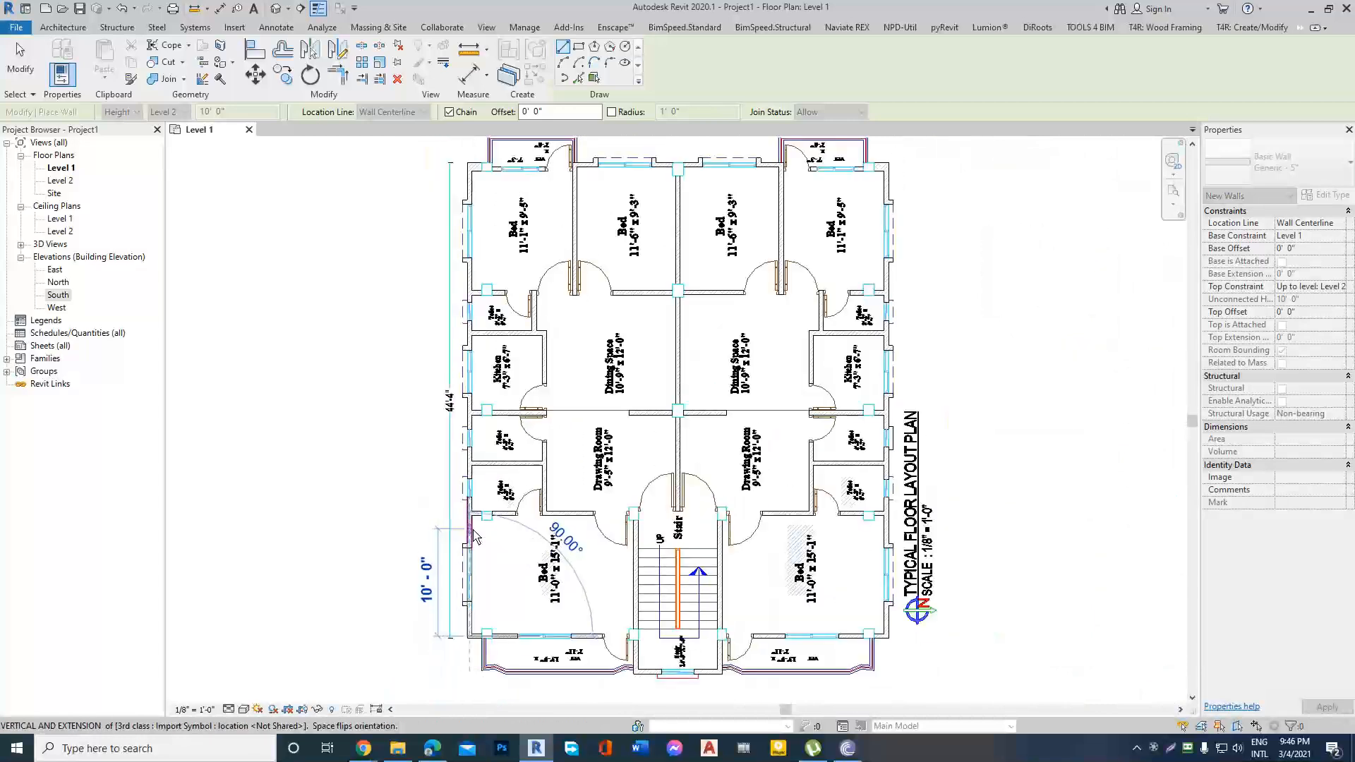
pyautogui.scroll(5, 468, 310)
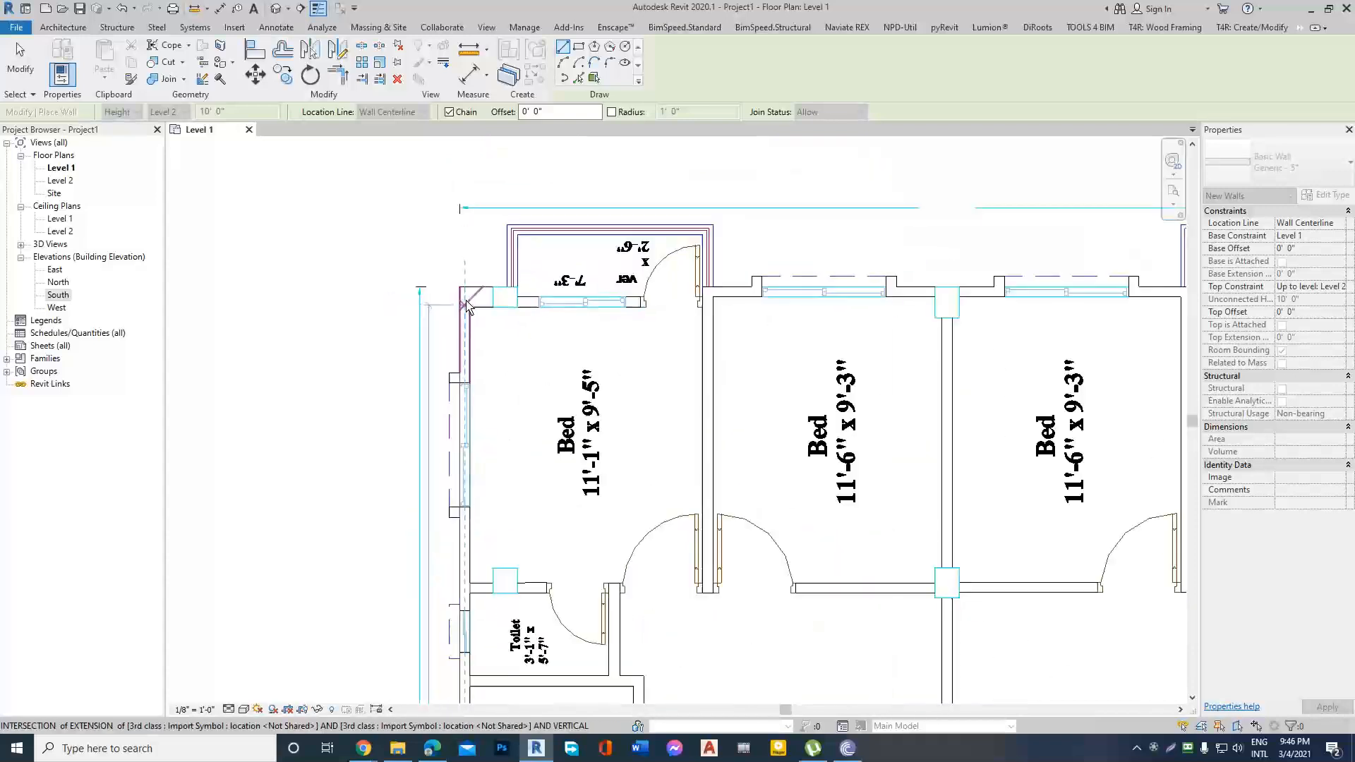
pyautogui.scroll(2, 468, 295)
pyautogui.click(466, 298)
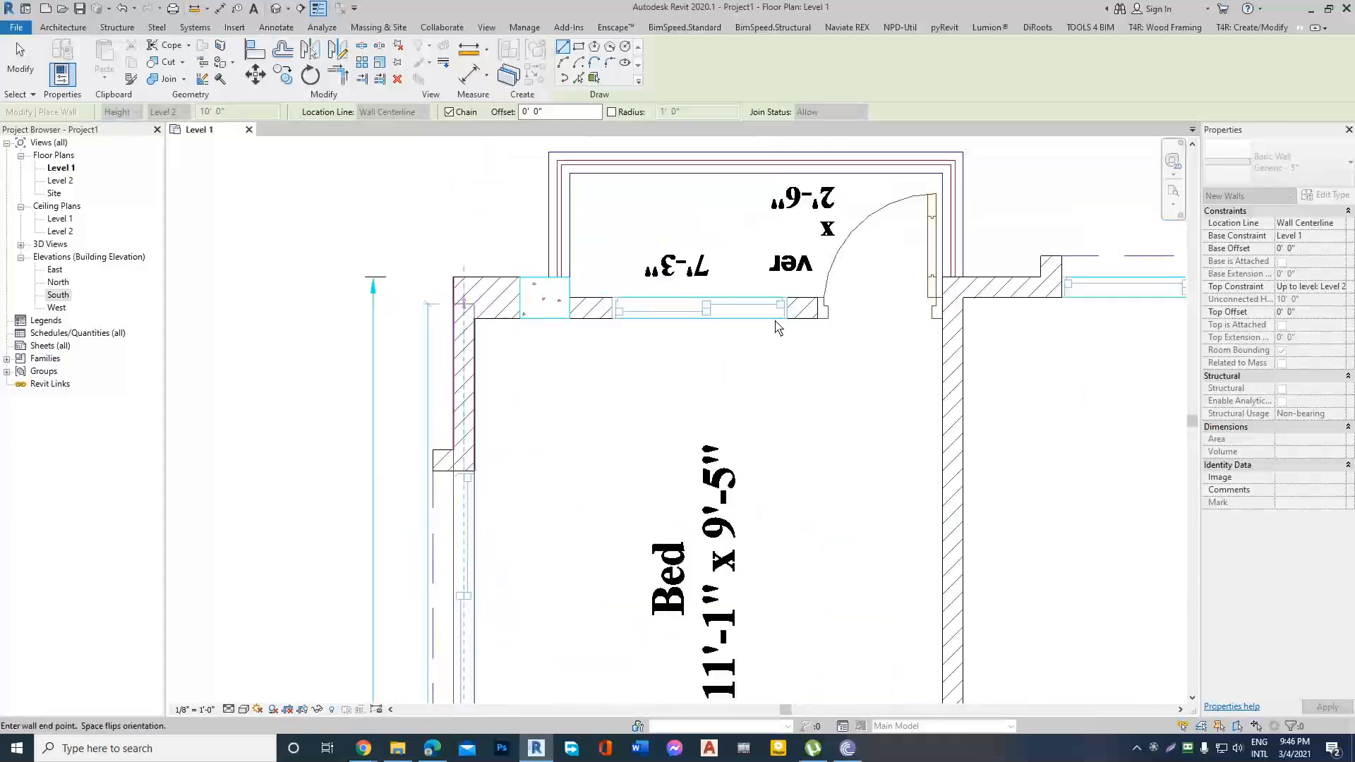
# Continue the chained wall along the plan's upper edge, jogging up at the first bedroom partition and running to the upper-right corner.
pyautogui.click(954, 308)
pyautogui.scroll(3, 943, 305)
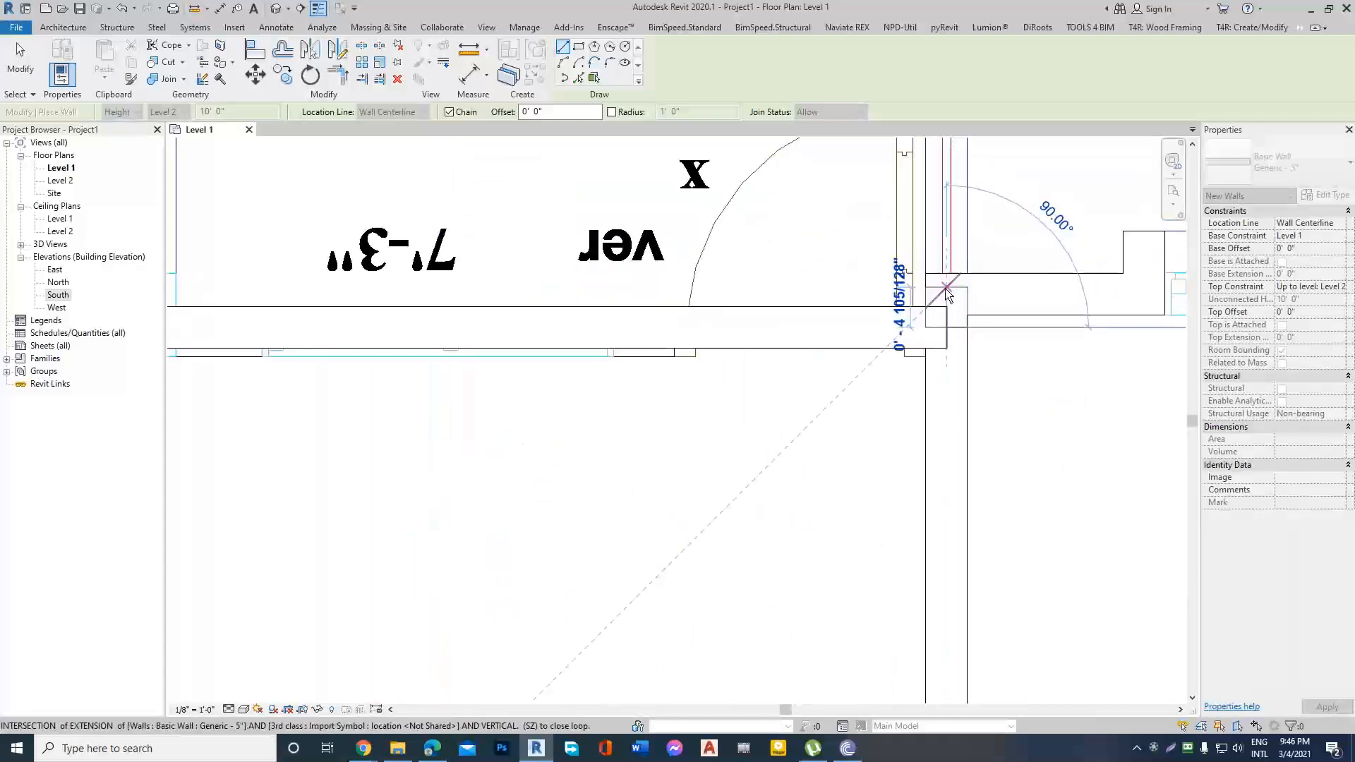
pyautogui.scroll(-4, 662, 339)
pyautogui.scroll(2, 621, 369)
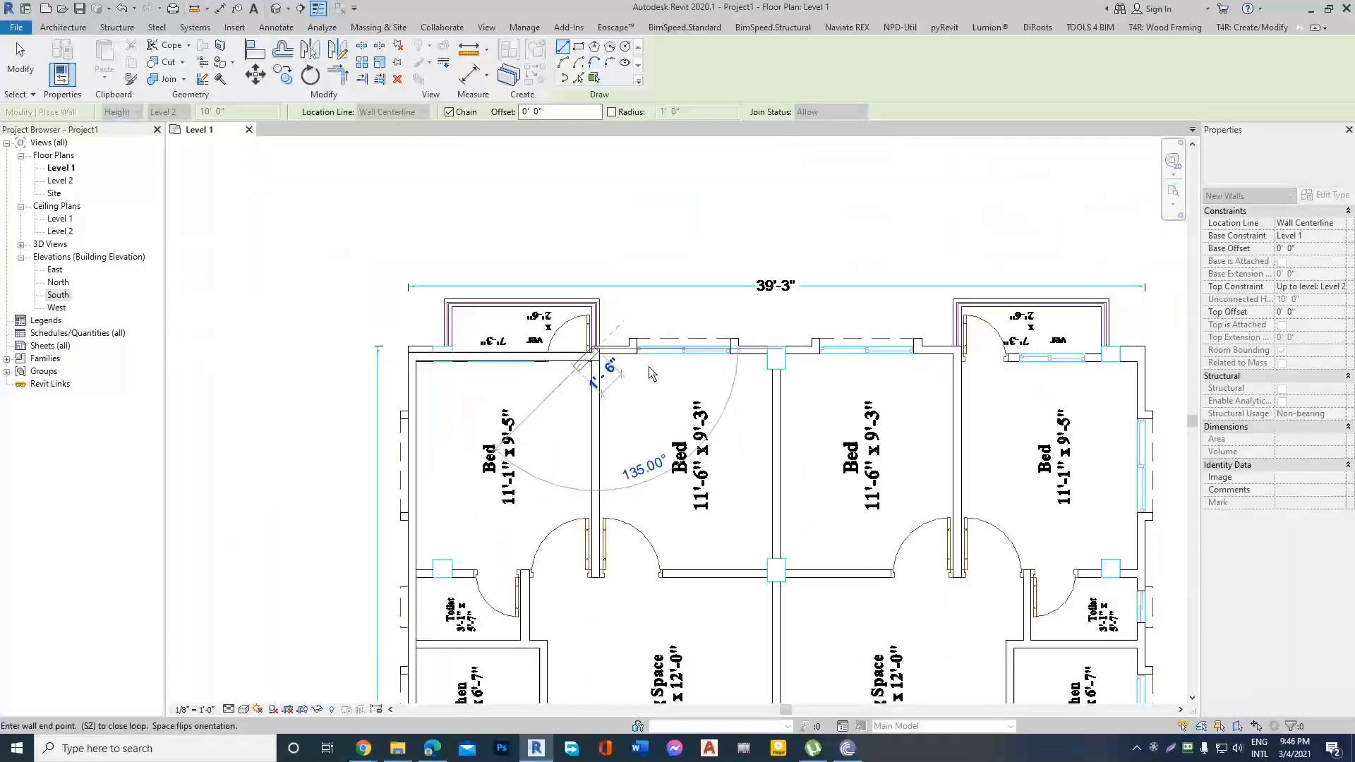
pyautogui.scroll(2, 1152, 363)
pyautogui.scroll(4, 1152, 363)
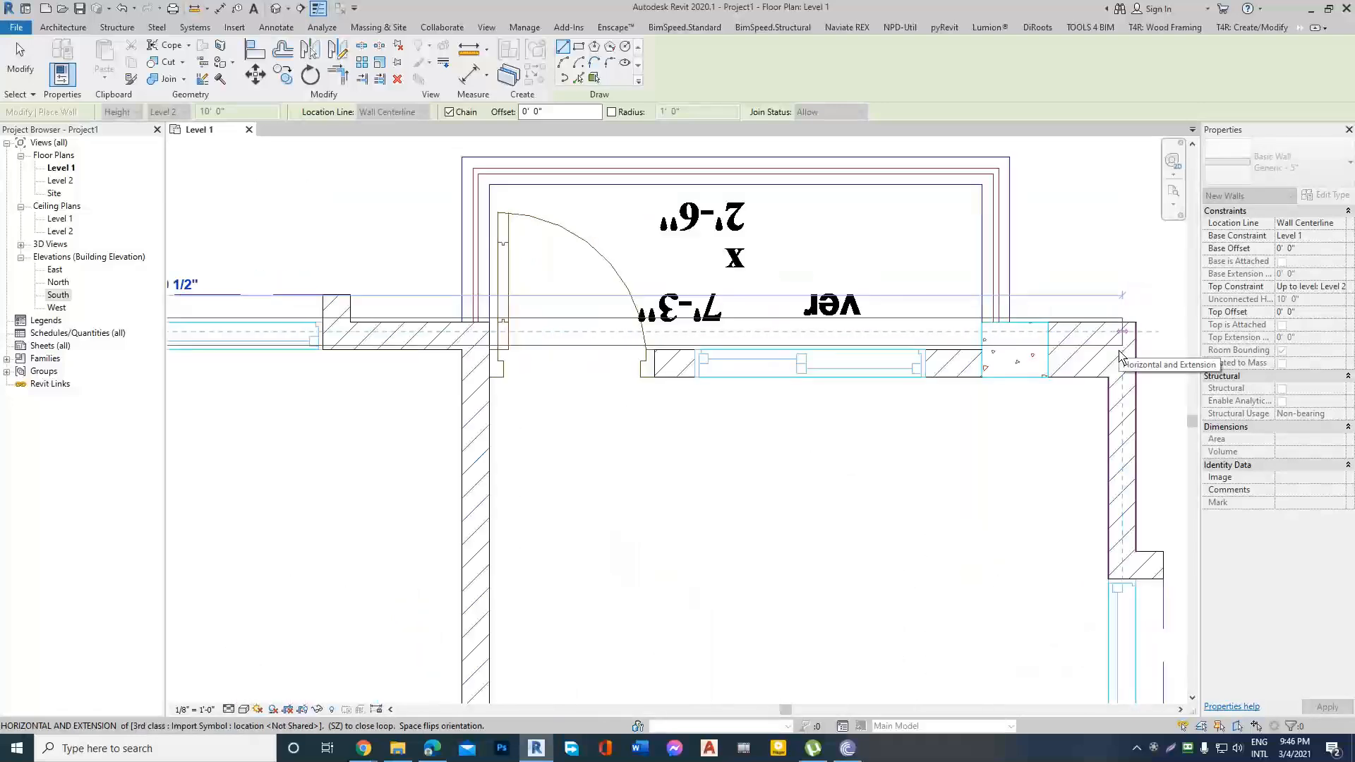
# Continue the wall down the plan's right exterior side to the lower-right bedroom corner.
pyautogui.scroll(-6, 1117, 388)
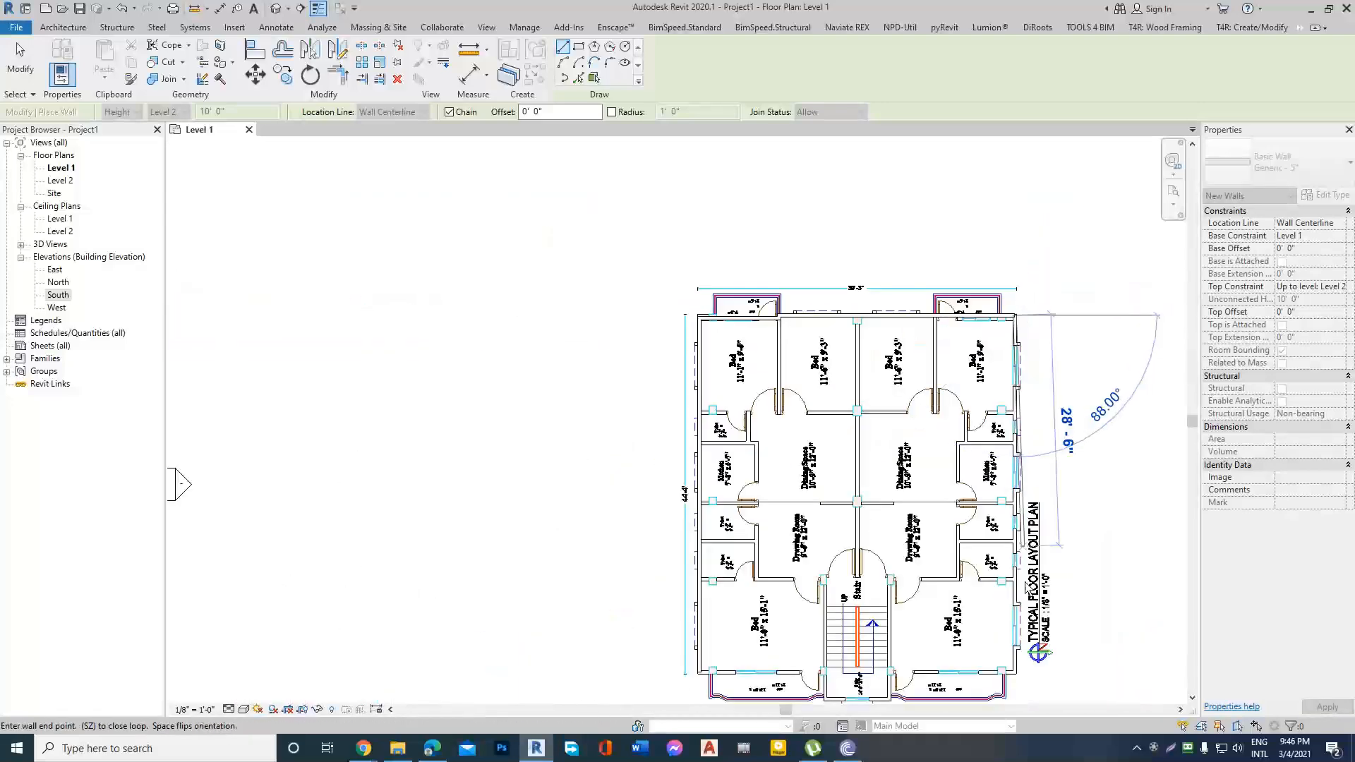
pyautogui.scroll(3, 1009, 664)
pyautogui.scroll(2, 1009, 663)
pyautogui.scroll(-2, 998, 670)
pyautogui.scroll(4, 988, 597)
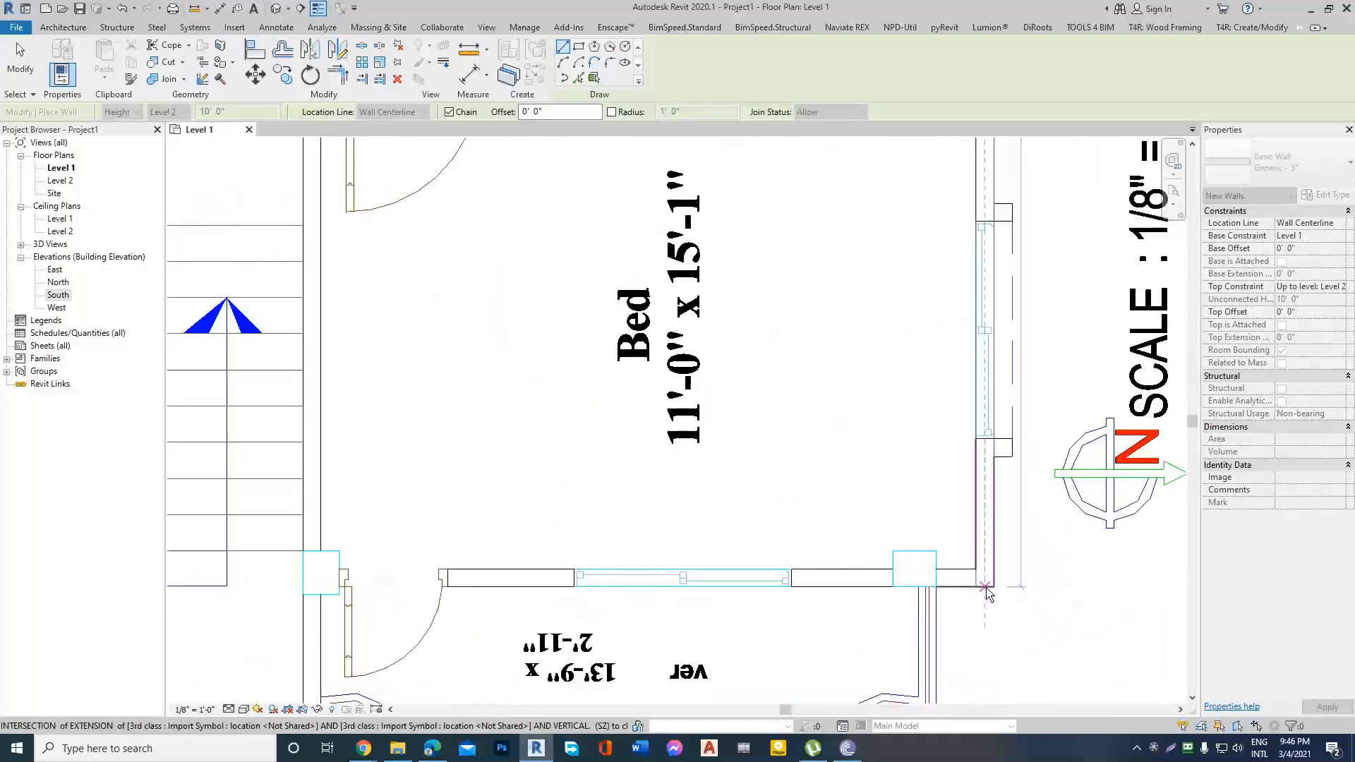
pyautogui.click(987, 578)
# Continue the wall along the right bedroom's lower edge to the stair, and down 3'-4" to the stair's lower-right corner.
pyautogui.scroll(-3, 987, 580)
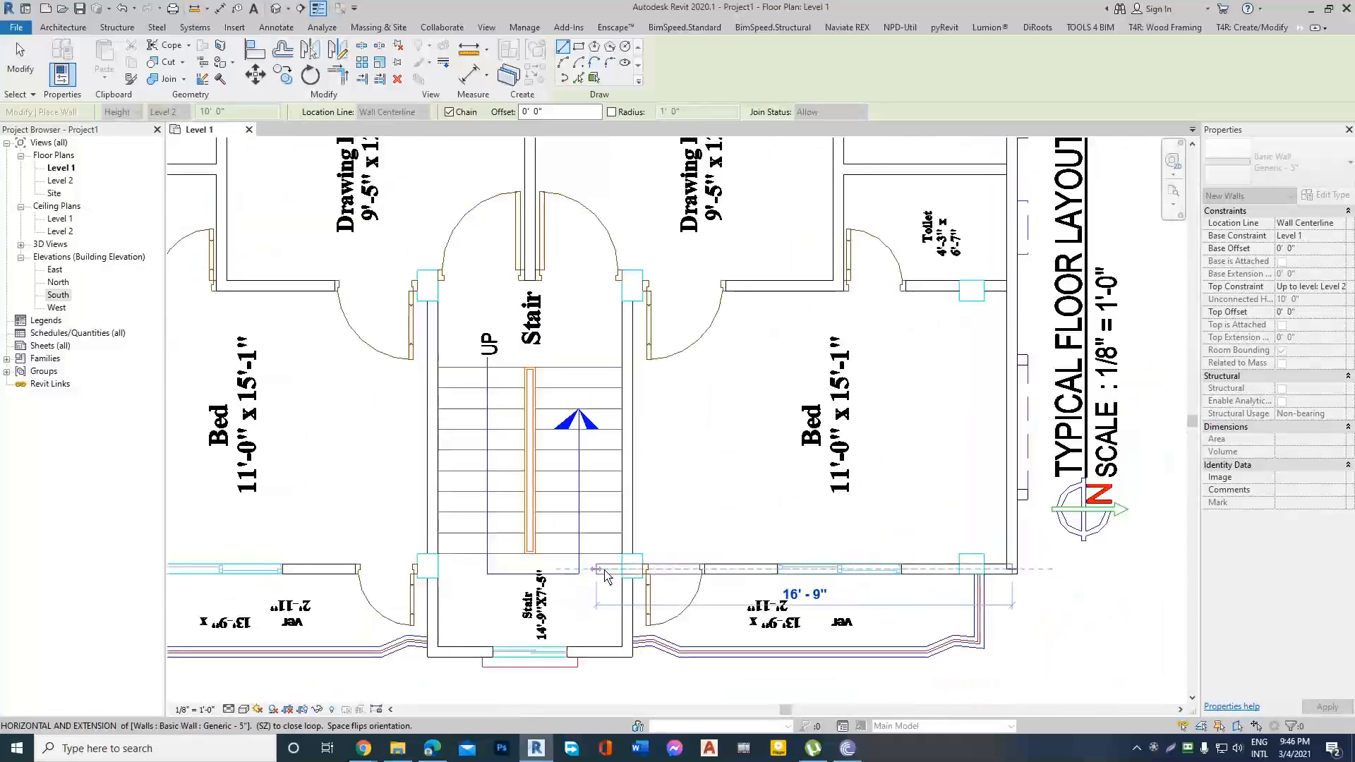
pyautogui.scroll(3, 638, 575)
pyautogui.click(636, 571)
pyautogui.scroll(-3, 639, 575)
pyautogui.scroll(4, 653, 616)
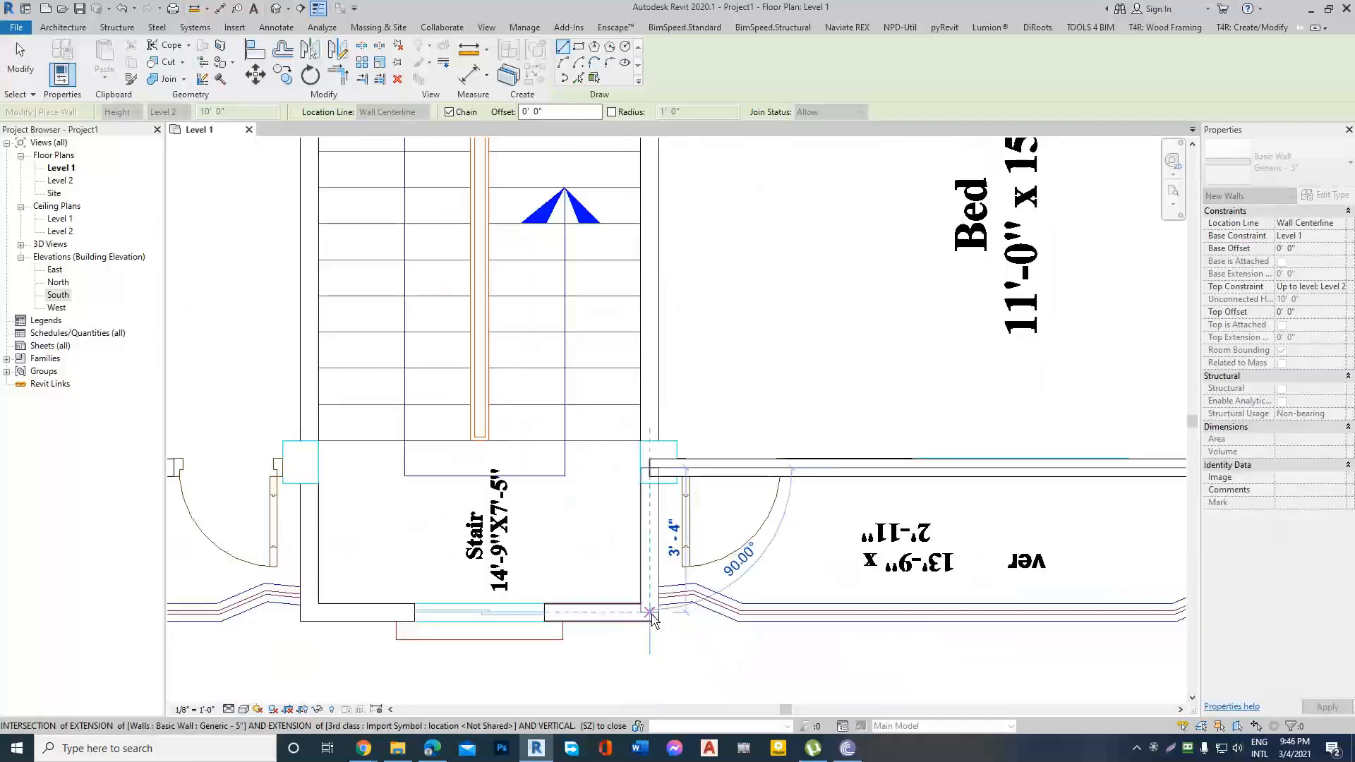
pyautogui.click(651, 616)
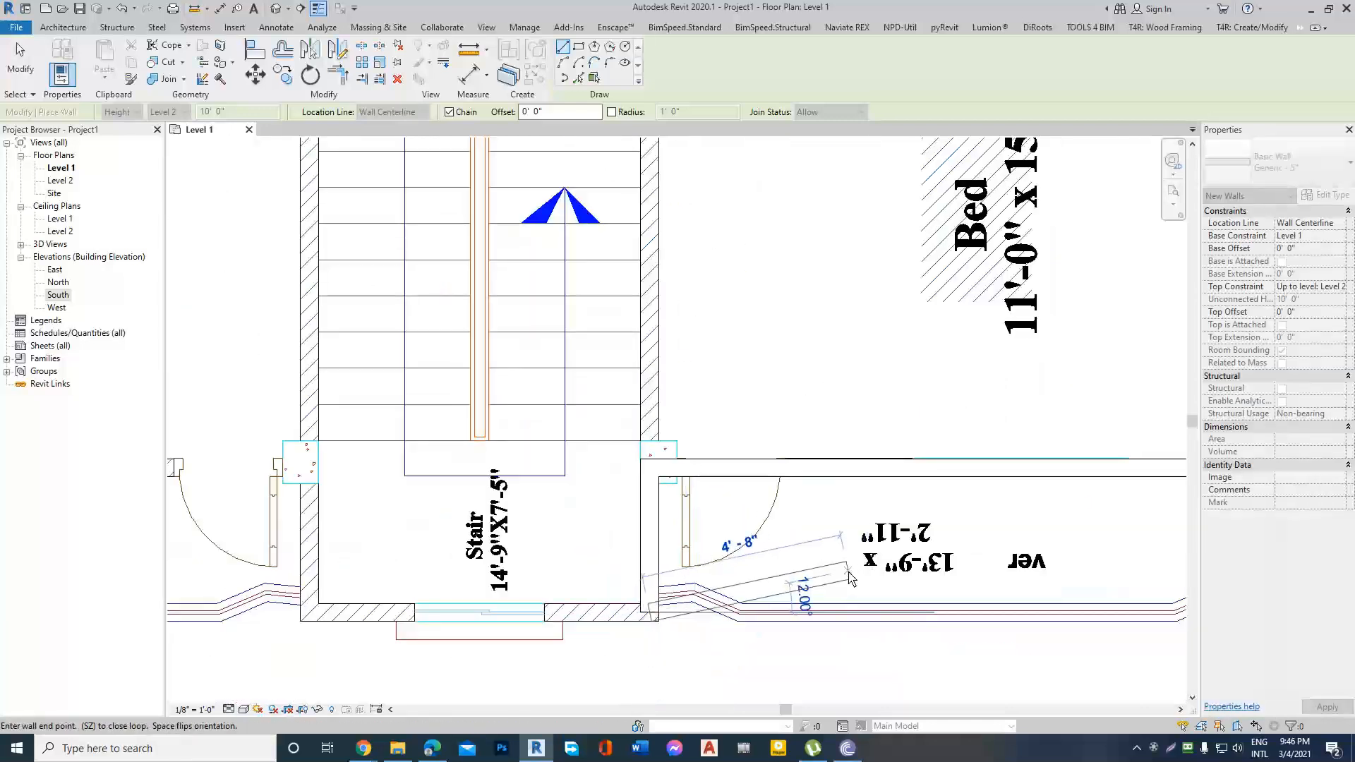
pyautogui.scroll(-1, 848, 571)
pyautogui.scroll(3, 445, 612)
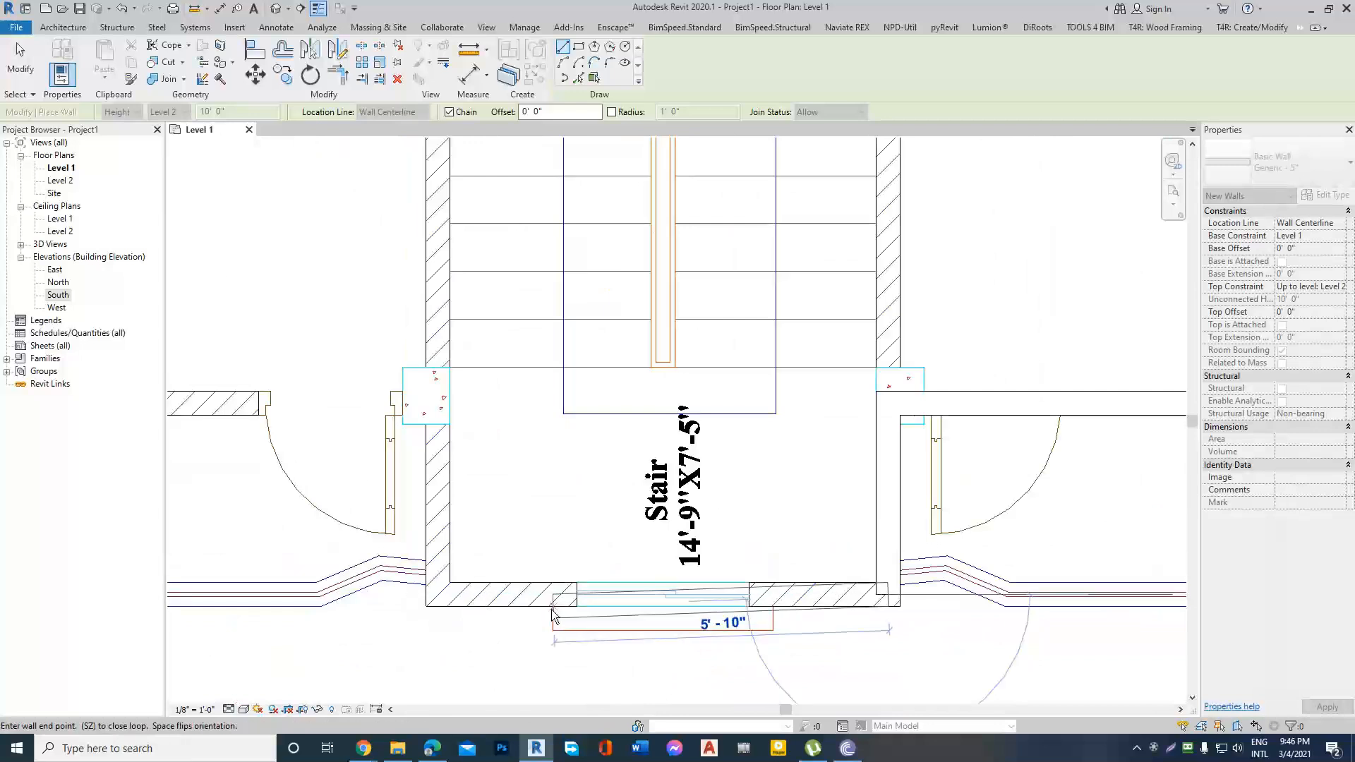
# Undo the exterior walls traced so far over the floor plan and leave the wall command.
pyautogui.hotkey('ctrl', 'z')
pyautogui.hotkey('ctrl', 'z')
pyautogui.hotkey('ctrl', 'z')
pyautogui.hotkey('ctrl', 'z')
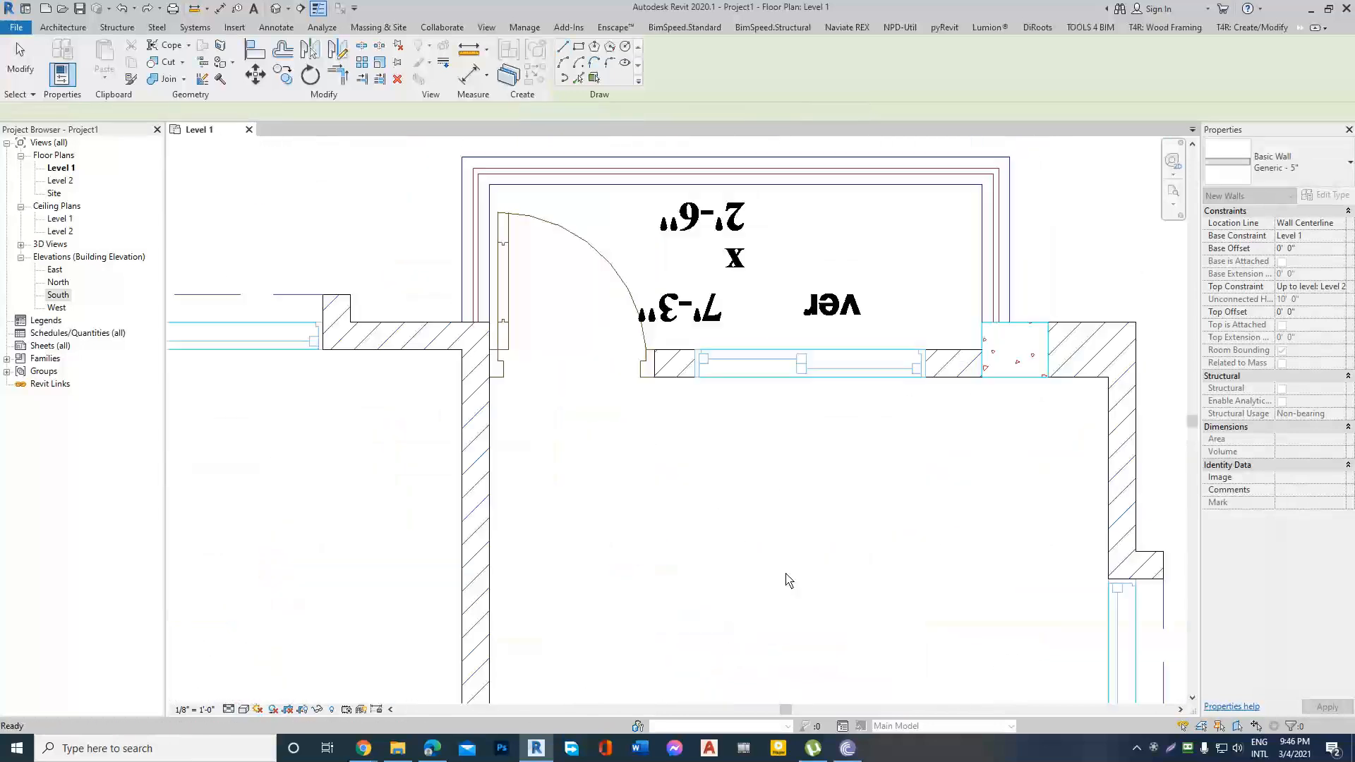
pyautogui.scroll(-10, 823, 579)
pyautogui.scroll(3, 826, 557)
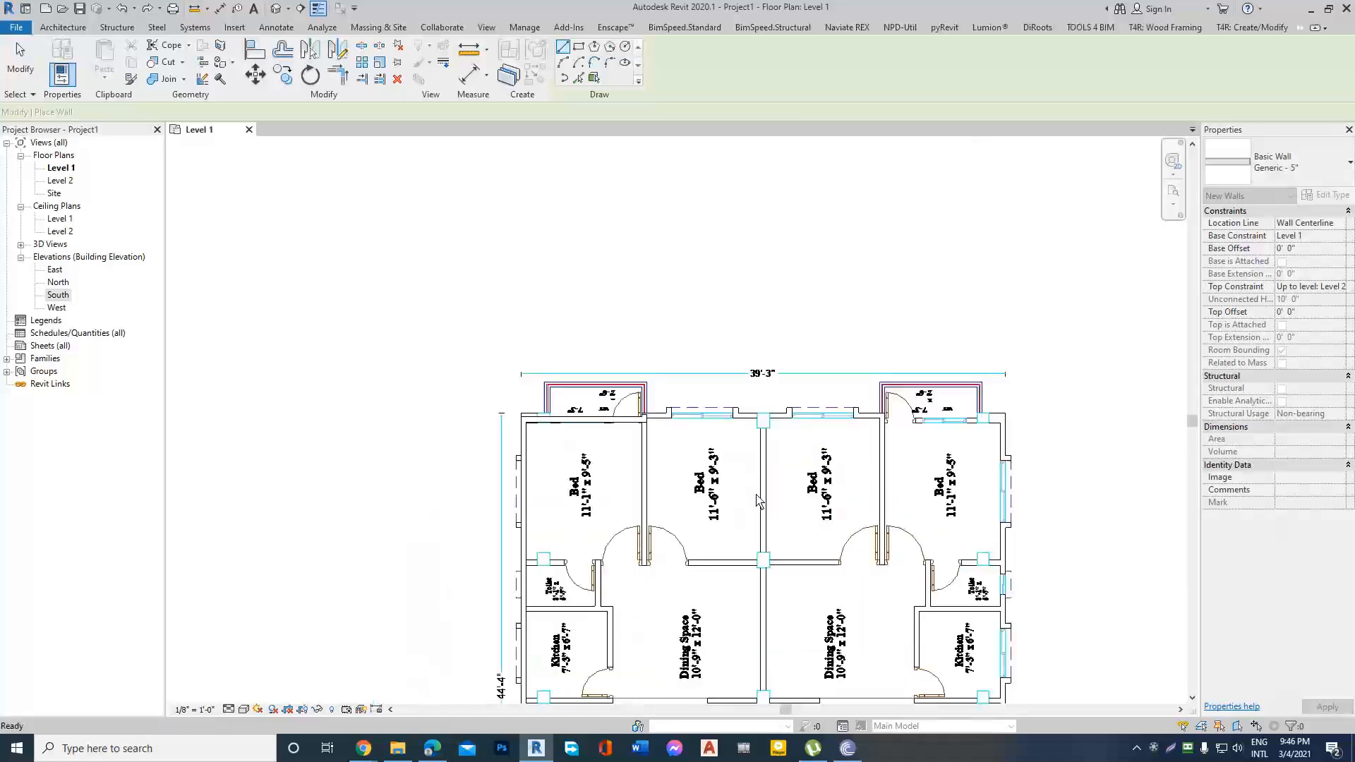
pyautogui.press('Escape')
pyautogui.press('Escape')
pyautogui.scroll(5, 585, 384)
pyautogui.scroll(-2, 651, 367)
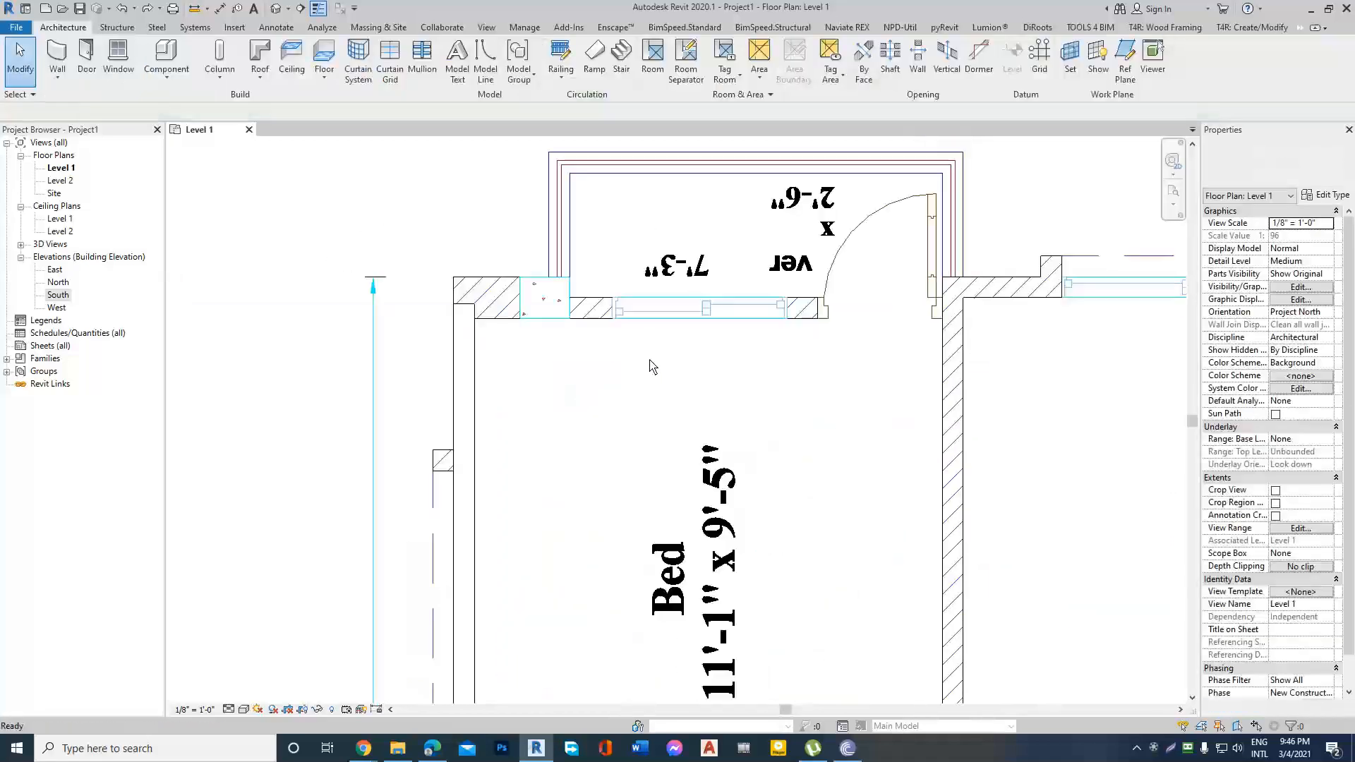
pyautogui.scroll(-5, 643, 381)
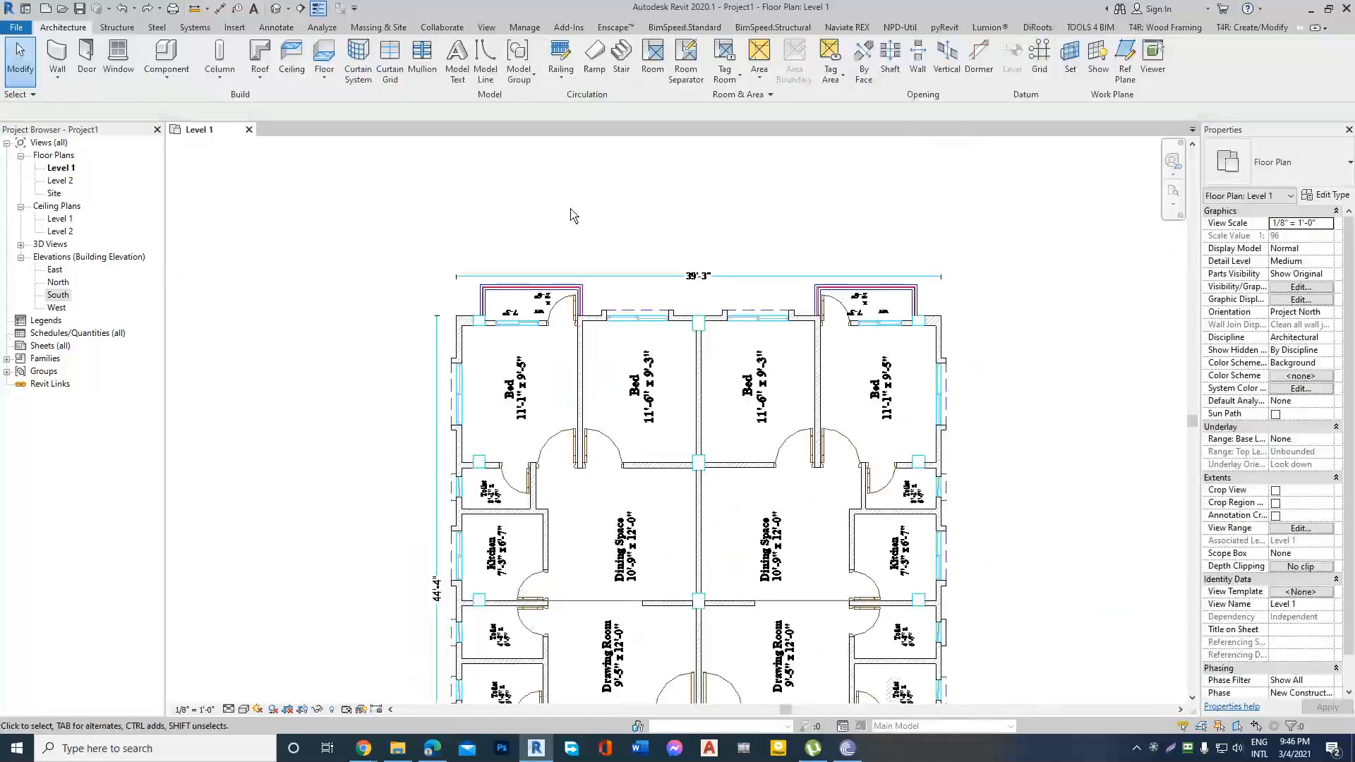
# Start a new architectural wall on Level 1.
pyautogui.scroll(-1, 572, 212)
pyautogui.click(58, 77)
pyautogui.click(60, 102)
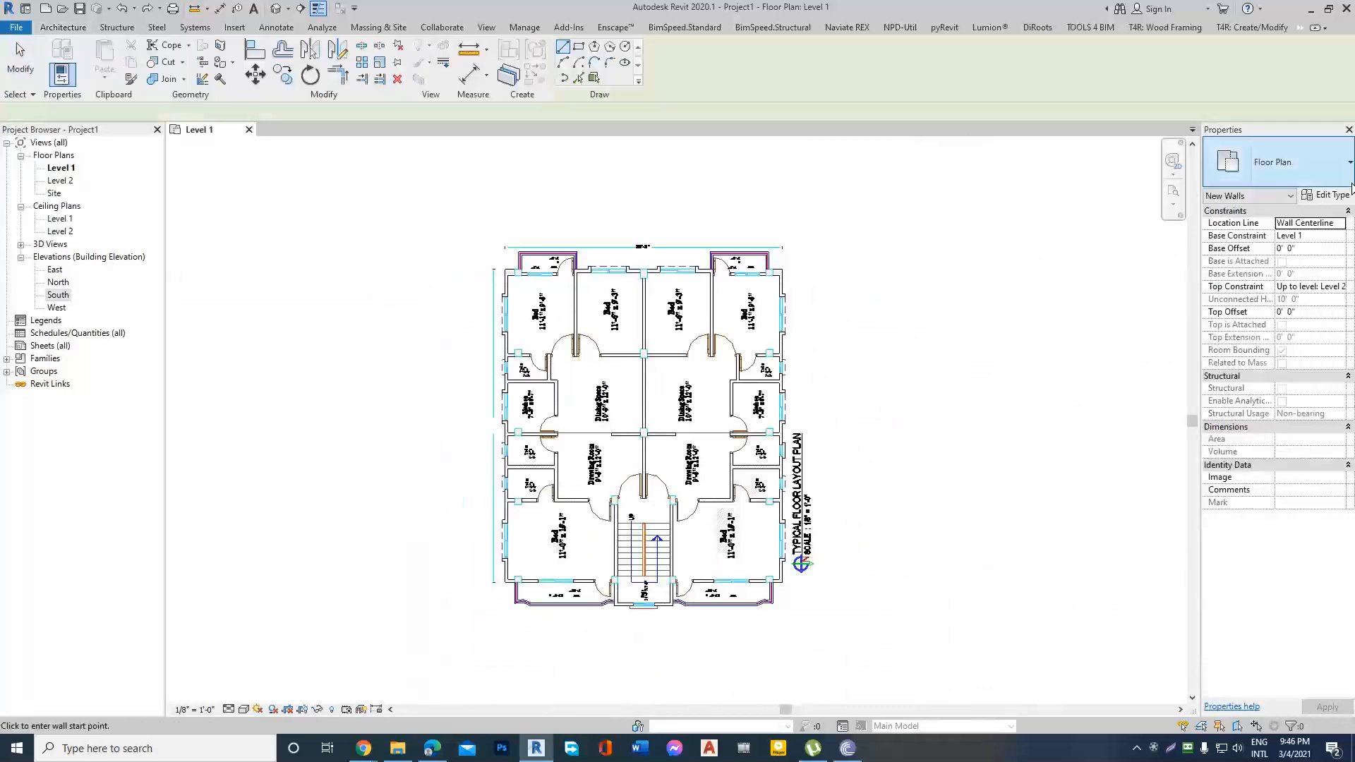
pyautogui.click(1350, 163)
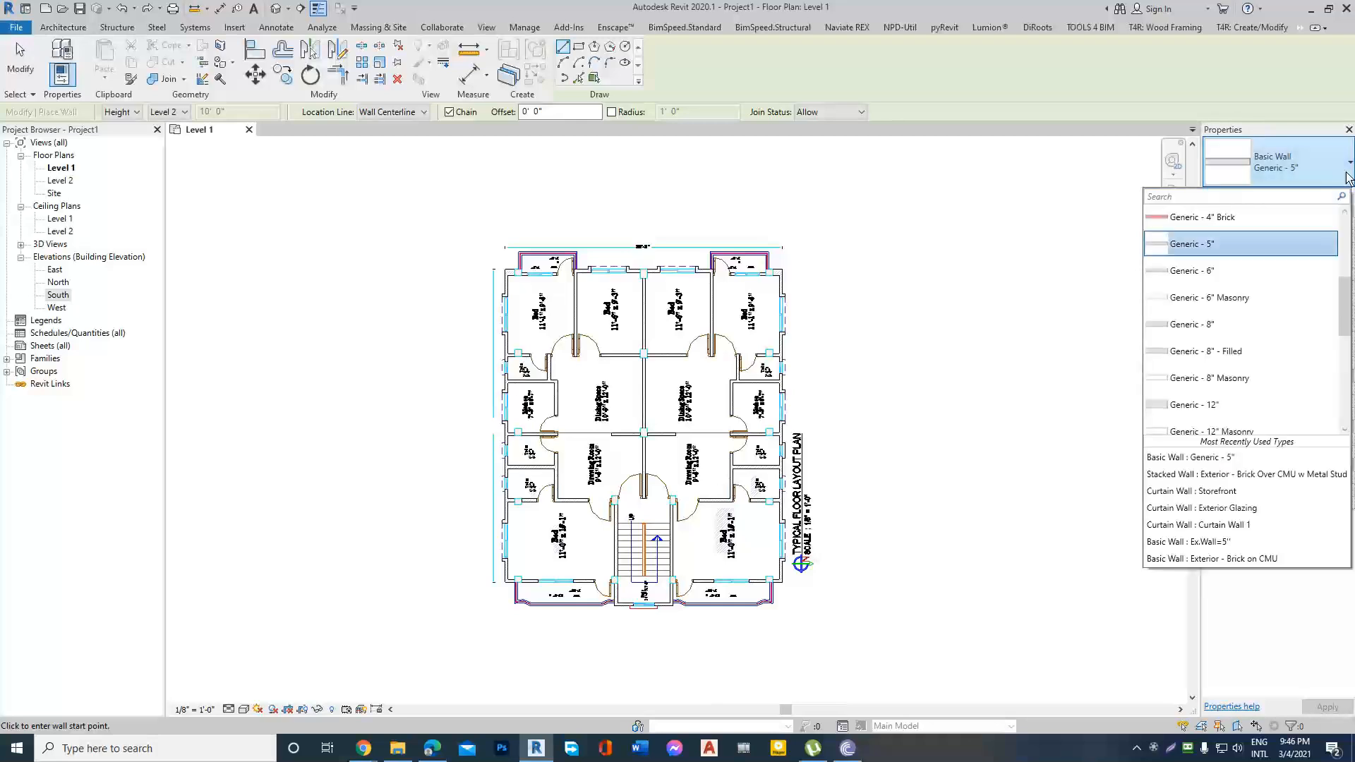
pyautogui.click(1350, 164)
pyautogui.click(1323, 196)
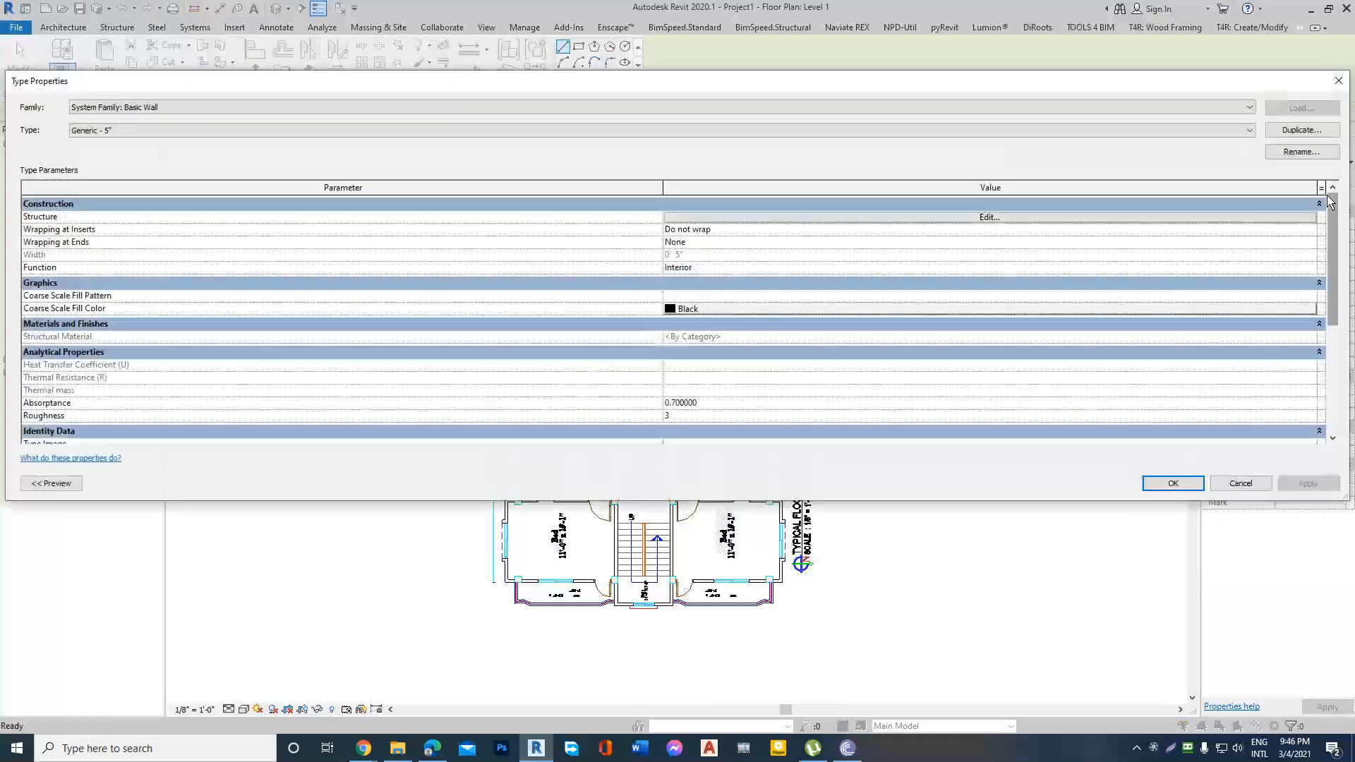
pyautogui.press('Escape')
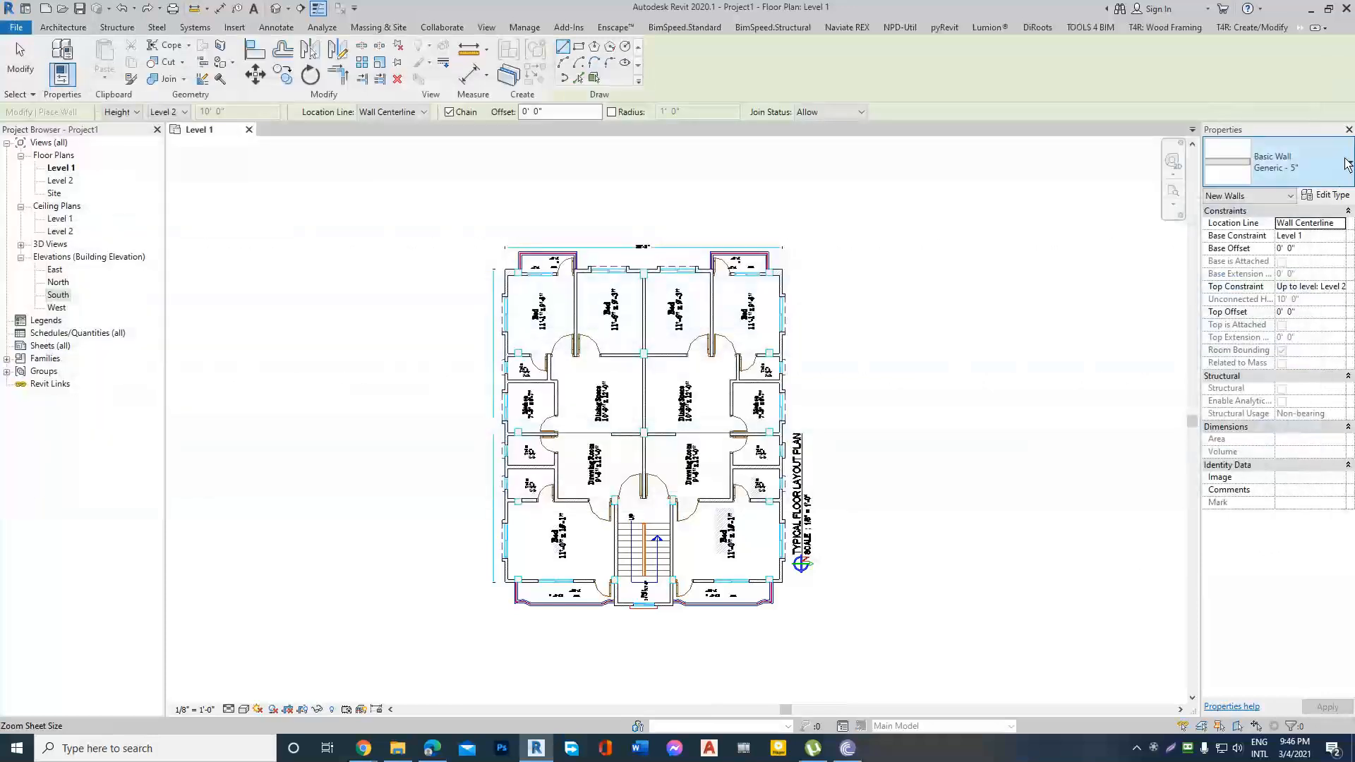
# Choose the Generic - 5" wall type and open its type properties.
pyautogui.click(1349, 163)
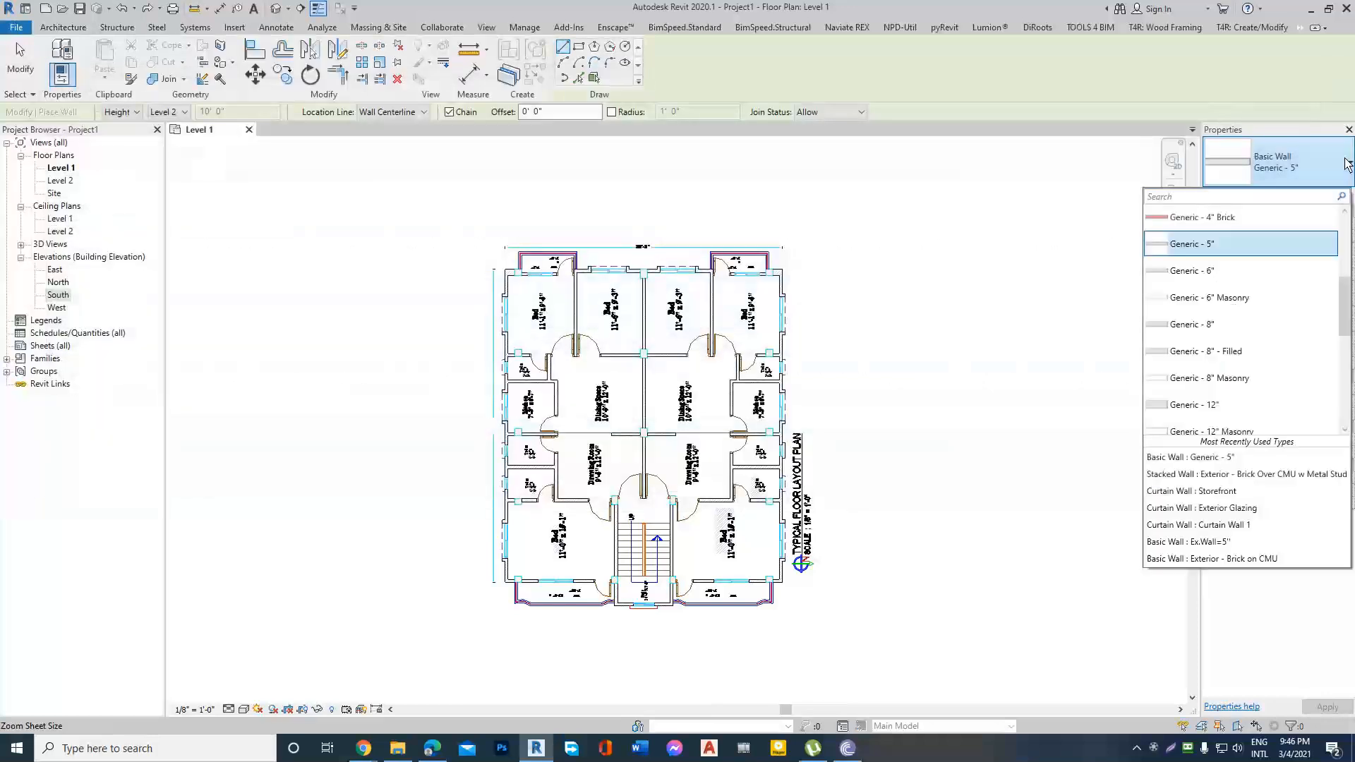
pyautogui.click(1206, 242)
pyautogui.click(1327, 196)
# Try to duplicate the Generic - 5" wall type under the name Ex.wall=5".
pyautogui.click(1302, 130)
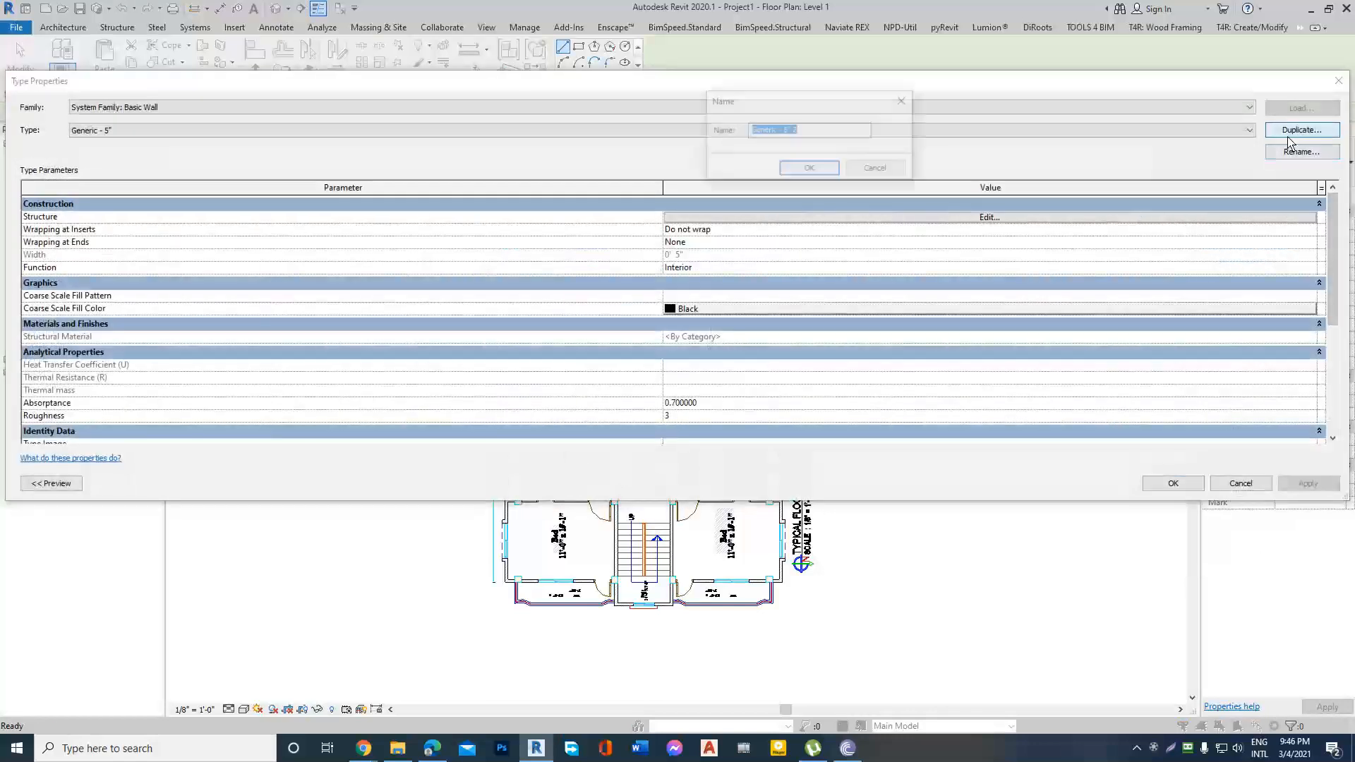
pyautogui.write('E')
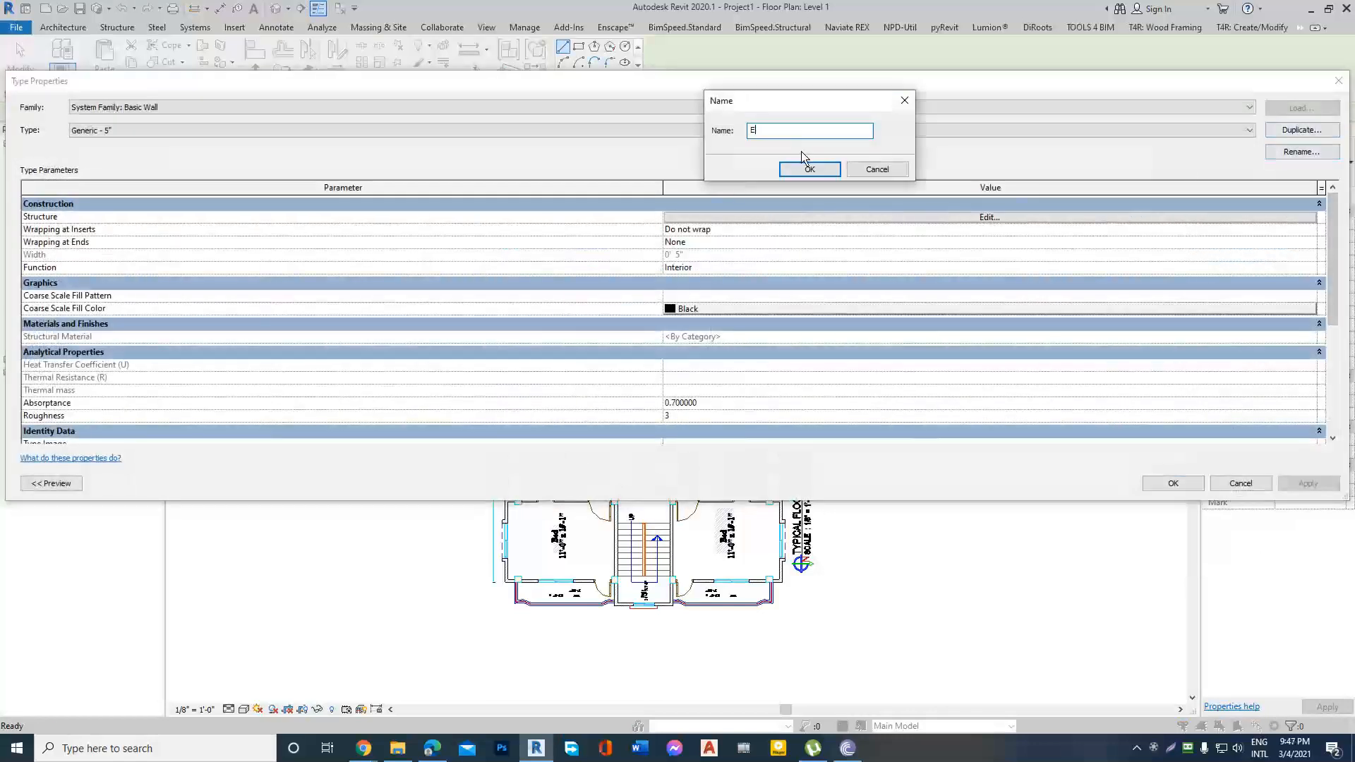
pyautogui.write('x.wall-=5"')
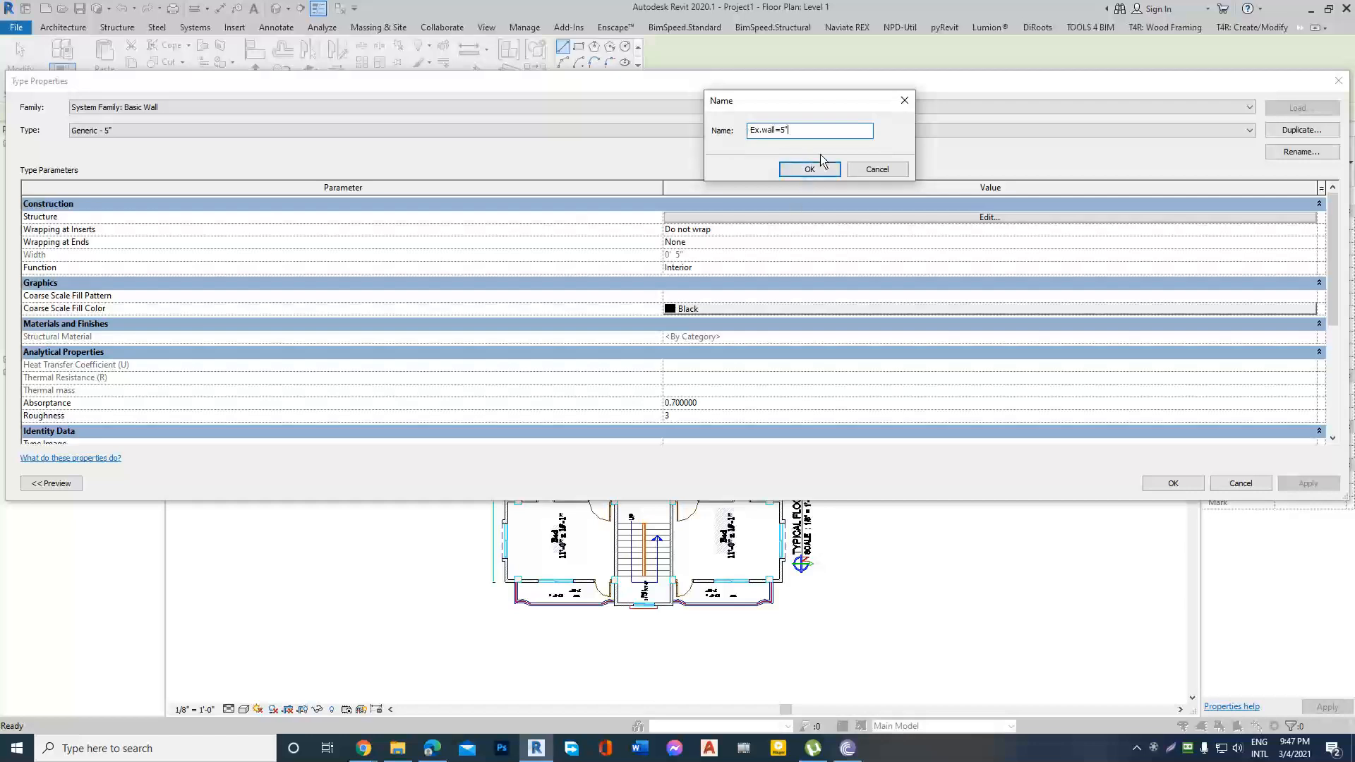
pyautogui.click(810, 169)
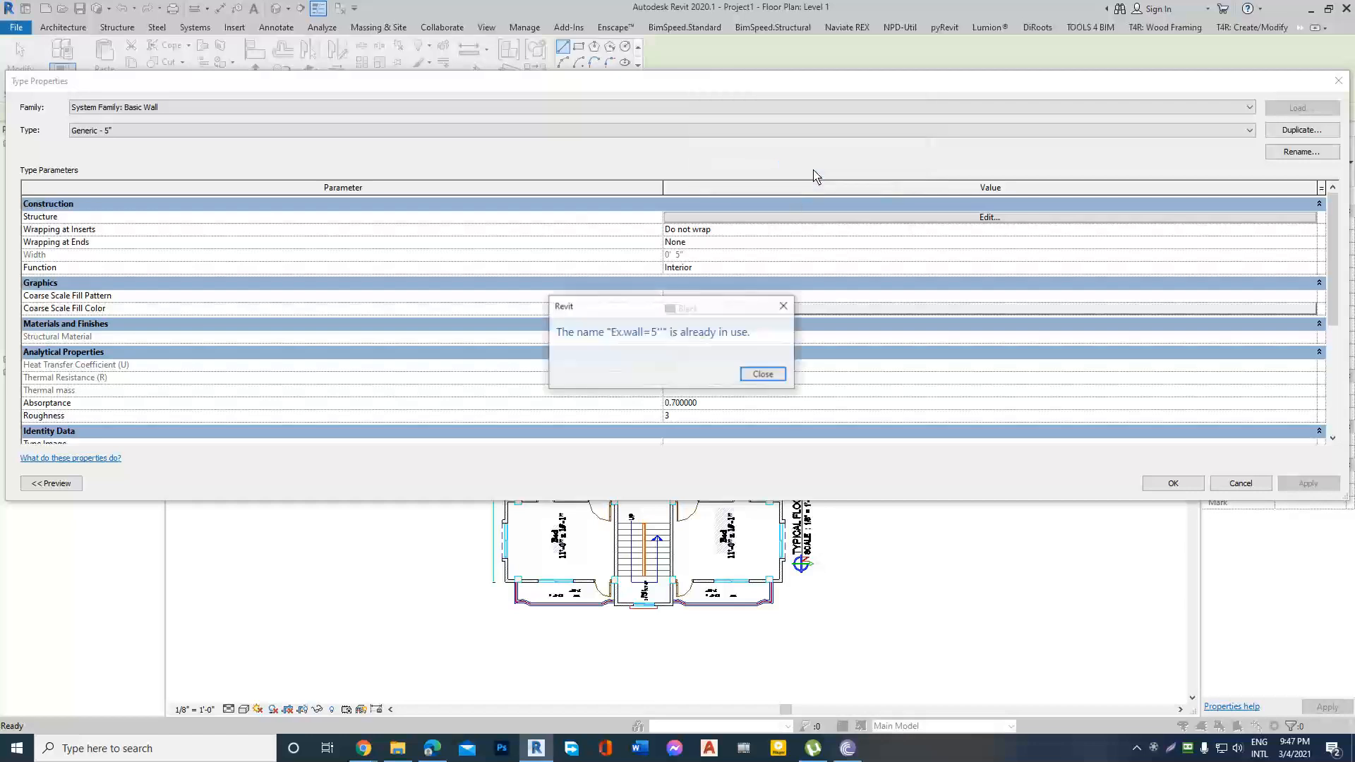
pyautogui.click(784, 305)
# Duplicate the Generic - 5" wall type as Ex.www=5".
pyautogui.click(1301, 130)
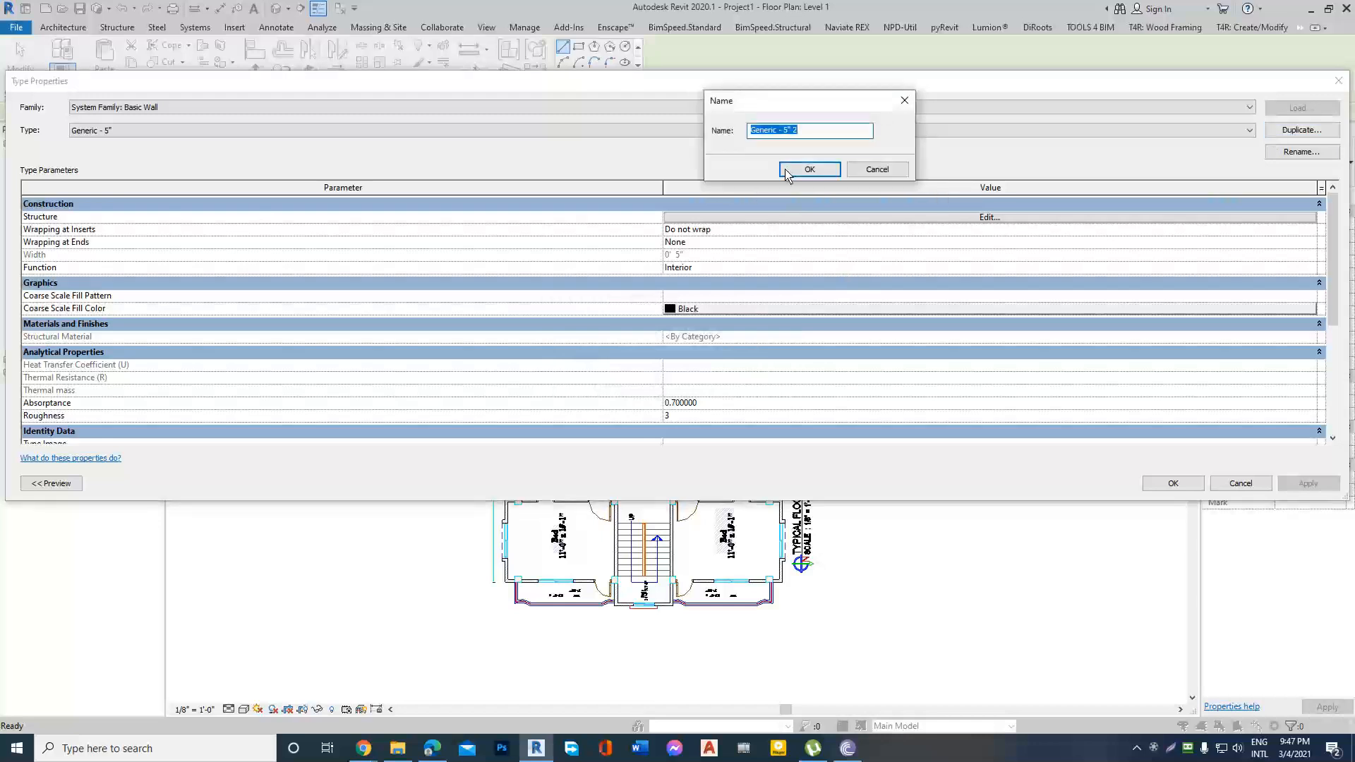
pyautogui.write('Ex.www=5"')
pyautogui.click(810, 170)
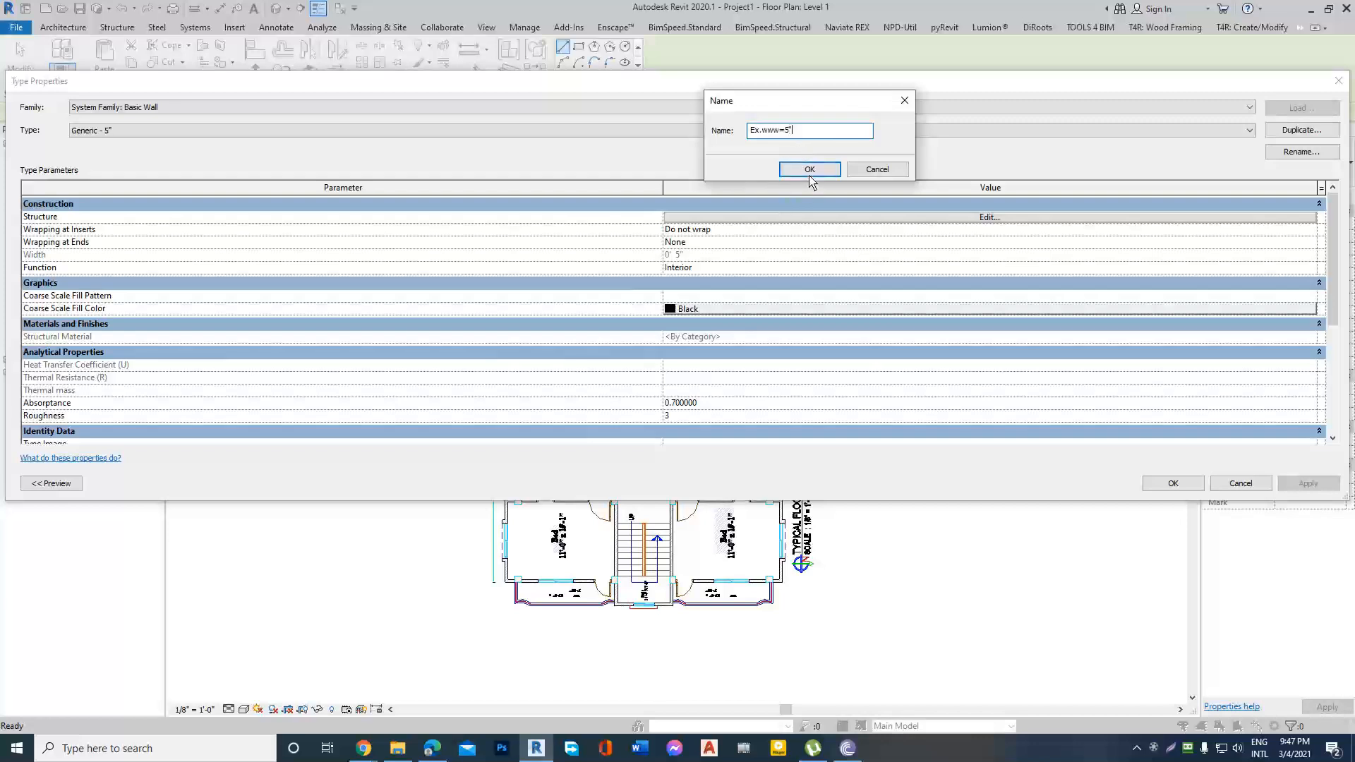
# Insert two layers in the new wall type's structure and place the original structural layer between them.
pyautogui.click(988, 217)
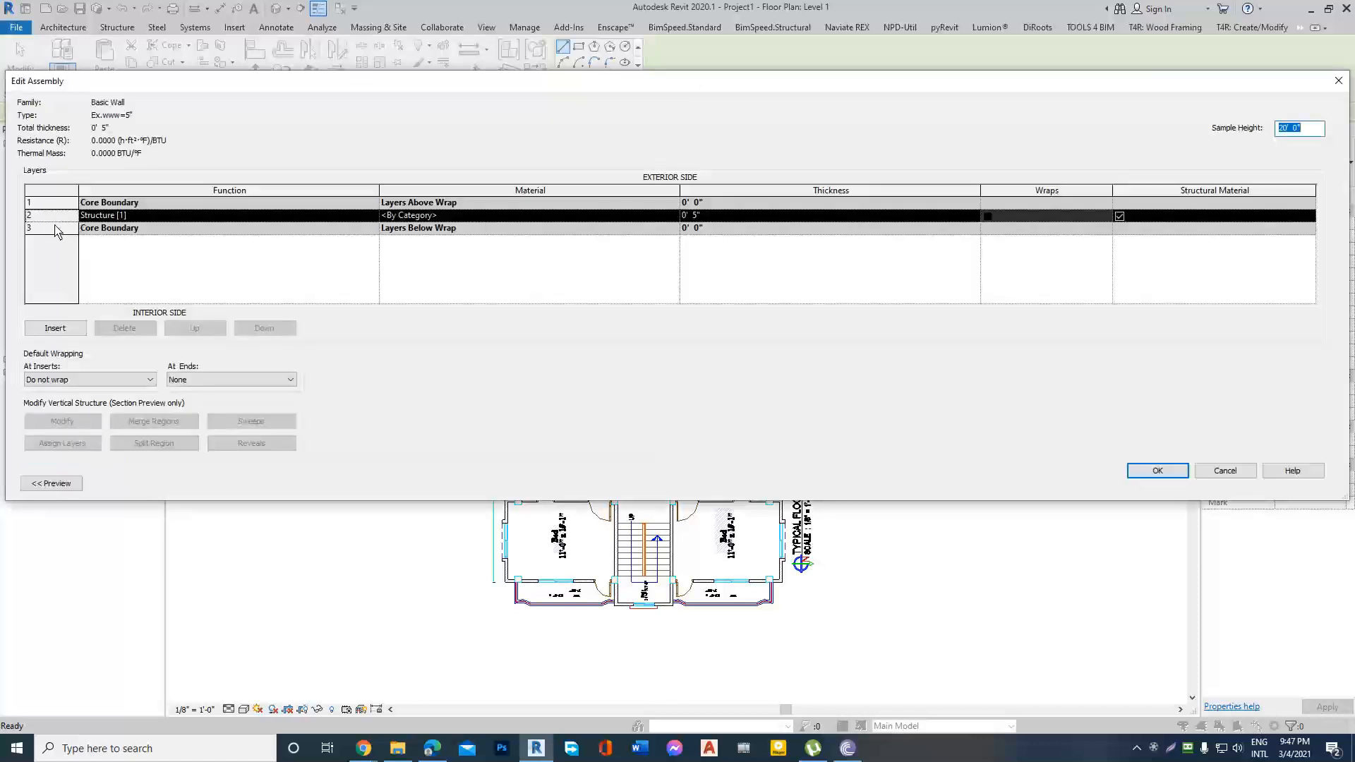
pyautogui.click(52, 484)
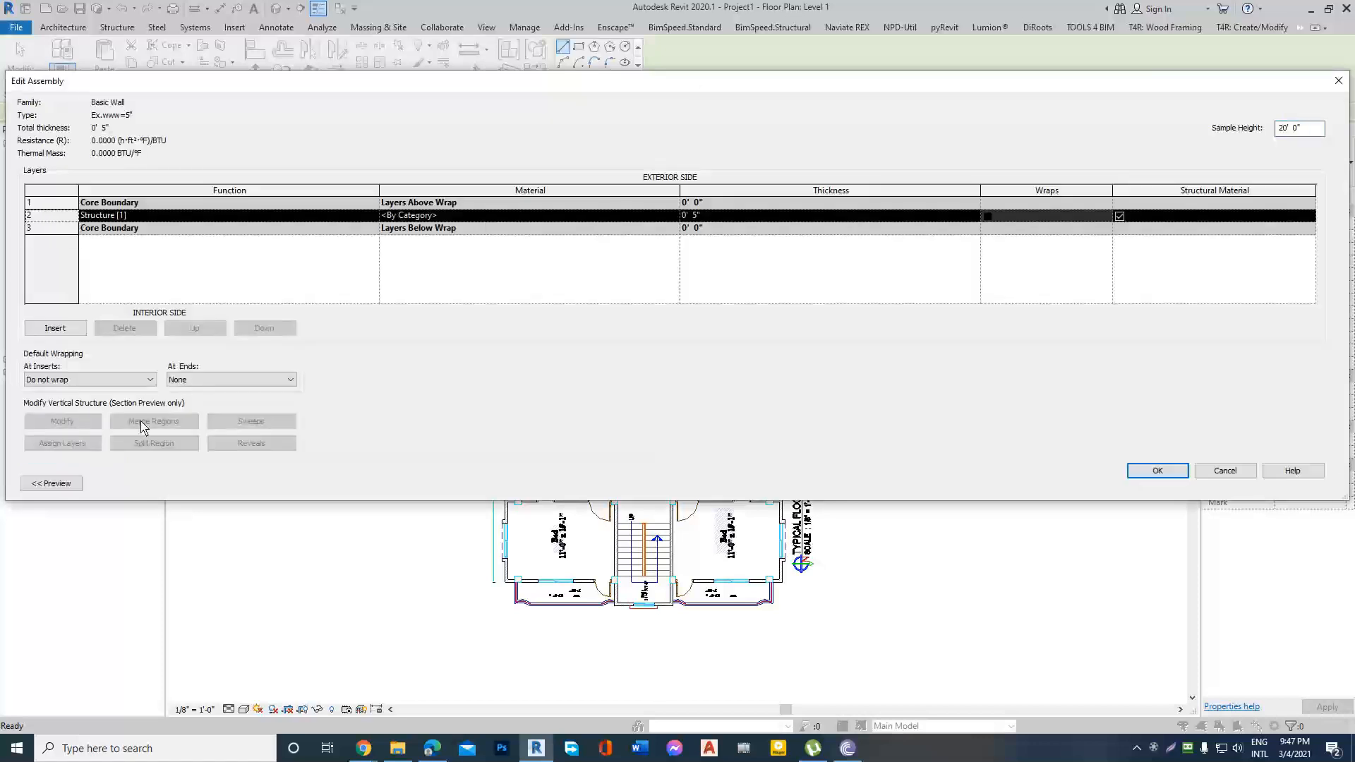
pyautogui.click(54, 331)
pyautogui.click(54, 330)
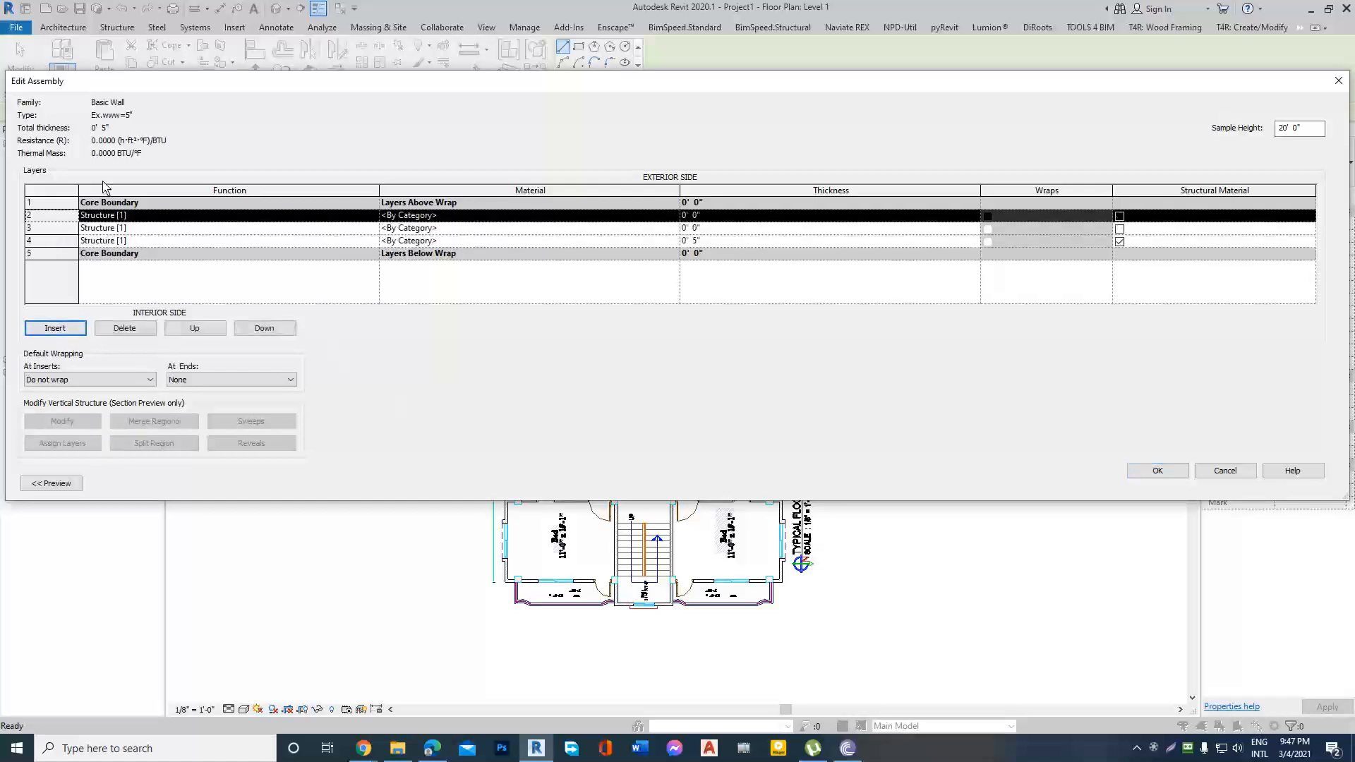
pyautogui.click(59, 245)
pyautogui.click(223, 333)
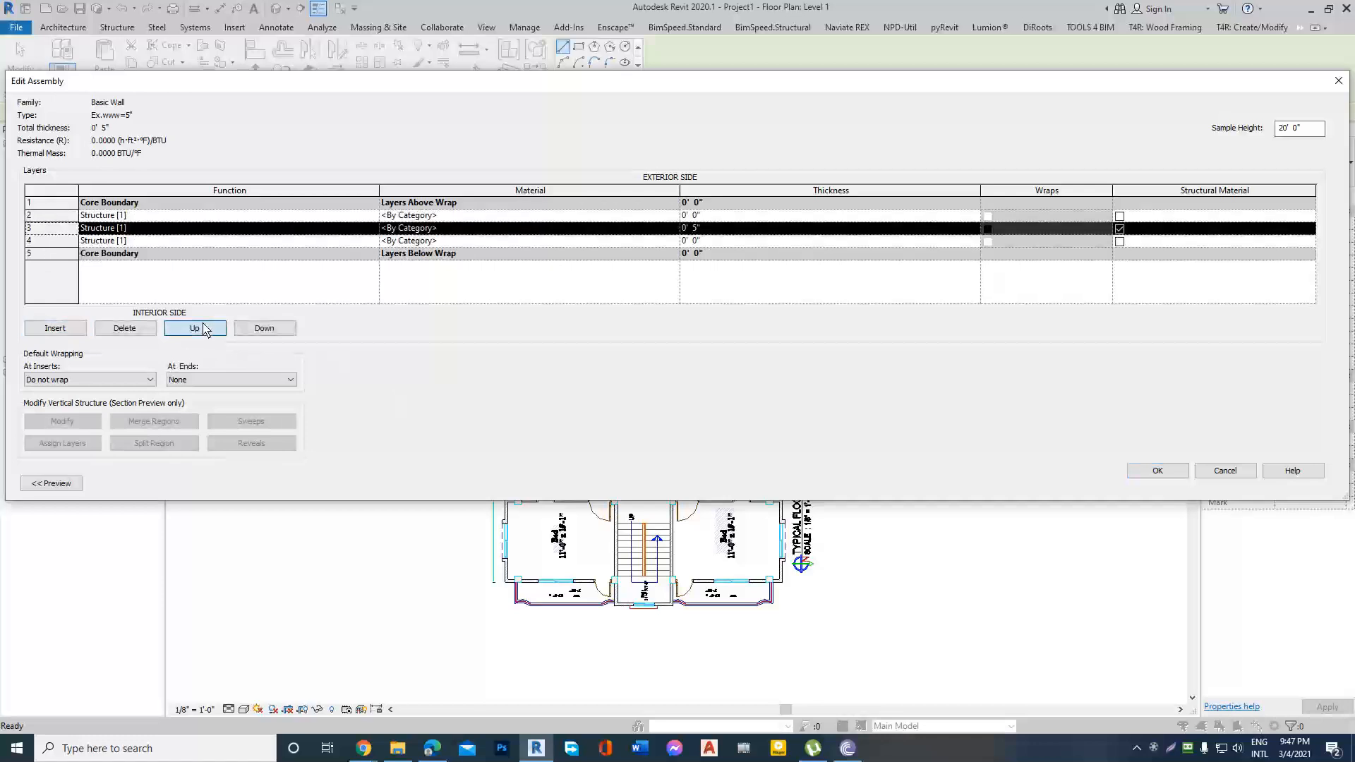
# Set the middle structural layer's thickness to 4.5" and both outer layers' thickness to 0.25".
pyautogui.click(731, 230)
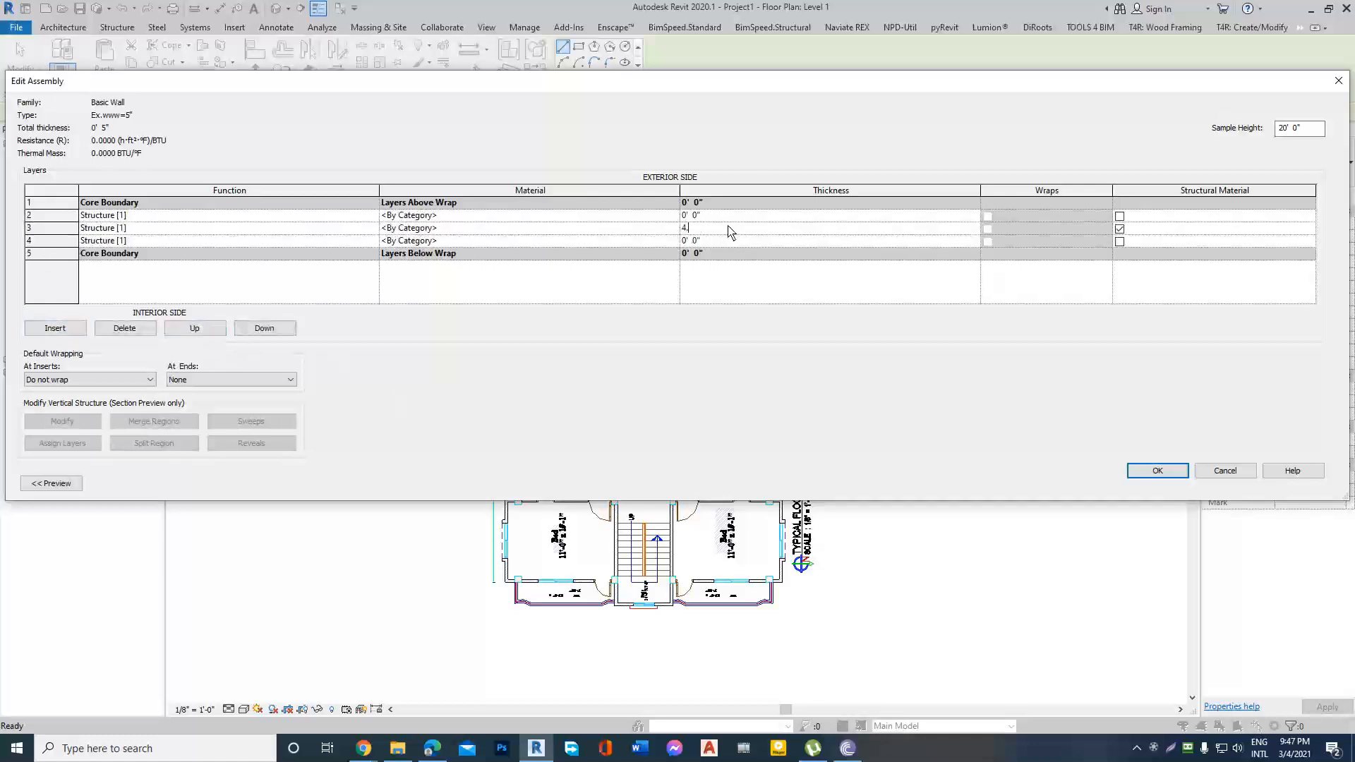
pyautogui.click(727, 219)
pyautogui.write('.25"')
pyautogui.click(730, 242)
pyautogui.write(".25''")
# Assign the Brick, Common material to the middle structural layer and accept the wall assembly.
pyautogui.click(662, 230)
pyautogui.click(675, 230)
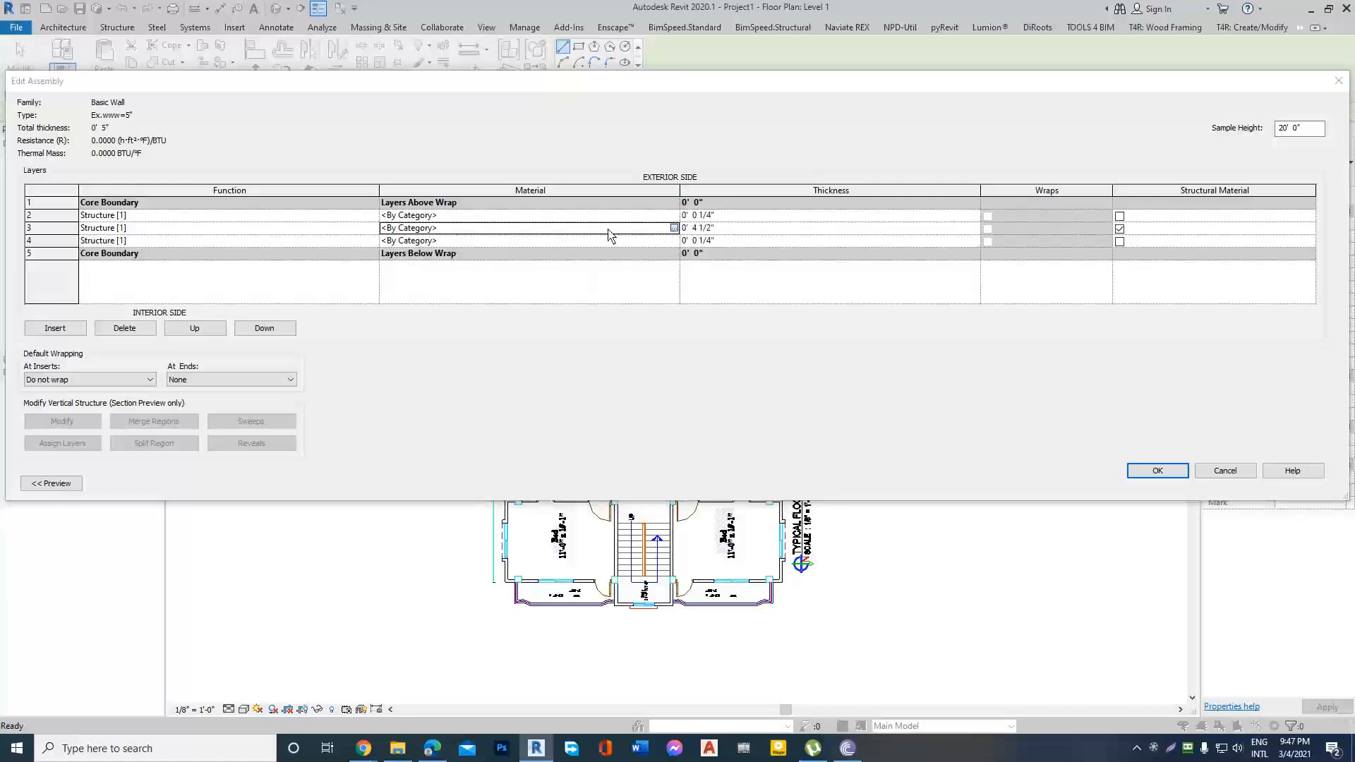
pyautogui.click(916, 175)
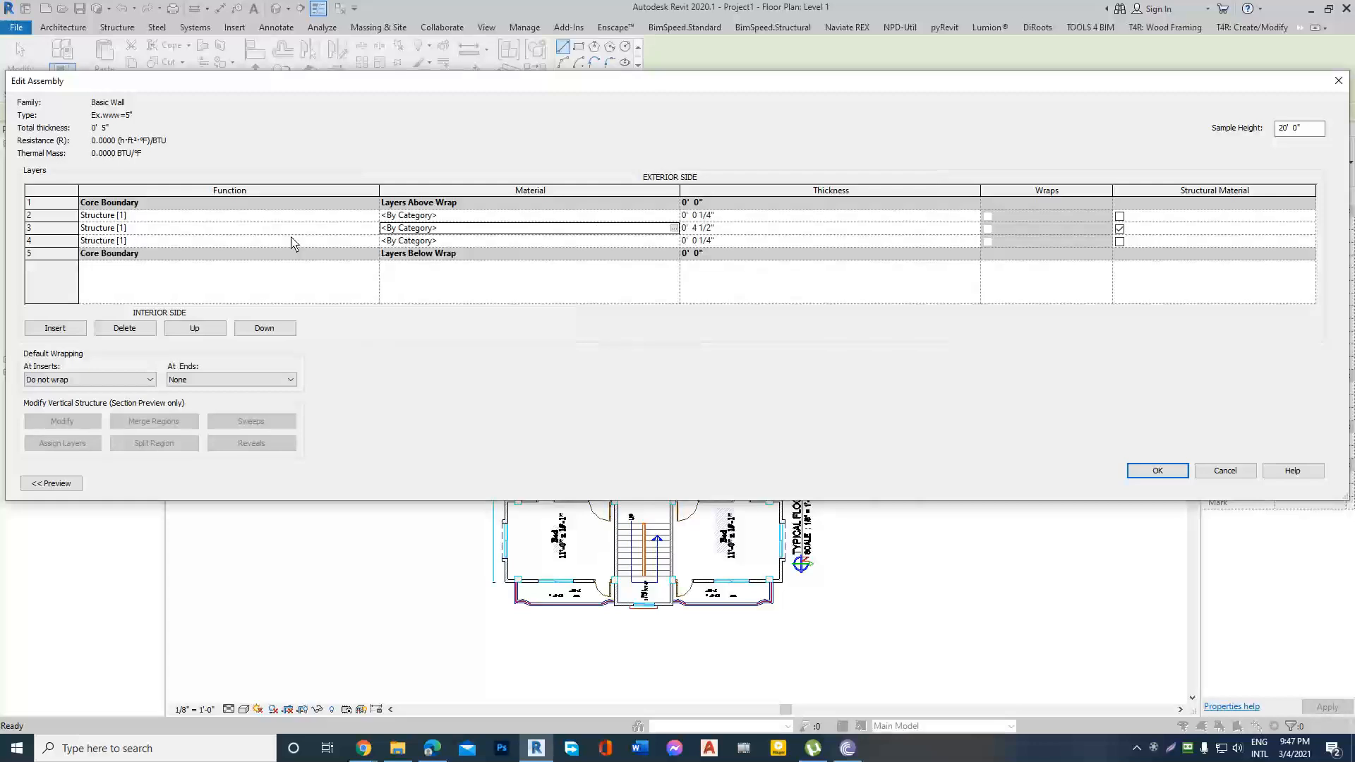
pyautogui.click(674, 229)
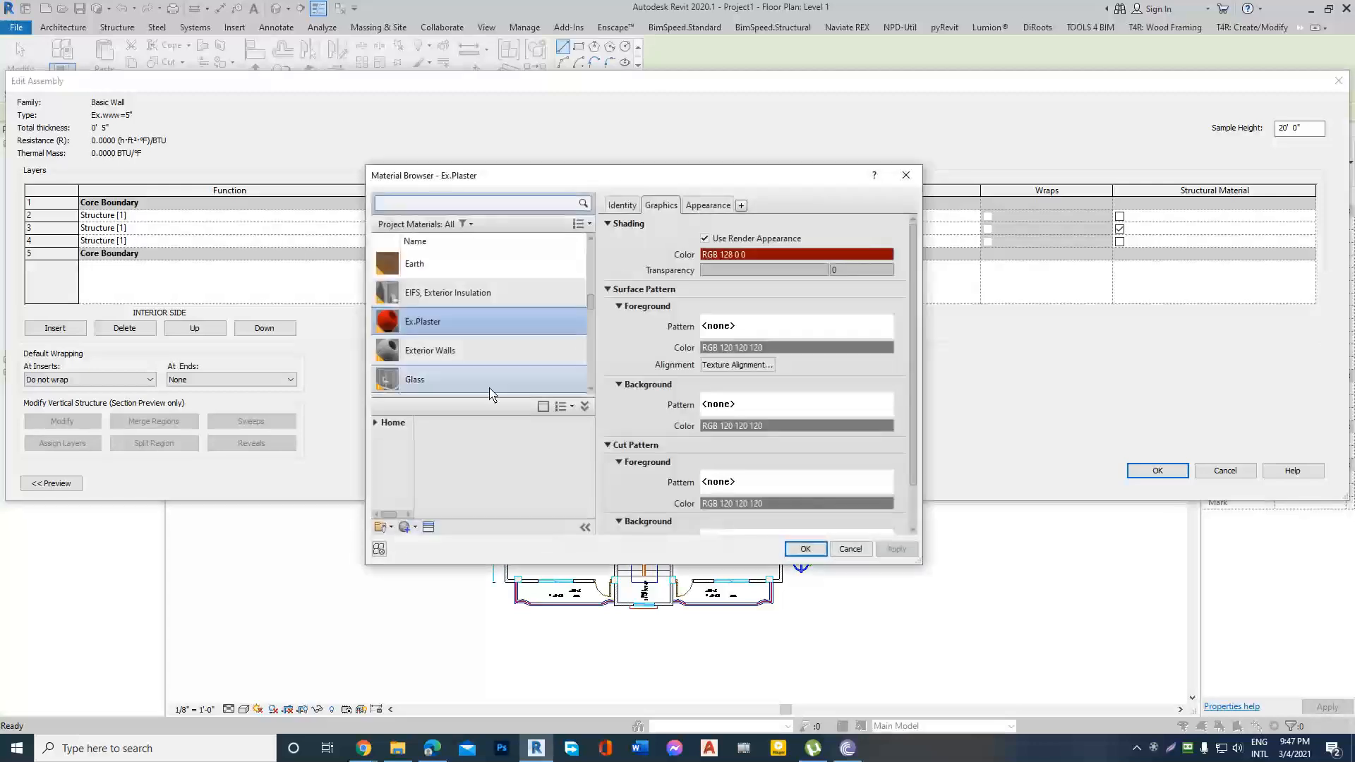
pyautogui.click(526, 207)
pyautogui.write('brick')
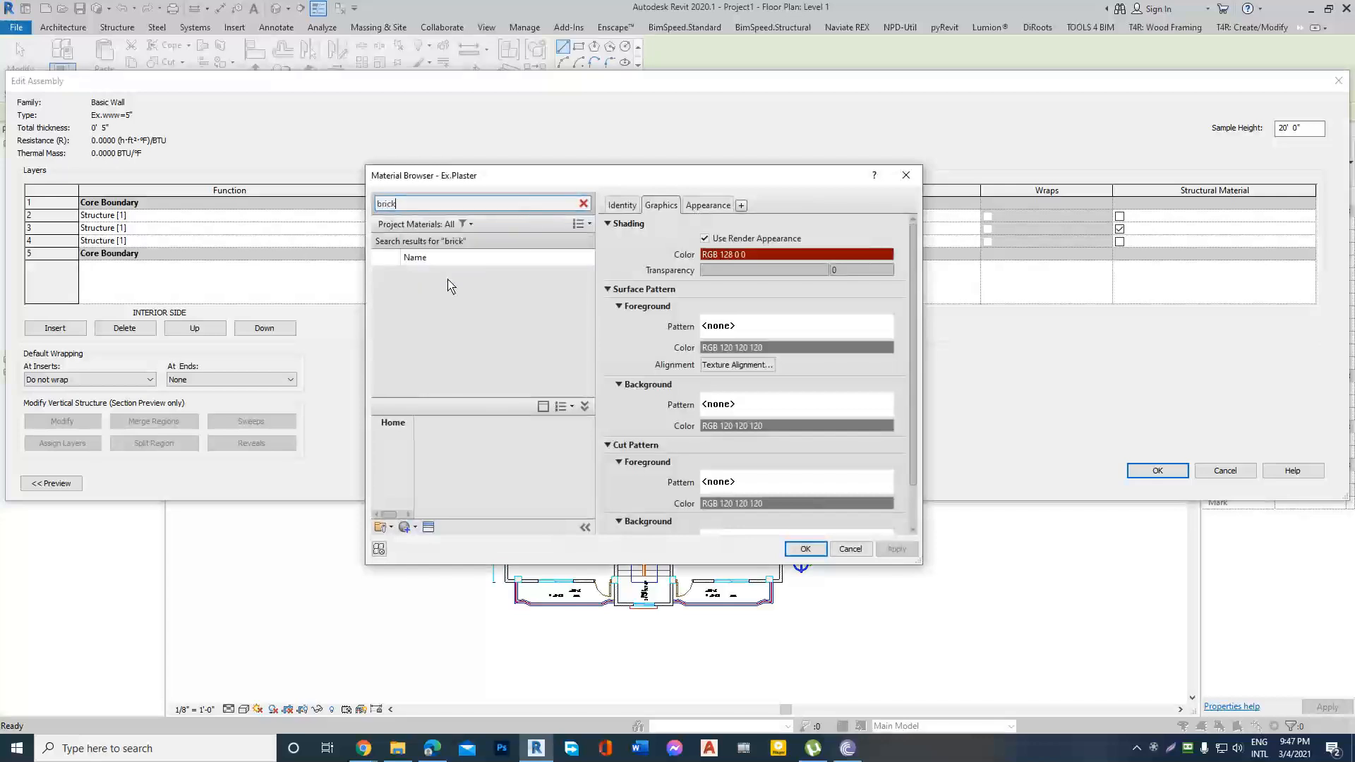
pyautogui.click(455, 282)
pyautogui.click(806, 549)
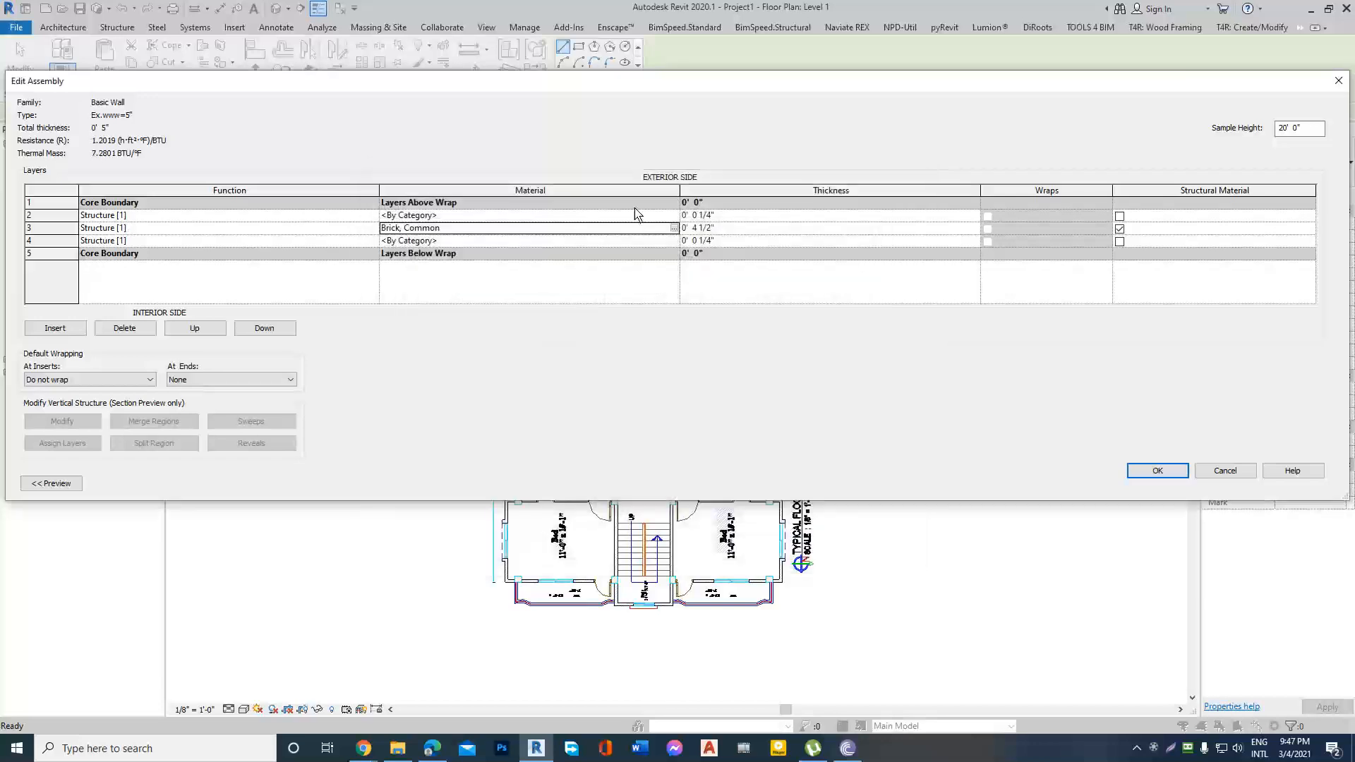
pyautogui.click(1161, 472)
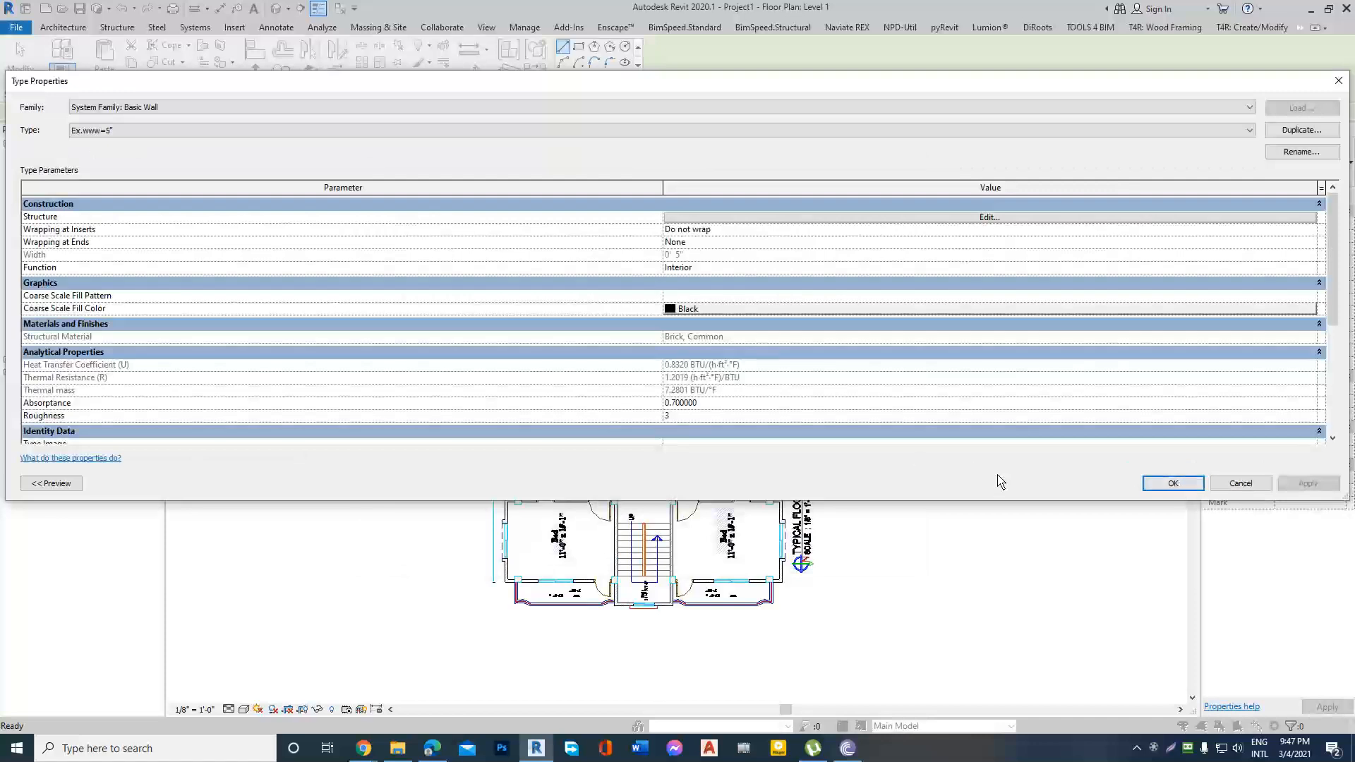
# Preview the Ex.www=5" wall type in section view and examine its layers.
pyautogui.moveTo(7, 167); pyautogui.dragTo(400, 191)
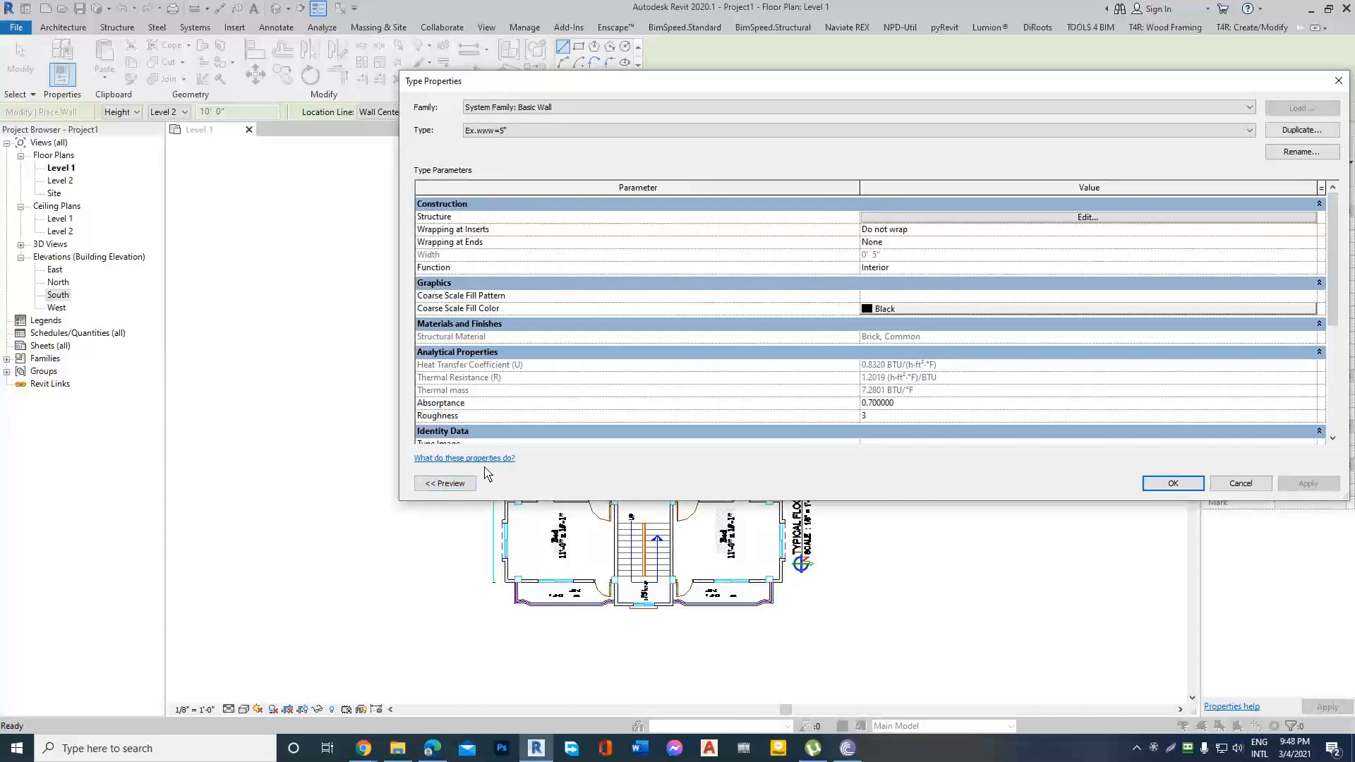
pyautogui.click(445, 484)
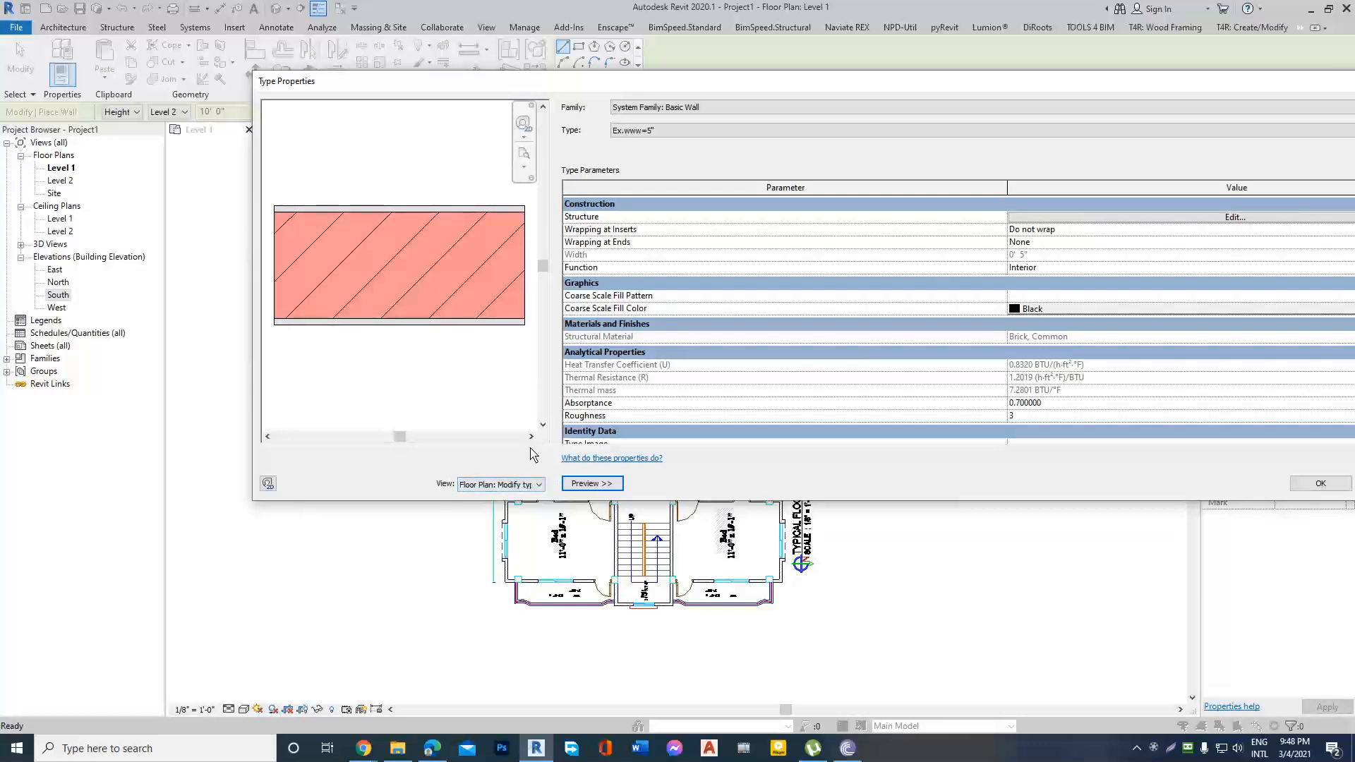
pyautogui.click(540, 485)
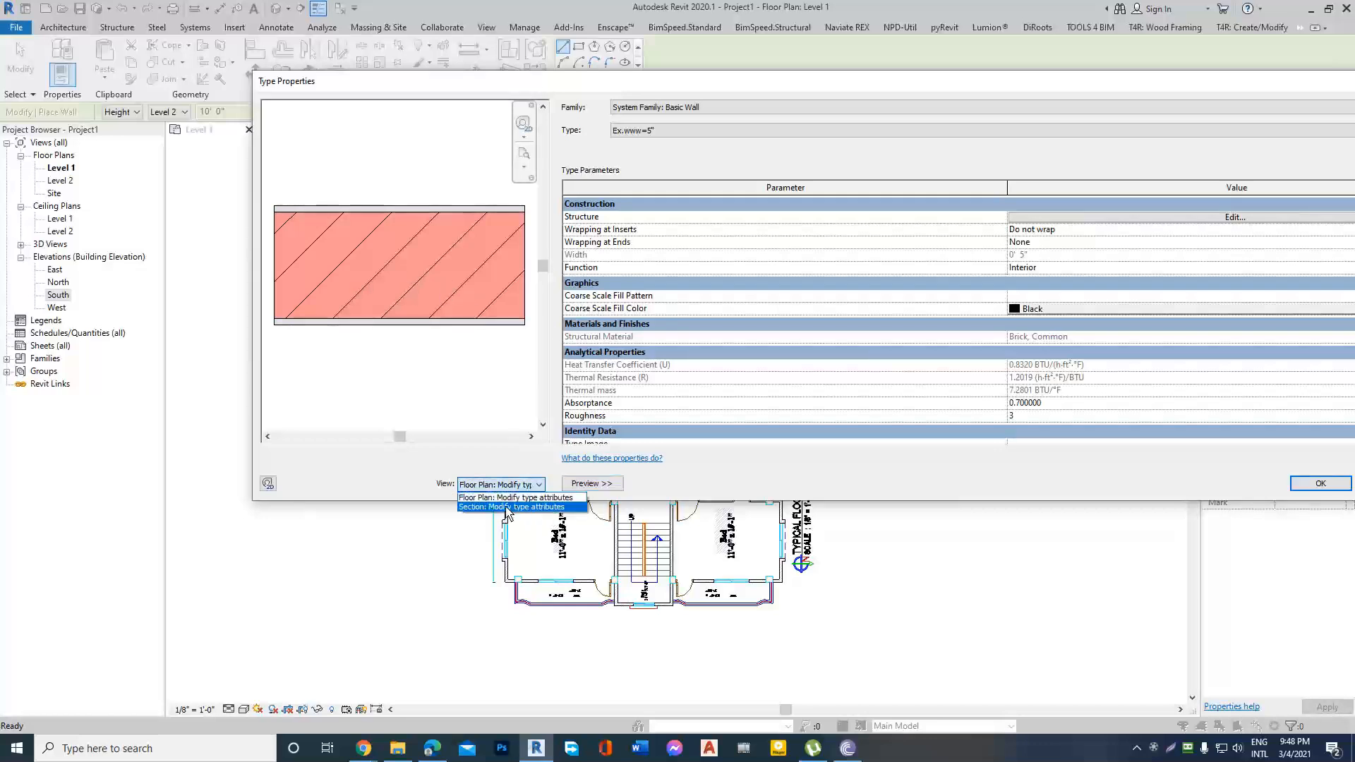
pyautogui.click(504, 507)
pyautogui.scroll(4, 399, 328)
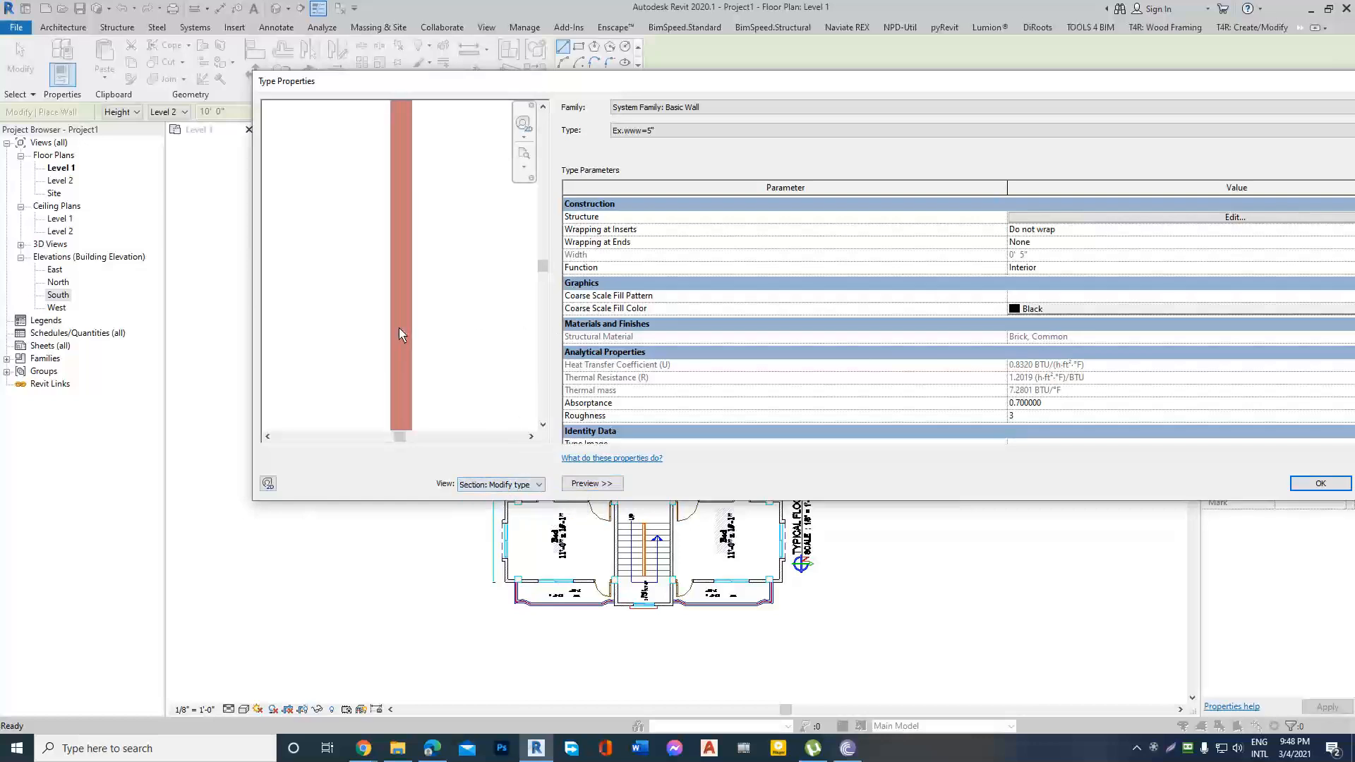
pyautogui.scroll(-2, 382, 345)
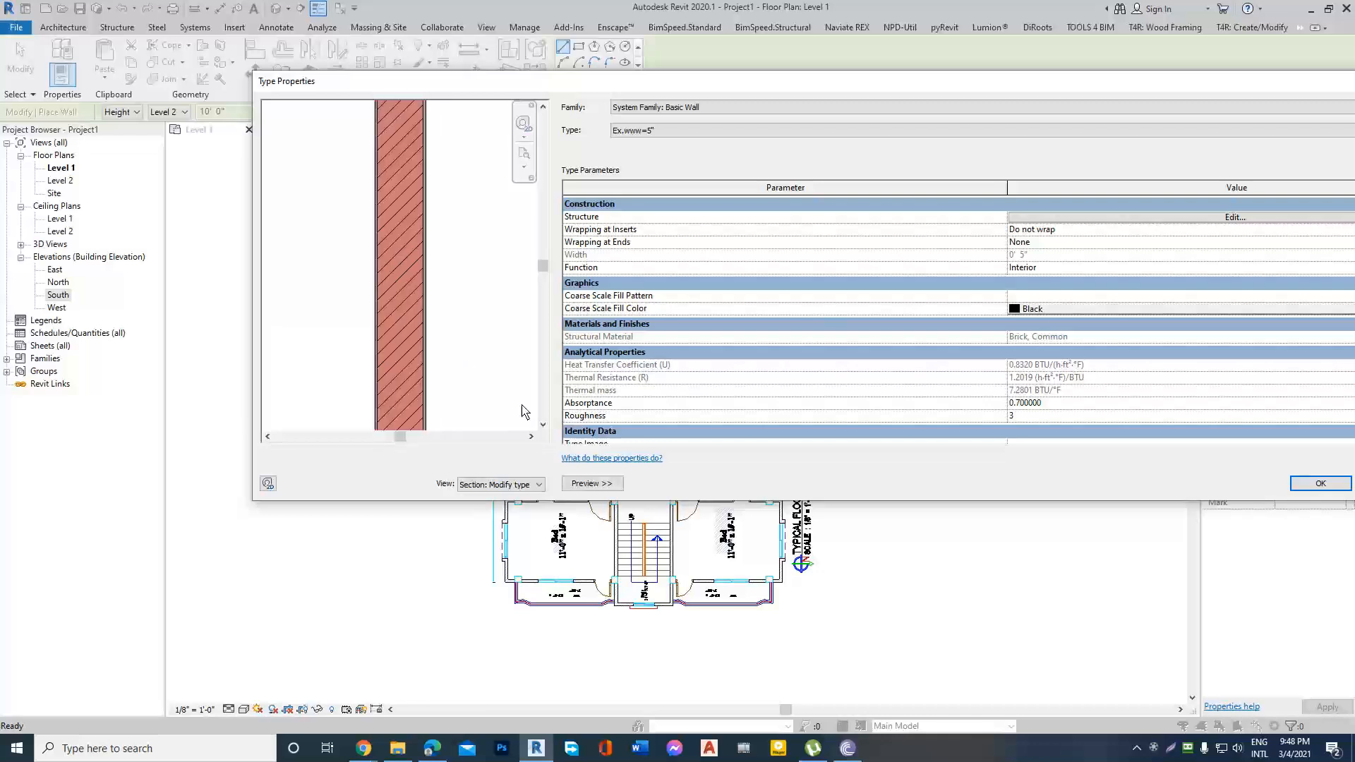
pyautogui.moveTo(1134, 88); pyautogui.dragTo(993, 101)
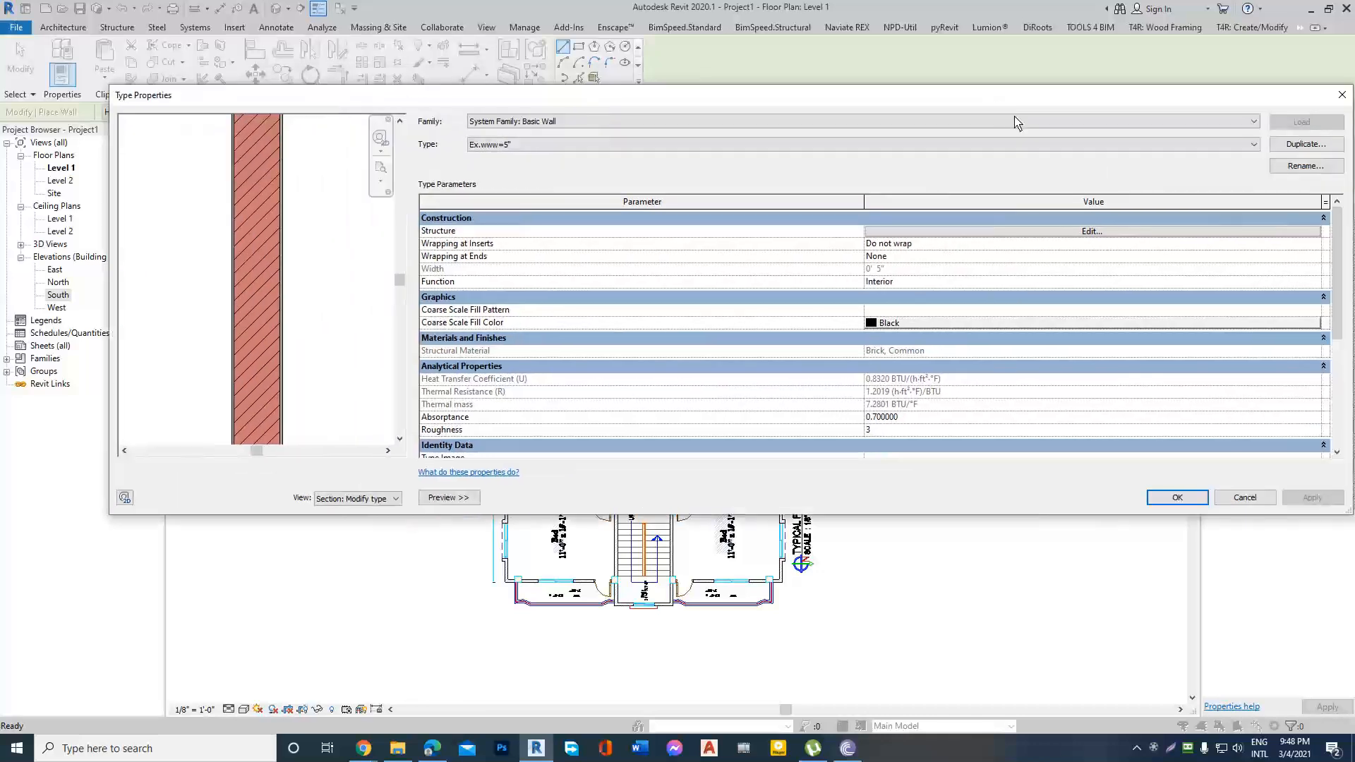
# Reopen the 5" wall type's structure and compare its floor plan preview with its section preview.
pyautogui.click(1092, 232)
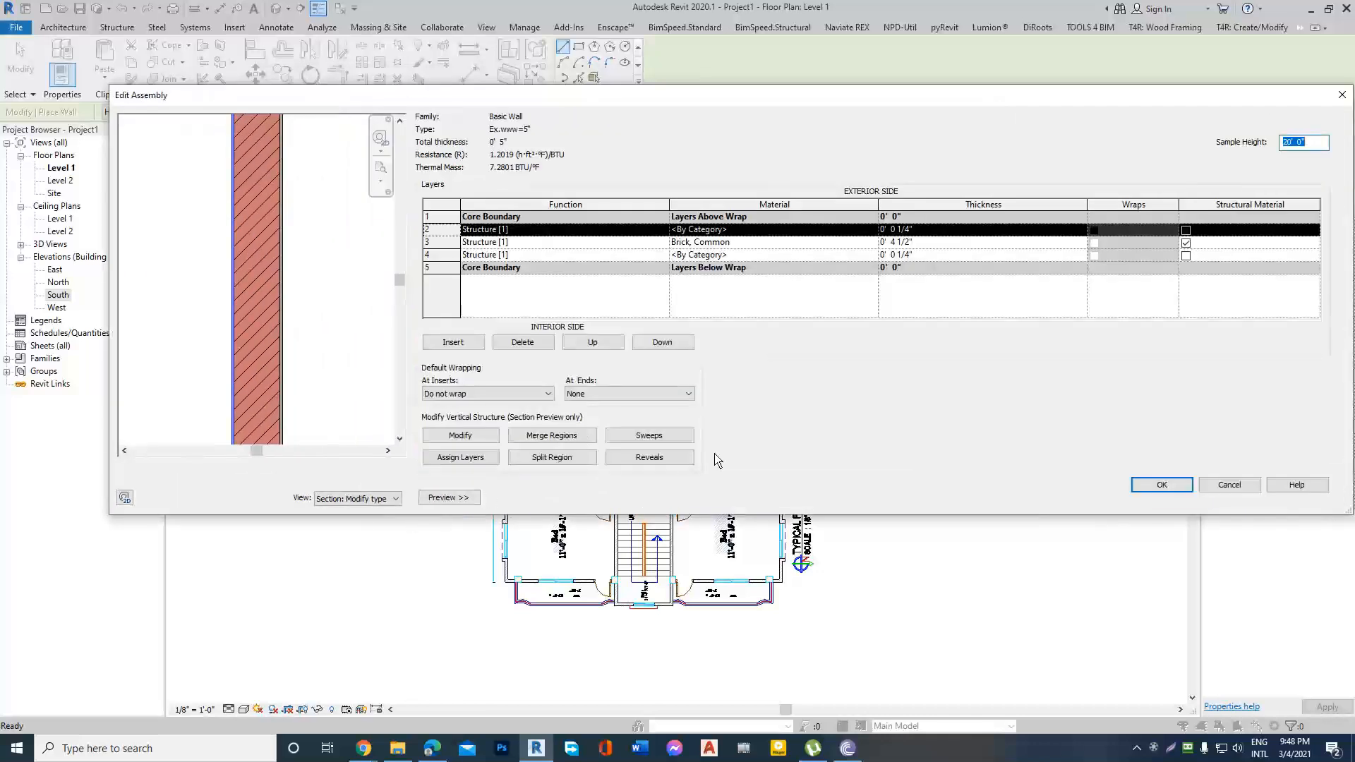
pyautogui.click(388, 500)
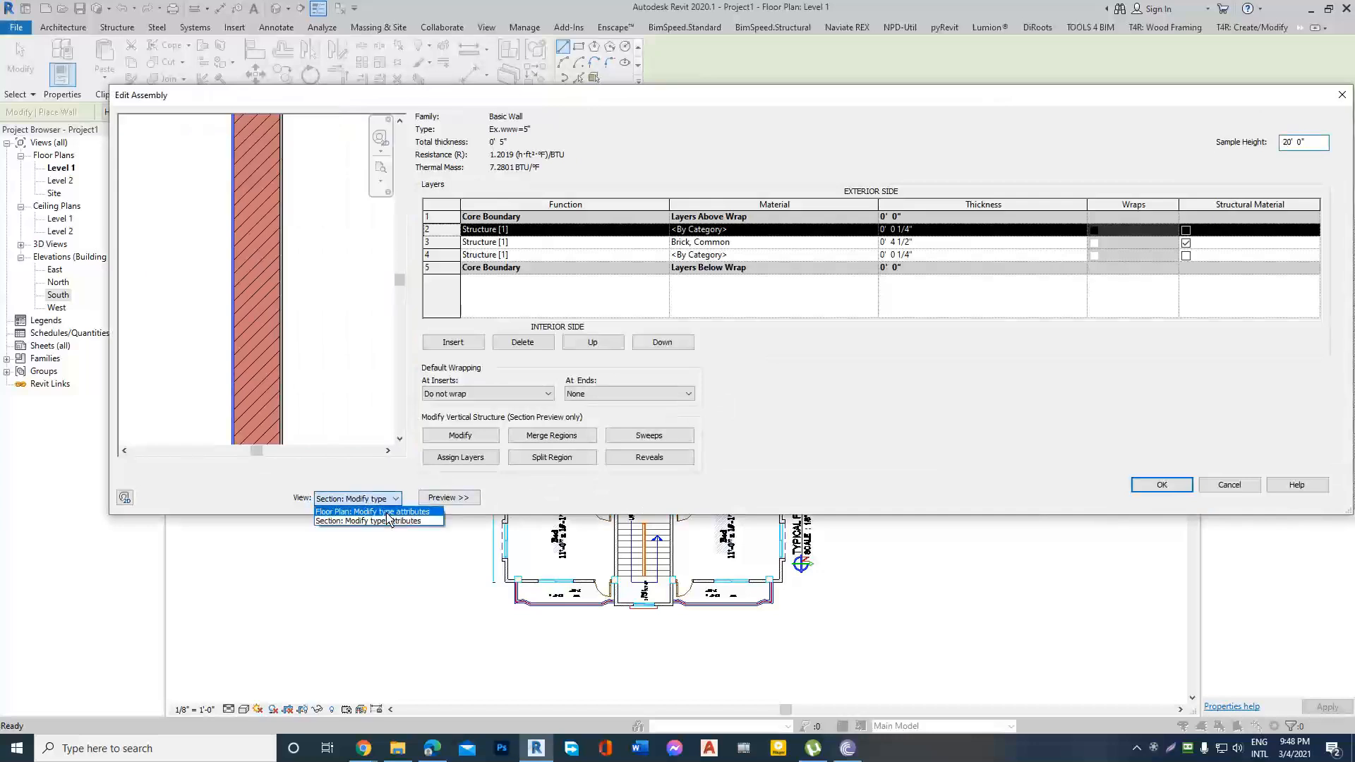
pyautogui.click(382, 512)
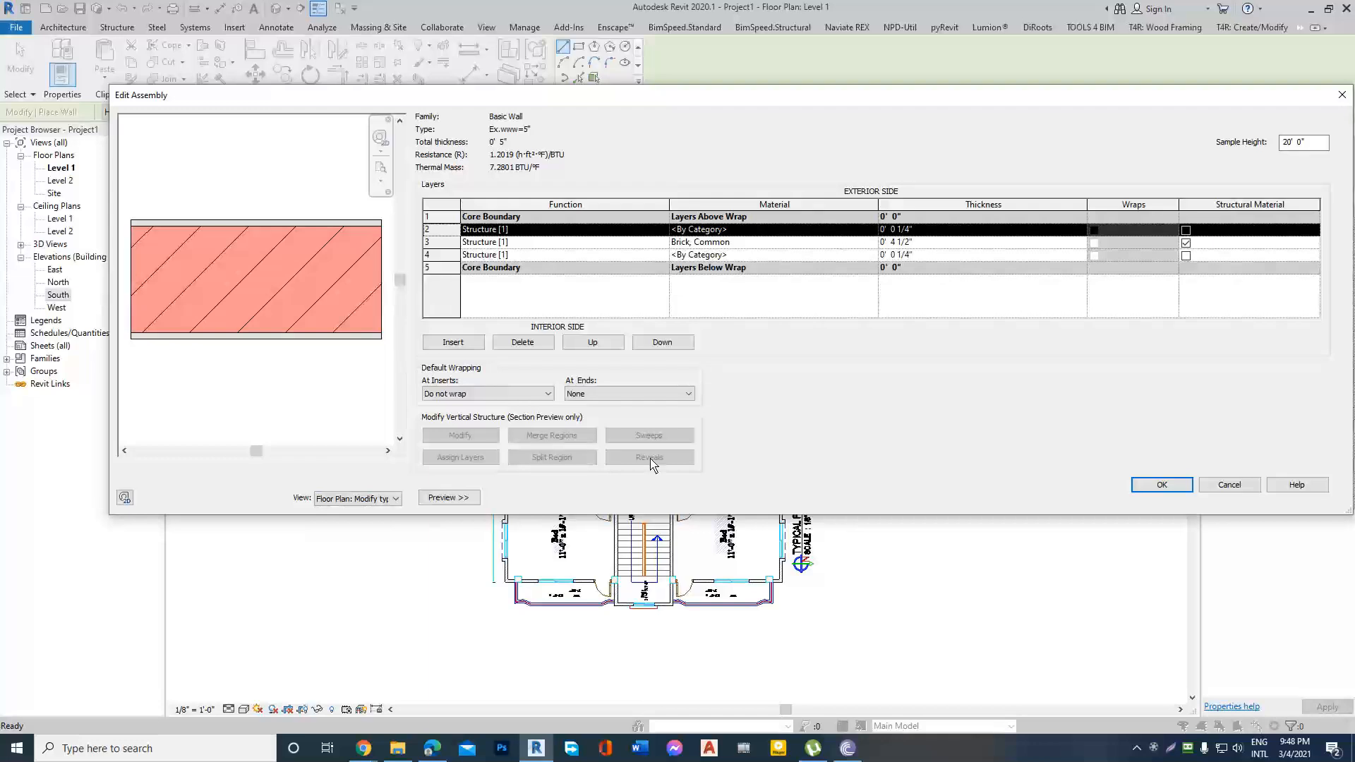
pyautogui.click(393, 500)
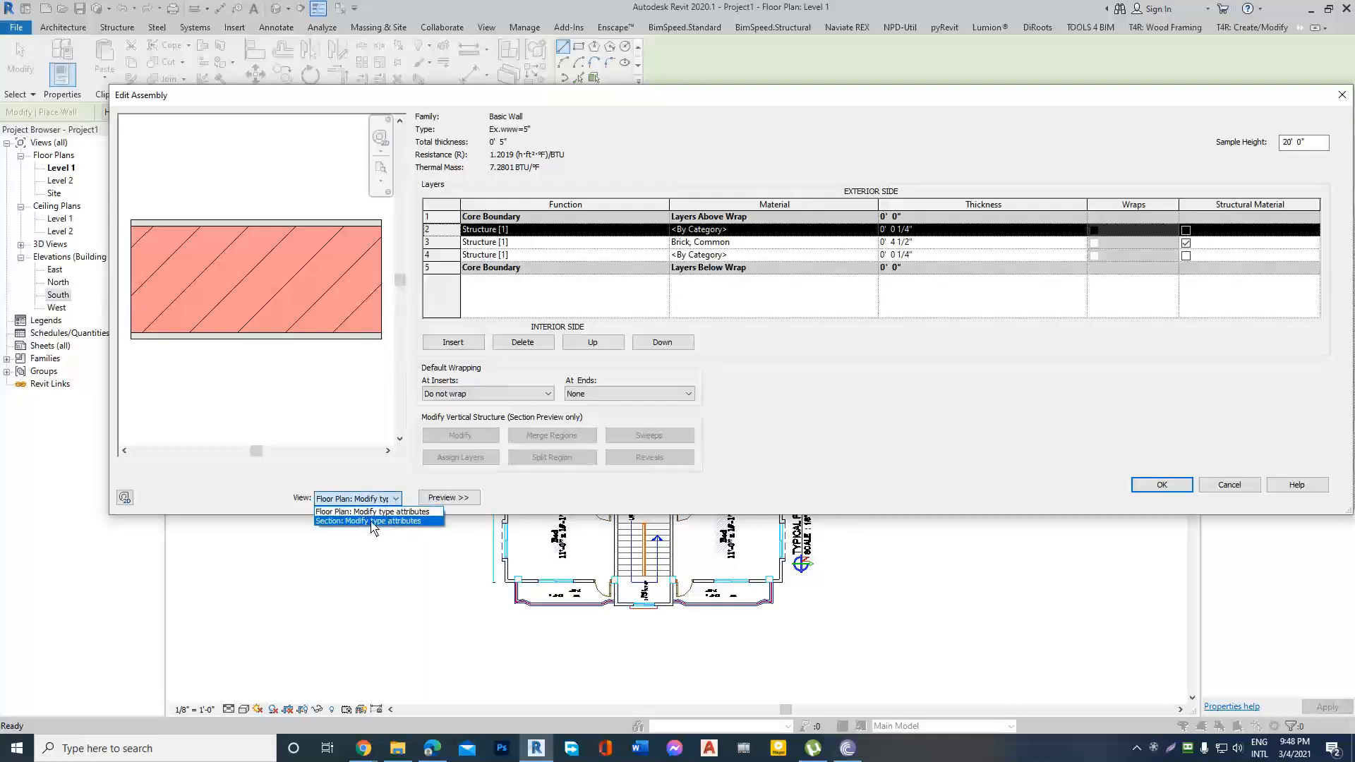
pyautogui.click(372, 523)
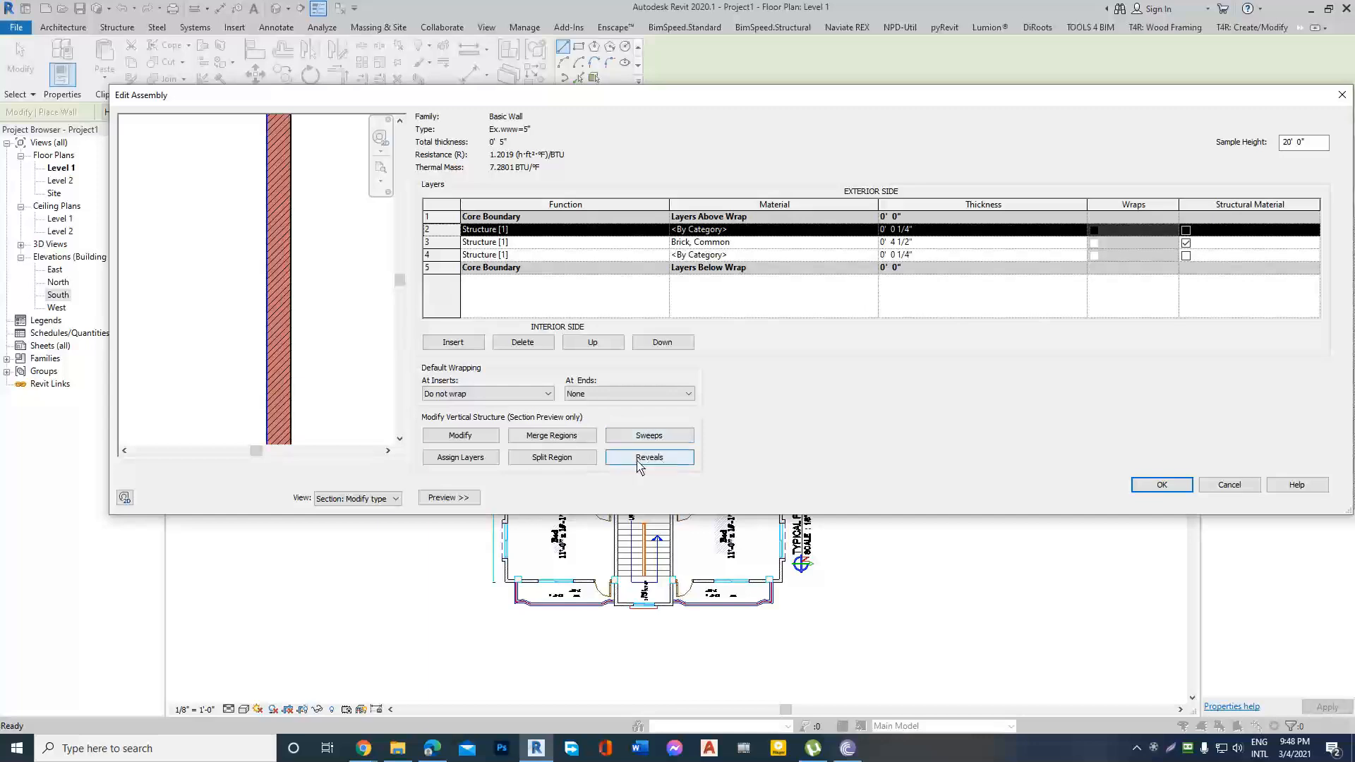
# Add two reveals to the wall assembly, both using the Reveal-Brick Course : 1 Brick profile.
pyautogui.click(650, 458)
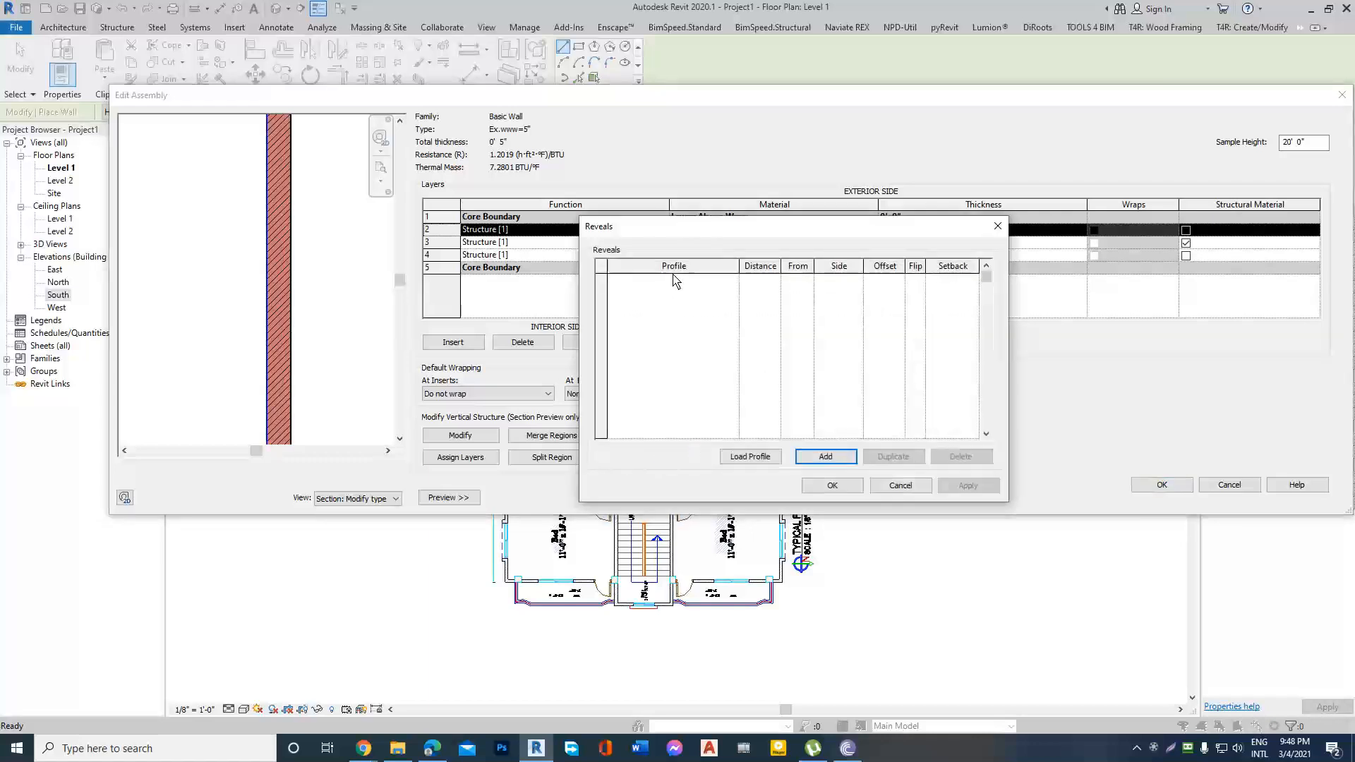
pyautogui.click(824, 458)
pyautogui.click(825, 458)
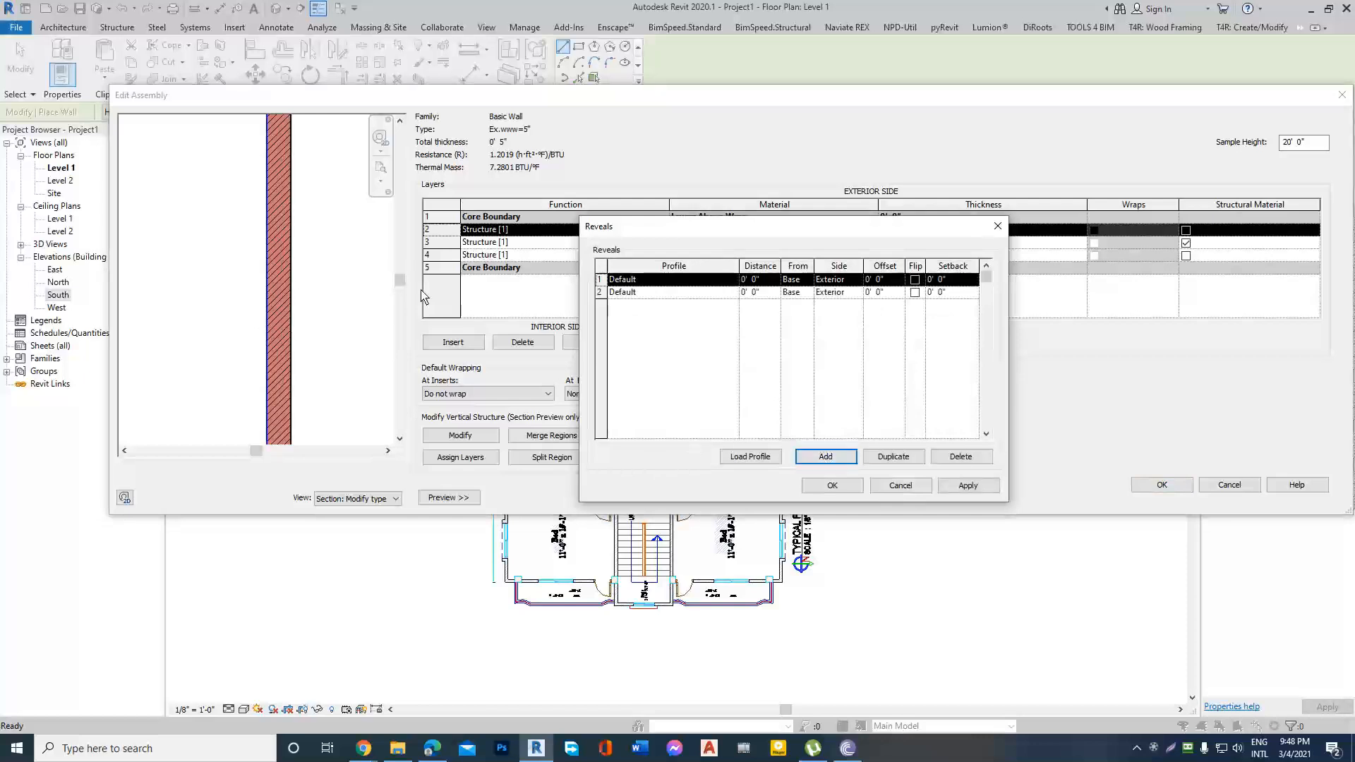
pyautogui.click(734, 281)
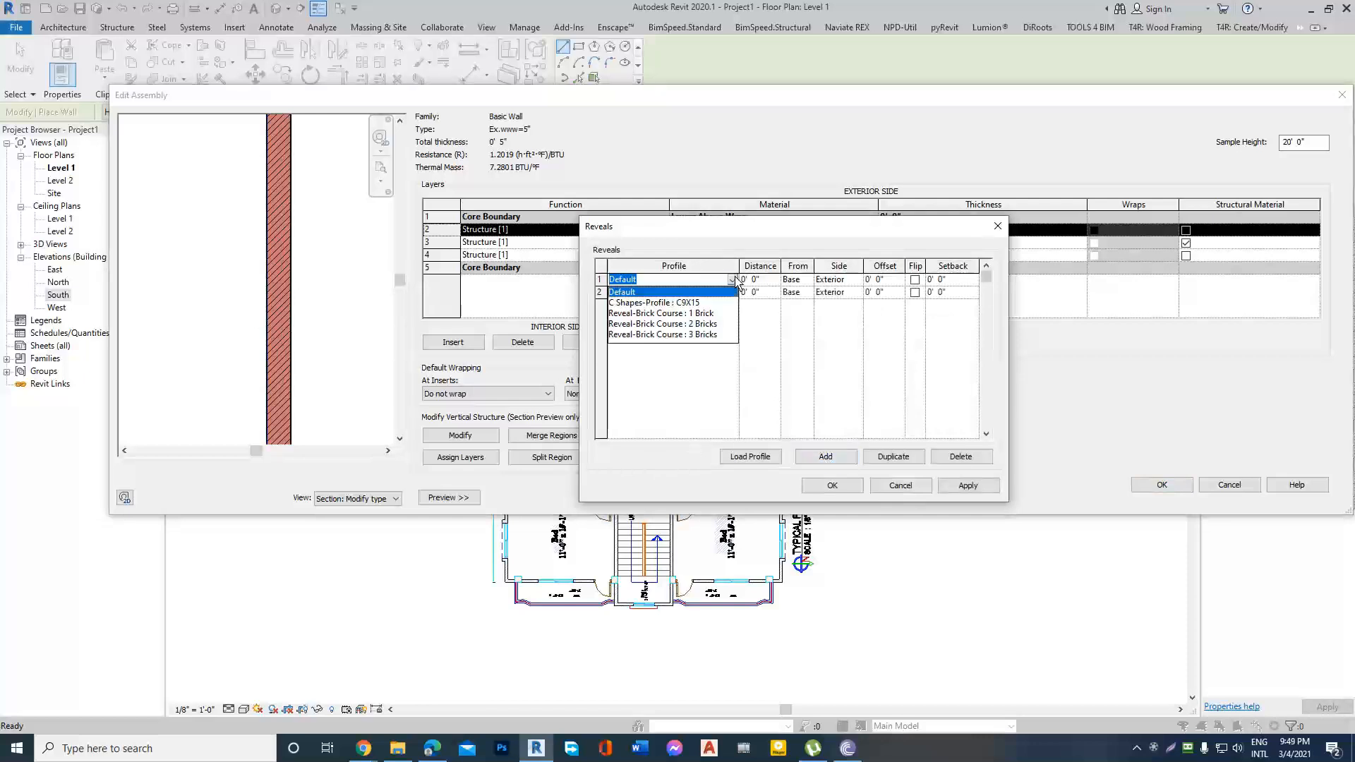
pyautogui.click(683, 314)
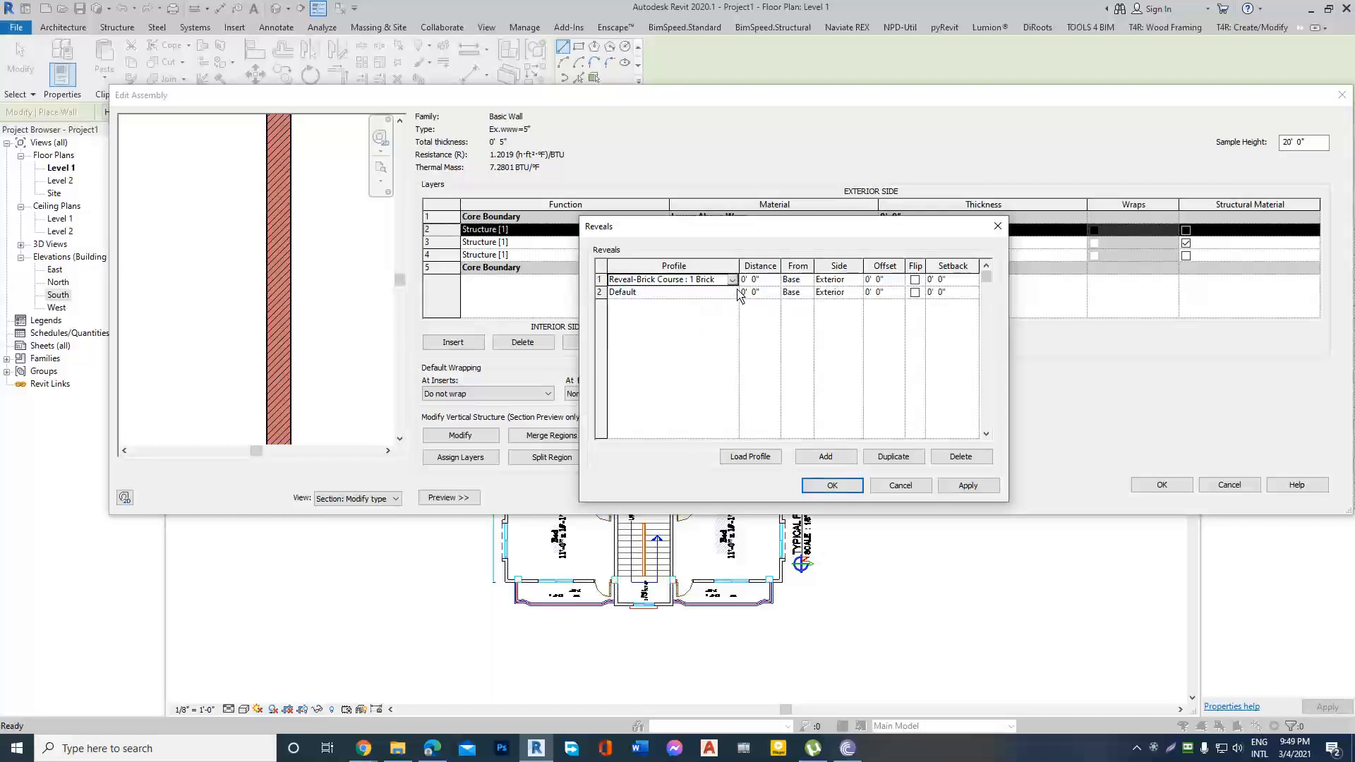
pyautogui.click(739, 293)
pyautogui.click(700, 325)
# Set the two reveals' distances to 2' 6" and 7' 0" from the base on the exterior side, and apply them.
pyautogui.click(777, 280)
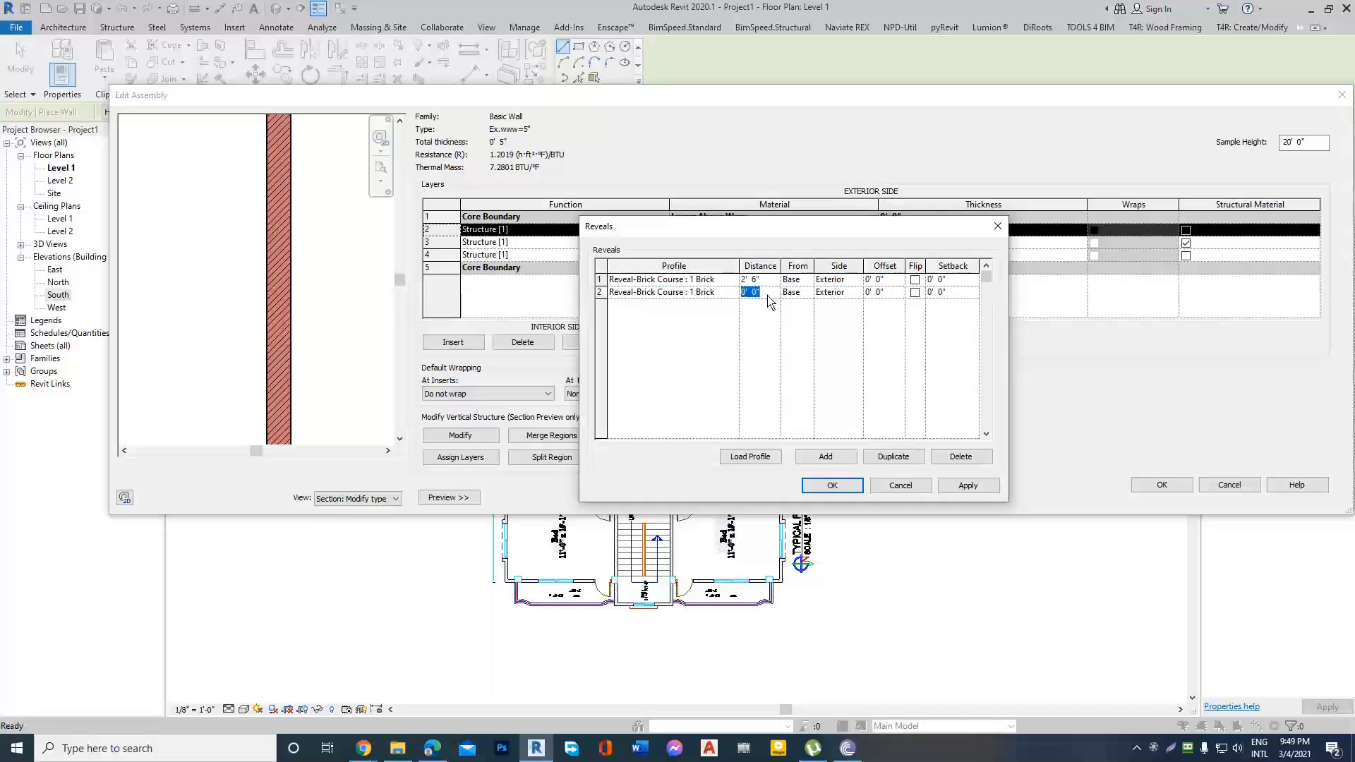
pyautogui.click(842, 292)
pyautogui.click(833, 304)
pyautogui.click(966, 487)
pyautogui.click(832, 486)
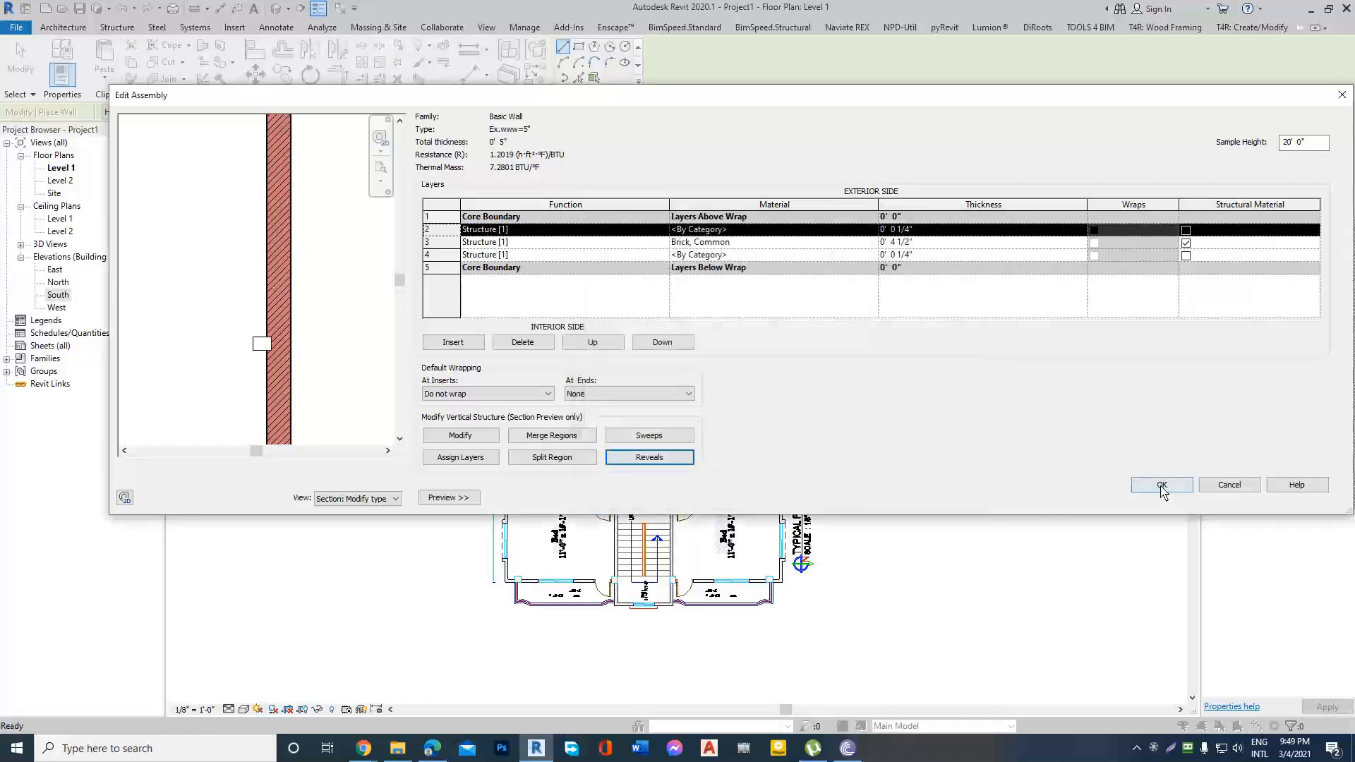
# Inspect both reveals in the section preview, then accept the wall assembly and the wall type properties.
pyautogui.scroll(-3, 348, 231)
pyautogui.scroll(3, 334, 262)
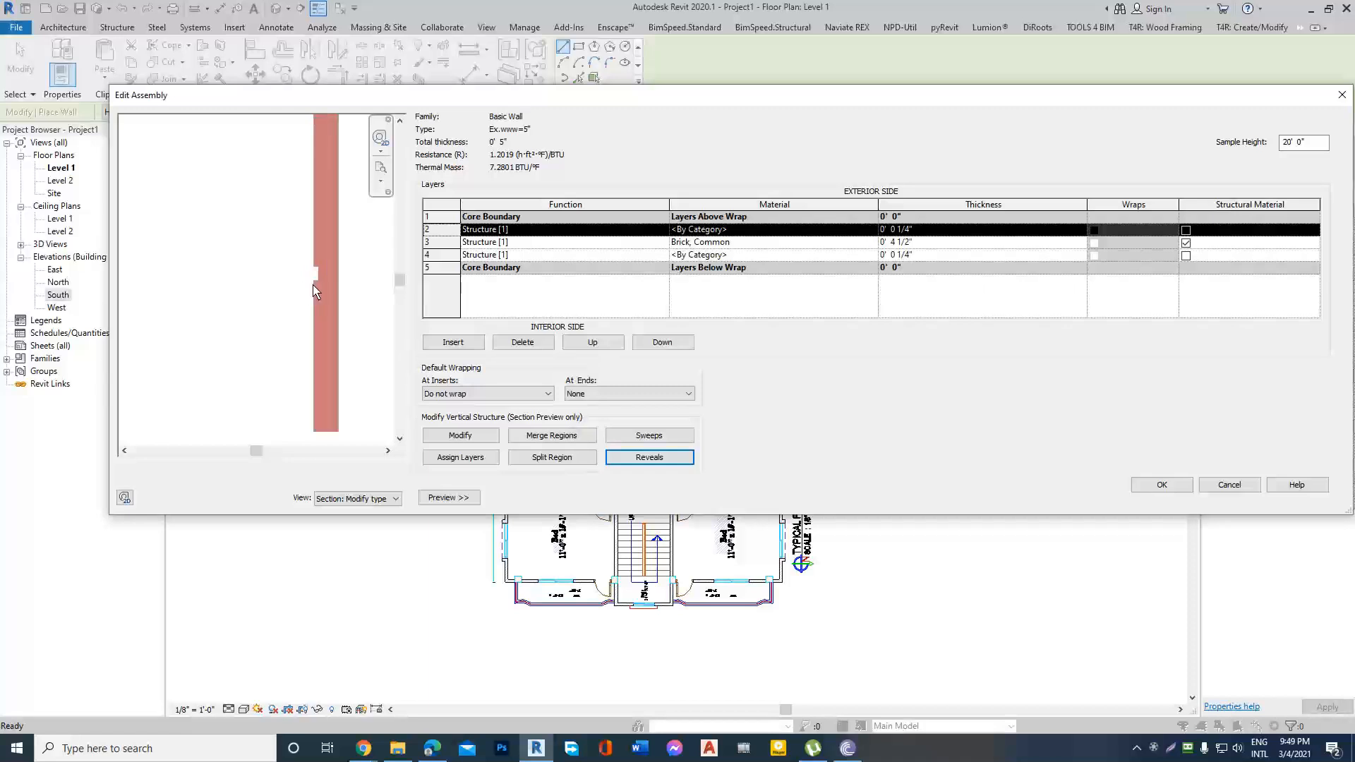
pyautogui.scroll(-2, 318, 352)
pyautogui.scroll(3, 304, 141)
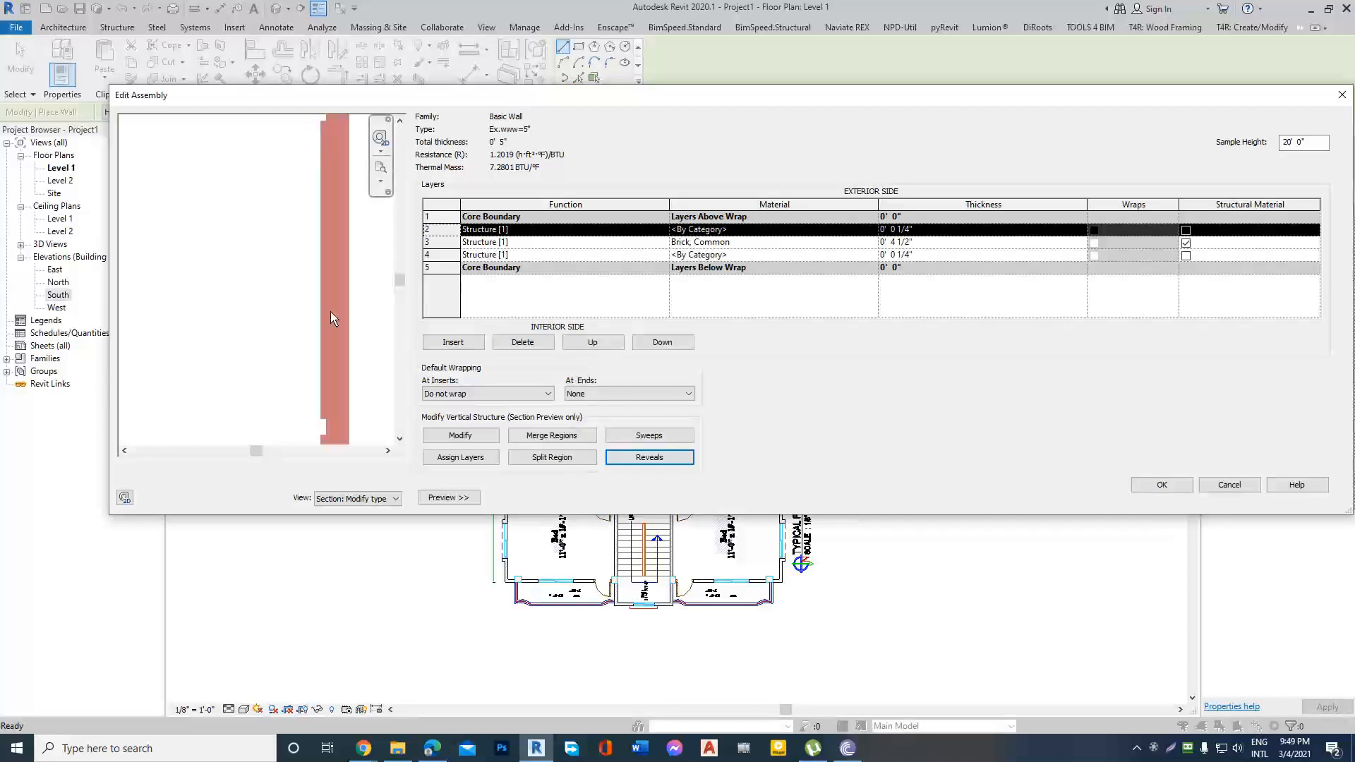
pyautogui.scroll(-2, 326, 308)
pyautogui.scroll(2, 325, 282)
pyautogui.scroll(-2, 266, 246)
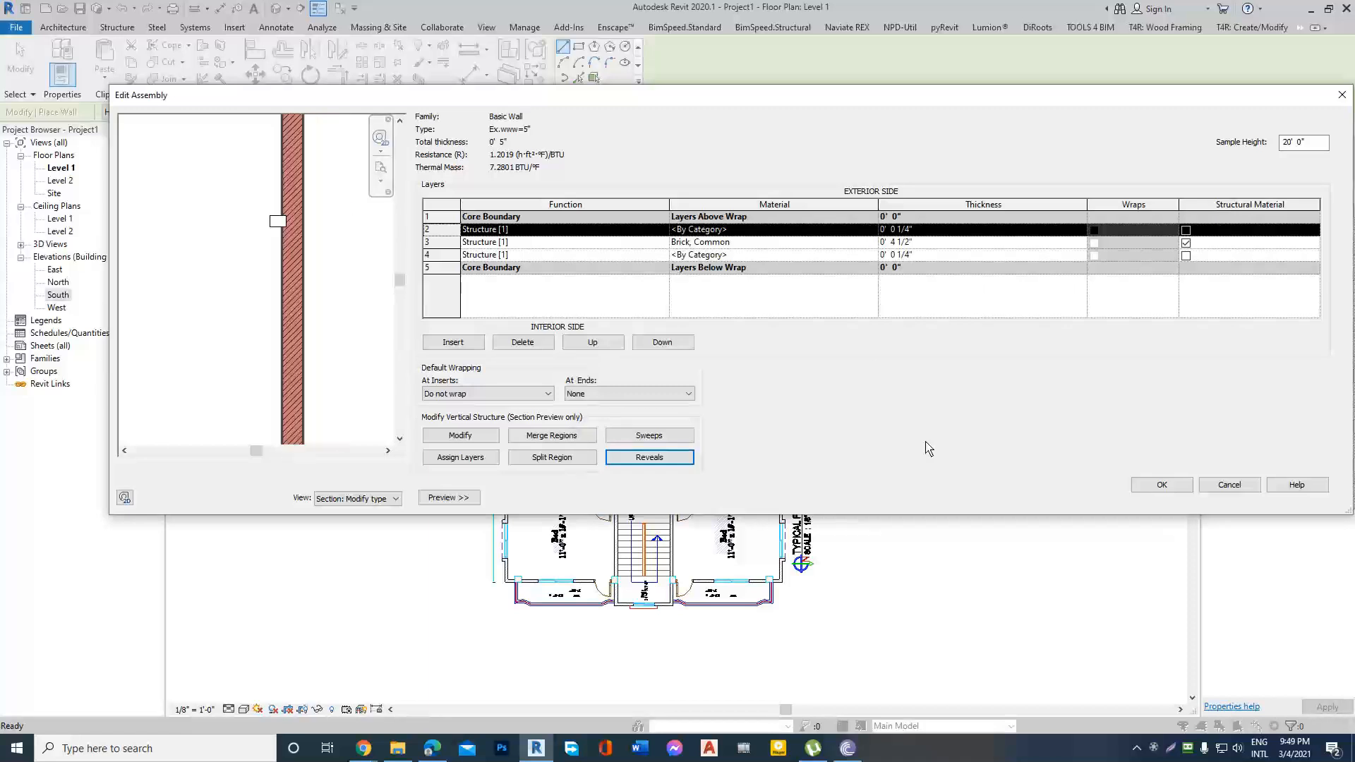
pyautogui.click(1163, 486)
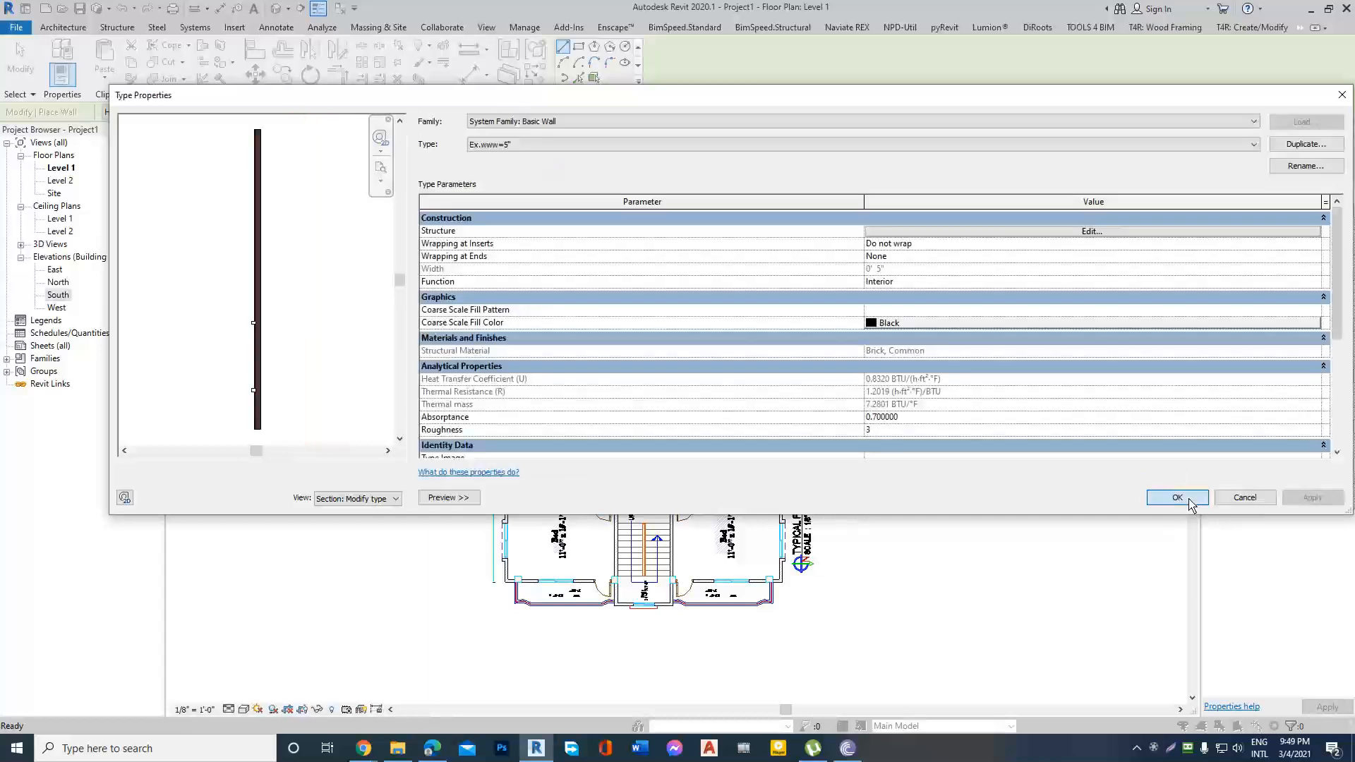
pyautogui.click(1190, 503)
# Trace the plan's left exterior wall, about 43' 8 1/2" long, upward from the lower-left corner and continue along the upper-left bedroom to its partition.
pyautogui.scroll(5, 519, 540)
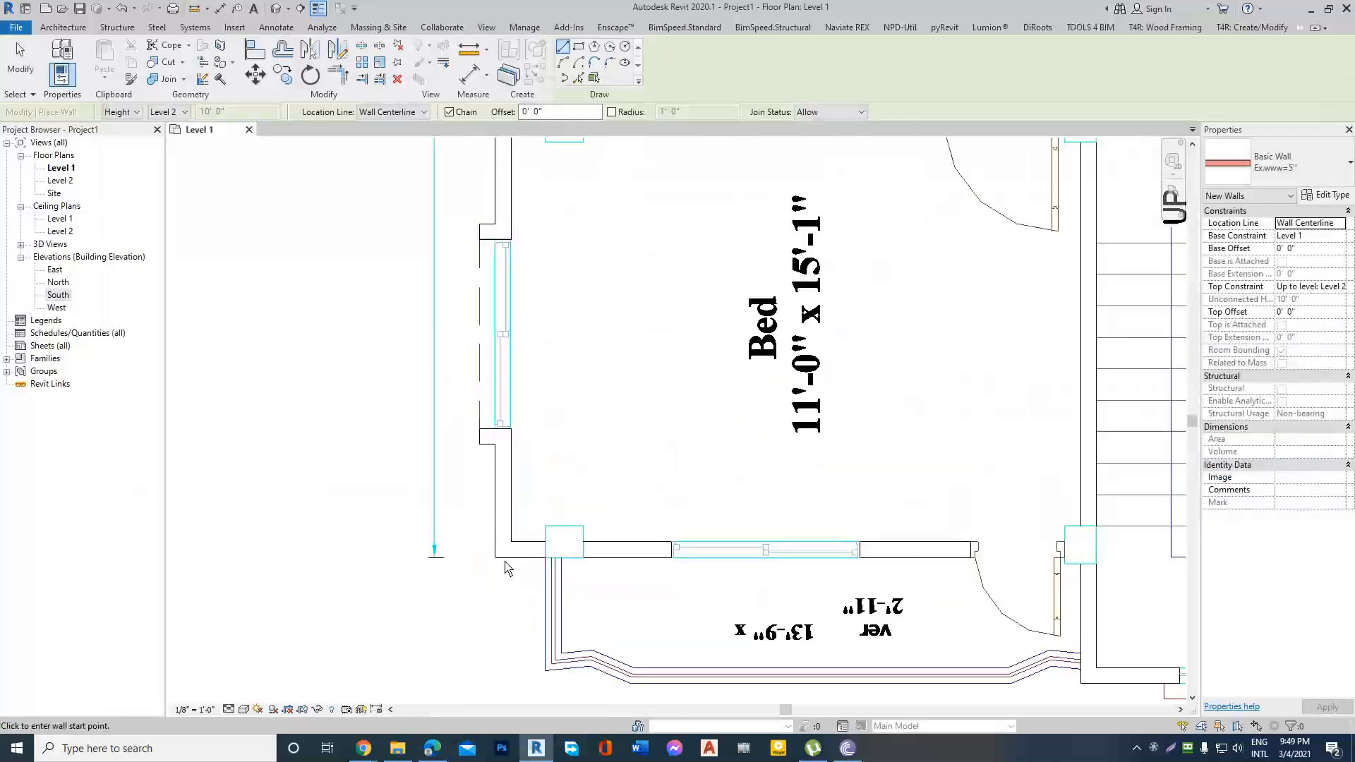
pyautogui.click(506, 579)
pyautogui.scroll(-4, 492, 457)
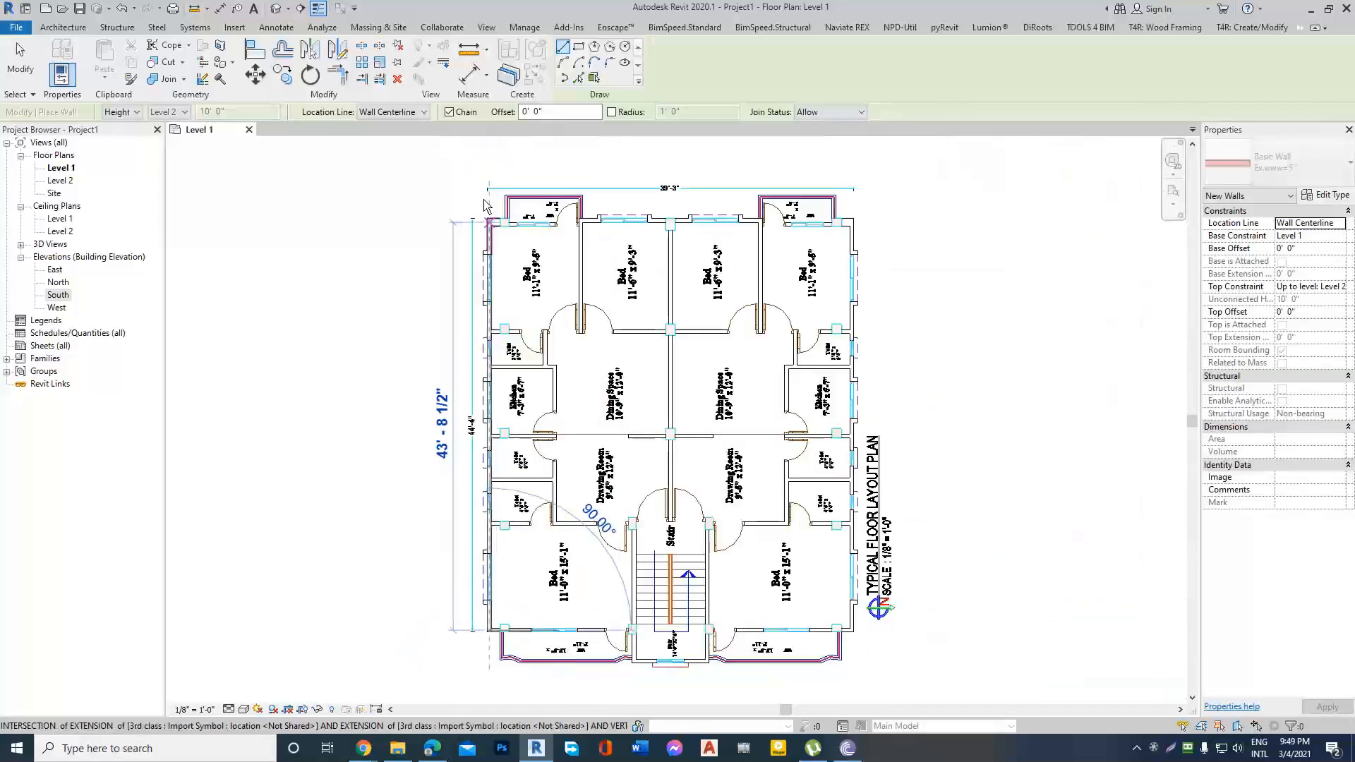
pyautogui.scroll(5, 490, 258)
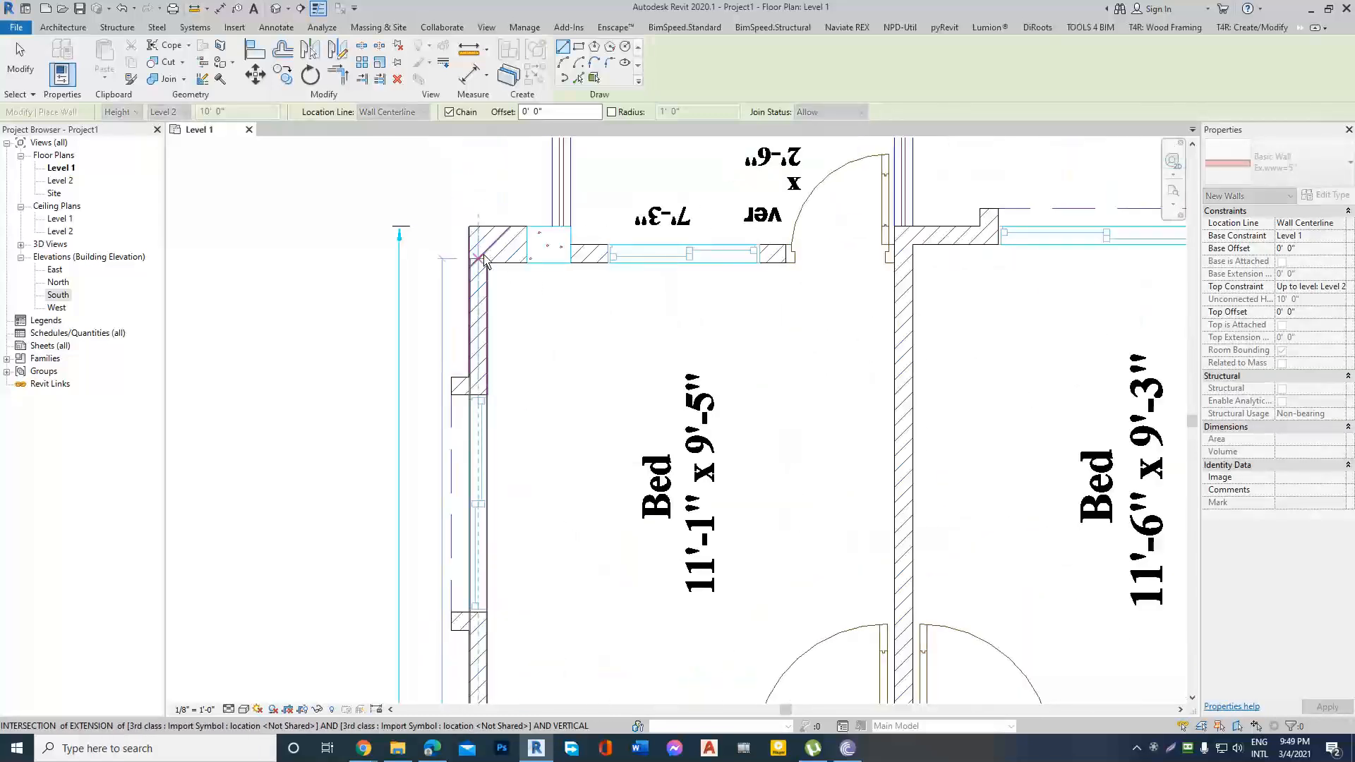
pyautogui.click(484, 259)
pyautogui.click(904, 261)
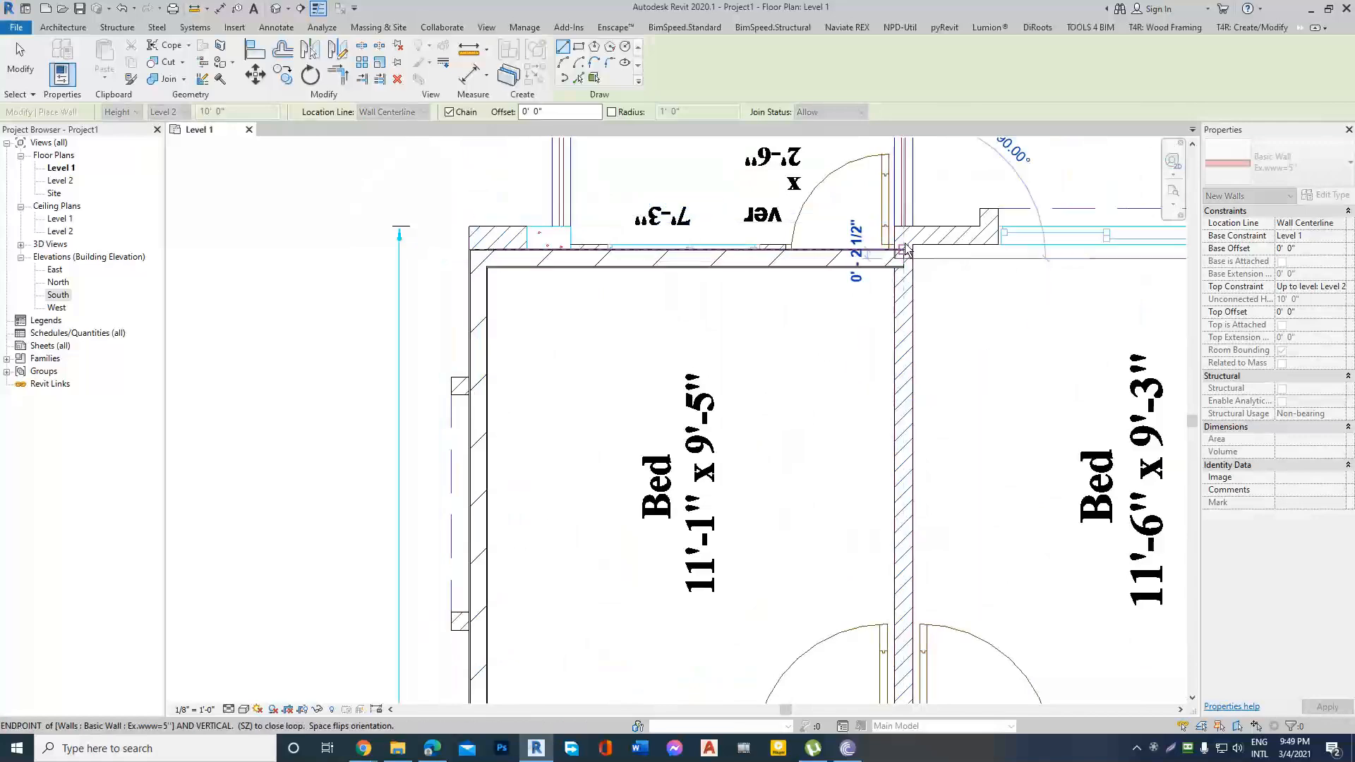
# Continue the exterior wall chain through the short jog at the bedroom partition to the plan's upper-right corner.
pyautogui.scroll(1, 953, 212)
pyautogui.scroll(-4, 459, 293)
pyautogui.scroll(-2, 460, 297)
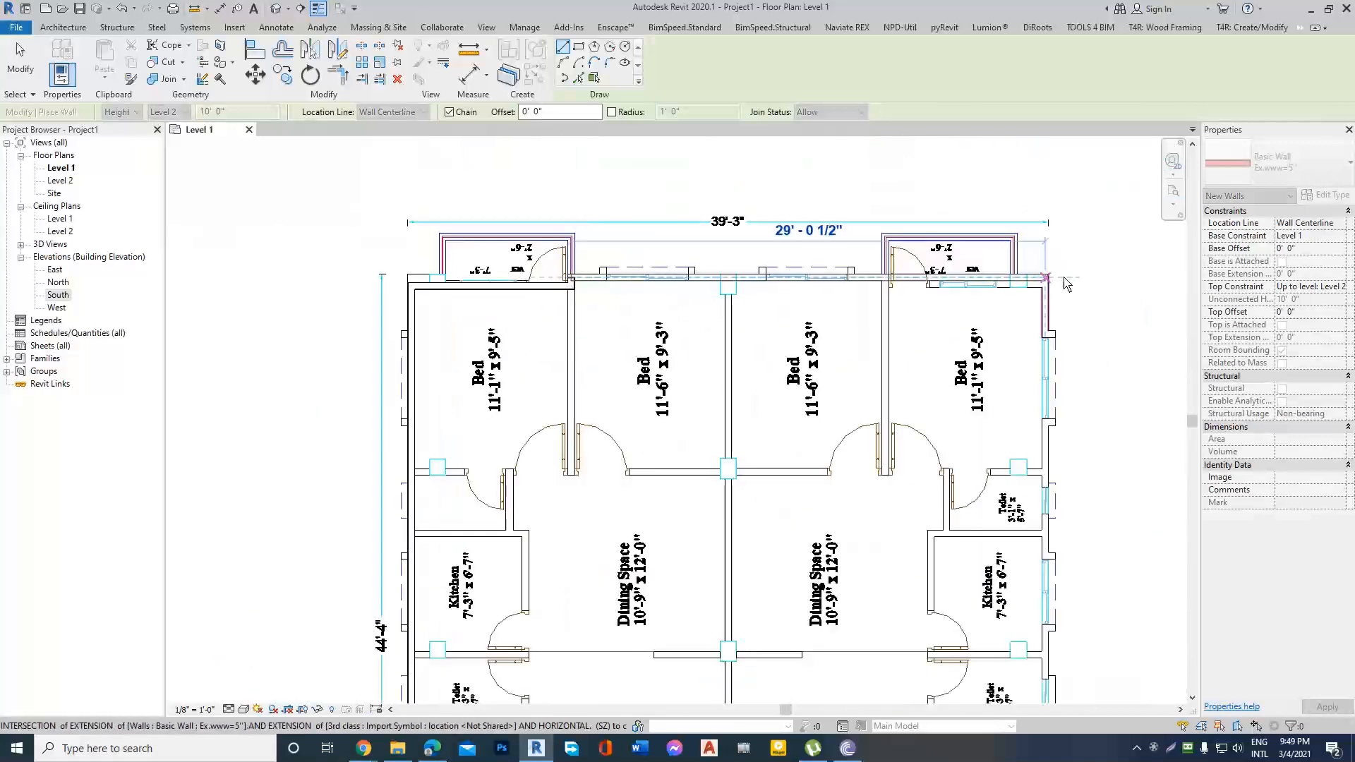
pyautogui.scroll(6, 960, 277)
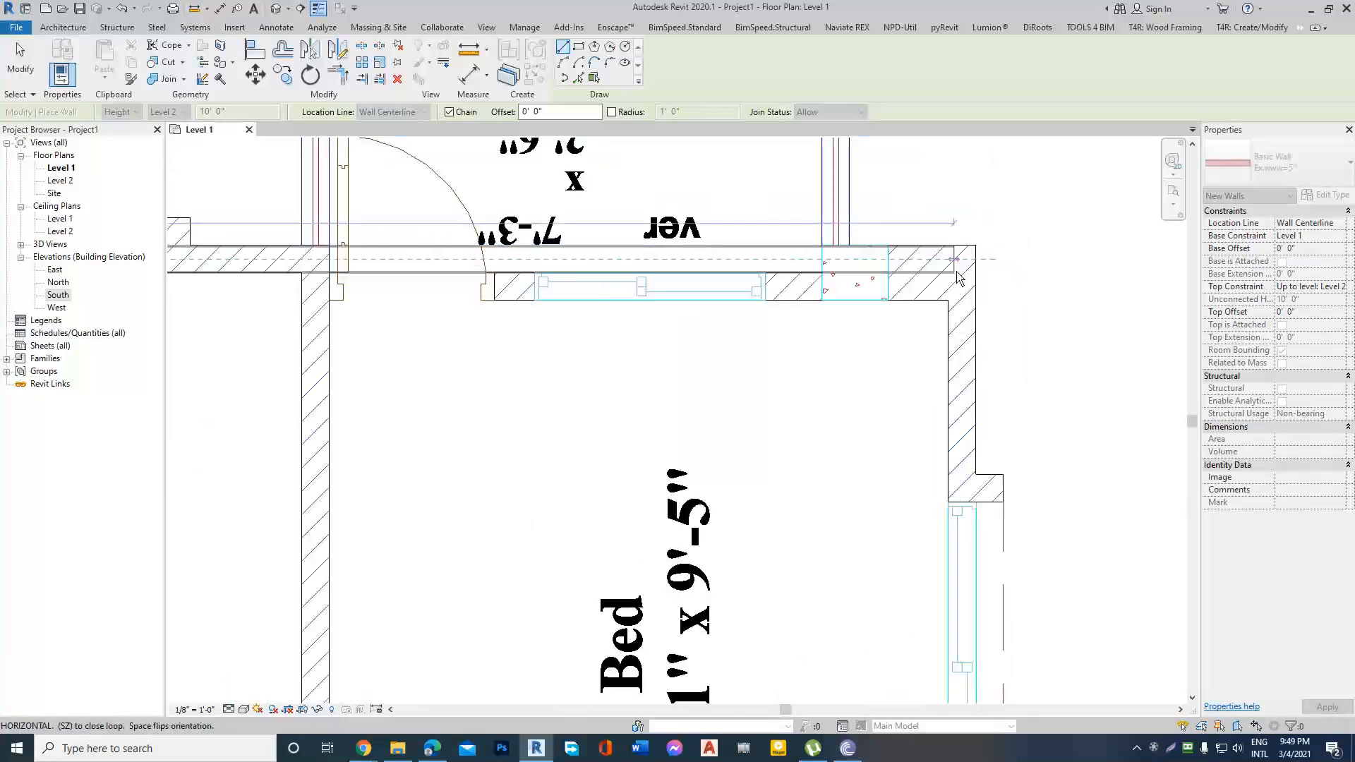
pyautogui.click(960, 276)
# Continue the exterior wall chain down the plan's right side to the lower-right corner of the bedroom.
pyautogui.scroll(-4, 960, 268)
pyautogui.scroll(-2, 961, 252)
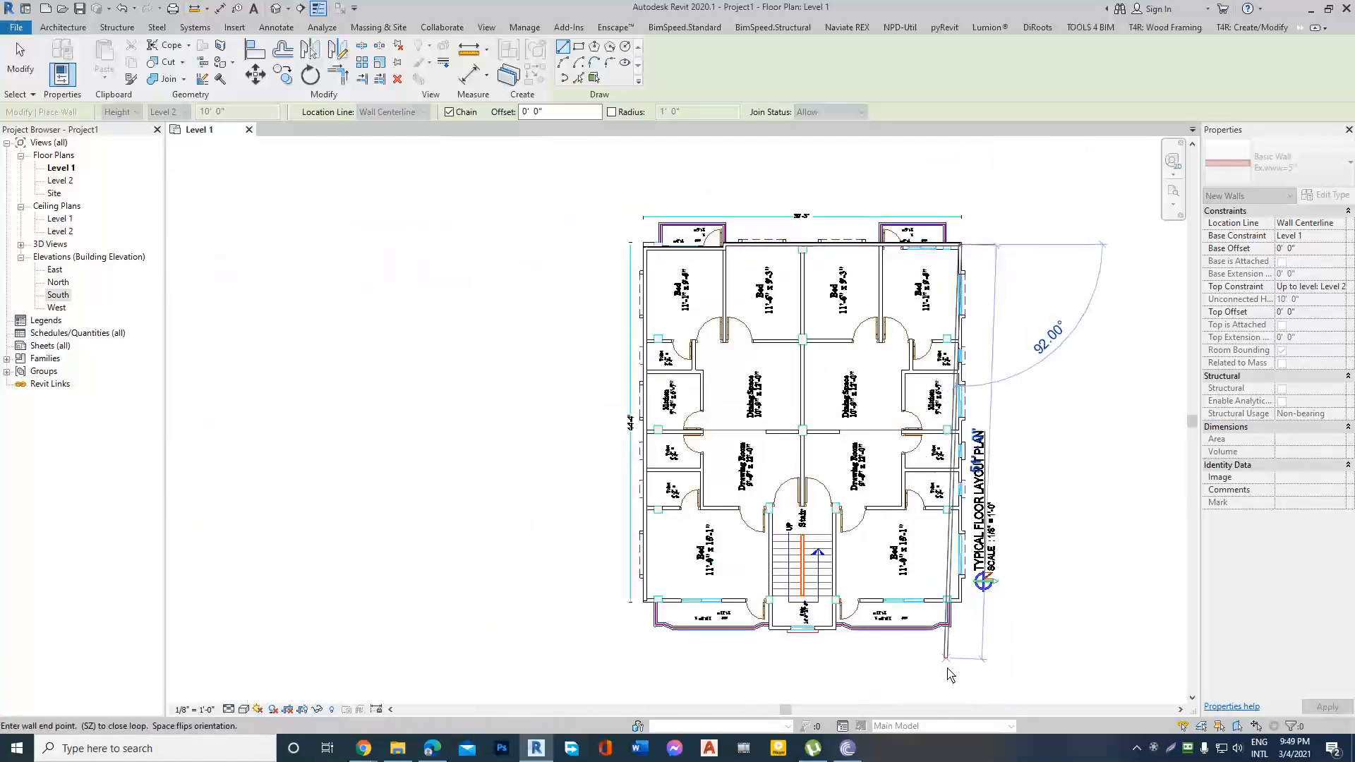
pyautogui.scroll(3, 949, 676)
pyautogui.scroll(5, 976, 515)
pyautogui.click(979, 461)
# Trace the lower-right bedroom's front wall about 15' 6" to the stair, then the stair's side wall about 3' 4" outward.
pyautogui.scroll(-3, 979, 460)
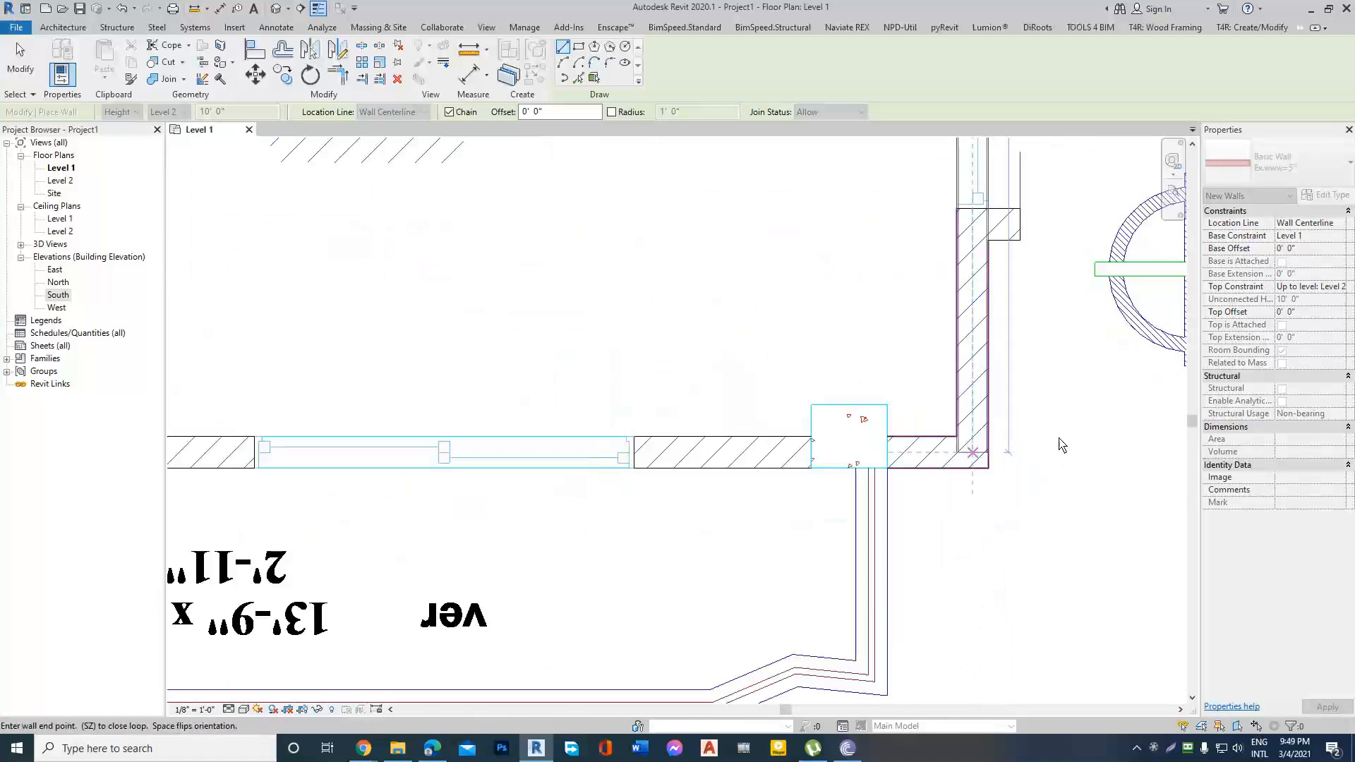
pyautogui.scroll(4, 487, 441)
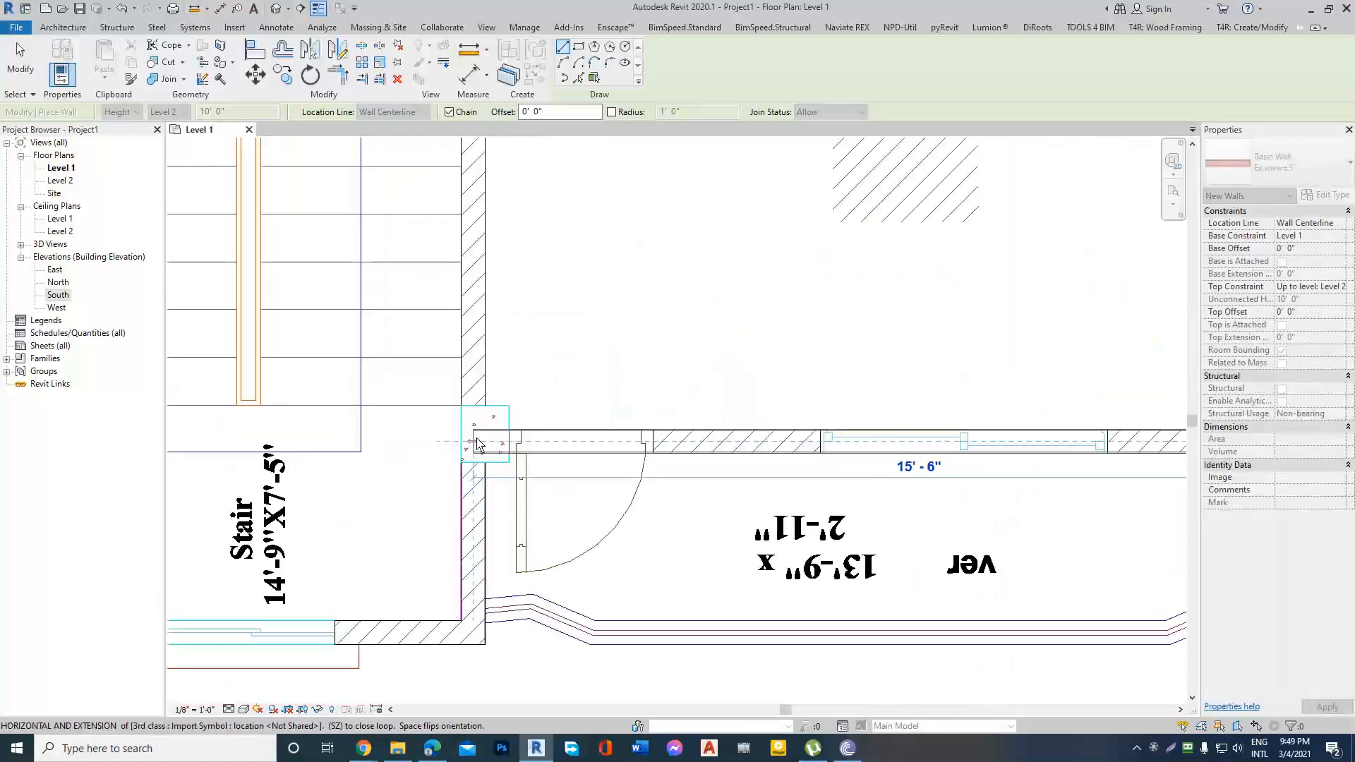
pyautogui.click(486, 441)
pyautogui.scroll(3, 486, 441)
pyautogui.click(492, 568)
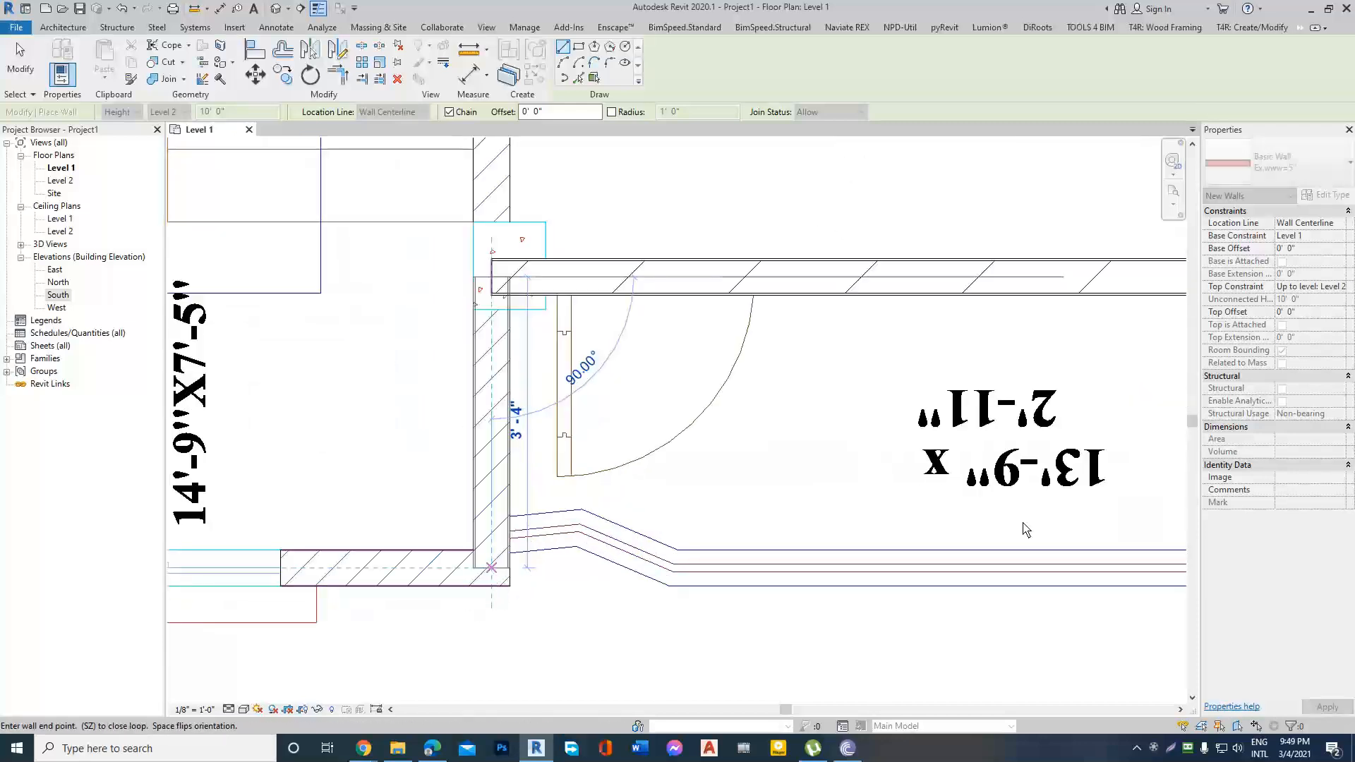
# Trace the stair's front wall, about 7' 10" long, and its opposite side wall back about 3' 5" to the bedroom line.
pyautogui.scroll(-3, 492, 568)
pyautogui.scroll(4, 726, 553)
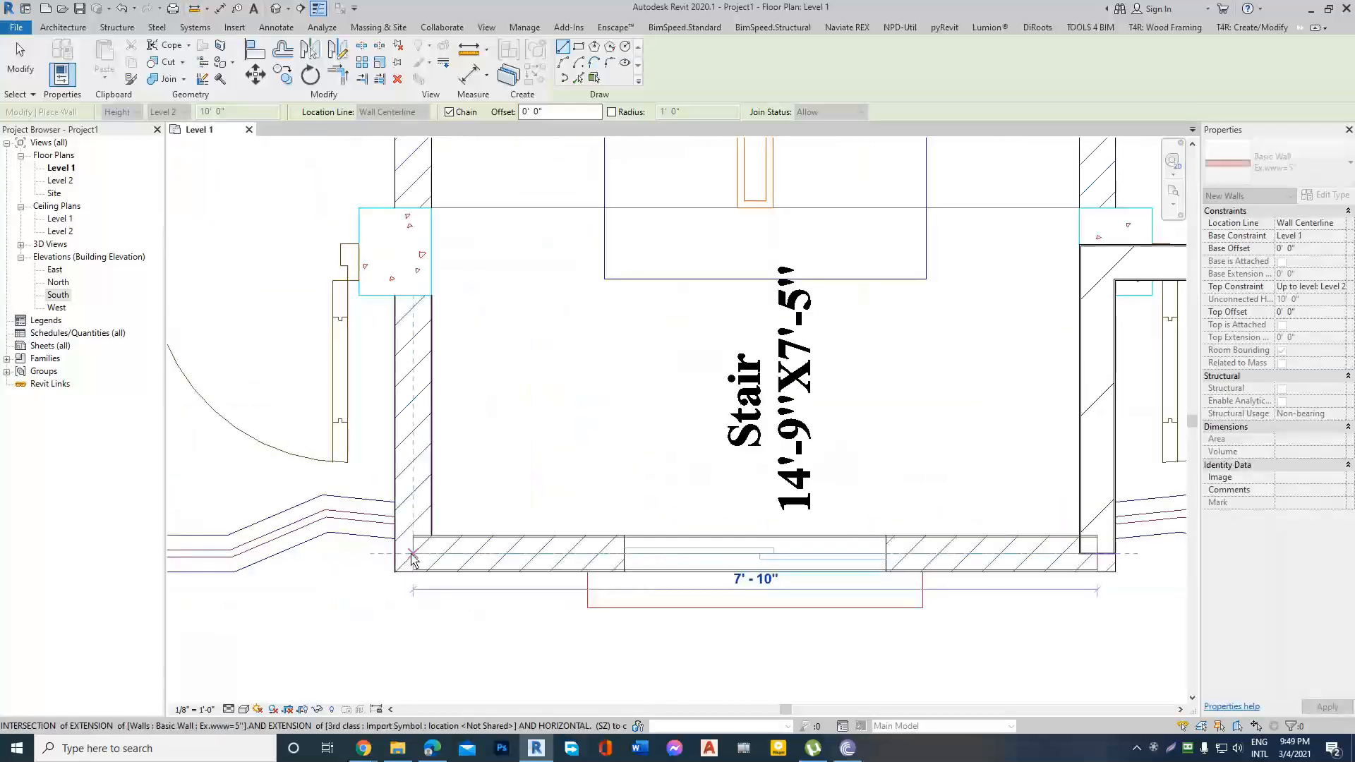
pyautogui.click(407, 555)
pyautogui.scroll(-3, 407, 555)
pyautogui.scroll(3, 441, 557)
pyautogui.click(456, 337)
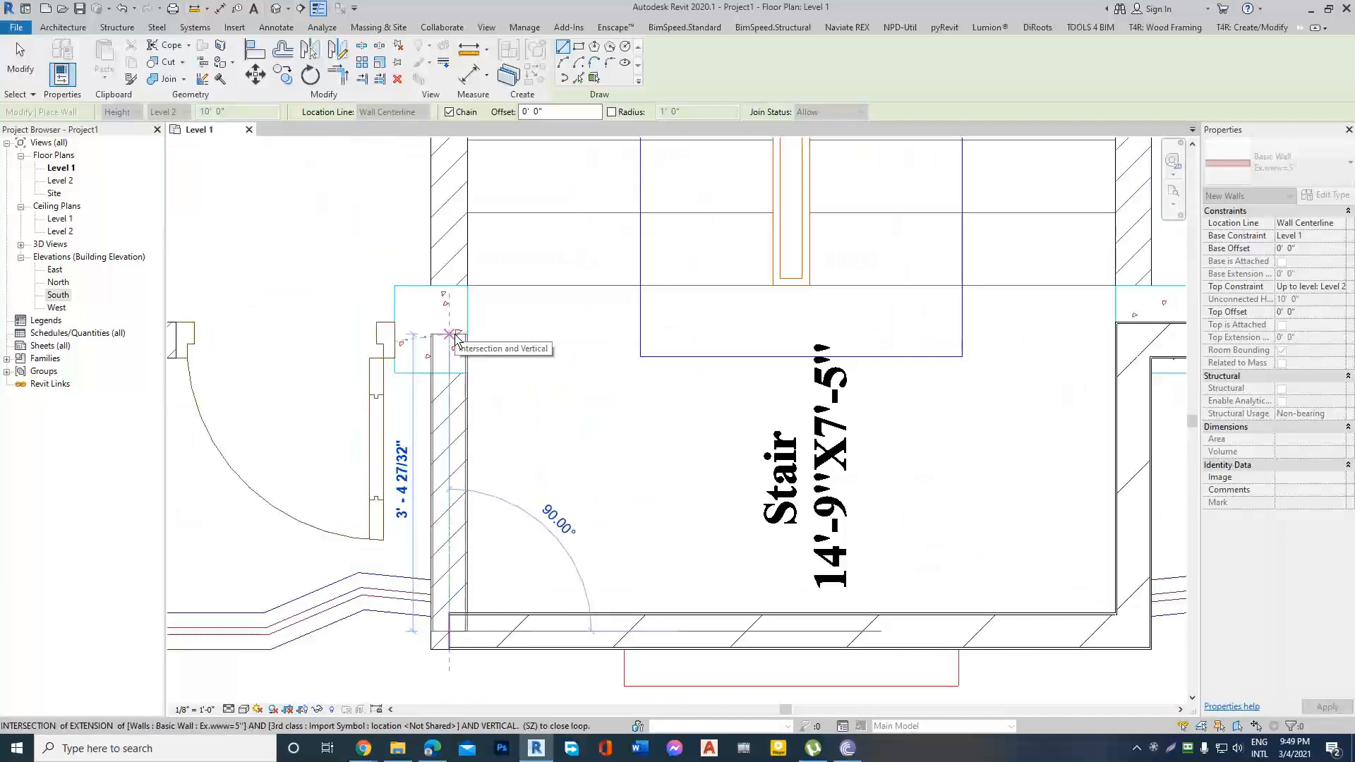
# Close the exterior wall loop along the lower-left bedroom's front to the starting corner and finish drawing walls.
pyautogui.scroll(-4, 456, 338)
pyautogui.scroll(-4, 375, 396)
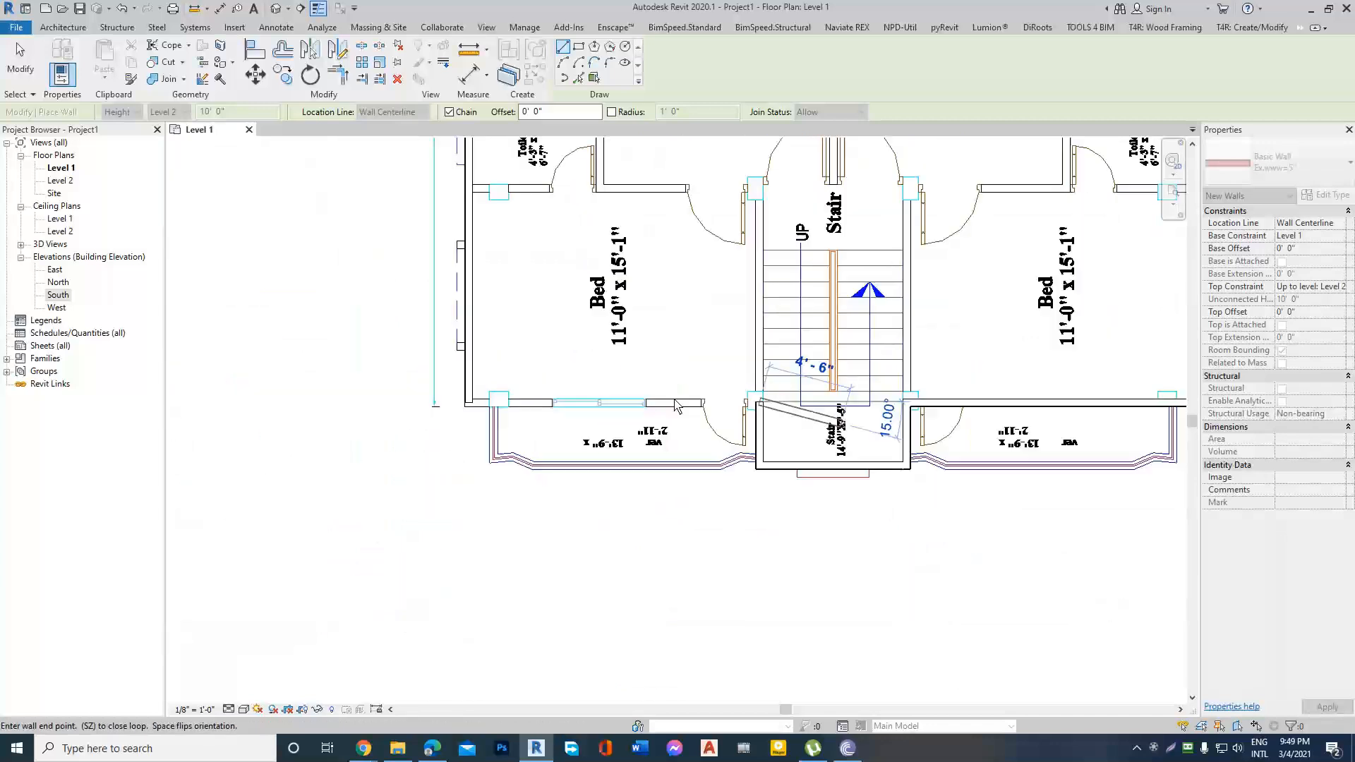
pyautogui.scroll(4, 563, 416)
pyautogui.press('Escape')
pyautogui.press('Escape')
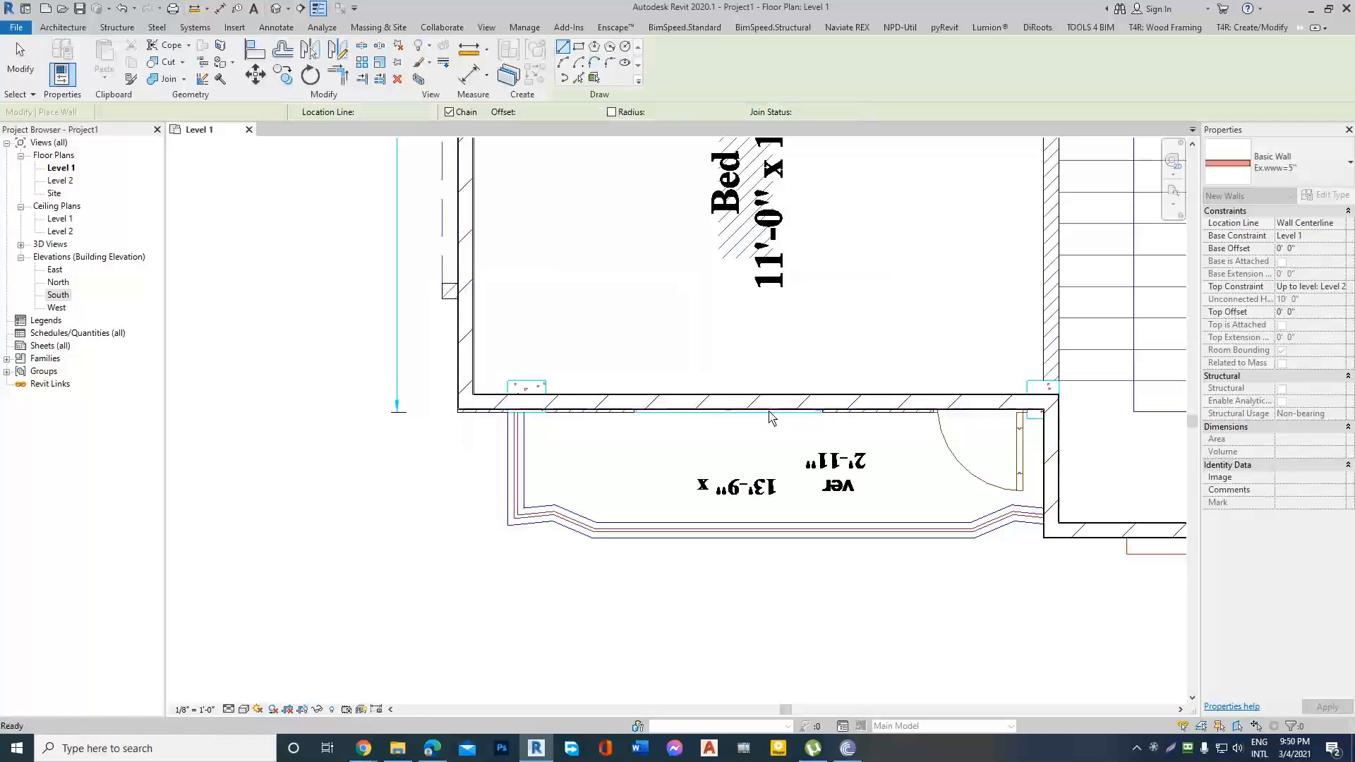
# Move the lower-left bedroom's front wall outward, off its outline in the imported plan.
pyautogui.scroll(3, 770, 411)
pyautogui.moveTo(532, 388); pyautogui.dragTo(616, 484)
pyautogui.scroll(-4, 621, 401)
pyautogui.press('Escape')
pyautogui.scroll(1, 576, 364)
pyautogui.scroll(2, 578, 365)
pyautogui.press('Escape')
pyautogui.scroll(-2, 501, 360)
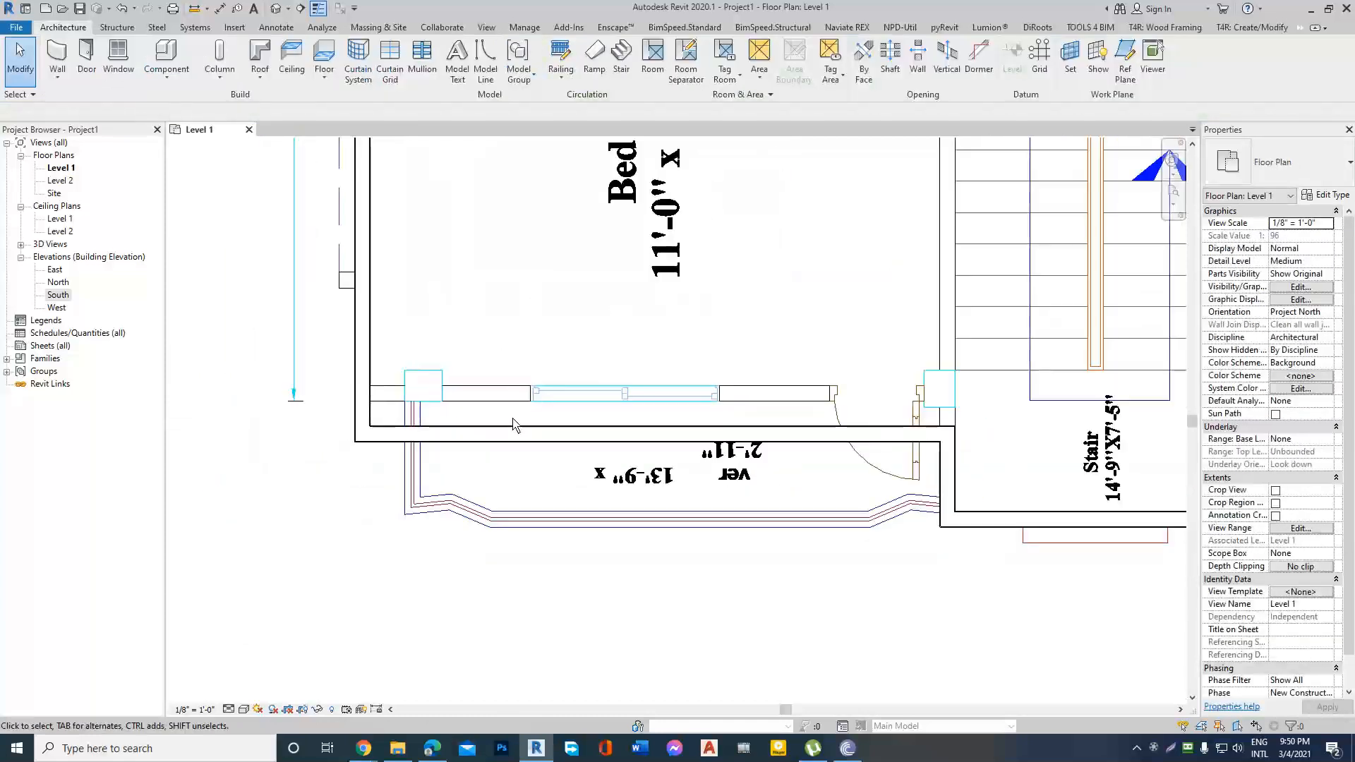
# Align the inner face of the lower-left bedroom's front wall with the inner wall line of the imported plan.
pyautogui.click(564, 438)
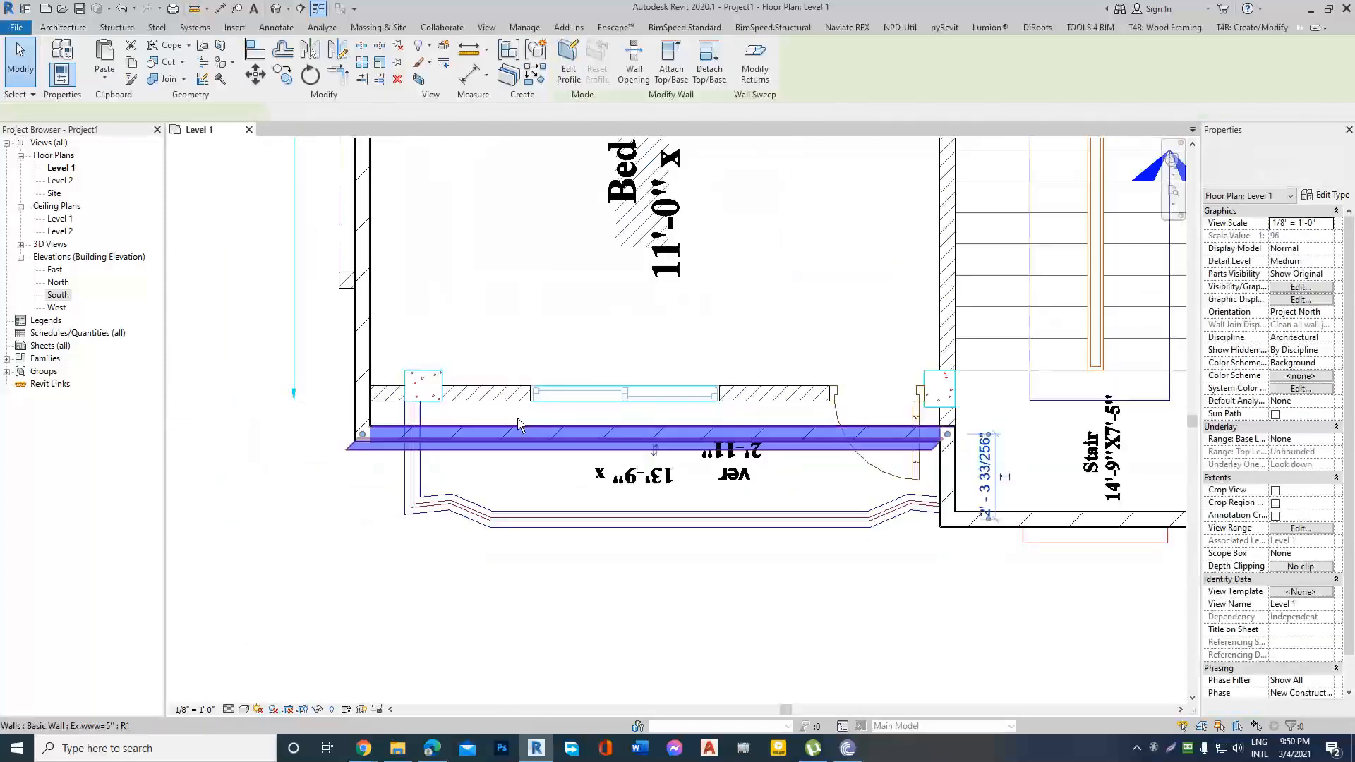
pyautogui.click(255, 51)
pyautogui.scroll(3, 487, 388)
pyautogui.click(480, 383)
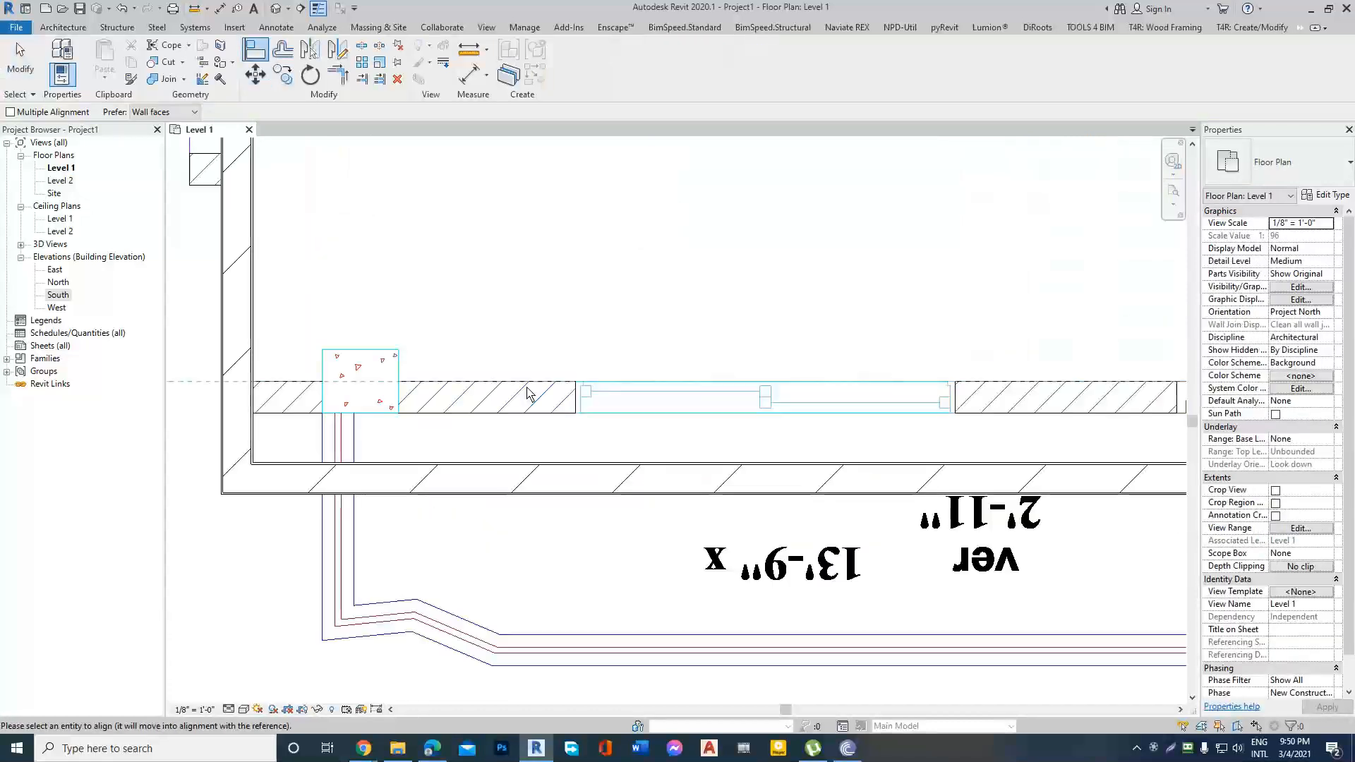
pyautogui.click(499, 464)
pyautogui.scroll(-3, 452, 458)
pyautogui.scroll(-2, 452, 457)
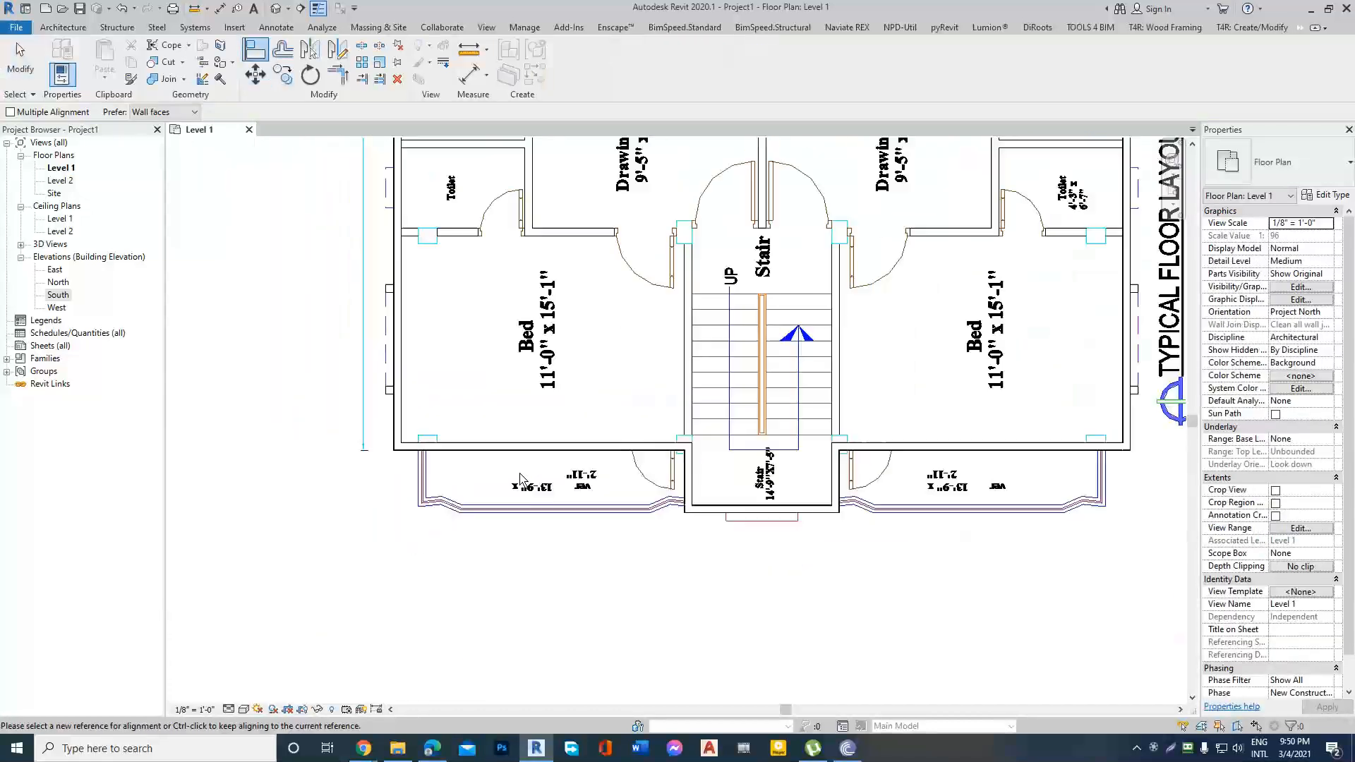
pyautogui.press('Escape')
pyautogui.scroll(-3, 769, 487)
pyautogui.scroll(-1, 683, 497)
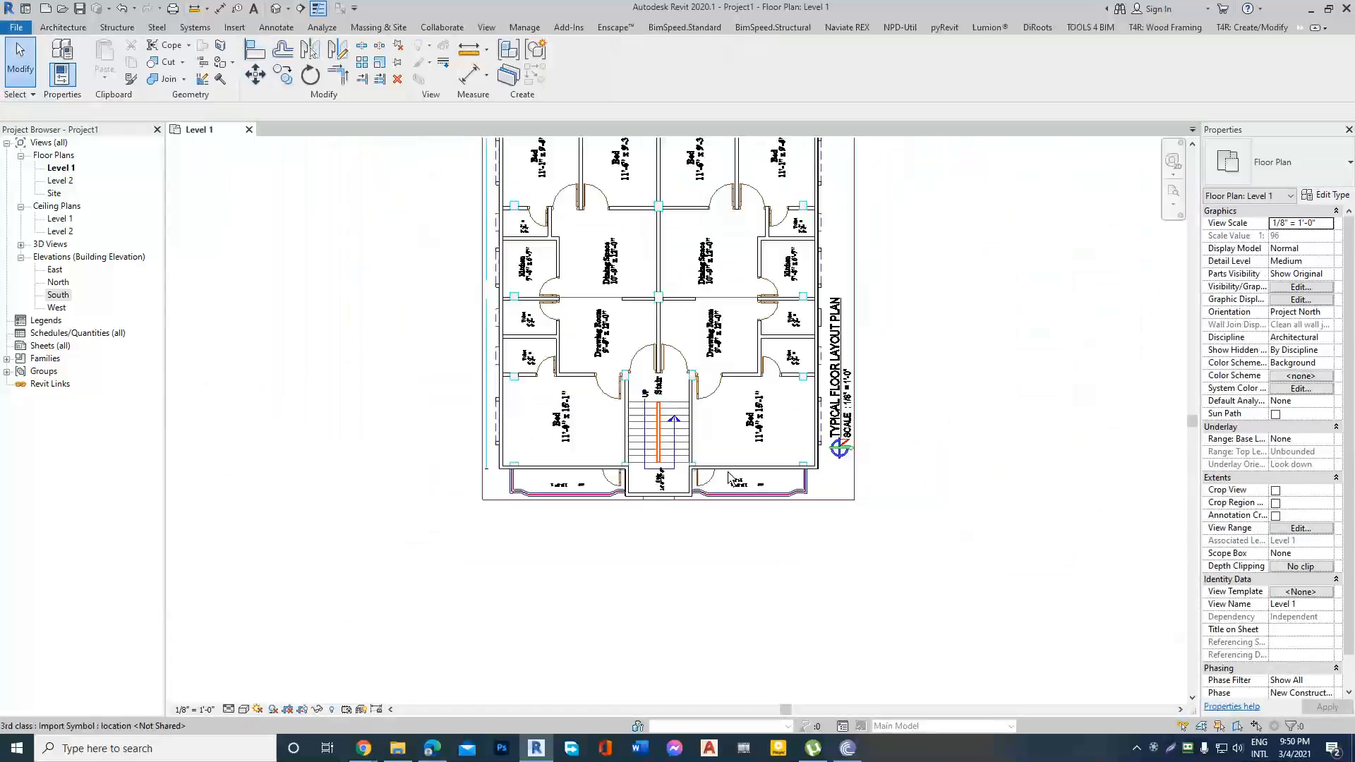
# Try to move the upper-left bedroom's rear wall outward from the imported plan's wall outline.
pyautogui.scroll(2, 834, 270)
pyautogui.scroll(-2, 781, 618)
pyautogui.scroll(8, 521, 295)
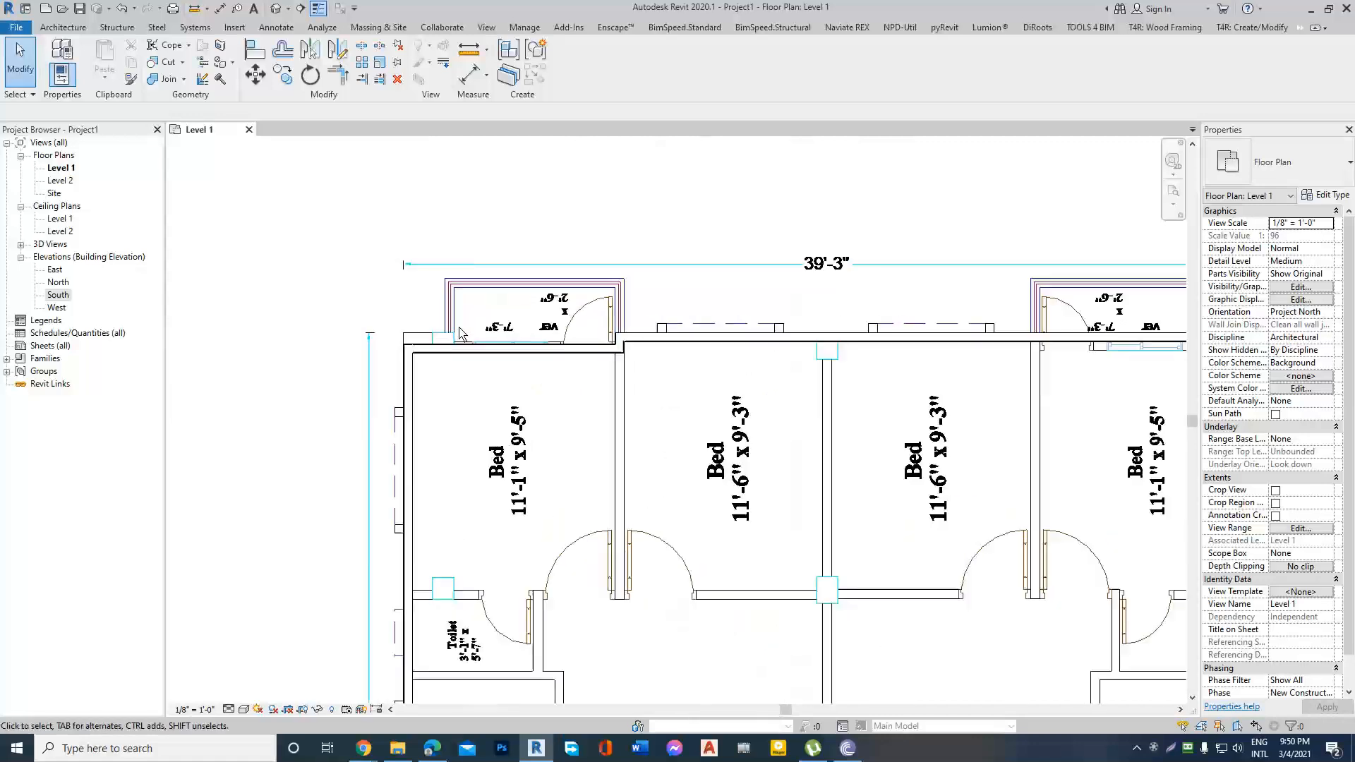
pyautogui.scroll(-2, 787, 368)
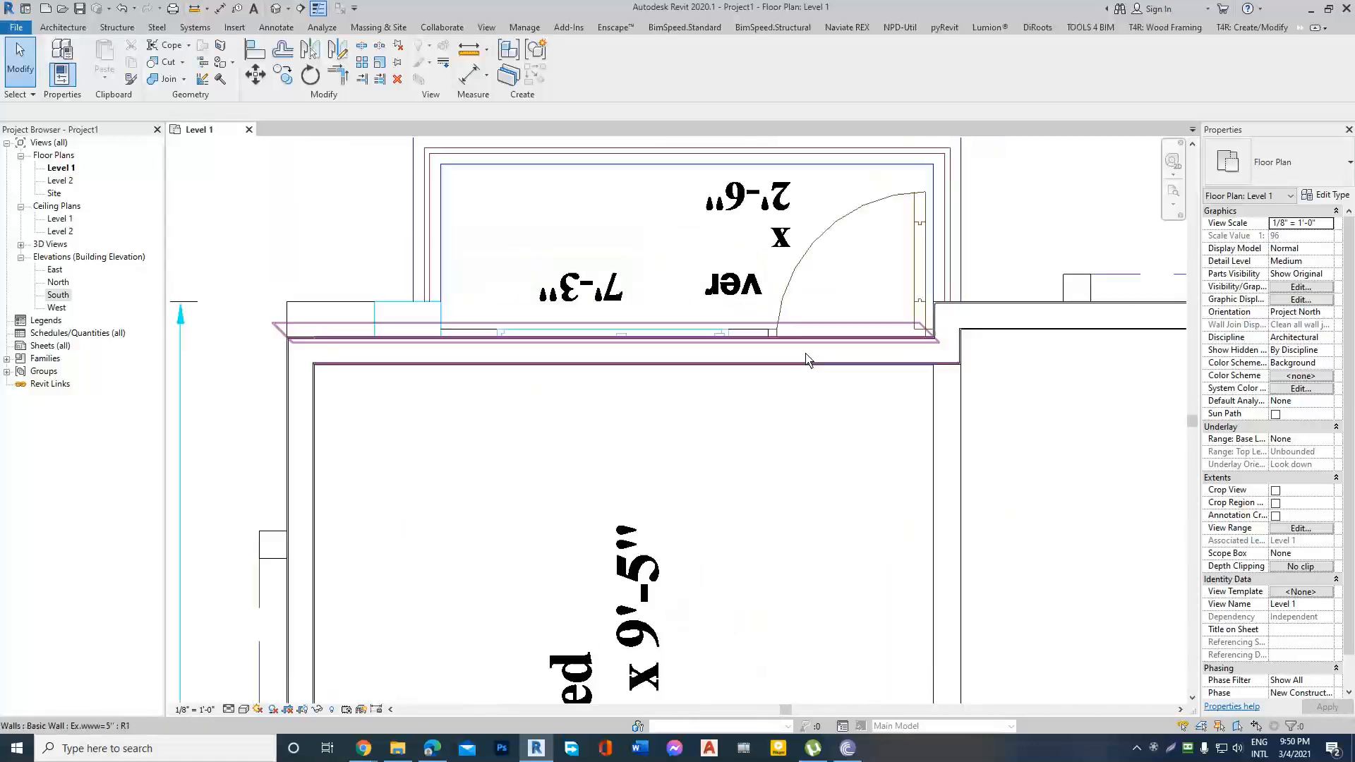
pyautogui.click(484, 350)
pyautogui.moveTo(480, 300); pyautogui.dragTo(519, 290)
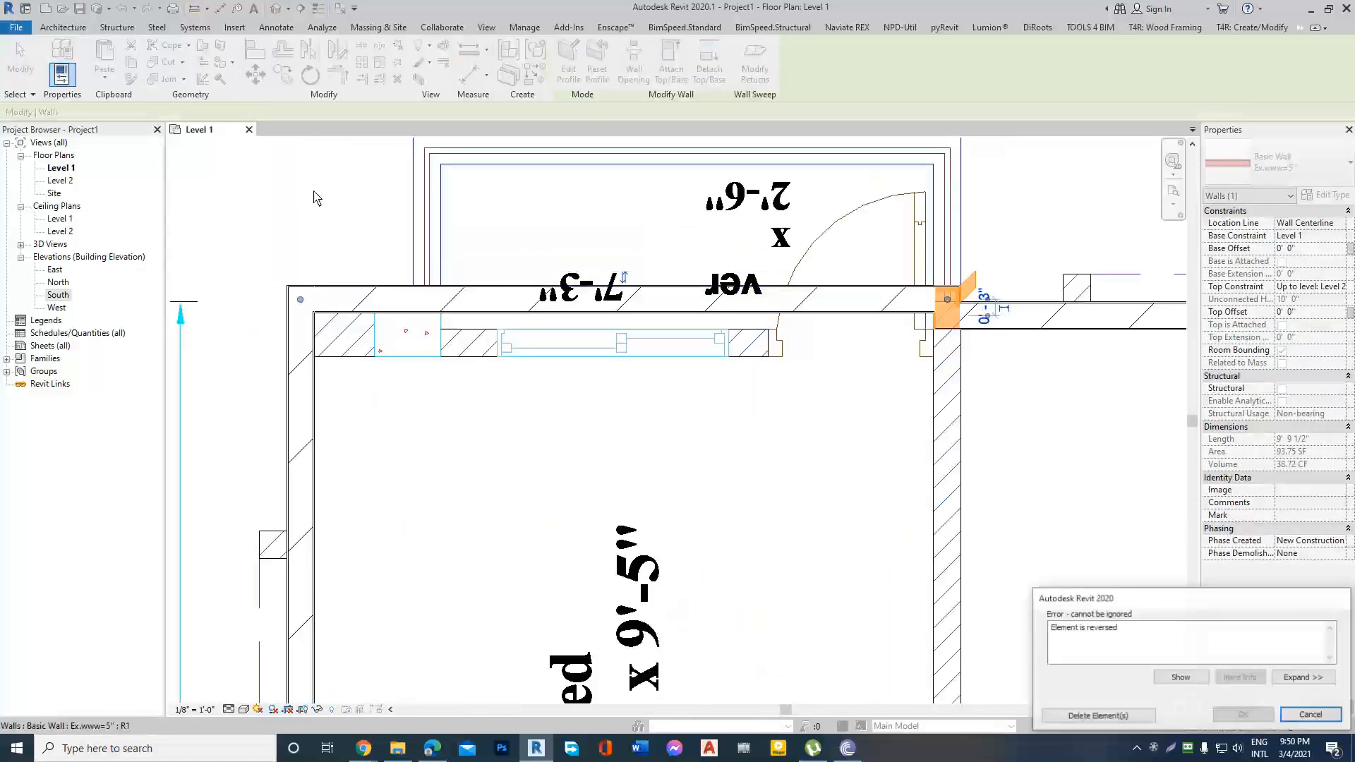
pyautogui.press('Escape')
pyautogui.moveTo(561, 353); pyautogui.dragTo(558, 293)
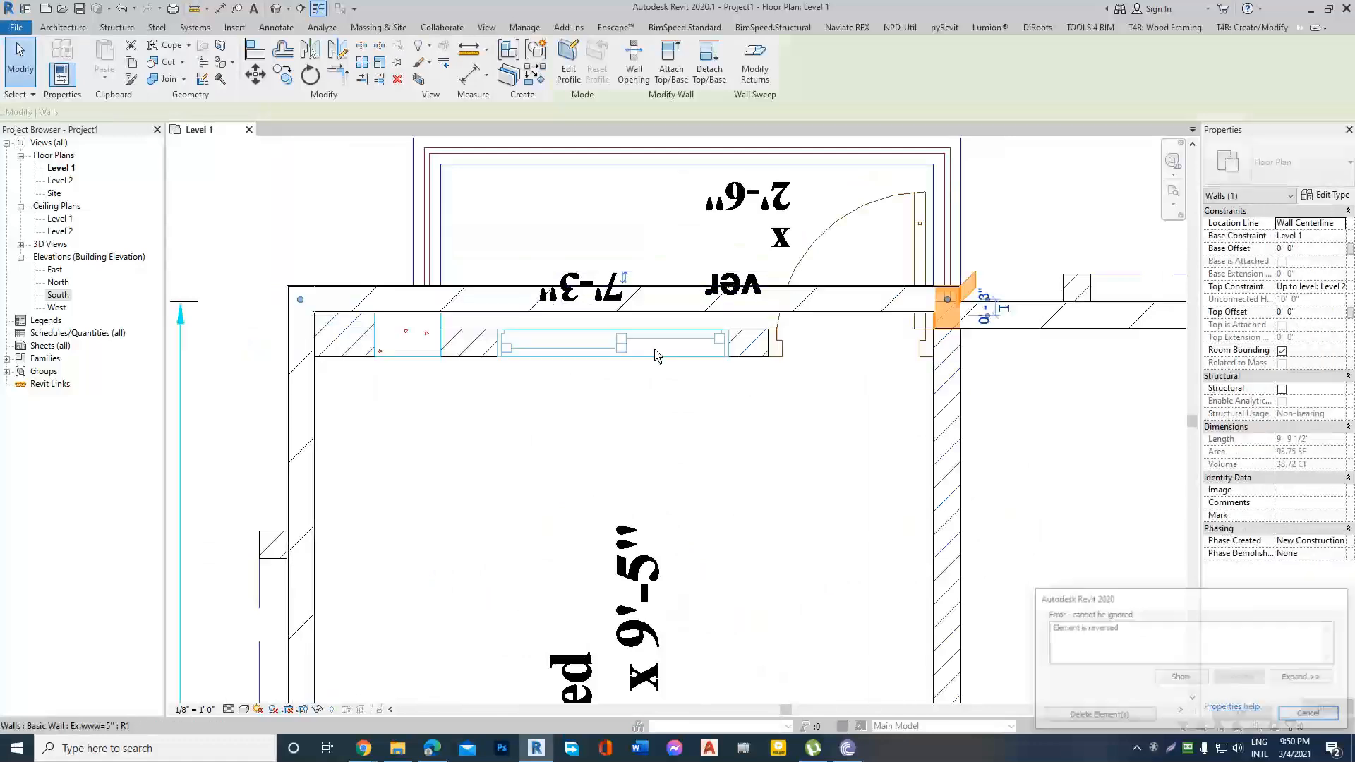
pyautogui.press('Escape')
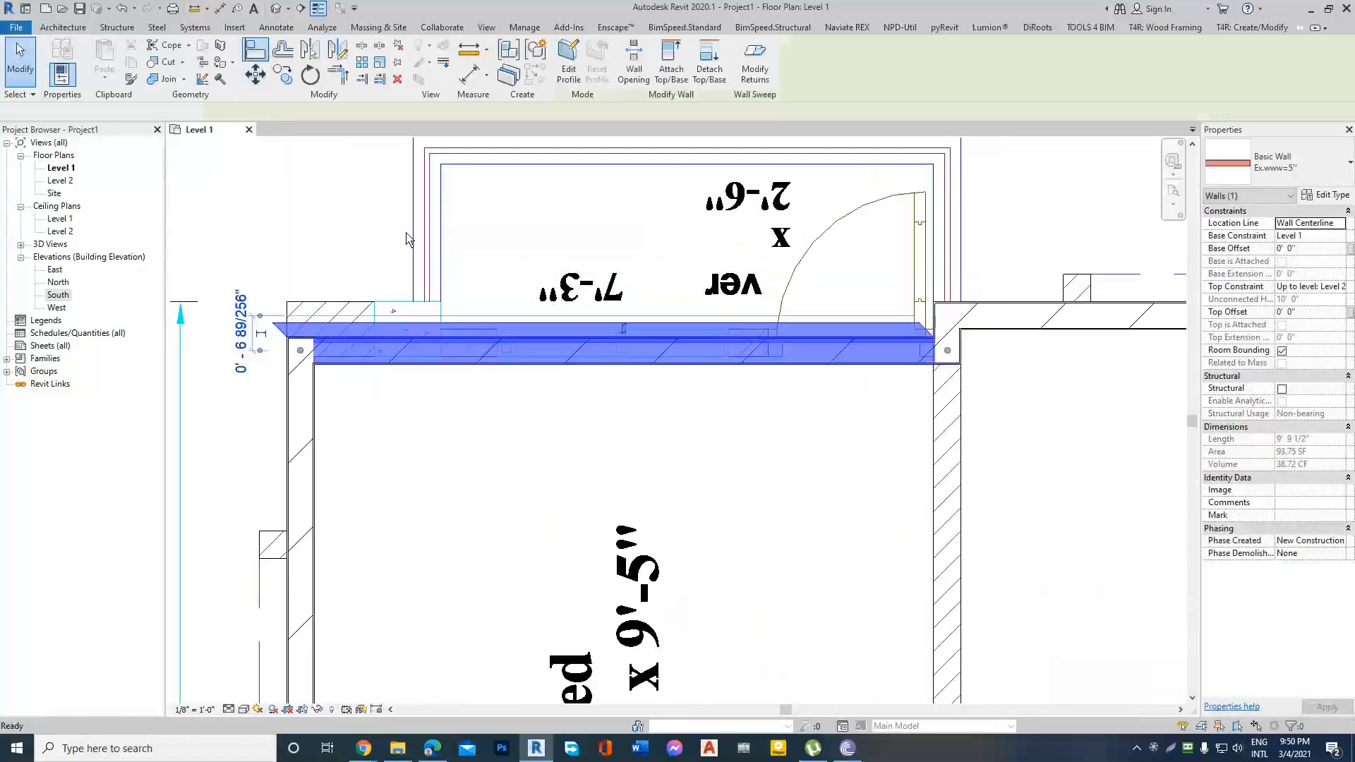
# Align the outer face of the upper-left bedroom's rear wall with the veranda-side wall line of the imported plan.
pyautogui.click(255, 50)
pyautogui.scroll(3, 494, 322)
pyautogui.scroll(4, 436, 309)
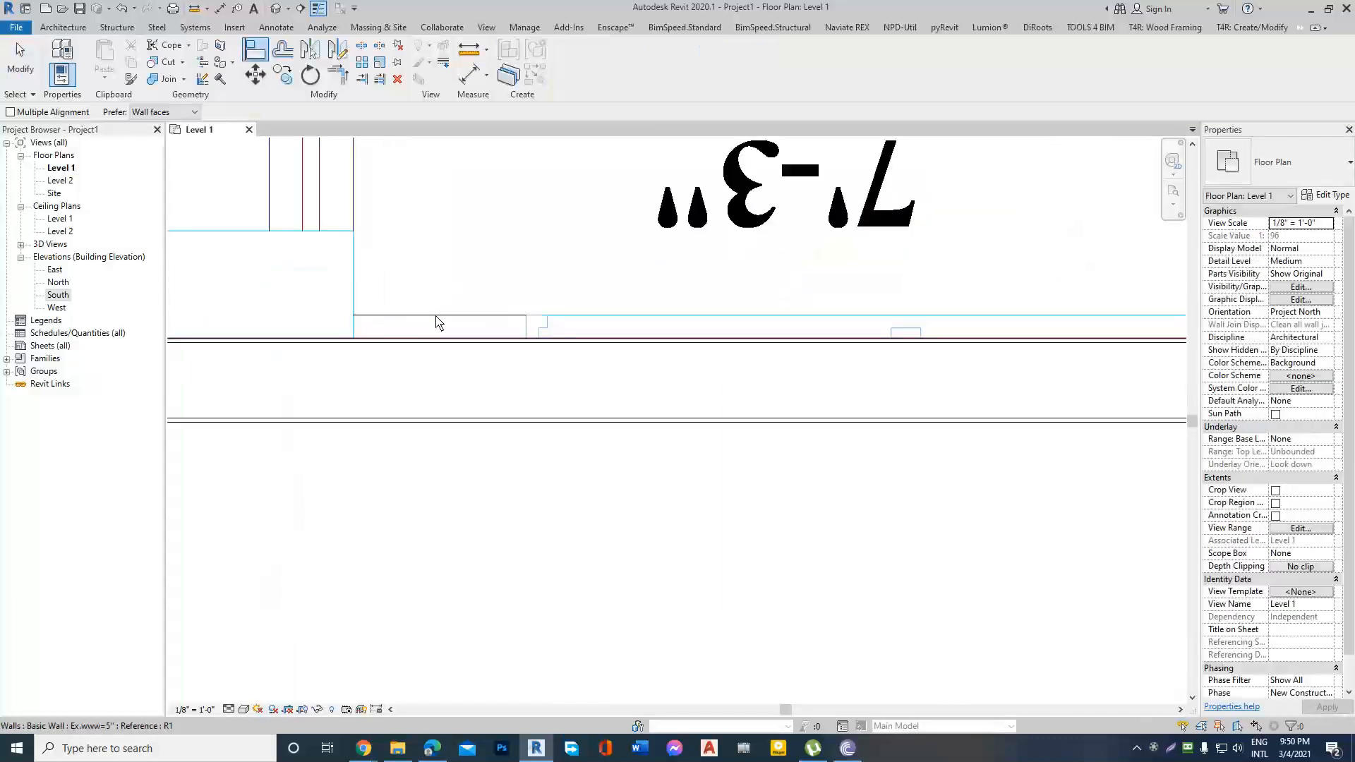
pyautogui.click(437, 320)
pyautogui.scroll(-3, 571, 330)
pyautogui.click(626, 326)
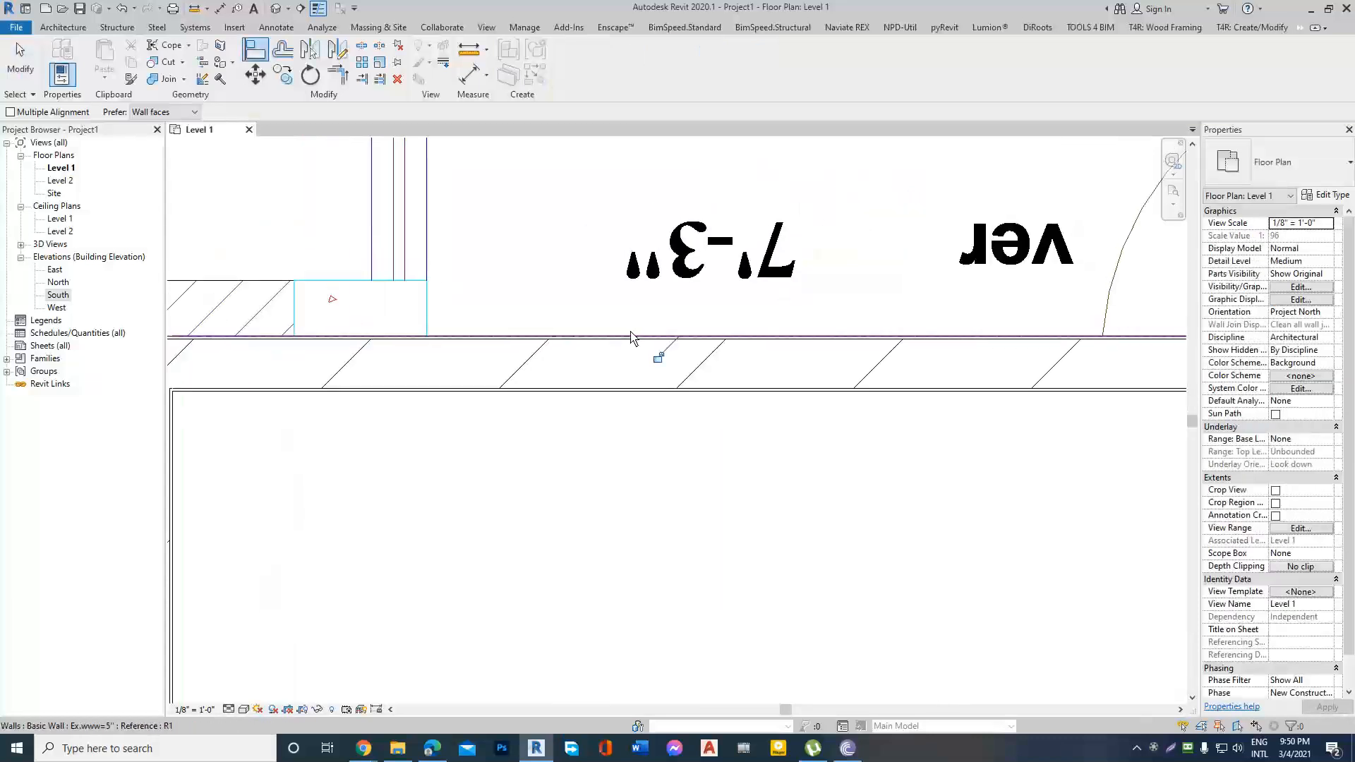
pyautogui.scroll(-2, 634, 344)
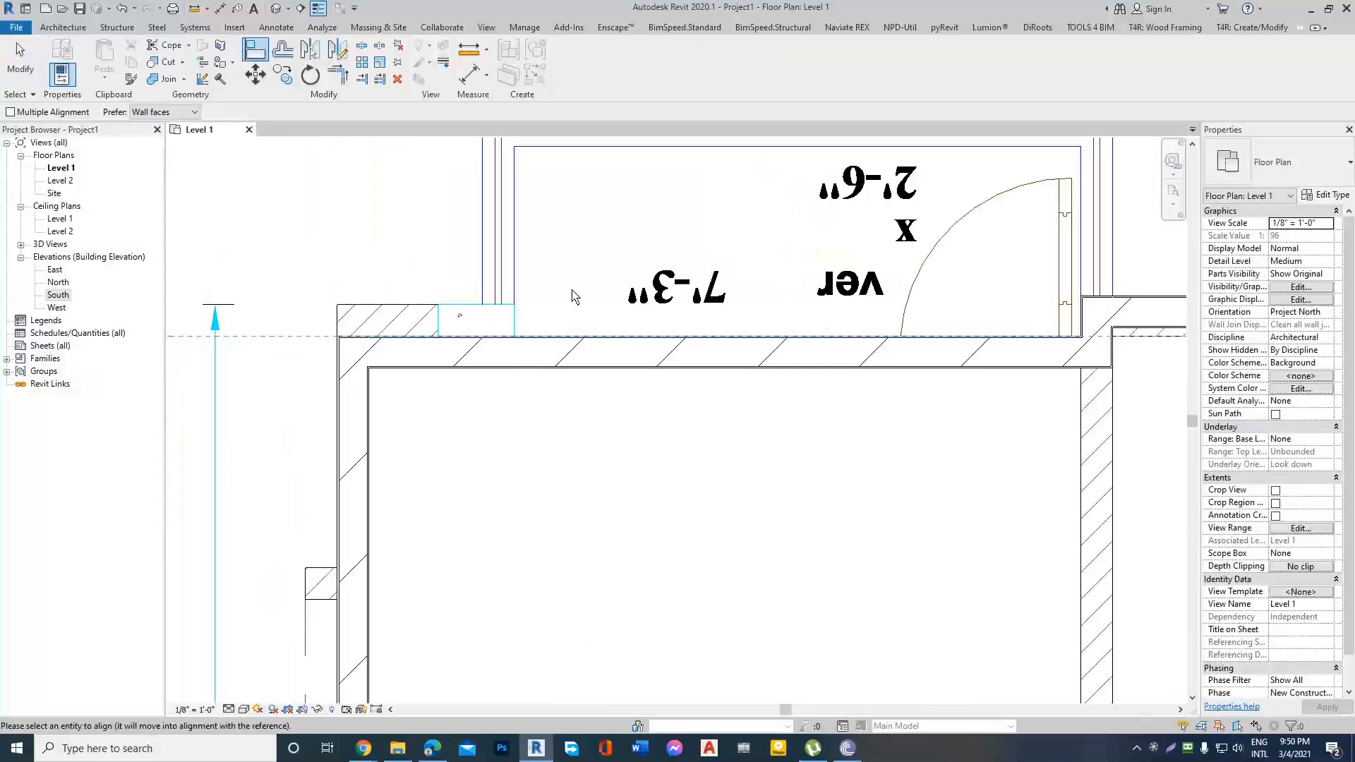
pyautogui.scroll(-2, 575, 297)
pyautogui.press('Escape')
pyautogui.press('Escape')
pyautogui.scroll(-2, 533, 265)
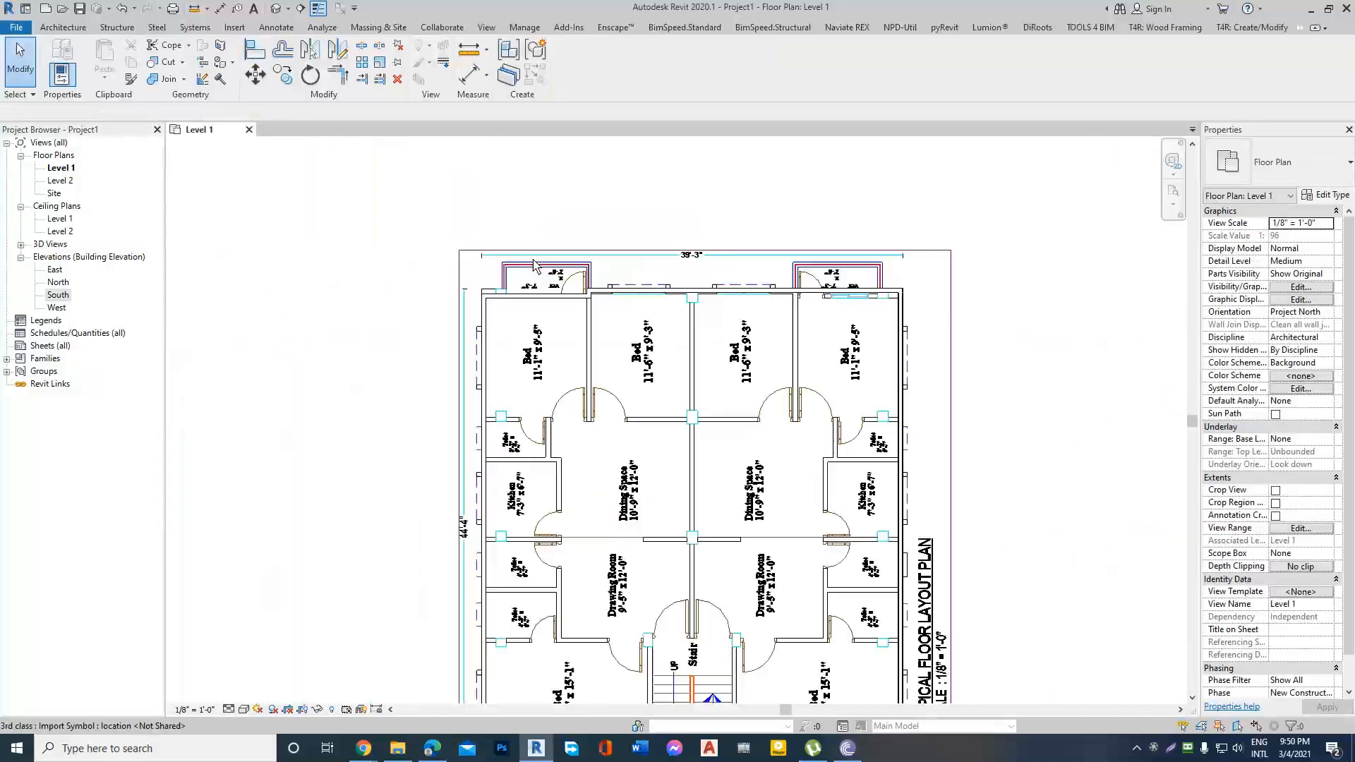
# Pull the left end of the two middle bedrooms' rear wall back from the corner beside the upper-left veranda.
pyautogui.scroll(-1, 533, 265)
pyautogui.scroll(3, 658, 300)
pyautogui.scroll(1, 624, 286)
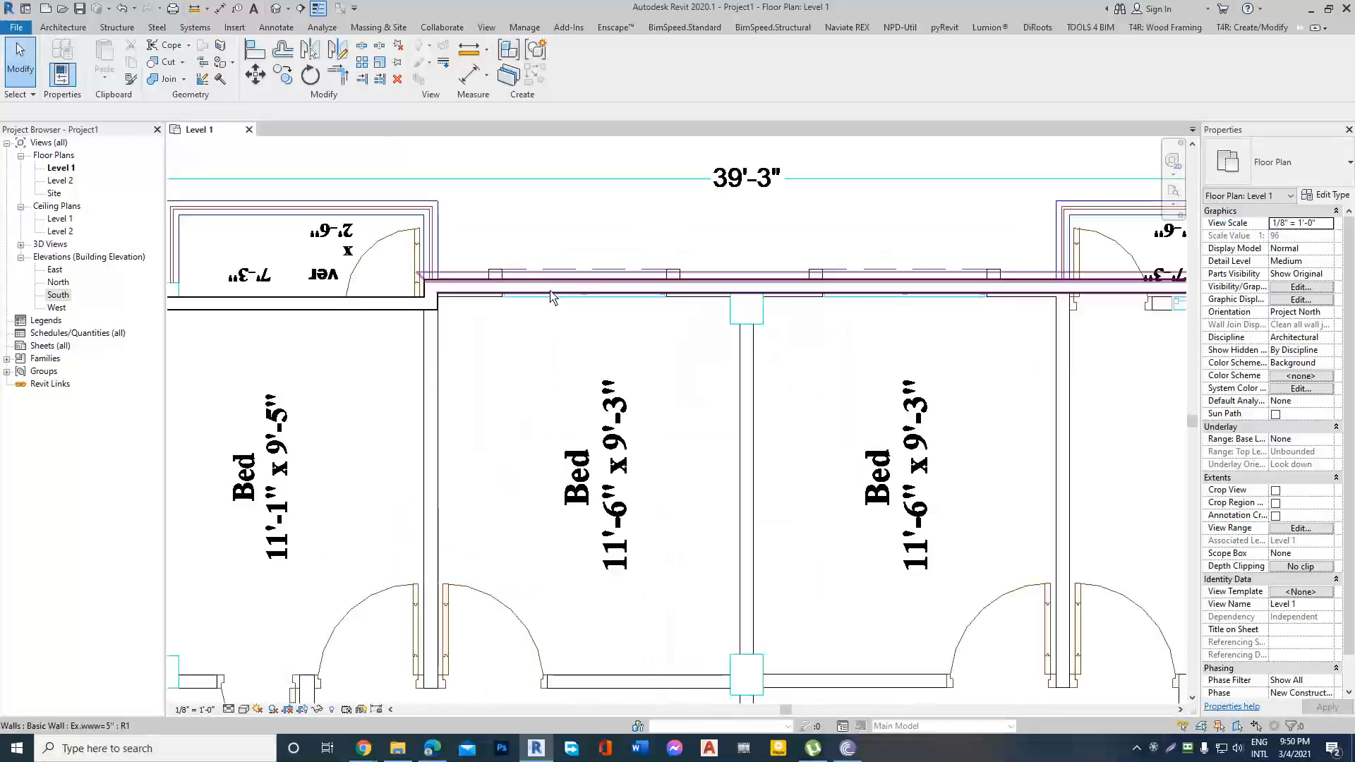
pyautogui.click(589, 287)
pyautogui.scroll(2, 589, 287)
pyautogui.moveTo(471, 282); pyautogui.dragTo(494, 284)
pyautogui.click(526, 184)
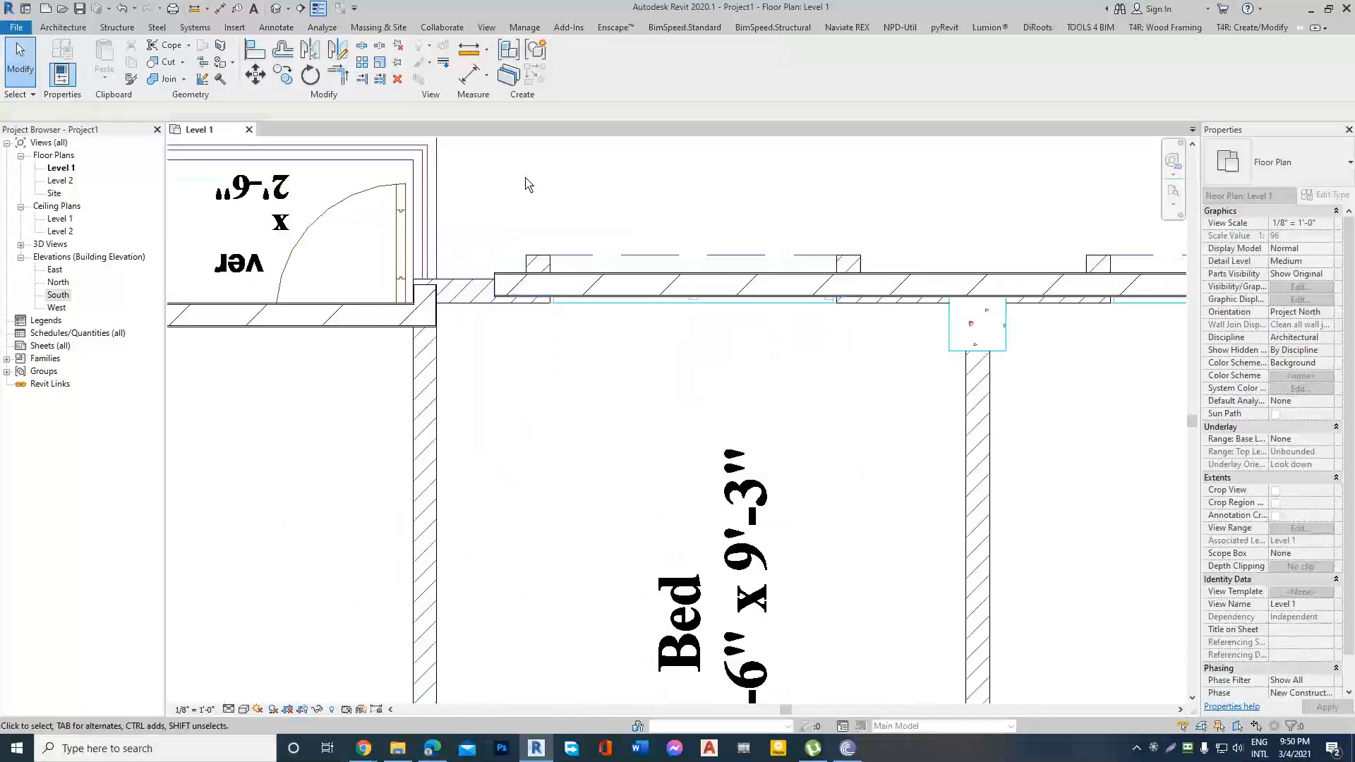
# Align the inner face of the middle bedrooms' rear wall with the inner wall line of the imported plan.
pyautogui.click(255, 50)
pyautogui.scroll(2, 494, 290)
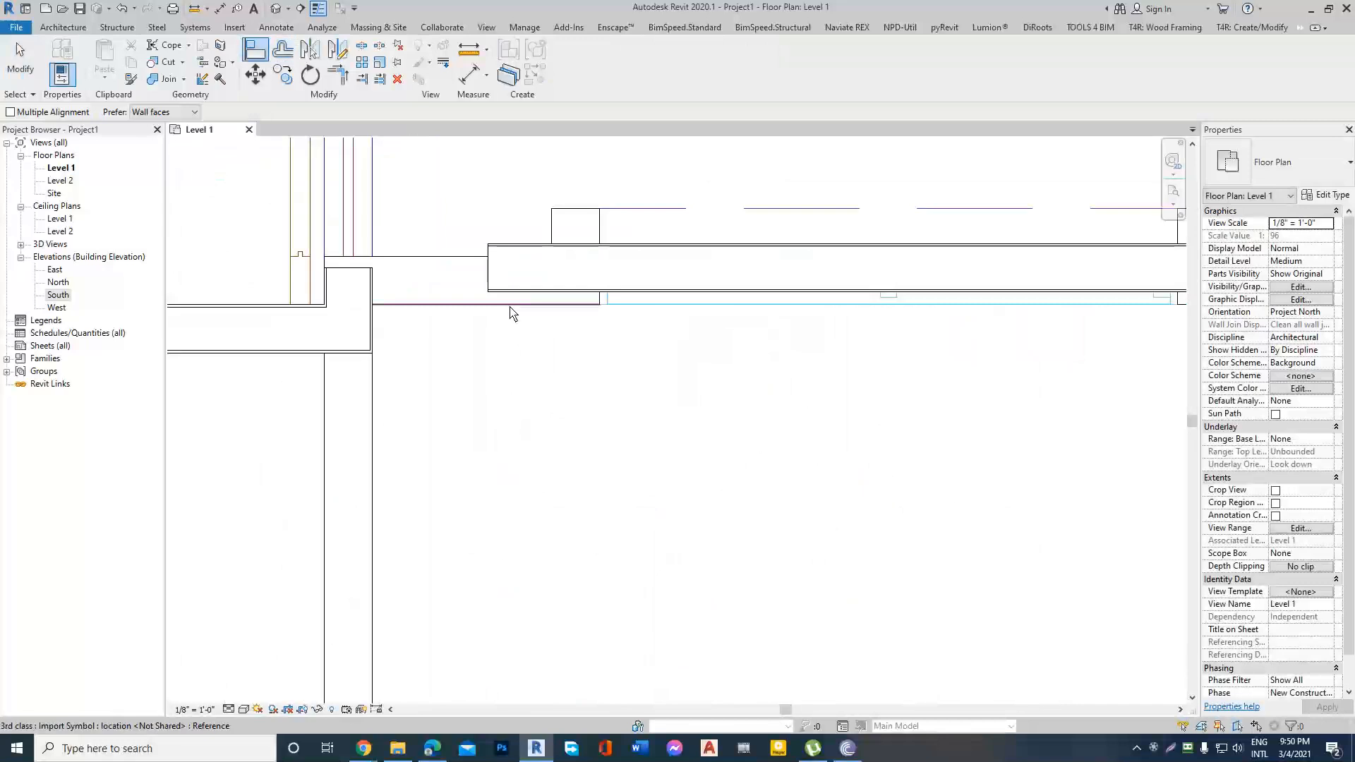
pyautogui.click(569, 302)
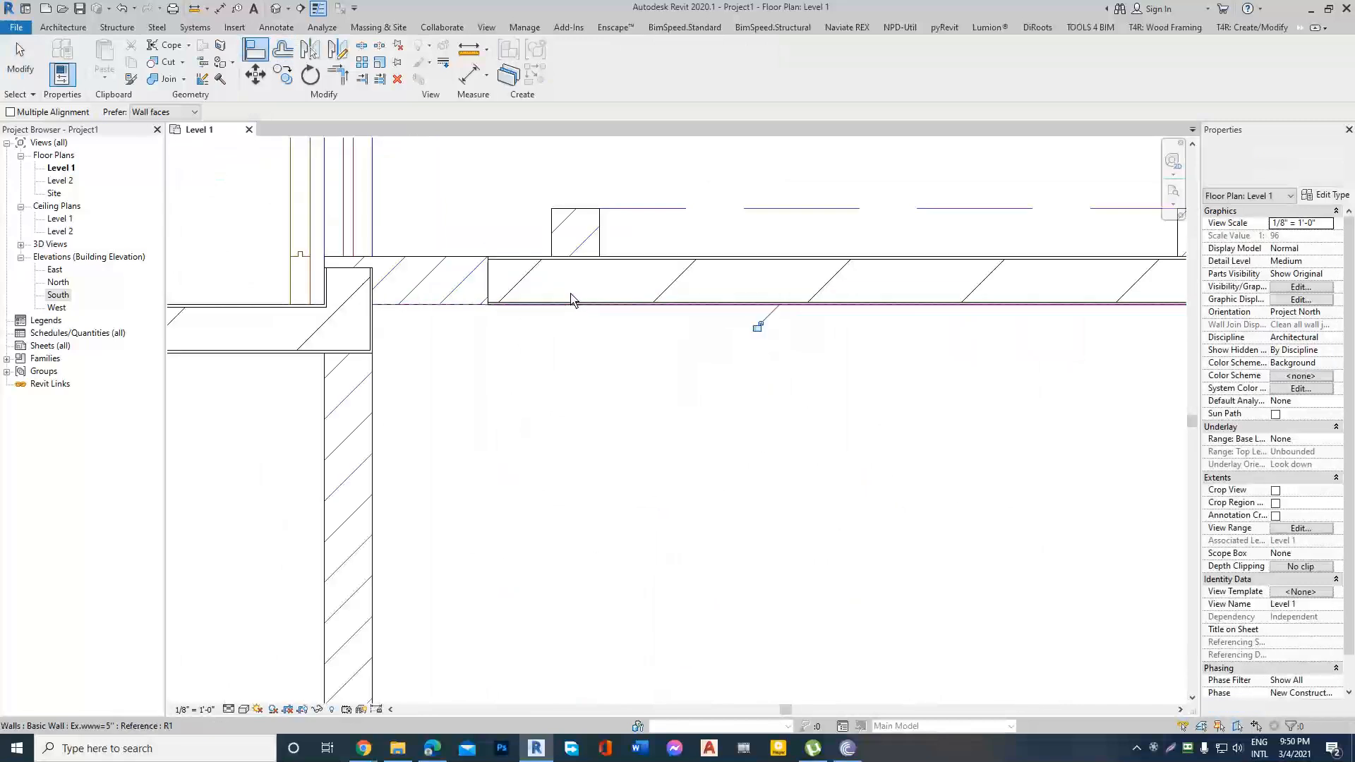
# Try to trim the upper-left corner's walls and the middle bedrooms' rear wall into a corner.
pyautogui.click(341, 79)
pyautogui.click(367, 335)
pyautogui.click(483, 307)
pyautogui.scroll(-5, 499, 312)
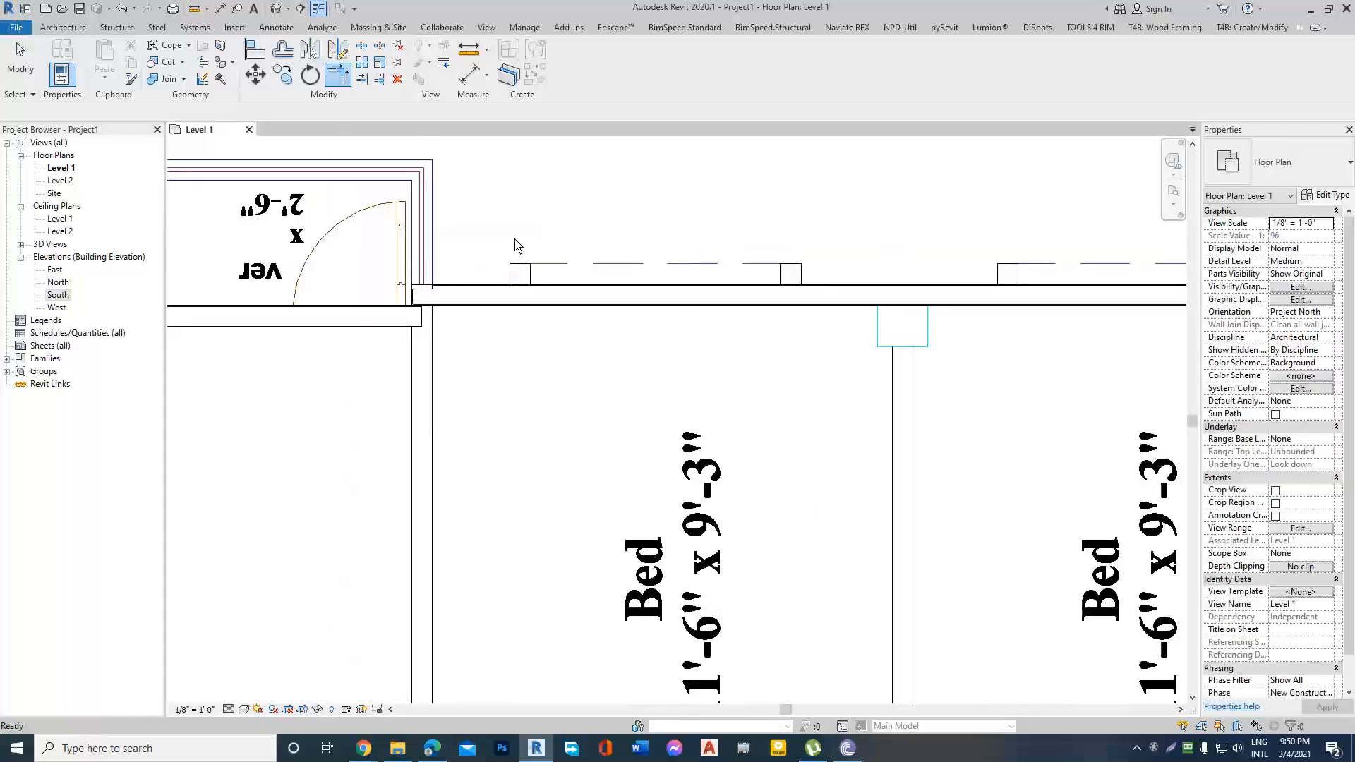
pyautogui.press('Escape')
pyautogui.press('Escape')
pyautogui.scroll(3, 487, 272)
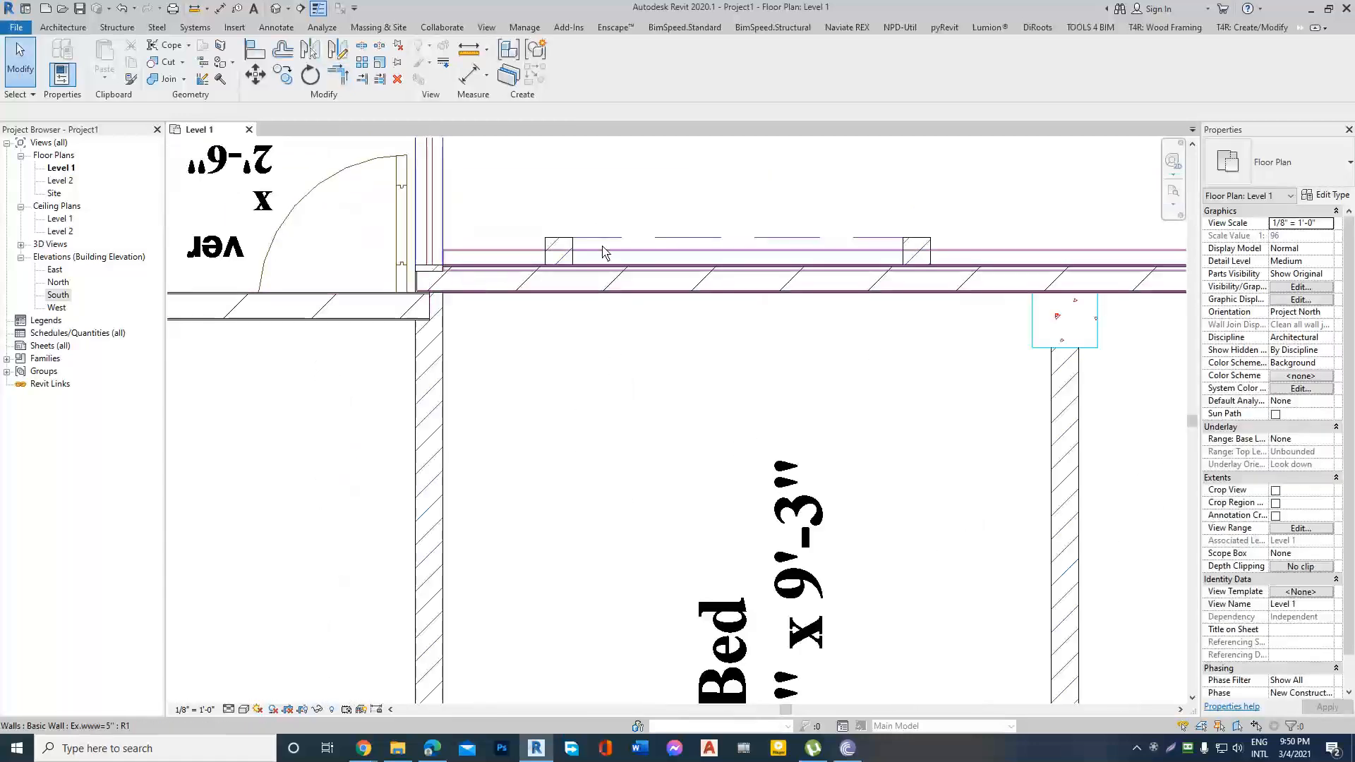
pyautogui.scroll(2, 543, 276)
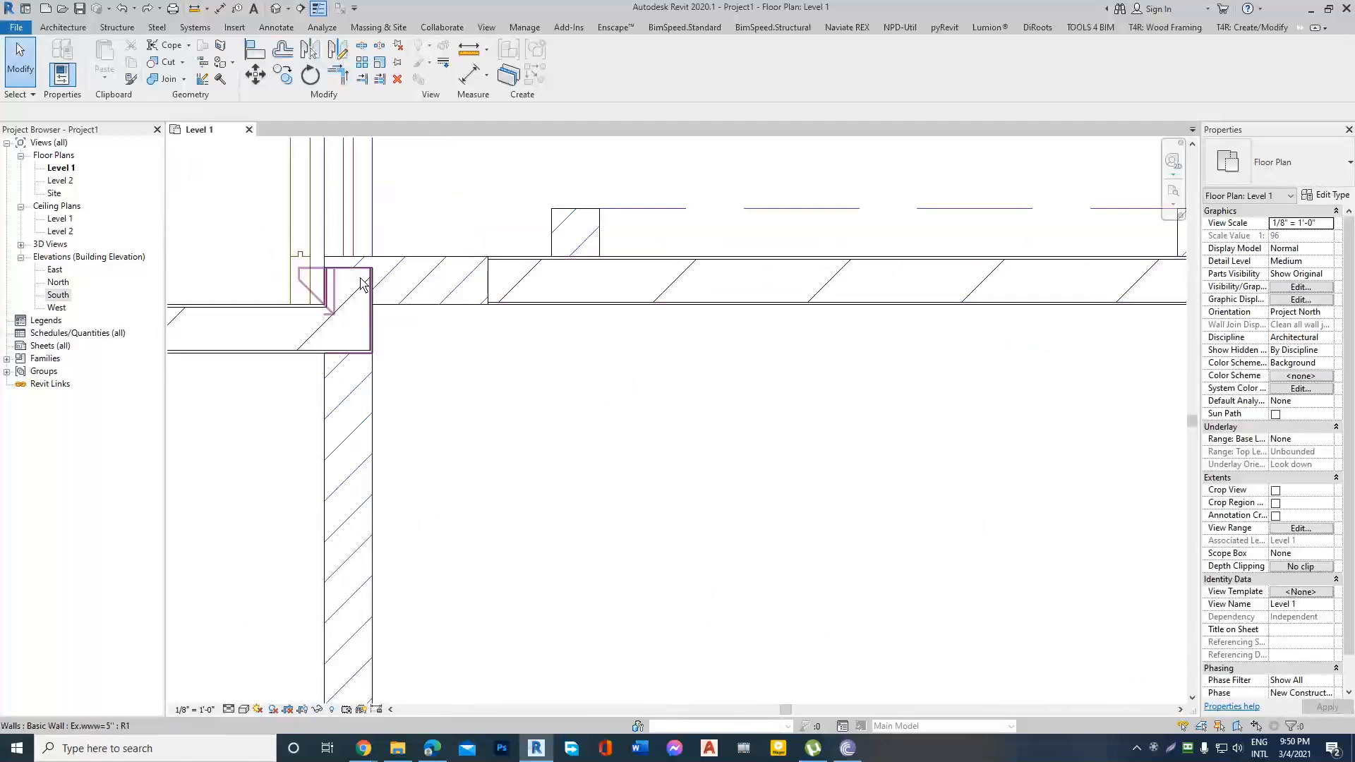
# Use Trim/Extend to Corner to join the short return wall near the upper-left veranda with the middle bedrooms' rear wall.
pyautogui.click(338, 74)
pyautogui.click(349, 311)
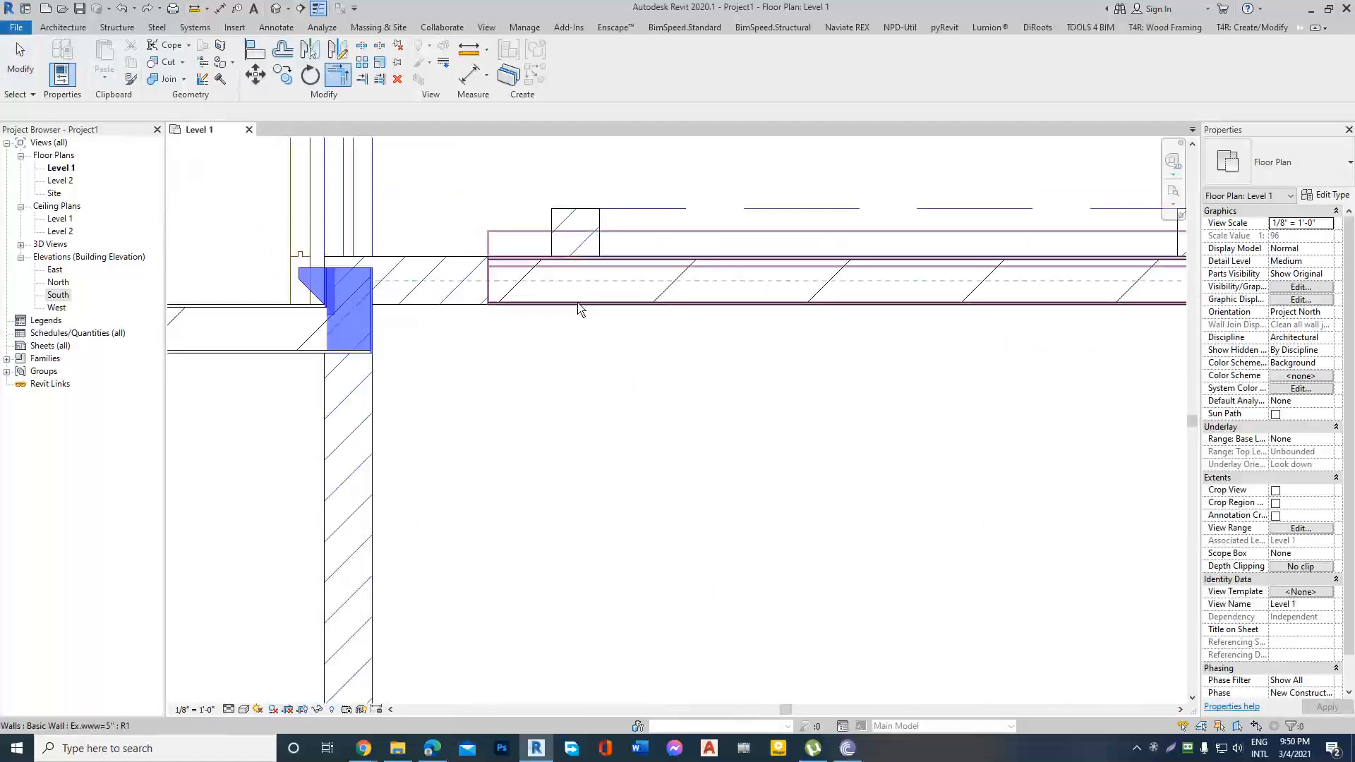
pyautogui.click(577, 306)
pyautogui.press('Escape')
pyautogui.press('Escape')
pyautogui.scroll(-6, 522, 289)
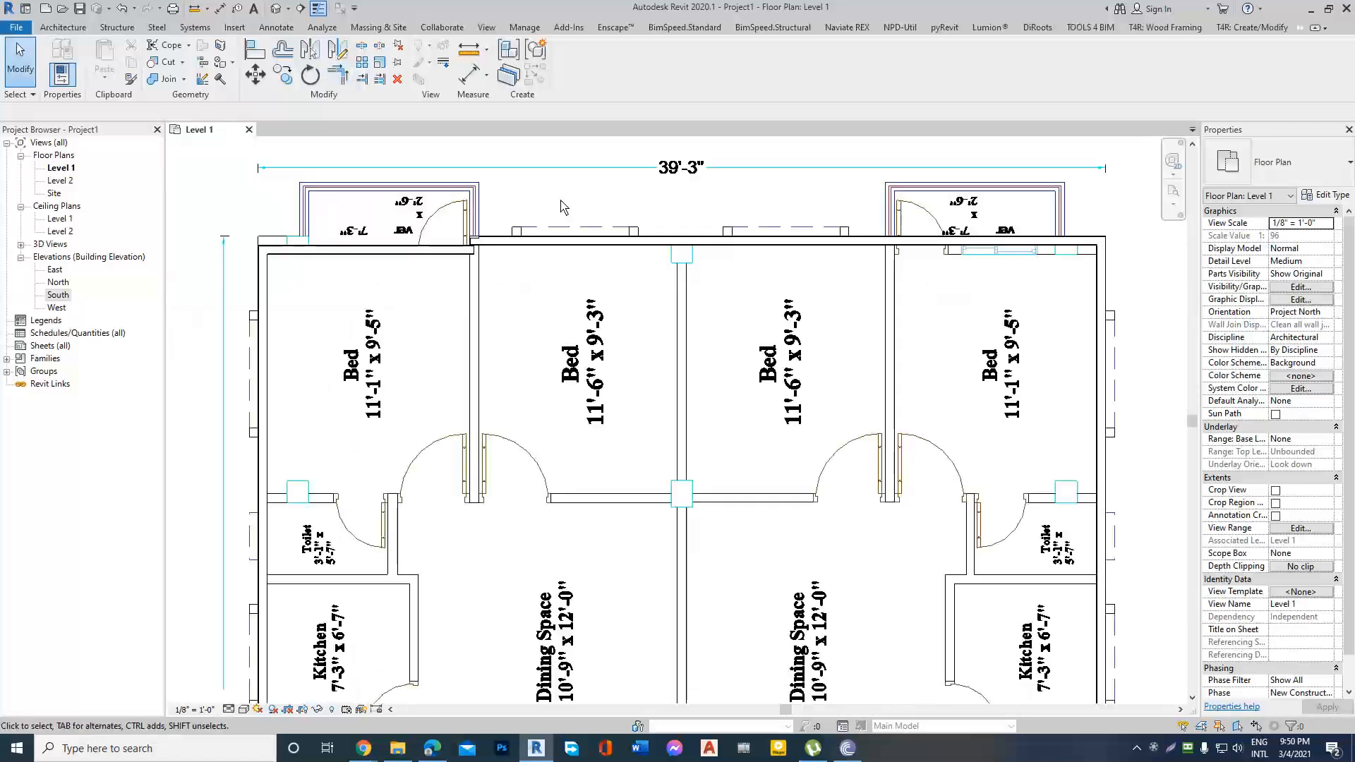
# Shorten the rear wall's right end from the building corner to the partition between the two right-hand upper bedrooms.
pyautogui.scroll(3, 749, 223)
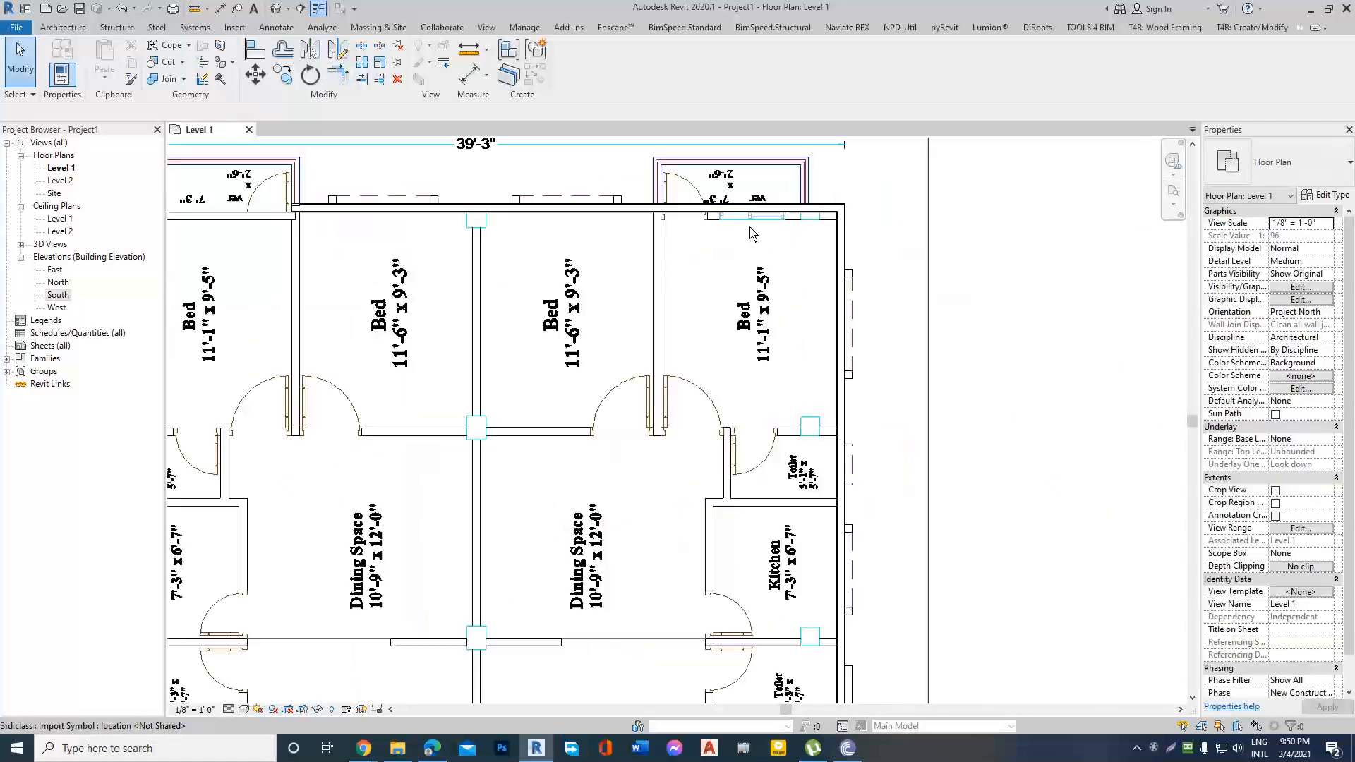
pyautogui.click(775, 206)
pyautogui.moveTo(841, 208); pyautogui.dragTo(659, 212)
pyautogui.click(661, 273)
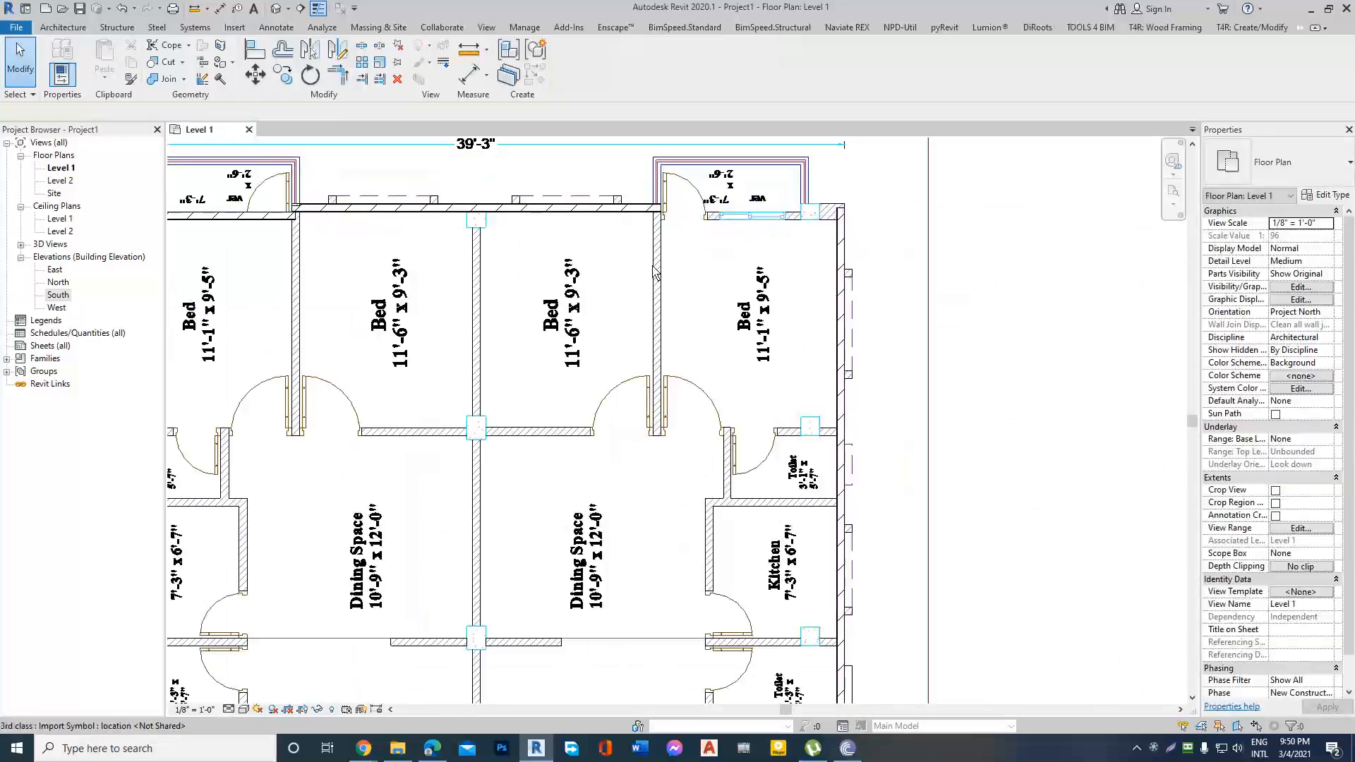
pyautogui.scroll(-3, 807, 279)
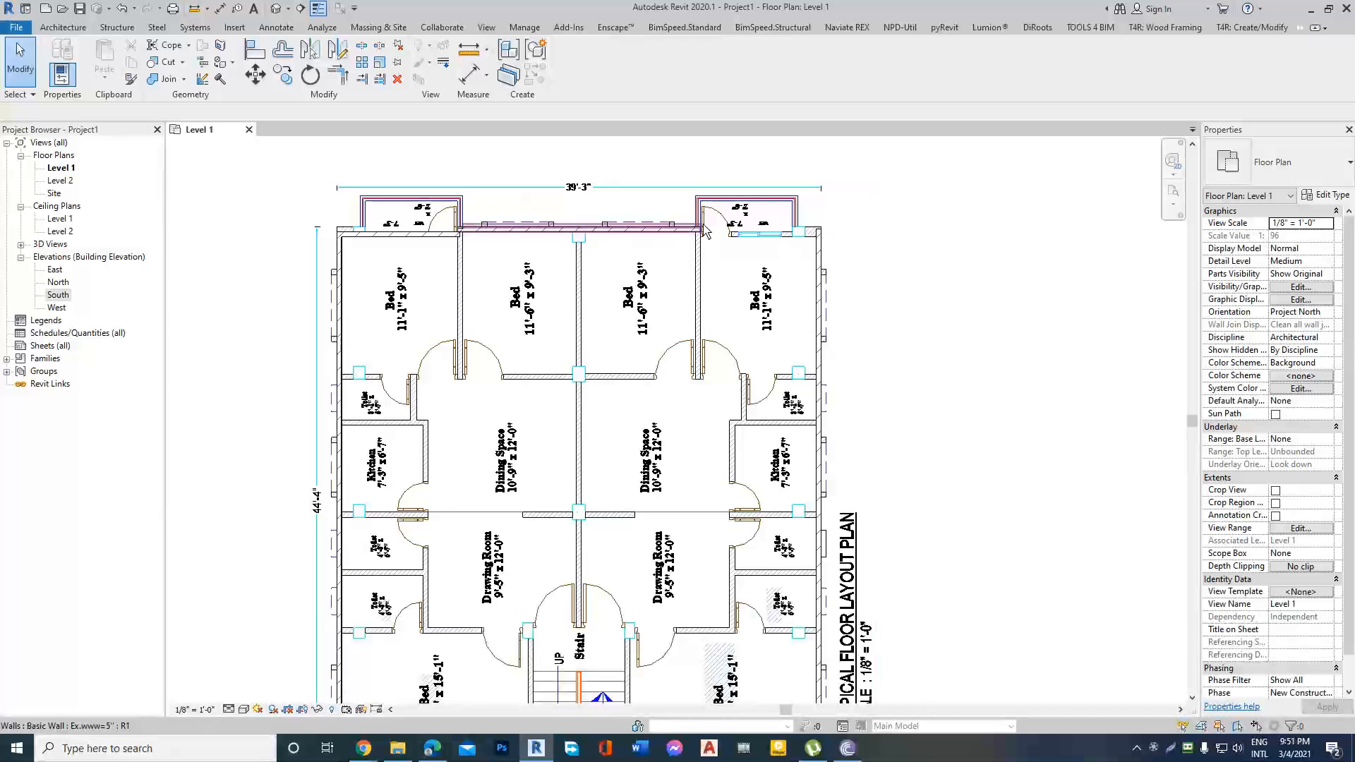
pyautogui.scroll(-2, 667, 227)
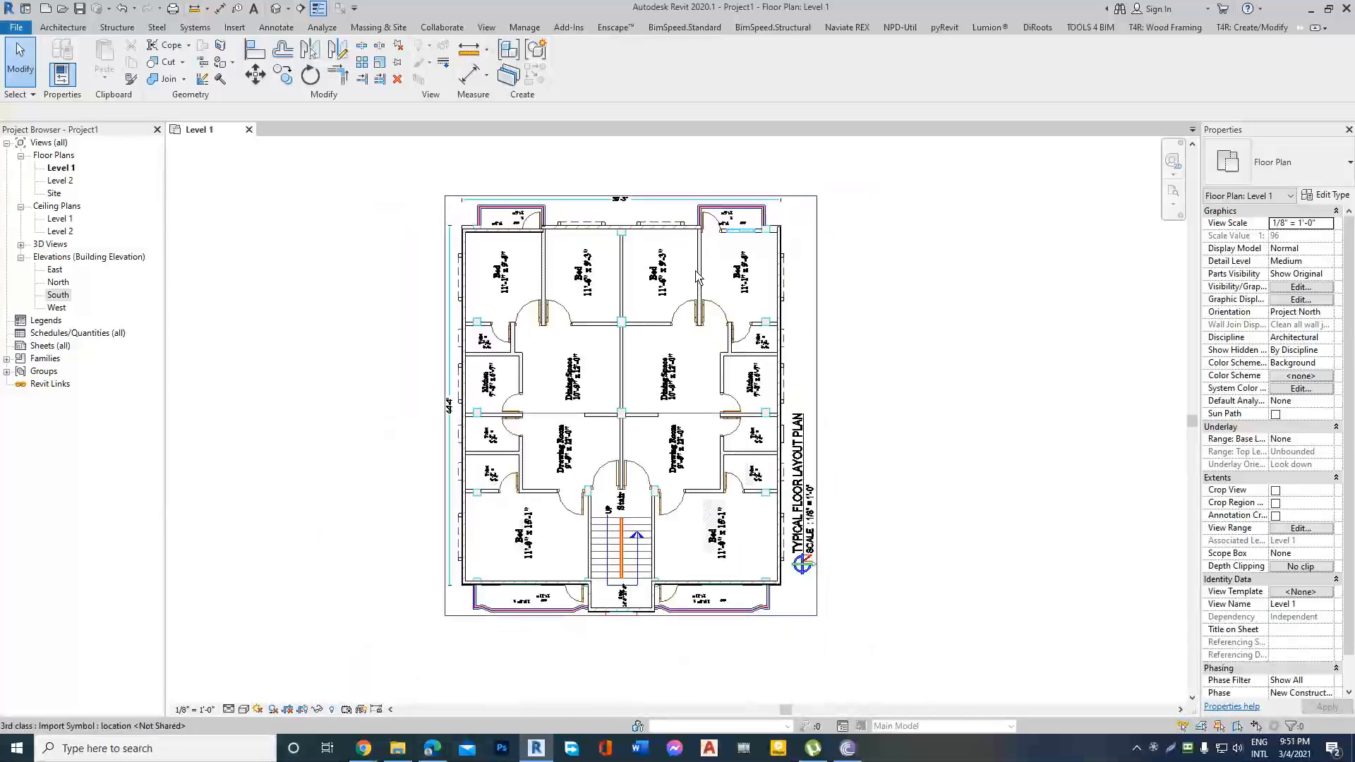
pyautogui.click(62, 26)
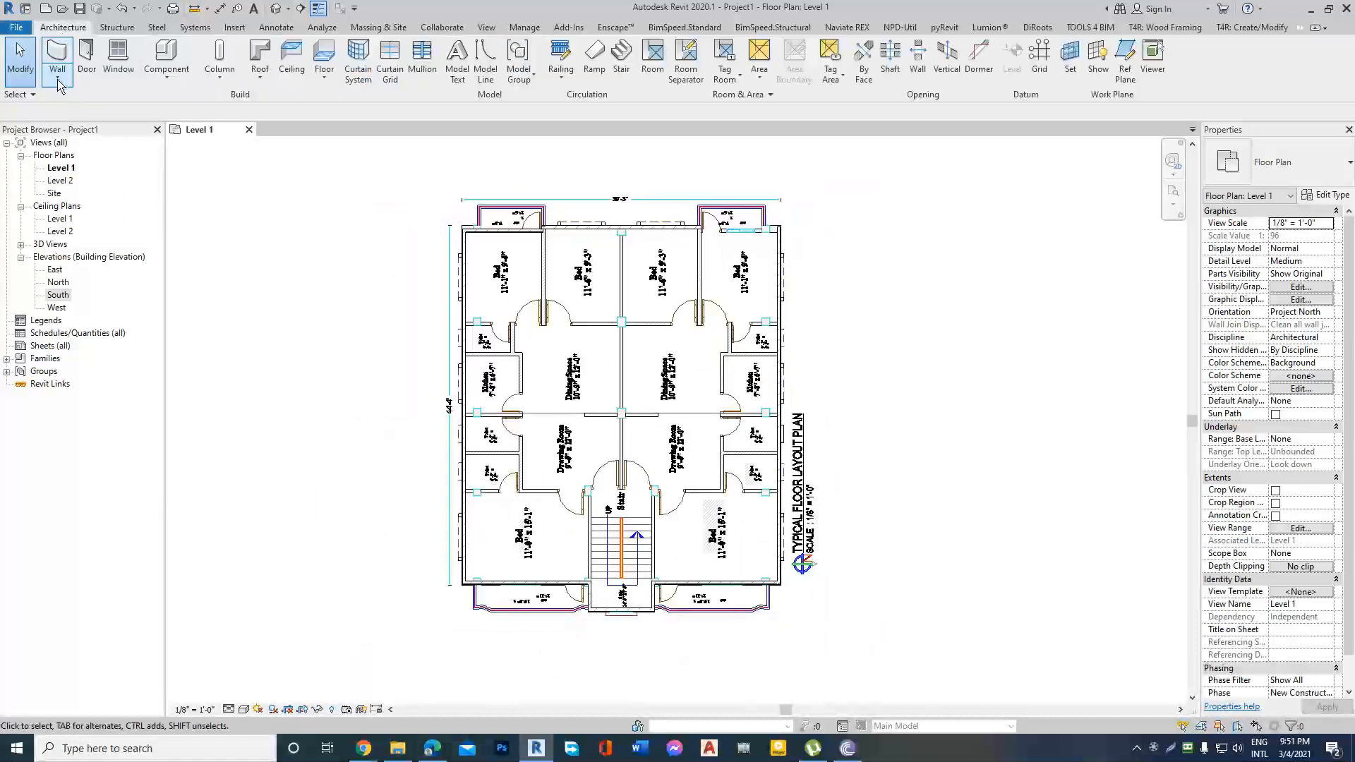
pyautogui.click(57, 75)
pyautogui.click(68, 104)
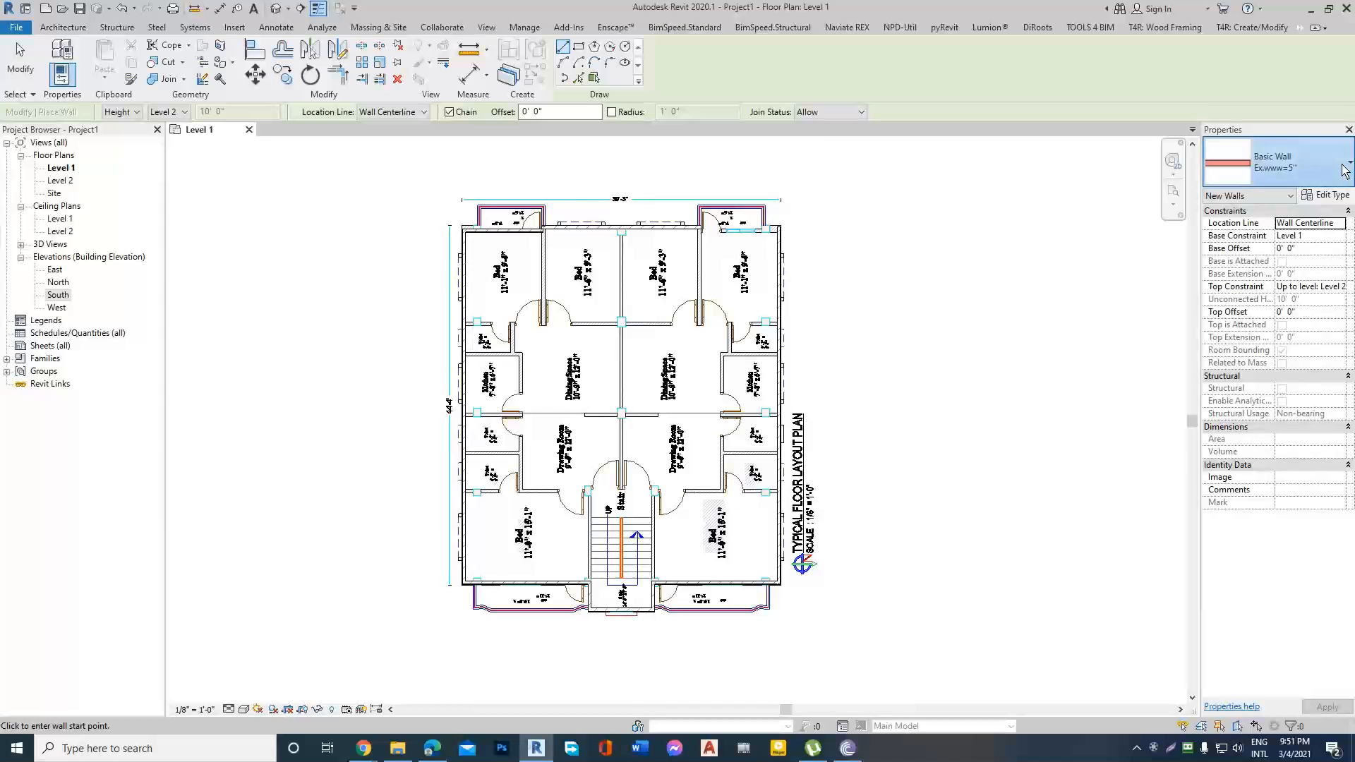
pyautogui.click(1281, 164)
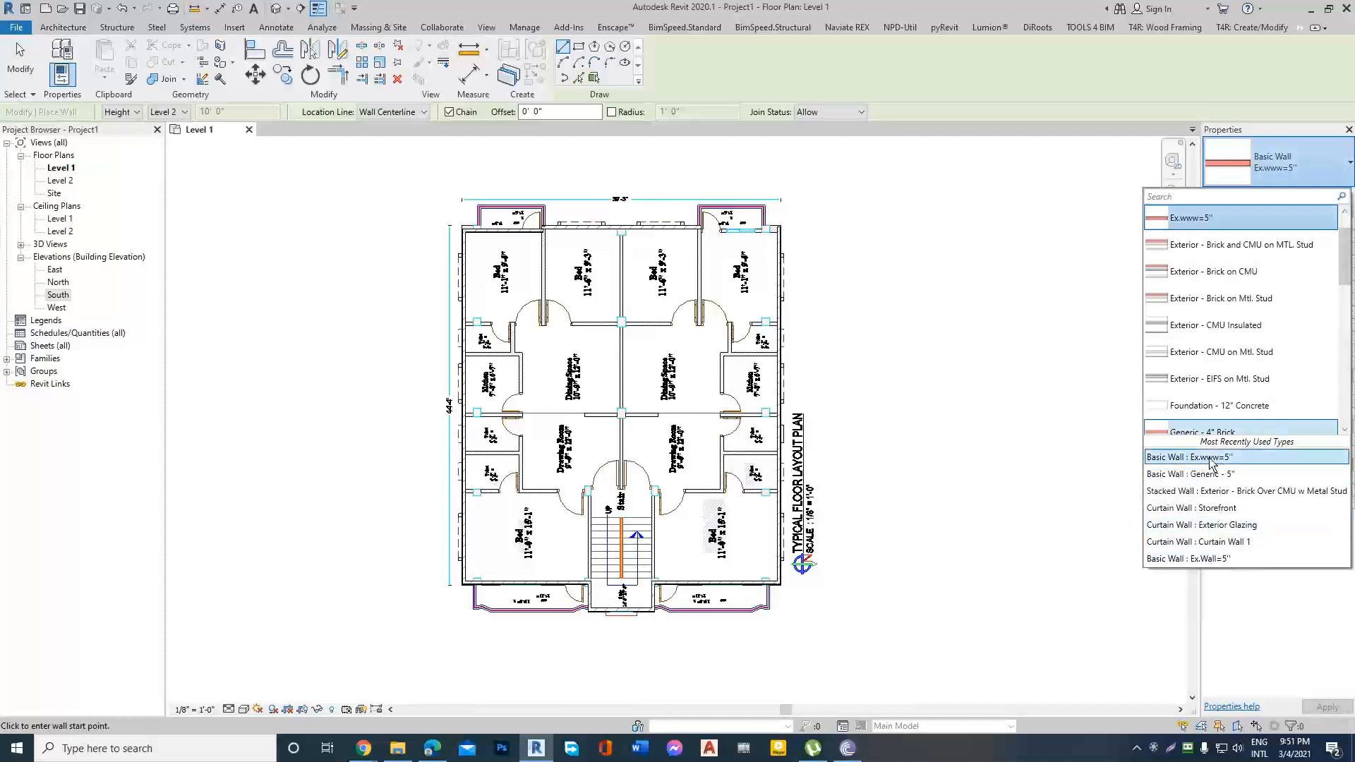
pyautogui.press('Escape')
pyautogui.press('Escape')
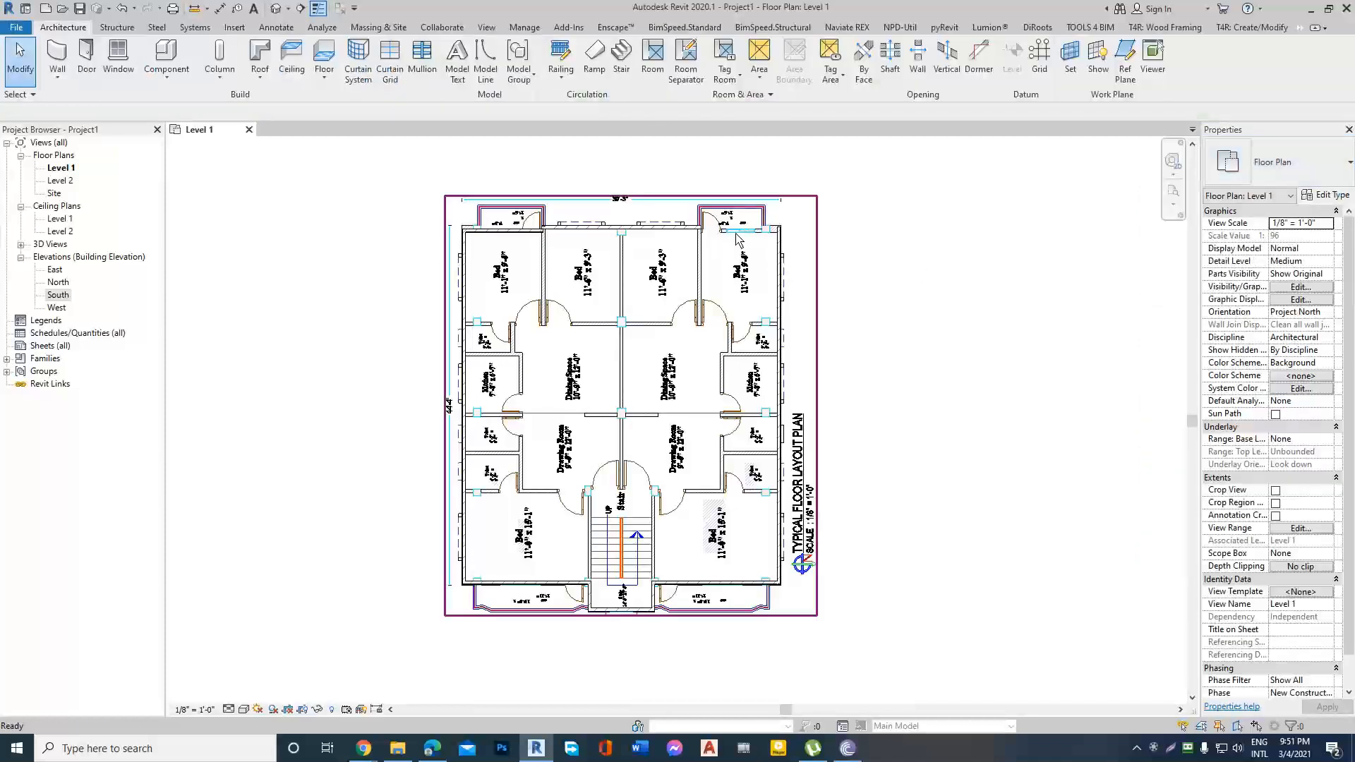
# Use Create Similar on the rear wall to draw the upper-right bedroom's rear wall, about 9' 9 1/2" from the side wall to the partition.
pyautogui.scroll(3, 789, 233)
pyautogui.click(579, 233)
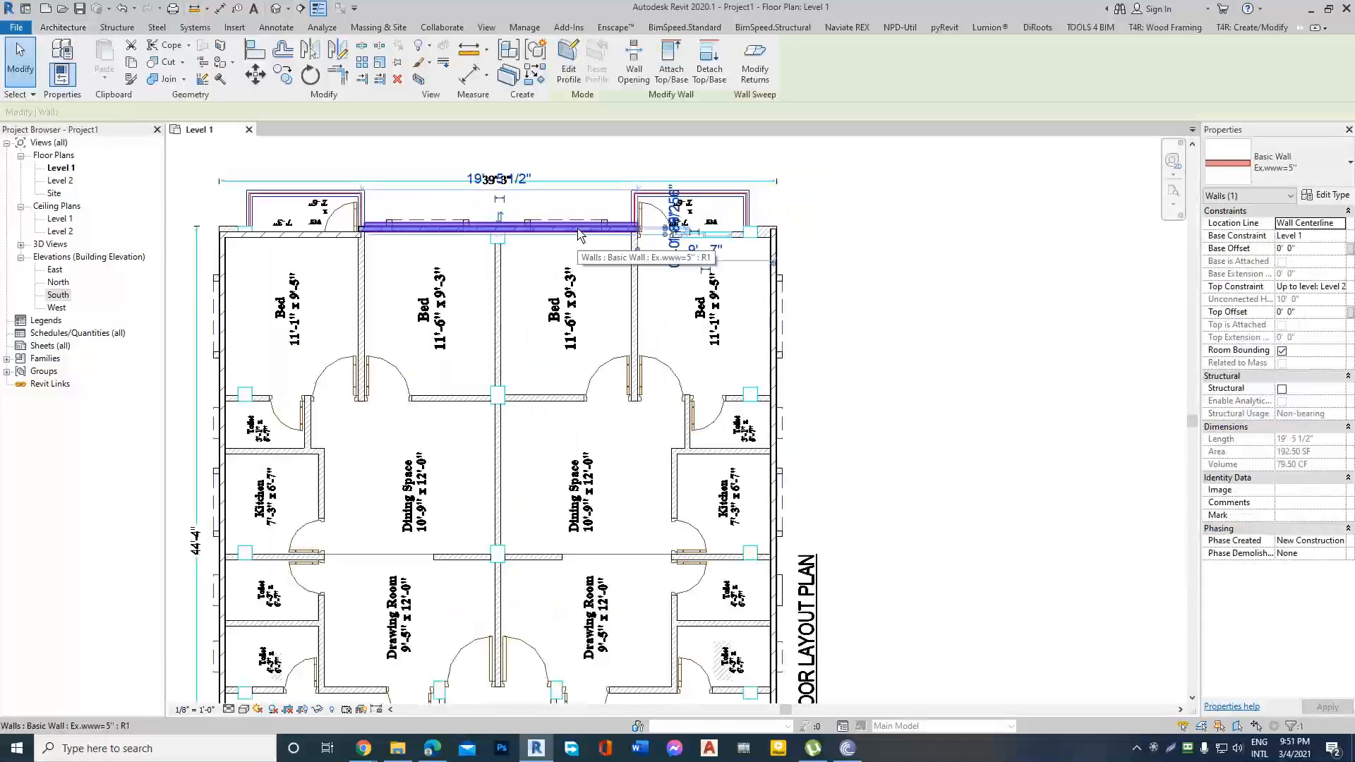
pyautogui.rightClick(579, 233)
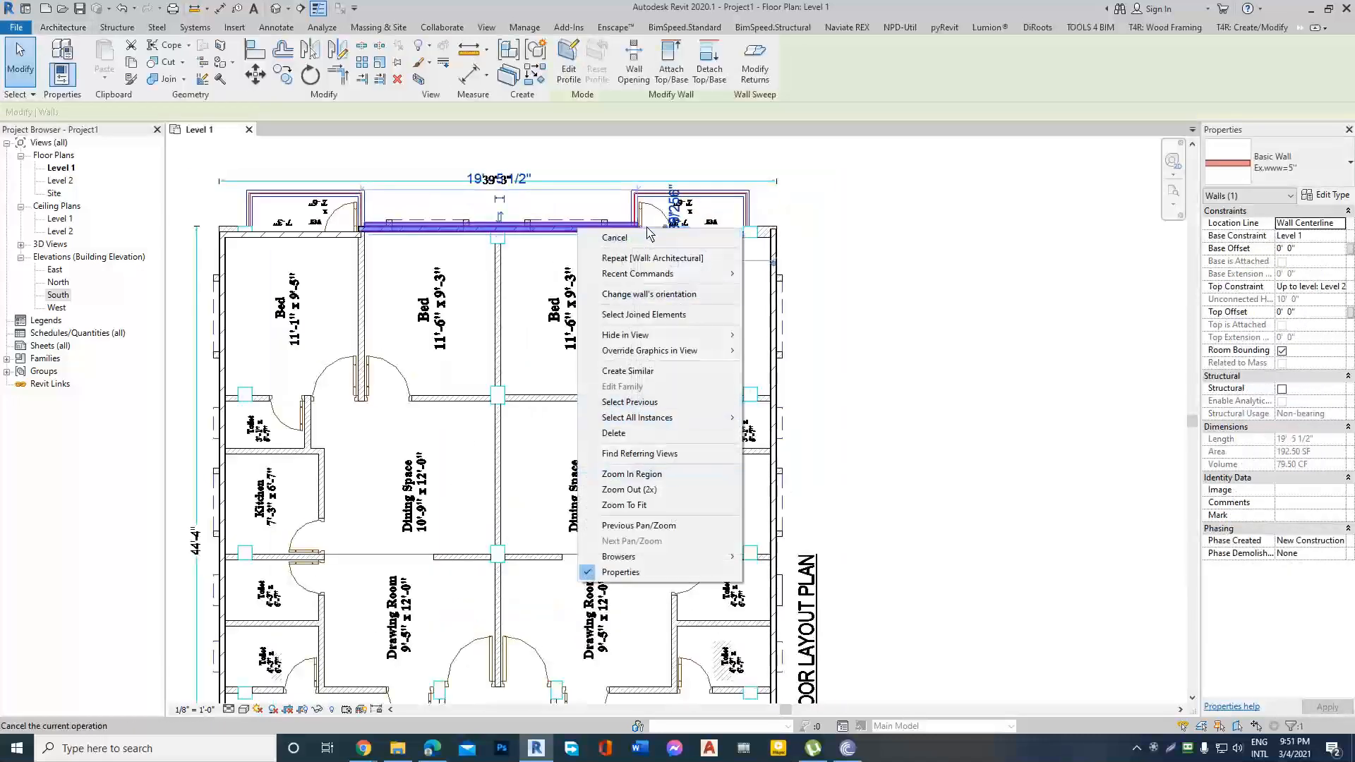
pyautogui.click(618, 374)
pyautogui.scroll(5, 773, 243)
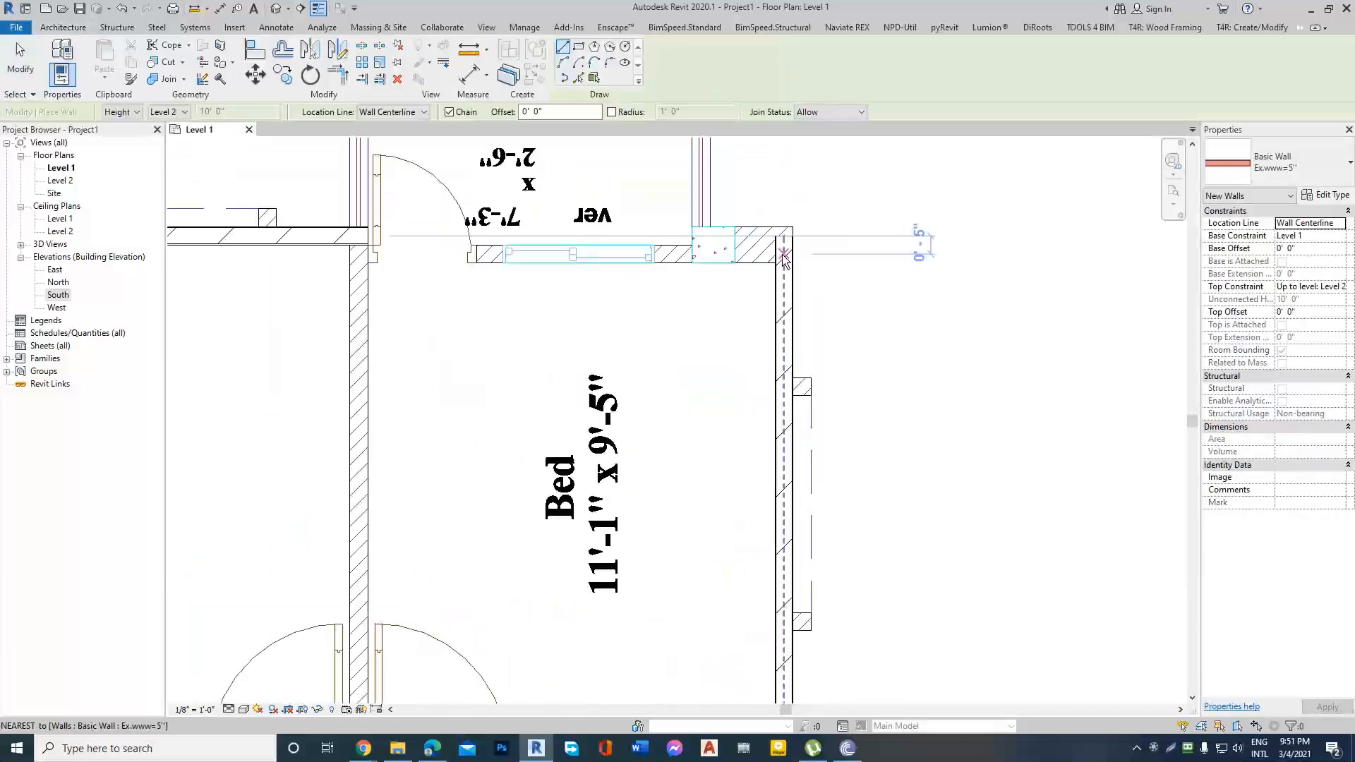
pyautogui.click(783, 260)
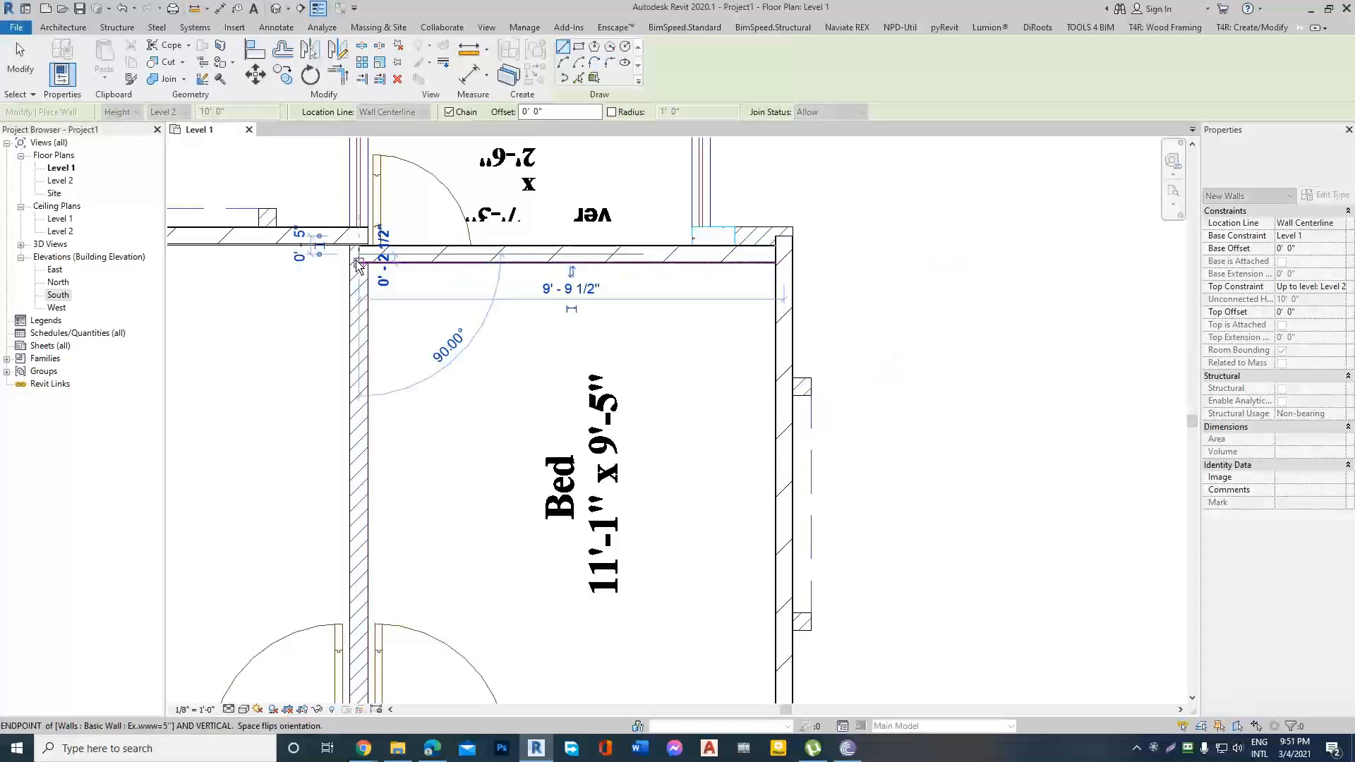
# Draw a short return wall about 5" long from the partition up to the middle bedrooms' rear wall and finish drawing.
pyautogui.scroll(1, 358, 247)
pyautogui.click(365, 229)
pyautogui.press('Escape')
pyautogui.scroll(-2, 638, 260)
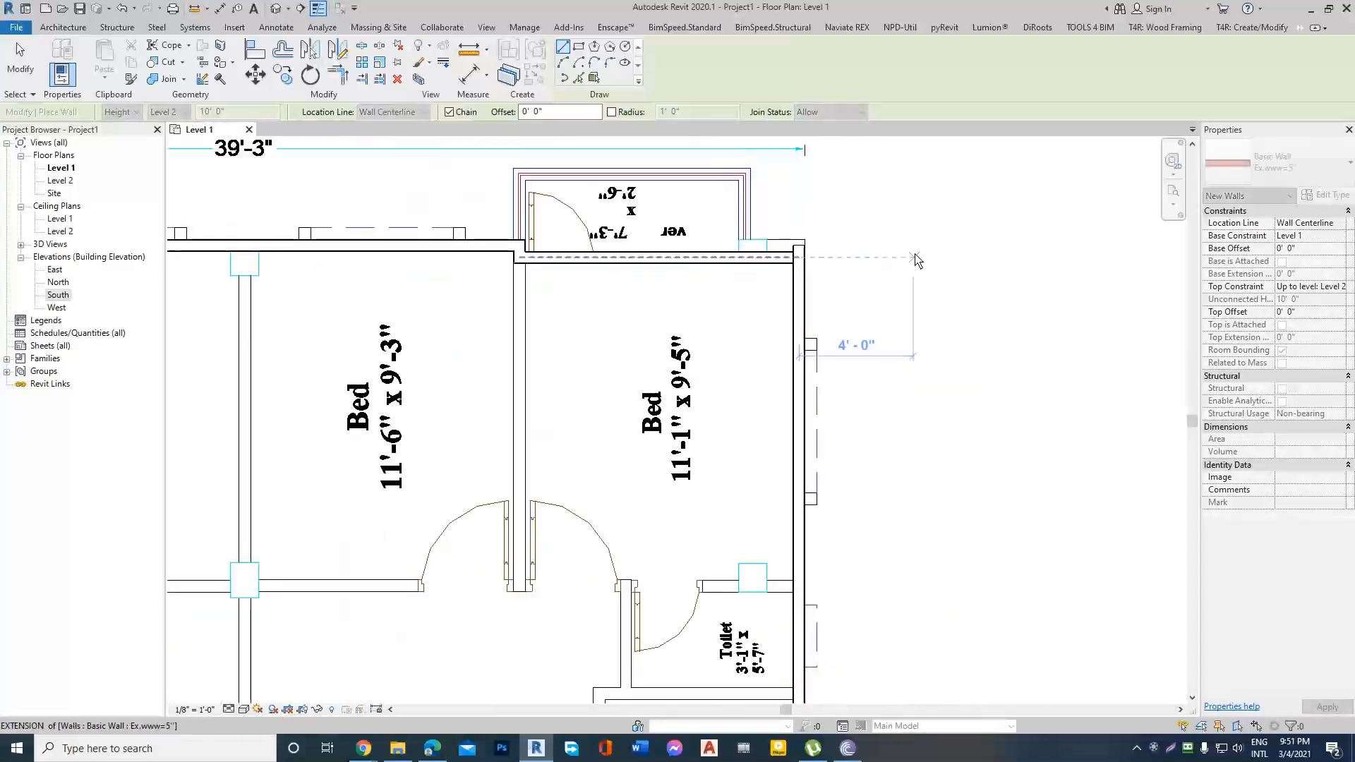
pyautogui.press('Escape')
# Use Trim/Extend to Corner to join the upper-right bedroom's rear wall with the right exterior side wall.
pyautogui.click(753, 256)
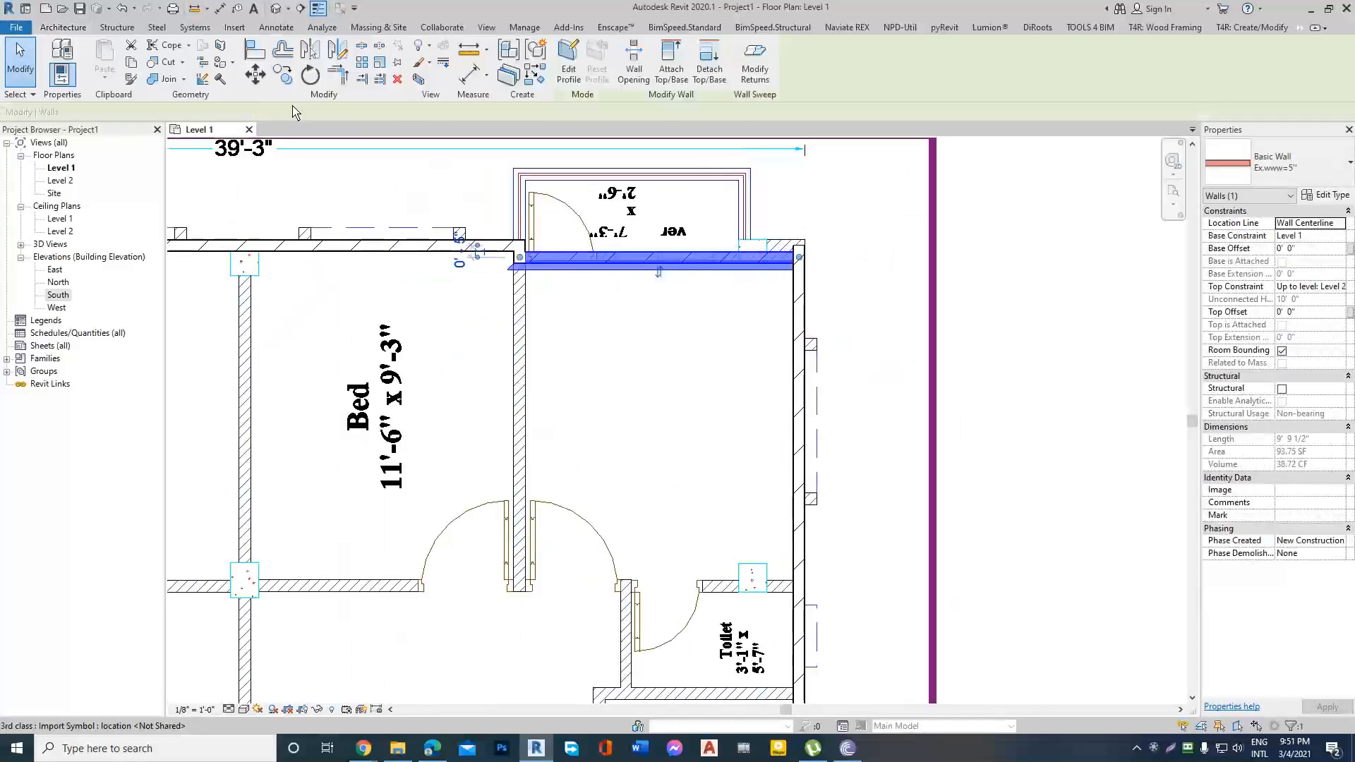
pyautogui.click(337, 75)
pyautogui.scroll(3, 757, 285)
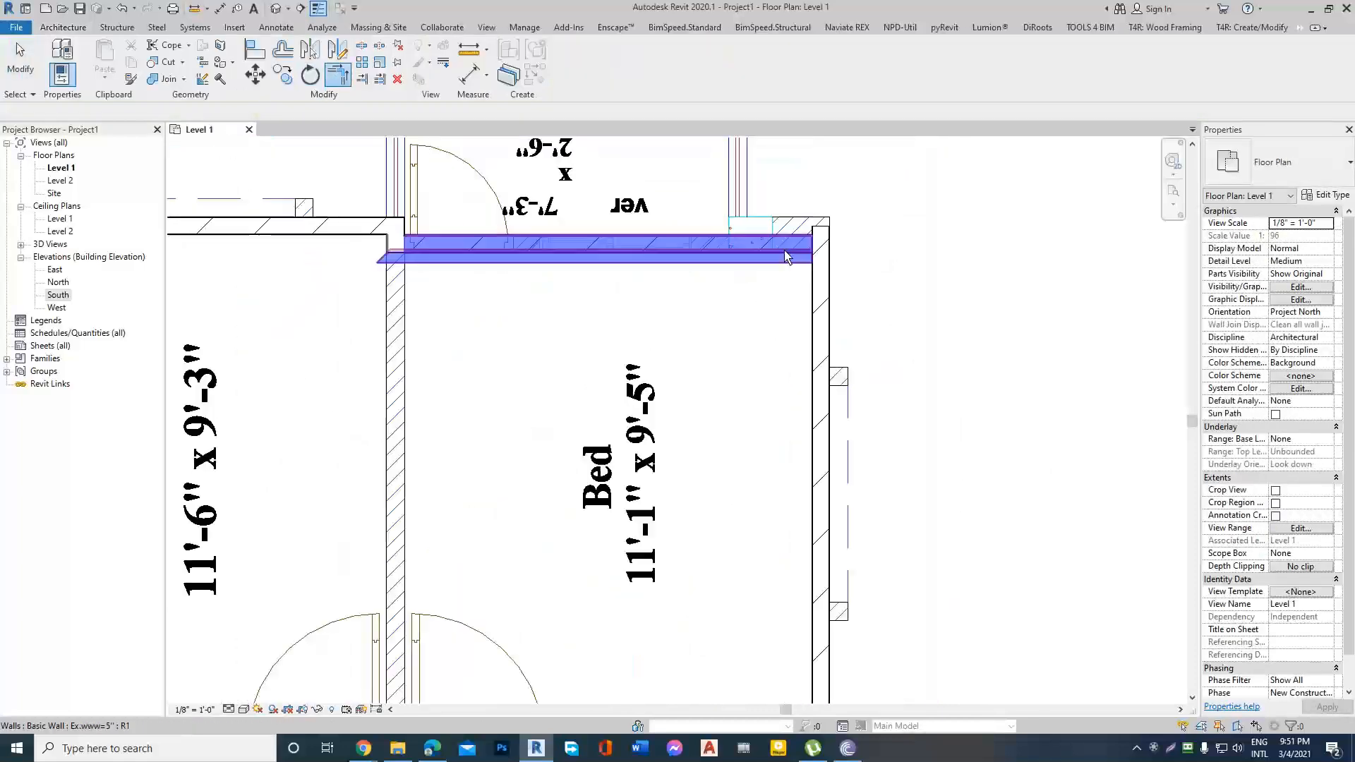
pyautogui.click(818, 298)
pyautogui.press('Escape')
# Flip the upper-right bedroom's rear wall so its exterior face points out of the building.
pyautogui.click(558, 254)
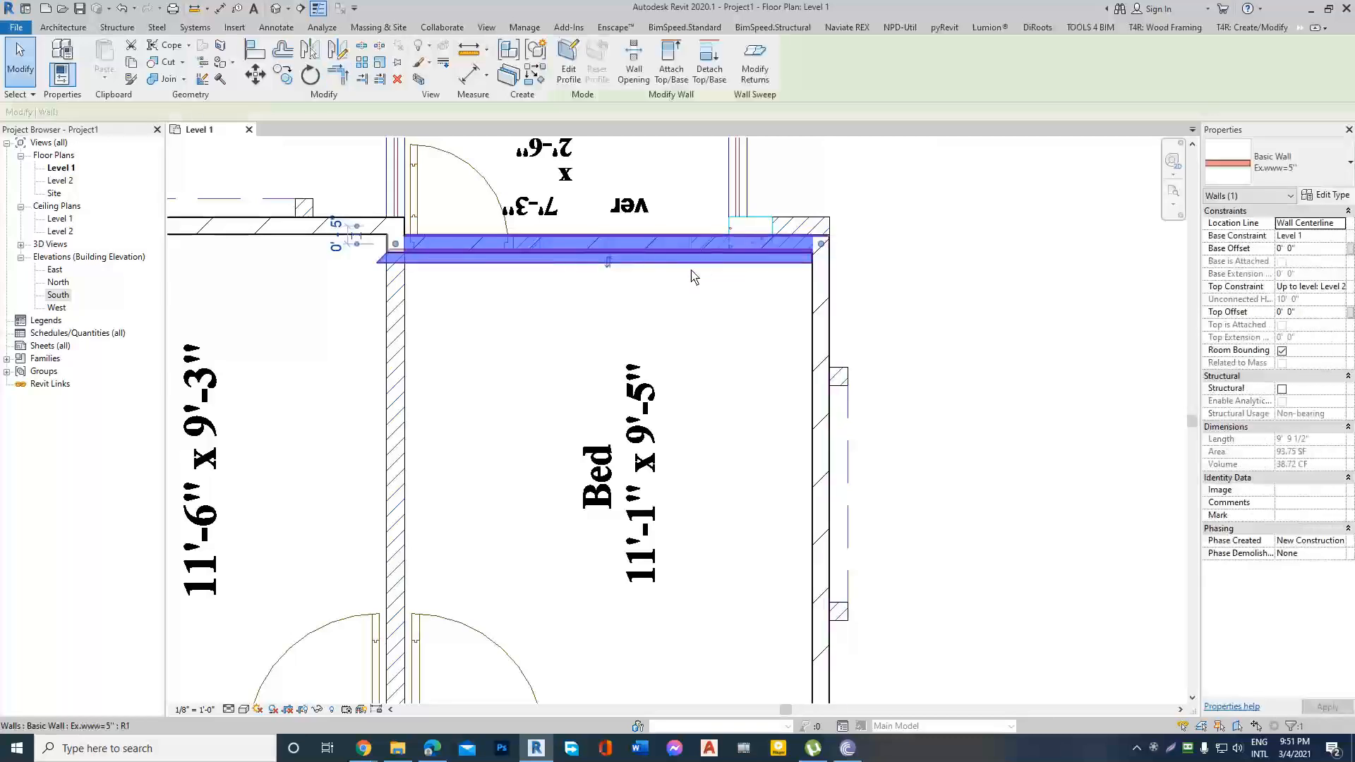
pyautogui.scroll(2, 647, 278)
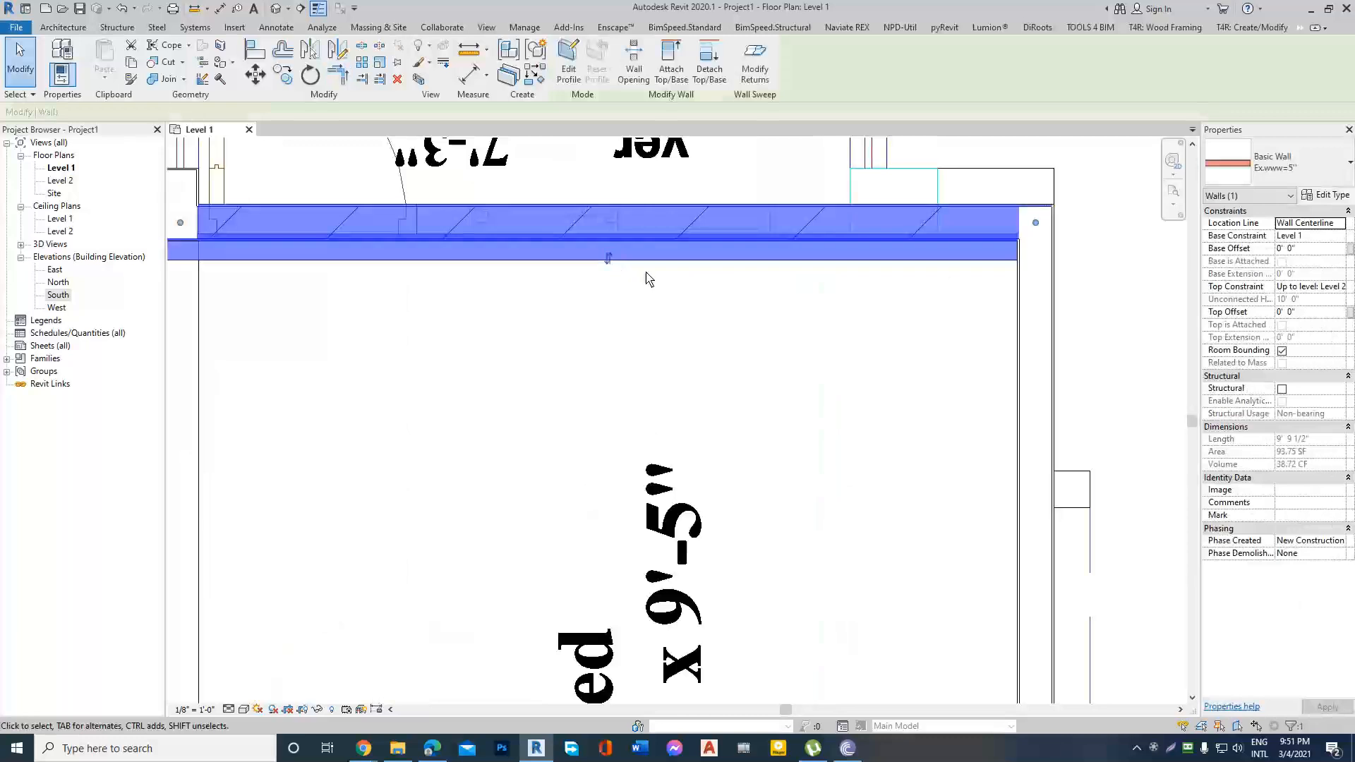
pyautogui.scroll(-2, 648, 279)
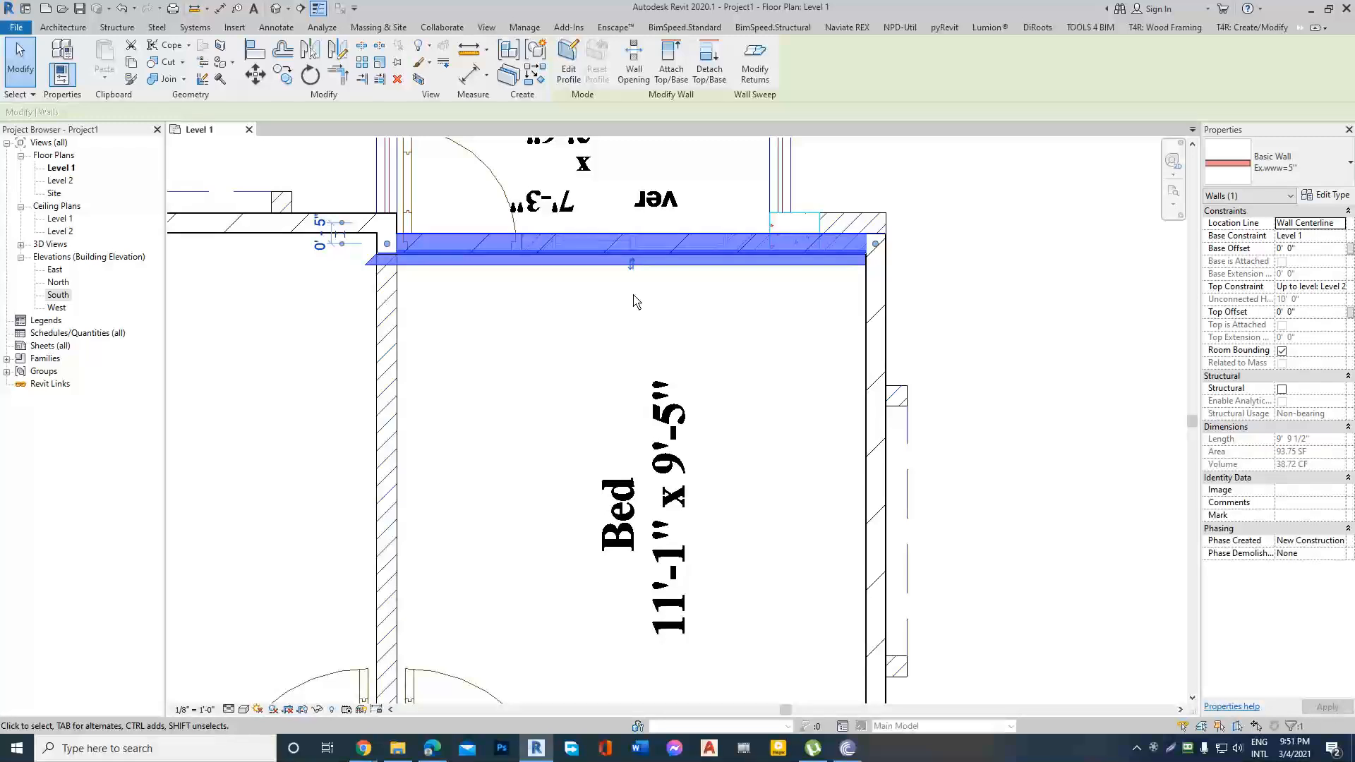
pyautogui.press('space')
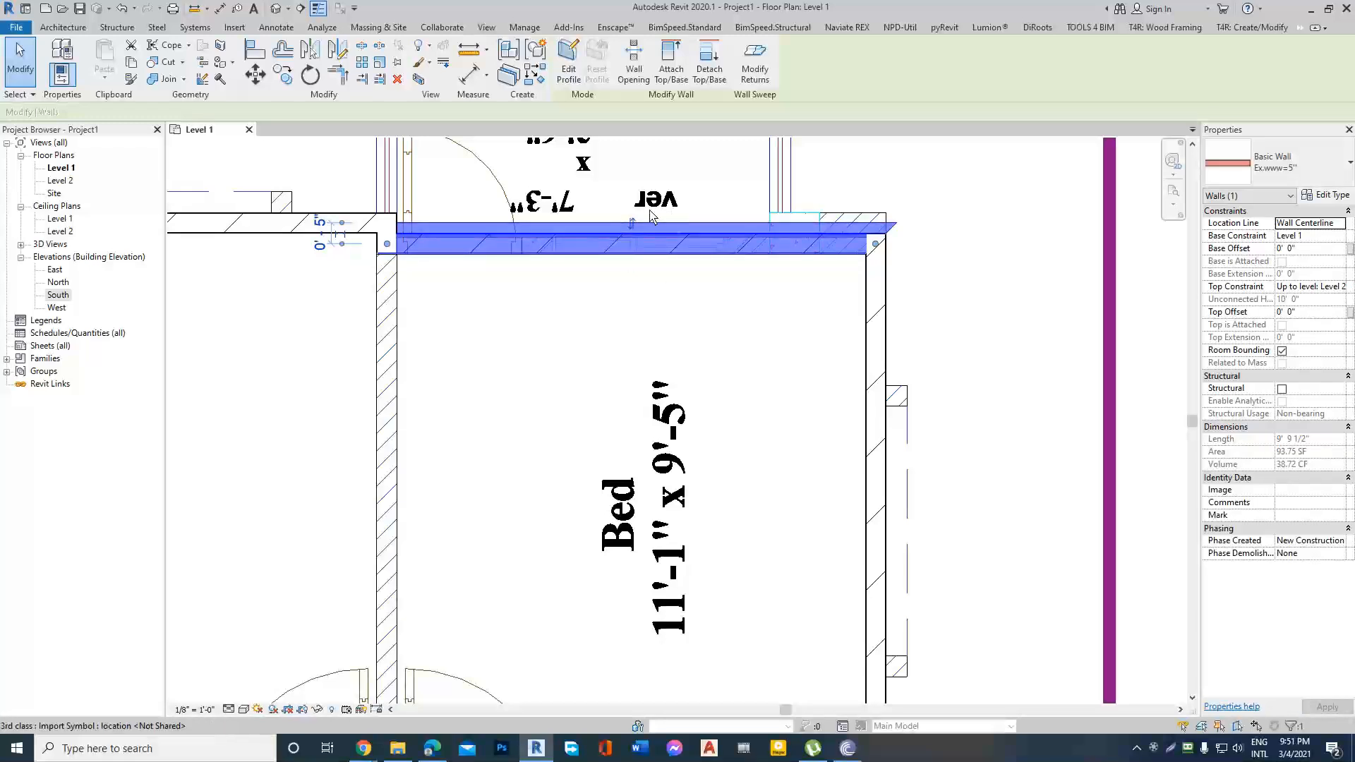
pyautogui.press('Escape')
pyautogui.scroll(-3, 796, 236)
pyautogui.scroll(-3, 795, 236)
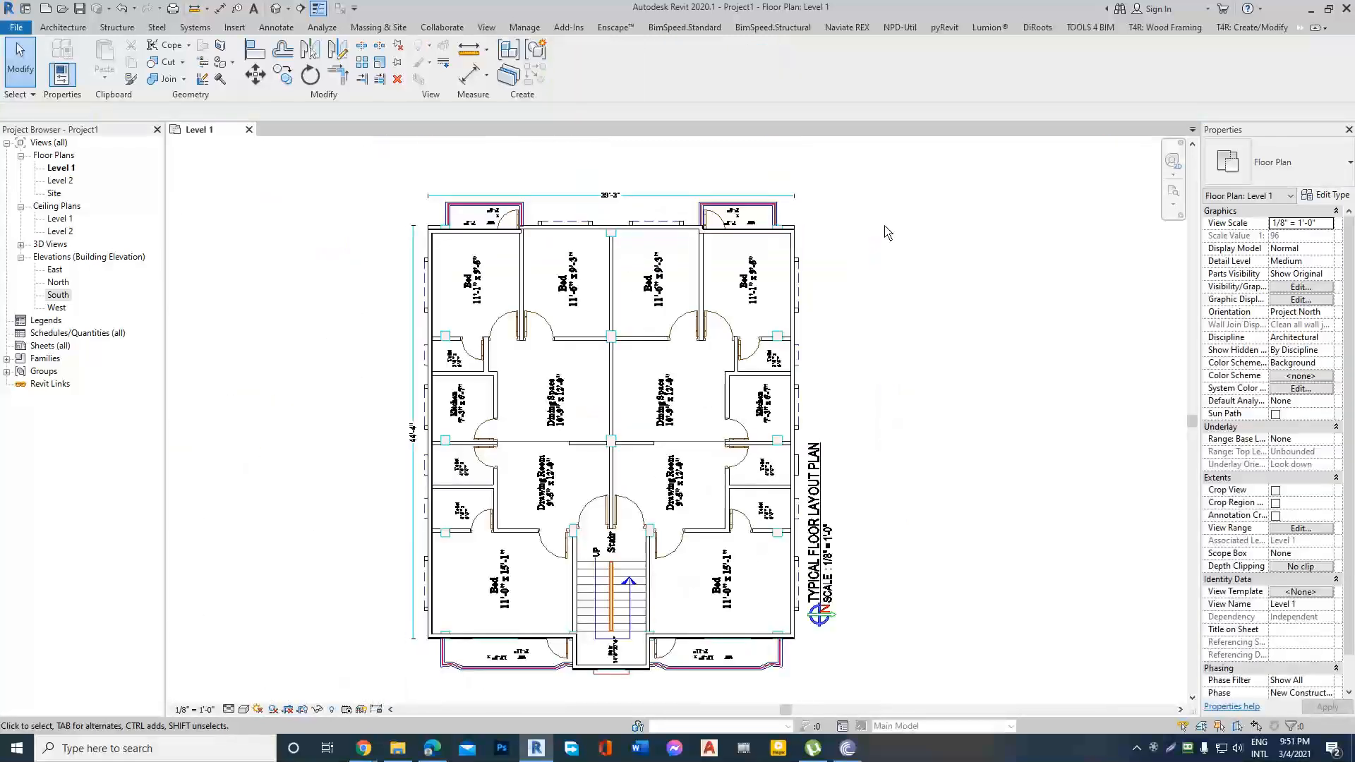
# Open the default 3D view and tile it side by side with the Level 1 floor plan.
pyautogui.click(276, 9)
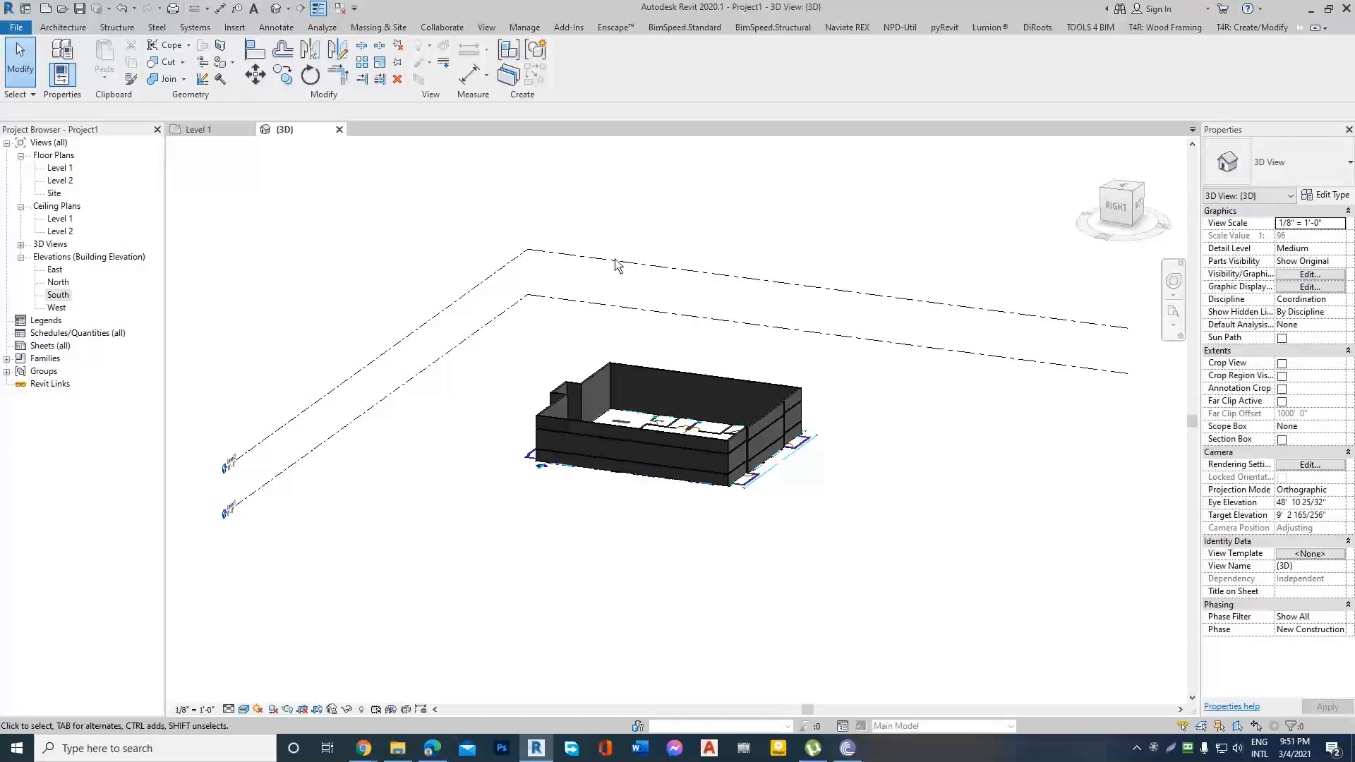
pyautogui.scroll(6, 832, 378)
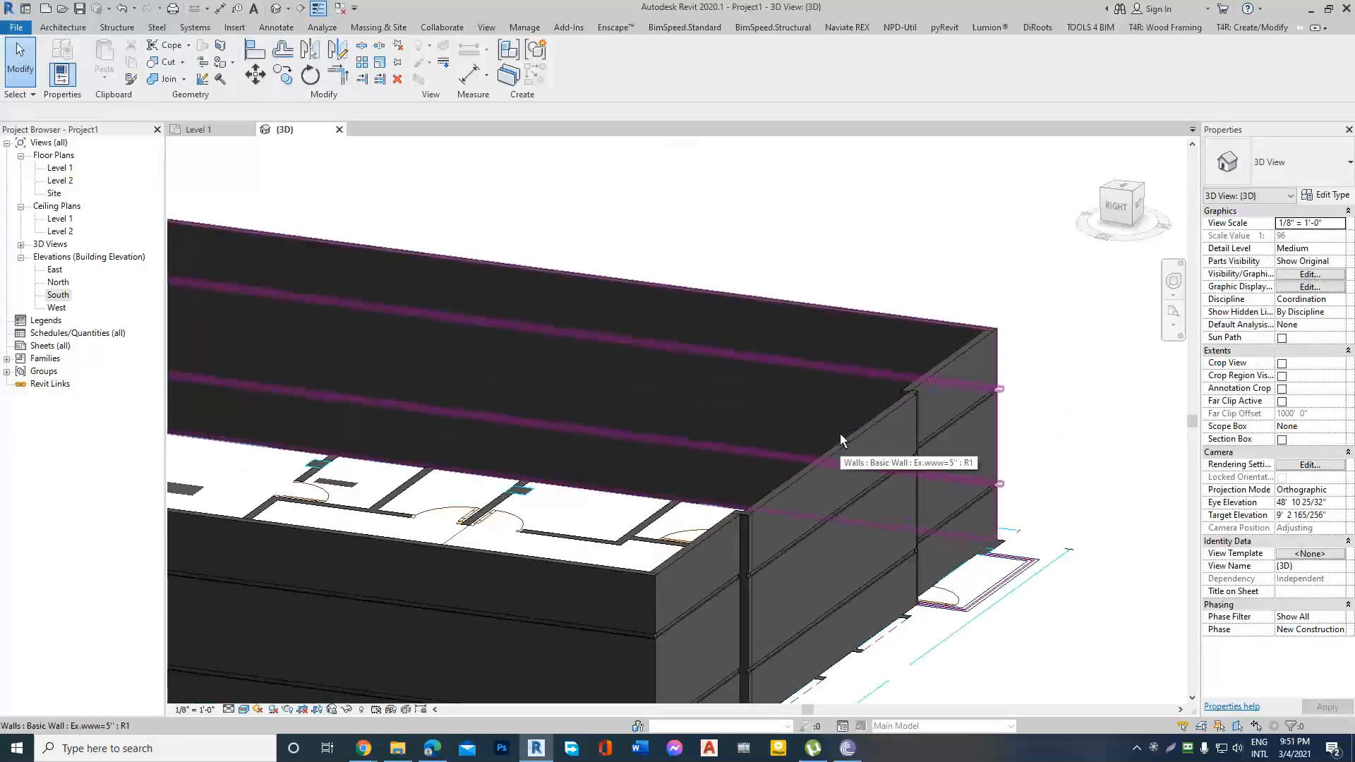
pyautogui.scroll(-6, 840, 433)
pyautogui.click(211, 129)
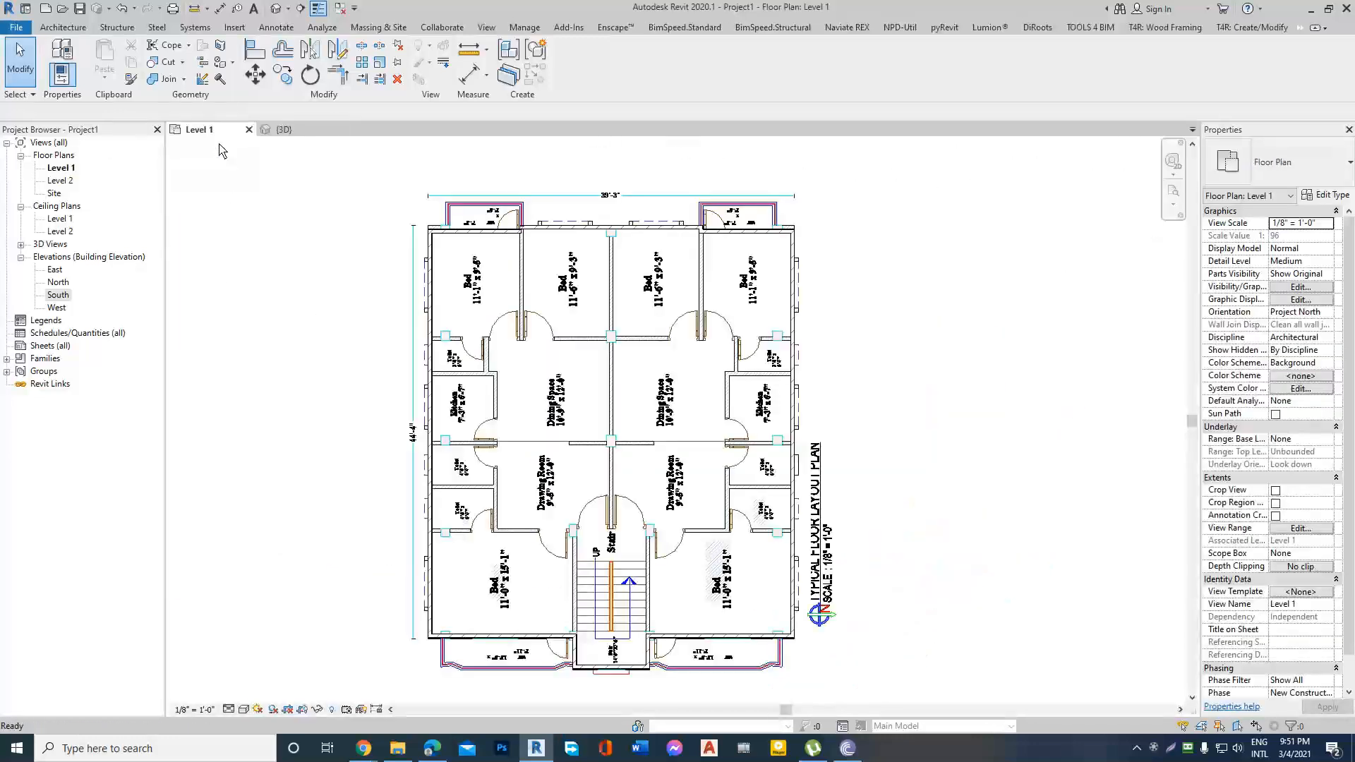
pyautogui.click(486, 27)
pyautogui.click(1175, 63)
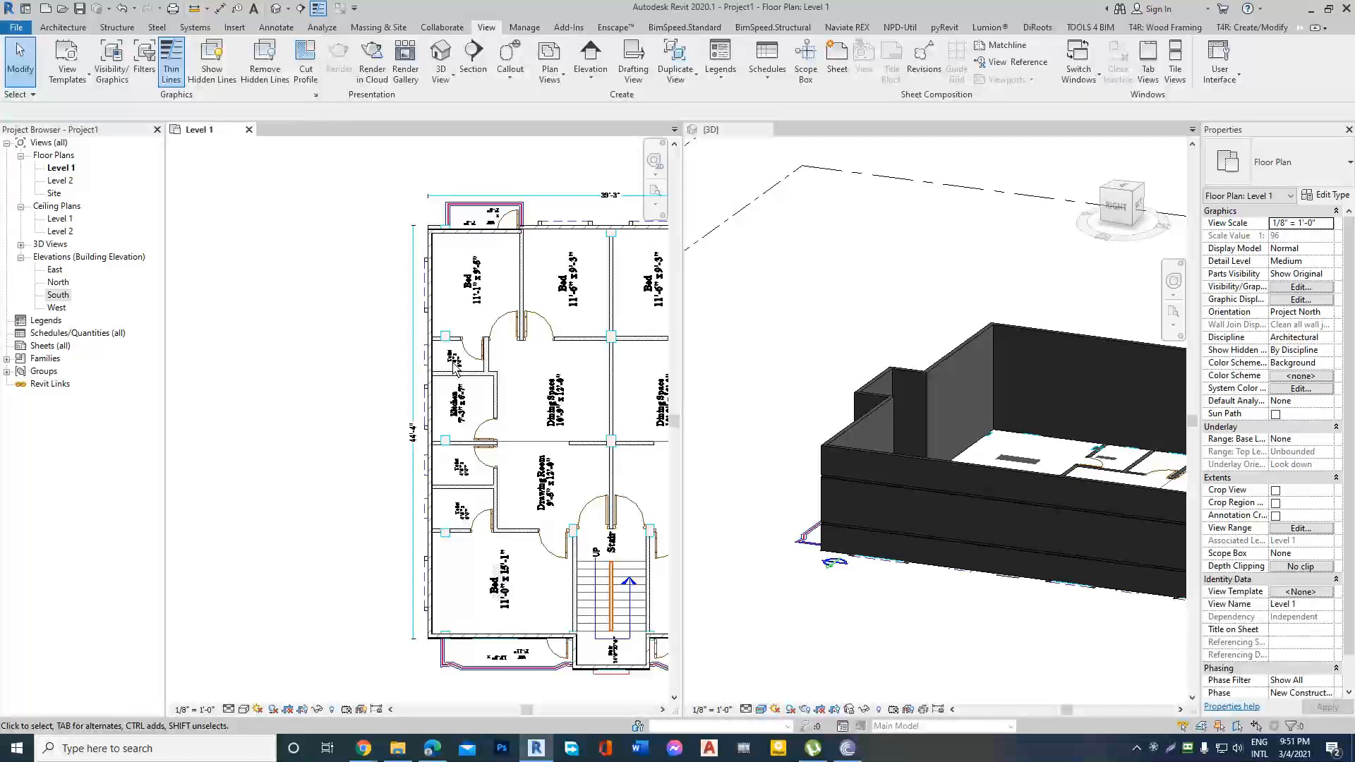
# Examine the exterior walls' horizontal bands and corner joints in the 3D view from the front-right side.
pyautogui.scroll(6, 975, 504)
pyautogui.moveTo(974, 504); pyautogui.dragTo(928, 460, button='middle')
pyautogui.scroll(-5, 925, 459)
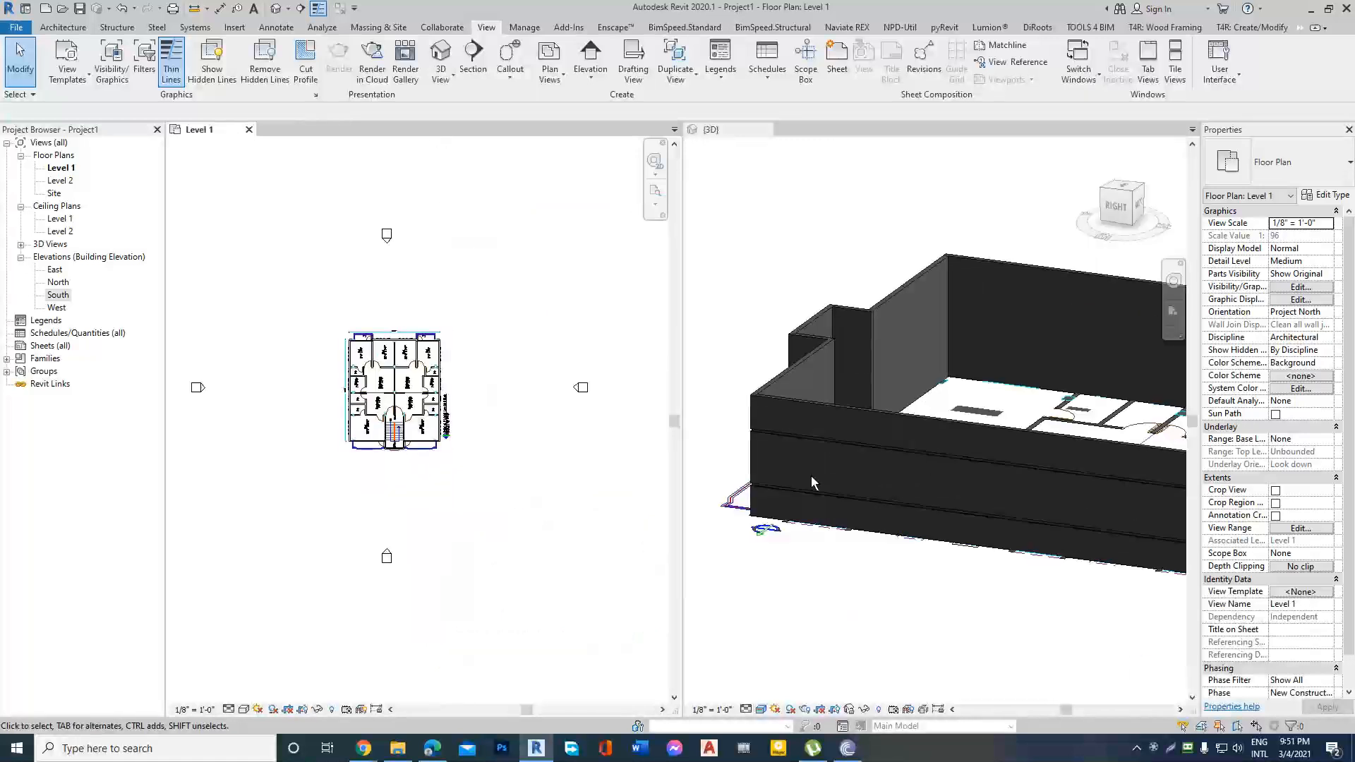
pyautogui.click(812, 476)
pyautogui.keyDown('shift'); pyautogui.moveTo(829, 380); pyautogui.dragTo(981, 452, button='middle'); pyautogui.keyUp('shift')
pyautogui.scroll(4, 987, 453)
pyautogui.scroll(3, 988, 451)
pyautogui.scroll(2, 1095, 502)
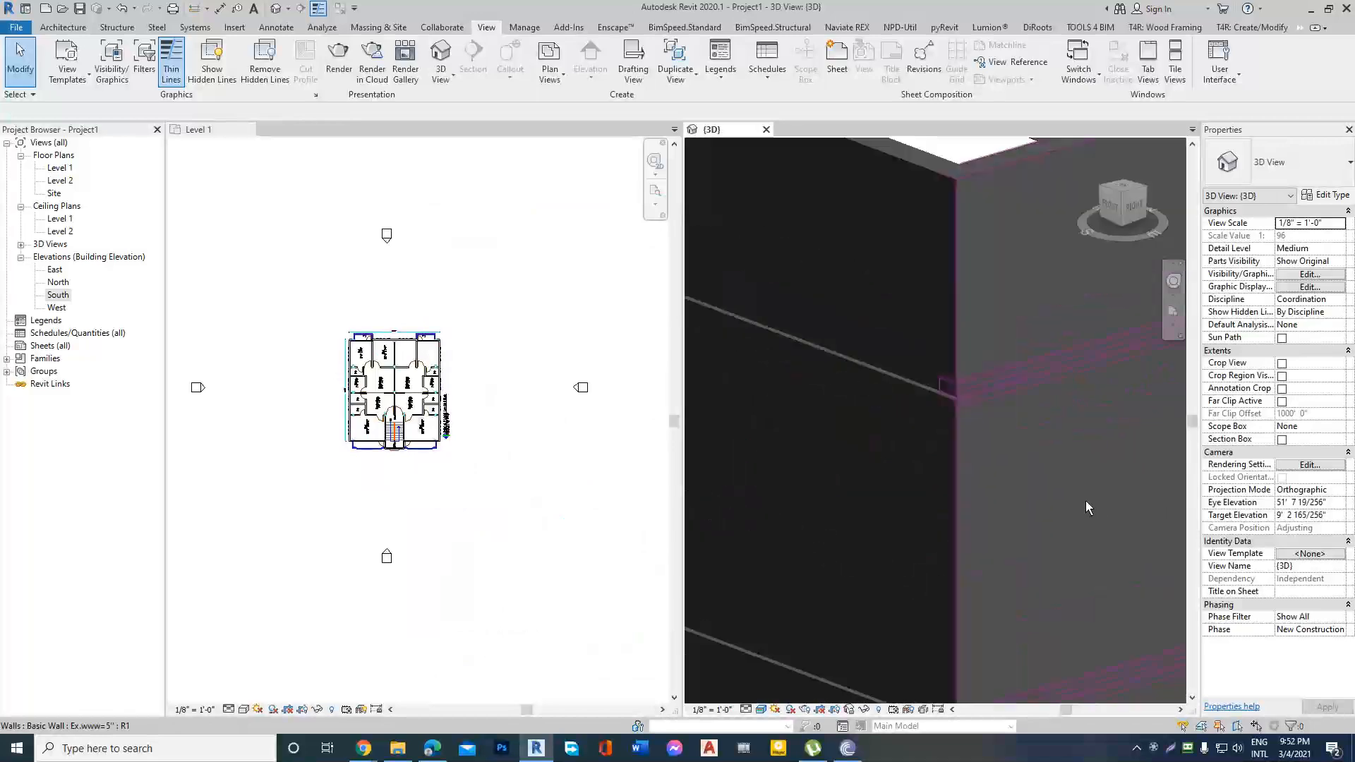
pyautogui.scroll(-2, 976, 418)
pyautogui.scroll(-3, 974, 462)
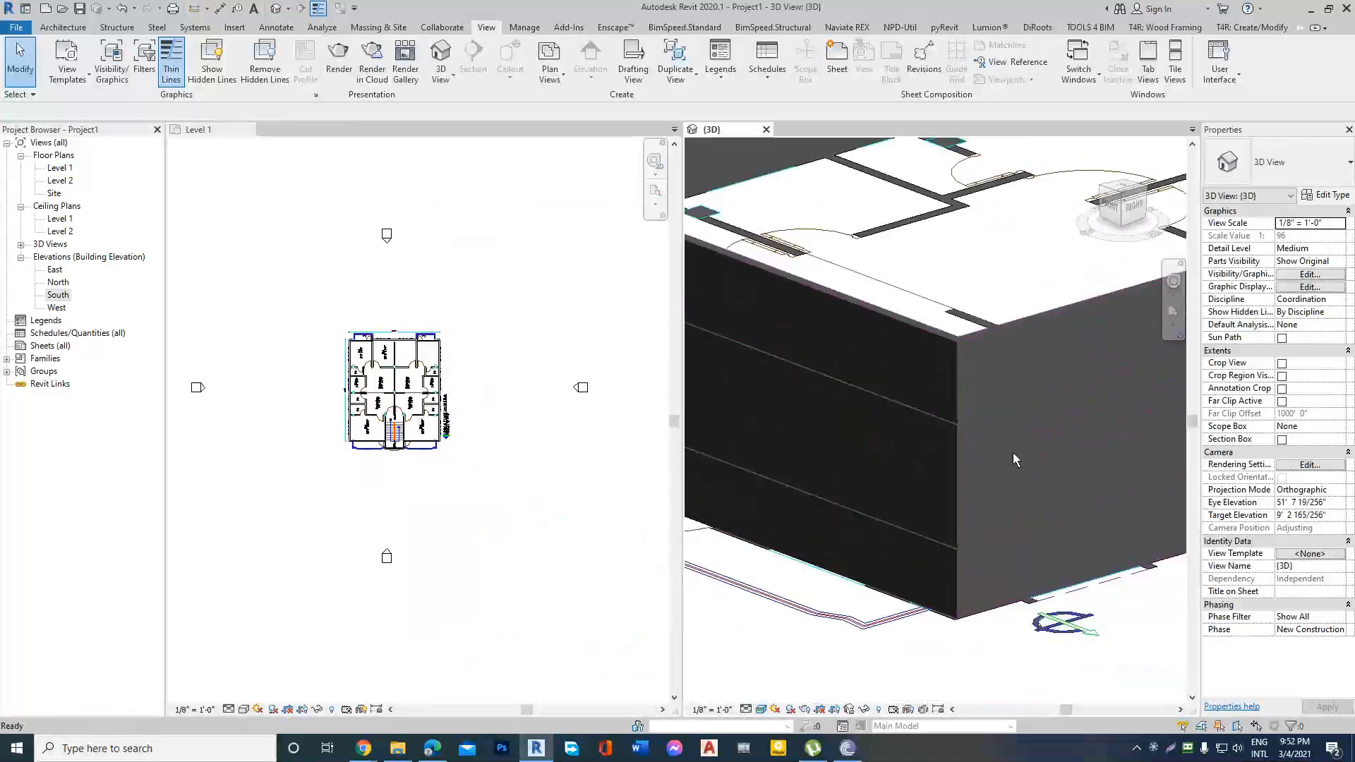
pyautogui.scroll(3, 1039, 473)
pyautogui.scroll(-4, 885, 583)
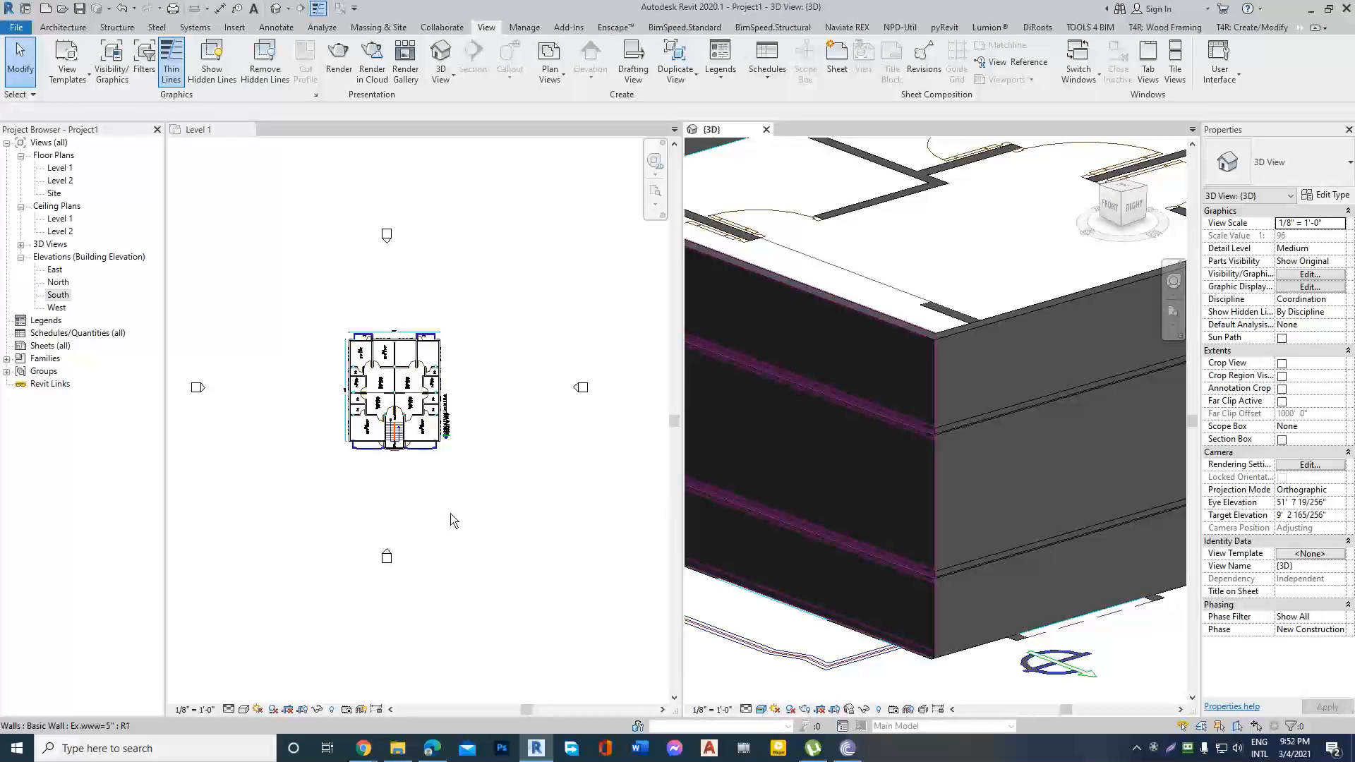
pyautogui.click(1154, 748)
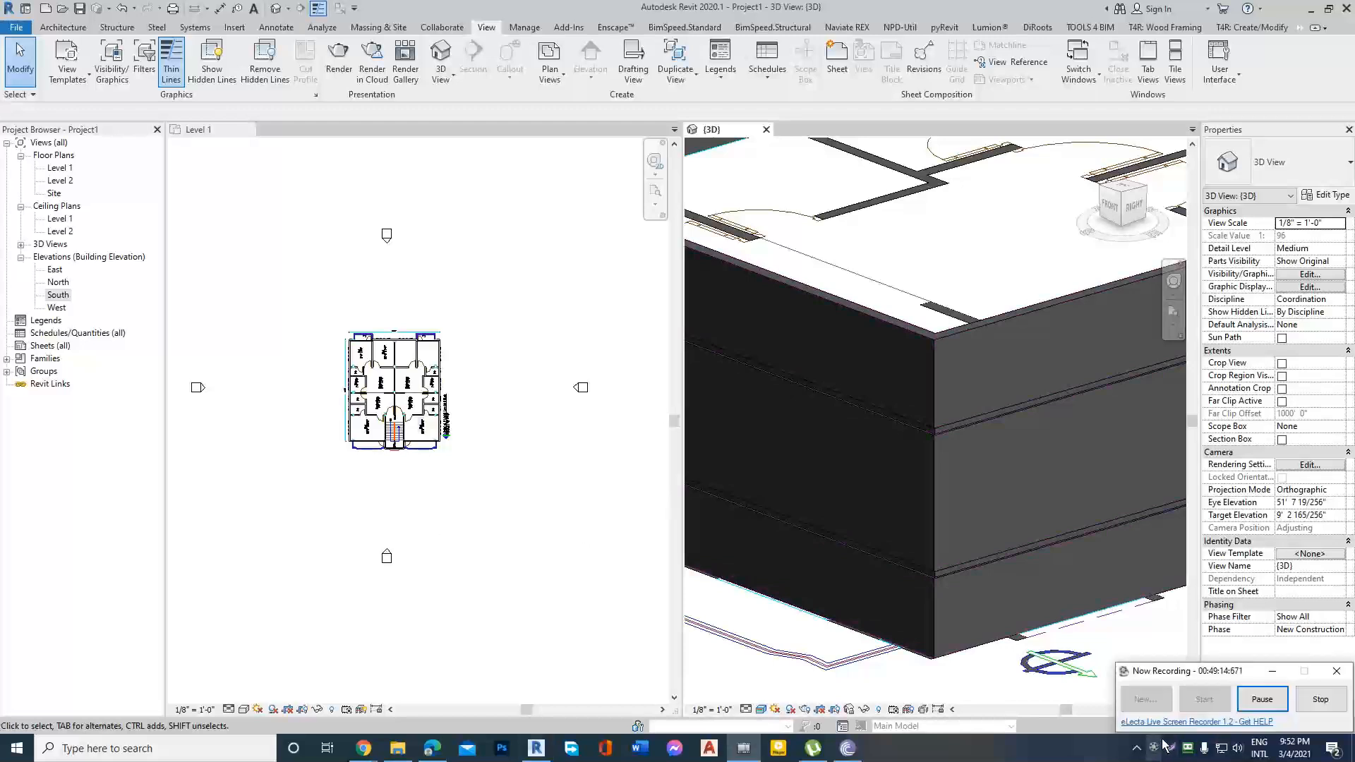
pyautogui.click(1278, 670)
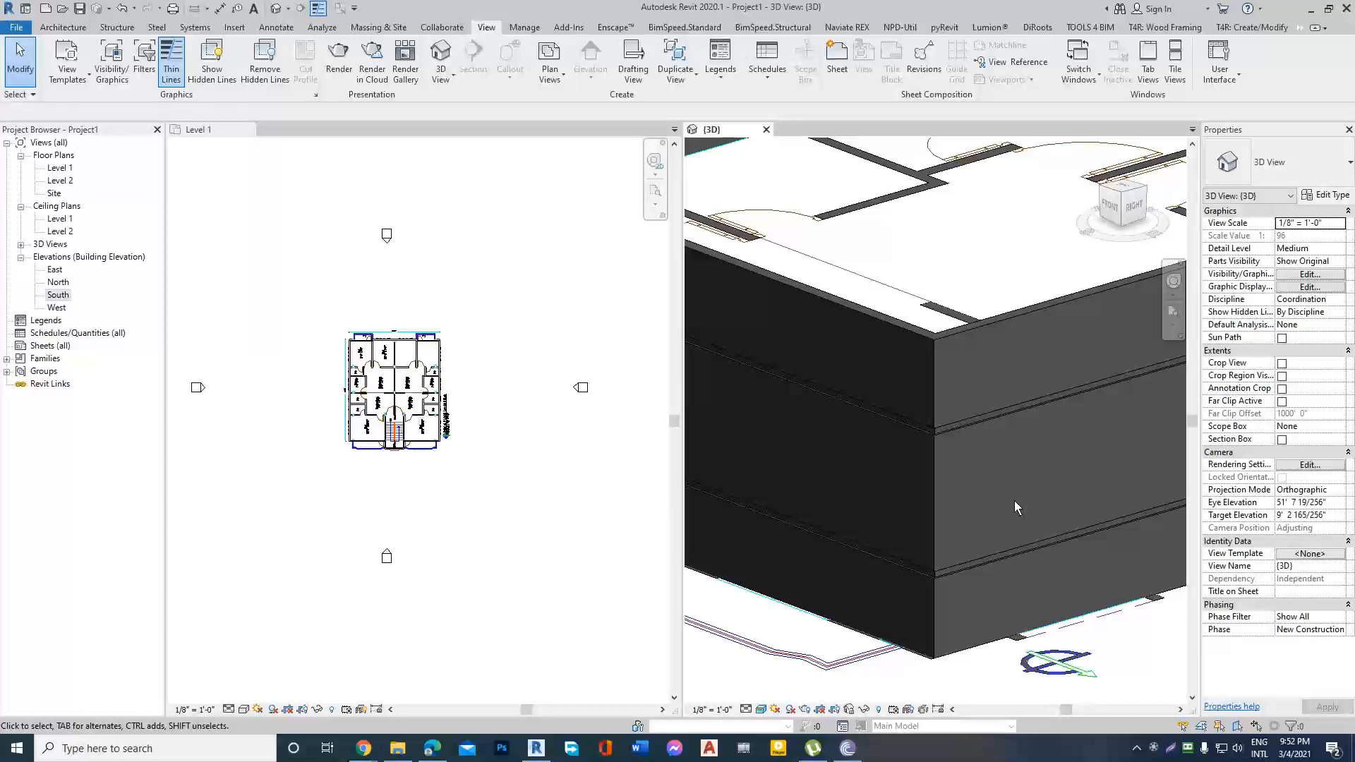
pyautogui.scroll(-3, 887, 503)
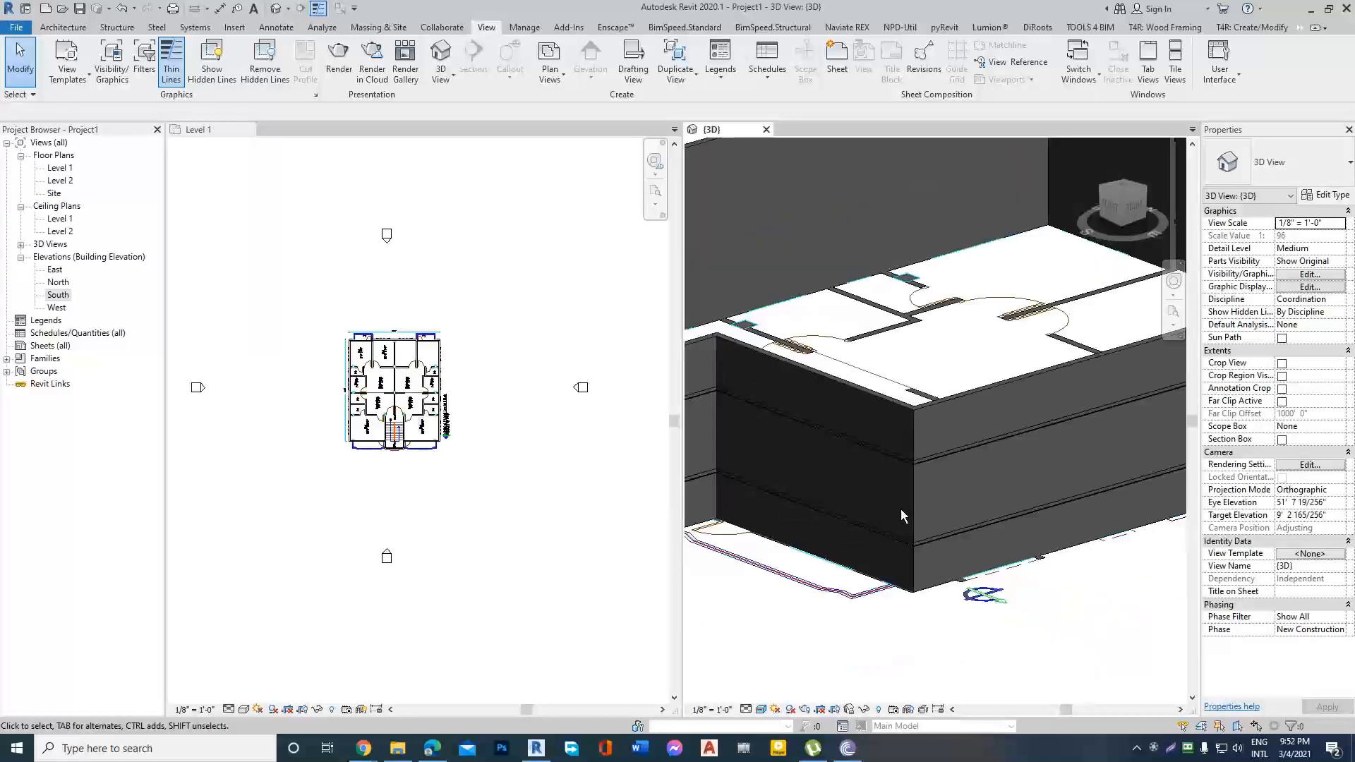
pyautogui.scroll(-2, 917, 504)
pyautogui.scroll(1, 870, 447)
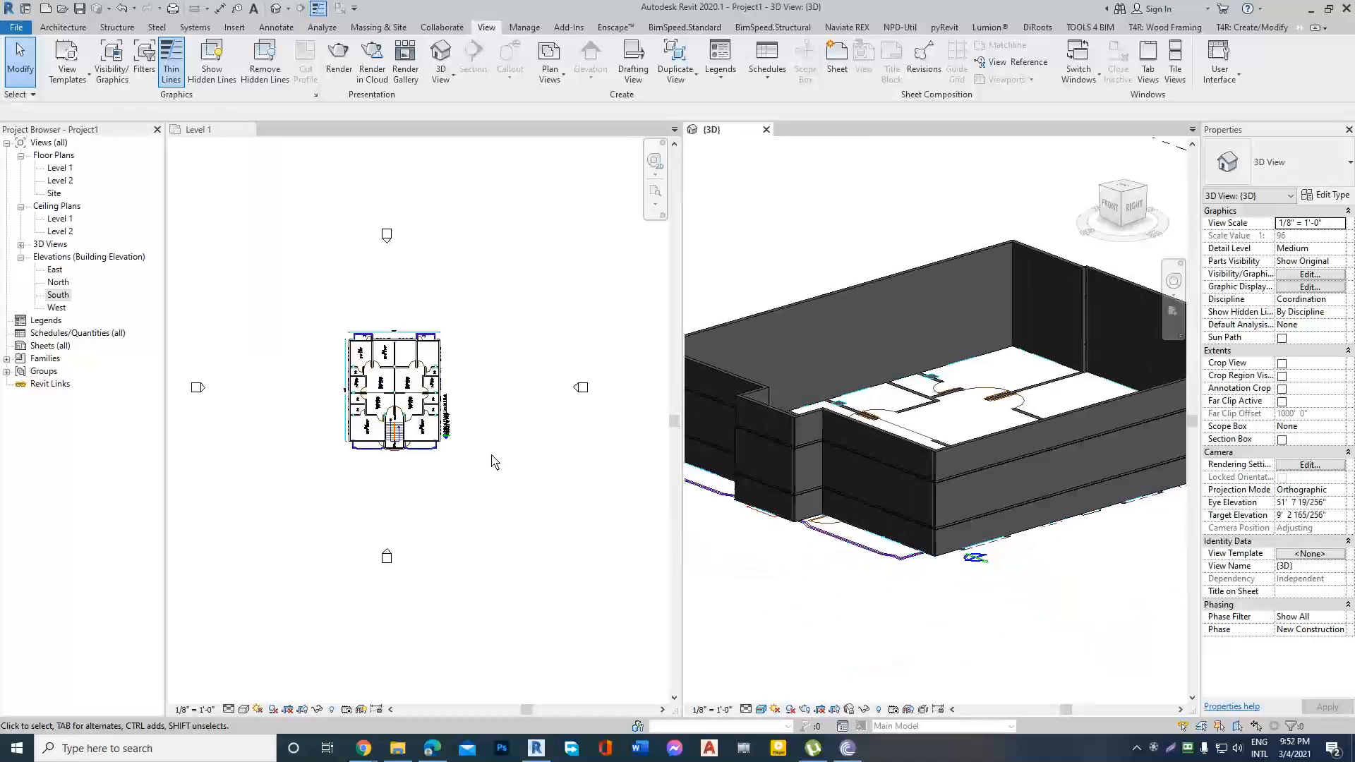
pyautogui.scroll(4, 356, 348)
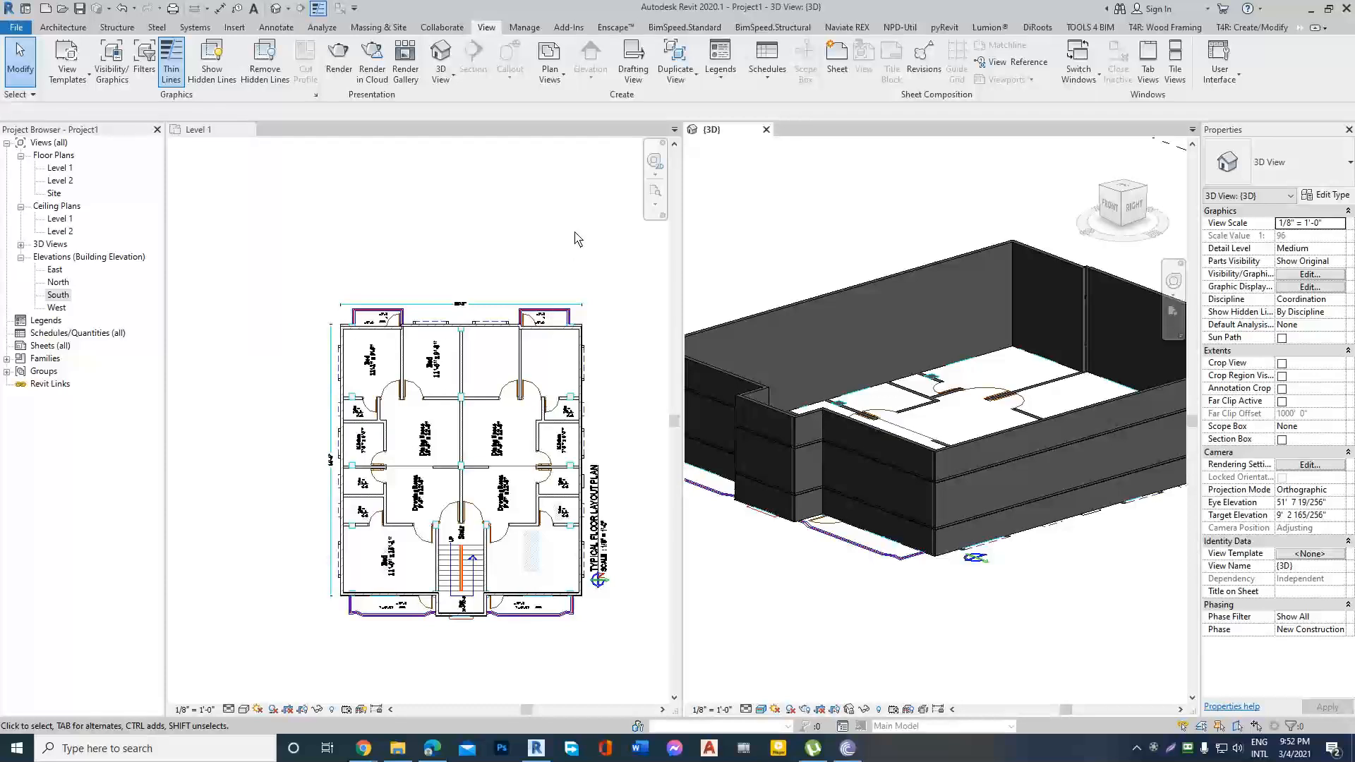
# Compare the exterior walls in the Level 1 plan with the same walls in the 3D view.
pyautogui.scroll(3, 560, 307)
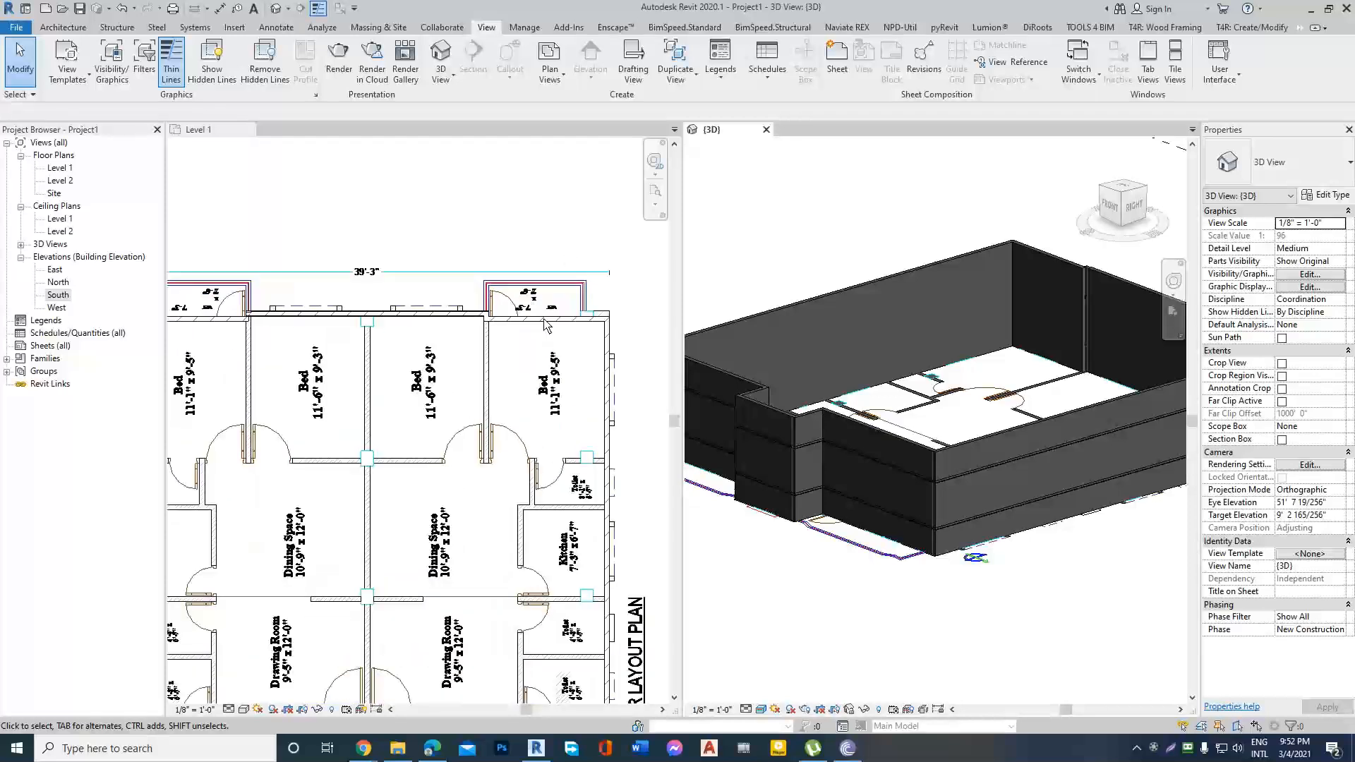
pyautogui.click(551, 323)
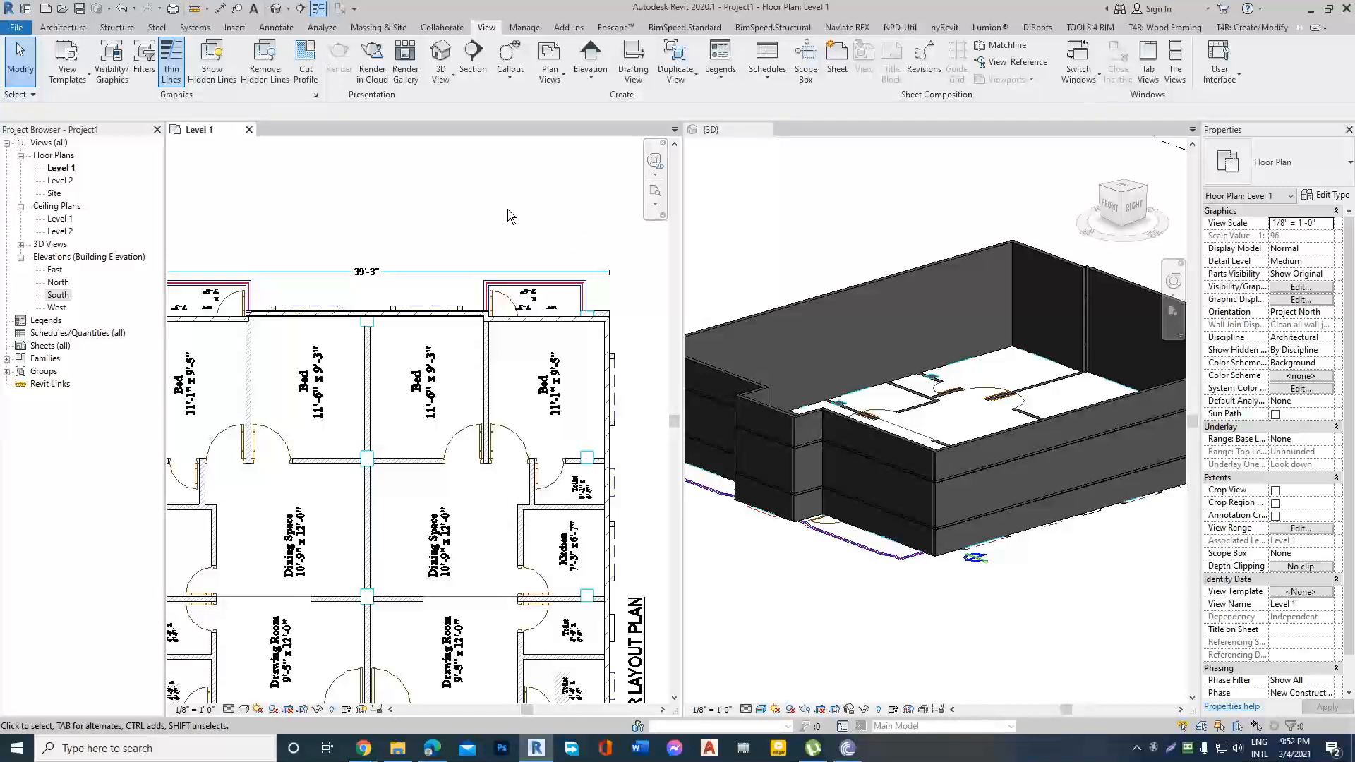
pyautogui.scroll(-3, 544, 226)
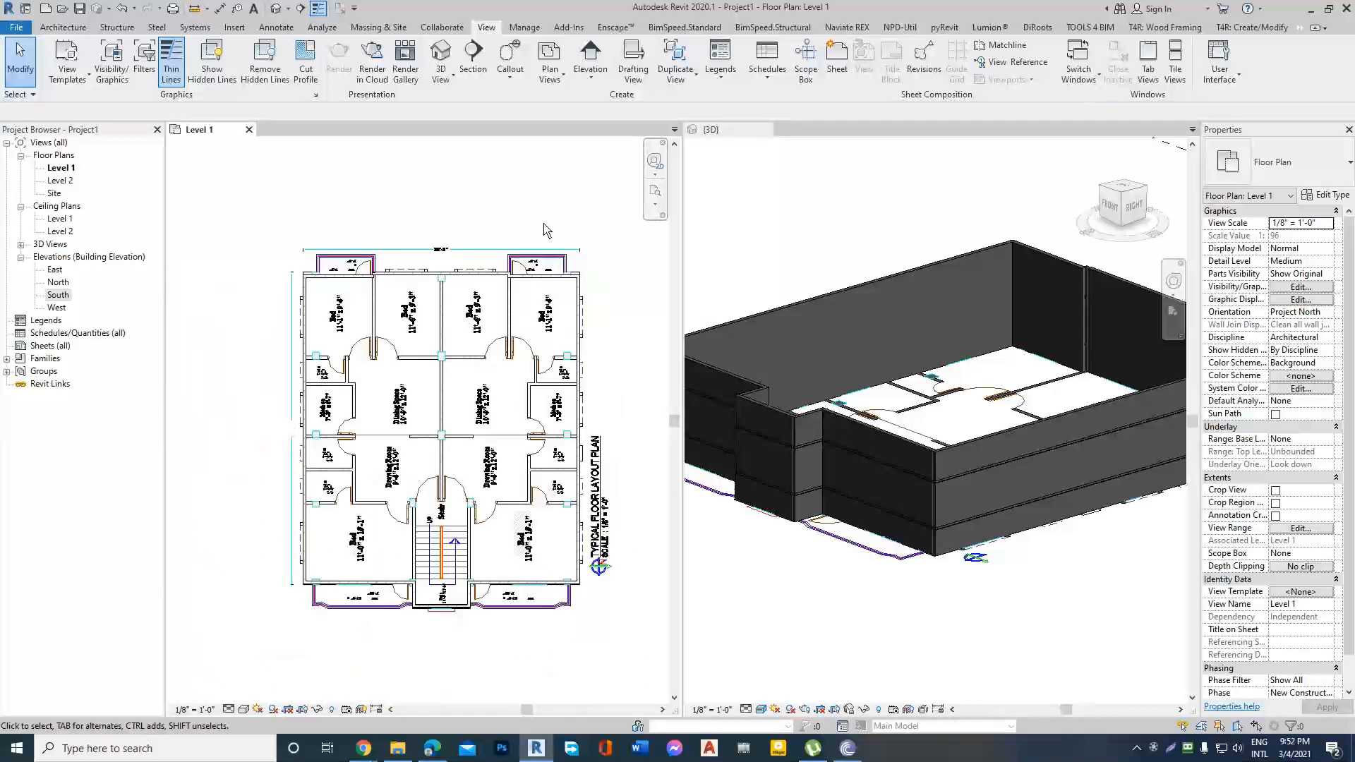
pyautogui.scroll(-3, 748, 359)
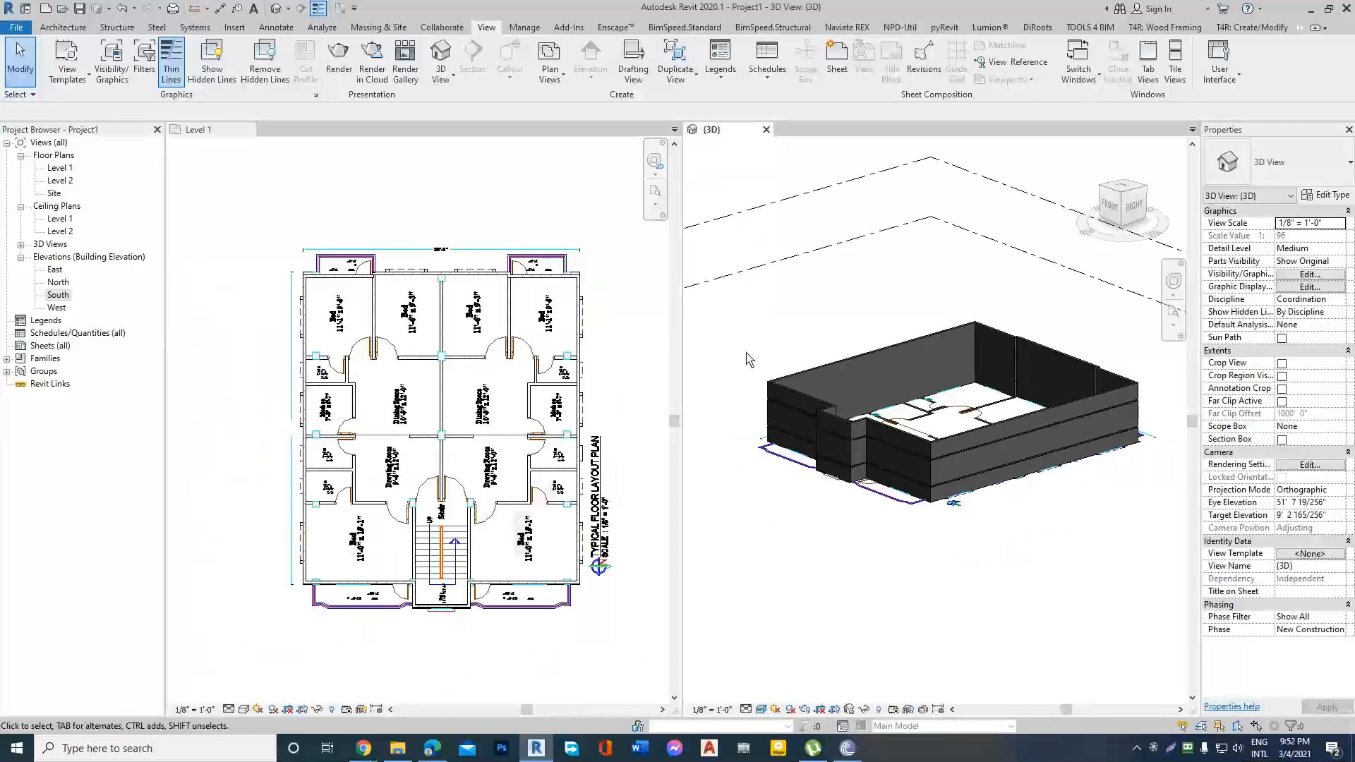
pyautogui.scroll(2, 552, 459)
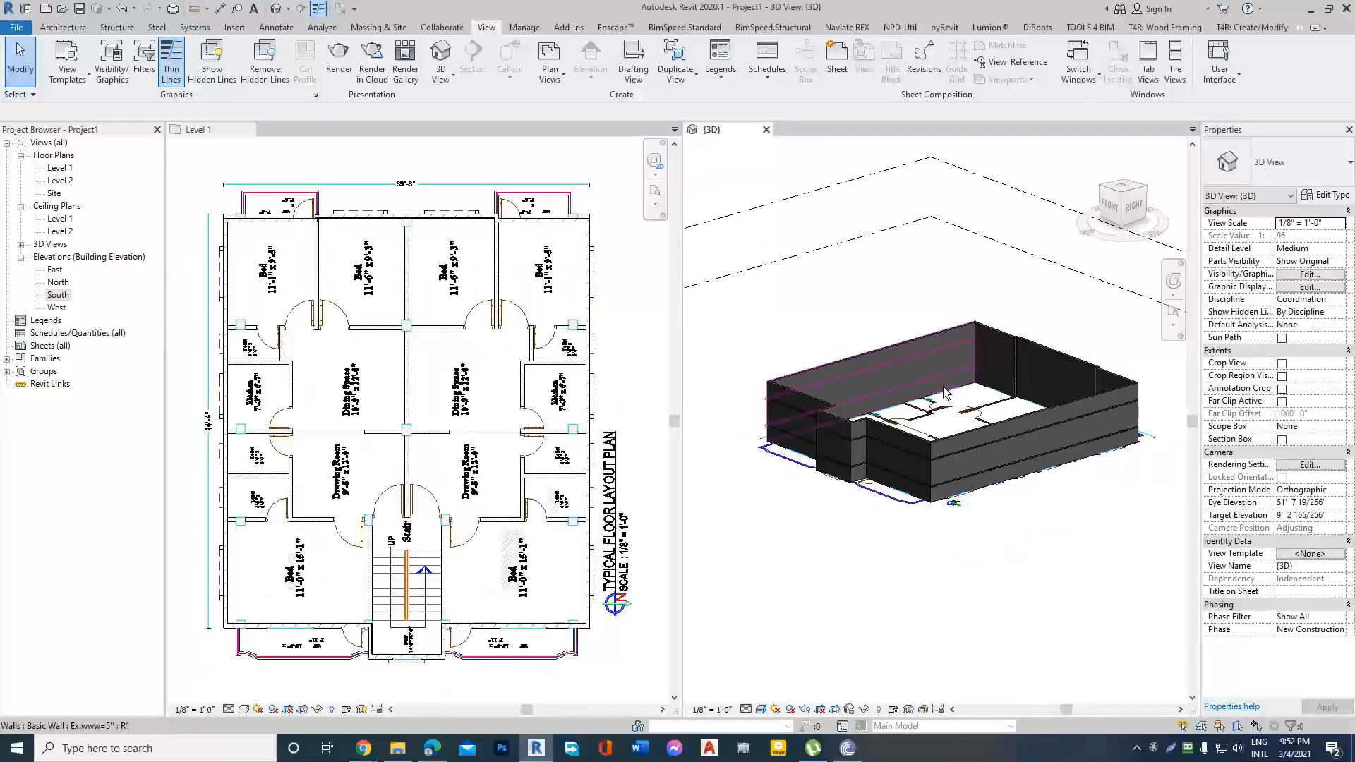
pyautogui.scroll(1, 930, 524)
pyautogui.scroll(2, 930, 523)
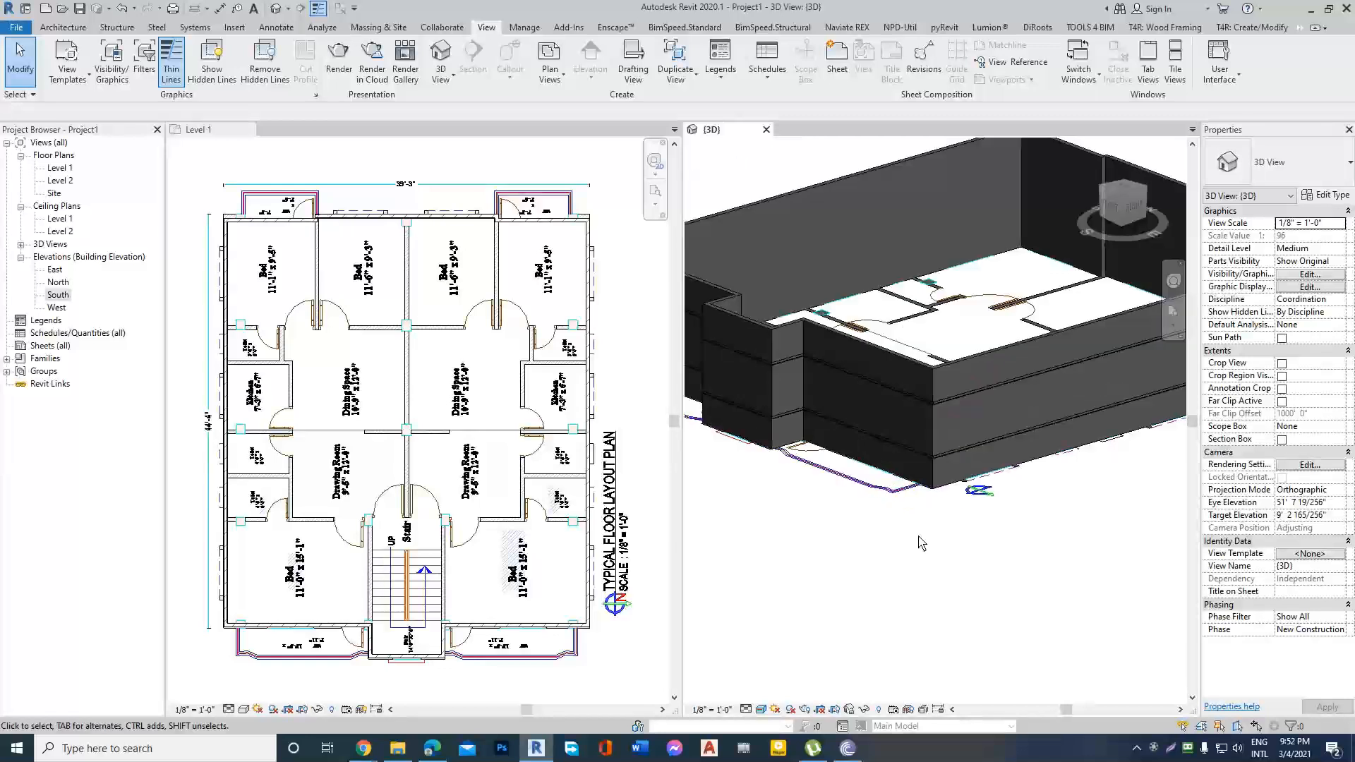
pyautogui.scroll(-2, 914, 546)
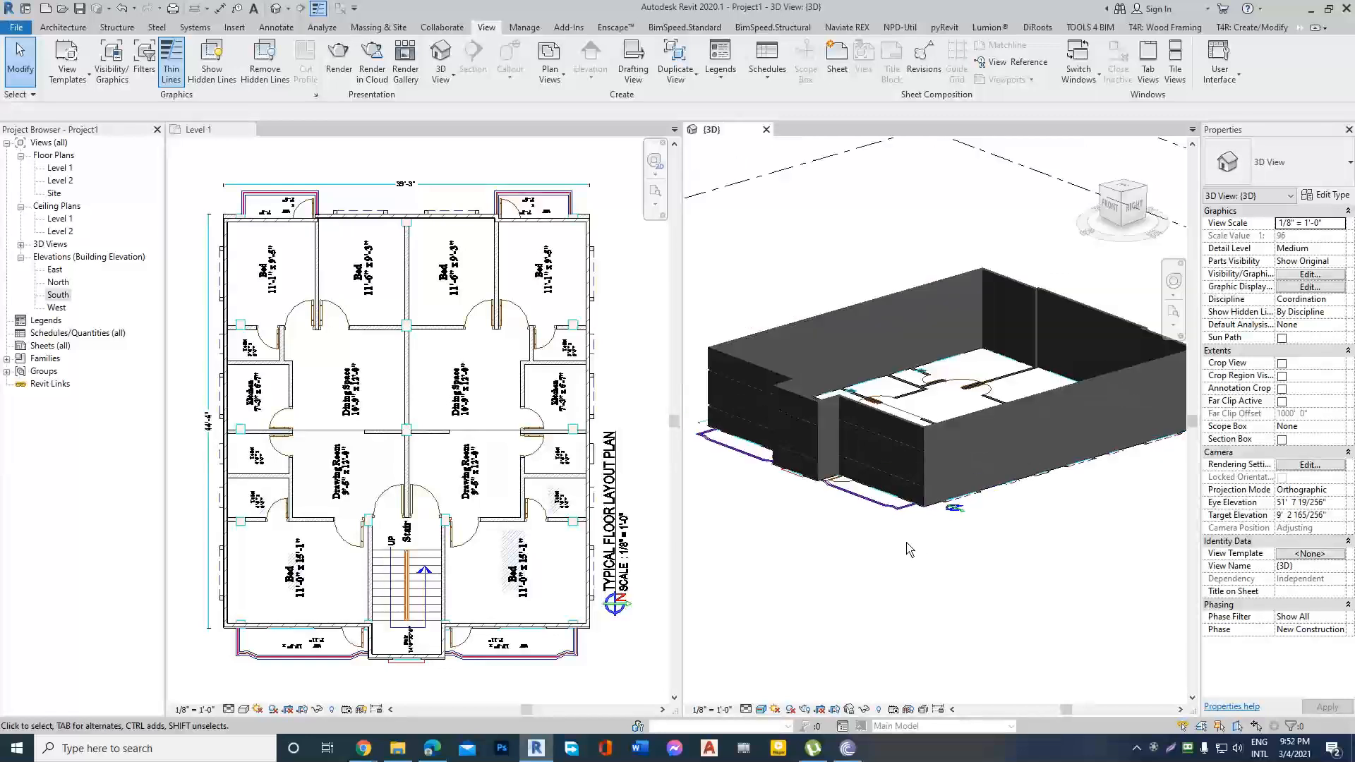
# Place a horizontal wall reveal about 4' 6" above Level 1 on the two exterior walls meeting at the front-right corner.
pyautogui.click(930, 465)
pyautogui.click(62, 27)
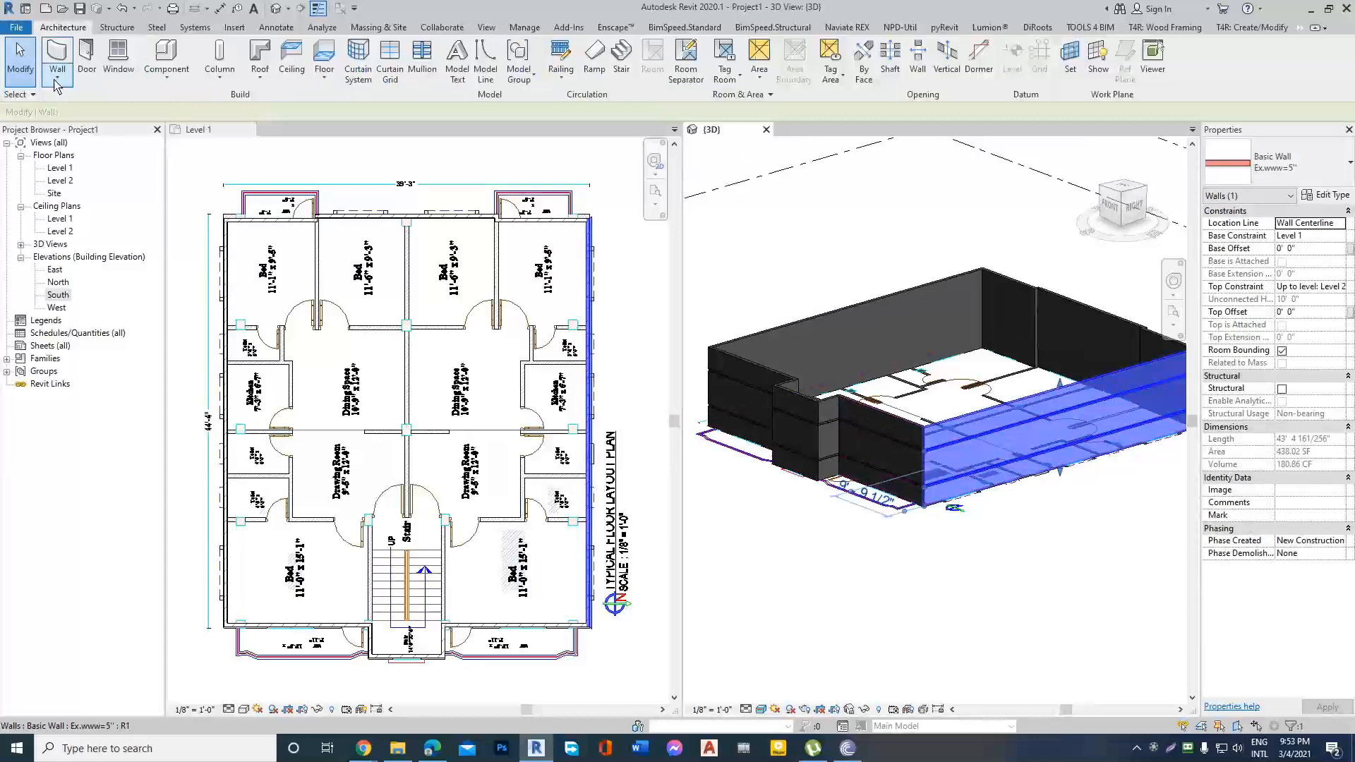
pyautogui.click(61, 82)
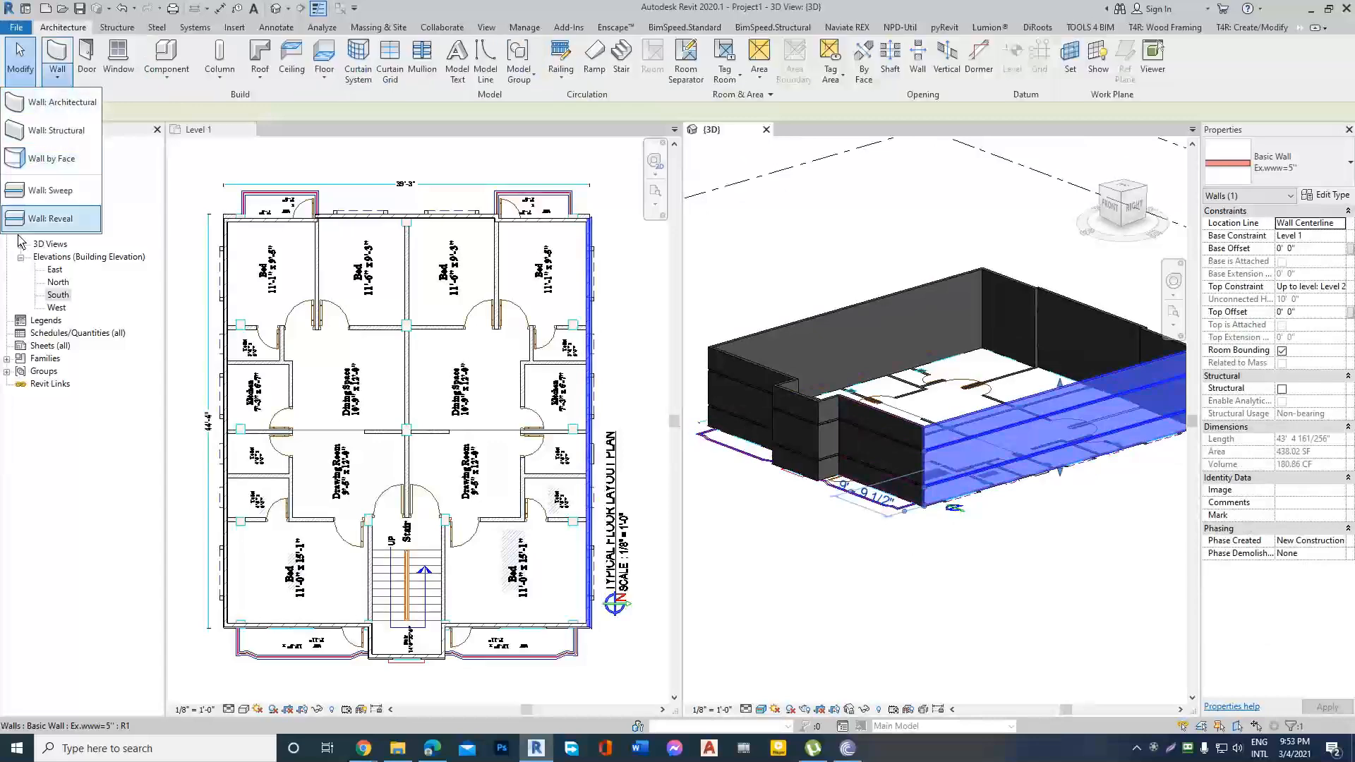
pyautogui.click(55, 221)
pyautogui.scroll(4, 954, 442)
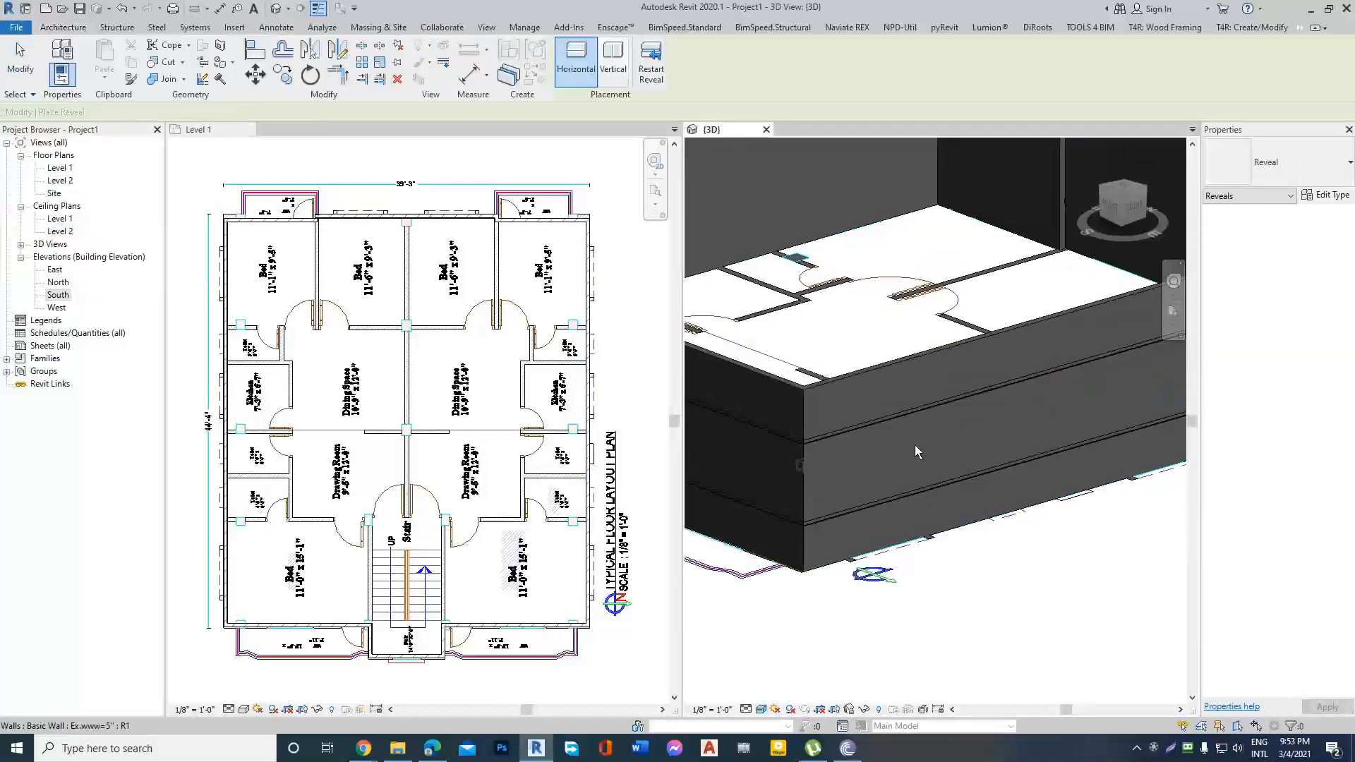
pyautogui.scroll(-3, 824, 481)
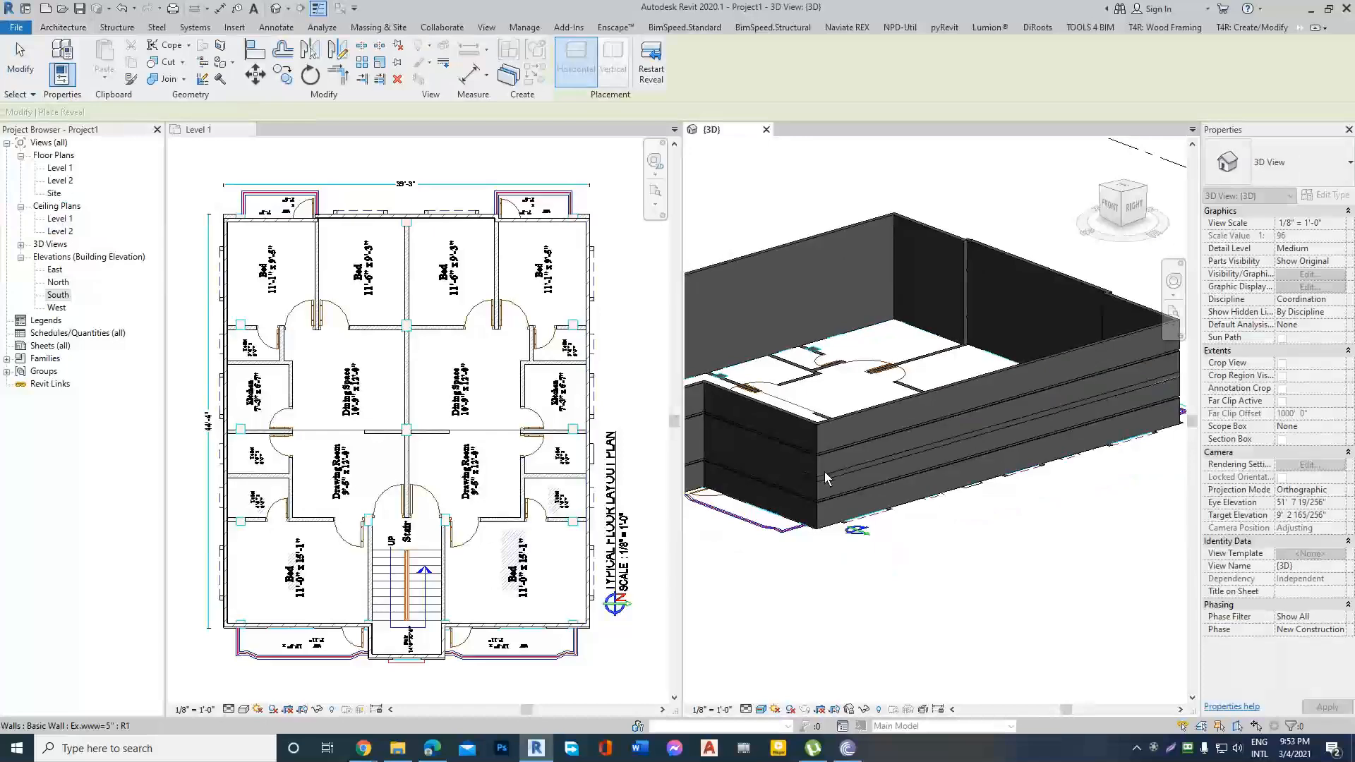
pyautogui.scroll(4, 825, 473)
pyautogui.press('Escape')
# Change the placed reveal's type profile to Reveal-Brick Course : 2 Bricks.
pyautogui.scroll(3, 786, 466)
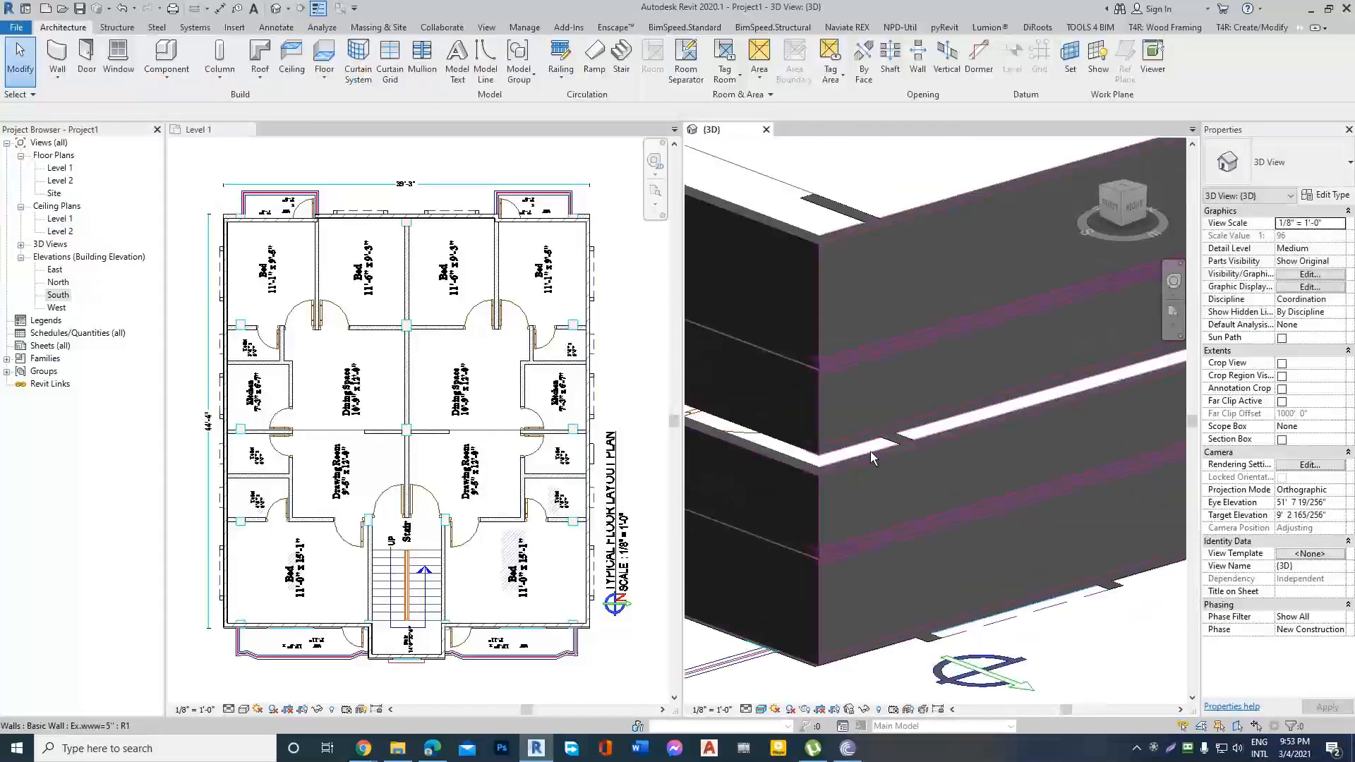
pyautogui.click(833, 457)
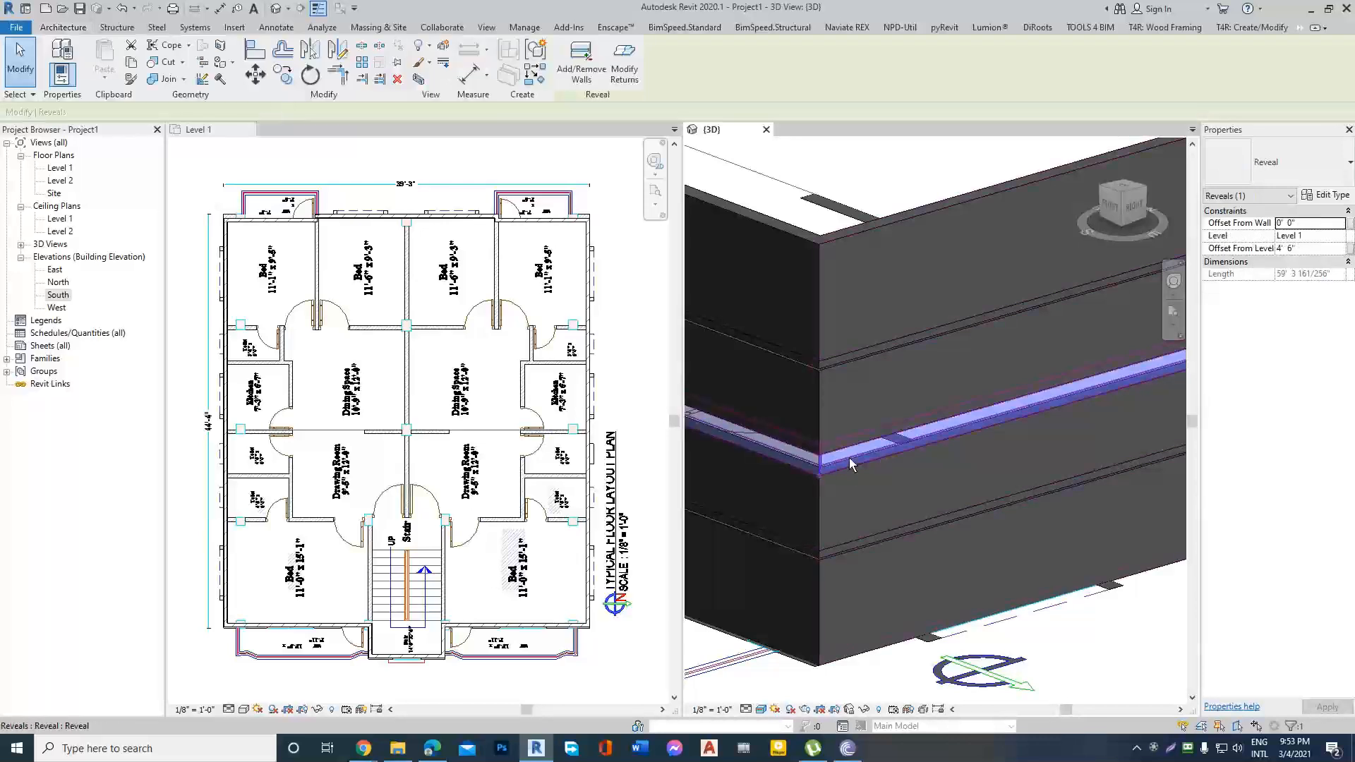
pyautogui.scroll(-2, 862, 468)
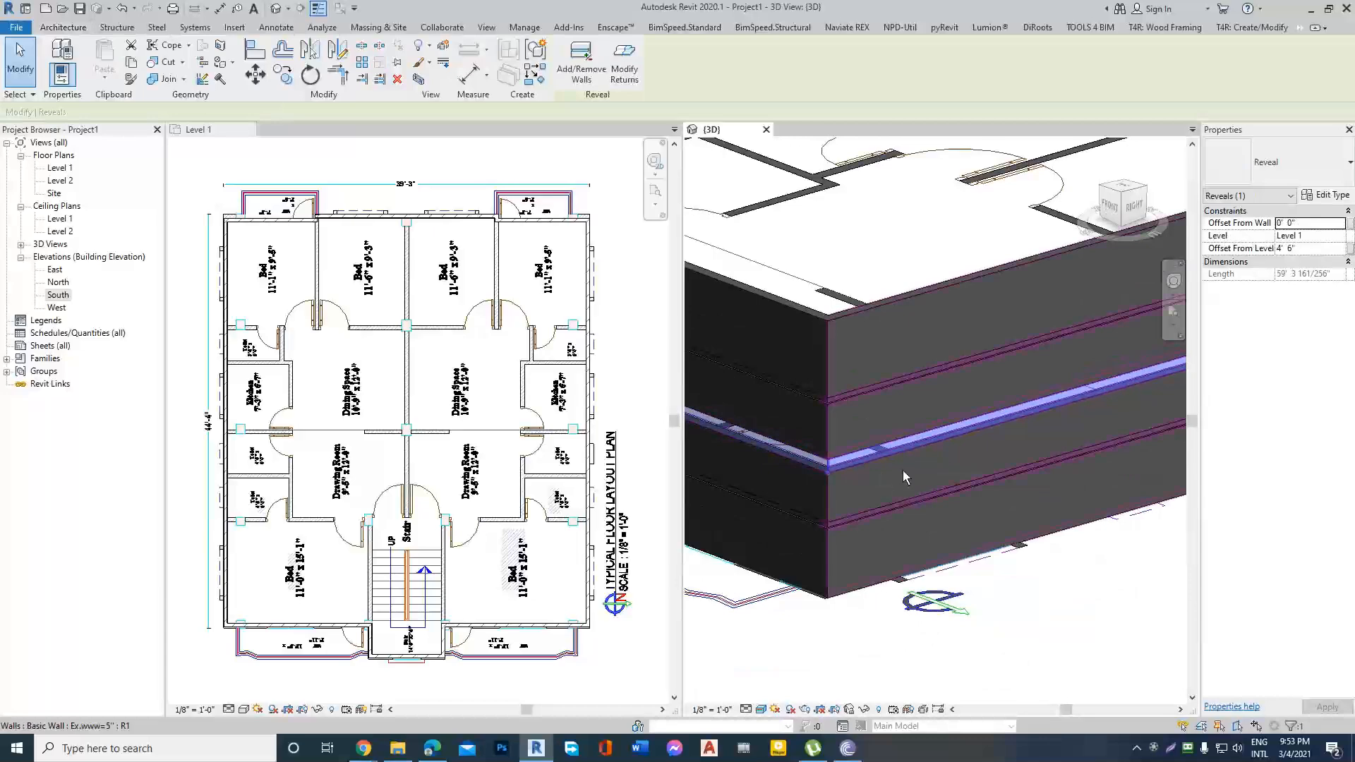
pyautogui.click(1342, 195)
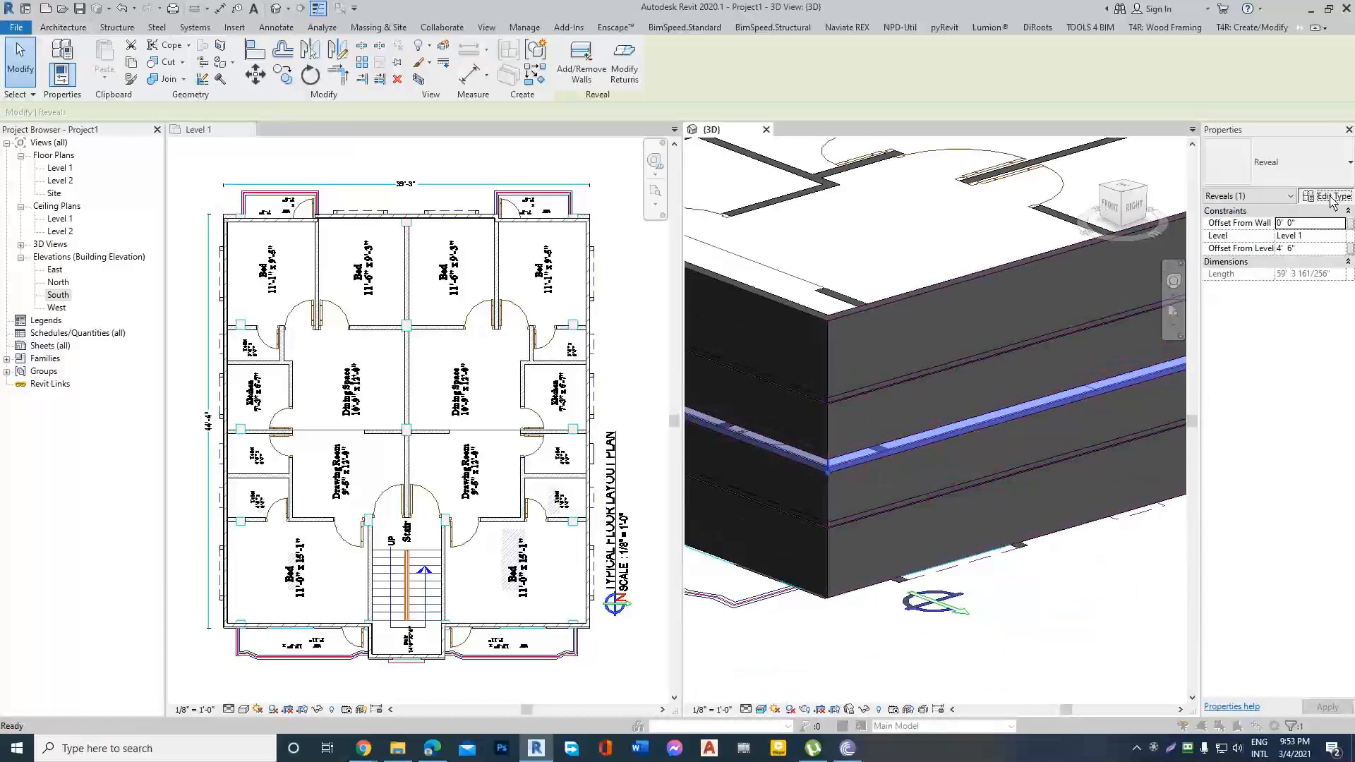
pyautogui.click(1168, 259)
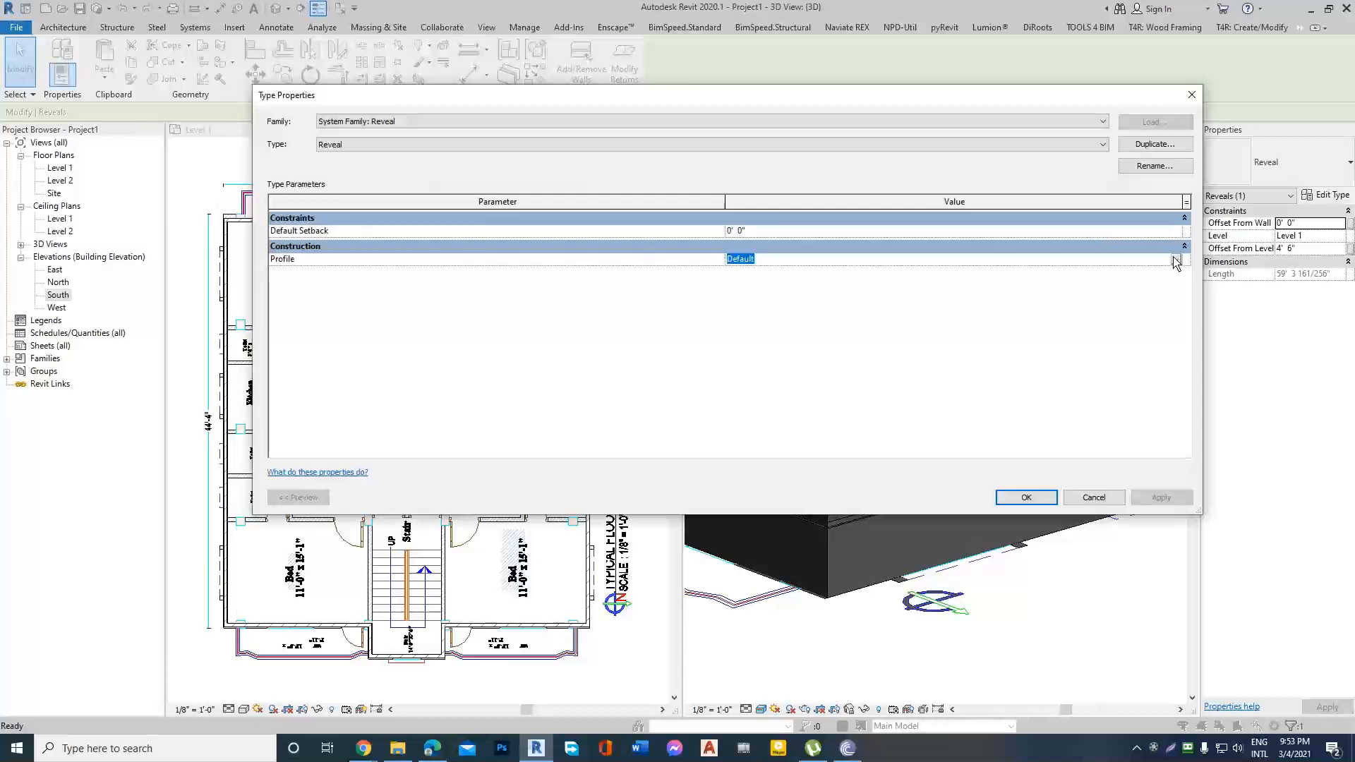
pyautogui.click(1175, 259)
pyautogui.click(821, 304)
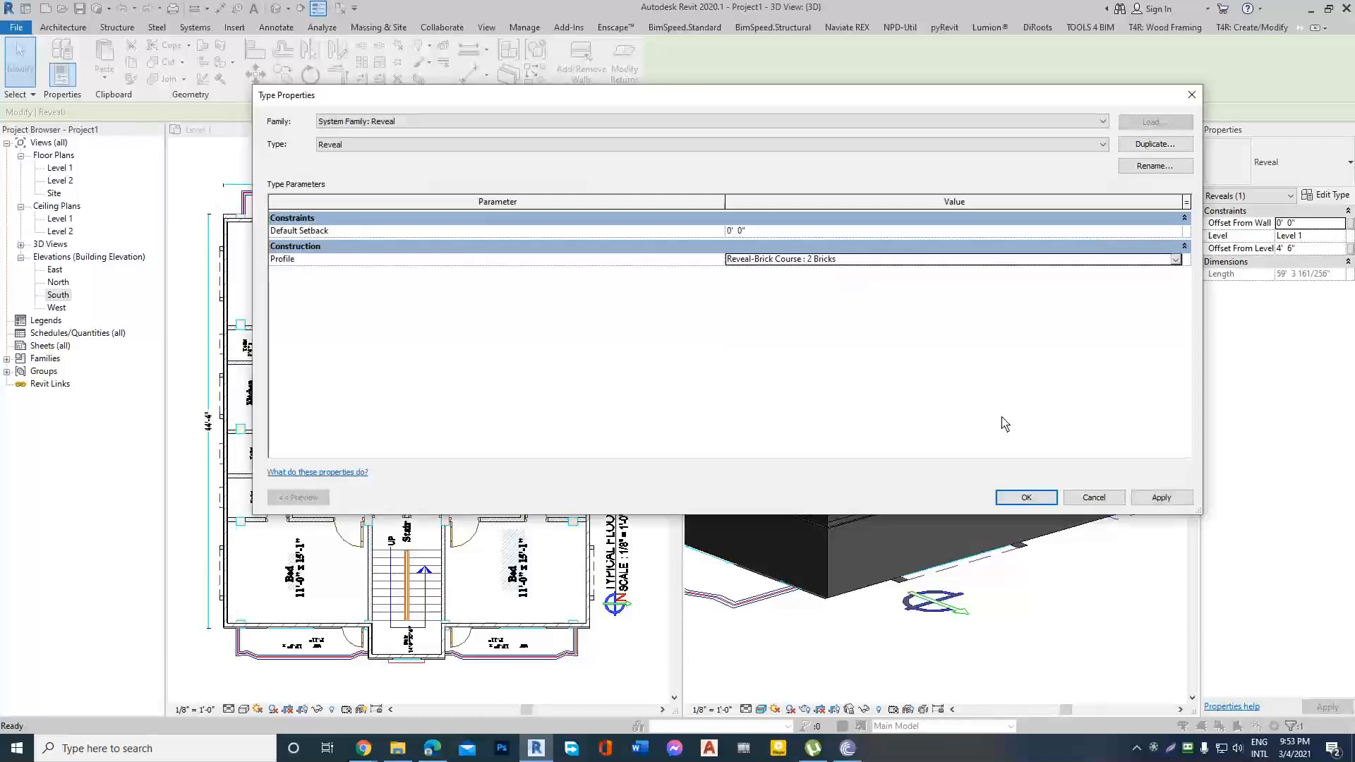
pyautogui.click(1027, 497)
pyautogui.press('Escape')
pyautogui.scroll(5, 865, 468)
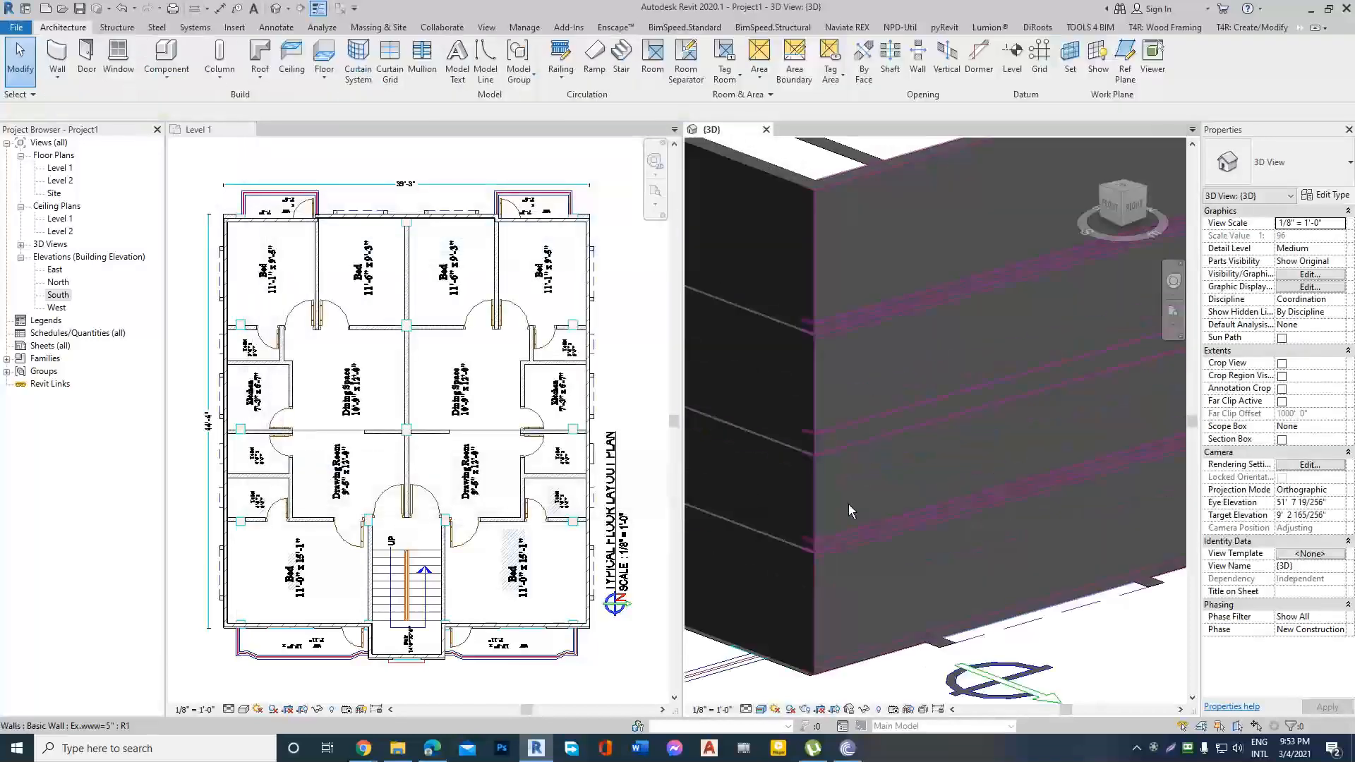
pyautogui.scroll(-5, 927, 410)
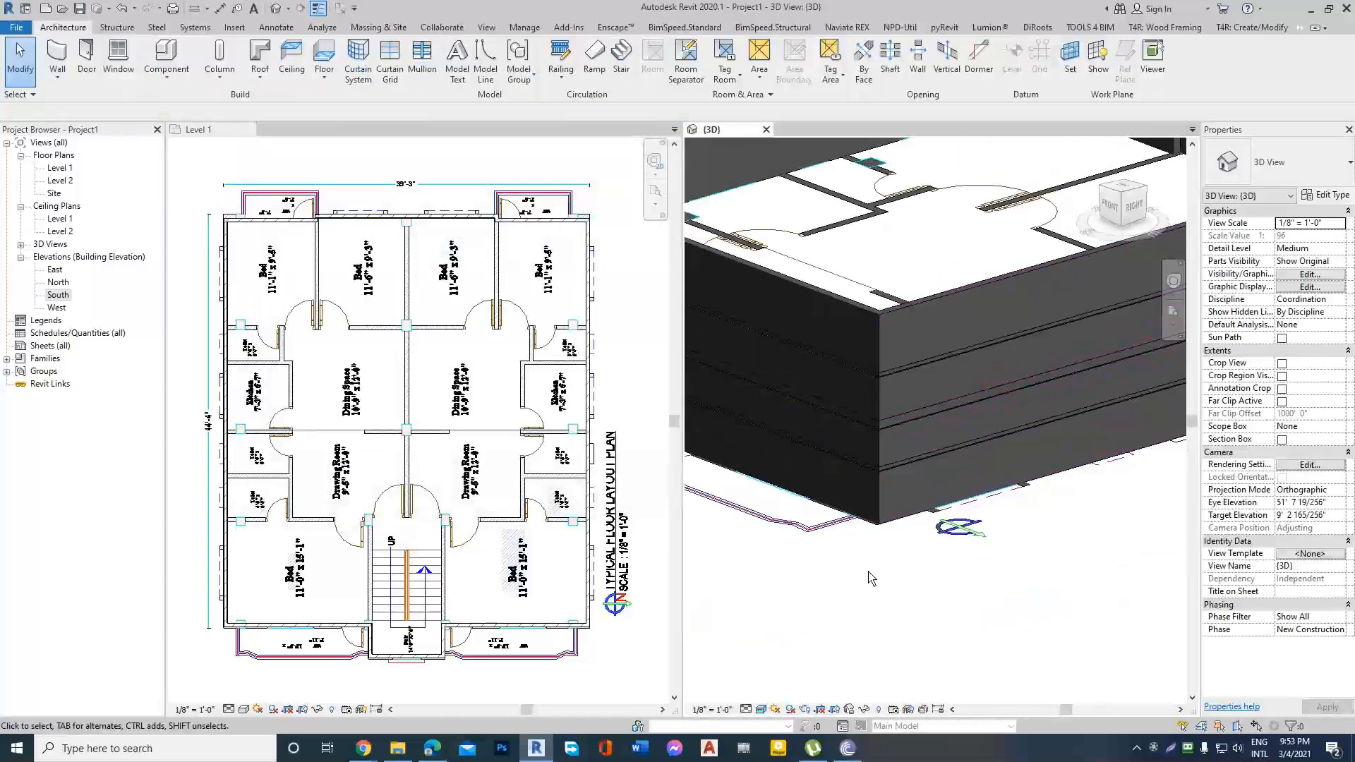
# Try to place another horizontal wall reveal on the right exterior side wall.
pyautogui.click(65, 82)
pyautogui.click(705, 627)
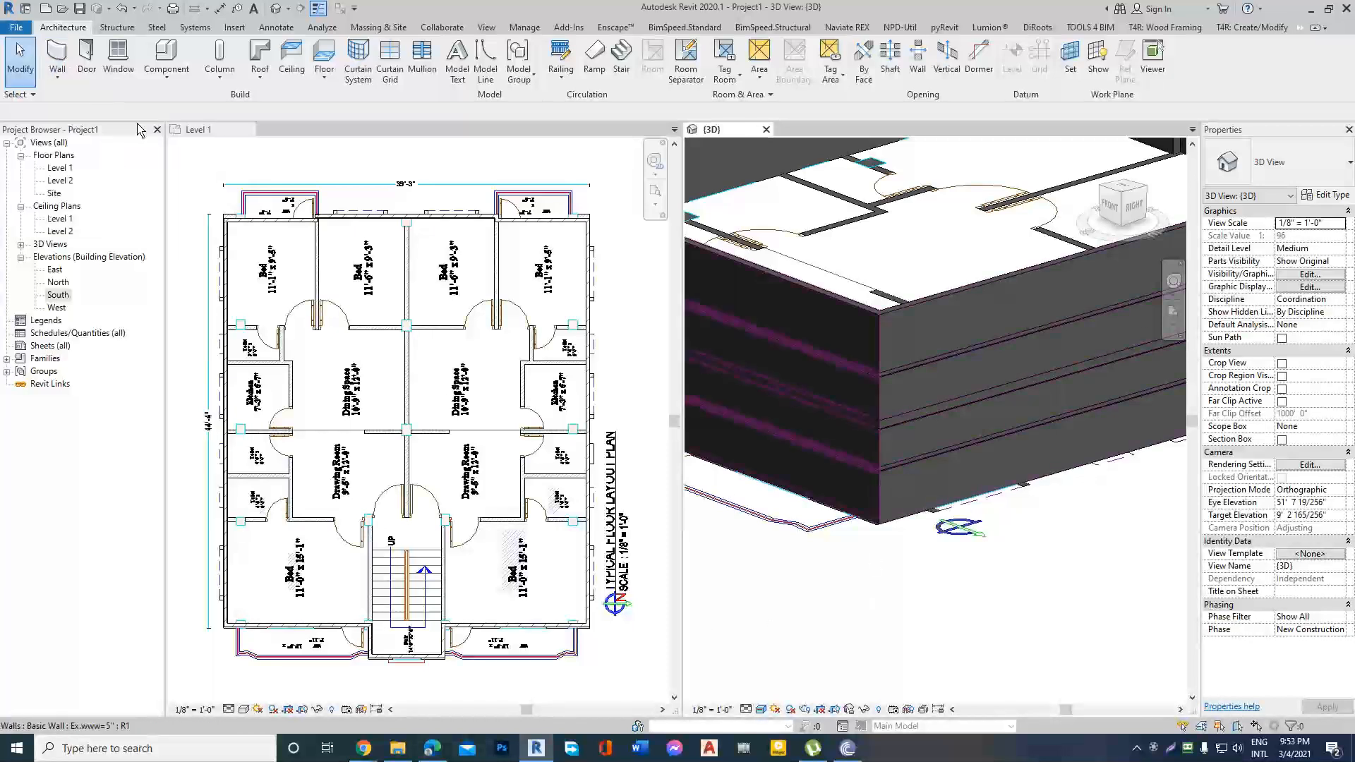
pyautogui.click(57, 77)
pyautogui.click(58, 110)
pyautogui.press('Escape')
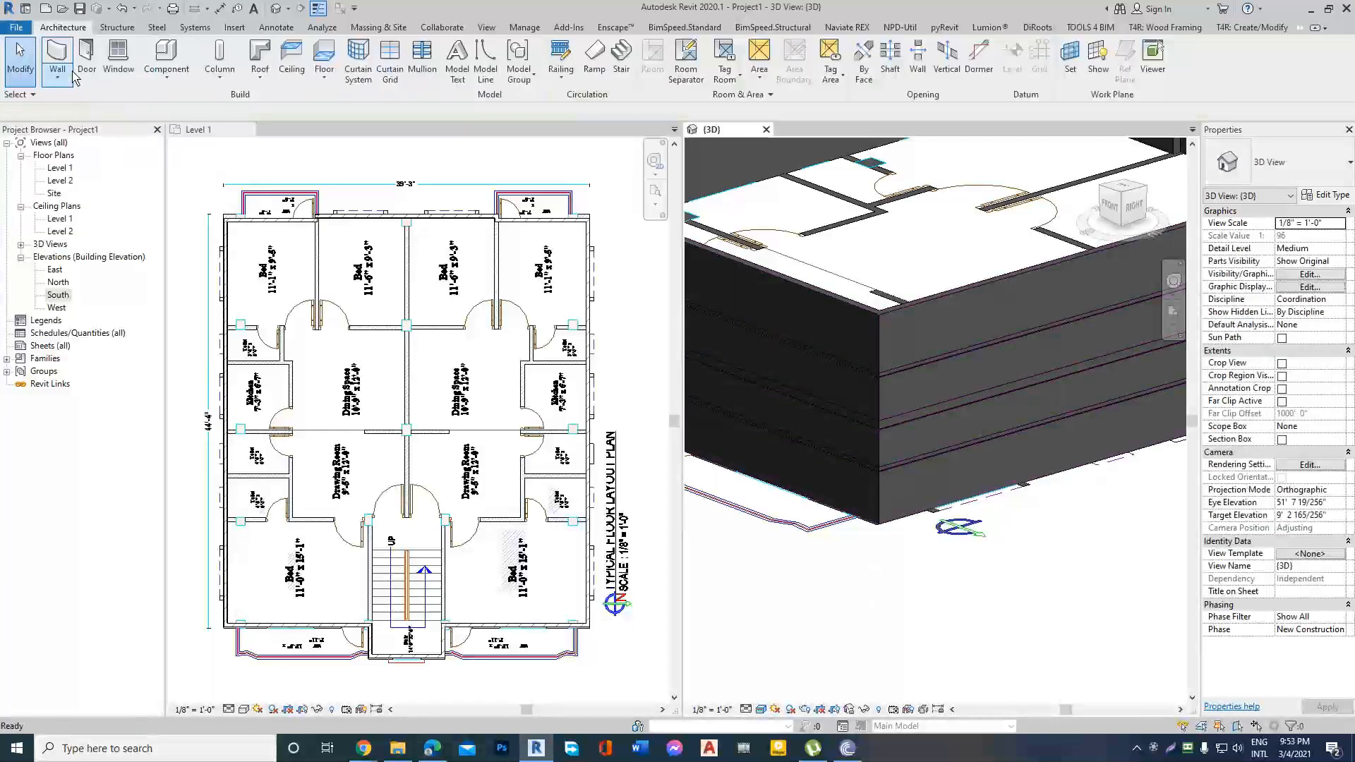
pyautogui.click(57, 76)
pyautogui.click(51, 220)
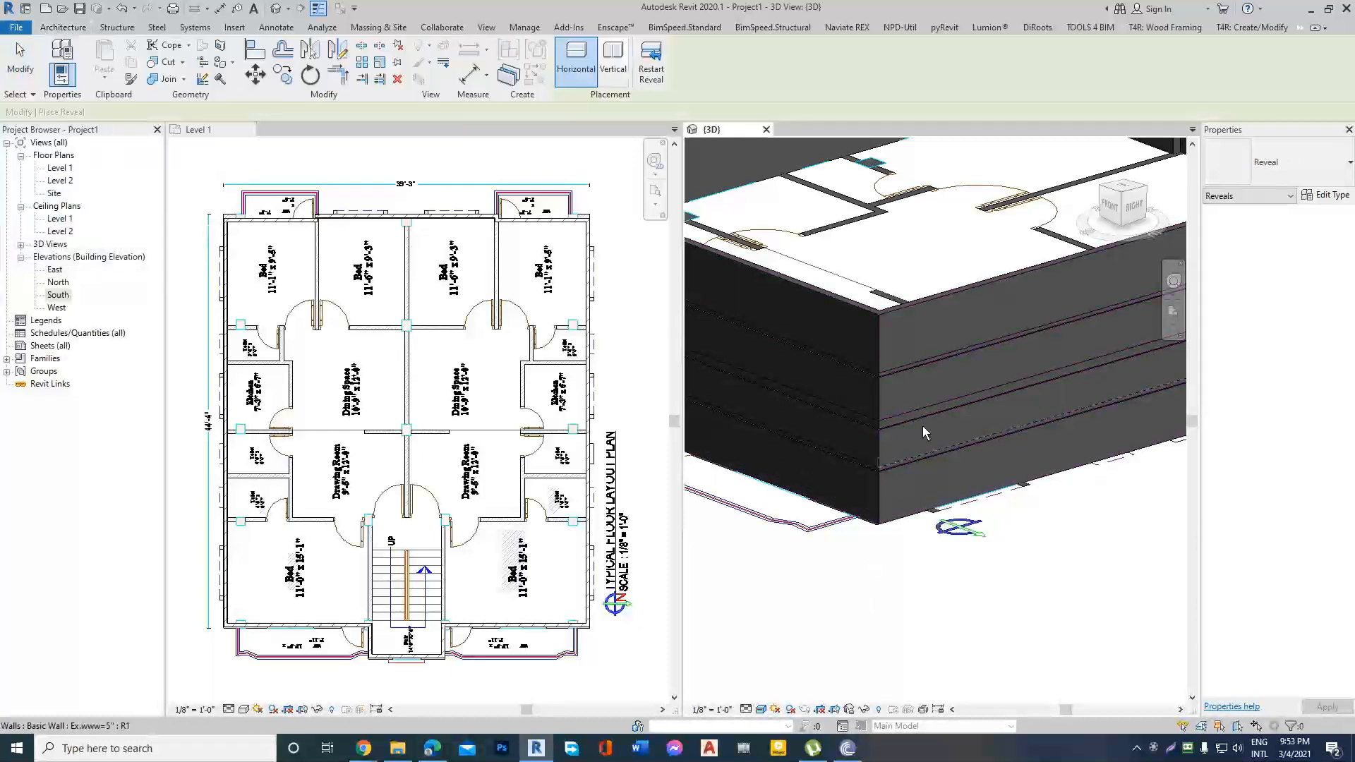
pyautogui.click(927, 424)
pyautogui.press('Escape')
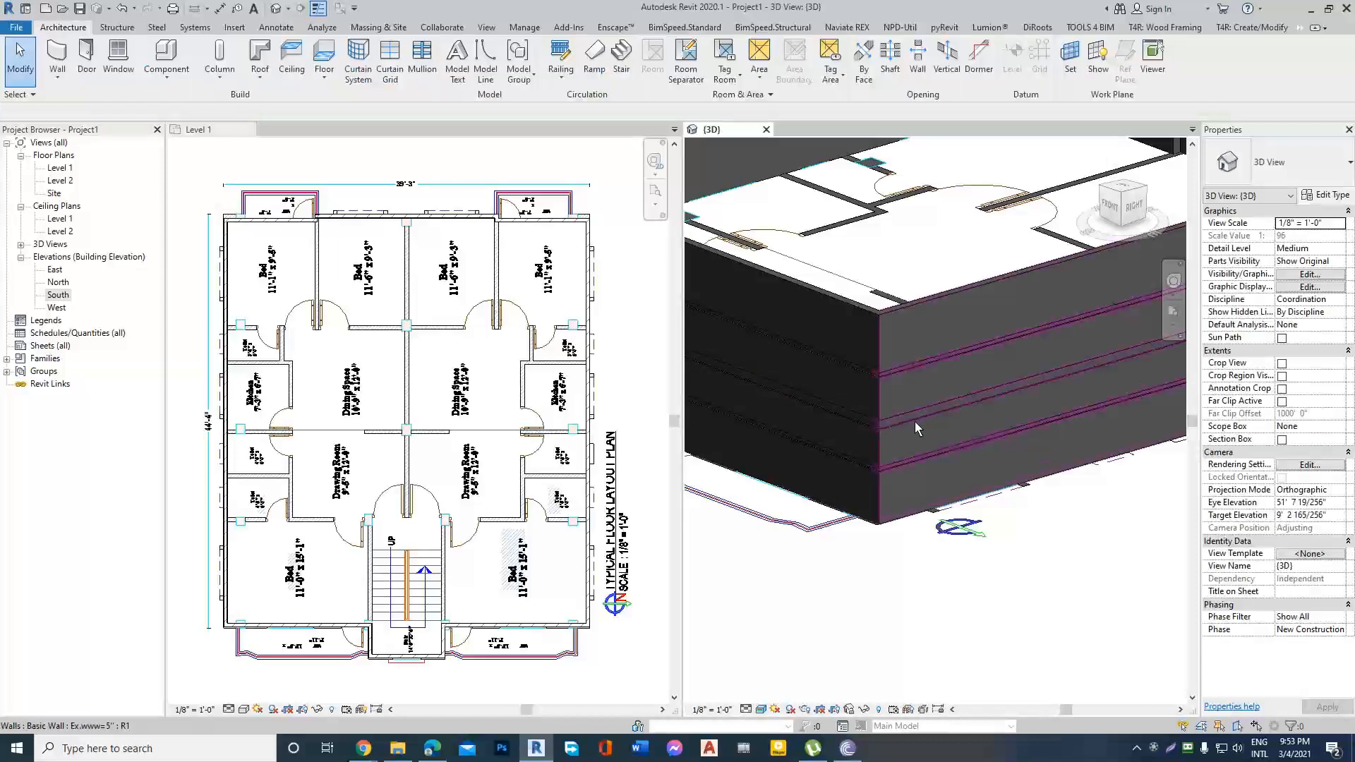
pyautogui.keyDown('shift'); pyautogui.moveTo(900, 439); pyautogui.dragTo(922, 444, button='middle'); pyautogui.keyUp('shift')
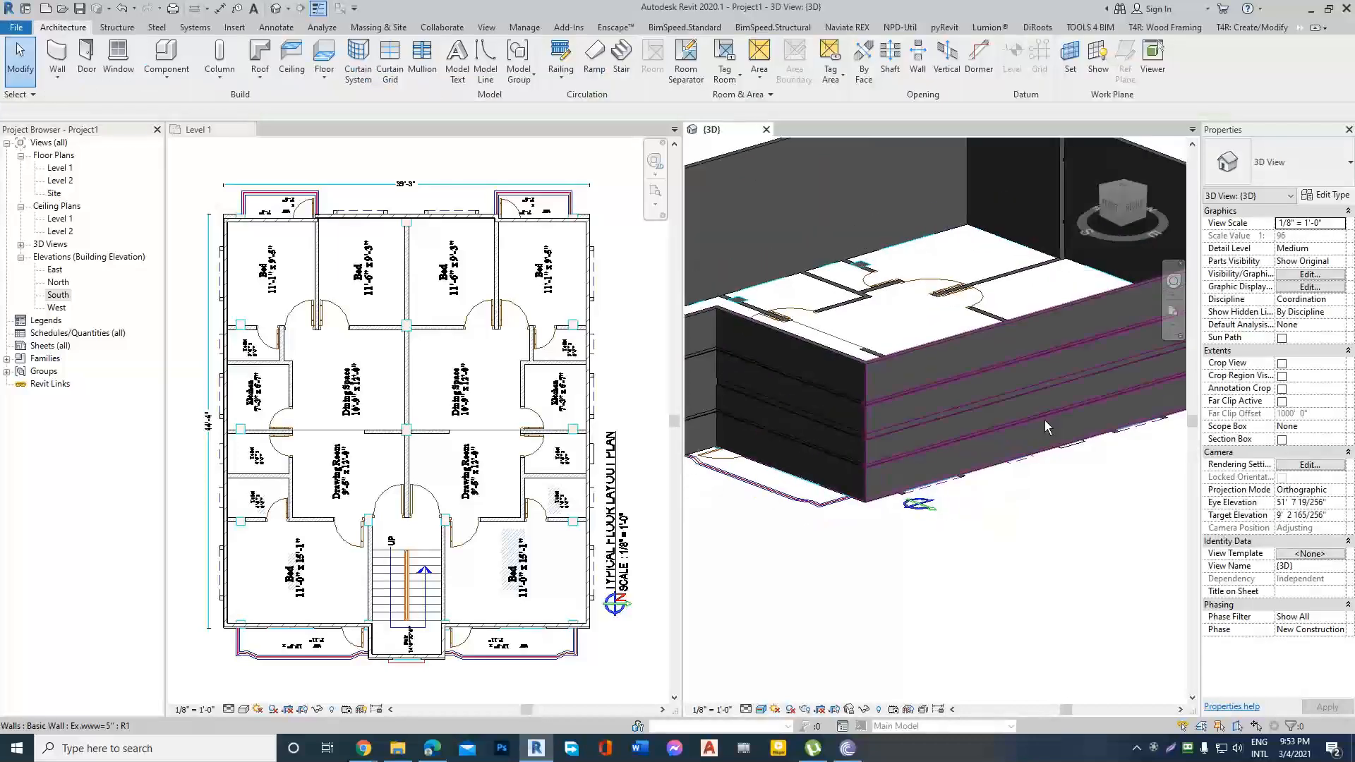
pyautogui.scroll(2, 1044, 421)
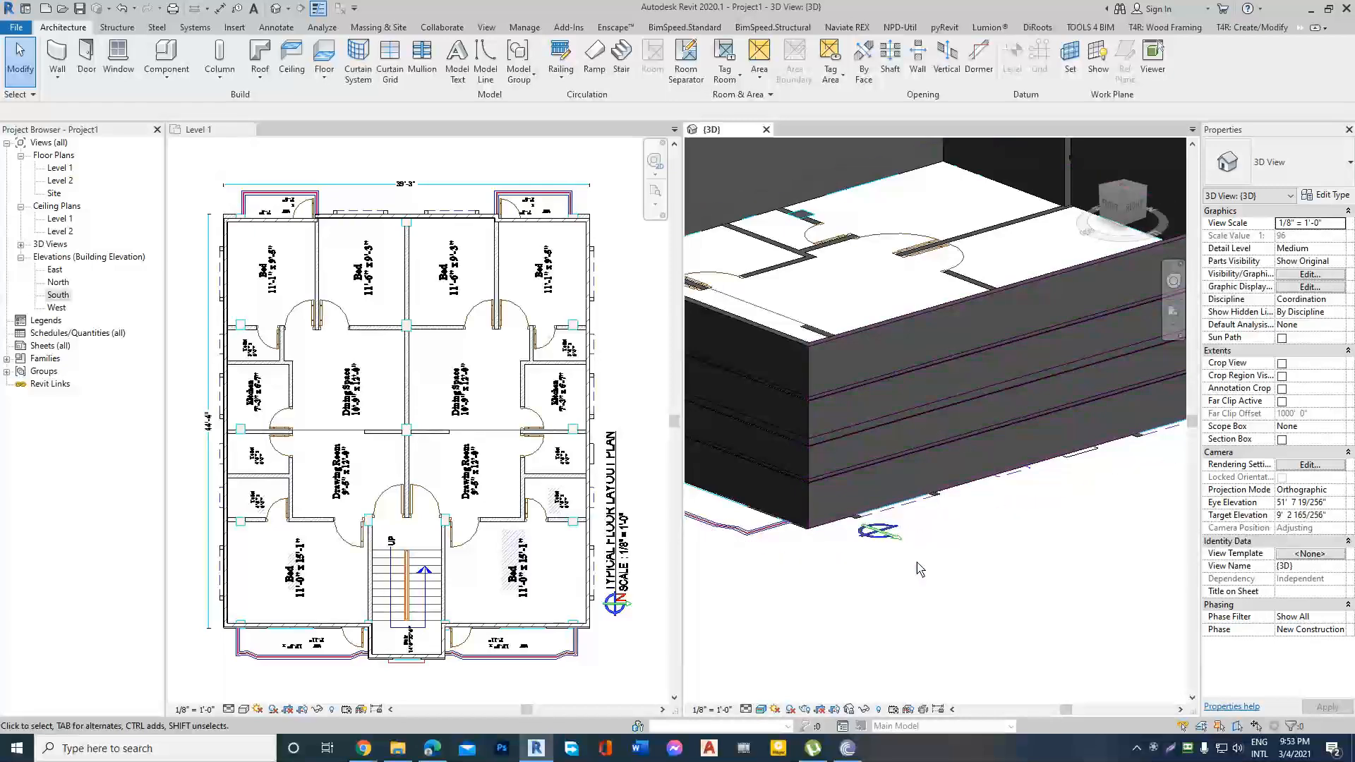
# Switch to the Google Meet call in Chrome, admit the waiting participant, and return to Revit.
pyautogui.moveTo(363, 749)
pyautogui.click(286, 685)
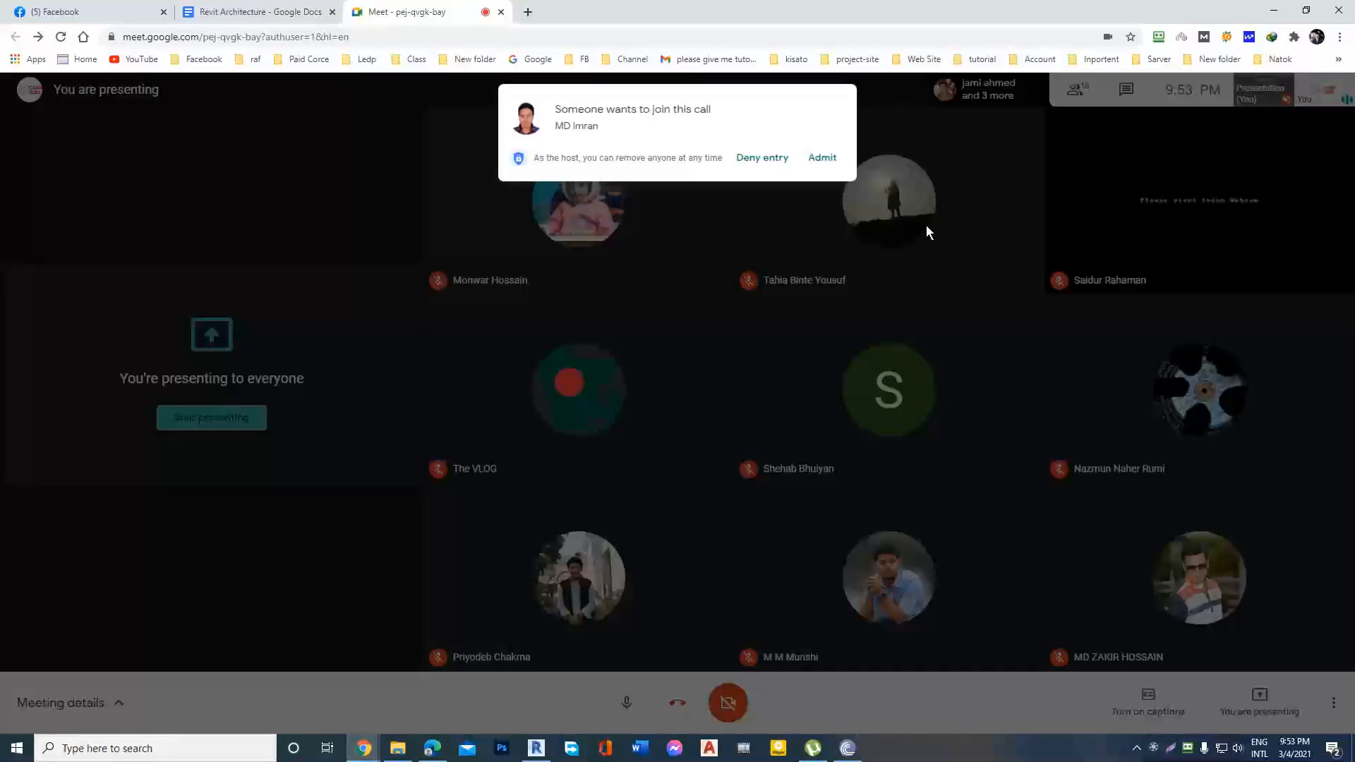
pyautogui.click(822, 158)
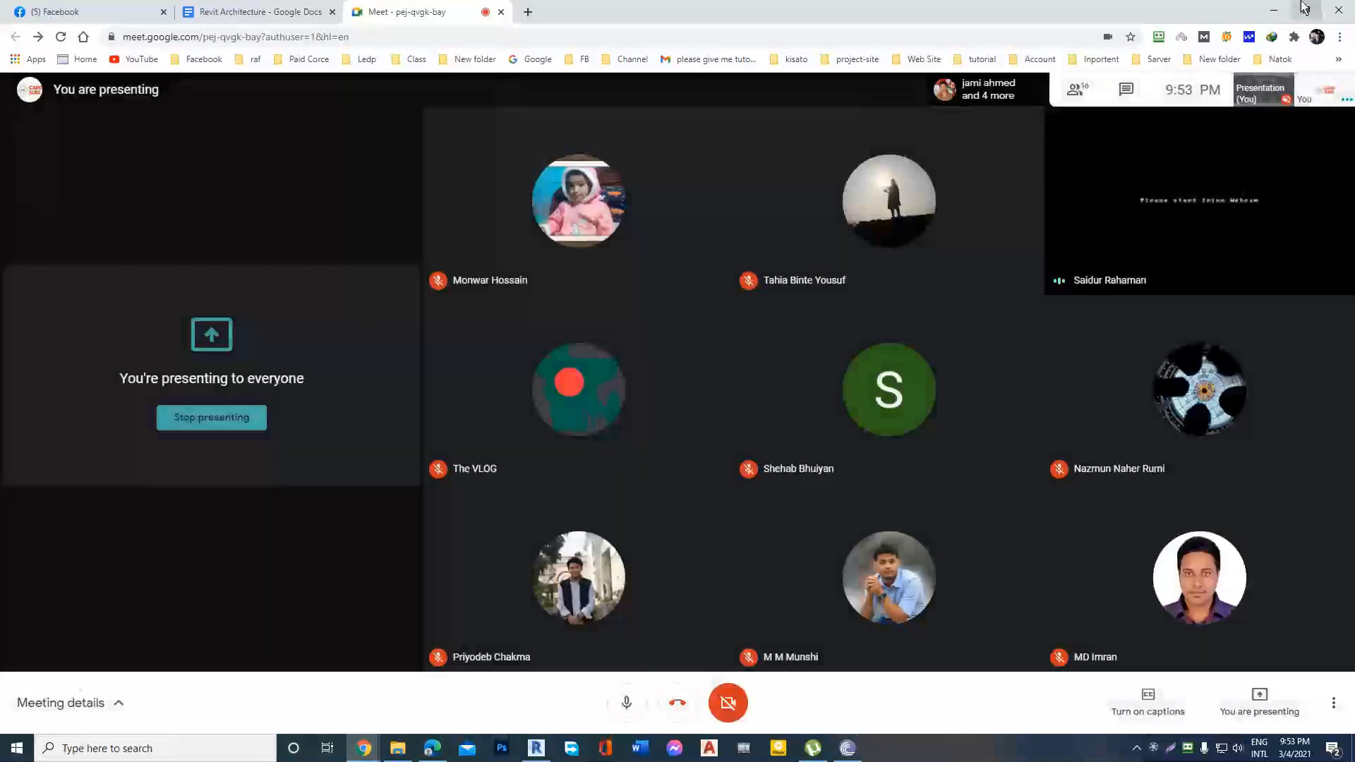
pyautogui.click(1271, 12)
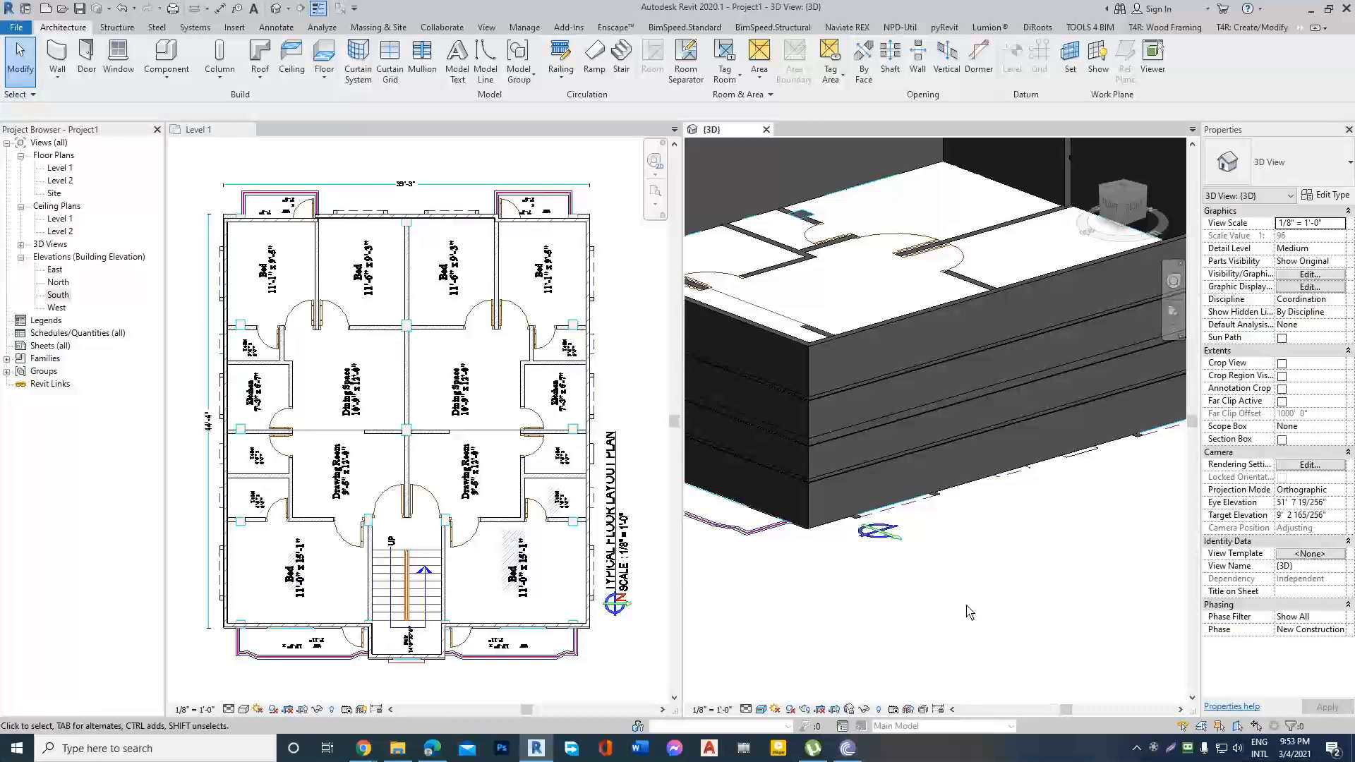
# Review the reveals built into the Ex.www=5" wall type's structure, cancel without changes, and compare them with the placed reveal in 3D.
pyautogui.scroll(3, 820, 473)
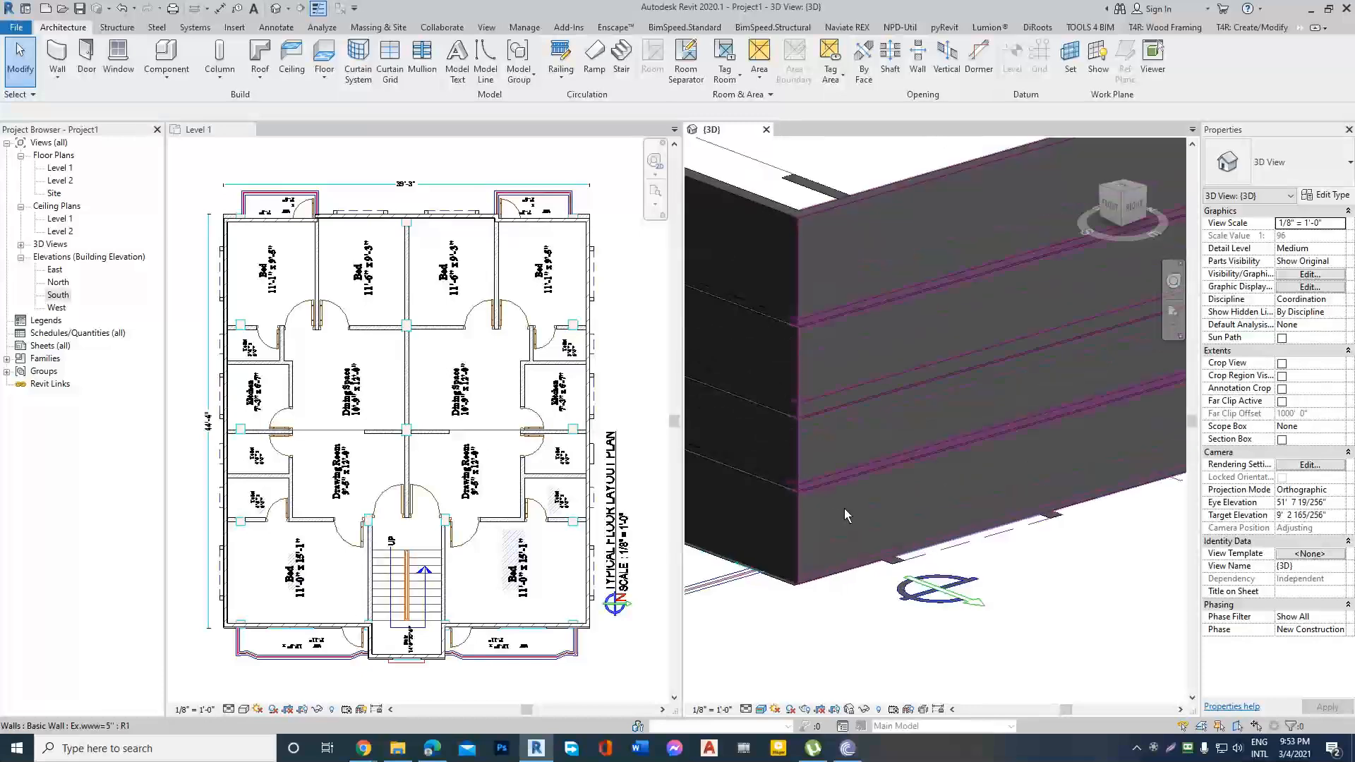
pyautogui.click(844, 509)
pyautogui.click(1330, 198)
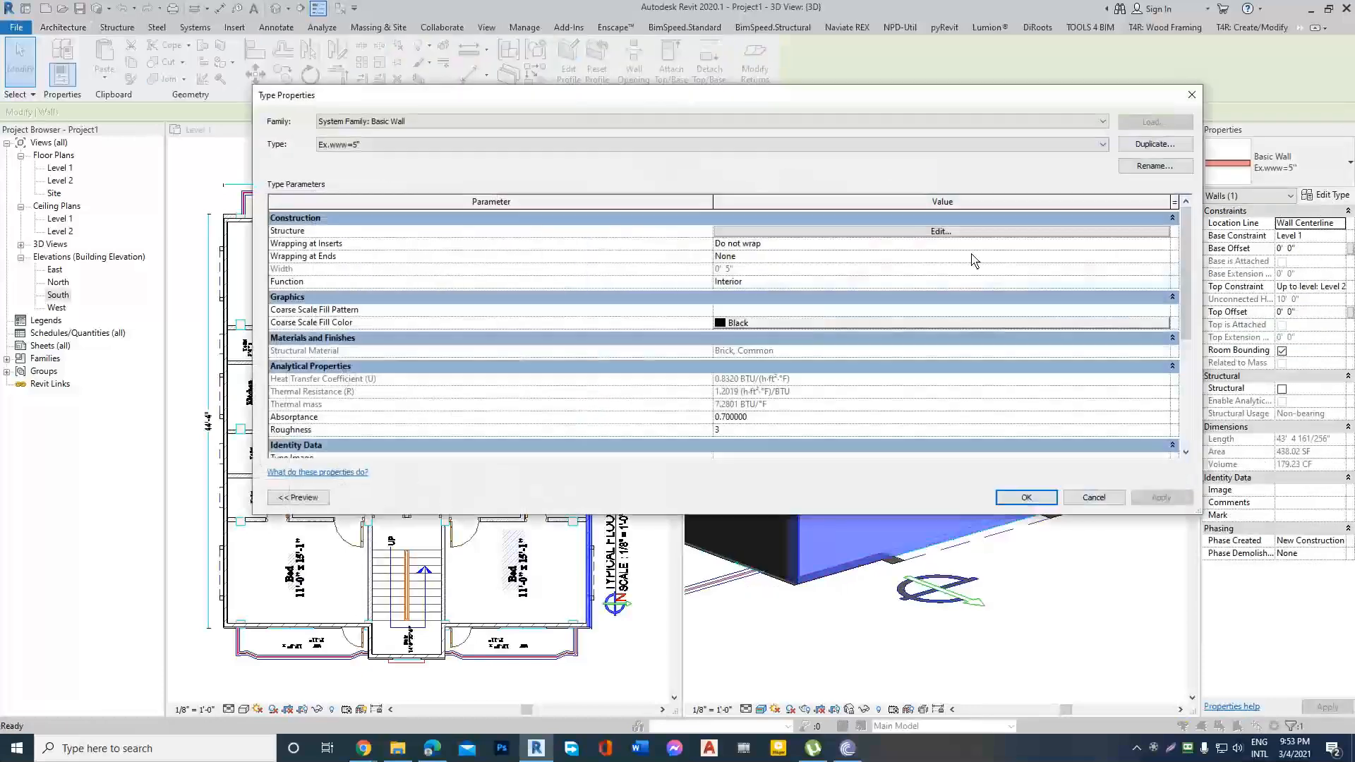
pyautogui.click(939, 236)
pyautogui.click(298, 498)
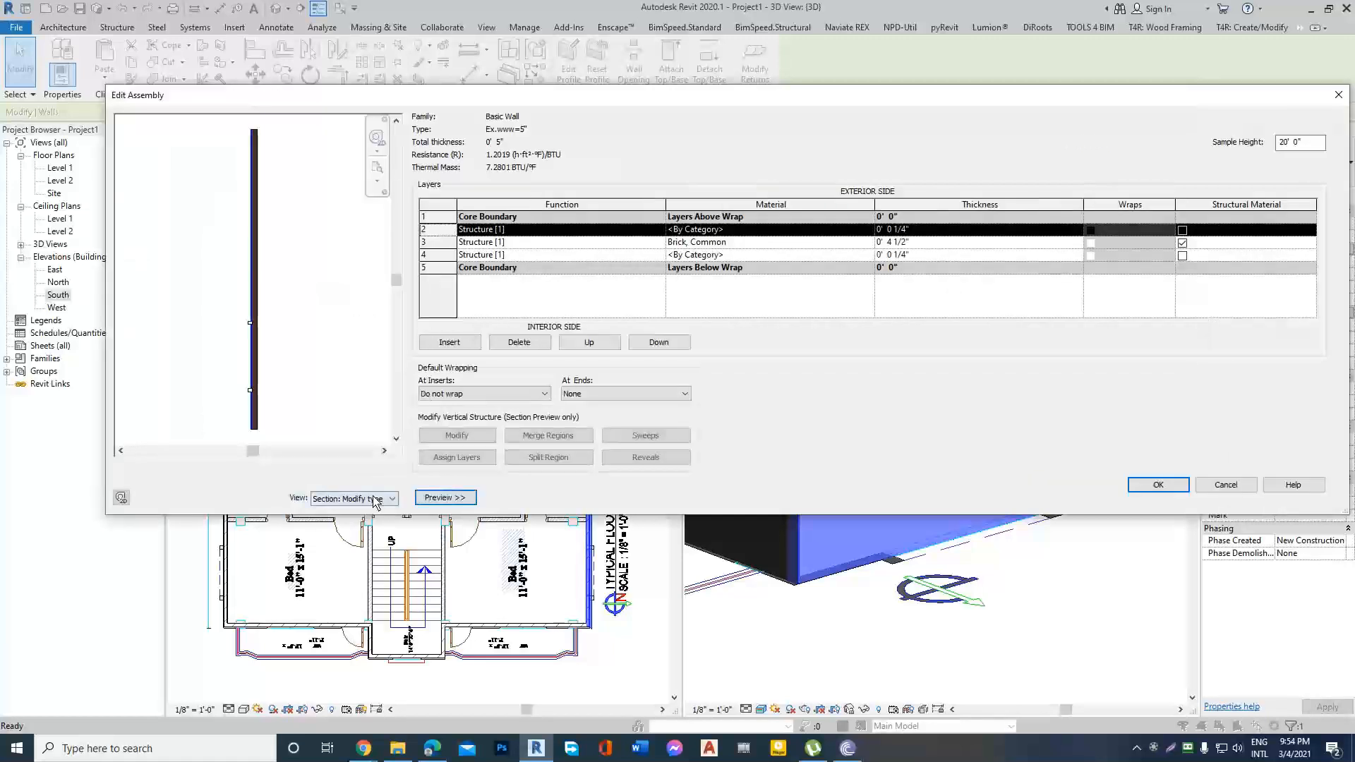
pyautogui.click(639, 457)
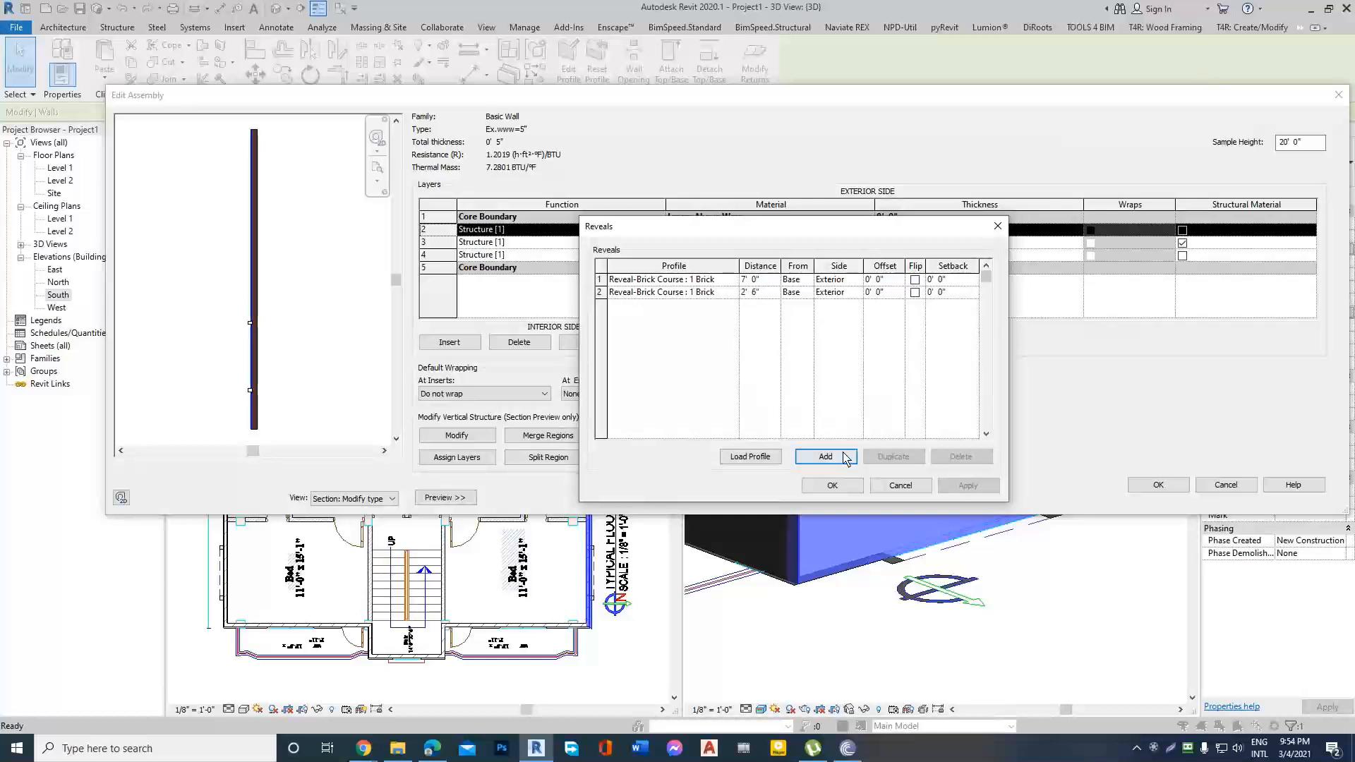
pyautogui.click(898, 486)
pyautogui.click(1221, 487)
pyautogui.press('Return')
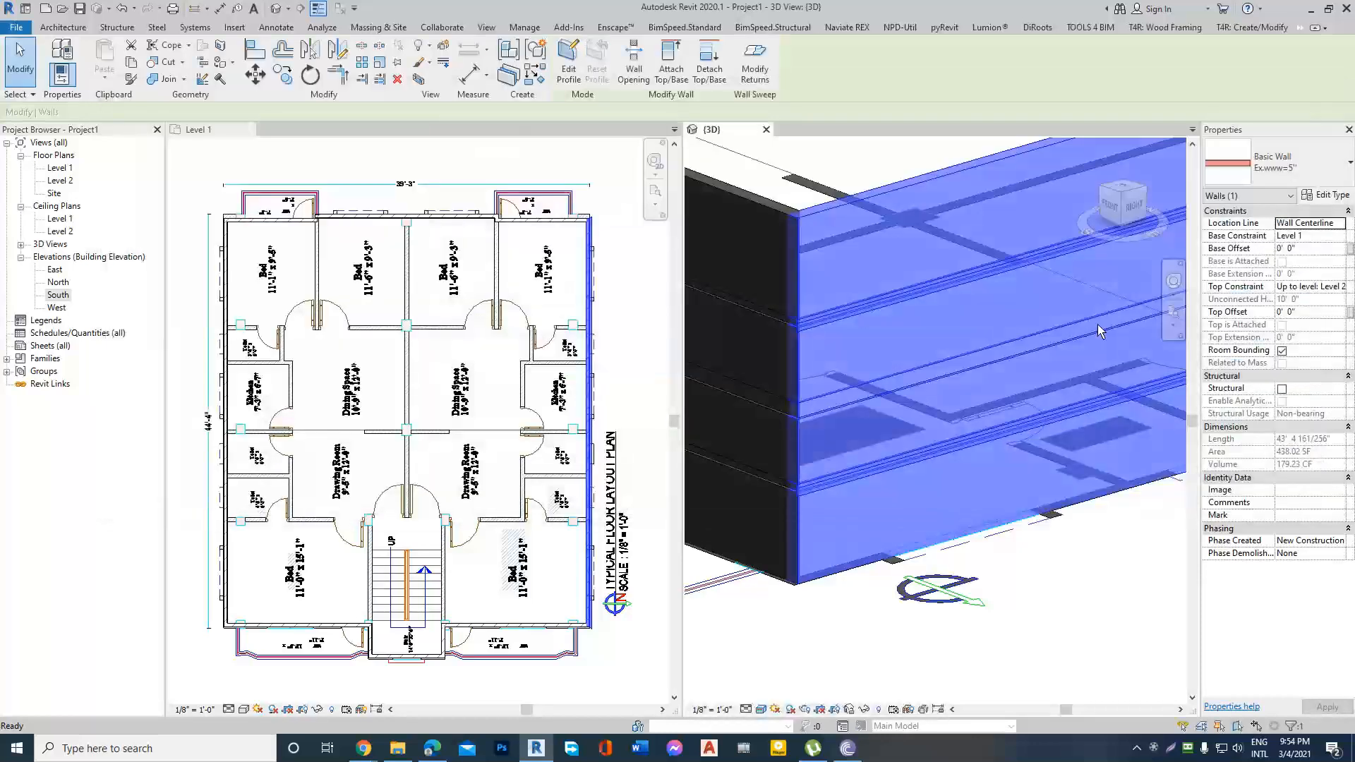
pyautogui.press('Escape')
pyautogui.keyDown('shift'); pyautogui.moveTo(856, 362); pyautogui.dragTo(782, 384, button='middle'); pyautogui.keyUp('shift')
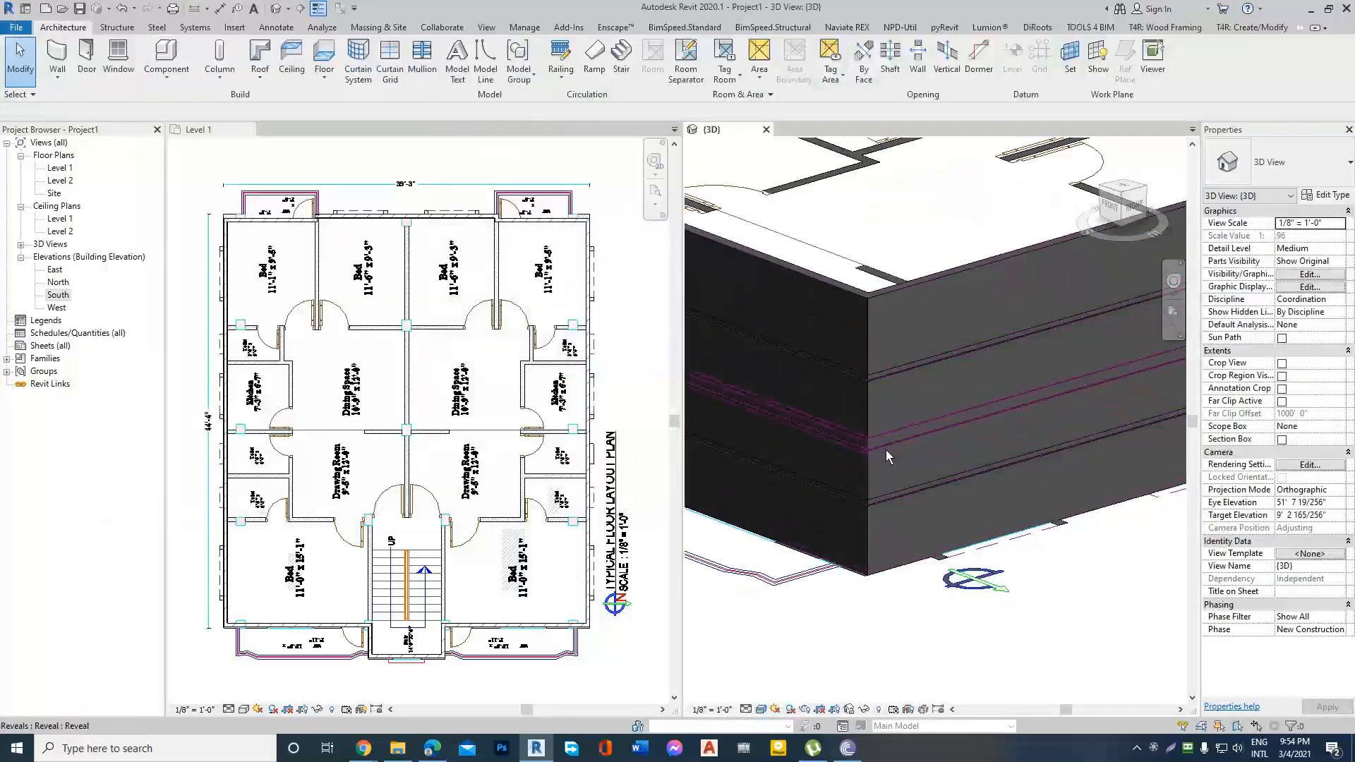
pyautogui.keyDown('shift'); pyautogui.moveTo(883, 446); pyautogui.dragTo(879, 433, button='middle'); pyautogui.keyUp('shift')
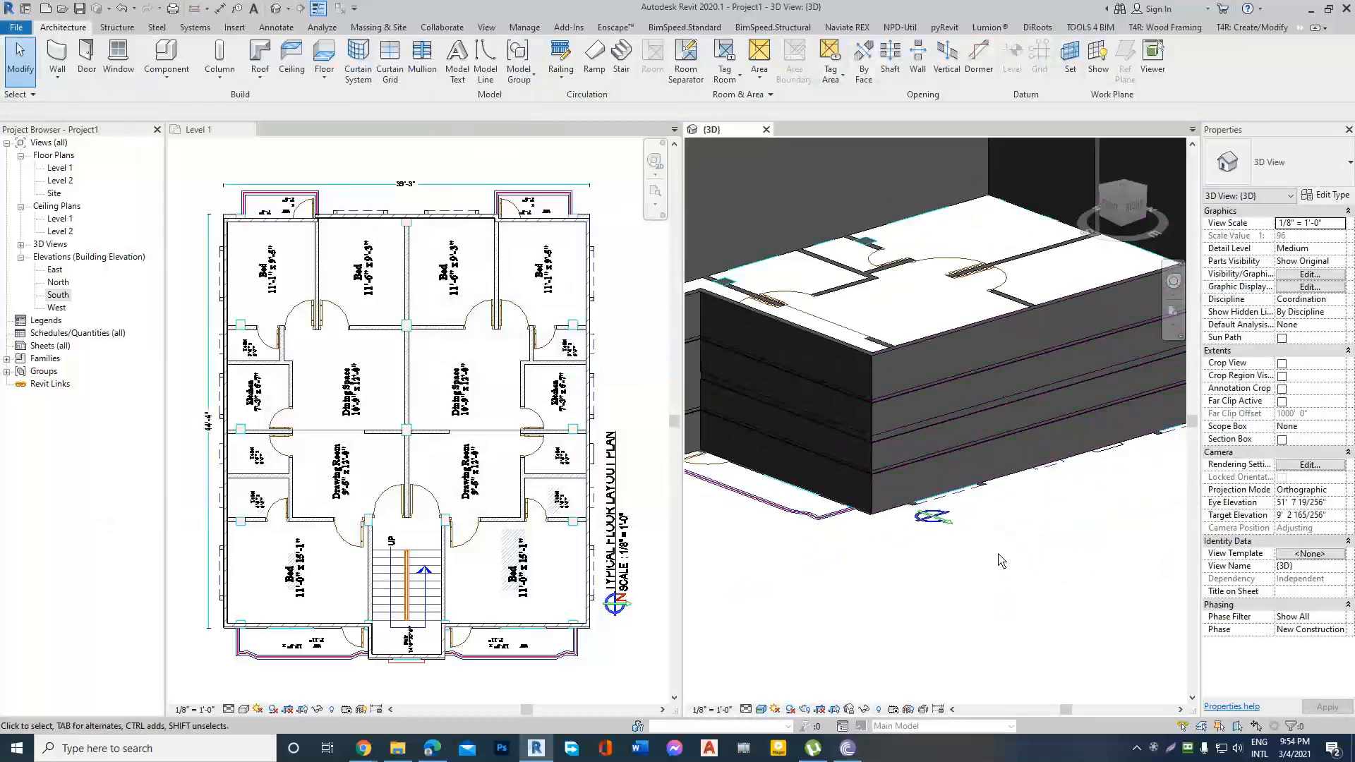
# Examine the horizontal reveals on the exterior walls around the building corner in the 3D view.
pyautogui.scroll(-2, 993, 555)
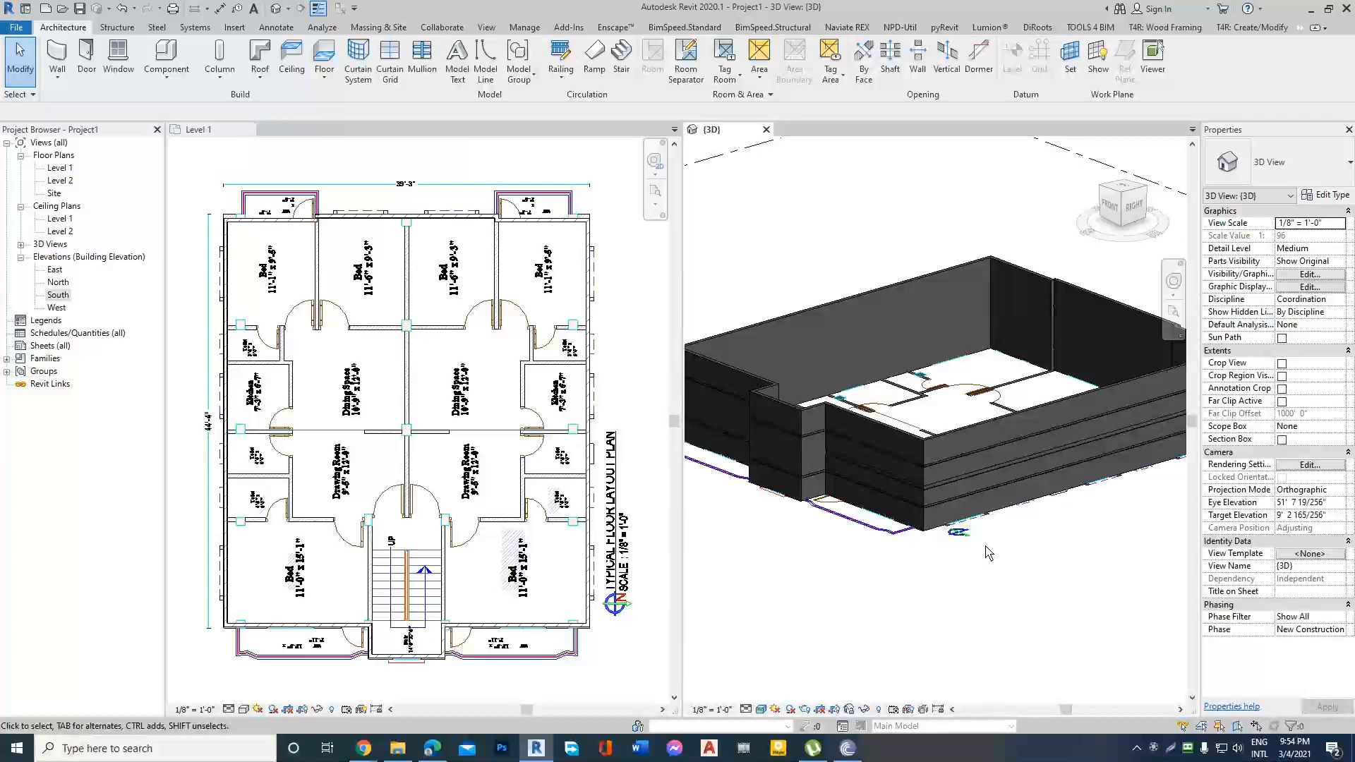
pyautogui.scroll(1, 986, 547)
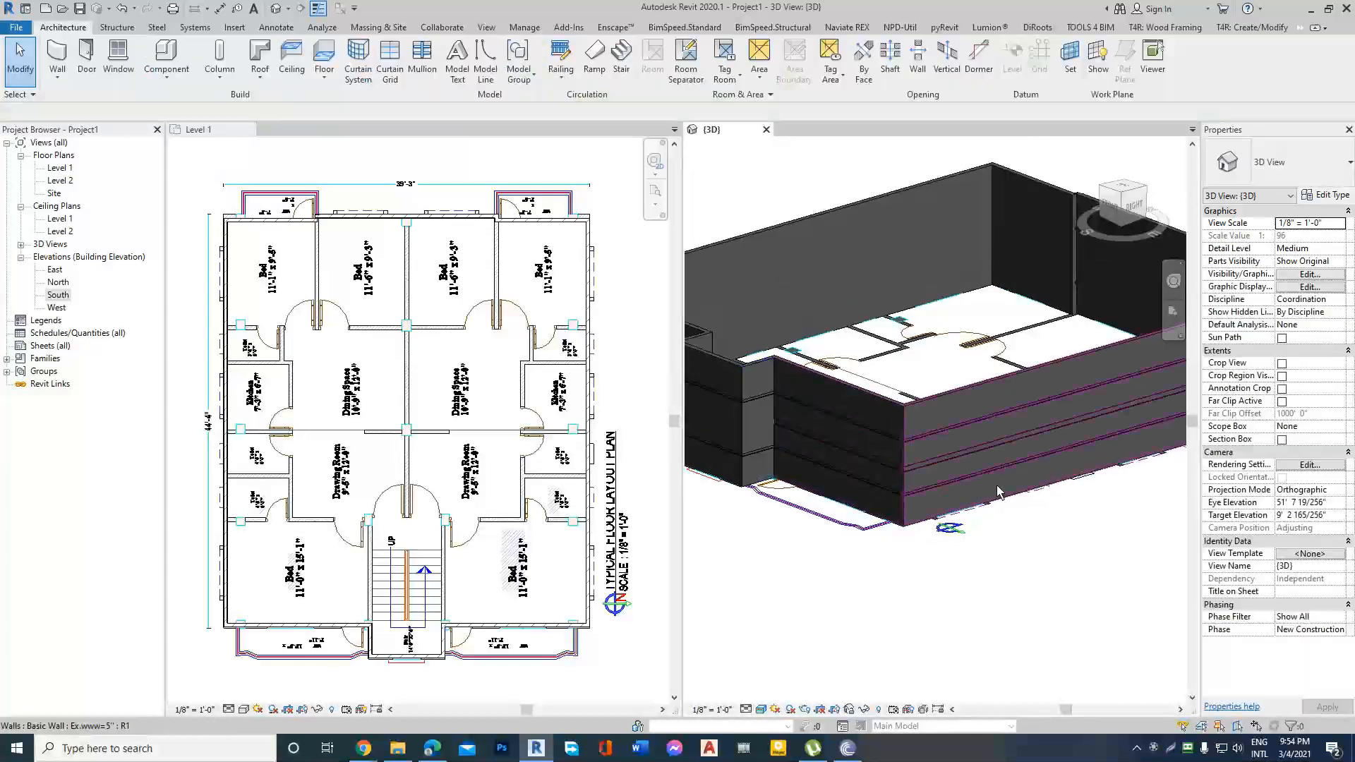
pyautogui.scroll(-2, 883, 486)
pyautogui.scroll(-2, 993, 425)
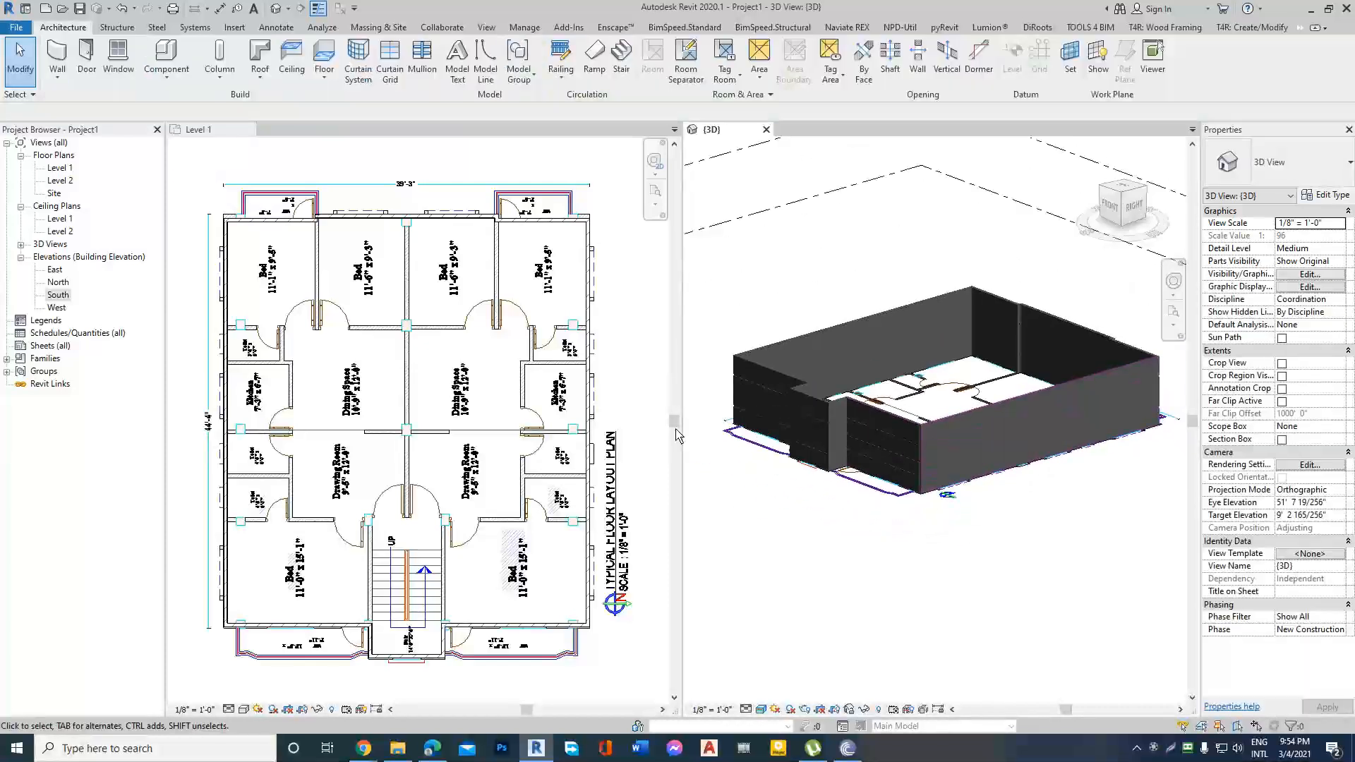
pyautogui.scroll(-2, 425, 347)
pyautogui.scroll(2, 883, 457)
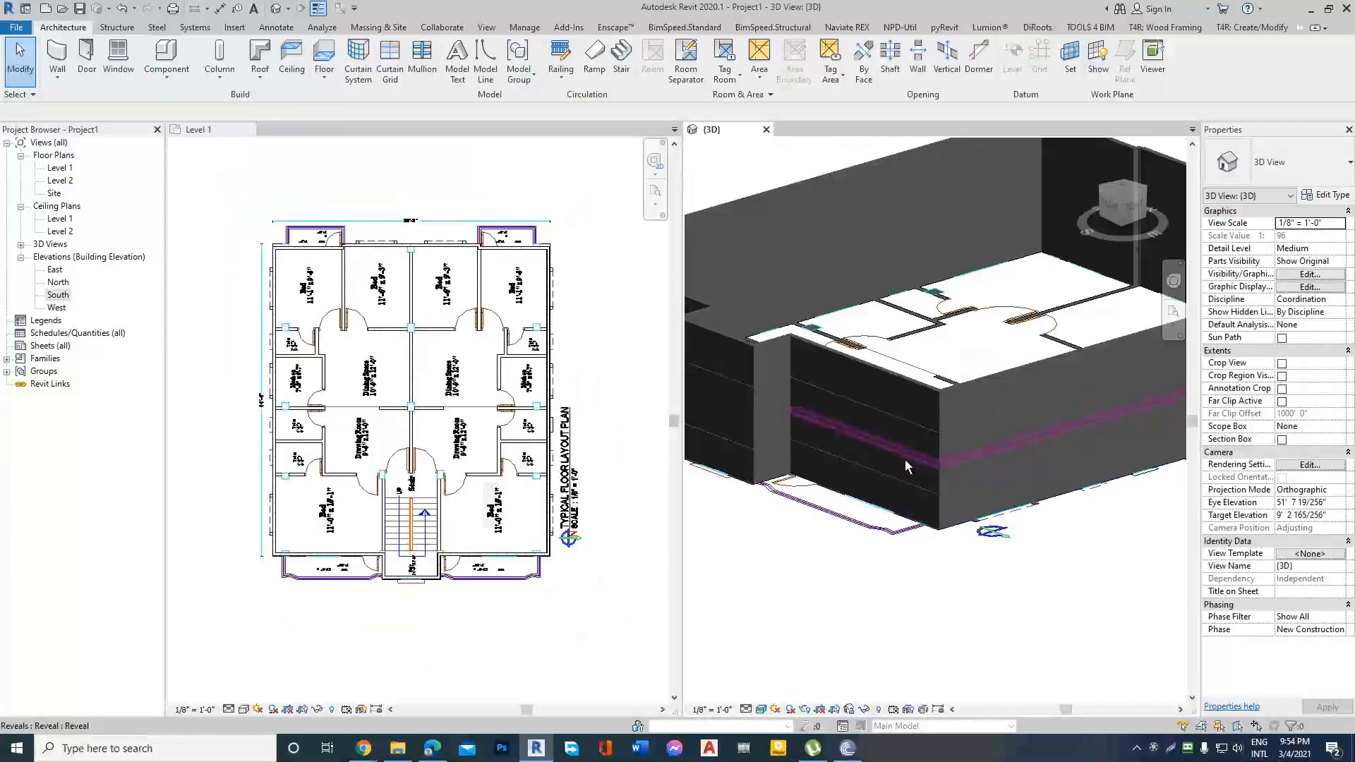
pyautogui.scroll(2, 925, 457)
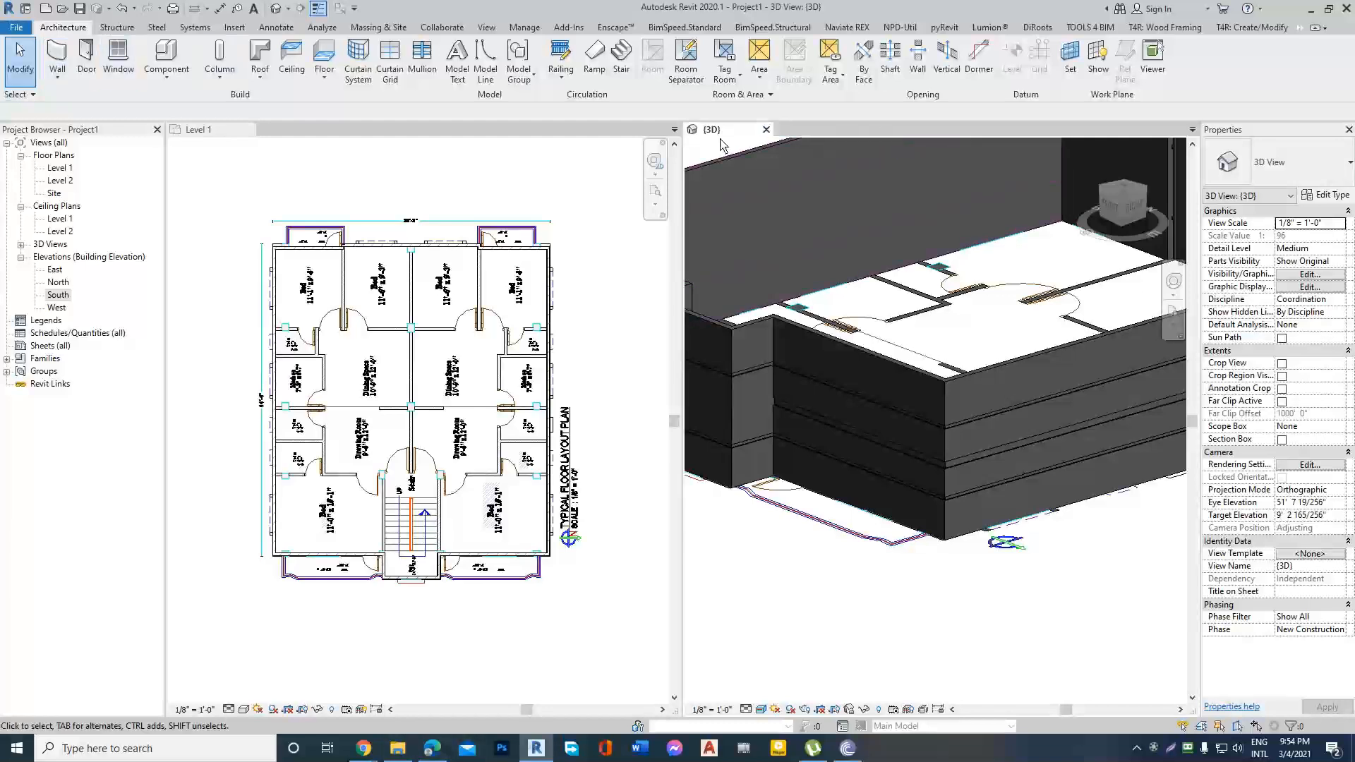
# Close the 3D view and fit the Level 1 floor plan for a closer look at the layout.
pyautogui.click(766, 130)
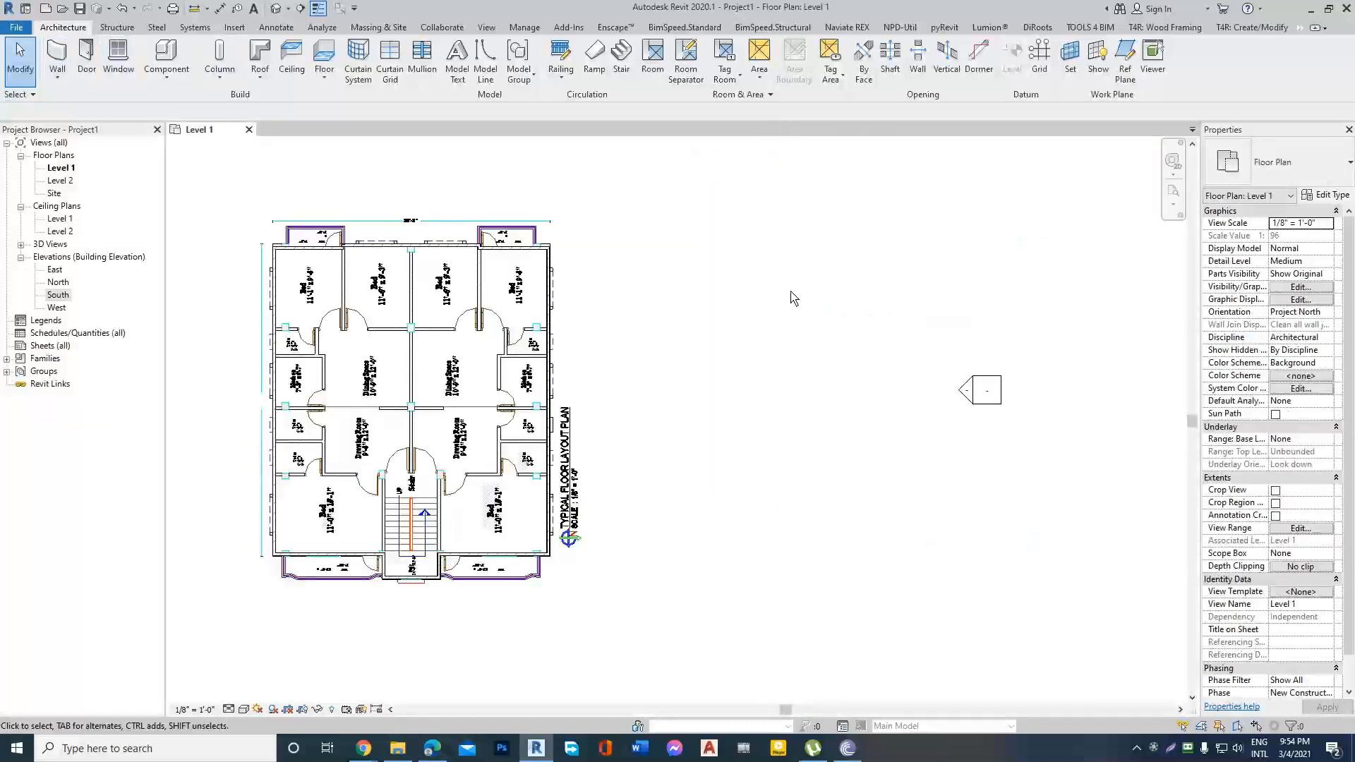
pyautogui.press('z')
pyautogui.press('f')
pyautogui.scroll(2, 591, 422)
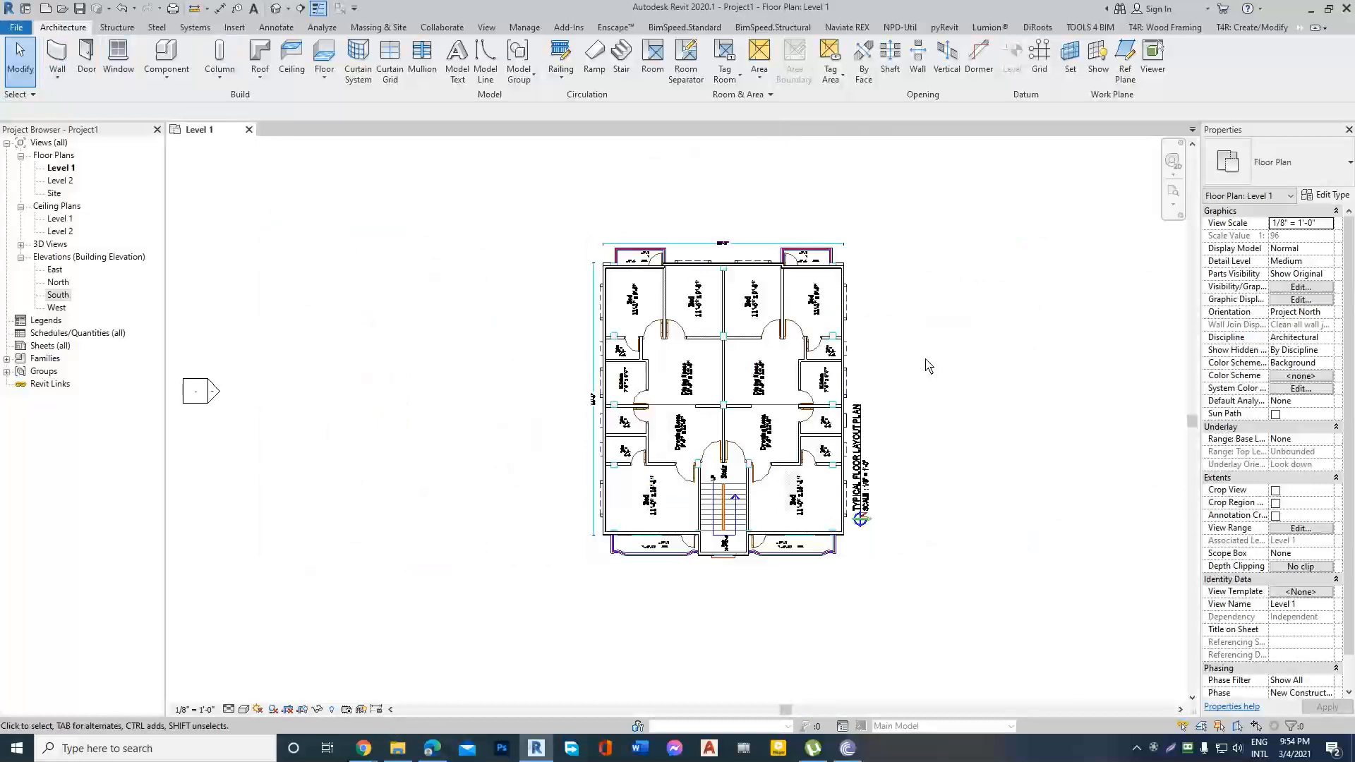
pyautogui.scroll(1, 925, 363)
# Open the recent model Project ID-006 from the home screen.
pyautogui.click(26, 8)
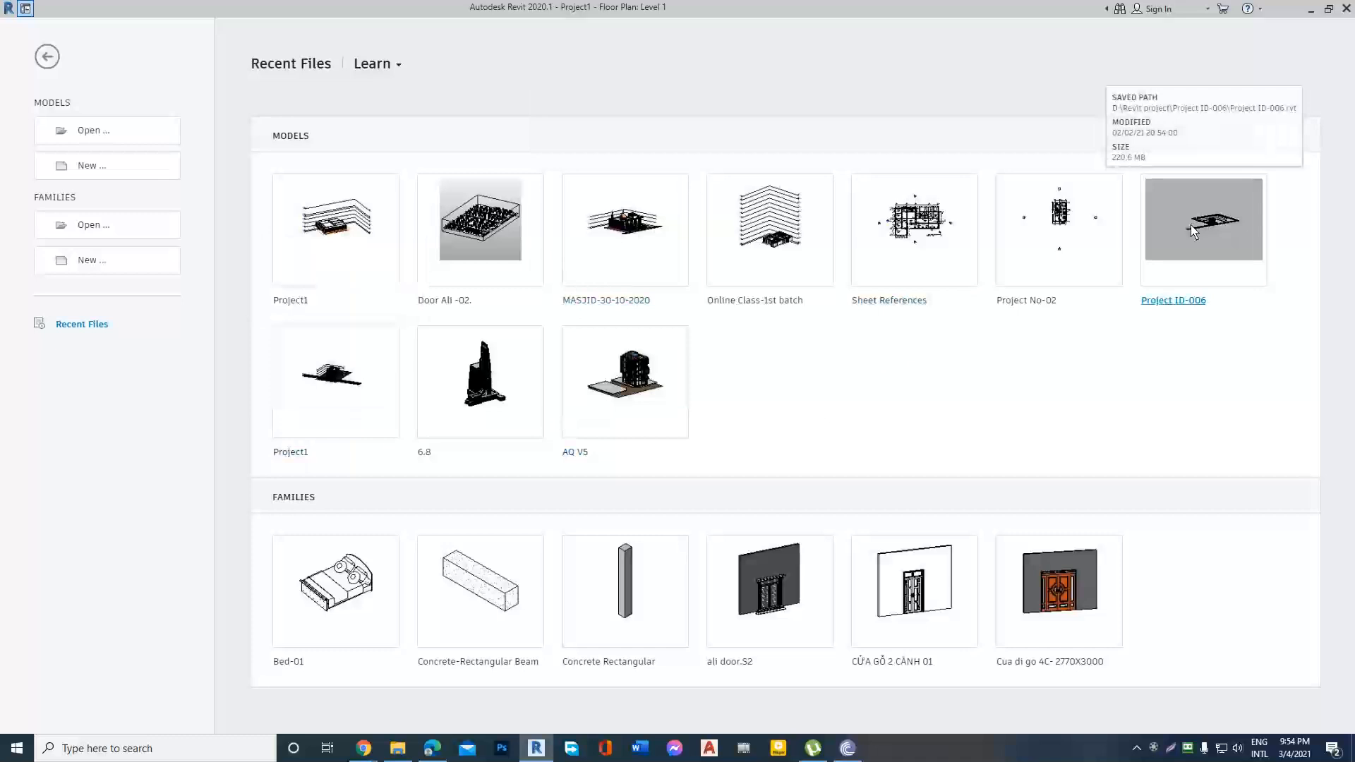
pyautogui.hotkey('ctrl', 'd')
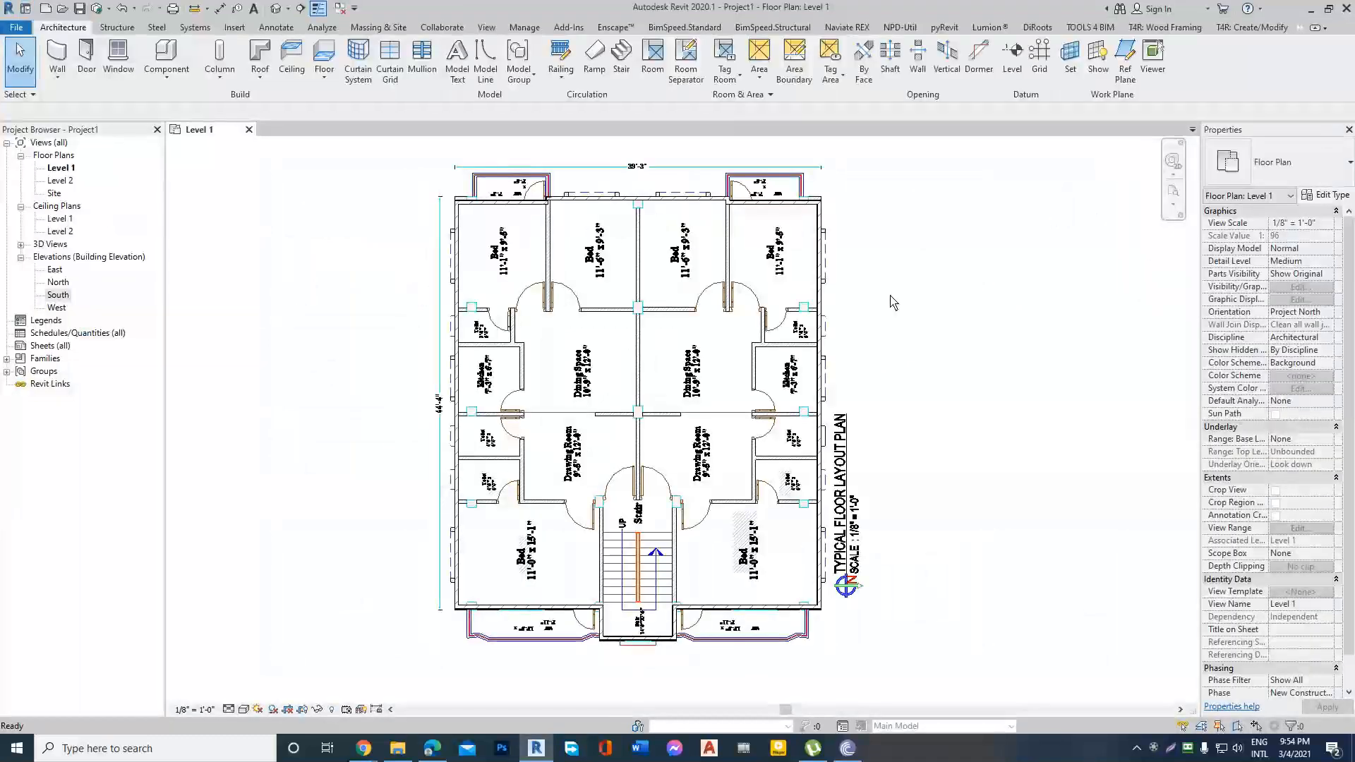
# Switch to the Google Meet call in Chrome, admit the person asking to join, and return to Revit.
pyautogui.moveTo(364, 749)
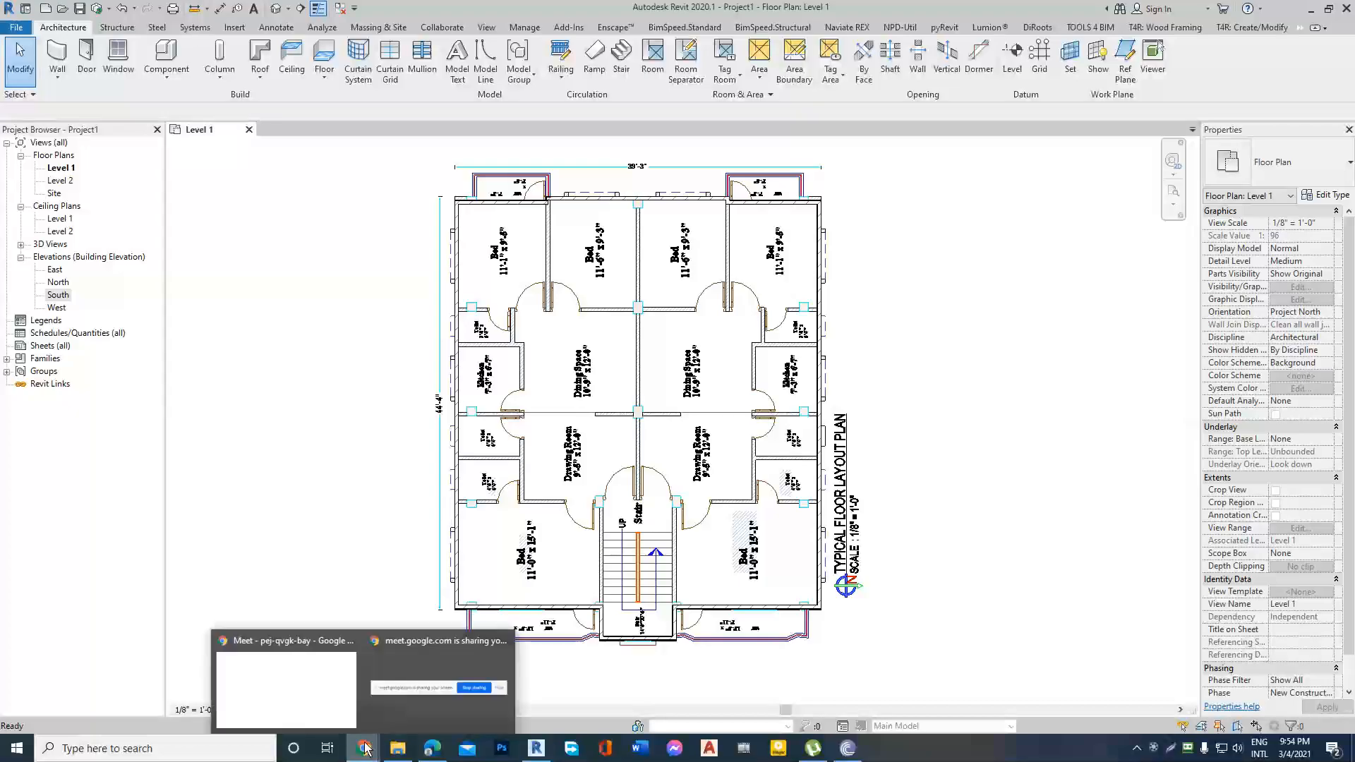
pyautogui.click(314, 694)
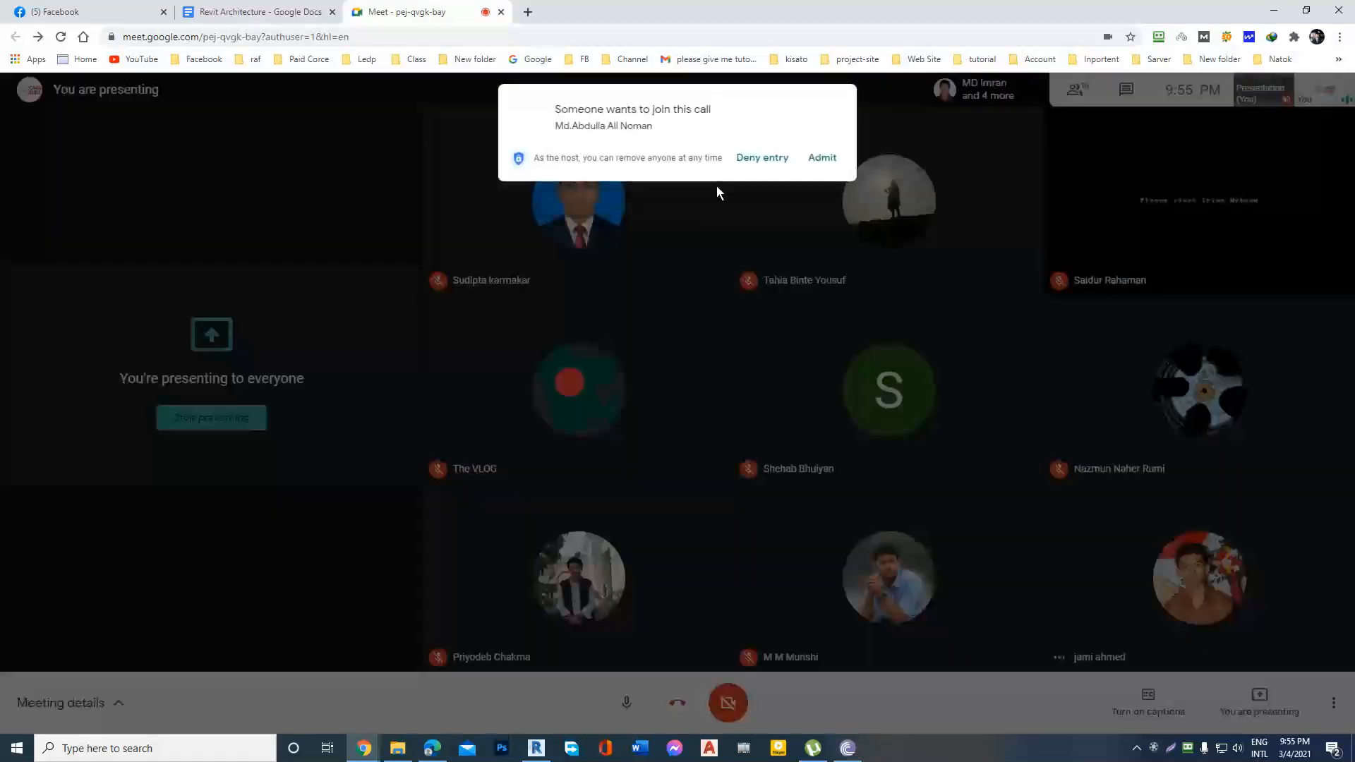
pyautogui.click(822, 159)
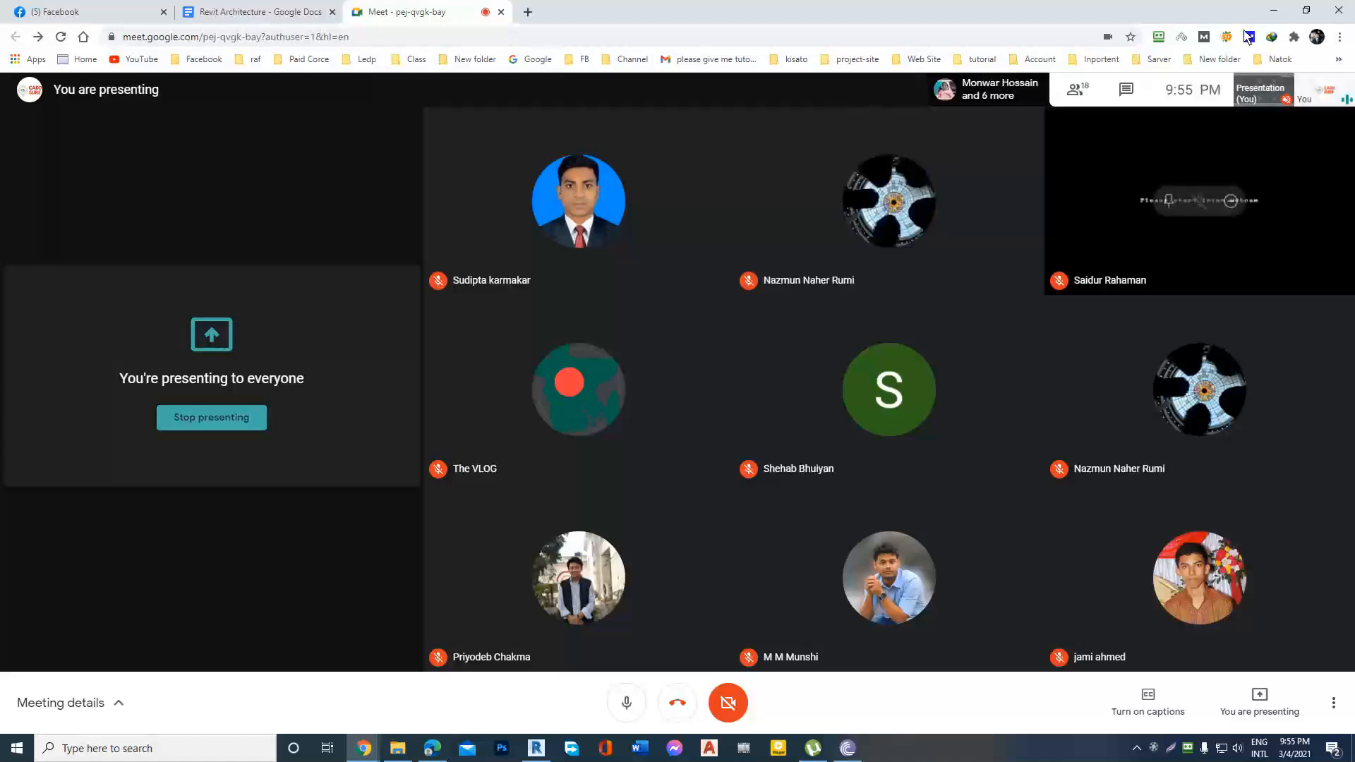
pyautogui.click(1273, 14)
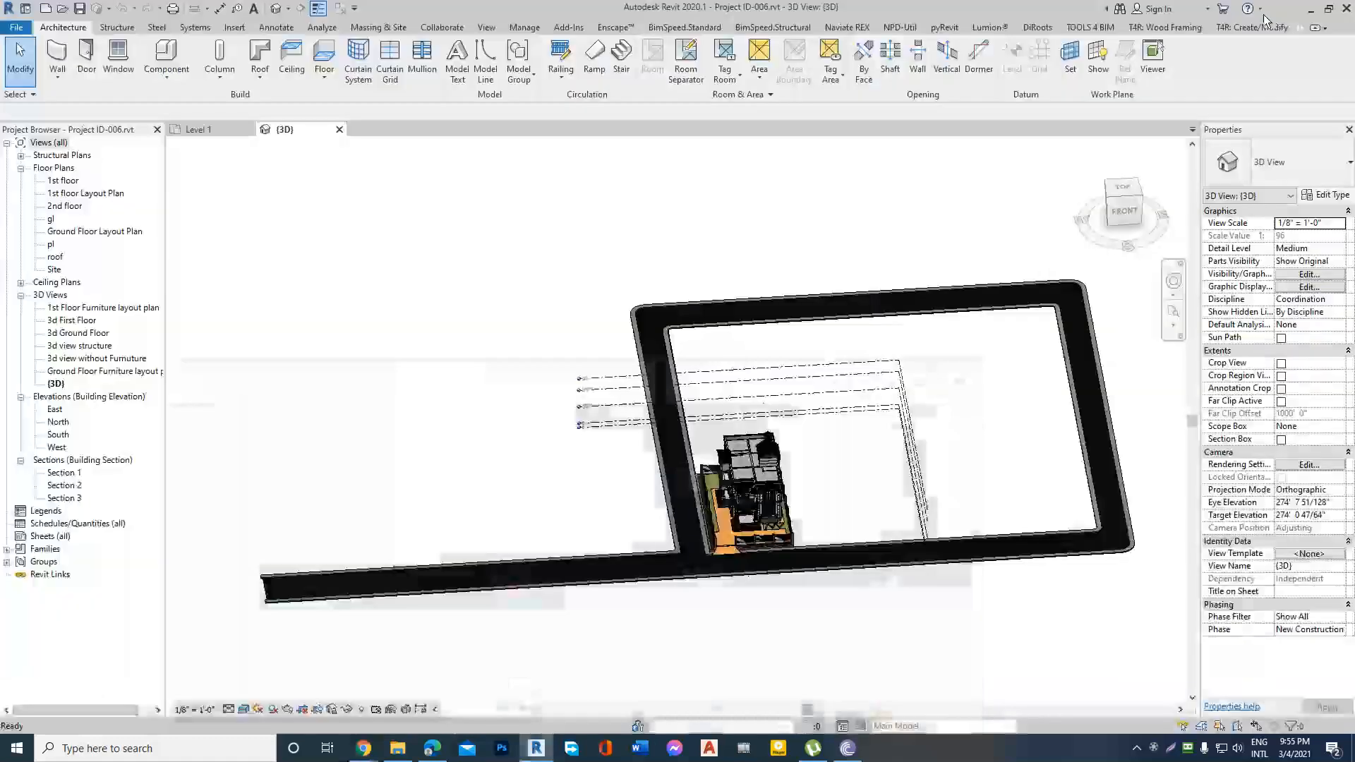
# Examine the horizontal reveals on the ex.WALL-5" exterior walls of the finished house from several sides in 3D.
pyautogui.scroll(6, 750, 519)
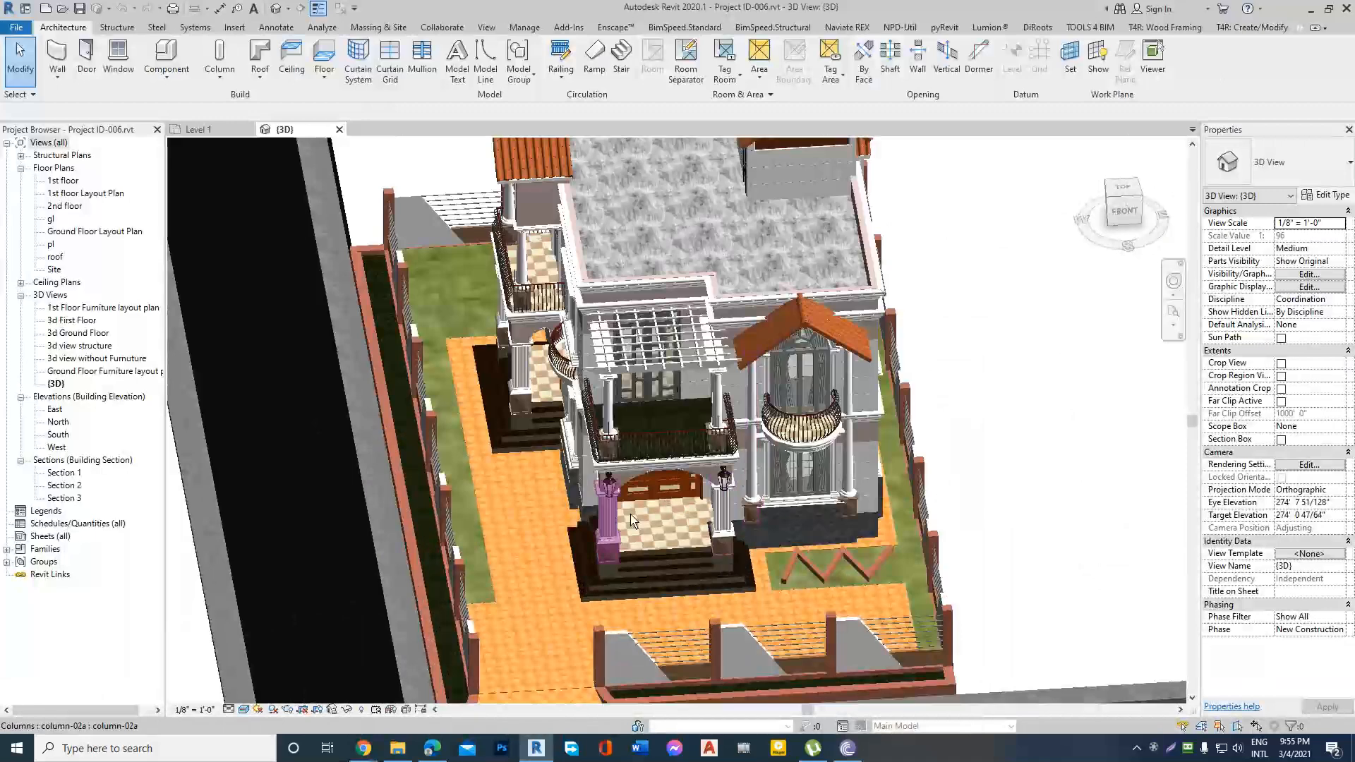
pyautogui.keyDown('shift'); pyautogui.moveTo(844, 348); pyautogui.dragTo(891, 339, button='middle'); pyautogui.keyUp('shift')
pyautogui.scroll(-5, 607, 425)
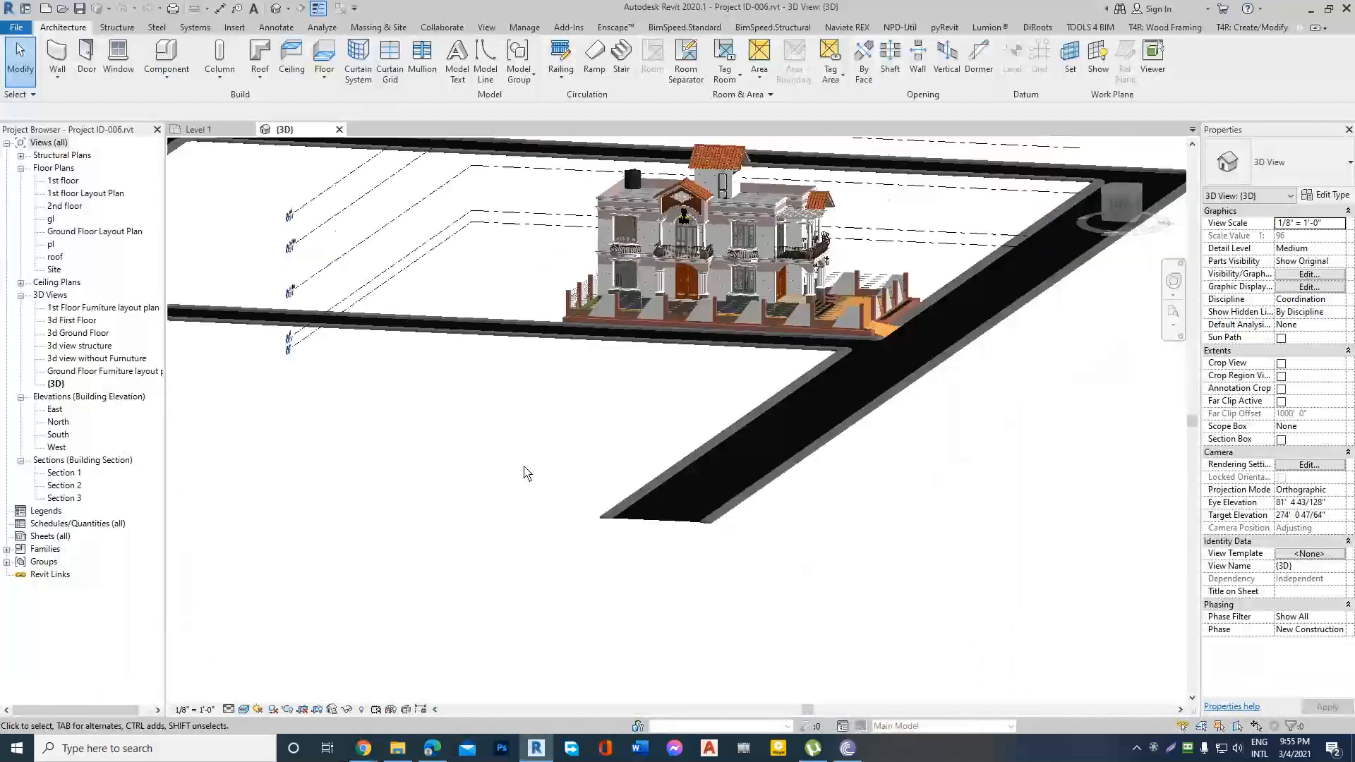
pyautogui.scroll(8, 791, 263)
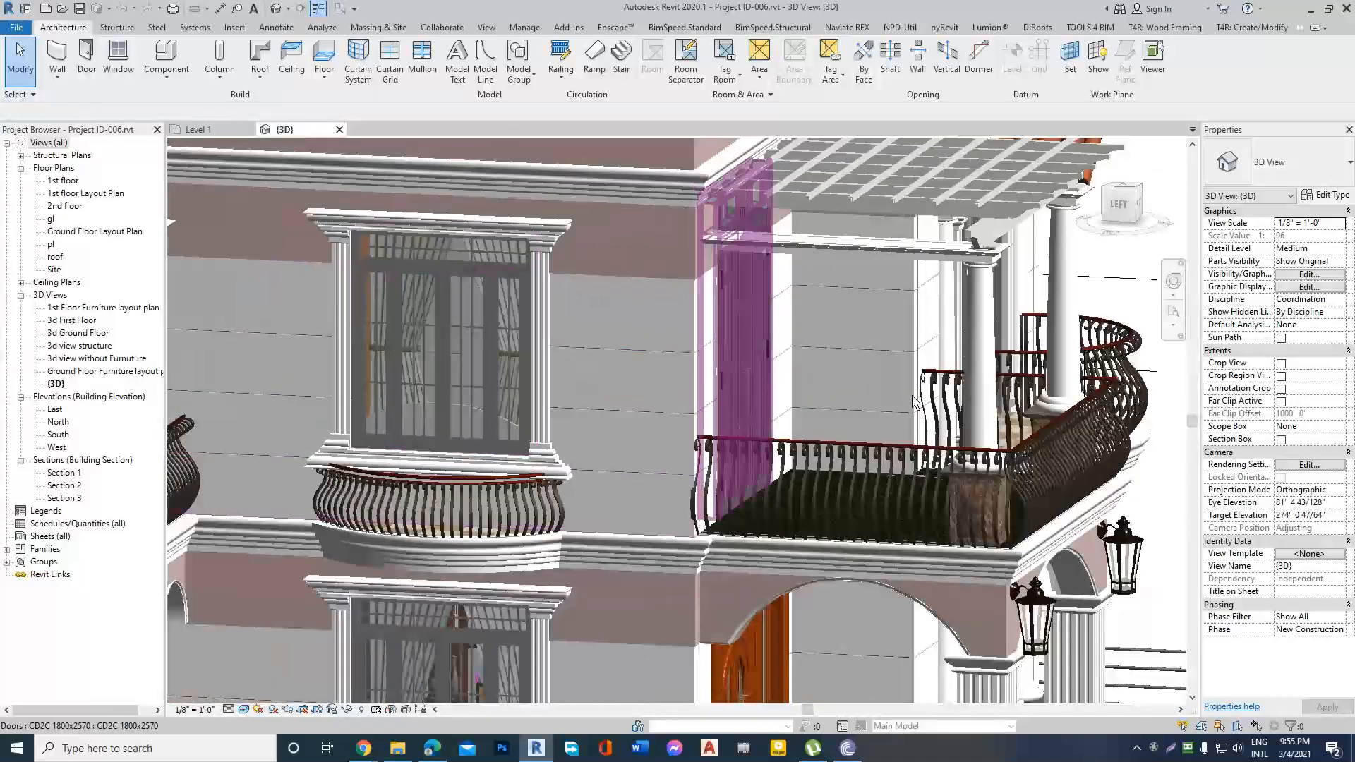
pyautogui.keyDown('shift'); pyautogui.moveTo(906, 400); pyautogui.dragTo(906, 398, button='middle'); pyautogui.keyUp('shift')
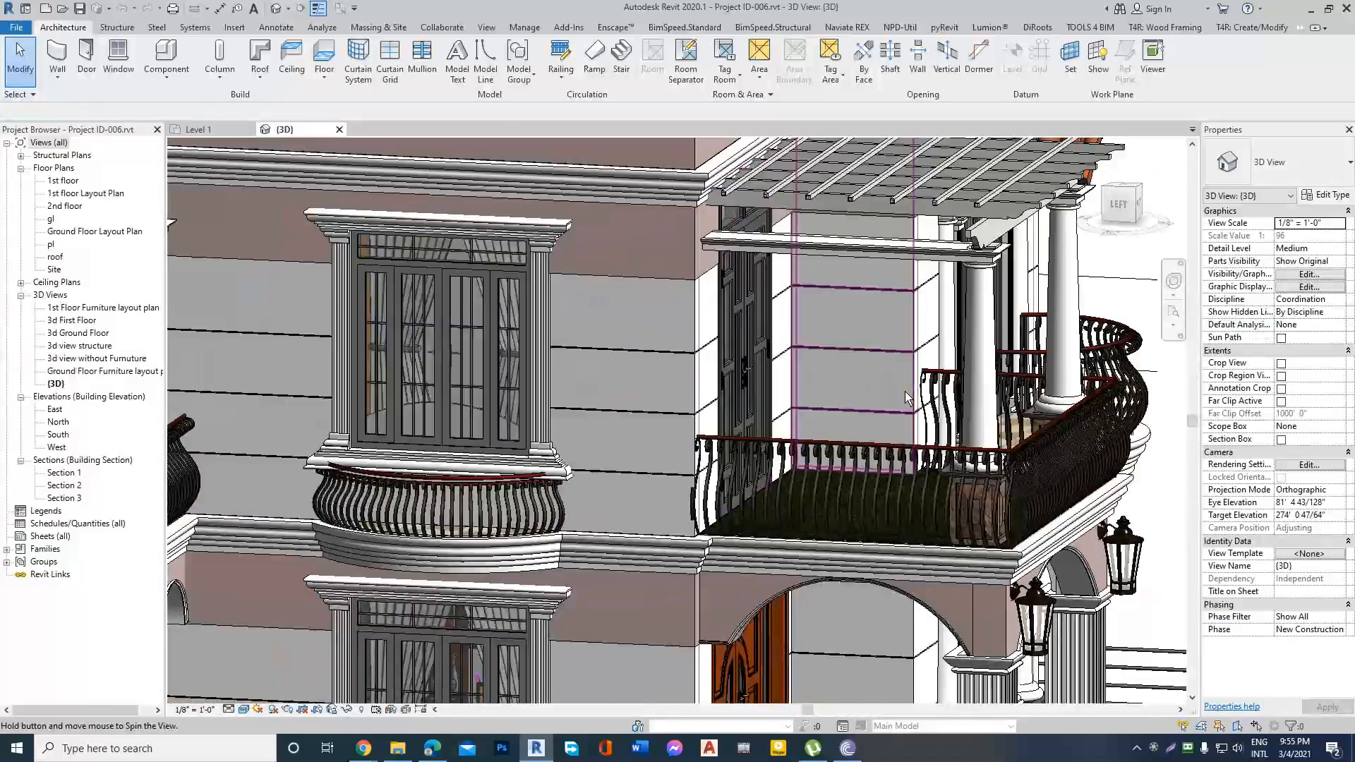
pyautogui.scroll(-5, 827, 393)
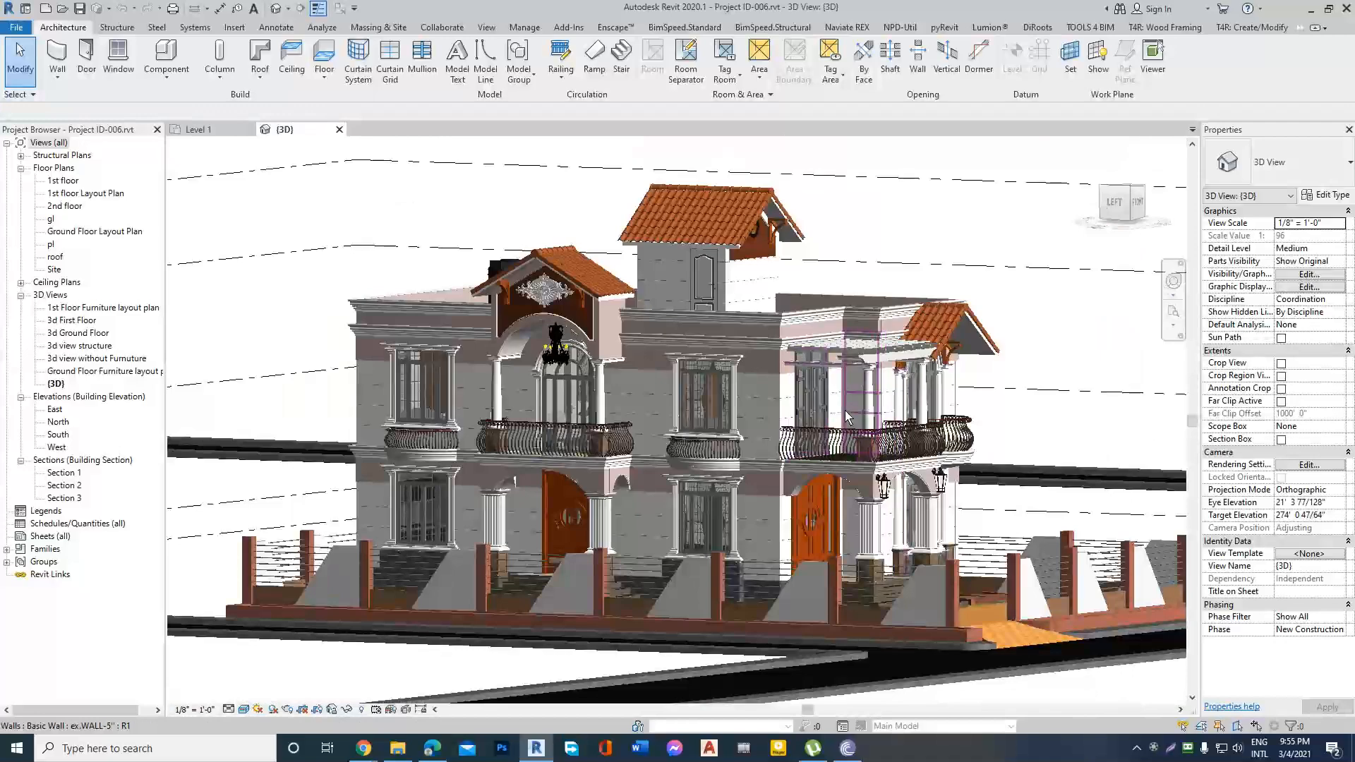
pyautogui.scroll(5, 819, 421)
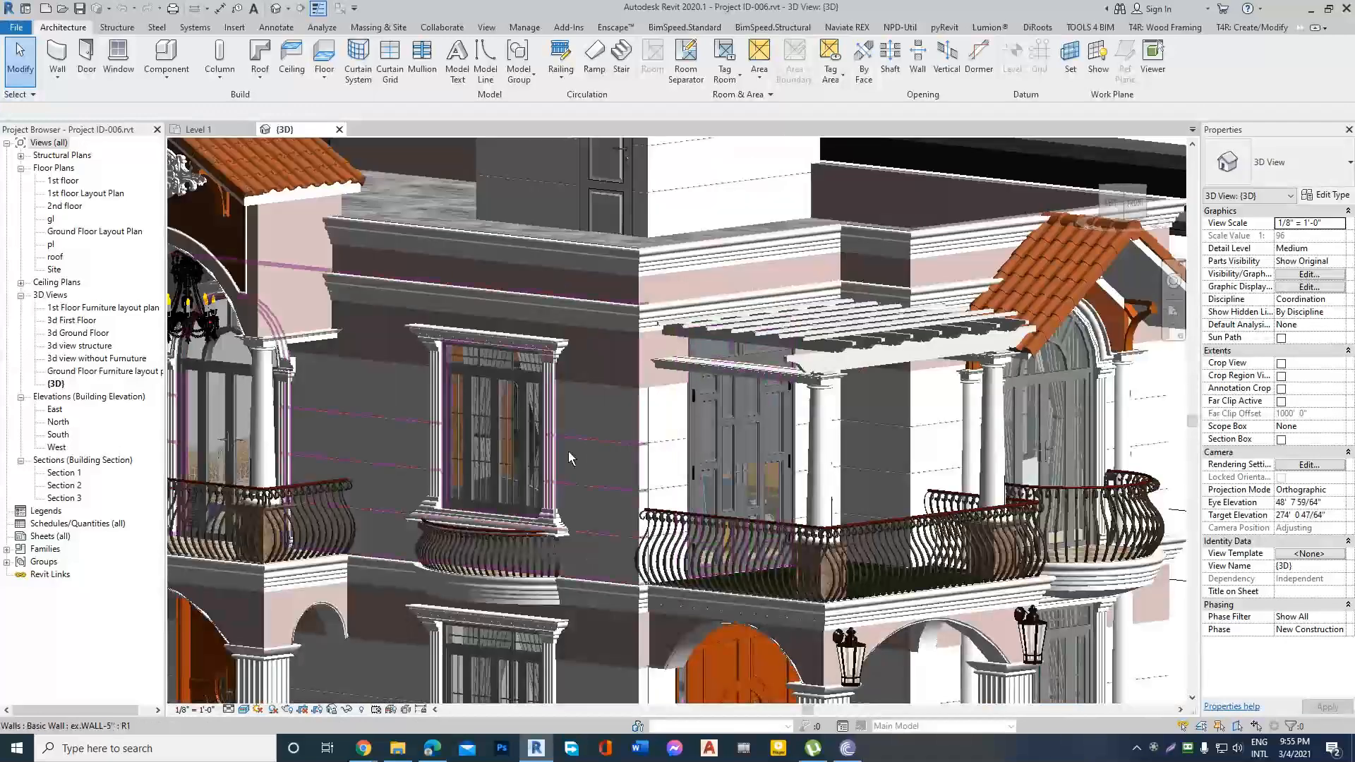
pyautogui.scroll(4, 532, 548)
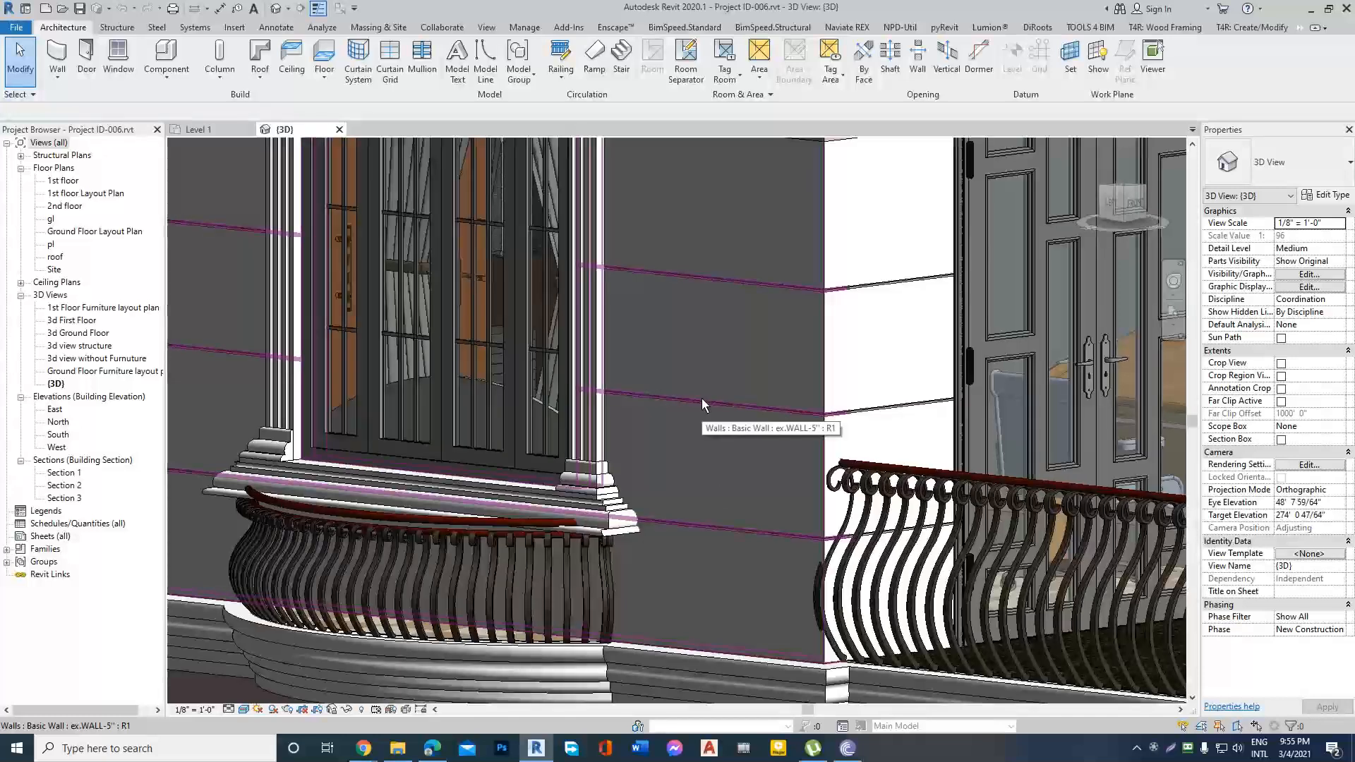
pyautogui.scroll(-3, 763, 485)
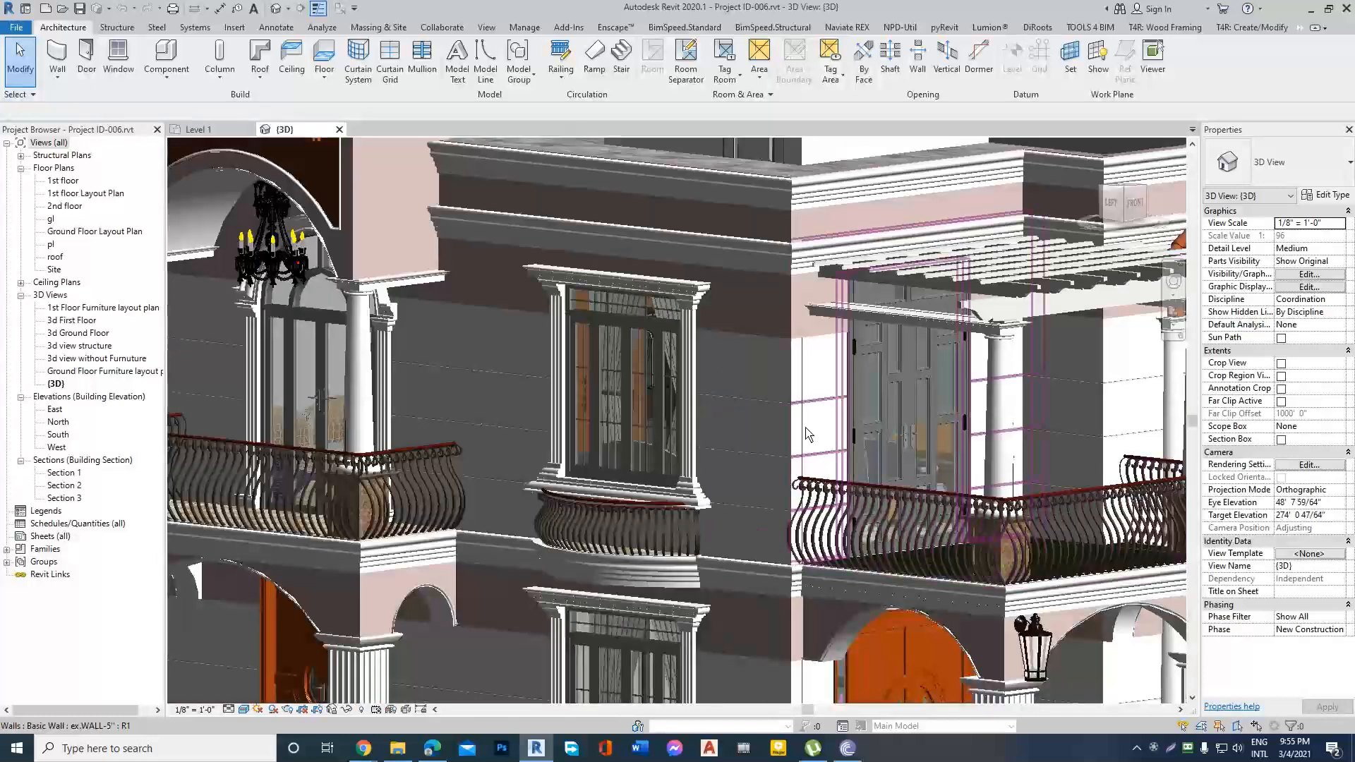
pyautogui.scroll(-4, 789, 332)
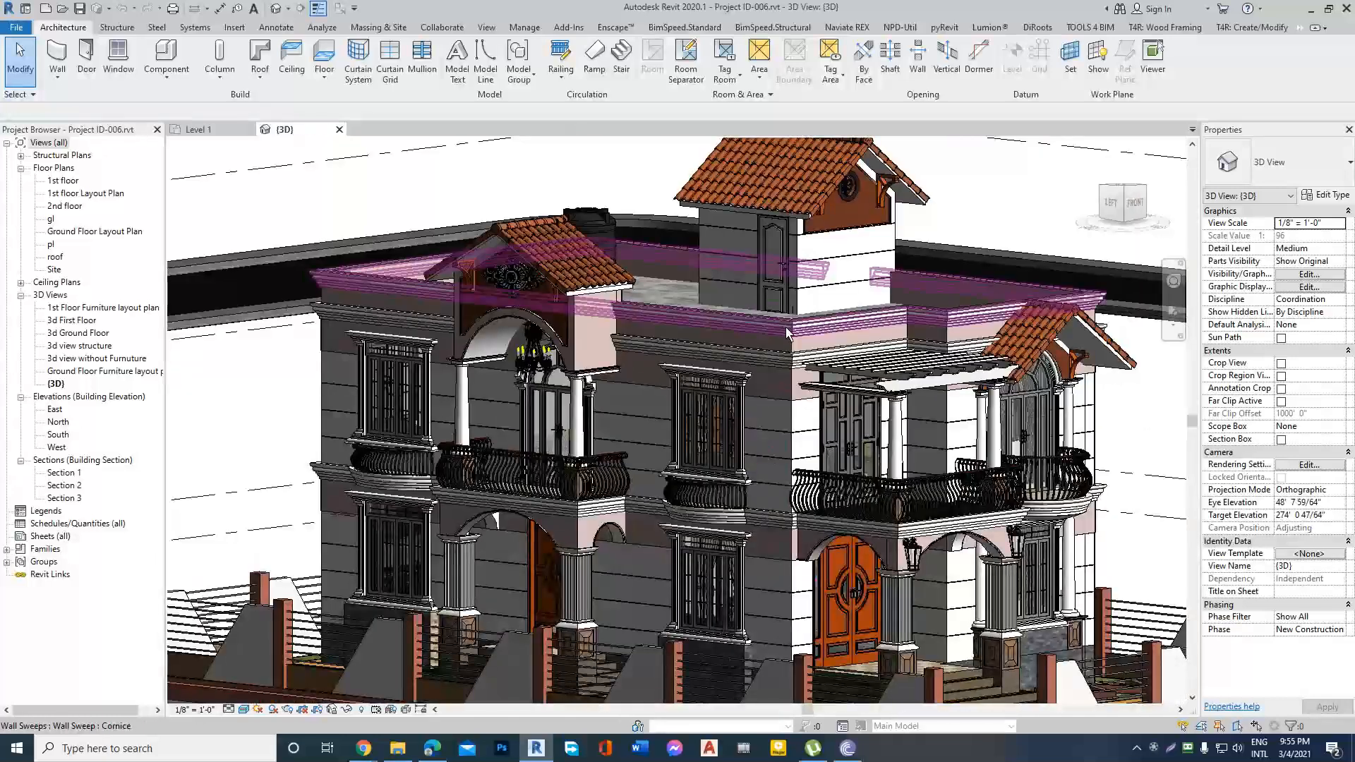
# Inspect the cornice moldings below the parapet, clear the selection, and locate the Wall: Sweep command without starting it.
pyautogui.click(788, 333)
pyautogui.scroll(4, 762, 339)
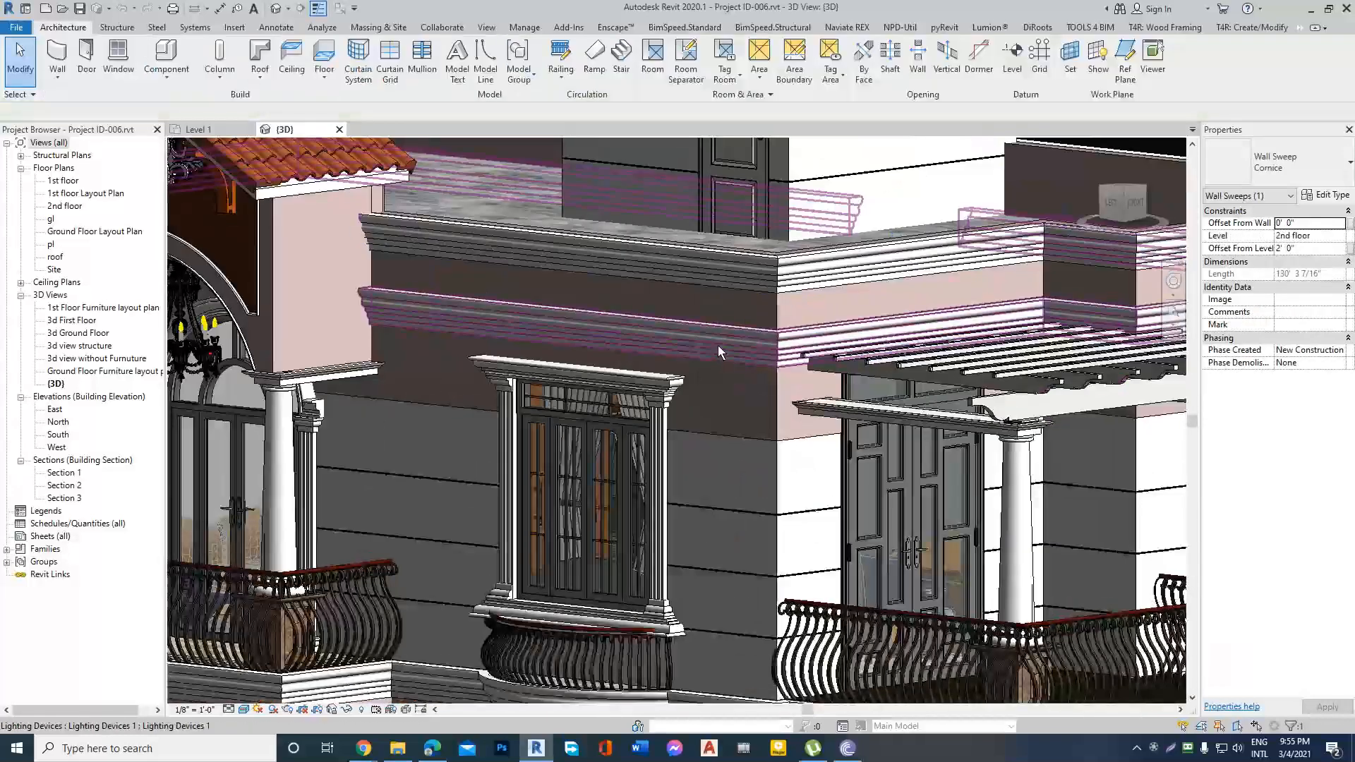
pyautogui.click(718, 345)
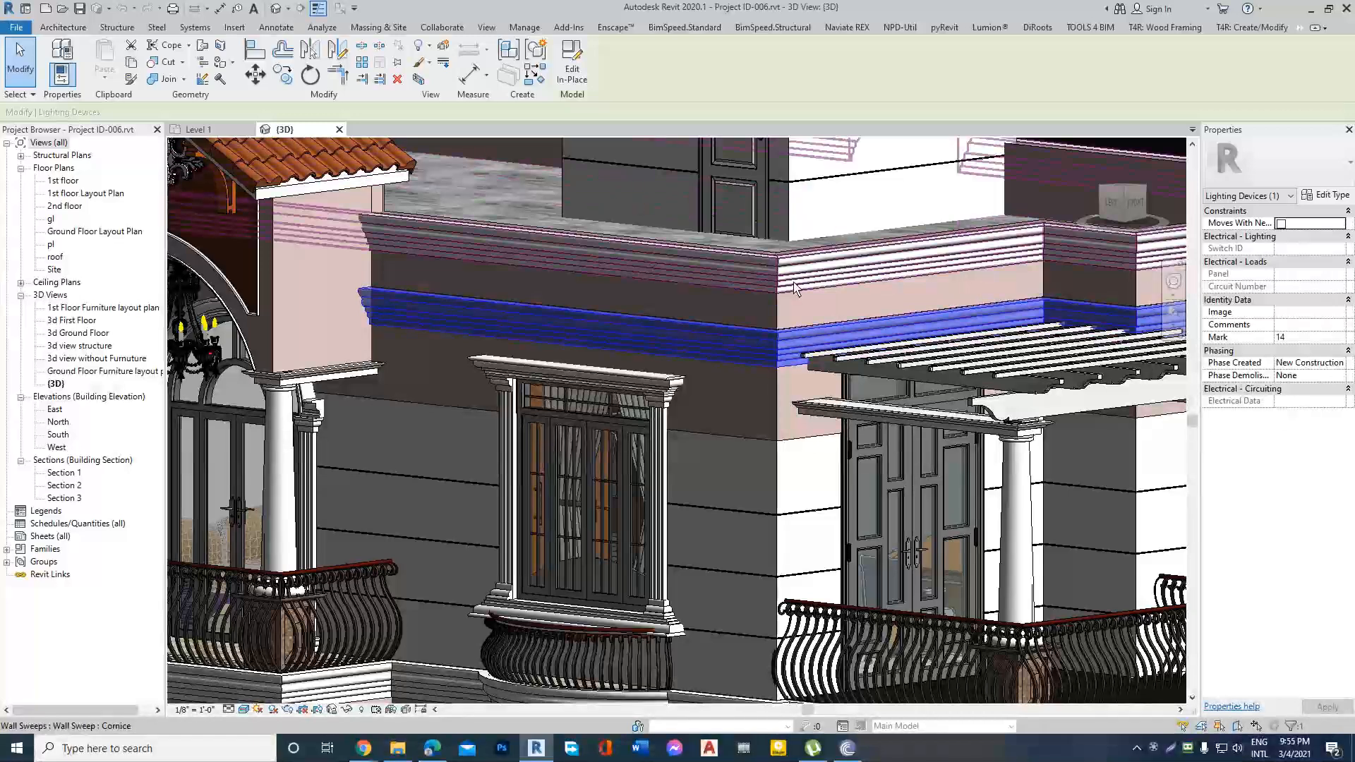
pyautogui.scroll(-2, 807, 299)
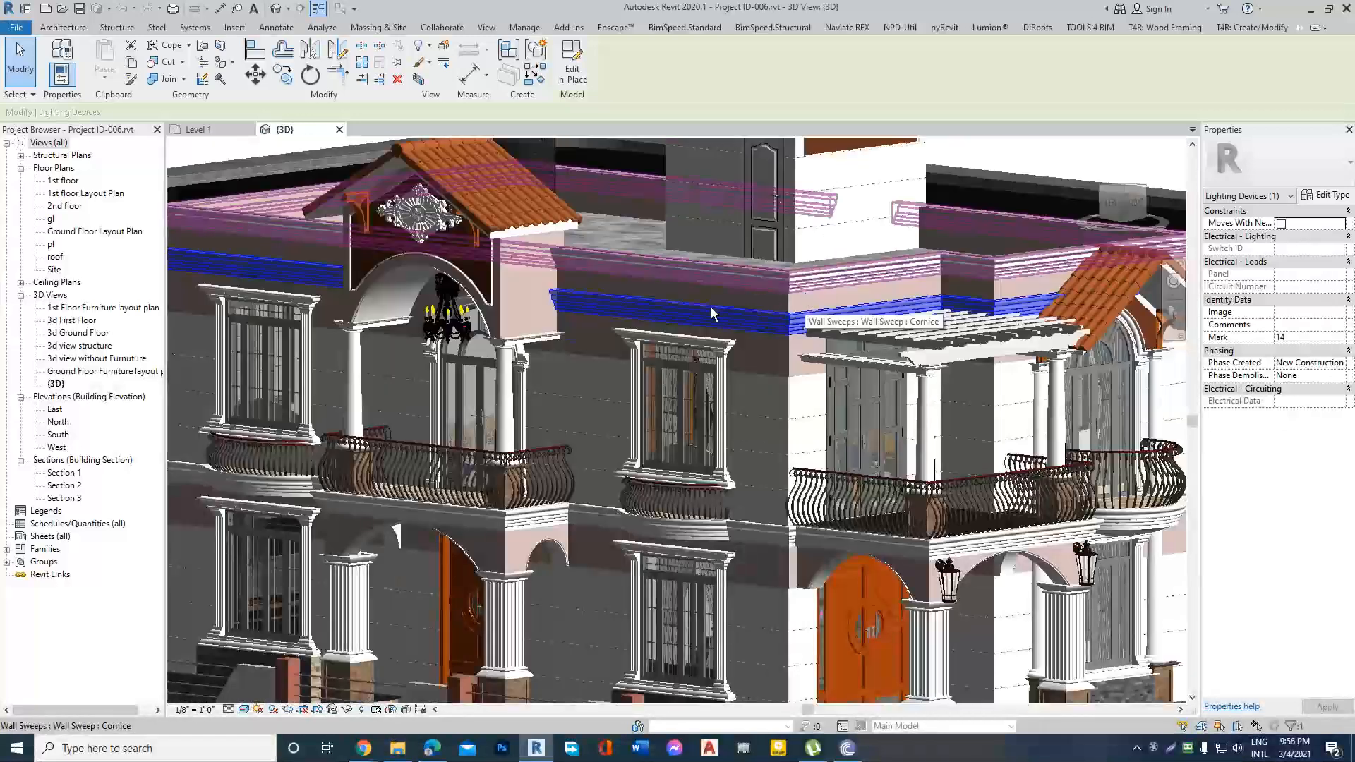
pyautogui.press('Escape')
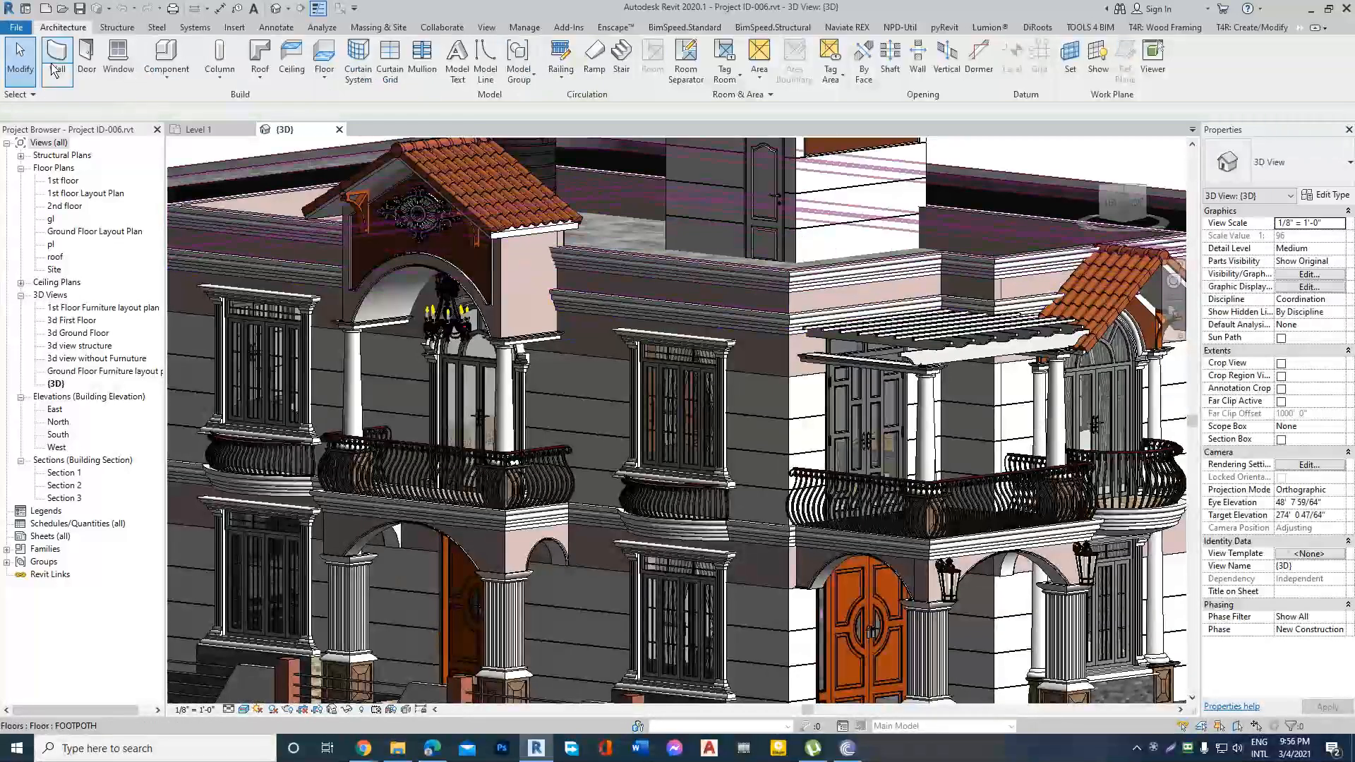
pyautogui.click(60, 81)
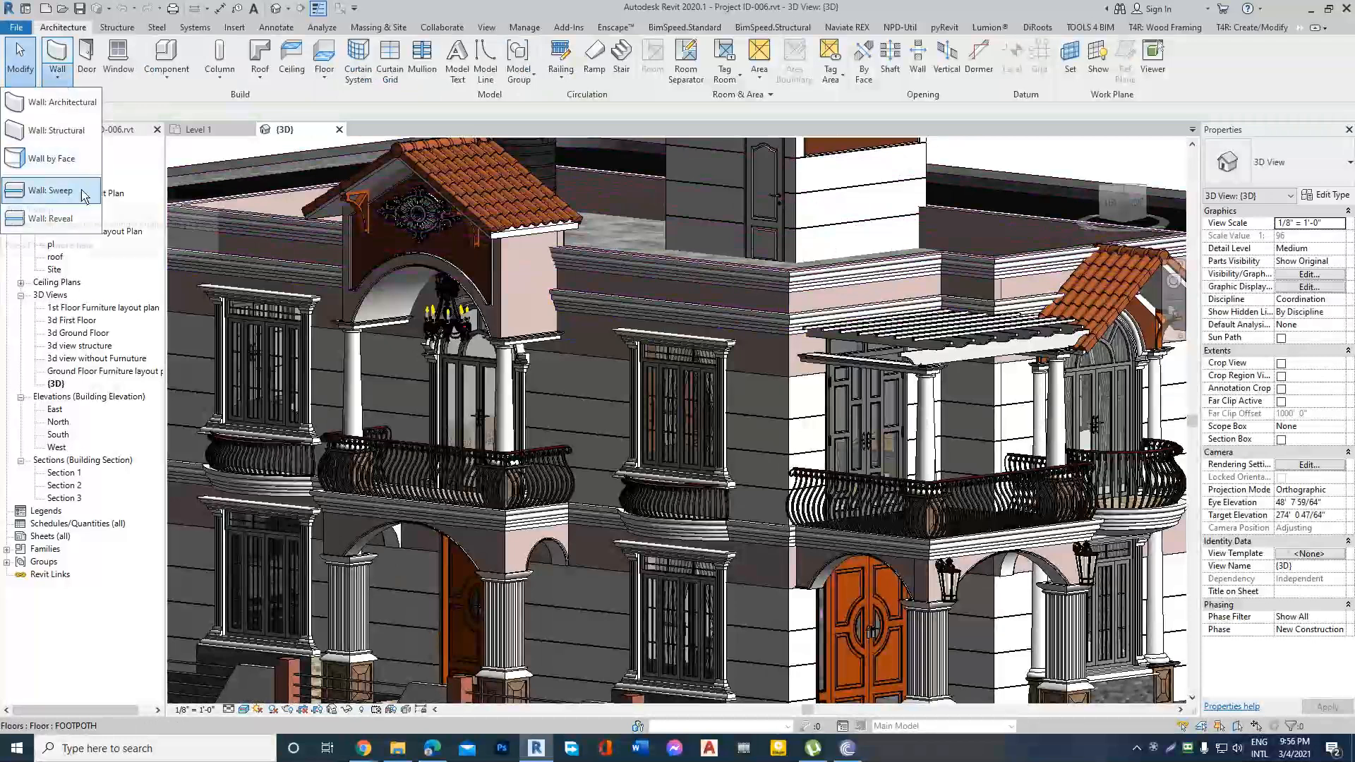
pyautogui.press('Escape')
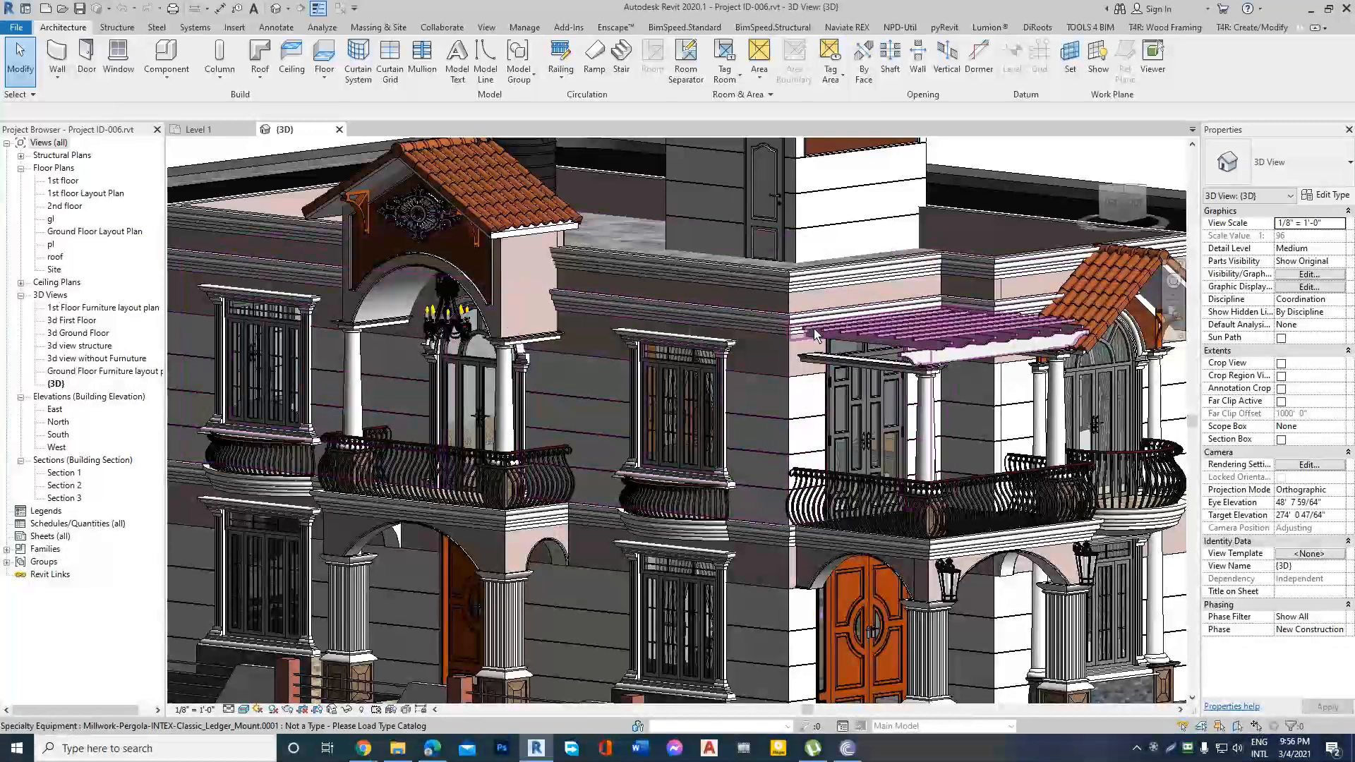
# Examine the cornices, floor-level molding and wall reveals on the house facade, and select the 1st-floor ex.WALL-5" exterior wall.
pyautogui.scroll(-5, 812, 331)
pyautogui.scroll(3, 812, 332)
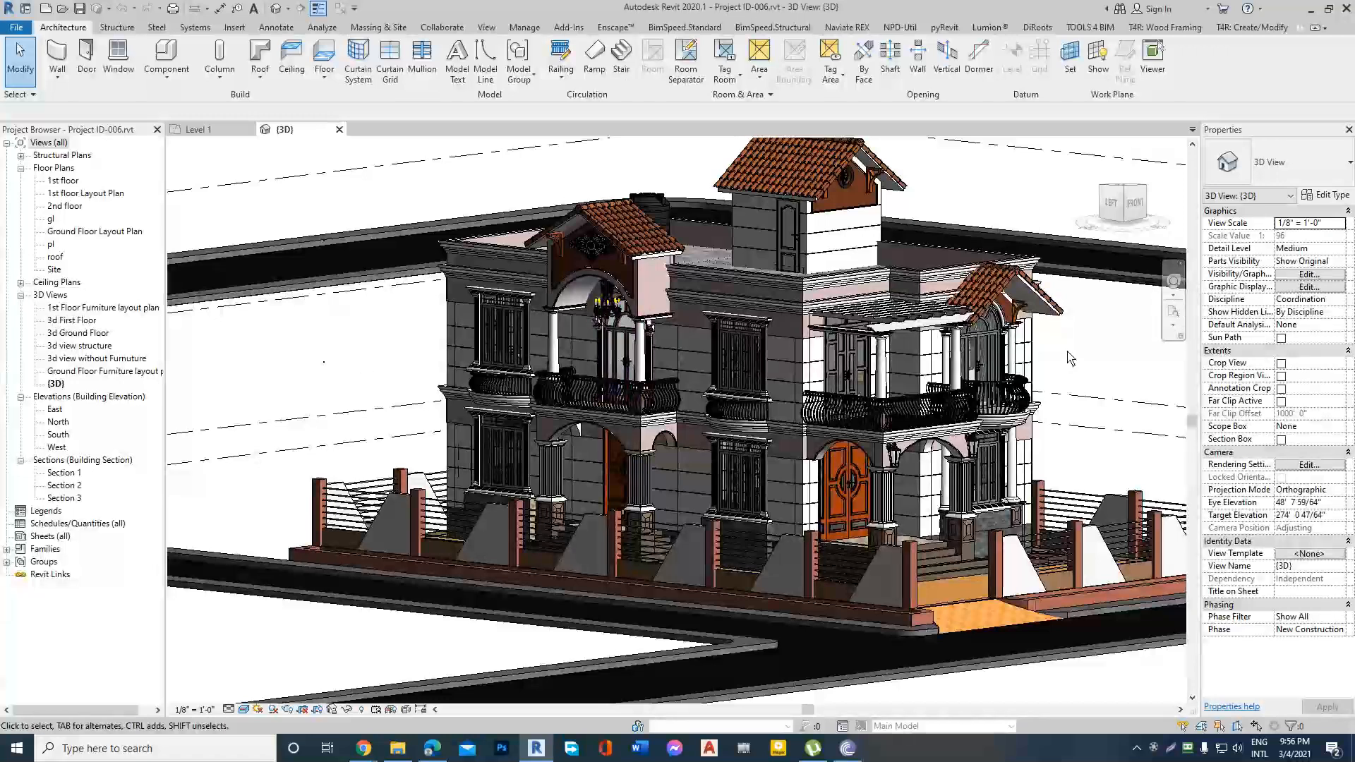
pyautogui.scroll(4, 1052, 367)
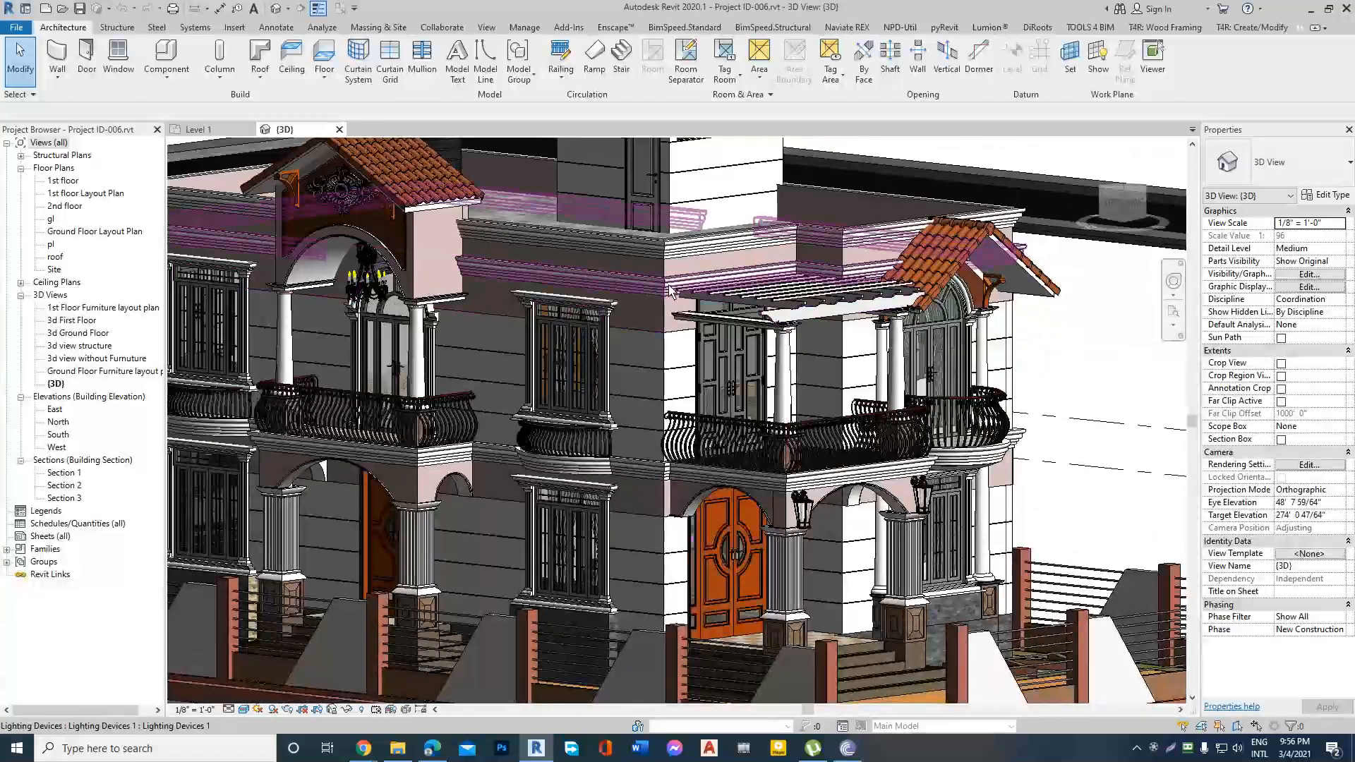
pyautogui.scroll(3, 617, 377)
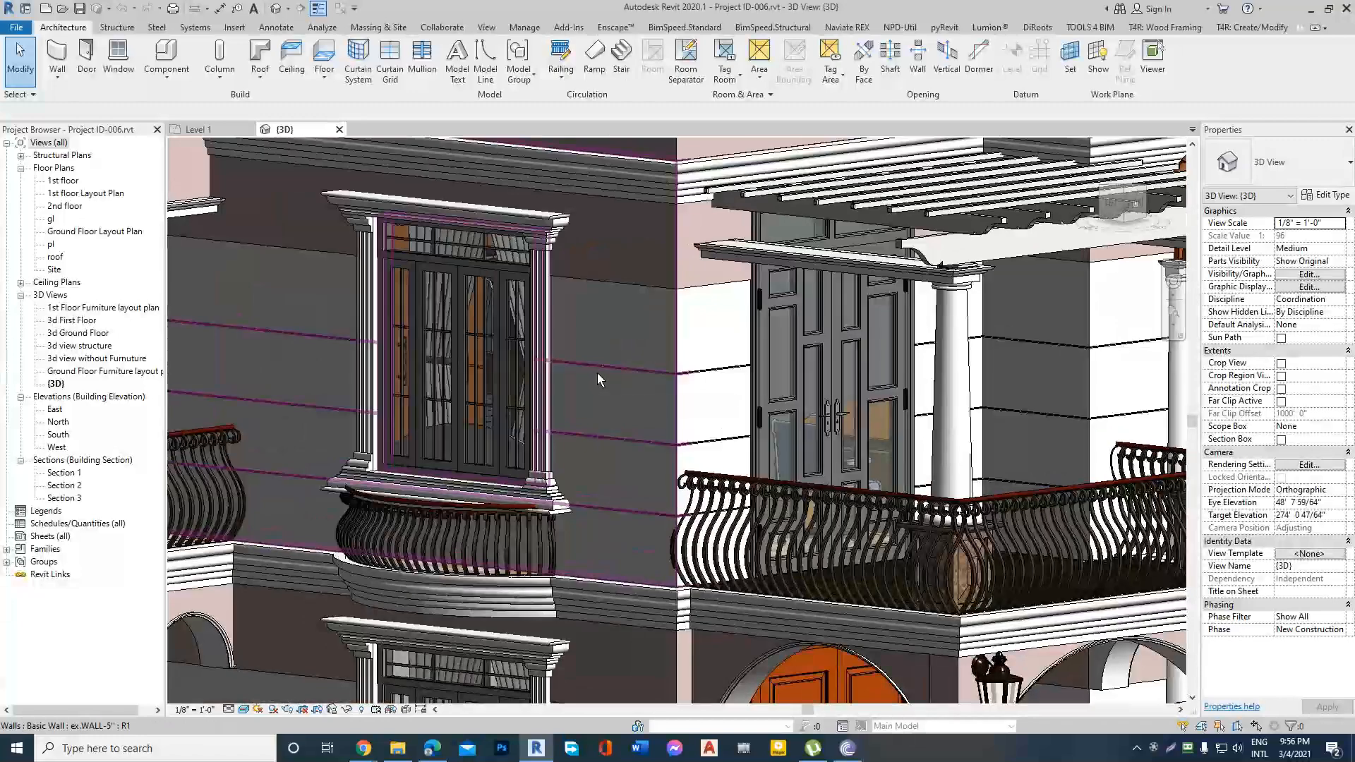
pyautogui.scroll(-3, 611, 376)
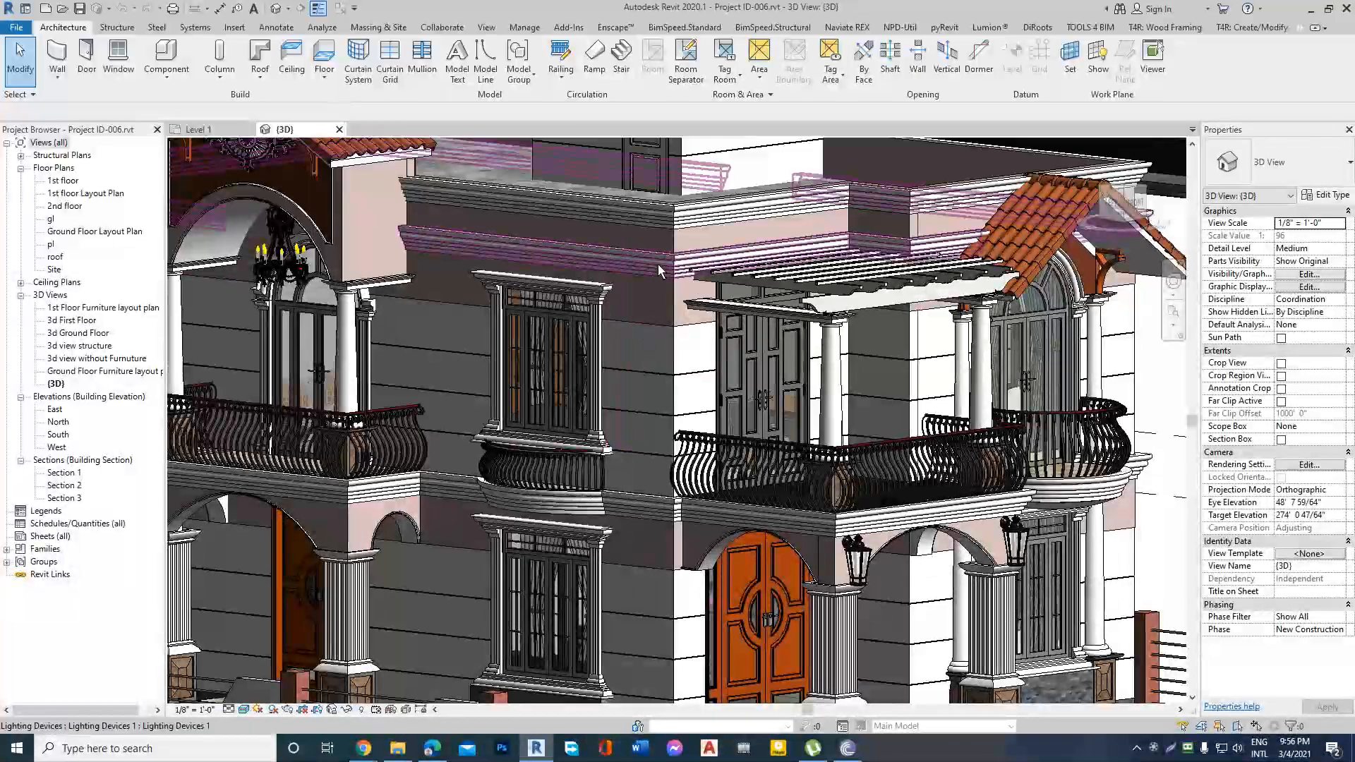
pyautogui.scroll(-4, 669, 290)
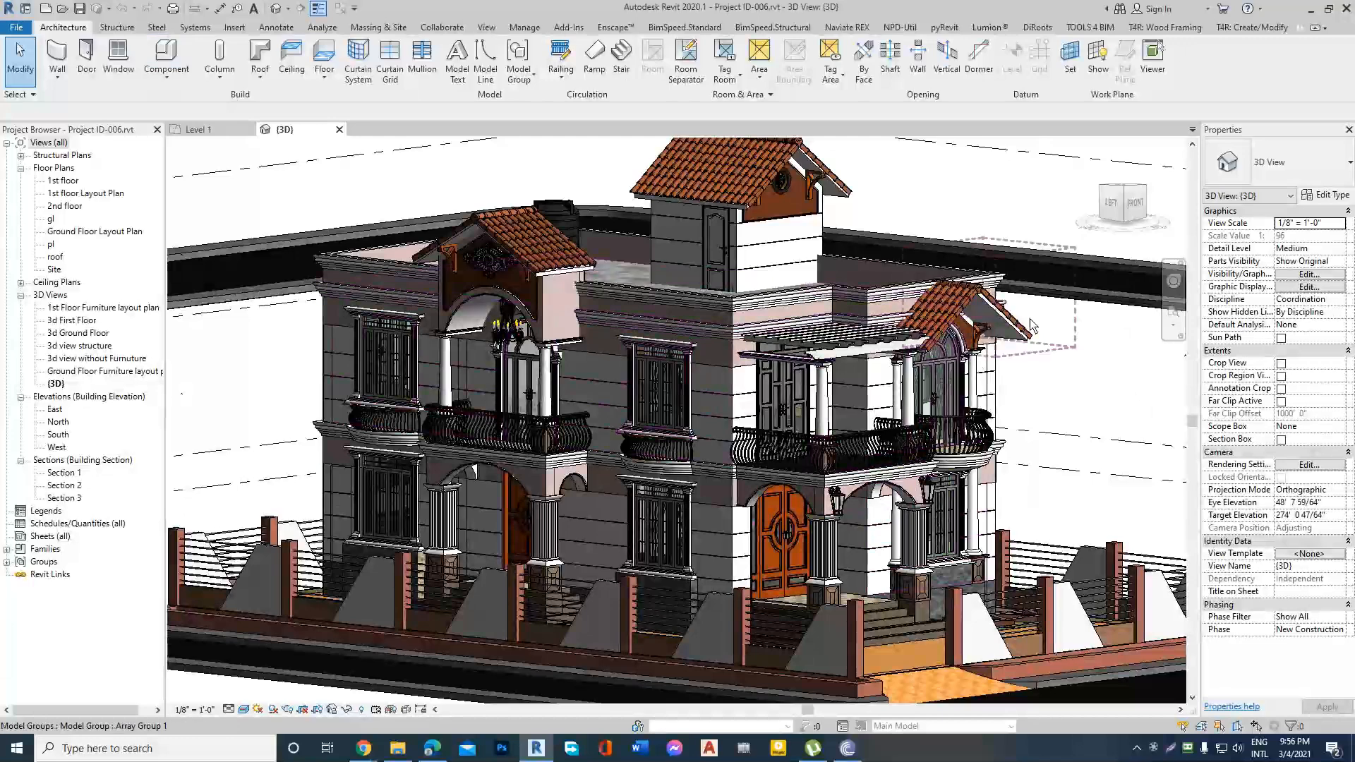
pyautogui.scroll(4, 729, 438)
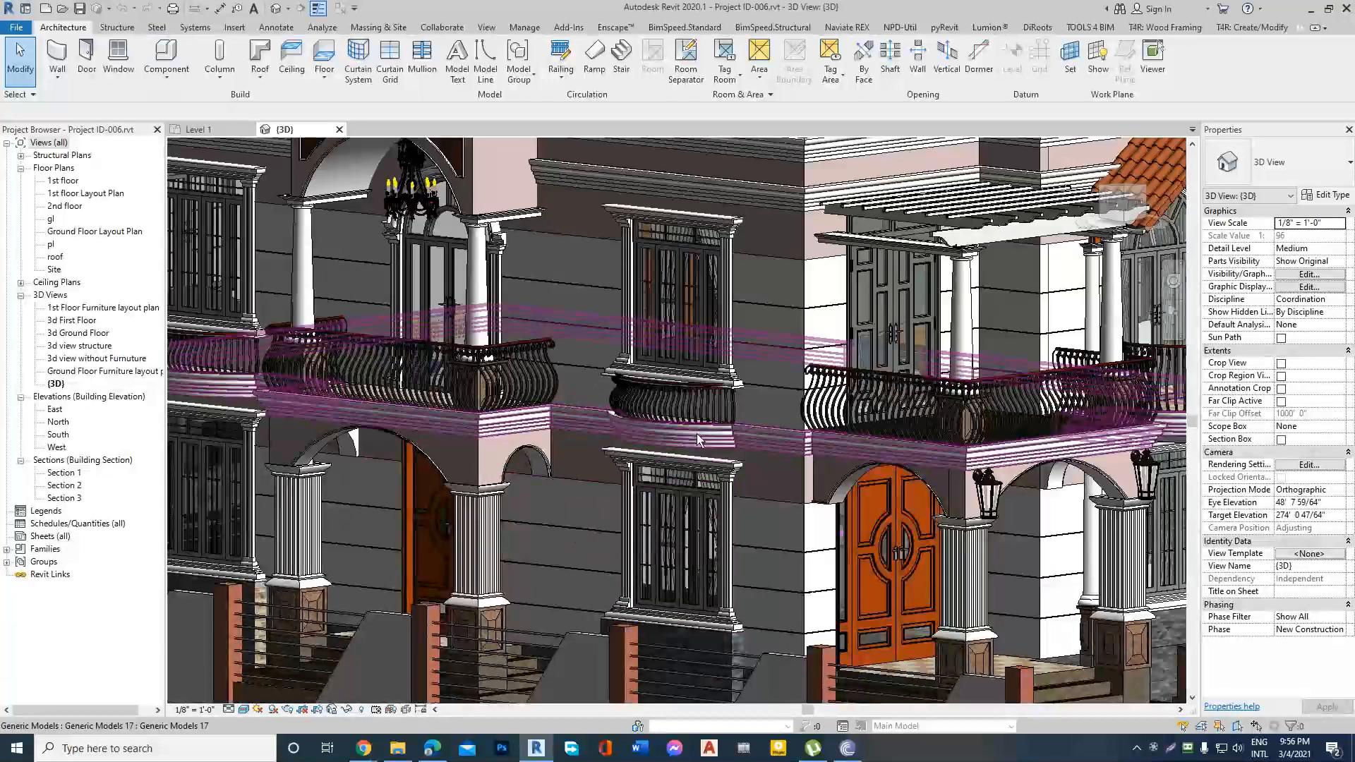
pyautogui.click(697, 434)
pyautogui.press('Escape')
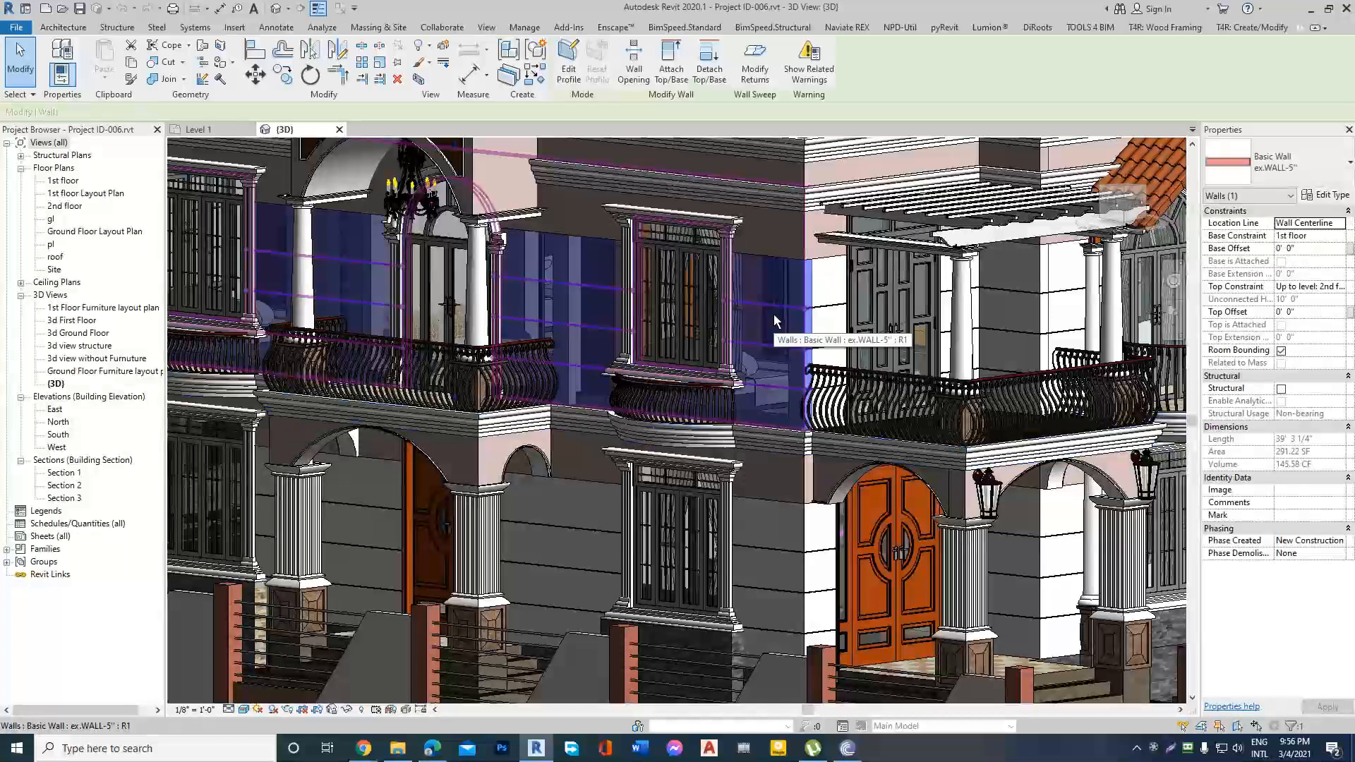
# Return from the finished house model to the Level 1 floor plan of Project1.
pyautogui.scroll(-5, 786, 391)
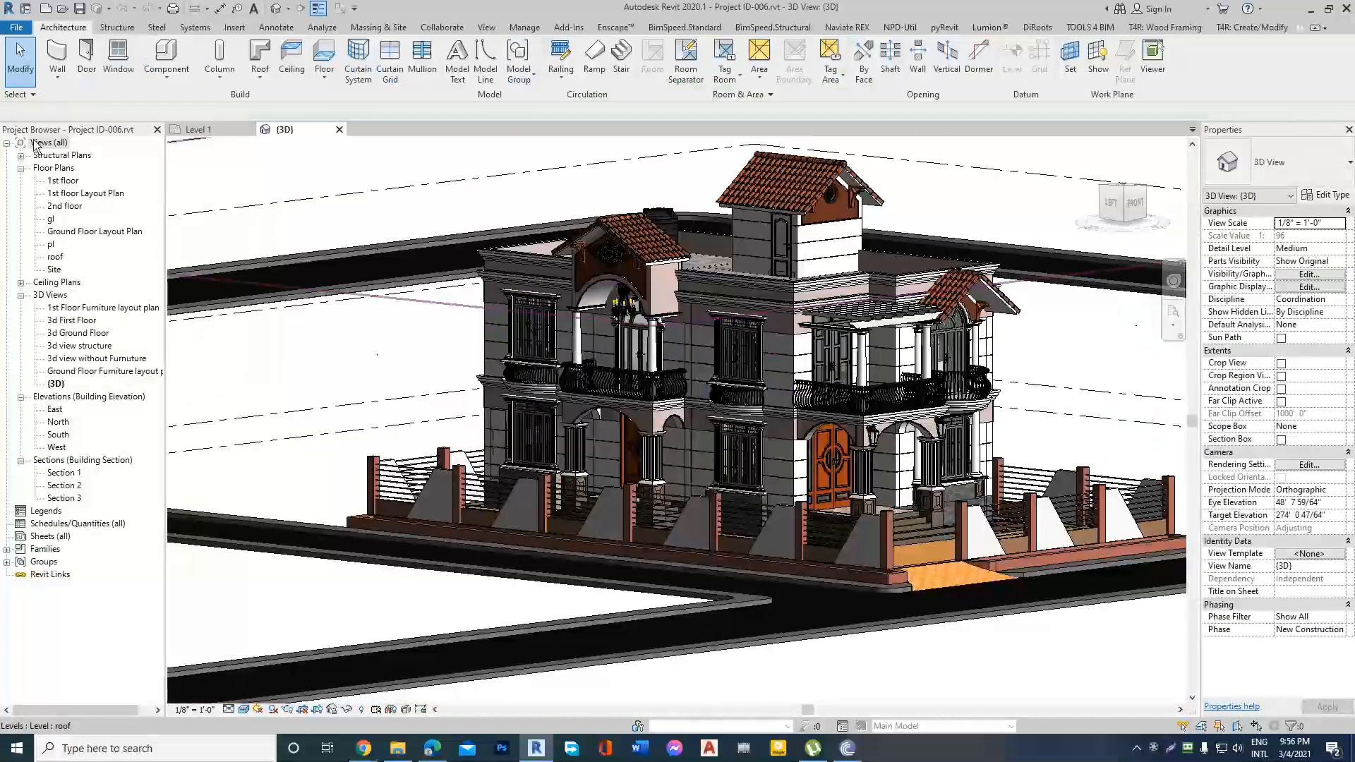
pyautogui.click(197, 130)
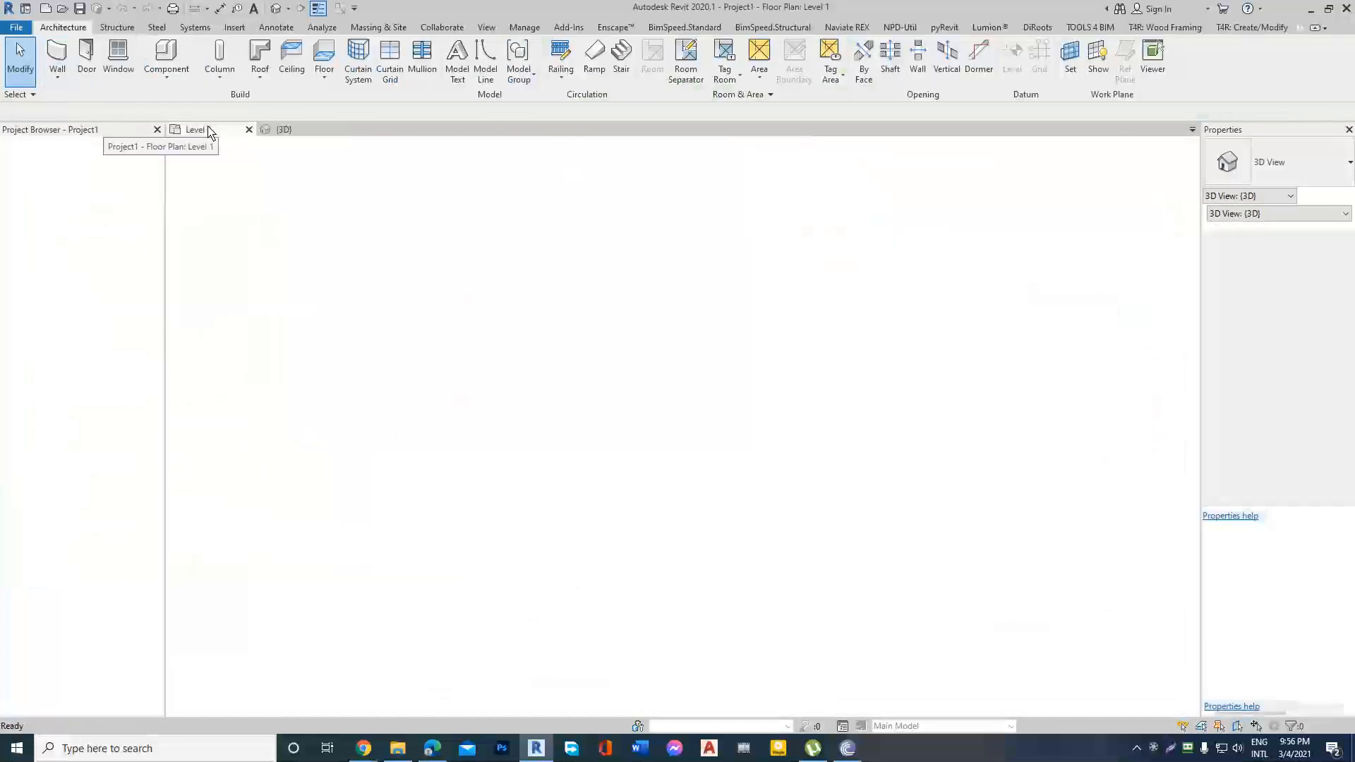
pyautogui.scroll(-2, 533, 378)
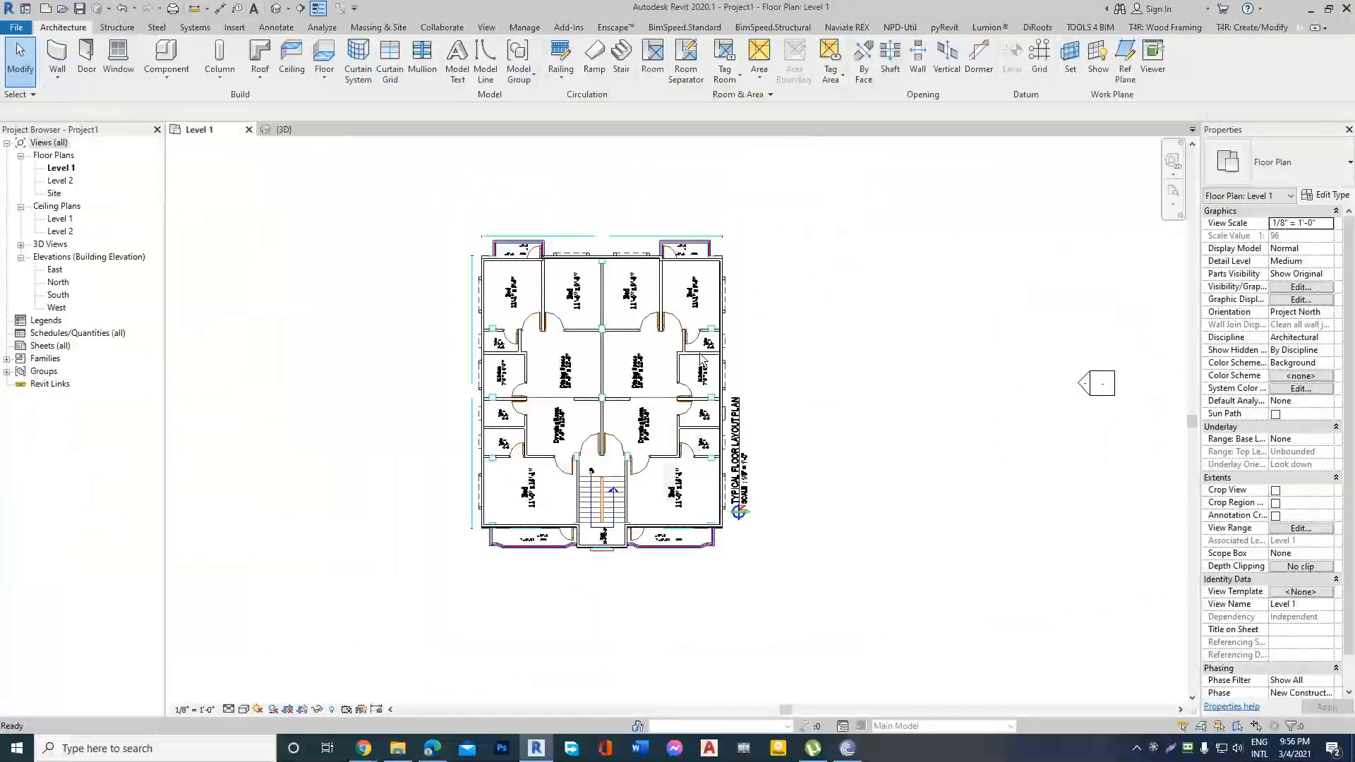
pyautogui.scroll(3, 696, 348)
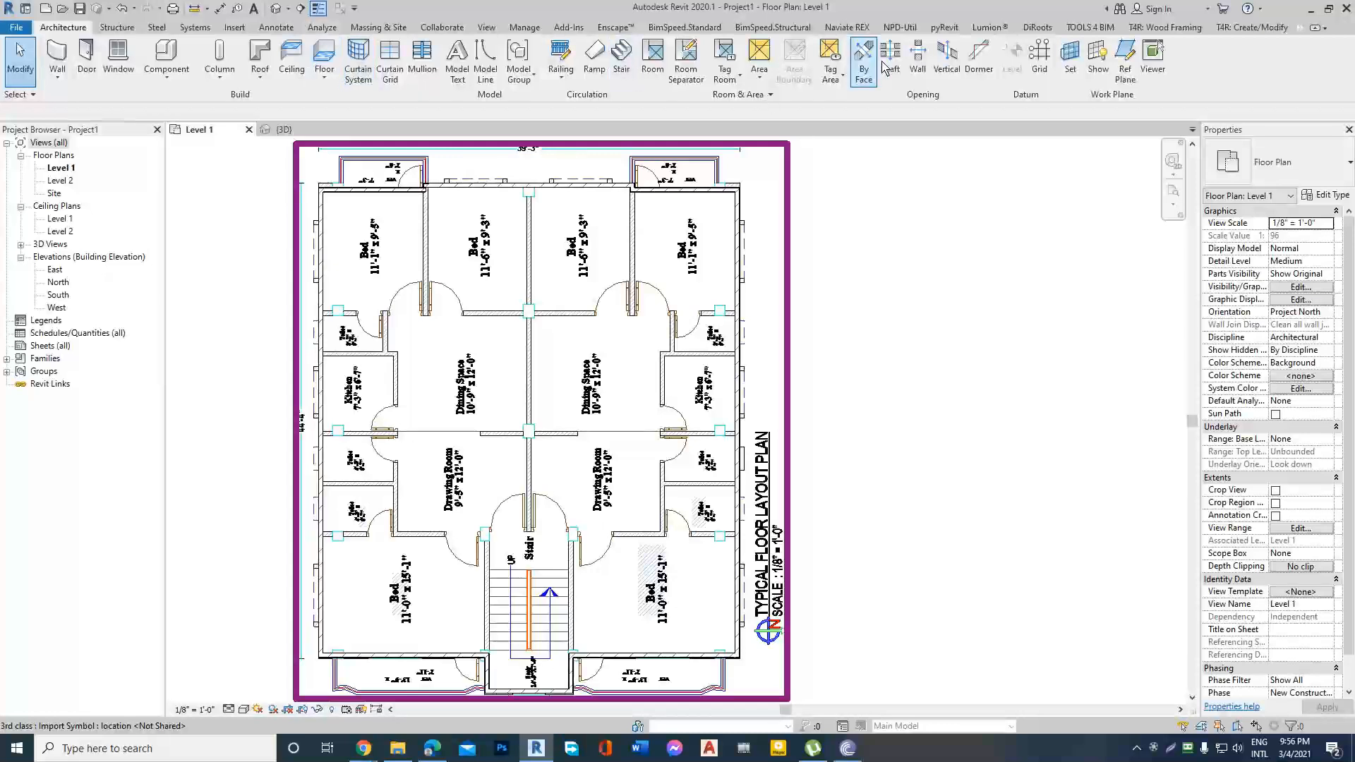
# Tile the open views with the drawings fitted in their windows, and close the 3D view of the finished house.
pyautogui.click(497, 28)
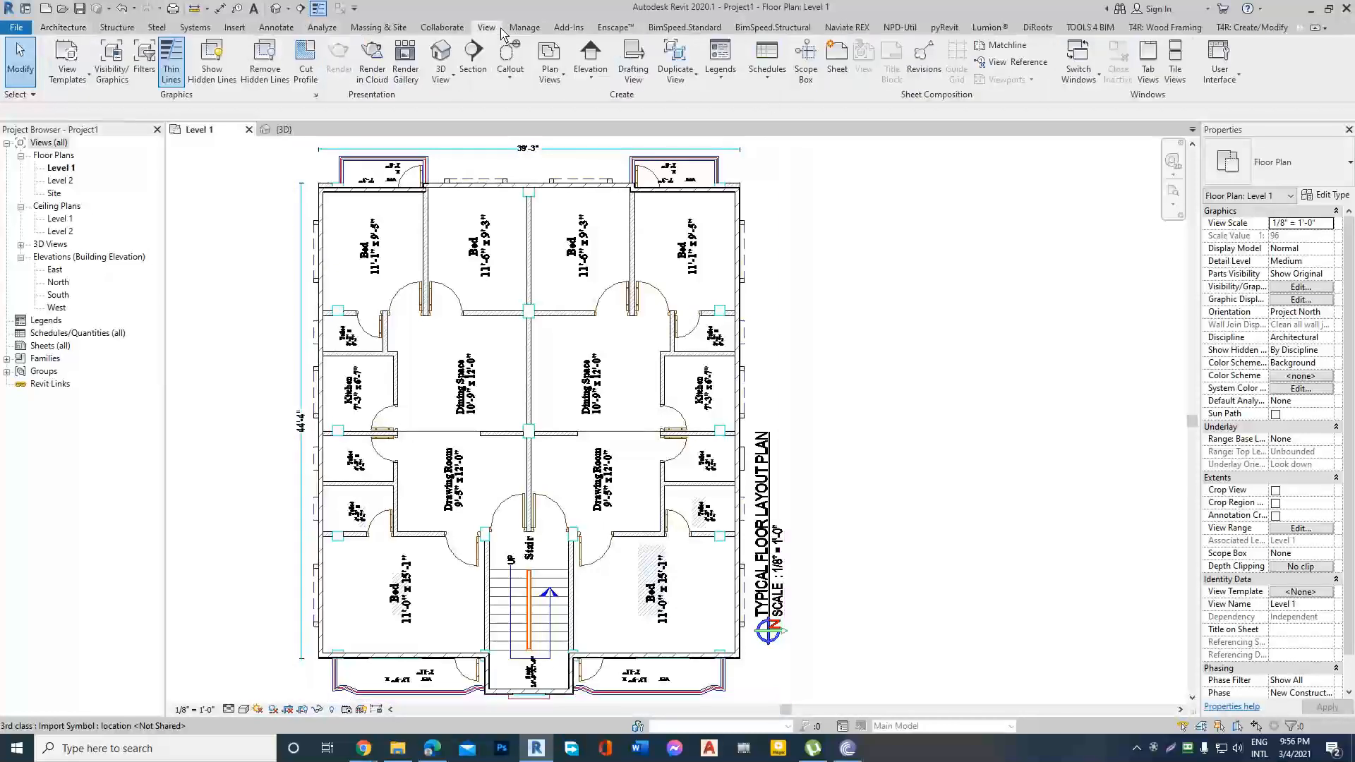
pyautogui.click(1175, 70)
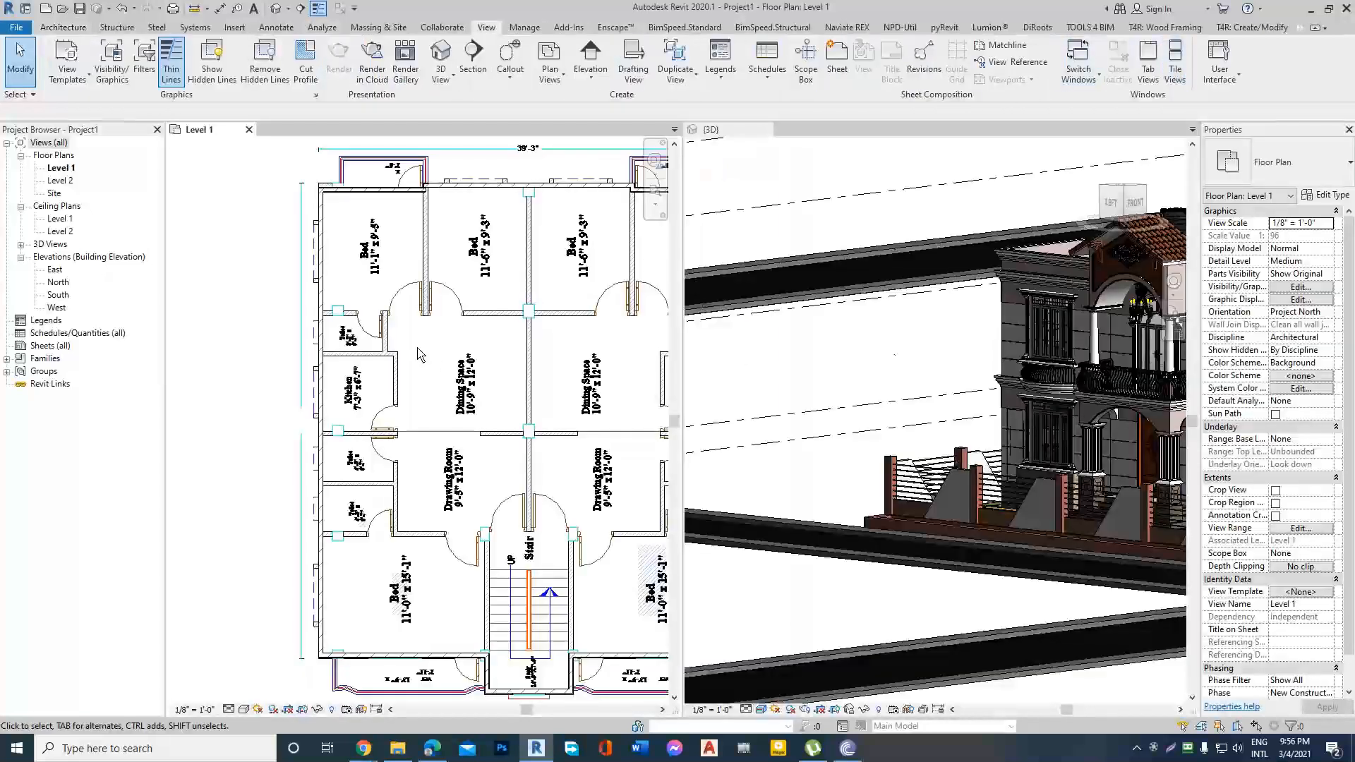
pyautogui.press('z')
pyautogui.press('a')
pyautogui.click(805, 195)
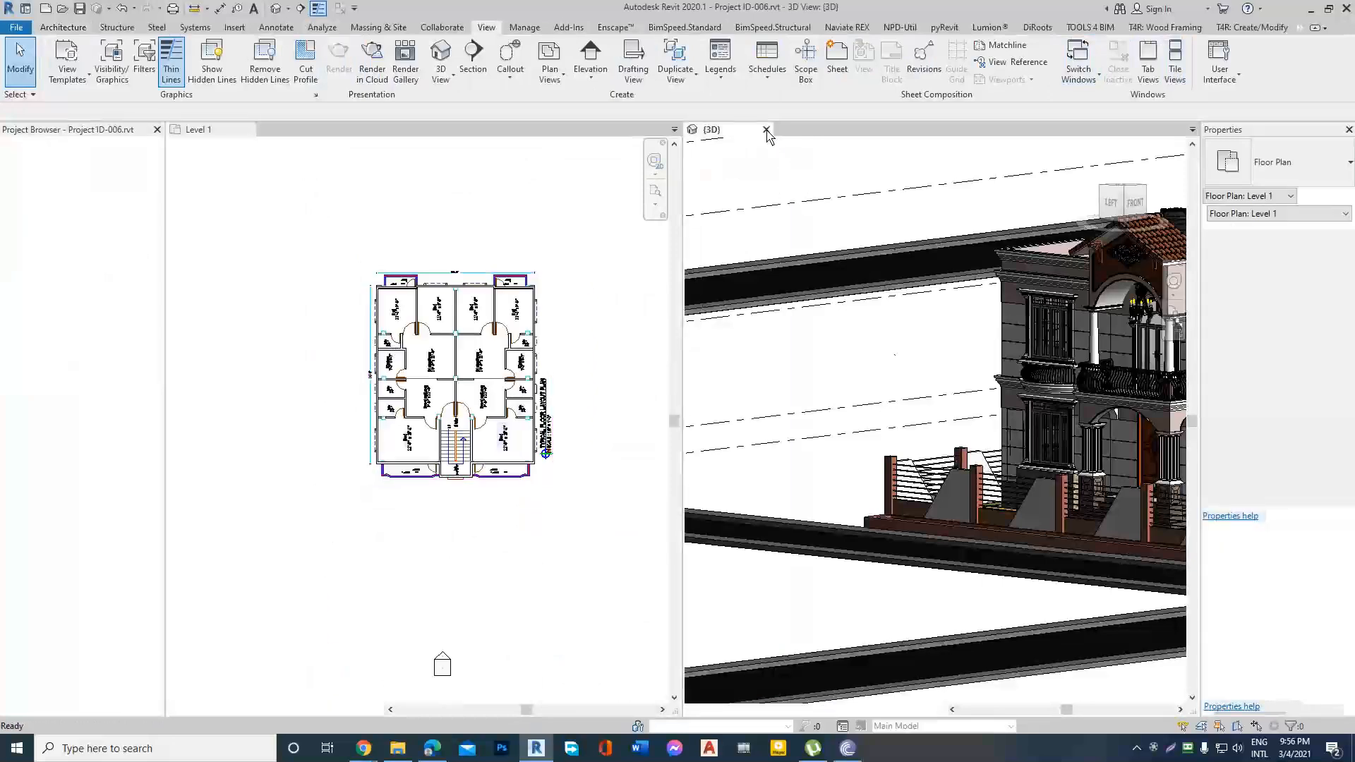
pyautogui.click(766, 129)
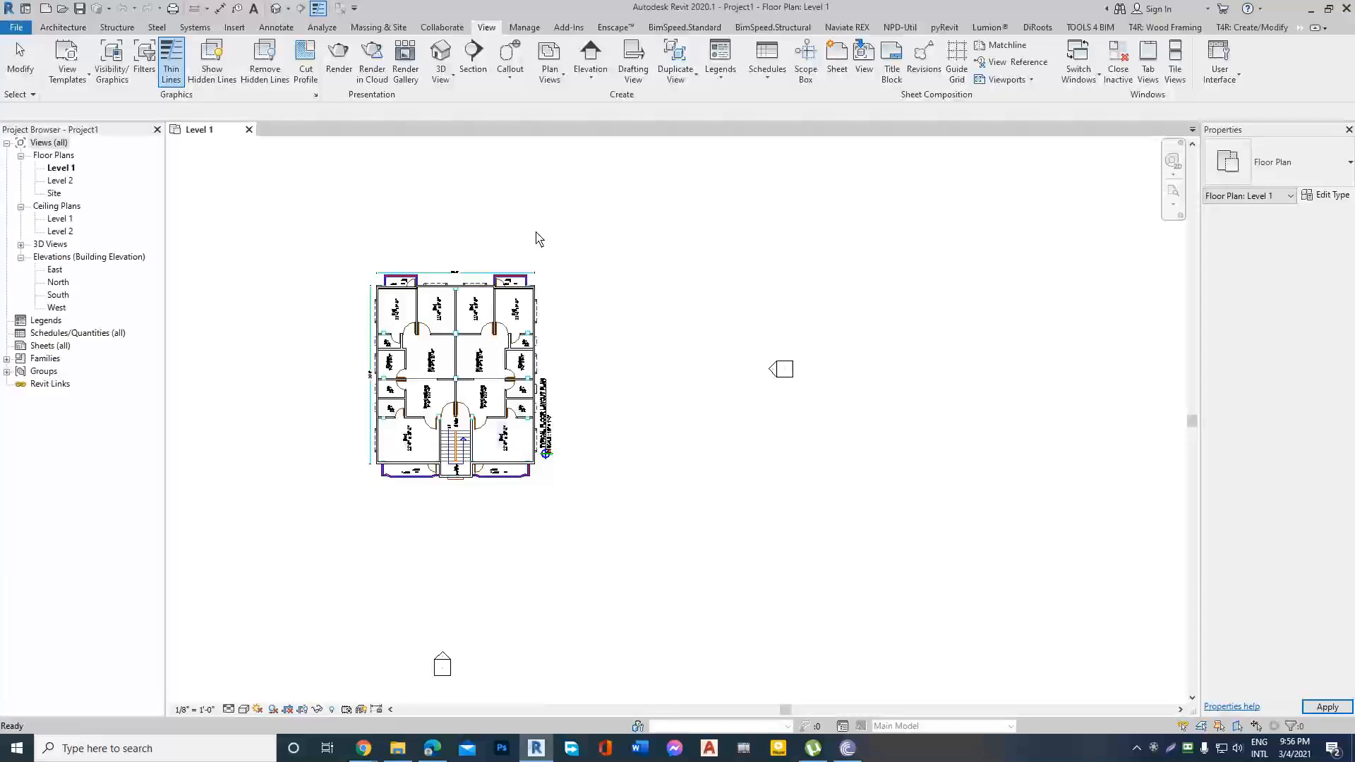
# Open the default 3D view of Project1, tile the views, and close the Level 1 plan view.
pyautogui.click(276, 8)
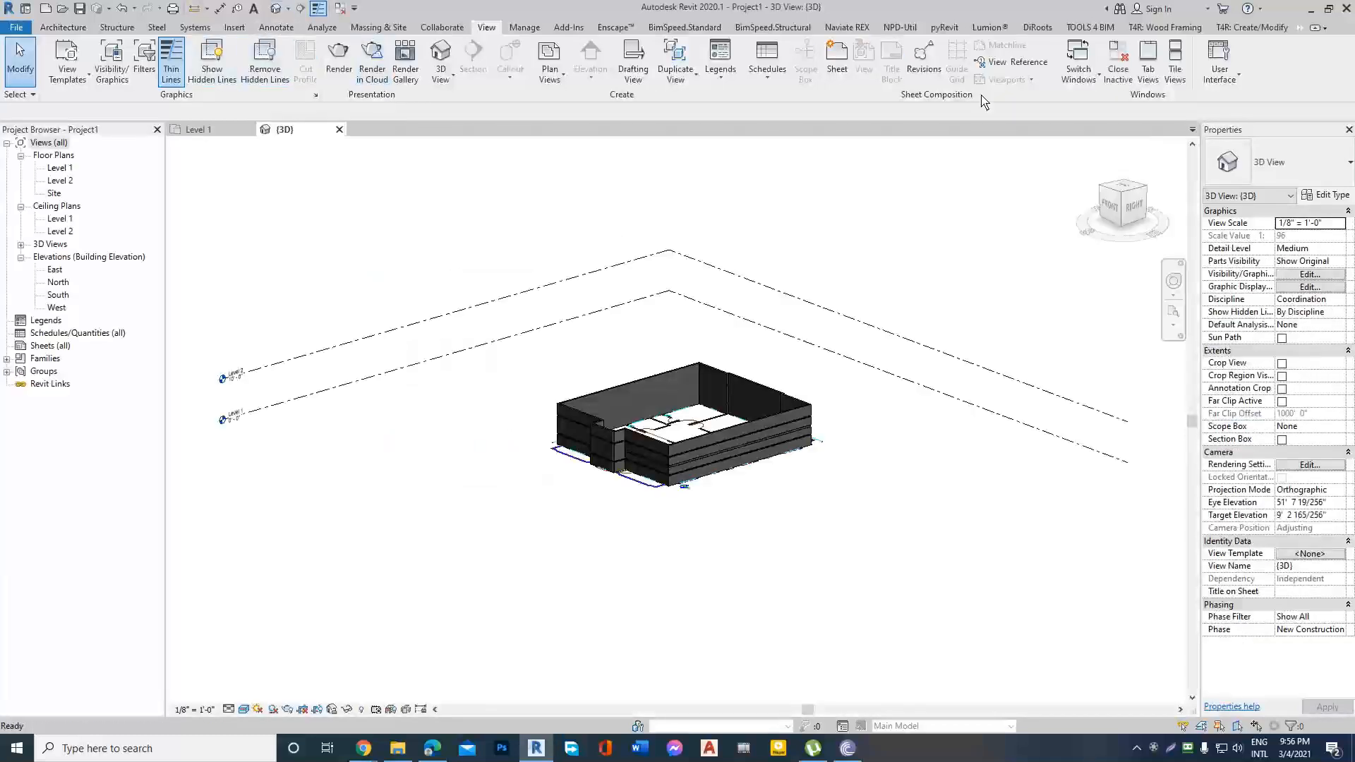
pyautogui.click(1165, 74)
pyautogui.scroll(-3, 453, 357)
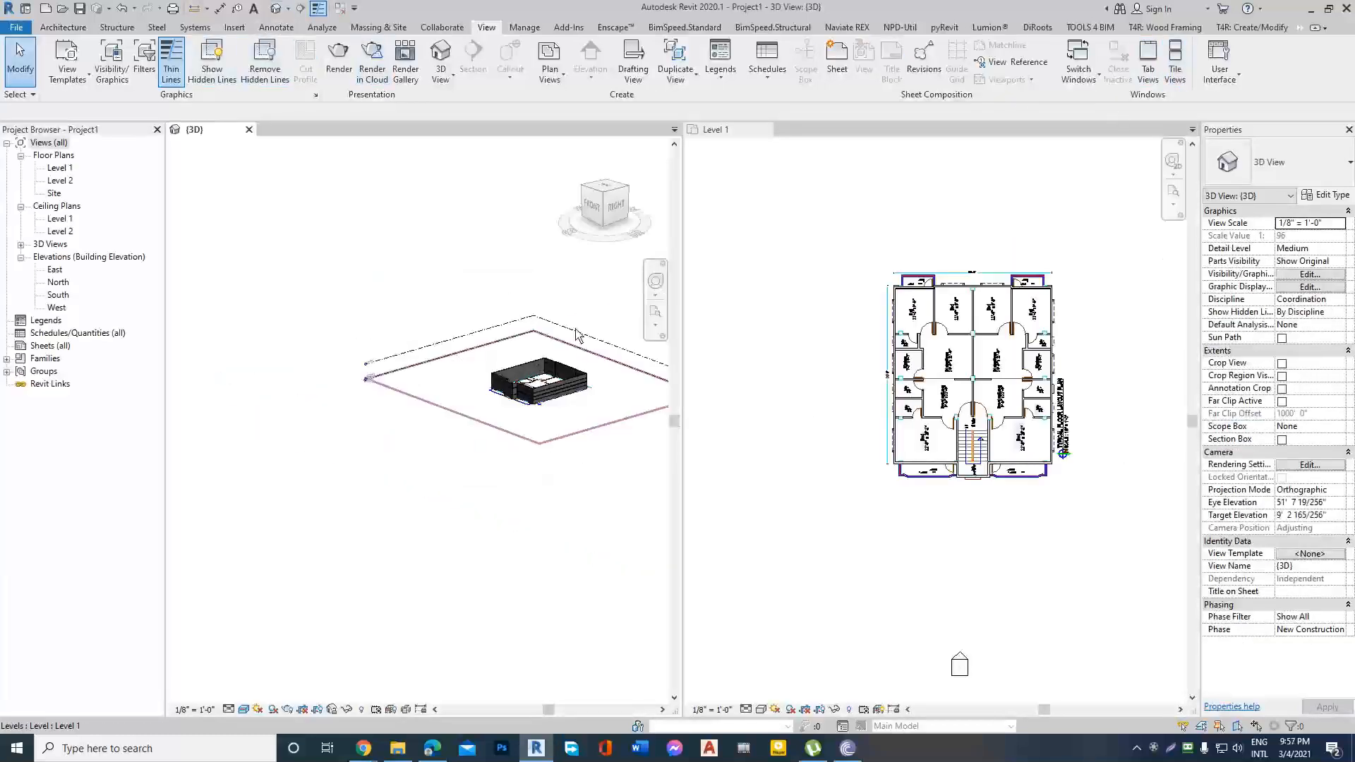
pyautogui.click(765, 130)
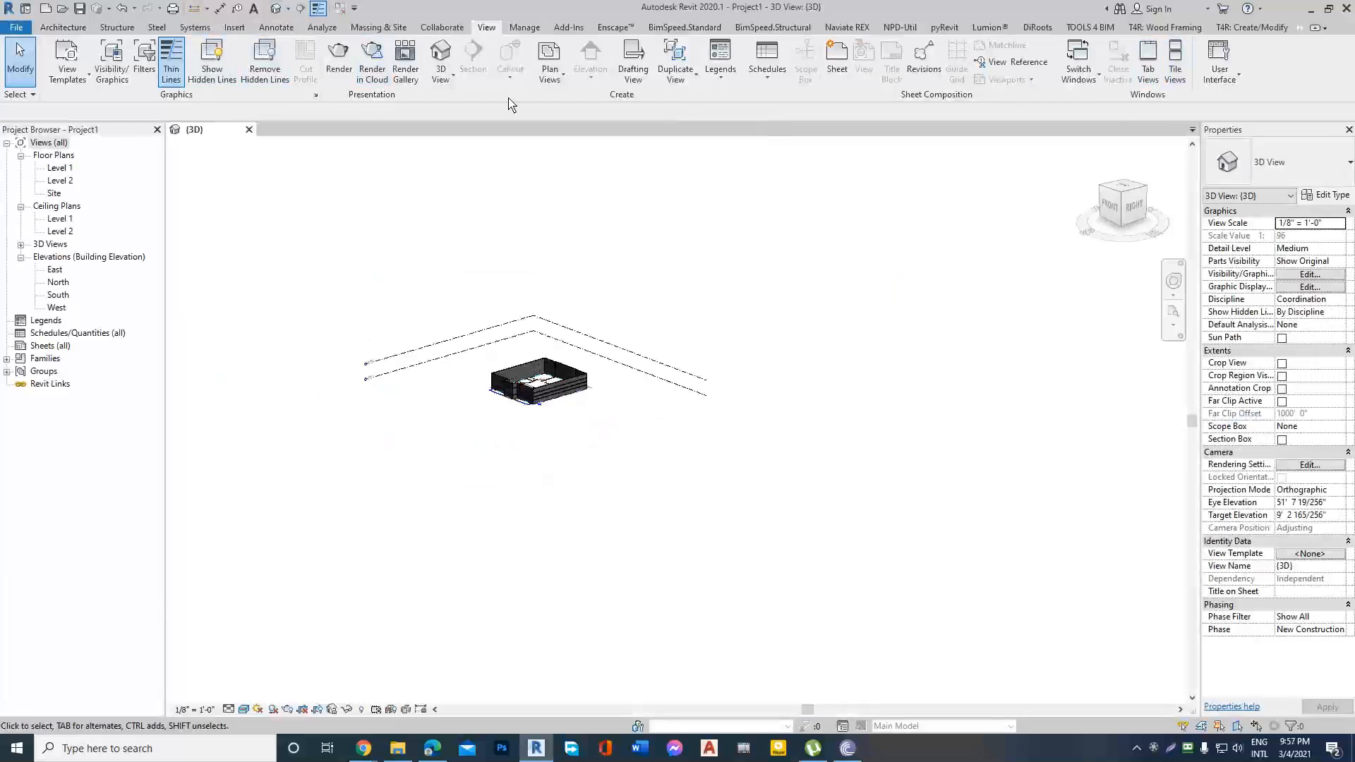
# Reopen the Level 1 floor plan and tile it beside the 3D view, with the 3D view framing the exterior wall corner.
pyautogui.doubleClick(67, 168)
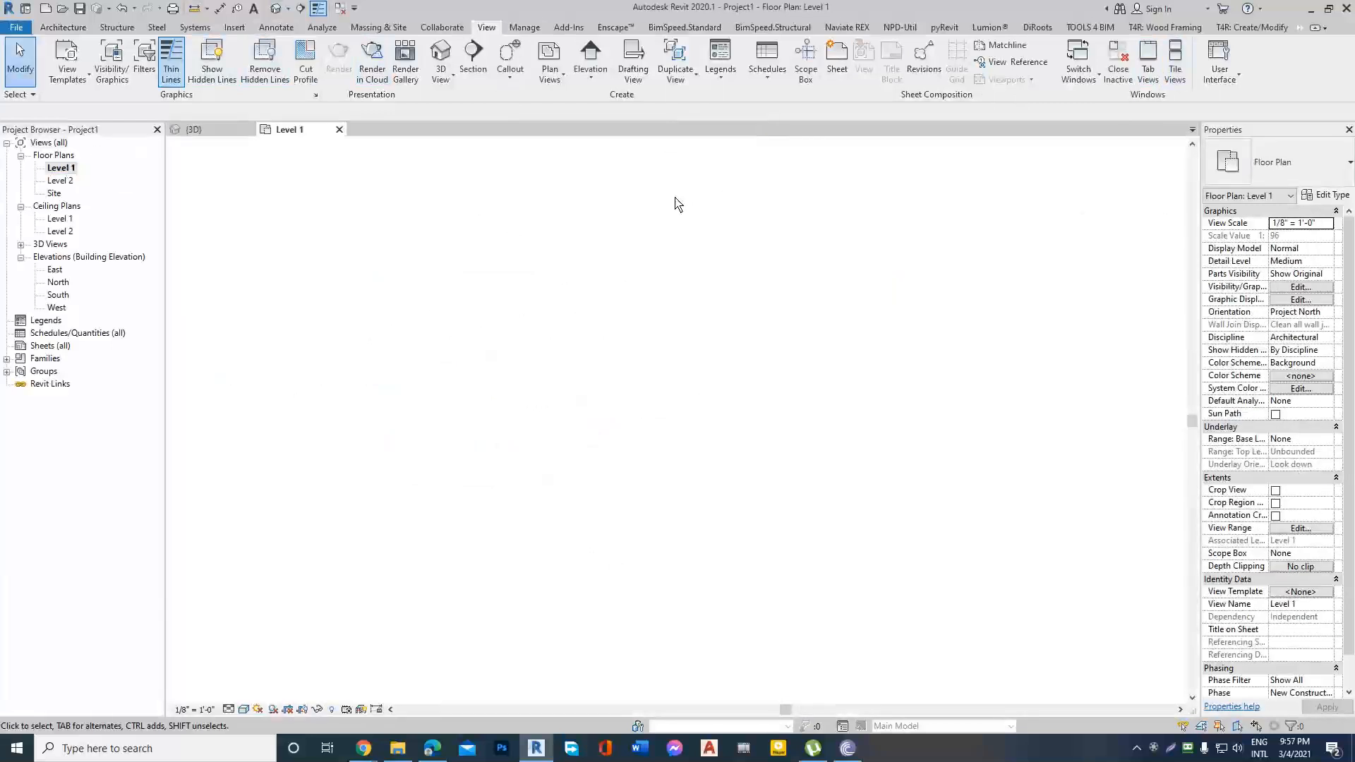
pyautogui.click(1175, 63)
pyautogui.scroll(-6, 371, 371)
pyautogui.scroll(5, 492, 401)
pyautogui.scroll(4, 693, 341)
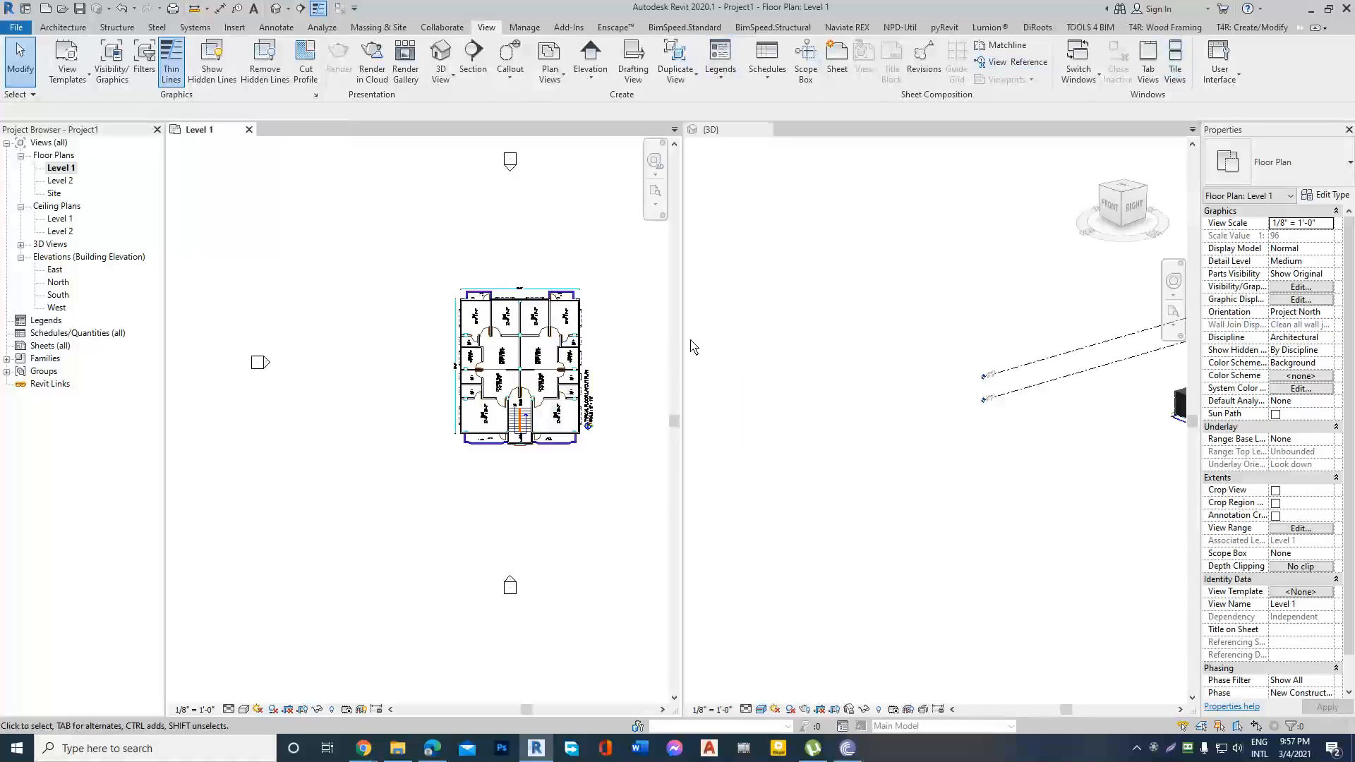
pyautogui.scroll(-4, 360, 378)
pyautogui.scroll(3, 568, 360)
pyautogui.scroll(6, 805, 358)
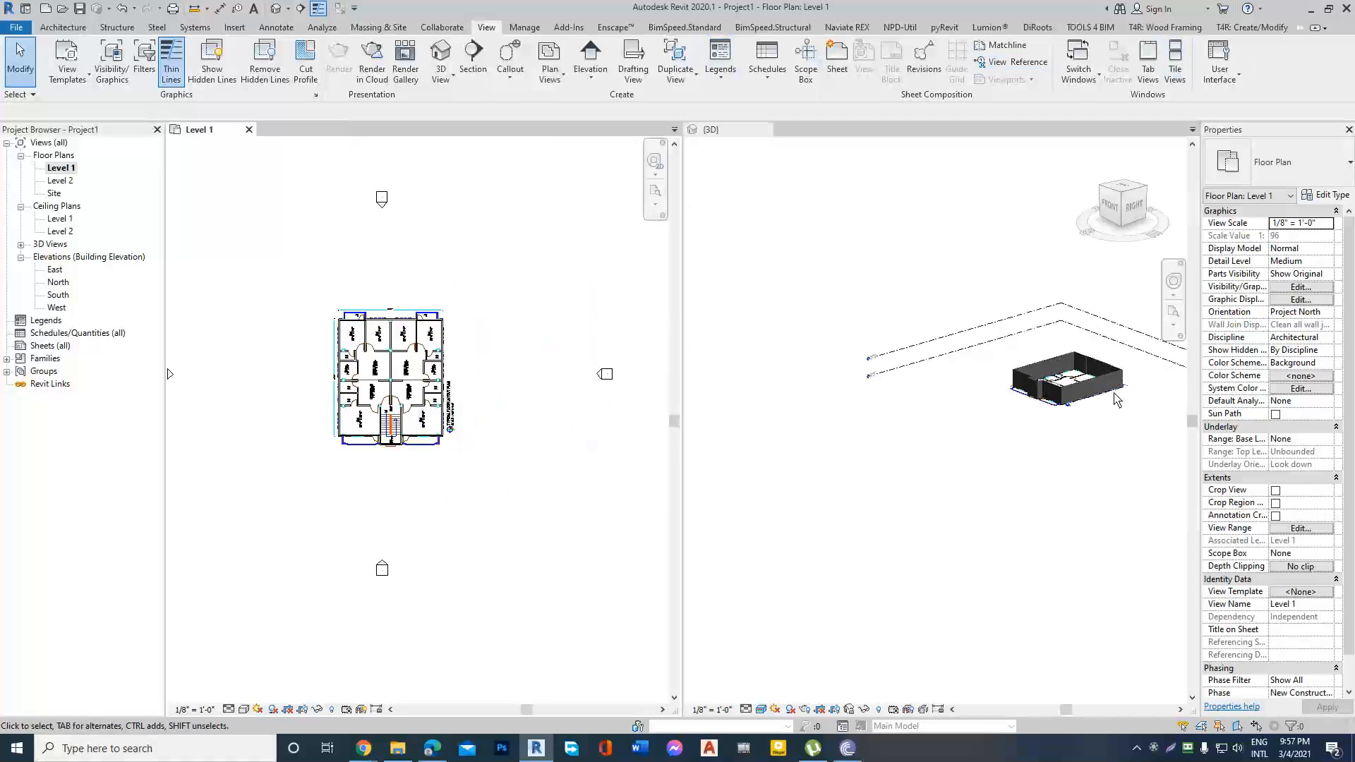
pyautogui.scroll(-1, 993, 441)
pyautogui.click(853, 226)
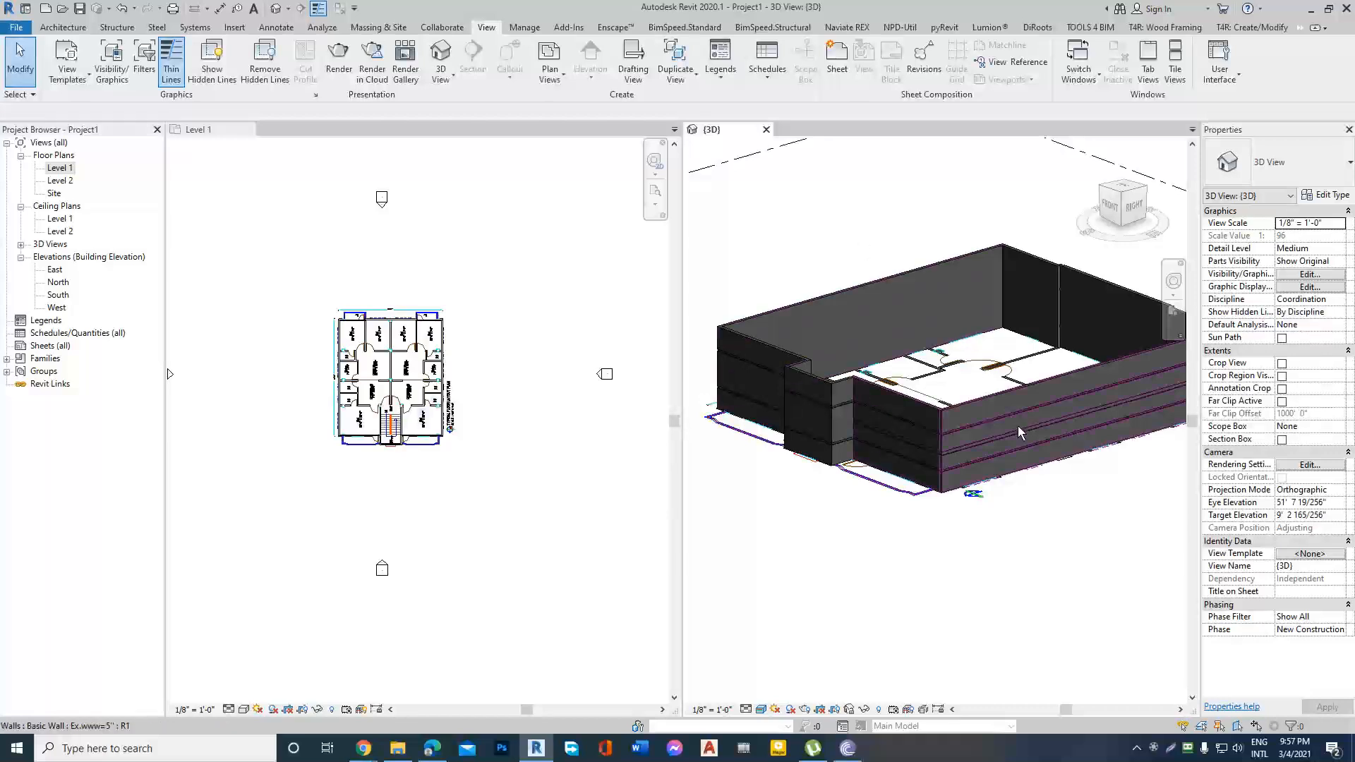
pyautogui.scroll(3, 1022, 428)
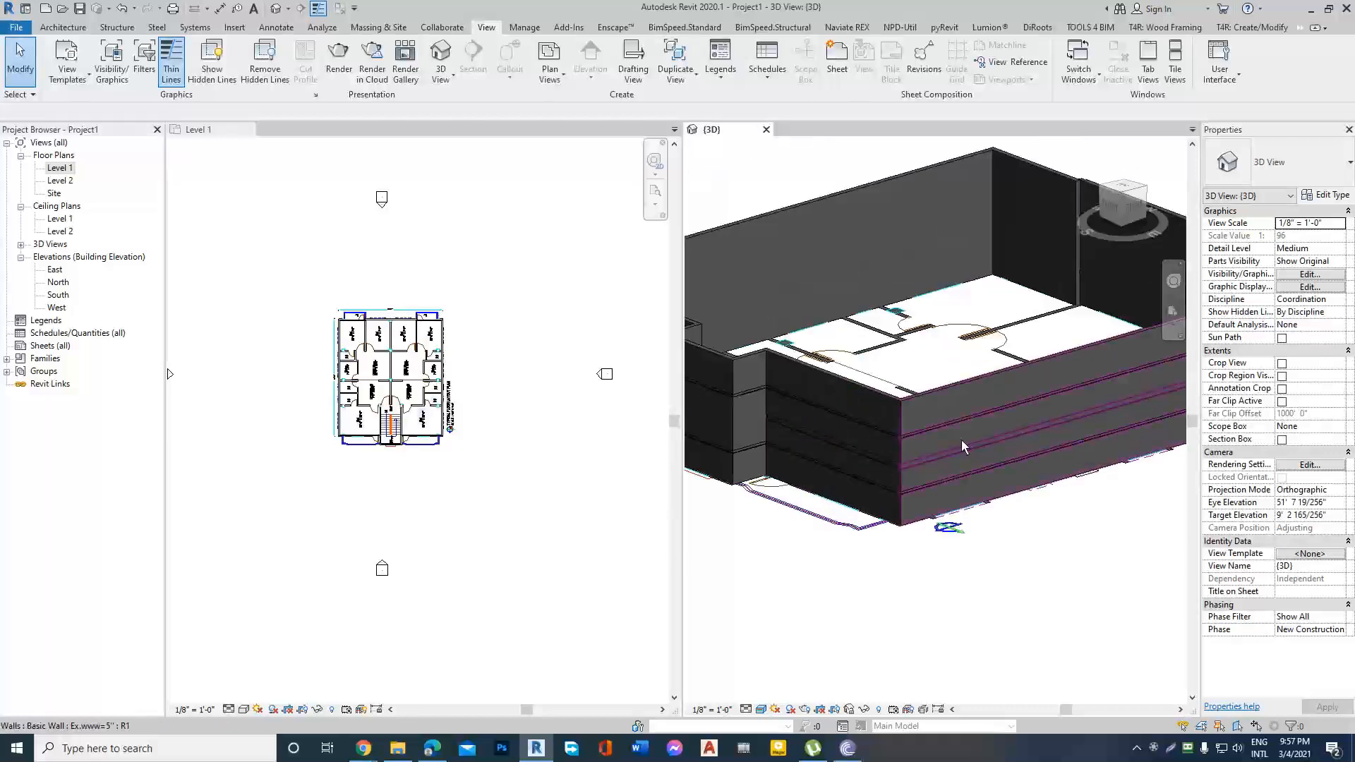
pyautogui.scroll(3, 962, 439)
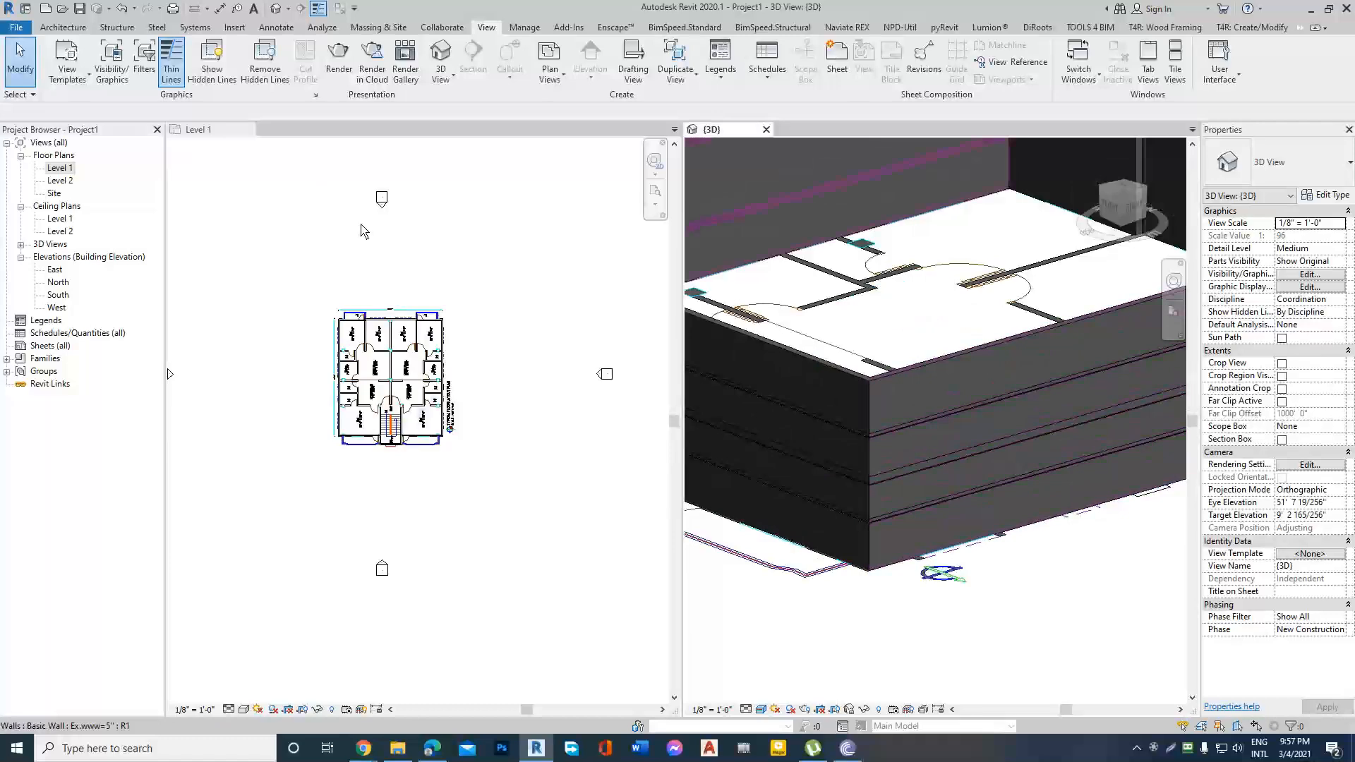
pyautogui.click(362, 227)
pyautogui.scroll(3, 931, 419)
pyautogui.click(889, 390)
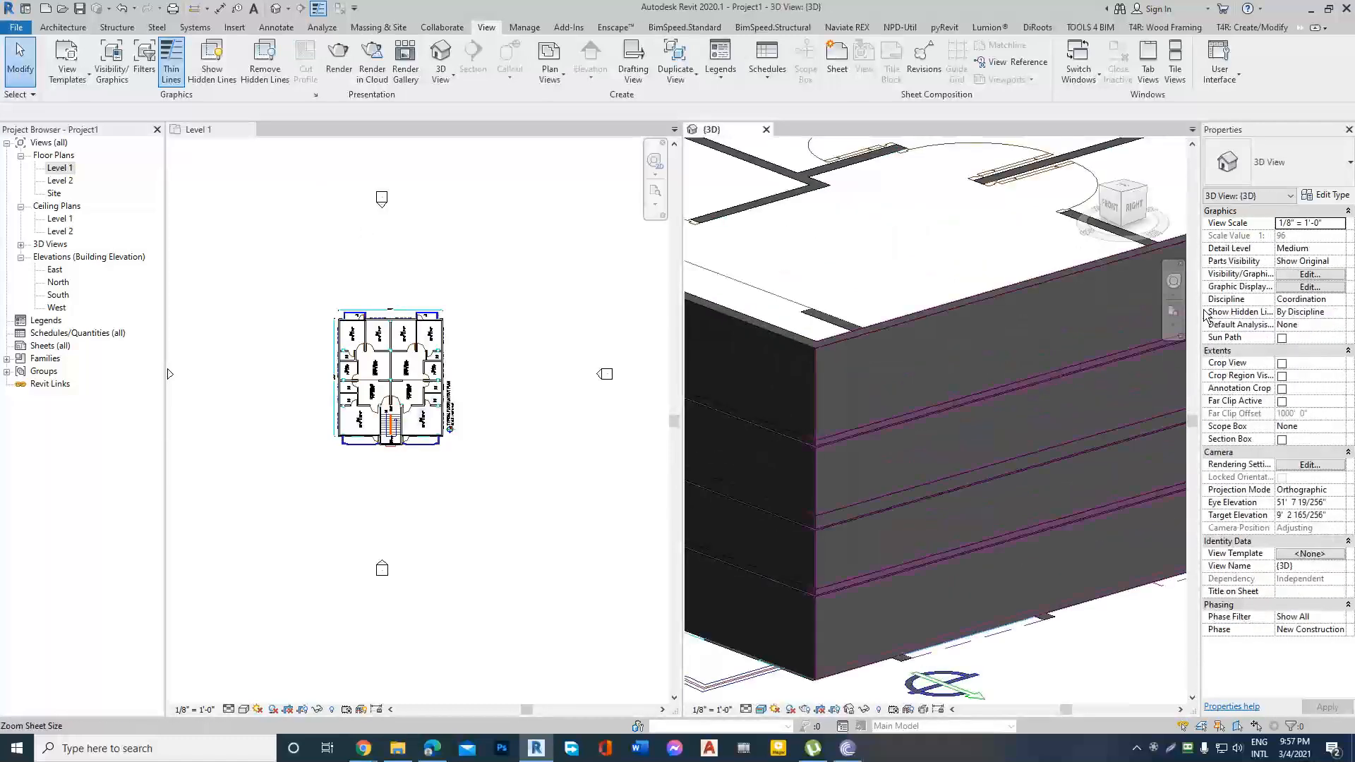
pyautogui.click(1326, 195)
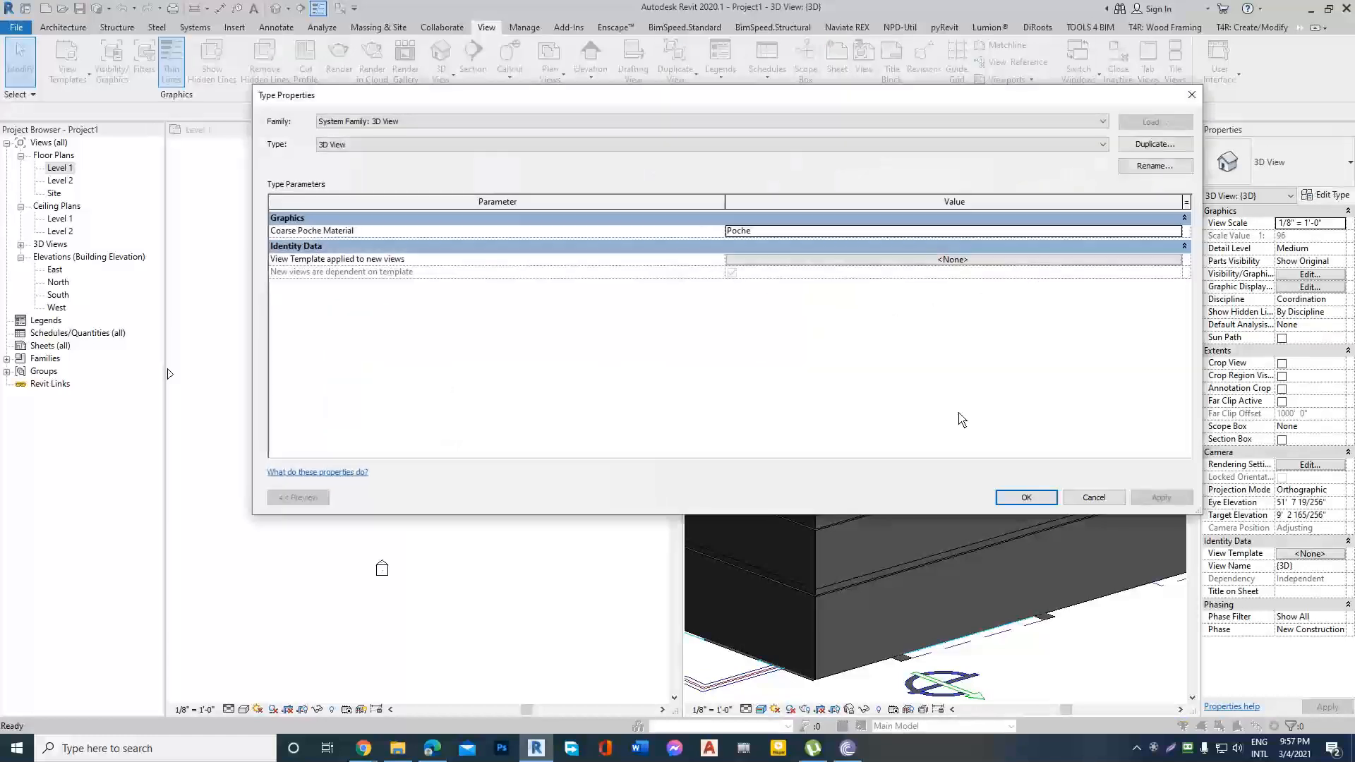
pyautogui.press('Escape')
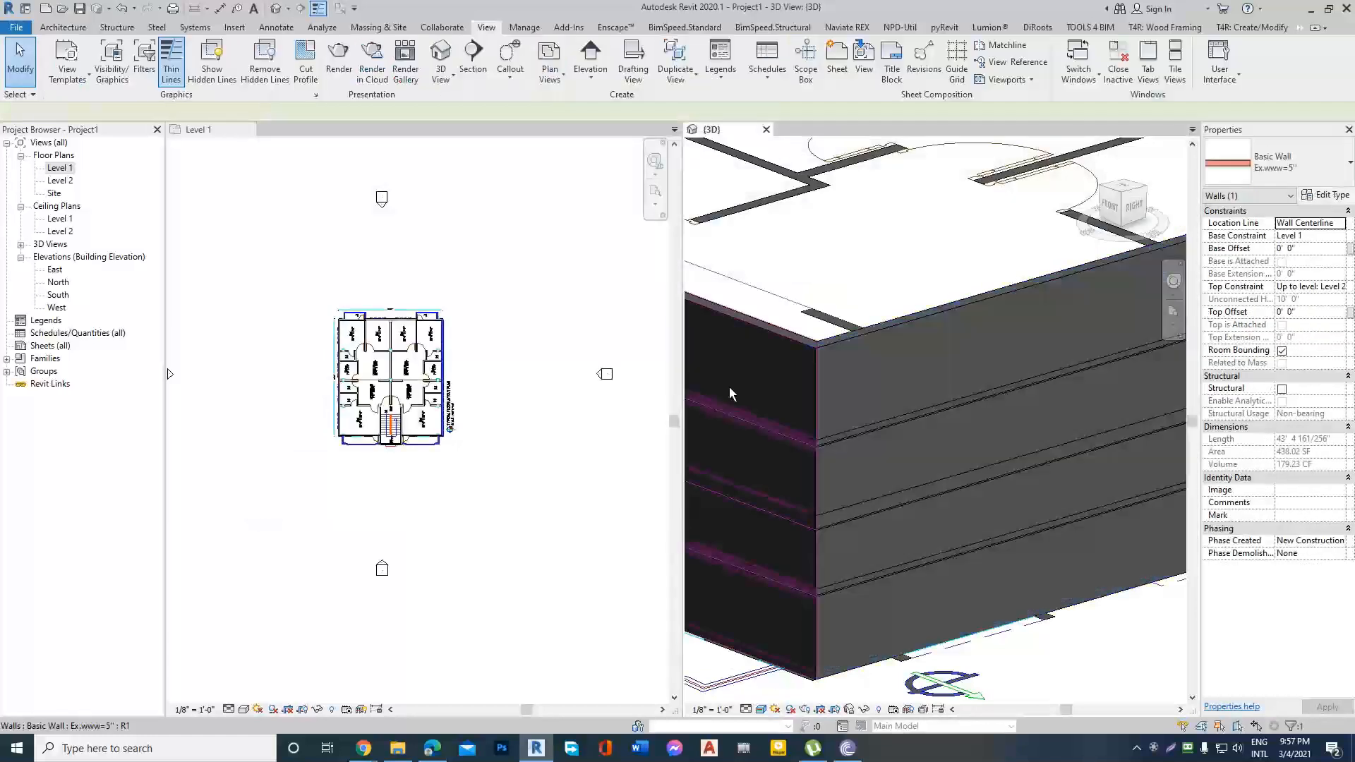
# Open the structure of the Ex.www=5" exterior wall type for editing, with its section preview shown.
pyautogui.click(865, 362)
pyautogui.click(1326, 196)
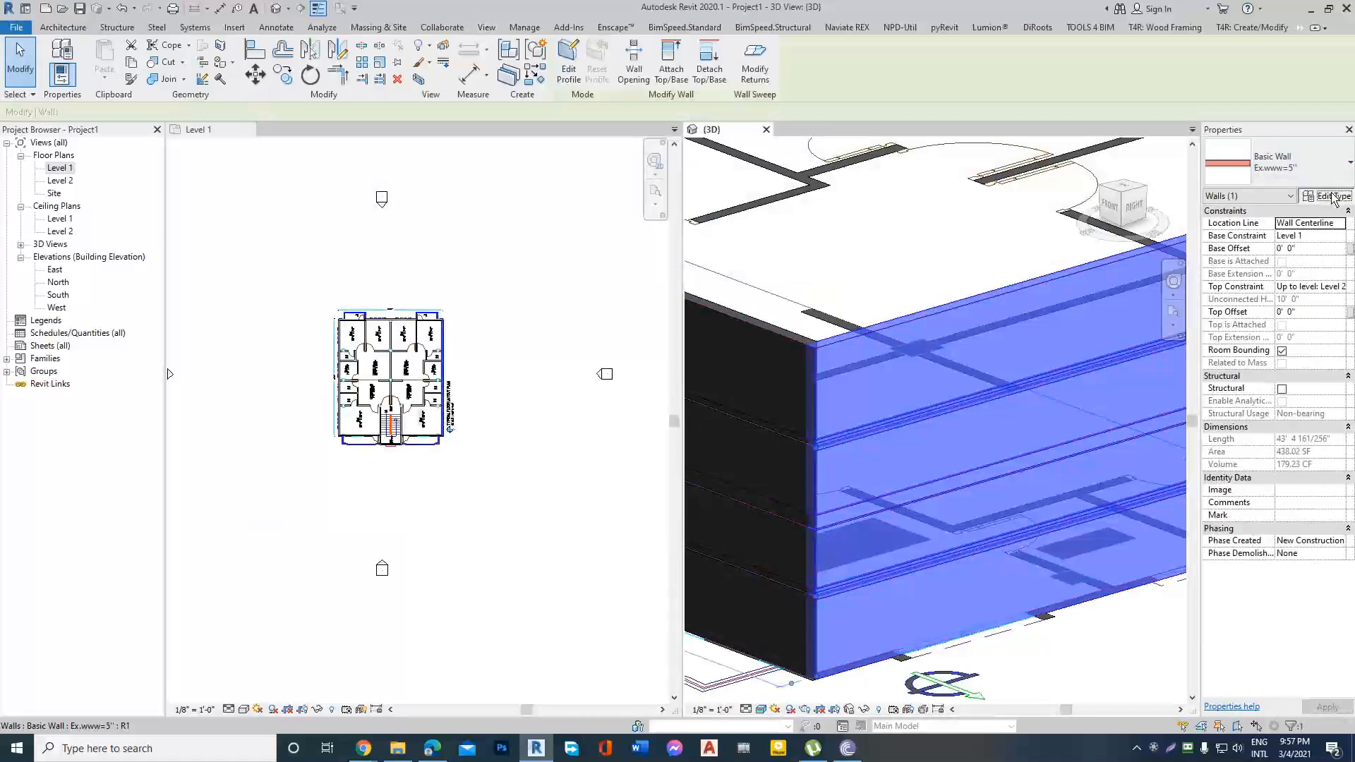
pyautogui.click(935, 233)
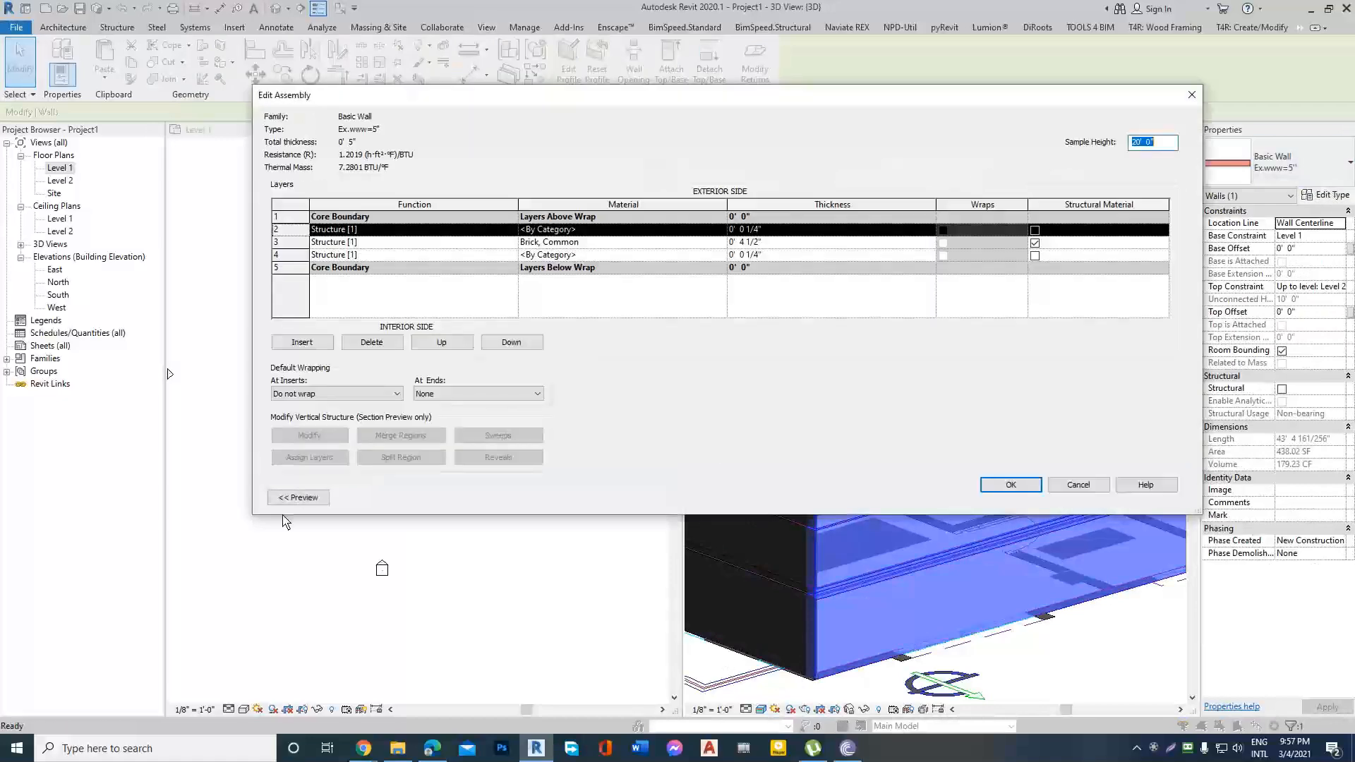
pyautogui.click(302, 503)
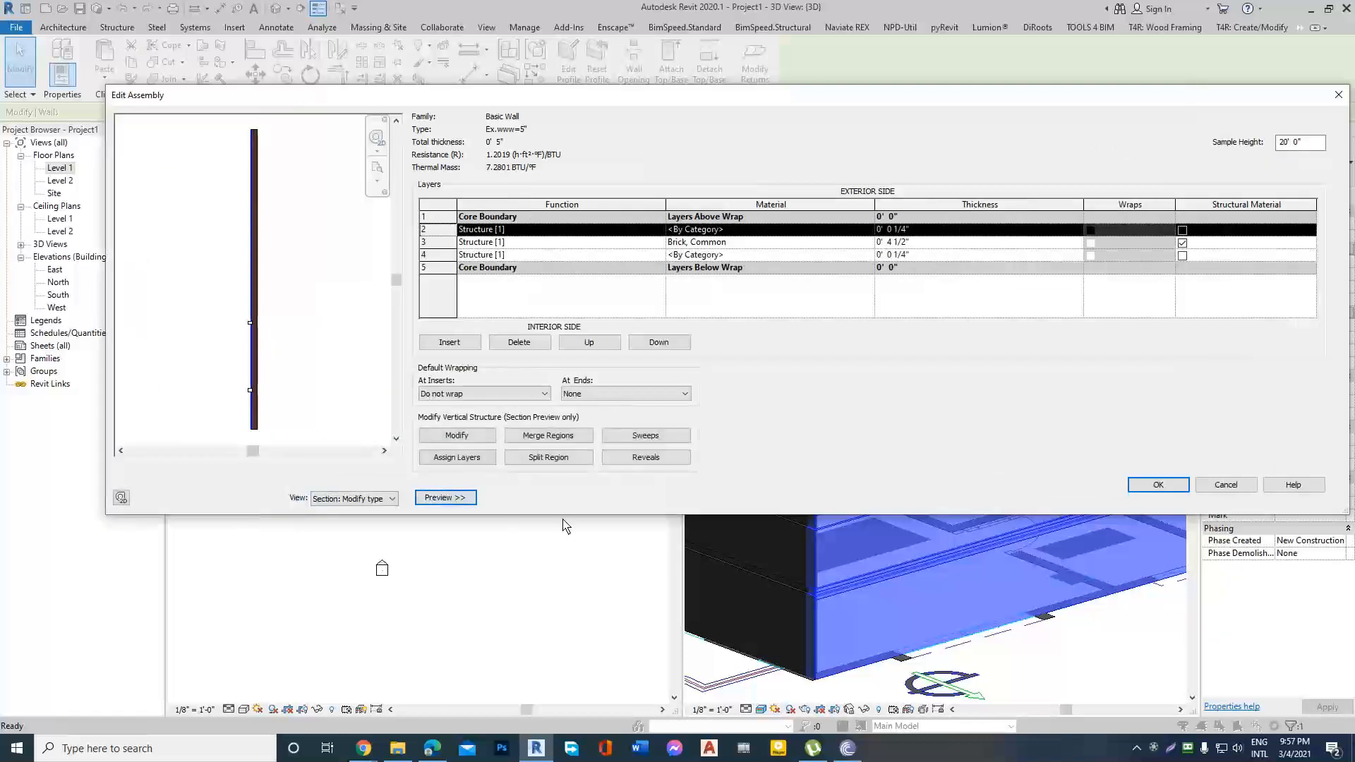
# Add two wall sweeps to the Ex.www=5" wall type.
pyautogui.click(649, 441)
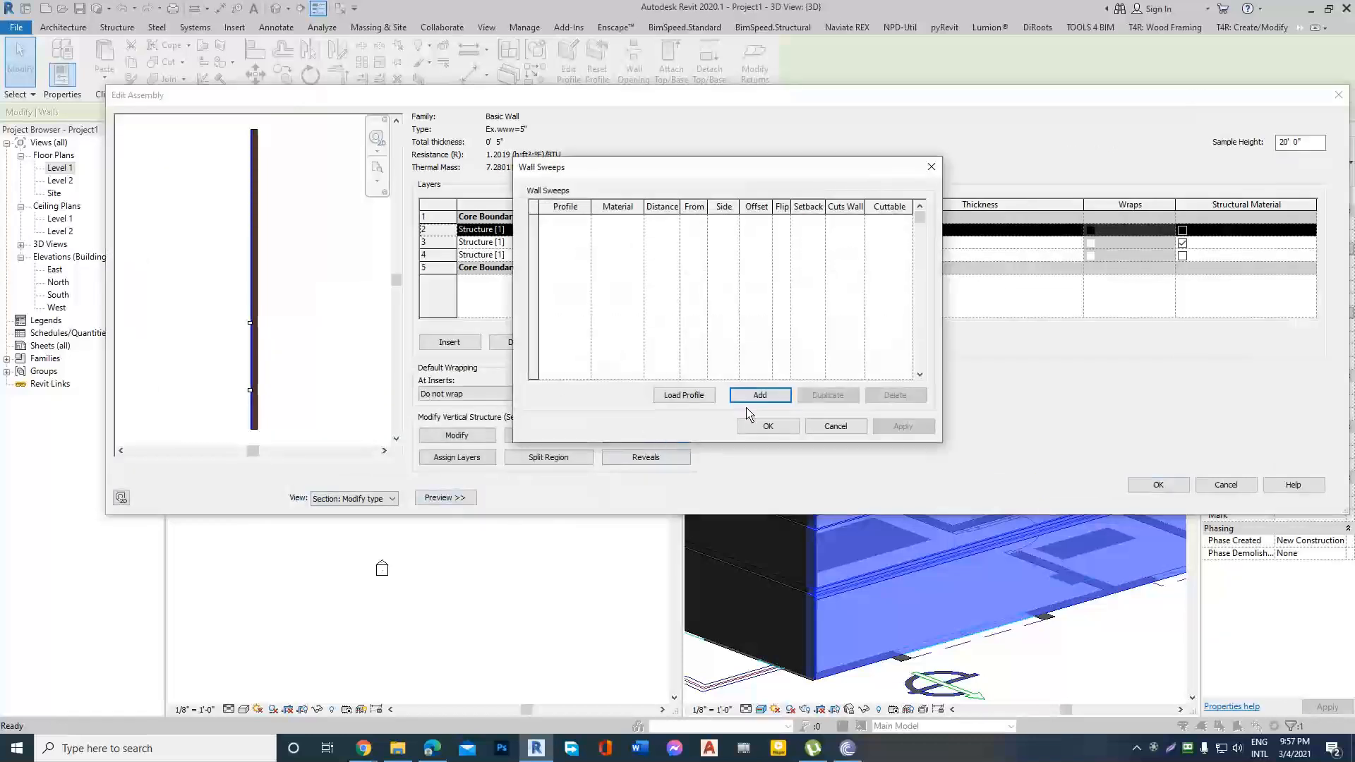
pyautogui.click(760, 396)
pyautogui.click(760, 395)
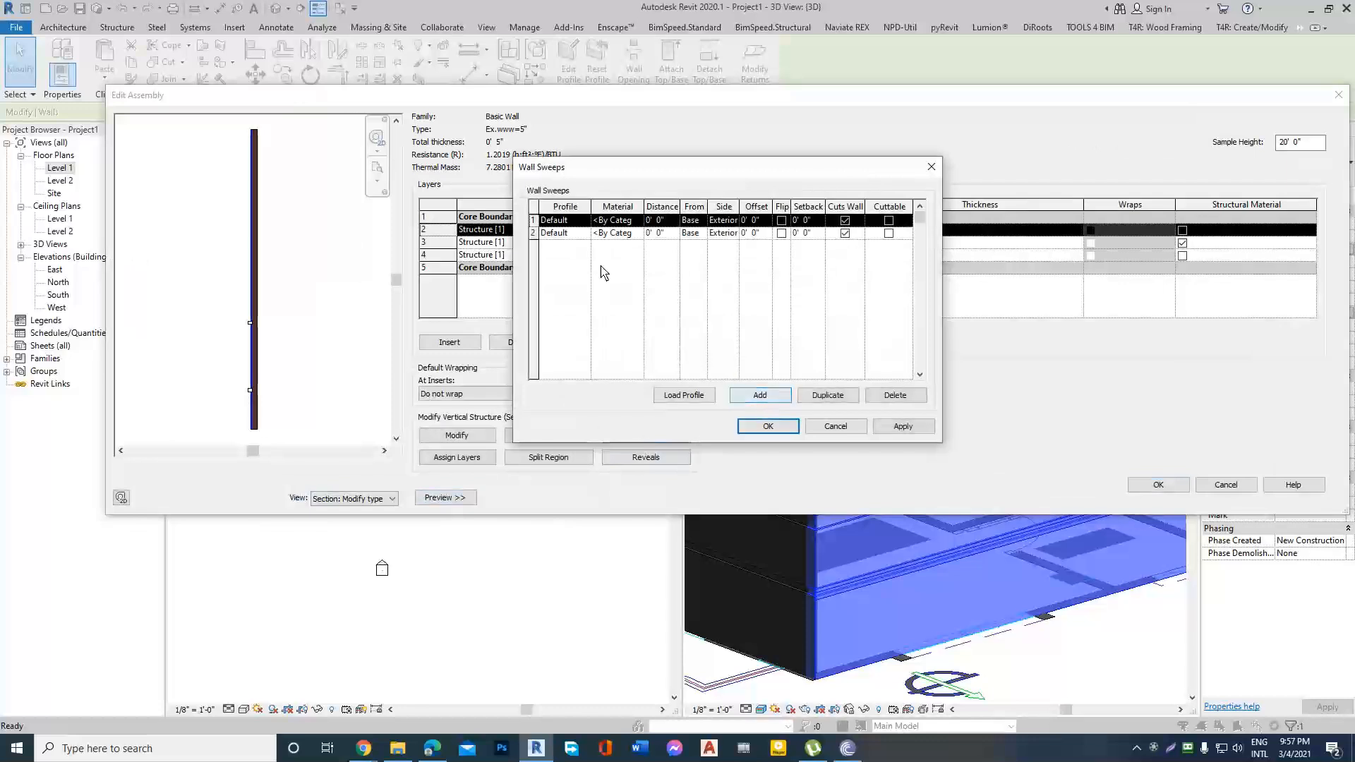
pyautogui.click(621, 221)
pyautogui.click(639, 221)
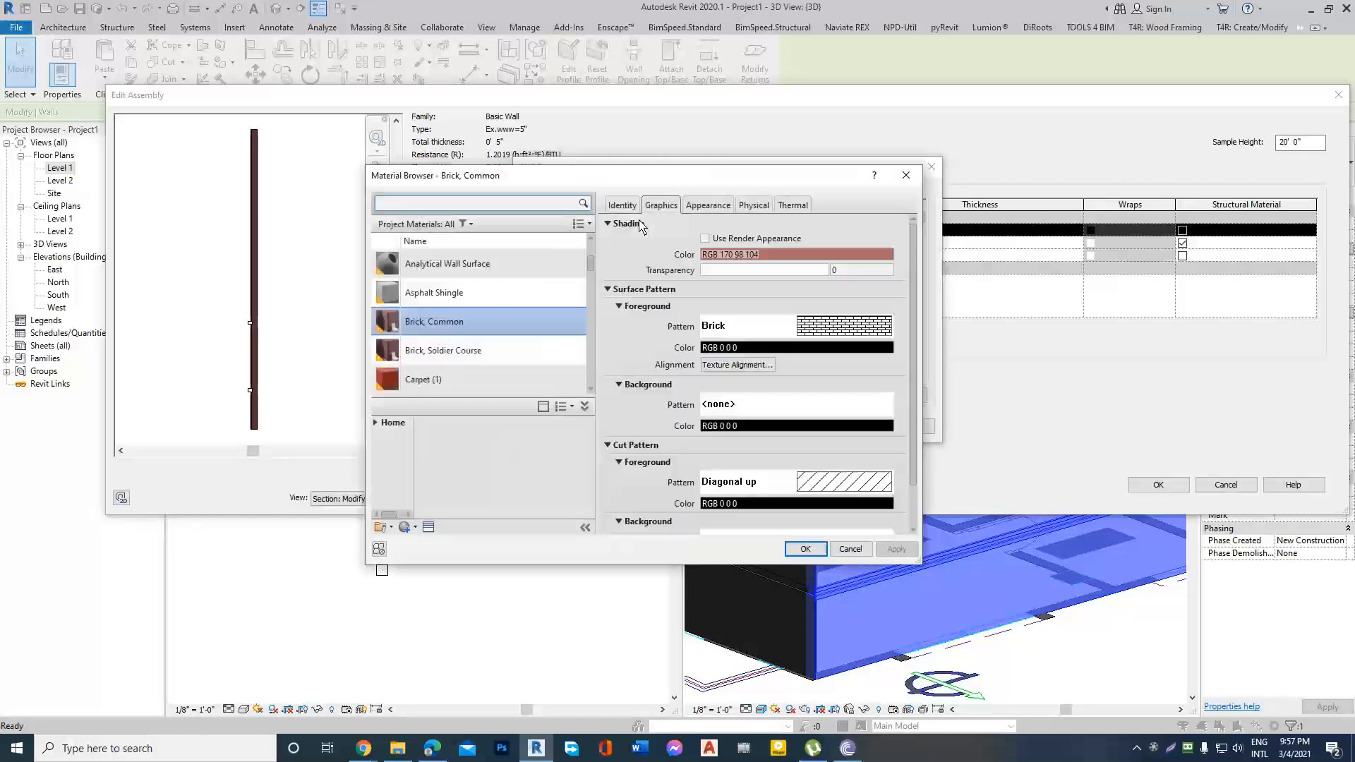
pyautogui.press('Escape')
# Assign the C Shapes-Profile : C9X15 profile to both wall sweeps.
pyautogui.click(586, 221)
pyautogui.click(584, 221)
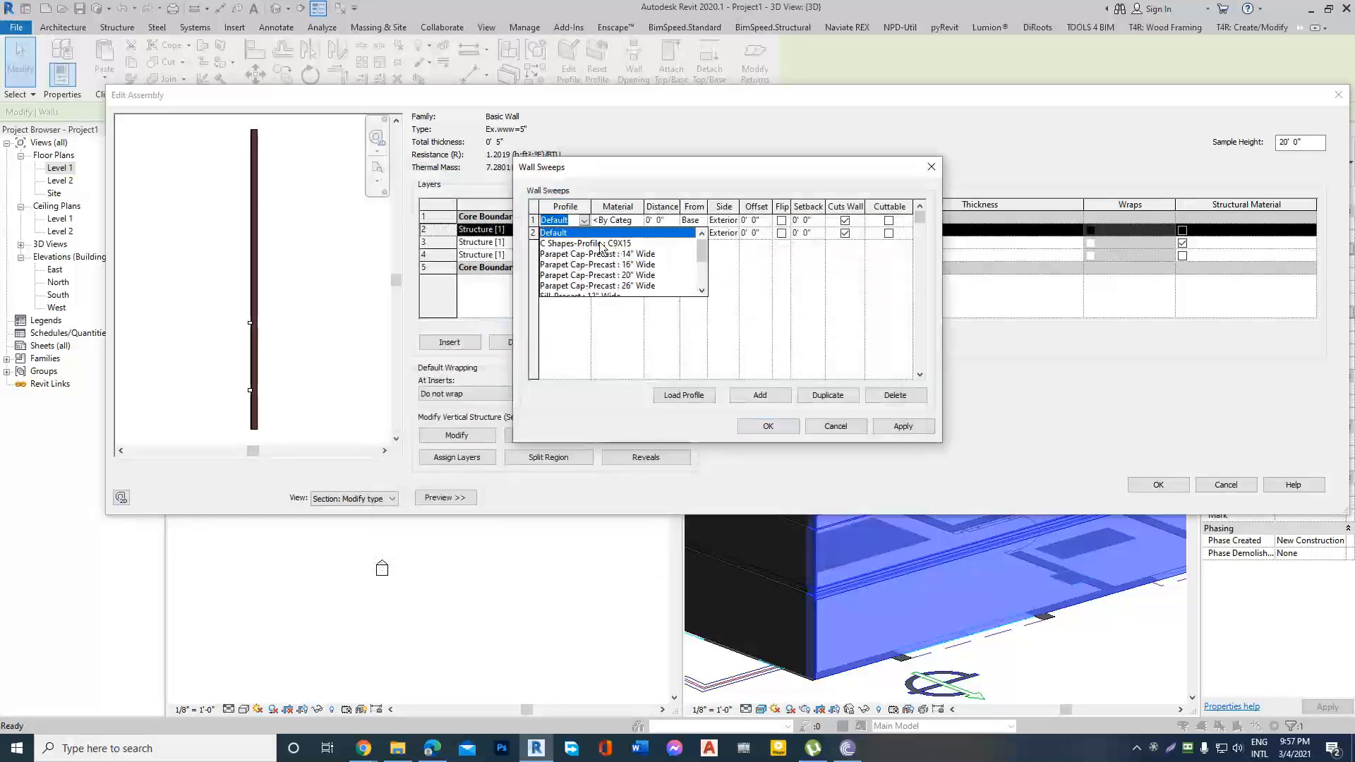
pyautogui.click(602, 244)
pyautogui.click(585, 233)
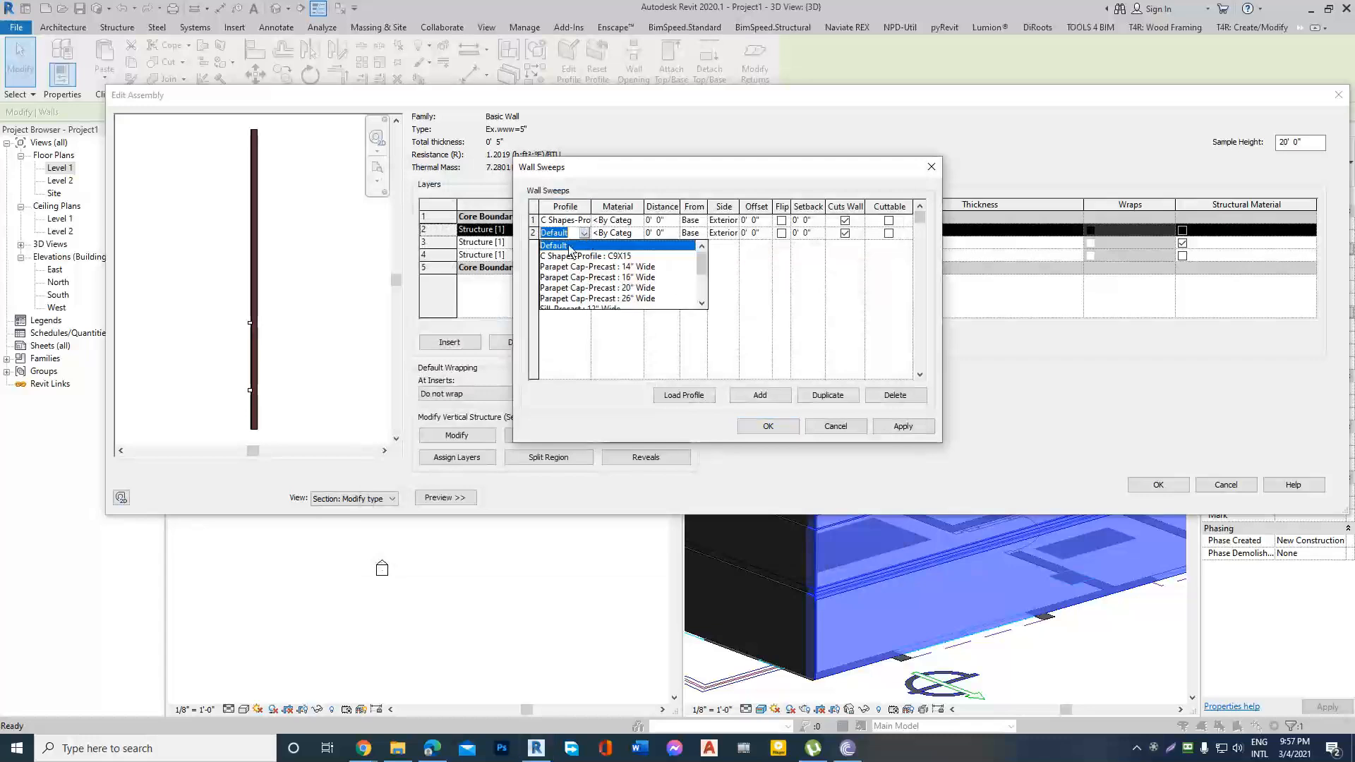
pyautogui.click(573, 257)
pyautogui.click(633, 232)
pyautogui.click(638, 232)
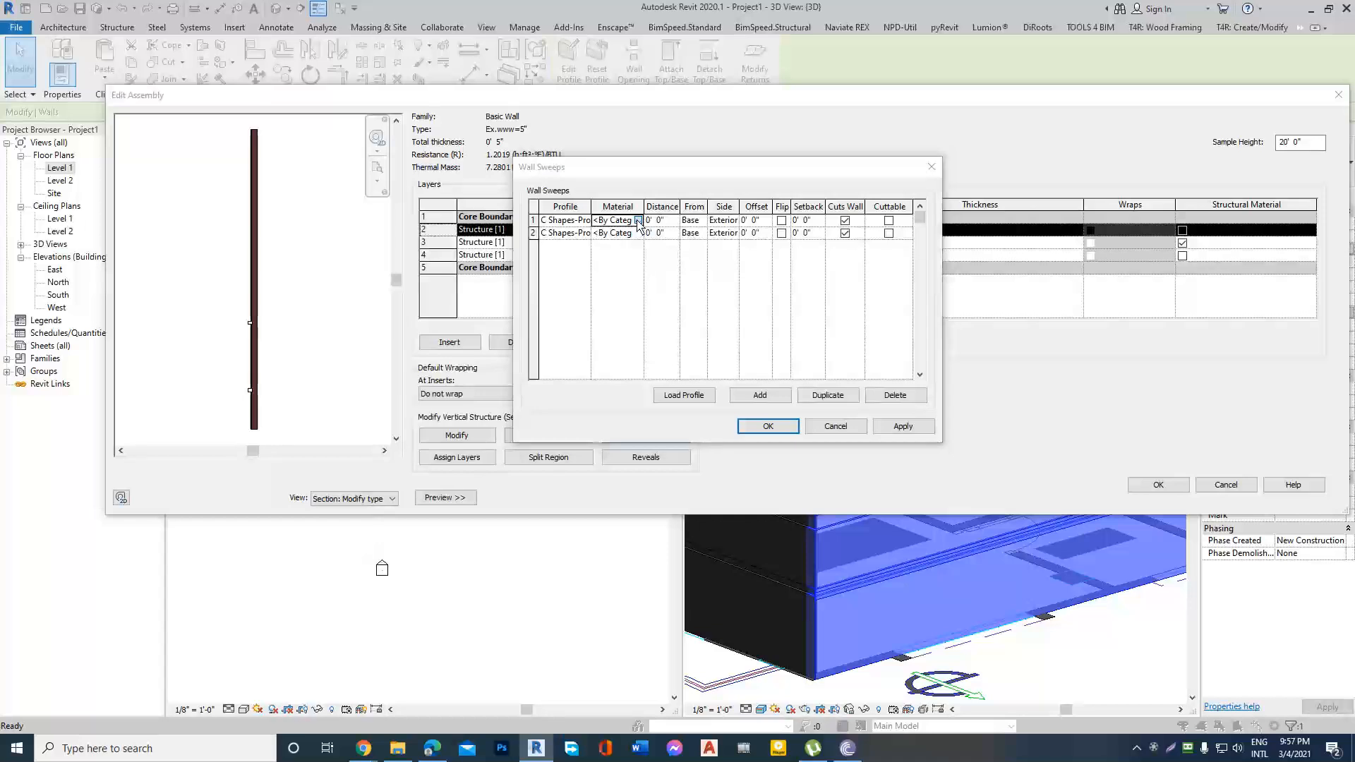
pyautogui.press('Escape')
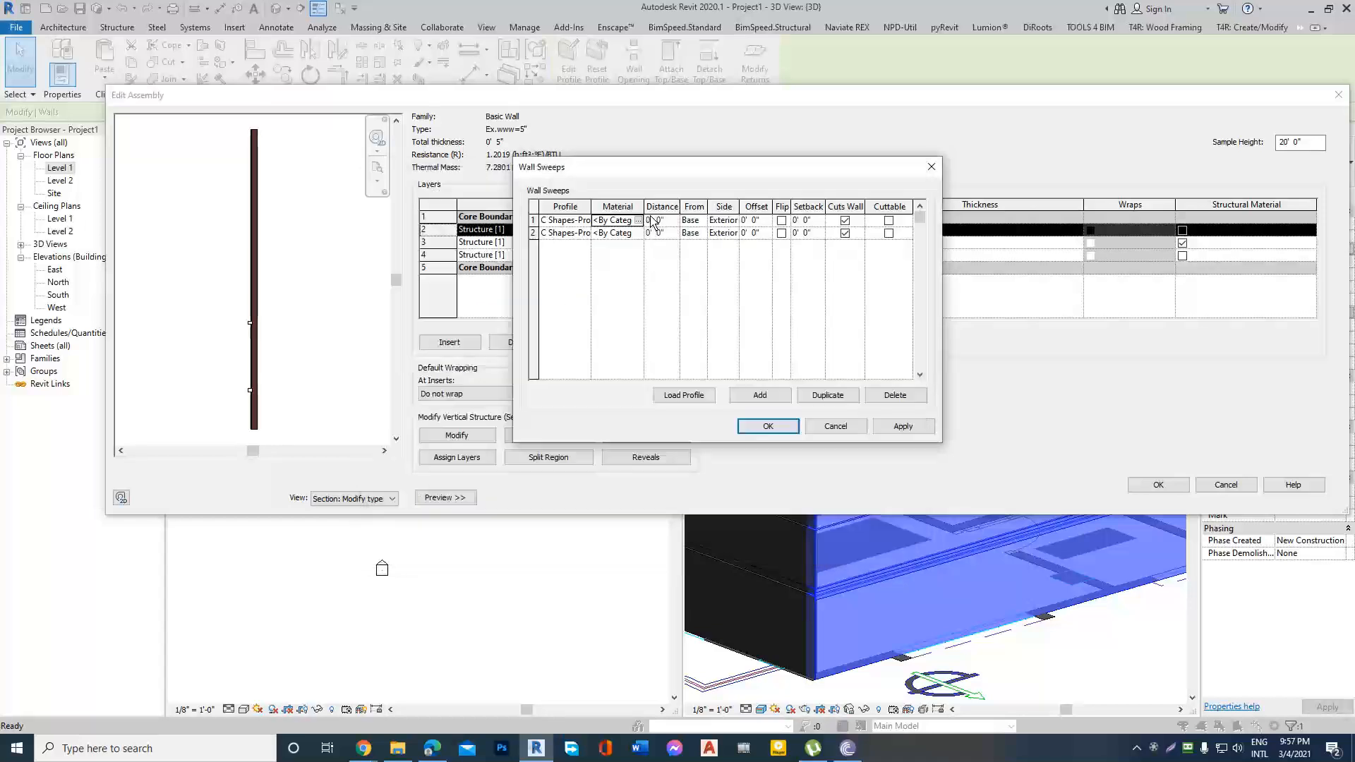
# Set the distances of the wall sweeps from the base and apply them to the Ex.www=5" wall type.
pyautogui.click(672, 221)
pyautogui.click(903, 426)
pyautogui.click(769, 425)
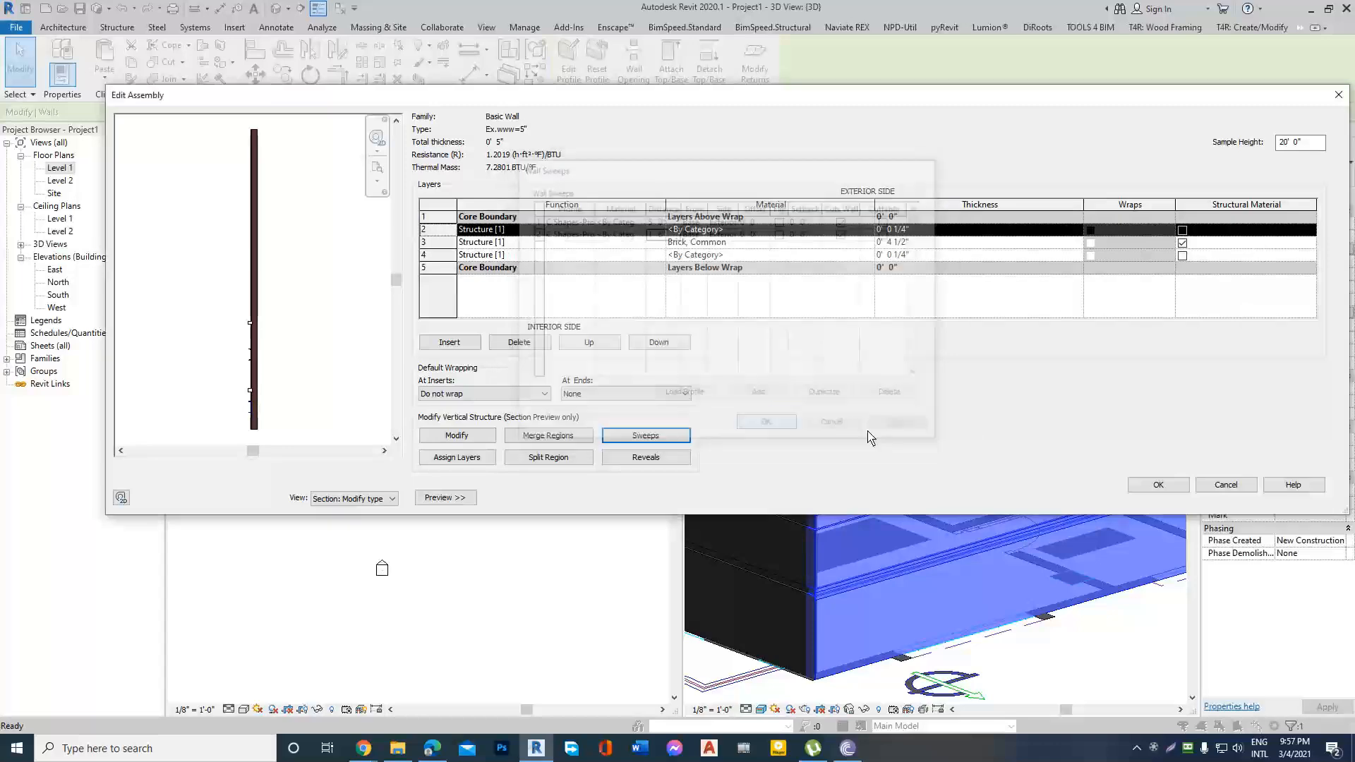
pyautogui.click(1182, 492)
pyautogui.click(1175, 494)
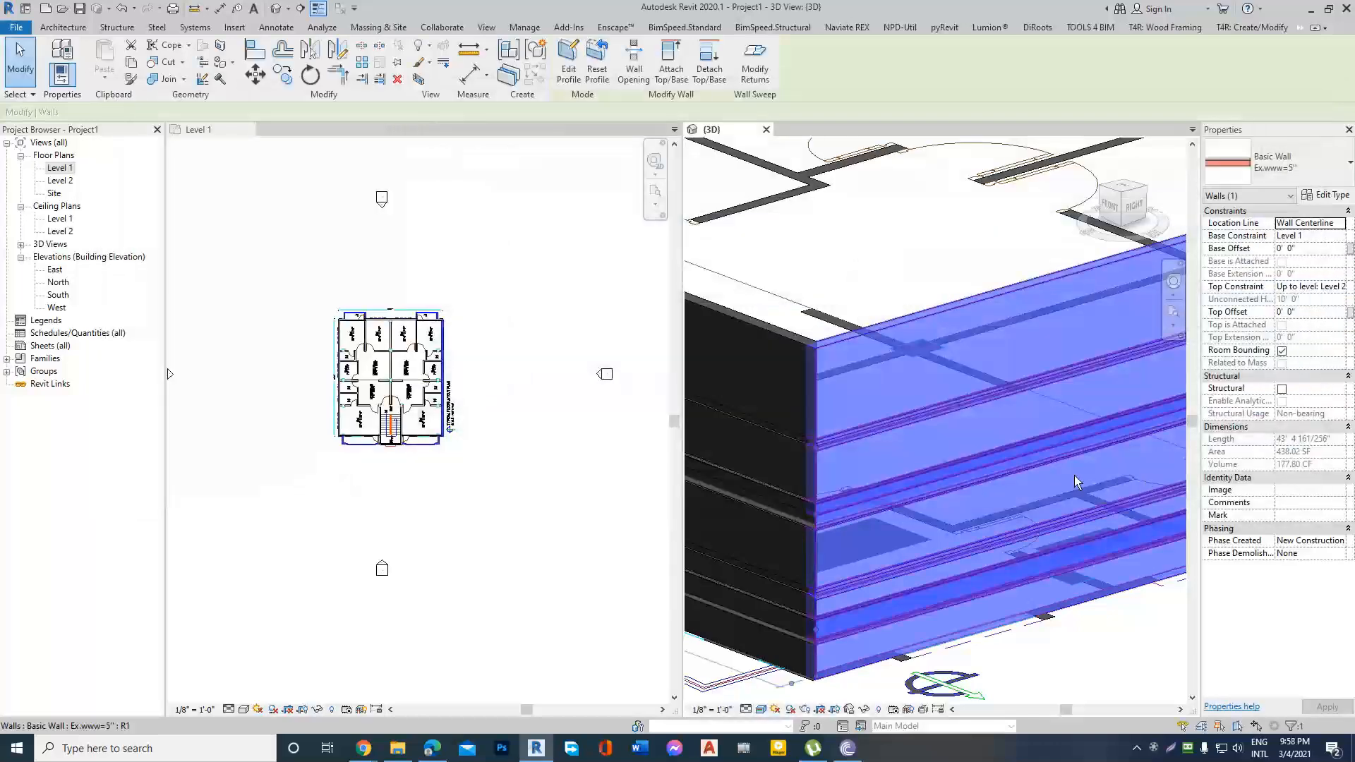
# Examine the new sweeps and the reveals at the corner of the exterior walls in the 3D view.
pyautogui.press('Escape')
pyautogui.scroll(3, 825, 600)
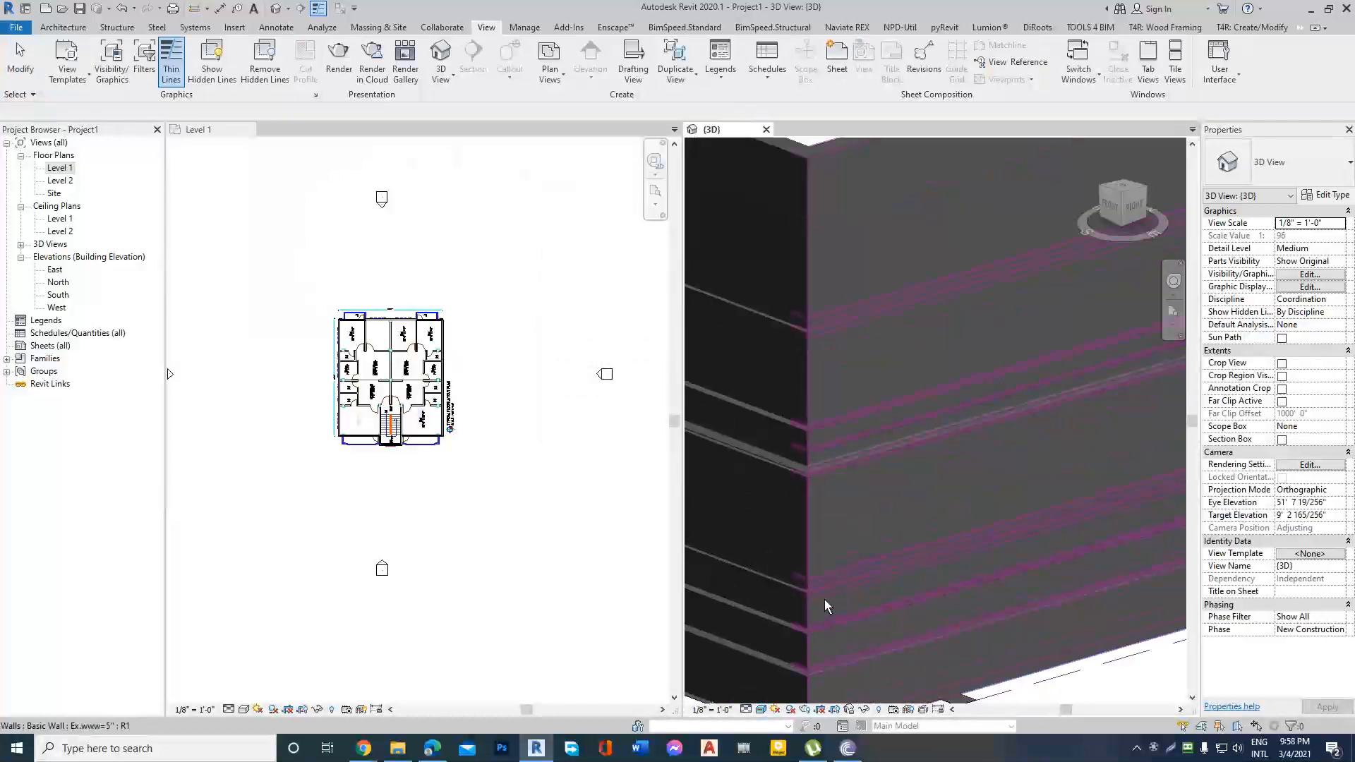
pyautogui.click(824, 425)
pyautogui.press('Escape')
pyautogui.scroll(-3, 825, 438)
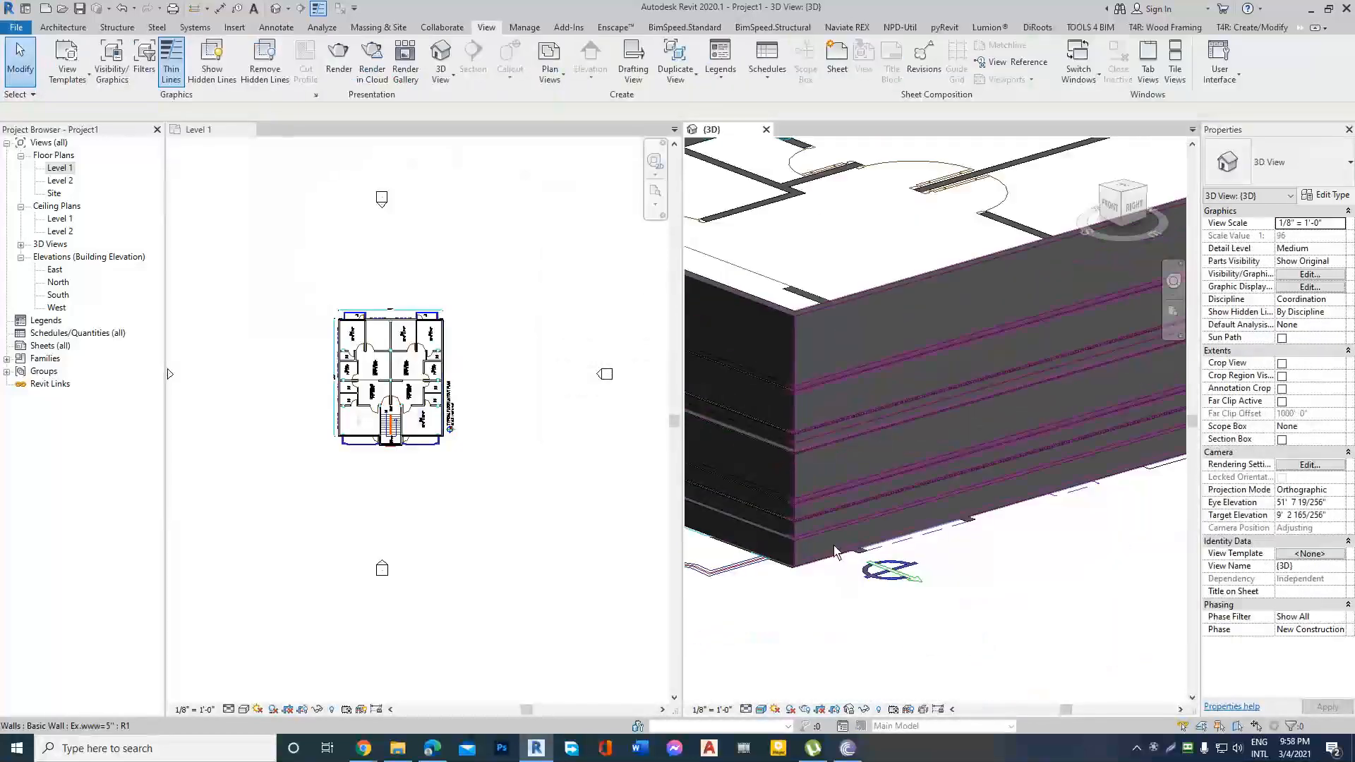
pyautogui.keyDown('shift'); pyautogui.moveTo(835, 551); pyautogui.dragTo(946, 501, button='middle'); pyautogui.keyUp('shift')
pyautogui.keyDown('shift'); pyautogui.moveTo(981, 533); pyautogui.dragTo(912, 576, button='middle'); pyautogui.keyUp('shift')
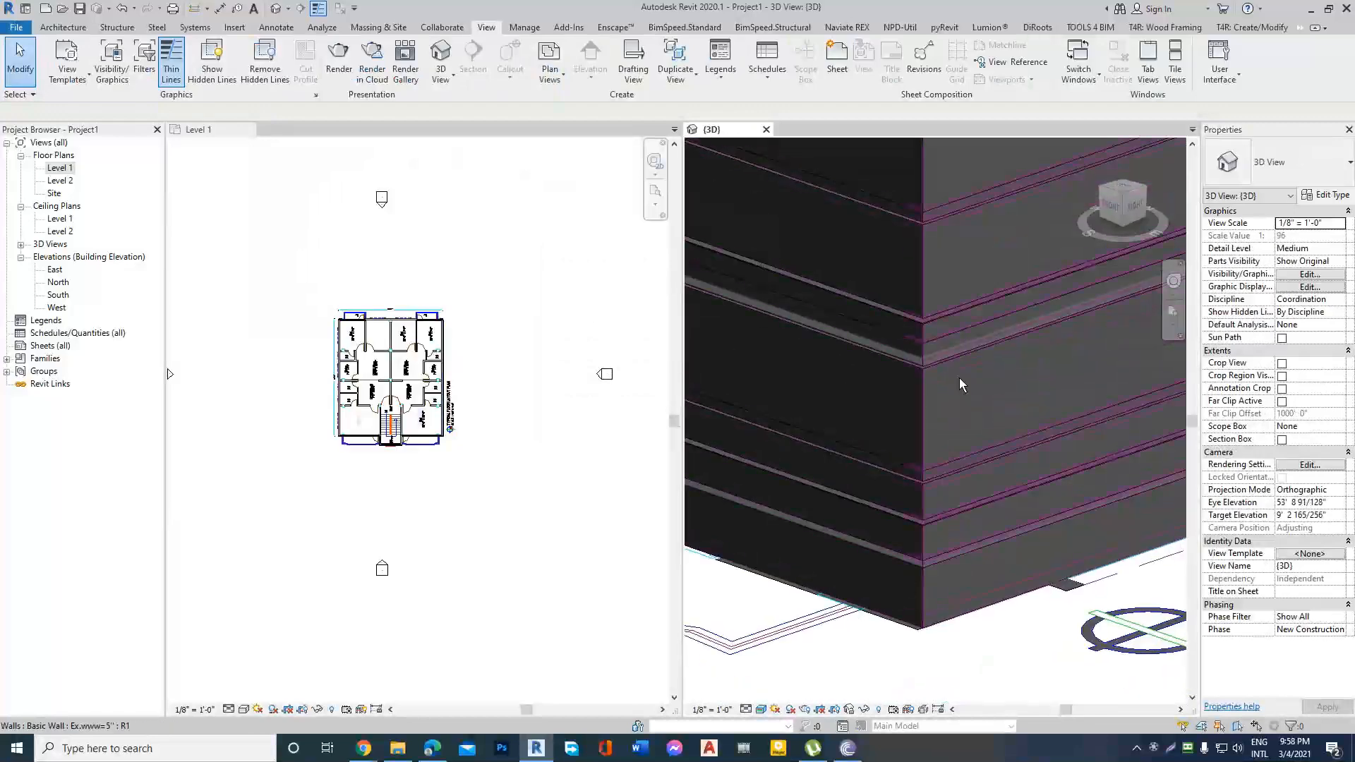
# Change the first wall sweep's profile in the Ex.www=5" wall type to Sill-Precast : 5" Wide.
pyautogui.click(966, 316)
pyautogui.click(1313, 193)
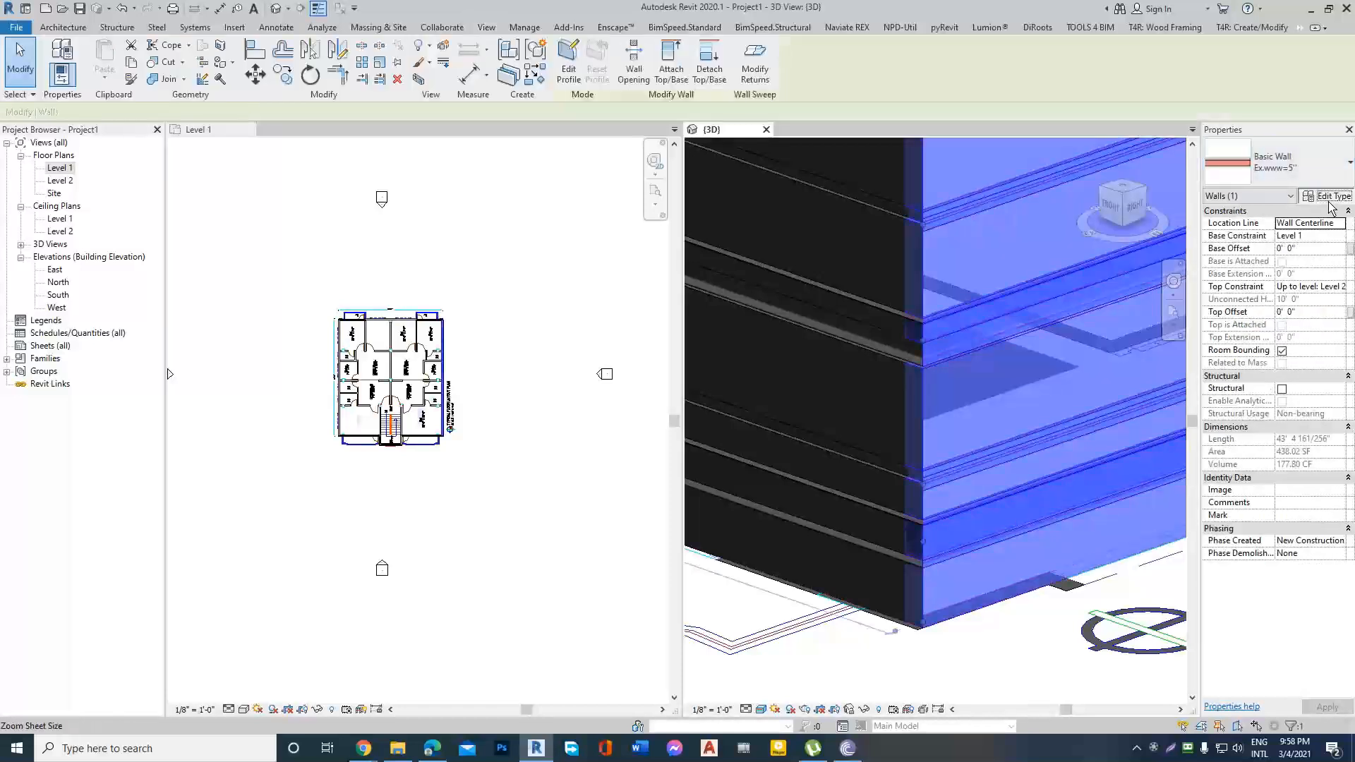
pyautogui.click(1079, 234)
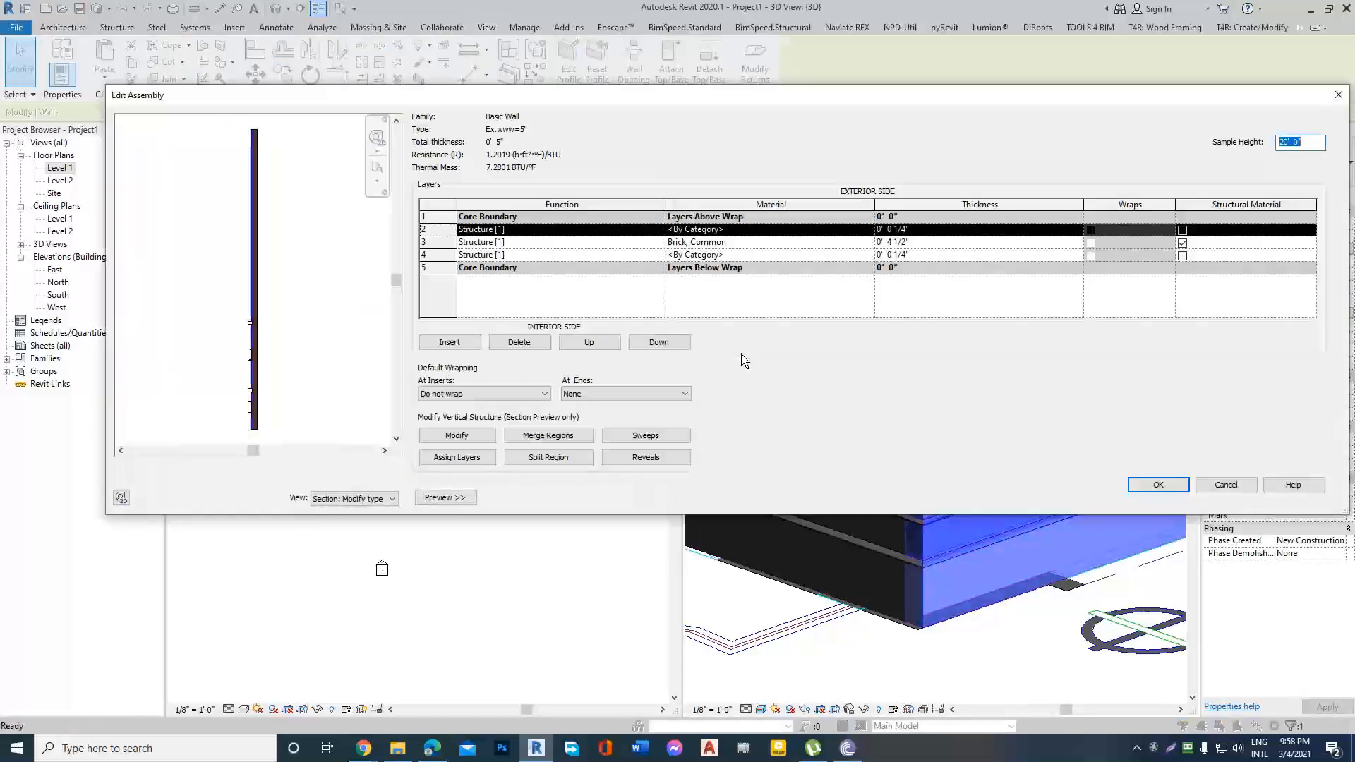
pyautogui.click(646, 436)
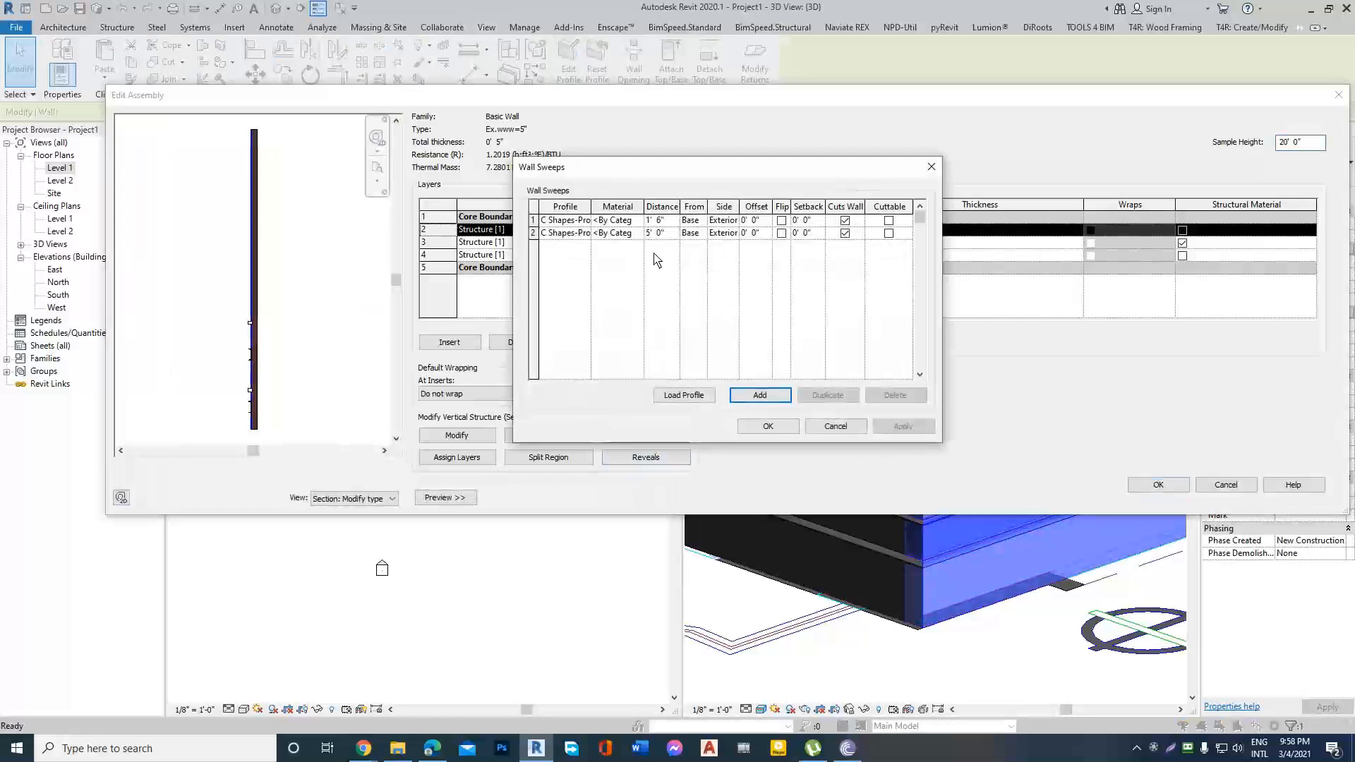
pyautogui.click(628, 221)
pyautogui.click(638, 221)
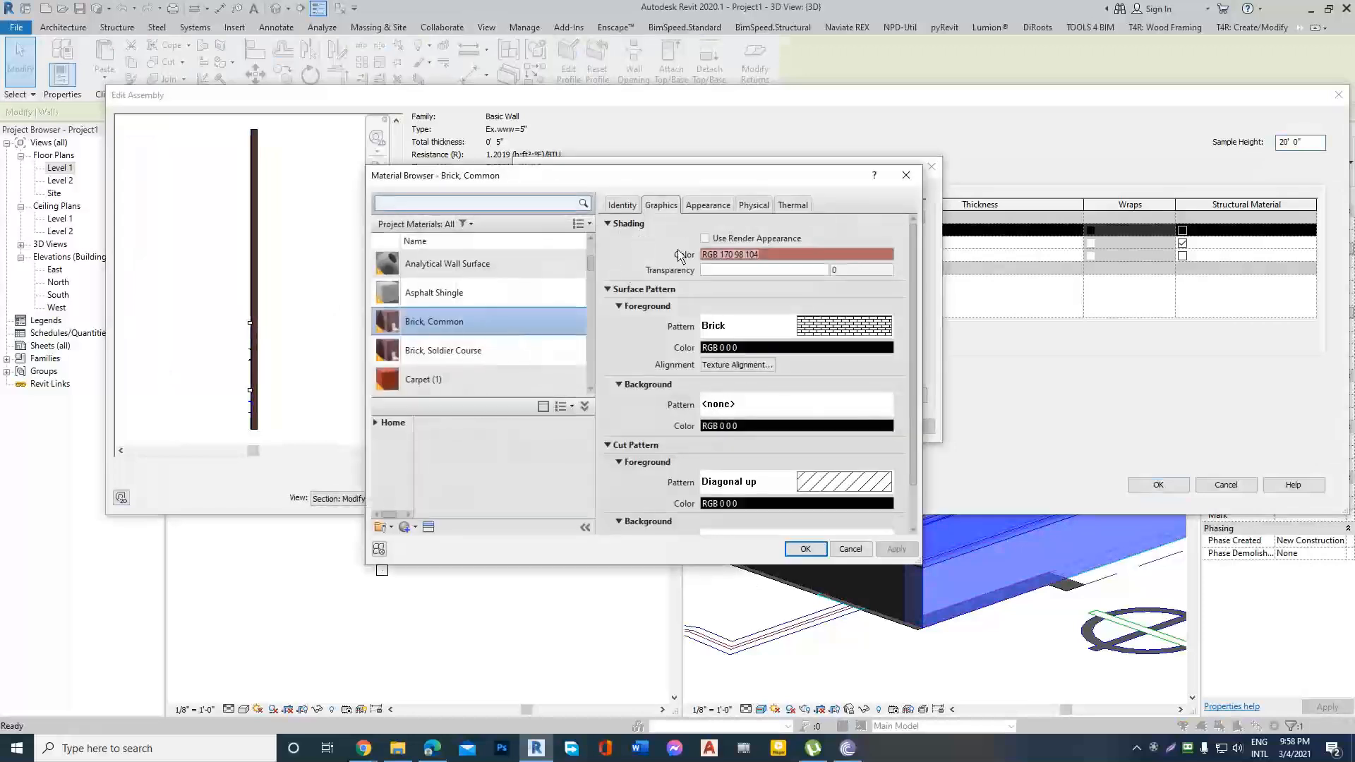
pyautogui.press('Escape')
pyautogui.doubleClick(585, 223)
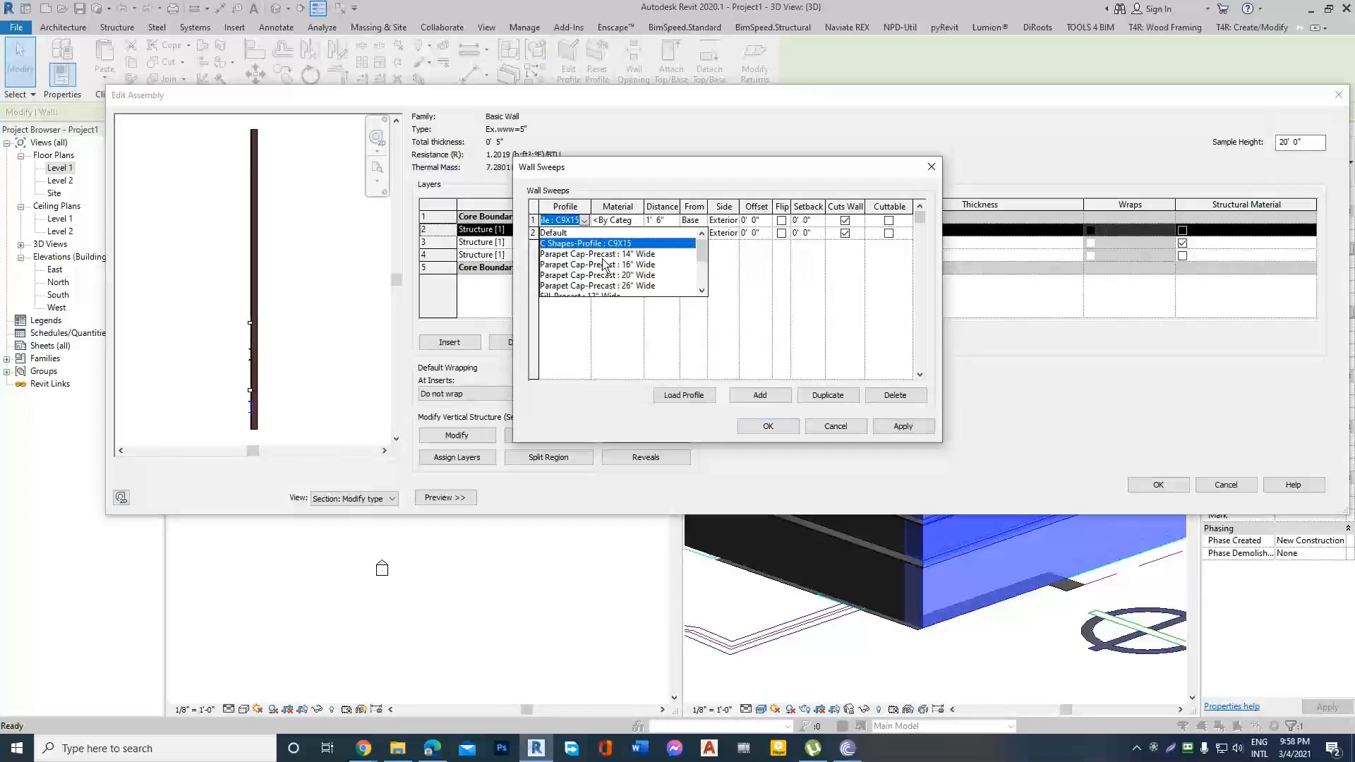
pyautogui.scroll(-1, 603, 264)
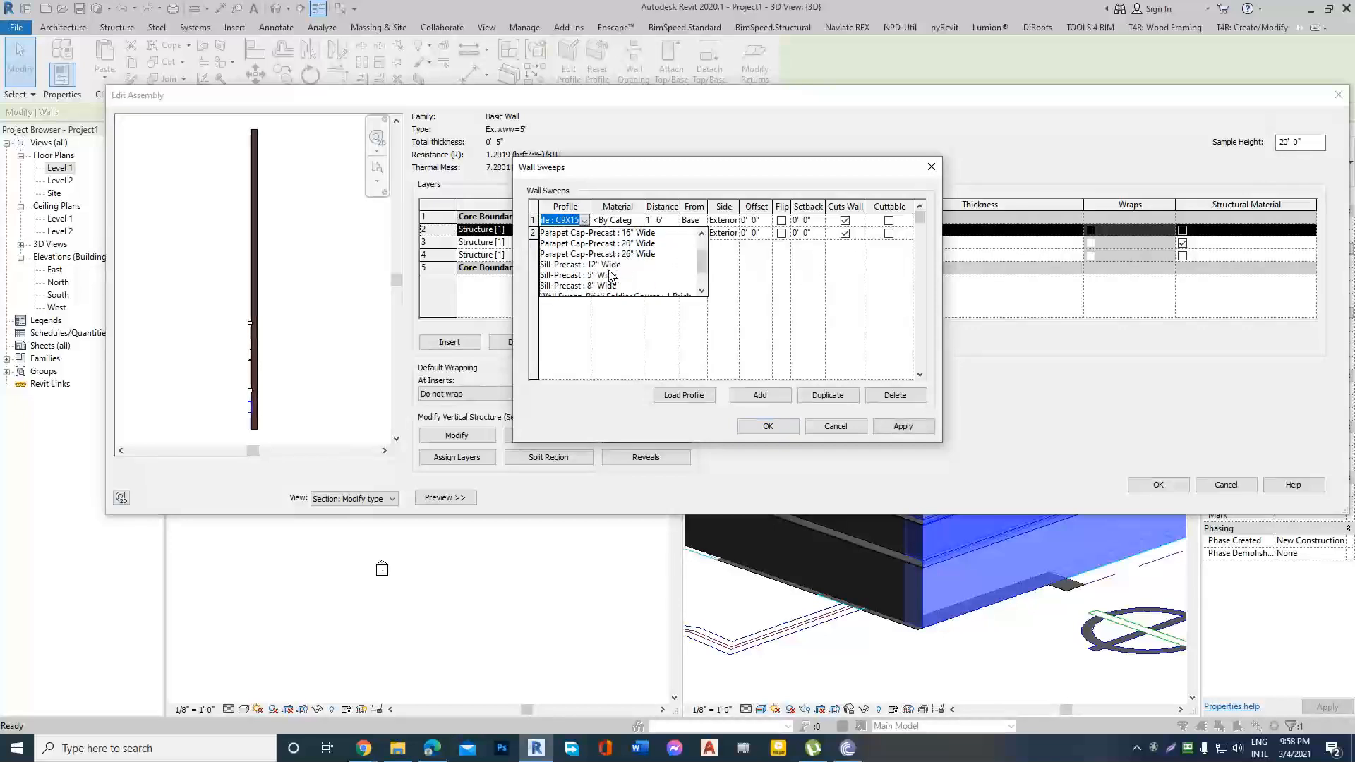
pyautogui.click(598, 275)
# Set the second wall sweep's profile to Default and apply the sweep changes to the Ex.www=5" wall type.
pyautogui.doubleClick(589, 235)
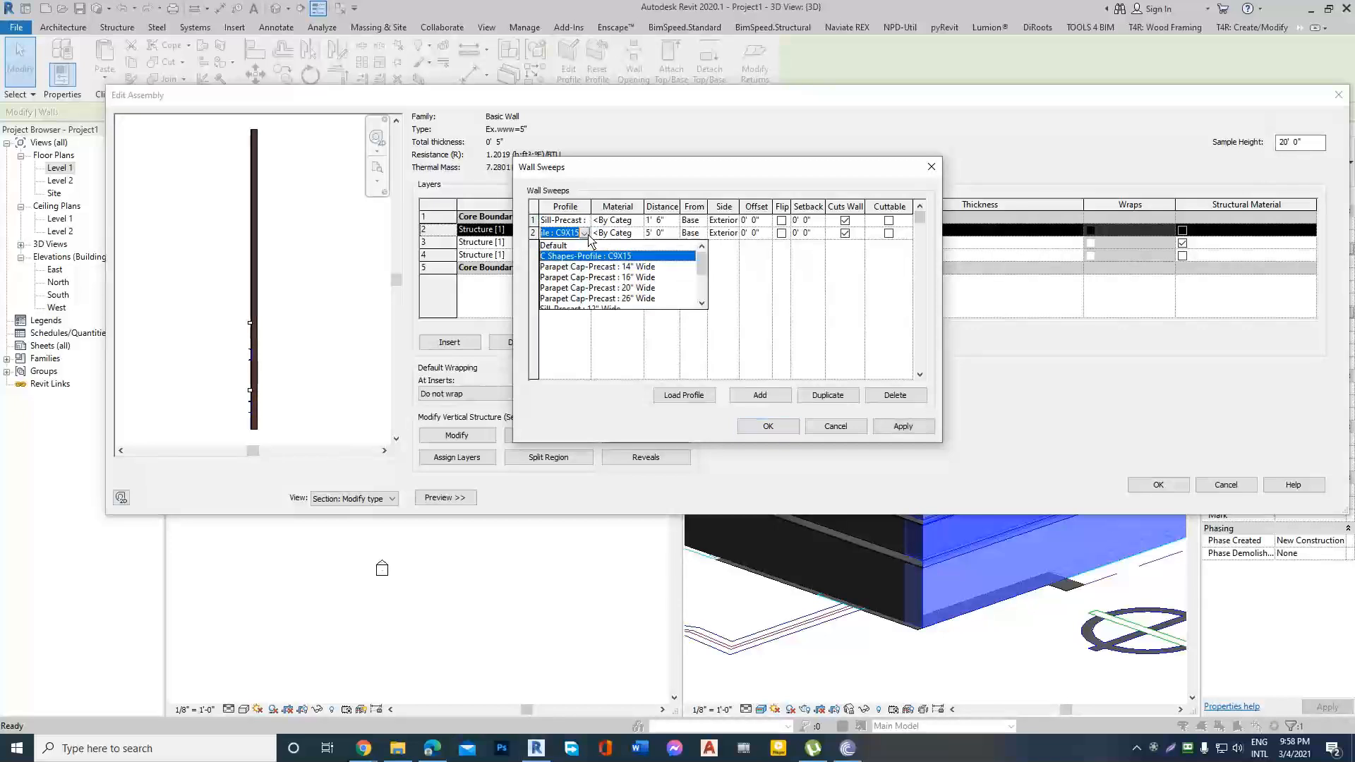
pyautogui.click(617, 266)
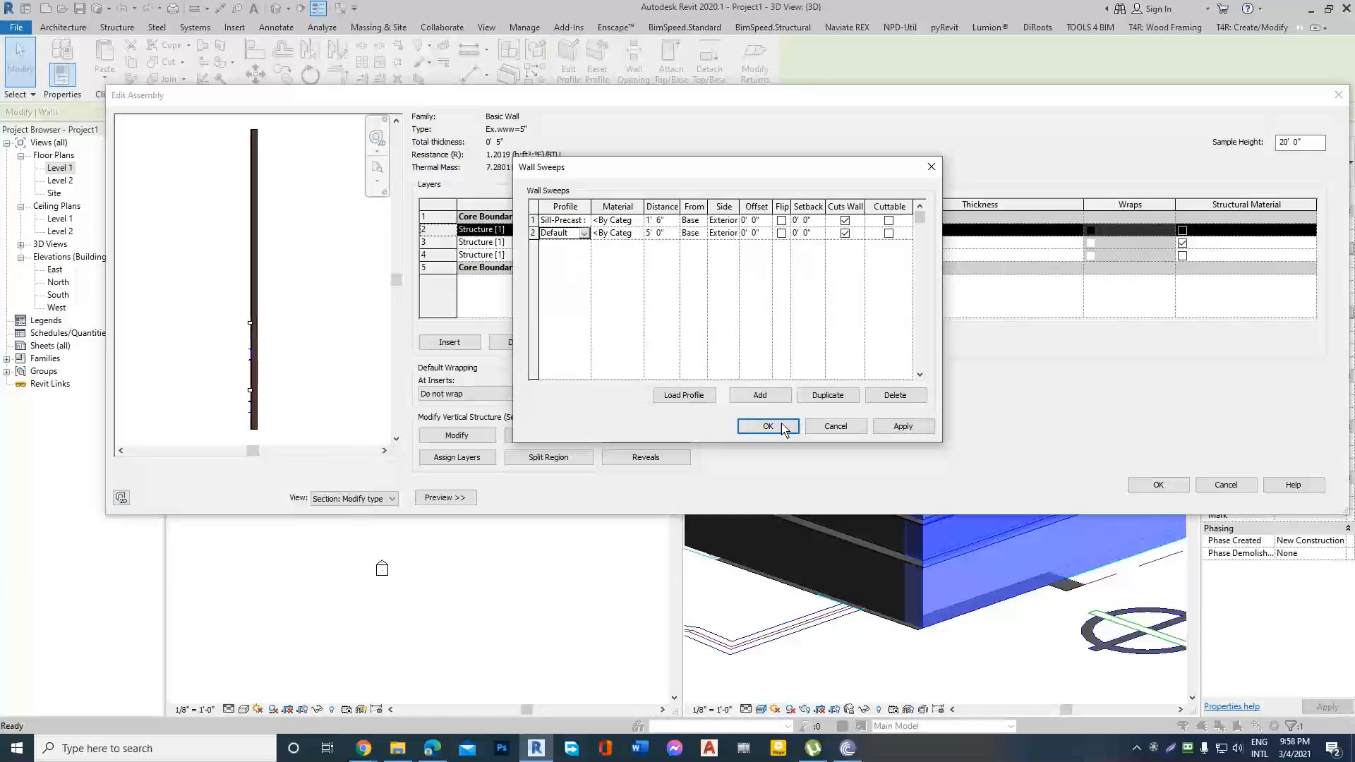
pyautogui.click(768, 426)
pyautogui.click(1158, 485)
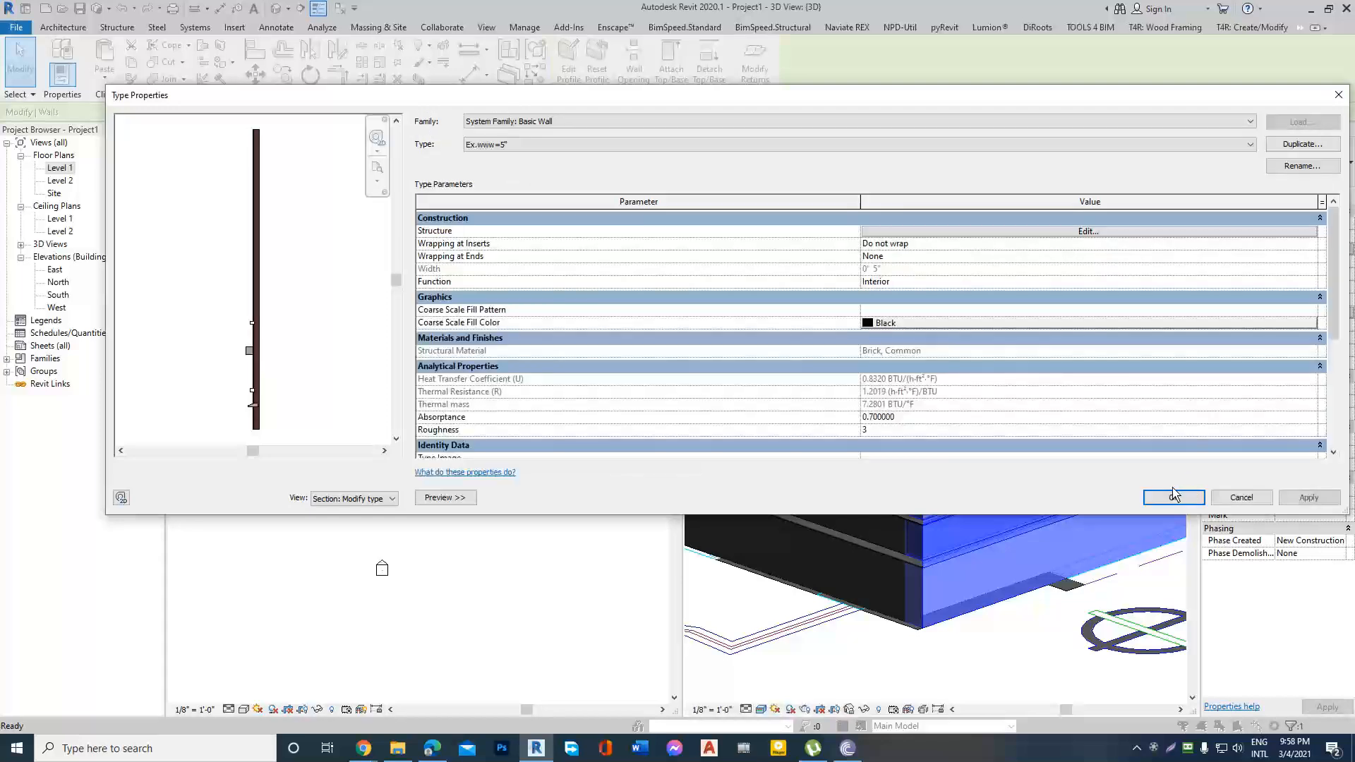
pyautogui.click(1165, 494)
pyautogui.press('Escape')
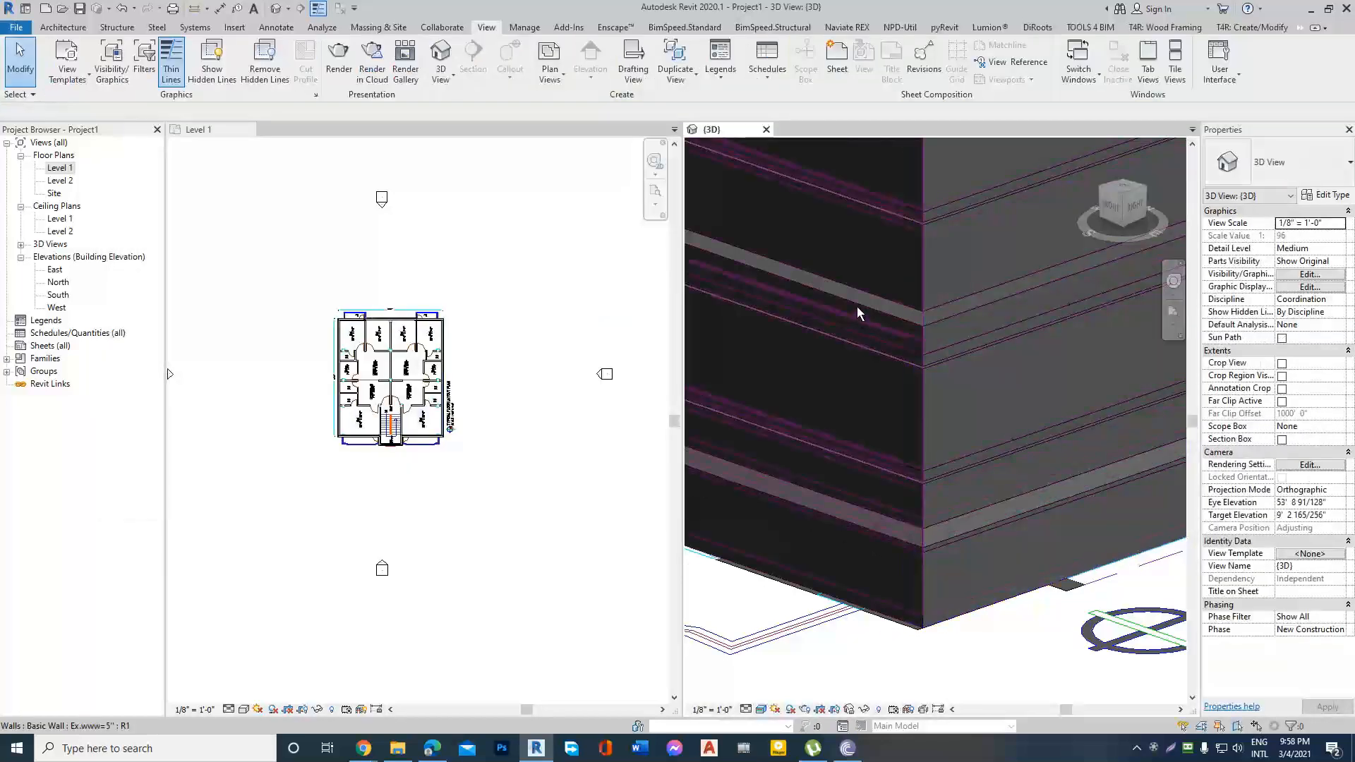
pyautogui.click(1043, 487)
pyautogui.press('Escape')
# Place a horizontal Cornice wall sweep on the two exterior walls meeting at the corner, about 8' 9" above Level 1.
pyautogui.scroll(-3, 882, 514)
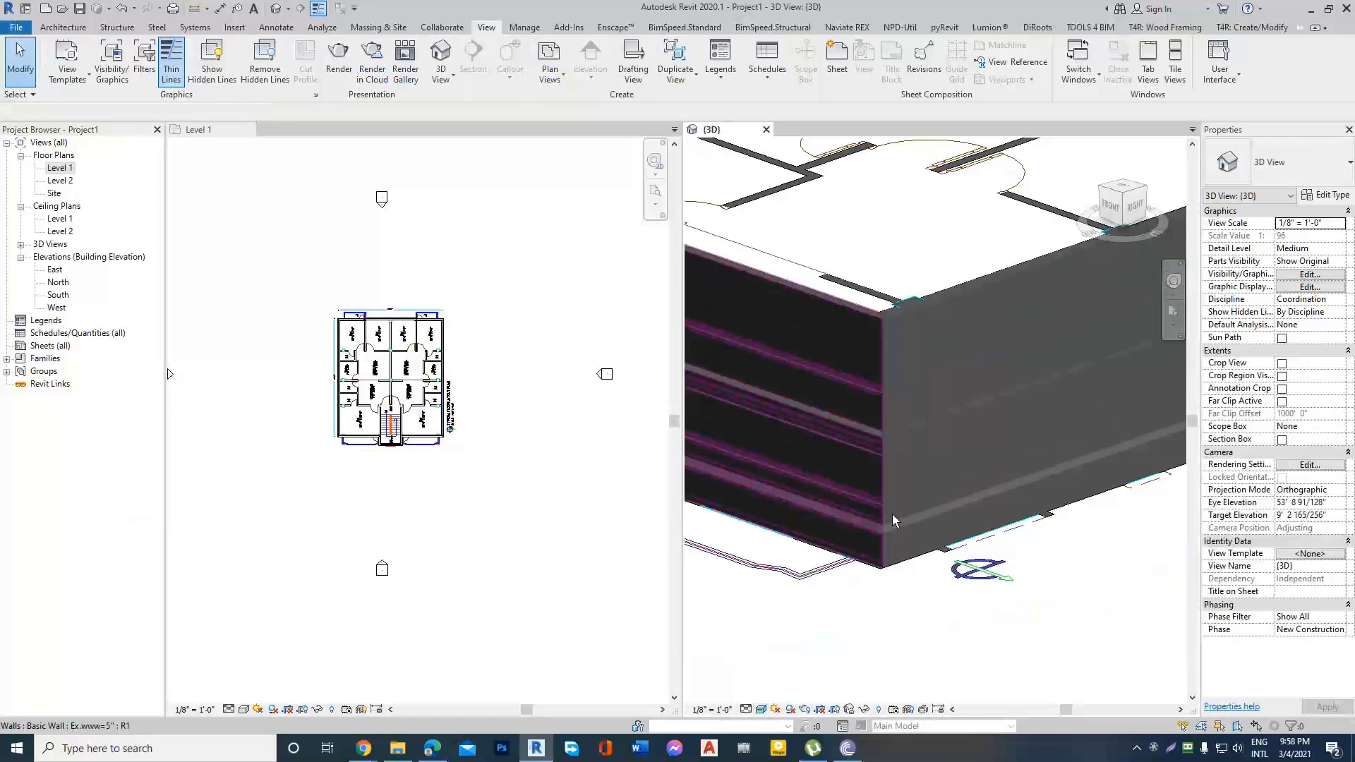
pyautogui.click(63, 27)
pyautogui.click(65, 79)
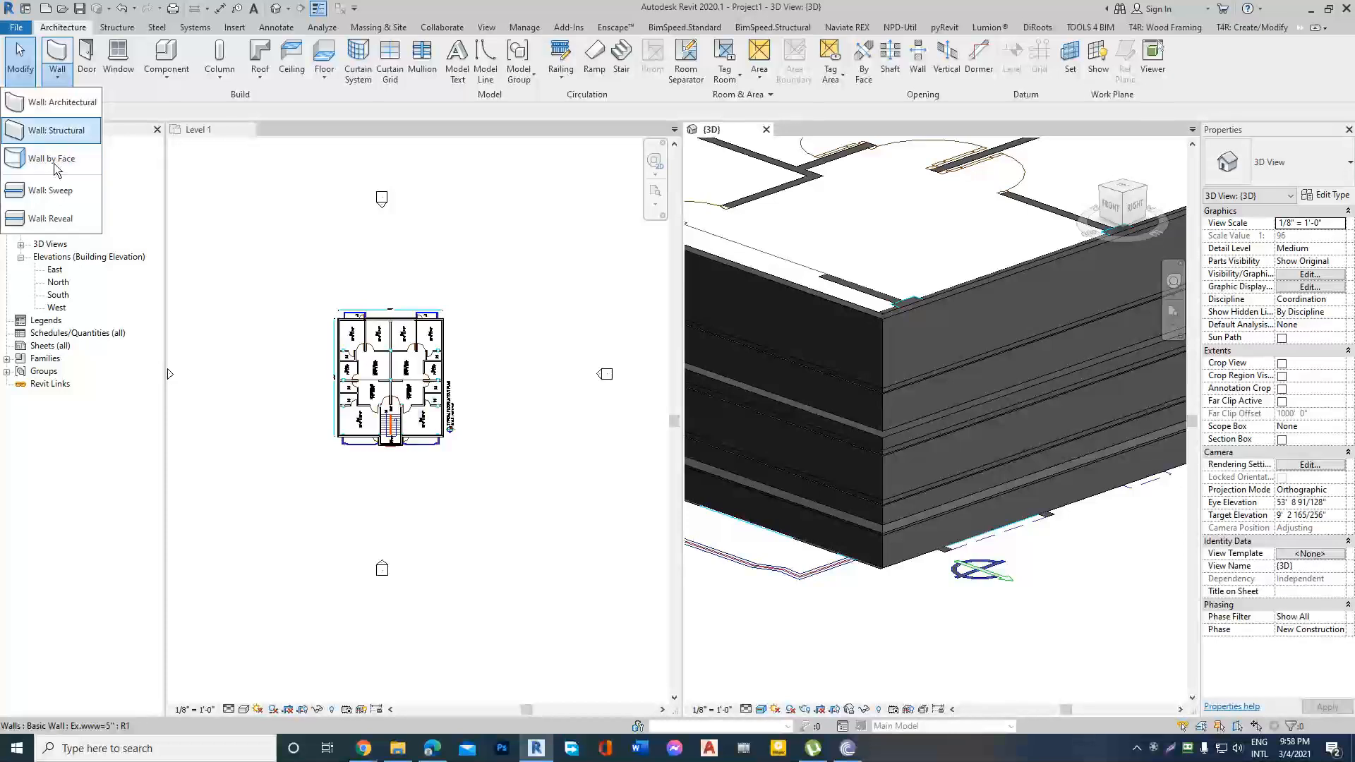
pyautogui.click(49, 190)
pyautogui.click(934, 341)
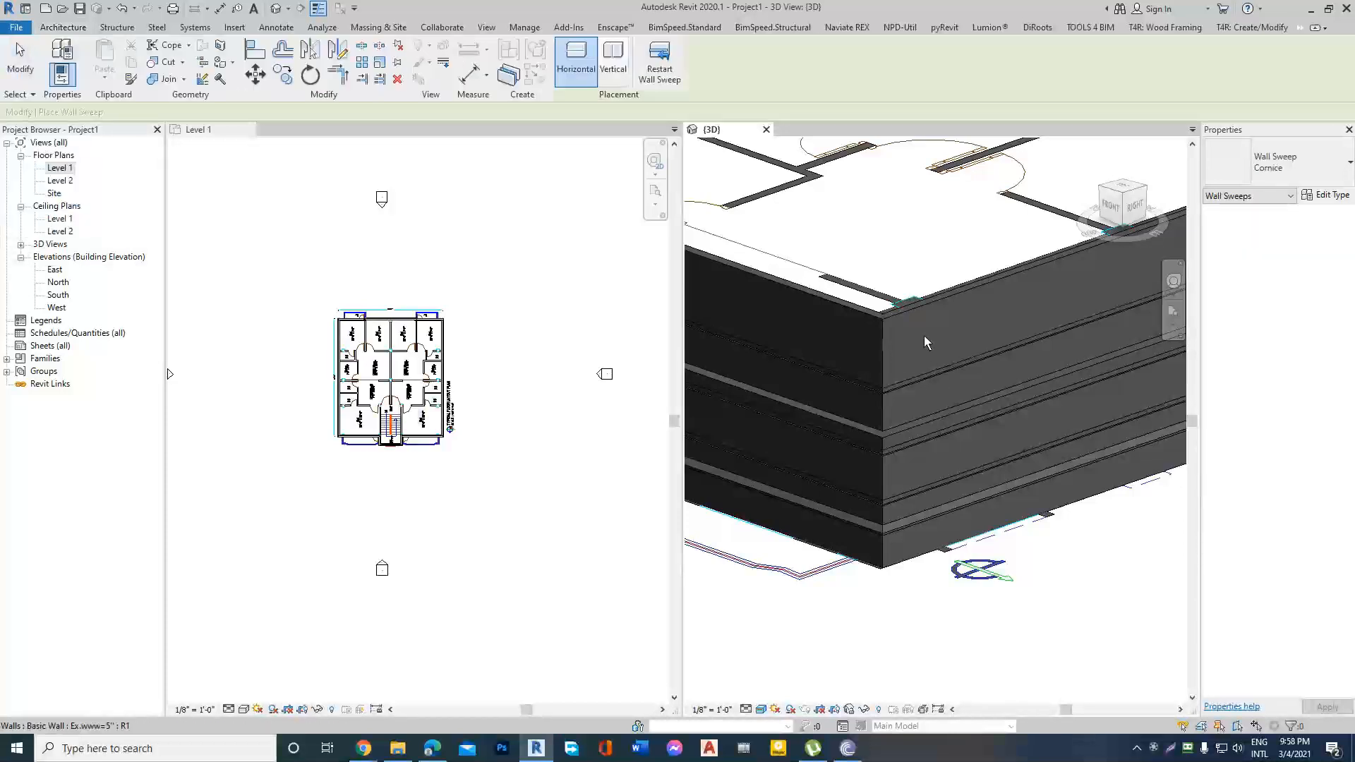
pyautogui.scroll(-3, 946, 371)
pyautogui.scroll(5, 949, 385)
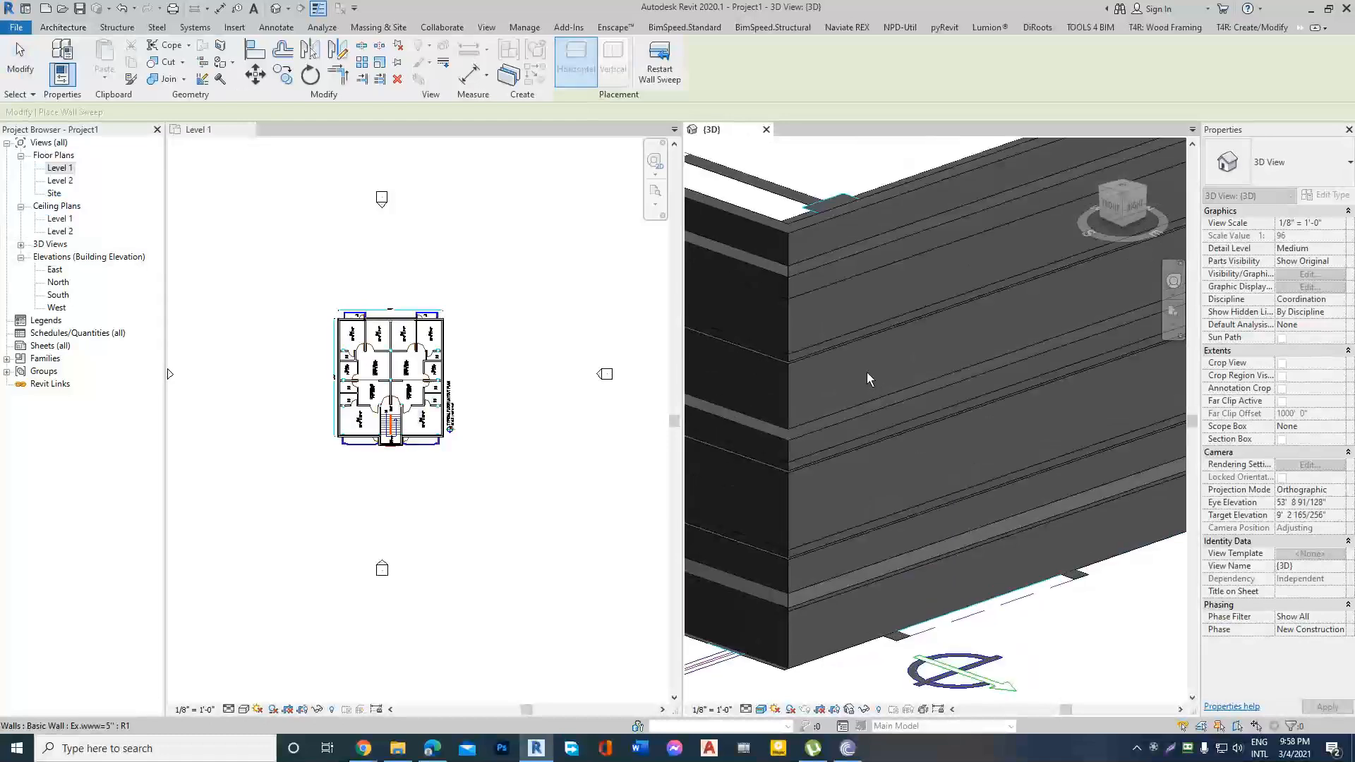
pyautogui.scroll(-2, 869, 353)
pyautogui.press('Escape')
pyautogui.click(862, 302)
pyautogui.scroll(-2, 934, 407)
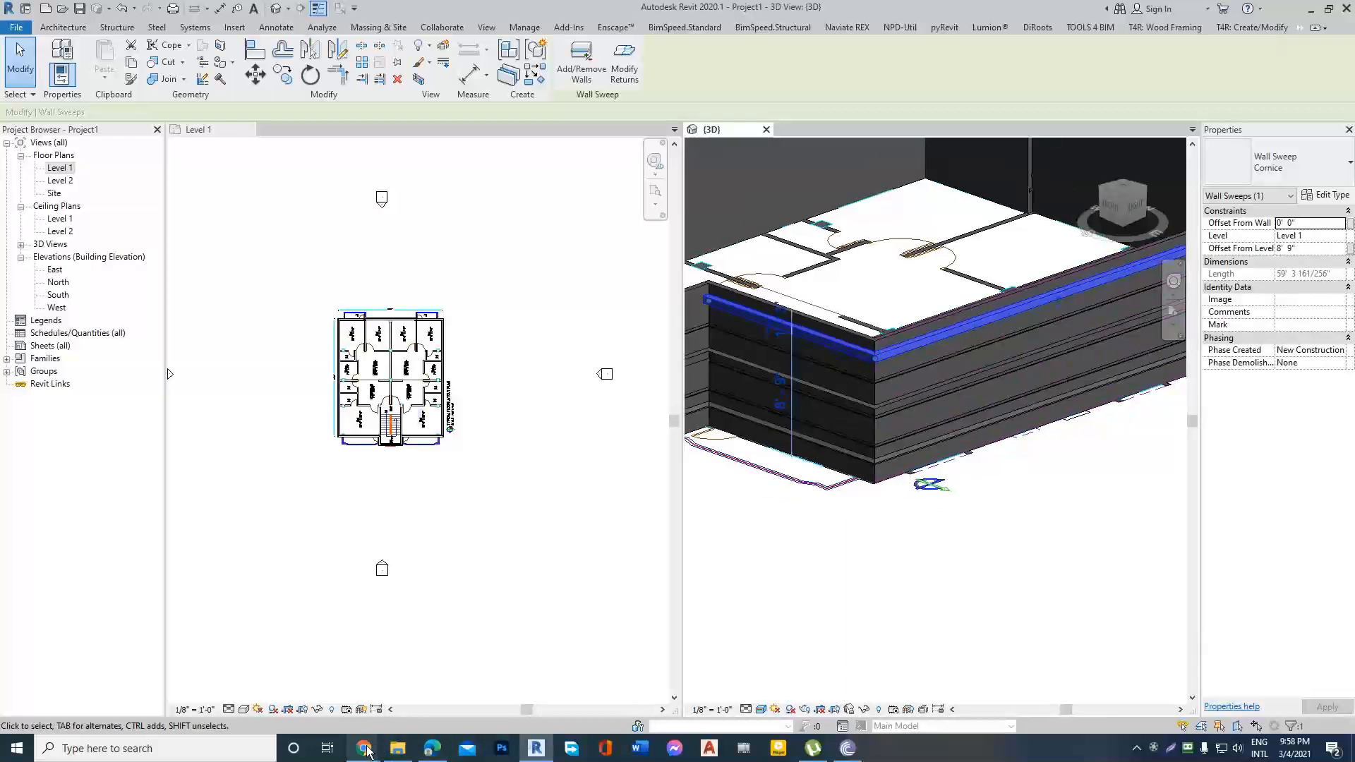
# Switch to the Revit Architecture outline in Google Docs, review the wall sweep and wall reveal entries, and return to Revit.
pyautogui.moveTo(364, 747)
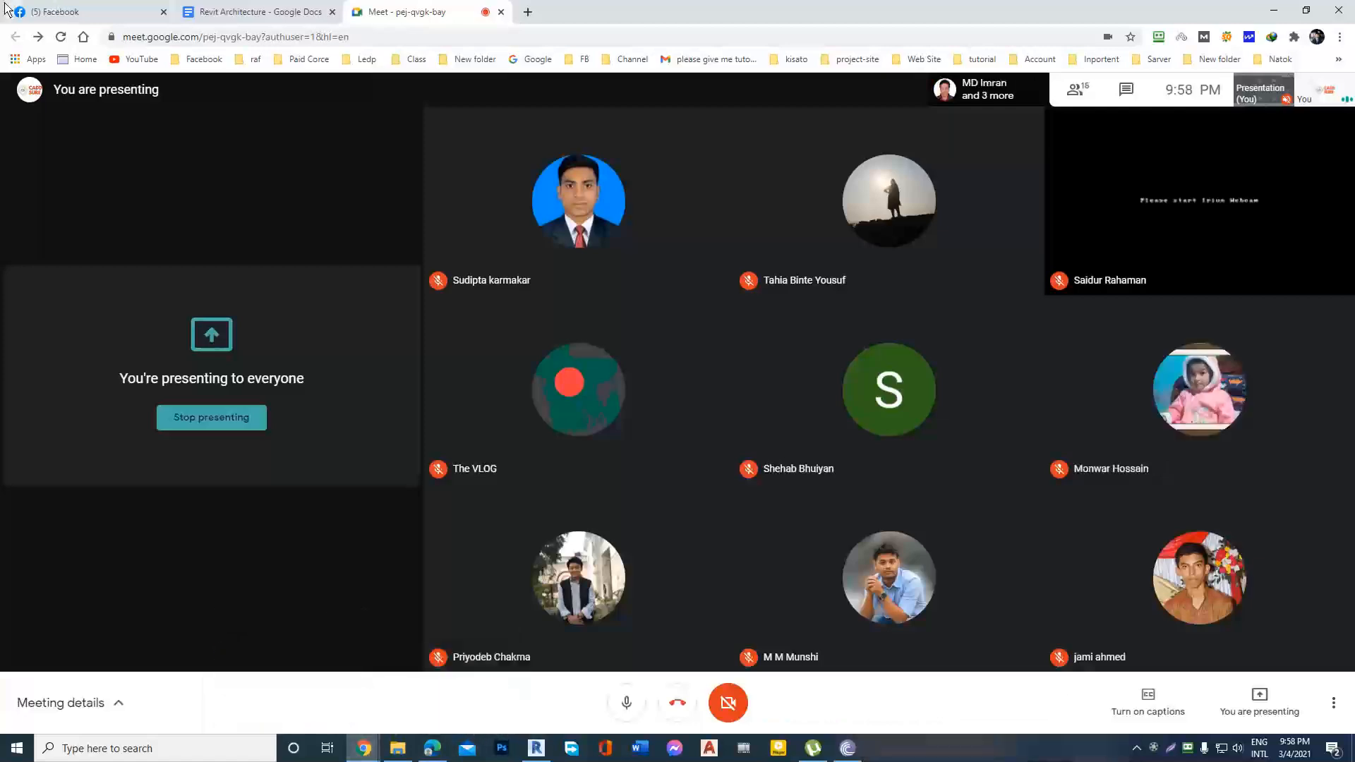
pyautogui.click(311, 693)
pyautogui.click(248, 12)
pyautogui.scroll(-20, 650, 547)
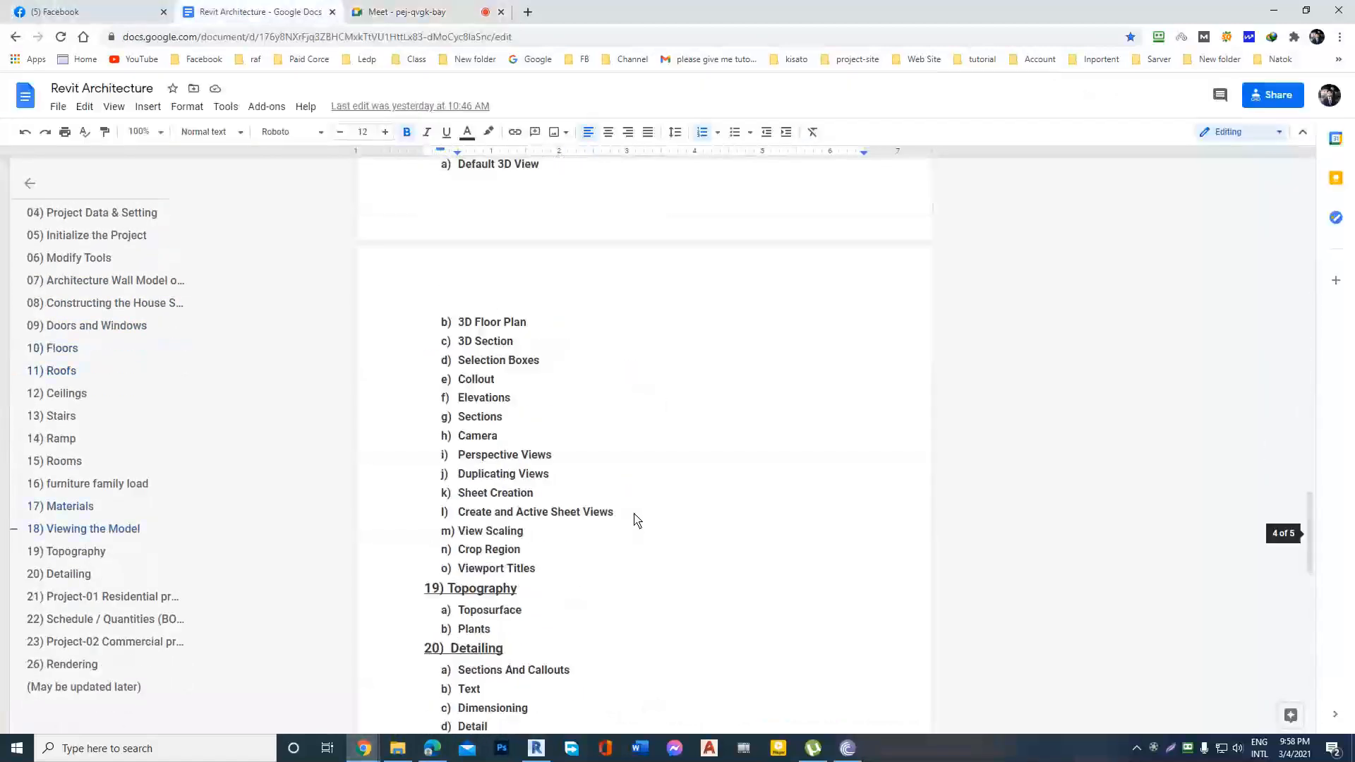
pyautogui.scroll(-5, 630, 515)
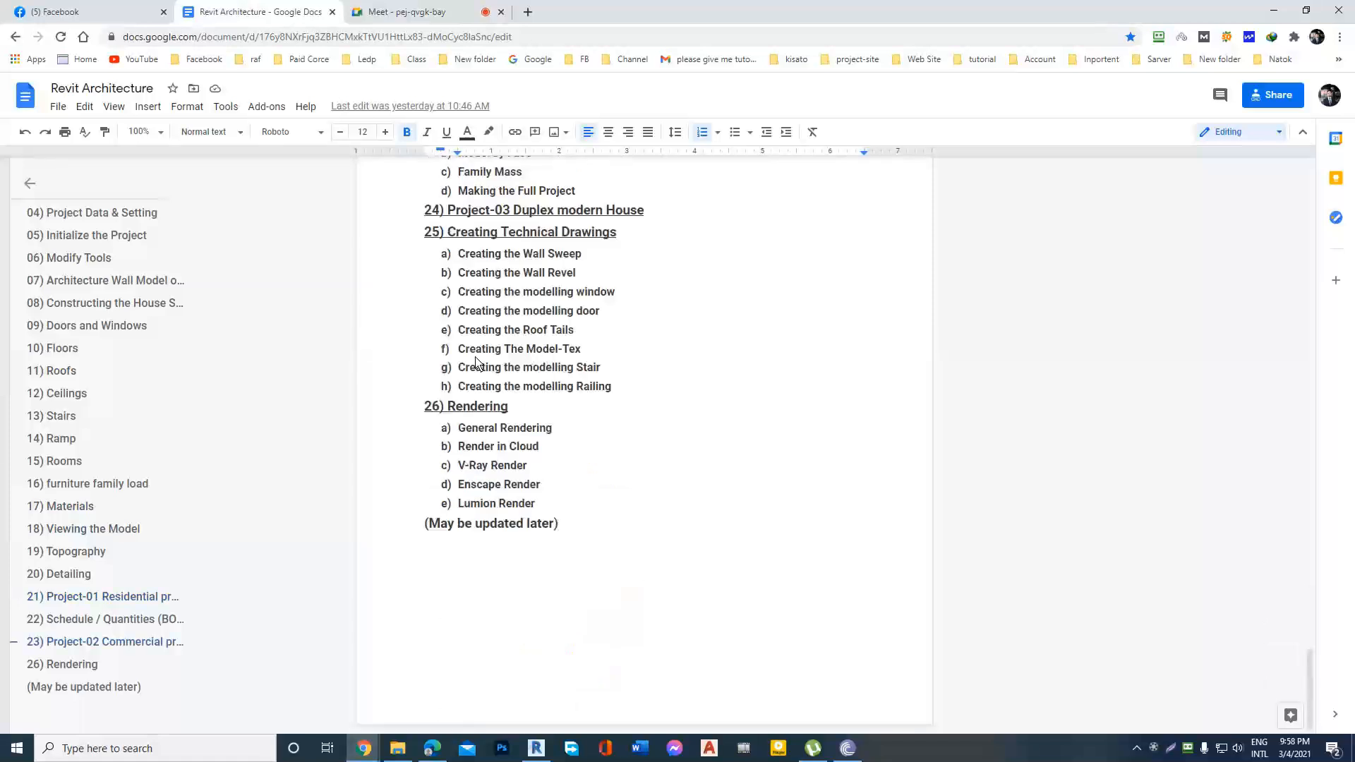
pyautogui.click(521, 257)
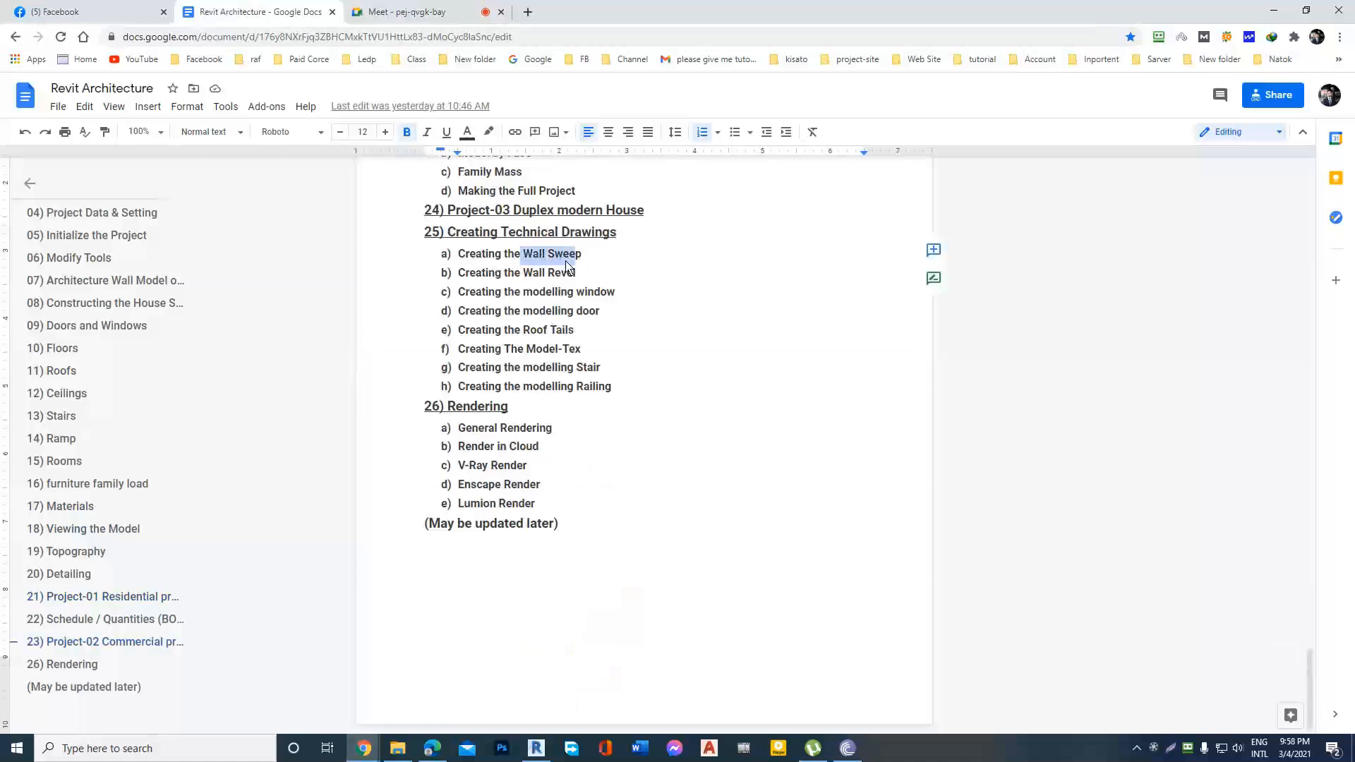
pyautogui.moveTo(511, 279); pyautogui.dragTo(635, 281)
pyautogui.click(635, 281)
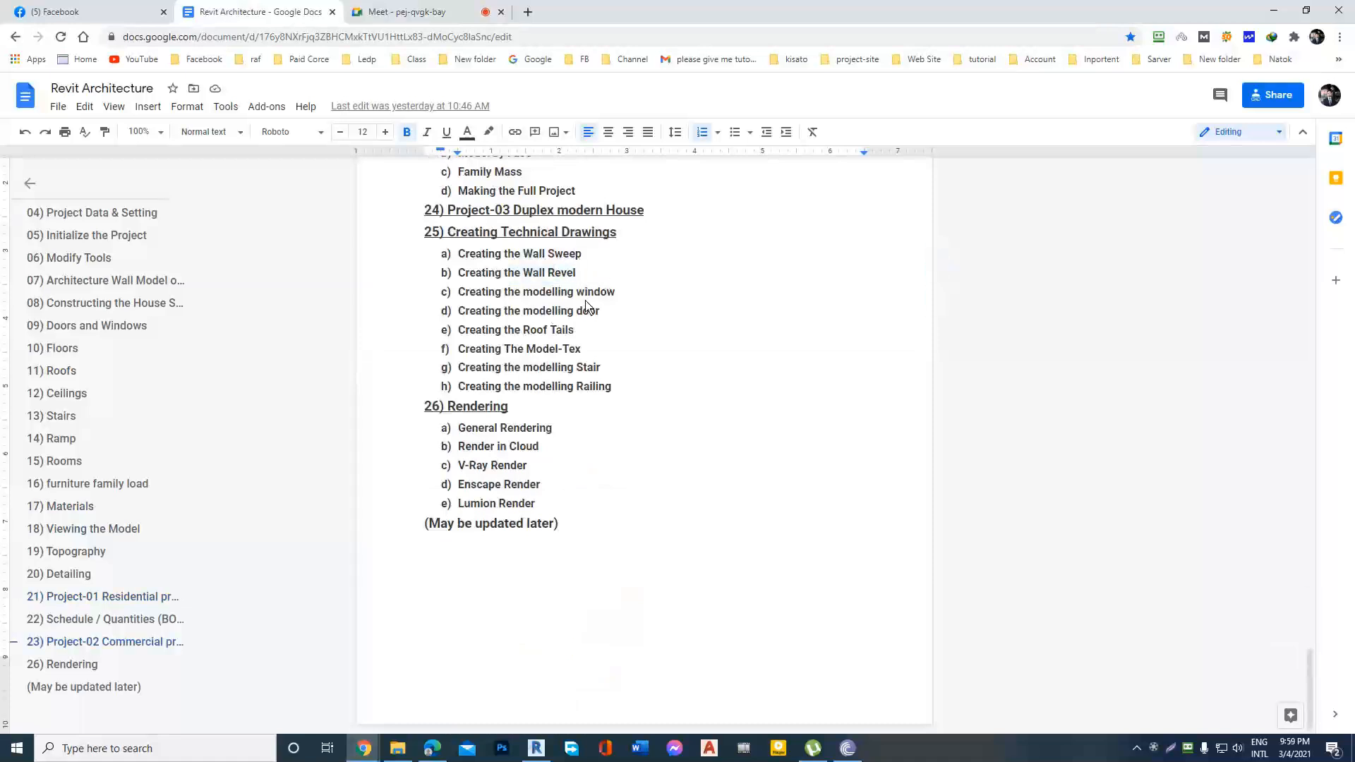
pyautogui.click(1274, 10)
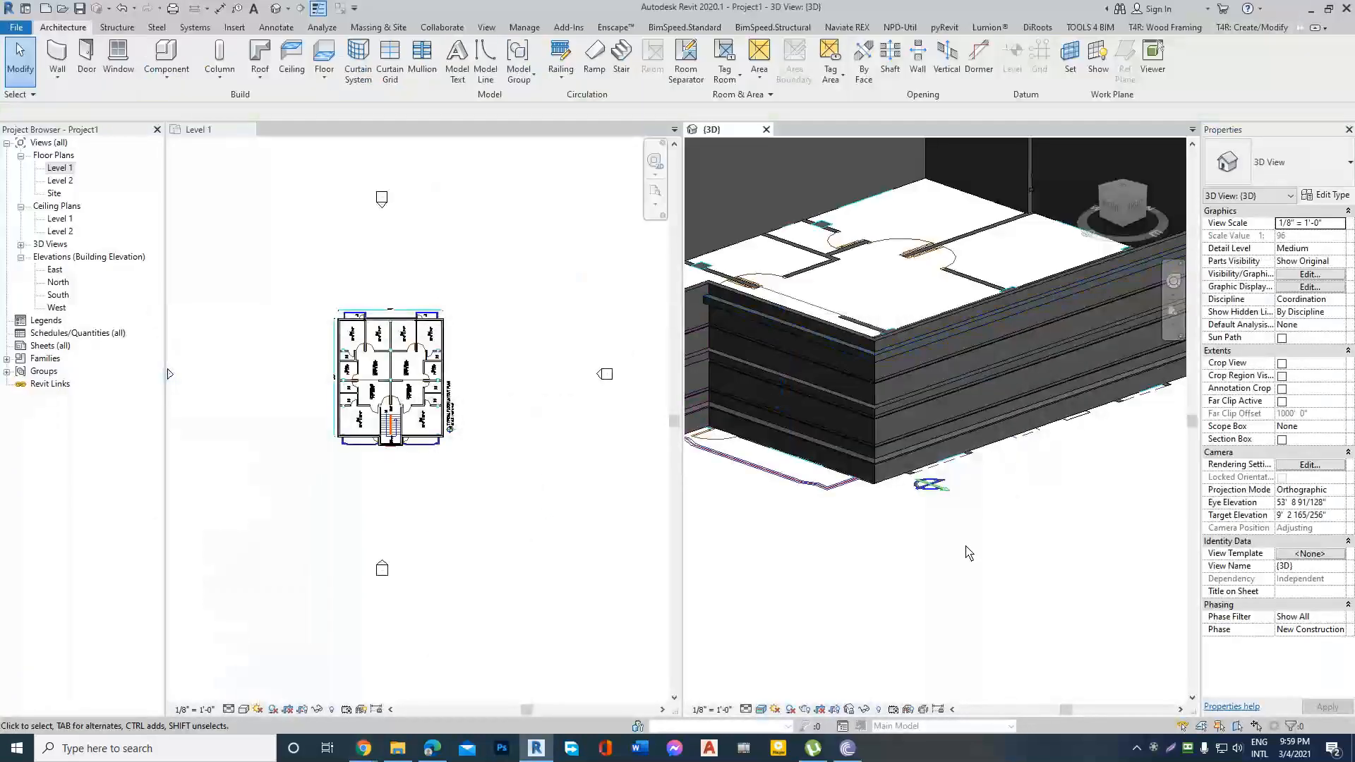
# Examine the swept and revealed exterior walls in the 3D view alongside the Level 1 floor plan.
pyautogui.scroll(-1, 967, 547)
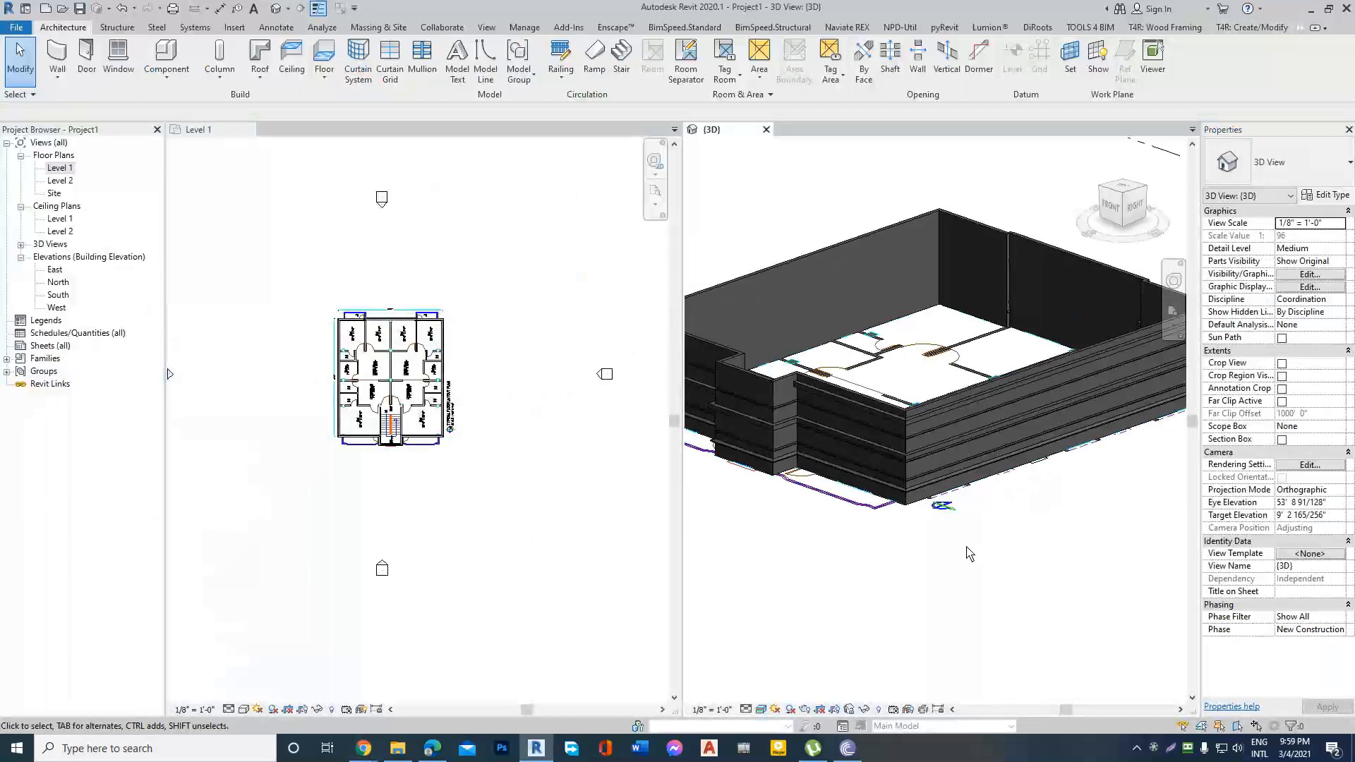
pyautogui.scroll(2, 967, 531)
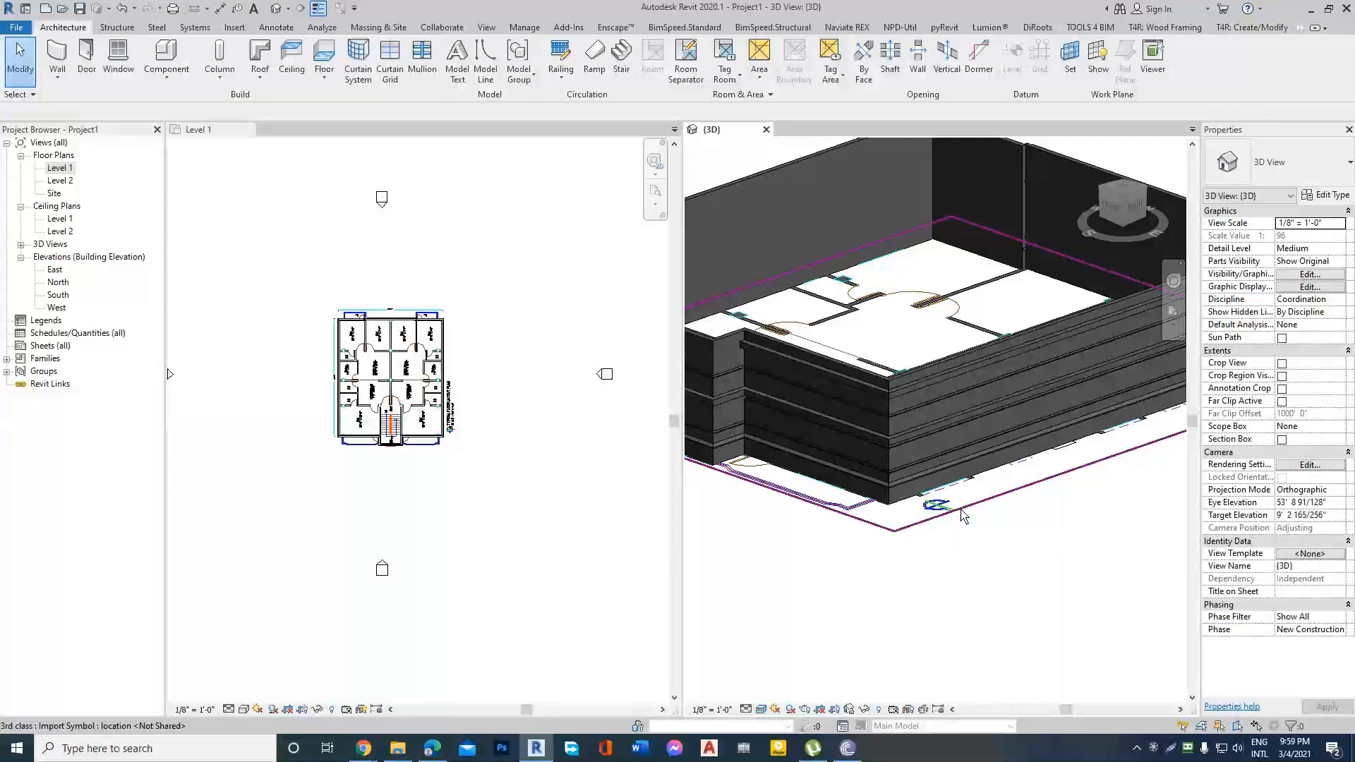
pyautogui.scroll(2, 934, 459)
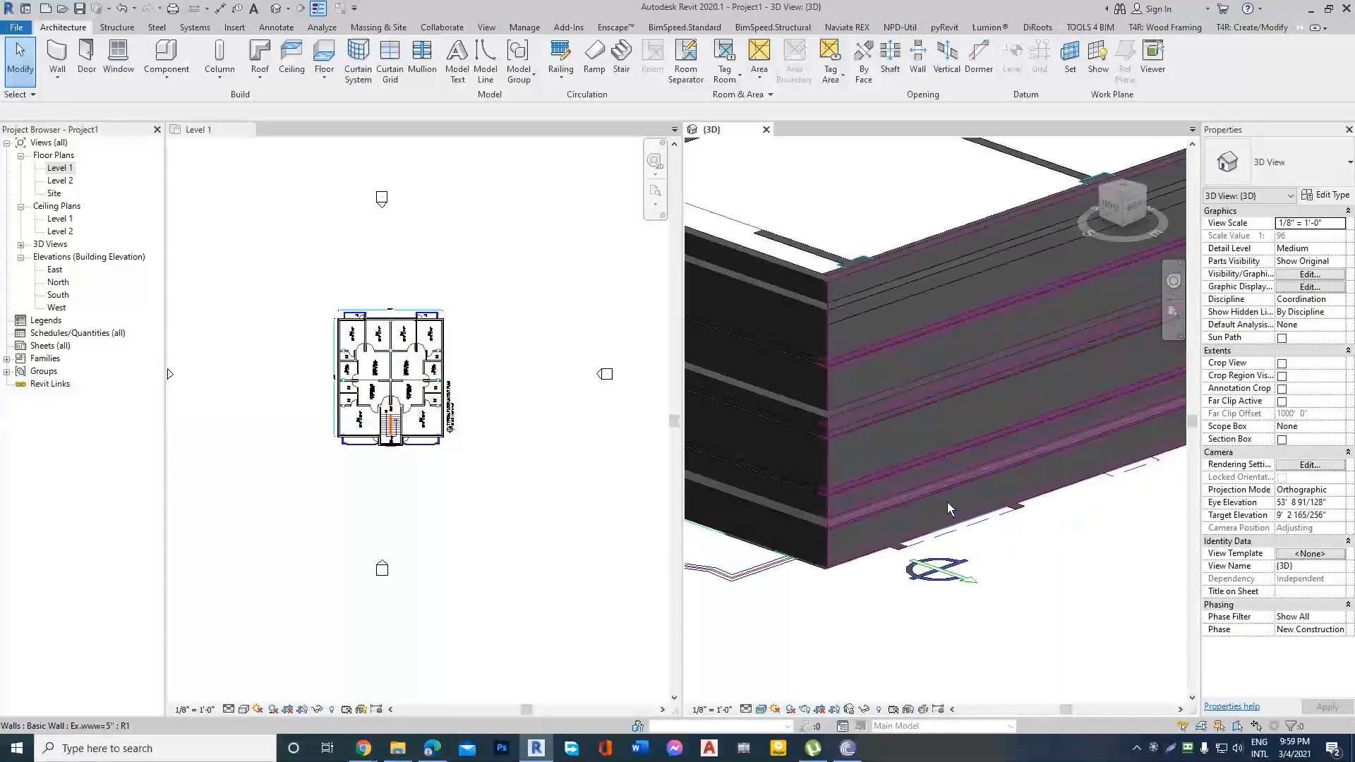
pyautogui.scroll(-1, 947, 502)
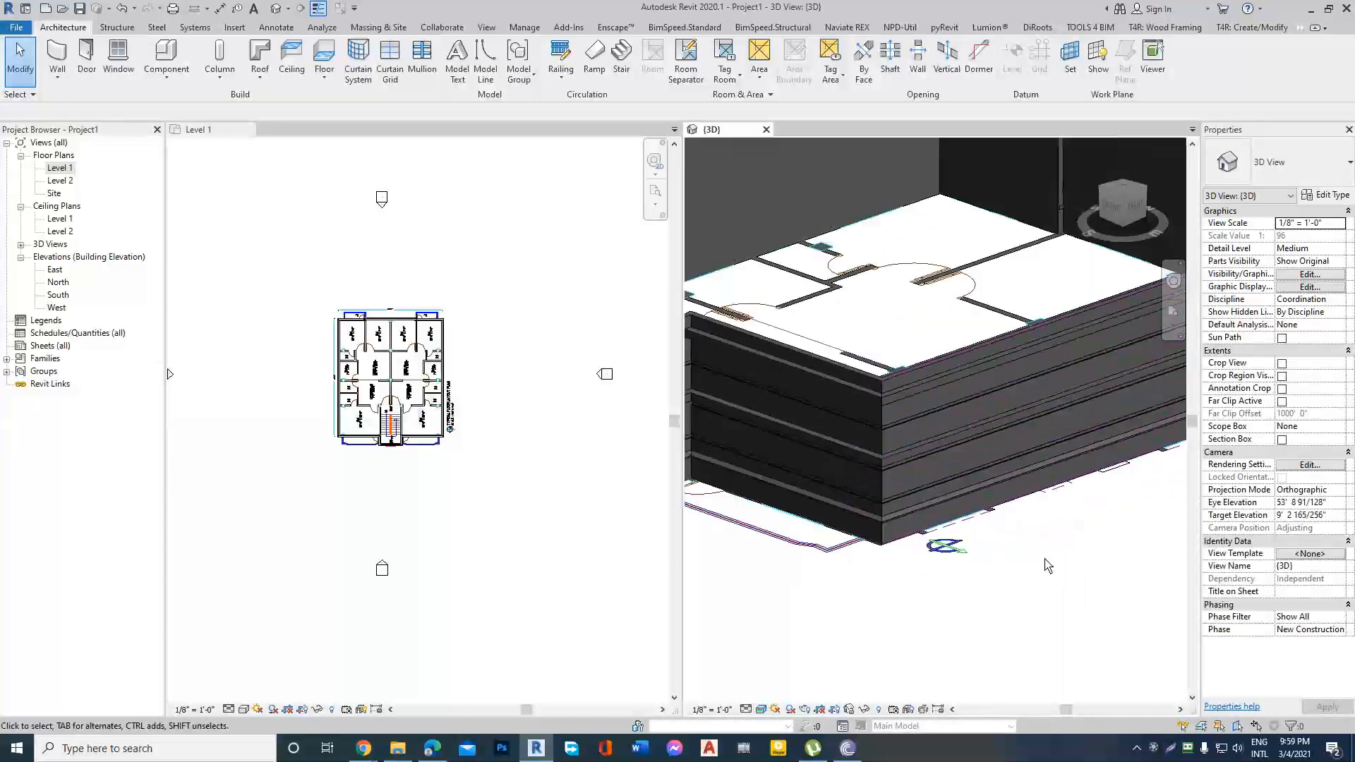
pyautogui.scroll(-3, 1048, 564)
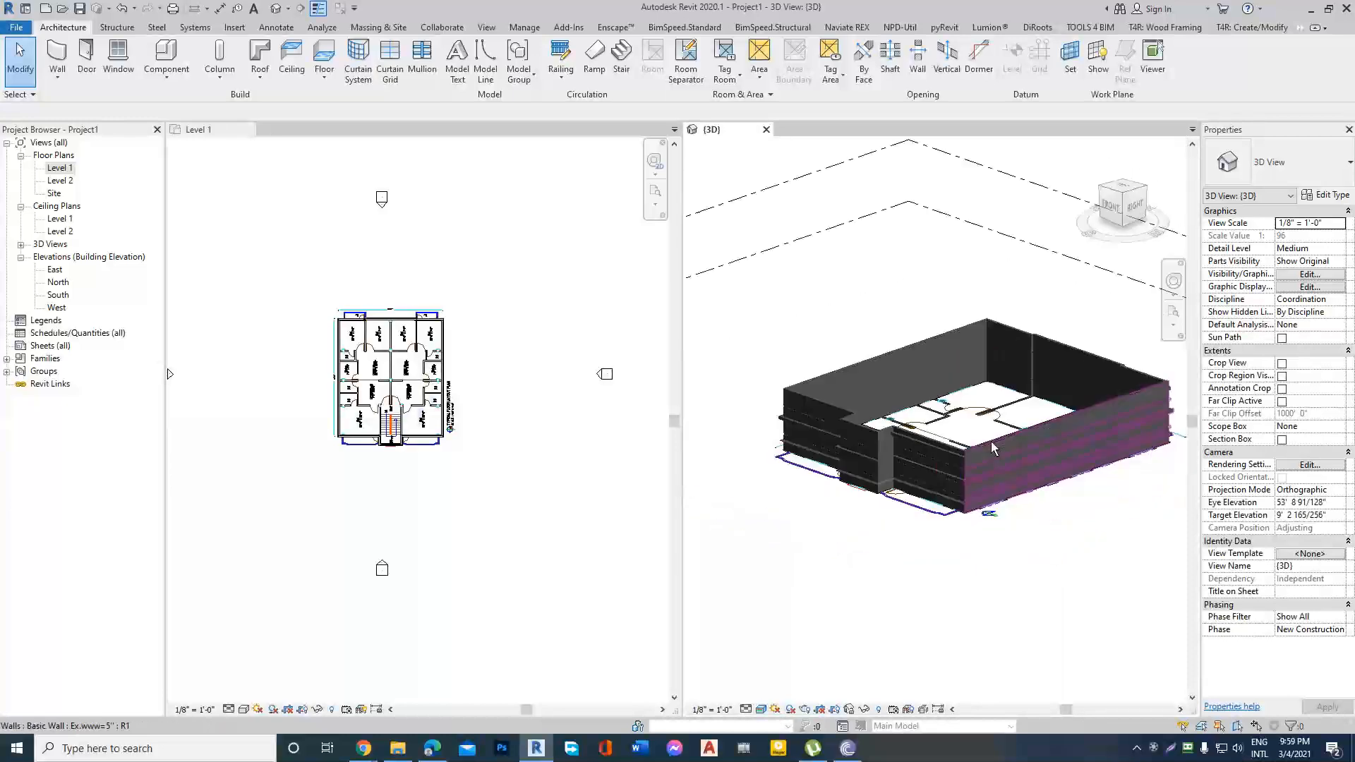
pyautogui.scroll(3, 326, 393)
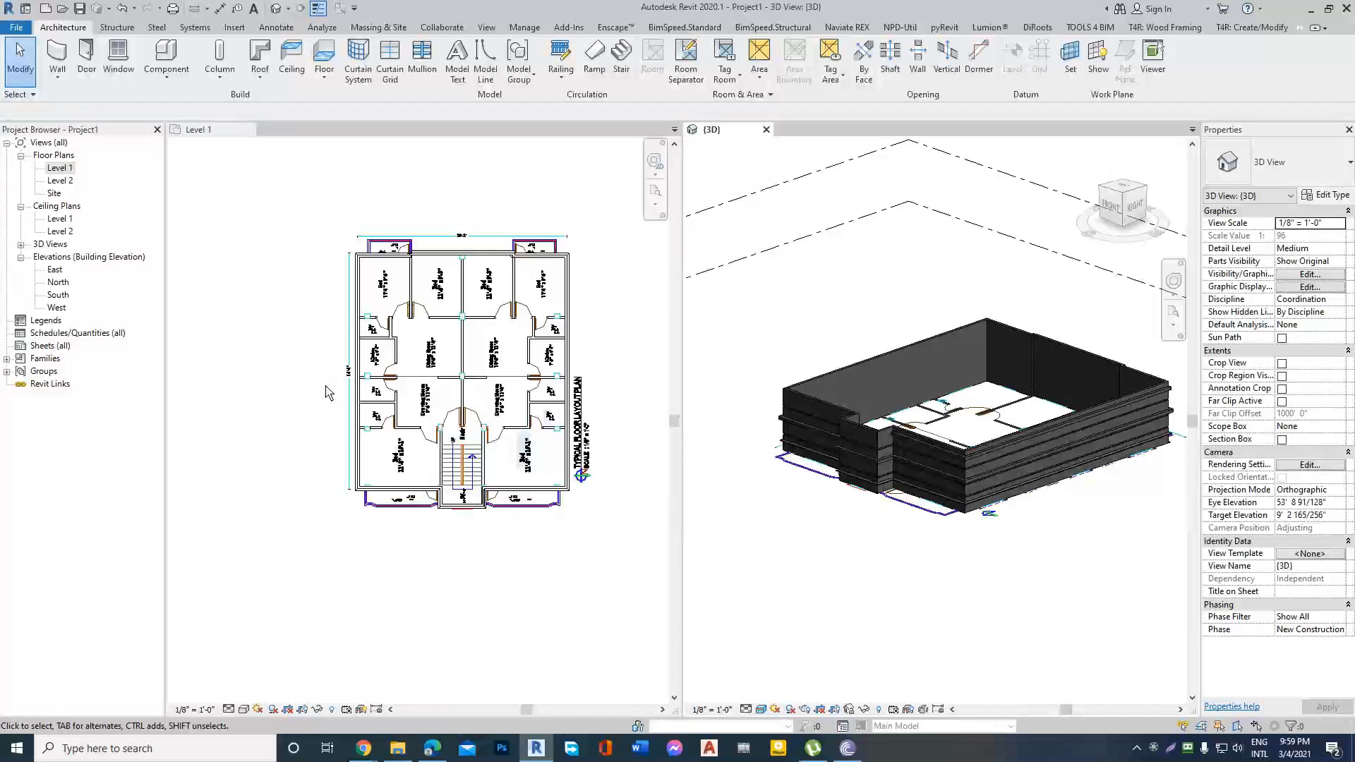
pyautogui.click(606, 321)
pyautogui.scroll(1, 1068, 349)
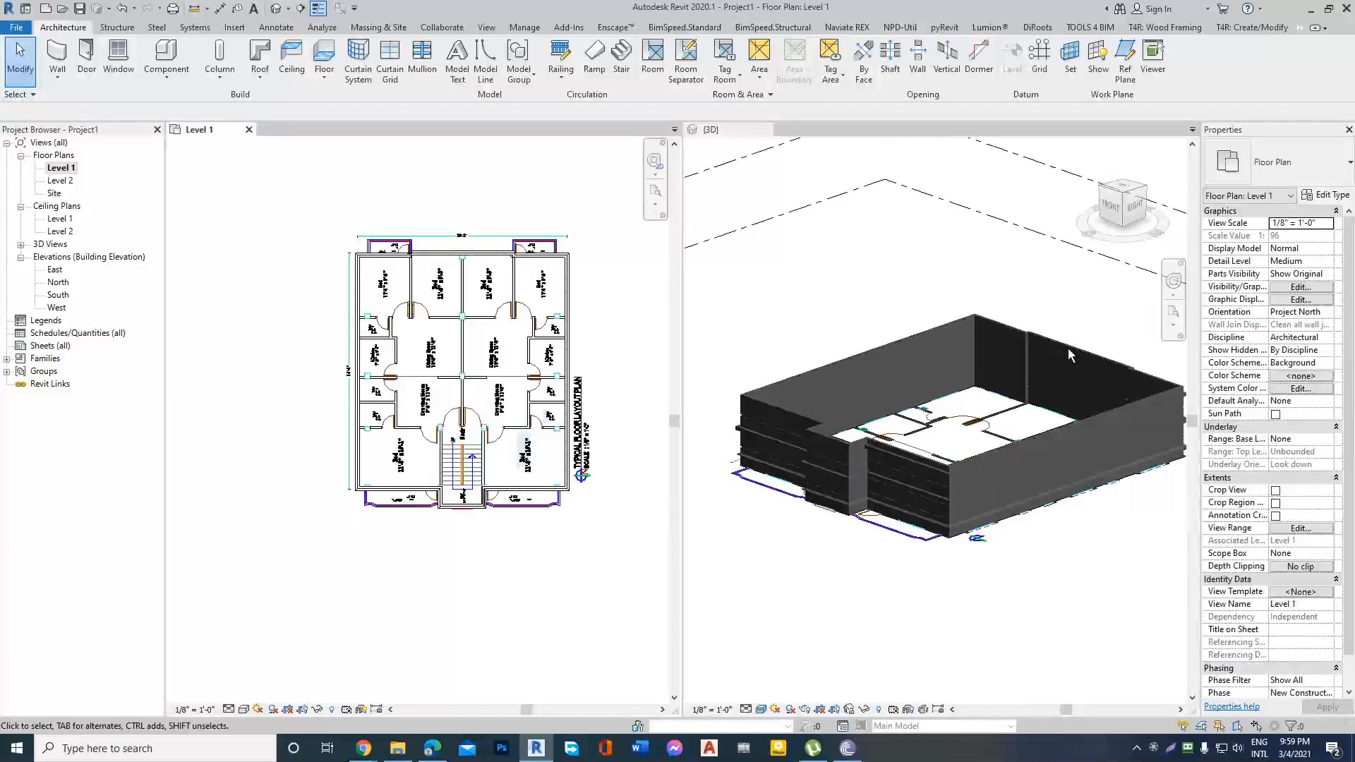
pyautogui.scroll(3, 1043, 489)
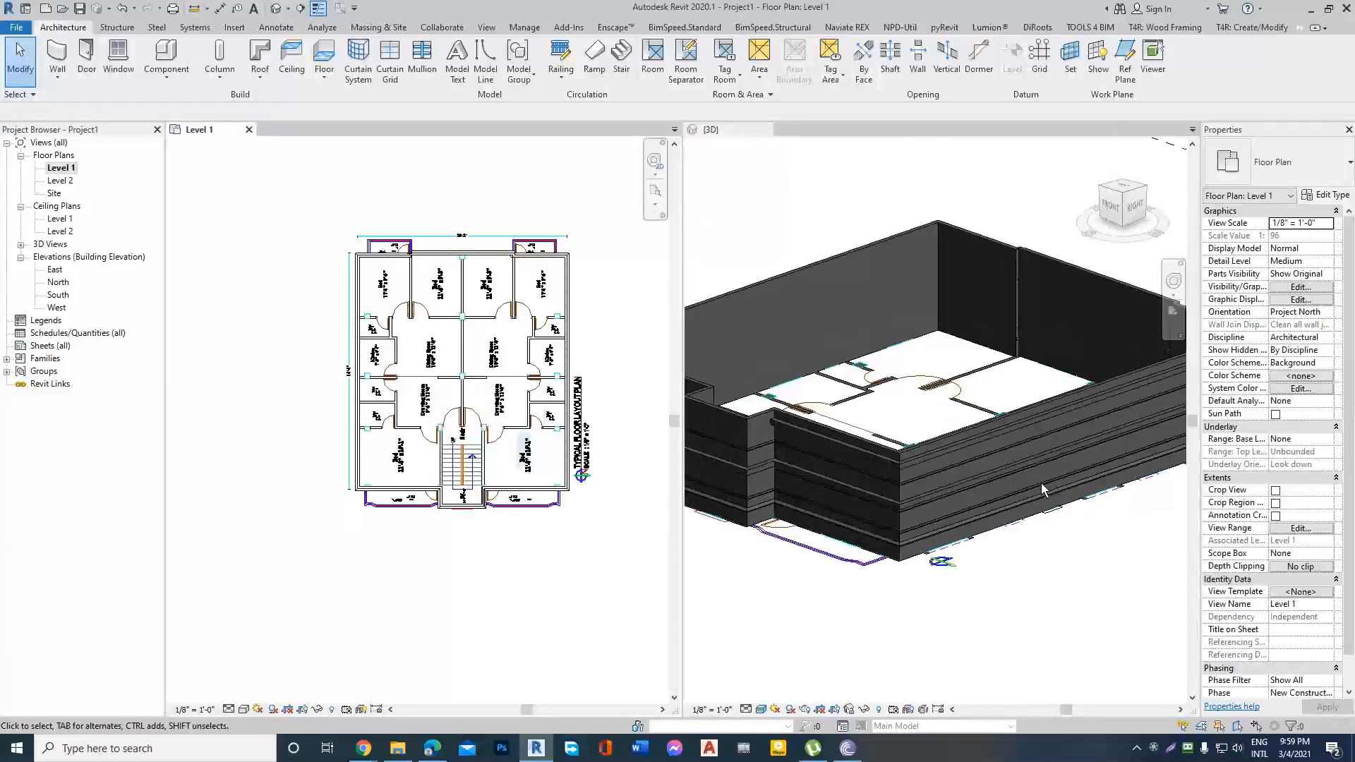
pyautogui.scroll(-1, 323, 424)
pyautogui.scroll(2, 510, 405)
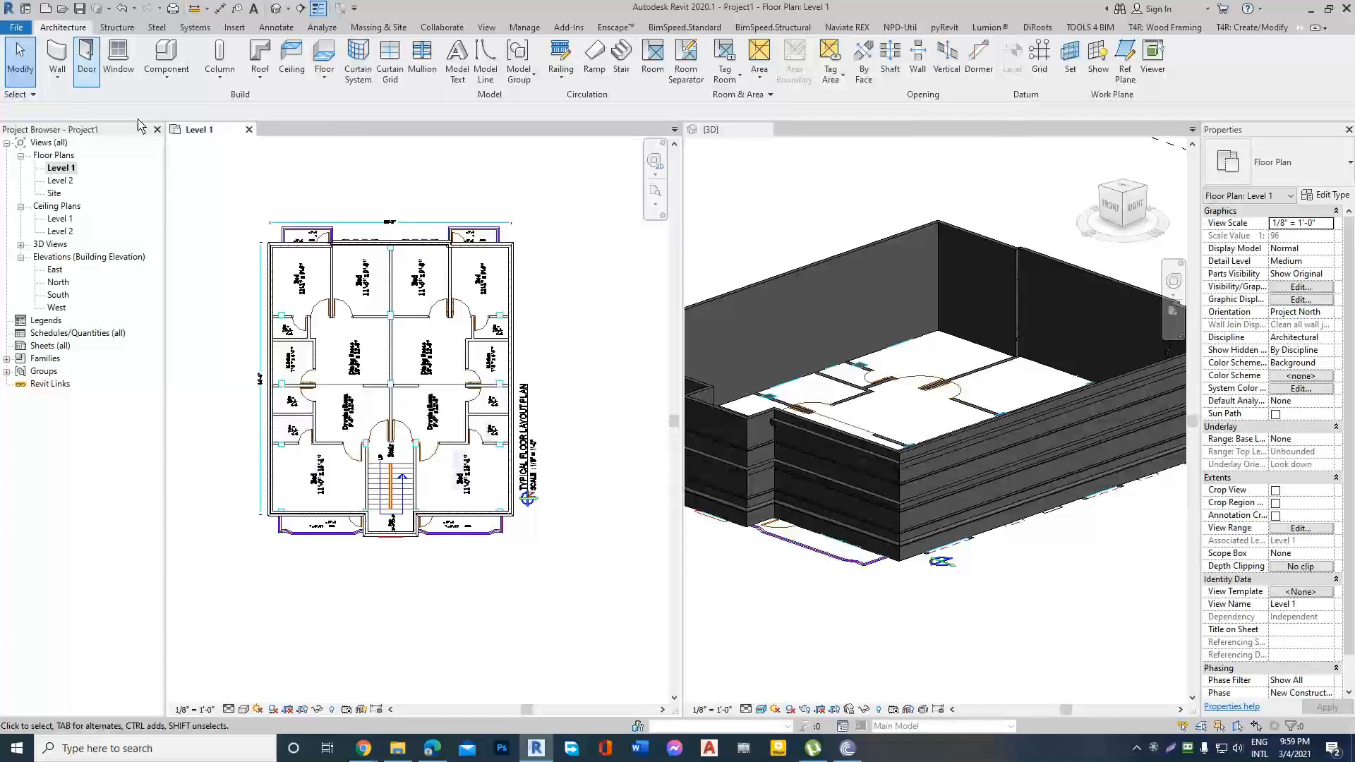
# Start an architectural wall on Level 1 using the Generic - 5" wall type.
pyautogui.click(58, 80)
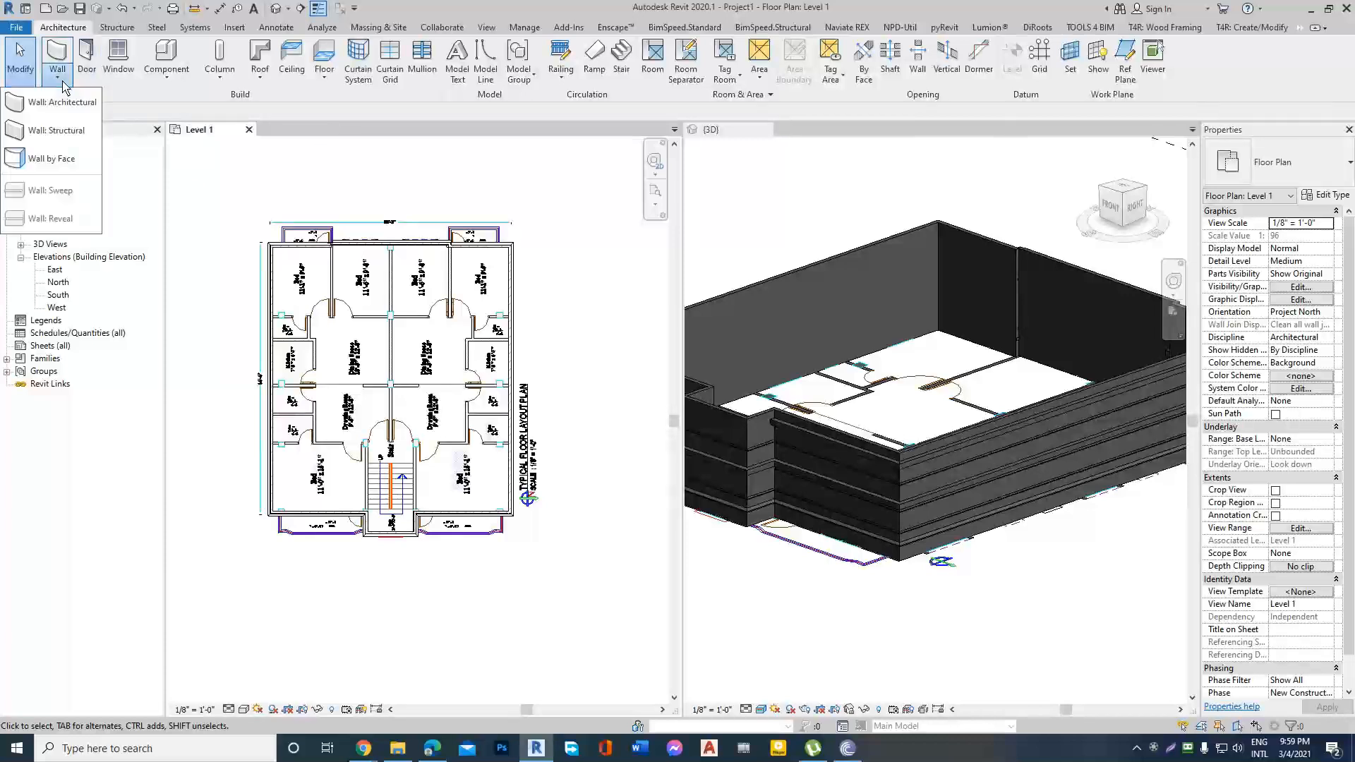
pyautogui.click(63, 103)
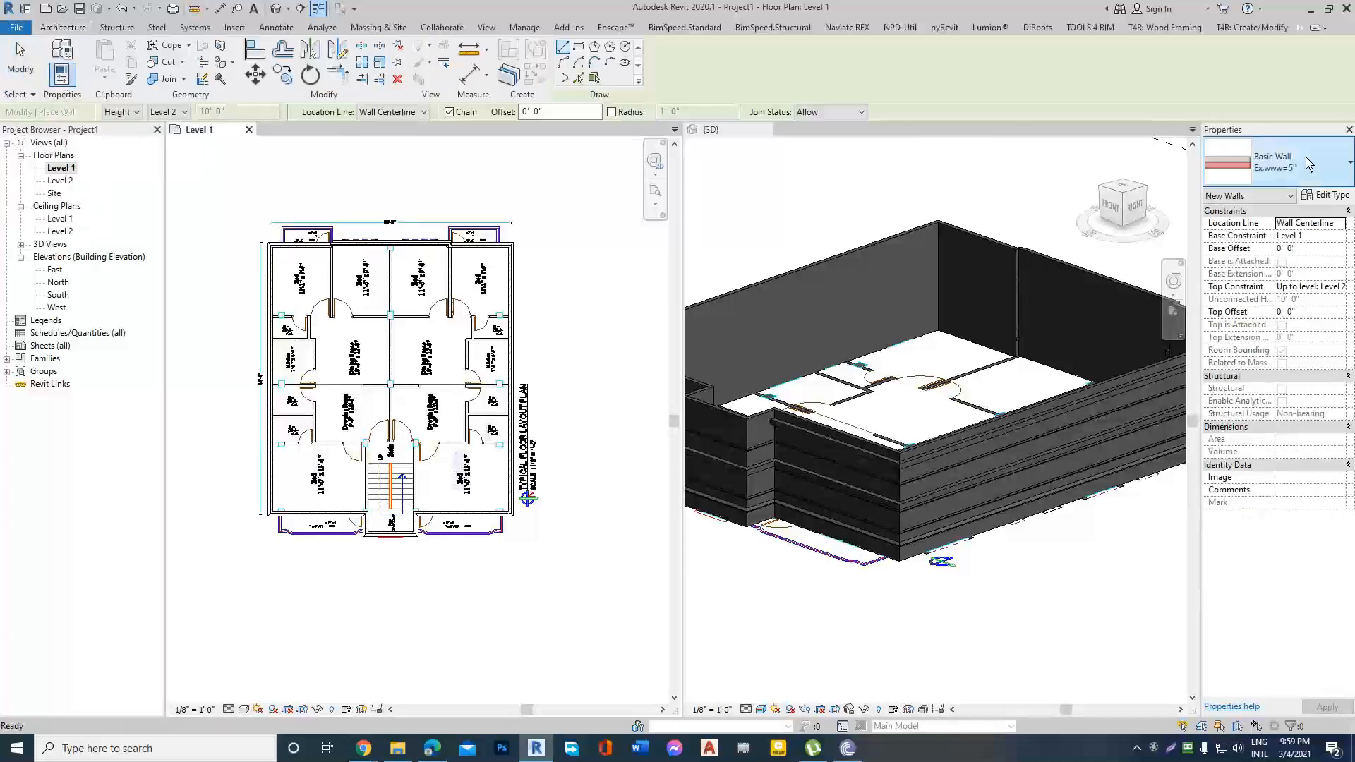
pyautogui.click(1321, 182)
pyautogui.scroll(-5, 1211, 235)
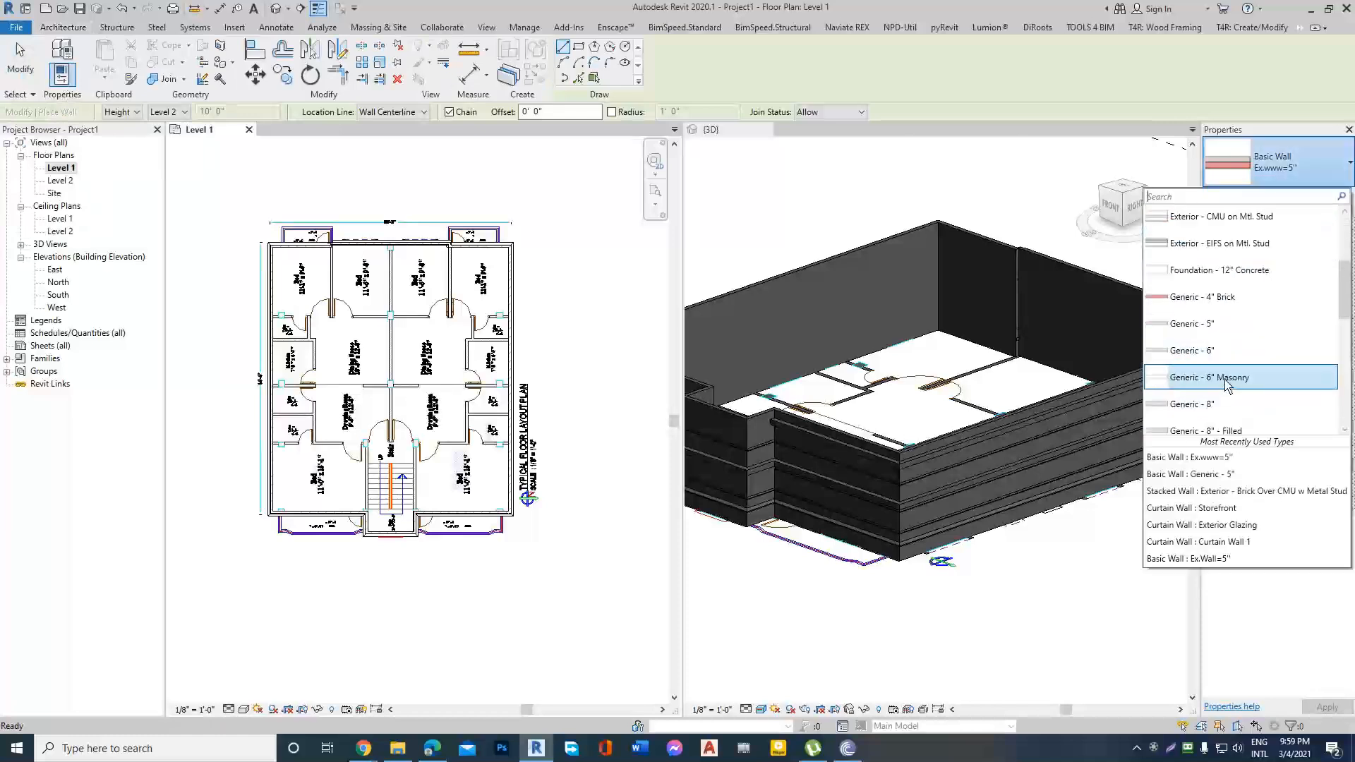
pyautogui.scroll(1, 1210, 235)
pyautogui.scroll(-1, 1210, 235)
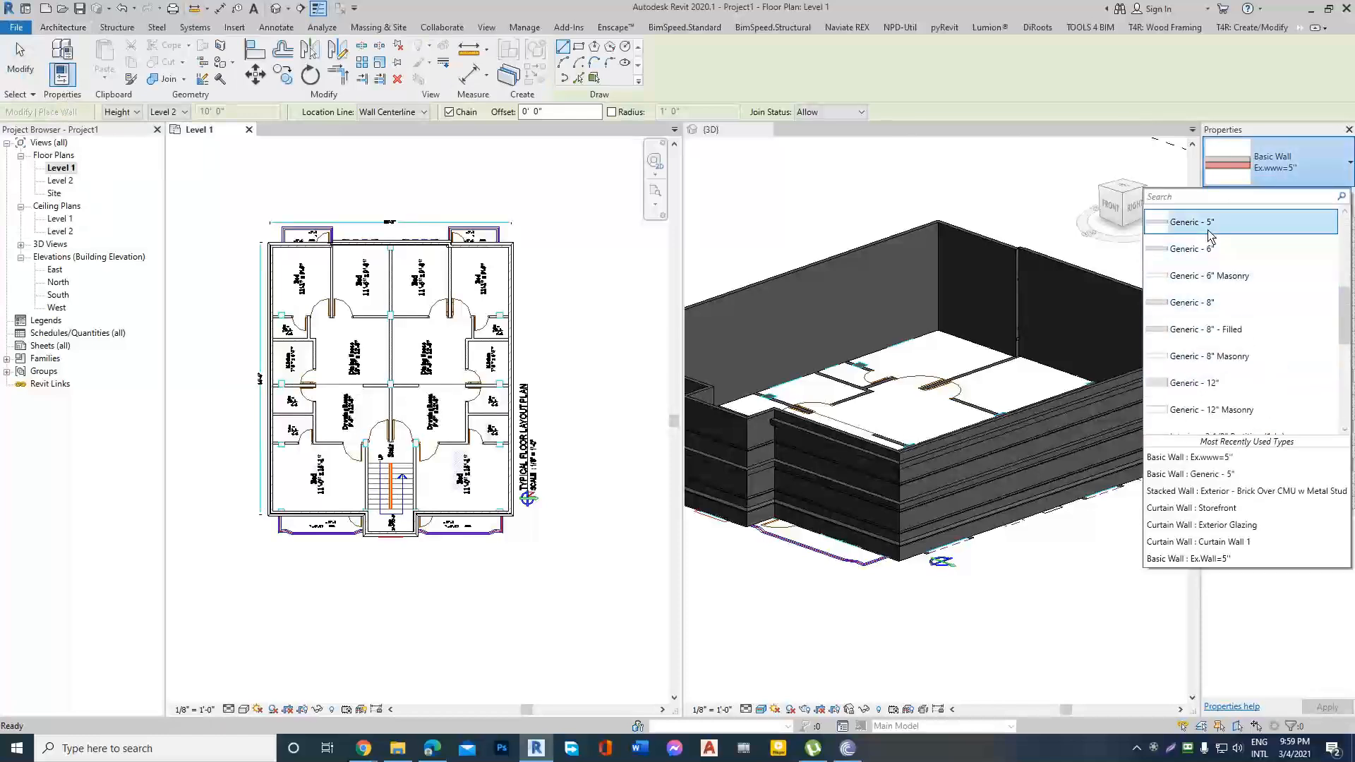
pyautogui.click(1207, 236)
# Duplicate the Generic - 5" type as in-Wall=5" and accept its 5" structure layer unmodified.
pyautogui.click(1330, 195)
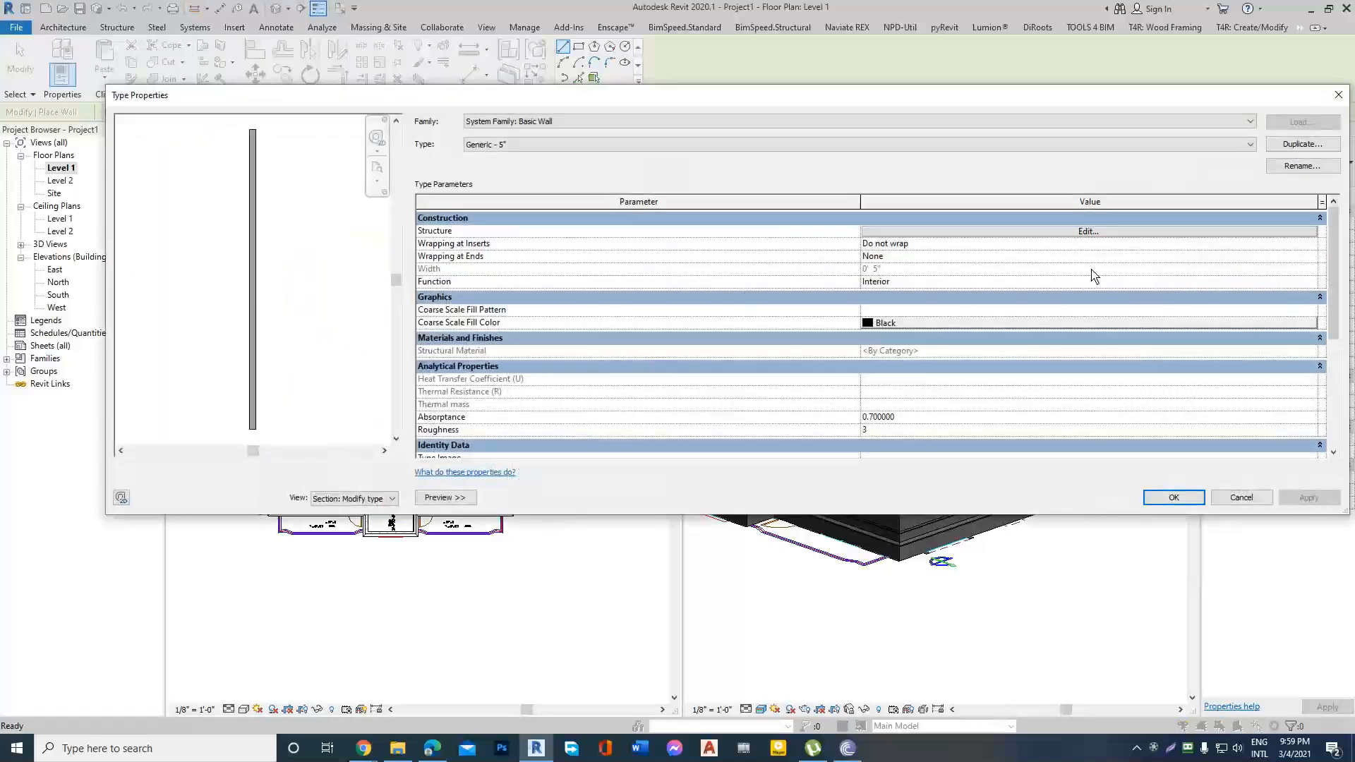
pyautogui.click(1303, 144)
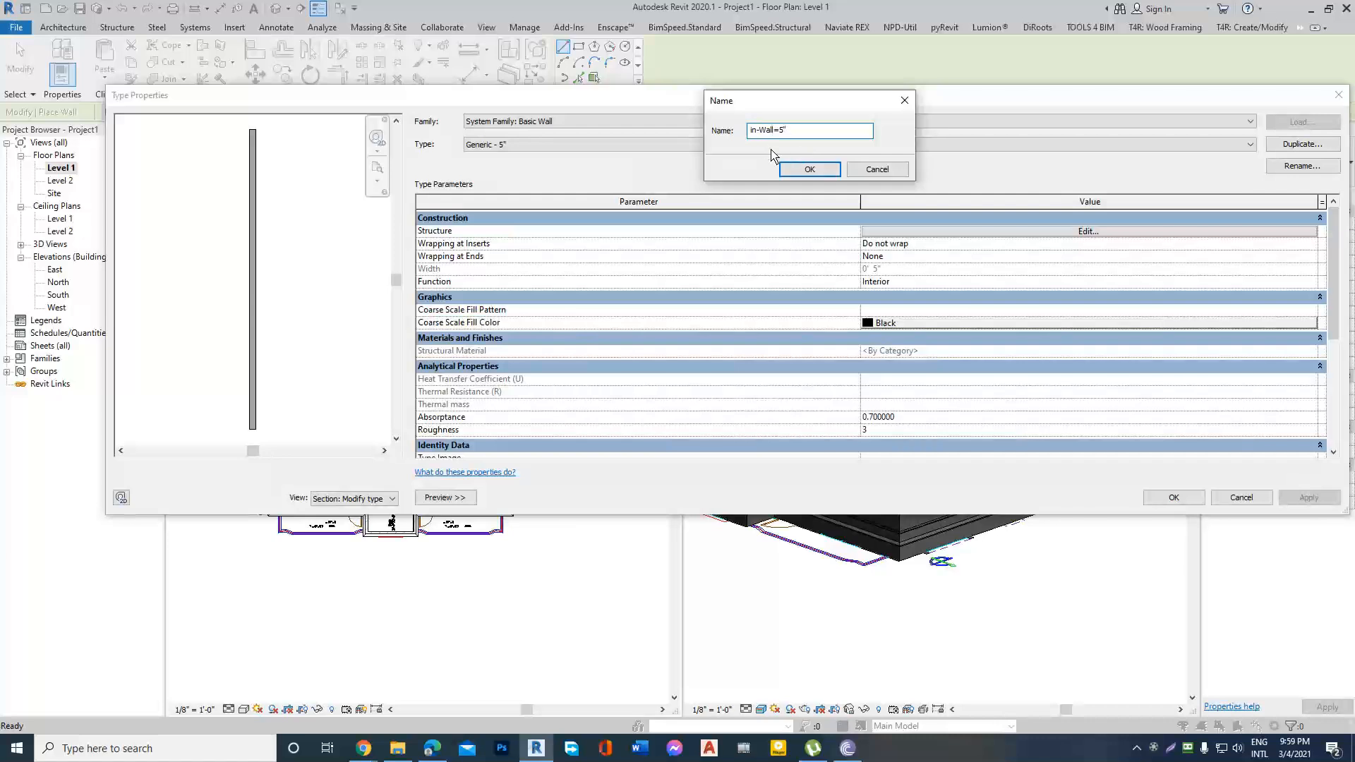
pyautogui.click(809, 170)
pyautogui.click(1086, 231)
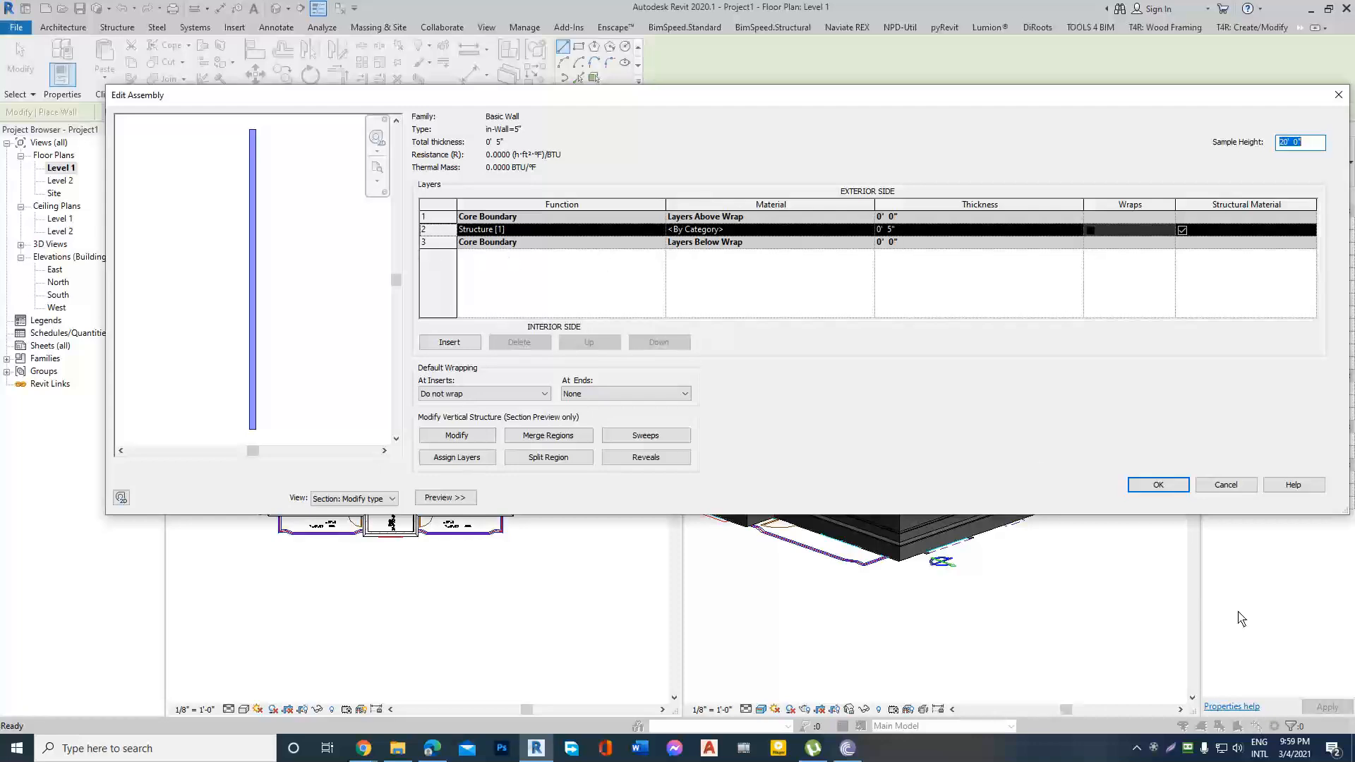
pyautogui.click(1162, 486)
pyautogui.click(1161, 494)
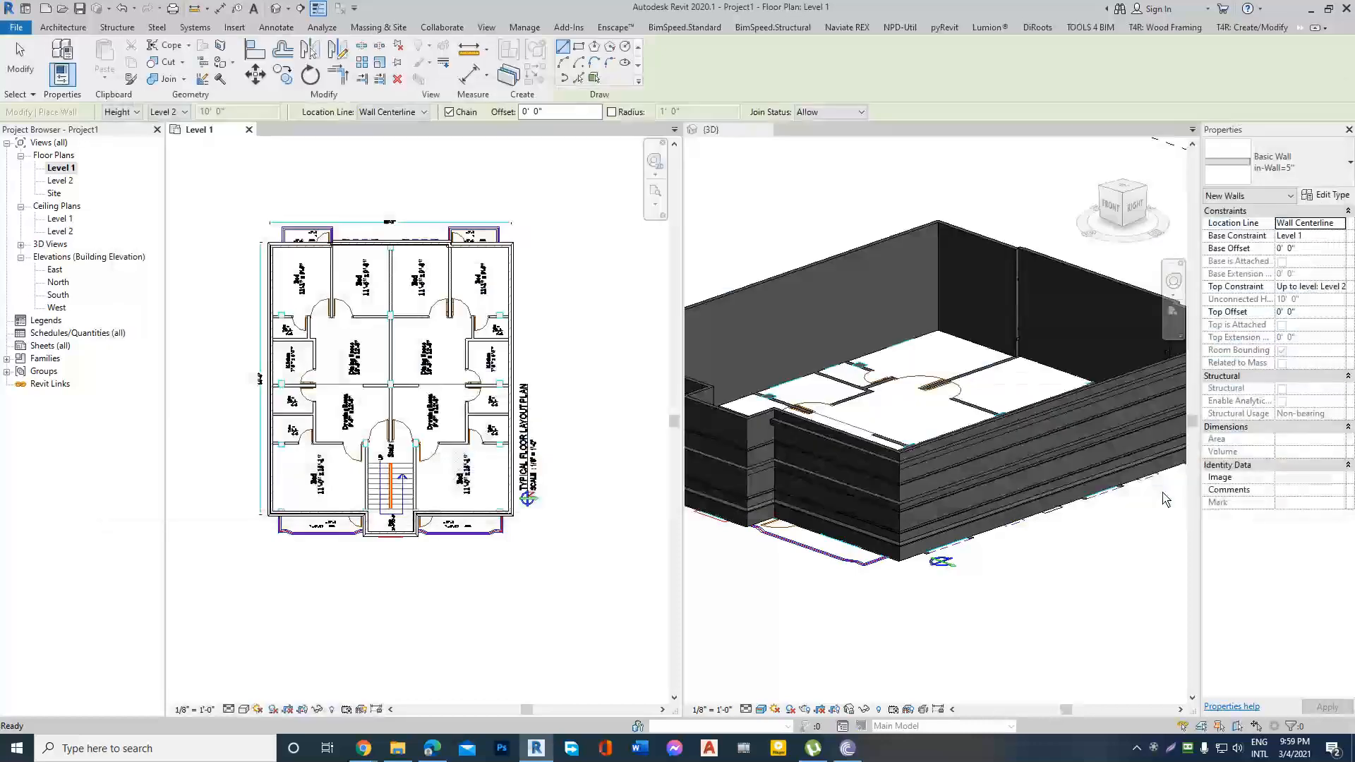
# Draw the in-Wall=5" partition between the plan's two upper-left bedrooms, from the exterior wall to the door jambs, about 11' 7" long.
pyautogui.scroll(10, 336, 219)
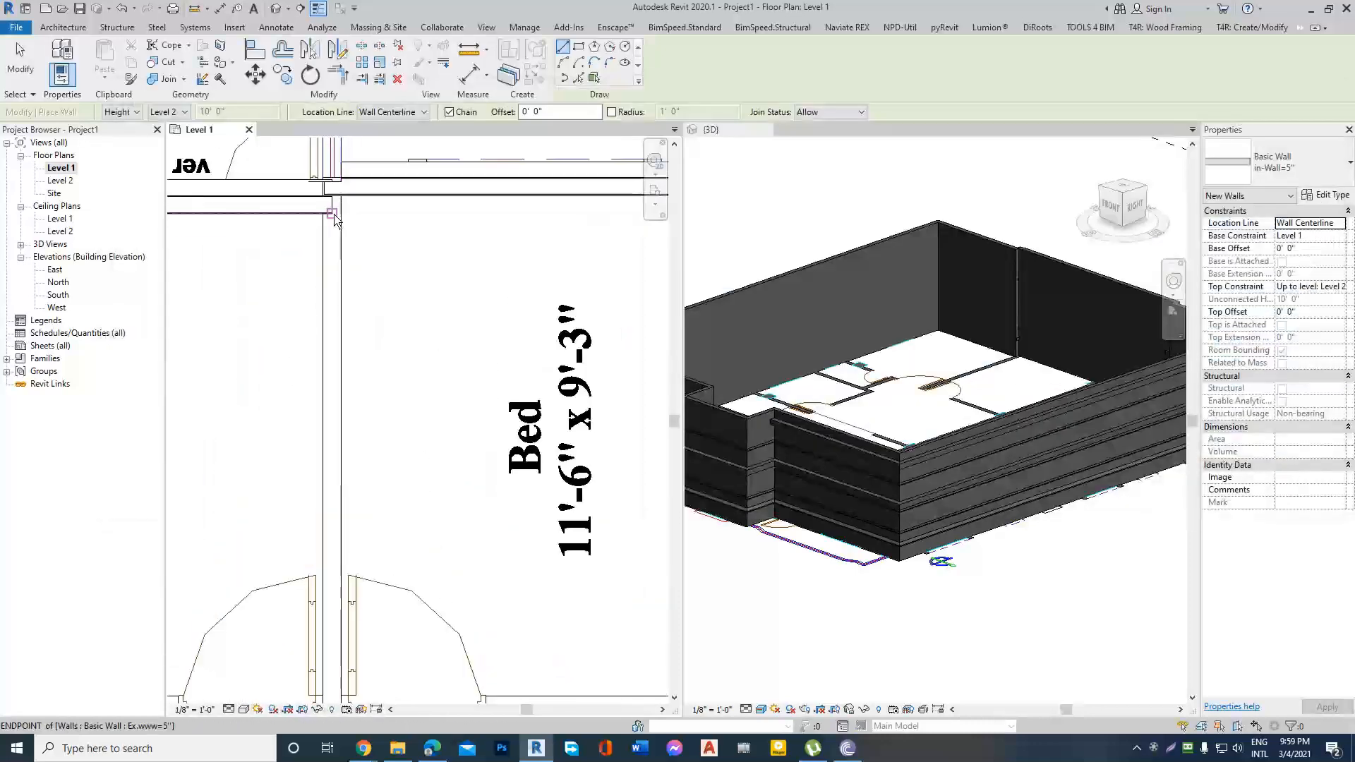
pyautogui.click(336, 220)
pyautogui.scroll(-5, 346, 255)
pyautogui.scroll(5, 332, 424)
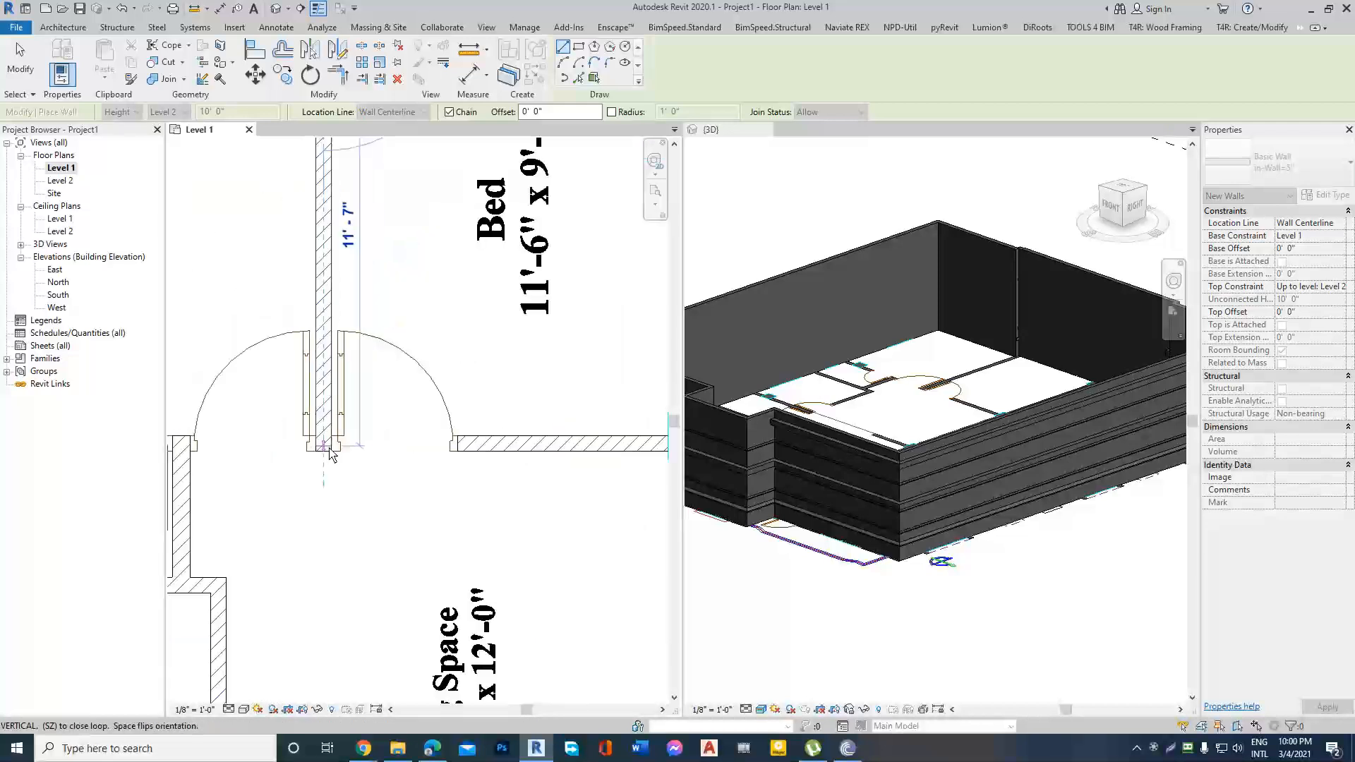
pyautogui.click(331, 450)
pyautogui.scroll(-6, 363, 458)
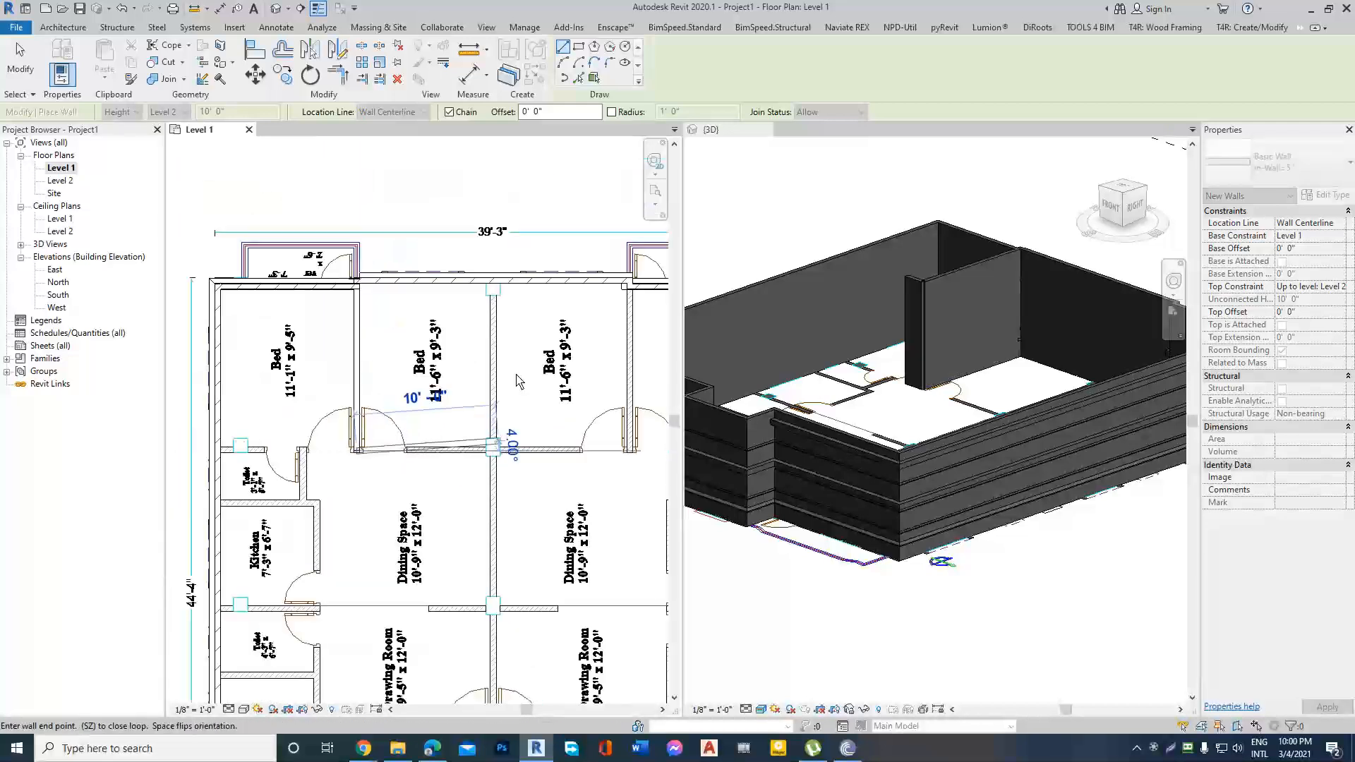
pyautogui.press('Escape')
# Draw the central partition from the exterior wall between the middle bedrooms down to the entrance doors at the stair.
pyautogui.scroll(3, 500, 308)
pyautogui.click(493, 290)
pyautogui.scroll(-2, 497, 408)
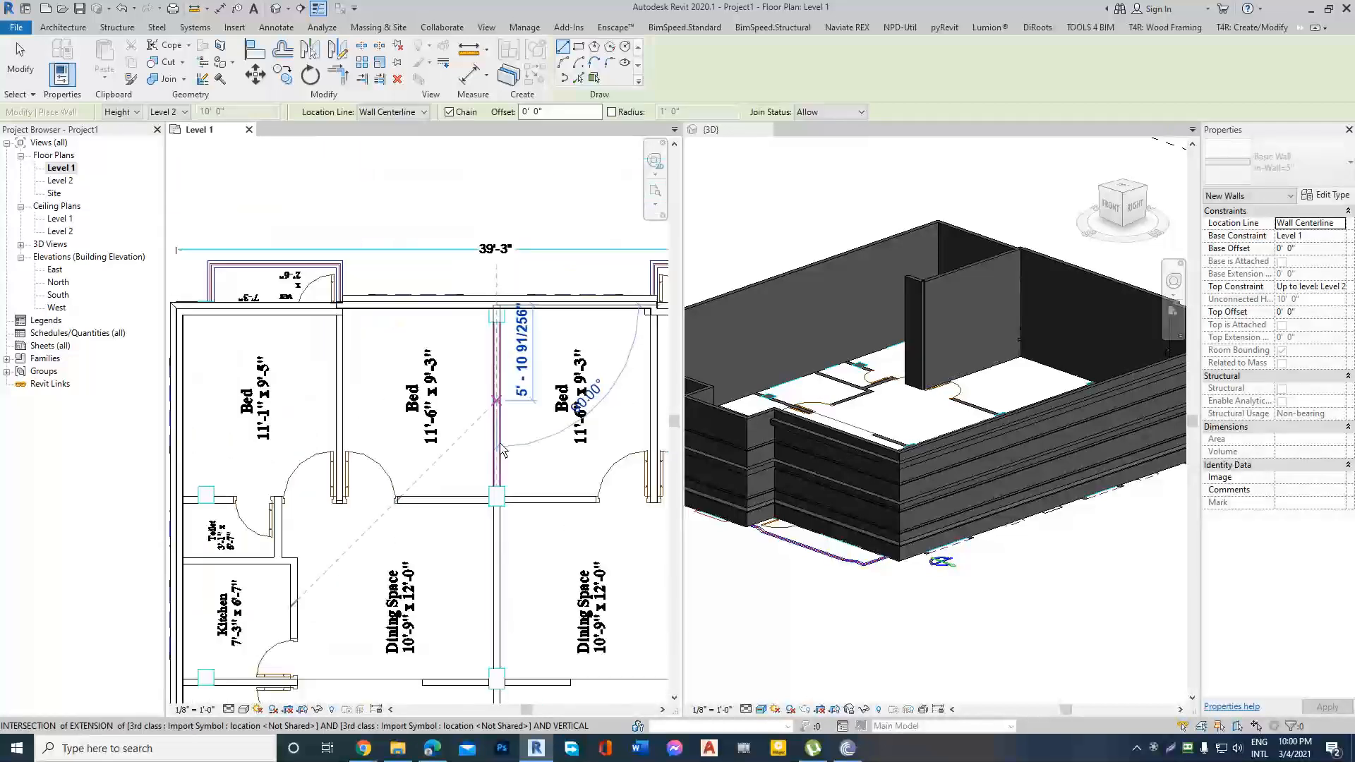
pyautogui.scroll(2, 503, 449)
pyautogui.scroll(-4, 487, 459)
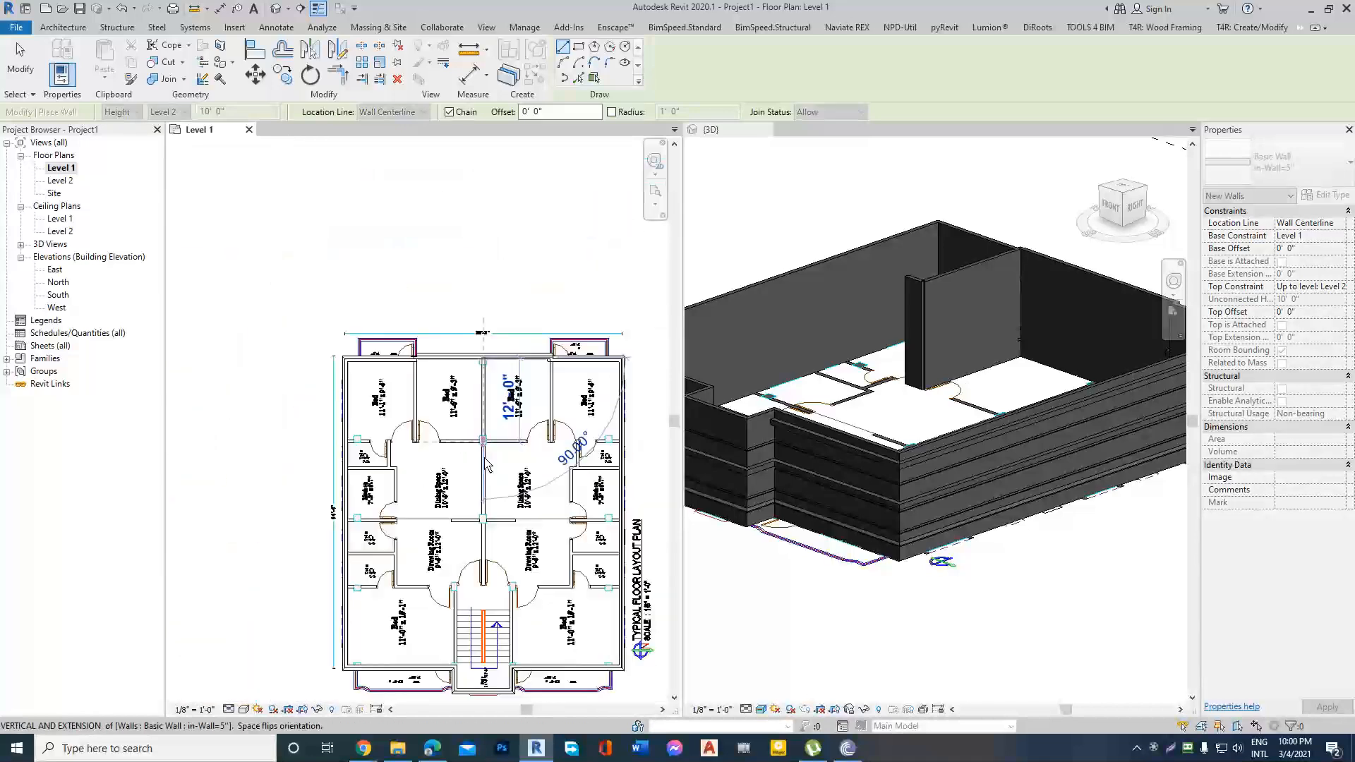
pyautogui.scroll(5, 479, 565)
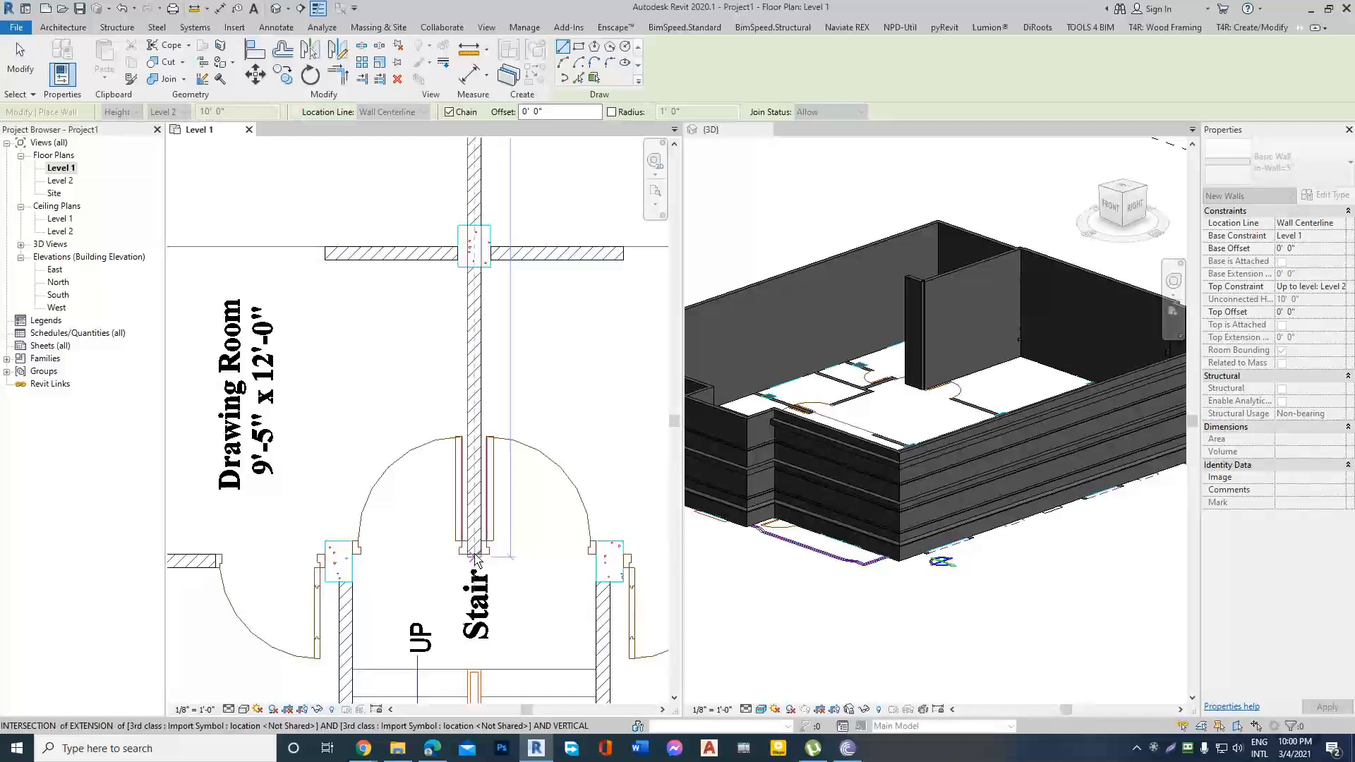
pyautogui.click(476, 560)
pyautogui.scroll(-4, 477, 560)
pyautogui.press('Escape')
# Draw a horizontal wall about 9' 1" long across the central partition, between the dining spaces and drawing rooms.
pyautogui.scroll(4, 395, 392)
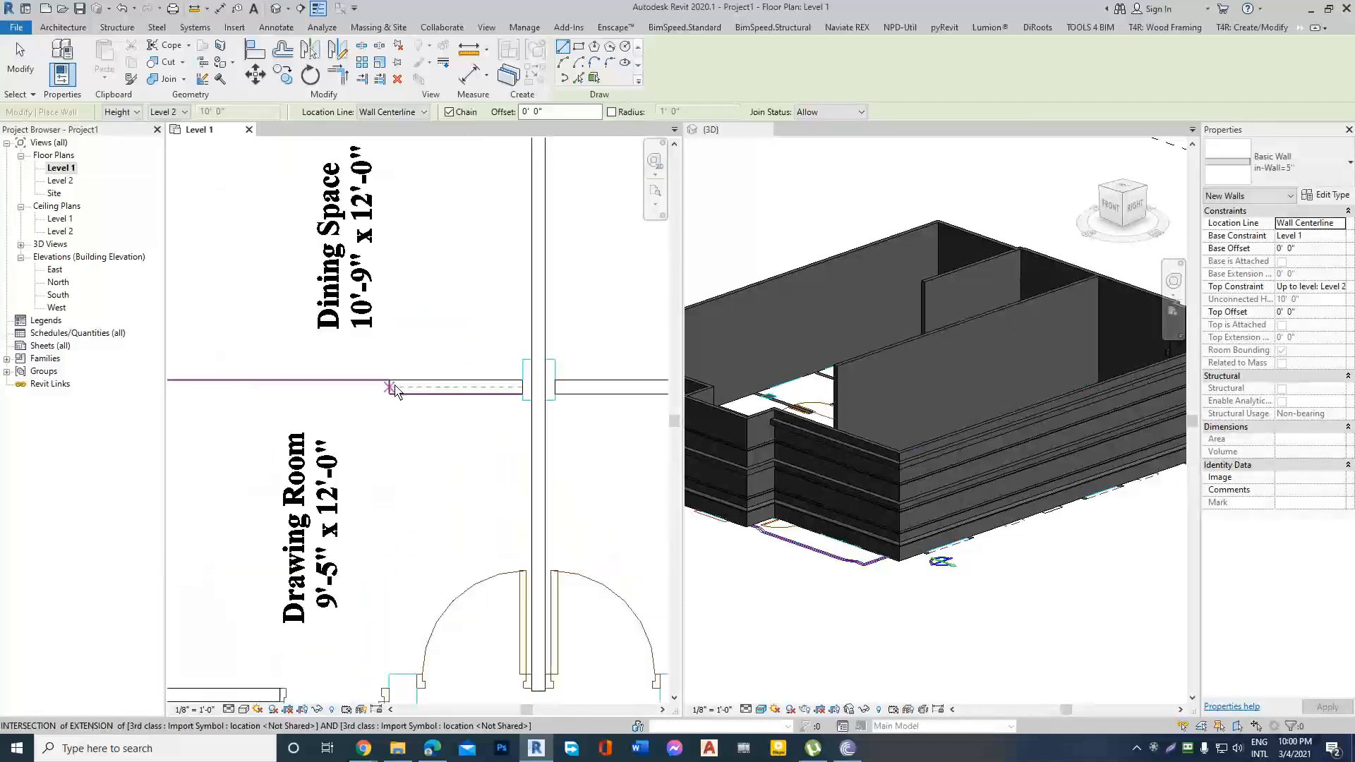
pyautogui.click(392, 387)
pyautogui.scroll(-3, 488, 384)
pyautogui.scroll(2, 565, 388)
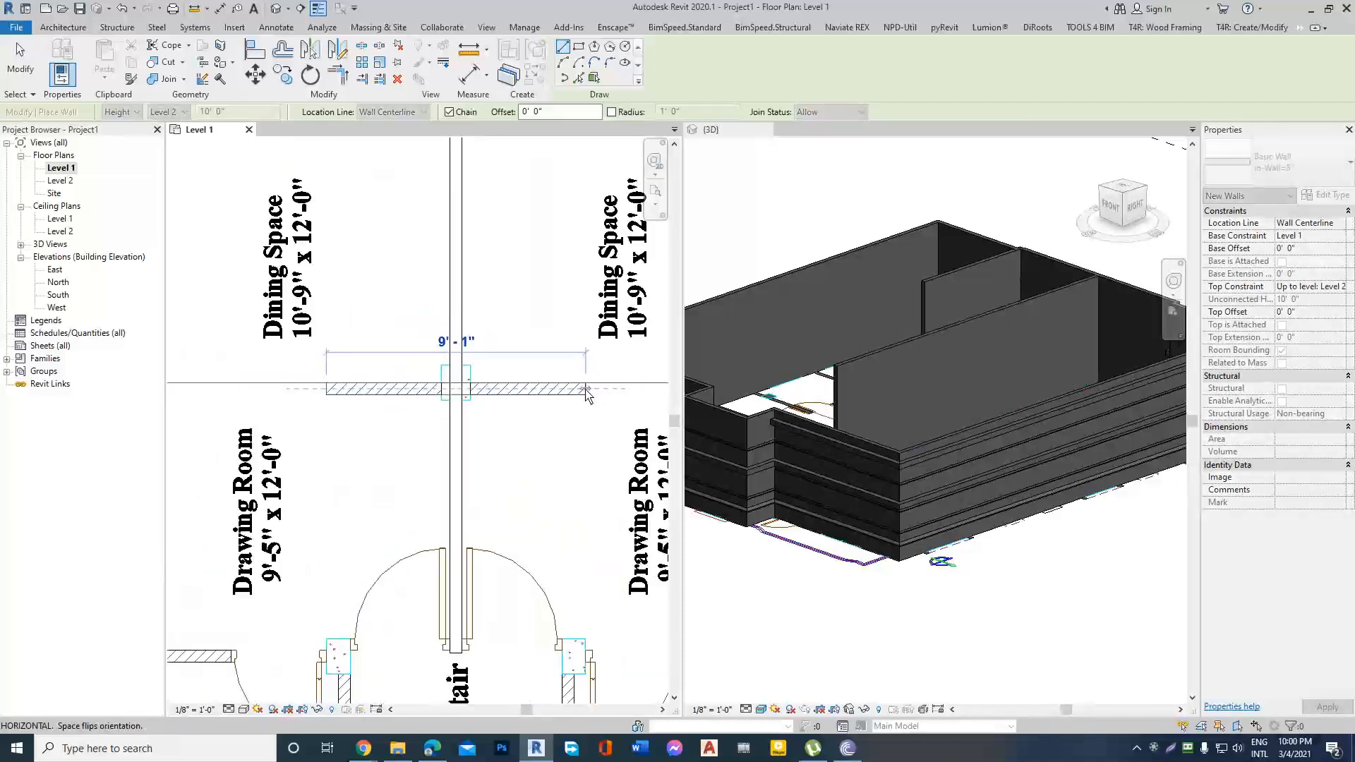
pyautogui.click(585, 394)
pyautogui.scroll(-5, 538, 475)
pyautogui.press('Escape')
# Draw a horizontal wall below the four upper bedrooms, spanning from one side exterior wall to the other.
pyautogui.scroll(4, 306, 377)
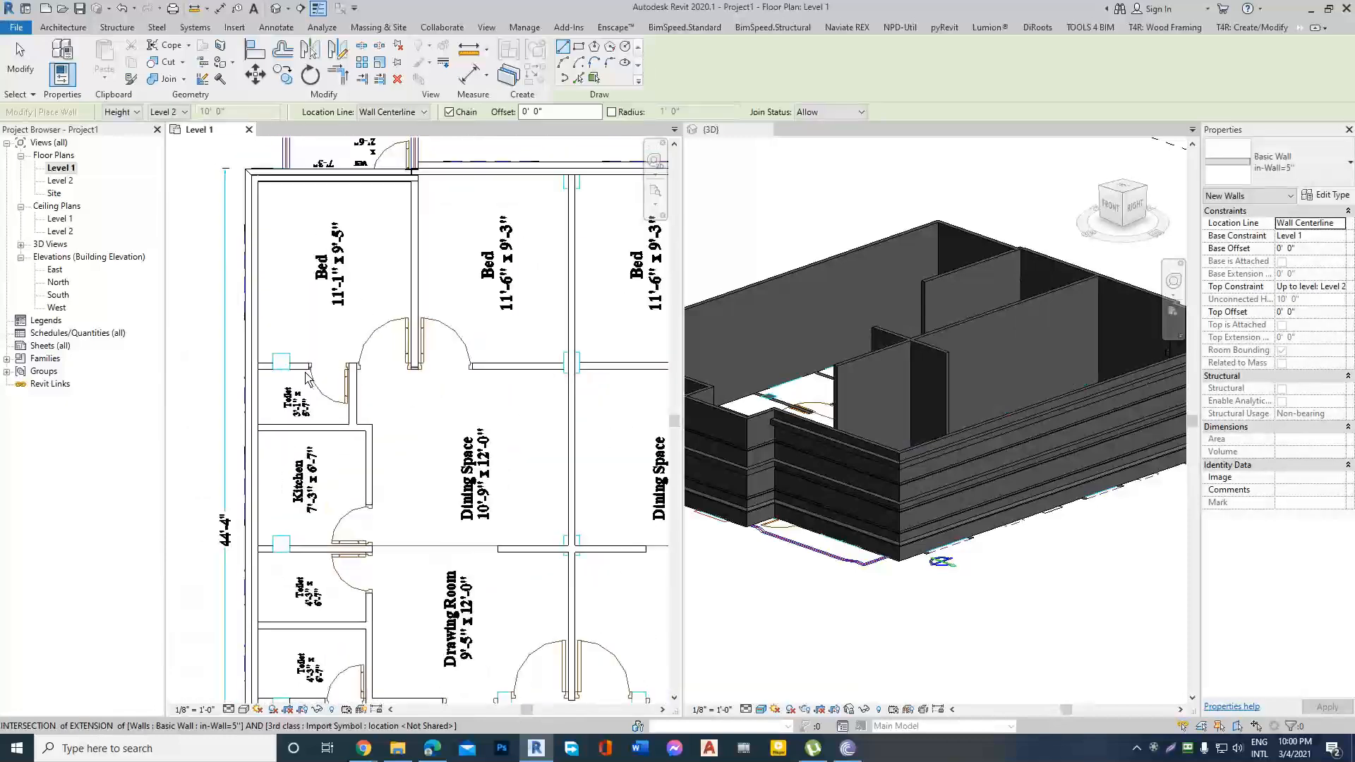
pyautogui.scroll(2, 306, 378)
pyautogui.click(252, 367)
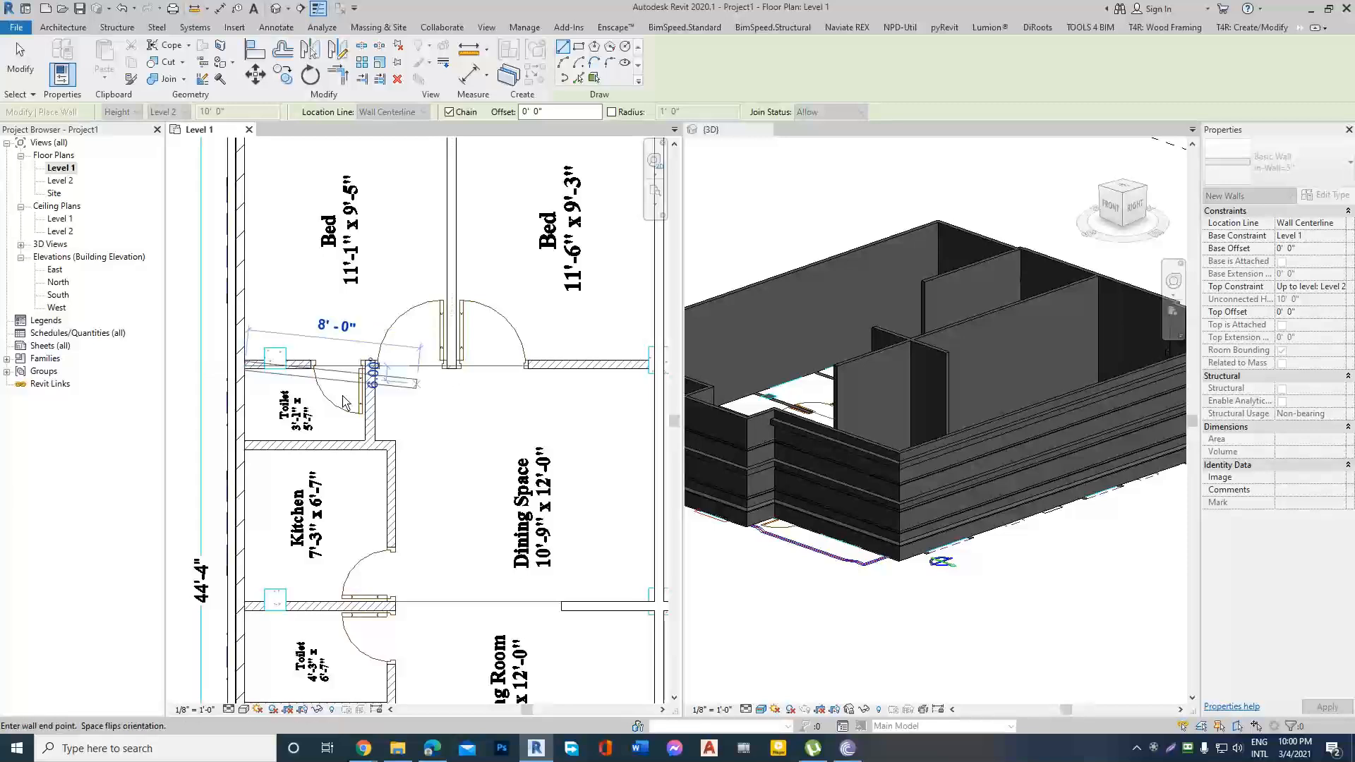
pyautogui.scroll(-3, 344, 400)
pyautogui.scroll(-3, 508, 398)
pyautogui.scroll(2, 540, 404)
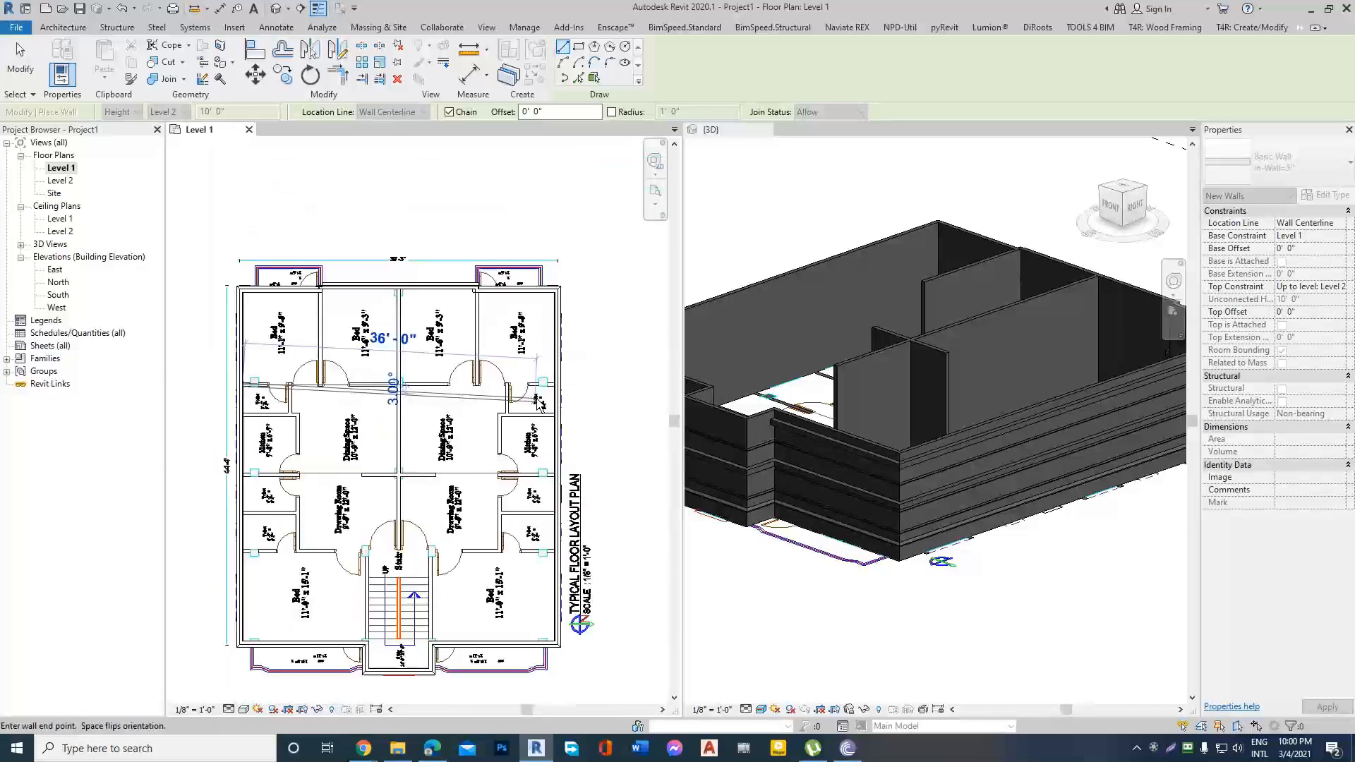
pyautogui.scroll(2, 540, 403)
pyautogui.click(574, 389)
pyautogui.press('Escape')
# Draw the partition between the plan's two upper-right bedrooms, starting from the exterior wall.
pyautogui.scroll(2, 446, 244)
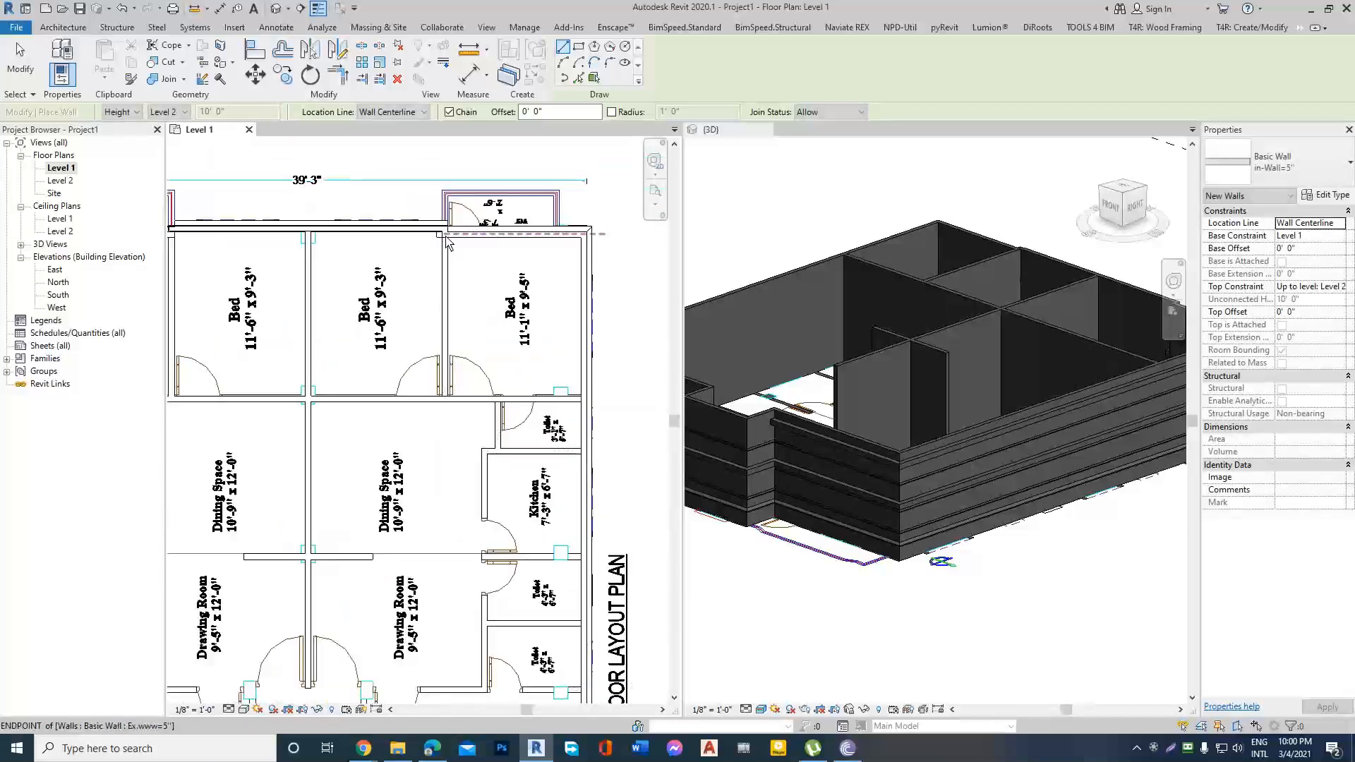
pyautogui.click(446, 242)
pyautogui.press('Escape')
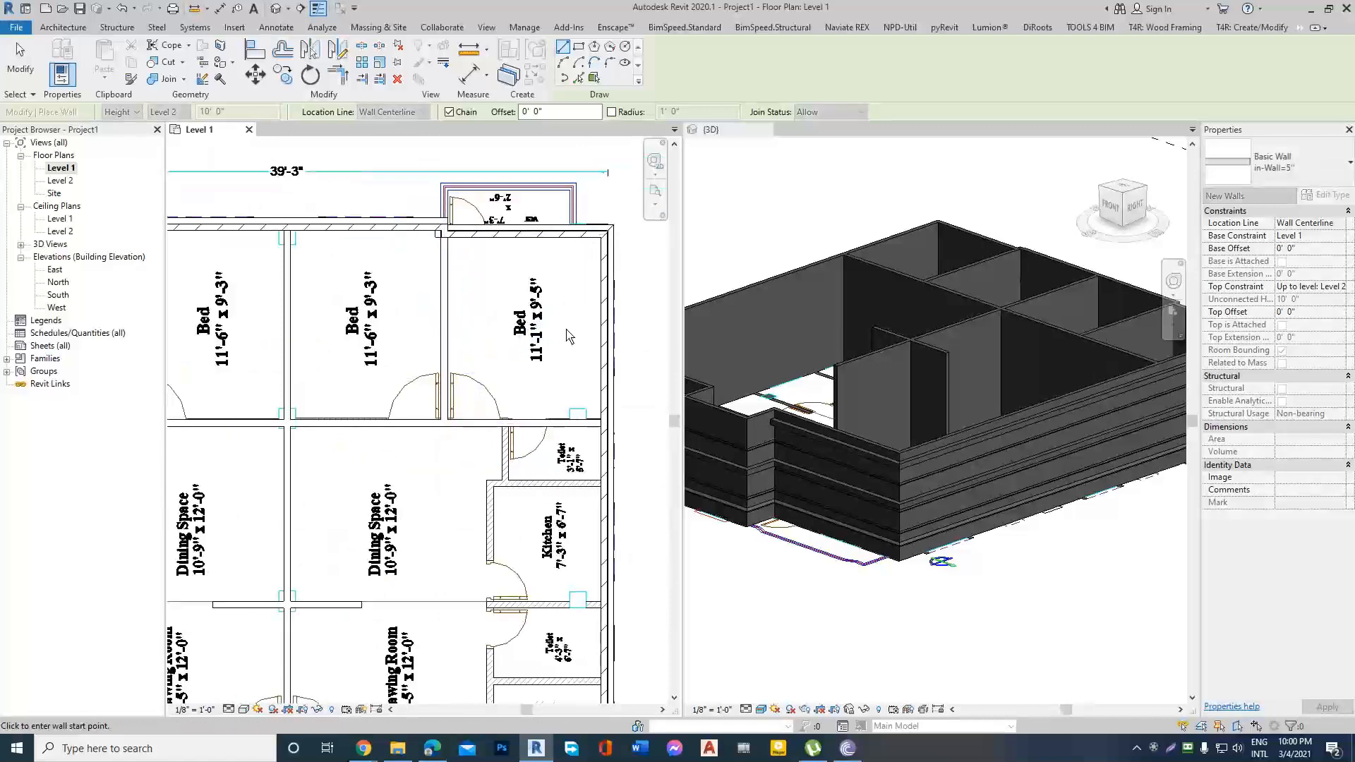
pyautogui.scroll(-3, 569, 336)
pyautogui.scroll(2, 346, 295)
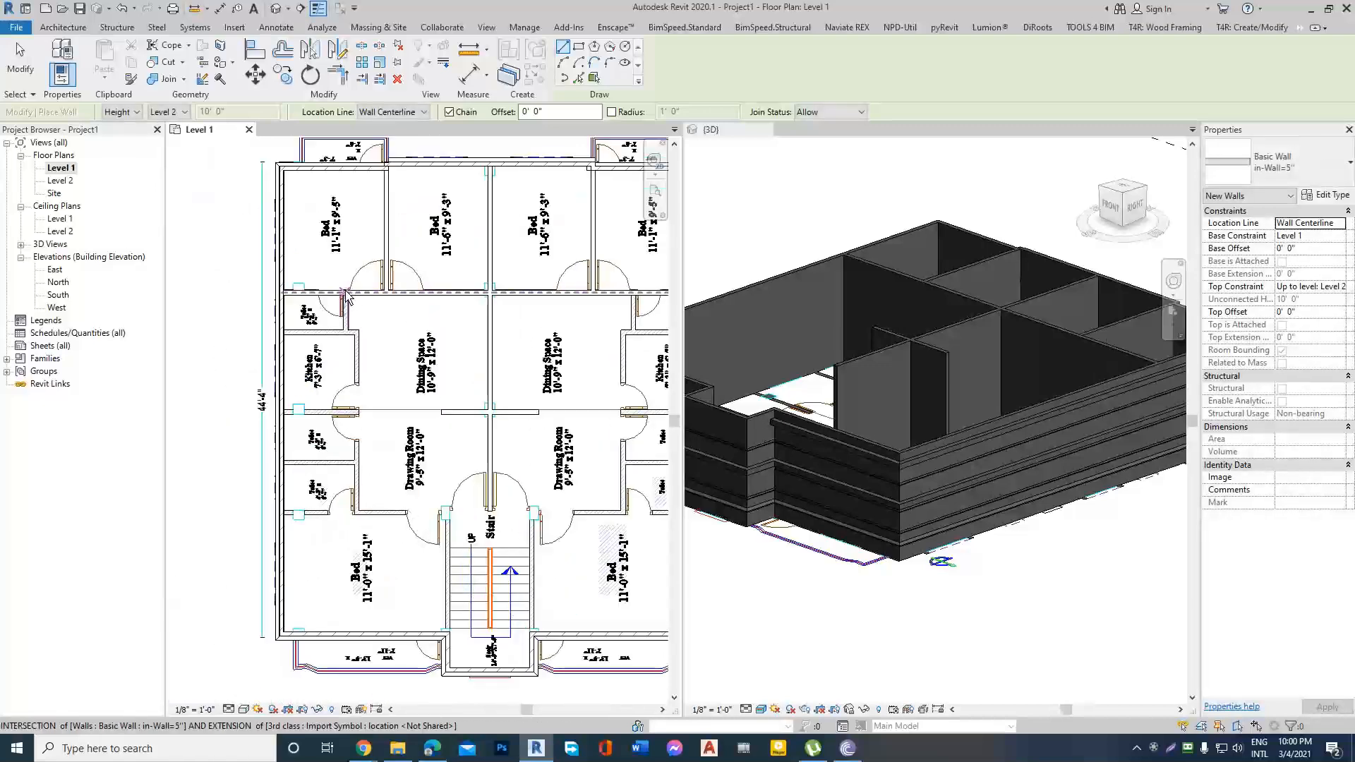
# Draw the short side wall of the upper-left toilet, from the bedroom wall down to the kitchen wall line.
pyautogui.click(346, 291)
pyautogui.scroll(1, 339, 326)
pyautogui.click(348, 332)
pyautogui.press('Escape')
# Enclose the left kitchen with walls along its upper edge, its dining side and its lower edge back to the exterior wall.
pyautogui.click(264, 333)
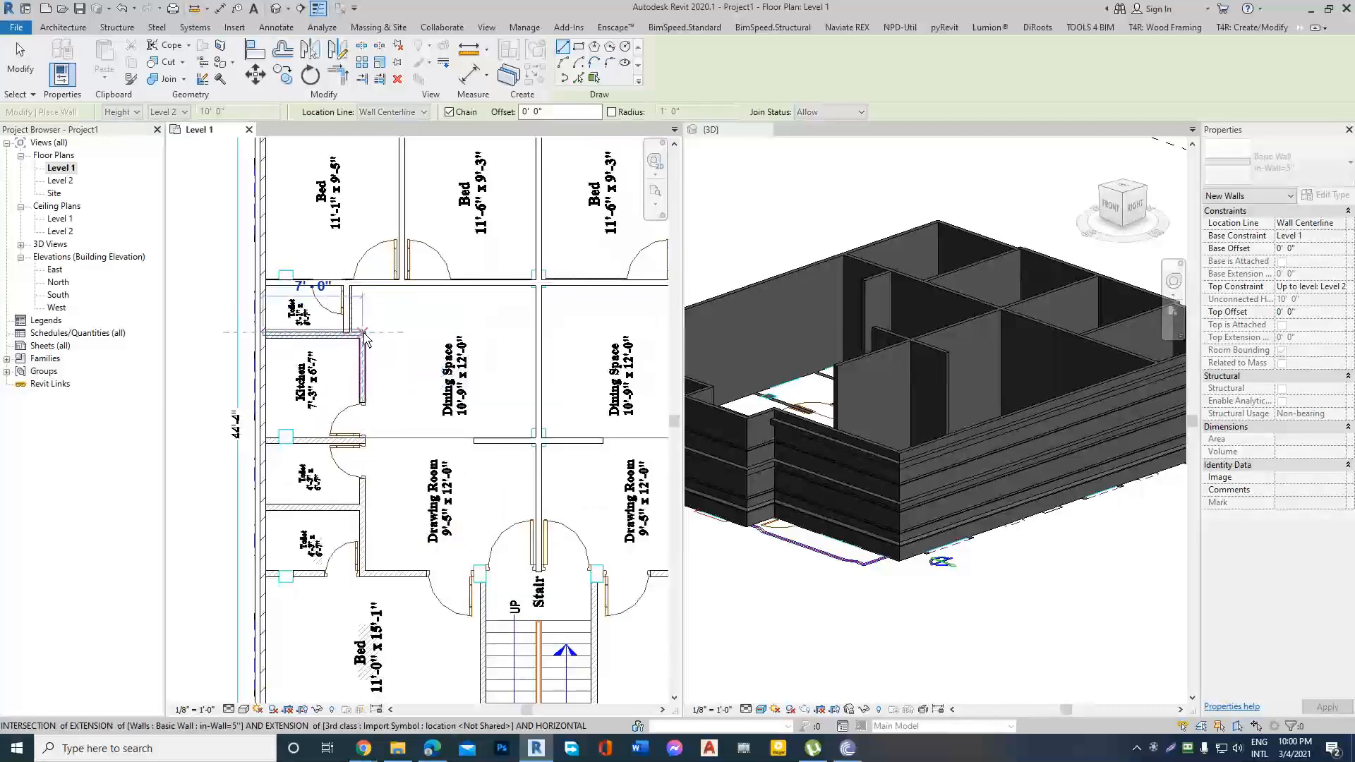
pyautogui.click(363, 333)
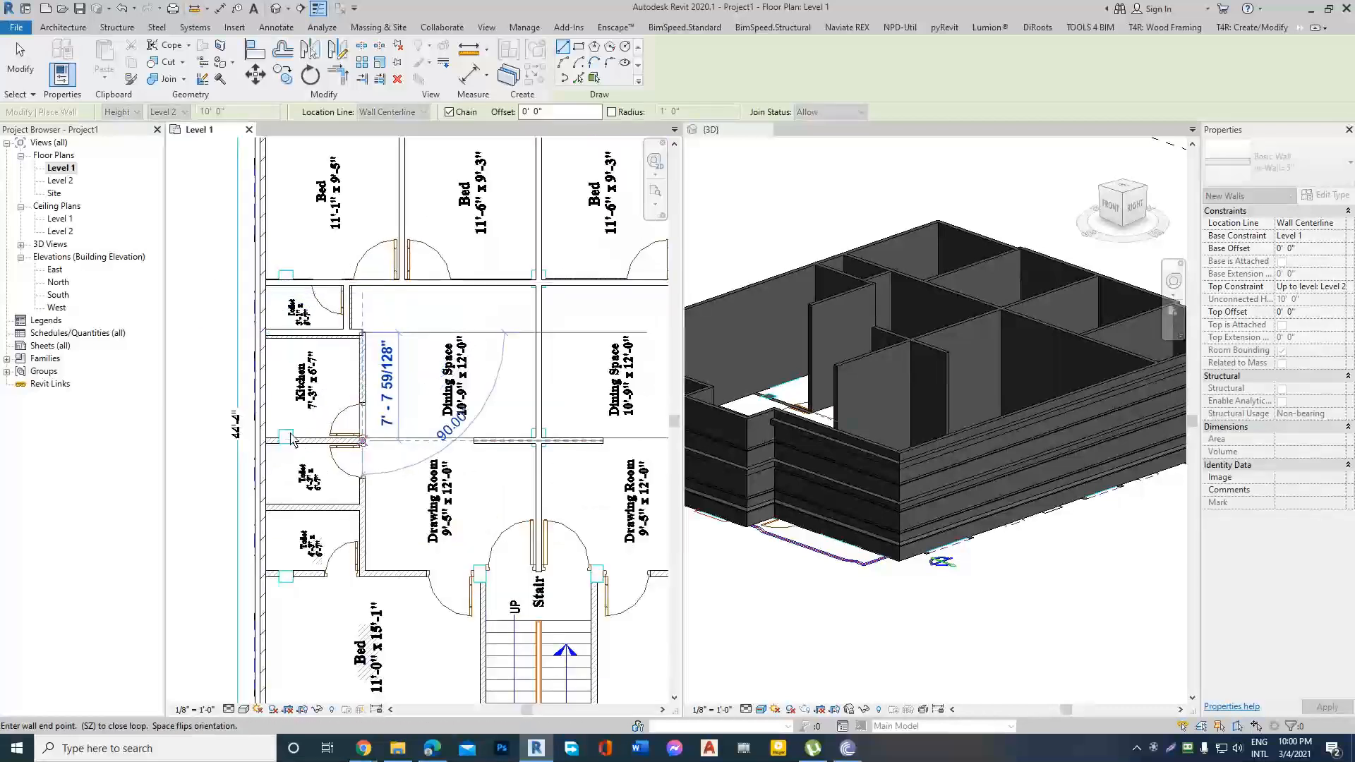
pyautogui.click(363, 441)
pyautogui.click(263, 441)
pyautogui.press('Escape')
# Draw the partition between the two left 4'-3" toilets, from the exterior wall to the drawing room wall line.
pyautogui.scroll(-2, 384, 375)
pyautogui.scroll(3, 333, 510)
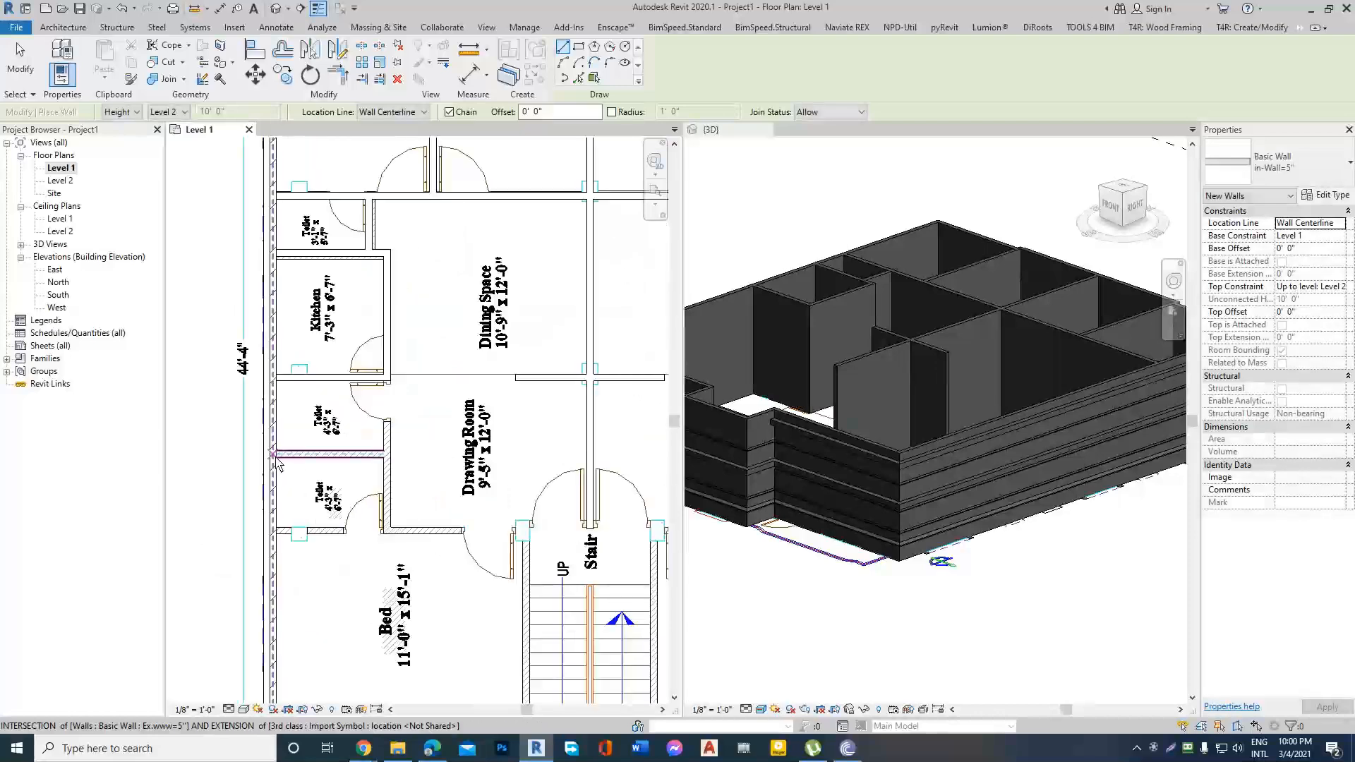
pyautogui.click(277, 462)
pyautogui.press('Escape')
pyautogui.press('Escape')
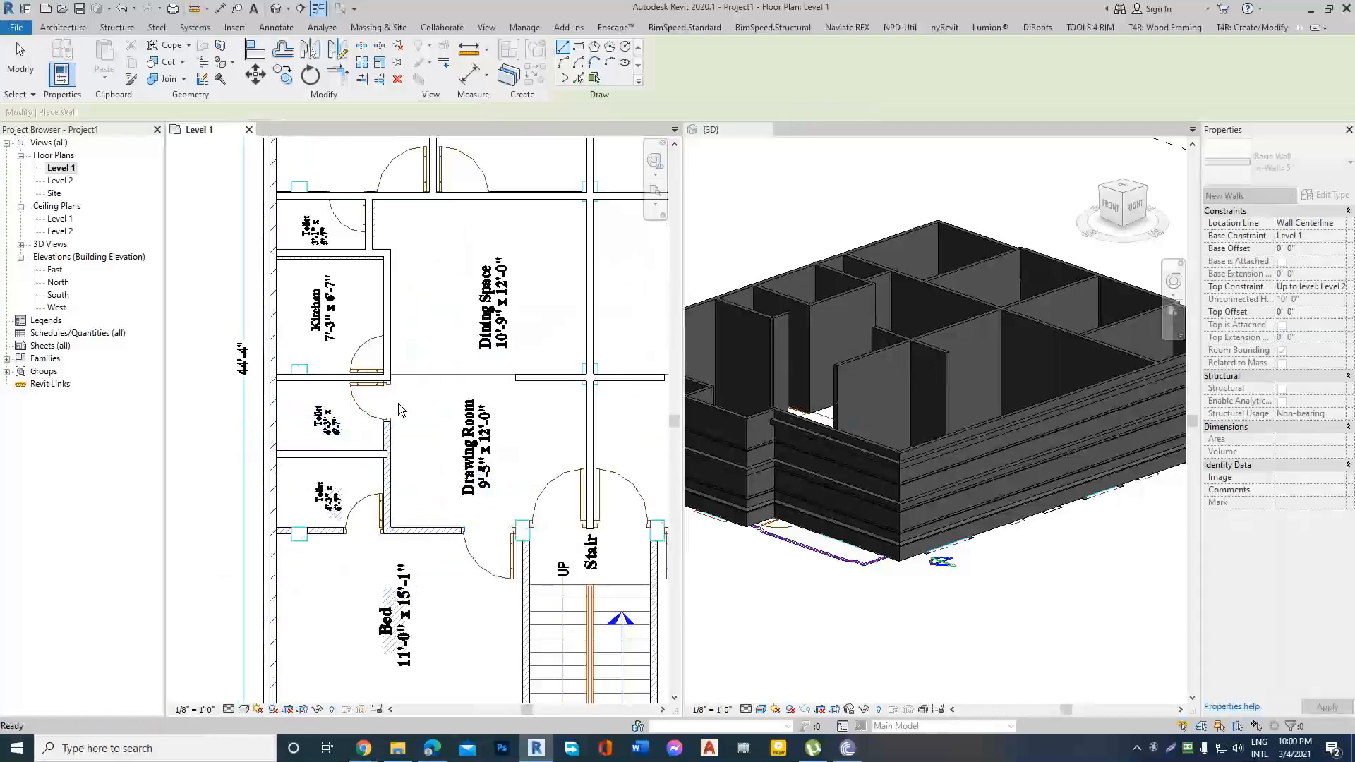
# Extend the left kitchen's side wall down past both toilets to the lower bedroom's wall line, about 16' 10" in total.
pyautogui.click(390, 355)
pyautogui.moveTo(387, 379); pyautogui.dragTo(389, 528)
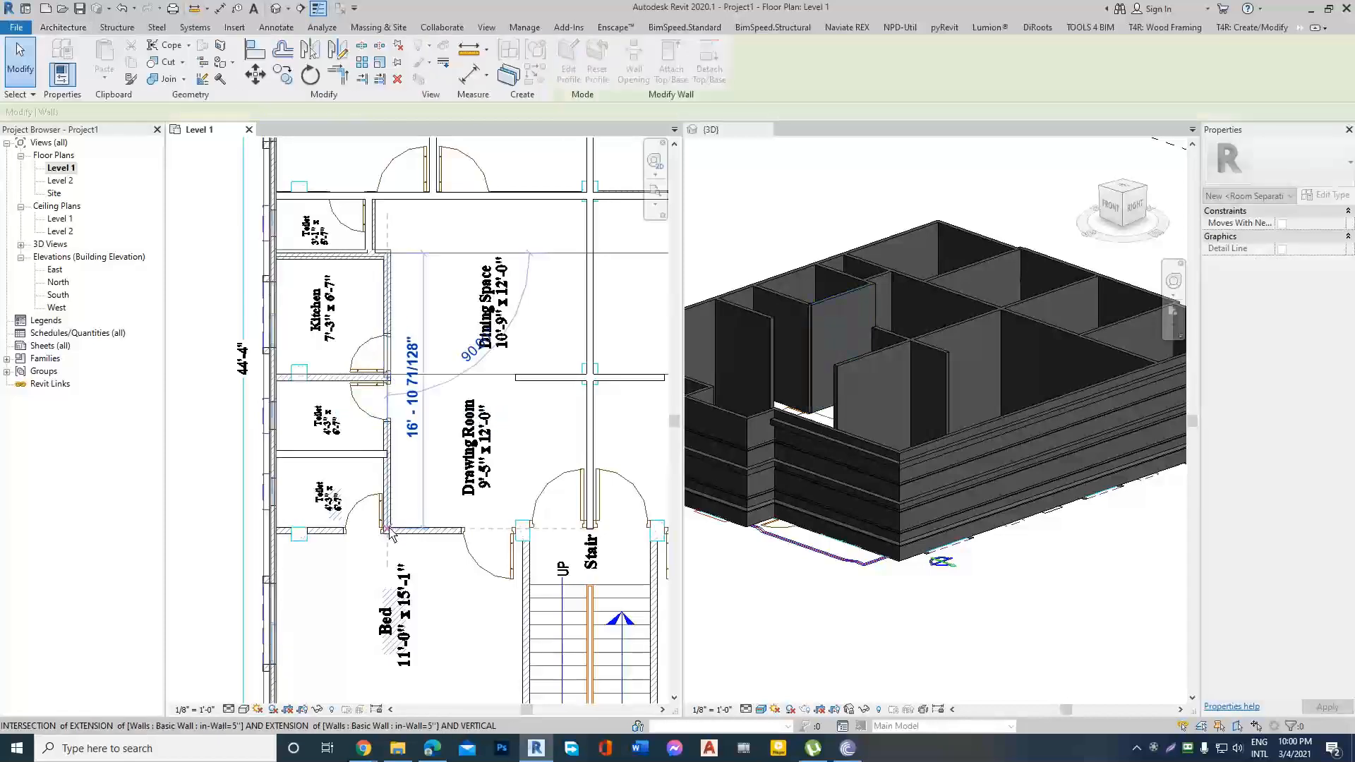
pyautogui.press('Escape')
pyautogui.scroll(-2, 371, 377)
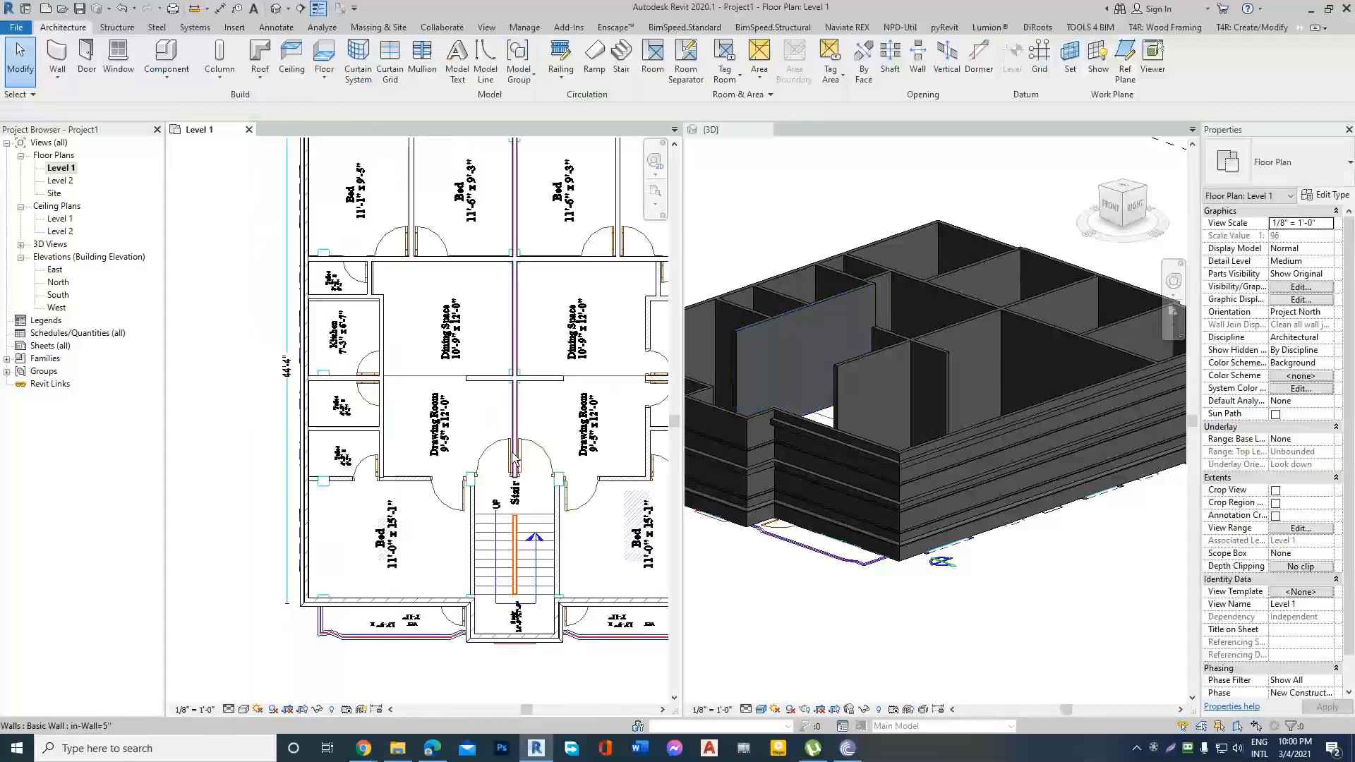
pyautogui.scroll(-2, 515, 460)
# Create similar in-Wall=5" walls from the right kitchen's corner down to the lower bedroom, across to the stair and down to the exterior wall.
pyautogui.click(492, 396)
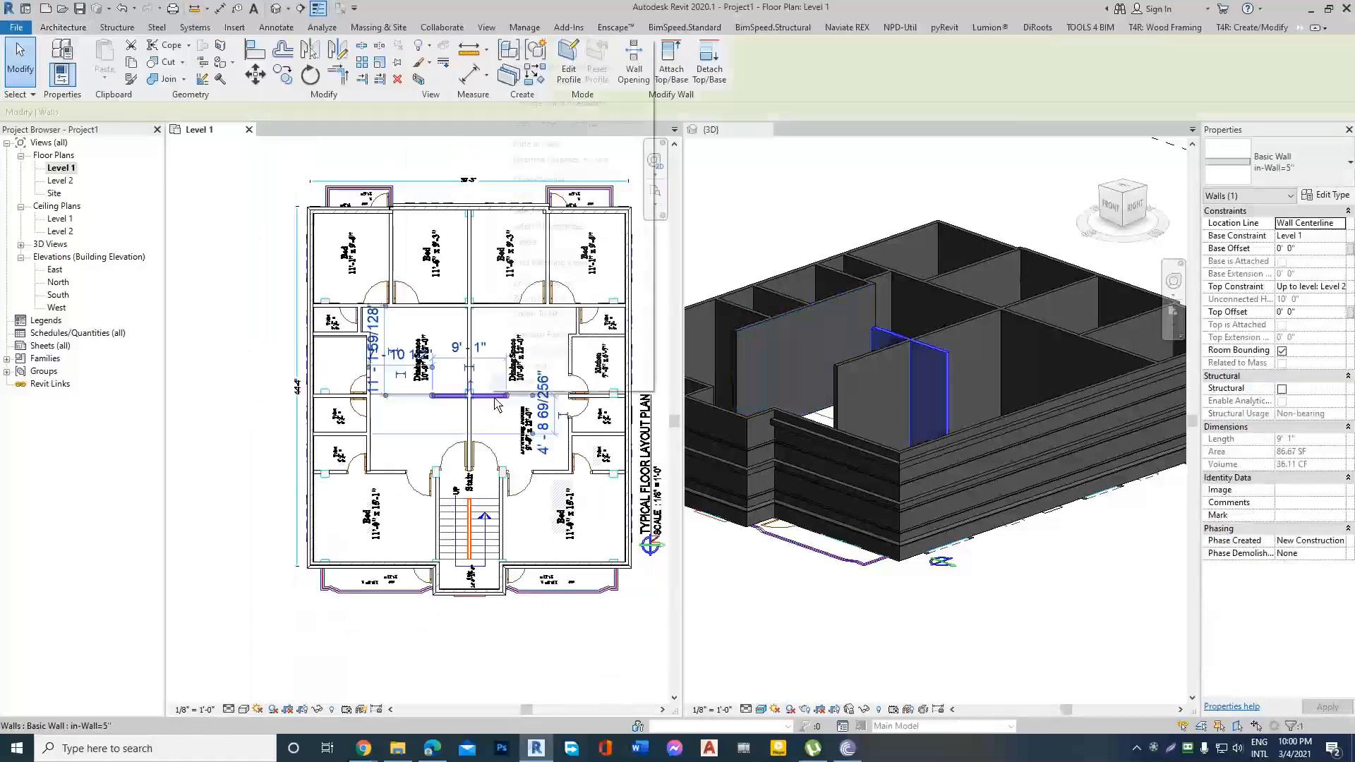
pyautogui.rightClick(491, 394)
pyautogui.click(540, 182)
pyautogui.scroll(2, 541, 498)
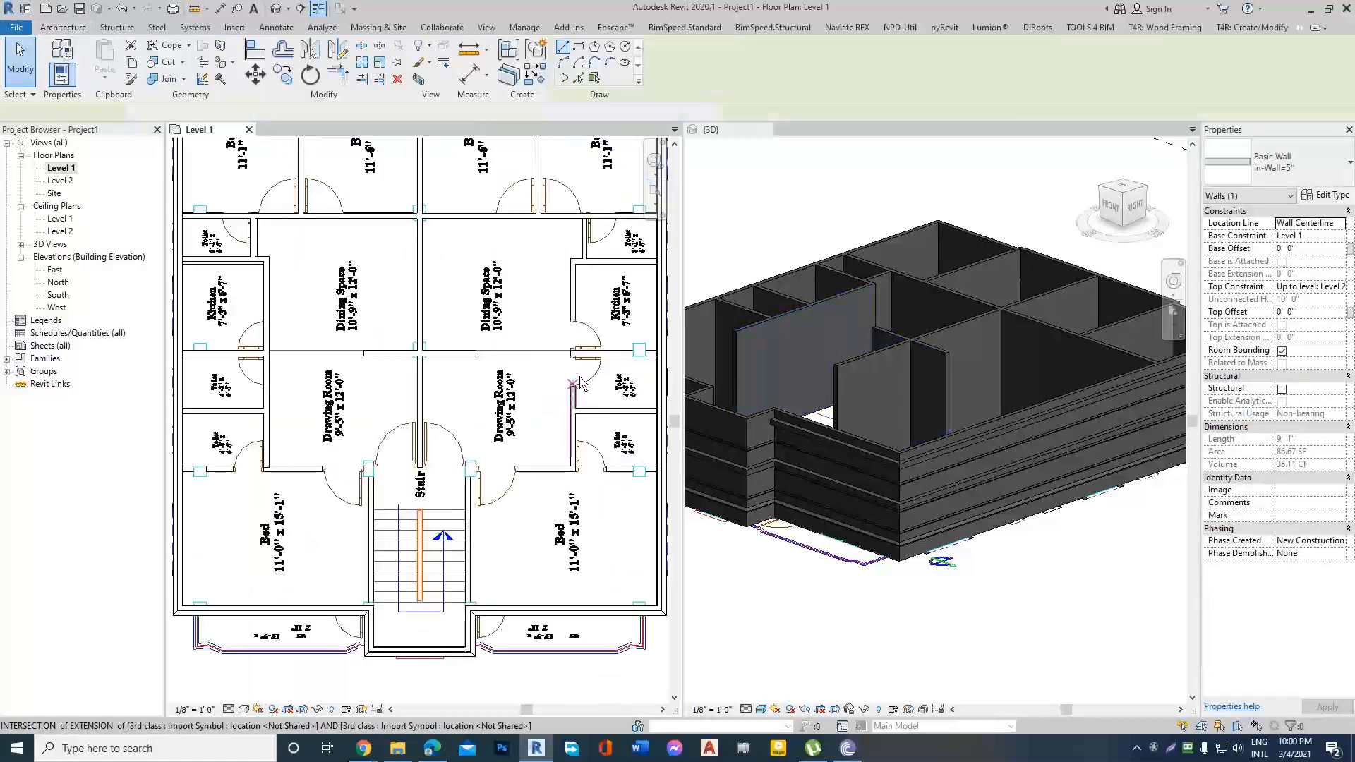
pyautogui.click(573, 262)
pyautogui.scroll(1, 558, 480)
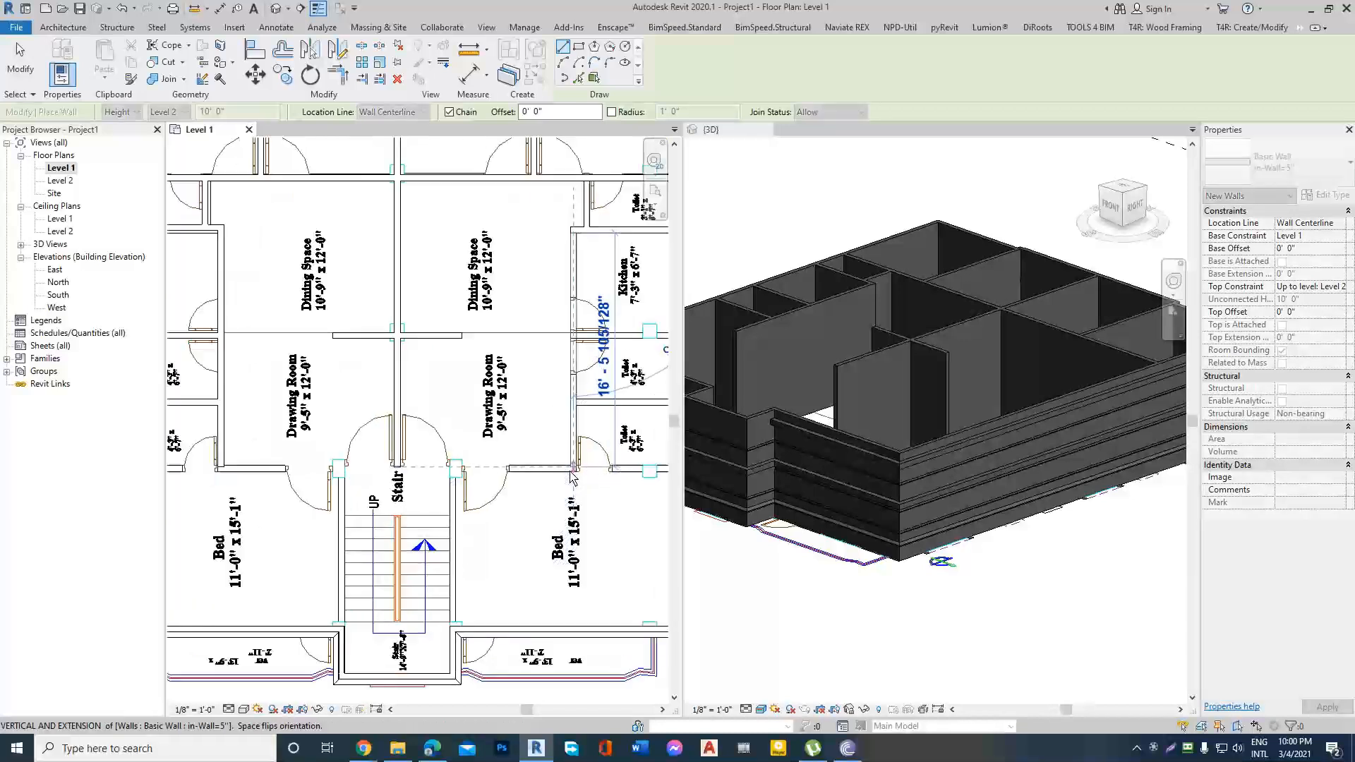
pyautogui.click(574, 468)
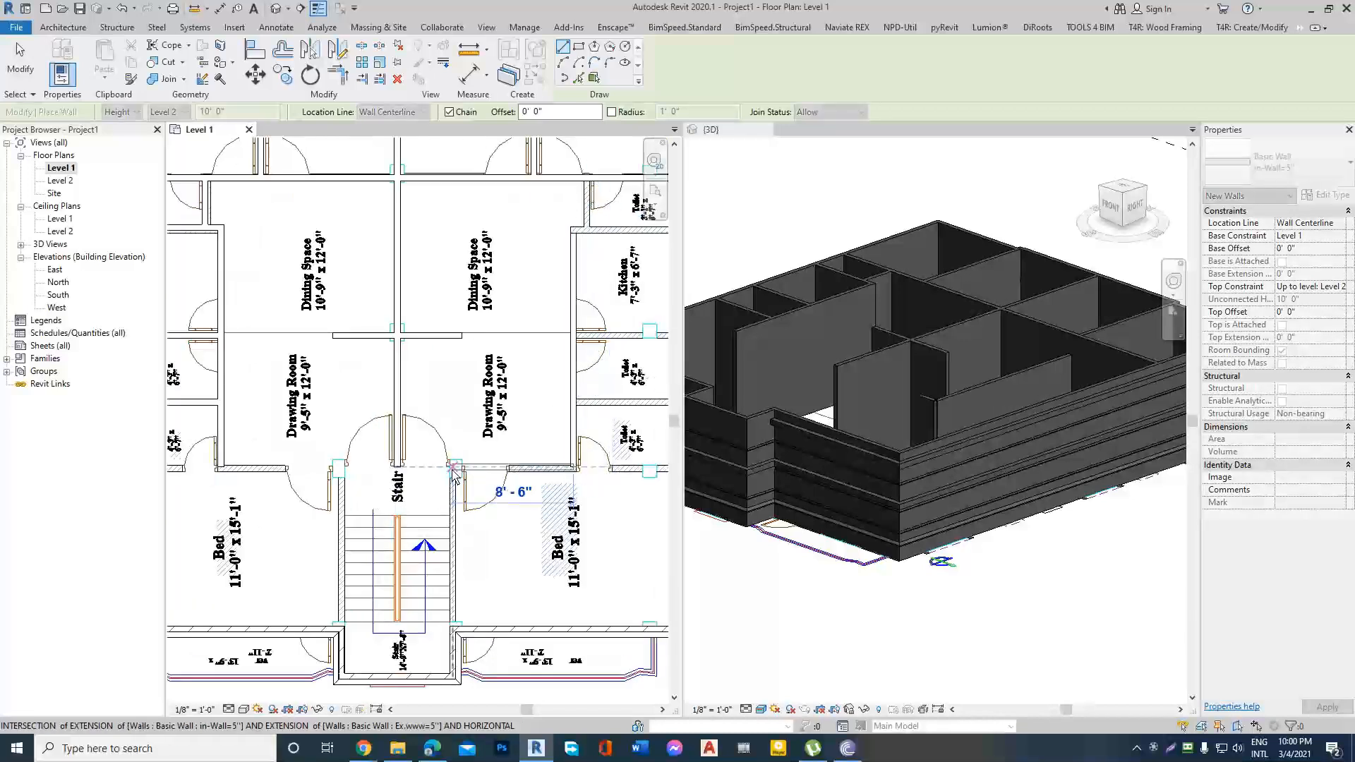
pyautogui.click(454, 628)
pyautogui.scroll(-2, 344, 499)
pyautogui.press('Escape')
pyautogui.press('Escape')
# Extend the wall above the lower-right bedroom past the toilet to the right exterior wall.
pyautogui.click(490, 477)
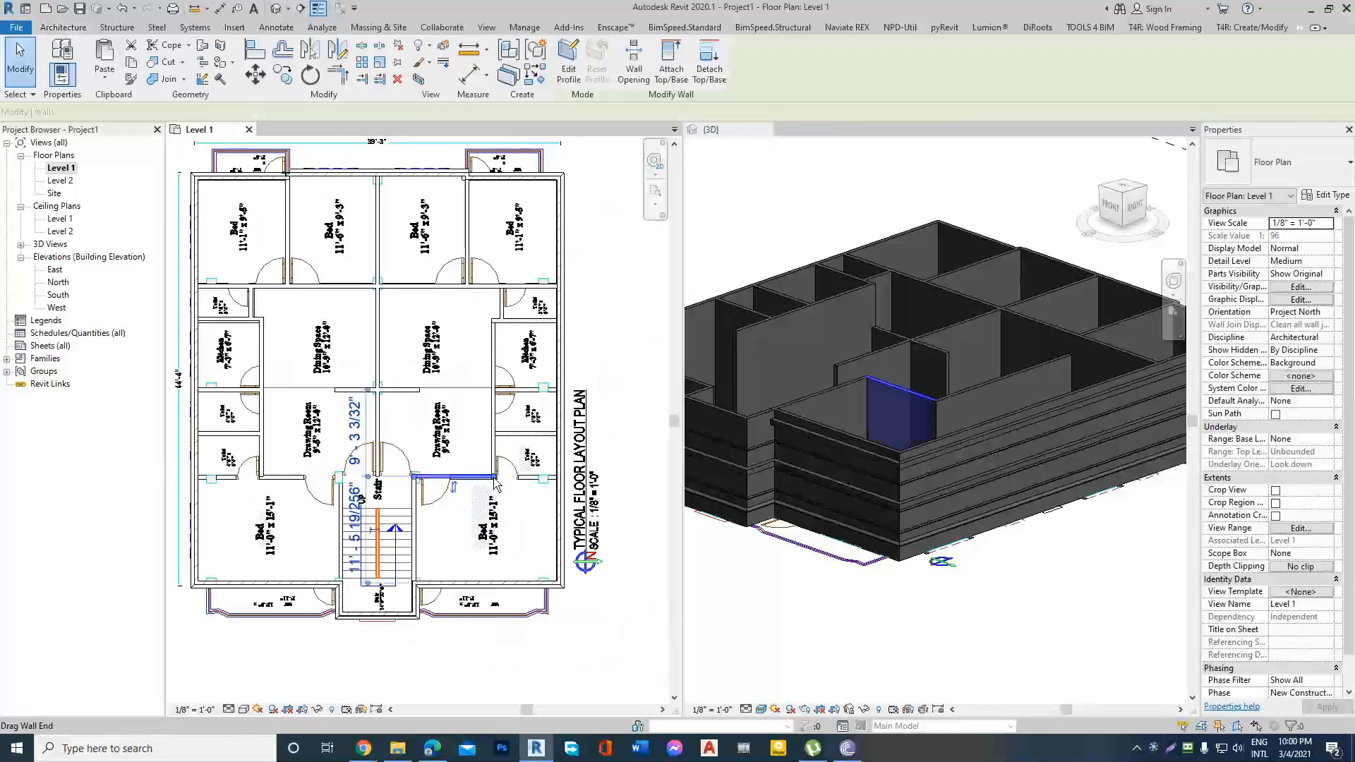
pyautogui.moveTo(493, 477); pyautogui.dragTo(559, 478)
pyautogui.press('Escape')
pyautogui.scroll(-1, 550, 497)
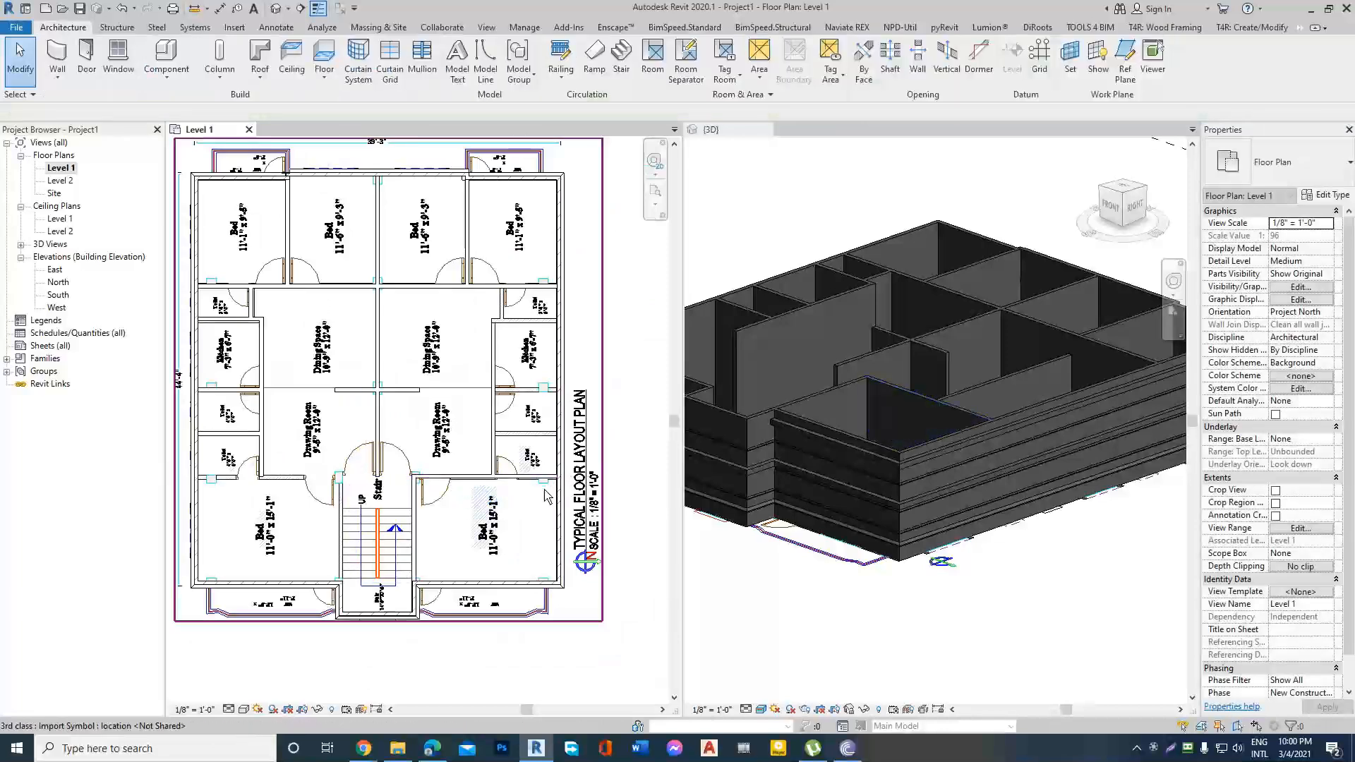
pyautogui.scroll(-1, 452, 446)
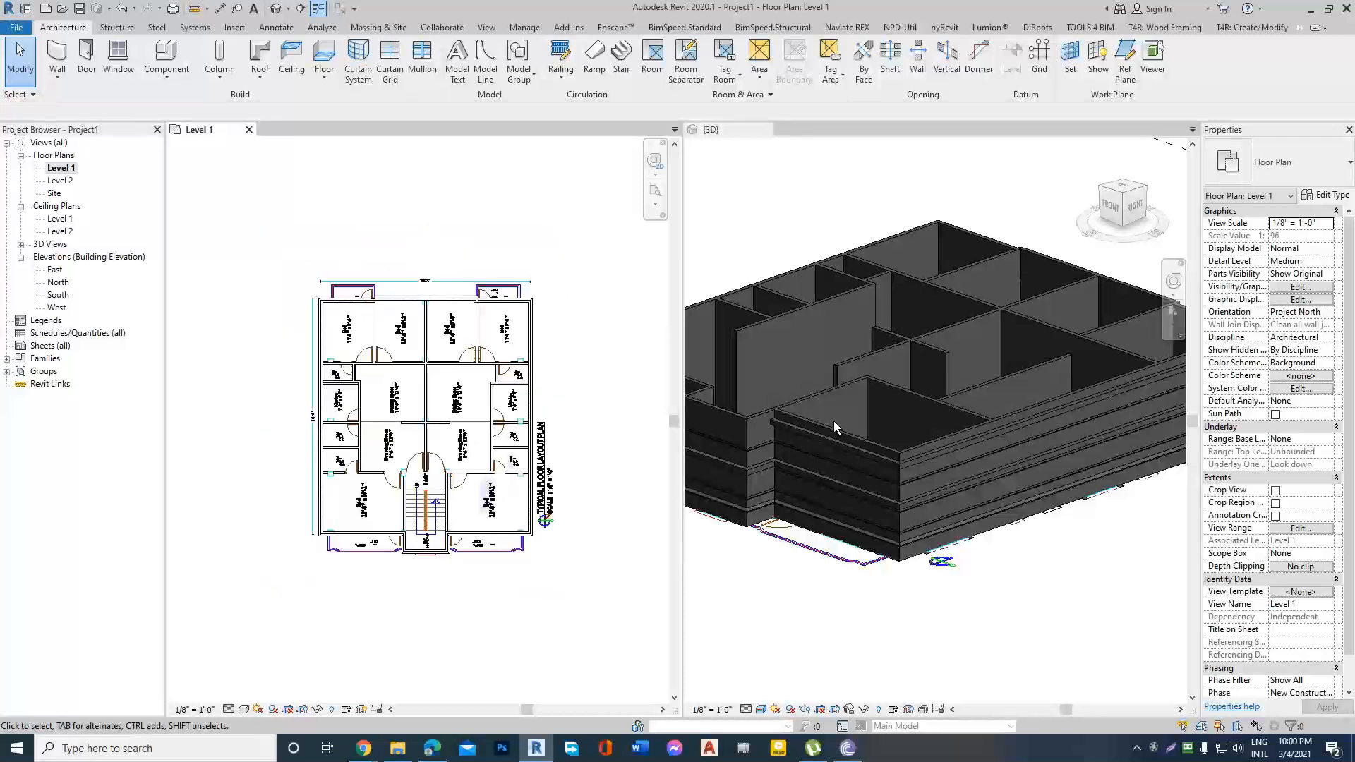
# Examine the finished exterior and in-Wall=5" interior walls in the 3D view and on the Level 1 plan.
pyautogui.scroll(-2, 833, 421)
pyautogui.click(994, 261)
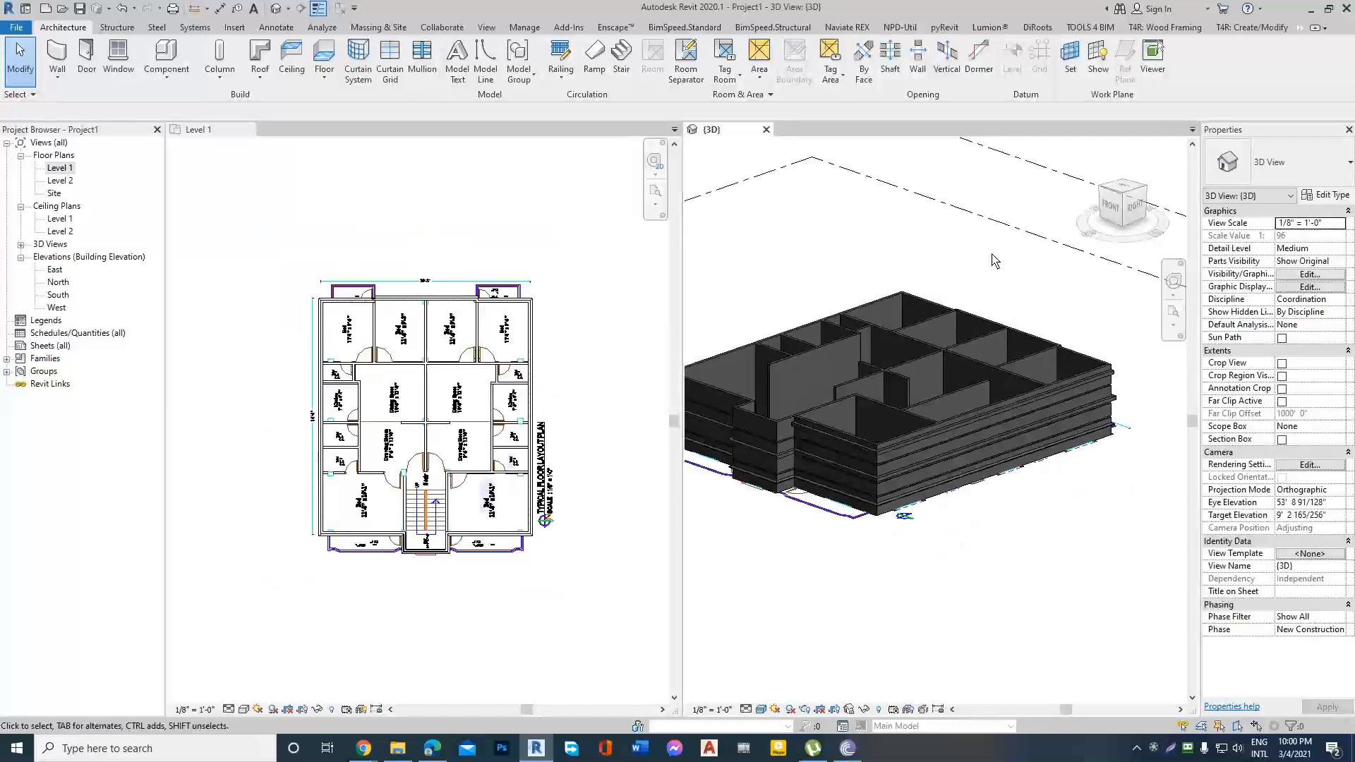
pyautogui.scroll(1, 1001, 336)
pyautogui.scroll(1, 845, 356)
pyautogui.scroll(1, 890, 356)
pyautogui.click(890, 358)
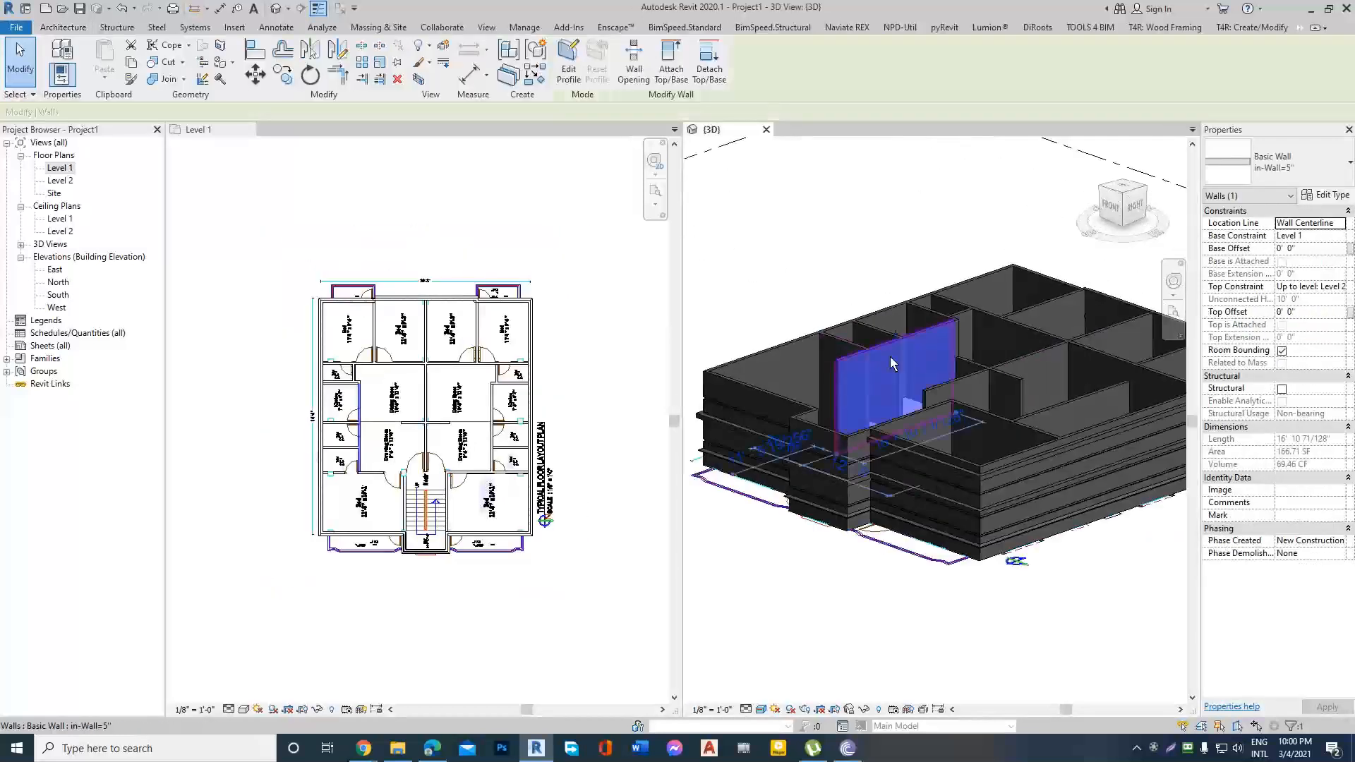
pyautogui.keyDown('shift'); pyautogui.moveTo(933, 402); pyautogui.dragTo(875, 444, button='middle'); pyautogui.keyUp('shift')
pyautogui.click(950, 253)
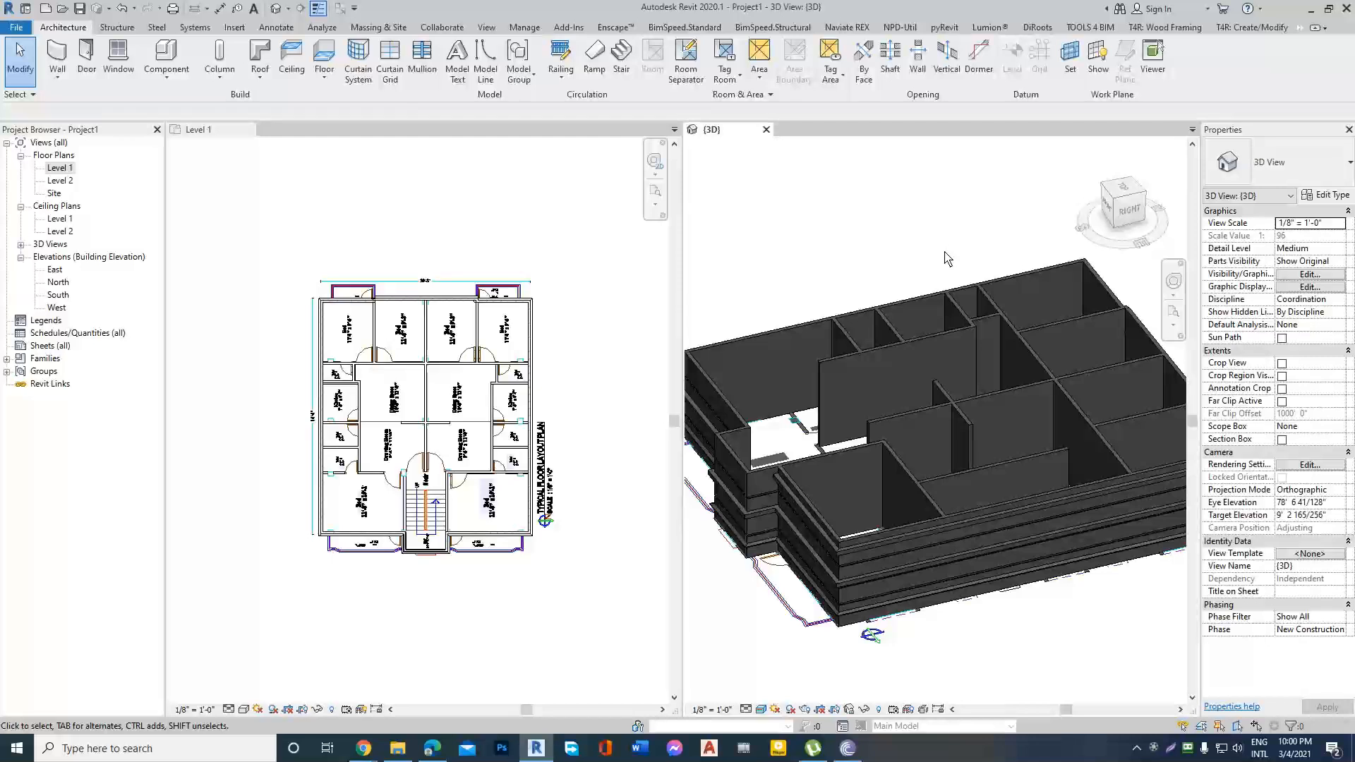
pyautogui.keyDown('shift'); pyautogui.moveTo(926, 320); pyautogui.dragTo(854, 445, button='middle'); pyautogui.keyUp('shift')
pyautogui.scroll(-3, 560, 469)
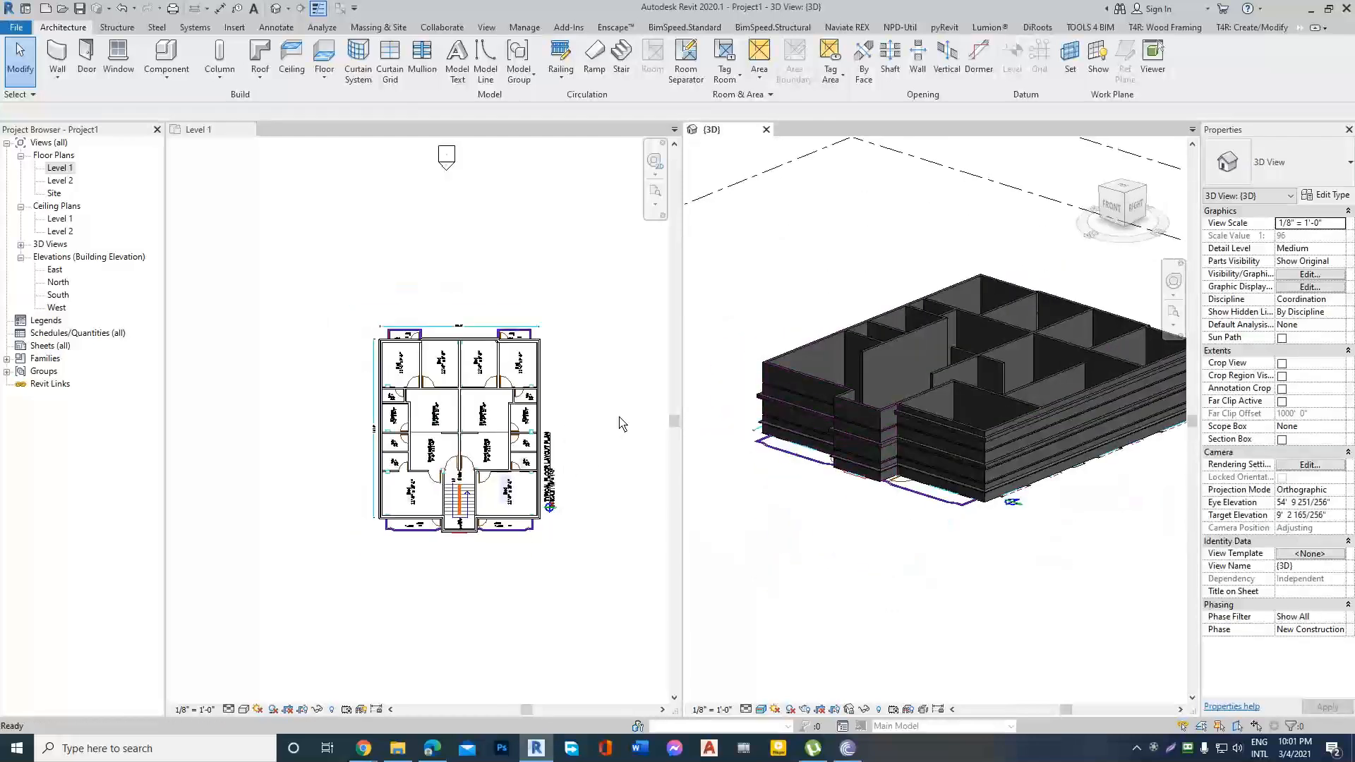
pyautogui.scroll(1, 586, 397)
pyautogui.click(590, 399)
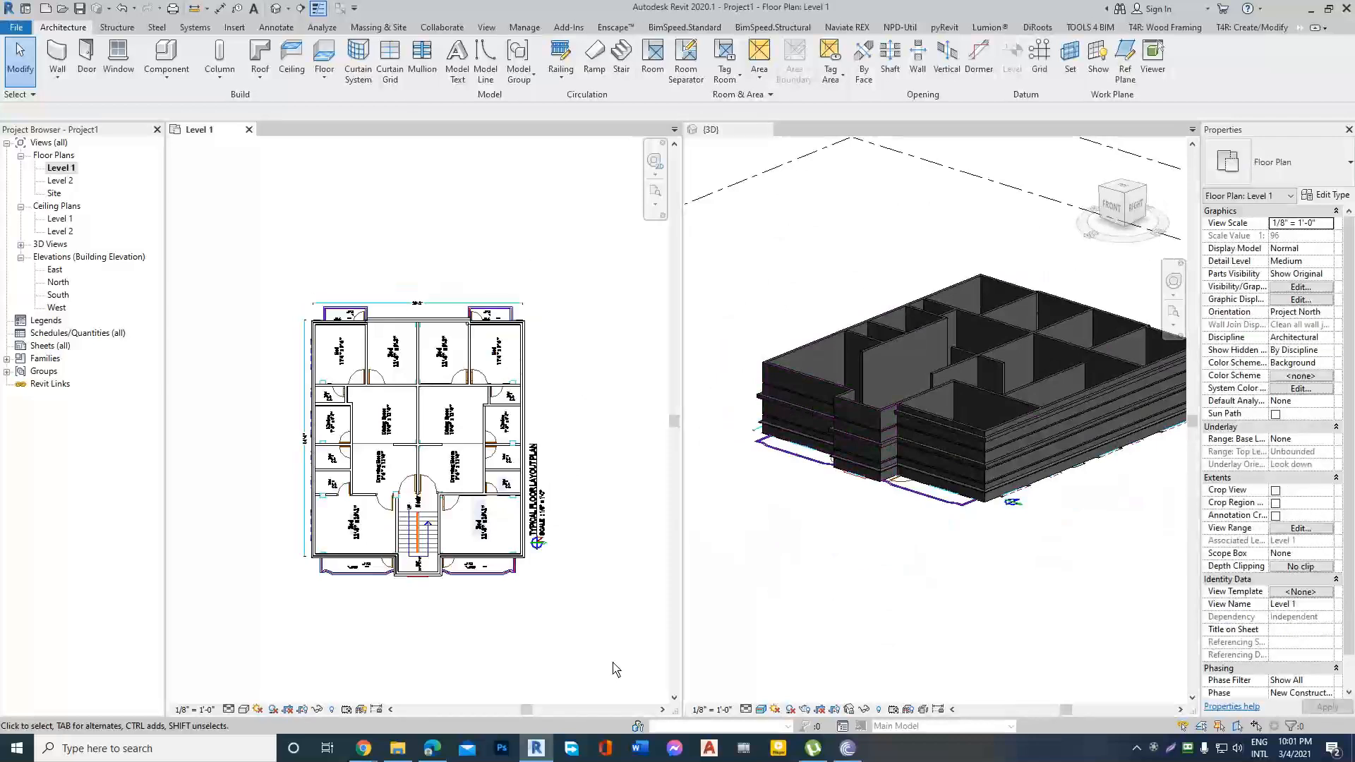
pyautogui.click(752, 533)
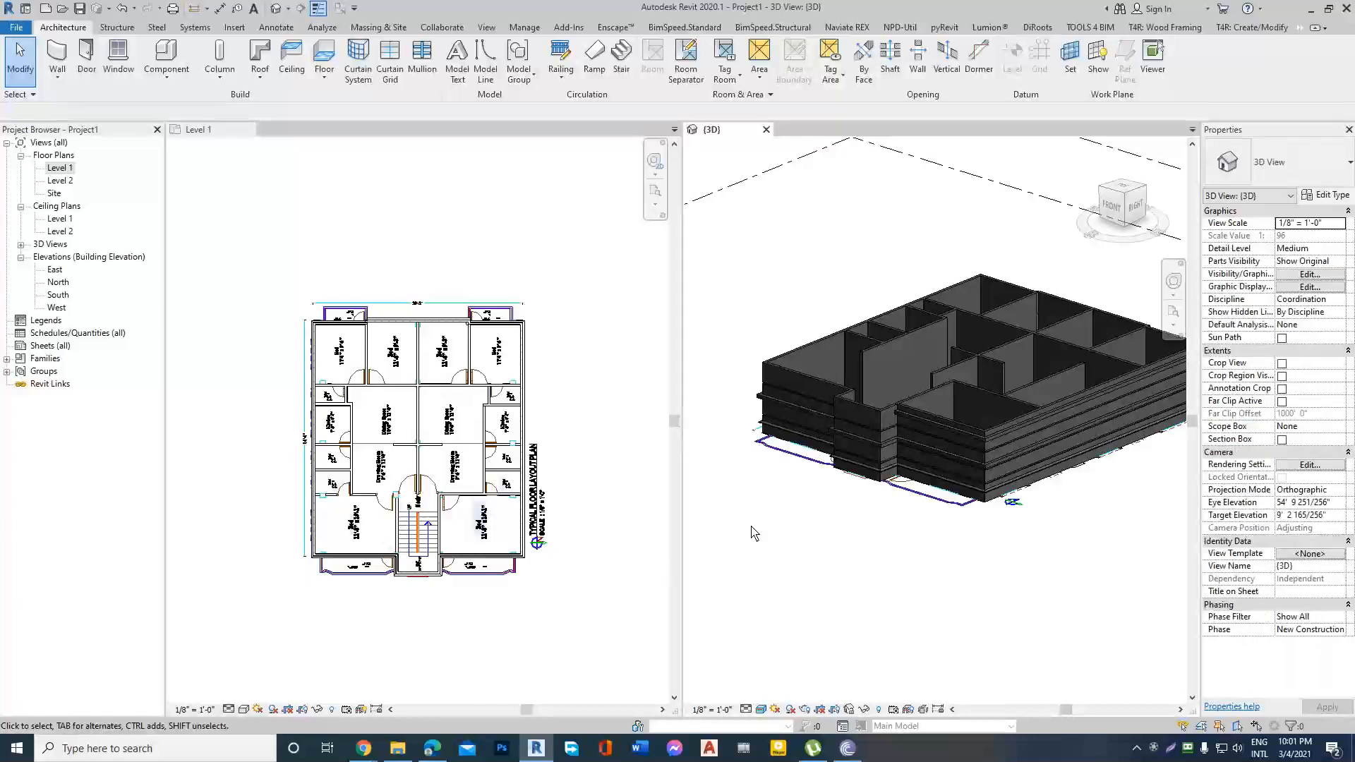
# Switch to the Revit Architecture course outline in Google Docs and find the section on constructing the house structure.
pyautogui.moveTo(364, 752)
pyautogui.click(317, 654)
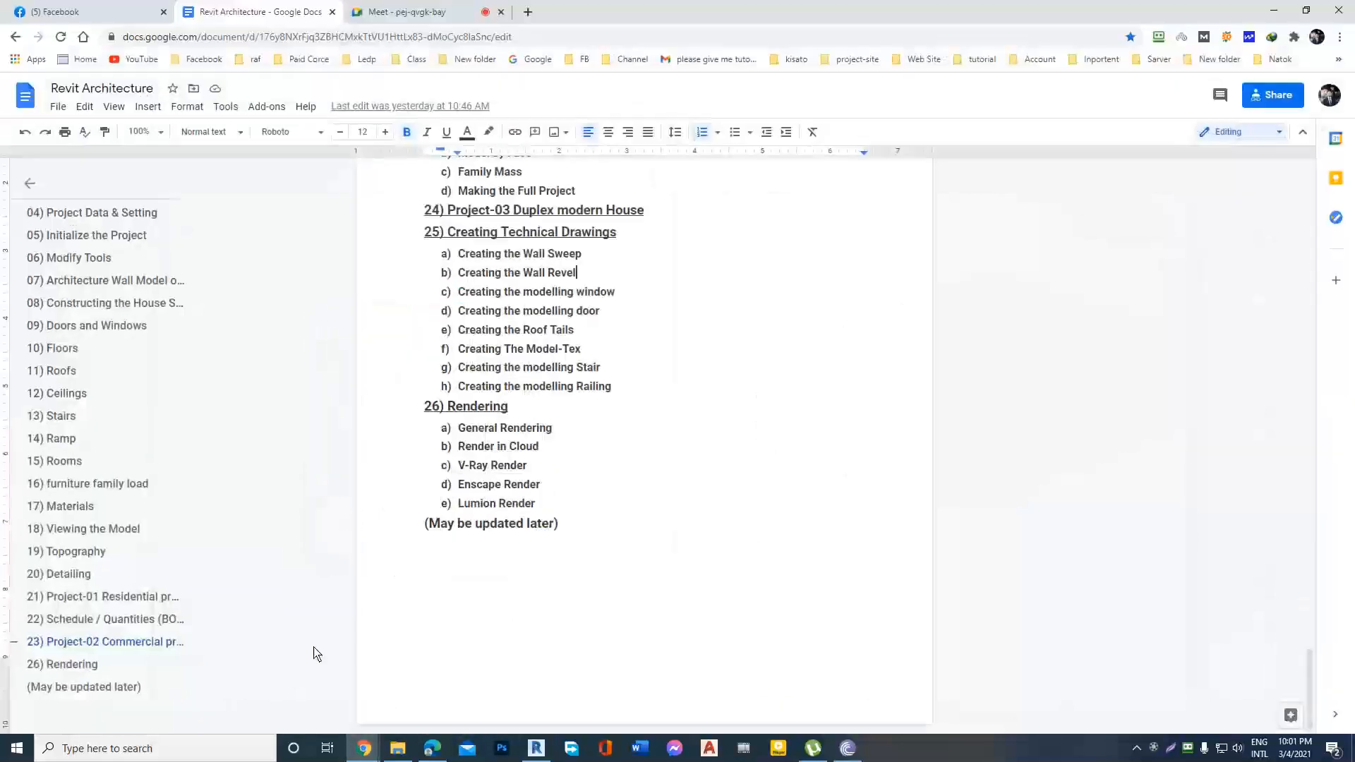
pyautogui.scroll(15, 545, 404)
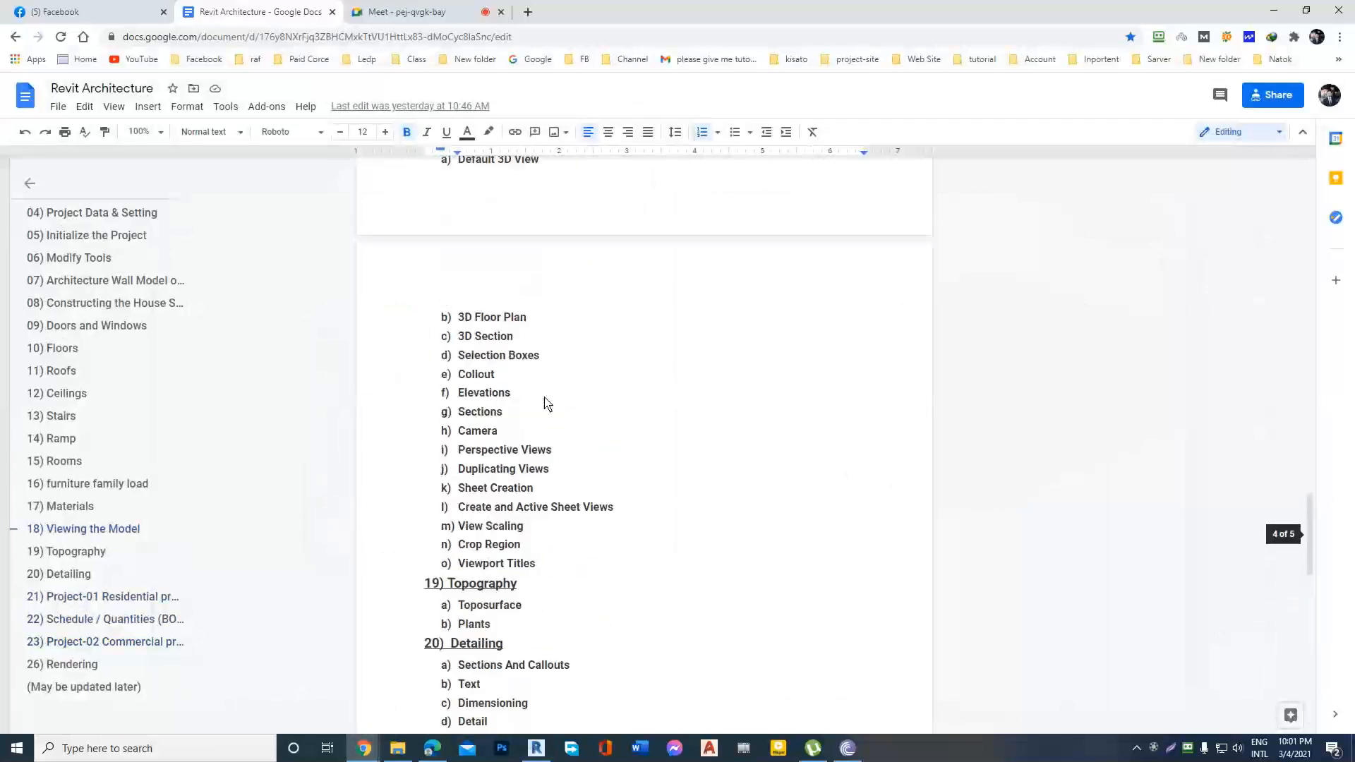
pyautogui.scroll(4, 545, 404)
pyautogui.scroll(8, 495, 374)
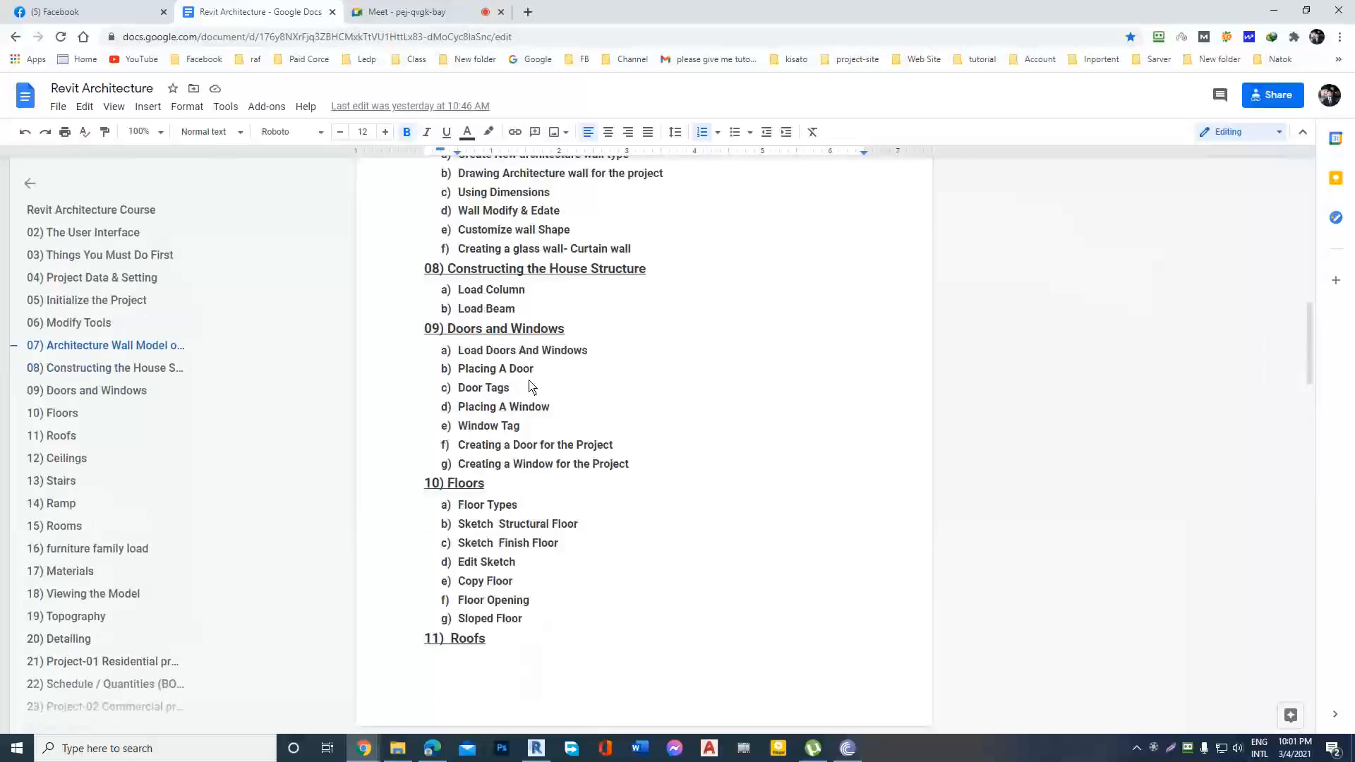
pyautogui.scroll(-2, 531, 388)
pyautogui.scroll(5, 530, 388)
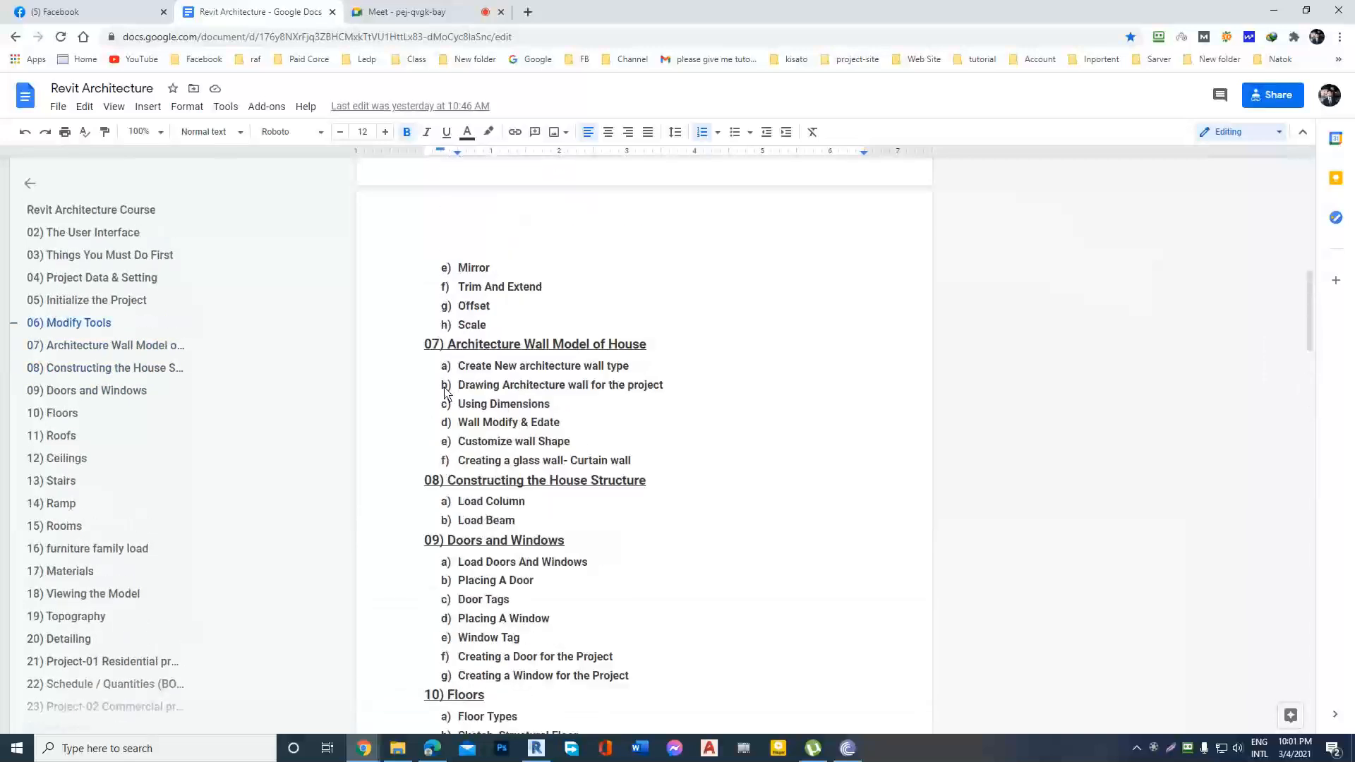
# Highlight the Load Column and Load Beam topics under 08) Constructing the House Structure in the course outline.
pyautogui.moveTo(457, 504)
pyautogui.mouseDown()
pyautogui.moveTo(550, 528)
pyautogui.moveTo(438, 505)
pyautogui.mouseUp()
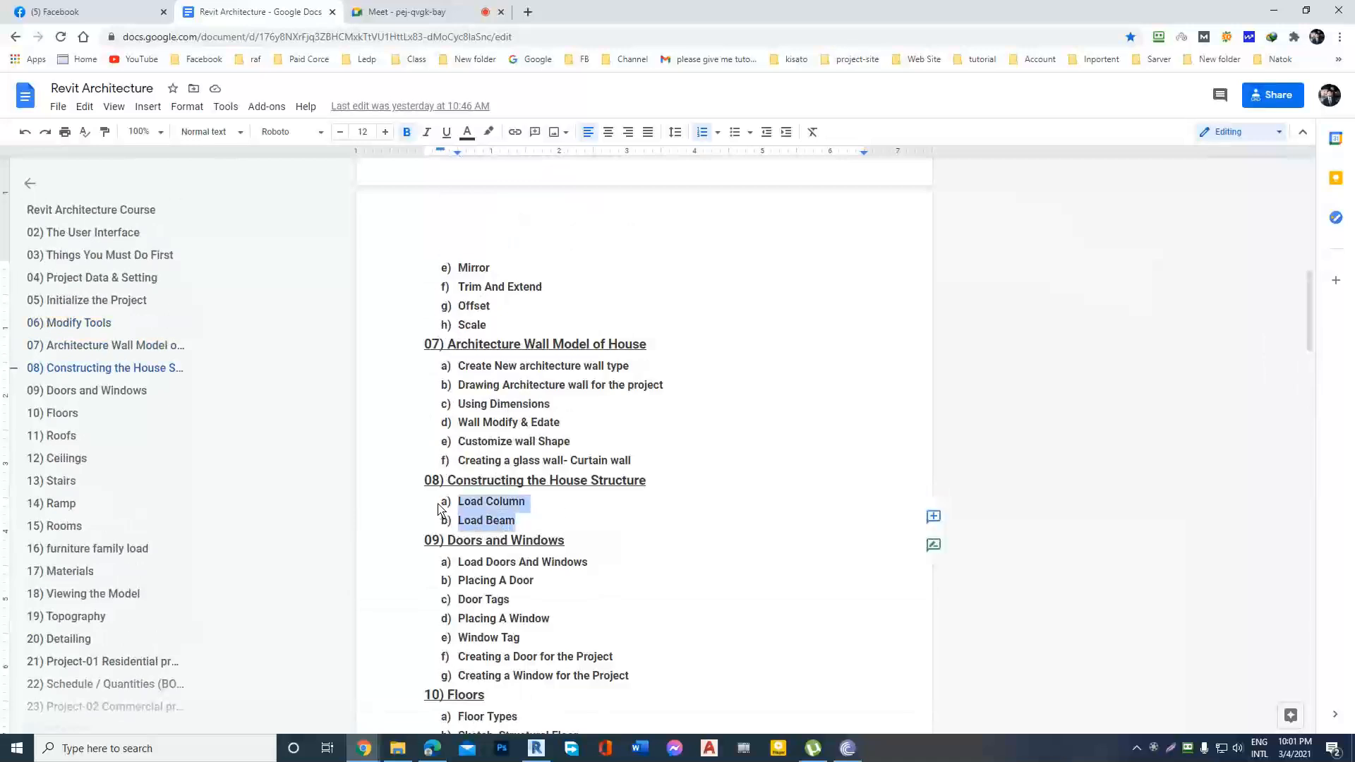
pyautogui.click(592, 523)
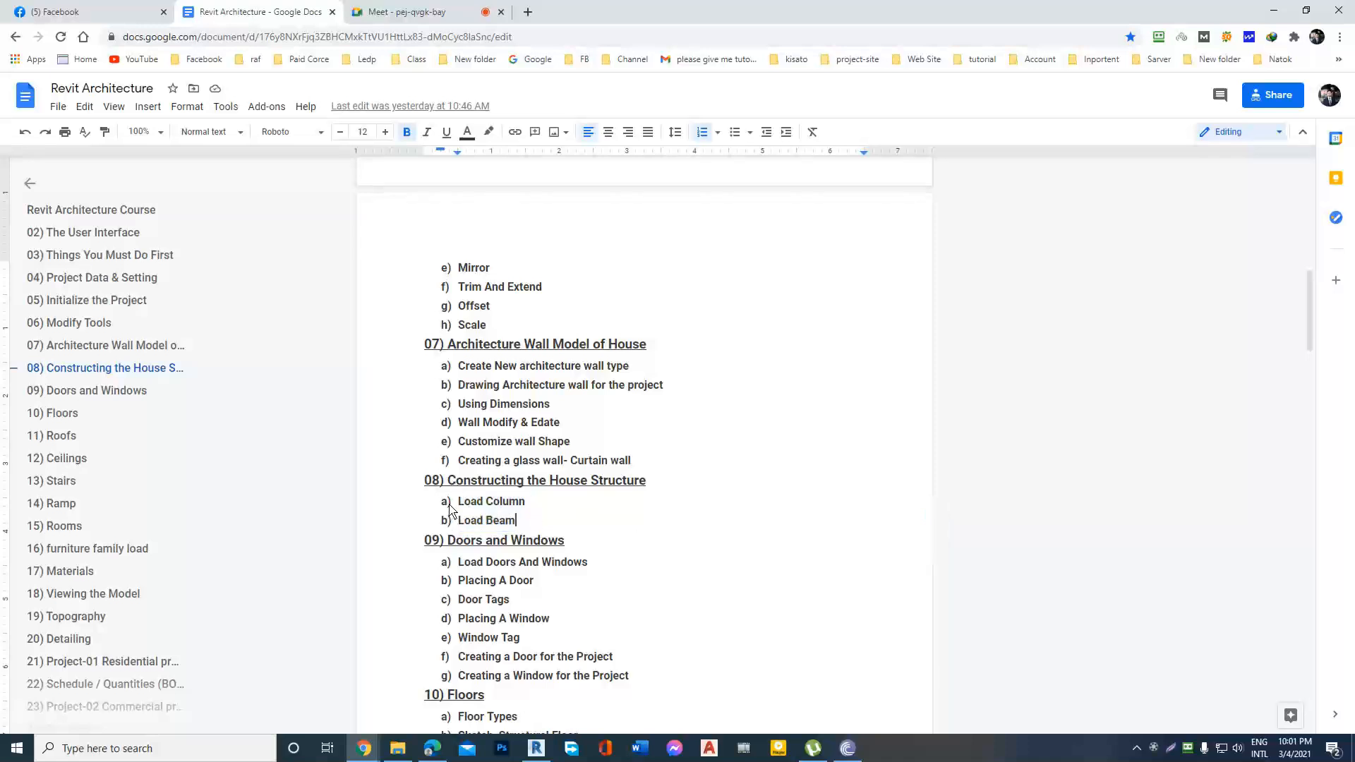
pyautogui.moveTo(449, 510); pyautogui.dragTo(555, 526)
pyautogui.moveTo(544, 526); pyautogui.dragTo(437, 506)
pyautogui.moveTo(558, 535); pyautogui.dragTo(438, 507)
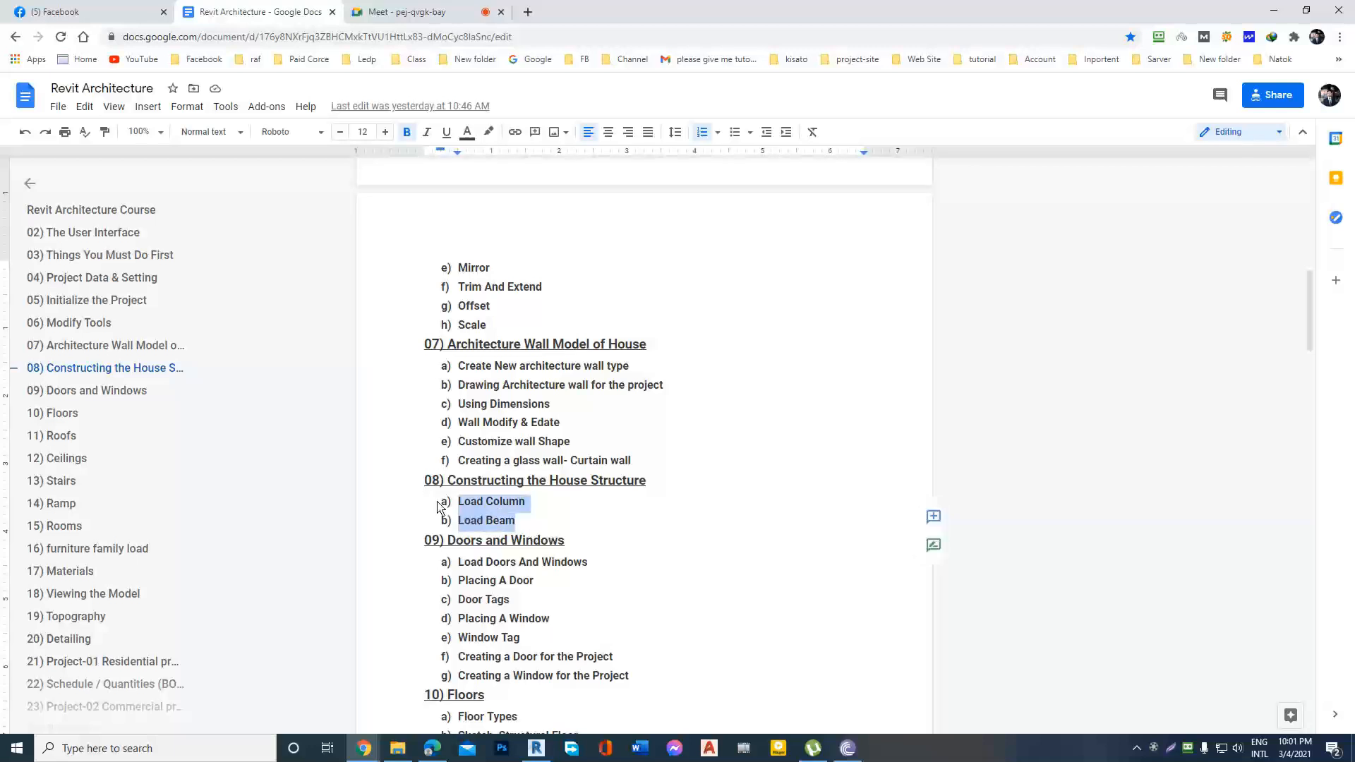
pyautogui.click(678, 521)
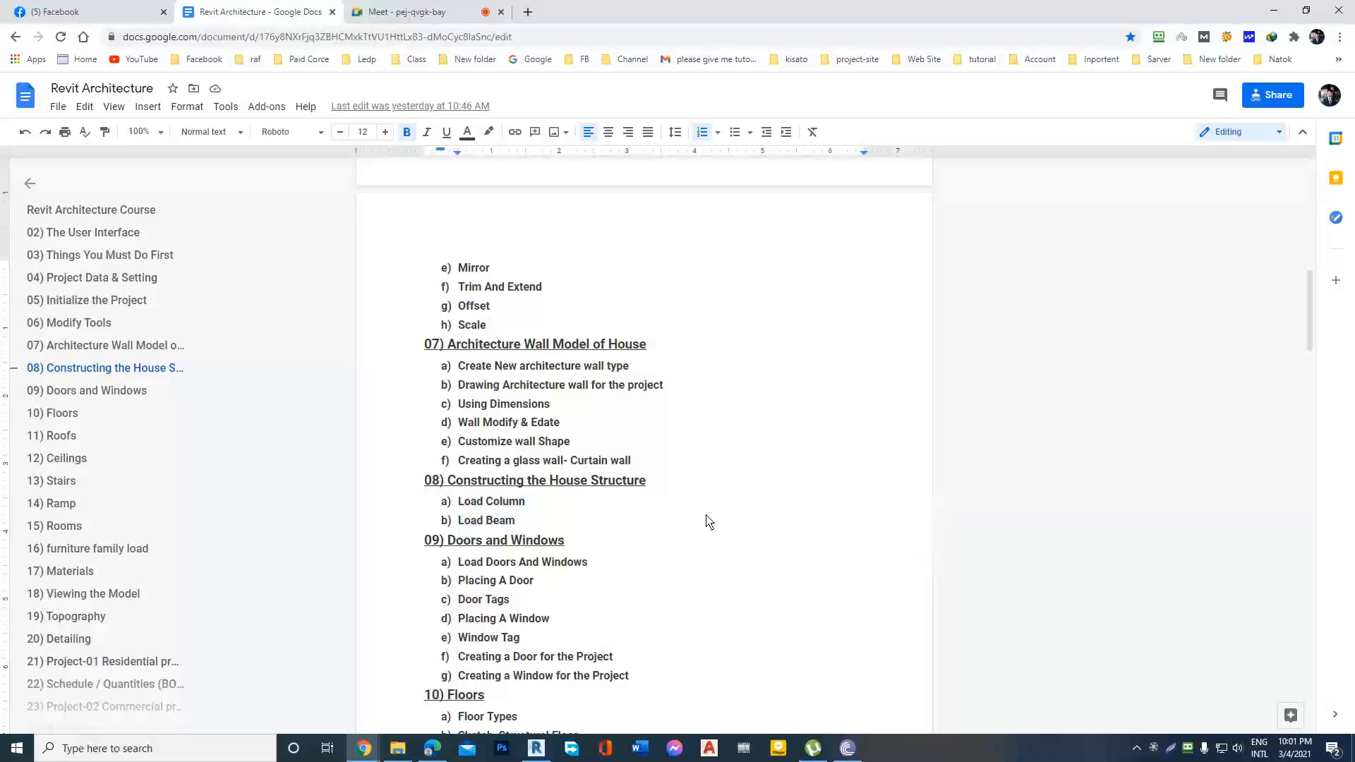
pyautogui.doubleClick(554, 530)
pyautogui.click(562, 540)
pyautogui.doubleClick(575, 527)
pyautogui.click(558, 533)
pyautogui.doubleClick(554, 525)
pyautogui.click(548, 525)
pyautogui.moveTo(545, 525); pyautogui.dragTo(445, 506)
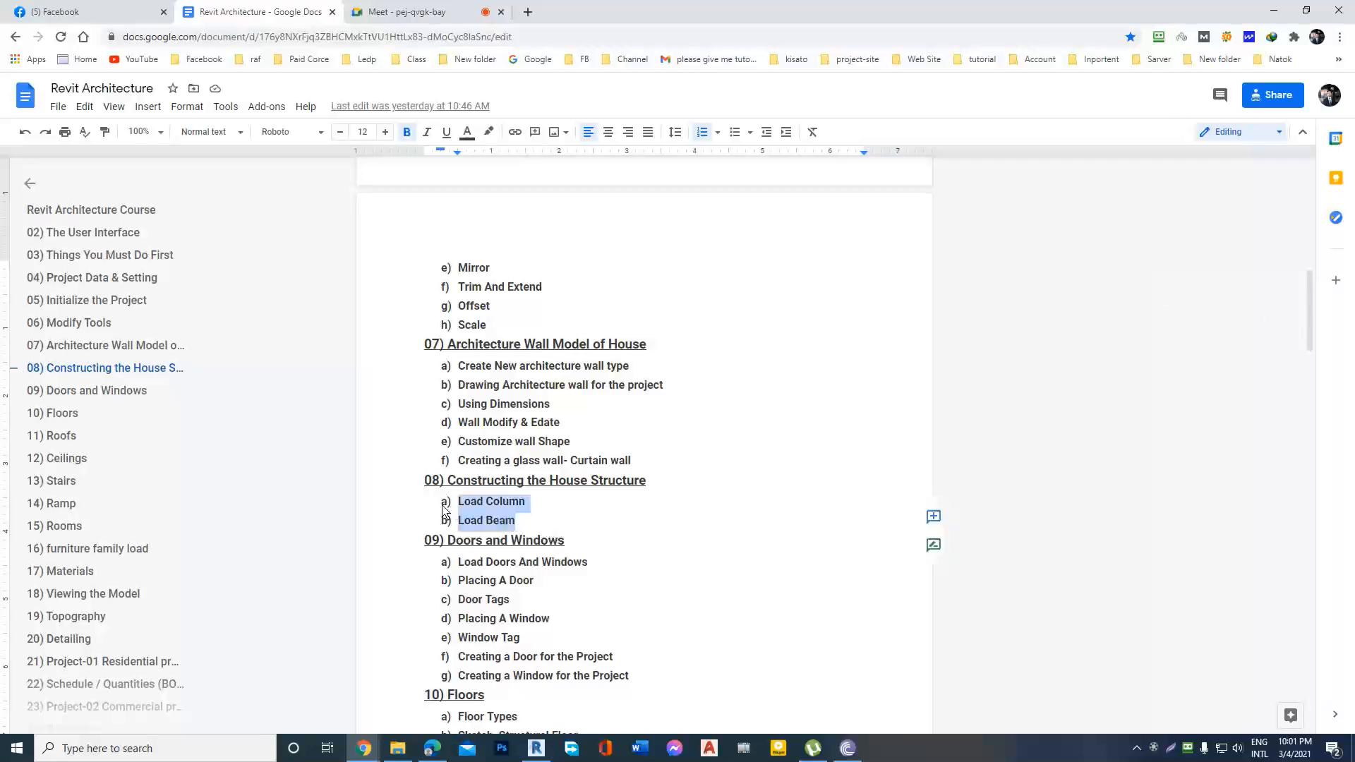
pyautogui.click(555, 525)
pyautogui.moveTo(552, 526); pyautogui.dragTo(438, 494)
pyautogui.click(587, 526)
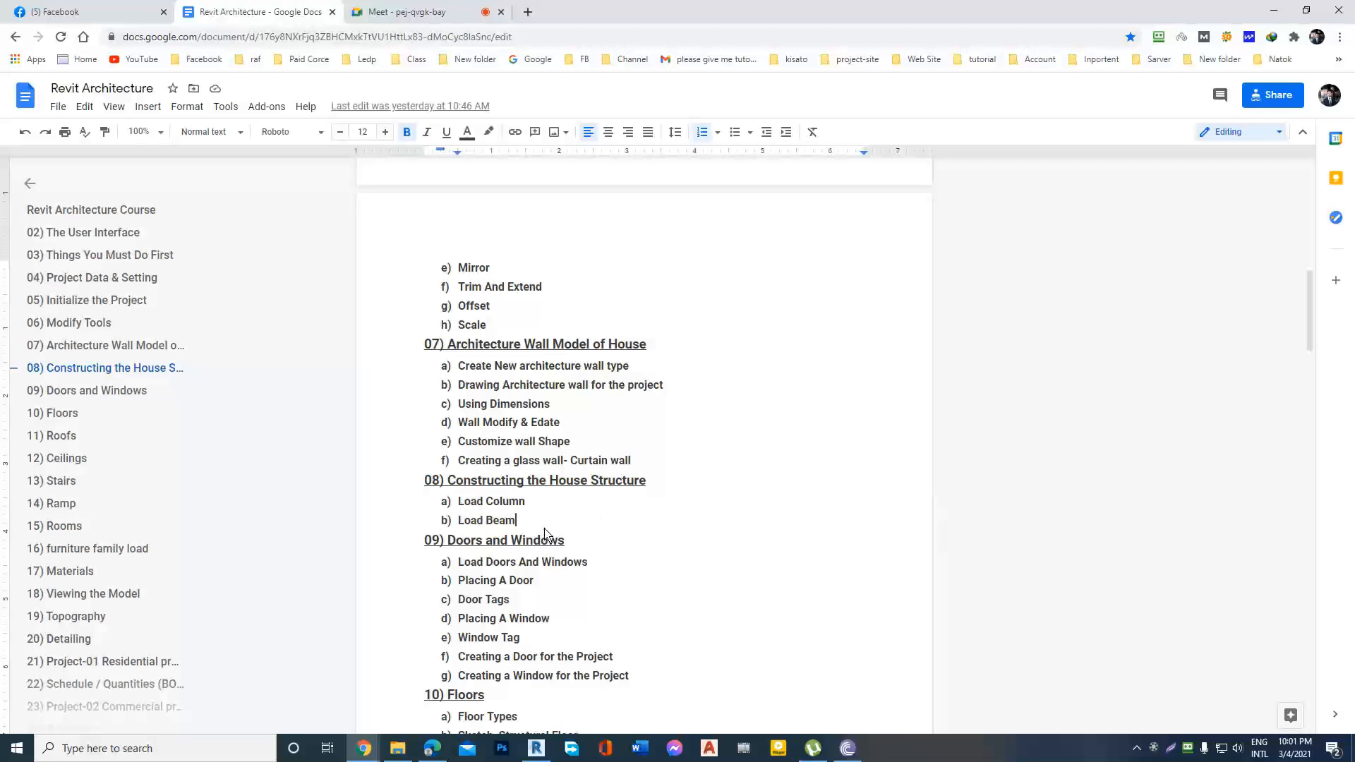
pyautogui.moveTo(548, 526); pyautogui.dragTo(439, 519)
pyautogui.click(614, 545)
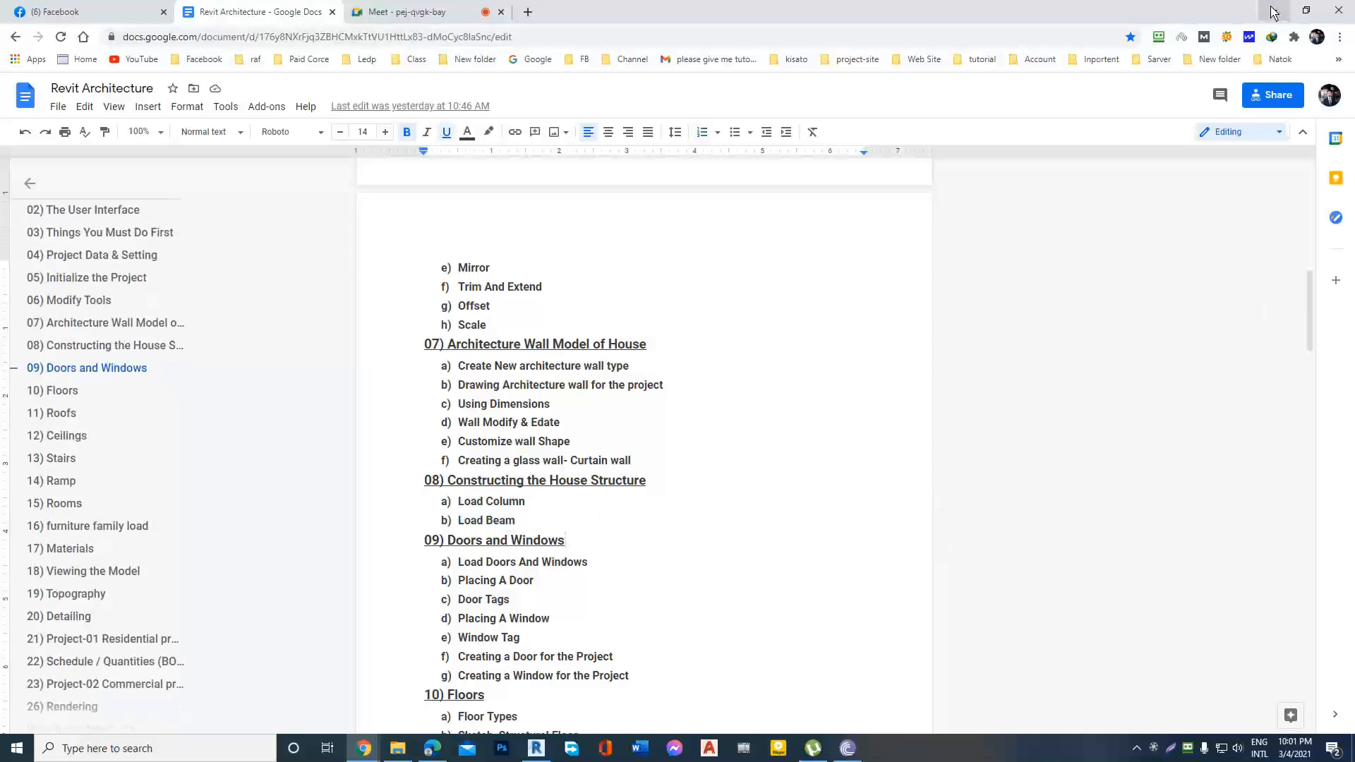
# Return to Revit and examine the available column kinds and the Level 1 floor plan.
pyautogui.click(1273, 10)
pyautogui.click(638, 402)
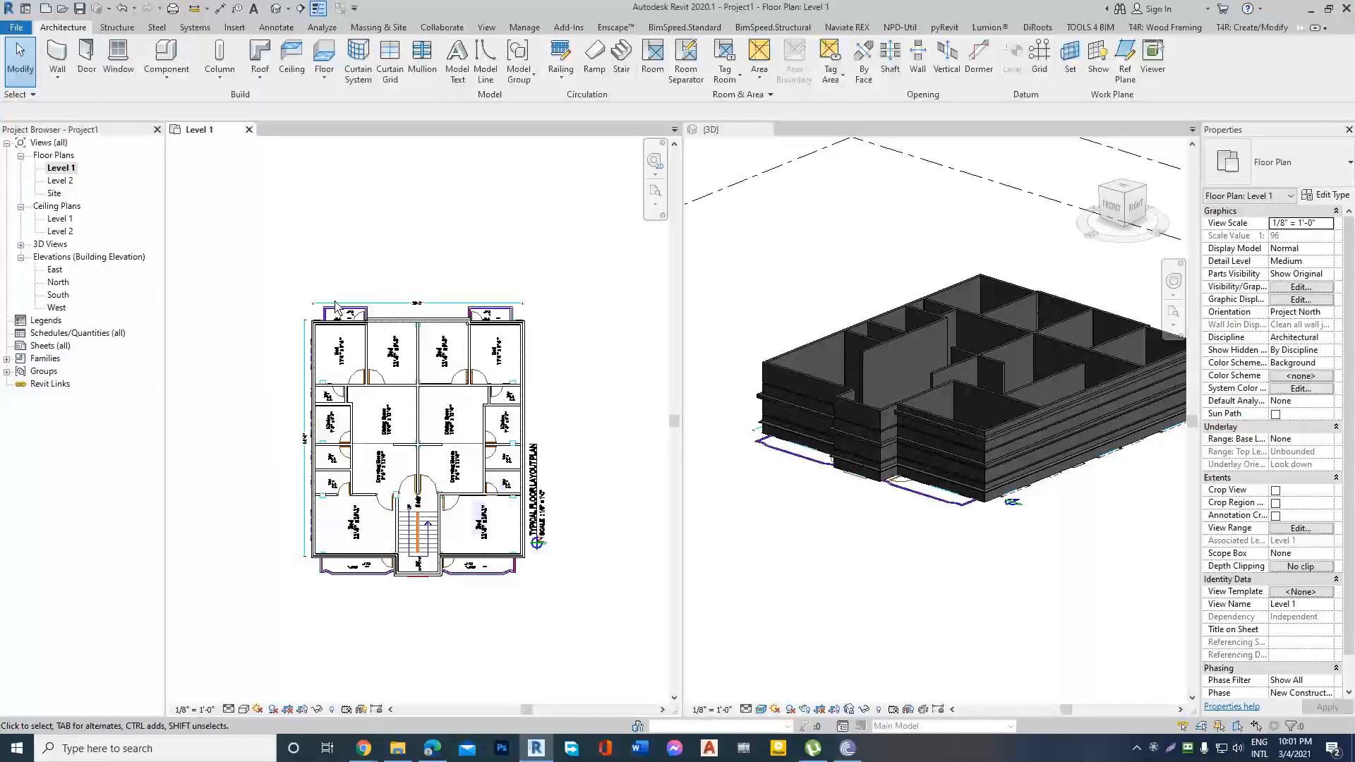
pyautogui.scroll(1, 357, 396)
pyautogui.scroll(2, 353, 315)
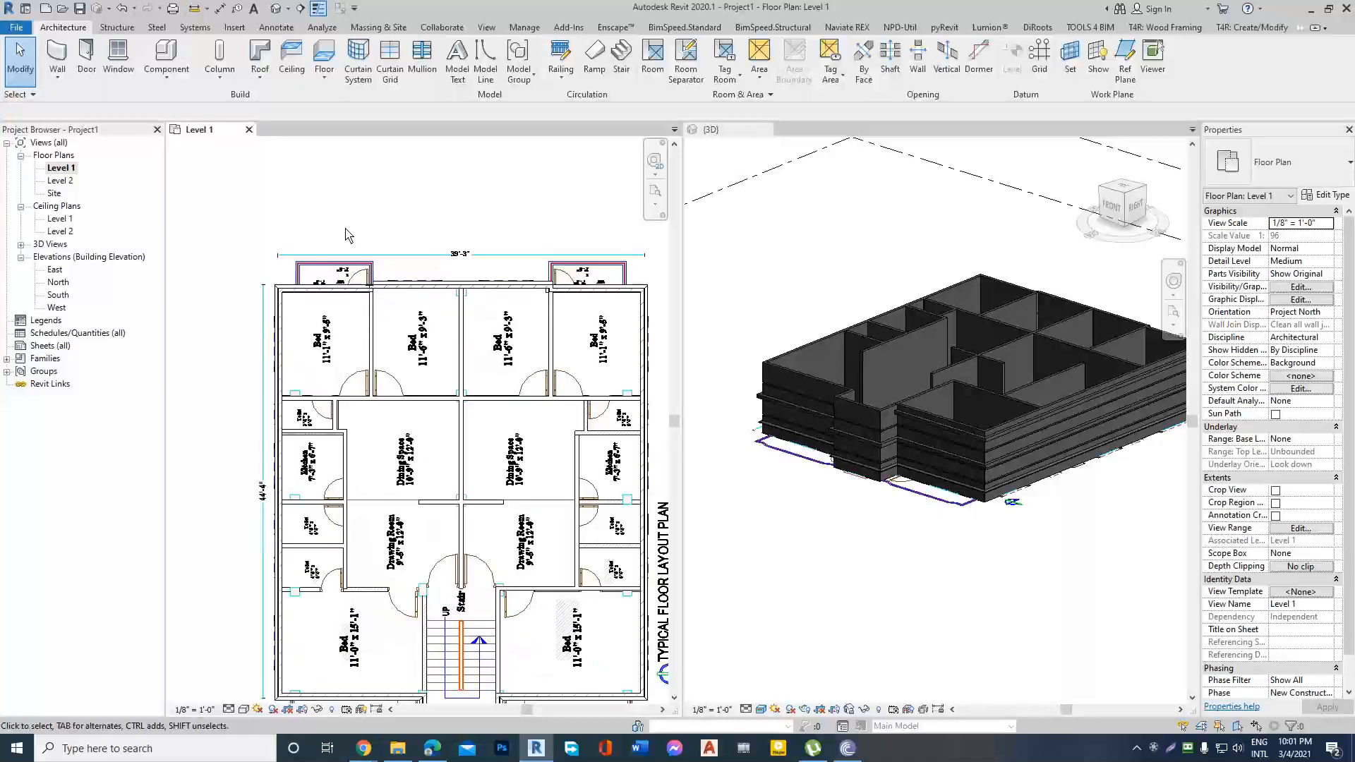
pyautogui.click(223, 86)
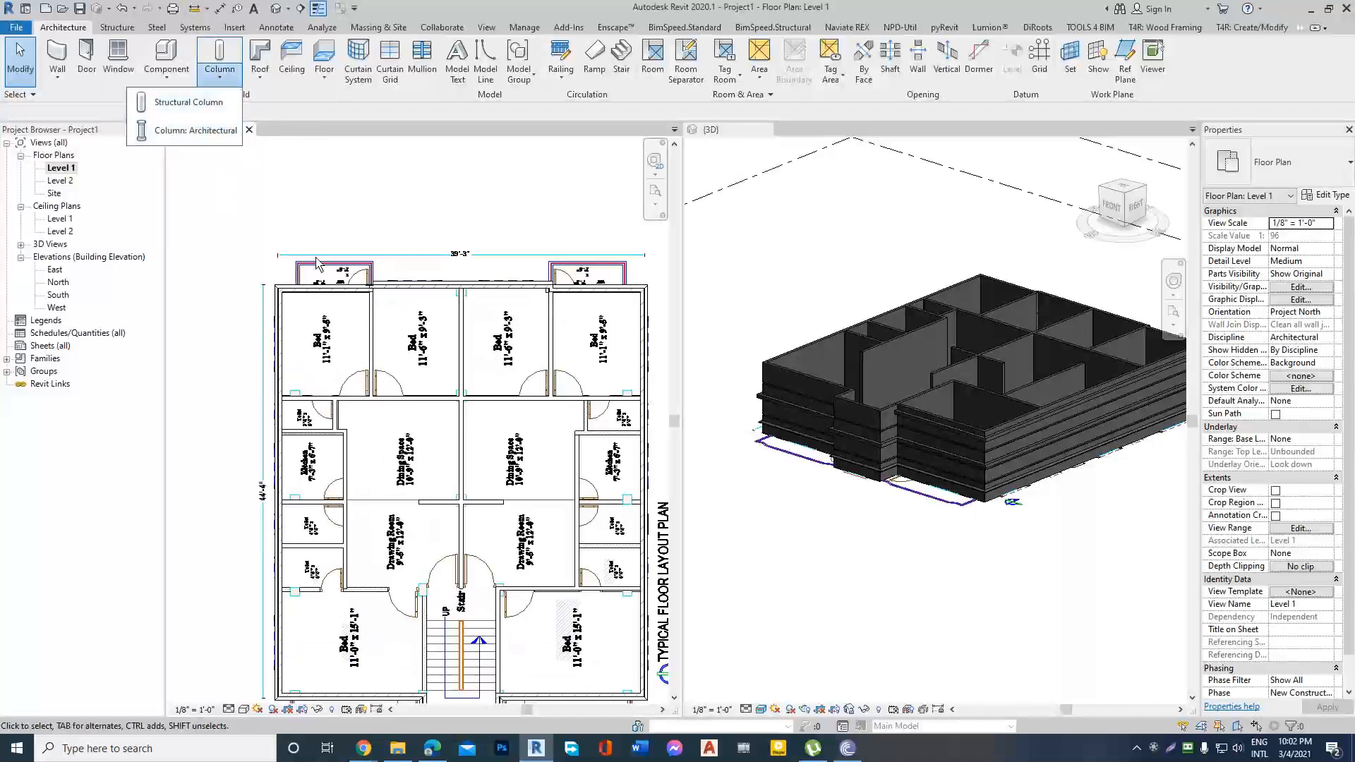
pyautogui.scroll(-1, 259, 289)
pyautogui.click(445, 318)
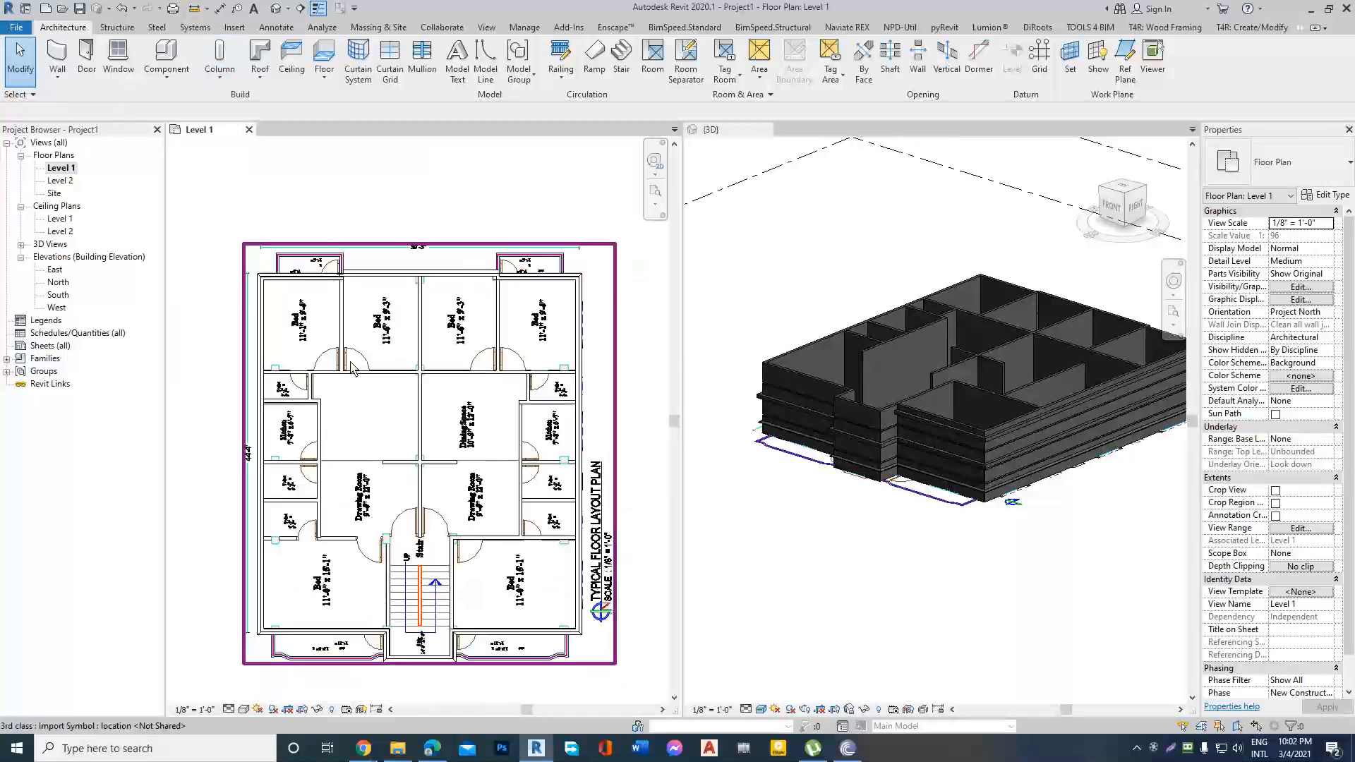
pyautogui.press('Escape')
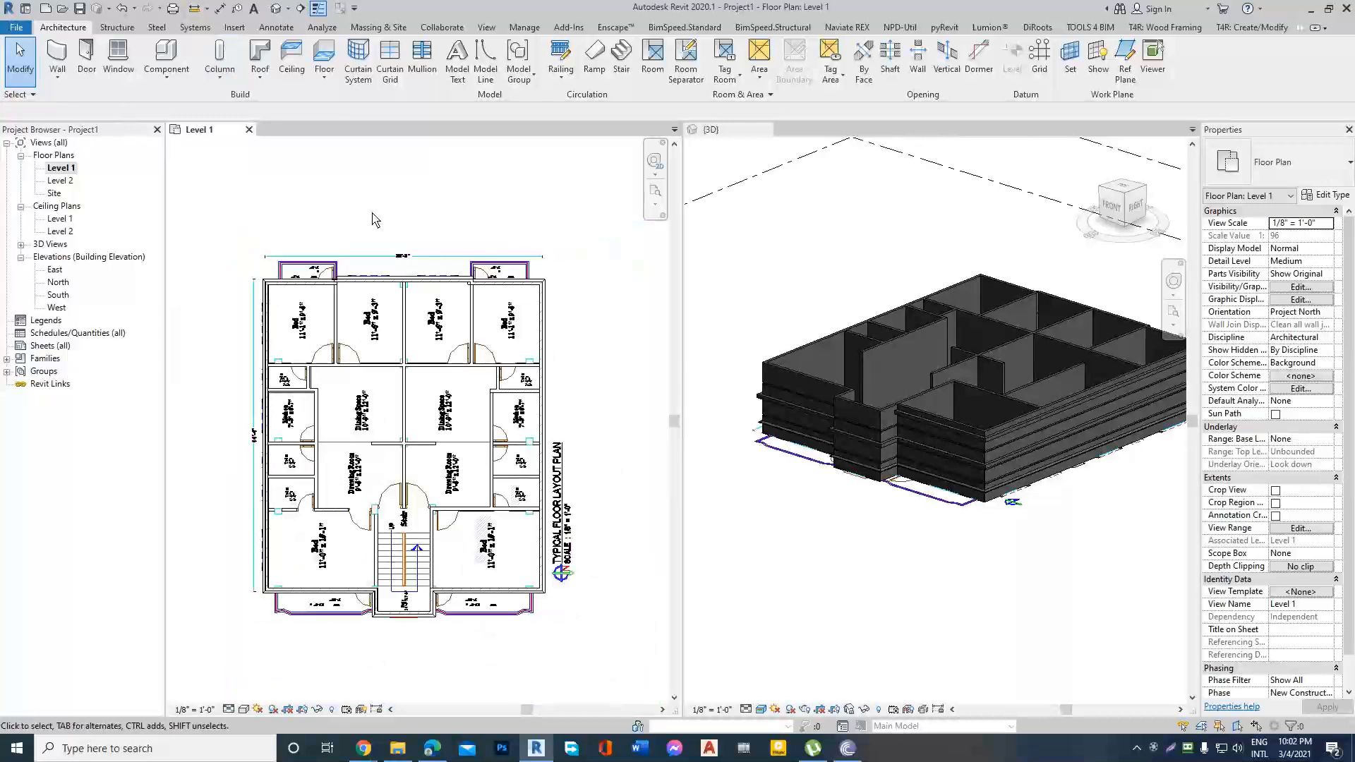
pyautogui.scroll(1, 337, 272)
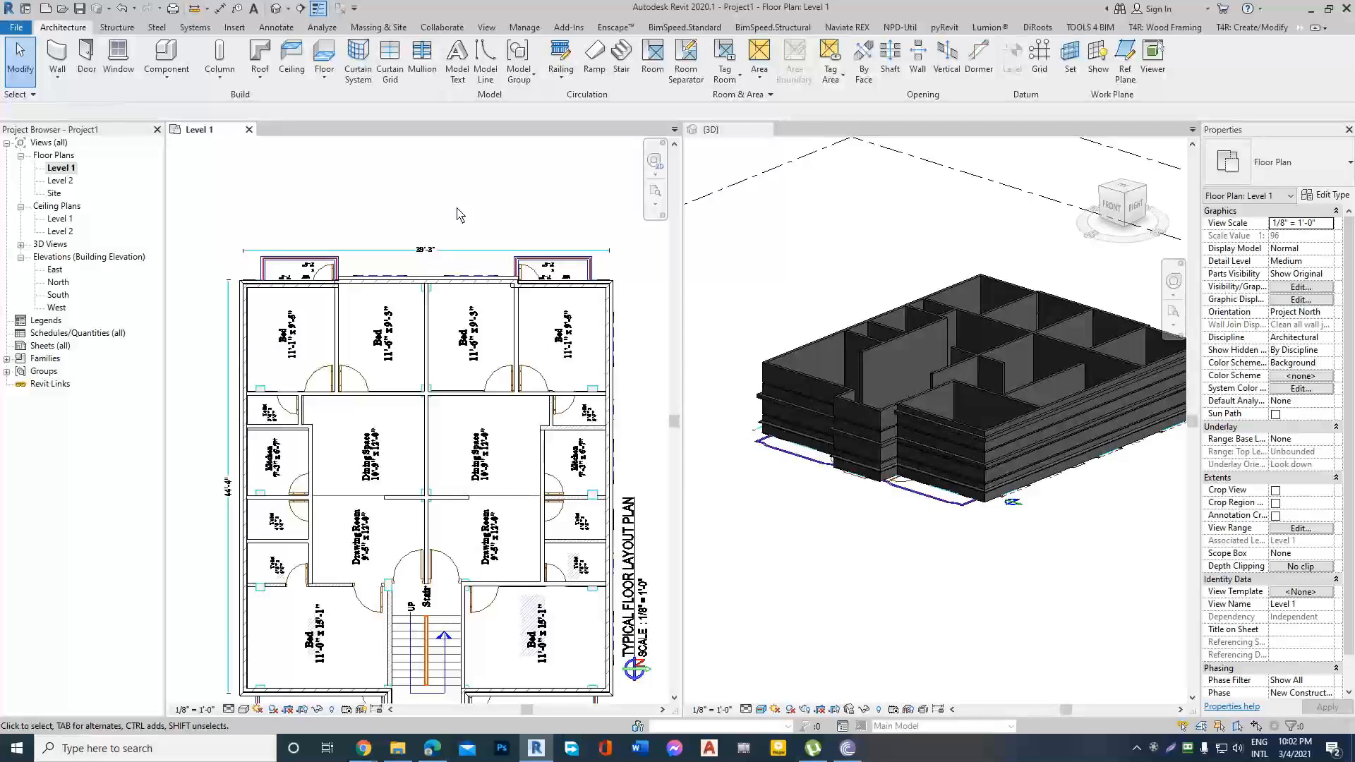
pyautogui.scroll(-1, 459, 215)
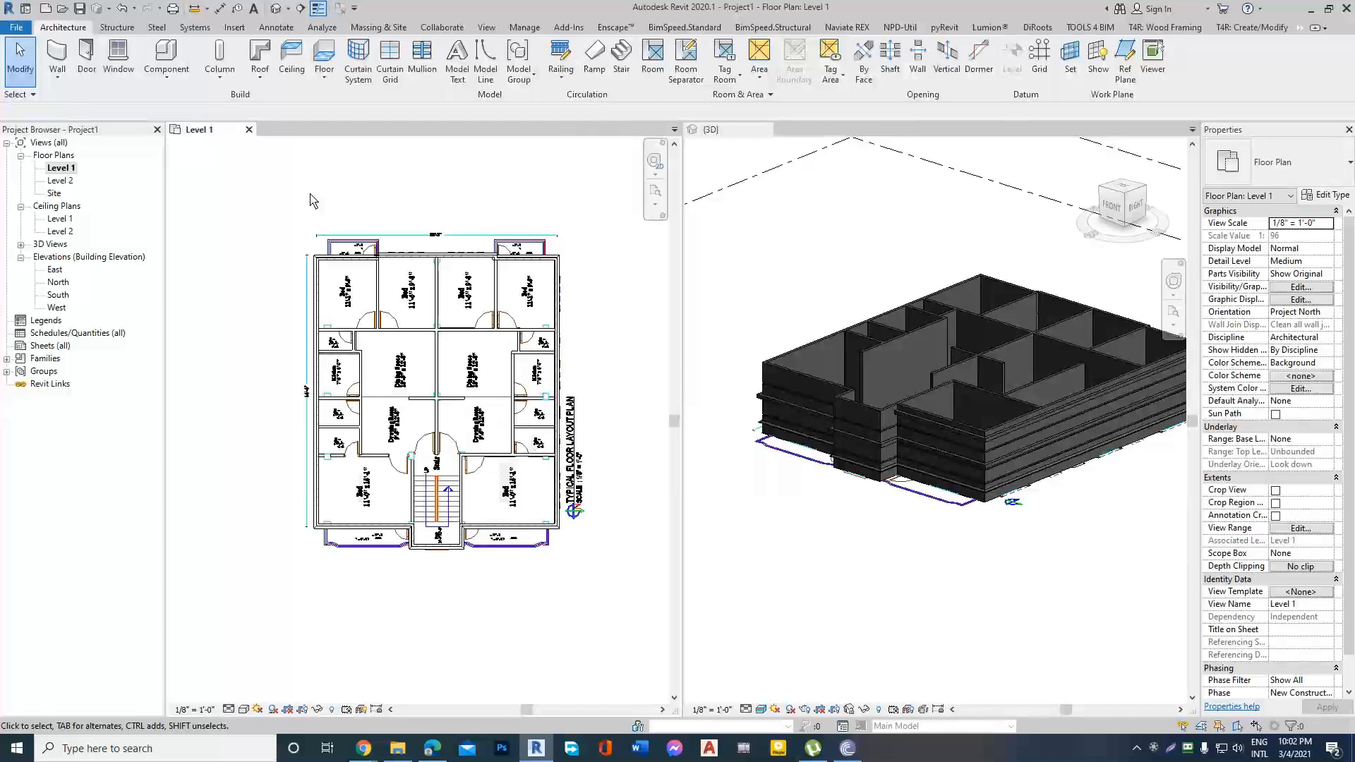
# Start placing a structural column and check which column types are already loaded in the project.
pyautogui.click(219, 79)
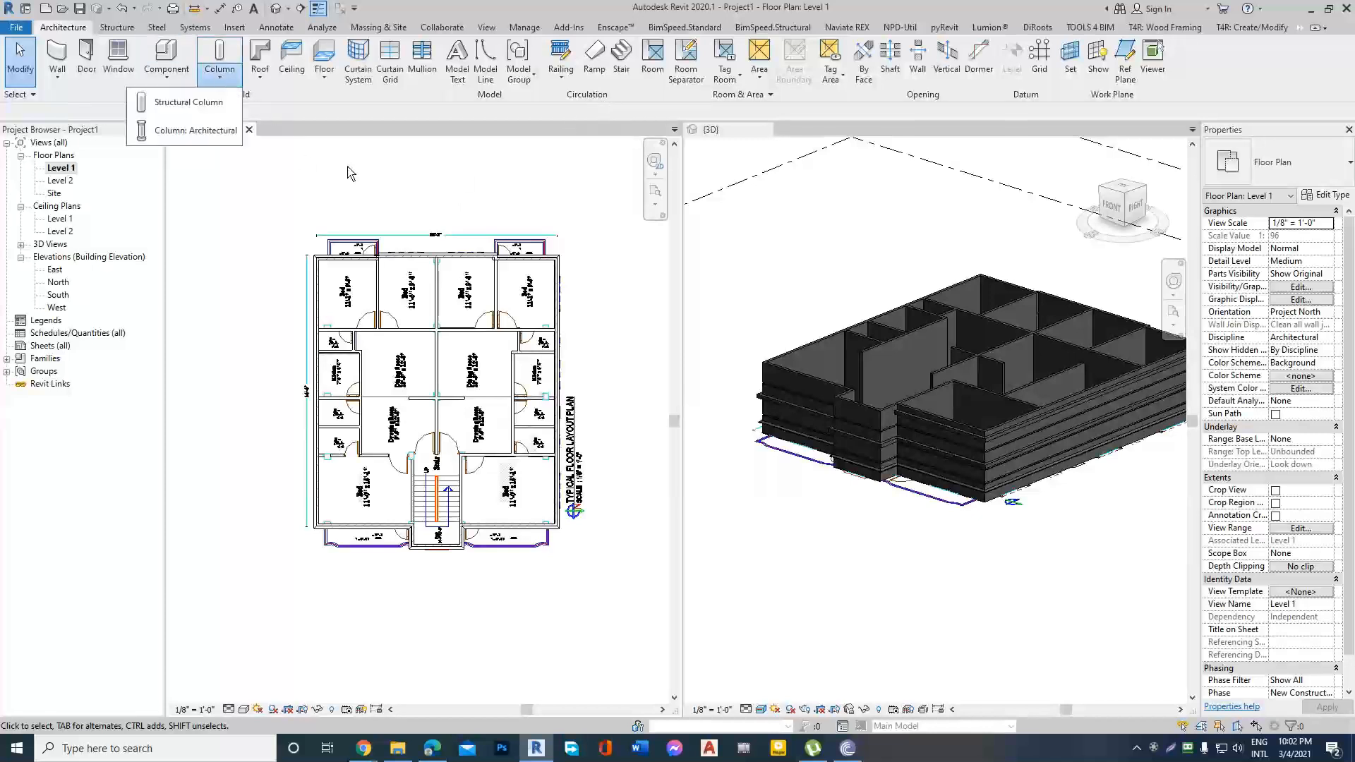
pyautogui.click(187, 101)
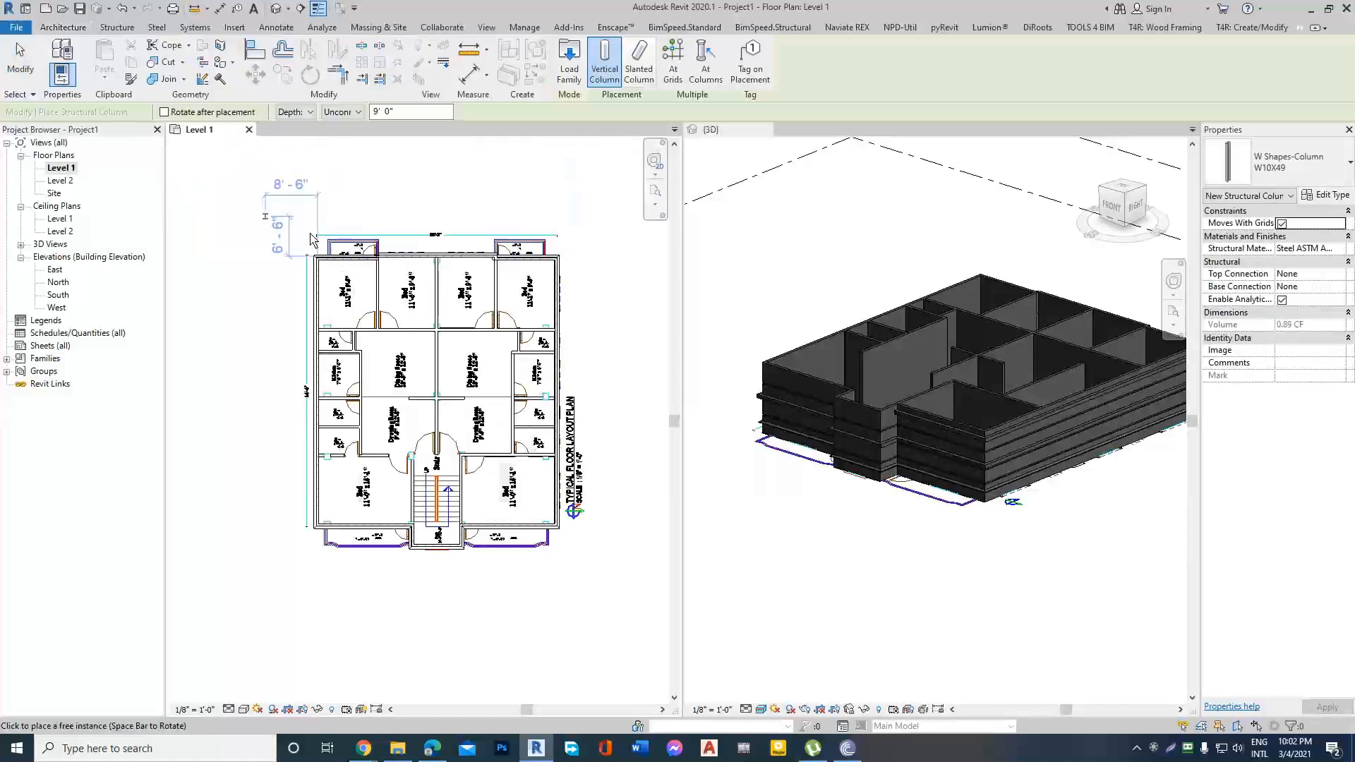
pyautogui.click(1292, 163)
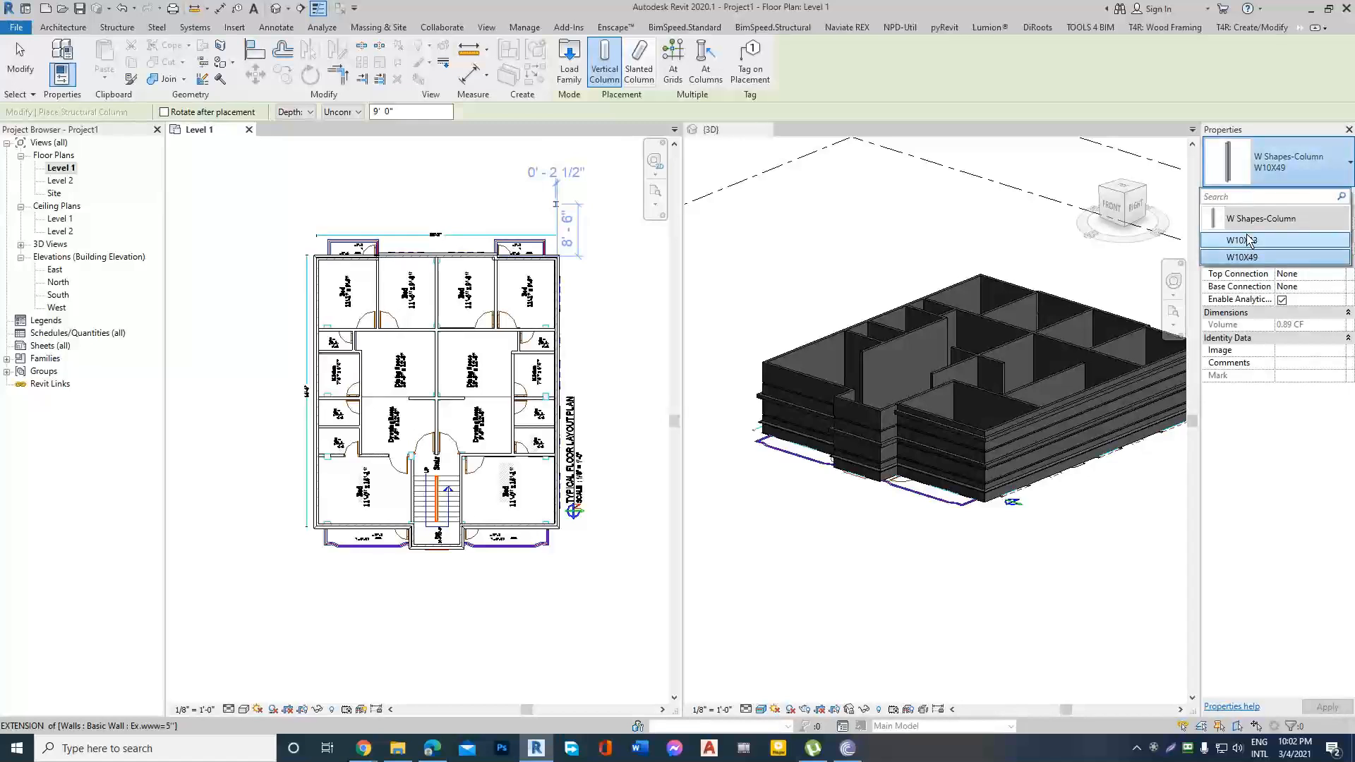
pyautogui.click(1351, 166)
pyautogui.click(1351, 166)
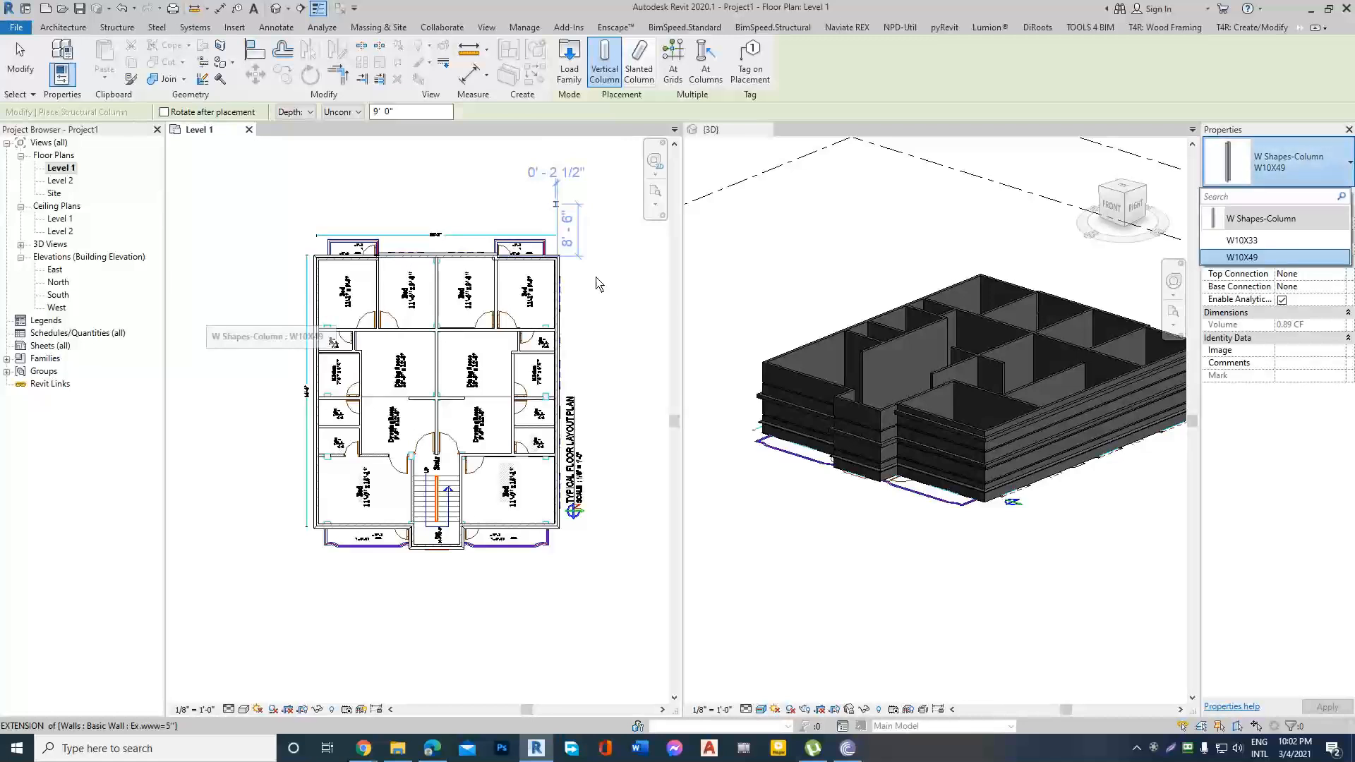
pyautogui.scroll(2, 611, 275)
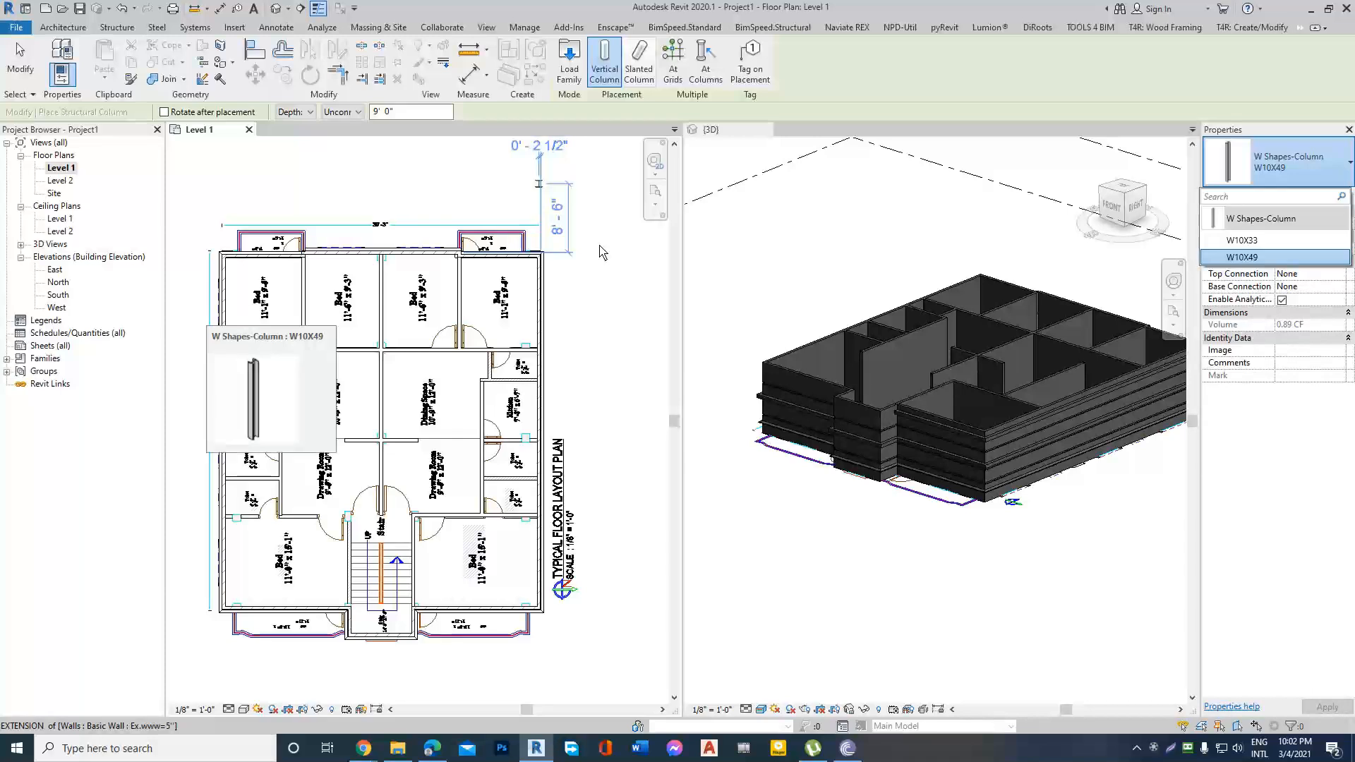
# Load the Precast-Rectangular Column family from the US Imperial library's Structural Columns > Precast Concrete folder.
pyautogui.click(572, 63)
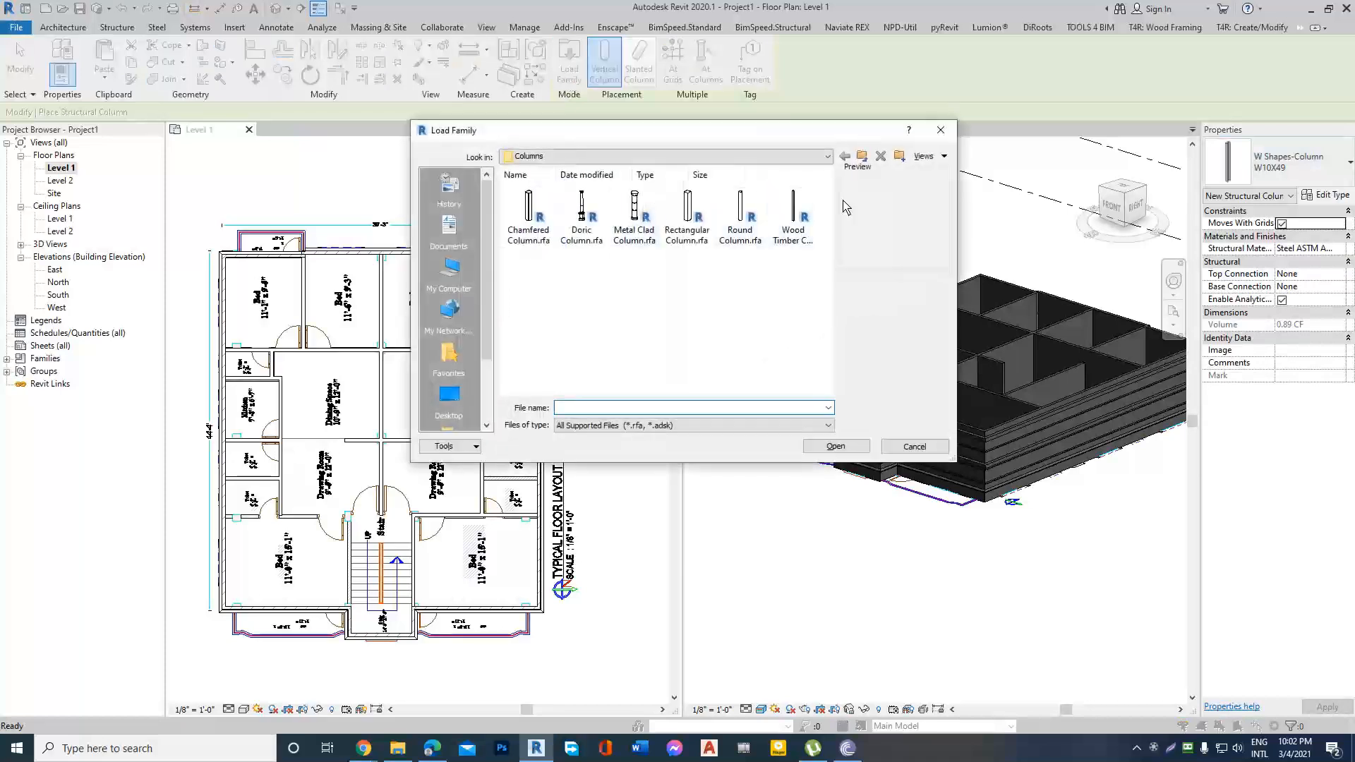
pyautogui.click(862, 156)
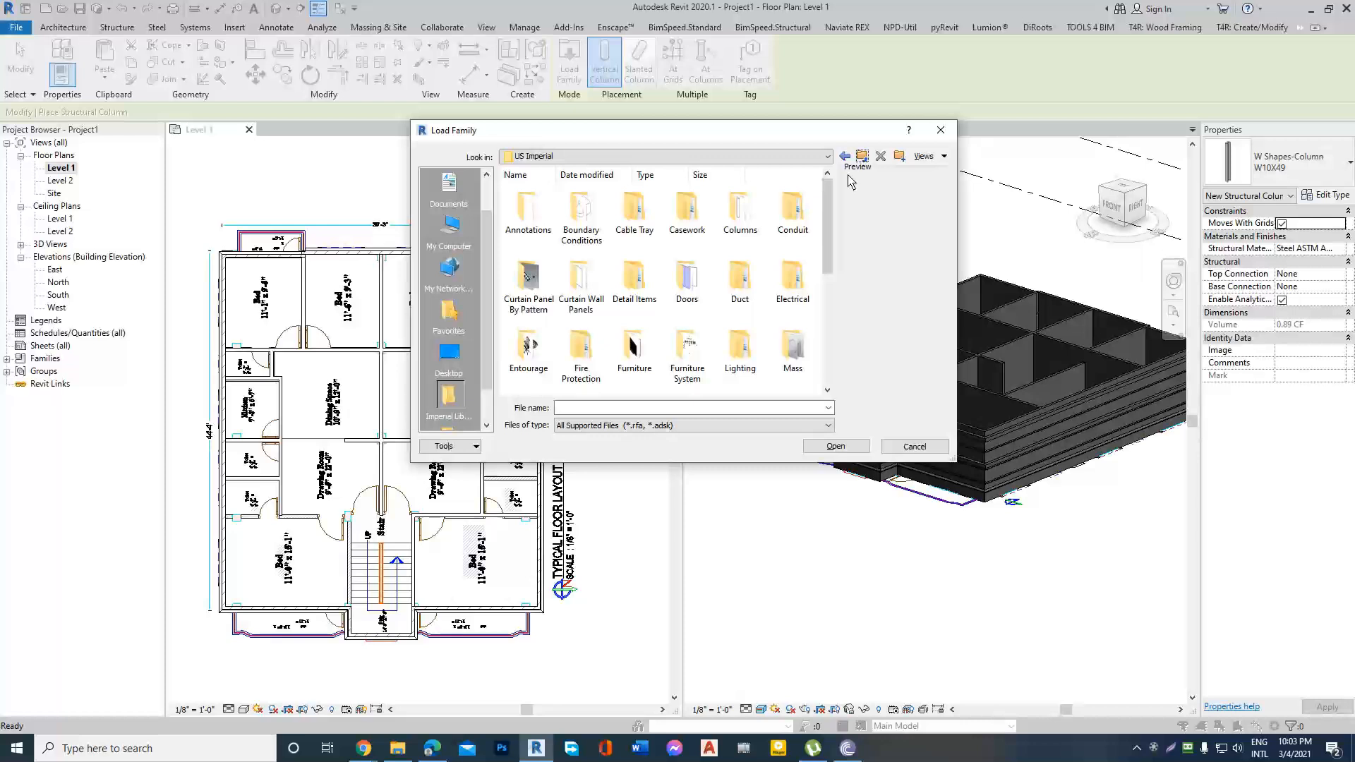
pyautogui.moveTo(828, 228)
pyautogui.mouseDown()
pyautogui.moveTo(827, 332)
pyautogui.moveTo(827, 227)
pyautogui.mouseUp()
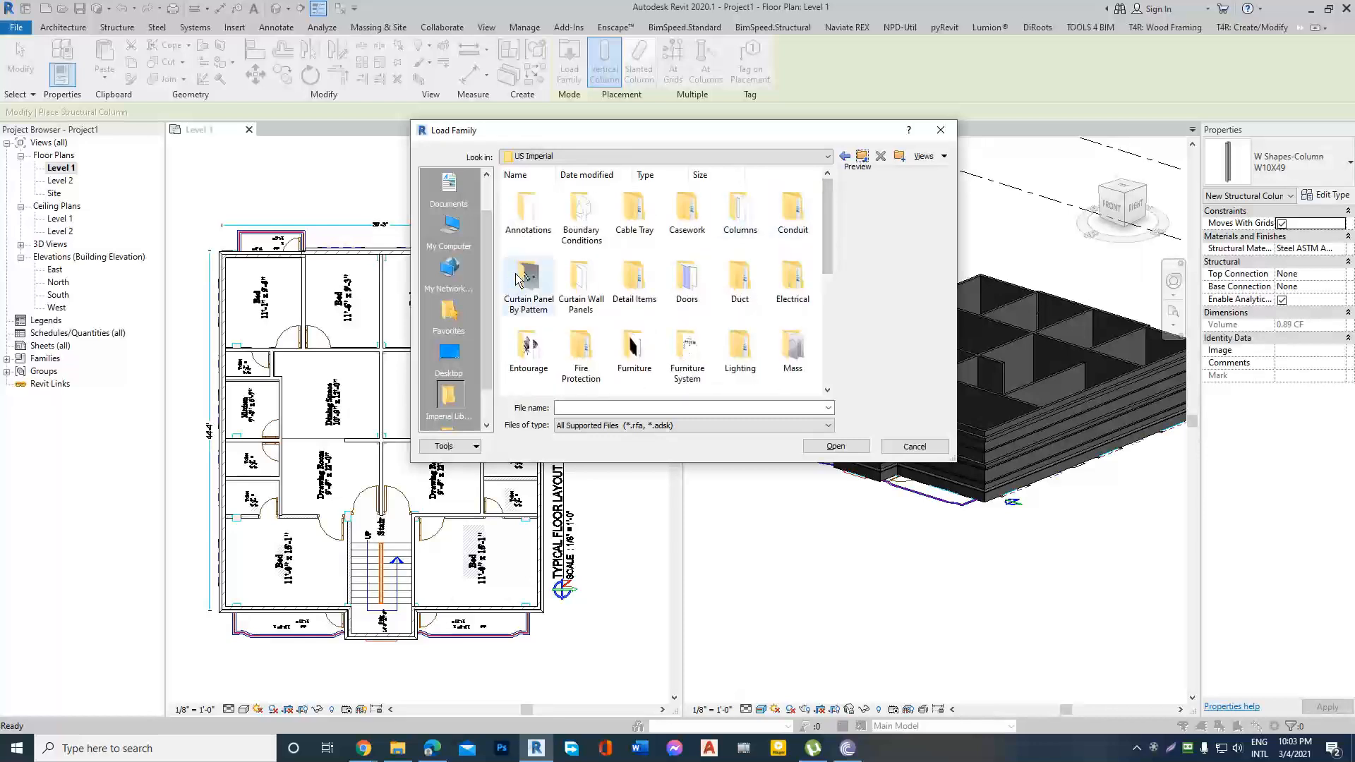
pyautogui.scroll(-5, 764, 227)
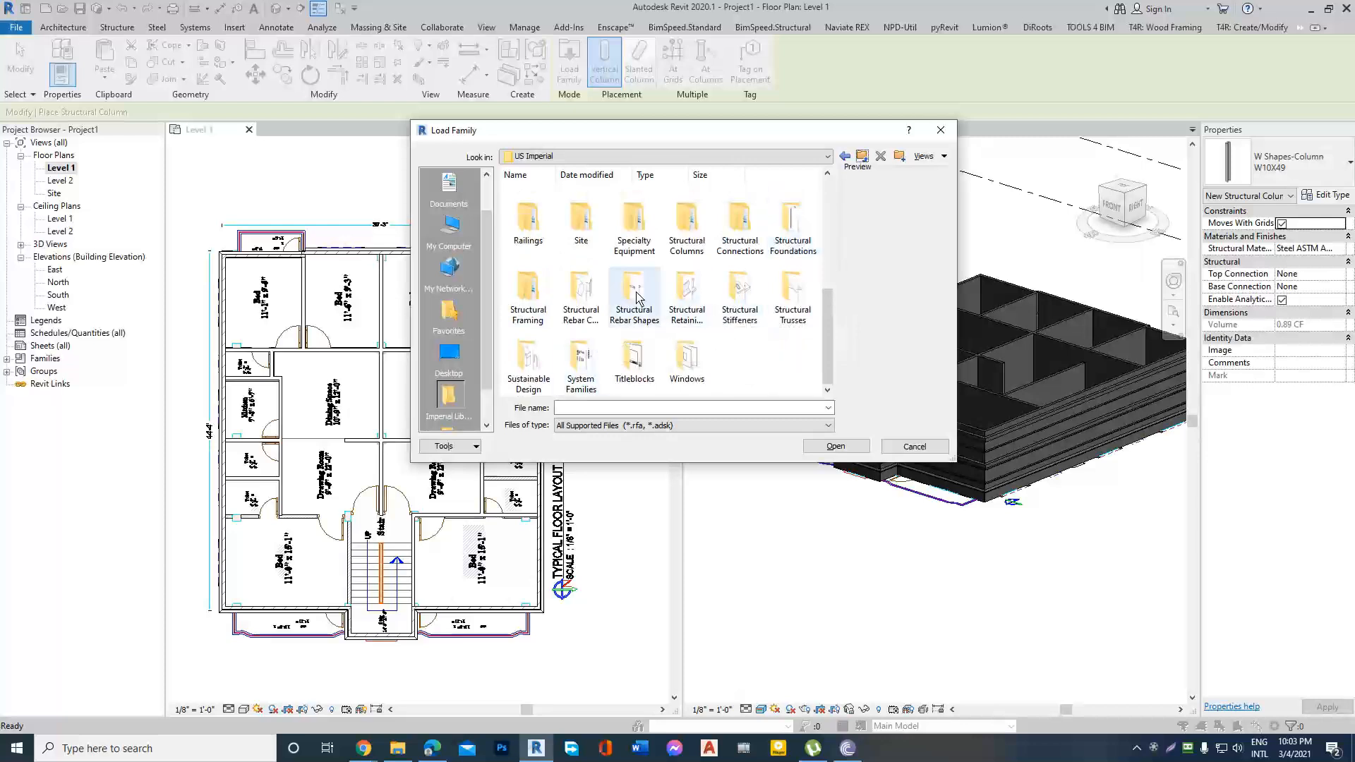
pyautogui.scroll(5, 741, 225)
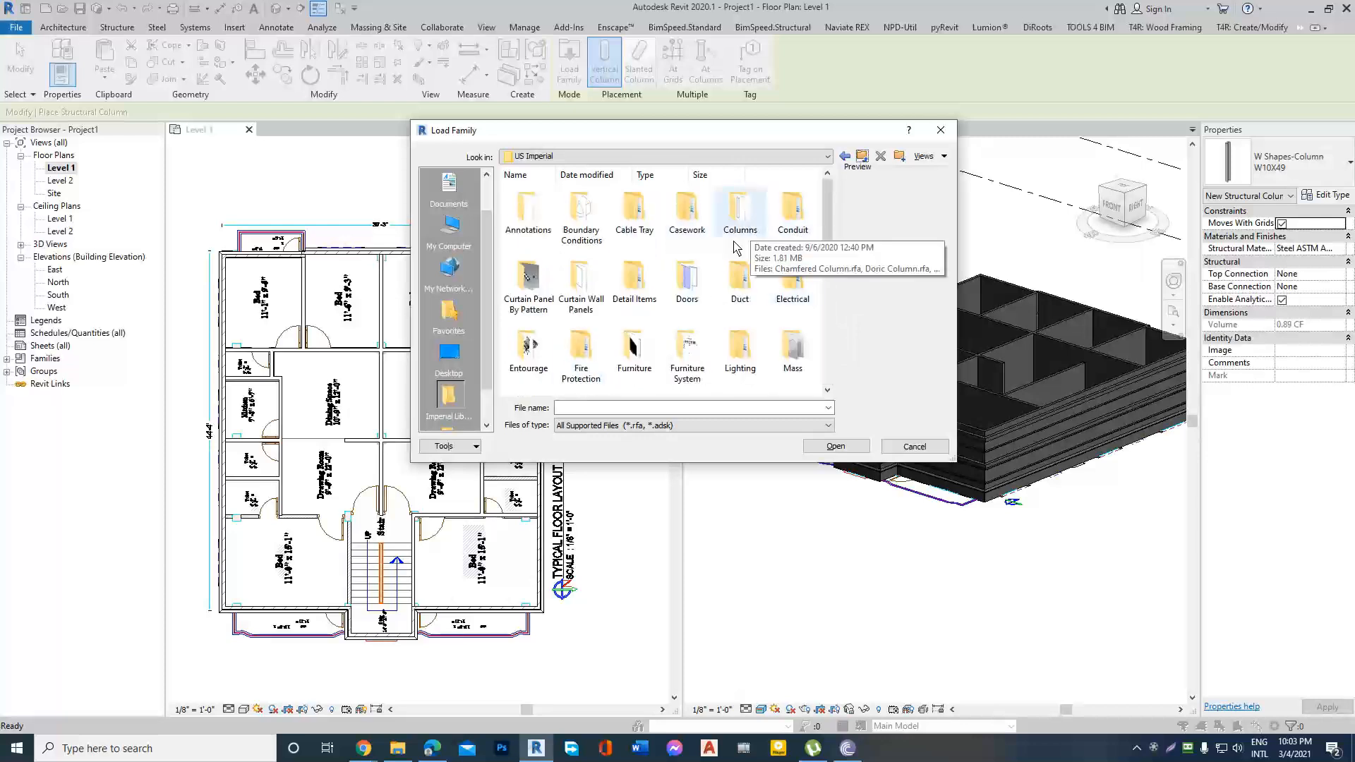
pyautogui.scroll(-5, 682, 339)
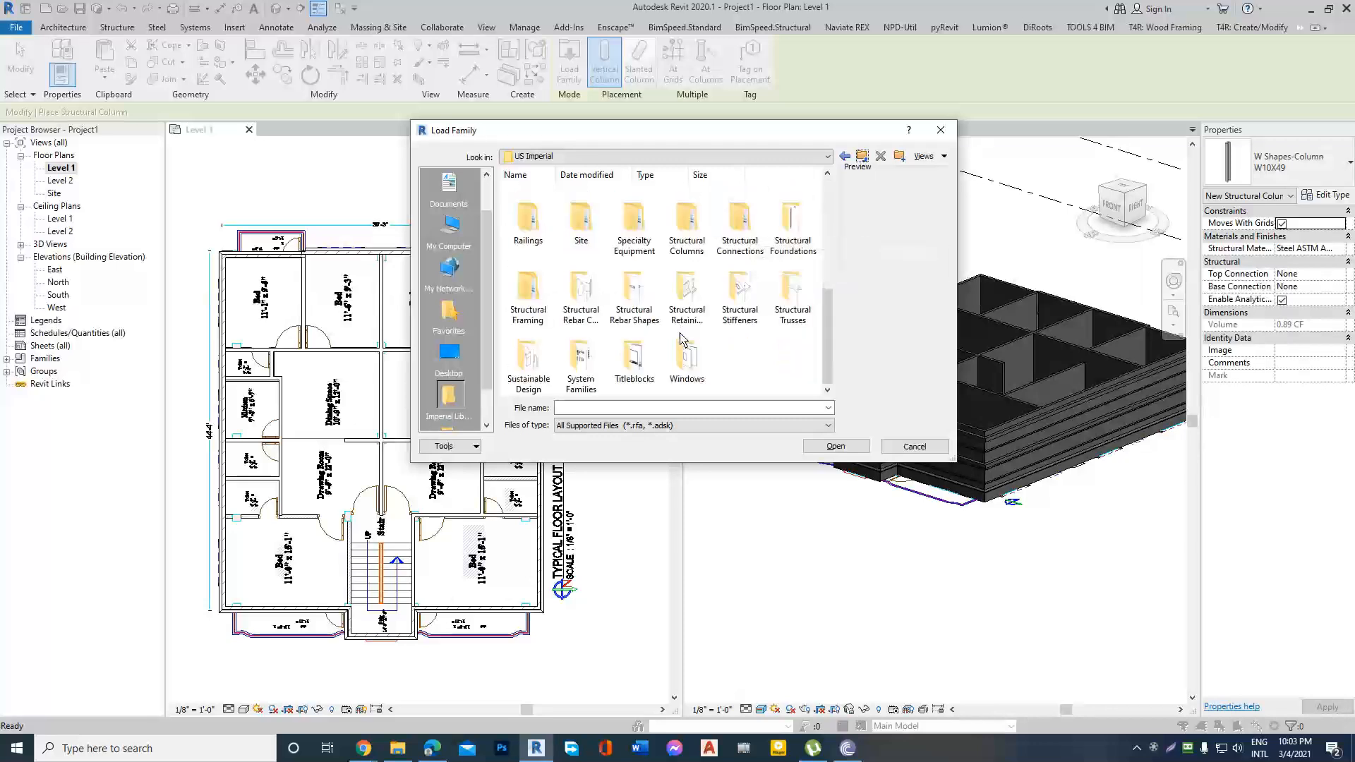
pyautogui.click(689, 227)
pyautogui.doubleClick(688, 227)
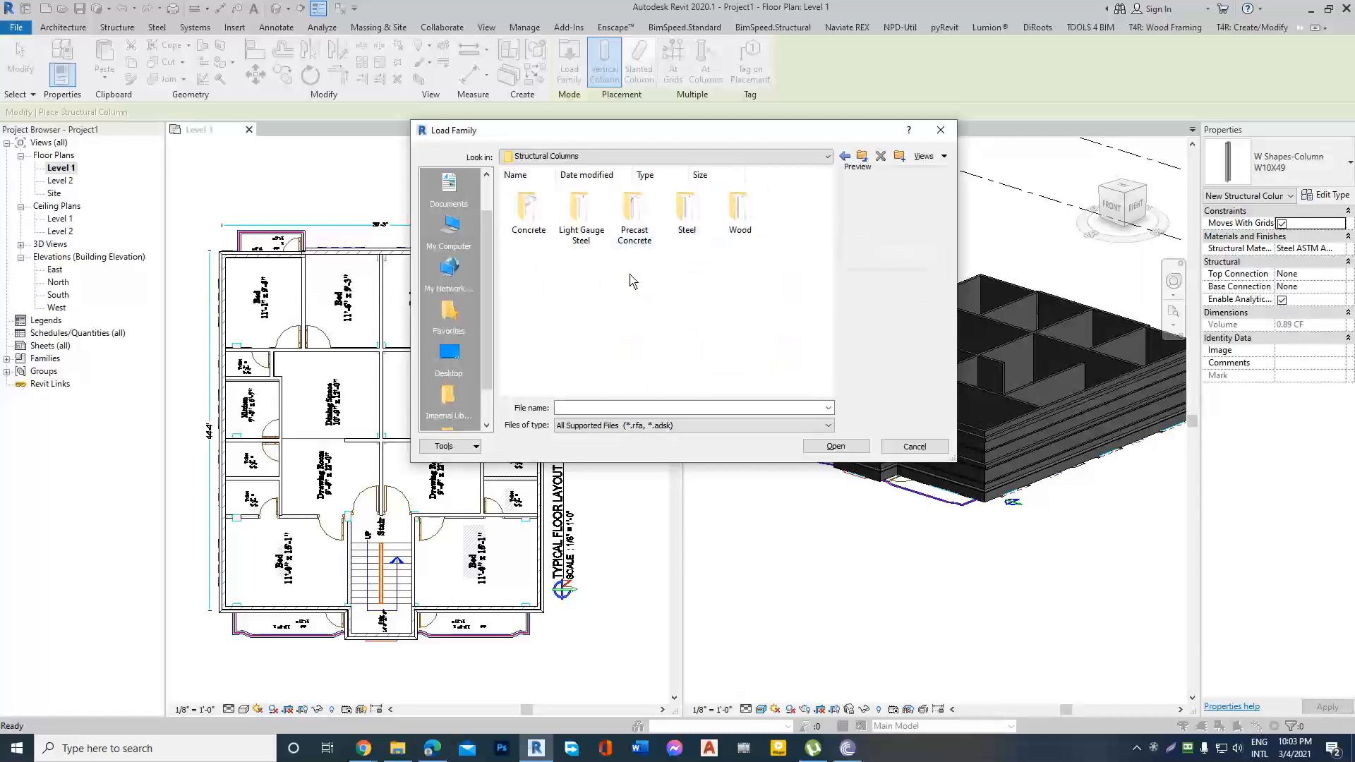
pyautogui.doubleClick(640, 216)
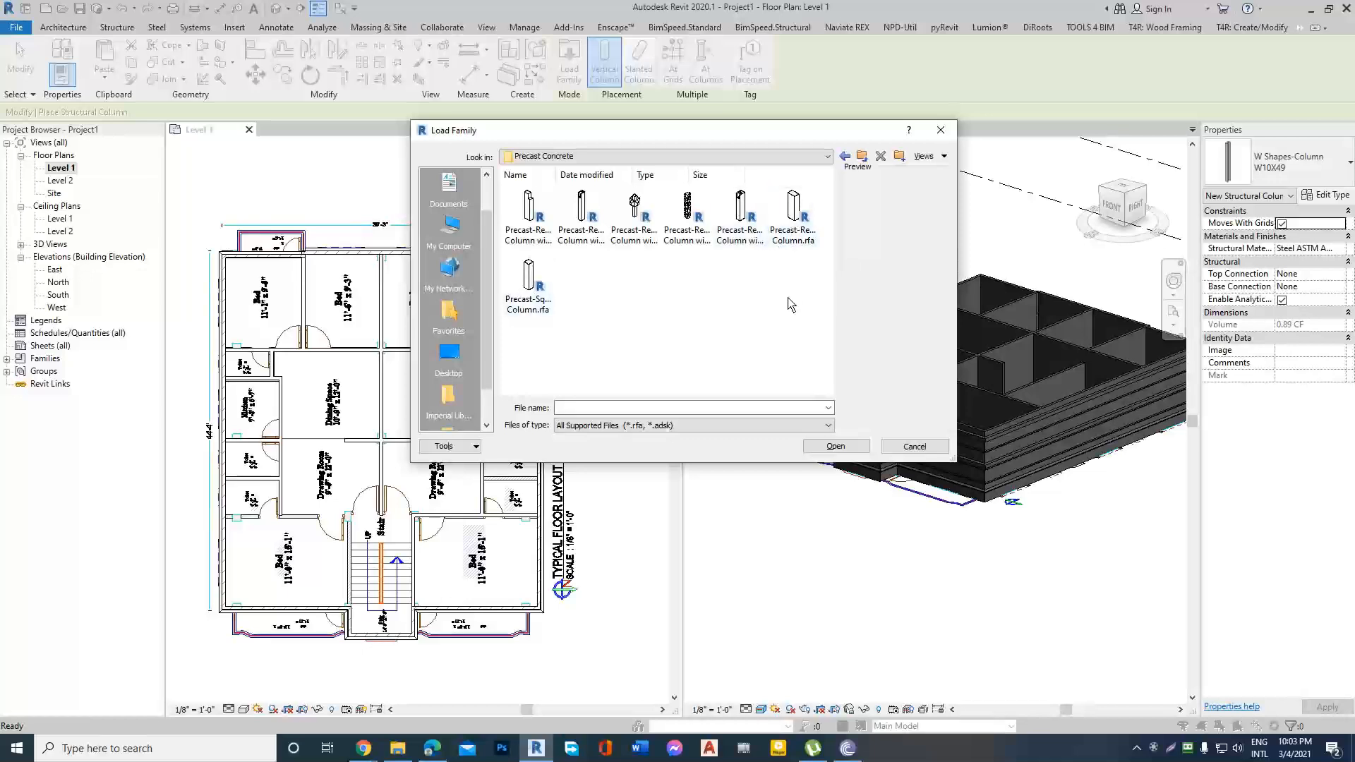
pyautogui.click(787, 221)
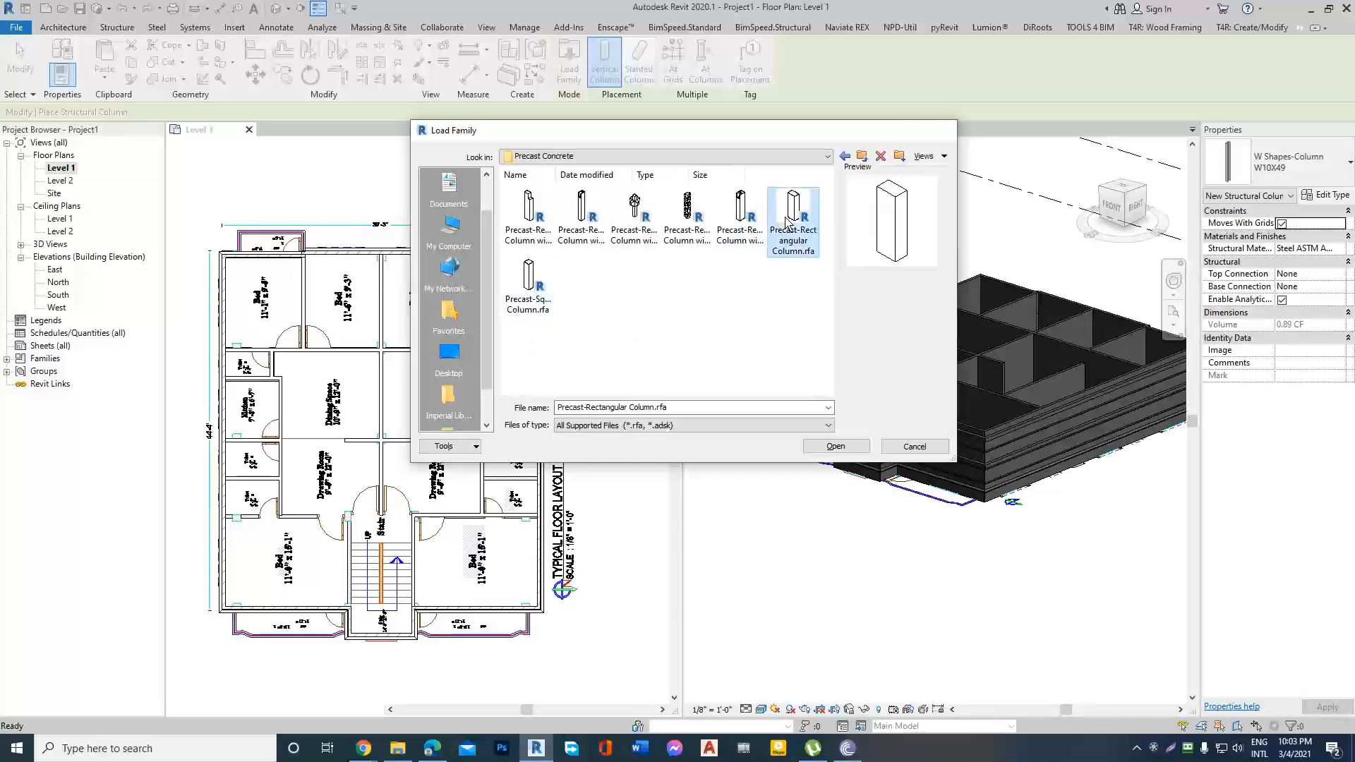
pyautogui.doubleClick(787, 221)
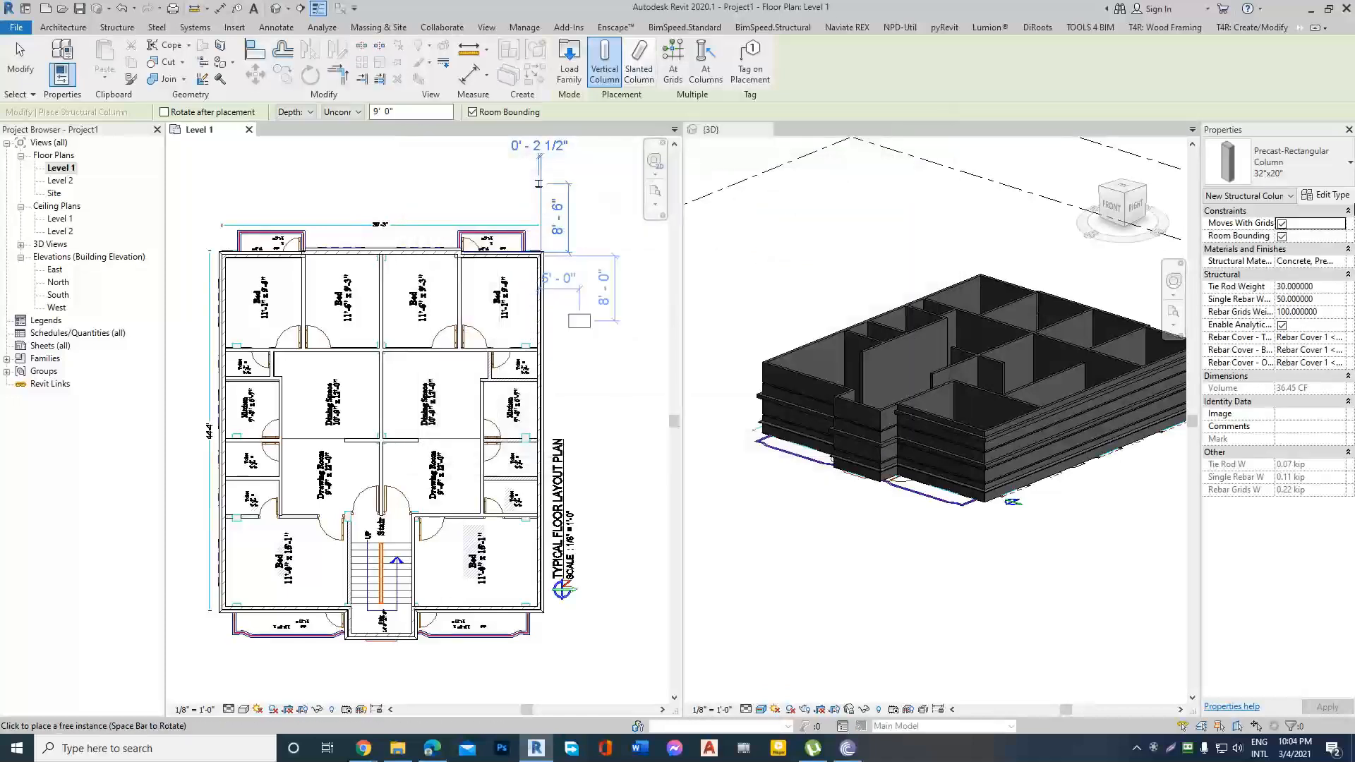
# Duplicate the 32"x20" precast rectangular column type and name the copy C1=10"x15".
pyautogui.click(1329, 196)
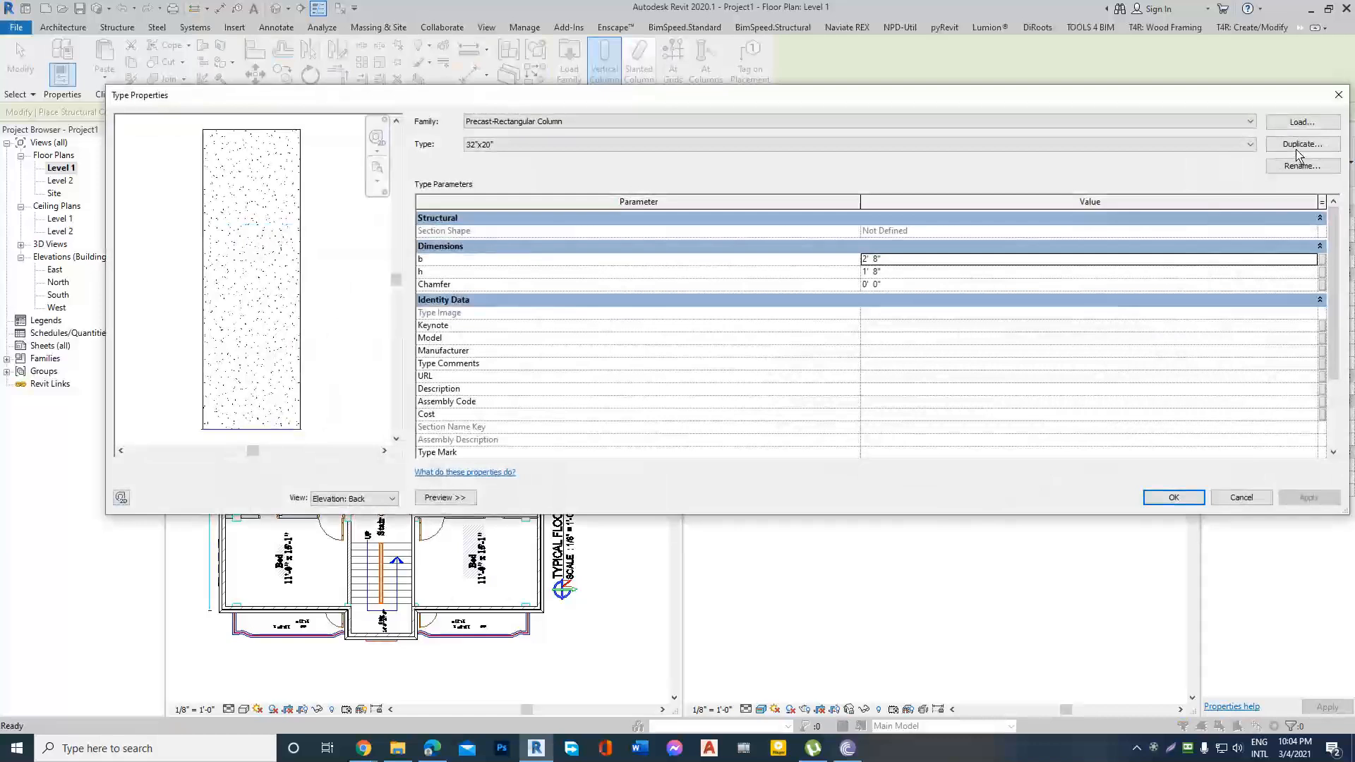
pyautogui.click(1300, 145)
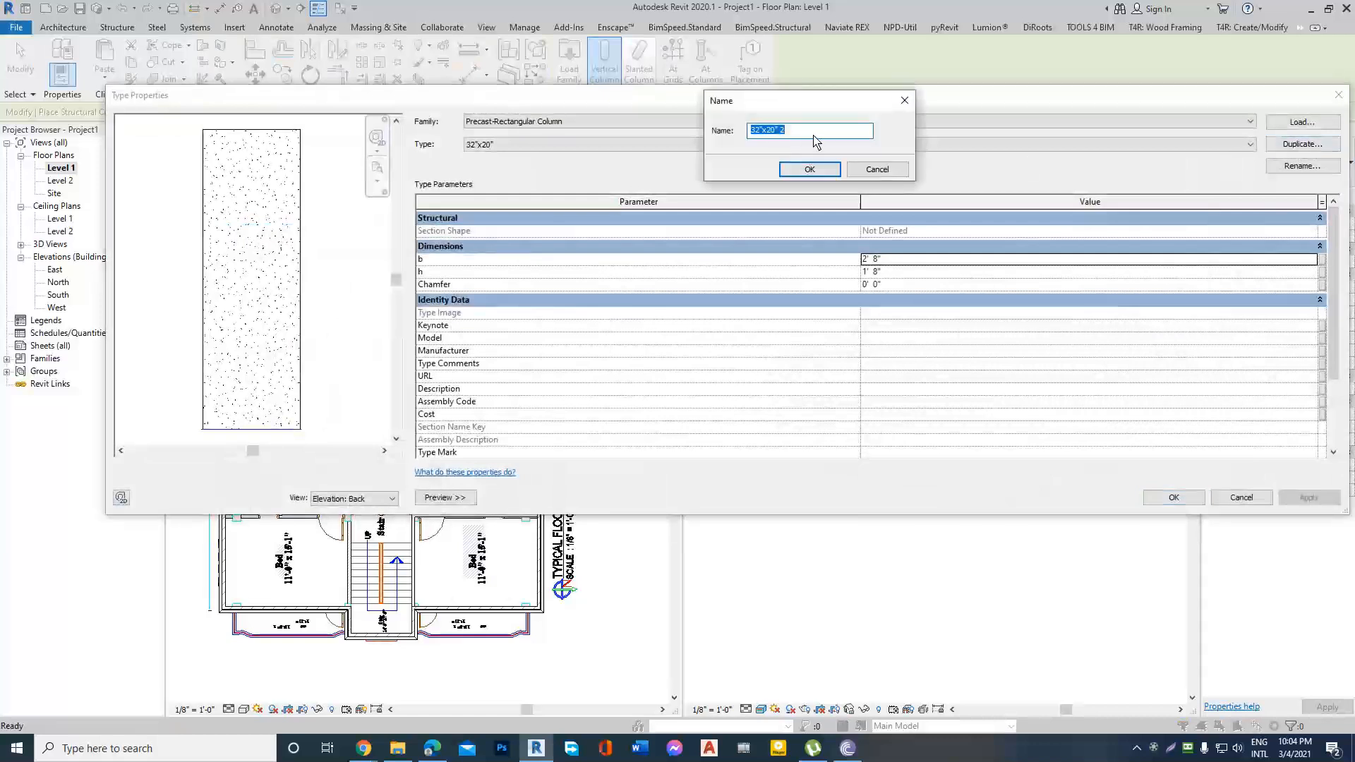
pyautogui.write('C1=10"x15')
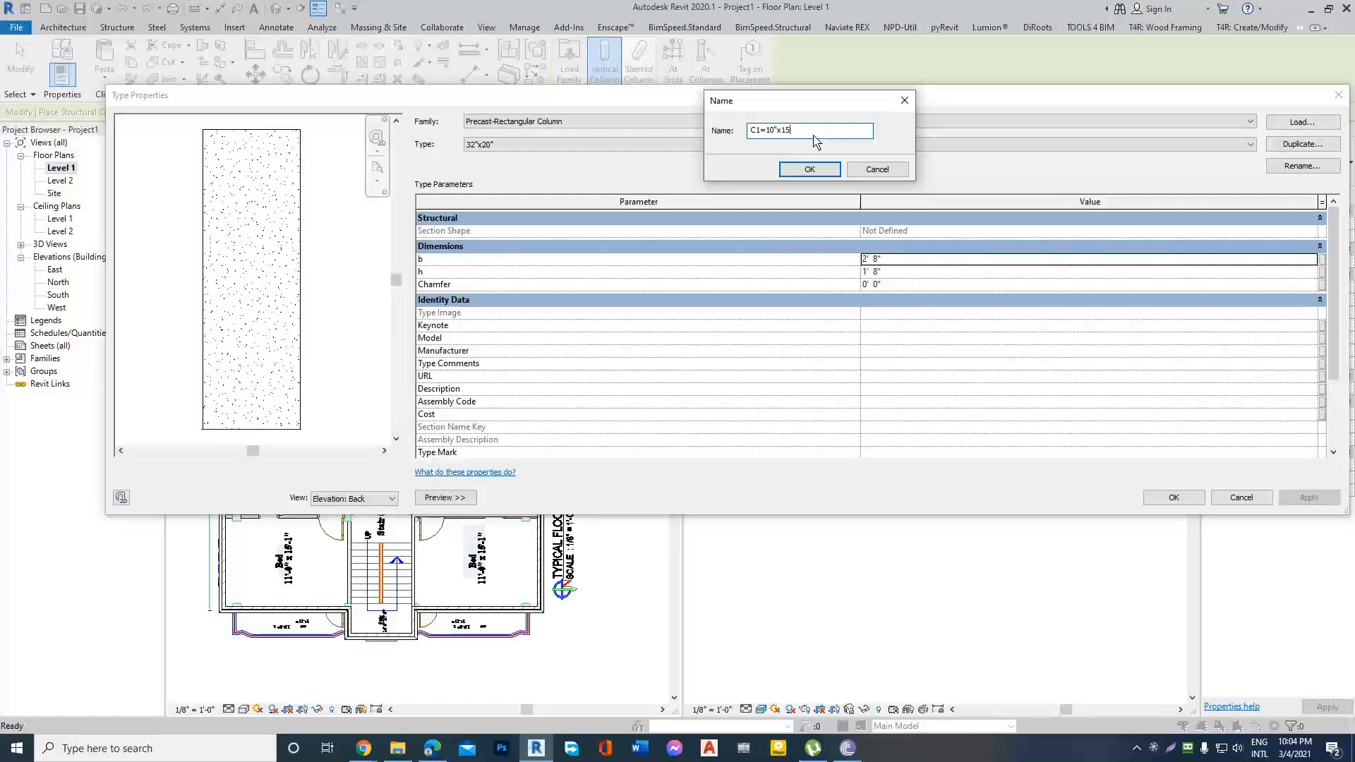
pyautogui.write('"')
pyautogui.click(810, 173)
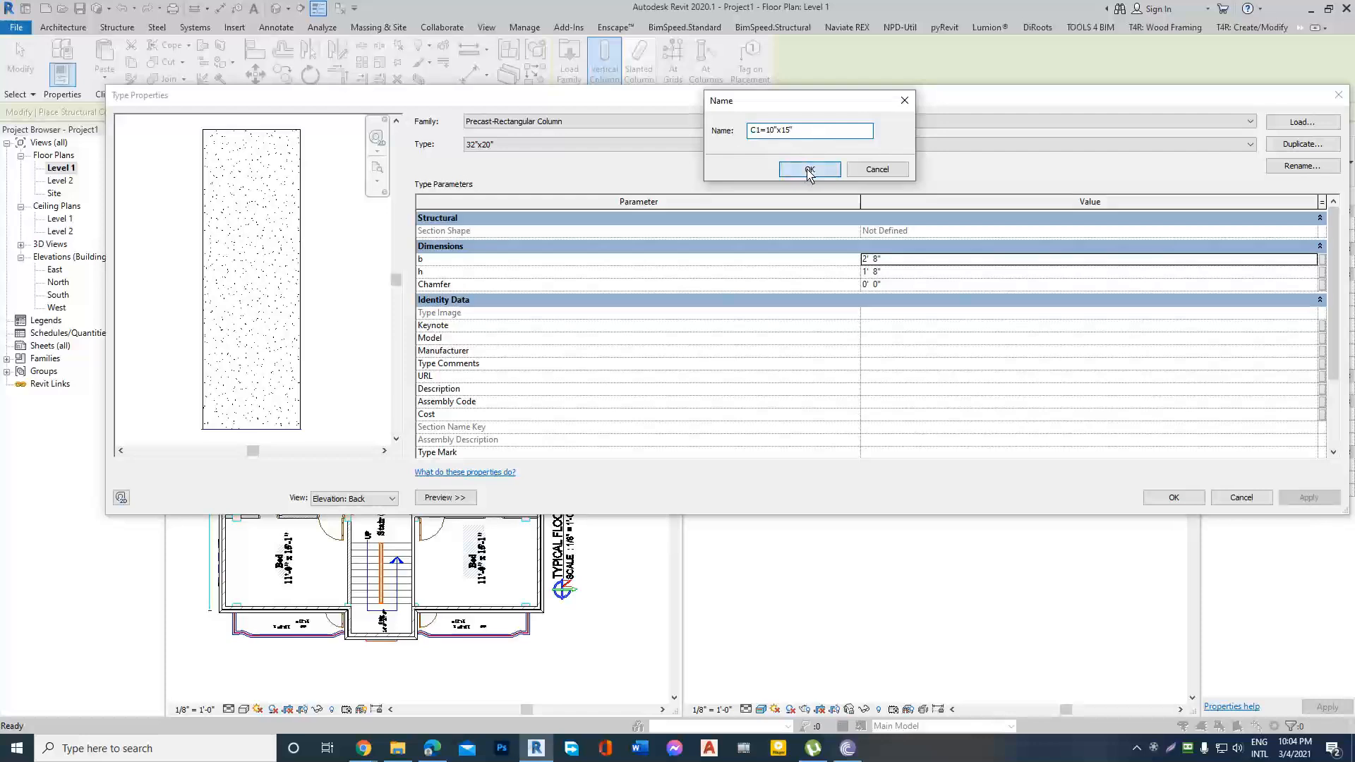
# Set the C1 column type's dimension b to 10" and h to 15".
pyautogui.click(909, 261)
pyautogui.write('10')
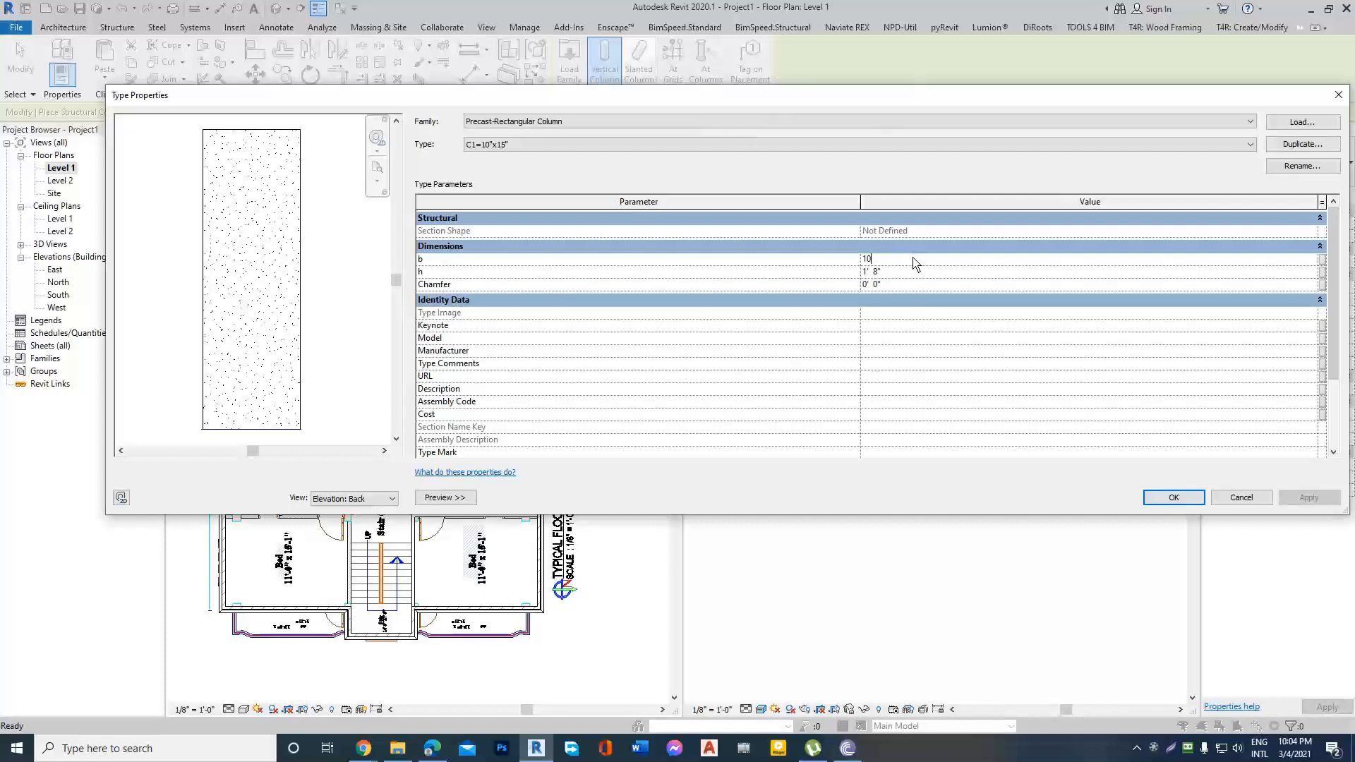
pyautogui.click(921, 273)
pyautogui.write('15')
pyautogui.click(1173, 502)
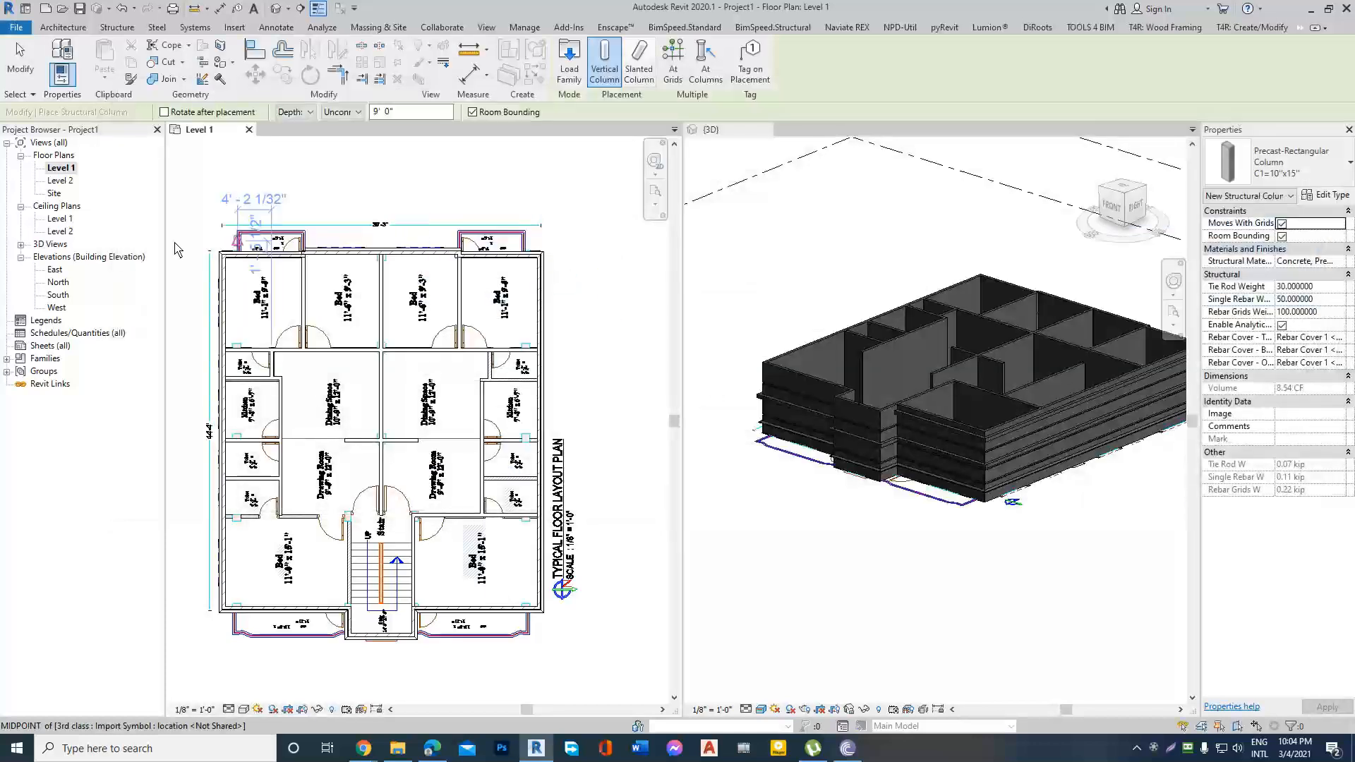
# Place a C1=10"x15" column with the default depth setting at the exterior wall corner of the upper-left bedroom on Level 1.
pyautogui.scroll(6, 297, 257)
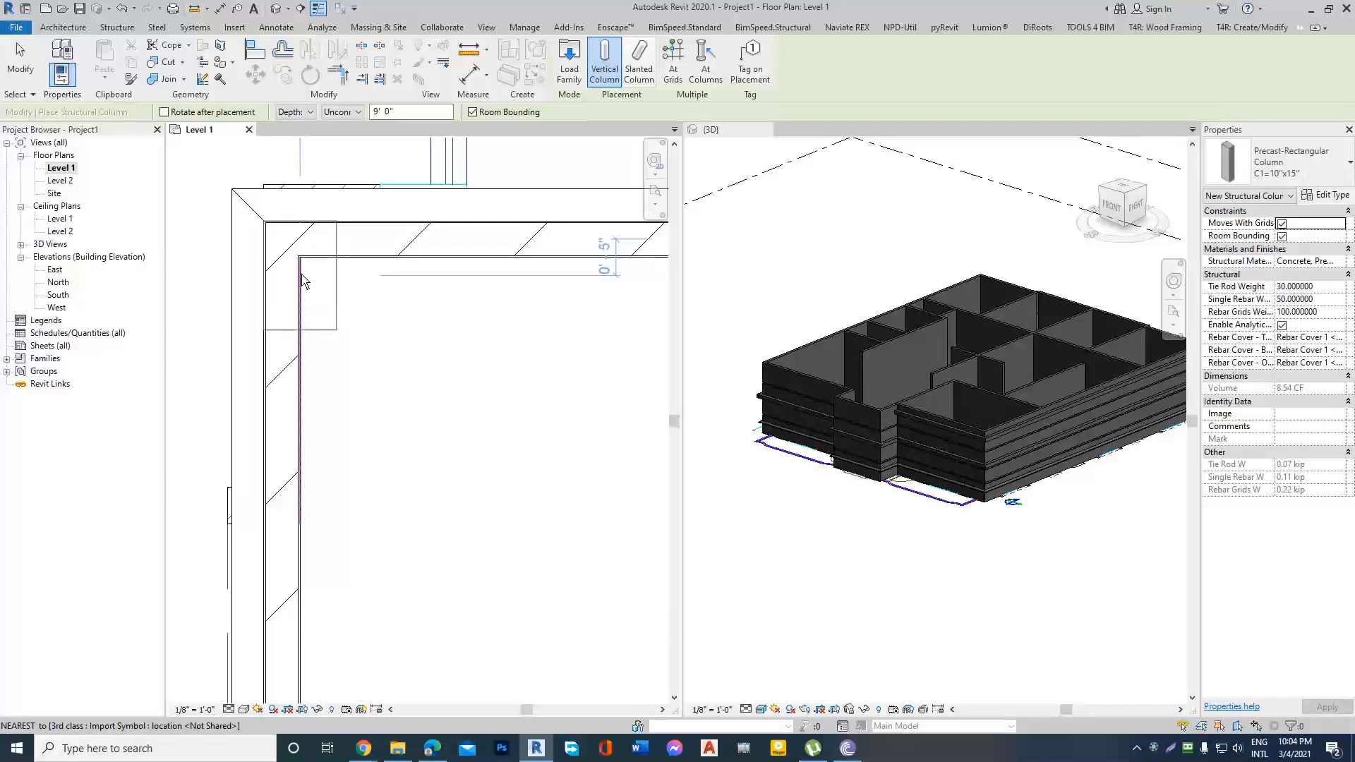
pyautogui.click(302, 280)
pyautogui.scroll(-3, 254, 297)
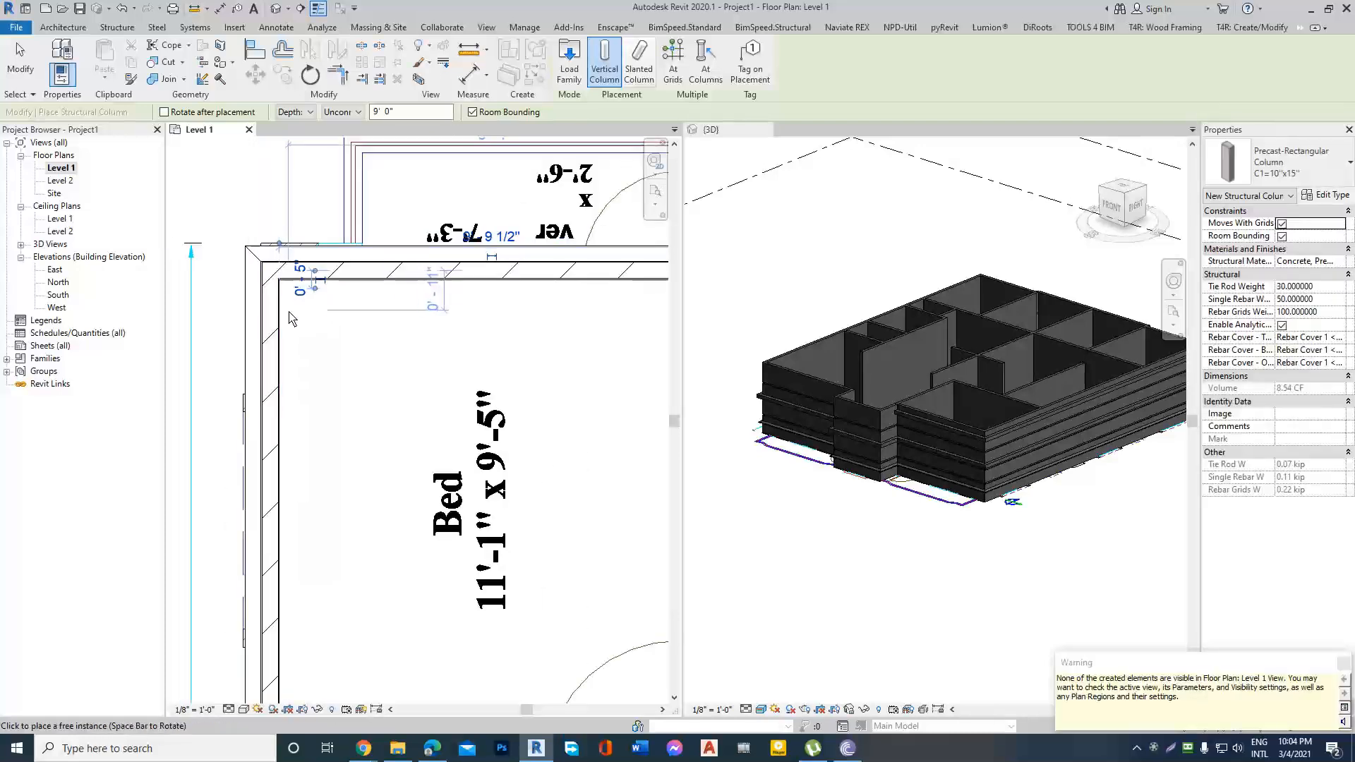
pyautogui.scroll(-2, 295, 309)
pyautogui.press('Escape')
pyautogui.press('Escape')
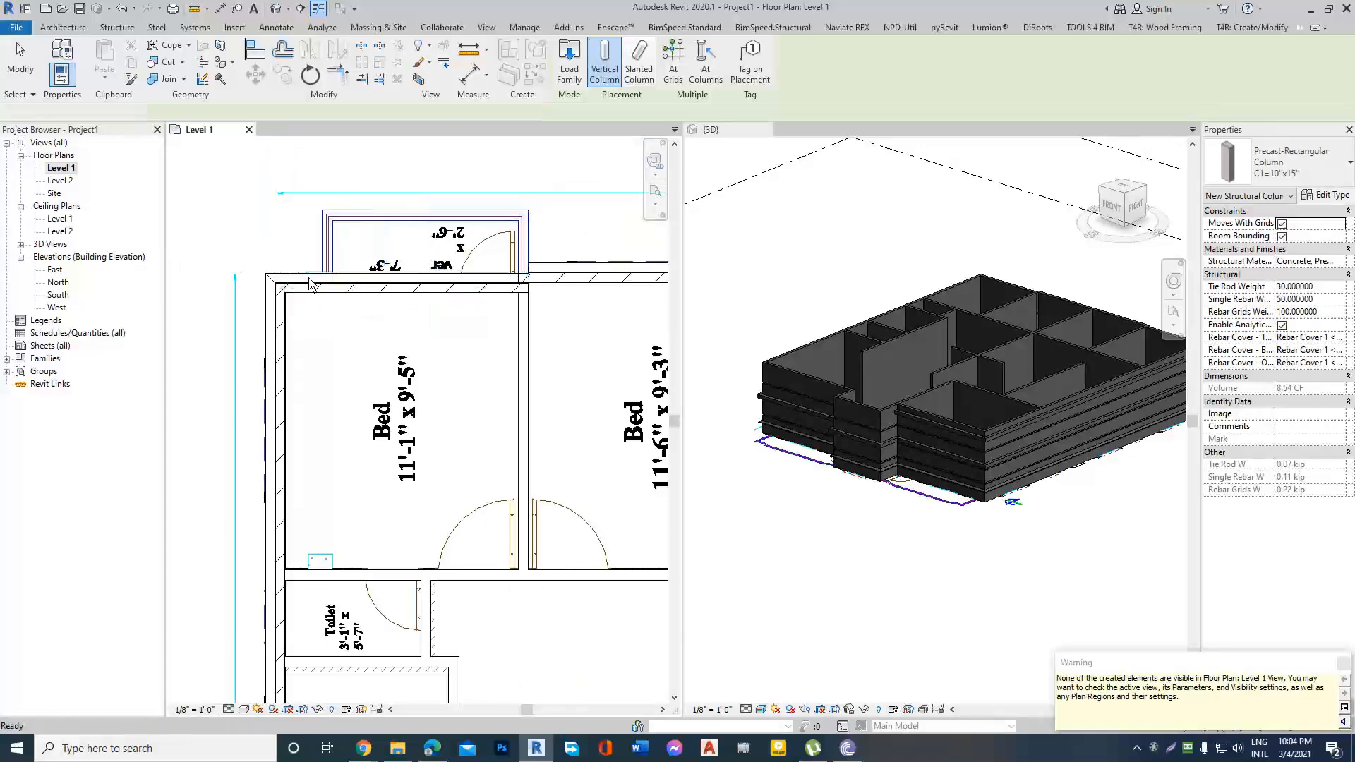
# In the South elevation, add two levels above Level 2 by picking existing level lines, each with a 10' 0" offset.
pyautogui.click(58, 295)
pyautogui.doubleClick(58, 295)
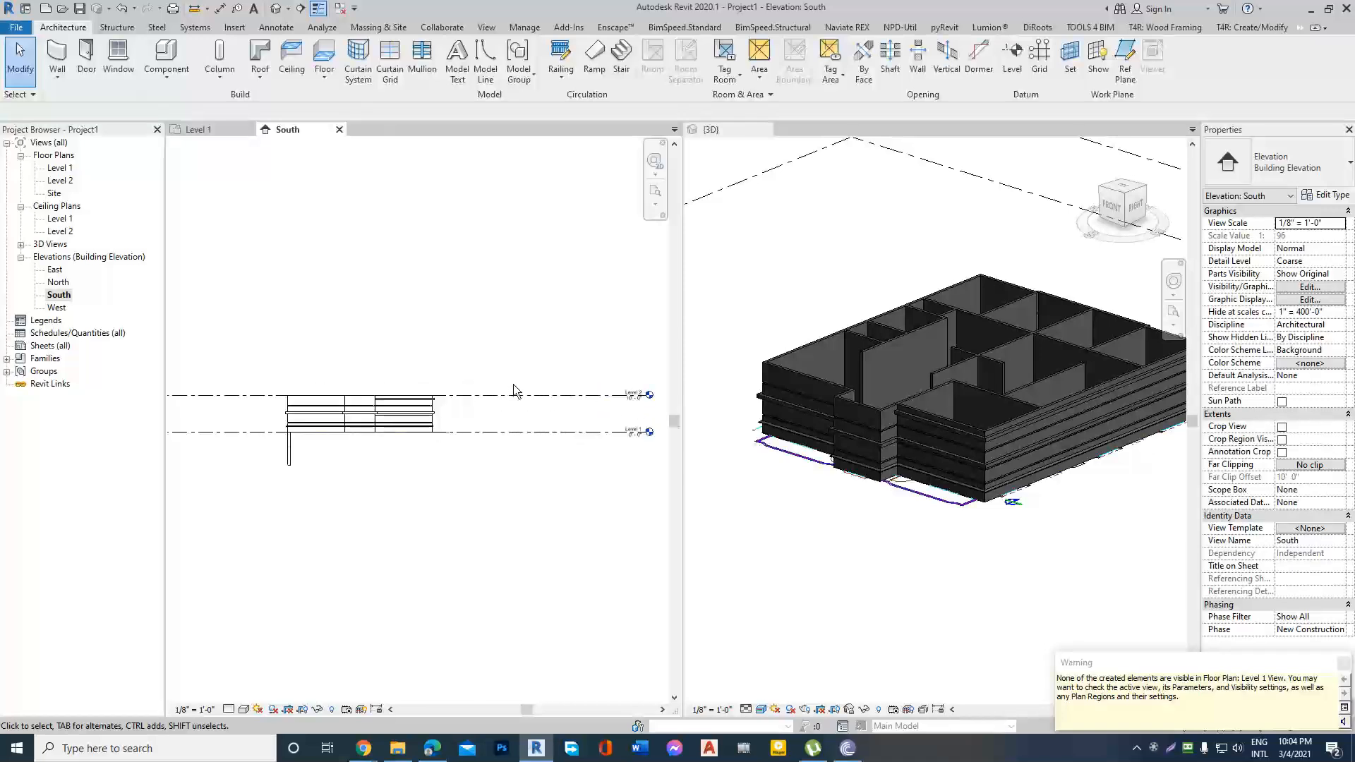
pyautogui.click(1013, 57)
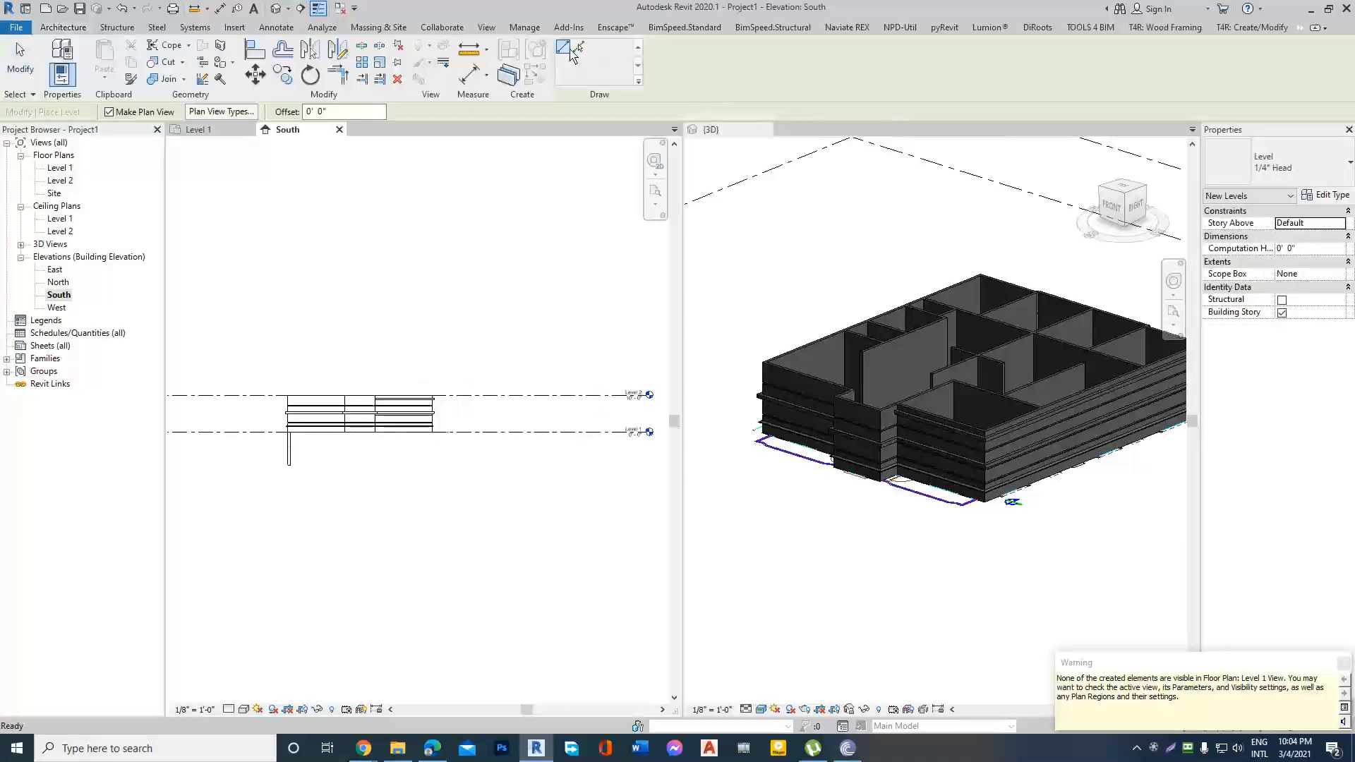
pyautogui.click(579, 48)
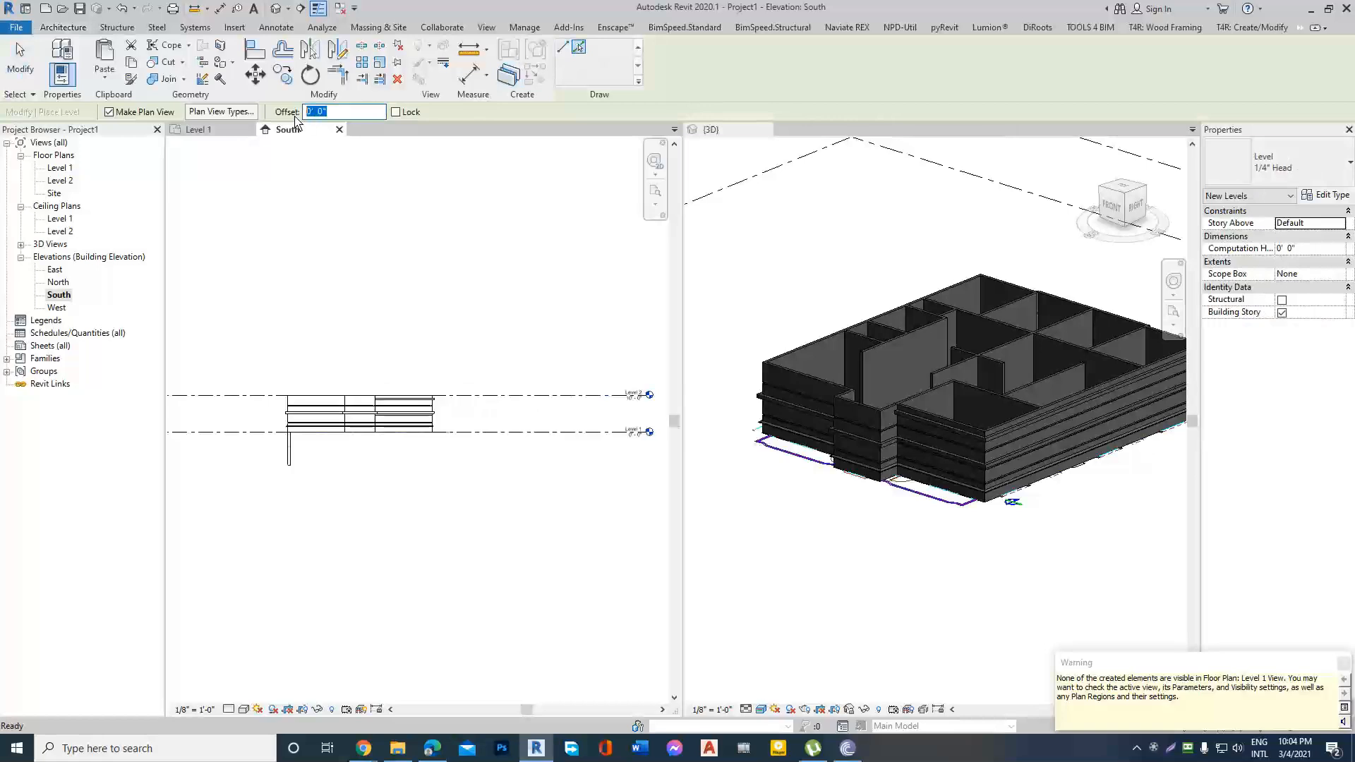
pyautogui.click(508, 395)
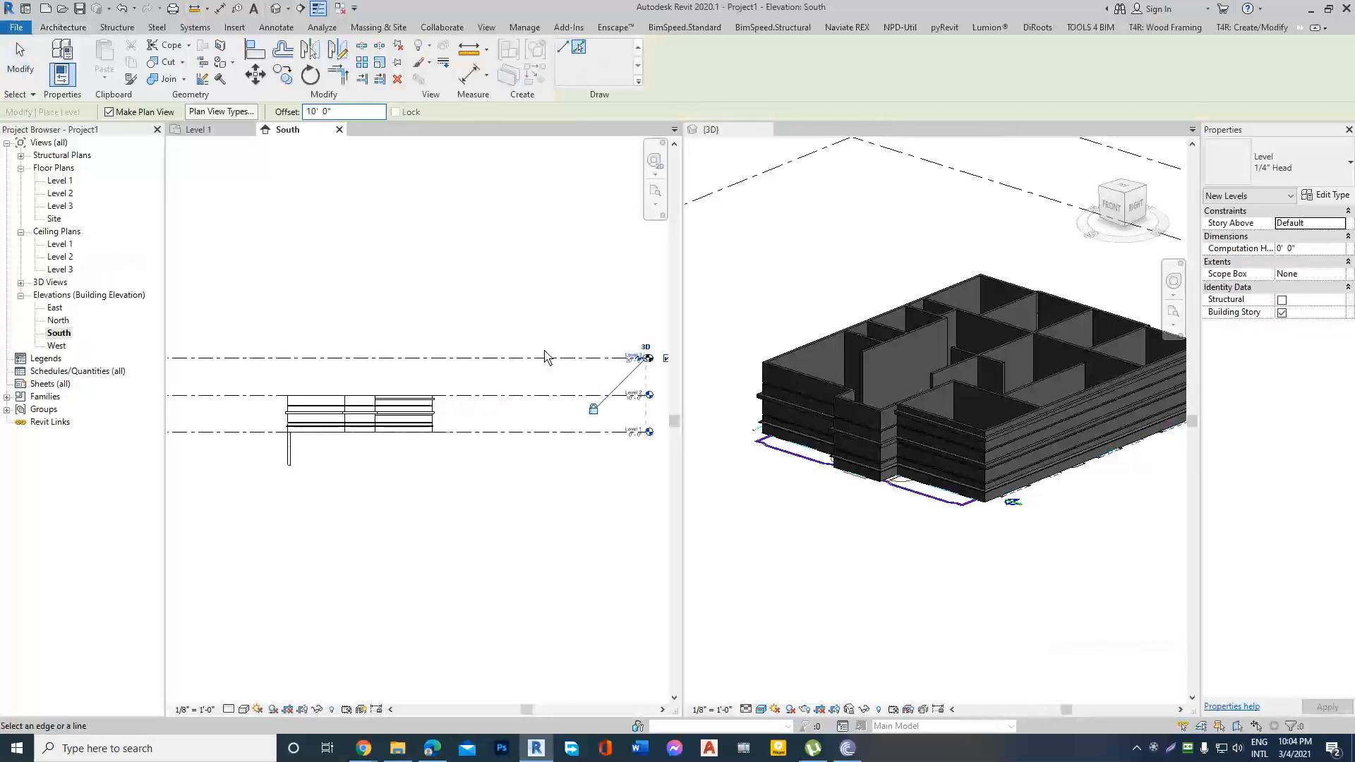
pyautogui.click(544, 358)
pyautogui.press('Escape')
pyautogui.press('Escape')
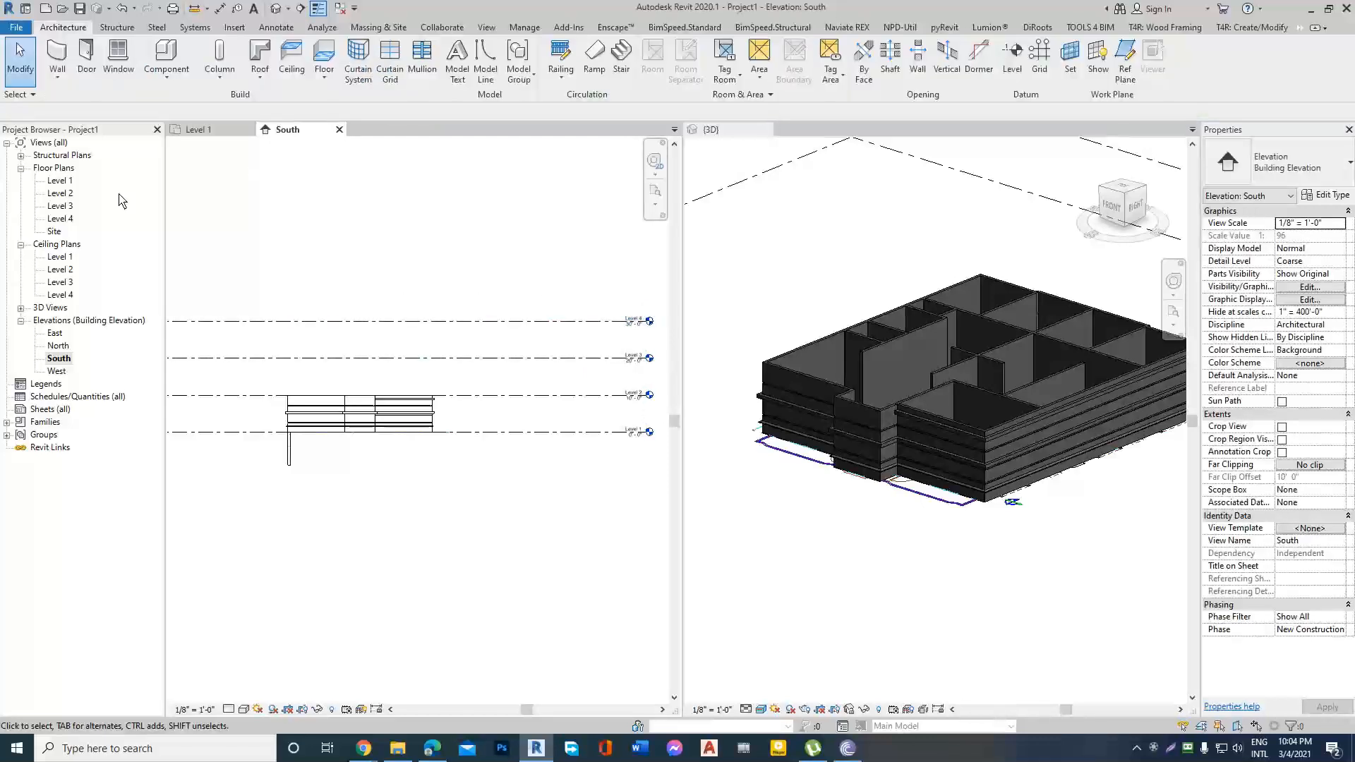
# Expand the project's Structural Plans to list the structural views of the new levels.
pyautogui.click(21, 156)
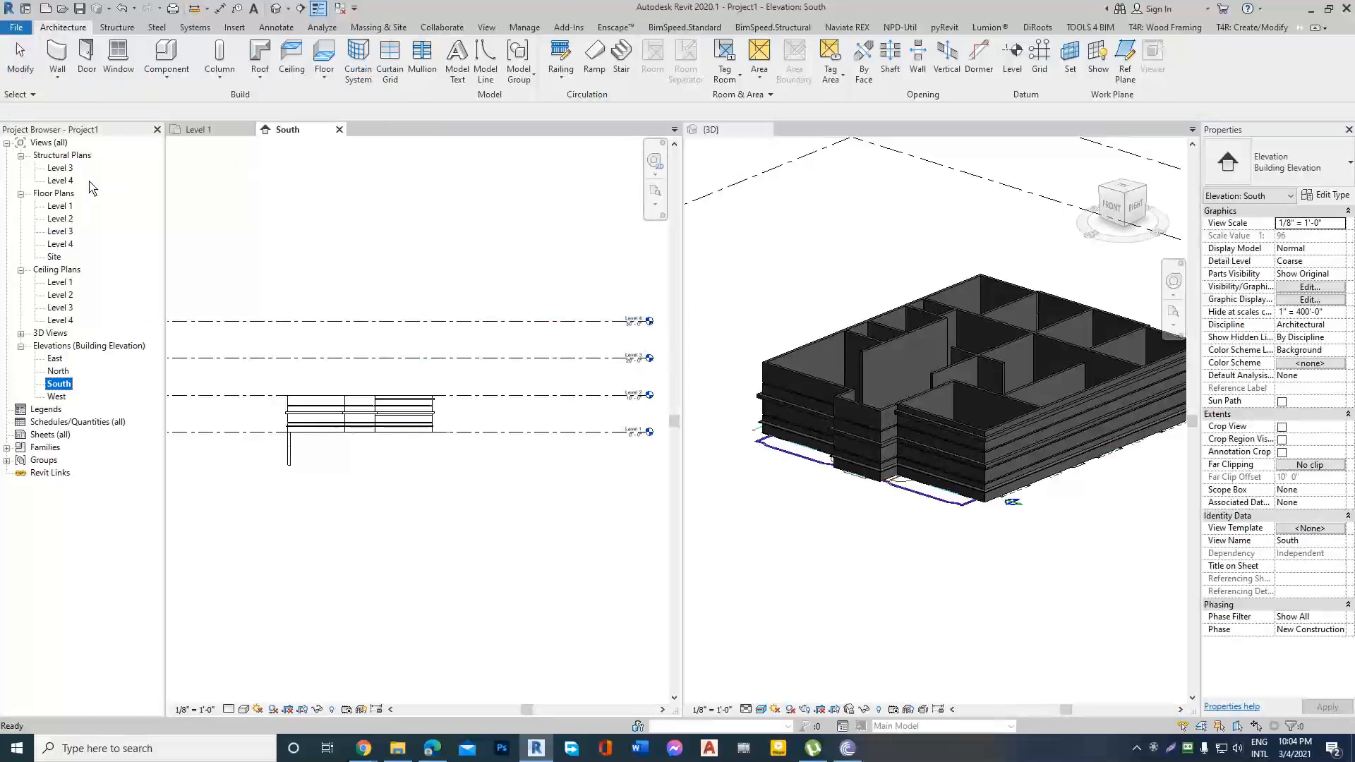
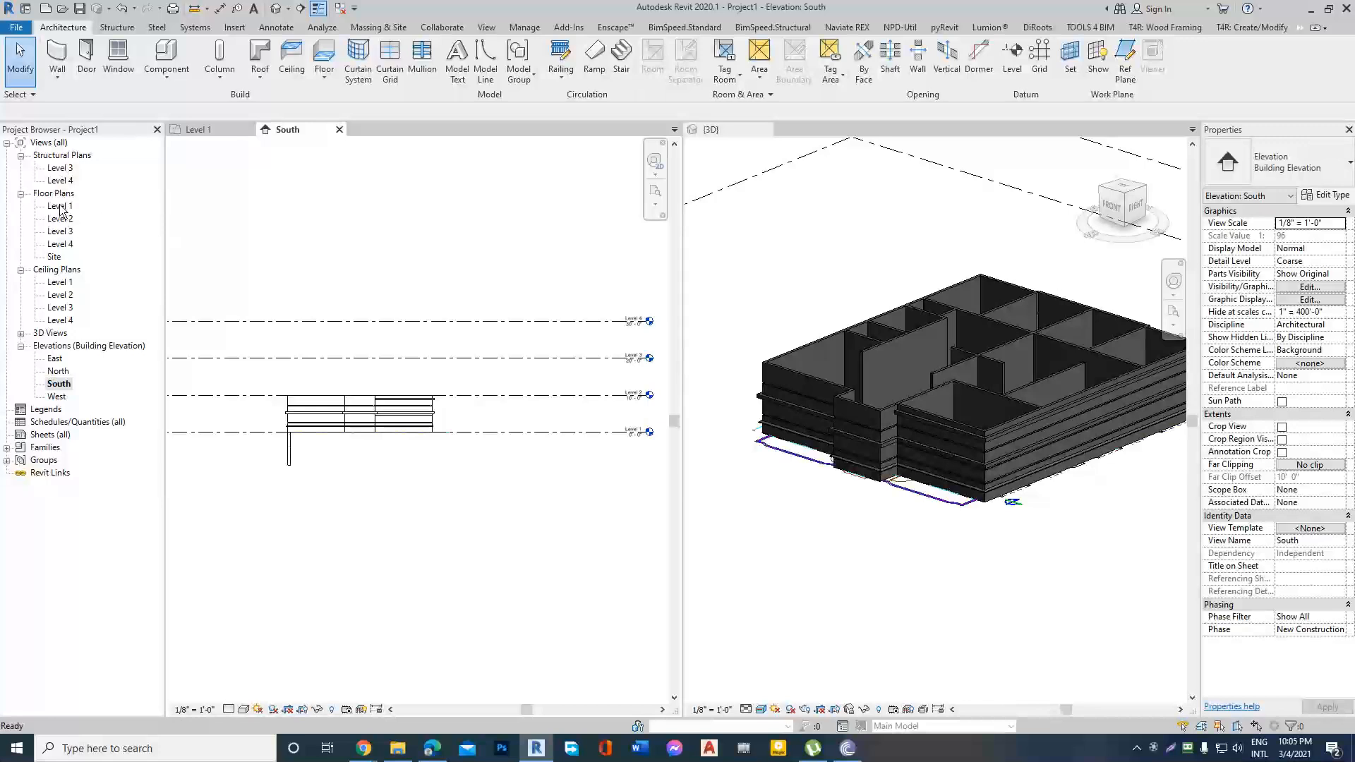
# Check the Level 3 structural plan and the Level 1 floor plan, and return to the South elevation.
pyautogui.doubleClick(62, 168)
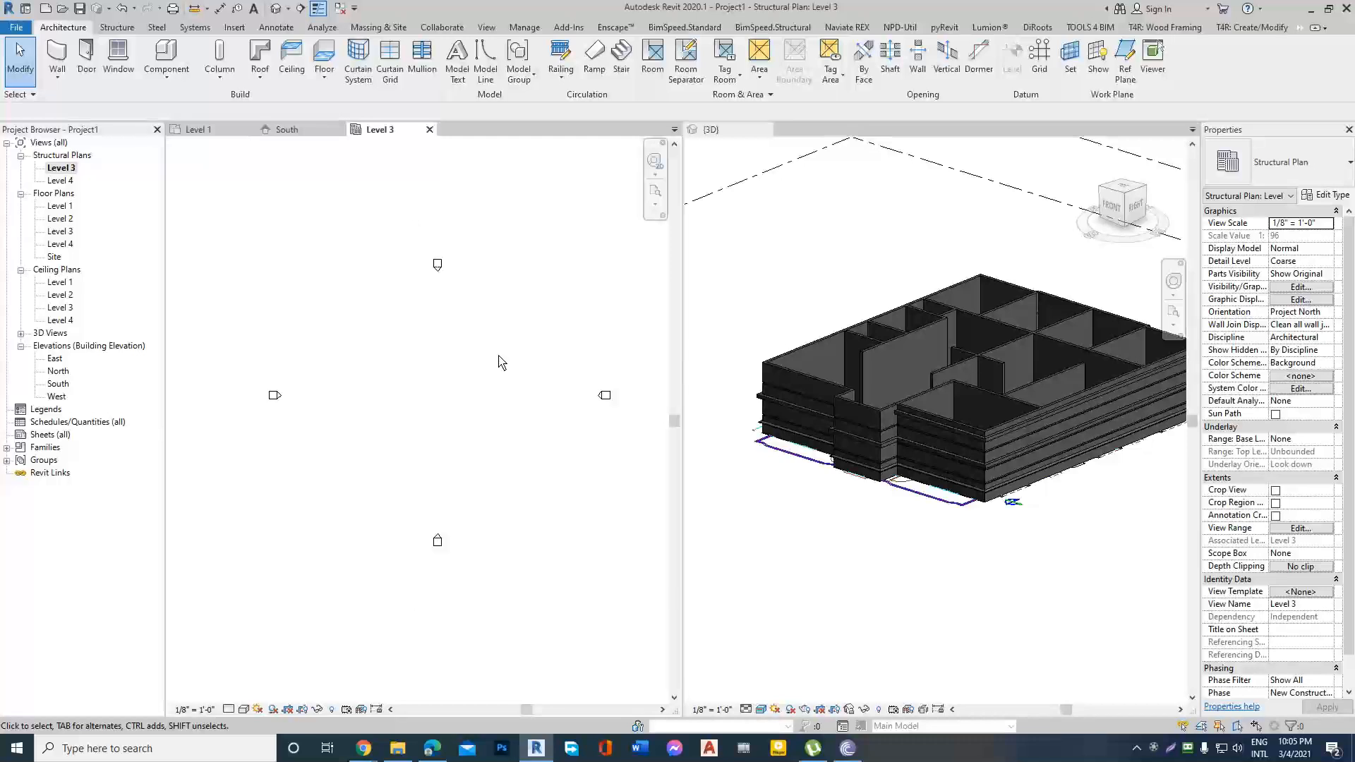
pyautogui.doubleClick(51, 205)
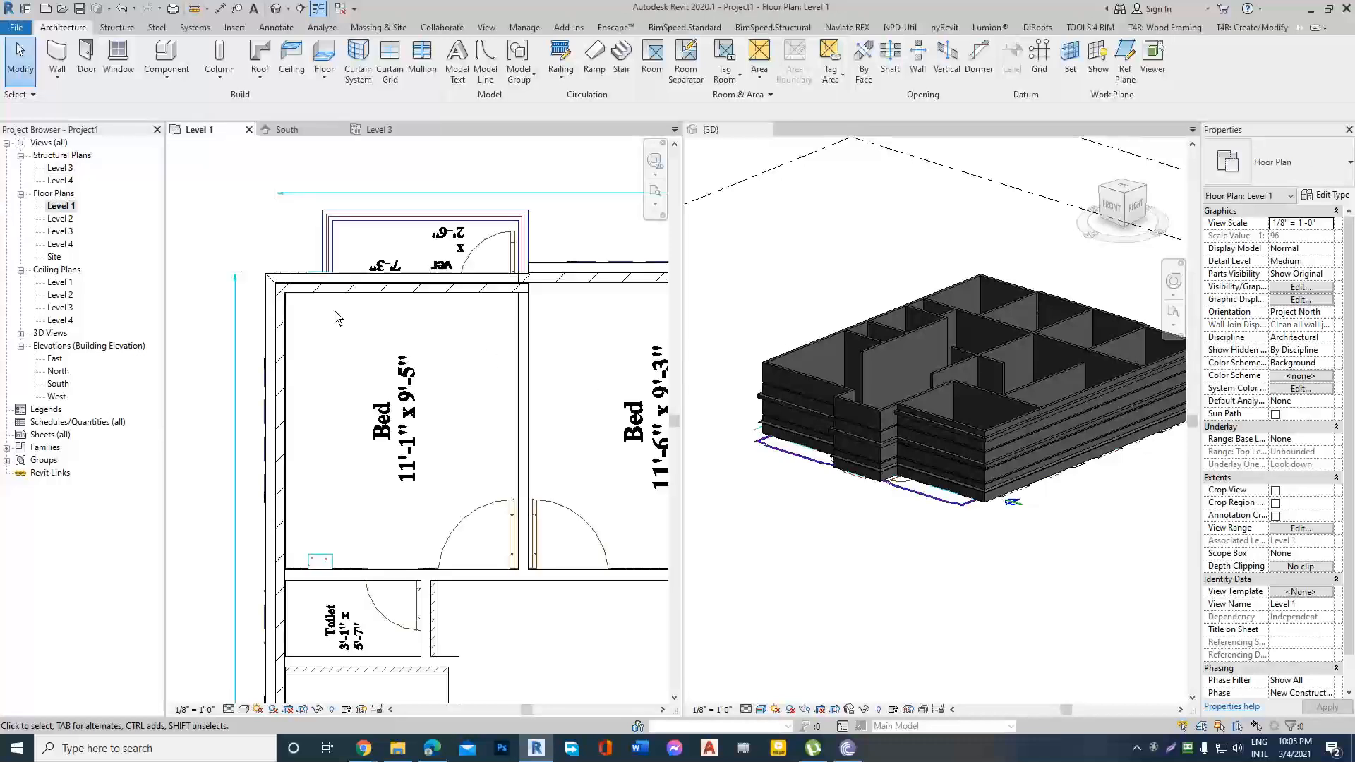
pyautogui.scroll(-3, 267, 304)
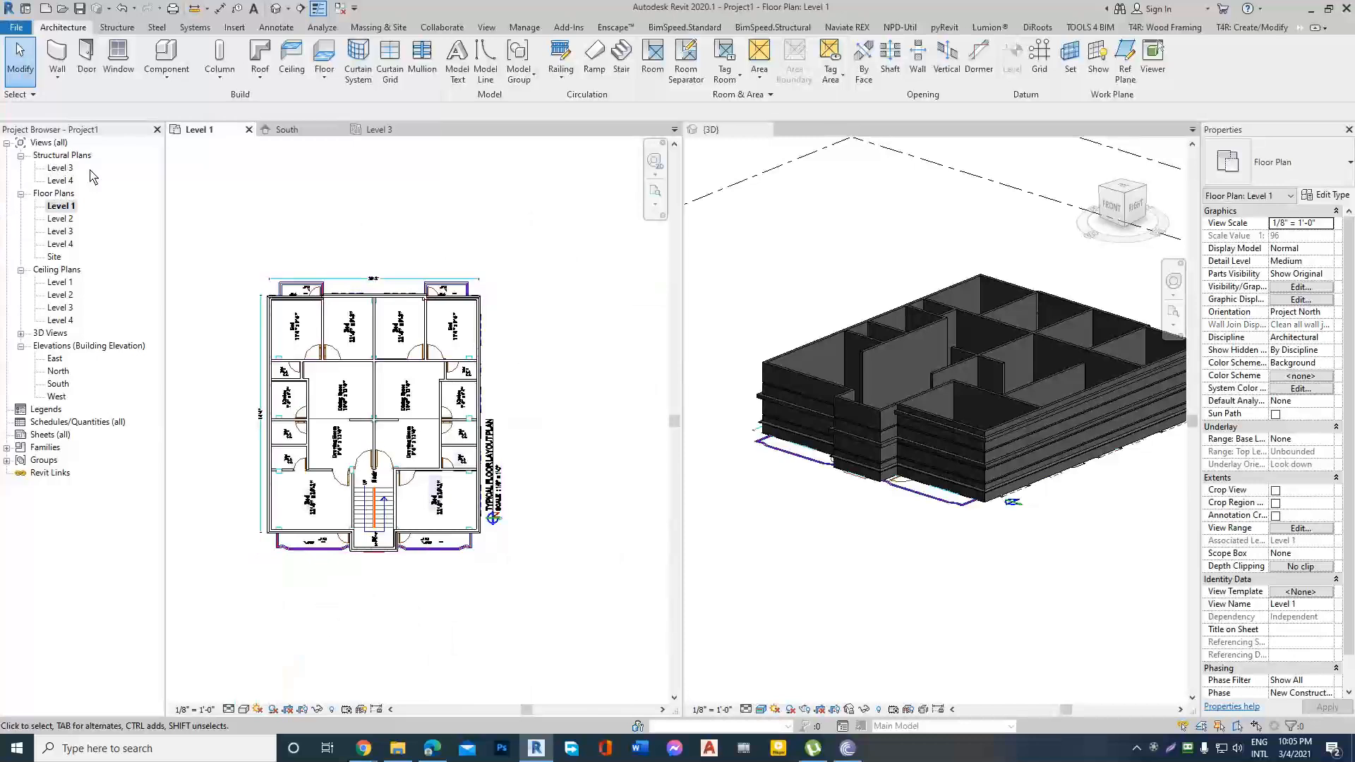
pyautogui.click(57, 371)
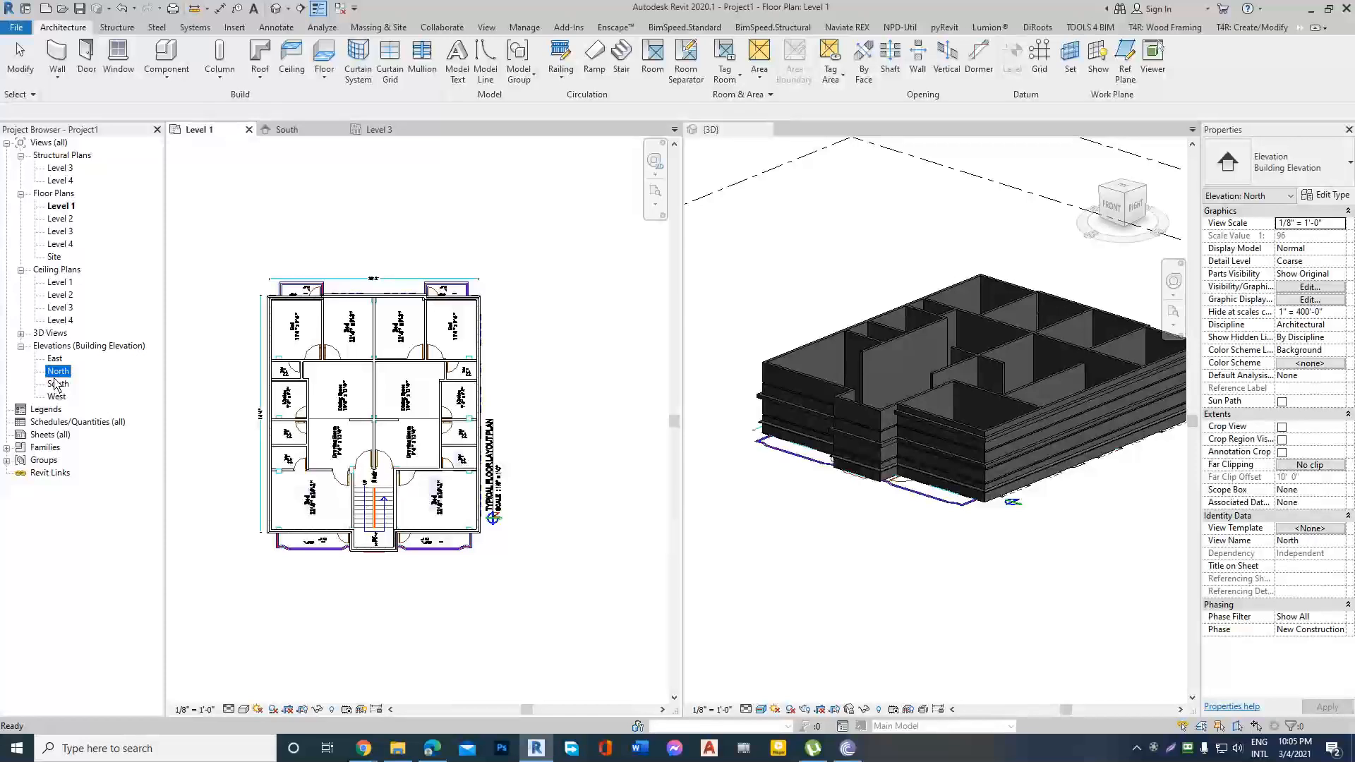
pyautogui.scroll(-2, 562, 322)
pyautogui.click(358, 254)
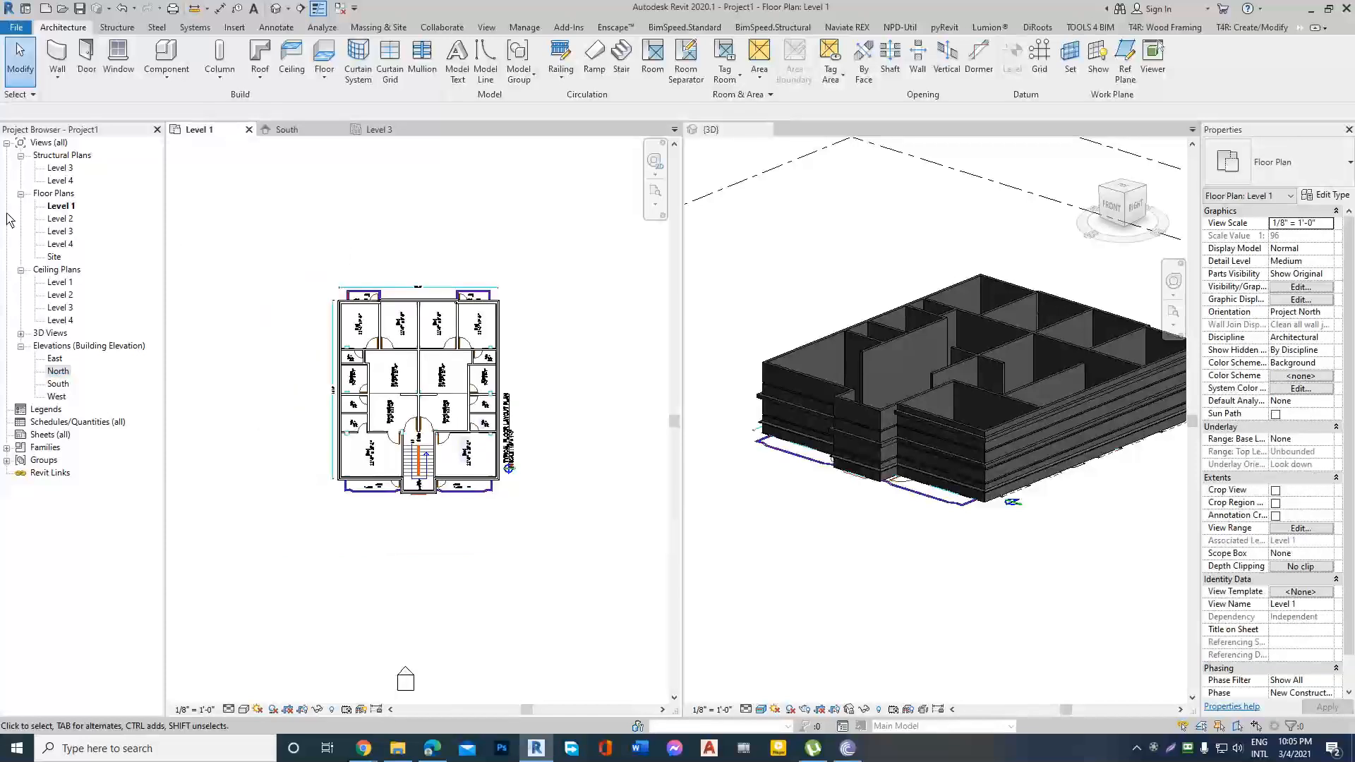
pyautogui.doubleClick(56, 384)
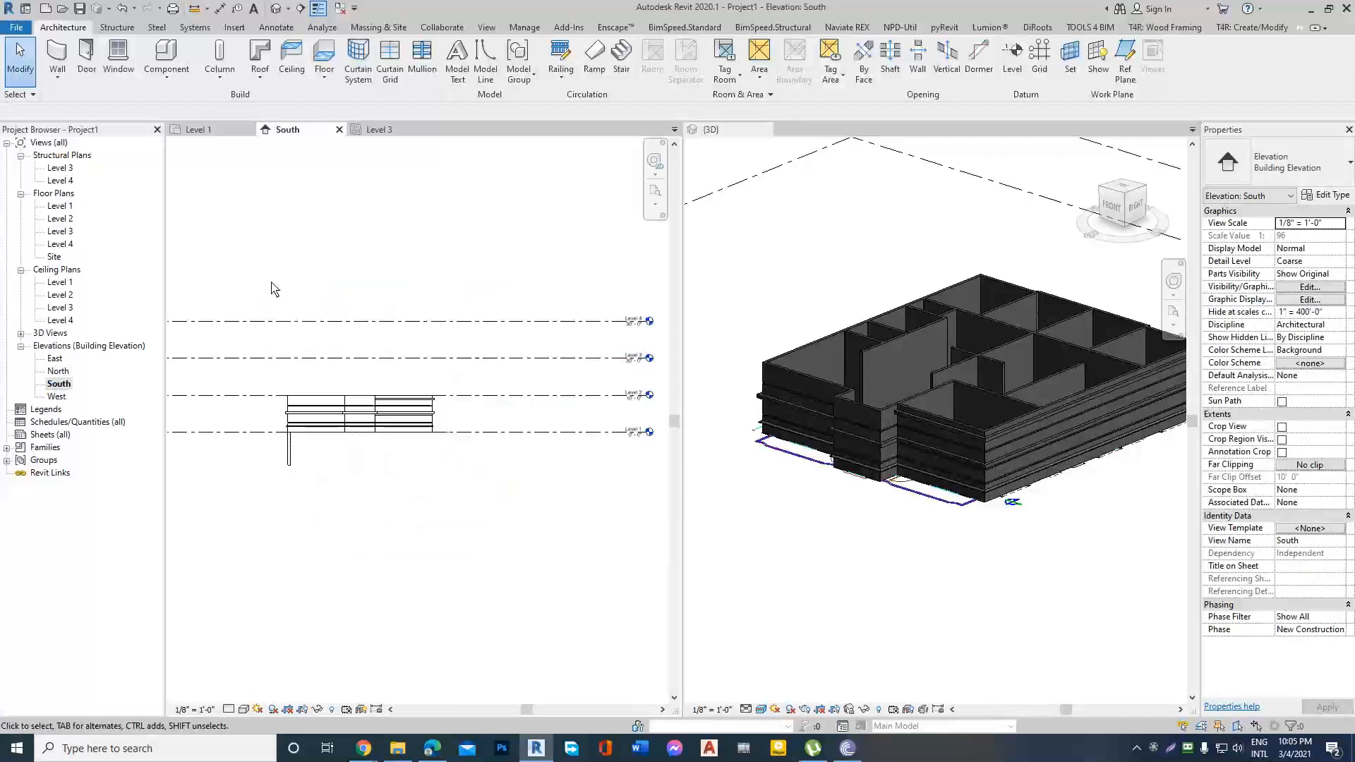
# Copy all the ground-storey elements in the South elevation and paste them aligned to Level 3 and Level 4.
pyautogui.scroll(1, 235, 356)
pyautogui.moveTo(255, 351); pyautogui.dragTo(515, 438)
pyautogui.click(133, 67)
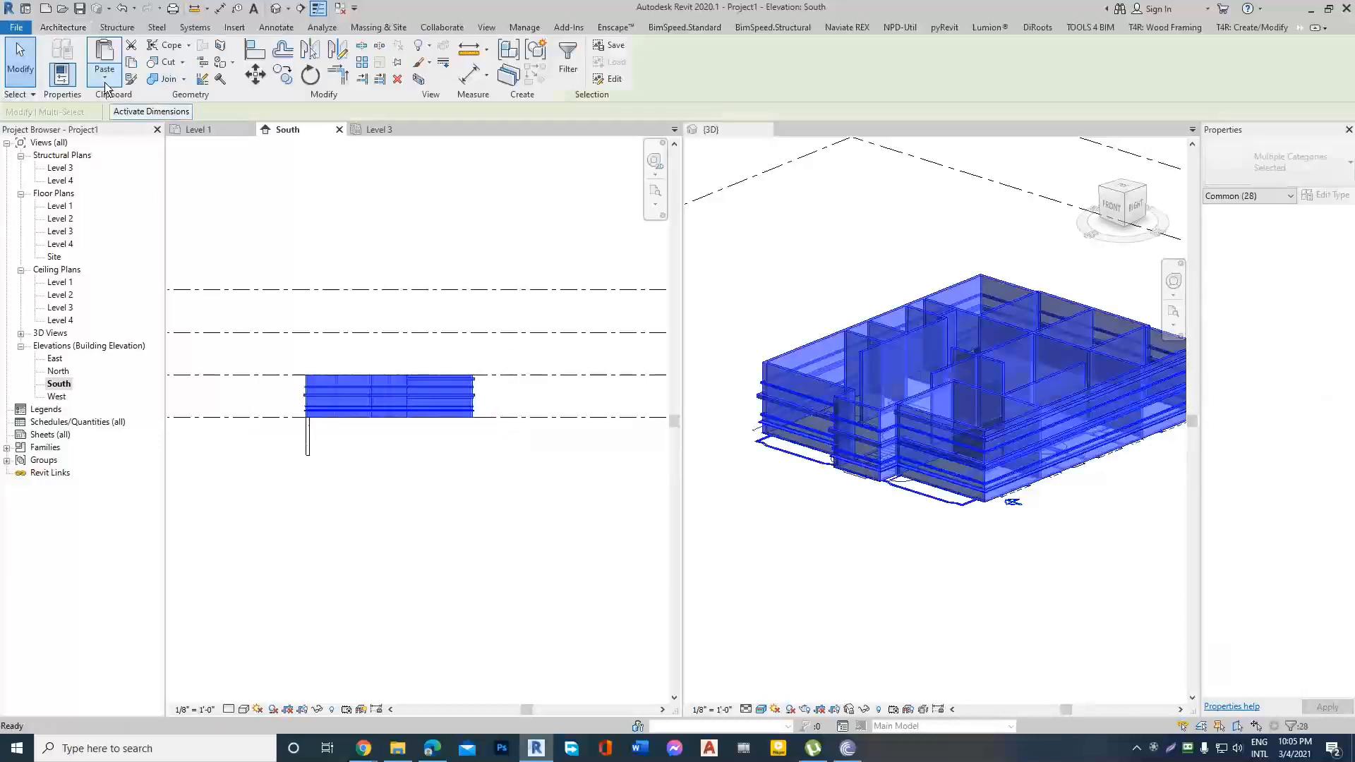
pyautogui.click(106, 84)
pyautogui.click(133, 67)
pyautogui.click(99, 83)
pyautogui.click(86, 135)
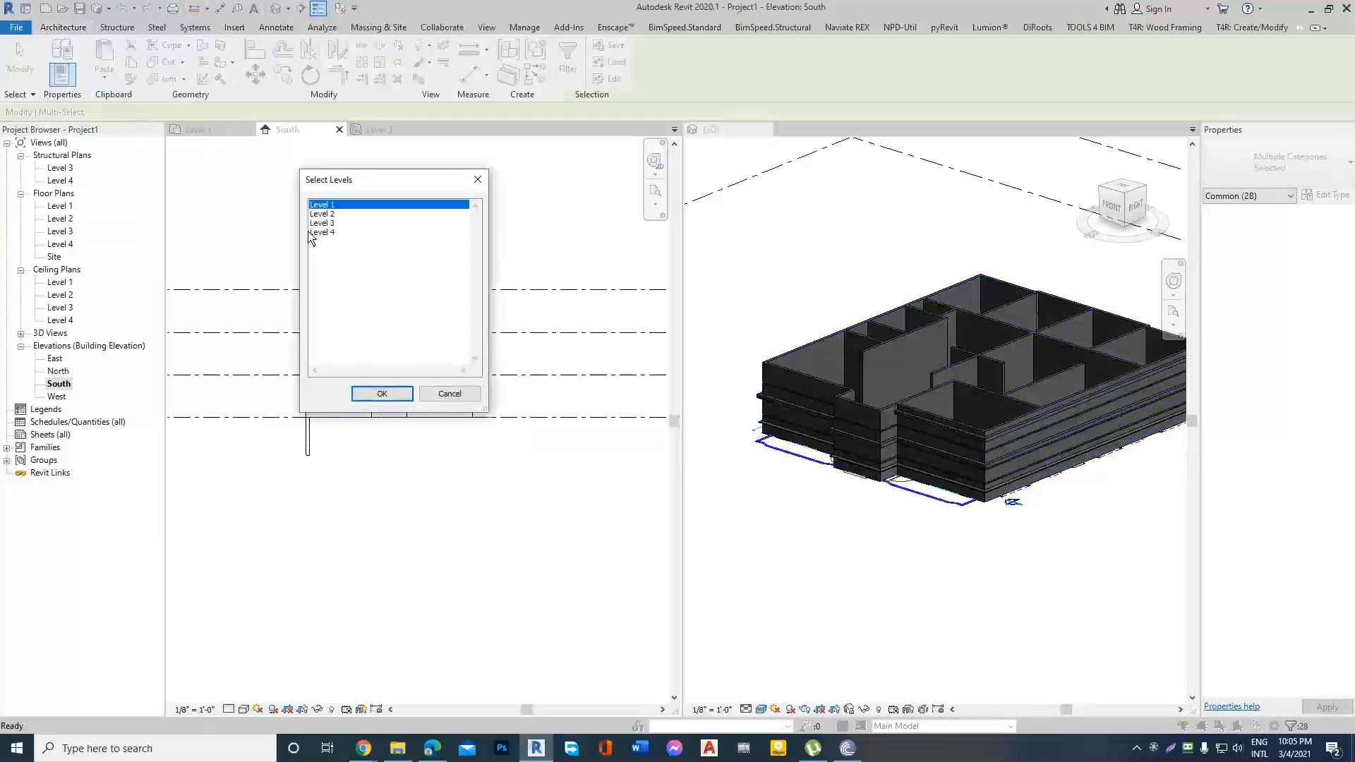
pyautogui.moveTo(336, 225); pyautogui.dragTo(341, 252)
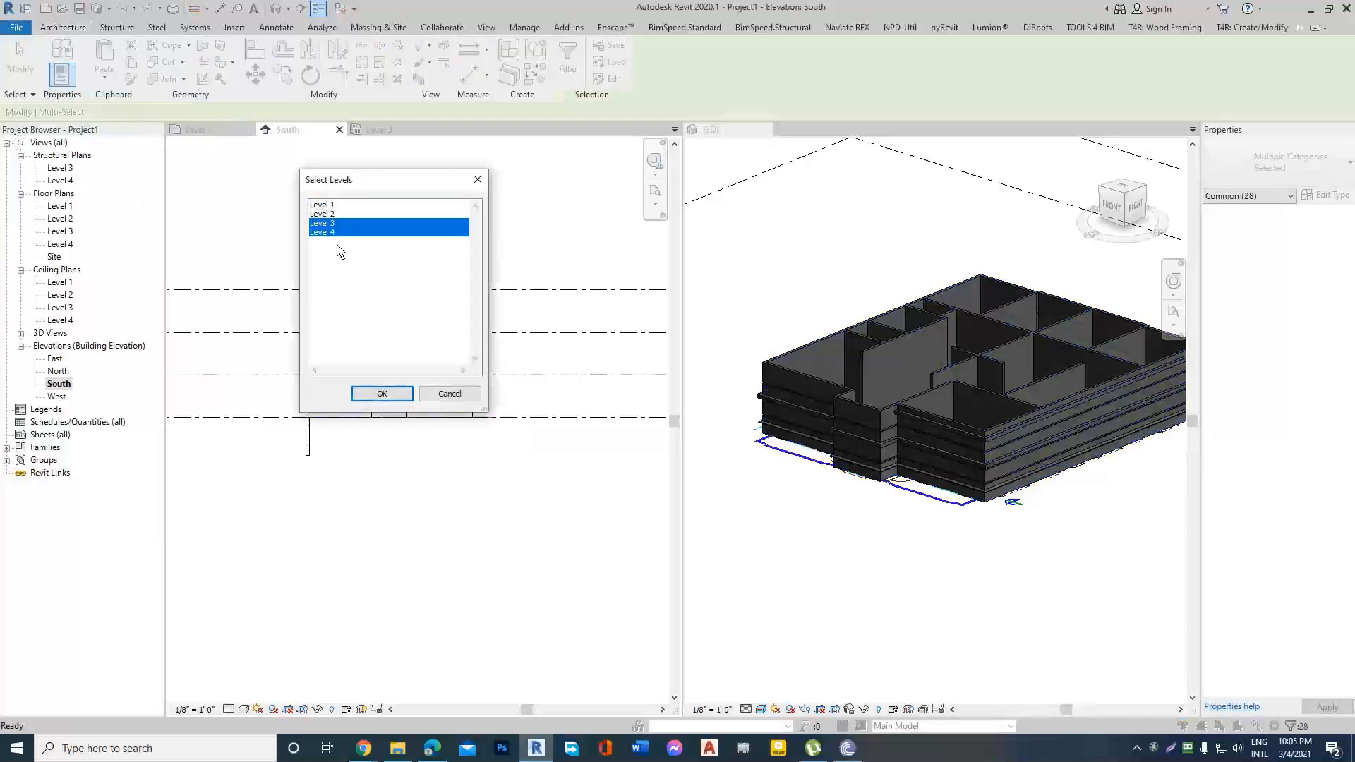
pyautogui.click(385, 393)
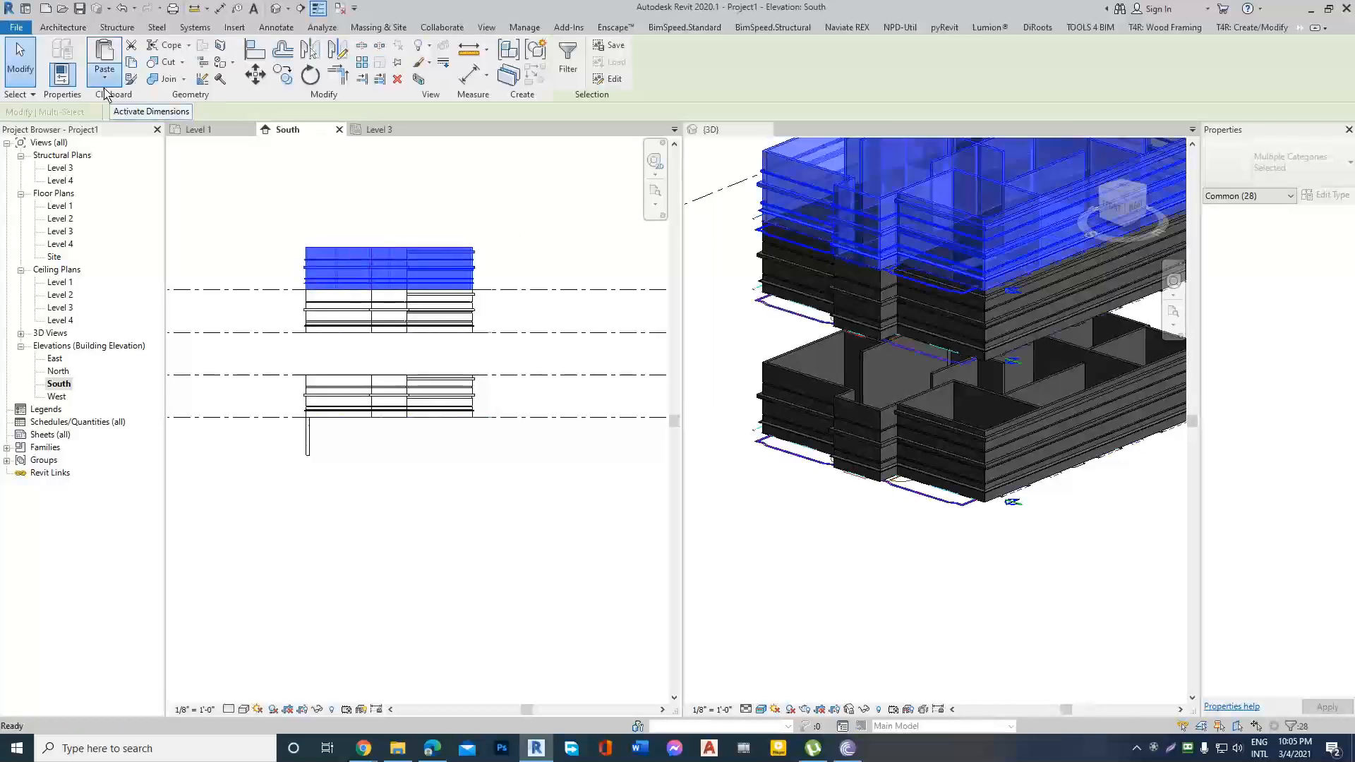
# Paste the copied storey aligned to Level 2 and clear the selection.
pyautogui.click(104, 76)
pyautogui.click(79, 130)
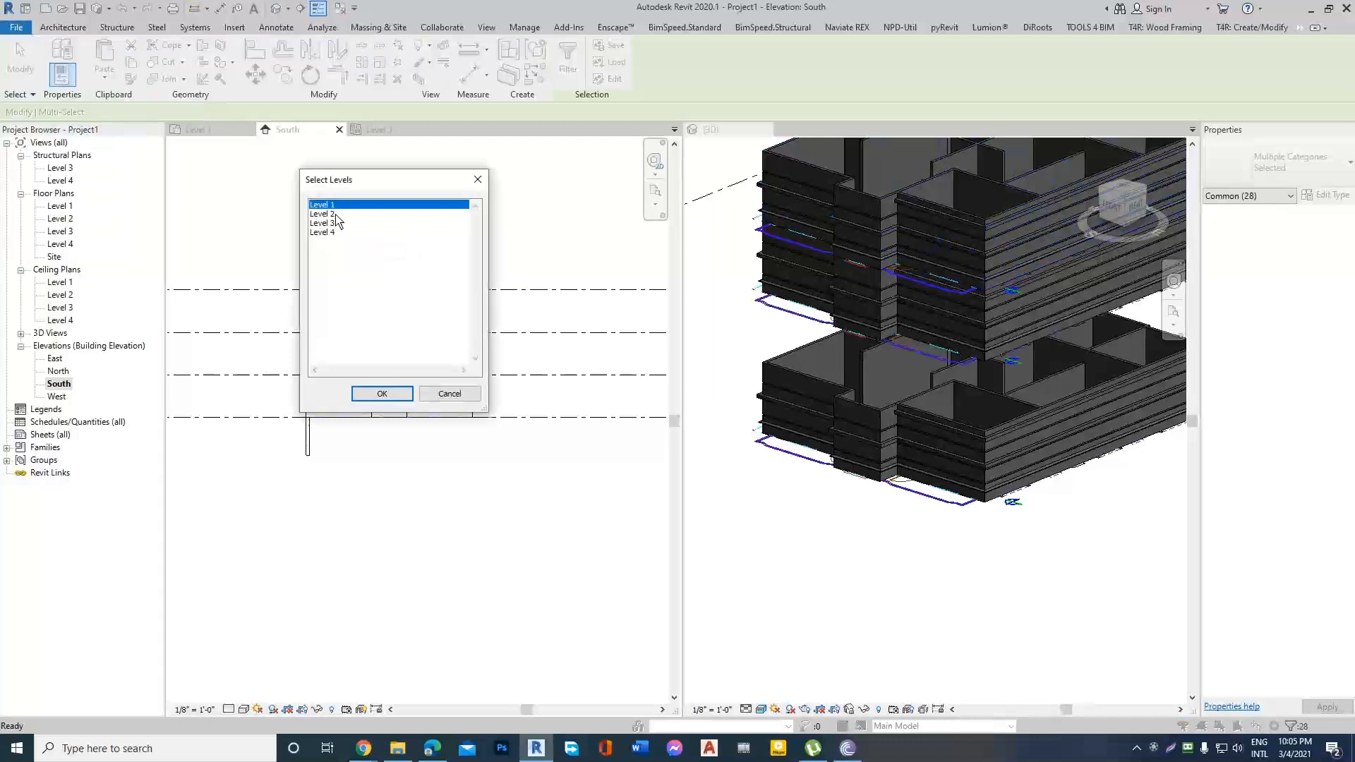
pyautogui.click(336, 214)
pyautogui.click(391, 396)
pyautogui.click(493, 220)
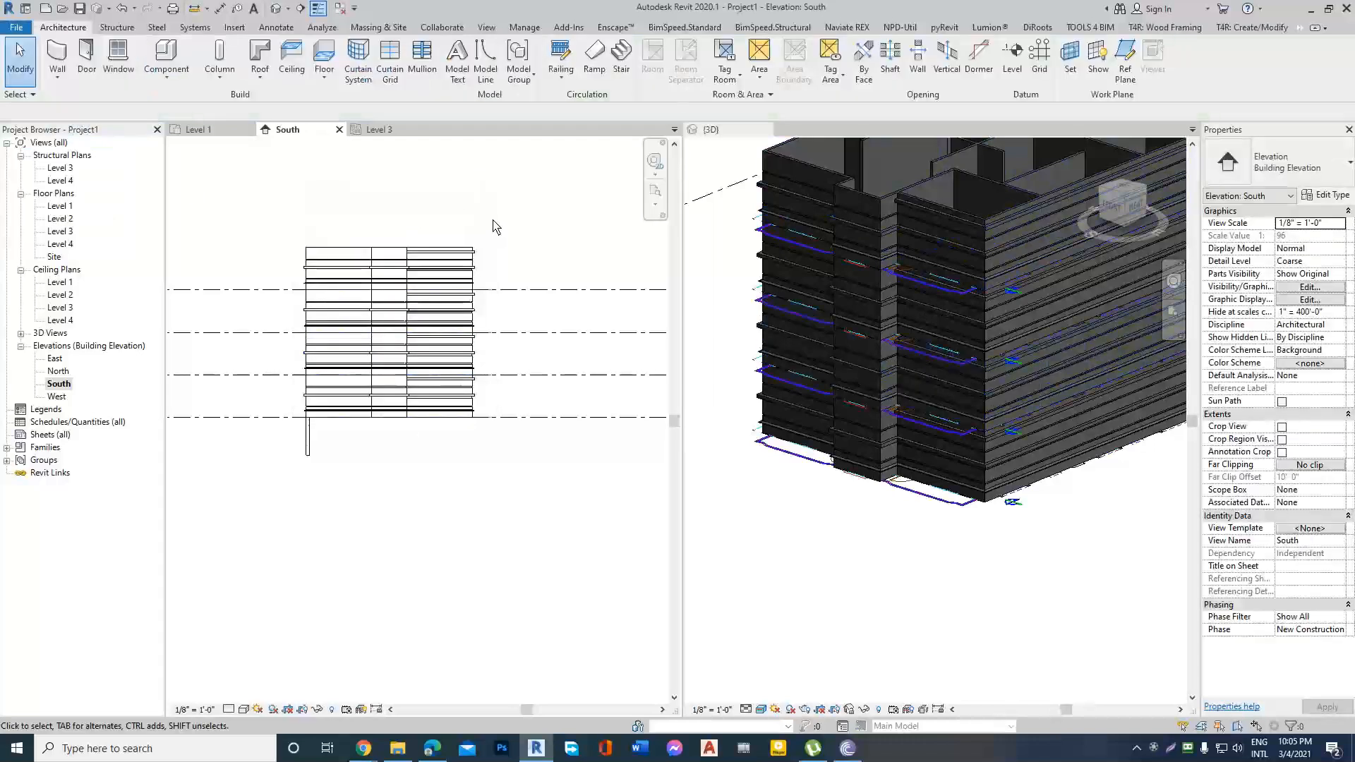
# On the Level 3 structural plan, place a C1=10"x15" precast rectangular structural column at the upper-left corner of the building.
pyautogui.scroll(-1, 547, 507)
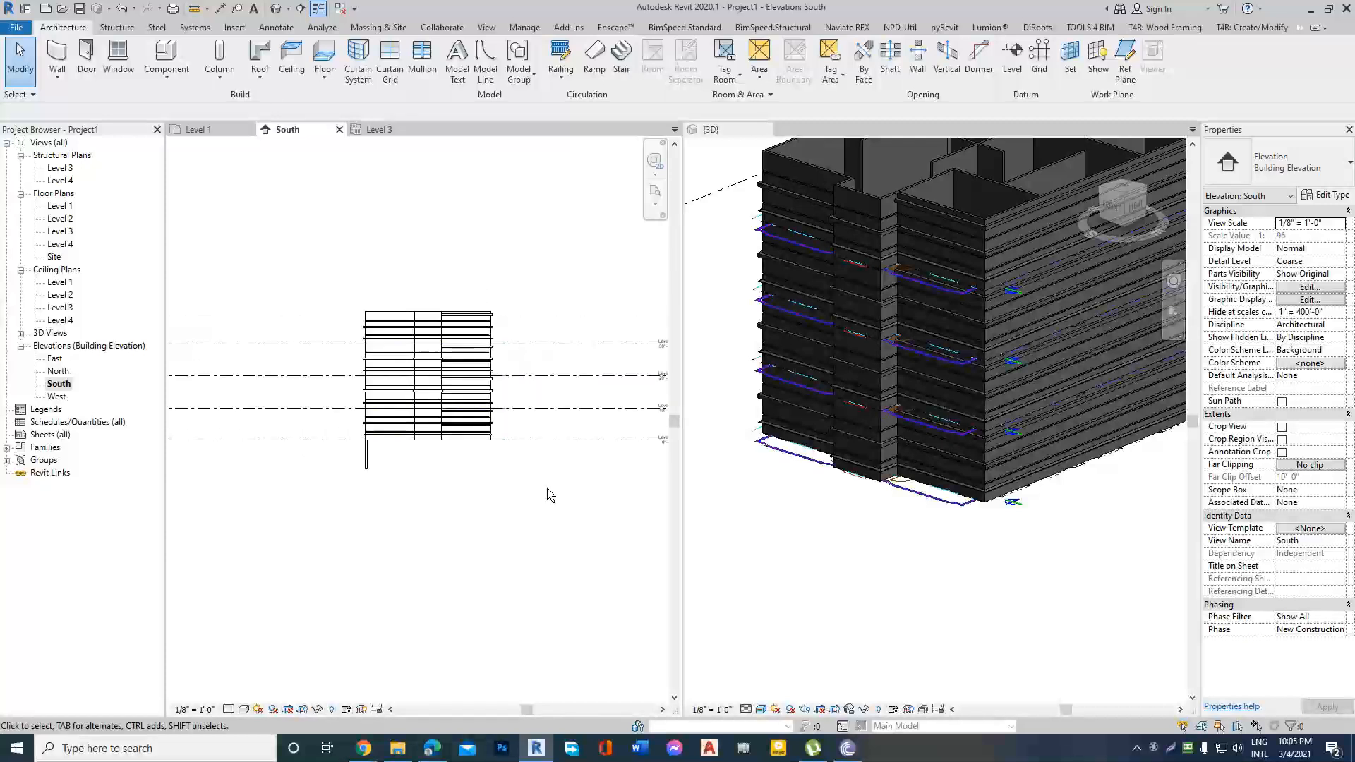
pyautogui.scroll(1, 484, 363)
pyautogui.doubleClick(60, 167)
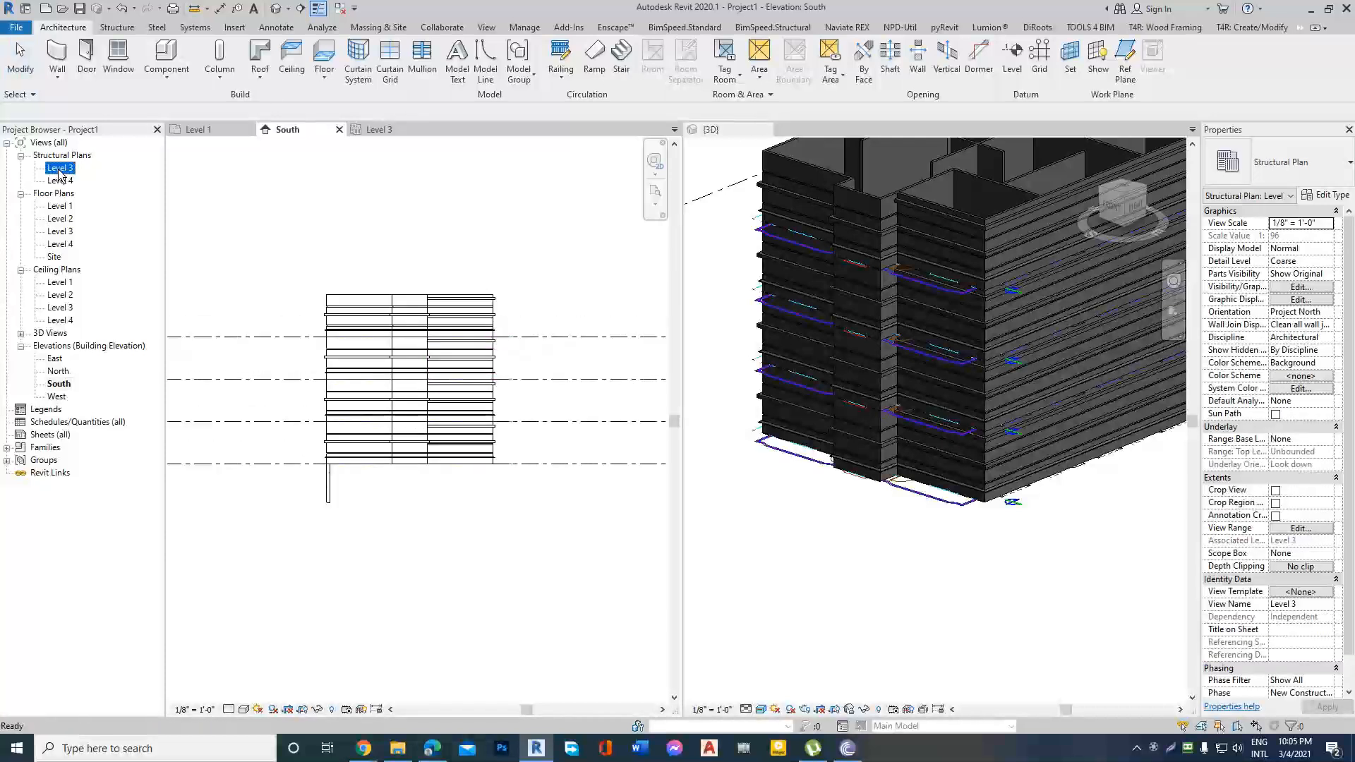
pyautogui.scroll(3, 483, 424)
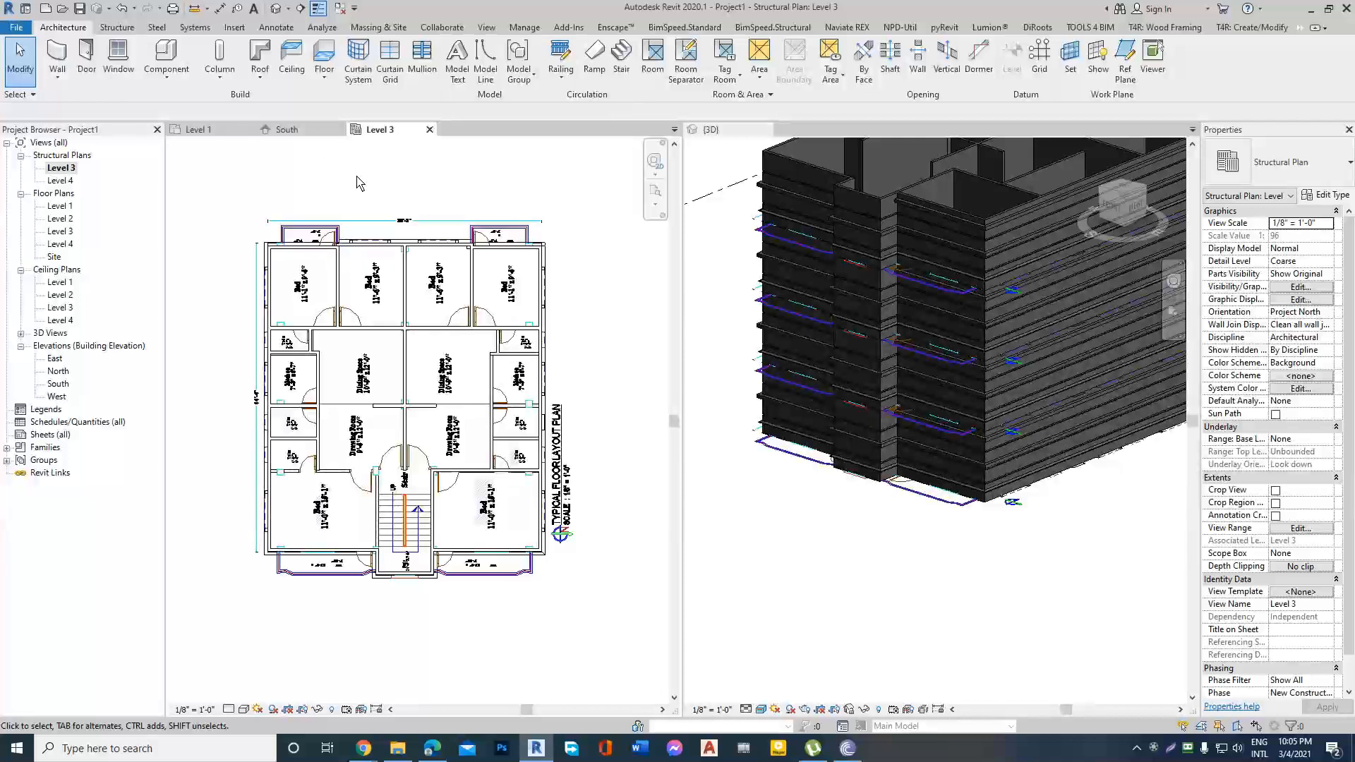
pyautogui.scroll(2, 299, 251)
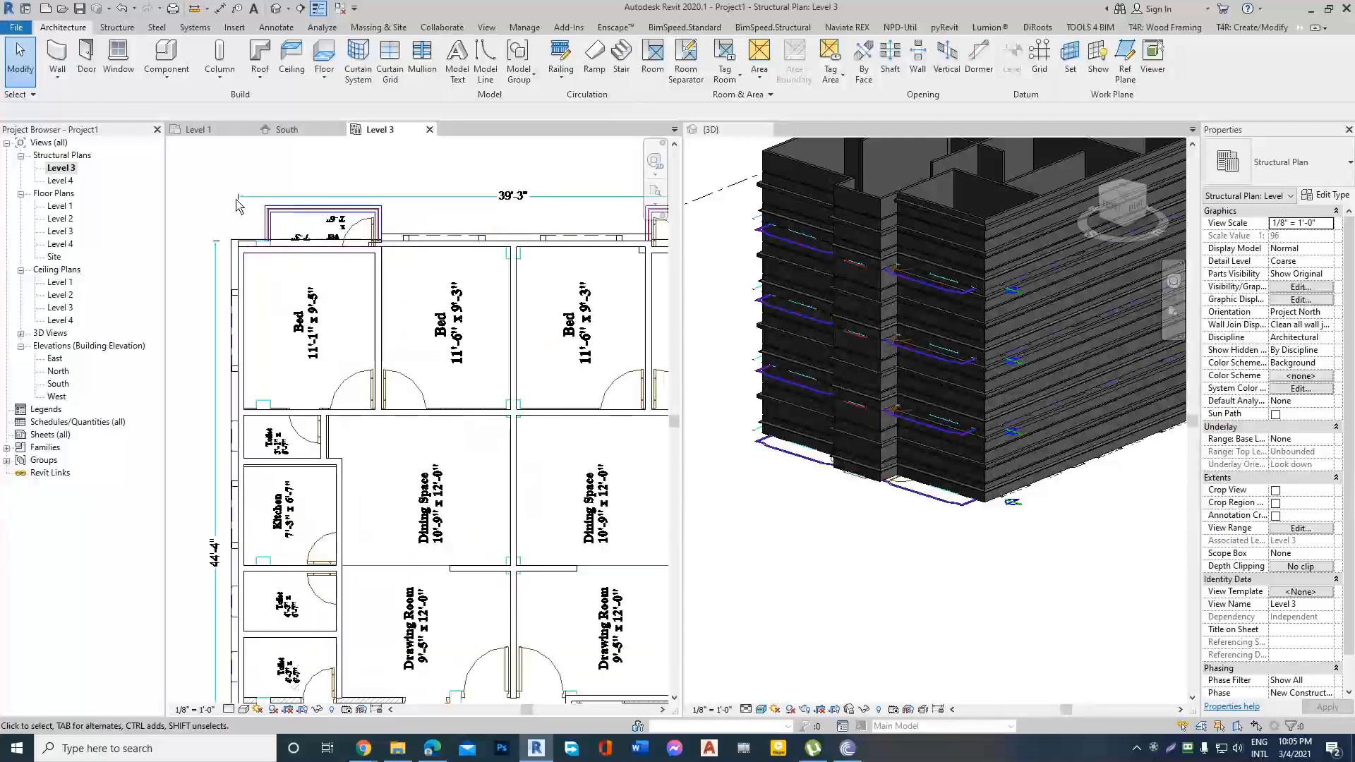
pyautogui.click(119, 30)
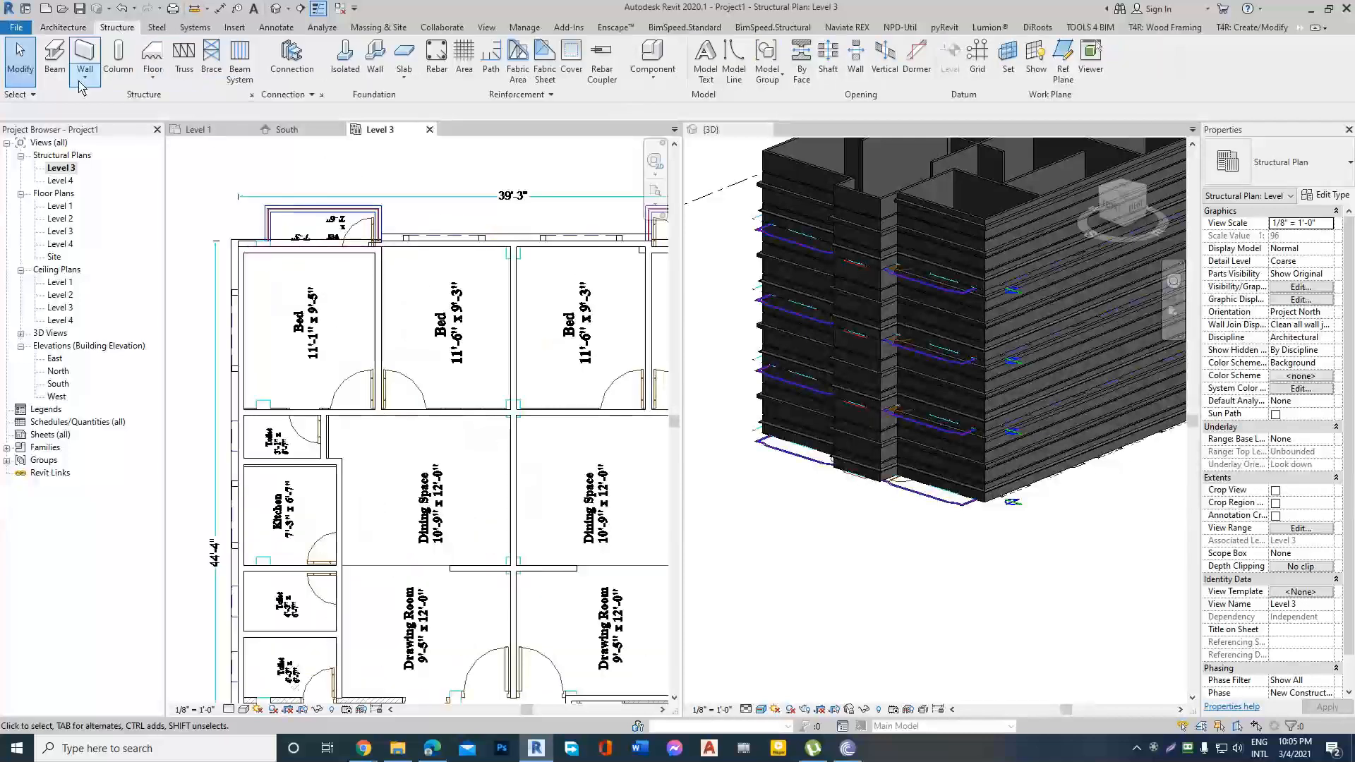
pyautogui.click(119, 57)
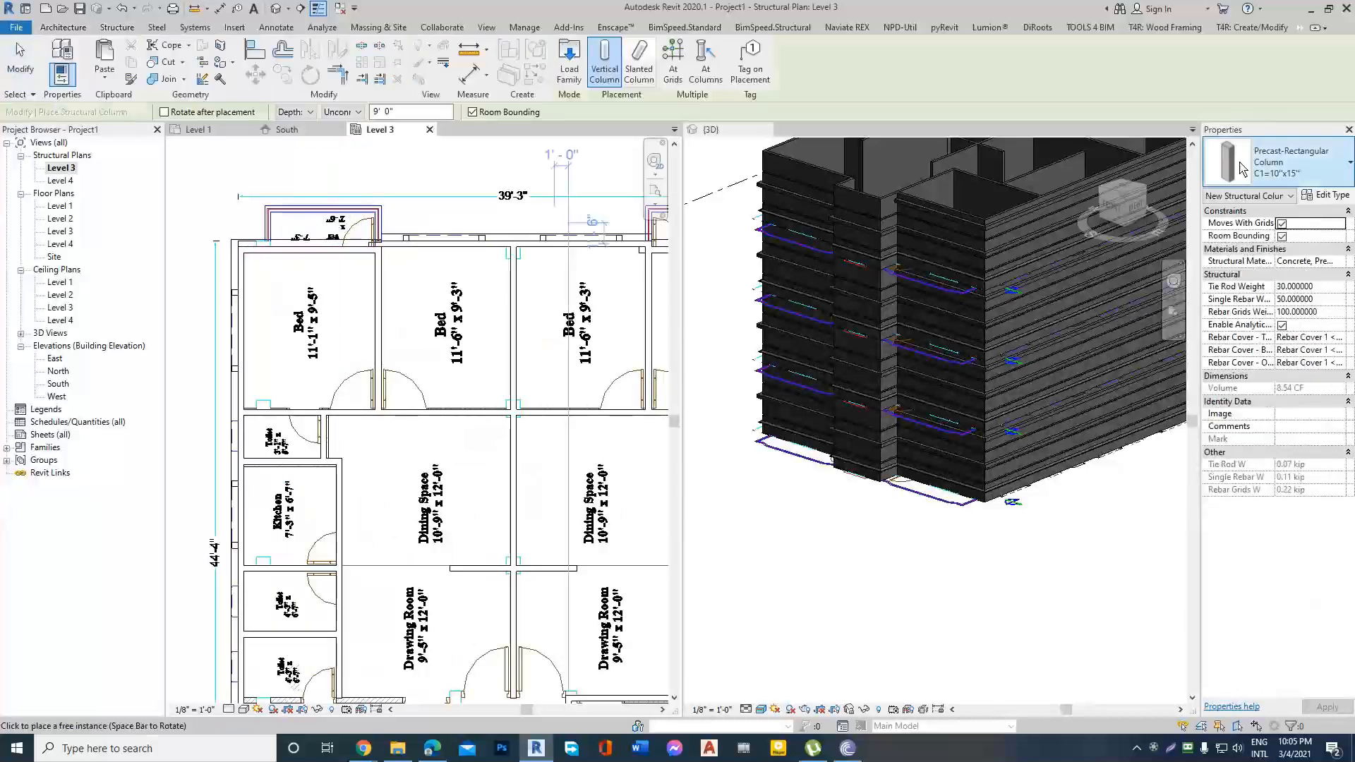
pyautogui.scroll(2, 247, 260)
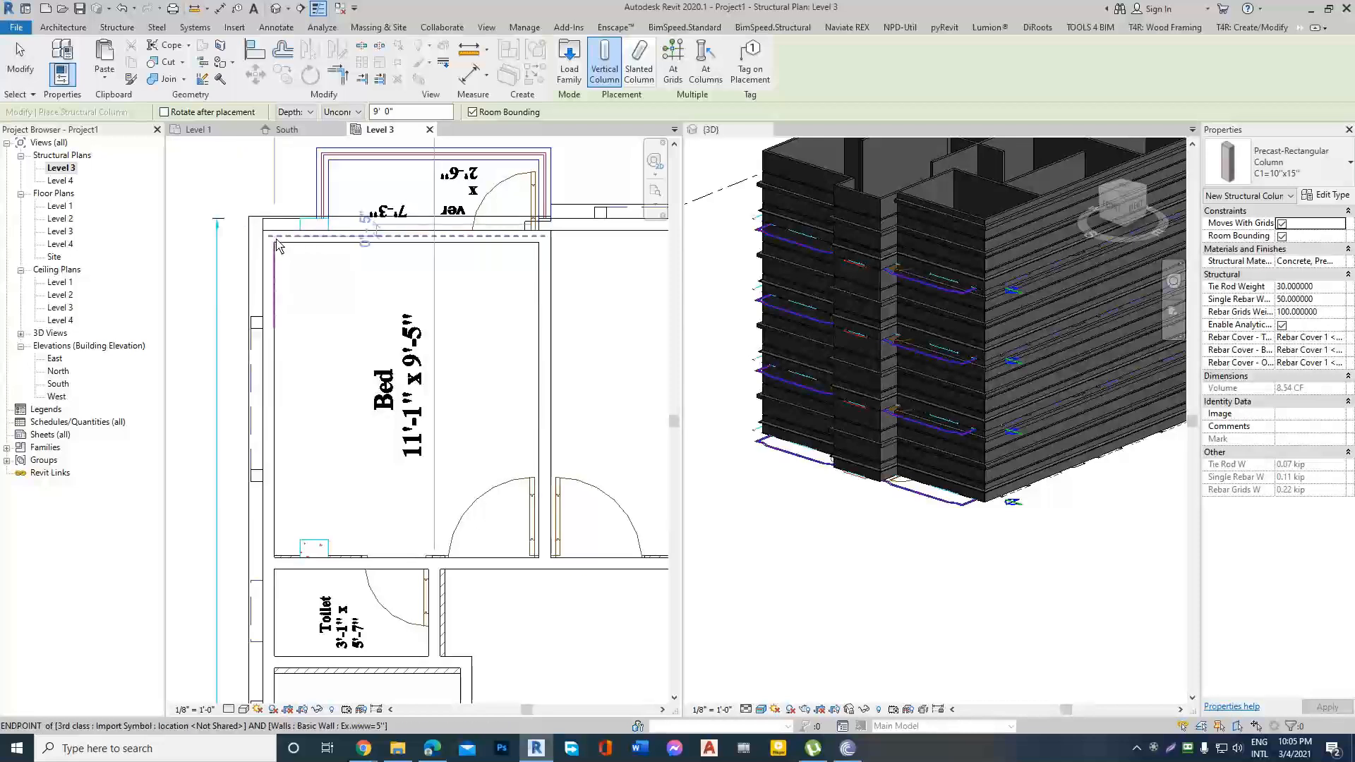
pyautogui.scroll(2, 270, 243)
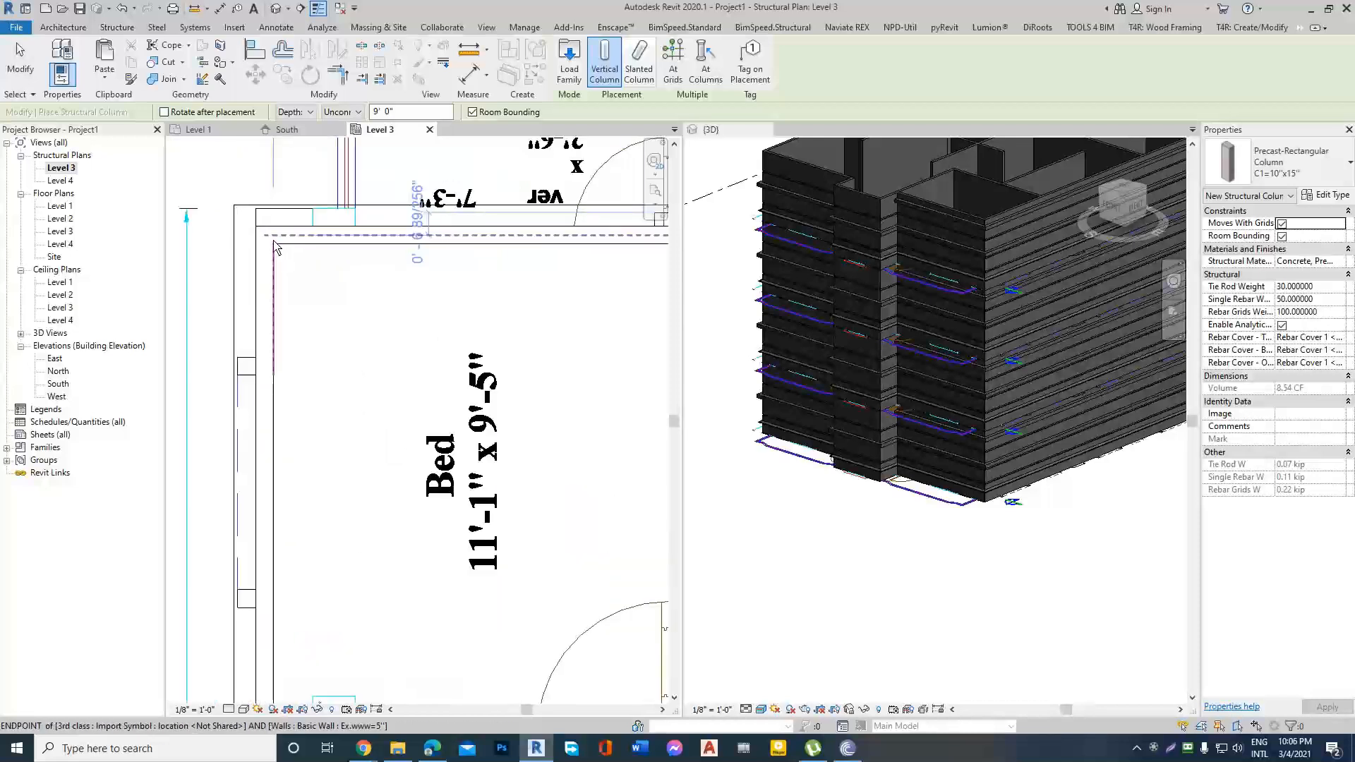
pyautogui.click(271, 244)
# Place a second C1=10"x15" column where the wall between the two upper-left bedrooms meets the outer wall.
pyautogui.scroll(-4, 254, 276)
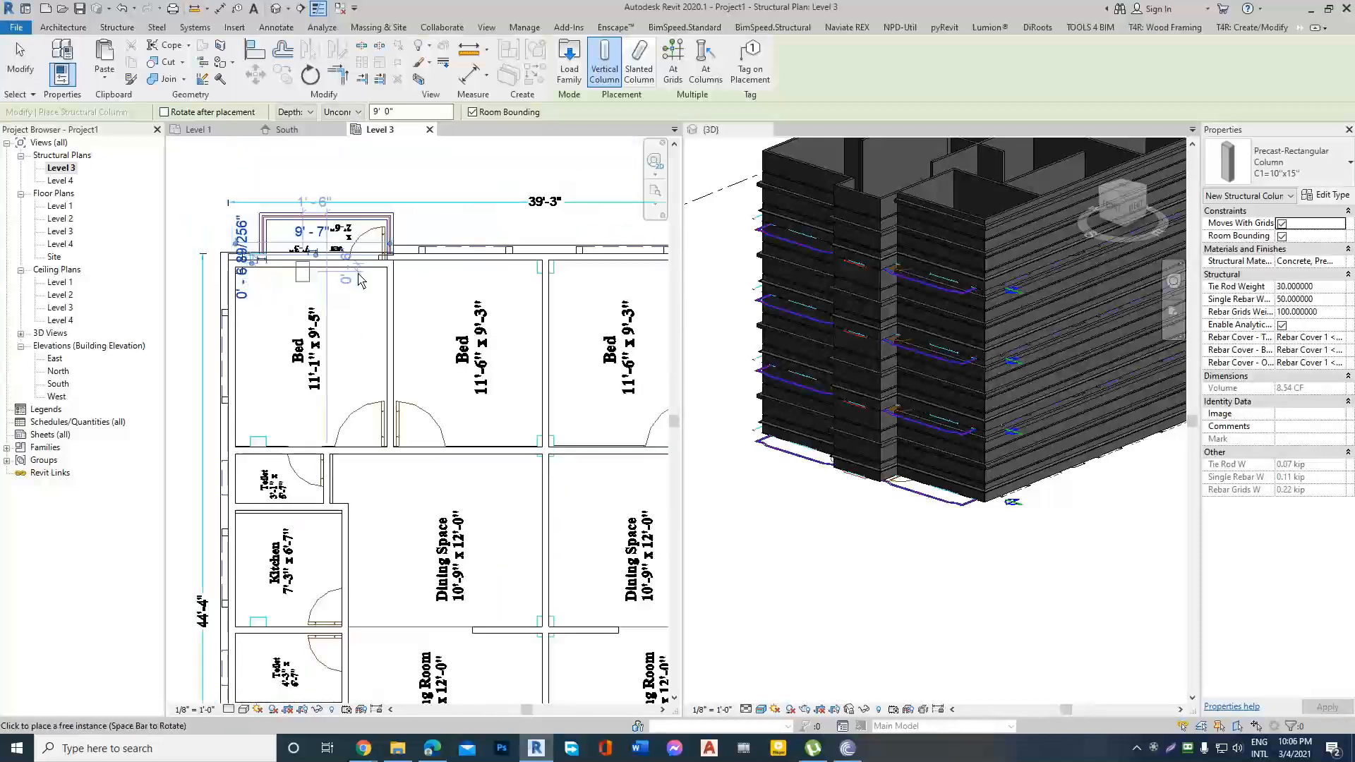
pyautogui.scroll(2, 367, 275)
pyautogui.scroll(2, 366, 275)
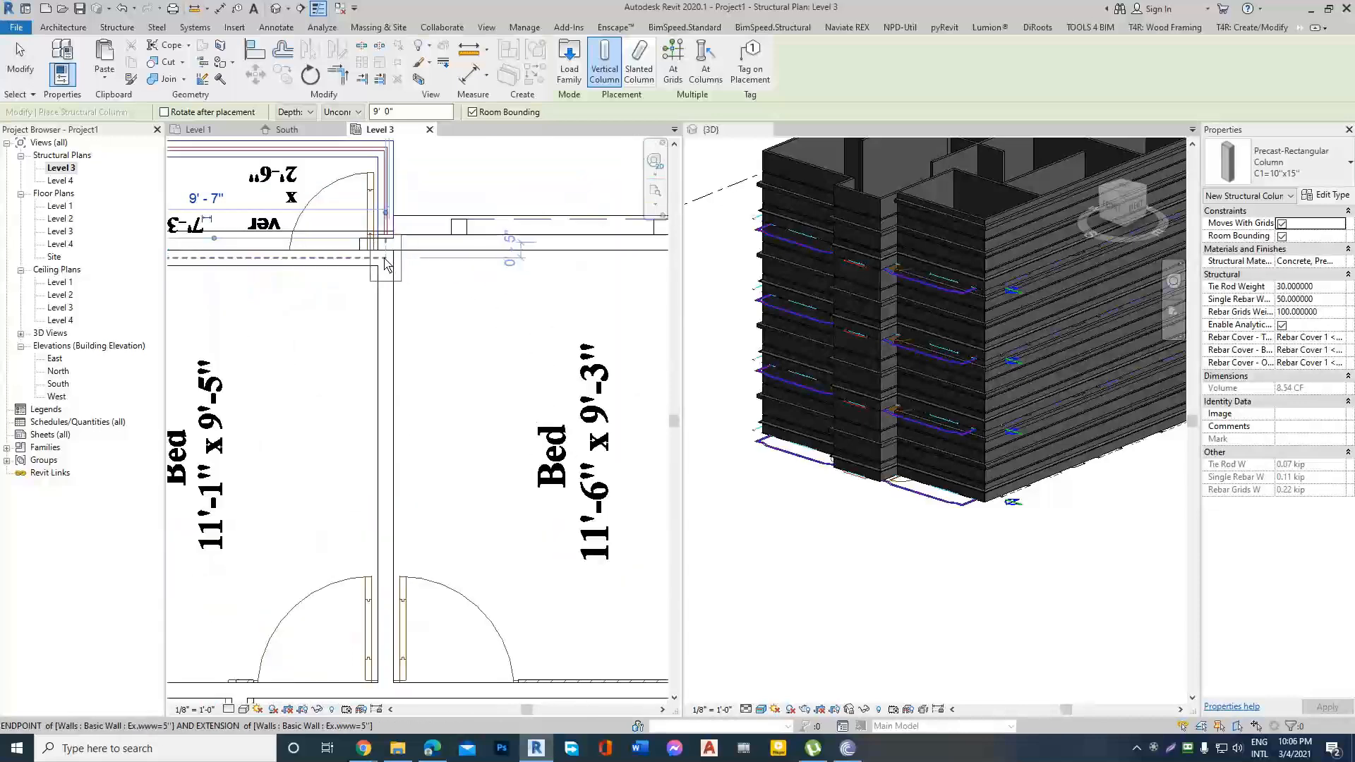
pyautogui.scroll(2, 405, 285)
pyautogui.press('Escape')
pyautogui.press('Escape')
pyautogui.scroll(-2, 448, 272)
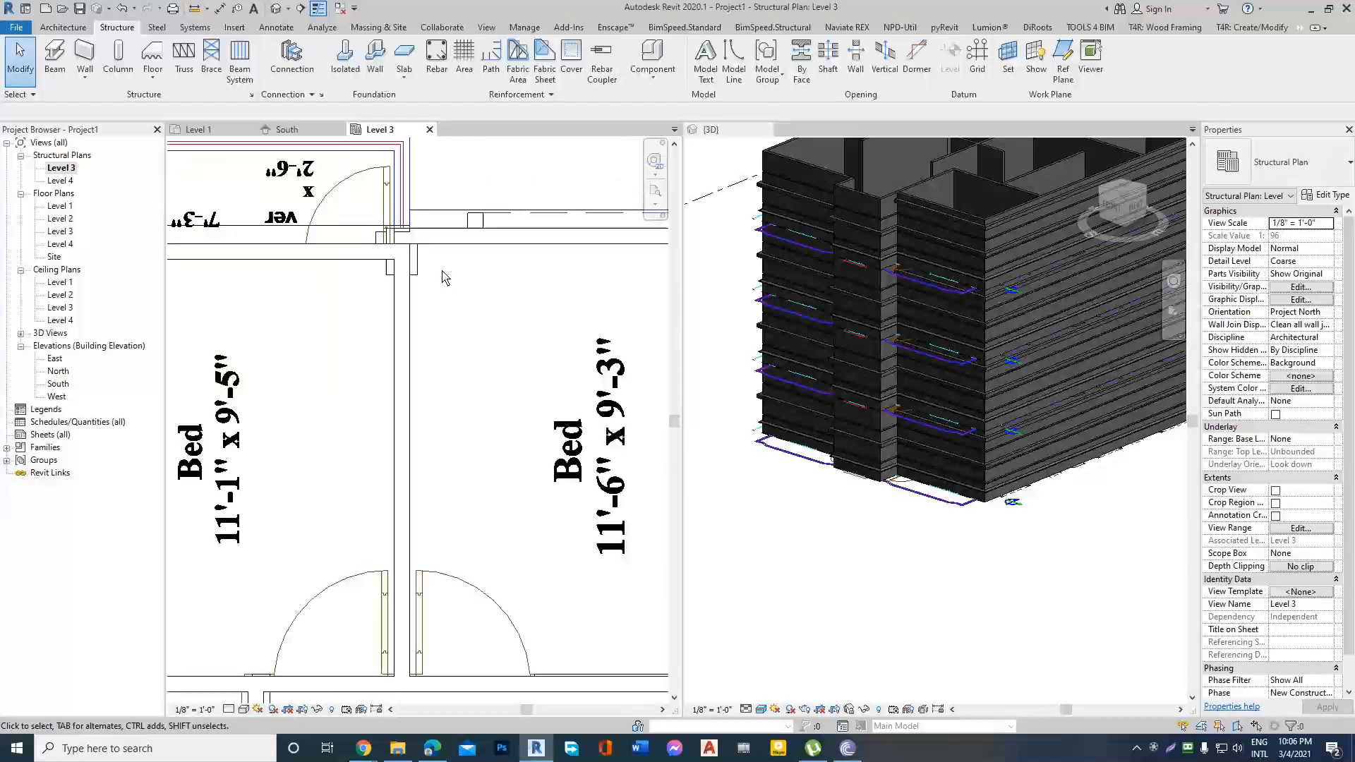
# Set the Level 3 plan's detail level to Medium and its visual style to Realistic.
pyautogui.click(230, 710)
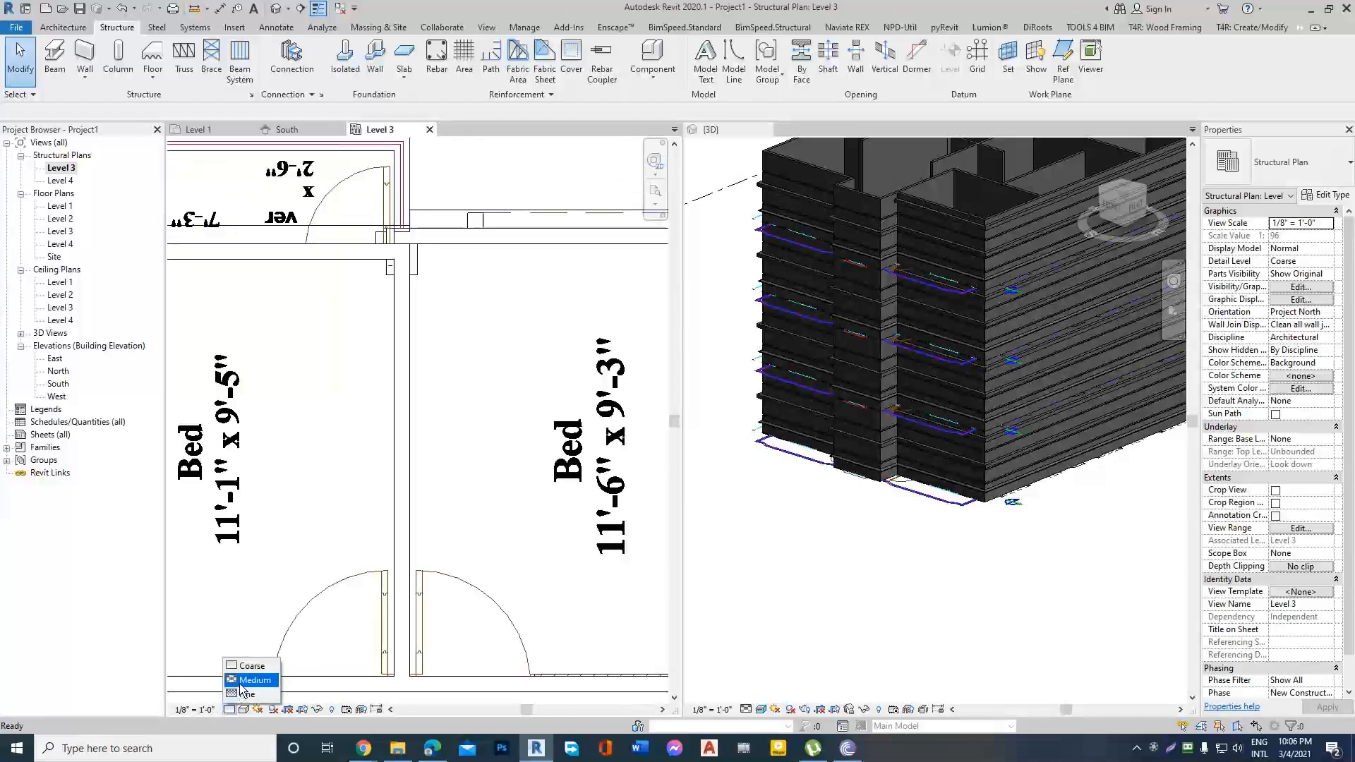
pyautogui.click(241, 681)
pyautogui.click(243, 709)
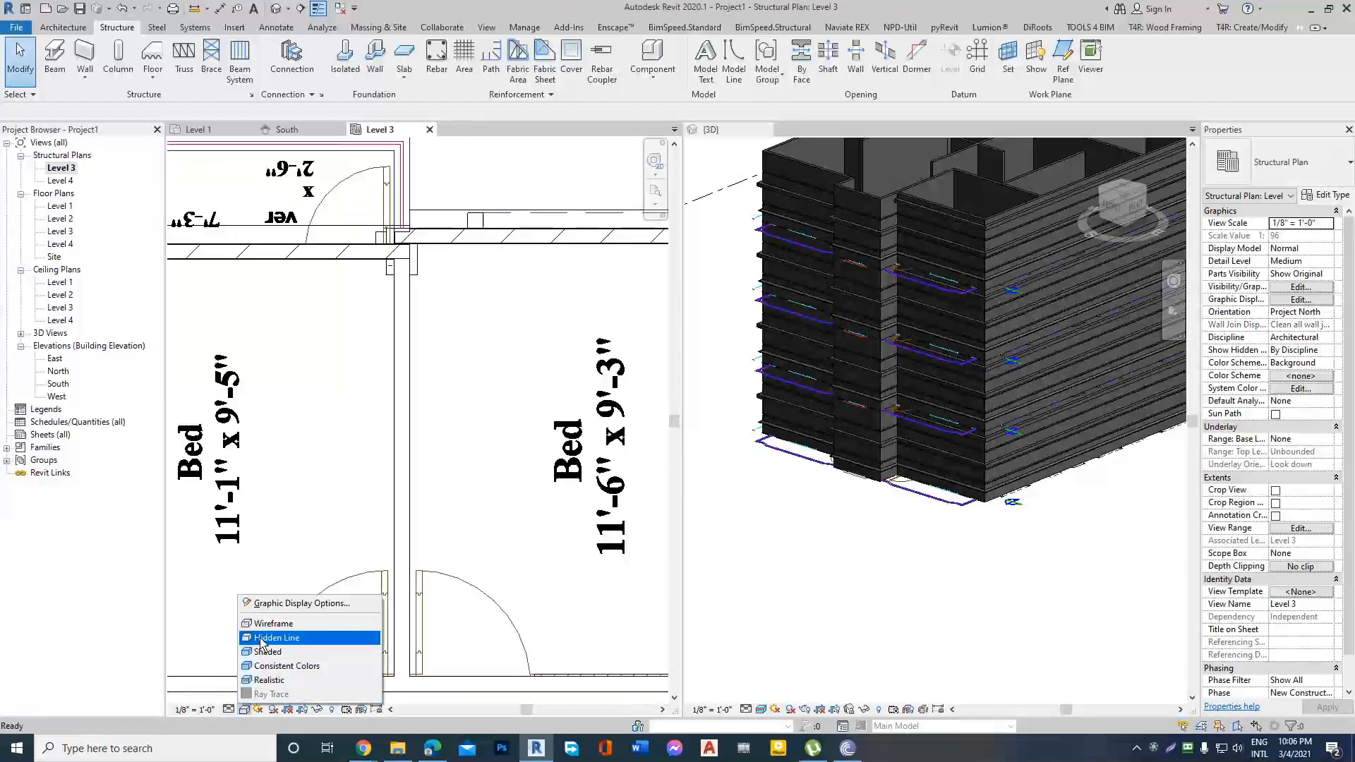
pyautogui.click(261, 638)
pyautogui.click(243, 709)
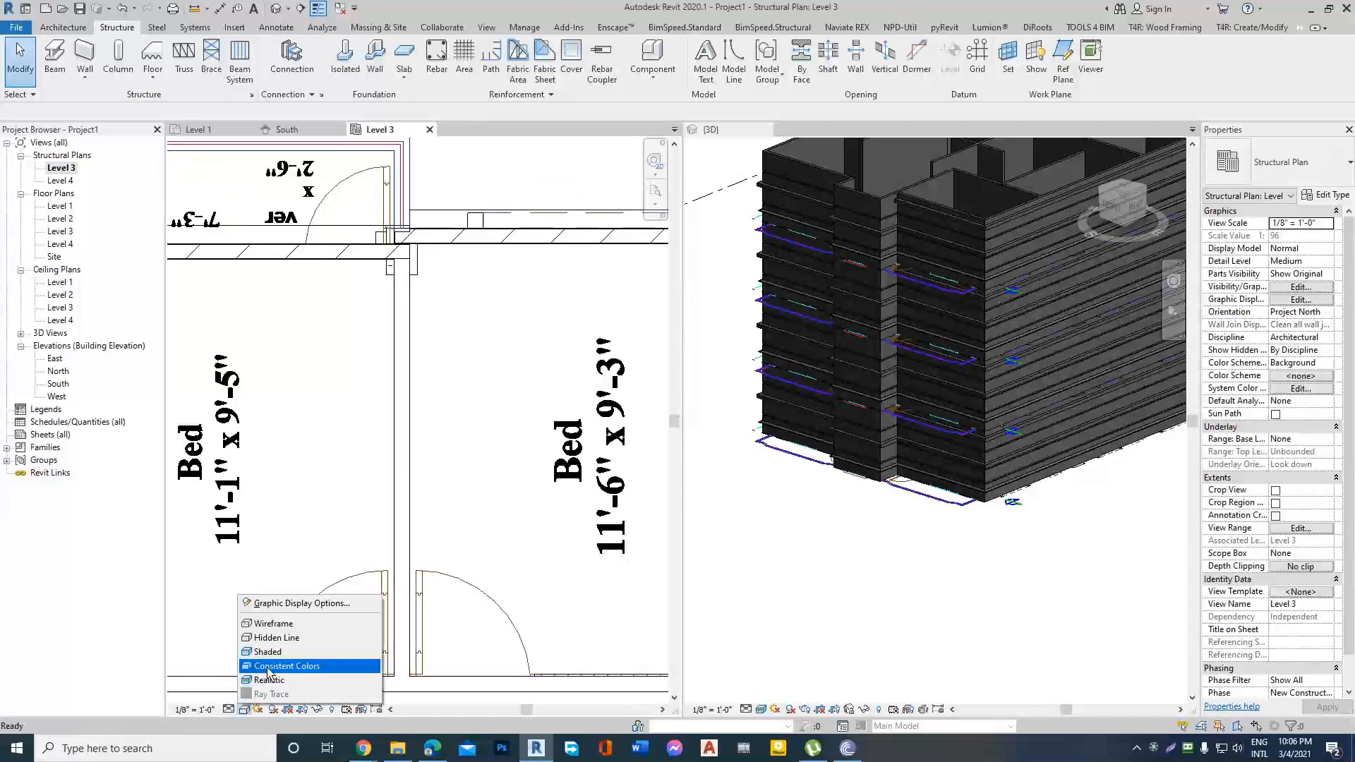
pyautogui.click(269, 680)
pyautogui.scroll(4, 434, 286)
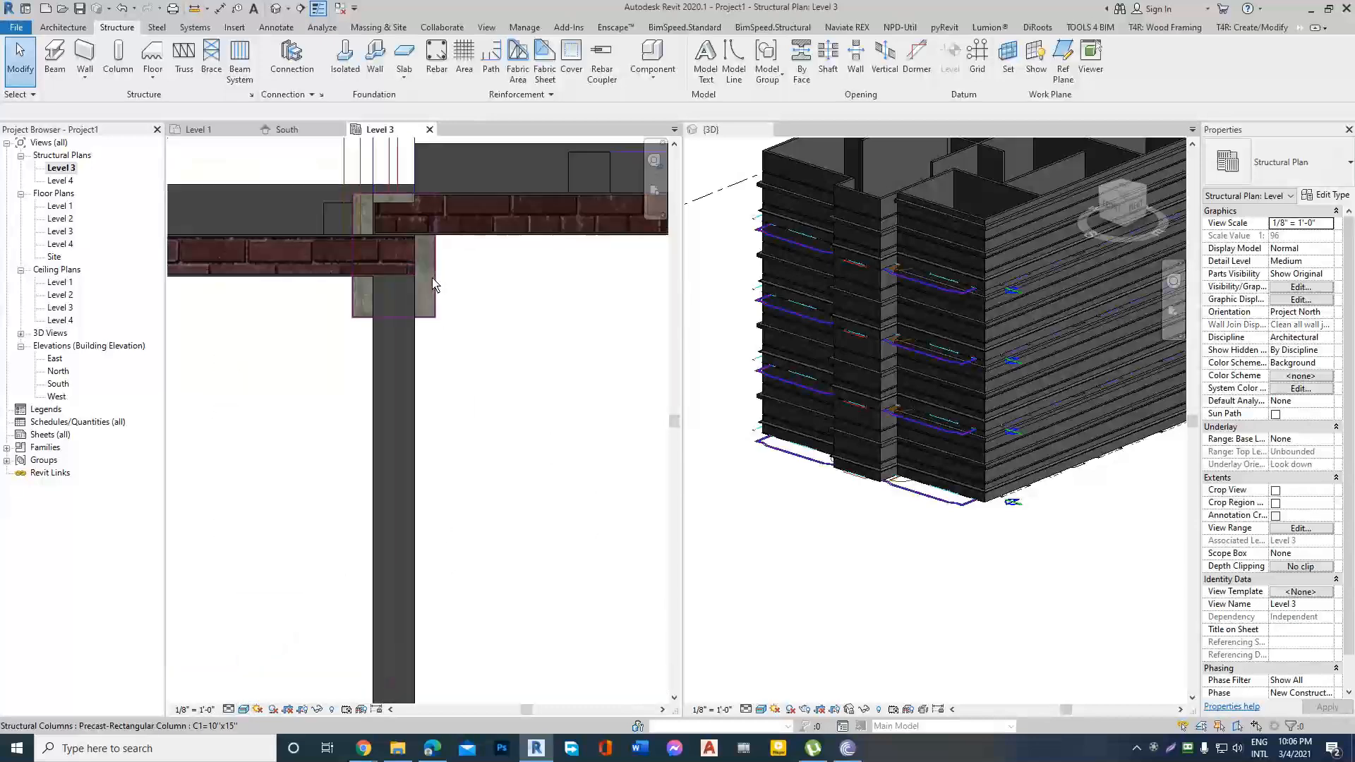
pyautogui.click(433, 284)
pyautogui.scroll(-3, 423, 293)
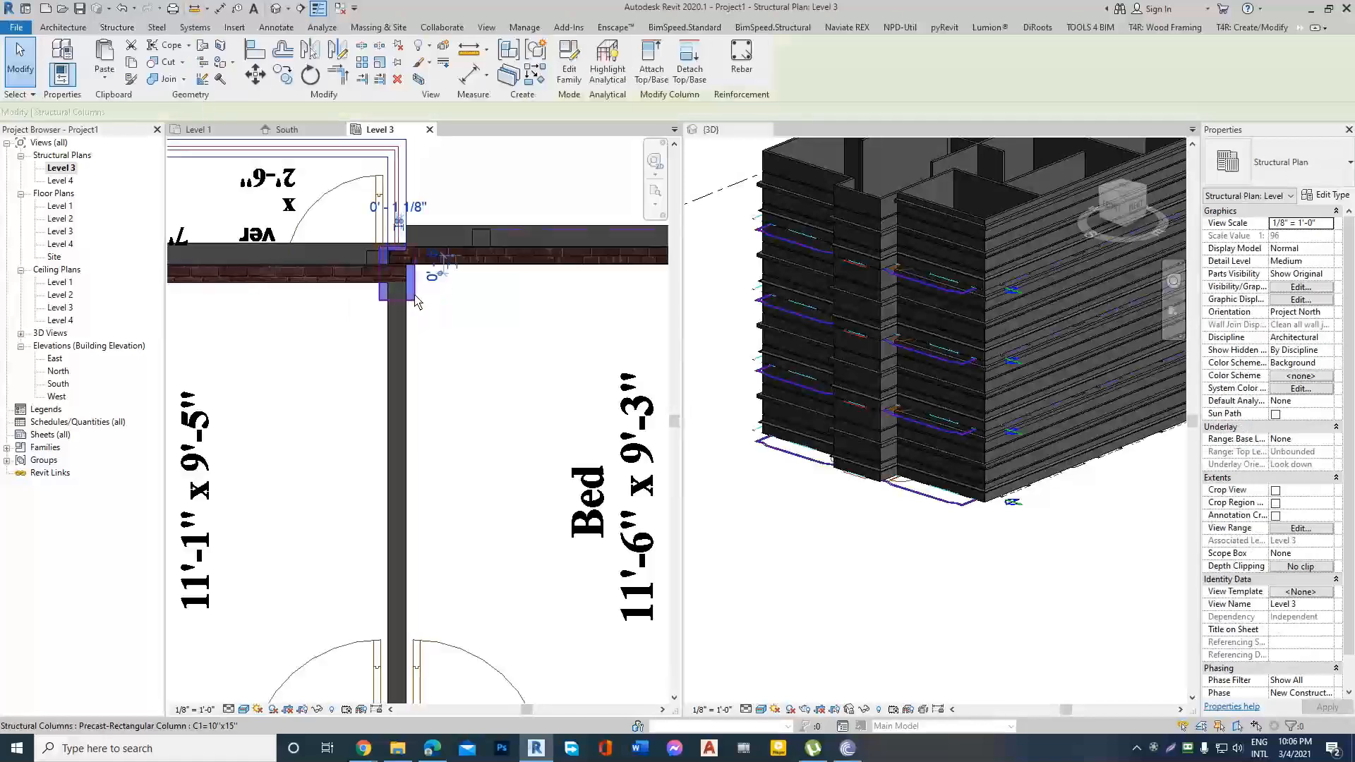
pyautogui.rightClick(415, 300)
pyautogui.click(494, 434)
pyautogui.press('Escape')
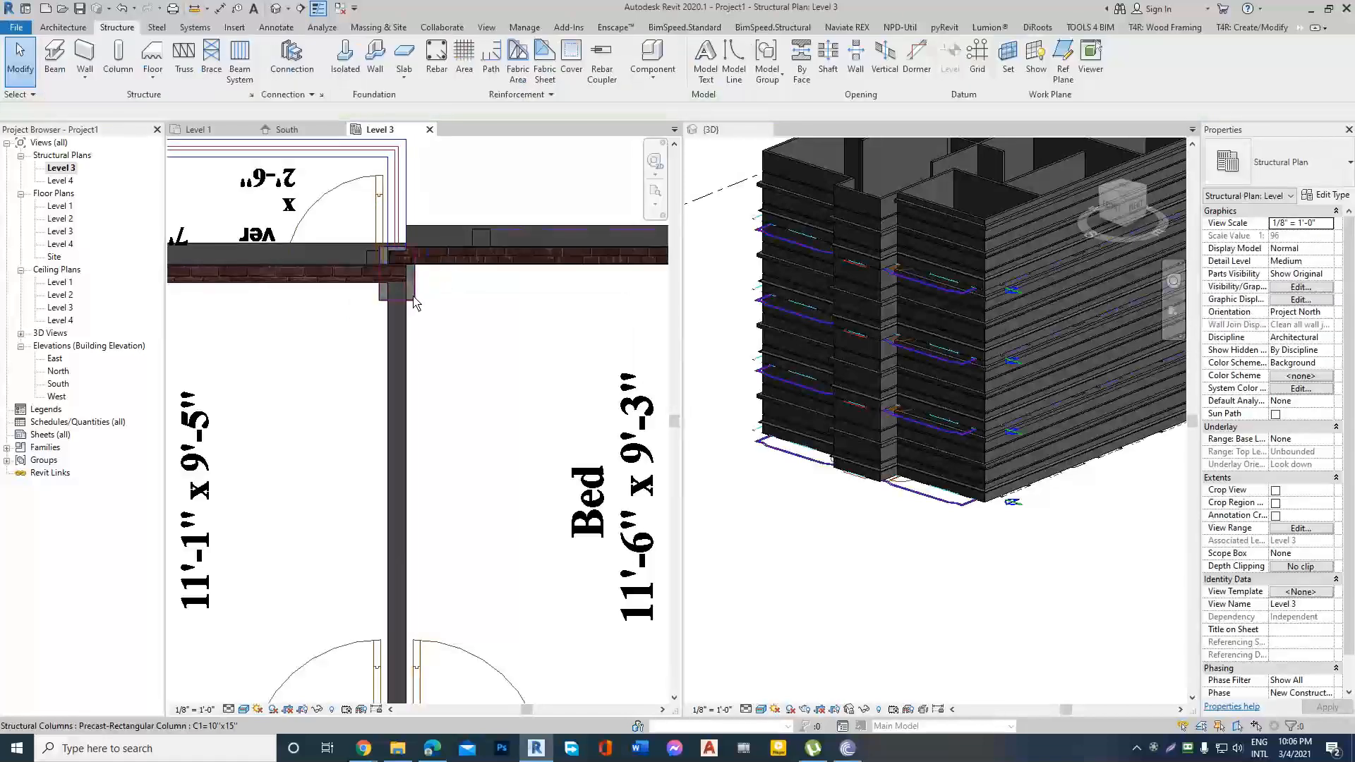
# Duplicate the type of the column at the bedroom wall junction as C2=10"x18" and set its h dimension to 18".
pyautogui.click(414, 300)
pyautogui.click(1325, 196)
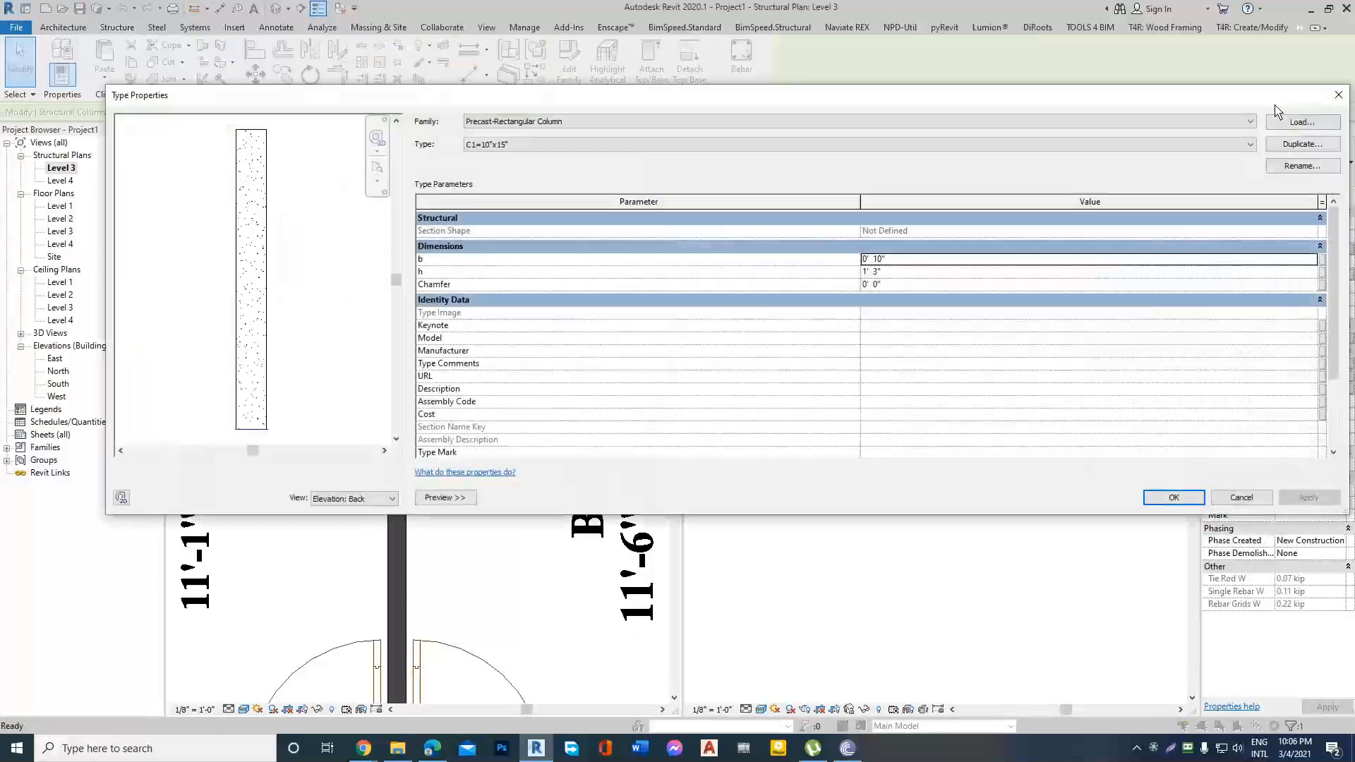
pyautogui.click(1303, 144)
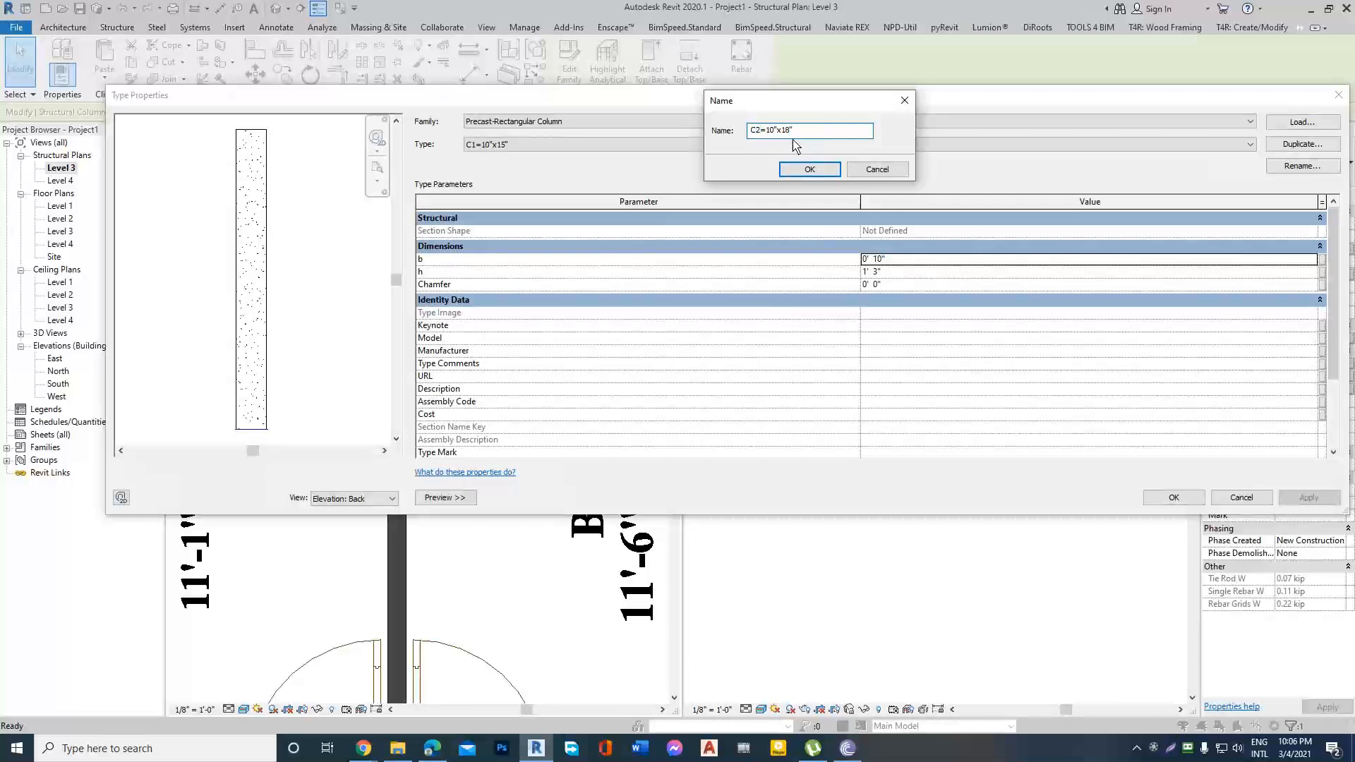
pyautogui.click(810, 170)
pyautogui.click(933, 269)
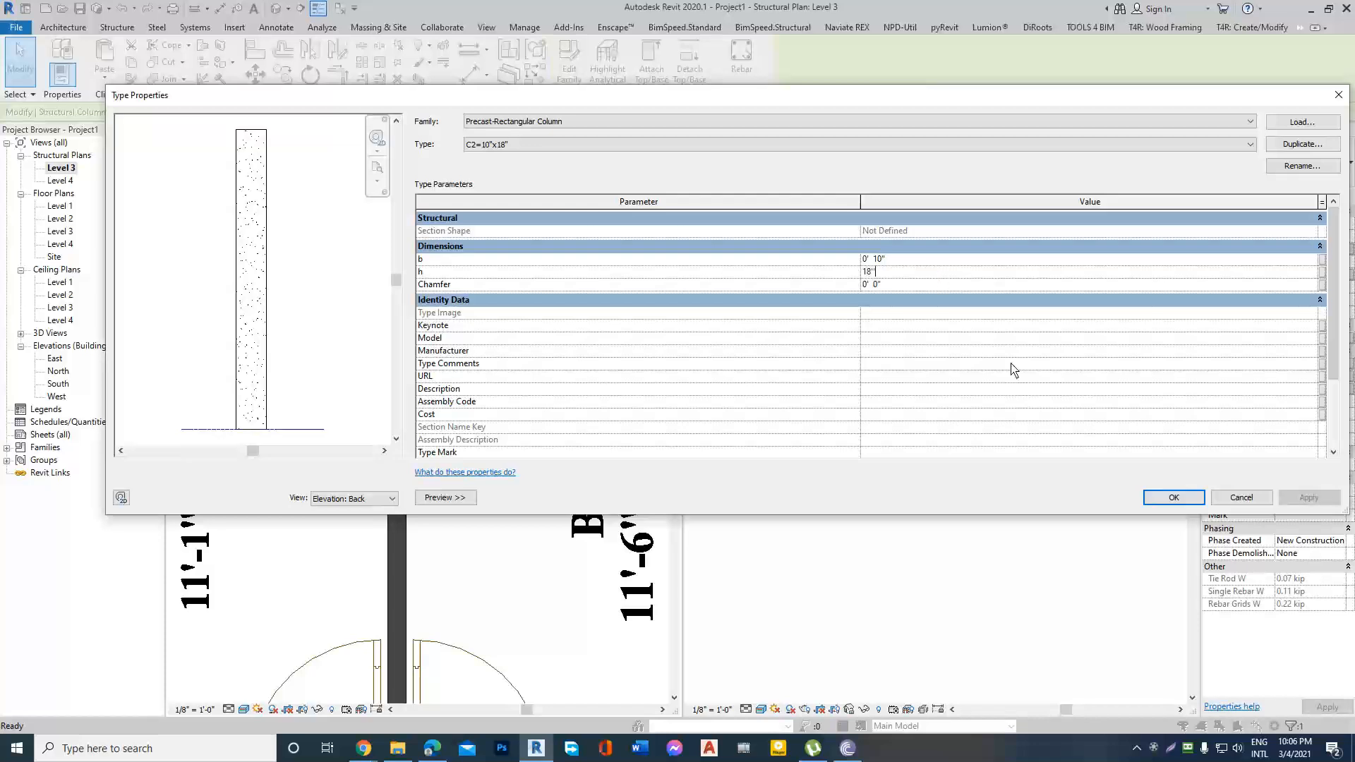
pyautogui.click(1175, 498)
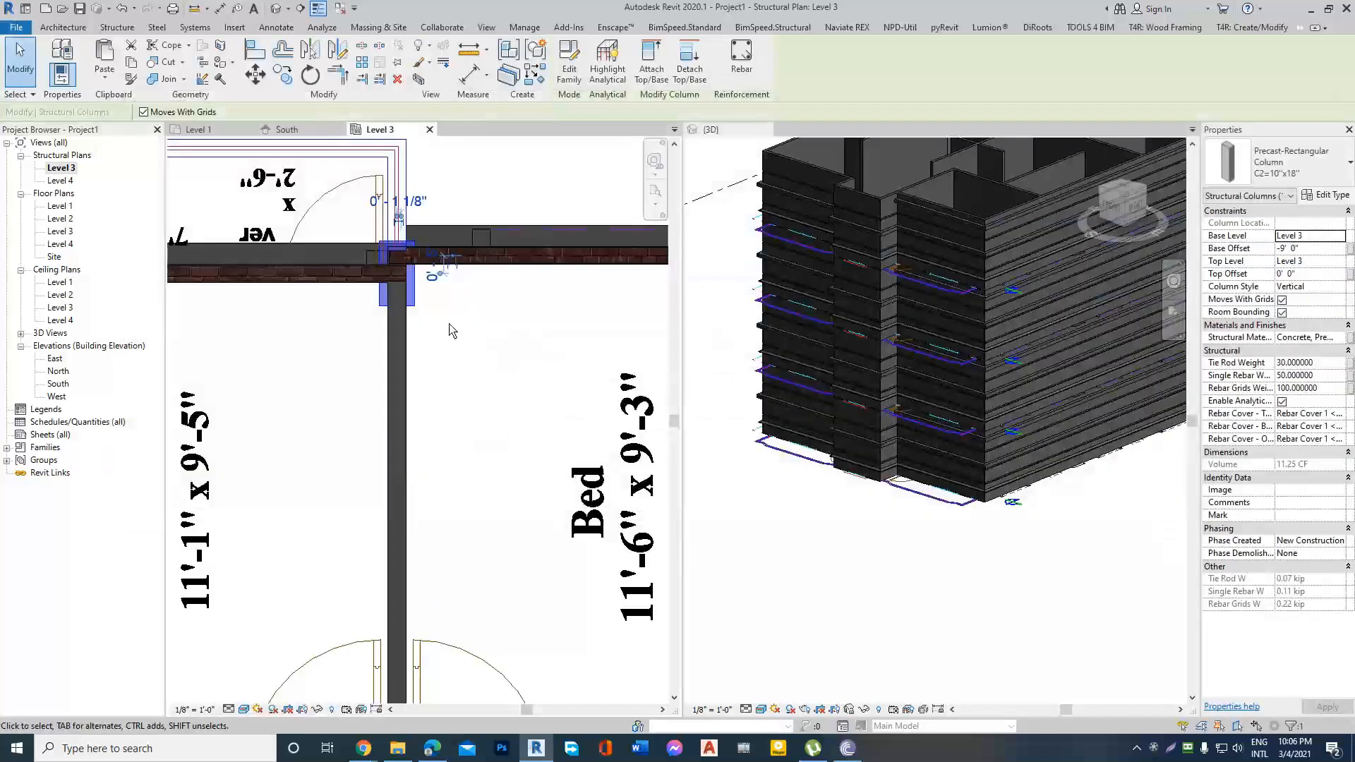
# Create a similar C2=10"x18" column at the central junction of the bedroom and dining space walls.
pyautogui.scroll(-2, 452, 331)
pyautogui.click(437, 304)
pyautogui.scroll(3, 433, 309)
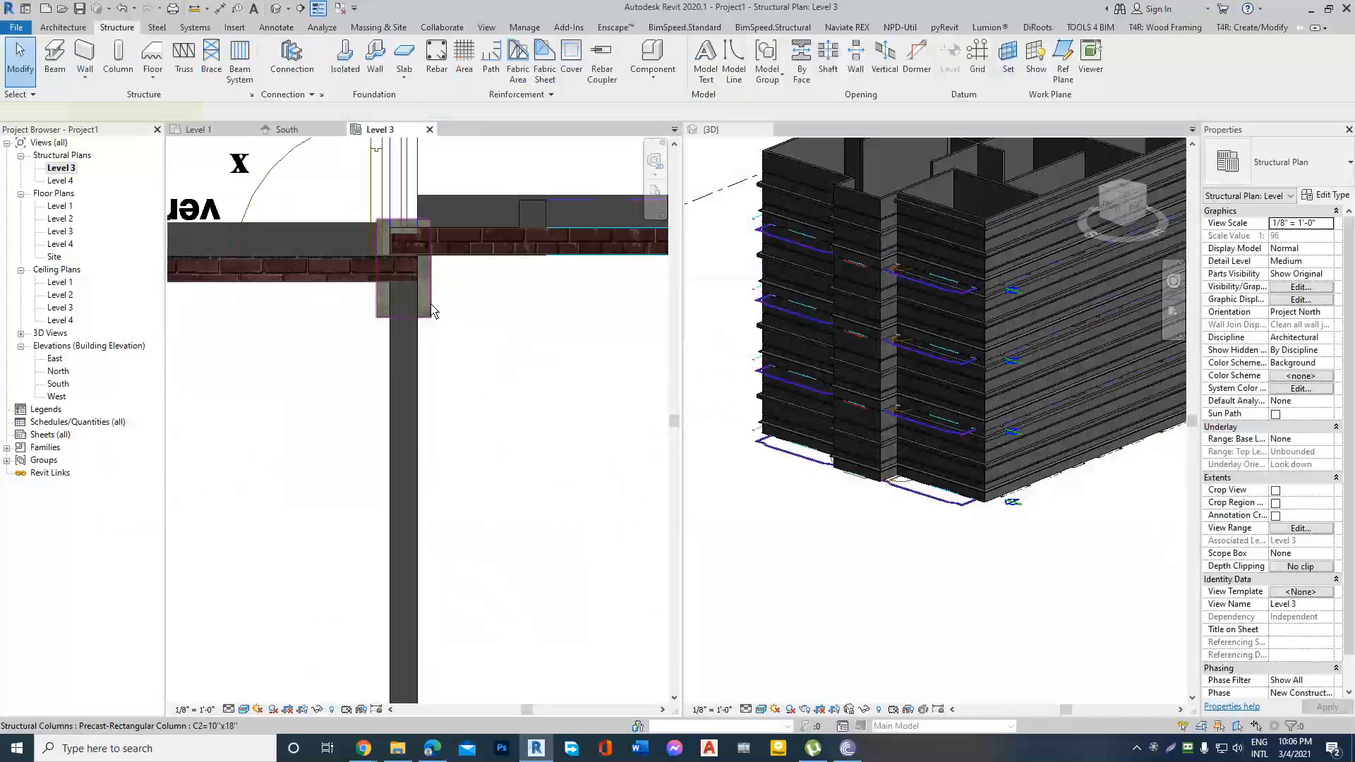
pyautogui.rightClick(433, 310)
pyautogui.click(508, 460)
pyautogui.scroll(-3, 402, 251)
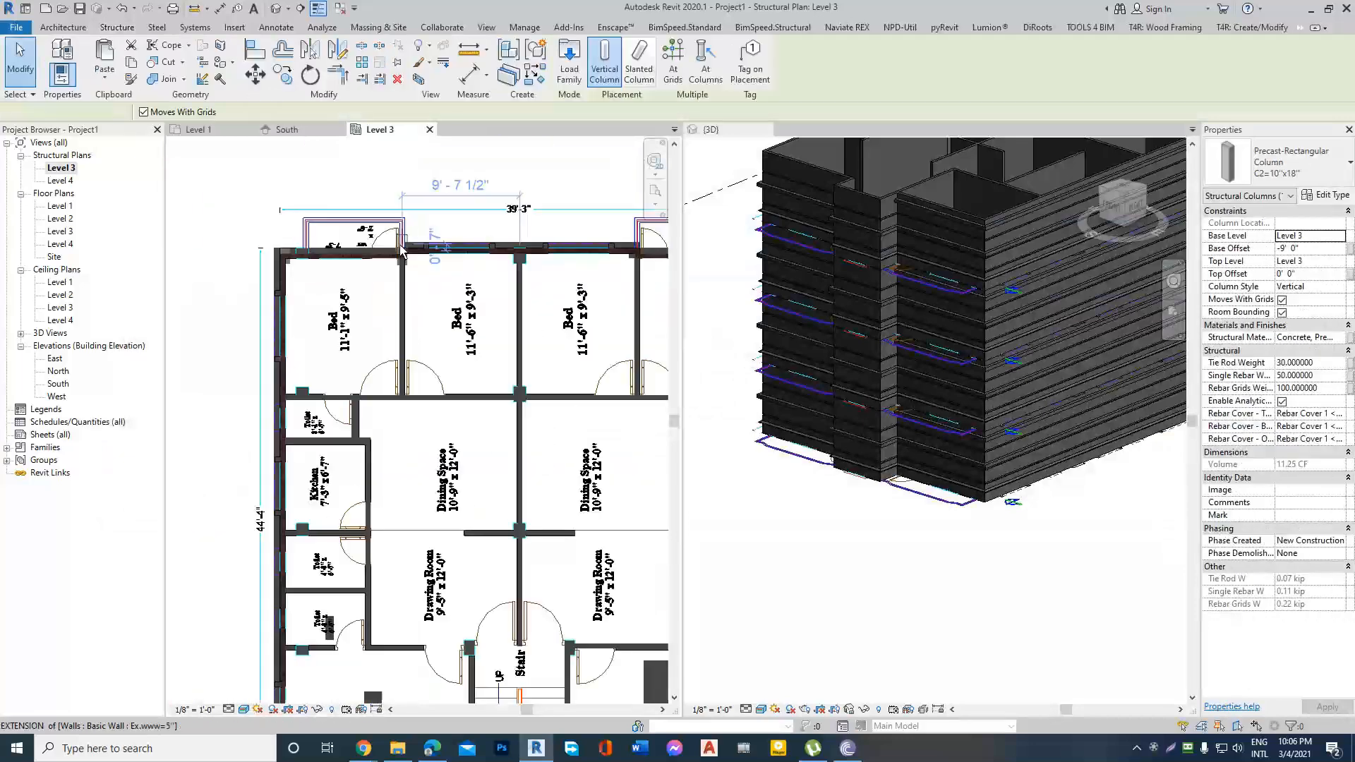
pyautogui.scroll(3, 522, 394)
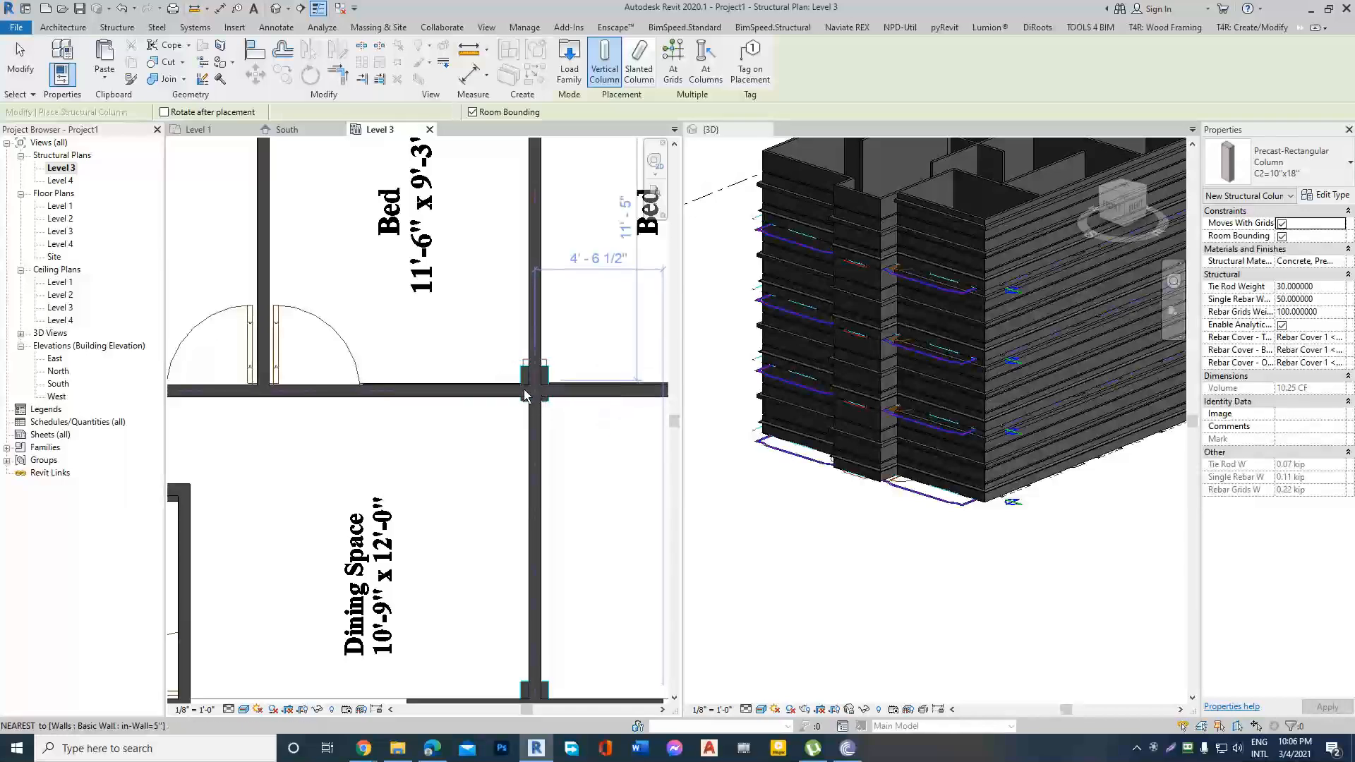
# Place another C2=10"x18" column where the wall between the two upper-right bedrooms meets the outer wall, then end column placement.
pyautogui.scroll(-3, 524, 393)
pyautogui.scroll(3, 582, 256)
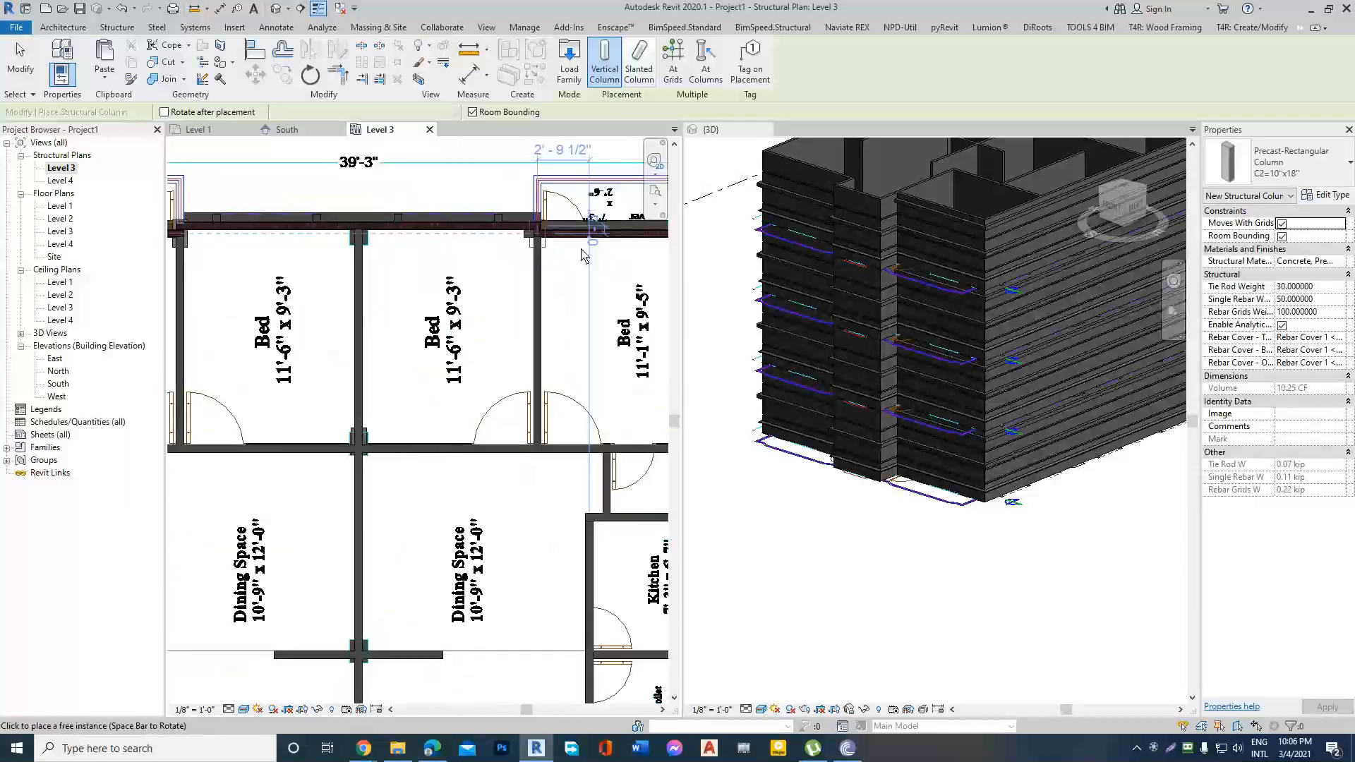
pyautogui.scroll(-4, 581, 255)
pyautogui.scroll(-3, 393, 297)
pyautogui.press('Escape')
pyautogui.scroll(2, 535, 287)
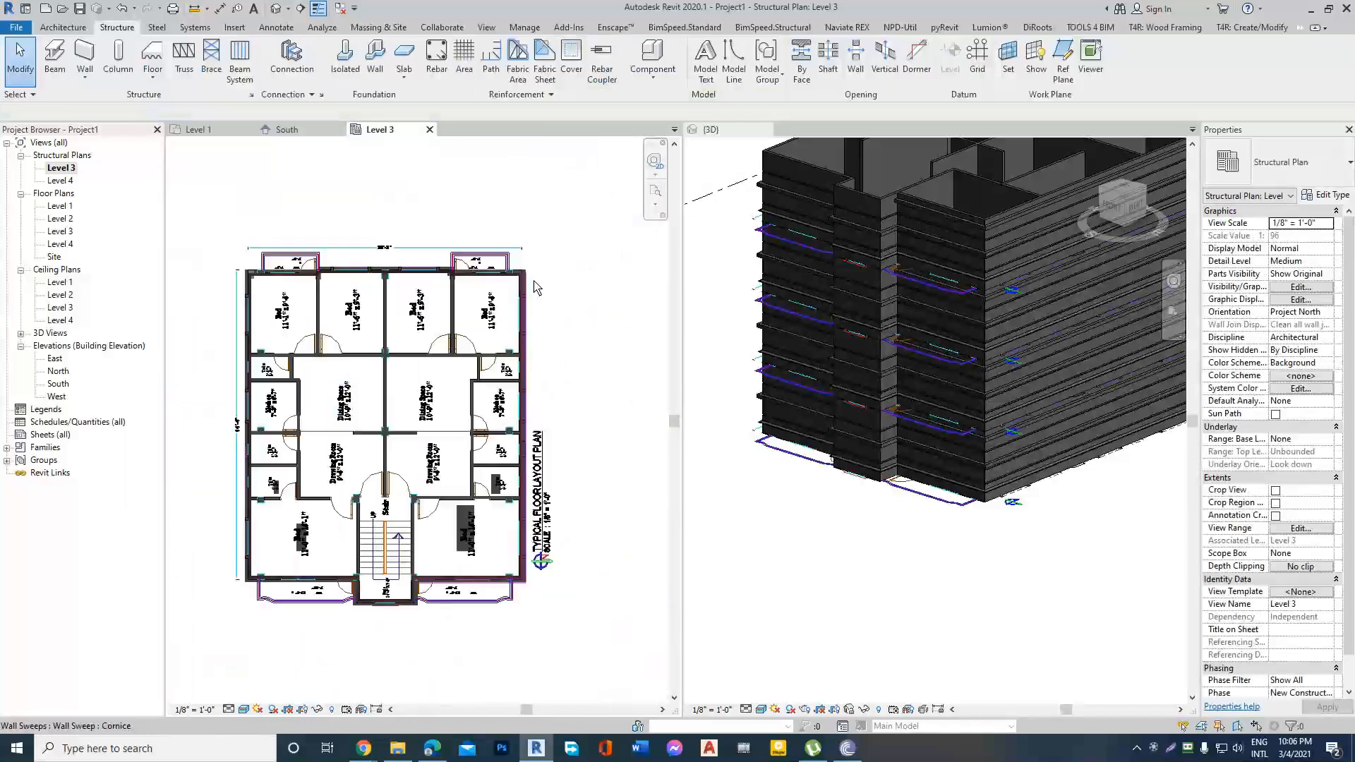
pyautogui.scroll(5, 534, 287)
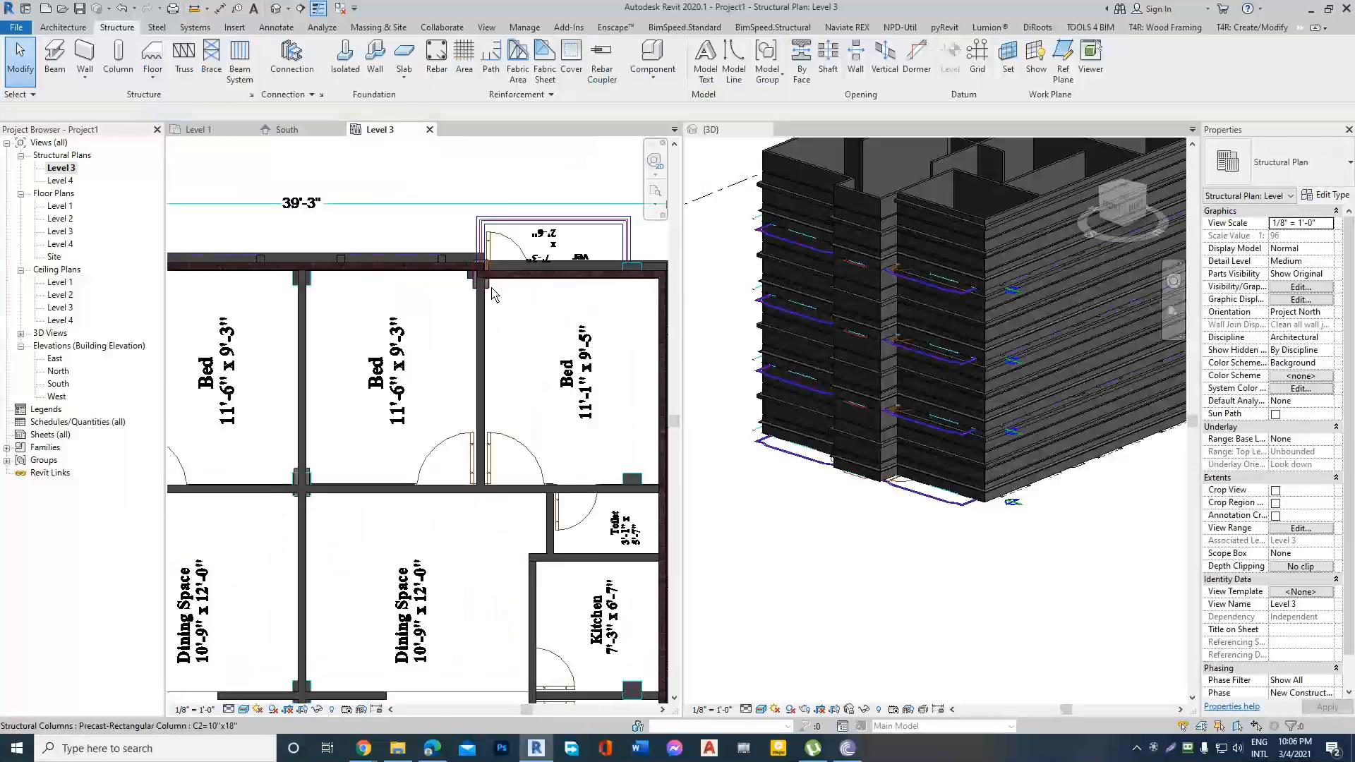
pyautogui.scroll(-5, 492, 295)
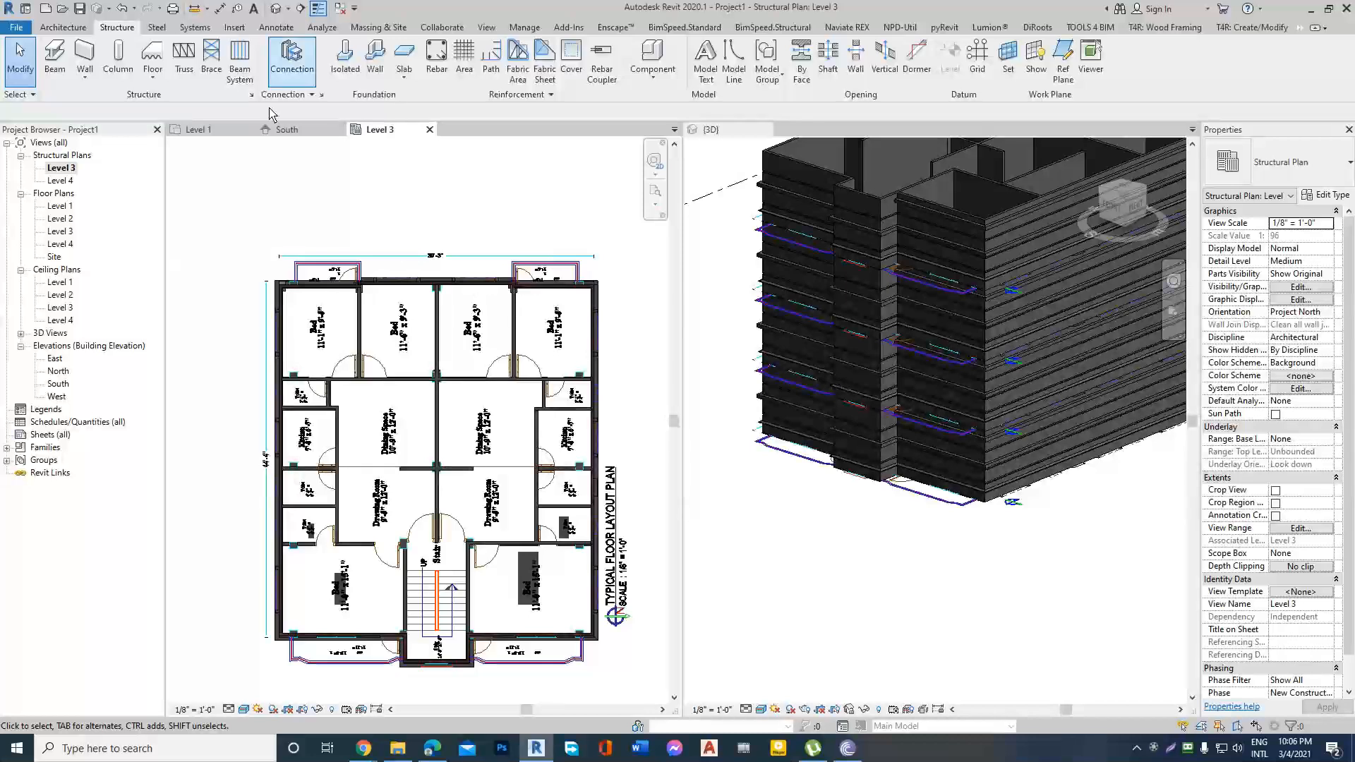
# Start a structural beam and browse the family library to US Imperial > Structural Framing > Precast Concrete.
pyautogui.scroll(-3, 371, 219)
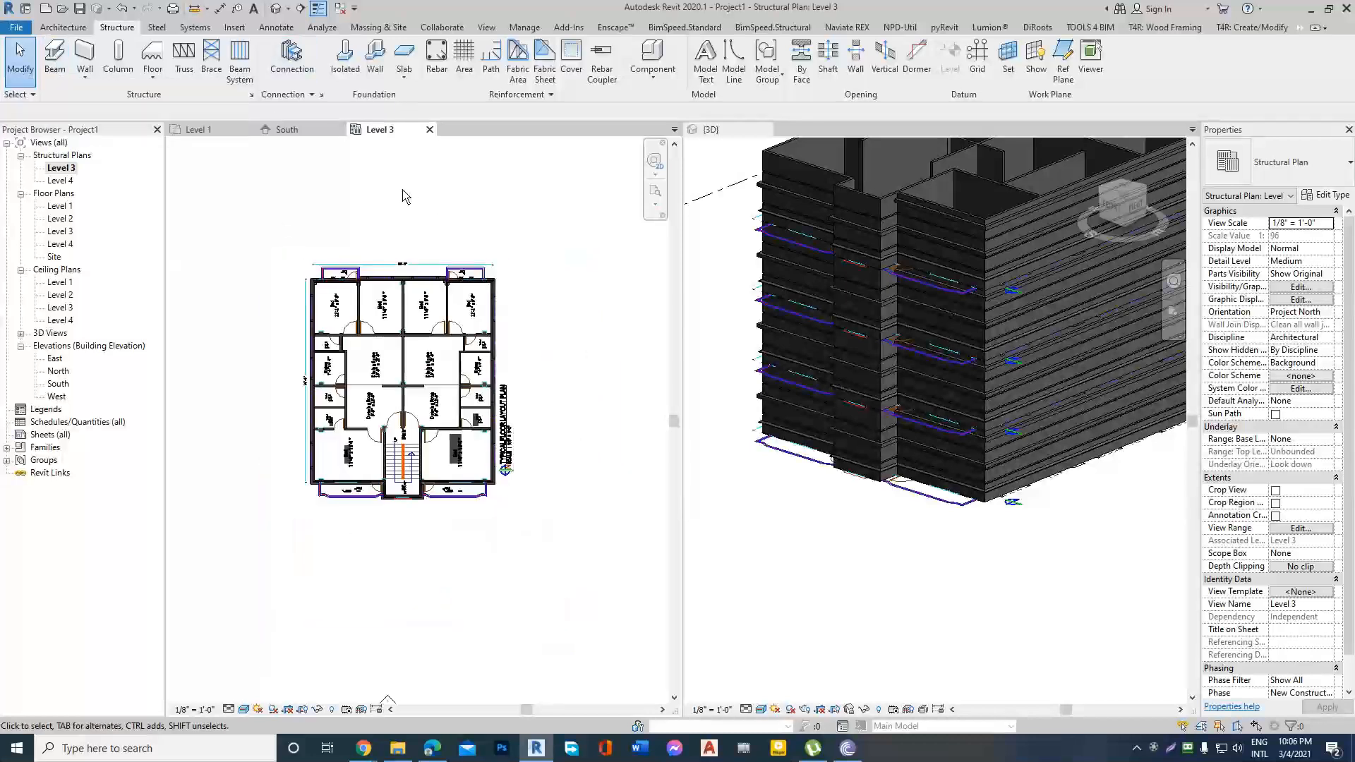
pyautogui.click(55, 56)
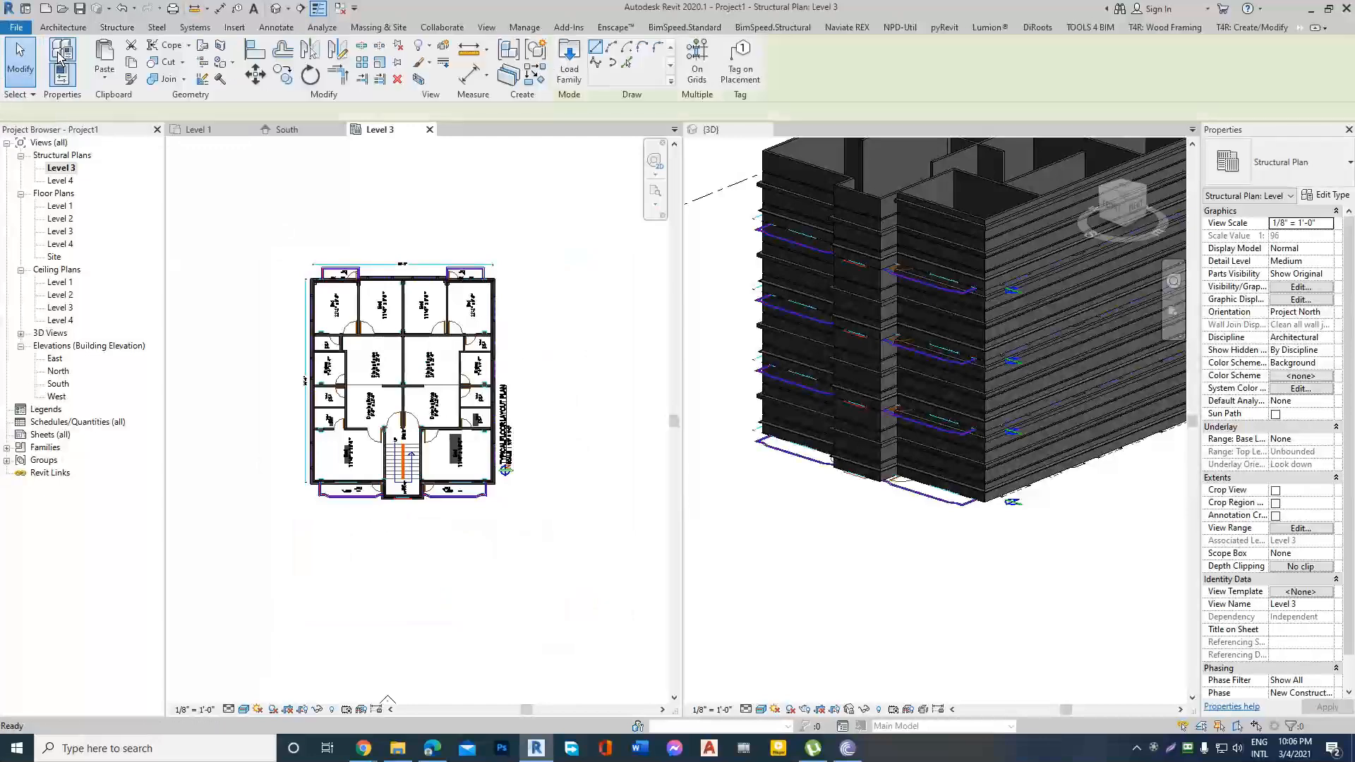
pyautogui.press('Escape')
pyautogui.click(55, 56)
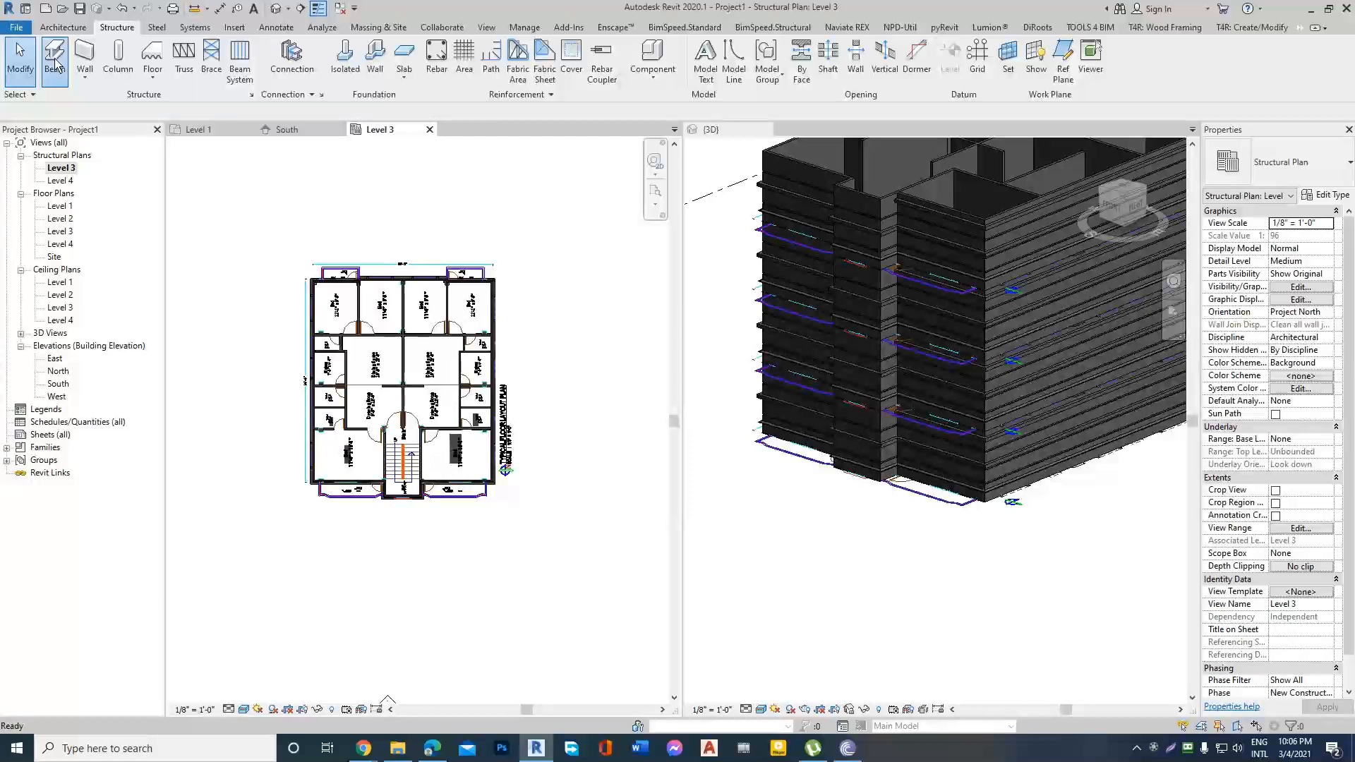
pyautogui.click(569, 57)
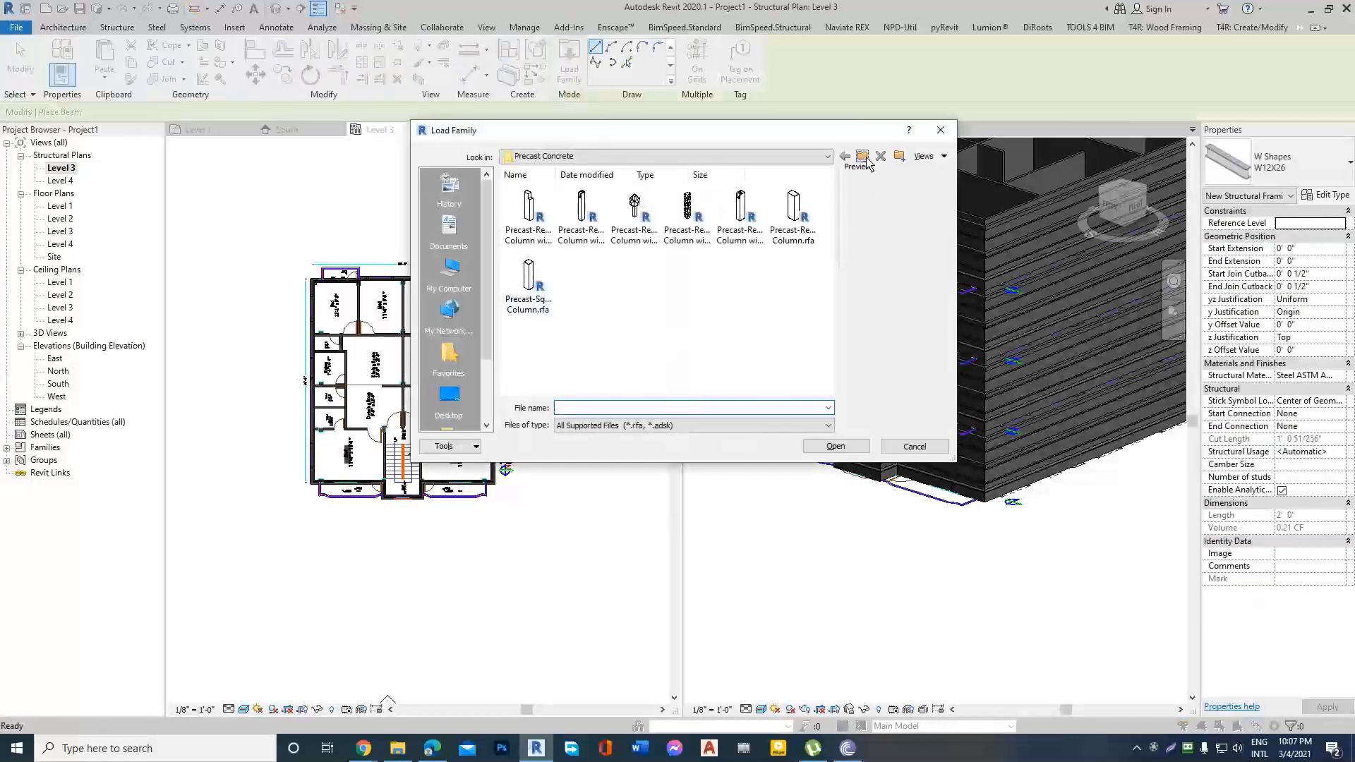
pyautogui.click(866, 159)
pyautogui.click(861, 158)
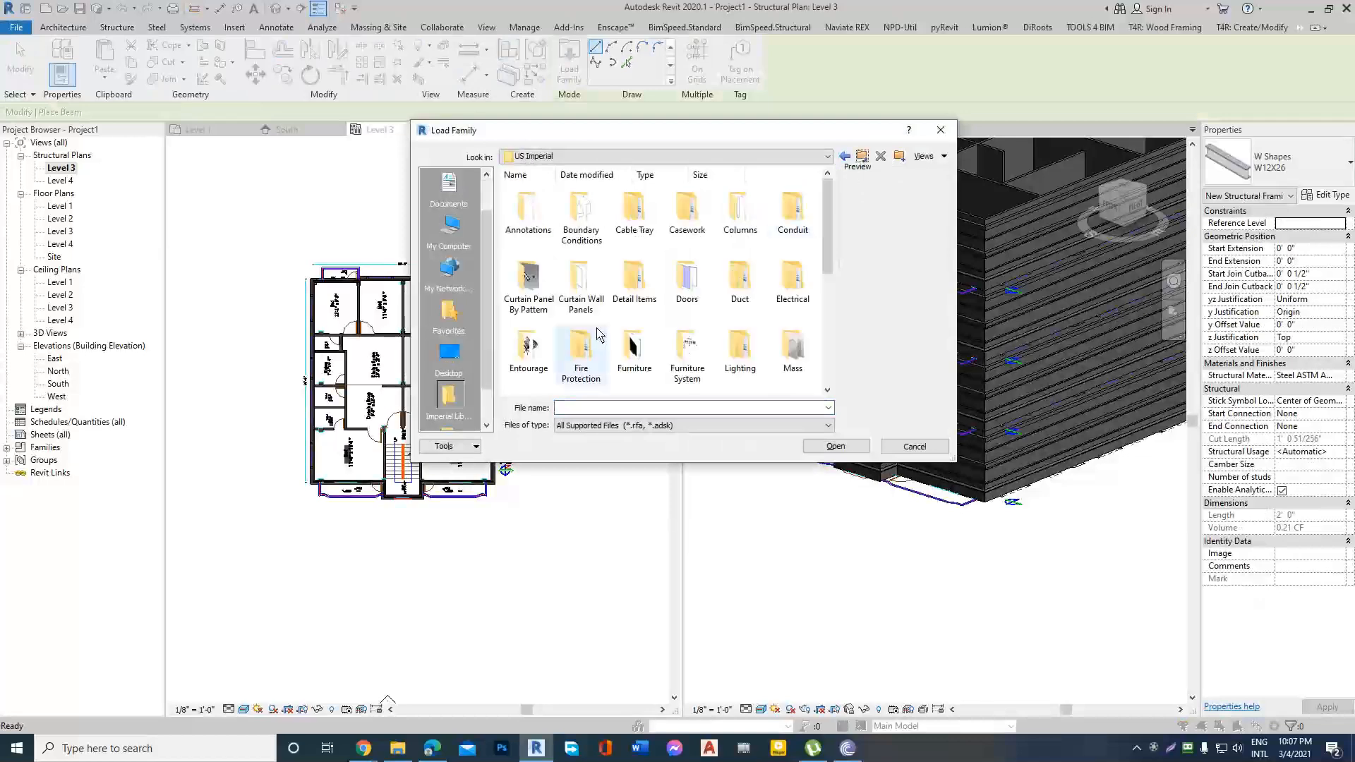
pyautogui.scroll(-5, 678, 338)
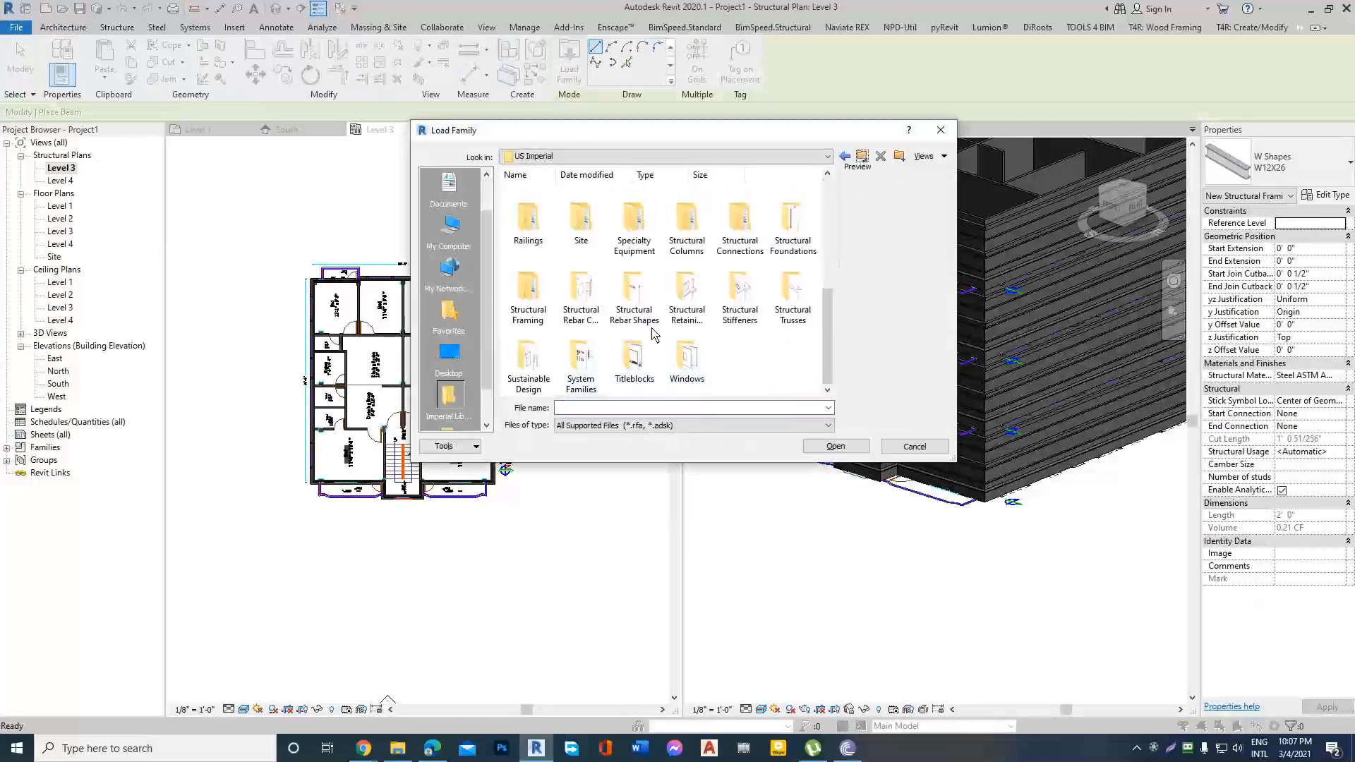
pyautogui.doubleClick(526, 297)
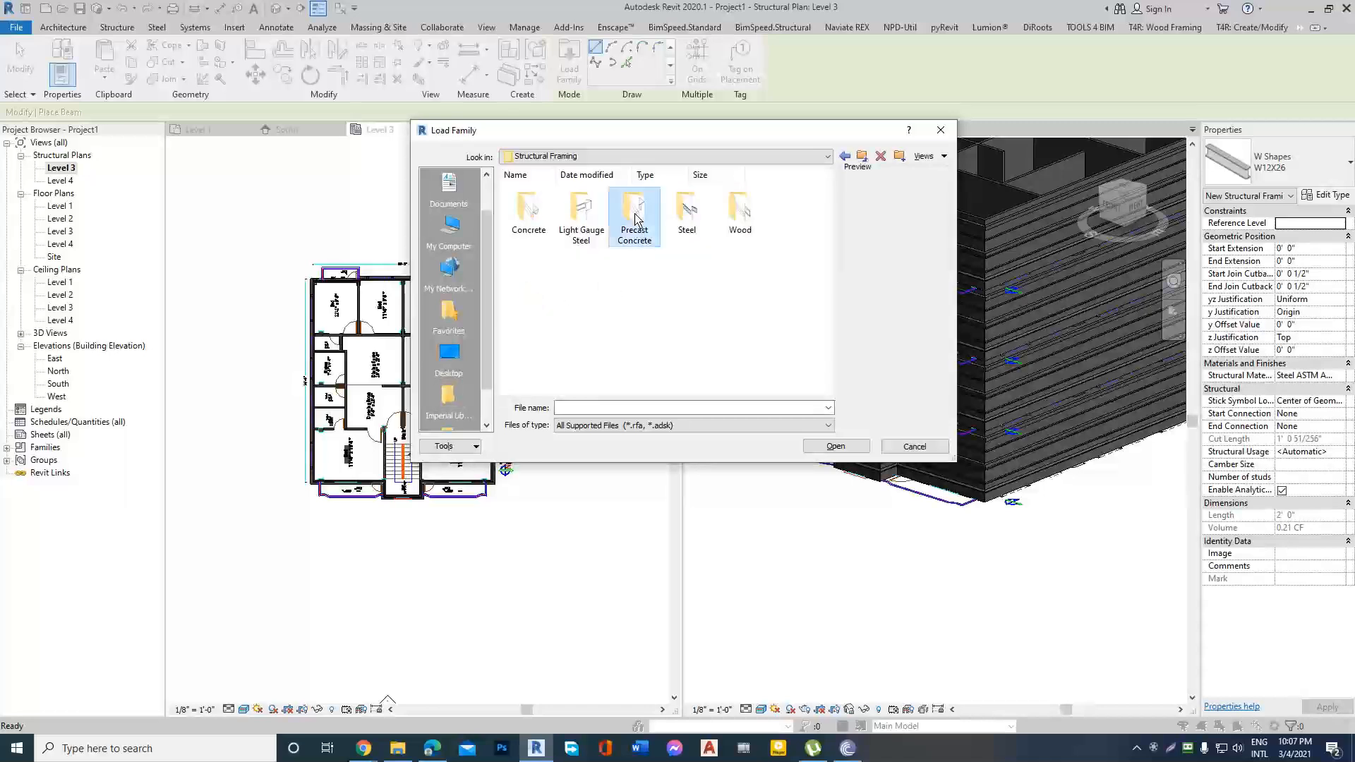
pyautogui.doubleClick(634, 212)
# Load the Precast-Rectangular Beam.rfa family for the beam.
pyautogui.scroll(-2, 636, 310)
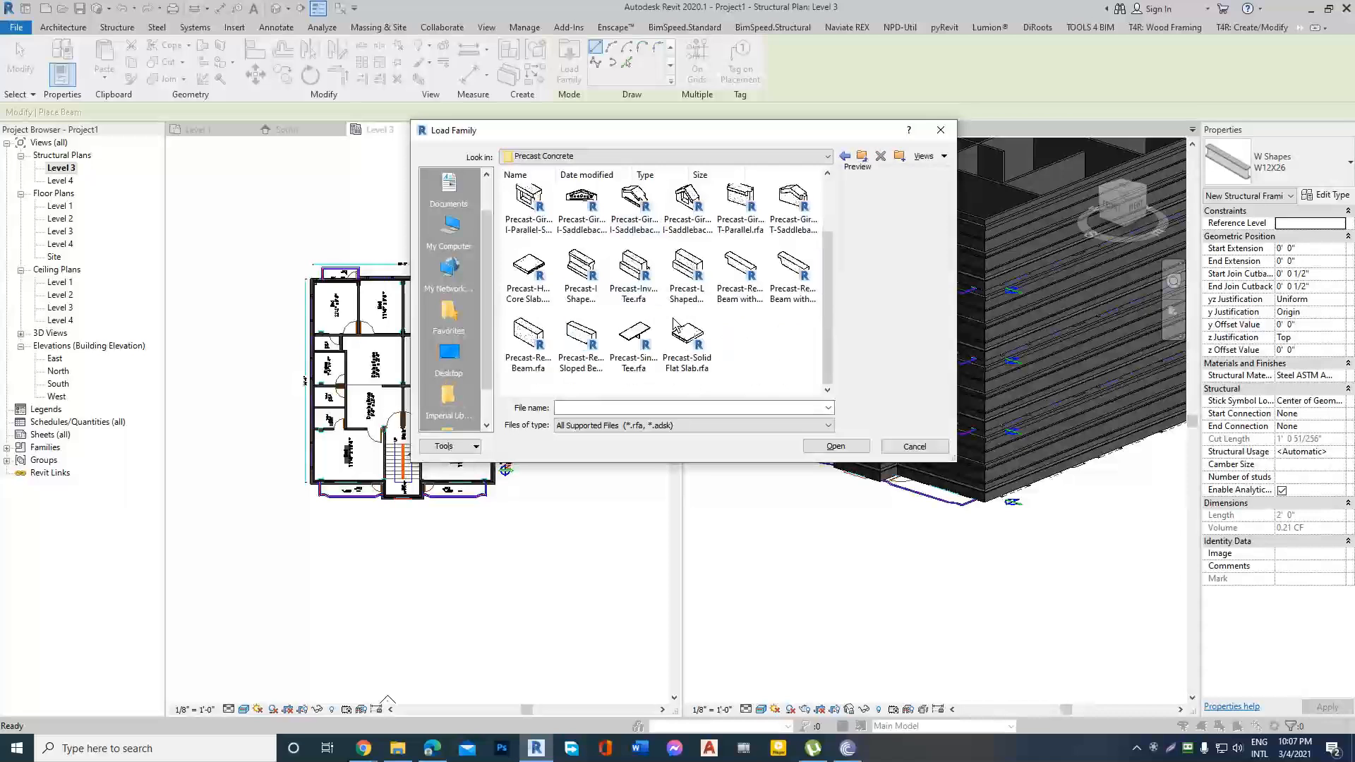
pyautogui.click(526, 339)
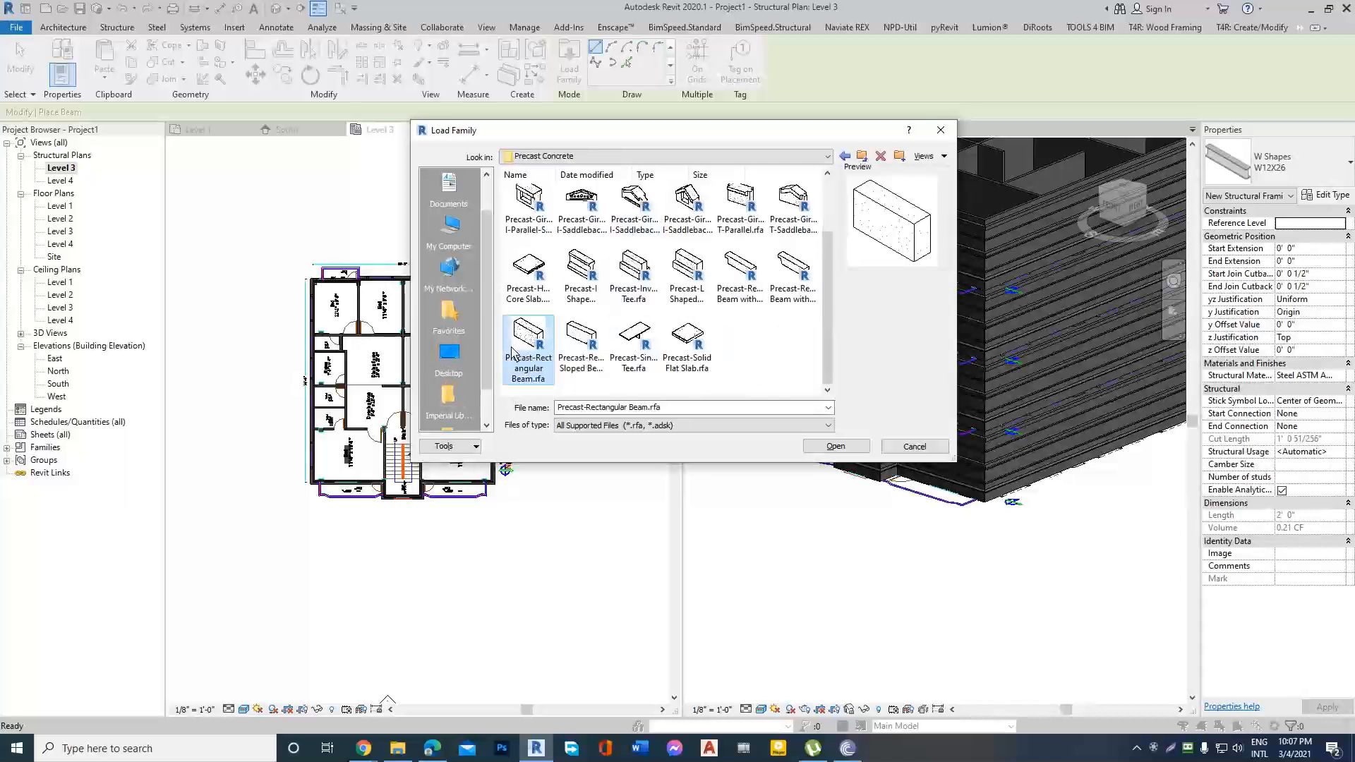
pyautogui.click(583, 340)
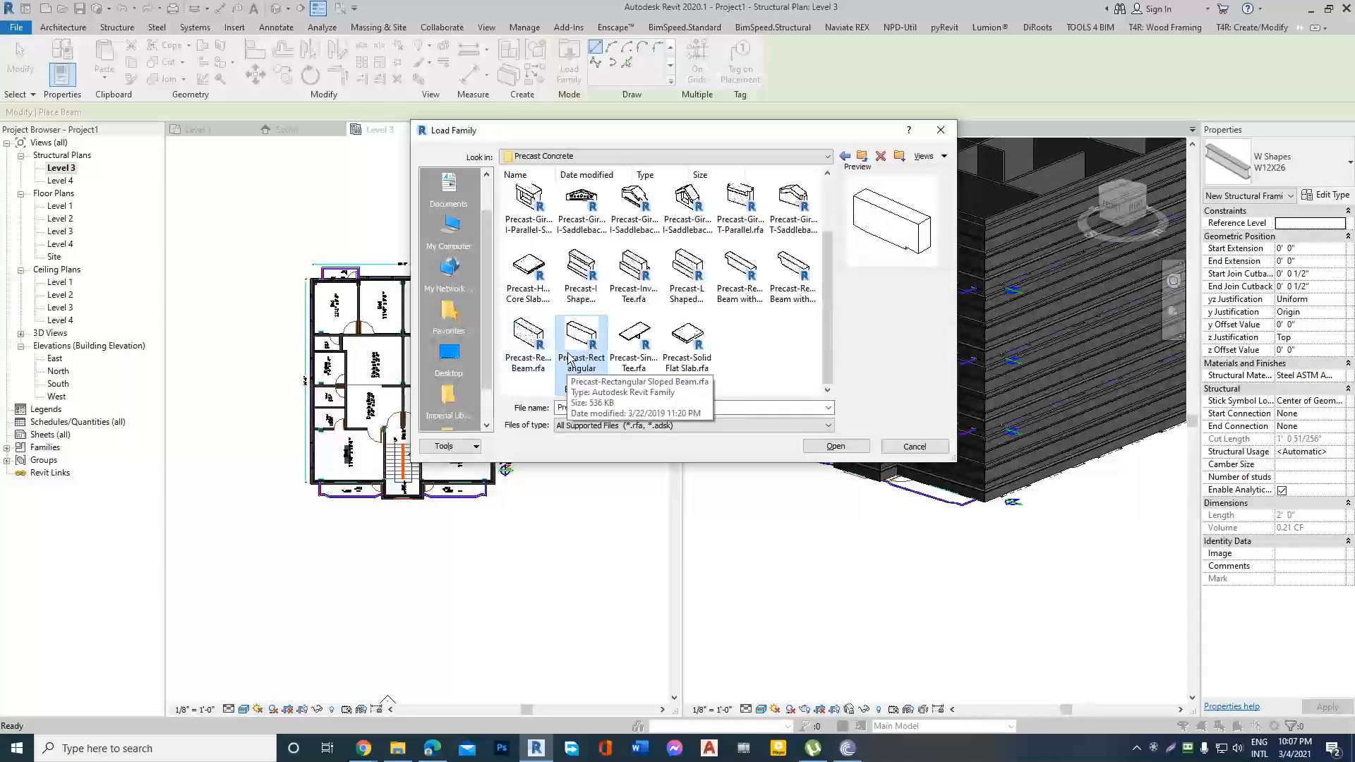
pyautogui.click(523, 335)
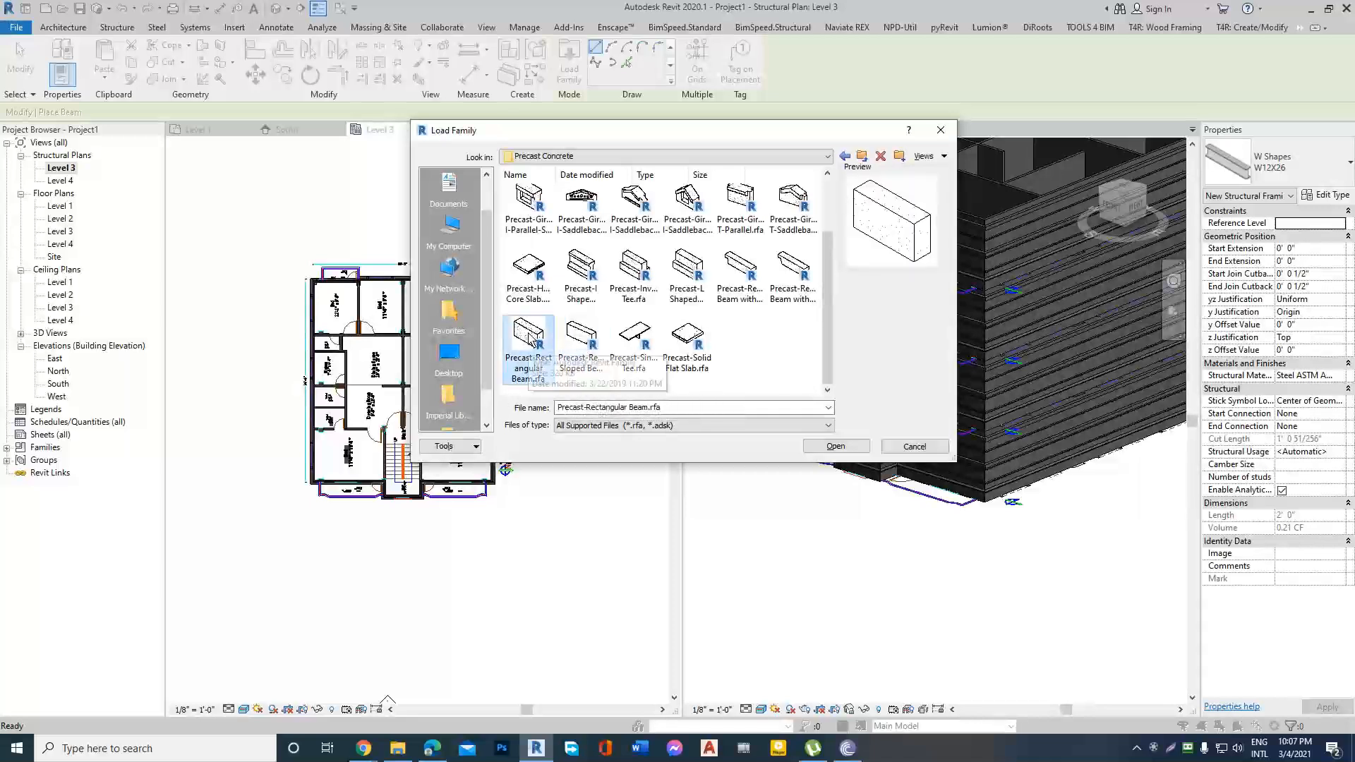
pyautogui.doubleClick(529, 340)
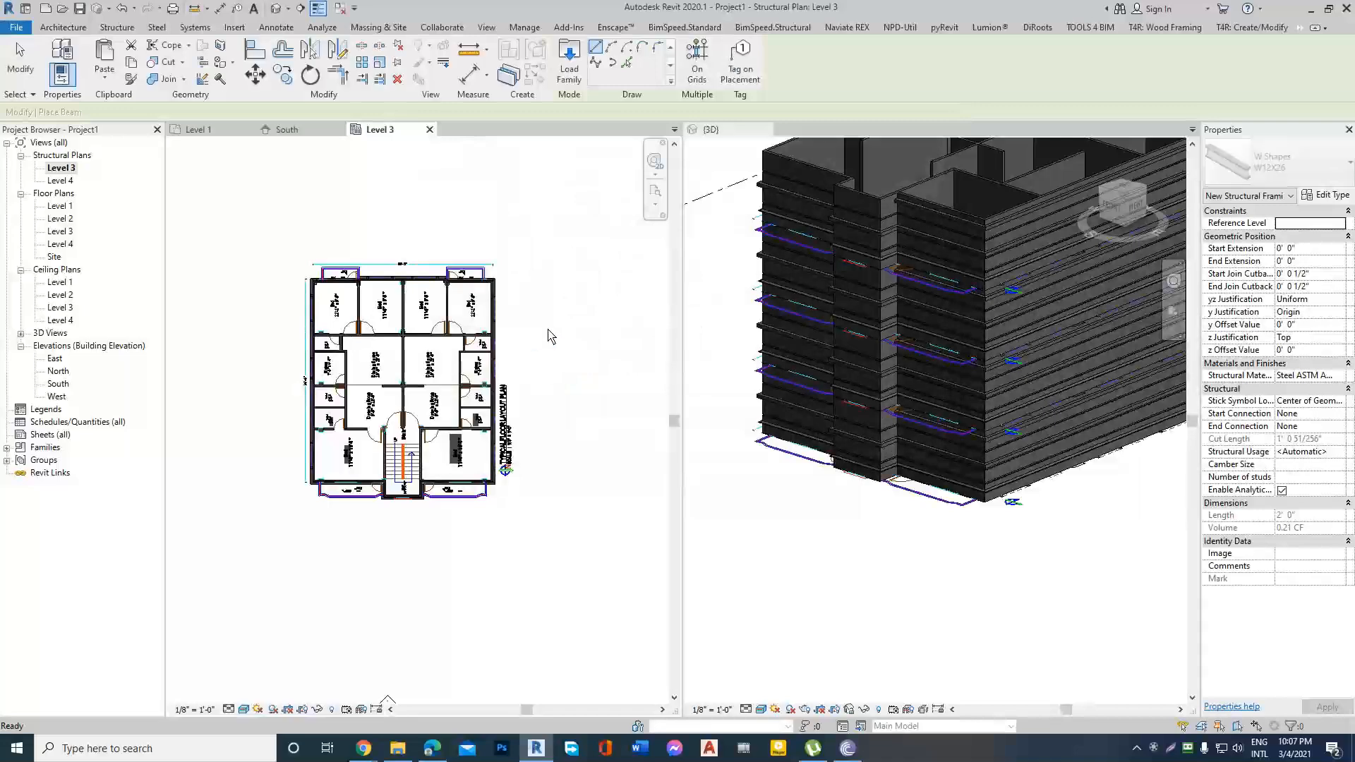
# Draw a 16RB32 precast rectangular beam on Level 3 along the bedrooms' outer wall, from the upper-left to the upper-right building corner.
pyautogui.scroll(8, 353, 276)
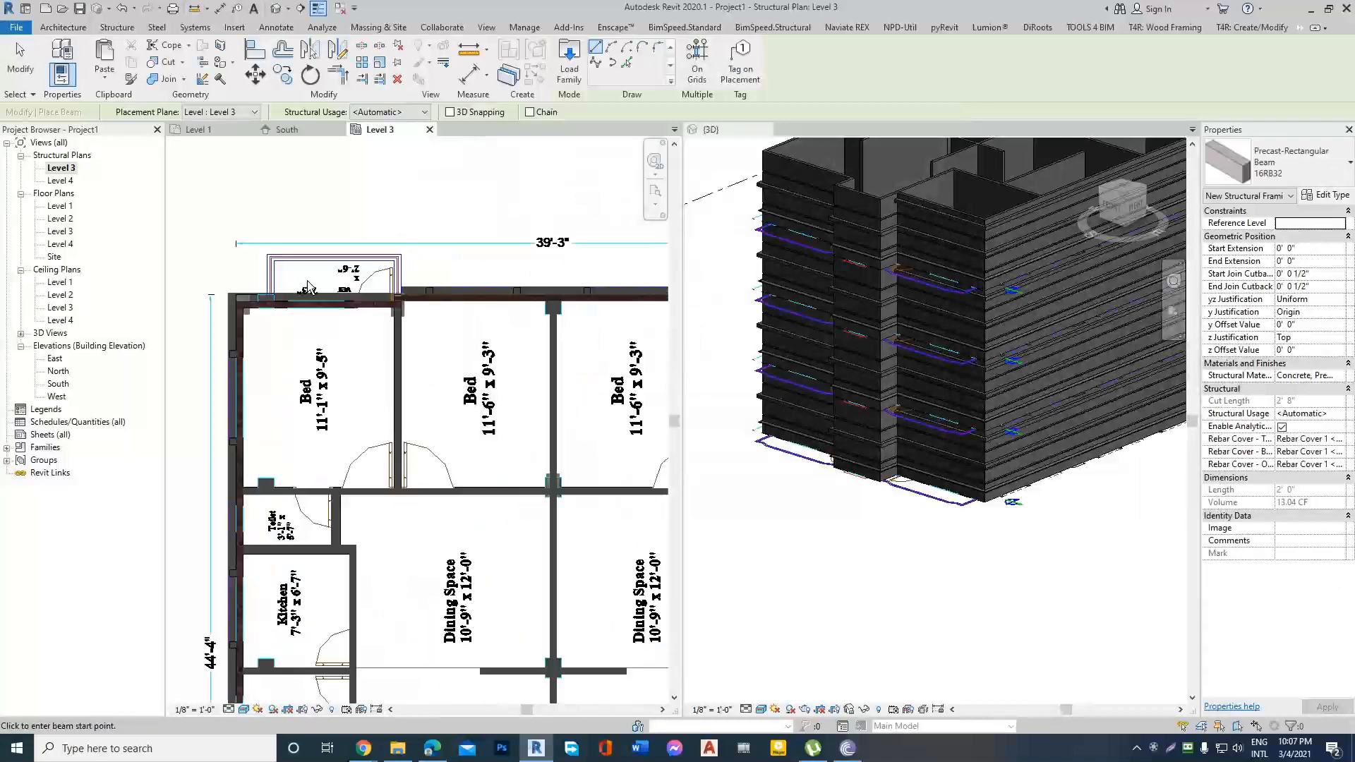
pyautogui.click(219, 310)
pyautogui.scroll(-3, 219, 311)
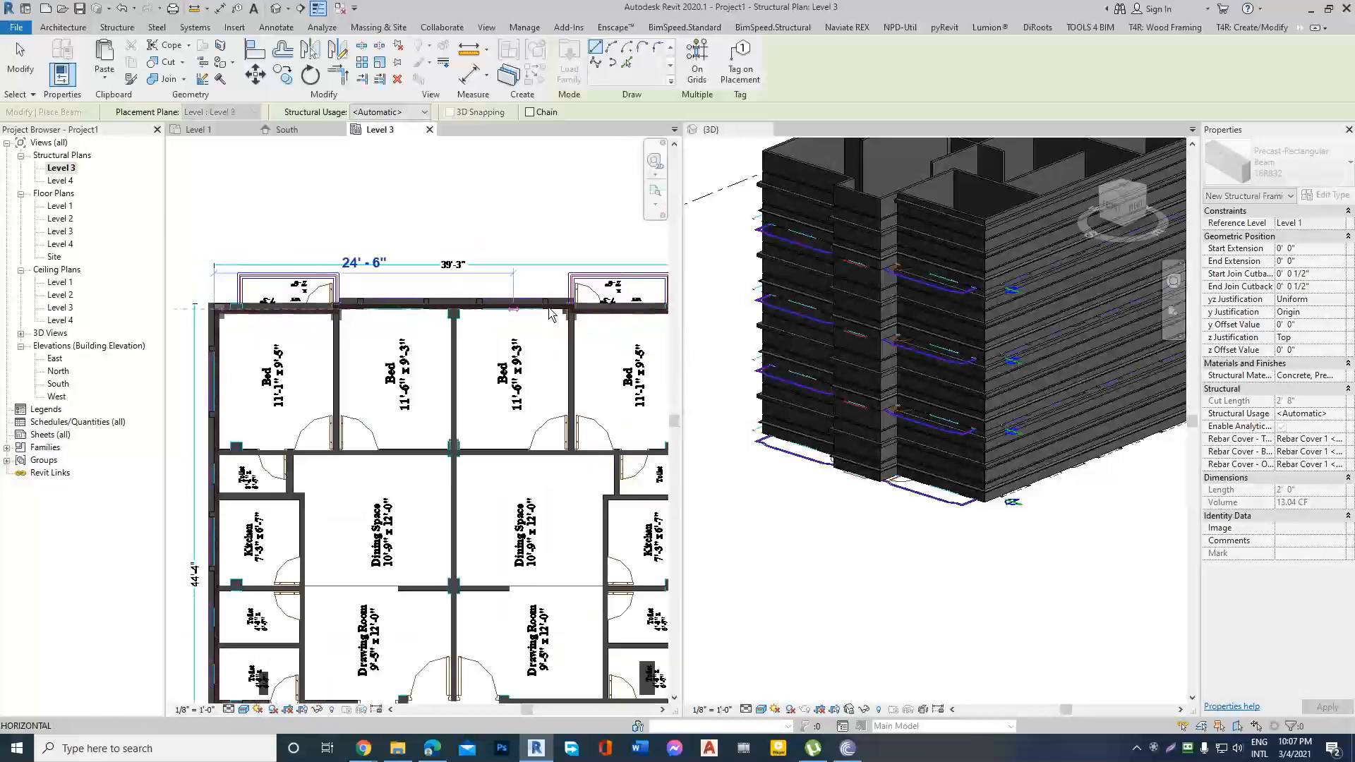
pyautogui.scroll(-2, 293, 325)
pyautogui.scroll(2, 521, 312)
pyautogui.click(529, 319)
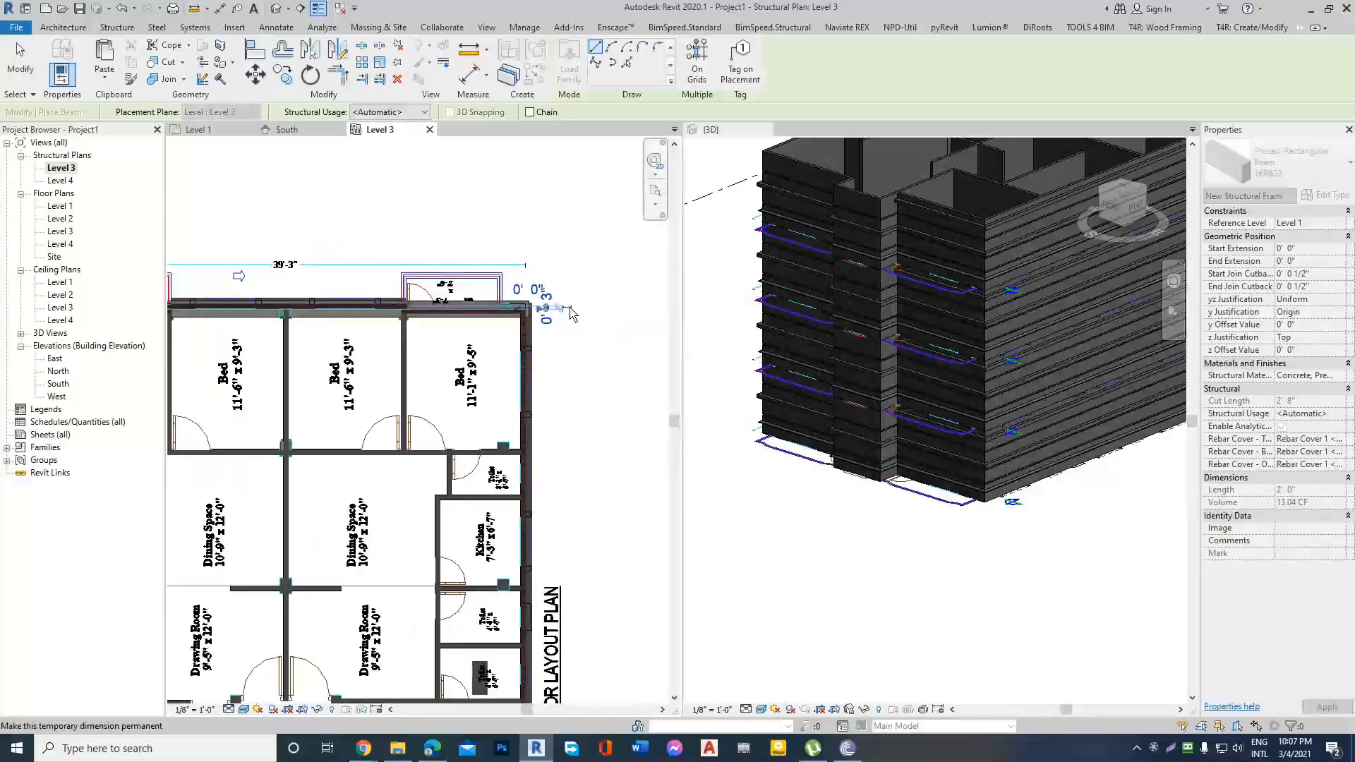
pyautogui.scroll(-3, 574, 302)
pyautogui.press('Escape')
pyautogui.press('Escape')
# Inspect the building in the 3D view and open the South elevation.
pyautogui.scroll(2, 409, 326)
pyautogui.scroll(-3, 409, 326)
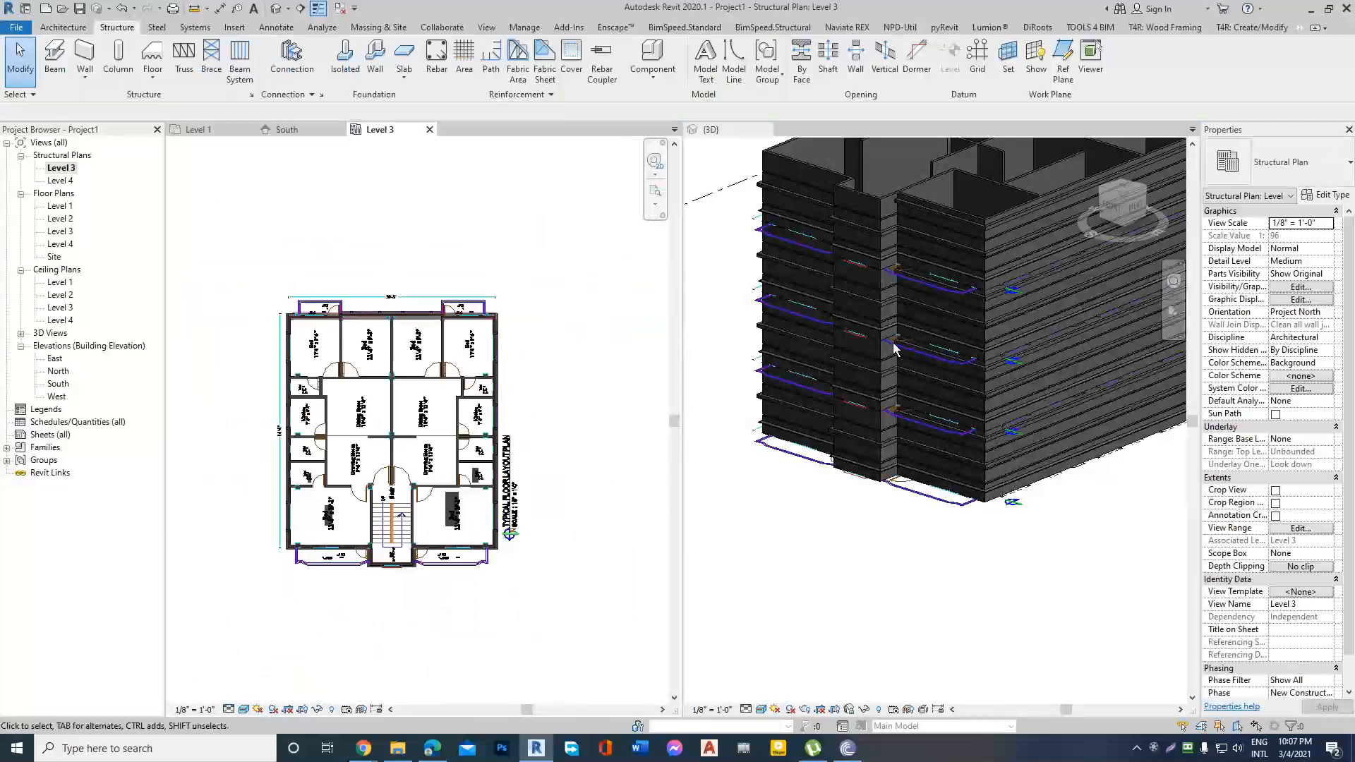
pyautogui.scroll(-3, 901, 380)
pyautogui.click(859, 472)
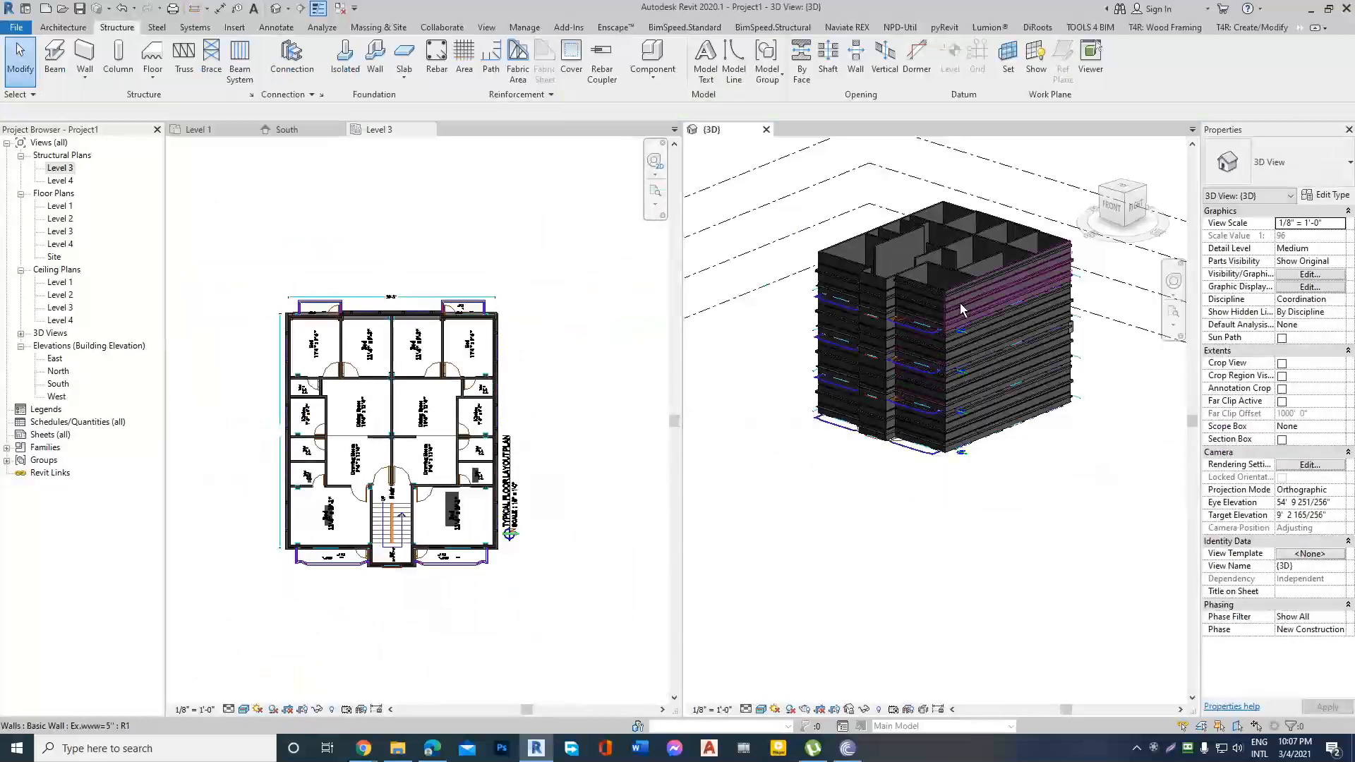
pyautogui.keyDown('shift'); pyautogui.moveTo(960, 303); pyautogui.dragTo(1057, 353, button='middle'); pyautogui.keyUp('shift')
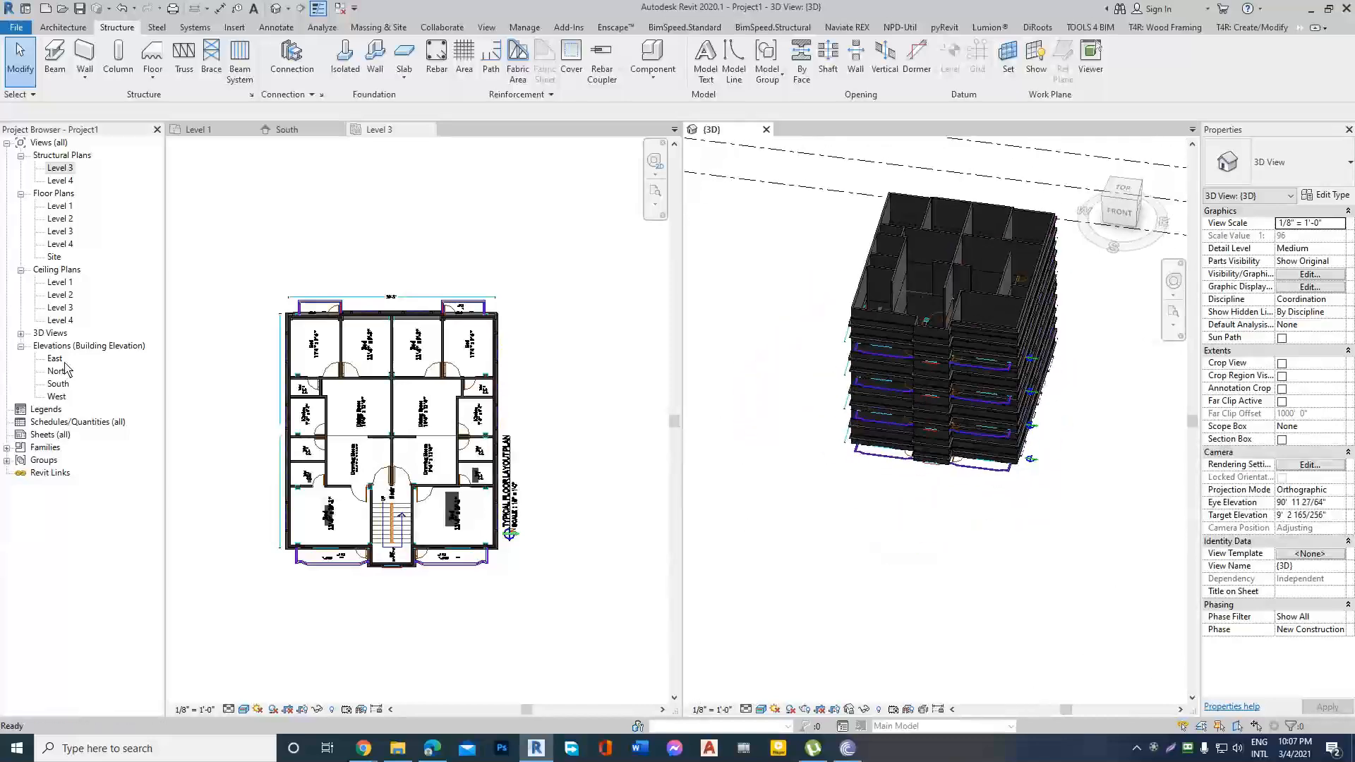
pyautogui.doubleClick(58, 385)
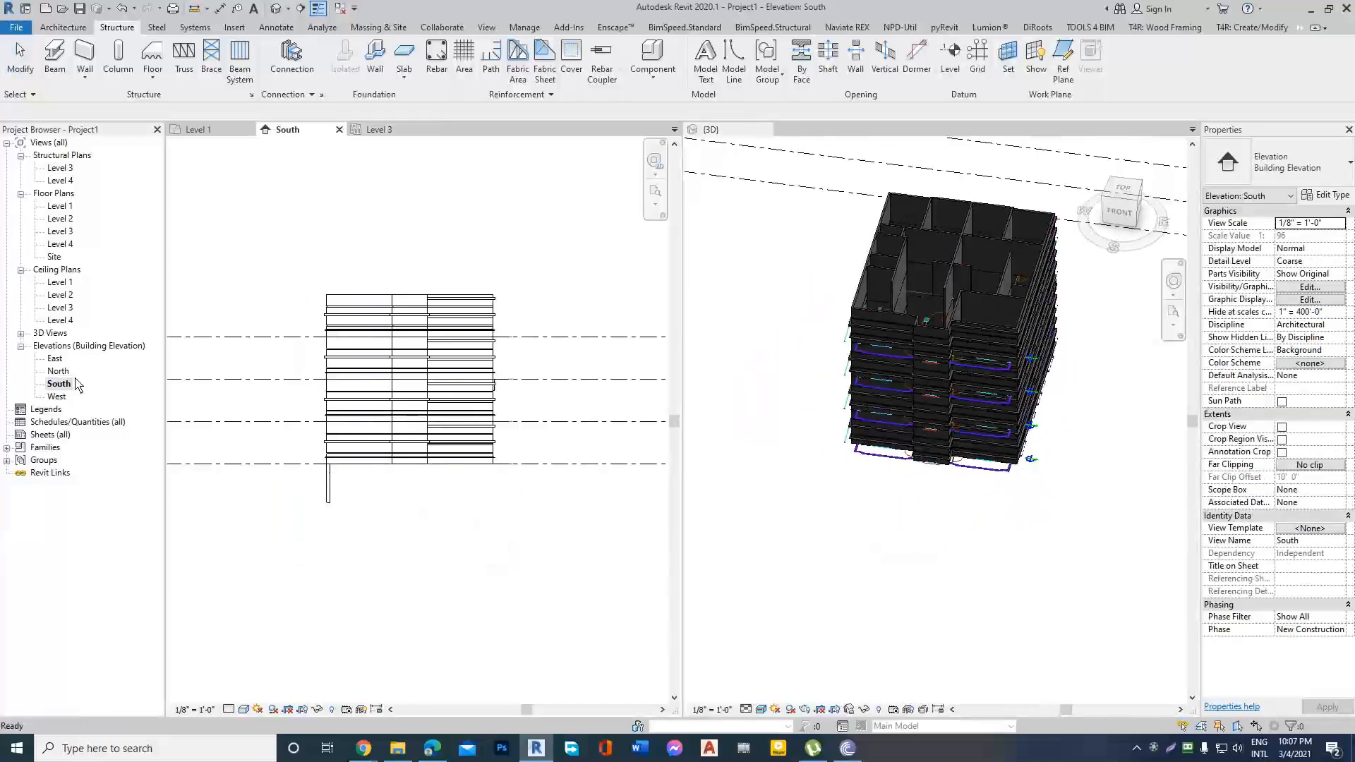
pyautogui.scroll(2, 466, 386)
pyautogui.scroll(1, 477, 385)
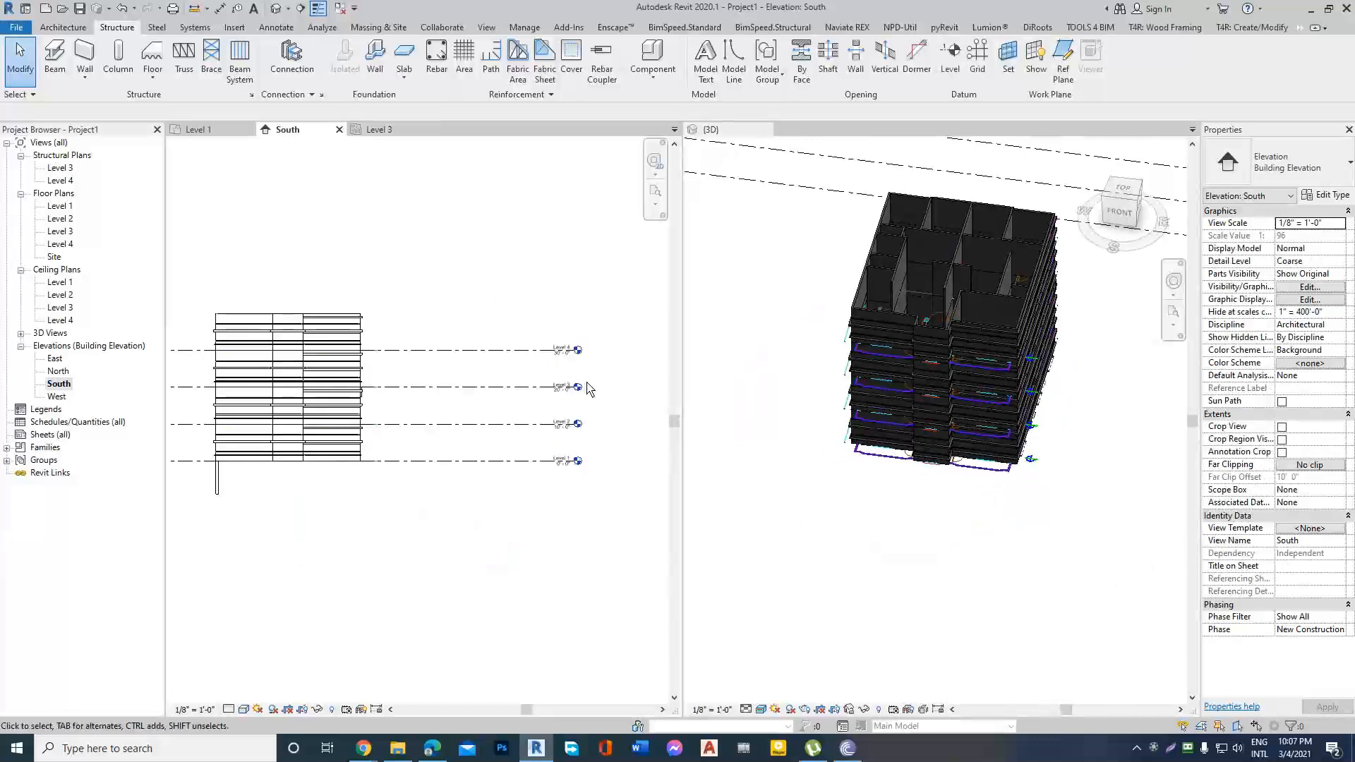
# Delete the building's topmost storey, above the highest level line, in the South elevation.
pyautogui.scroll(-2, 560, 386)
pyautogui.moveTo(246, 310); pyautogui.dragTo(445, 358)
pyautogui.press('Escape')
pyautogui.scroll(3, 313, 333)
pyautogui.moveTo(239, 304); pyautogui.dragTo(489, 391)
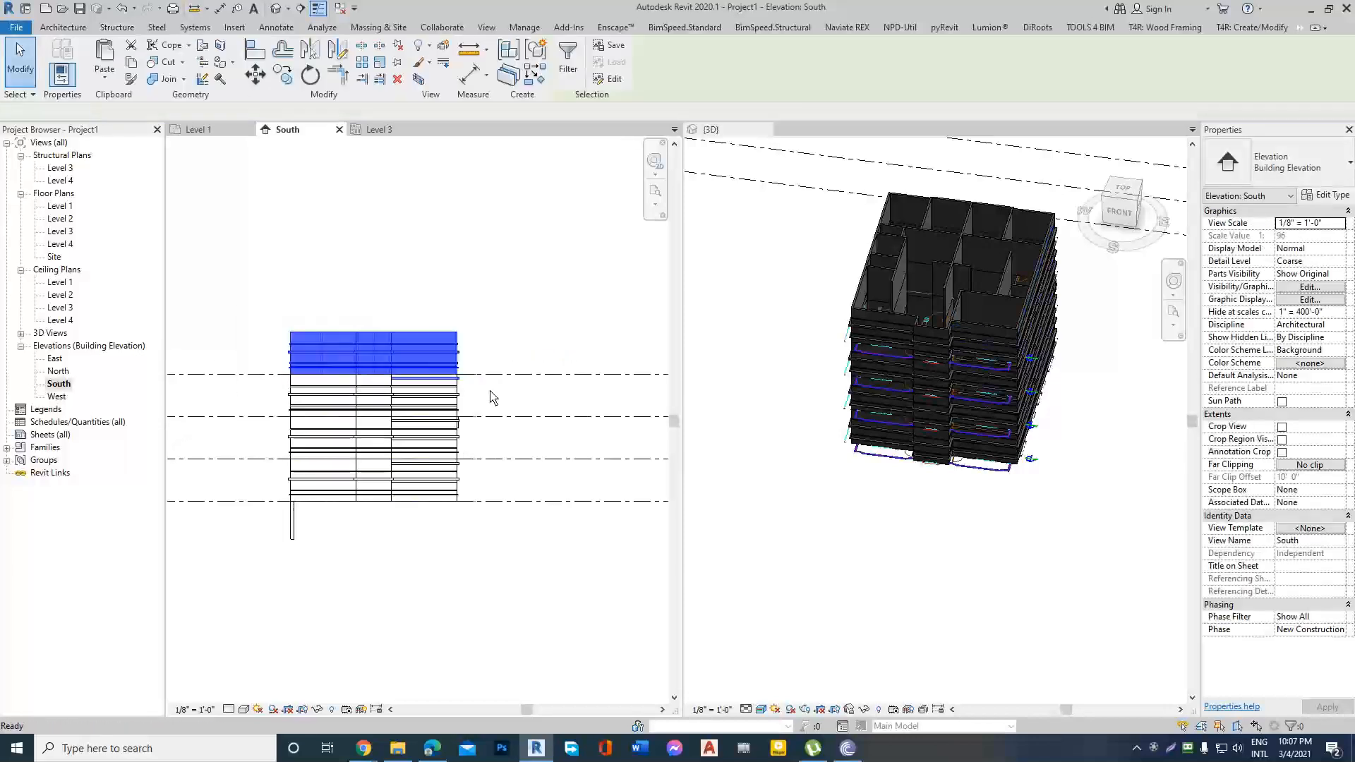
pyautogui.press('Delete')
pyautogui.scroll(-2, 463, 357)
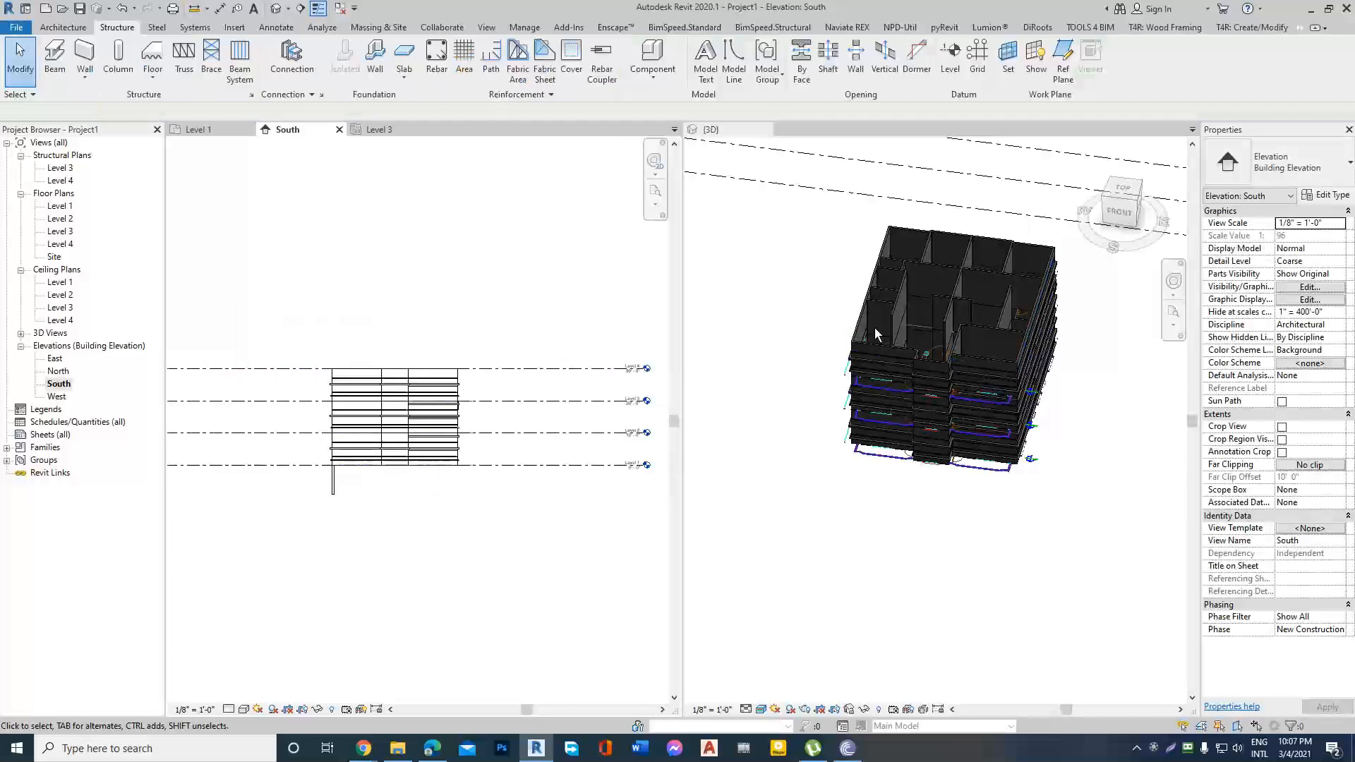
# Delete the storey between the two highest level lines in the South elevation.
pyautogui.click(980, 357)
pyautogui.keyDown('shift'); pyautogui.moveTo(912, 429); pyautogui.dragTo(954, 289, button='middle'); pyautogui.keyUp('shift')
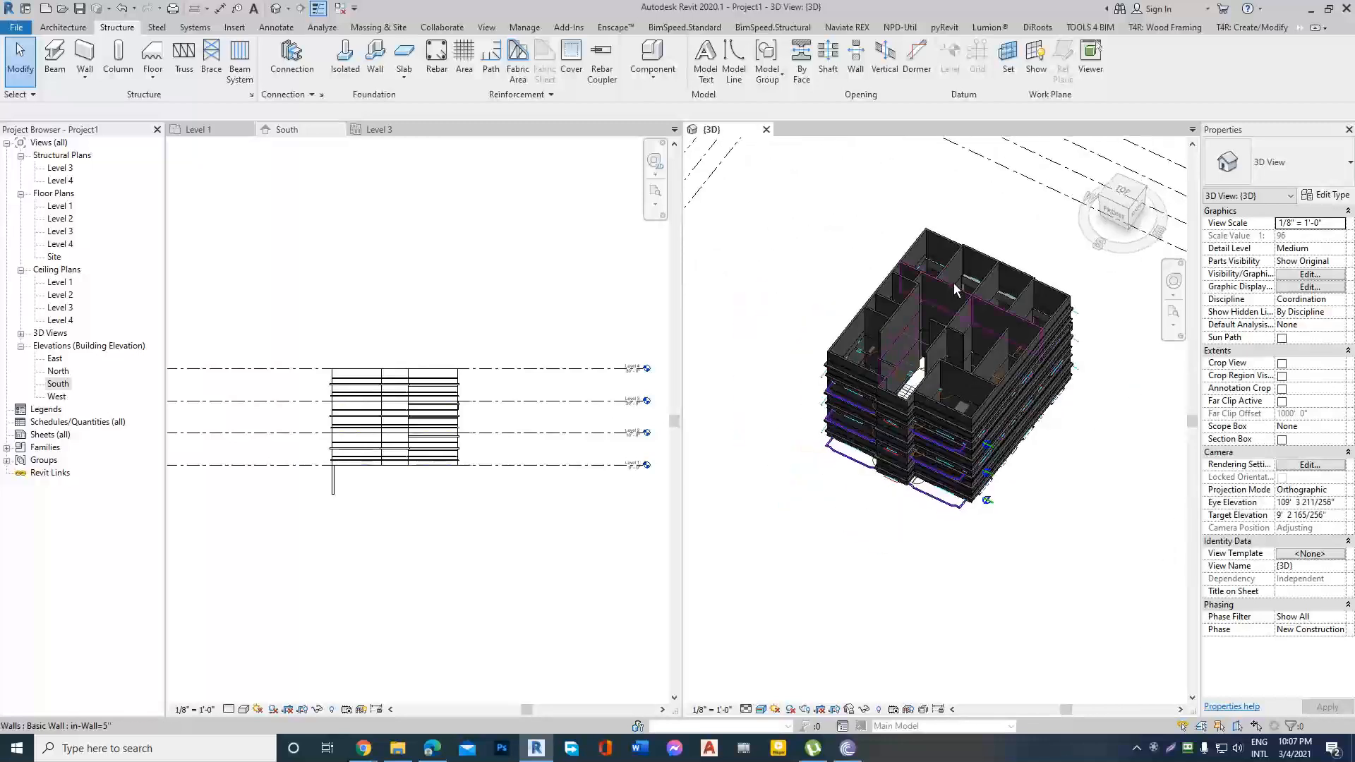
pyautogui.click(294, 372)
pyautogui.scroll(2, 290, 342)
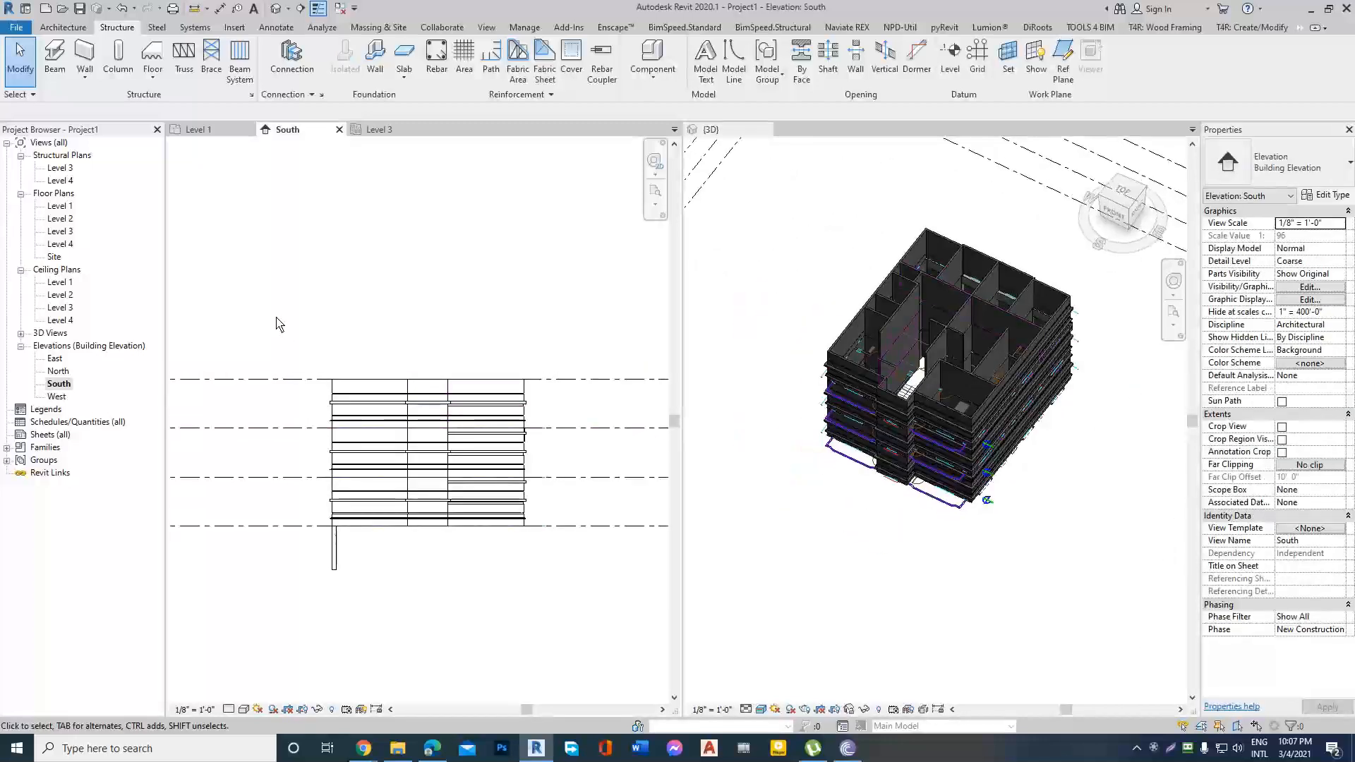
pyautogui.moveTo(276, 324); pyautogui.dragTo(563, 443)
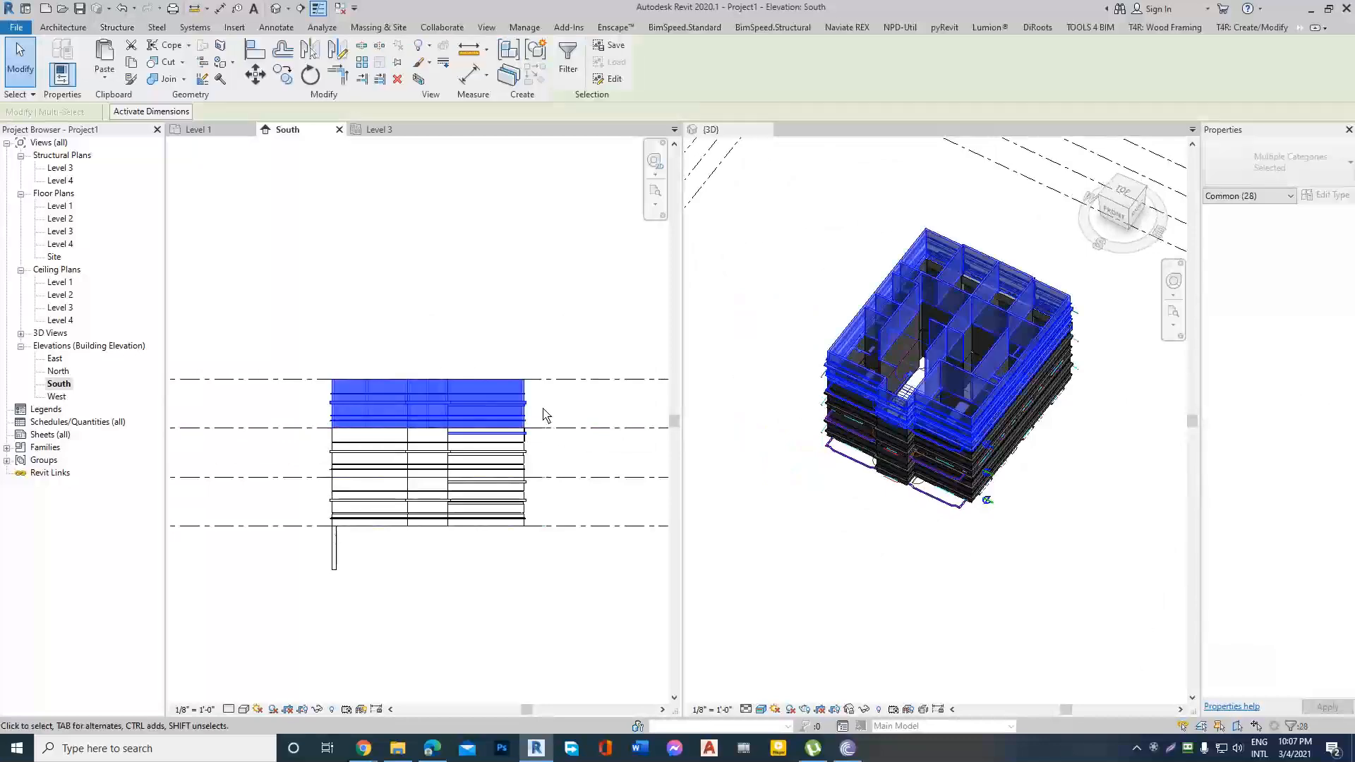
pyautogui.click(544, 411)
# Inspect the 16RB32 precast beam along the bedrooms' outer wall in the 3D view, checking its properties.
pyautogui.scroll(6, 994, 296)
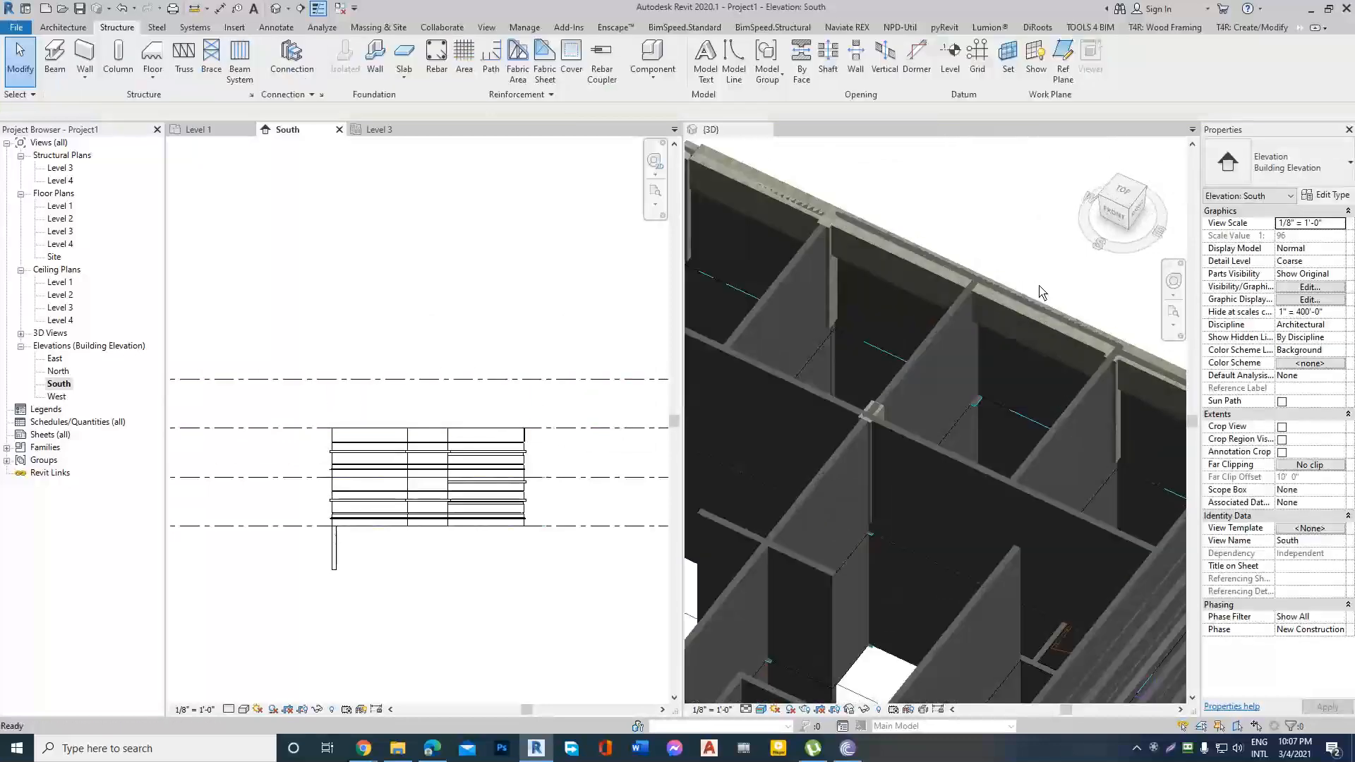
pyautogui.scroll(-4, 887, 348)
pyautogui.click(1112, 340)
pyautogui.keyDown('shift'); pyautogui.moveTo(1018, 384); pyautogui.dragTo(919, 371, button='middle'); pyautogui.keyUp('shift')
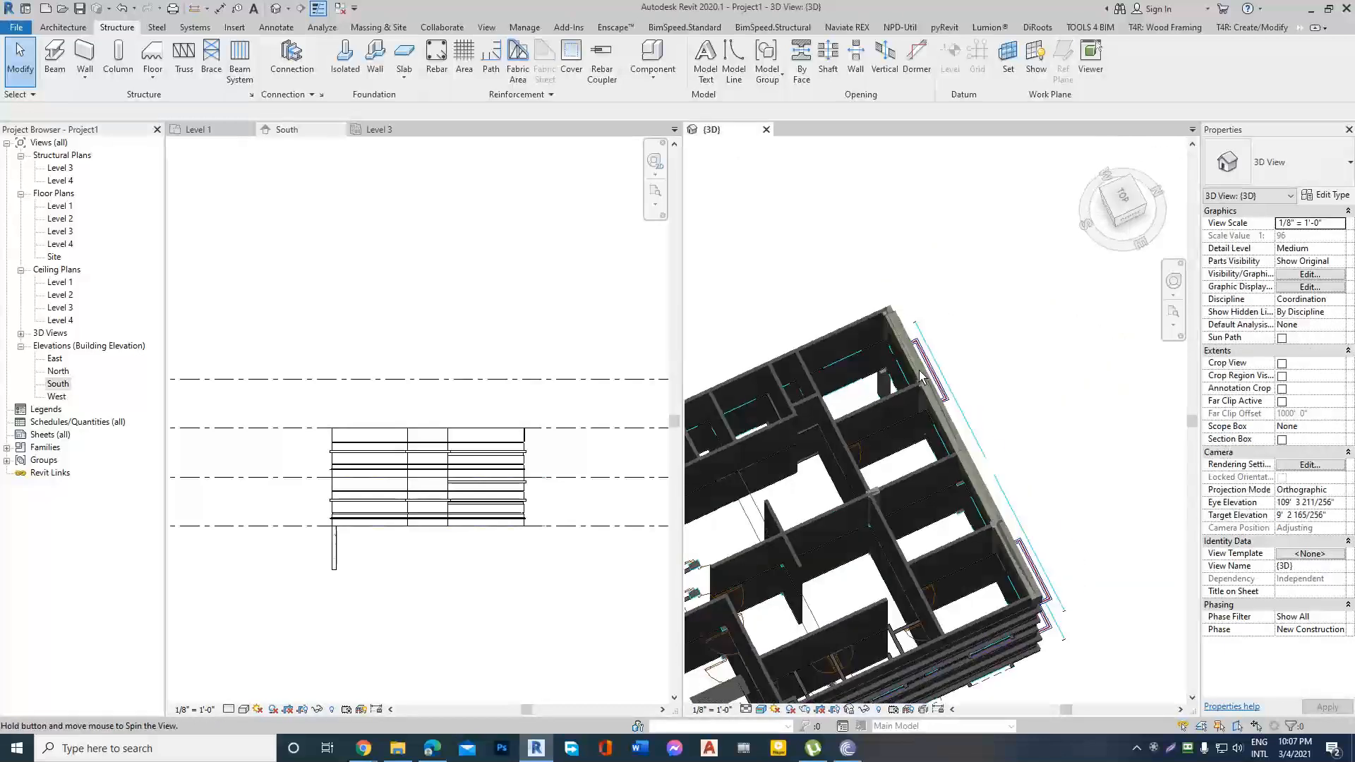
pyautogui.scroll(8, 920, 374)
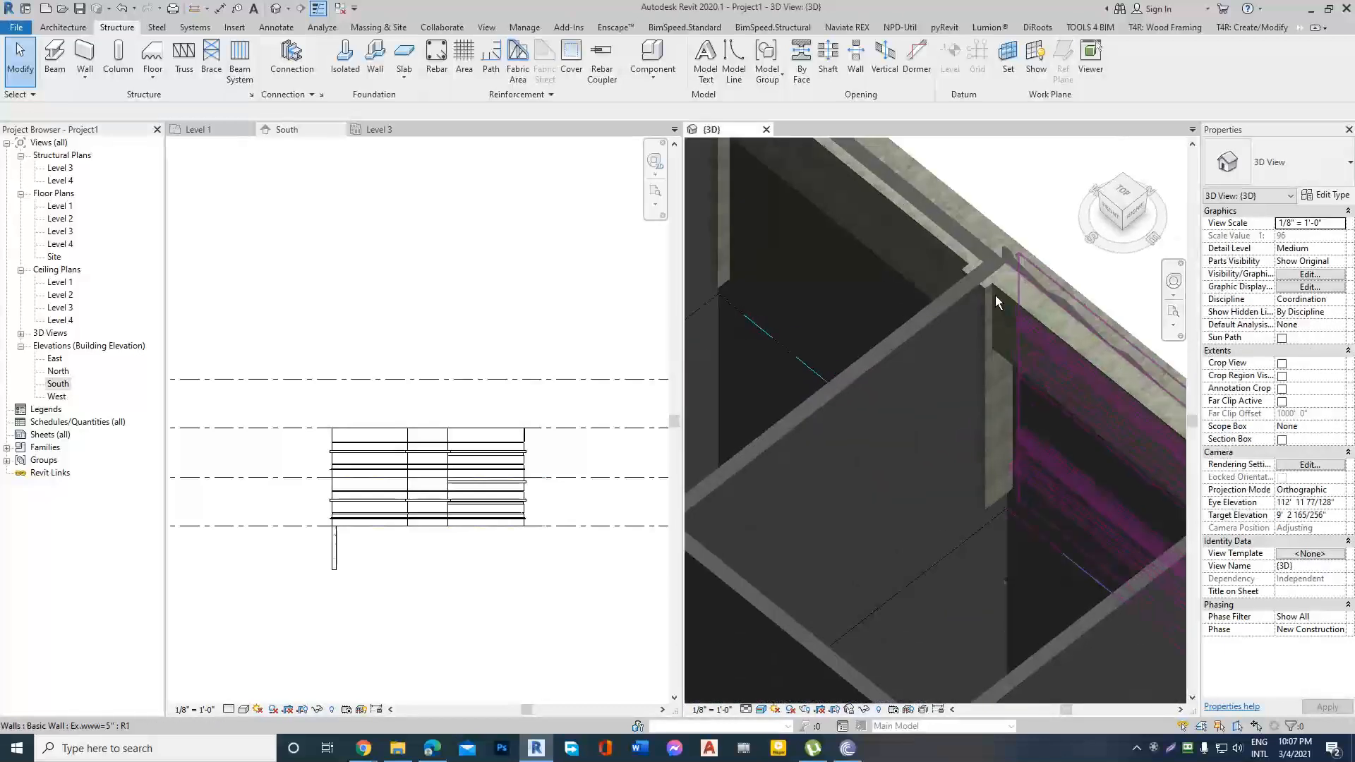
pyautogui.scroll(-5, 996, 295)
pyautogui.click(979, 344)
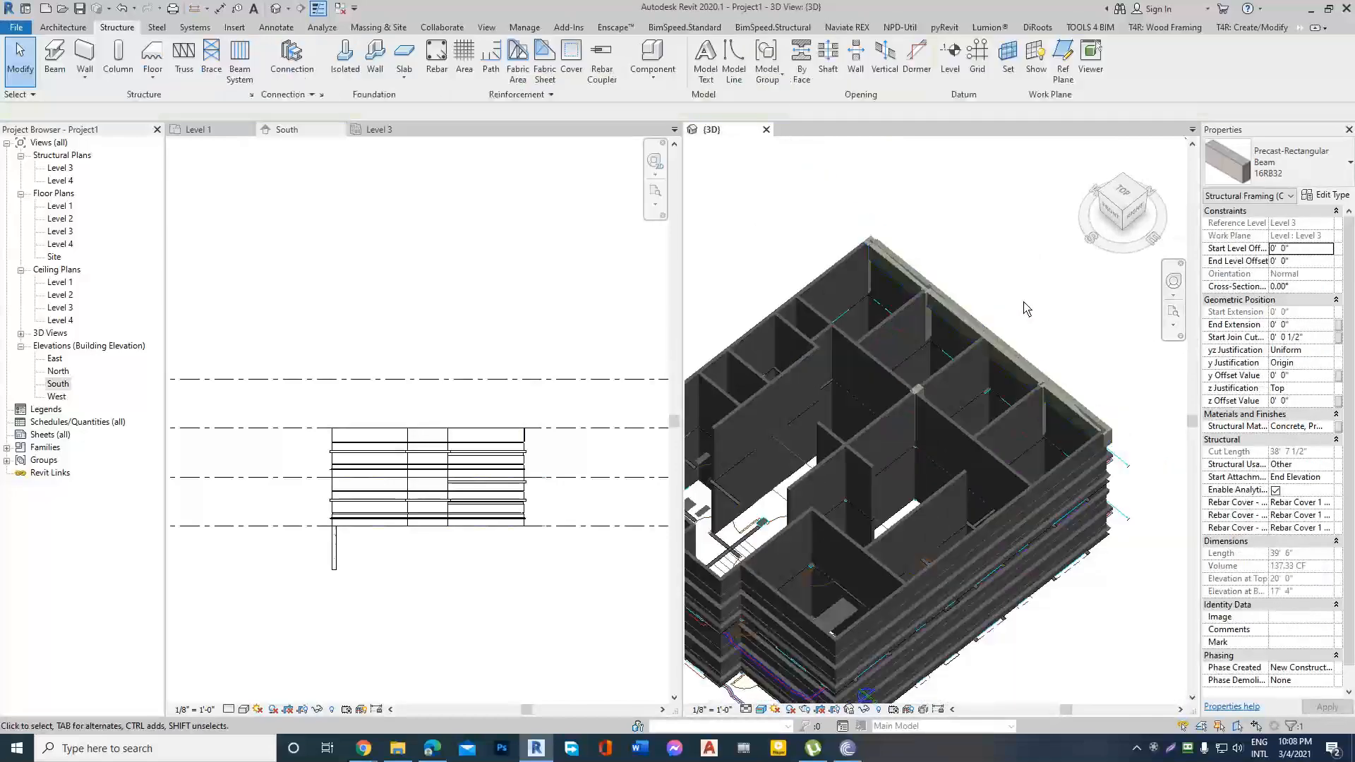
pyautogui.click(1024, 303)
pyautogui.keyDown('shift'); pyautogui.moveTo(914, 378); pyautogui.dragTo(1051, 360, button='middle'); pyautogui.keyUp('shift')
pyautogui.scroll(-3, 922, 418)
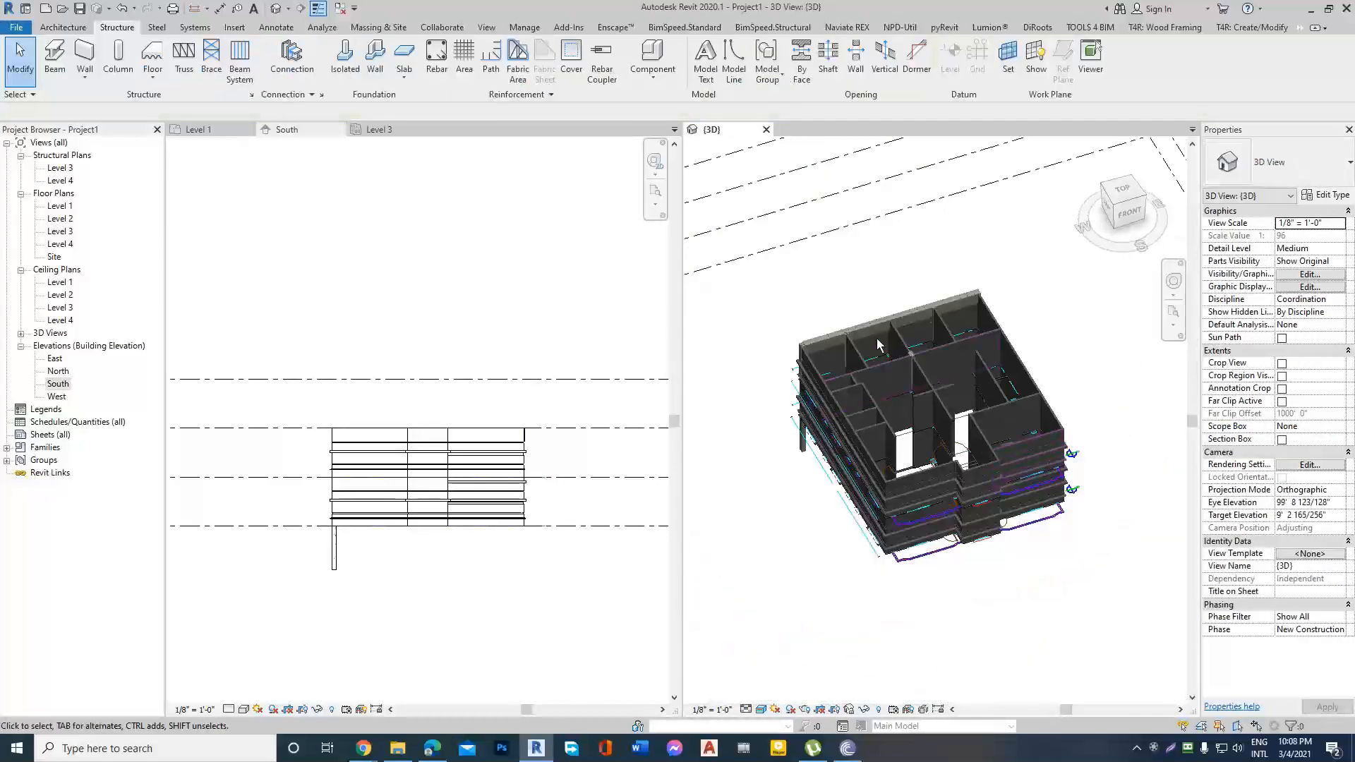
# Examine where the precast beam meets the columns and outer walls, from inside and outside the building.
pyautogui.scroll(5, 877, 338)
pyautogui.scroll(-3, 938, 328)
pyautogui.scroll(4, 818, 332)
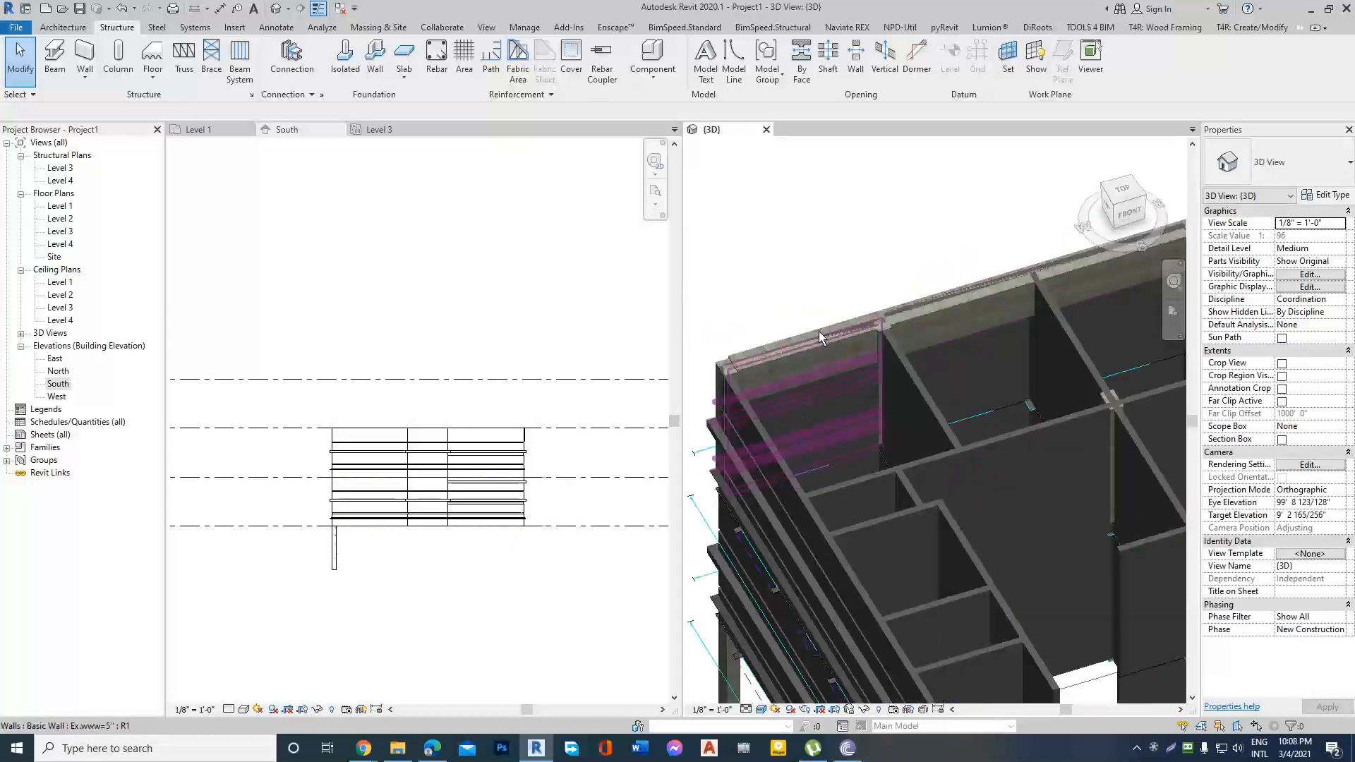
pyautogui.scroll(1, 819, 331)
pyautogui.click(961, 319)
pyautogui.press('Escape')
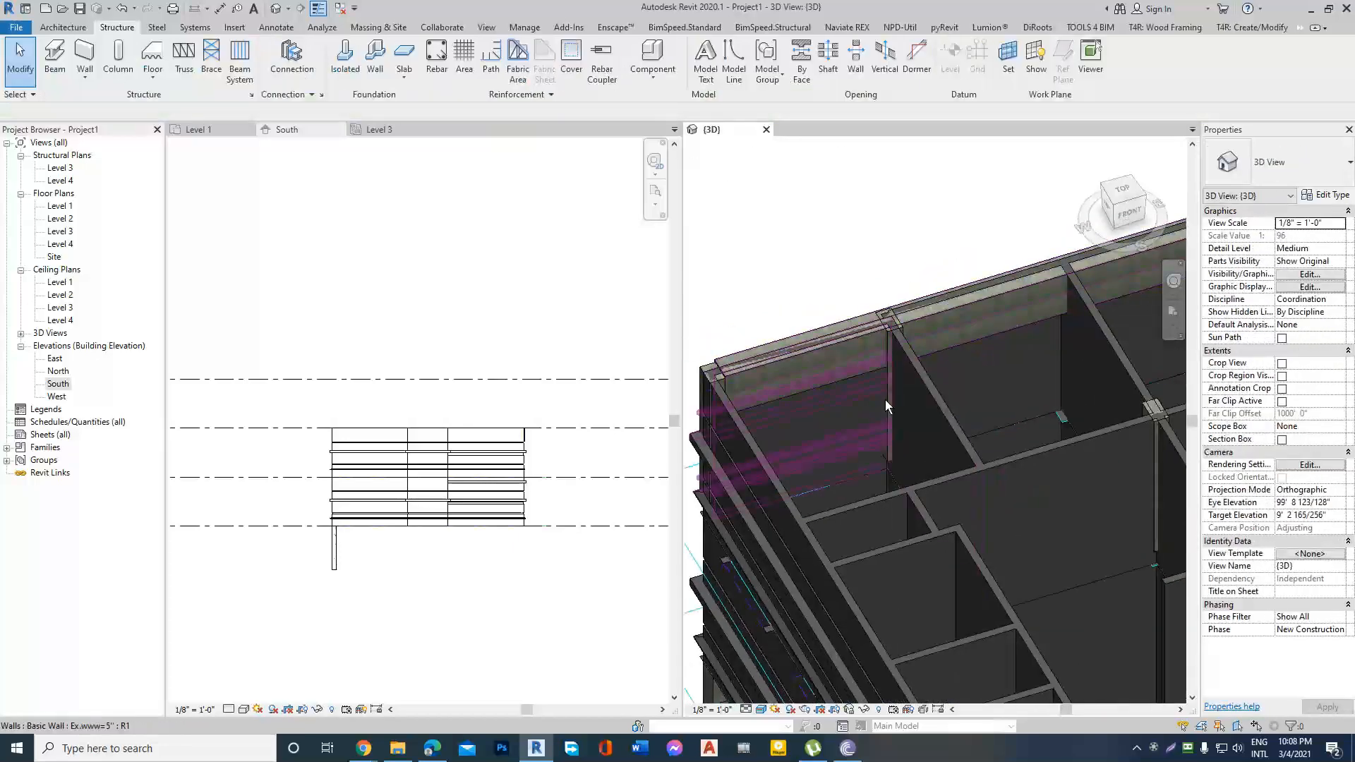
pyautogui.keyDown('shift'); pyautogui.moveTo(885, 399); pyautogui.dragTo(1003, 311, button='middle'); pyautogui.keyUp('shift')
pyautogui.keyDown('shift'); pyautogui.moveTo(888, 477); pyautogui.dragTo(989, 551, button='middle'); pyautogui.keyUp('shift')
pyautogui.scroll(6, 988, 551)
pyautogui.scroll(-4, 1006, 434)
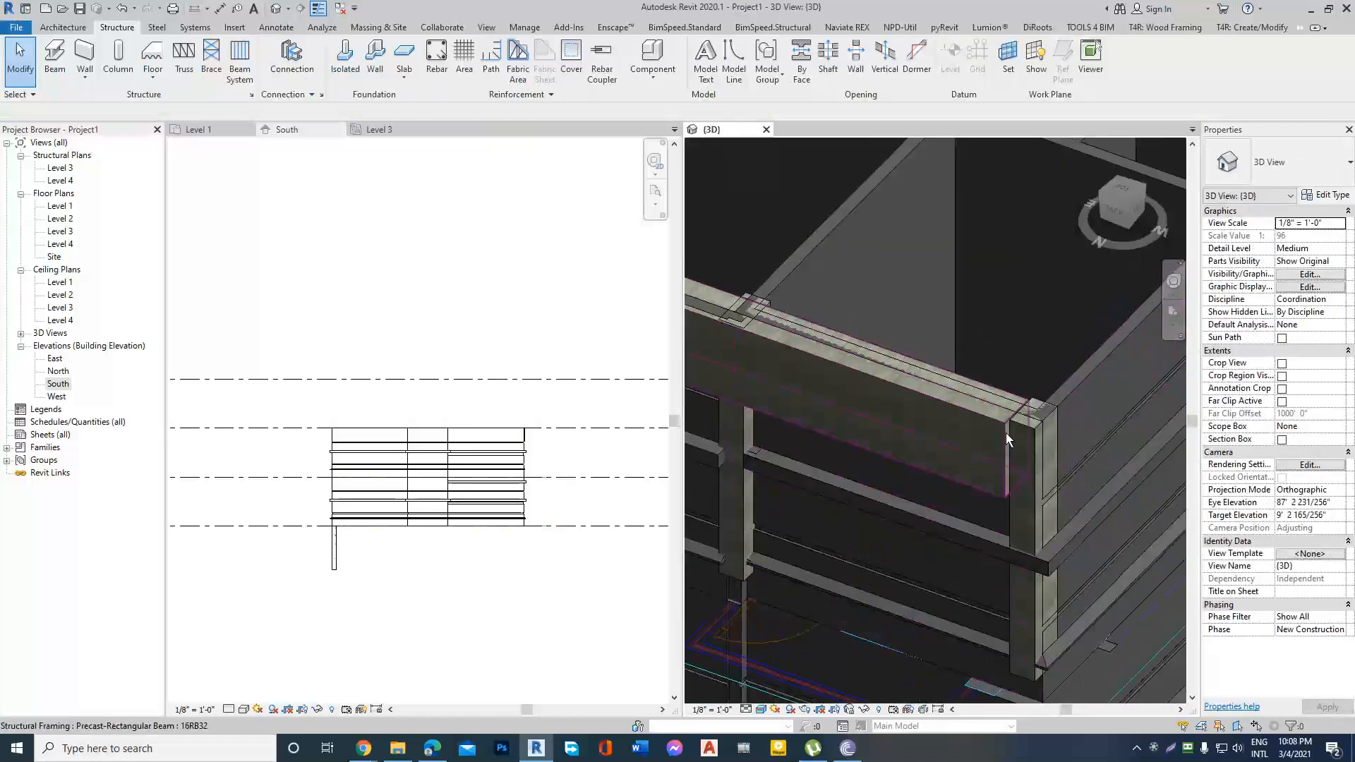
pyautogui.click(969, 487)
pyautogui.press('Escape')
pyautogui.scroll(-5, 981, 480)
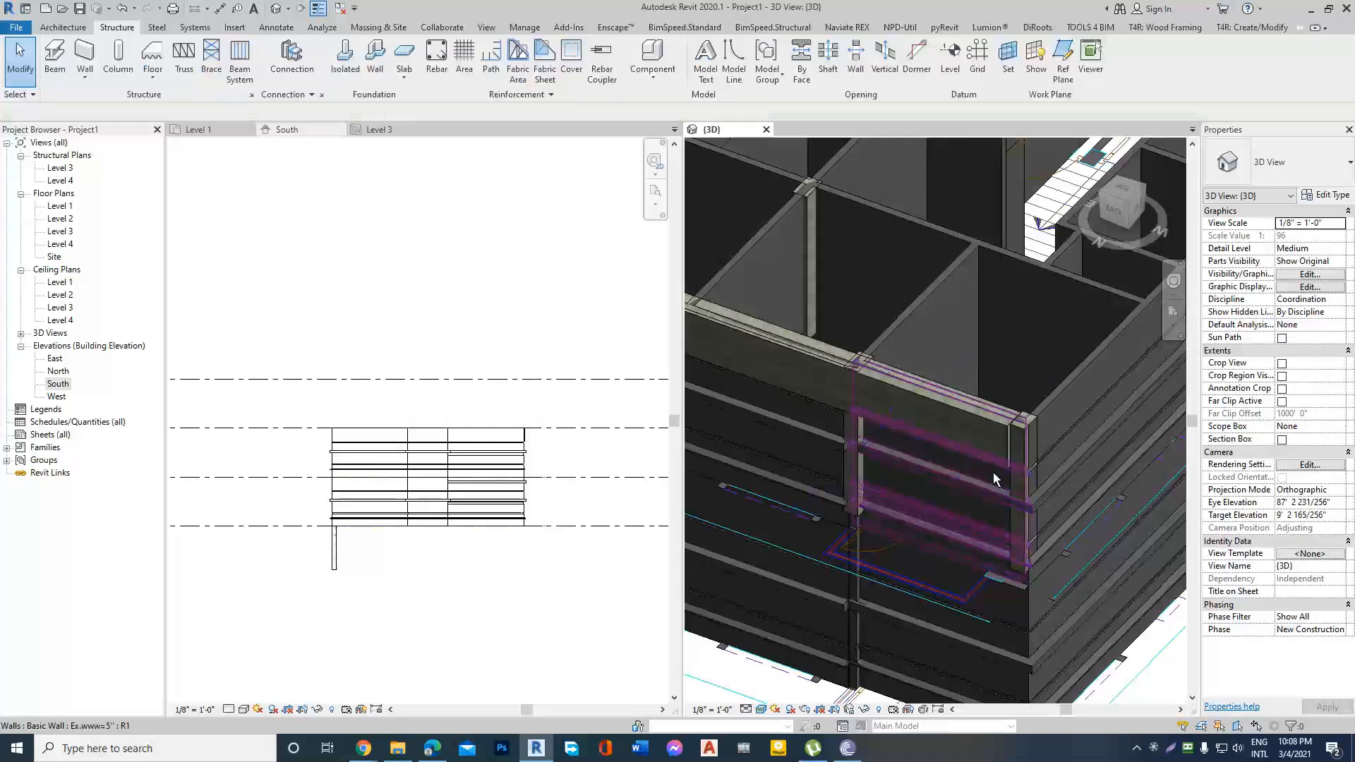
# Check the volume of the end bedroom's outer wall beneath the precast beam.
pyautogui.keyDown('shift'); pyautogui.moveTo(1011, 458); pyautogui.dragTo(977, 350, button='middle'); pyautogui.keyUp('shift')
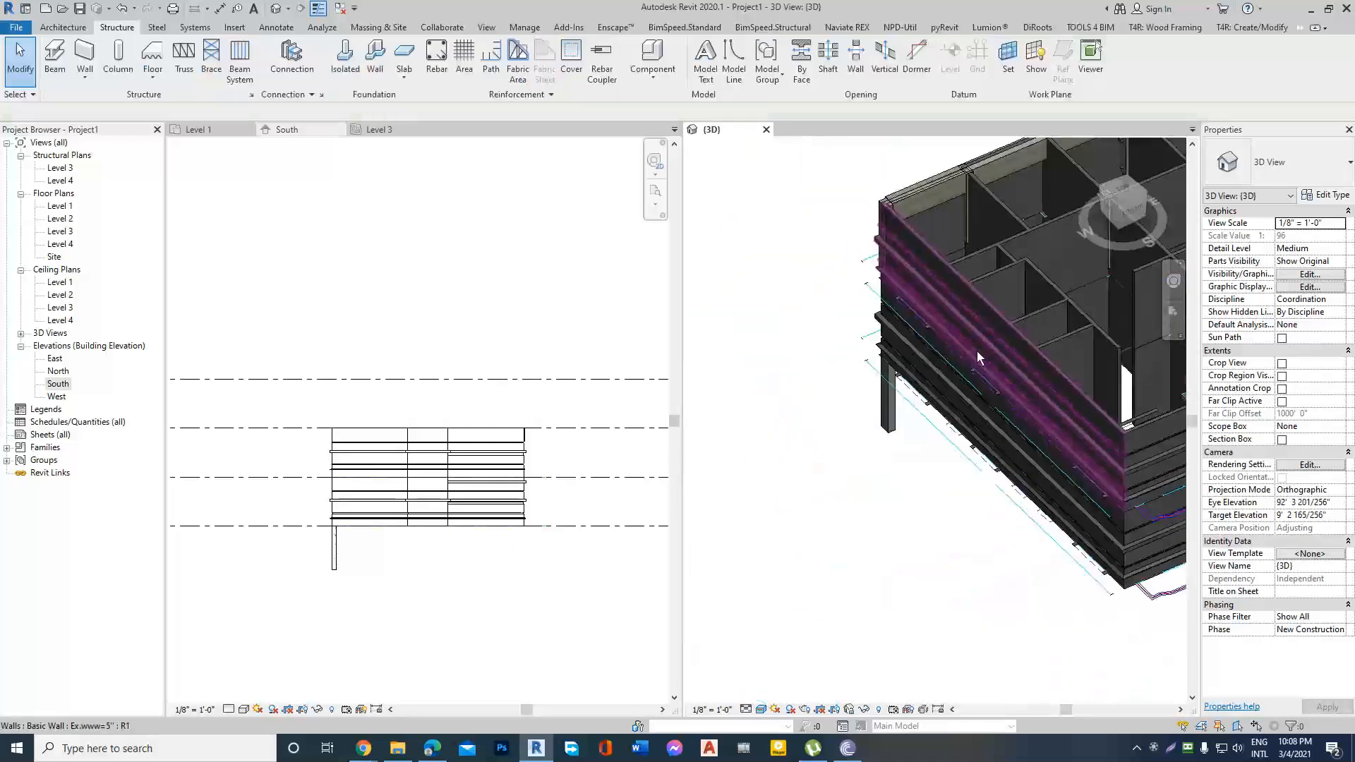
pyautogui.scroll(4, 963, 212)
pyautogui.scroll(-3, 855, 346)
pyautogui.scroll(3, 823, 342)
pyautogui.scroll(-2, 832, 353)
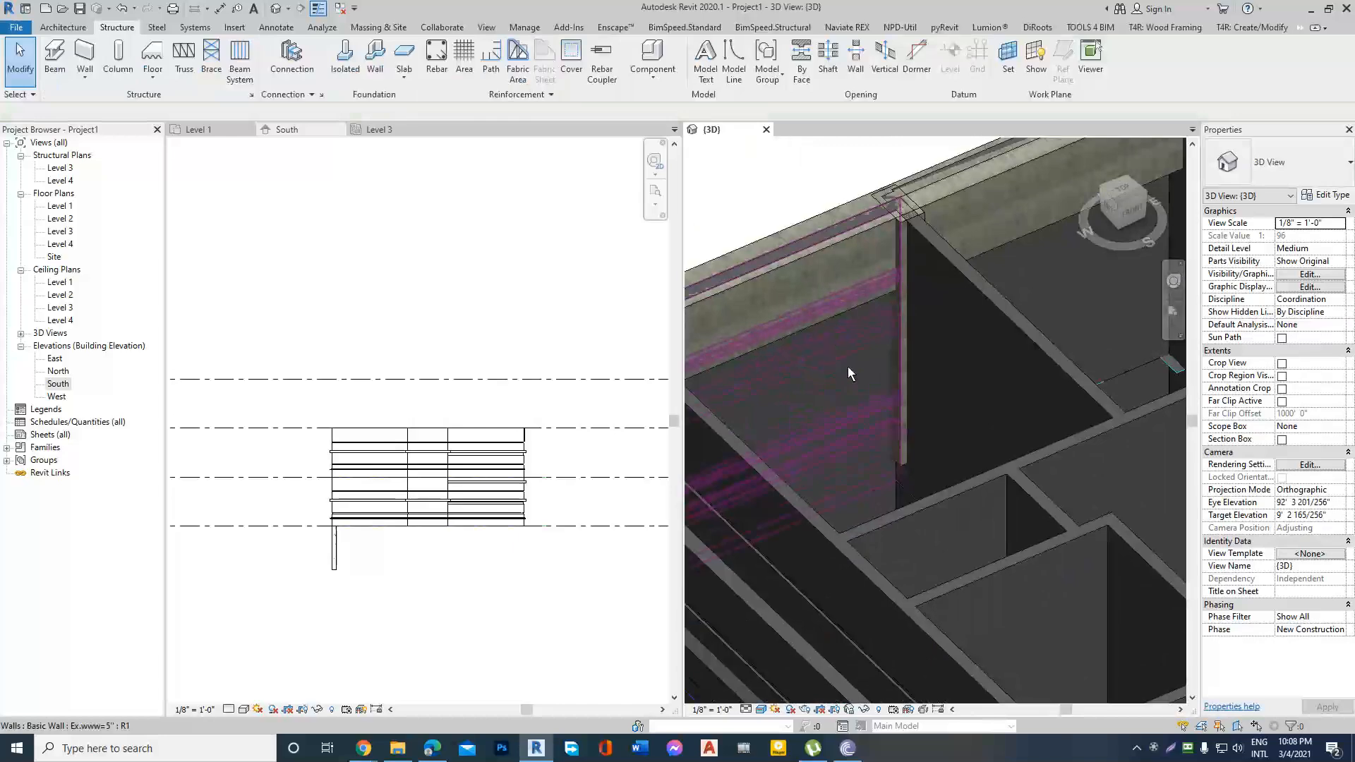
pyautogui.scroll(-2, 911, 367)
pyautogui.click(895, 298)
pyautogui.click(836, 342)
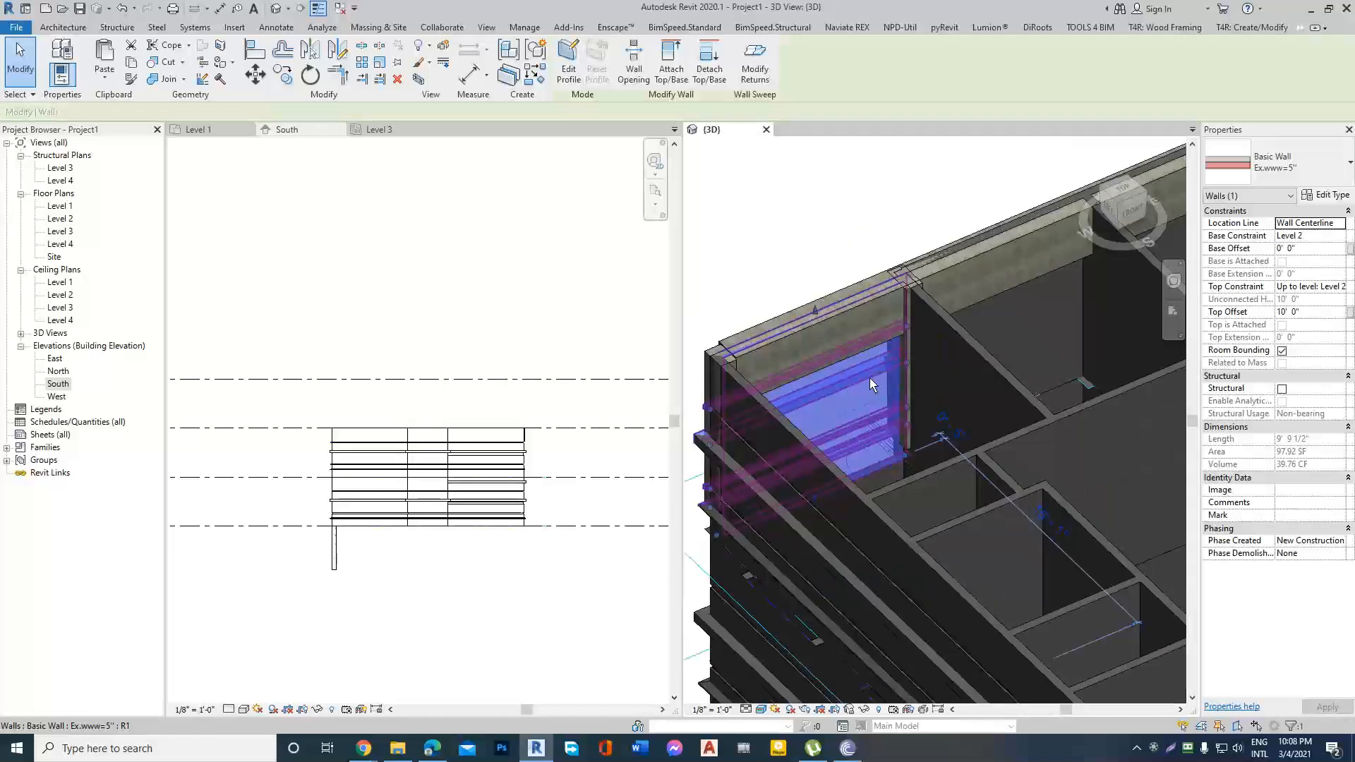
pyautogui.press('Escape')
pyautogui.click(866, 395)
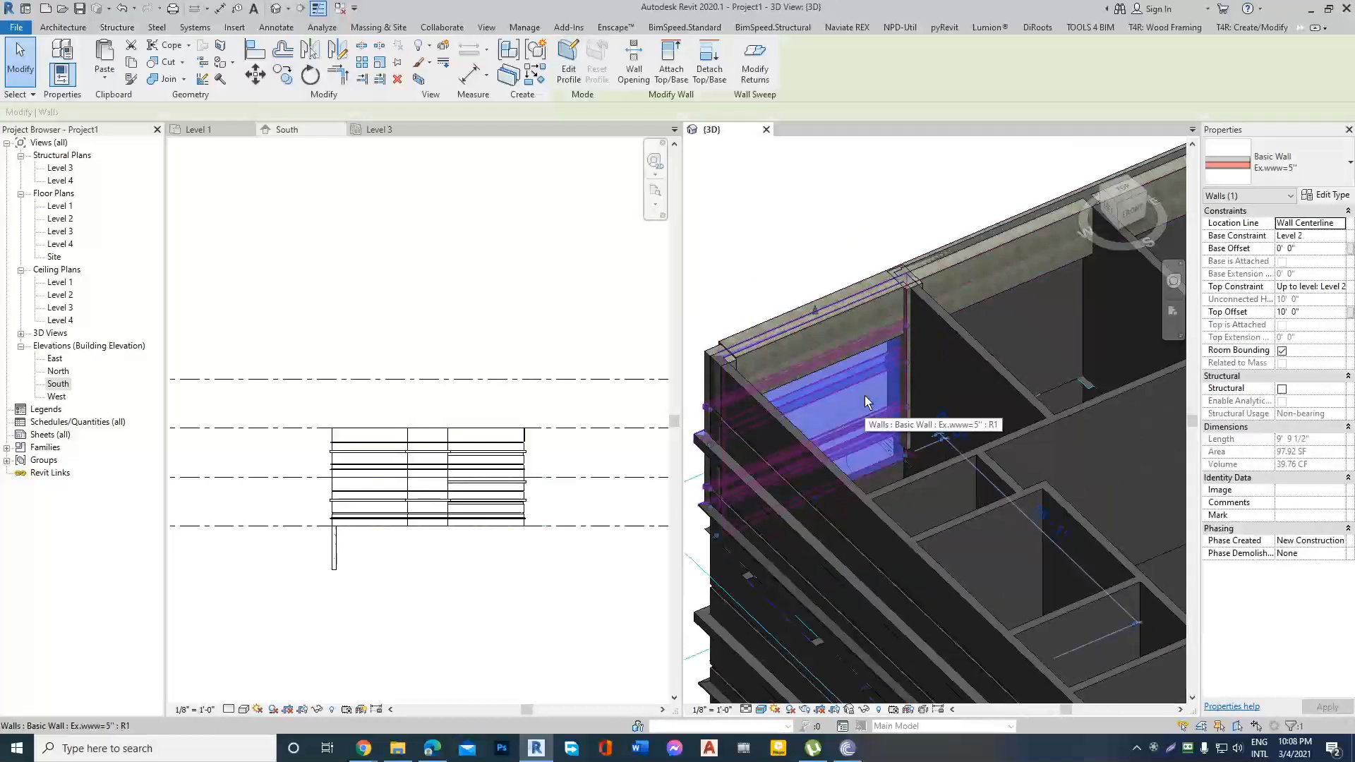
pyautogui.press('Escape')
# Examine the overlap between the 16RB32 beam, the outer wall and the column at the end bedroom.
pyautogui.scroll(3, 845, 315)
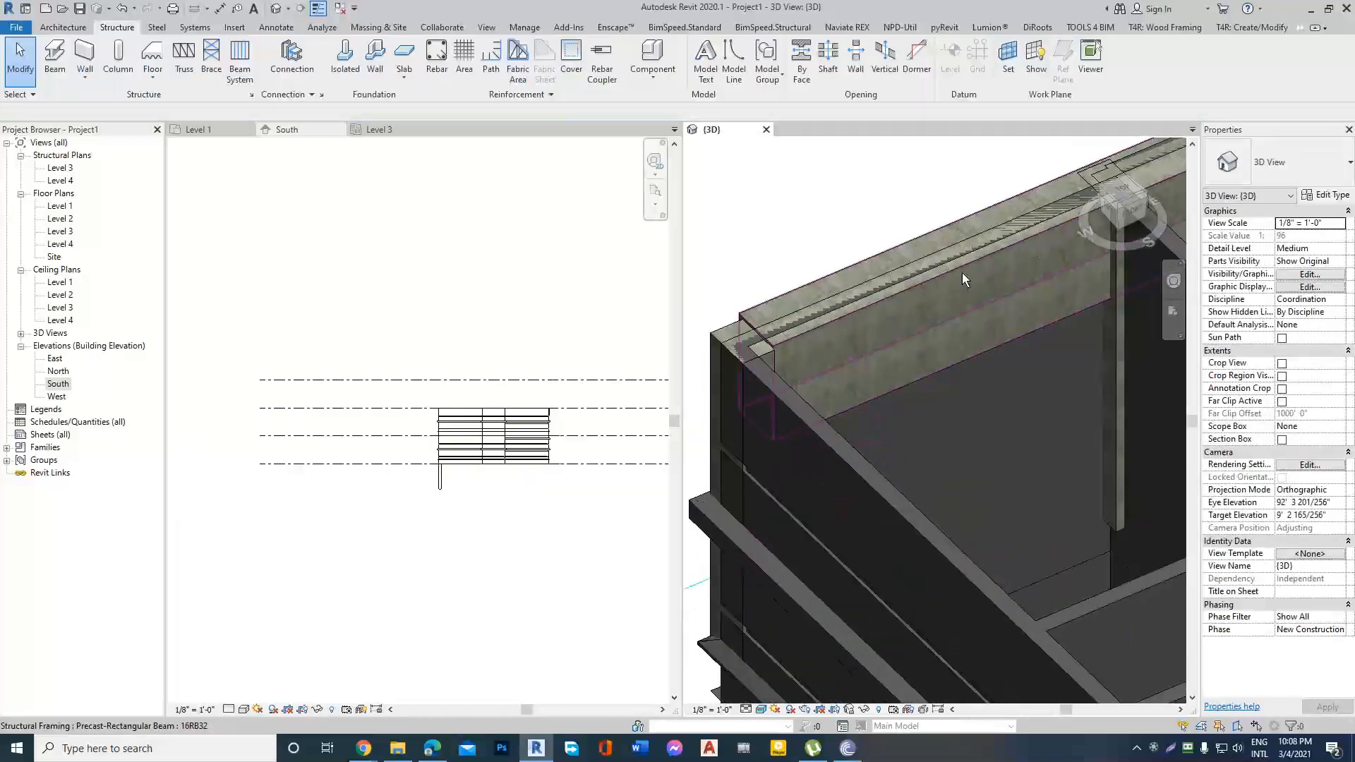
pyautogui.scroll(-3, 963, 272)
pyautogui.scroll(4, 942, 291)
pyautogui.scroll(-3, 888, 281)
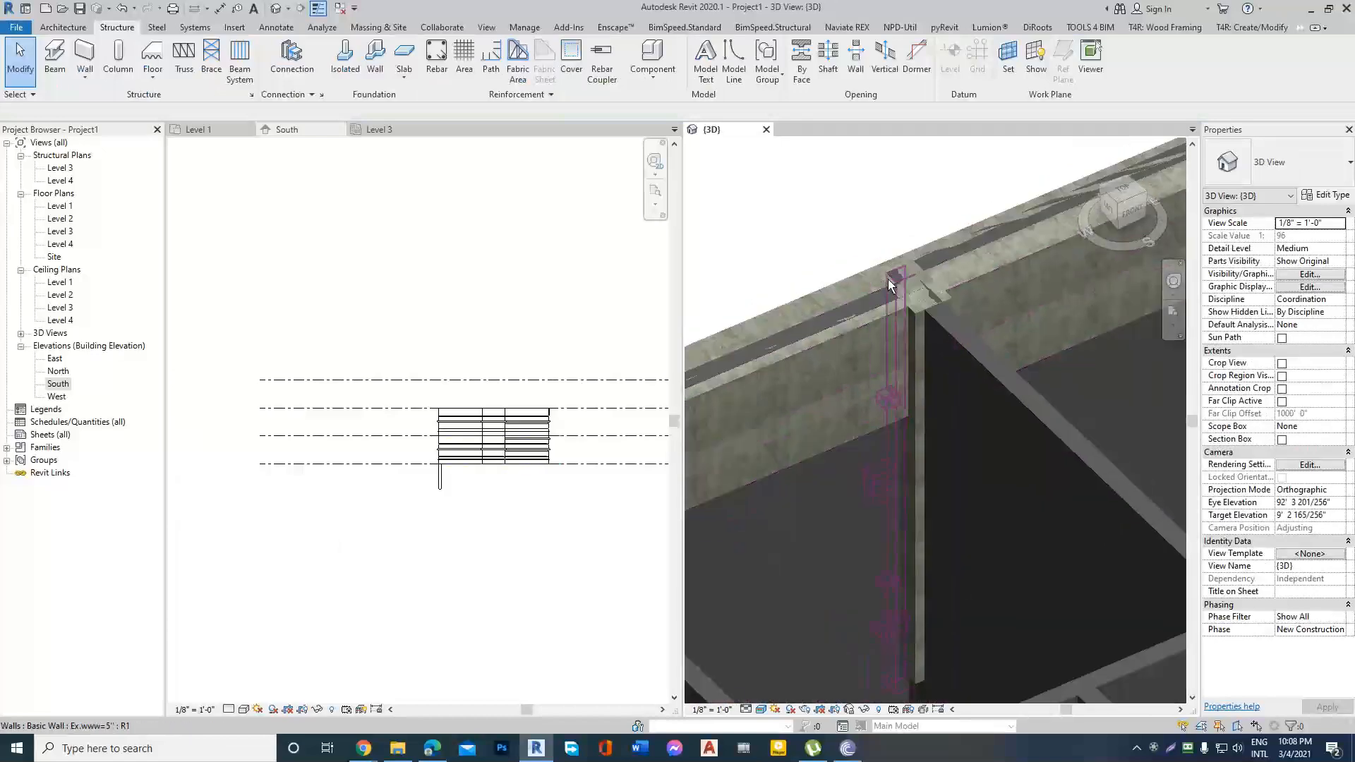
pyautogui.click(857, 339)
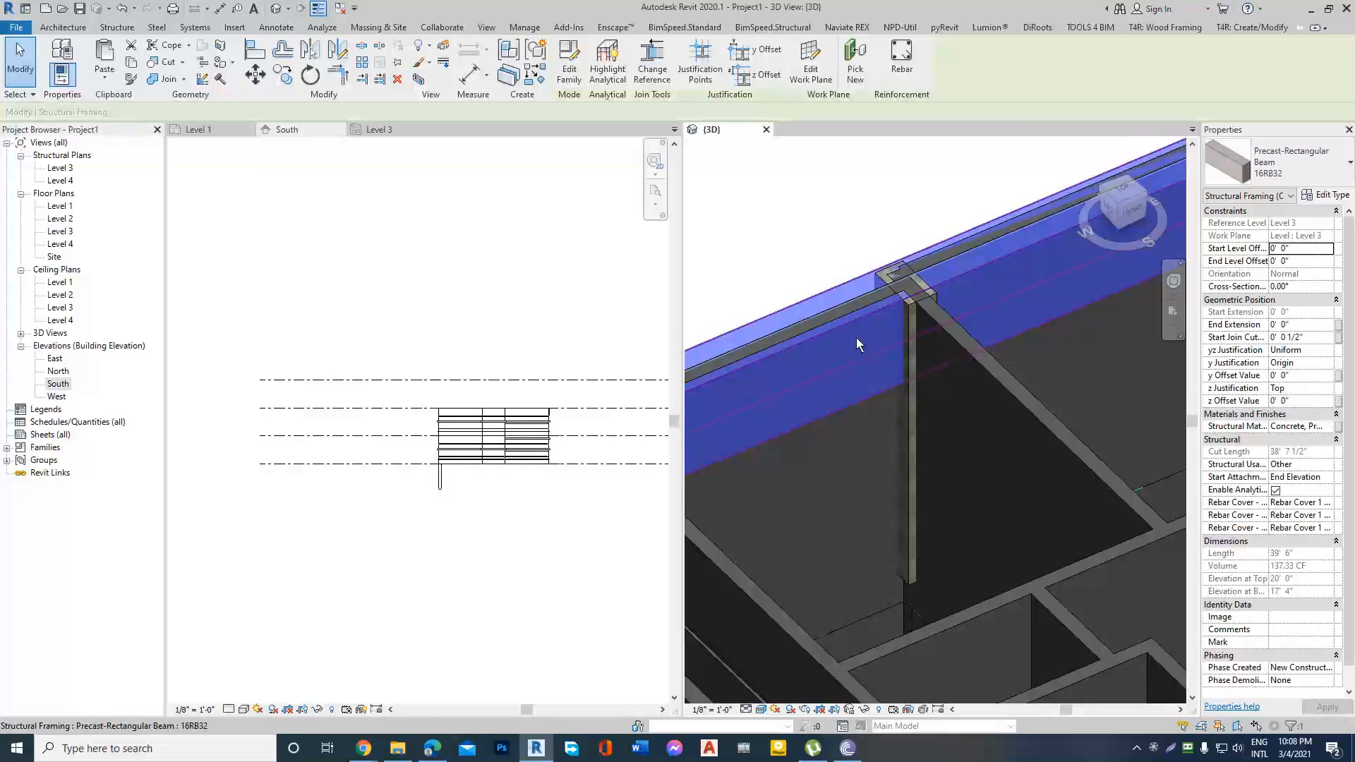
pyautogui.press('Escape')
pyautogui.scroll(-2, 857, 337)
# Join the end bedroom's outer wall geometry with the 16RB32 beam and check the wall's volume.
pyautogui.click(857, 408)
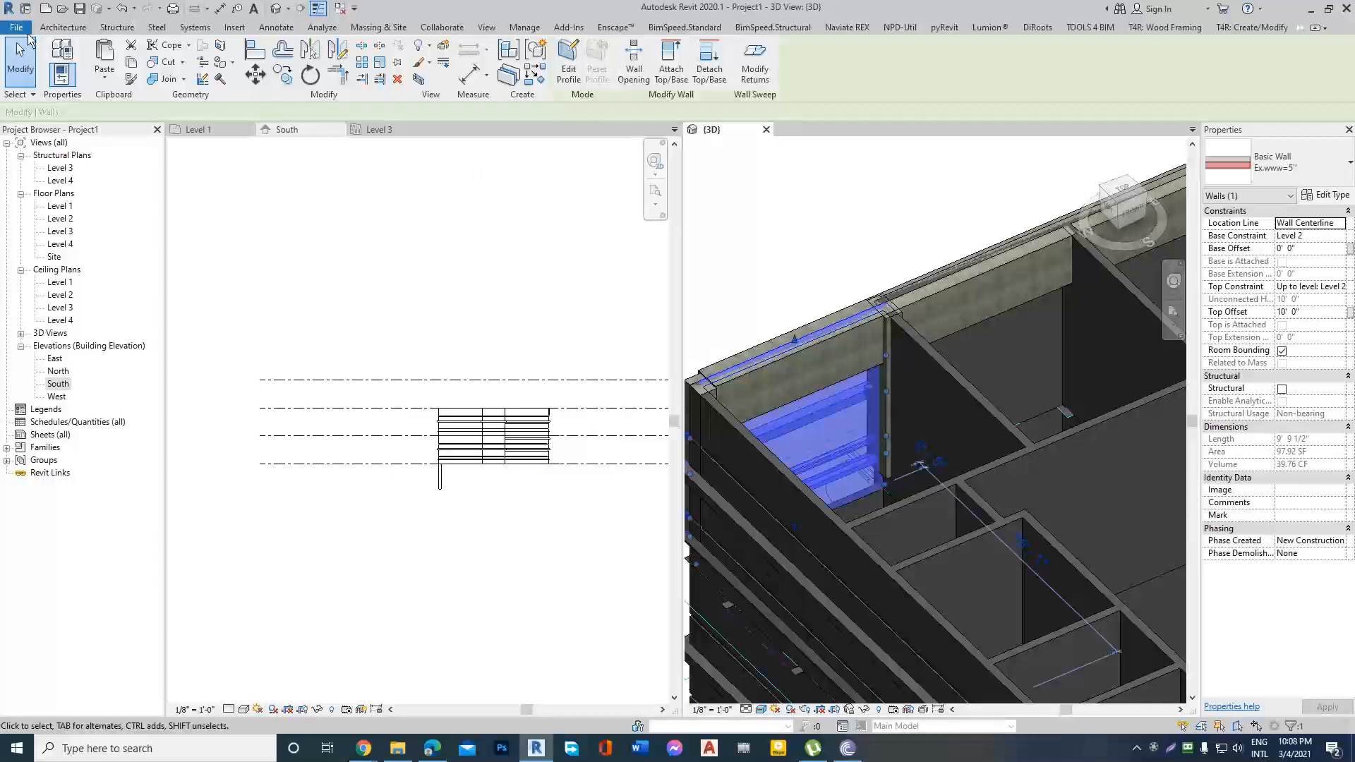
pyautogui.click(165, 79)
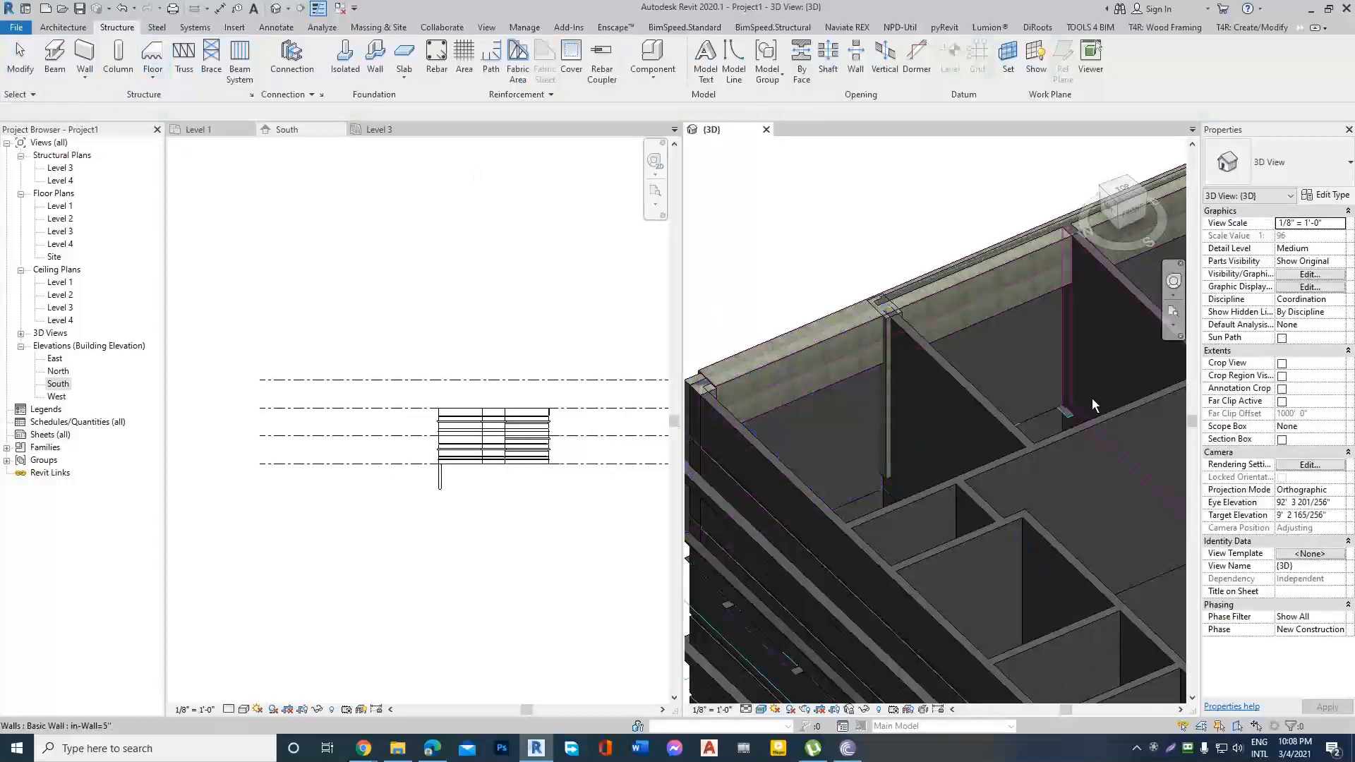
pyautogui.press('Escape')
pyautogui.click(832, 406)
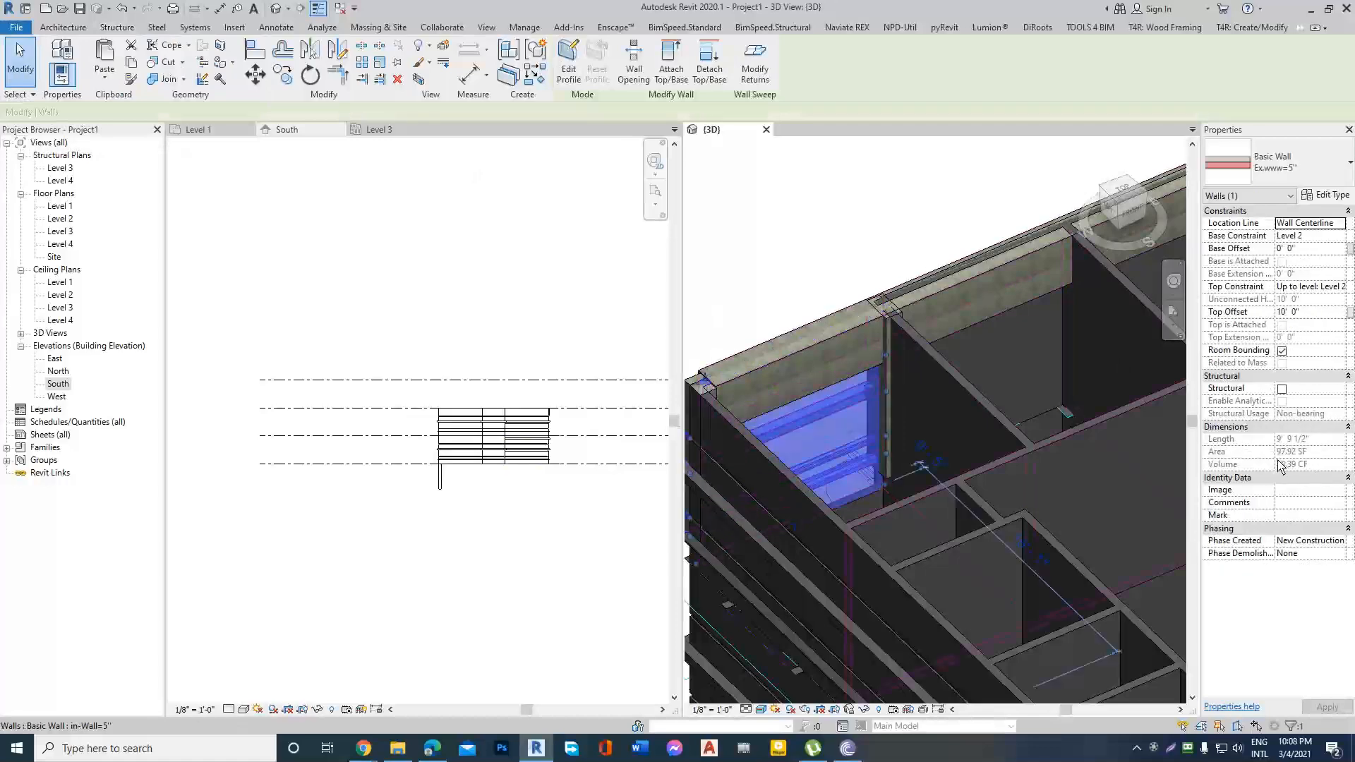
pyautogui.press('Escape')
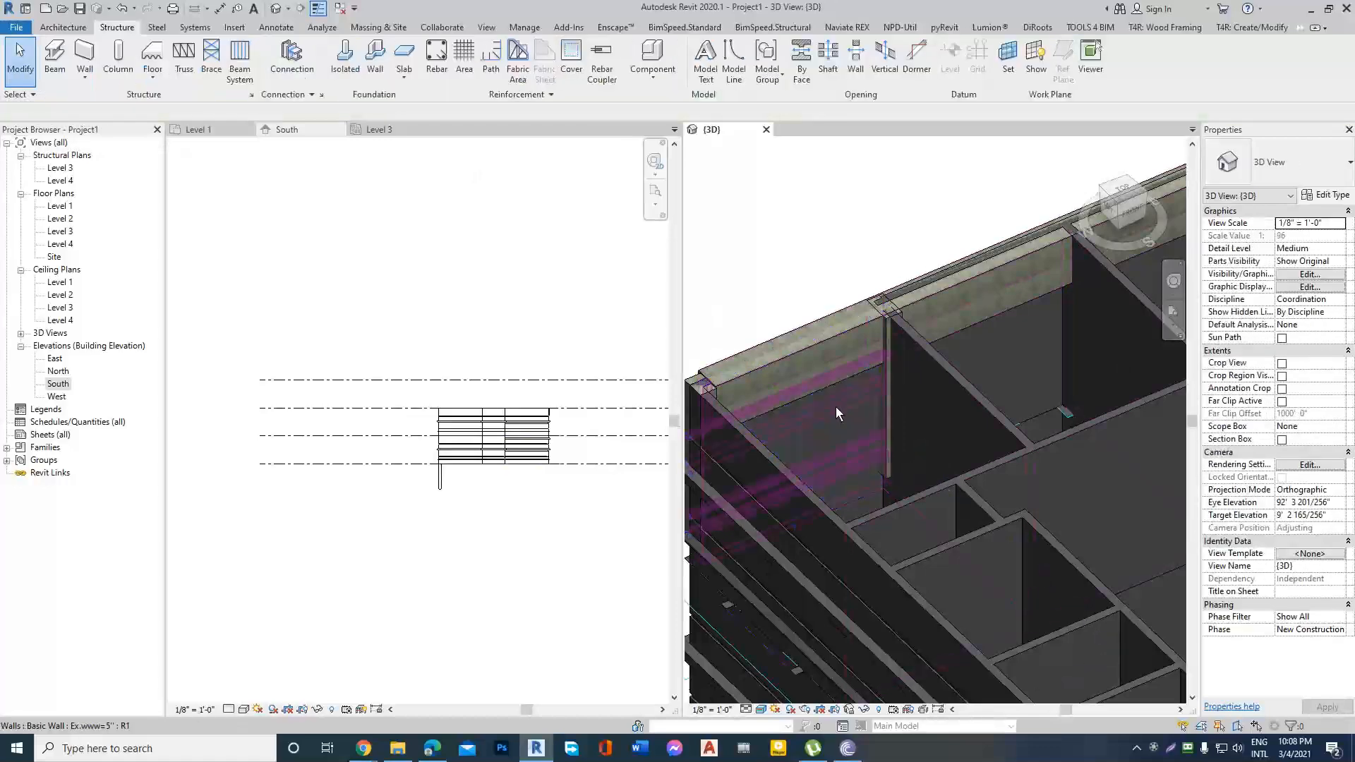
# Examine the joined end wall and the longer outer walls beneath the beam from outside the building.
pyautogui.click(836, 407)
pyautogui.scroll(-4, 836, 341)
pyautogui.keyDown('shift'); pyautogui.moveTo(913, 379); pyautogui.dragTo(1128, 374, button='middle'); pyautogui.keyUp('shift')
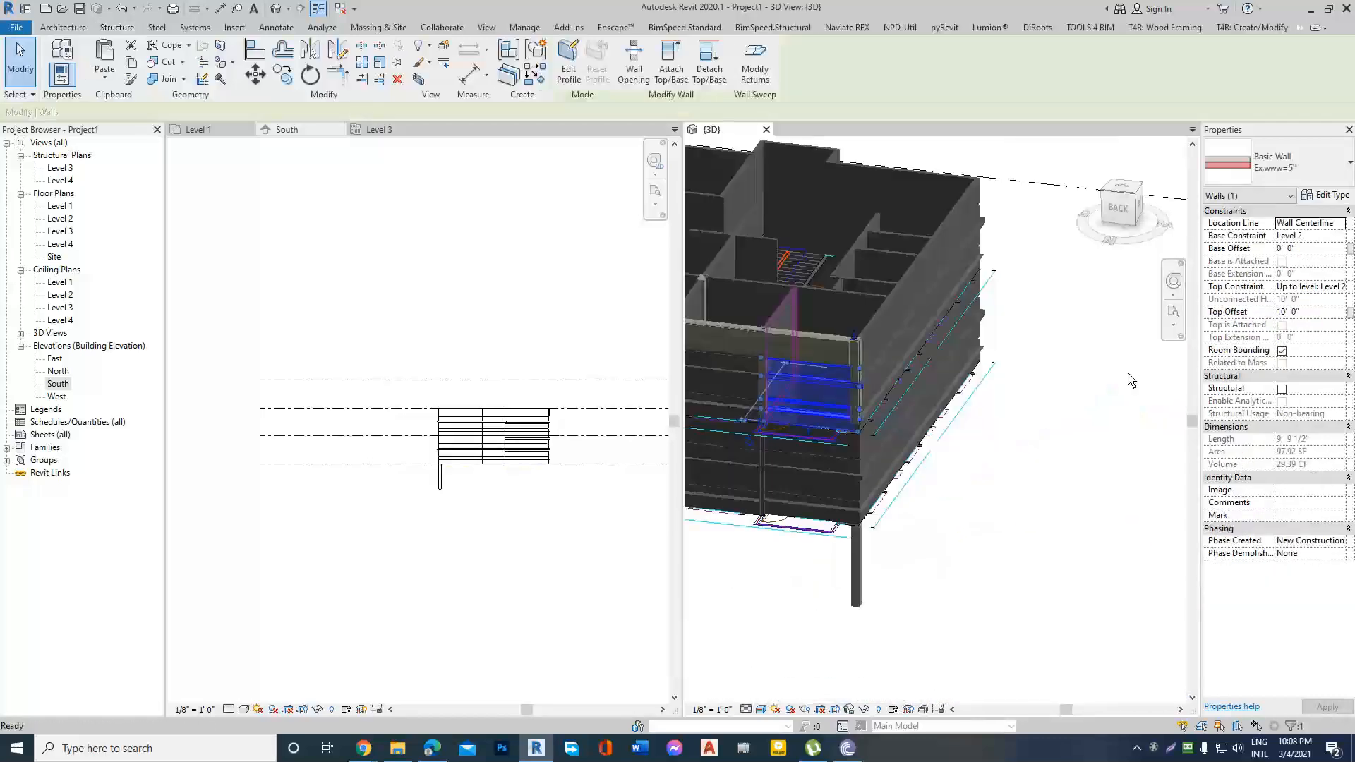
pyautogui.press('Escape')
pyautogui.scroll(-2, 987, 383)
pyautogui.scroll(4, 781, 381)
pyautogui.click(779, 381)
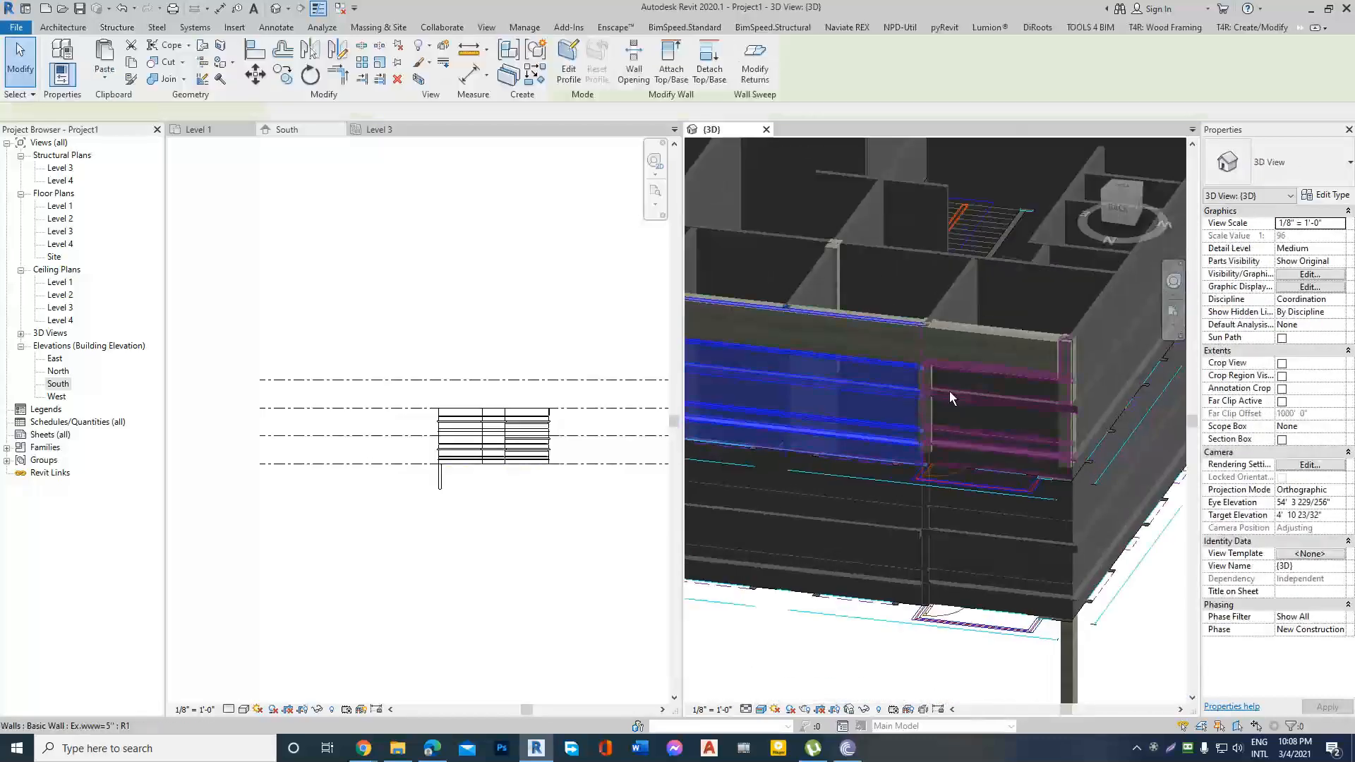
pyautogui.scroll(-4, 952, 391)
pyautogui.keyDown('shift'); pyautogui.moveTo(953, 390); pyautogui.dragTo(1039, 441, button='middle'); pyautogui.keyUp('shift')
pyautogui.press('Escape')
pyautogui.scroll(3, 898, 390)
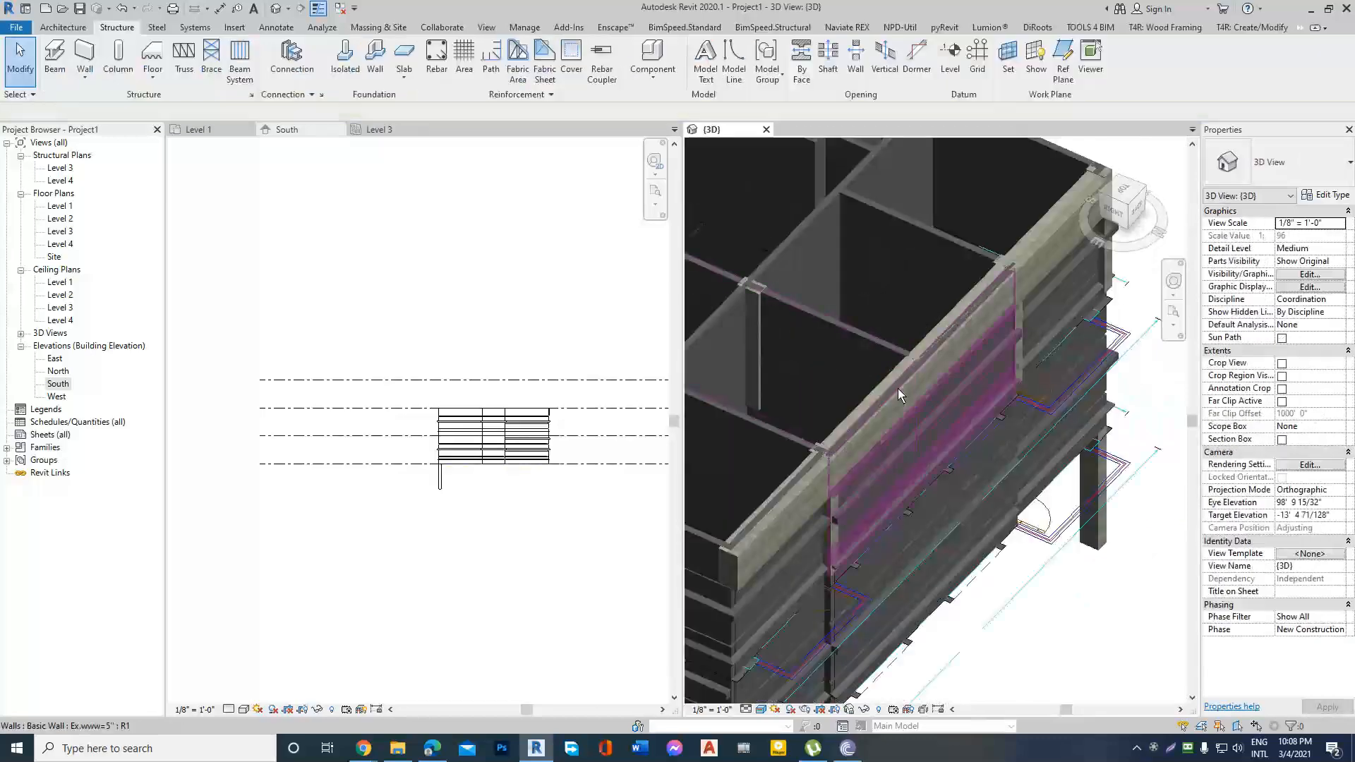
pyautogui.scroll(2, 898, 392)
# Join the long middle outer wall's geometry with the 16RB32 beam.
pyautogui.click(935, 413)
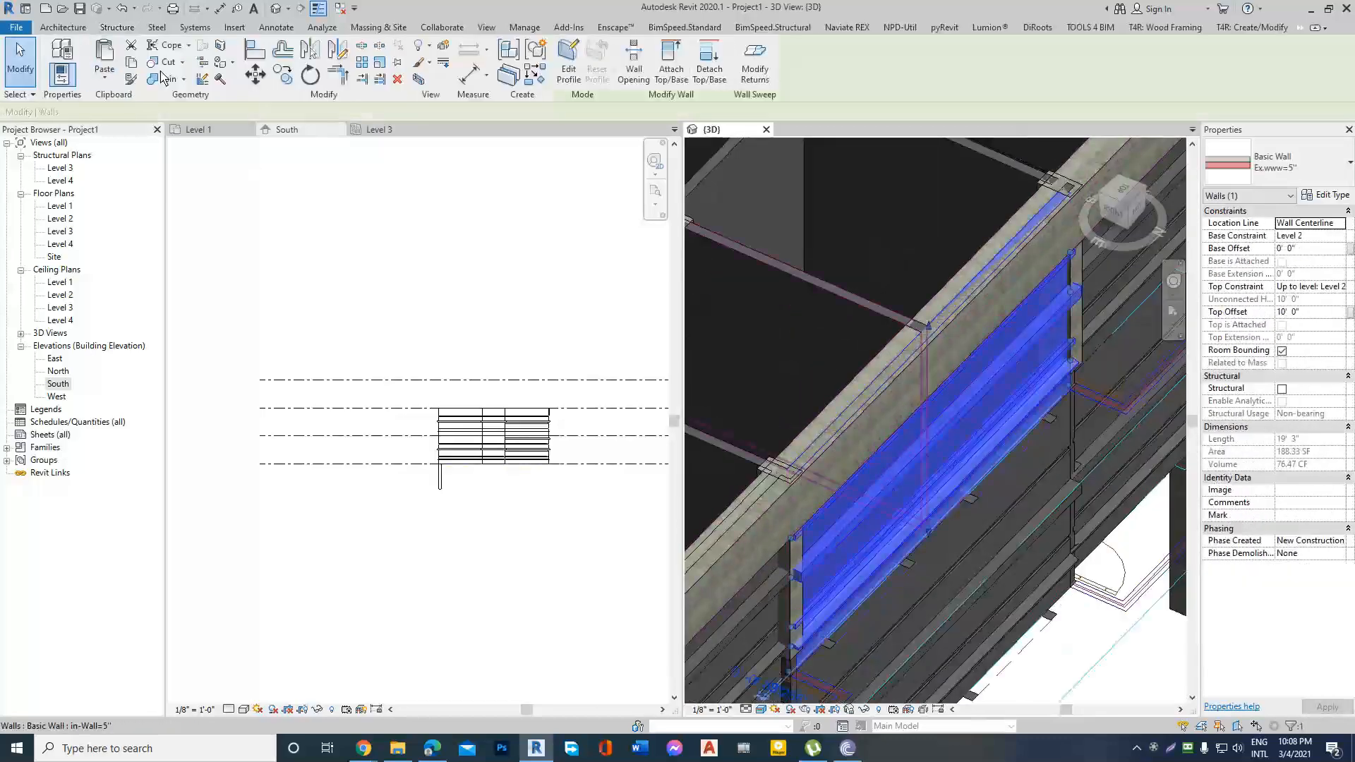
pyautogui.press('Escape')
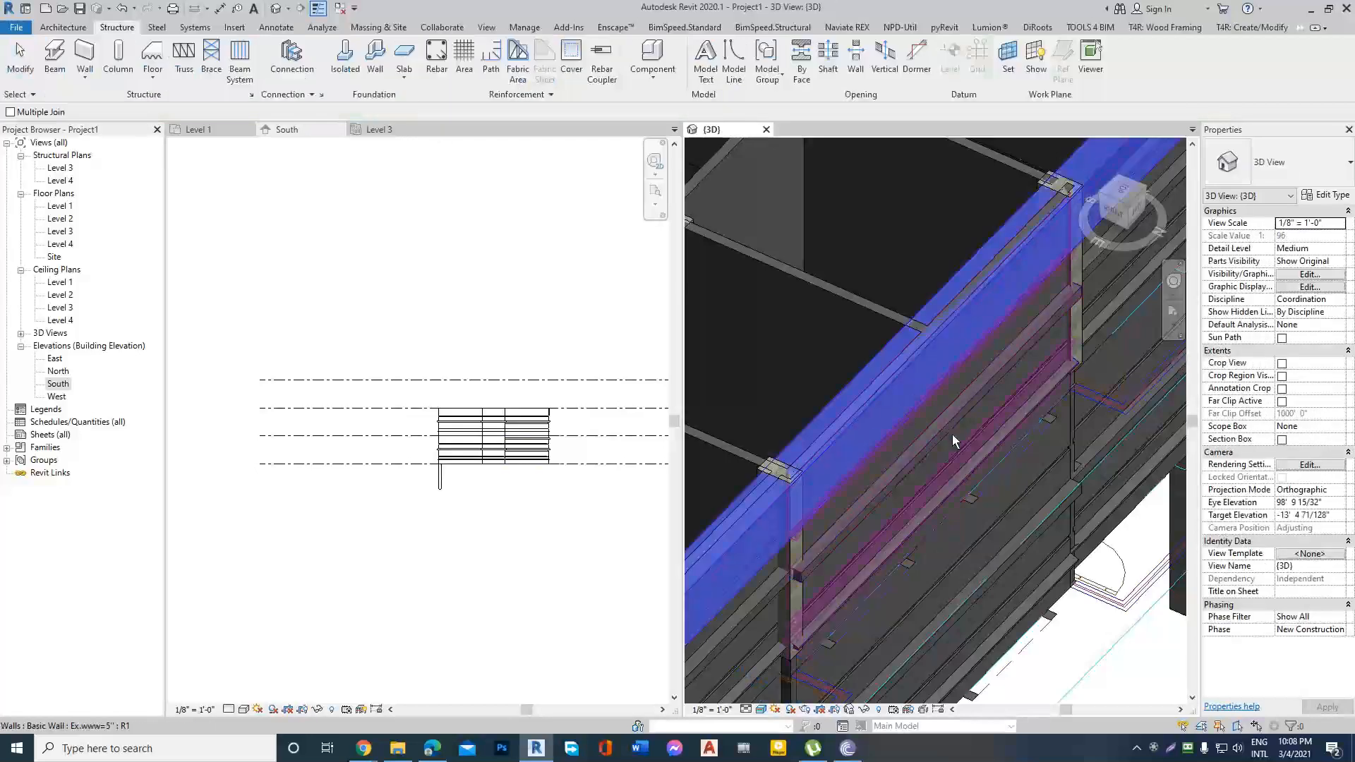
pyautogui.click(952, 434)
pyautogui.press('Escape')
pyautogui.scroll(-2, 944, 346)
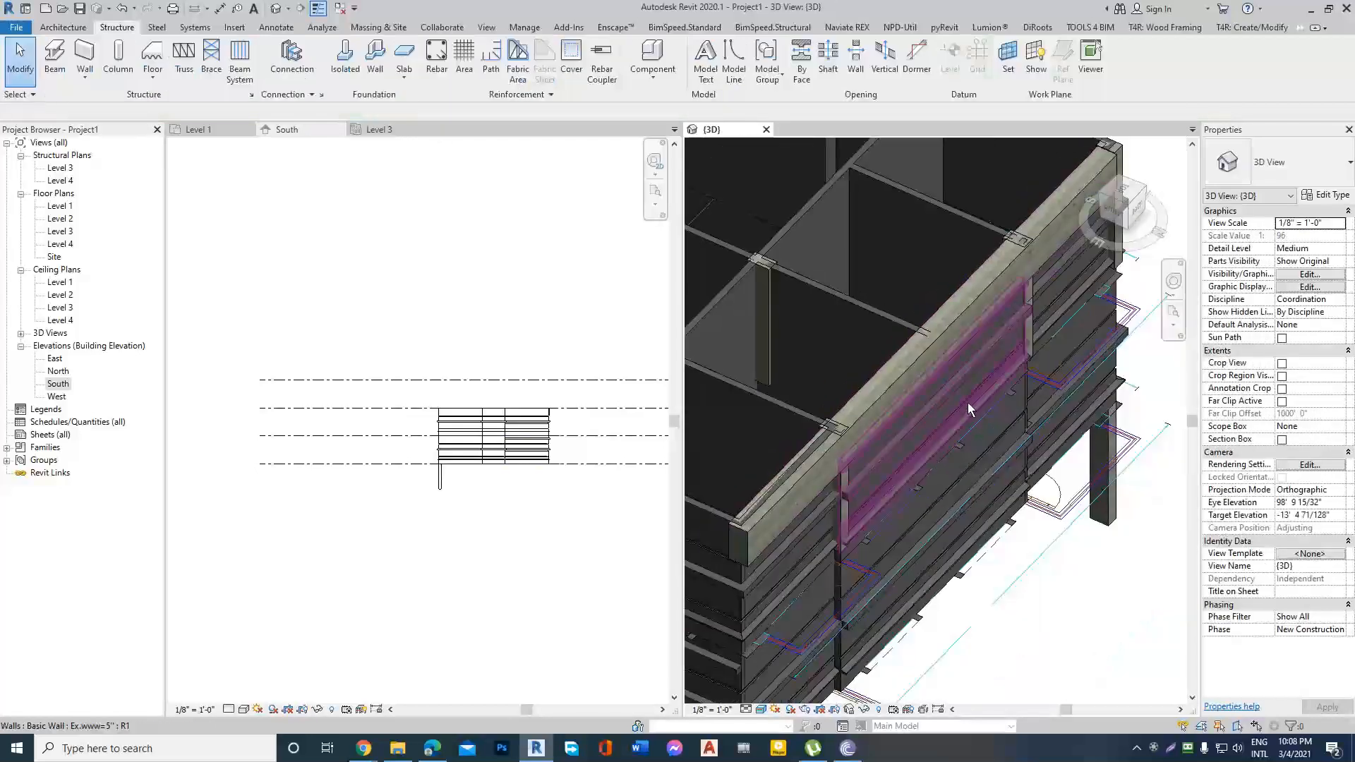
# Check the long middle outer wall's volume in its properties.
pyautogui.scroll(2, 968, 405)
pyautogui.click(963, 395)
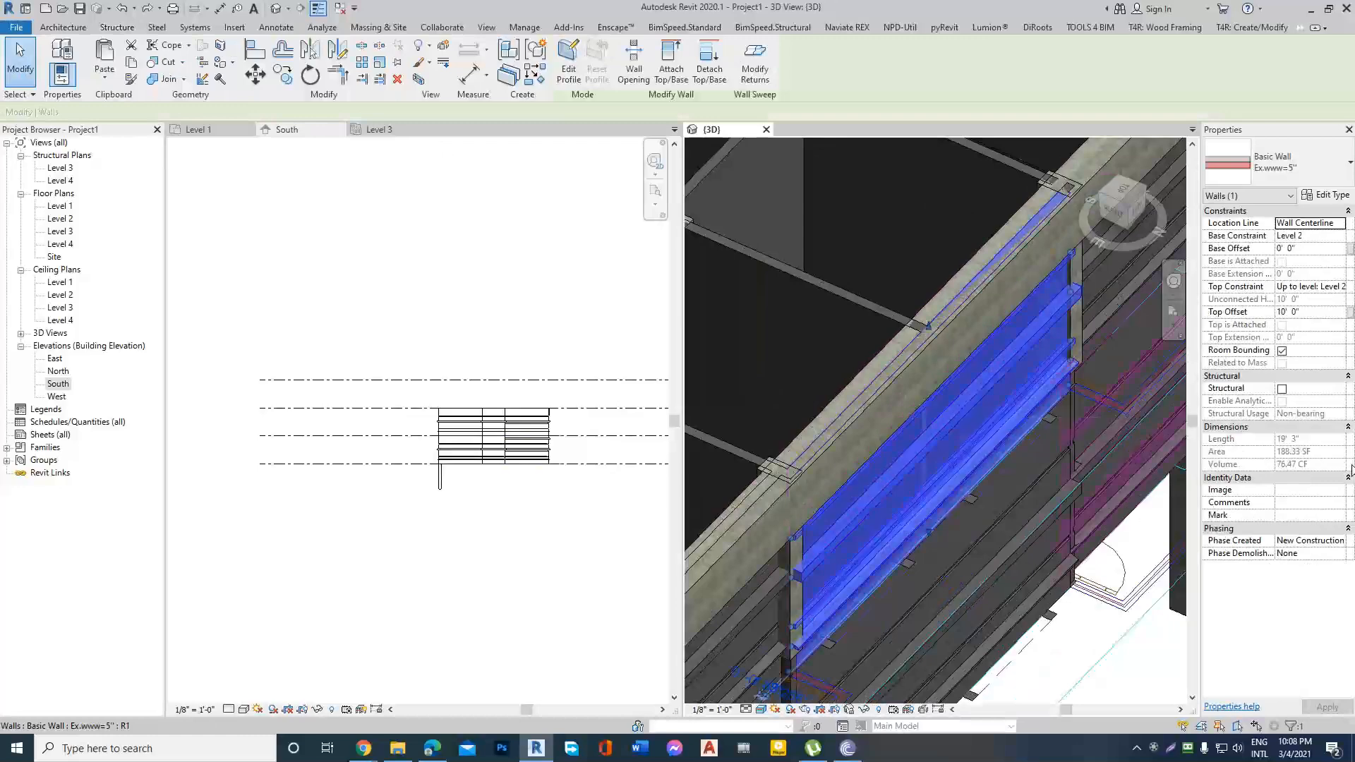
pyautogui.press('Escape')
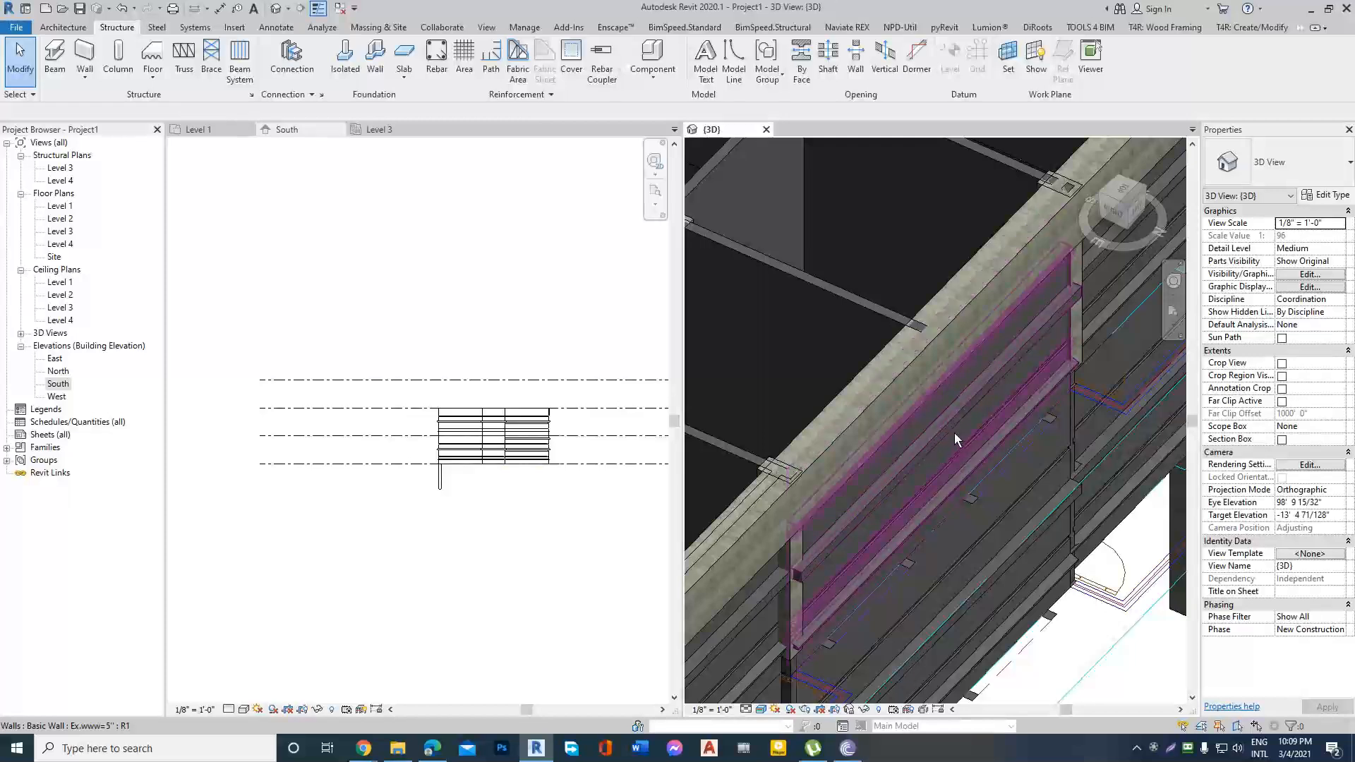
pyautogui.click(954, 433)
pyautogui.press('Escape')
# Inspect the building in the 3D view from several sides, reviewing the beam, columns and remaining outer walls.
pyautogui.scroll(-2, 954, 432)
pyautogui.scroll(-1, 914, 480)
pyautogui.keyDown('shift'); pyautogui.moveTo(913, 480); pyautogui.dragTo(981, 482, button='middle'); pyautogui.keyUp('shift')
pyautogui.scroll(4, 981, 481)
pyautogui.scroll(-5, 828, 406)
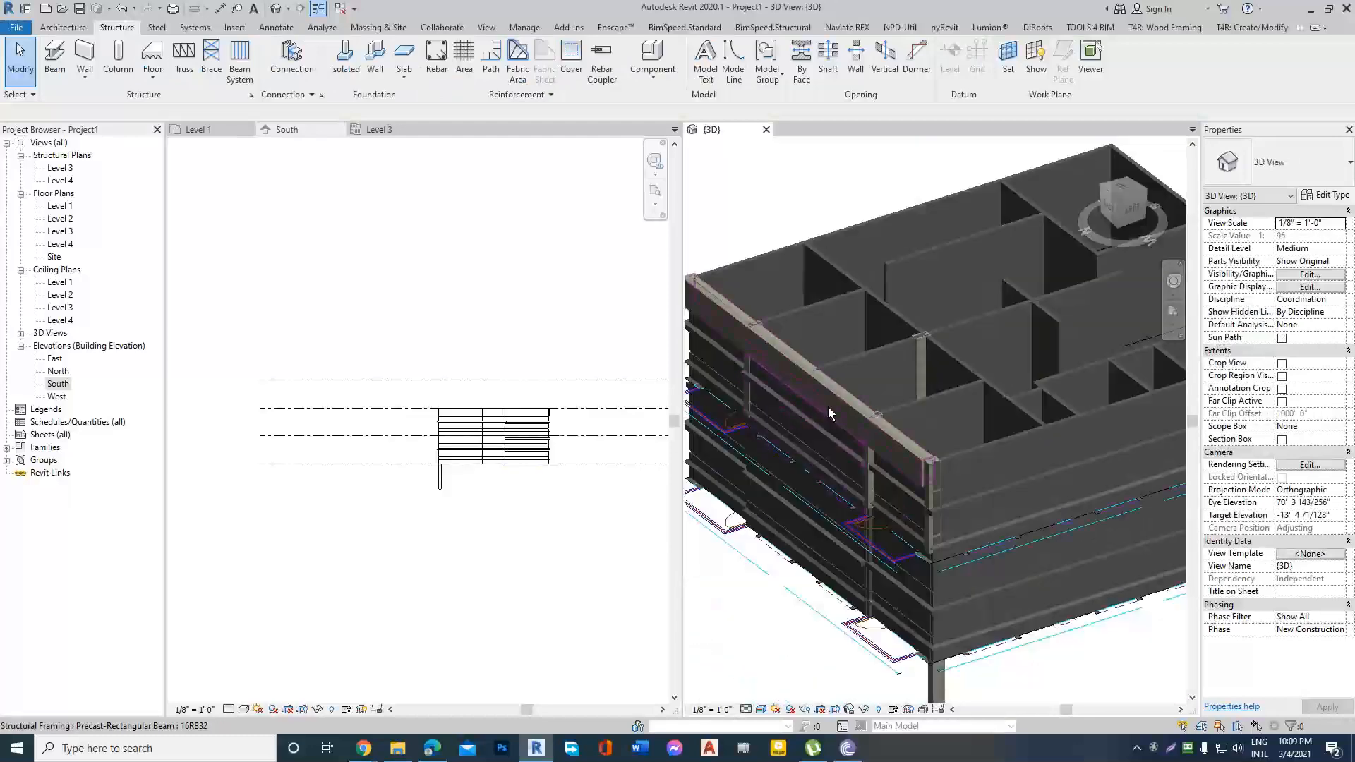
pyautogui.keyDown('shift'); pyautogui.moveTo(829, 402); pyautogui.dragTo(998, 388, button='middle'); pyautogui.keyUp('shift')
pyautogui.scroll(2, 934, 417)
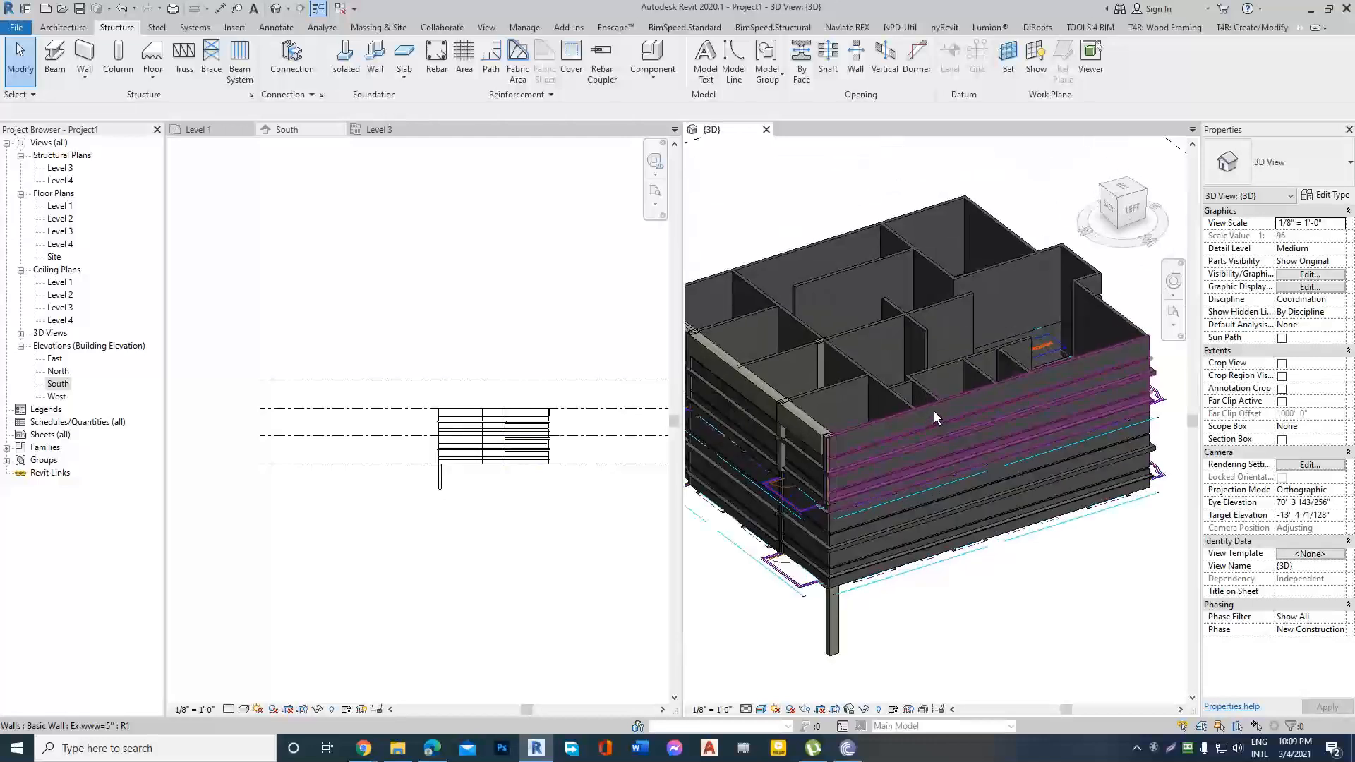
pyautogui.scroll(3, 856, 438)
pyautogui.scroll(-5, 855, 439)
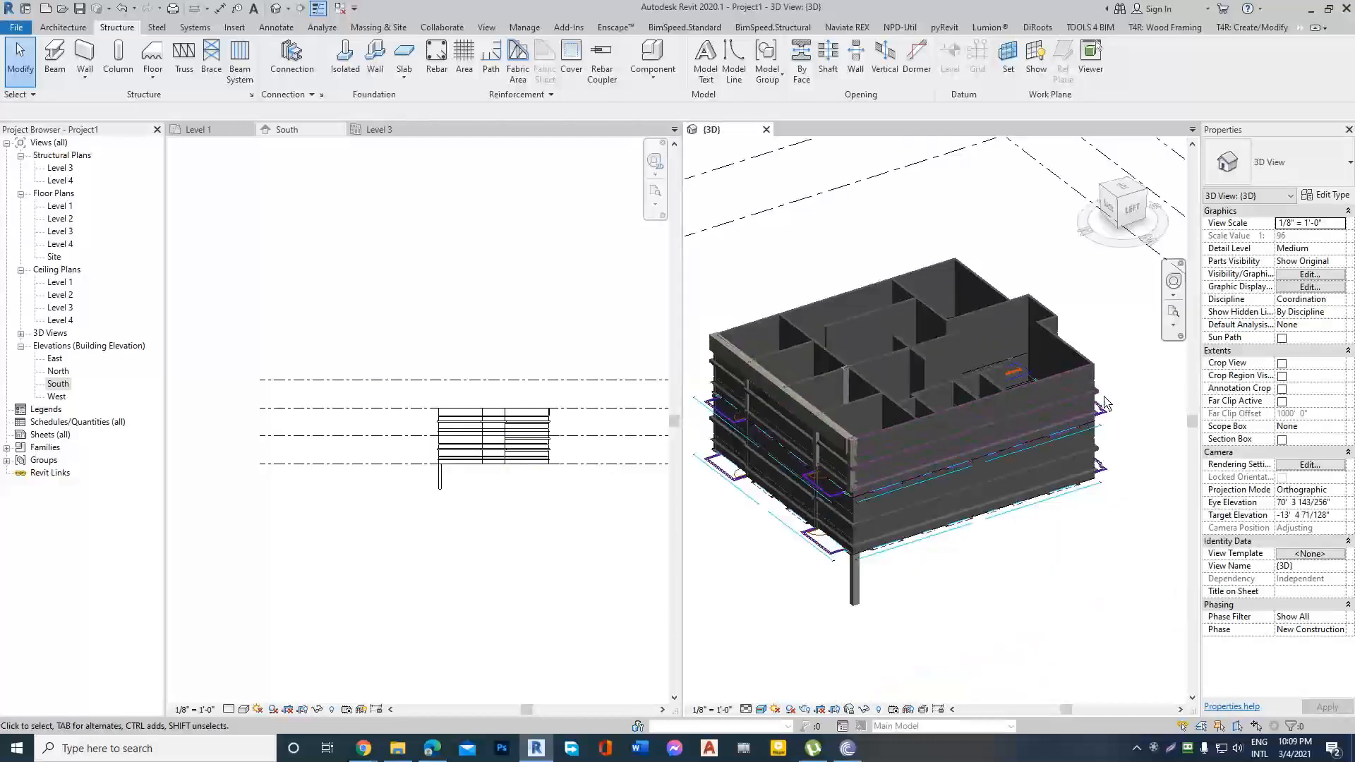
pyautogui.keyDown('shift'); pyautogui.moveTo(855, 438); pyautogui.dragTo(886, 406, button='middle'); pyautogui.keyUp('shift')
pyautogui.scroll(5, 861, 402)
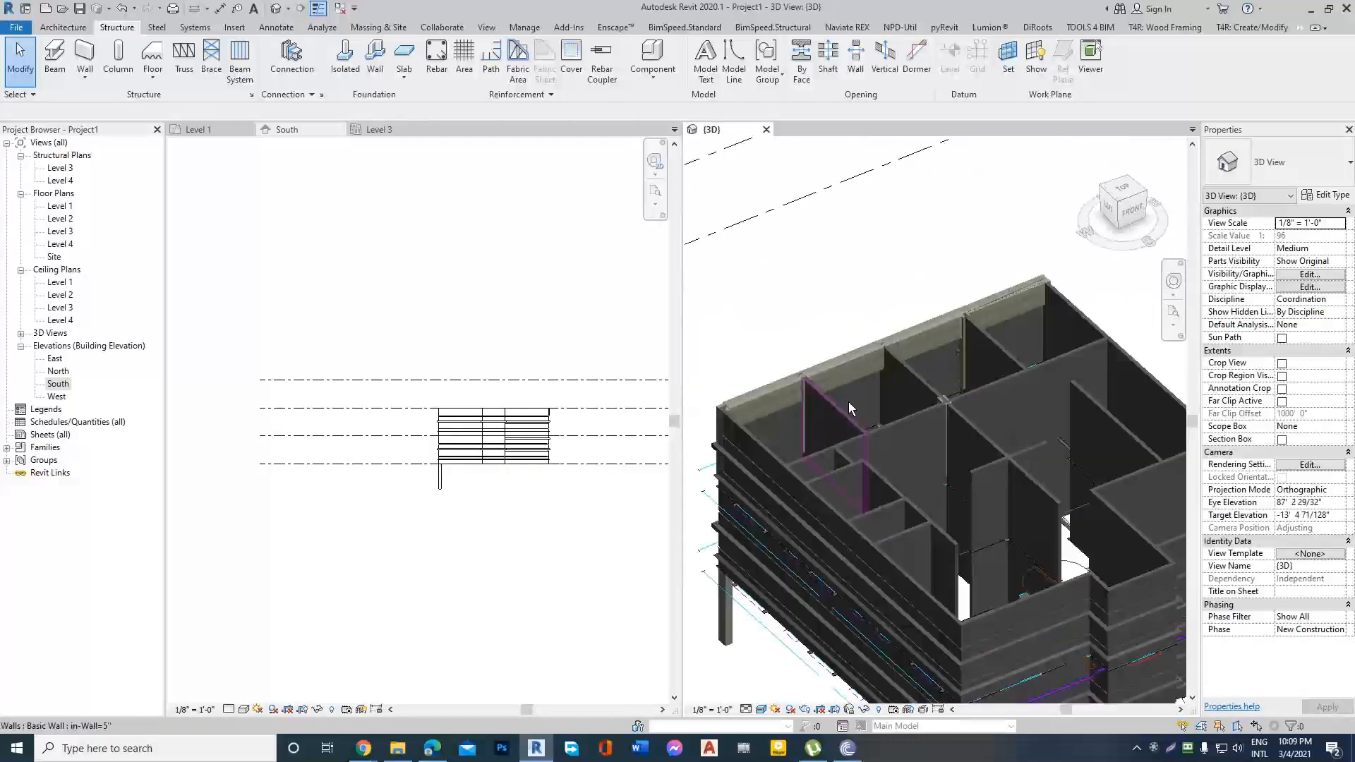
pyautogui.scroll(-5, 851, 360)
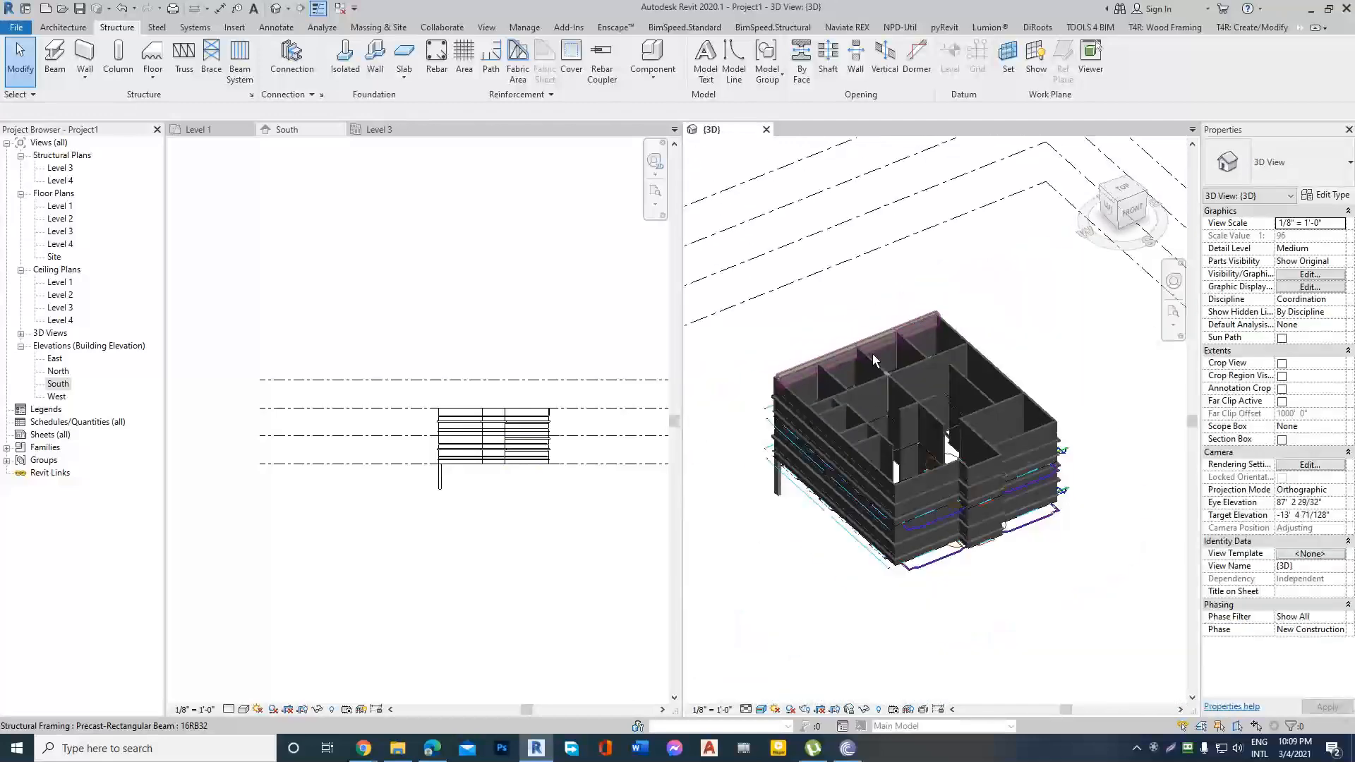
pyautogui.keyDown('shift'); pyautogui.moveTo(872, 353); pyautogui.dragTo(1166, 353, button='middle'); pyautogui.keyUp('shift')
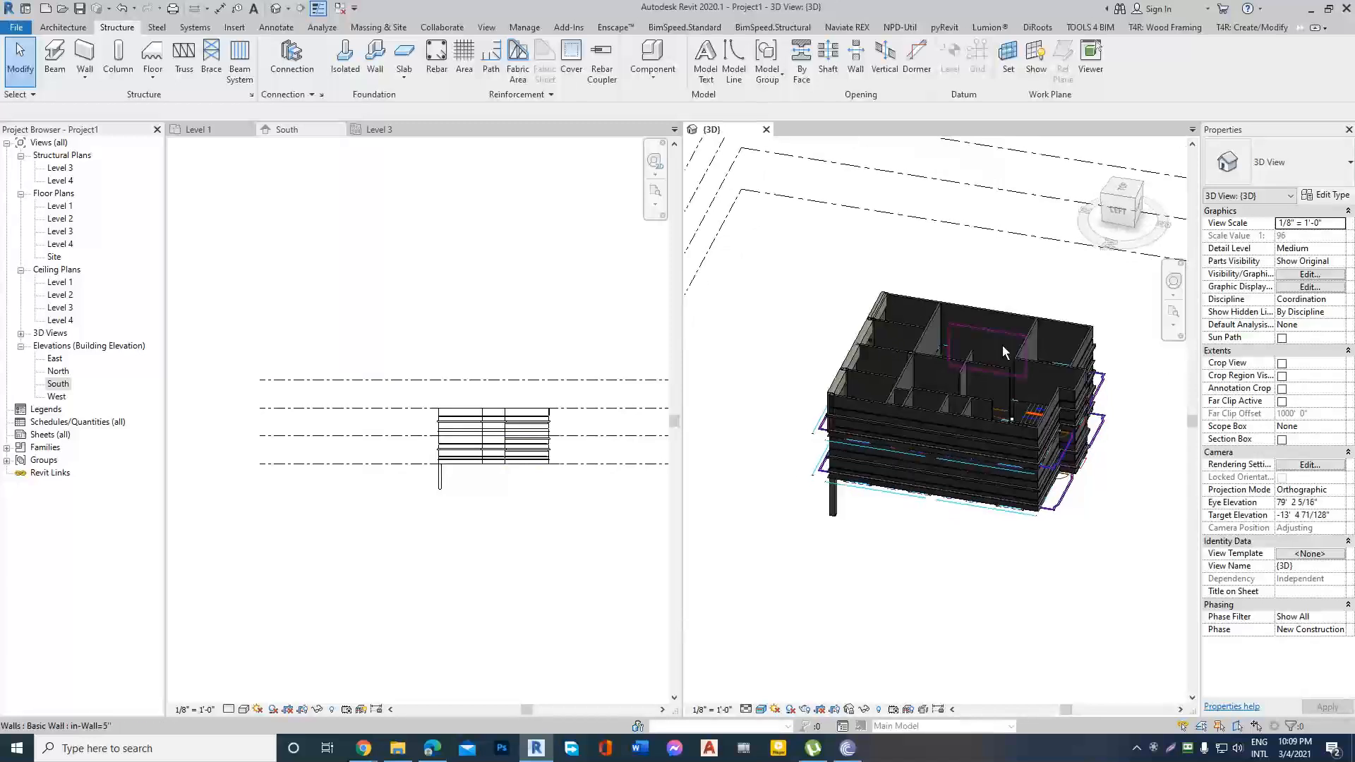
pyautogui.scroll(4, 1002, 345)
pyautogui.scroll(-3, 848, 394)
pyautogui.moveTo(999, 322)
pyautogui.keyDown('shift'); pyautogui.mouseDown(button='middle')
pyautogui.moveTo(823, 387)
pyautogui.moveTo(997, 349)
pyautogui.moveTo(875, 351)
pyautogui.moveTo(885, 464)
pyautogui.moveTo(855, 393)
pyautogui.moveTo(930, 413)
pyautogui.moveTo(777, 388)
pyautogui.moveTo(1001, 330)
pyautogui.mouseUp(button='middle'); pyautogui.keyUp('shift')
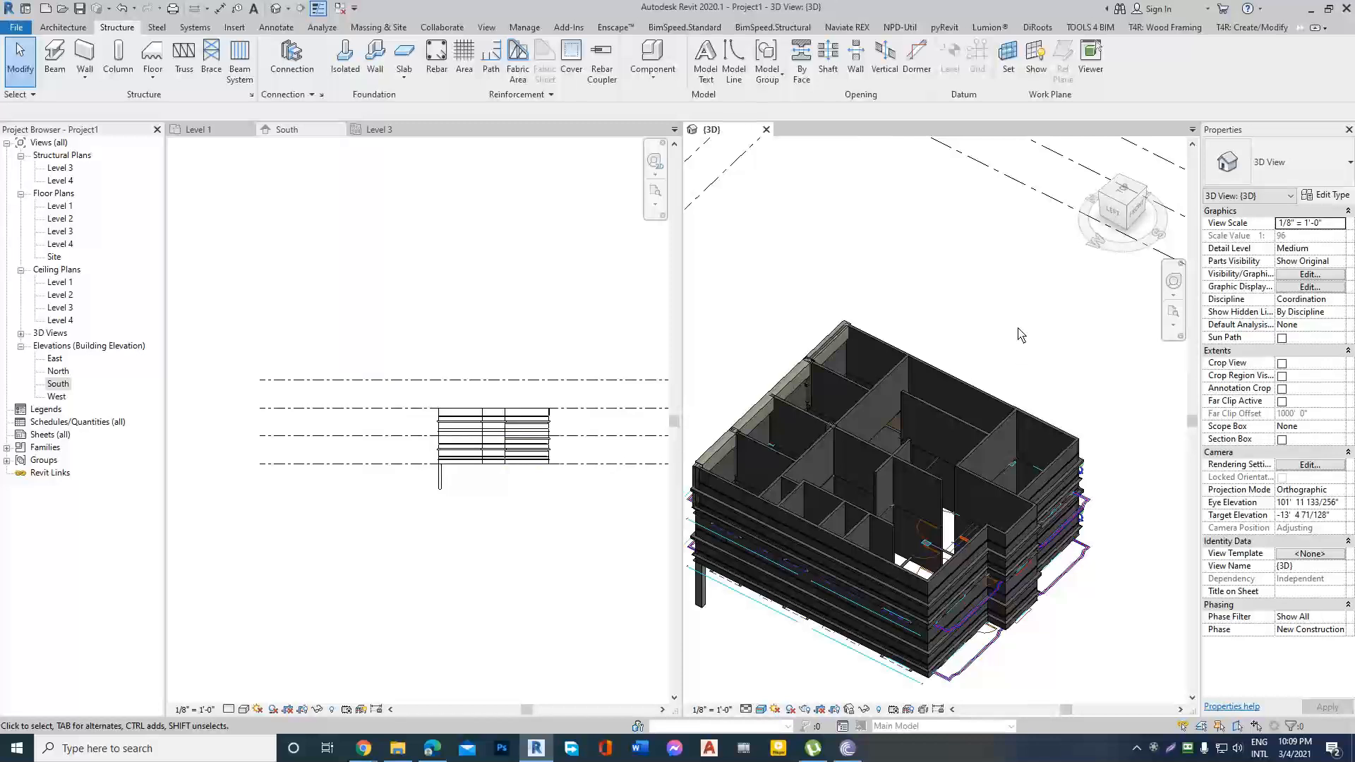
# Close the South, Level 3 and Level 1 views so only the 3D view stays open, and minimize the modelling window.
pyautogui.scroll(-2, 347, 389)
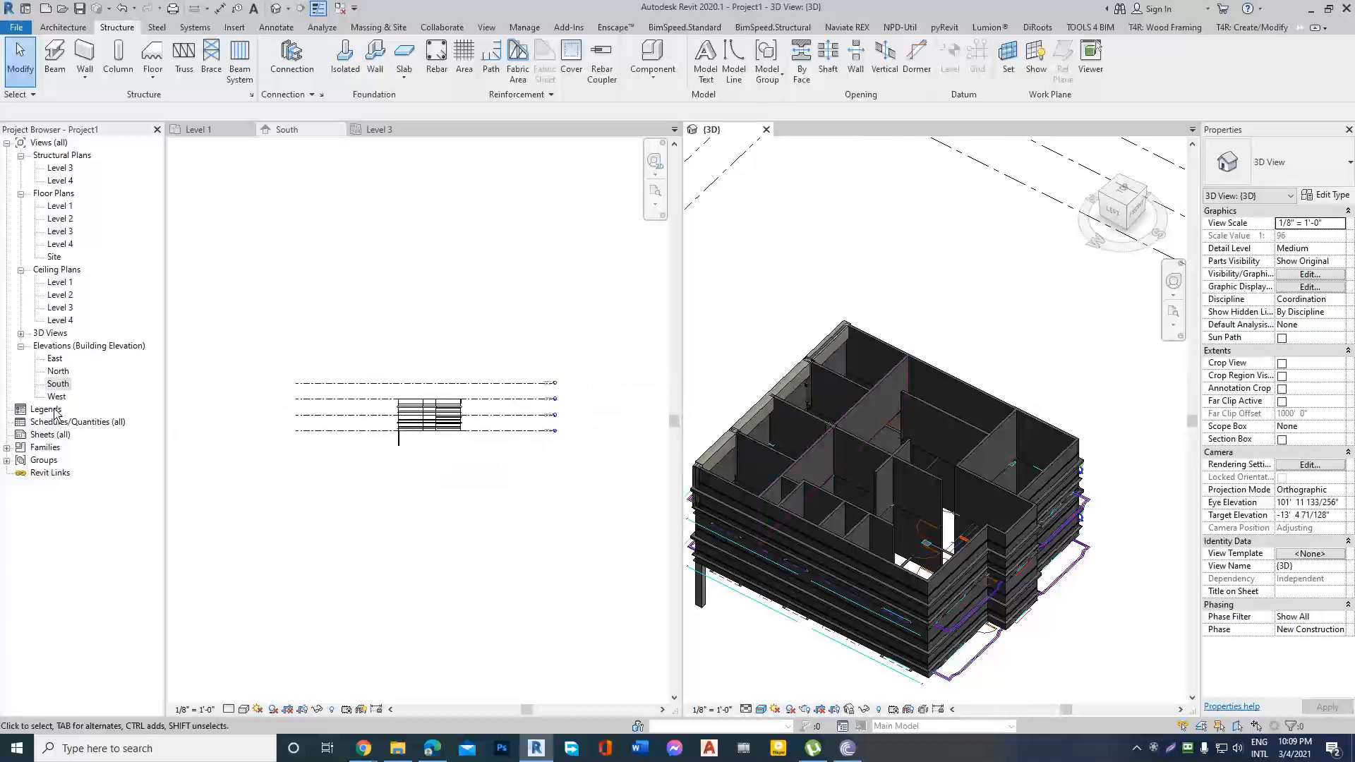
pyautogui.scroll(2, 466, 417)
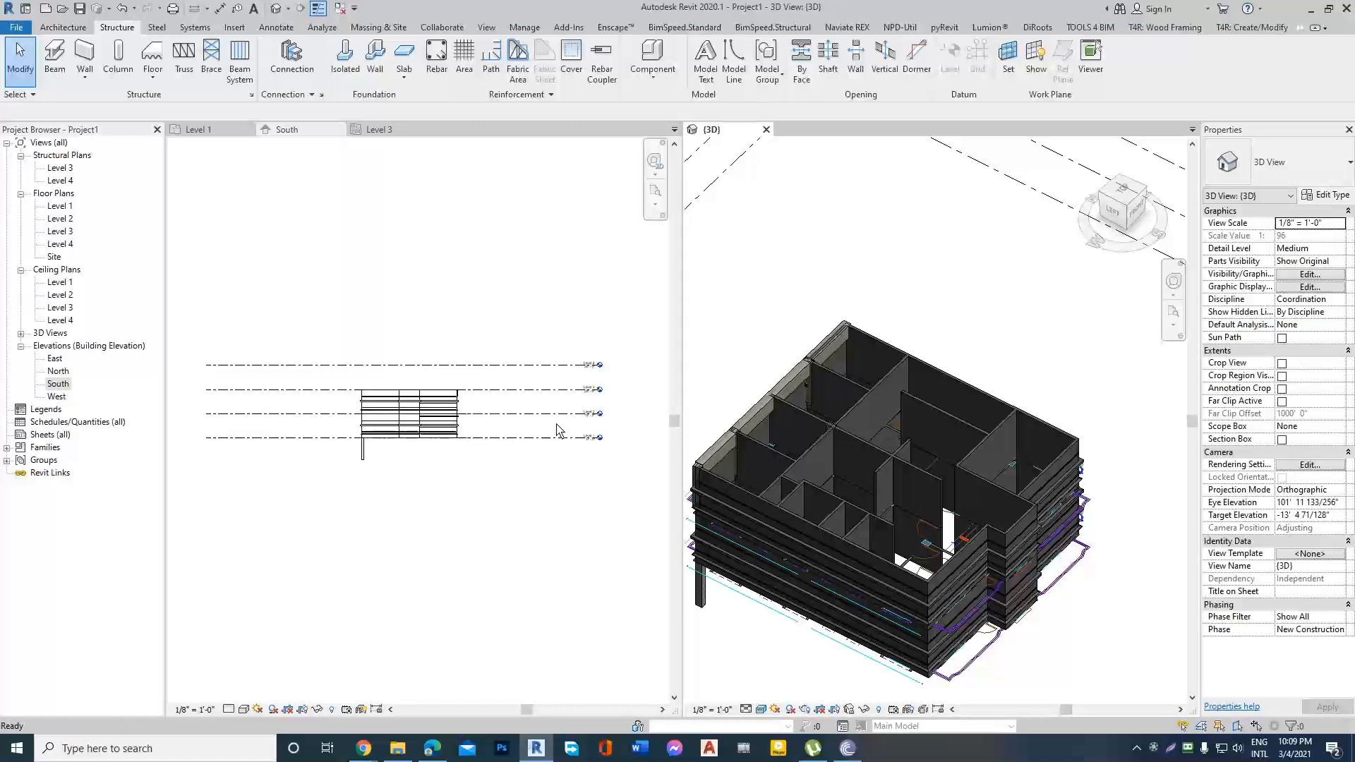
pyautogui.scroll(-1, 958, 408)
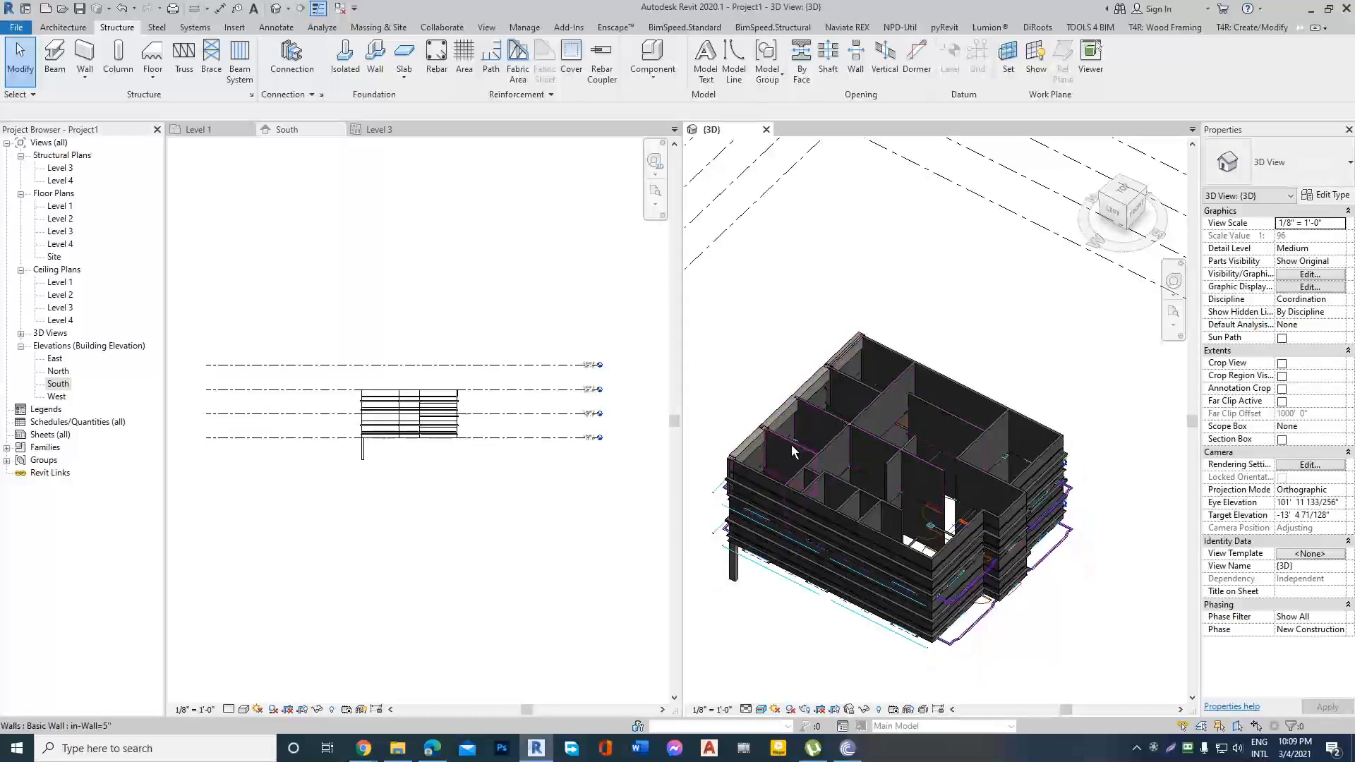
pyautogui.scroll(-1, 880, 435)
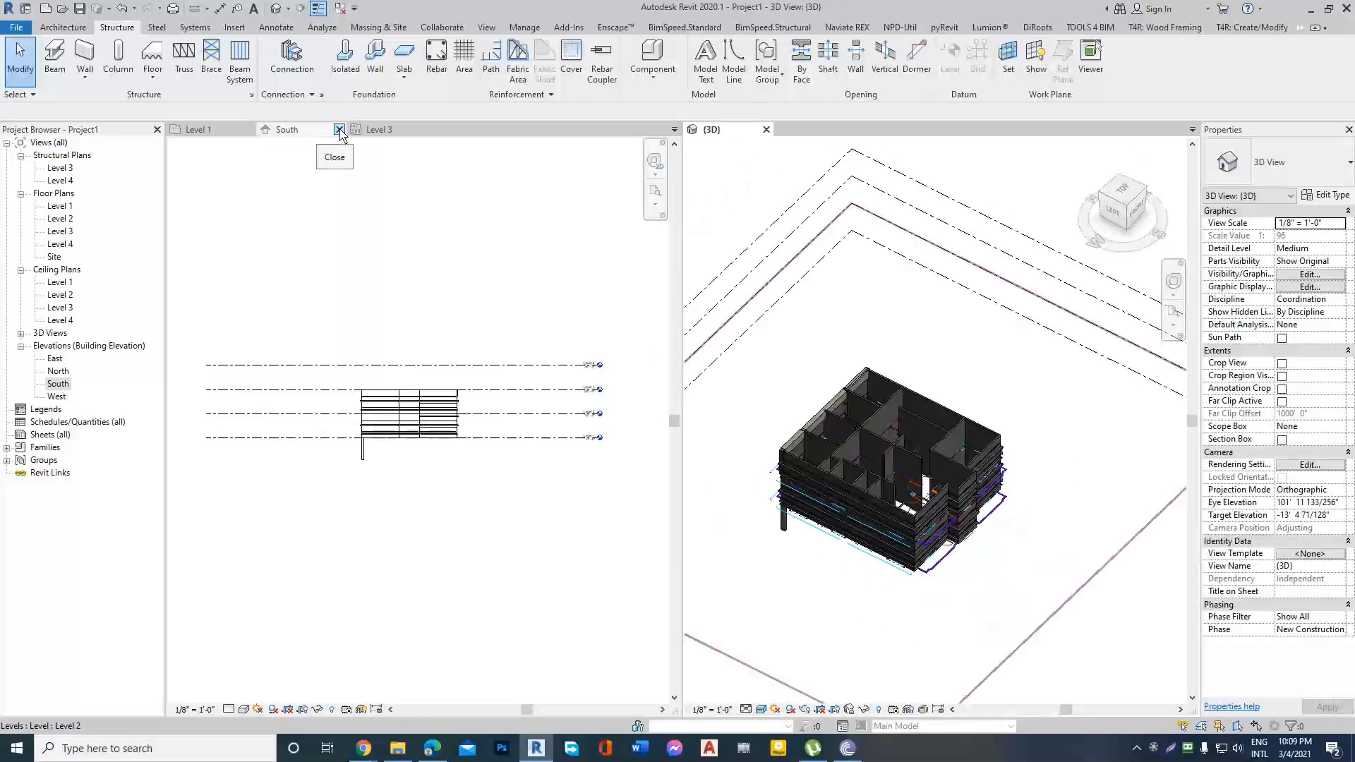
pyautogui.click(339, 130)
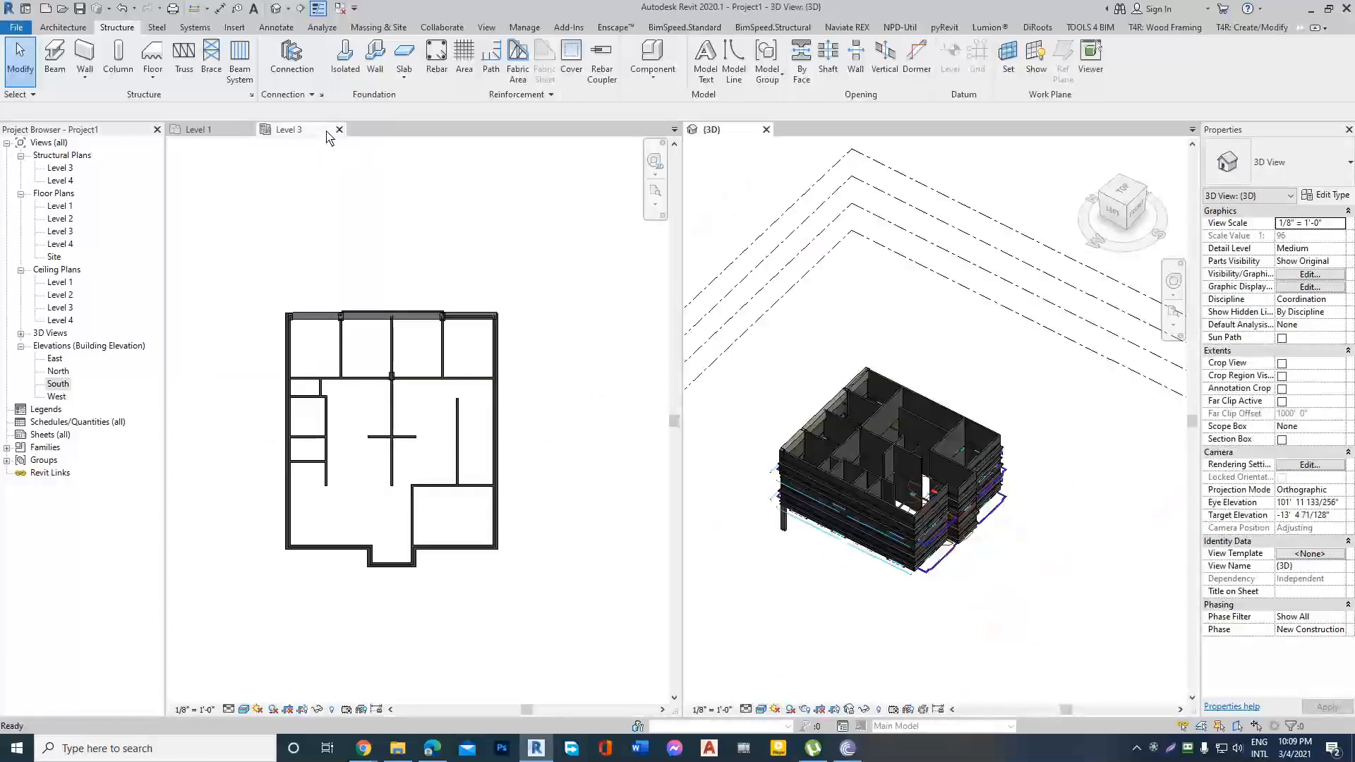
pyautogui.click(248, 130)
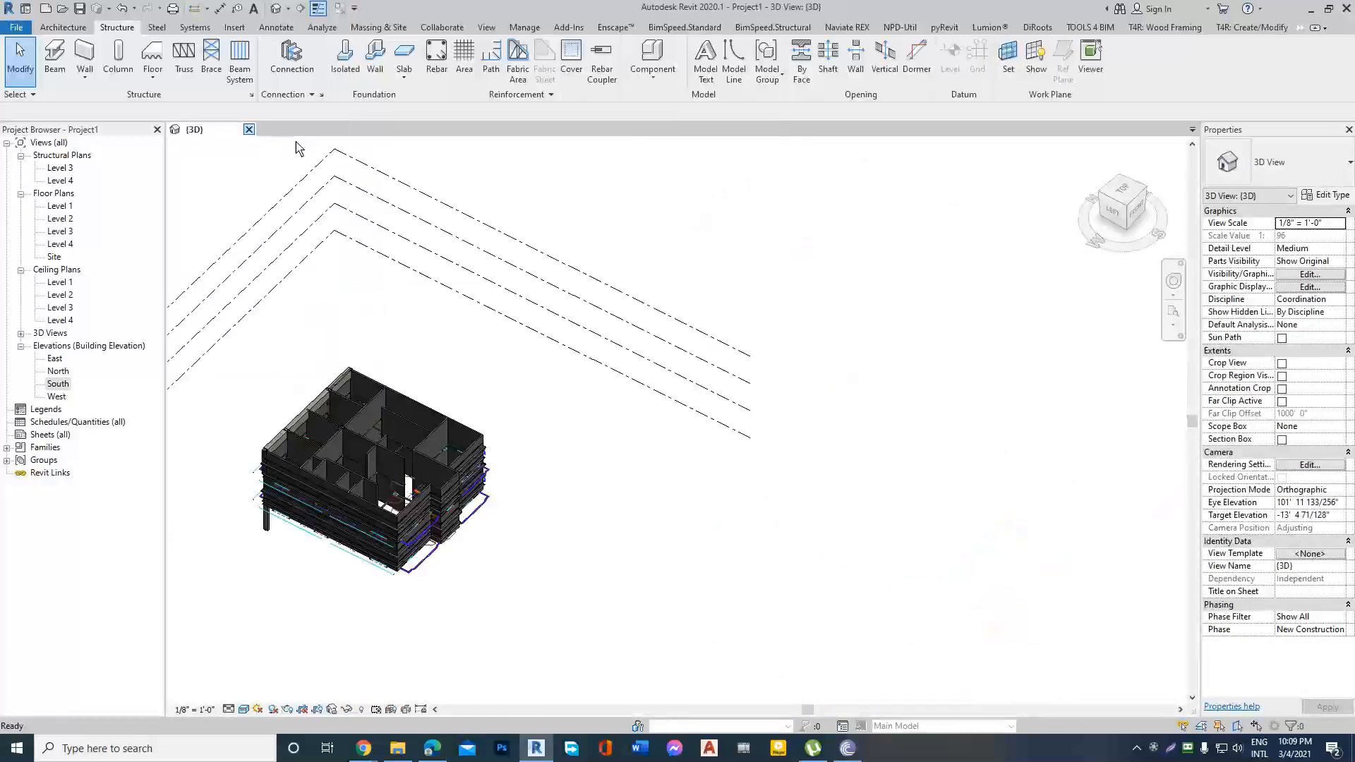
pyautogui.click(1311, 9)
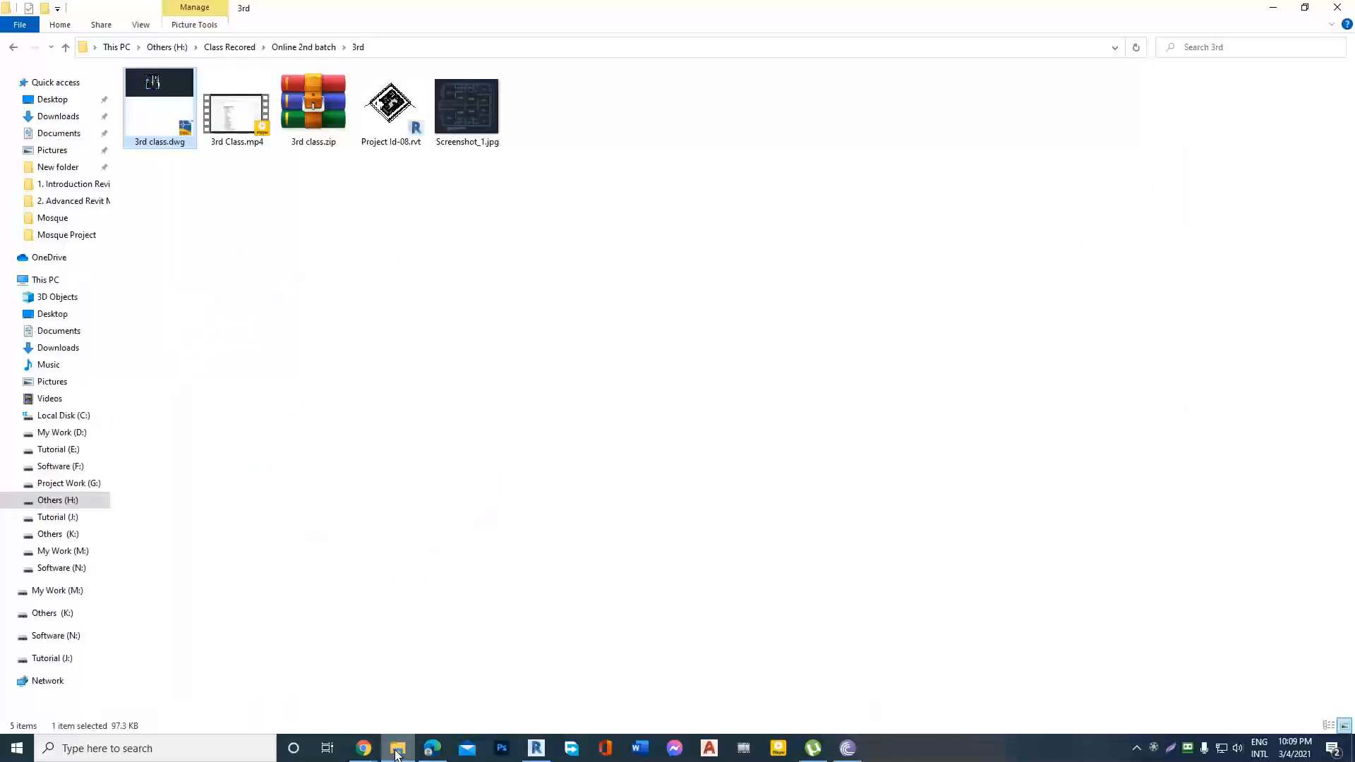
# Switch to the Google Meet call in Chrome and review its participant list and chat, closing the meeting details when finished.
pyautogui.moveTo(364, 750)
pyautogui.click(366, 641)
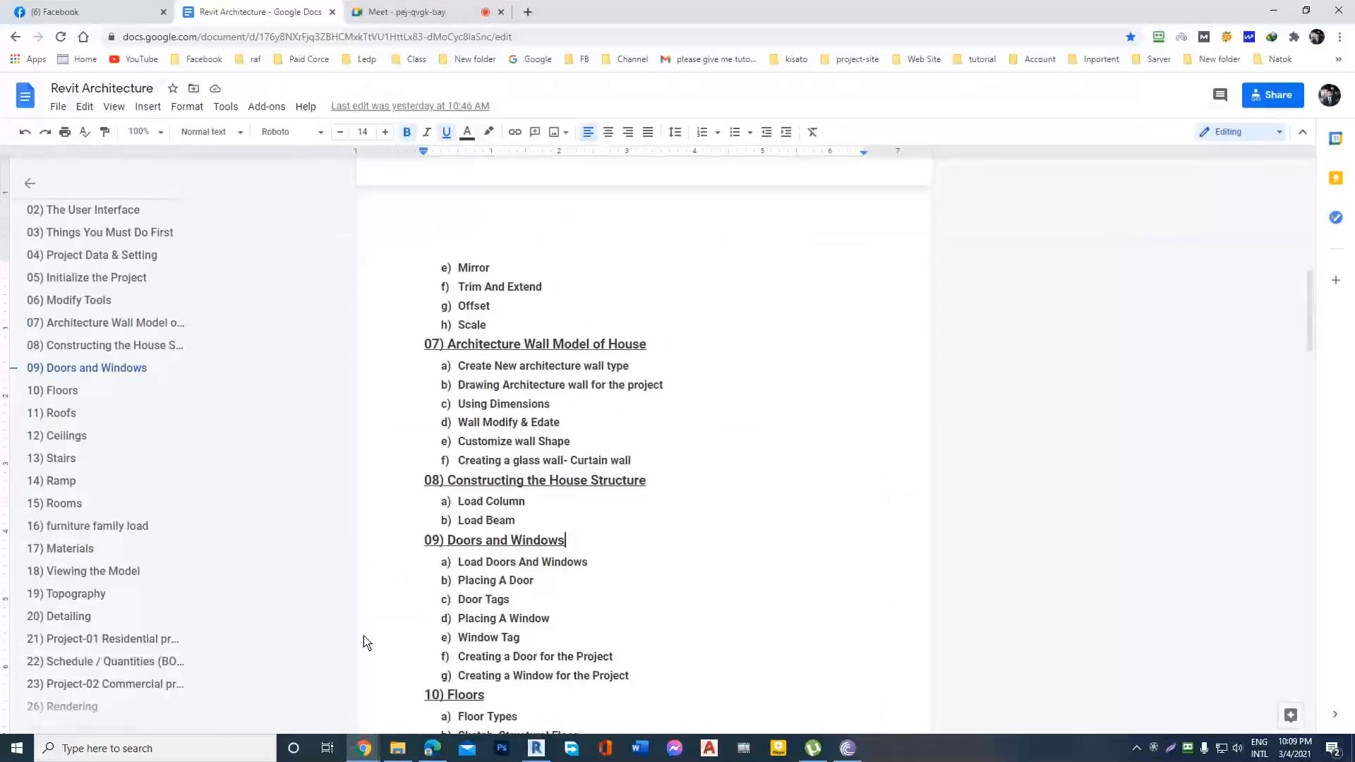
pyautogui.click(400, 10)
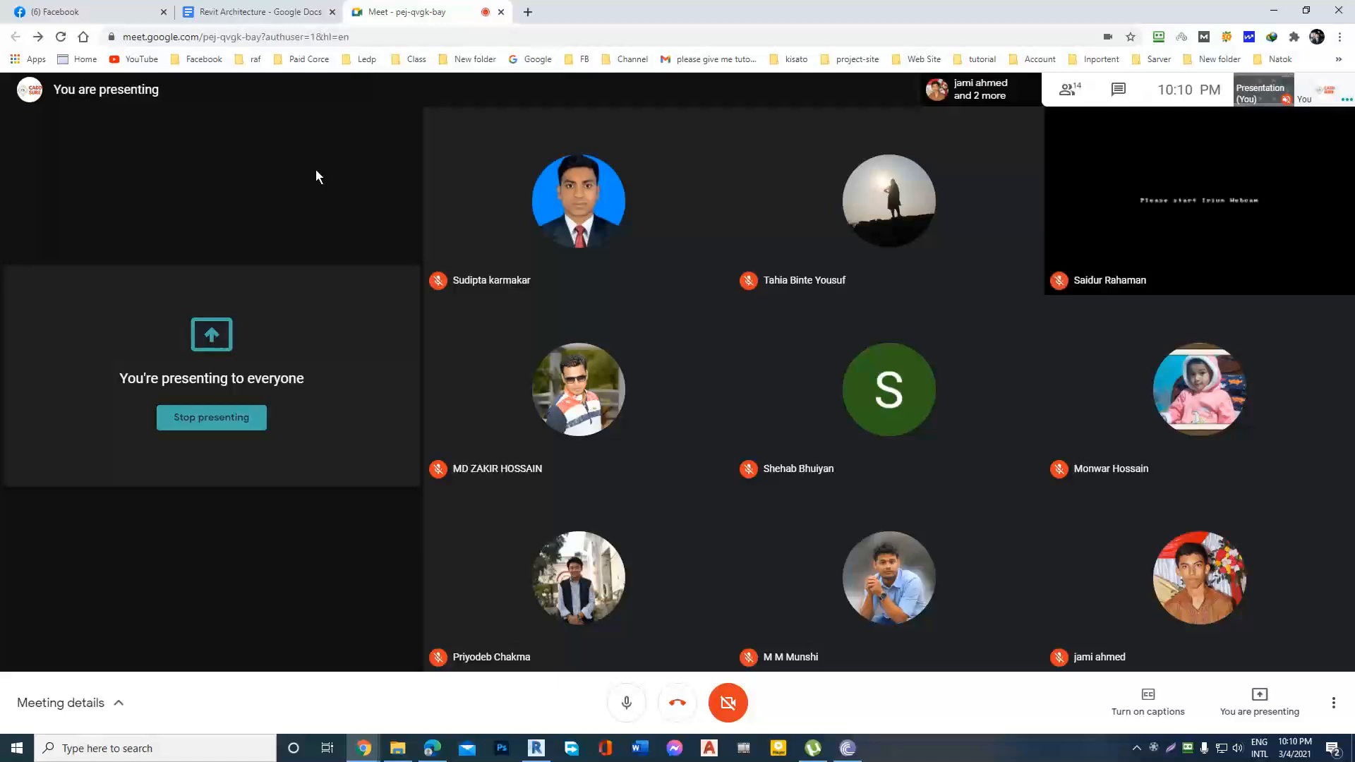
pyautogui.click(1074, 85)
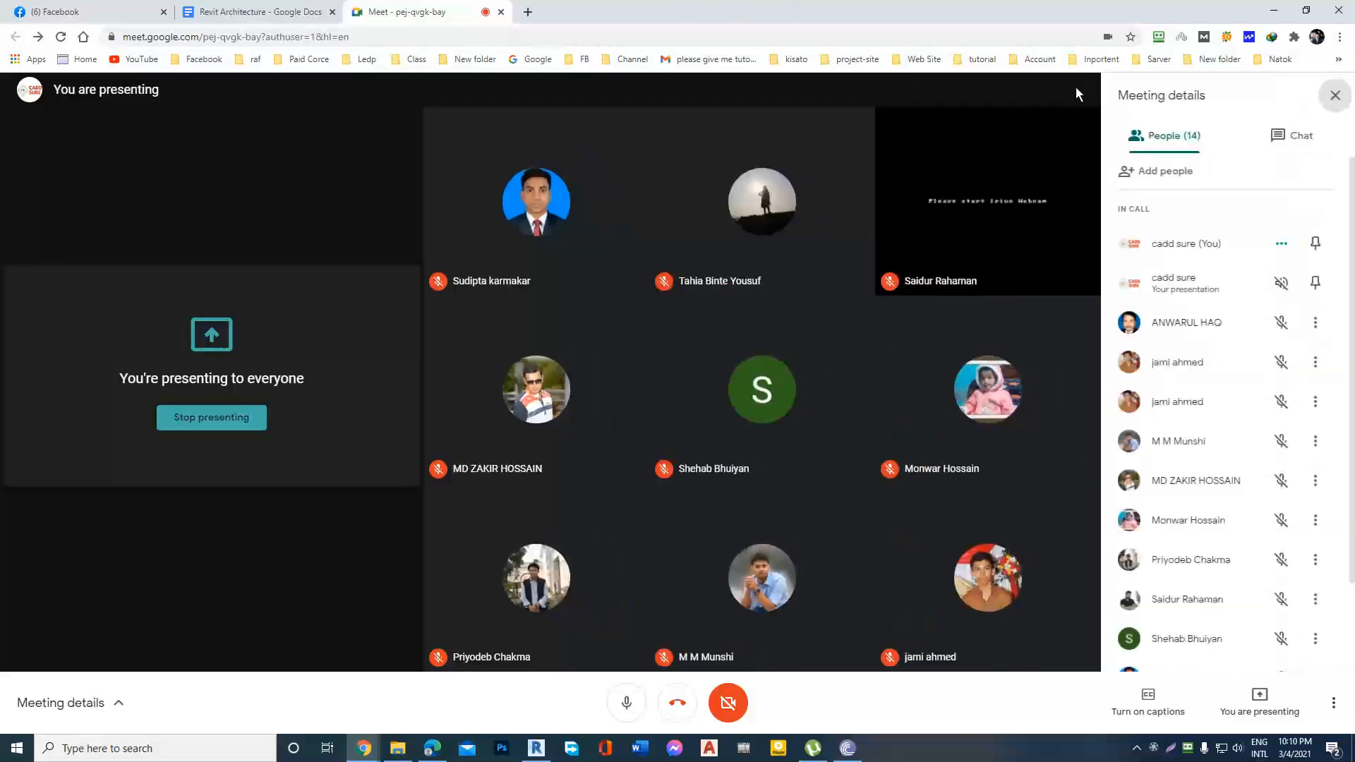
pyautogui.click(1298, 144)
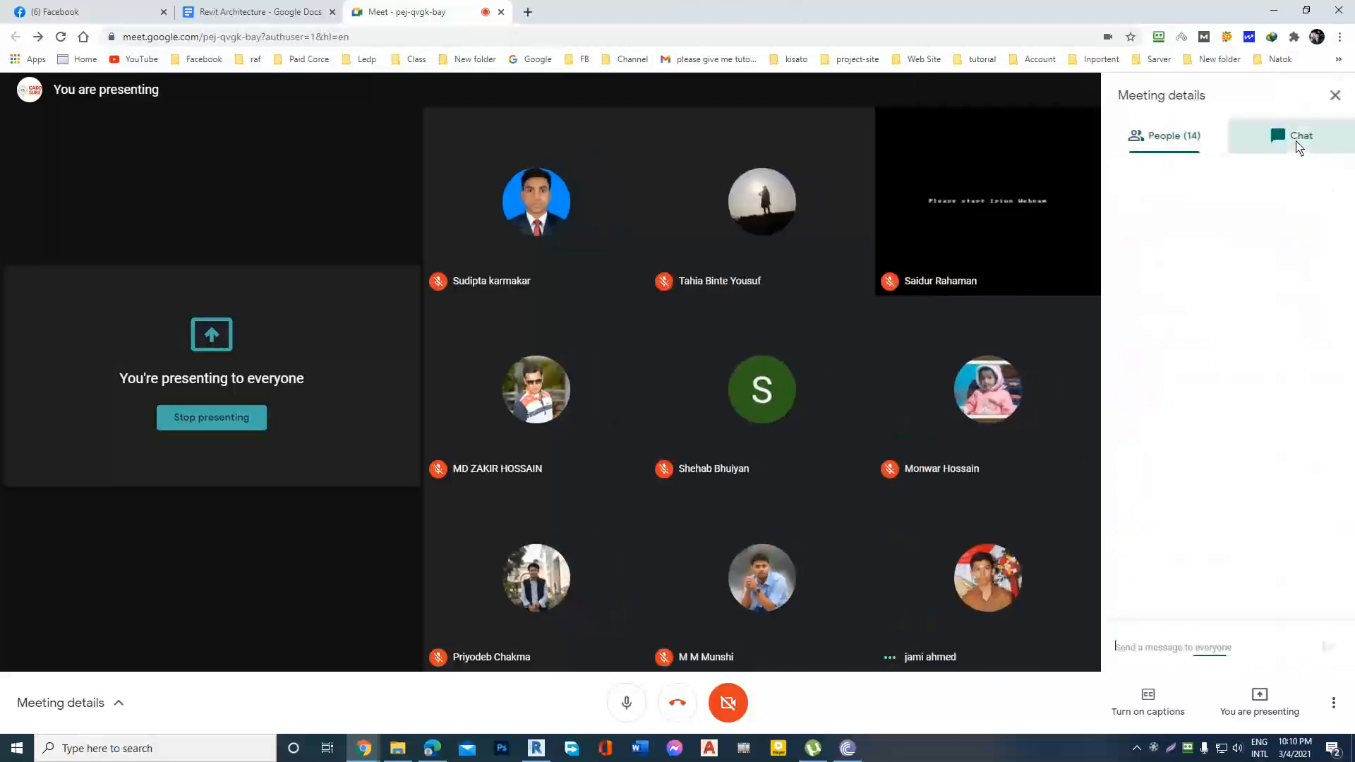
pyautogui.click(1172, 136)
pyautogui.scroll(-2, 1184, 356)
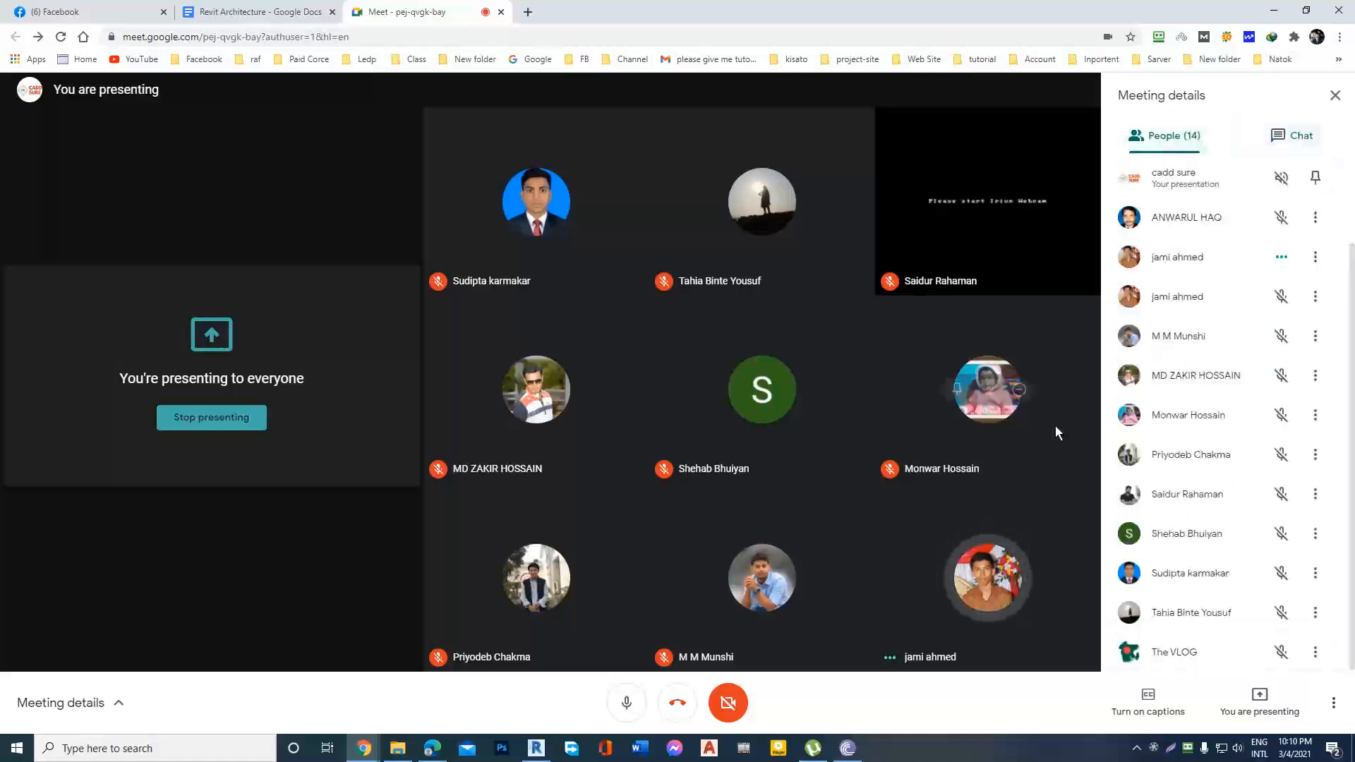
pyautogui.scroll(1, 1279, 255)
pyautogui.scroll(2, 1279, 256)
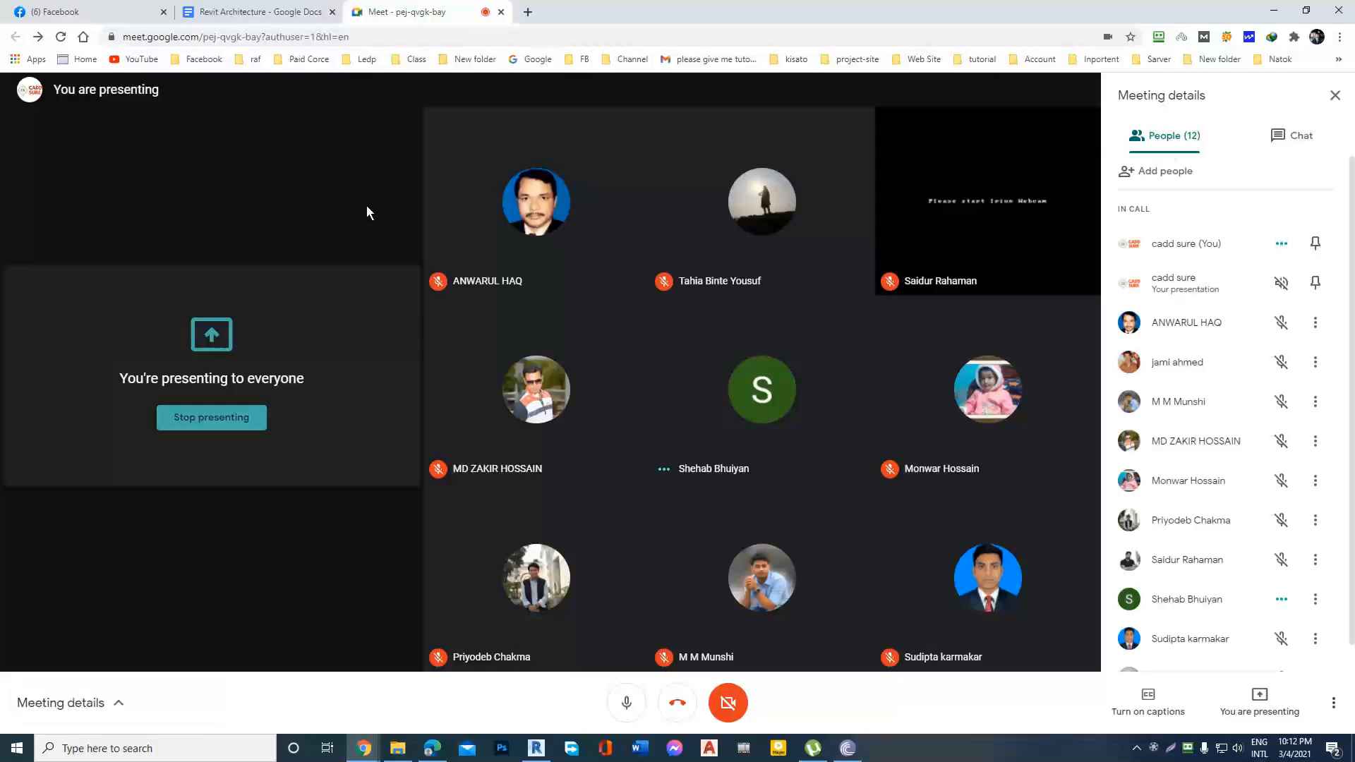
pyautogui.scroll(-2, 1266, 402)
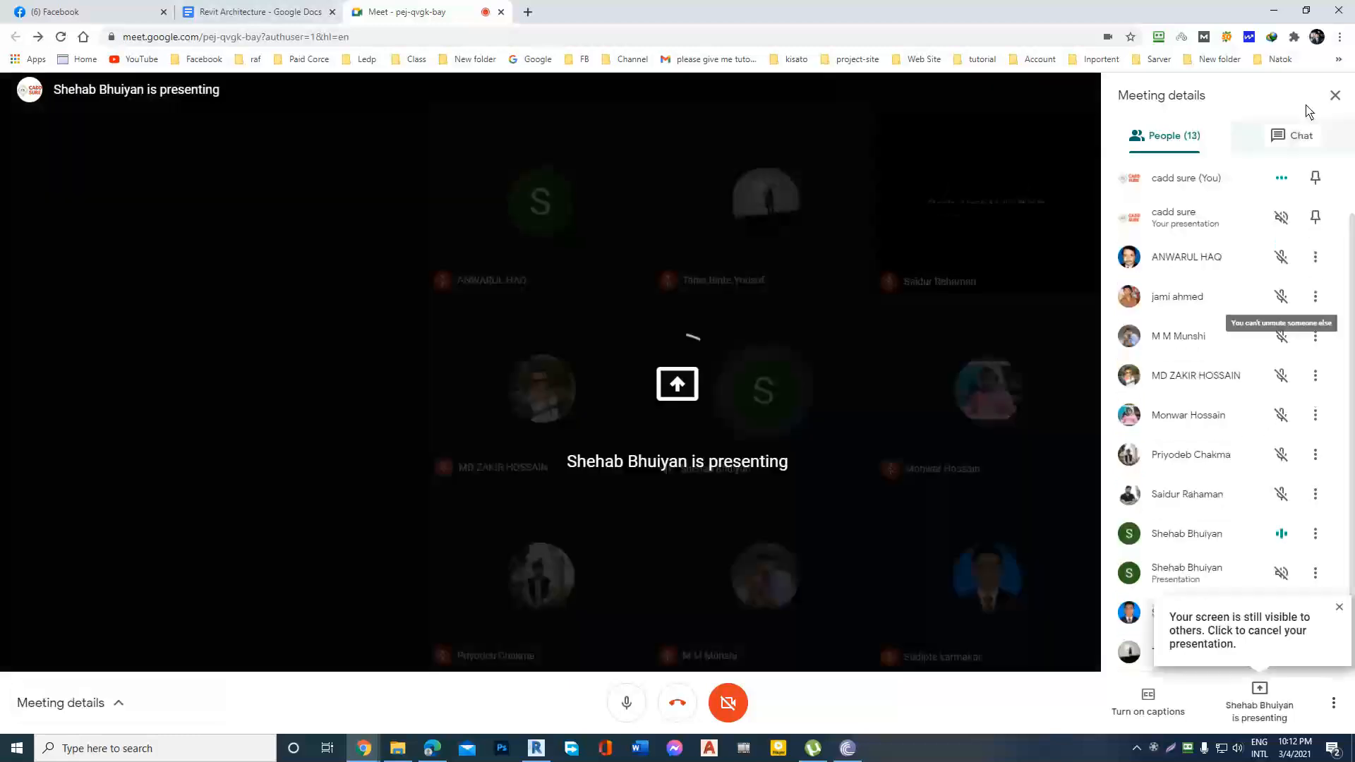
pyautogui.click(1335, 95)
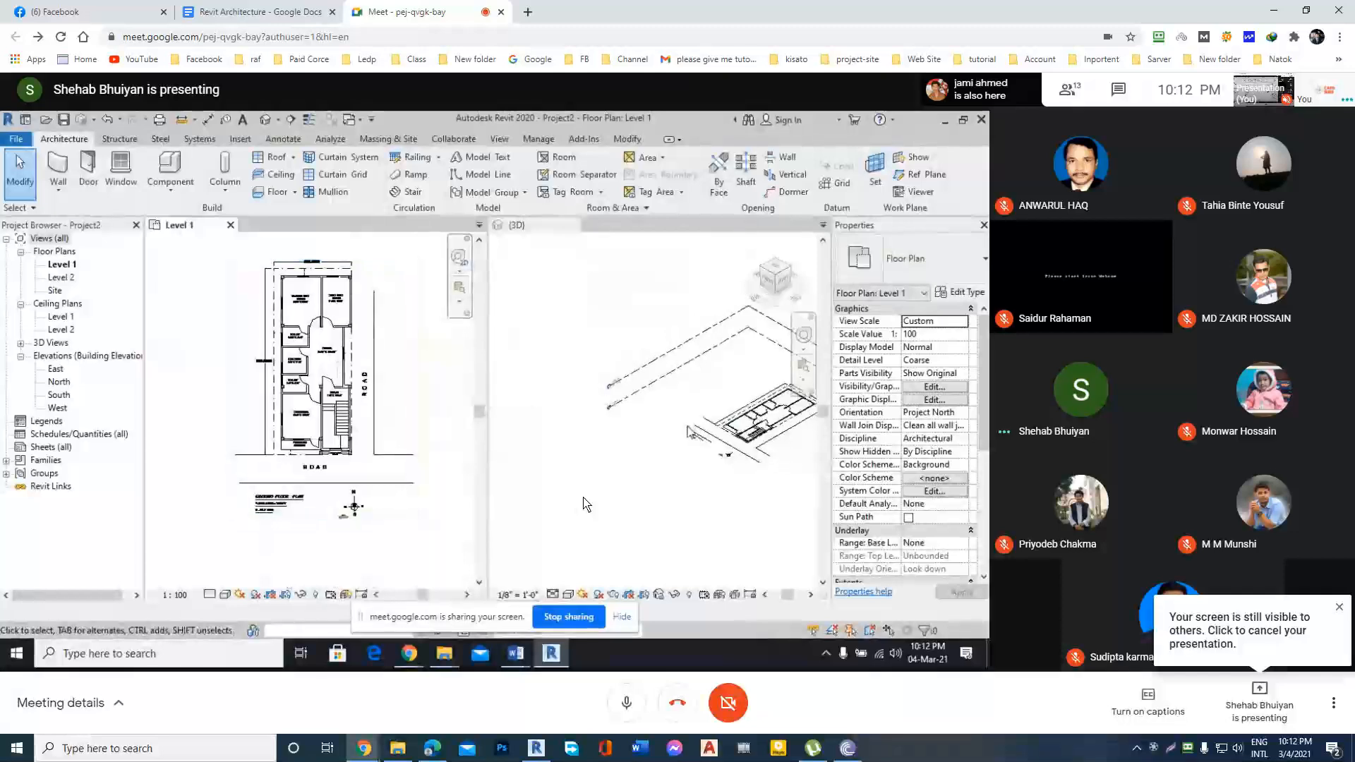
# Review the Revit Architecture course outline in Google Docs, and return to the Meet call to dismiss the screen-sharing notice.
pyautogui.click(308, 8)
pyautogui.scroll(1, 545, 384)
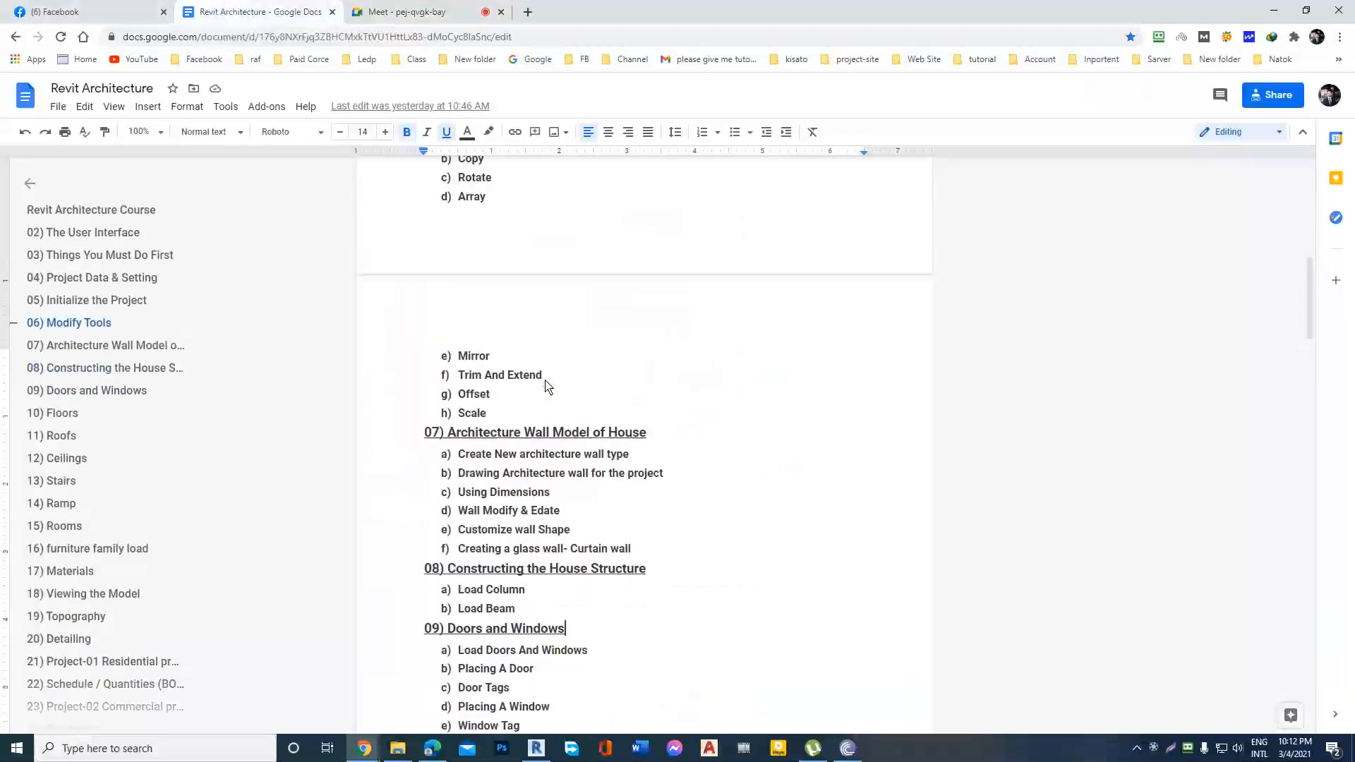
pyautogui.scroll(2, 545, 385)
pyautogui.scroll(-2, 549, 374)
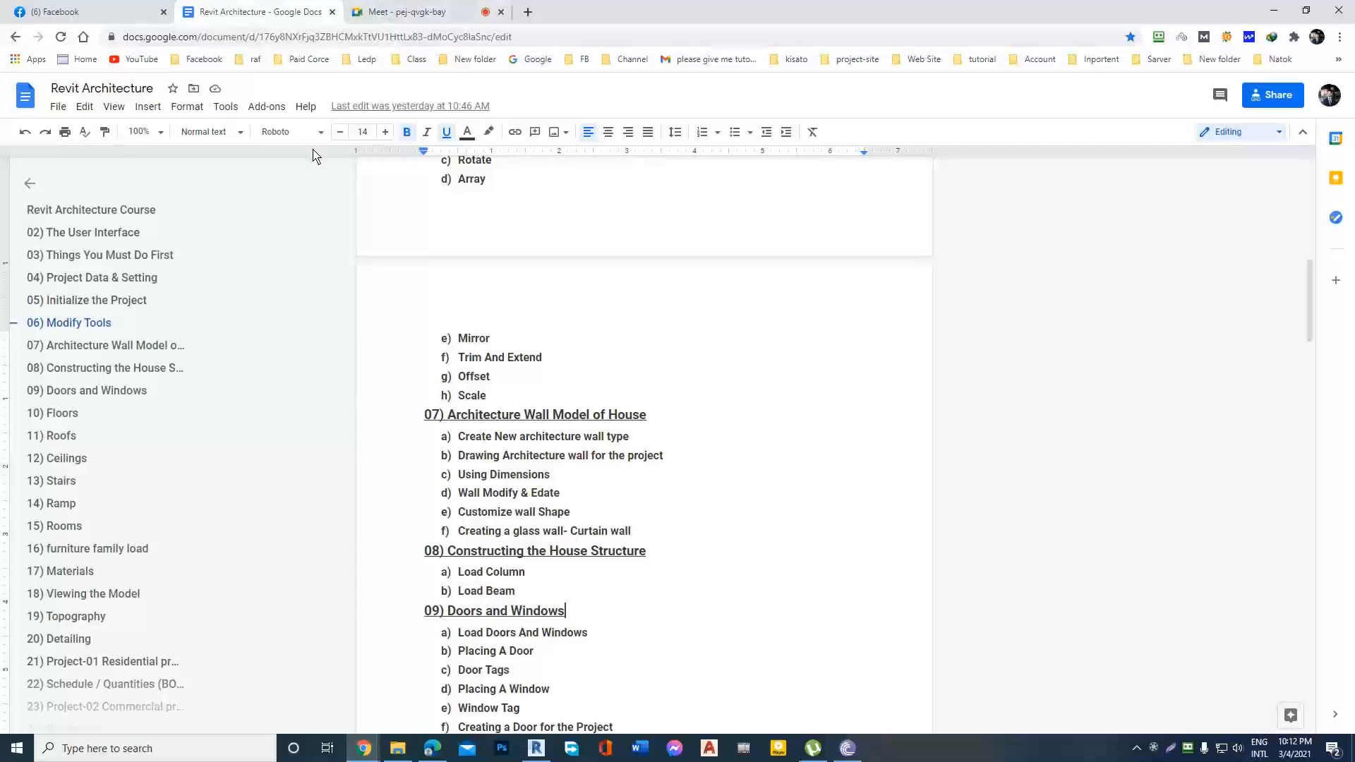
pyautogui.click(441, 12)
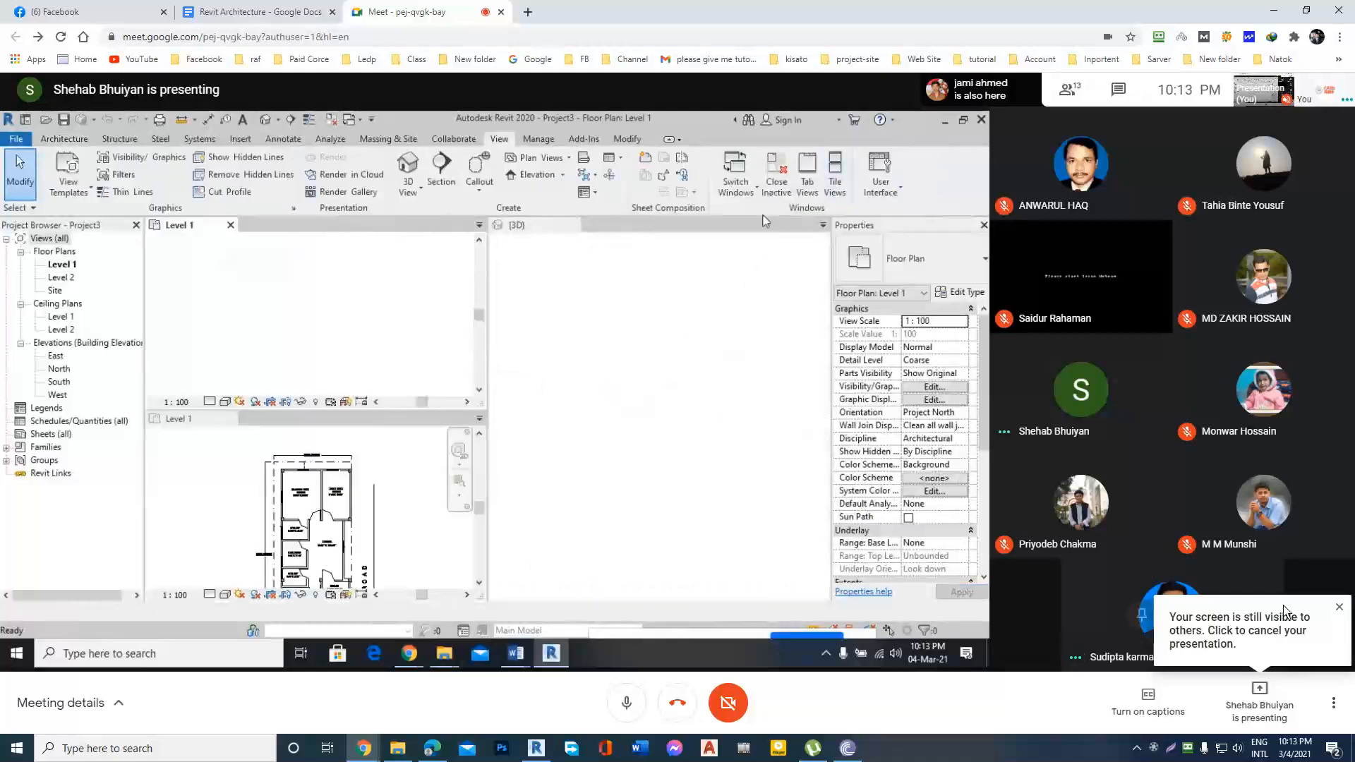
pyautogui.click(1340, 608)
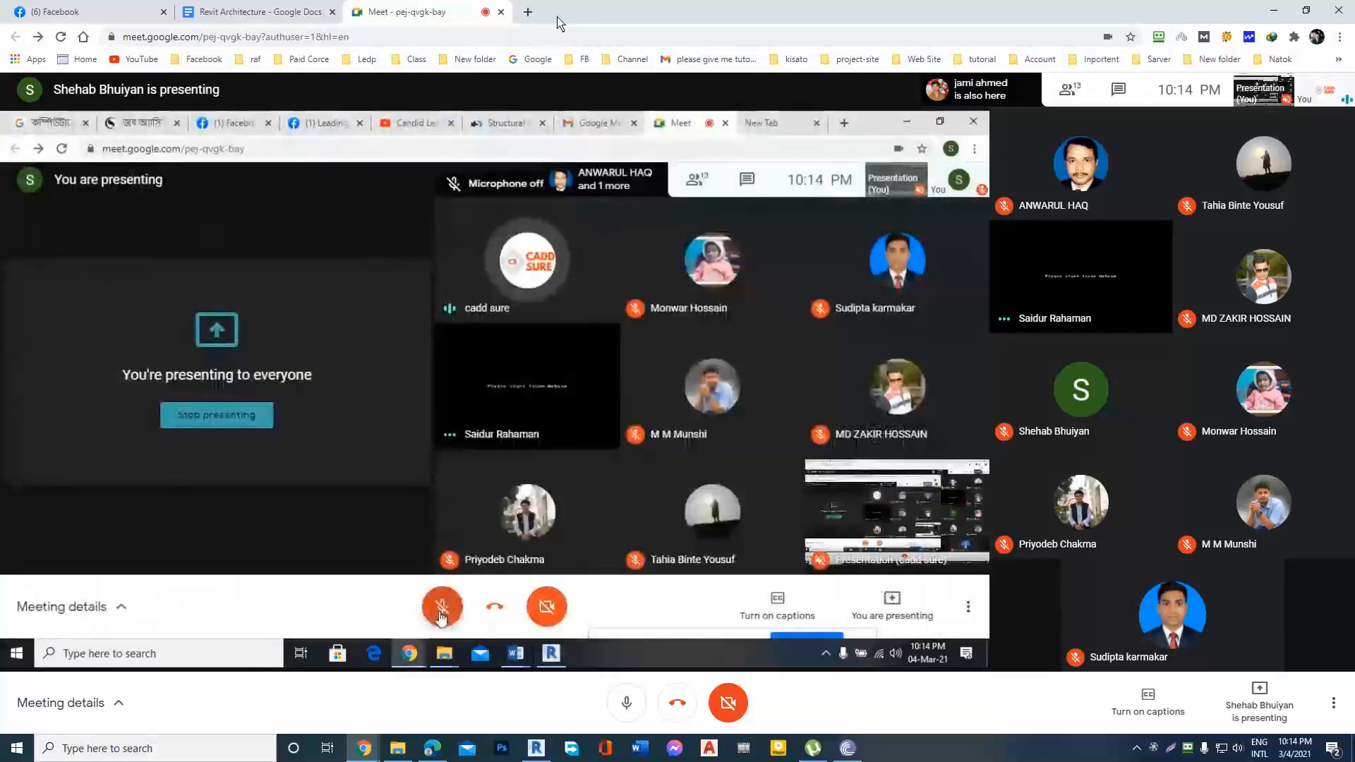
# Open the bookmarked Revit Training folder on Google Drive in a new tab and enter its Revit online class folder.
pyautogui.click(526, 15)
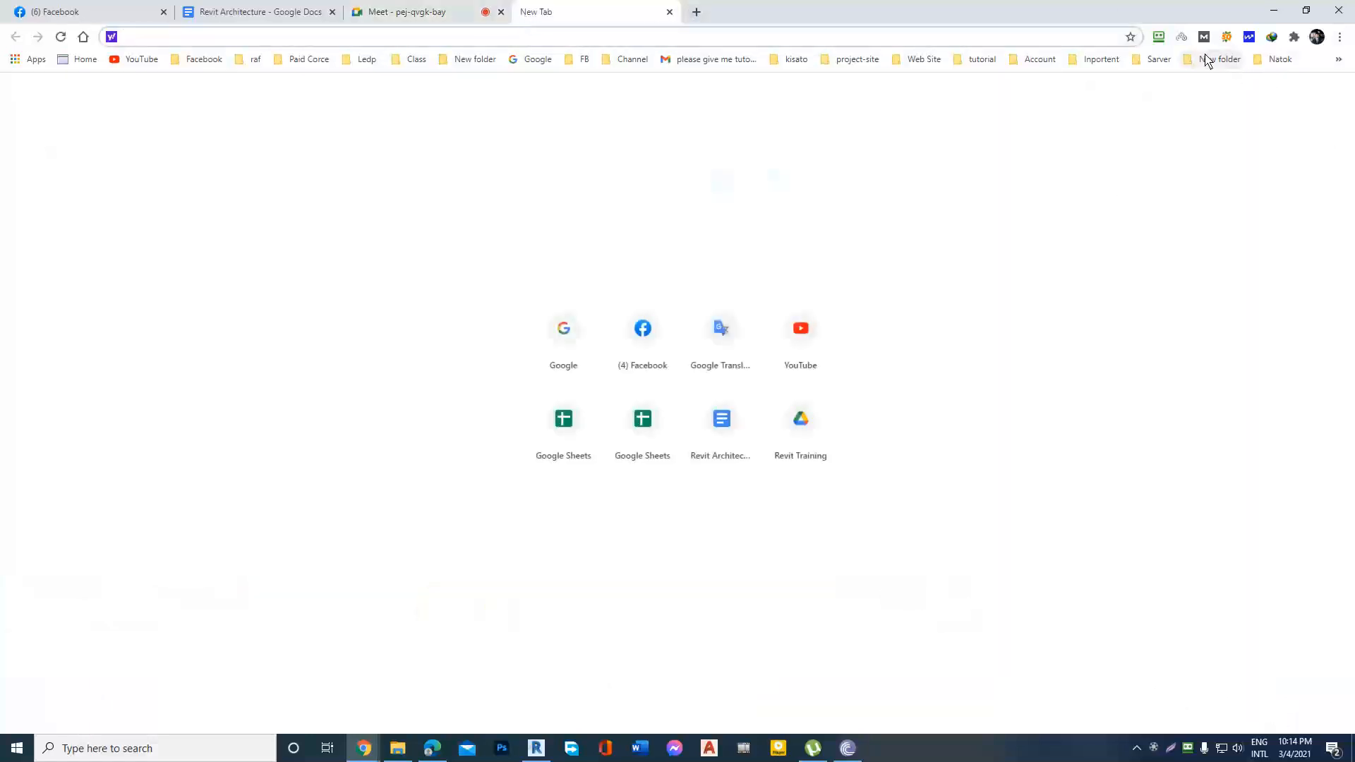
pyautogui.click(1208, 59)
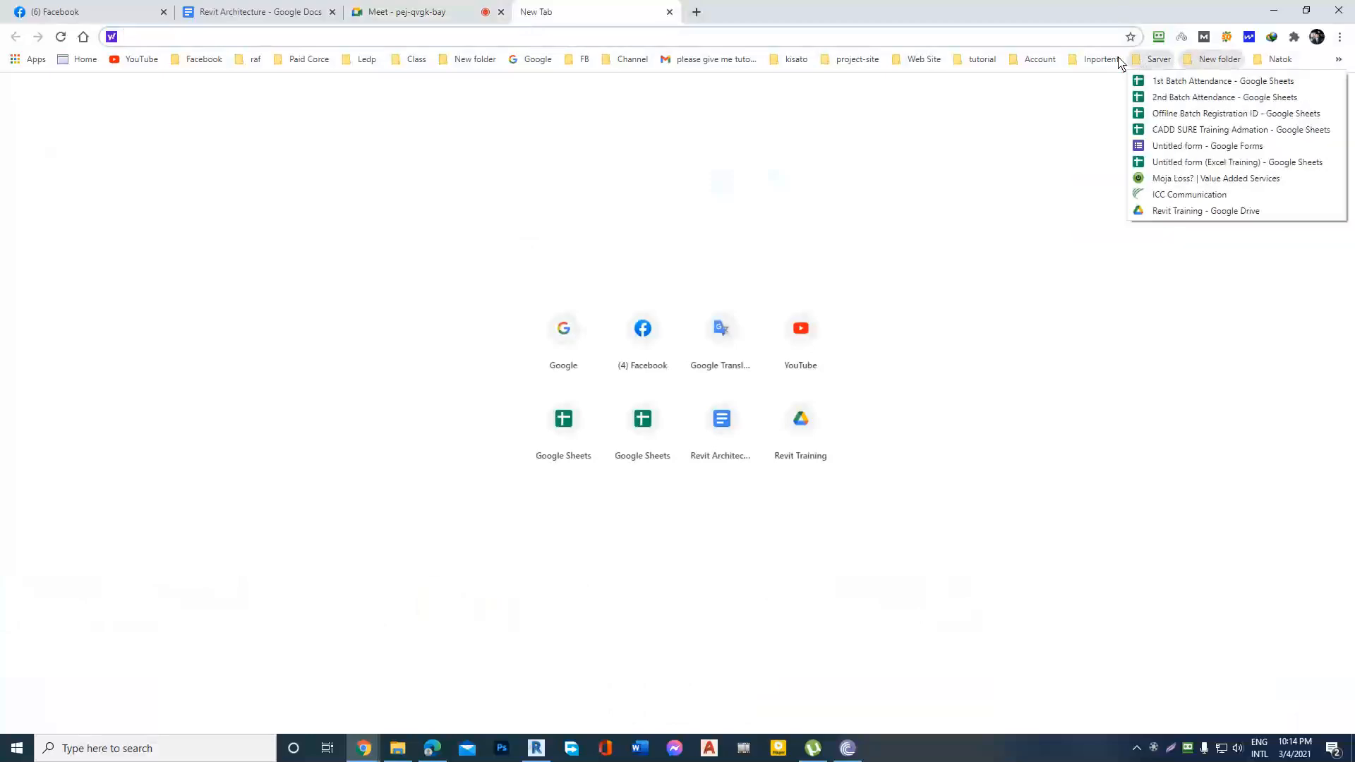
pyautogui.click(1200, 211)
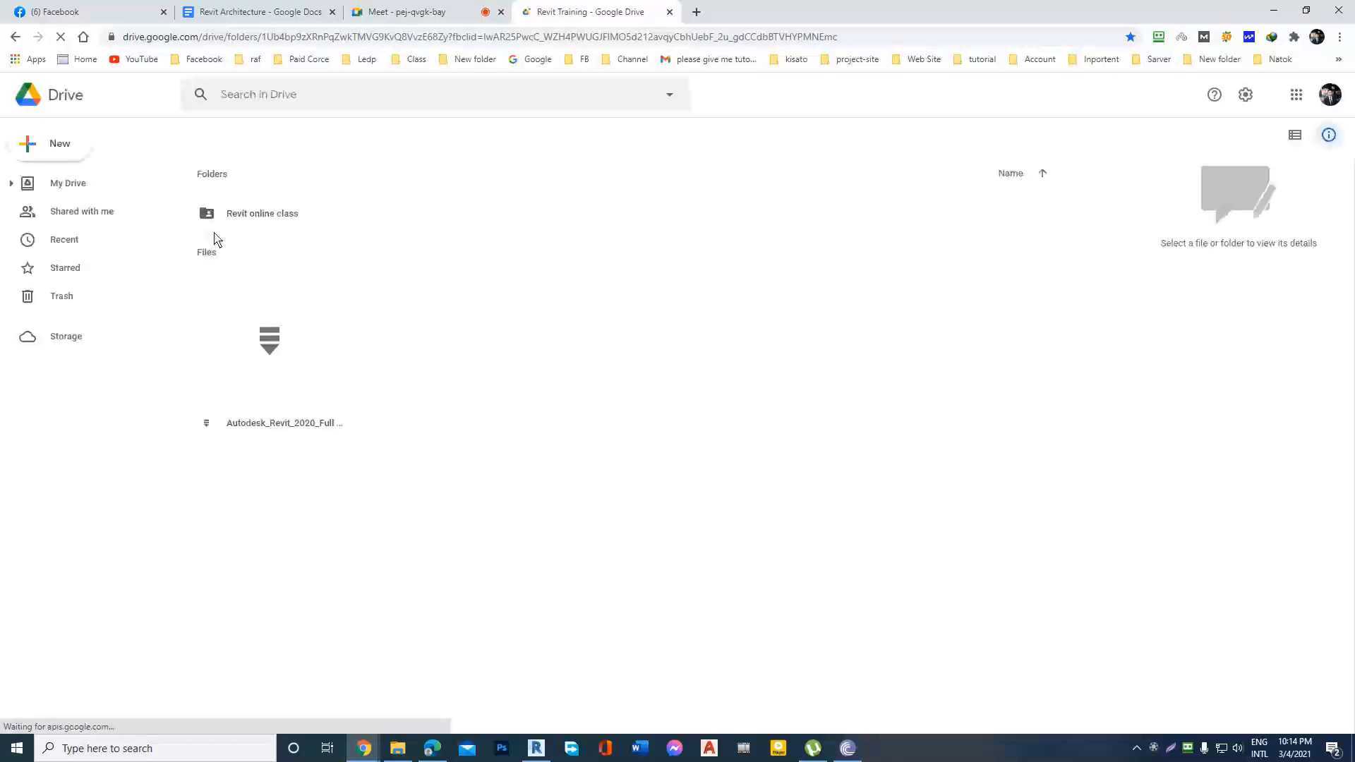
pyautogui.doubleClick(268, 221)
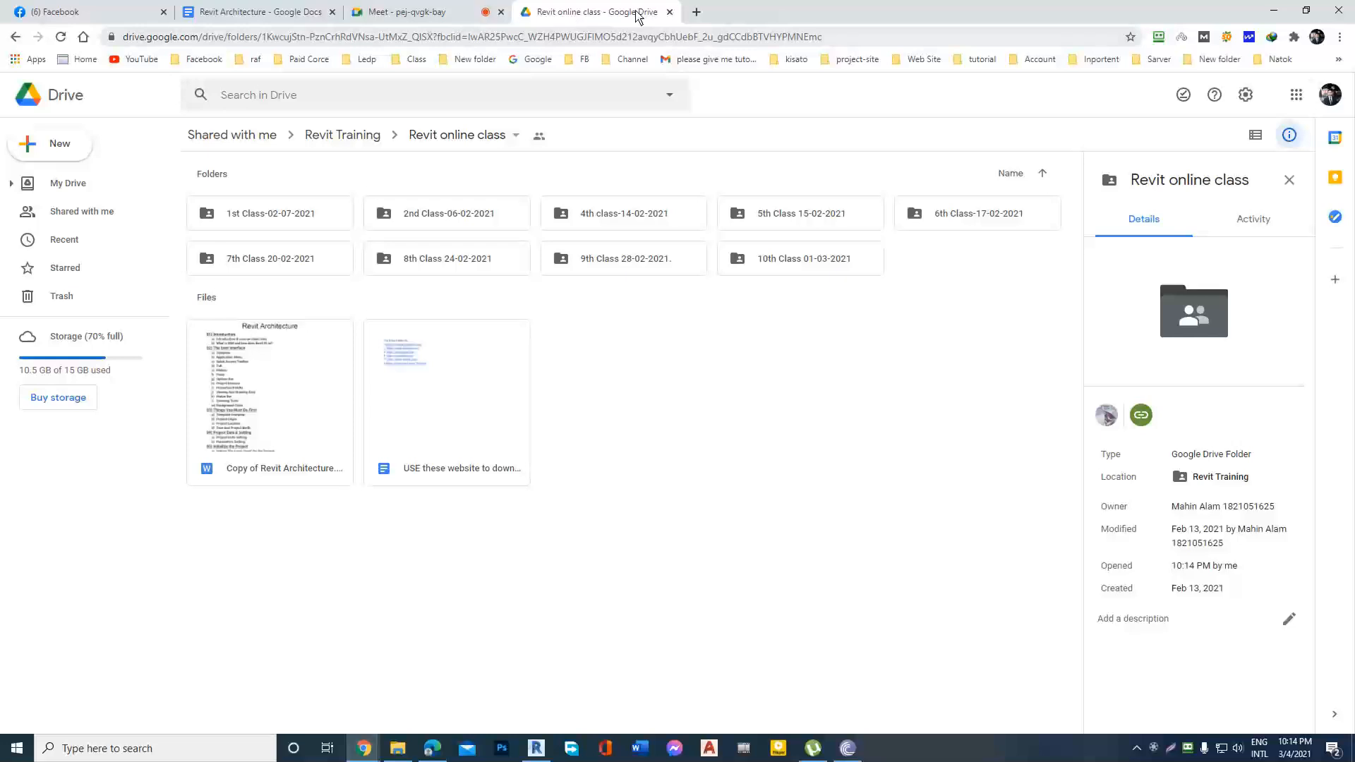
# Open Google in another new tab, switch to the signed-in account with the N avatar, and open that account's Drive.
pyautogui.click(698, 12)
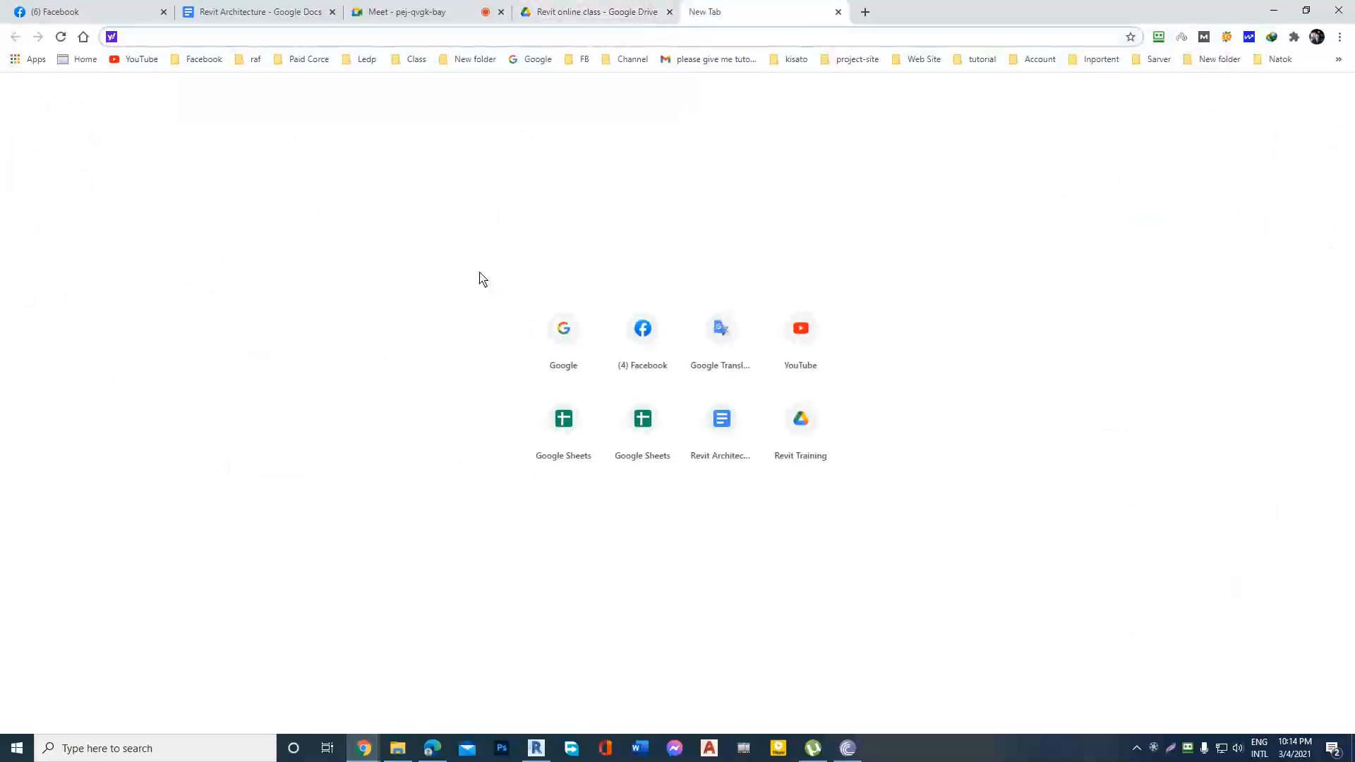
pyautogui.click(570, 330)
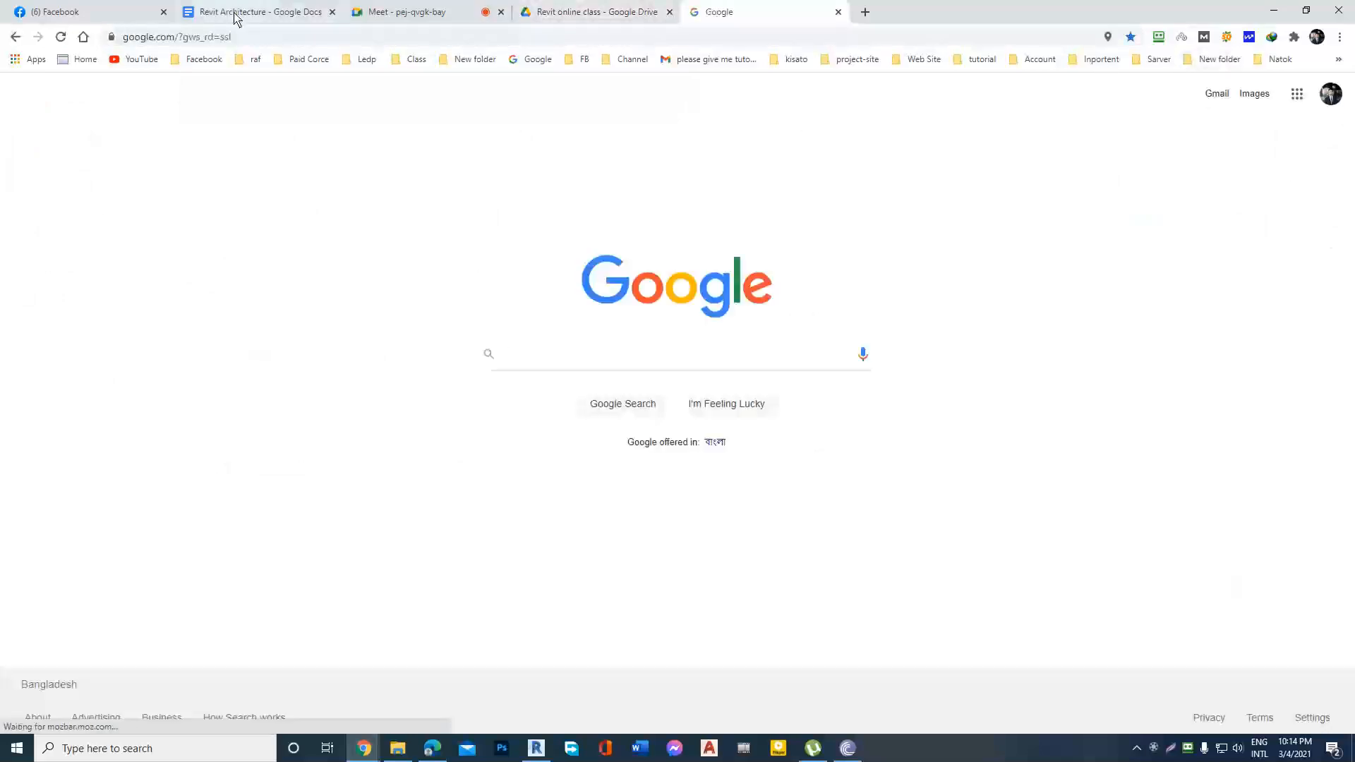
pyautogui.click(442, 12)
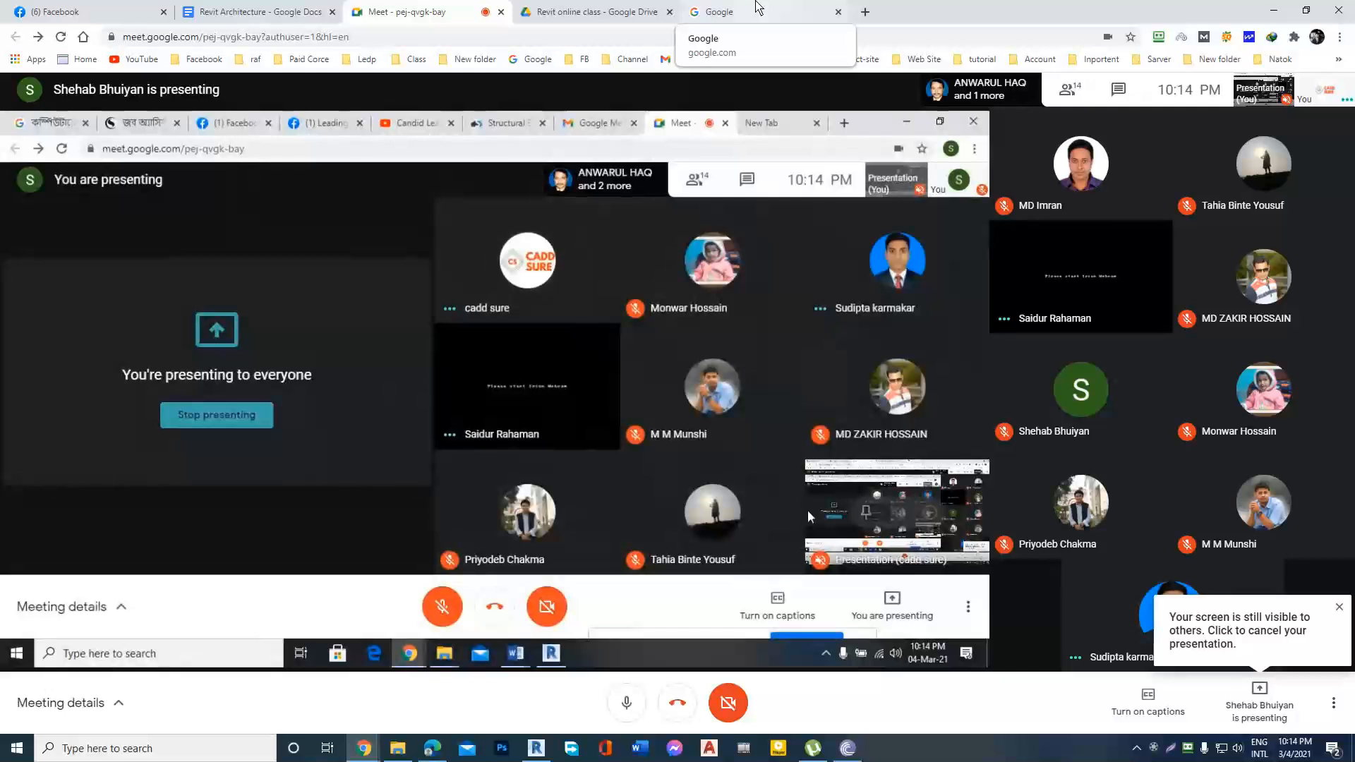
pyautogui.click(758, 7)
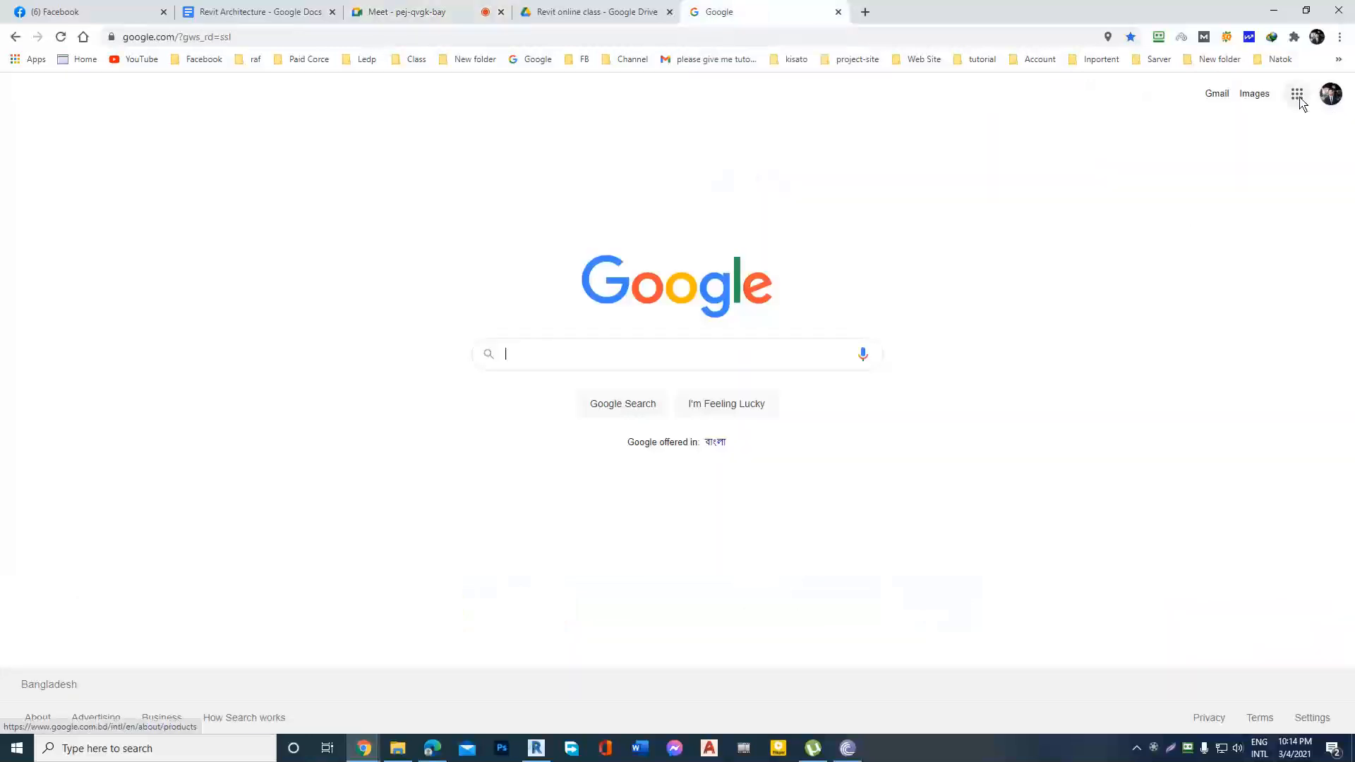
pyautogui.click(1332, 94)
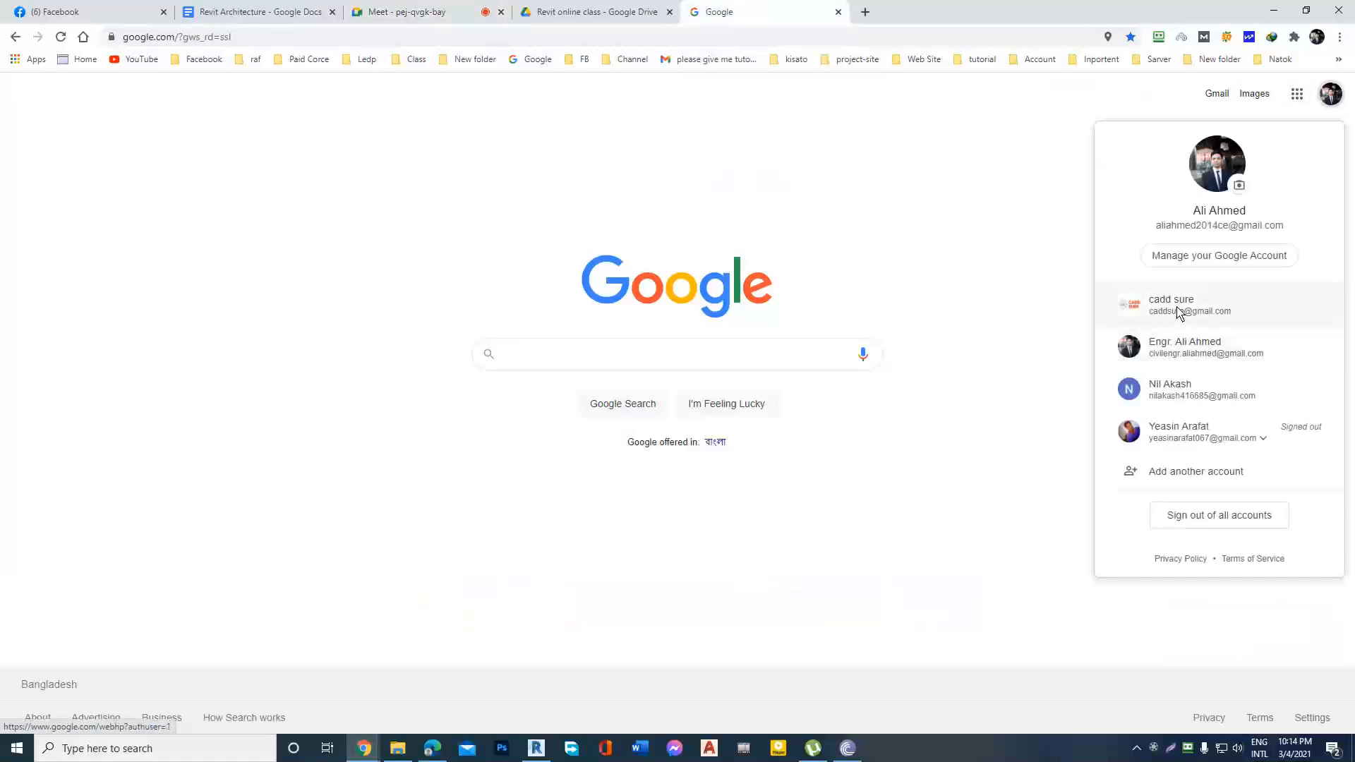
pyautogui.click(1175, 389)
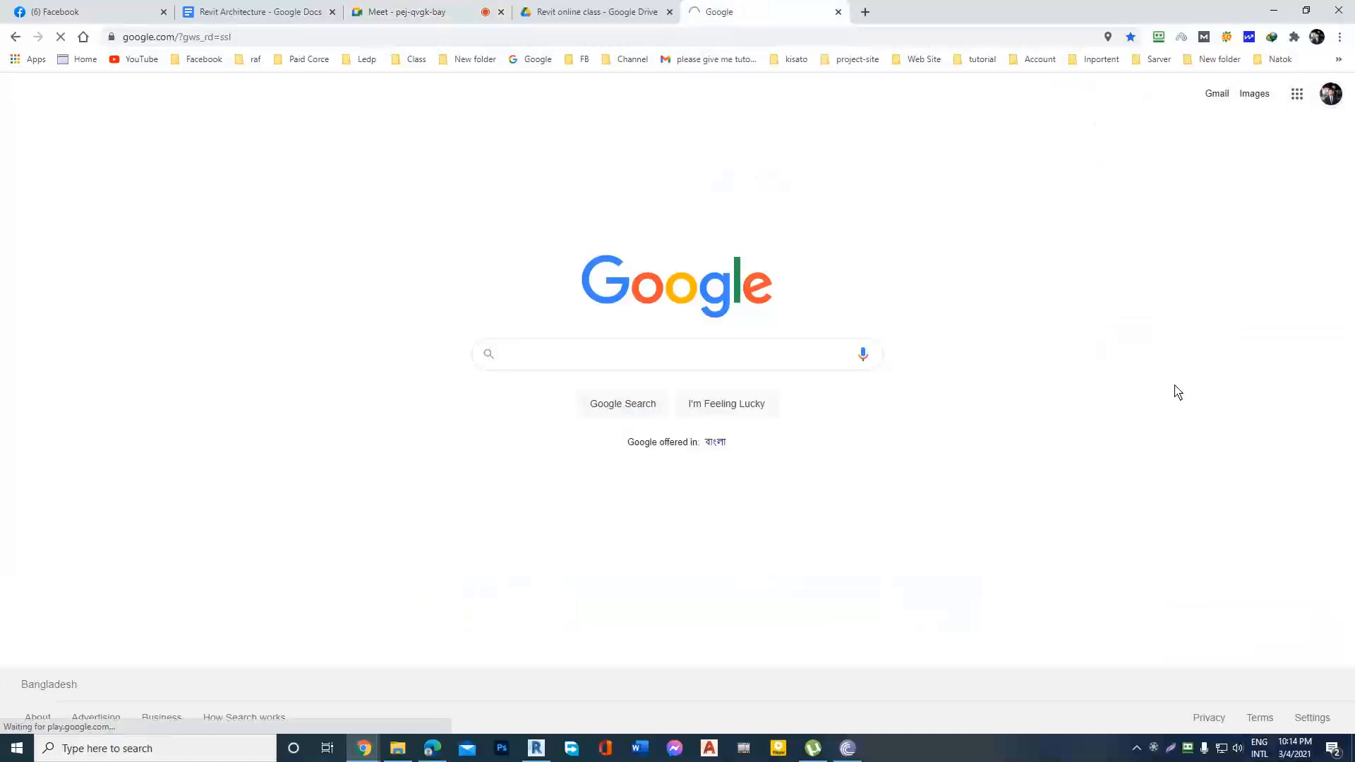
pyautogui.click(1297, 95)
pyautogui.click(1301, 291)
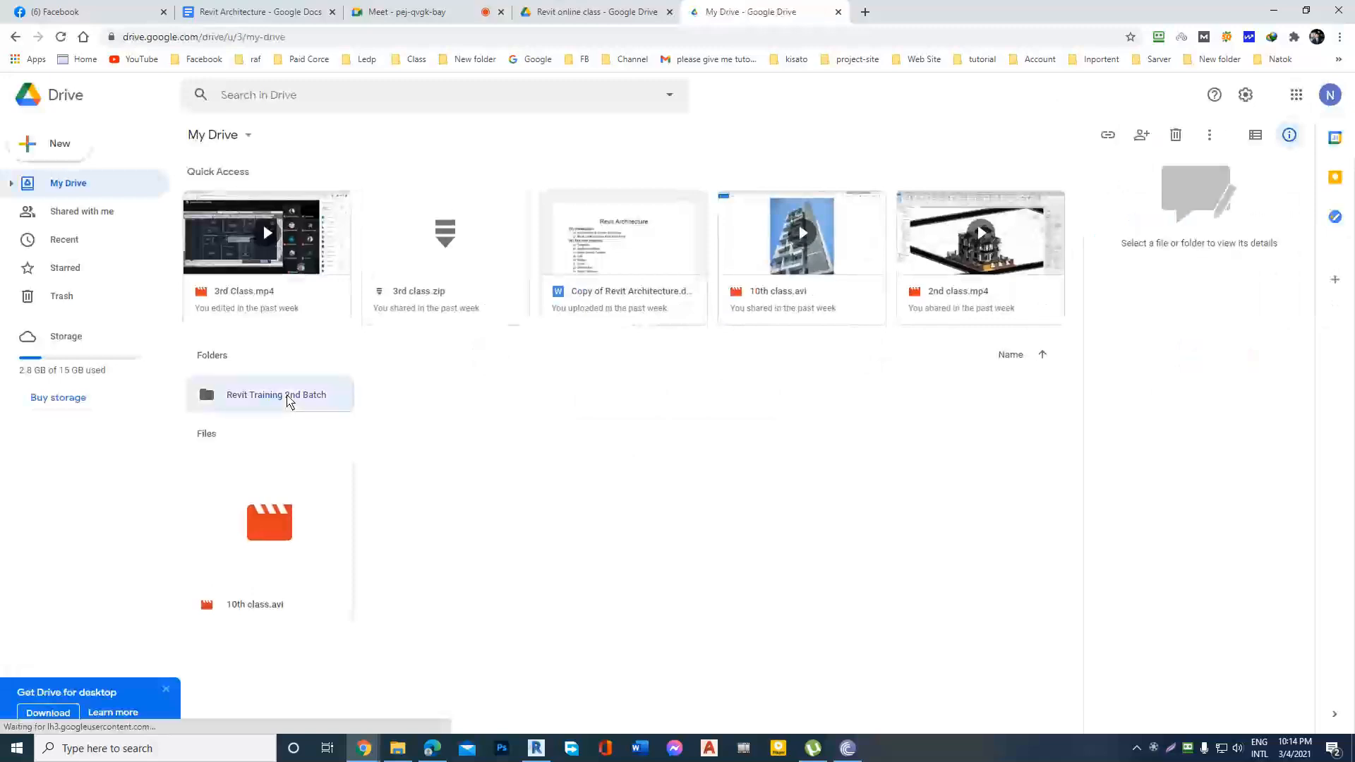
# Open the Revit online Class folder nested inside the Revit Training 2nd Batch folders on My Drive.
pyautogui.doubleClick(286, 395)
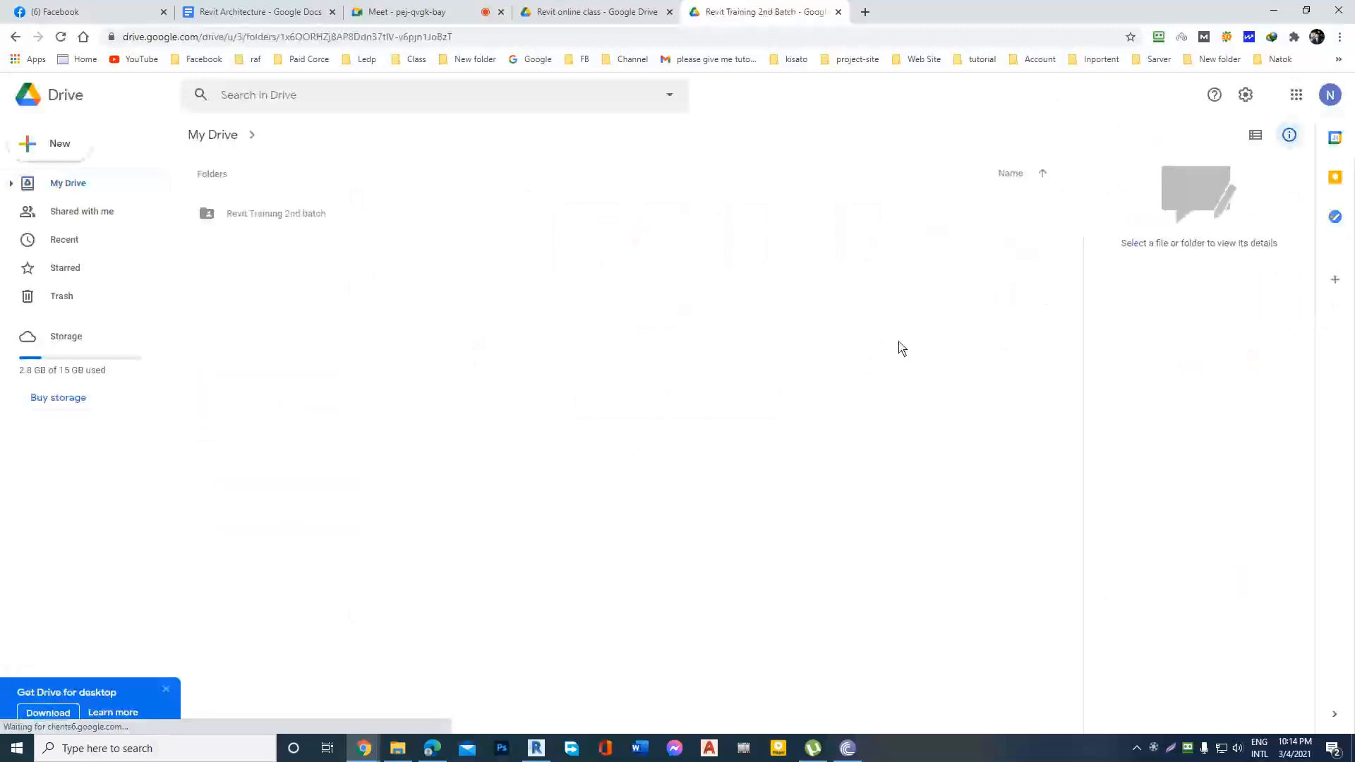
pyautogui.doubleClick(258, 216)
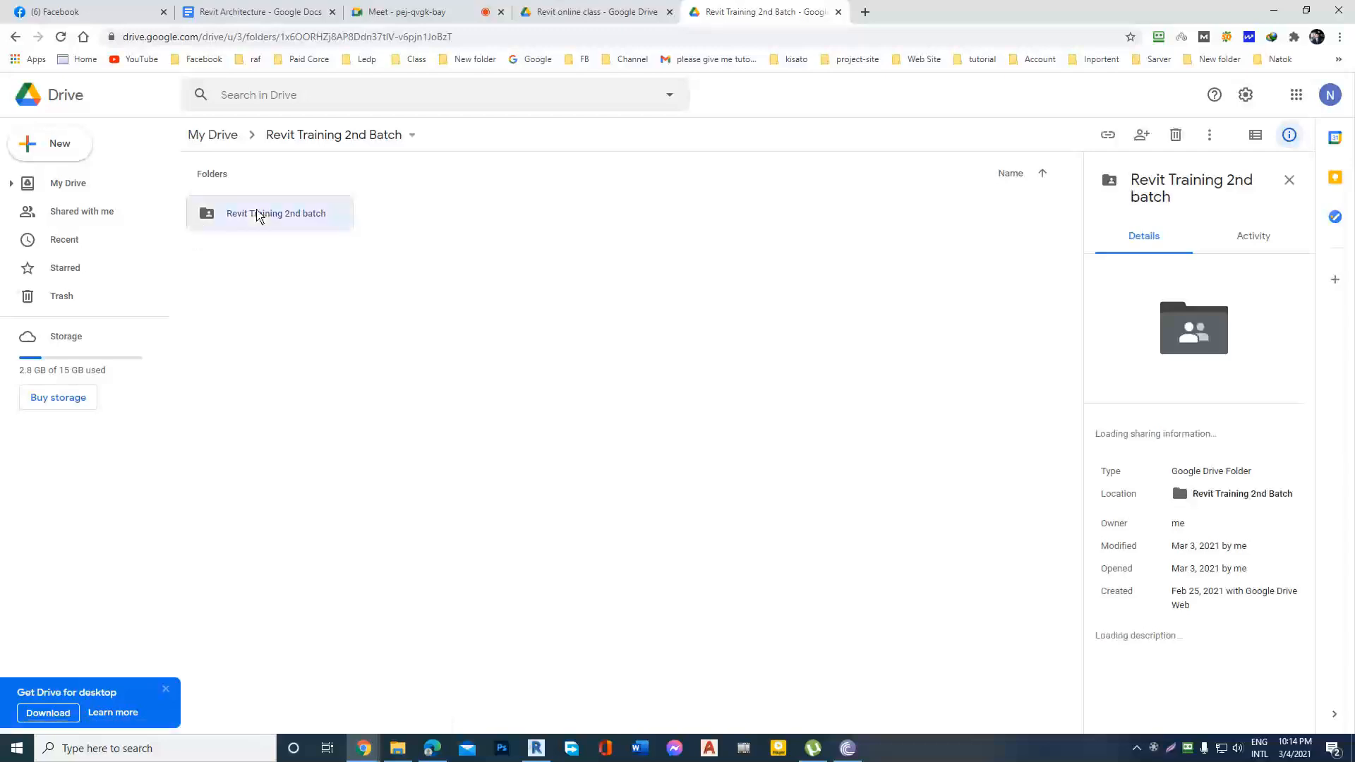
pyautogui.click(484, 8)
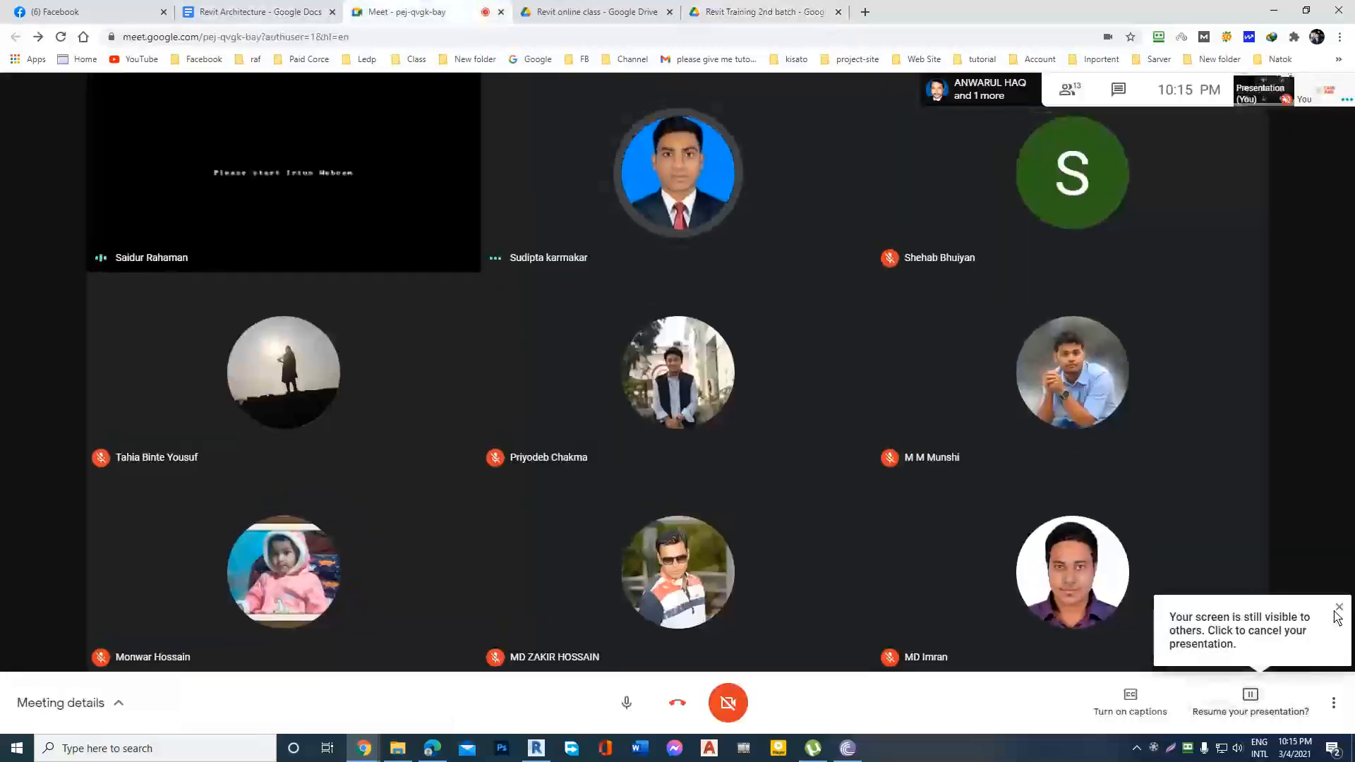
pyautogui.click(742, 7)
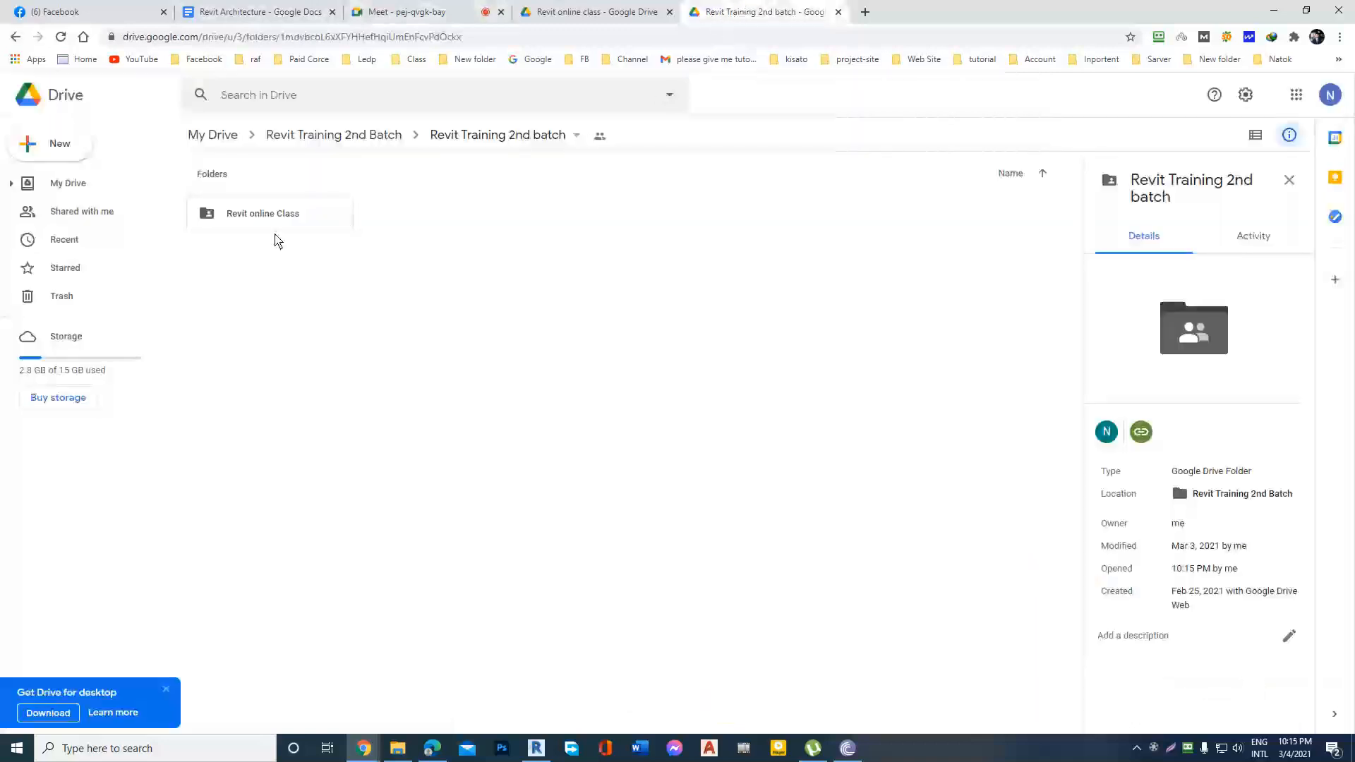
pyautogui.doubleClick(287, 211)
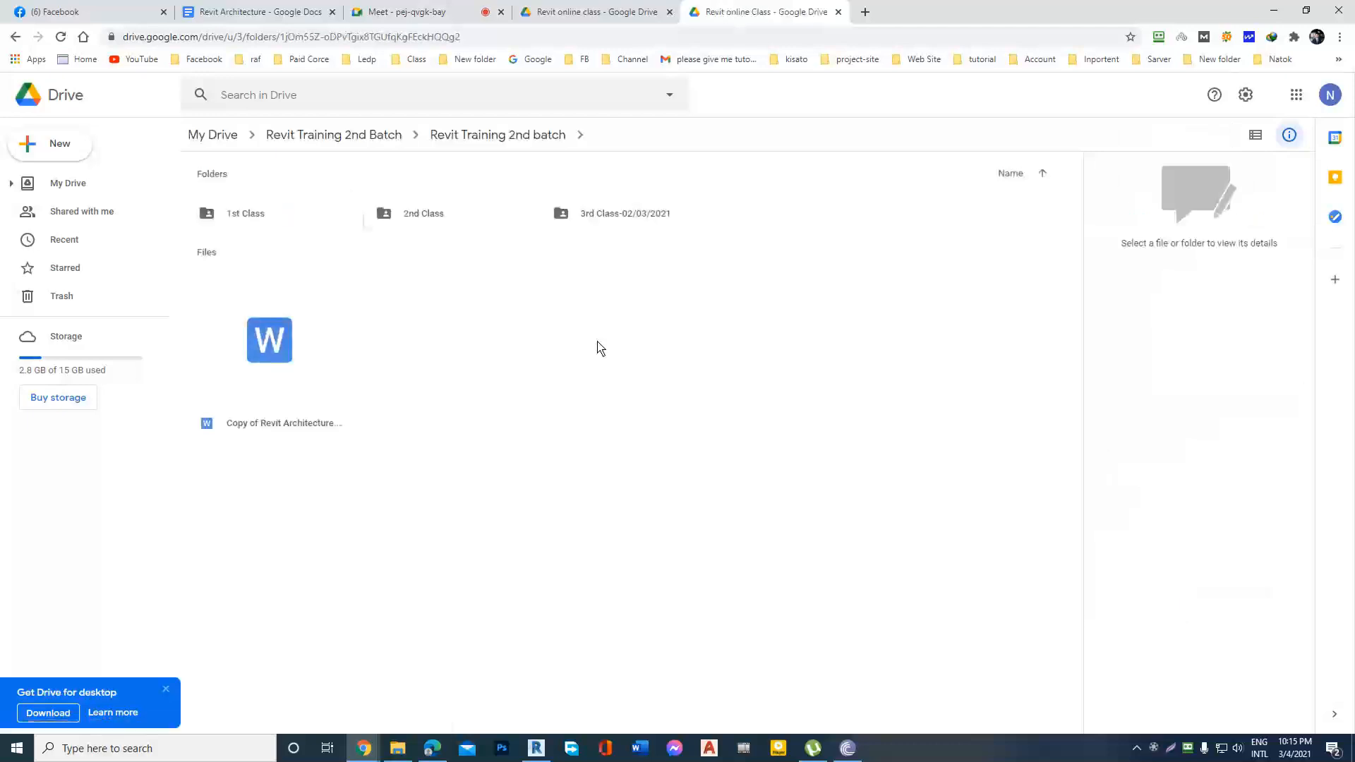
# Upload 3rd class.dwg from the local 3rd folder into the 3rd Class-02/03/2021 folder on Google Drive.
pyautogui.doubleClick(635, 214)
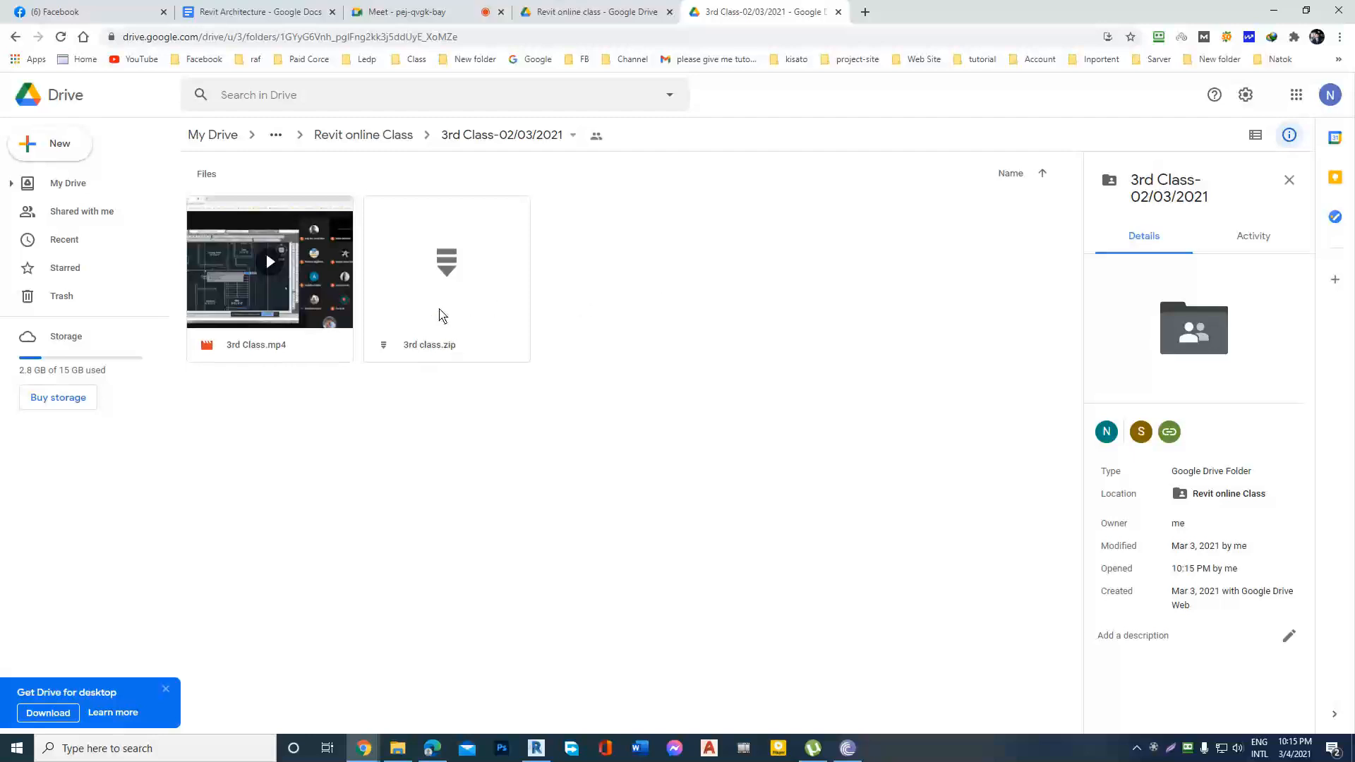
pyautogui.doubleClick(1036, 21)
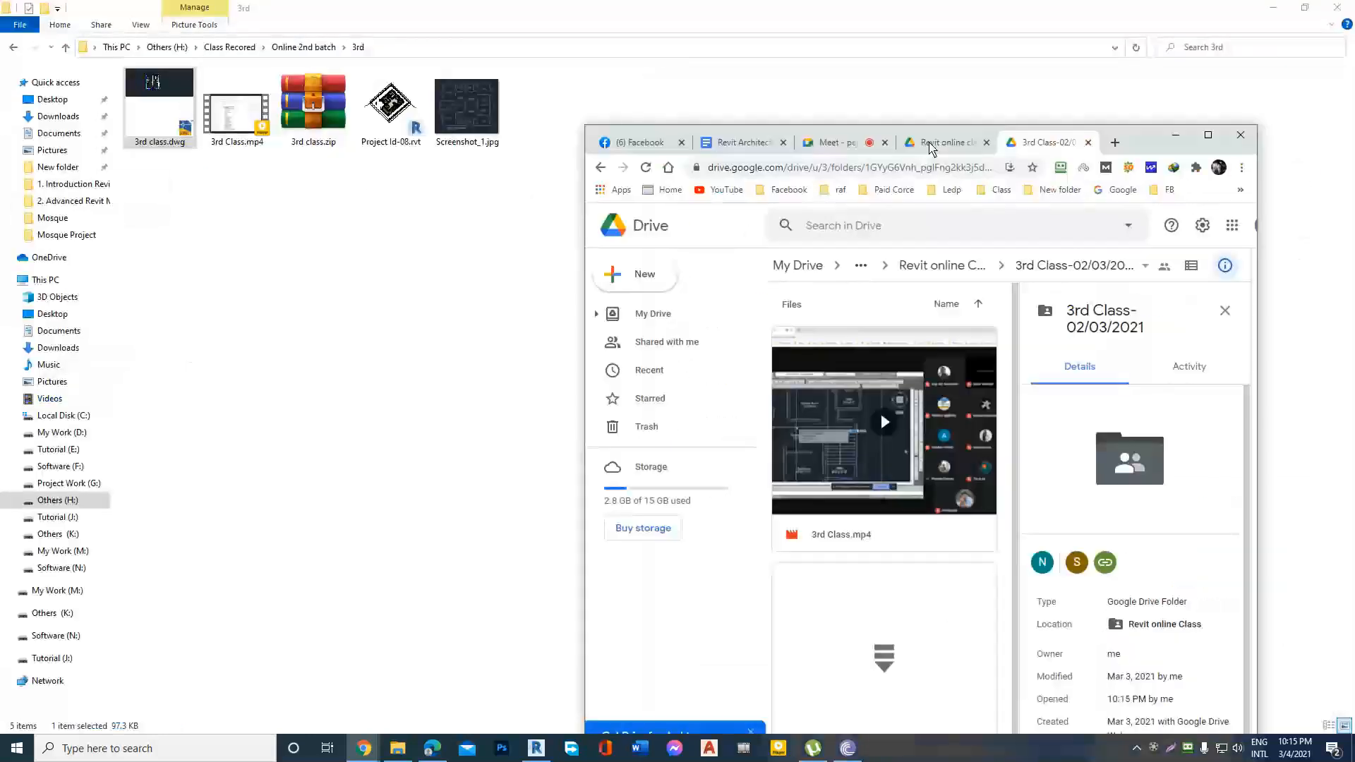
pyautogui.moveTo(145, 121); pyautogui.dragTo(910, 593)
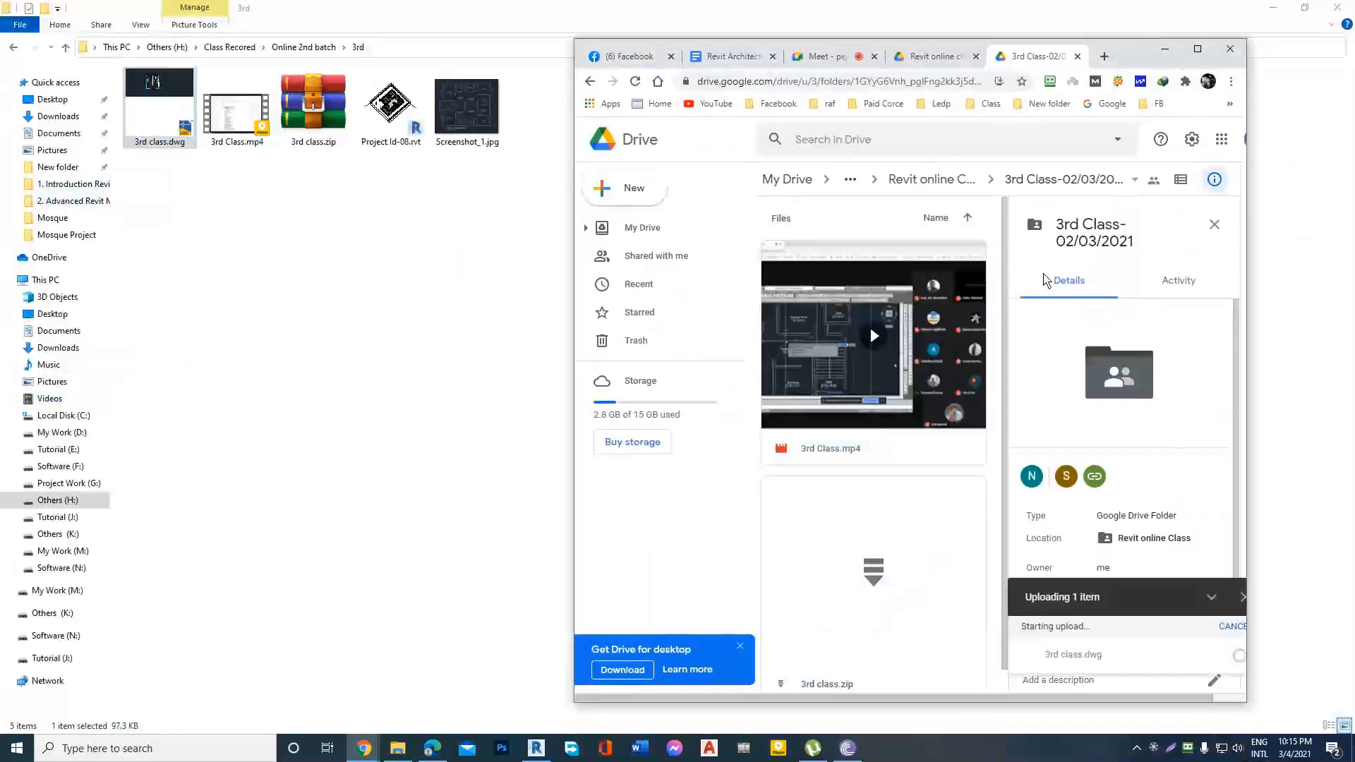
pyautogui.click(1196, 51)
pyautogui.doubleClick(1026, 18)
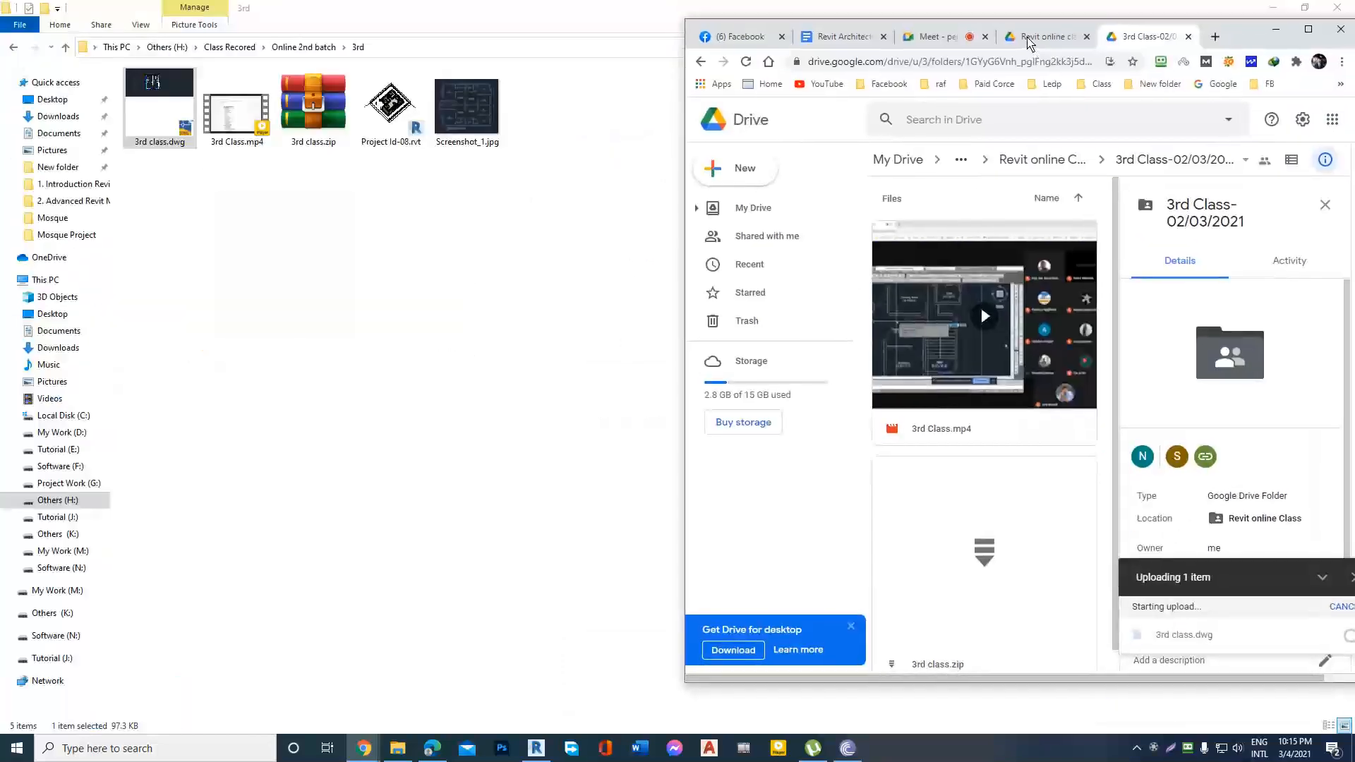
pyautogui.scroll(-4, 910, 371)
pyautogui.click(1286, 11)
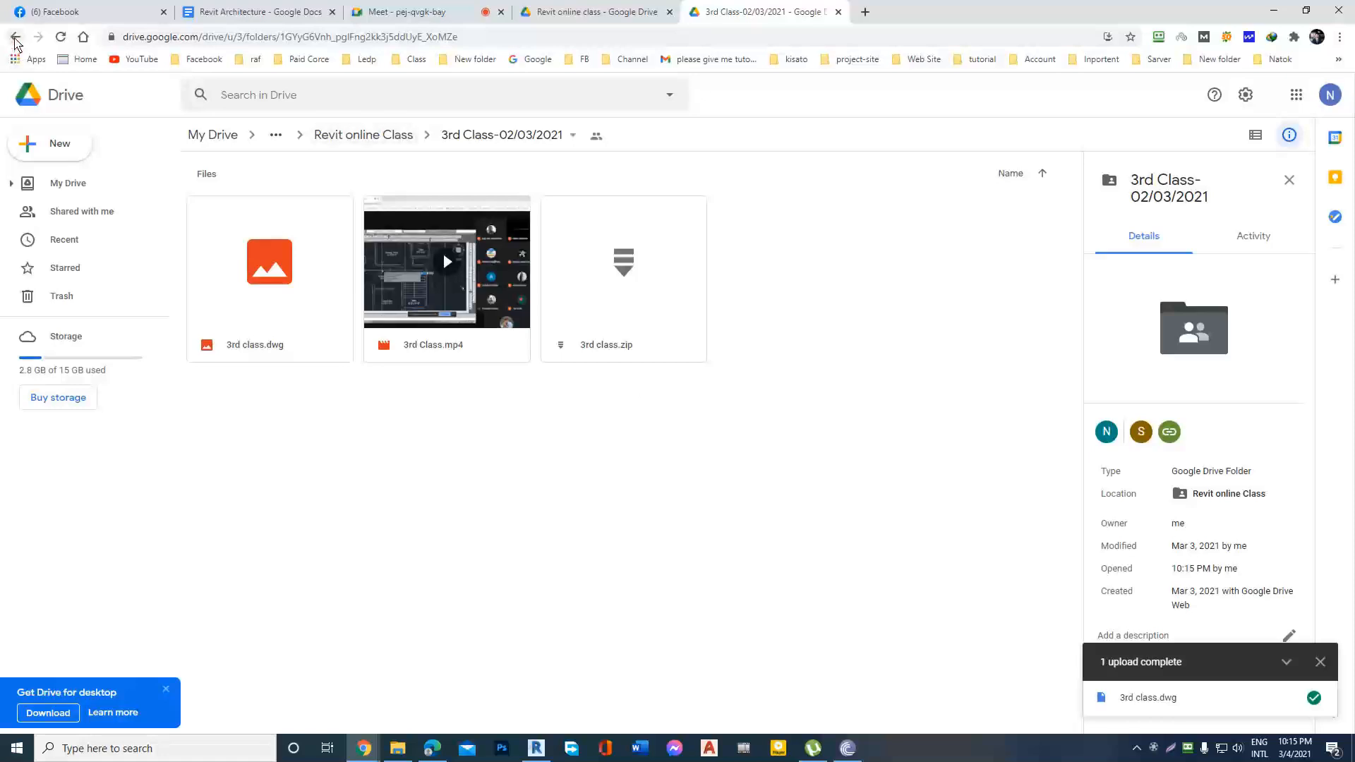
# Go back up to My Drive and open its Revit Training 2nd Batch folder.
pyautogui.click(15, 36)
pyautogui.click(14, 37)
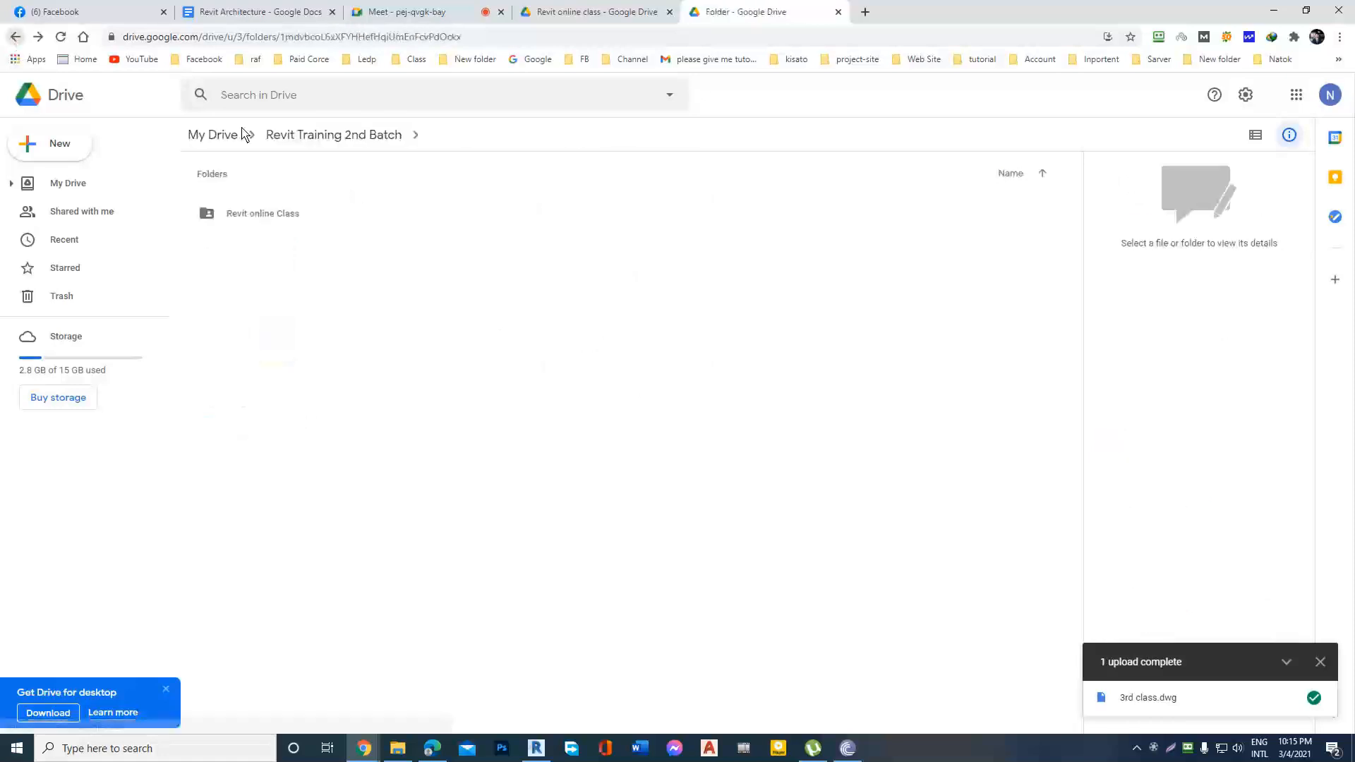
pyautogui.click(15, 37)
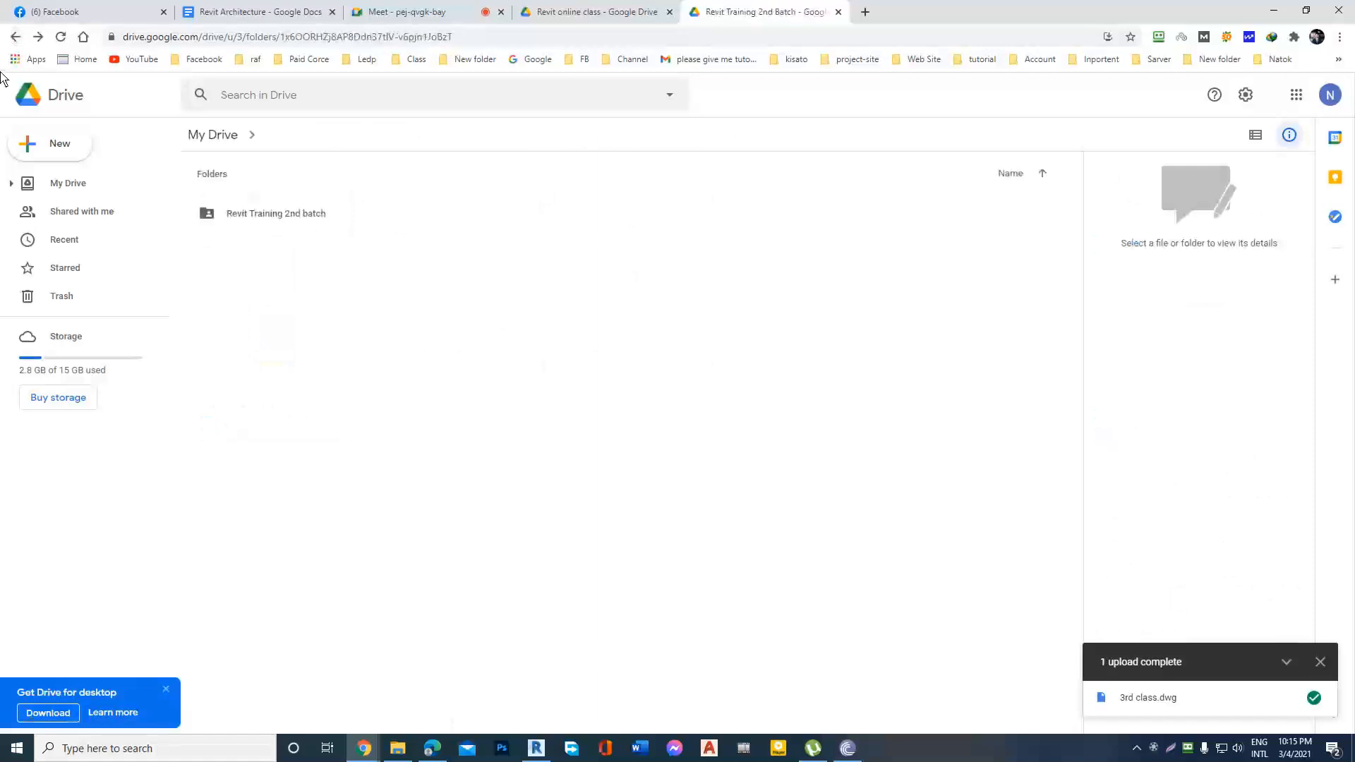
pyautogui.click(15, 39)
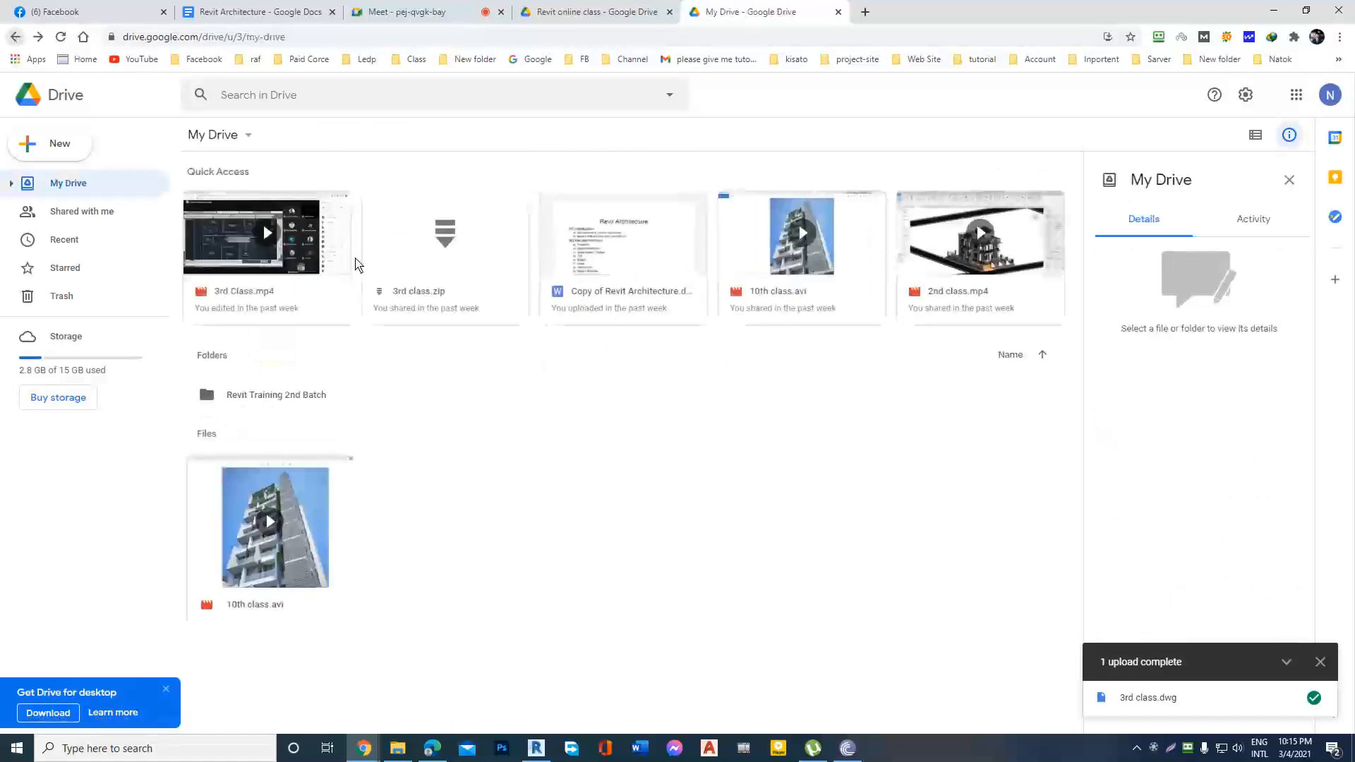
pyautogui.doubleClick(264, 393)
# Copy the sharing link of the nested Revit Training 2nd batch folder and close the sharing settings.
pyautogui.click(278, 219)
pyautogui.rightClick(277, 221)
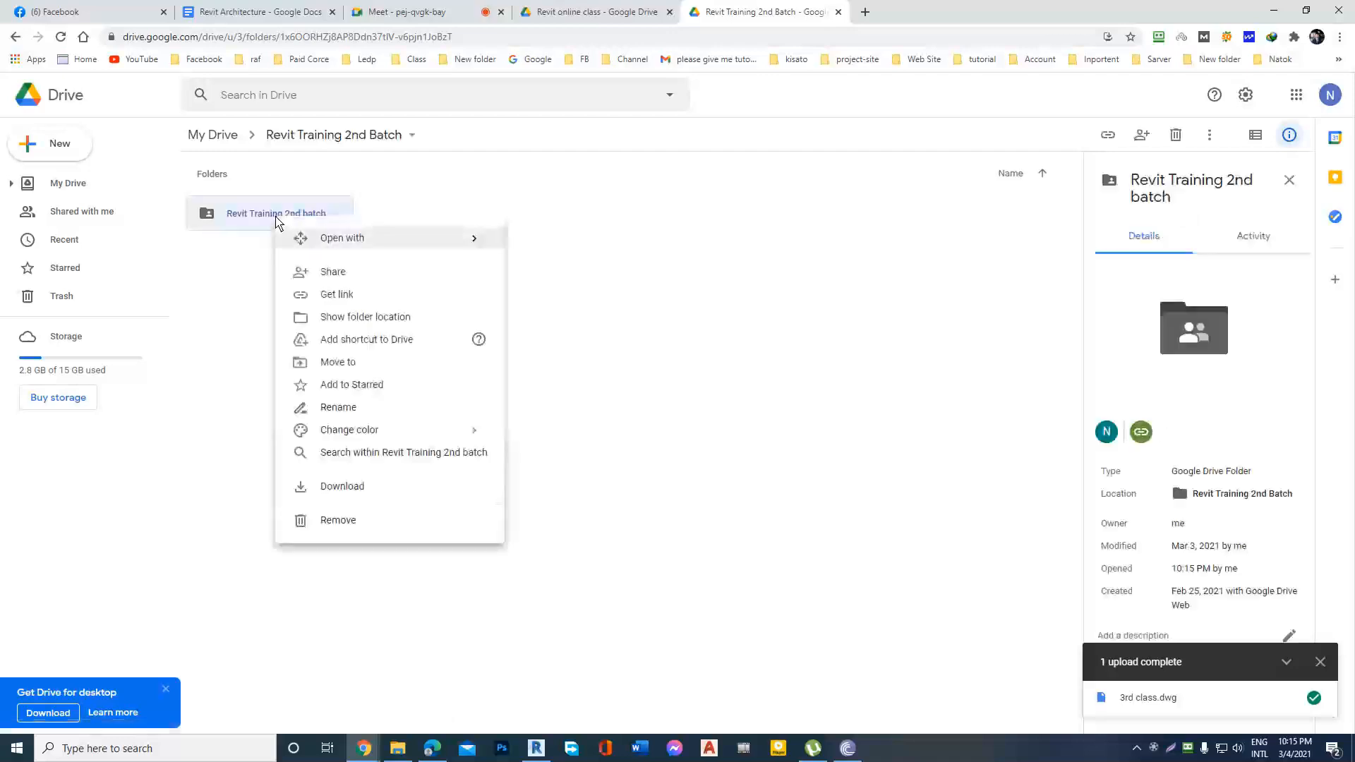
pyautogui.click(362, 294)
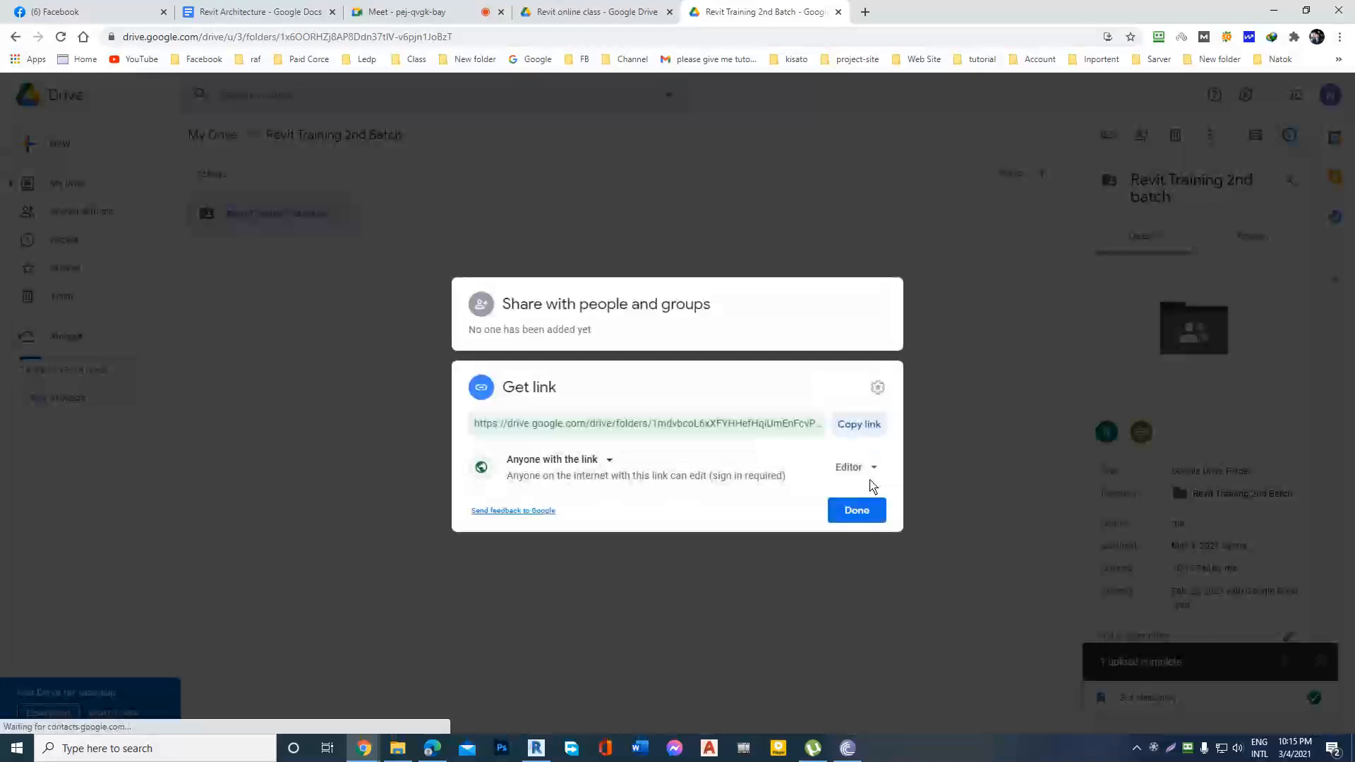
pyautogui.click(873, 469)
pyautogui.click(862, 425)
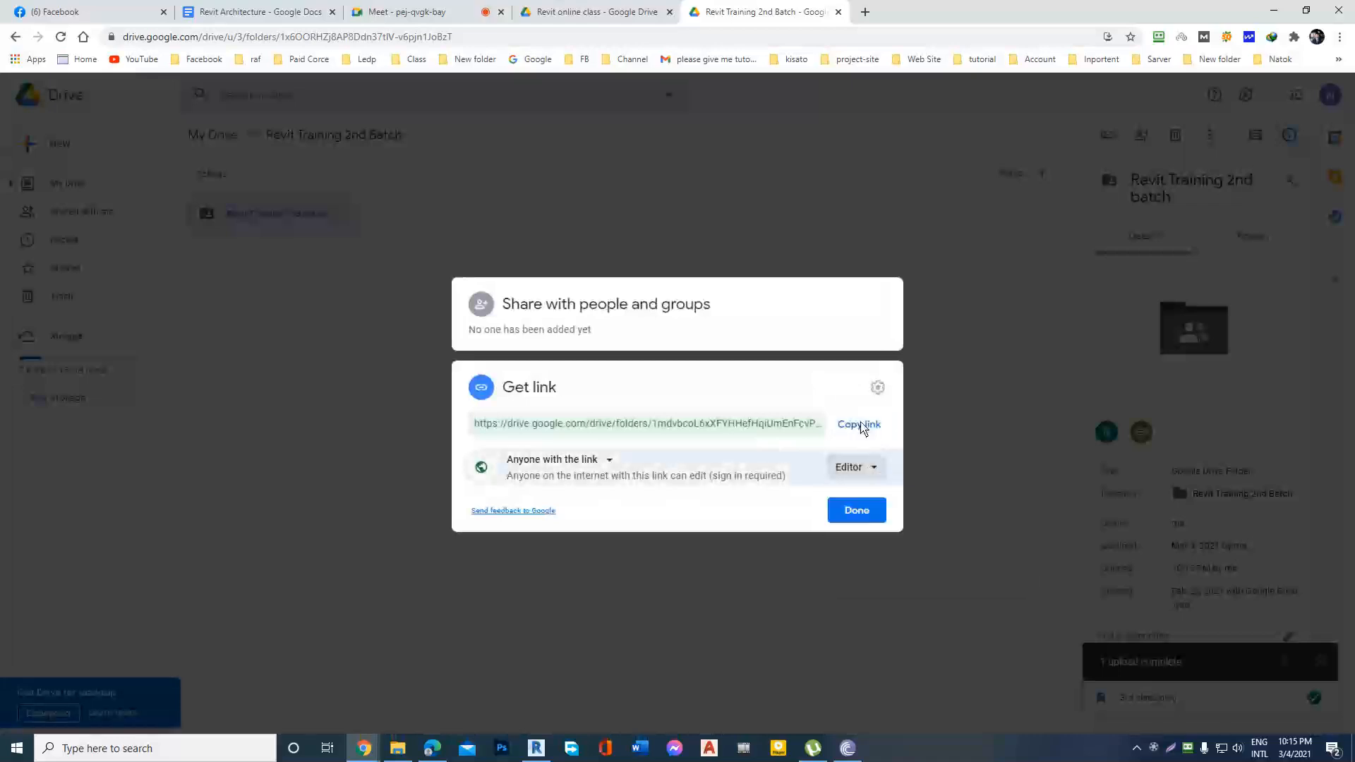
pyautogui.click(861, 426)
pyautogui.click(857, 512)
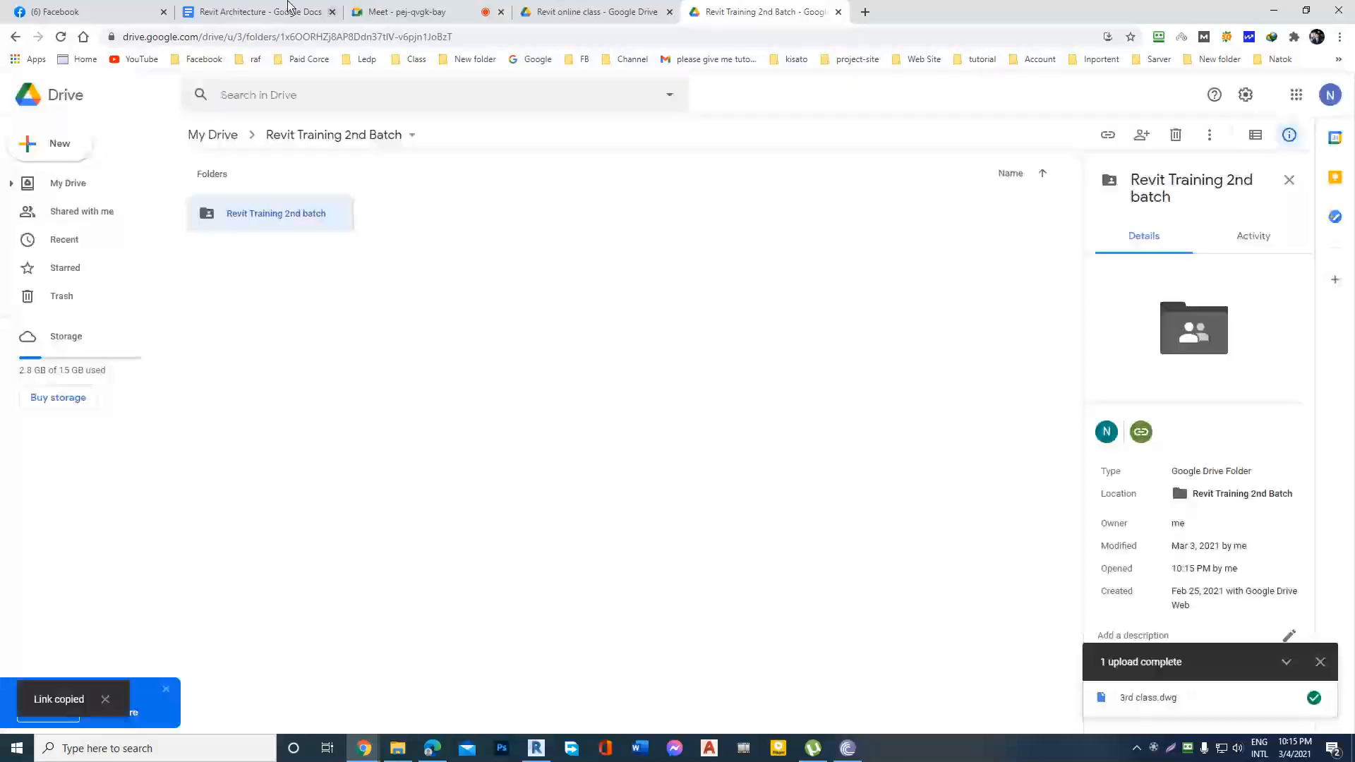
# Switch to Facebook and send the copied Drive folder link to the Revit Training group chat.
pyautogui.click(78, 11)
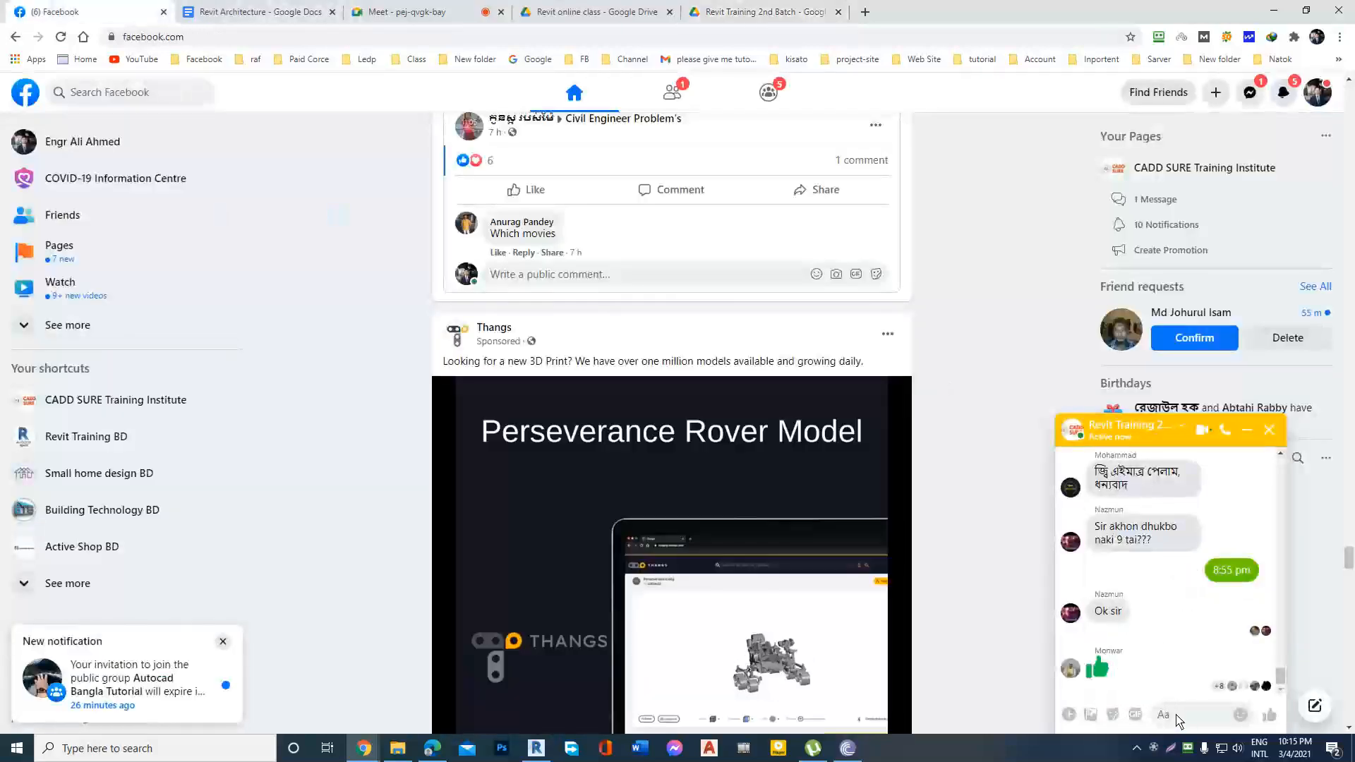
pyautogui.click(1177, 716)
pyautogui.hotkey('ctrl', 'v')
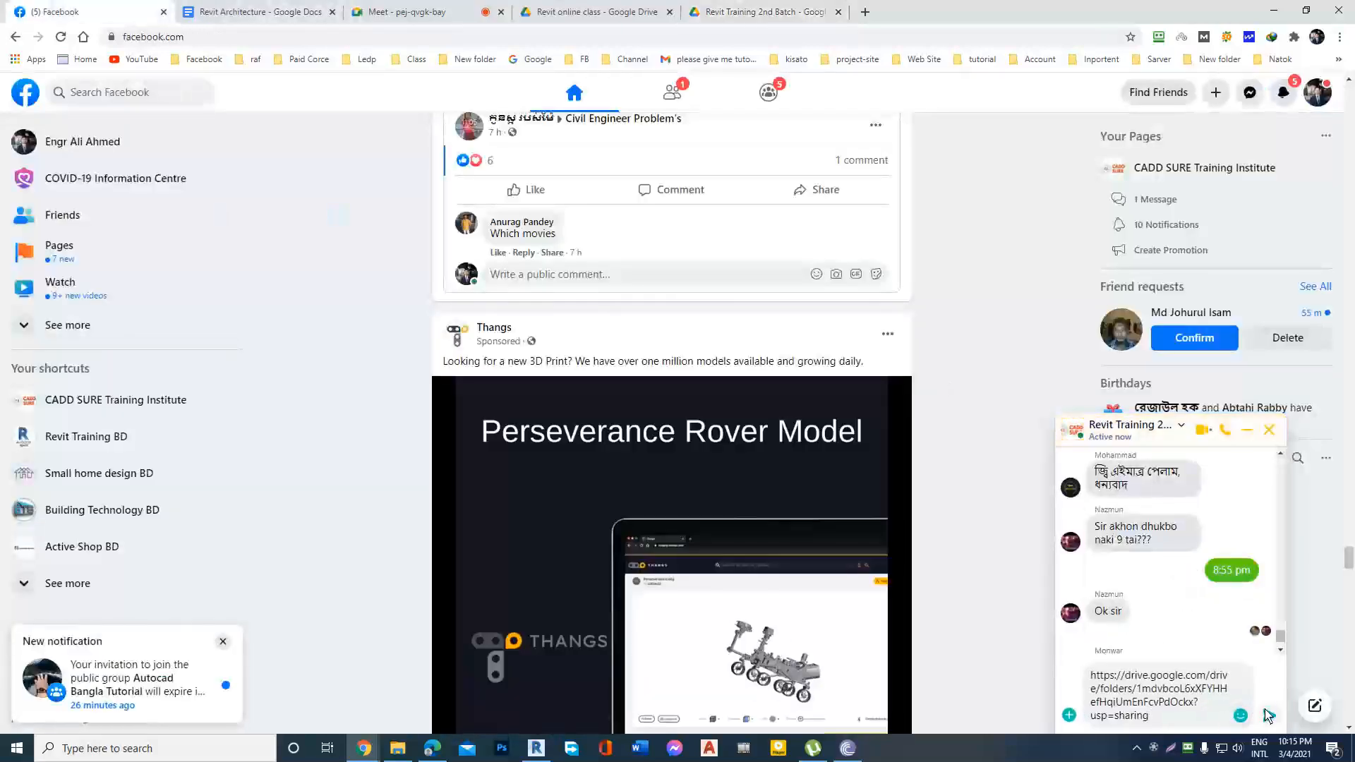
pyautogui.press('Return')
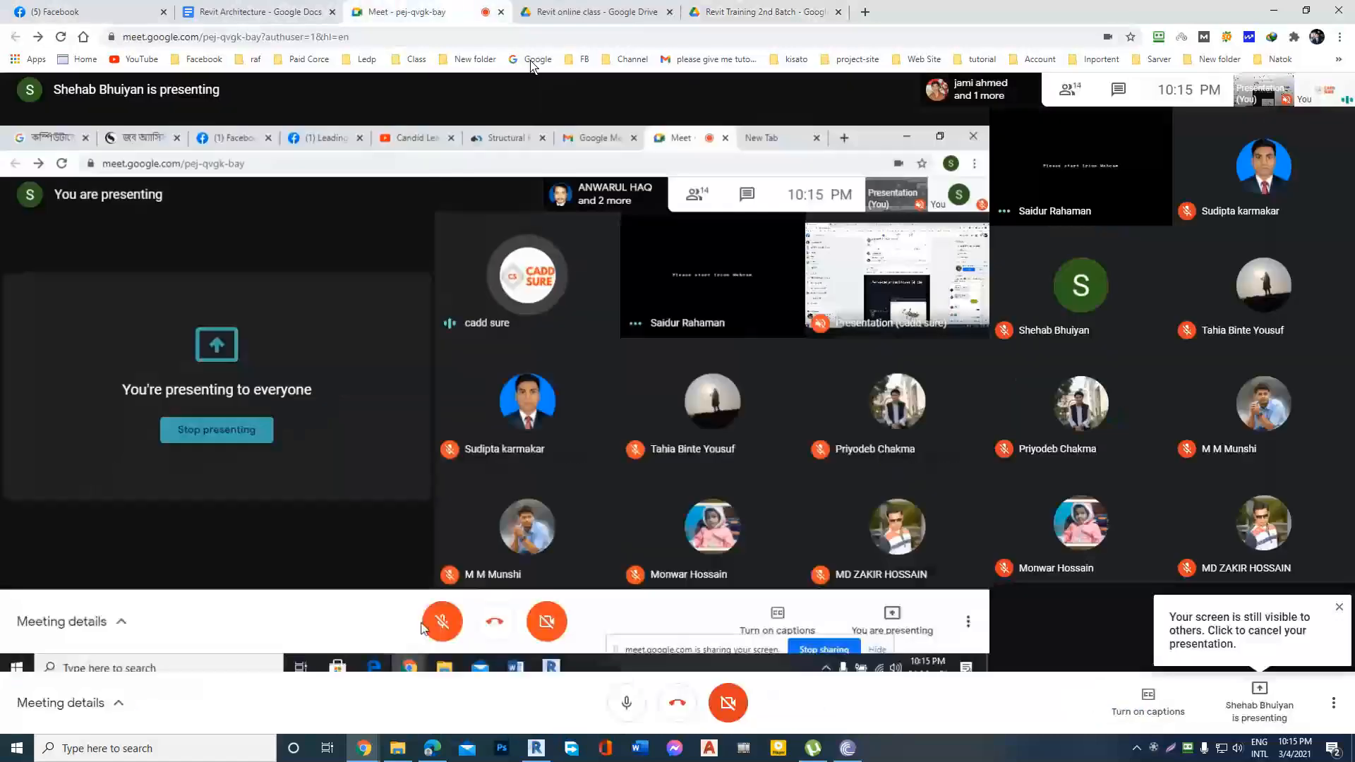
# Return to the Meet call and send the copied Drive folder link to everyone in the meeting chat.
pyautogui.click(399, 11)
pyautogui.click(1119, 91)
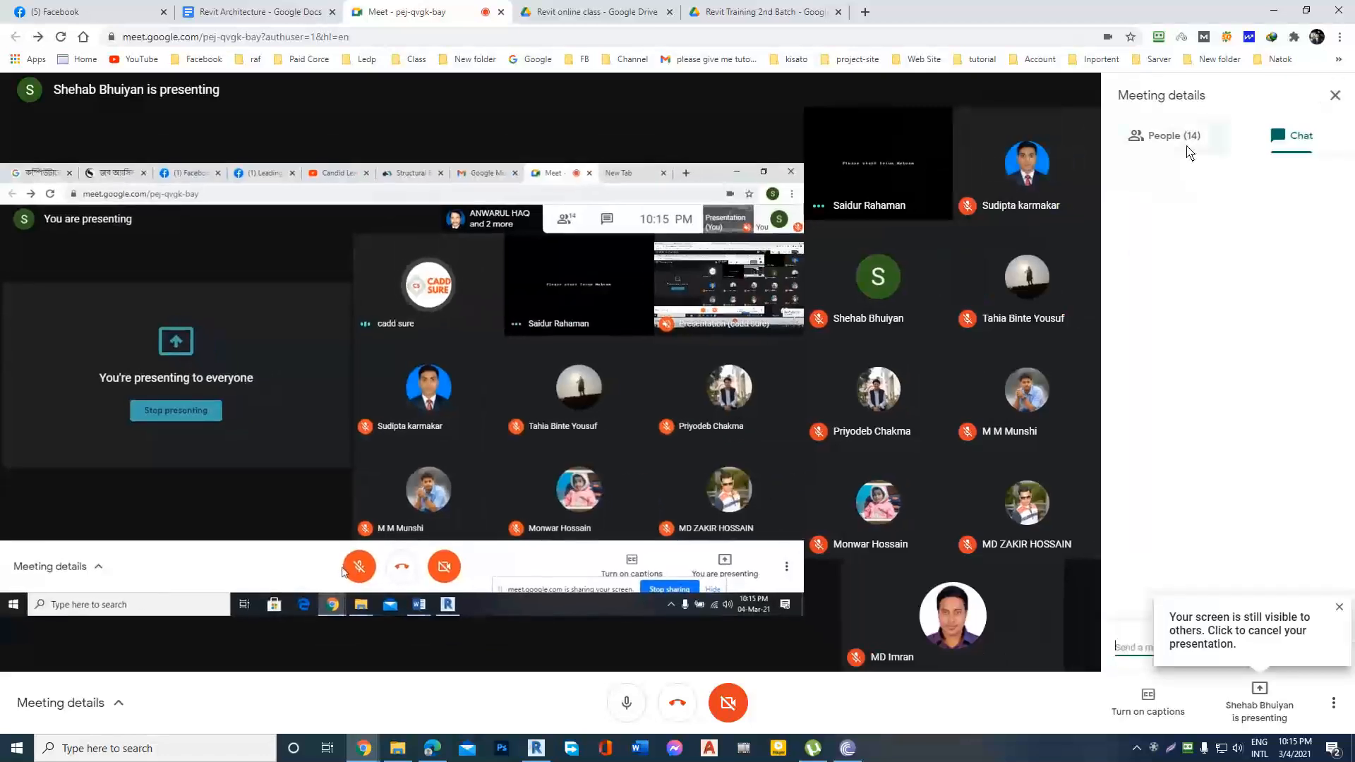
pyautogui.click(1183, 141)
pyautogui.click(1234, 144)
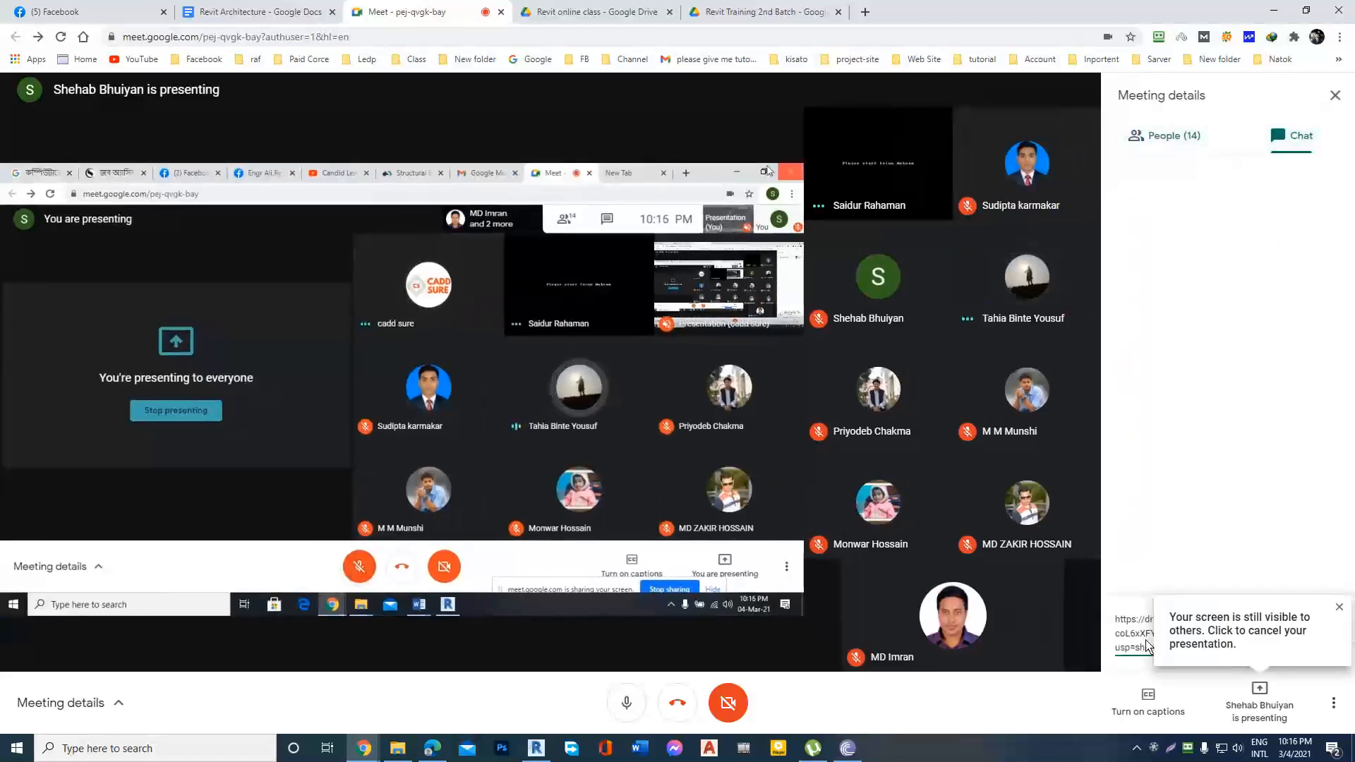
pyautogui.hotkey('ctrl', 'v')
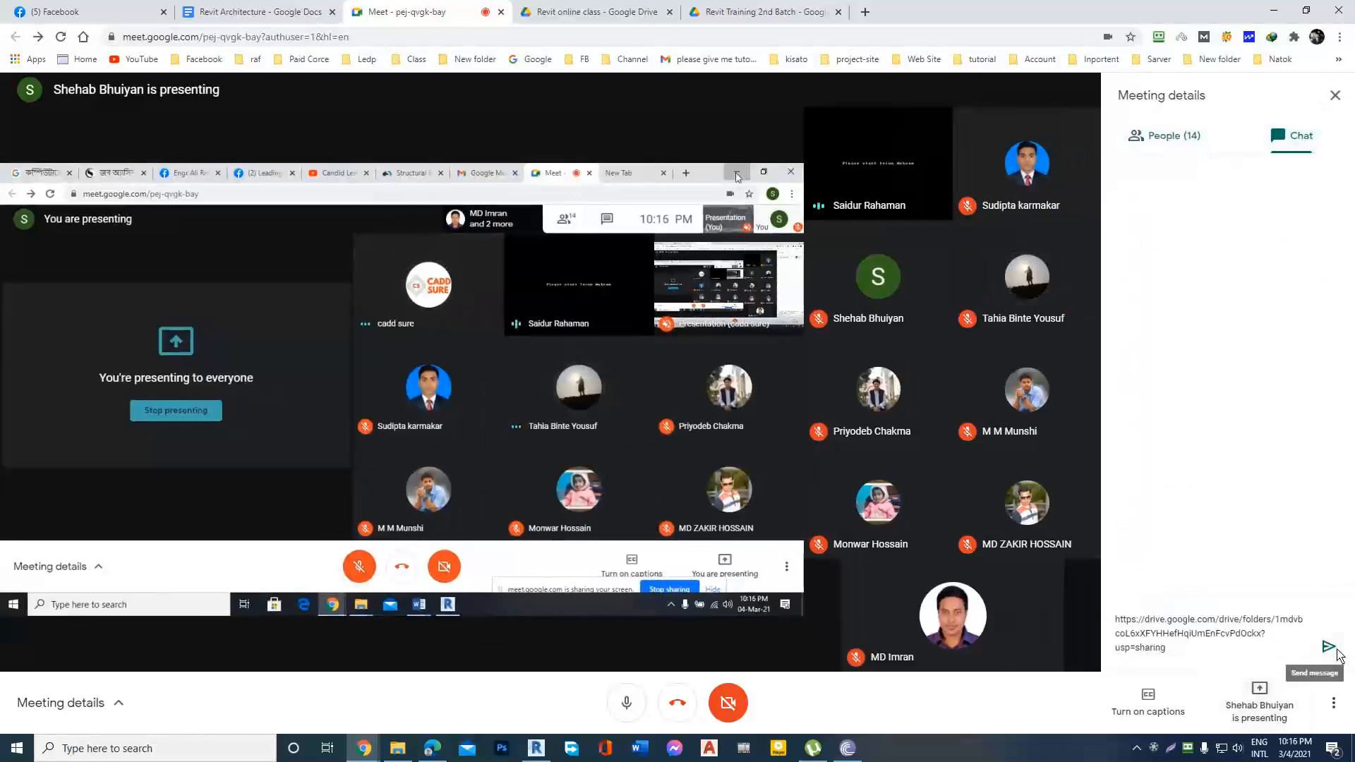
pyautogui.click(1329, 647)
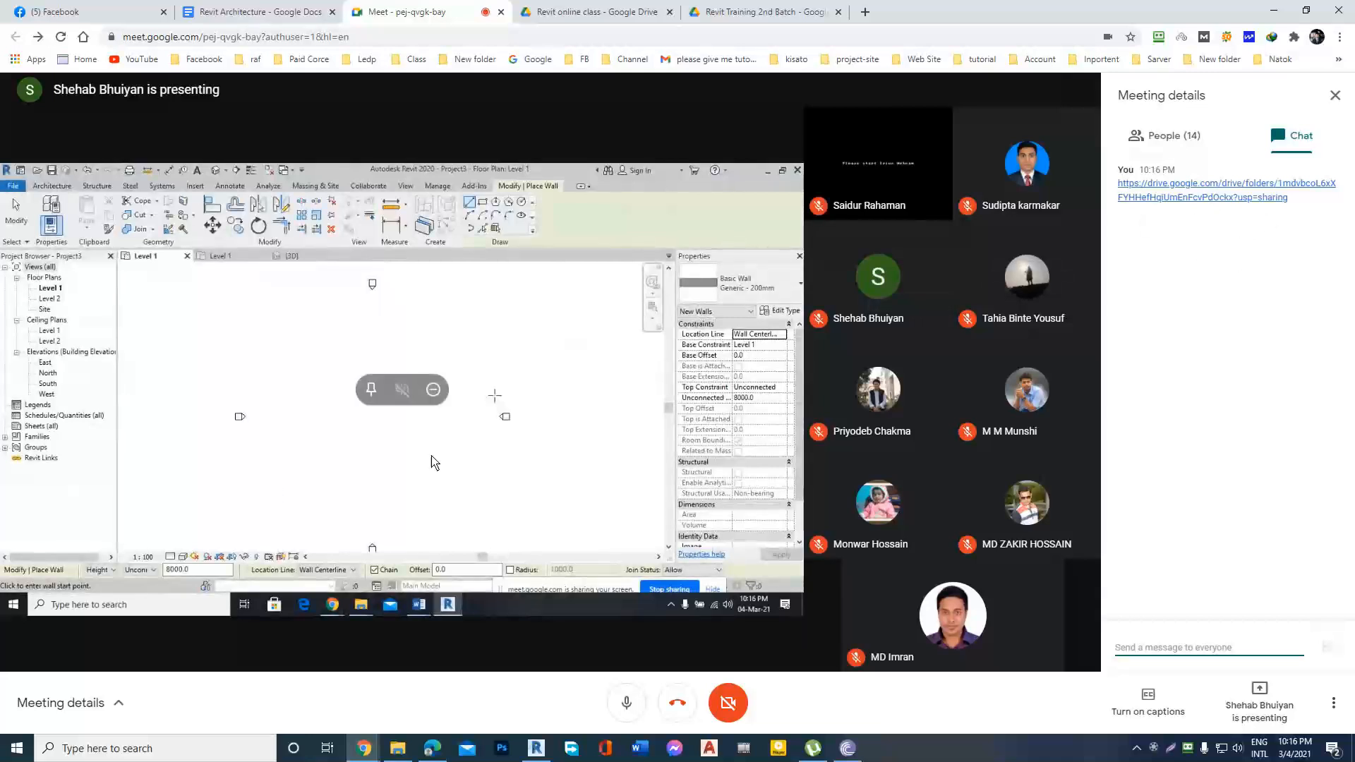
pyautogui.doubleClick(556, 475)
pyautogui.doubleClick(560, 473)
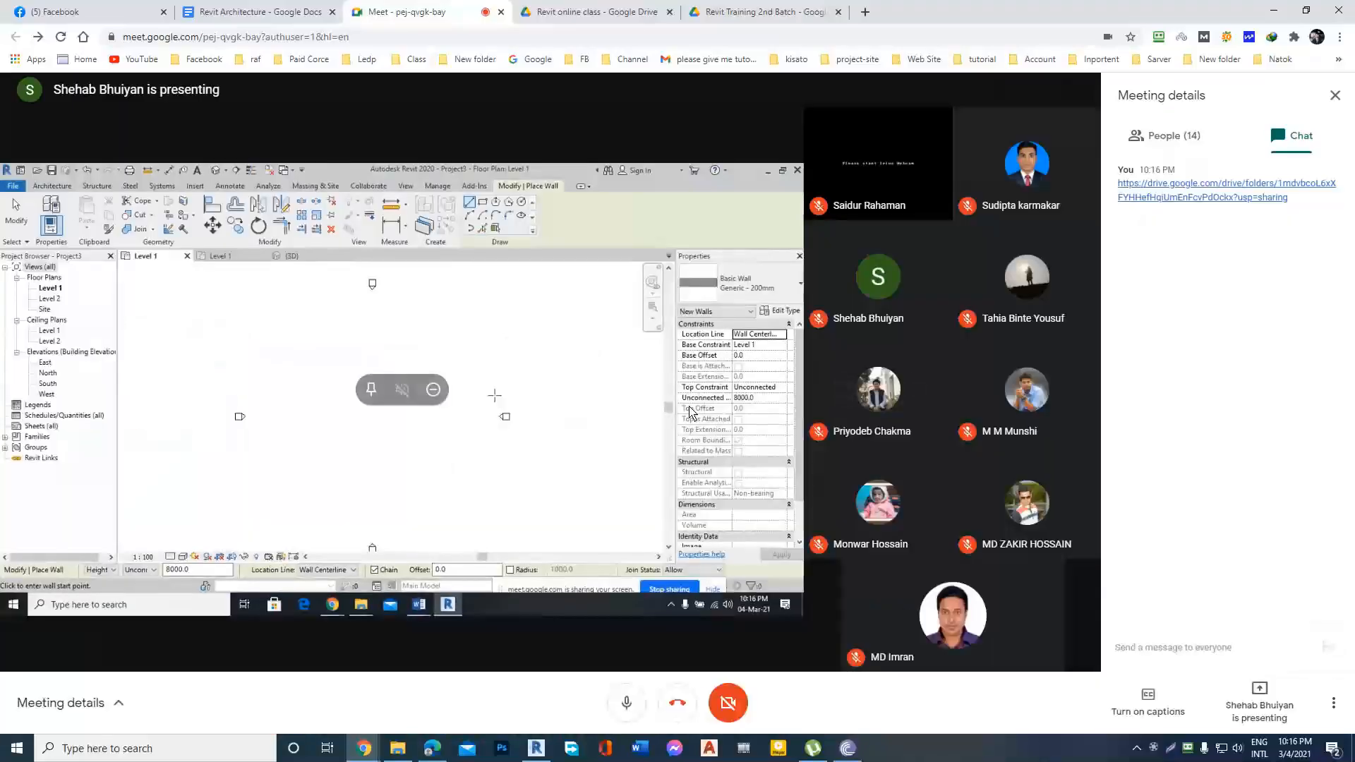
pyautogui.press('Escape')
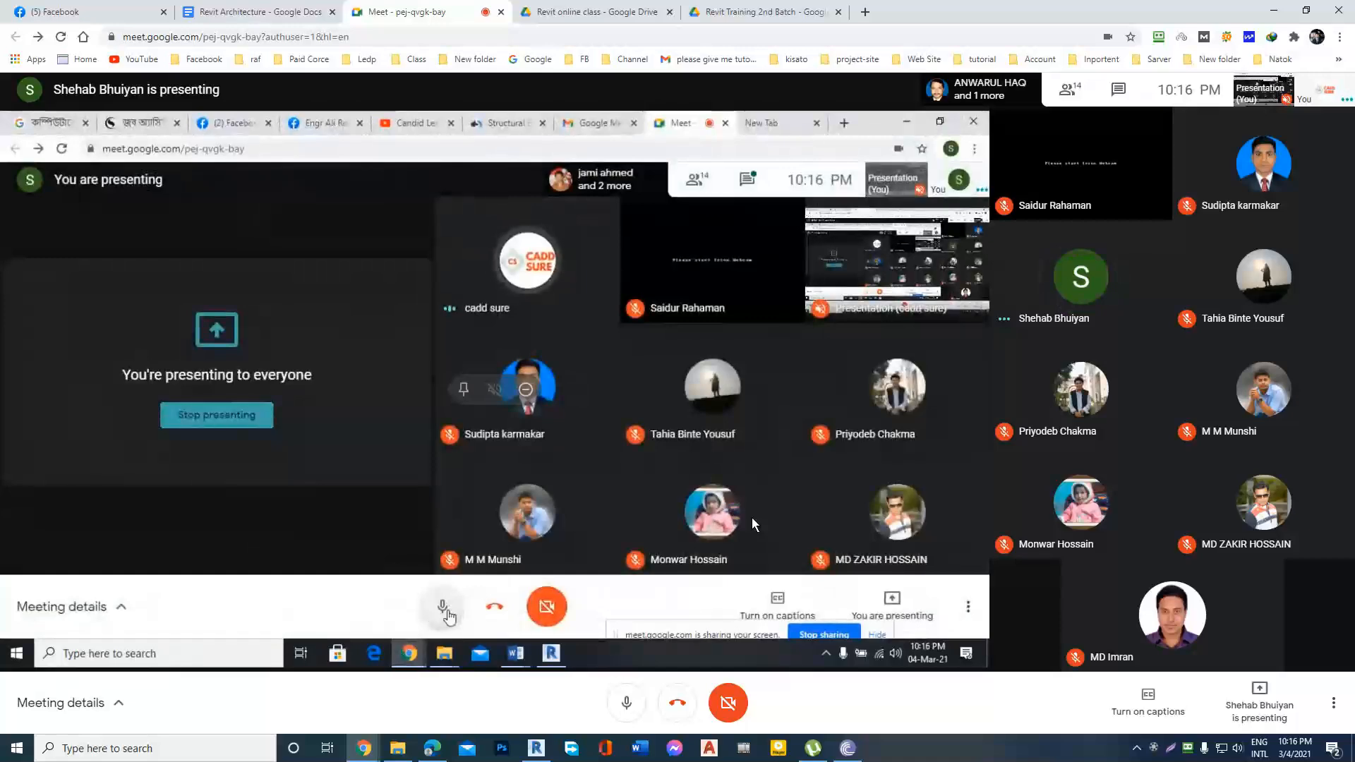
# Stop sharing your own screen in the Meet call and leave the presenting options closed.
pyautogui.click(1257, 690)
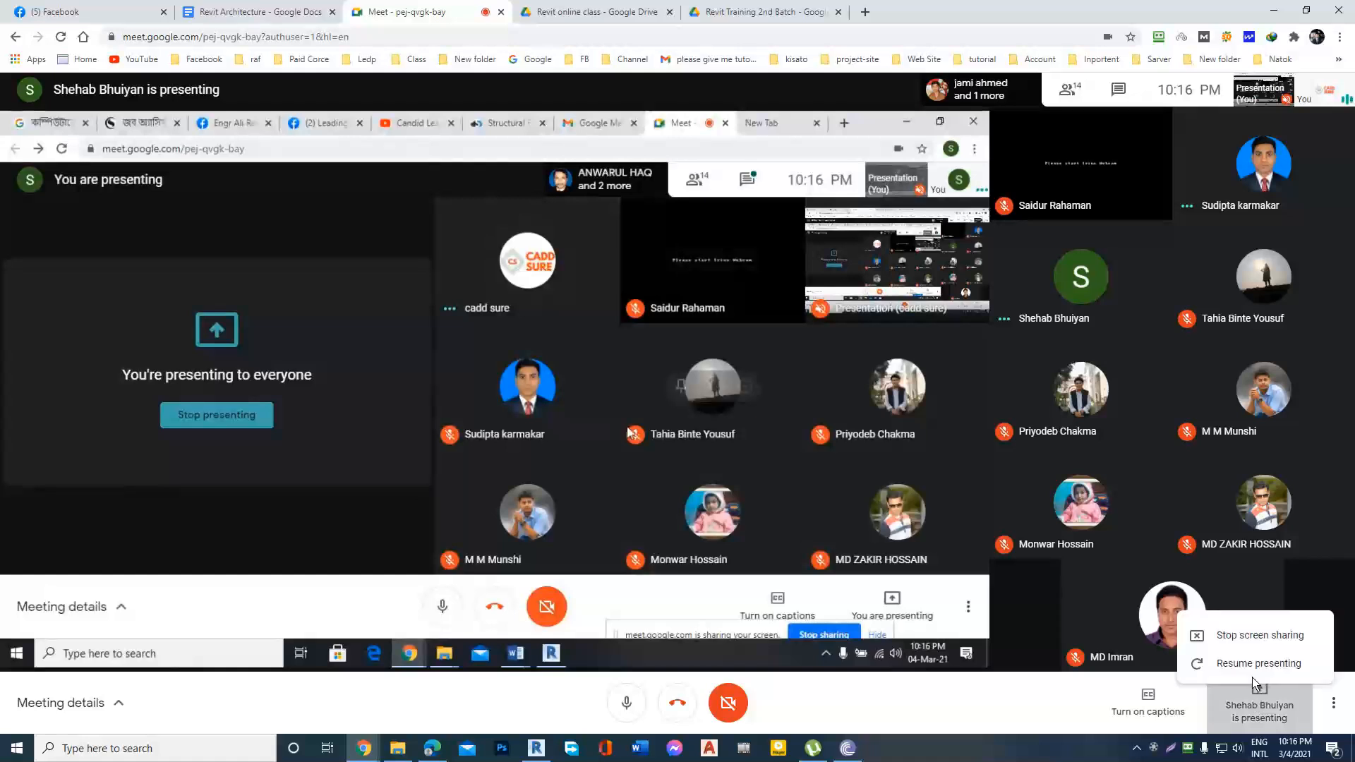
pyautogui.click(1238, 612)
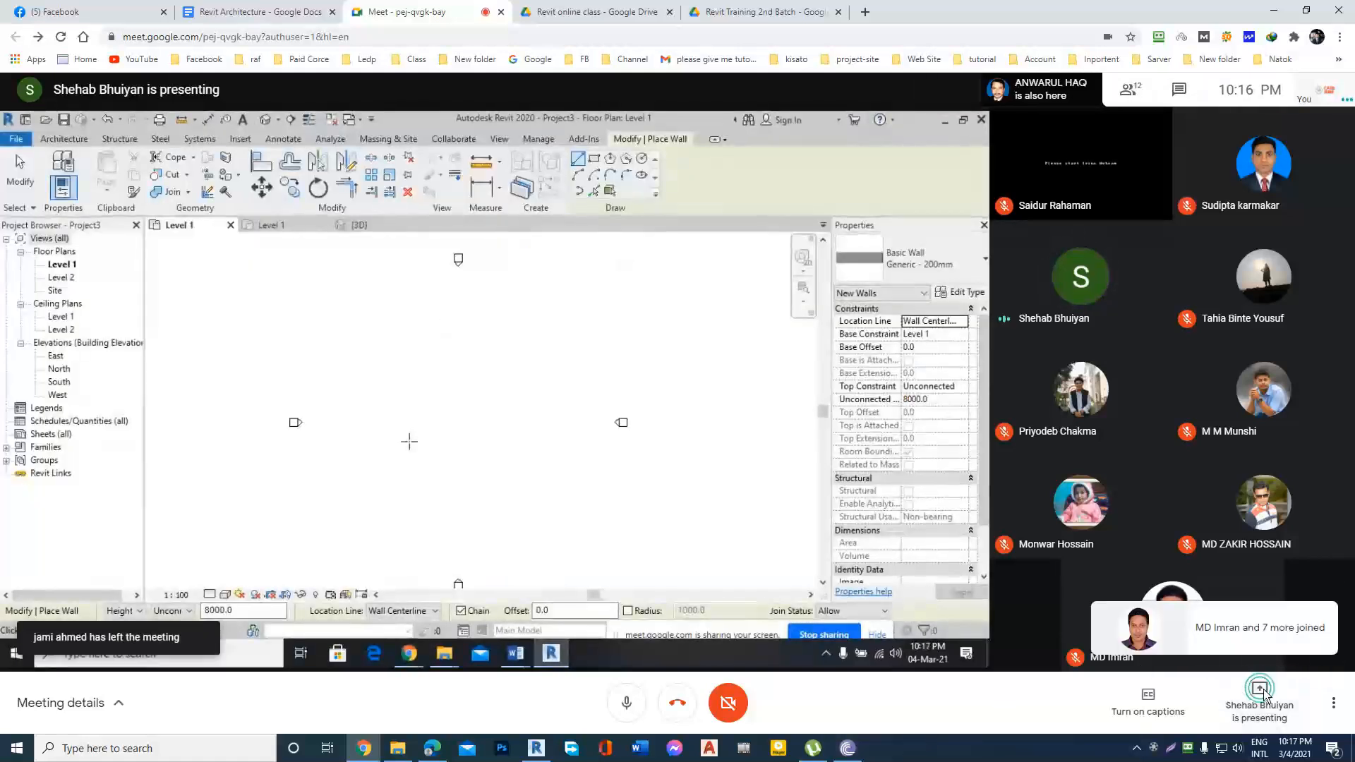
pyautogui.click(1260, 692)
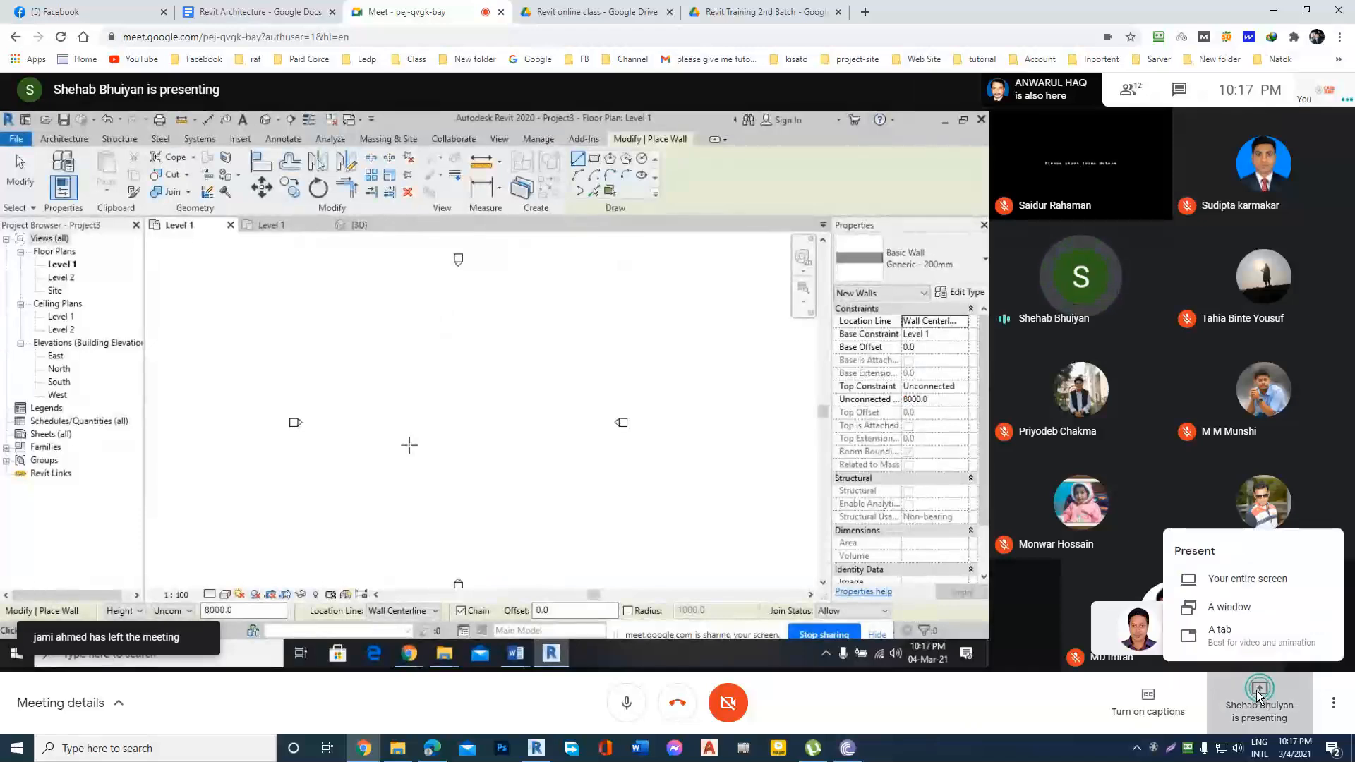
pyautogui.click(1009, 716)
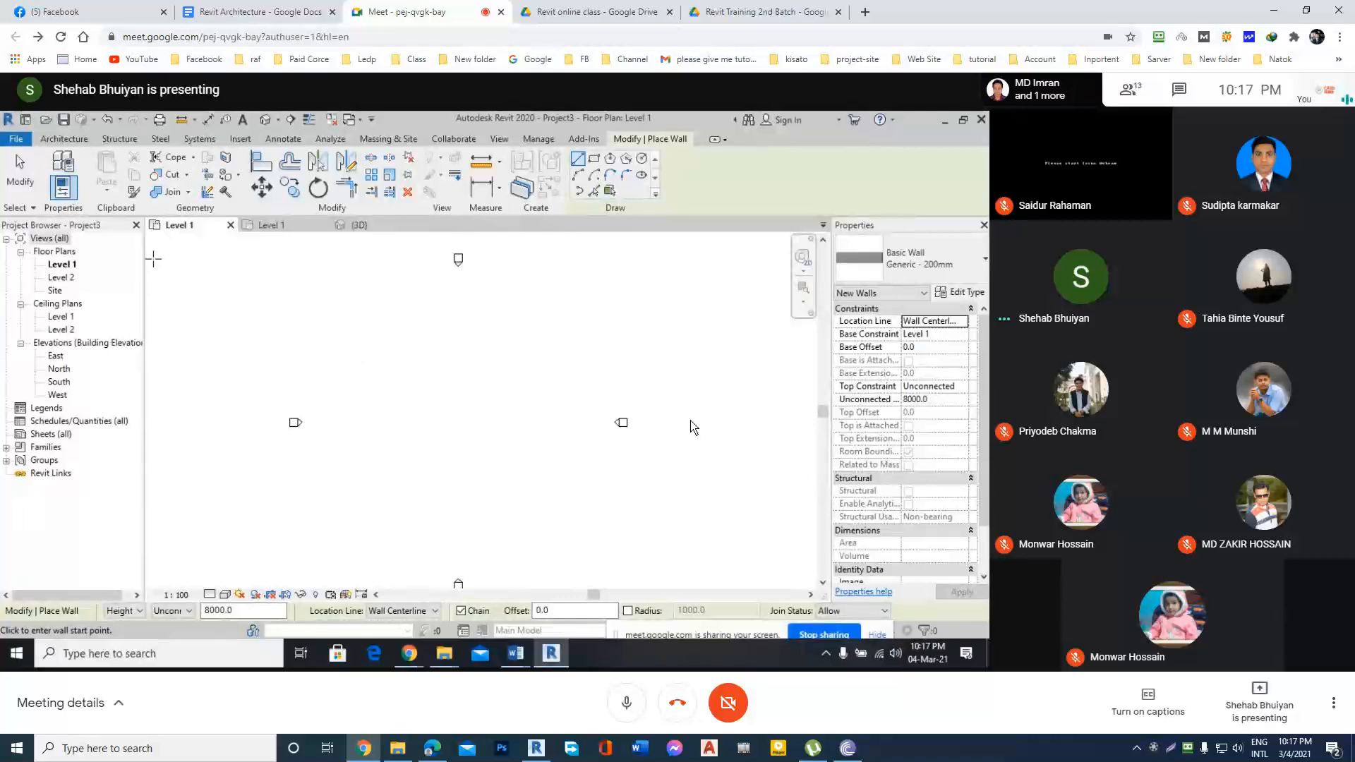
# Start an architectural wall in the shared Revit Level 1 plan and pick the Basic Wall type Generic - 200mm.
pyautogui.click(15, 138)
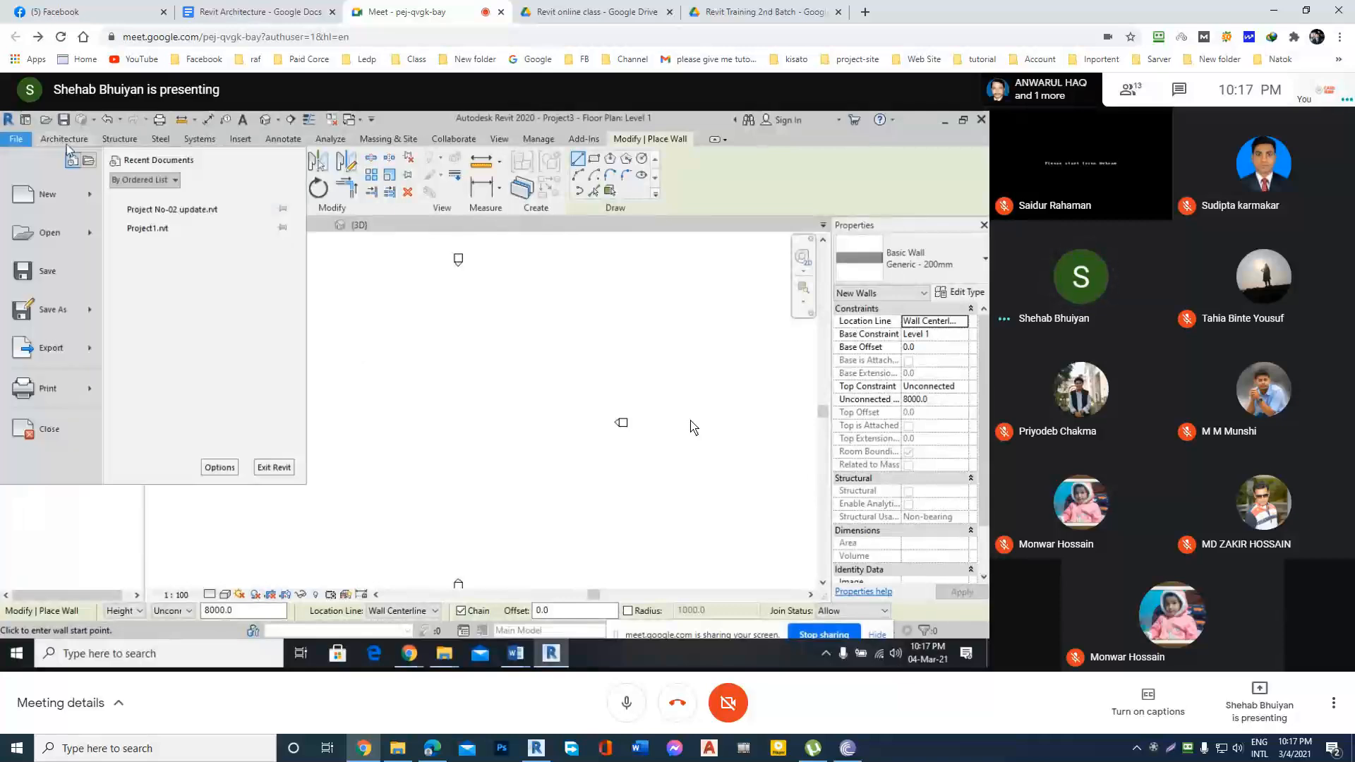
pyautogui.click(65, 140)
pyautogui.click(58, 189)
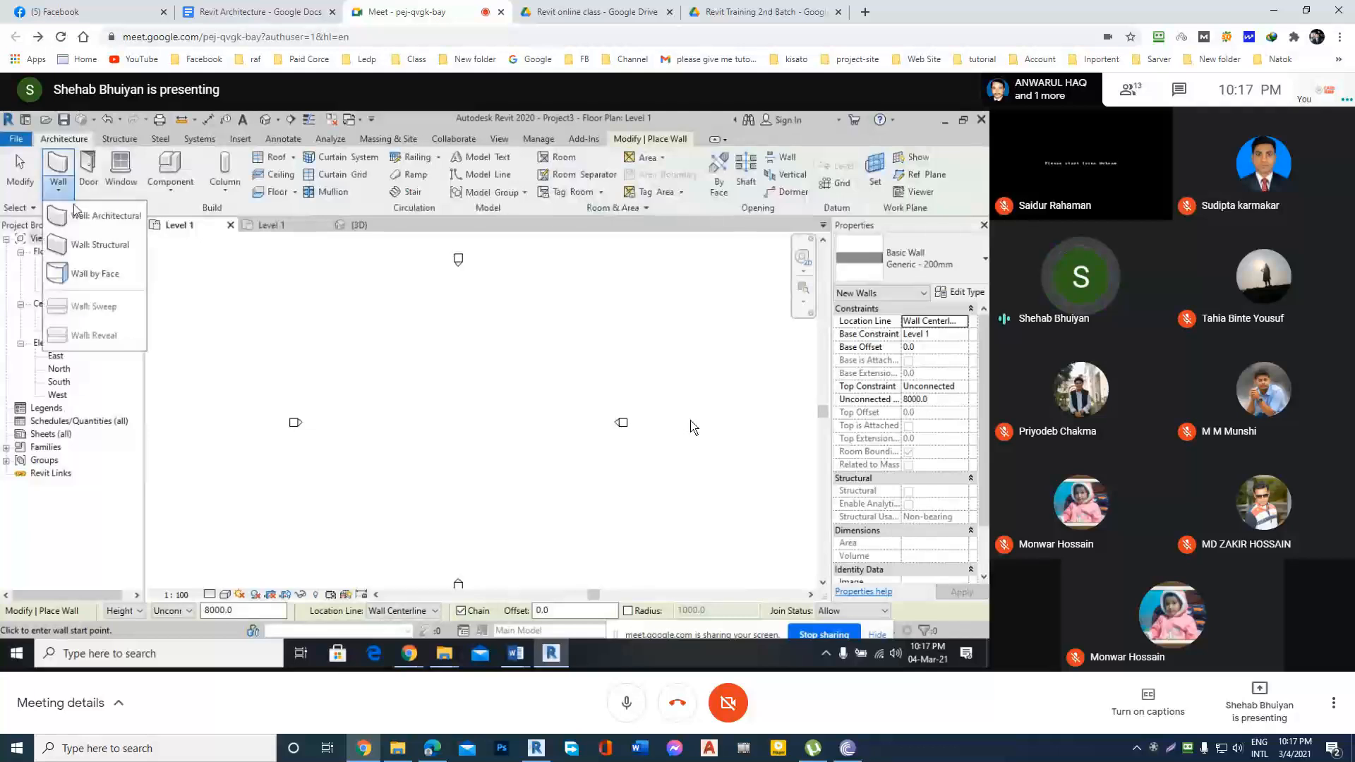
pyautogui.click(112, 227)
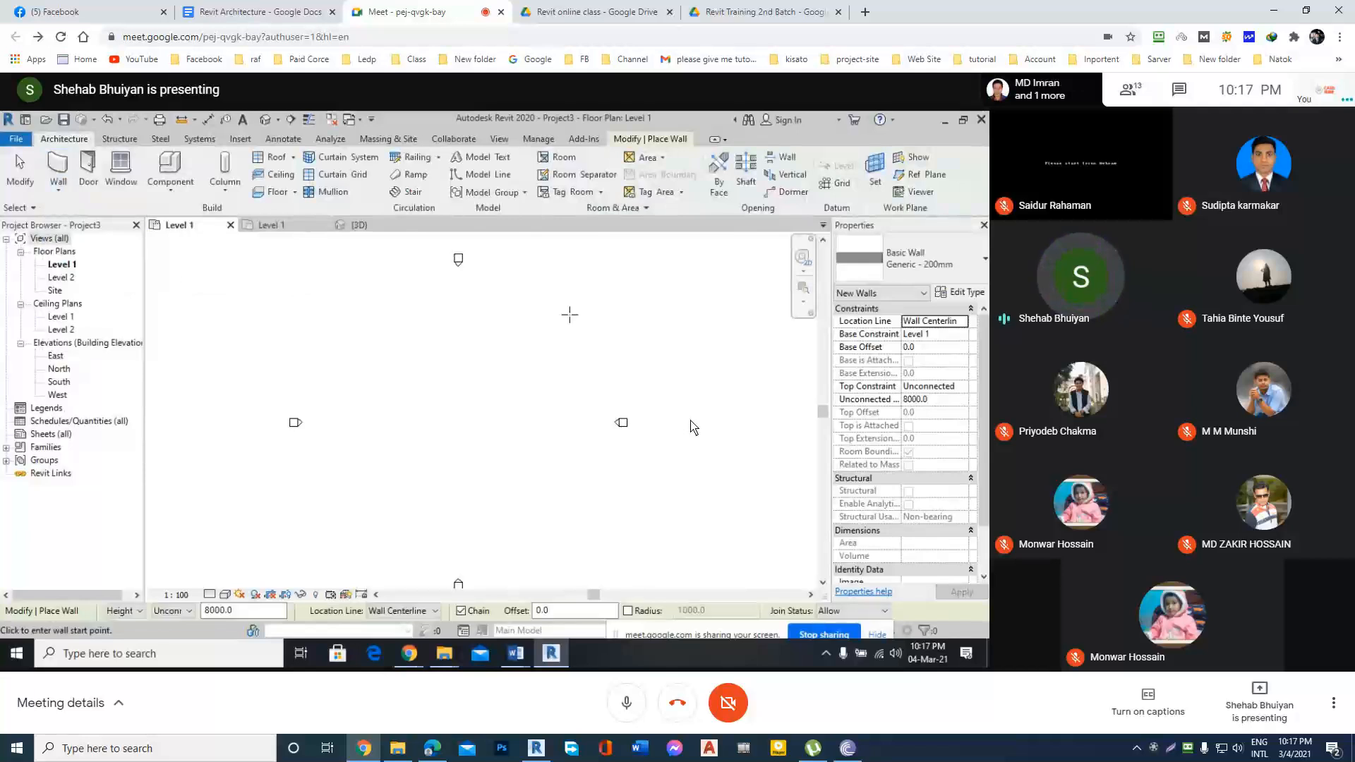
pyautogui.click(918, 271)
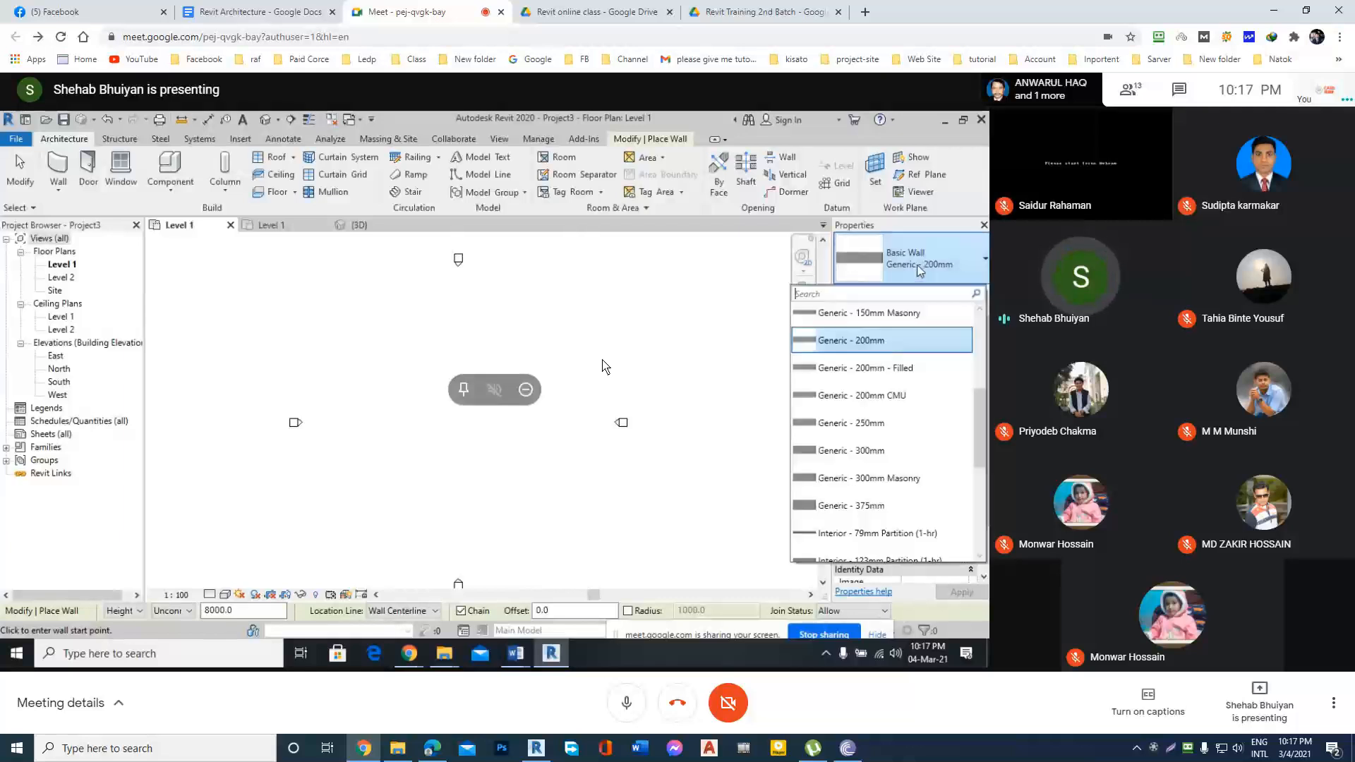
pyautogui.scroll(3, 898, 374)
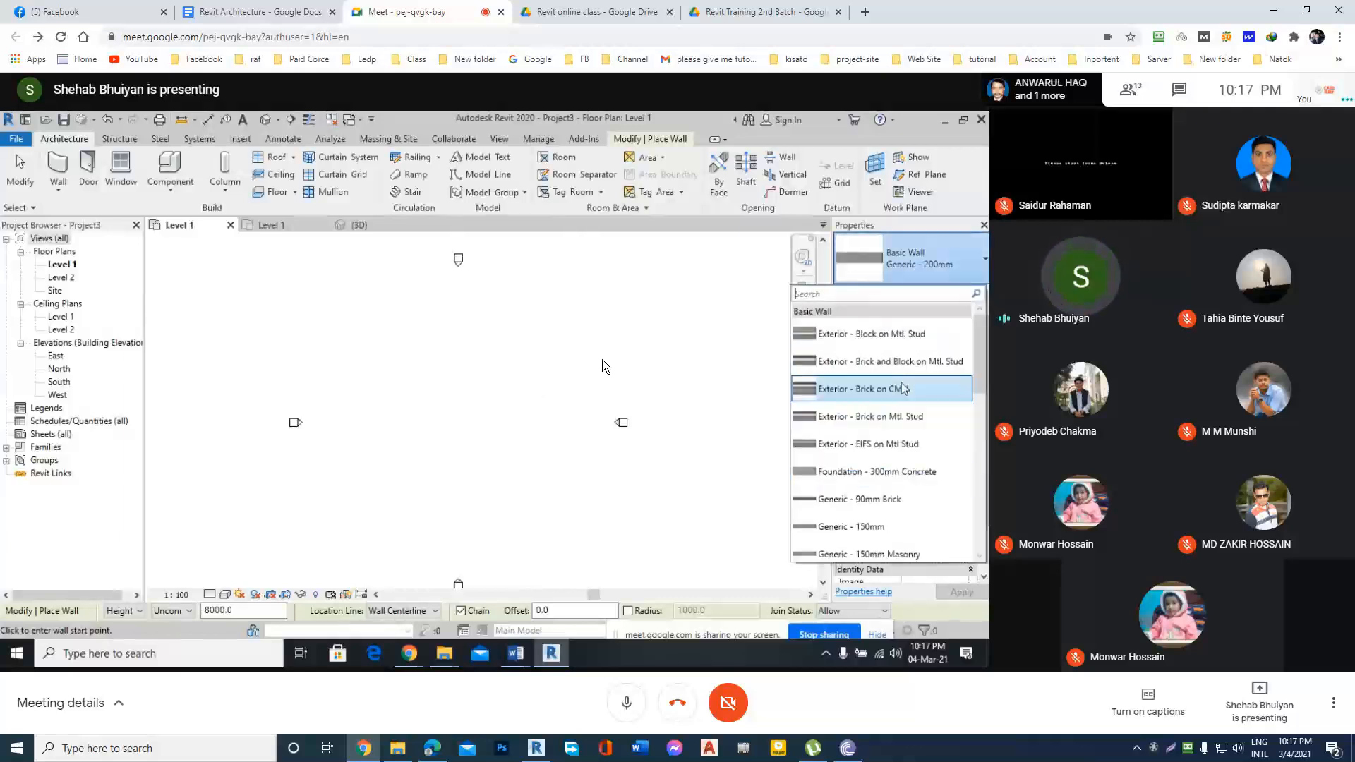
pyautogui.scroll(-5, 889, 392)
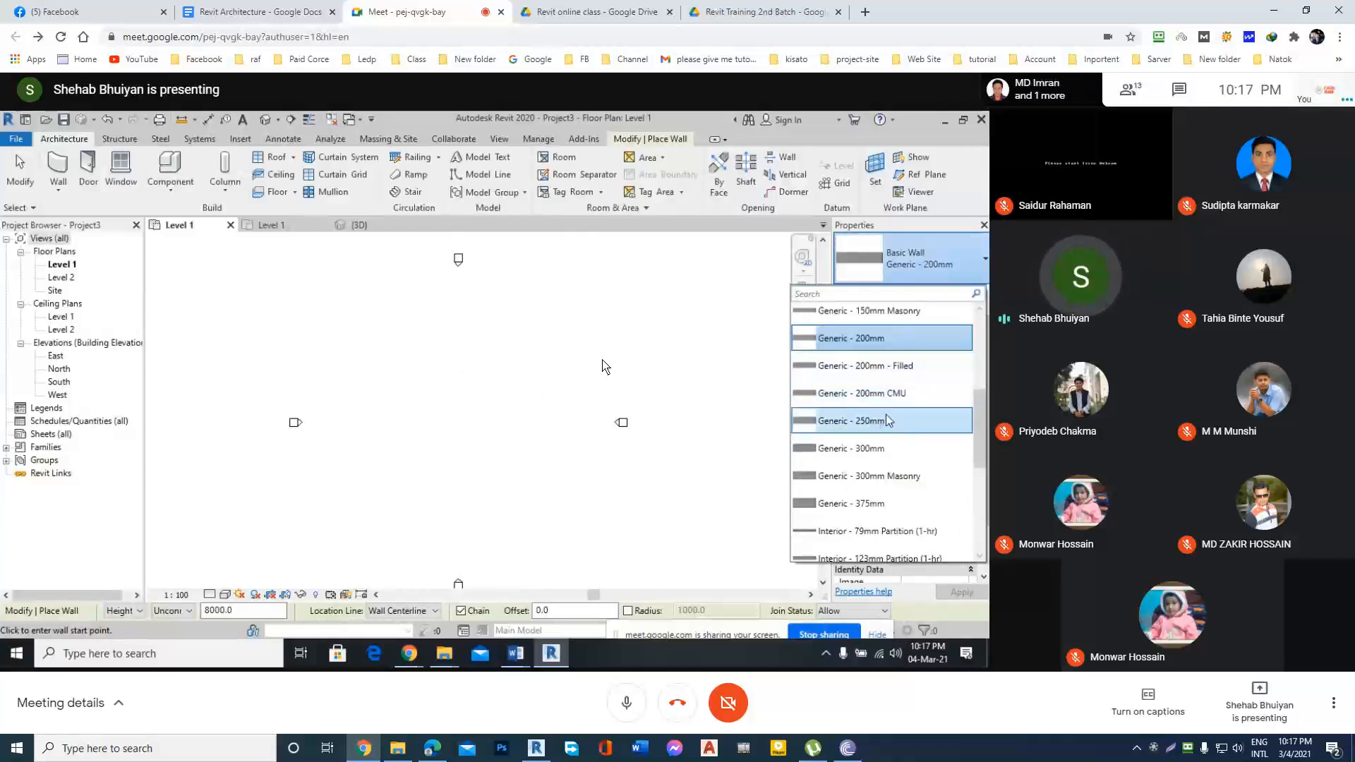
pyautogui.scroll(-1, 891, 467)
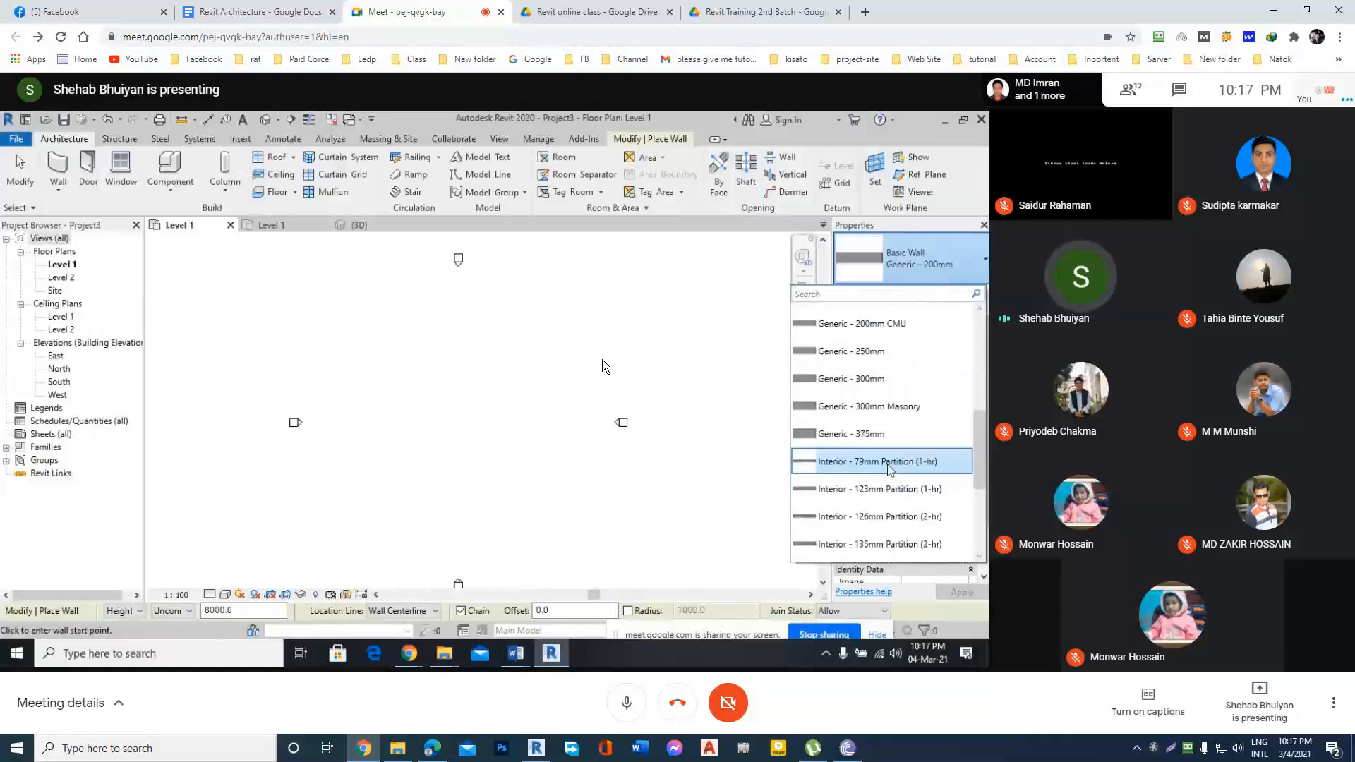
pyautogui.scroll(-1, 890, 470)
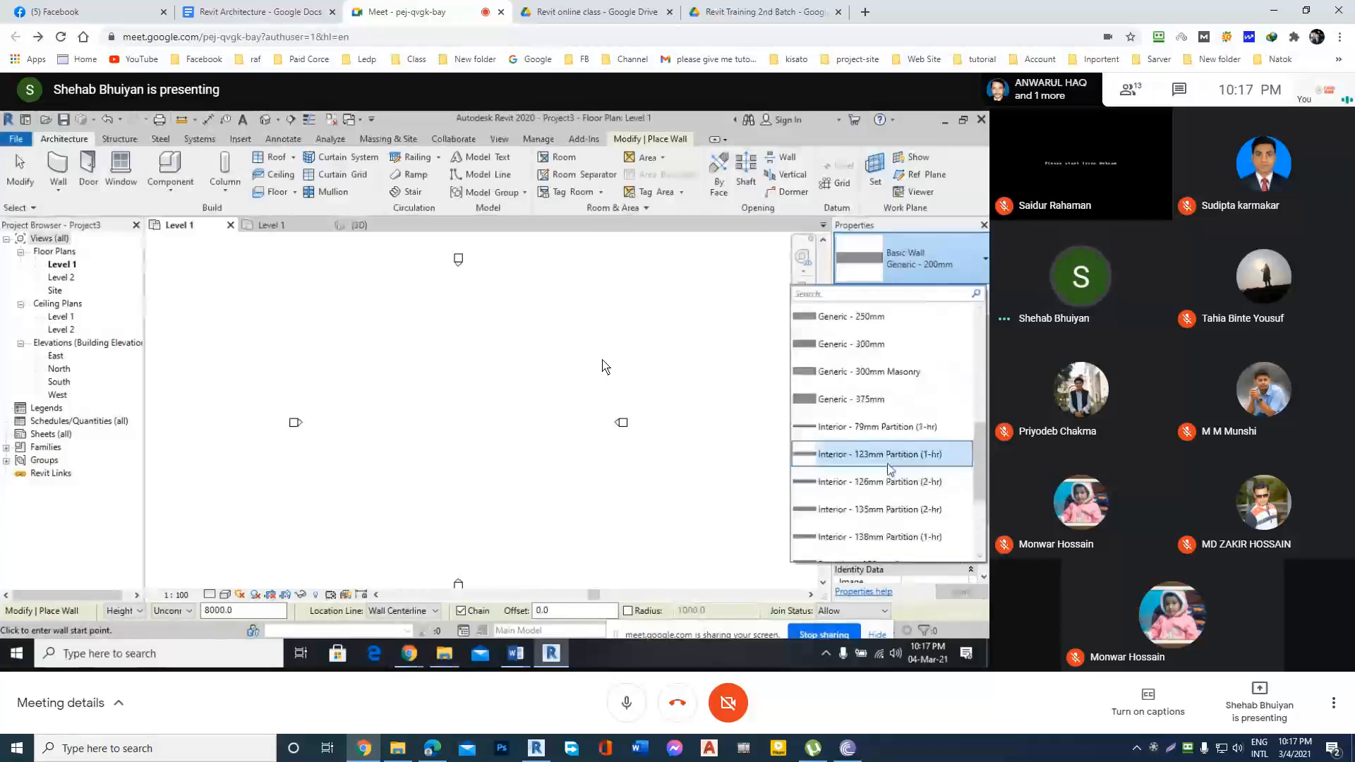
pyautogui.scroll(2, 891, 470)
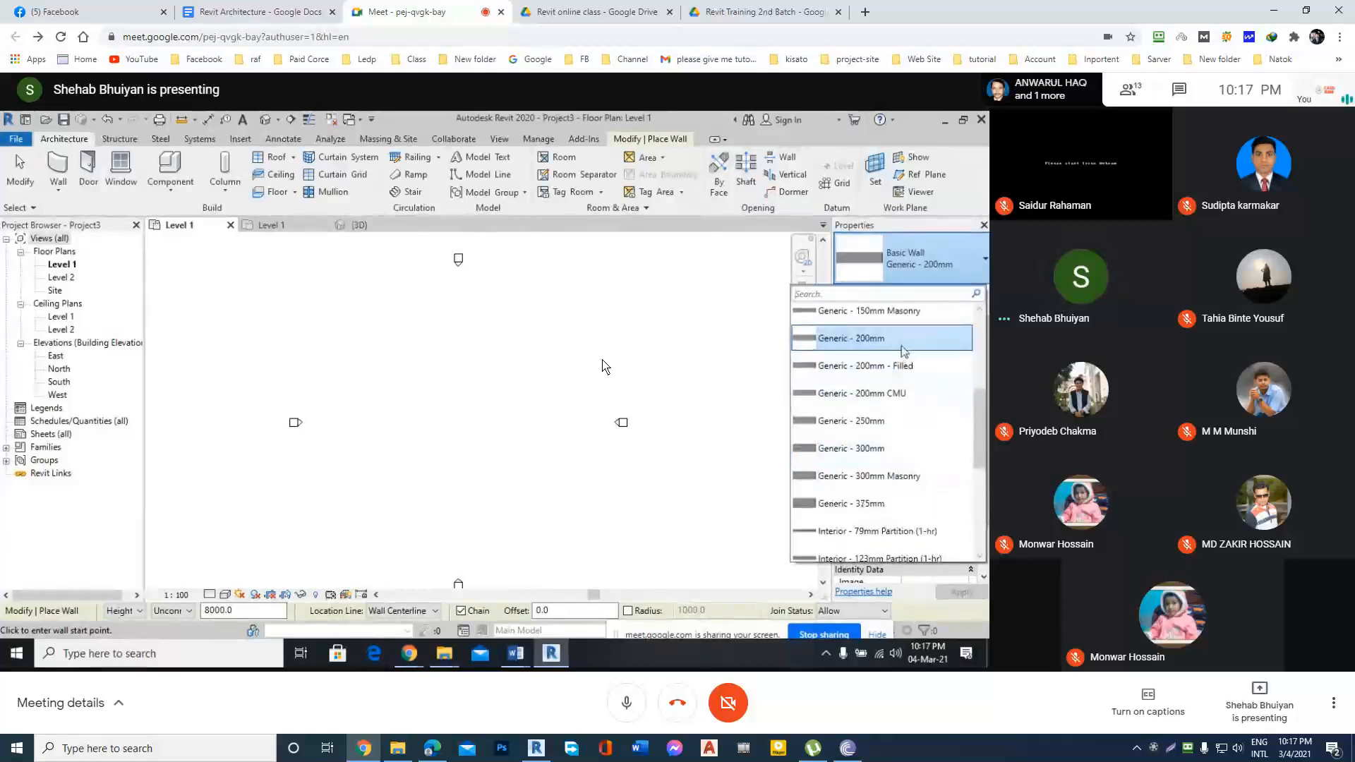
pyautogui.click(905, 346)
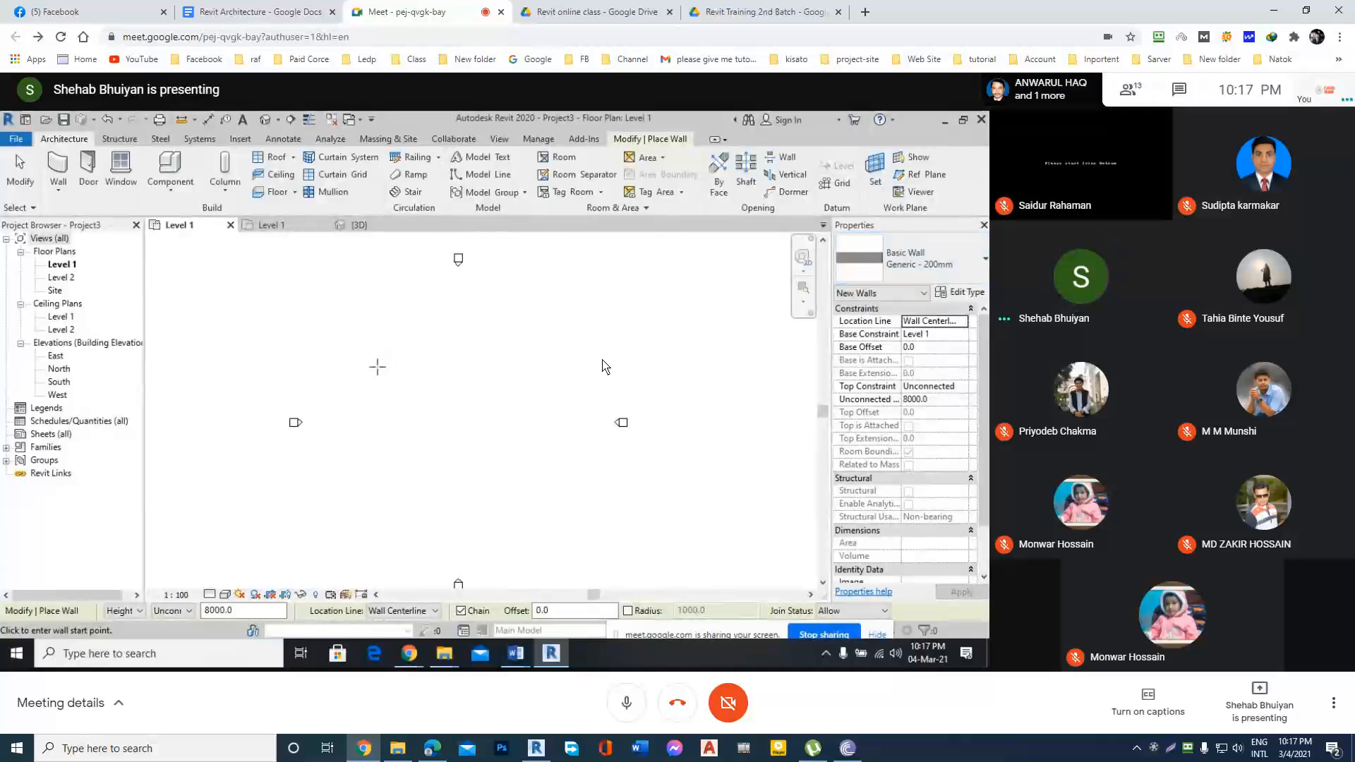
# Draw a horizontal Generic - 200mm wall about 27000 mm long between the elevation markers and end the wall command.
pyautogui.click(364, 388)
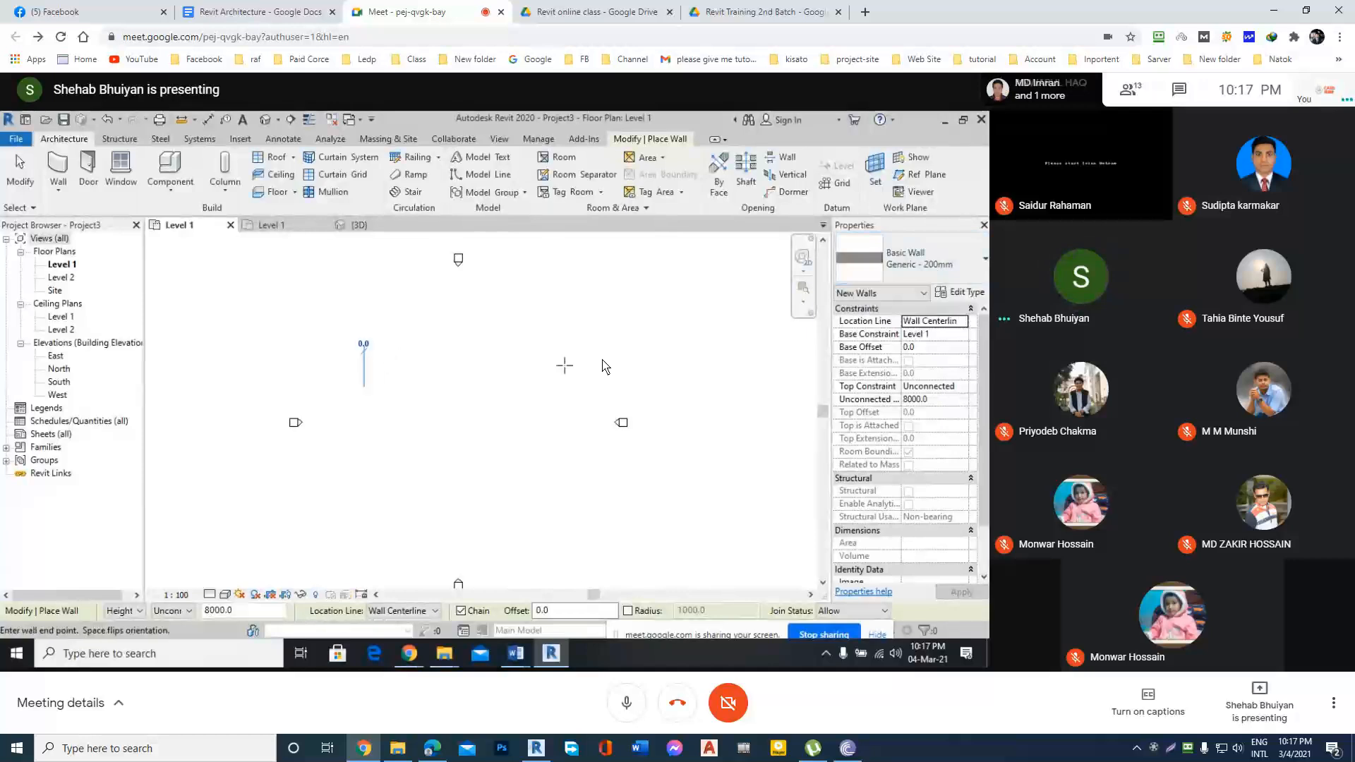
pyautogui.click(537, 387)
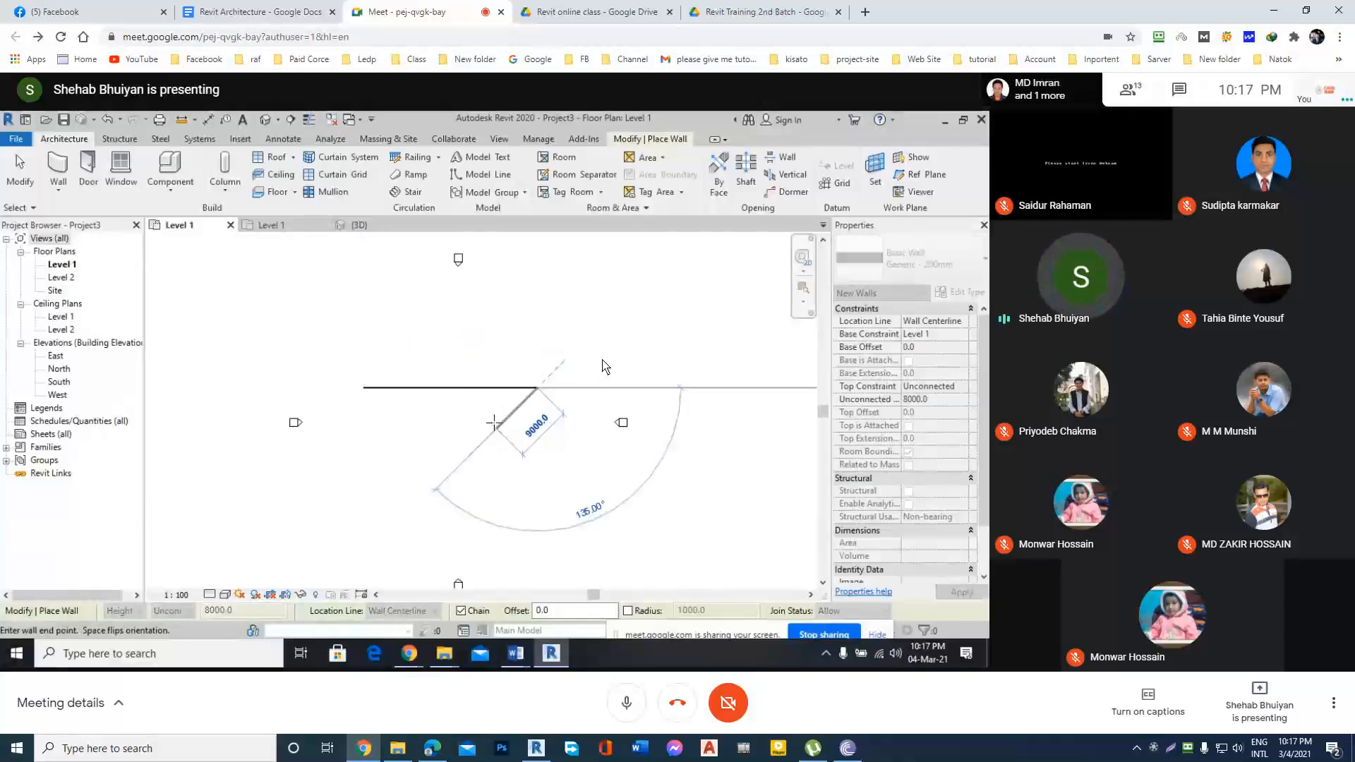
pyautogui.press('Escape')
pyautogui.scroll(2, 469, 399)
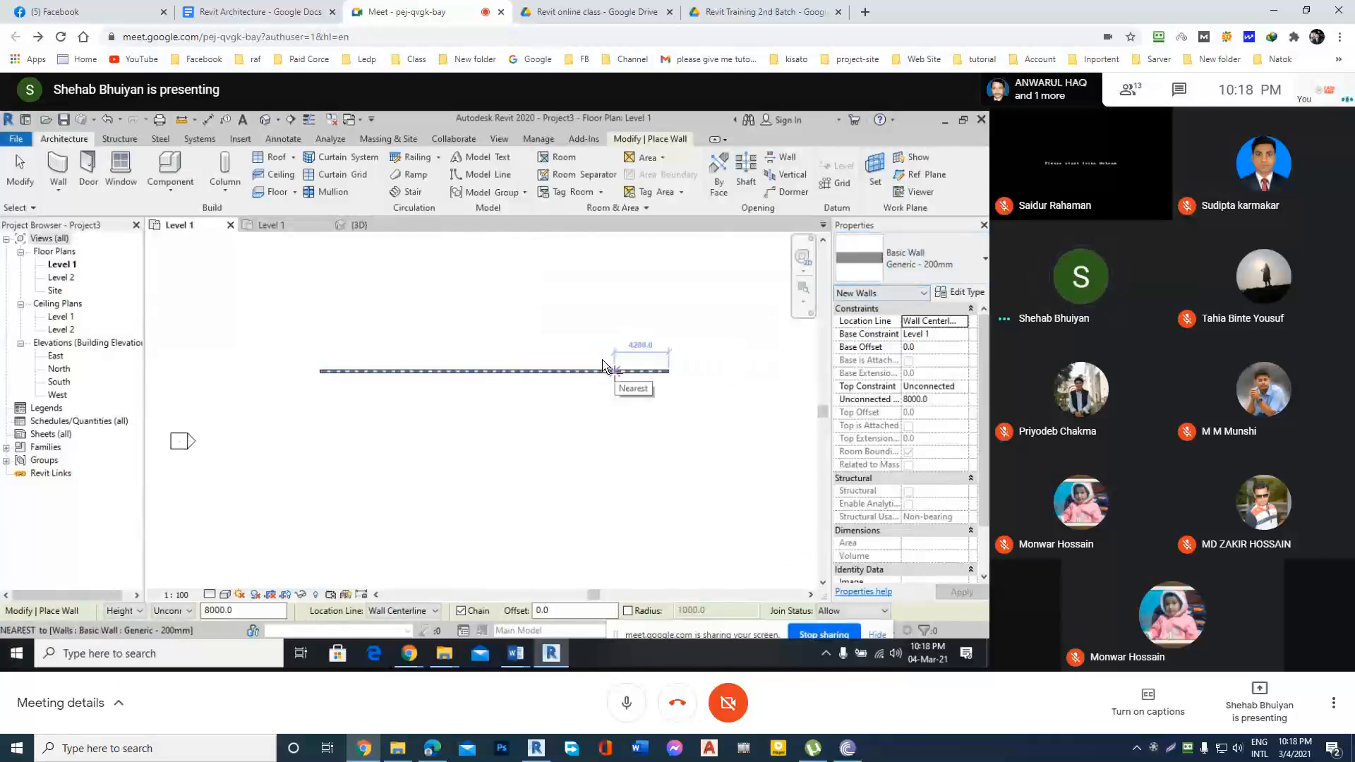
pyautogui.press('Escape')
pyautogui.press('Escape')
# View the type properties of the drawn wall and close them without making changes.
pyautogui.click(602, 369)
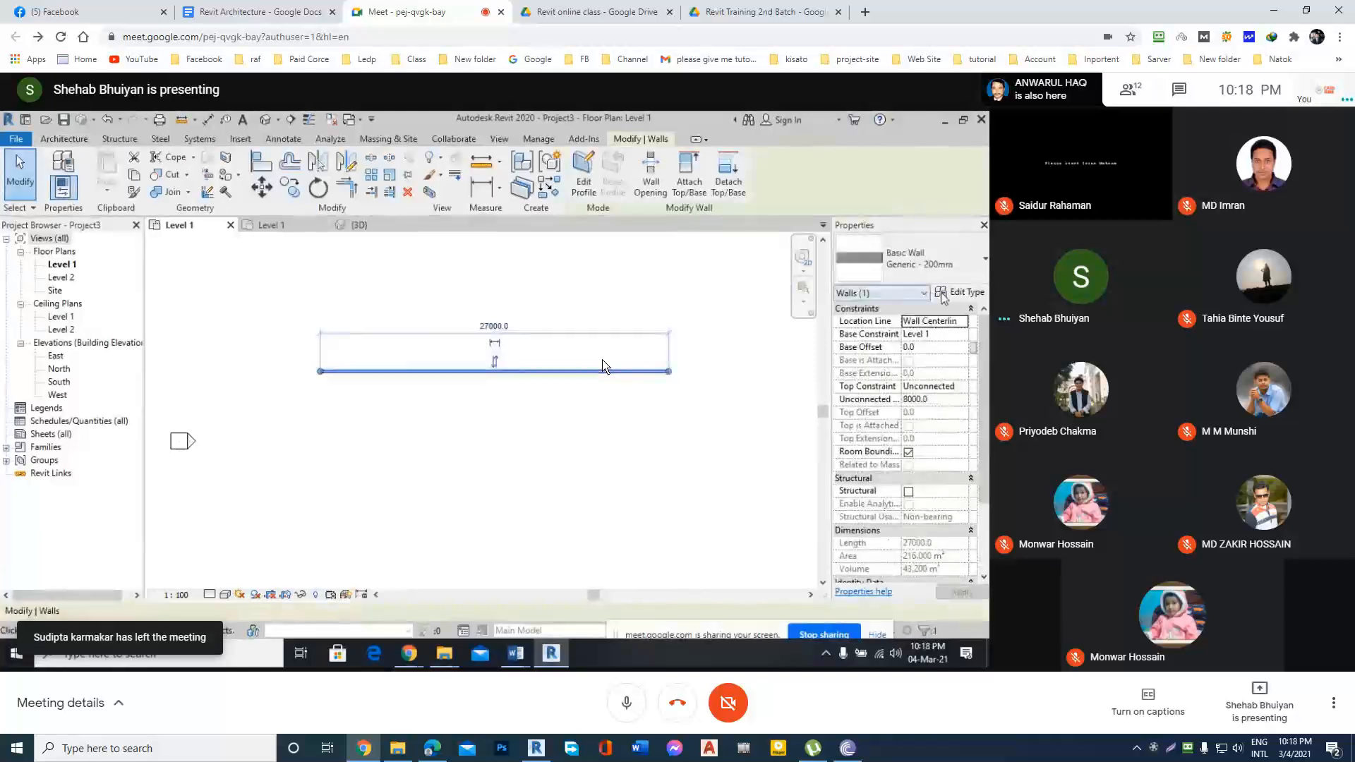
pyautogui.click(943, 295)
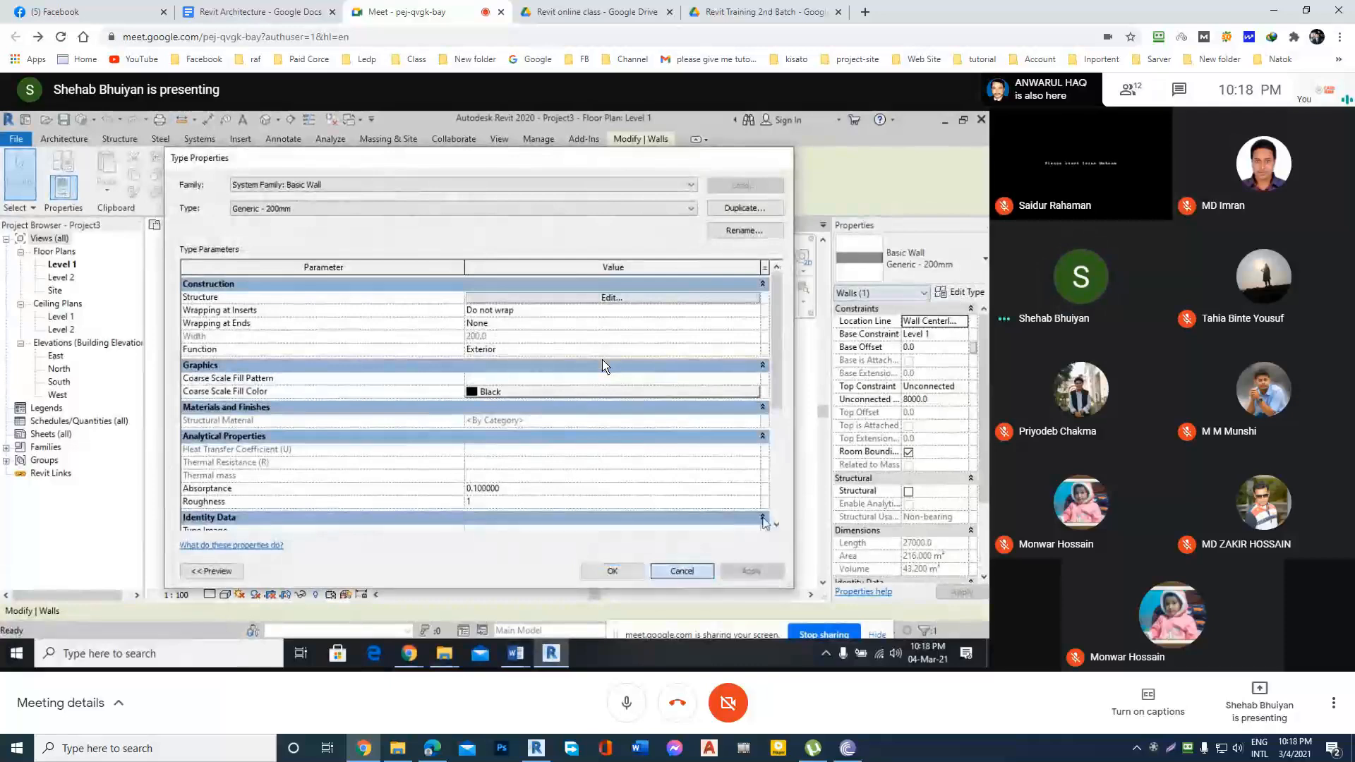
pyautogui.click(682, 571)
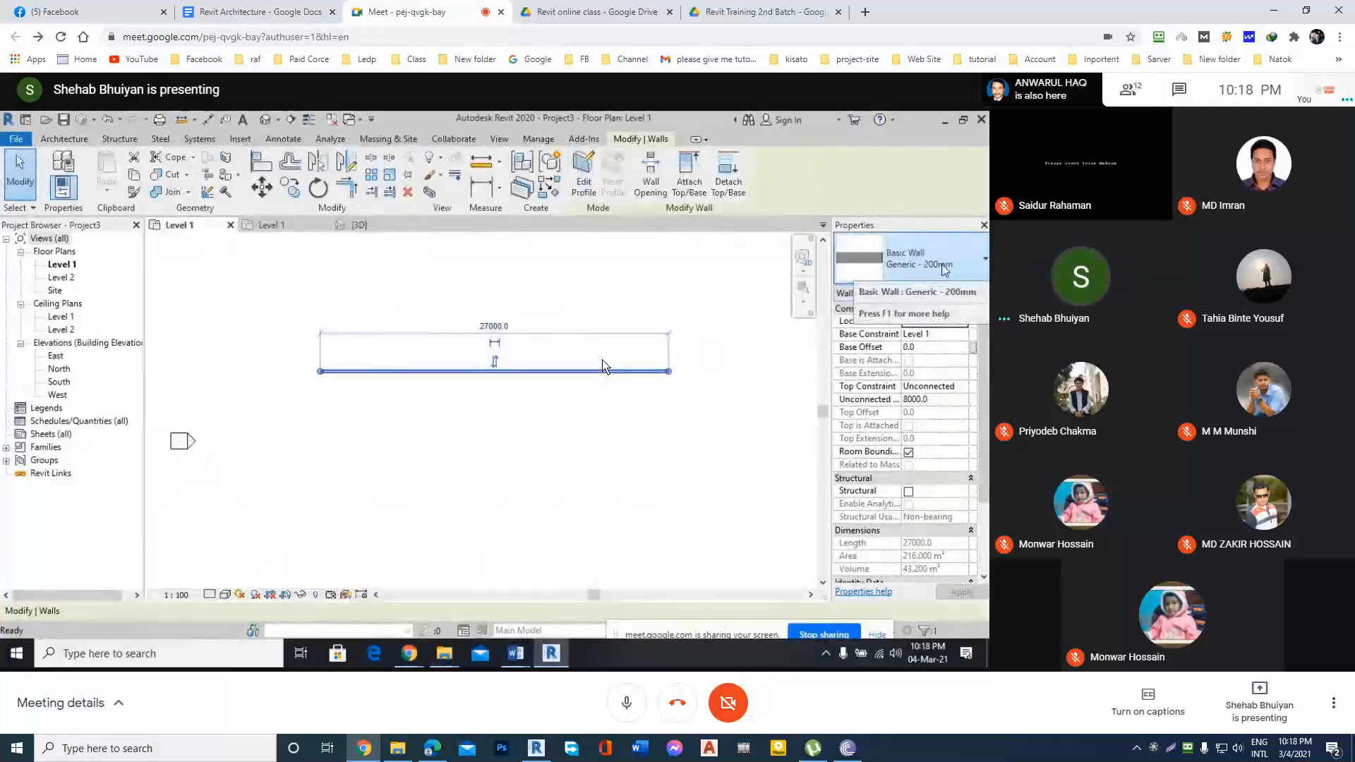
# Examine the wall types available for the selected wall across the Basic Wall, Curtain Wall and Stacked Wall families.
pyautogui.click(944, 269)
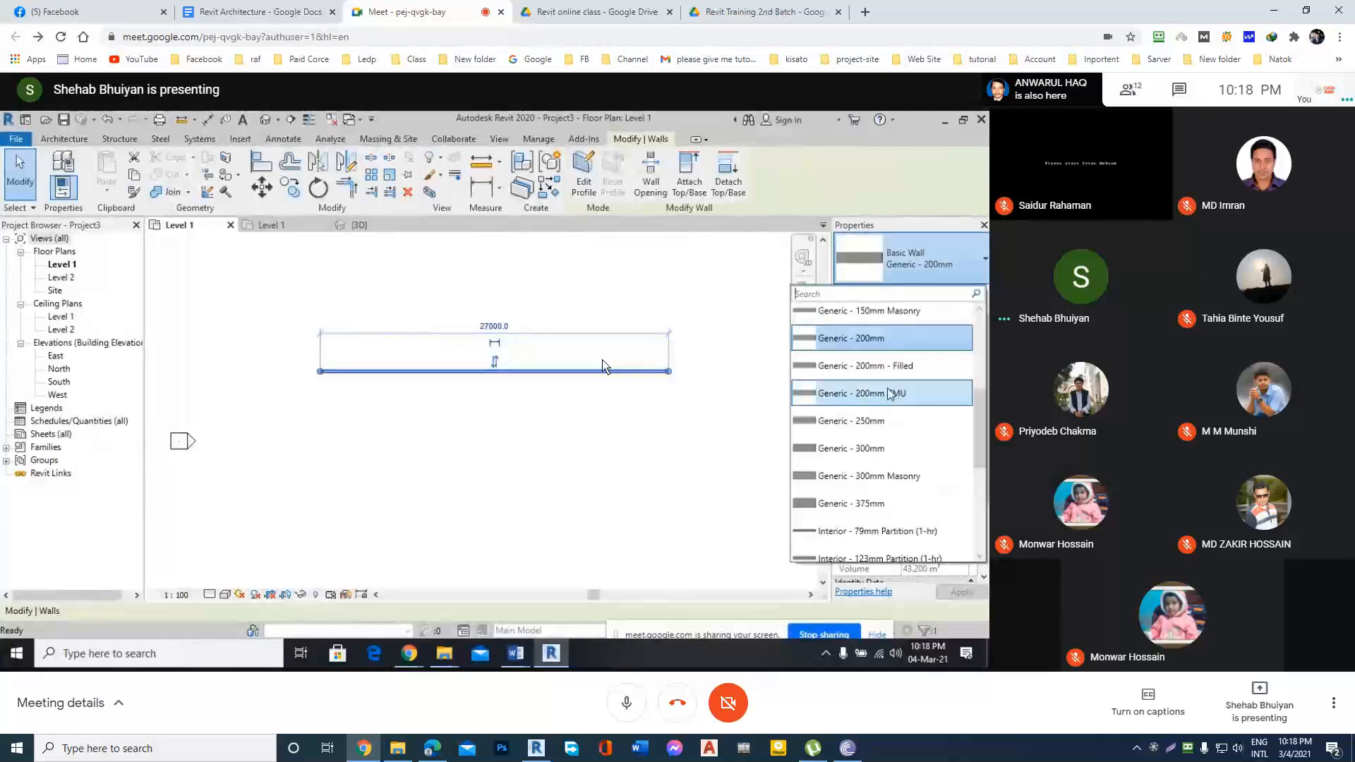
pyautogui.scroll(-5, 890, 387)
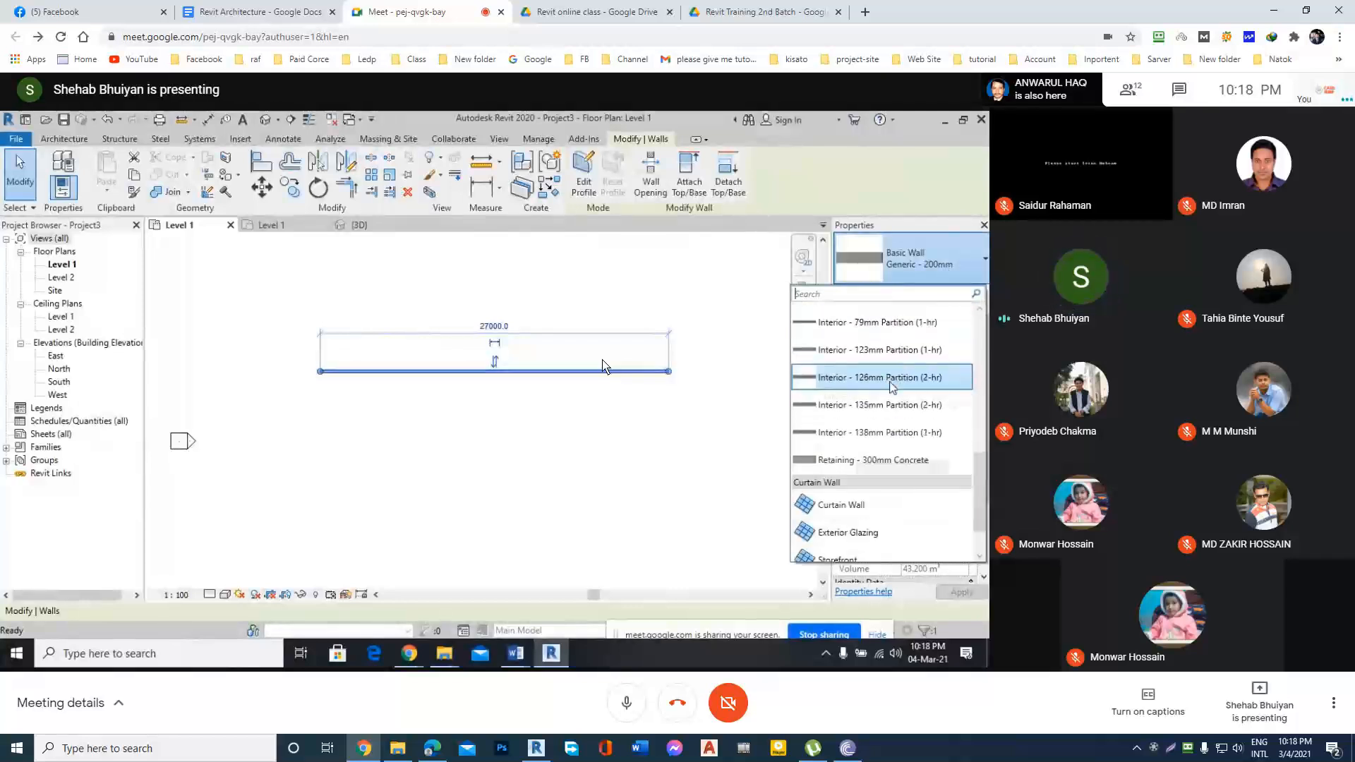
pyautogui.scroll(5, 886, 395)
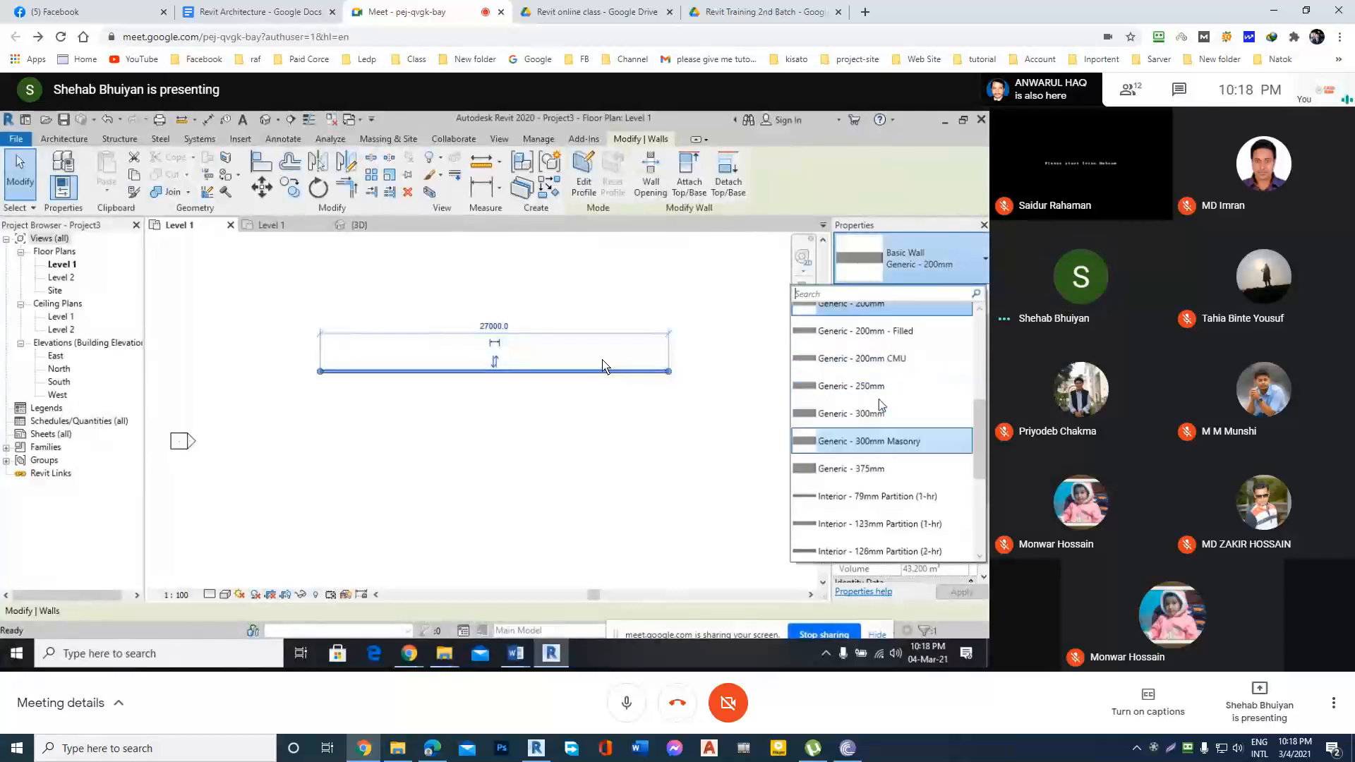
pyautogui.scroll(3, 880, 405)
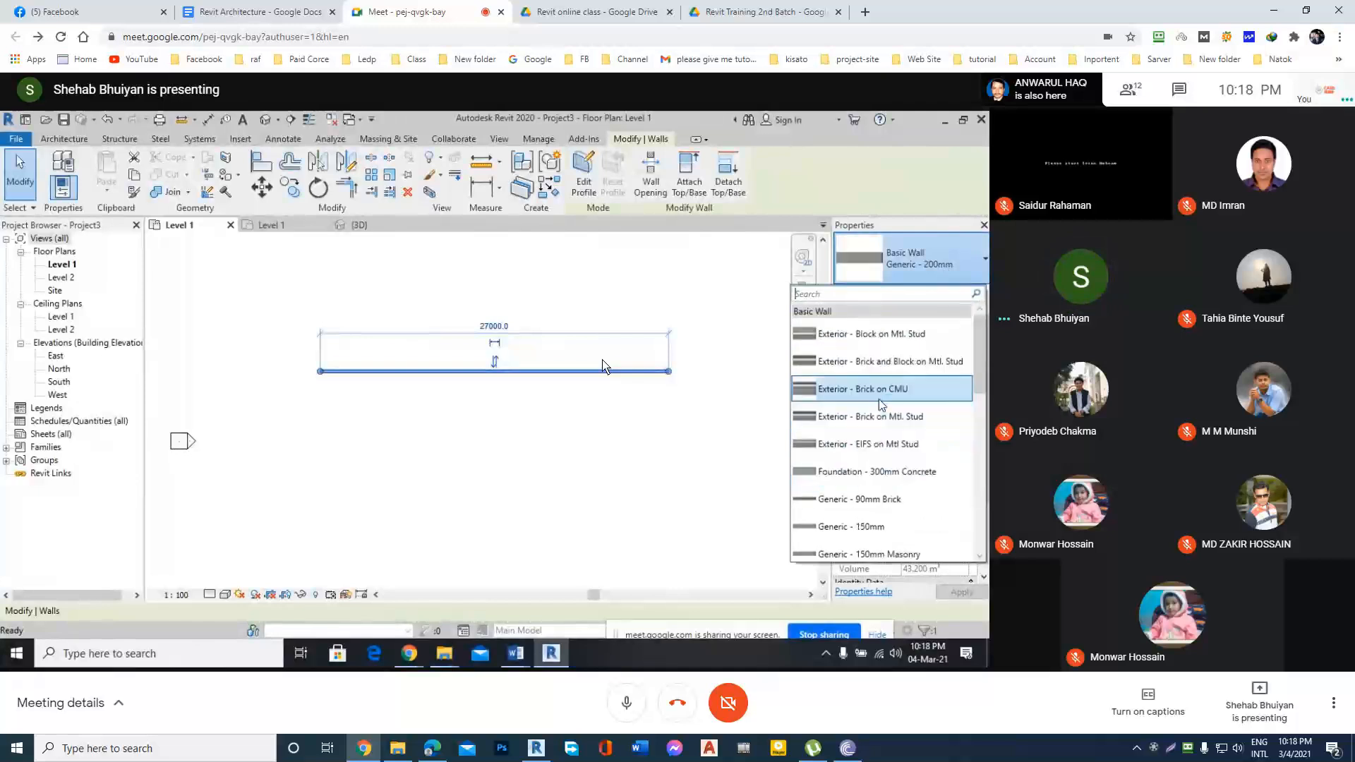
pyautogui.scroll(-5, 880, 404)
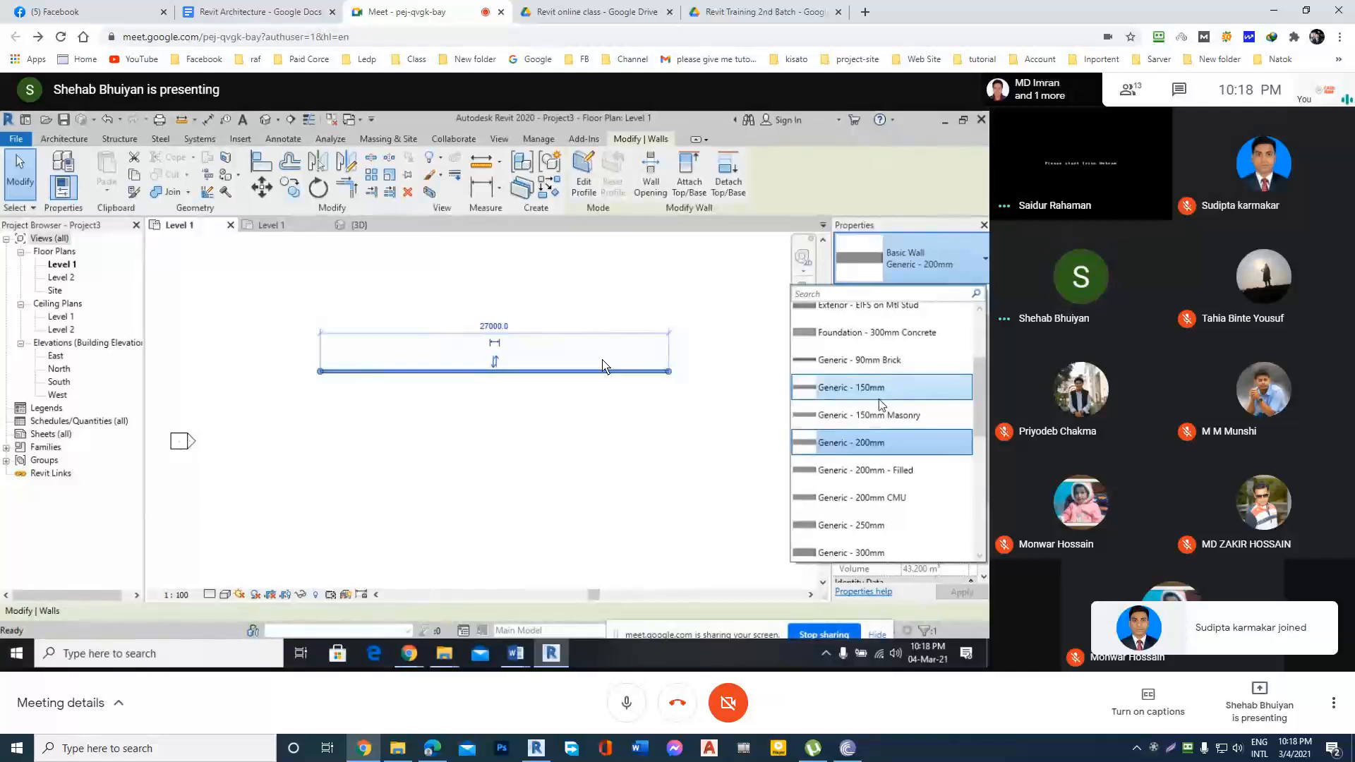
pyautogui.scroll(3, 880, 403)
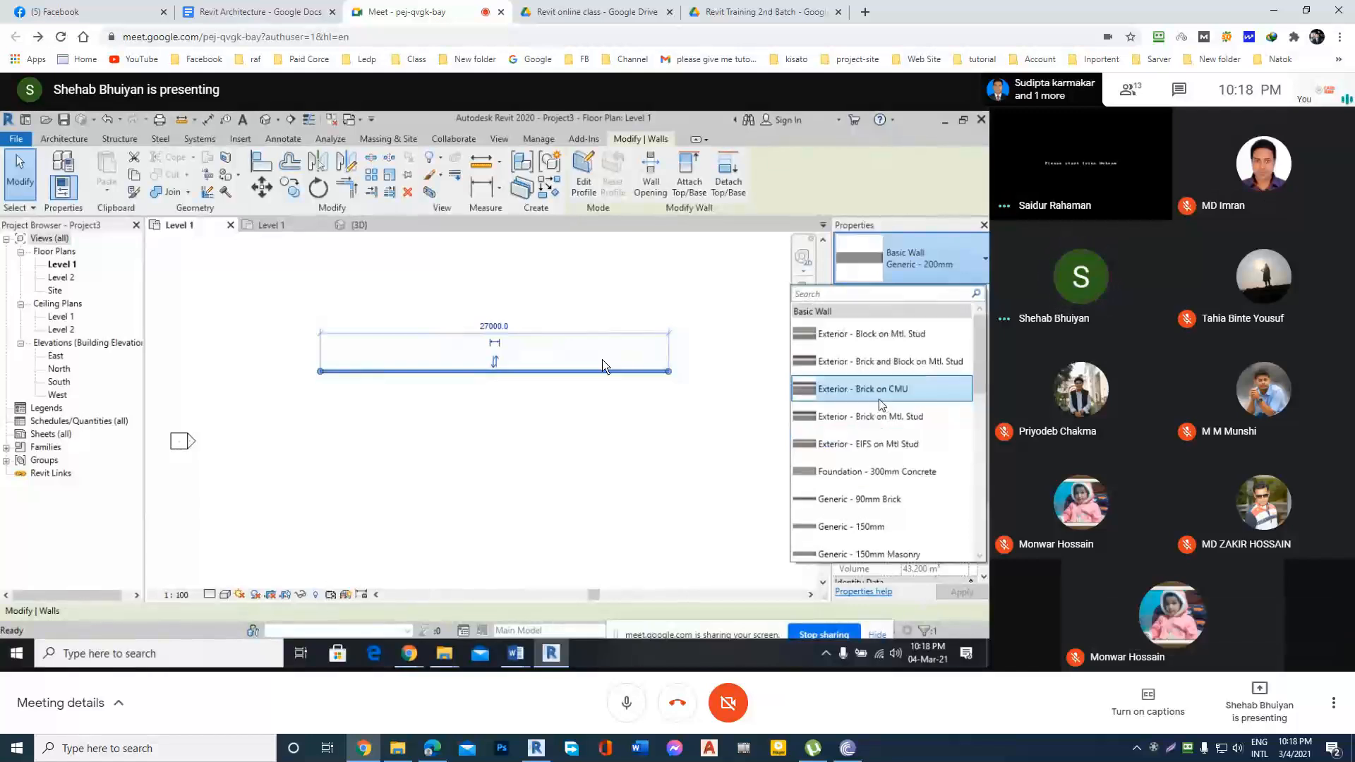
pyautogui.scroll(-4, 881, 405)
pyautogui.scroll(5, 880, 405)
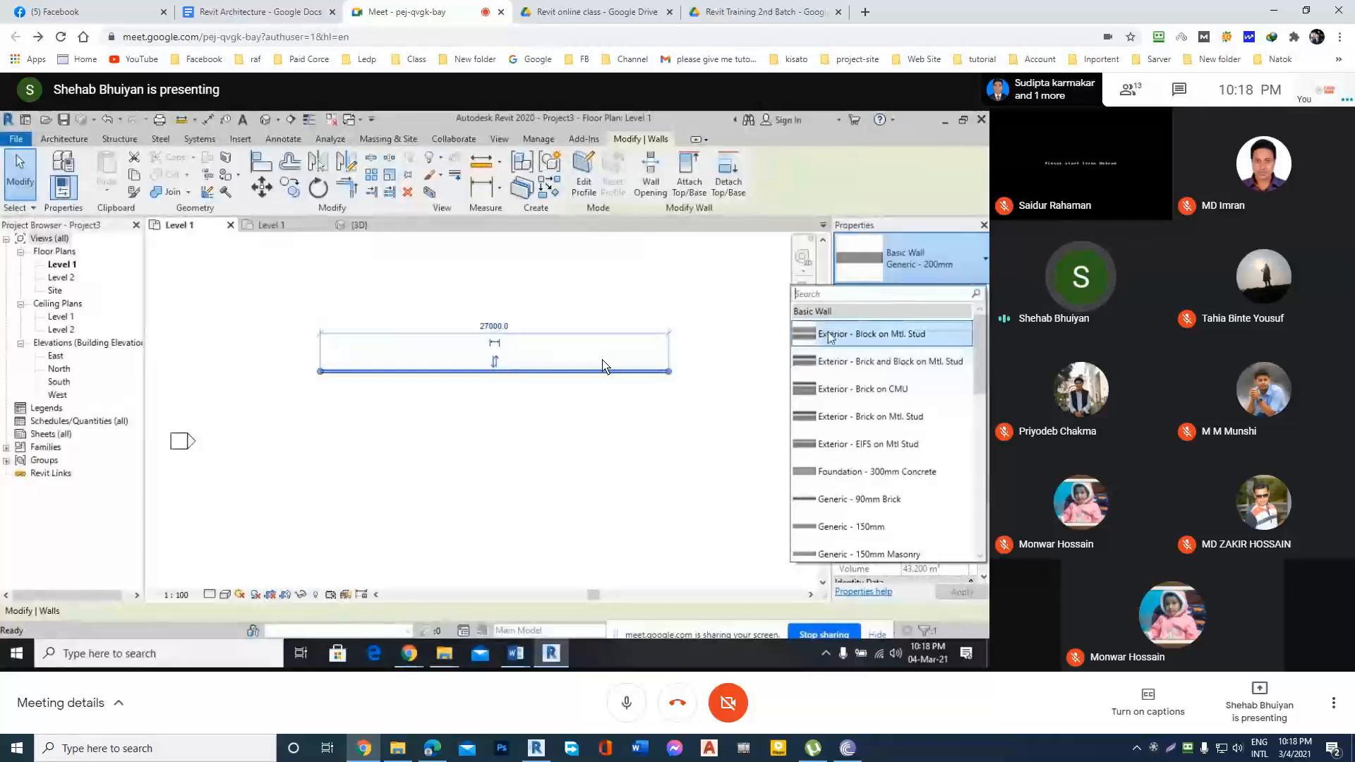
pyautogui.scroll(-2, 875, 383)
pyautogui.scroll(-4, 876, 383)
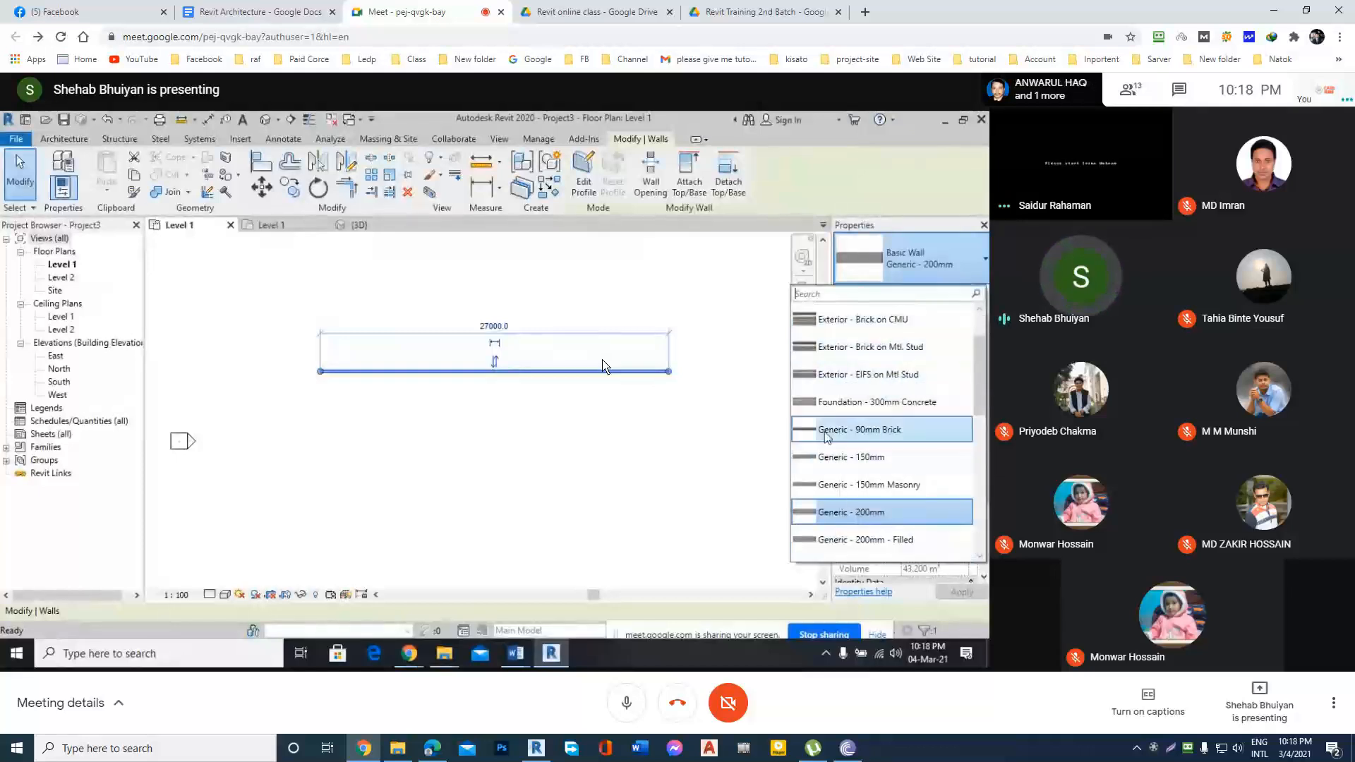
pyautogui.scroll(-8, 847, 473)
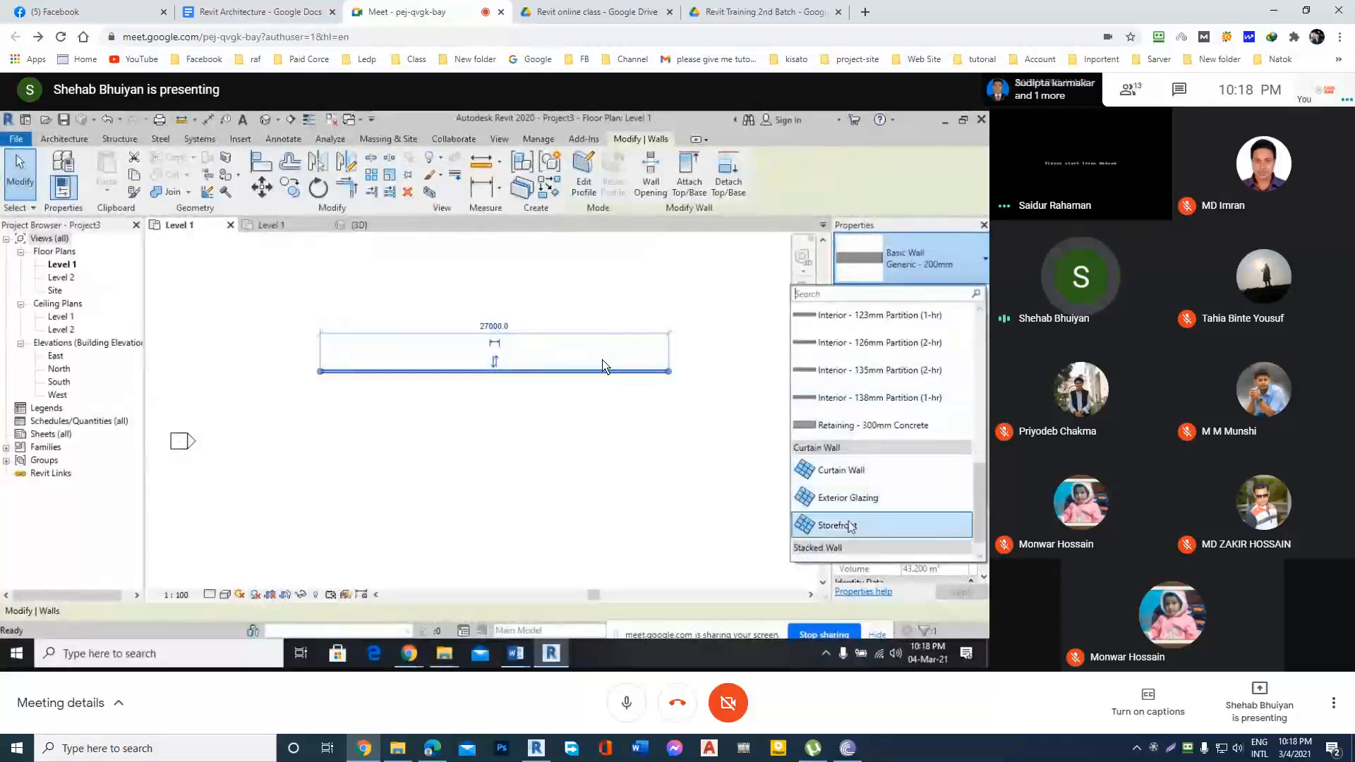
pyautogui.scroll(-1, 864, 497)
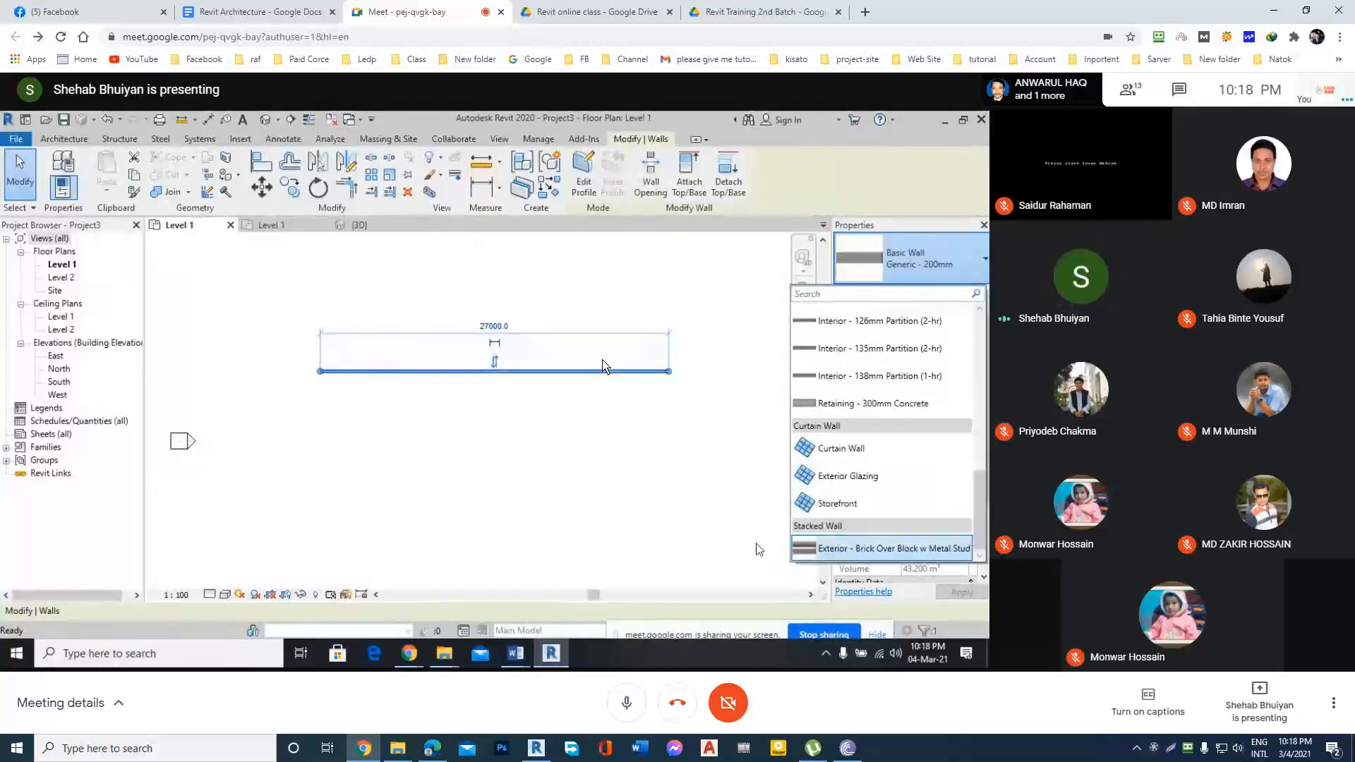
pyautogui.click(910, 271)
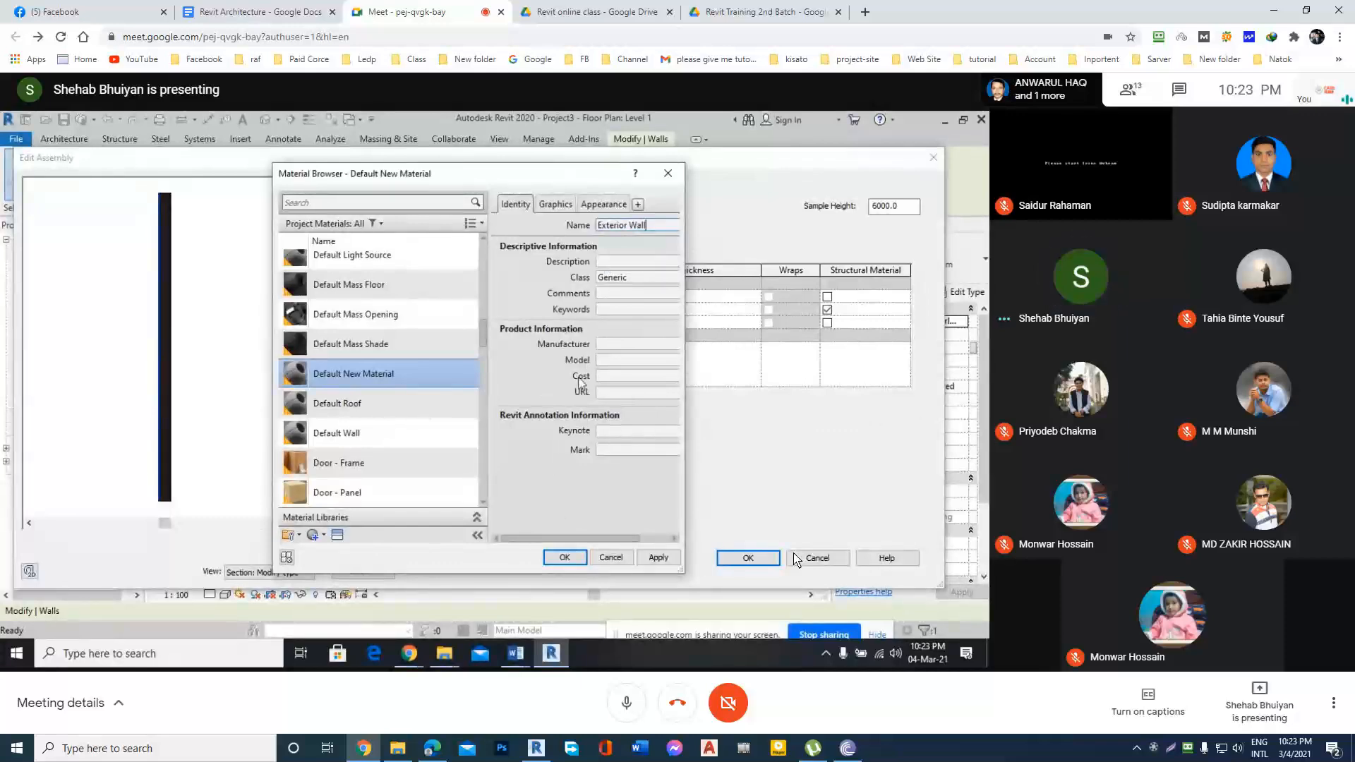
# Apply the material name Exterior Wall, assign that material to both Finish 1 layers of the Exterior 5" wall type, and accept the type changes.
pyautogui.click(657, 558)
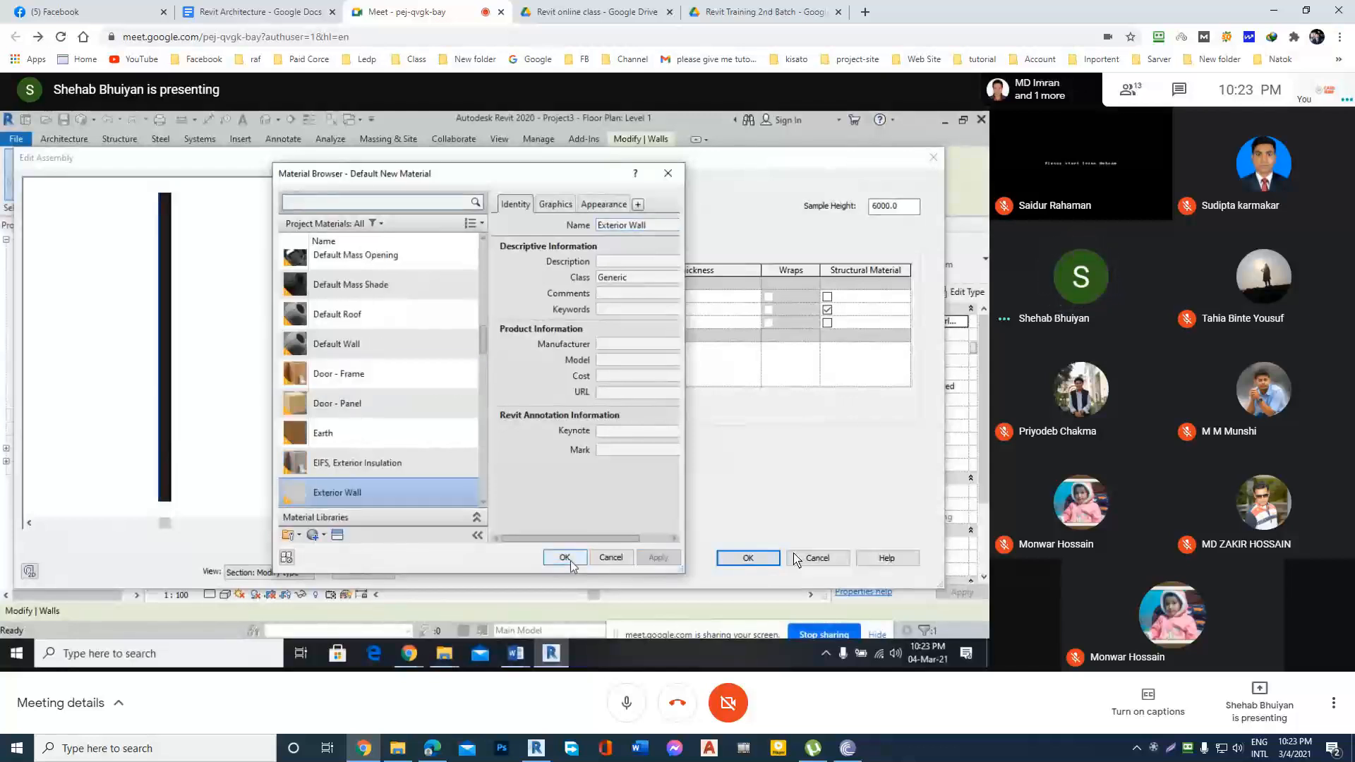
pyautogui.click(565, 558)
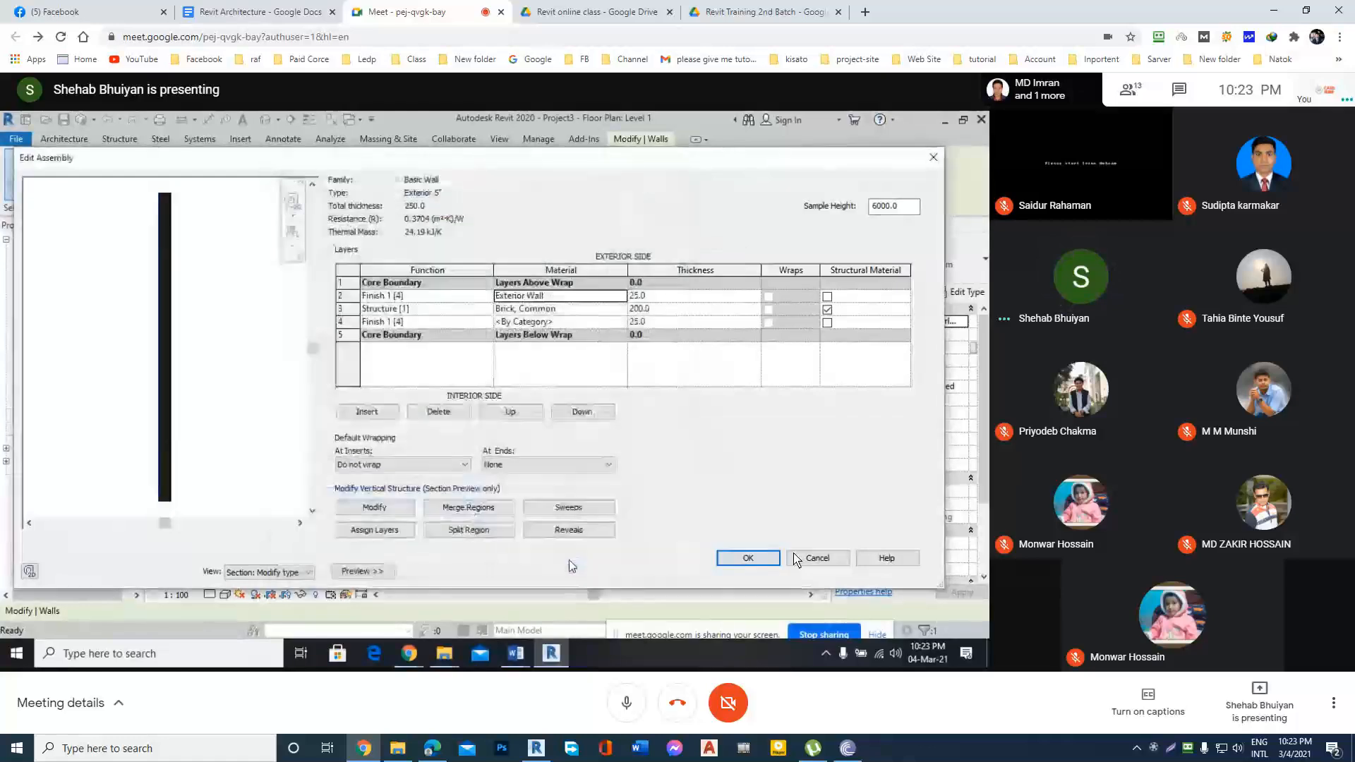
pyautogui.click(554, 323)
pyautogui.click(558, 296)
pyautogui.hotkey('ctrl', 'c')
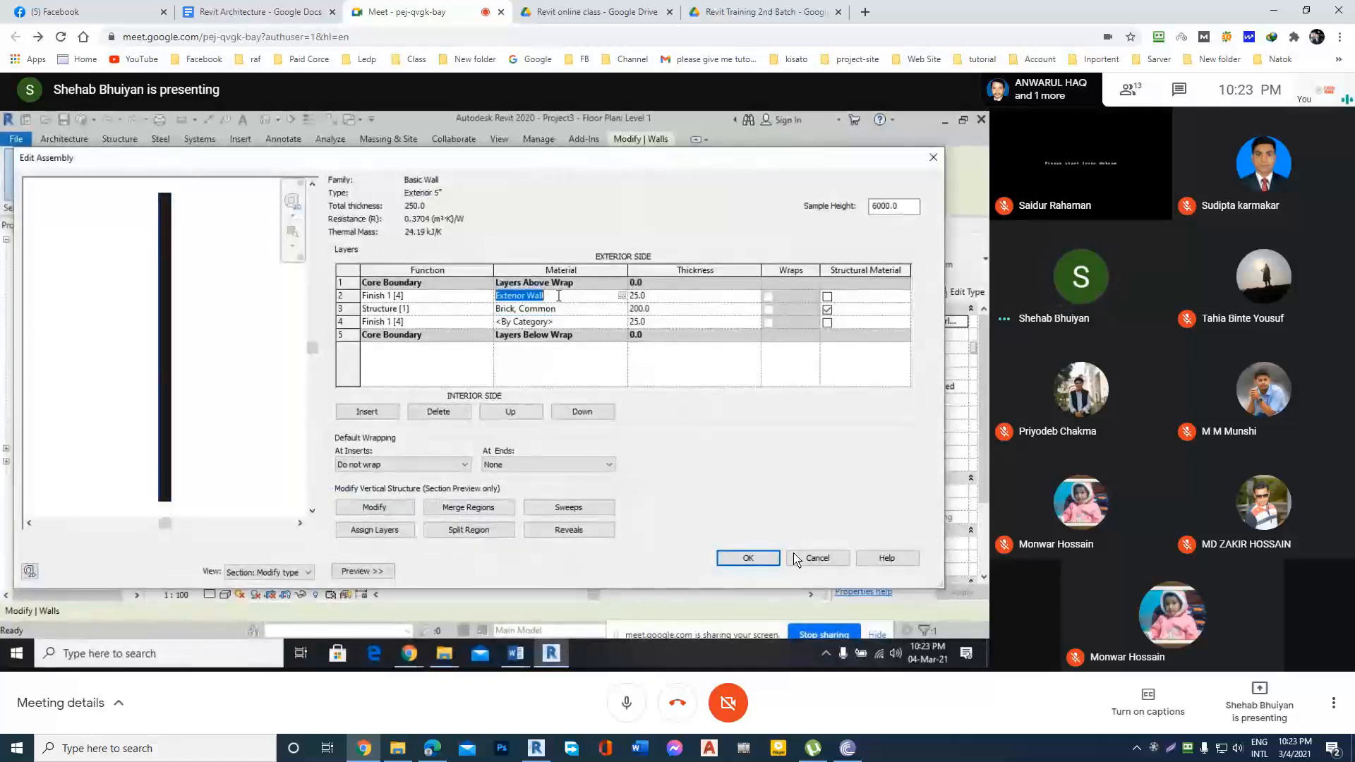
pyautogui.click(554, 322)
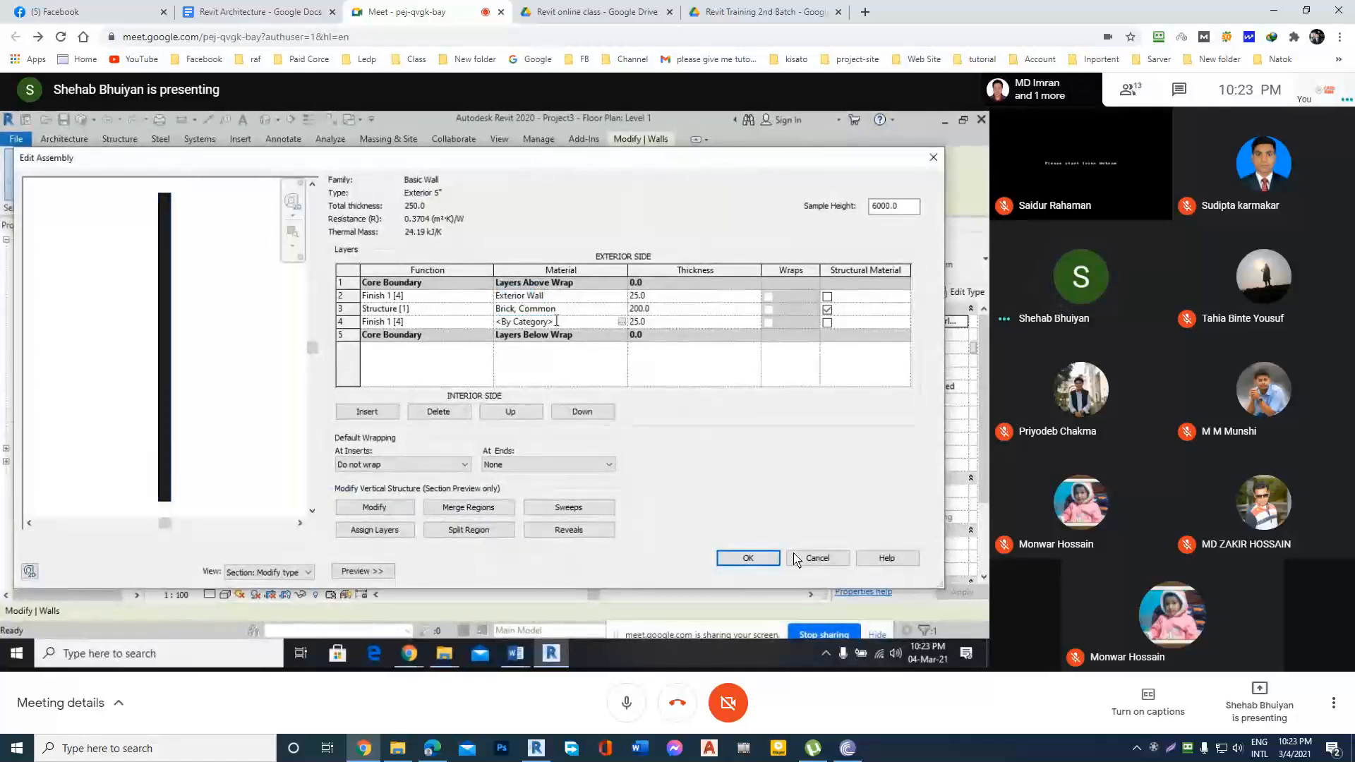
pyautogui.moveTo(556, 322); pyautogui.dragTo(455, 326)
pyautogui.hotkey('ctrl', 'v')
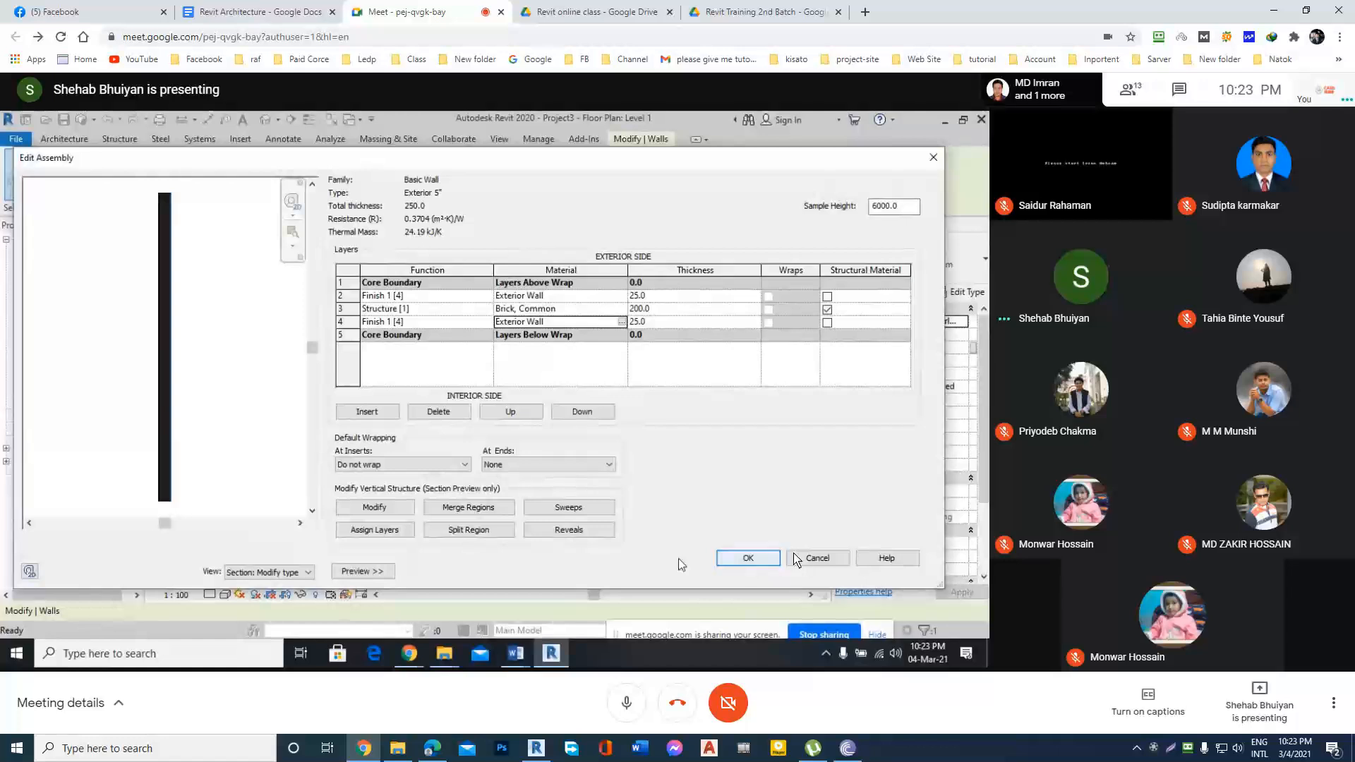
pyautogui.click(741, 554)
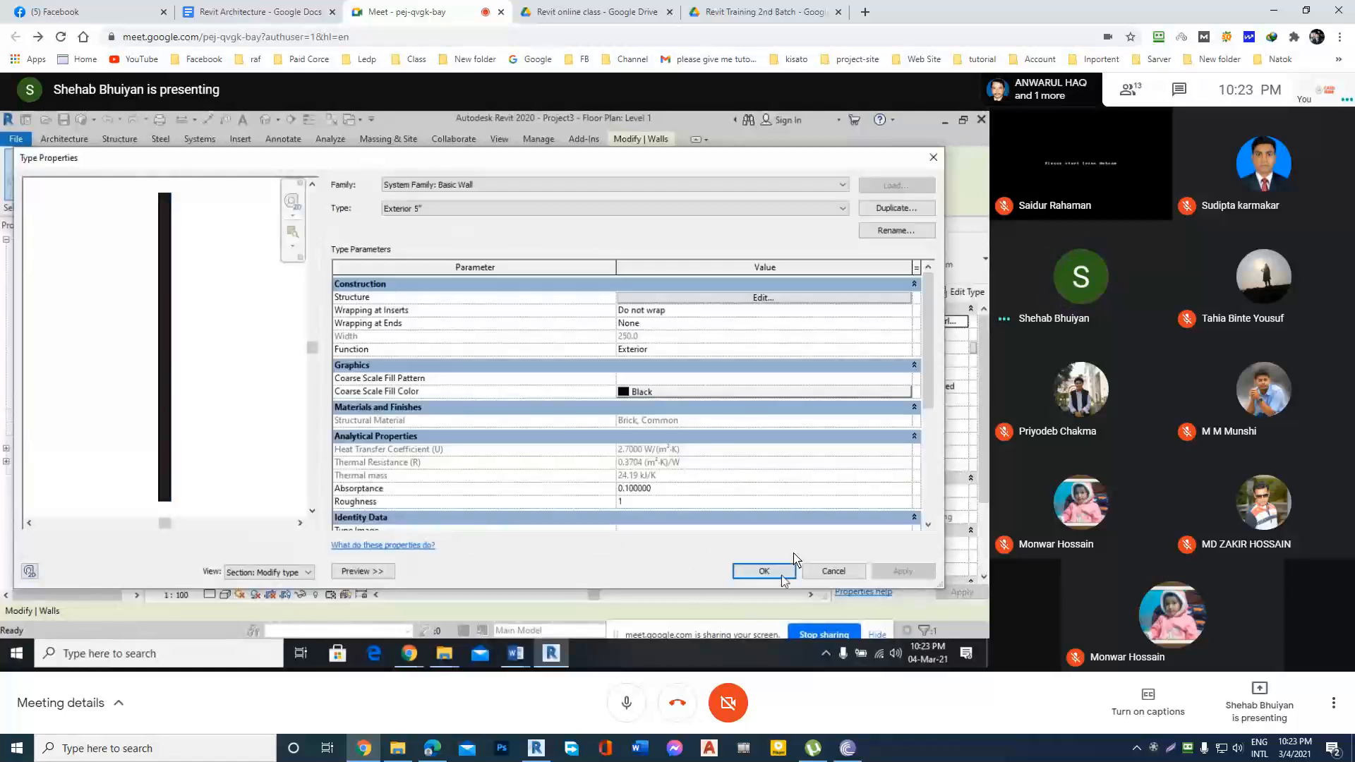
pyautogui.click(779, 571)
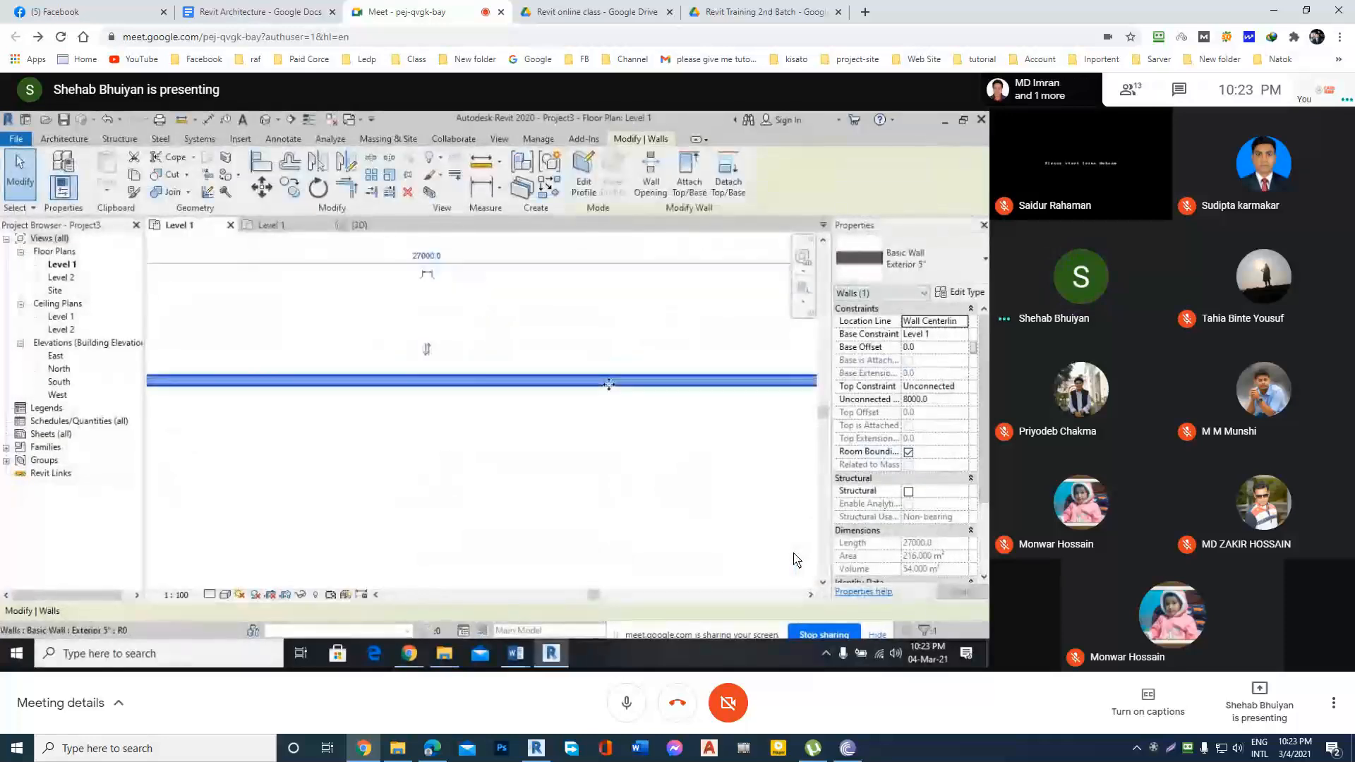
# Inspect the Exterior 5" wall in the Level 1 plan and reopen its type properties.
pyautogui.click(623, 395)
pyautogui.scroll(-3, 584, 403)
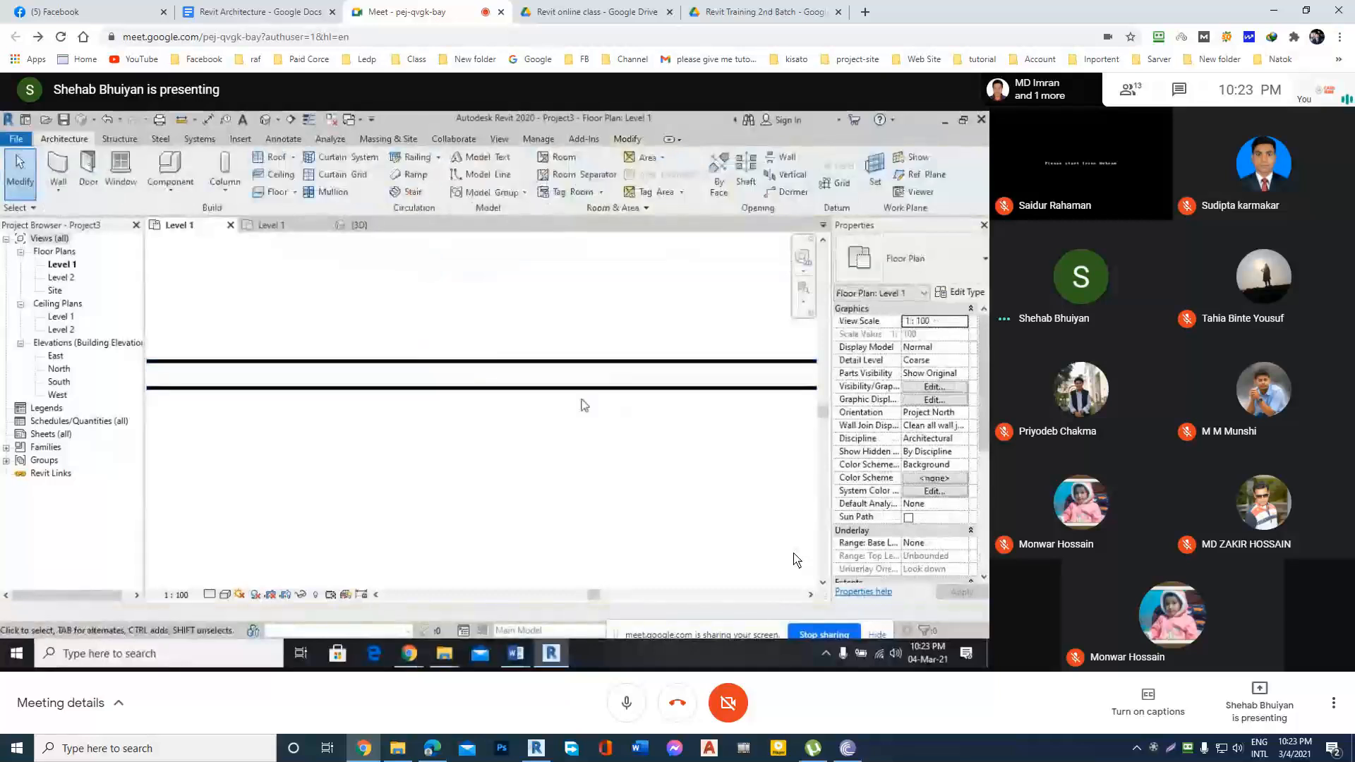
pyautogui.scroll(-4, 560, 413)
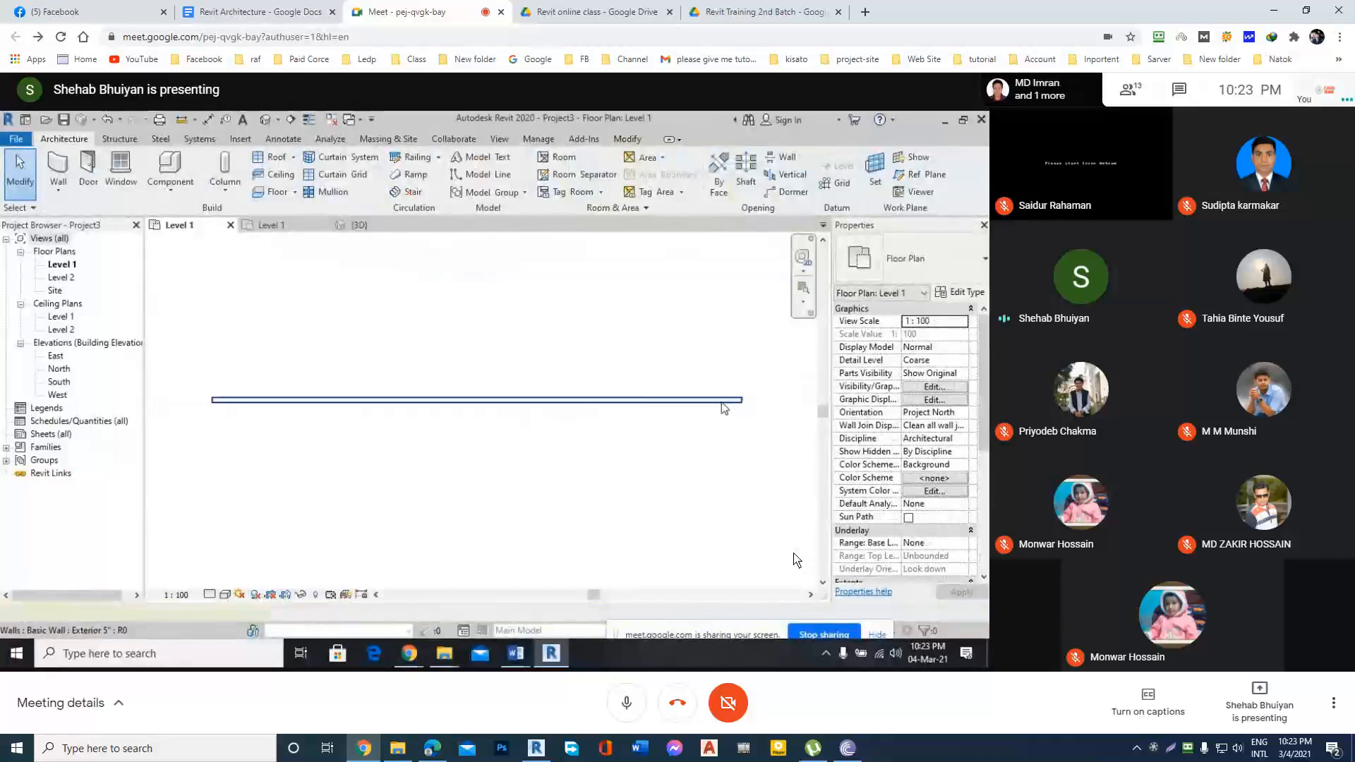
pyautogui.click(721, 403)
pyautogui.click(967, 293)
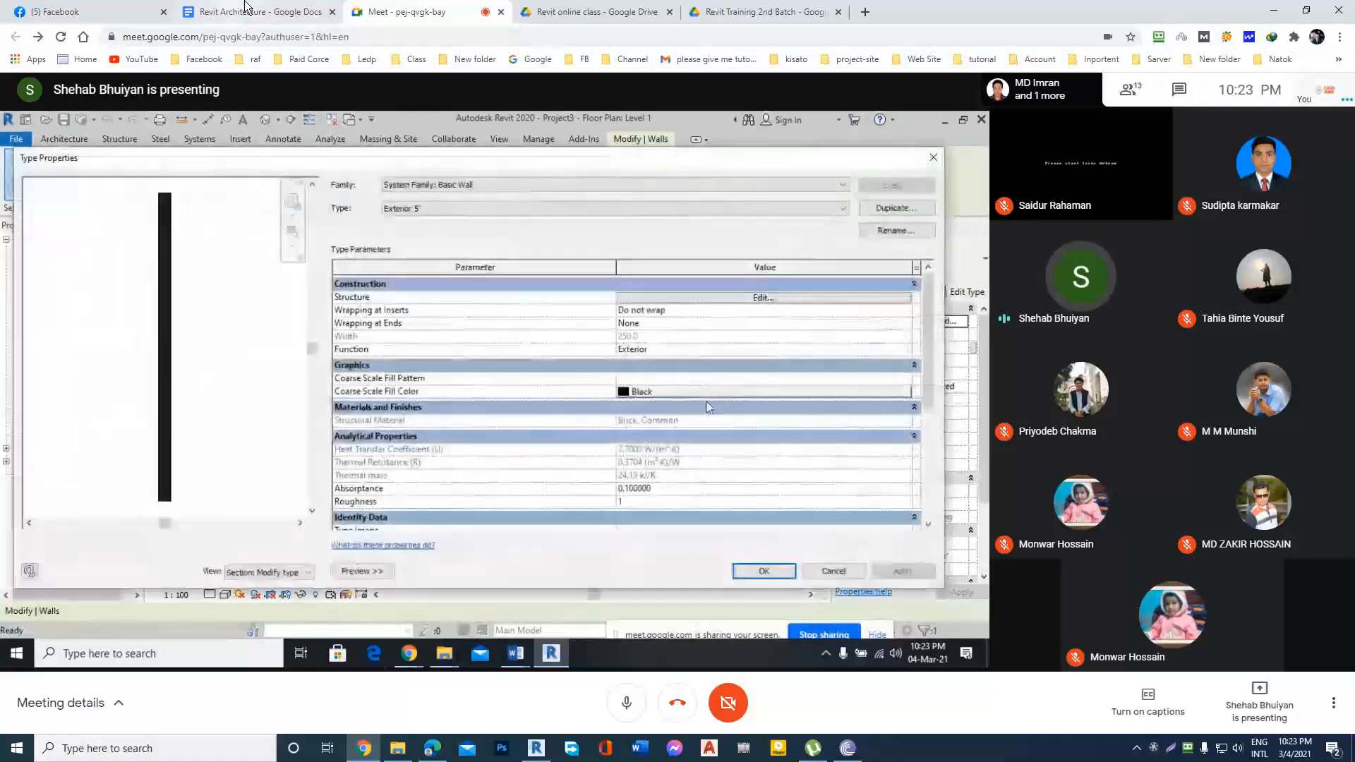
# Review the topics under 07) Architecture Wall Model of House in the Revit Architecture document and return to the Meet call.
pyautogui.click(246, 9)
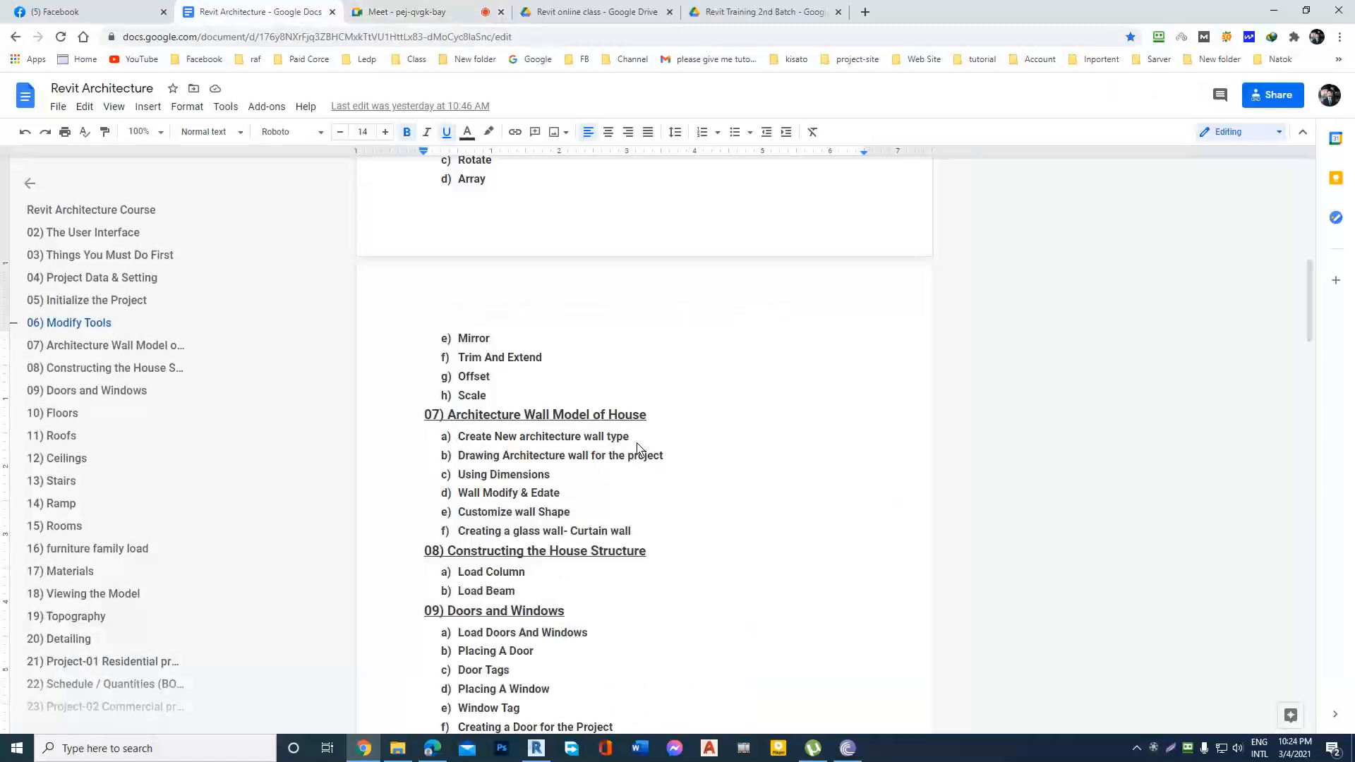
pyautogui.click(391, 11)
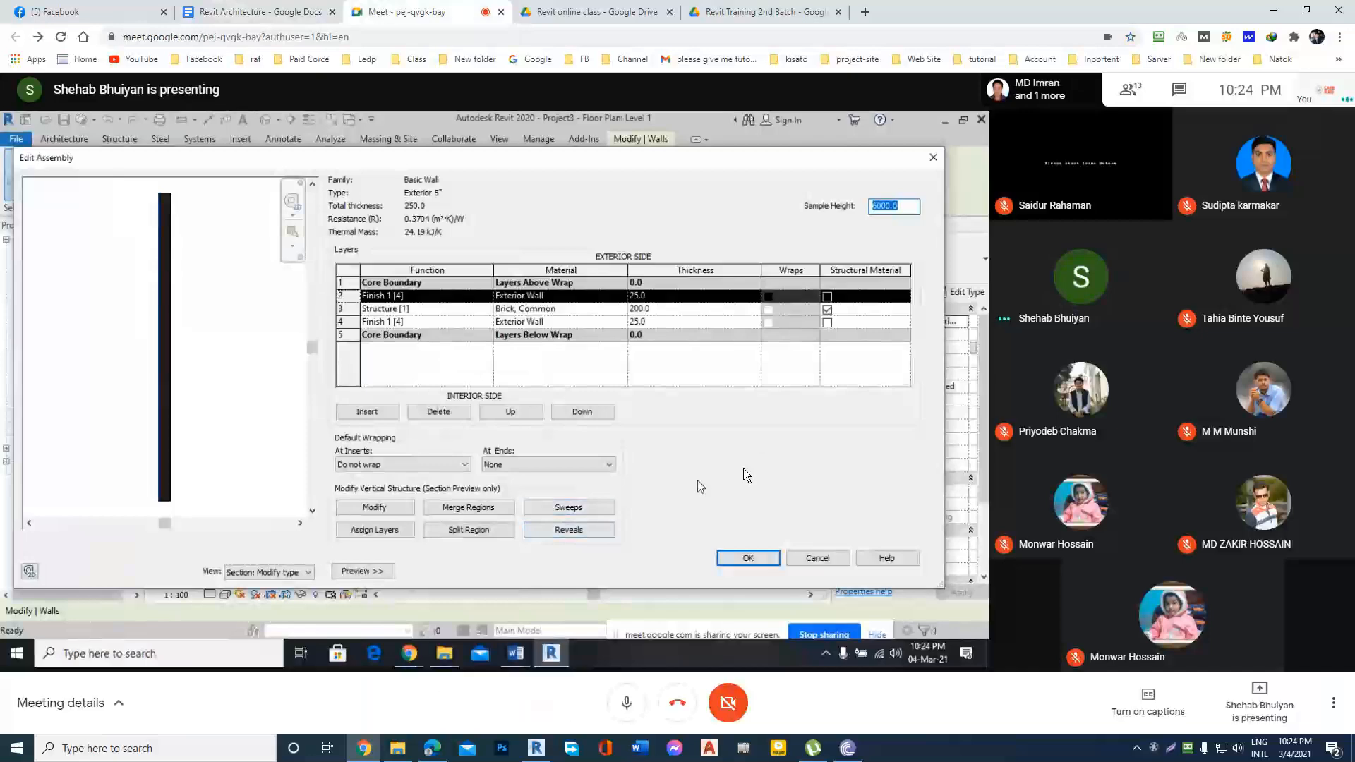
pyautogui.click(274, 11)
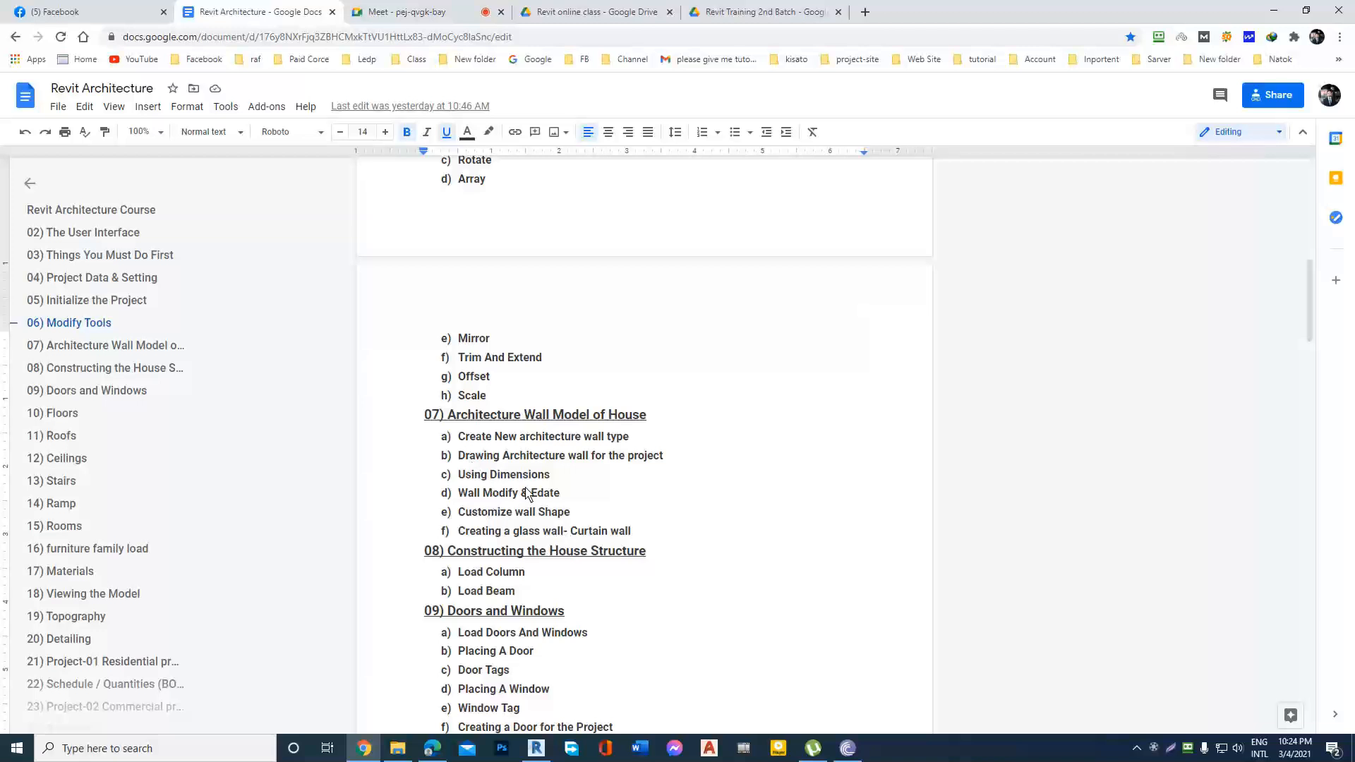
pyautogui.click(409, 12)
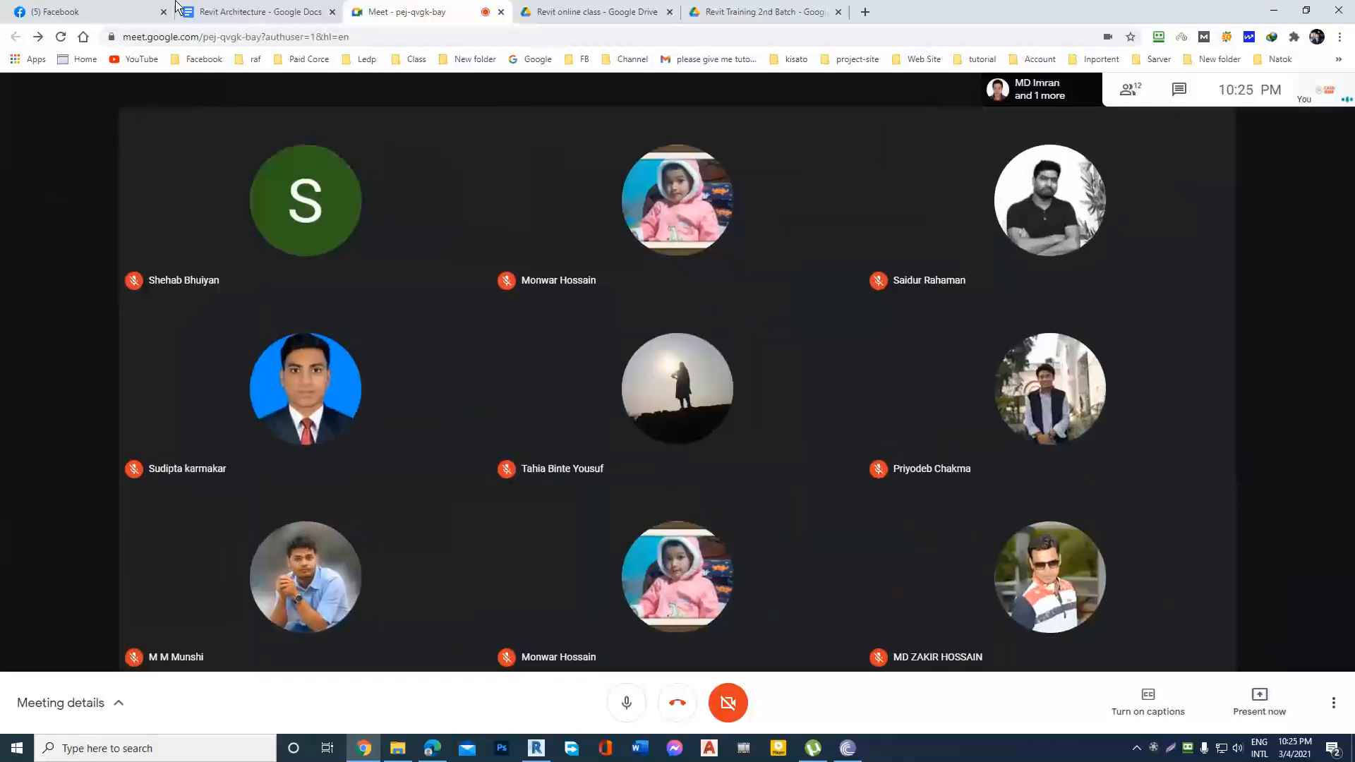
pyautogui.click(244, 8)
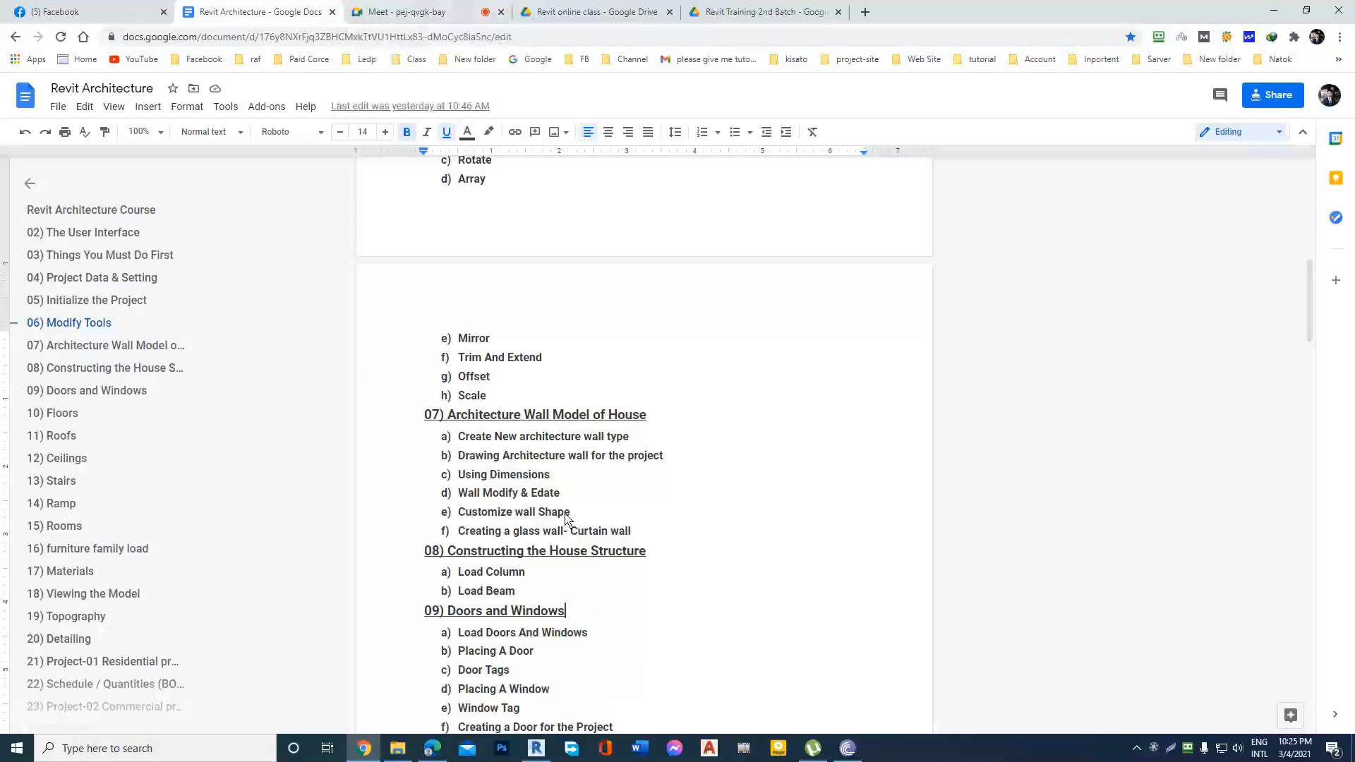
pyautogui.click(379, 8)
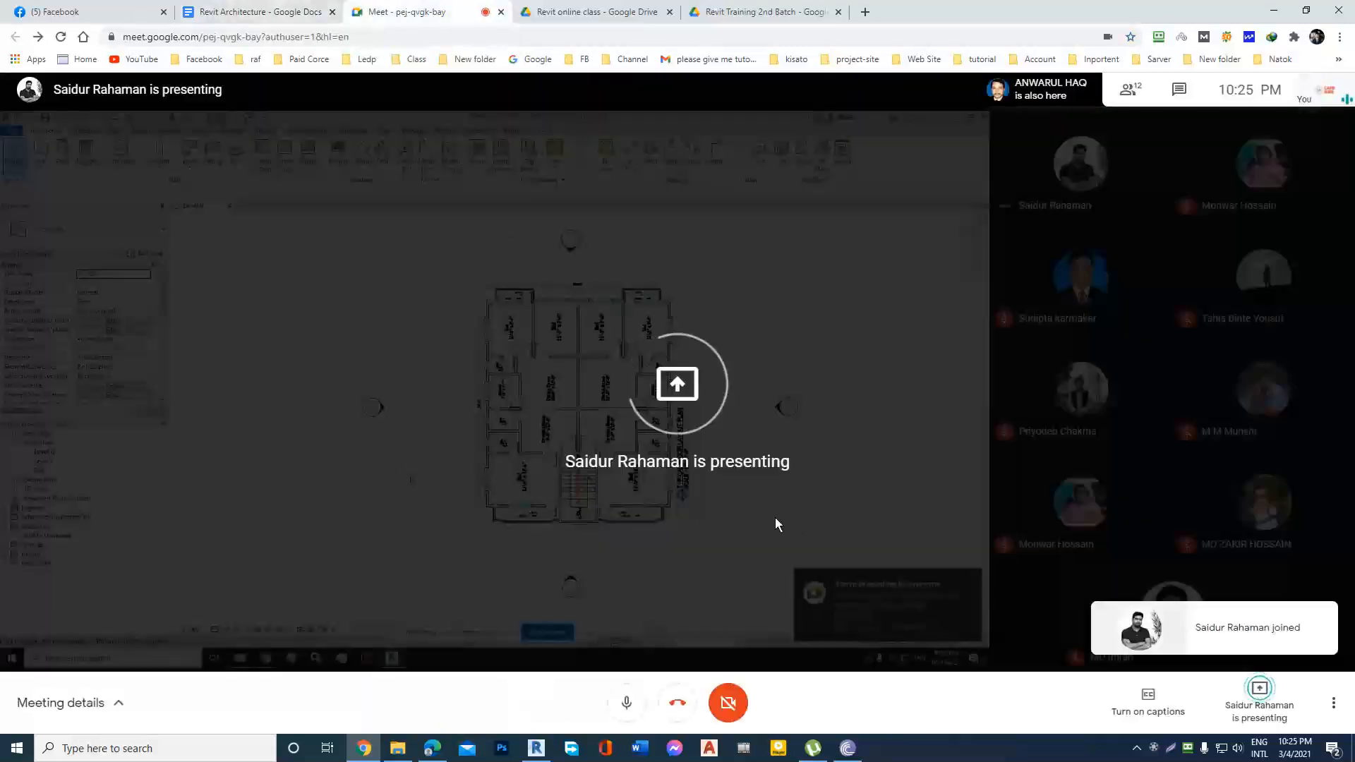
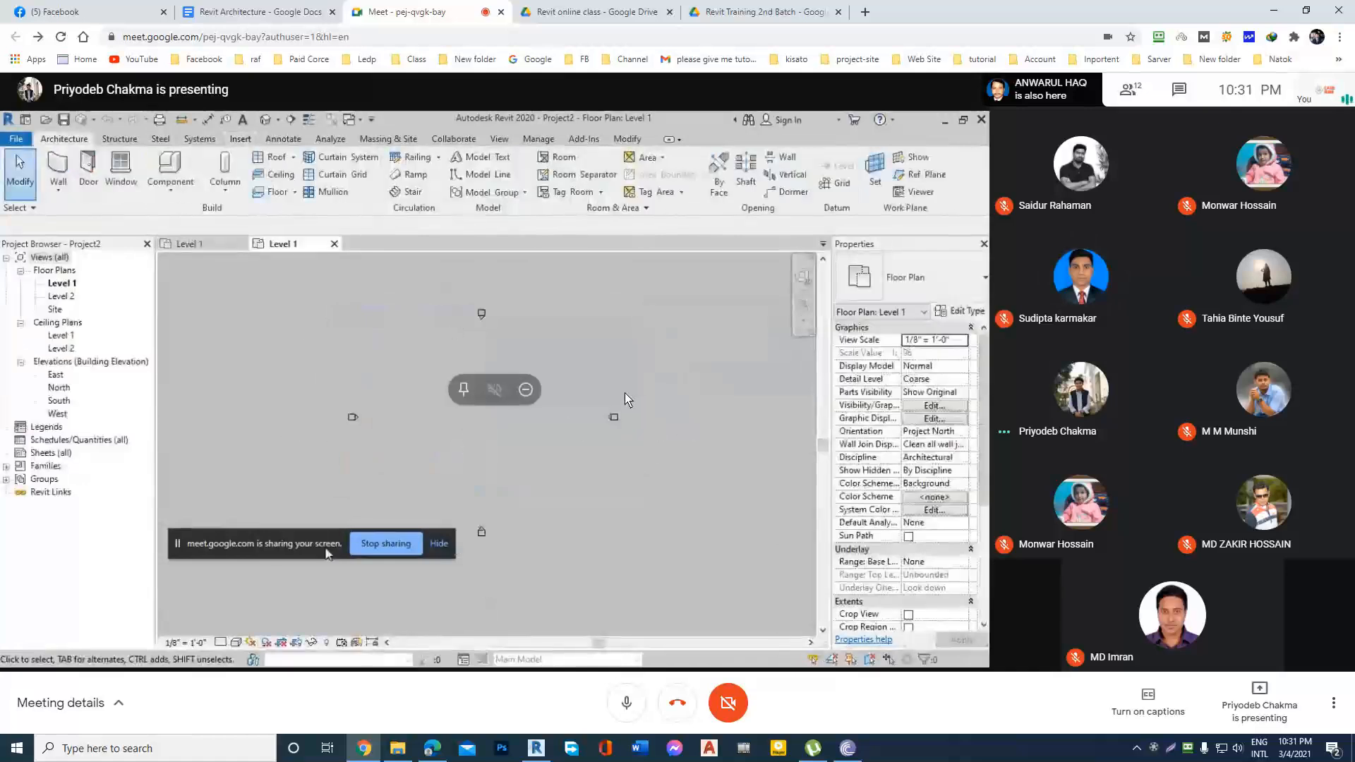
# Open the bookmarked 2nd Batch Attendance spreadsheet in a new browser tab.
pyautogui.click(865, 12)
pyautogui.click(1166, 61)
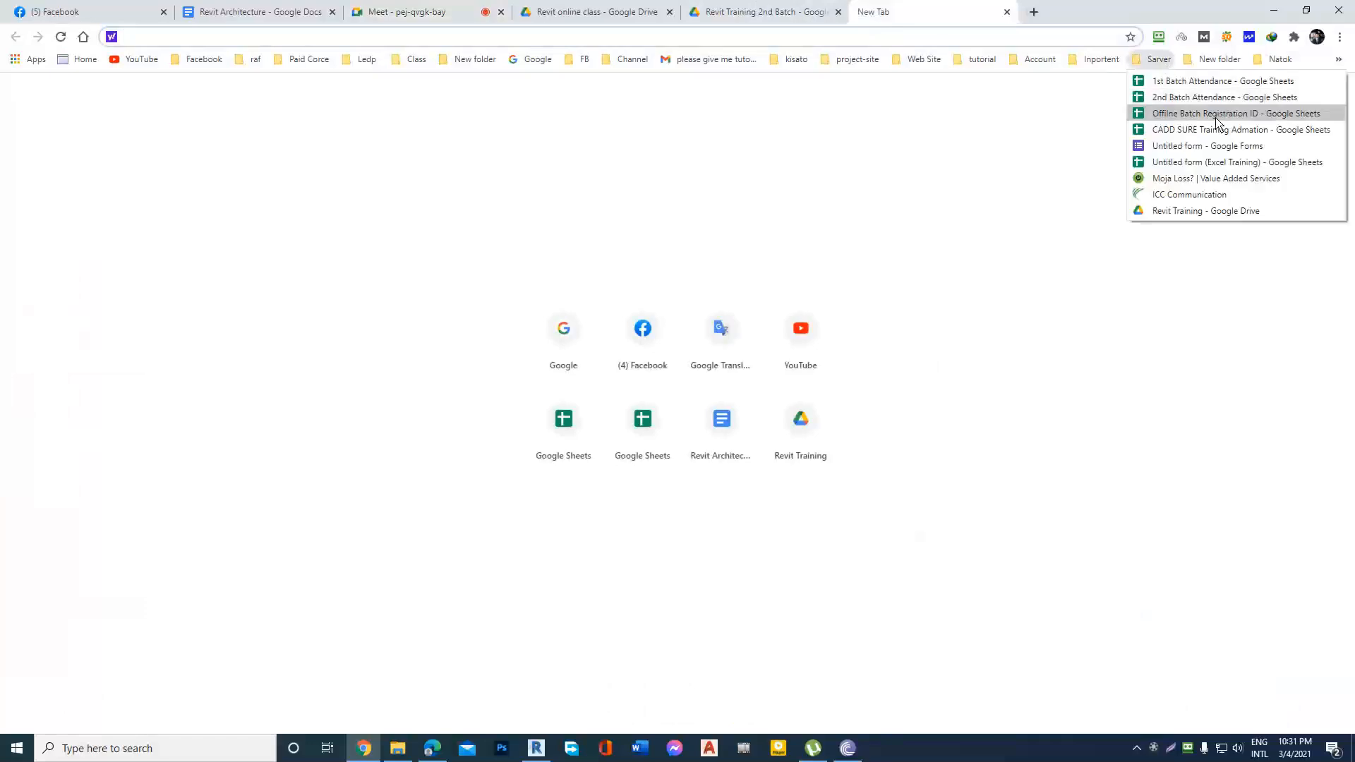
pyautogui.click(1189, 96)
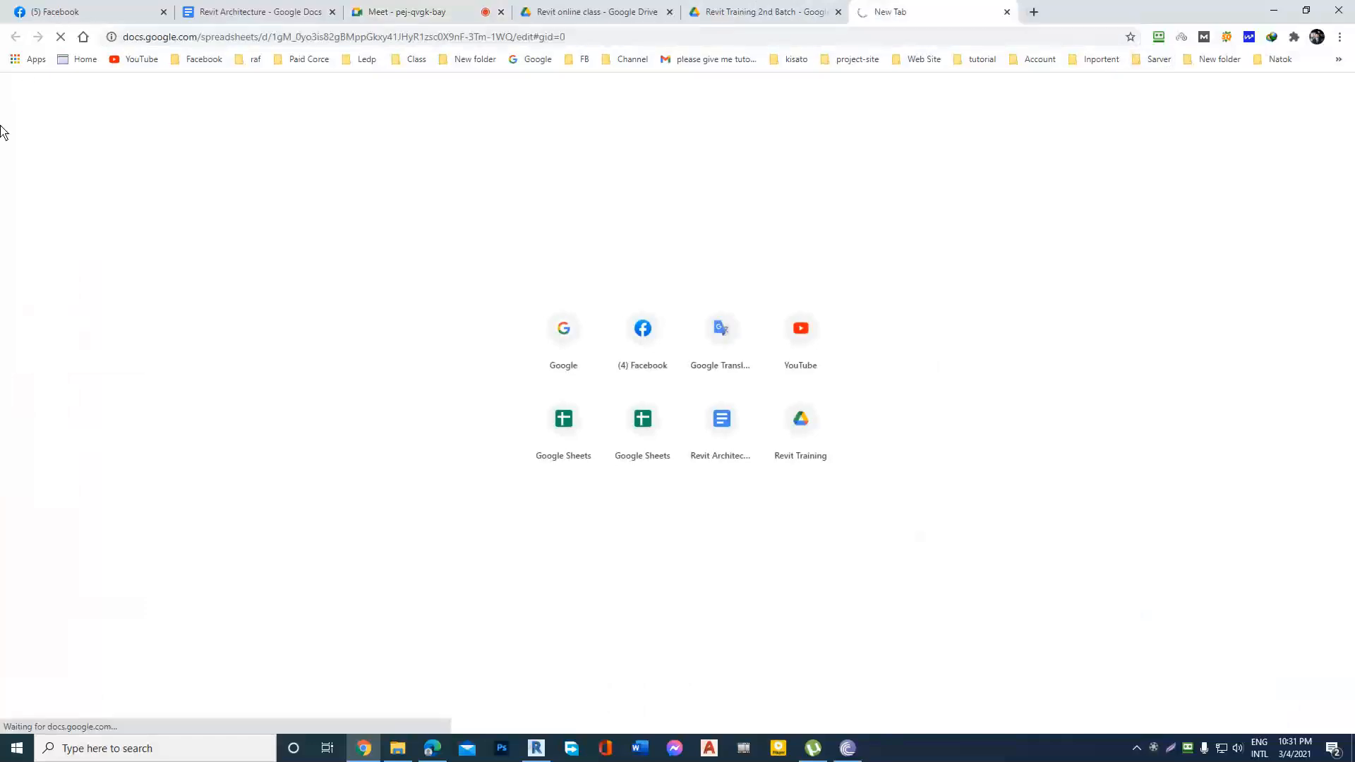
# Share the entire screen in the Meet call and bring up the 2nd Batch Attendance spreadsheet.
pyautogui.click(424, 12)
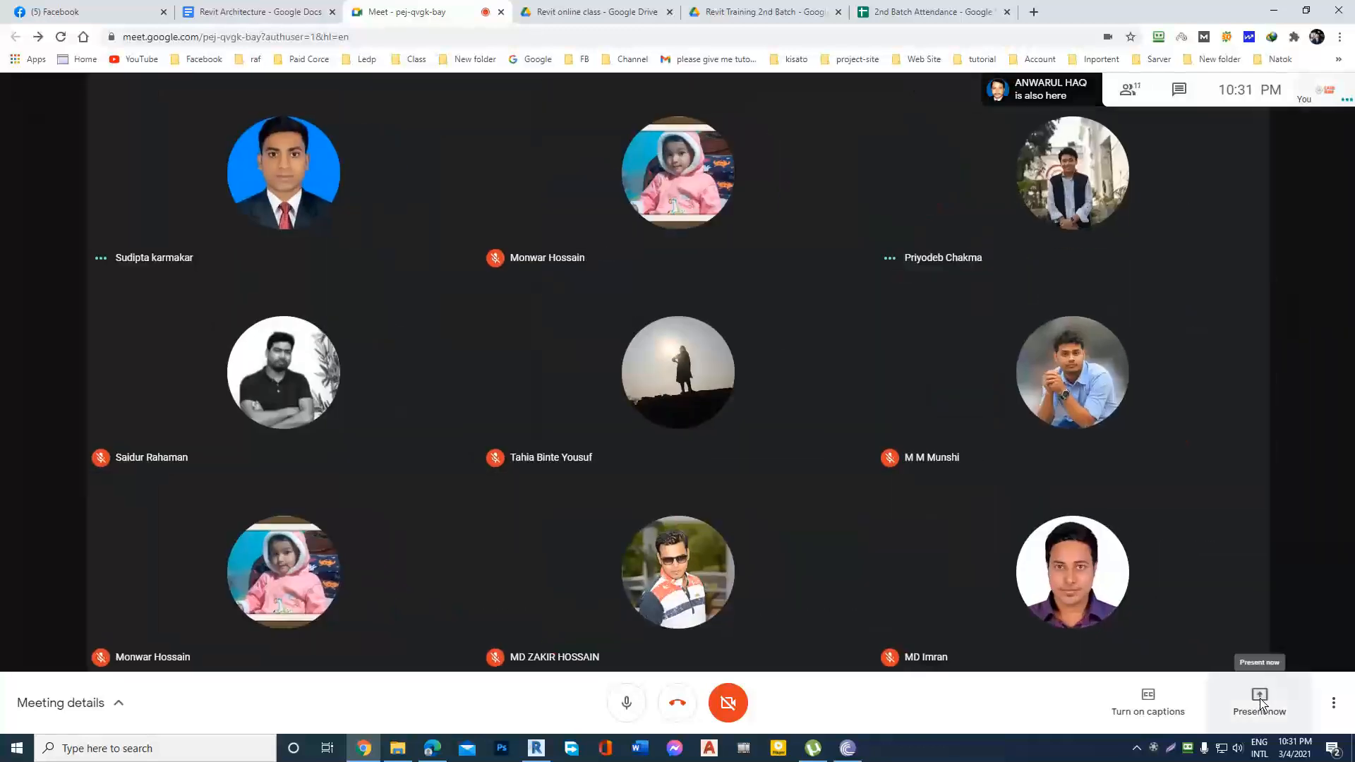
pyautogui.click(1261, 695)
pyautogui.click(1260, 574)
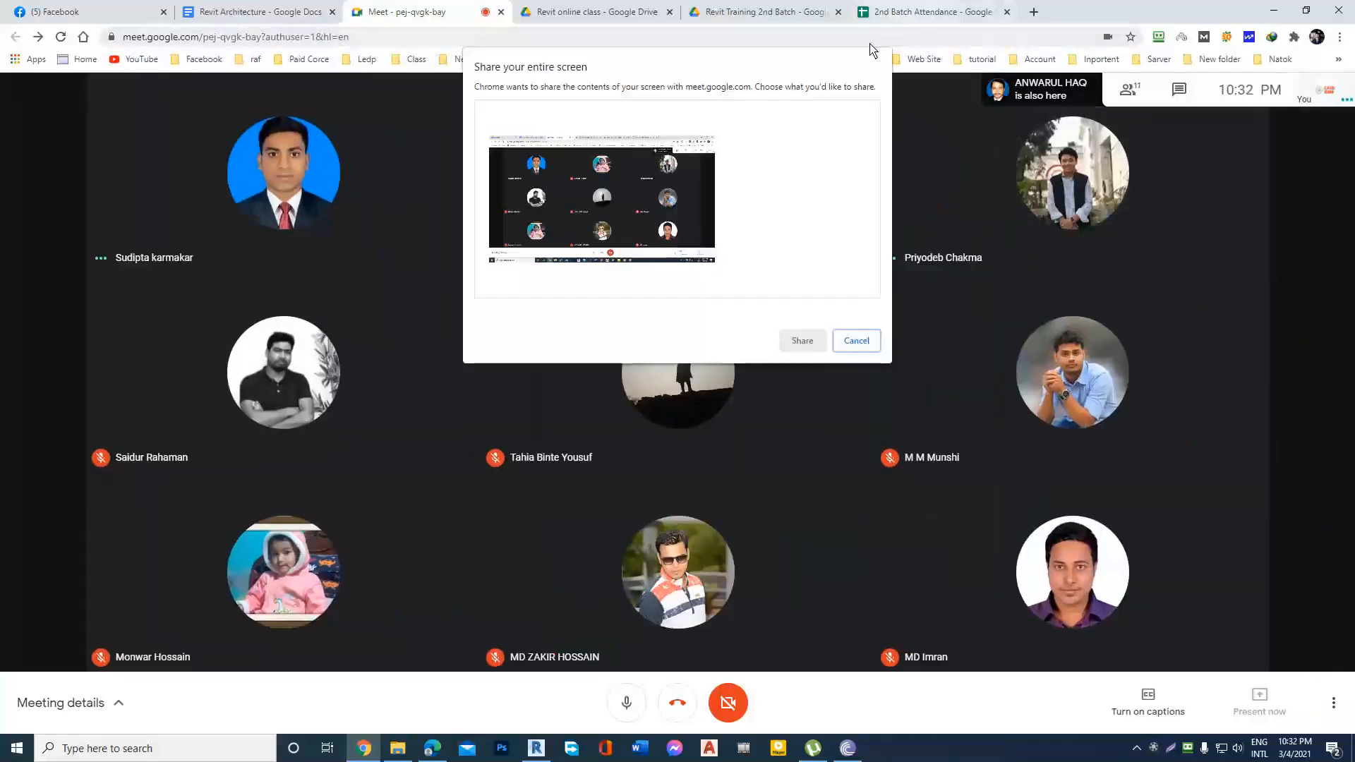
pyautogui.click(805, 343)
pyautogui.click(923, 12)
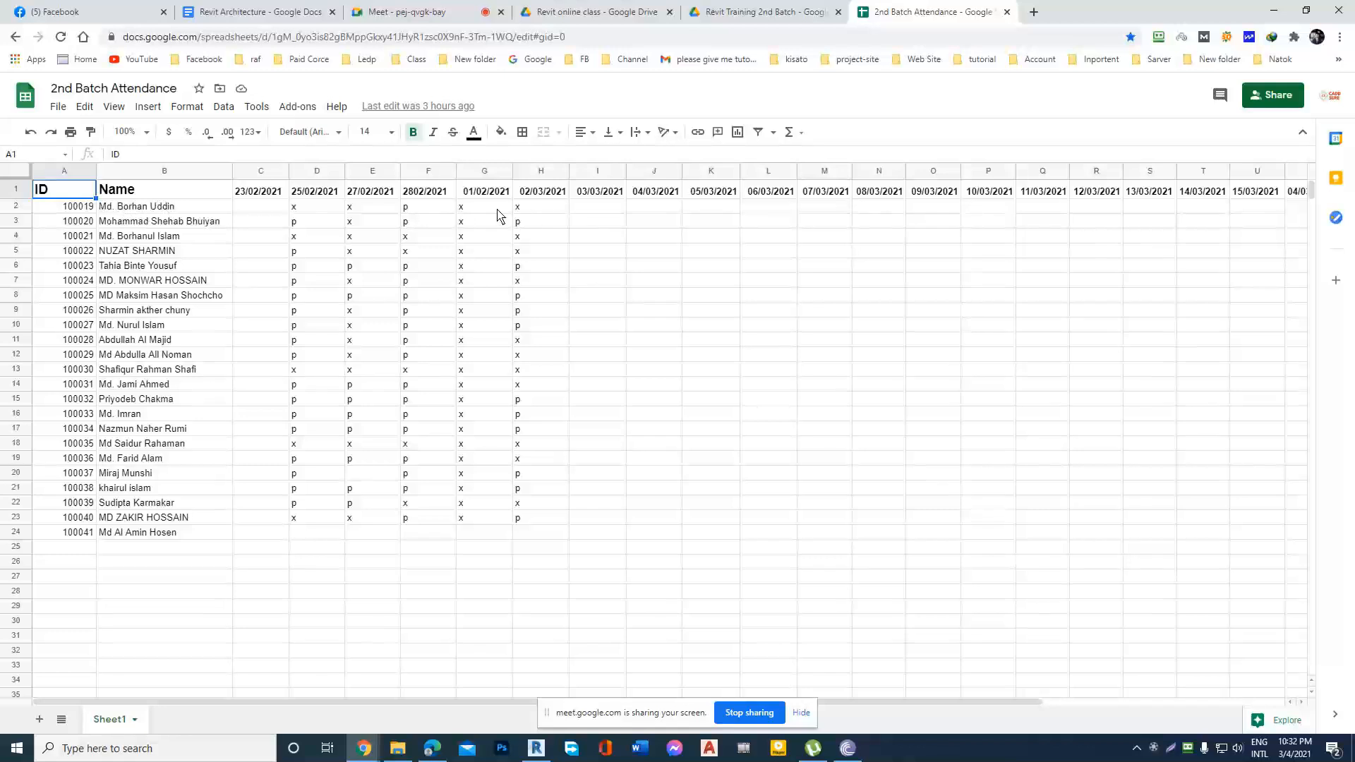
# Mark the student in row 3 present with p under 03/03/2021, leaving rows 4 and 5 blank.
pyautogui.click(598, 207)
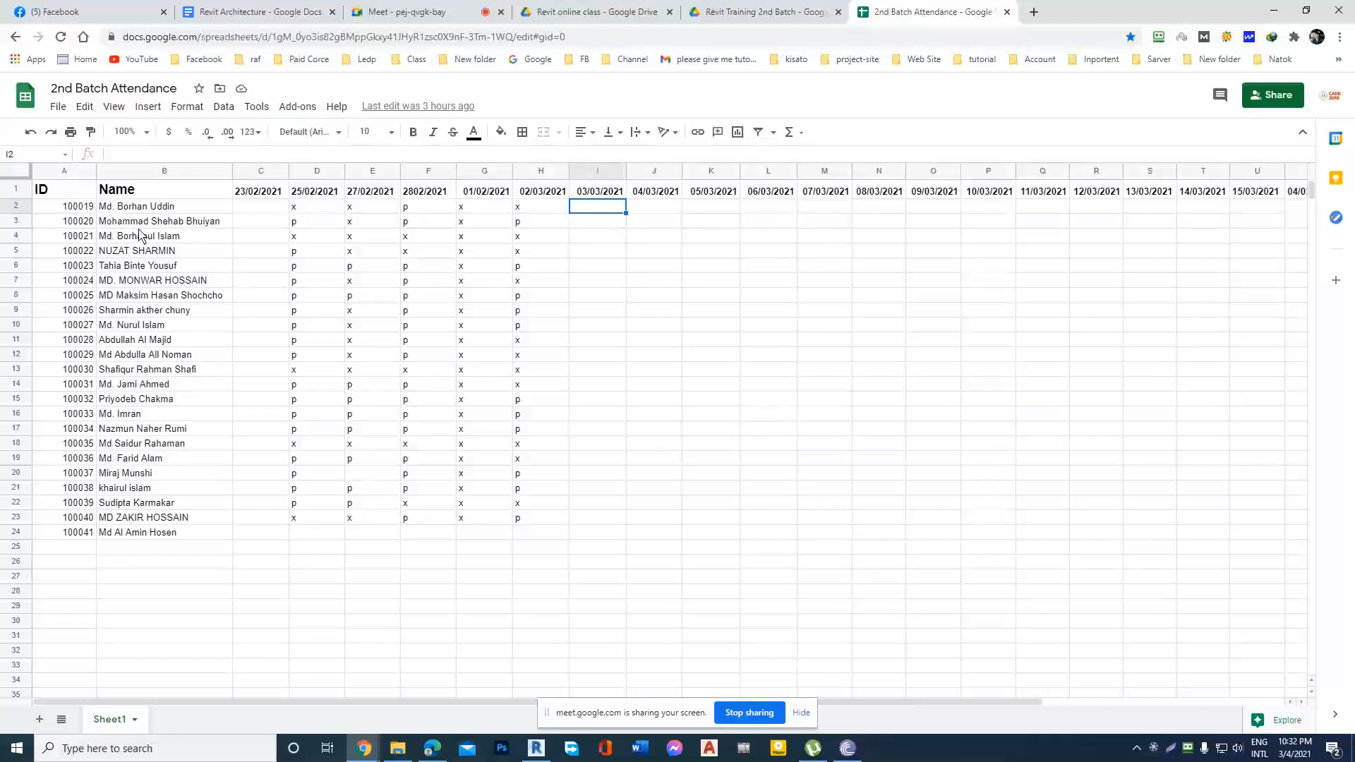
pyautogui.click(589, 221)
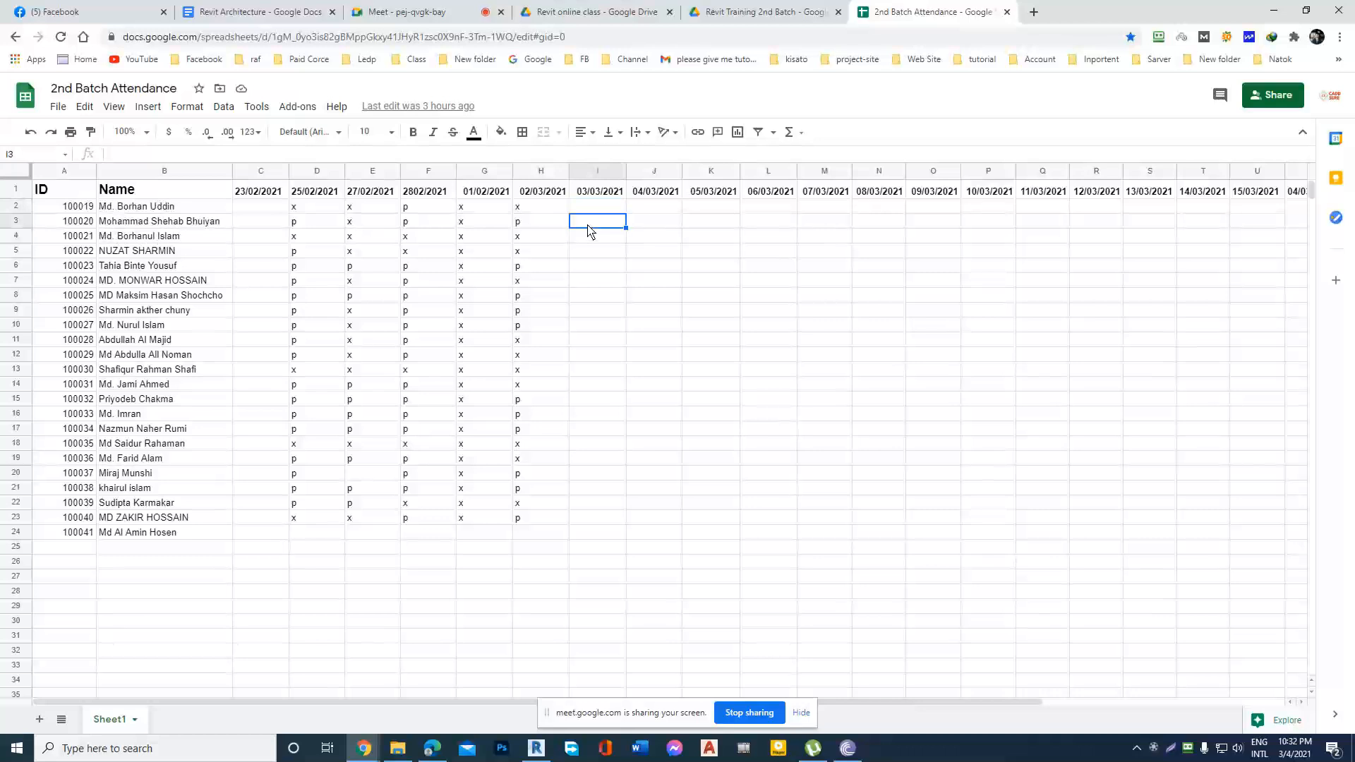
pyautogui.doubleClick(601, 223)
pyautogui.click(23, 240)
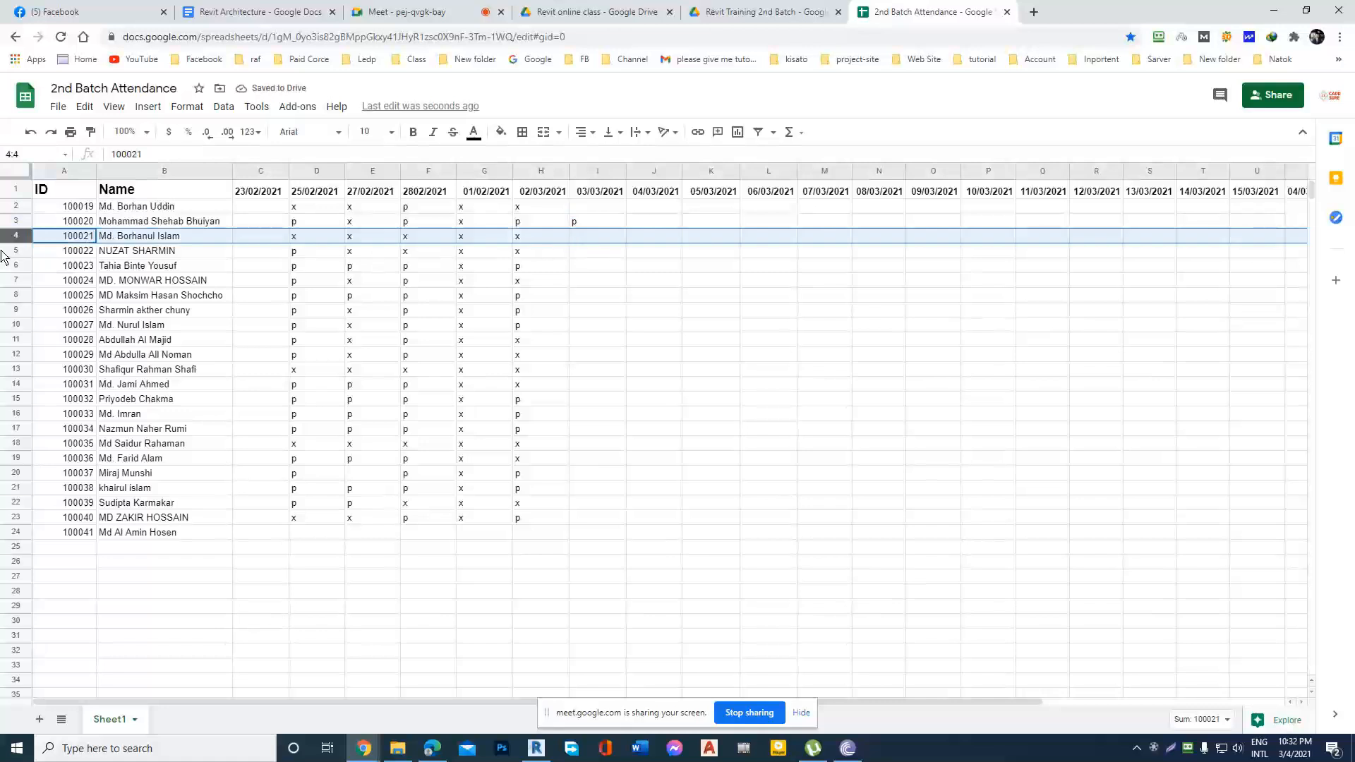
pyautogui.click(591, 241)
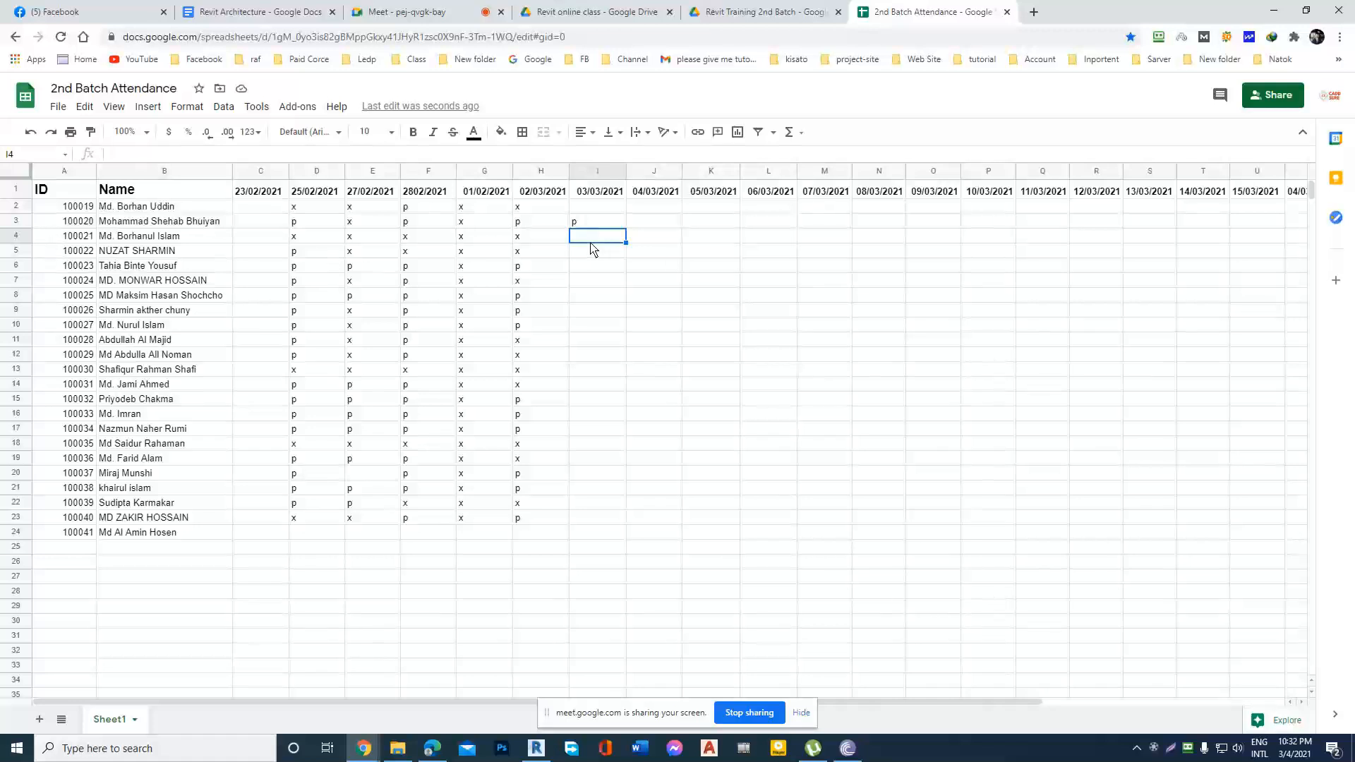
pyautogui.click(16, 251)
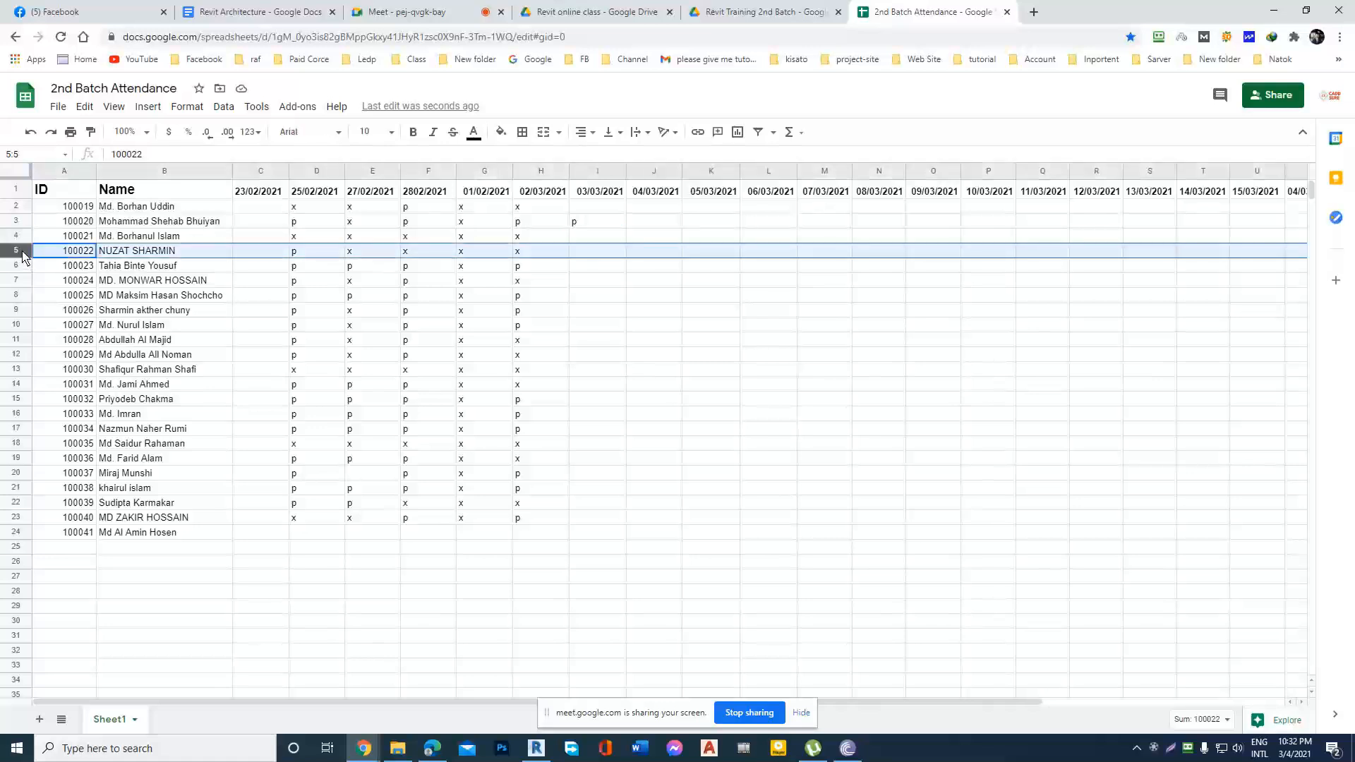
pyautogui.click(590, 255)
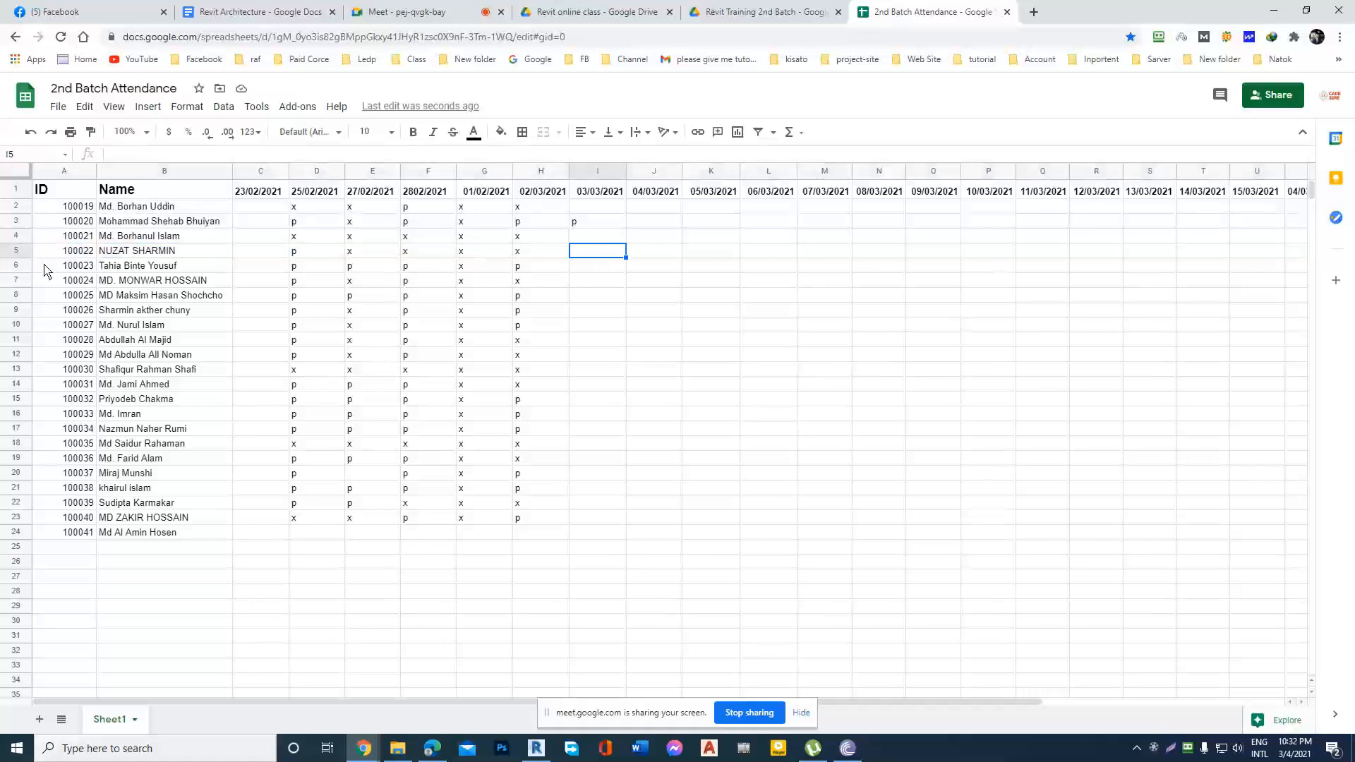
# Mark the students in rows 6 and 7 present with p under 03/03/2021.
pyautogui.click(24, 266)
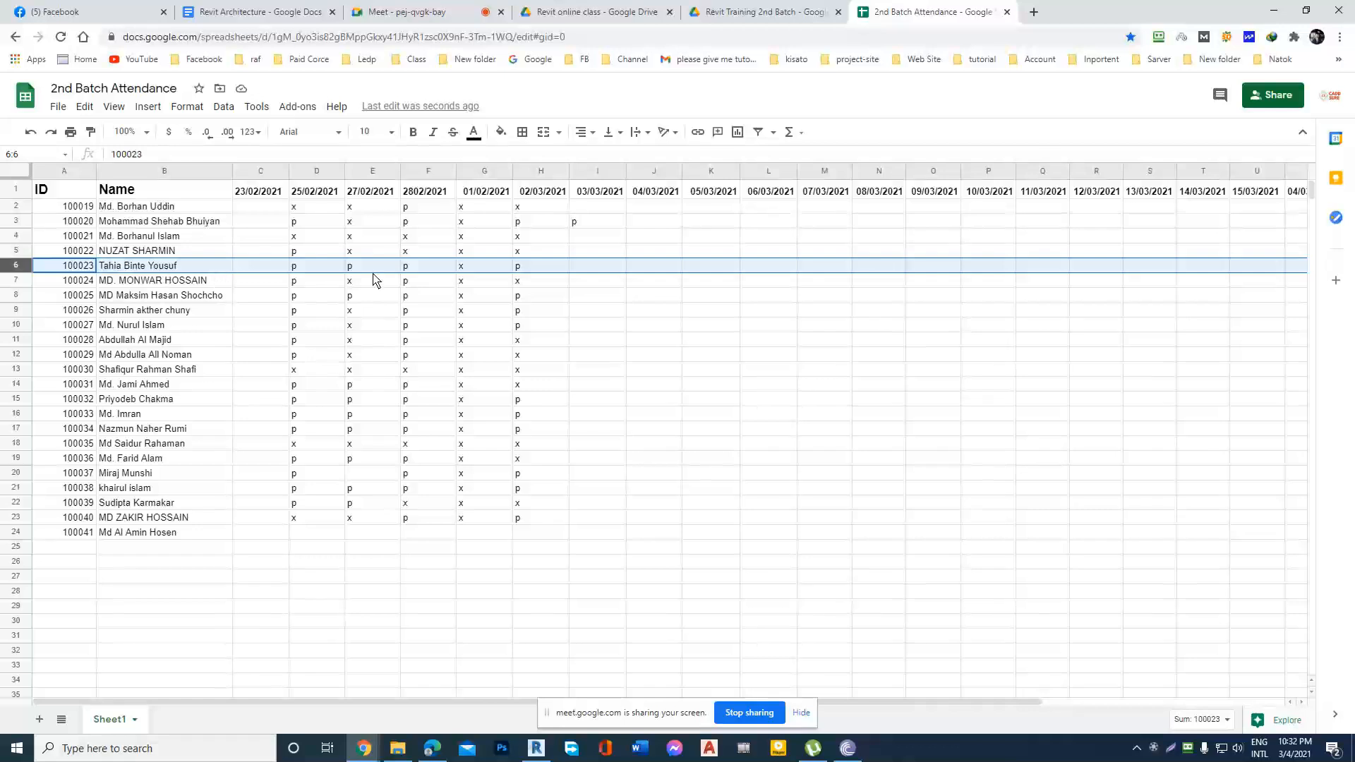
pyautogui.click(595, 266)
pyautogui.write('p')
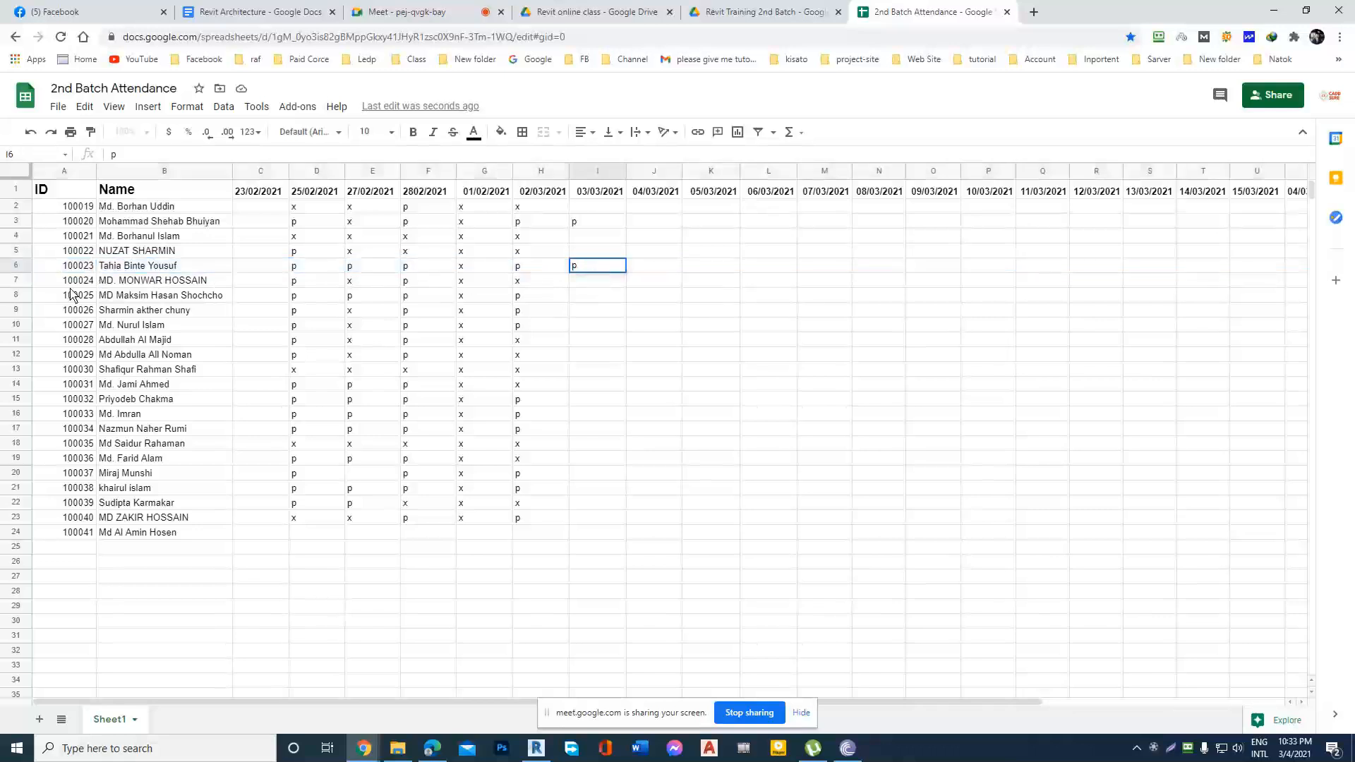
pyautogui.click(18, 283)
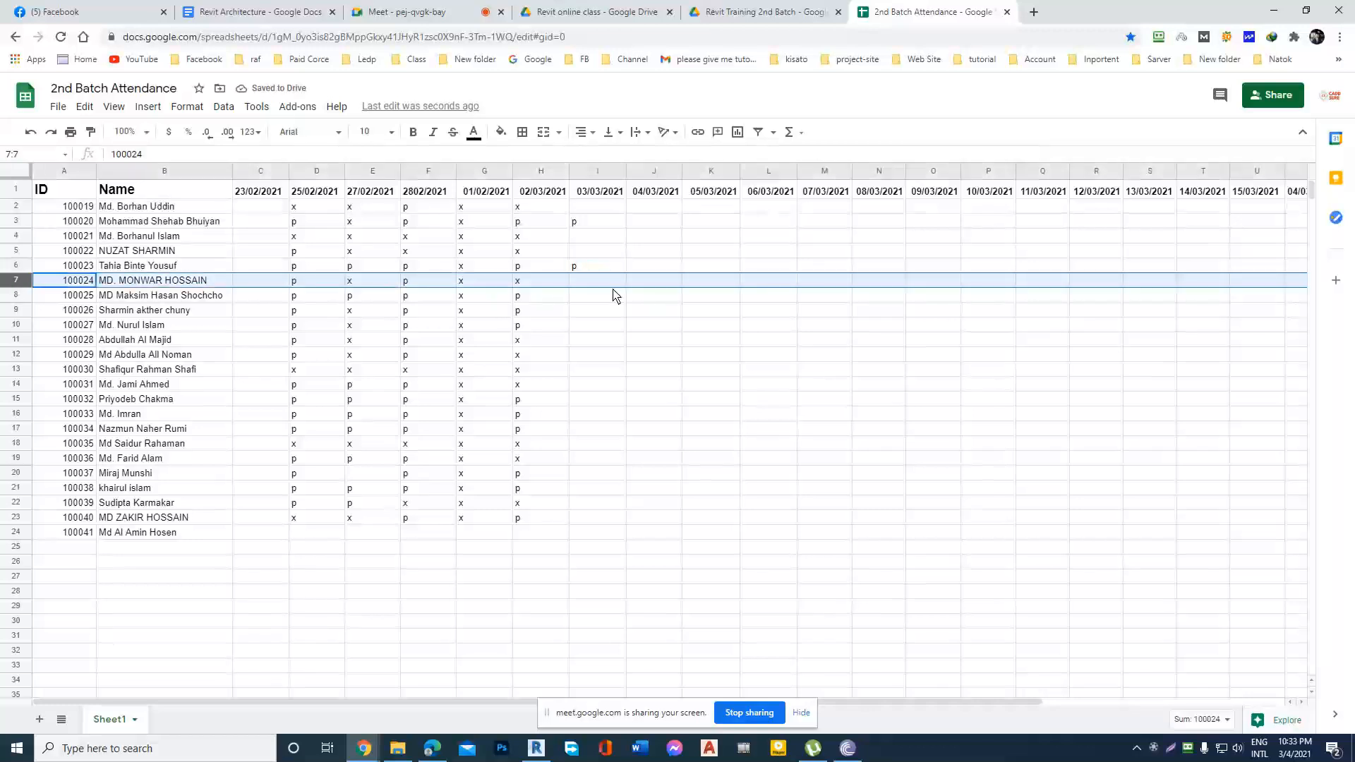
pyautogui.doubleClick(583, 282)
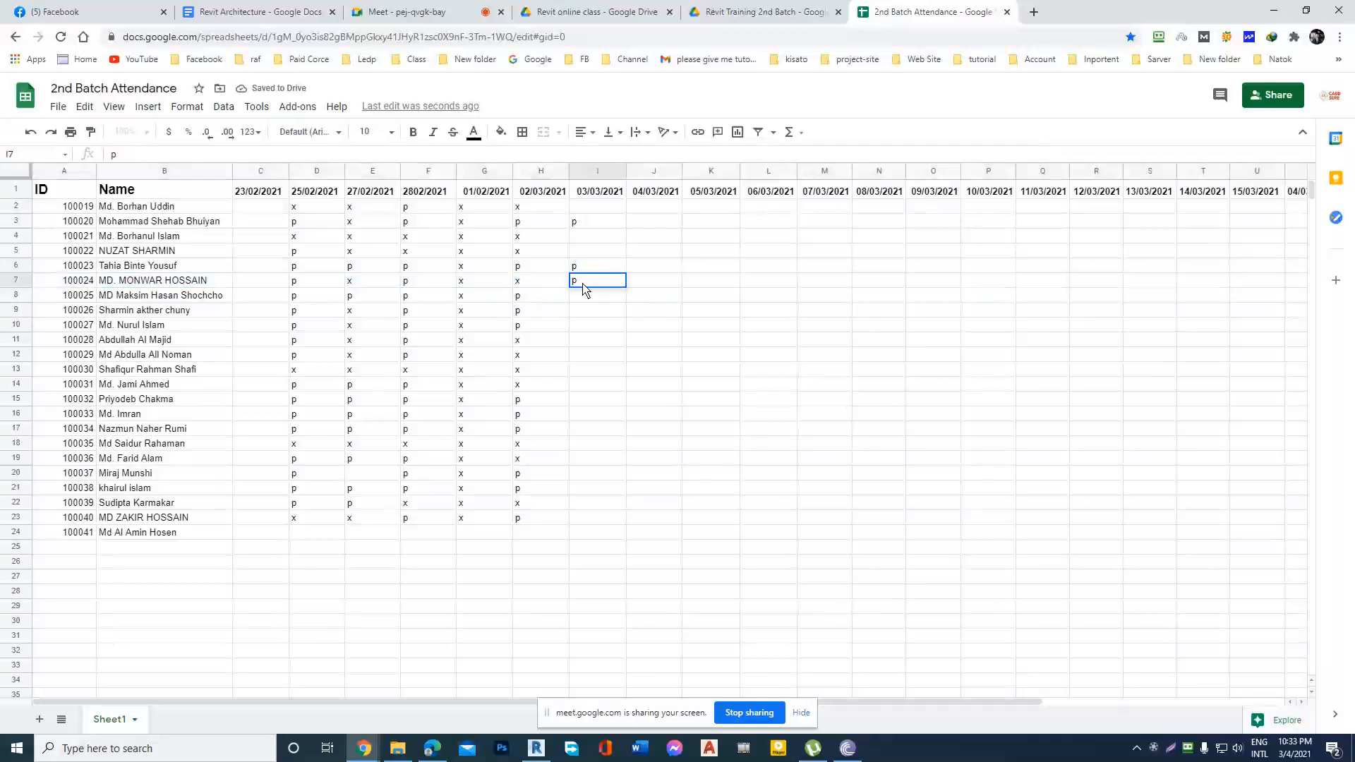
pyautogui.click(20, 303)
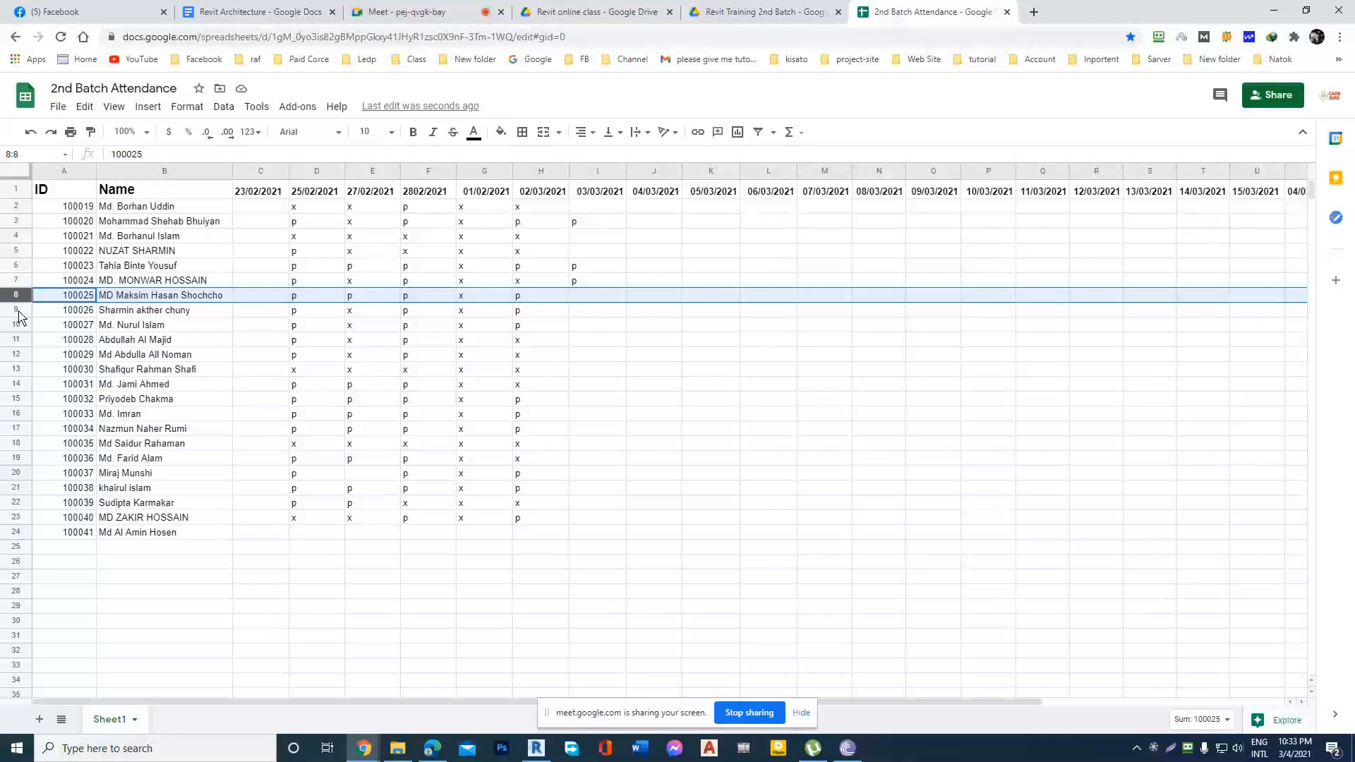
# Mark the students in rows 3, 6 and 7 present with p under 04/03/2021.
pyautogui.click(658, 229)
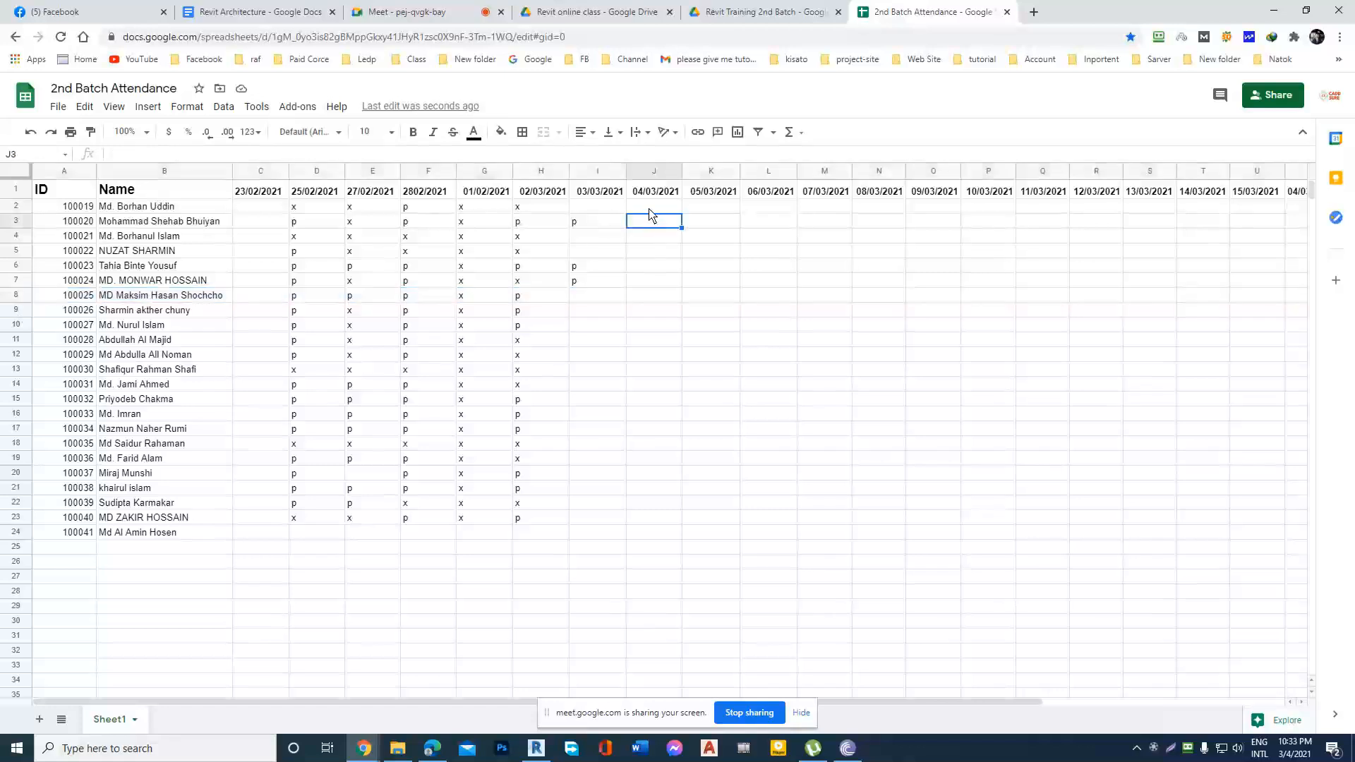
pyautogui.write('p')
pyautogui.click(647, 268)
pyautogui.write('p')
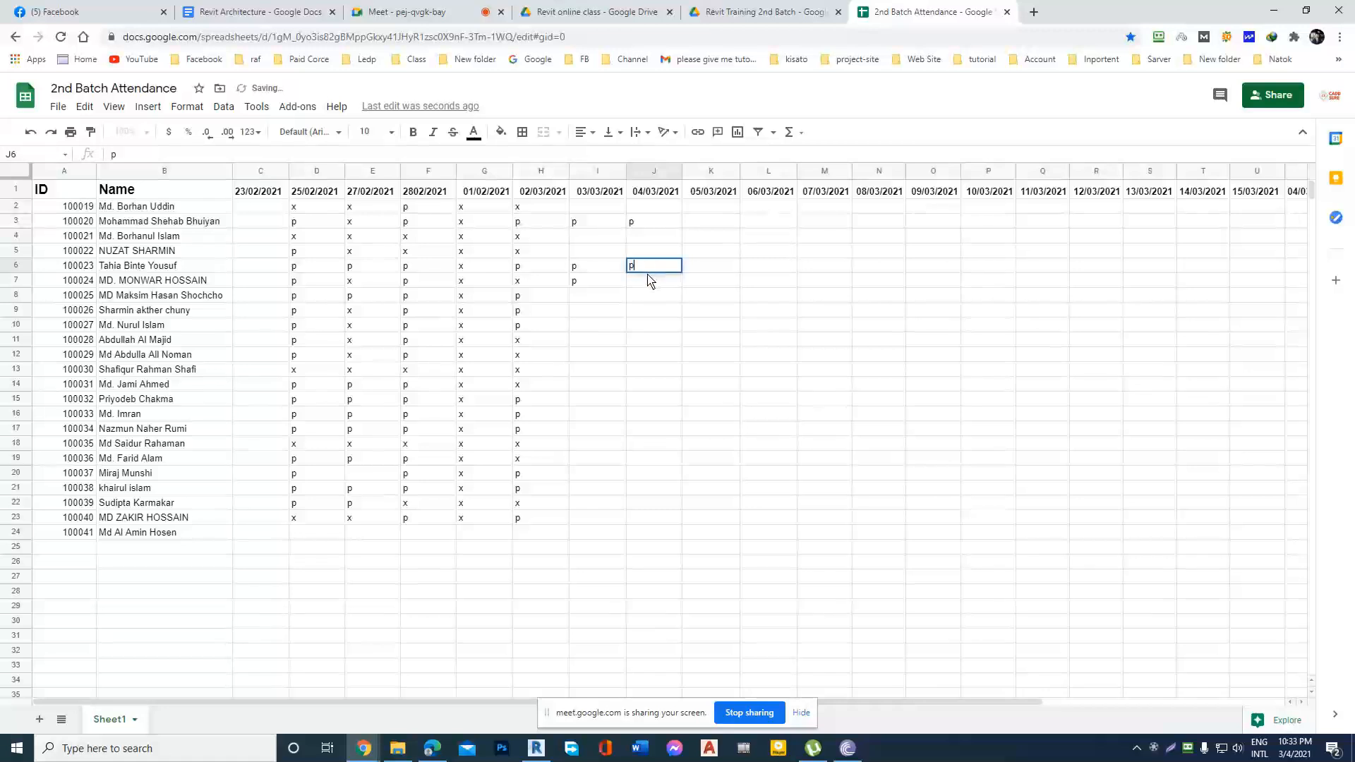
pyautogui.click(651, 282)
pyautogui.write('p')
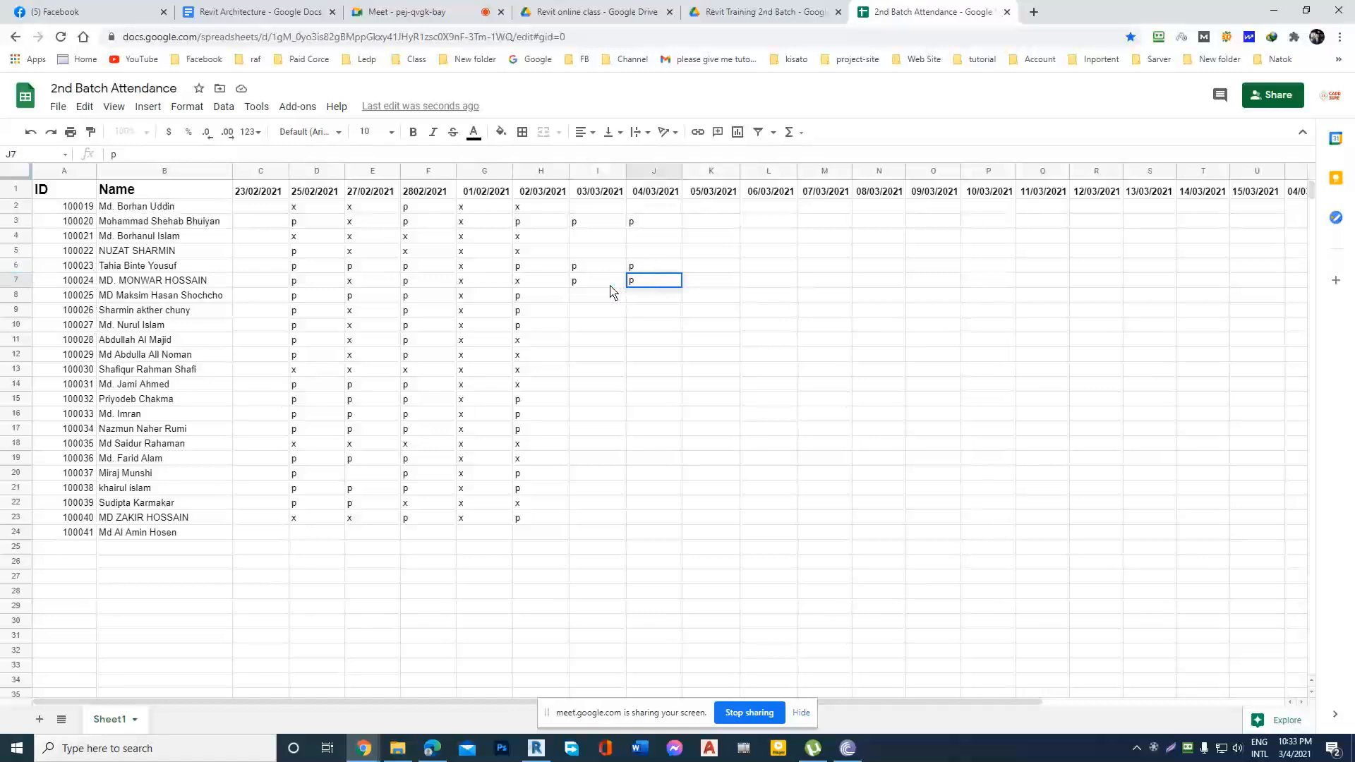
# Clear the 03/03/2021 attendance mark of the student in row 7.
pyautogui.click(17, 266)
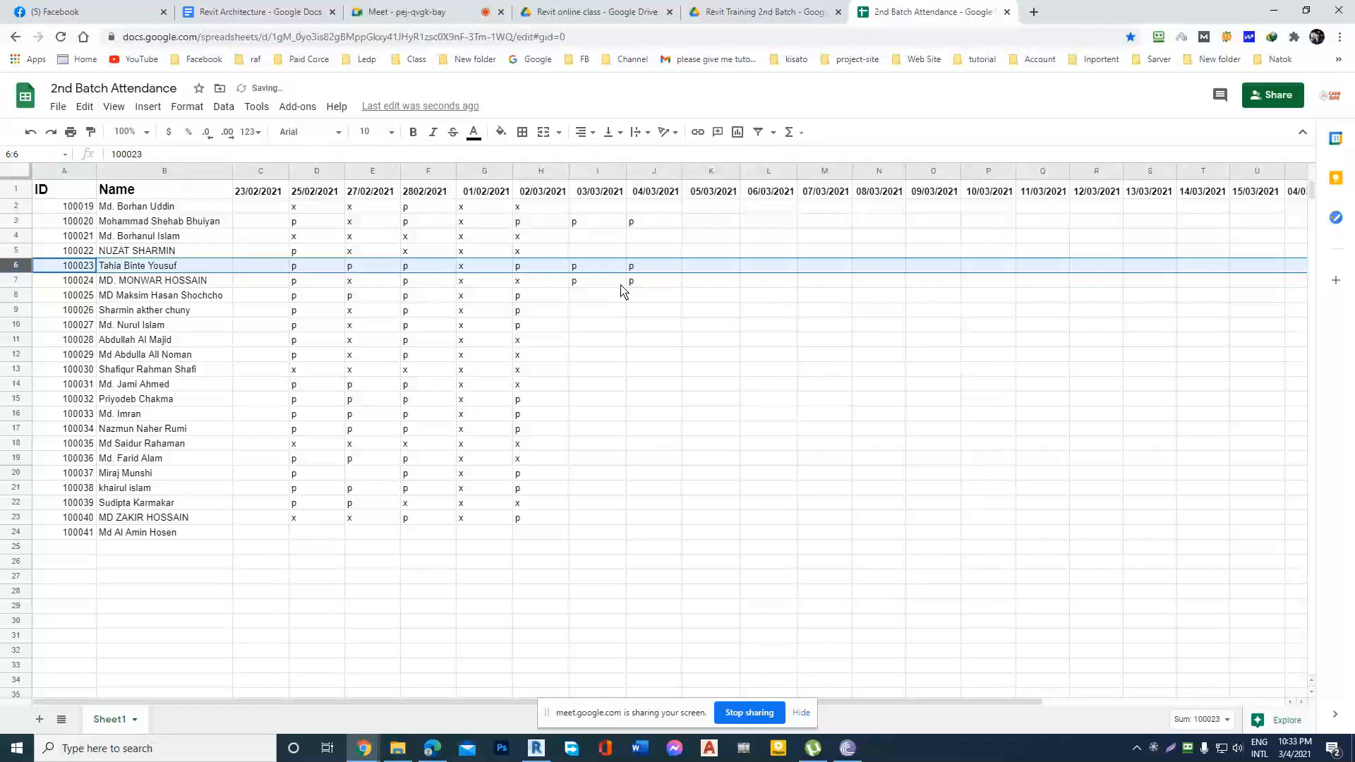
pyautogui.click(597, 283)
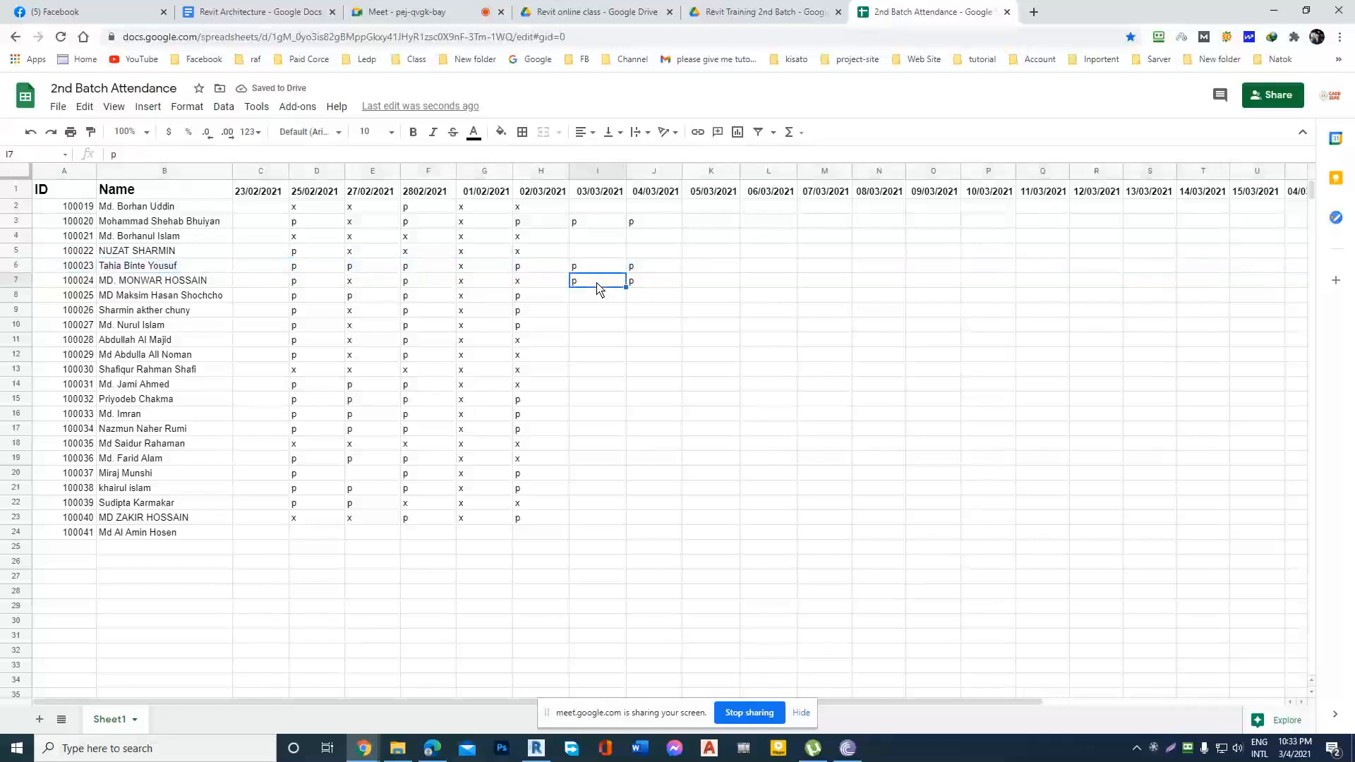
pyautogui.press('Delete')
# Mark the student in row 15 present with p under 03/03/2021.
pyautogui.click(79, 400)
pyautogui.click(17, 398)
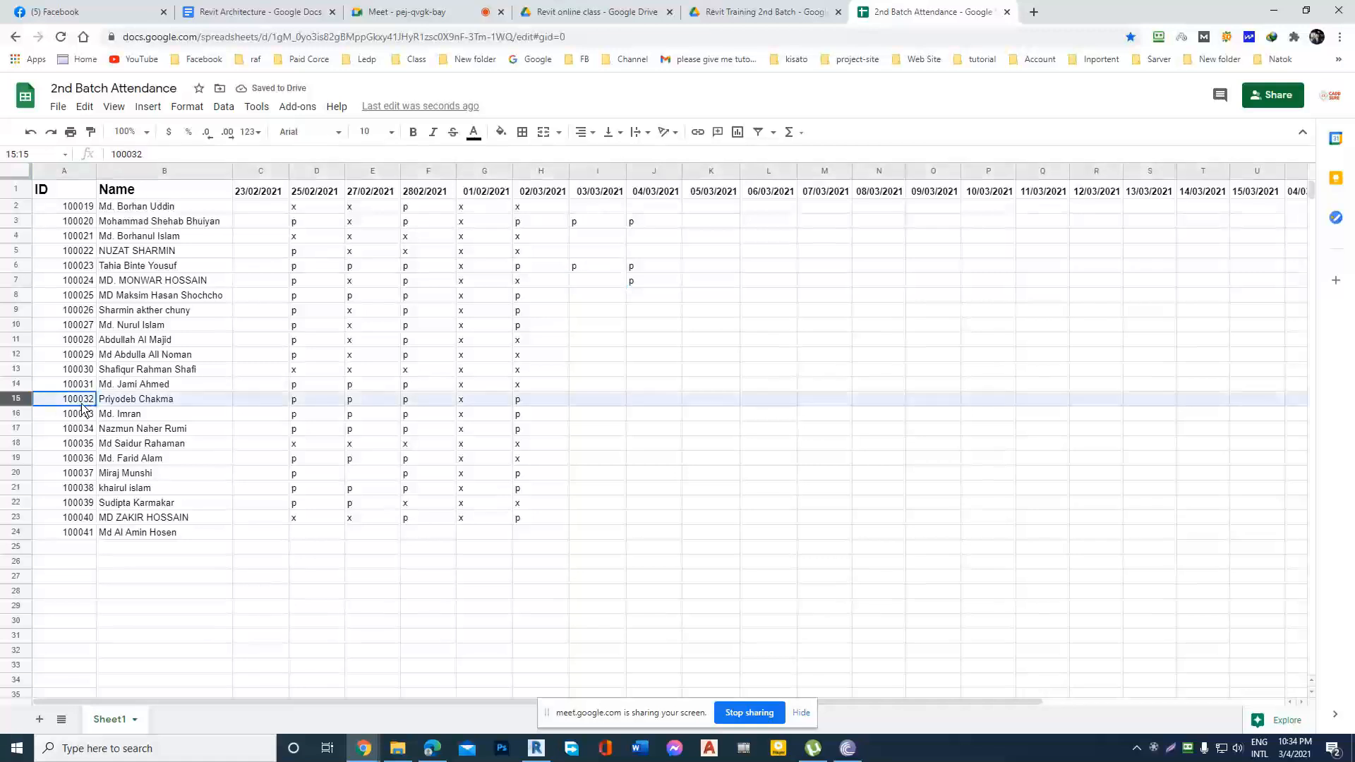
pyautogui.click(605, 398)
pyautogui.click(597, 415)
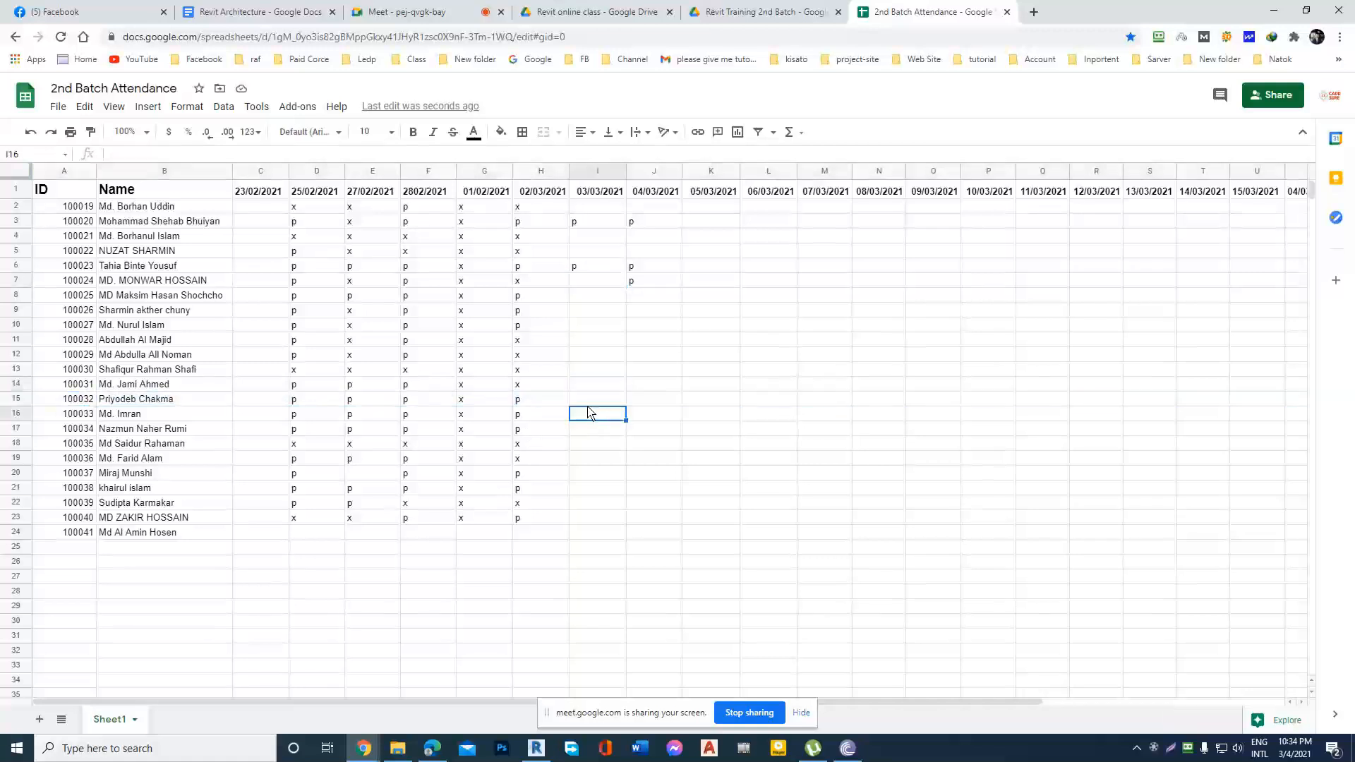
pyautogui.click(16, 414)
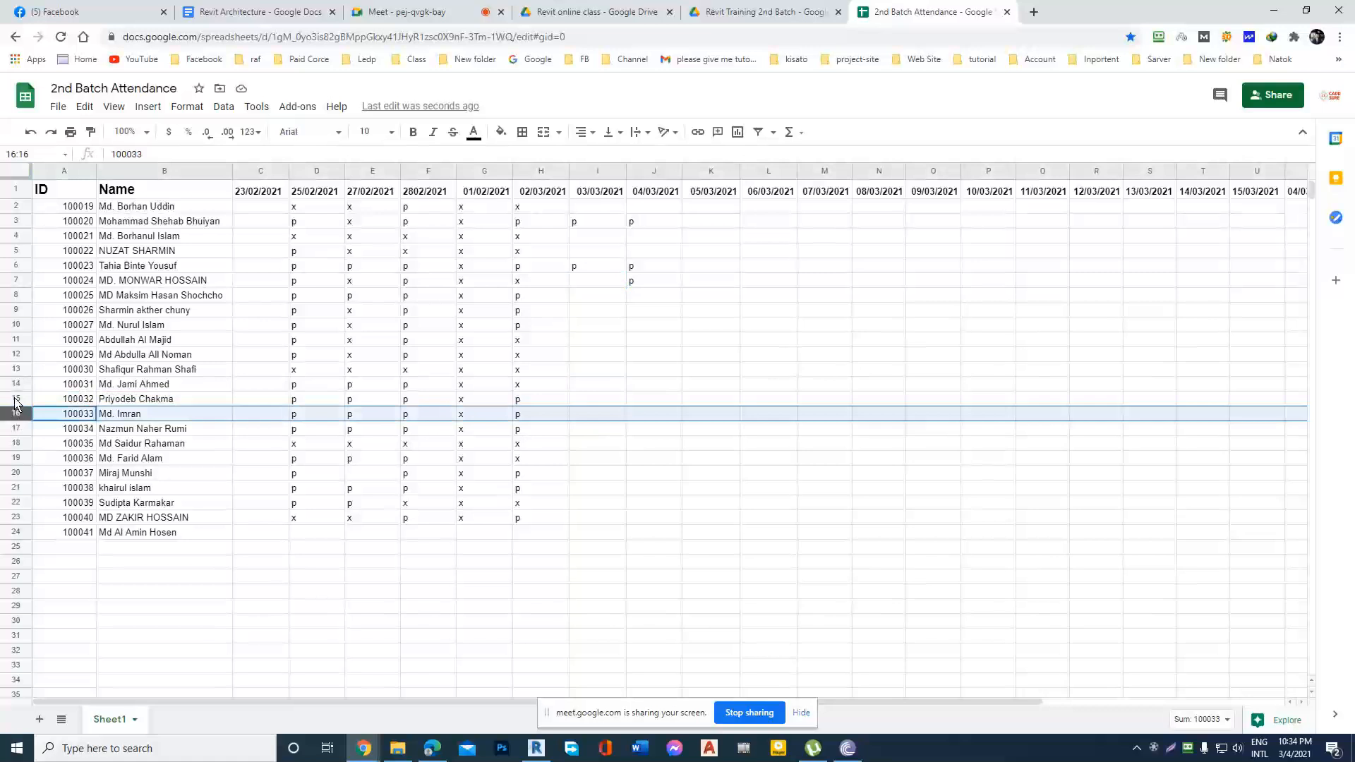
pyautogui.click(16, 399)
pyautogui.click(602, 400)
pyautogui.write('p')
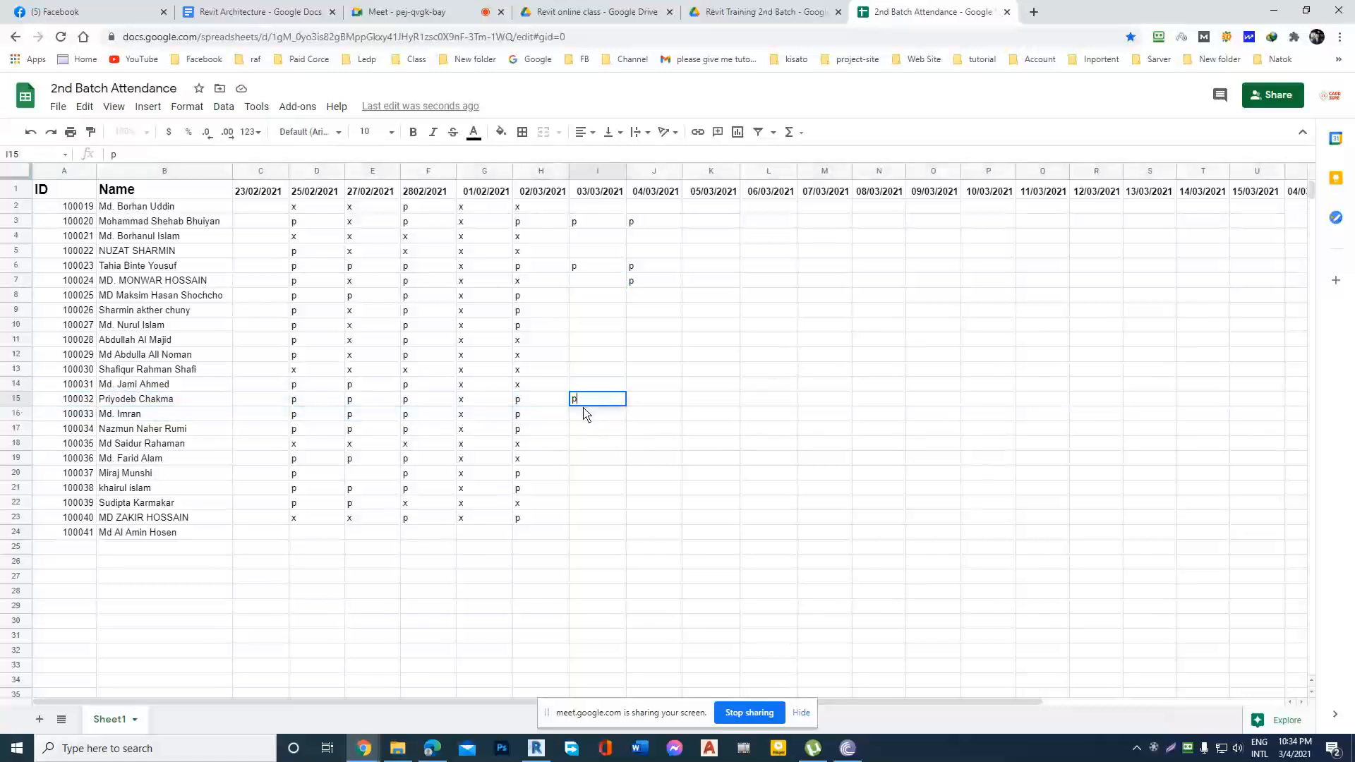
# Enter p under 03/03/2021 for the student in row 17 and clear the row 3 mark for that date.
pyautogui.click(16, 430)
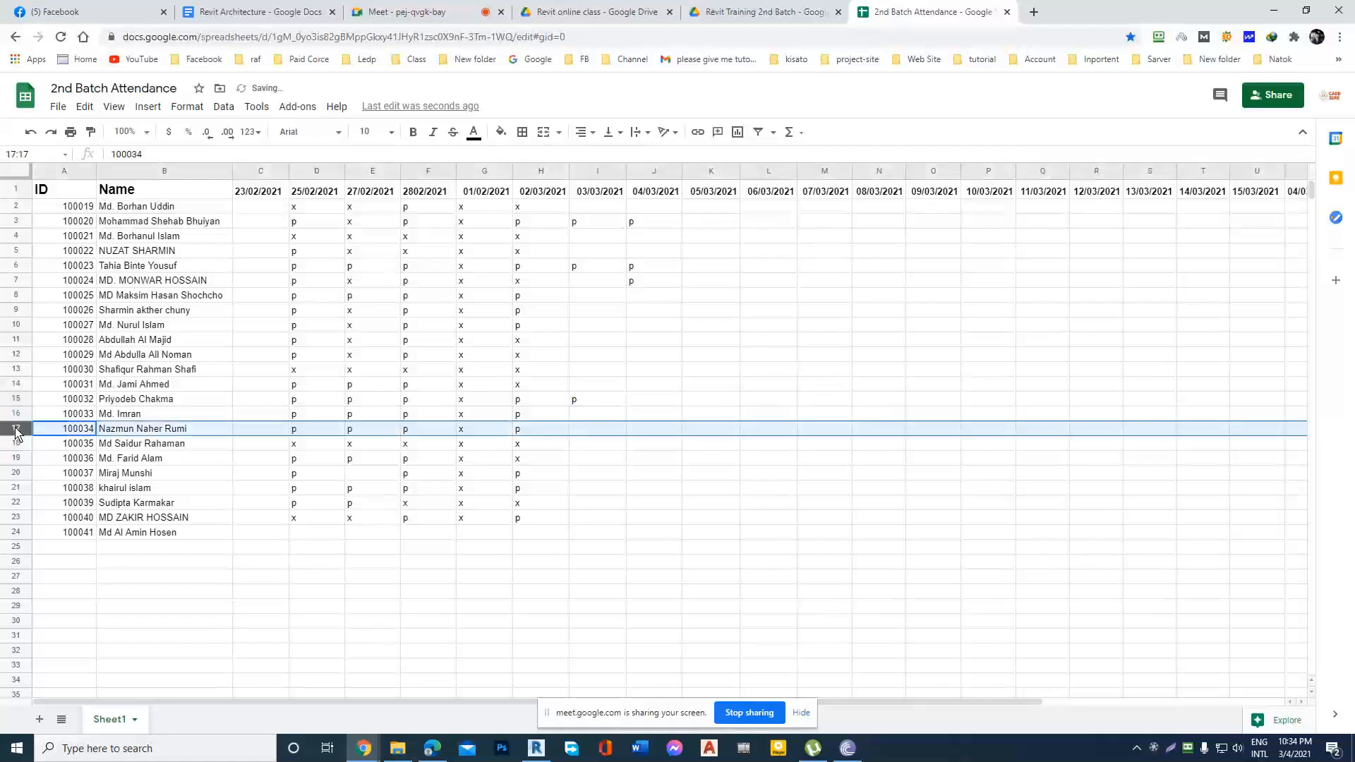
pyautogui.click(585, 430)
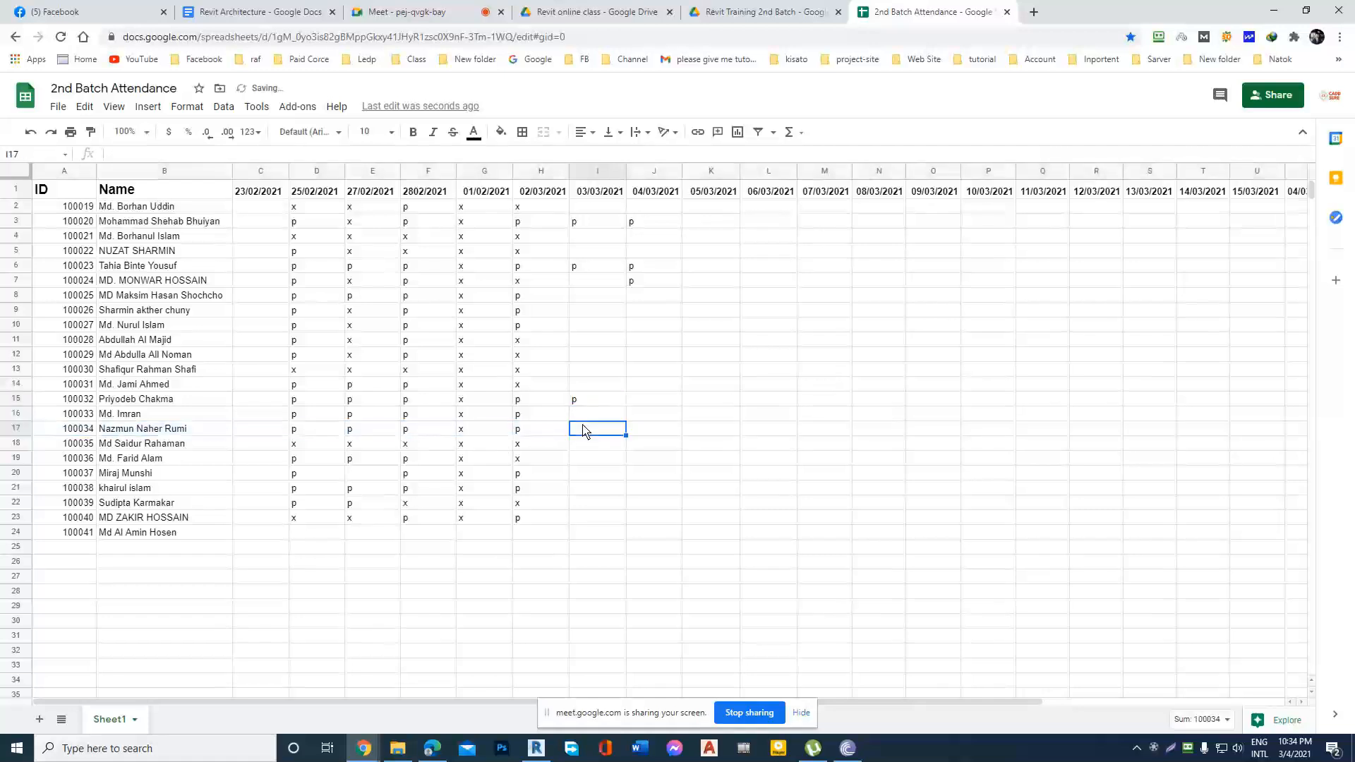
pyautogui.write('p')
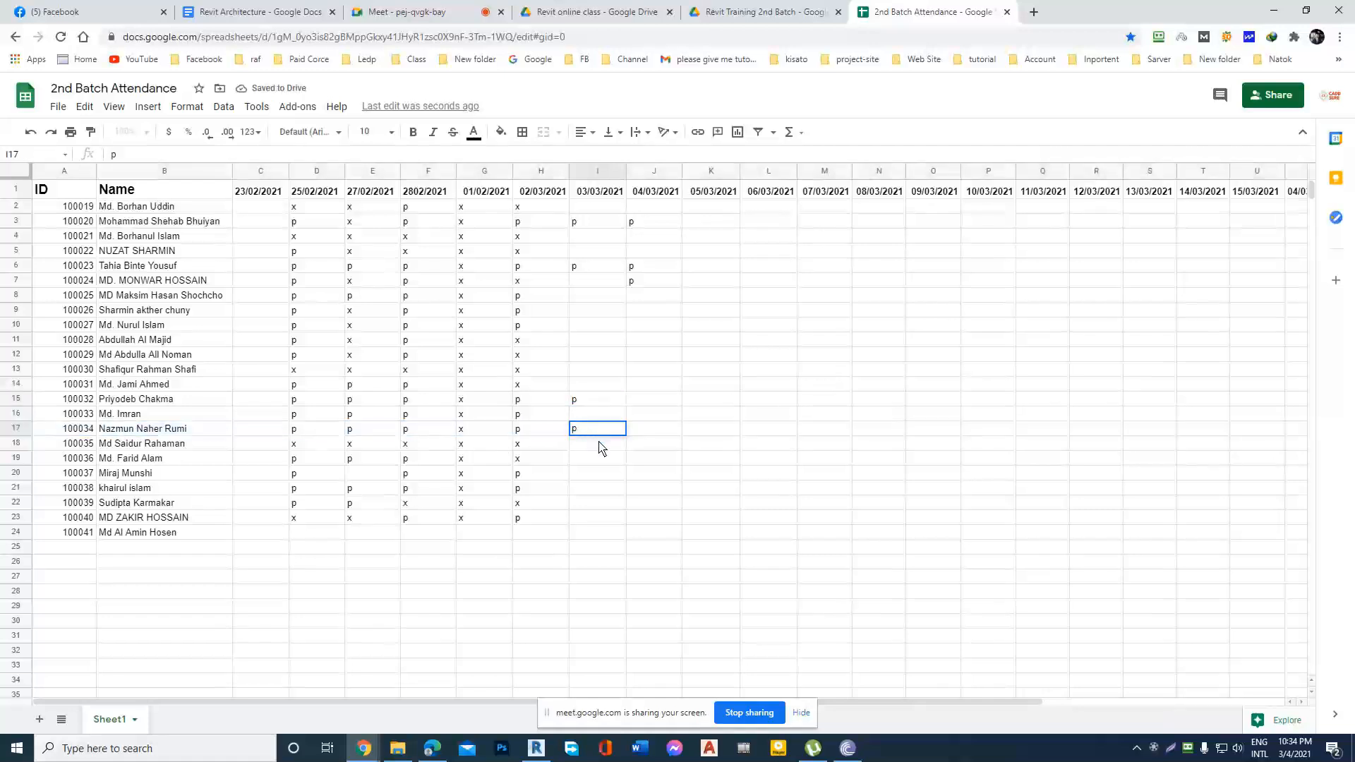
pyautogui.click(591, 223)
pyautogui.press('Delete')
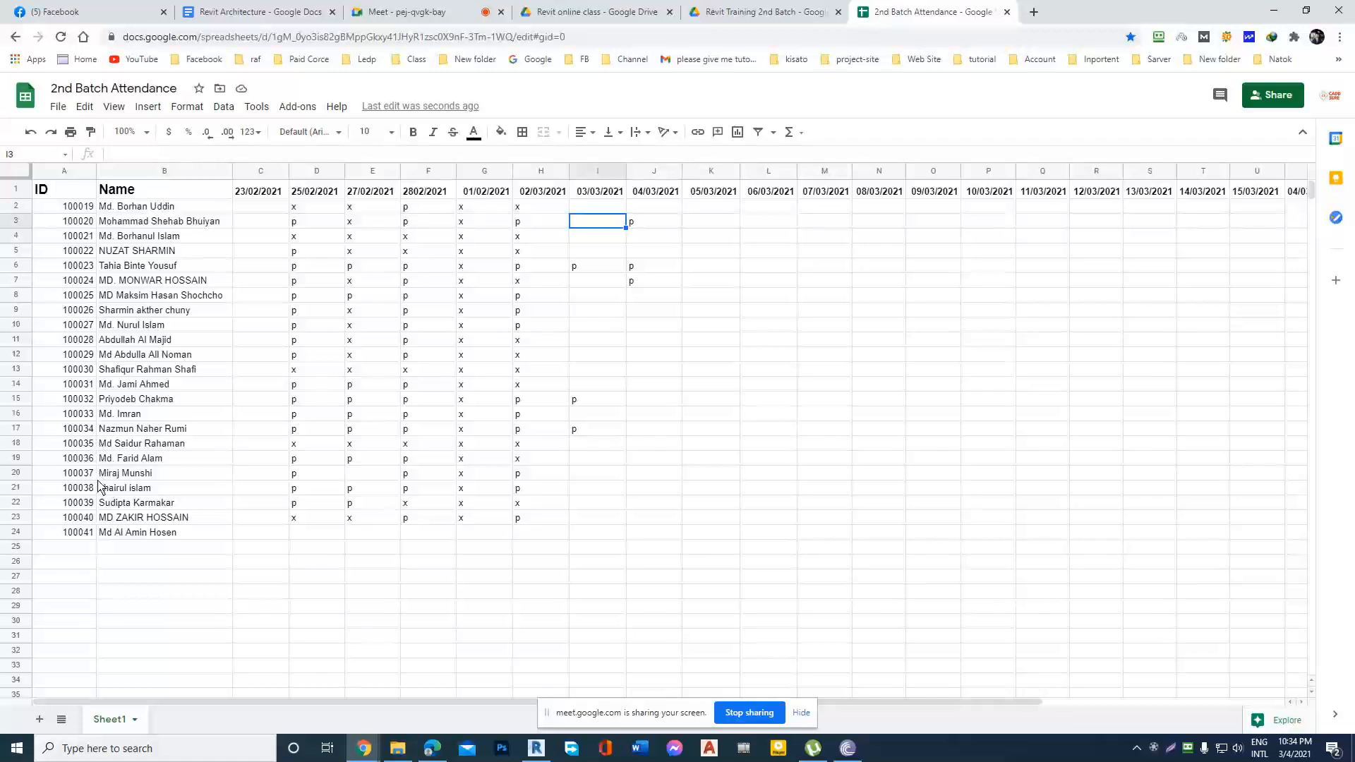
# Mark the student in row 20 present with p under 03/03/2021.
pyautogui.click(21, 475)
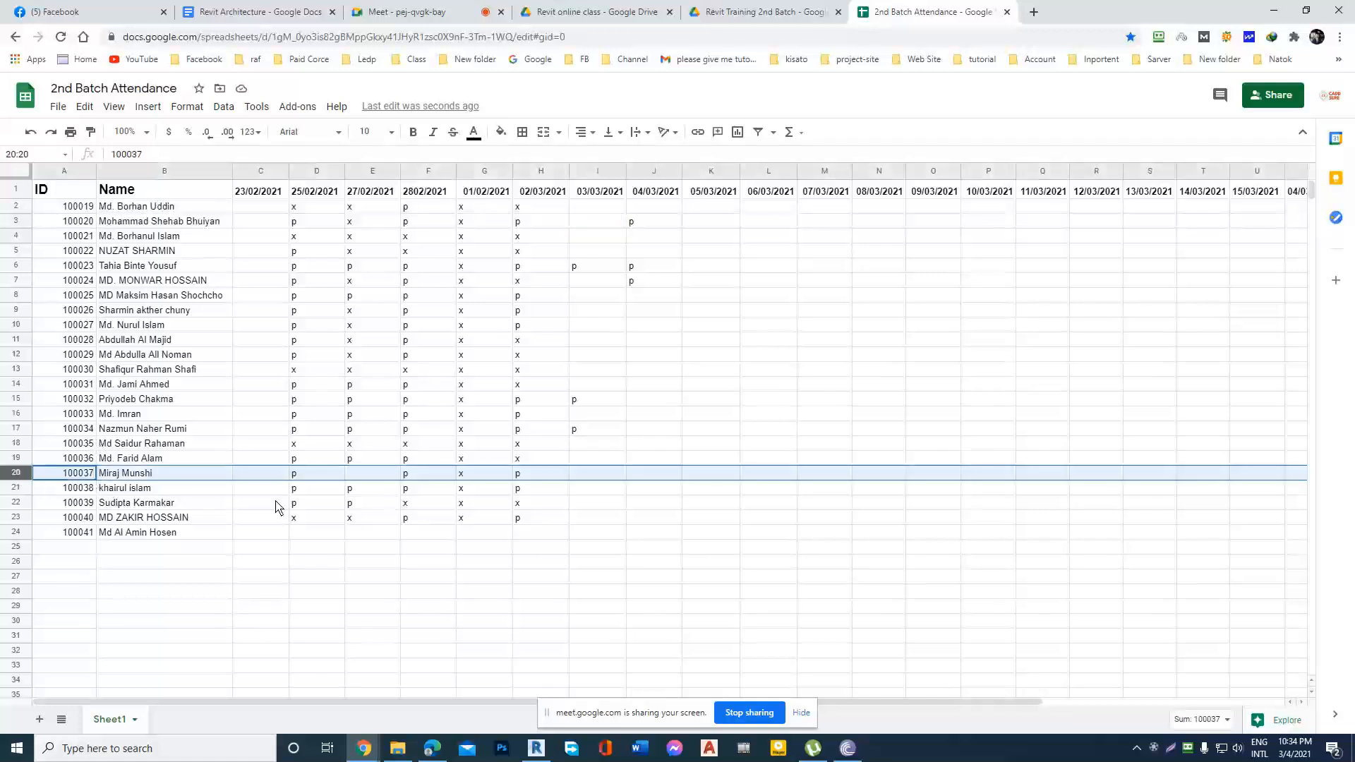
pyautogui.doubleClick(593, 475)
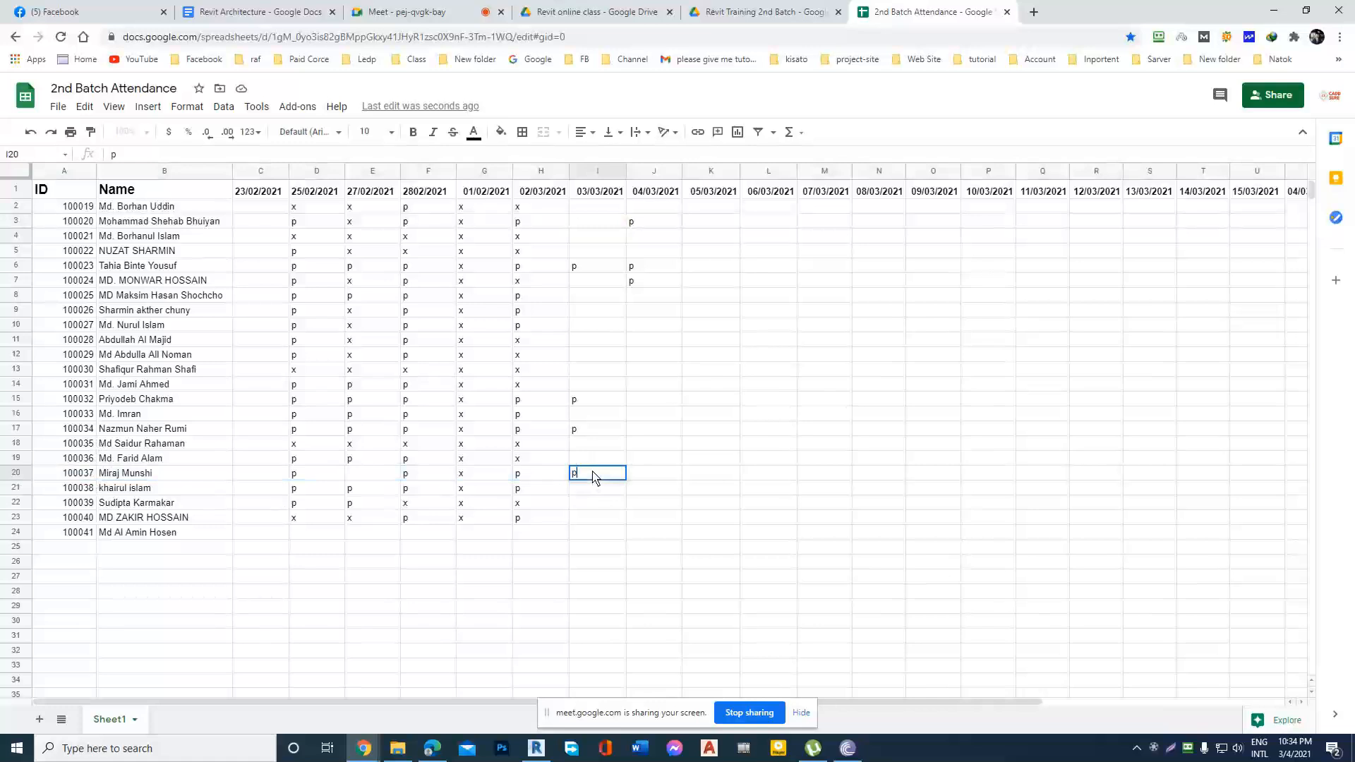
pyautogui.click(591, 493)
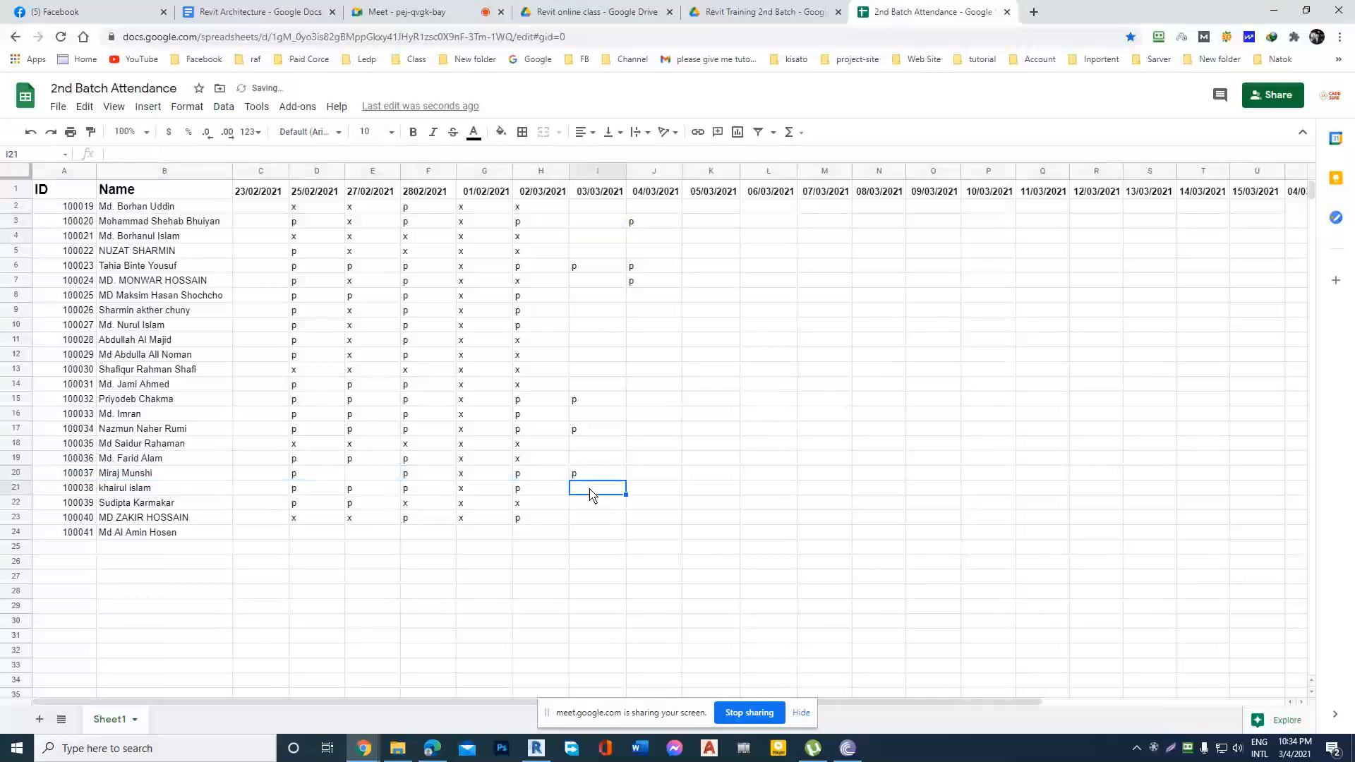
pyautogui.click(587, 474)
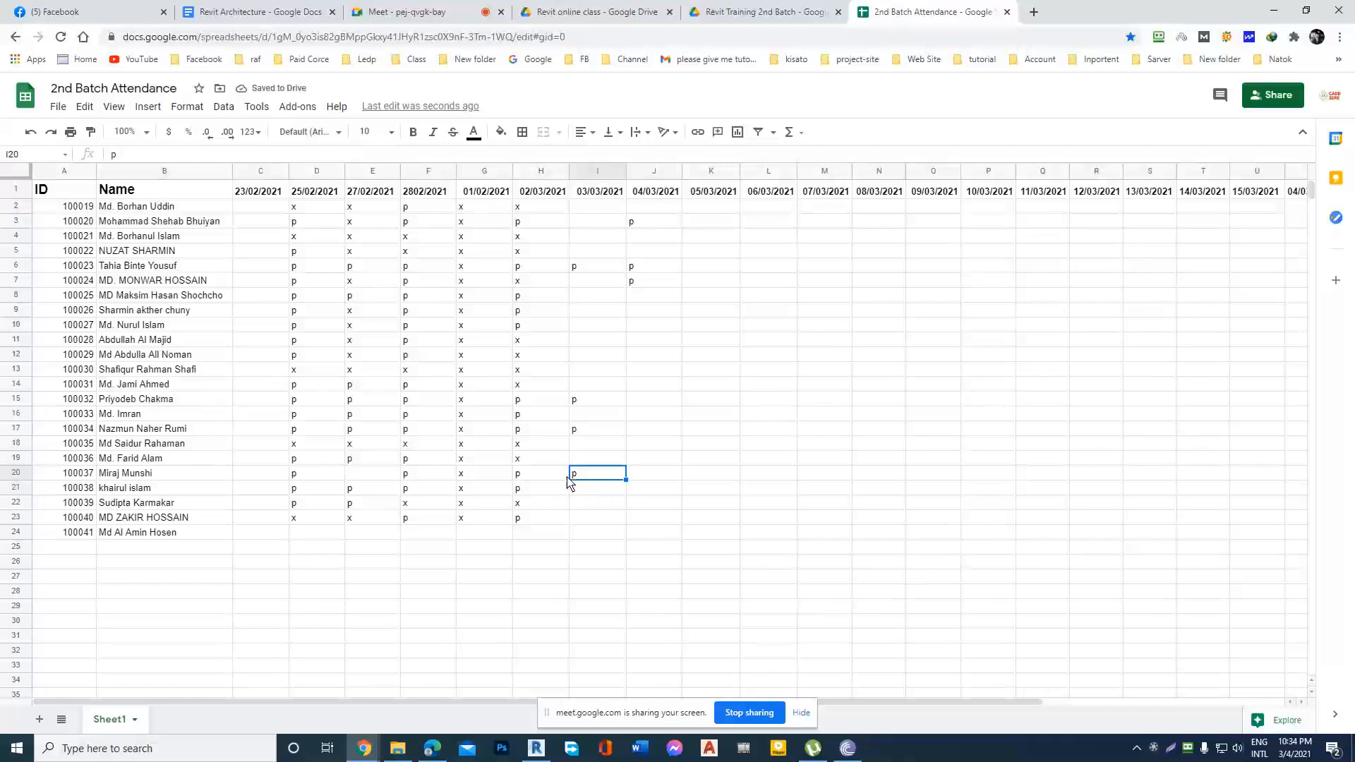
# Change the 01/02/2021 attendance mark of the student in row 20 to p.
pyautogui.click(480, 478)
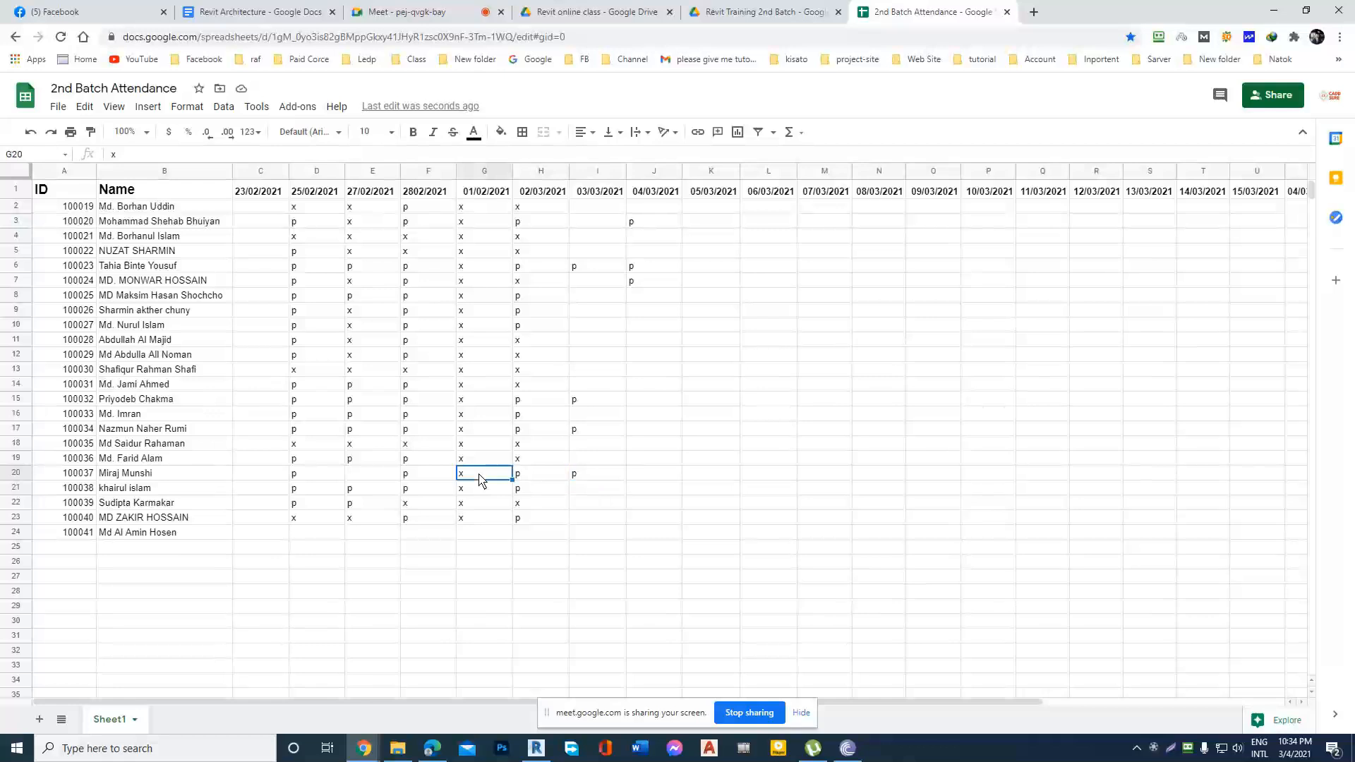
pyautogui.doubleClick(477, 480)
pyautogui.write('p')
pyautogui.click(602, 482)
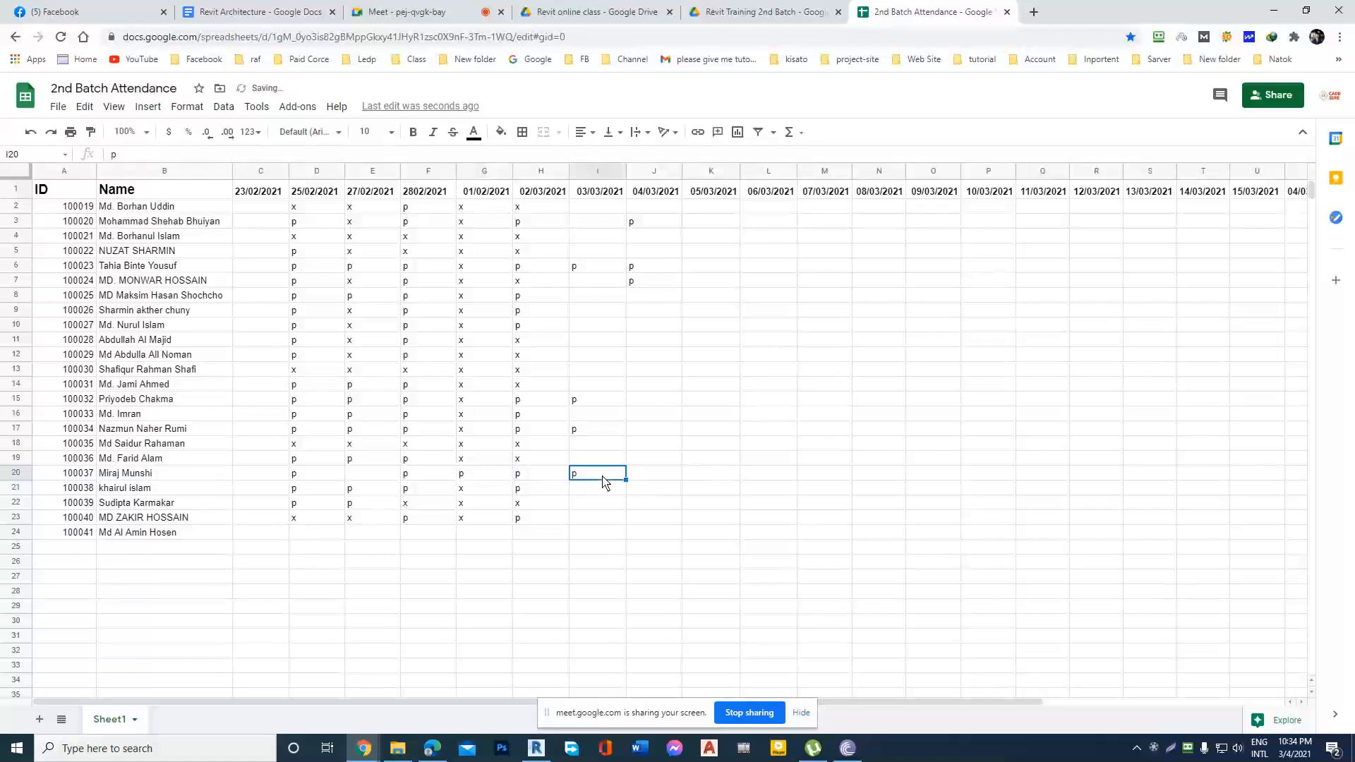
# Enter x under 27/02/2021 for the student in row 20.
pyautogui.click(379, 477)
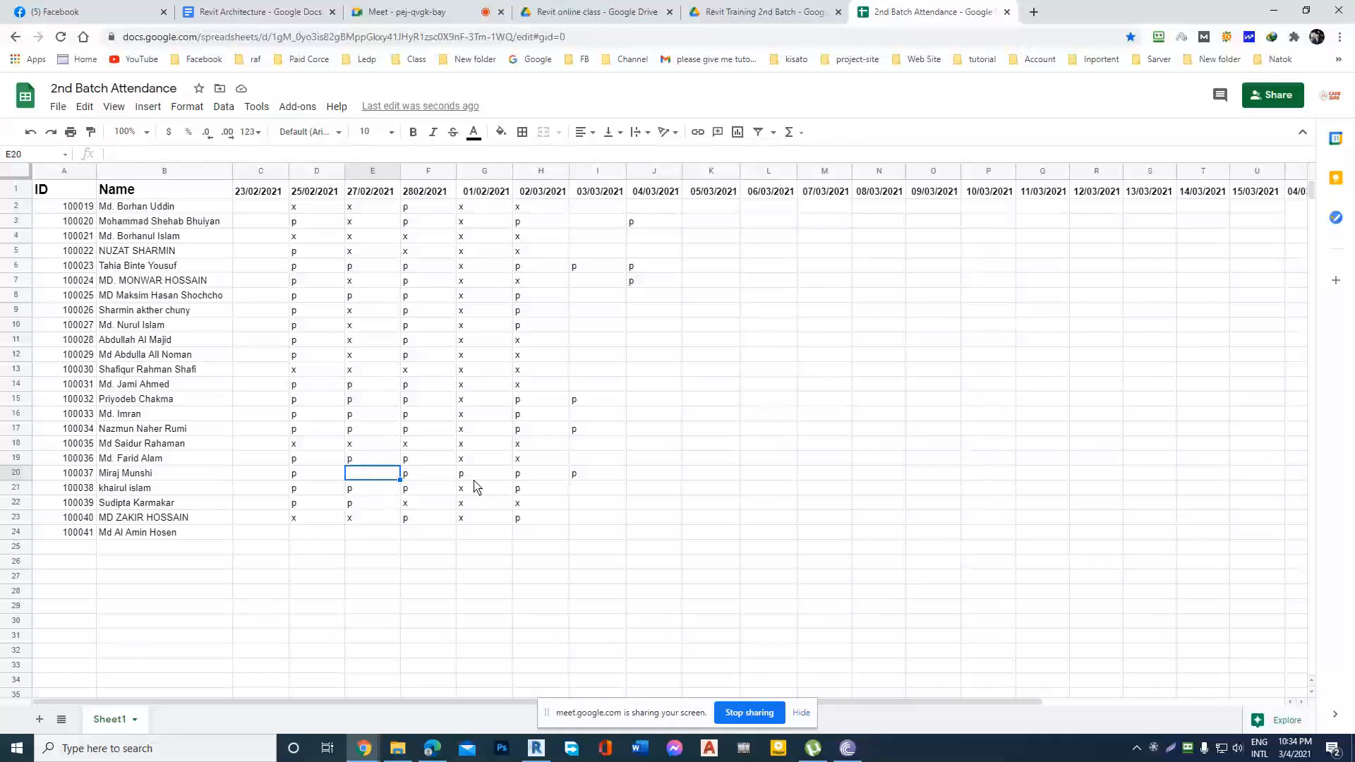
pyautogui.click(641, 477)
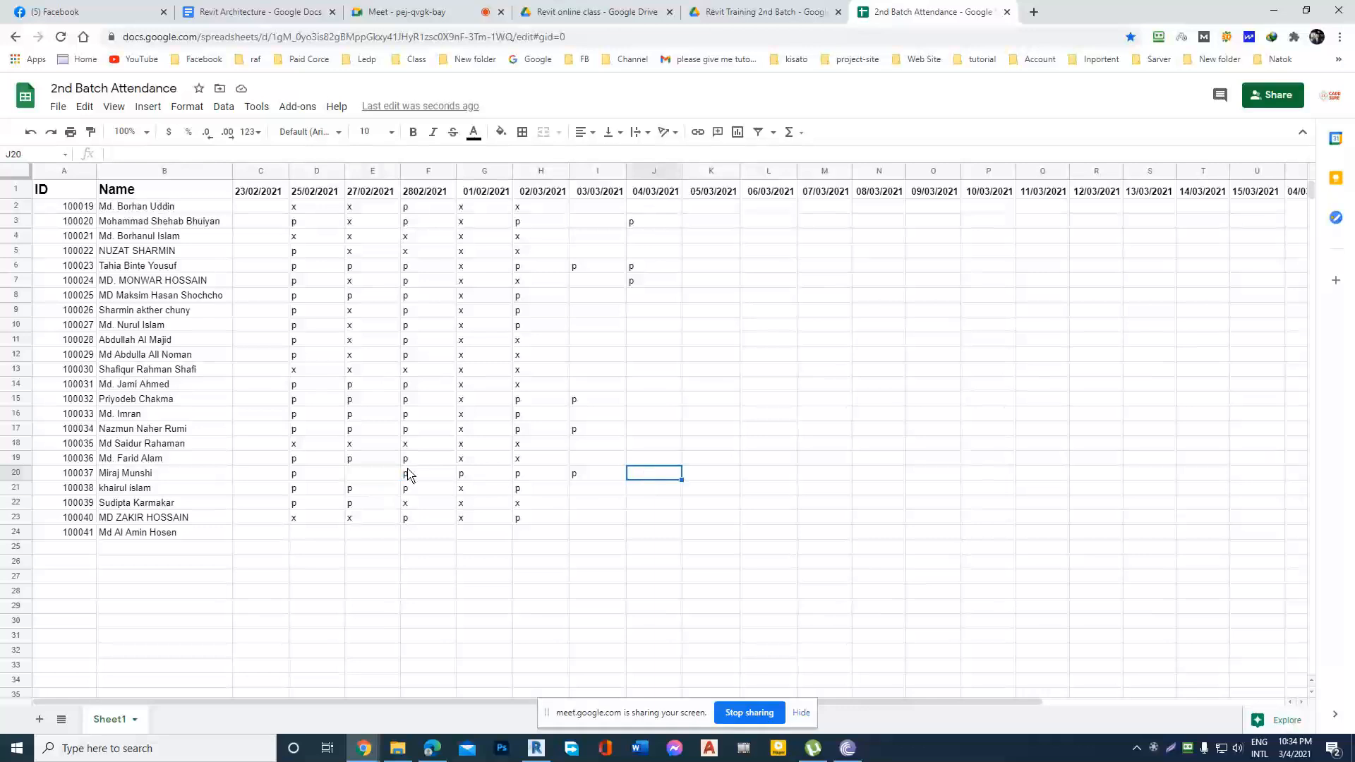
pyautogui.click(367, 477)
pyautogui.write('x')
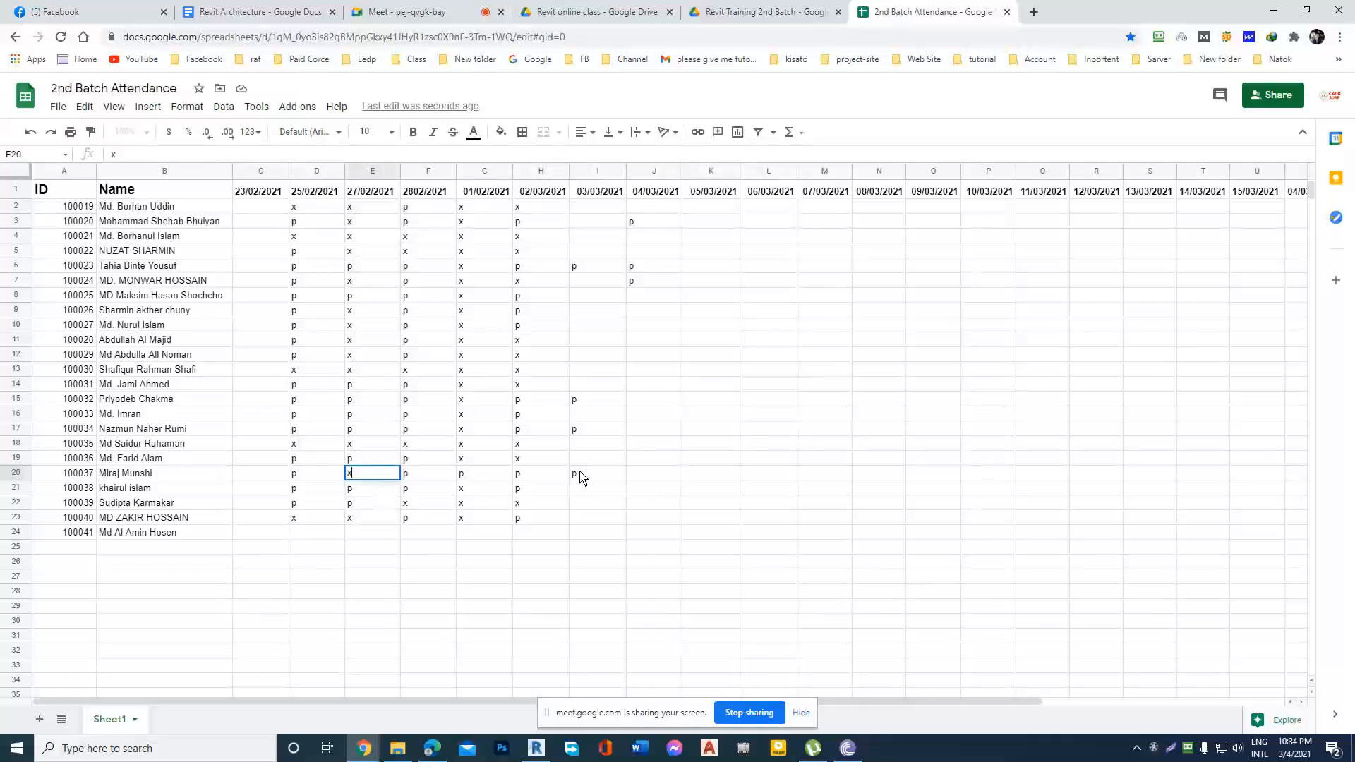
pyautogui.click(639, 477)
pyautogui.click(573, 445)
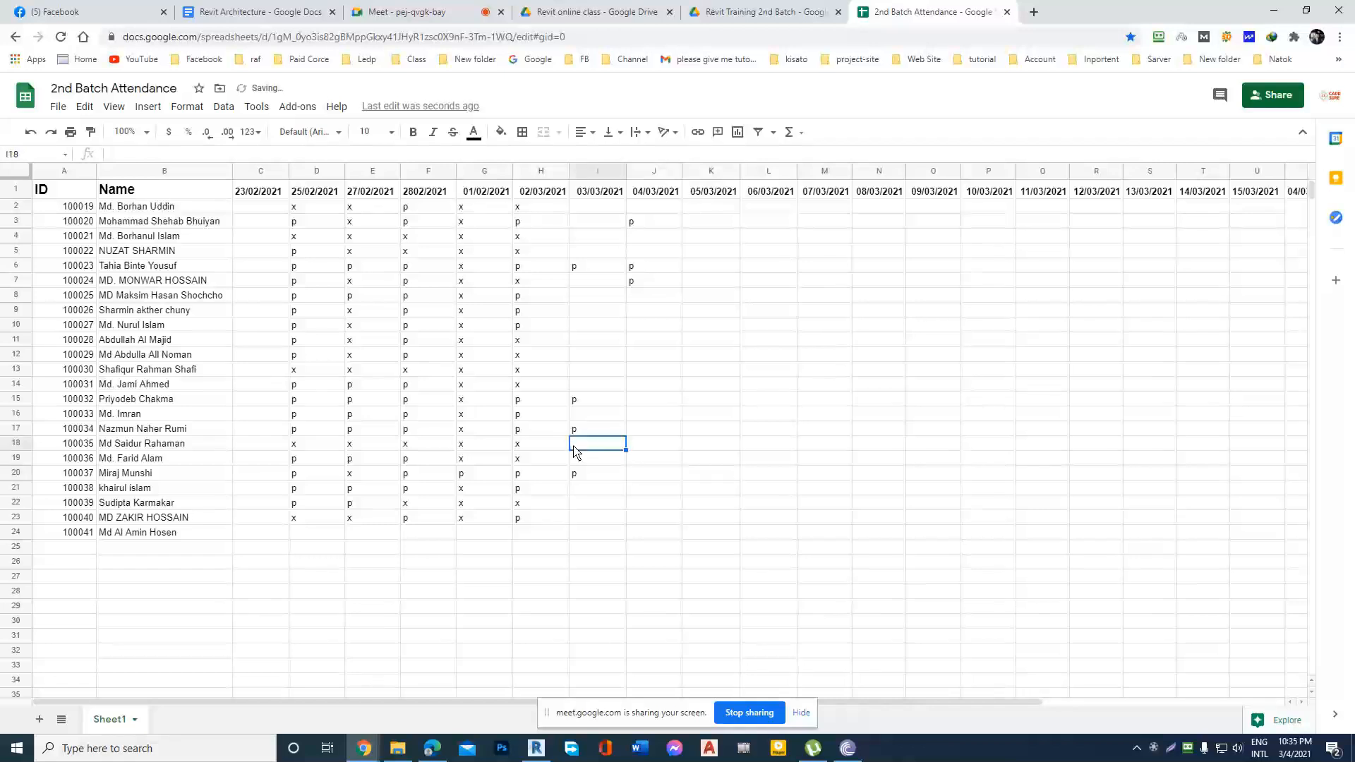
# Highlight rows 6, 15, 17, 20 and 8 in turn, and mark the student in row 12 present with p under 04/03/2021.
pyautogui.click(17, 266)
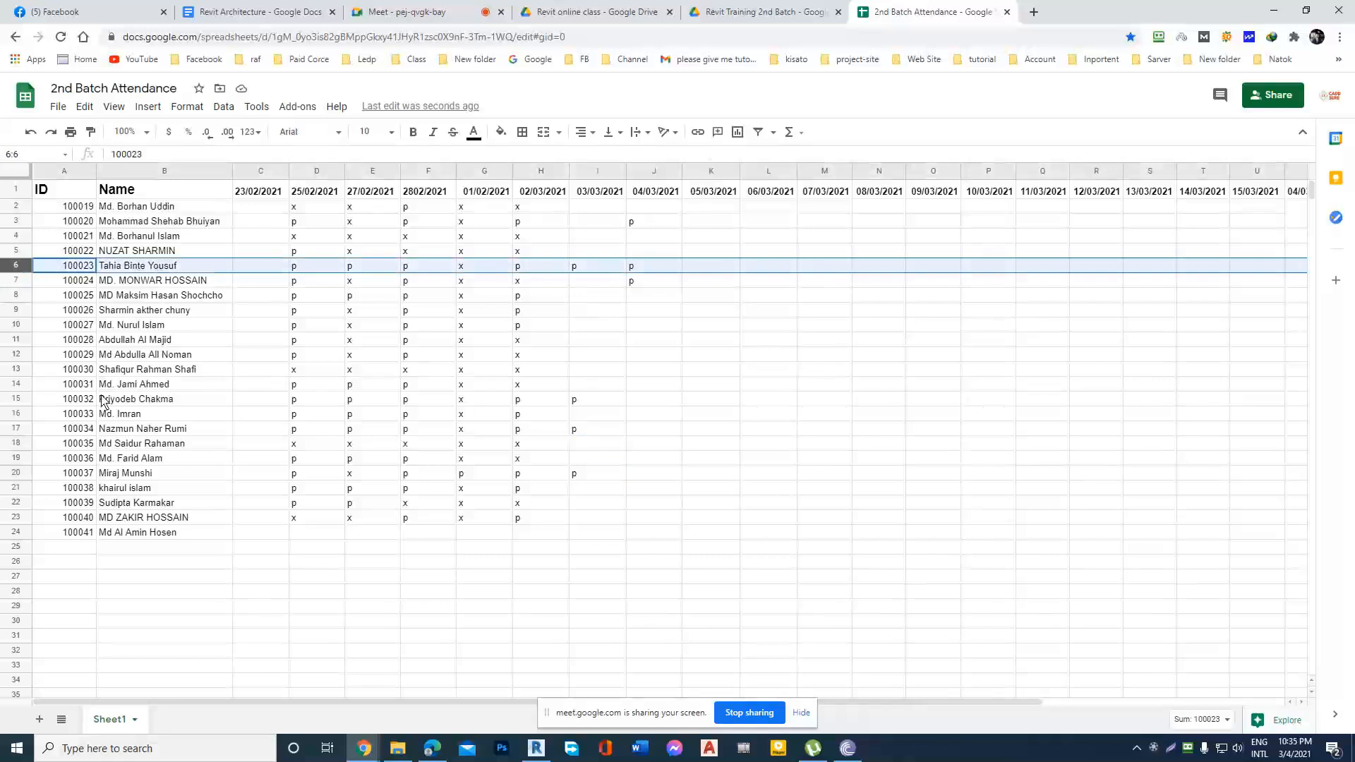
pyautogui.click(18, 401)
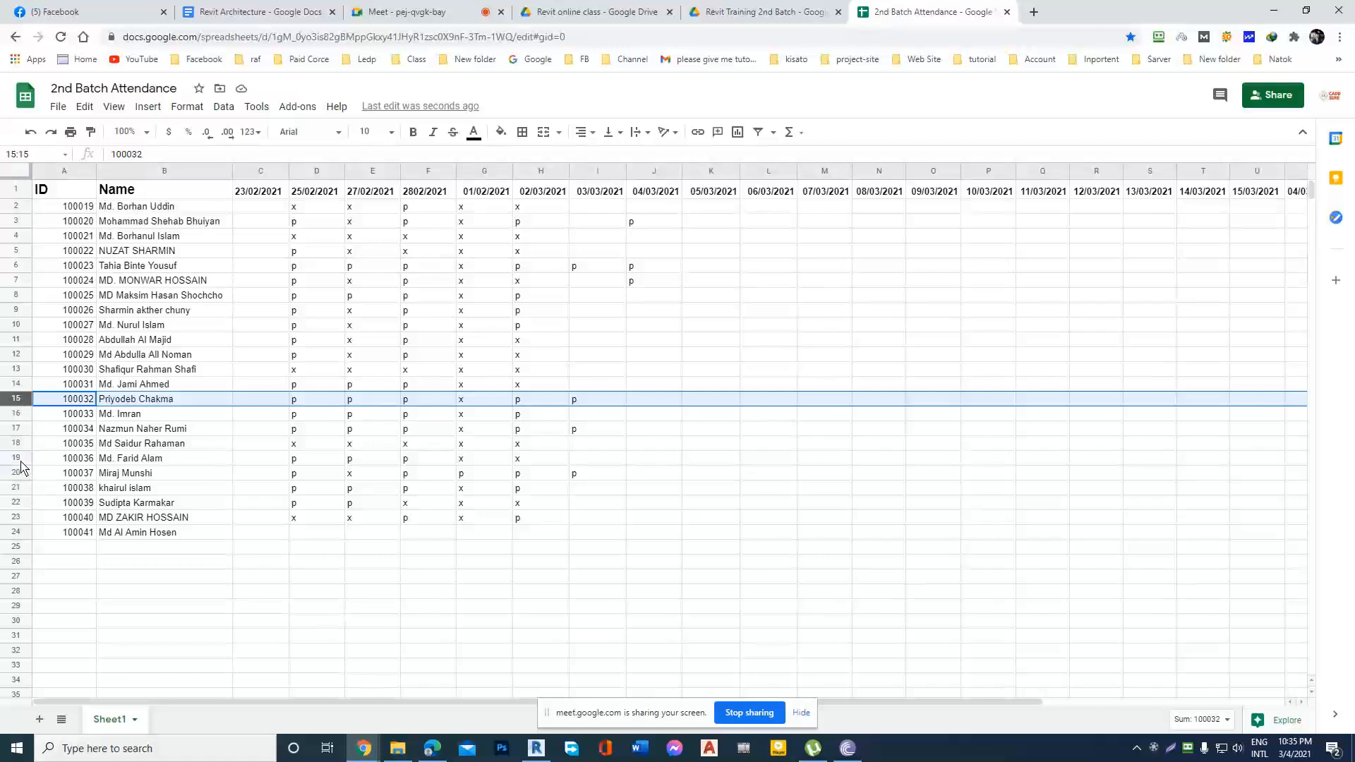
pyautogui.click(19, 430)
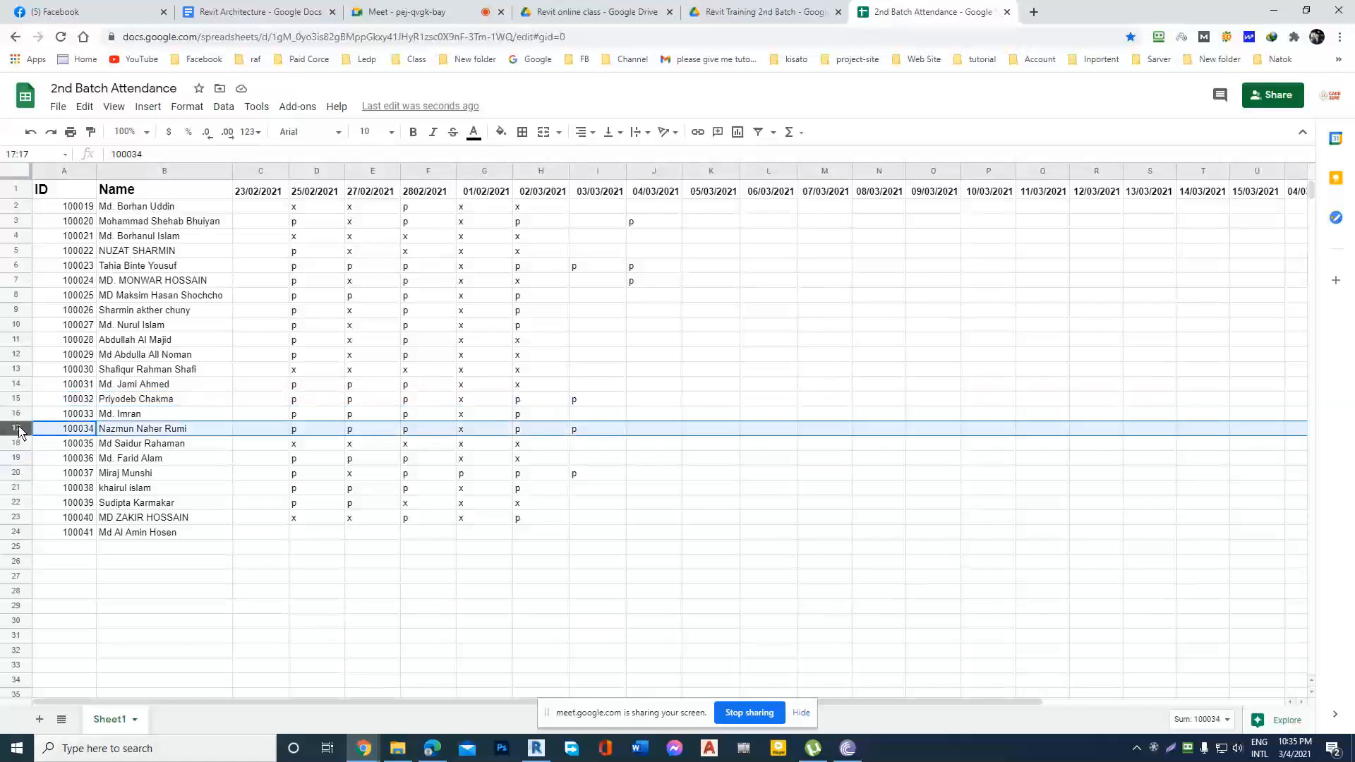
pyautogui.click(19, 474)
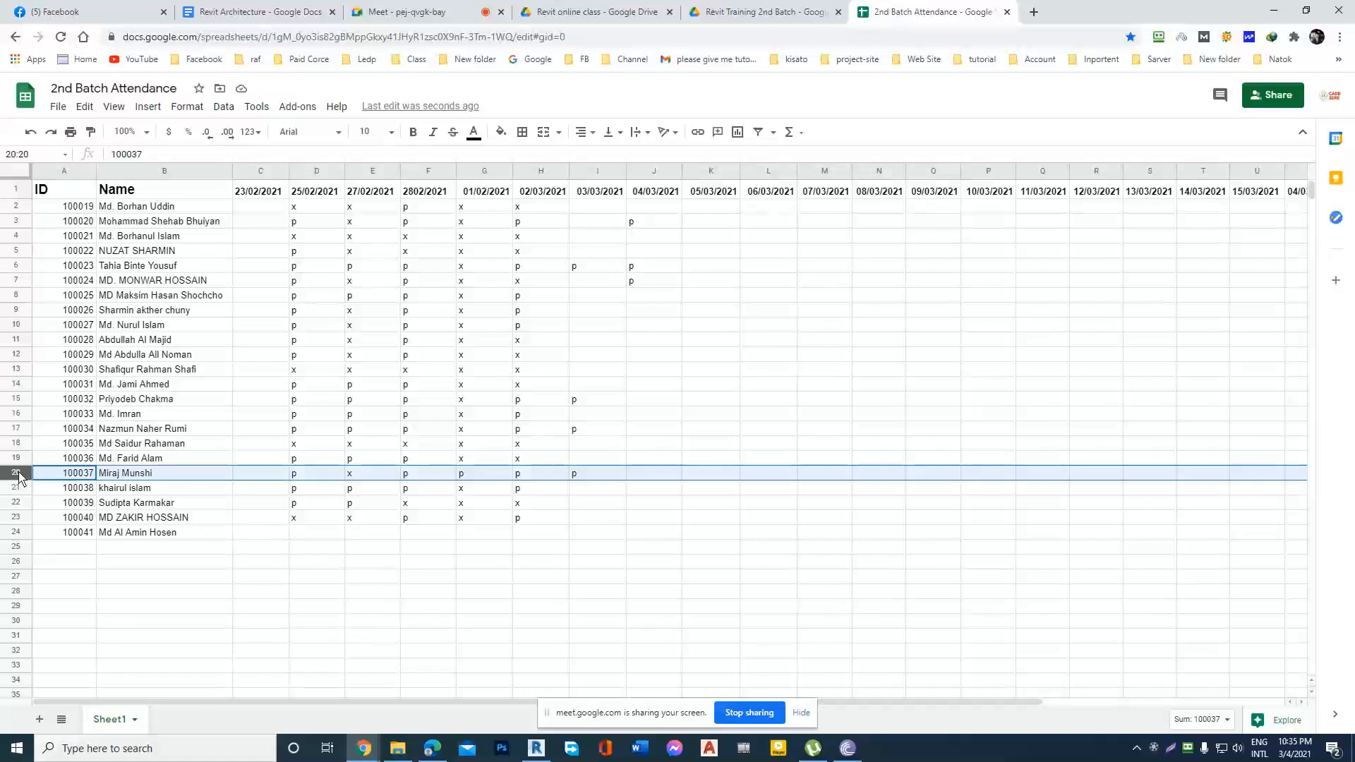
pyautogui.click(19, 296)
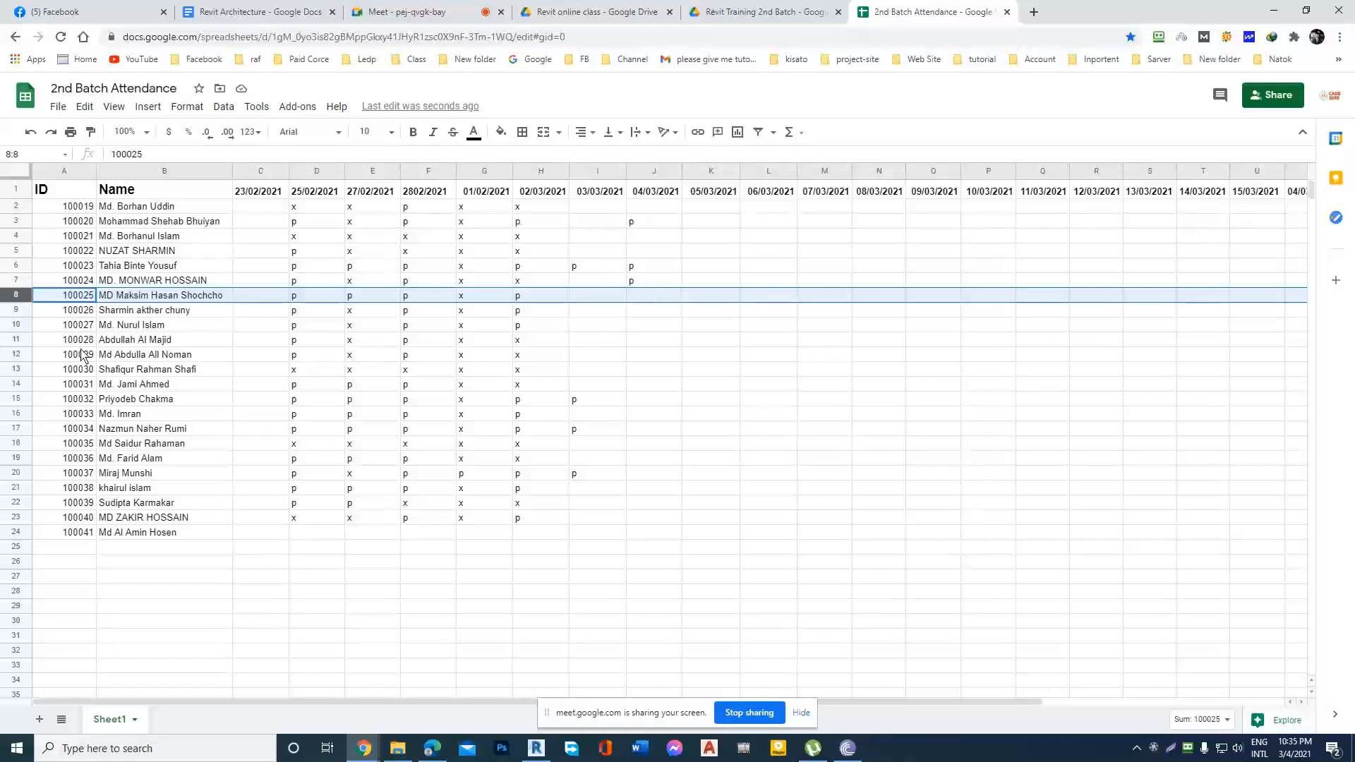
pyautogui.click(28, 360)
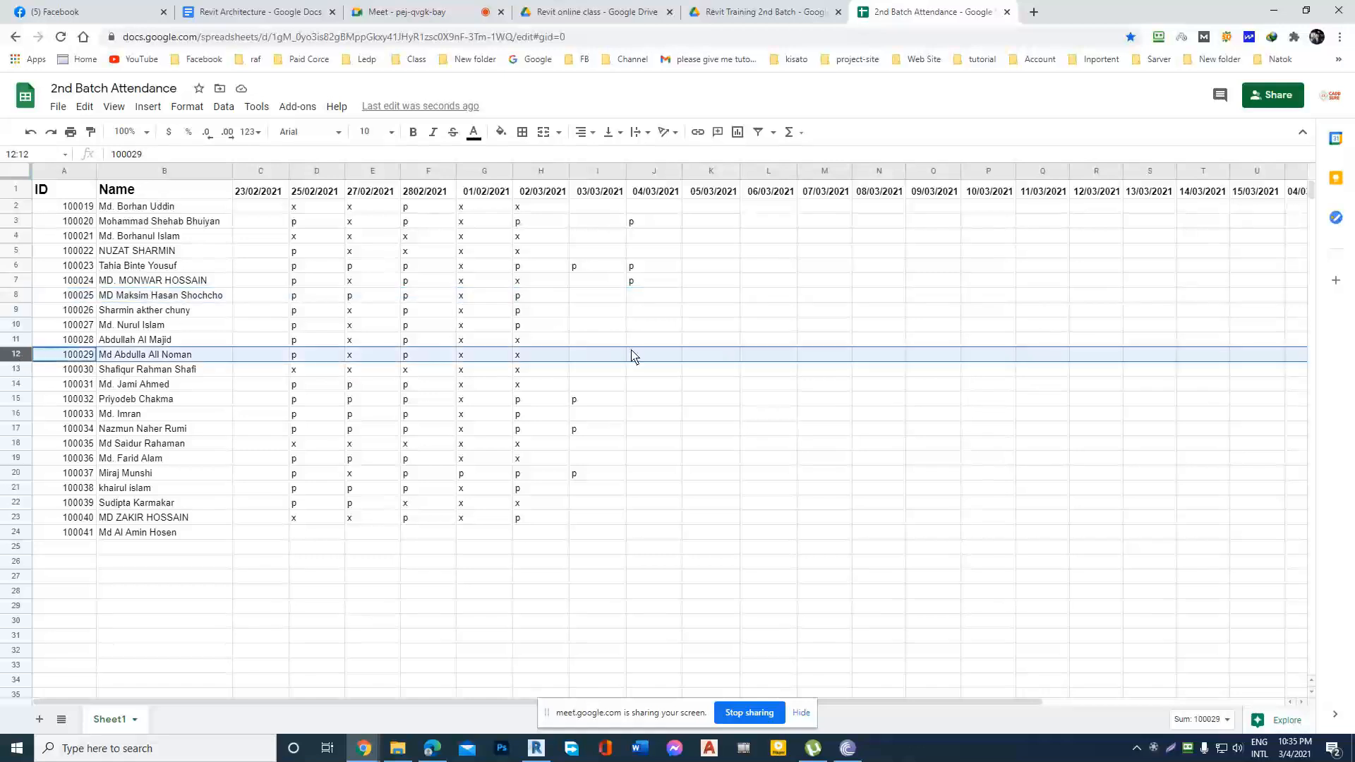
pyautogui.doubleClick(646, 360)
pyautogui.write('p')
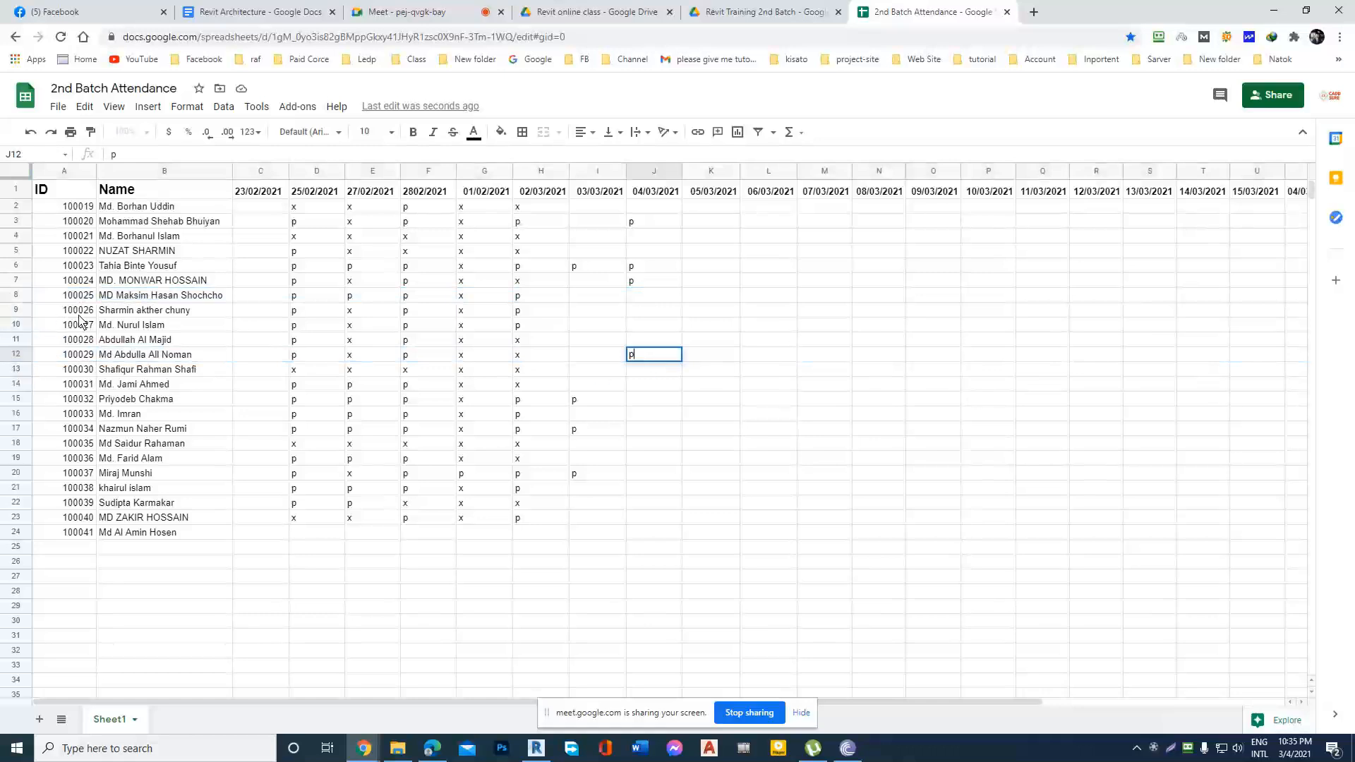
# Highlight rows 9 to 14 one by one and mark the student in row 14 present with p under 04/03/2021.
pyautogui.click(18, 312)
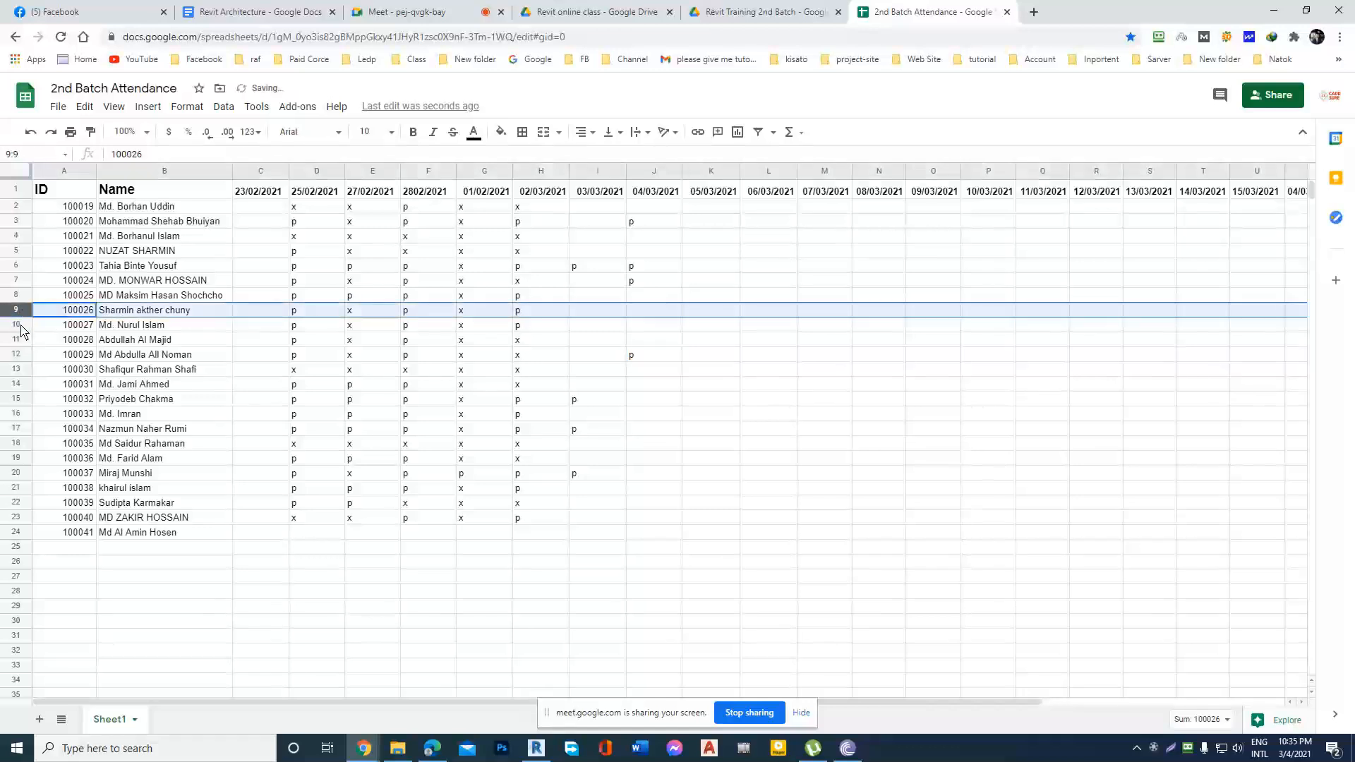
pyautogui.click(17, 325)
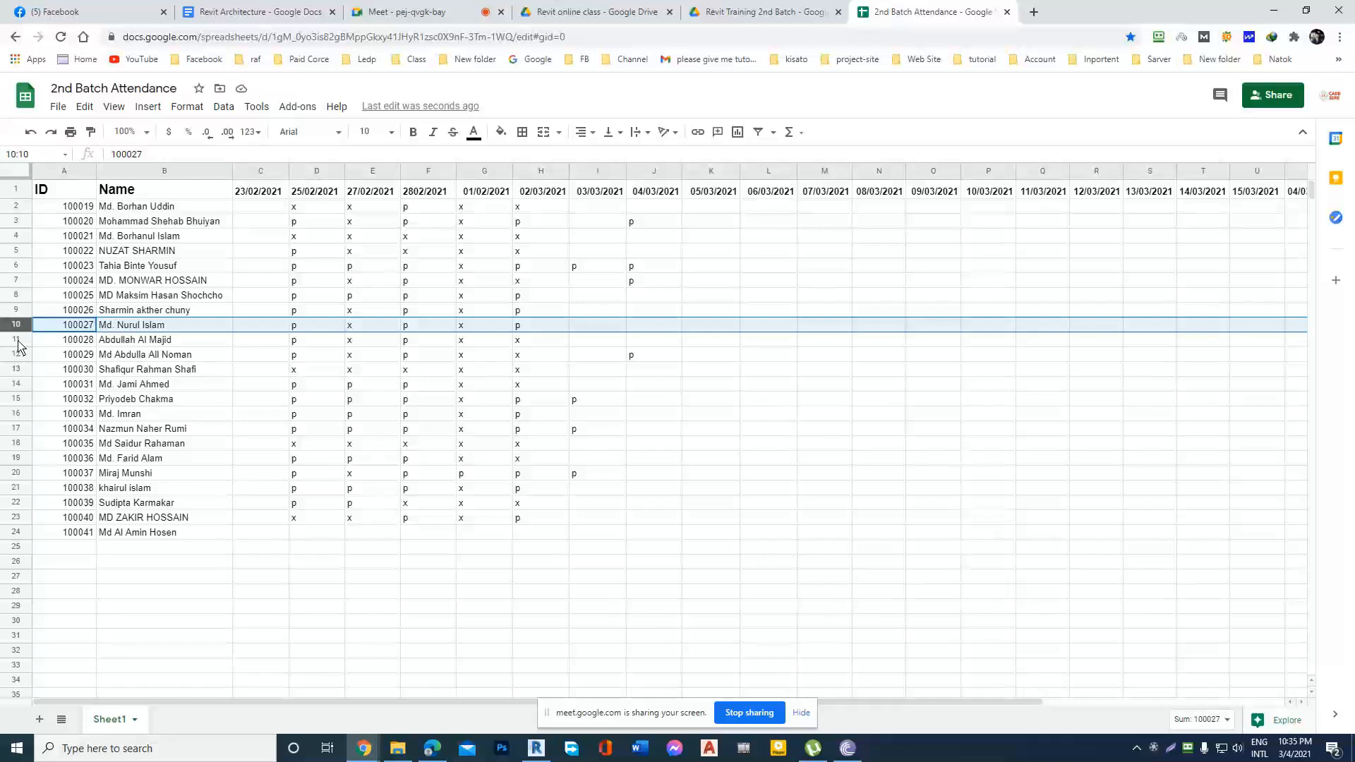
pyautogui.click(18, 340)
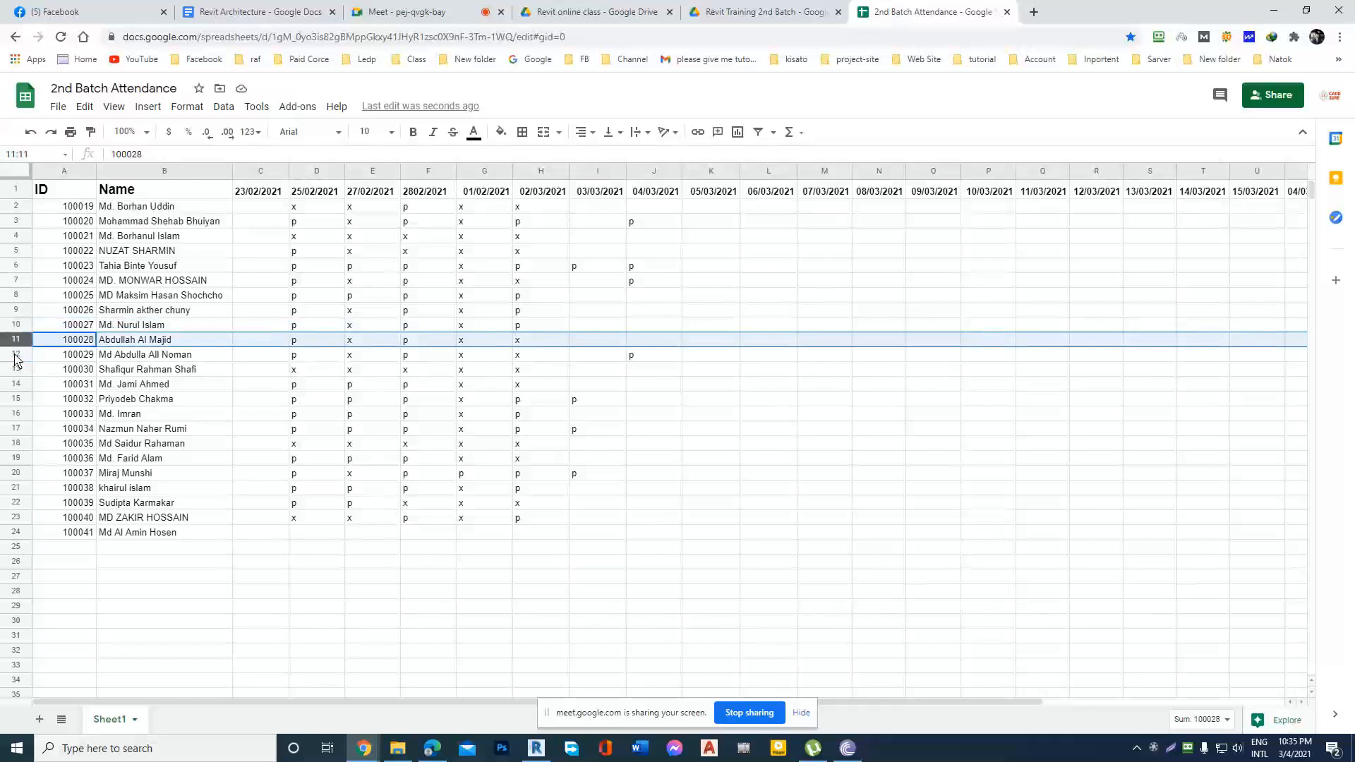
pyautogui.click(16, 355)
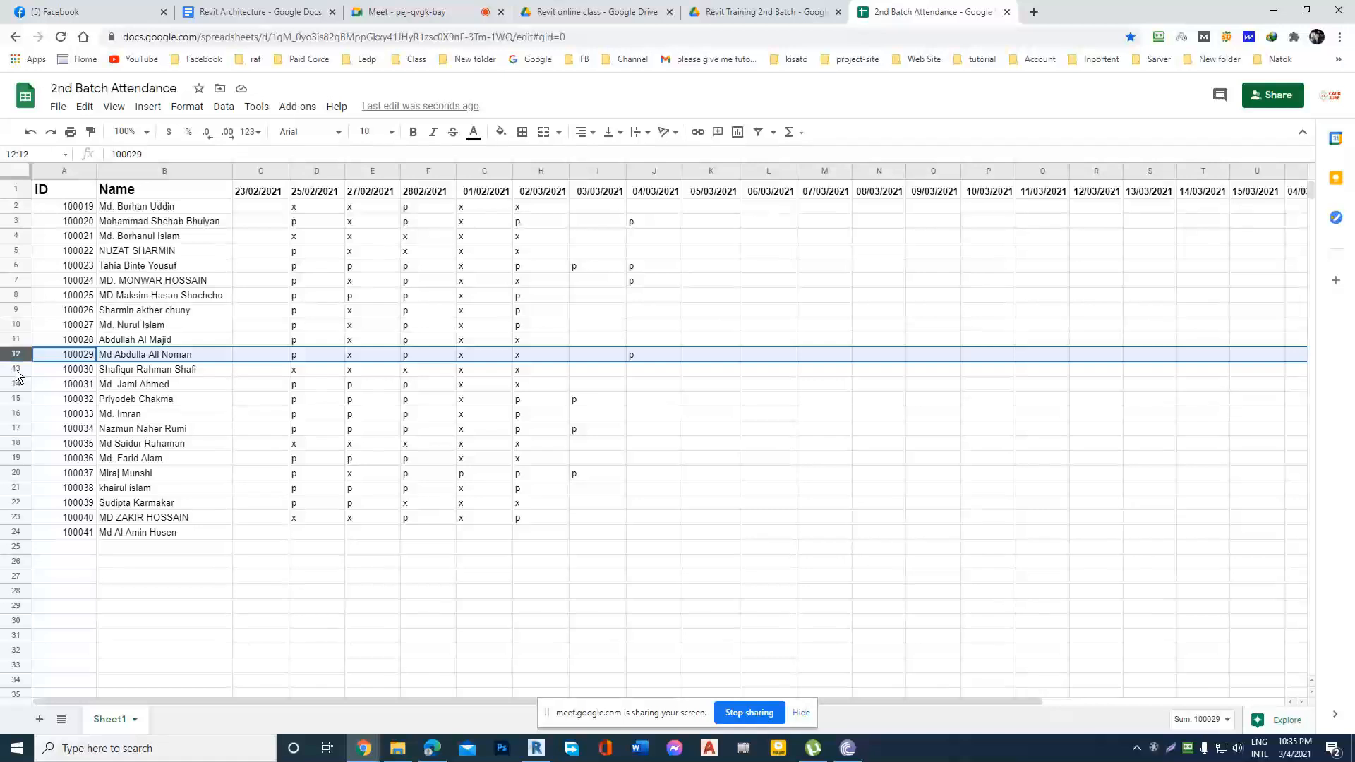
pyautogui.click(17, 371)
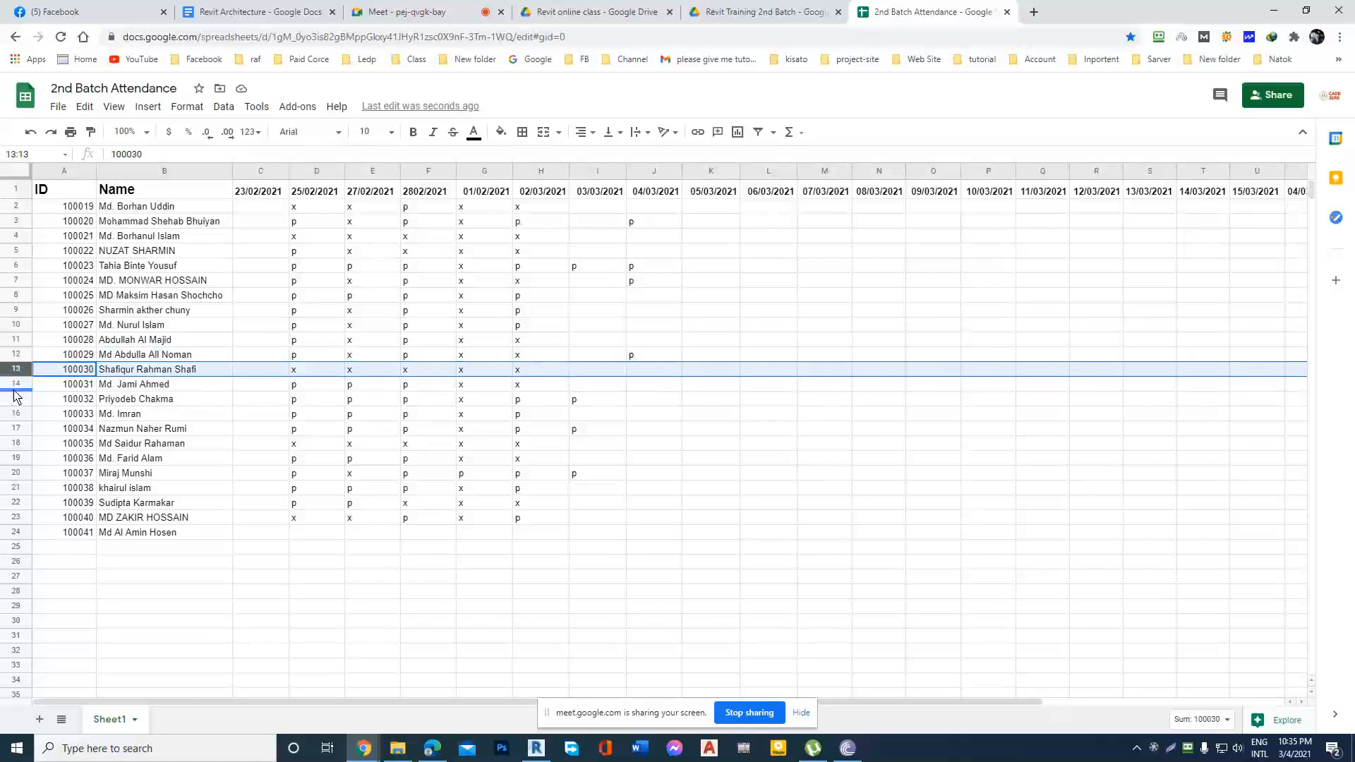
pyautogui.click(18, 386)
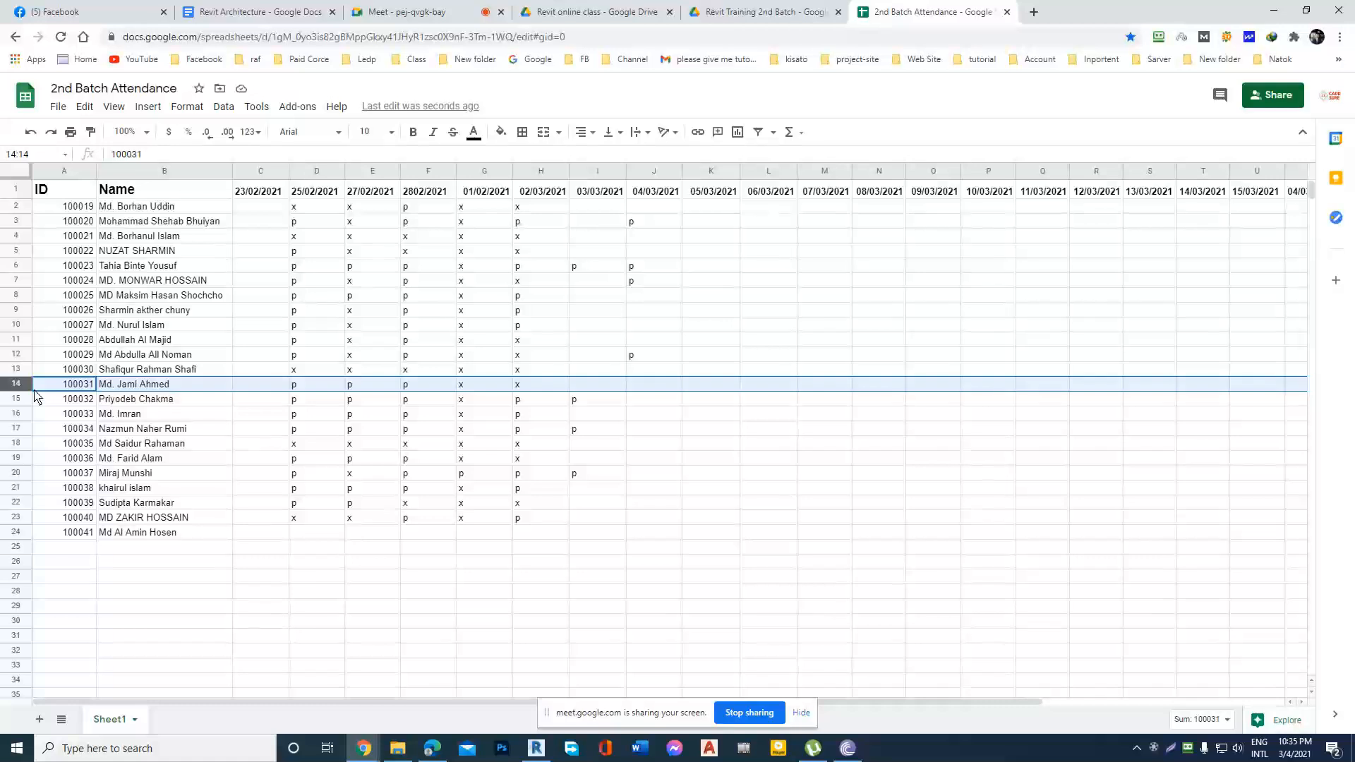
pyautogui.click(649, 388)
pyautogui.doubleClick(650, 388)
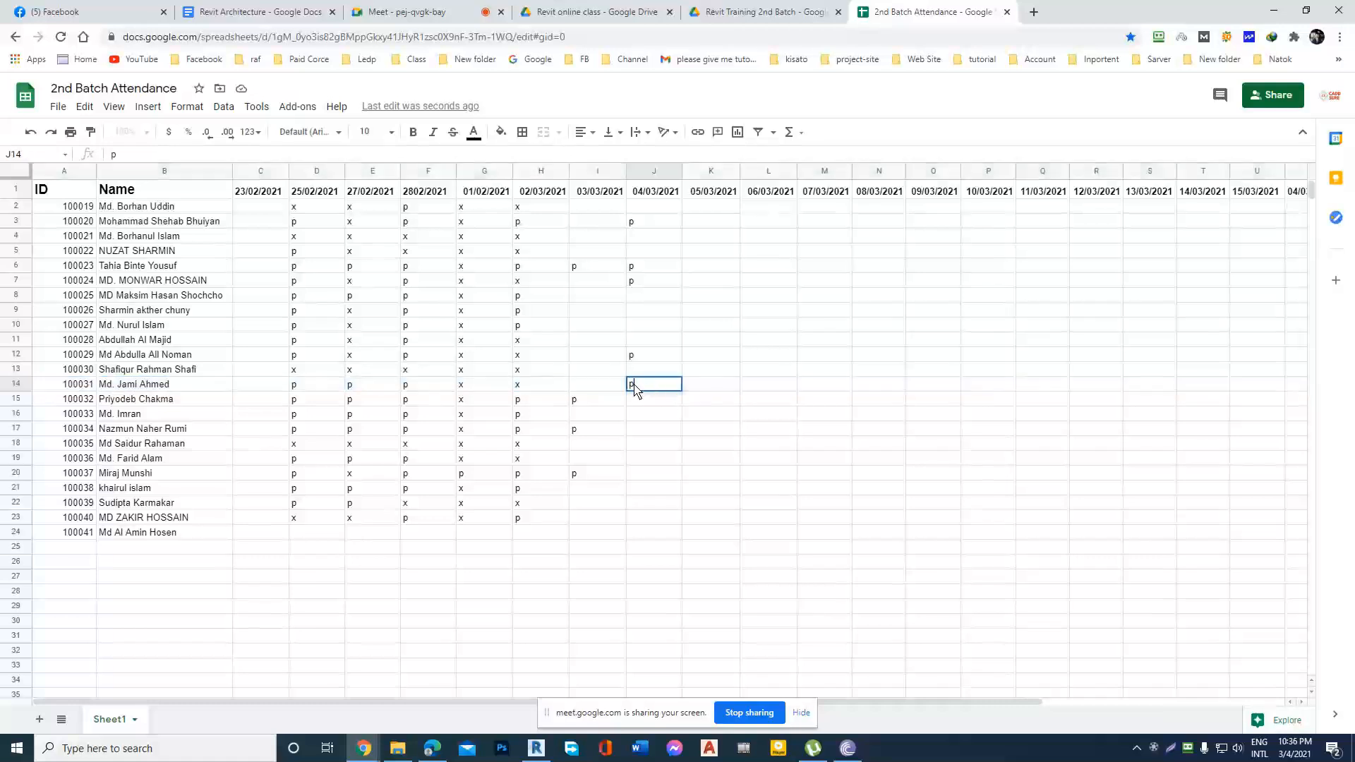
pyautogui.write('p')
# Mark the students in rows 15 and 16 present with p under 04/03/2021.
pyautogui.click(19, 399)
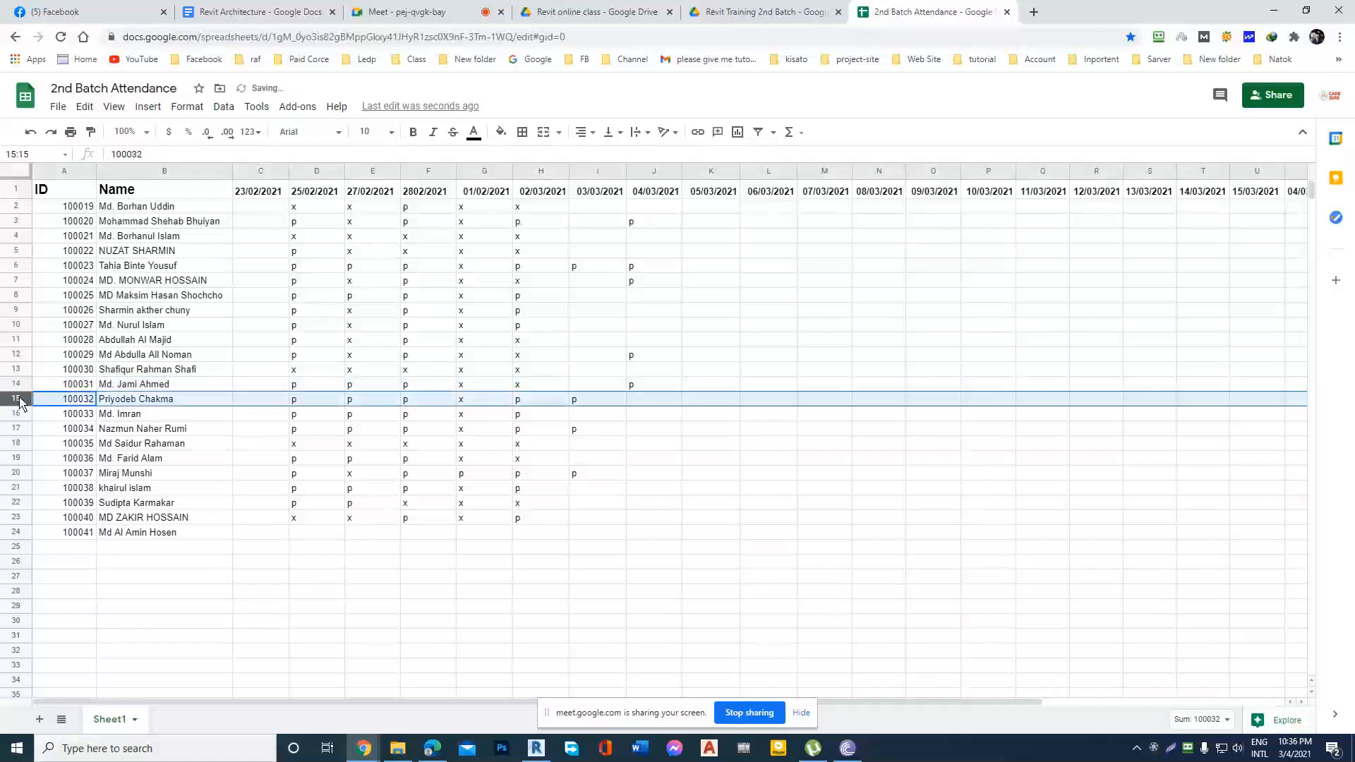
pyautogui.click(644, 406)
pyautogui.write('p')
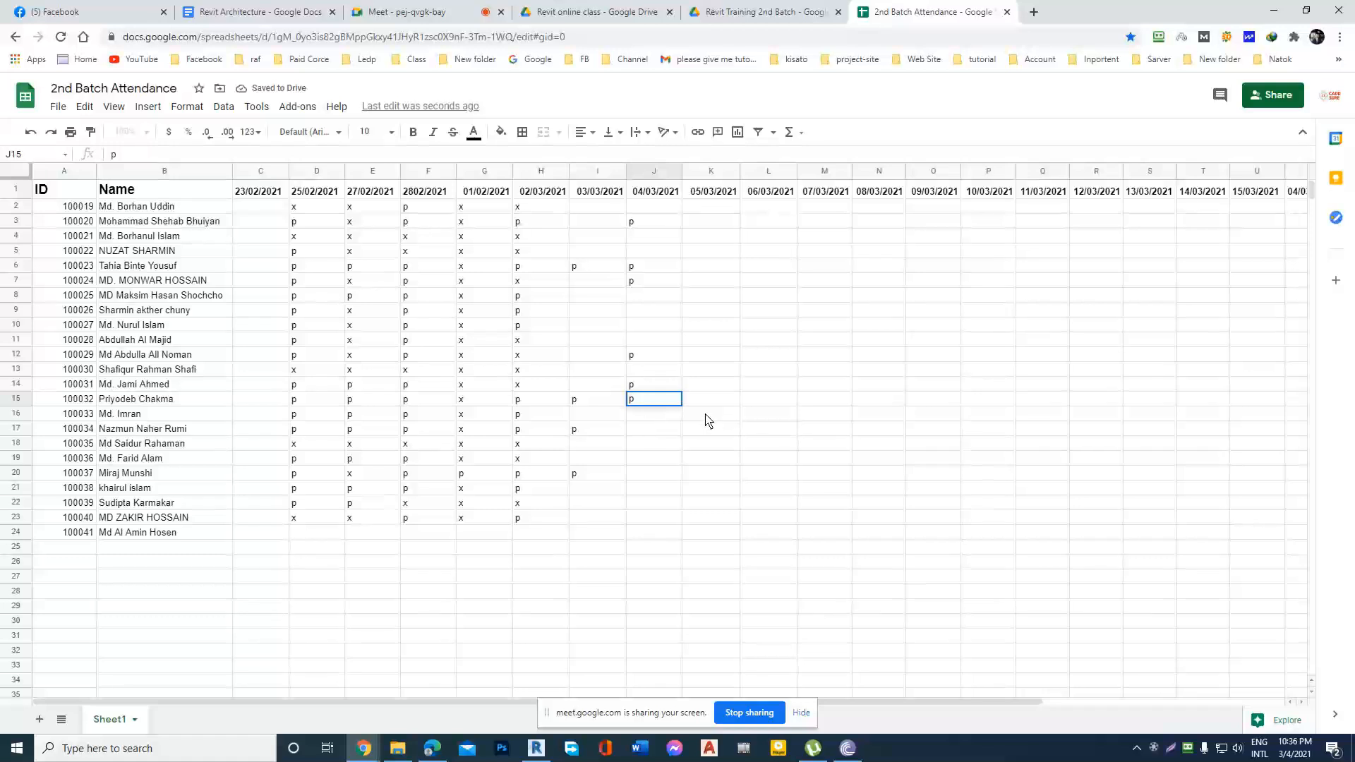
pyautogui.click(22, 415)
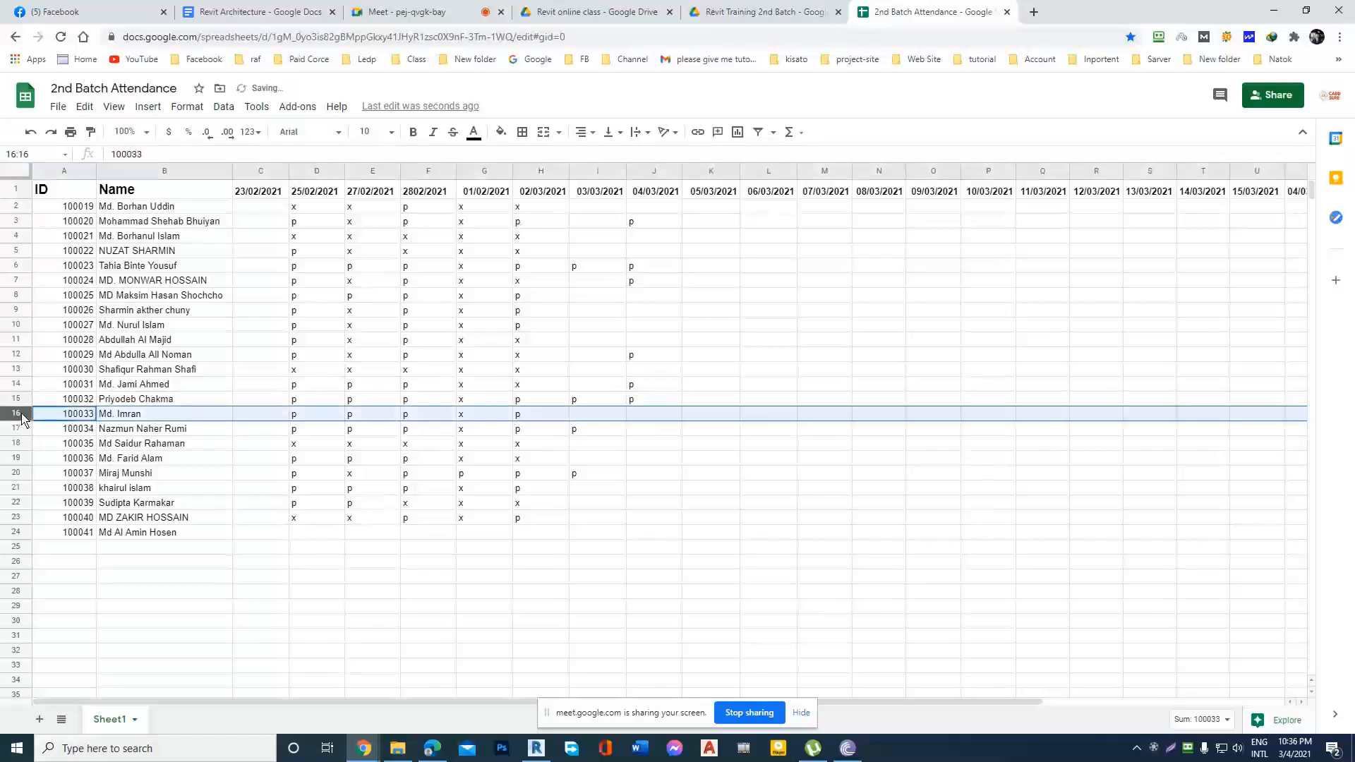
pyautogui.doubleClick(651, 417)
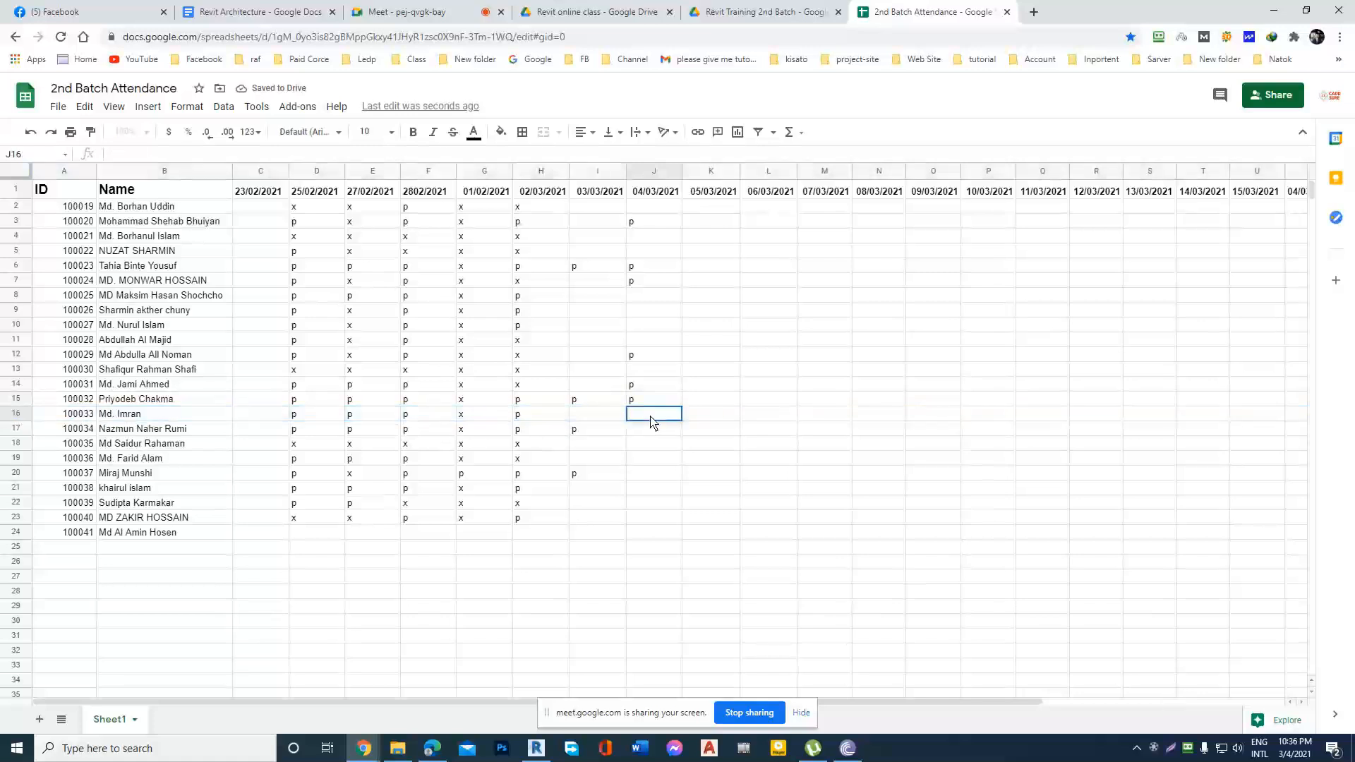
# Mark the student in row 16 present with p under 03/03/2021.
pyautogui.click(19, 431)
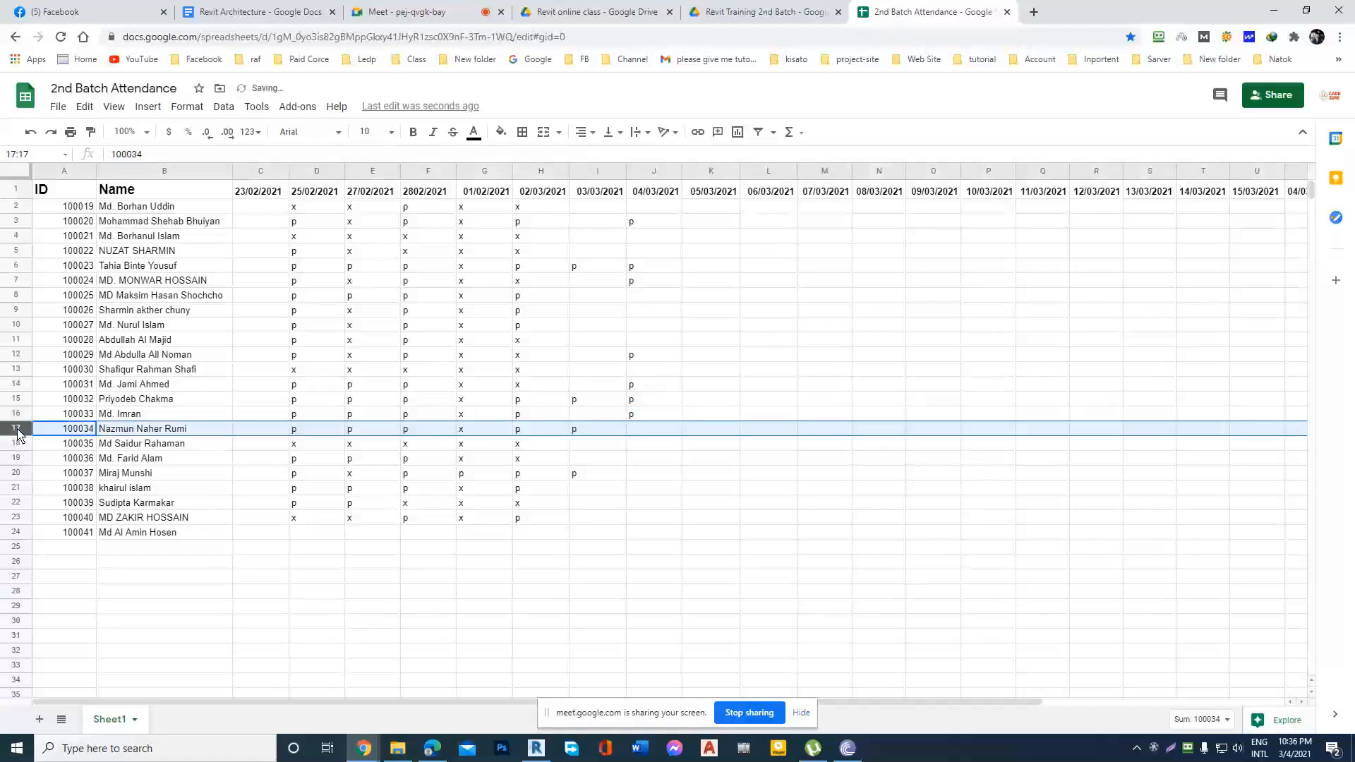
pyautogui.click(597, 415)
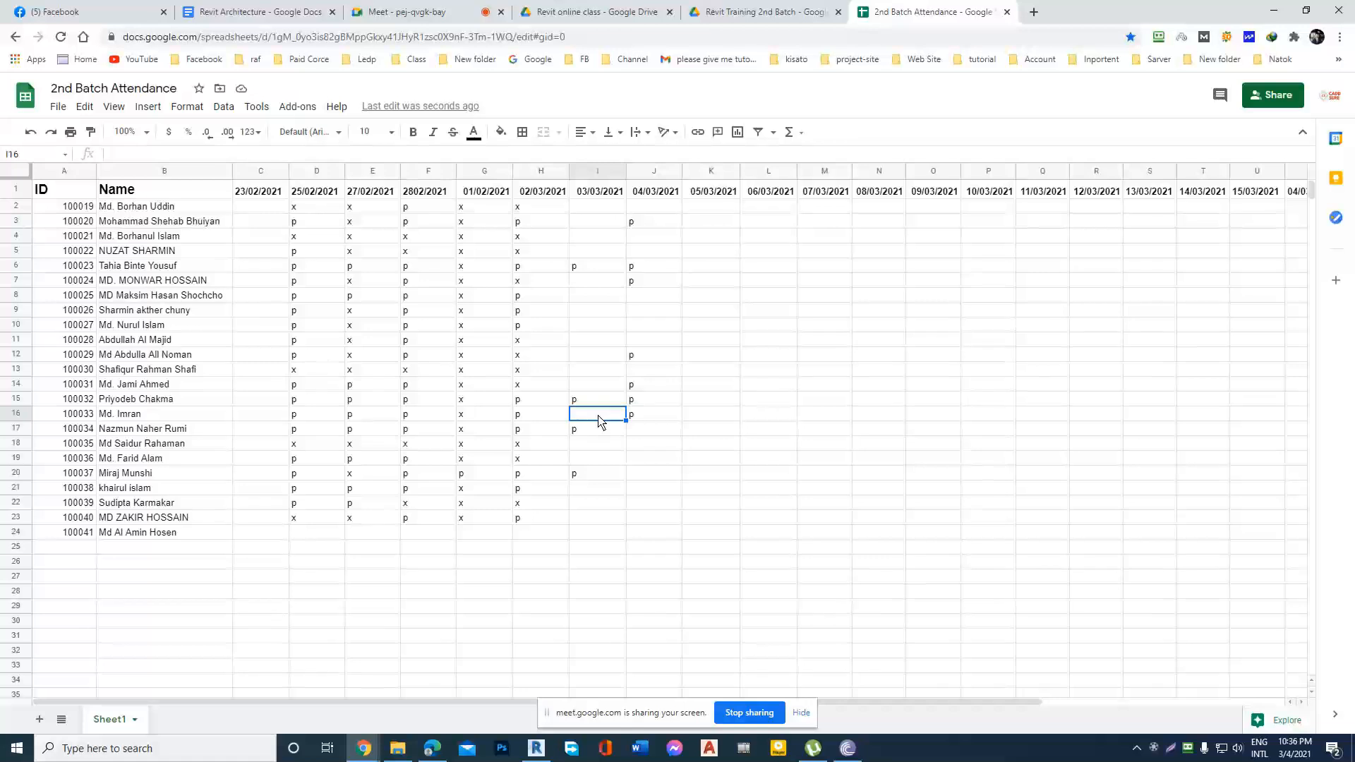
pyautogui.write('p')
pyautogui.press('Escape')
pyautogui.click(663, 418)
pyautogui.click(593, 447)
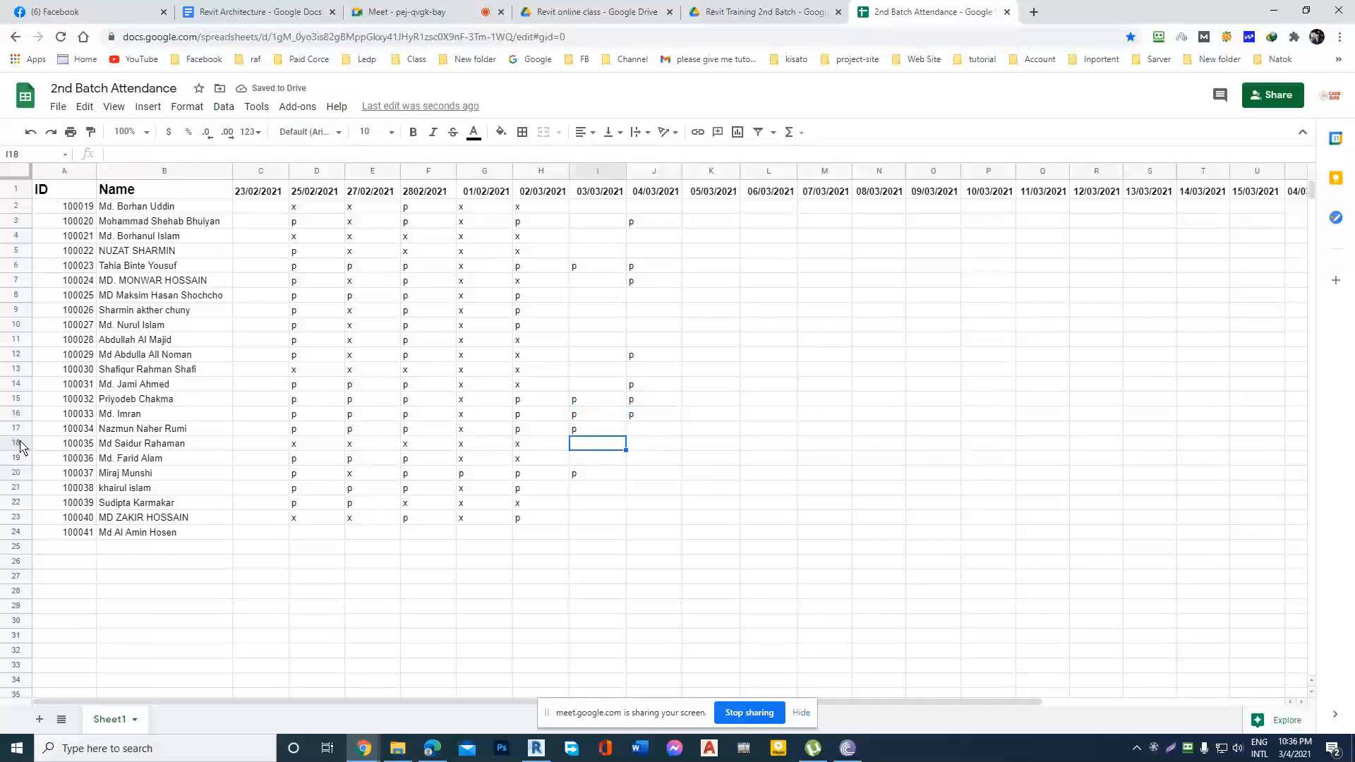
# Mark the student in row 18 present with p under 04/03/2021.
pyautogui.click(20, 445)
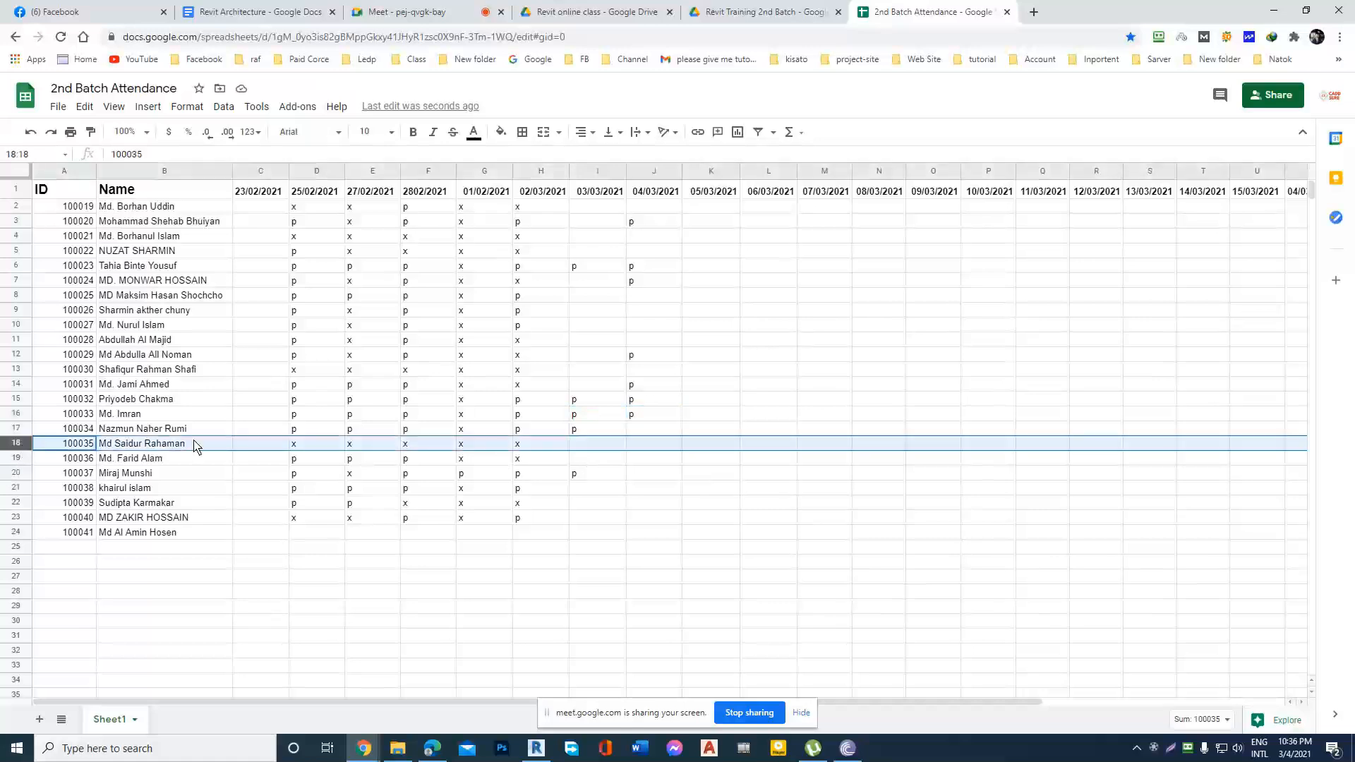
pyautogui.click(640, 431)
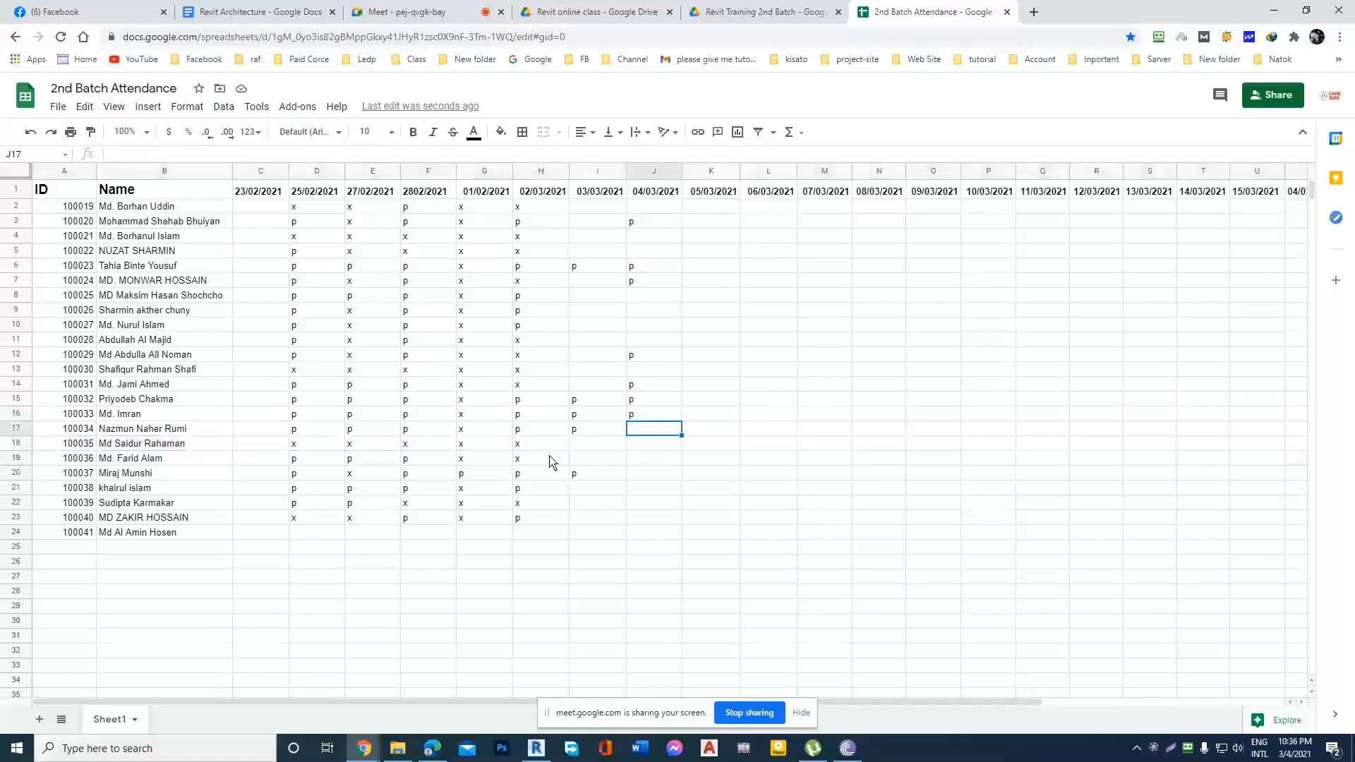
pyautogui.click(631, 447)
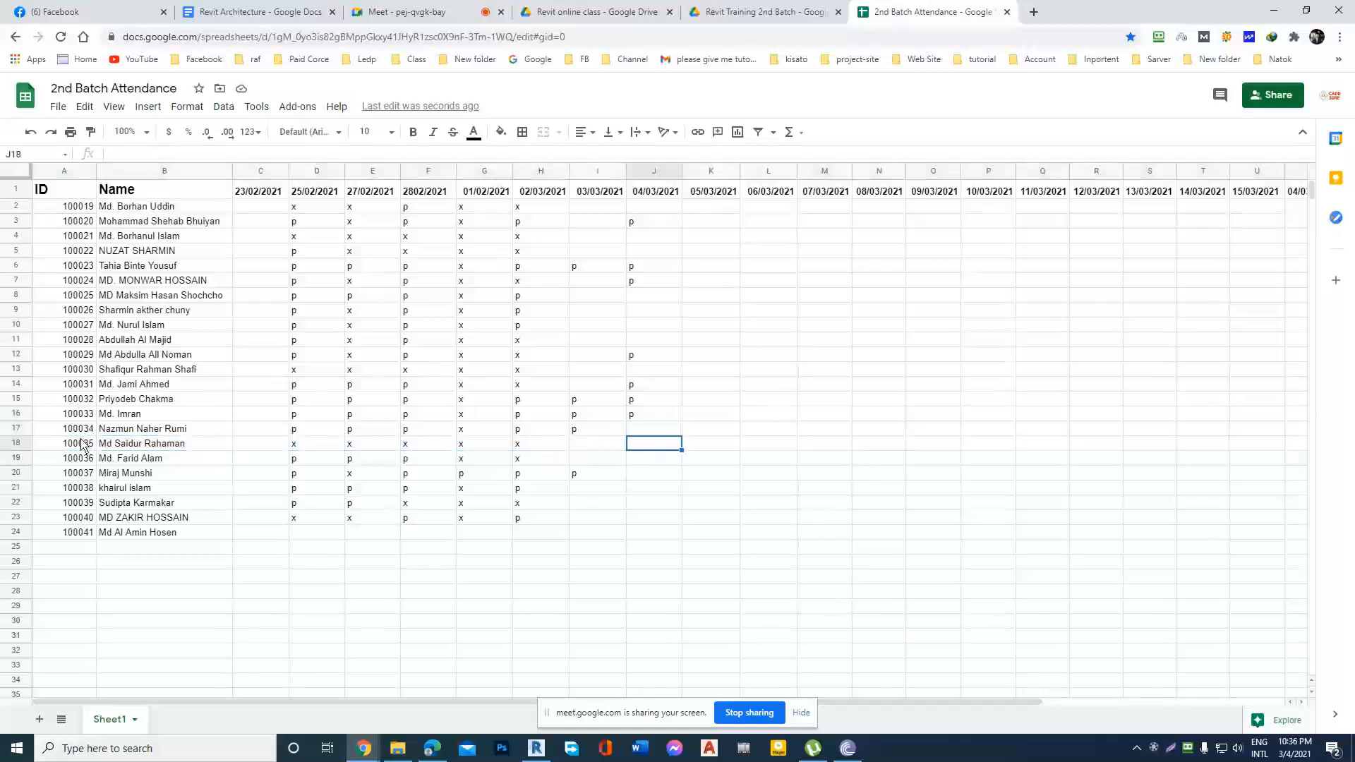
pyautogui.click(17, 430)
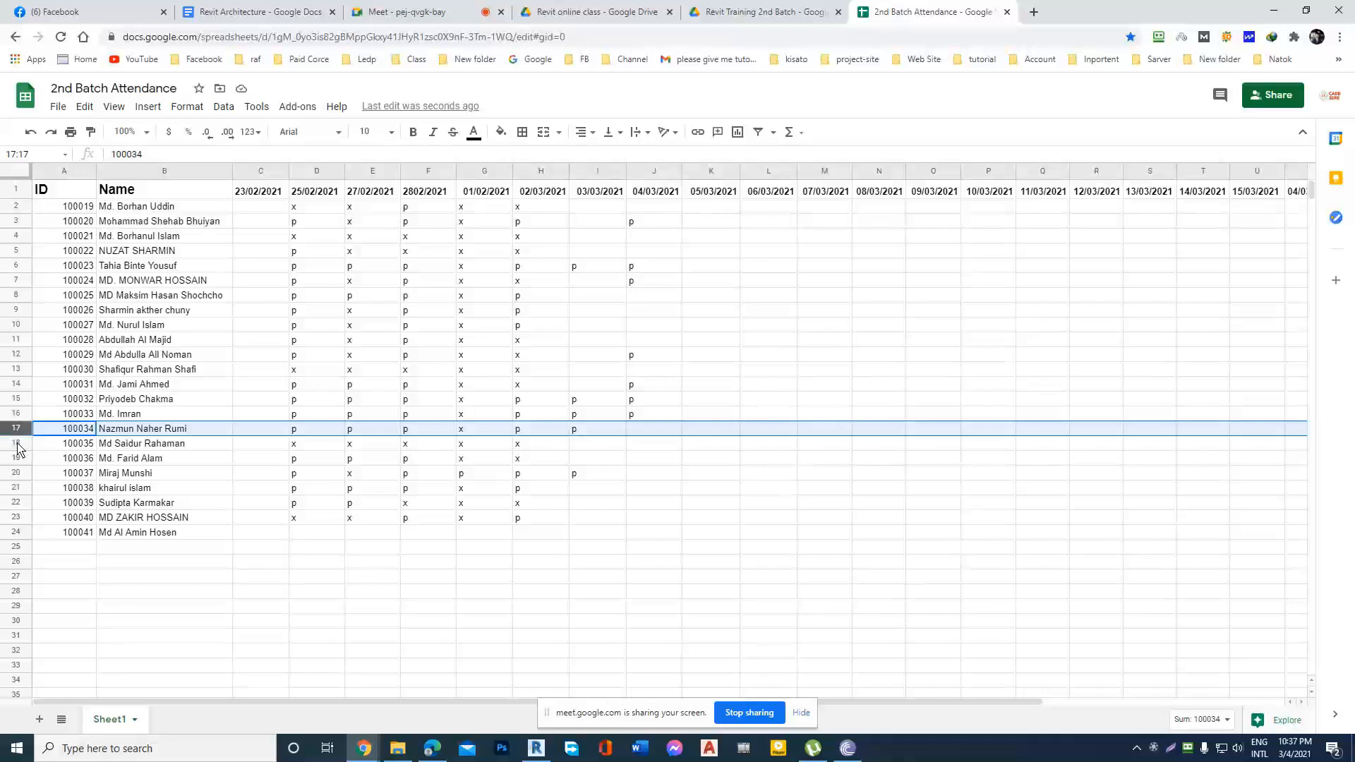
pyautogui.click(17, 445)
pyautogui.click(660, 447)
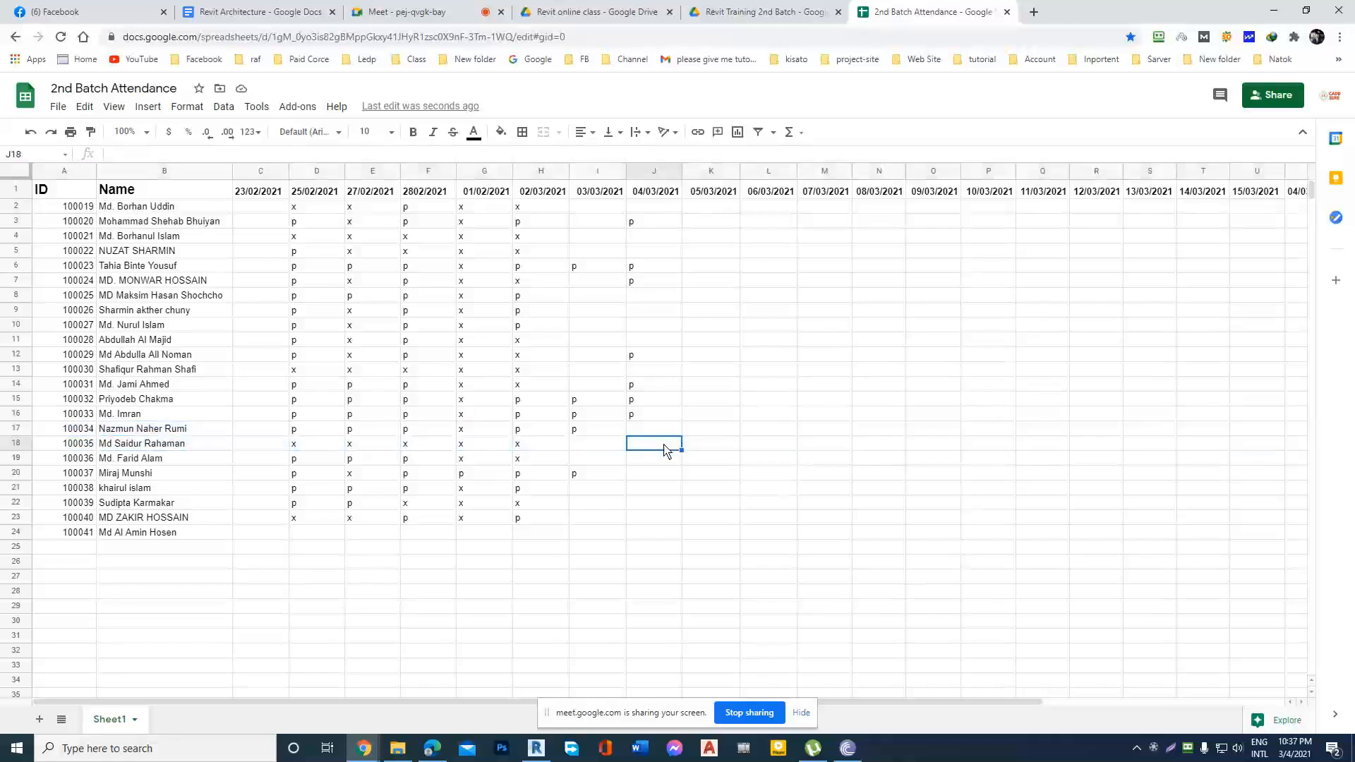
pyautogui.write('p')
pyautogui.click(7, 459)
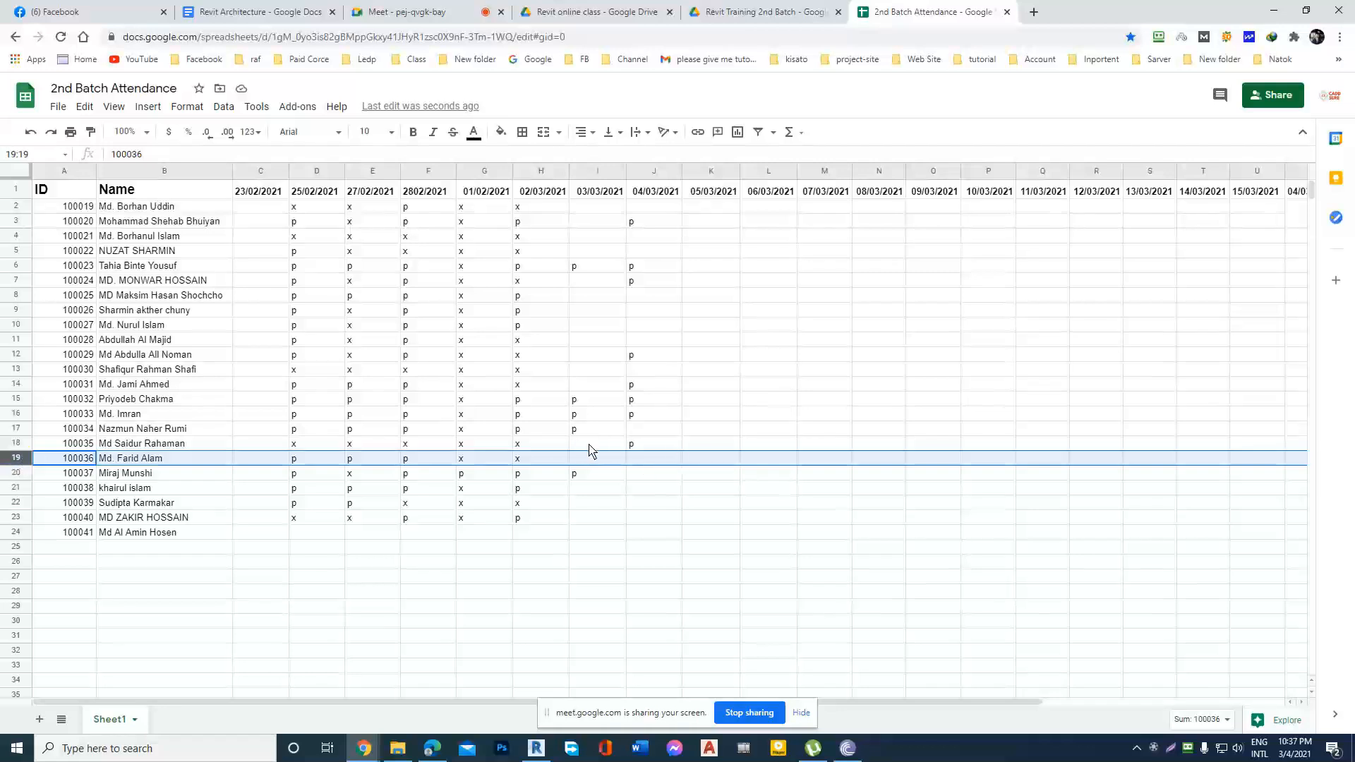
# Change the marks of the student in row 18 to p under 02/03/2021 and 2802/2021.
pyautogui.click(23, 444)
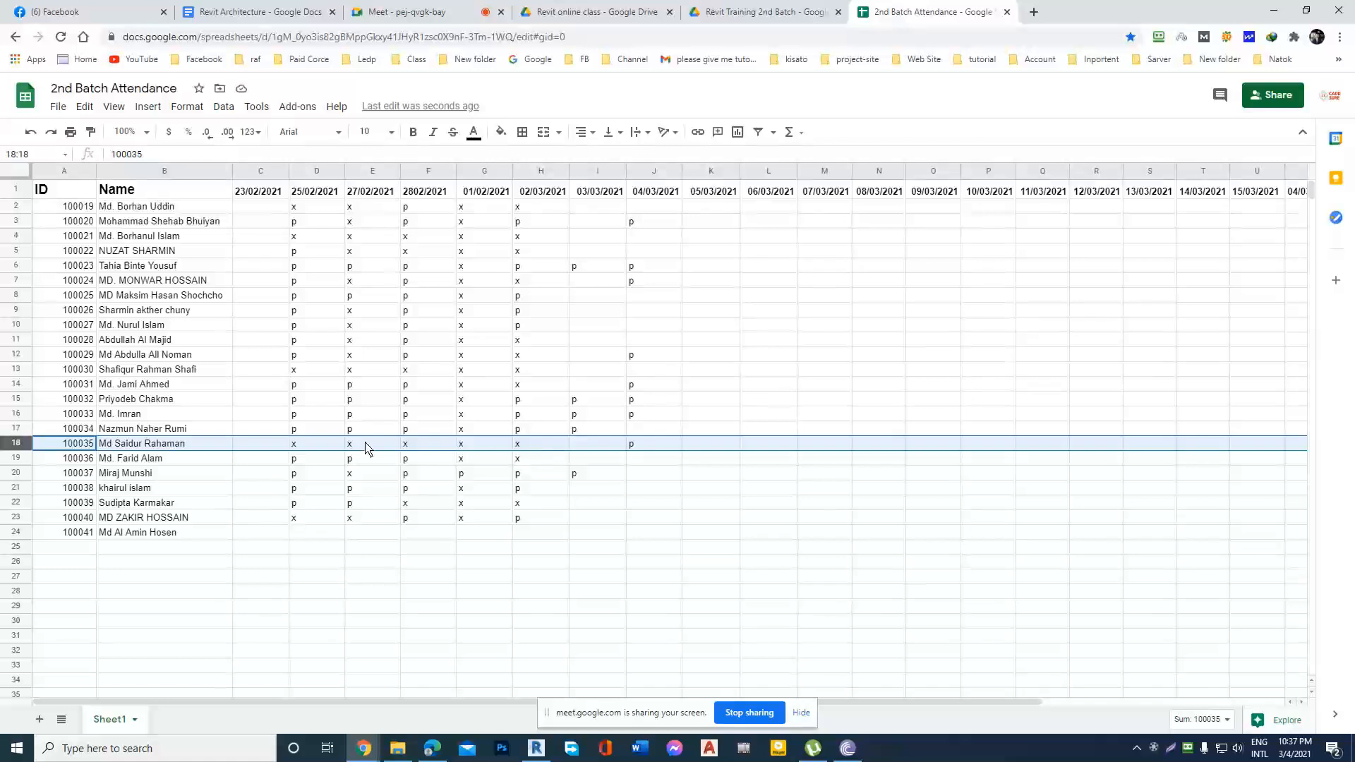
pyautogui.doubleClick(533, 445)
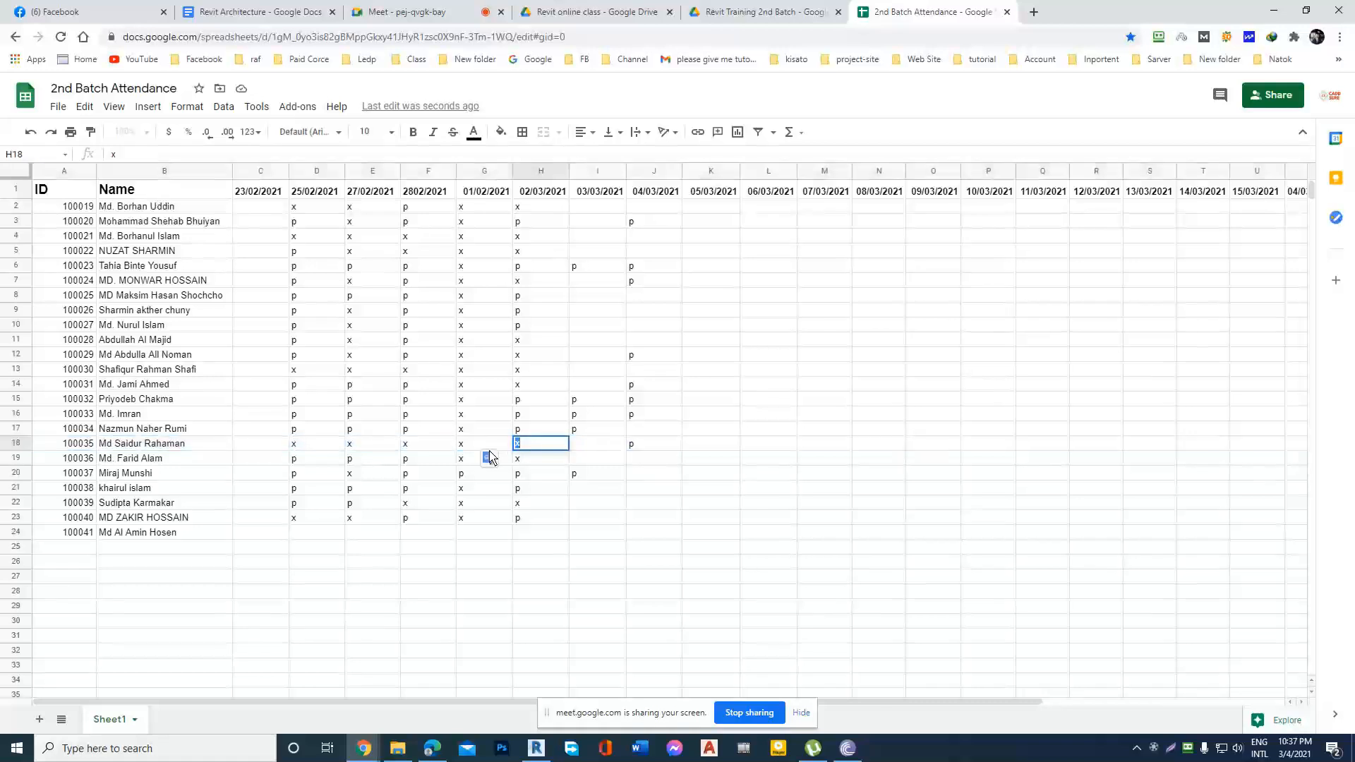
pyautogui.doubleClick(431, 448)
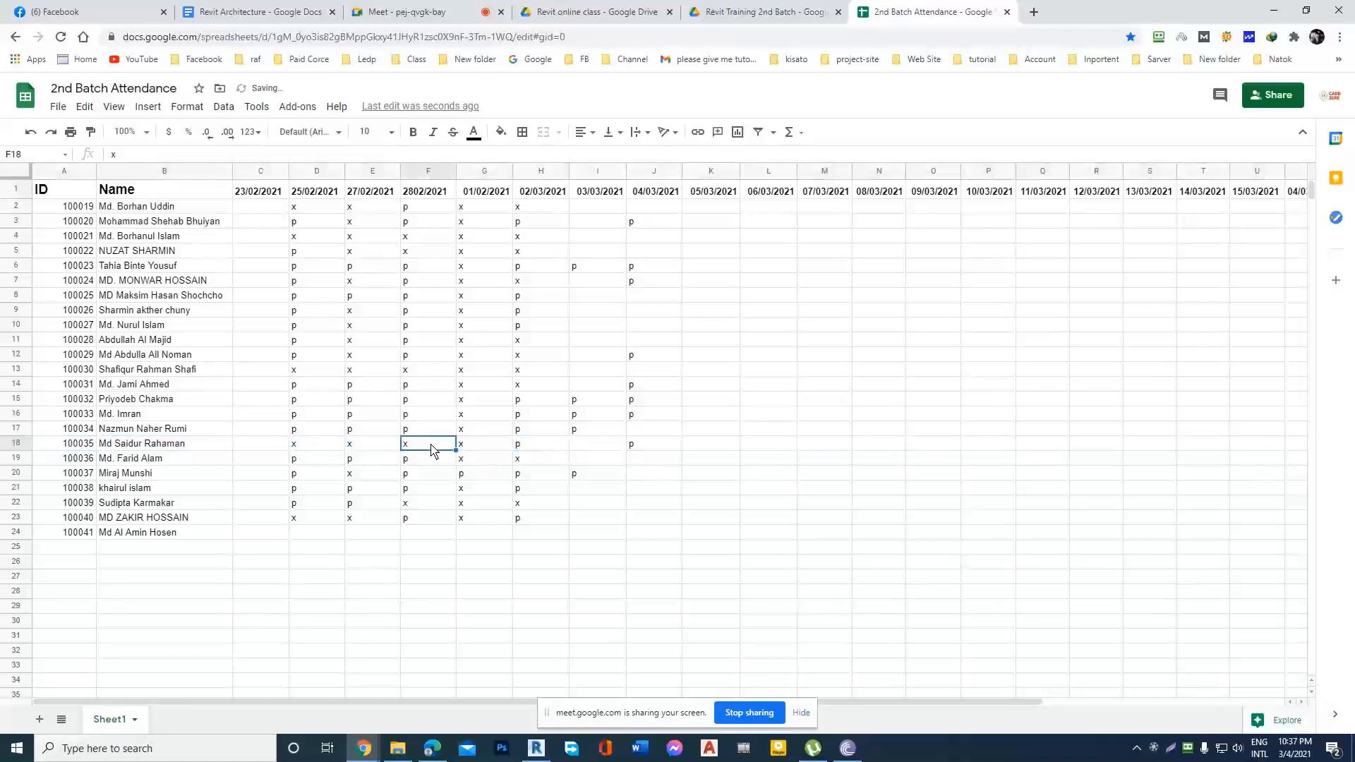
pyautogui.doubleClick(406, 447)
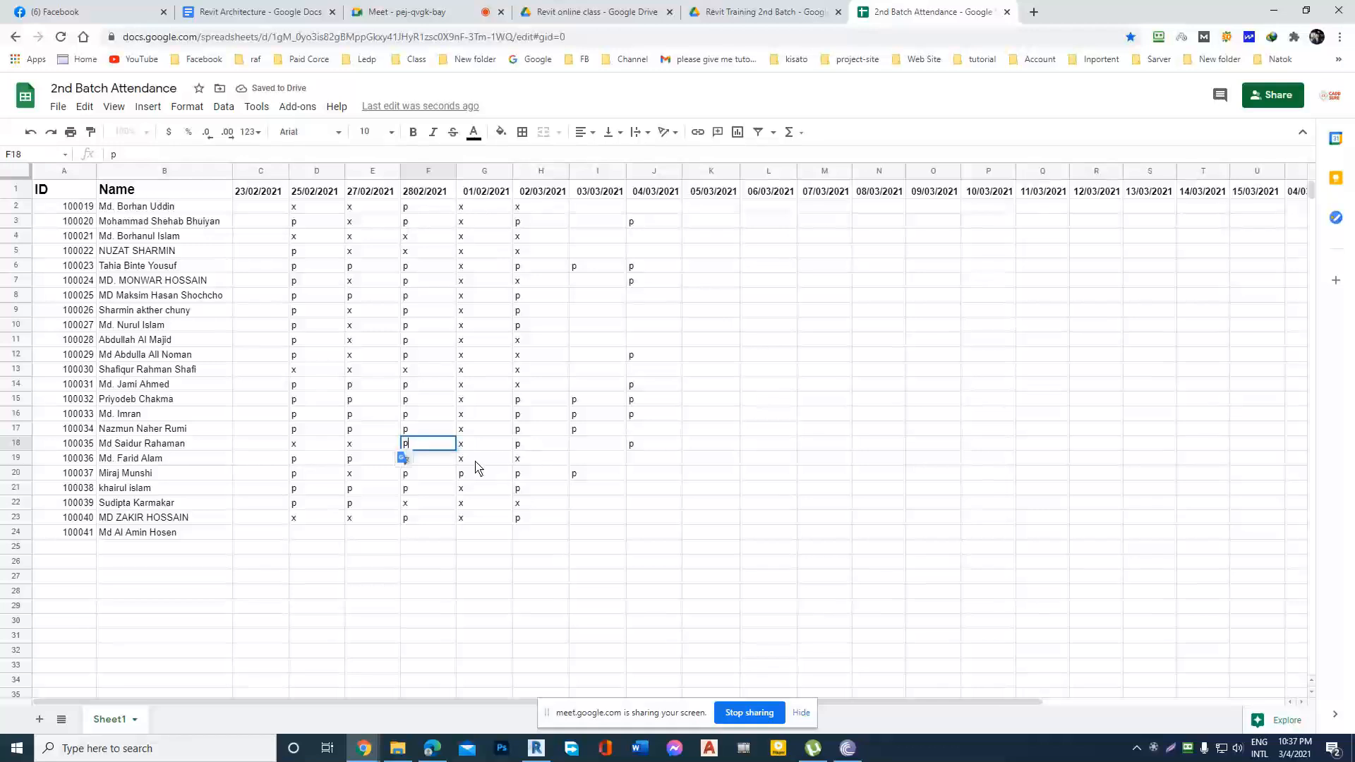
# Change the mark of the student in row 18 to p under 25/02/2021.
pyautogui.click(318, 446)
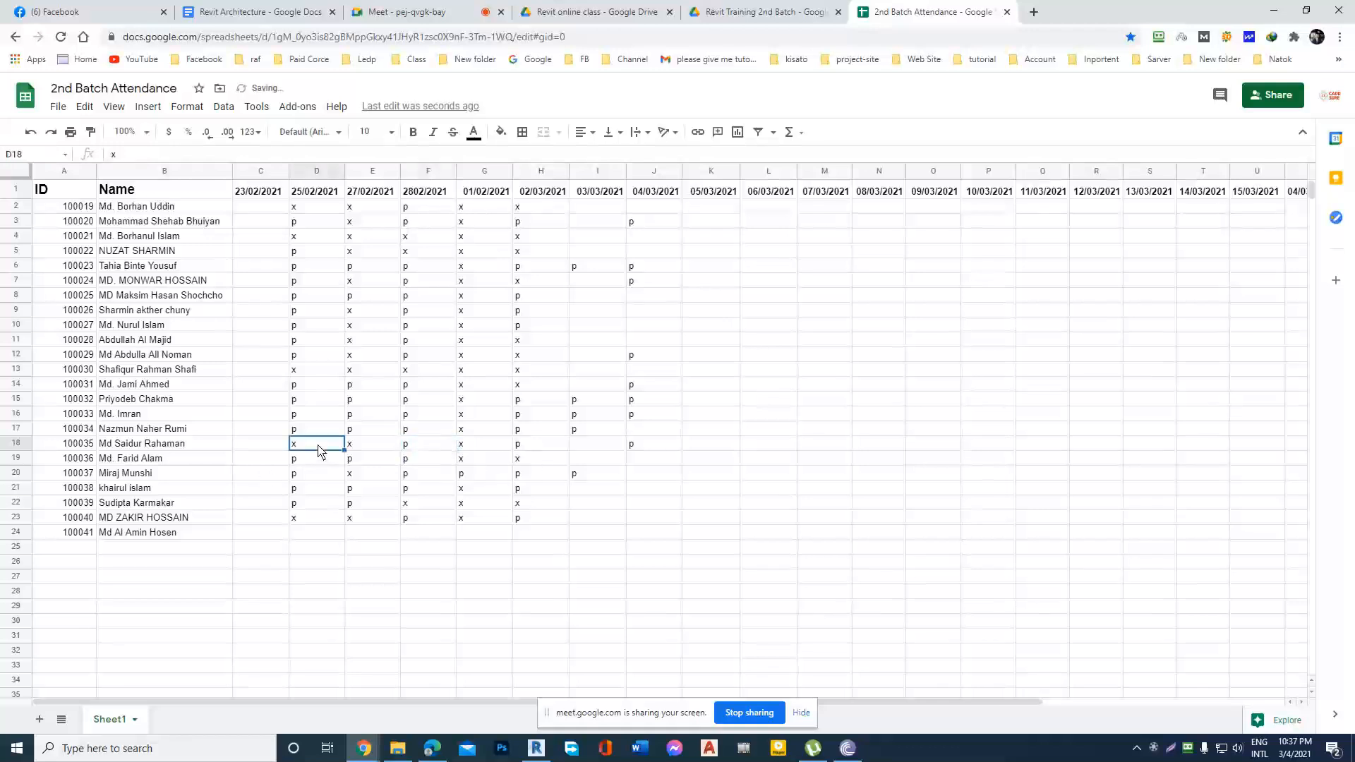
pyautogui.doubleClick(311, 447)
pyautogui.moveTo(311, 446); pyautogui.dragTo(271, 450)
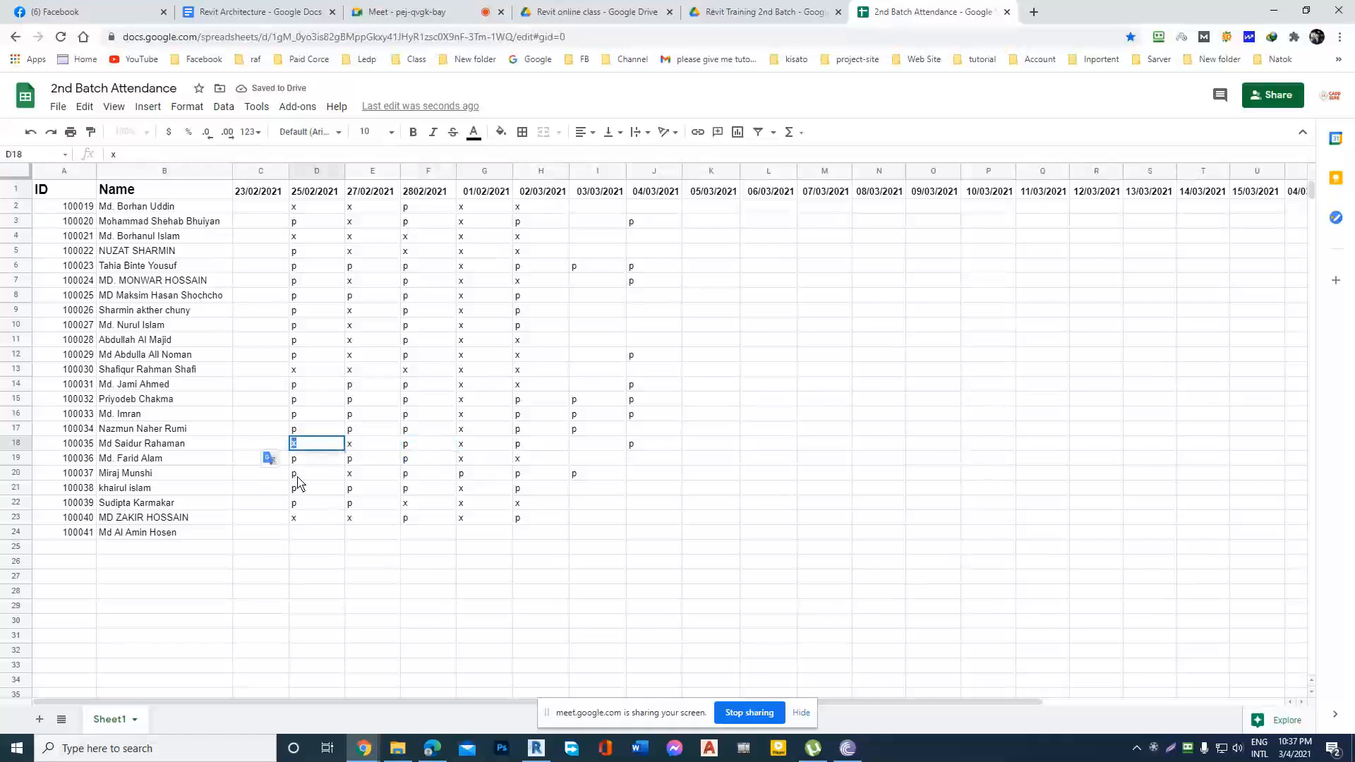
pyautogui.write('p')
# Mark the student in row 18 absent with x under 03/03/2021.
pyautogui.click(647, 446)
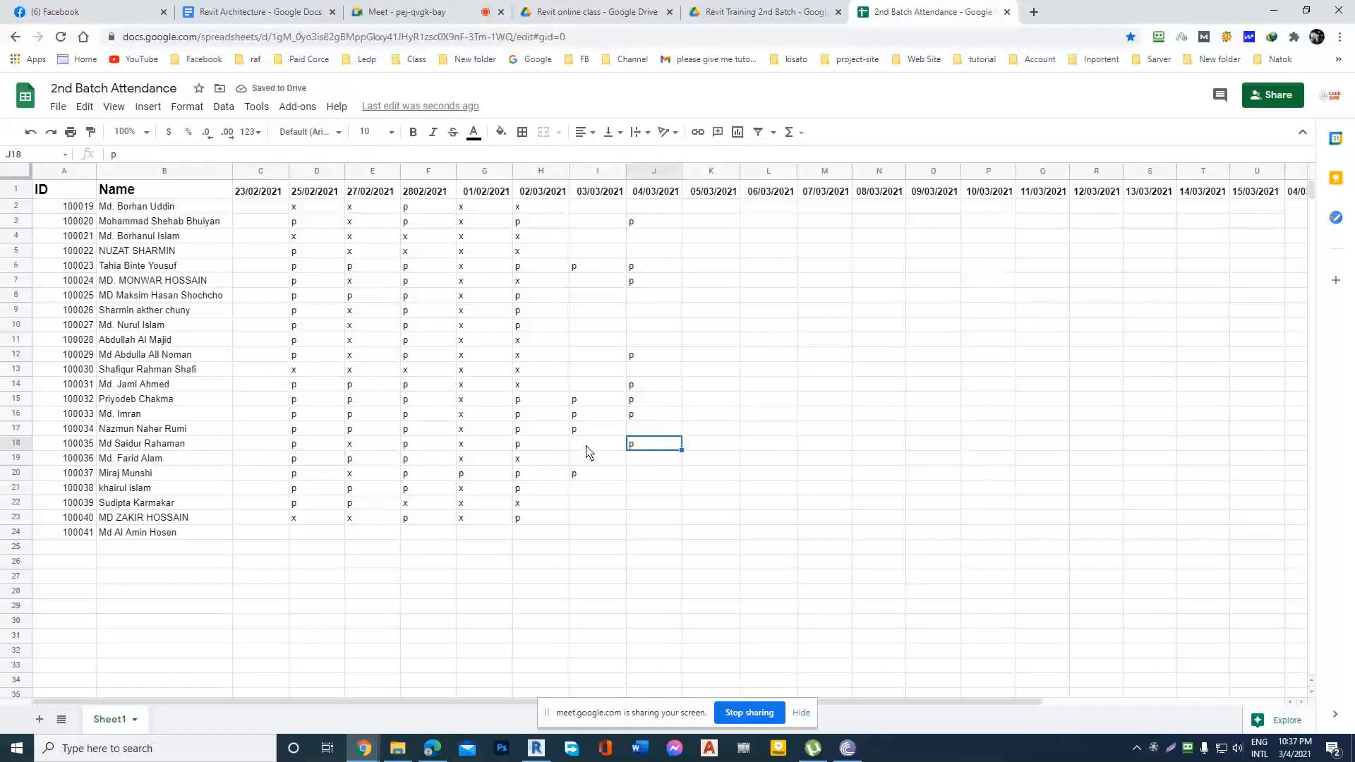
pyautogui.click(590, 449)
pyautogui.write('x')
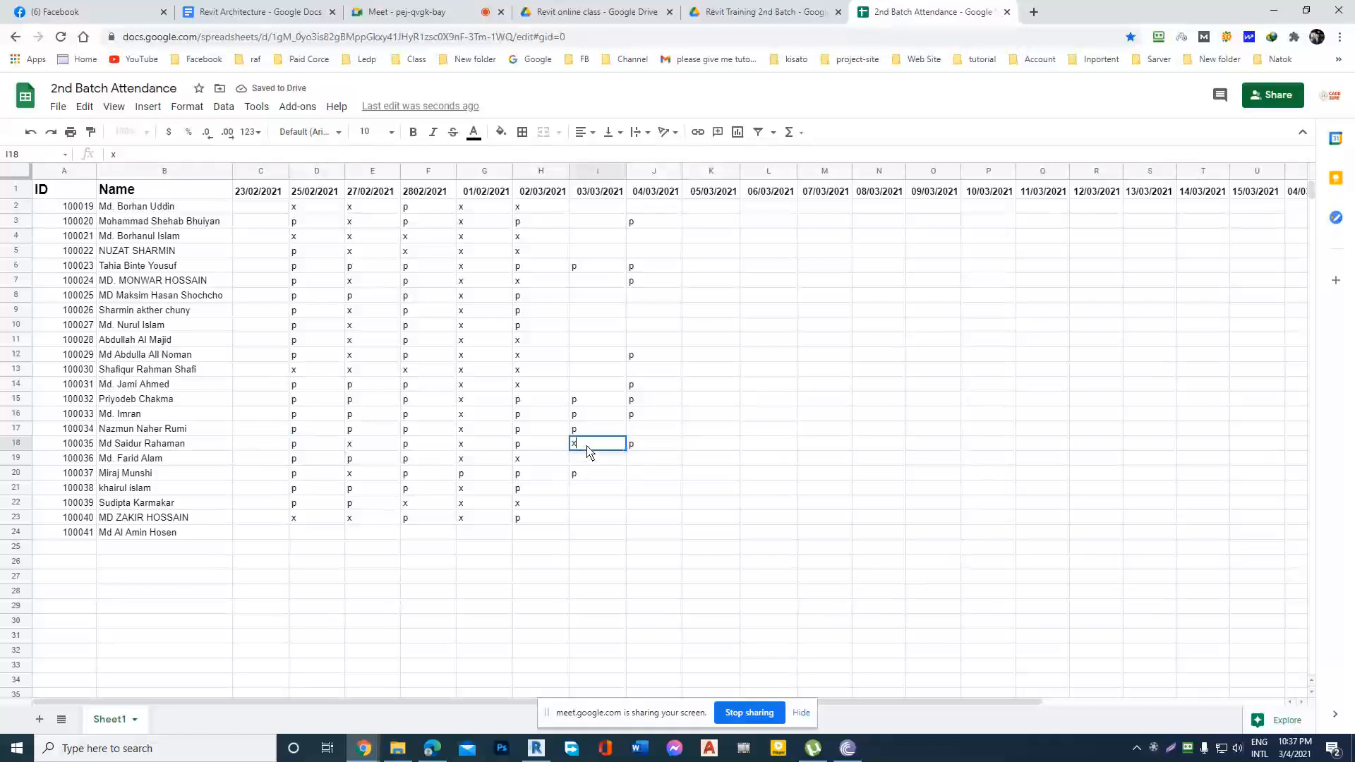
pyautogui.press('Return')
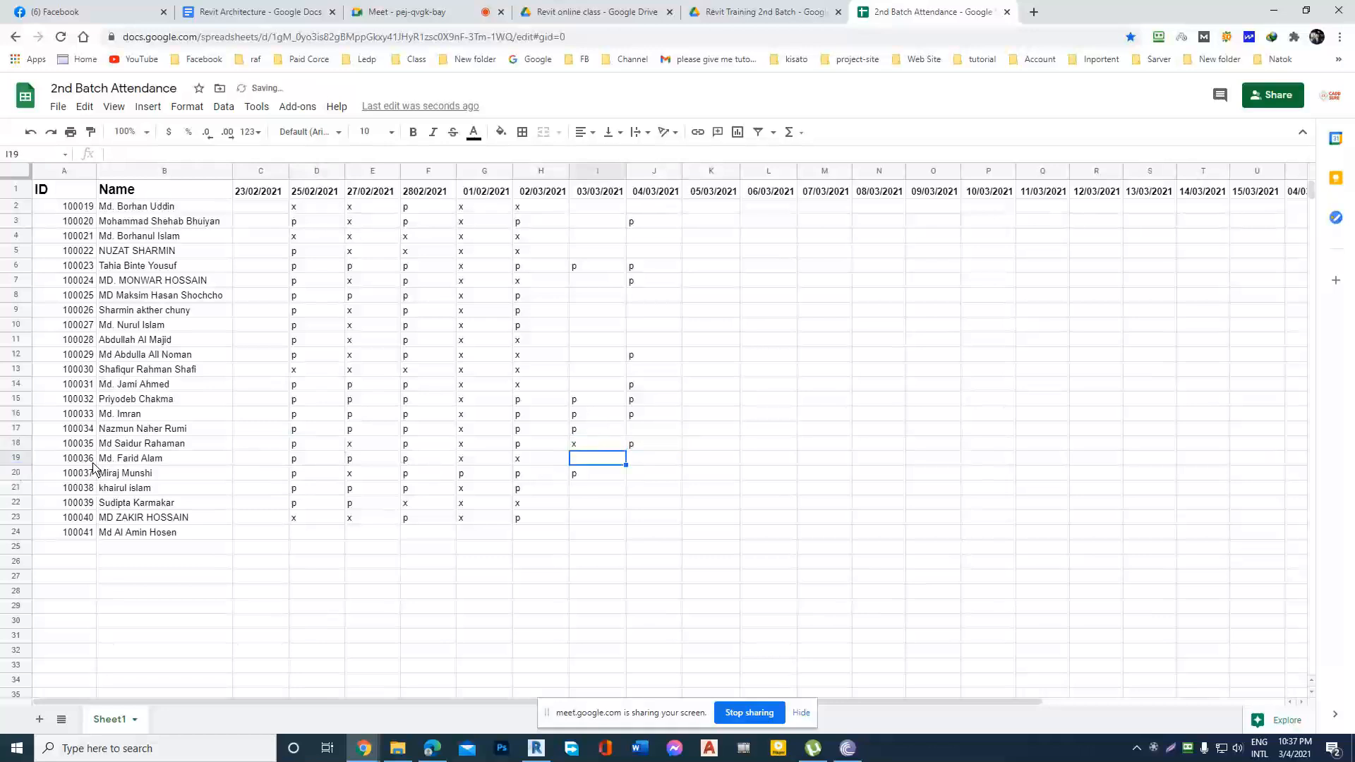
# Mark the students in rows 20 and 21 present with p under 04/03/2021.
pyautogui.click(643, 466)
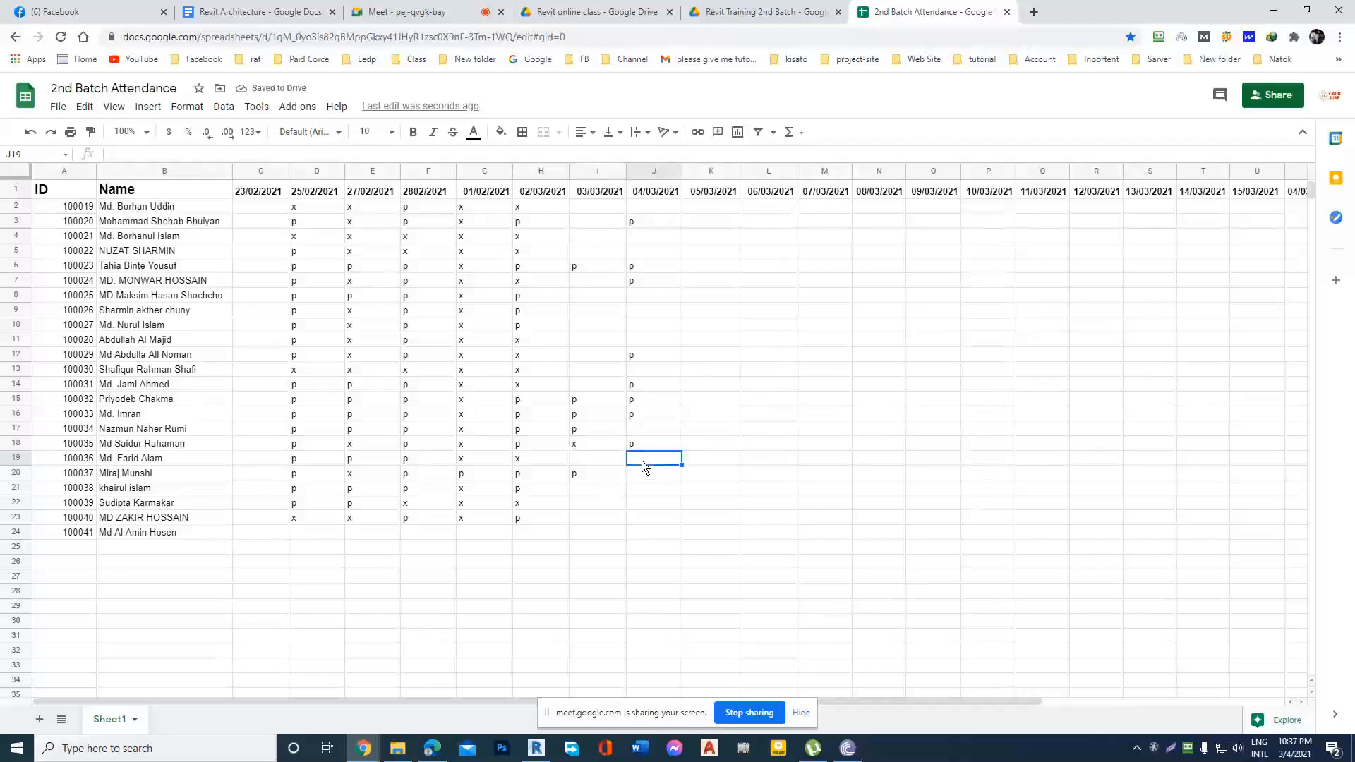
pyautogui.click(15, 474)
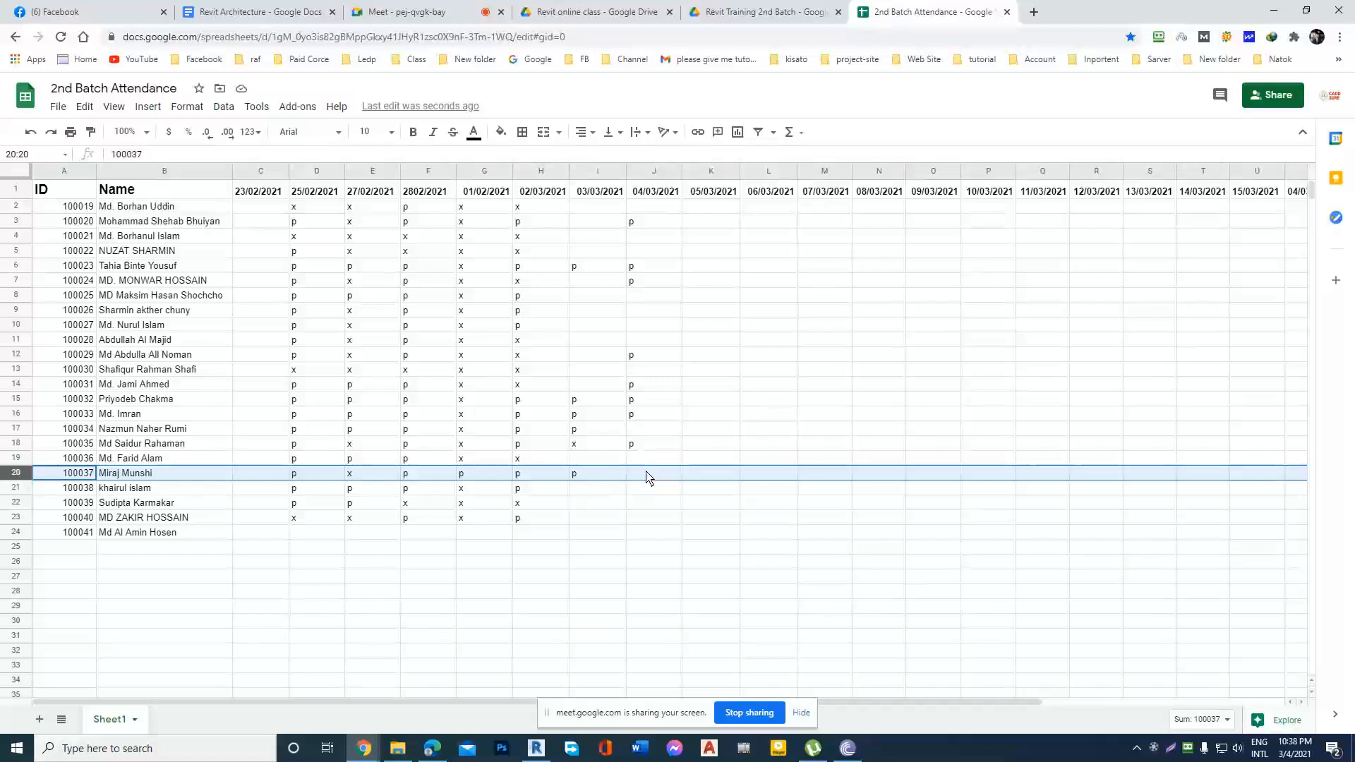
pyautogui.click(16, 489)
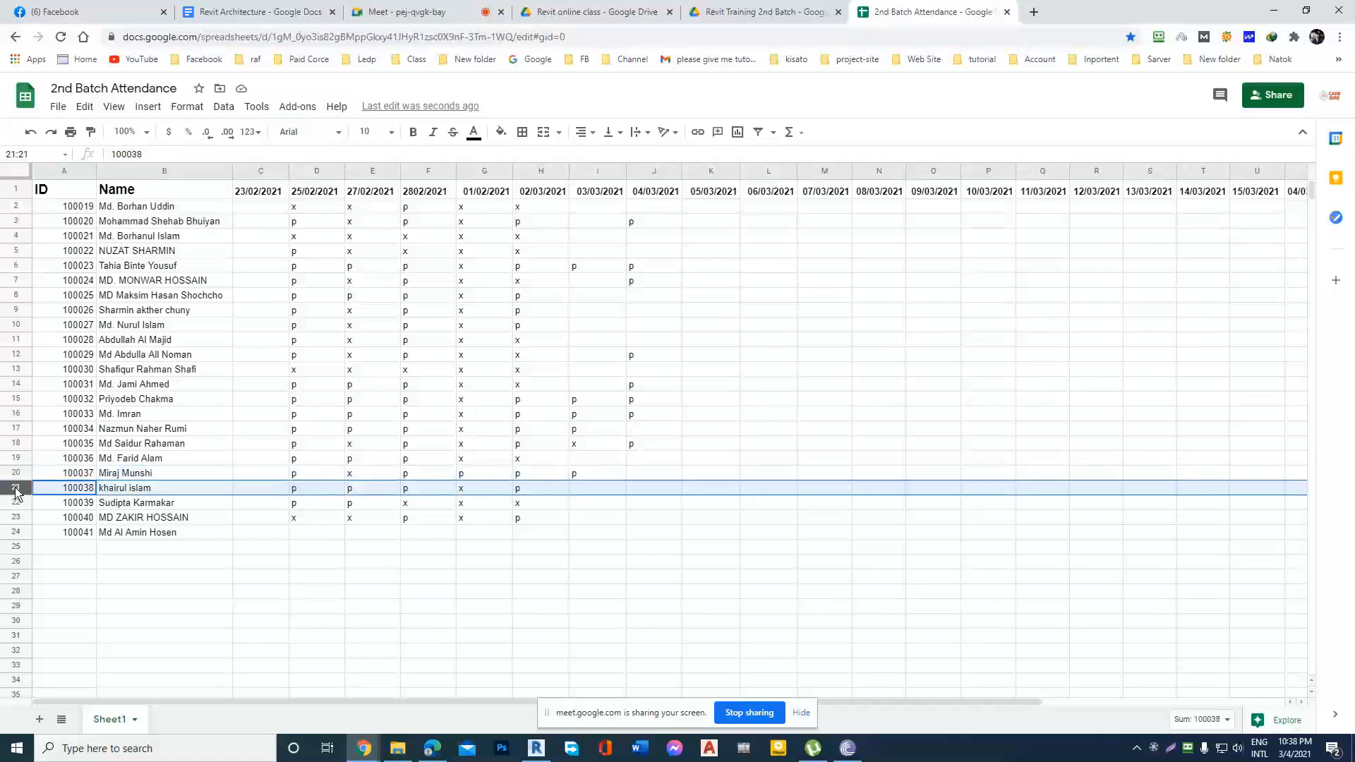
pyautogui.doubleClick(645, 490)
pyautogui.click(649, 474)
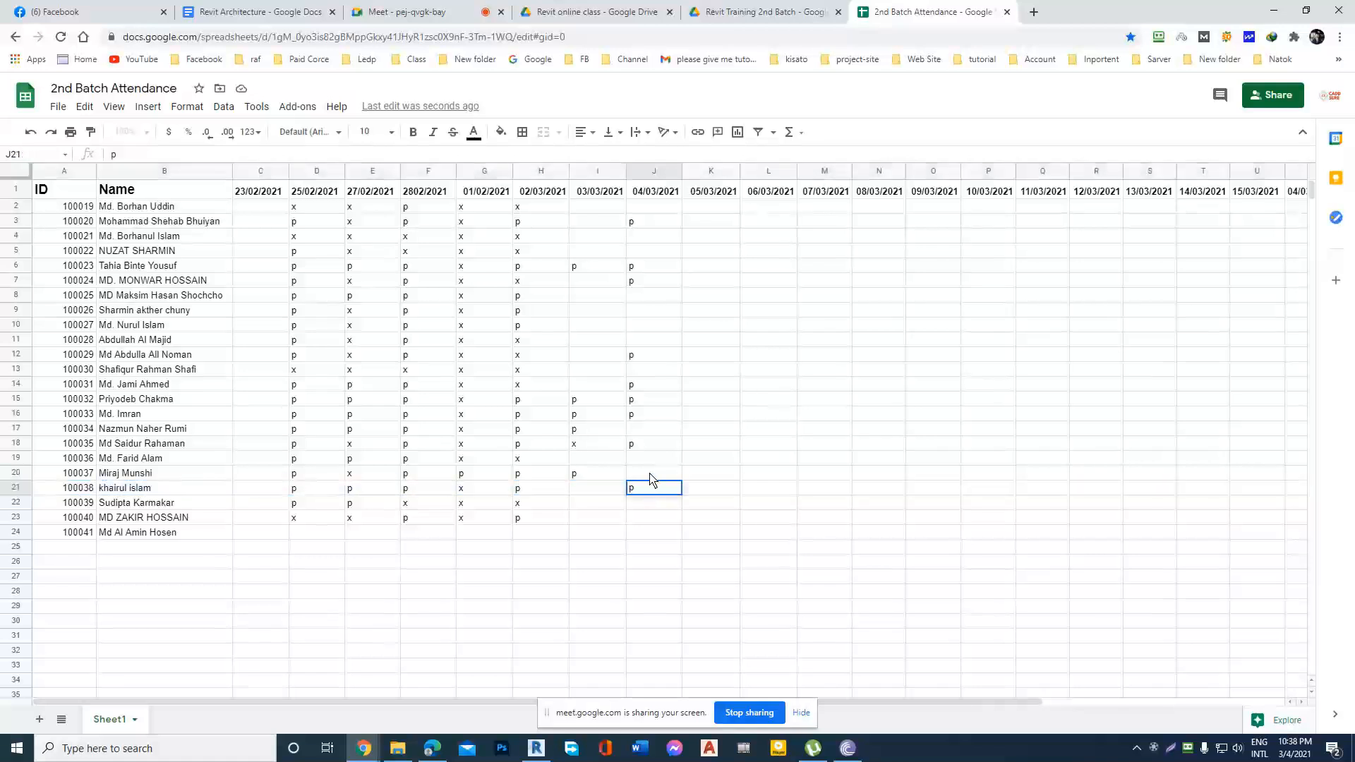
pyautogui.write('p')
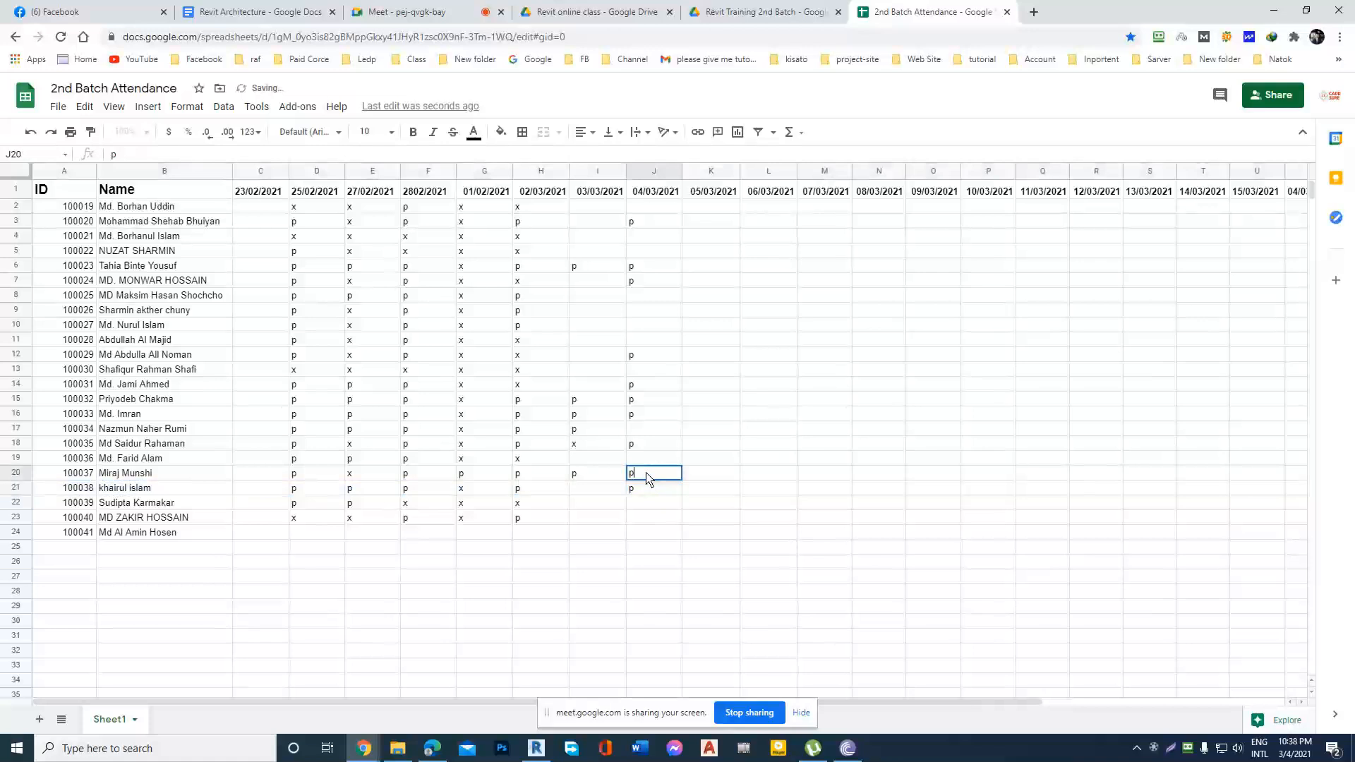
pyautogui.click(604, 492)
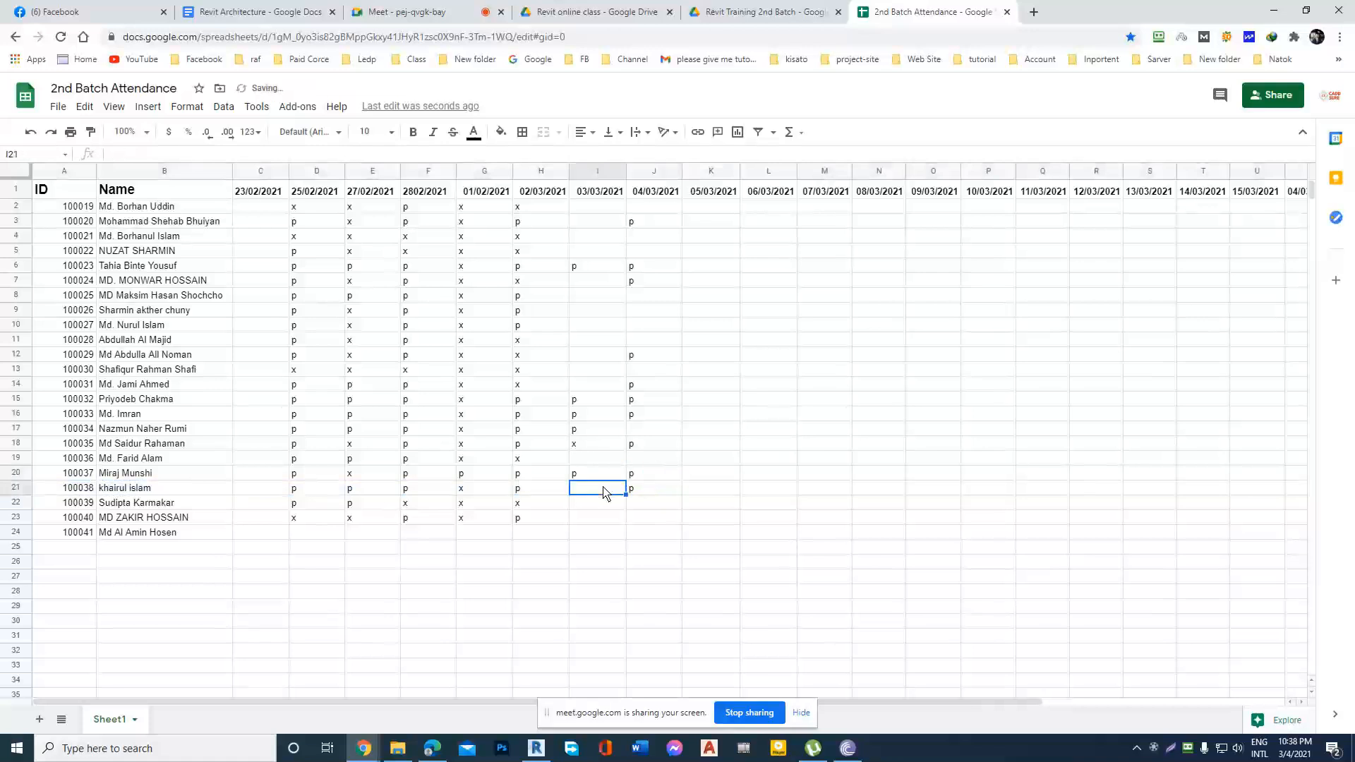
# Mark the student in row 22 present with p under 04/03/2021.
pyautogui.click(17, 502)
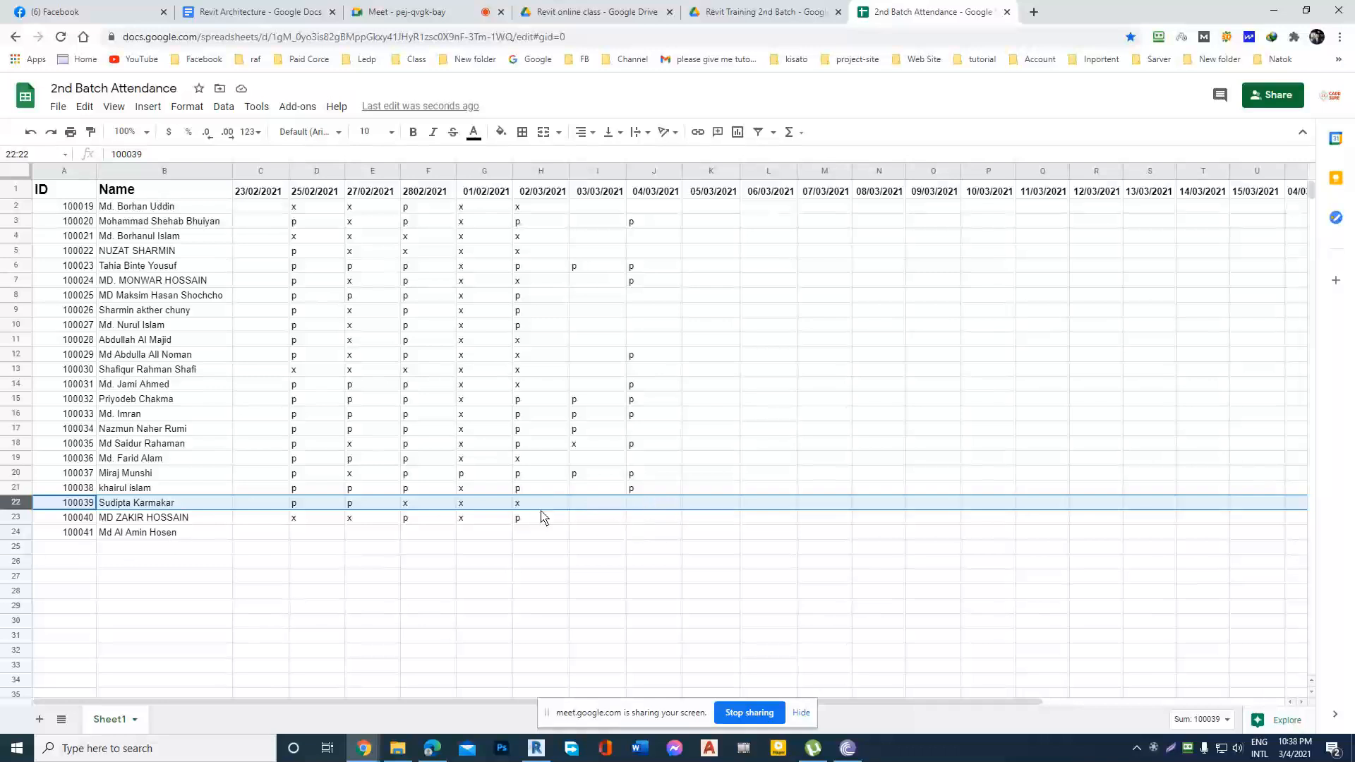
pyautogui.click(17, 517)
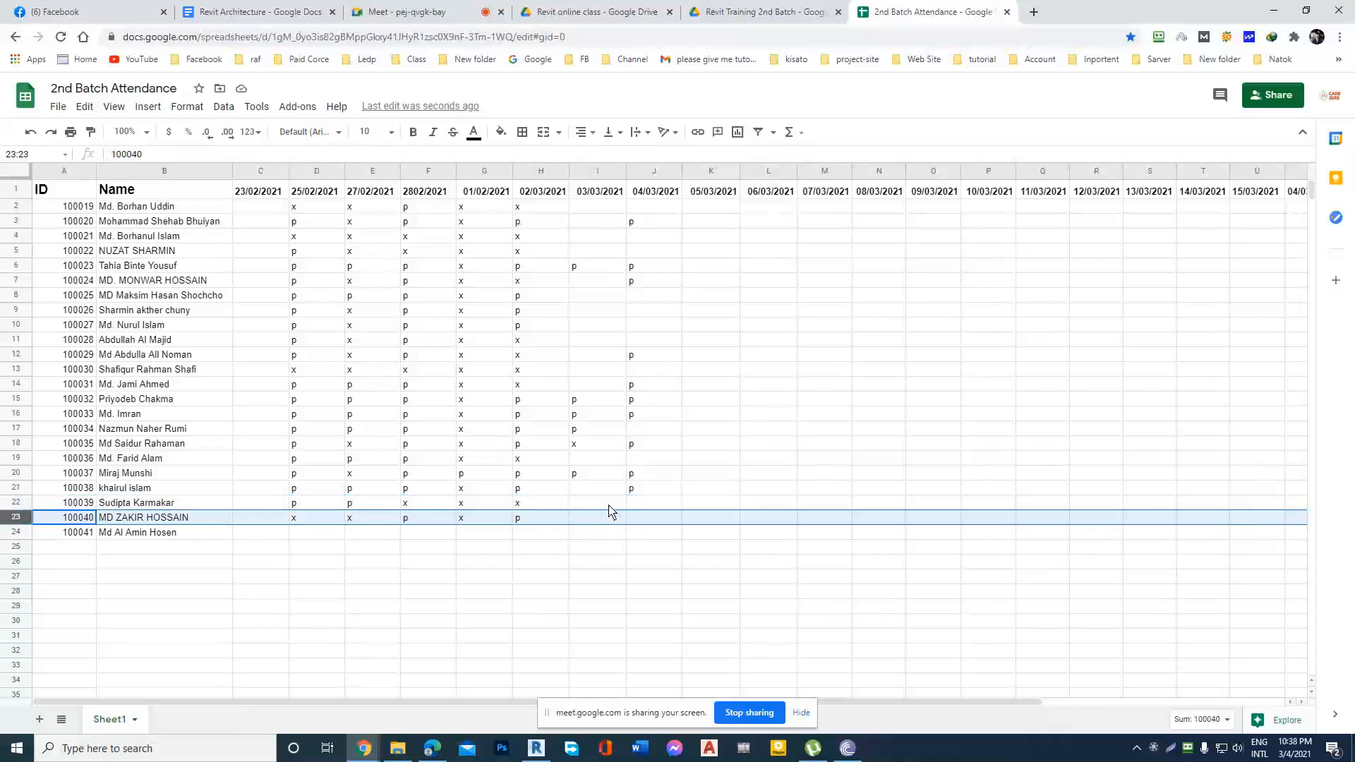
pyautogui.click(16, 502)
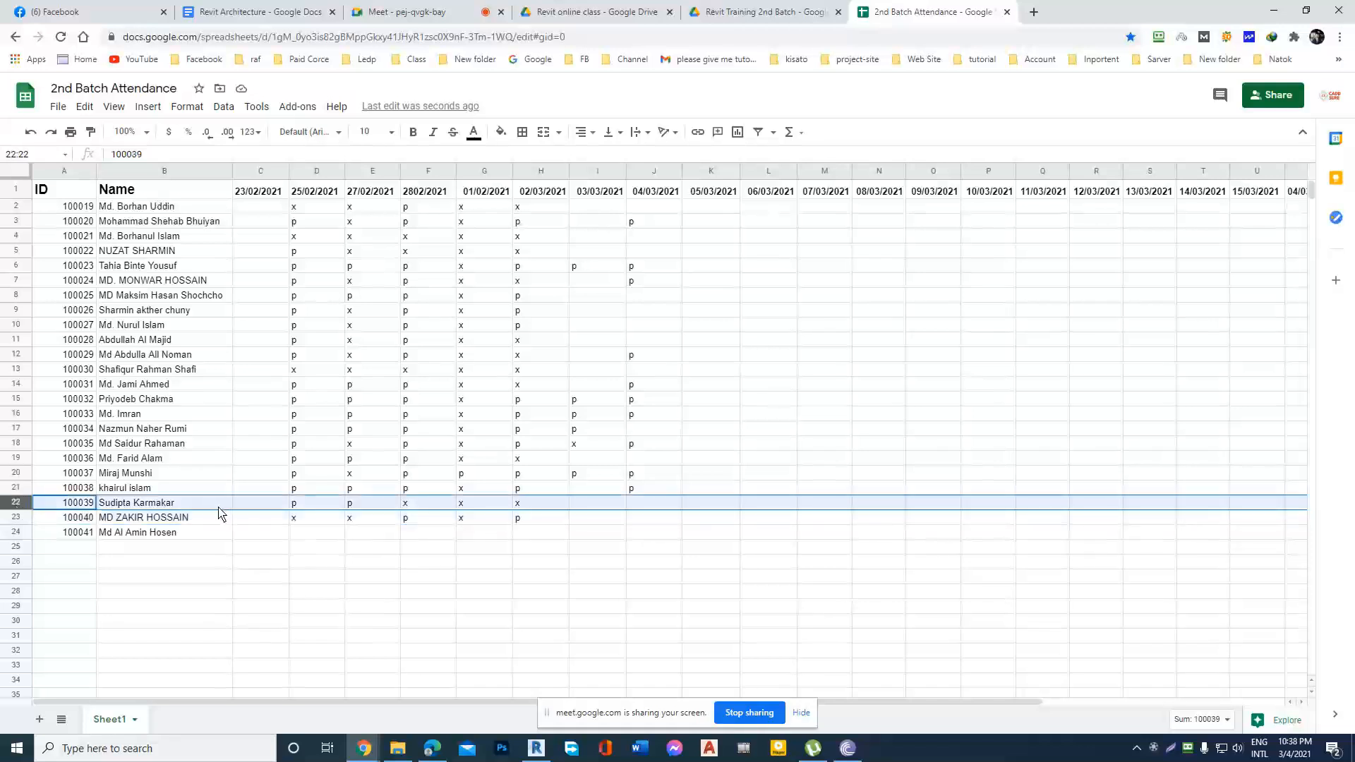
pyautogui.doubleClick(638, 509)
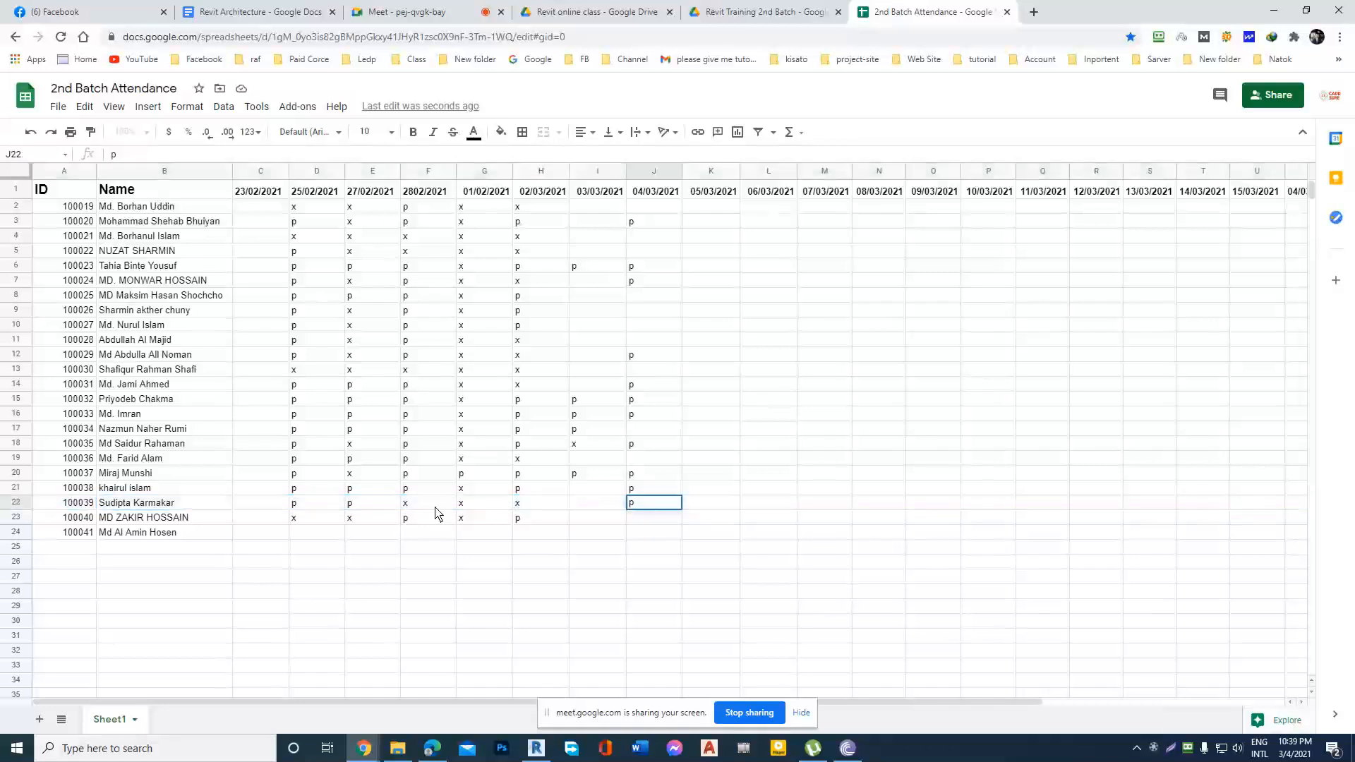
# Check the Google Meet participants and mark the student in row 23 present with p under 04/03/2021 in the attendance sheet.
pyautogui.click(15, 521)
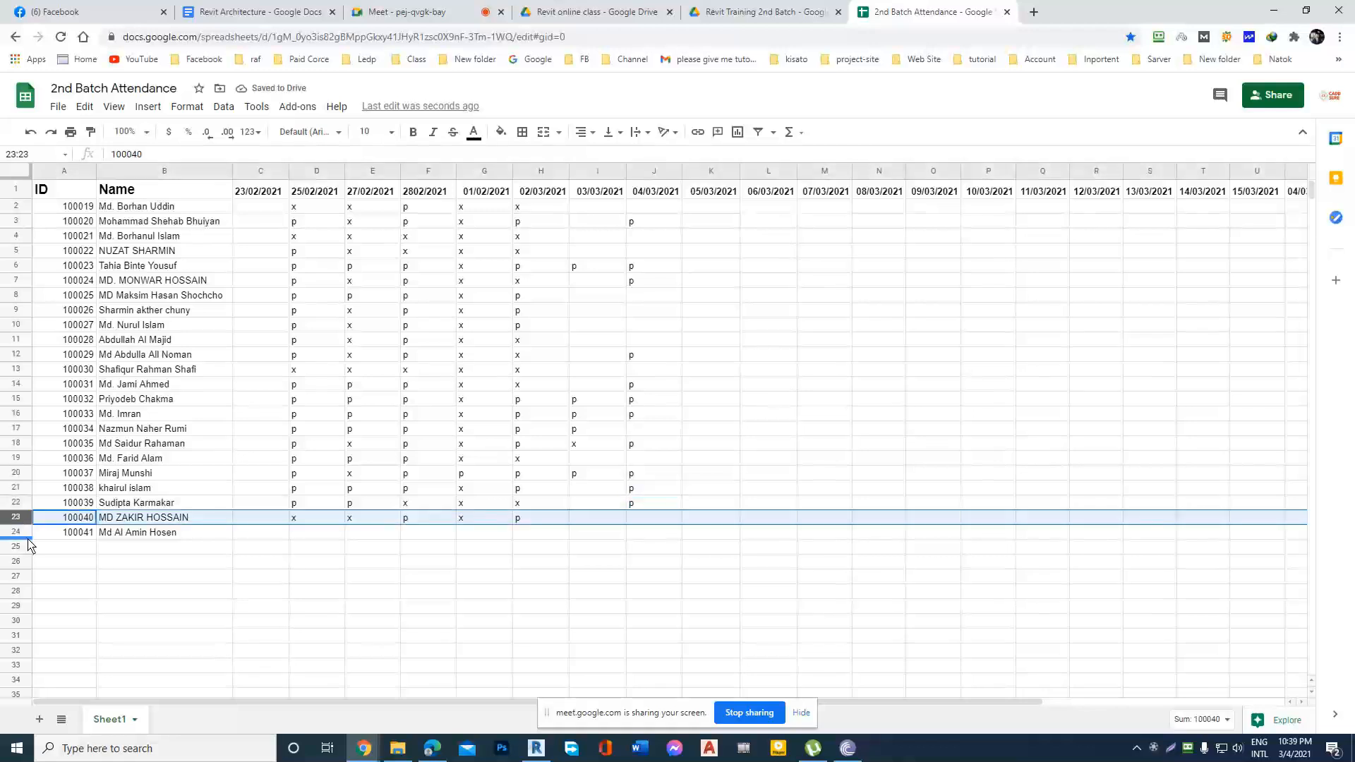
pyautogui.click(395, 12)
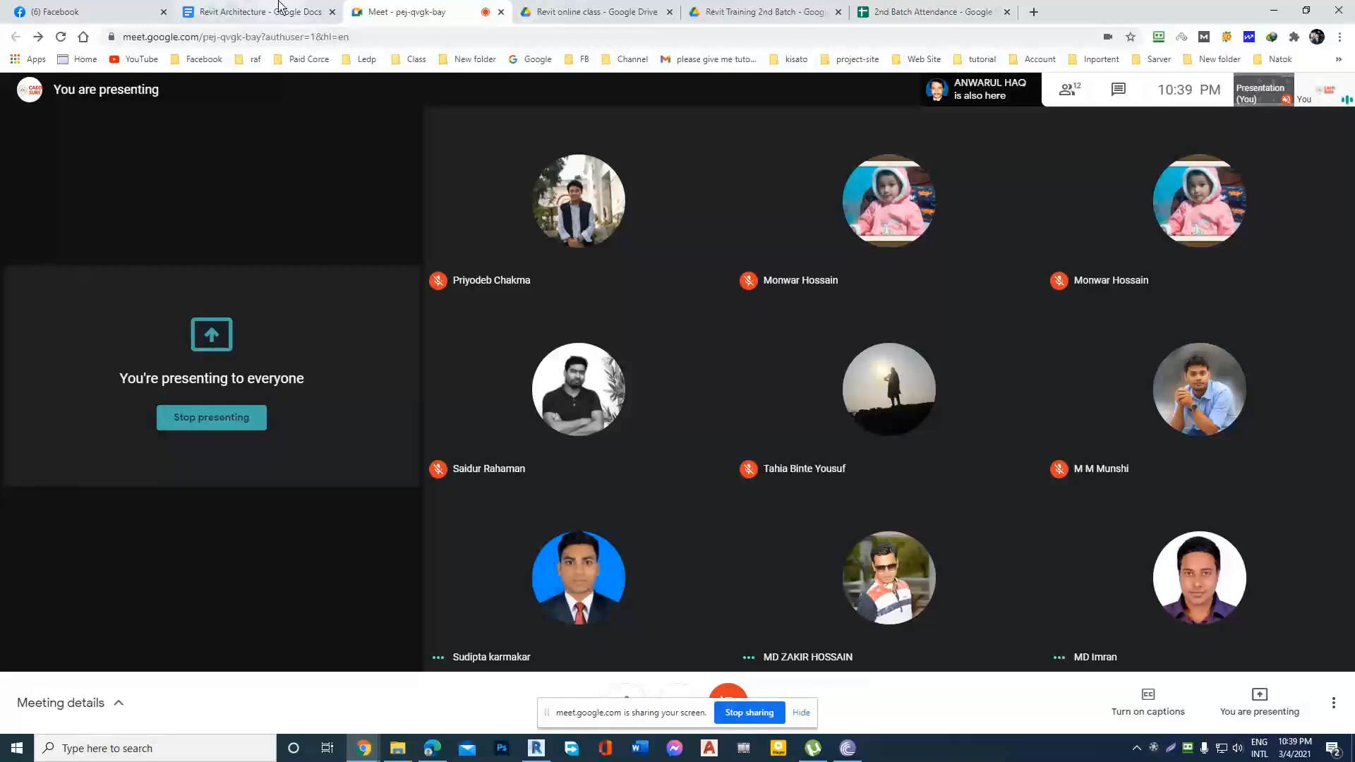
pyautogui.click(917, 11)
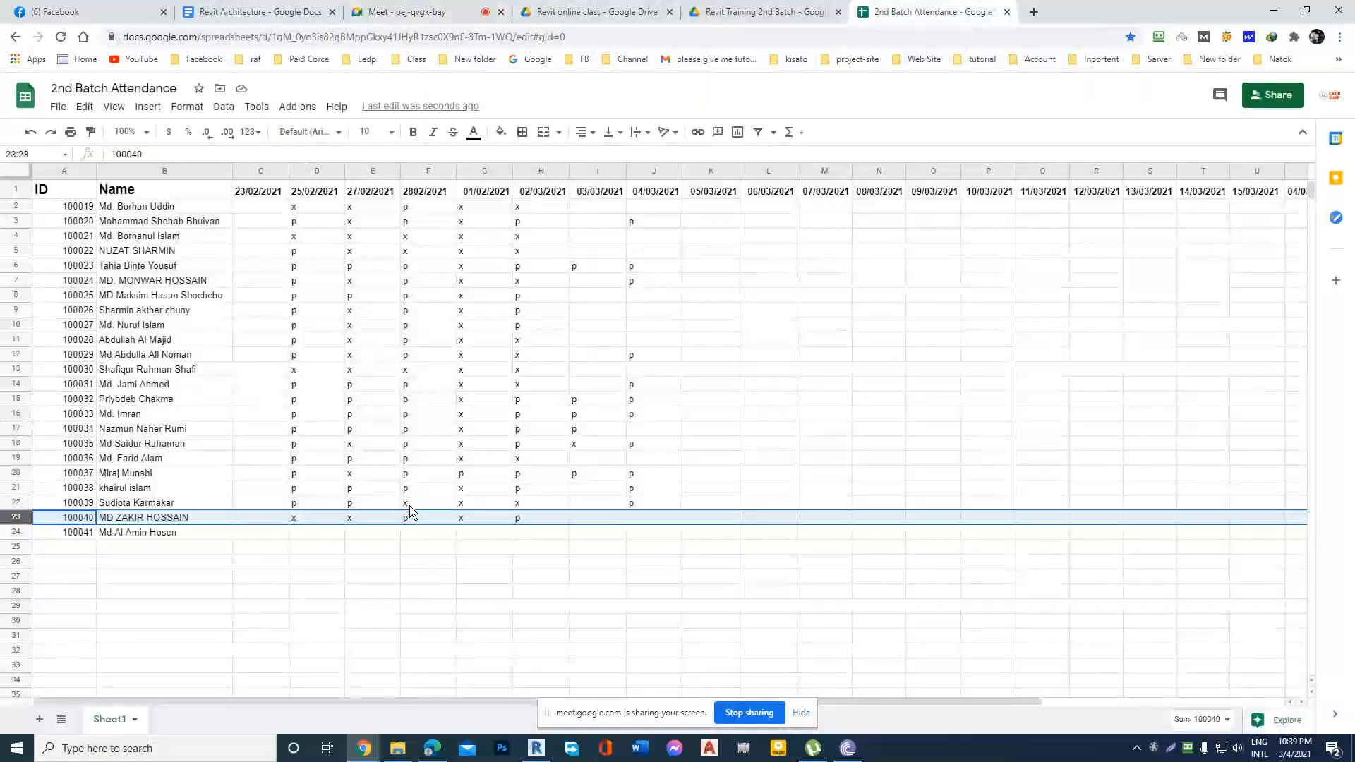
pyautogui.click(639, 525)
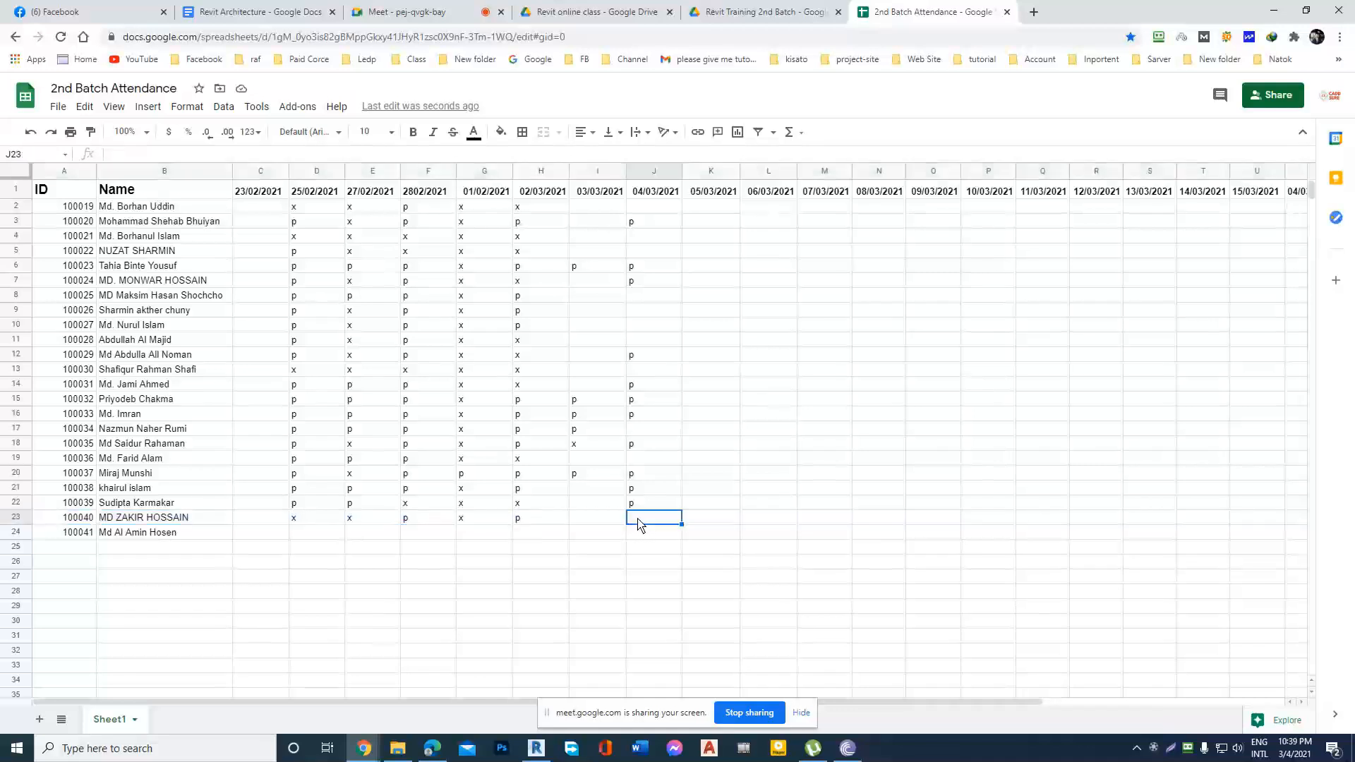
pyautogui.doubleClick(634, 517)
pyautogui.write('p')
pyautogui.click(596, 522)
pyautogui.click(644, 523)
# Look over the Google Meet participants and review rows 3 and 6 of the attendance sheet.
pyautogui.click(406, 12)
pyautogui.moveTo(579, 618)
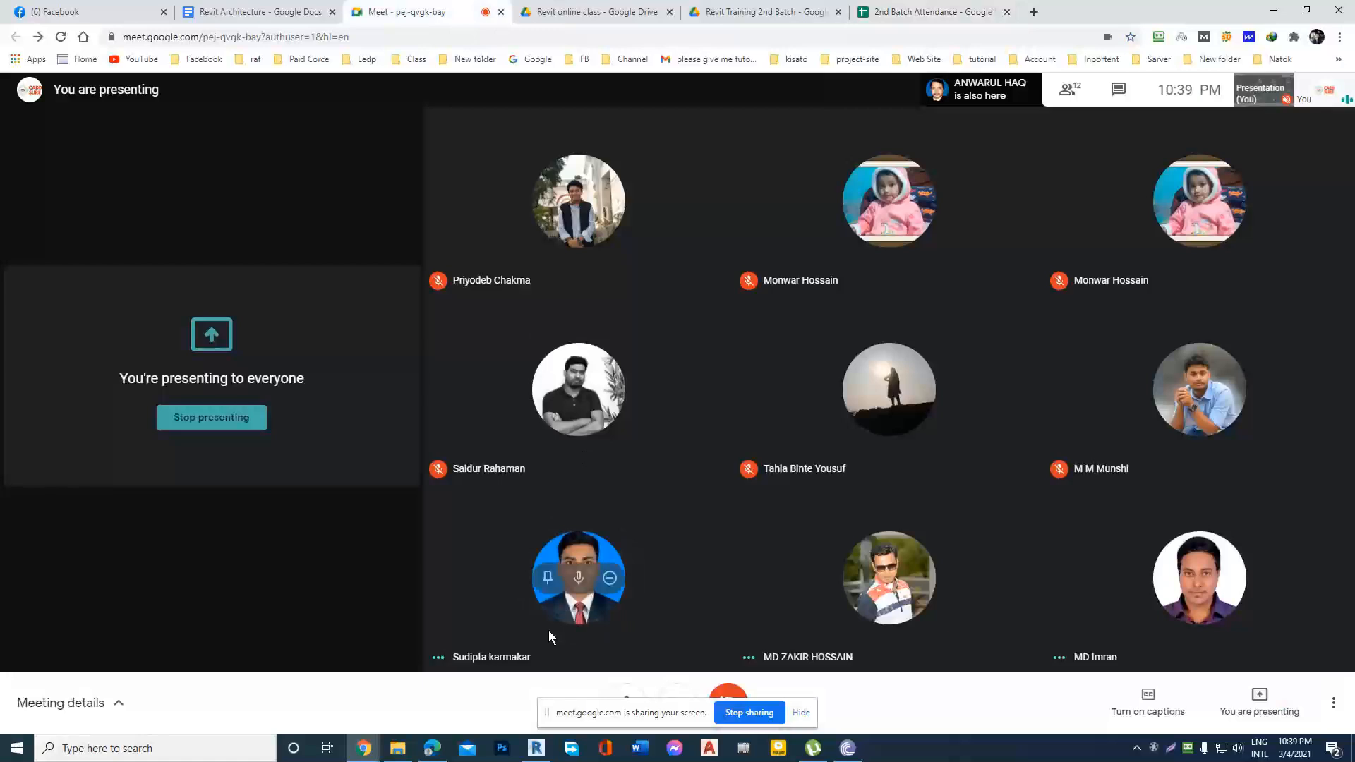
pyautogui.click(558, 12)
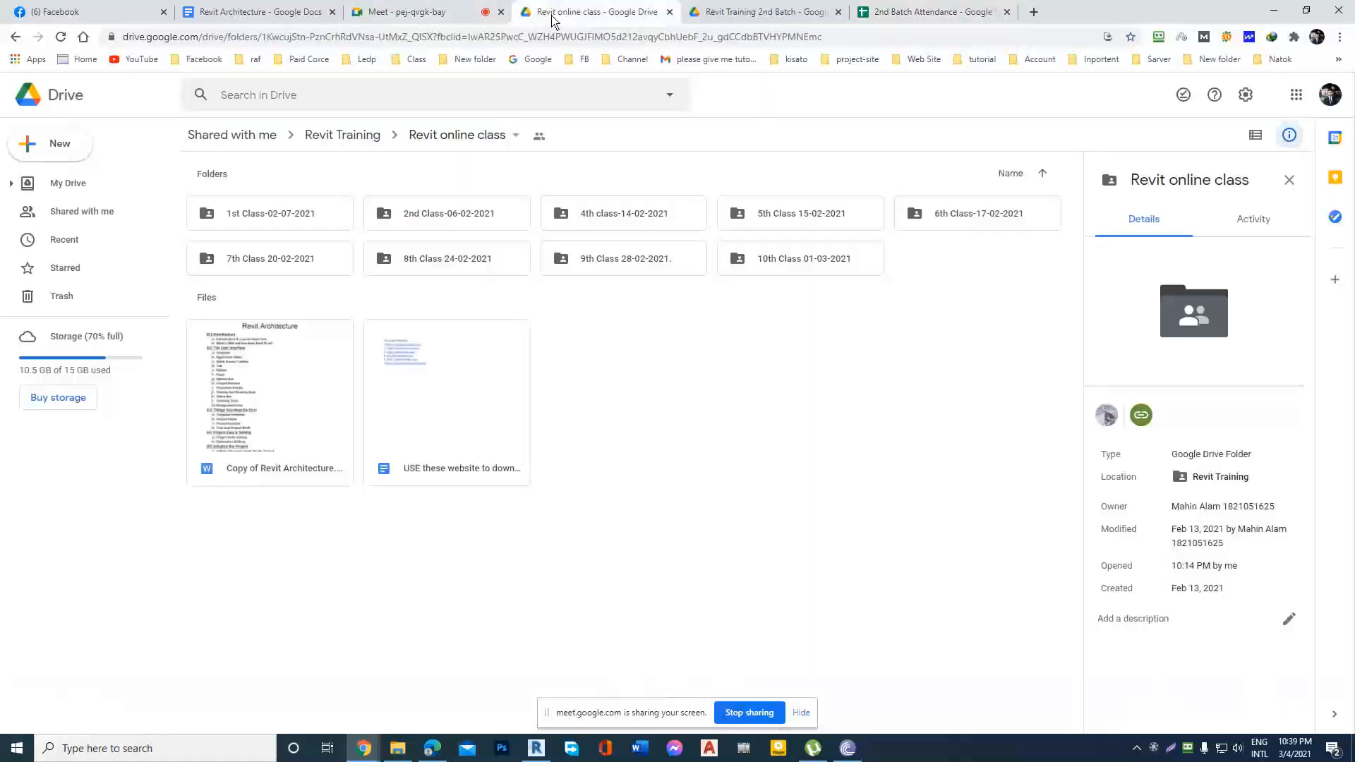
pyautogui.click(863, 10)
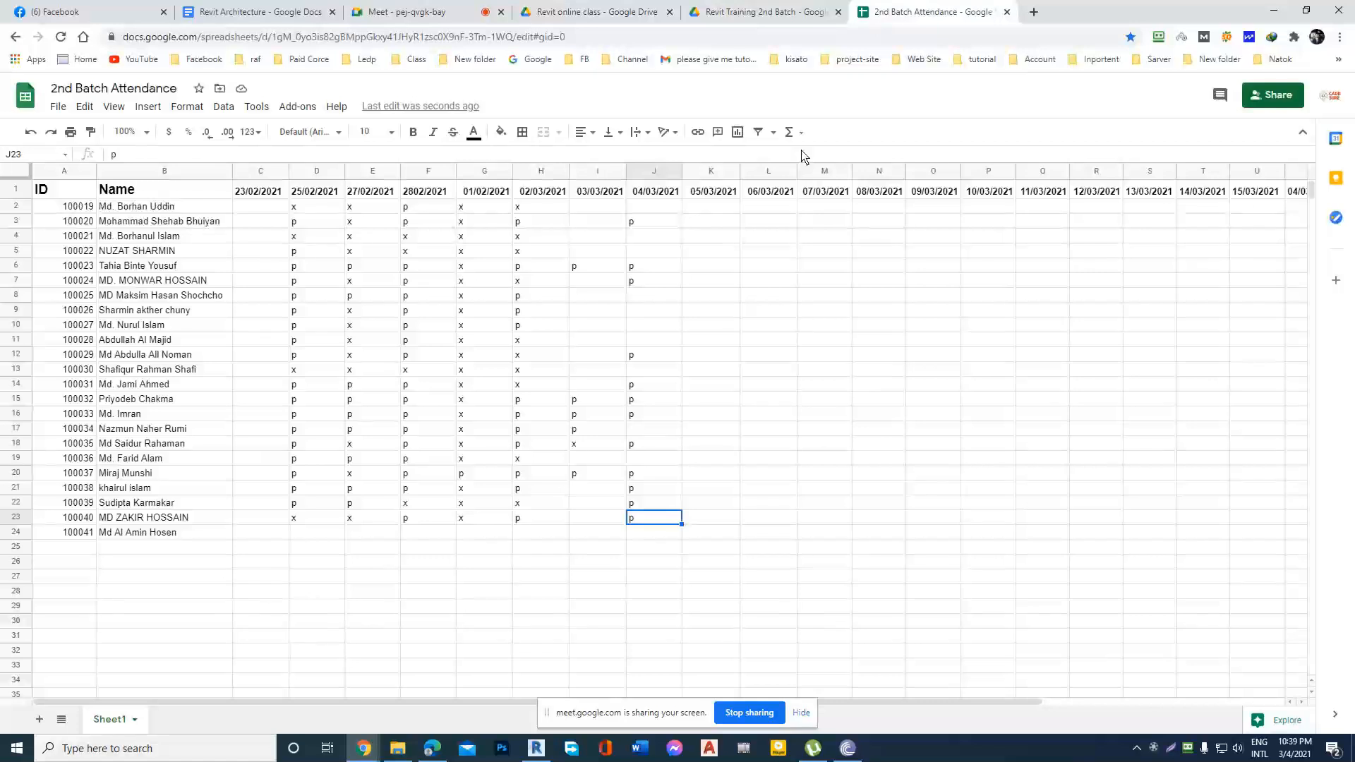
pyautogui.click(17, 221)
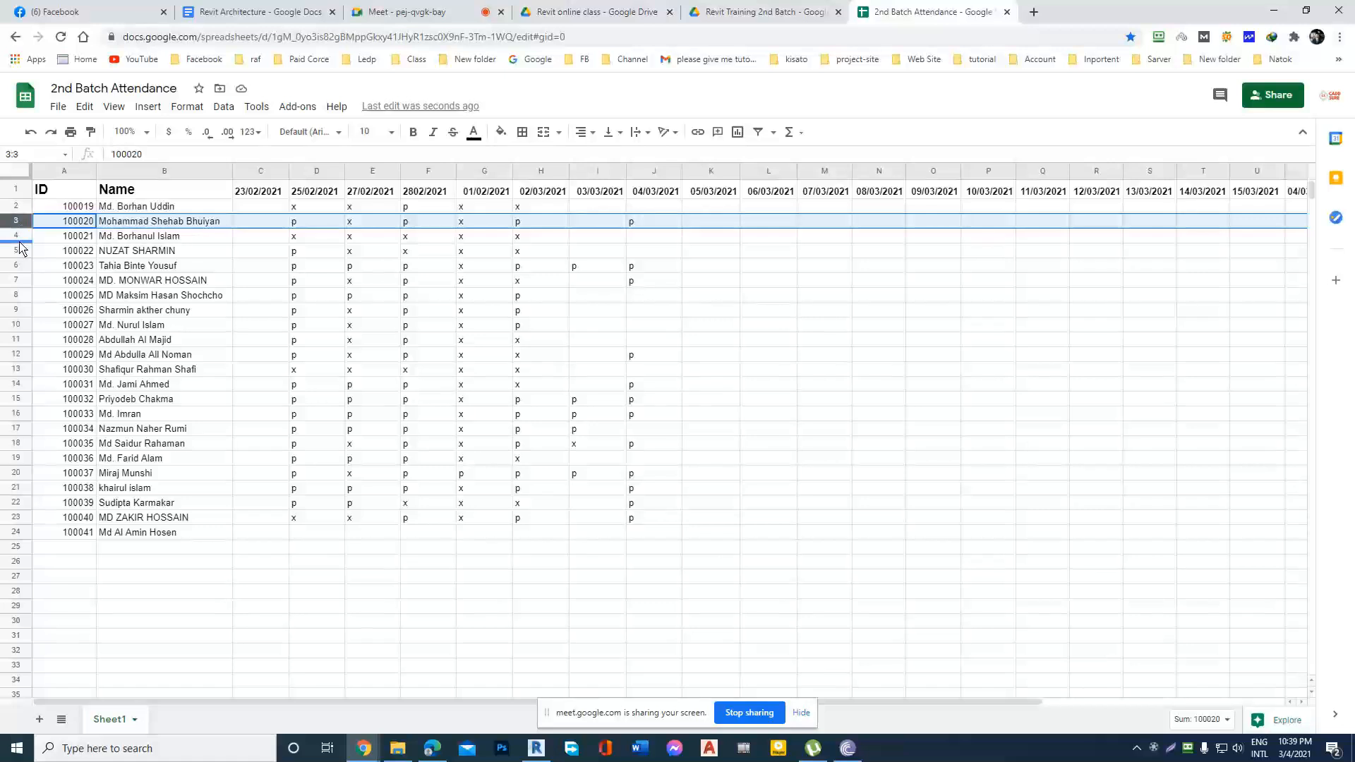
pyautogui.click(17, 266)
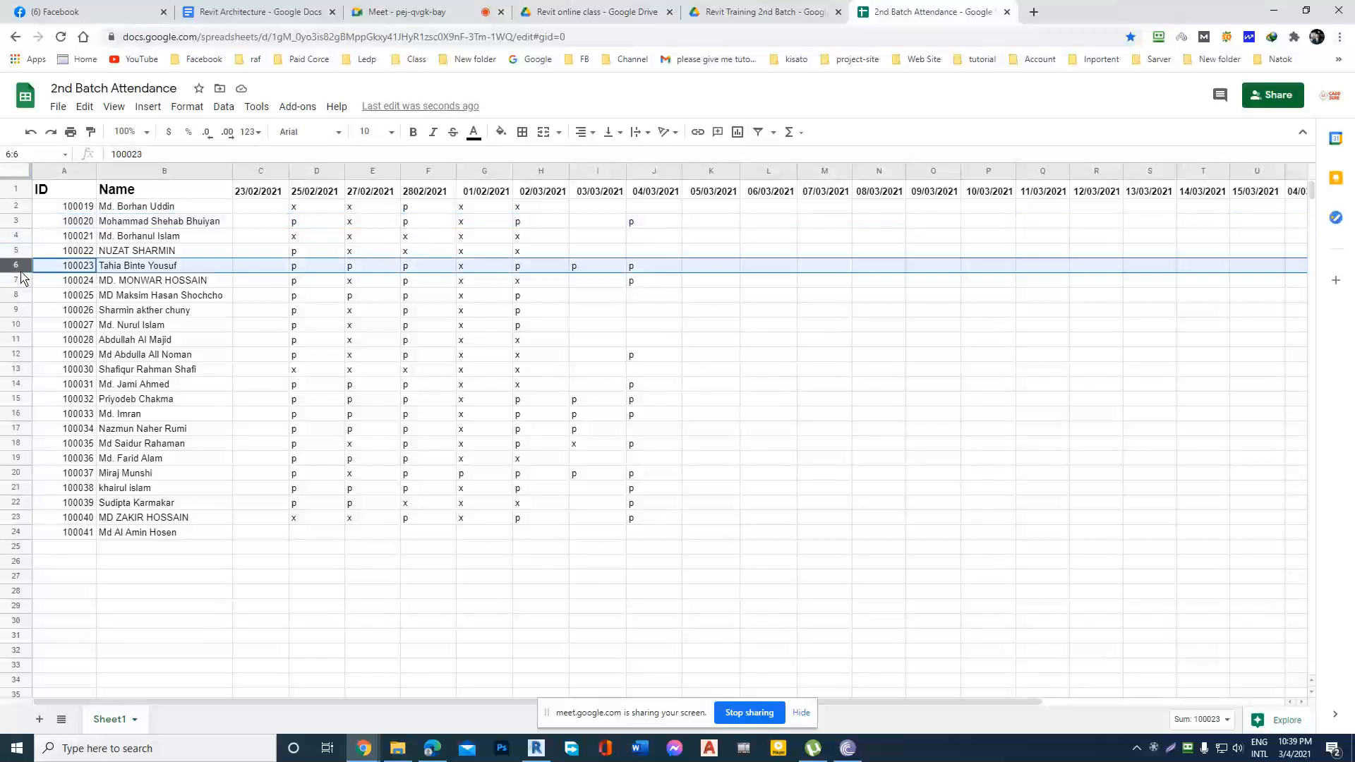
# Switch to the Google Meet call, pin the participant who is speaking to view them enlarged, and unpin them.
pyautogui.click(417, 12)
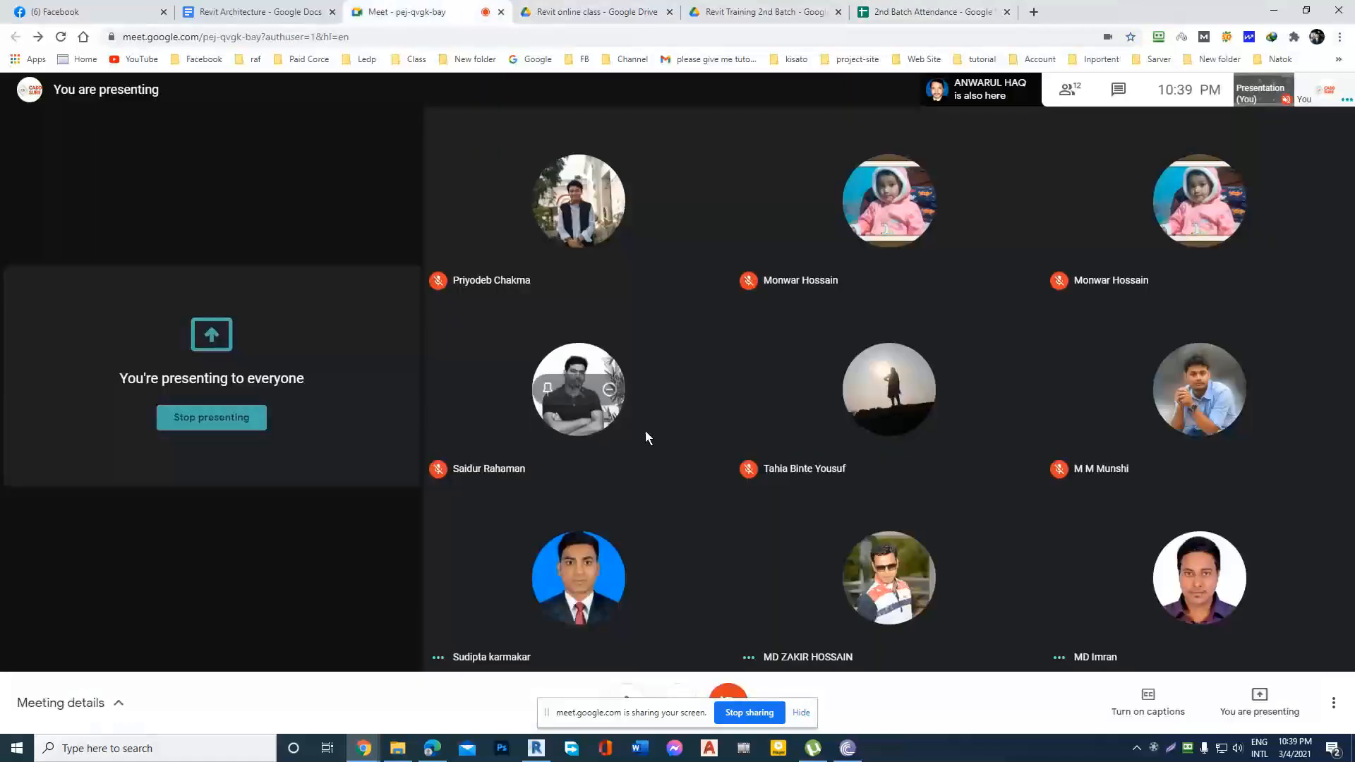
pyautogui.moveTo(477, 637)
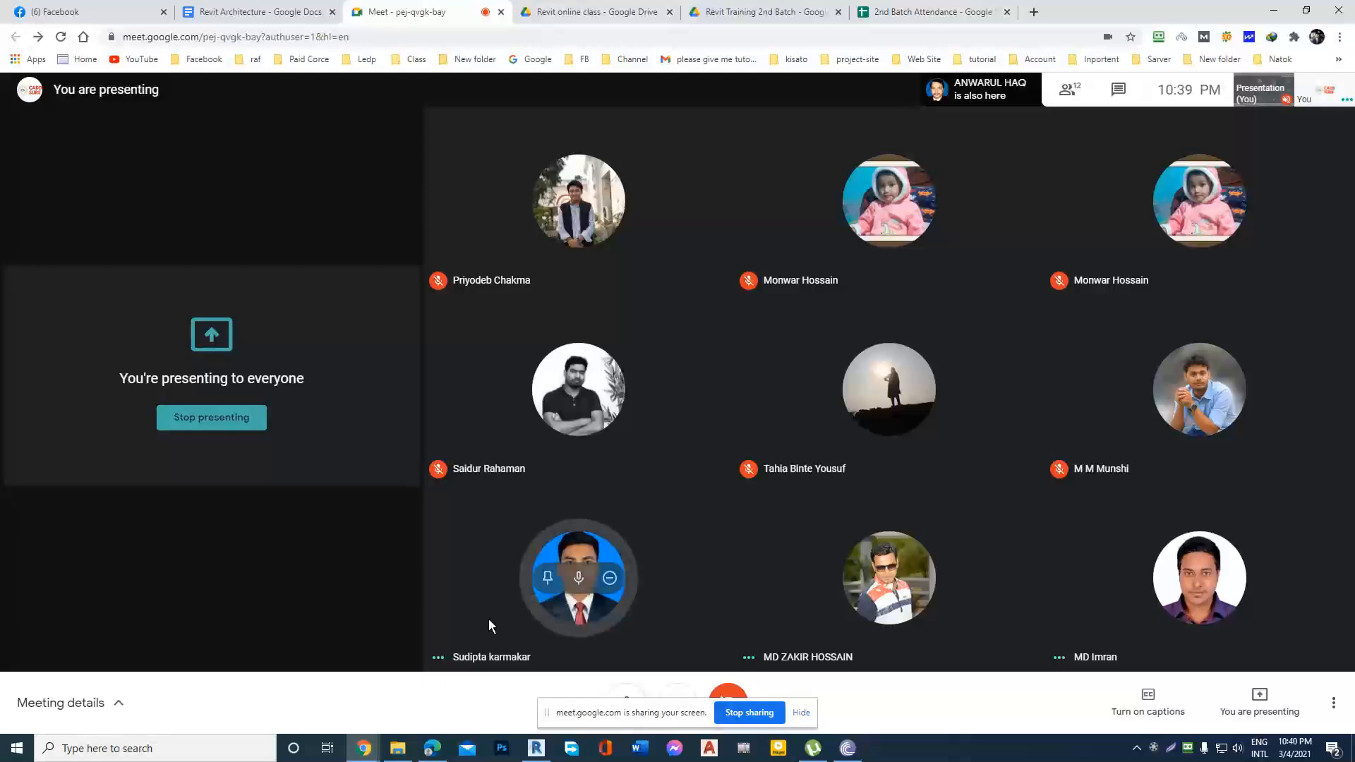
pyautogui.click(548, 577)
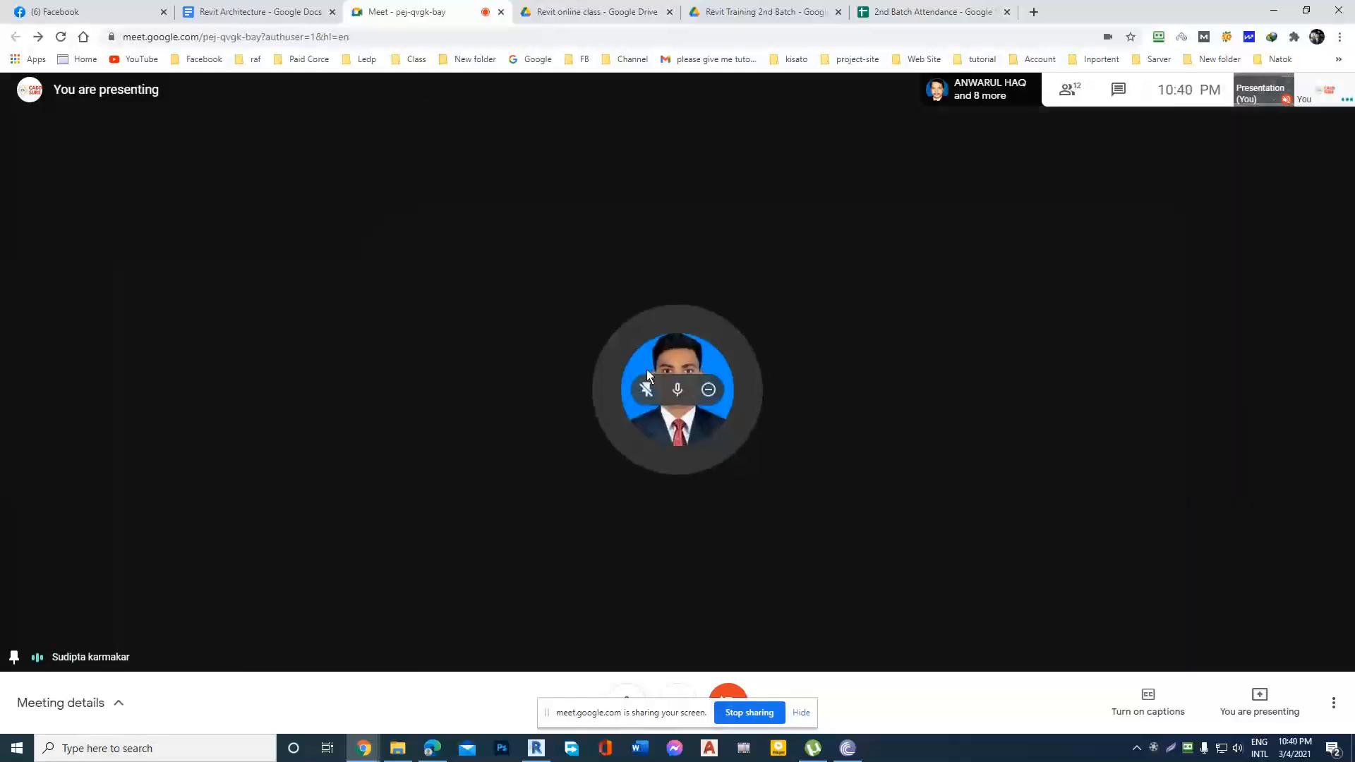
pyautogui.click(645, 390)
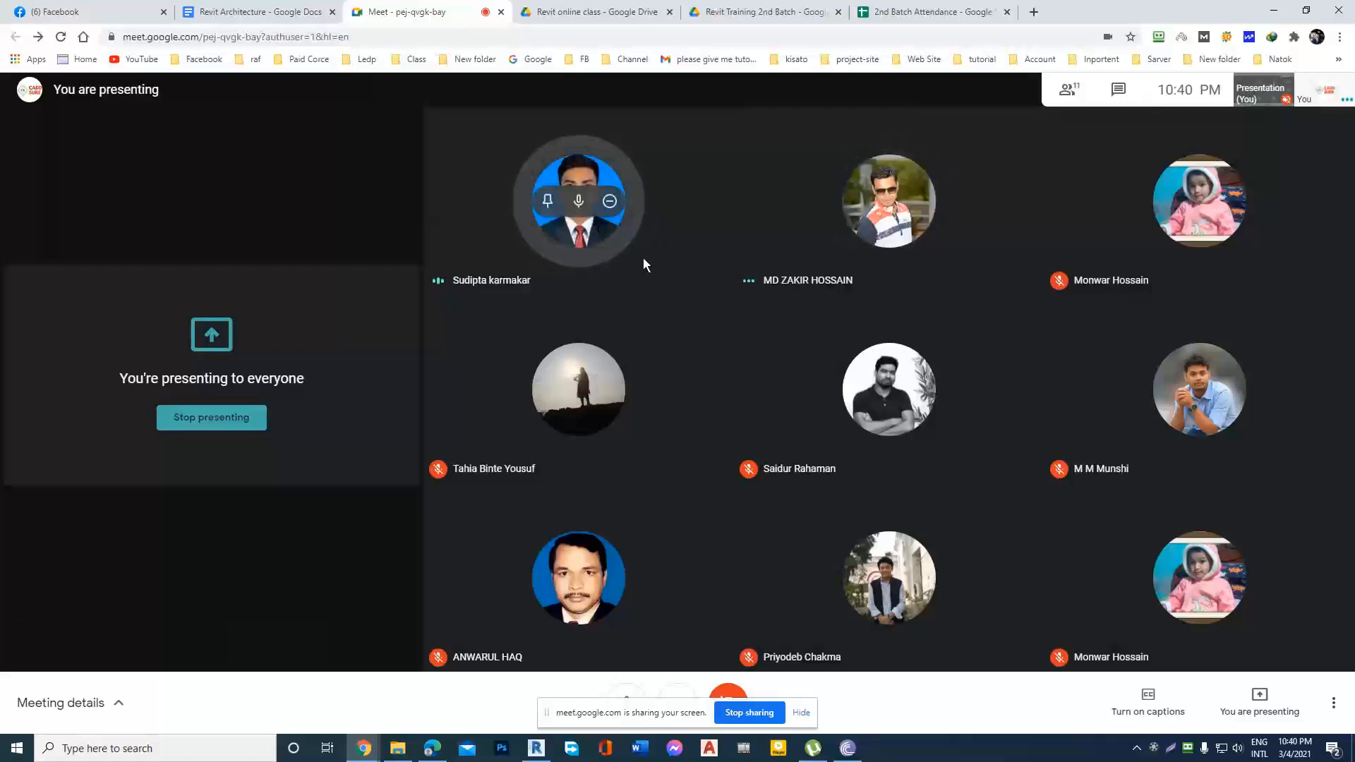
# Review the attendance rows of the second-batch sheet one student at a time, from row 7 to row 24.
pyautogui.click(932, 11)
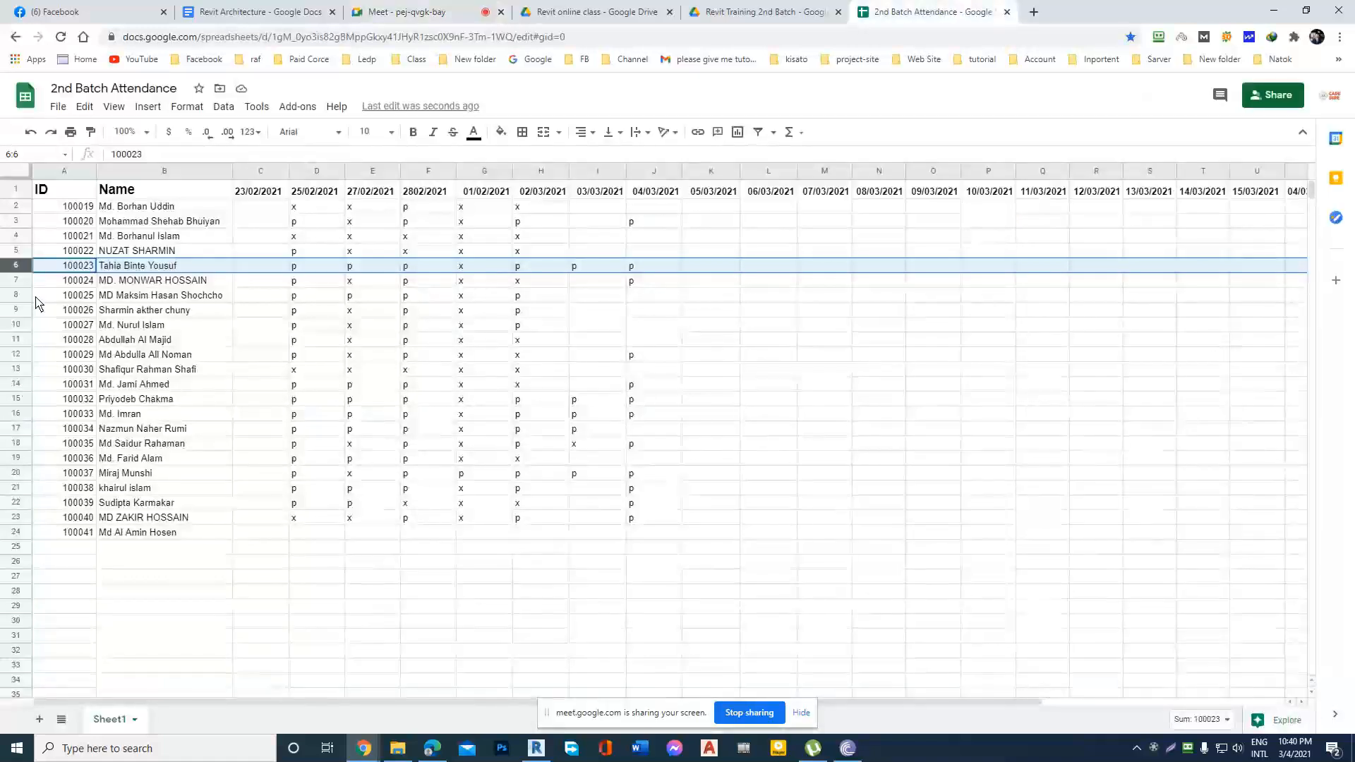
pyautogui.click(17, 282)
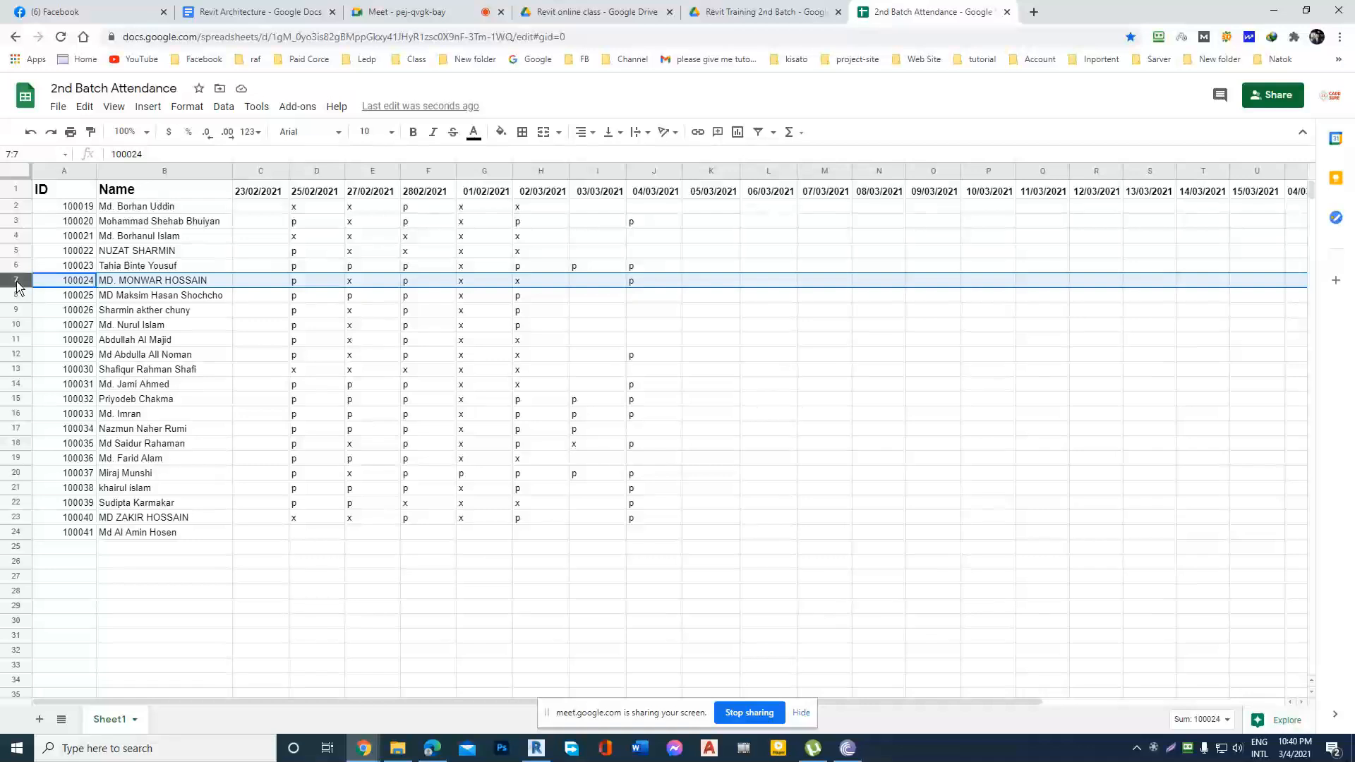
pyautogui.click(19, 341)
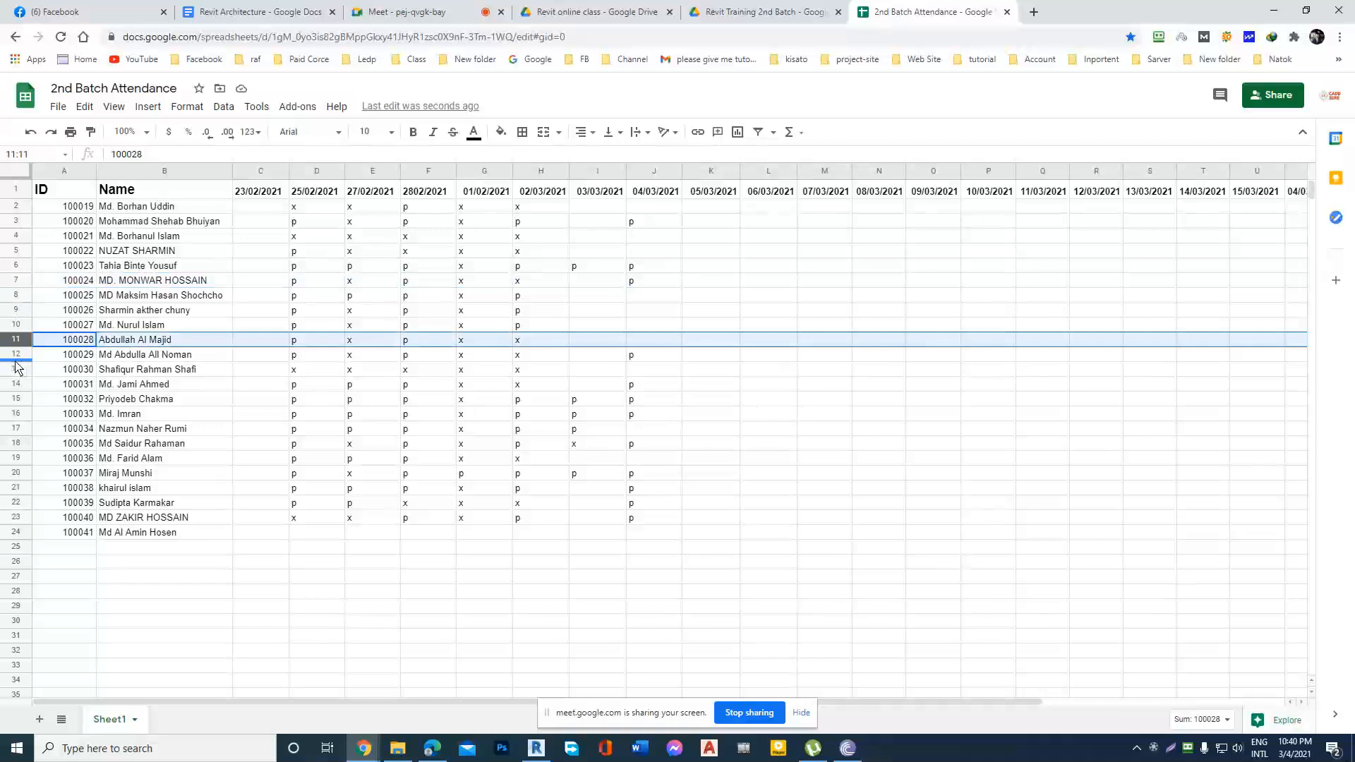
pyautogui.click(17, 358)
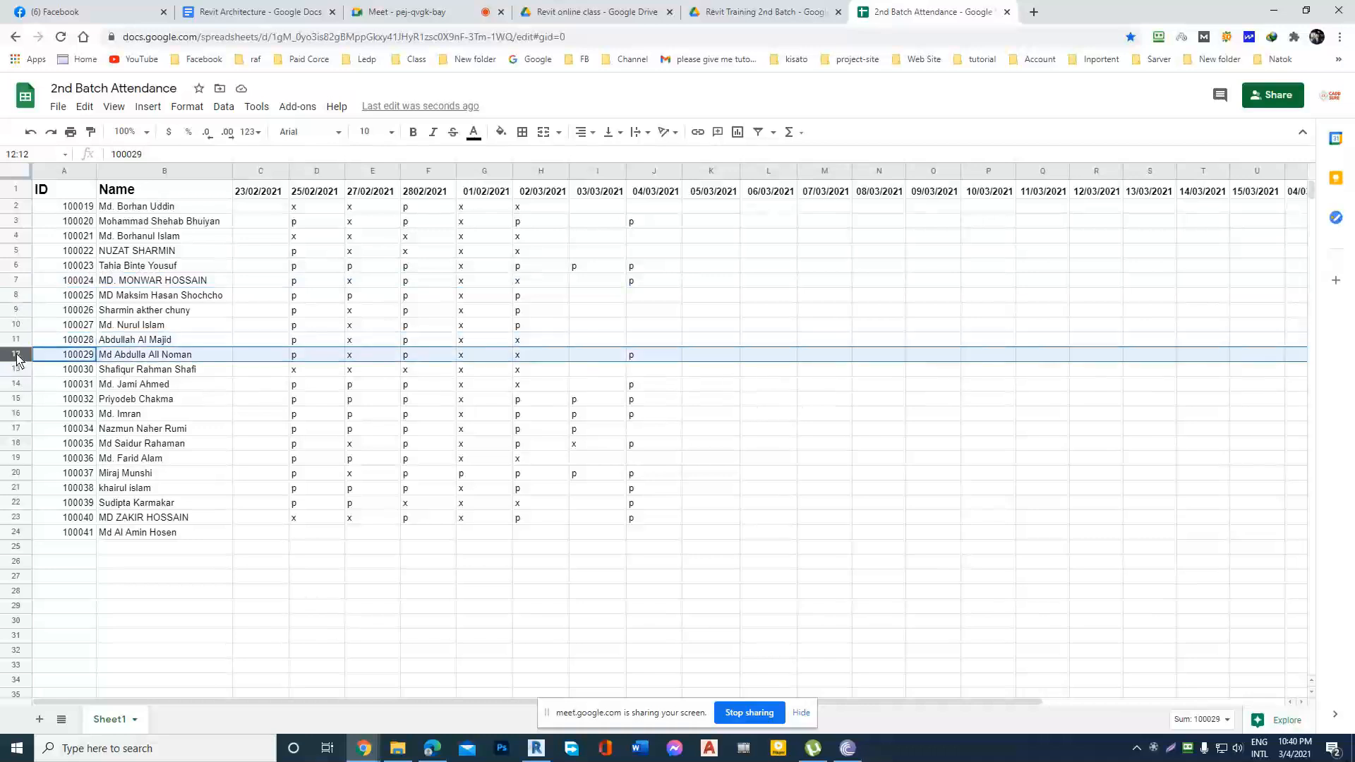
pyautogui.click(17, 399)
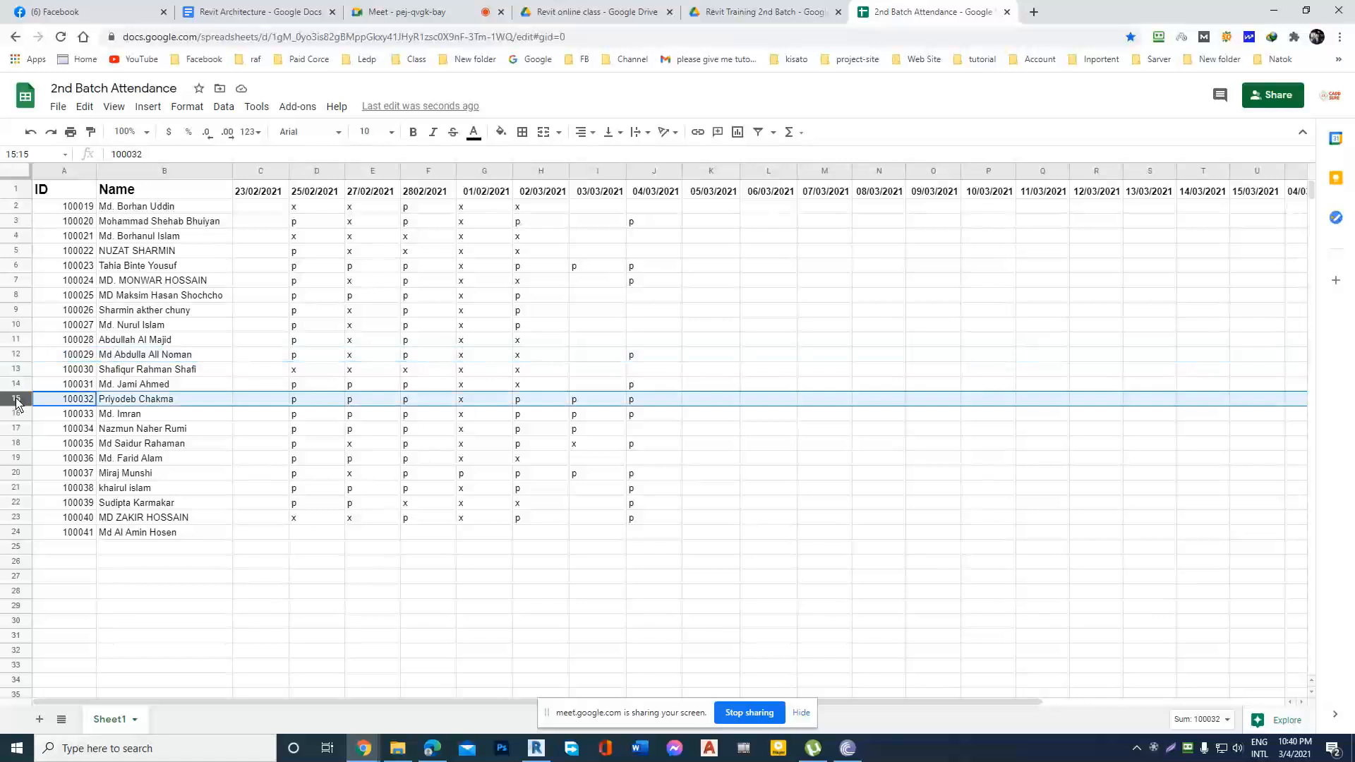
pyautogui.click(14, 385)
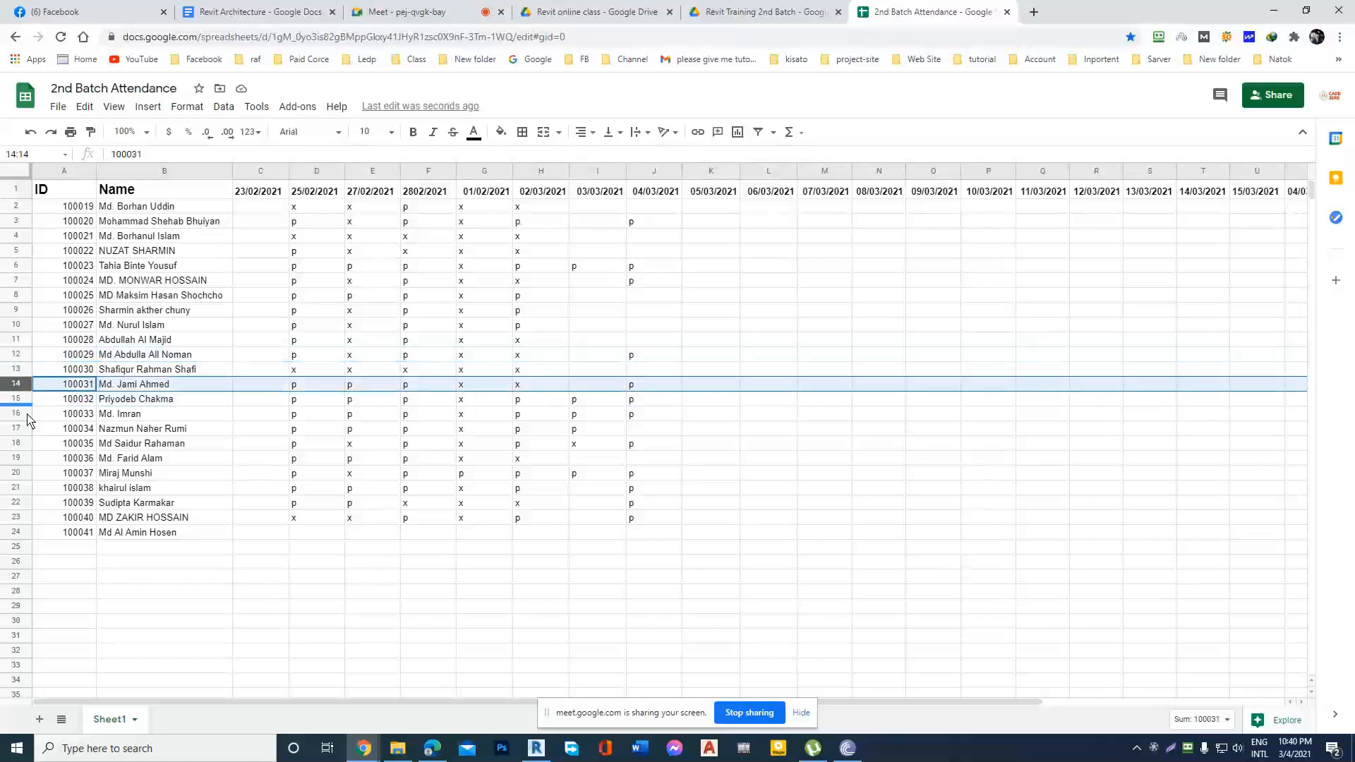
pyautogui.click(17, 415)
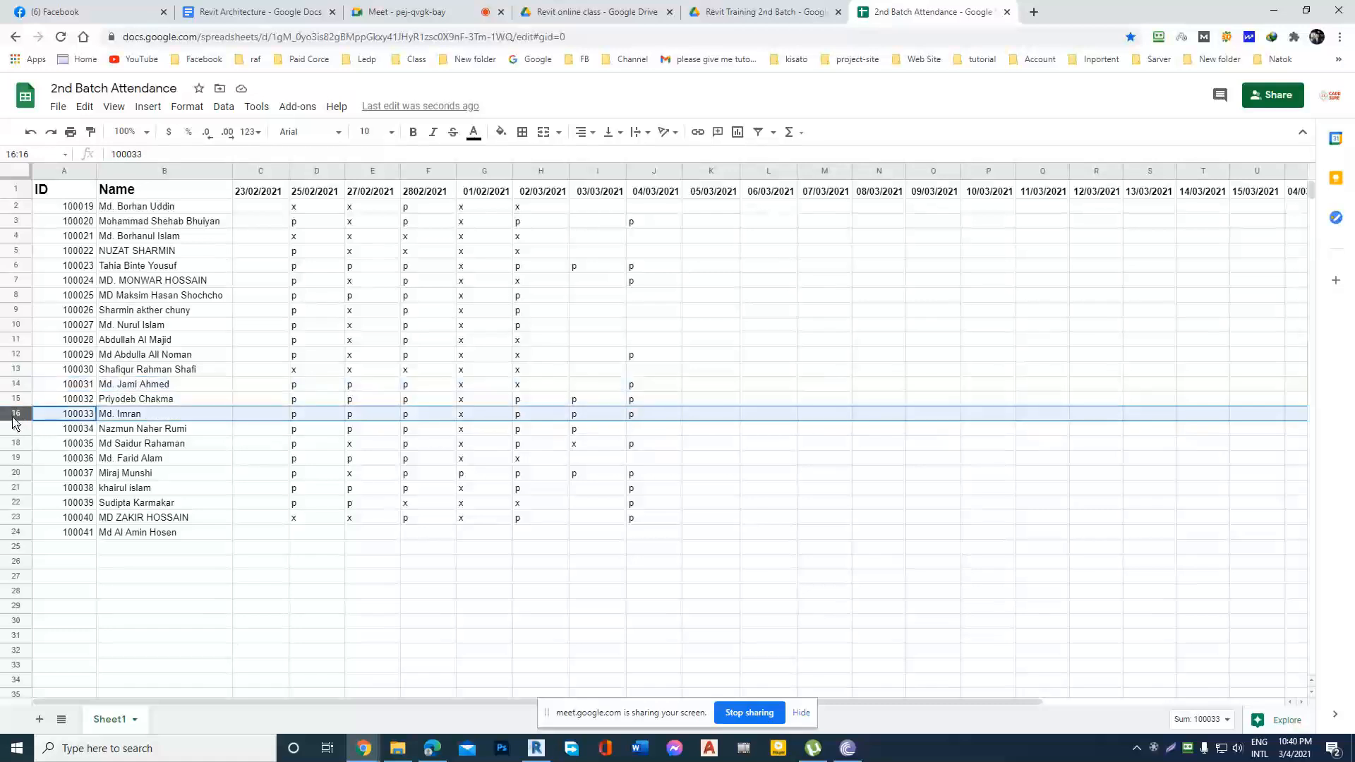
pyautogui.click(13, 446)
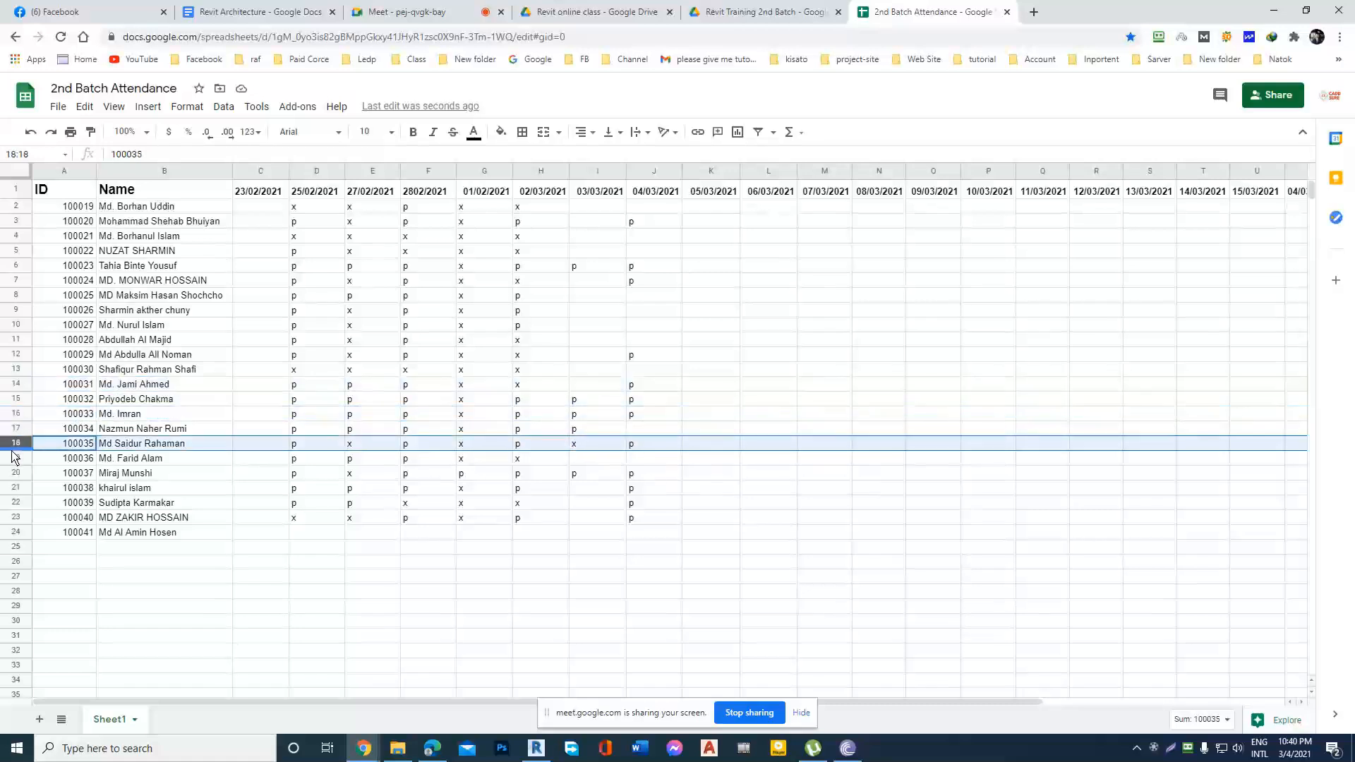
pyautogui.click(17, 488)
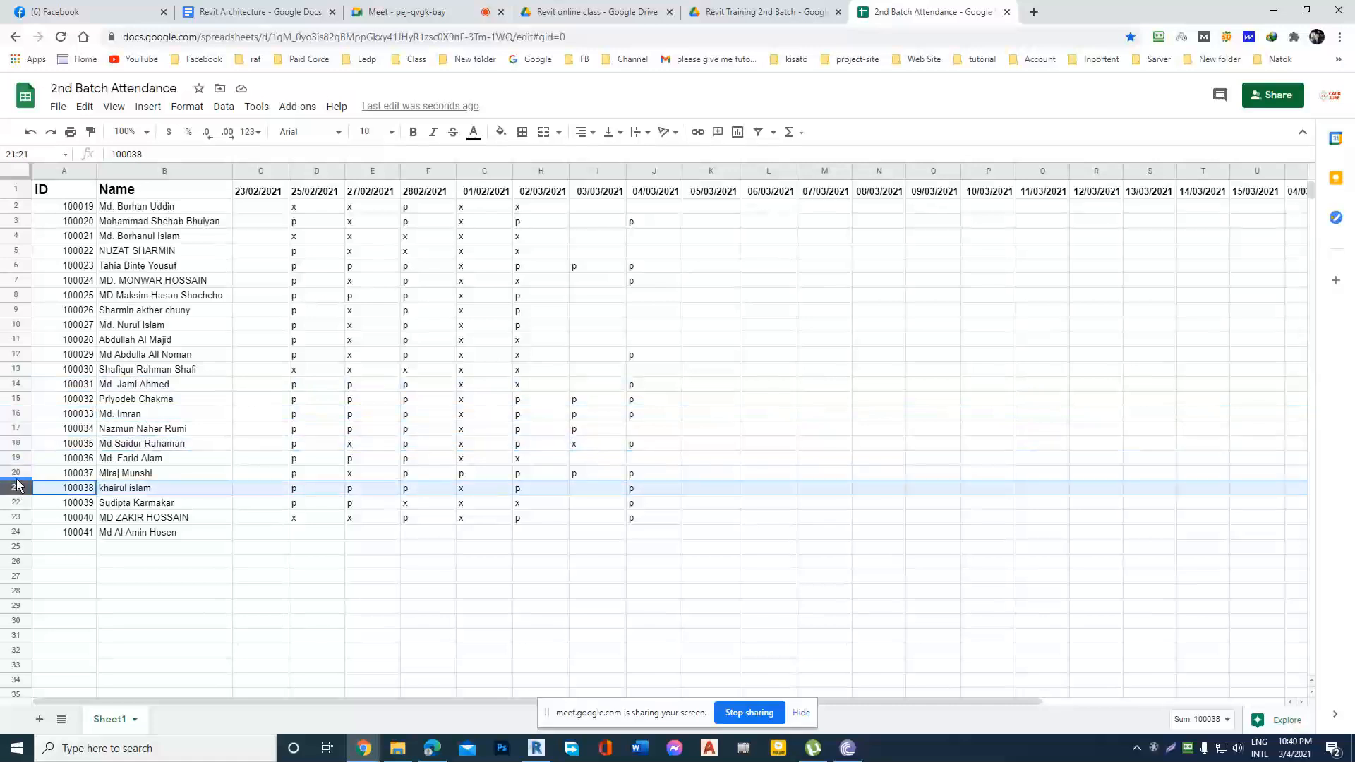
pyautogui.click(15, 474)
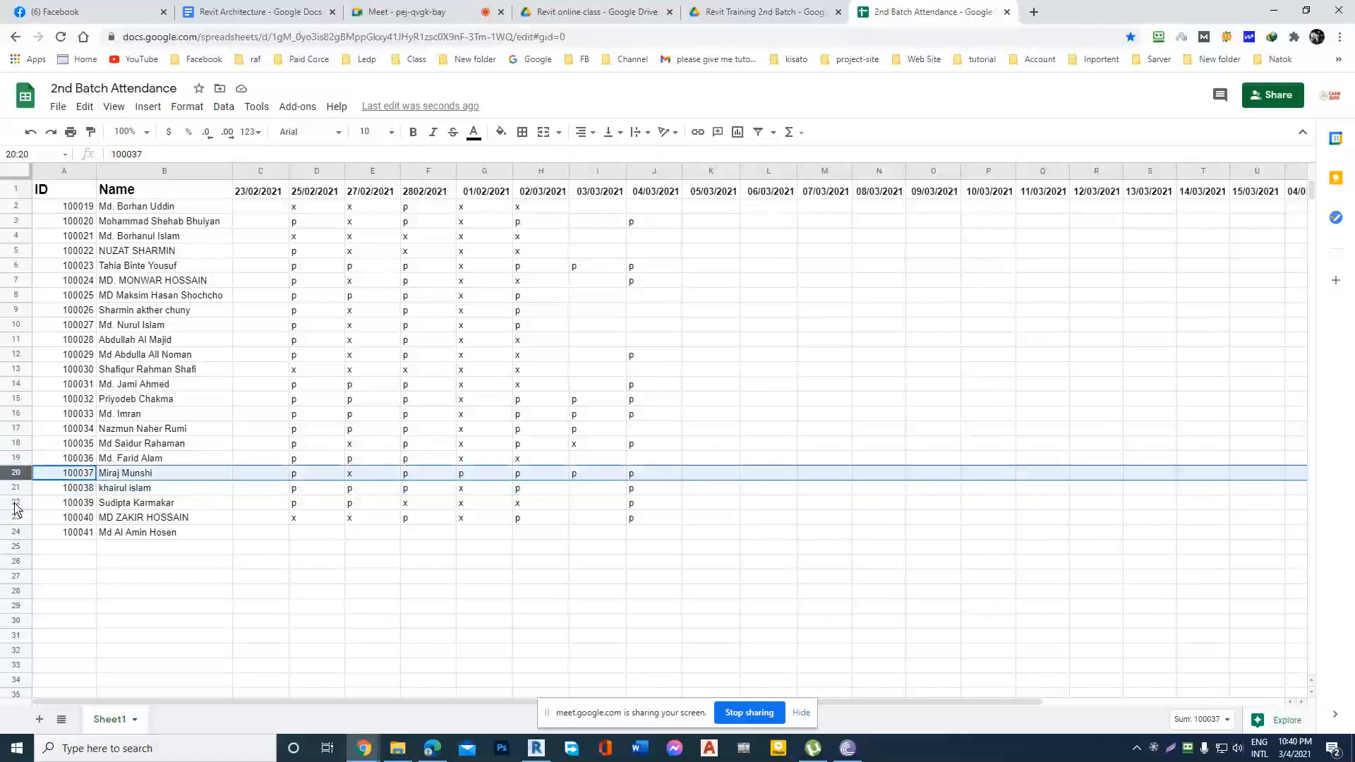
pyautogui.click(14, 504)
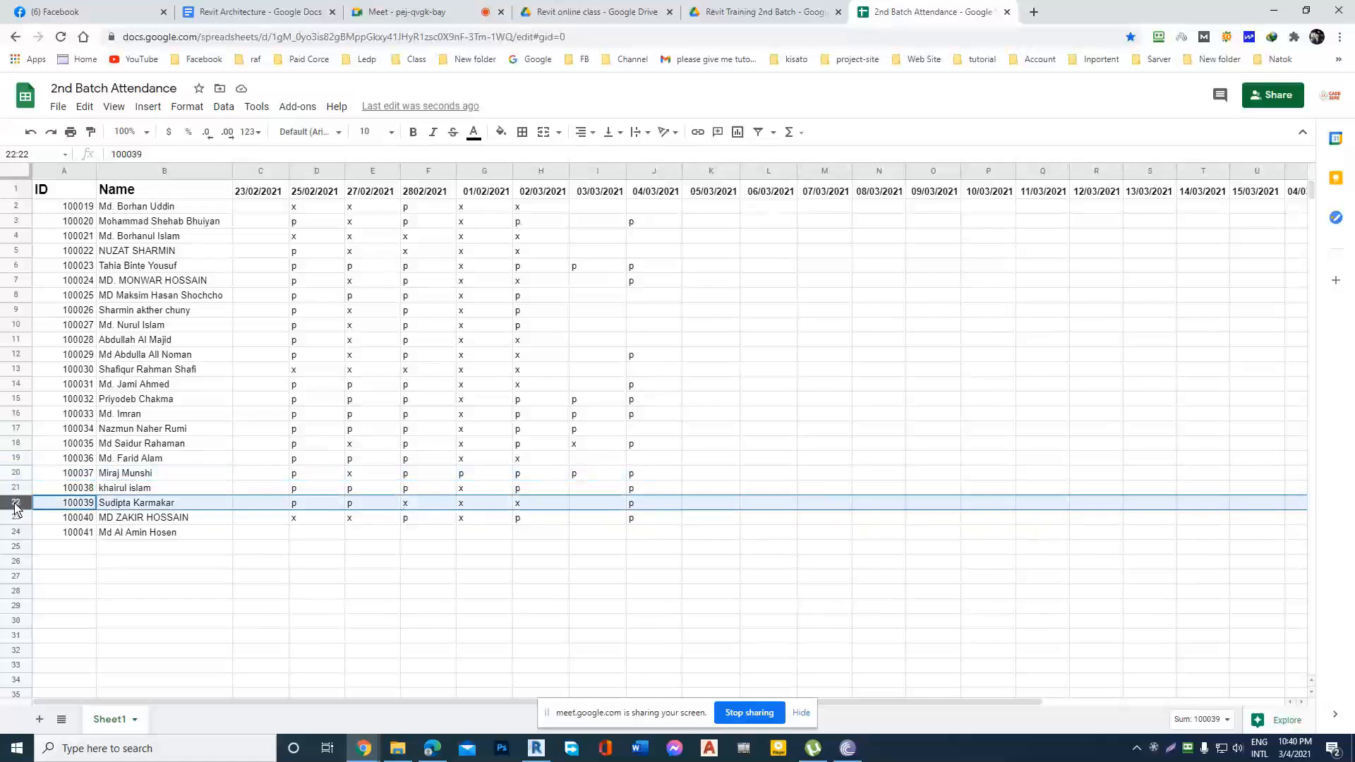
pyautogui.click(17, 519)
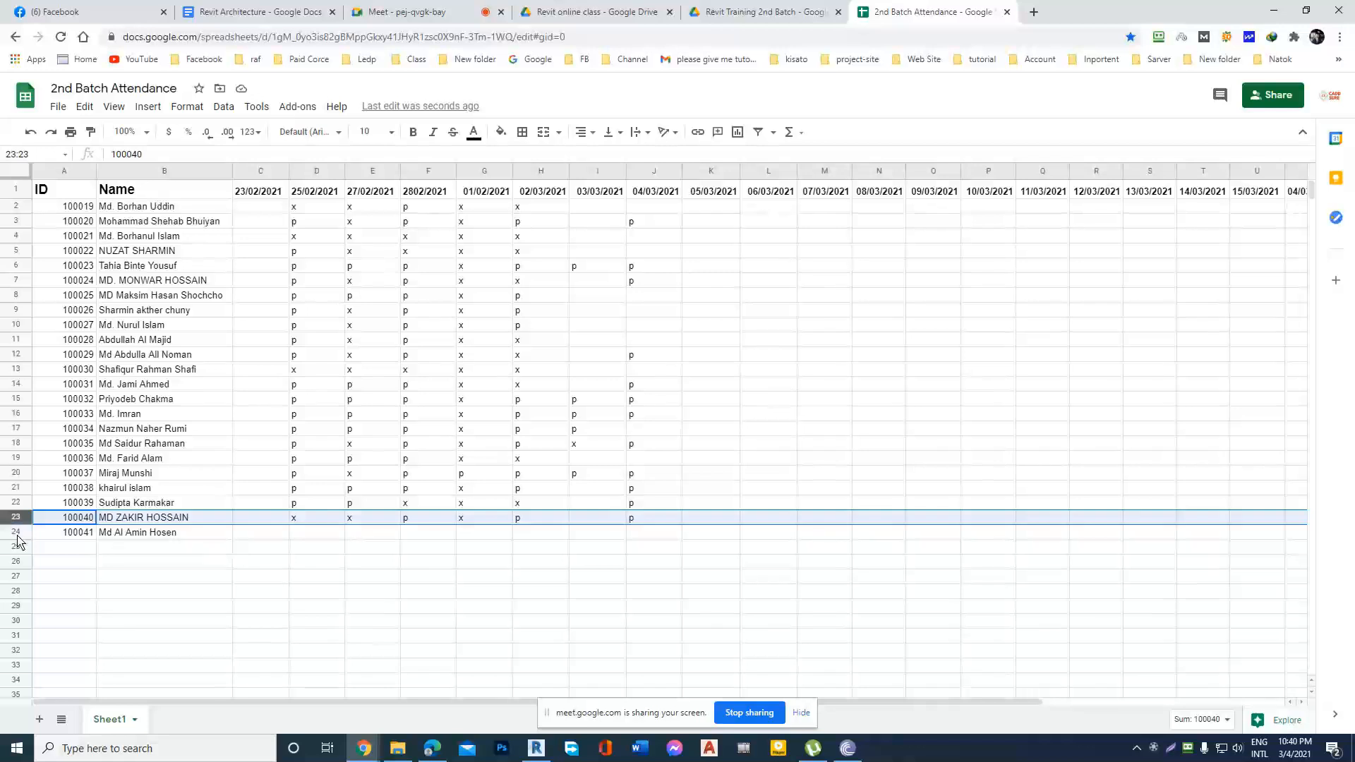
pyautogui.click(18, 534)
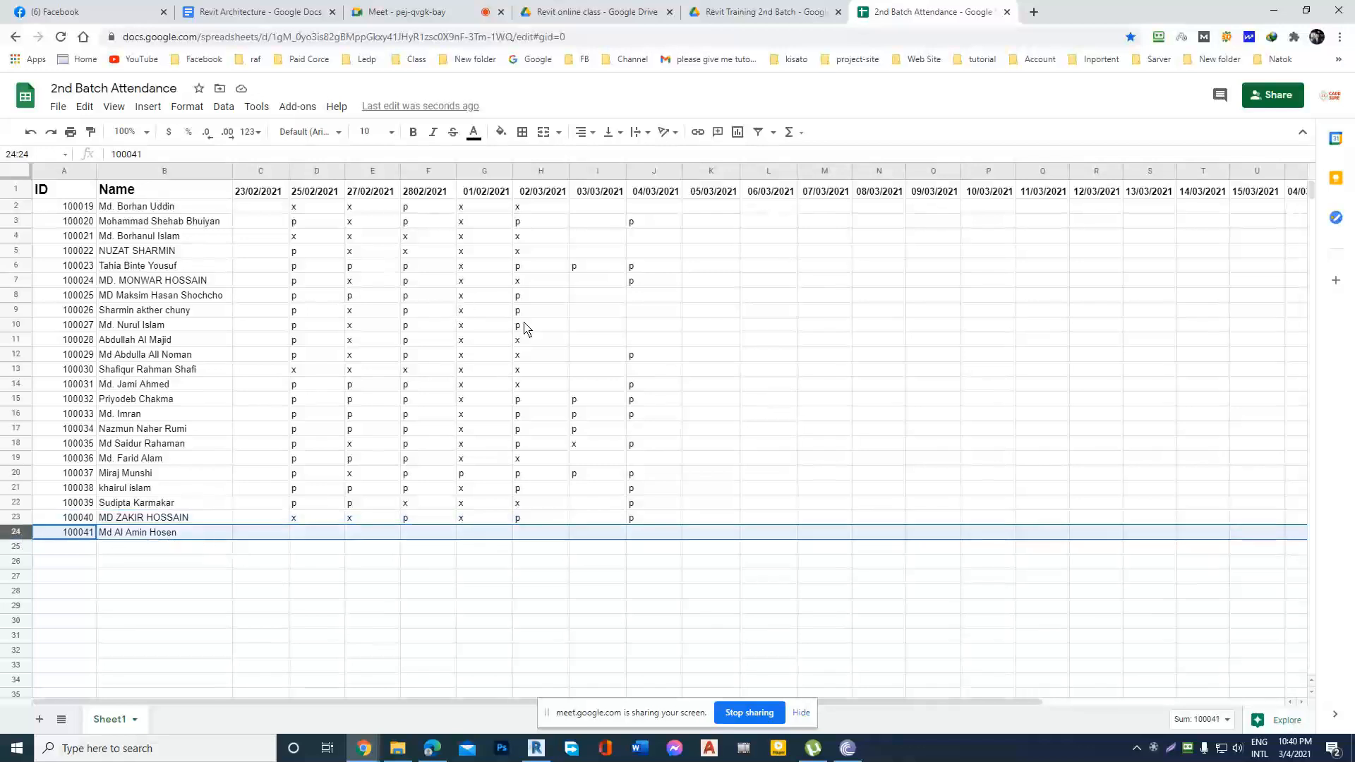
# Return to the Meet call, move the screen-sharing notice clear of the call controls, and check the screen recorder.
pyautogui.click(416, 12)
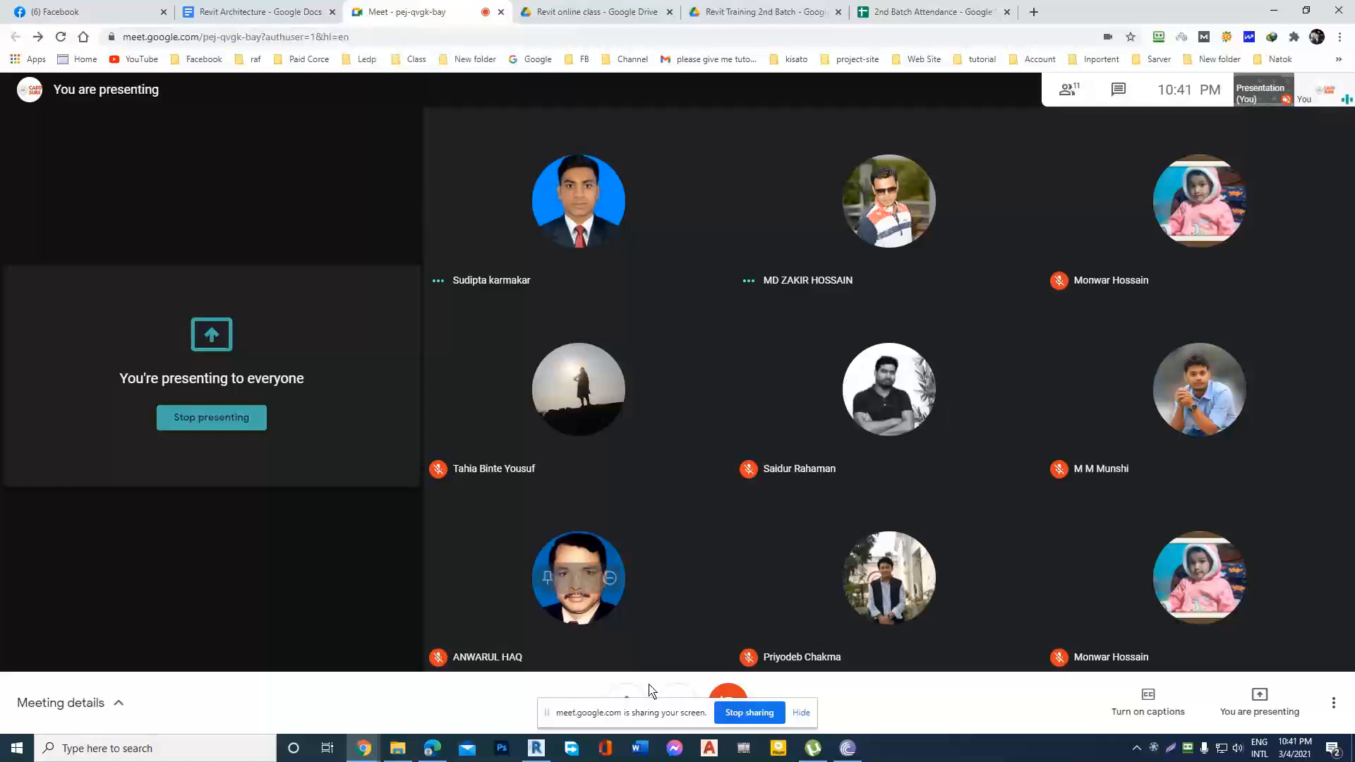
pyautogui.moveTo(644, 705); pyautogui.dragTo(871, 735)
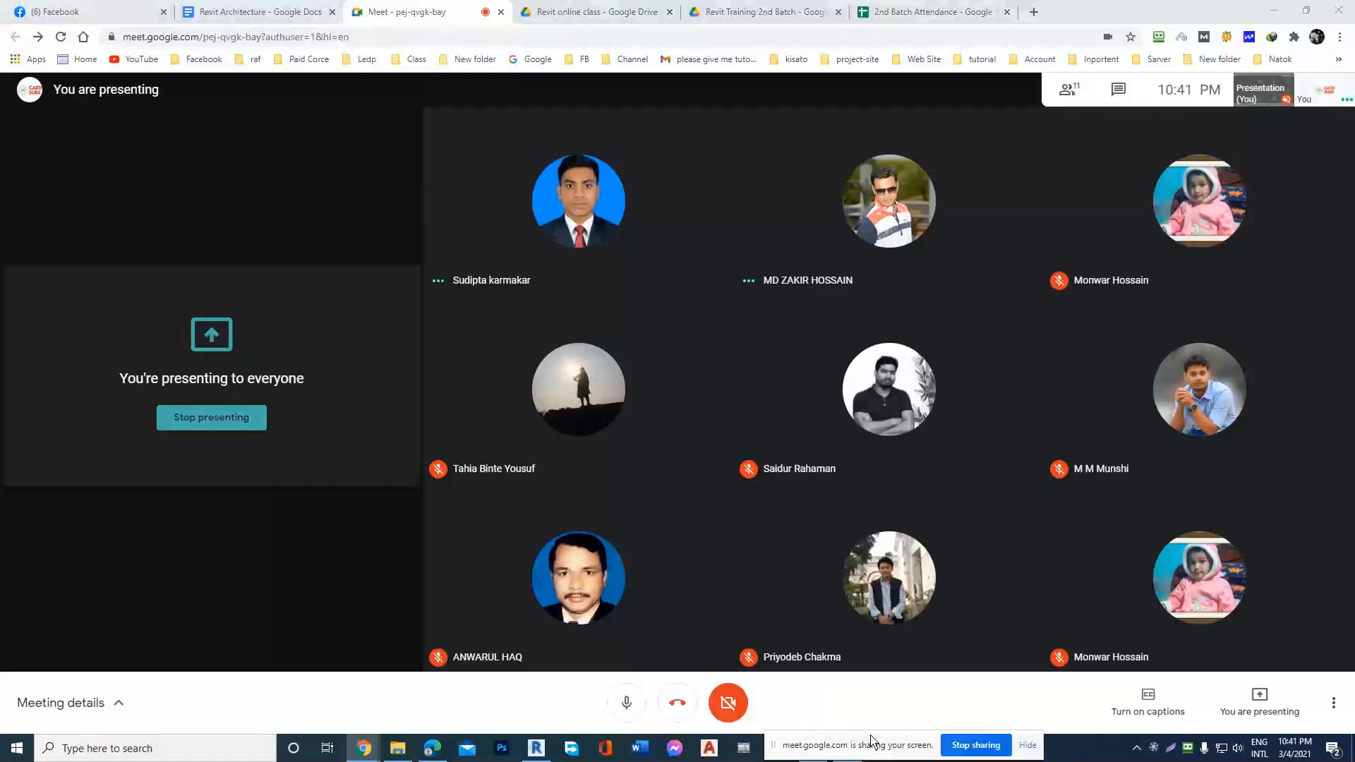
pyautogui.click(1154, 748)
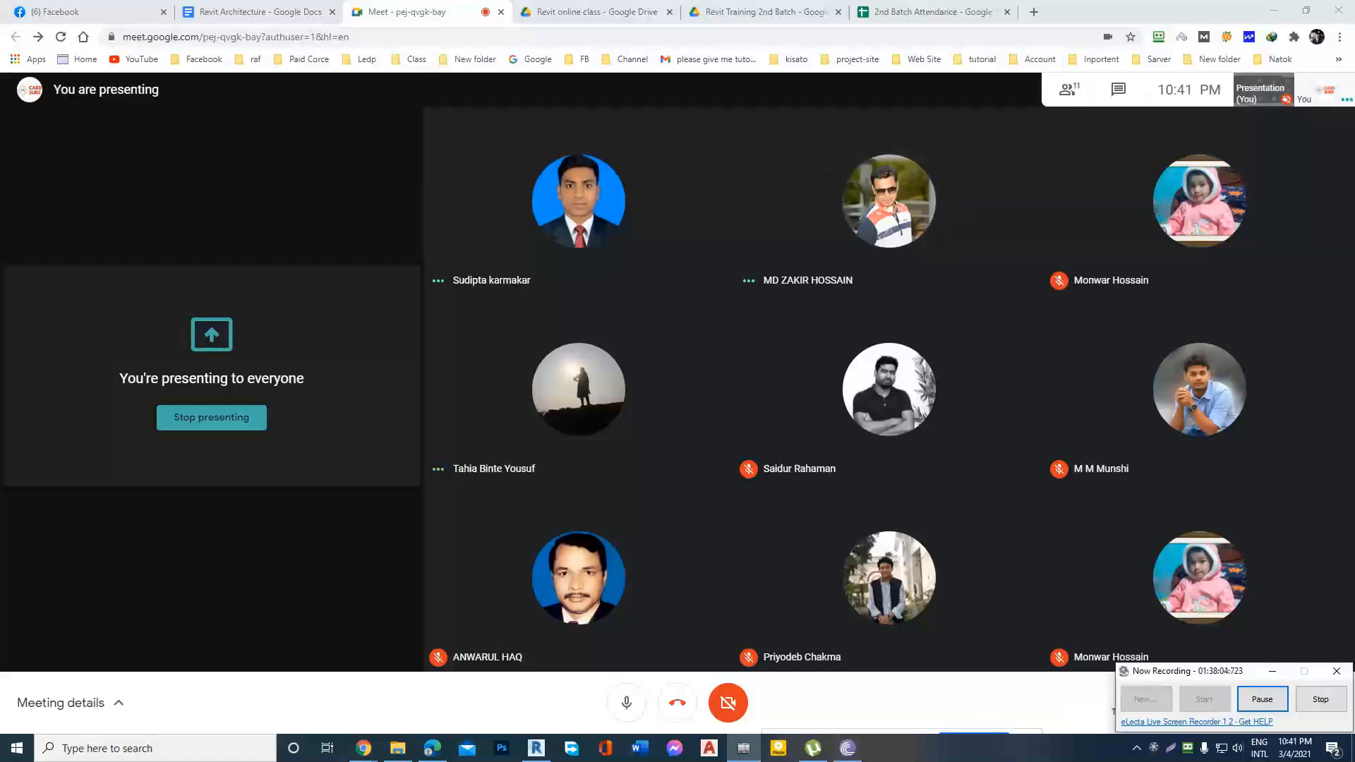
pyautogui.click(1273, 672)
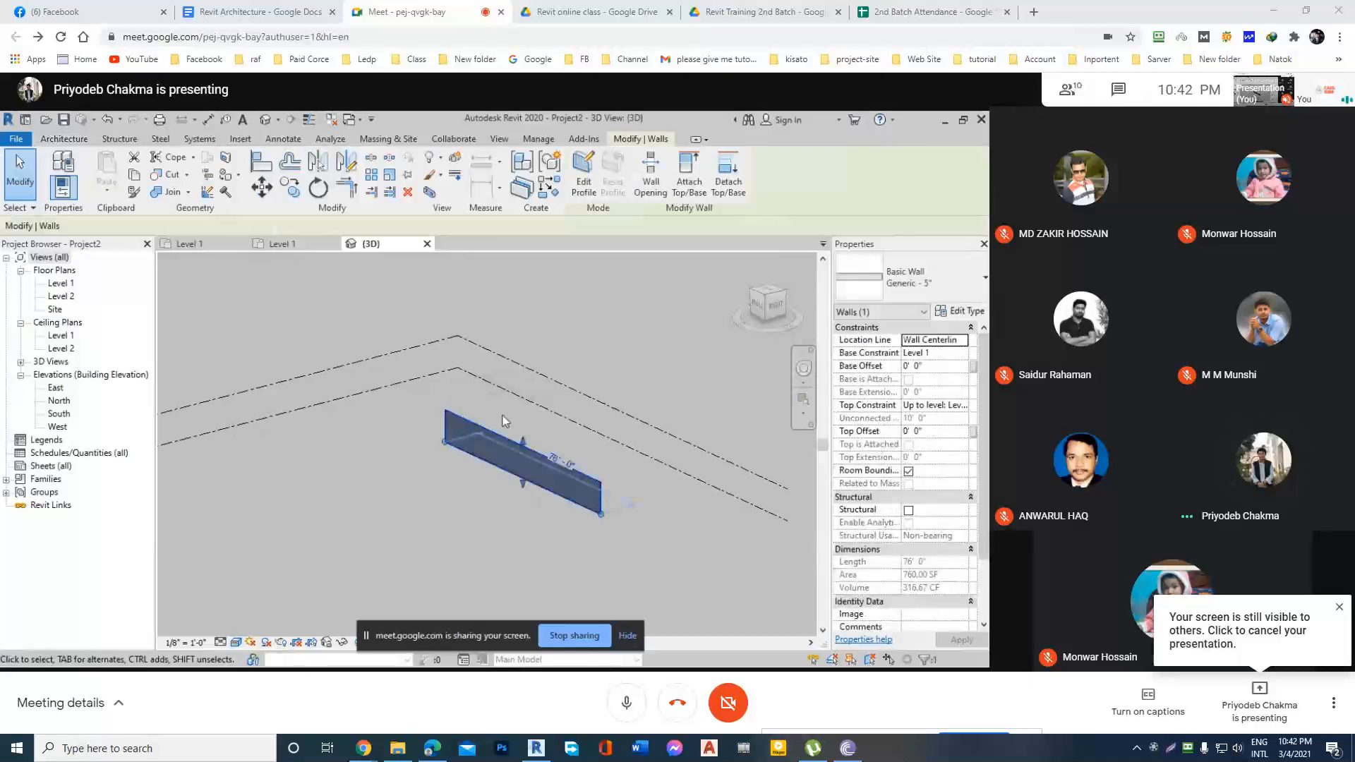
# Consult sections 07 to 09 of the Revit Architecture course outline, checking back on the Meet call in between.
pyautogui.moveTo(833, 747)
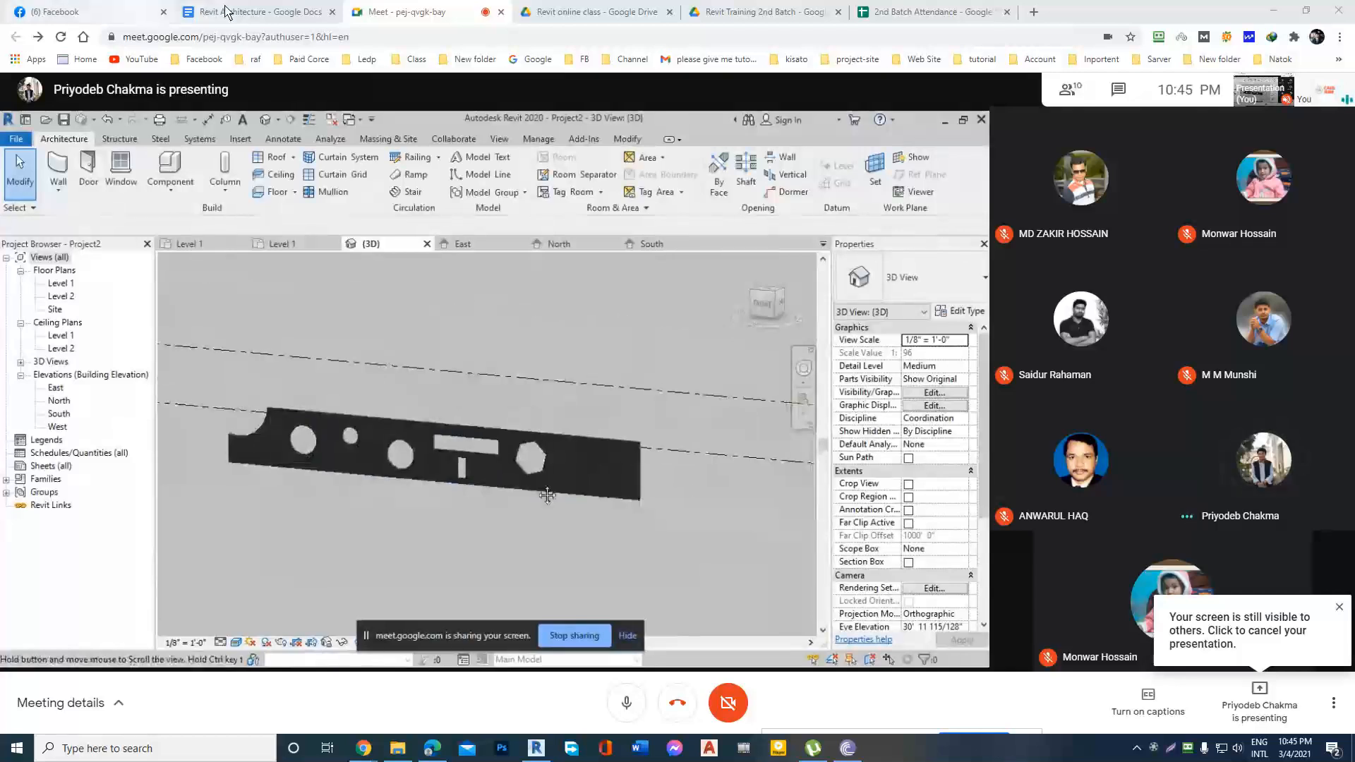
pyautogui.click(254, 12)
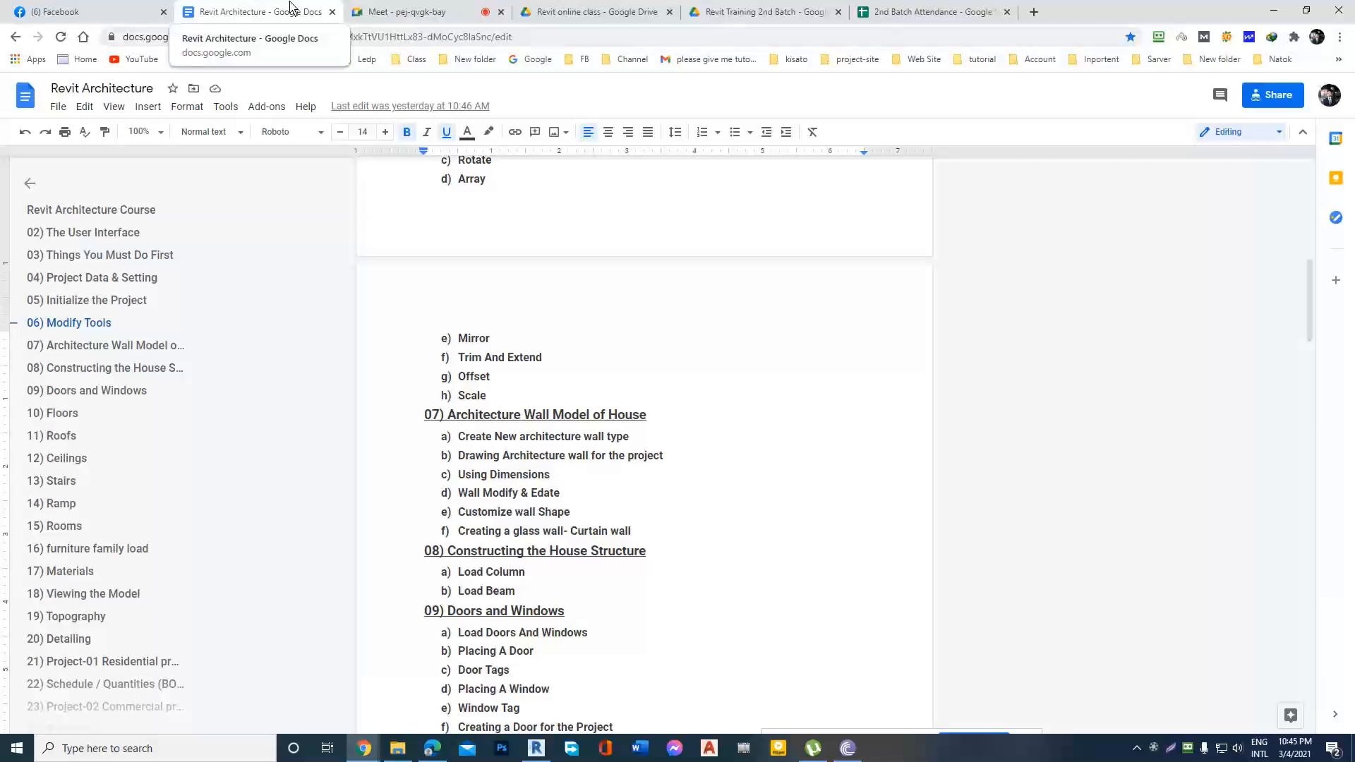
pyautogui.click(381, 12)
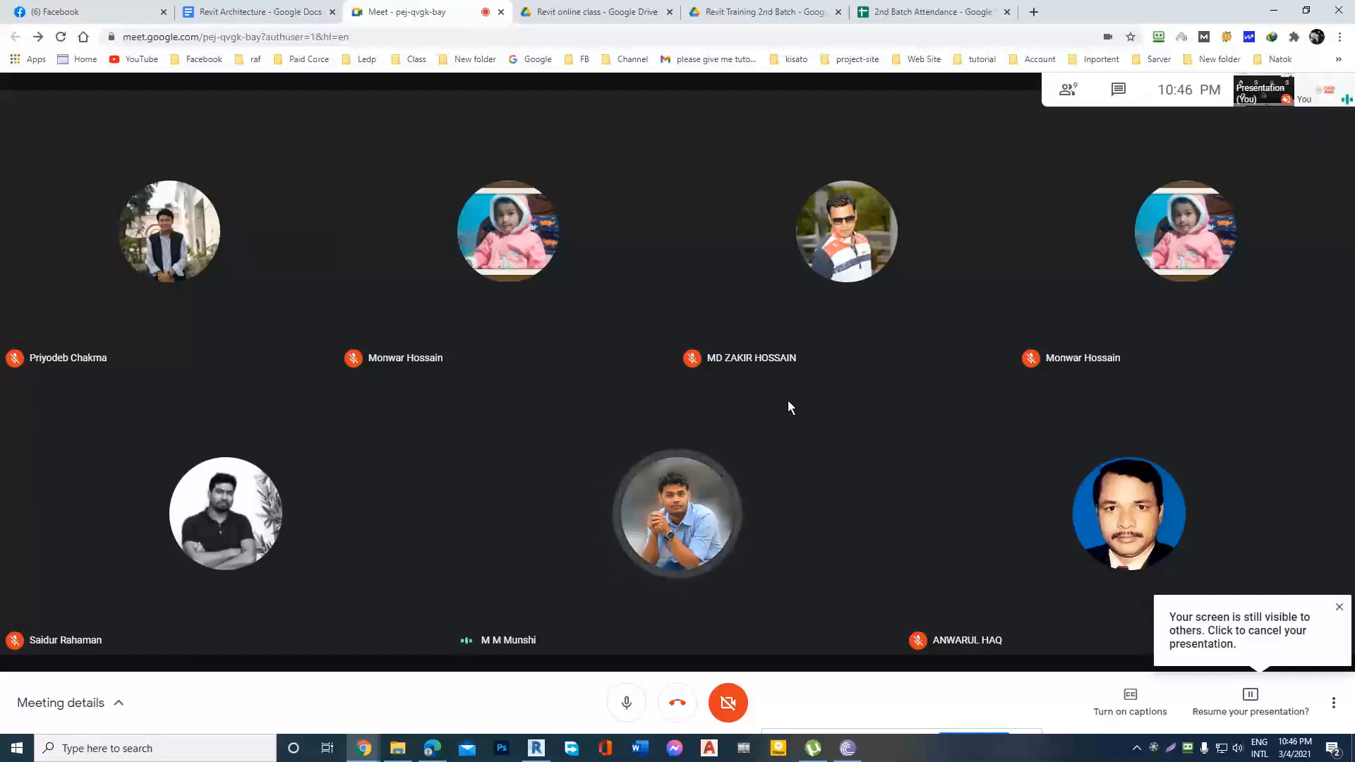
pyautogui.click(239, 11)
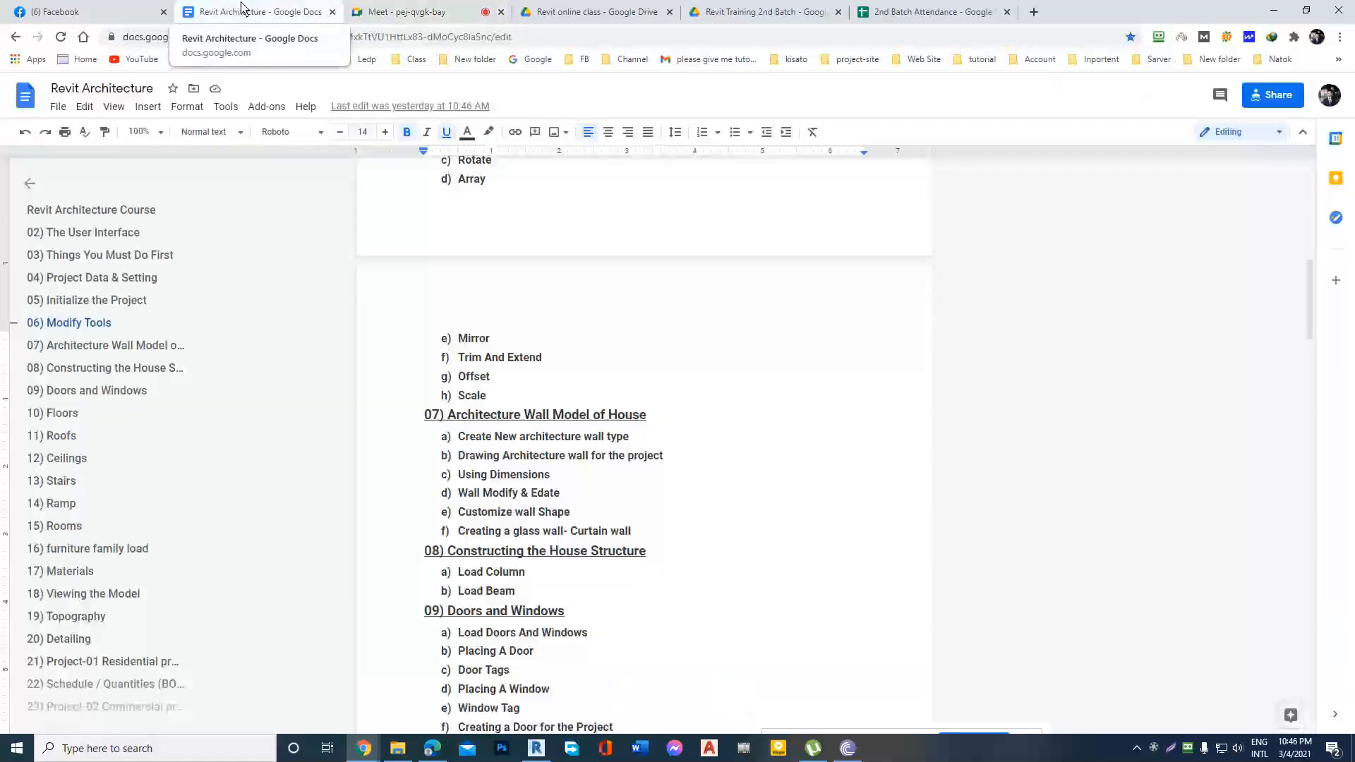
# Return to the Meet call and stop sharing the screen instead of resuming the paused presentation.
pyautogui.click(378, 10)
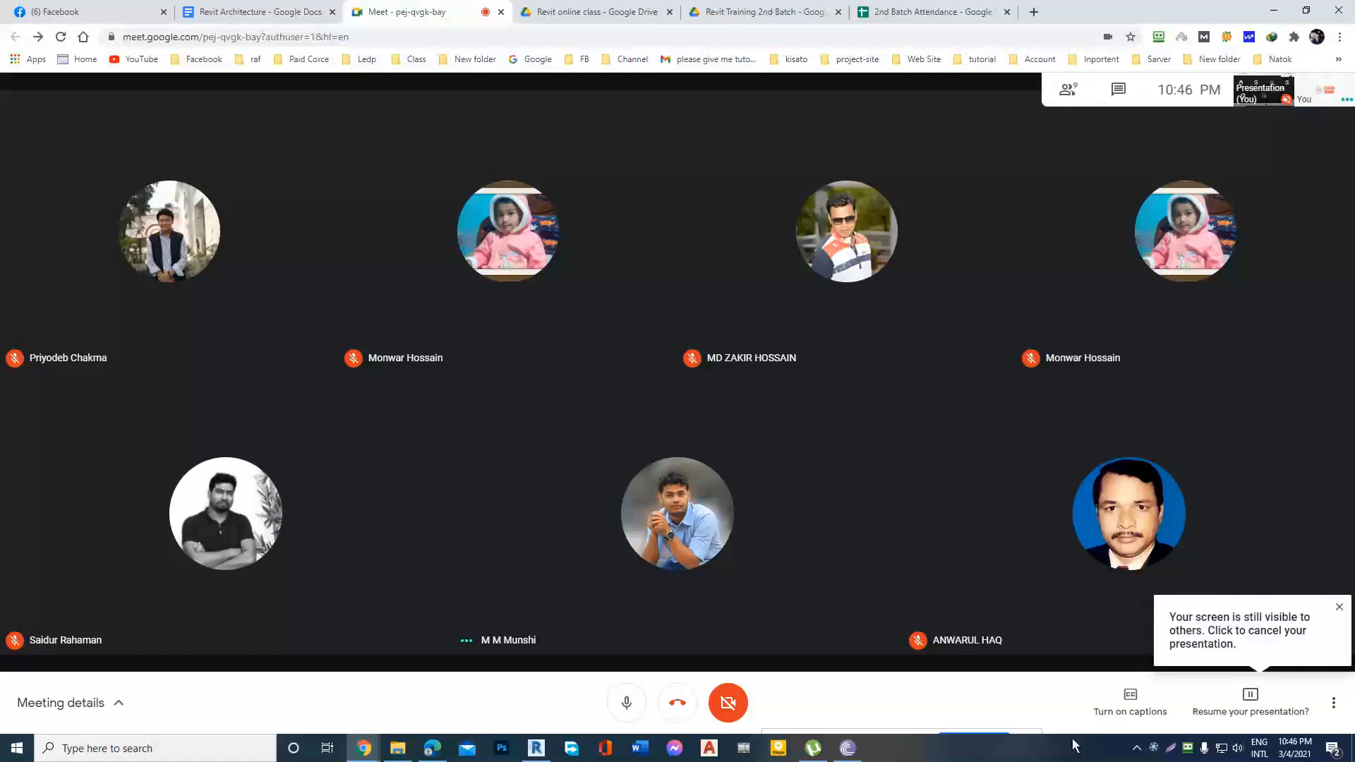
pyautogui.click(1249, 698)
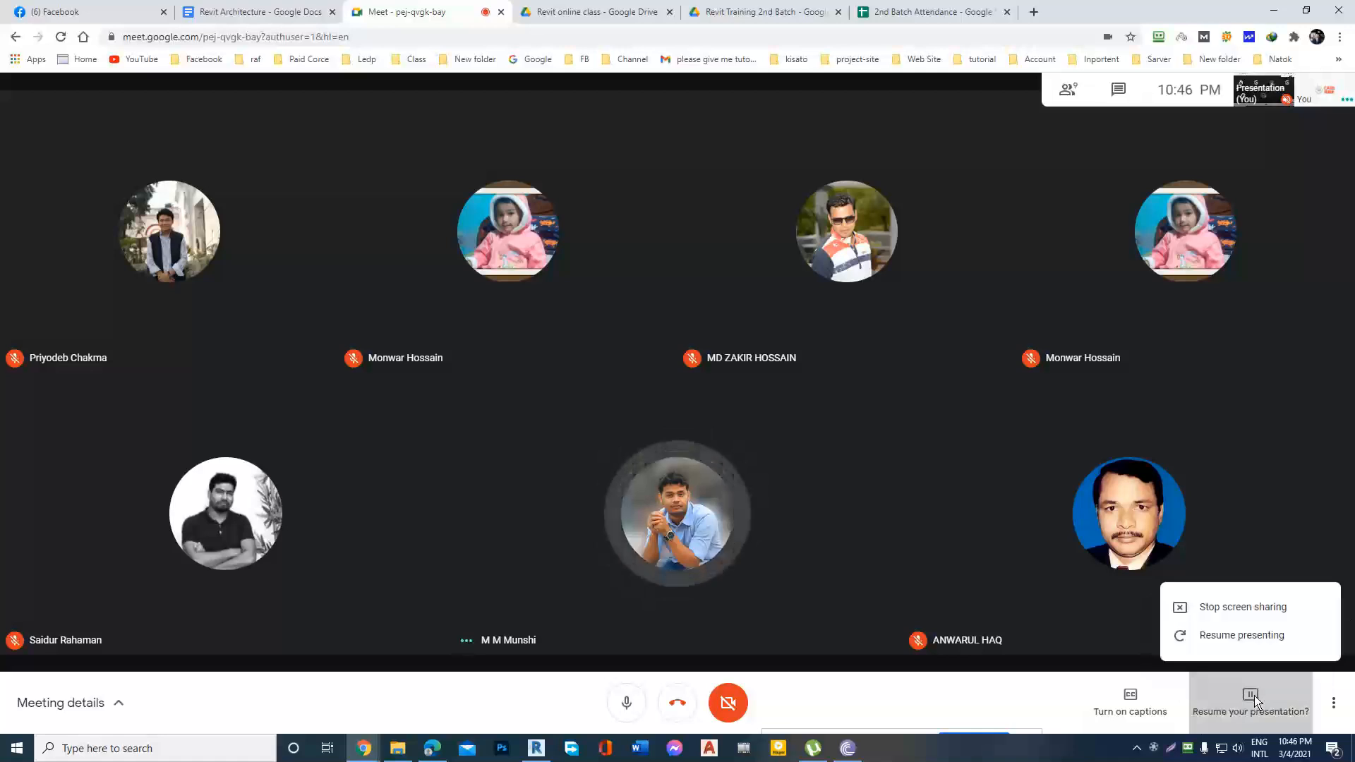
pyautogui.click(1264, 607)
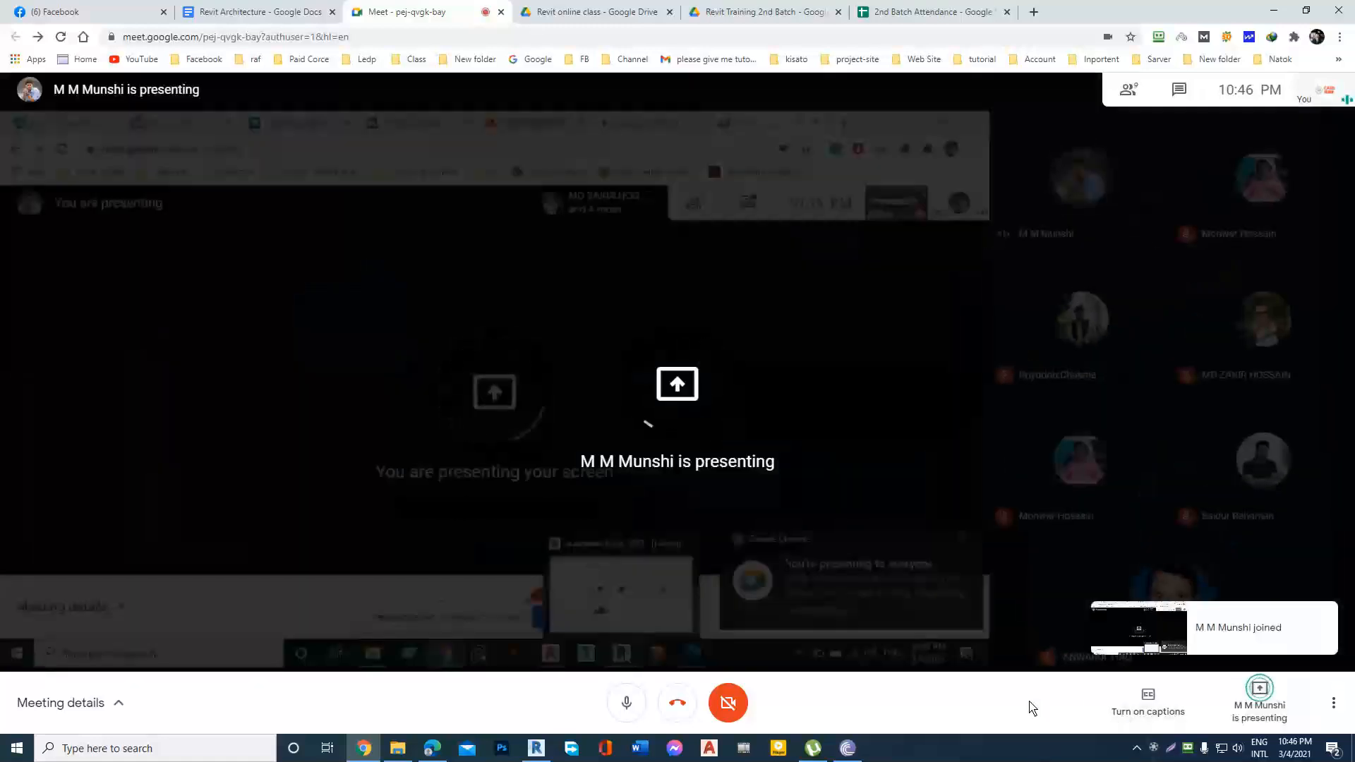
# Check the screen recorder's progress and minimize its window to keep the participant's presentation in view.
pyautogui.click(1164, 747)
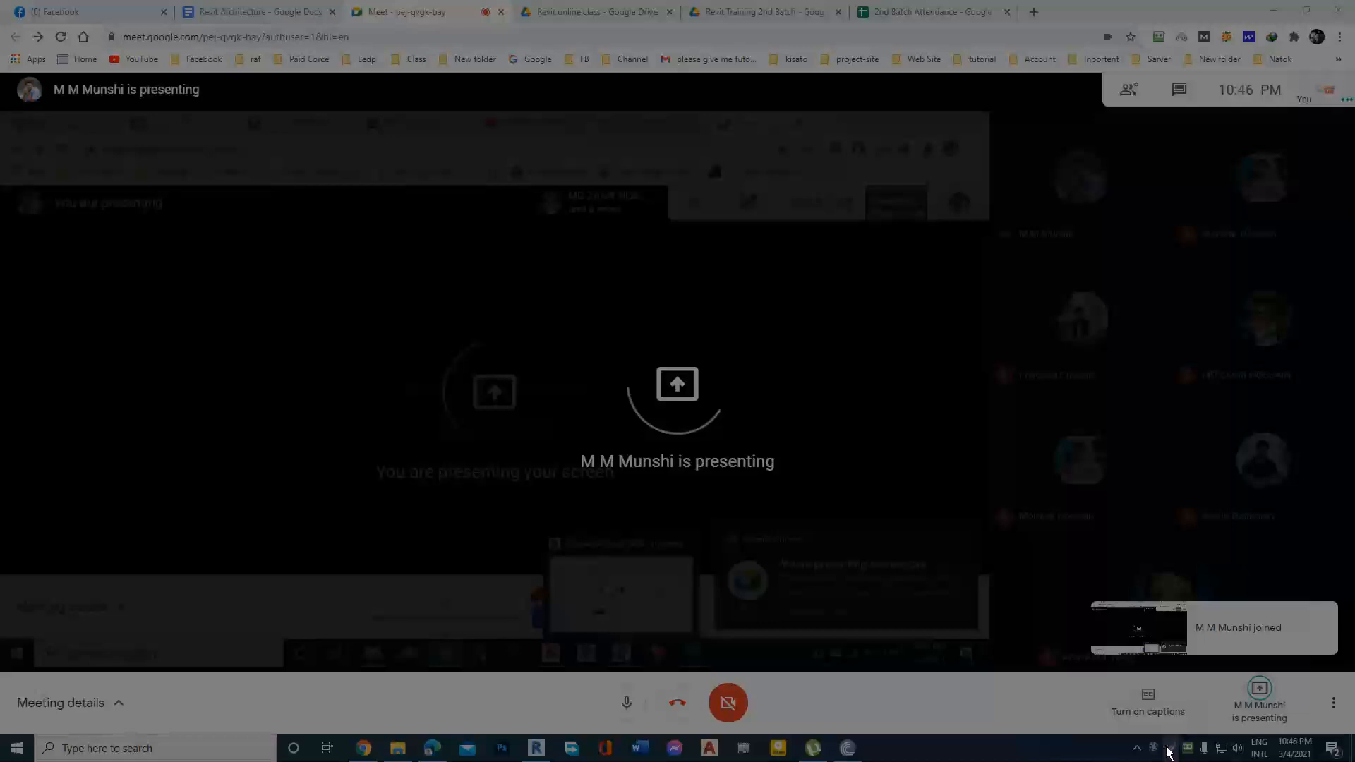
pyautogui.press('Escape')
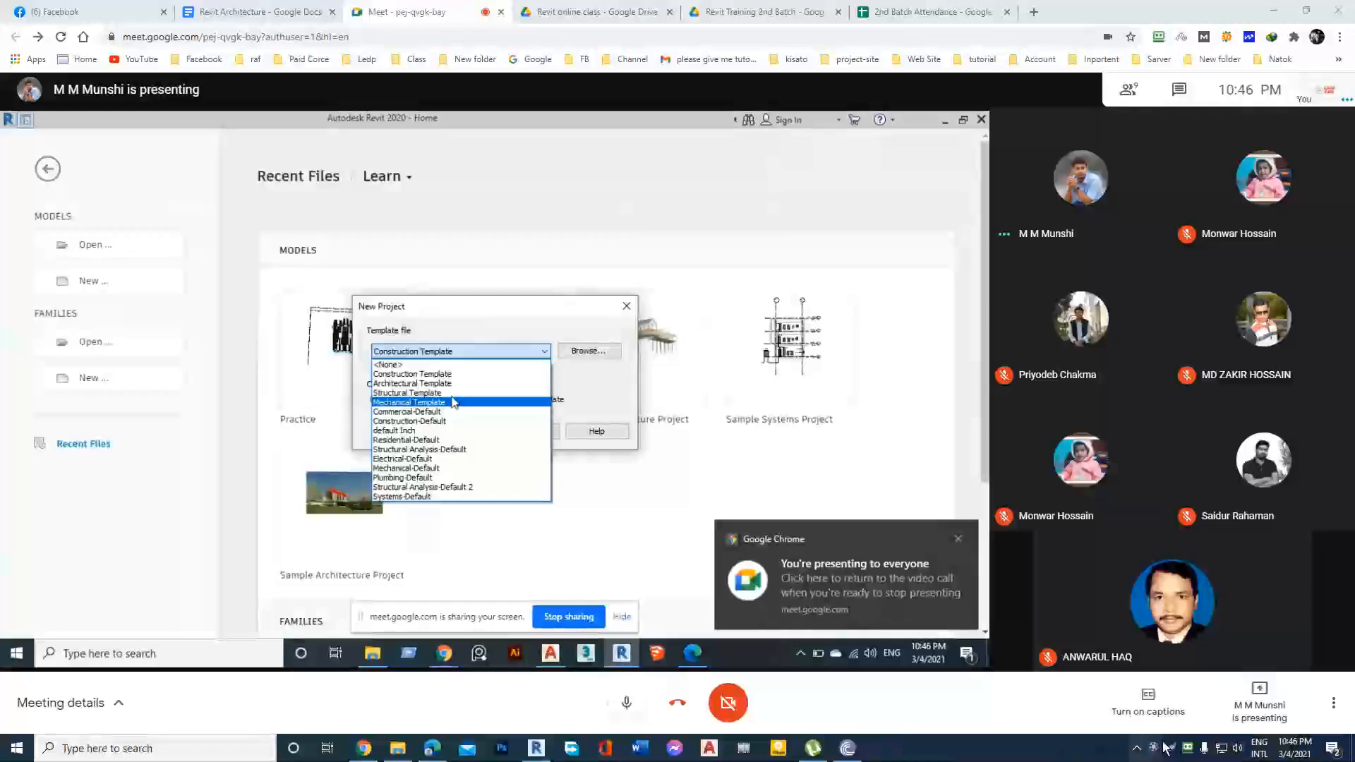
pyautogui.click(1155, 748)
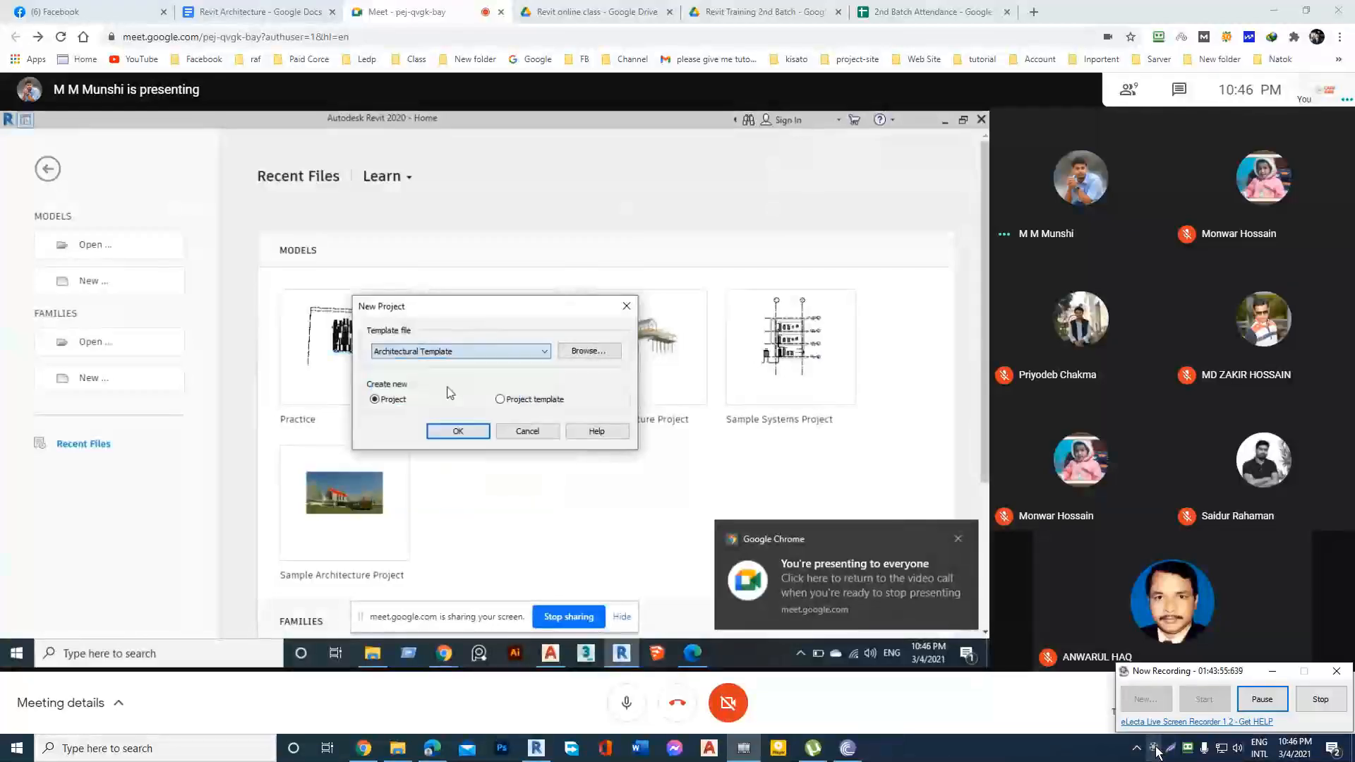
pyautogui.click(1270, 673)
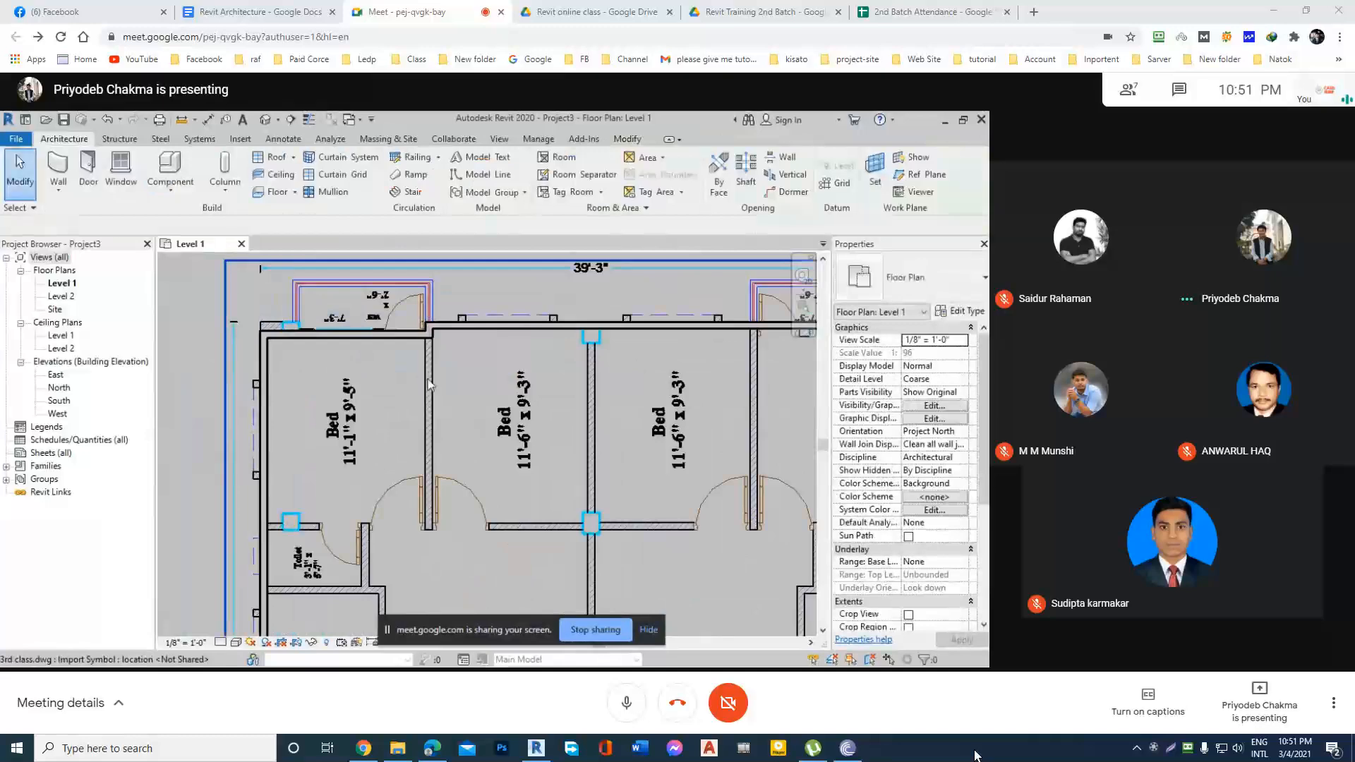
# Start an architectural wall on the Level 1 plan and choose the Generic - 5" basic wall type.
pyautogui.scroll(-1, 568, 418)
pyautogui.moveTo(568, 418); pyautogui.dragTo(508, 414, button='middle')
pyautogui.click(59, 196)
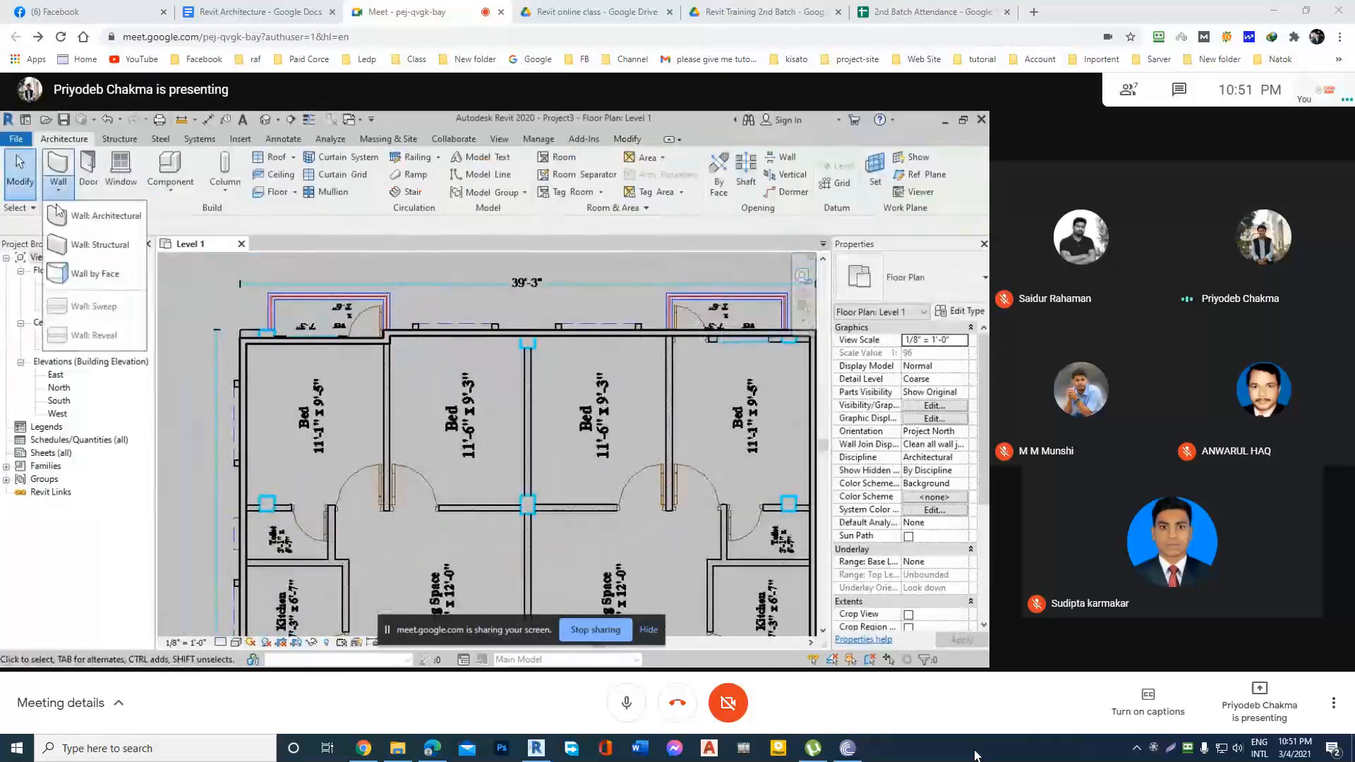
pyautogui.click(60, 214)
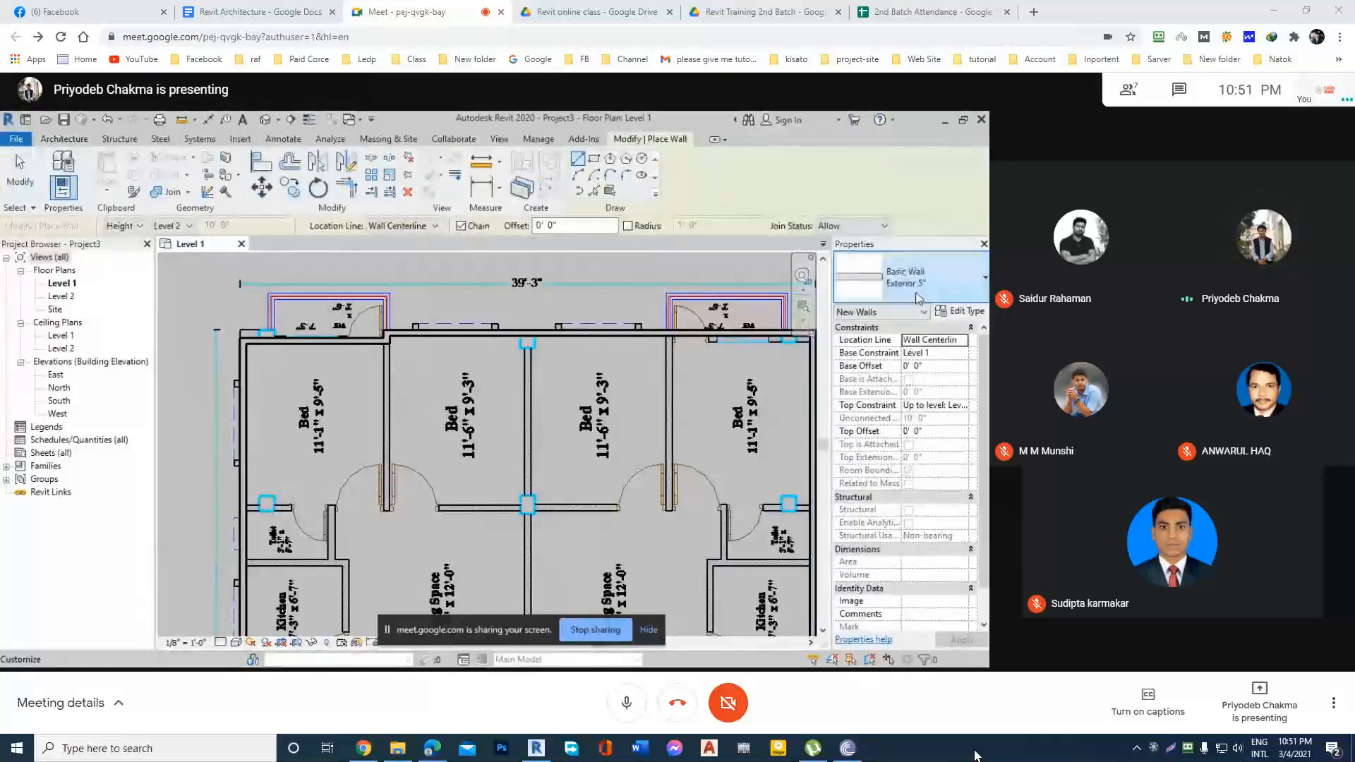
pyautogui.click(917, 296)
pyautogui.scroll(-3, 893, 494)
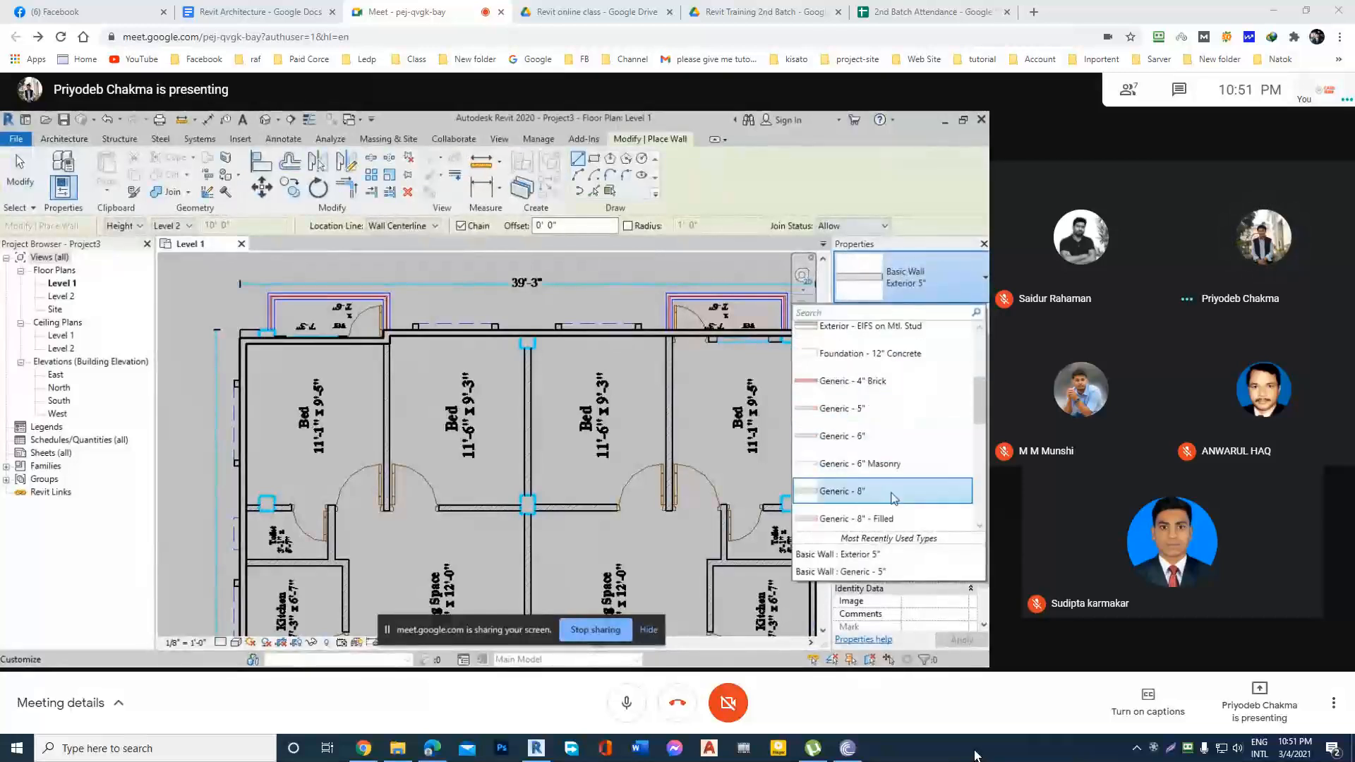
pyautogui.scroll(-2, 893, 494)
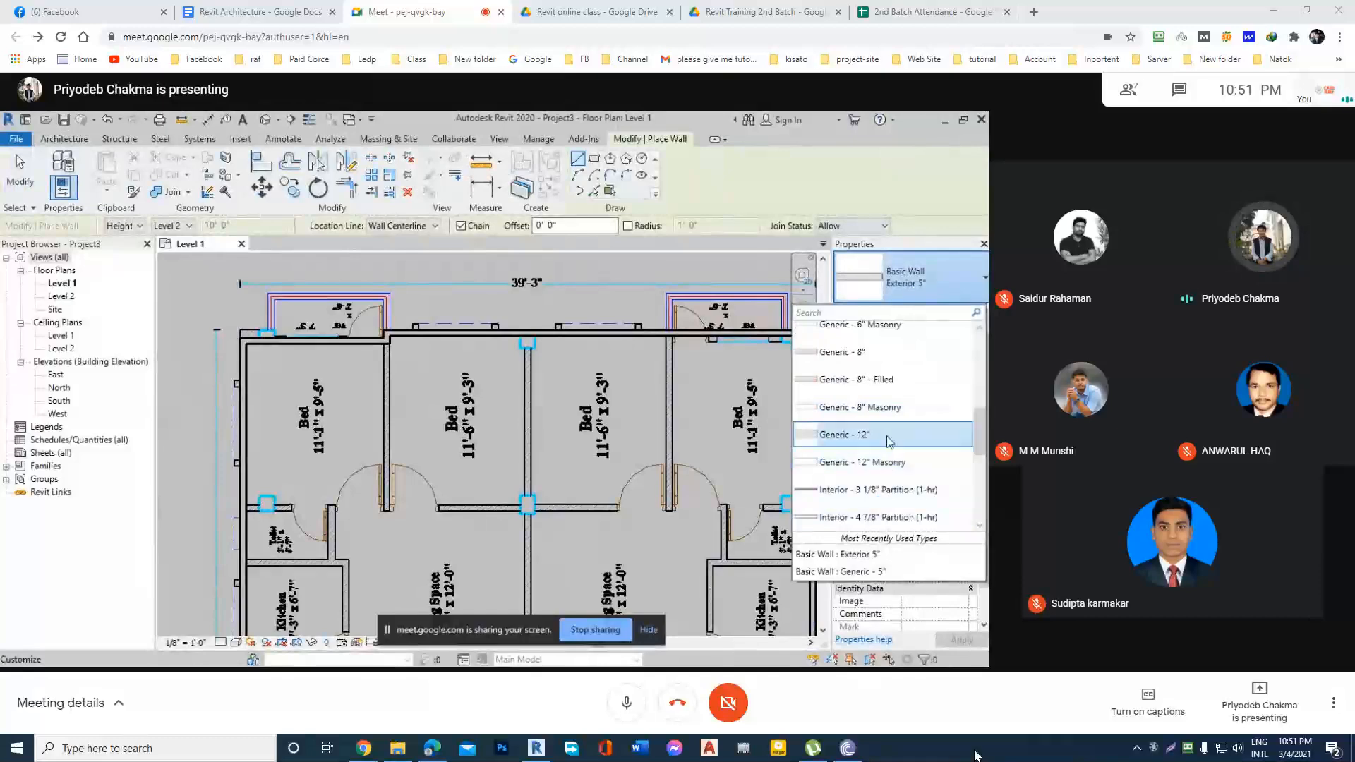
pyautogui.scroll(-1, 888, 442)
pyautogui.scroll(3, 888, 442)
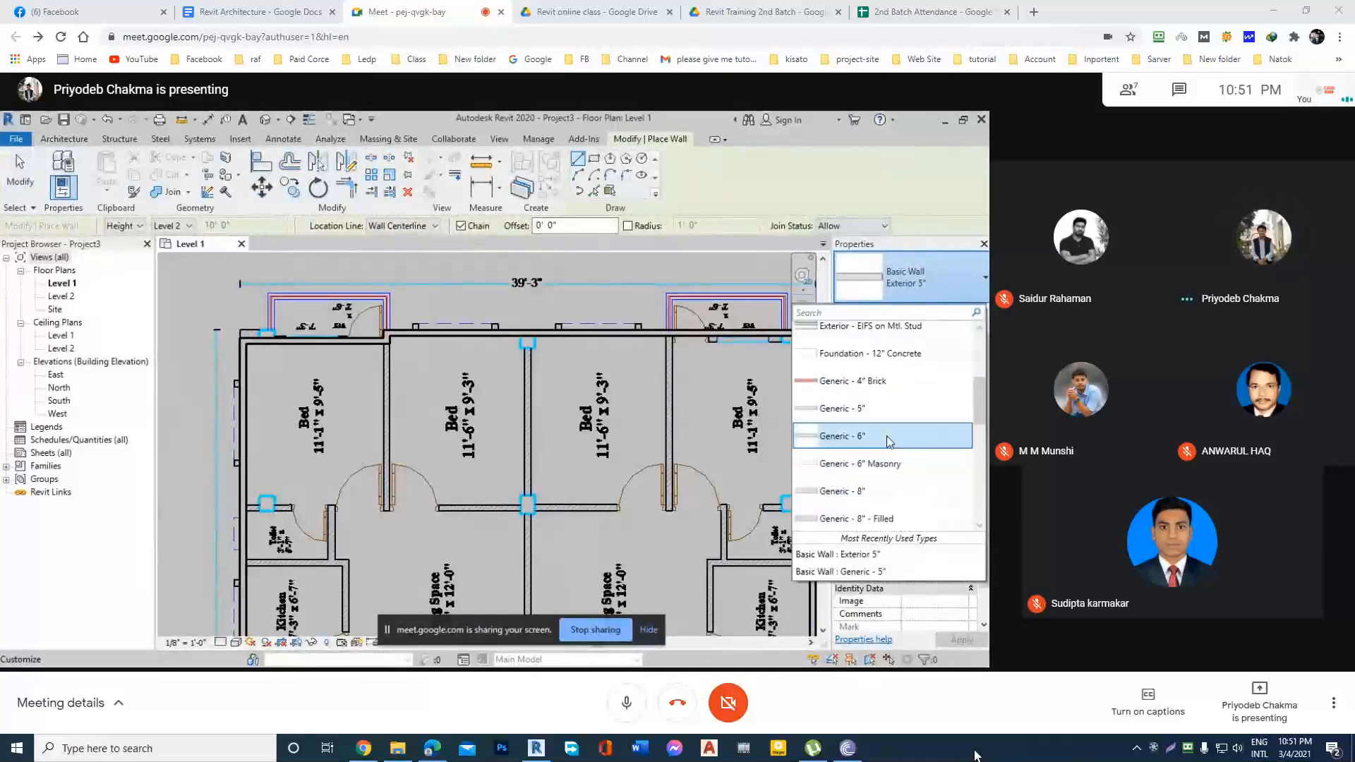
pyautogui.click(884, 480)
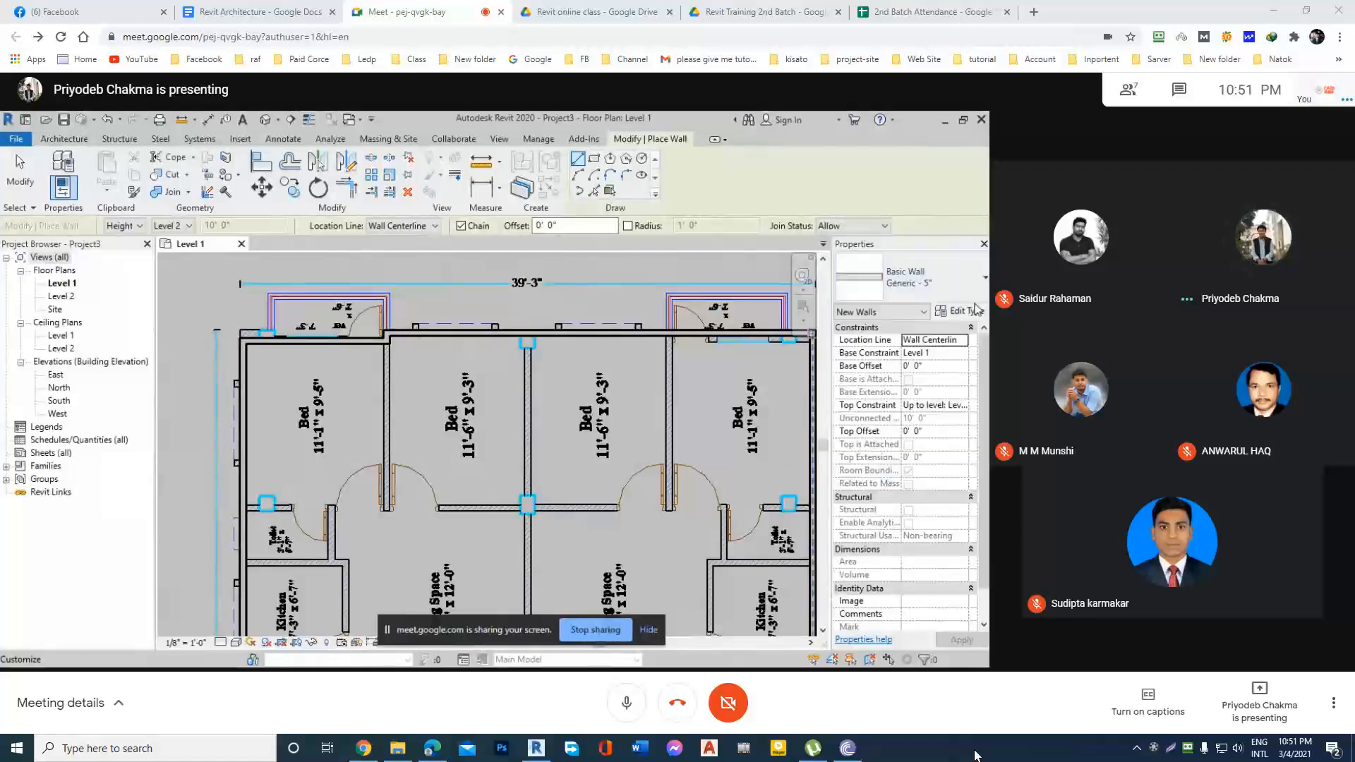
# Duplicate the Generic - 5" wall type under the name Interior 5".
pyautogui.click(962, 311)
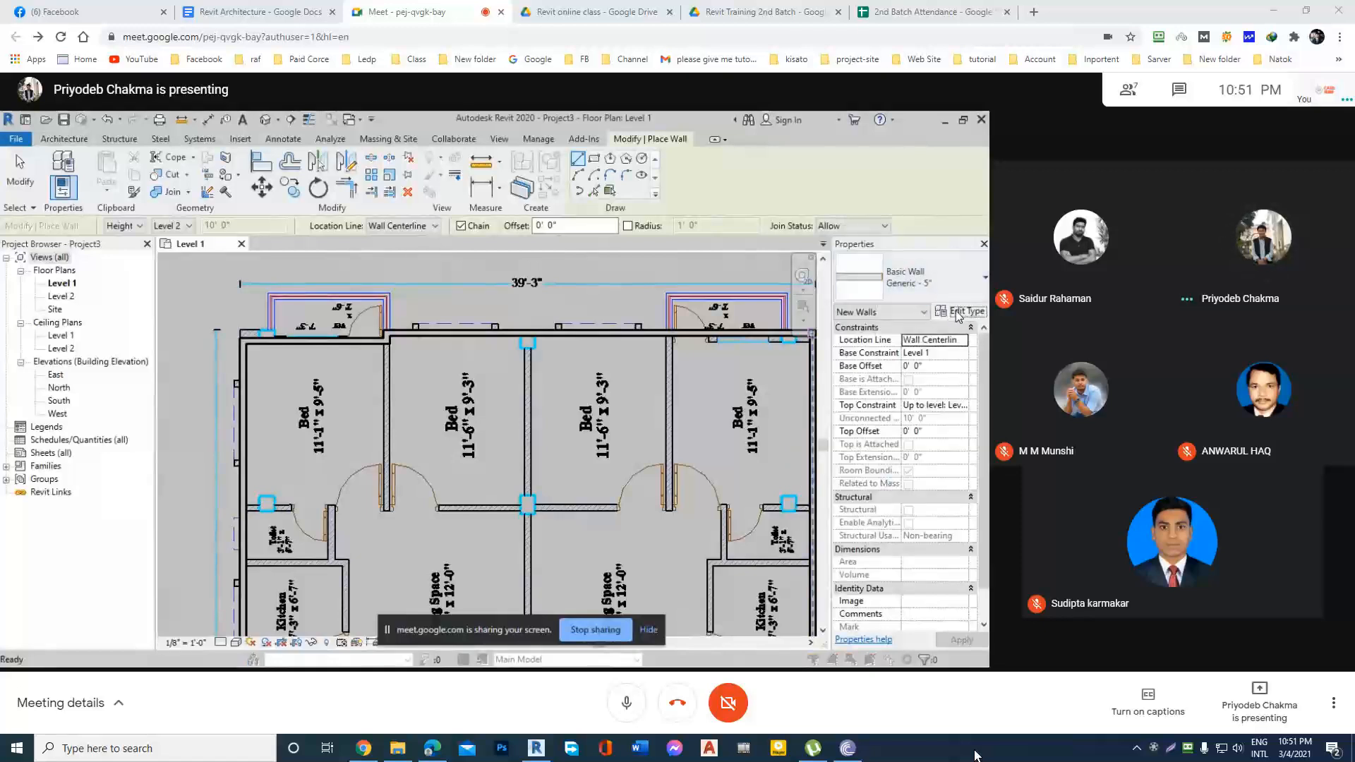
pyautogui.click(599, 221)
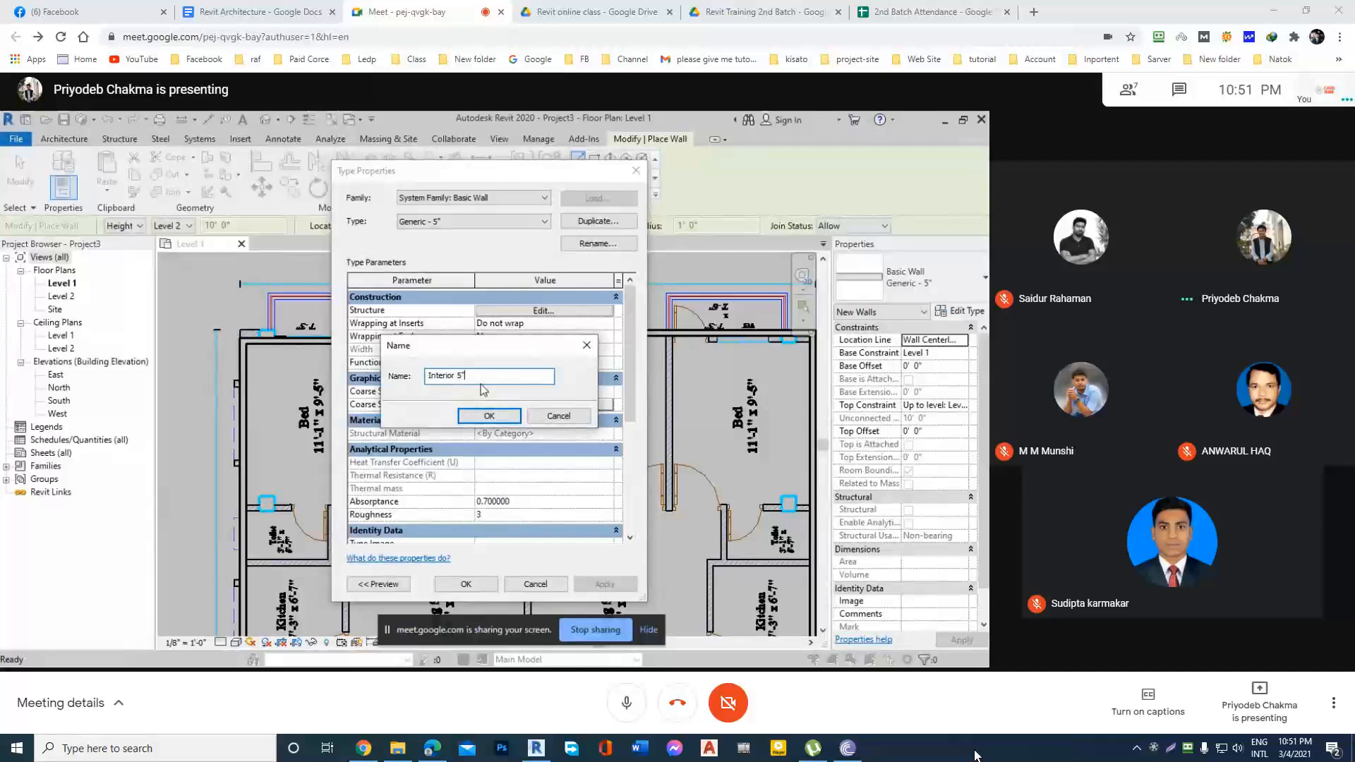
pyautogui.click(489, 416)
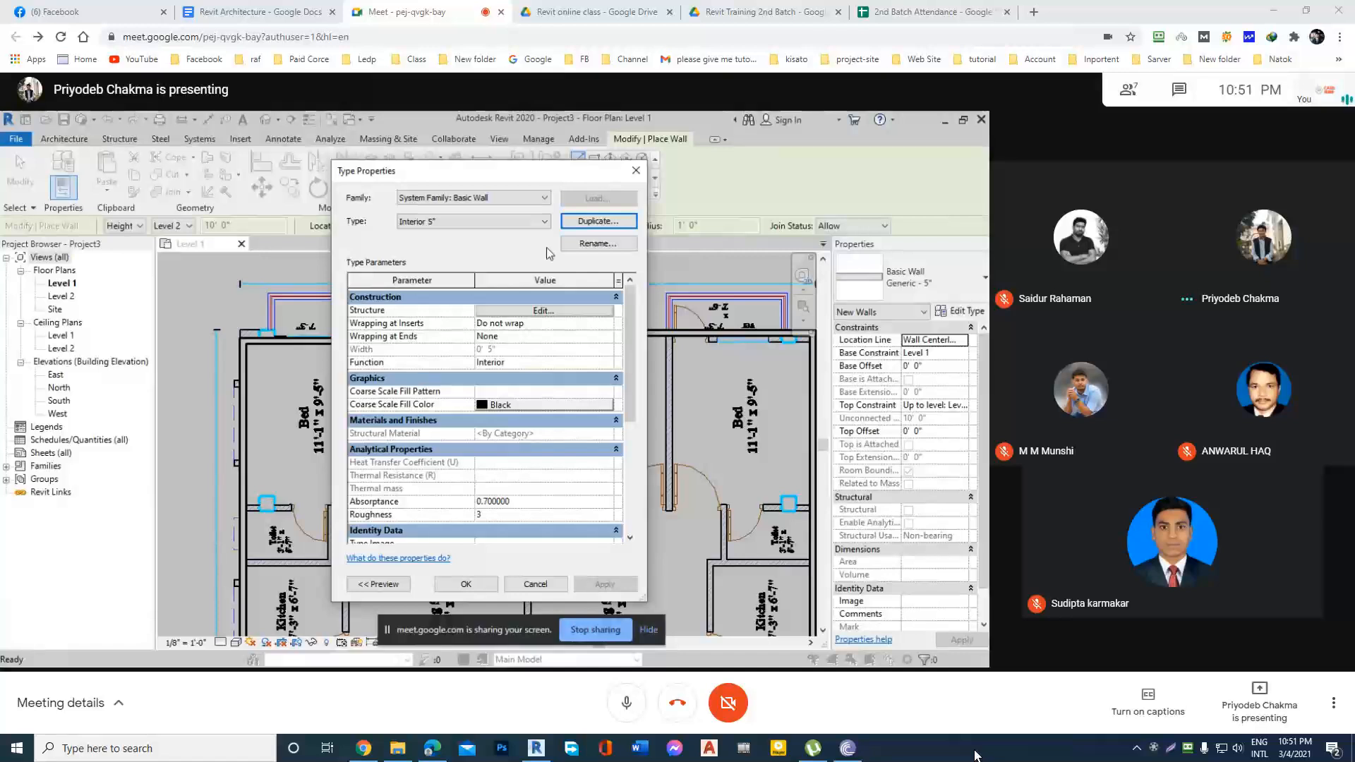
pyautogui.click(477, 586)
# Draw an Interior 5" wall about 11'-7 1/2" long between the 11'-1" and 11'-6" bedrooms, from the exterior wall to the partition's end between the doors.
pyautogui.moveTo(458, 458); pyautogui.dragTo(452, 427, button='middle')
pyautogui.scroll(3, 387, 301)
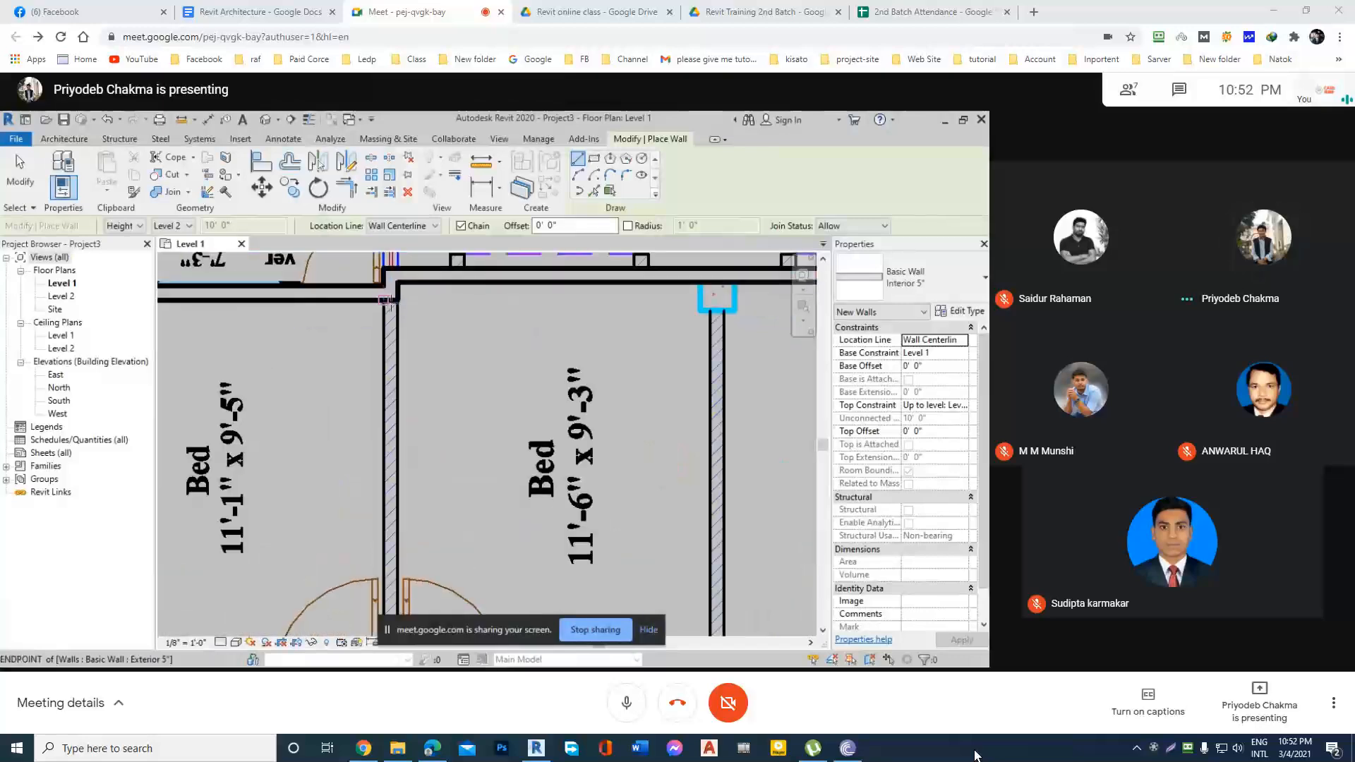
pyautogui.scroll(2, 392, 300)
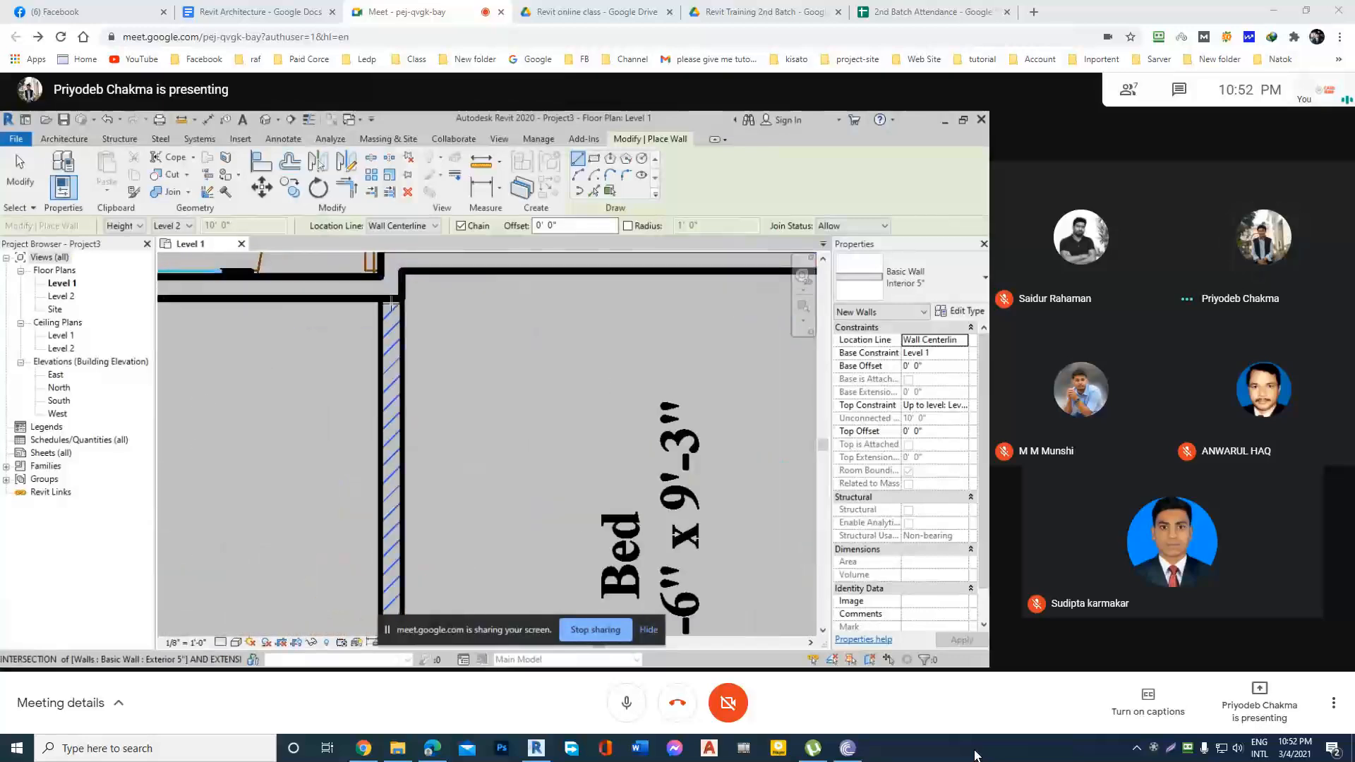
pyautogui.click(391, 304)
pyautogui.scroll(-2, 393, 371)
pyautogui.moveTo(386, 513); pyautogui.dragTo(389, 346, button='middle')
pyautogui.scroll(-1, 393, 375)
pyautogui.scroll(1, 390, 556)
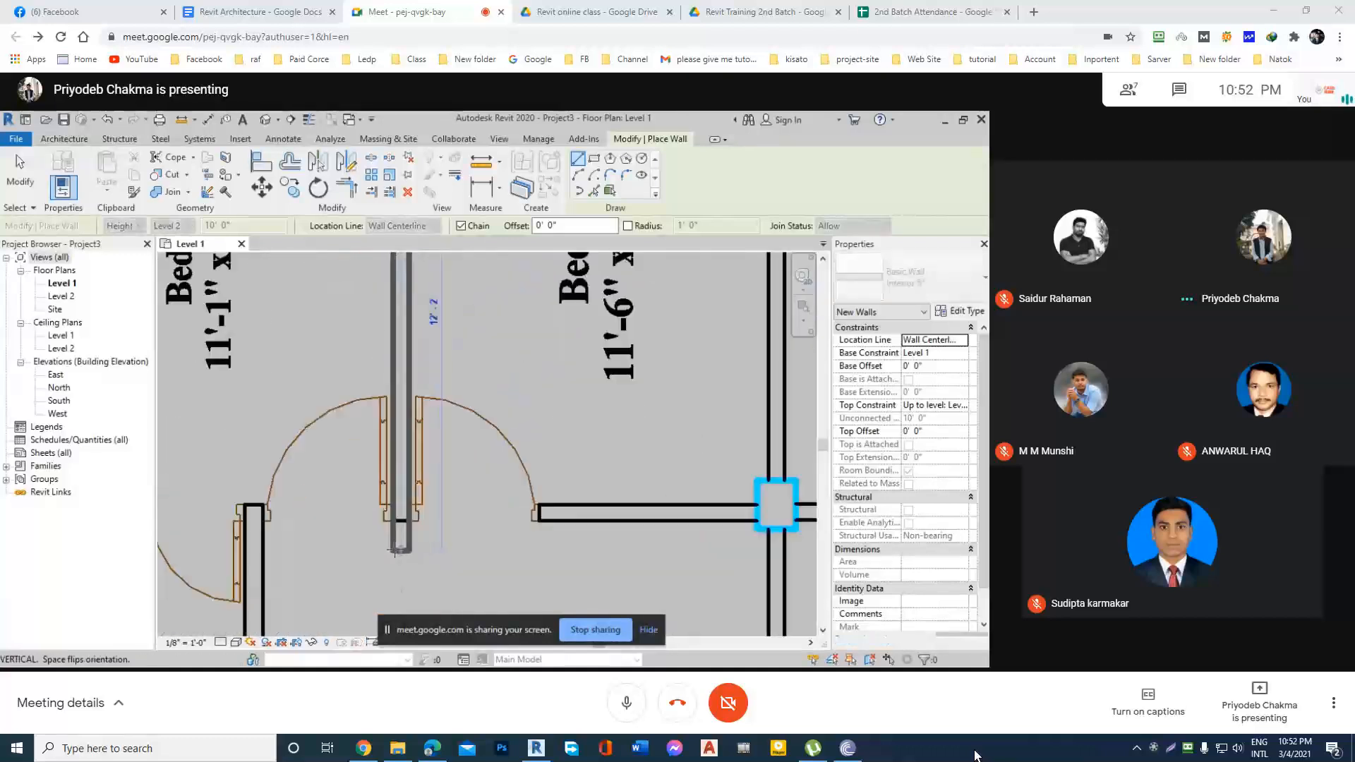
pyautogui.click(401, 522)
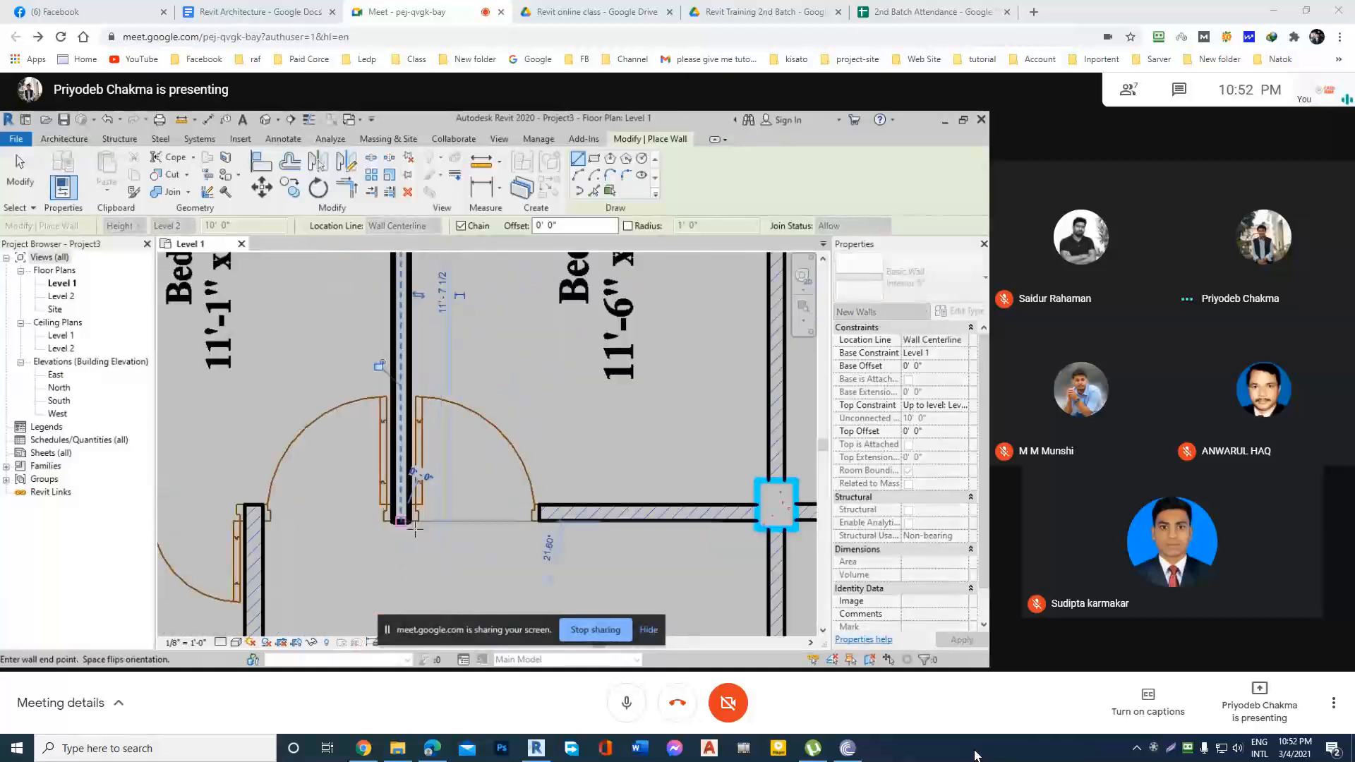
pyautogui.press('Escape')
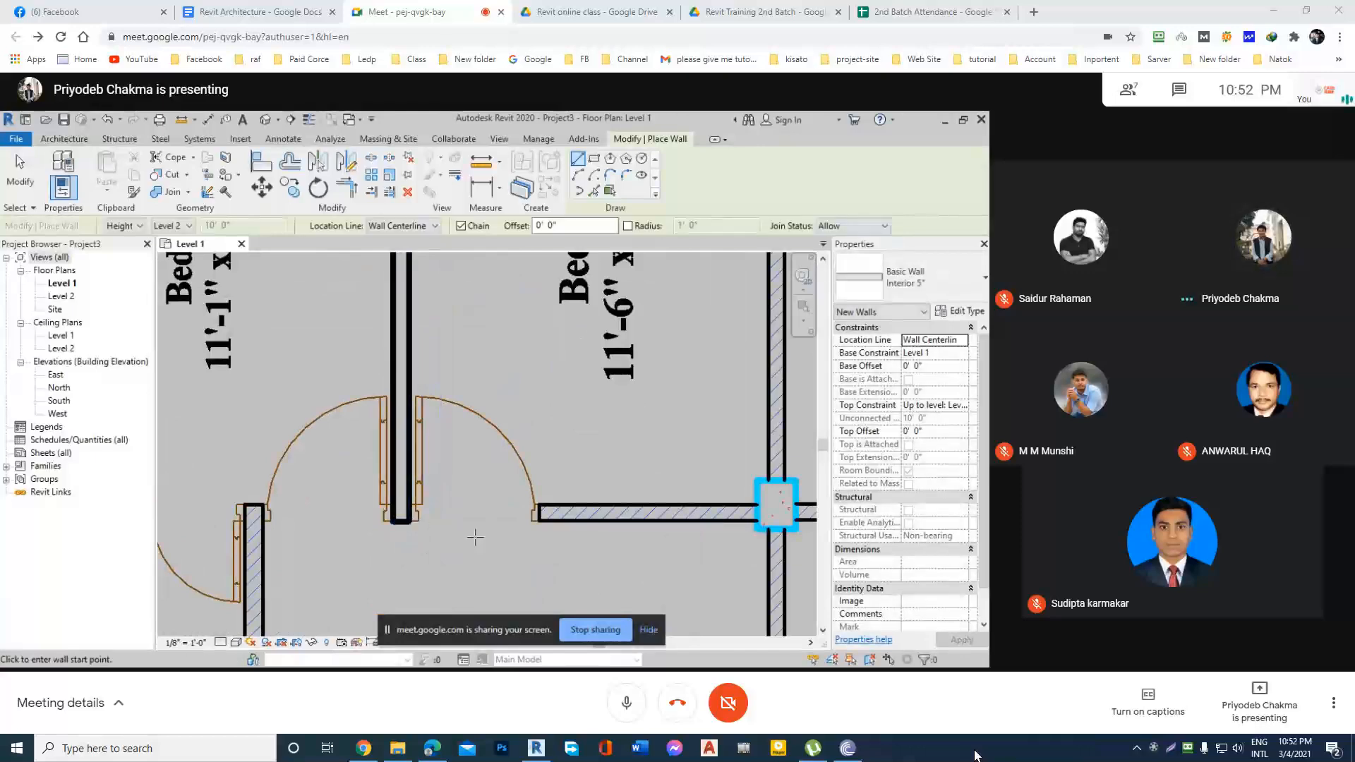
pyautogui.press('Escape')
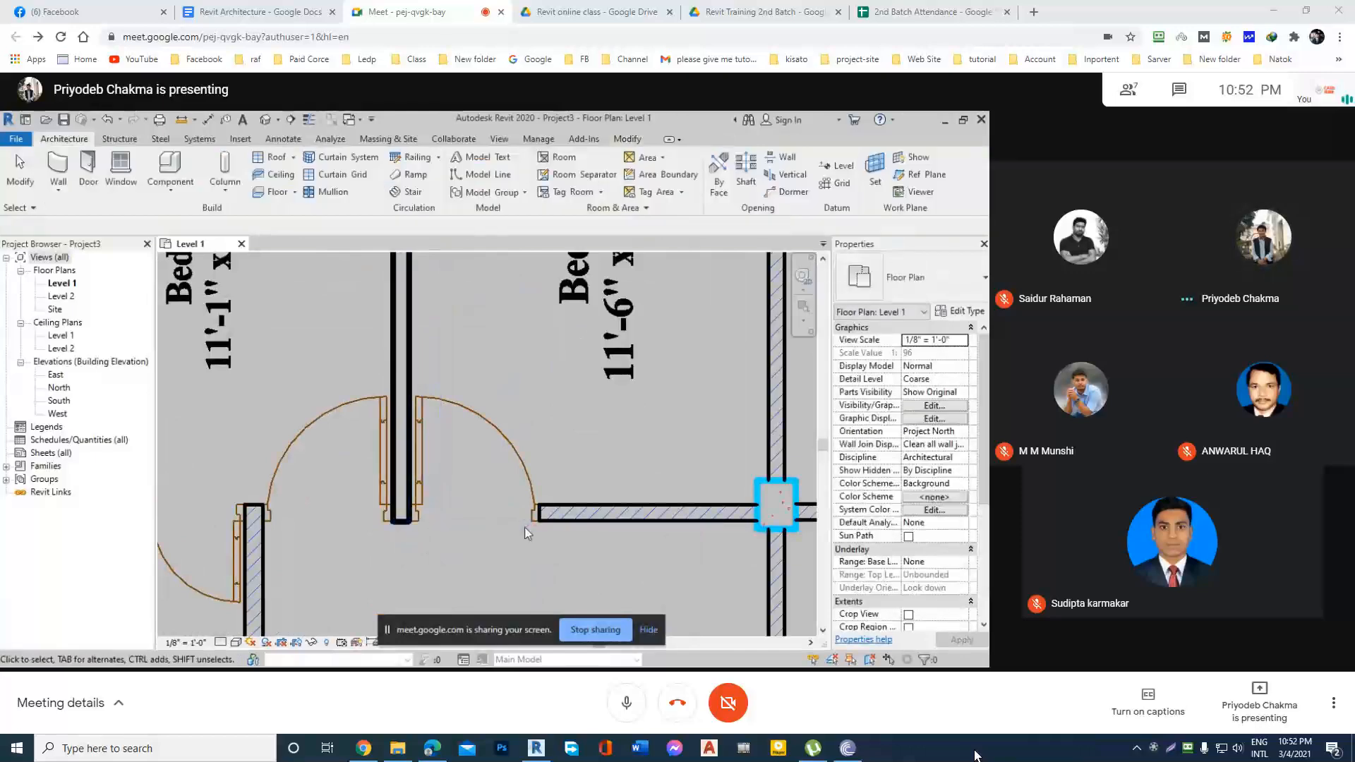
pyautogui.scroll(-2, 459, 498)
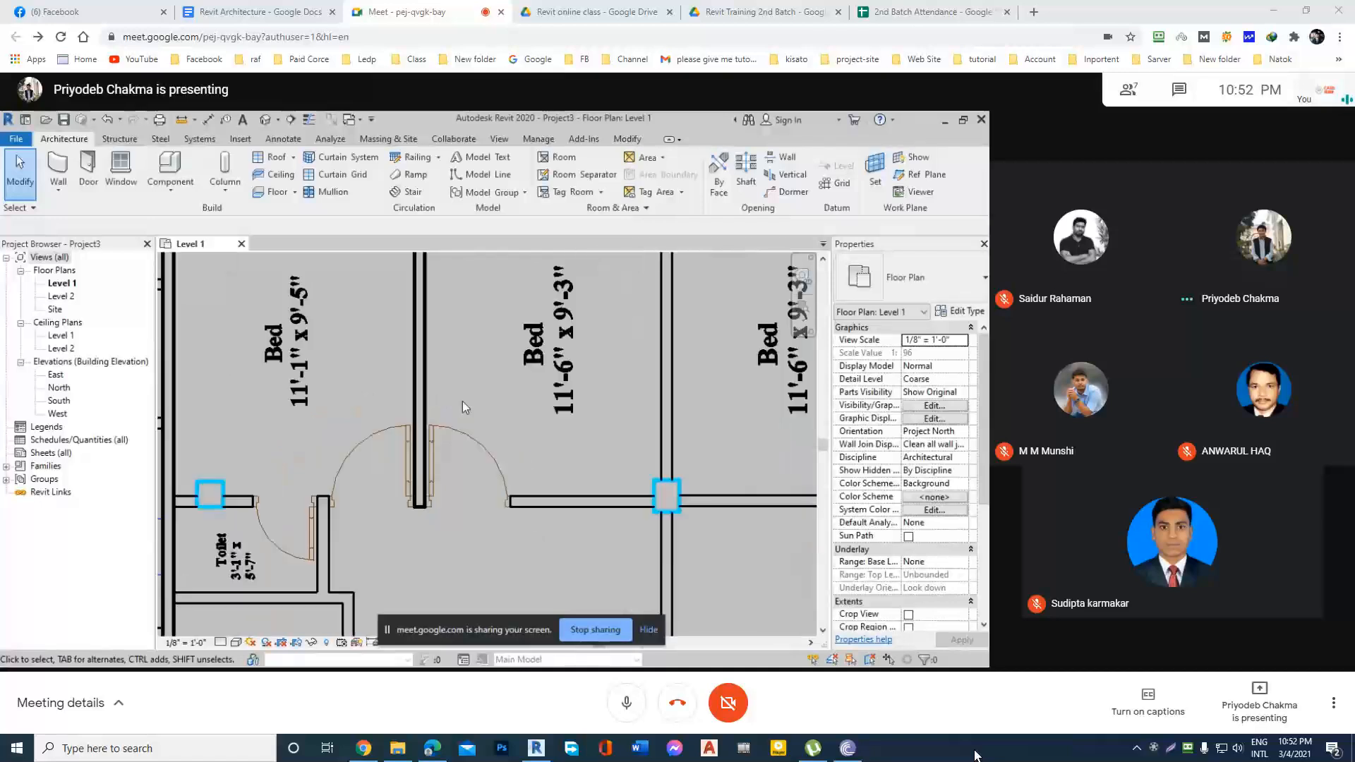
pyautogui.moveTo(464, 402); pyautogui.dragTo(471, 534, button='middle')
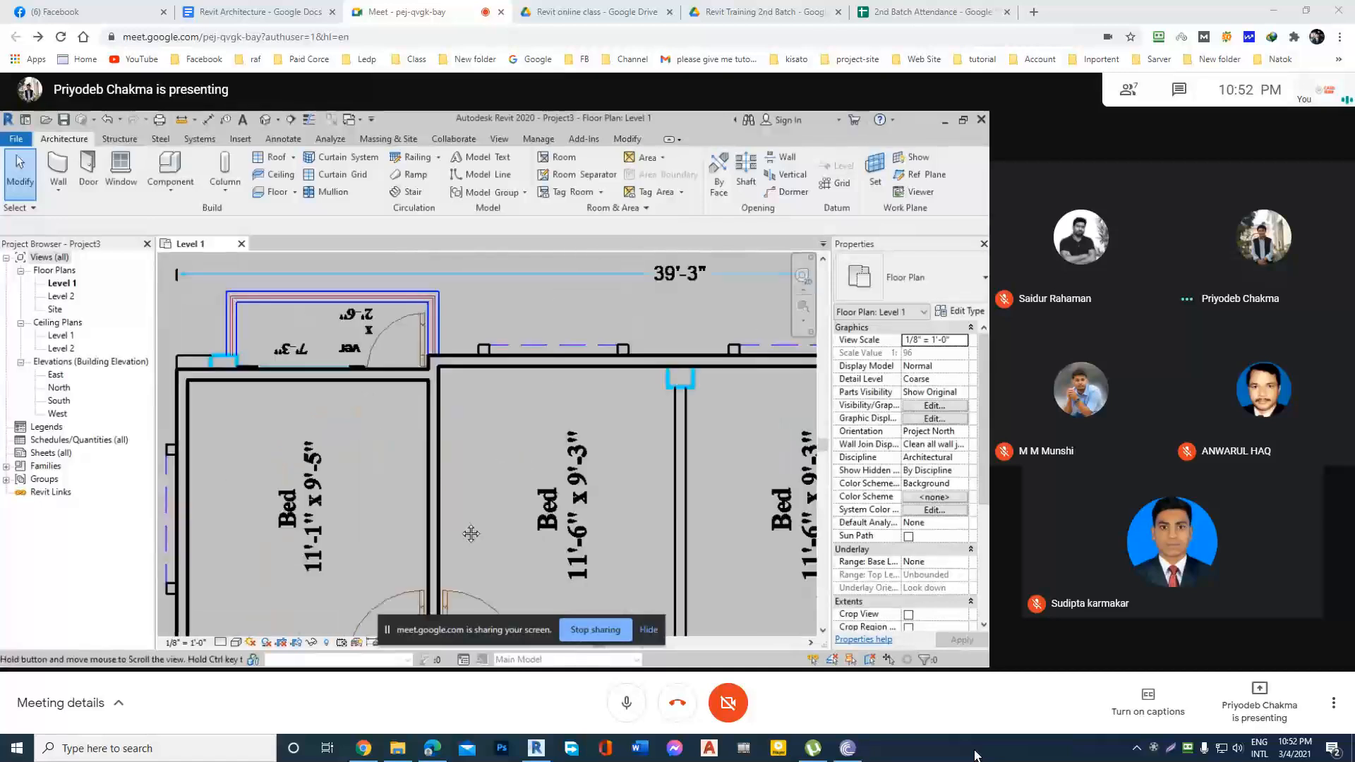
# Dimension the width of the 11'-1" x 9'-5" bedroom from its outer exterior wall to the new interior wall, using Aligned dimension.
pyautogui.scroll(-1, 474, 494)
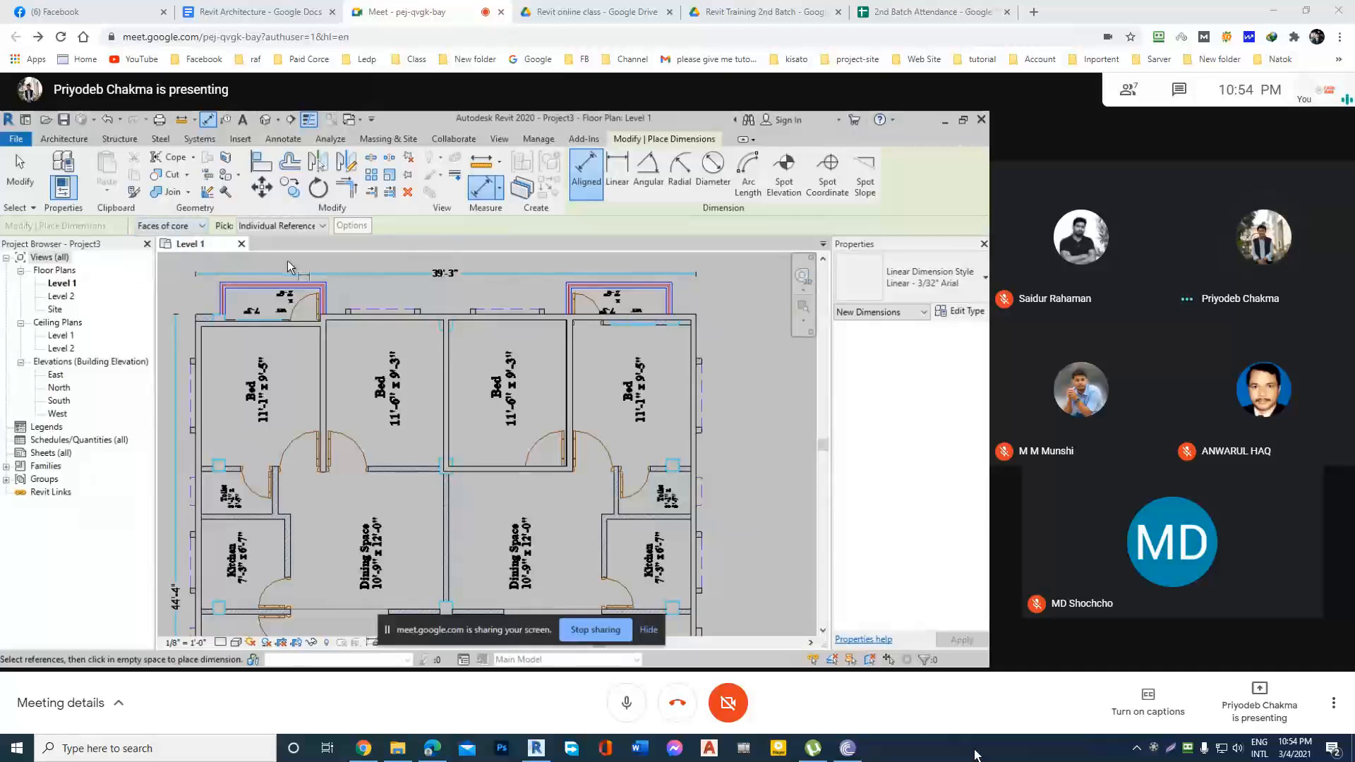
pyautogui.scroll(2, 201, 343)
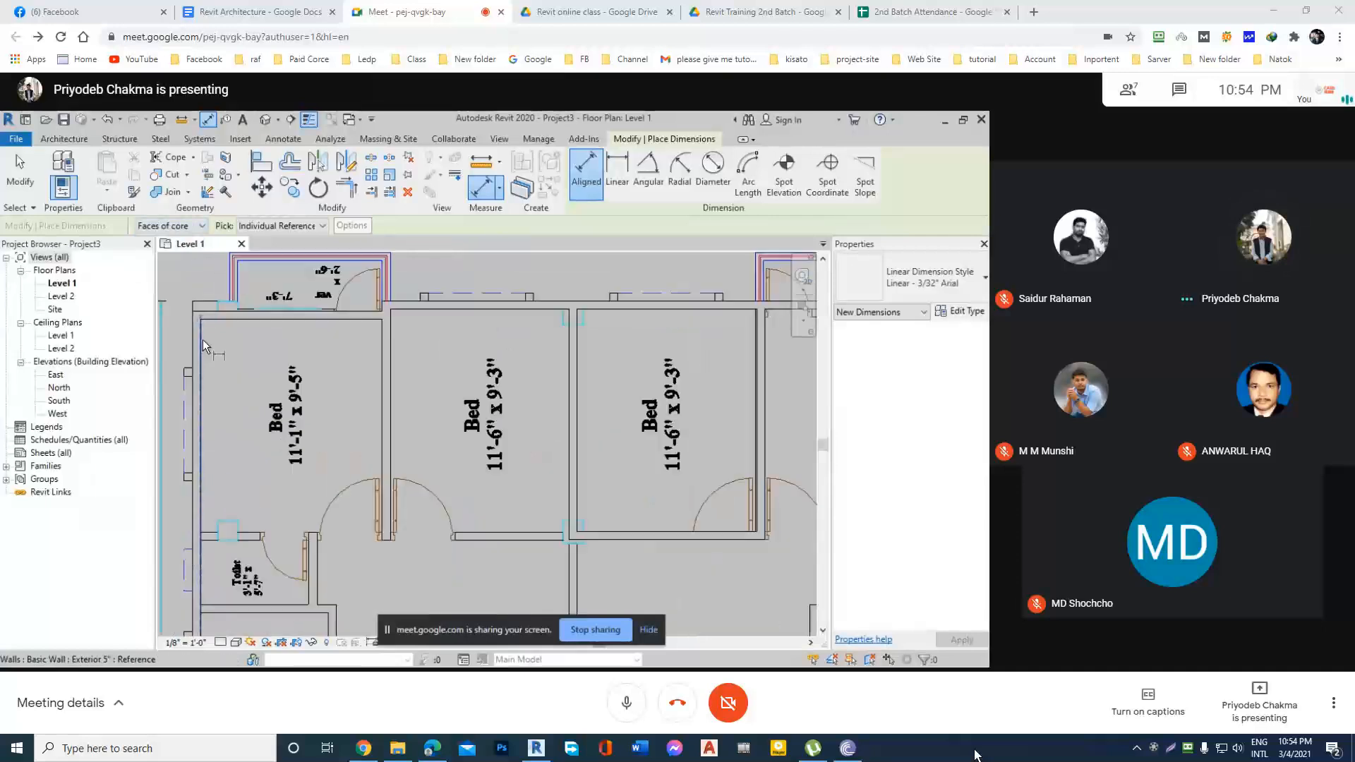
pyautogui.click(202, 340)
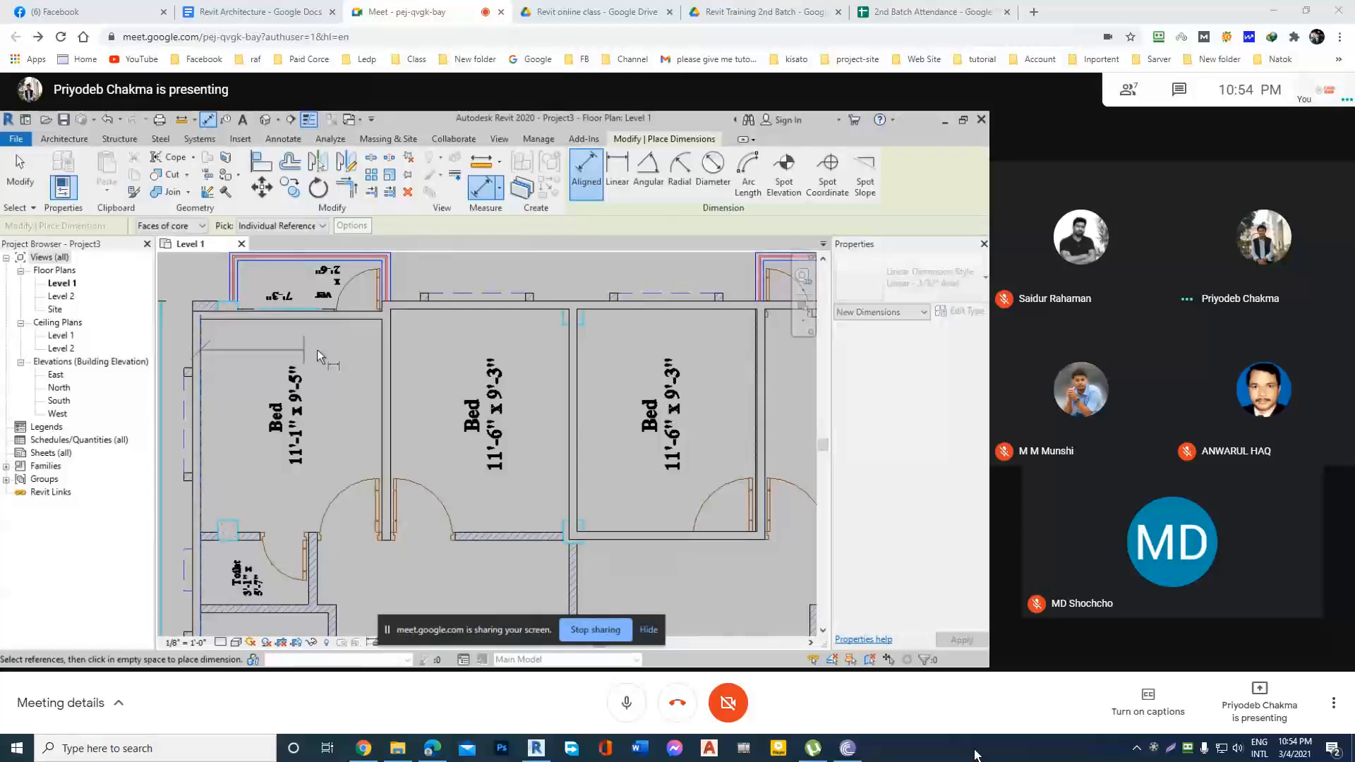
pyautogui.click(383, 346)
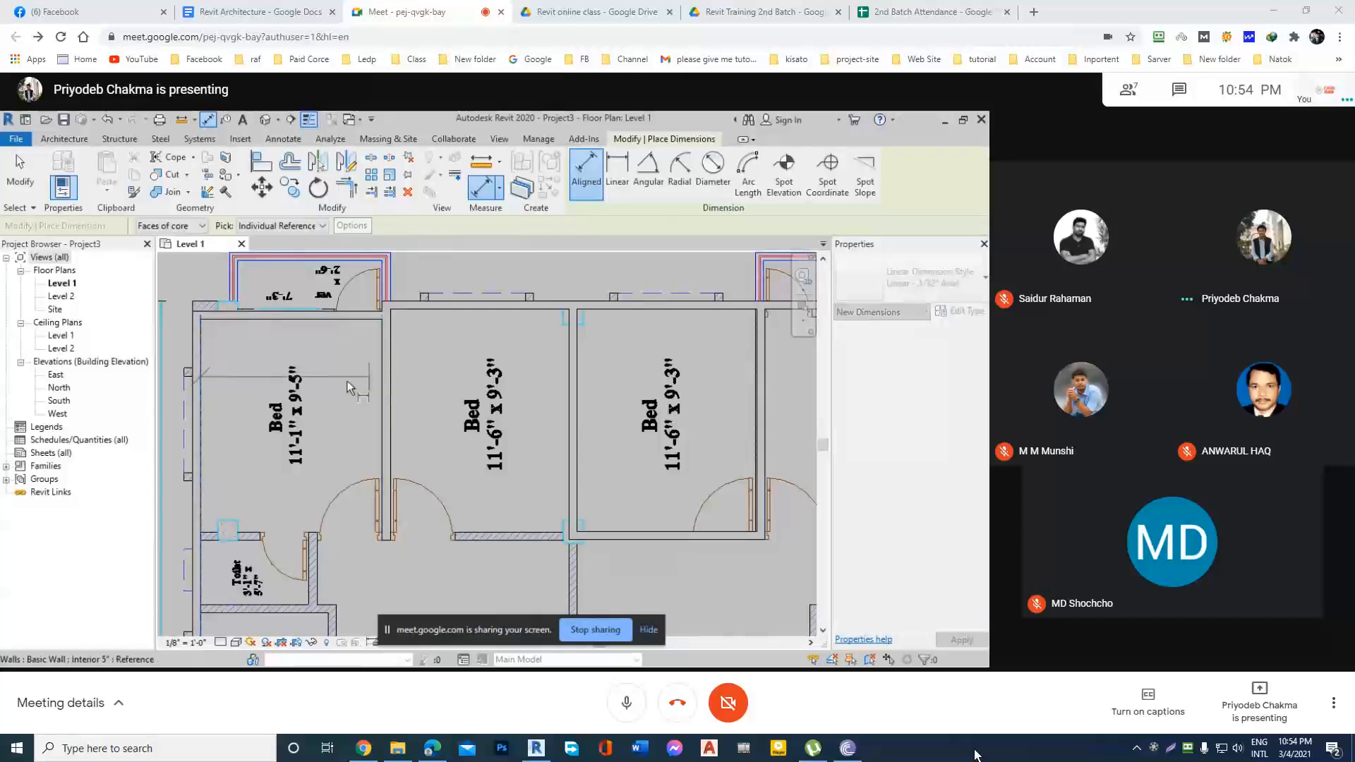
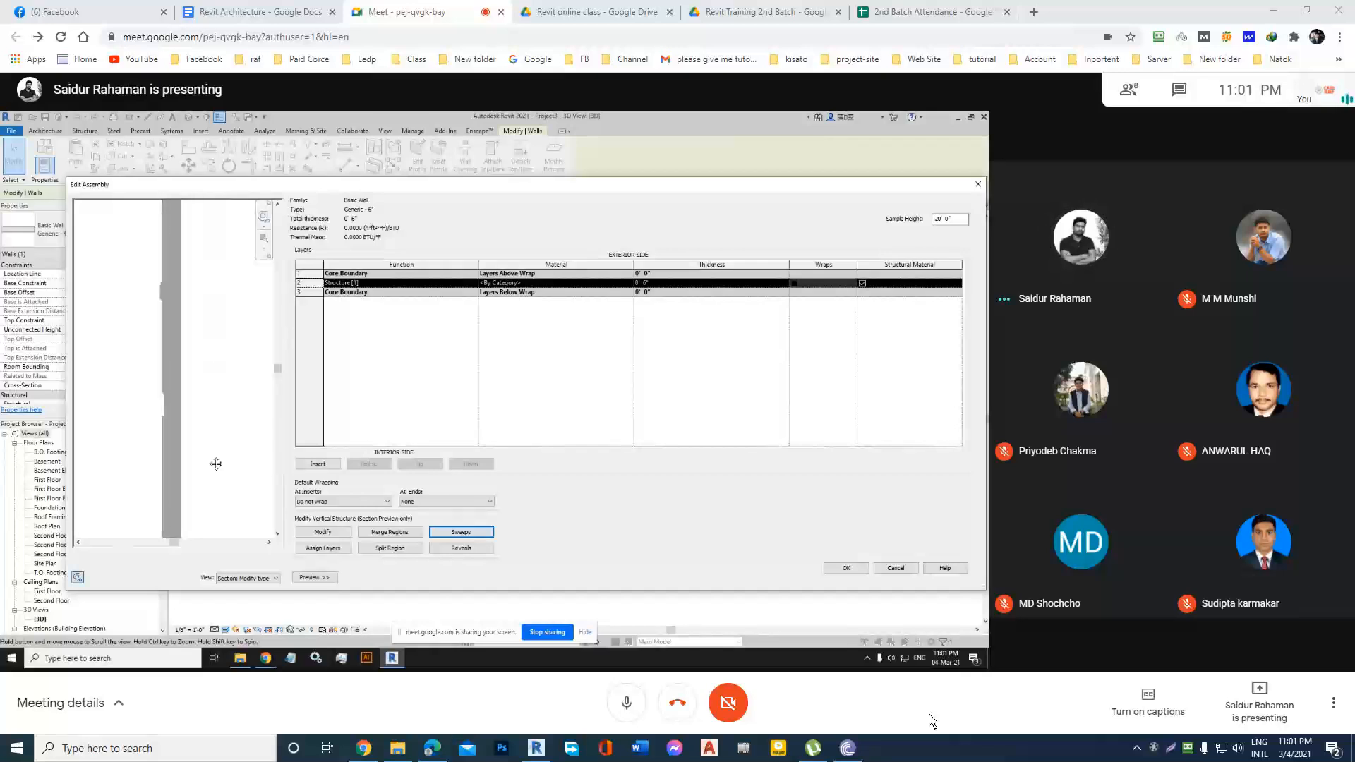
# Open the wall sweeps settings from the Generic - 6" basic wall's Edit Assembly dialog.
pyautogui.click(462, 534)
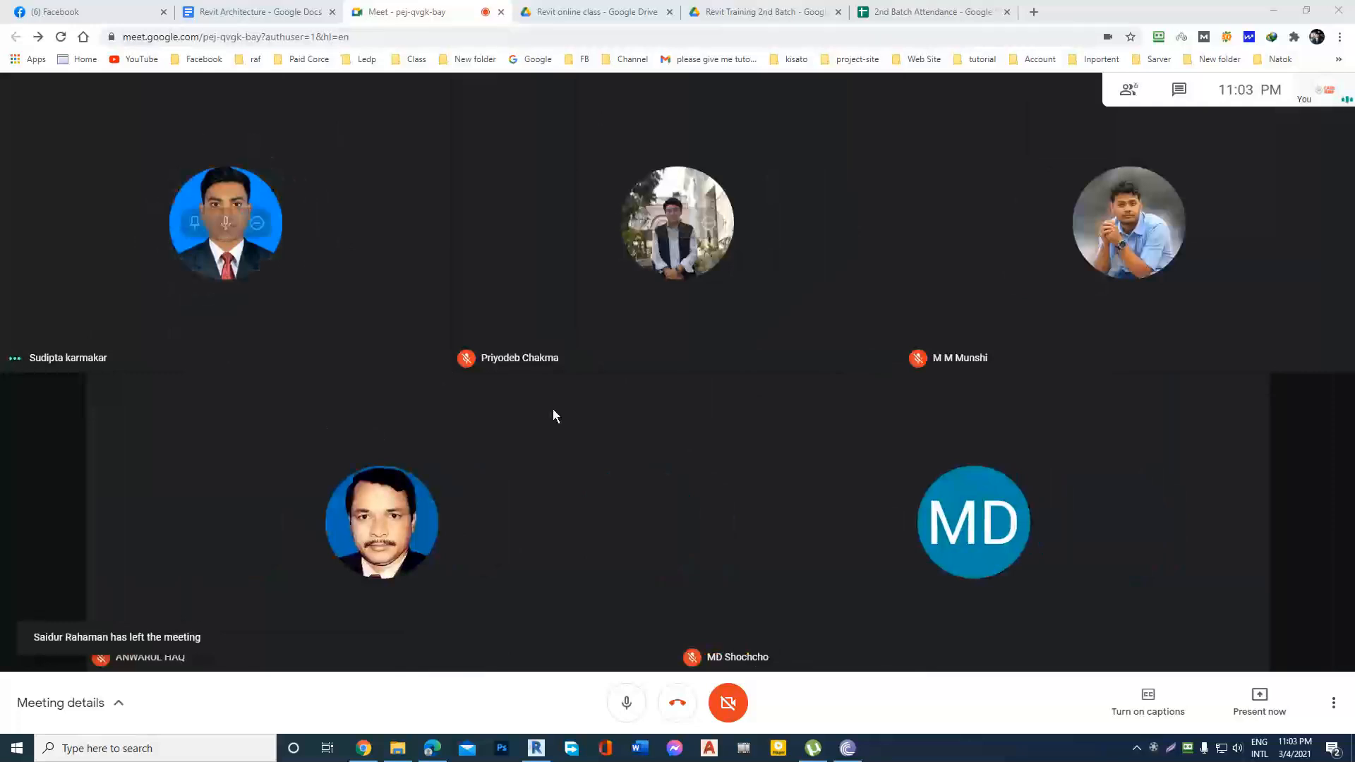
# Close the Google Meet meeting page in the browser to leave the online class.
pyautogui.click(501, 12)
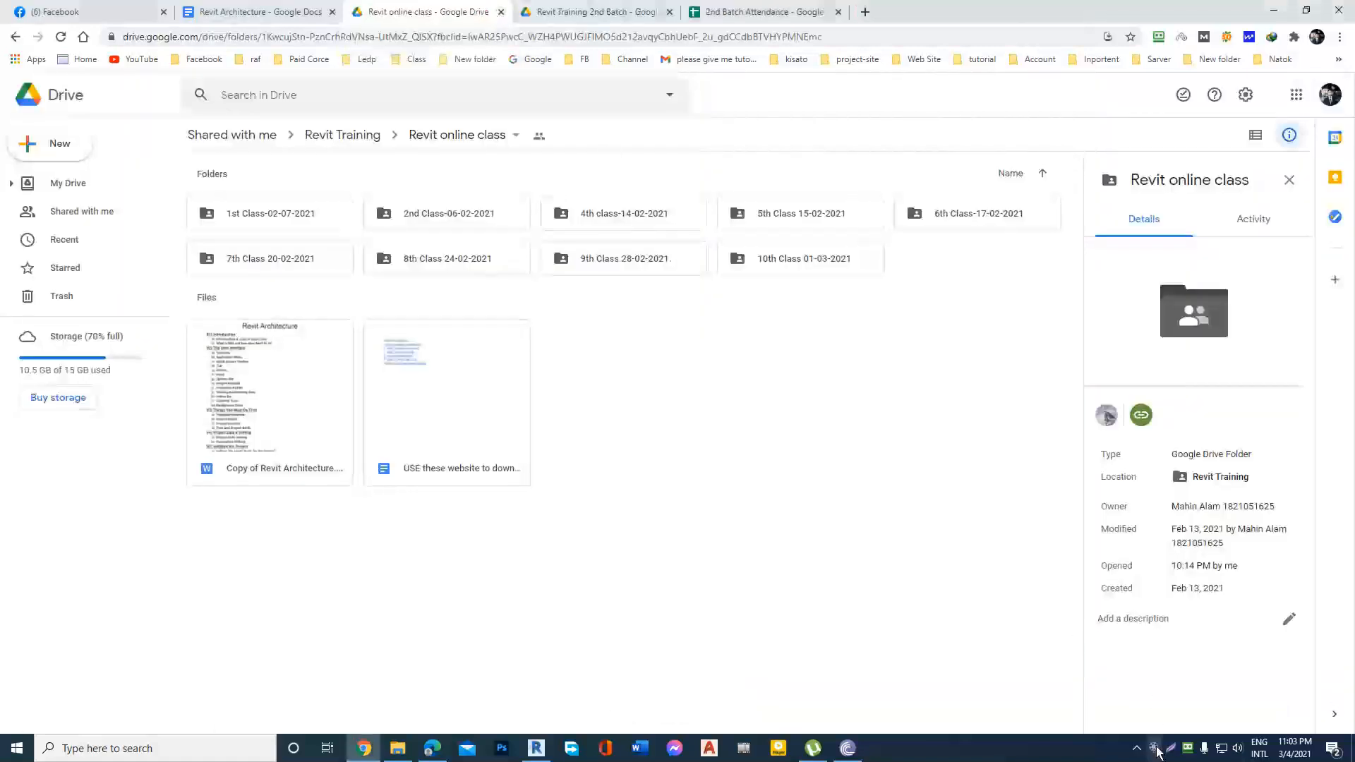